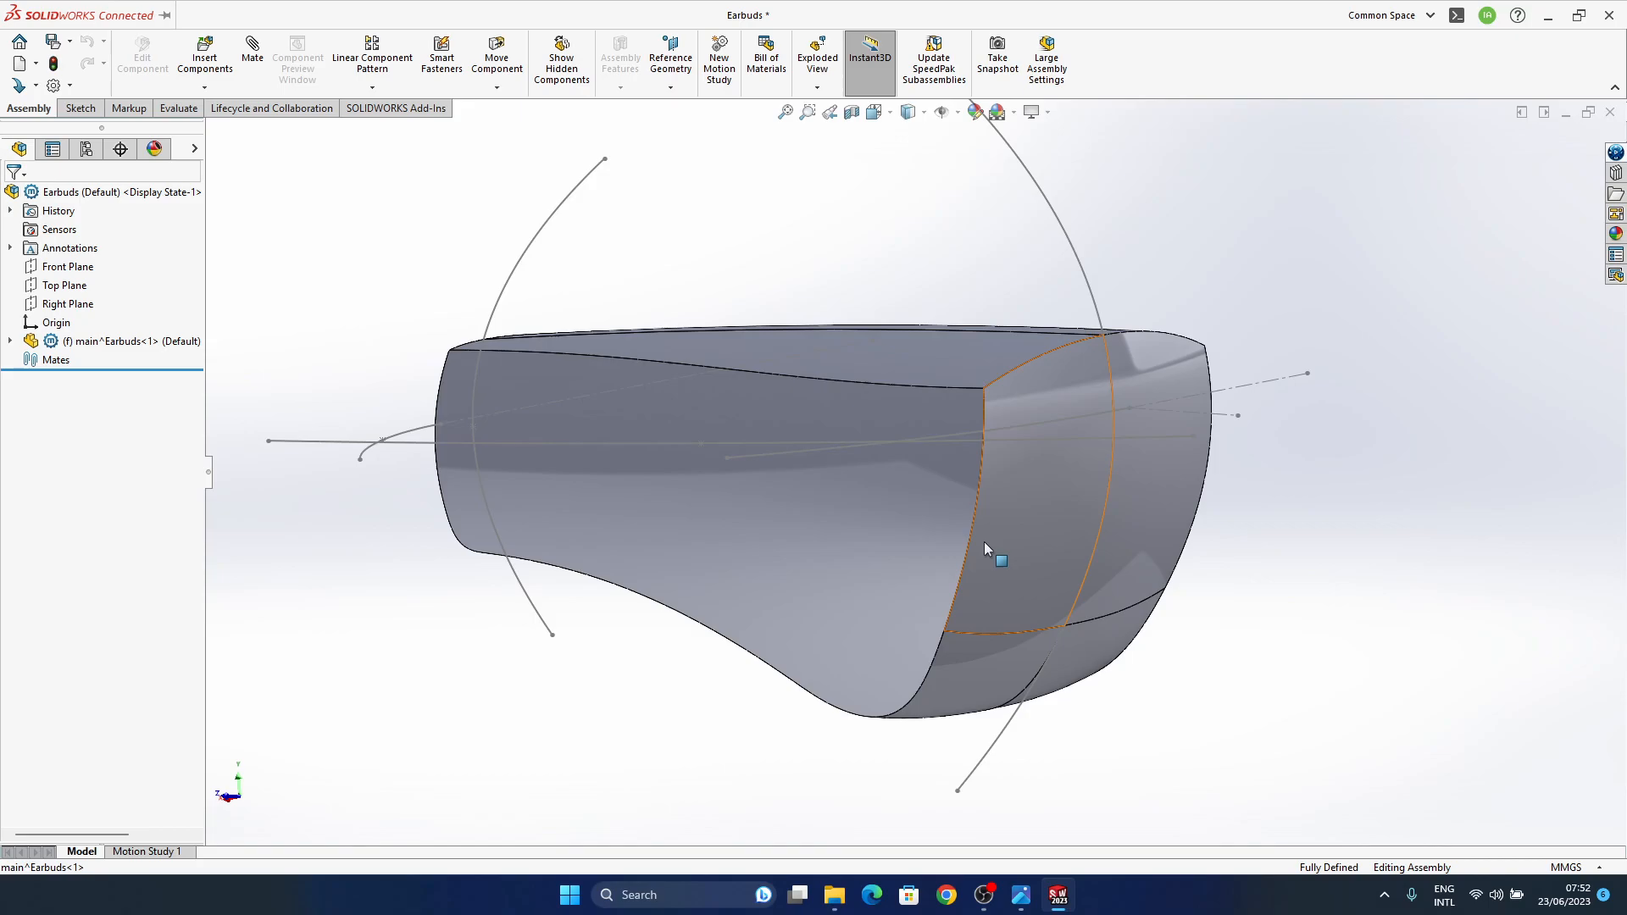
Step: Look over the main earbud body and view the earbuds reference image in the photo viewer before returning to the assembly
middle_drag(949, 478, 950, 480)
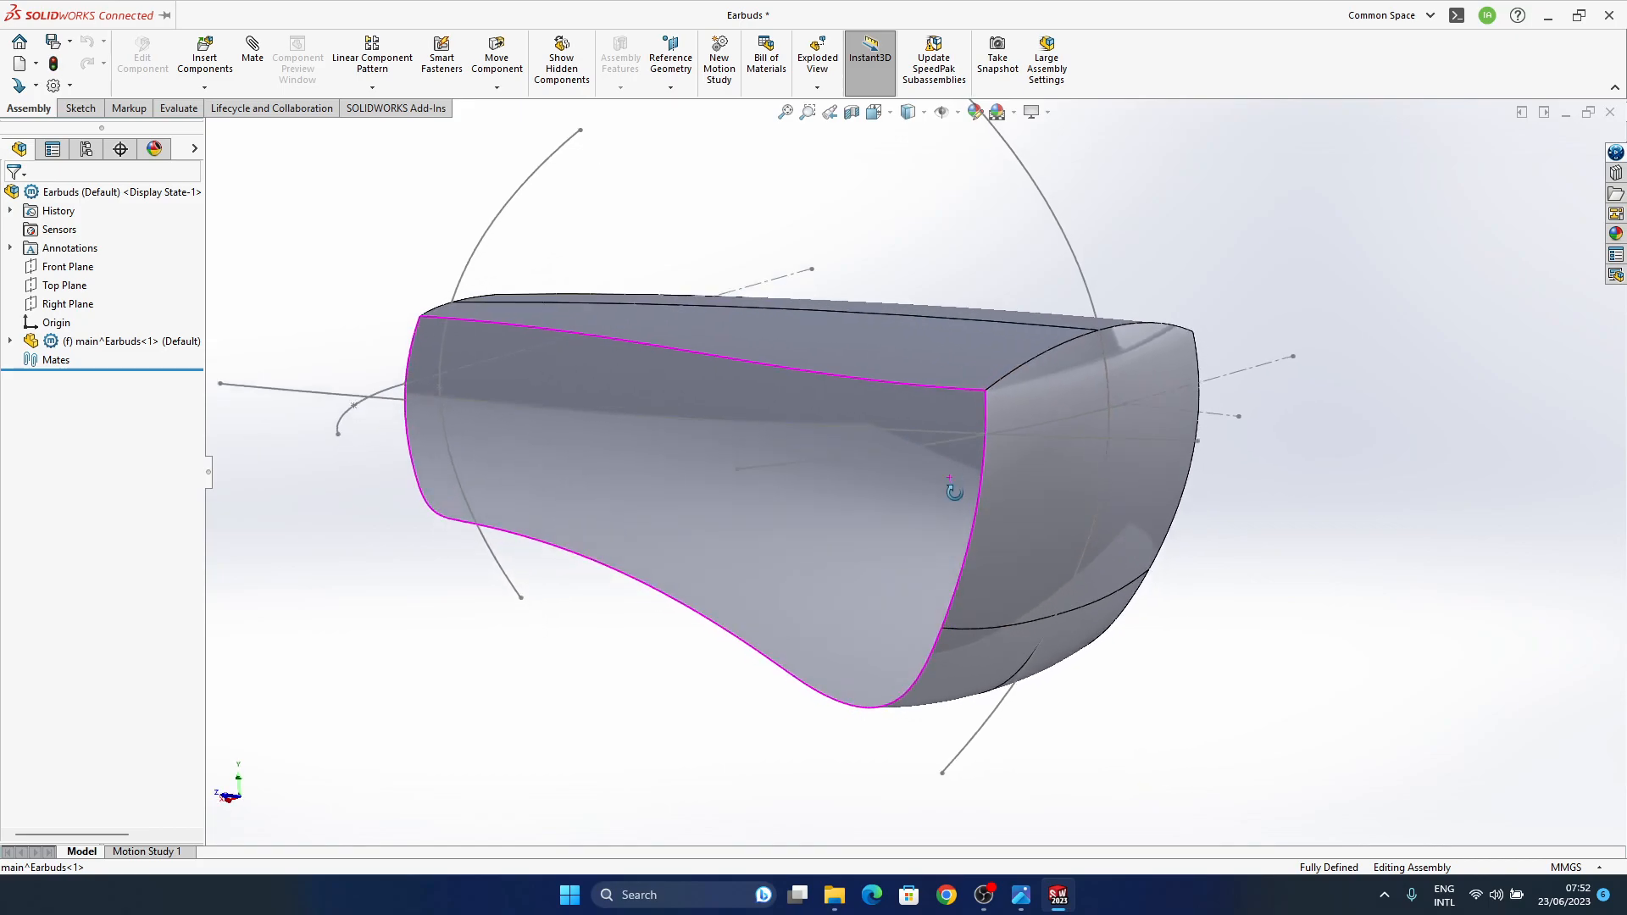
click(104, 343)
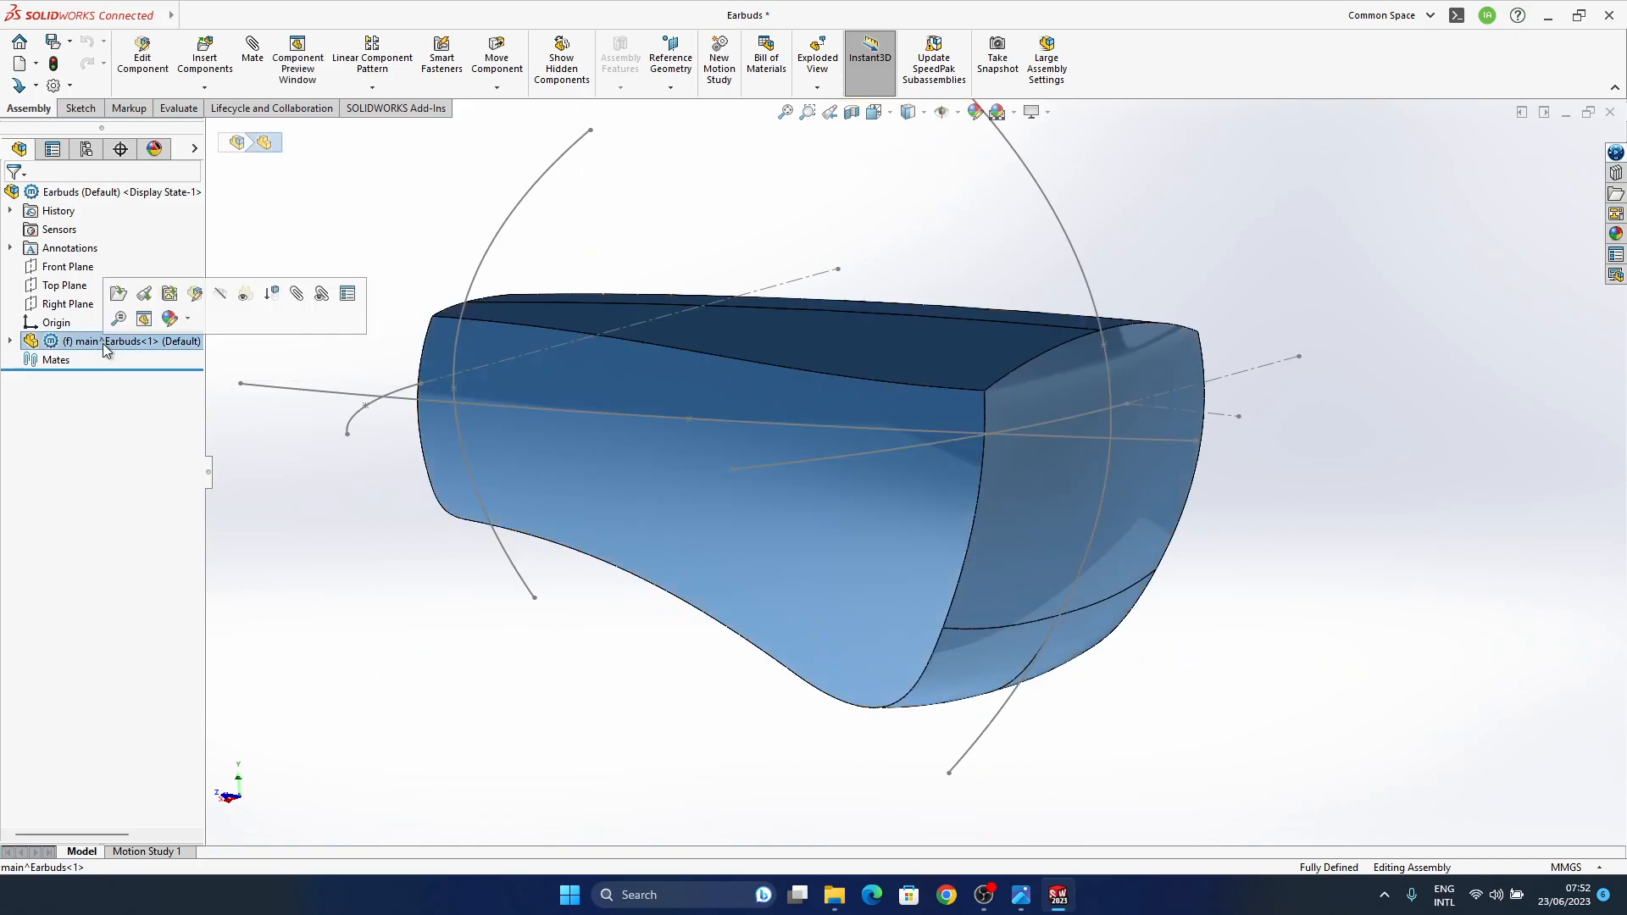
click(531, 720)
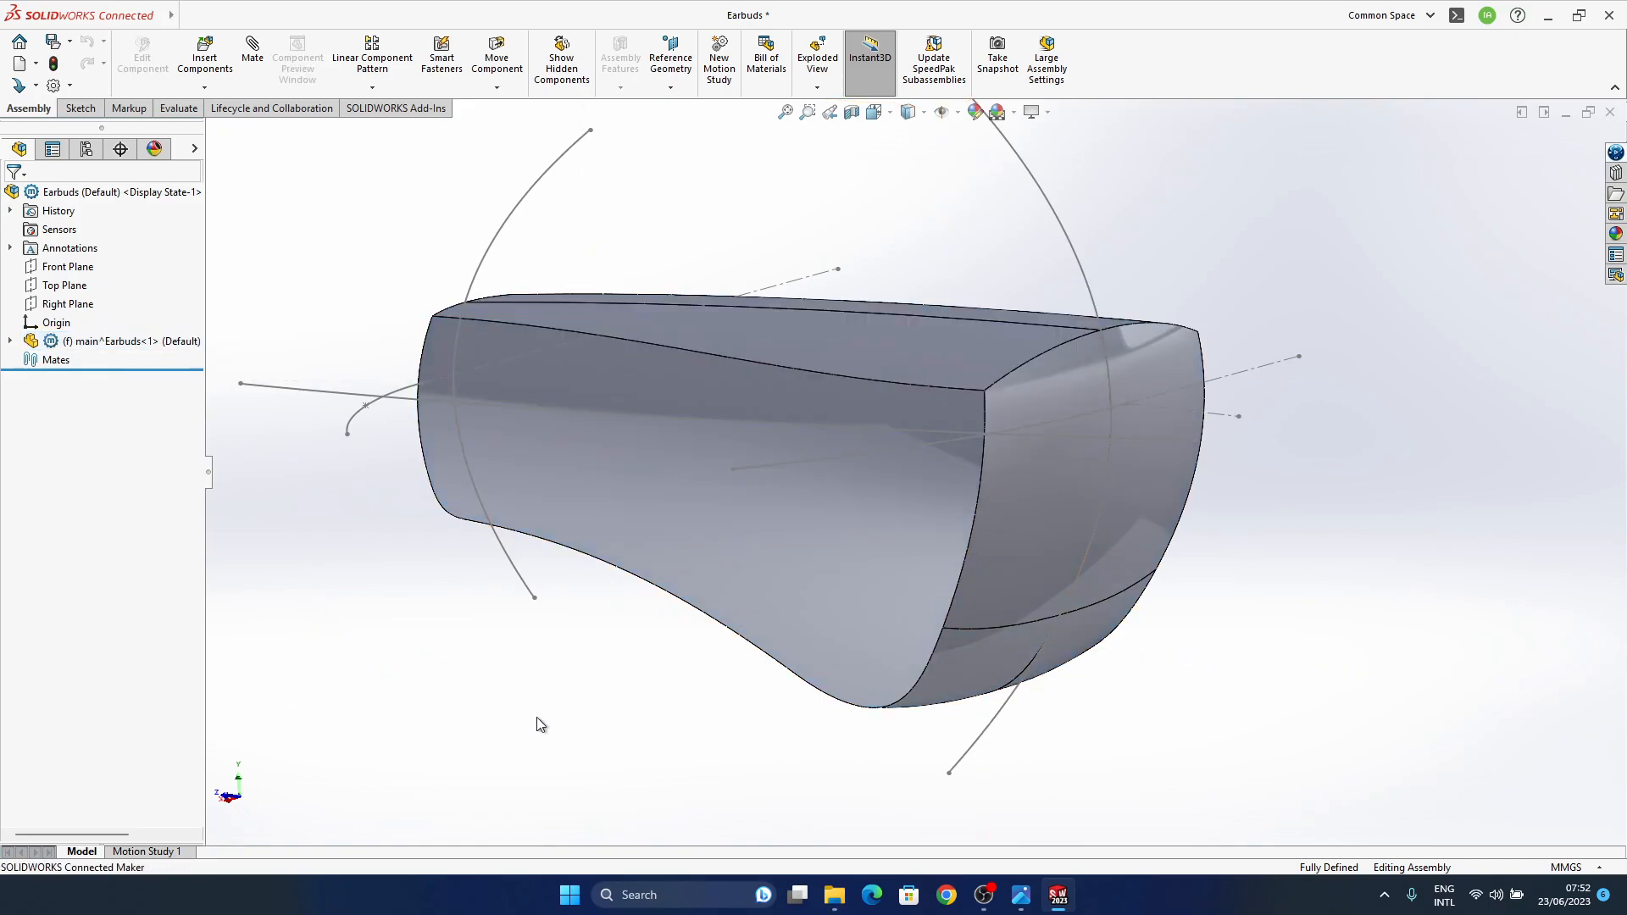
click(1027, 891)
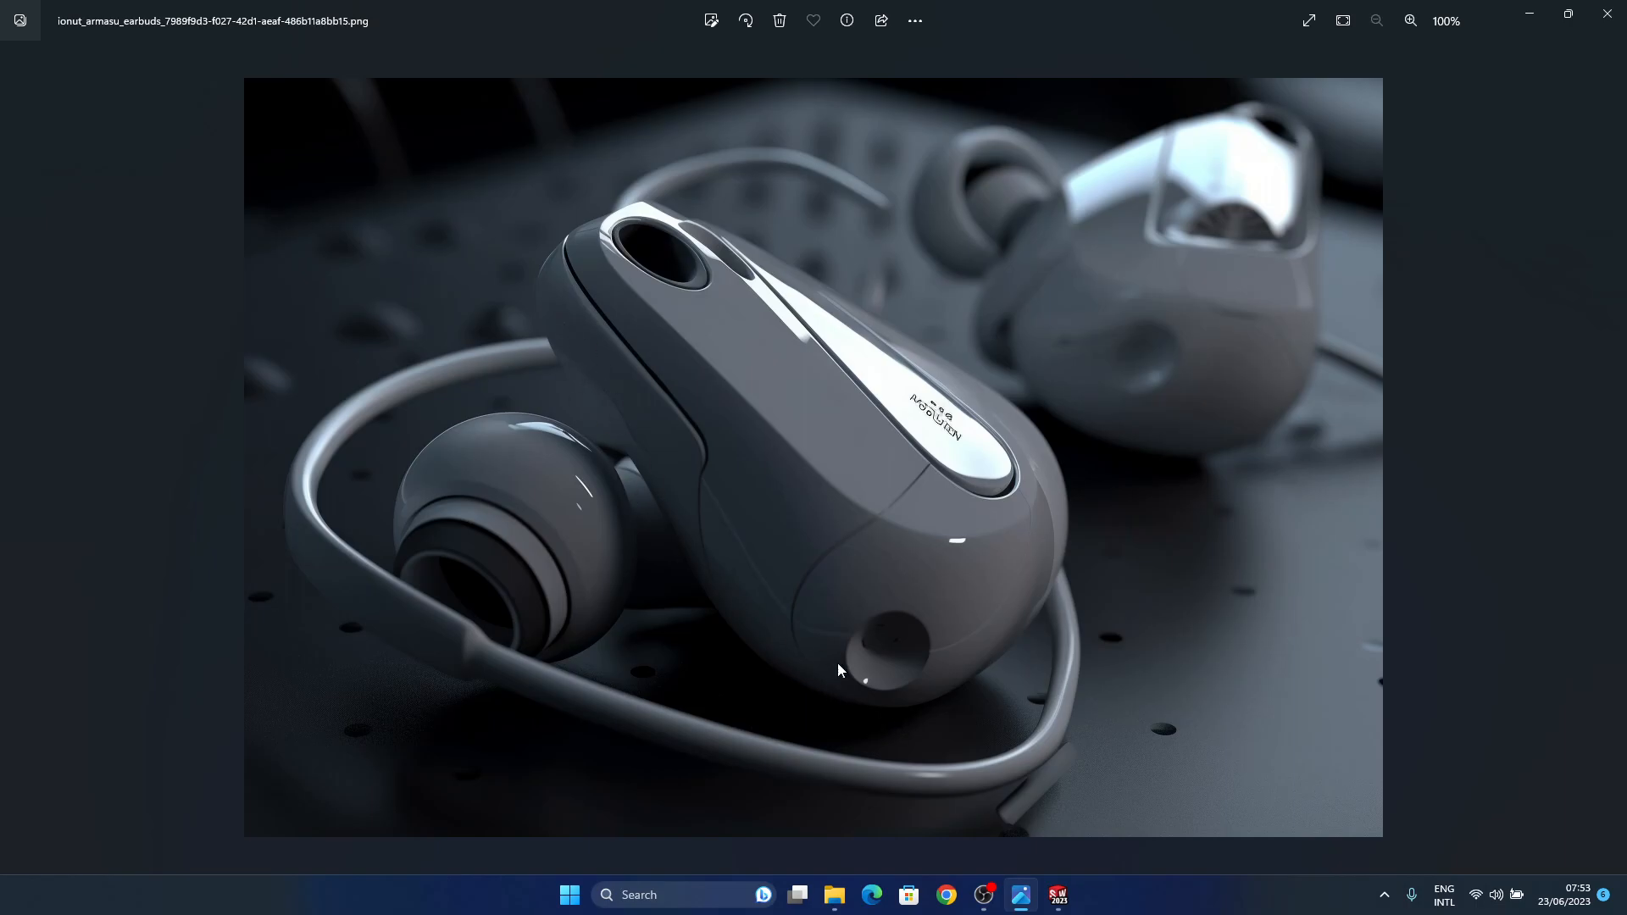
click(1529, 13)
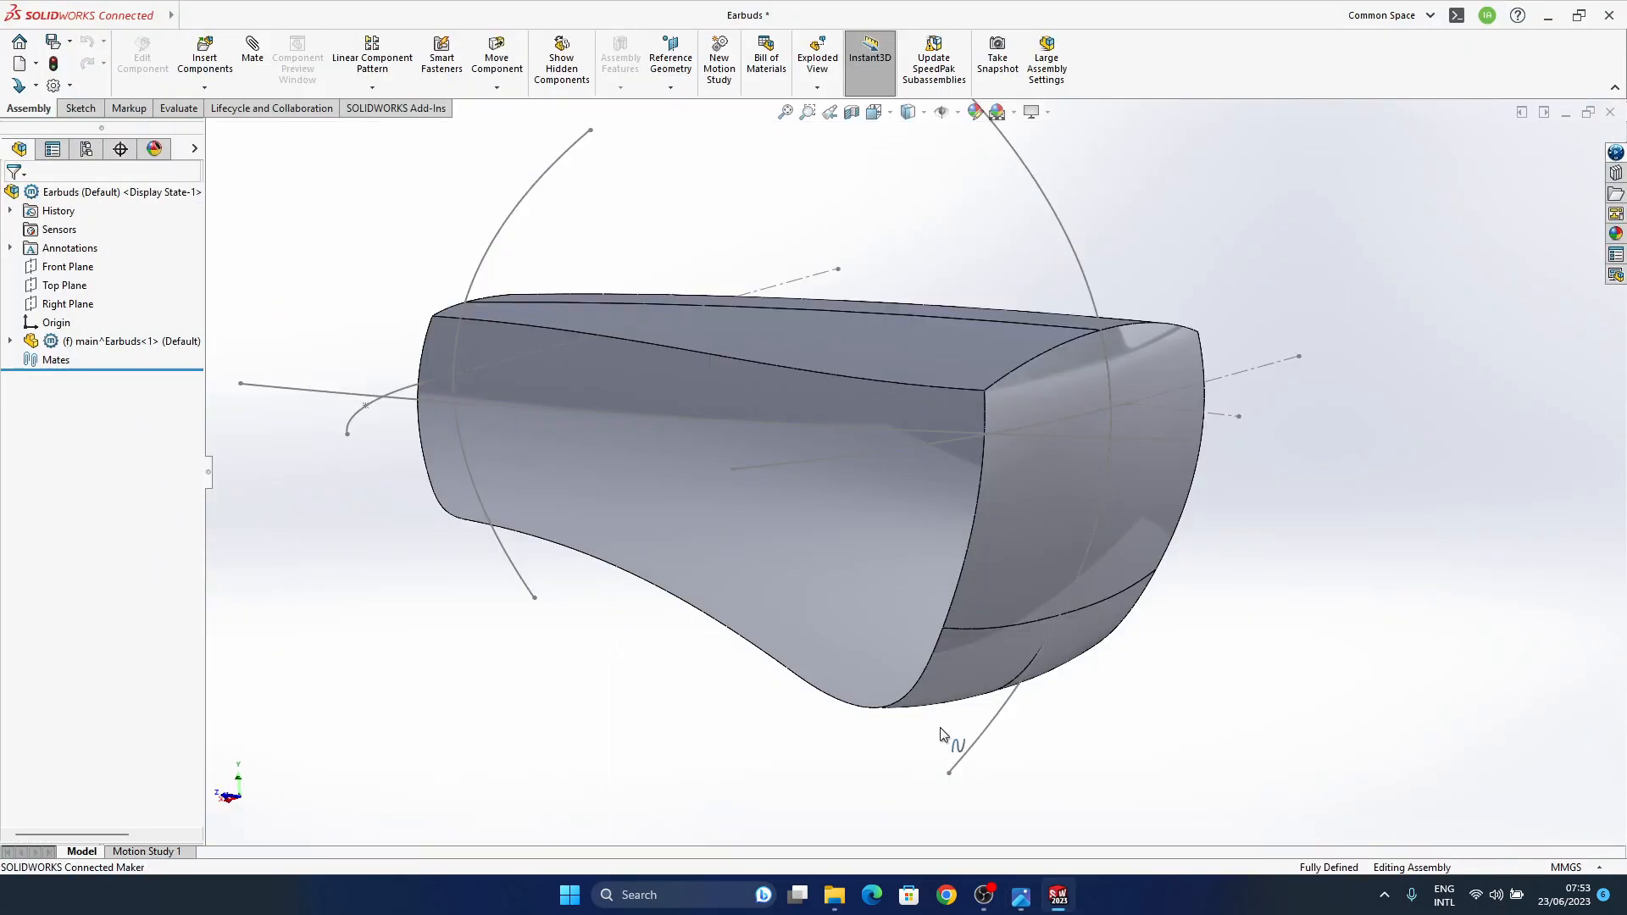
Step: Open the main component for in-context editing and display the Surfaces toolbar
click(130, 342)
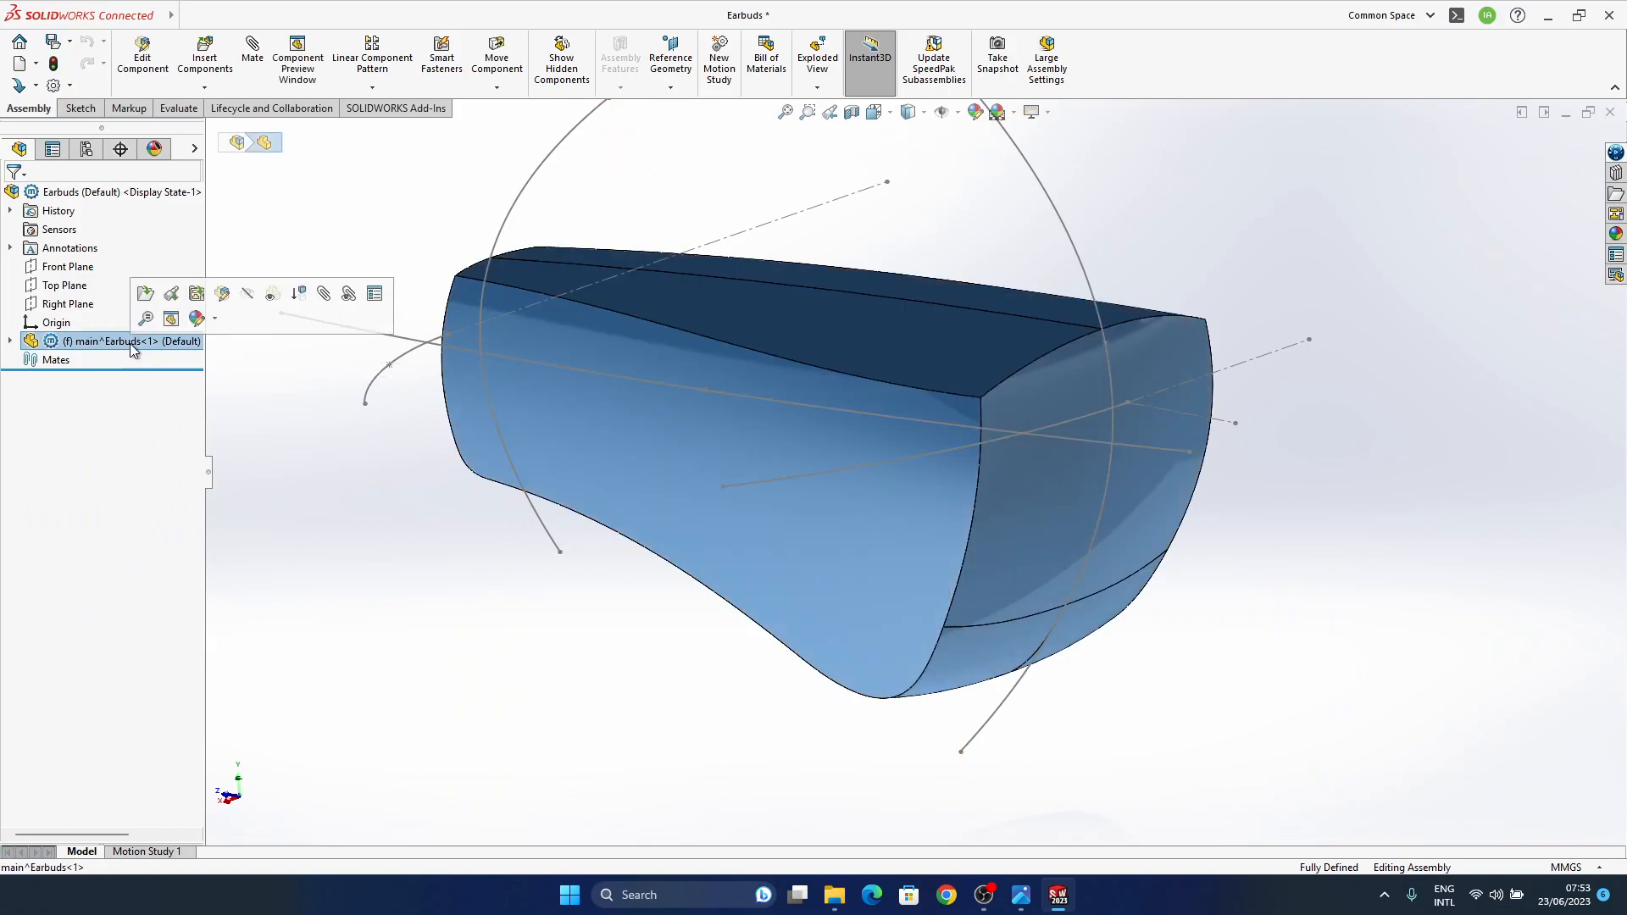
click(190, 290)
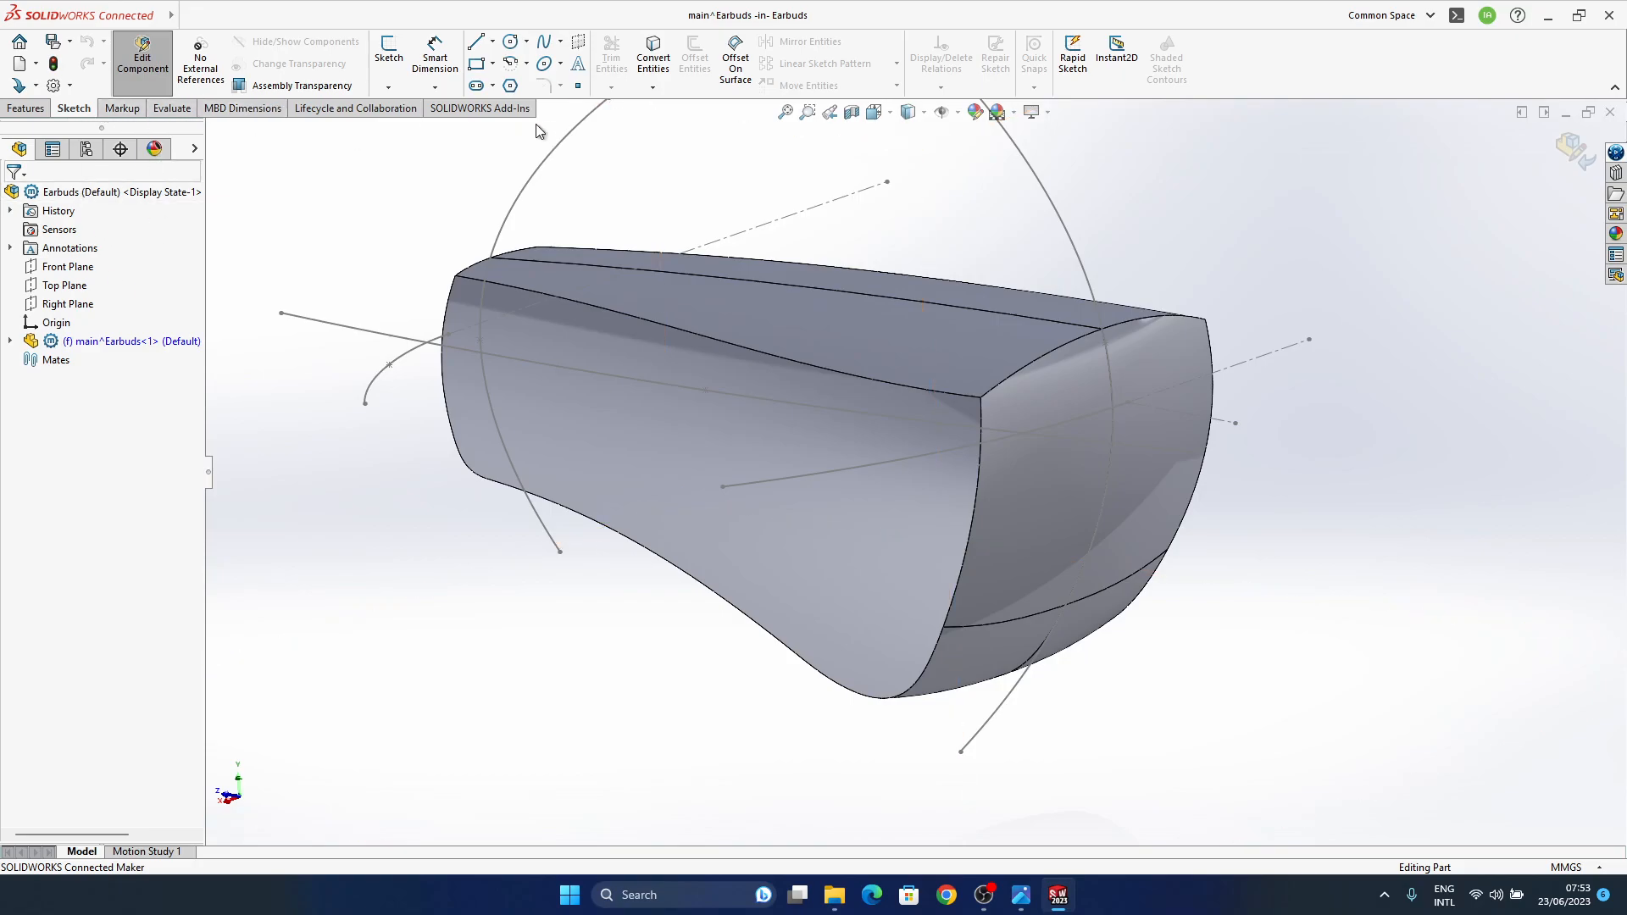
right_click(427, 114)
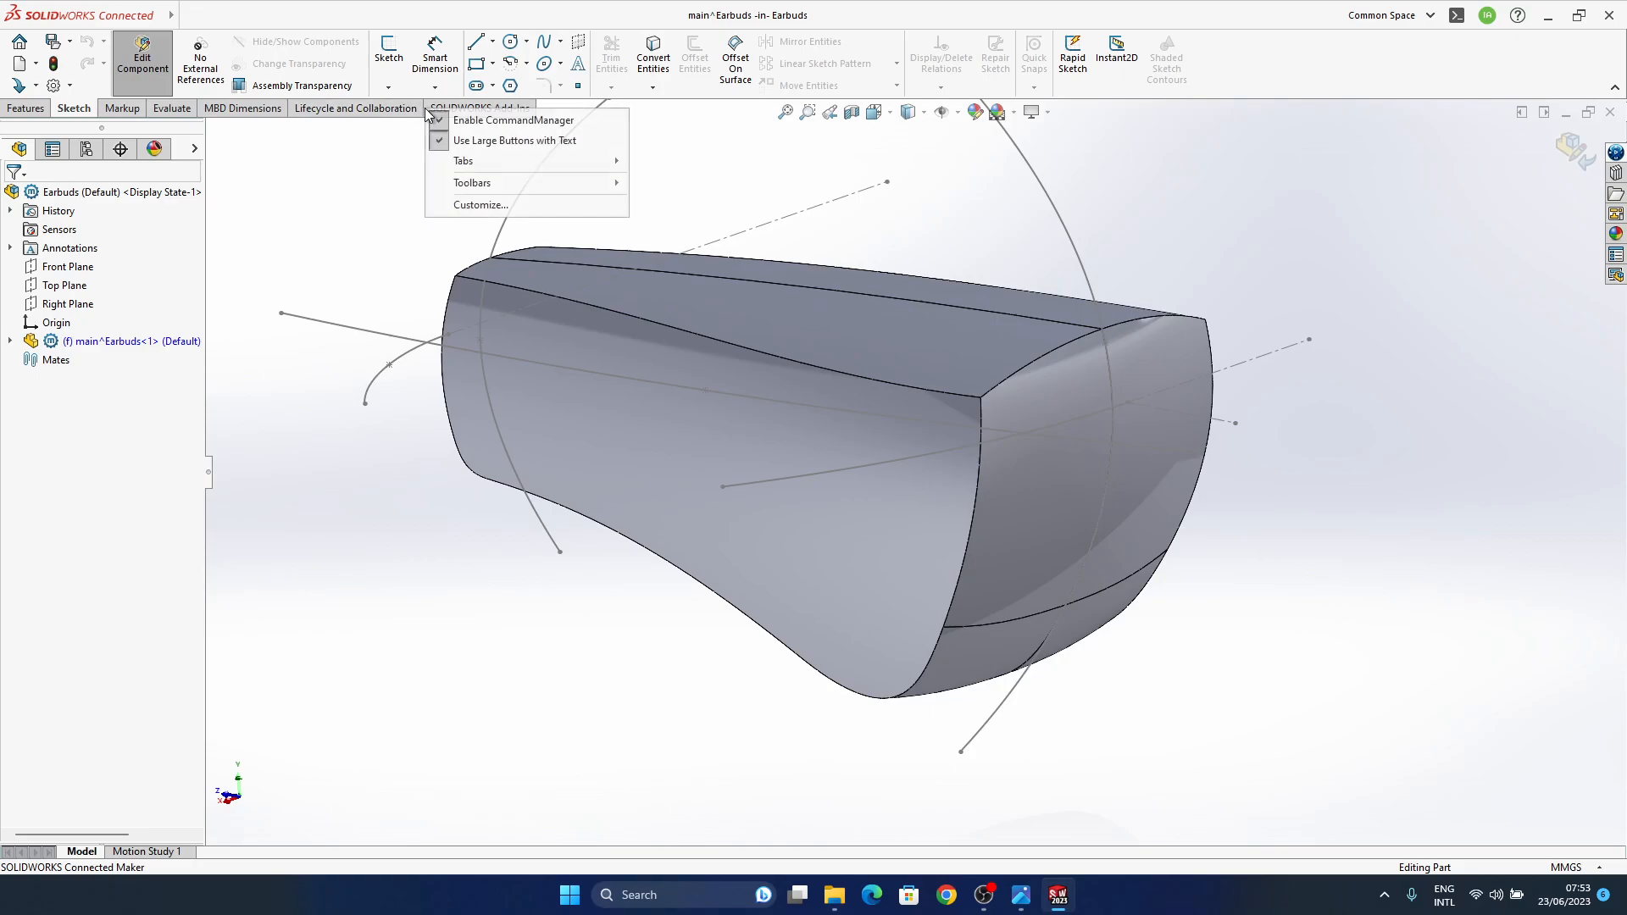
mouse_move(510, 185)
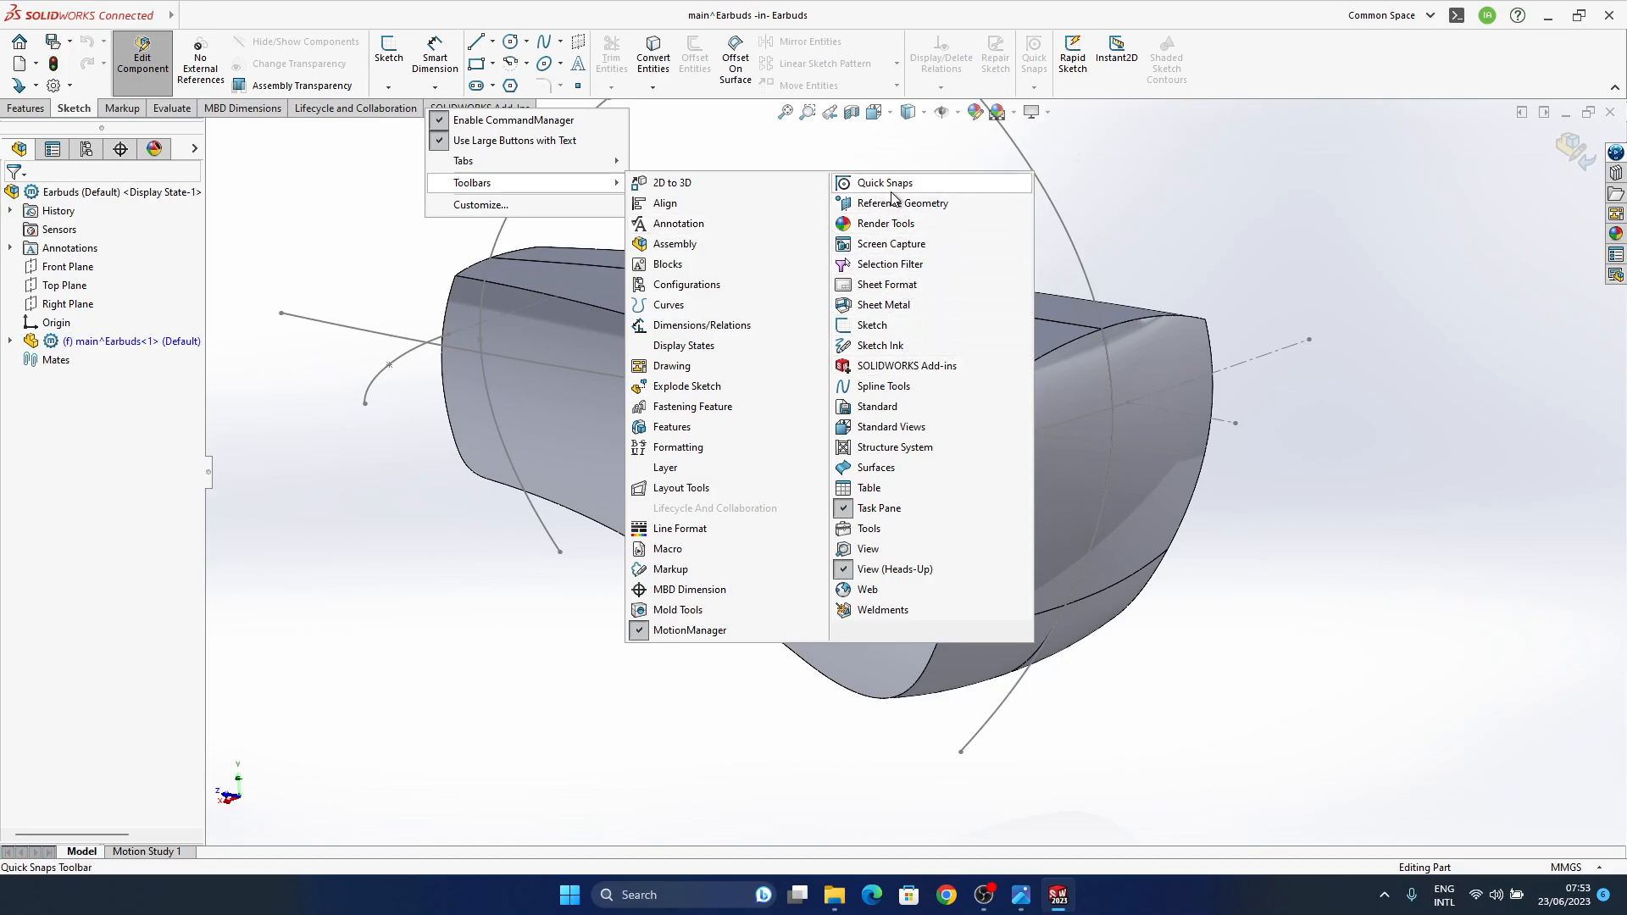
click(899, 471)
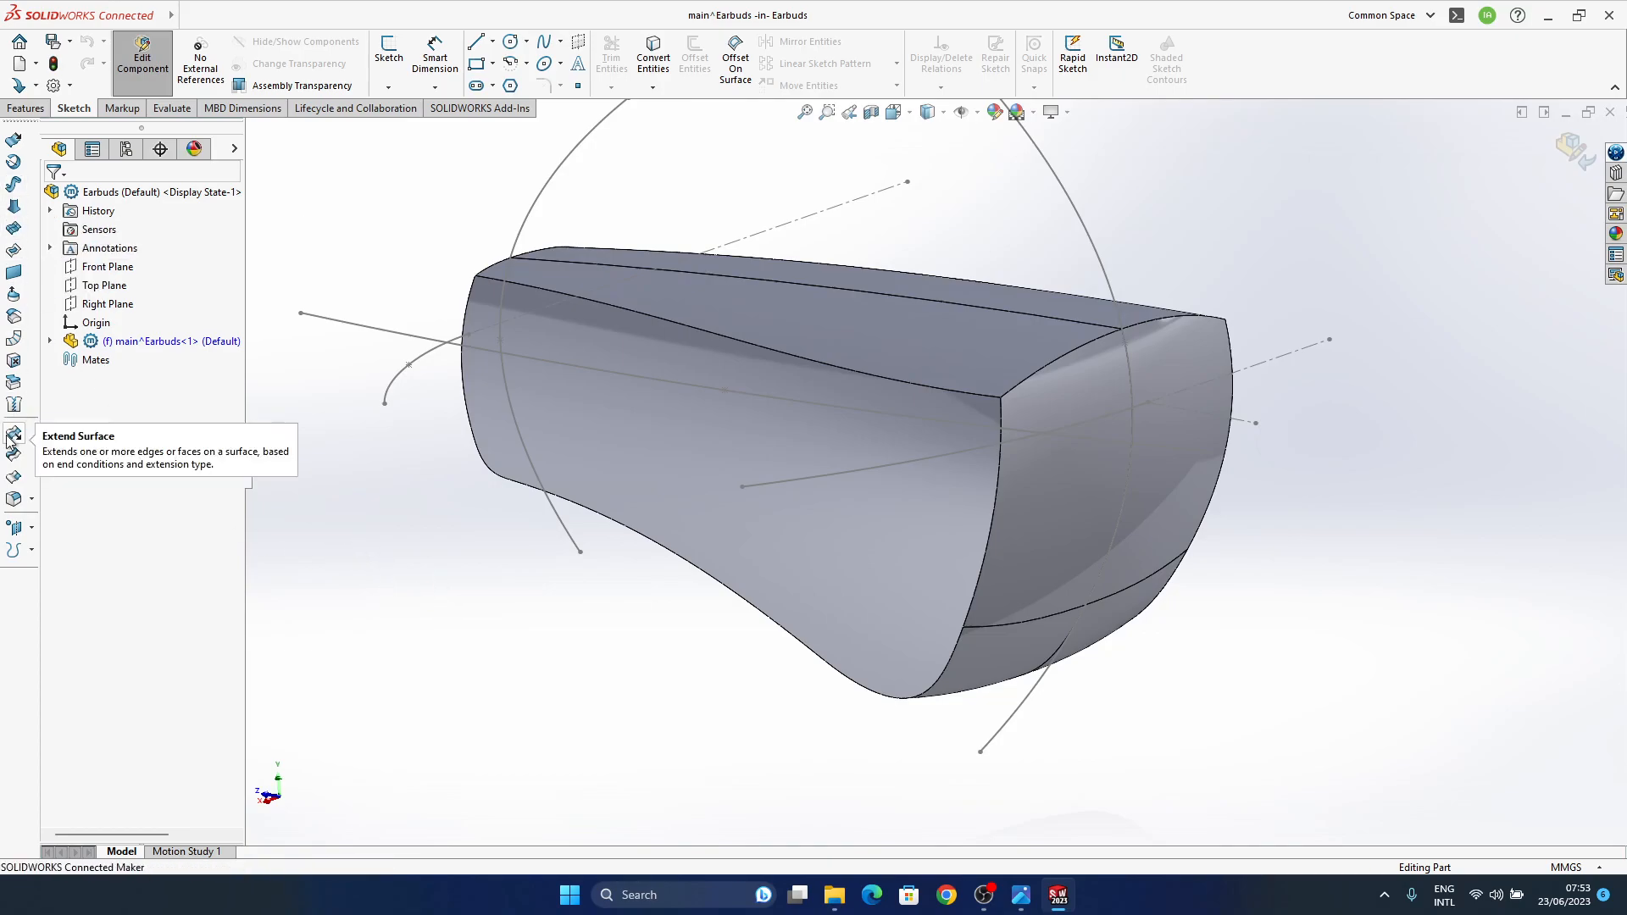
Step: Try a symmetric 10 mm fillet on the curved lower edge of the main body's side face
click(13, 498)
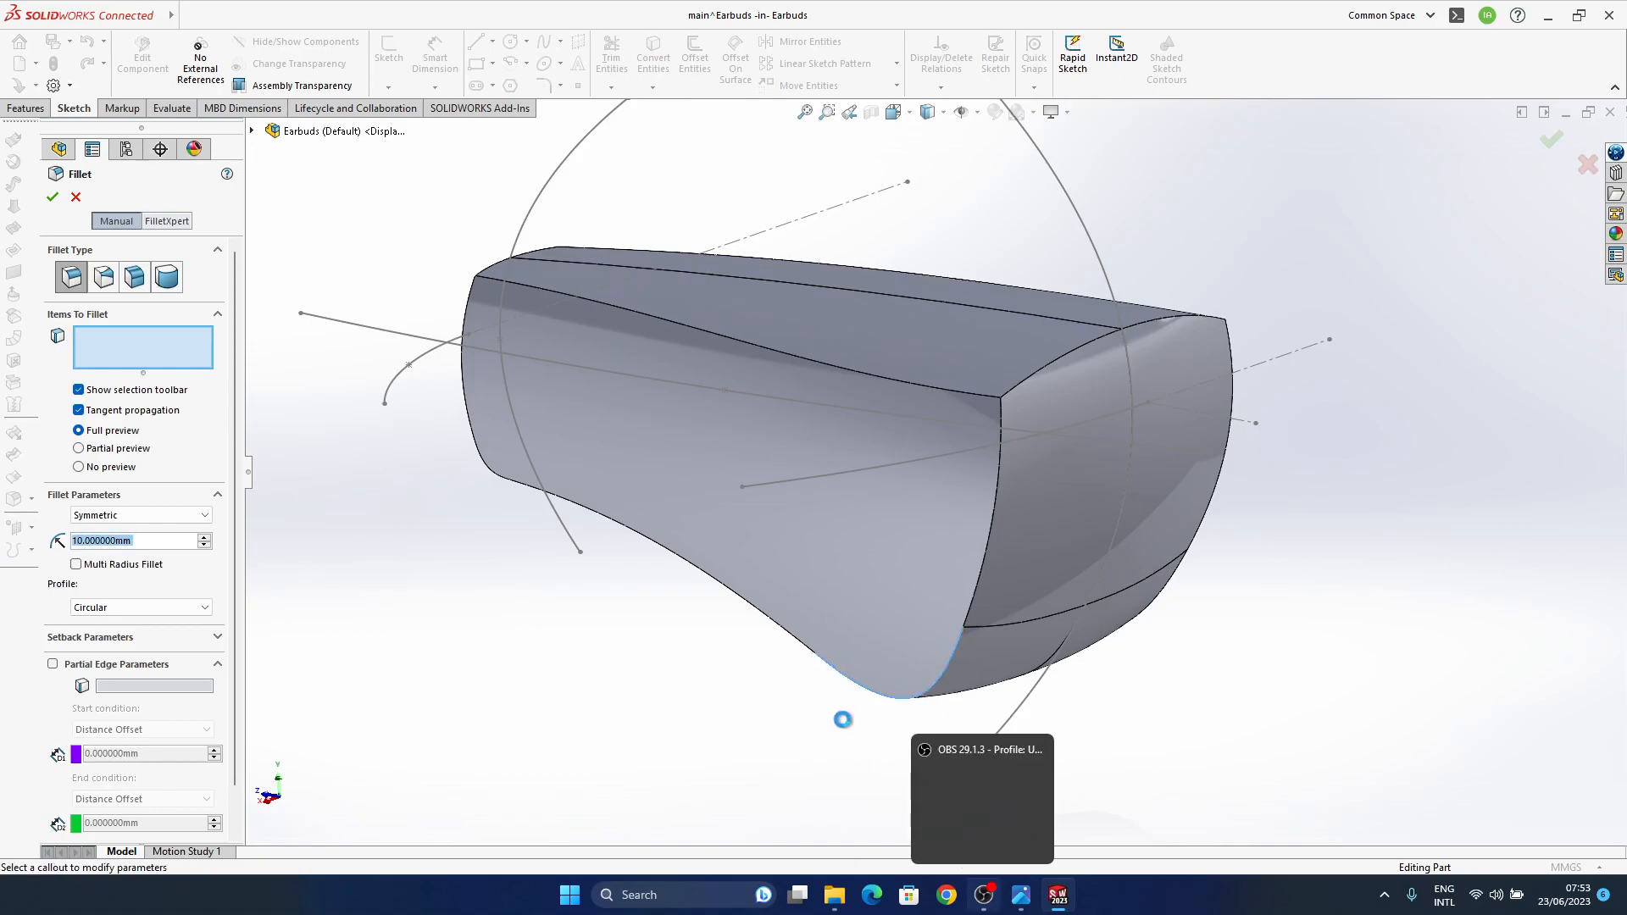
click(805, 614)
middle_drag(852, 606, 885, 560)
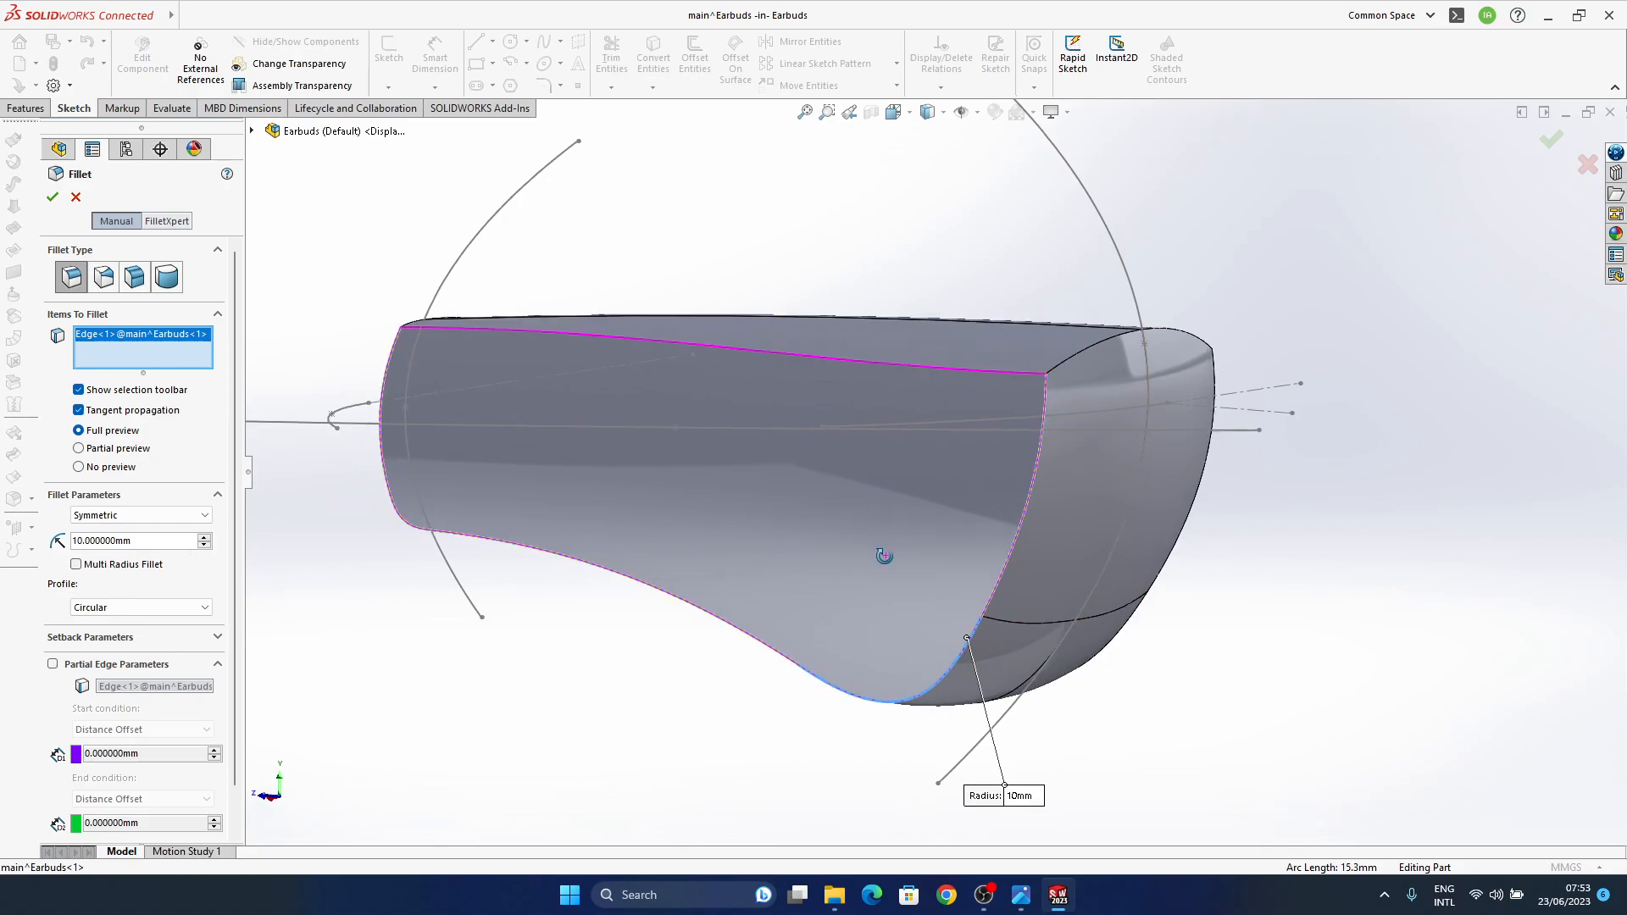
middle_drag(879, 552, 848, 627)
click(1020, 905)
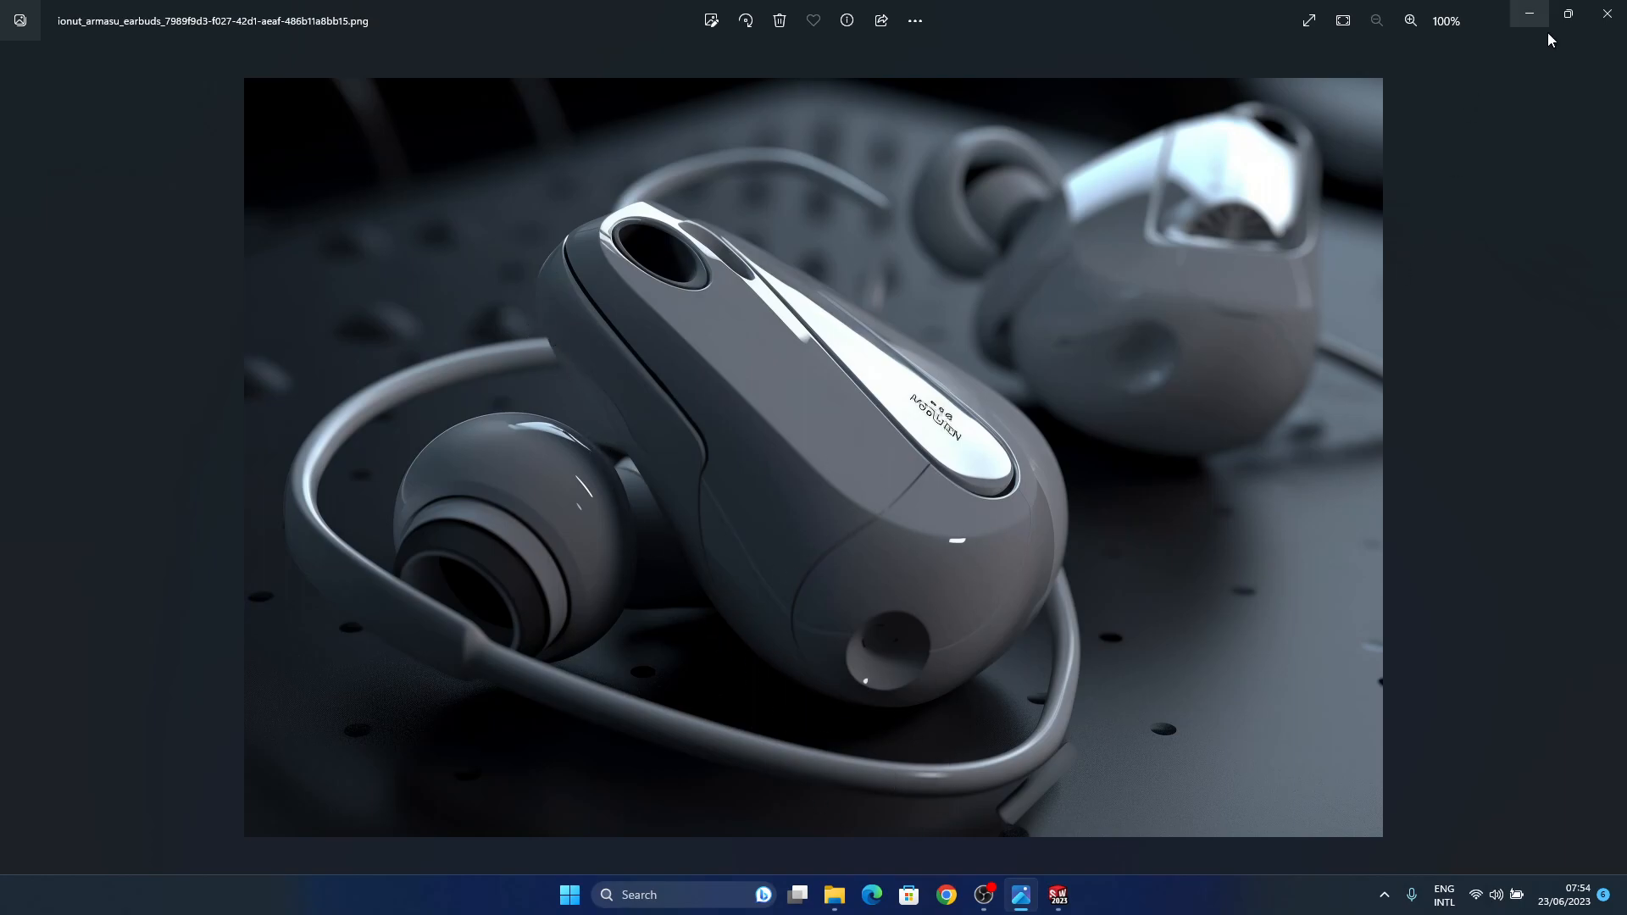
click(1531, 15)
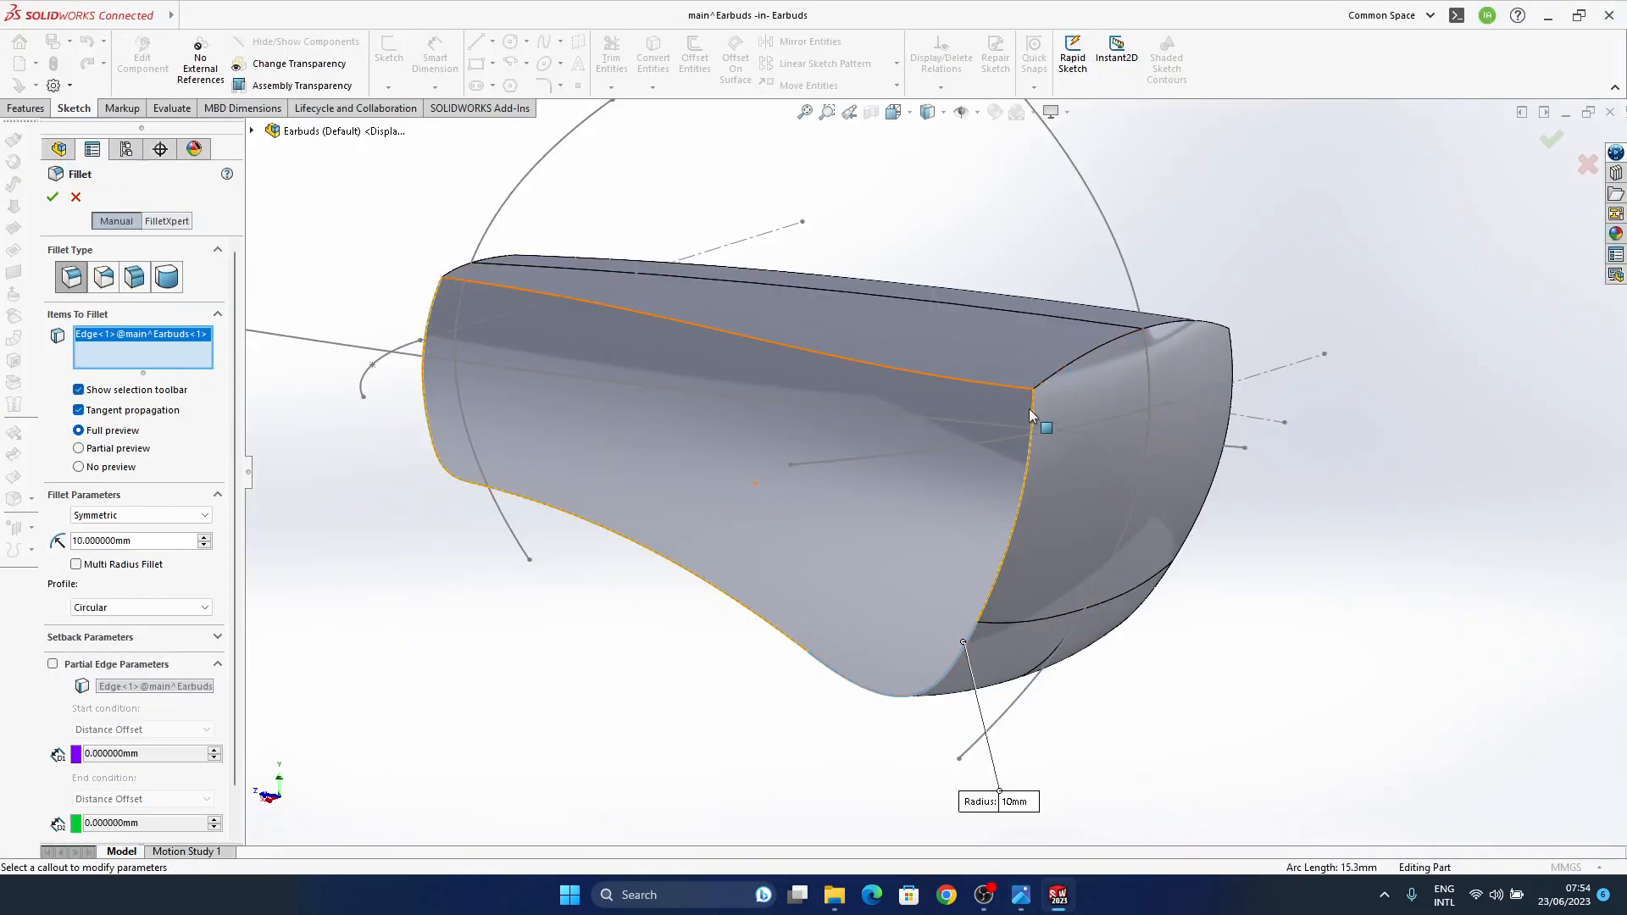
click(137, 543)
click(52, 196)
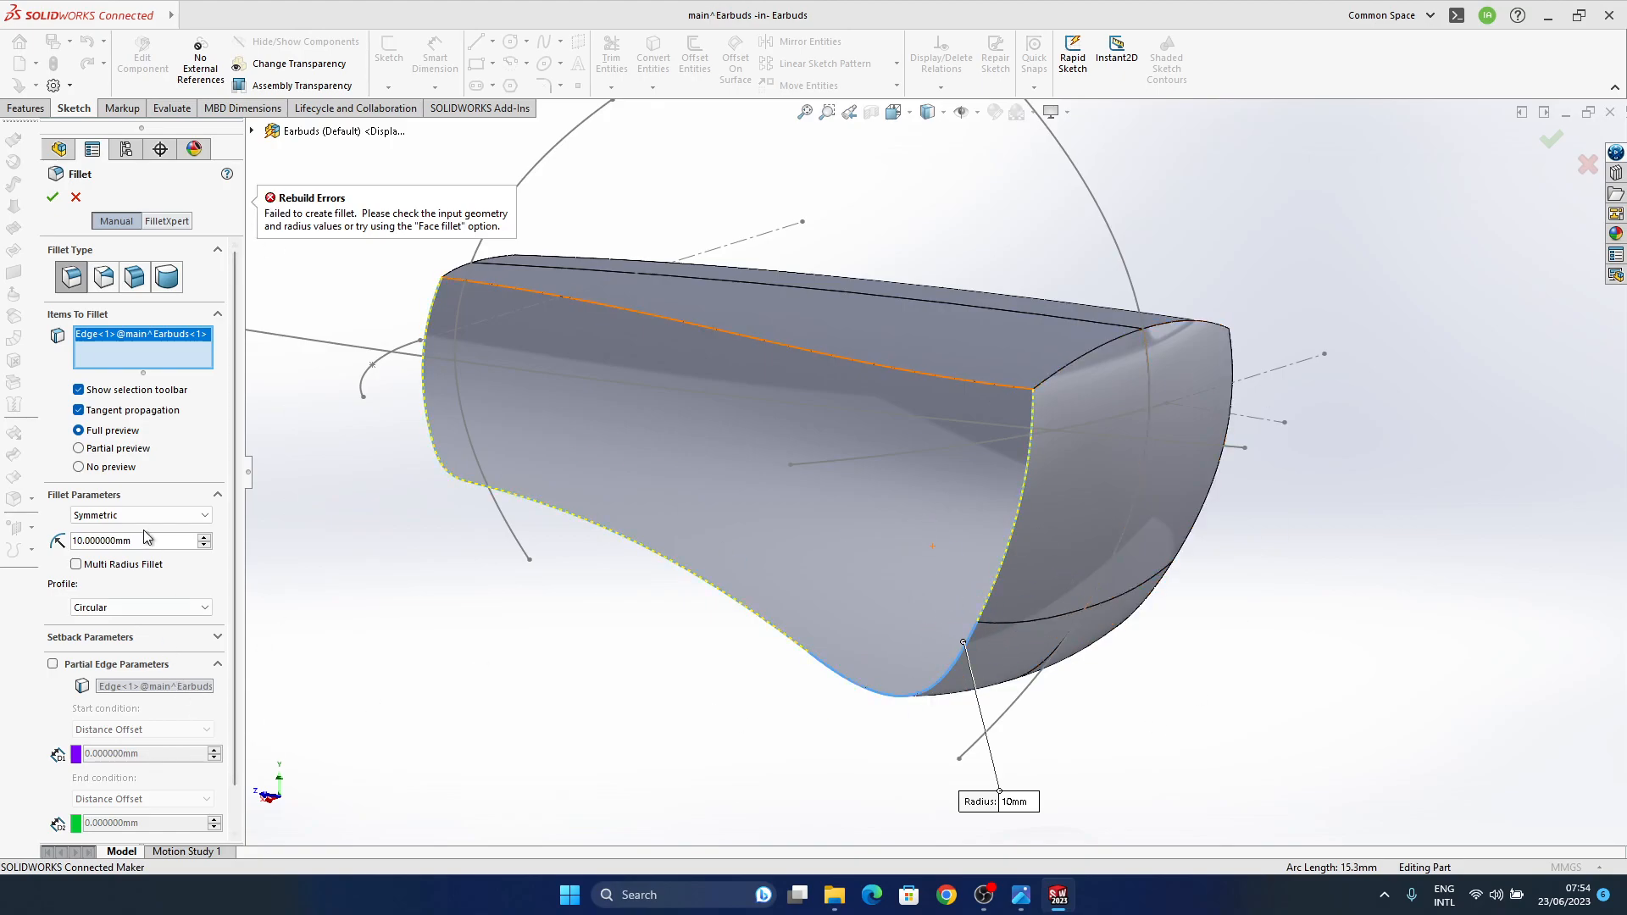
Step: Set the fillet radius to 2 mm with a Curvature Continuous profile and apply it along the side face's edges
drag(141, 542, 1, 534)
text(2)
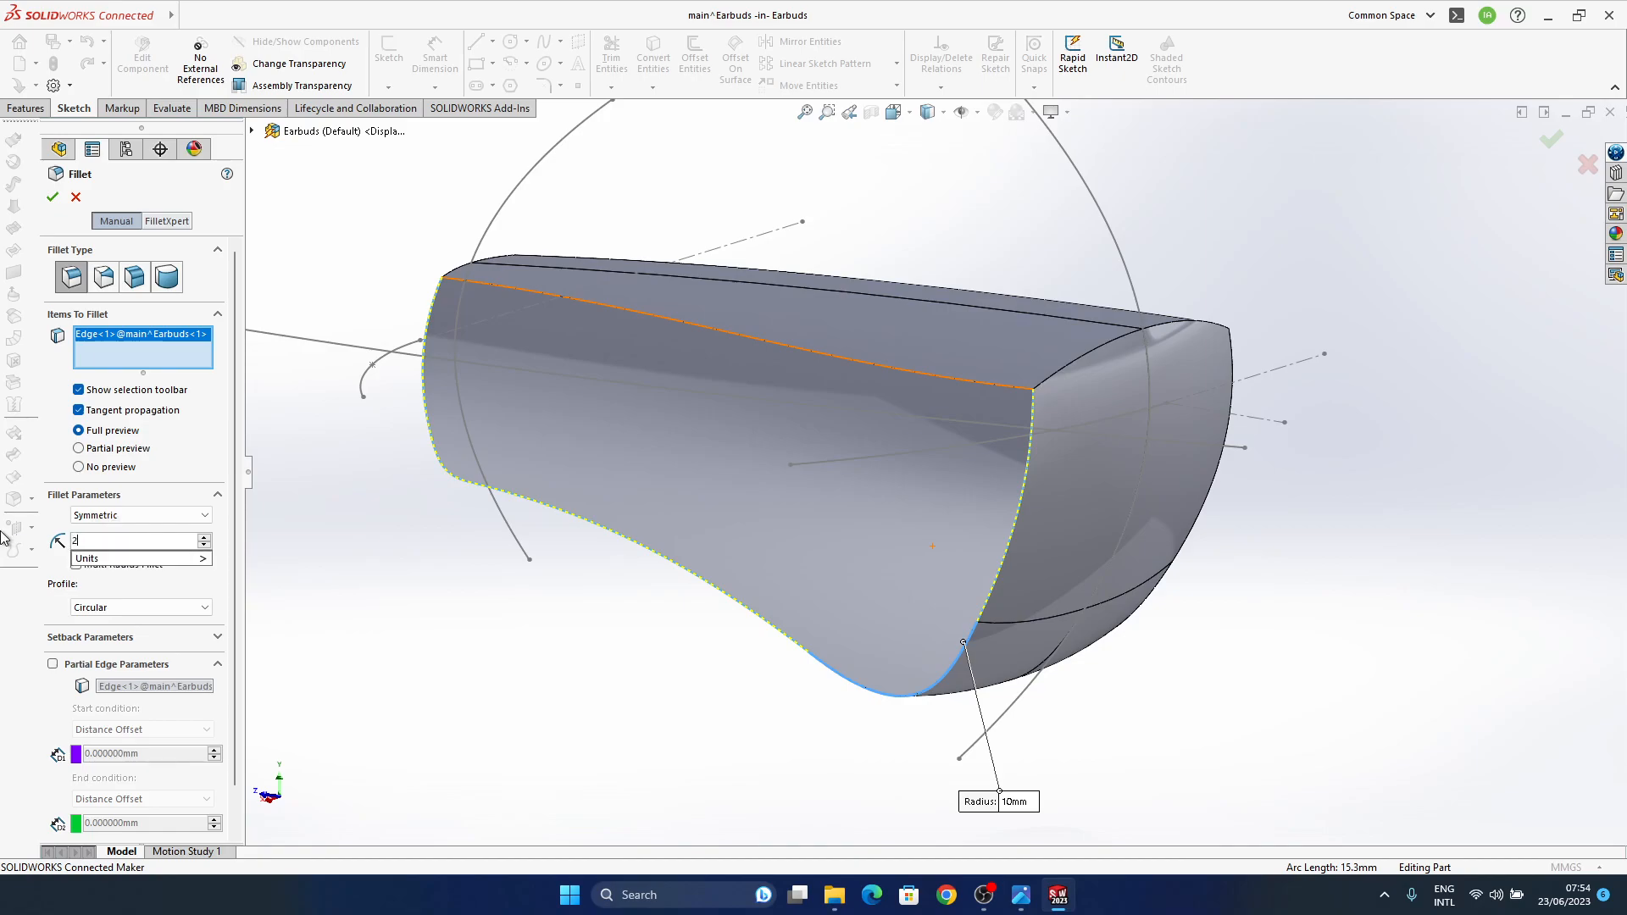
key(Return)
click(132, 608)
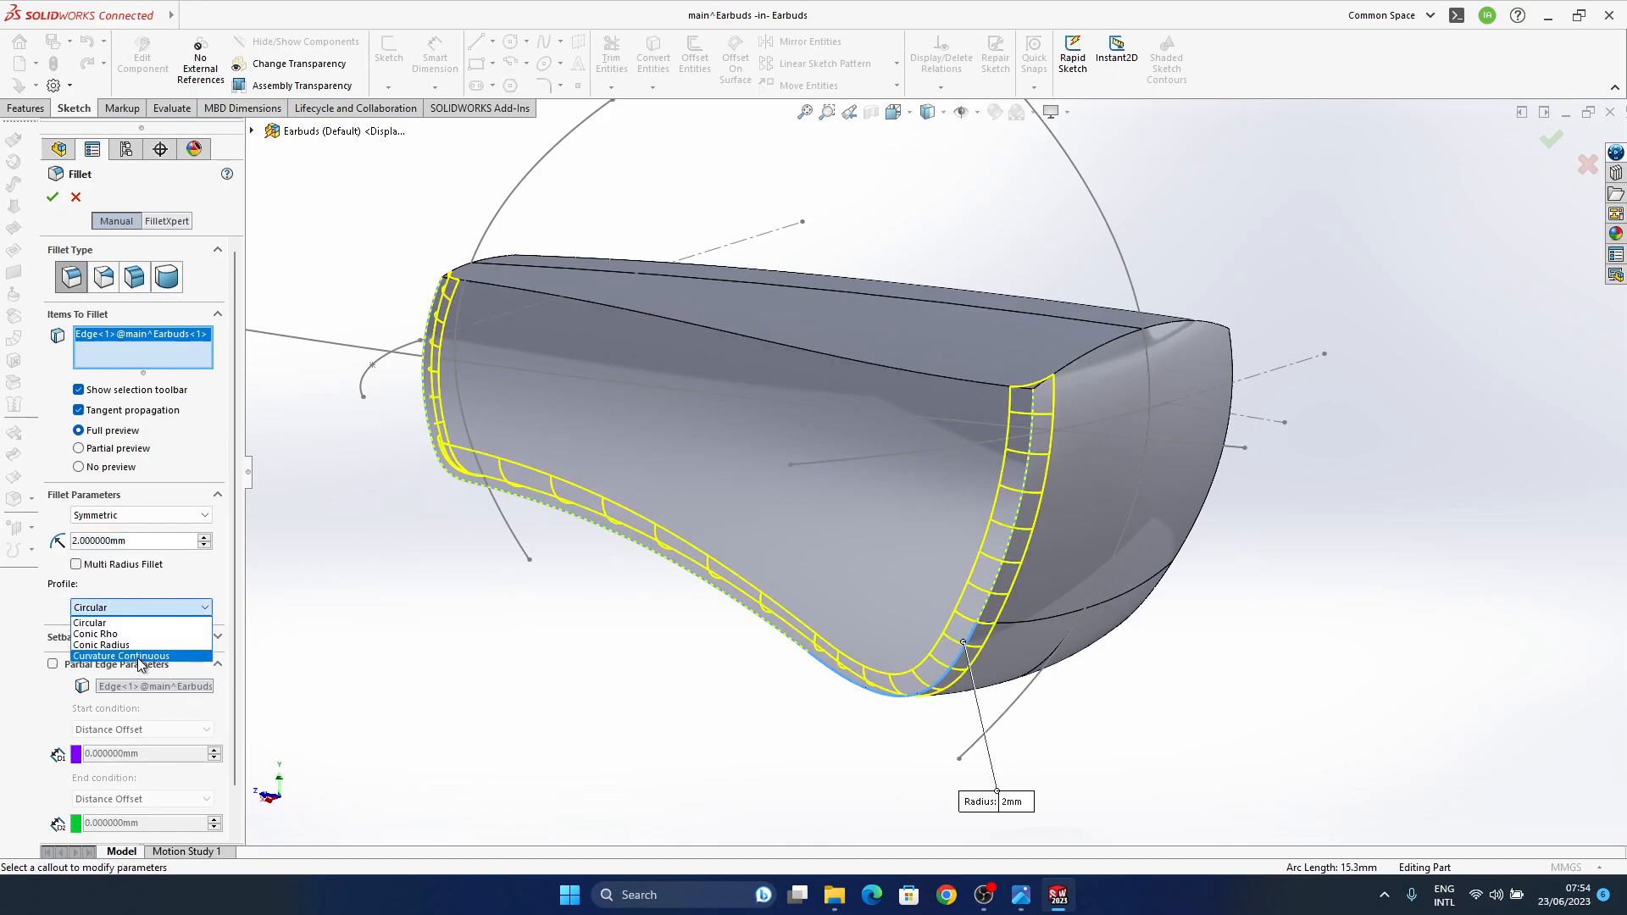
click(140, 658)
key(Return)
Step: Delete the Fillet5 feature from the main part
middle_drag(859, 637, 860, 574)
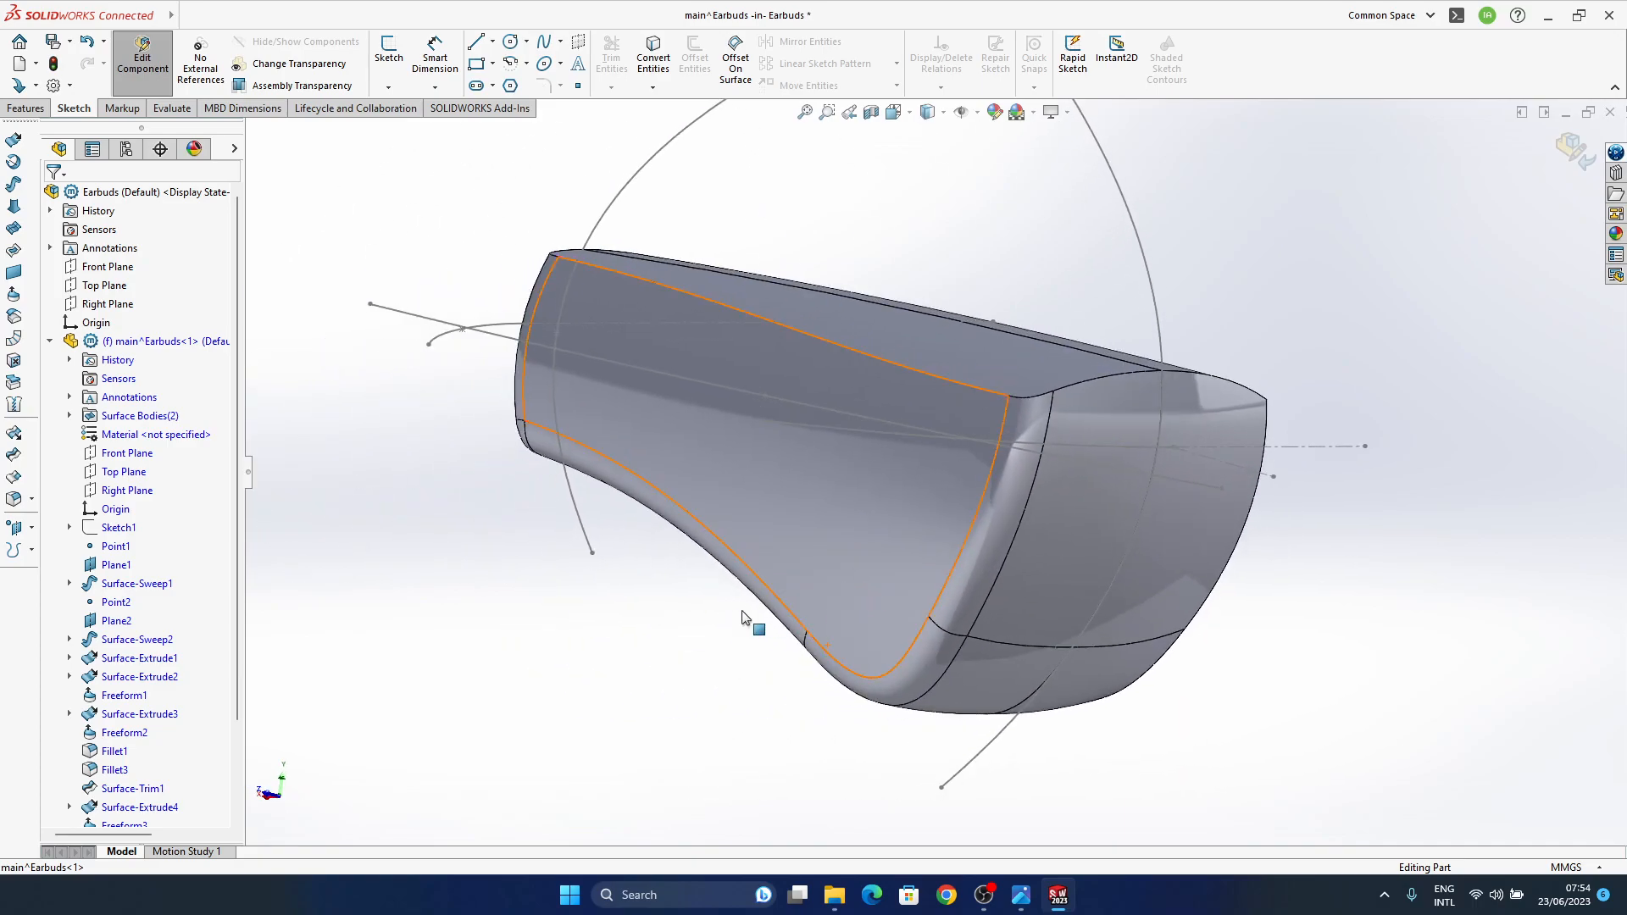
scroll(164, 698, down, 2)
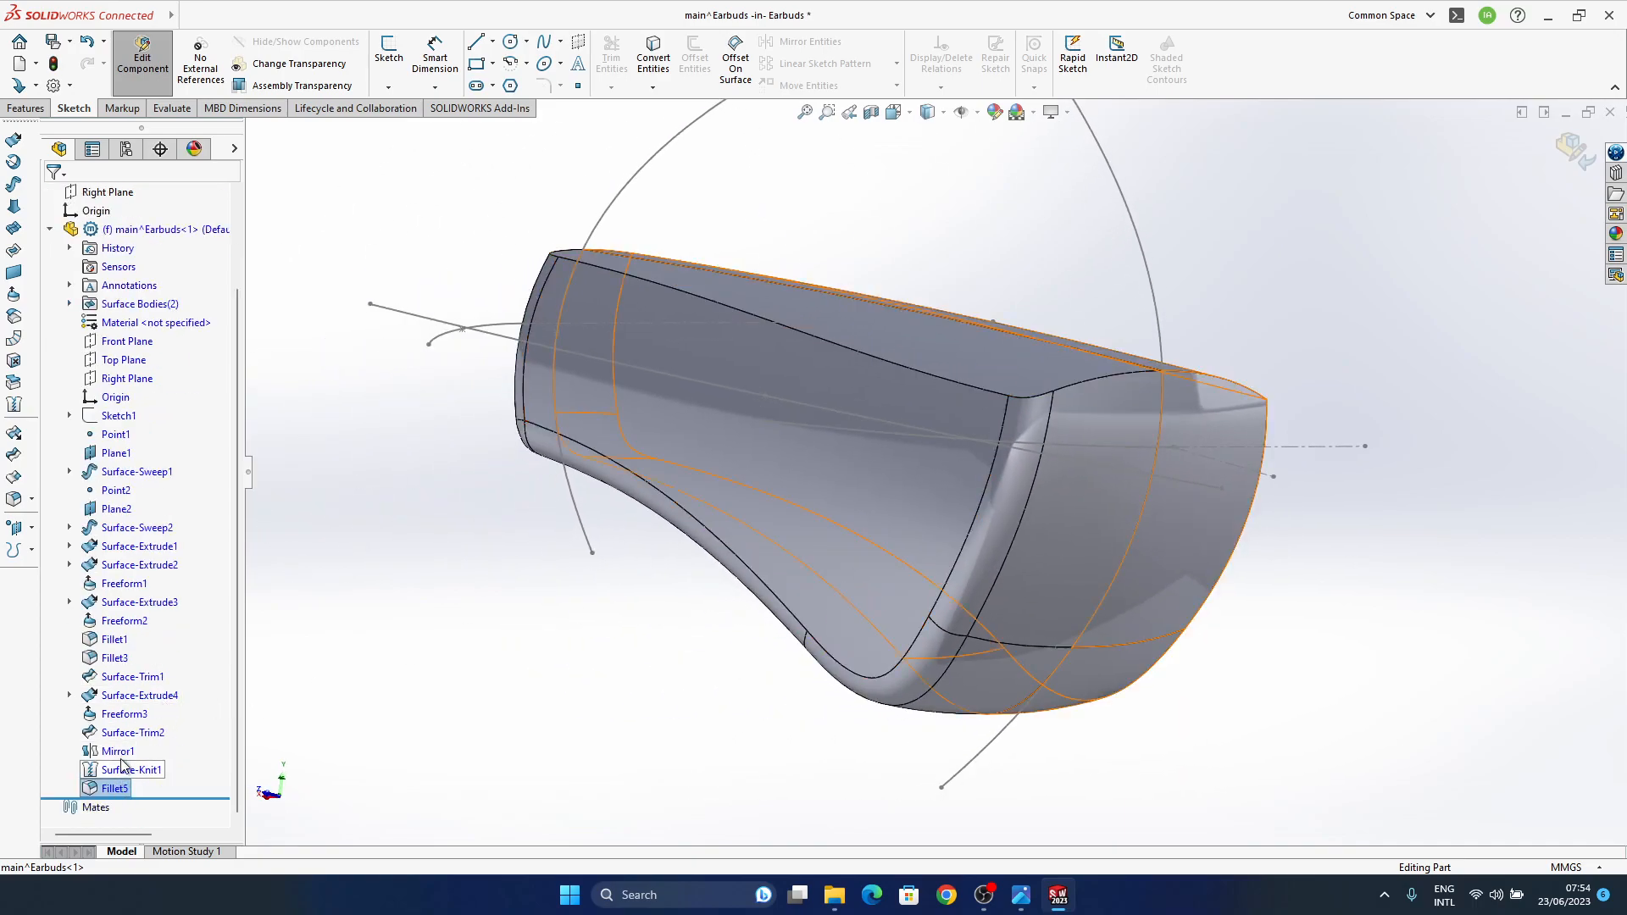
key(Delete)
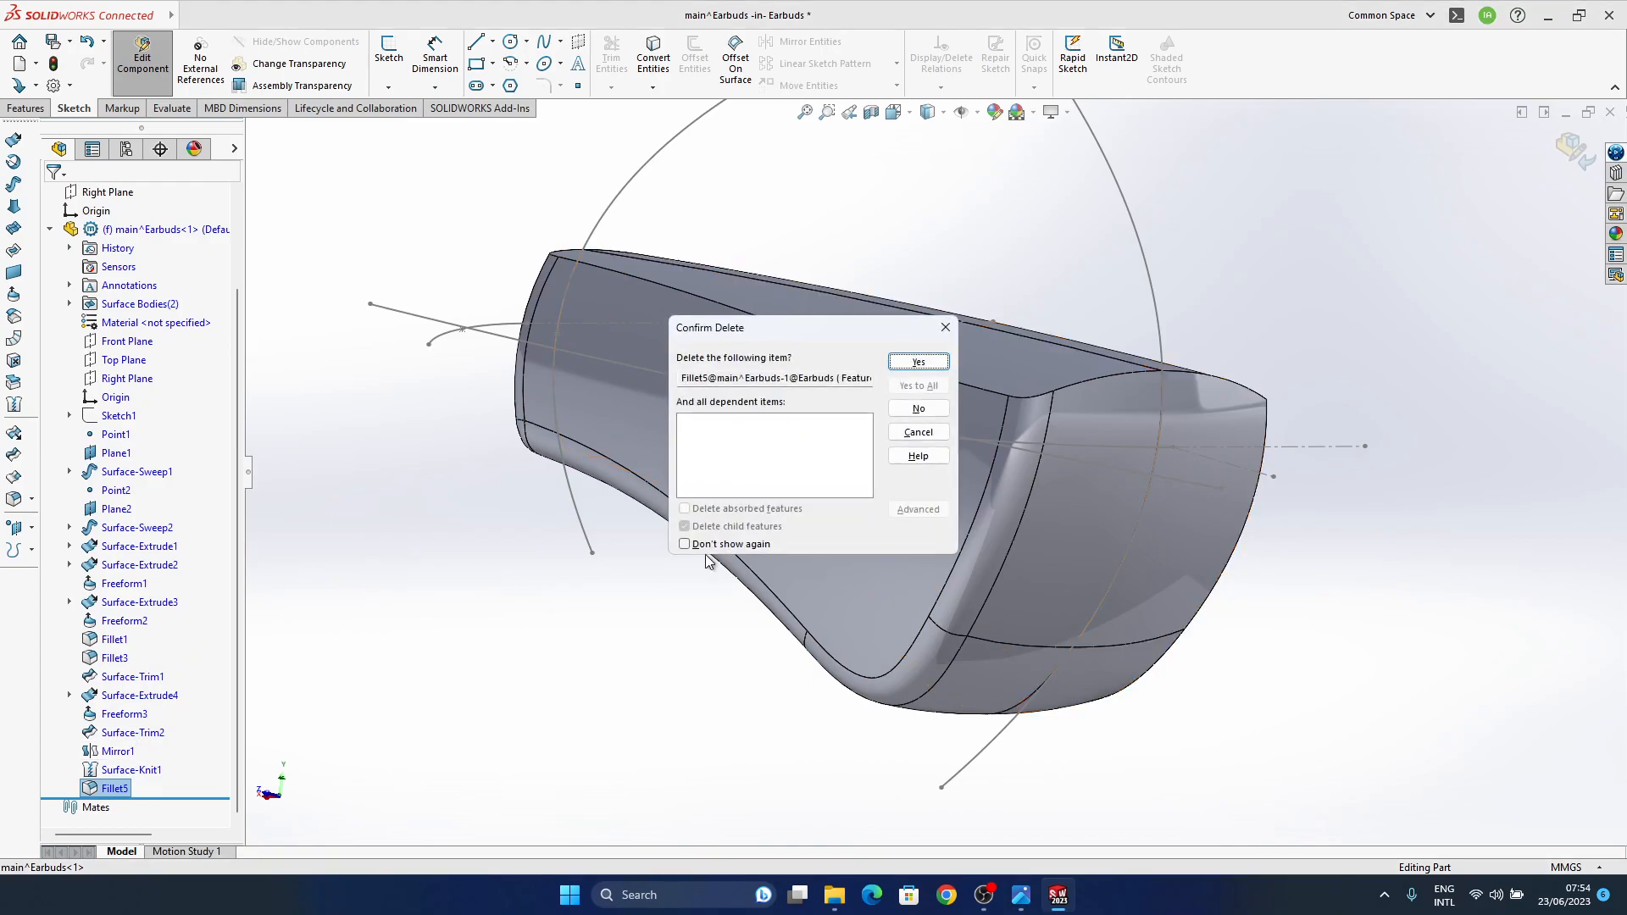
click(919, 364)
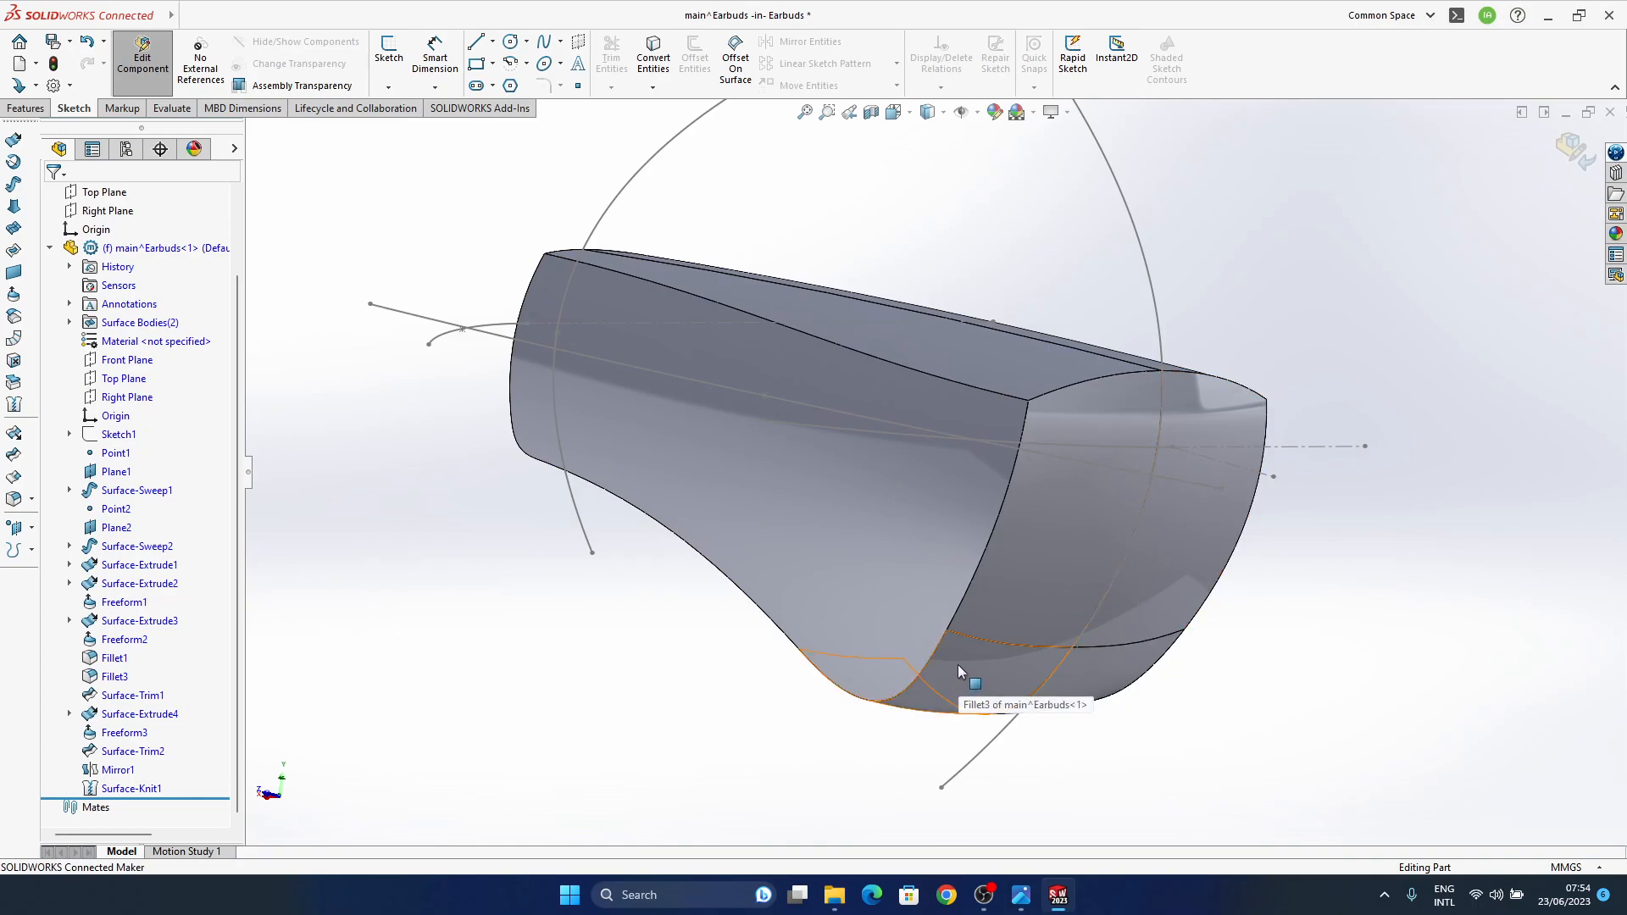
Step: Open the main component as a part in its own window and display the Surfaces toolbar there
middle_drag(957, 664, 764, 700)
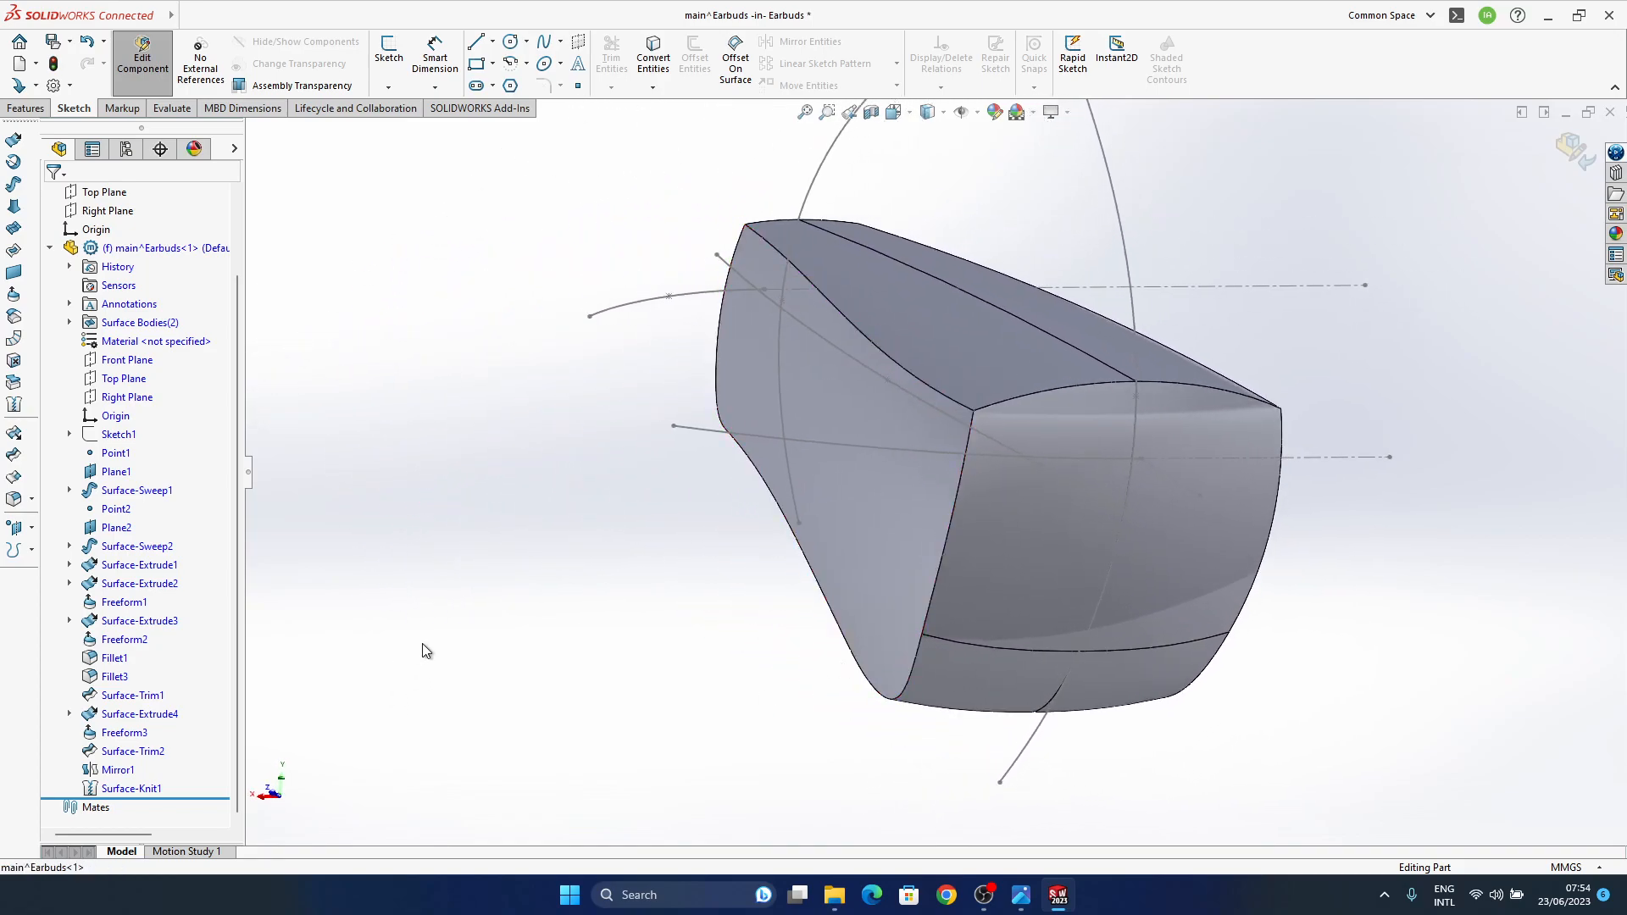
scroll(69, 451, up, 2)
right_click(149, 343)
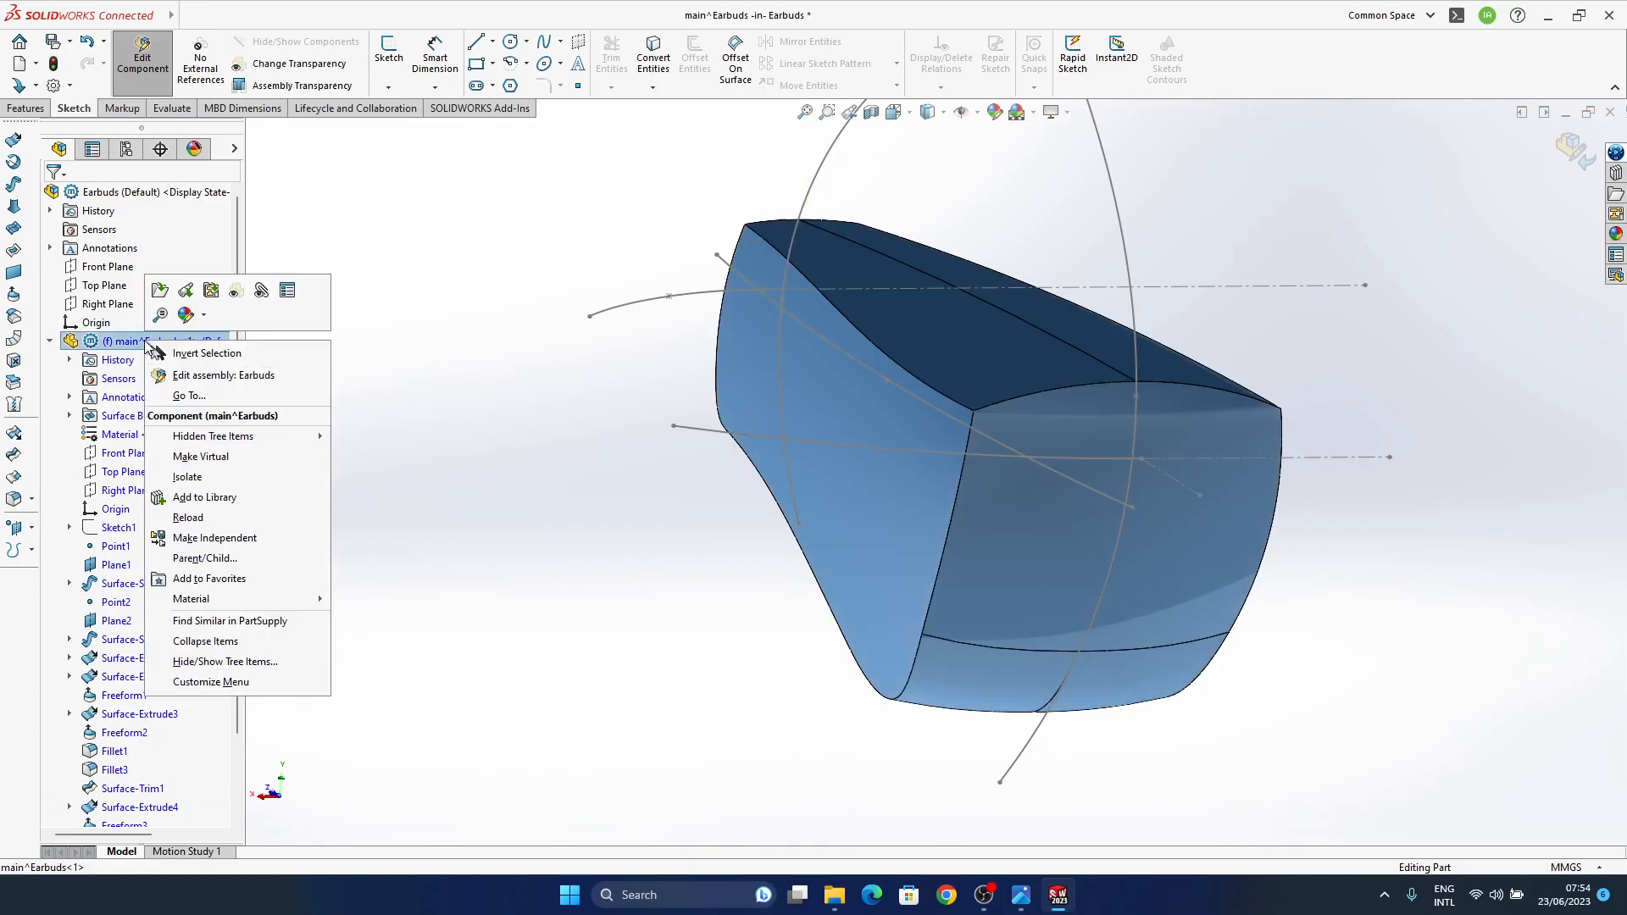
click(159, 291)
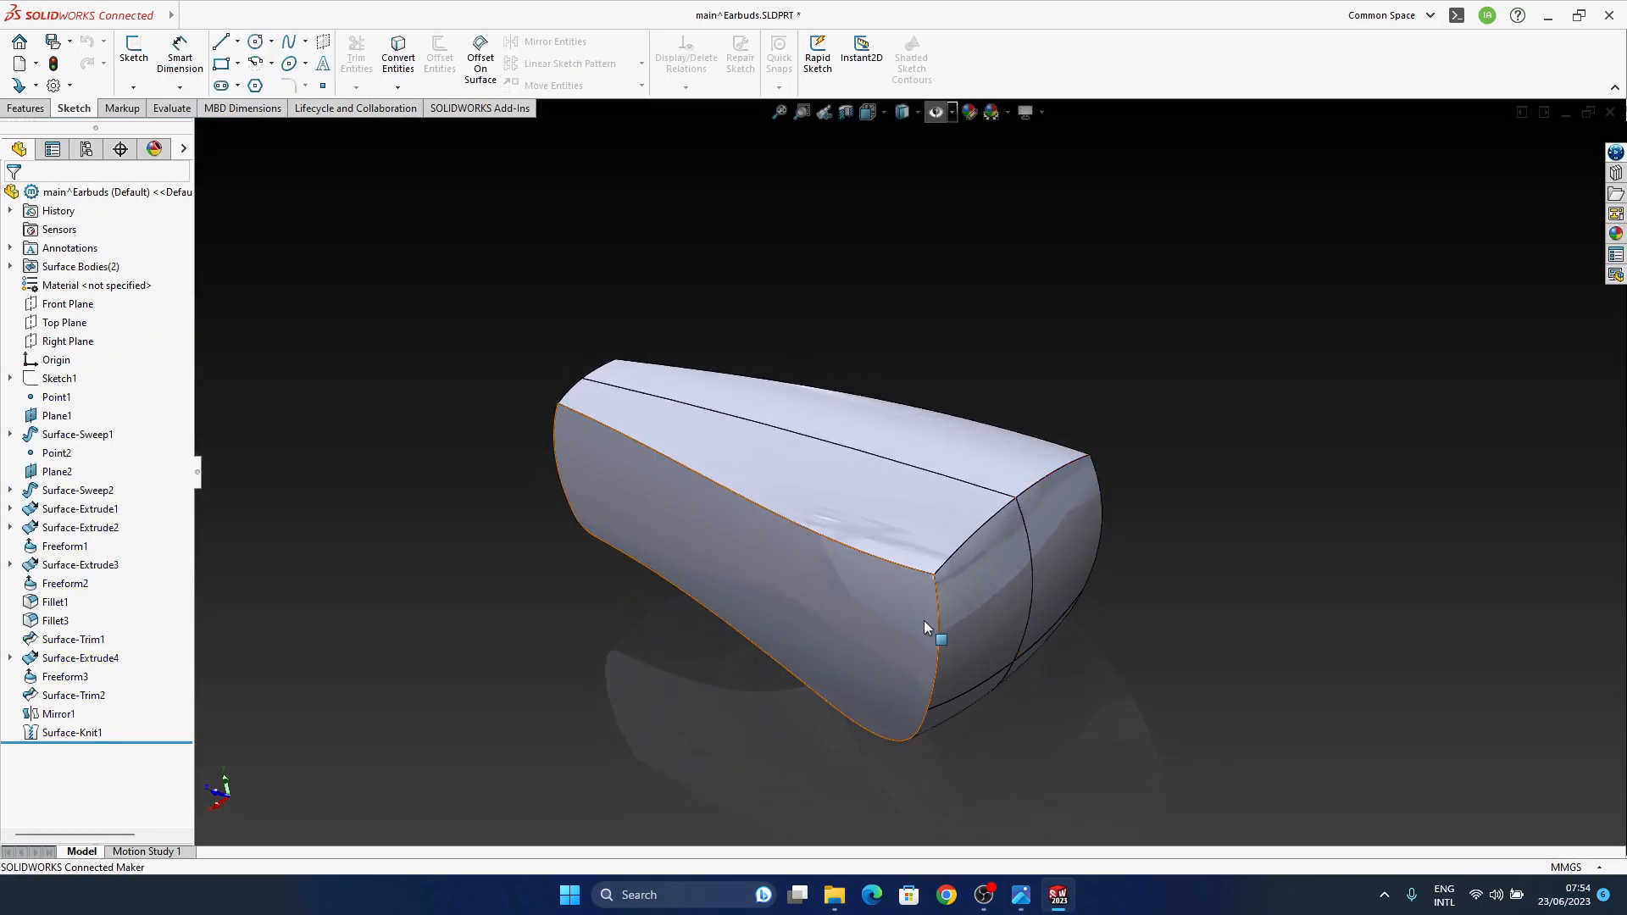
middle_drag(915, 645, 1158, 592)
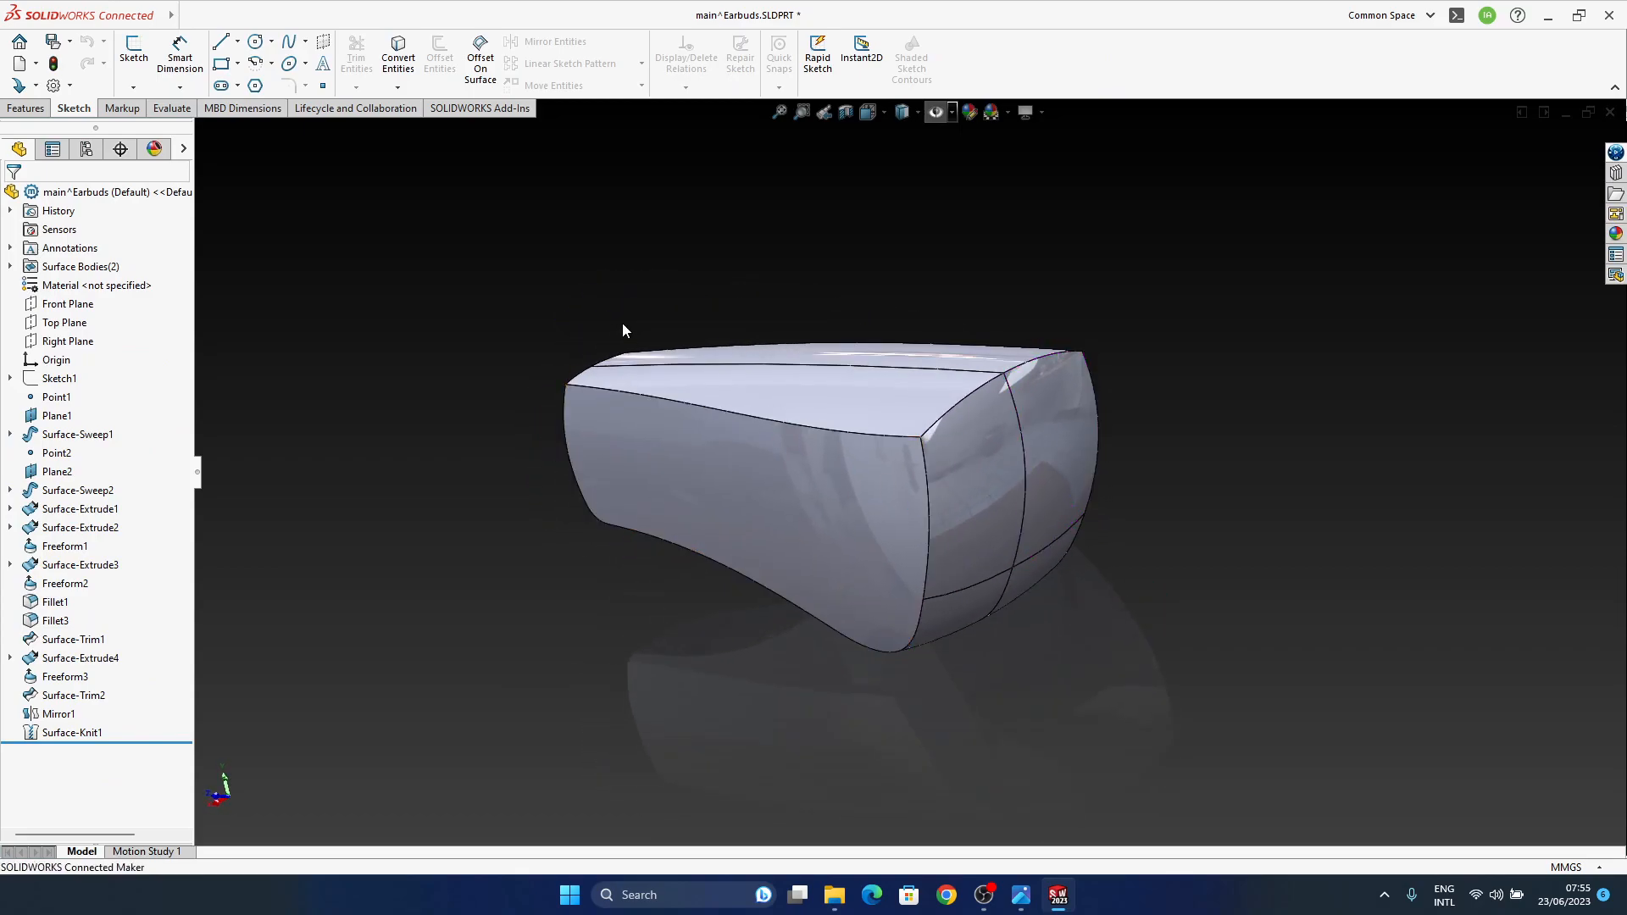
right_click(489, 109)
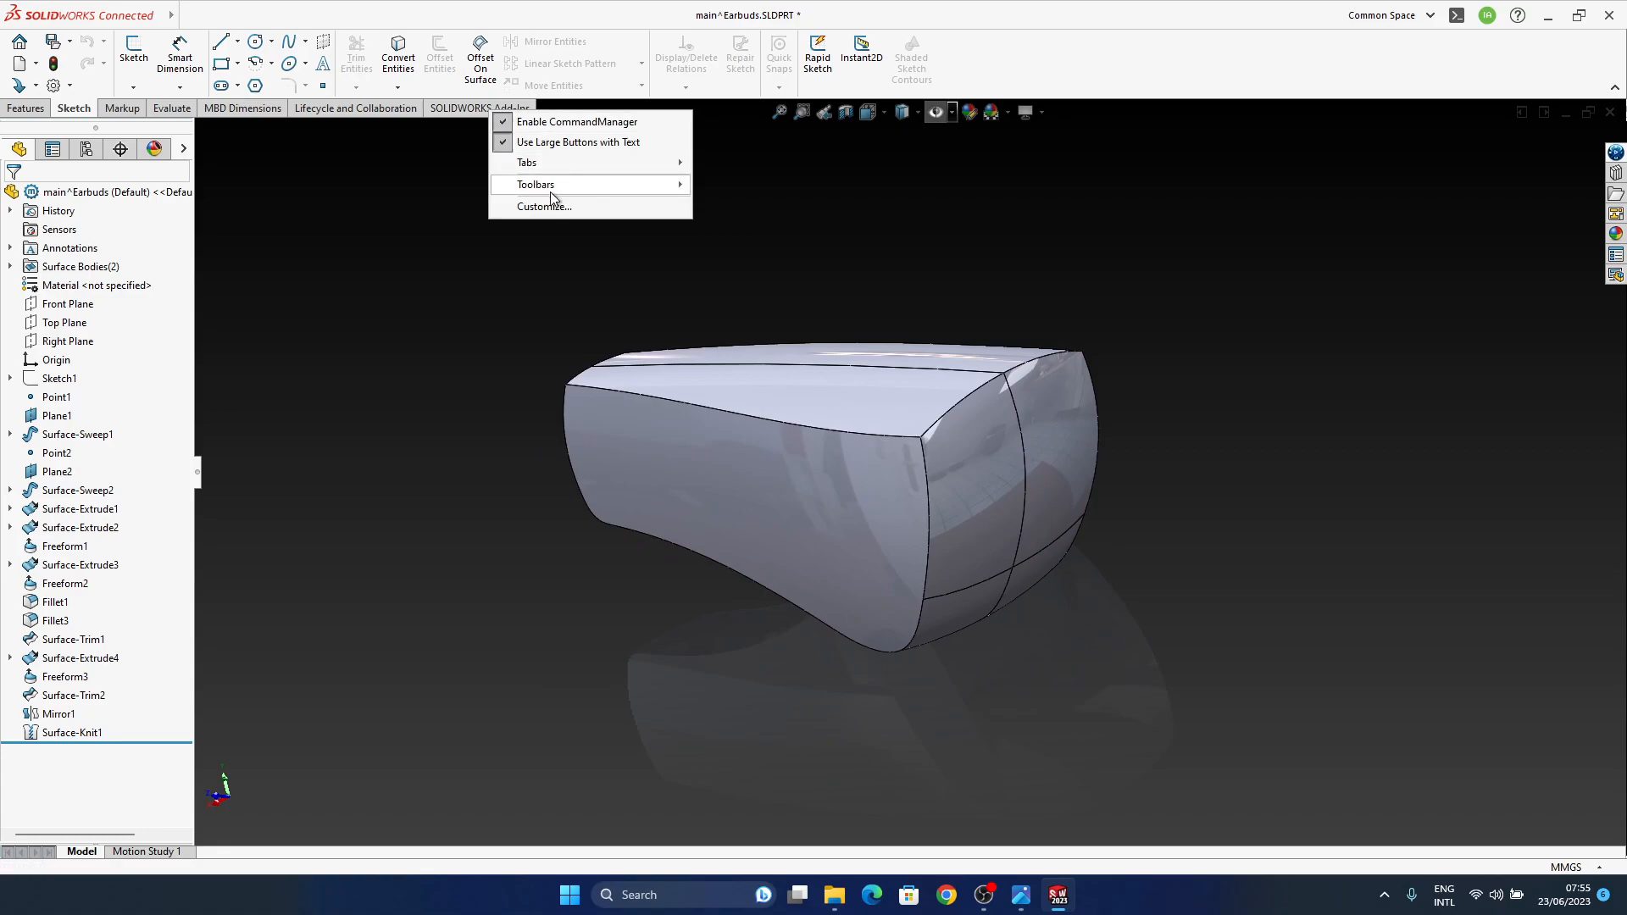
mouse_move(564, 186)
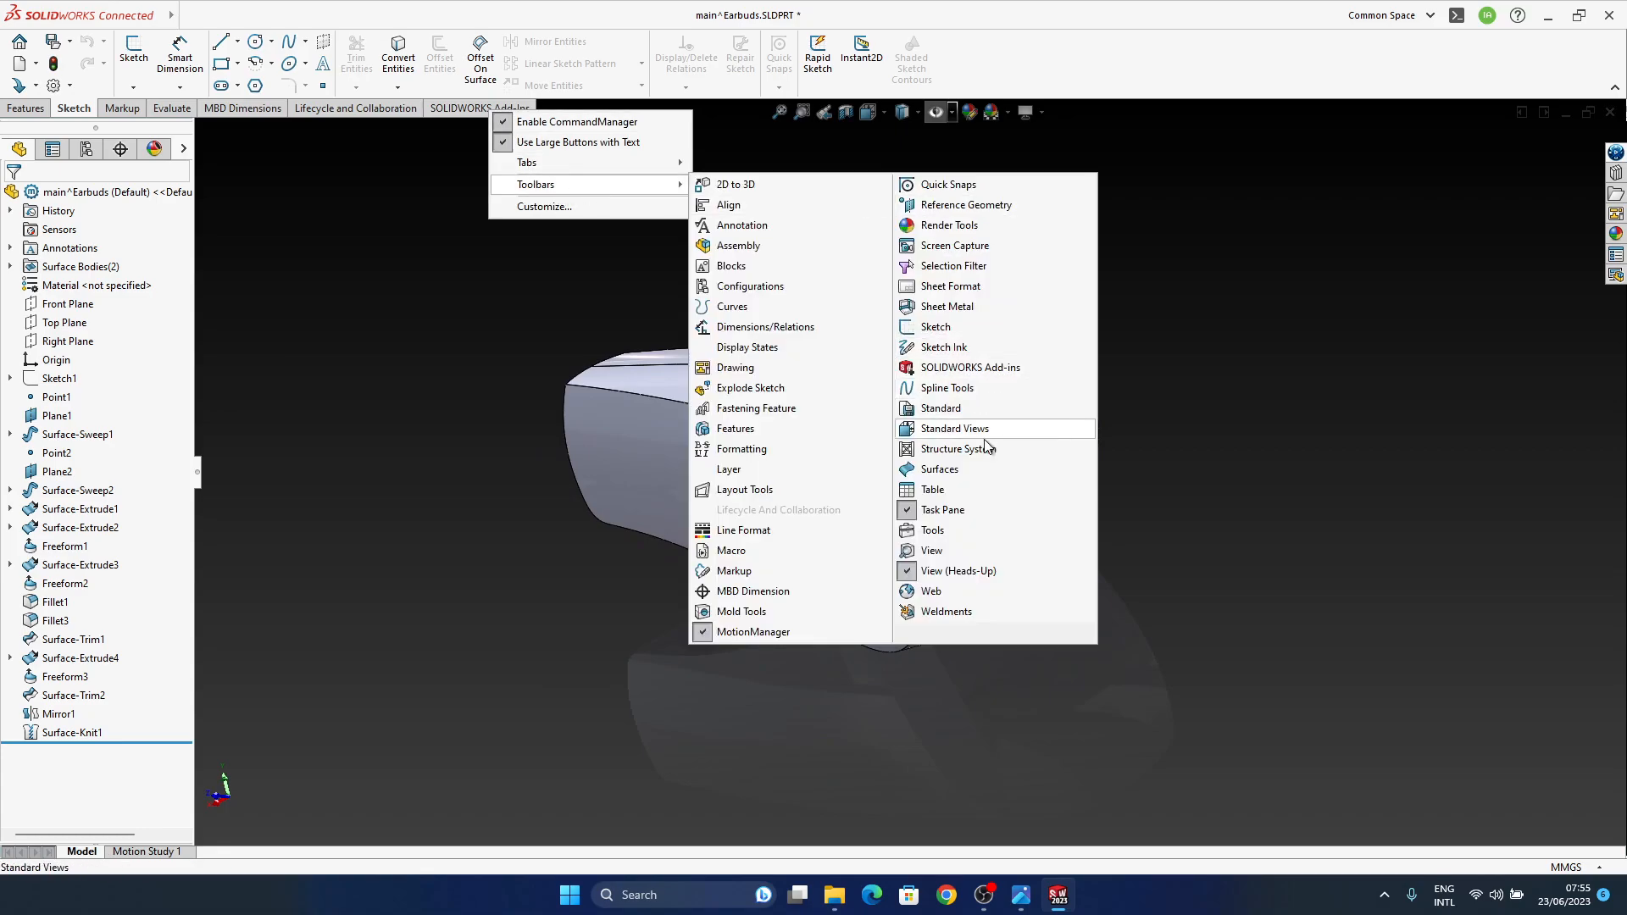
click(979, 468)
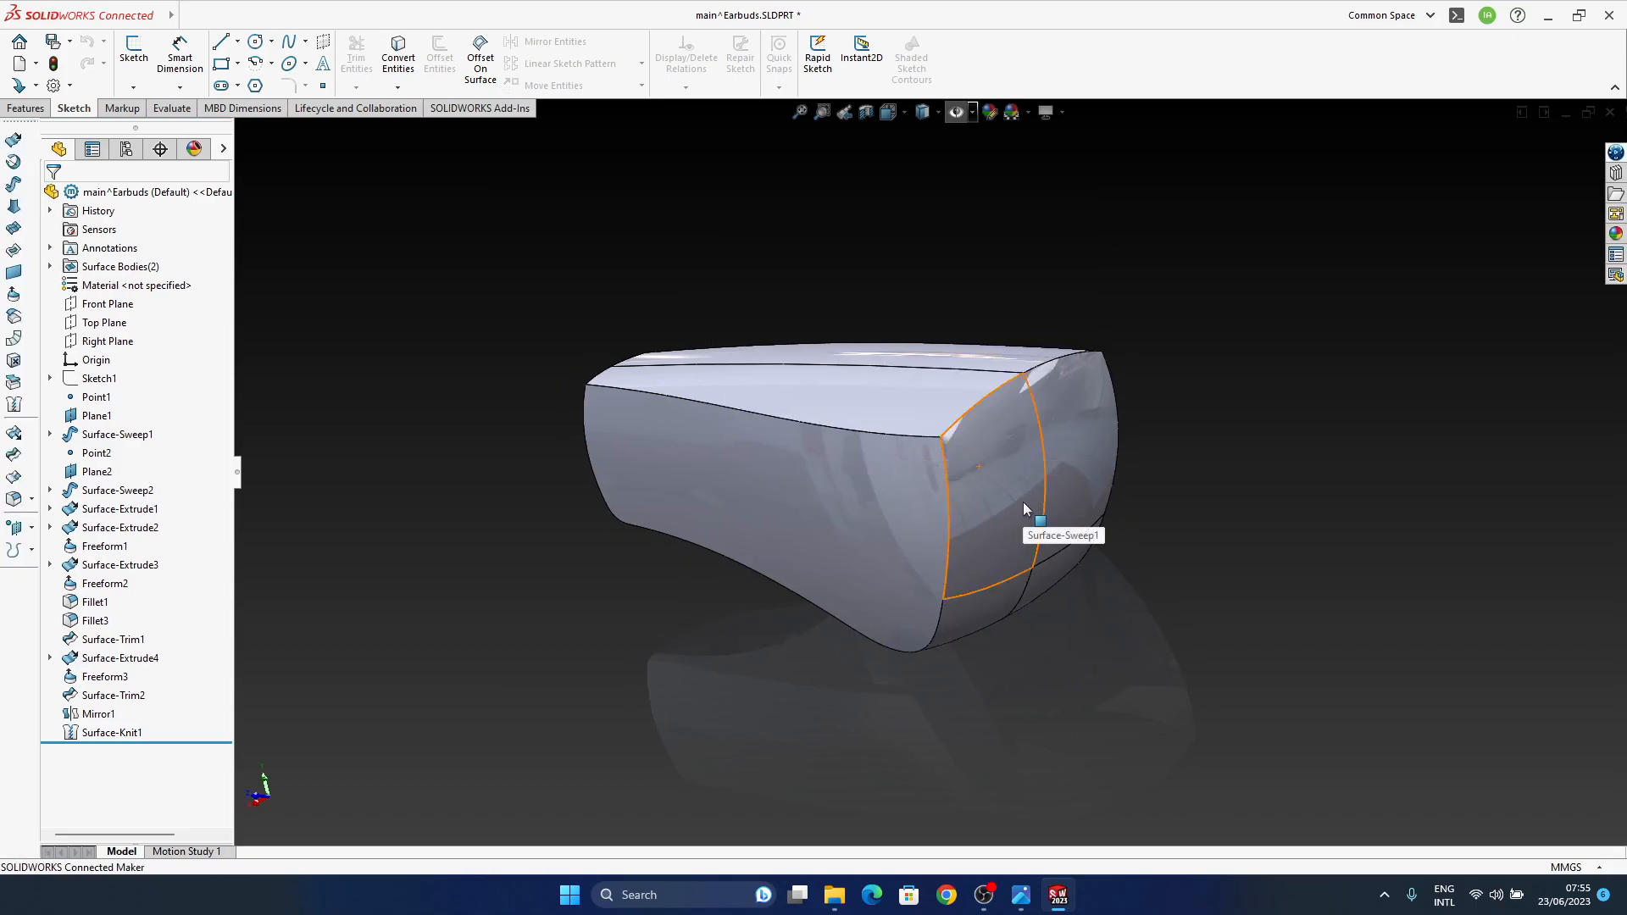
Step: Roll the part's feature history back to just before Mirror1
middle_drag(835, 408, 1075, 653)
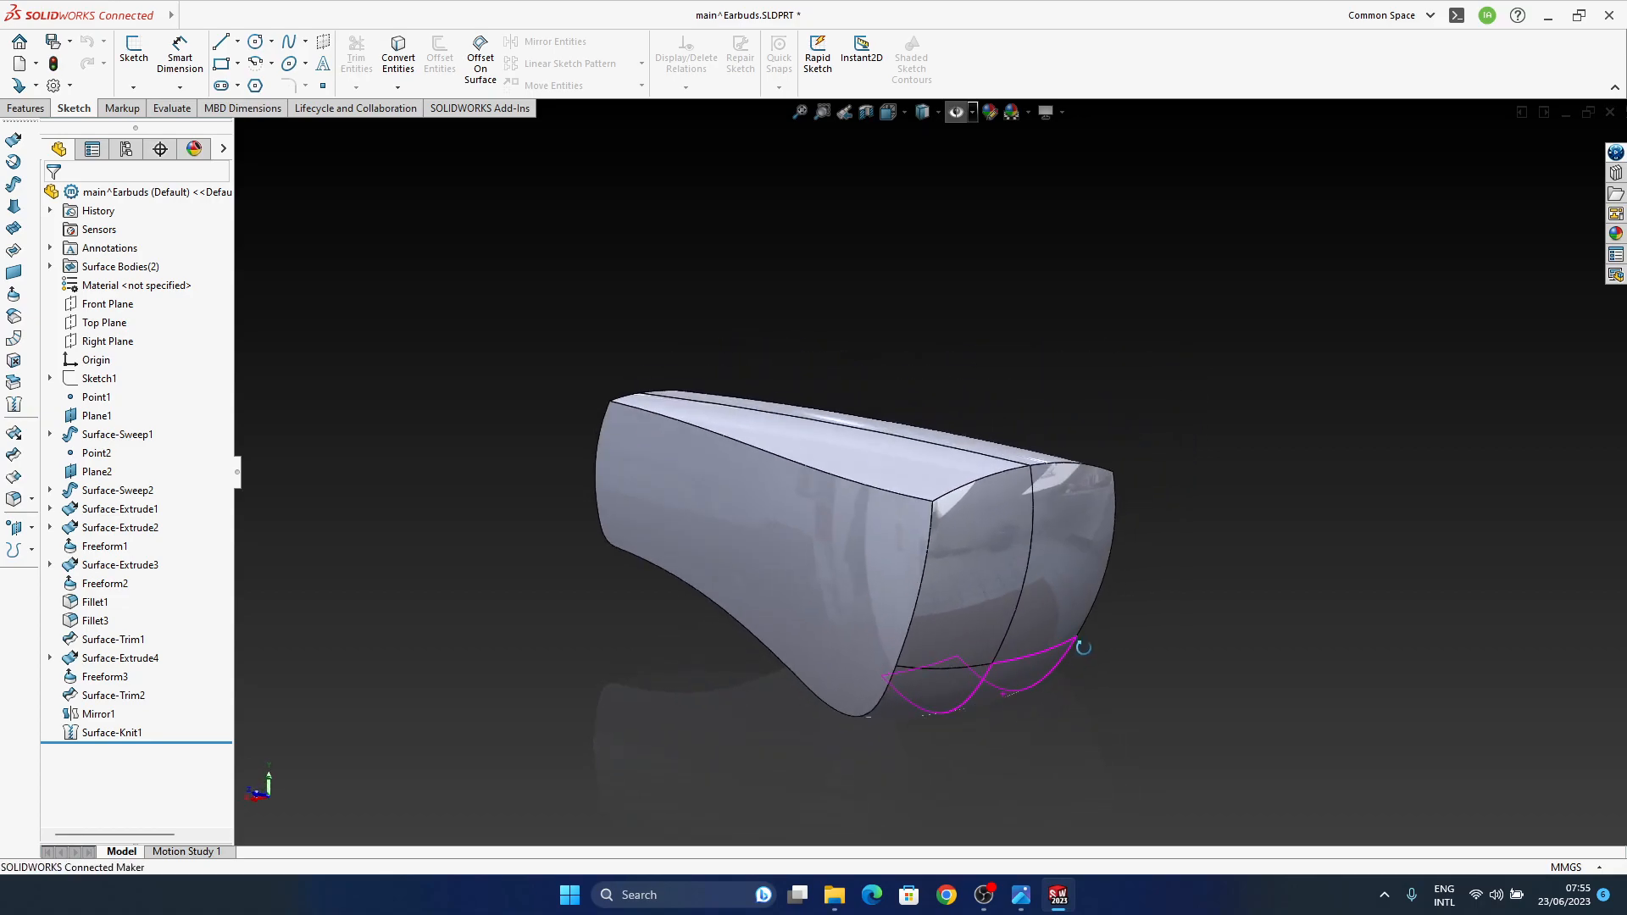
middle_drag(1201, 644, 1252, 623)
middle_drag(1020, 548, 1180, 709)
middle_drag(1073, 425, 935, 531)
middle_drag(896, 535, 852, 463)
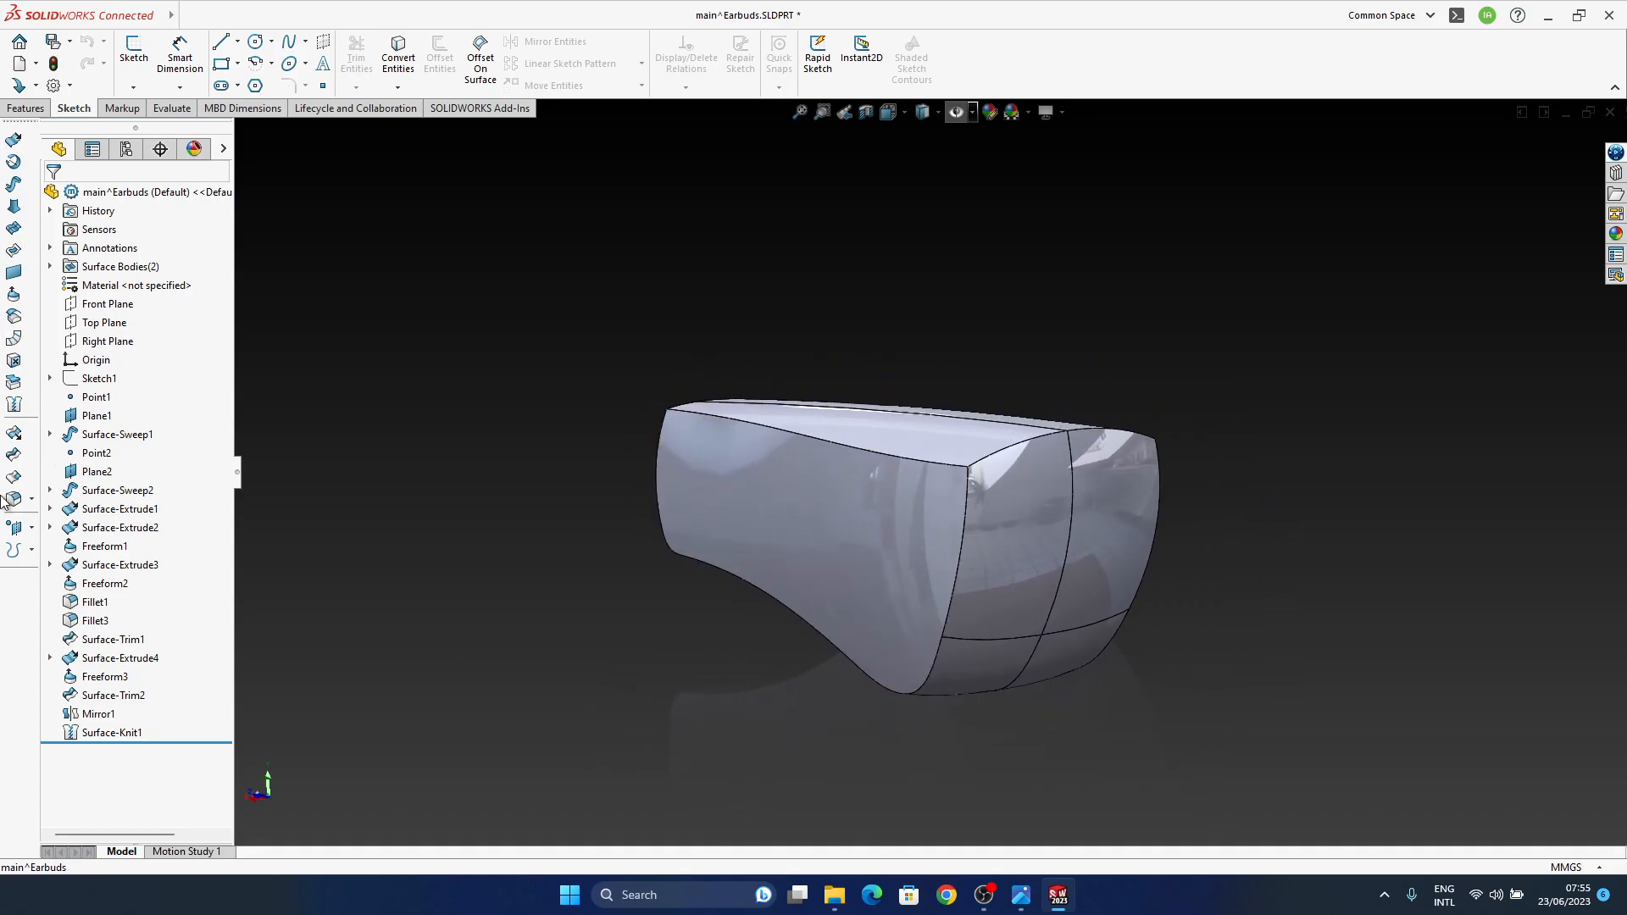
middle_drag(937, 630, 982, 637)
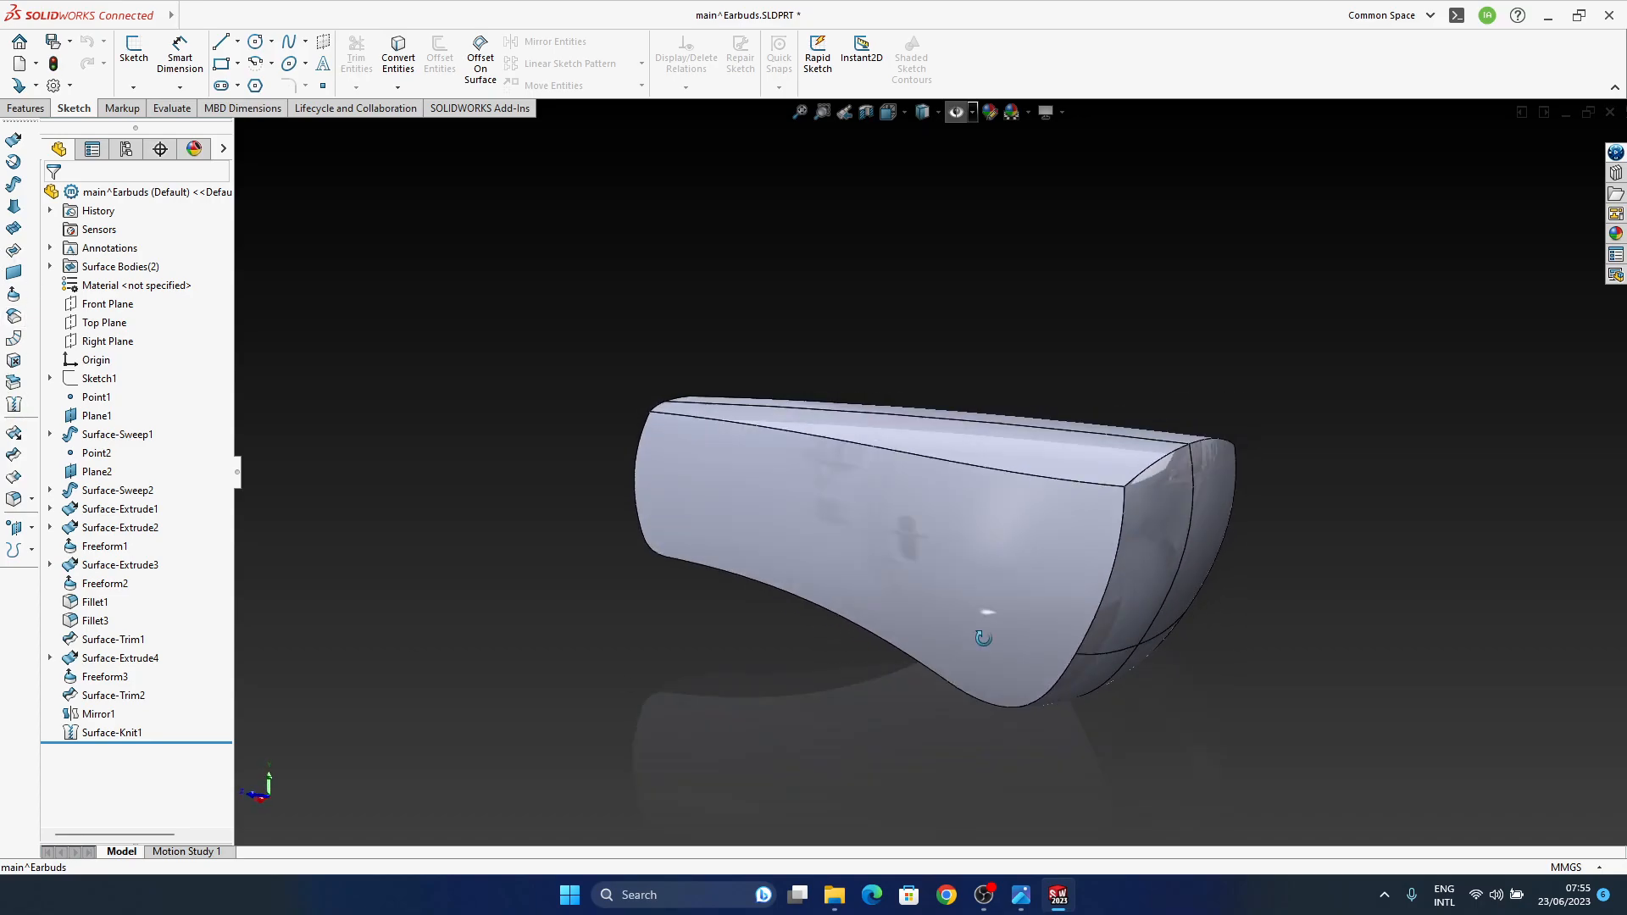
middle_drag(830, 691, 940, 485)
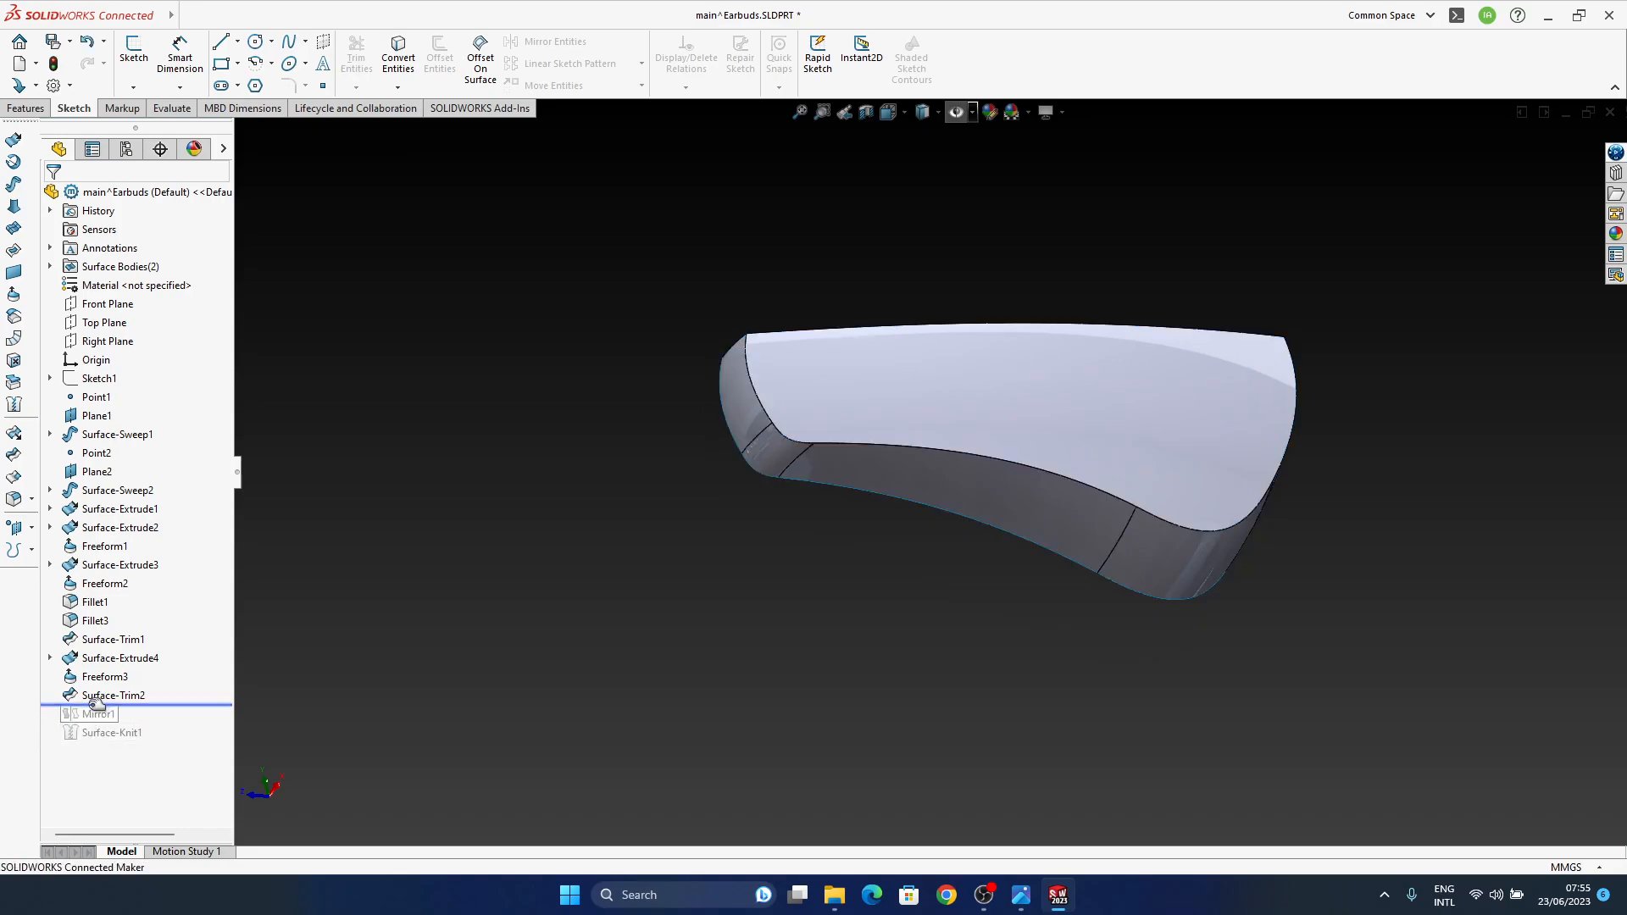
Step: Delete the Surface-Trim2 feature from the main part
middle_drag(1091, 420, 962, 540)
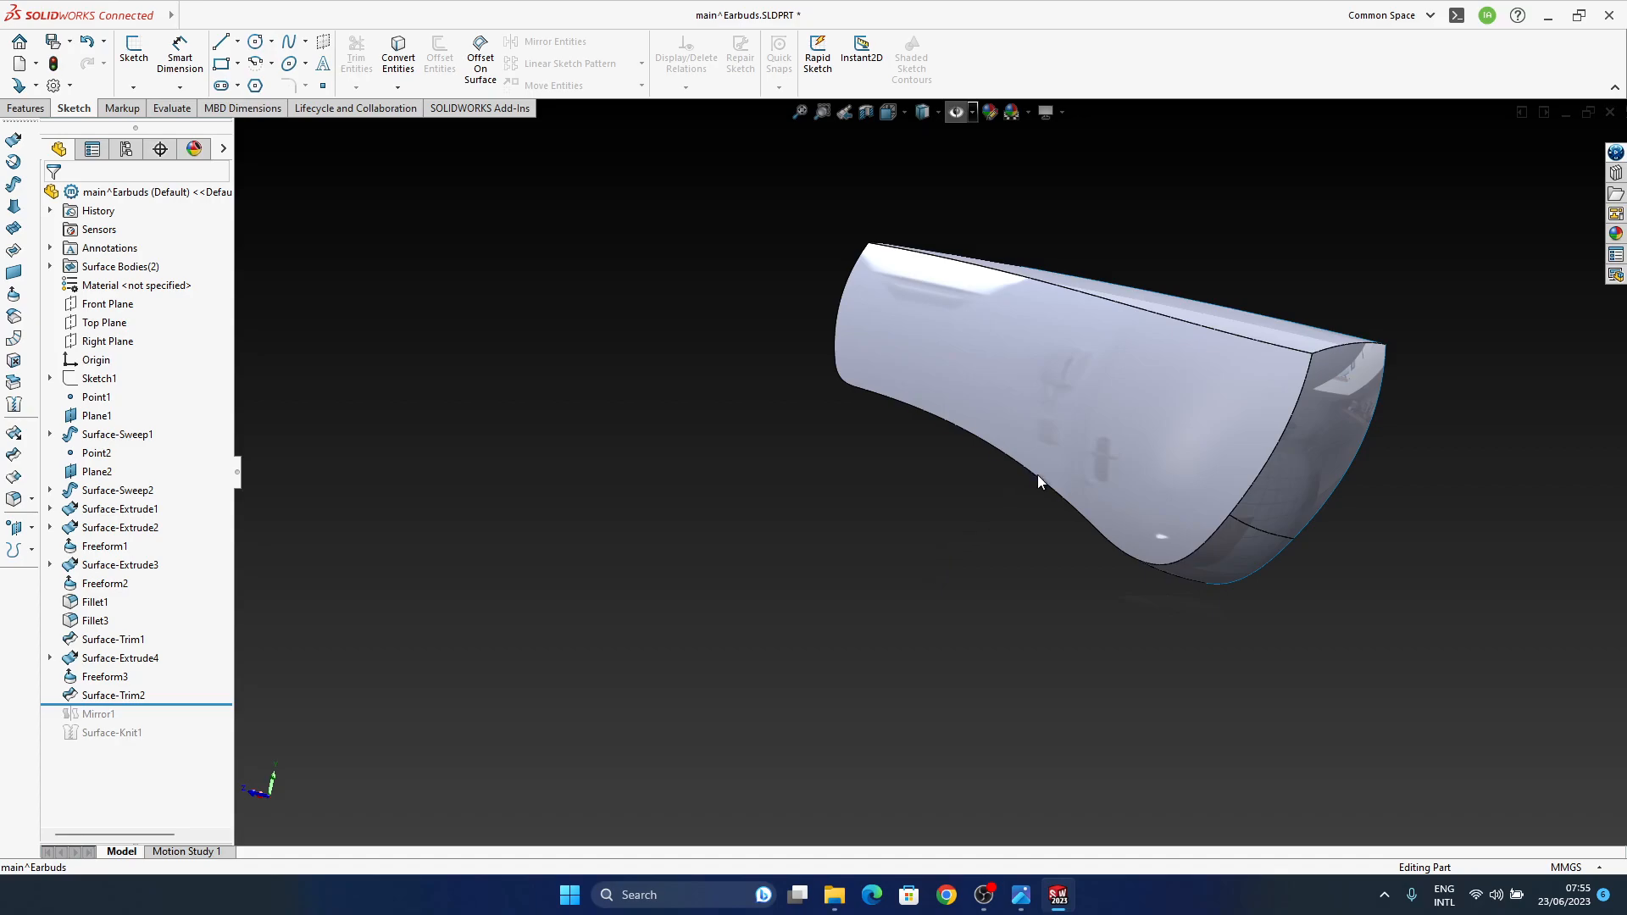
middle_drag(1115, 394, 1088, 613)
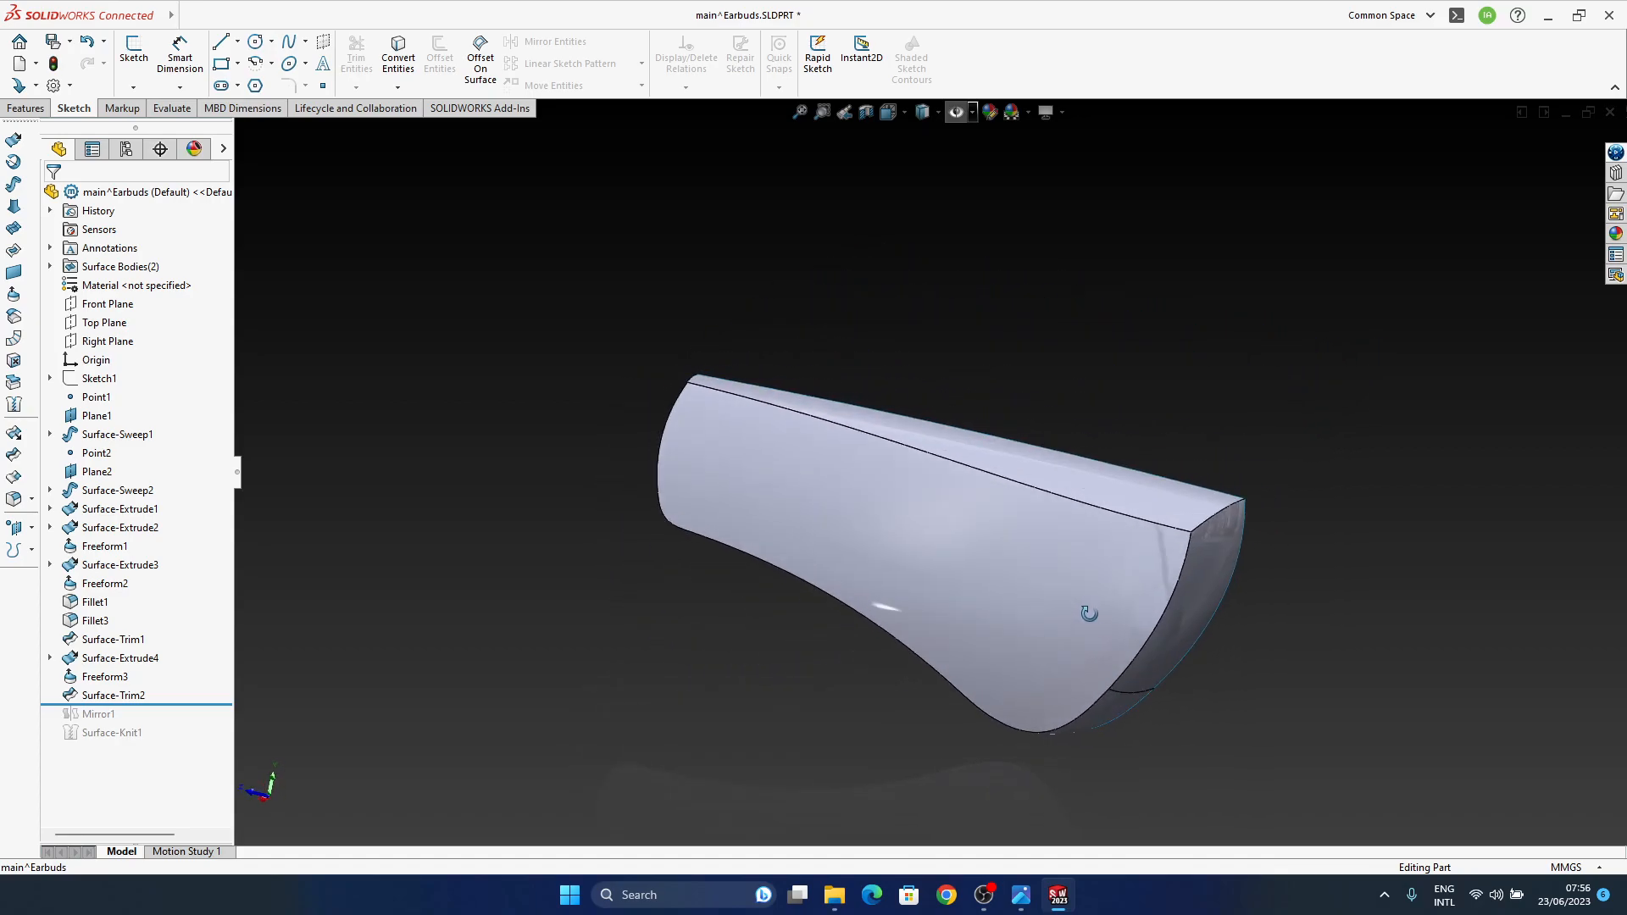
click(94, 696)
key(Delete)
key(Return)
middle_drag(1064, 597, 953, 588)
middle_drag(815, 566, 802, 504)
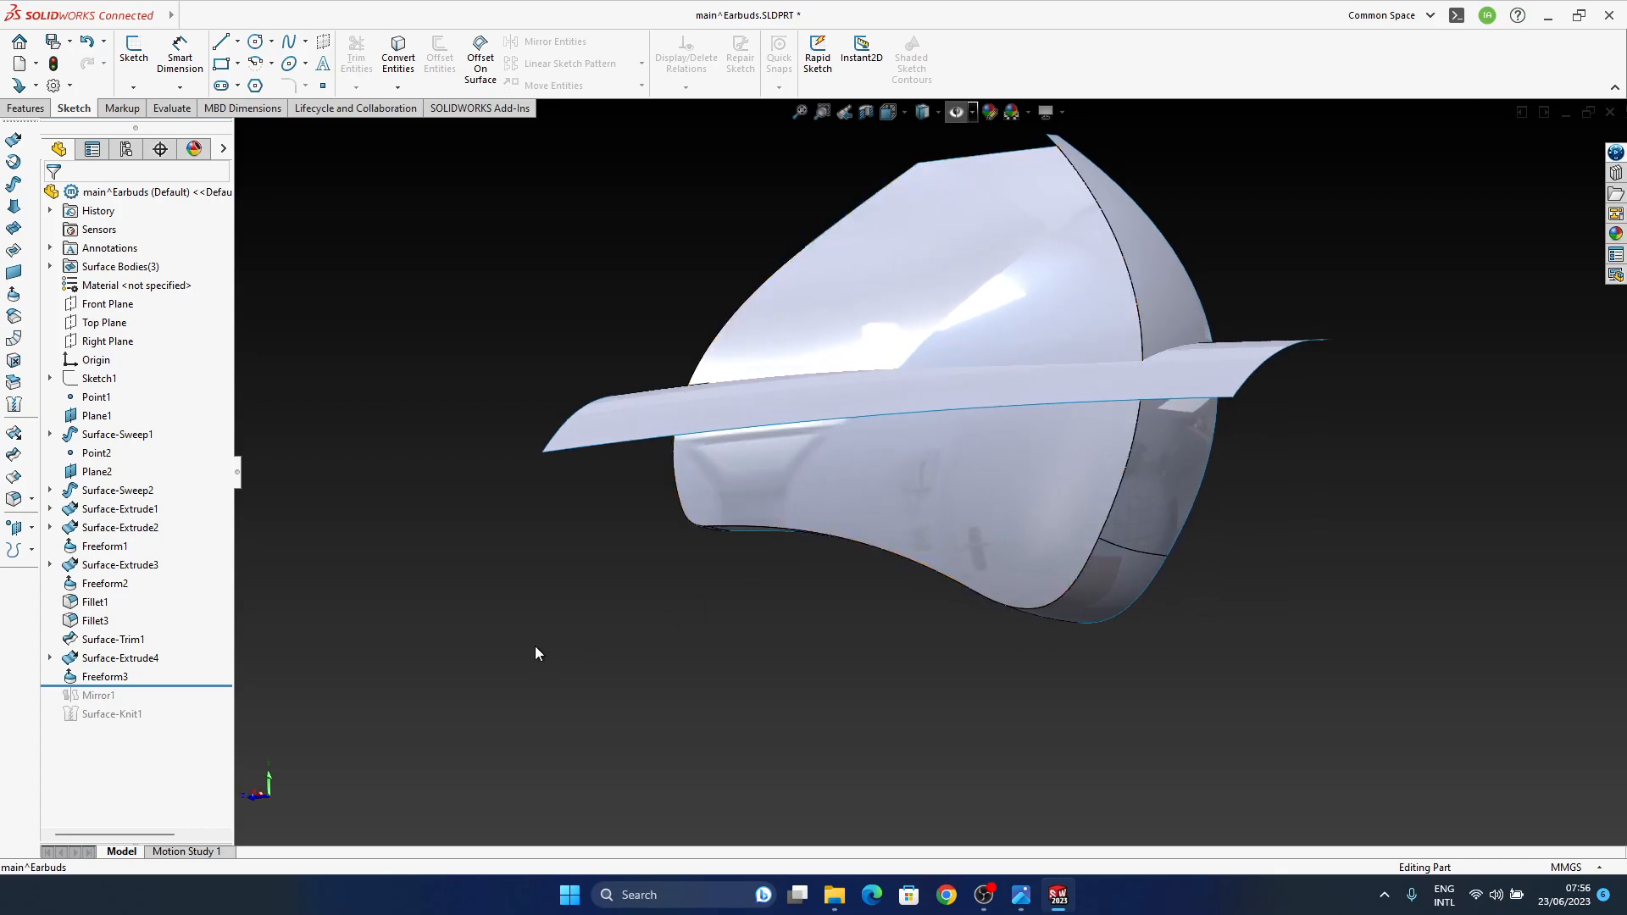
Step: Check the earbud reference image, then return to the main part
click(1023, 907)
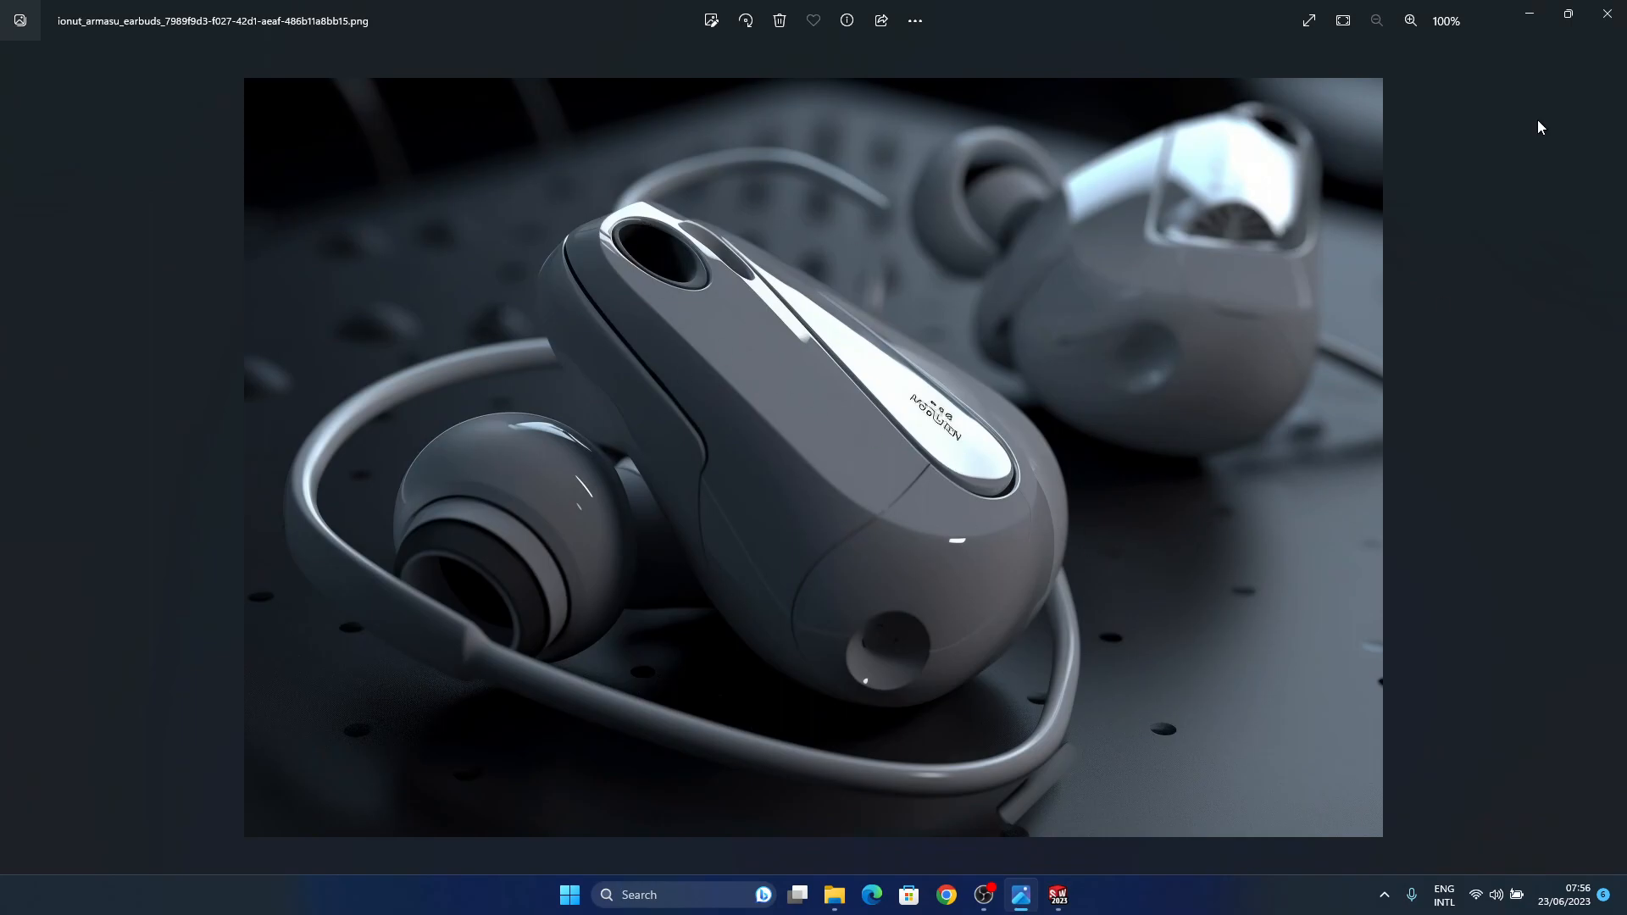
click(1533, 19)
middle_drag(974, 526, 886, 521)
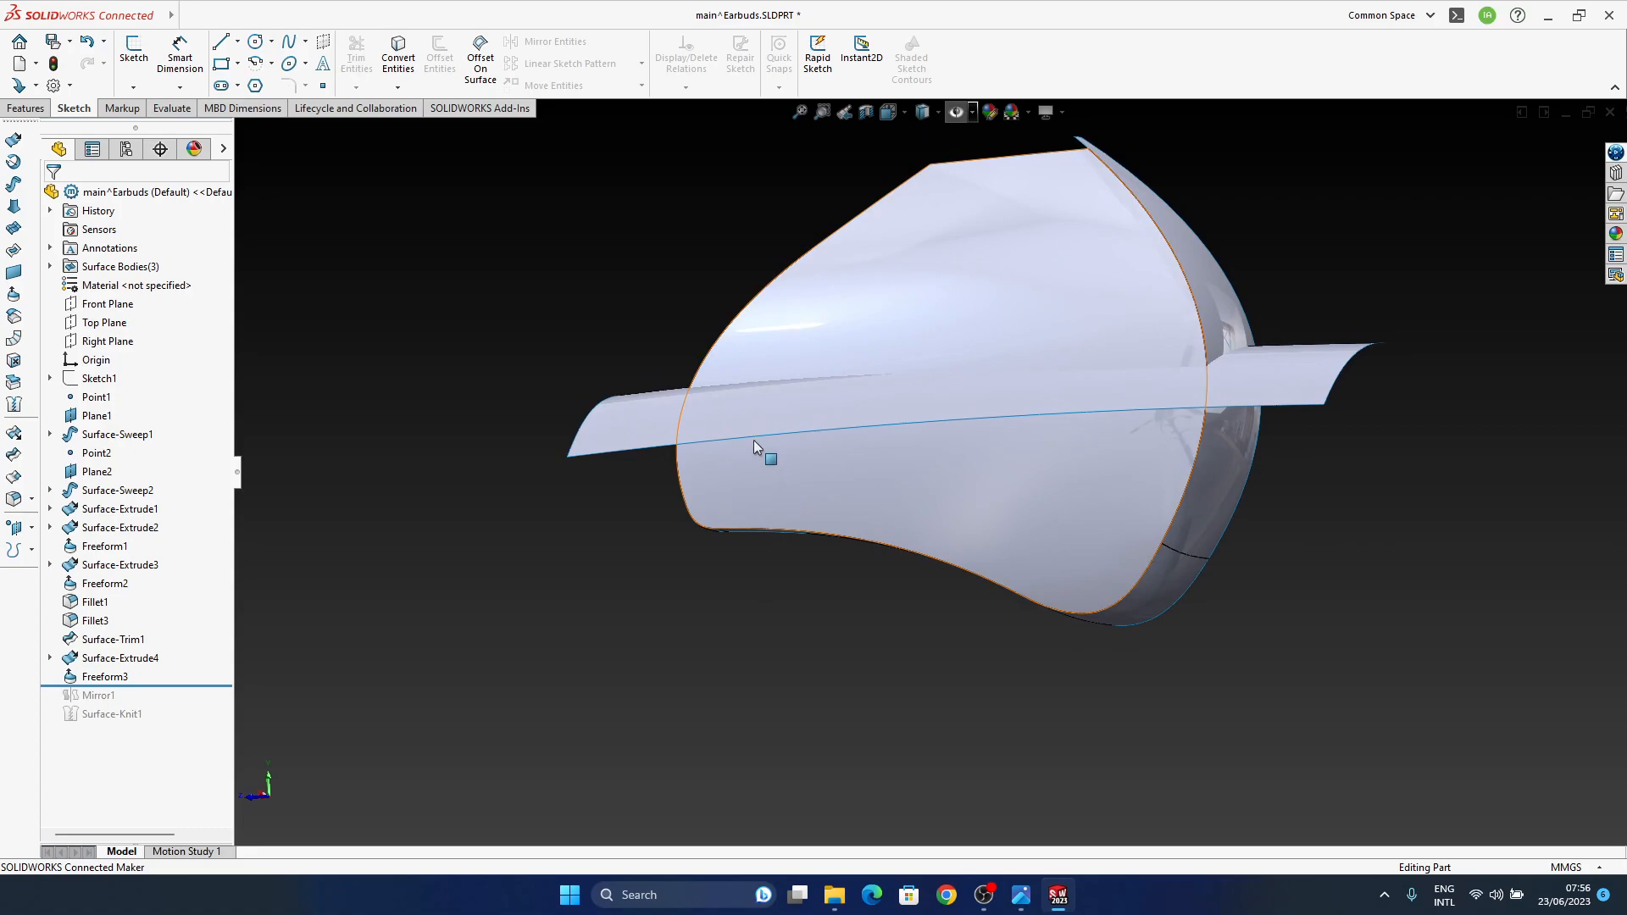
Step: Rename the Freeform3 feature to "top surface" and hide its surface body
click(743, 402)
click(105, 677)
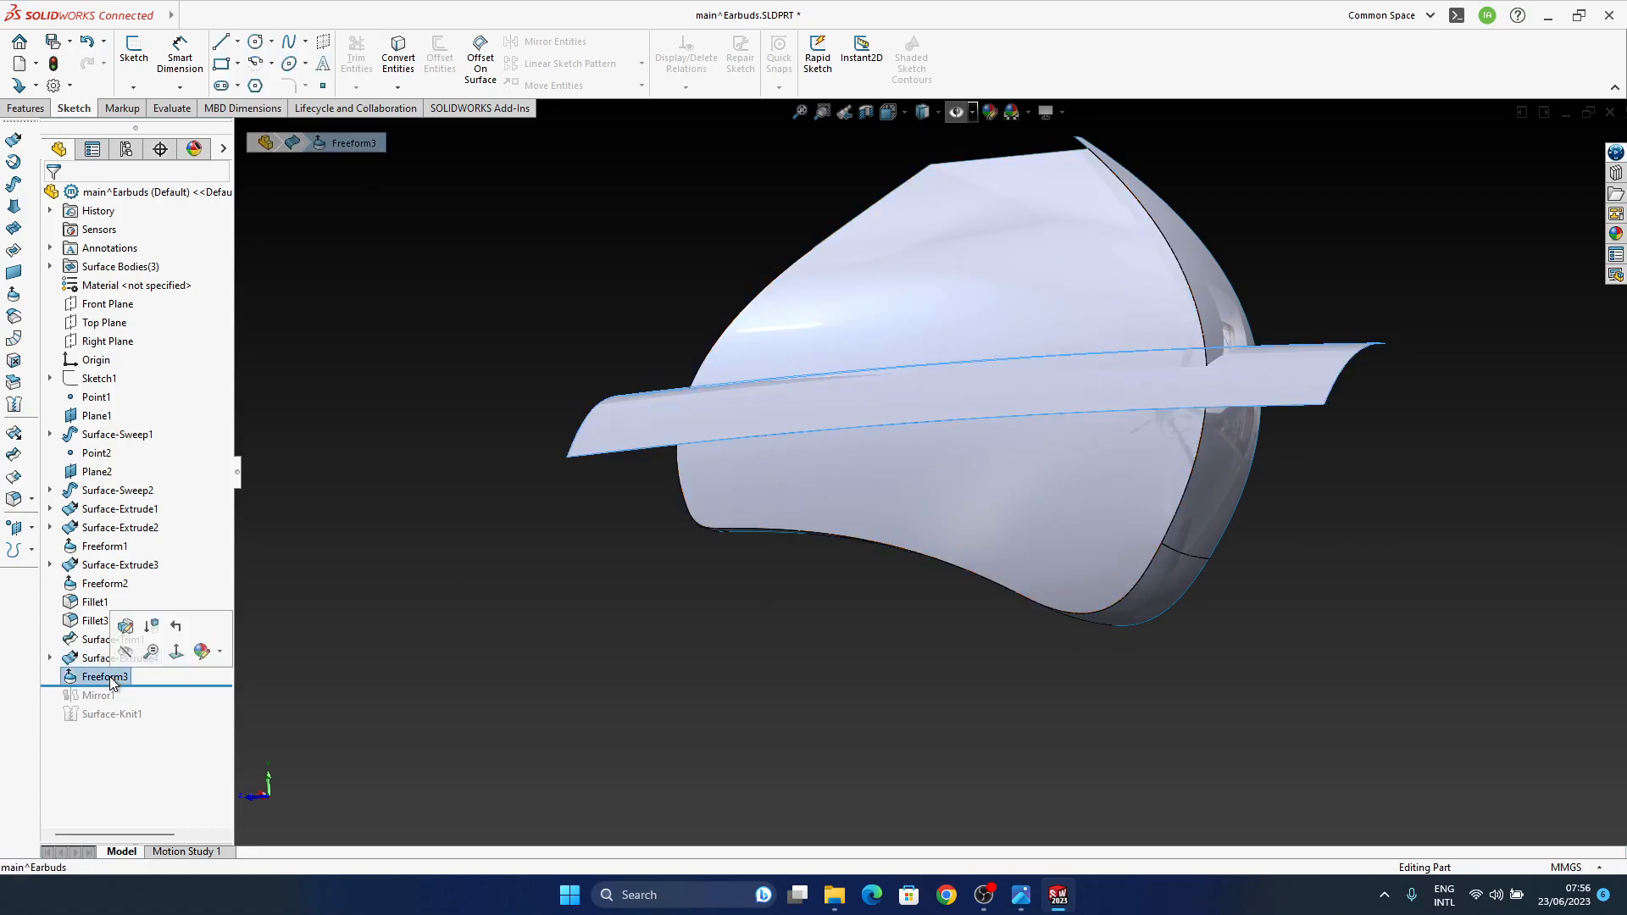
click(127, 653)
click(105, 673)
click(126, 652)
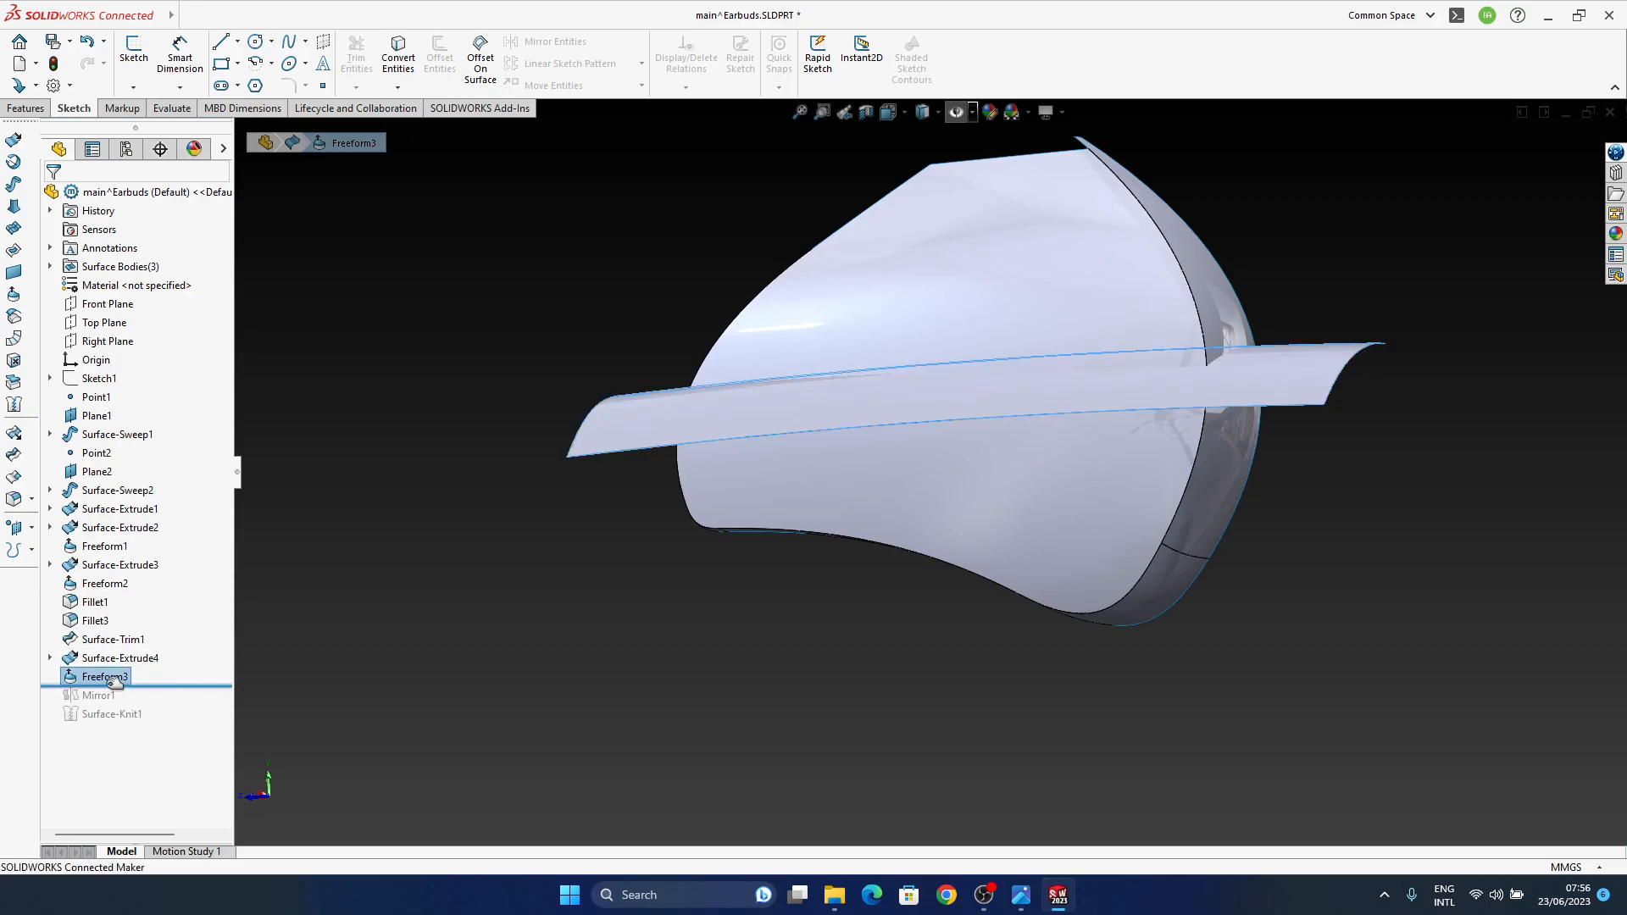
click(116, 678)
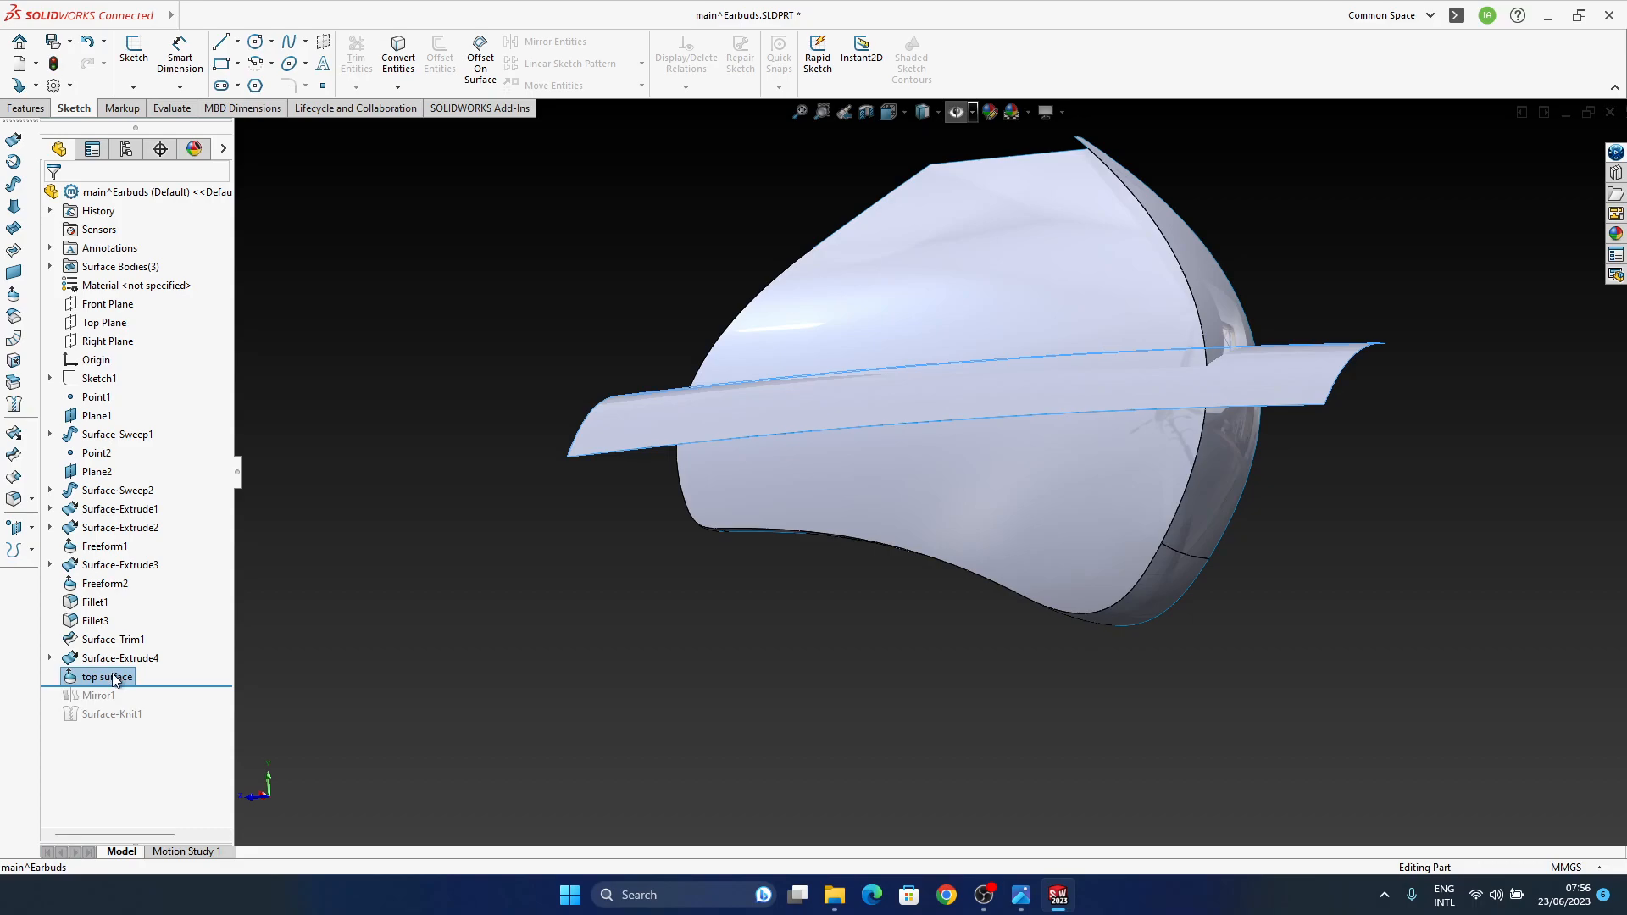
right_click(115, 678)
click(128, 515)
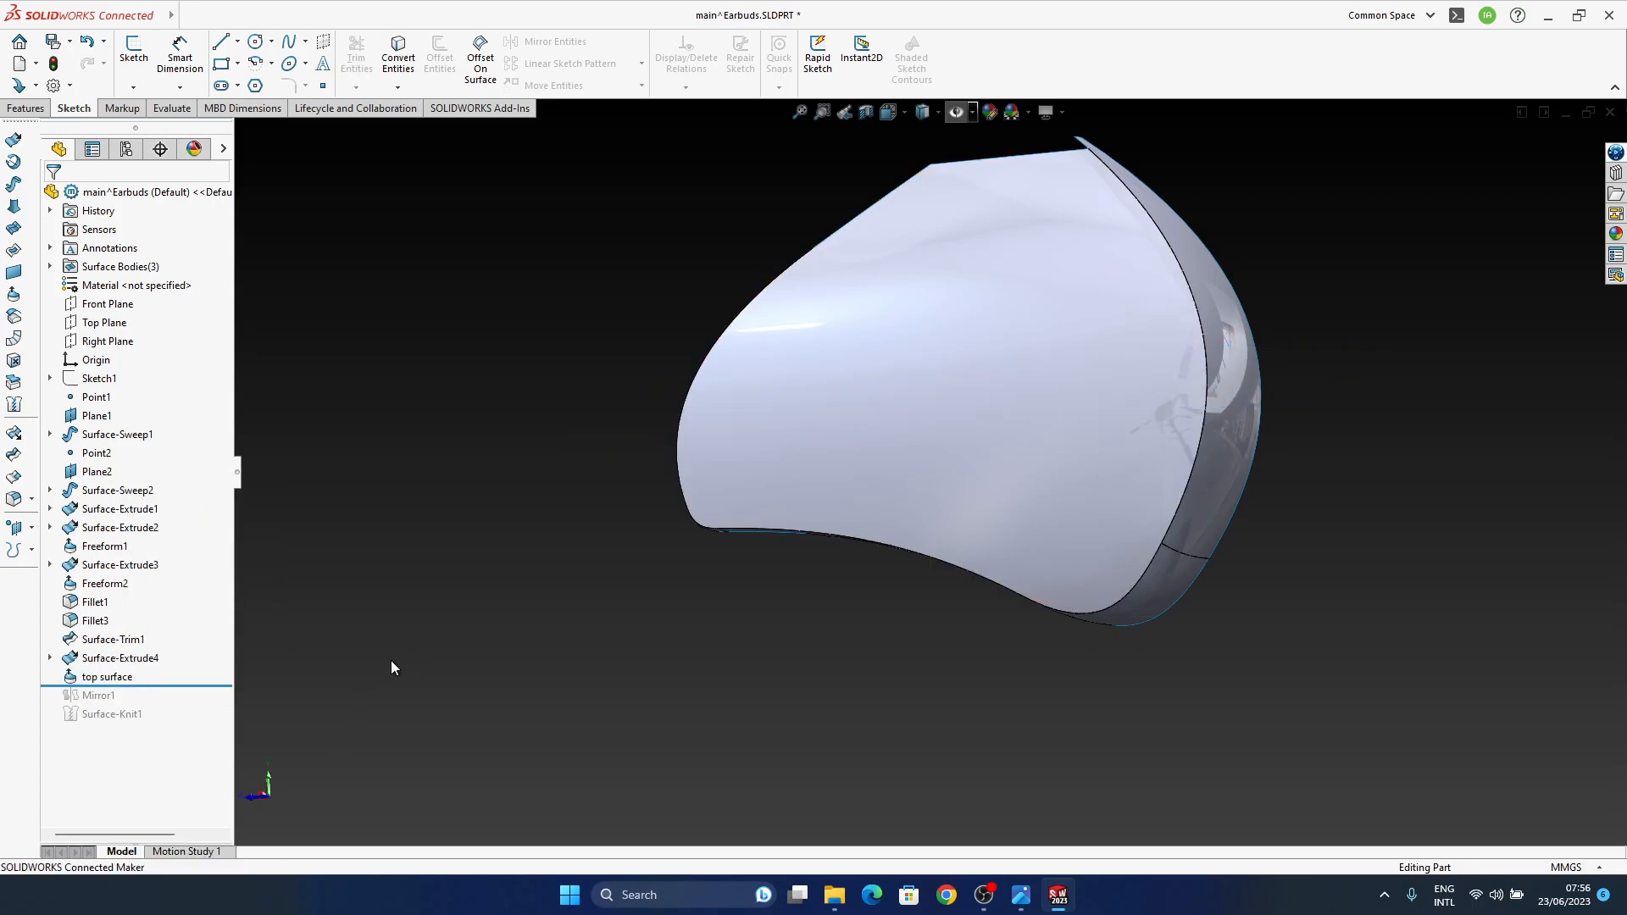
Step: Delete the Surface-Trim1 feature from the main part
middle_drag(939, 424, 1053, 421)
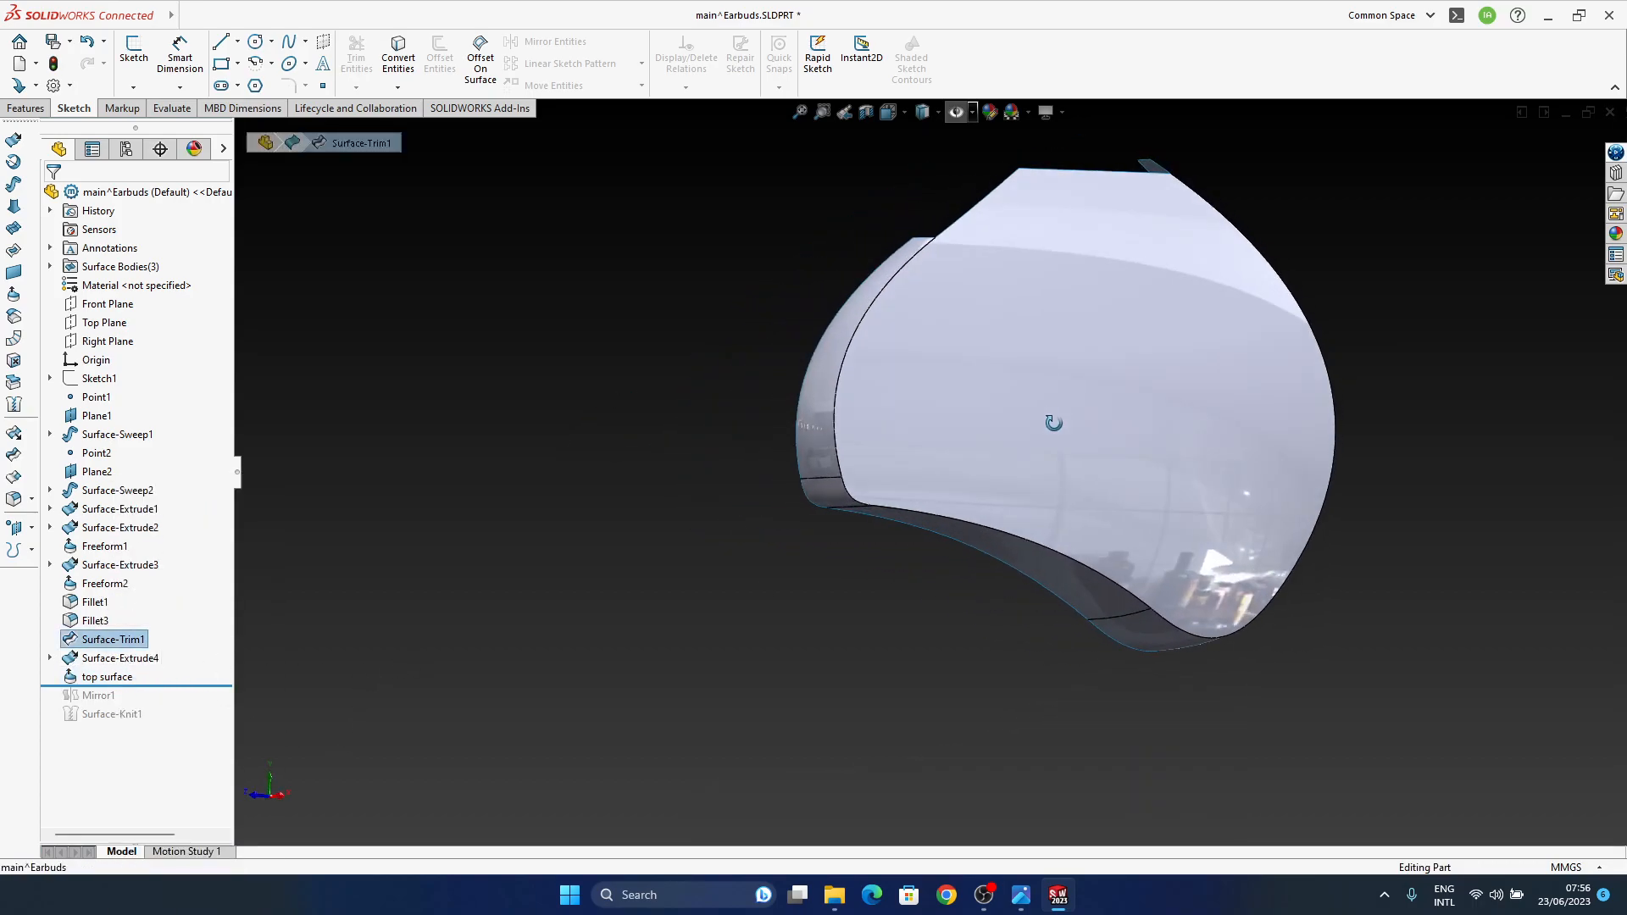
click(113, 641)
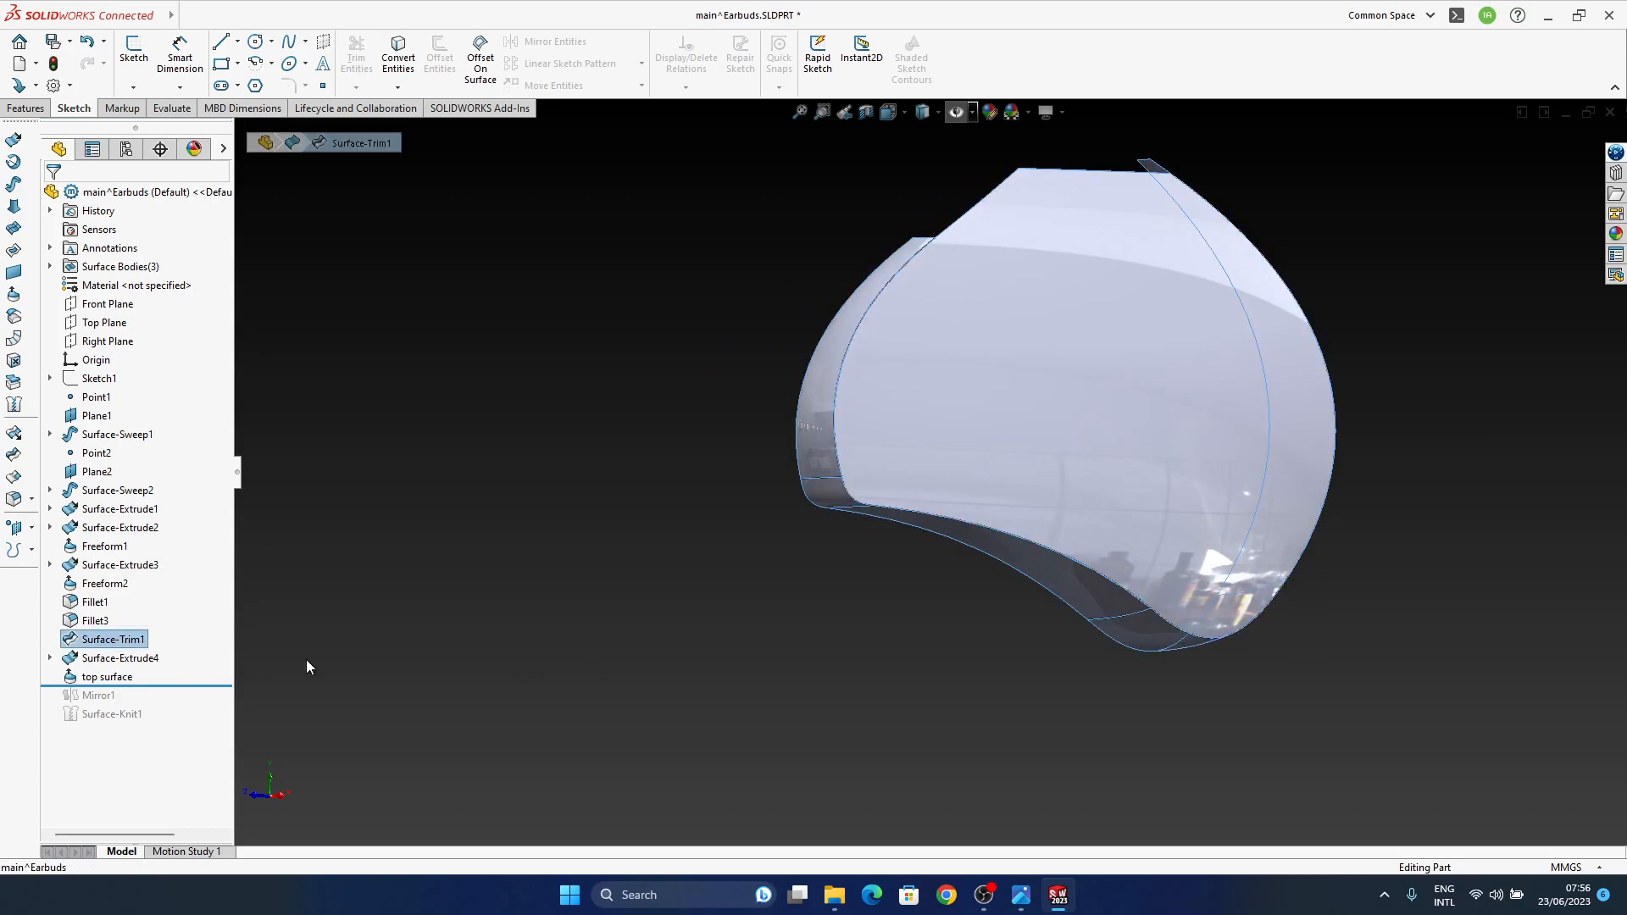
key(Delete)
key(Return)
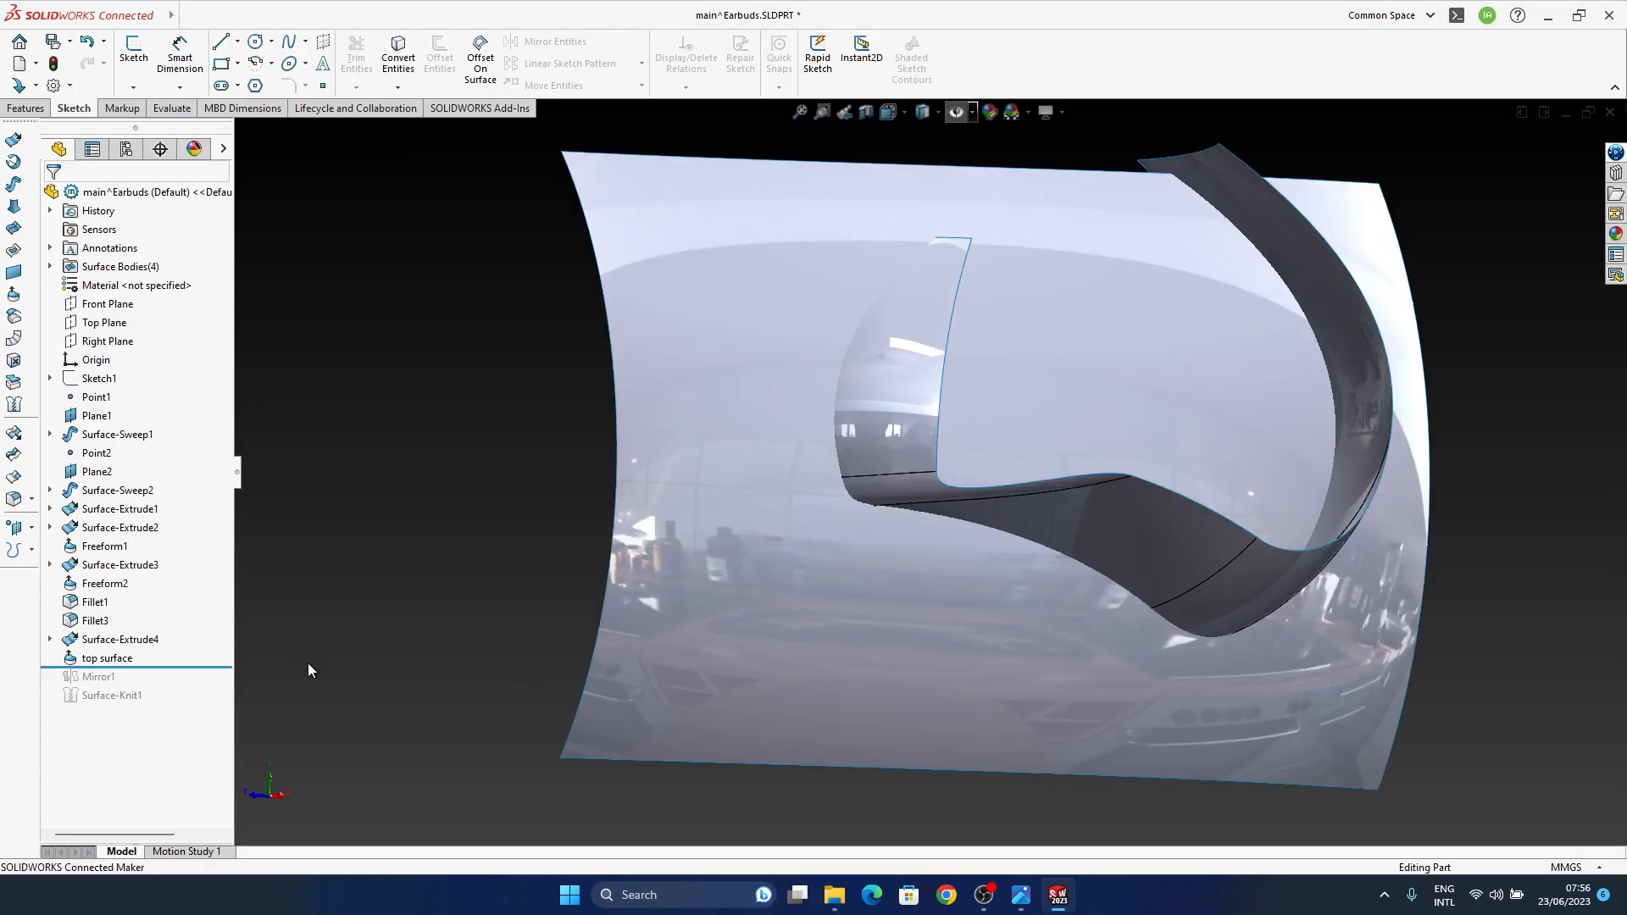
Step: Compare the untrimmed side and wall surfaces with the shape of the earbud in the reference image
middle_drag(1154, 466, 921, 841)
click(1029, 905)
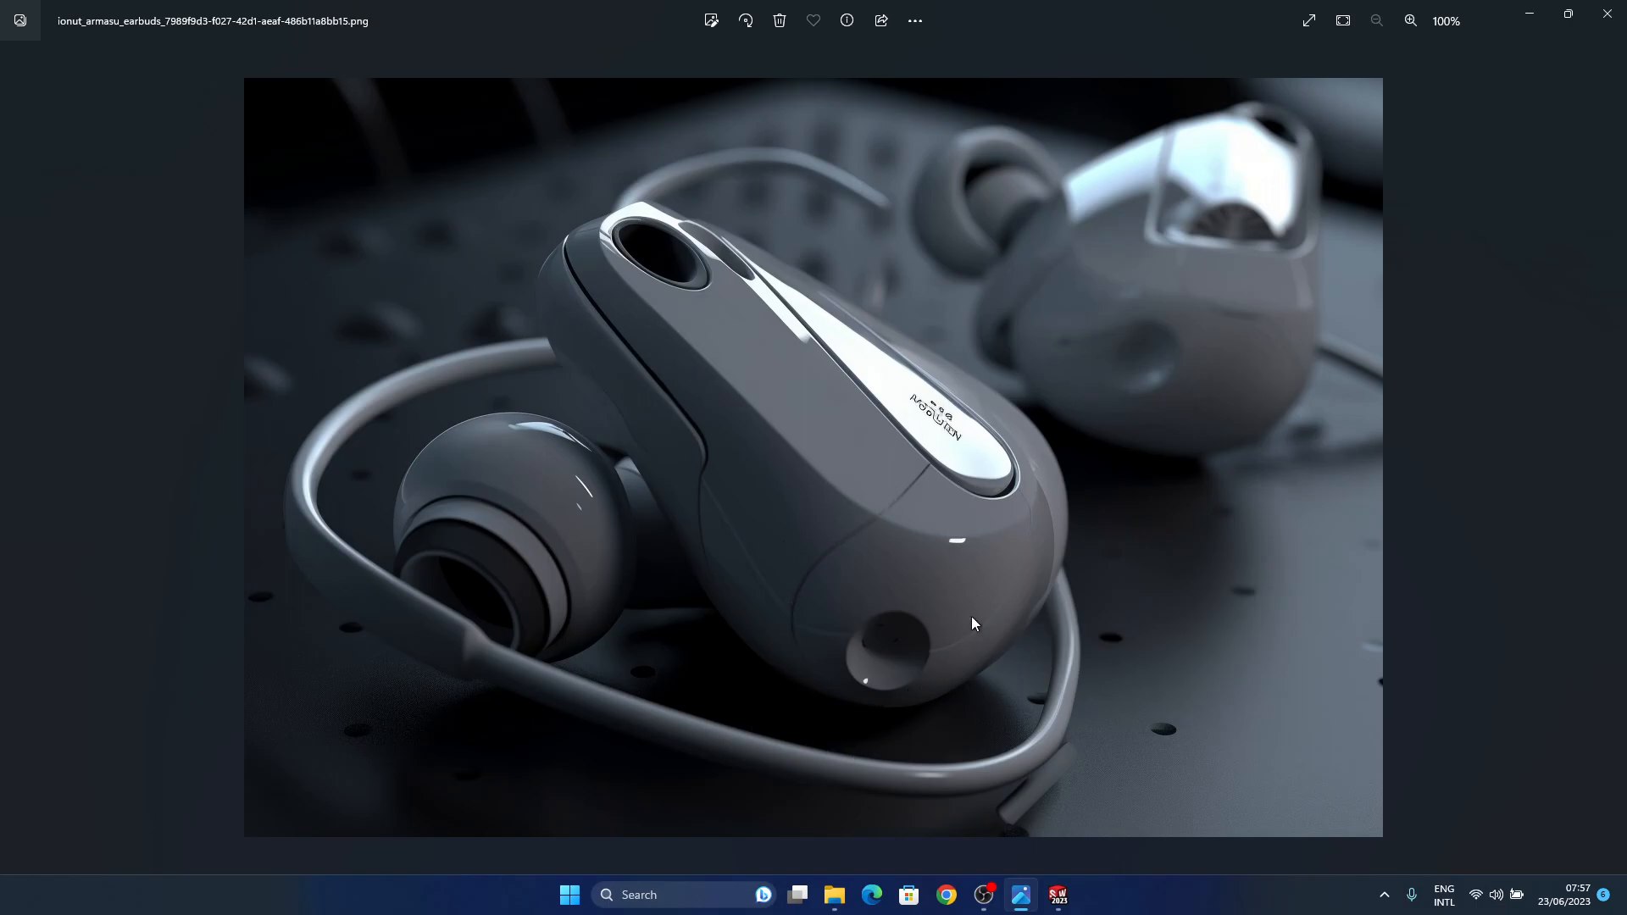
click(1018, 900)
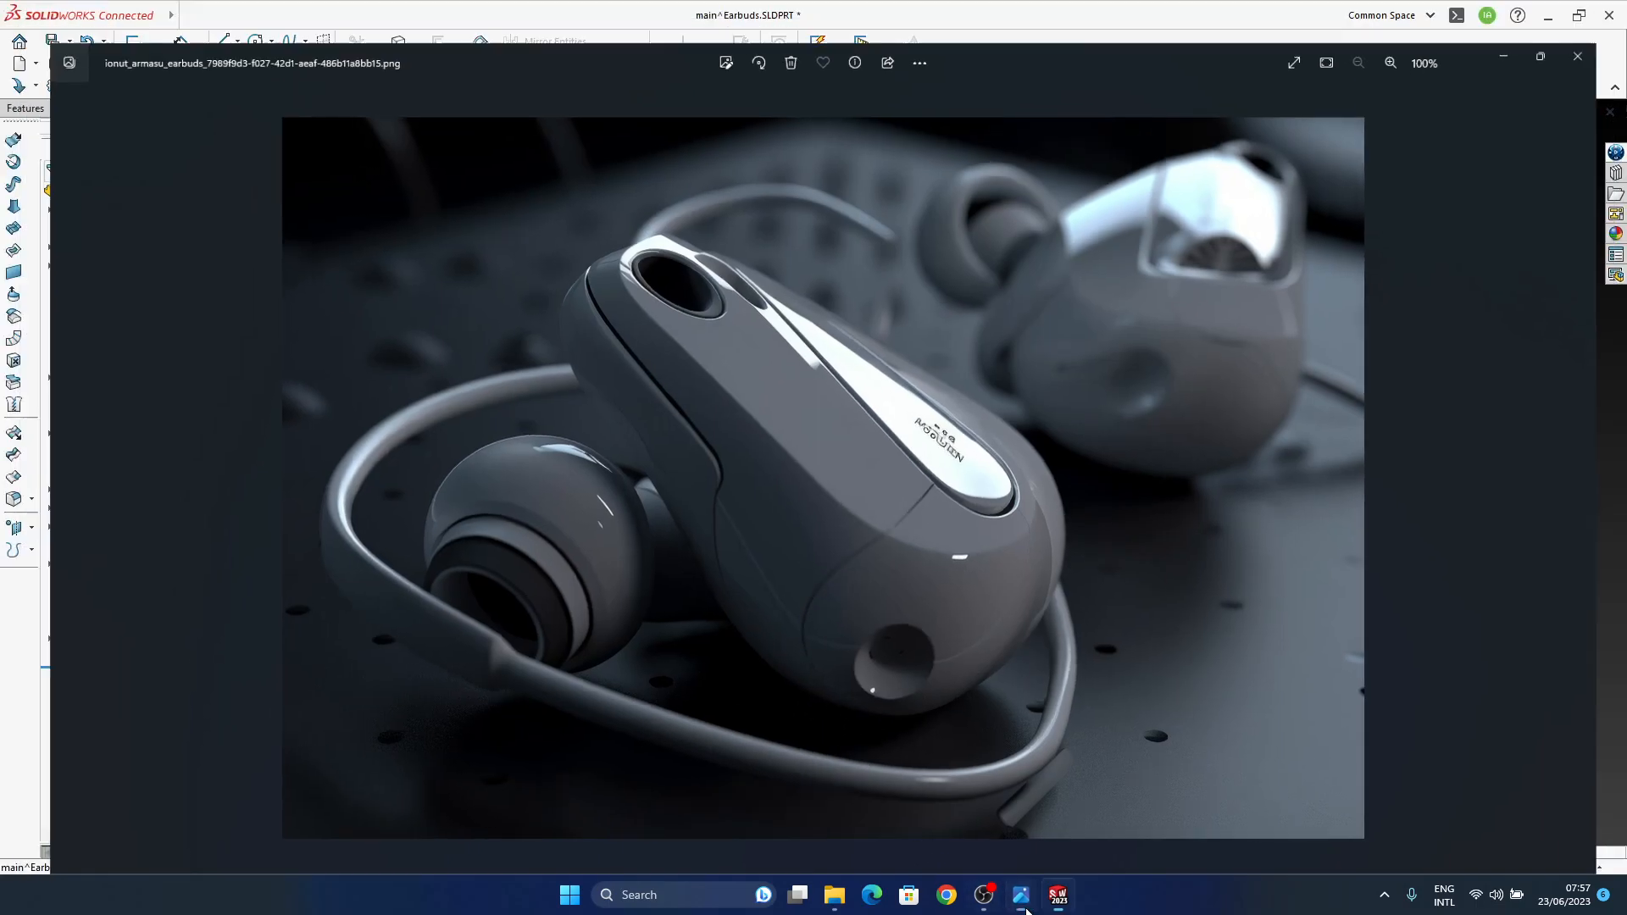
middle_drag(937, 553, 975, 420)
middle_drag(1337, 556, 1017, 544)
Step: Offset the large curved side face of Surface-Extrude2 outward by 5 mm as a new surface
click(1035, 763)
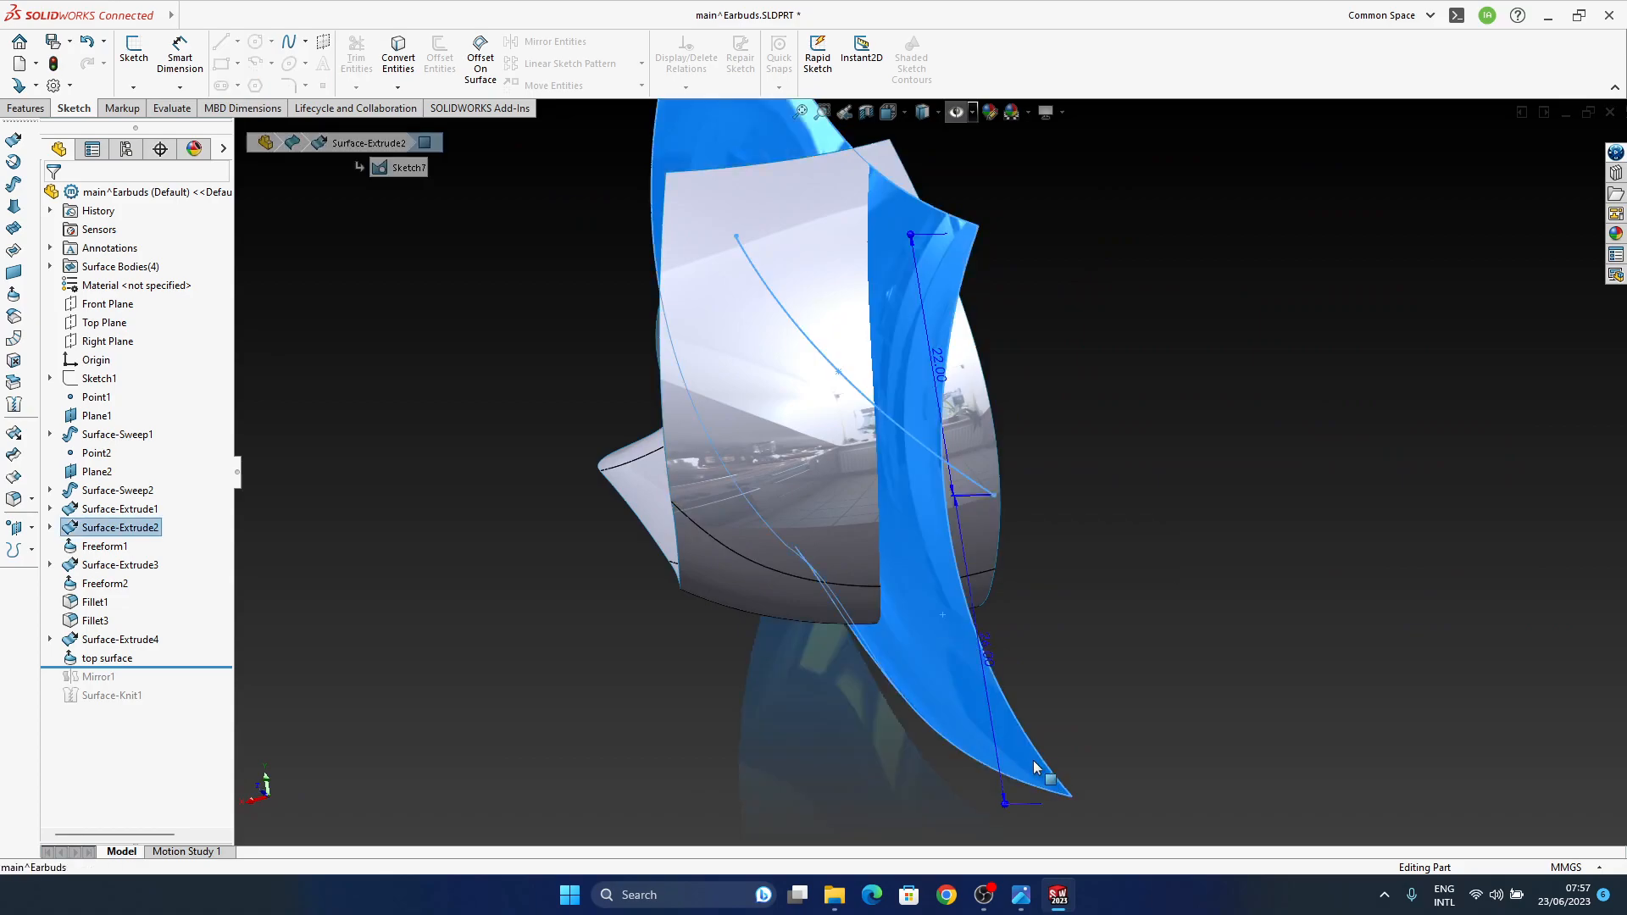
click(452, 660)
click(13, 316)
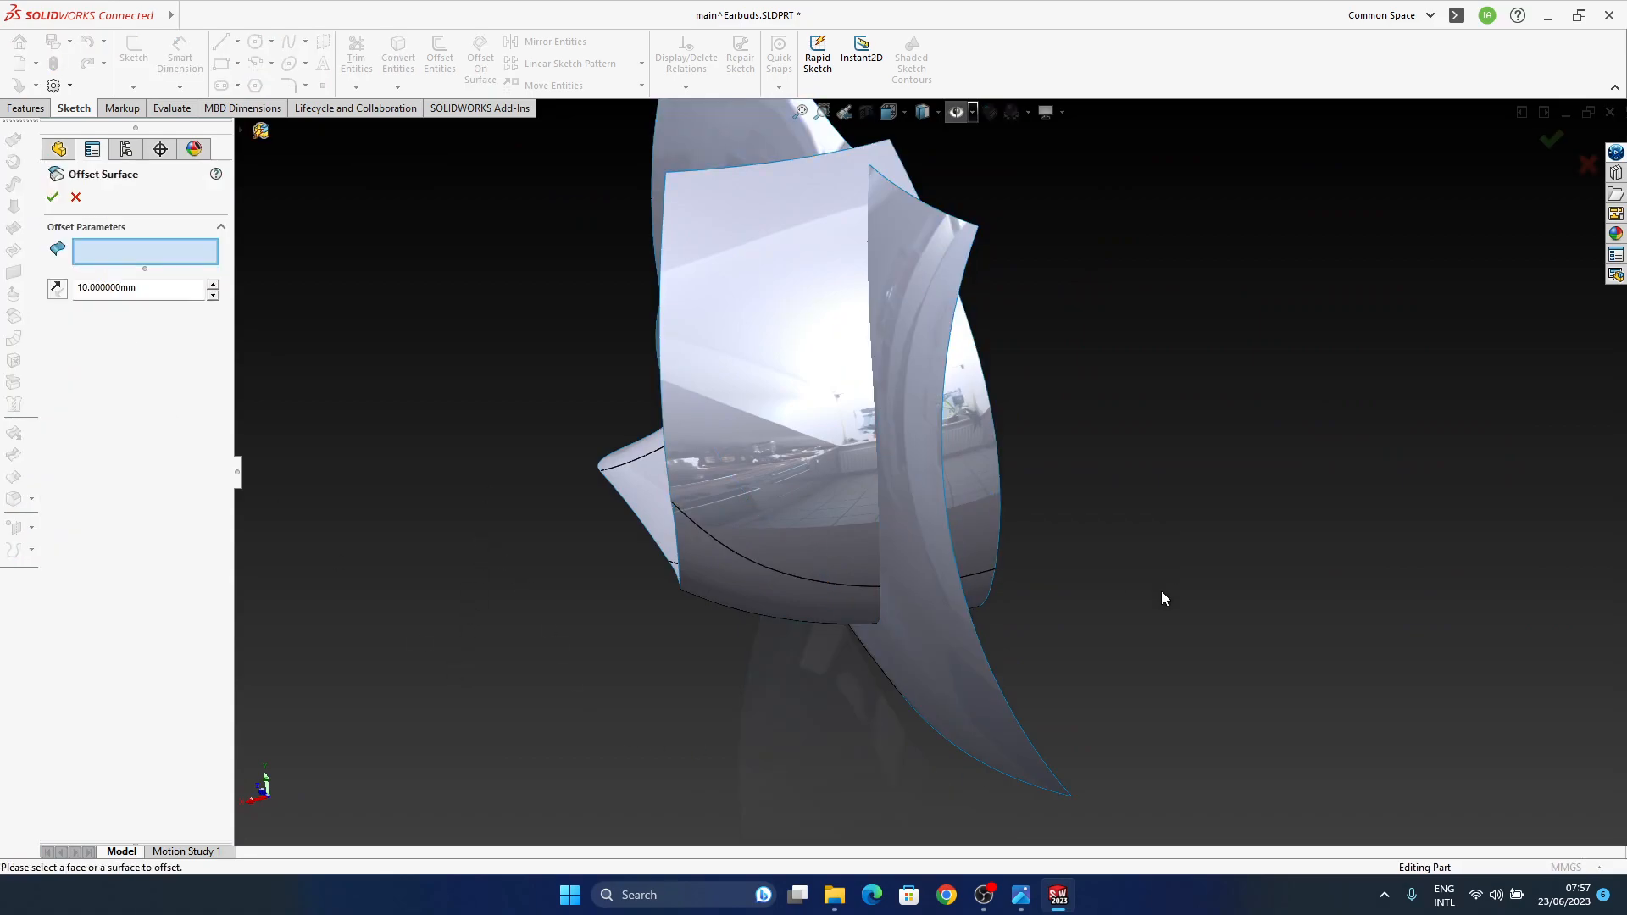
click(907, 616)
middle_drag(908, 621, 921, 553)
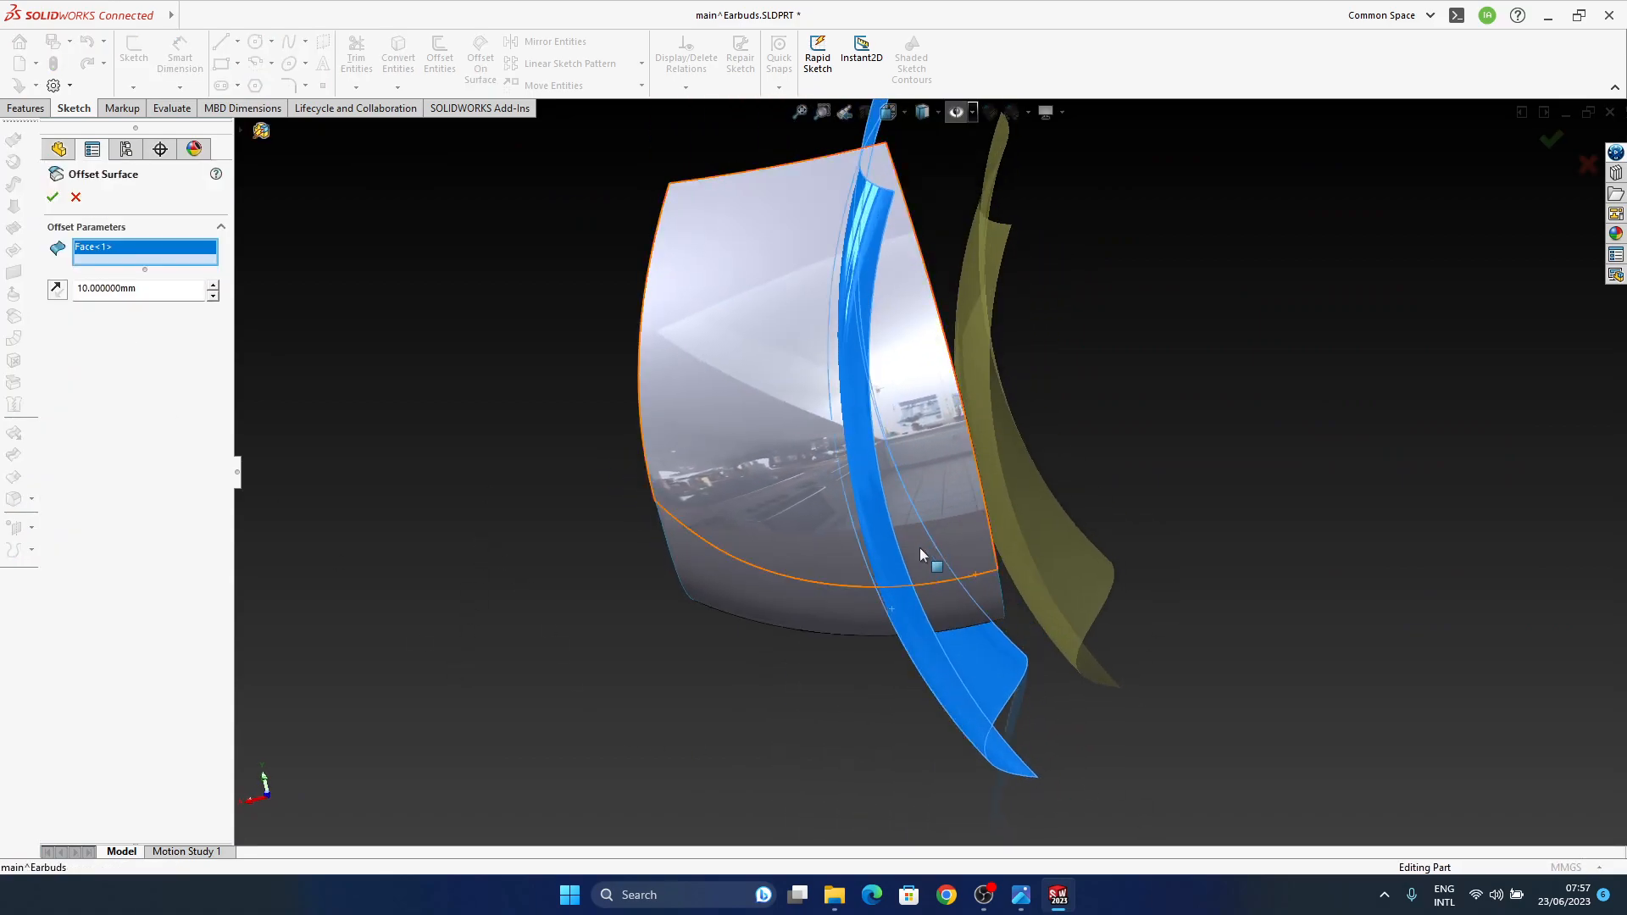
click(214, 300)
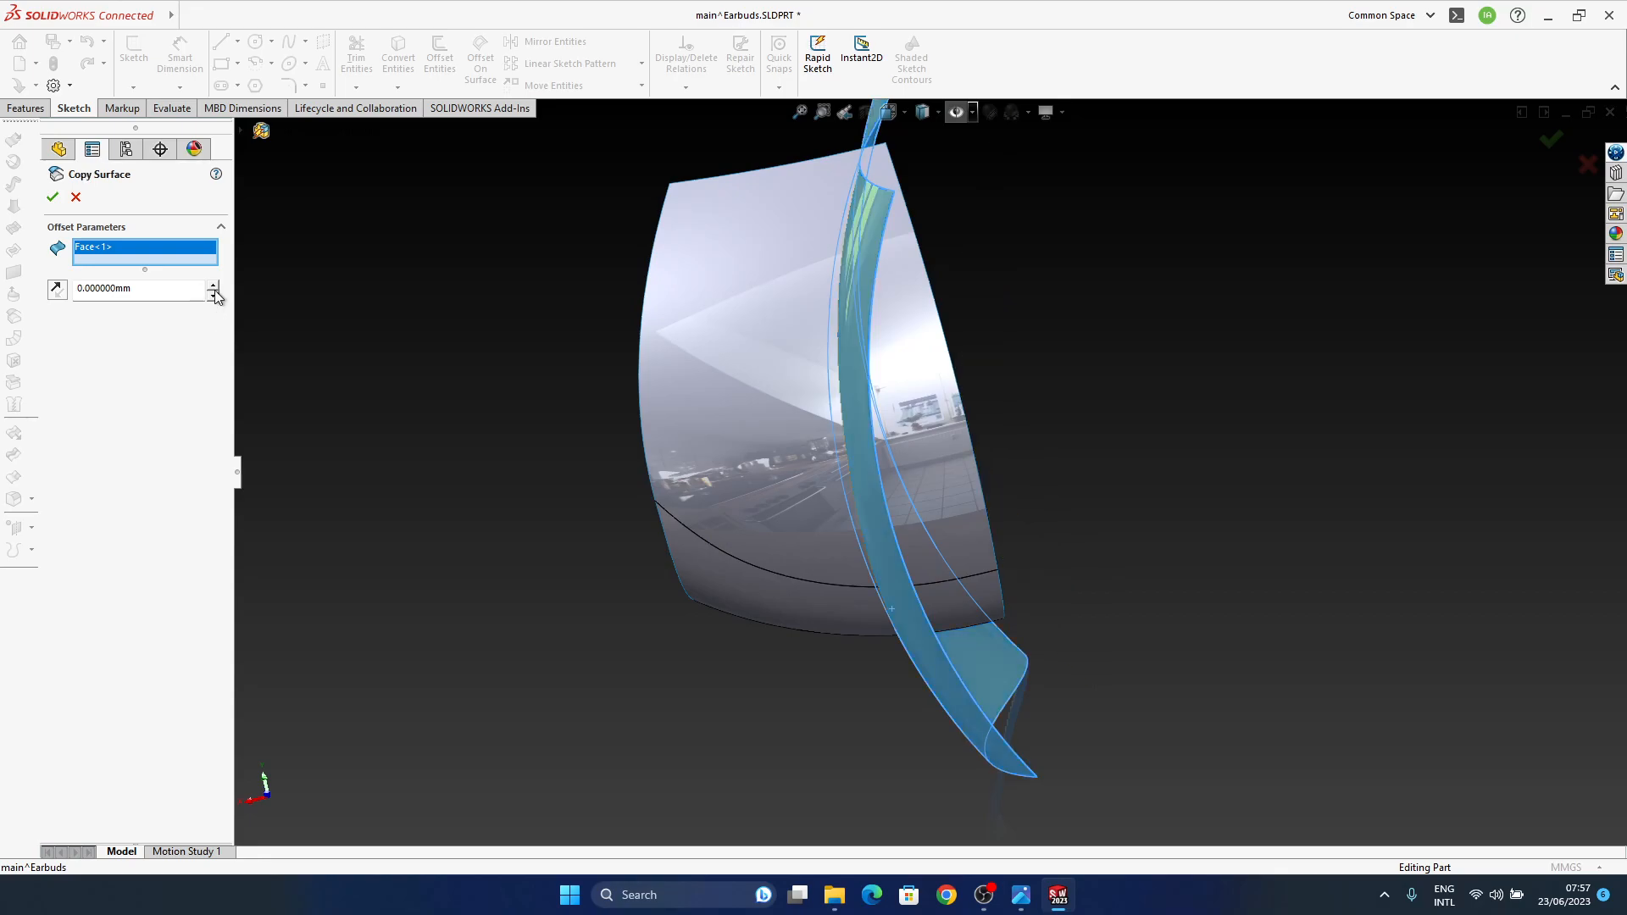
click(212, 287)
text(5)
key(Return)
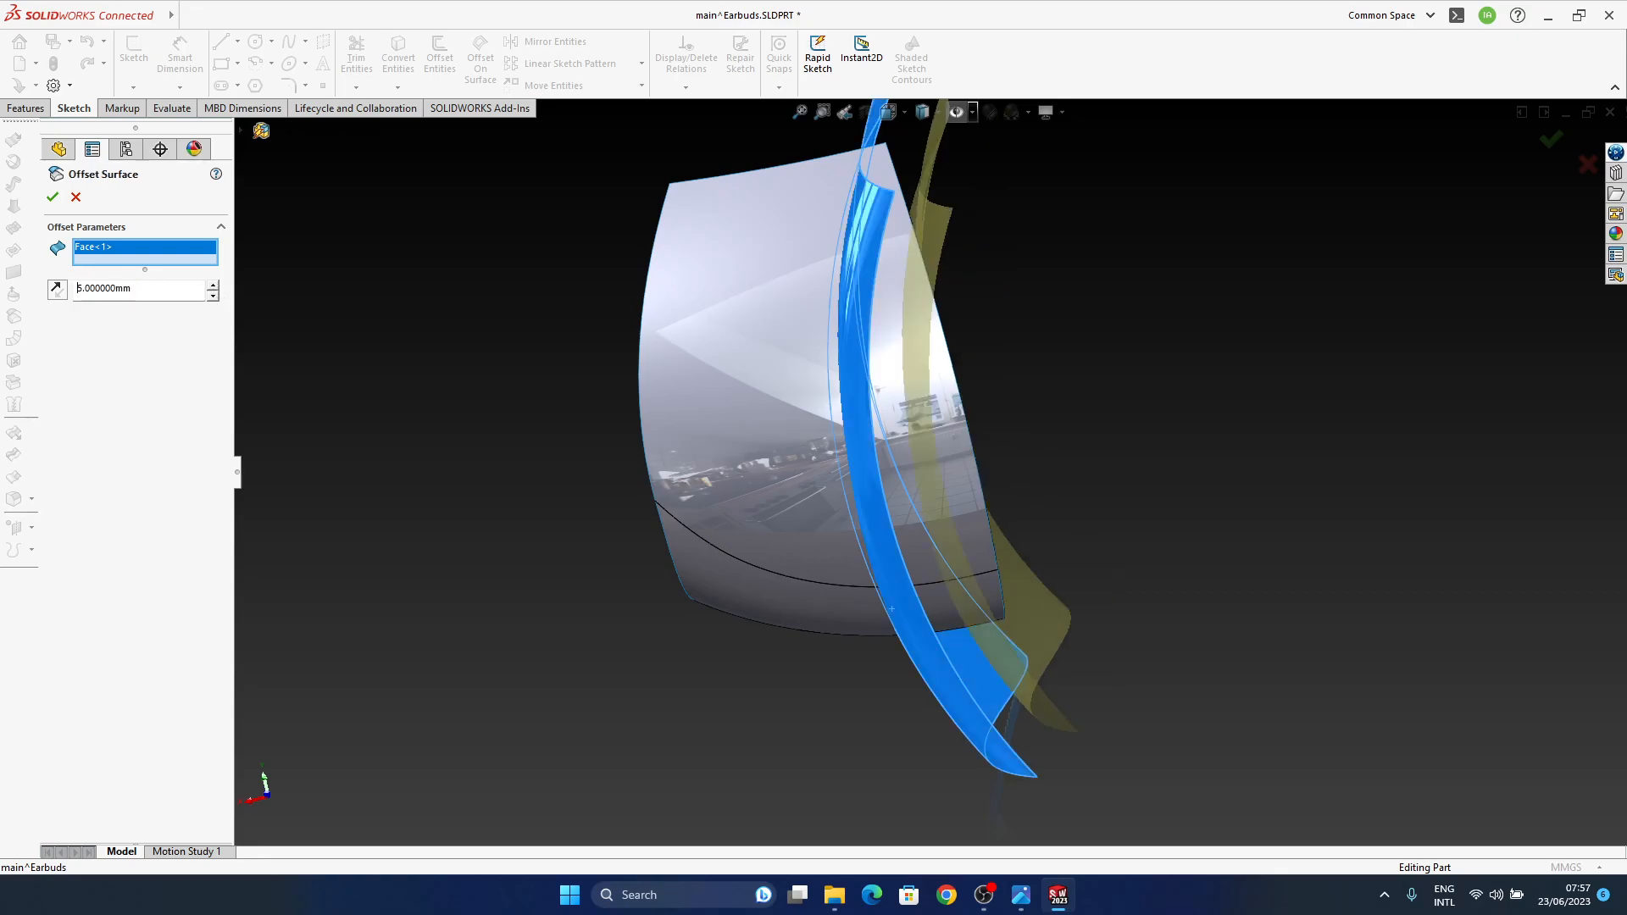
Step: Examine the offset surface against the original side surface and the body walls from several angles
middle_drag(830, 453, 860, 474)
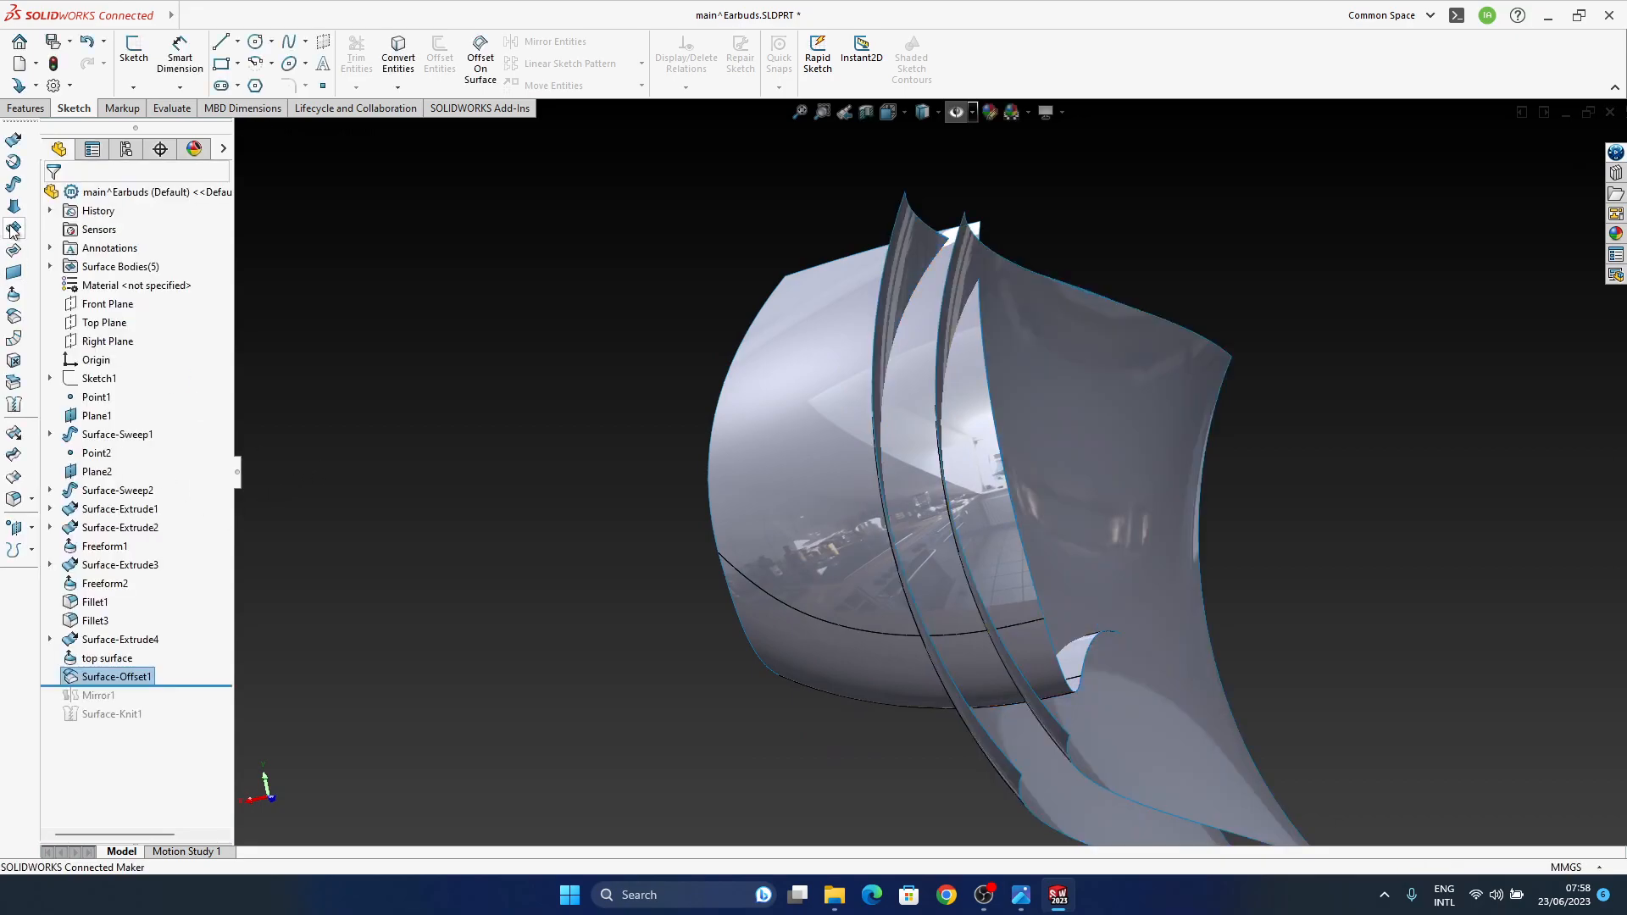
middle_drag(735, 410, 1258, 433)
middle_drag(927, 529, 937, 468)
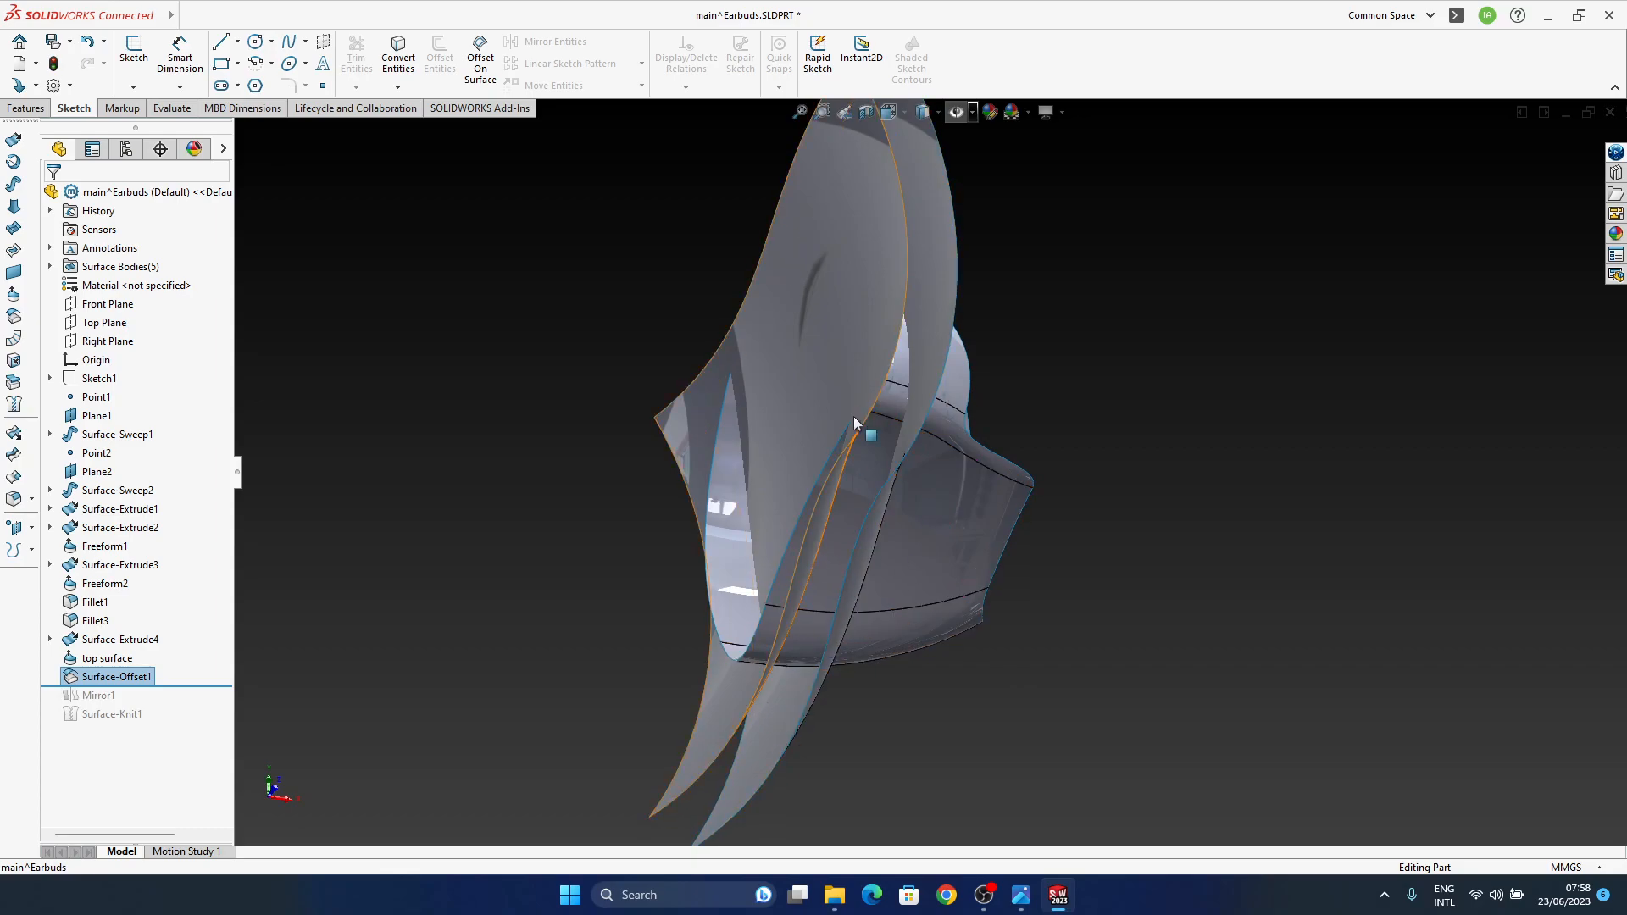
middle_drag(846, 472, 618, 666)
middle_drag(1232, 430, 1027, 465)
middle_drag(985, 609, 900, 586)
click(916, 594)
middle_drag(923, 691, 941, 576)
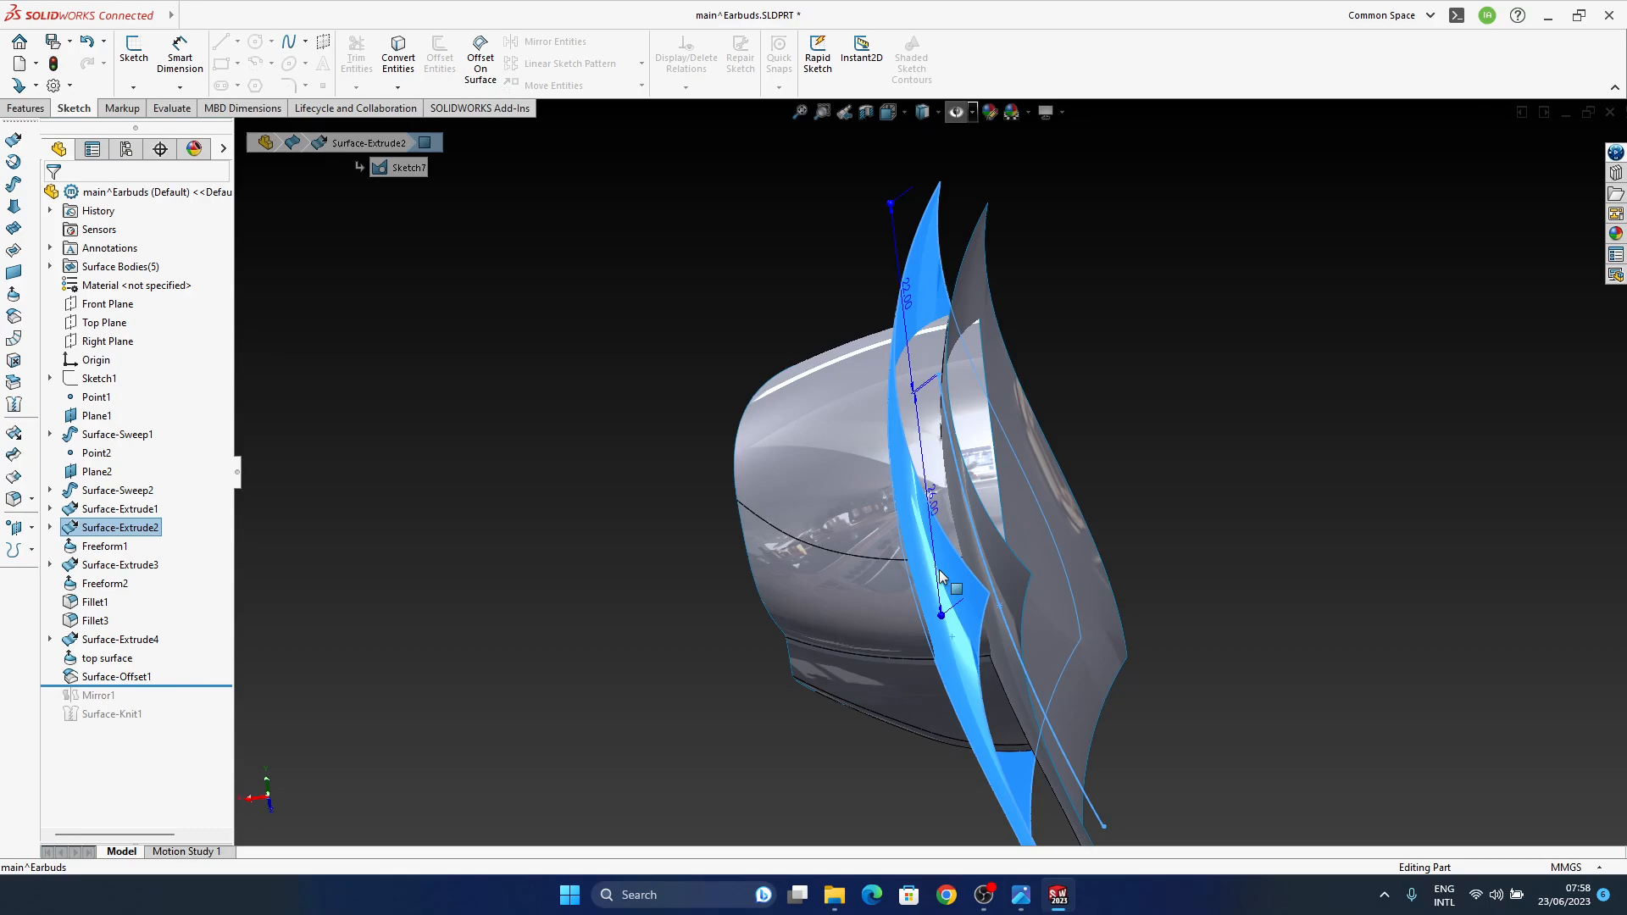
middle_drag(1084, 573, 943, 302)
middle_drag(899, 501, 939, 485)
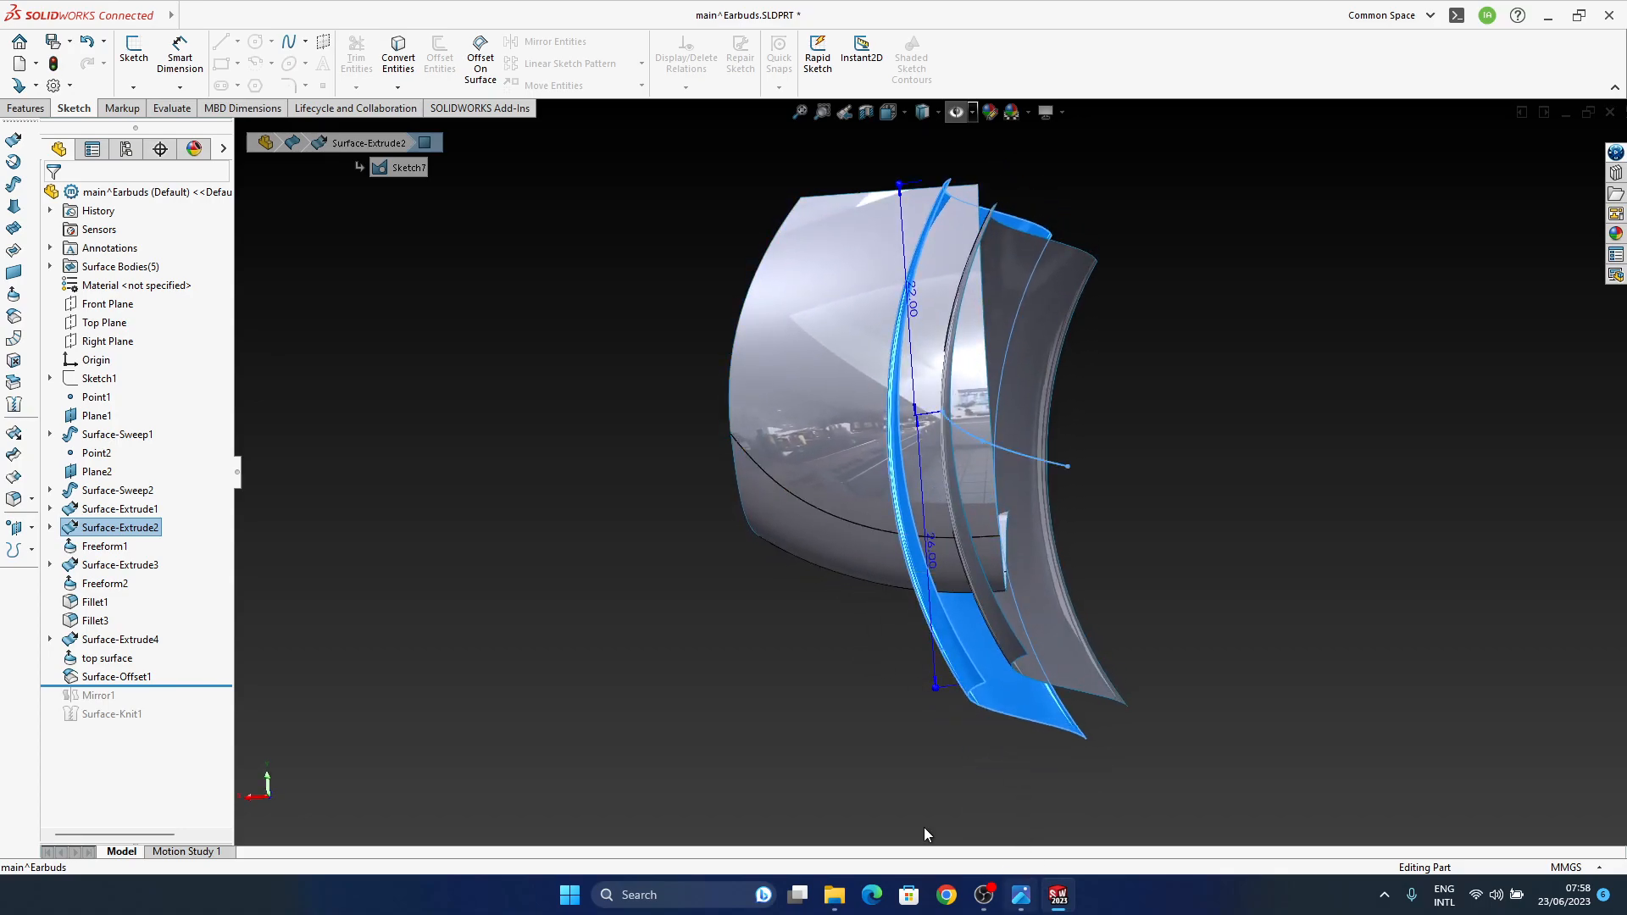
Step: Show the top surface body again and hide the original Surface-Extrude2 side surface
click(107, 658)
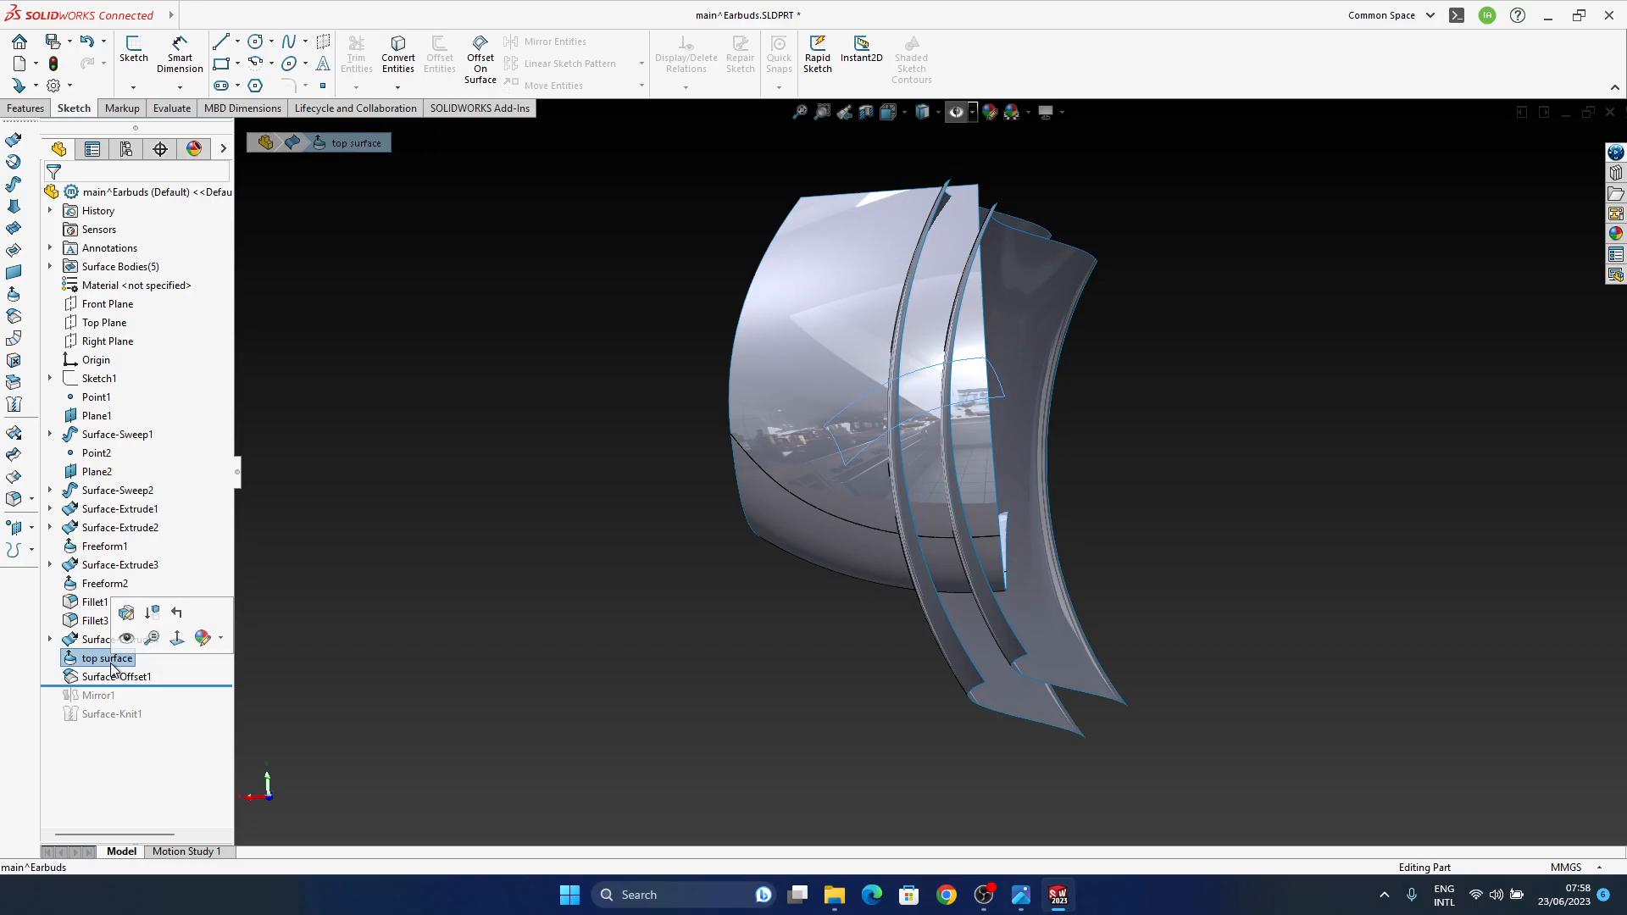
middle_drag(973, 450, 964, 419)
middle_drag(977, 569, 954, 508)
click(981, 663)
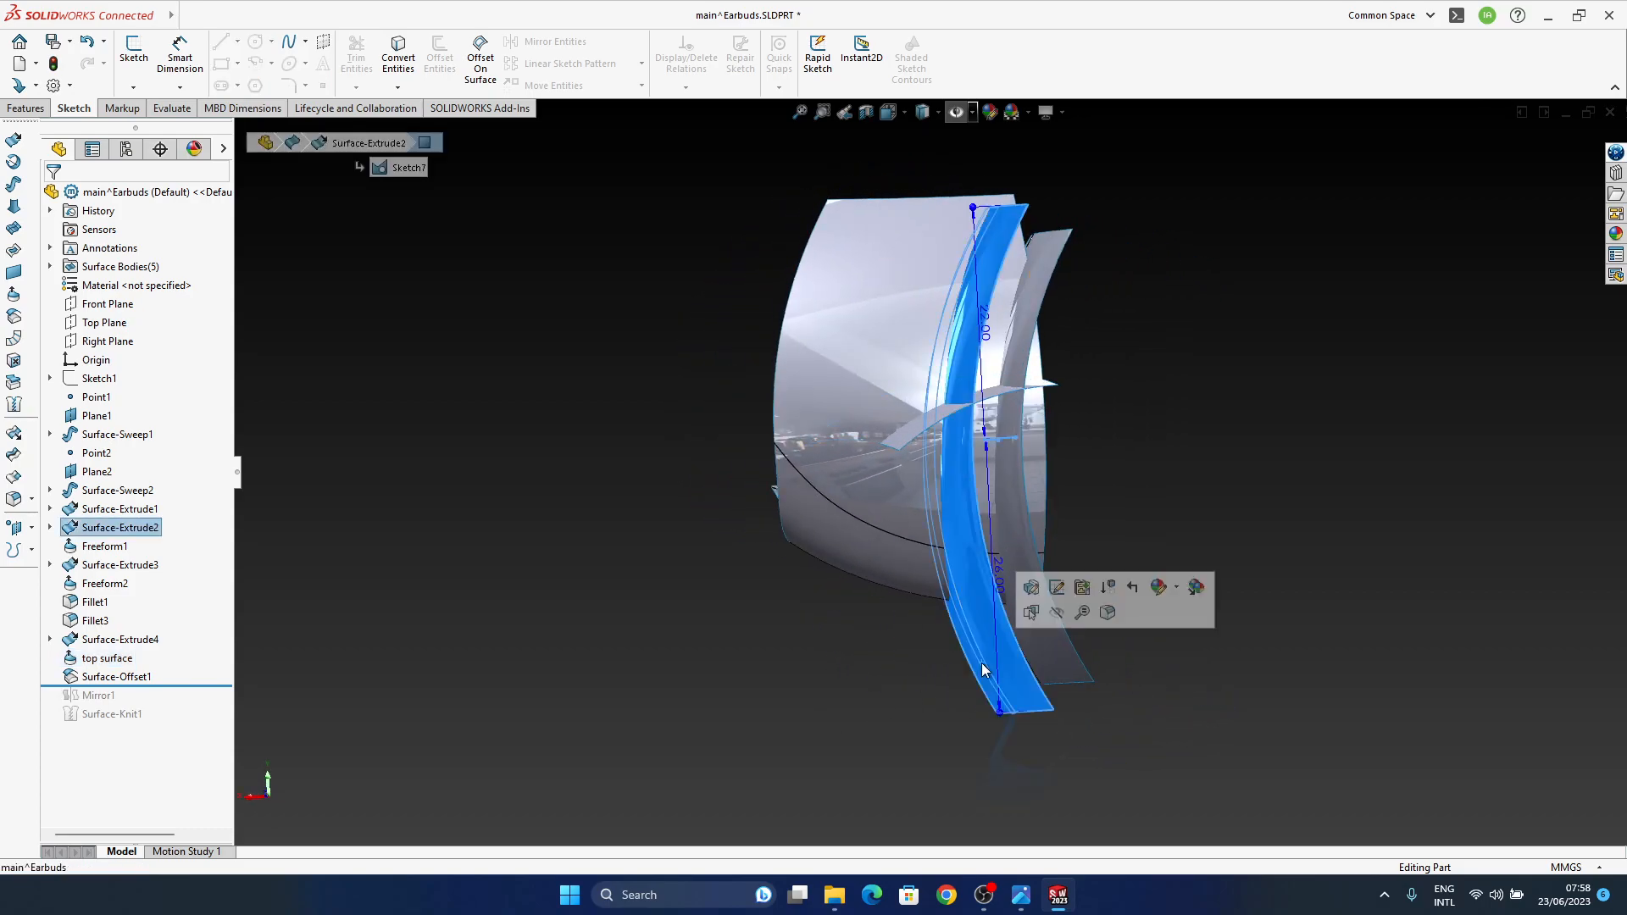
click(1044, 614)
Step: Start a Freeform on the face of the offset side surface
middle_drag(974, 450, 882, 378)
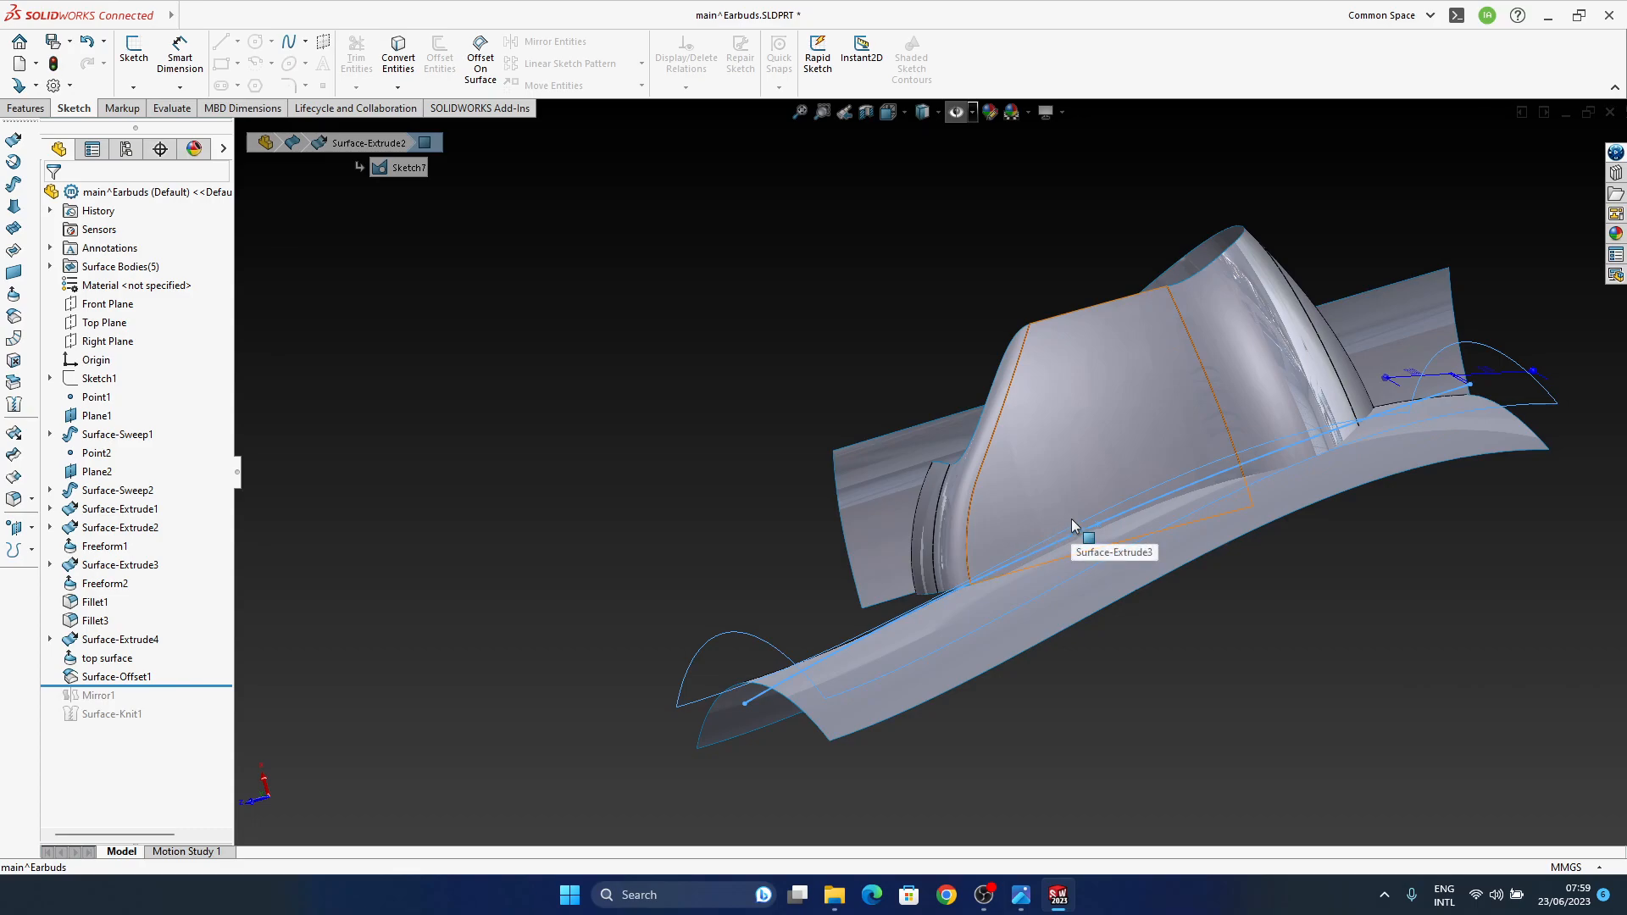
middle_drag(1120, 471, 1190, 741)
middle_drag(912, 500, 917, 488)
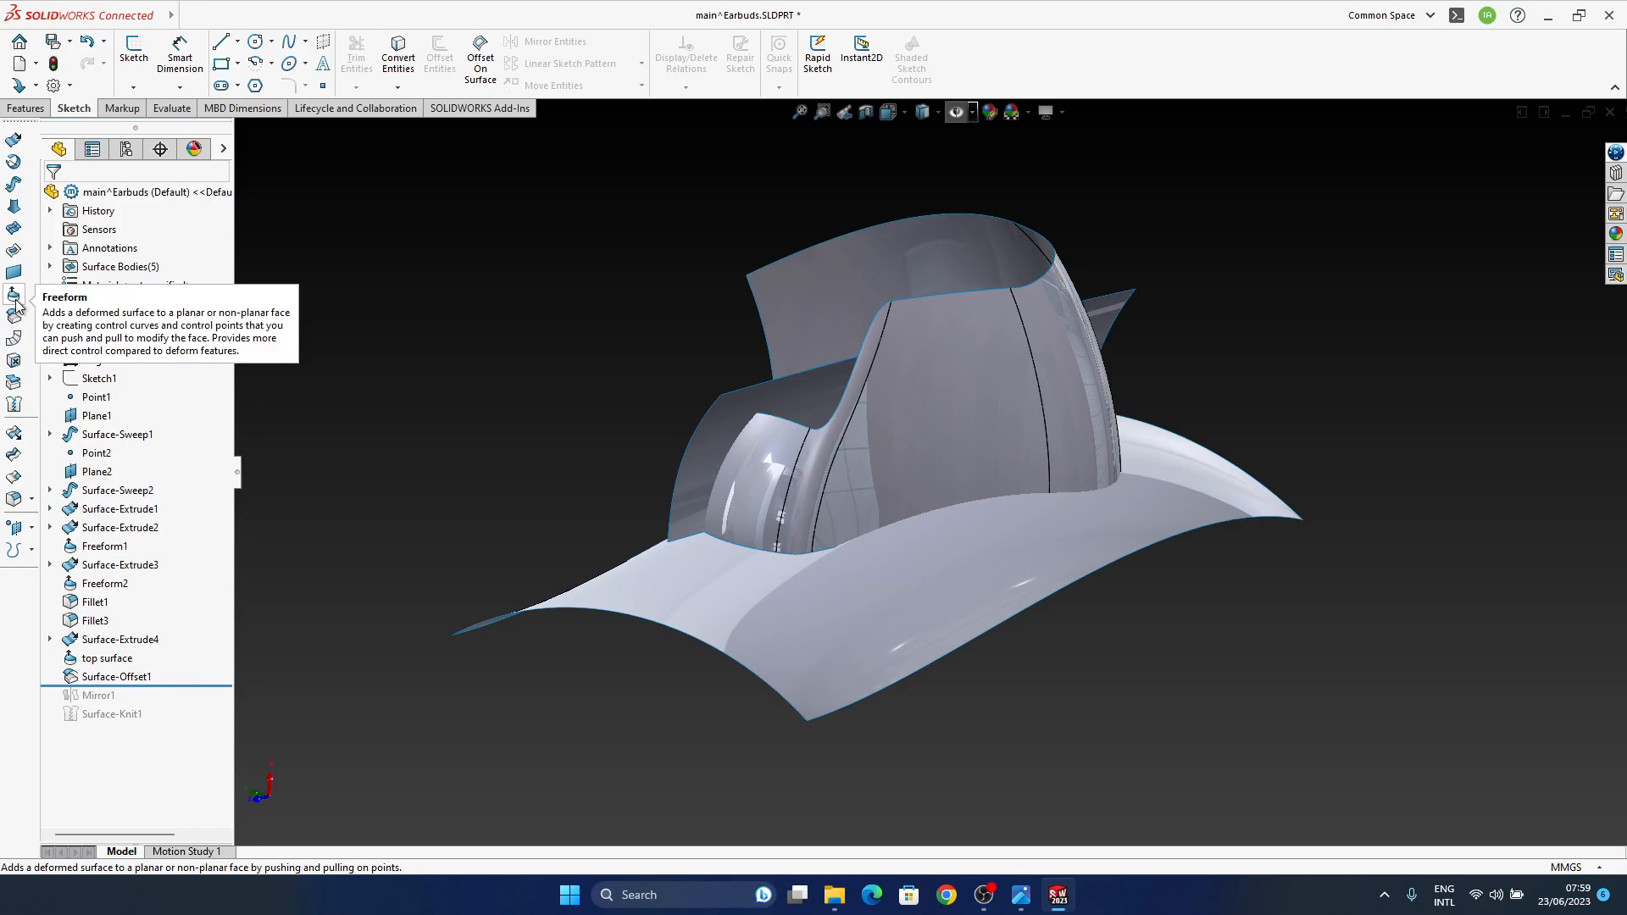
middle_drag(1076, 382, 962, 373)
middle_drag(974, 571, 1015, 496)
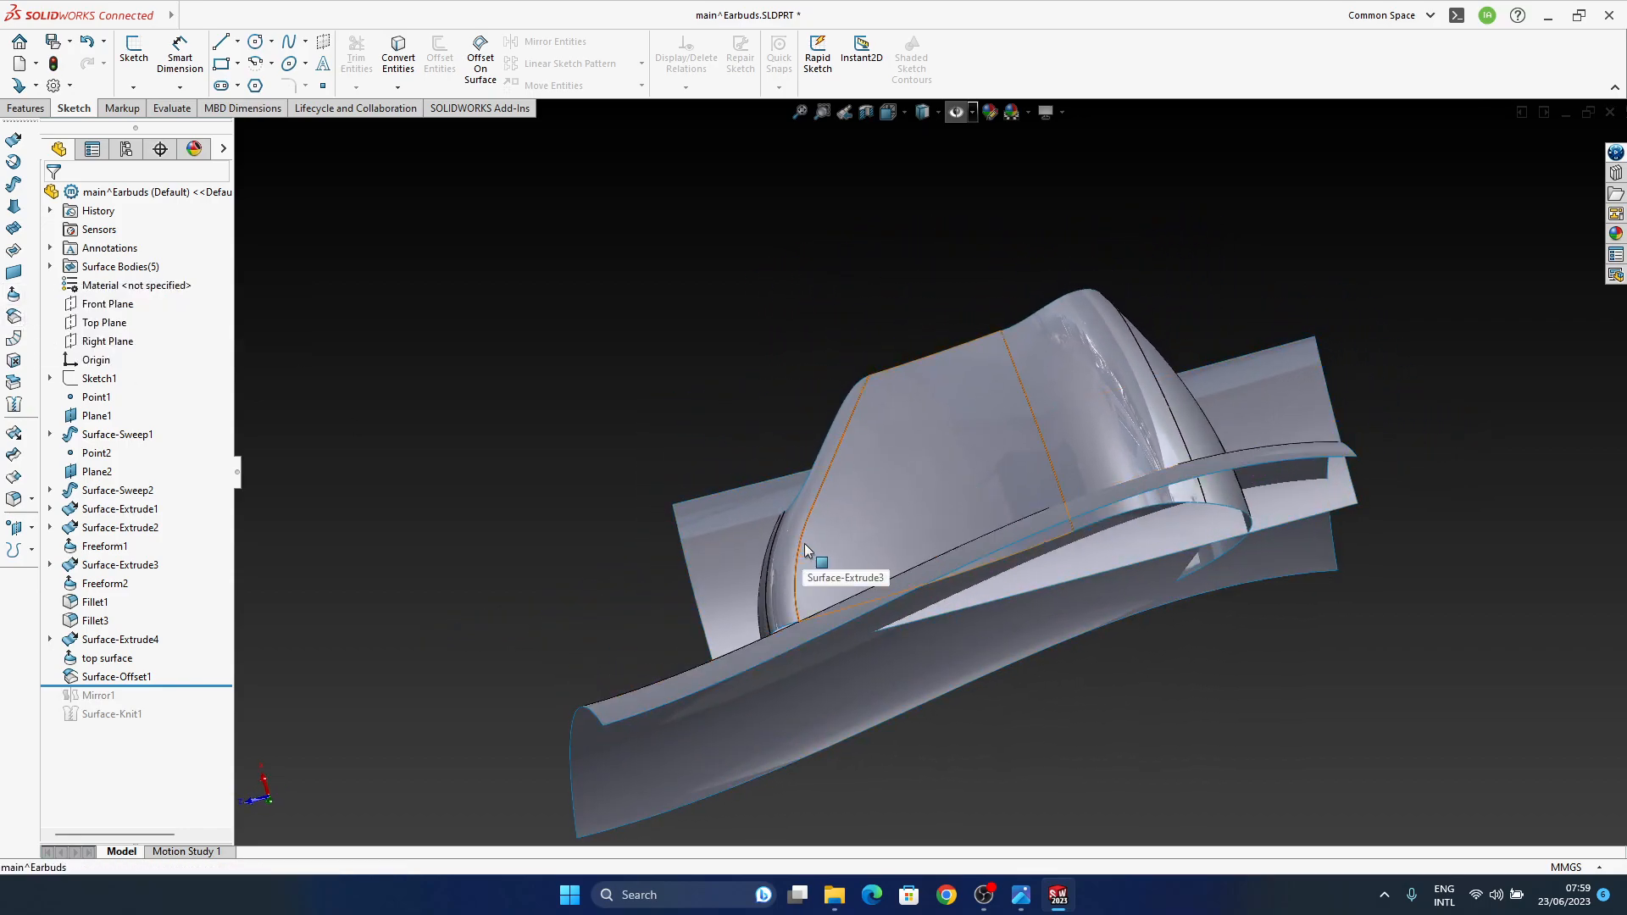
middle_drag(807, 548, 936, 498)
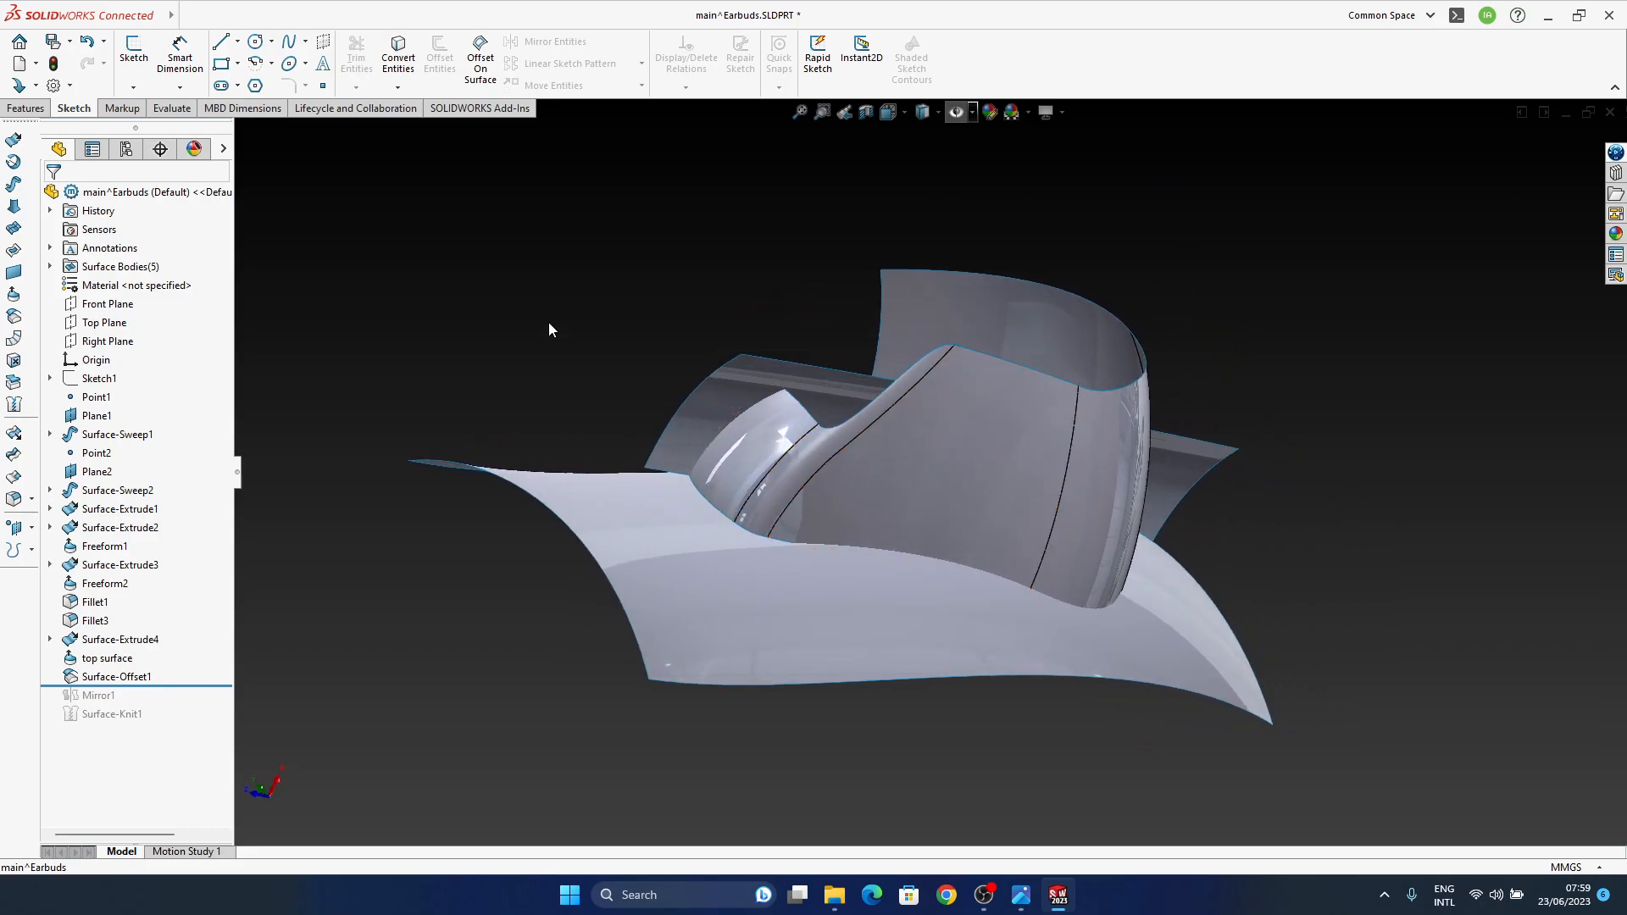
click(690, 594)
click(449, 328)
click(12, 295)
click(684, 674)
Step: Set the continuity of both long edges and the near short edge of the freeform face to Moveable
middle_drag(898, 474, 1358, 541)
middle_drag(1044, 488, 1207, 628)
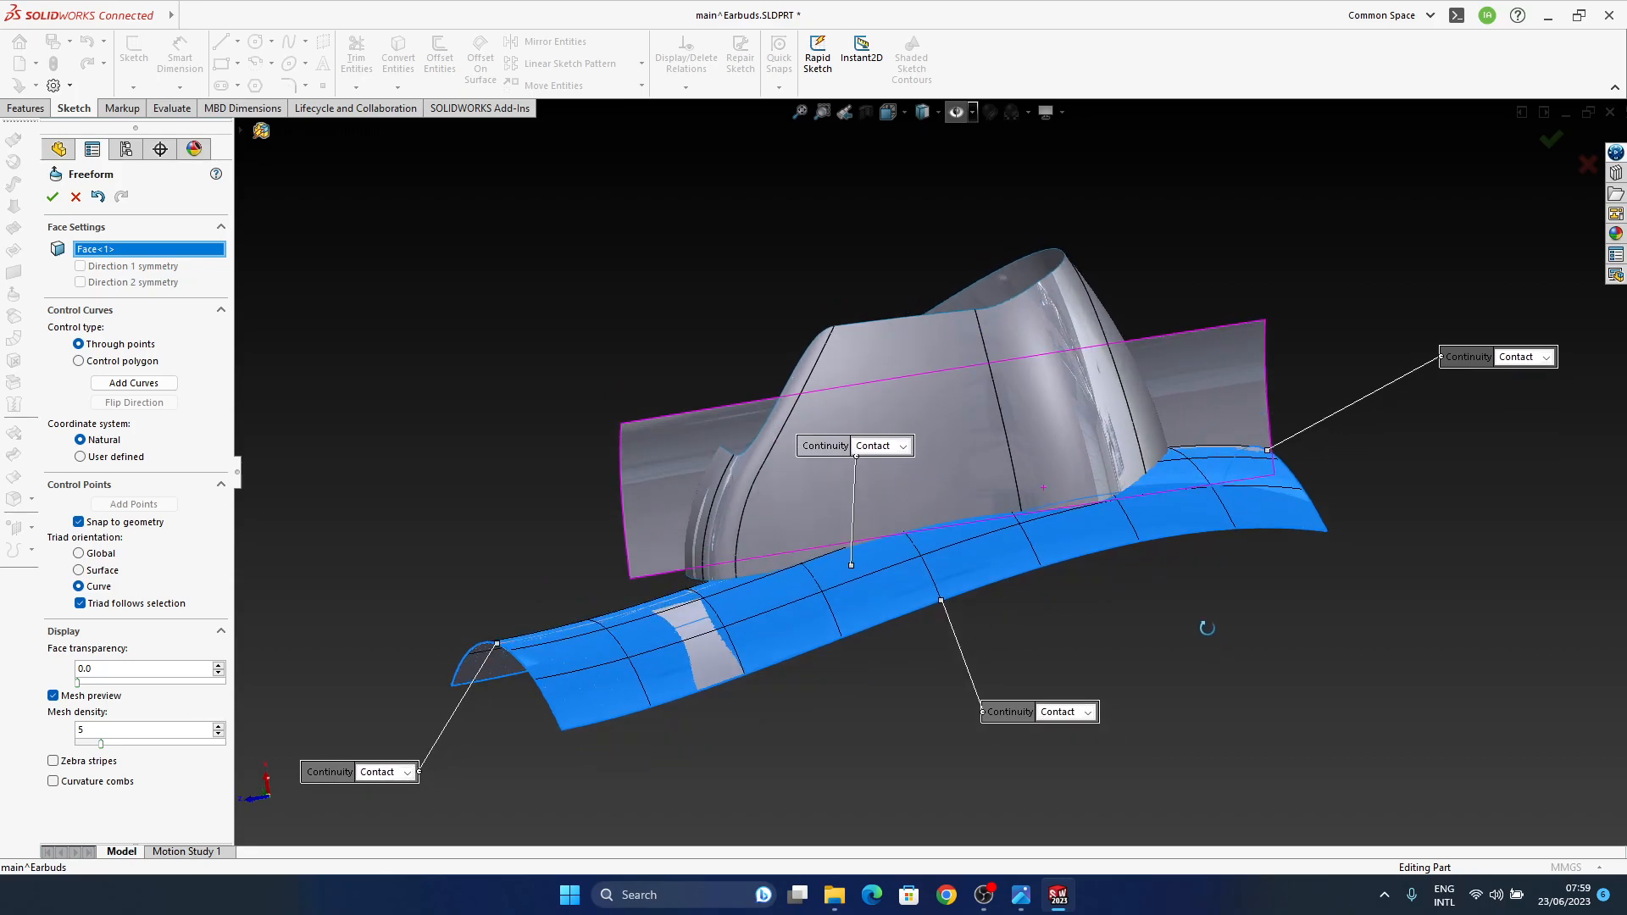
middle_drag(1095, 477, 1130, 481)
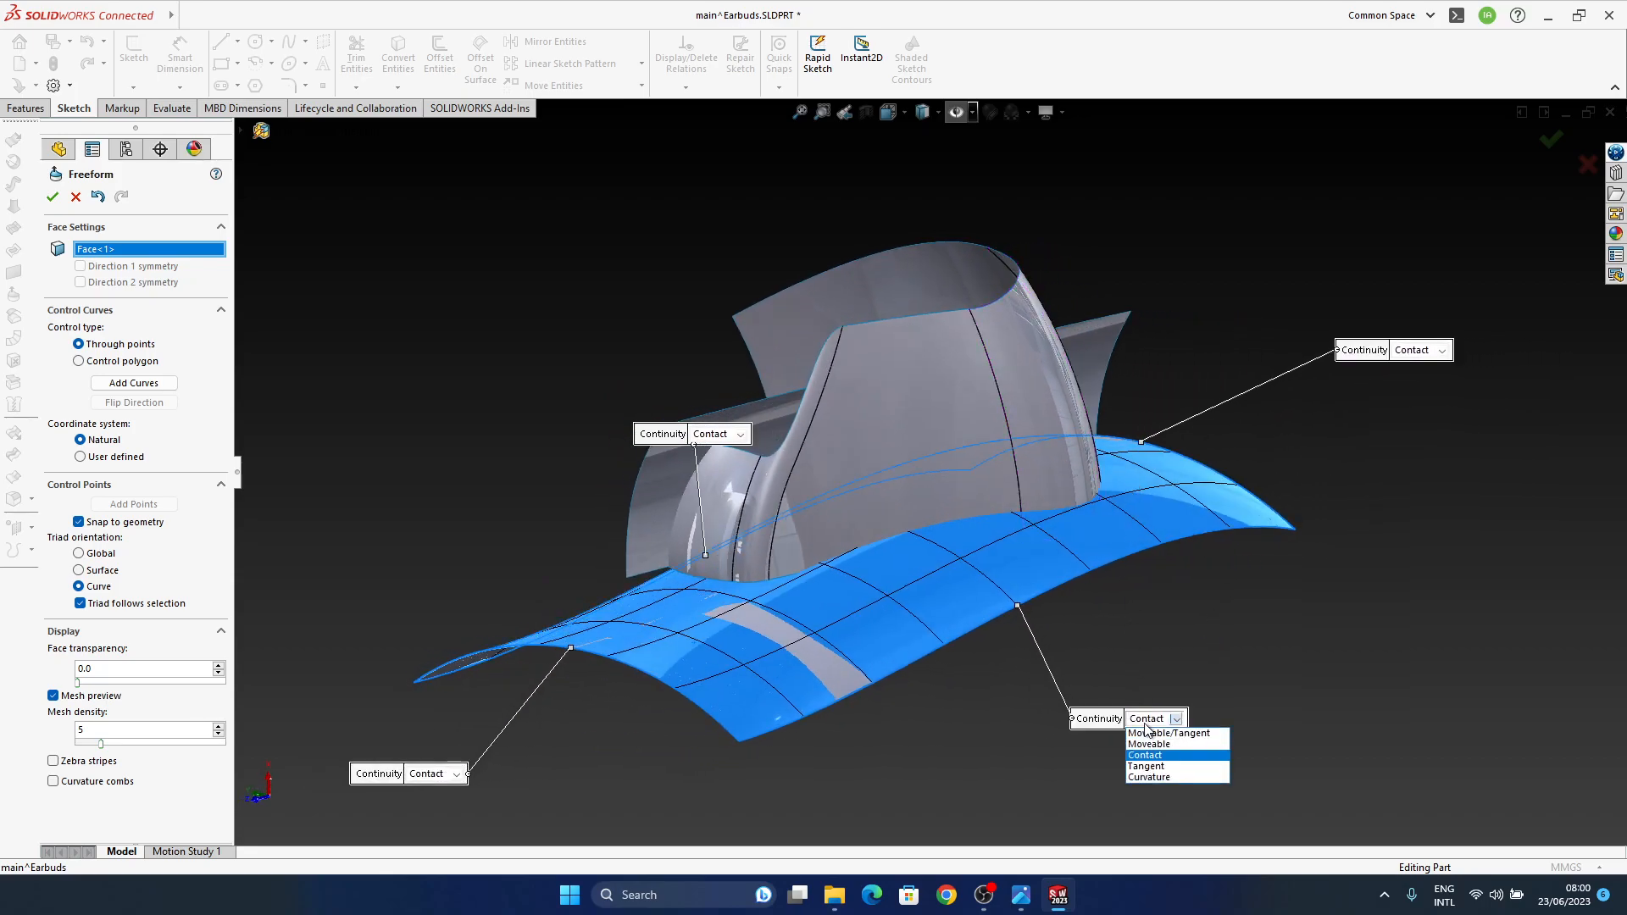
middle_drag(919, 608, 673, 474)
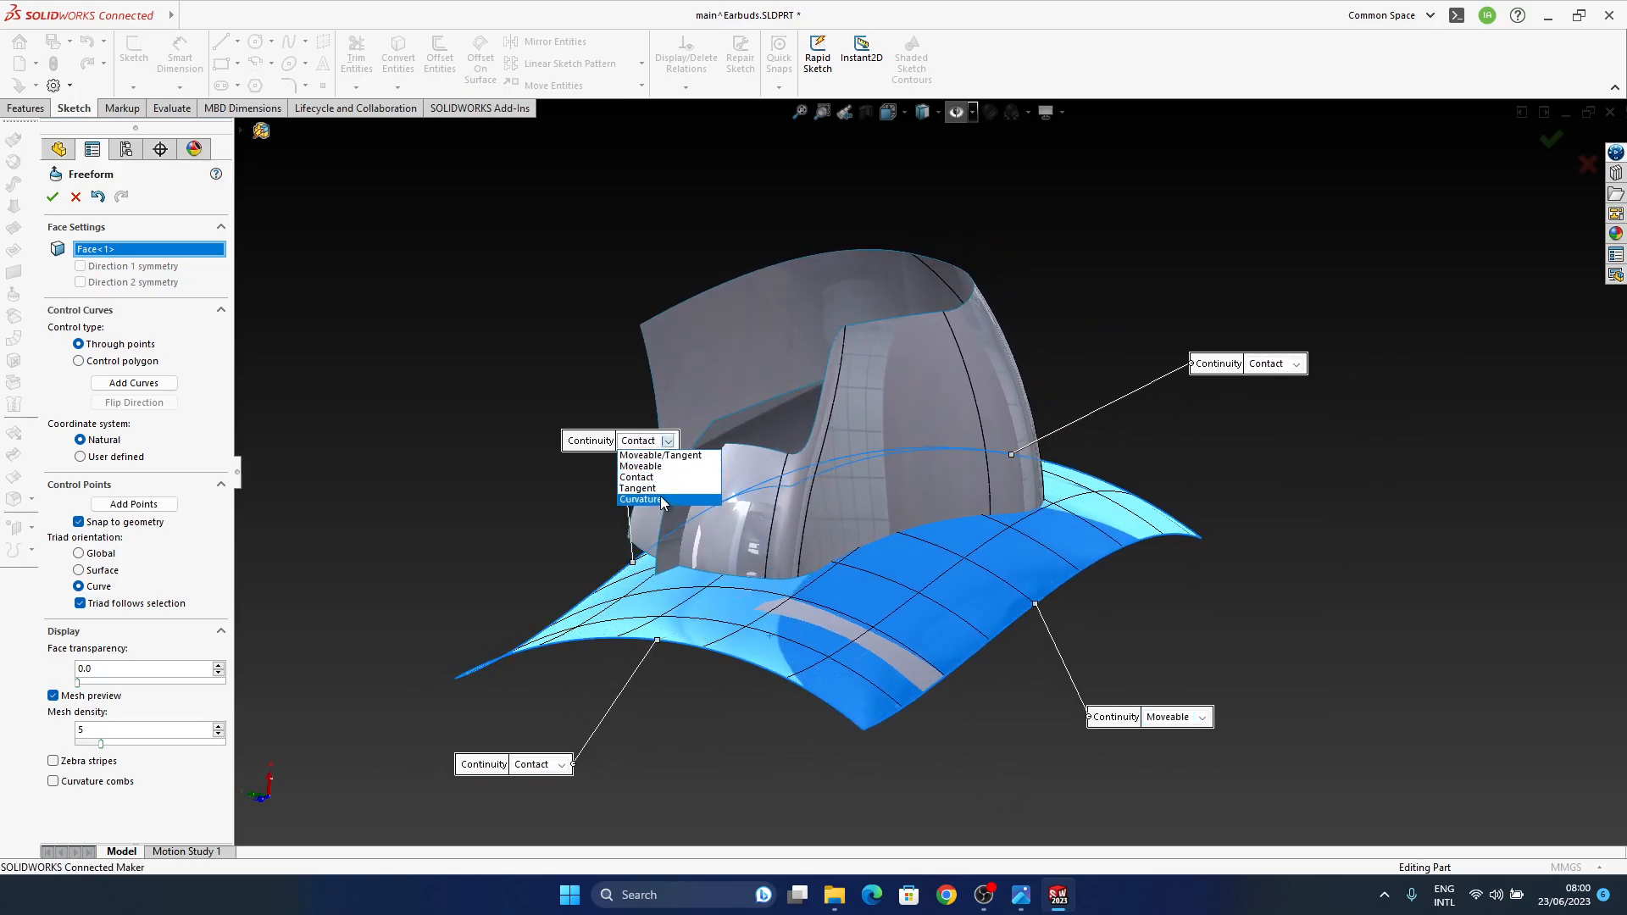
click(642, 466)
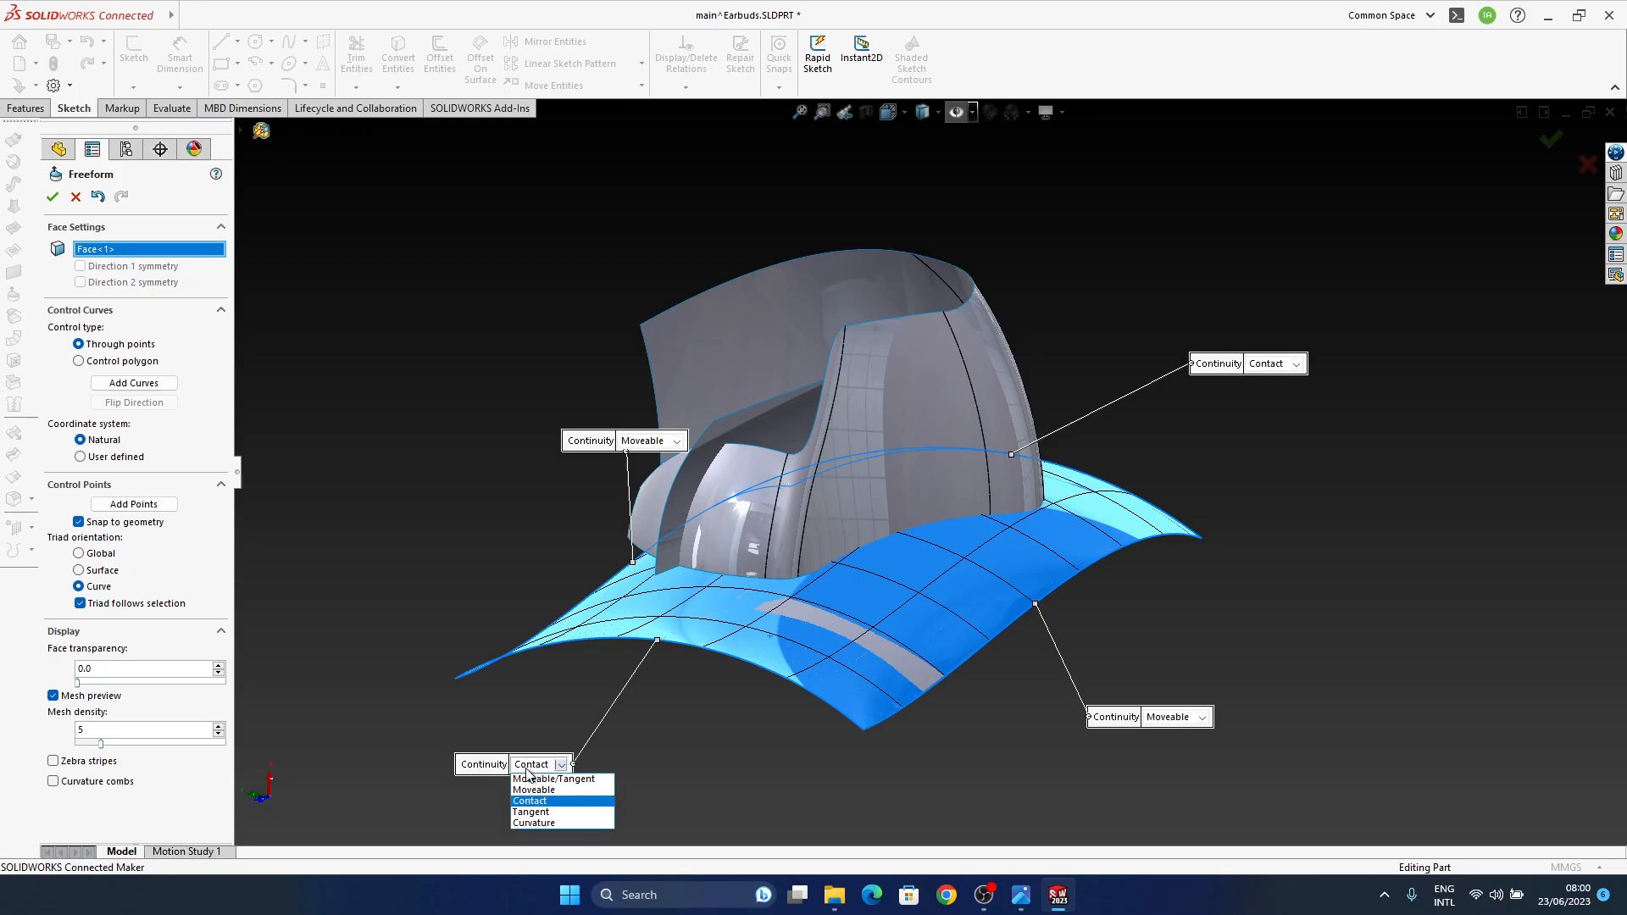
middle_drag(807, 582, 473, 632)
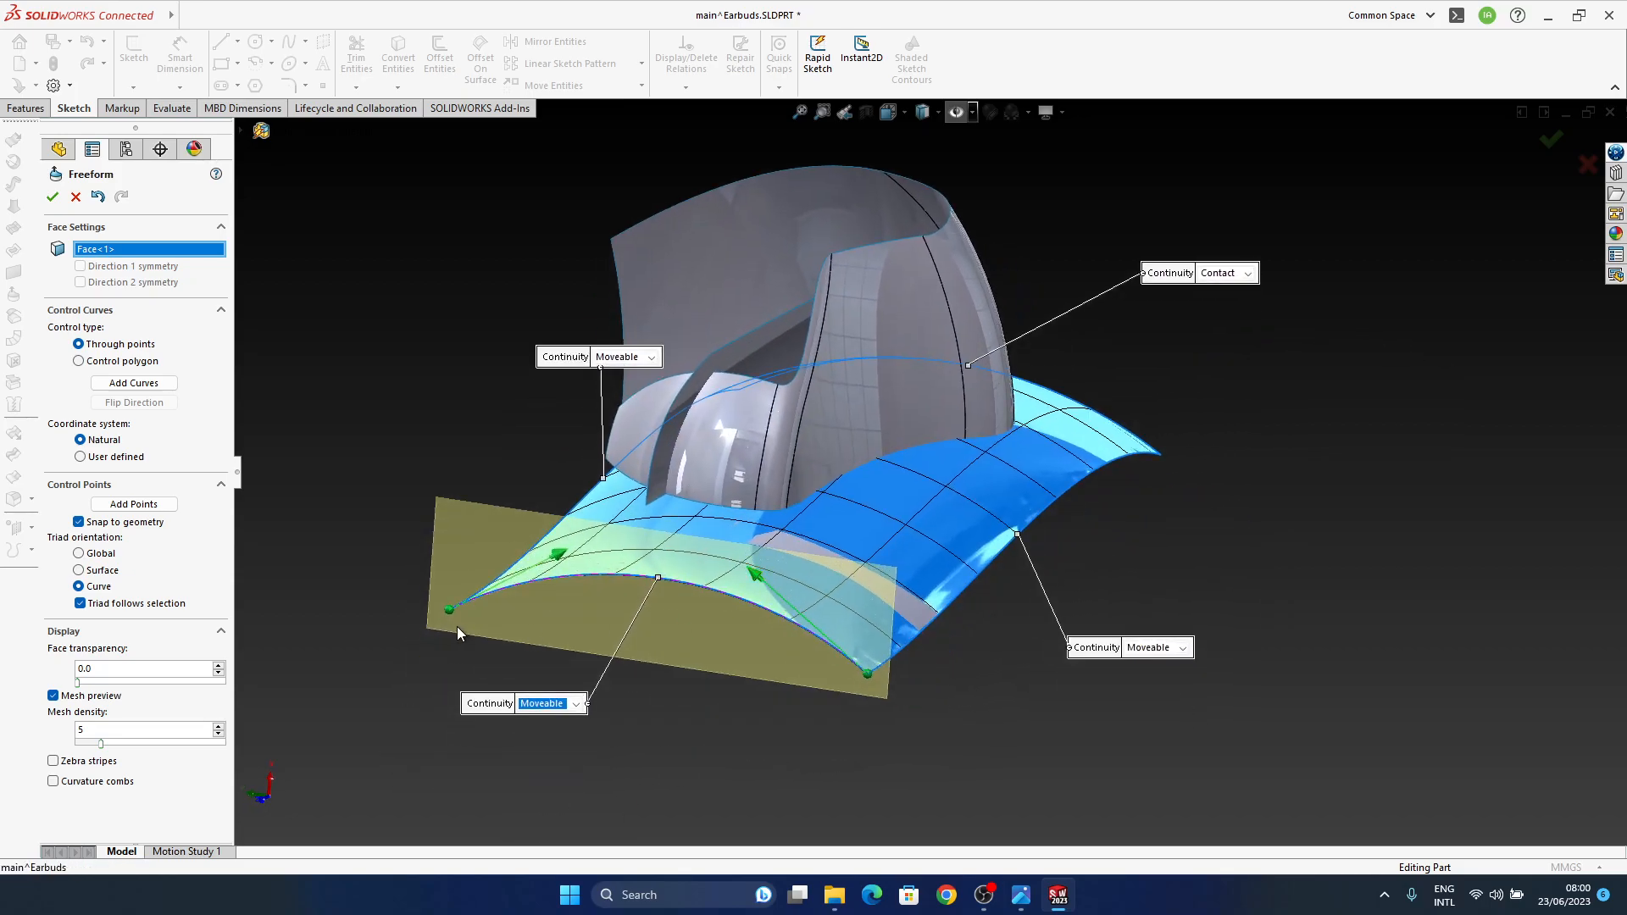
Step: Raise the near short edge of the freeform face by moving its corner points and tangent handles upward together
click(449, 610)
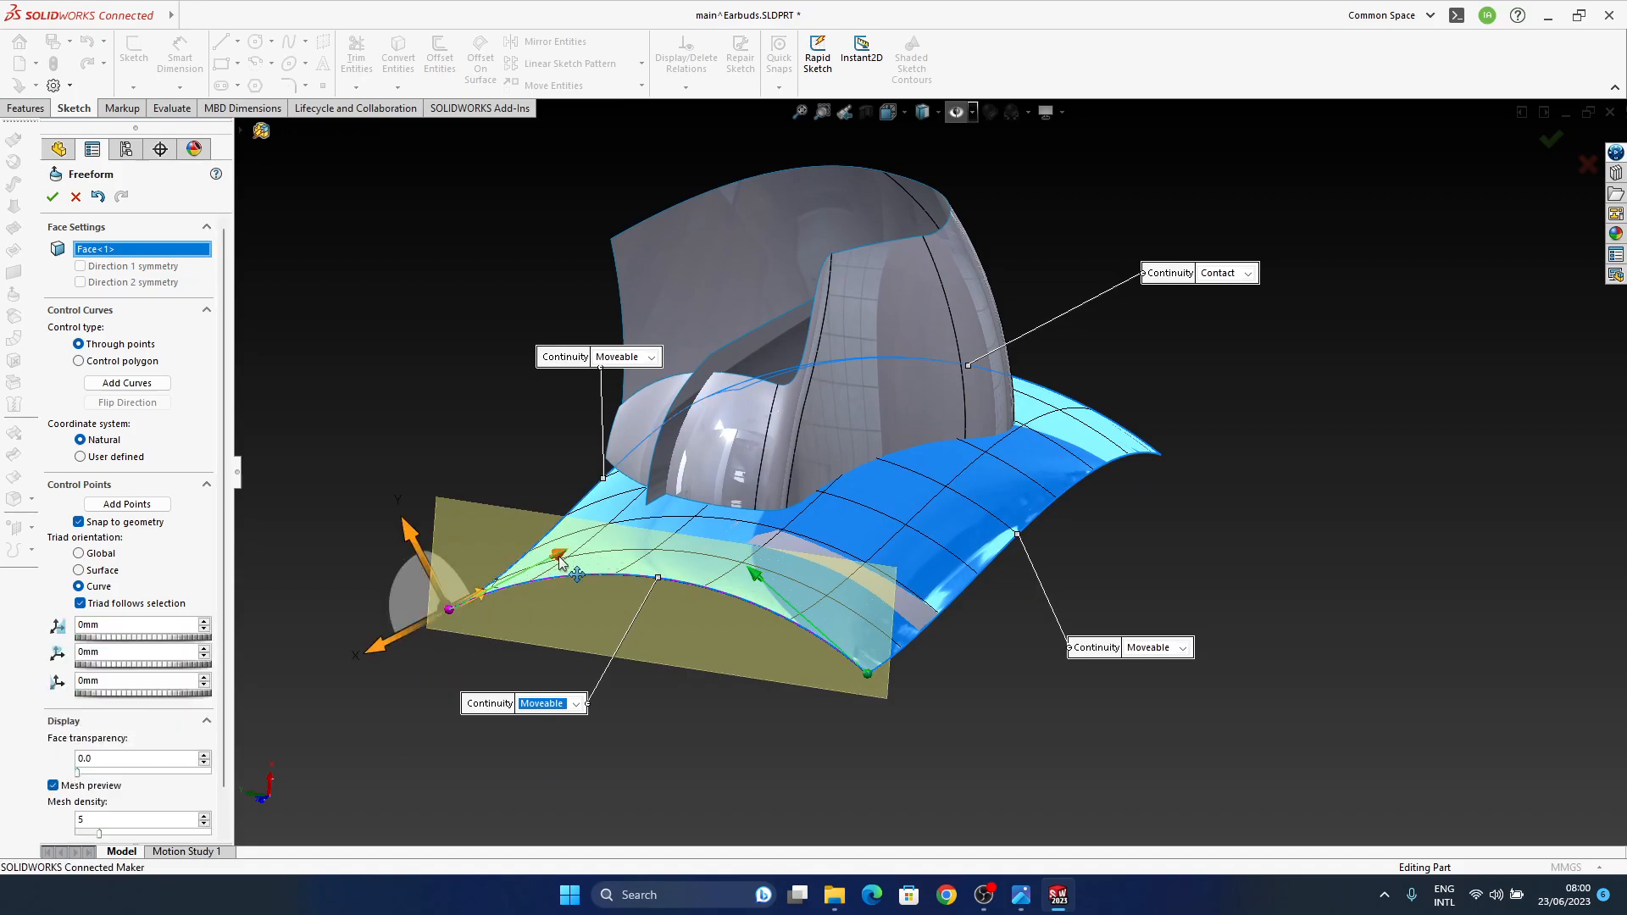
click(559, 557)
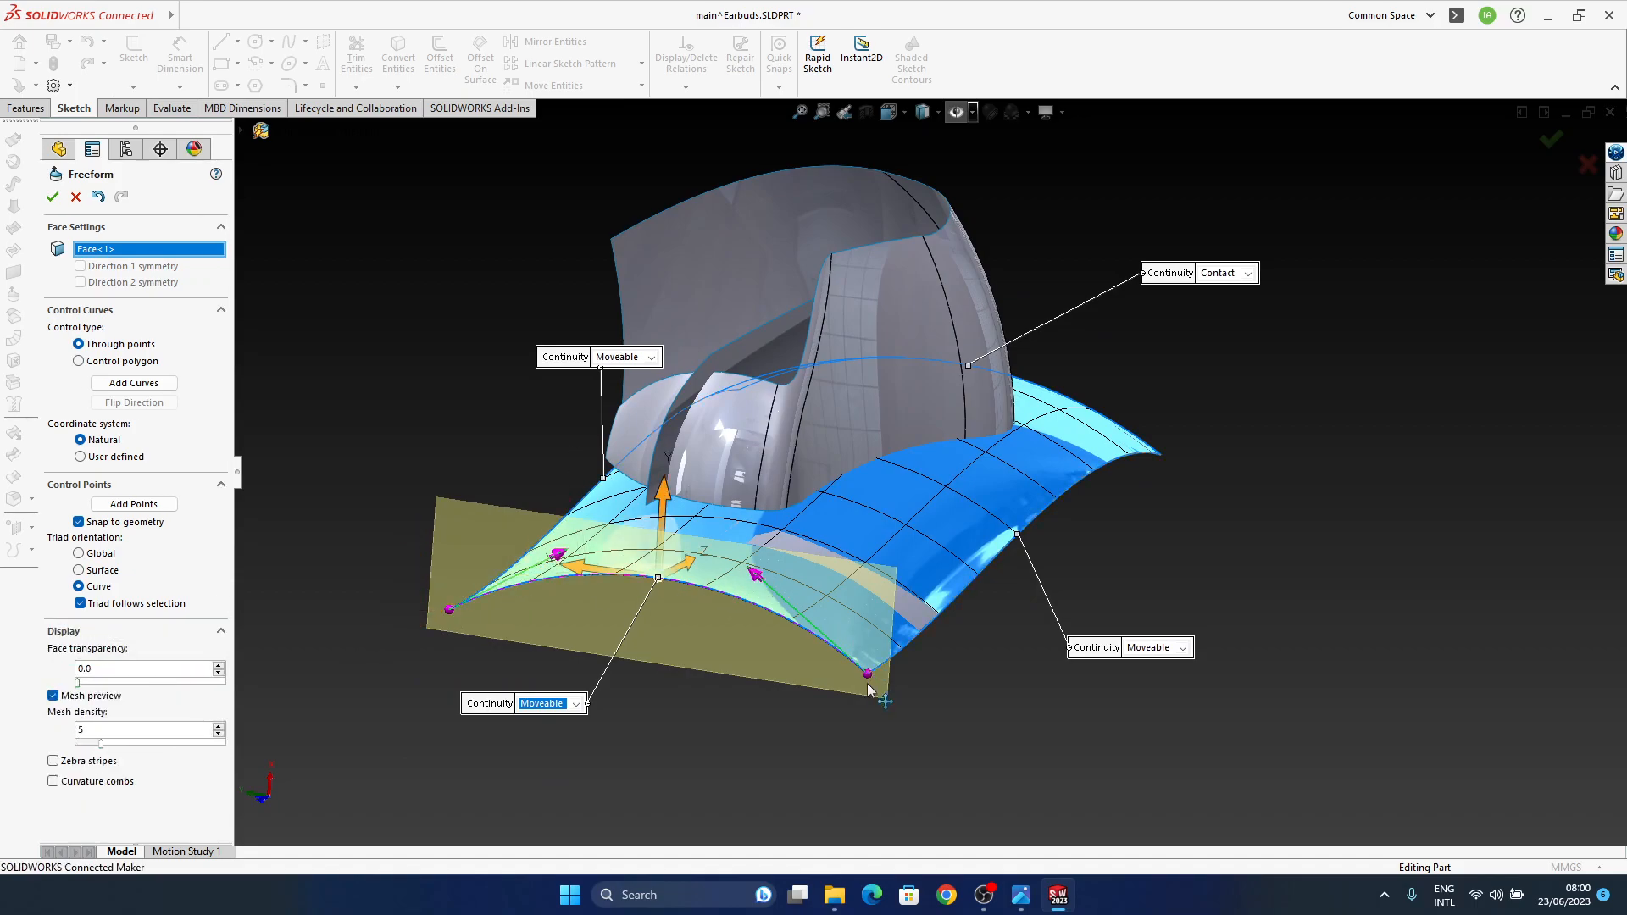
drag(669, 486, 661, 431)
middle_drag(919, 439, 889, 374)
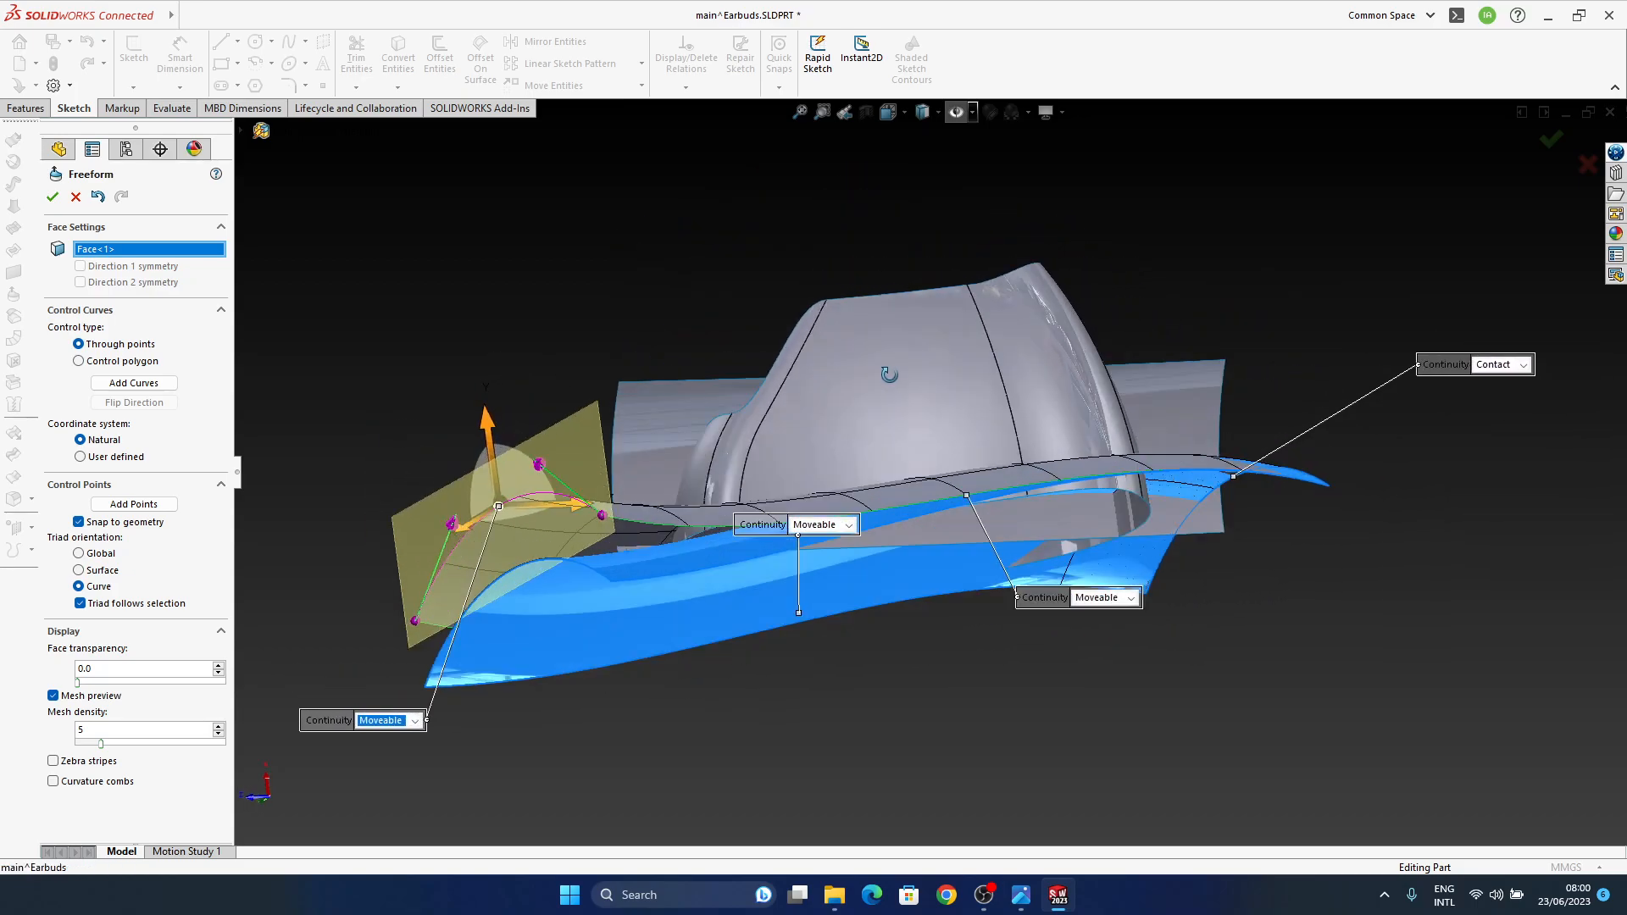
scroll(848, 469, down, 5)
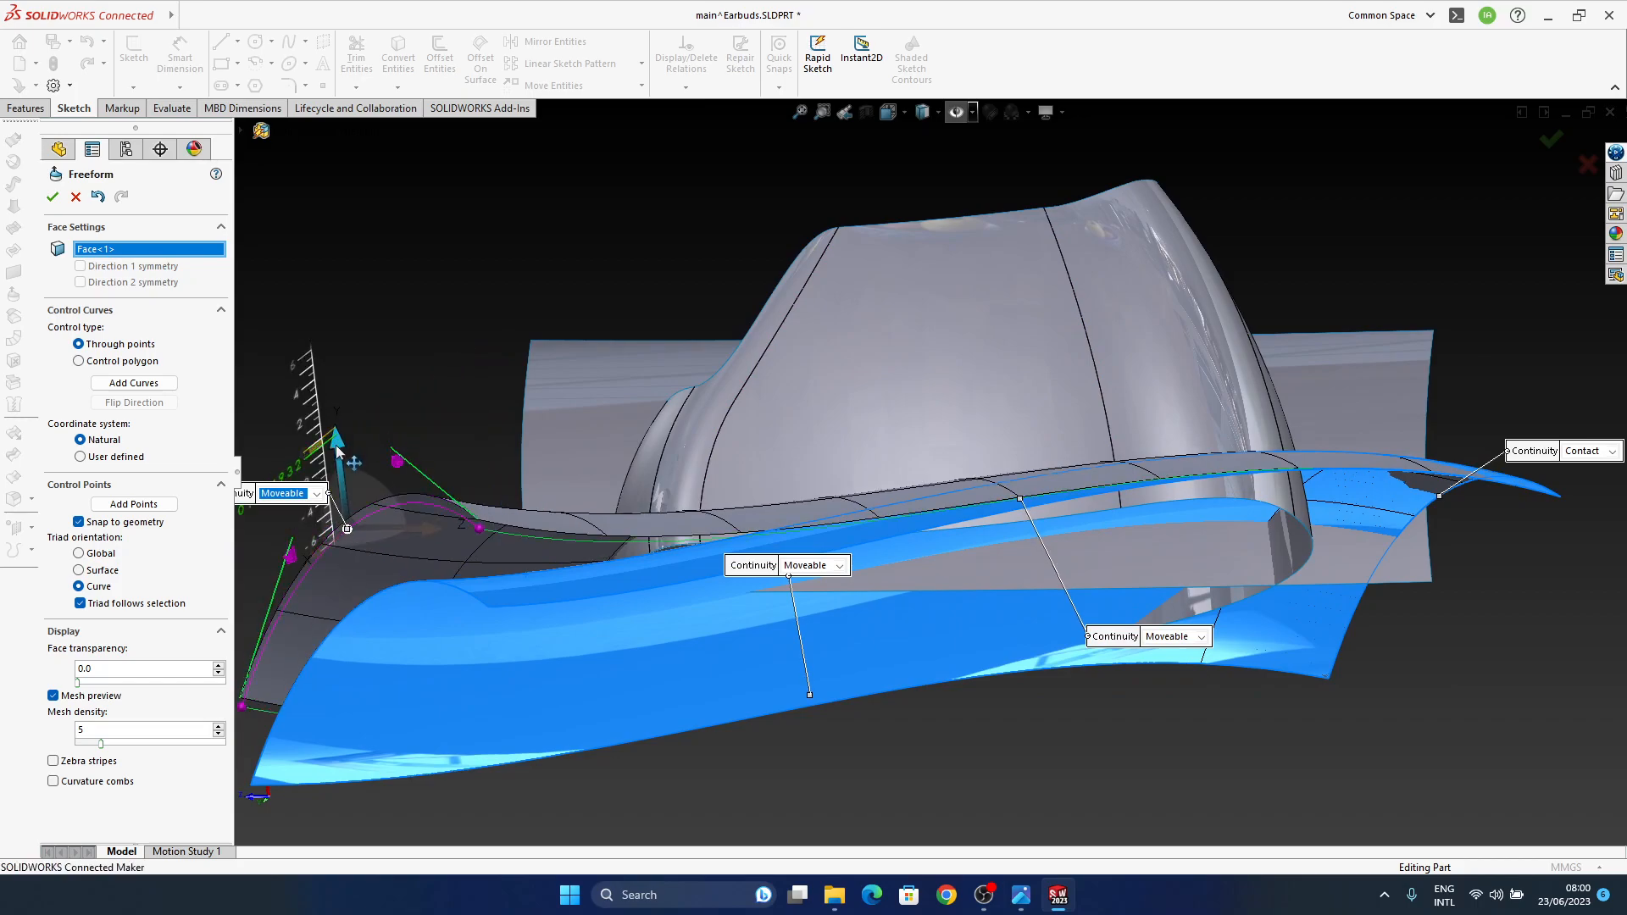
Step: Raise the near tangent handle of the first long edge of the freeform face by about 3.4 mm
click(638, 546)
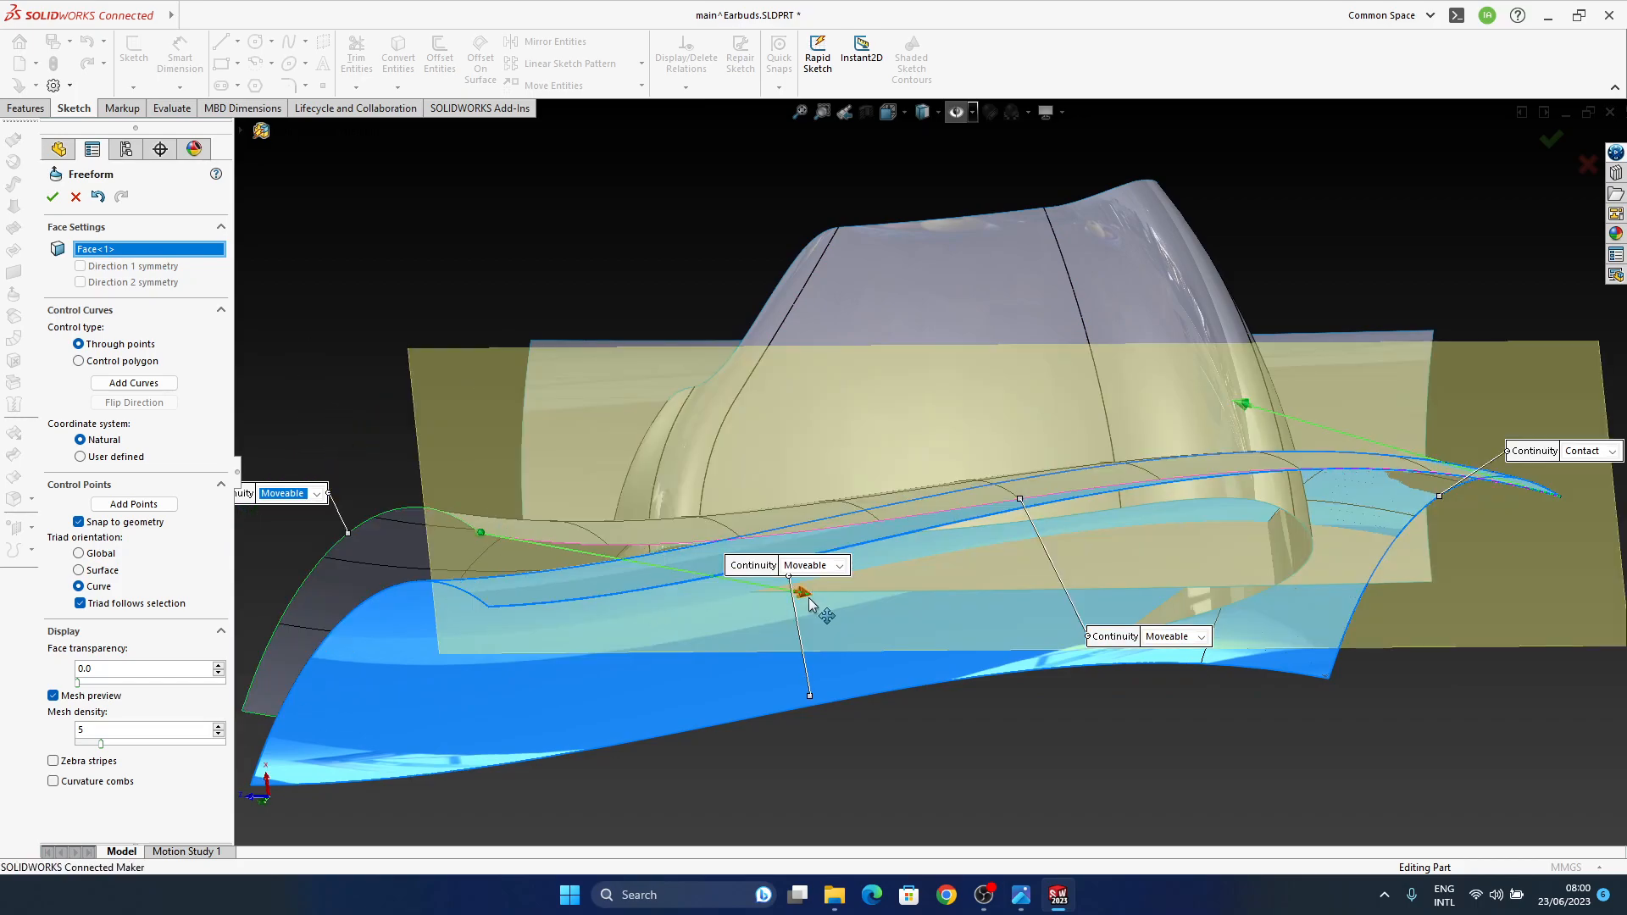
drag(794, 519, 787, 442)
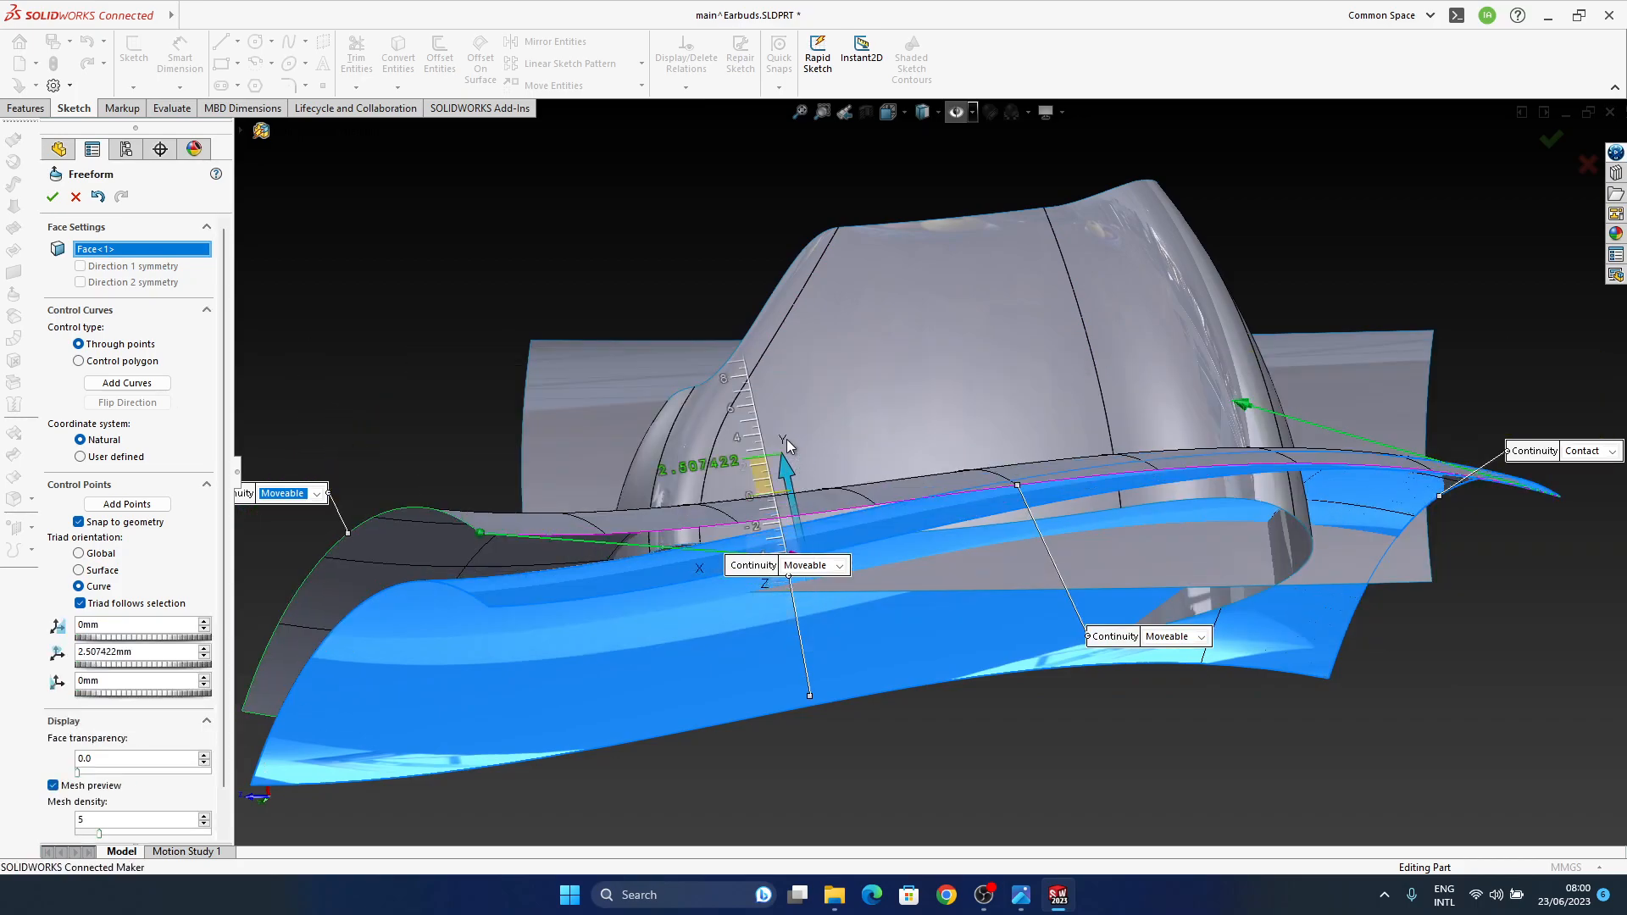
middle_drag(812, 505, 1110, 490)
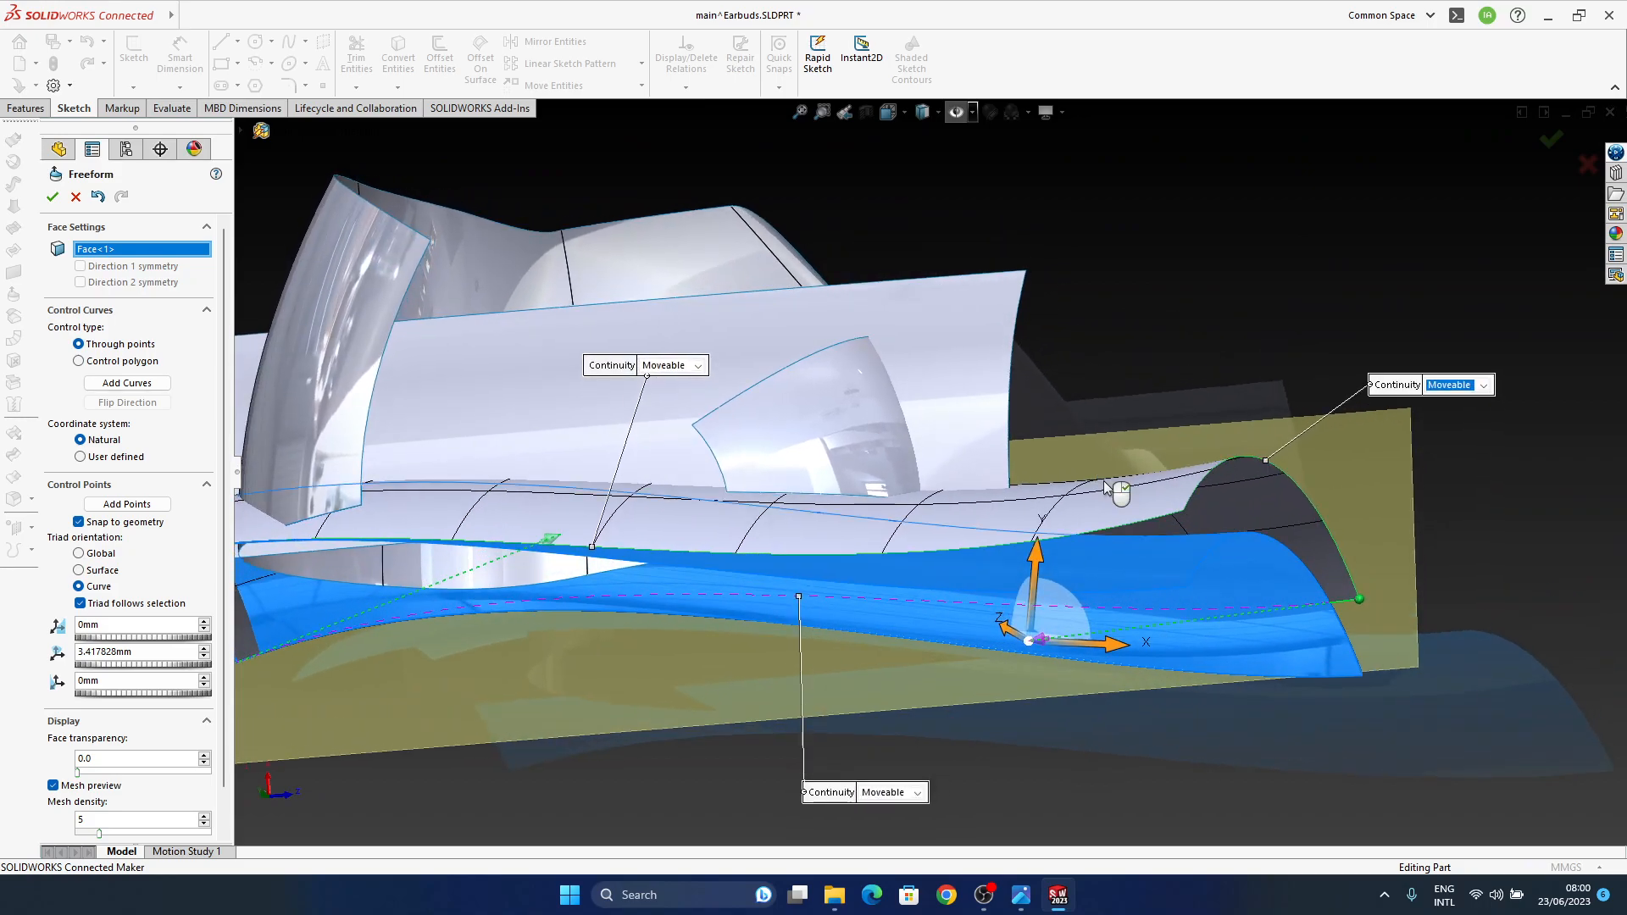
Step: Move the near tangent handle of the opposite long edge to offsets of about -0.75 mm and 3.79 mm
click(969, 553)
click(798, 597)
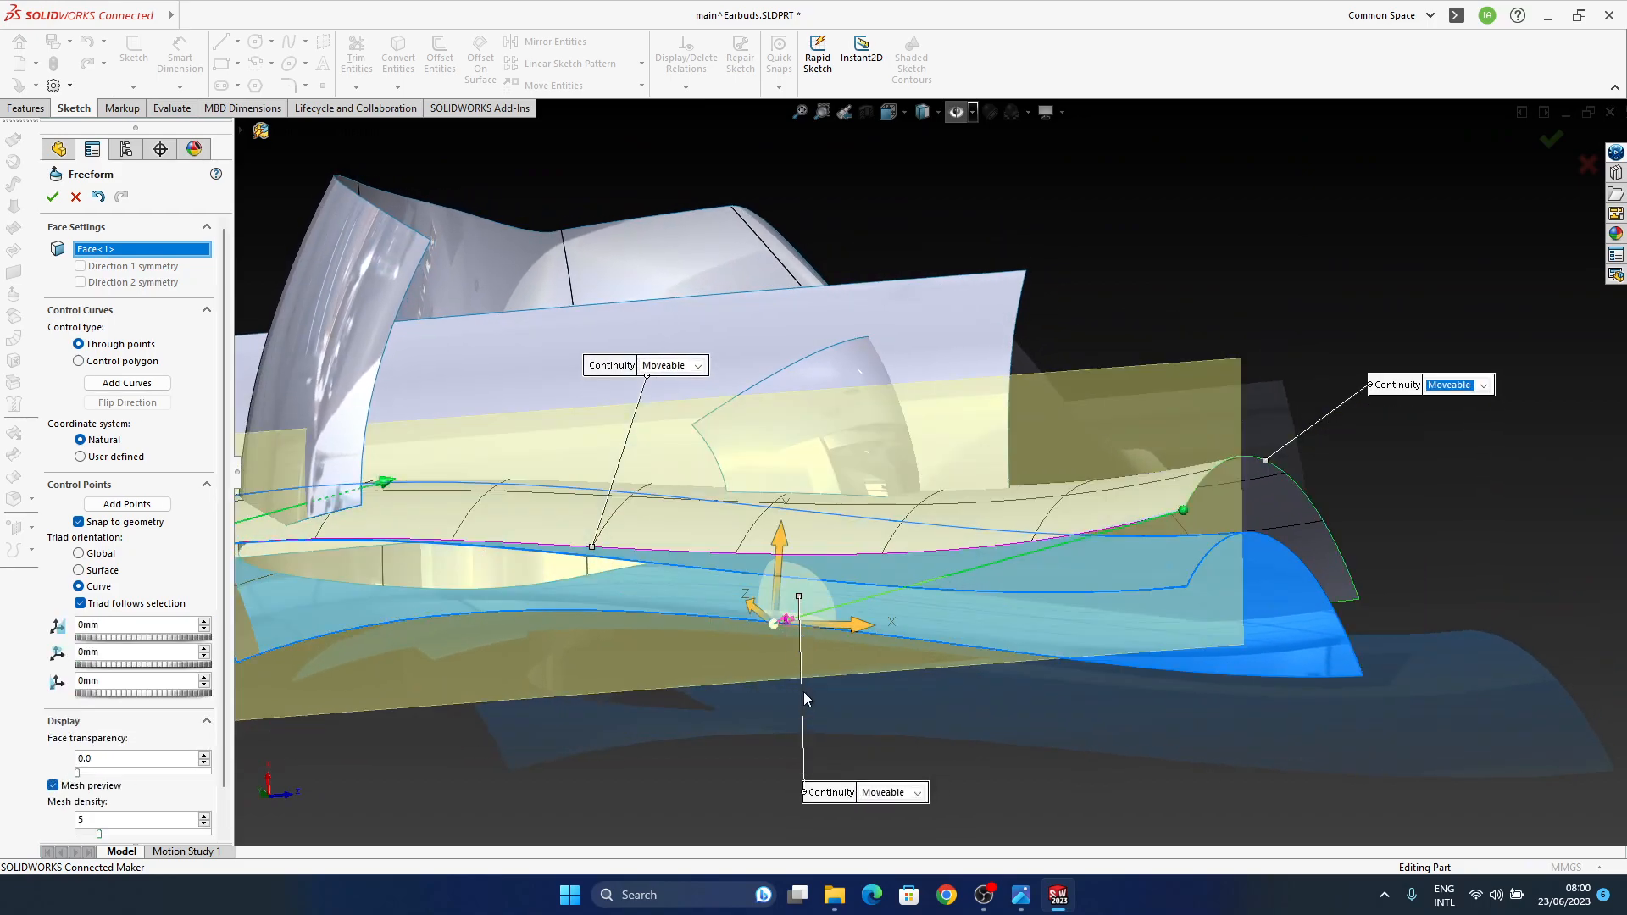
drag(811, 590, 804, 532)
middle_drag(1042, 403, 903, 522)
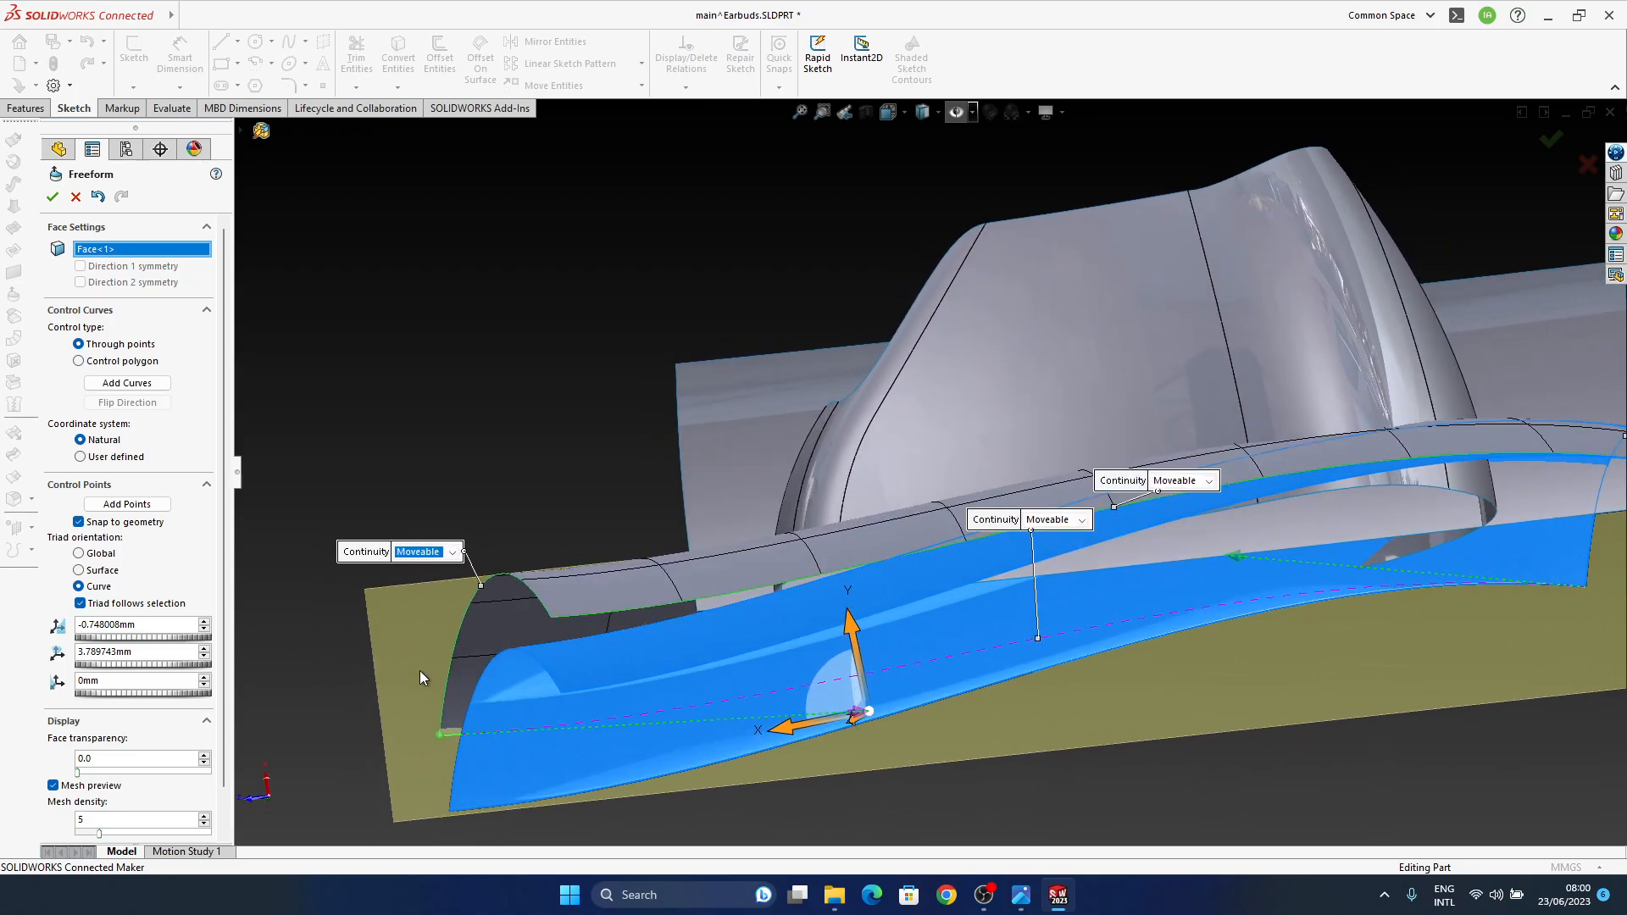
Step: Adjust the control points and handles of the near short edge together and accept the Freeform
click(467, 631)
click(547, 612)
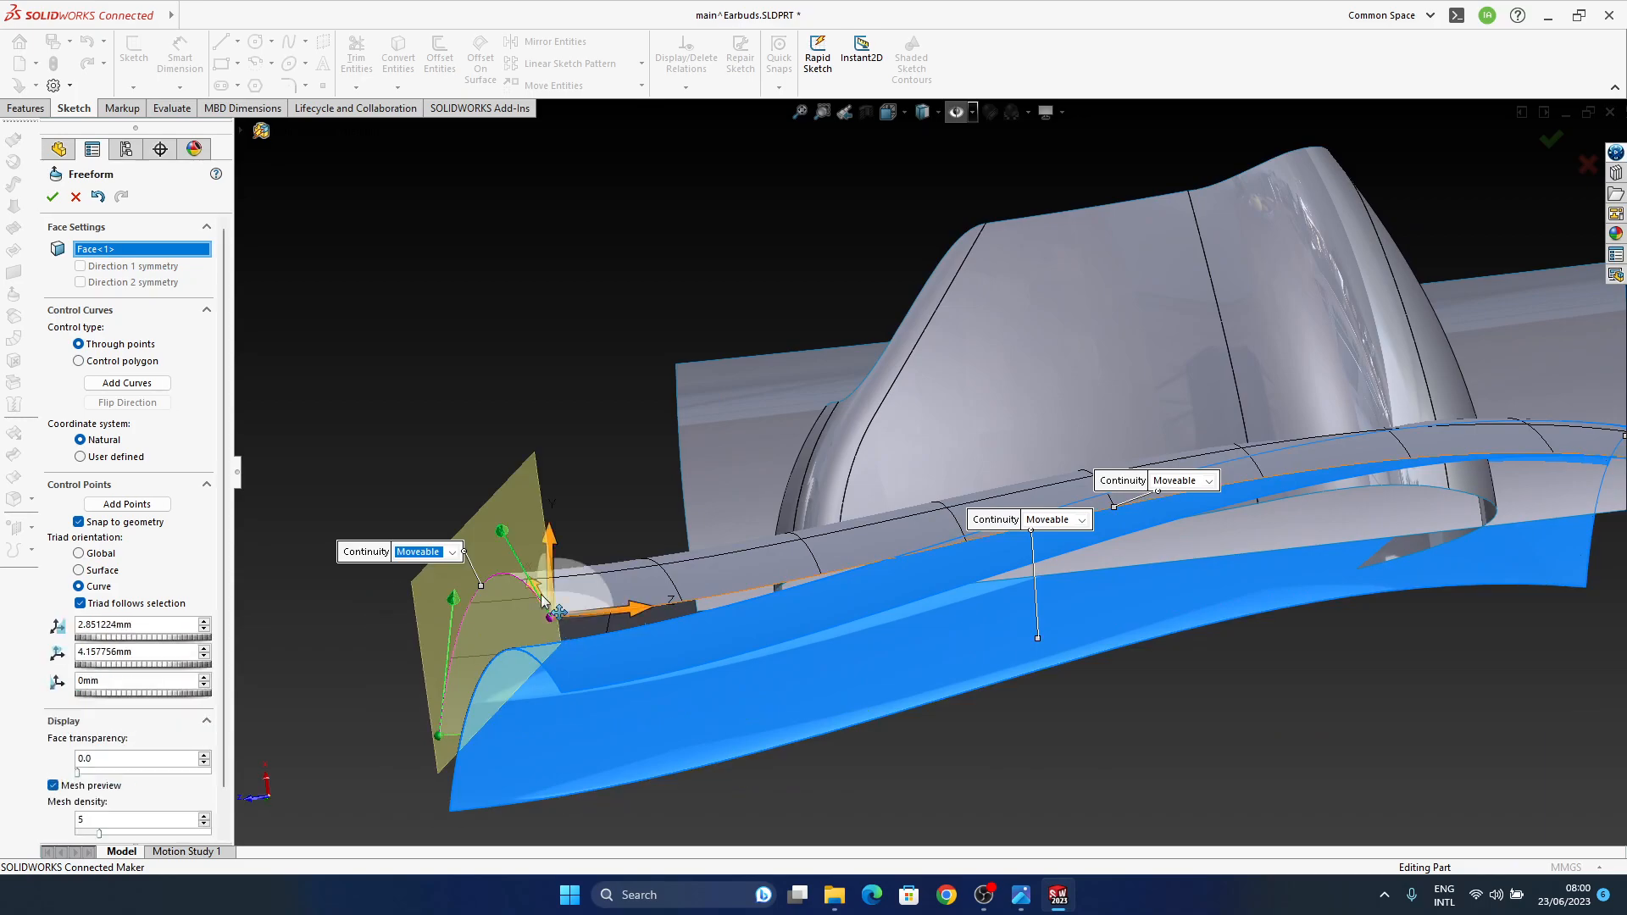
click(503, 533)
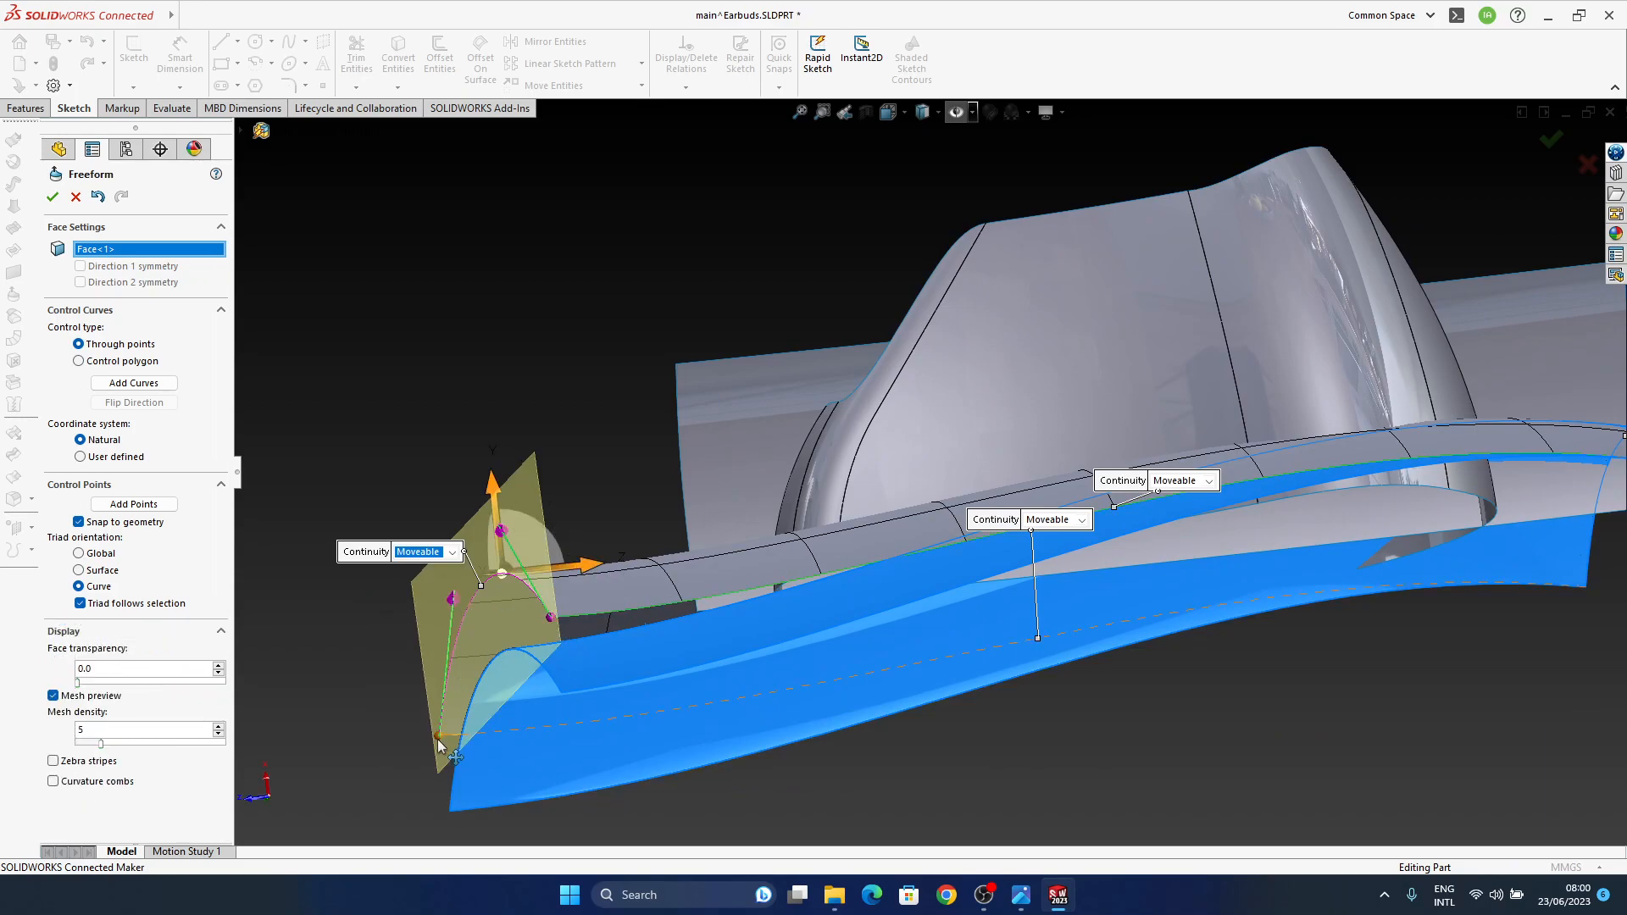
middle_drag(499, 621, 588, 556)
ctrl+middle_drag(1201, 519, 703, 404)
middle_drag(936, 472, 763, 508)
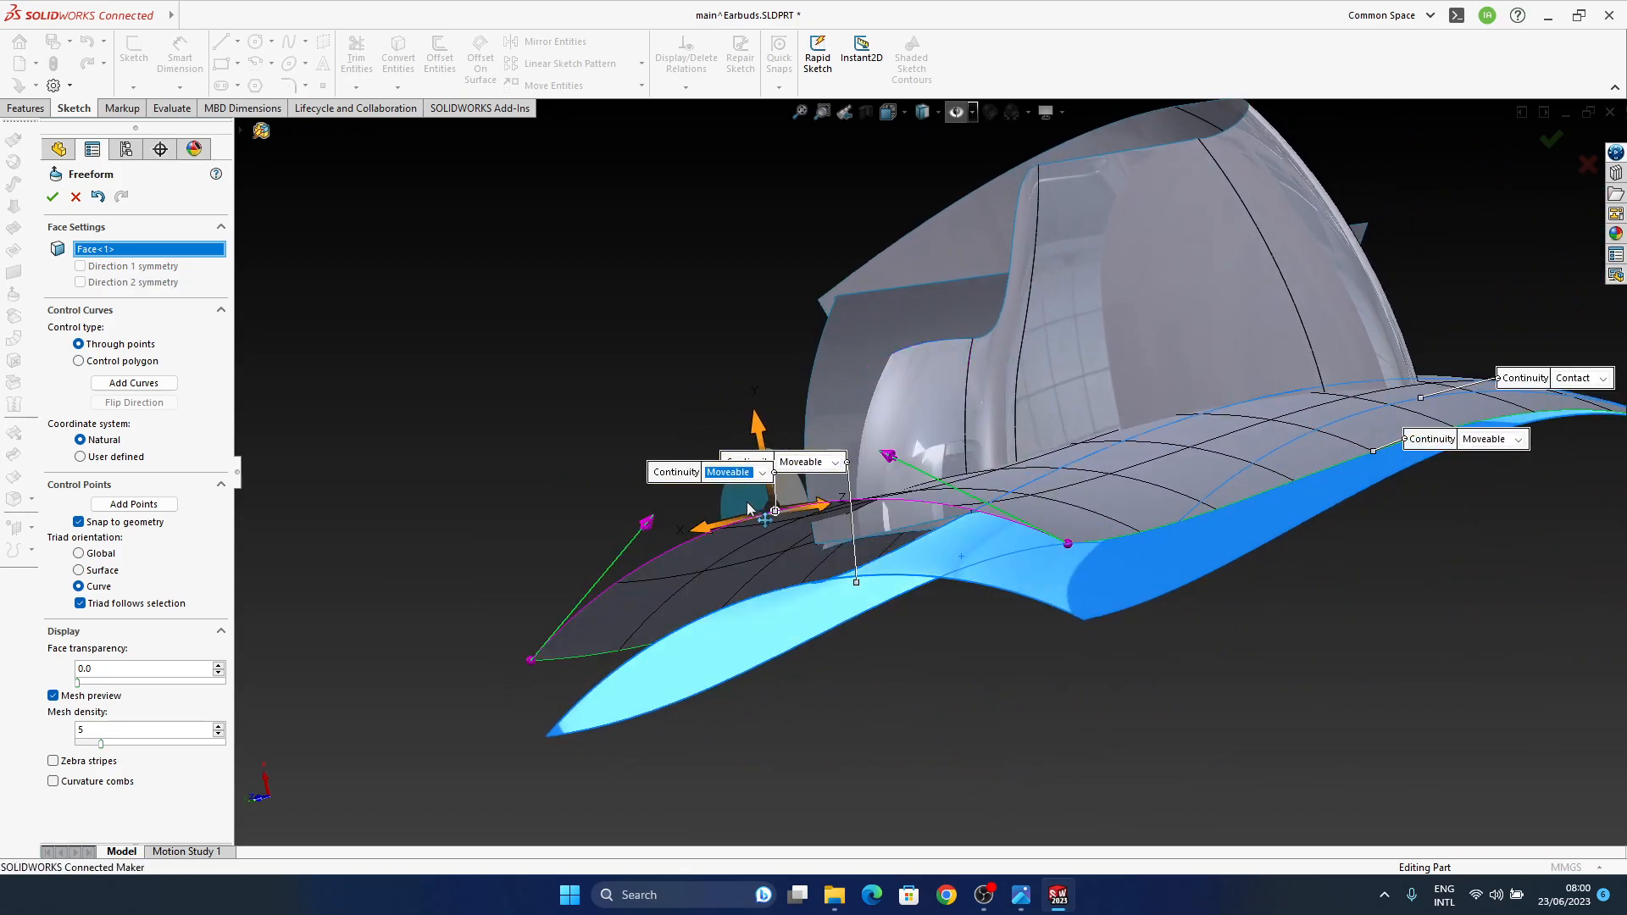
middle_drag(749, 514, 1074, 318)
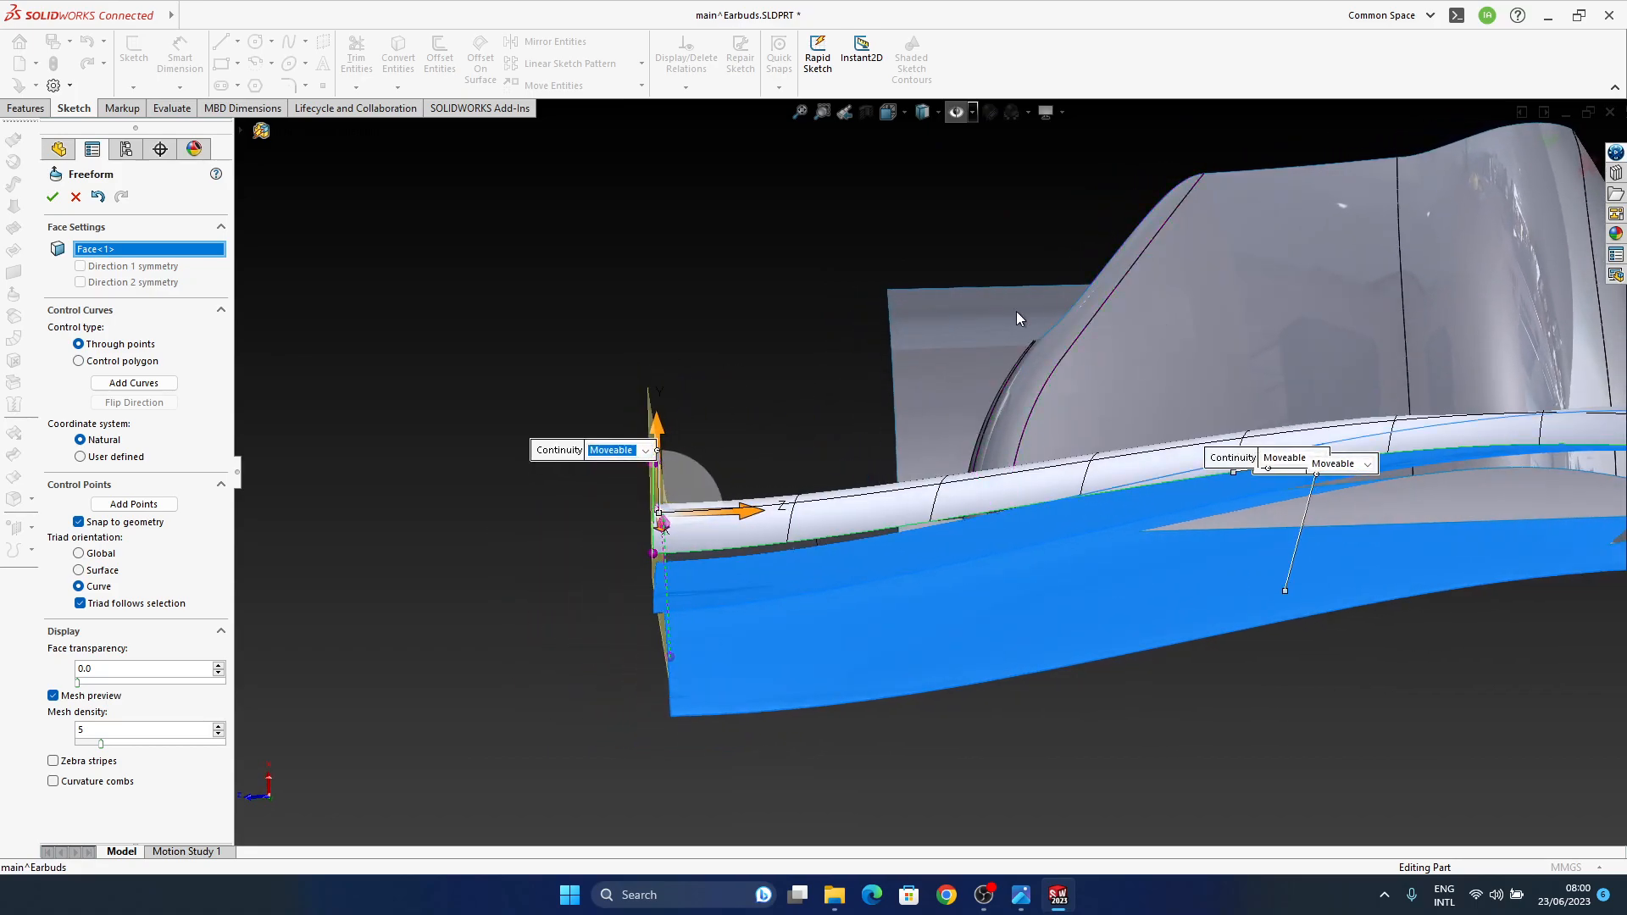
click(53, 197)
Step: Check the side shape of the earbud body in the reference image
middle_drag(795, 543, 986, 596)
click(1035, 903)
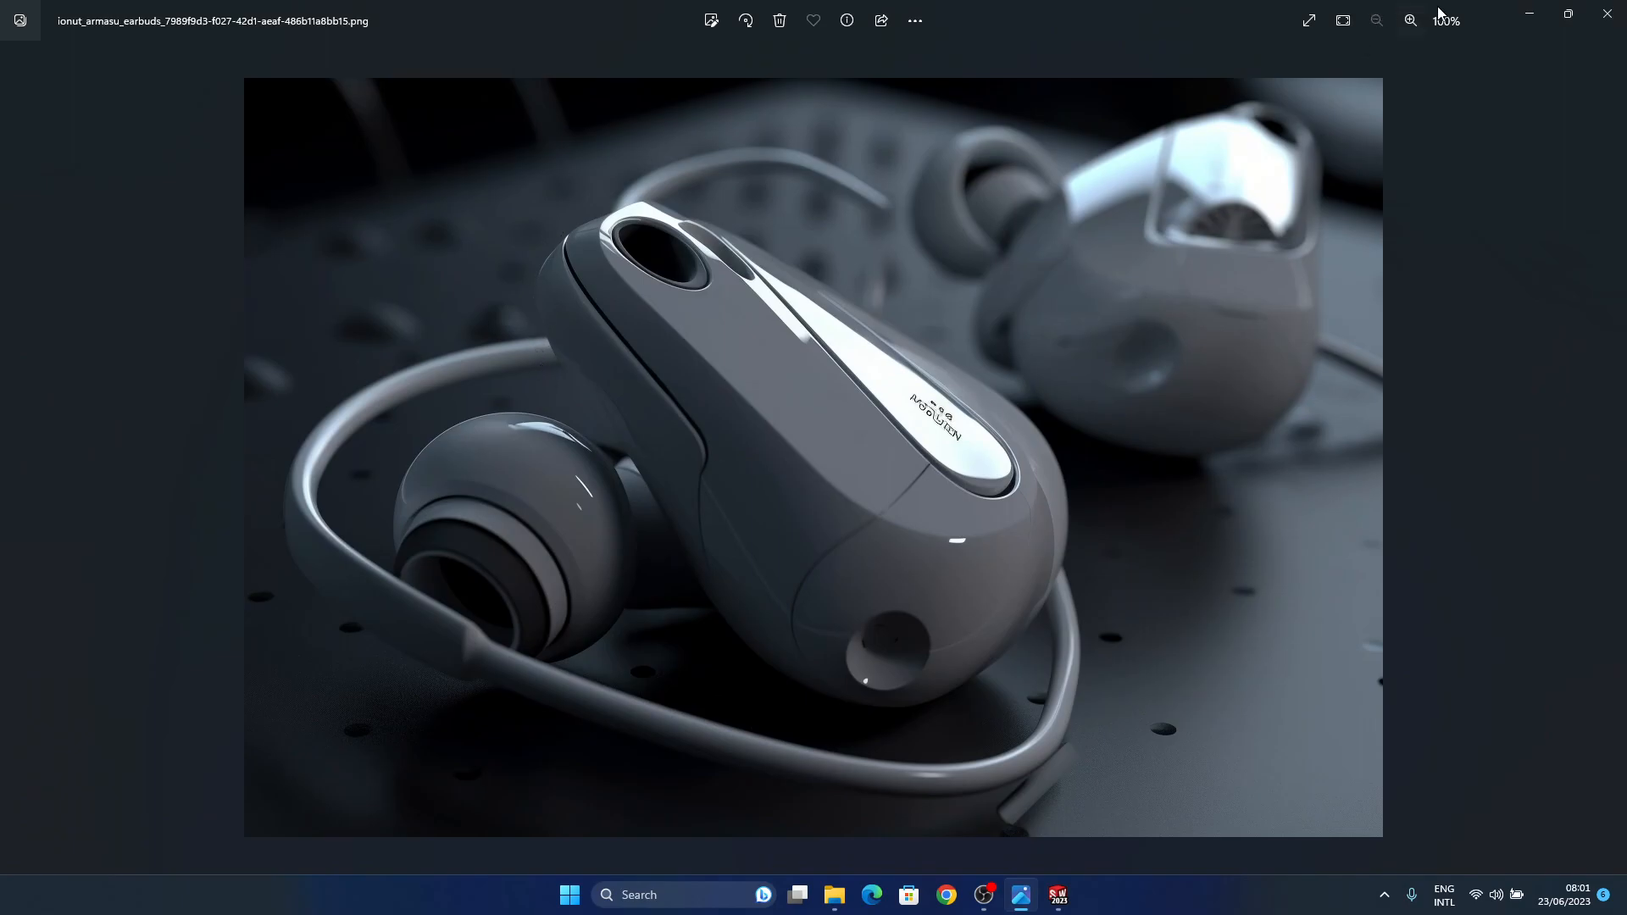
click(1542, 15)
Step: Reopen Freeform3 for editing and adjust the corner points and tangent handles of the near short edge together
middle_drag(919, 516, 770, 547)
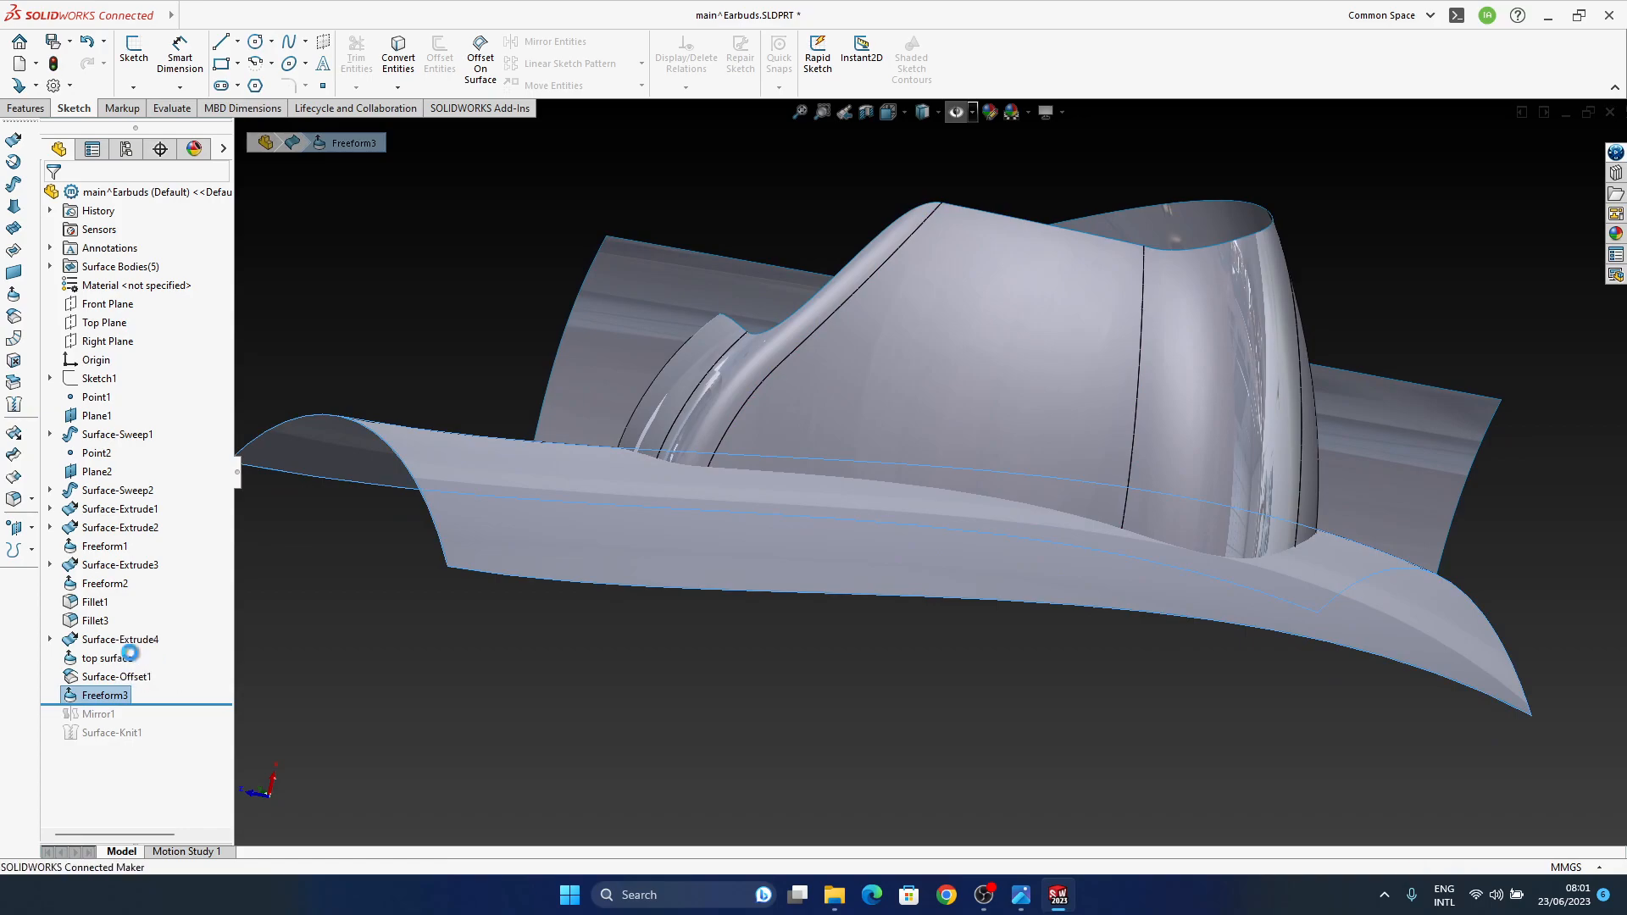
middle_drag(910, 536, 877, 438)
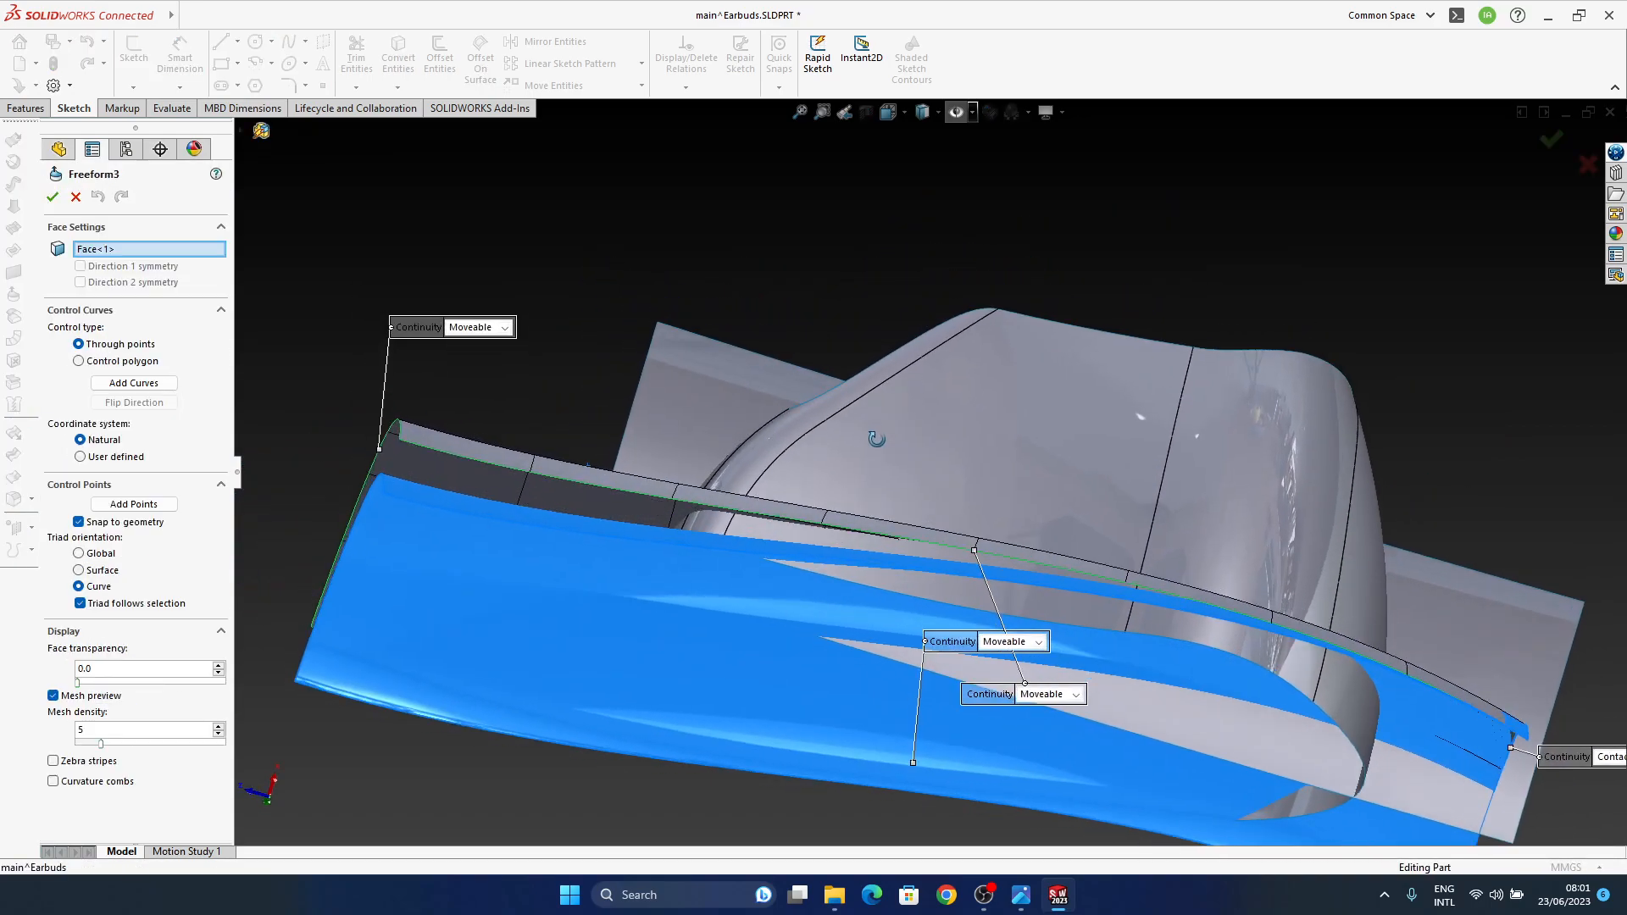
click(1009, 560)
middle_drag(768, 561, 1118, 567)
click(787, 531)
click(897, 466)
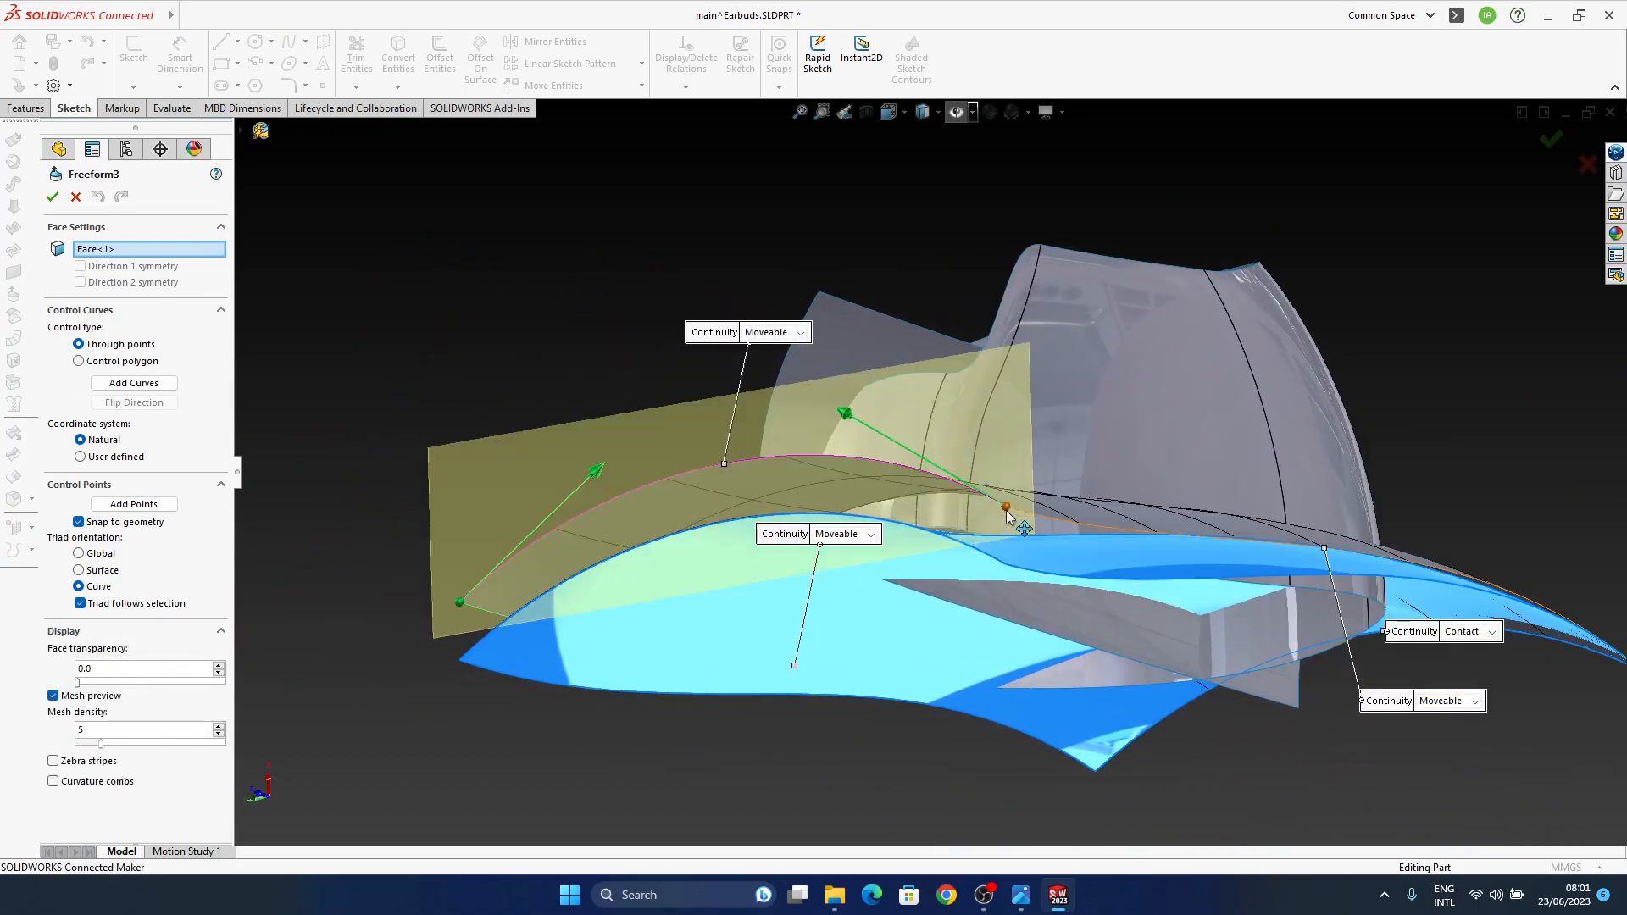
click(843, 415)
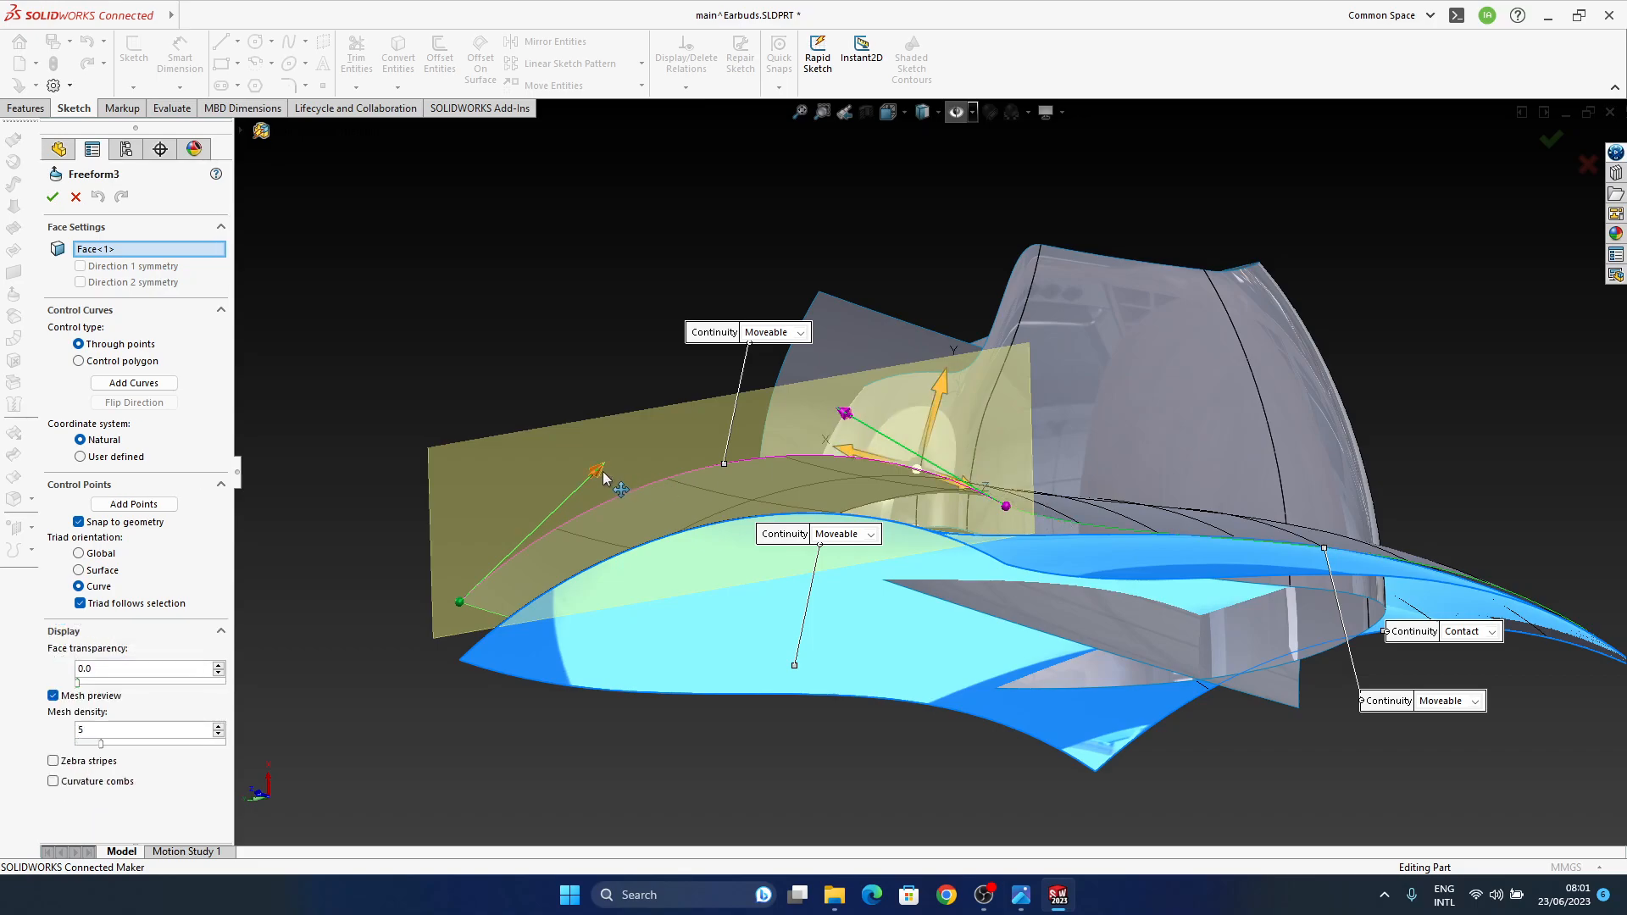
middle_drag(927, 466, 733, 392)
middle_drag(607, 429, 810, 460)
drag(810, 471, 811, 473)
middle_drag(948, 527, 1050, 529)
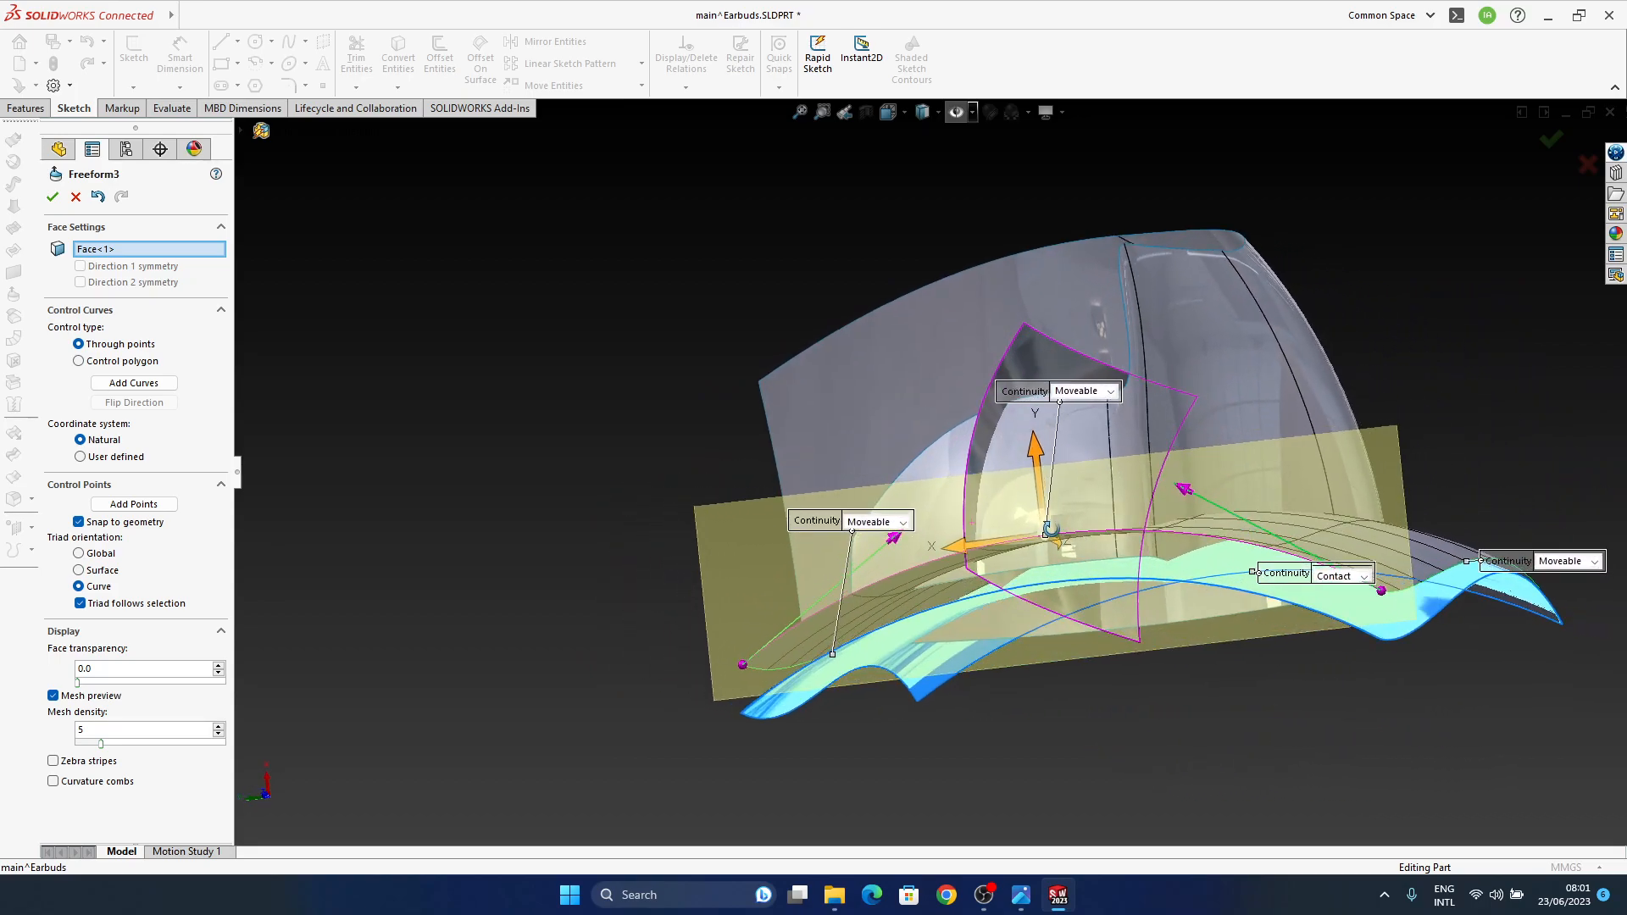
Step: Move one short-edge tangent handle to about -1.03 mm and 3.79 mm, and adjust the adjoining long edge's near handle to about -0.73 mm and 3.79 mm
click(742, 666)
drag(699, 649, 851, 581)
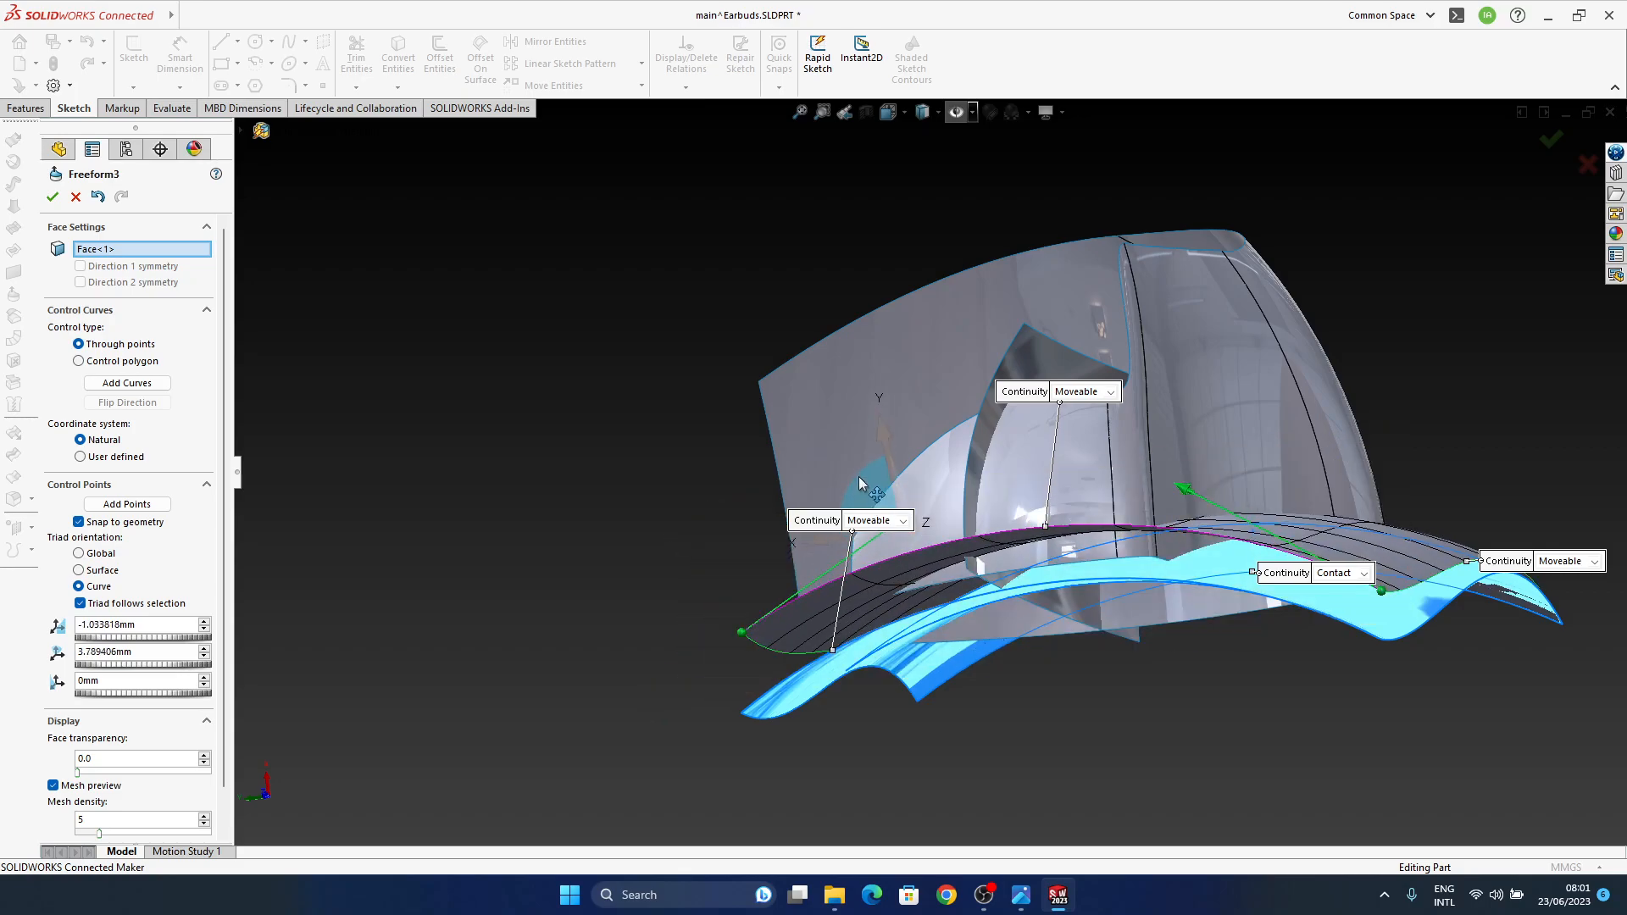
middle_drag(1020, 517, 1156, 532)
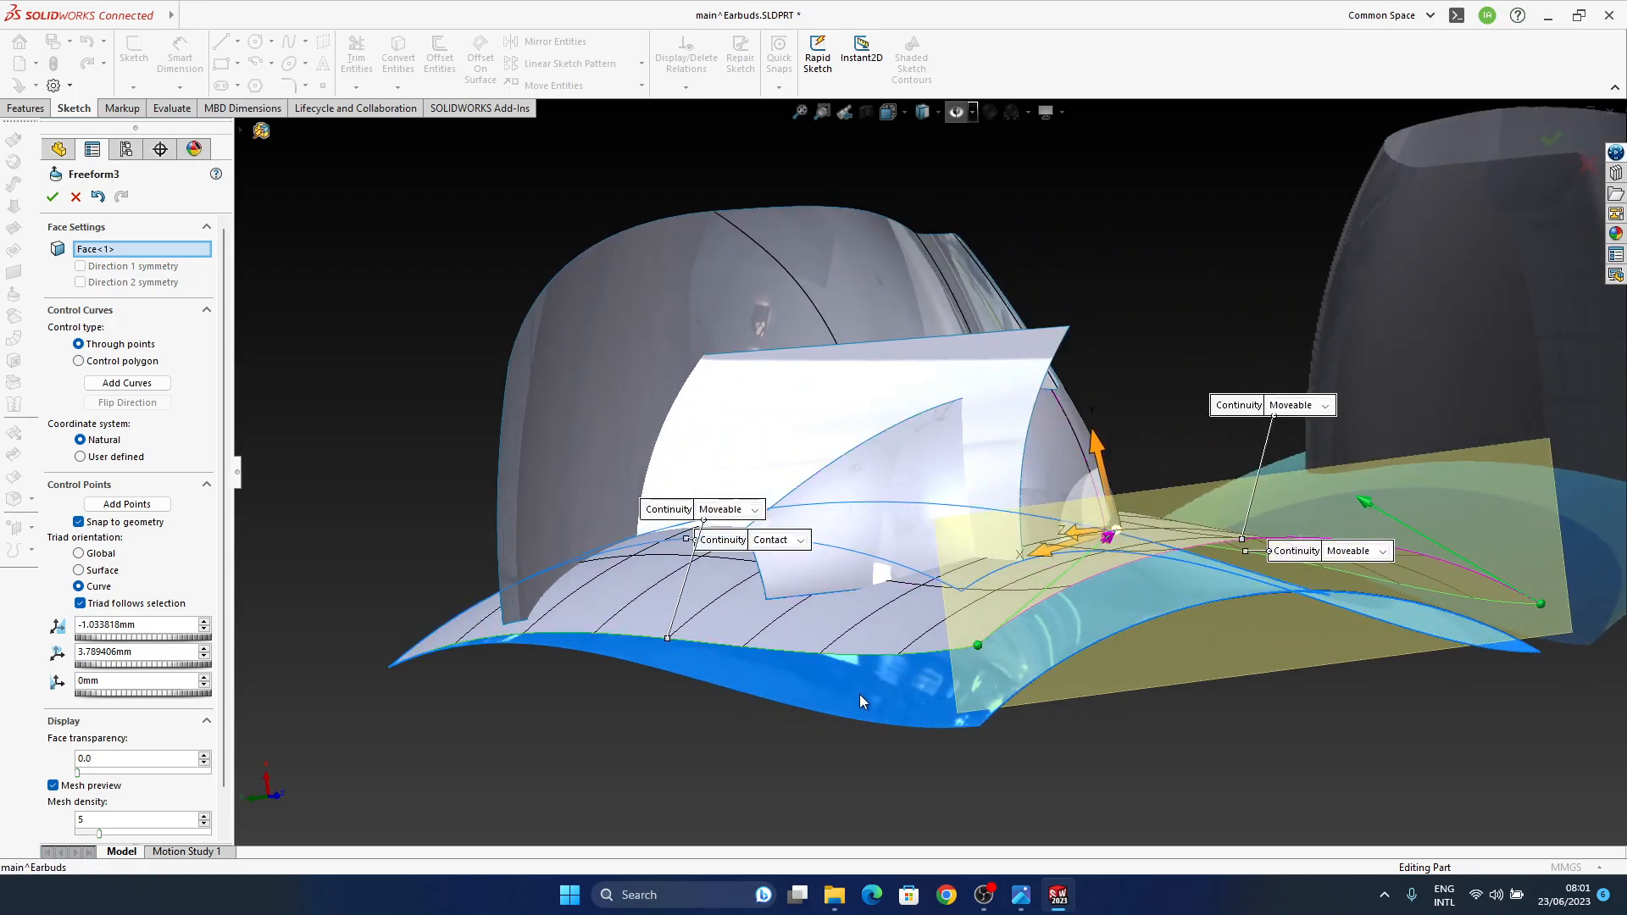
click(912, 656)
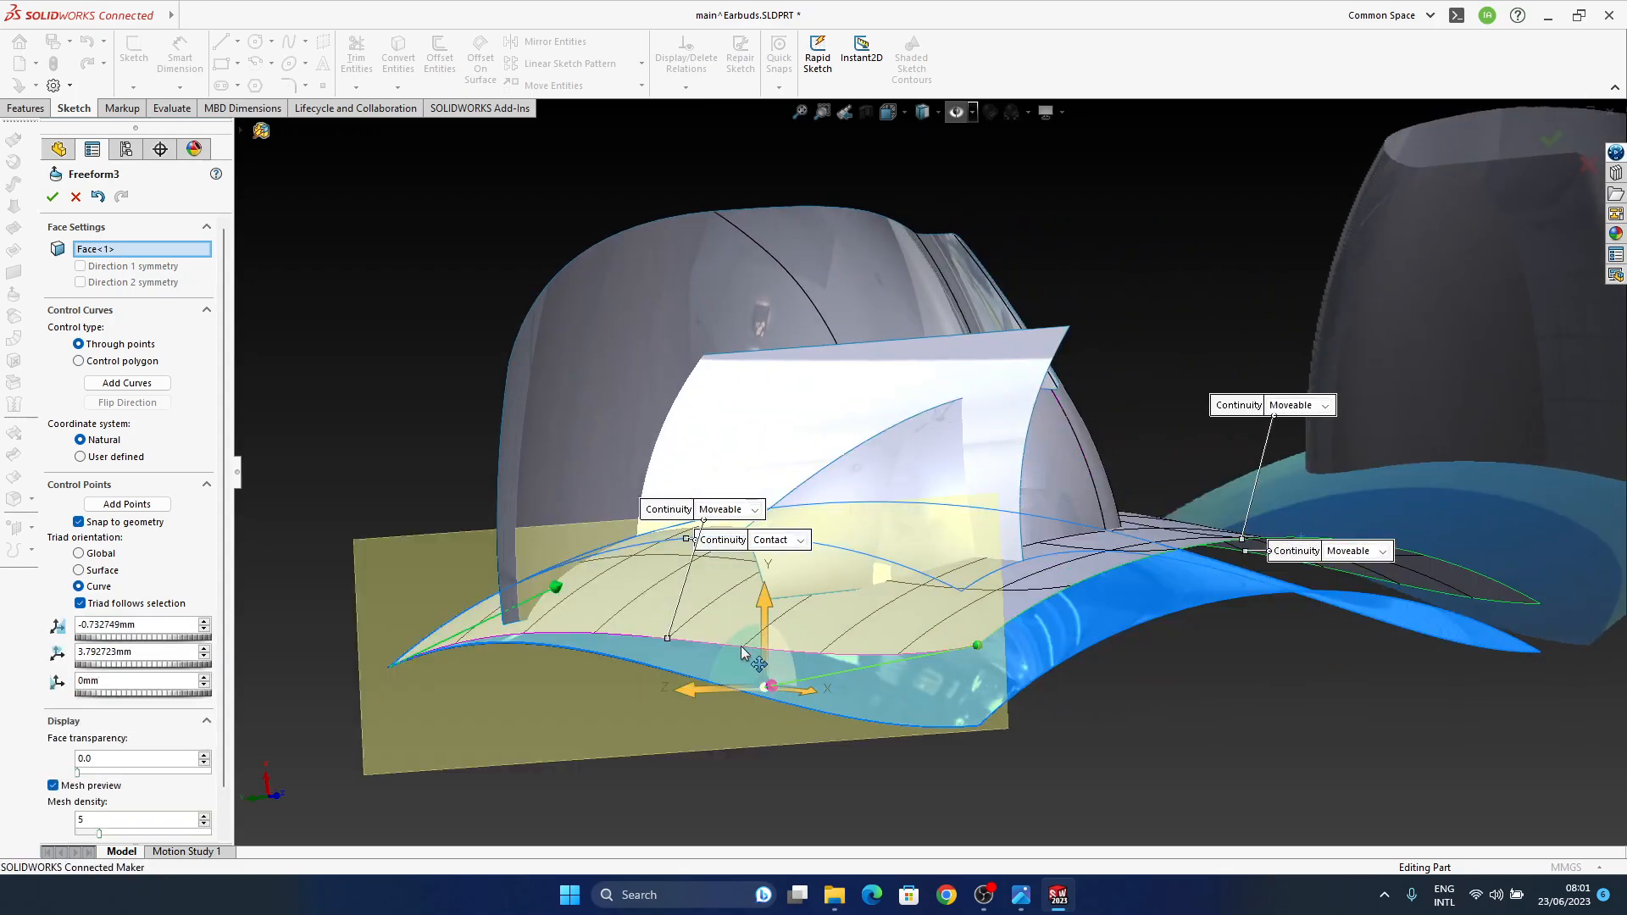
middle_drag(1072, 468, 856, 464)
middle_drag(1177, 471, 1070, 491)
Step: Lower the far tangent handle of the other long edge by about 1.17 mm, adjust its near handle and accept the Freeform
click(1035, 528)
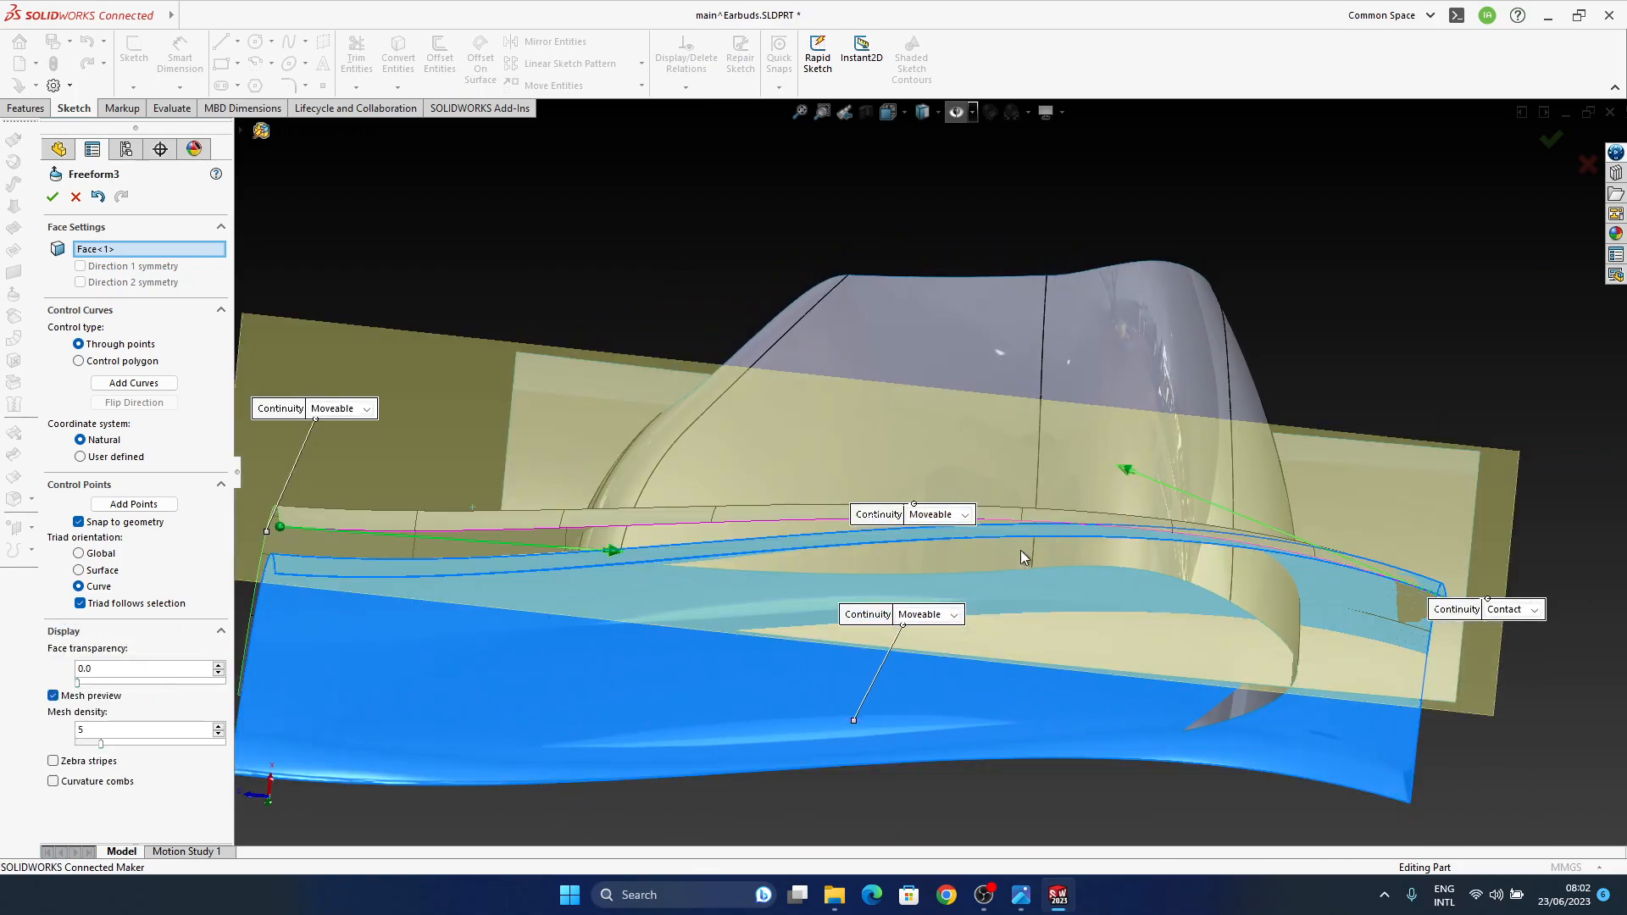
click(1131, 474)
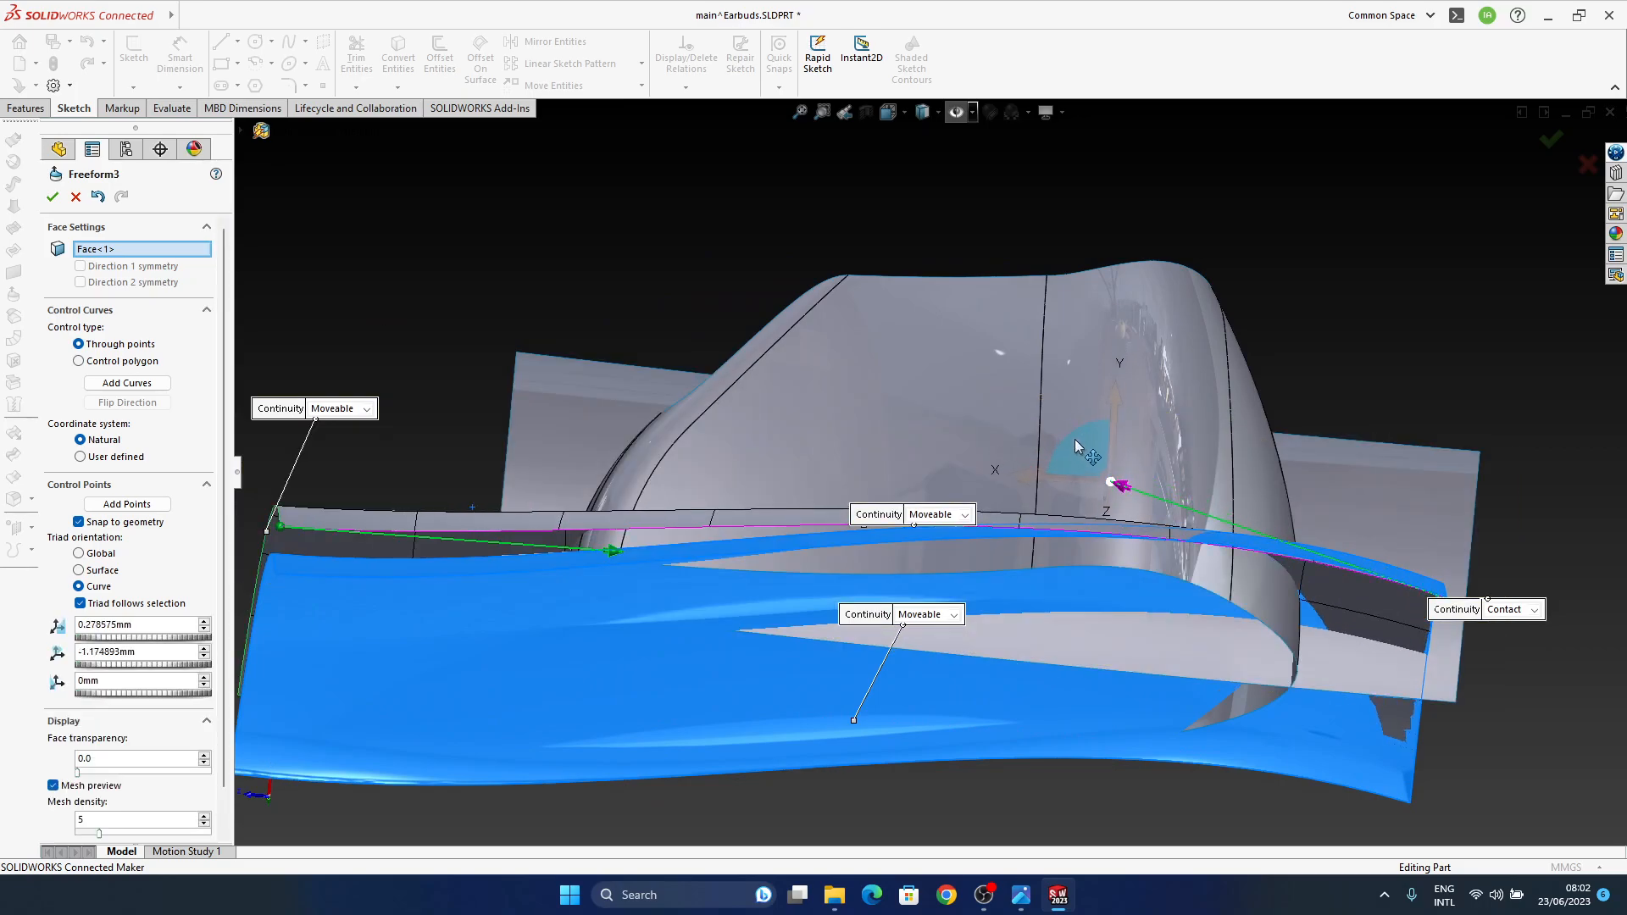
click(618, 550)
drag(597, 508, 597, 536)
middle_drag(977, 491, 817, 546)
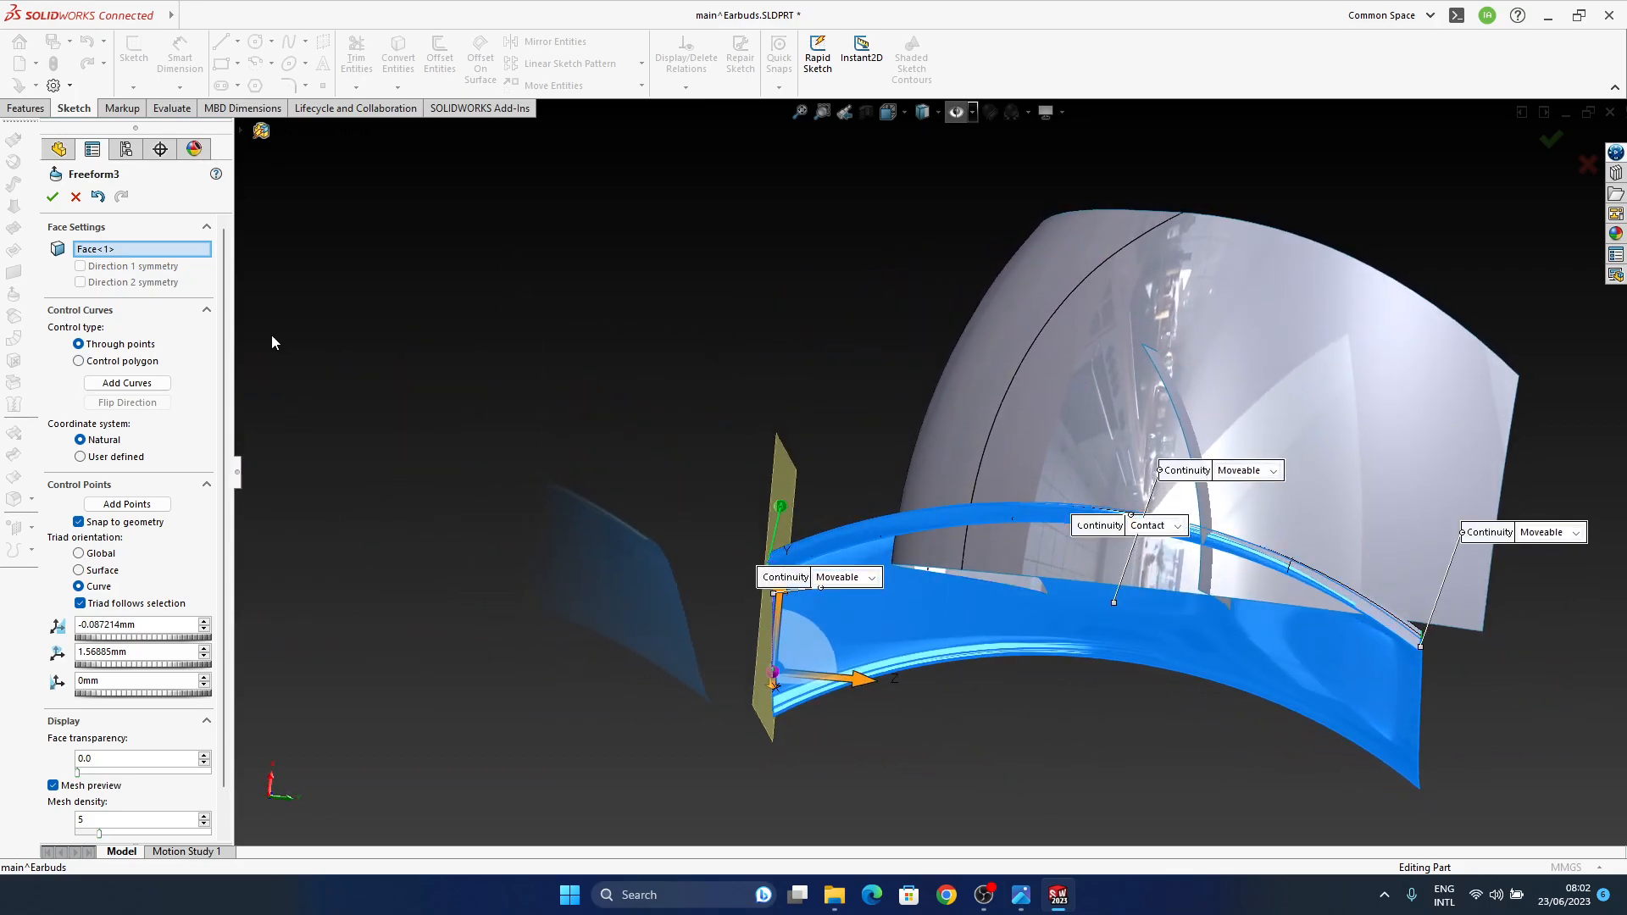
click(52, 197)
Step: Show the hidden original side surface body again
middle_drag(1141, 424, 995, 444)
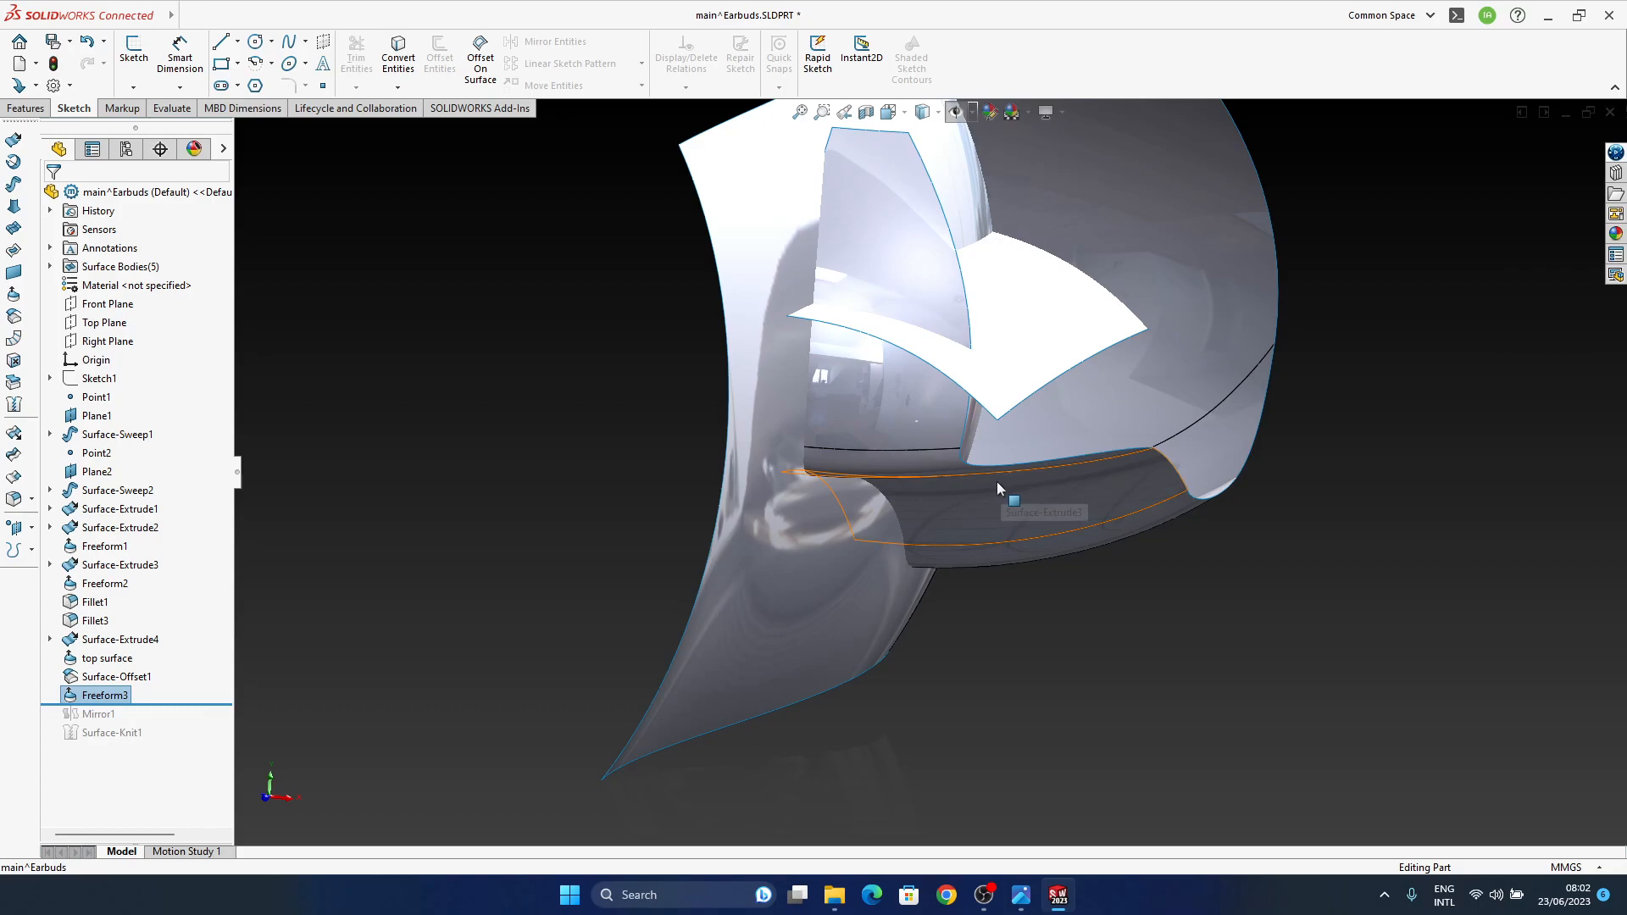
middle_drag(1024, 509, 997, 486)
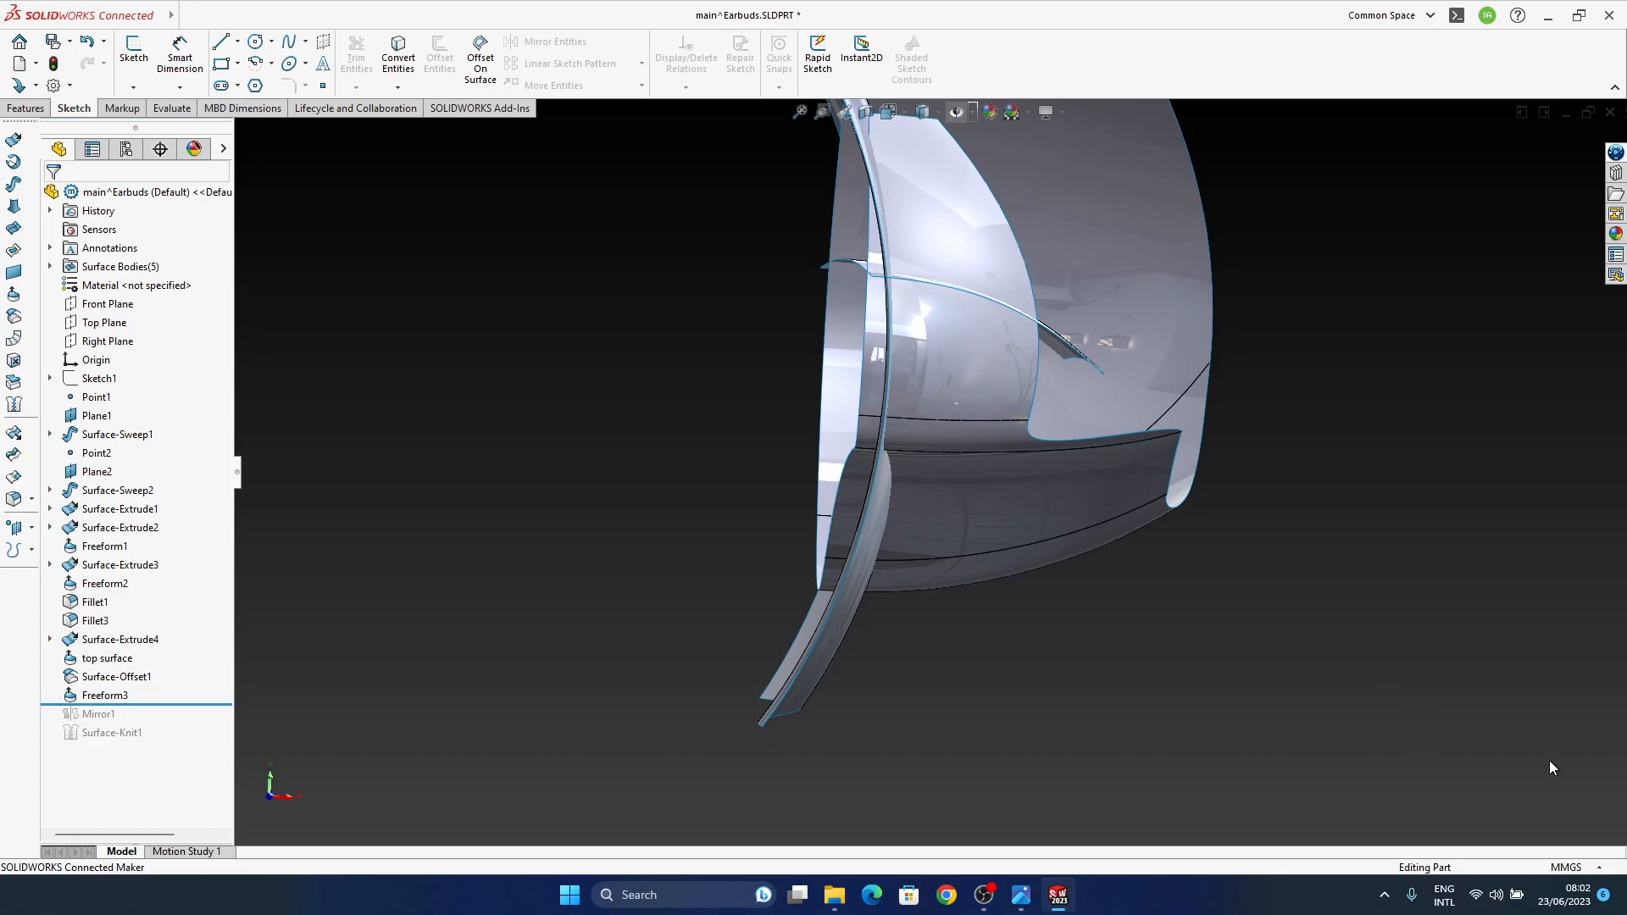
right_click(1517, 751)
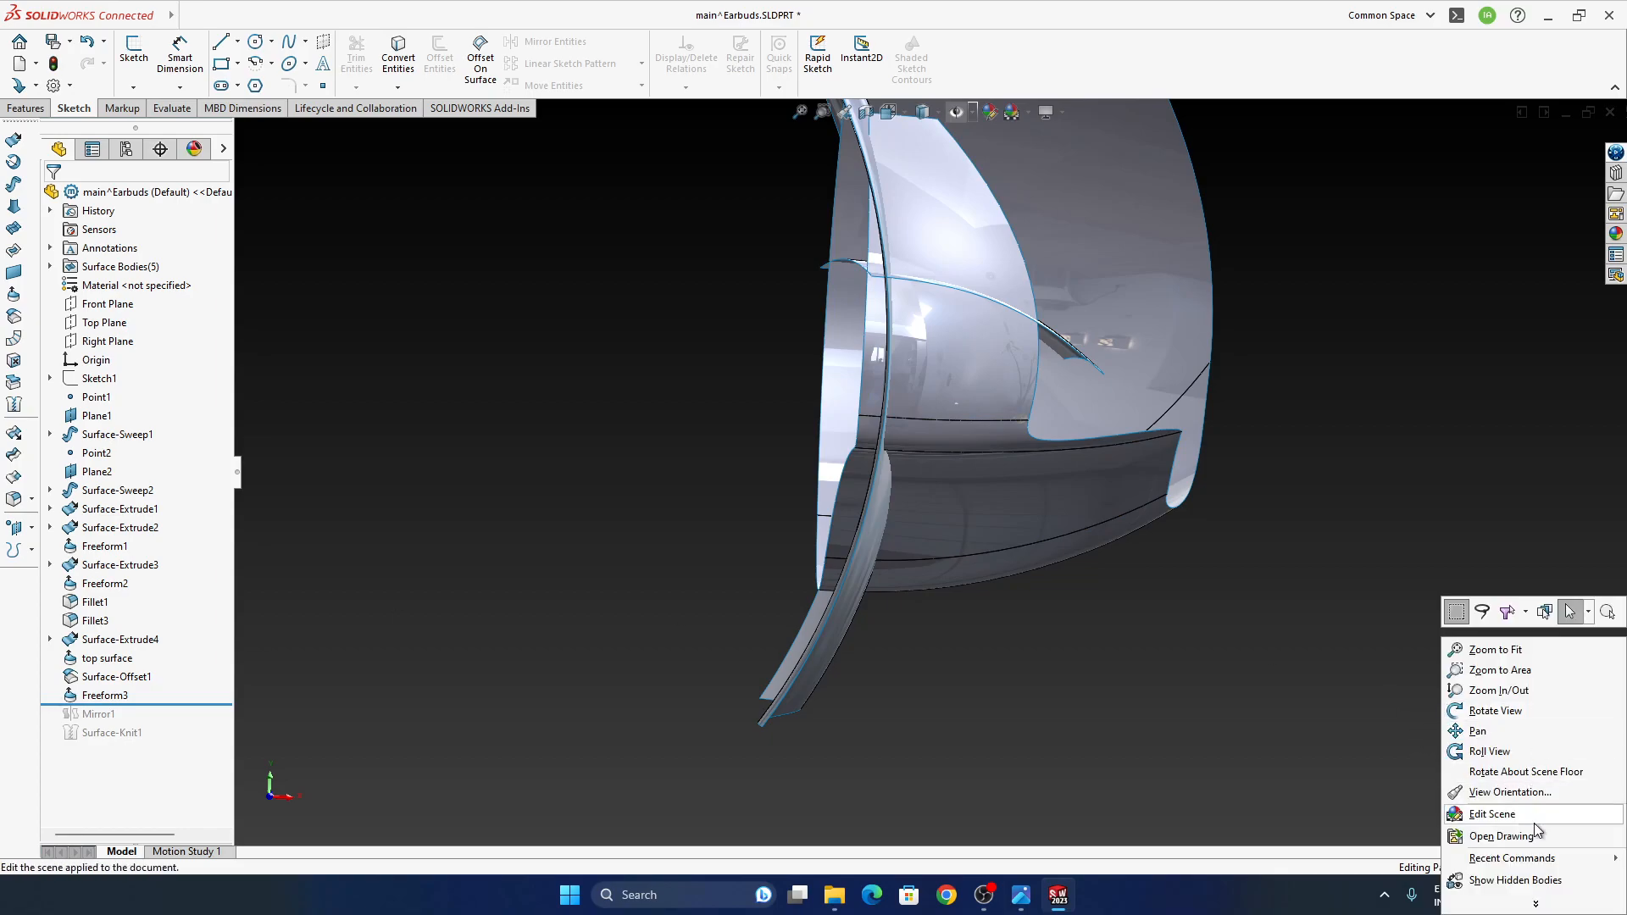
click(1515, 880)
middle_drag(969, 439, 943, 439)
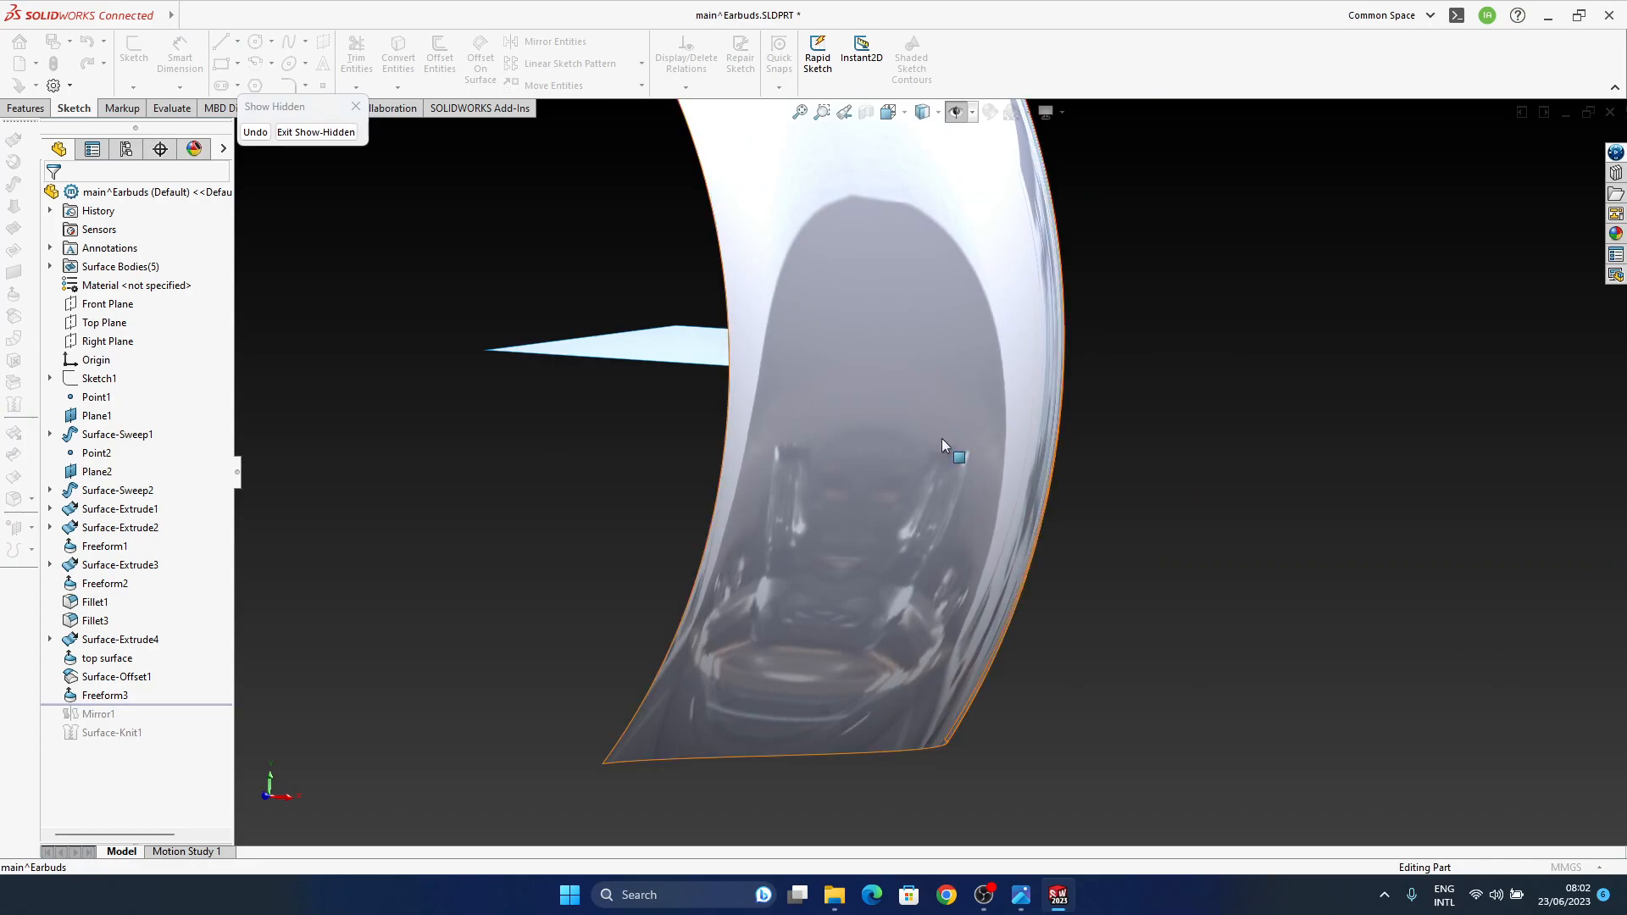
click(943, 439)
right_click(1500, 658)
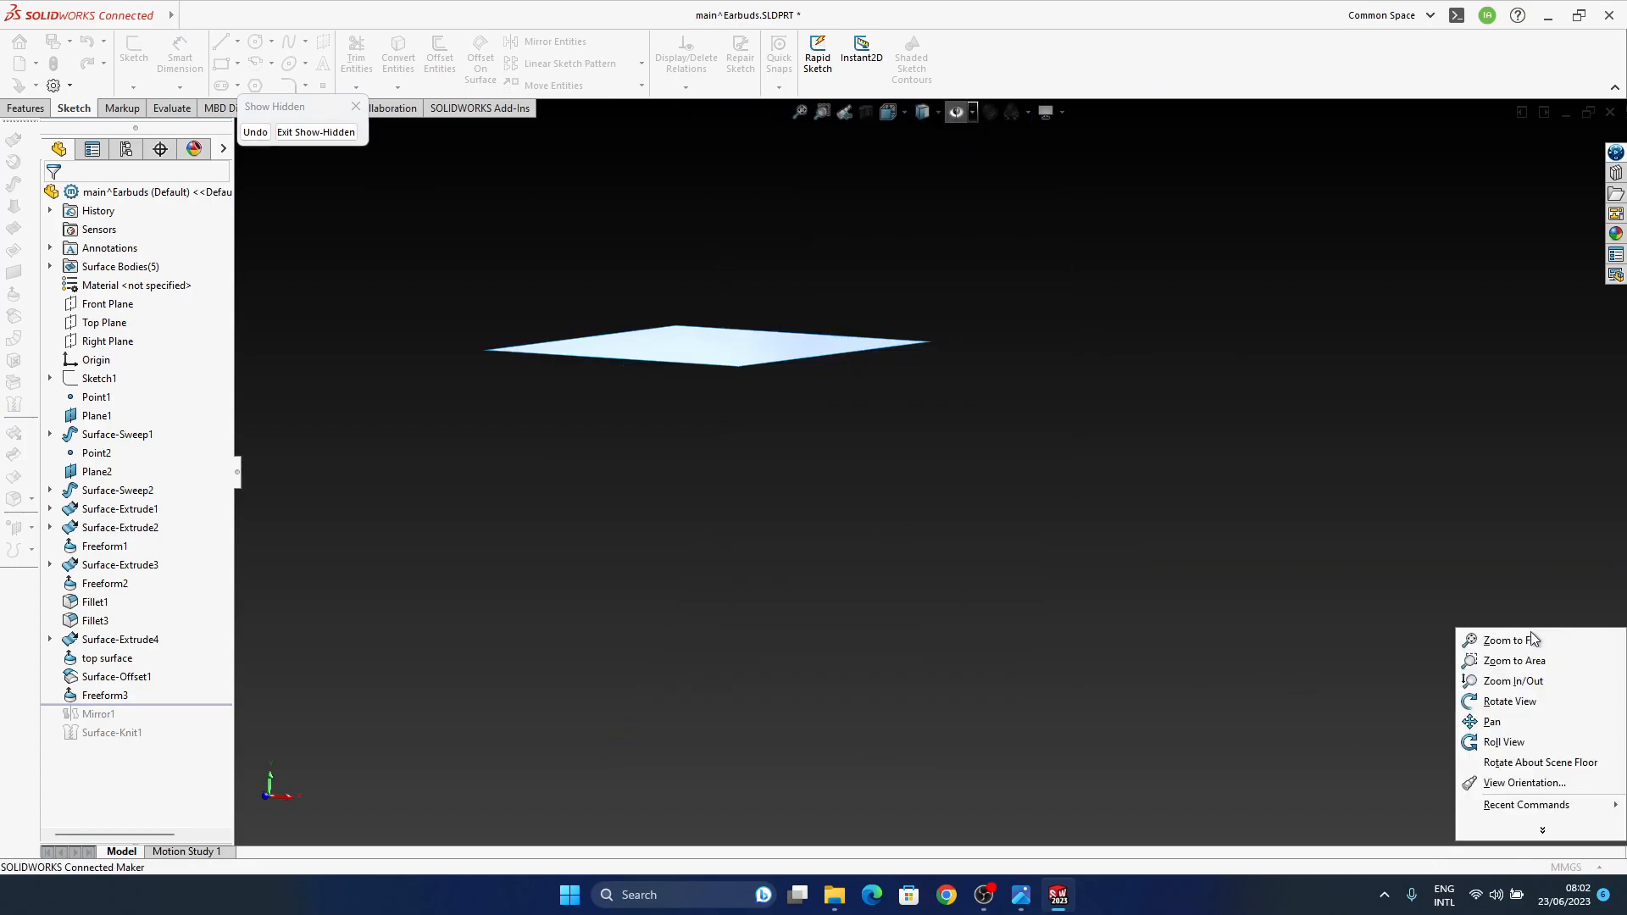
click(293, 133)
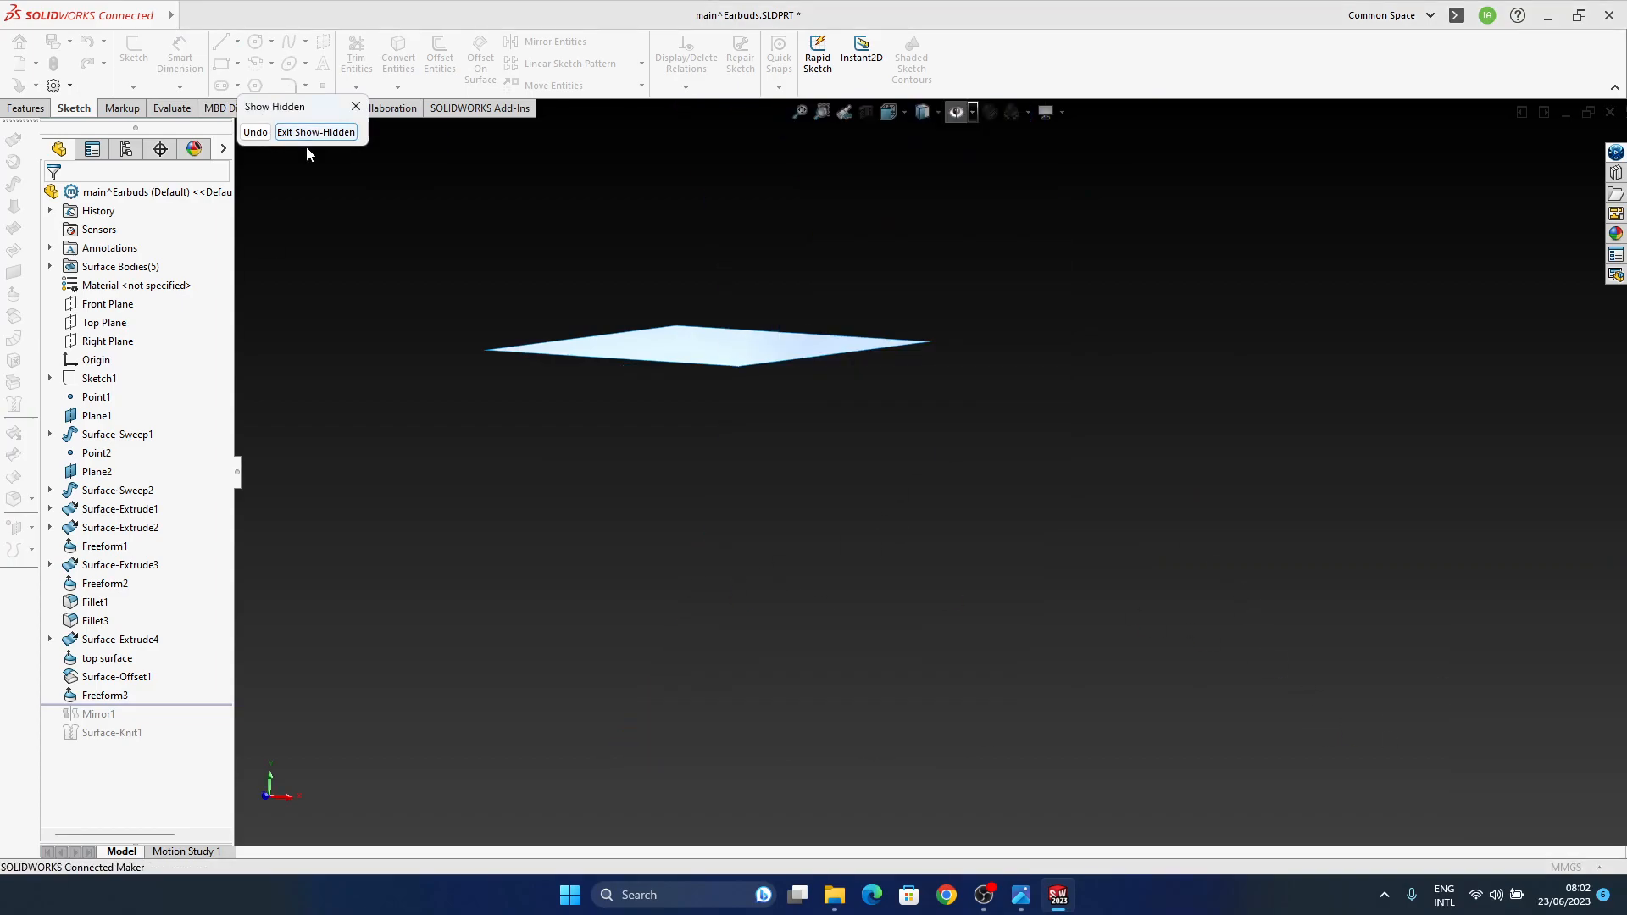
Step: Examine the side surfaces and body walls from several angles and compare them with the reference image
mouse_move(1050, 491)
middle_down()
mouse_move(1079, 400)
mouse_move(1071, 451)
mouse_move(871, 436)
middle_up()
ctrl+middle_drag(1140, 439, 911, 495)
middle_drag(799, 474, 806, 421)
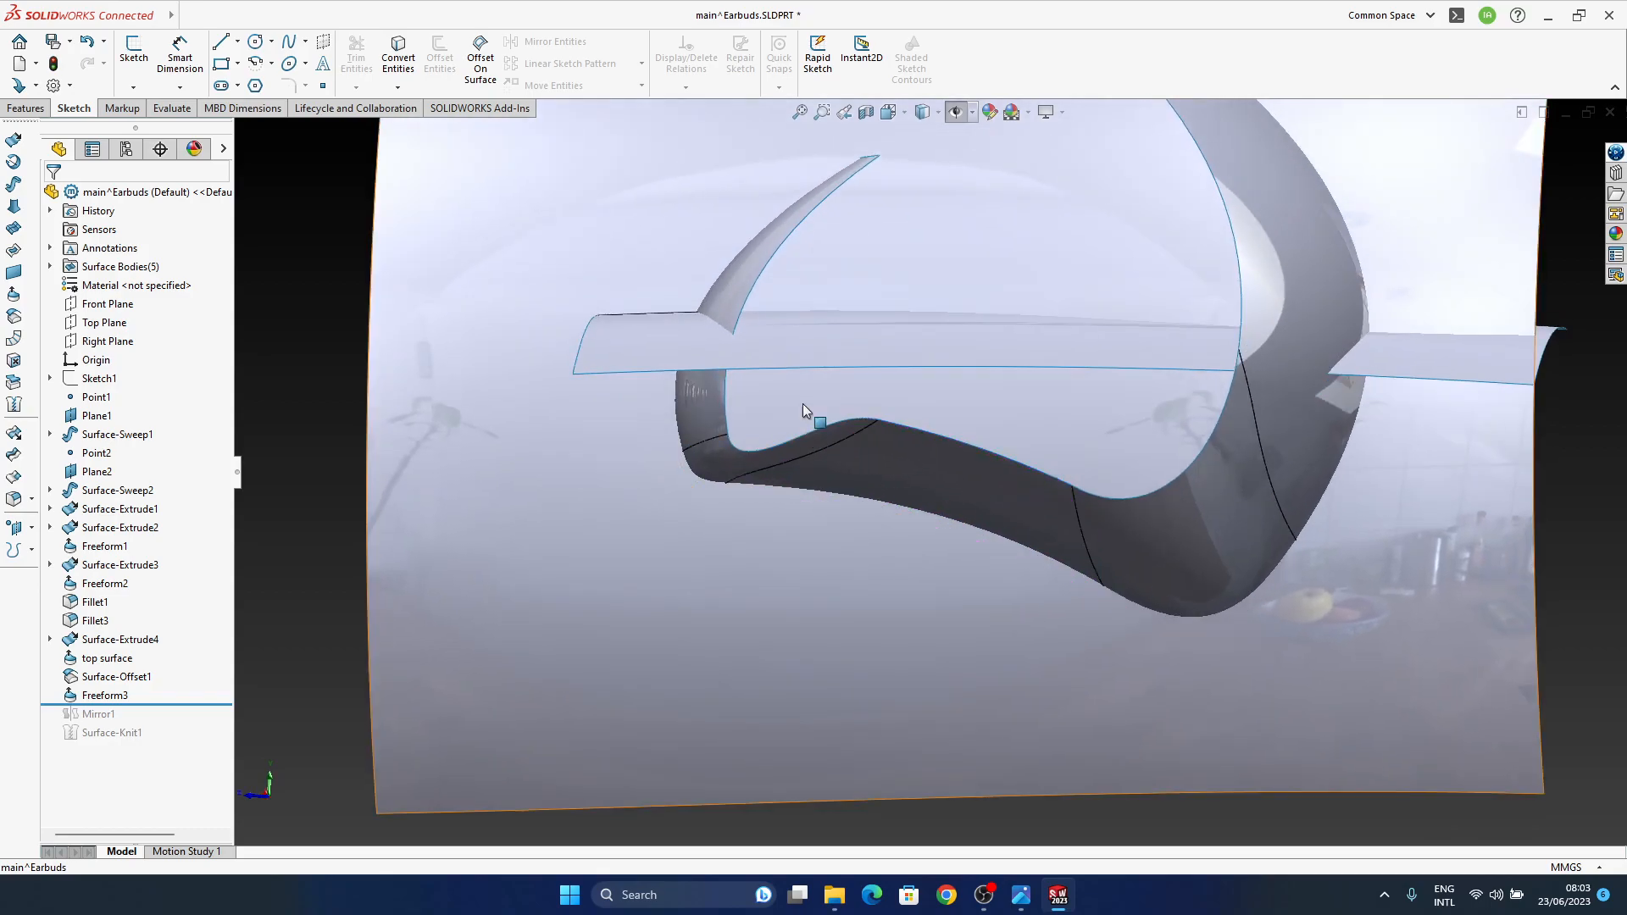
click(1024, 905)
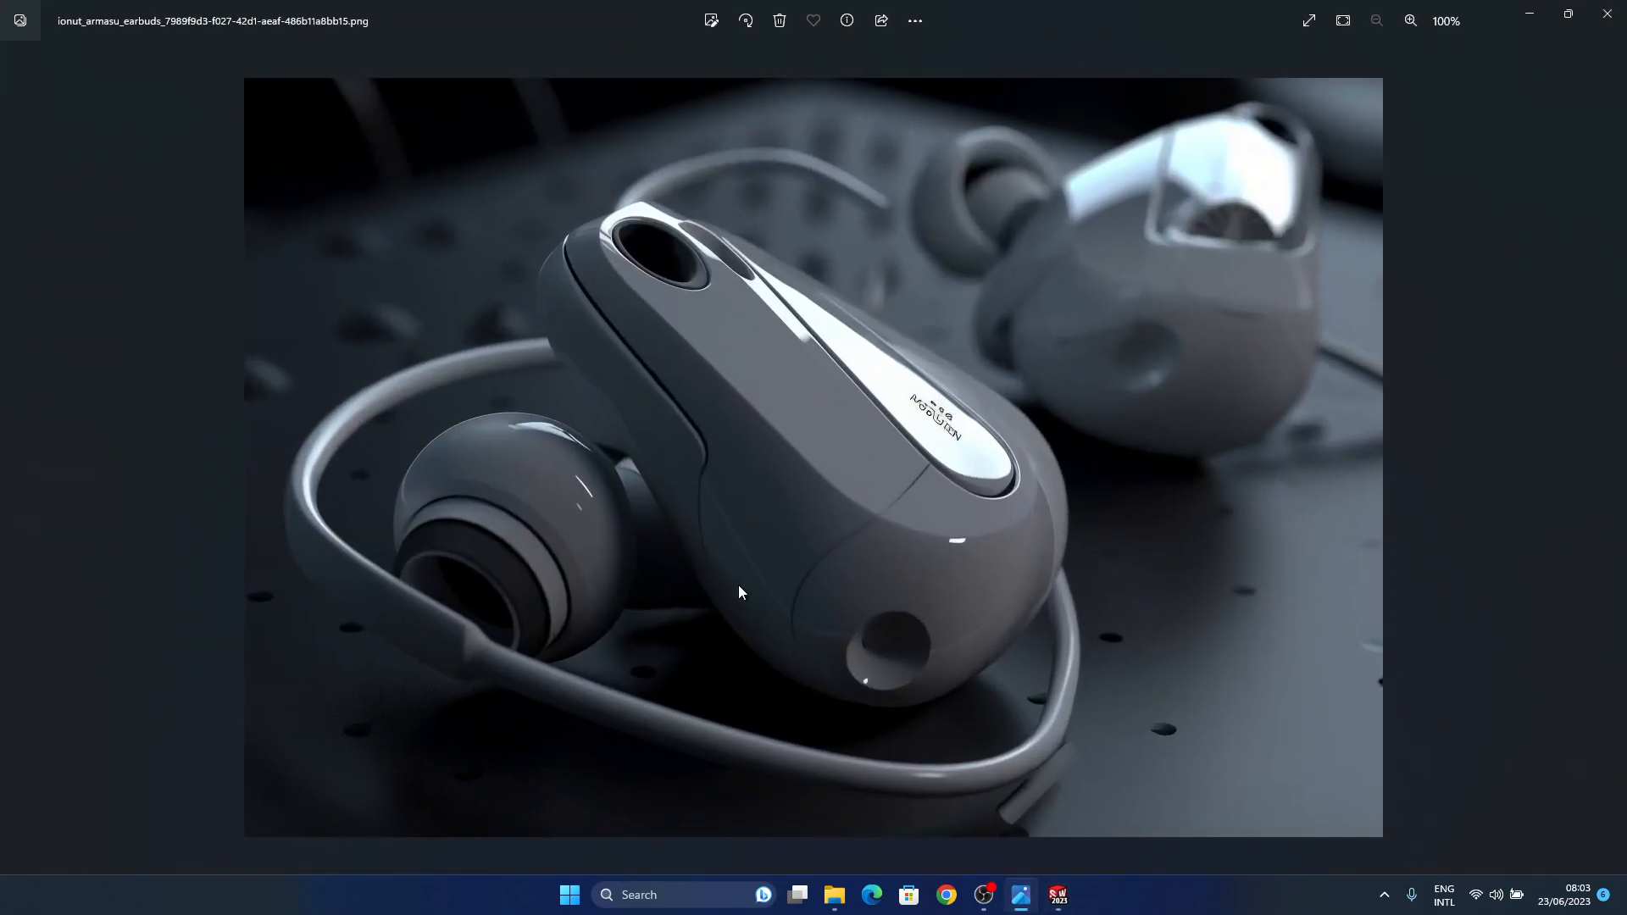
click(1529, 14)
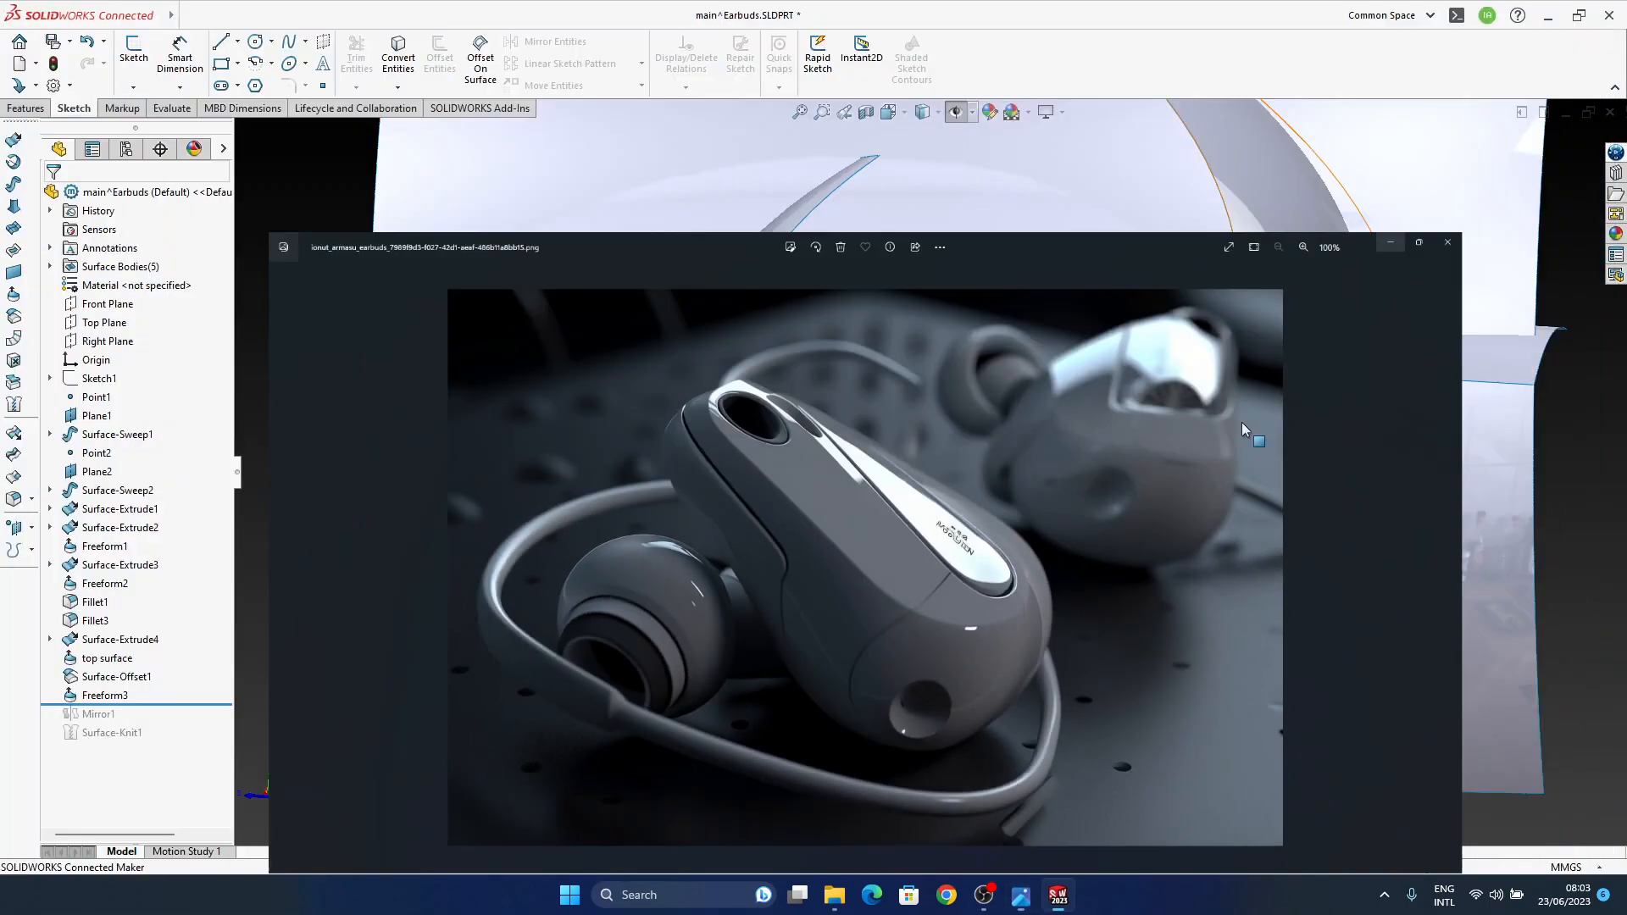
middle_drag(912, 473, 634, 390)
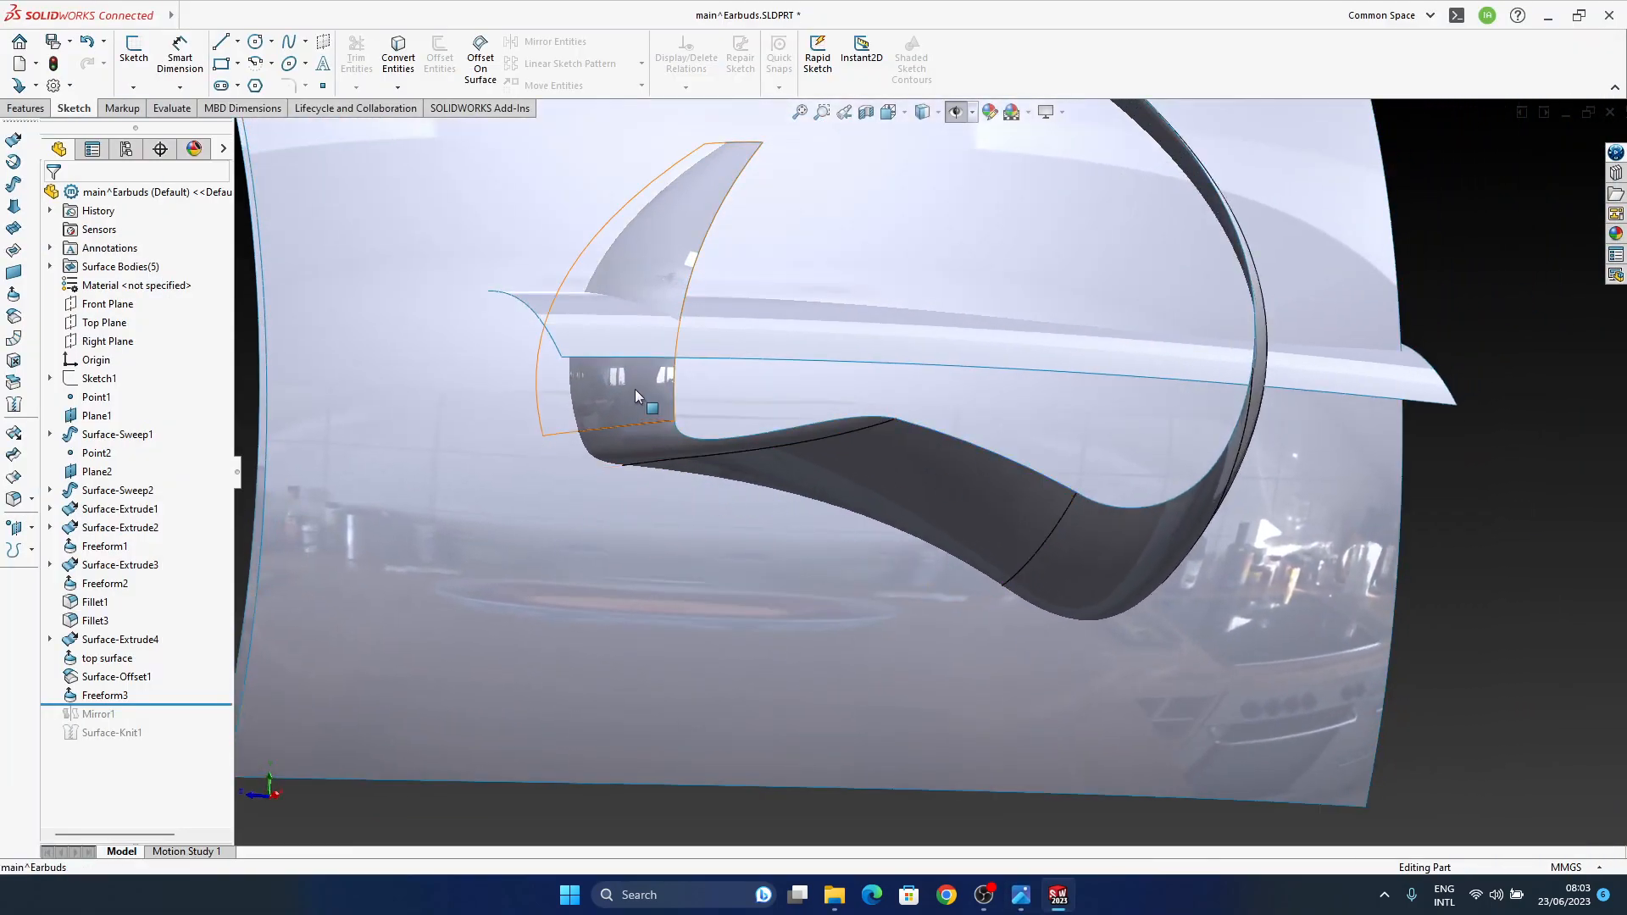
Step: Inspect how the narrow end, long lower wall and wide end meet the side surface, checking against the earbud reference image
middle_drag(868, 460, 991, 513)
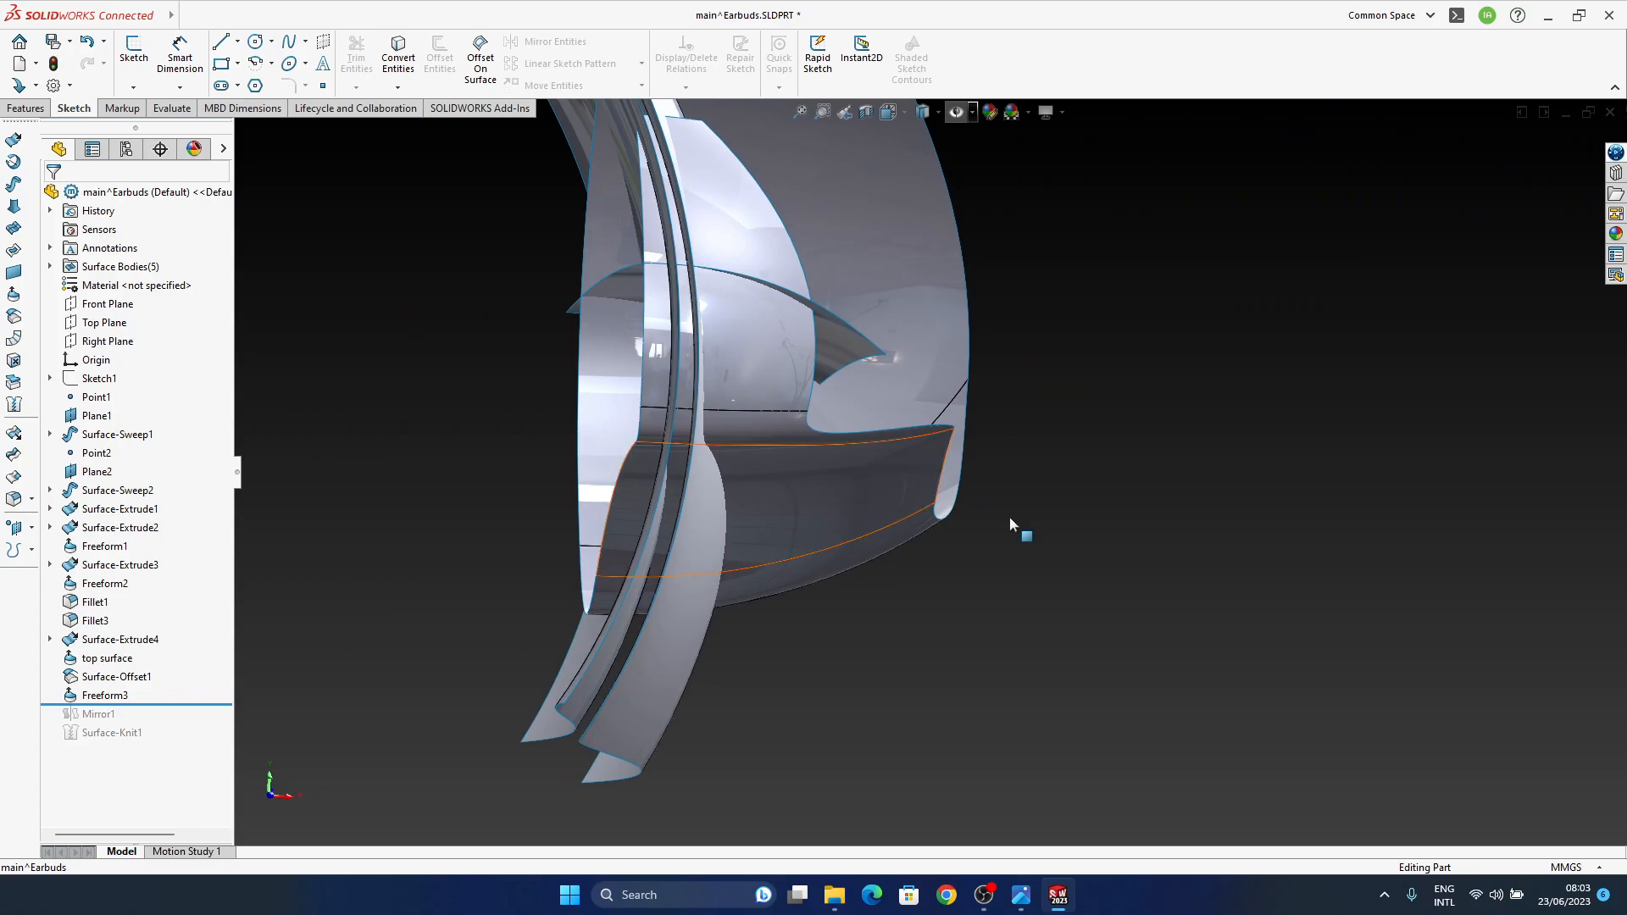
middle_click(898, 438)
middle_drag(898, 438, 827, 424)
middle_drag(909, 500, 908, 449)
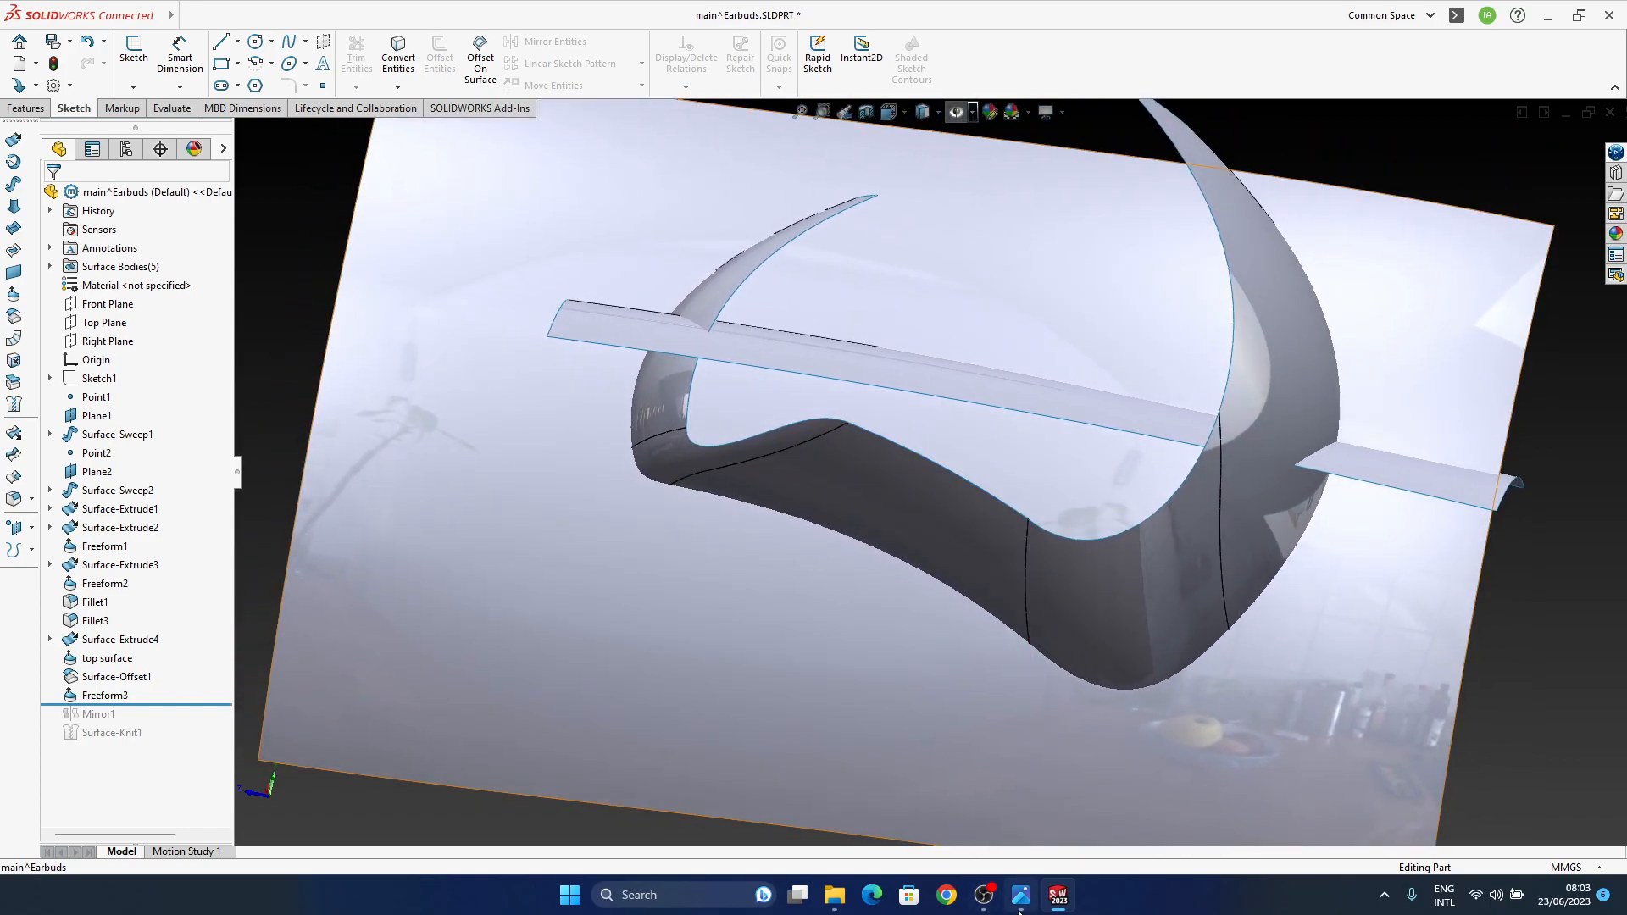
click(1021, 896)
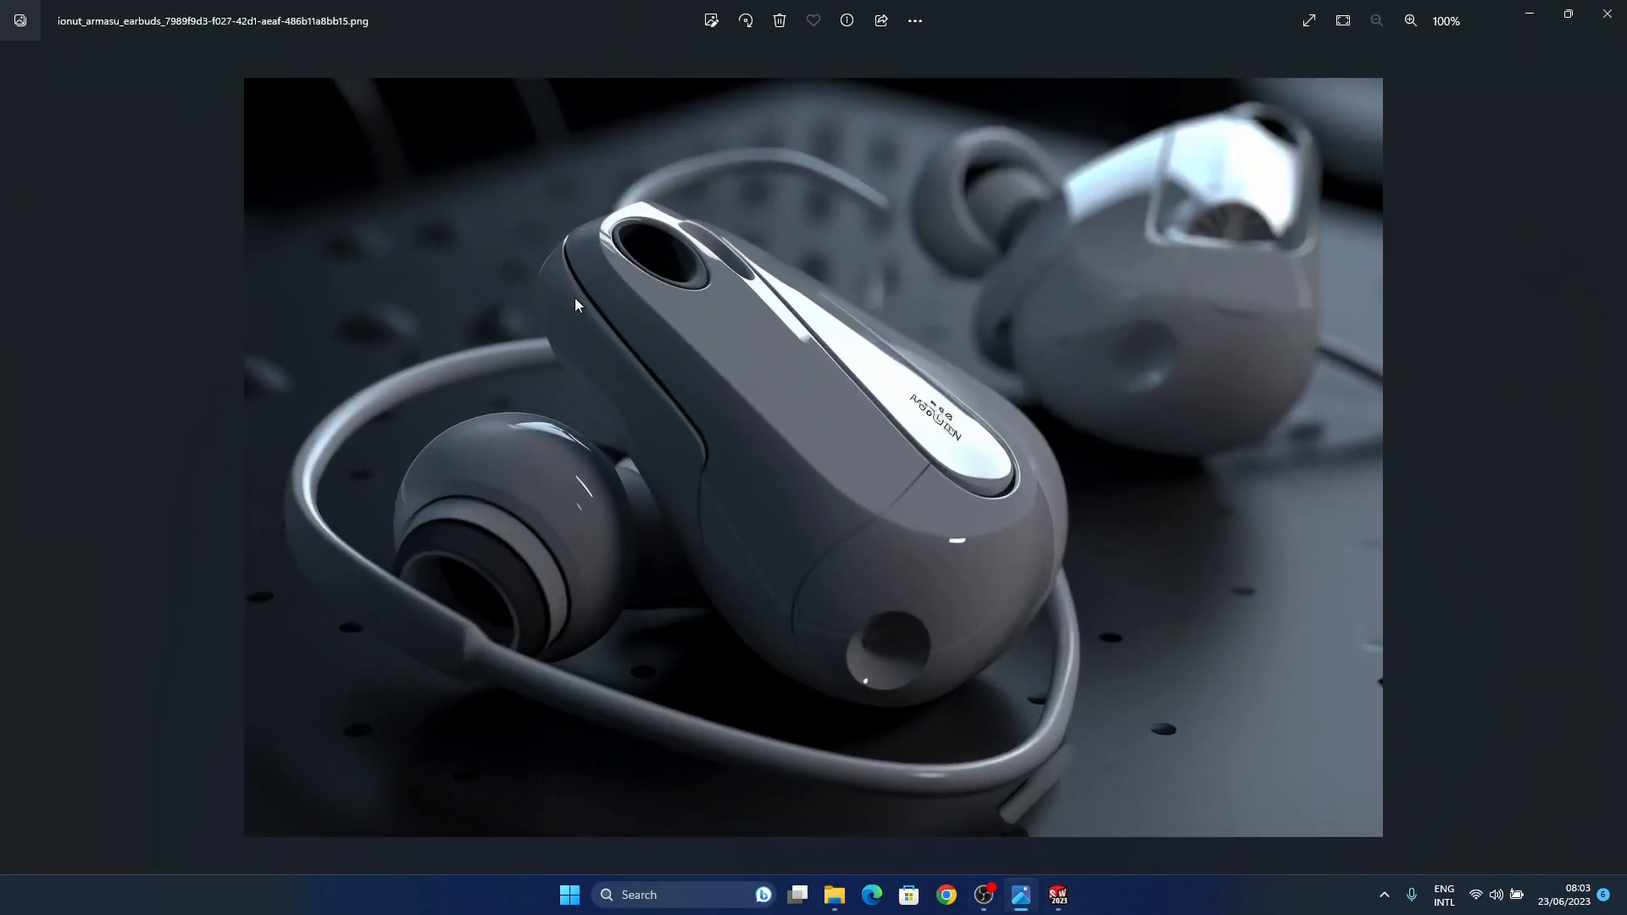
click(1529, 14)
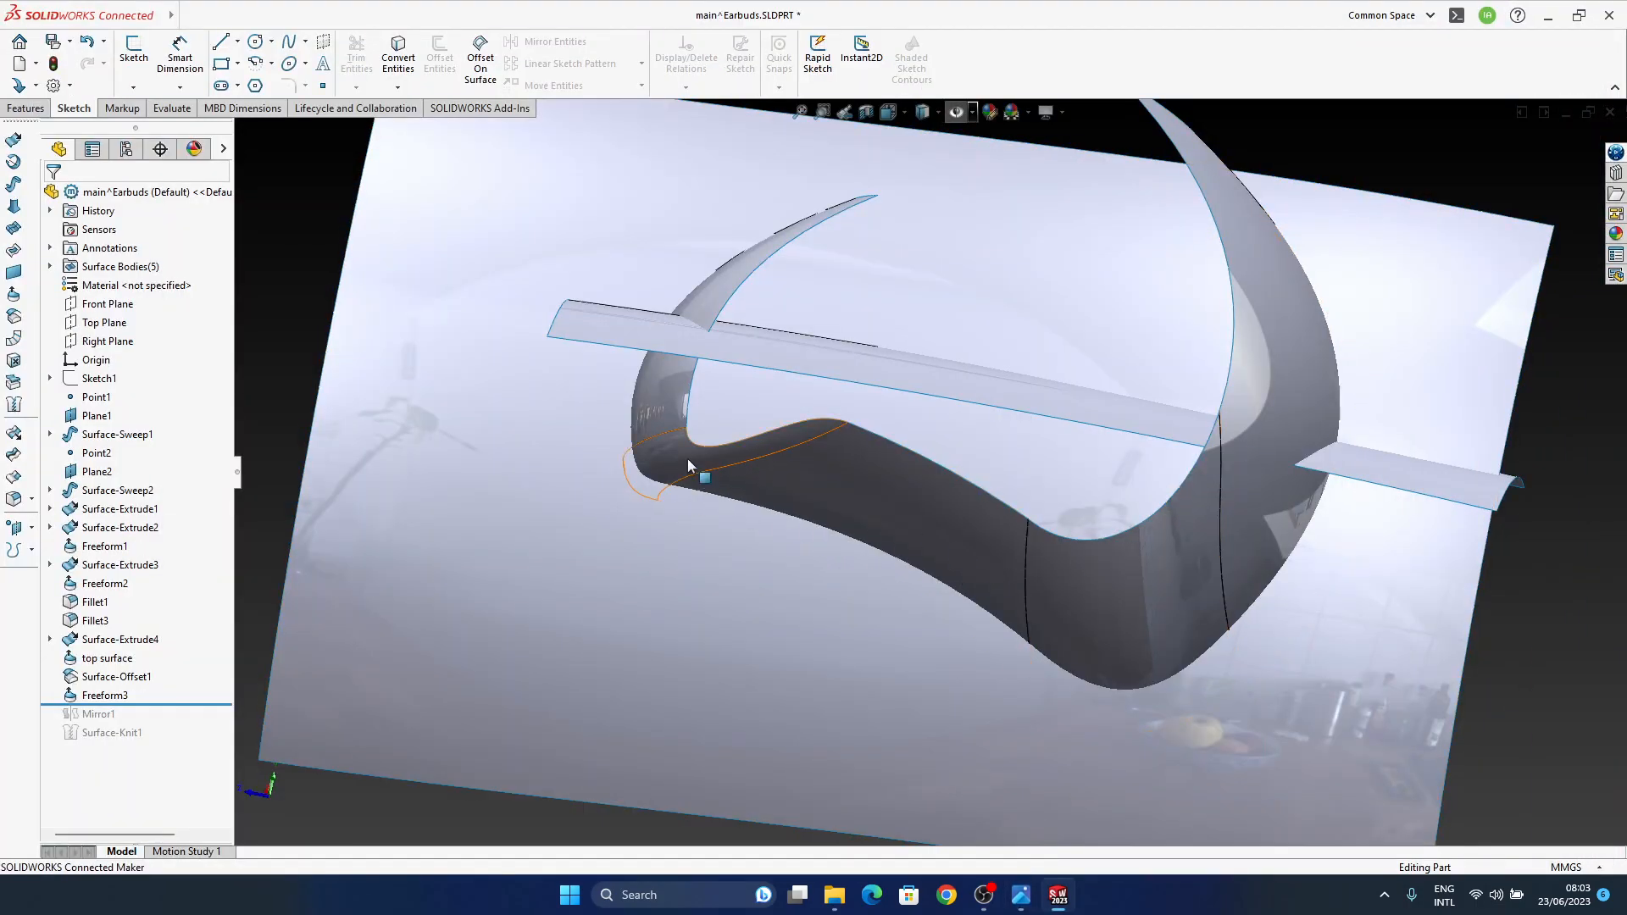
mouse_move(827, 476)
middle_down()
mouse_move(819, 410)
mouse_move(831, 494)
middle_up()
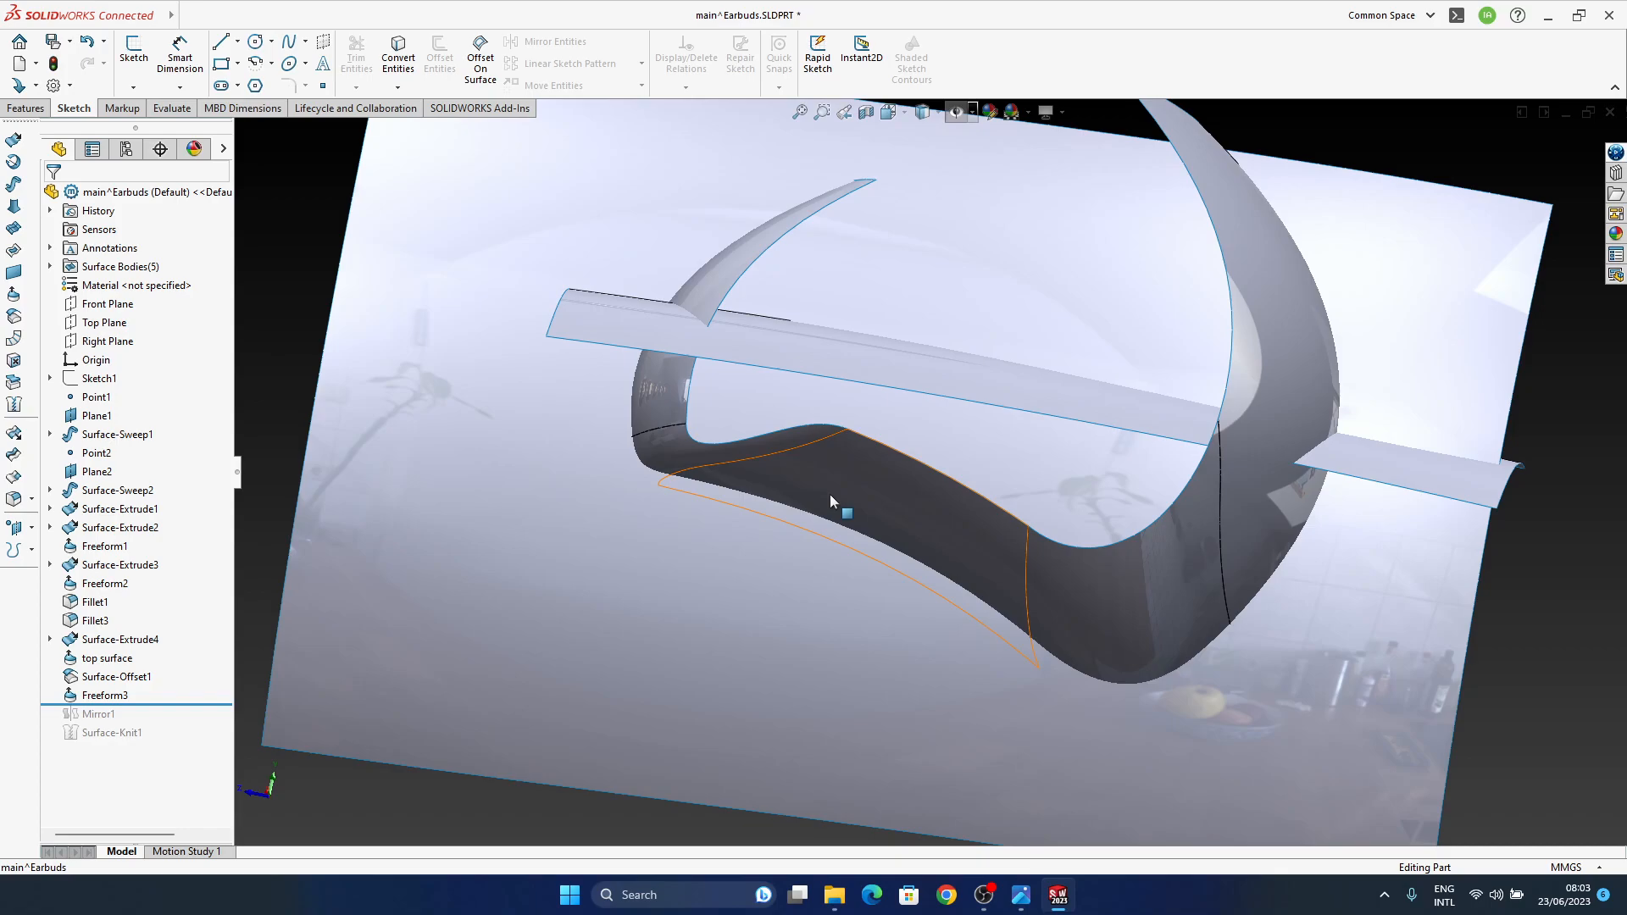
middle_drag(807, 497, 873, 483)
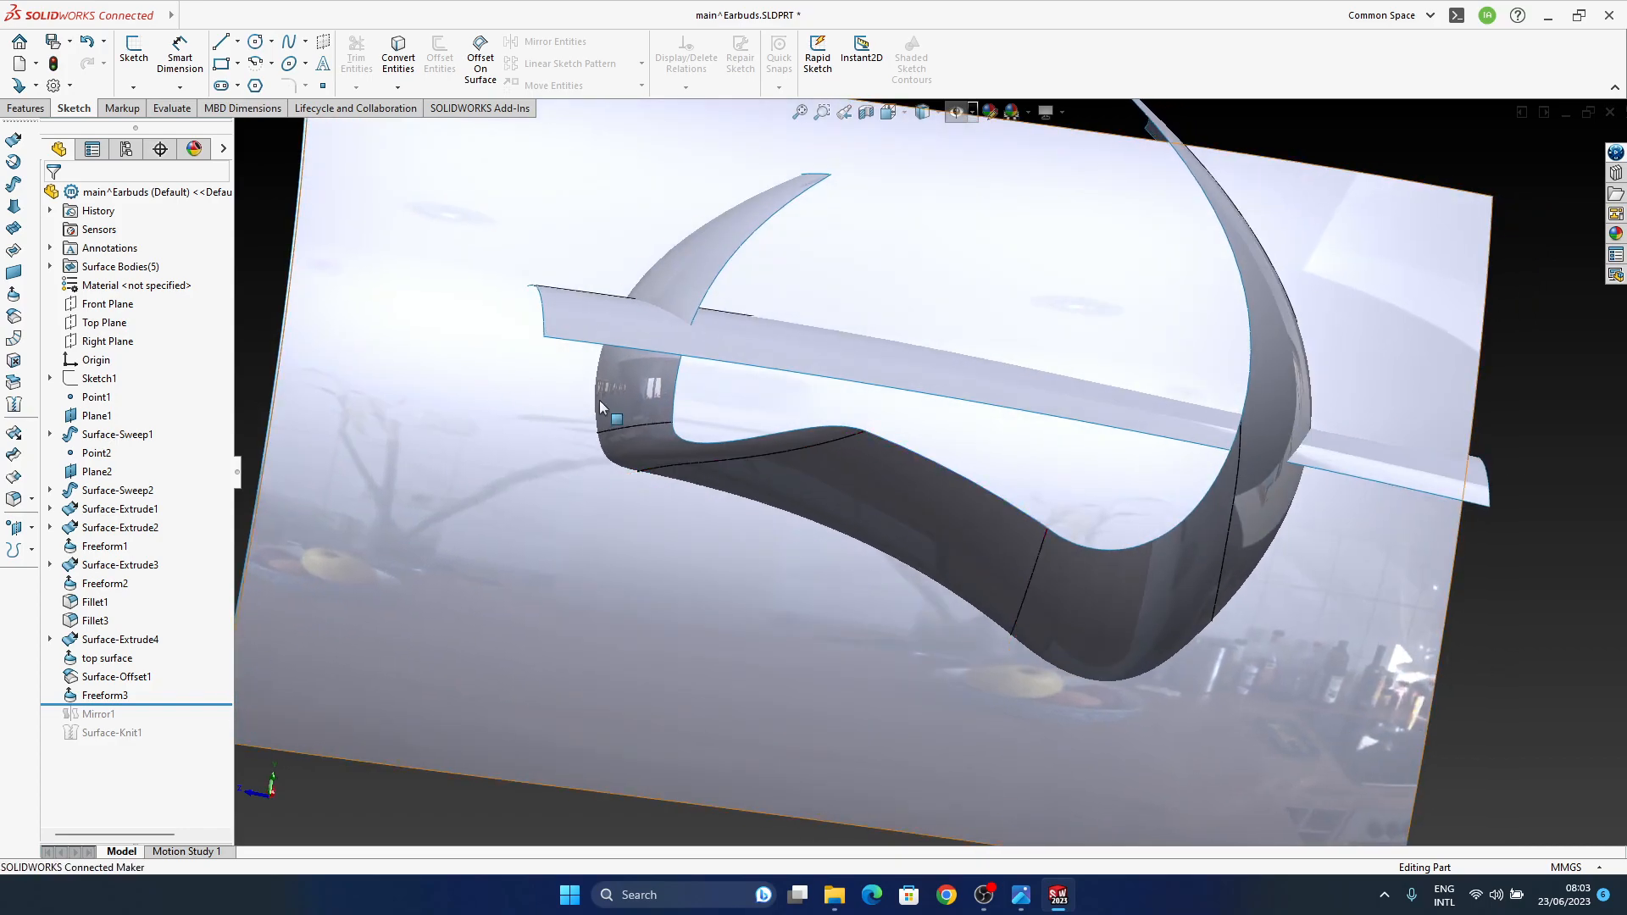
middle_drag(1213, 535, 1144, 515)
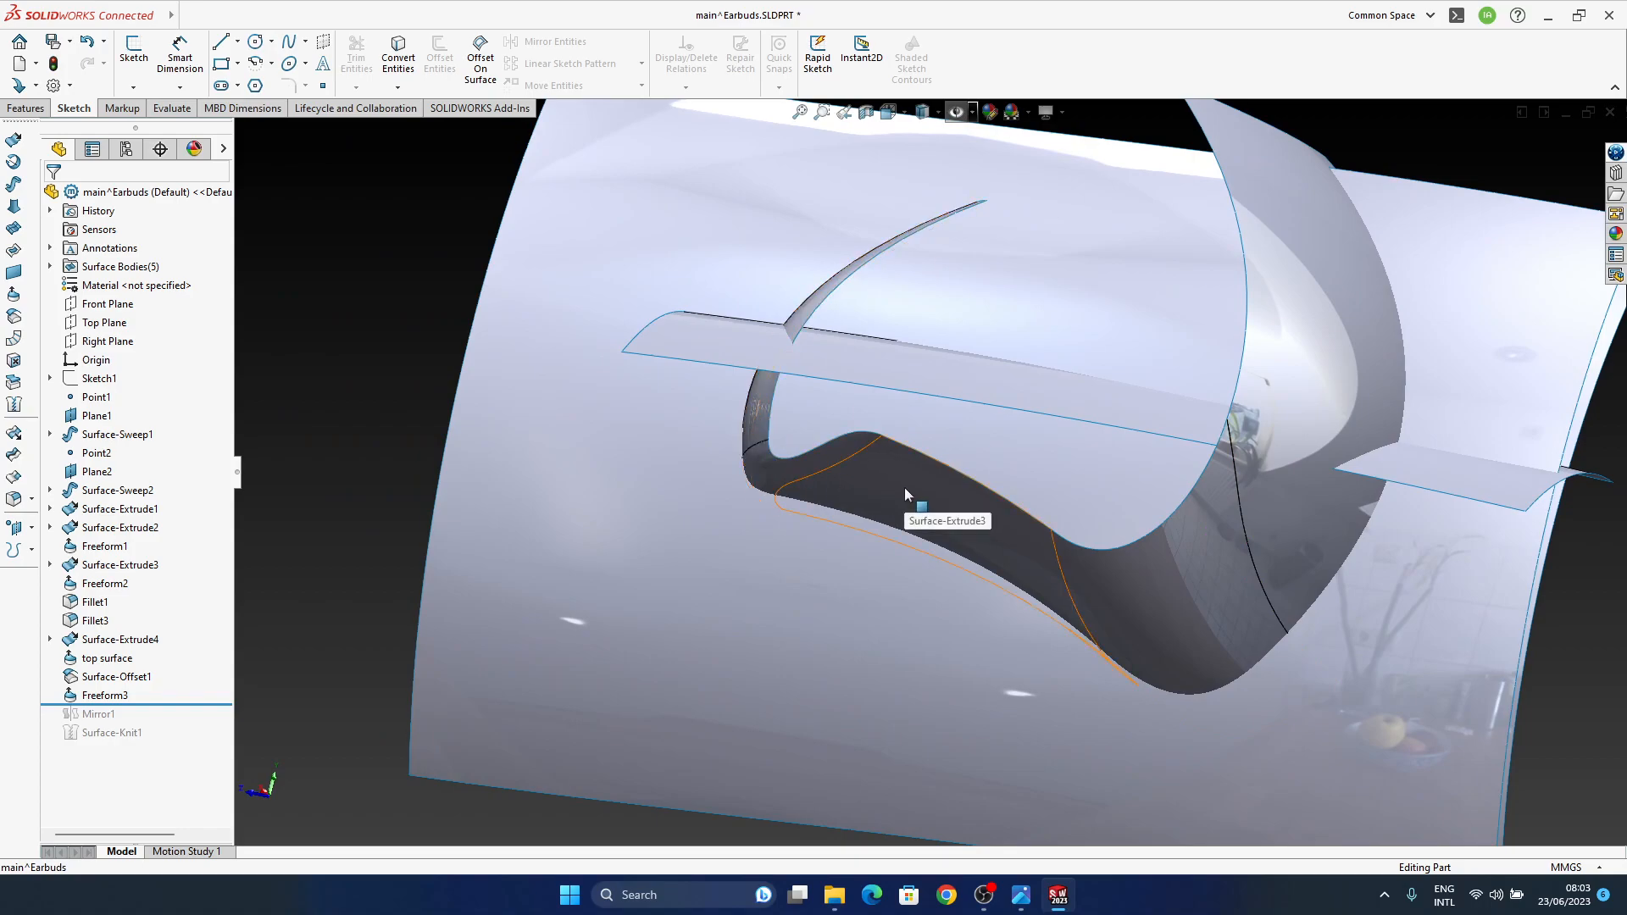
middle_drag(949, 547, 1037, 527)
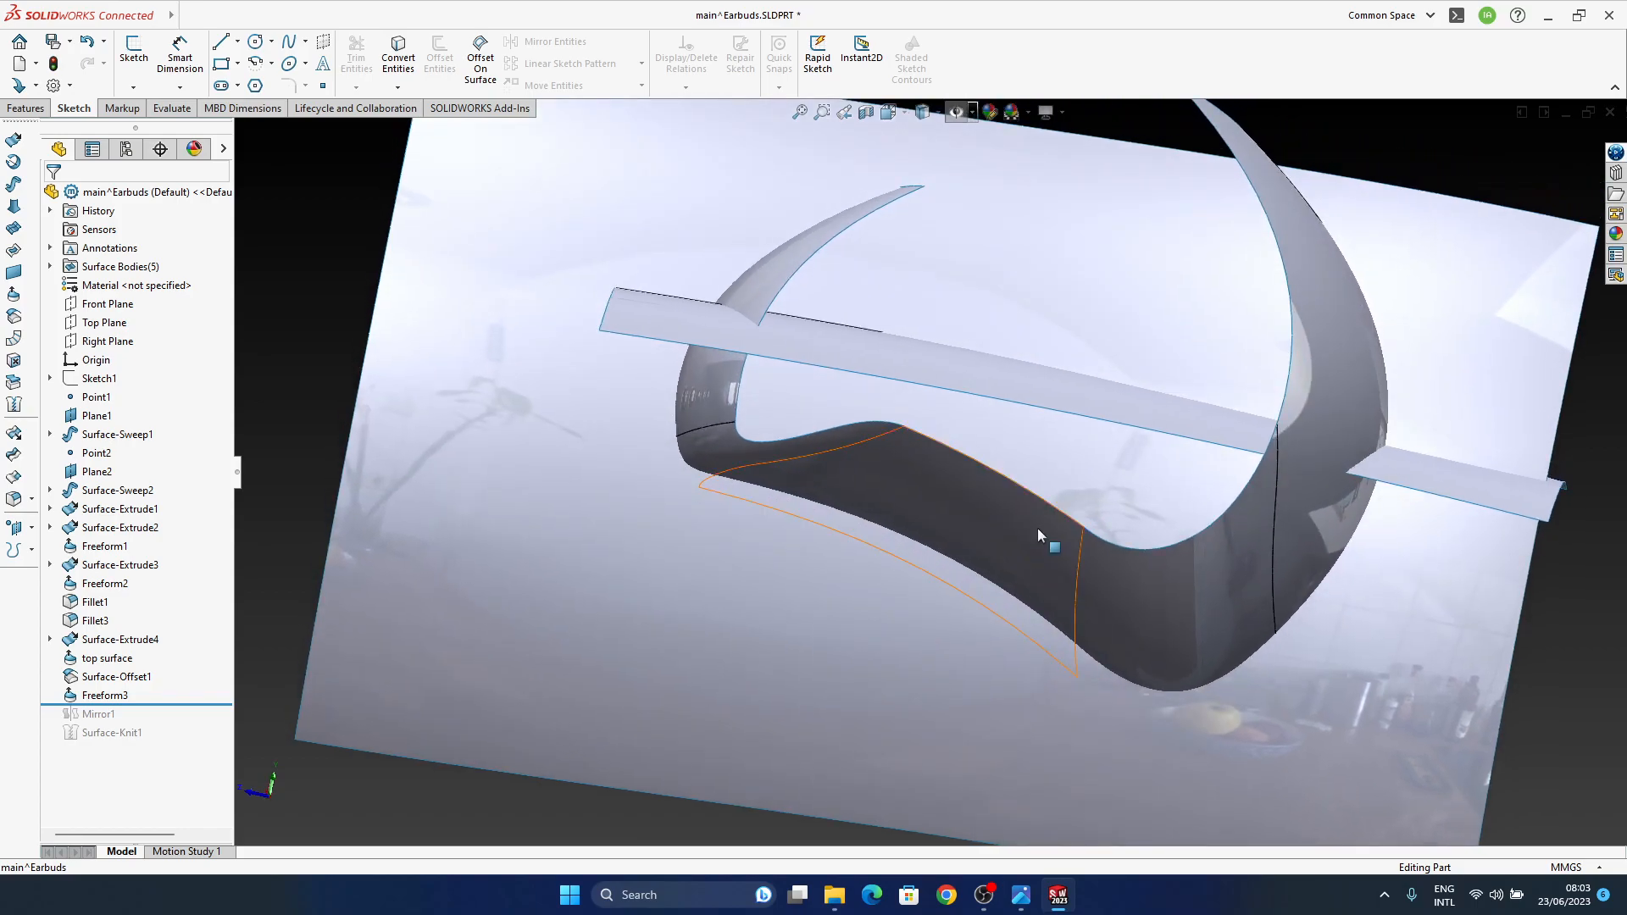
click(986, 903)
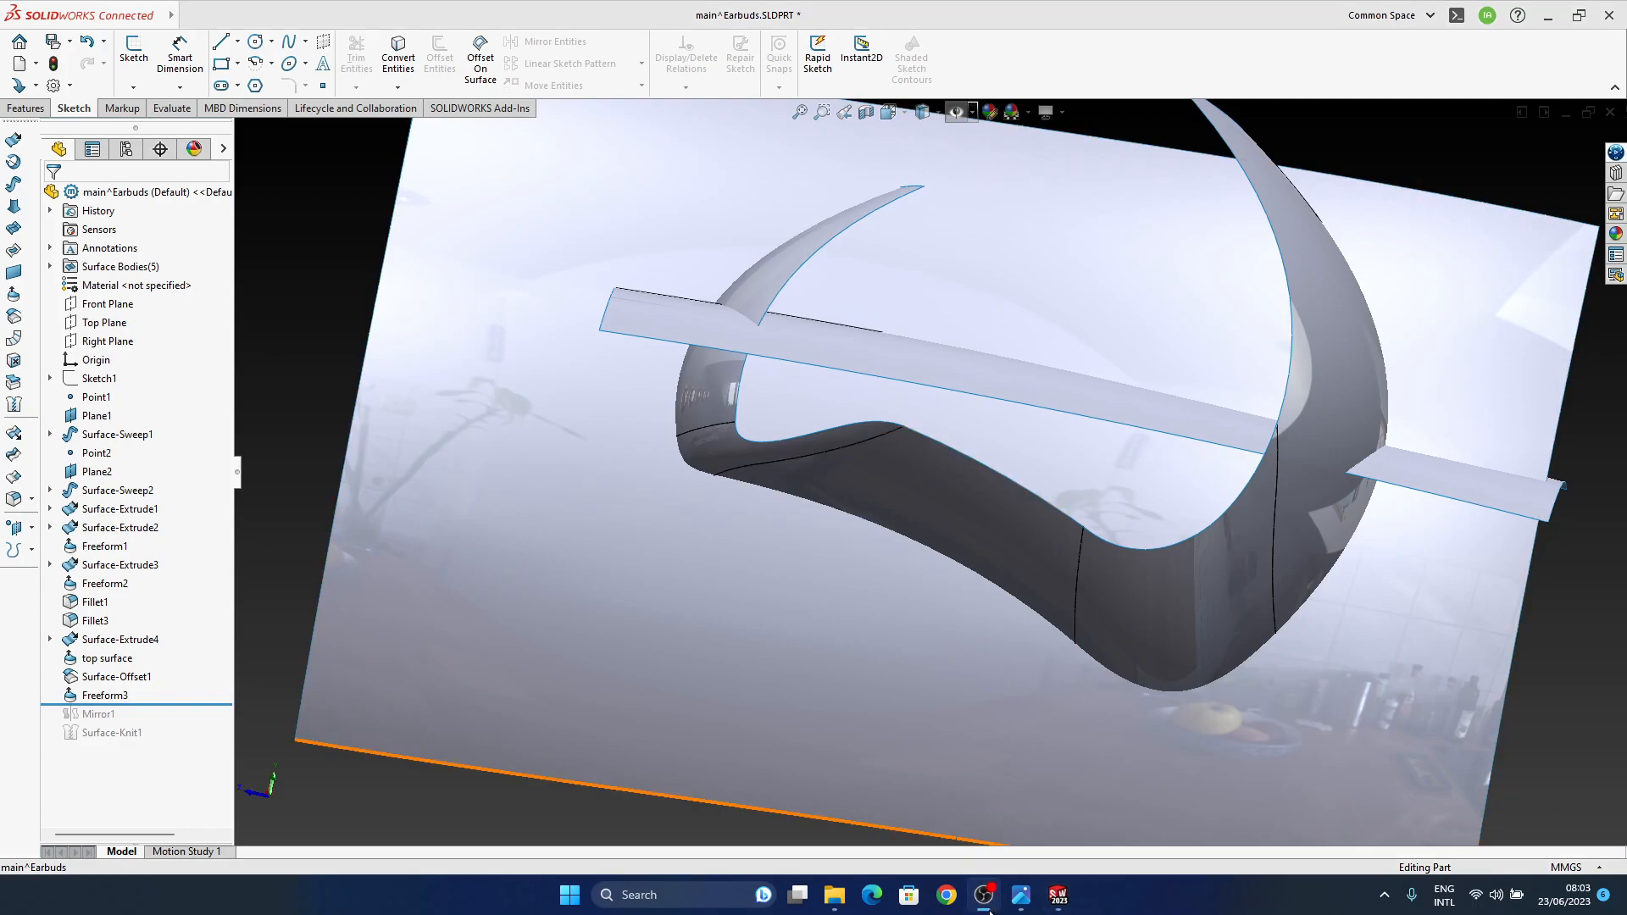
click(988, 909)
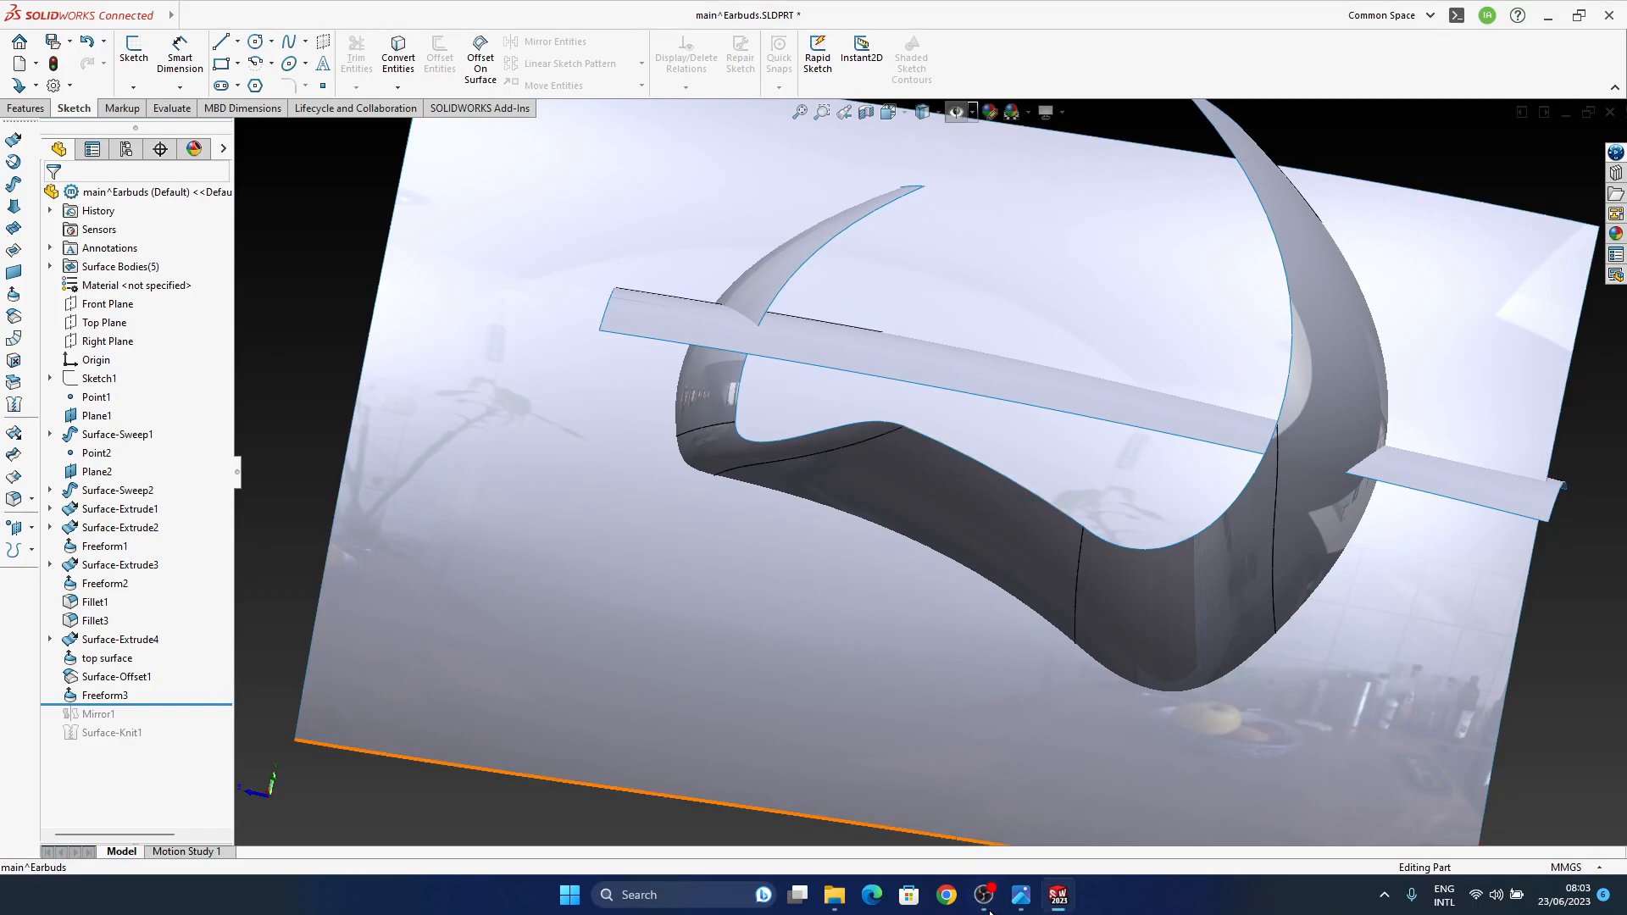
Step: Set up an Offset Surface of the narrow end's wall face at 2.5 mm, with the direction reversed toward the inside
middle_drag(1029, 532, 1002, 475)
ctrl+middle_drag(860, 478, 854, 463)
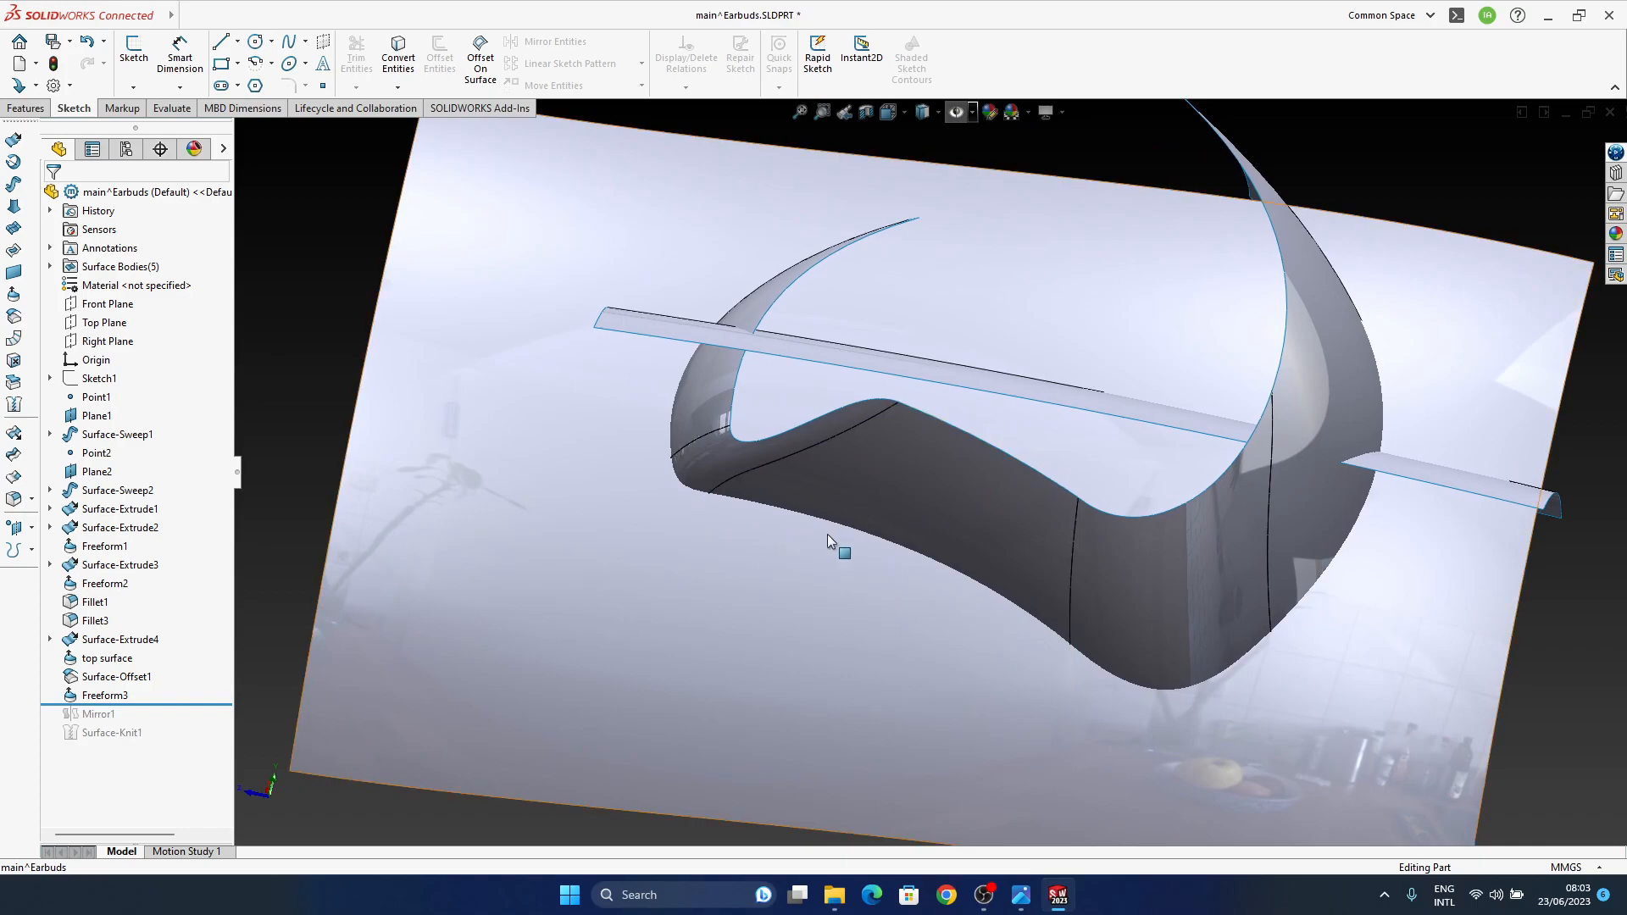
middle_drag(773, 519, 755, 512)
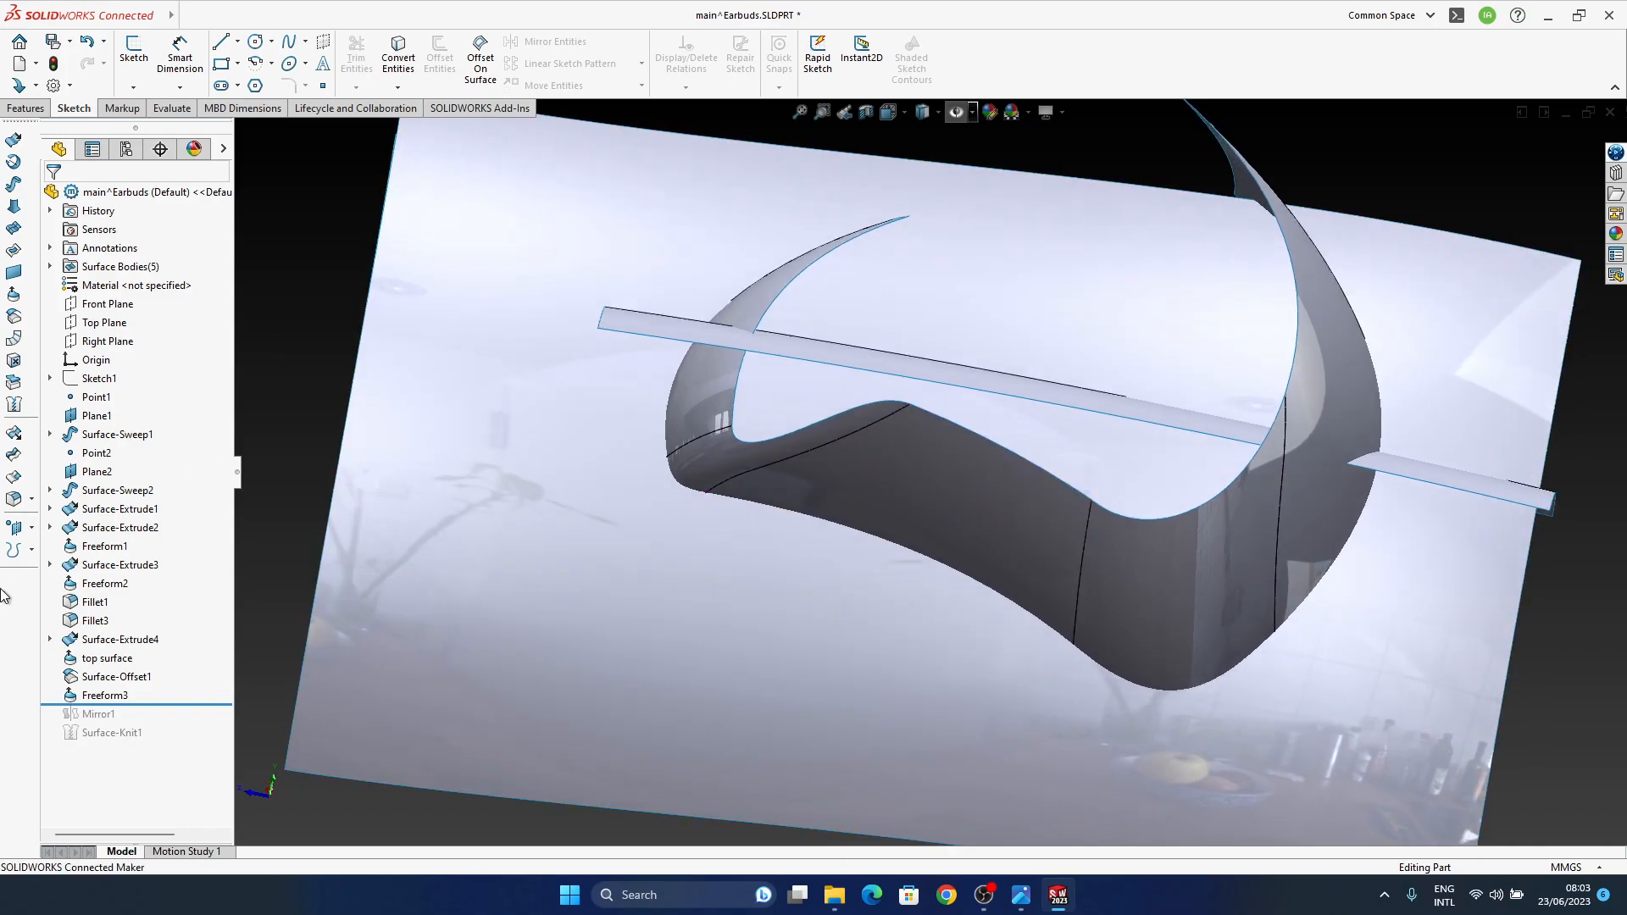
click(17, 316)
middle_drag(772, 512, 790, 480)
click(712, 407)
middle_drag(857, 585, 852, 505)
click(55, 289)
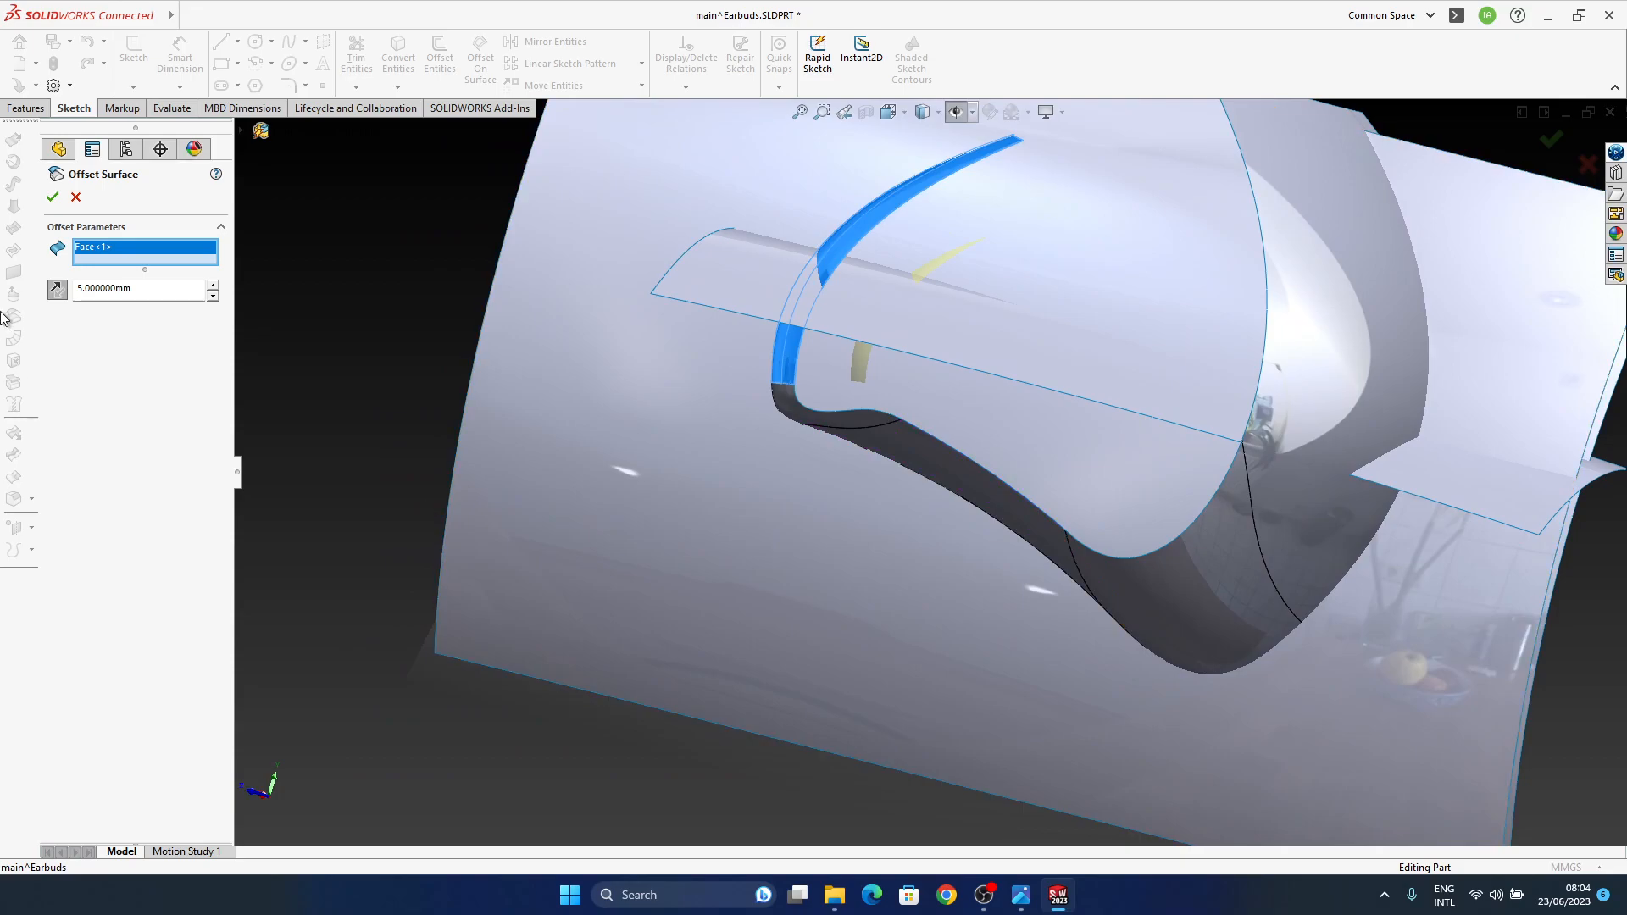
middle_drag(839, 407, 923, 477)
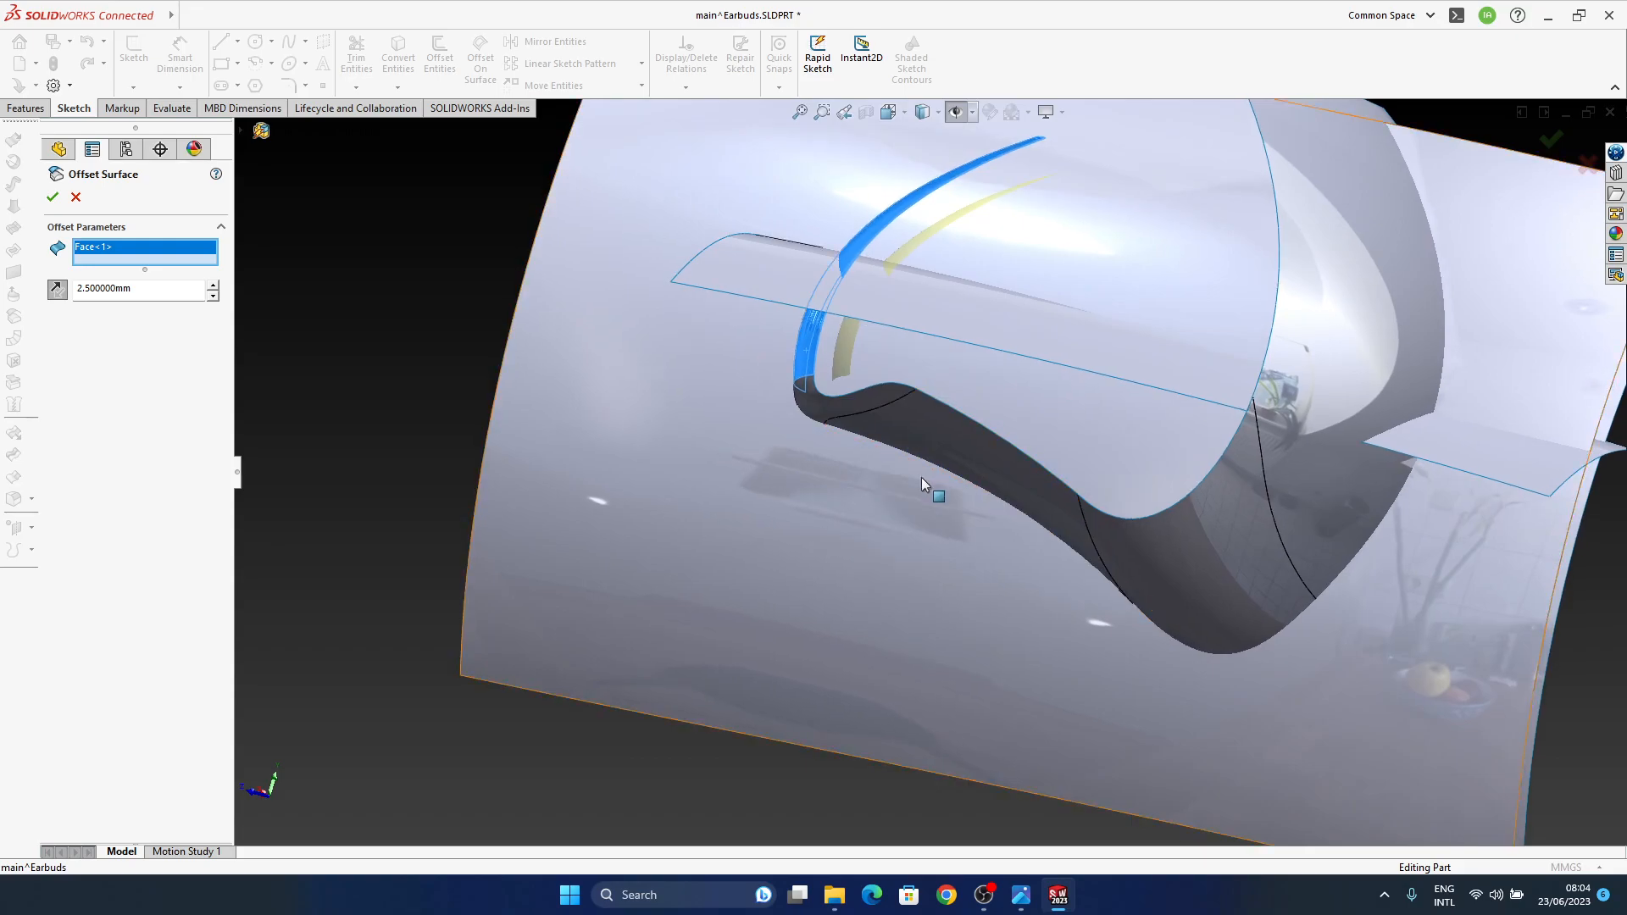
Step: Try including the adjoining fillet face and the long lower wall face in the offset, removing each from the selection again
click(832, 406)
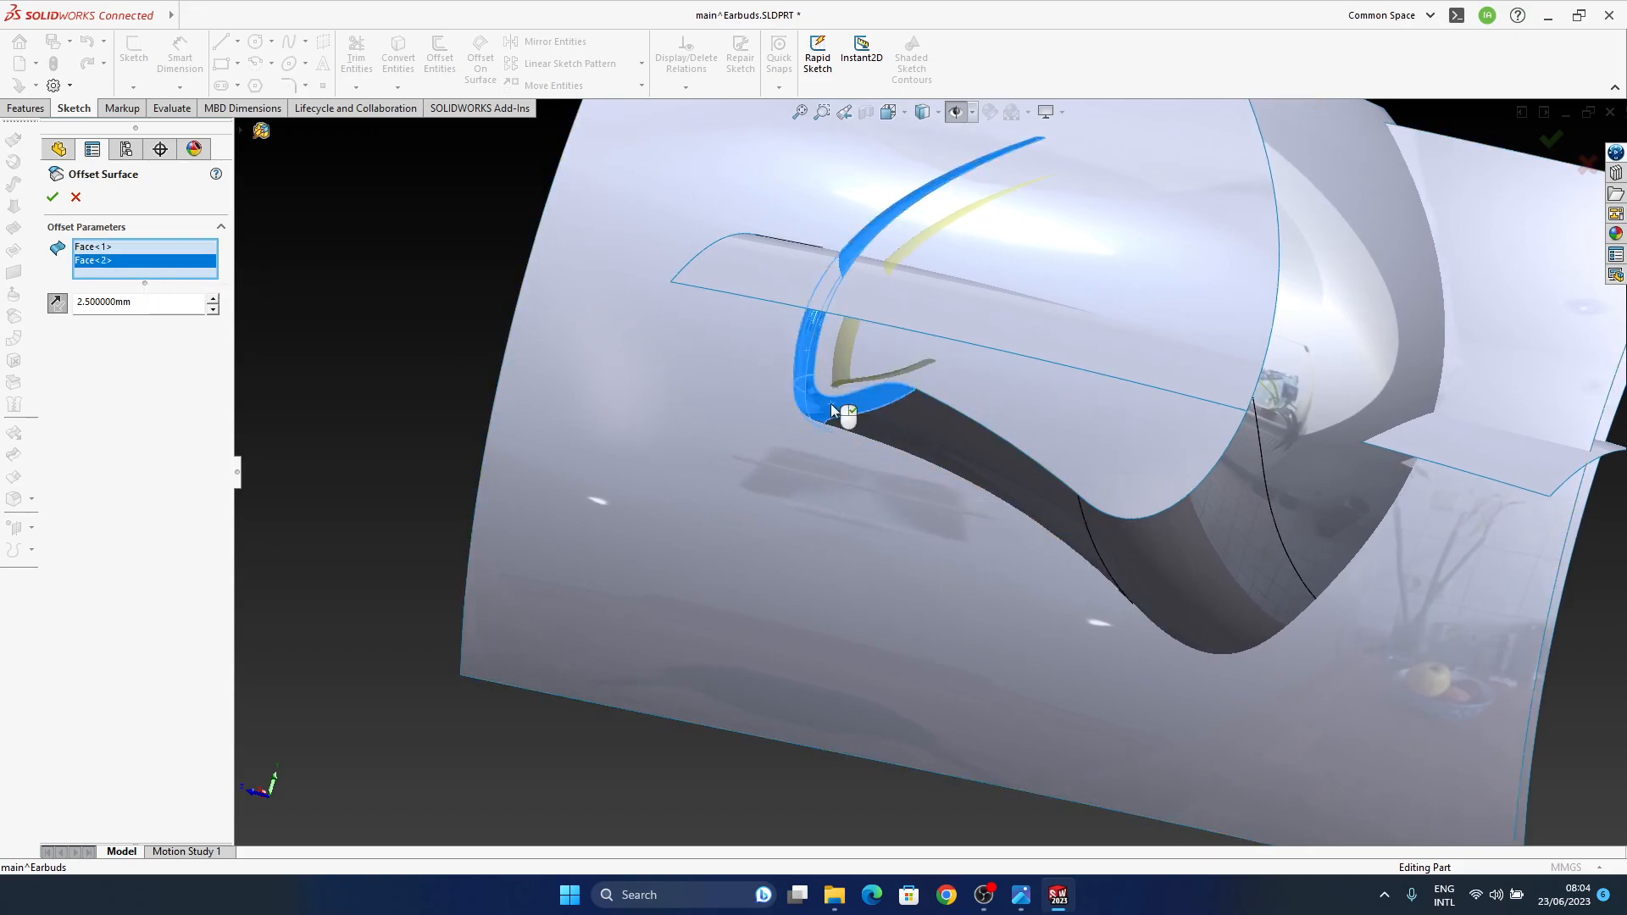
middle_drag(851, 408, 944, 389)
scroll(832, 414, down, 5)
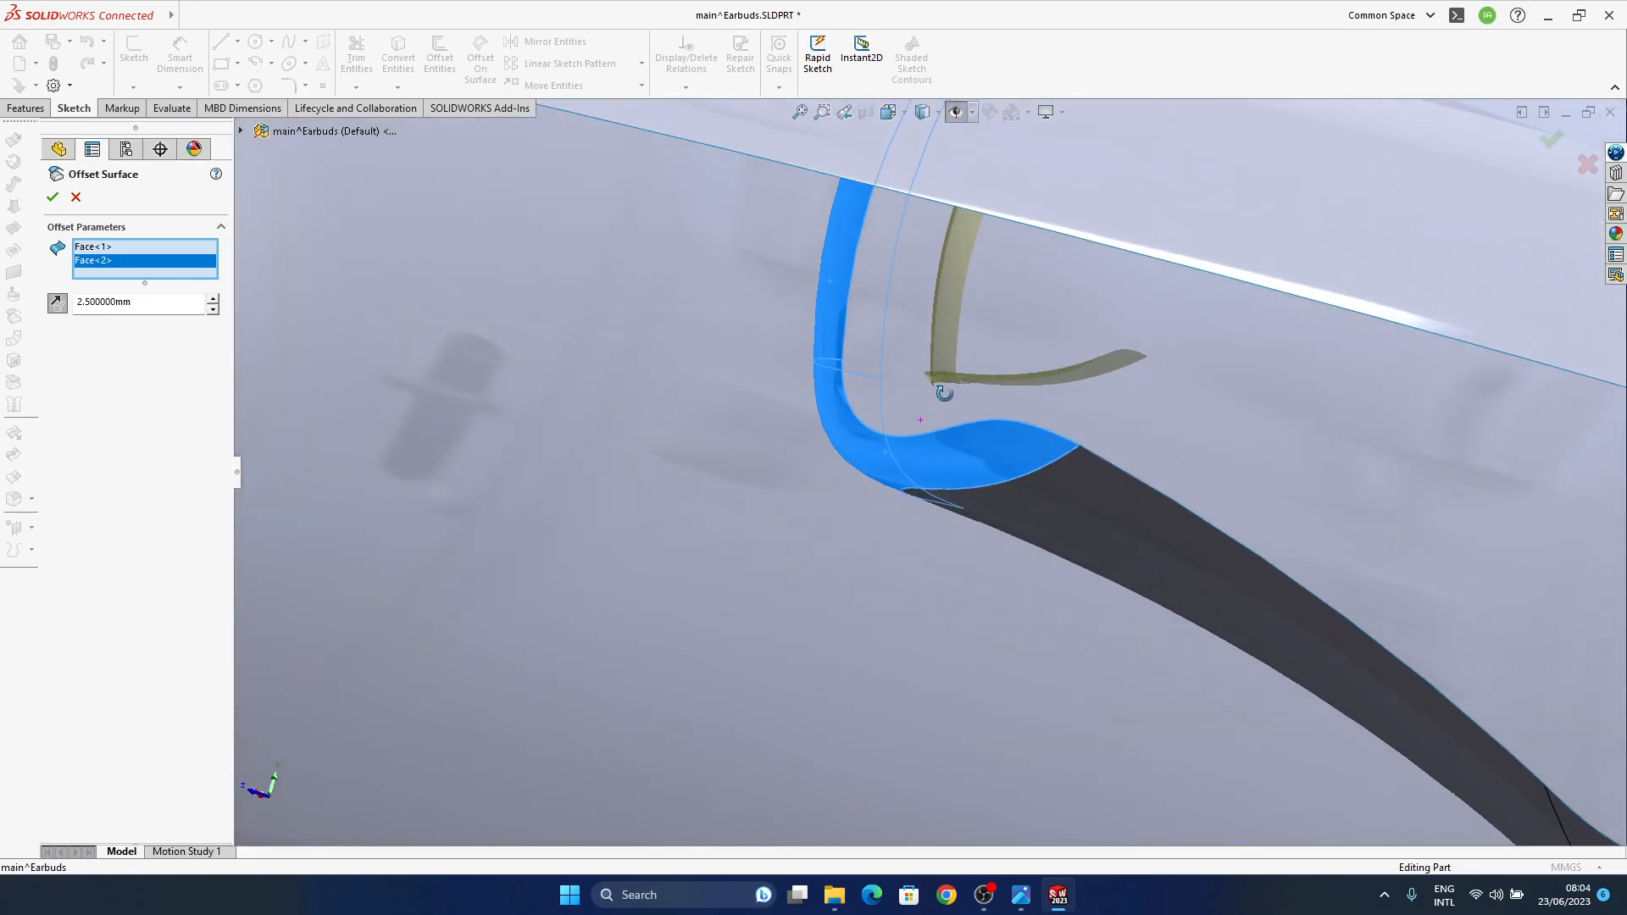
right_click(145, 266)
click(186, 292)
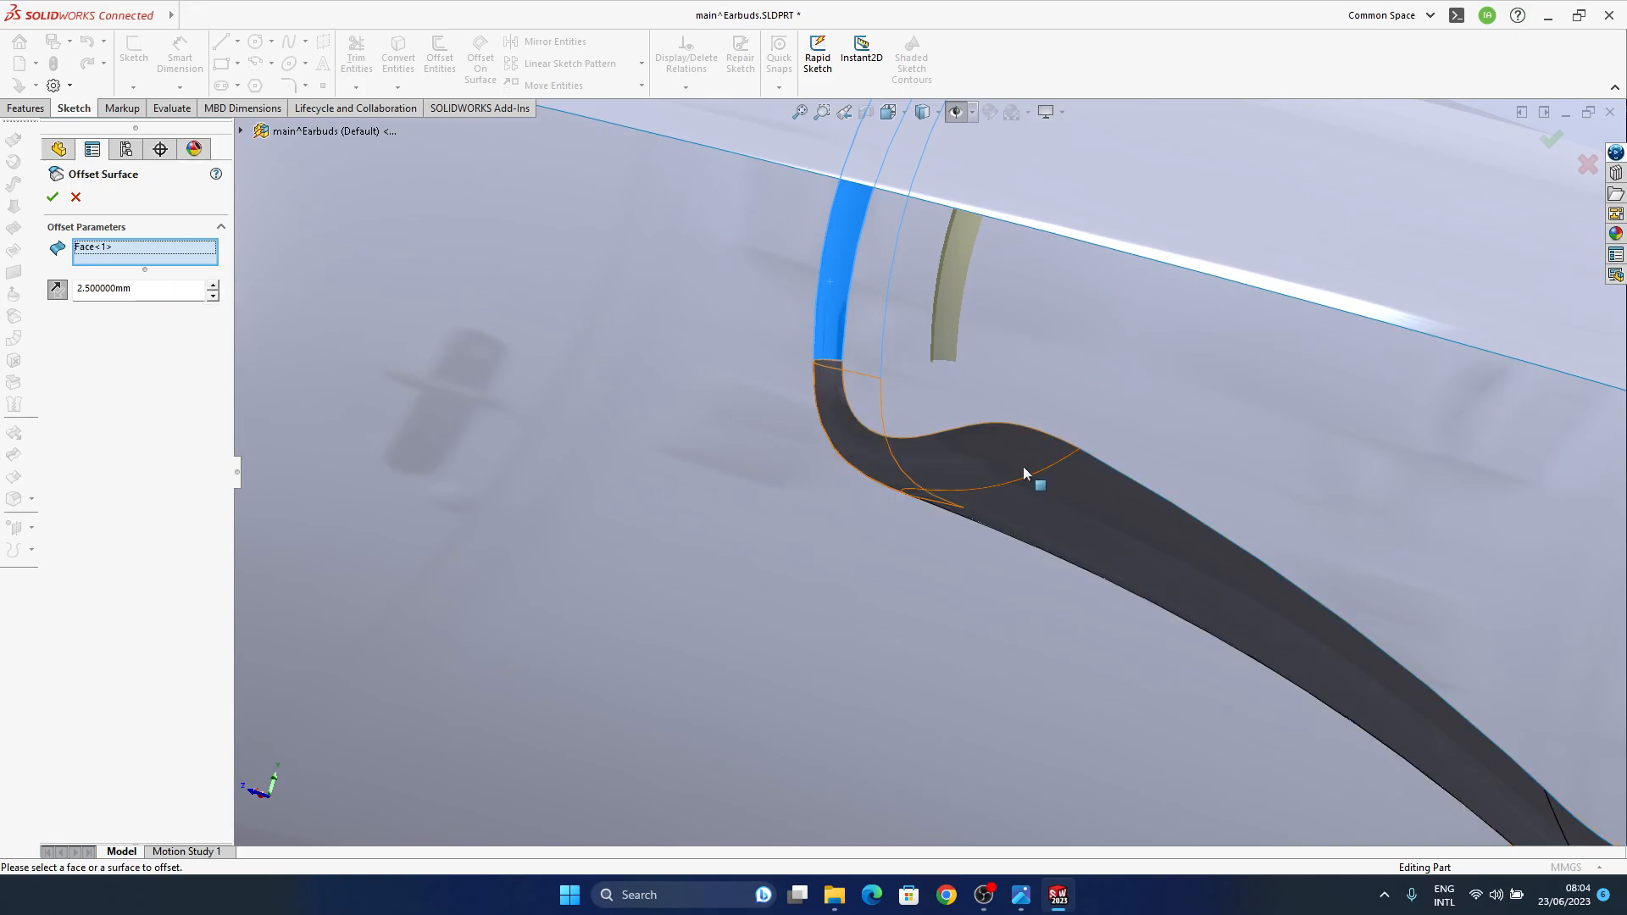
click(1092, 534)
middle_drag(1066, 506, 933, 576)
middle_drag(450, 392, 812, 495)
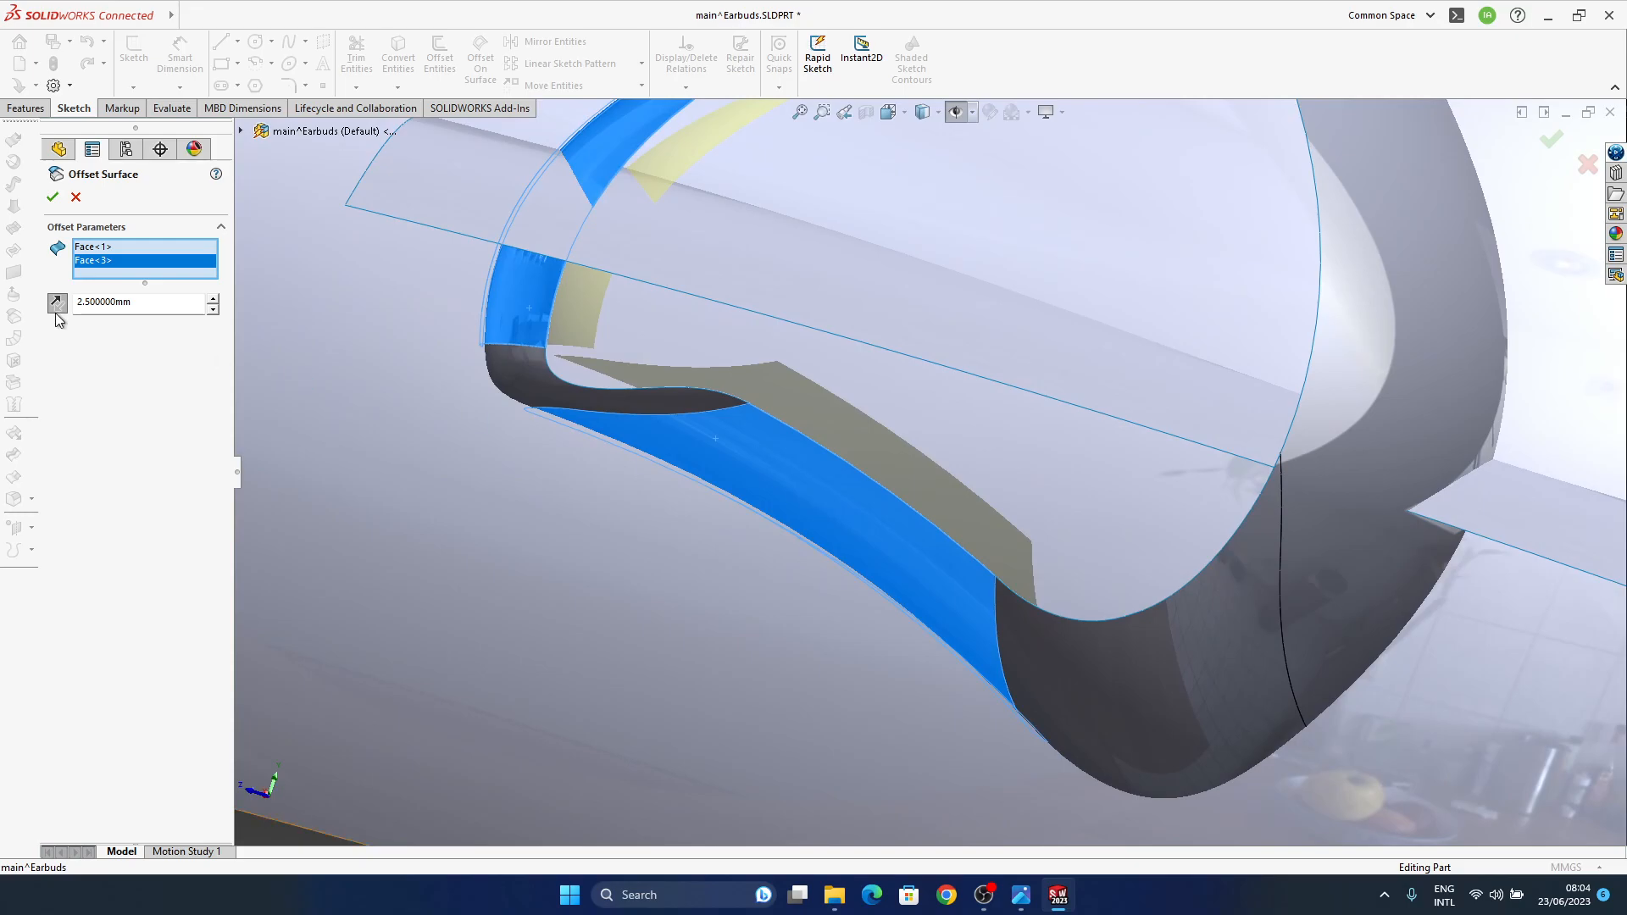
right_click(102, 269)
click(158, 297)
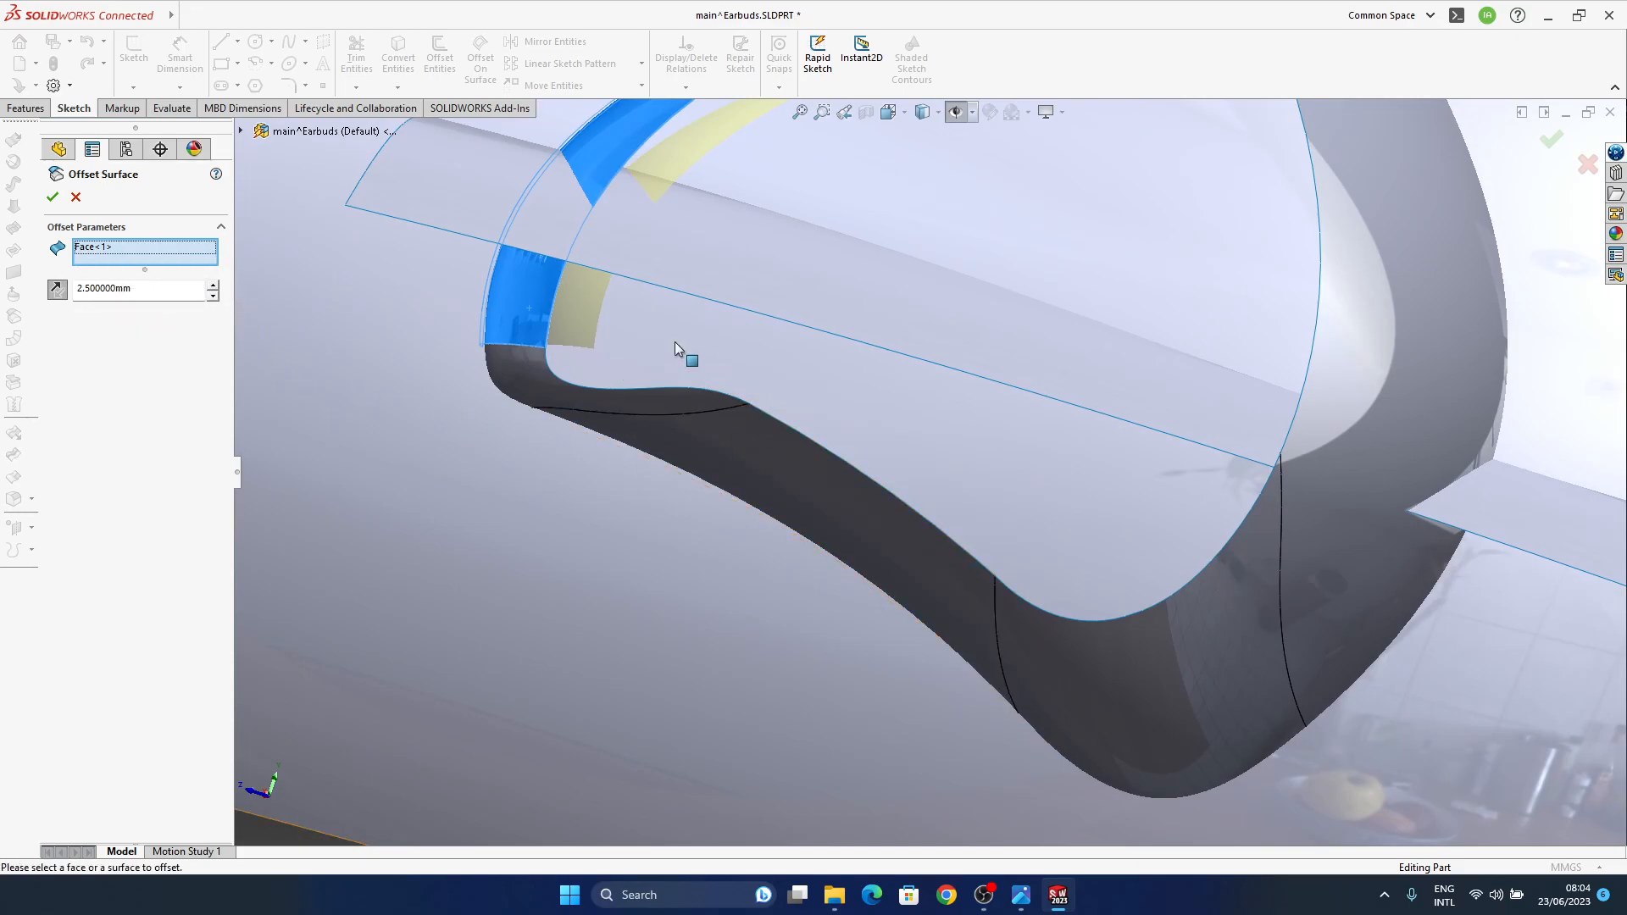
Step: Accept the inward 2.5 mm offset of only the narrow end's wall face and clear the selection
click(54, 197)
middle_drag(671, 445, 803, 503)
scroll(801, 502, up, 2)
click(671, 760)
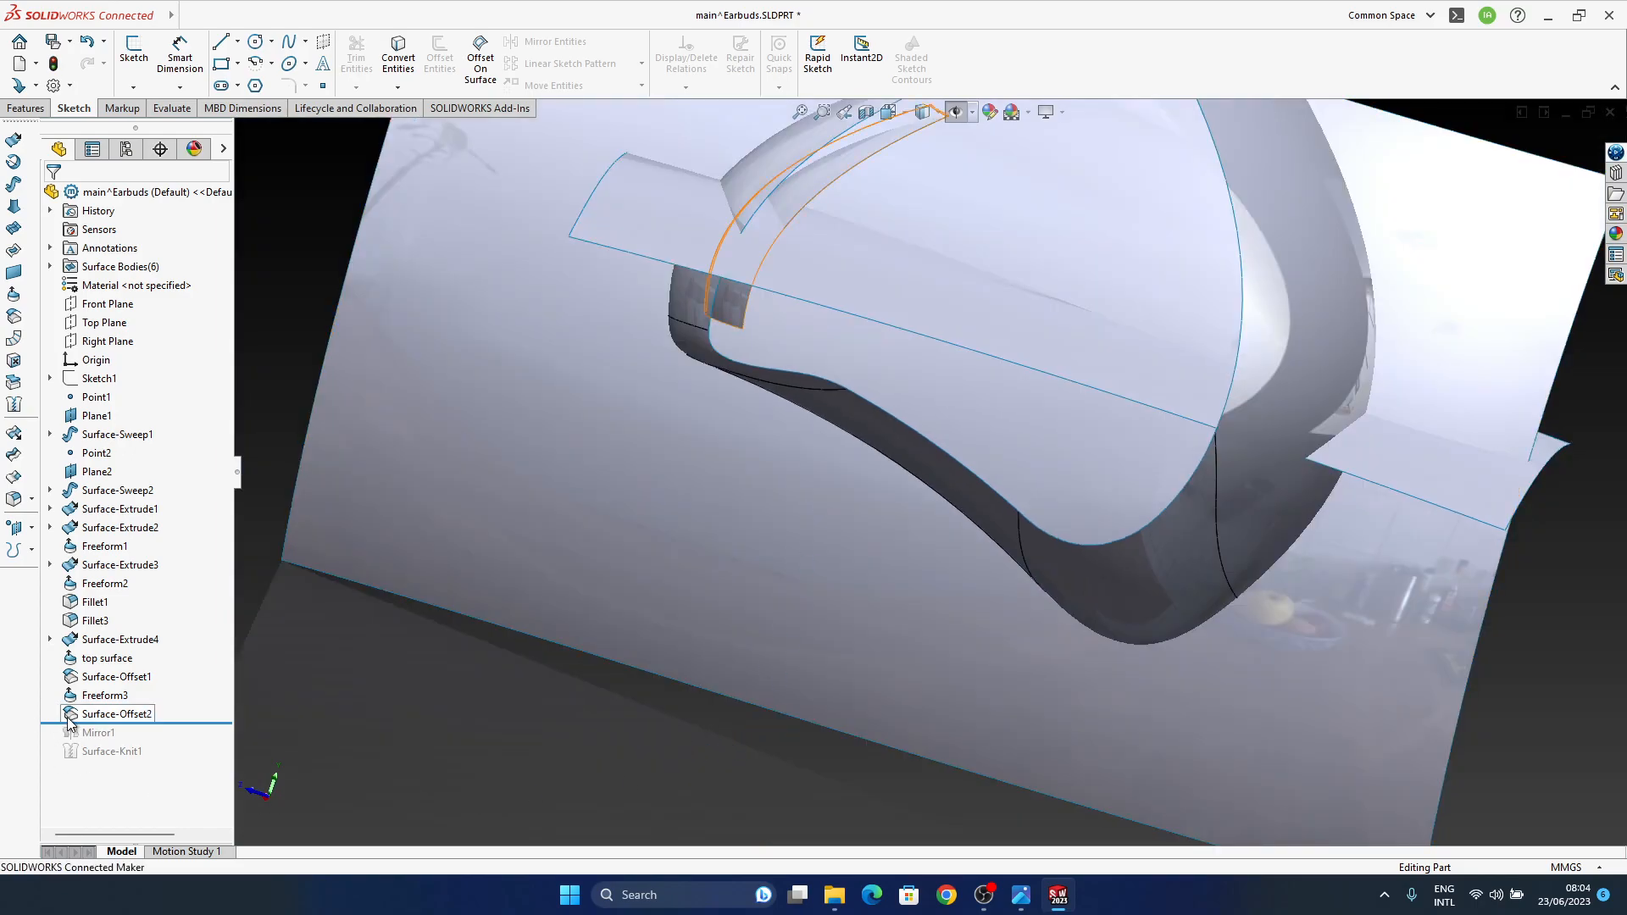
middle_drag(848, 410, 821, 385)
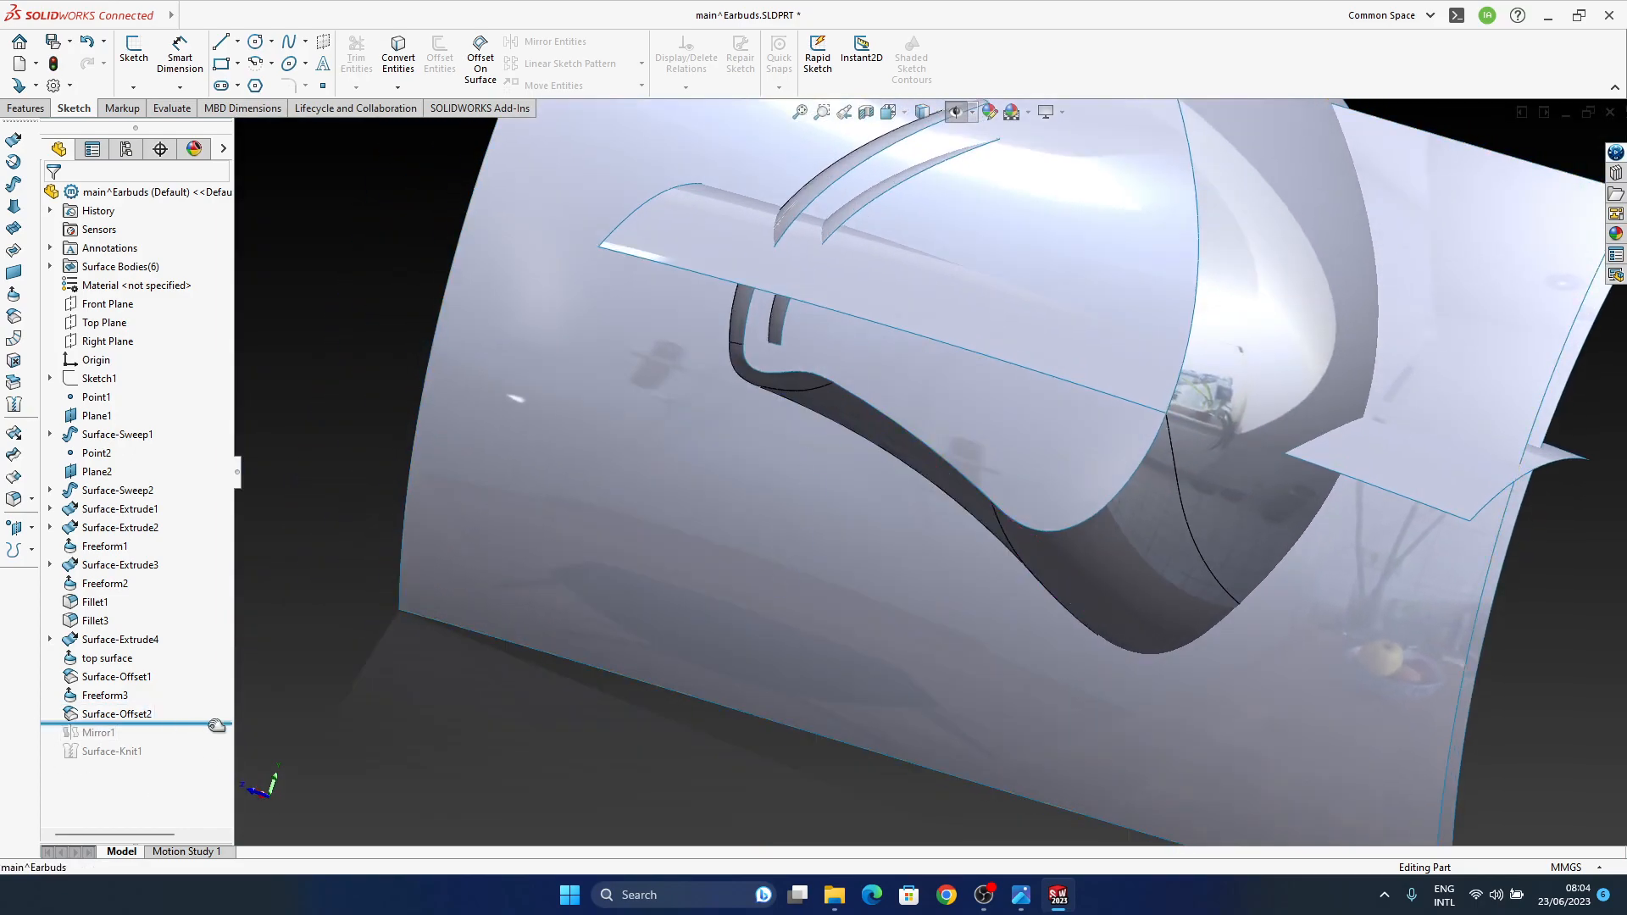
Step: Offset the long lower wall face 2.5 mm toward the inside of the body as a separate surface
click(14, 316)
click(923, 451)
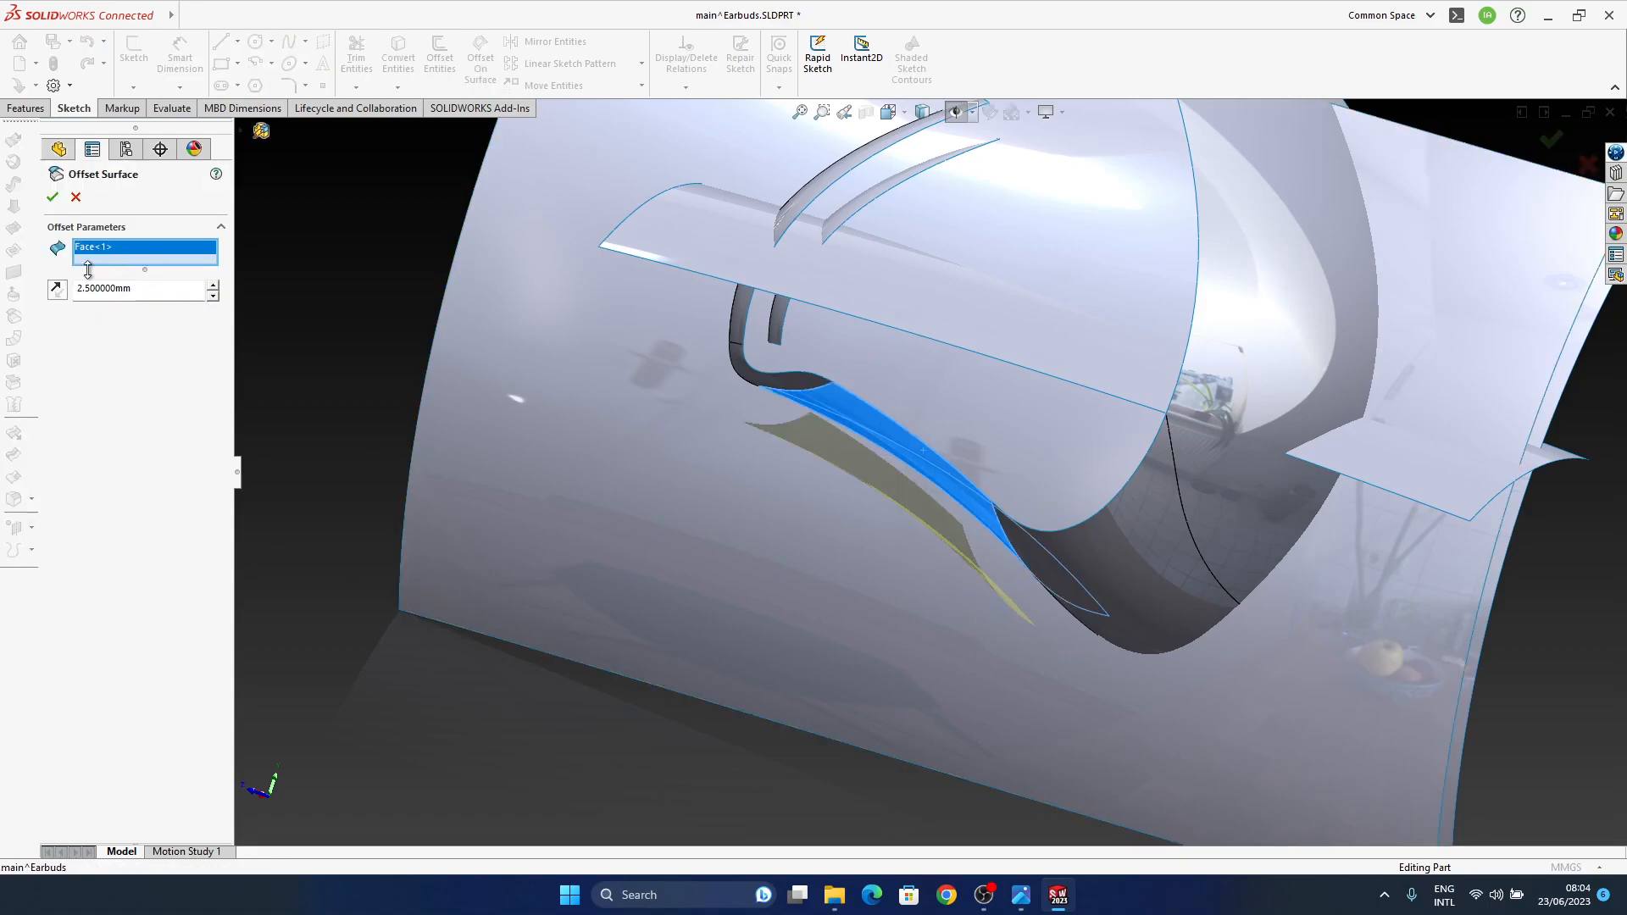
click(60, 292)
mouse_move(857, 406)
middle_down()
mouse_move(831, 435)
mouse_move(843, 424)
middle_up()
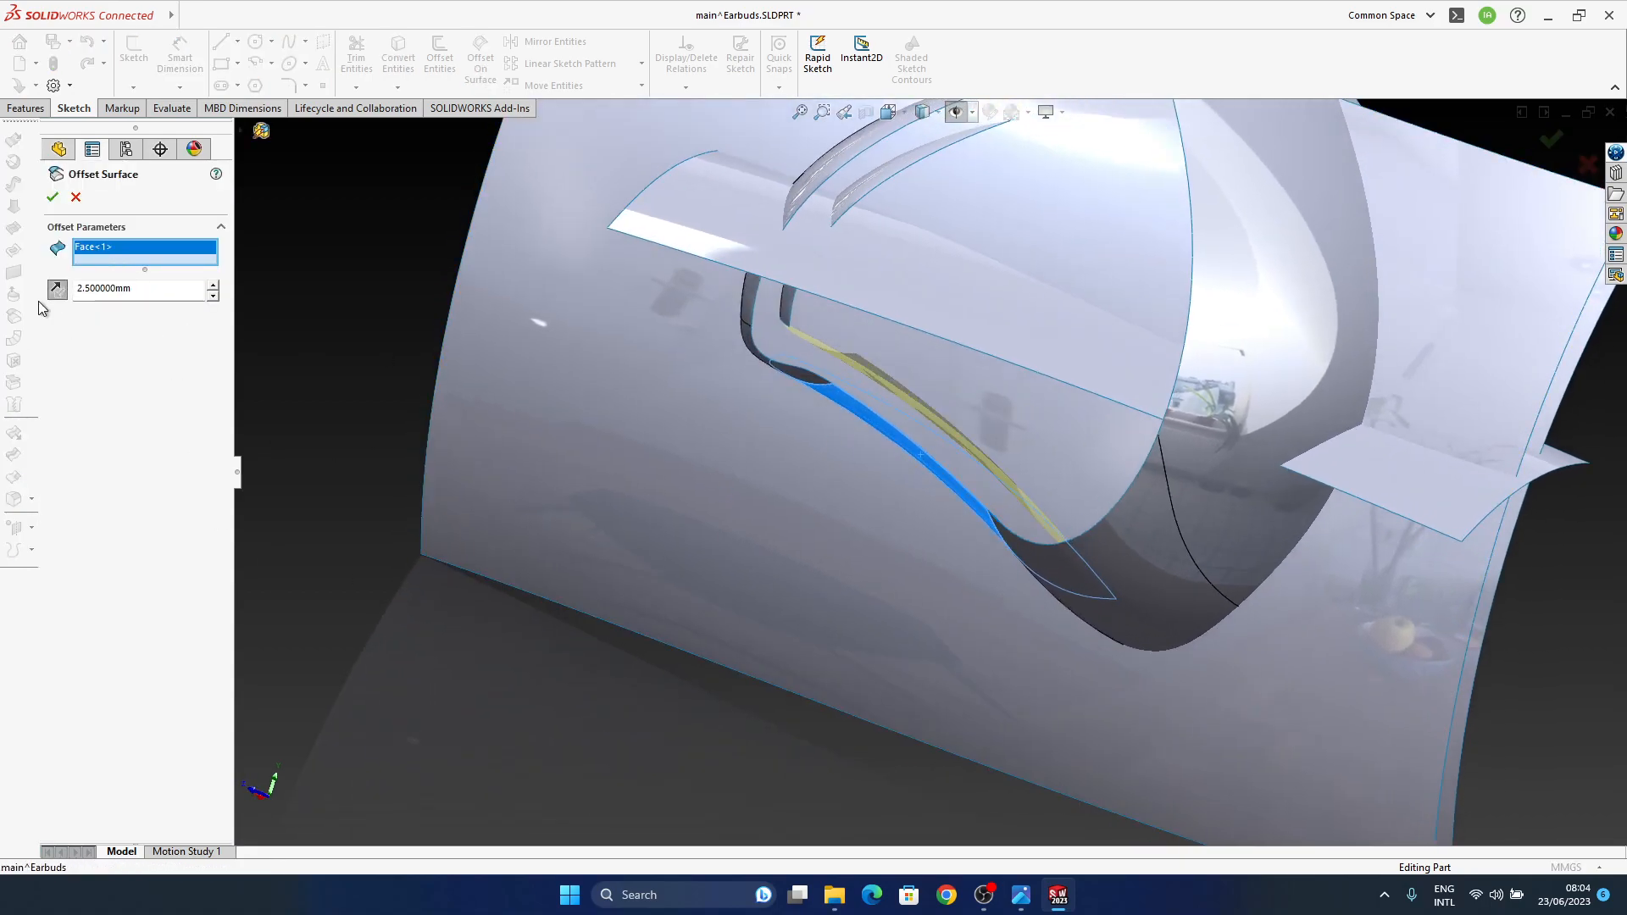
click(51, 199)
middle_drag(976, 584, 926, 593)
click(619, 731)
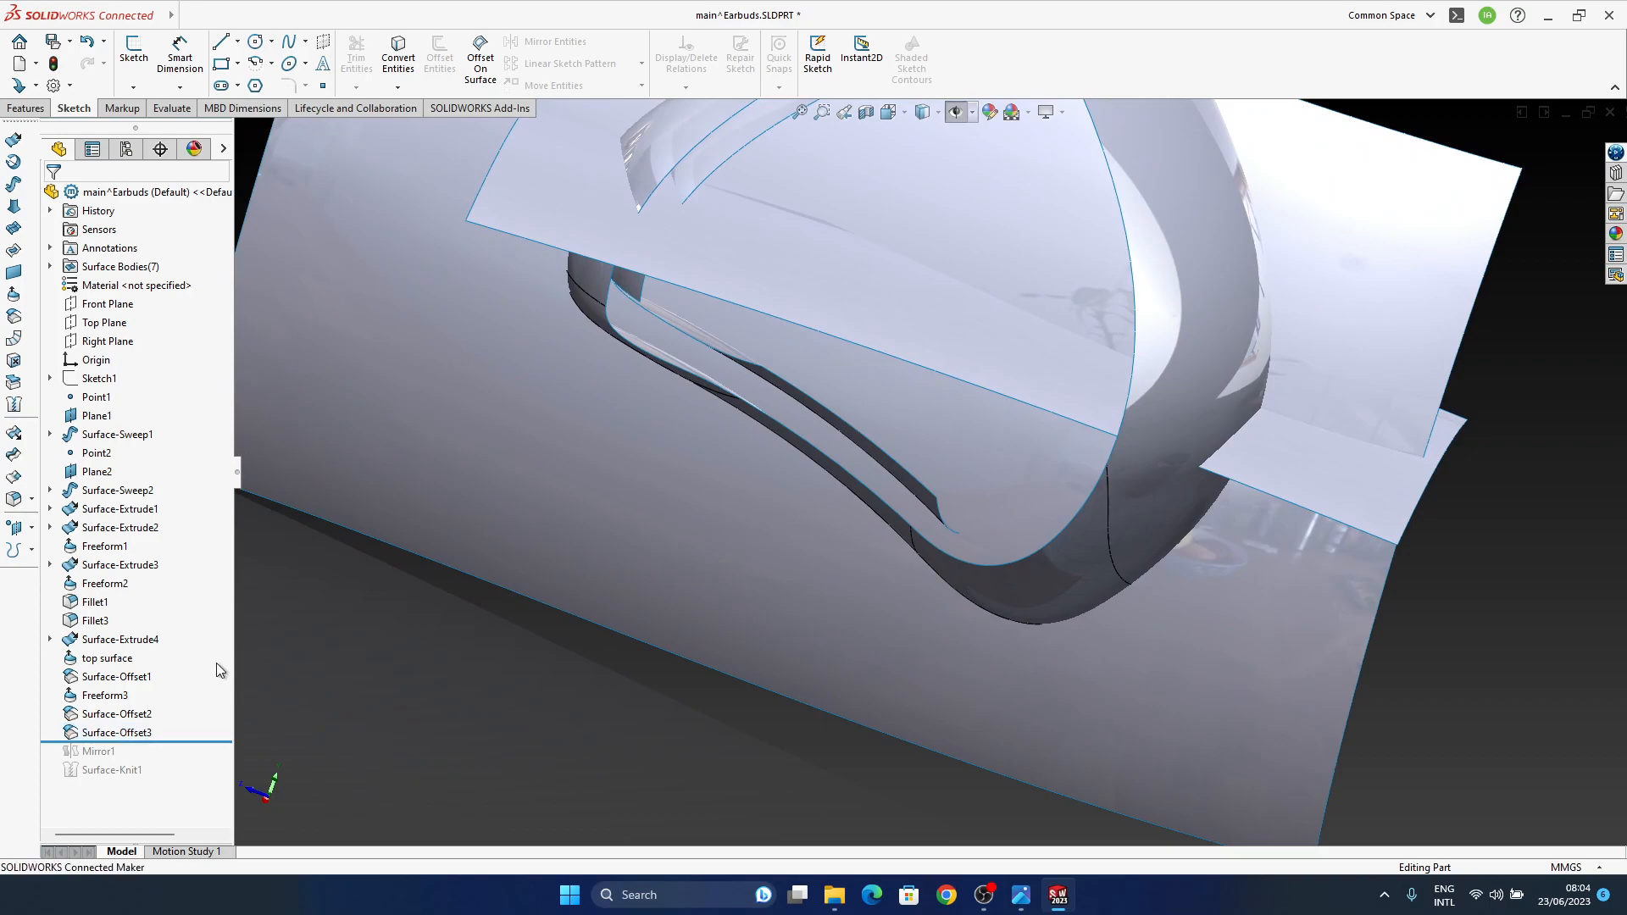
Step: Offset the wide end's curved wall face 5 mm toward the inside of the body
click(13, 316)
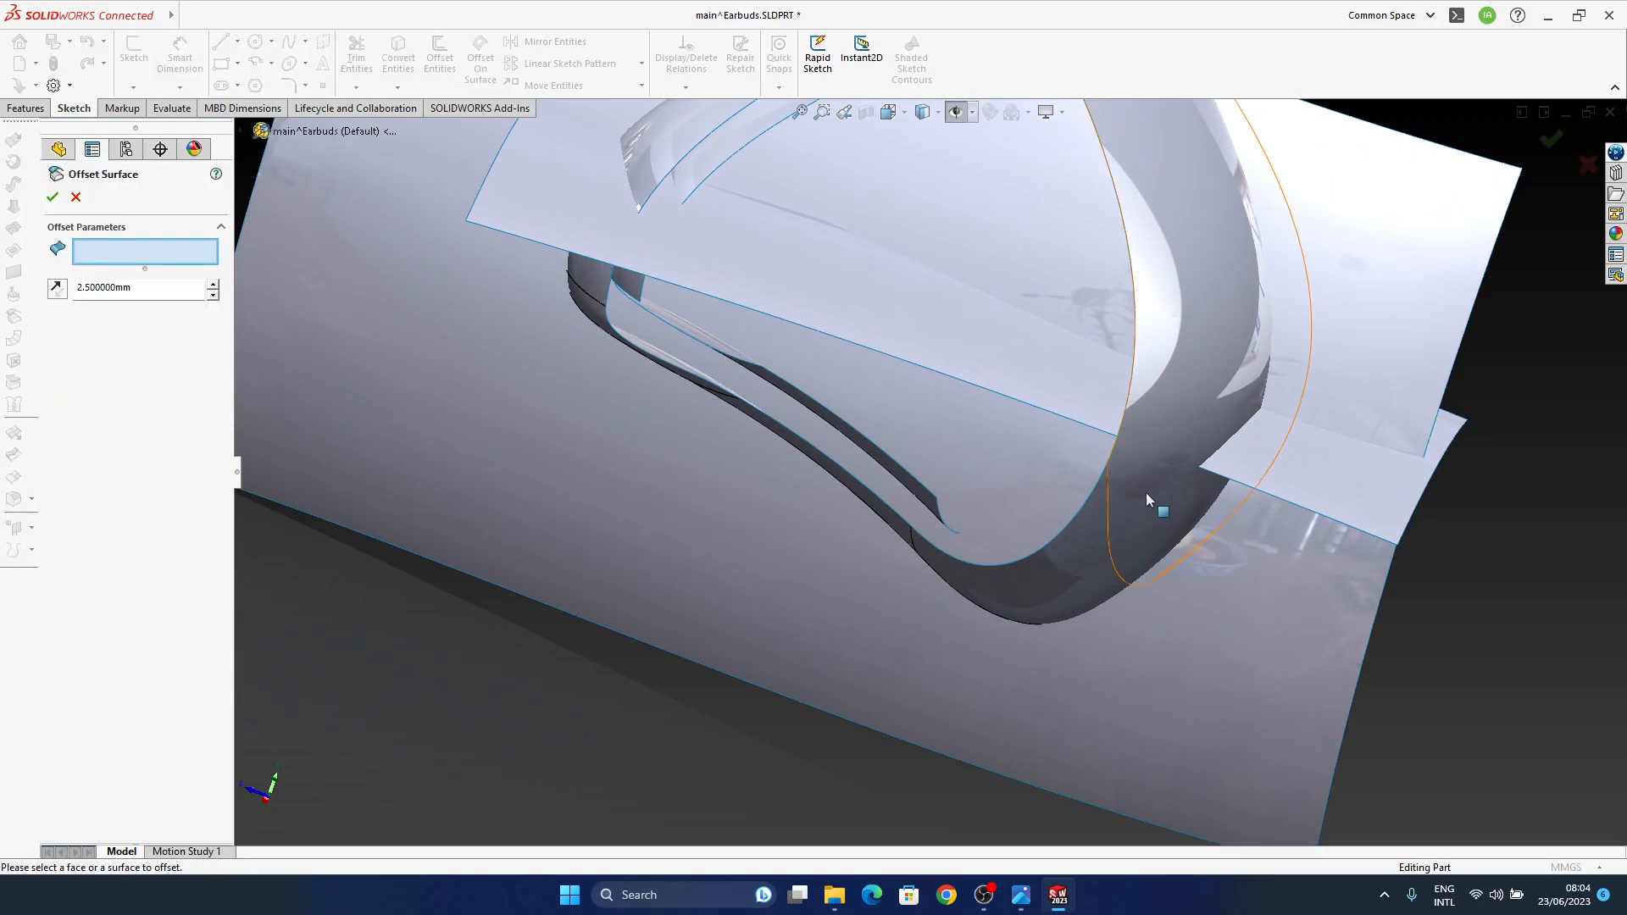
click(1145, 495)
drag(153, 288, 7, 294)
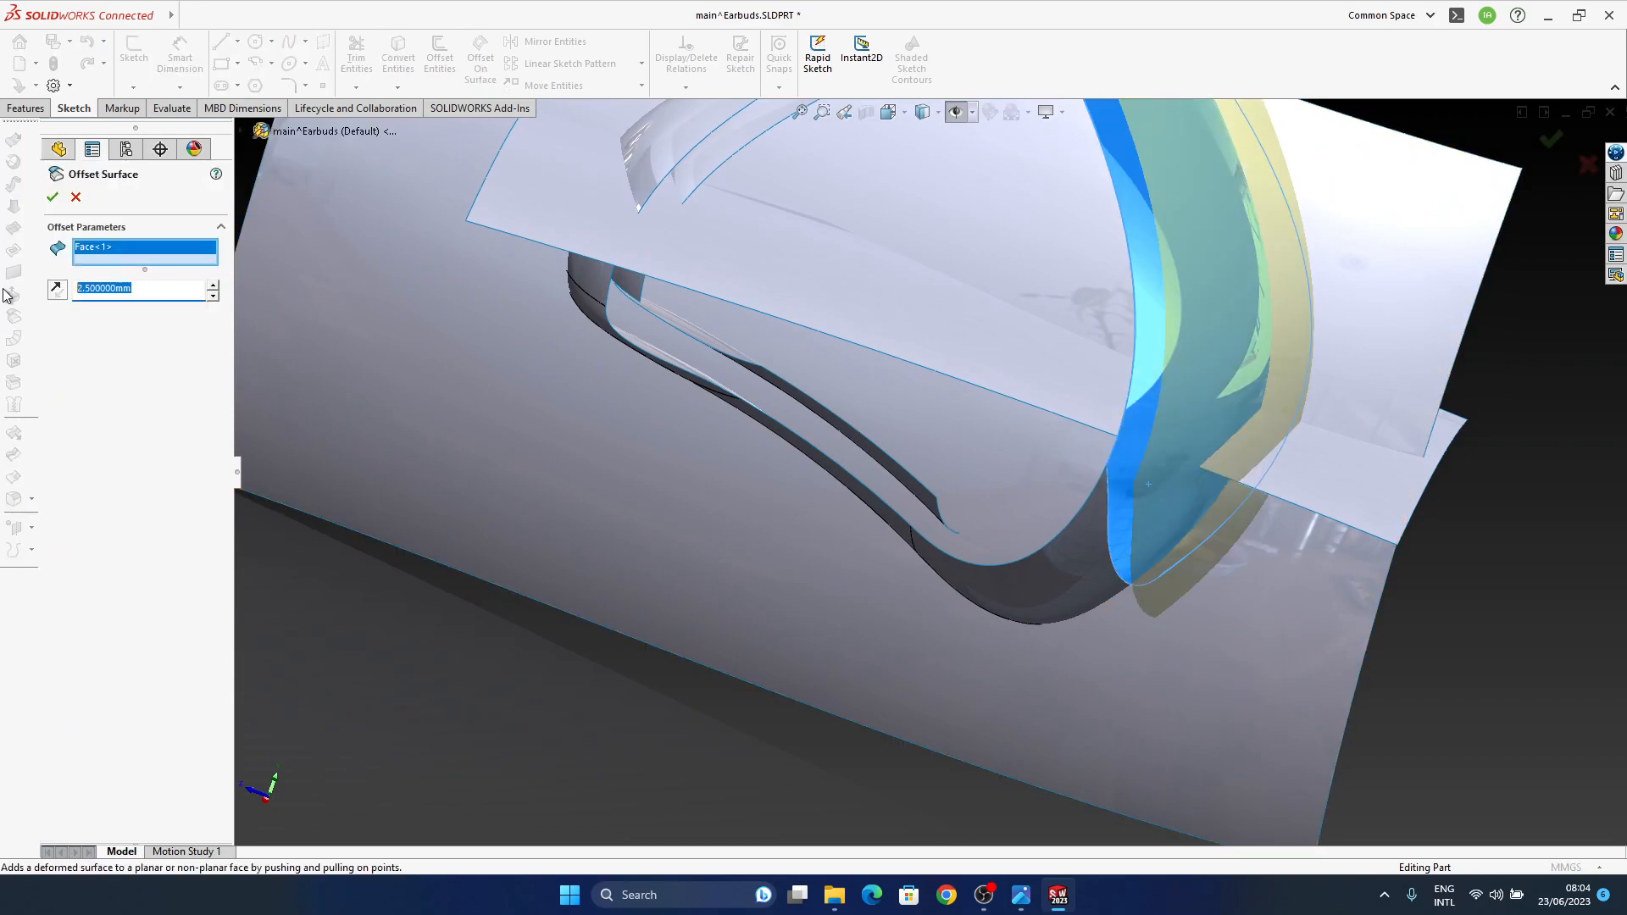
text(3)
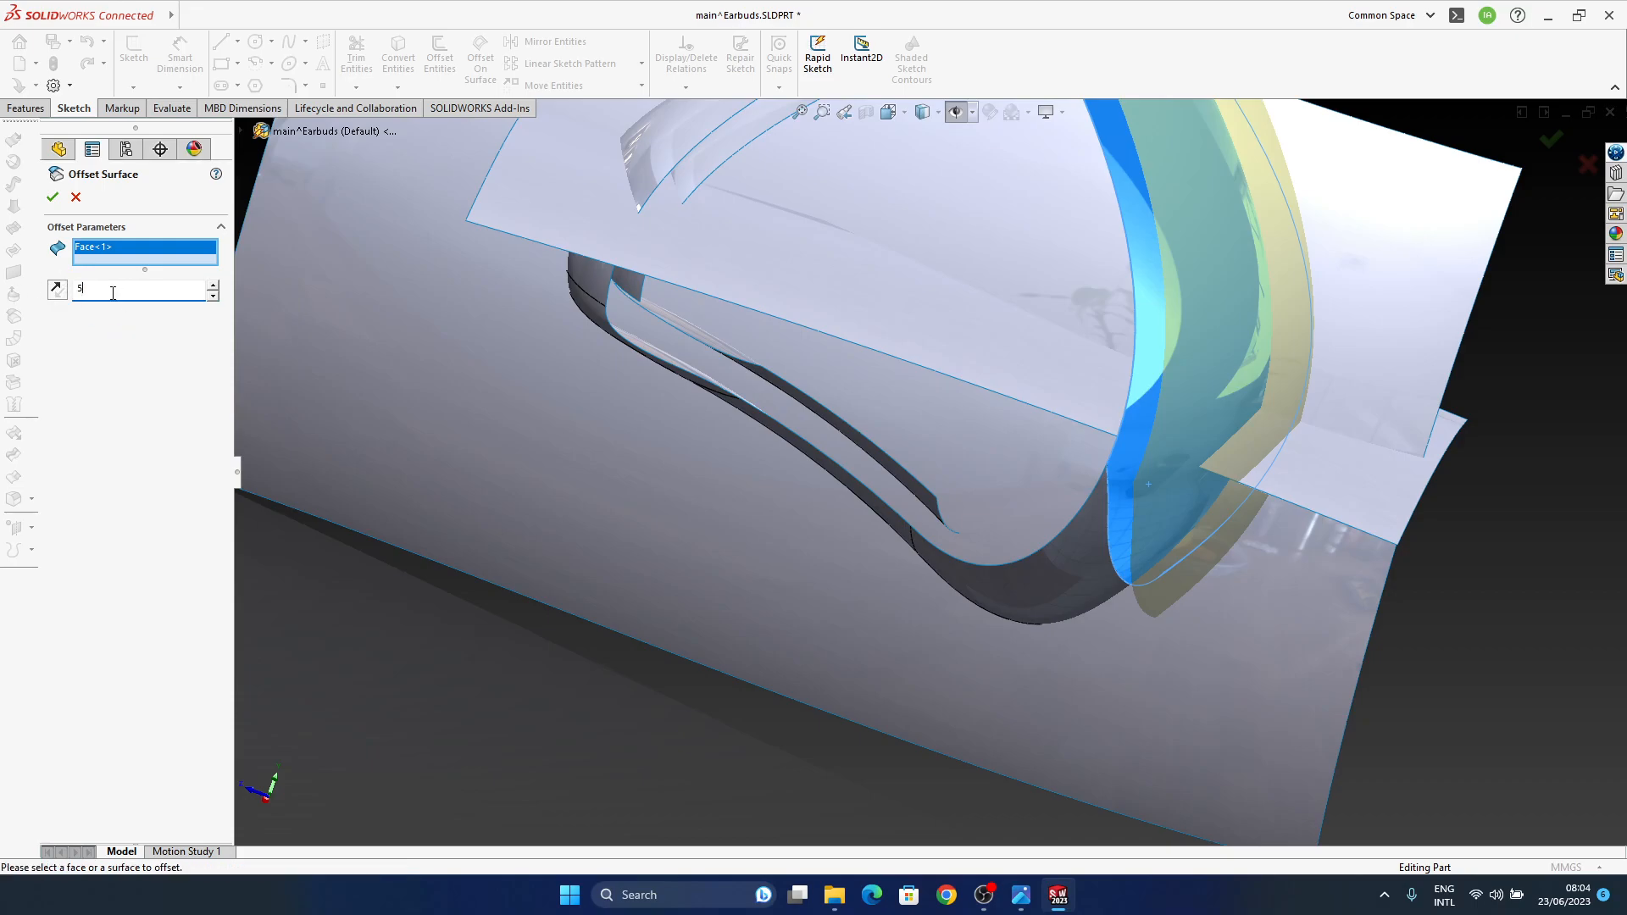
middle_drag(861, 493, 888, 514)
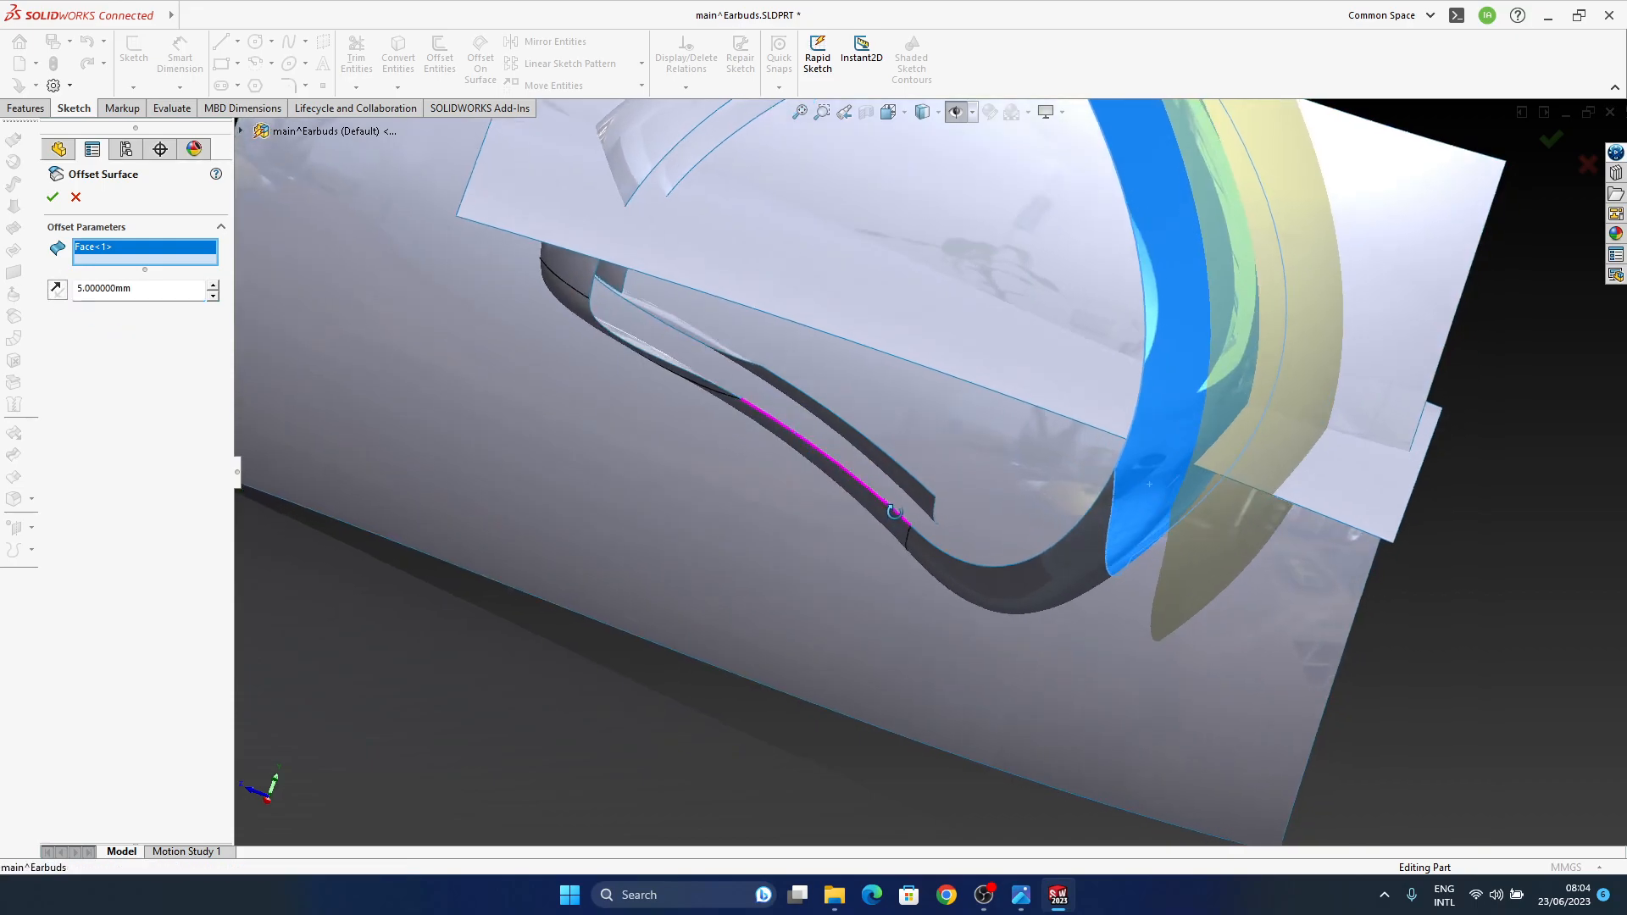
middle_drag(801, 474, 824, 503)
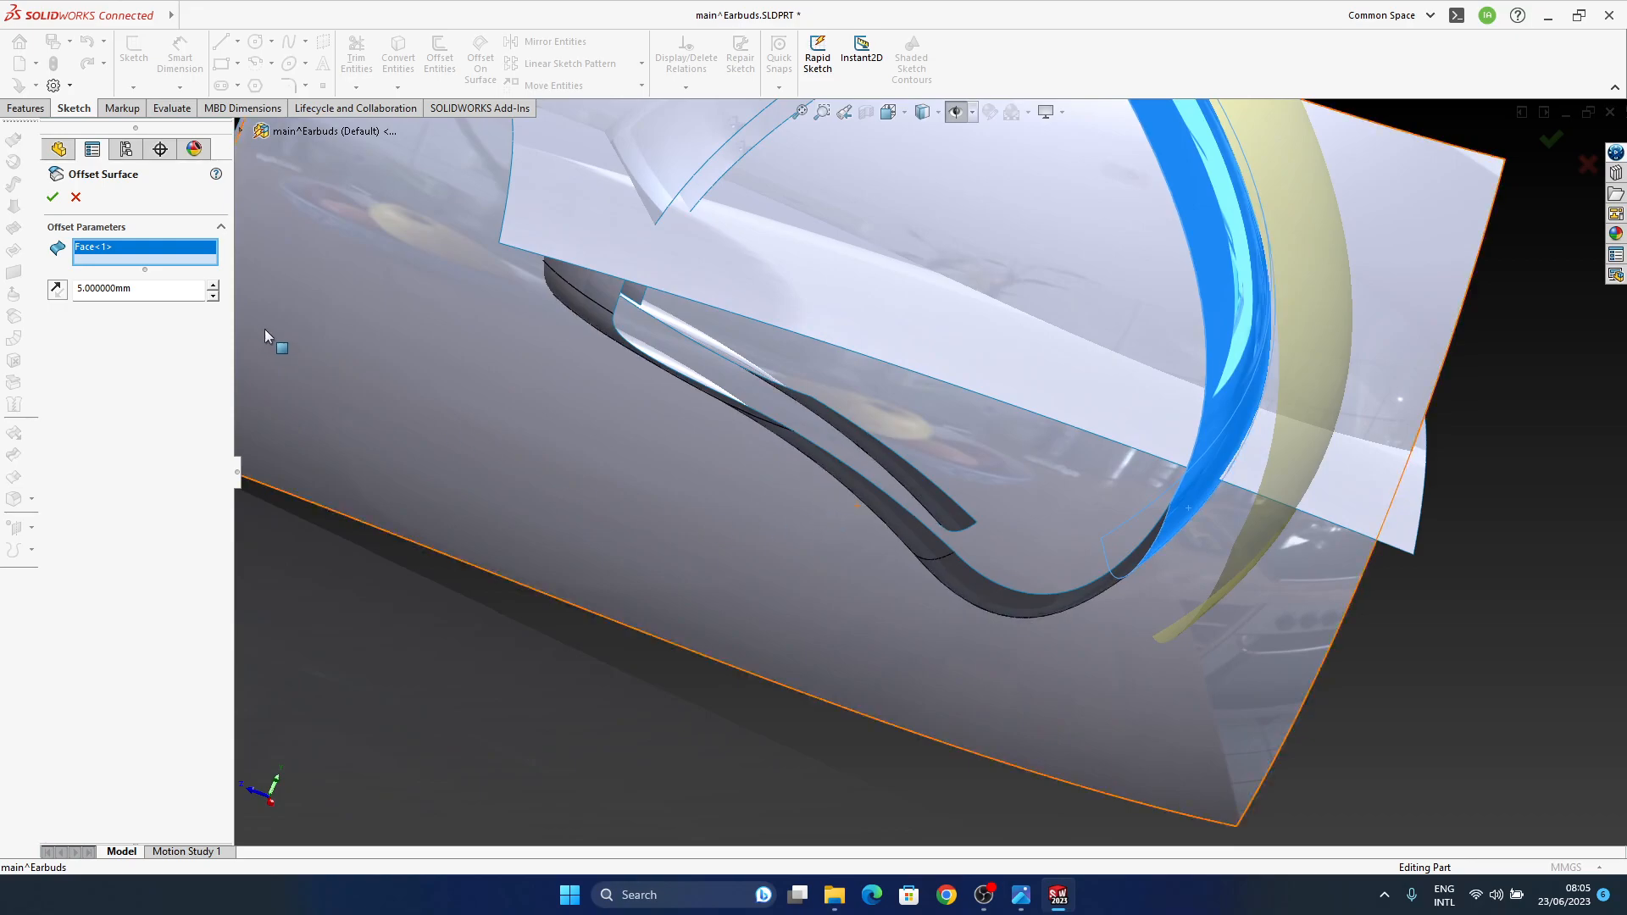
click(58, 290)
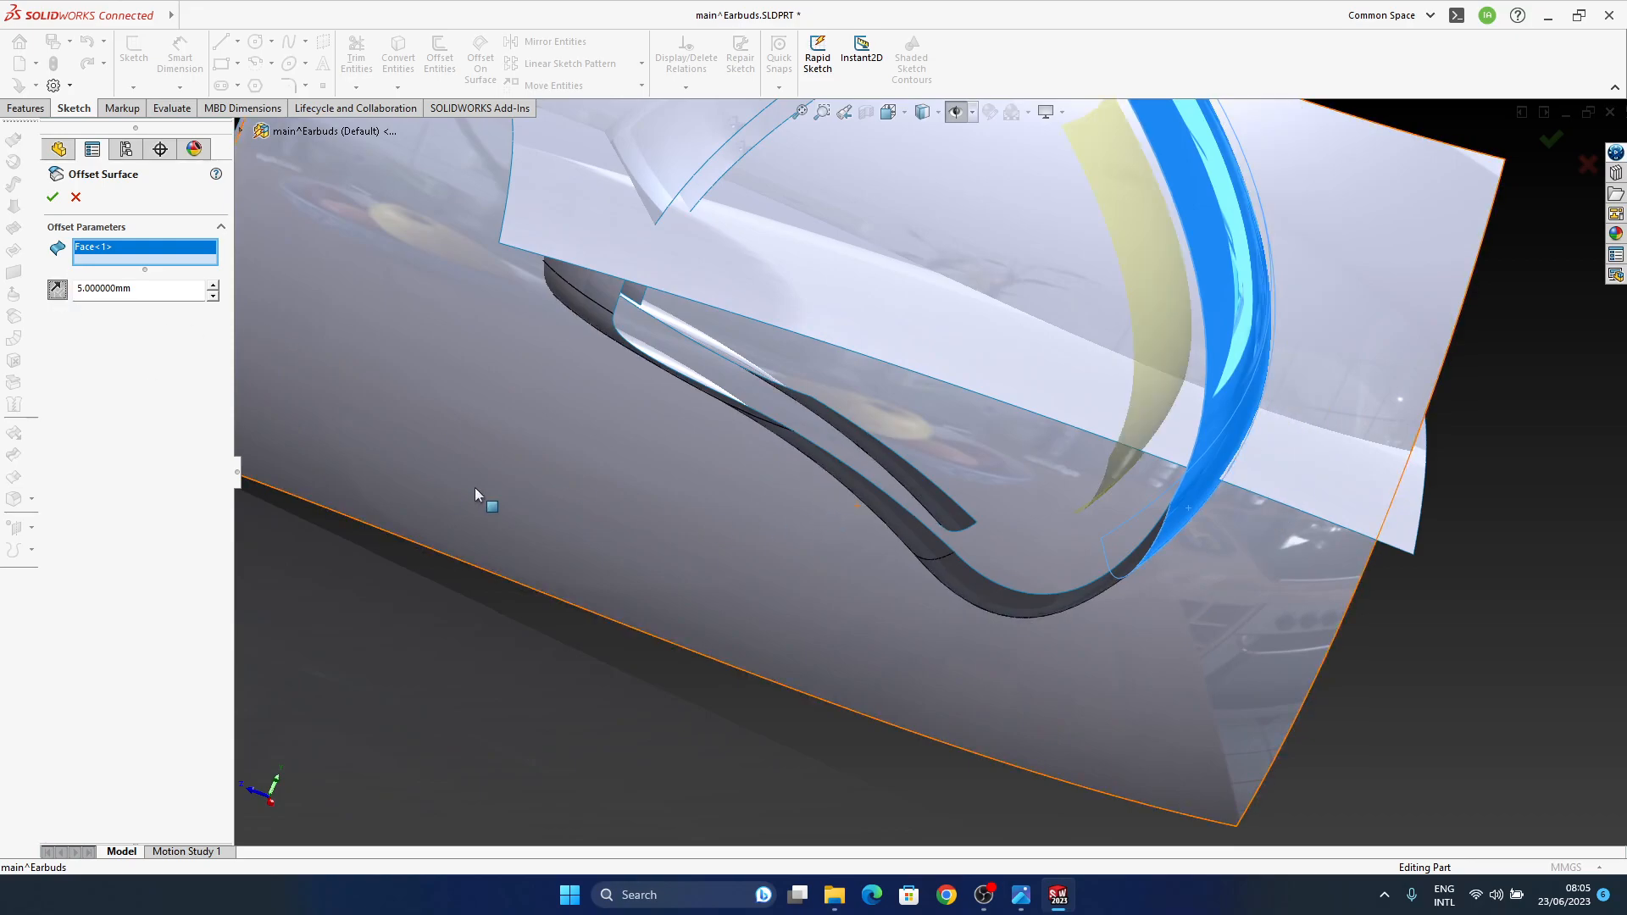
click(52, 197)
middle_drag(1237, 534, 1169, 508)
Step: Rename the Surface-Extrude2 feature as "side original surface"
click(119, 527)
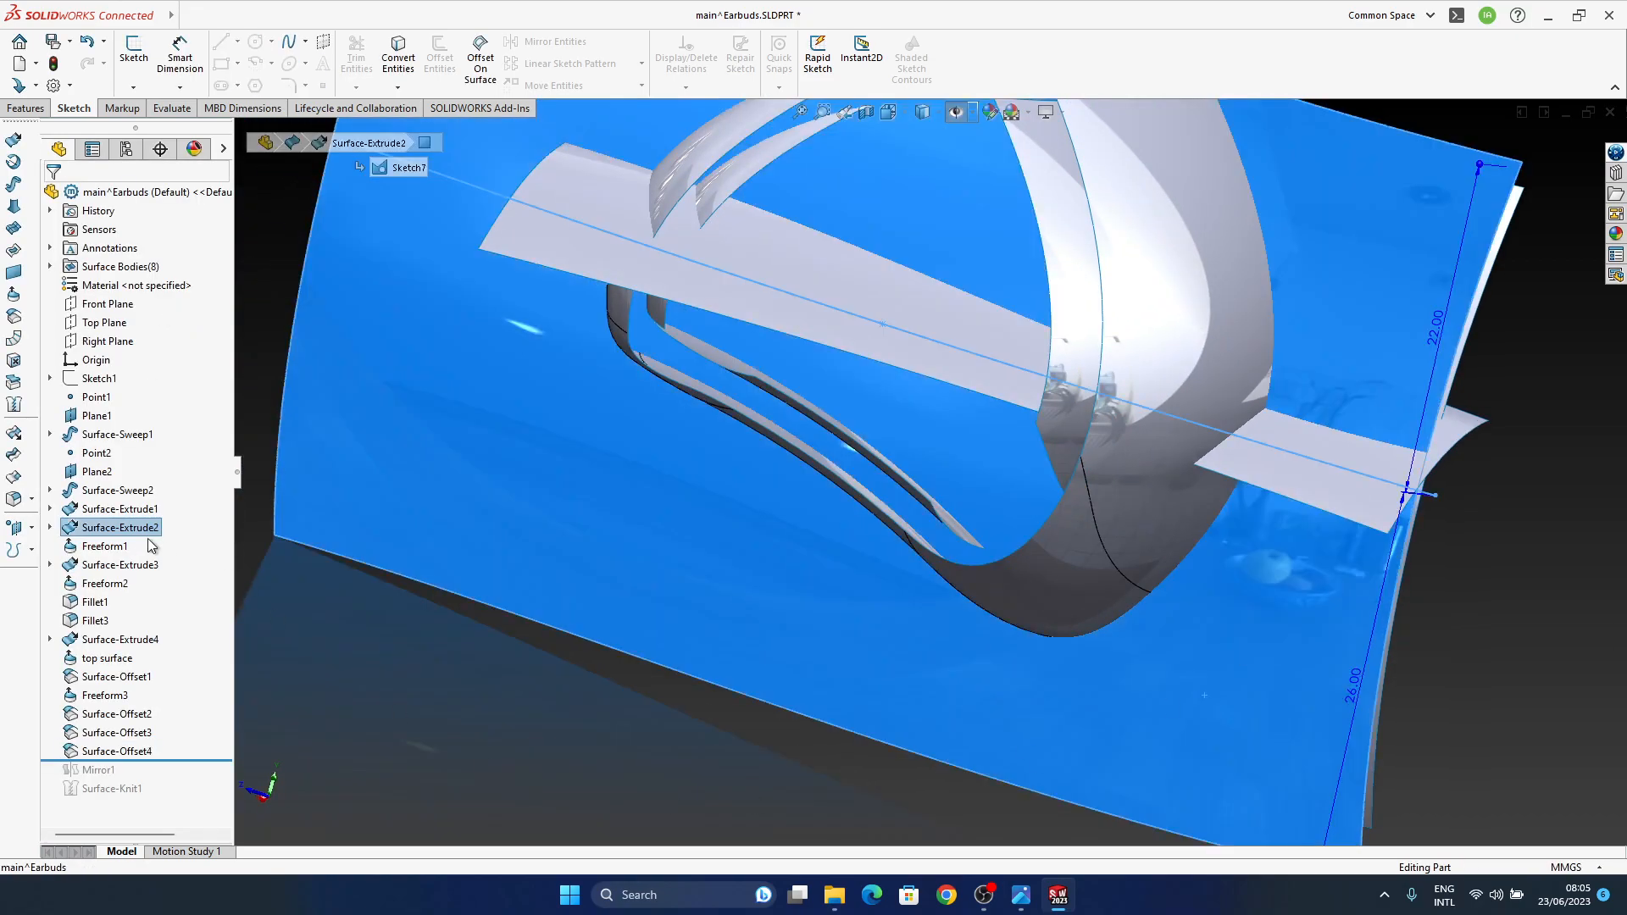
right_click(133, 532)
click(110, 534)
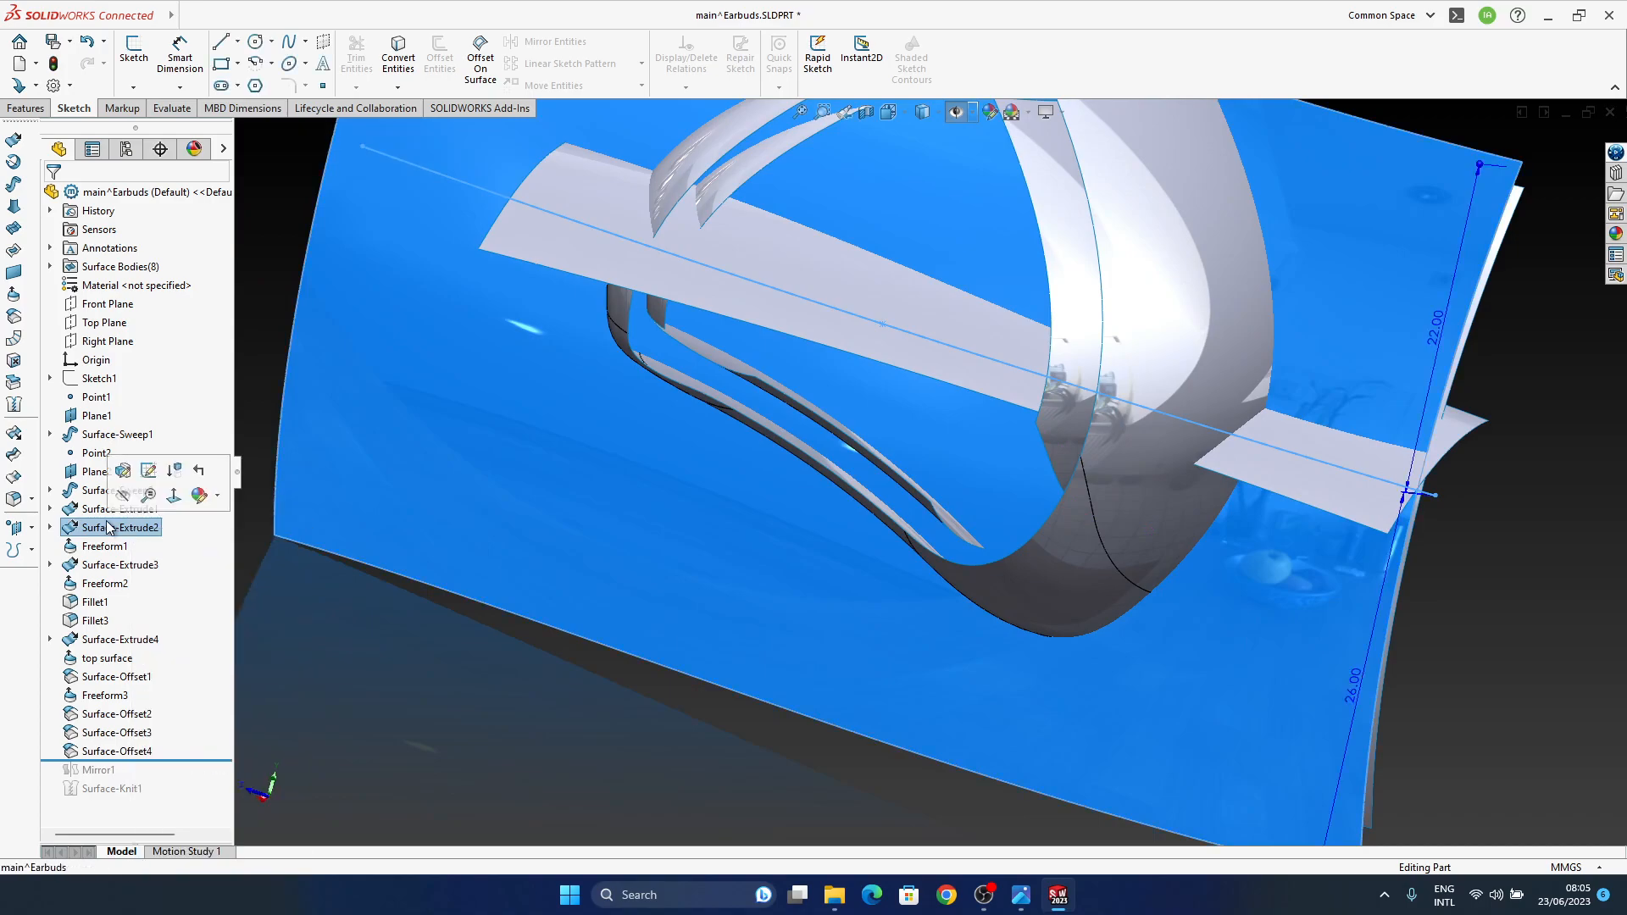
click(109, 529)
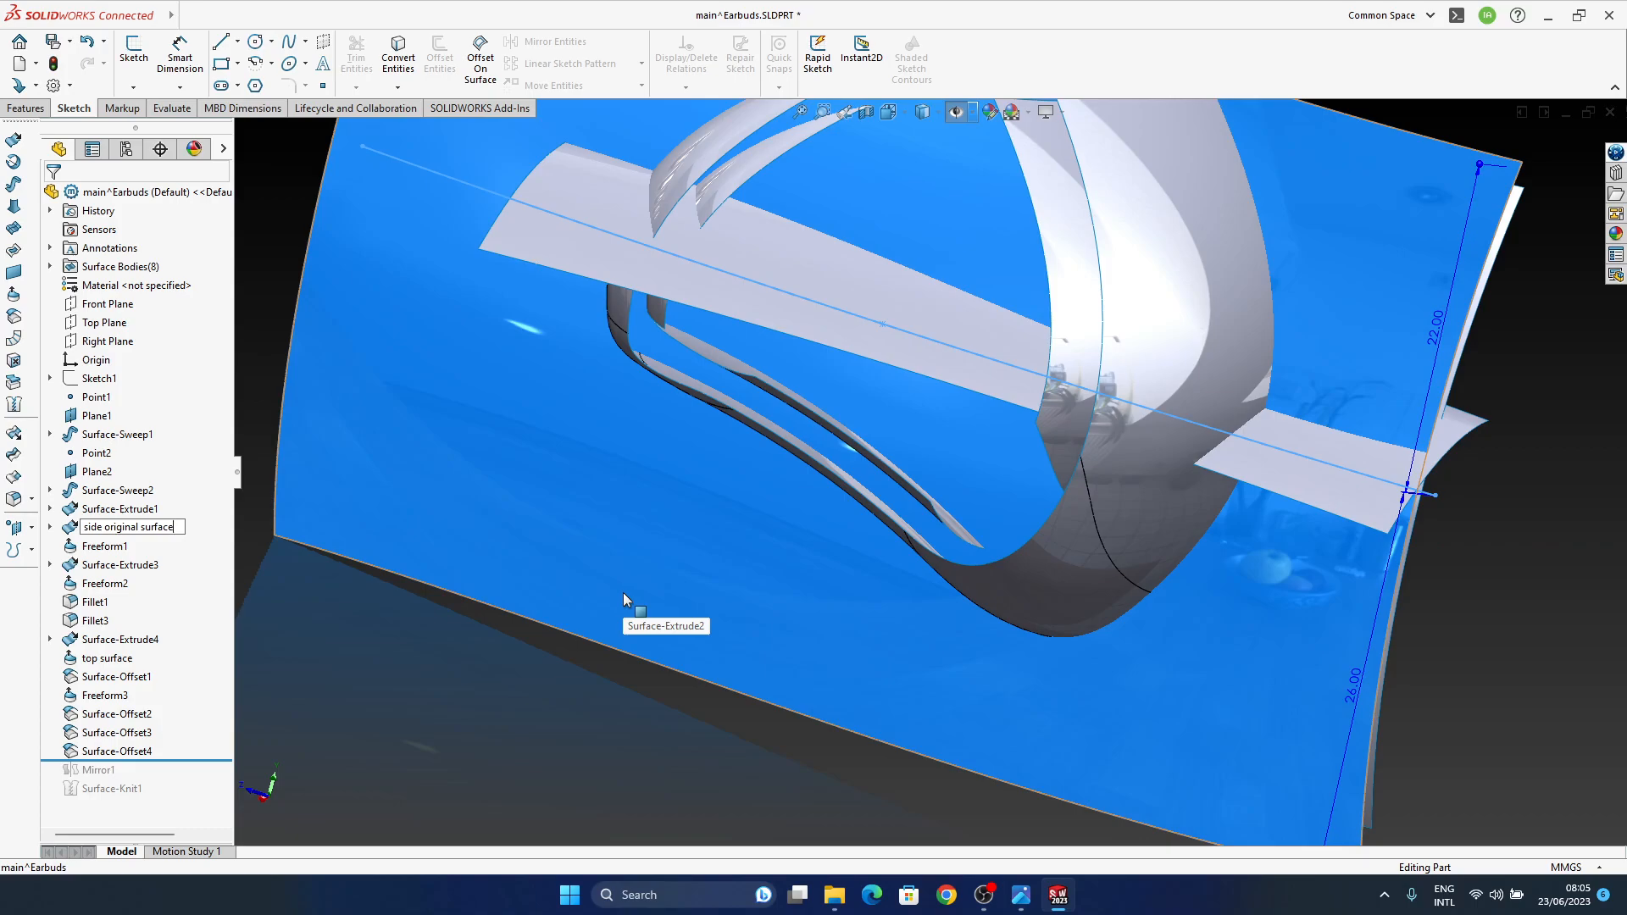
mouse_move(1082, 491)
middle_down()
mouse_move(1089, 543)
mouse_move(1096, 491)
middle_up()
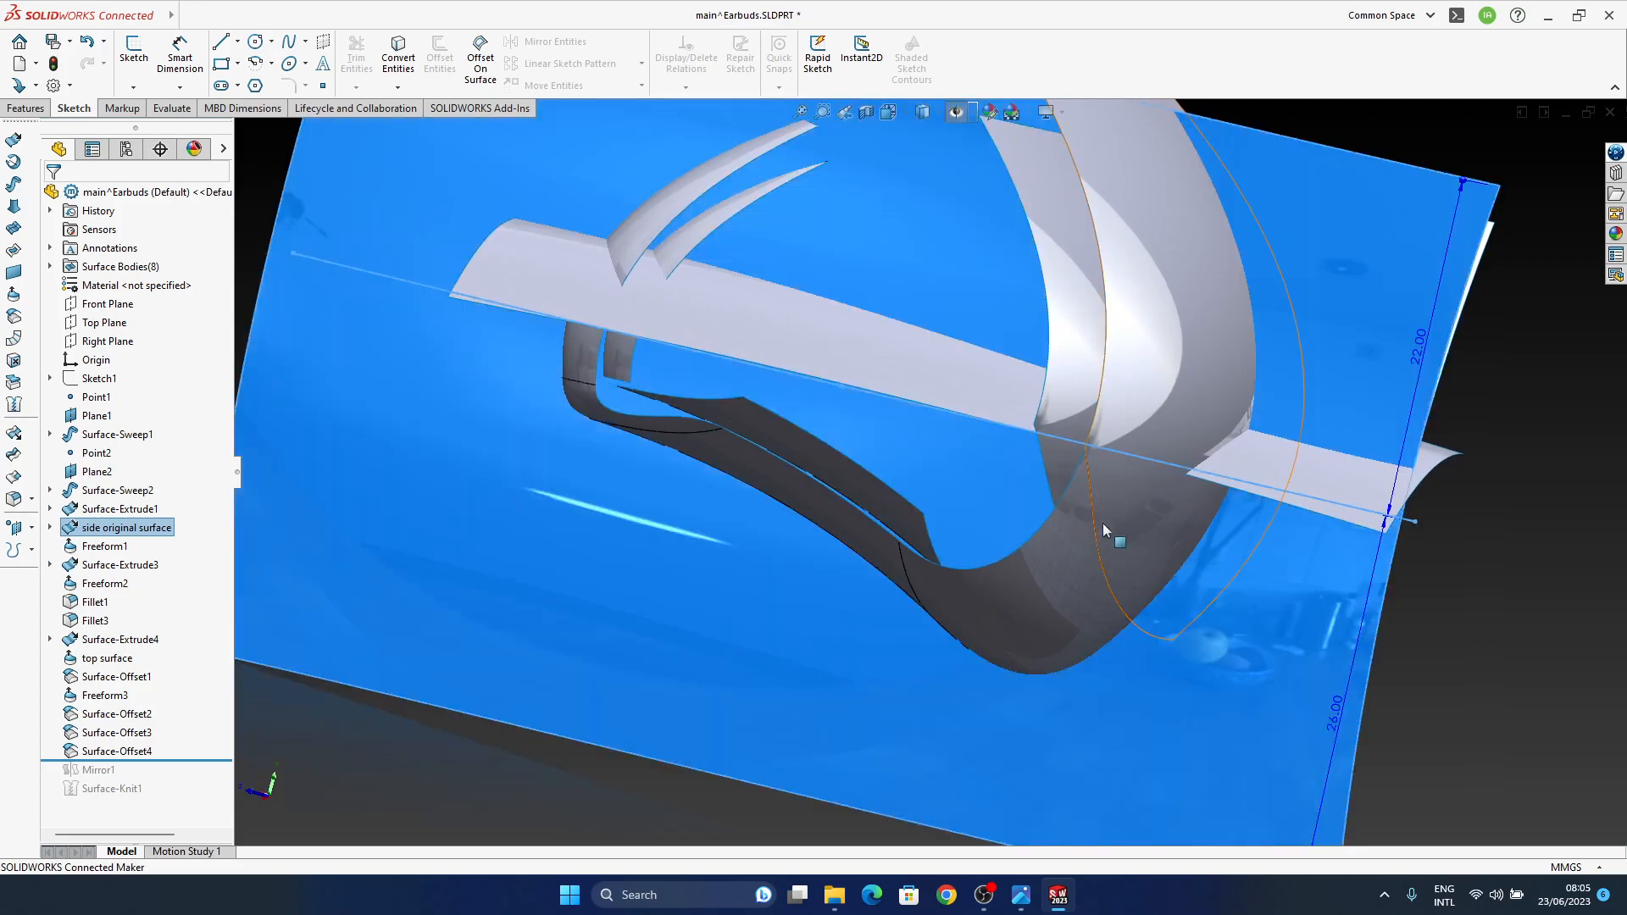
Step: Hide the large surface body of the "side original surface" feature
click(1576, 668)
middle_drag(940, 542, 1020, 657)
click(1221, 744)
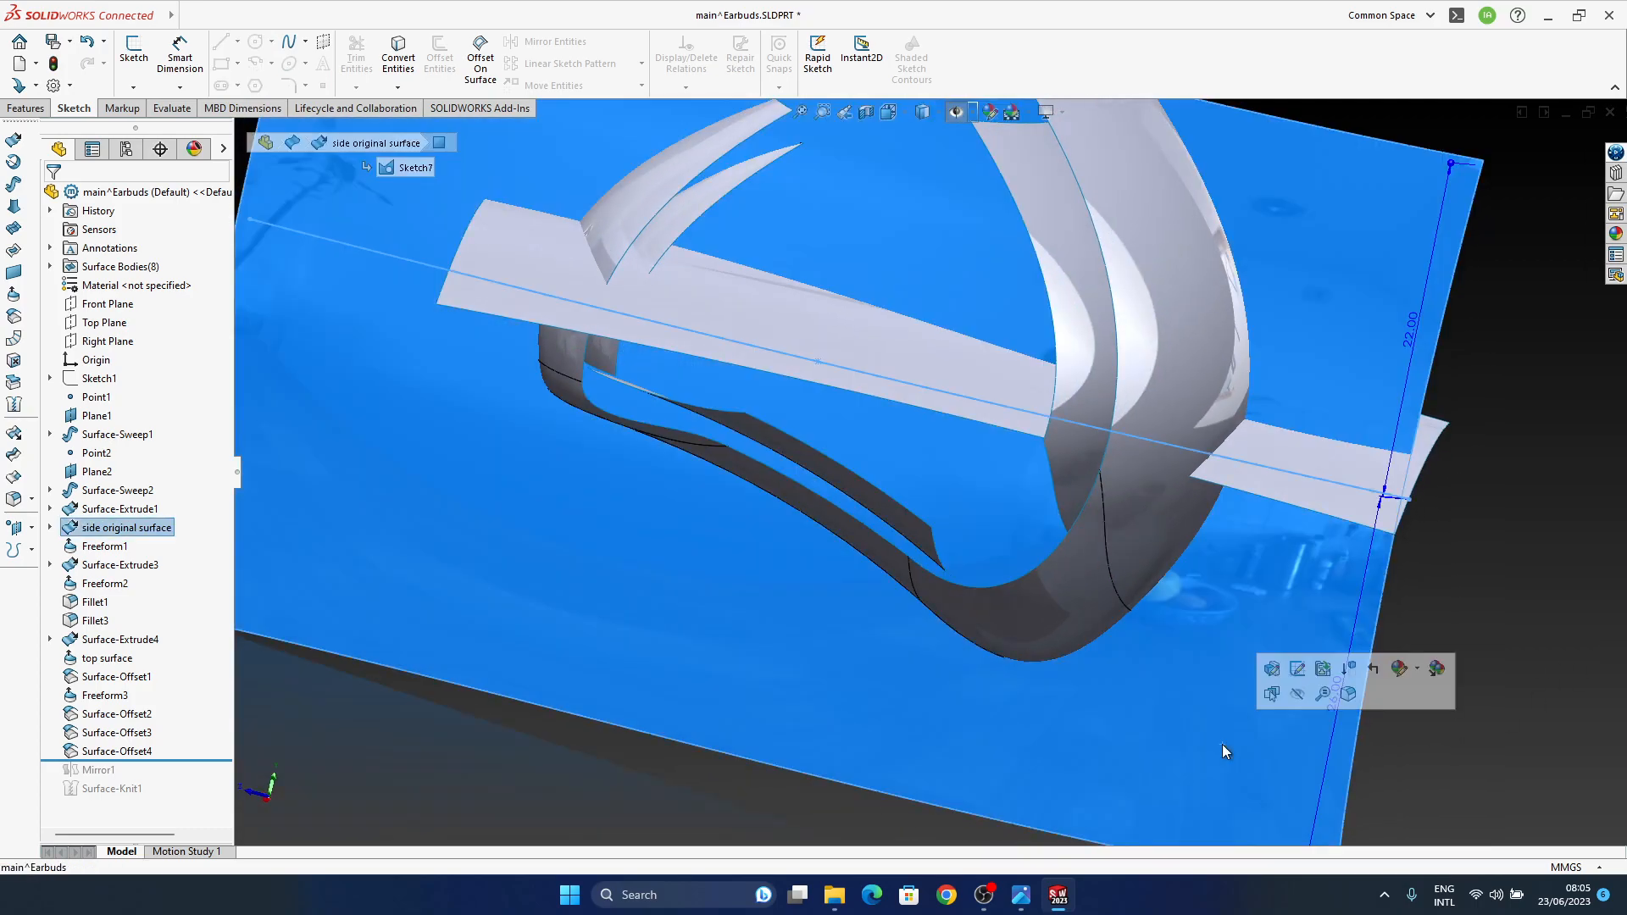
right_click(1177, 638)
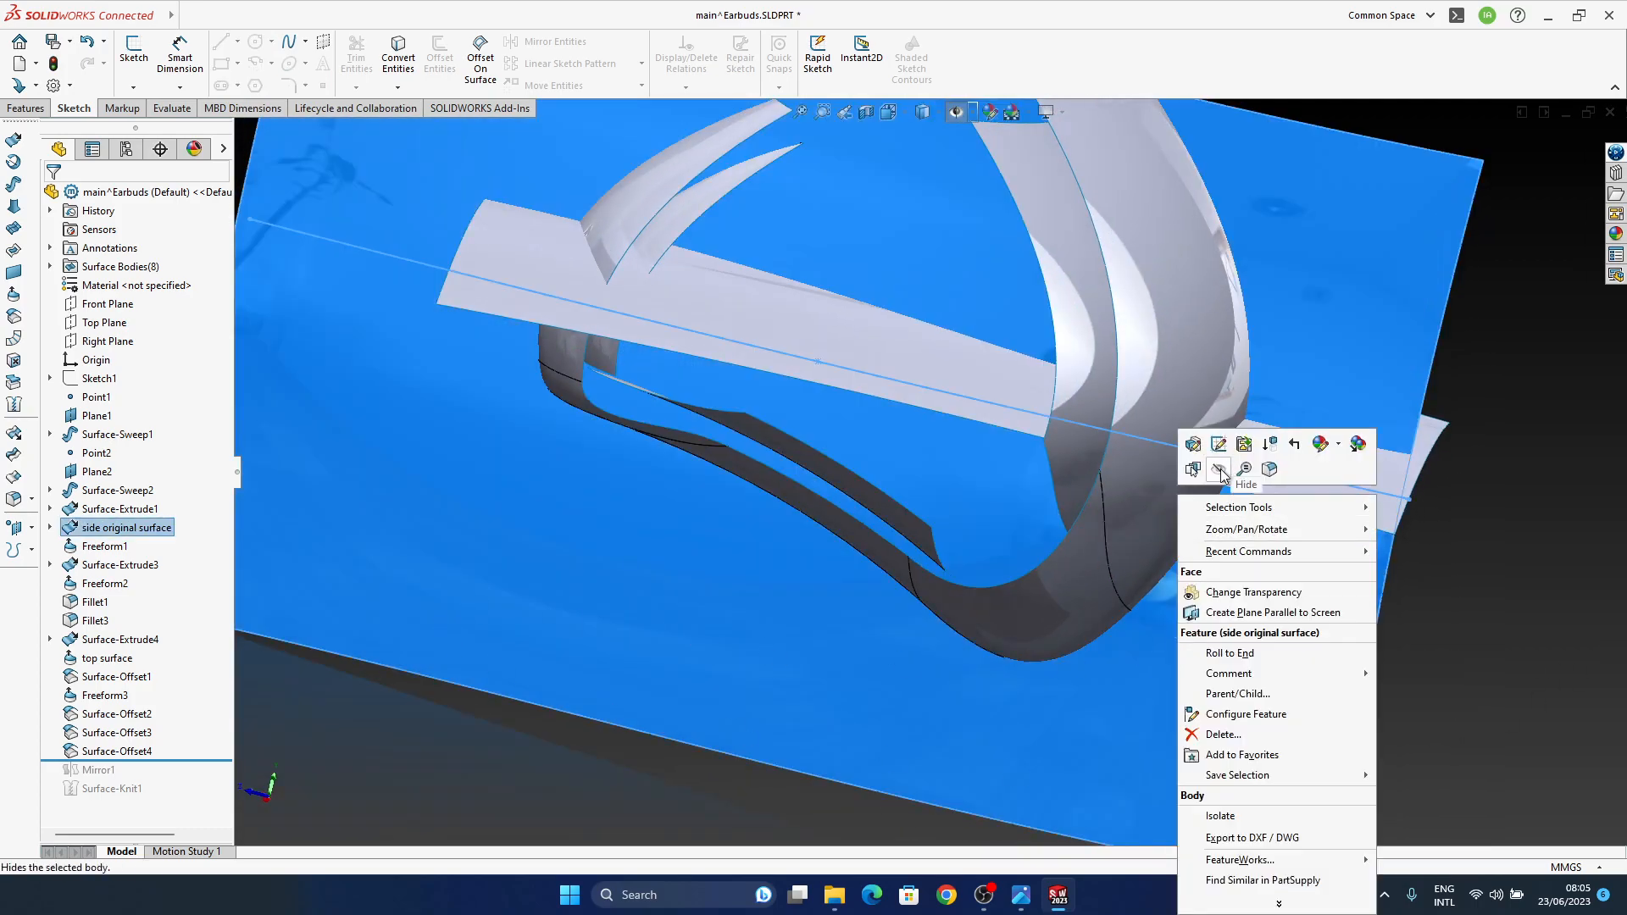
click(1220, 471)
Step: Hide the large curved surface body belonging to Surface-Offset1
middle_drag(1166, 646, 1110, 642)
middle_drag(841, 452, 1359, 700)
click(1360, 700)
middle_drag(966, 661, 984, 537)
scroll(983, 537, up, 1)
middle_drag(904, 468, 1244, 496)
middle_drag(857, 549, 1093, 576)
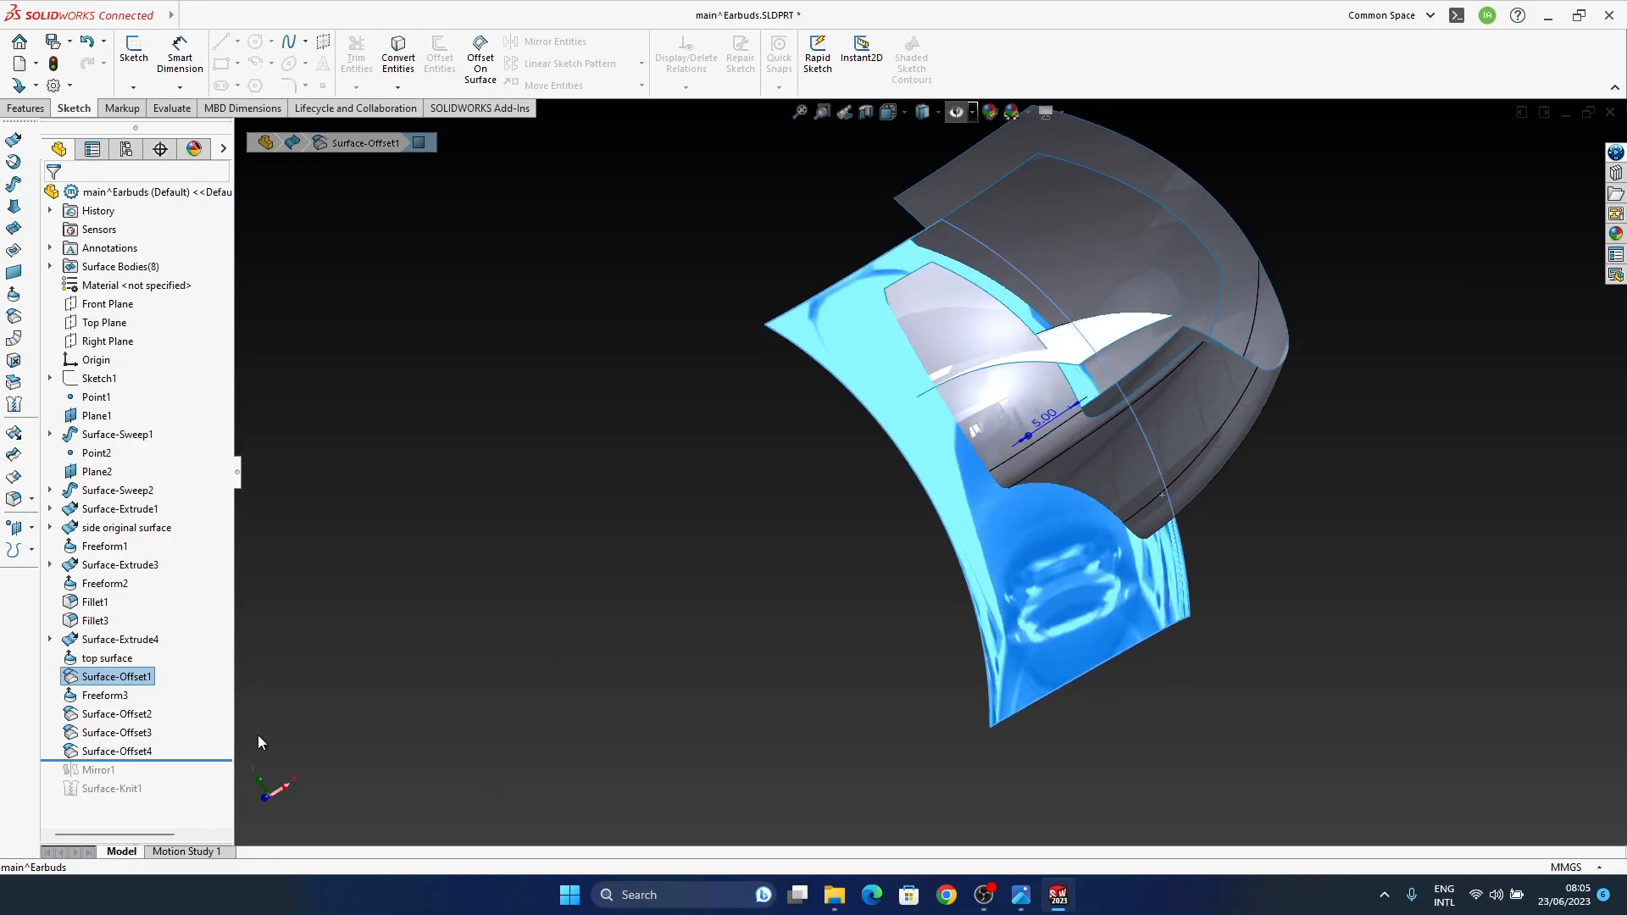
right_click(121, 678)
click(143, 549)
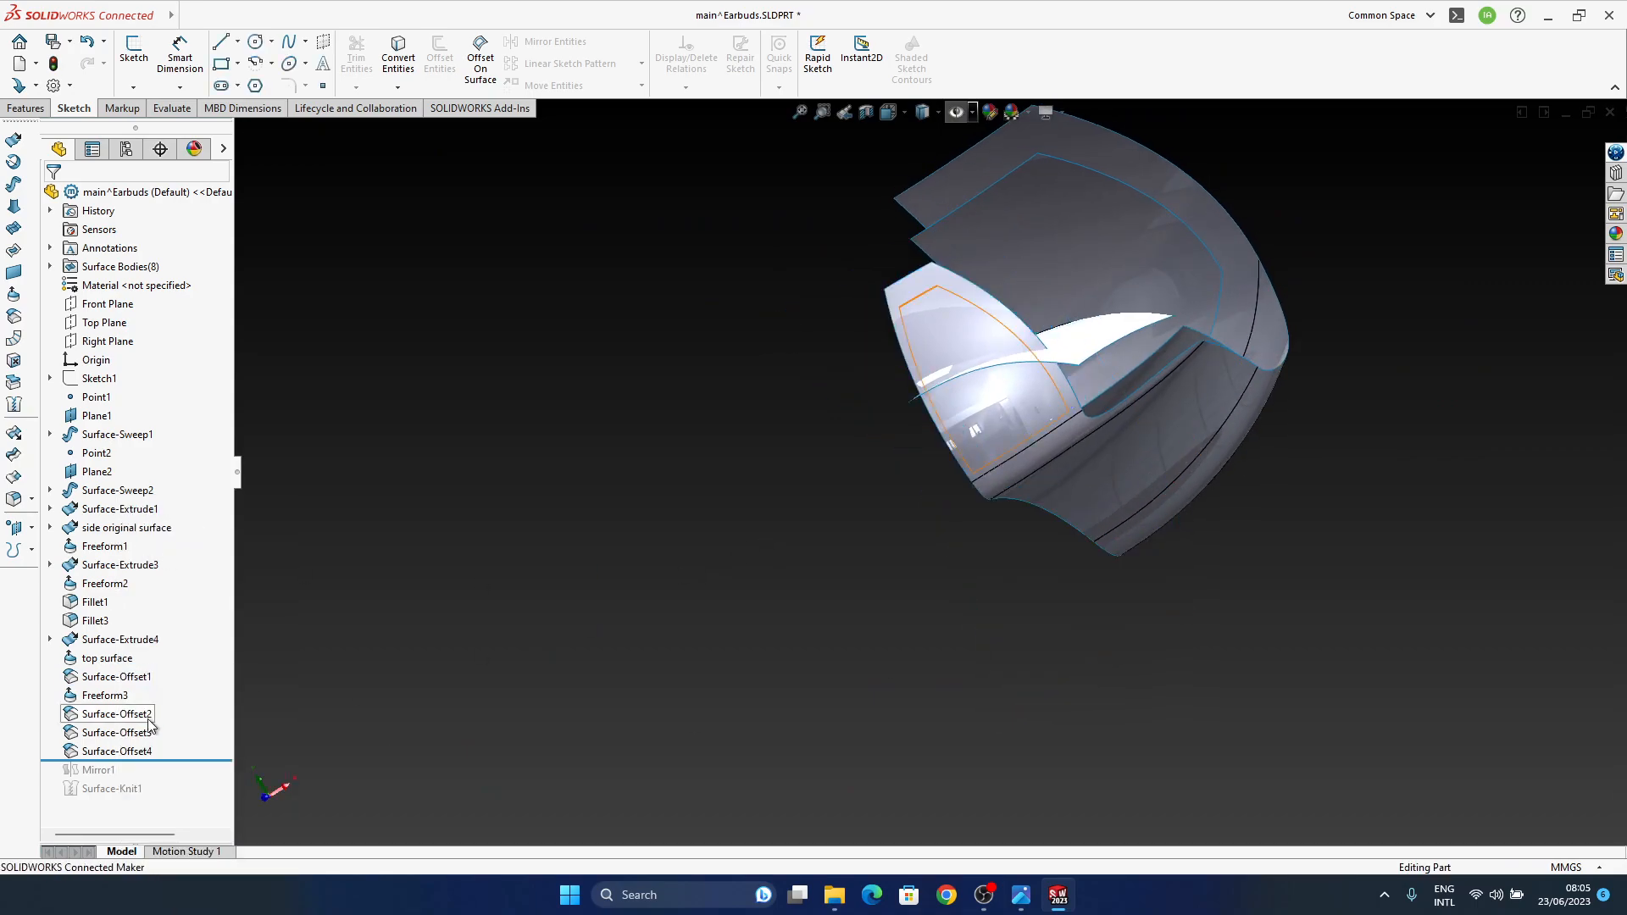
Step: Show the Freeform3 surface body and hide it again
click(103, 694)
right_click(103, 695)
click(123, 521)
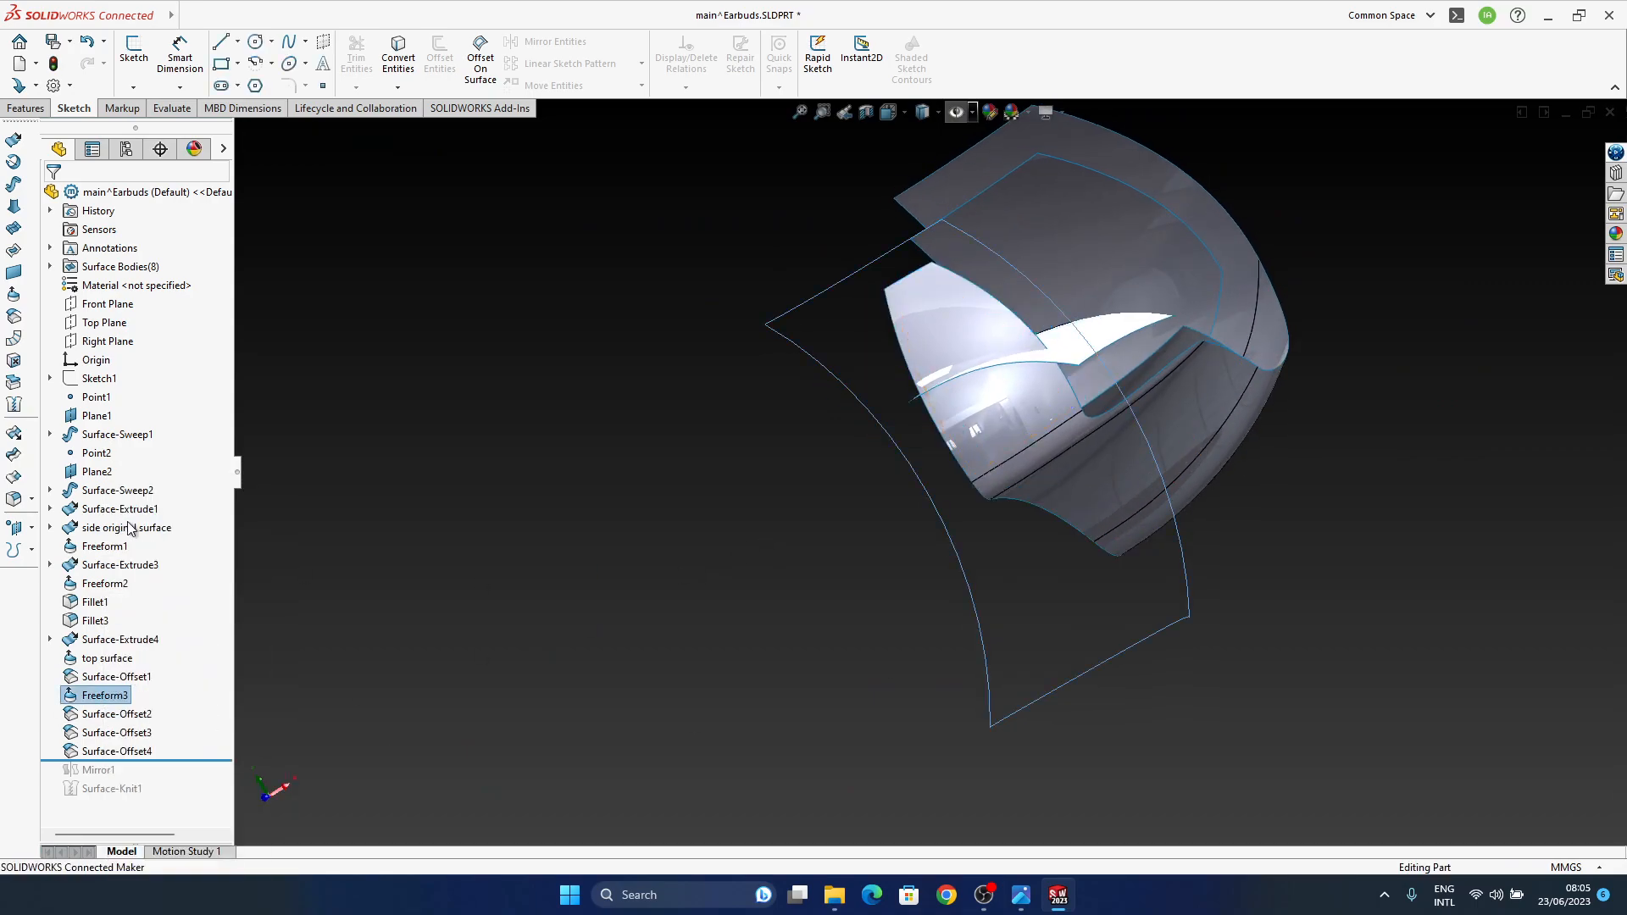
right_click(109, 697)
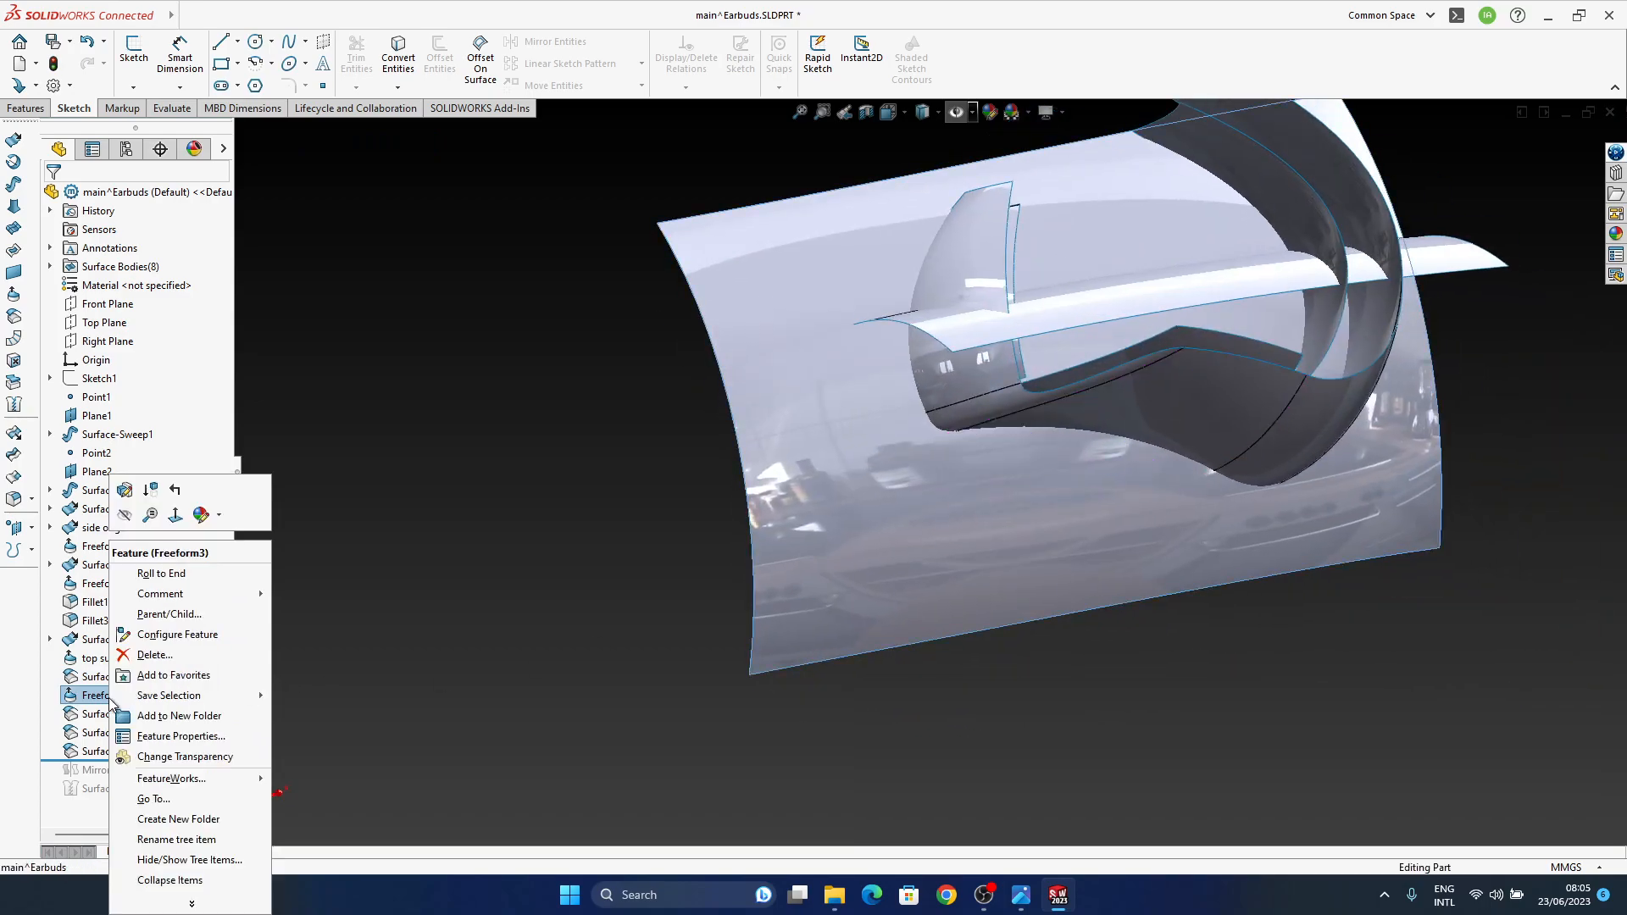
click(124, 515)
Step: Untrim the lower end of the wide end's inner offset wall surface
middle_drag(1207, 405, 995, 525)
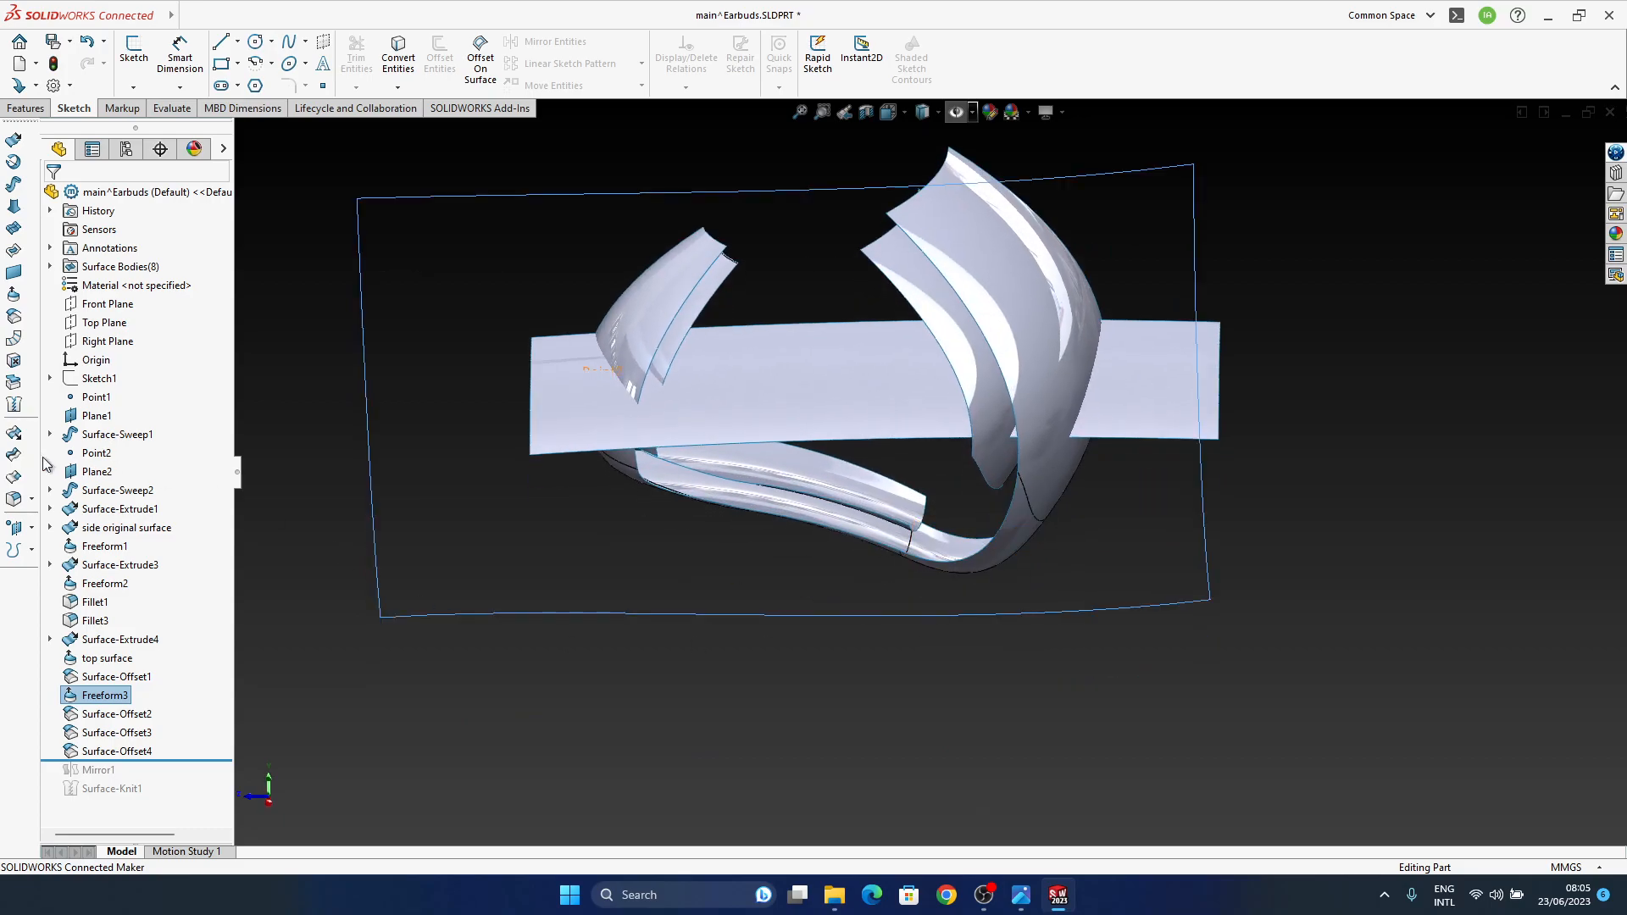
click(14, 479)
middle_drag(959, 569, 996, 479)
click(995, 478)
middle_drag(1014, 623, 389, 518)
click(52, 200)
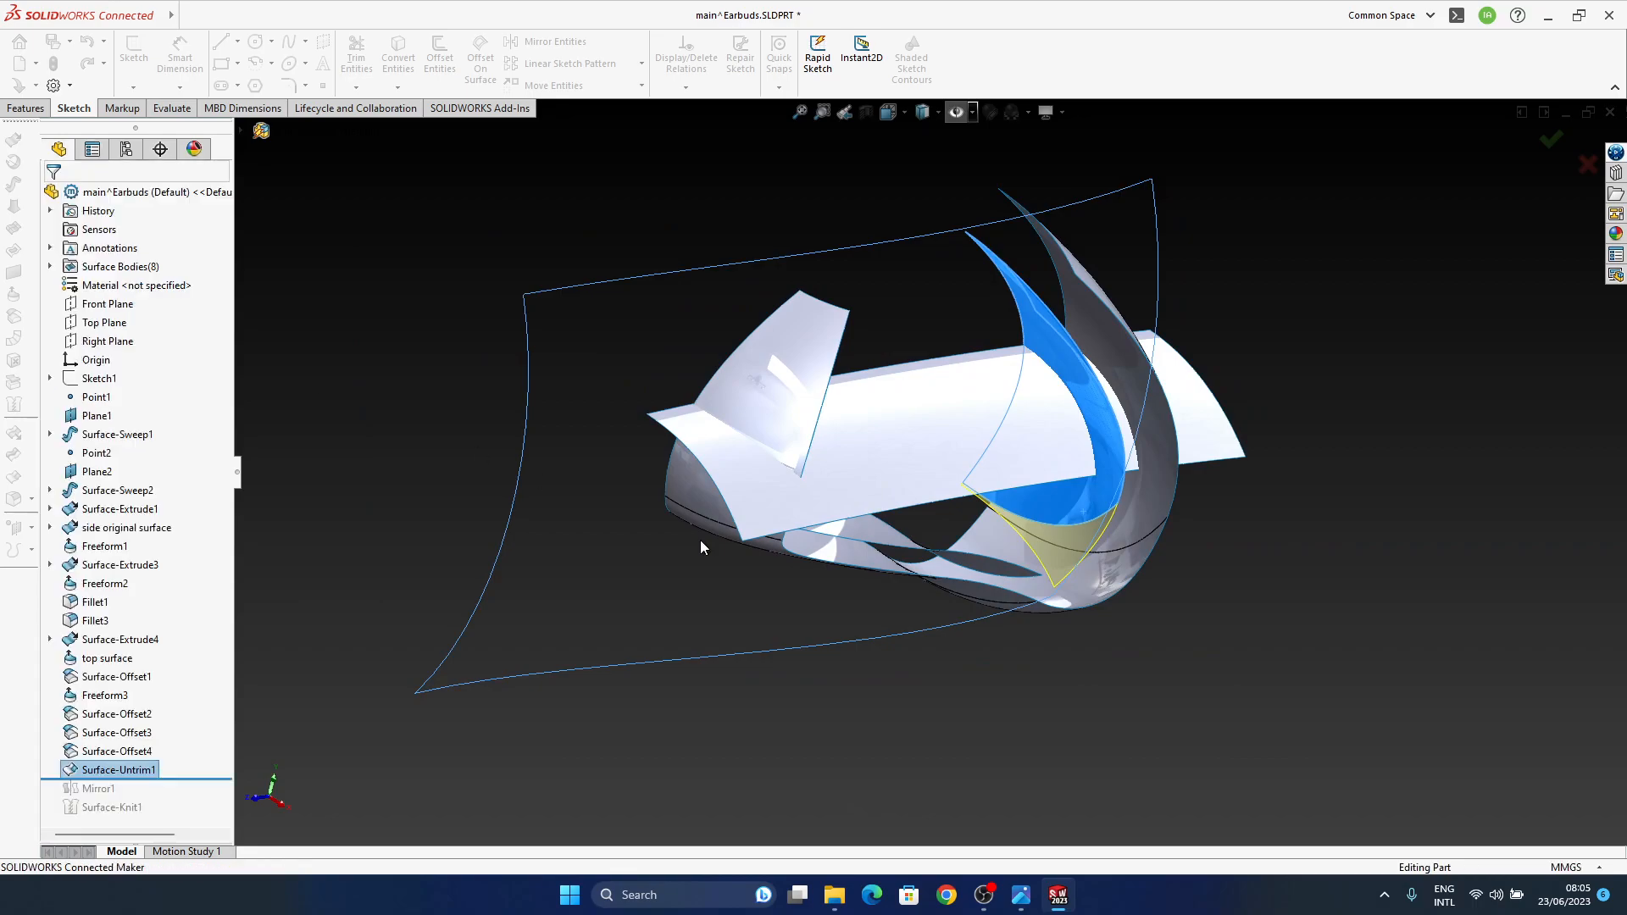
Step: Untrim the inner offset surface of the long lower wall
mouse_move(999, 440)
middle_down()
mouse_move(1014, 389)
mouse_move(962, 472)
mouse_move(1025, 518)
mouse_move(1030, 566)
mouse_move(987, 517)
mouse_move(1065, 489)
mouse_move(1076, 449)
mouse_move(1123, 484)
mouse_move(1043, 538)
mouse_move(1015, 468)
middle_up()
scroll(1059, 533, down, 3)
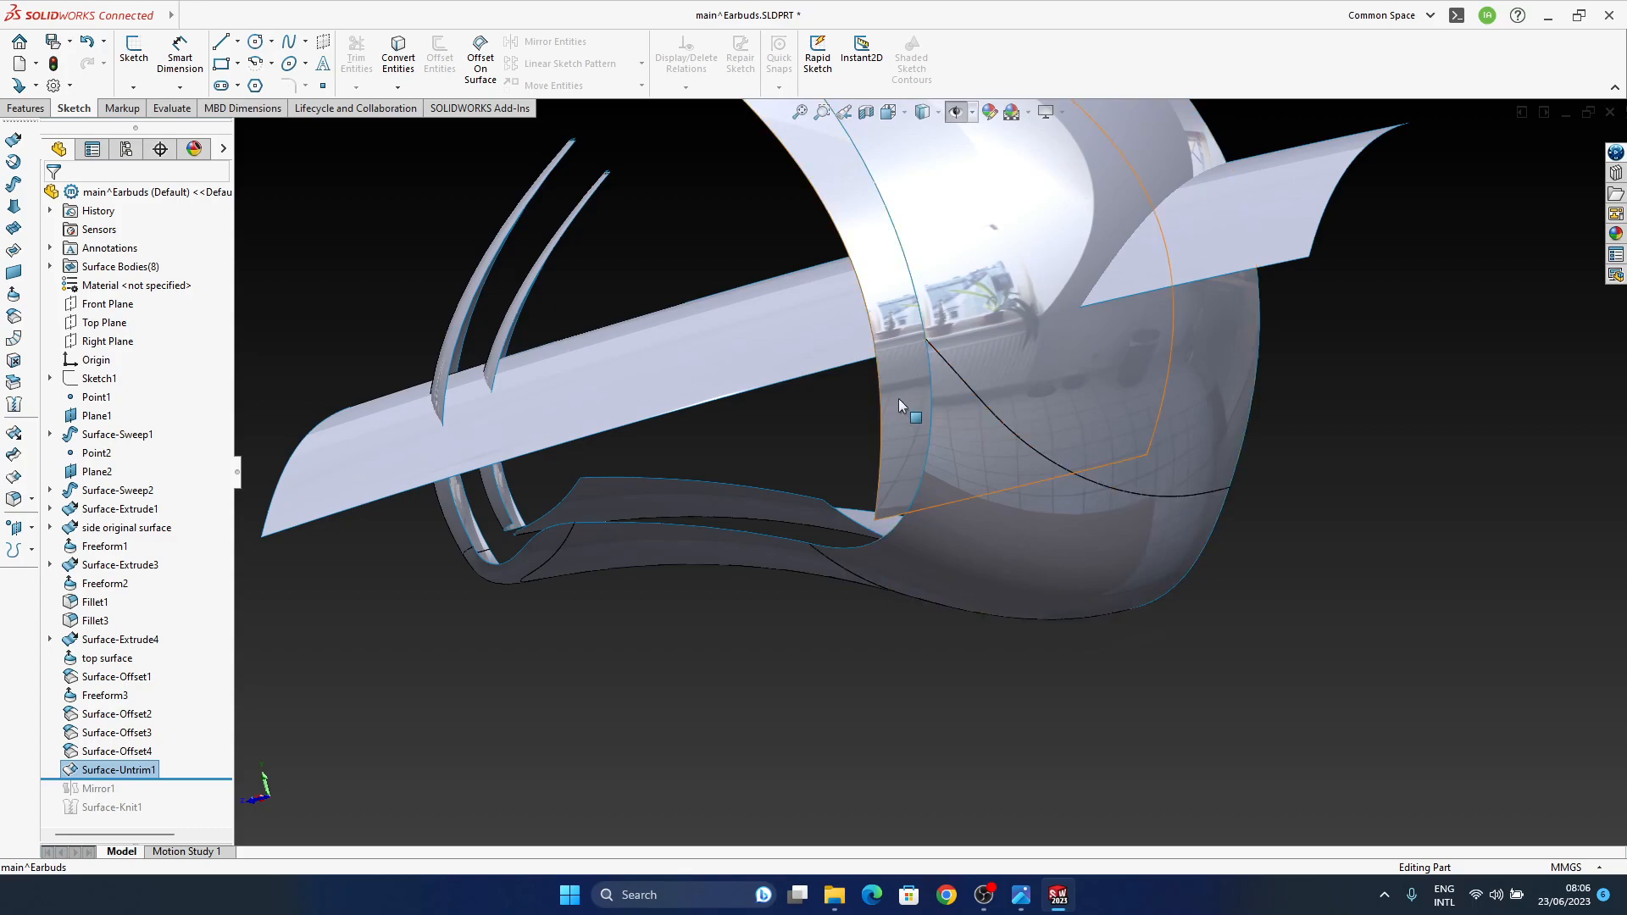
middle_drag(886, 404, 1046, 544)
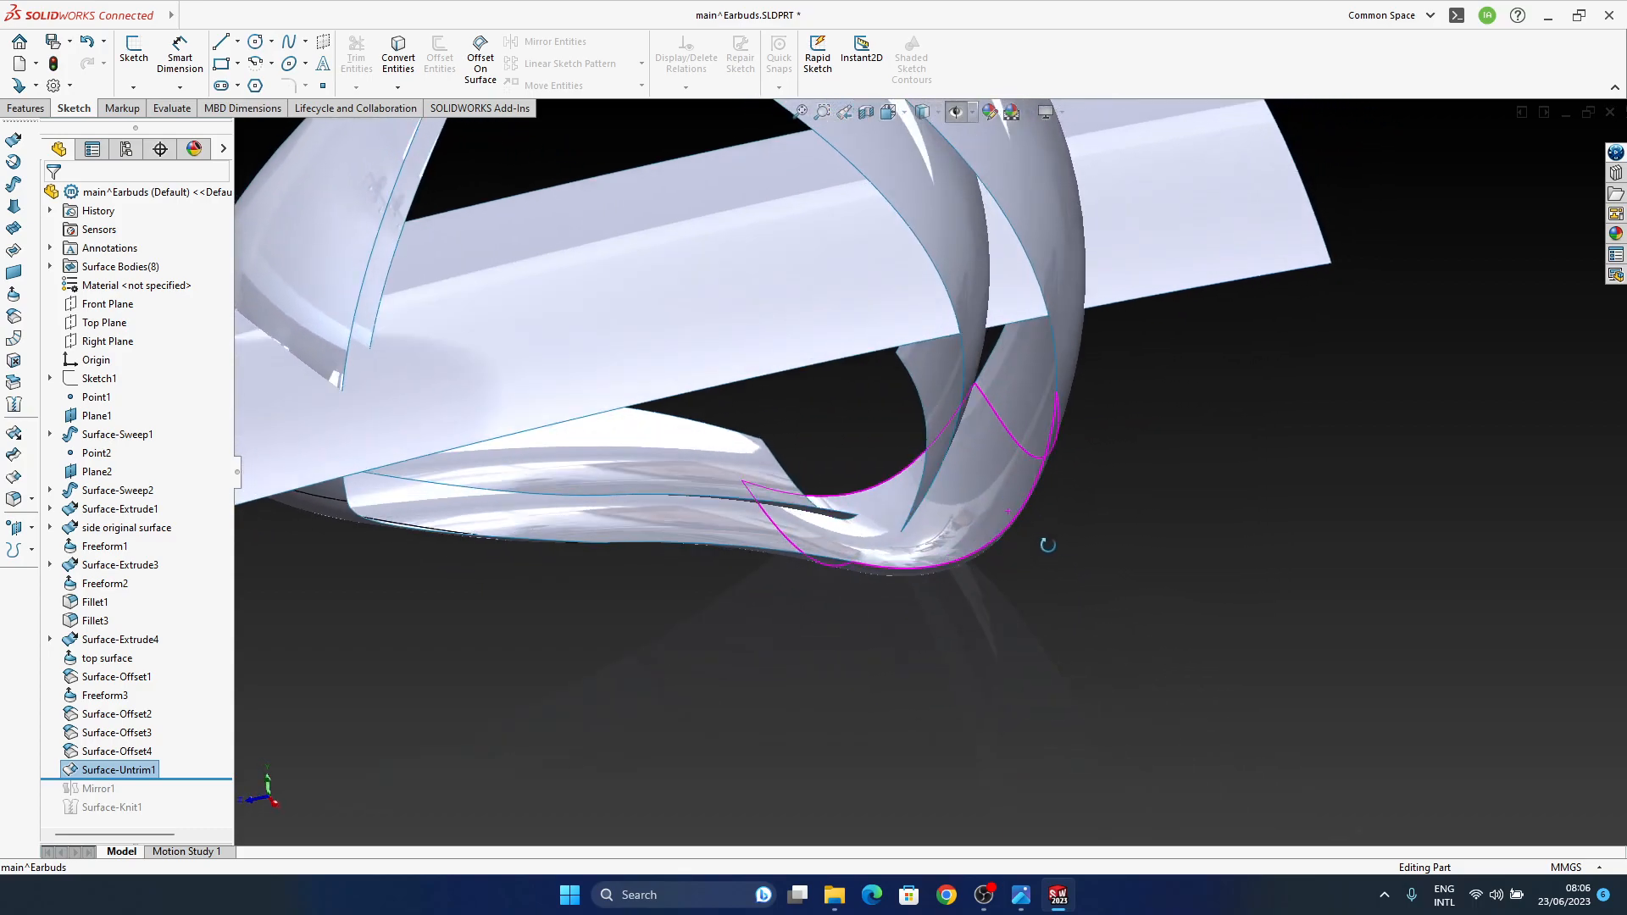
click(19, 480)
click(751, 508)
middle_drag(980, 633, 510, 465)
key(Return)
Step: Untrim the lower edge of the narrow end's inner offset wall surface
middle_drag(614, 501, 829, 557)
middle_drag(597, 549, 649, 555)
scroll(646, 555, down, 2)
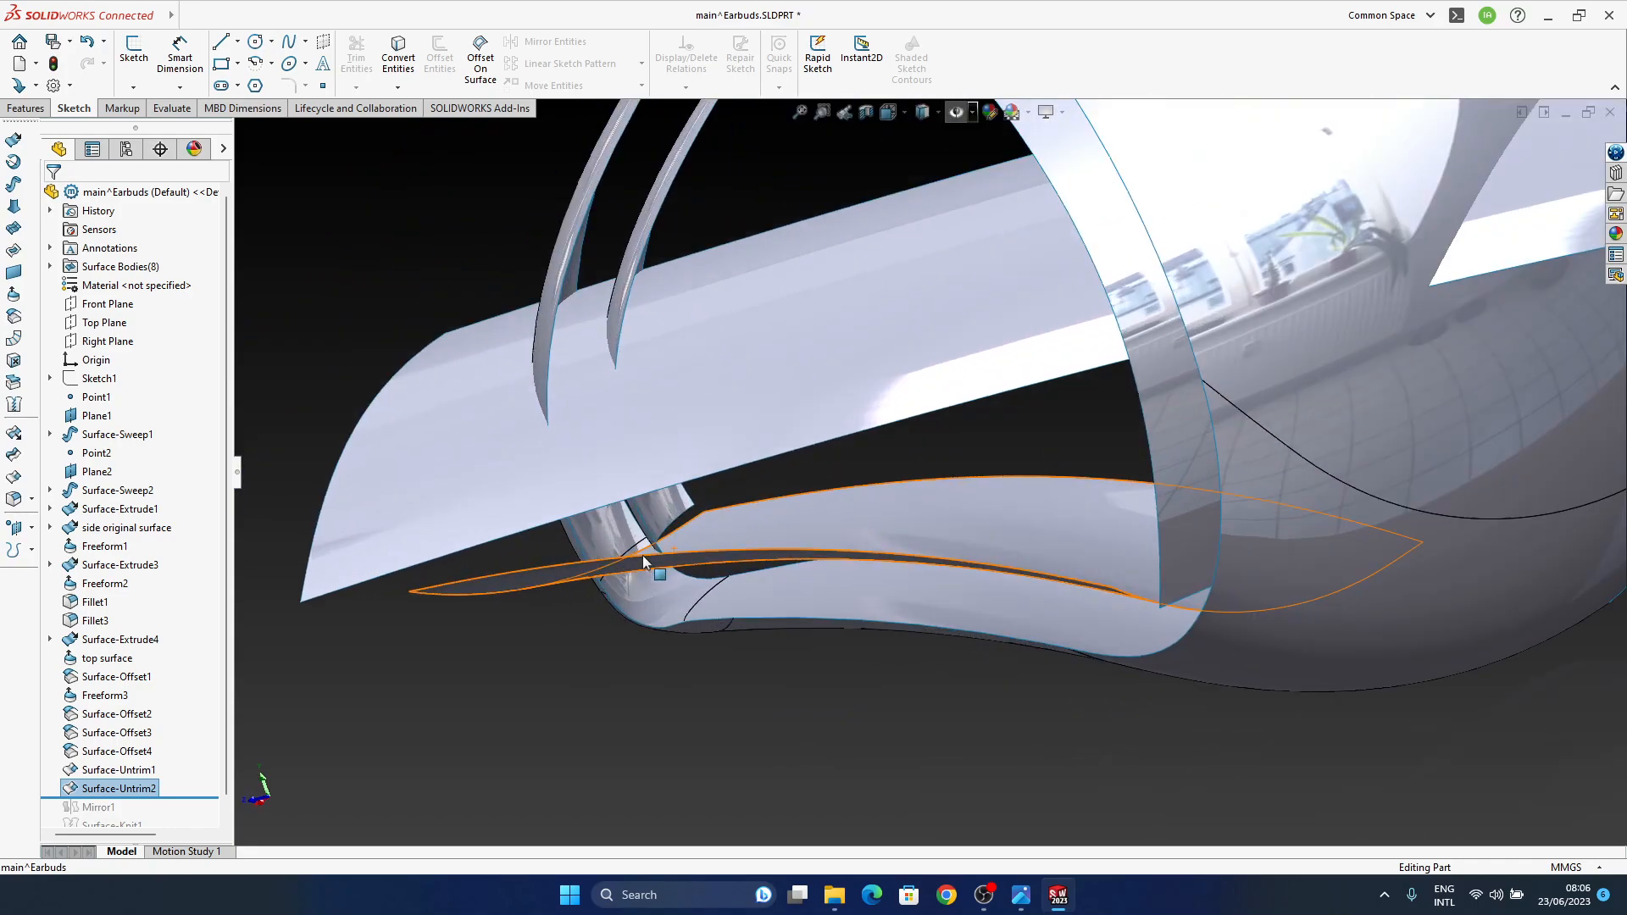
click(306, 722)
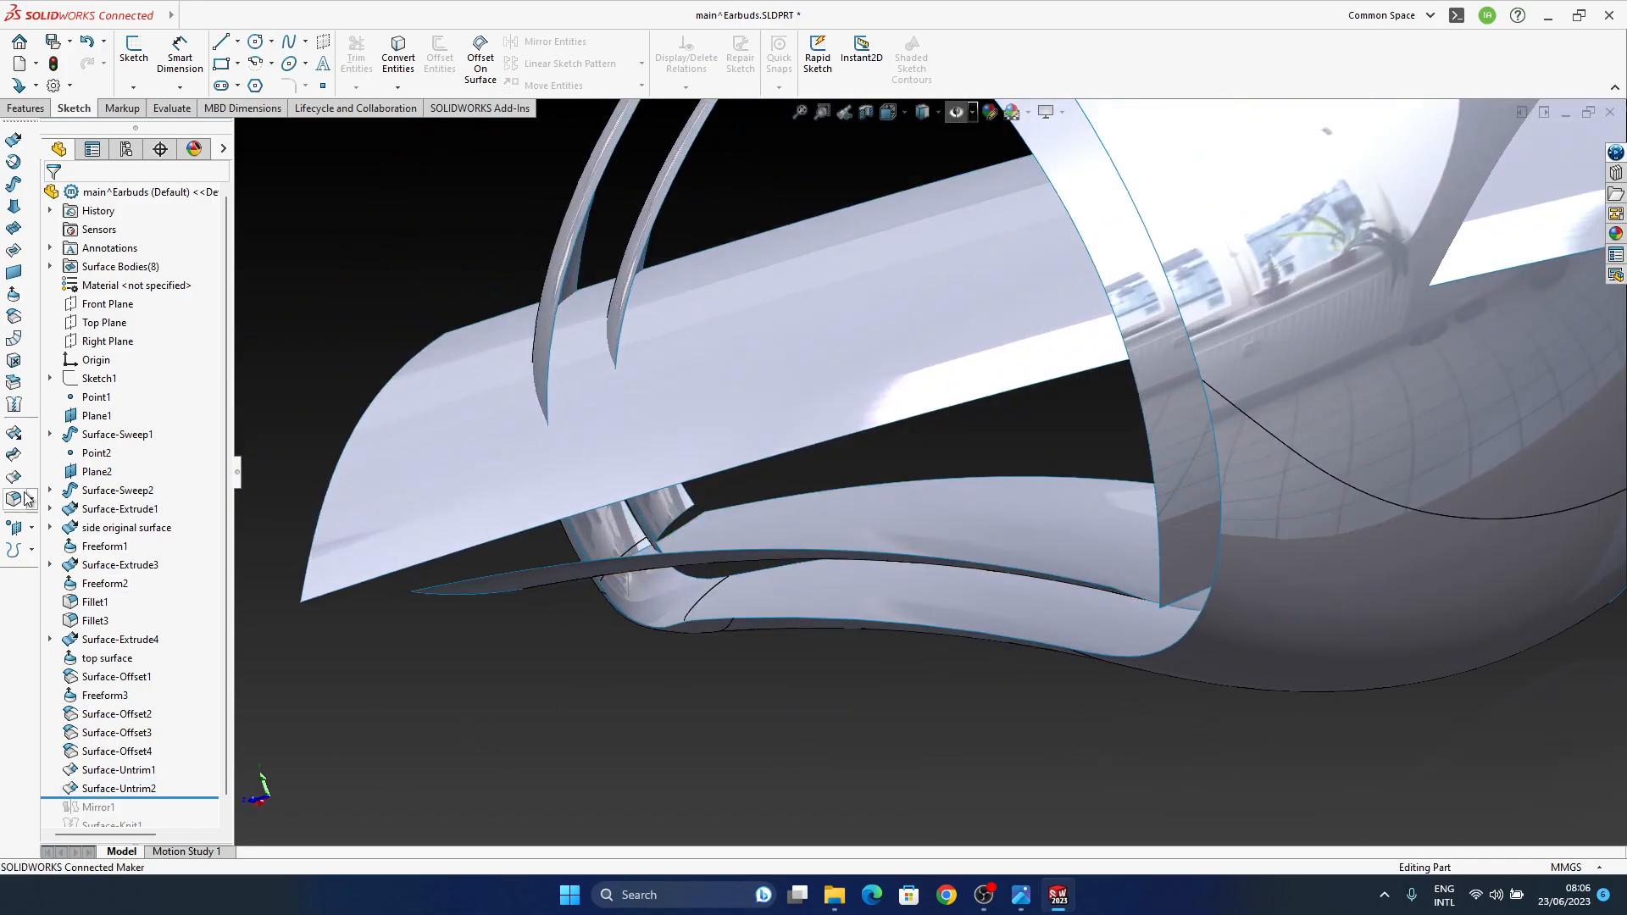
click(25, 499)
click(666, 514)
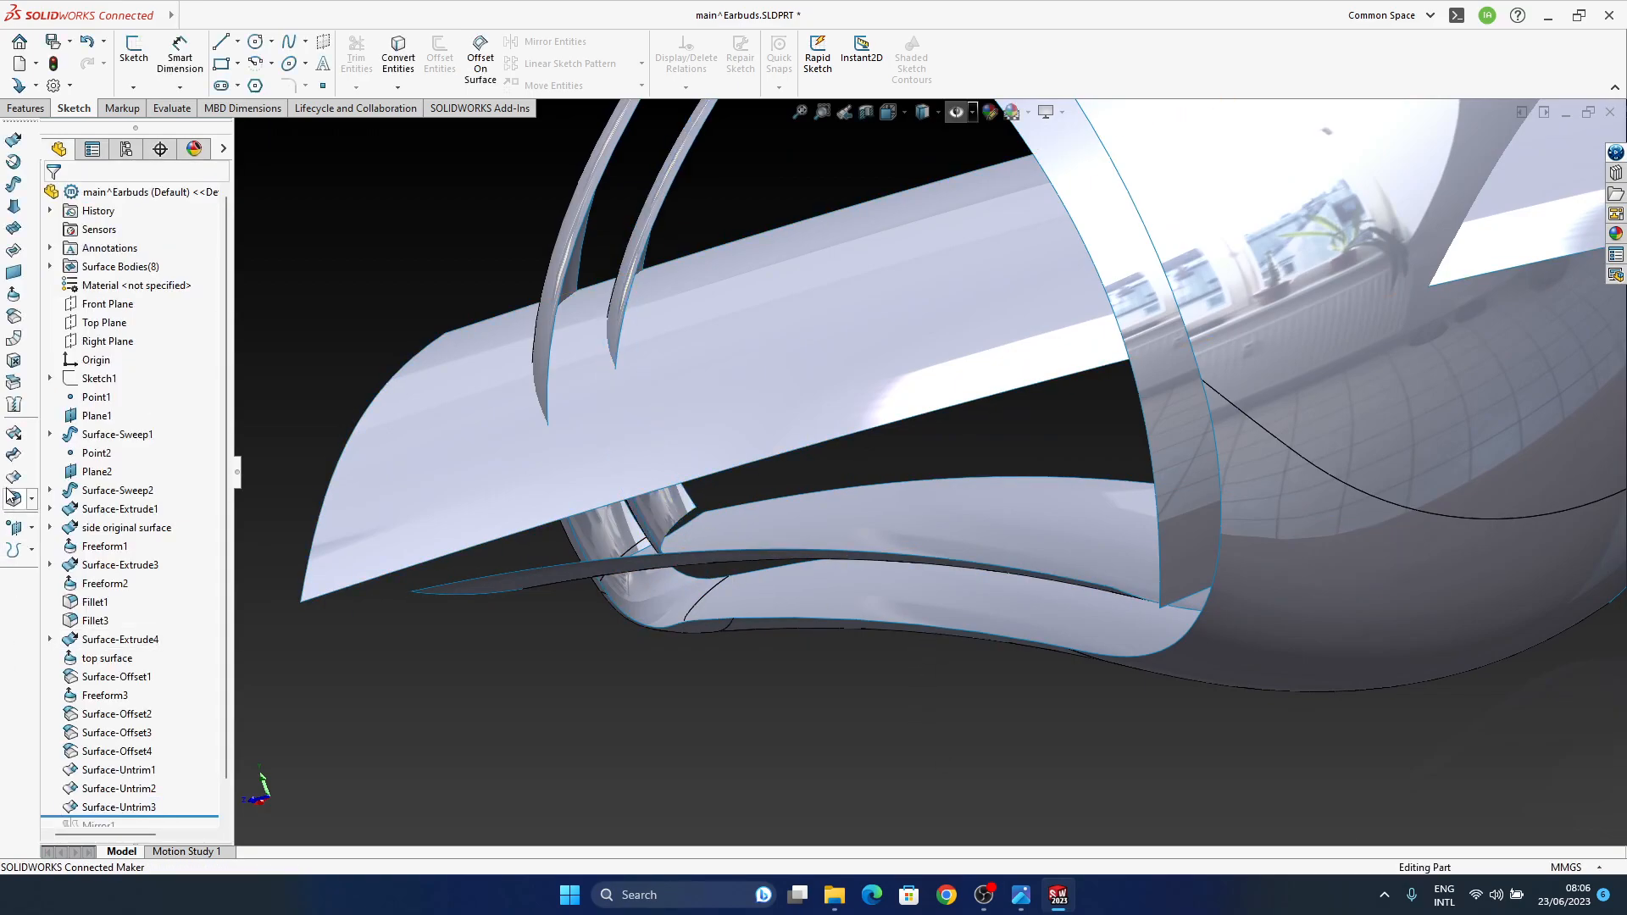
Step: Extend the lower edge of the narrow end's inner offset wall by 4 mm as the same surface
click(13, 433)
click(677, 524)
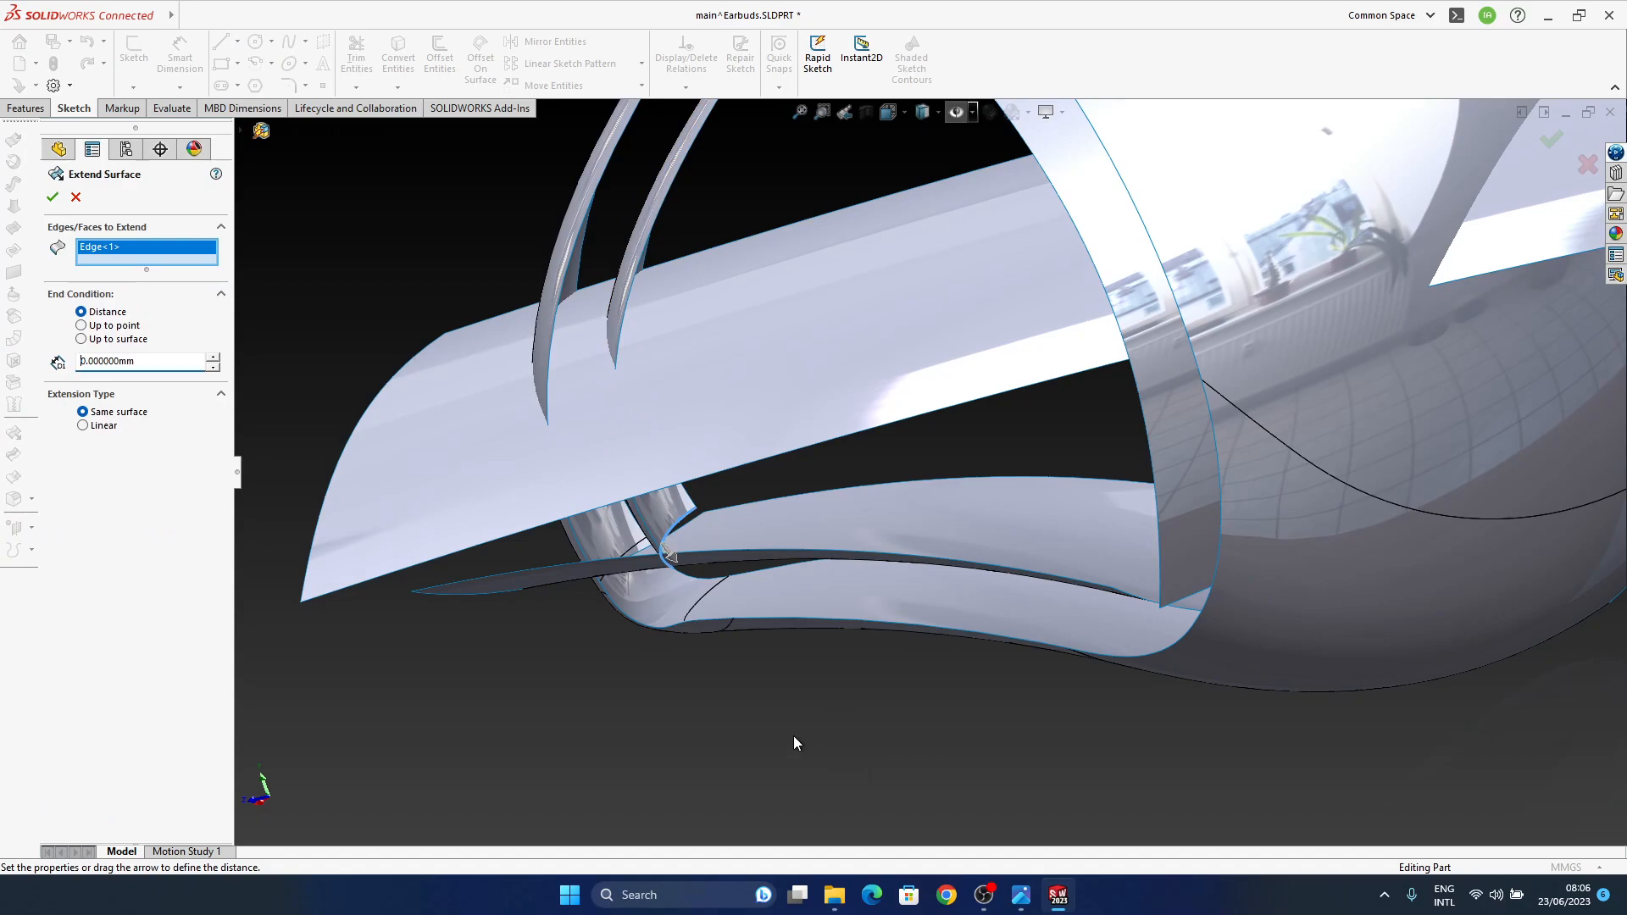
drag(670, 555, 719, 615)
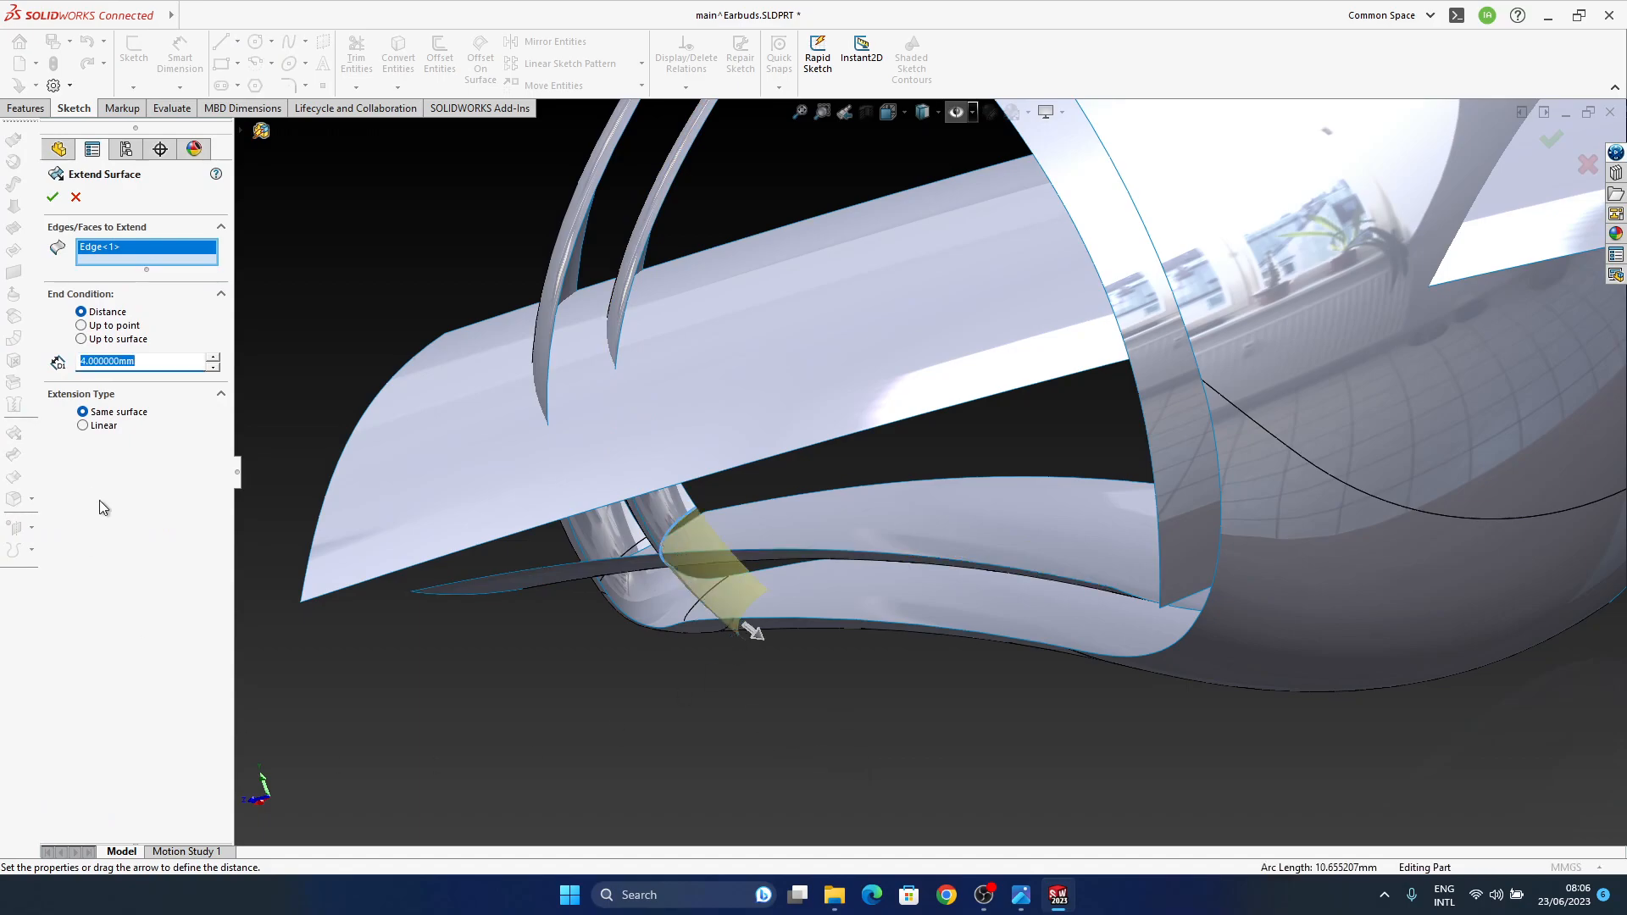
middle_drag(712, 593, 667, 618)
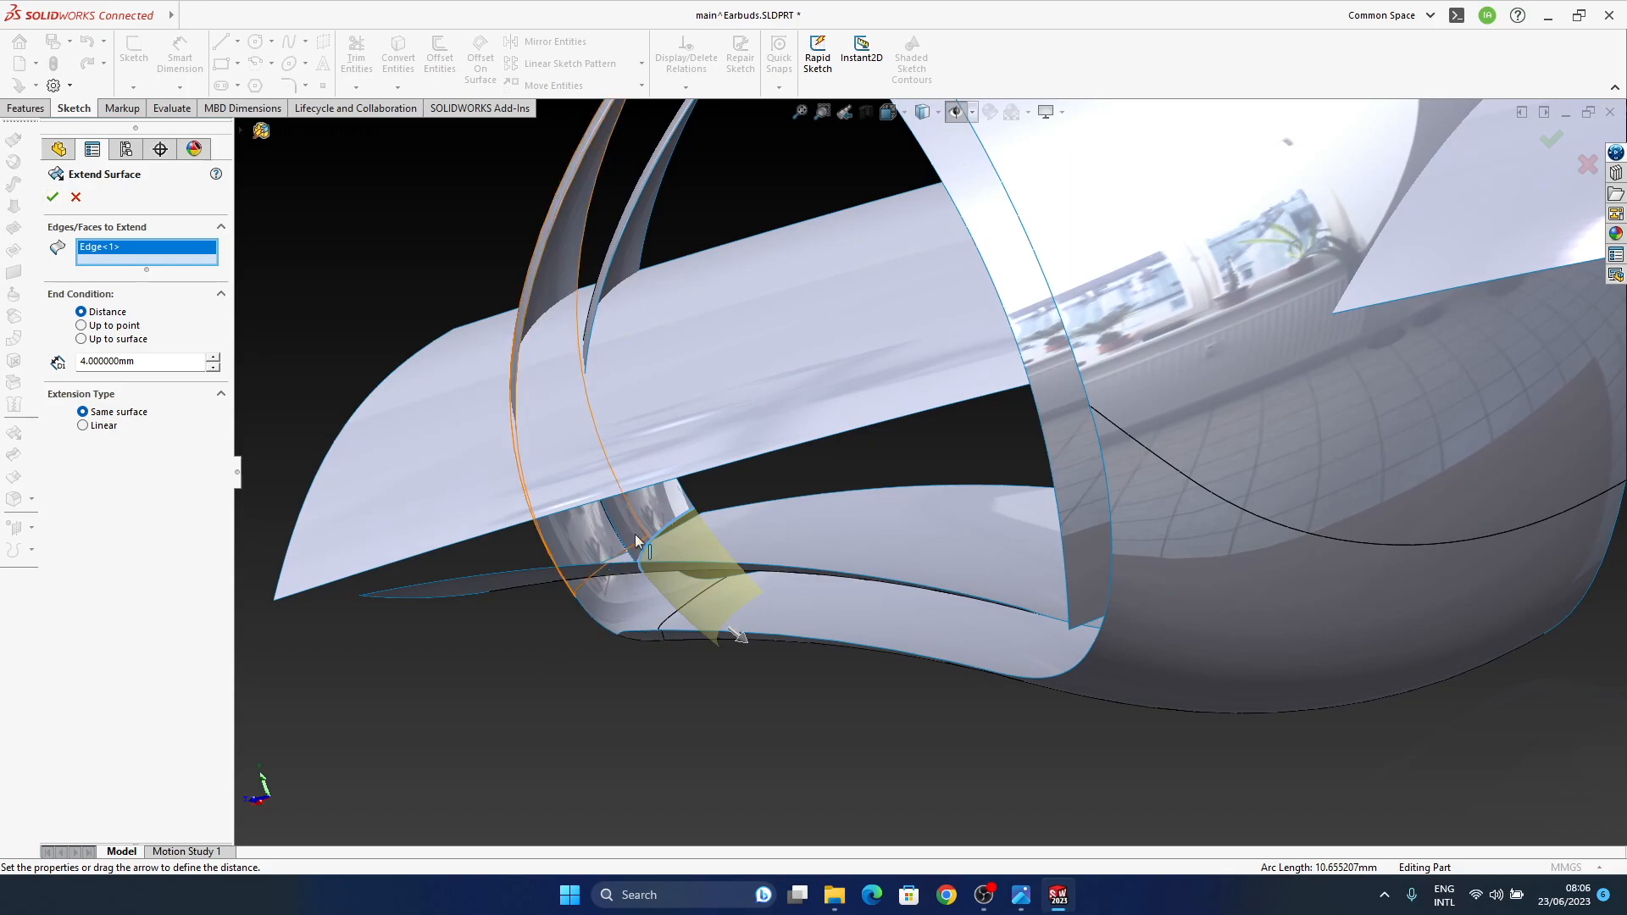
click(52, 197)
Step: Edit Surface-Extend1 to lengthen the narrow end's inner wall farther past the lower wall surfaces
mouse_move(695, 585)
middle_down()
mouse_move(720, 602)
mouse_move(707, 593)
middle_up()
scroll(127, 639, down, 1)
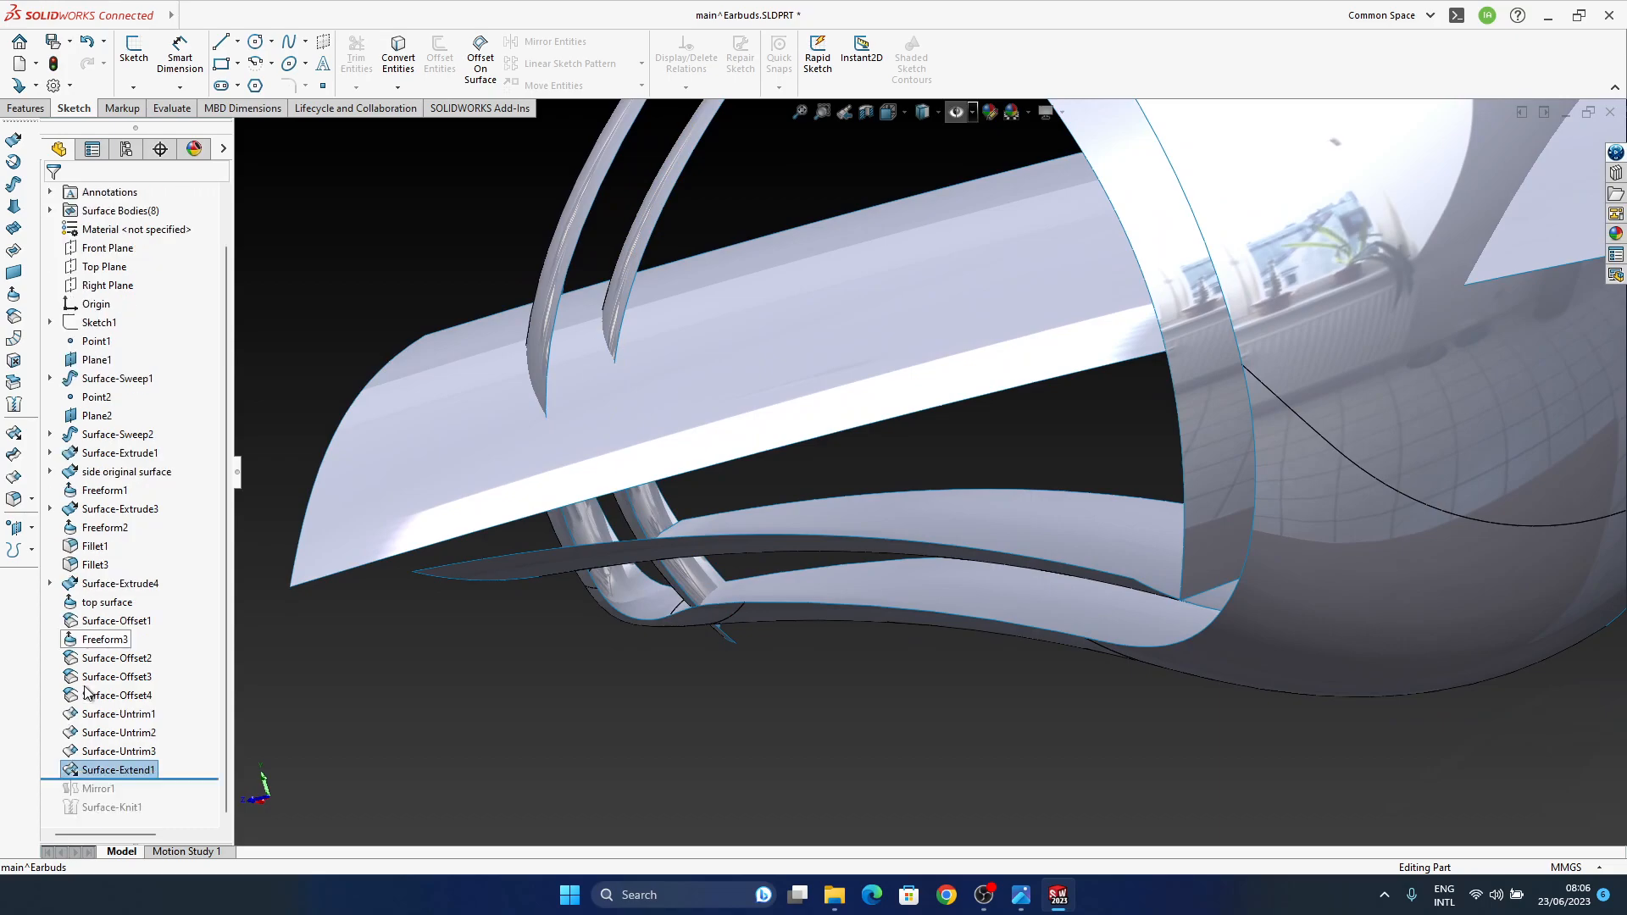
click(135, 771)
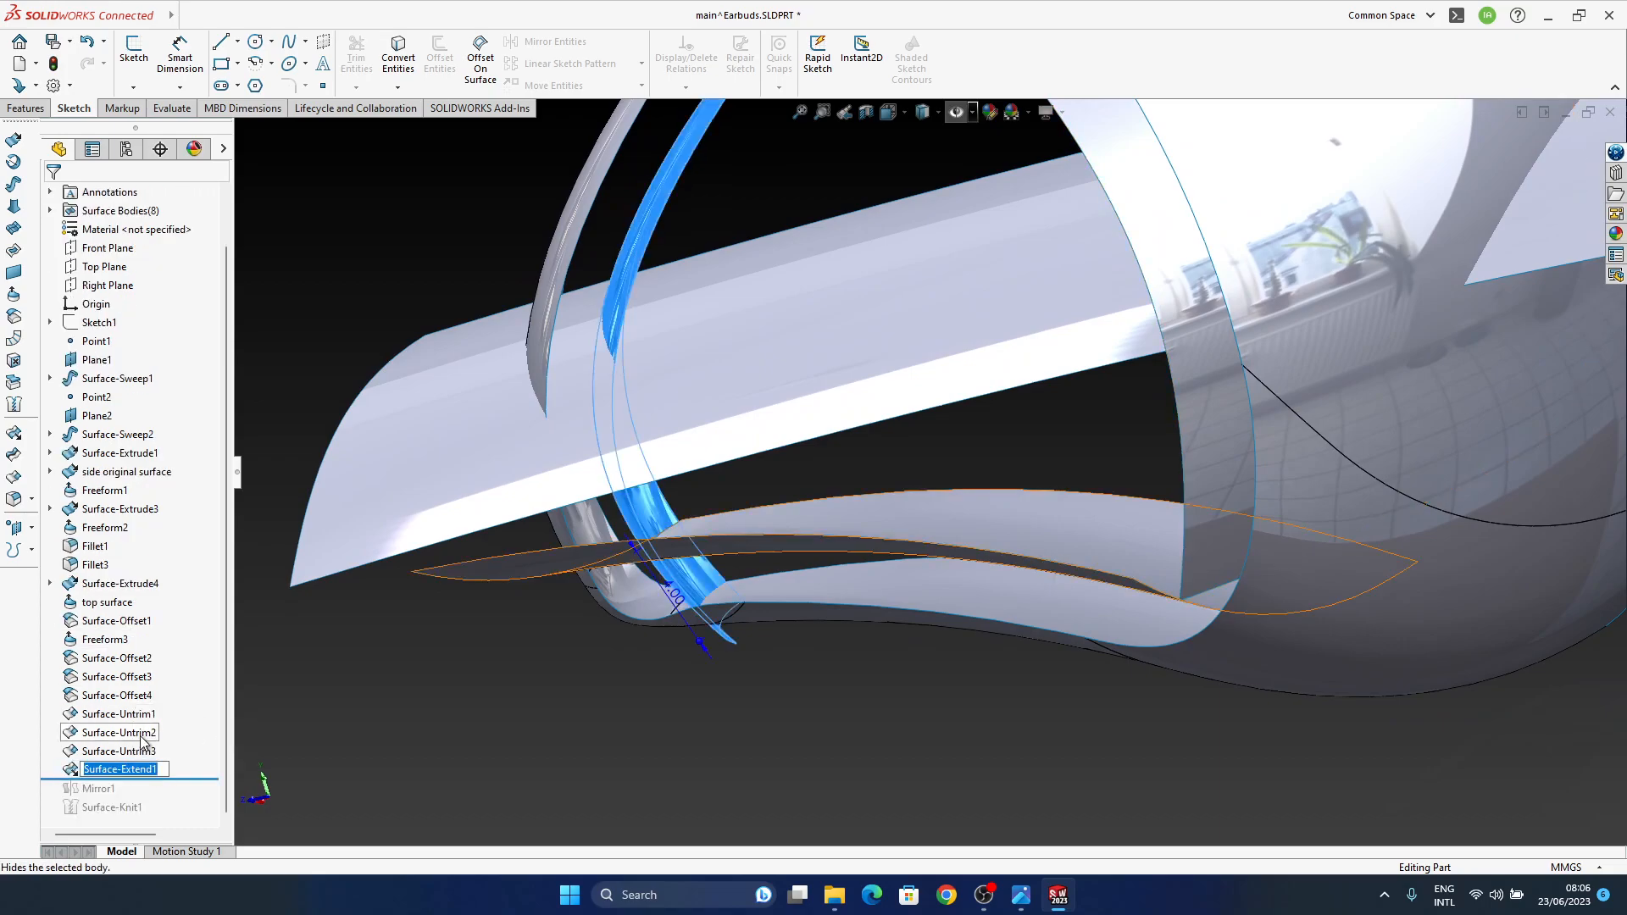
click(157, 716)
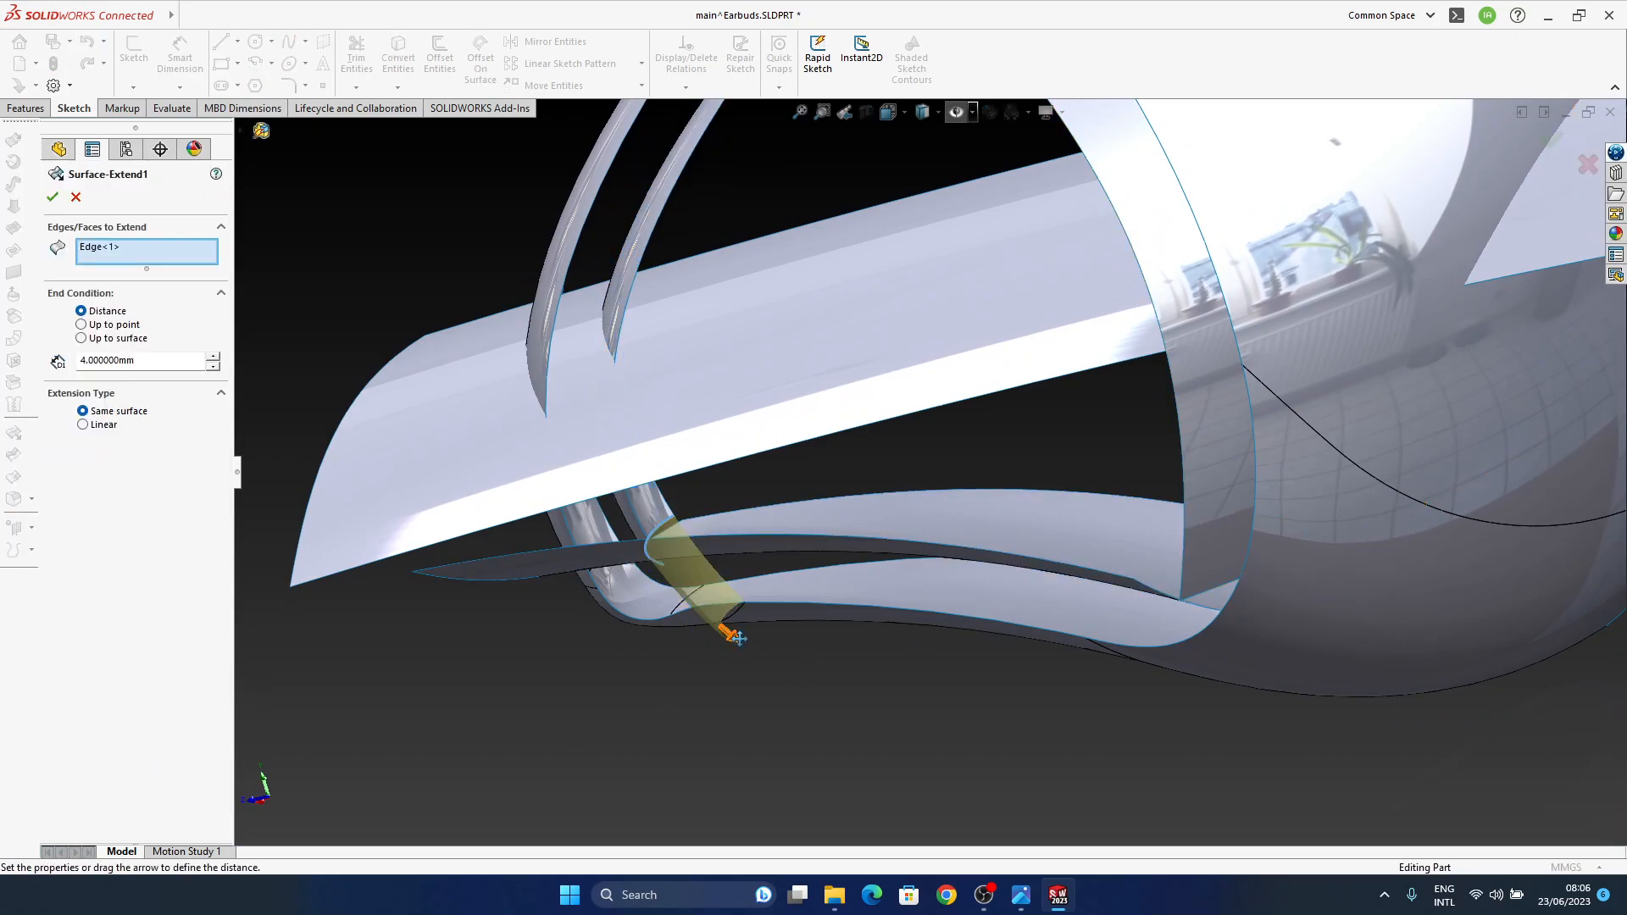
click(51, 197)
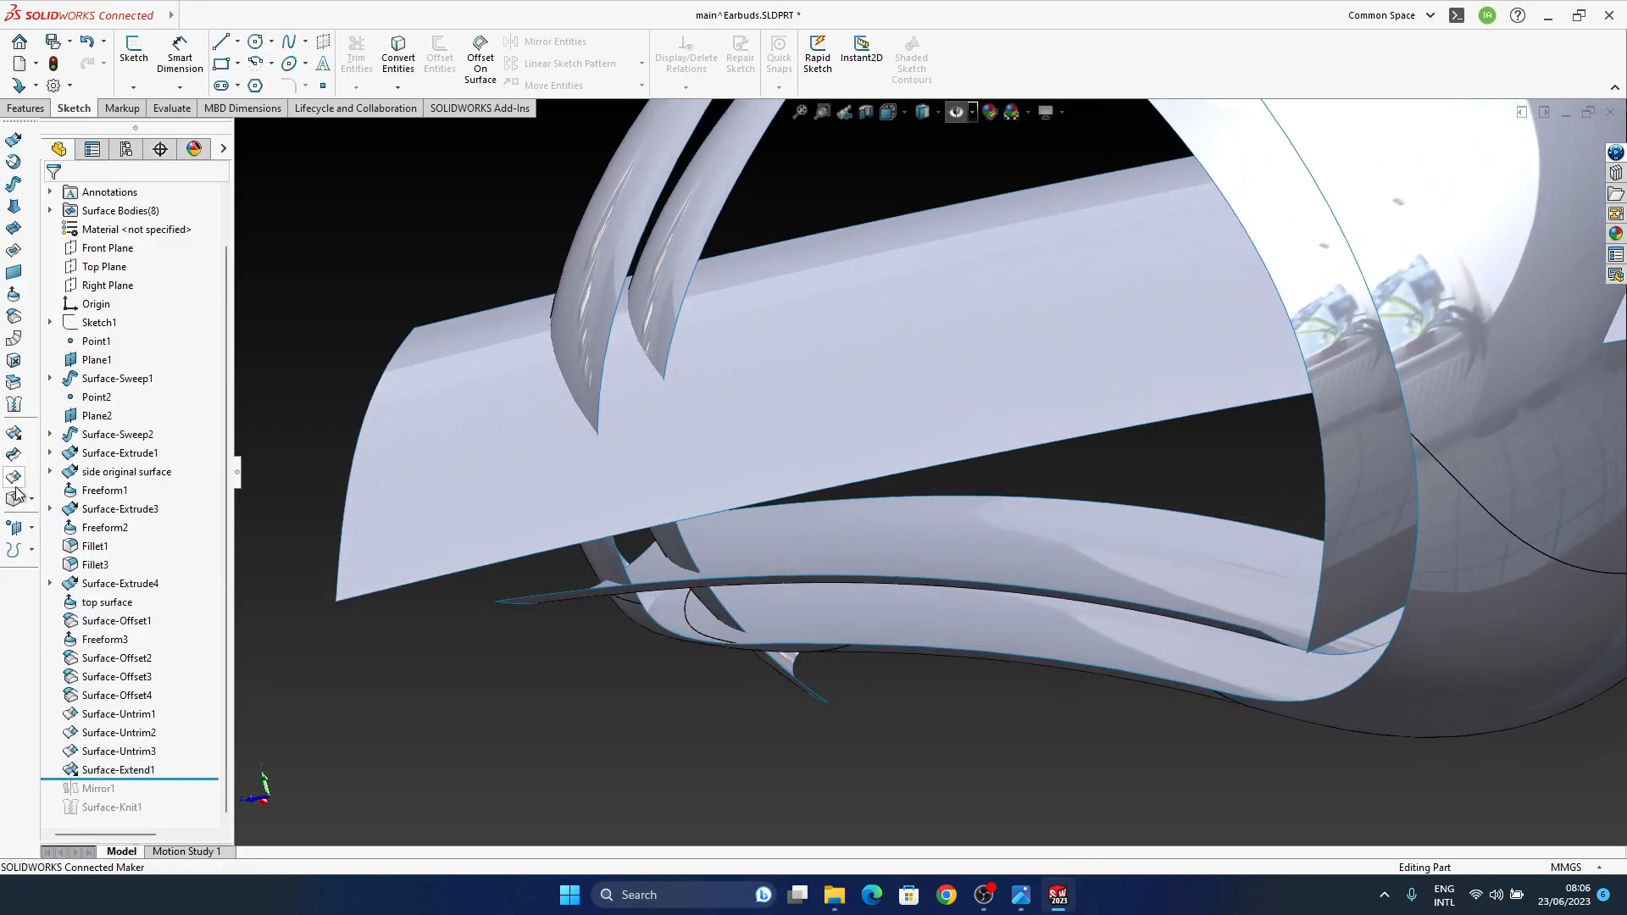
Step: Extend the long lower inner wall by 4 mm from its edge at the narrow end
click(13, 499)
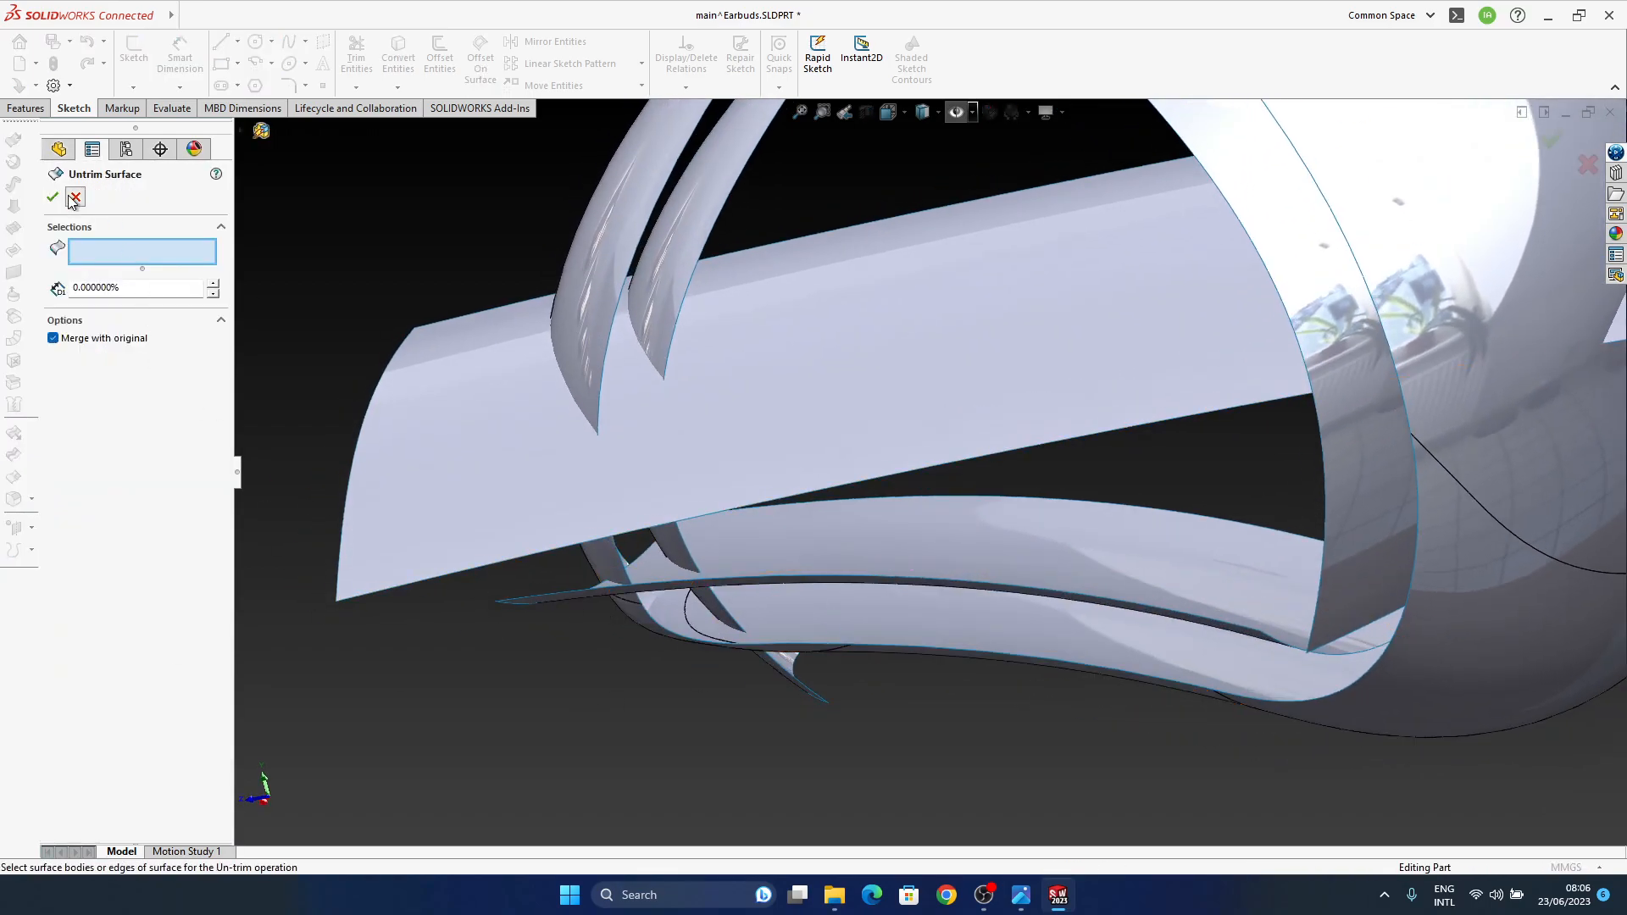
click(75, 198)
click(14, 434)
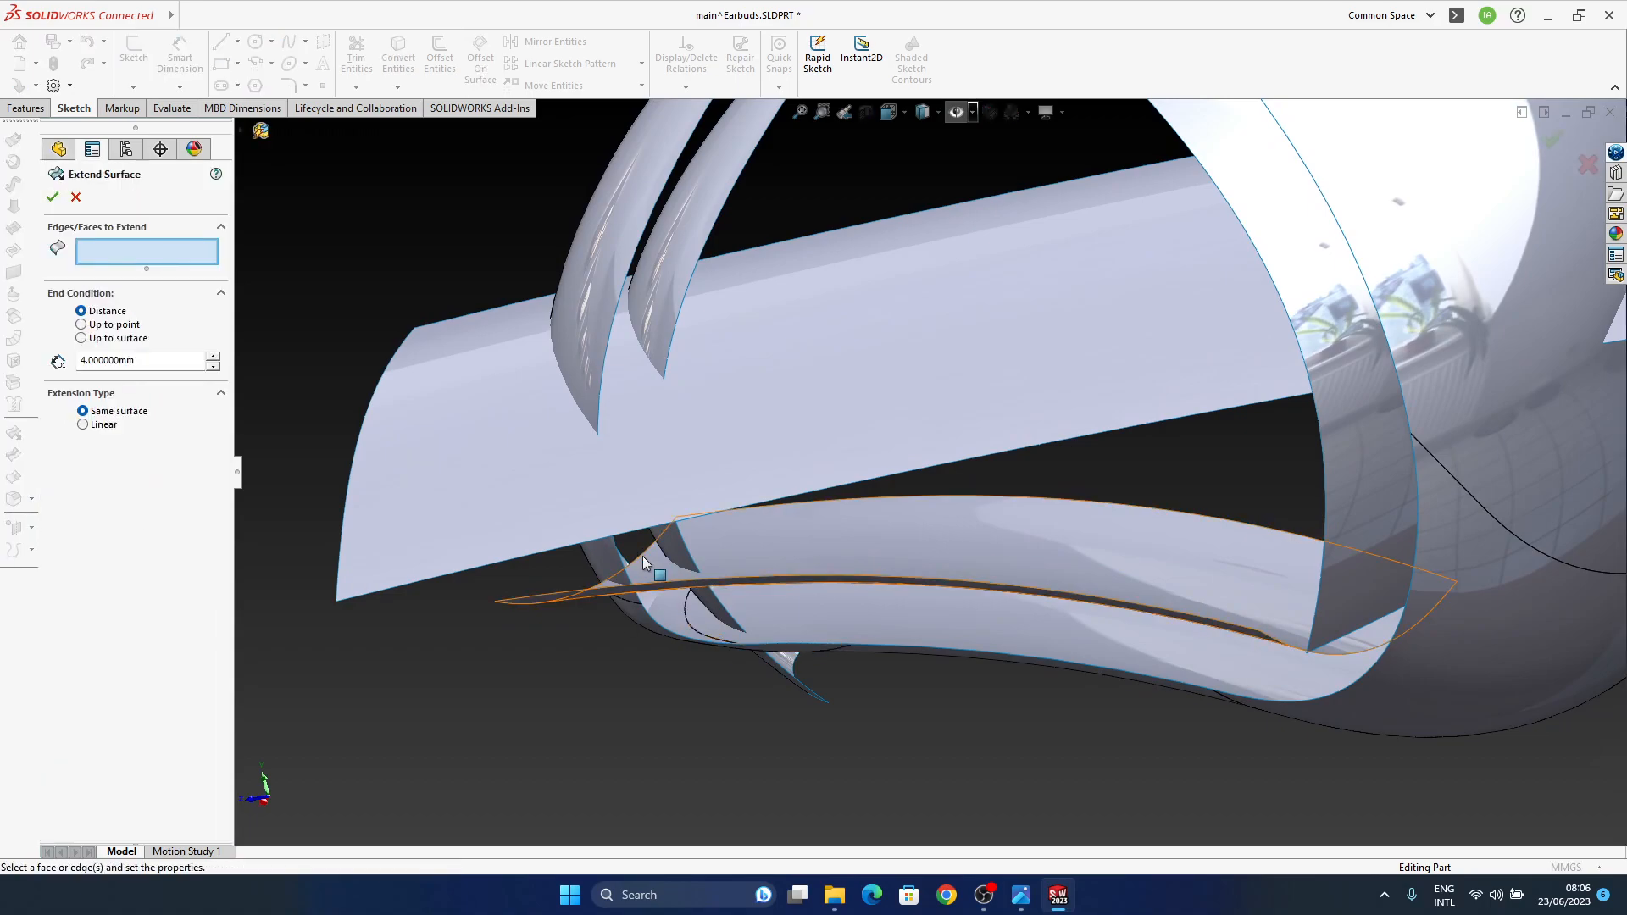
click(644, 551)
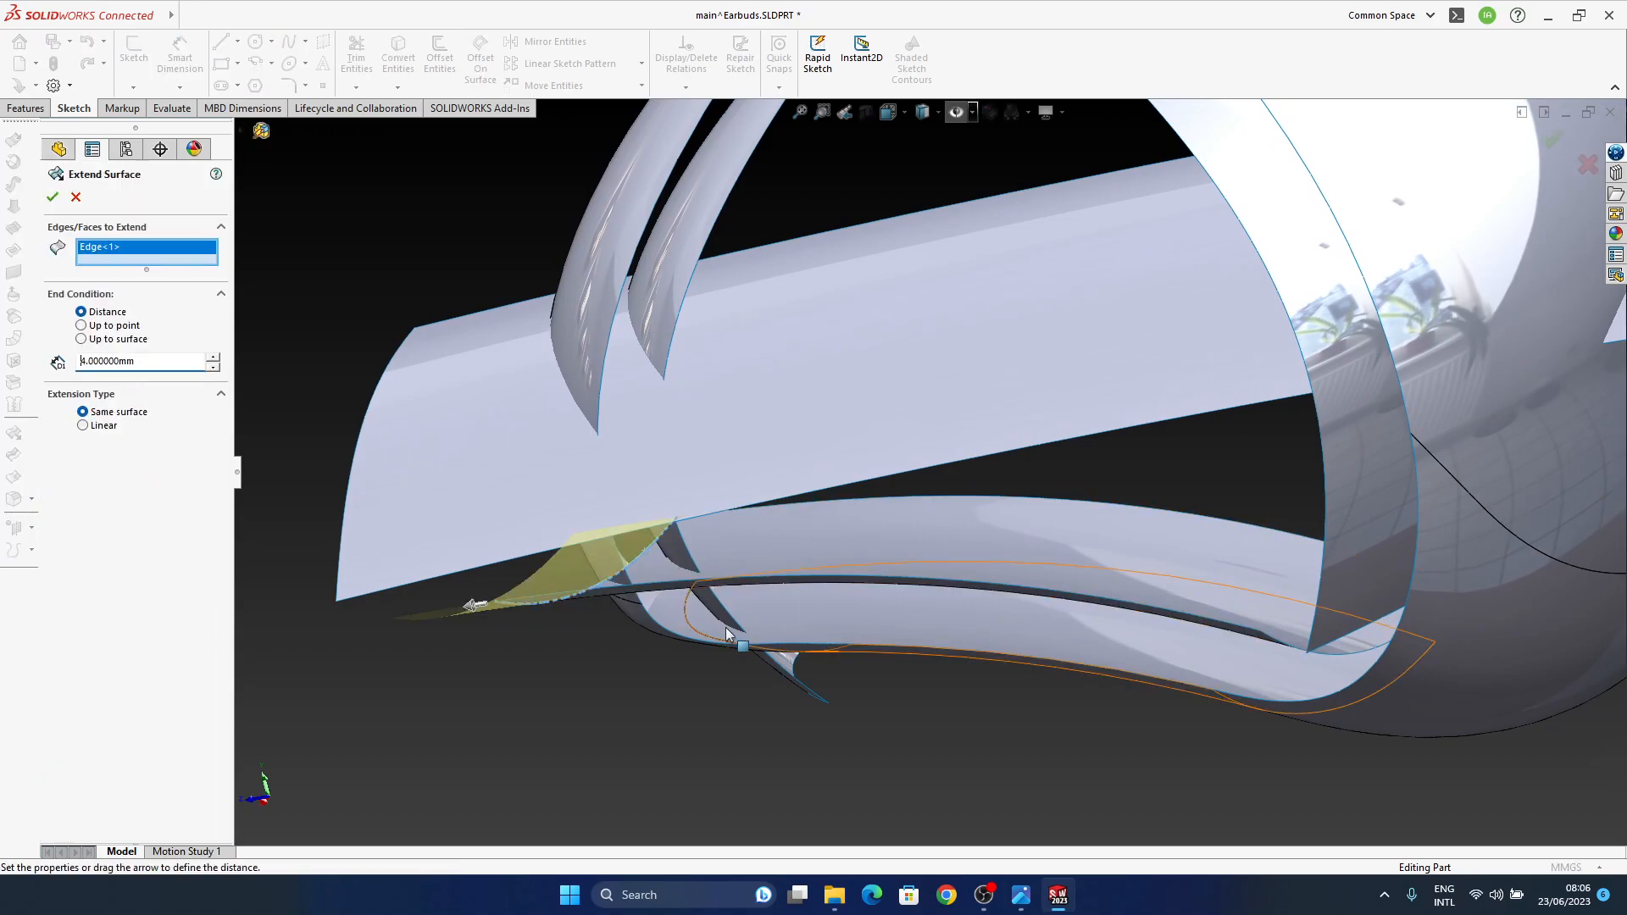
click(51, 196)
Step: Extend the long lower inner wall by 9 mm from its edge at the wide end
mouse_move(983, 532)
middle_down()
mouse_move(842, 537)
mouse_move(901, 599)
mouse_move(988, 583)
mouse_move(1066, 527)
middle_up()
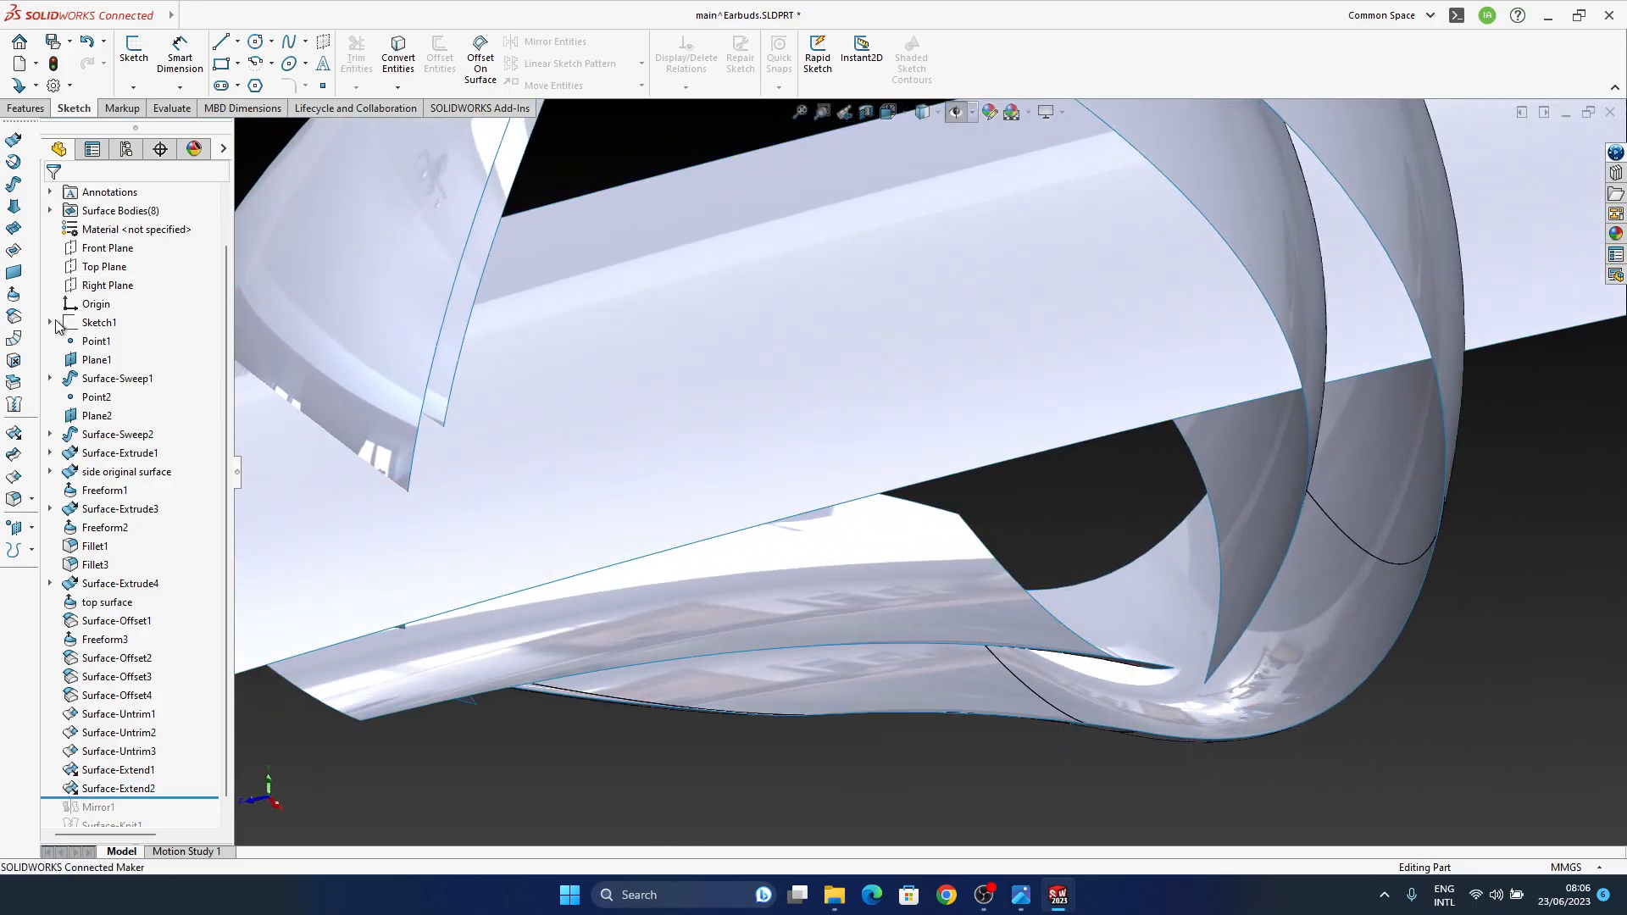
click(14, 432)
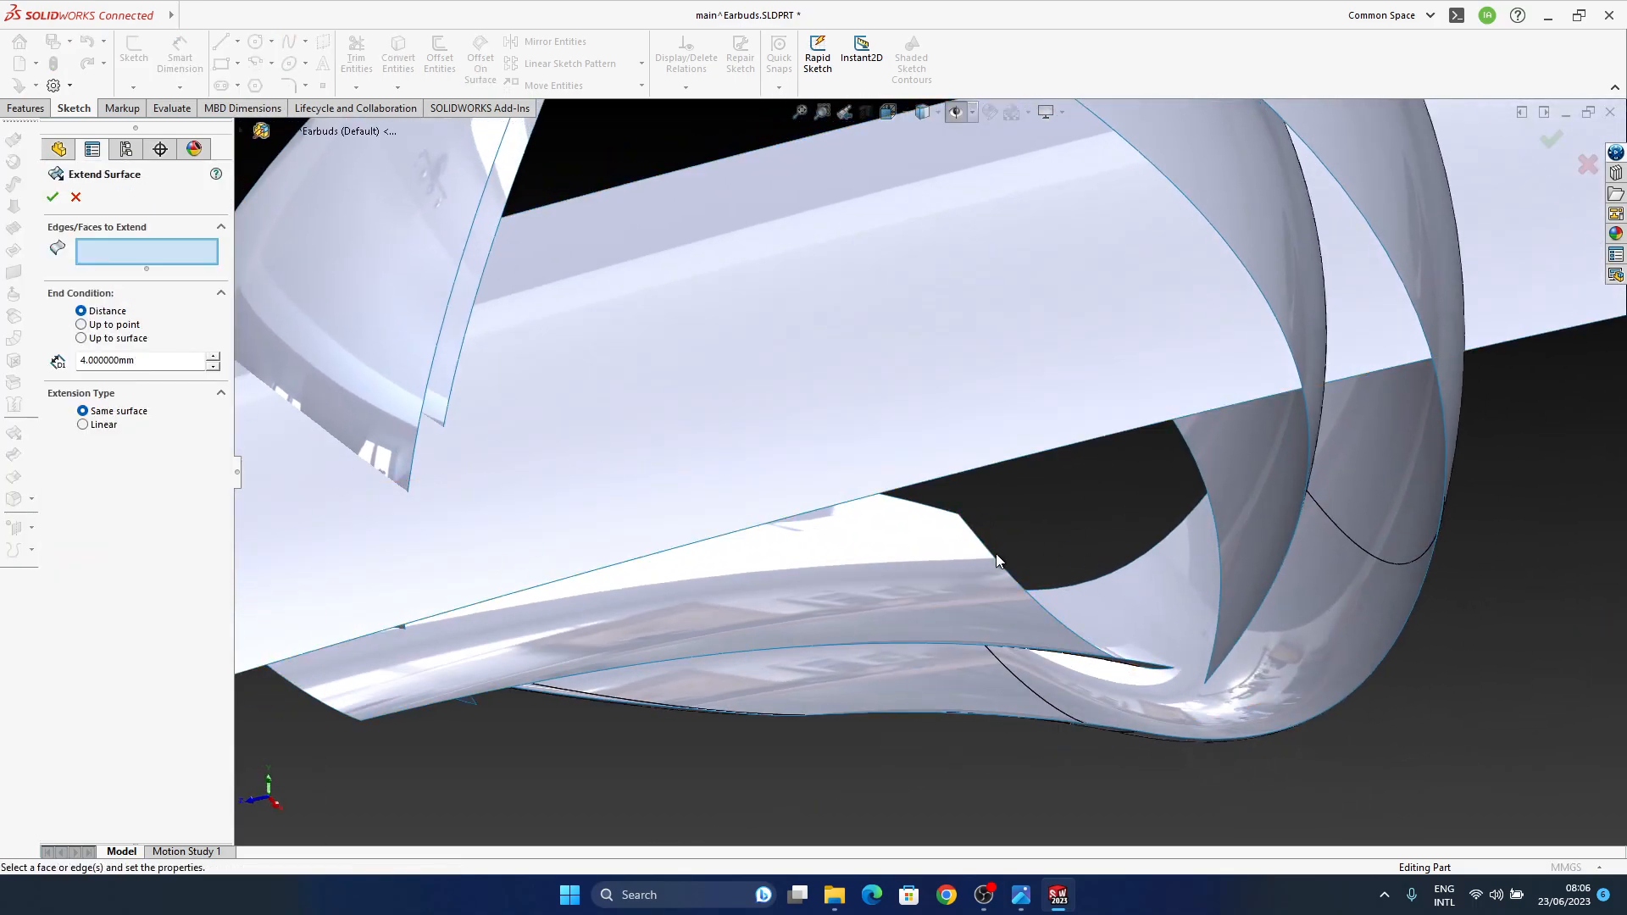
click(997, 560)
drag(1181, 664, 1262, 691)
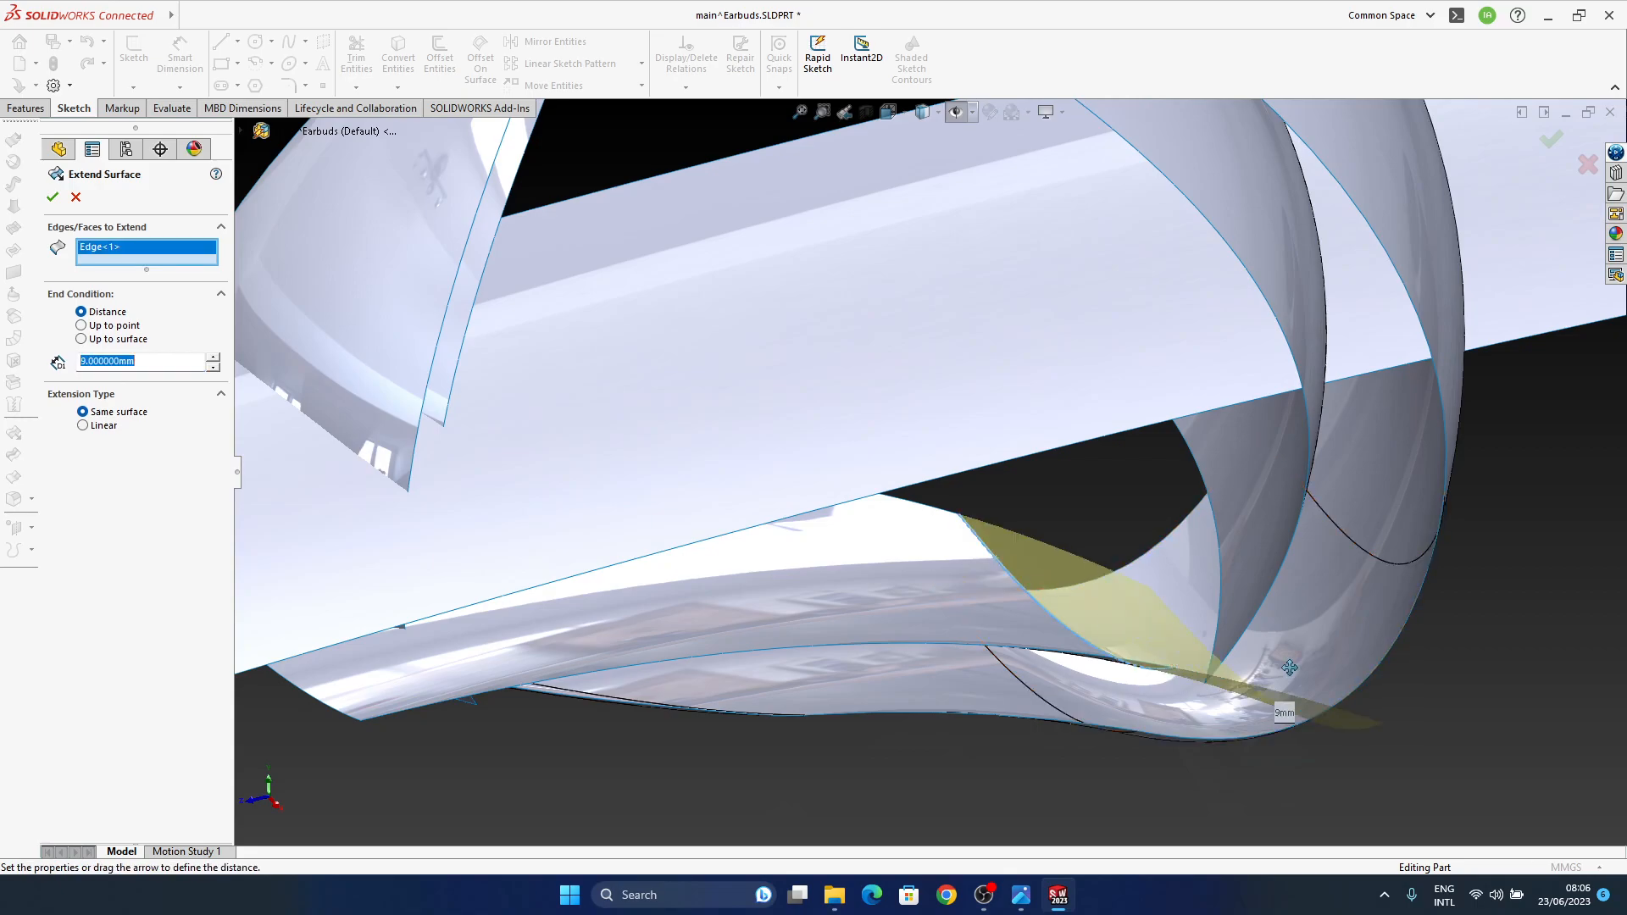
click(51, 198)
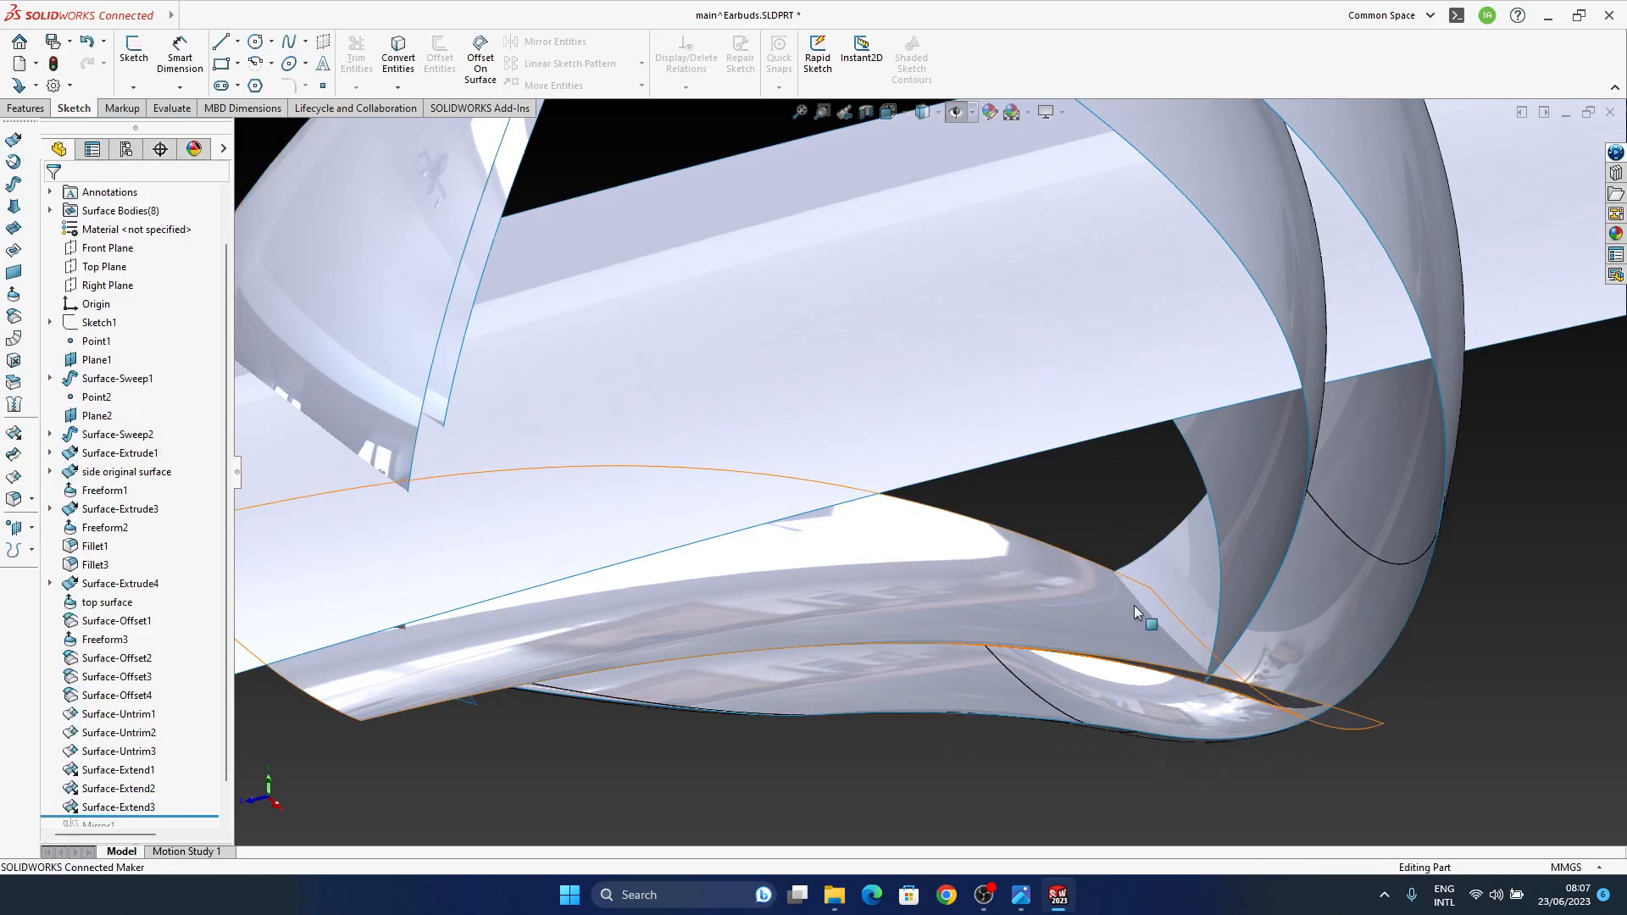
Step: Extend the lower edge of the wide end's inner offset wall by 9 mm as the same surface
click(16, 456)
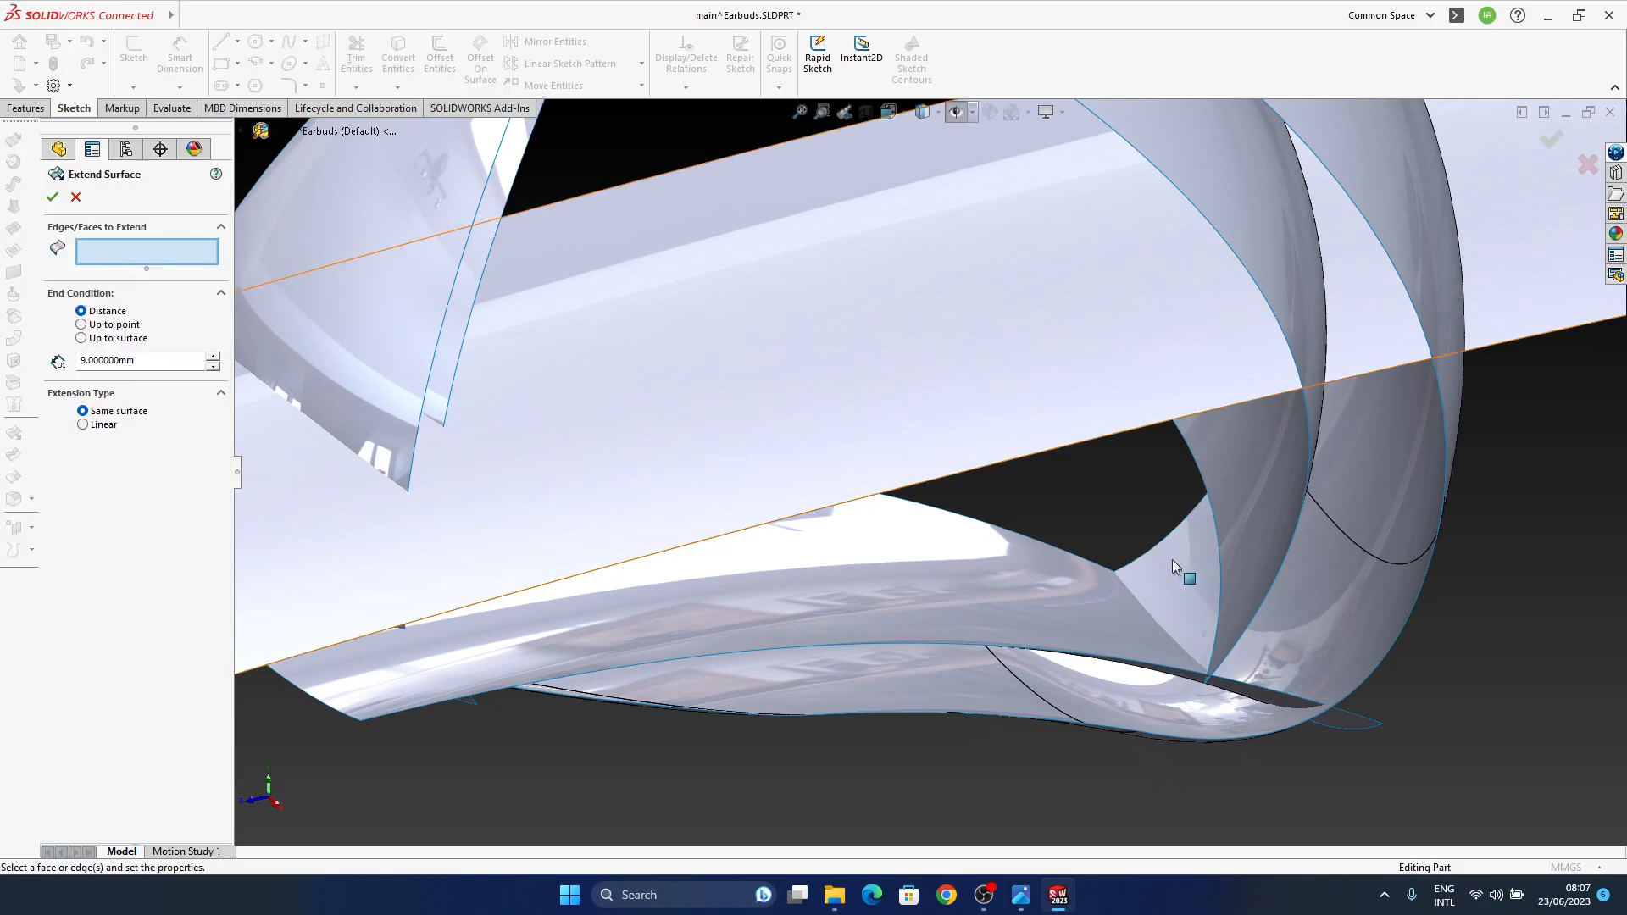
click(1189, 459)
middle_drag(1120, 678, 1038, 627)
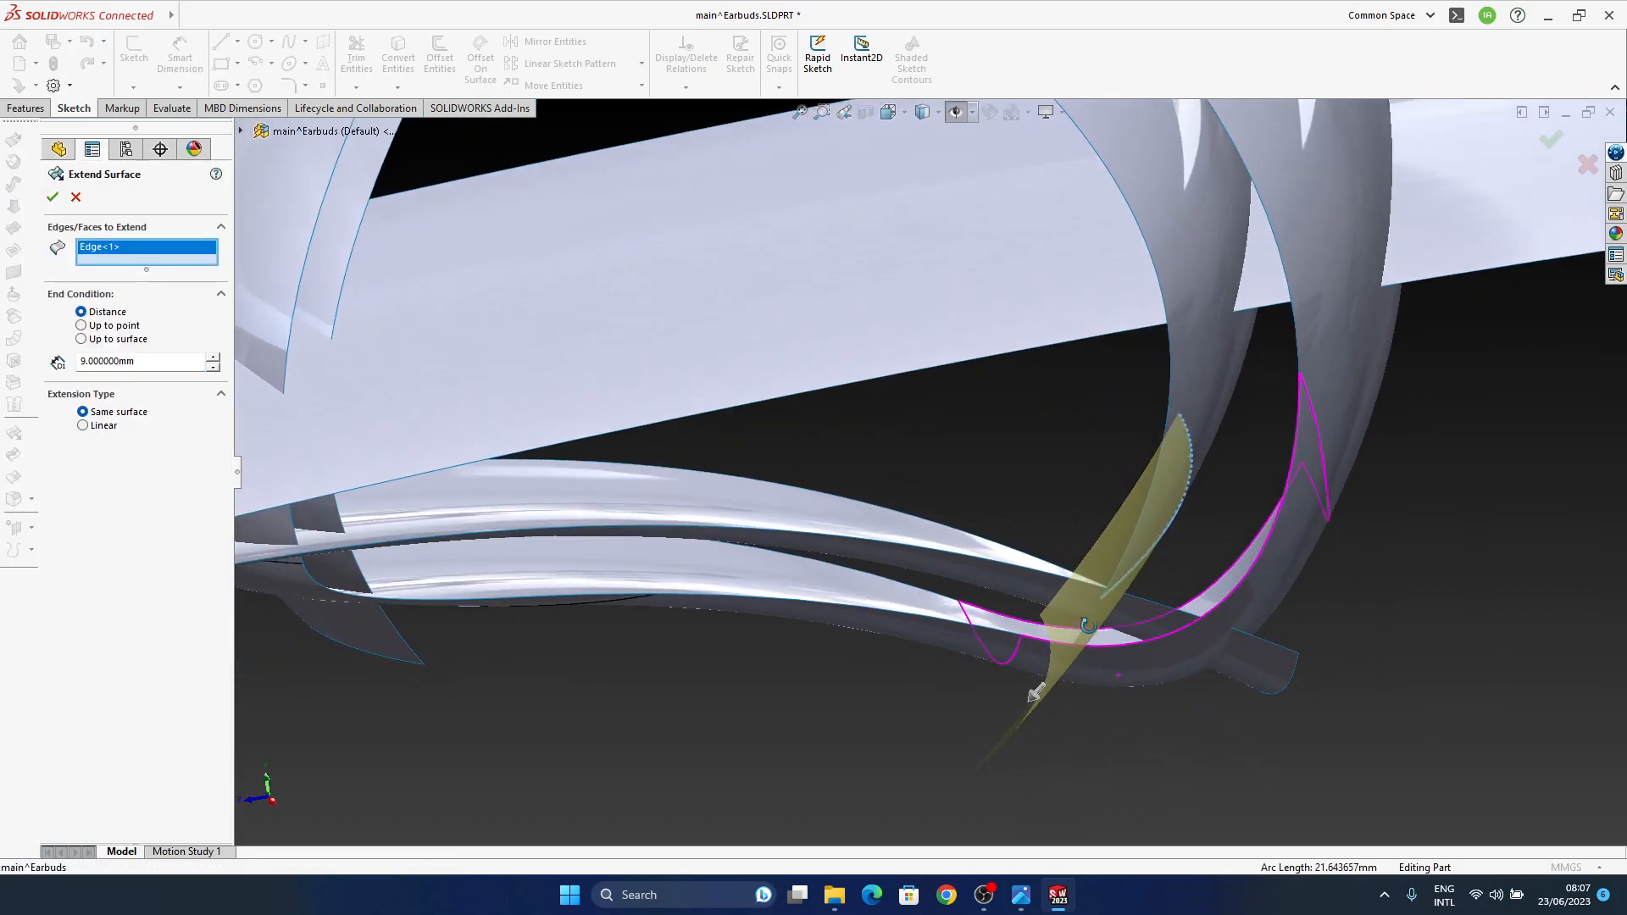
click(53, 197)
Step: Try a 10 mm curvature-continuous face fillet between the long lower inner wall and the narrow end's inner wall
middle_drag(903, 547, 867, 555)
middle_drag(770, 719, 835, 559)
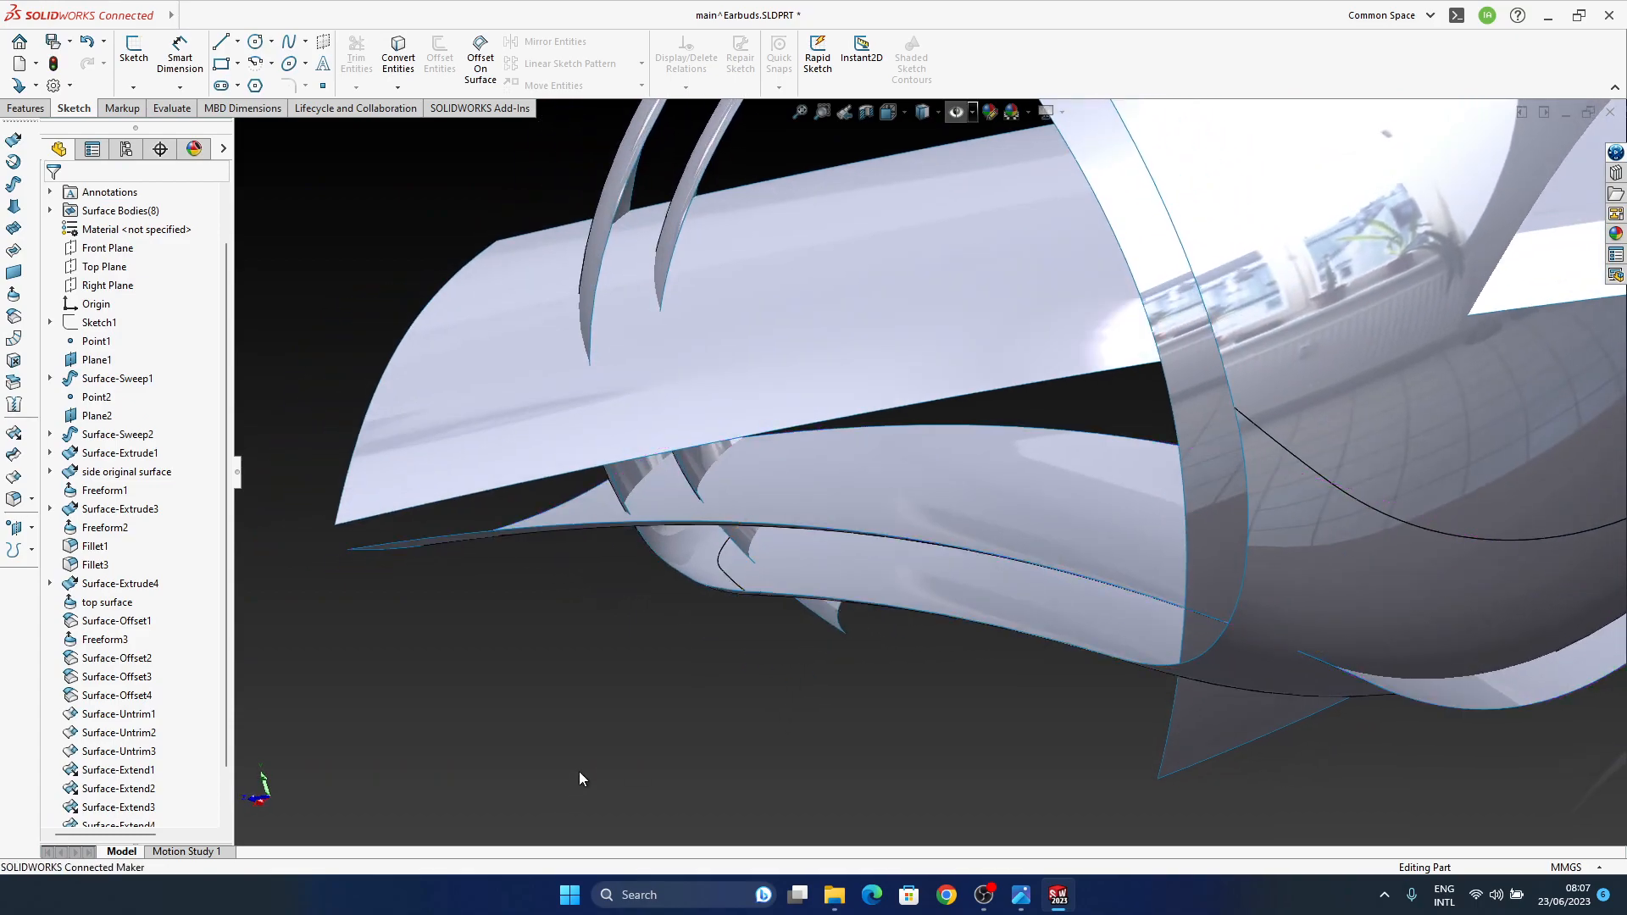
click(14, 499)
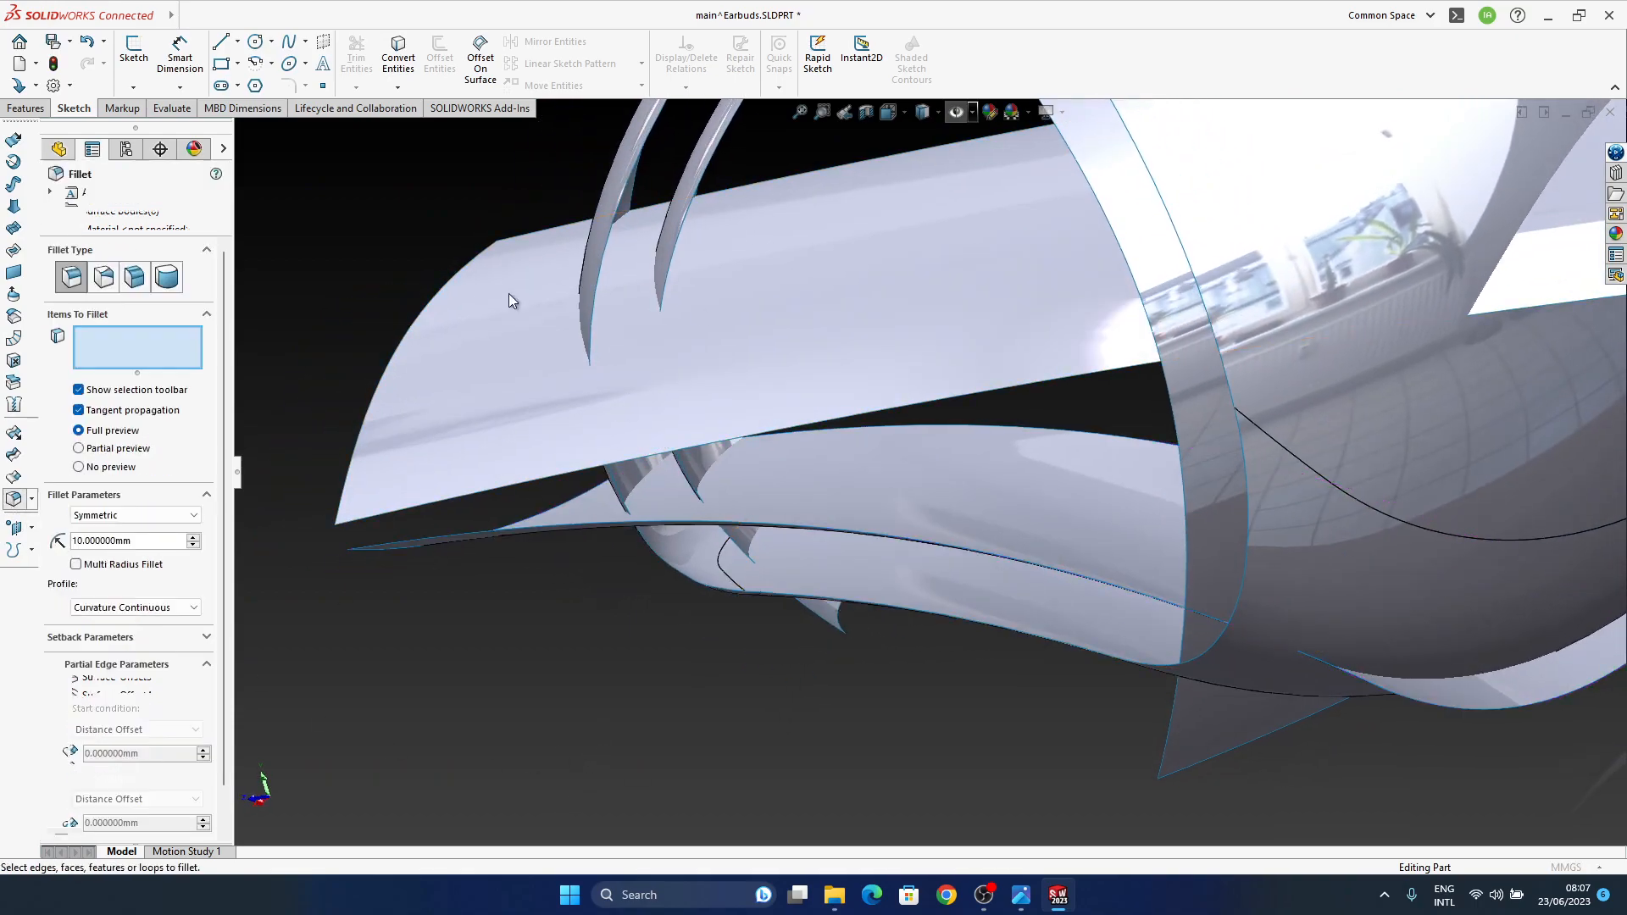
click(134, 276)
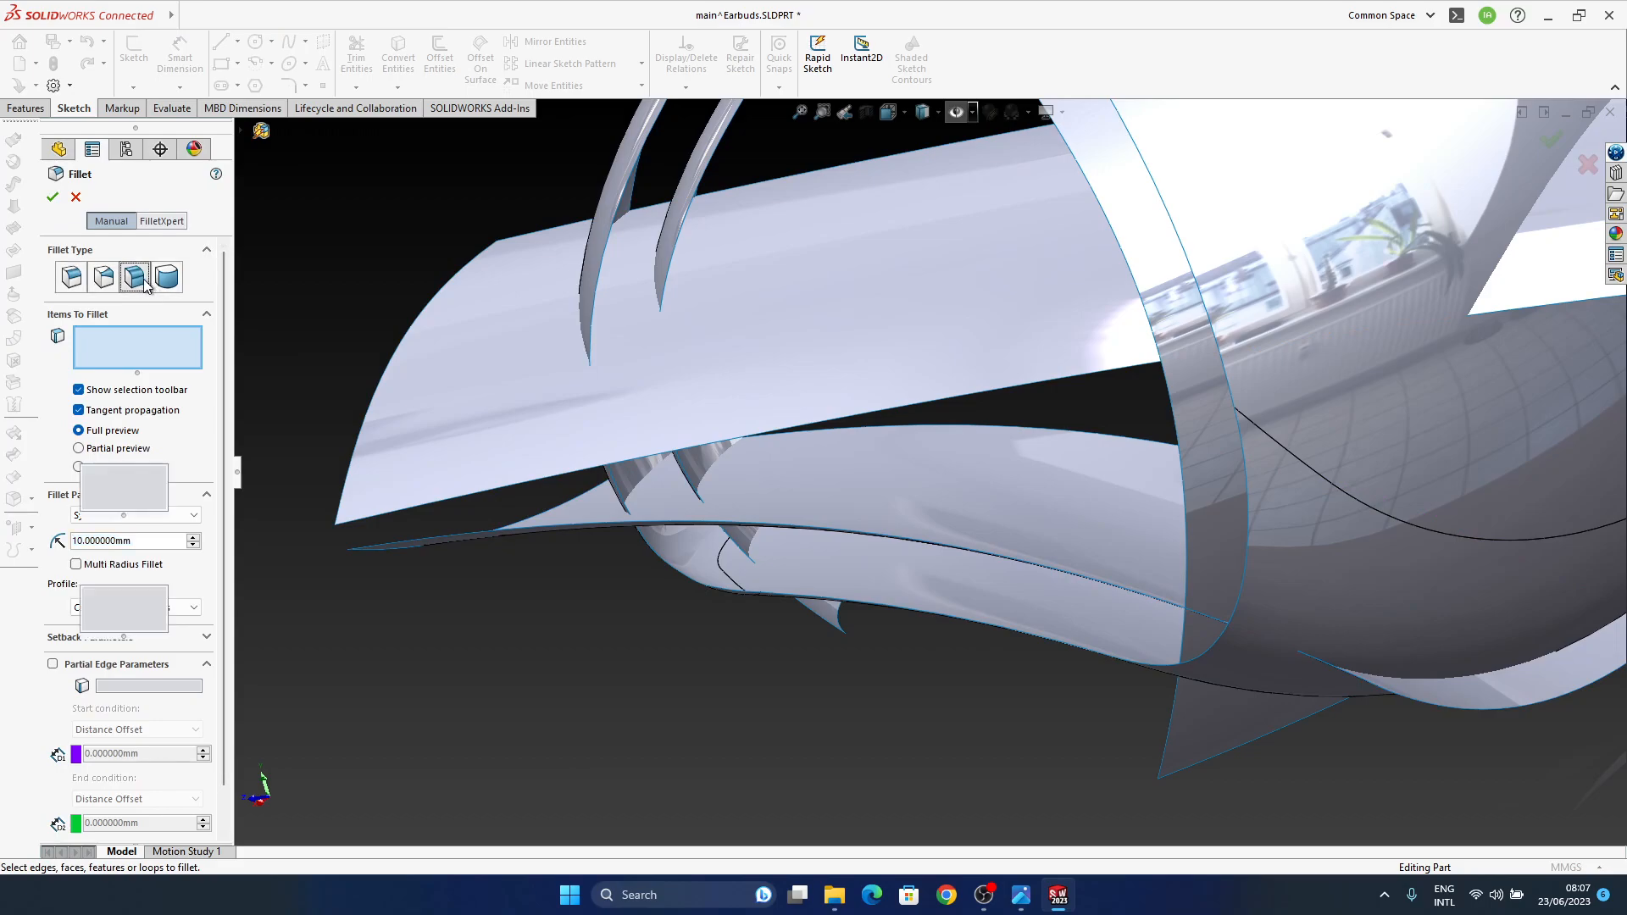
click(762, 471)
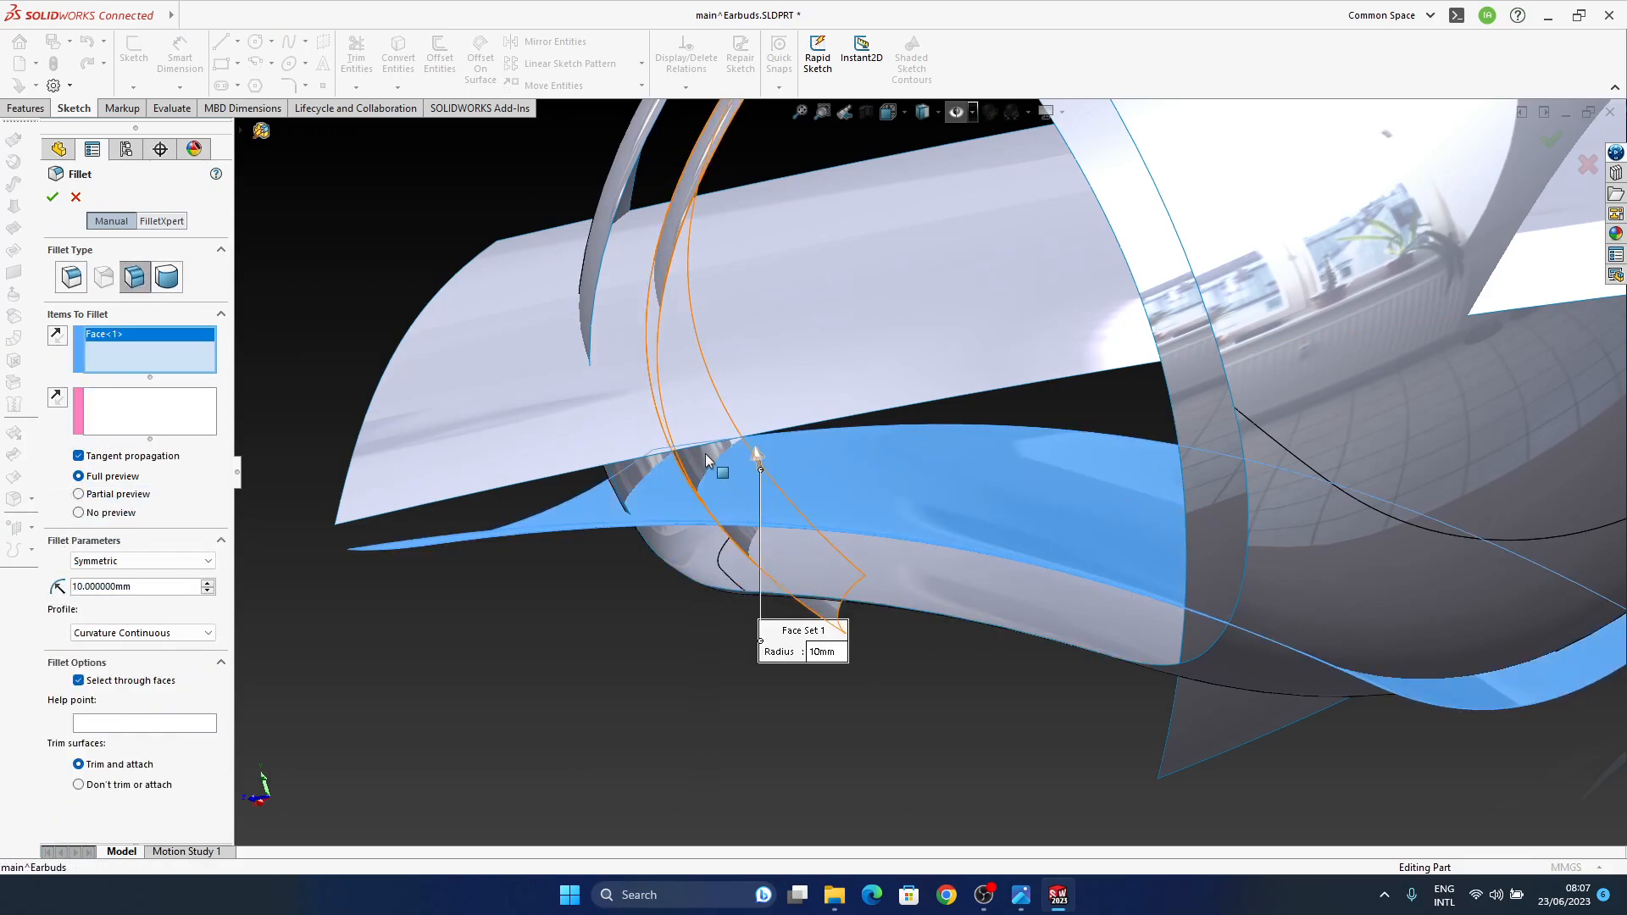
click(101, 410)
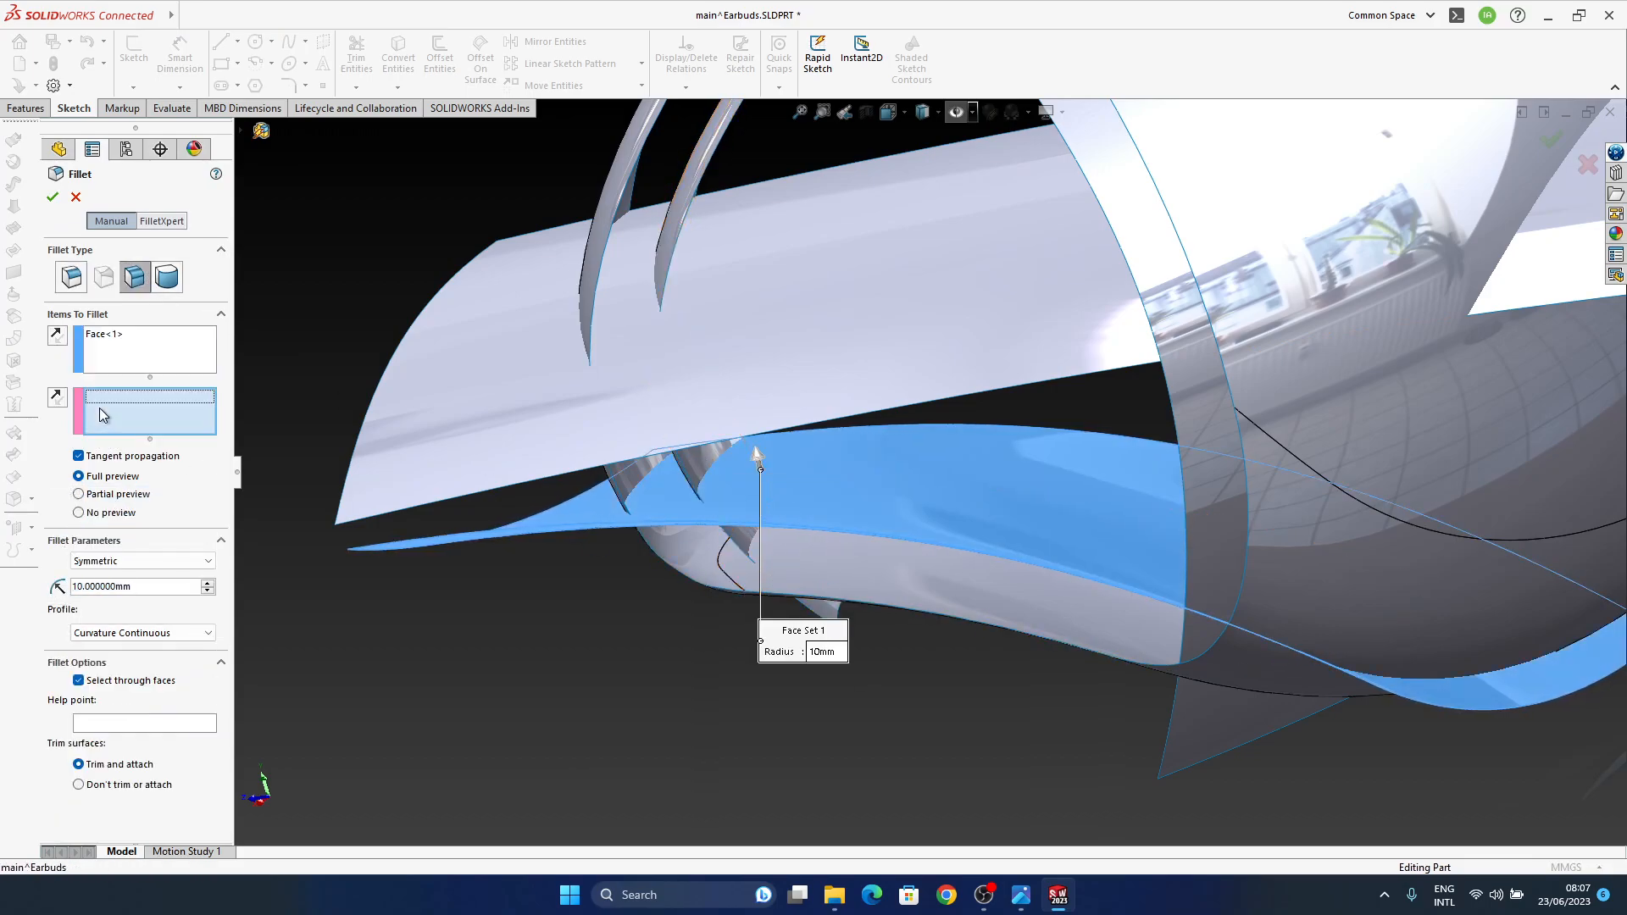
click(703, 451)
middle_drag(810, 532, 843, 659)
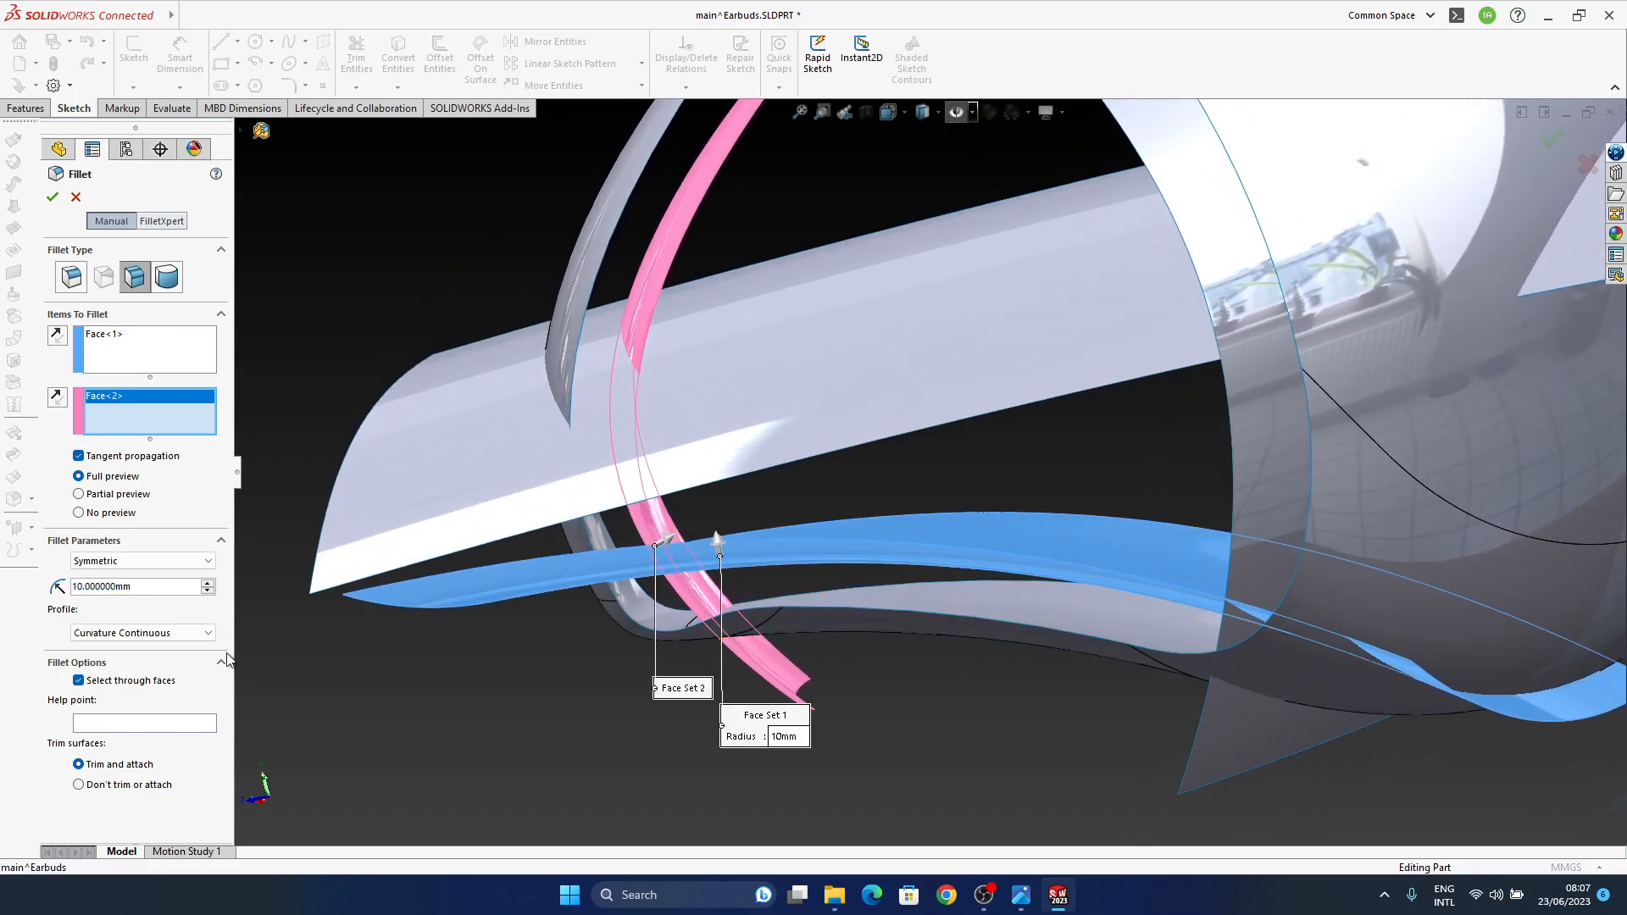
middle_drag(607, 516, 635, 482)
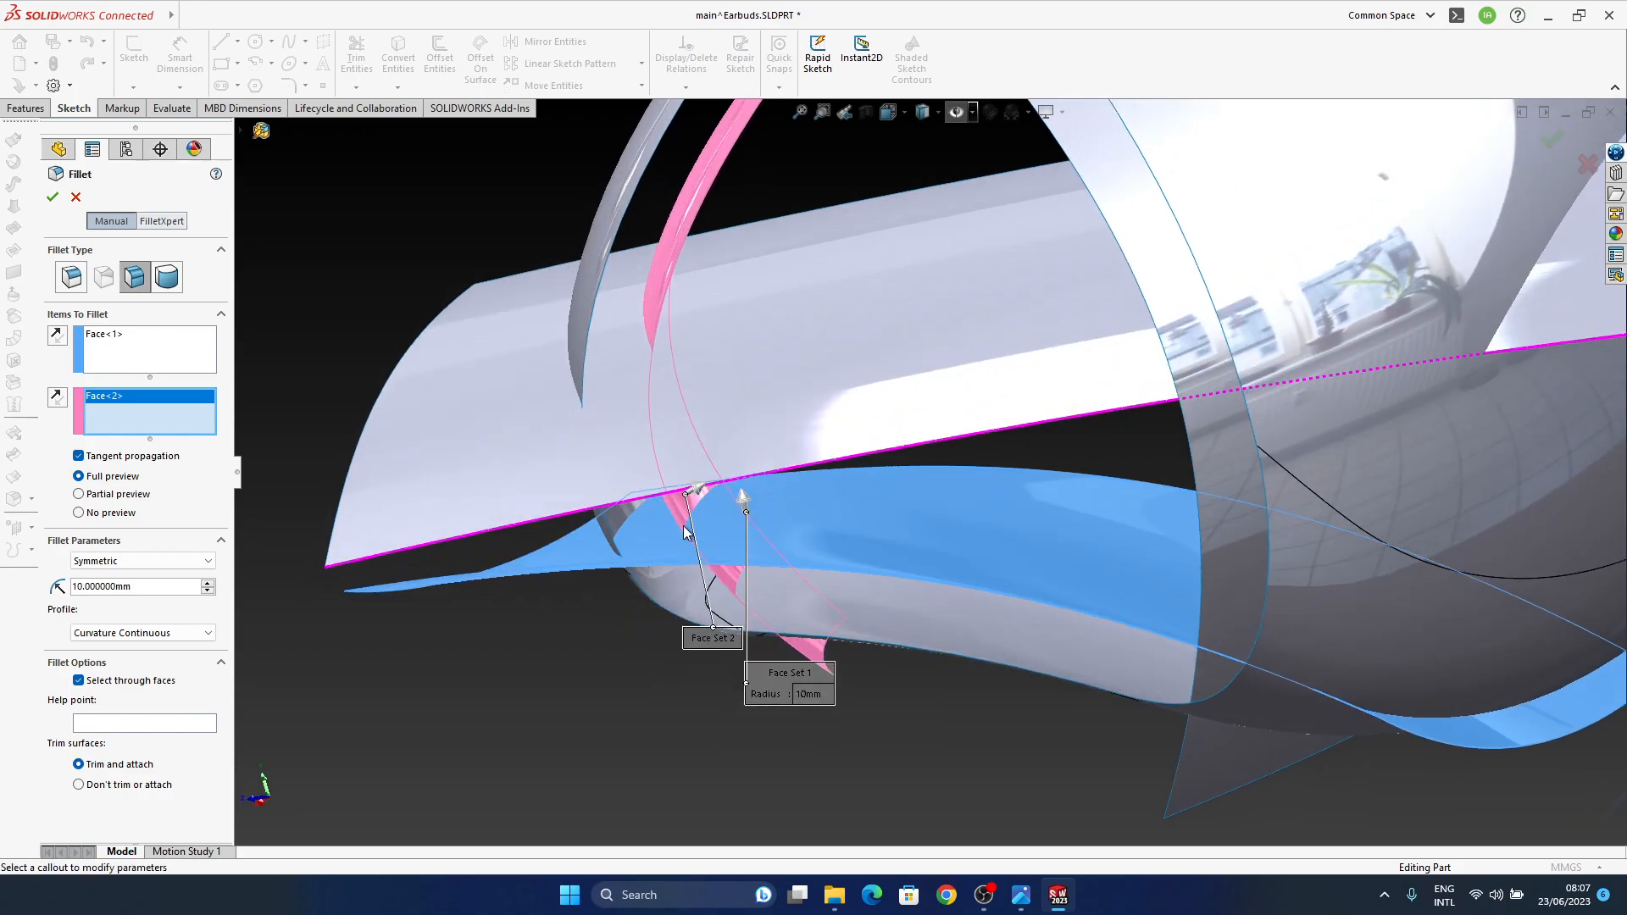
click(52, 197)
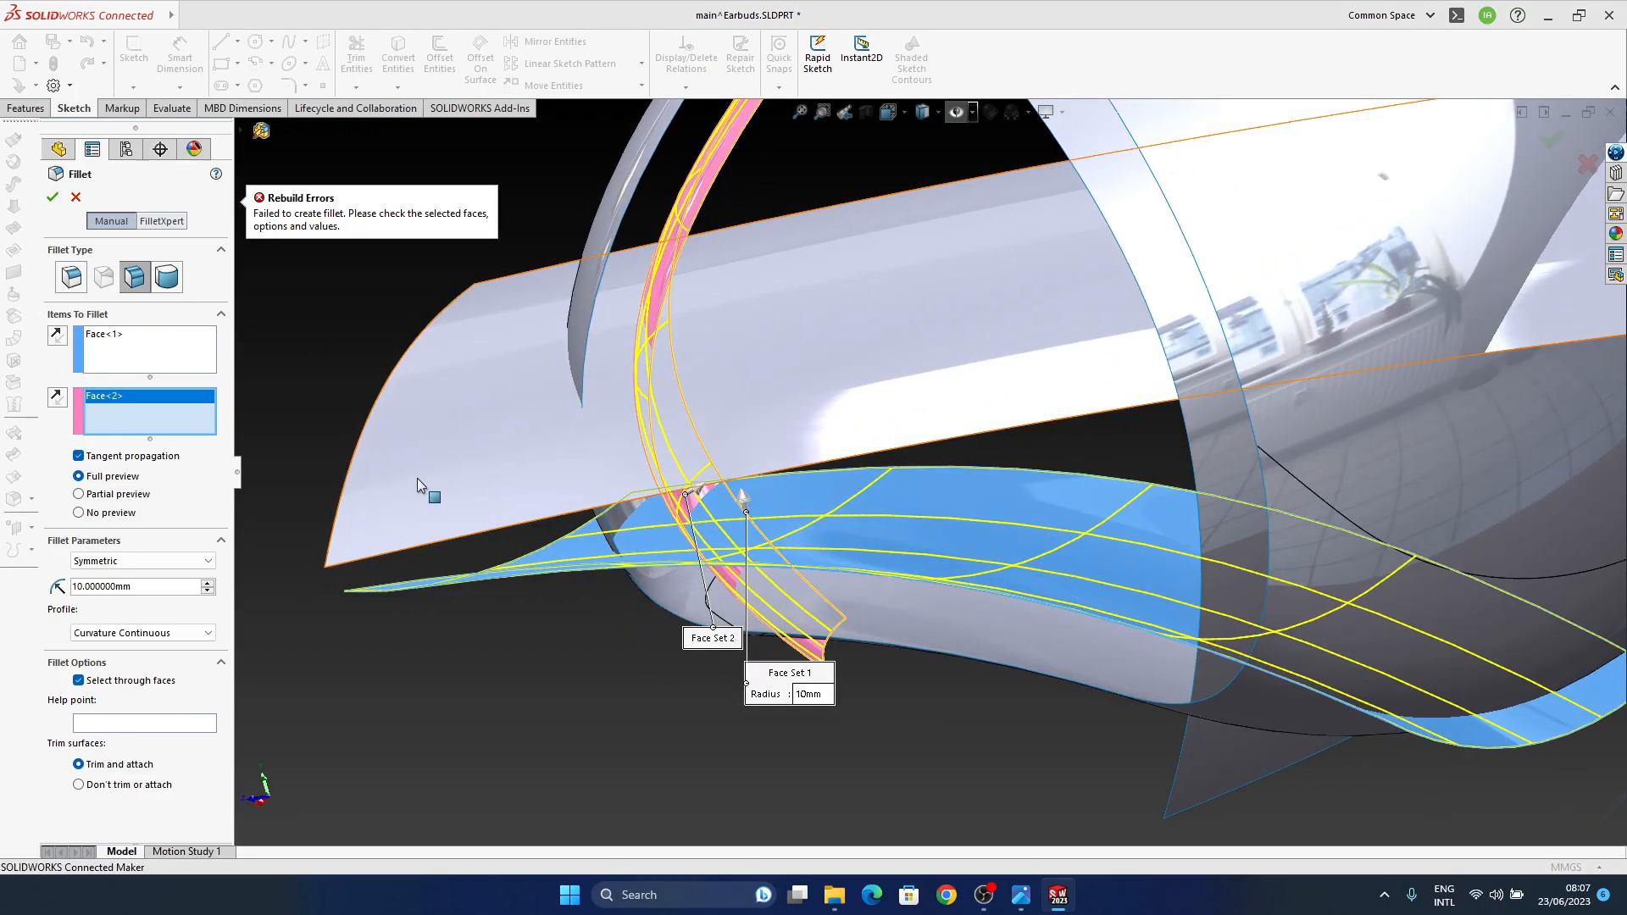
Step: Try smaller radii of 5, 2 and 1 mm for the face fillet, comparing the preview between the two inner walls
middle_drag(745, 617, 911, 513)
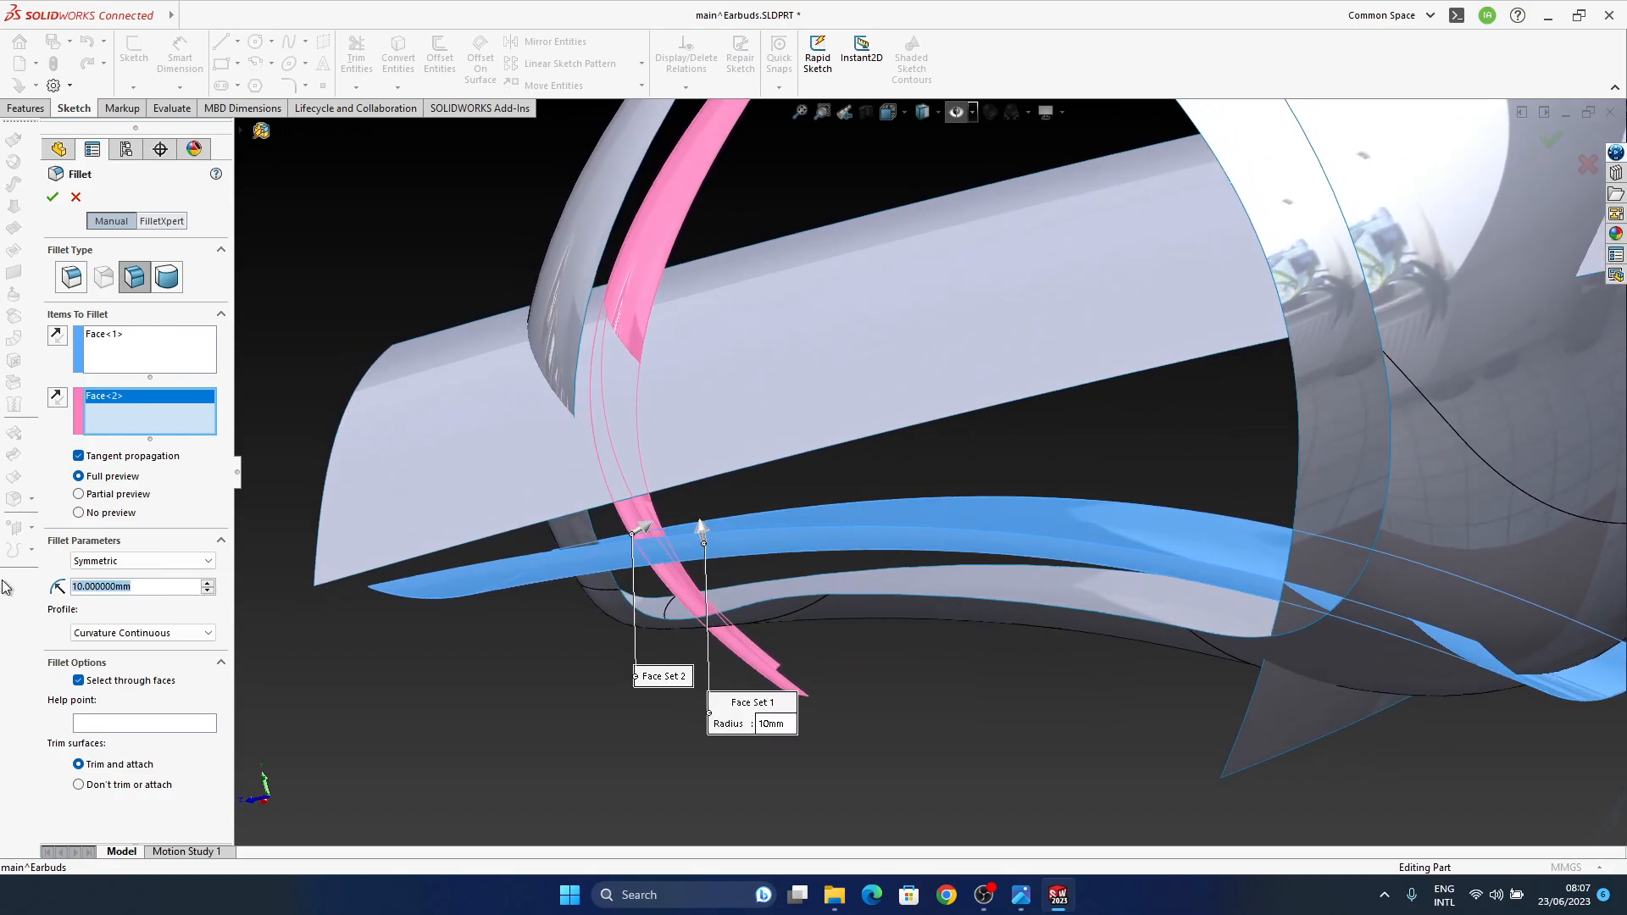
text(5)
middle_drag(861, 529, 835, 548)
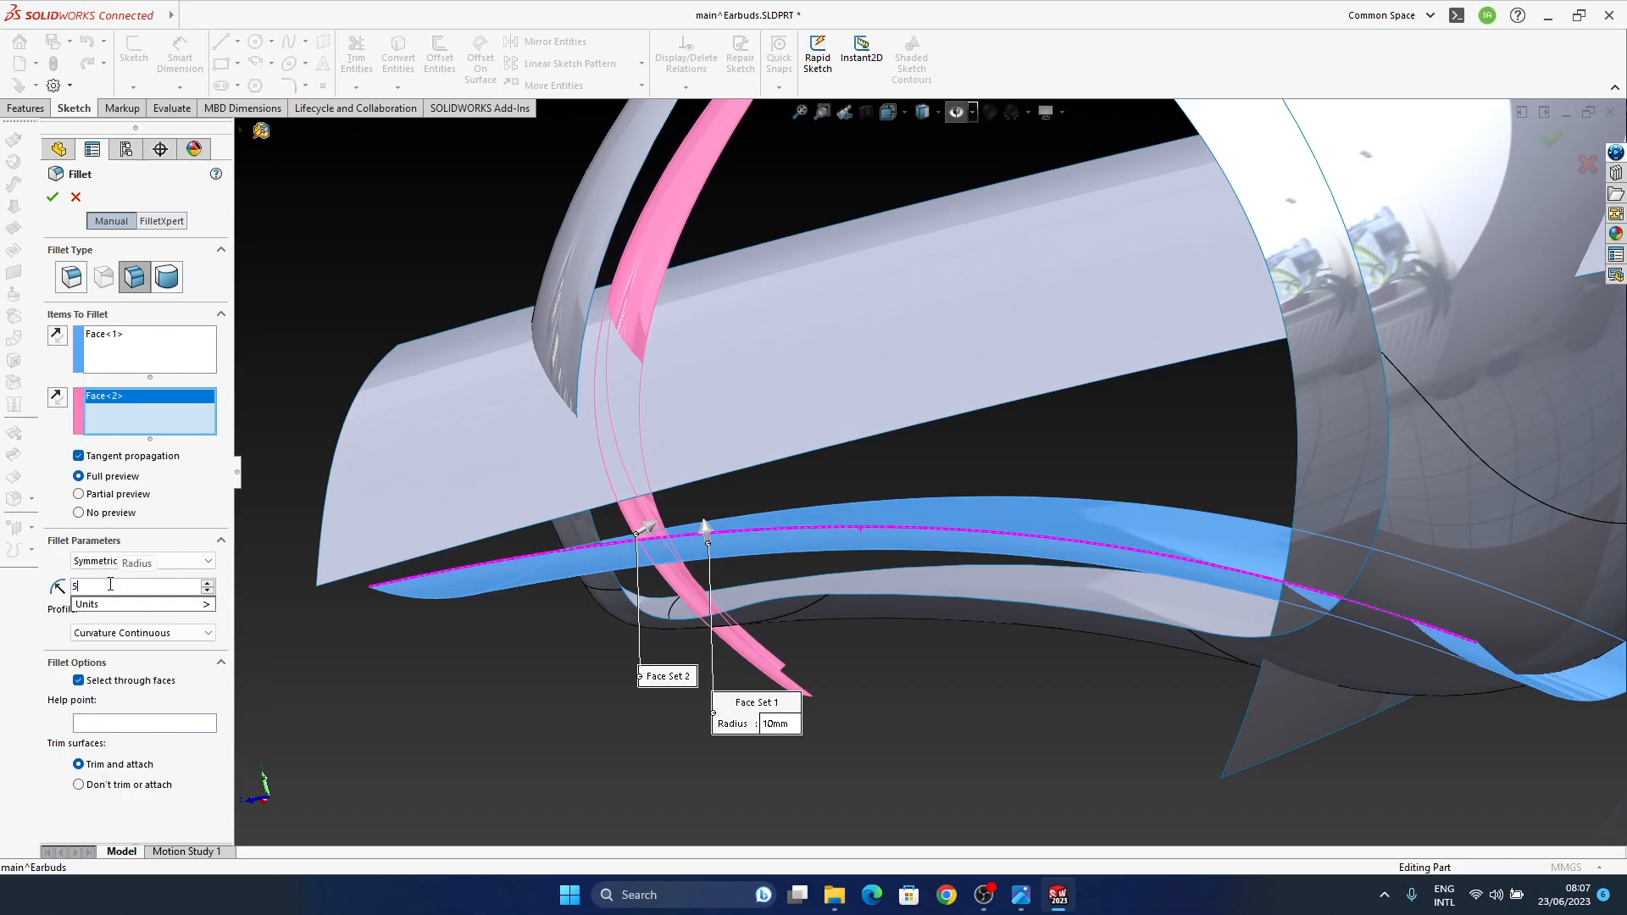
key(Return)
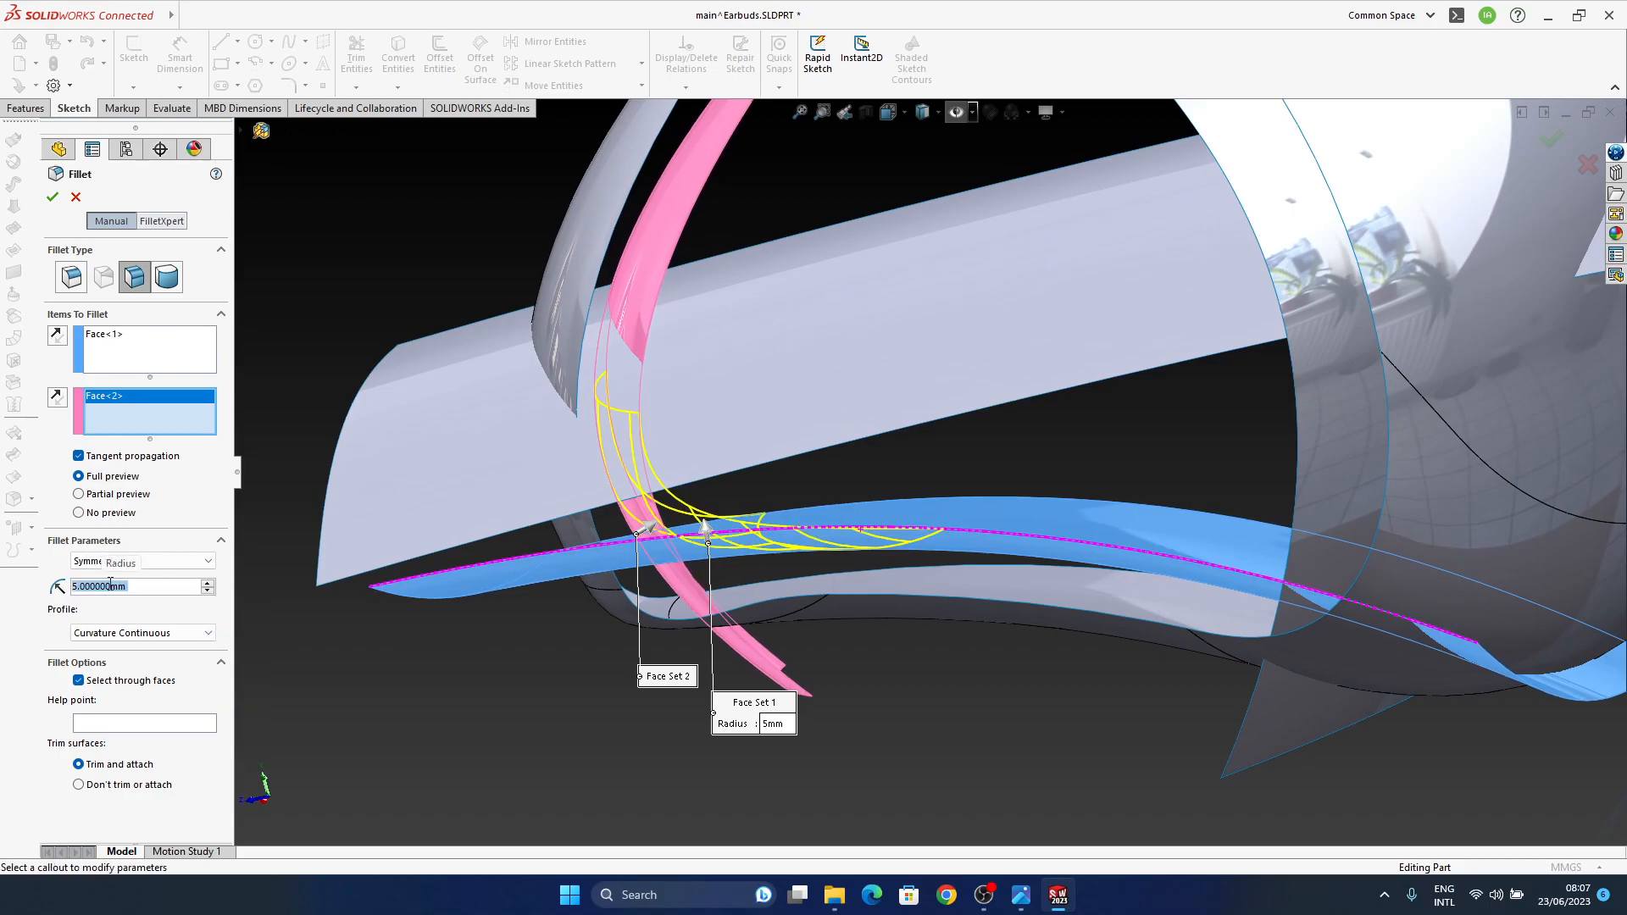
middle_drag(847, 538, 788, 566)
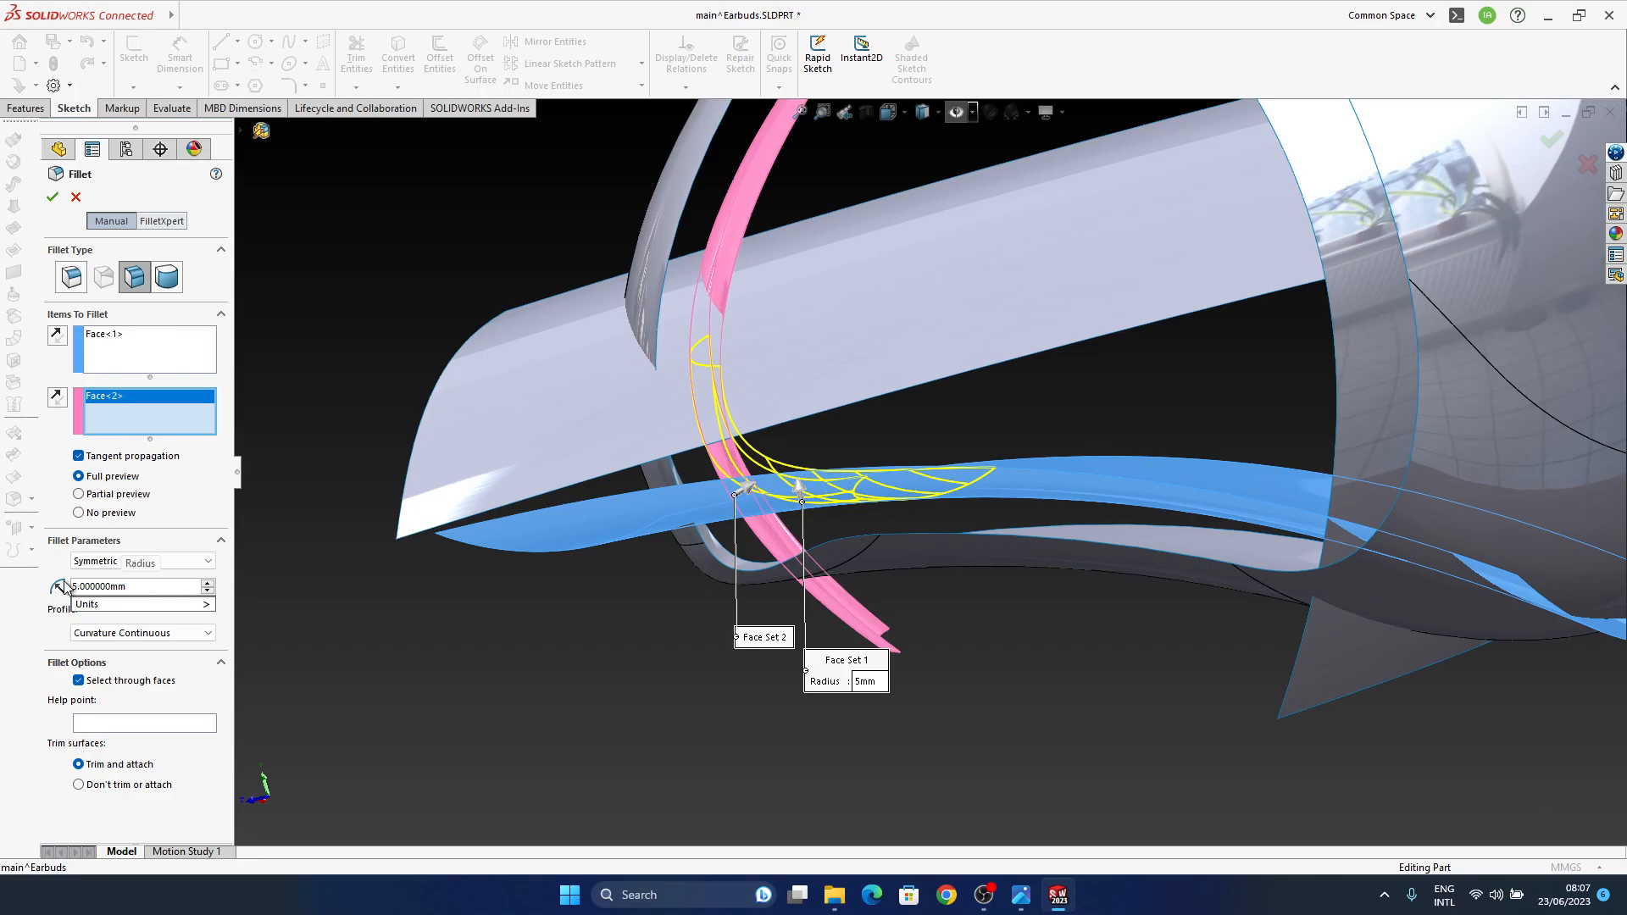
key(Return)
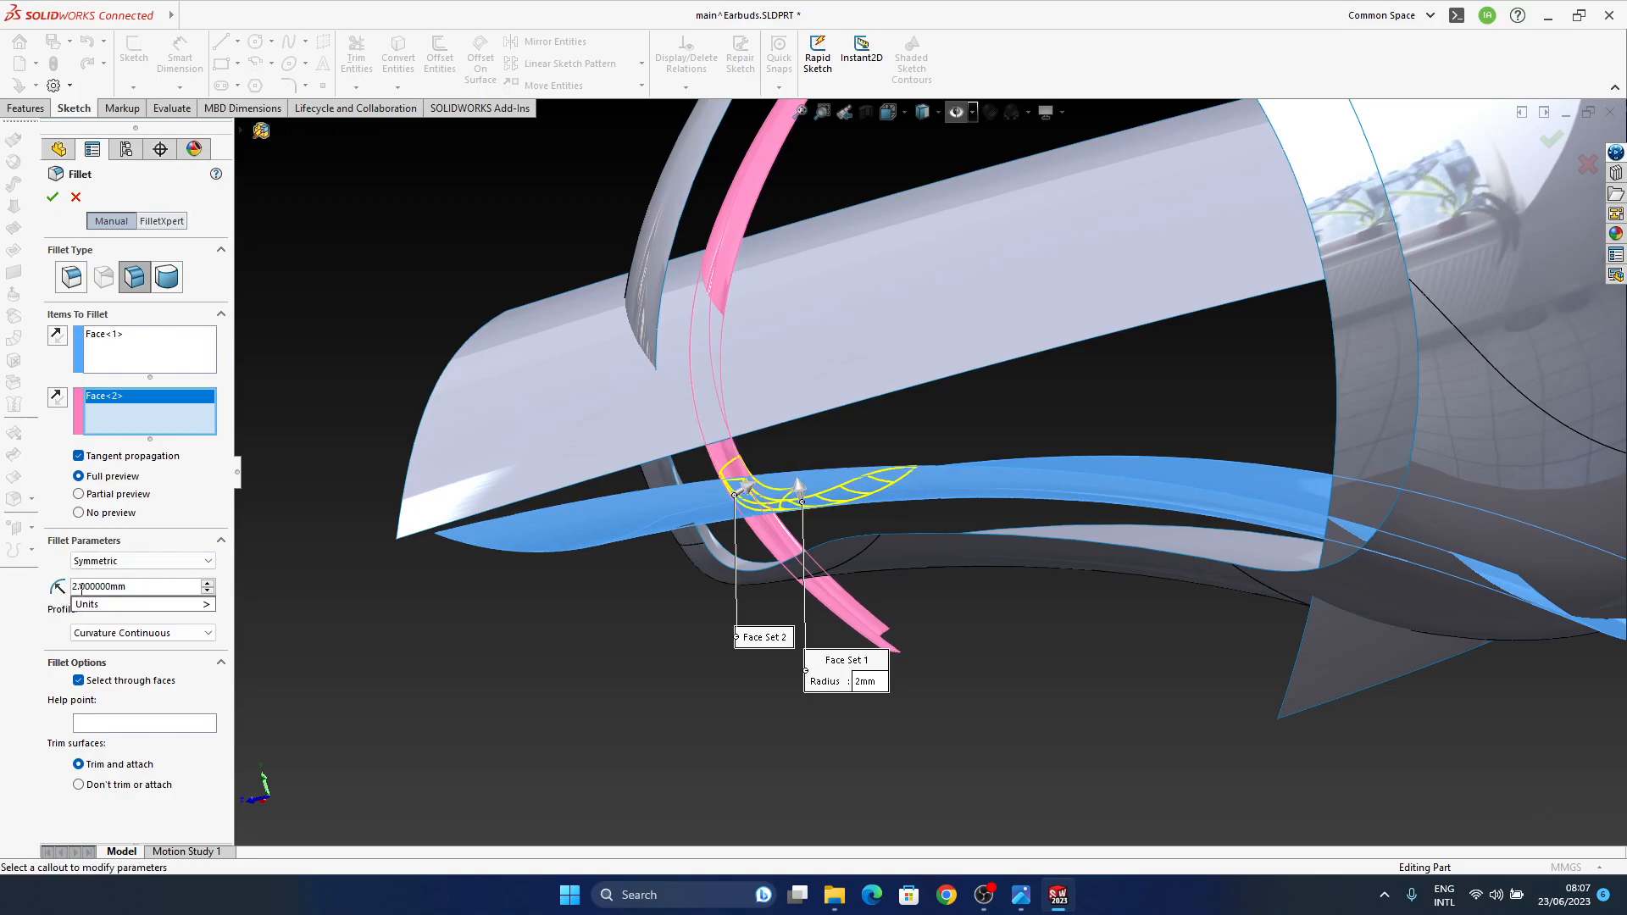
key(BackSpace)
text(1)
key(Return)
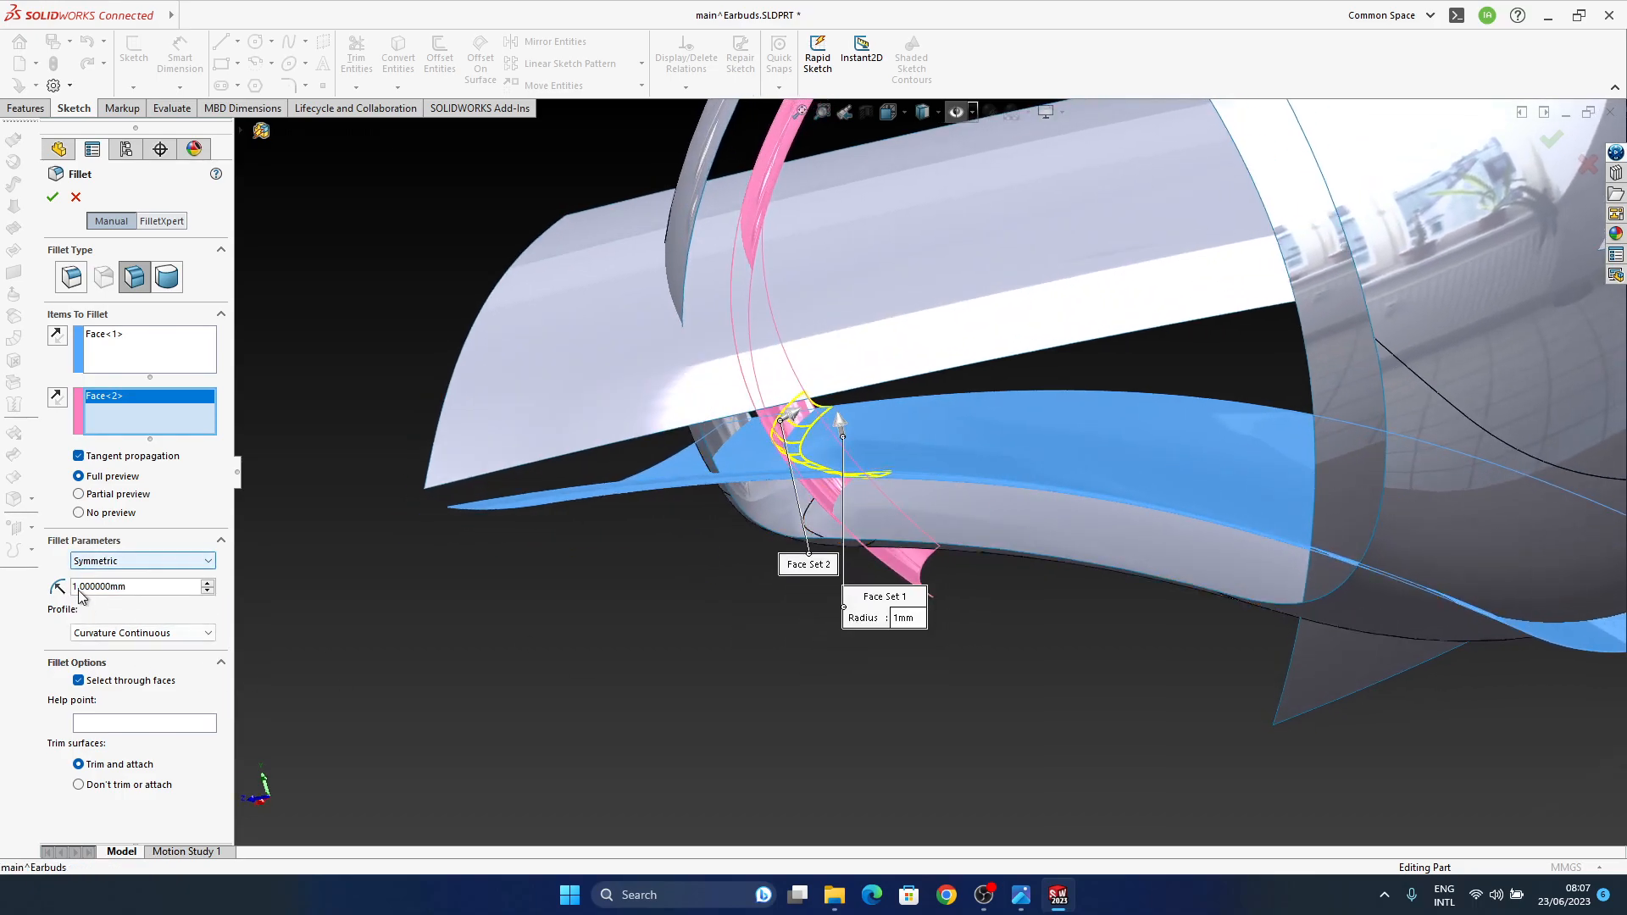
Step: Set the face fillet radius to 2 mm and create the fillet between the two inner walls
mouse_move(144, 603)
key(BackSpace)
text(2)
key(Return)
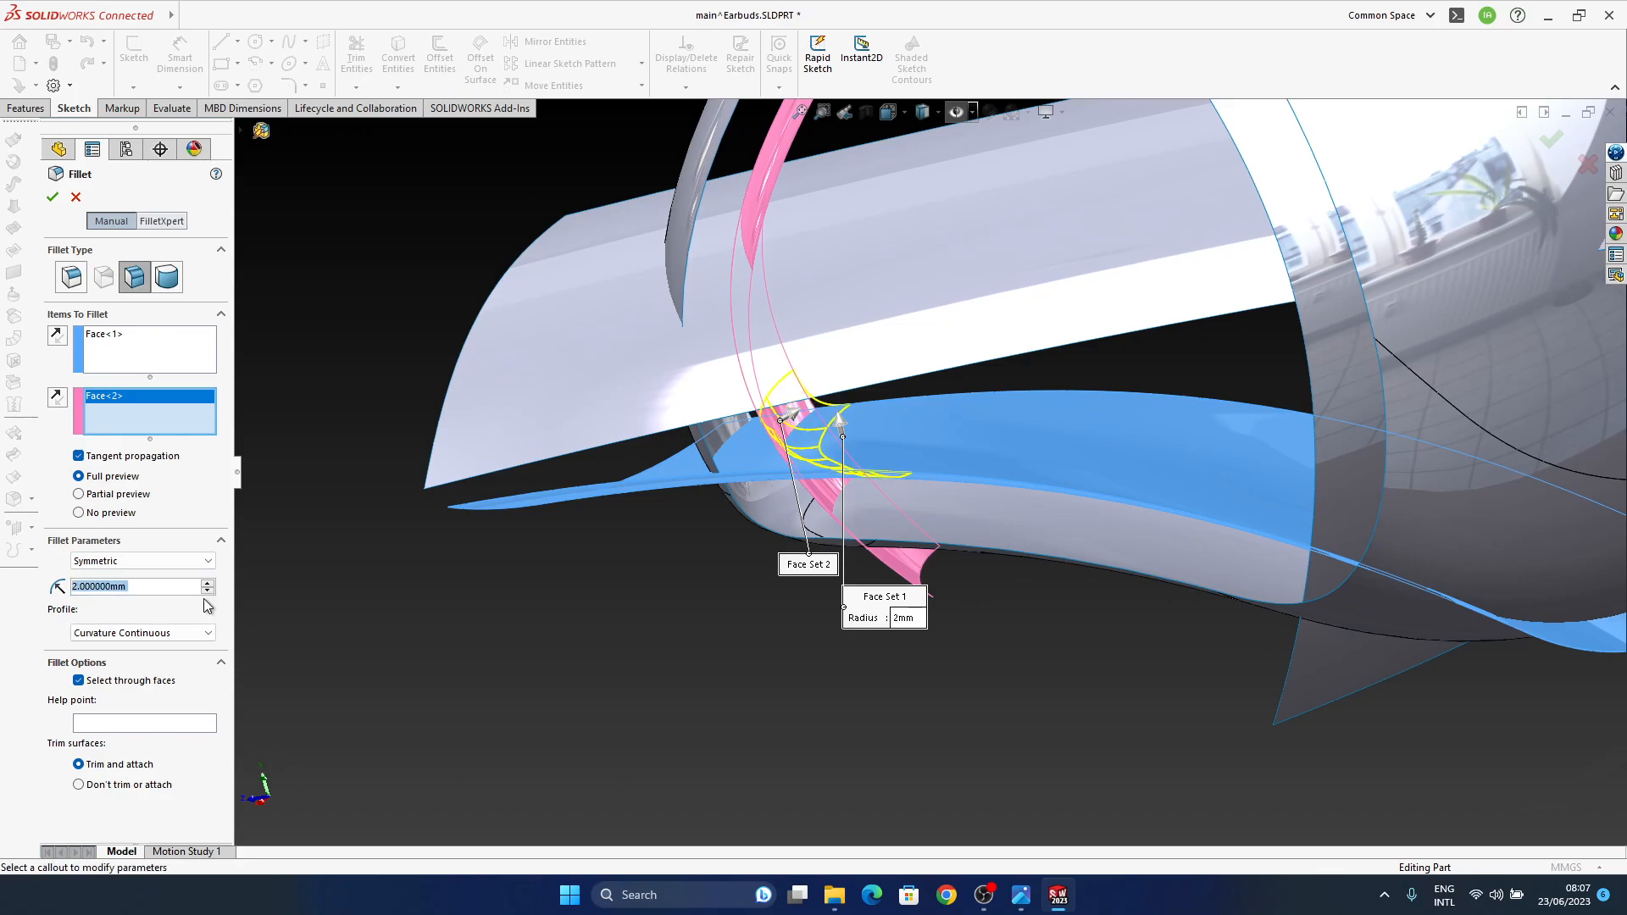
click(53, 197)
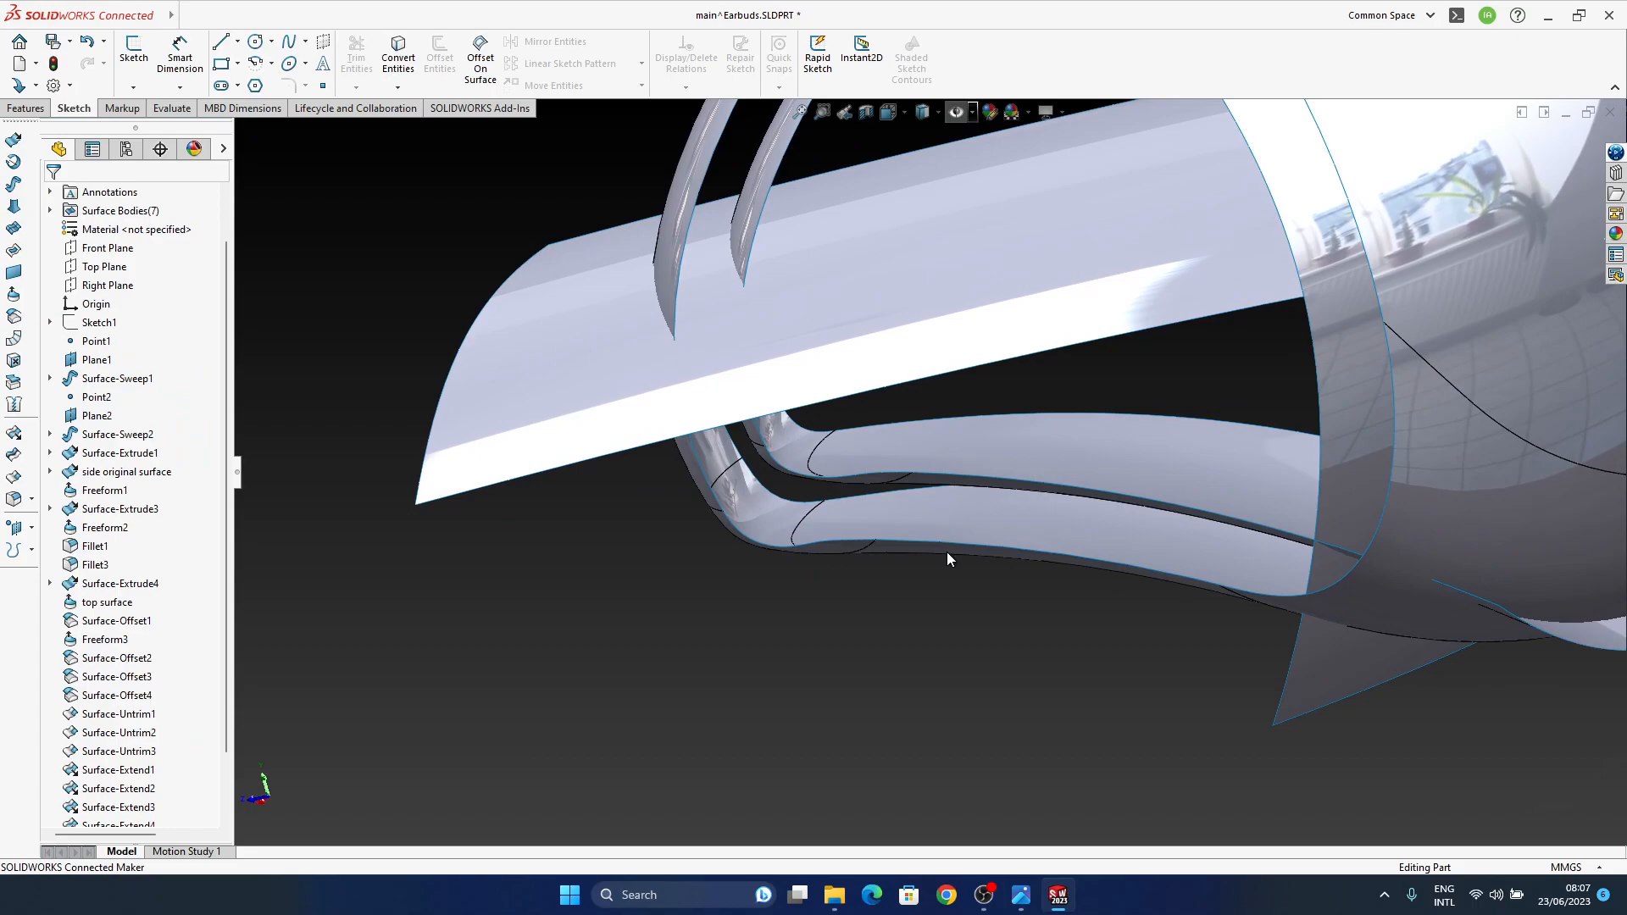
Step: Examine the new inner fillet at the narrow end and its gap to the outer wall from several angles
middle_drag(910, 479, 940, 423)
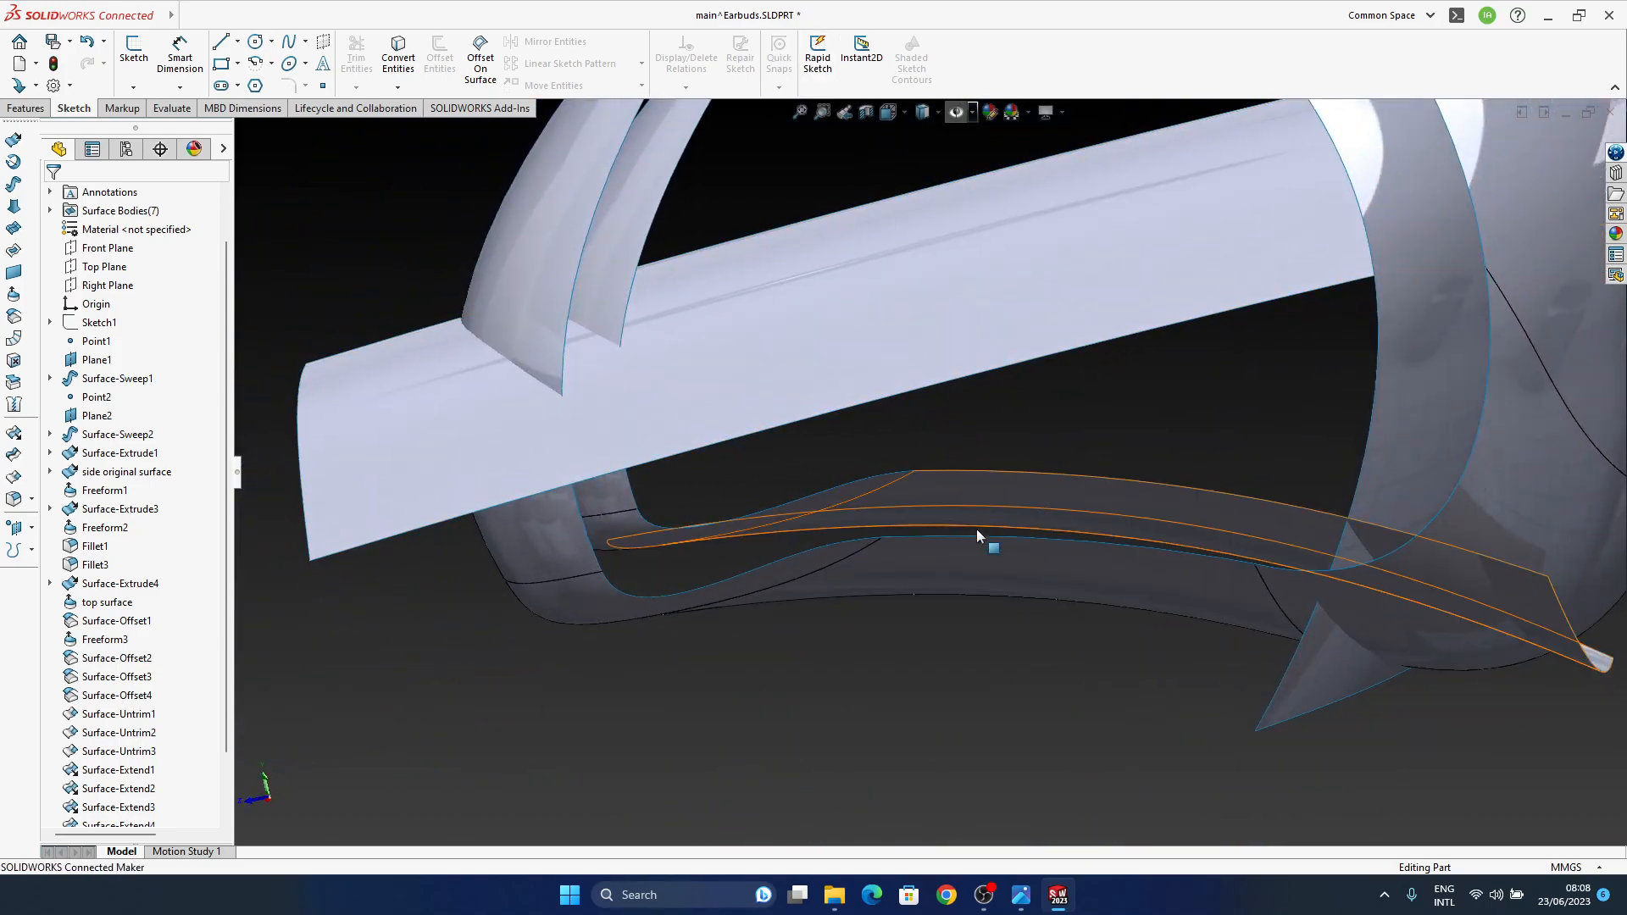
middle_drag(872, 478, 814, 487)
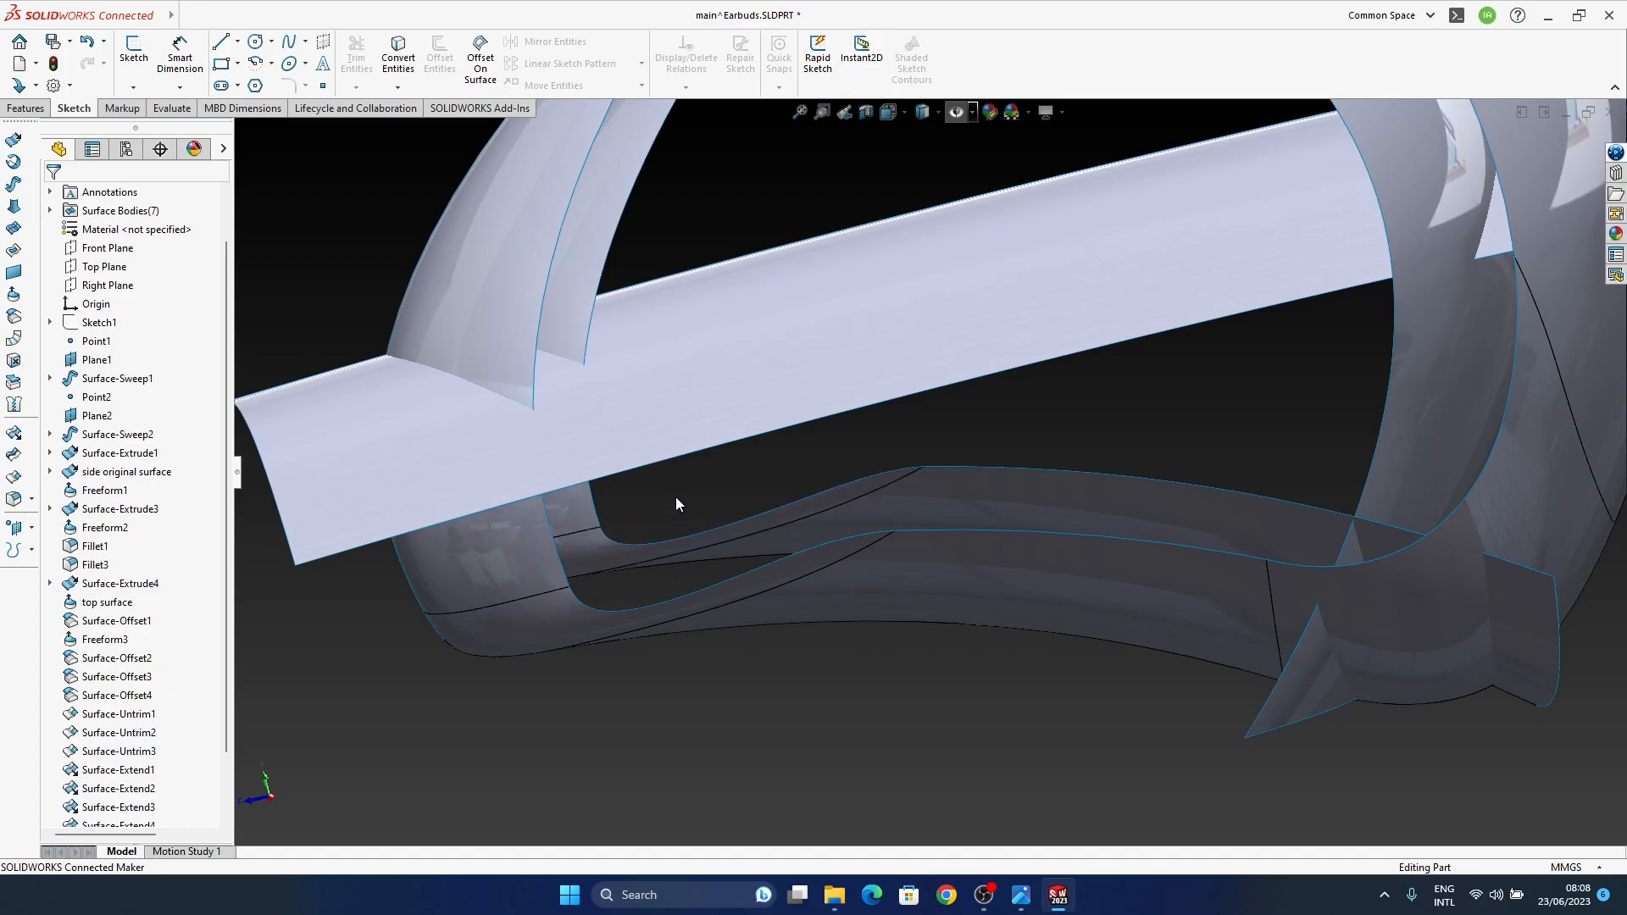
click(617, 561)
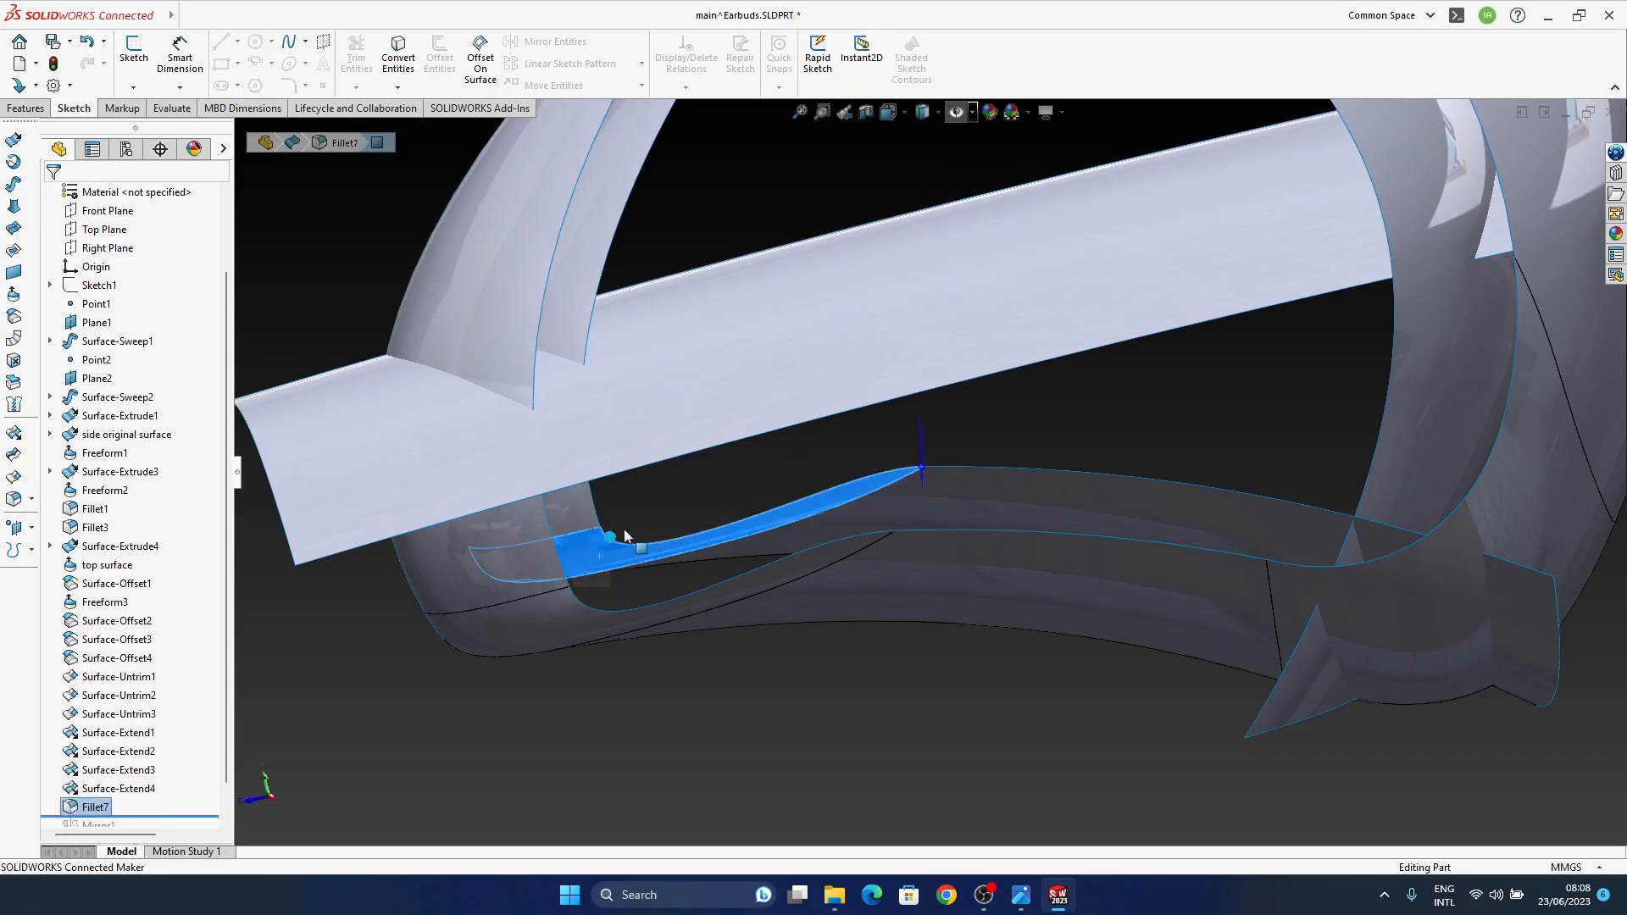
middle_drag(816, 550, 1028, 561)
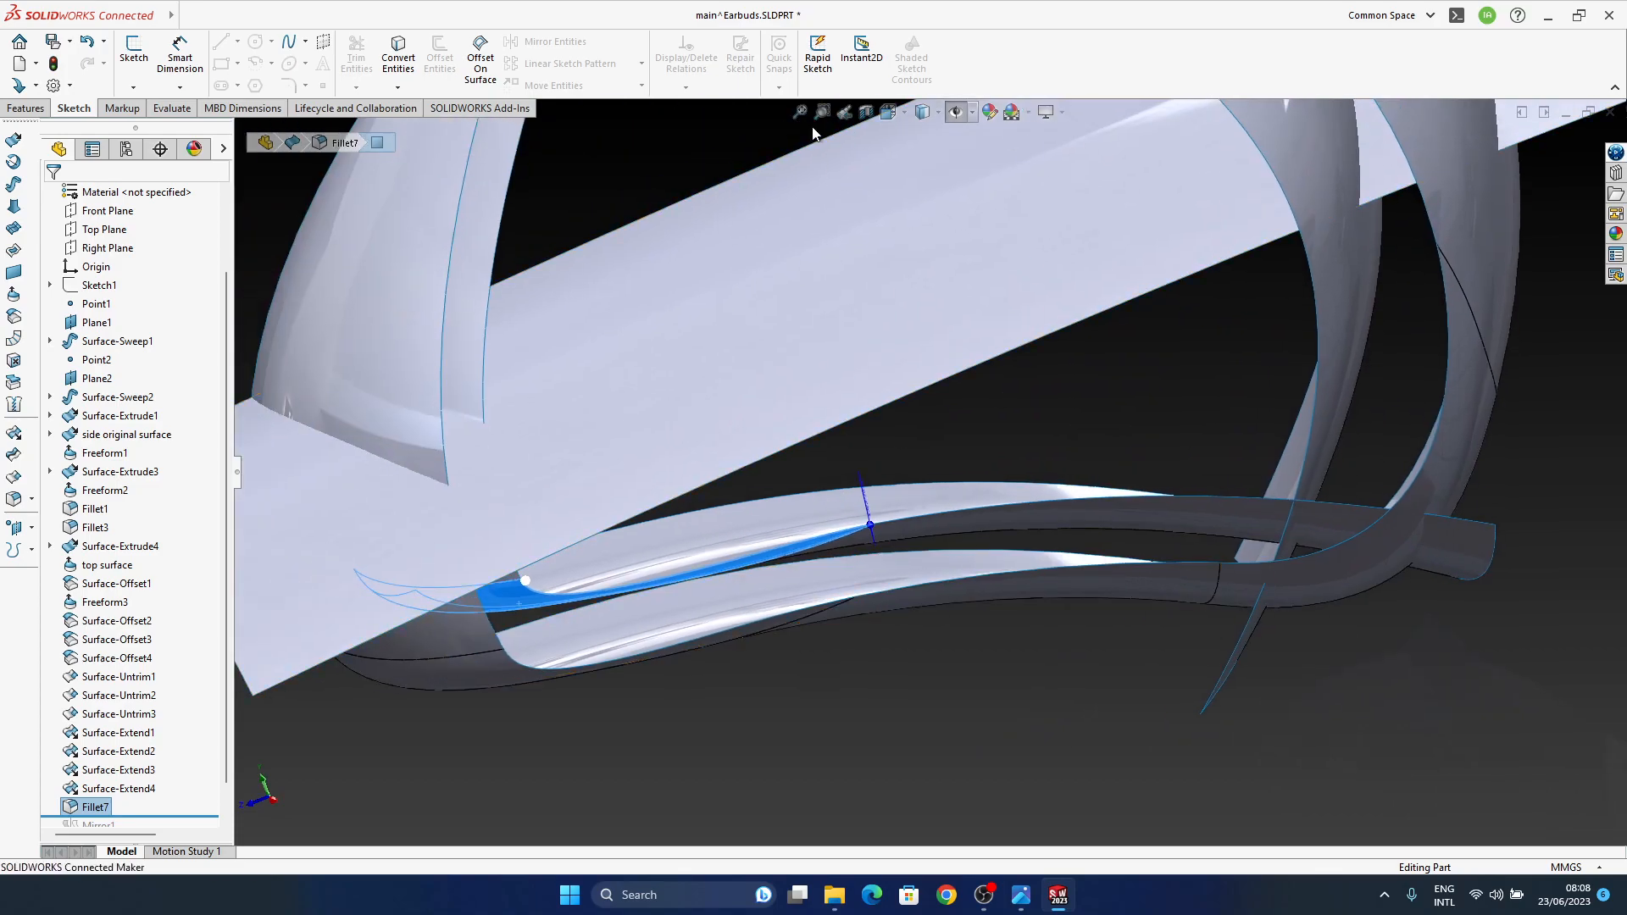
key(Escape)
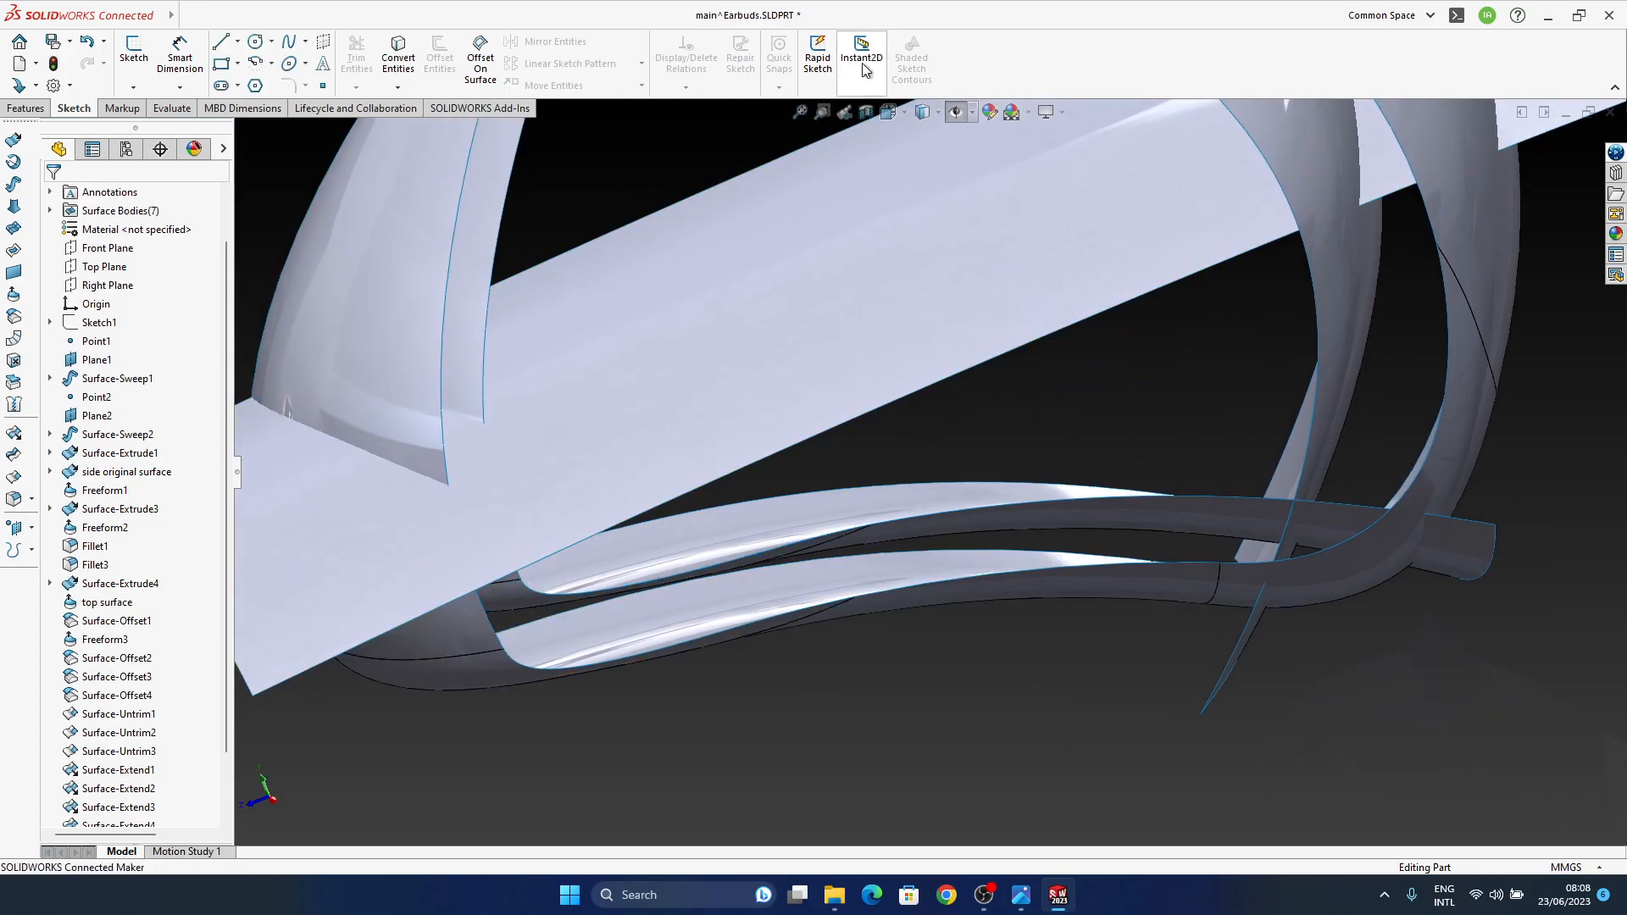
Step: Turn on the display of the hidden sketches, points and reference planes around the narrow end
middle_drag(1005, 508, 839, 586)
mouse_move(697, 588)
ctrl+middle_down()
mouse_move(934, 484)
mouse_move(677, 478)
ctrl+middle_up()
click(956, 113)
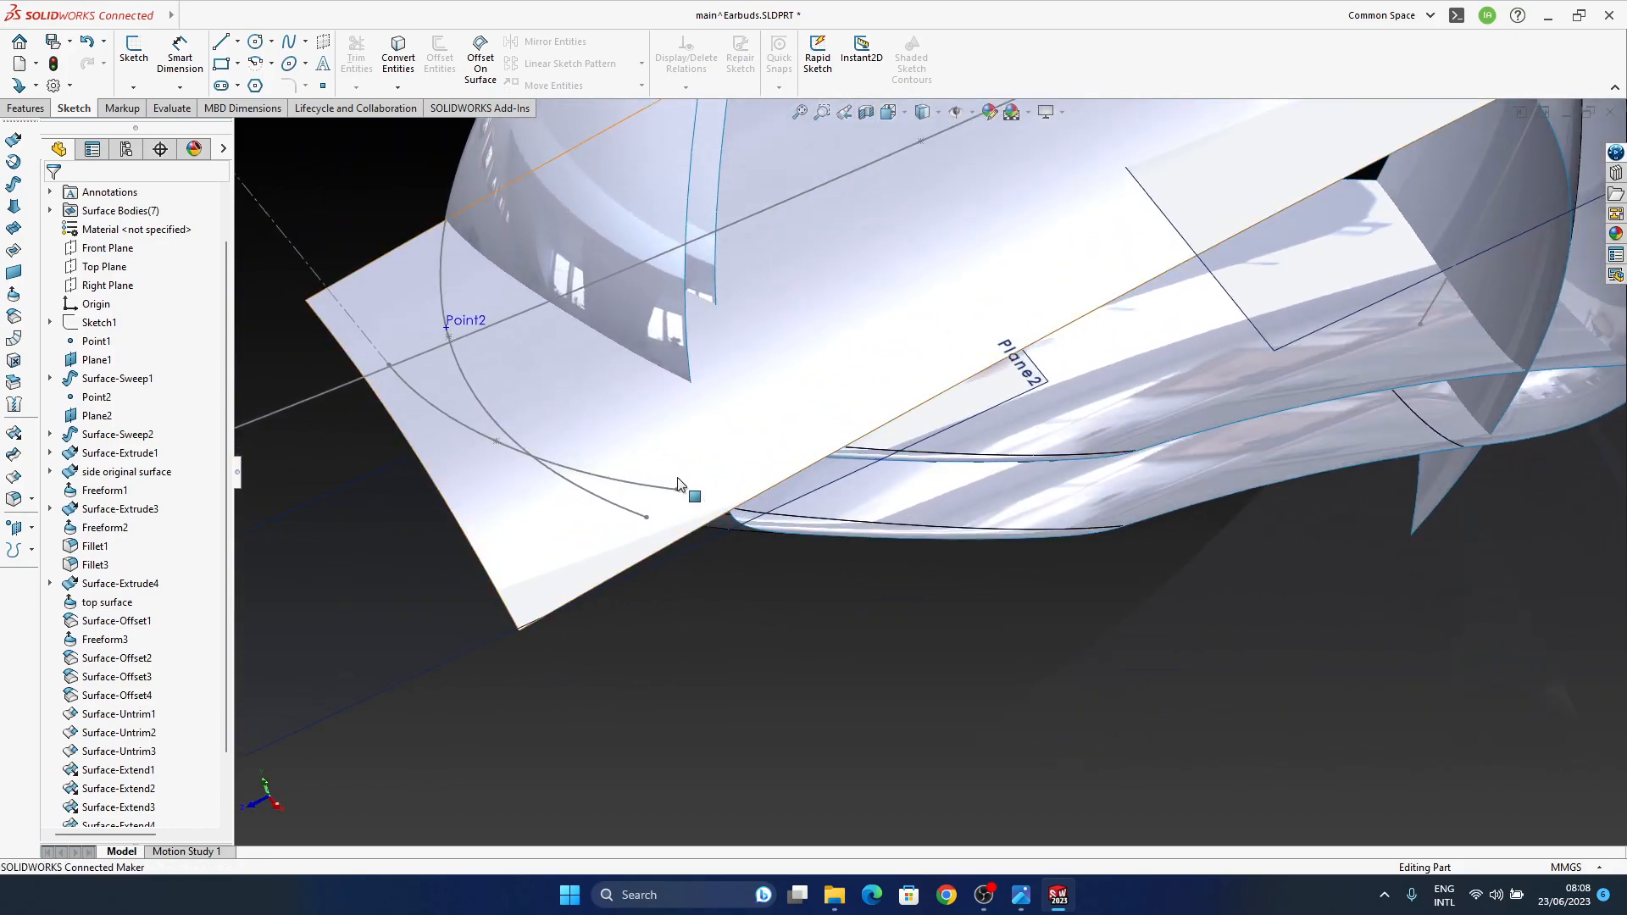
Step: Try to reshape the narrow end's sweep by moving the lower endpoint of its Sketch5 curve, ignoring rebuild errors
double_click(677, 490)
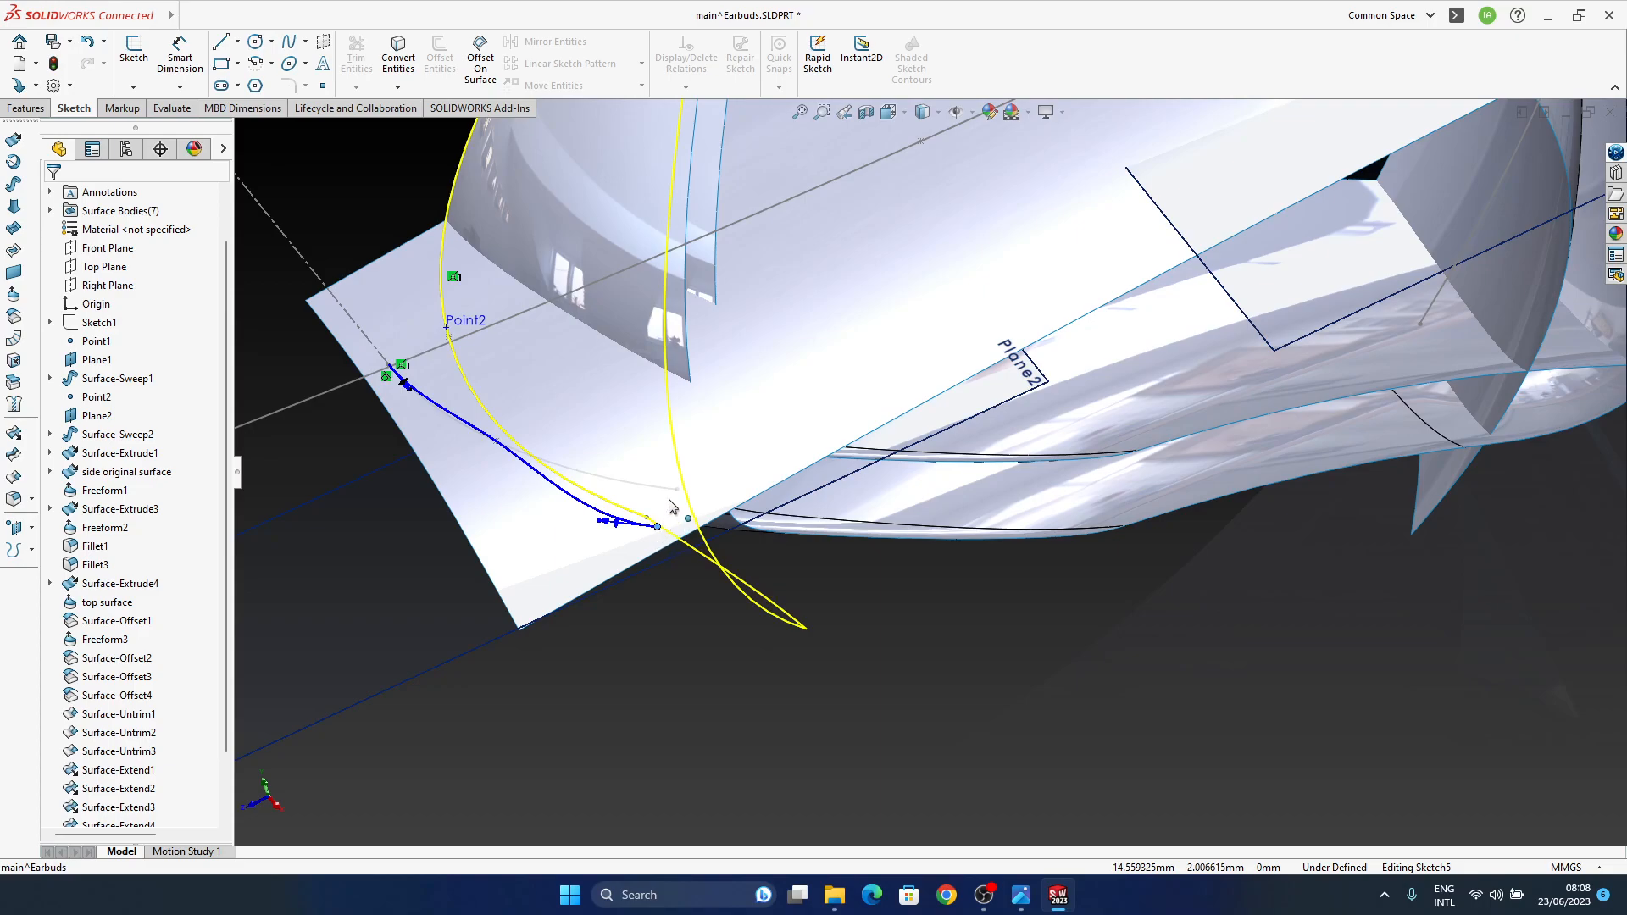
double_click(816, 576)
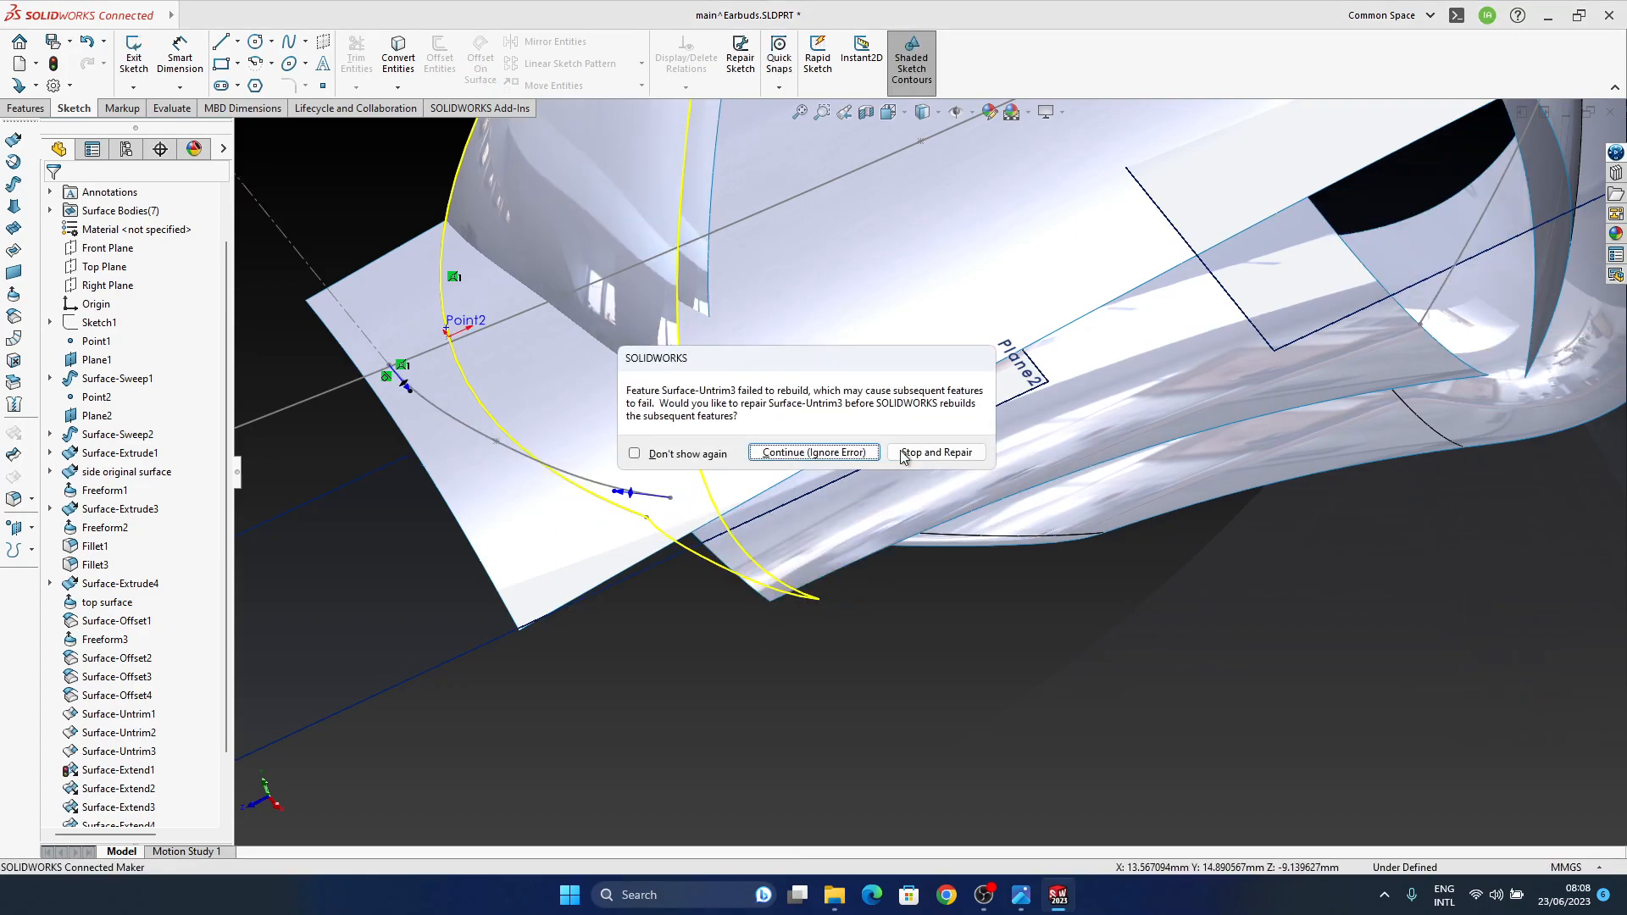
click(870, 455)
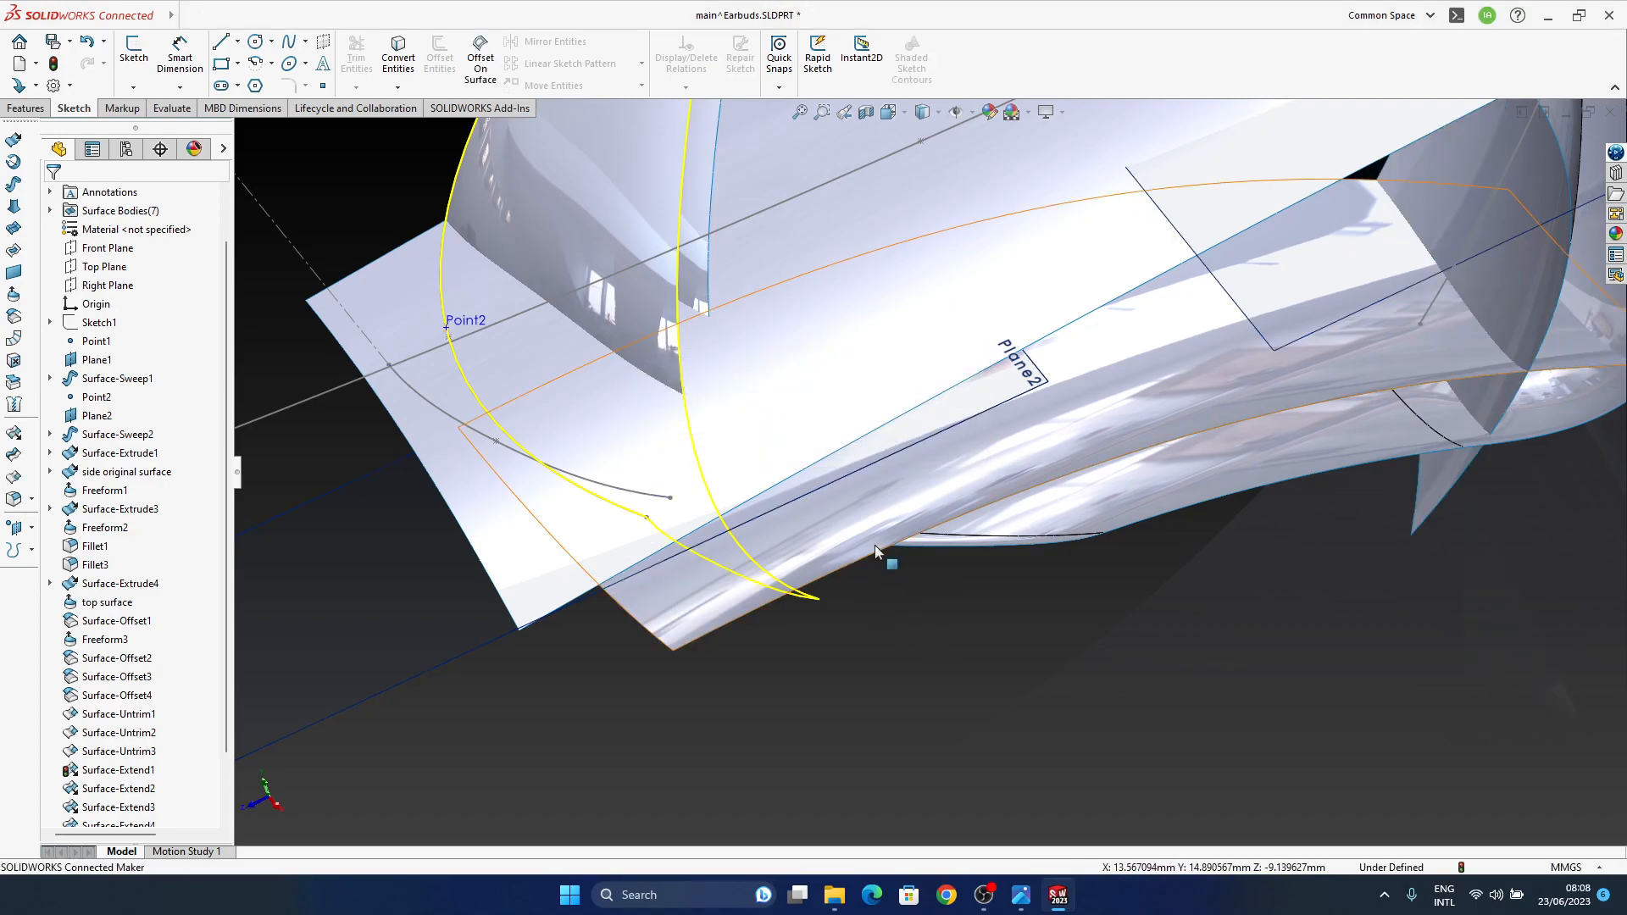
click(826, 450)
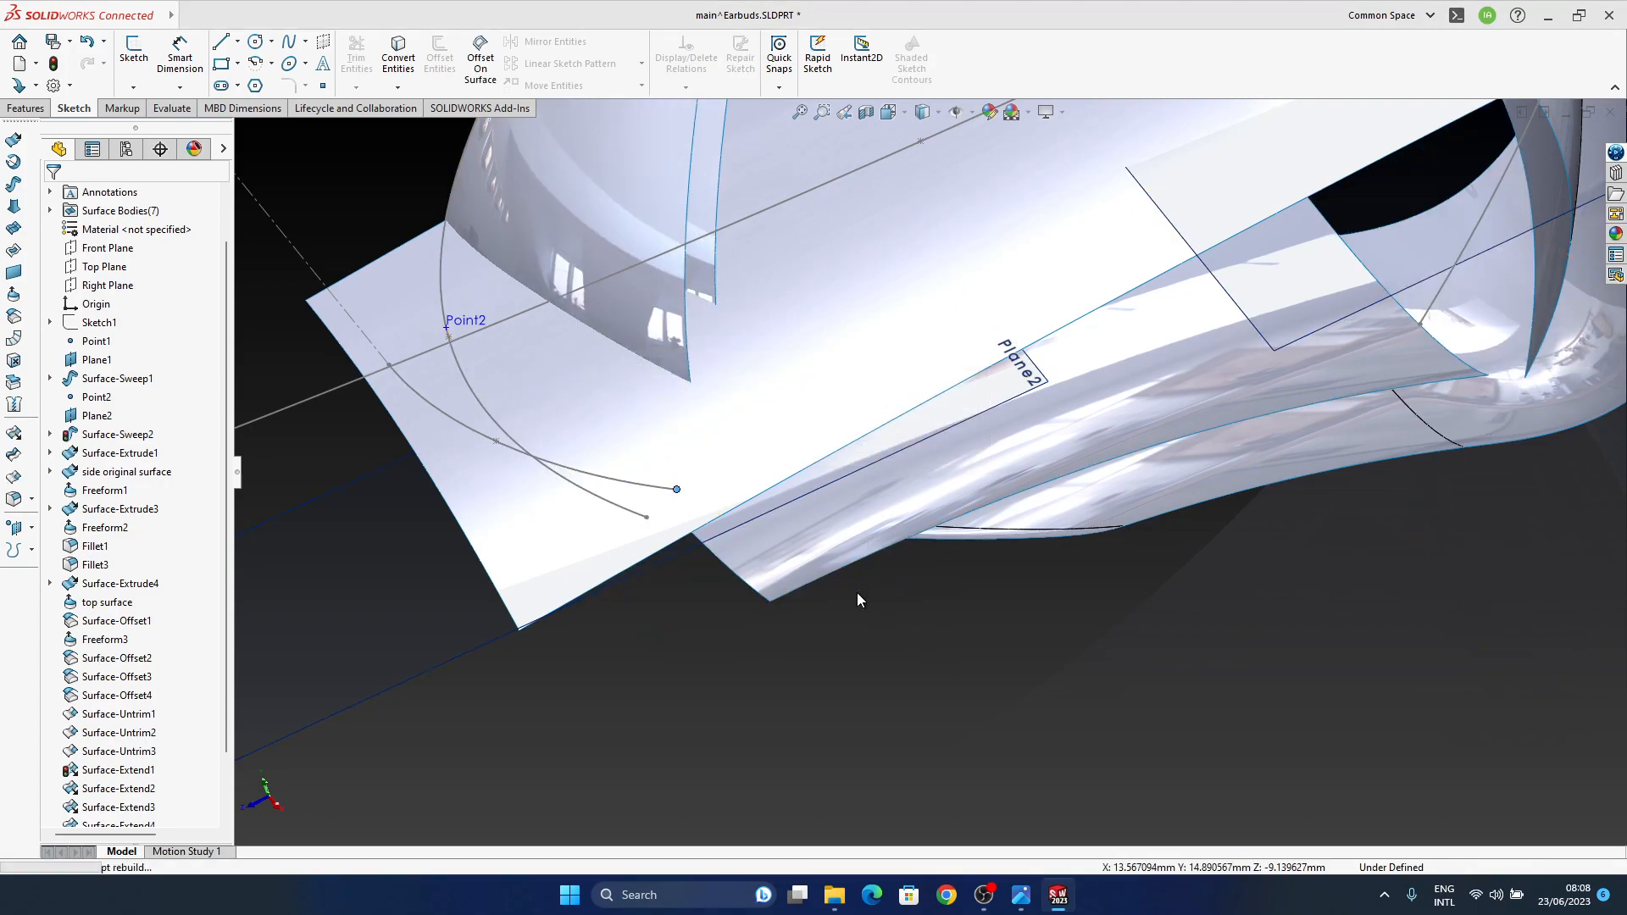
Step: Undo the endpoint move in the narrow end's sweep curve and continue the rebuild past the Surface-Untrim3 error
middle_drag(772, 495, 727, 613)
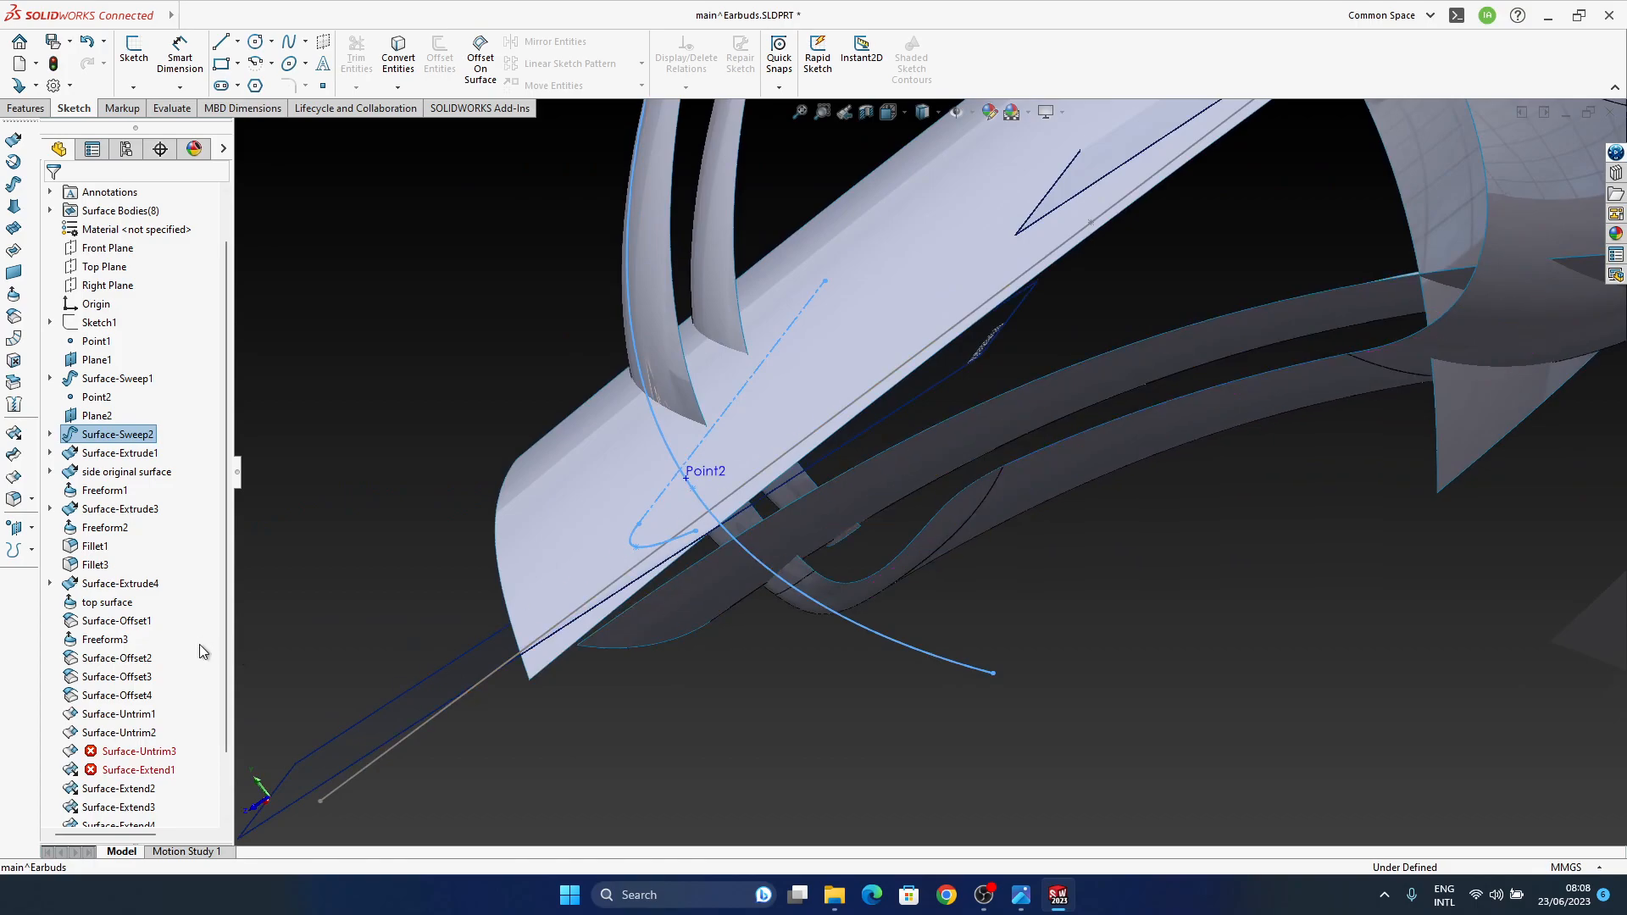
key(ctrl+z)
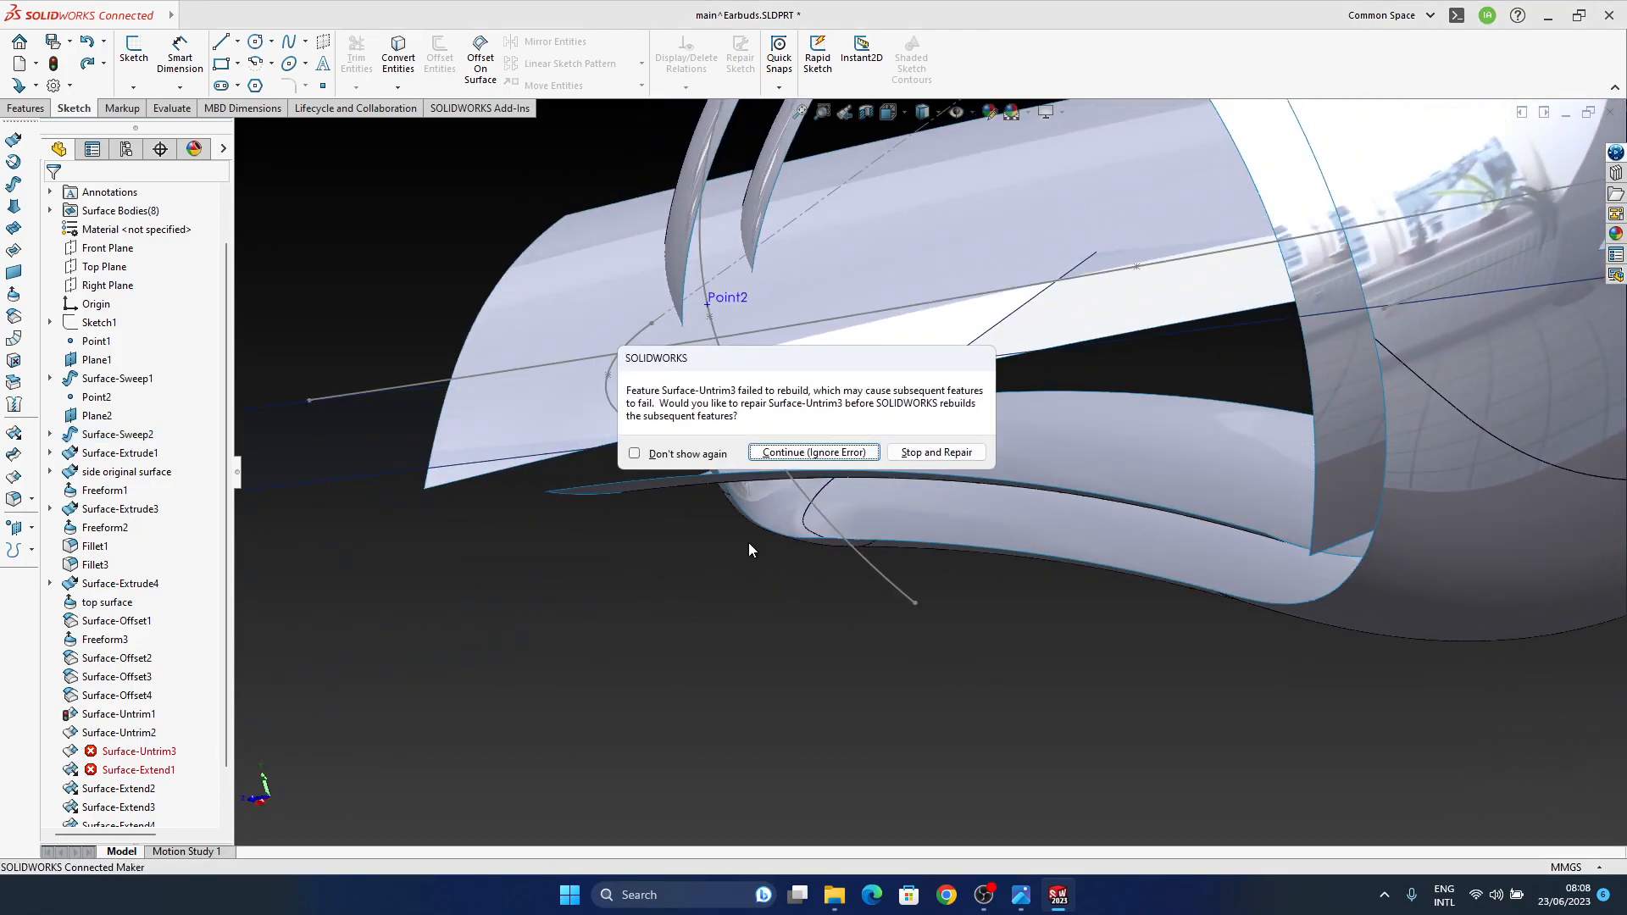
key(Return)
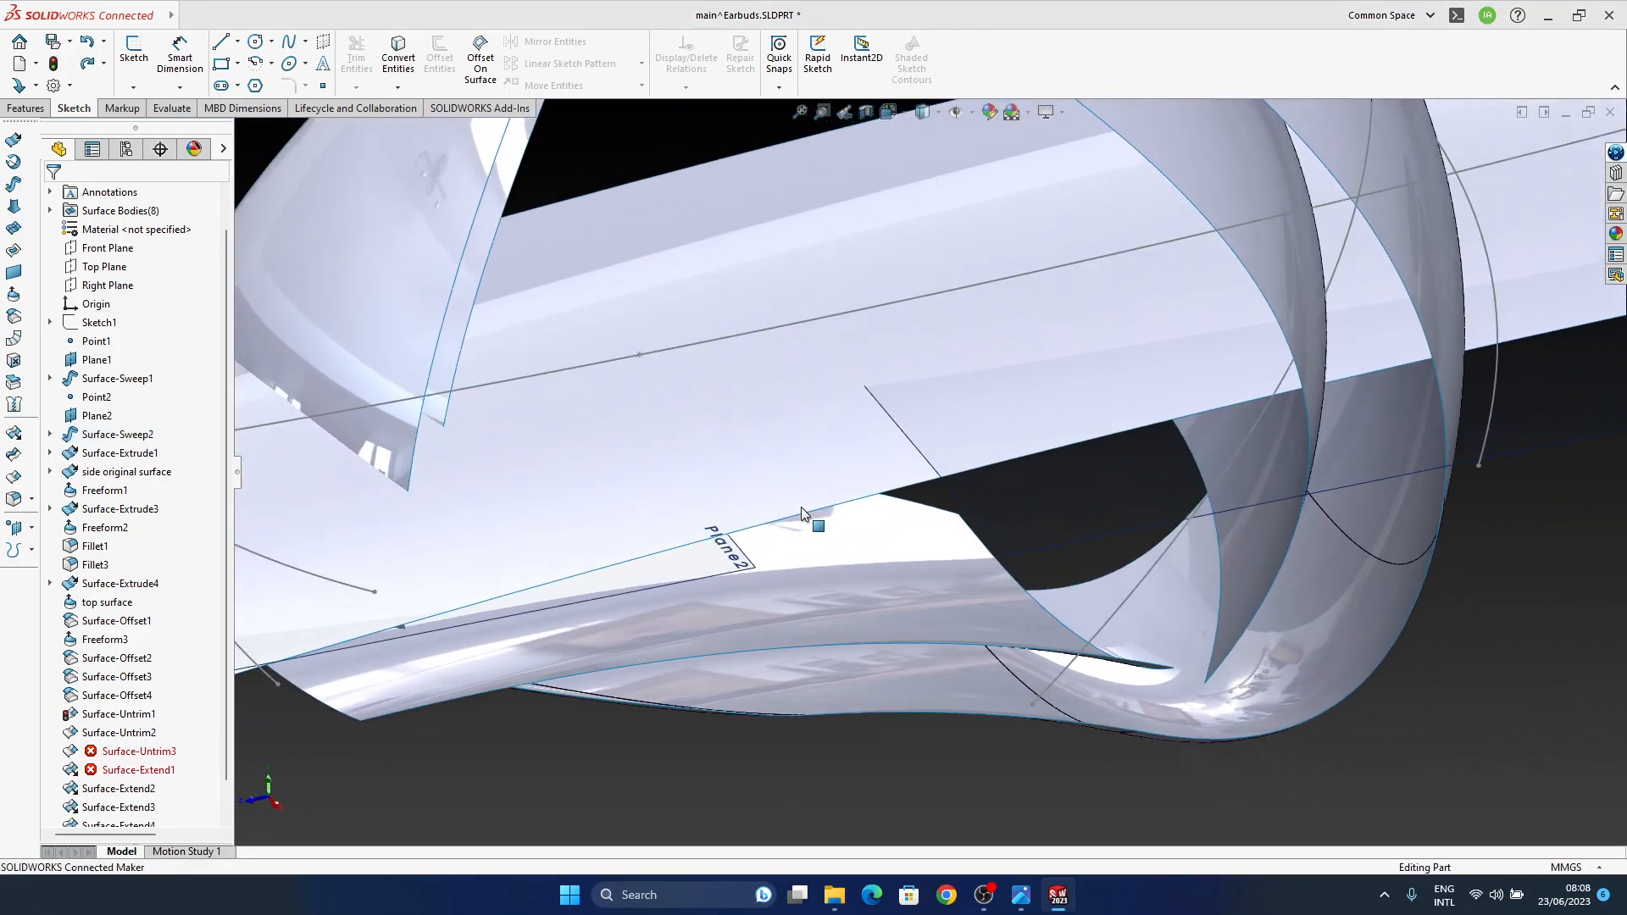
Step: Move the lower endpoint of the Sketch5 curve at the narrow end slightly inward, toward the wide end
middle_drag(792, 564, 673, 568)
scroll(673, 568, up, 3)
middle_drag(693, 501, 675, 646)
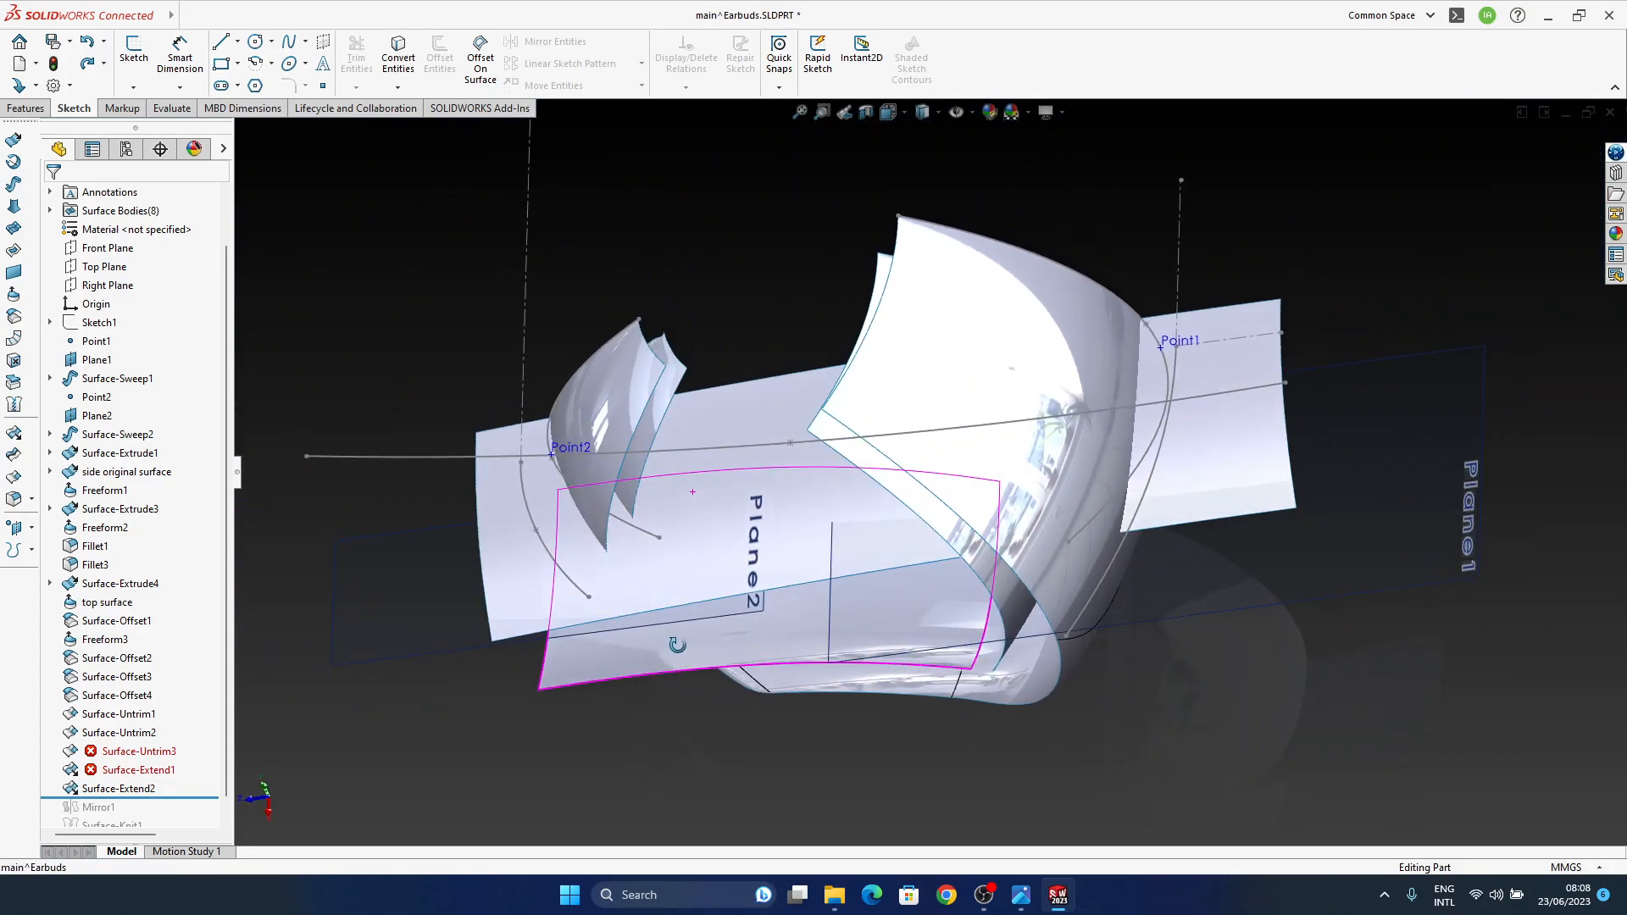
middle_drag(669, 581, 664, 625)
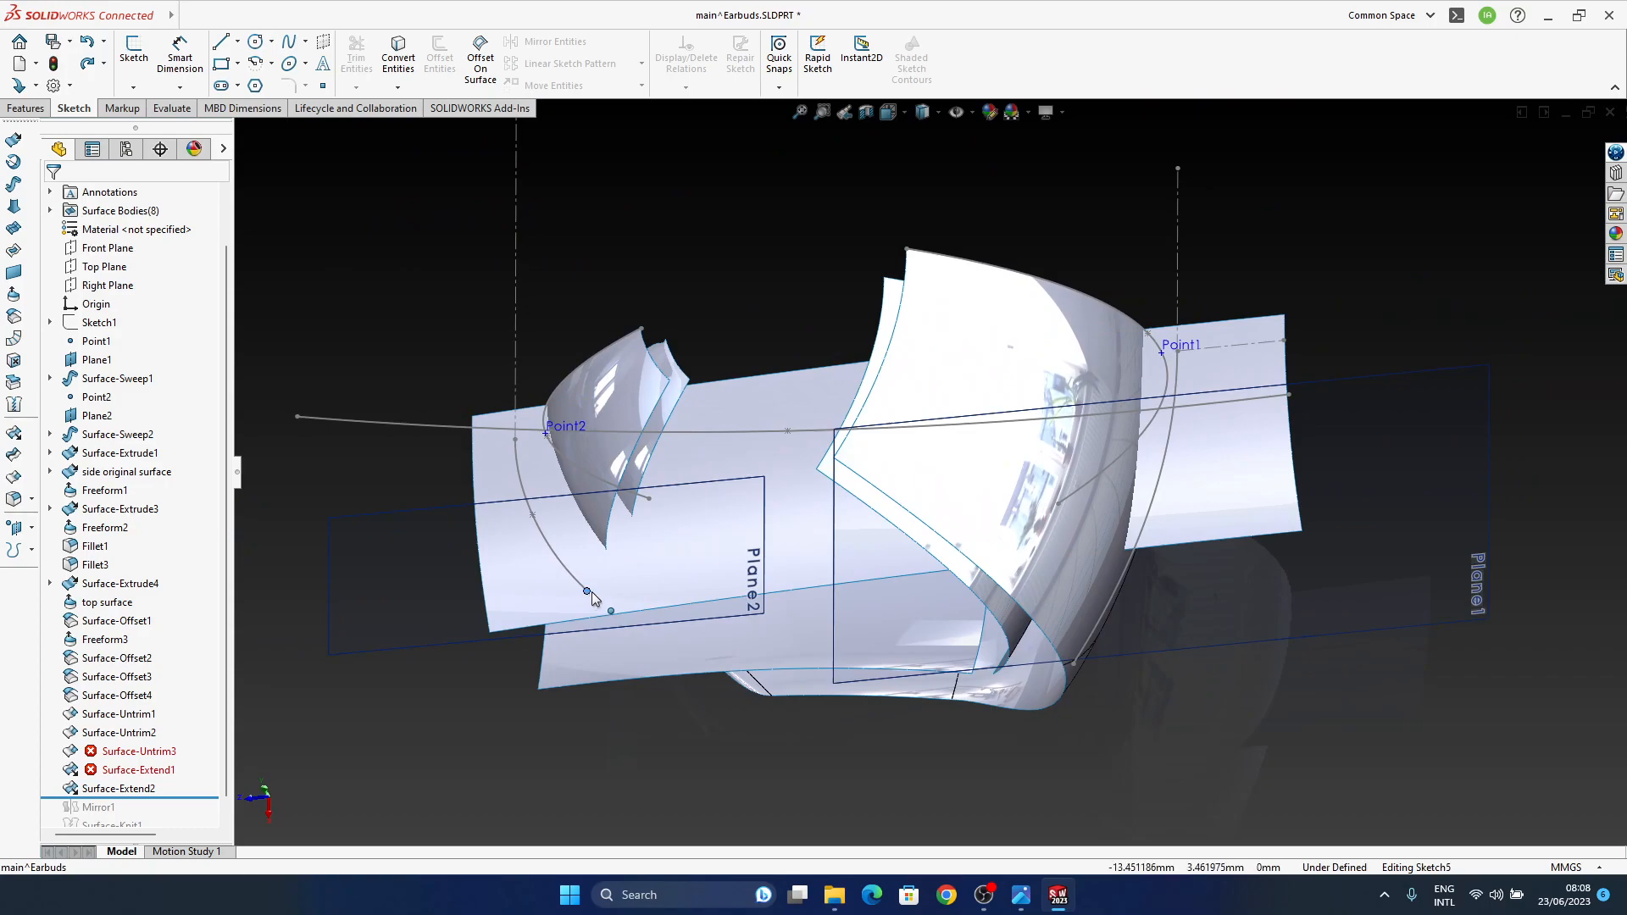
drag(610, 587, 728, 612)
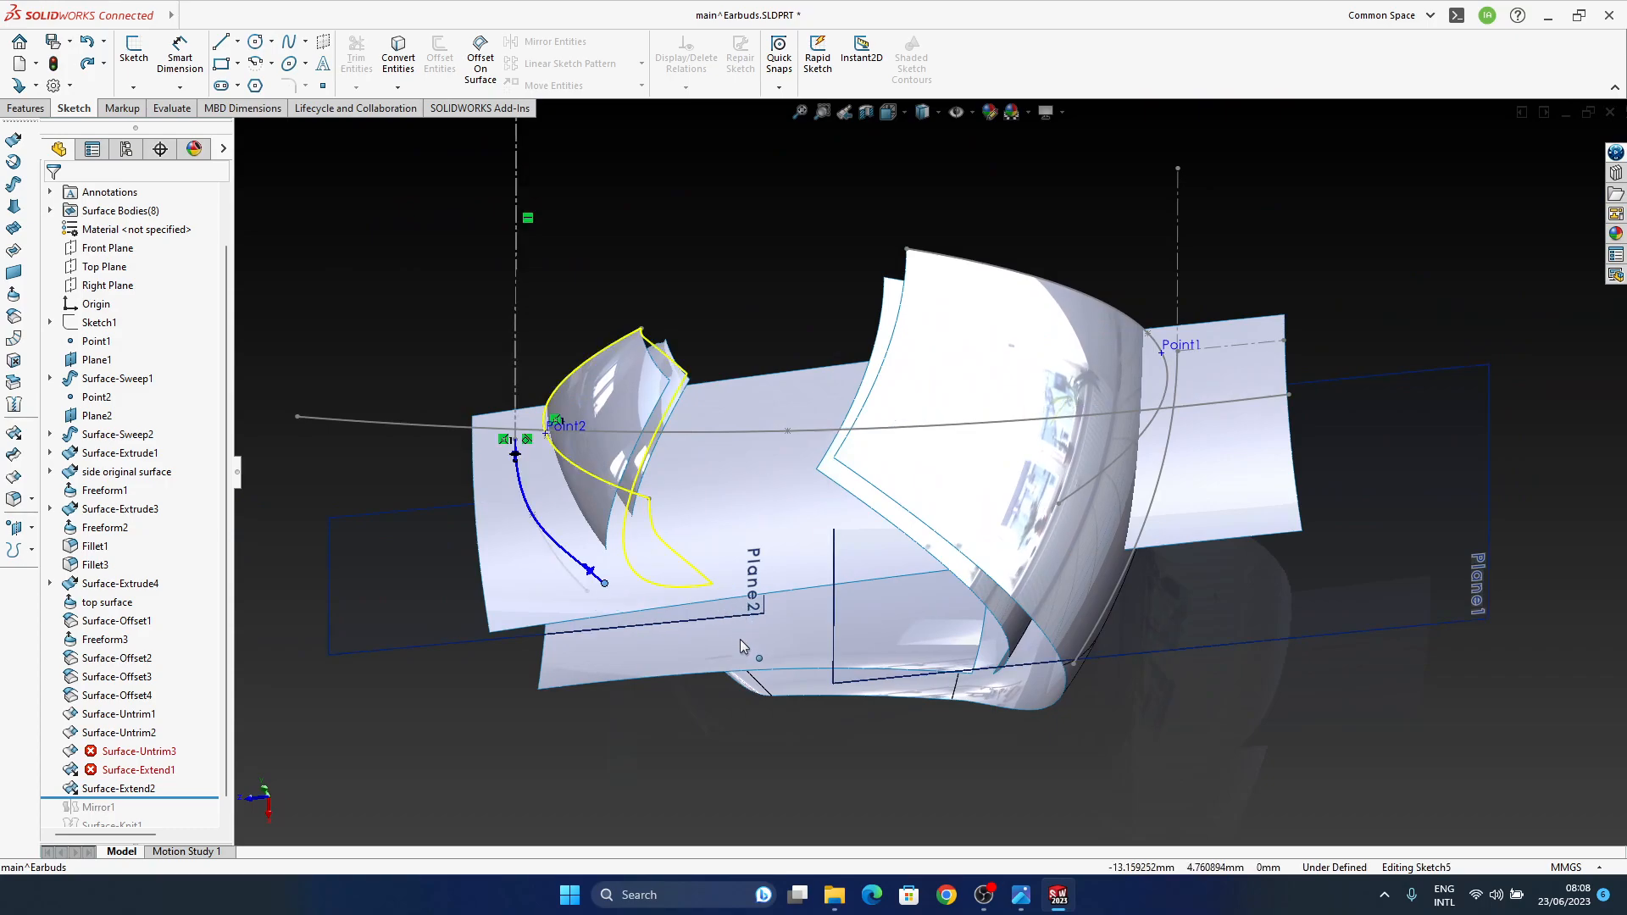
Step: View Sketch5 face-on, pull the curve's lower end farther toward the wide end, and rebuild the model while ignoring errors
key(ctrl+8)
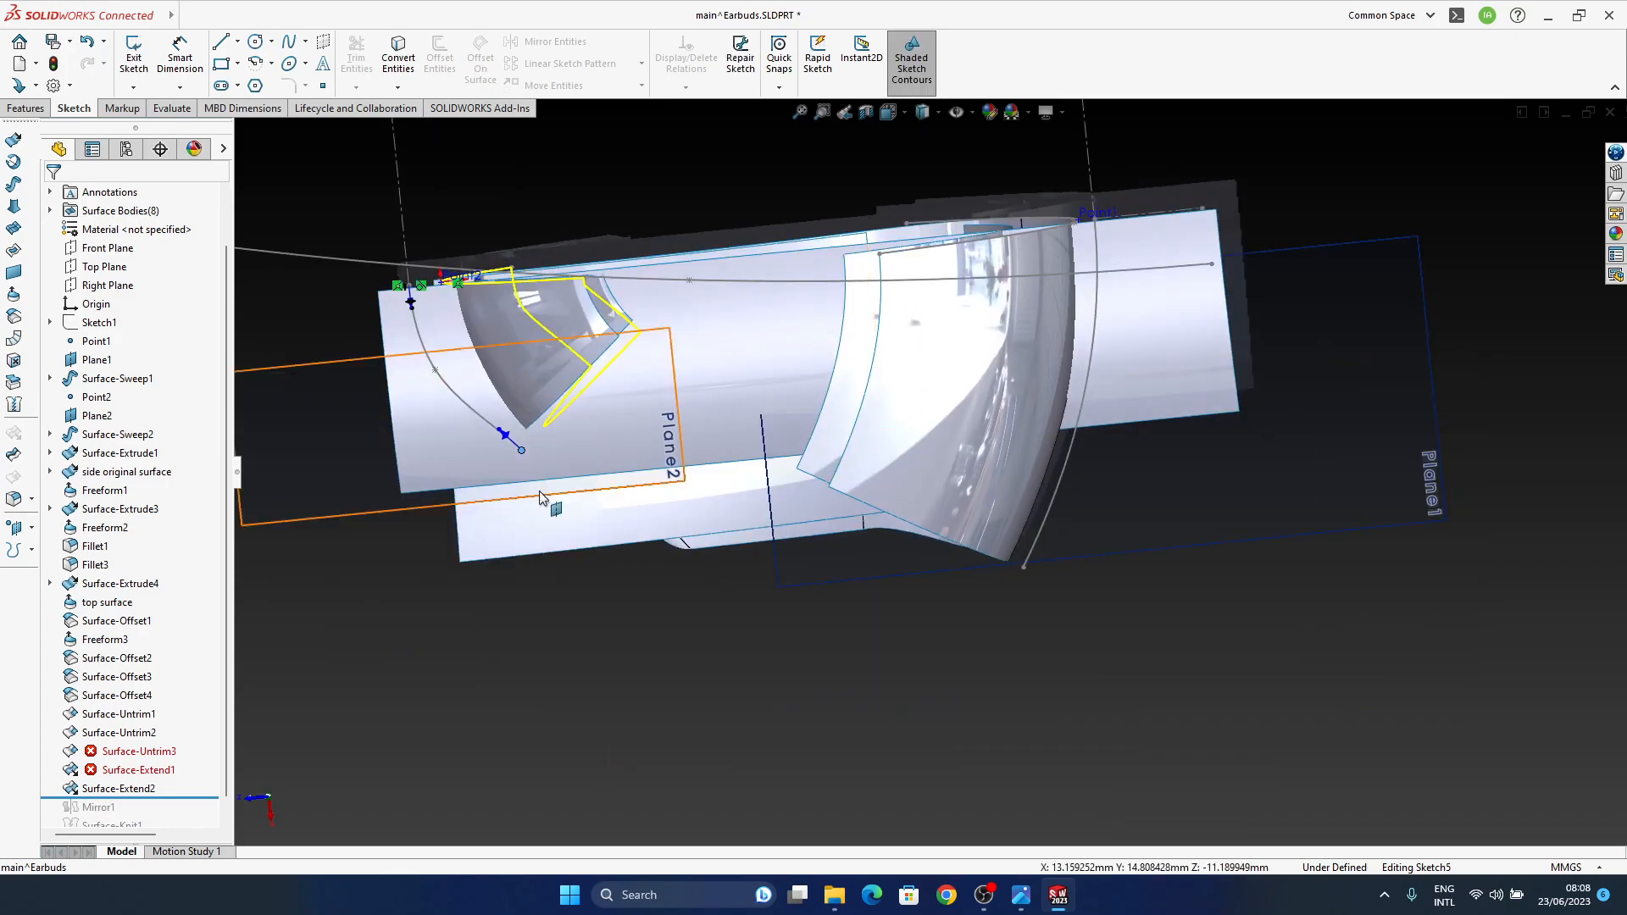
scroll(688, 543, down, 3)
drag(770, 511, 769, 527)
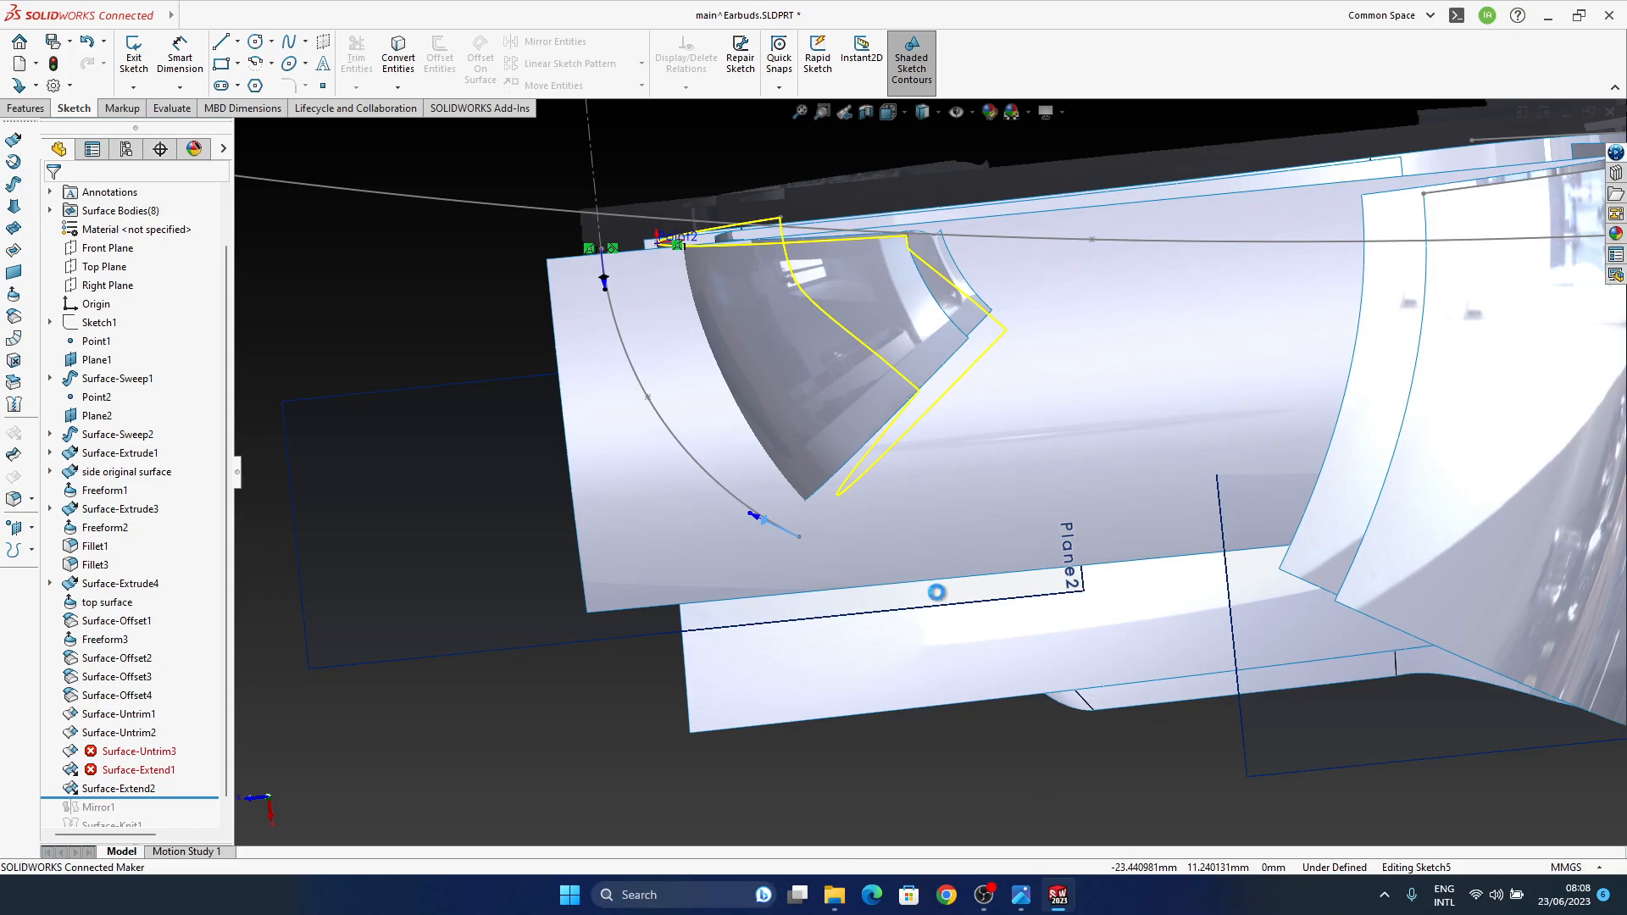
key(ctrl+b)
click(822, 458)
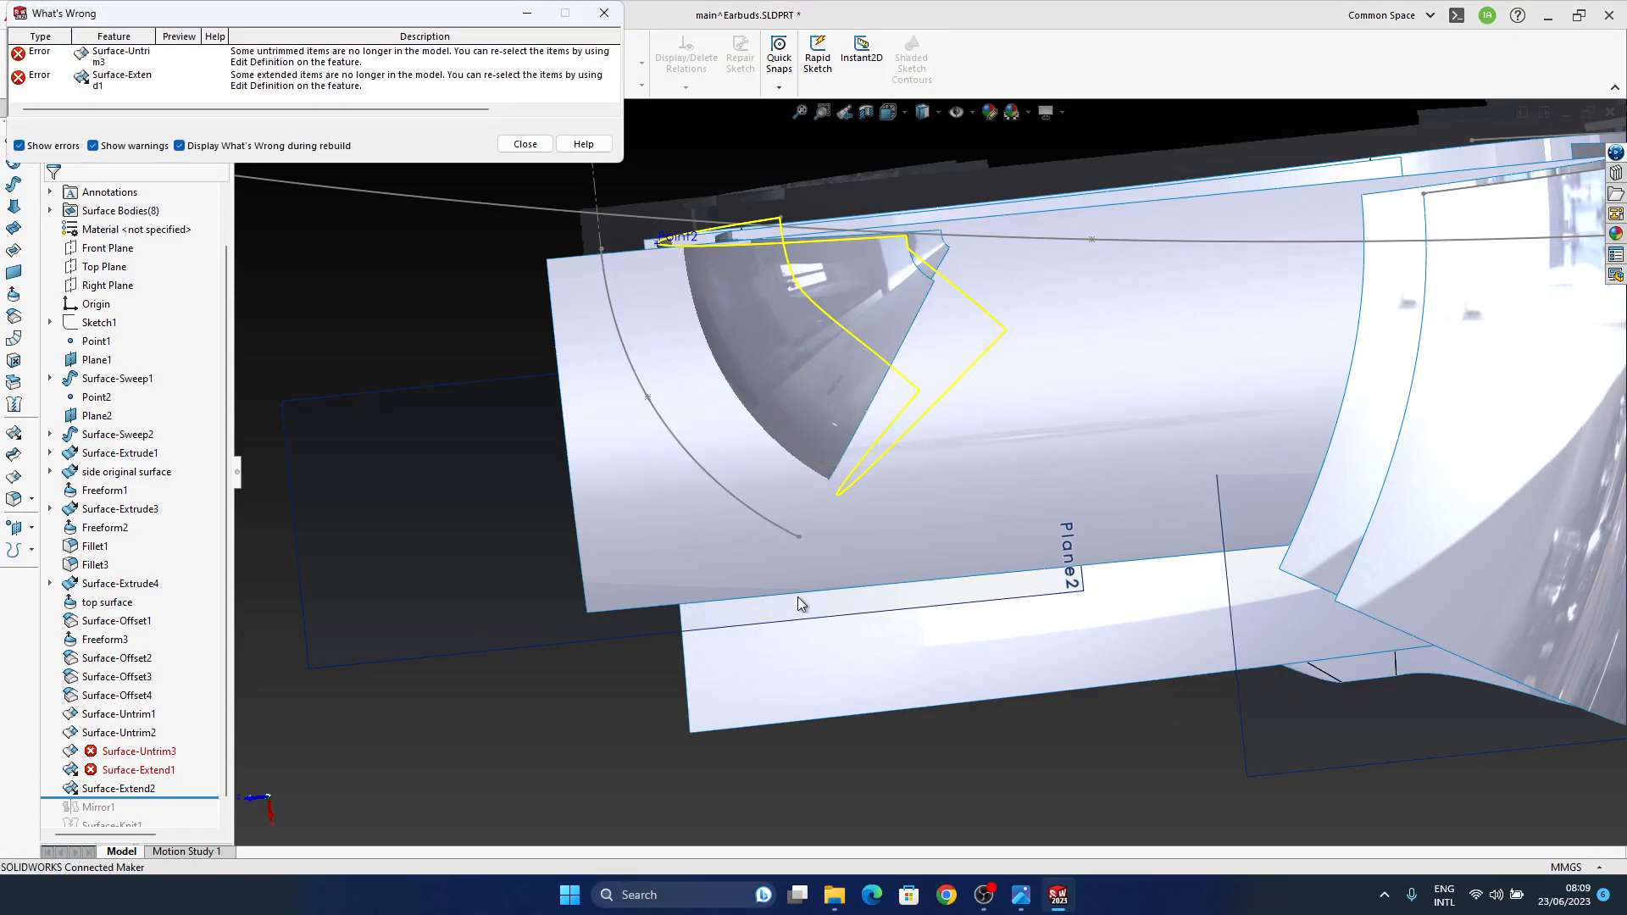
Step: Edit Sketch5, move the narrow-end curve's free endpoint to about X -13.86, Y 4.04, and rebuild the model
click(538, 144)
middle_drag(853, 636, 746, 551)
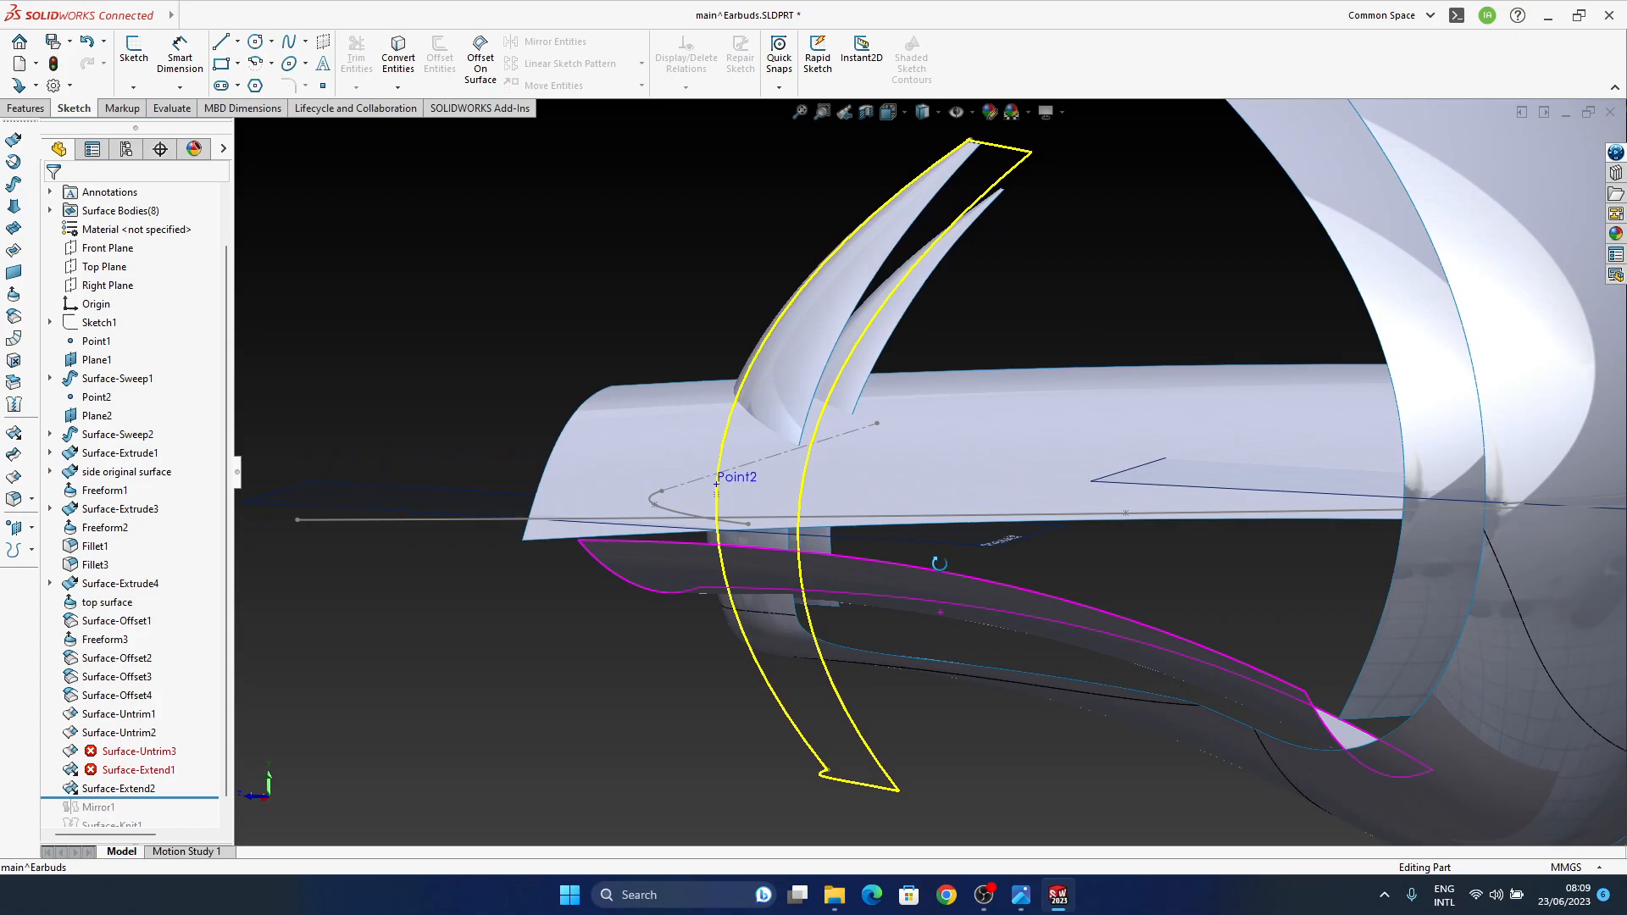
middle_drag(430, 690, 729, 454)
click(730, 445)
click(780, 366)
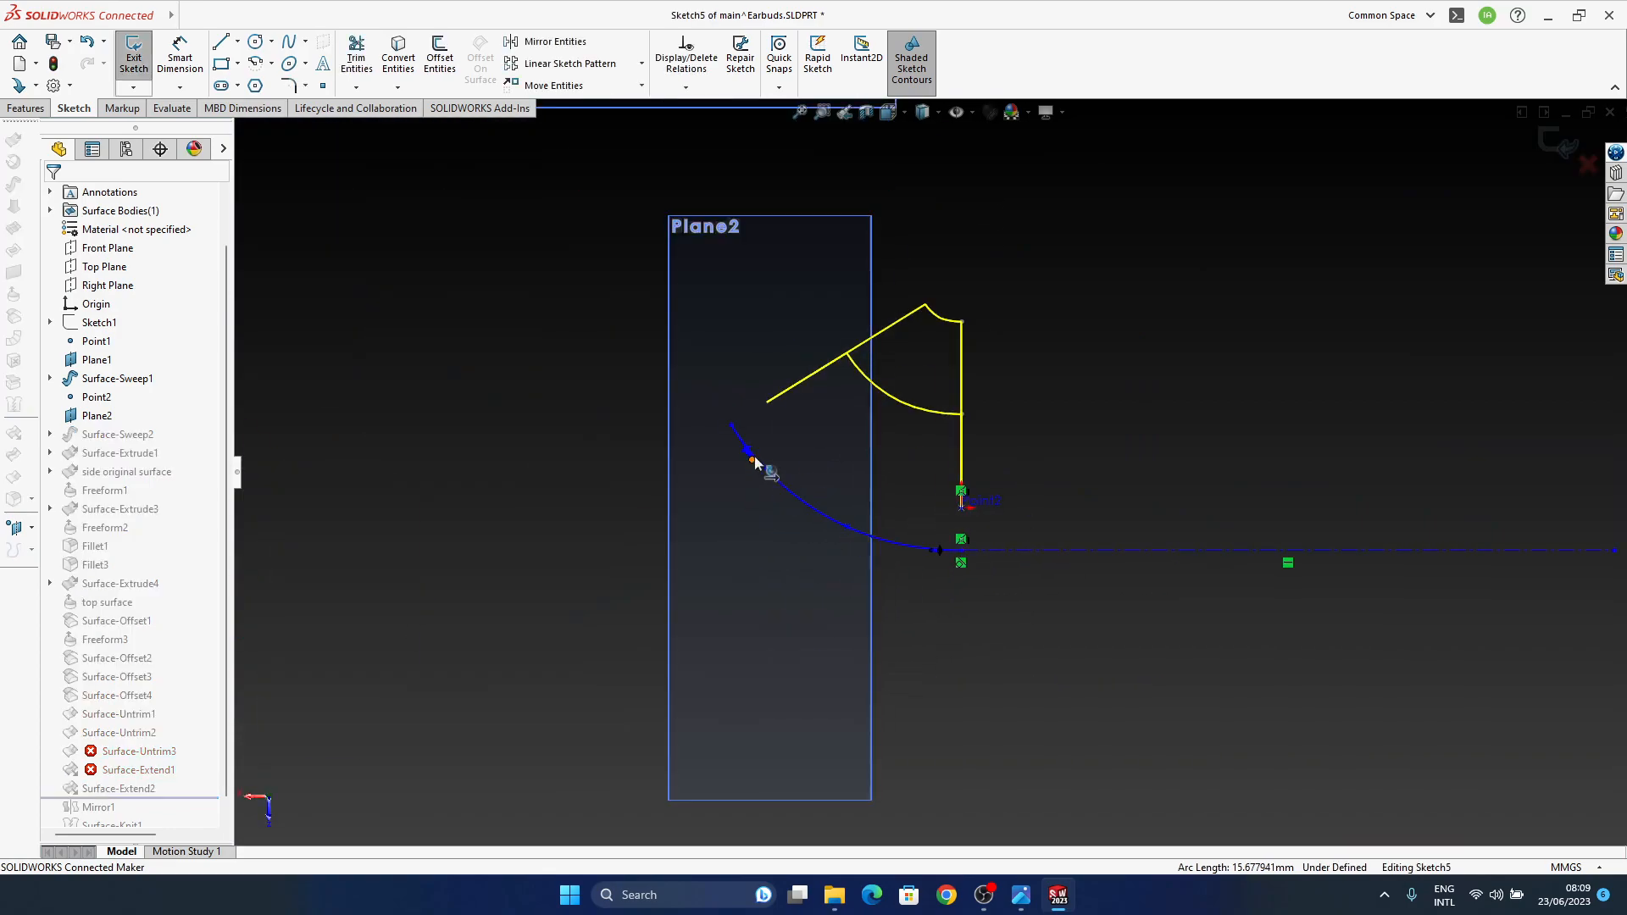
click(730, 426)
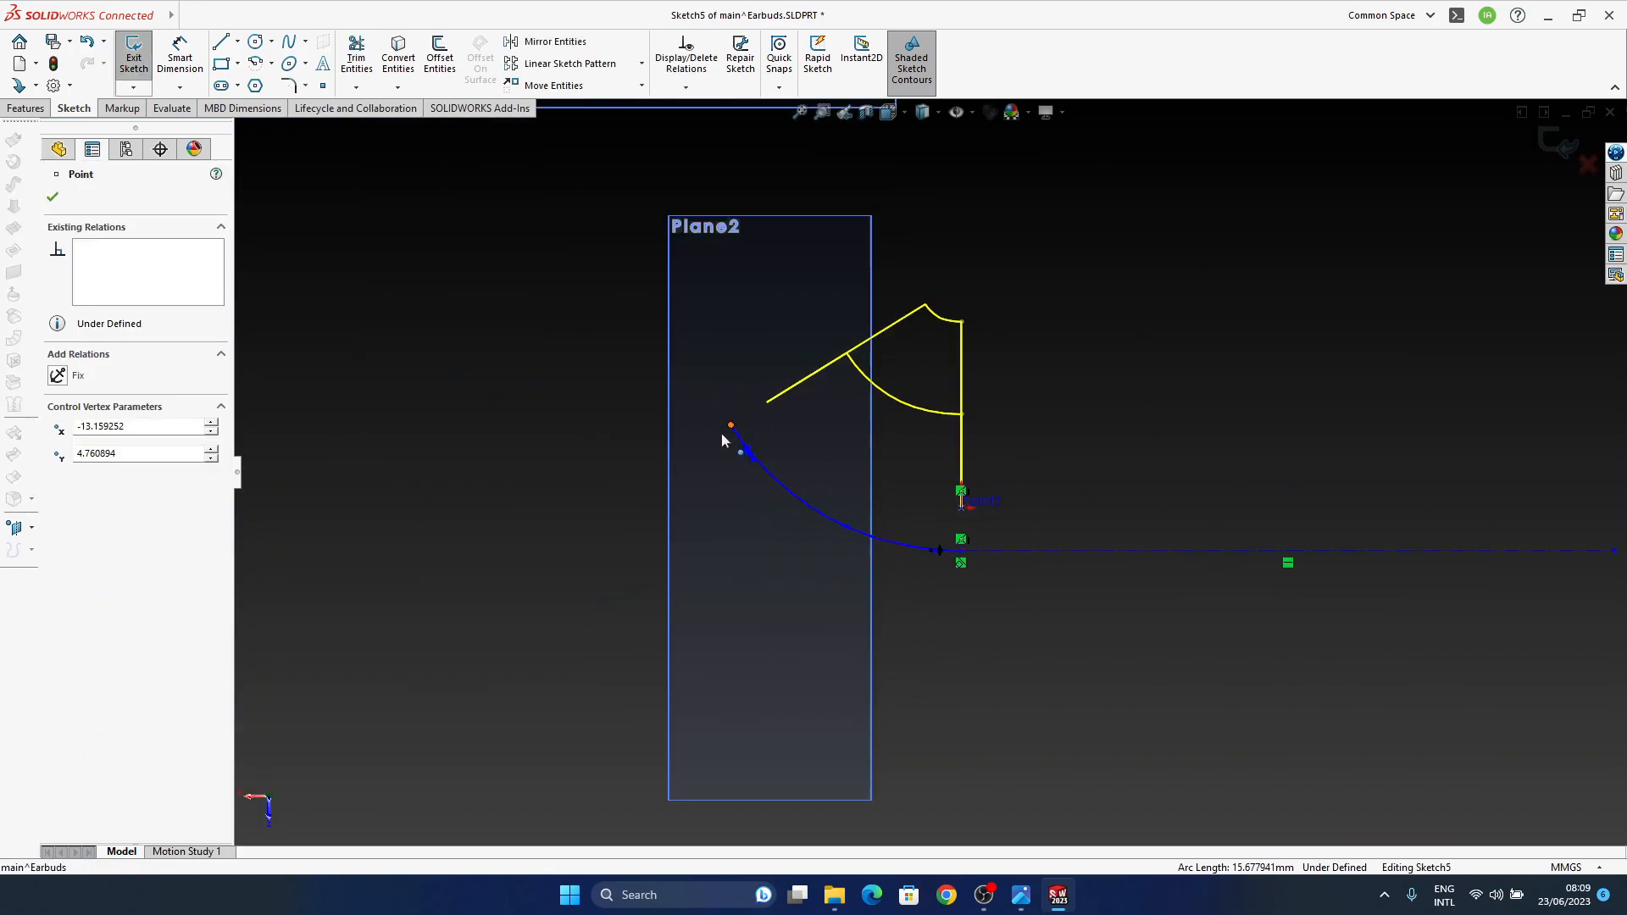
drag(720, 438, 719, 438)
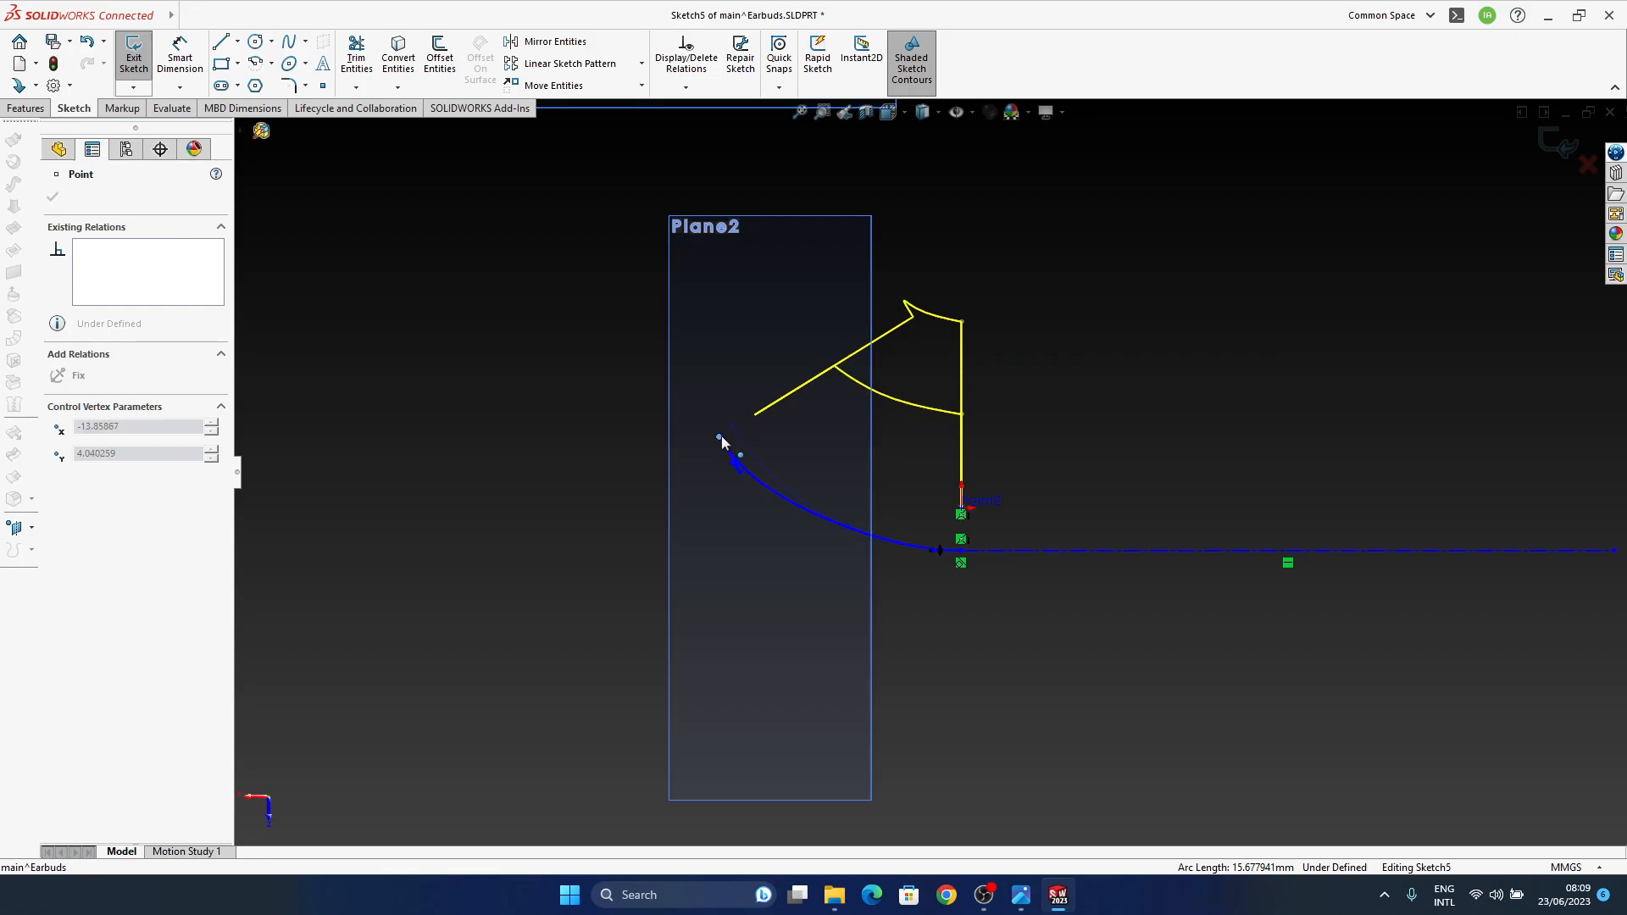
click(835, 526)
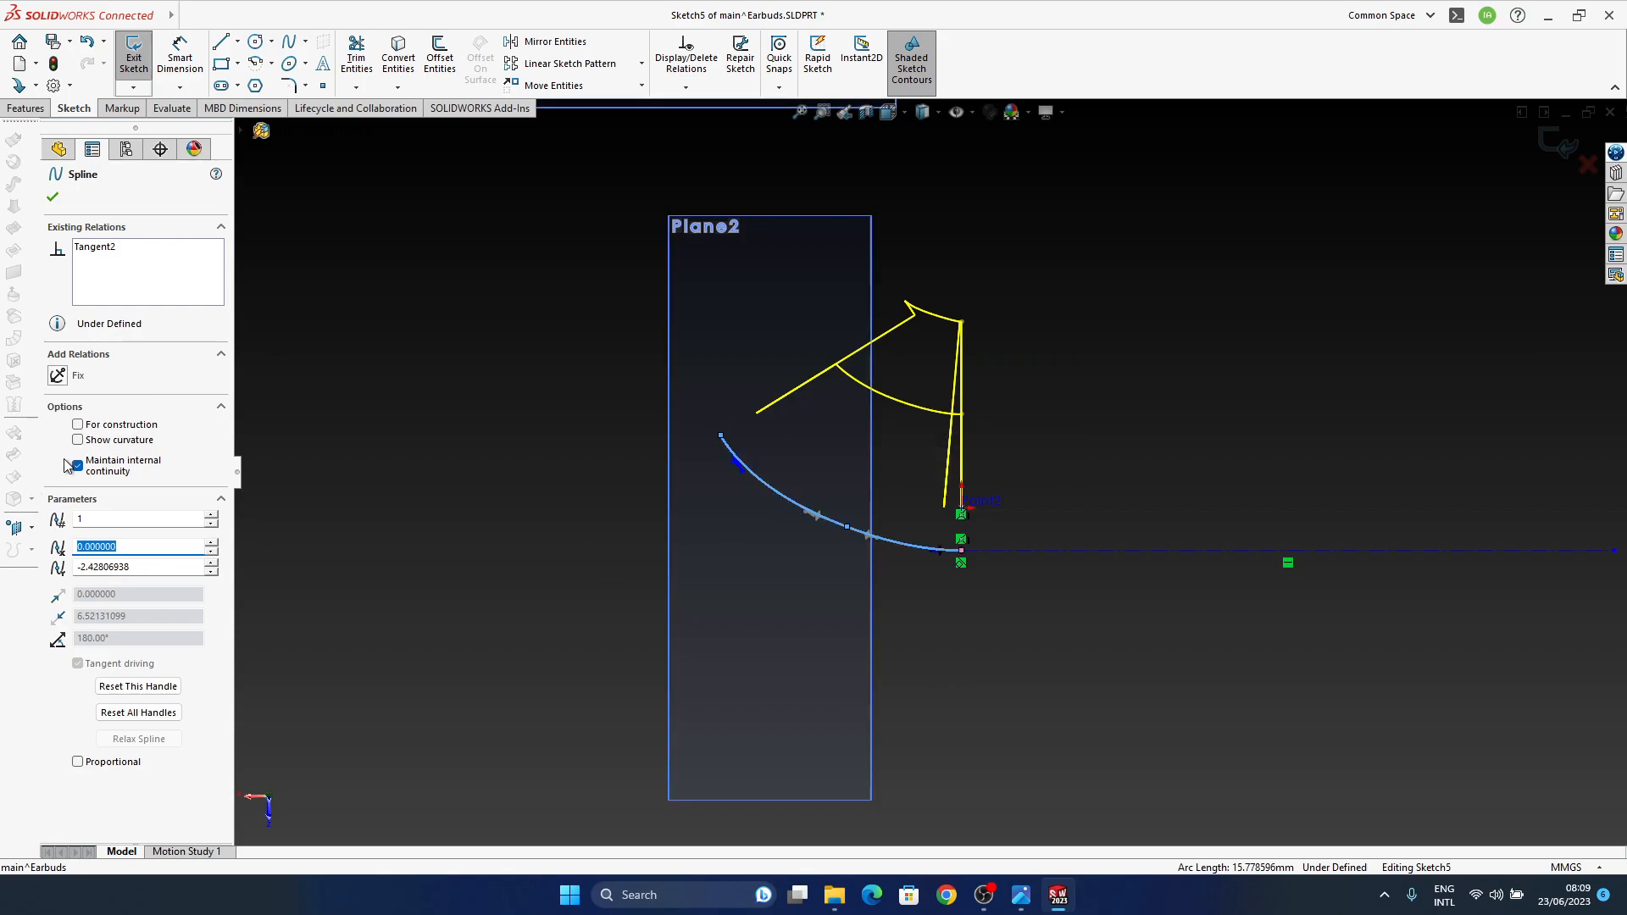
click(1031, 435)
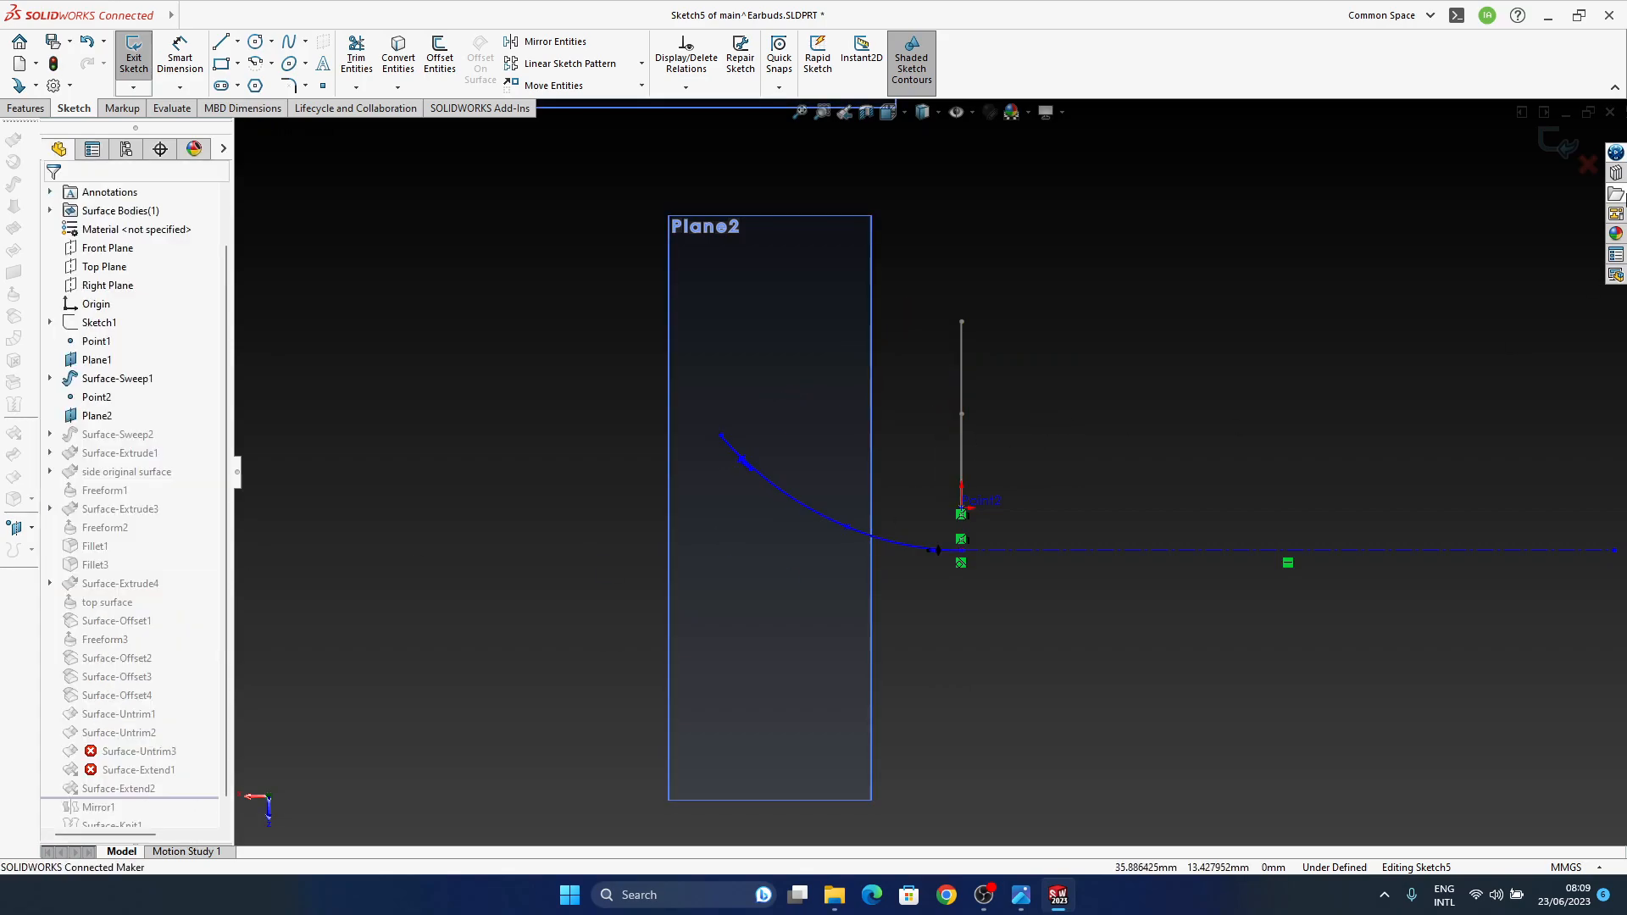
click(1557, 142)
middle_drag(875, 482, 740, 693)
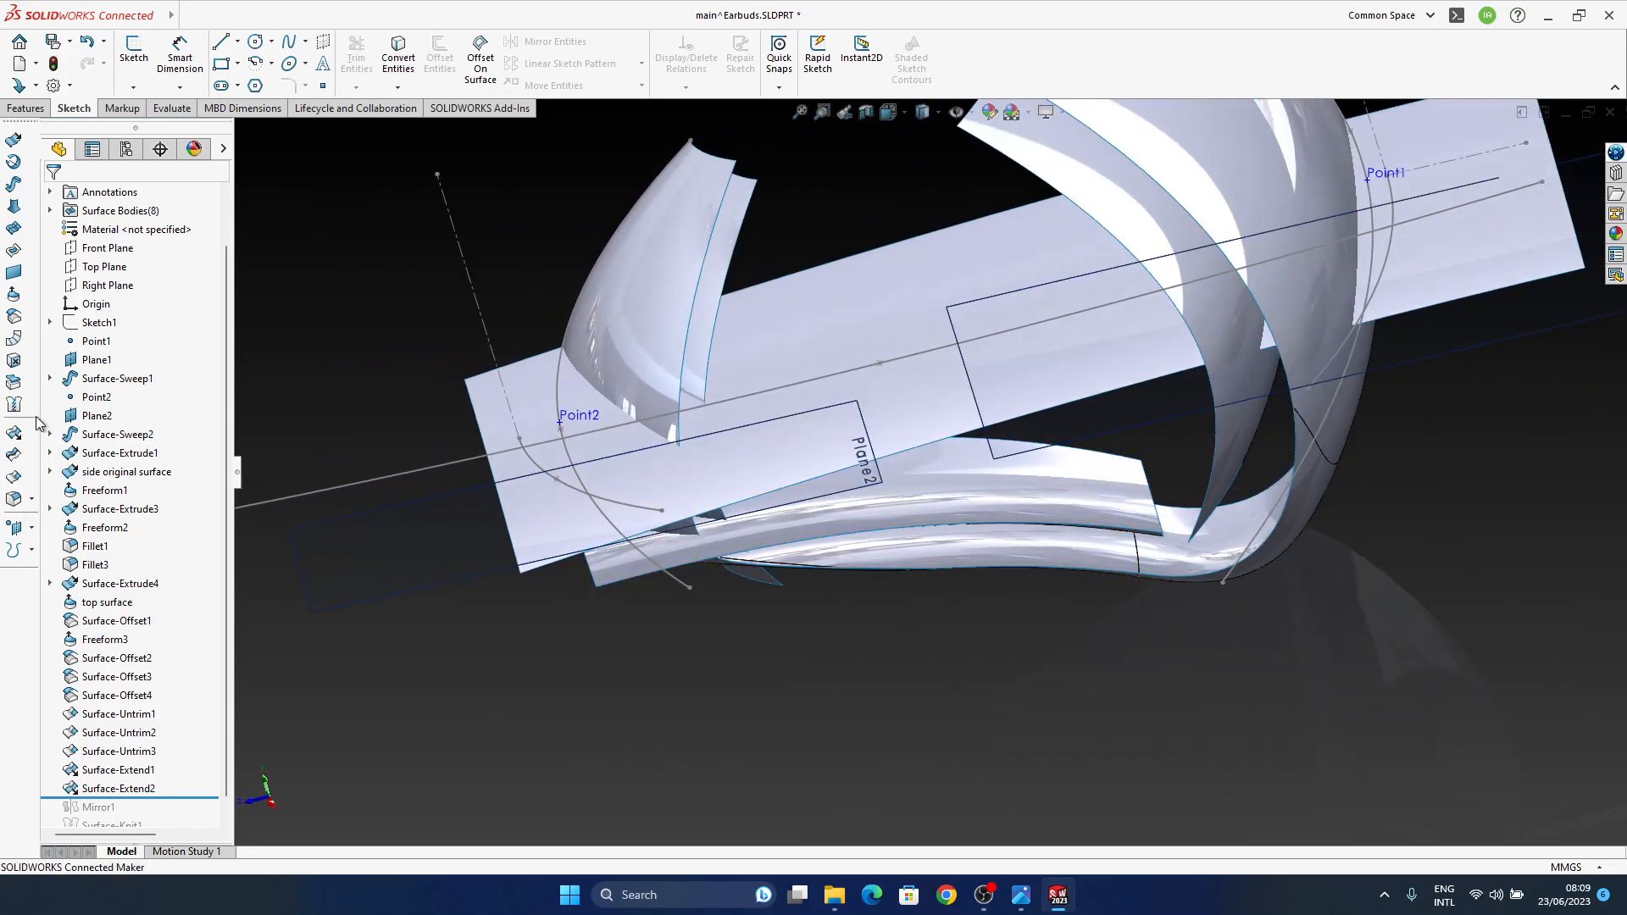
Step: Extend the wide-end edge of the inner side wall by 9 mm as the same surface
click(14, 435)
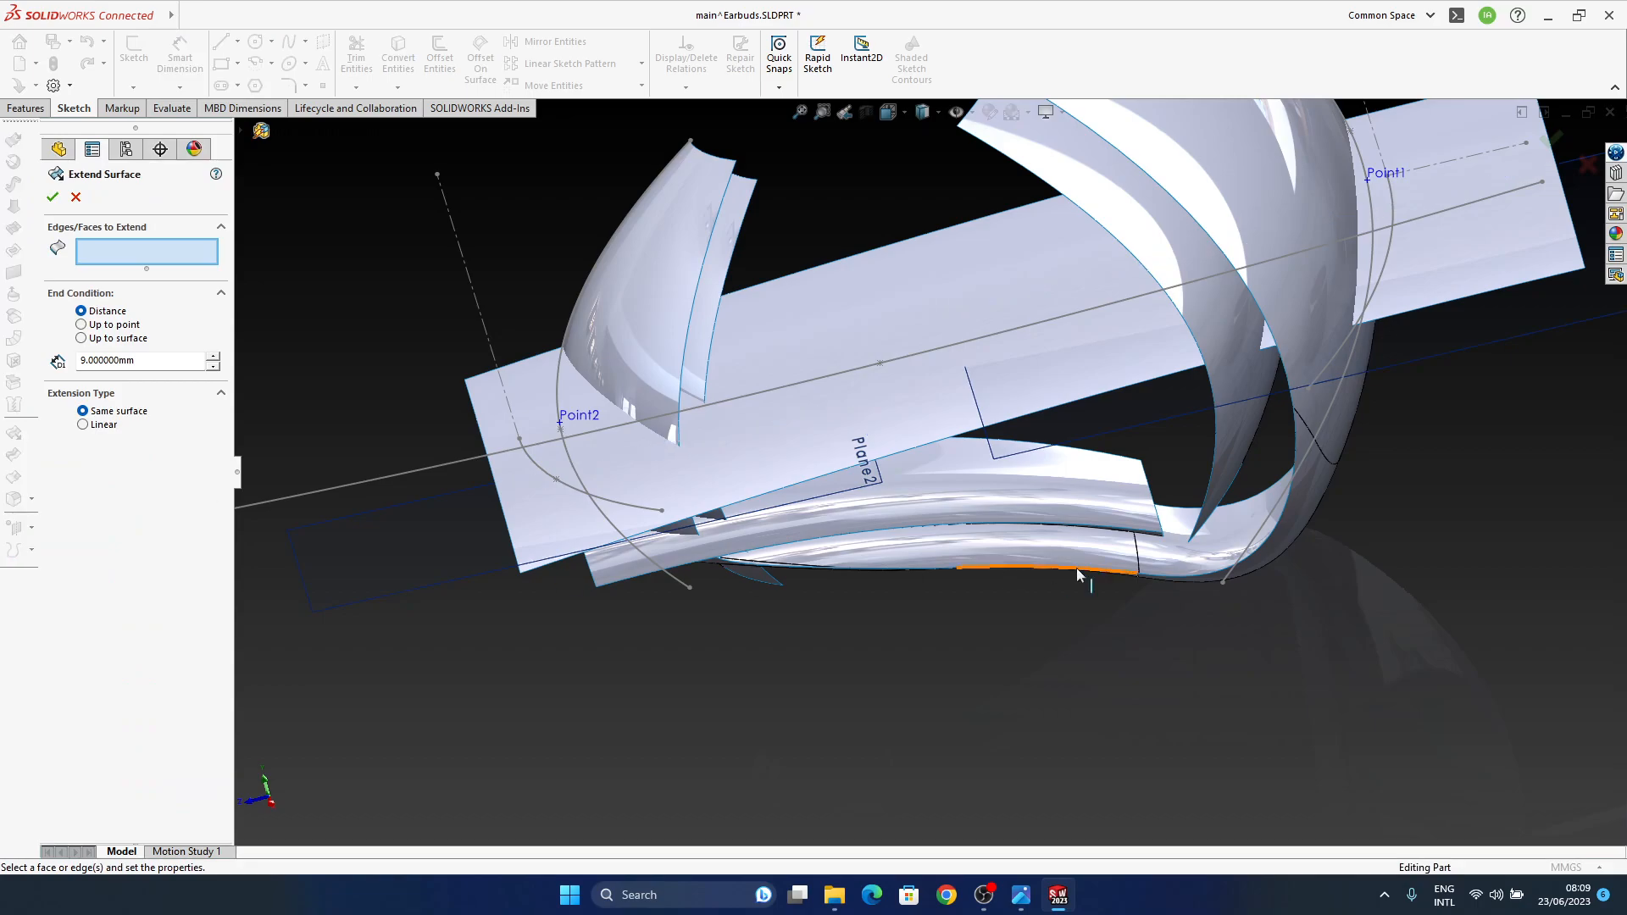
click(1151, 494)
key(Return)
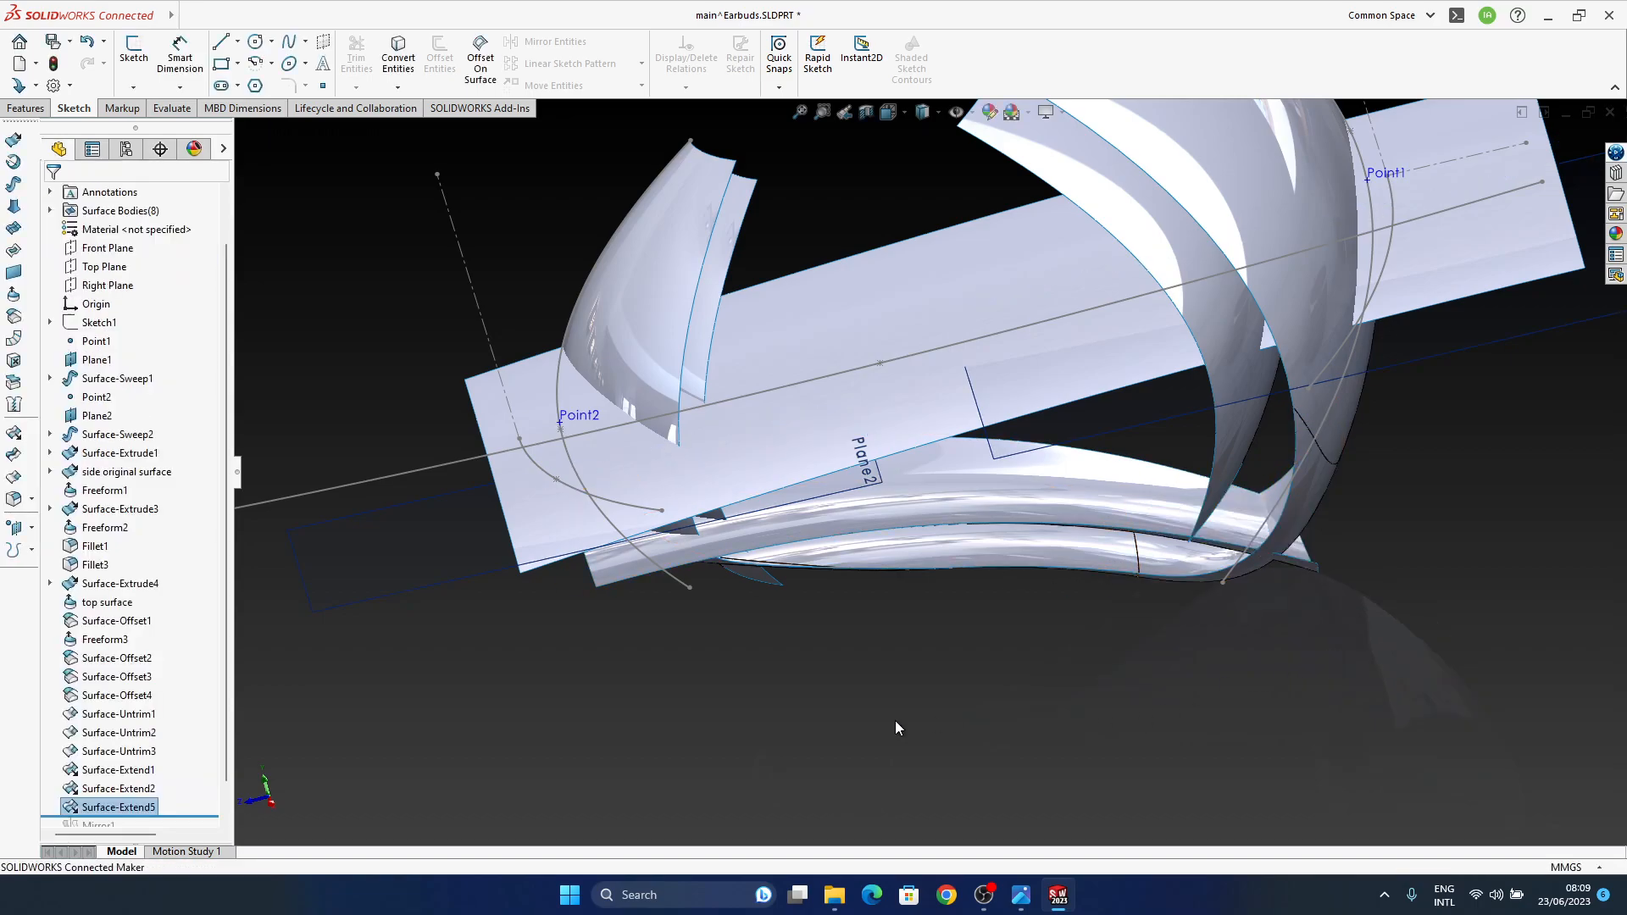
Step: Extend the lower edge of the wide end's inner wall by 9 mm as the same surface
click(20, 432)
mouse_move(1118, 457)
middle_down()
mouse_move(1155, 509)
mouse_move(1287, 525)
mouse_move(1157, 469)
middle_up()
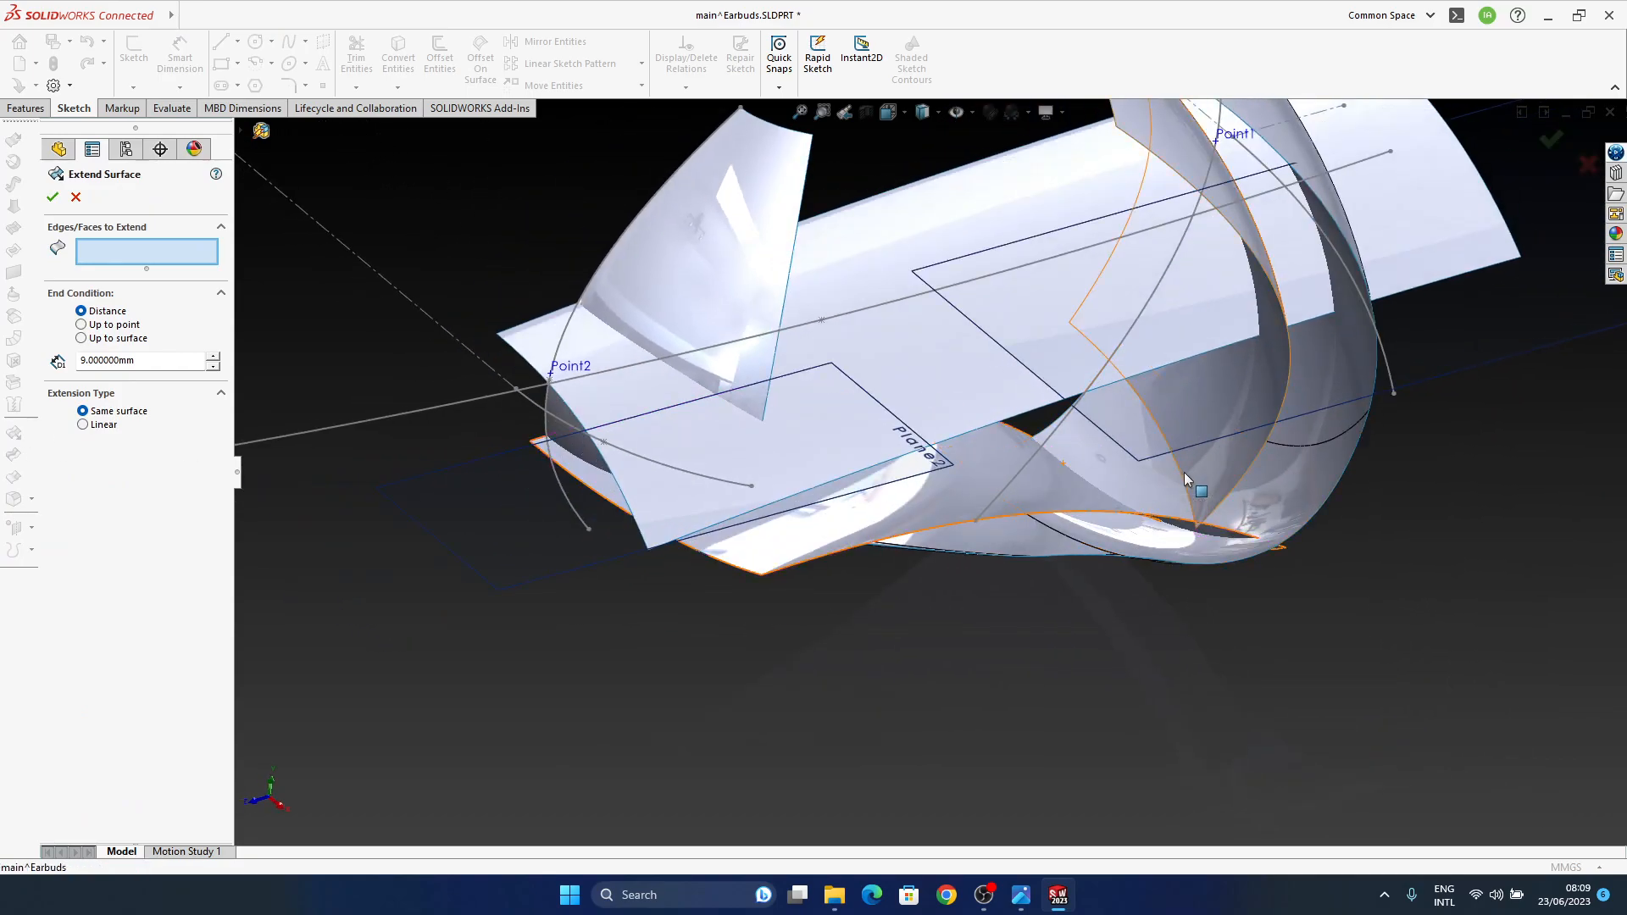
click(1186, 504)
middle_drag(1271, 530, 1050, 434)
click(54, 199)
Step: Face-fillet the narrow-end inner wall with the inner side wall at 2 mm, curvature continuous, and save the part to this PC
middle_drag(1074, 576, 764, 664)
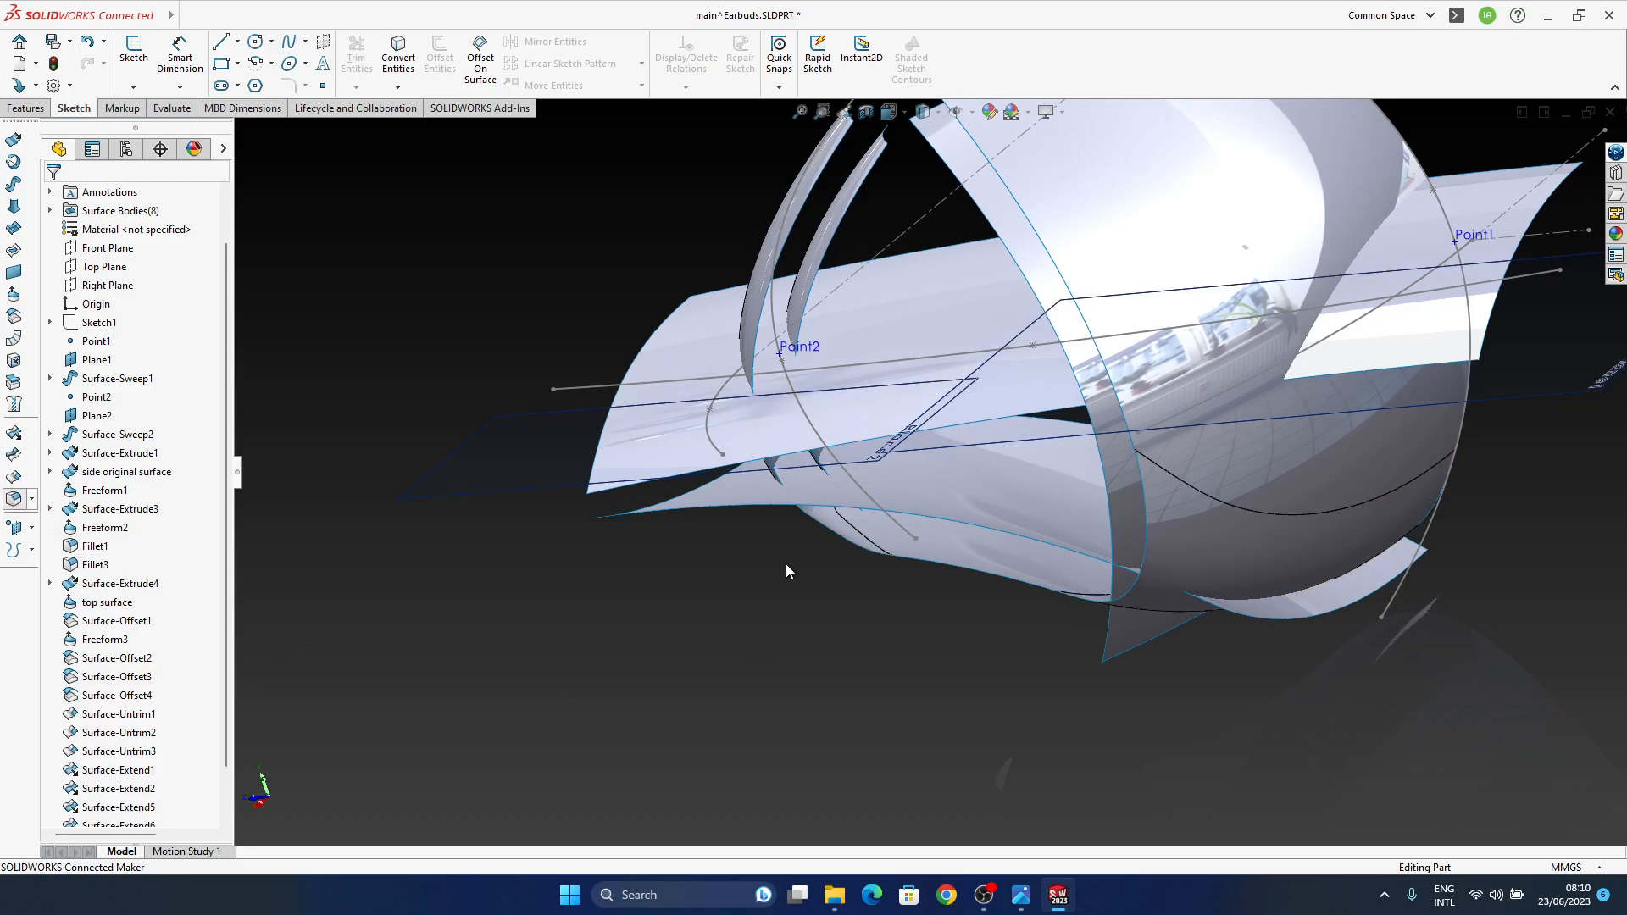
middle_drag(855, 519, 793, 486)
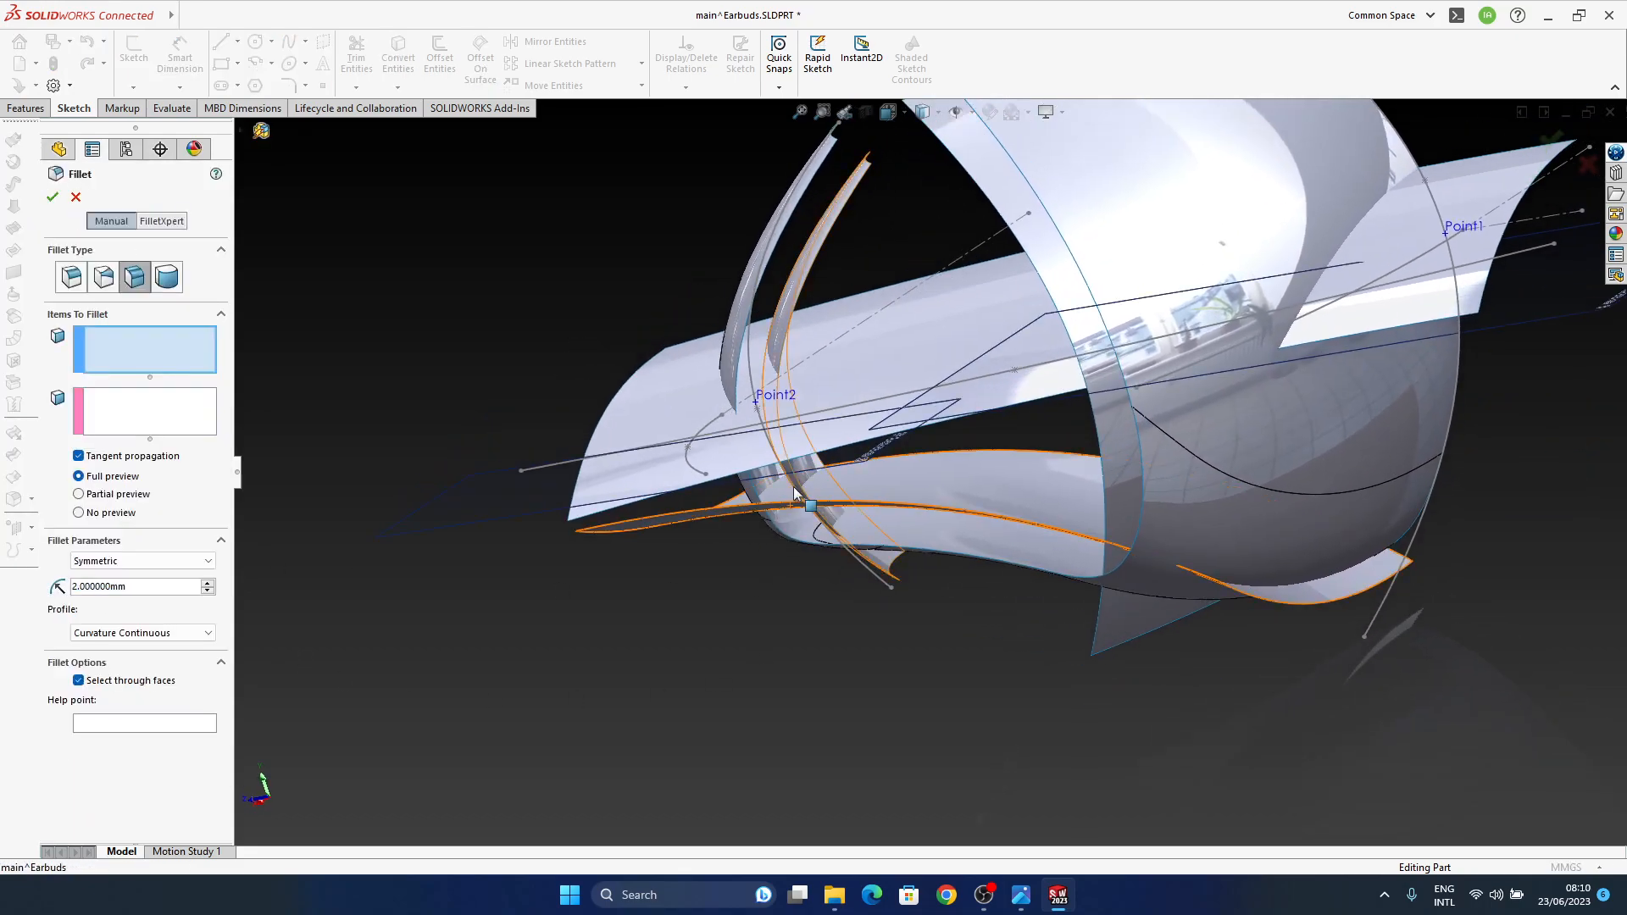
click(805, 481)
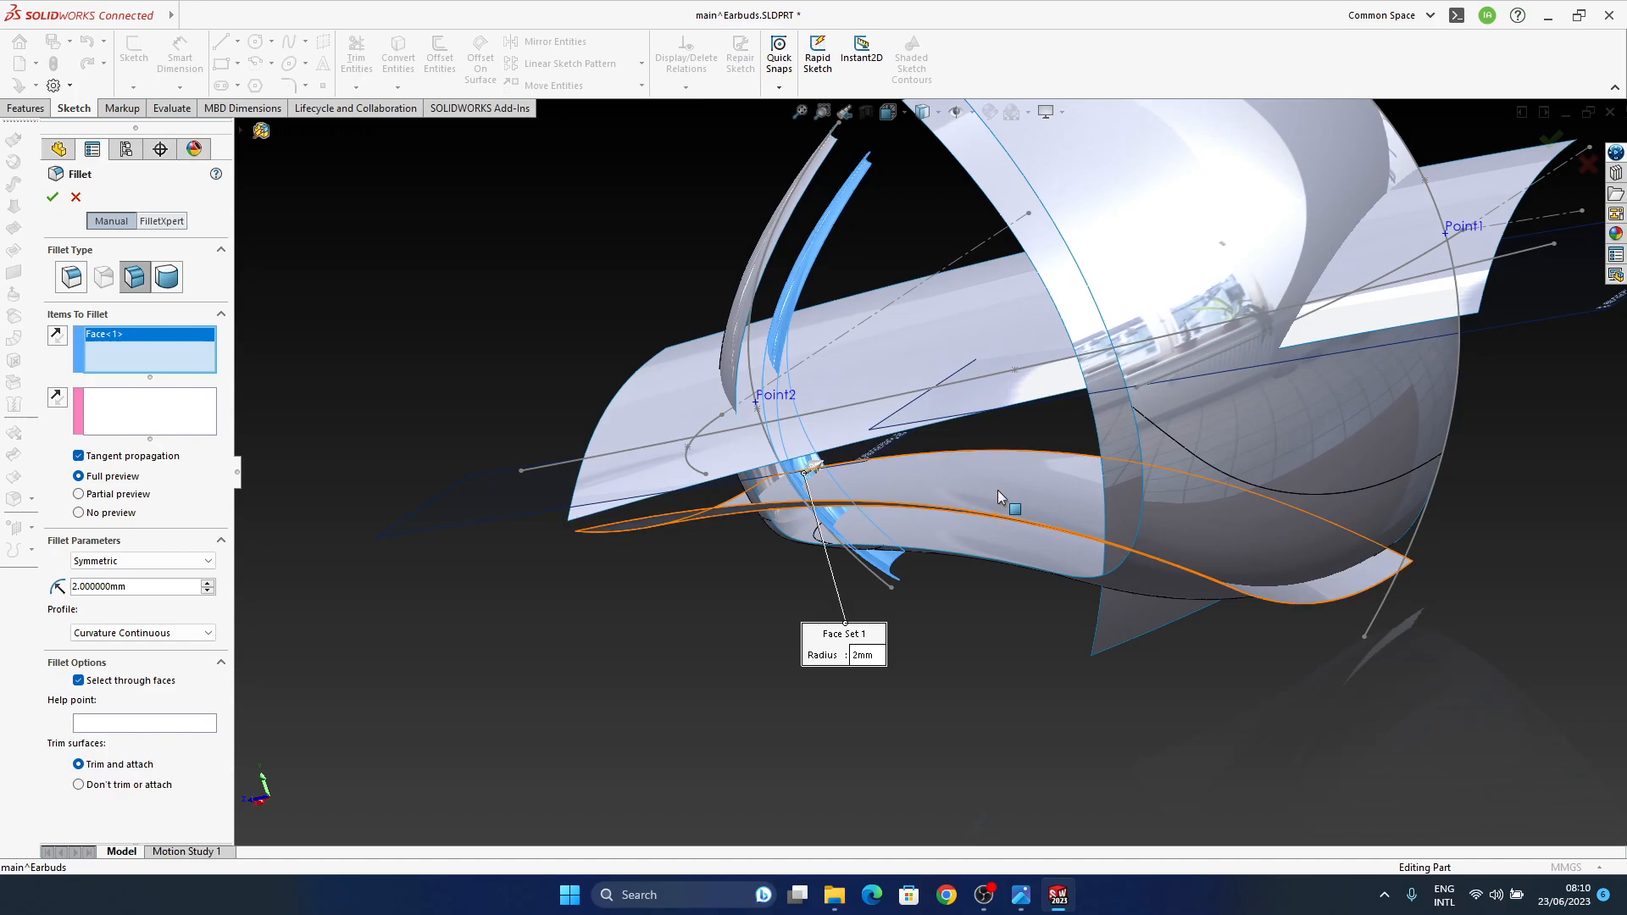
click(173, 428)
click(876, 484)
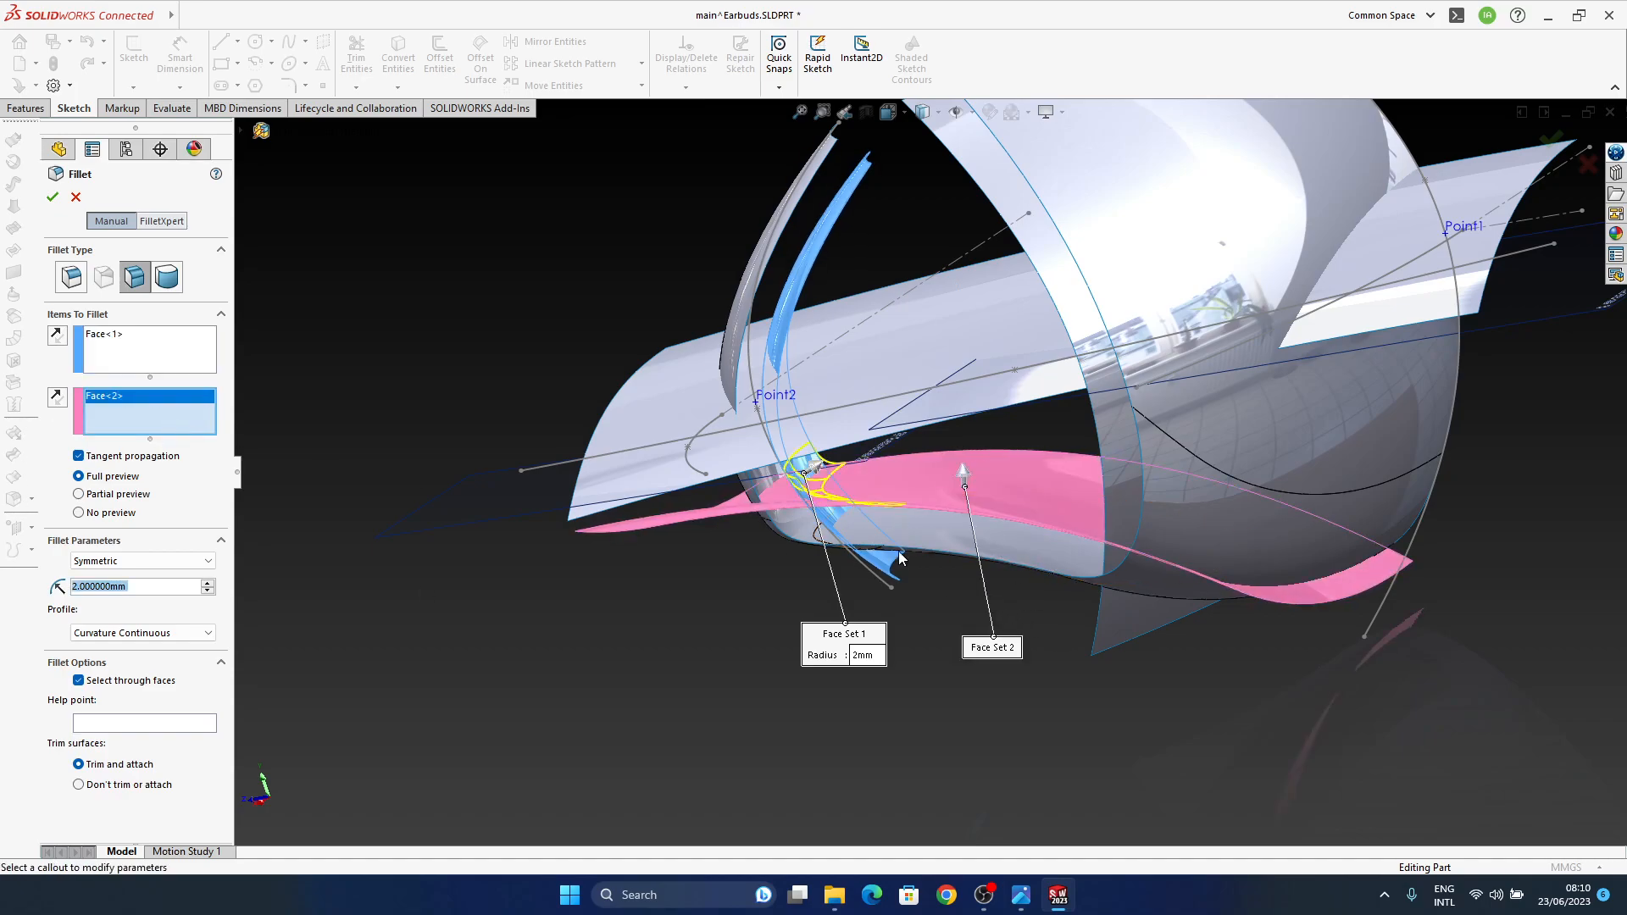
middle_drag(877, 491, 897, 549)
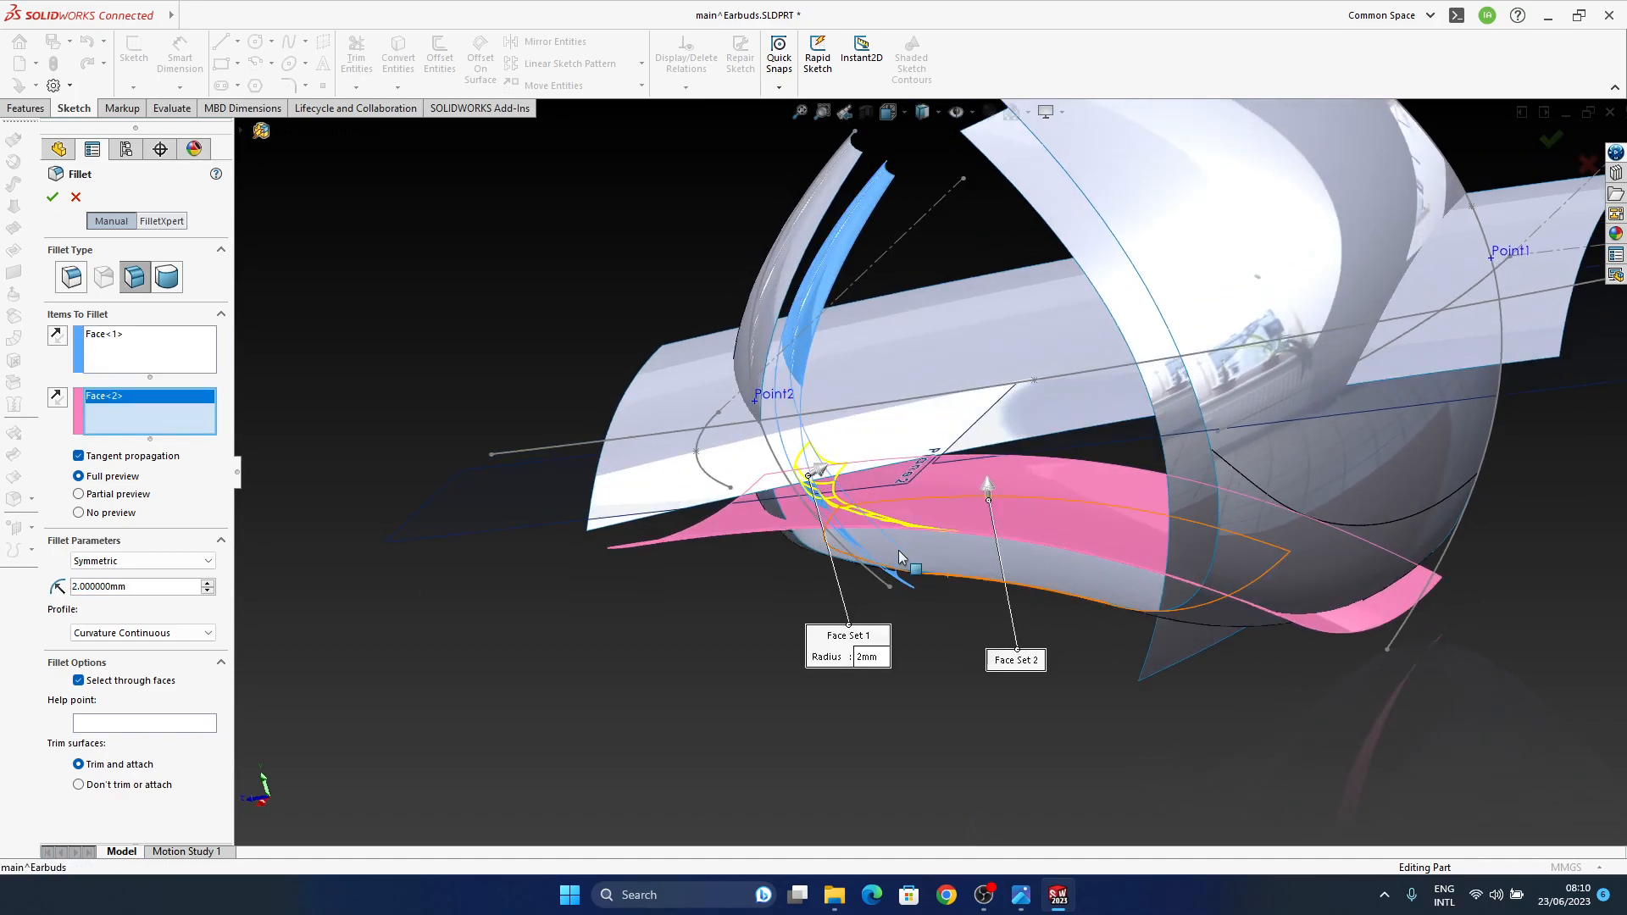
click(52, 197)
middle_drag(644, 440, 958, 476)
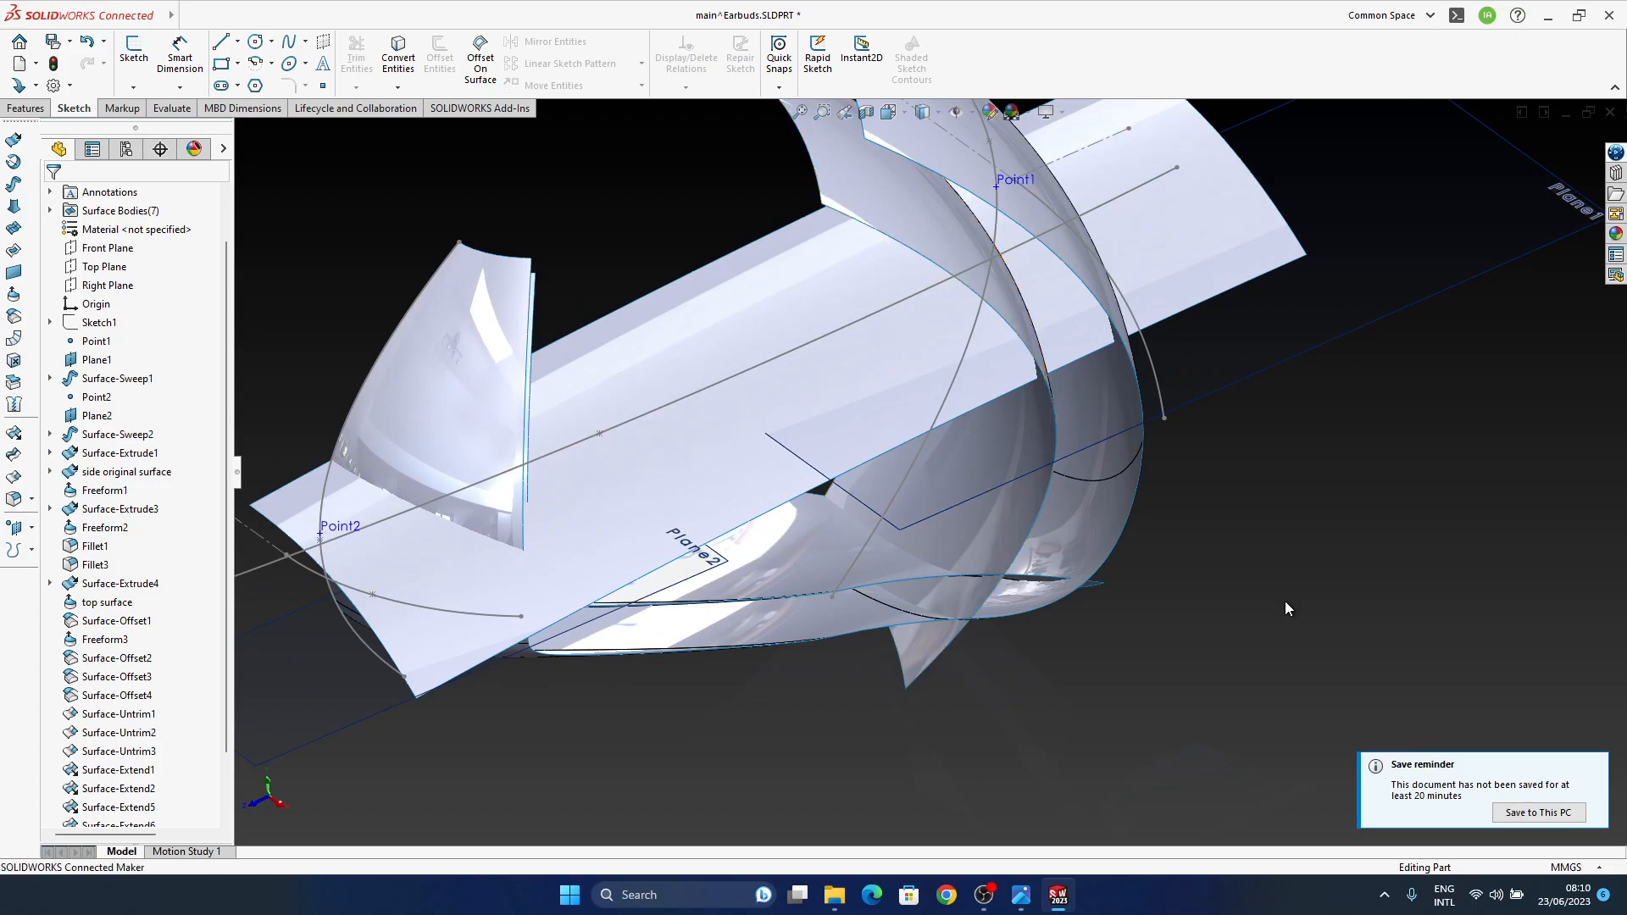
click(1544, 813)
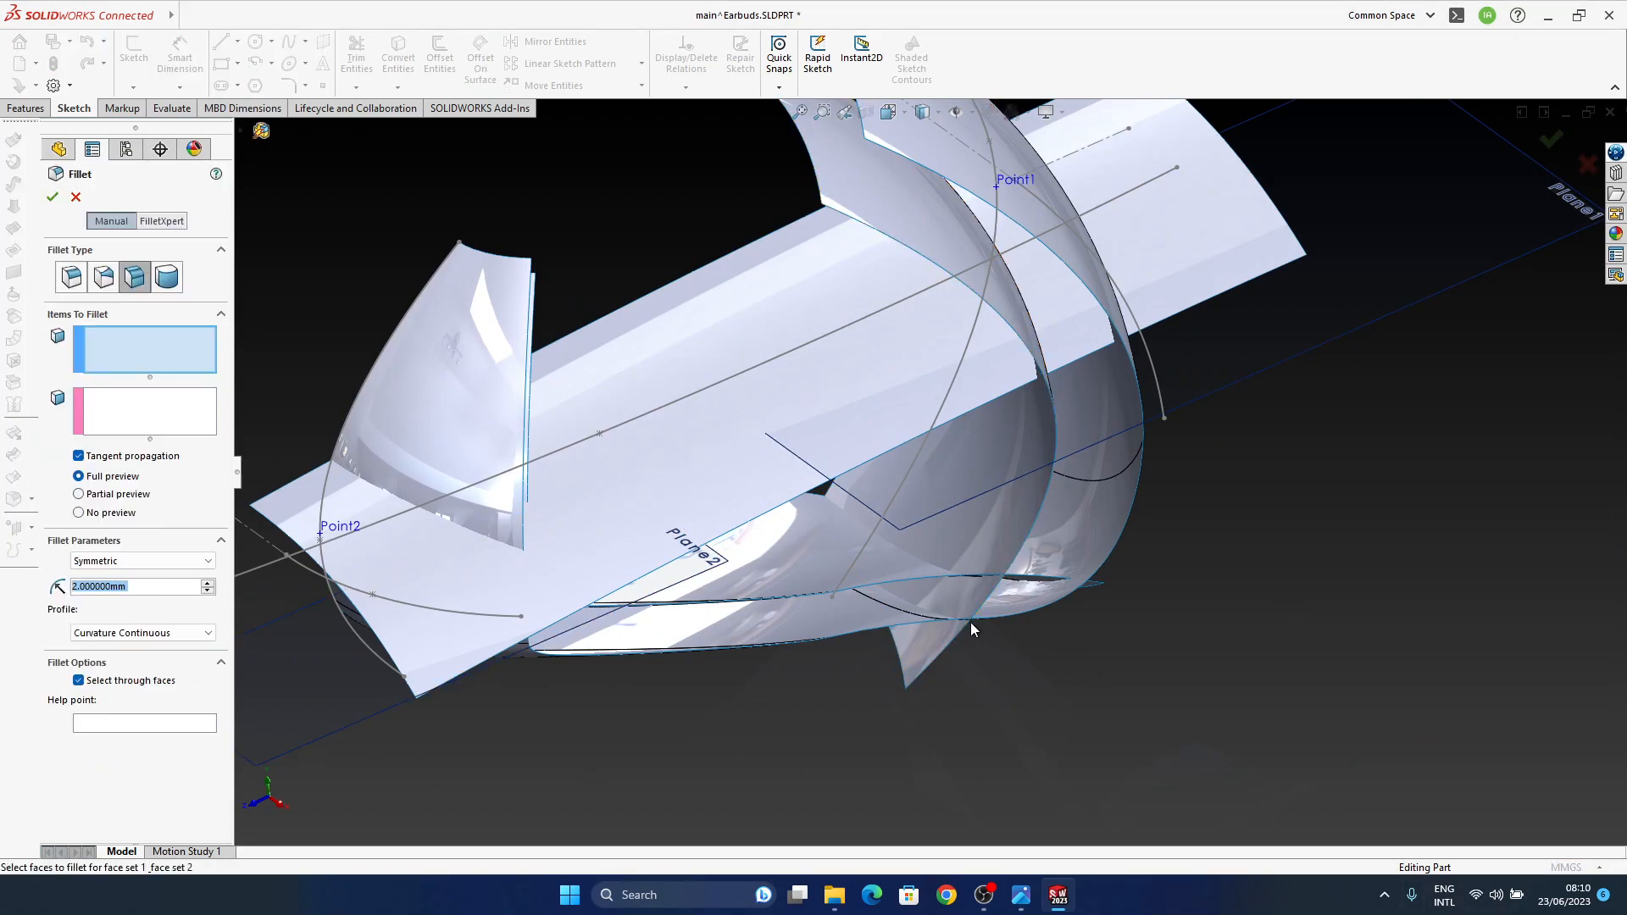
Step: Face-fillet the inner side wall with the wide-end inner wall using a 5 mm curvature-continuous radius, trimming and attaching the surfaces
click(899, 561)
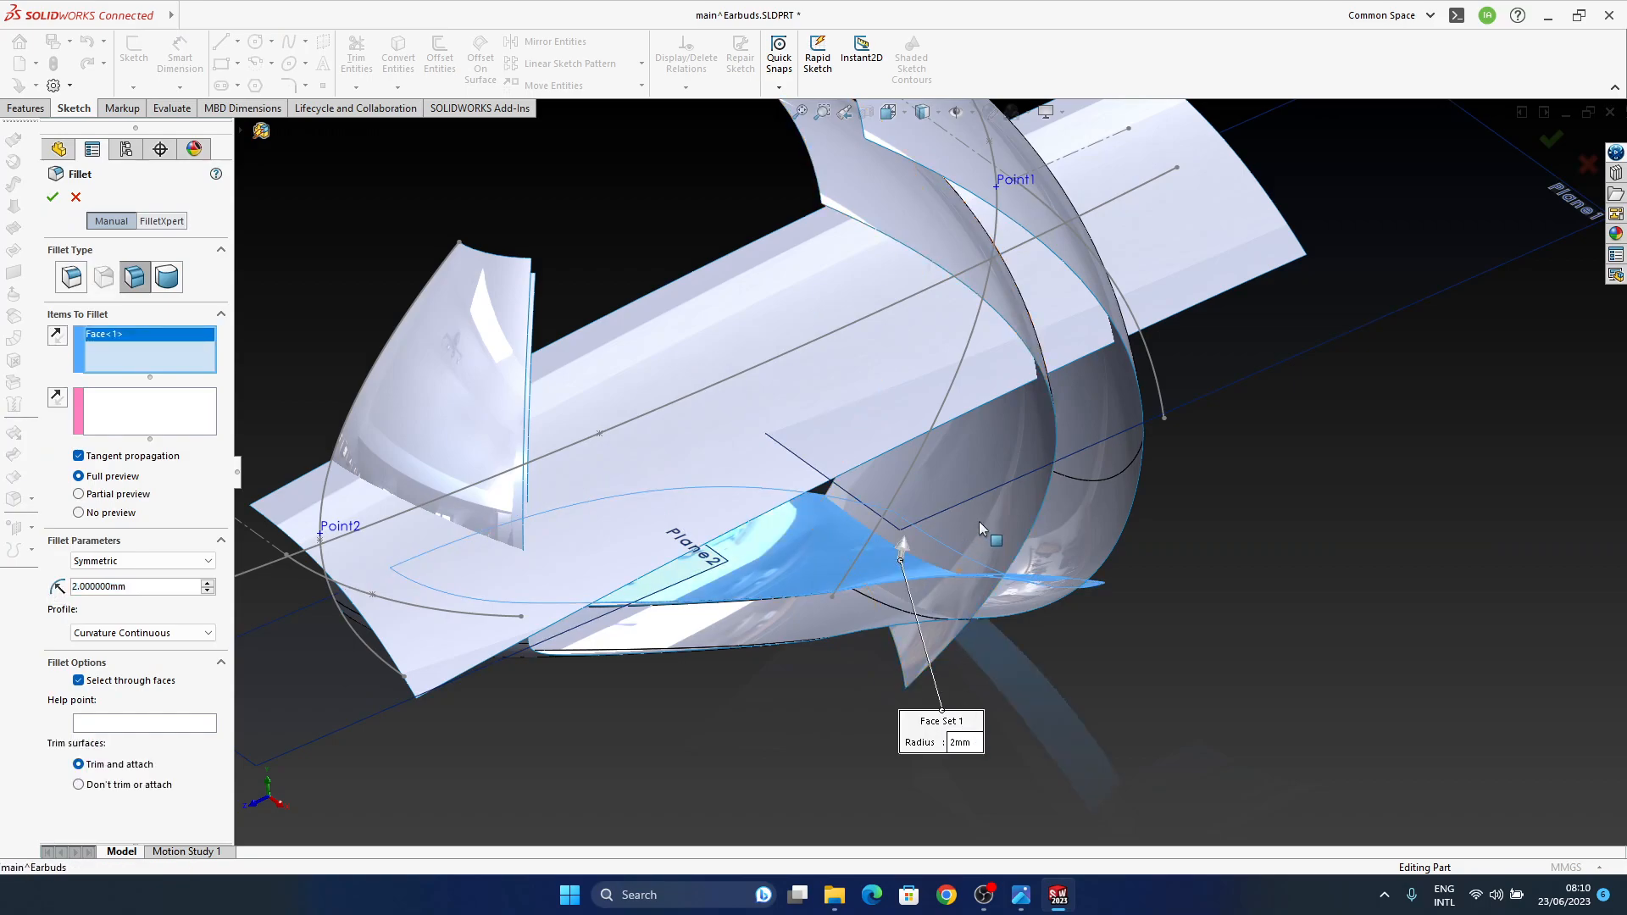
click(117, 433)
click(987, 570)
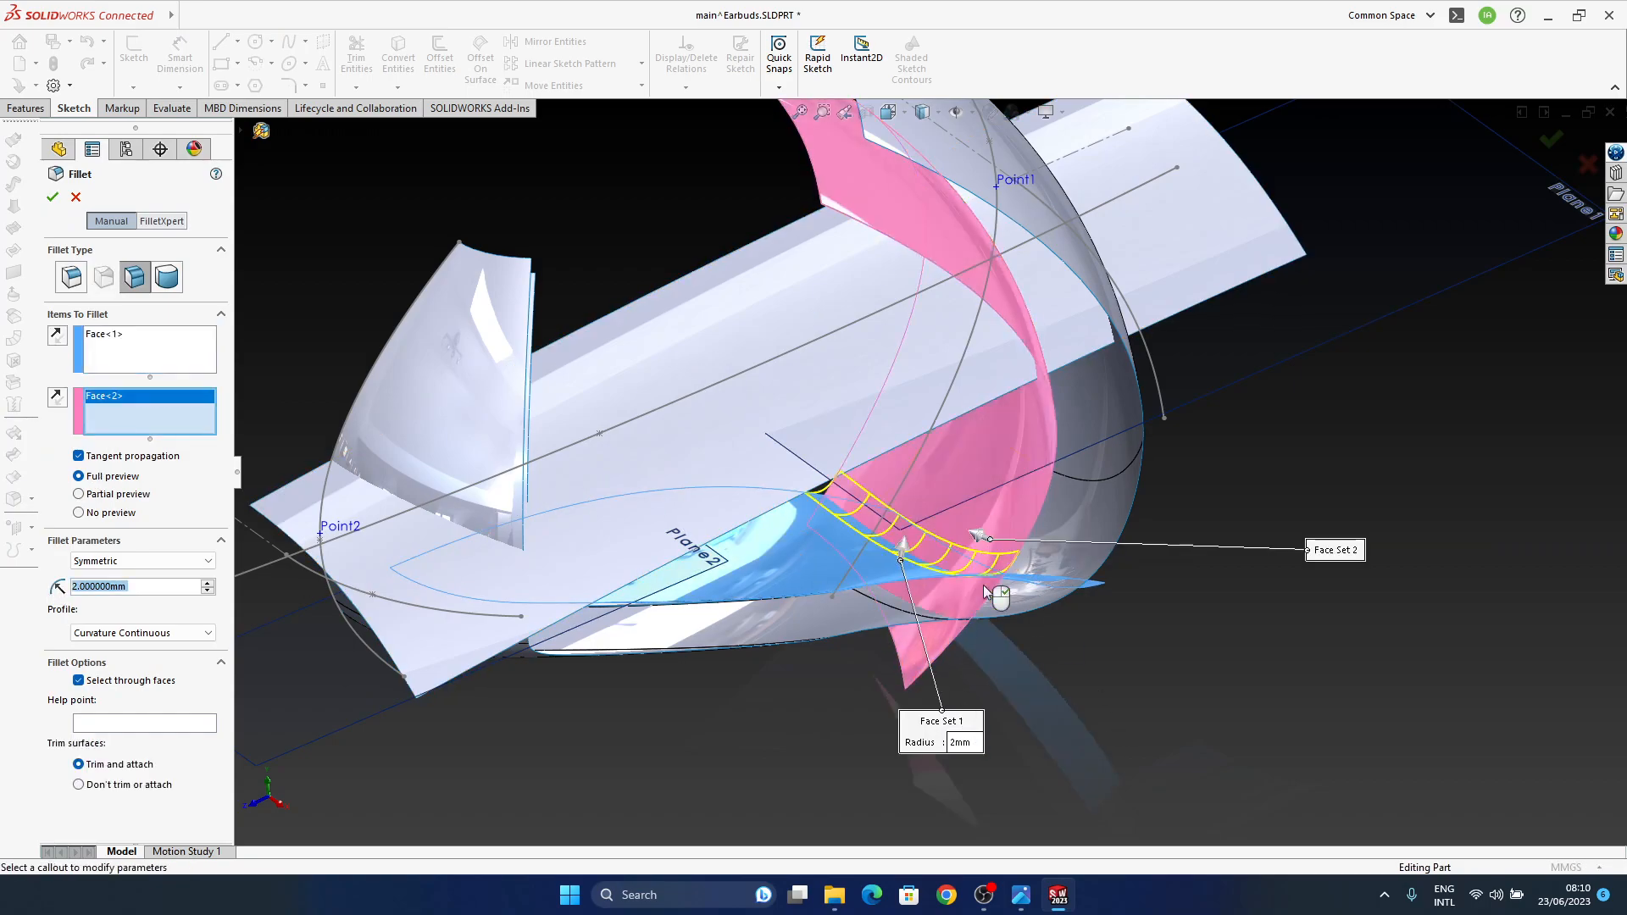
middle_drag(1001, 553, 932, 469)
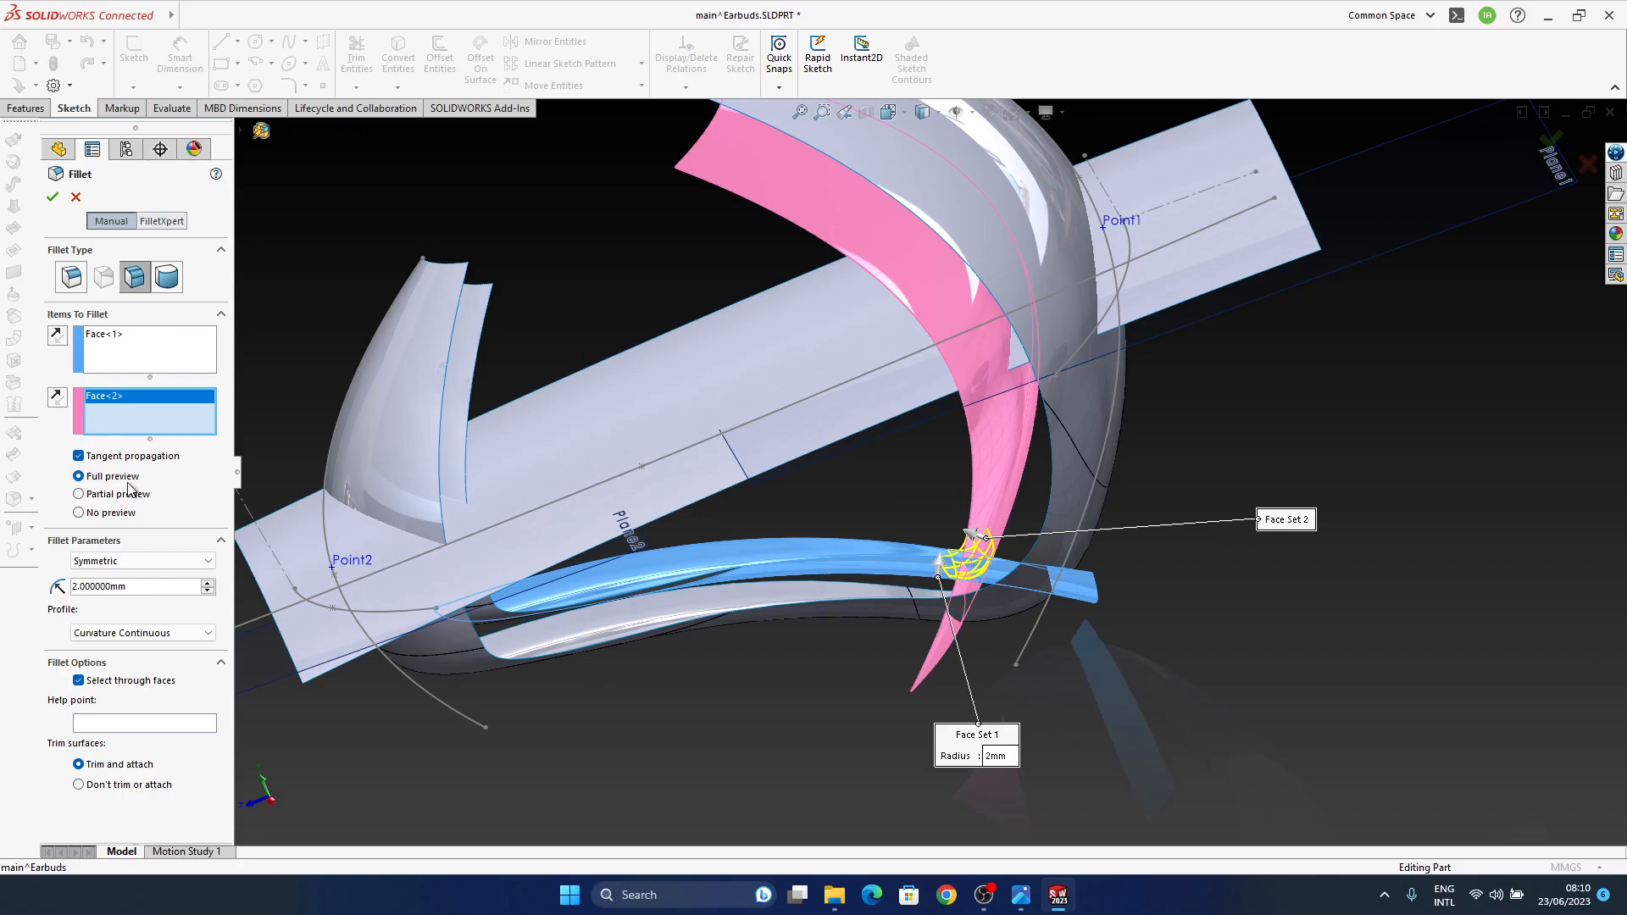
mouse_move(169, 604)
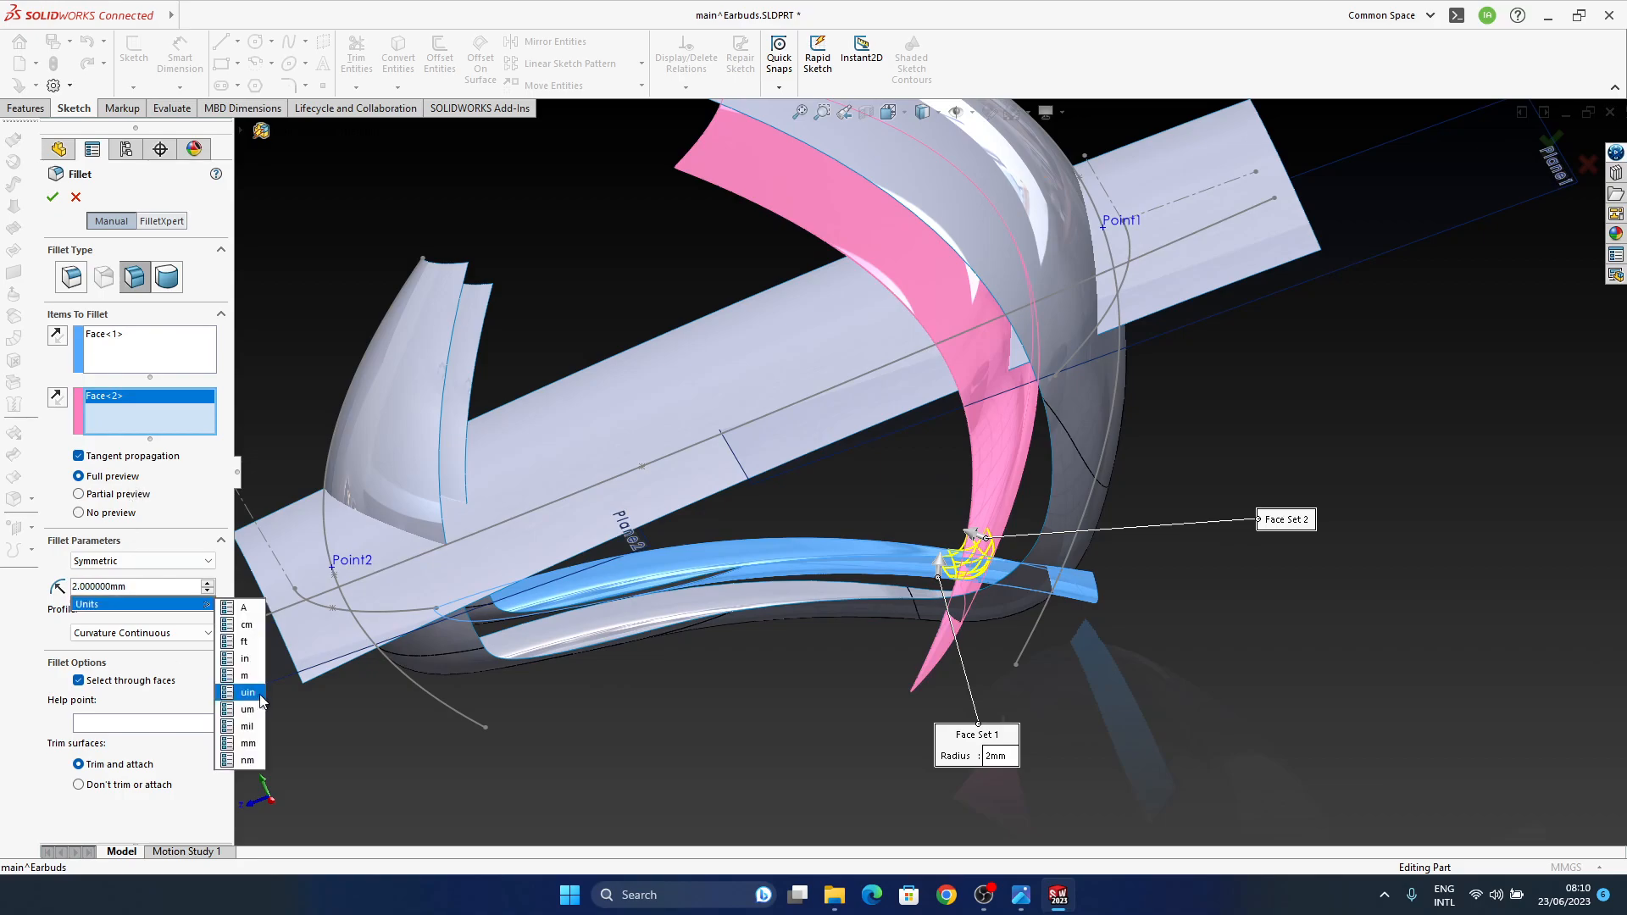
key(BackSpace)
text(5)
key(Return)
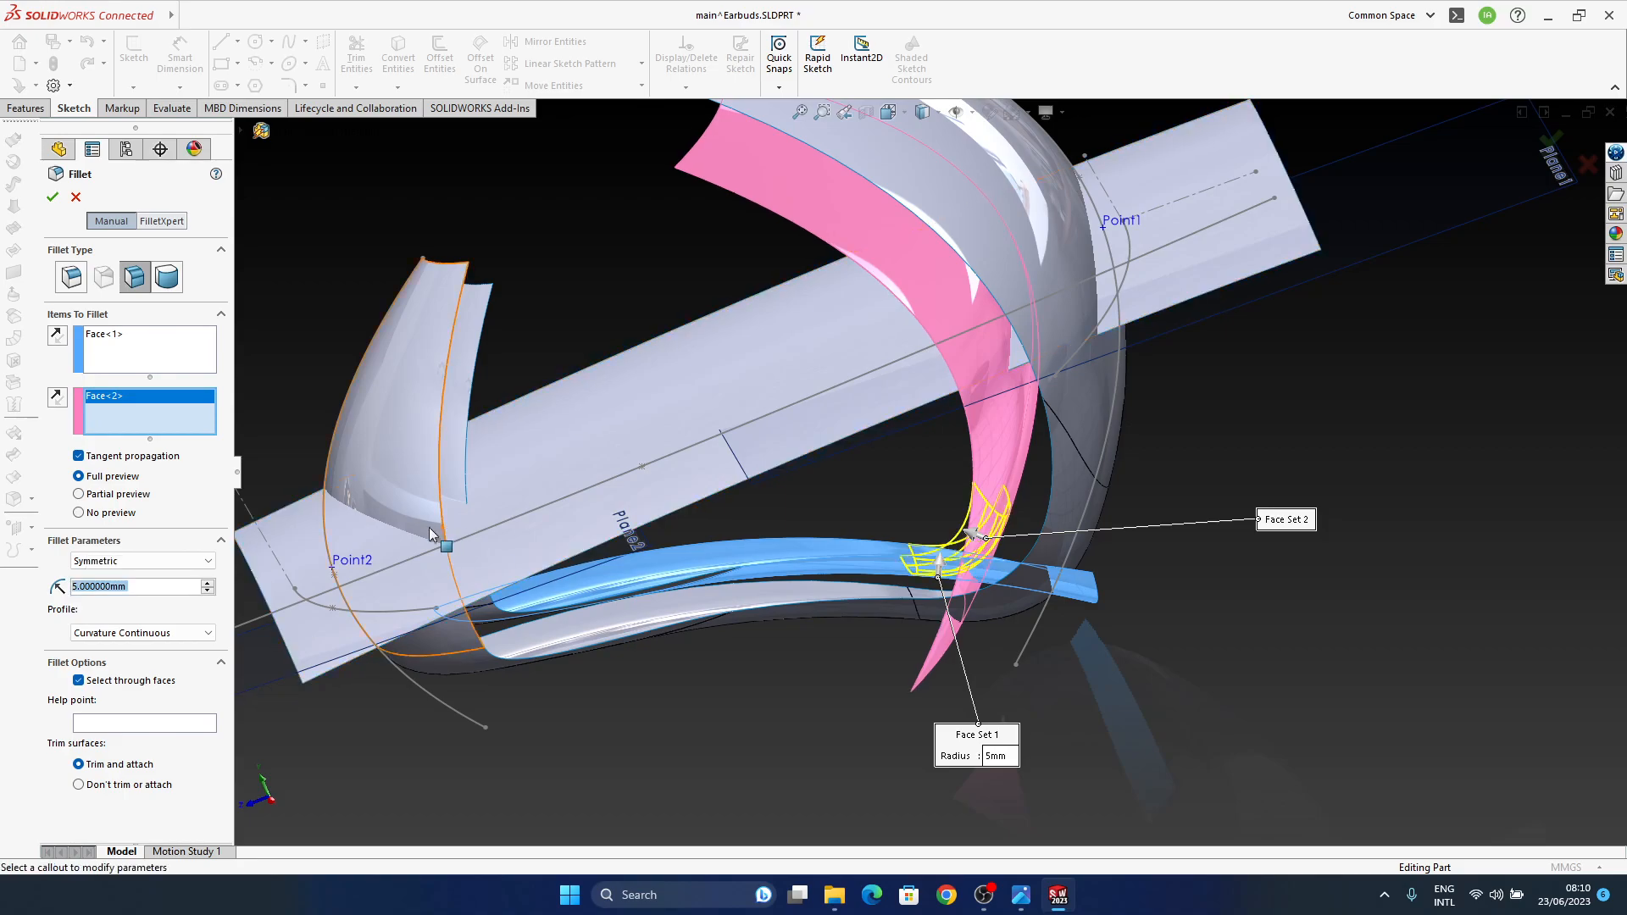
click(50, 200)
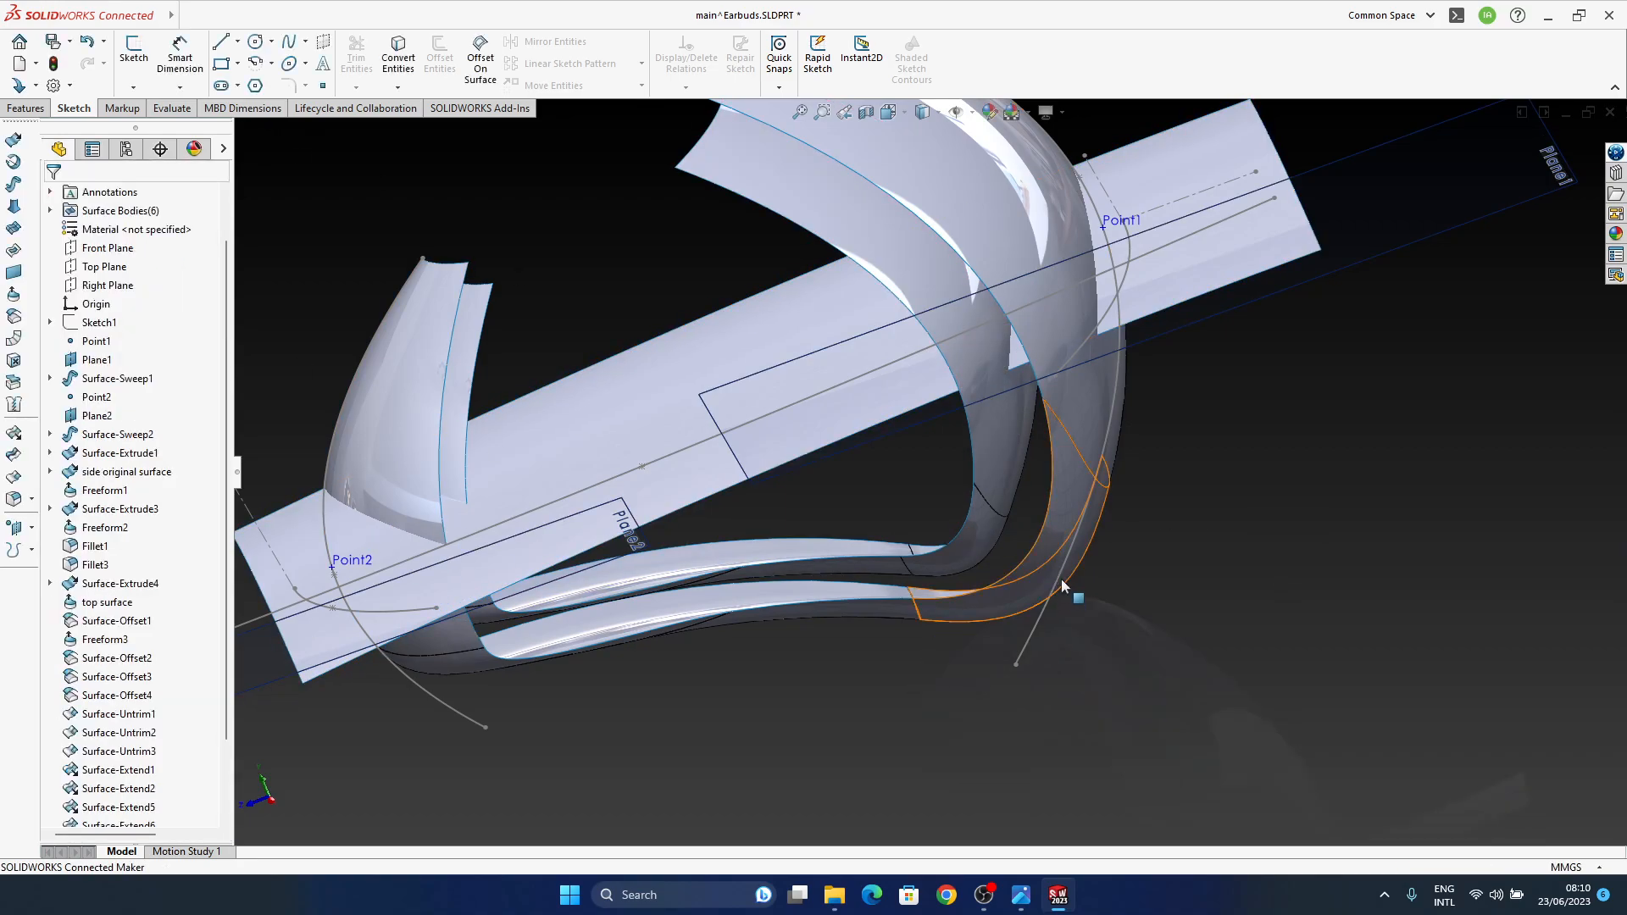
Step: Show the hidden Freeform3 surface and check where it crosses the inner and outer walls
middle_drag(966, 570, 1140, 466)
scroll(153, 688, down, 2)
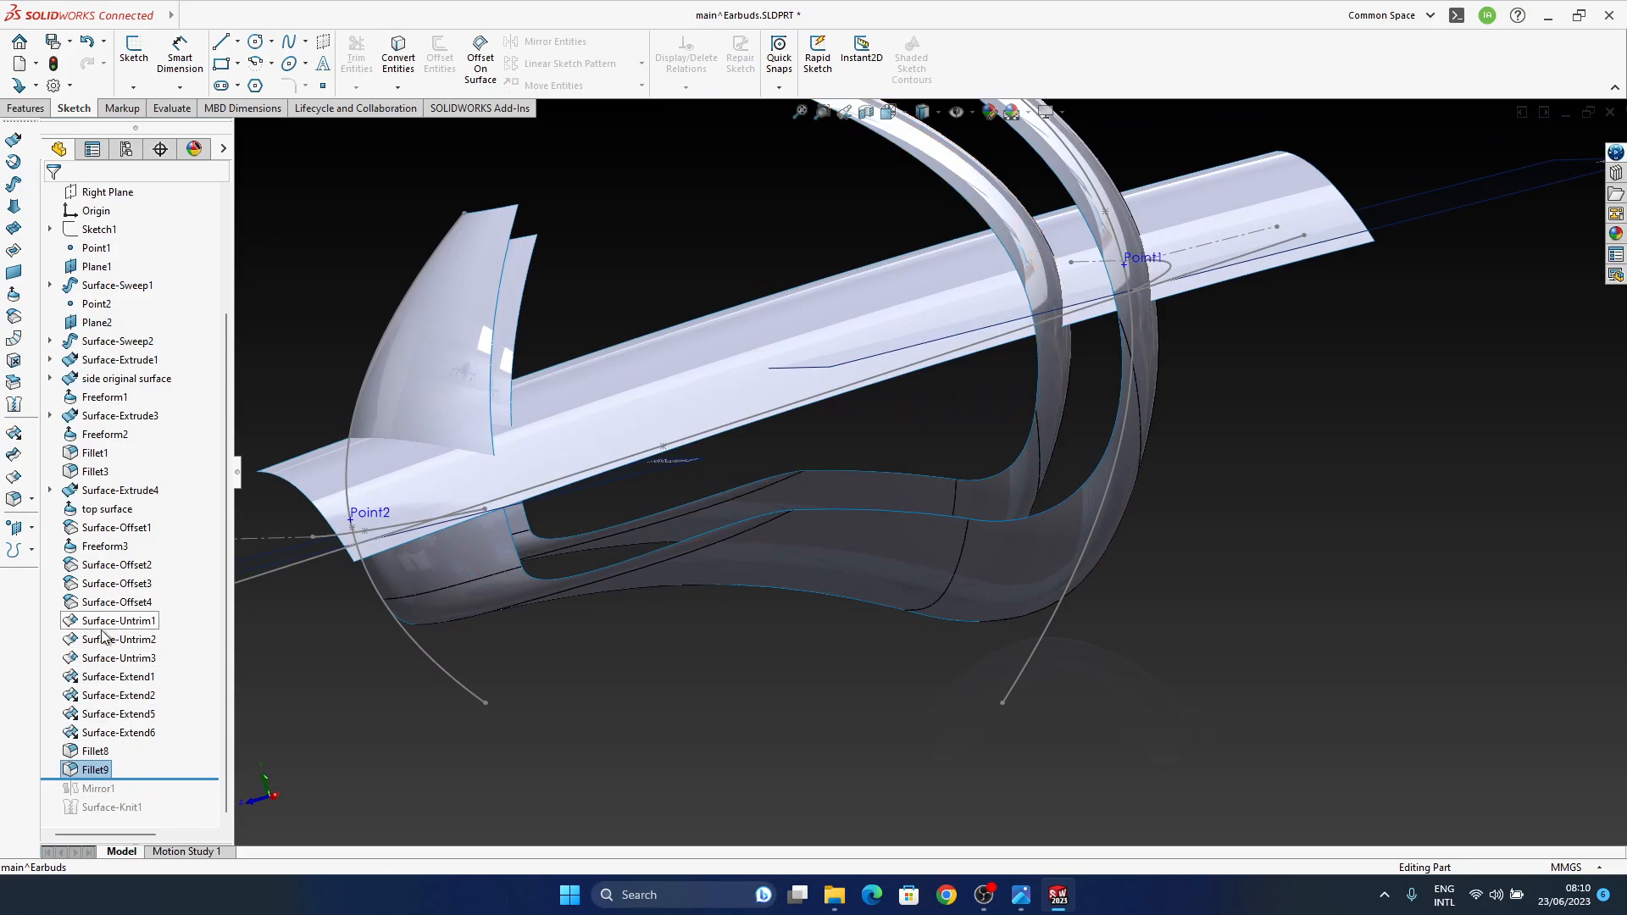
click(105, 546)
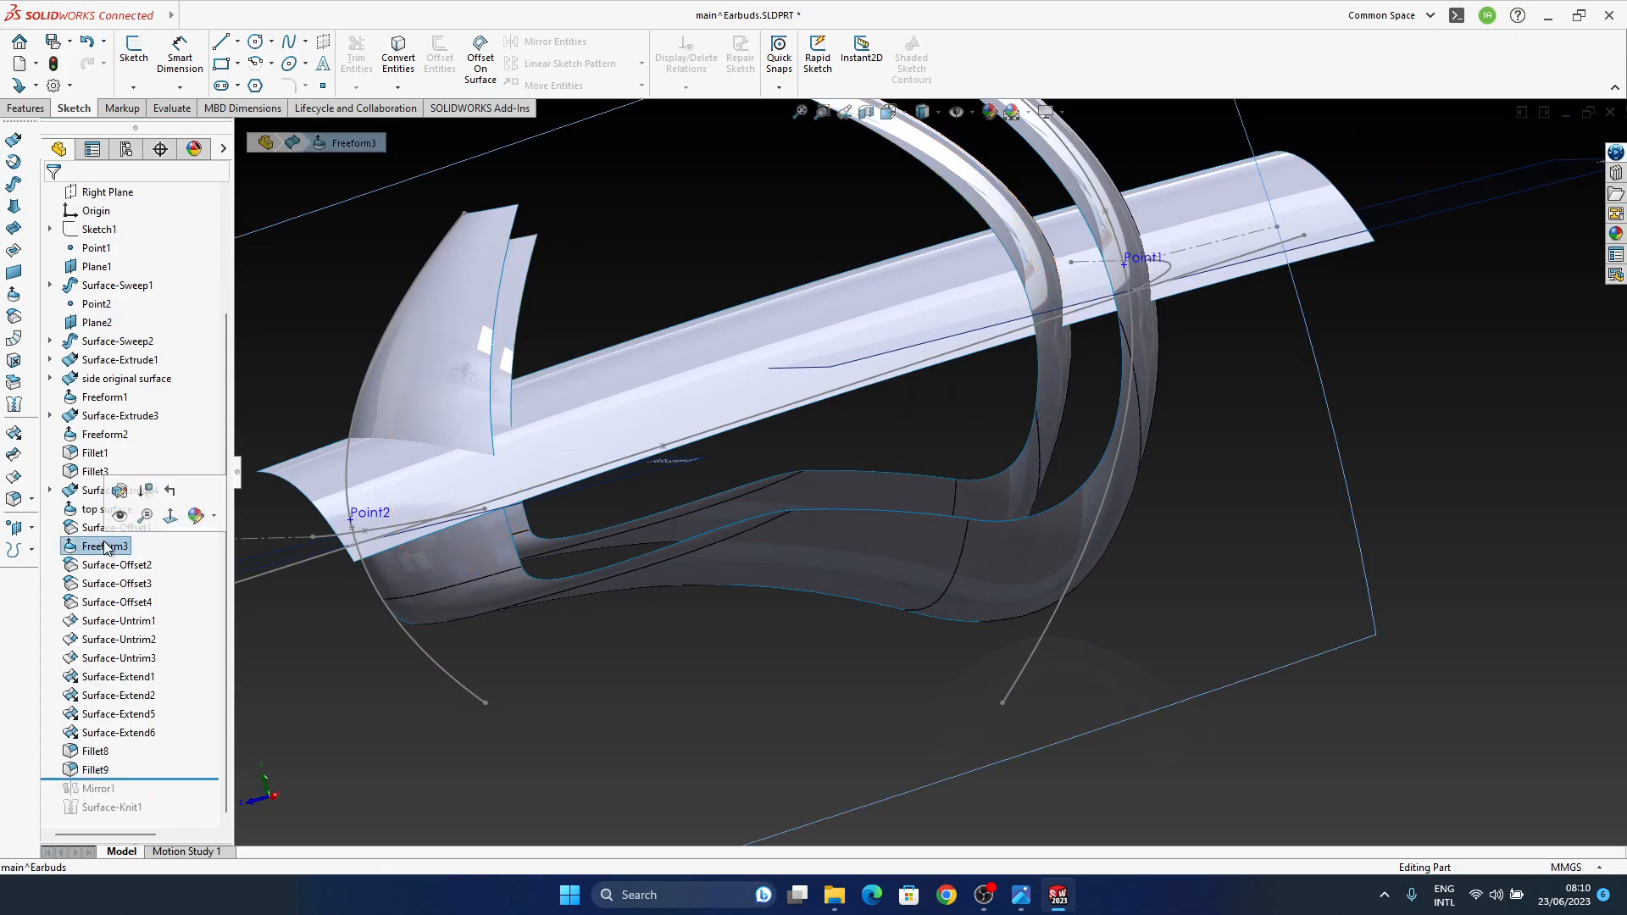
click(119, 516)
middle_drag(866, 606, 1050, 431)
middle_drag(1000, 686, 952, 635)
click(984, 669)
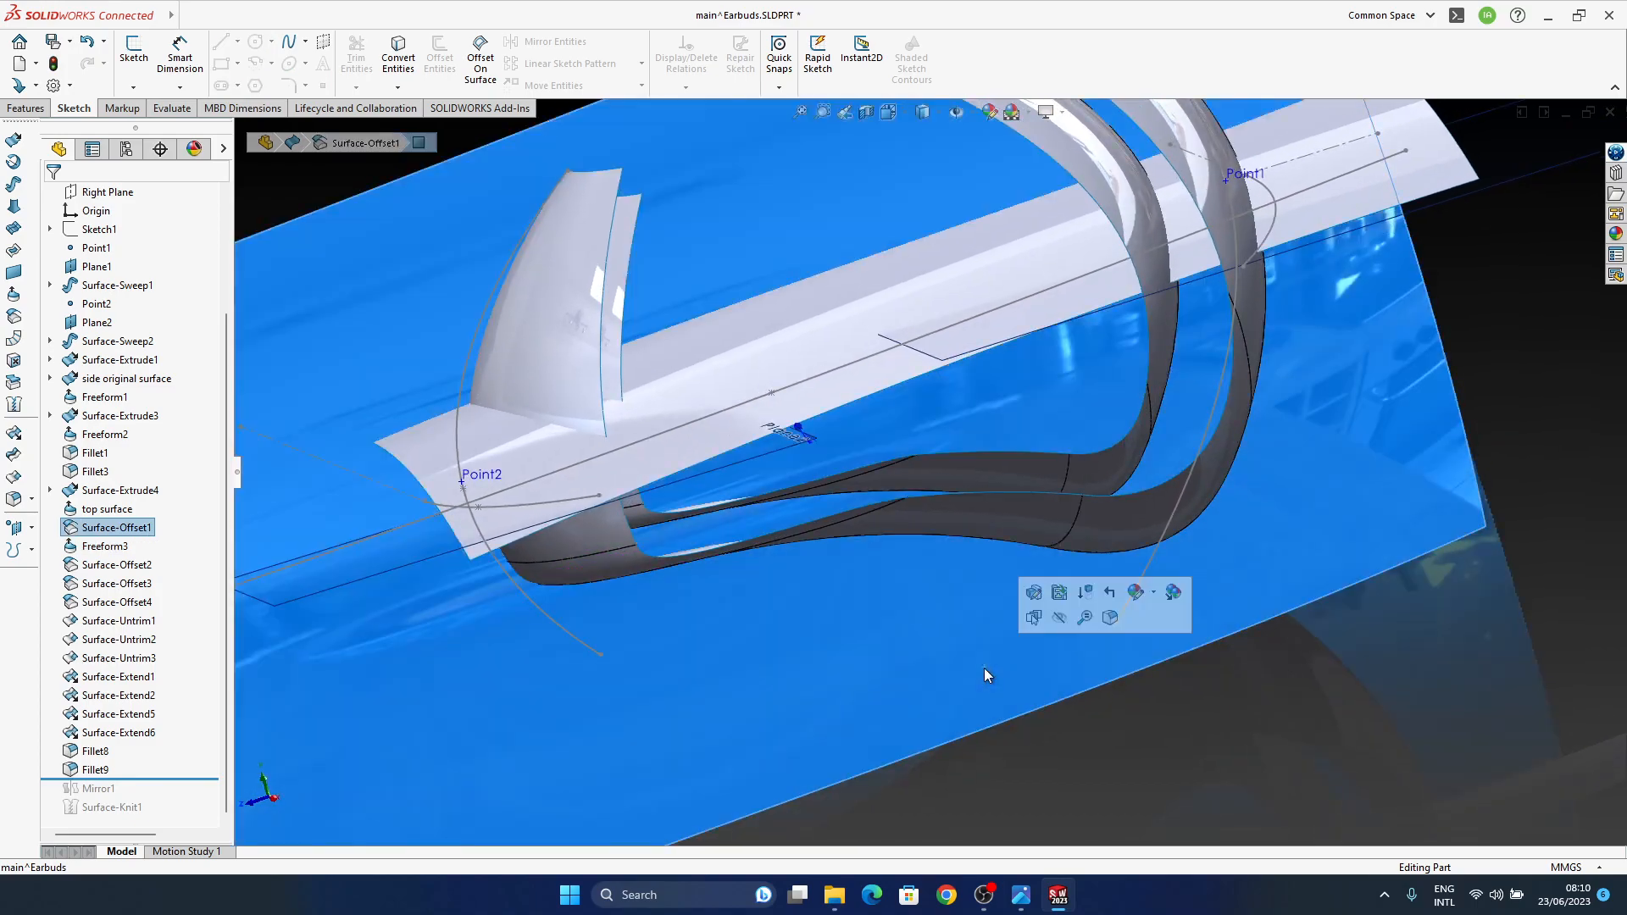
middle_drag(919, 568, 1337, 690)
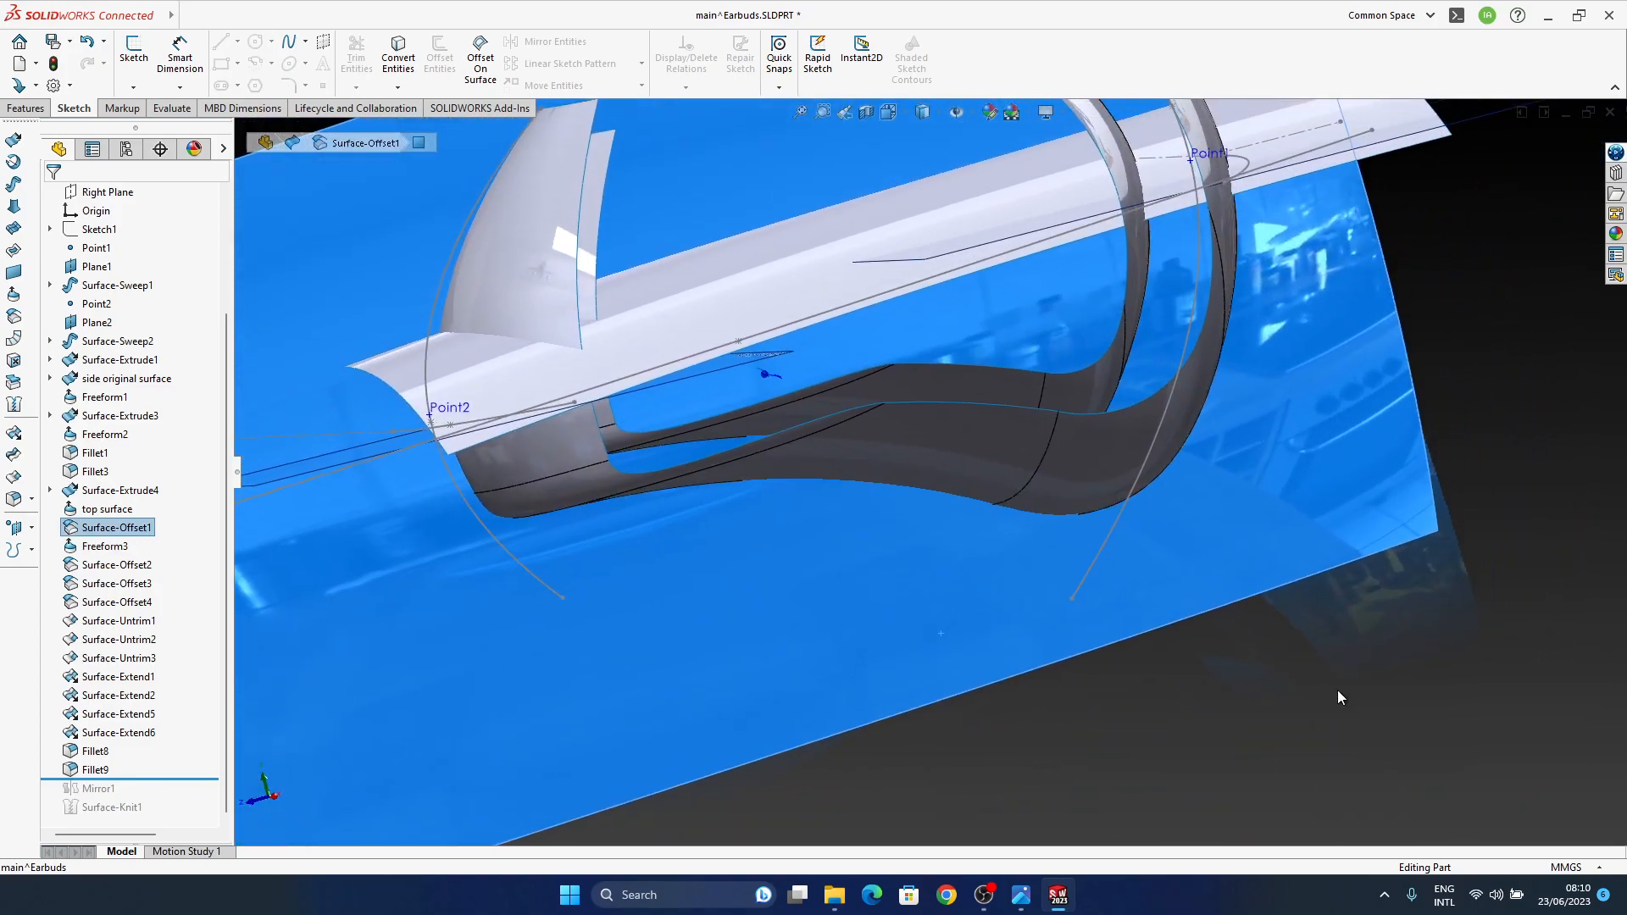
click(1168, 764)
Step: Trim the filleted inner wall with a standard trim, using Freeform3 as the trim tool and picking the portion to keep
middle_drag(653, 679, 784, 605)
scroll(736, 601, down, 2)
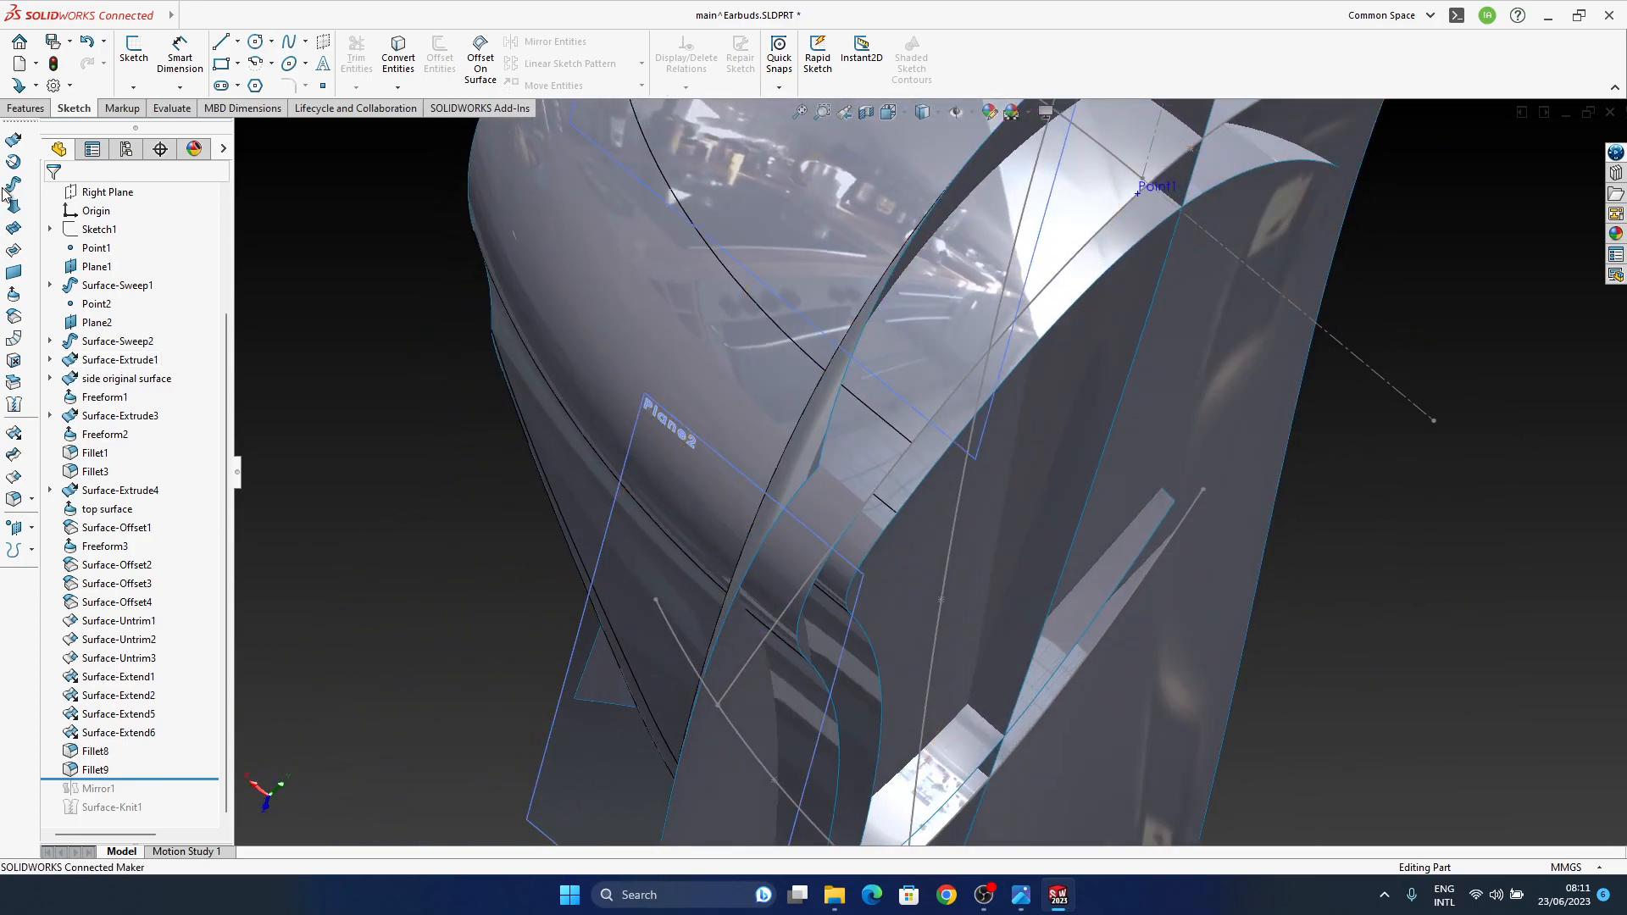
click(13, 457)
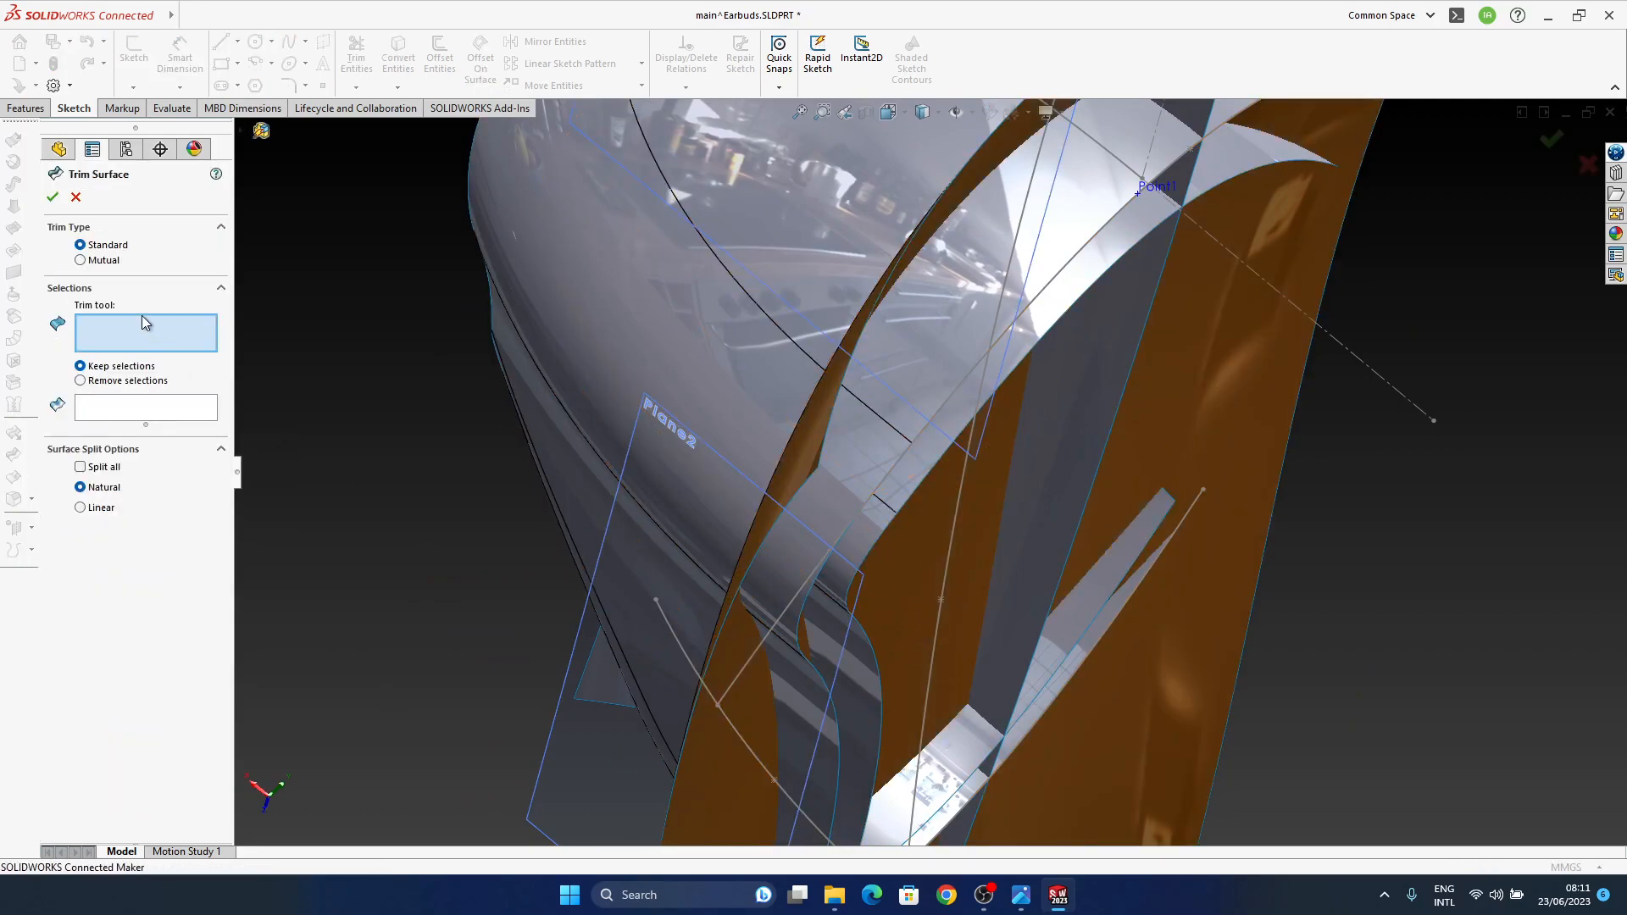
middle_drag(844, 469, 926, 530)
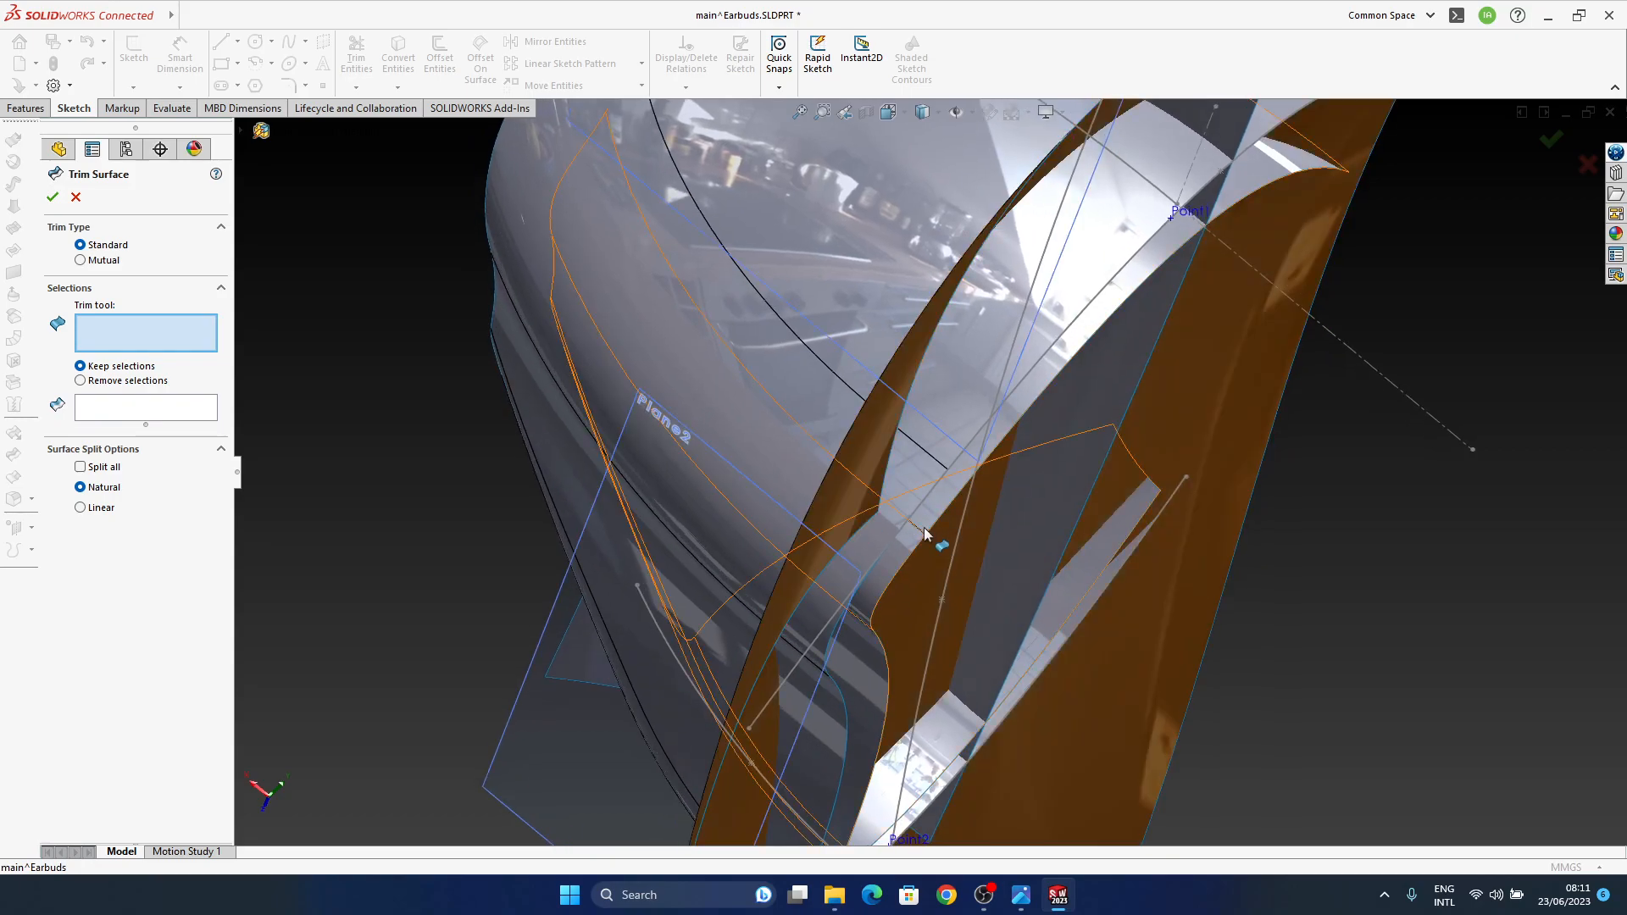
click(859, 492)
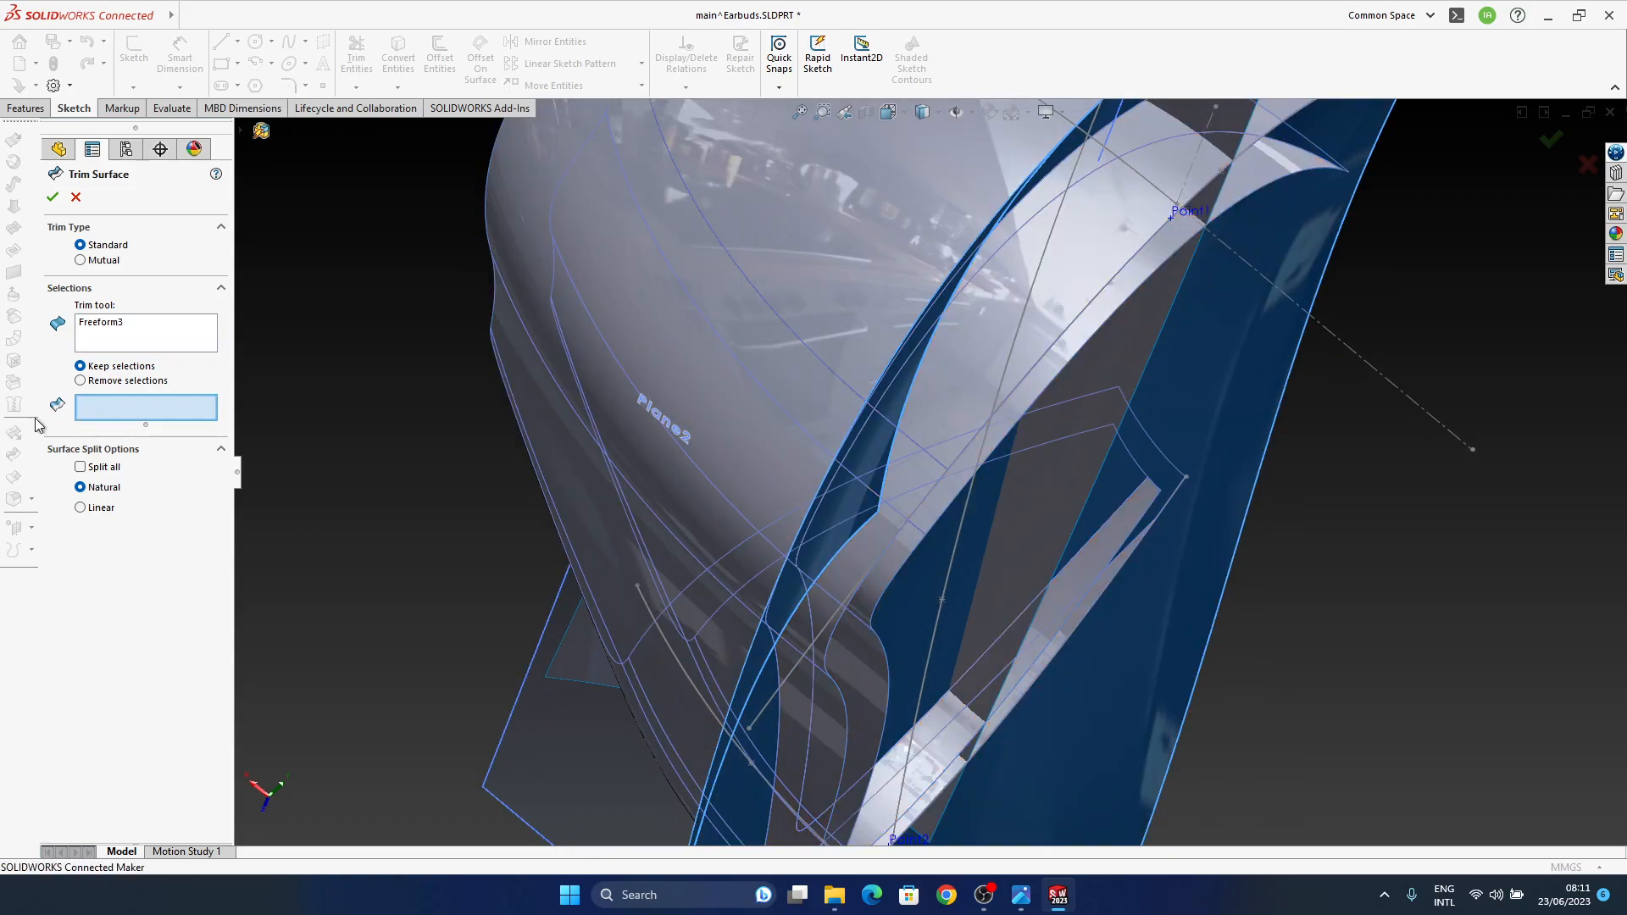
click(905, 503)
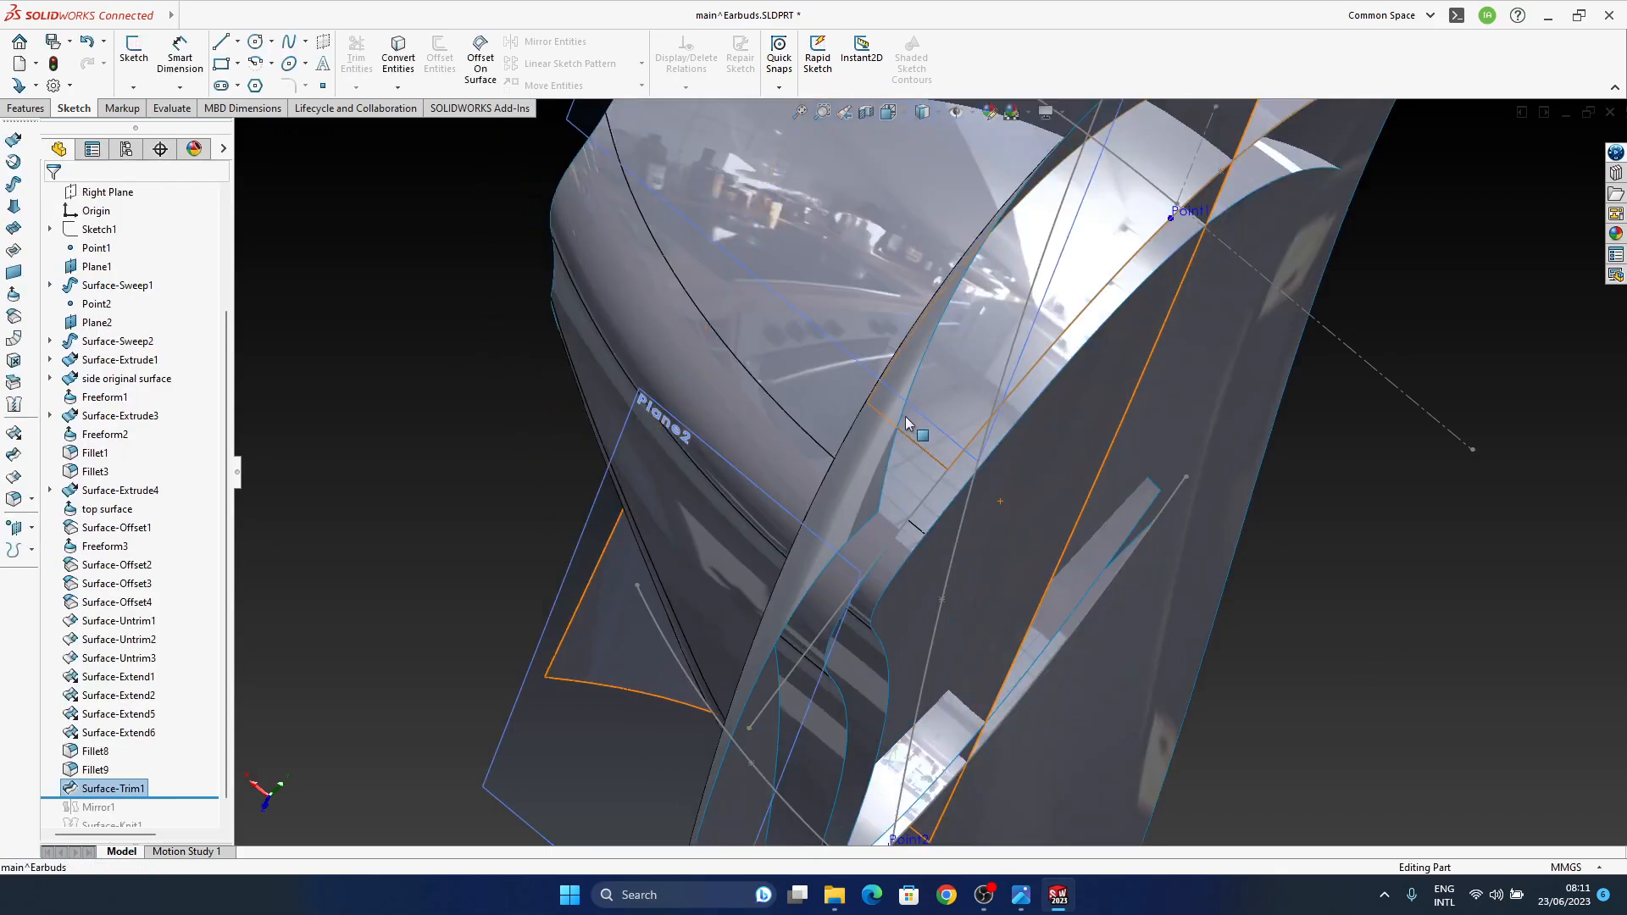
Step: Hide the Freeform3 surface and inspect the trimmed inner wall
middle_drag(905, 415, 944, 518)
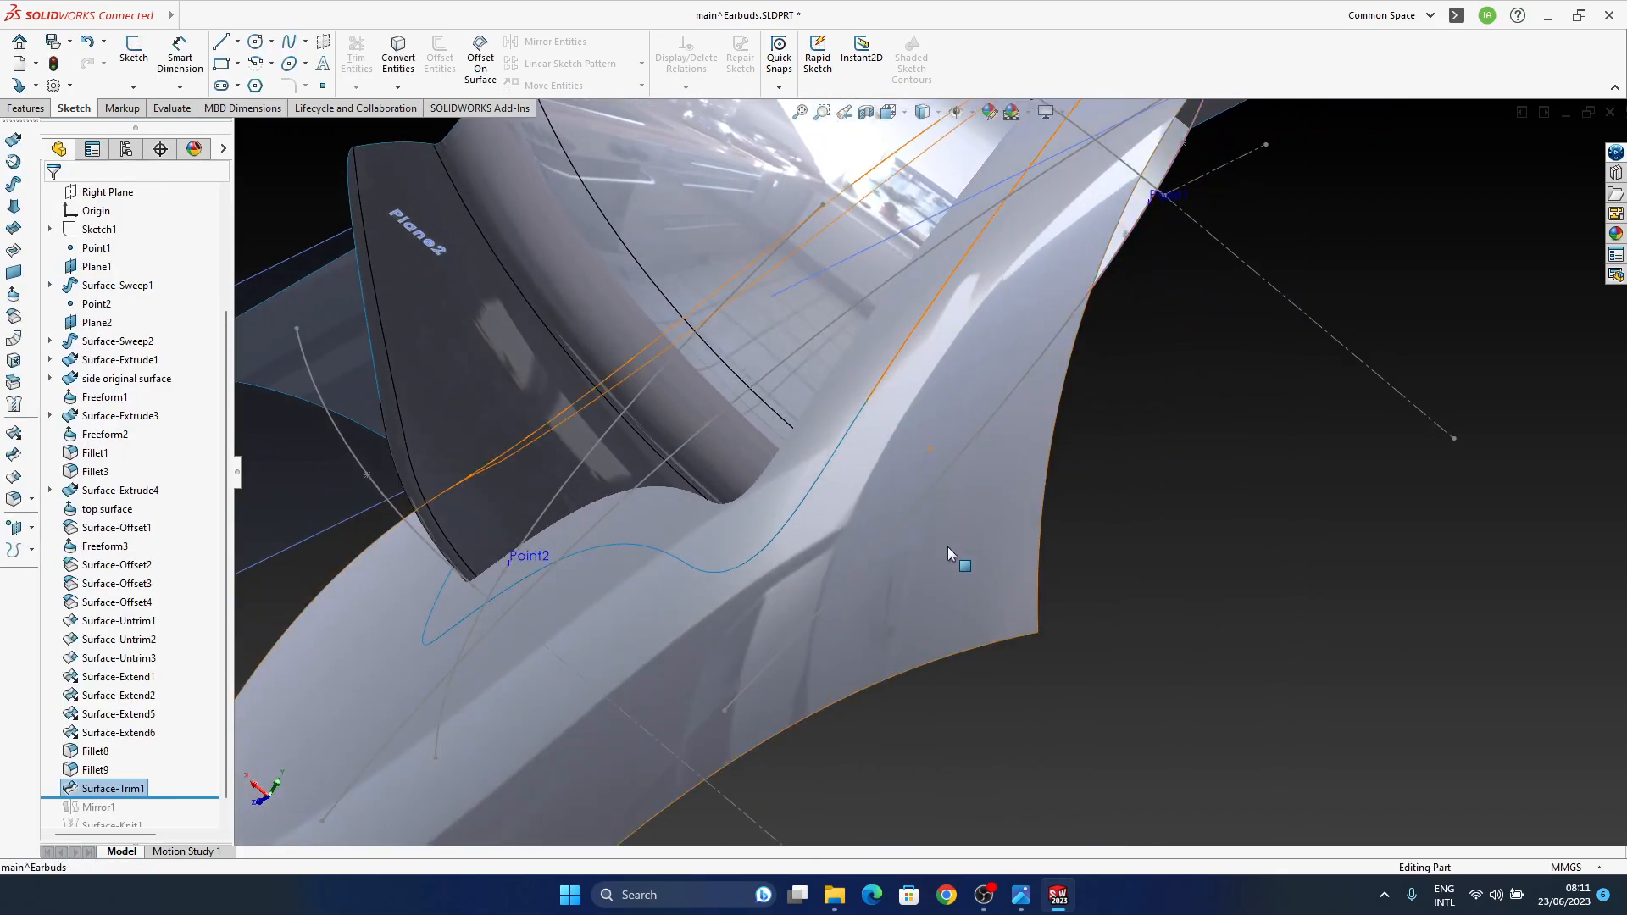
click(944, 519)
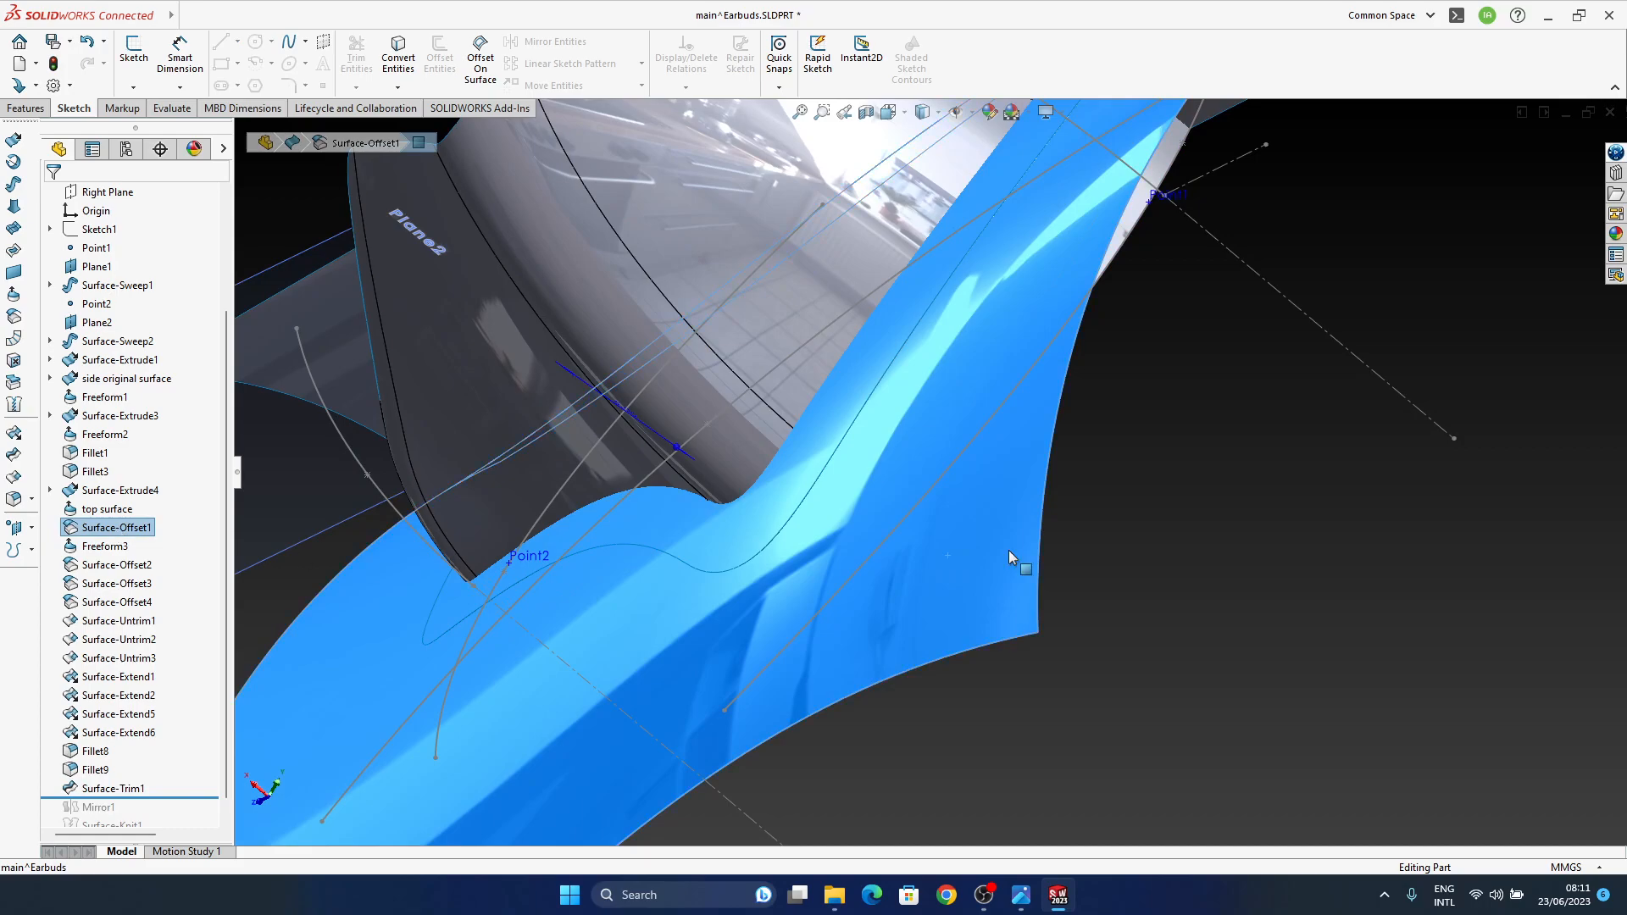
click(105, 545)
click(138, 520)
middle_drag(367, 577, 1028, 562)
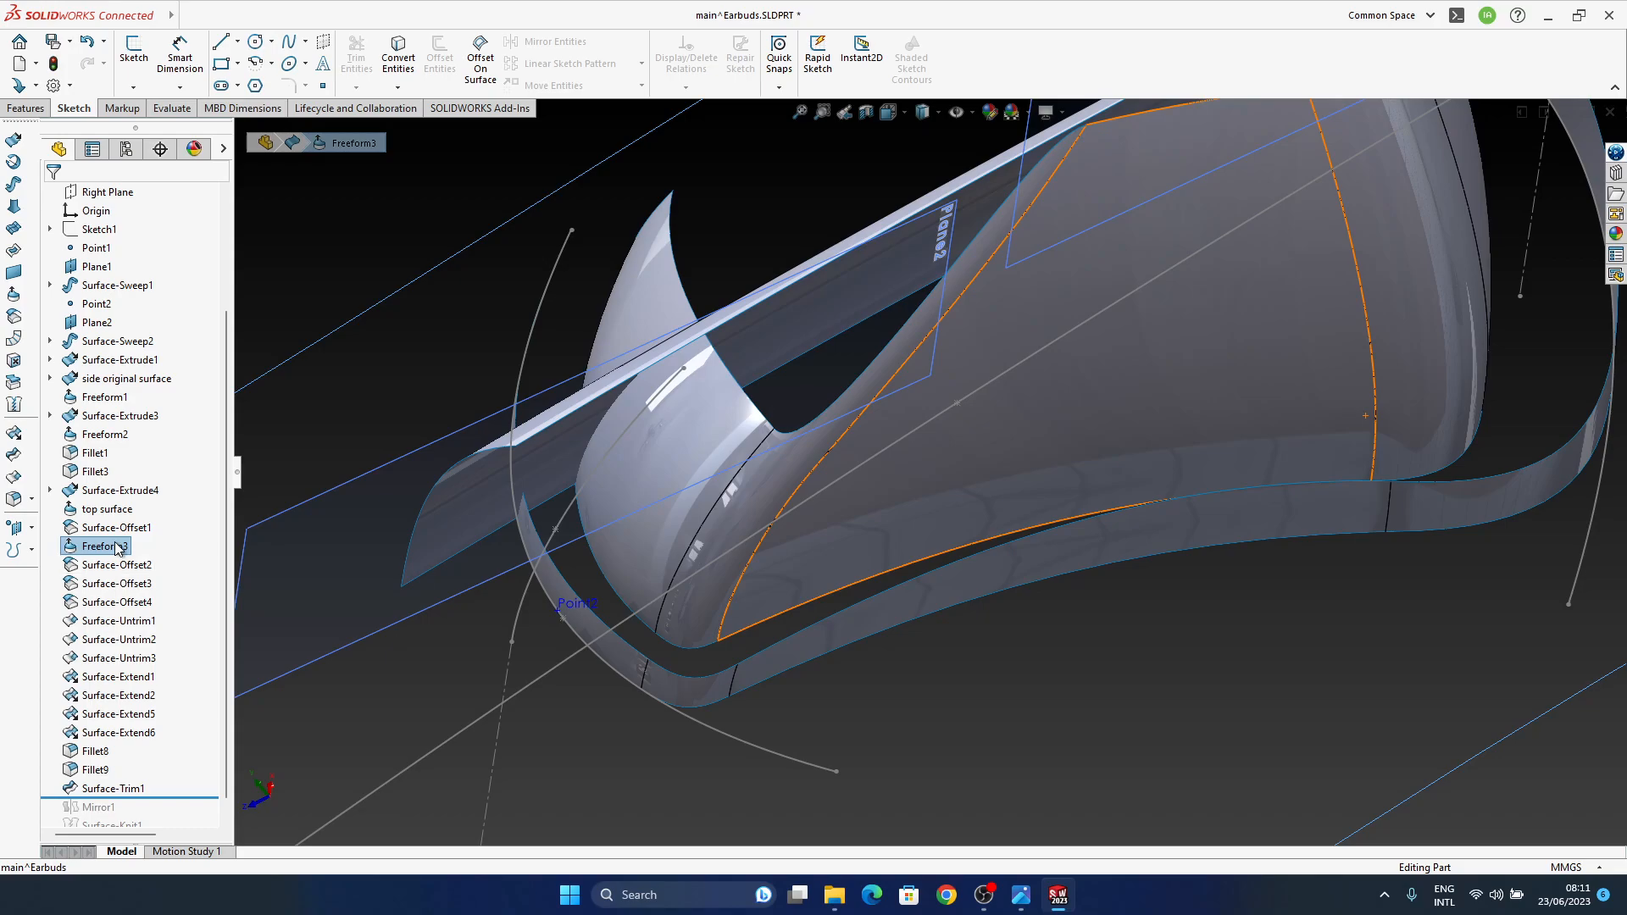
Step: Show the hidden Surface-Offset1 surface and compare it with the Freeform3 and Freeform2 features around the earbud body
click(118, 528)
click(131, 504)
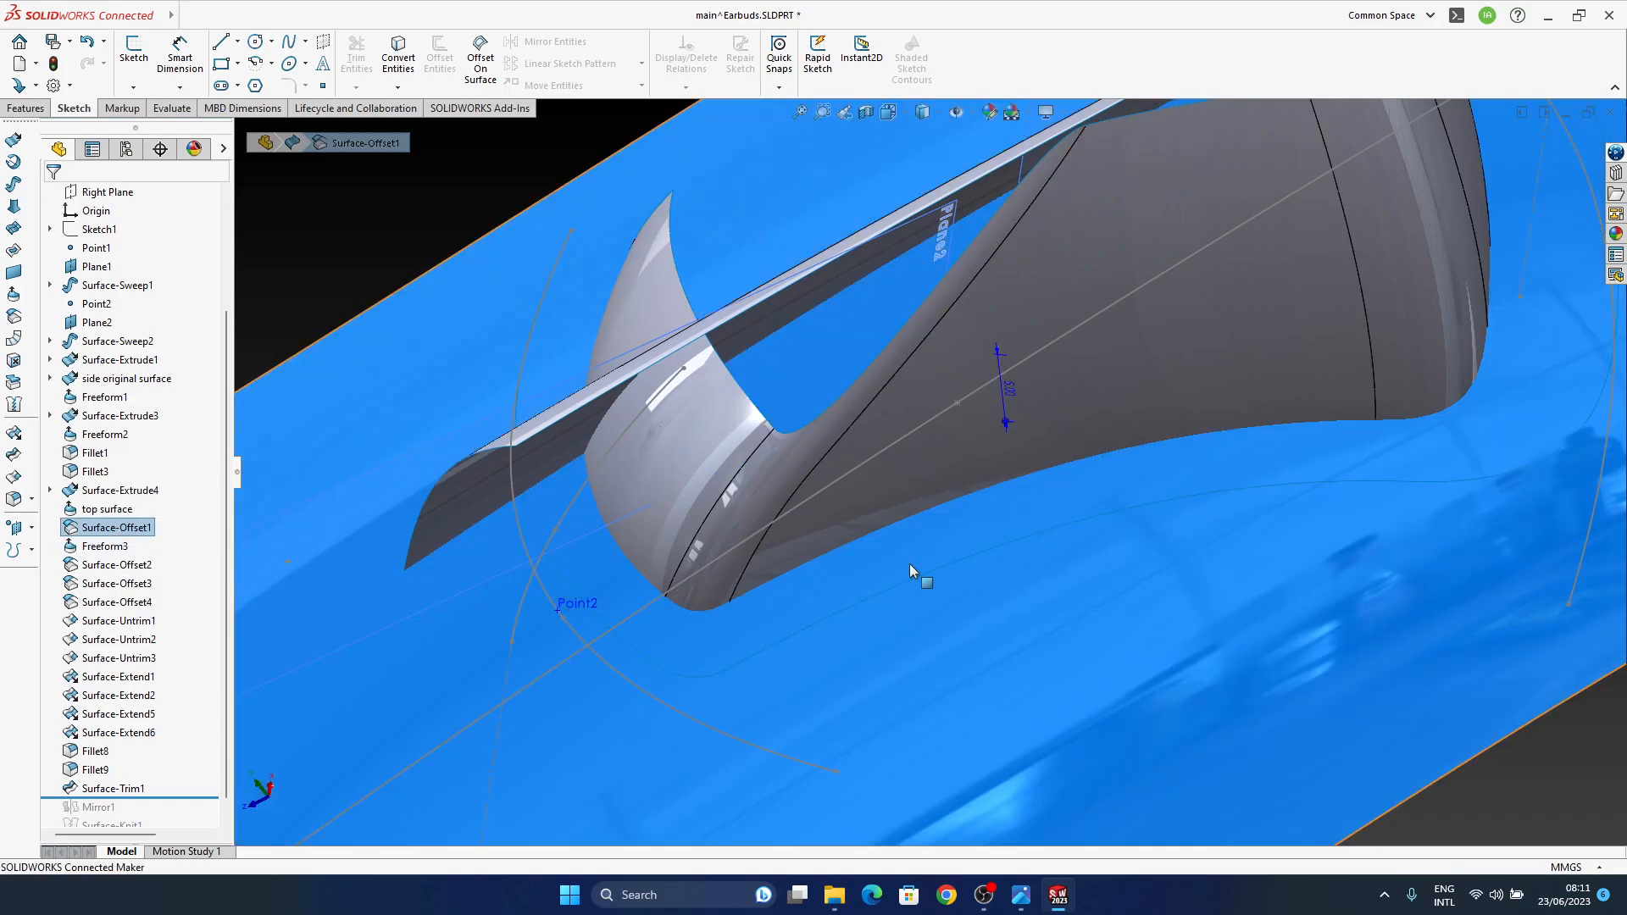
middle_drag(908, 563, 853, 366)
scroll(903, 517, up, 3)
middle_drag(902, 517, 905, 513)
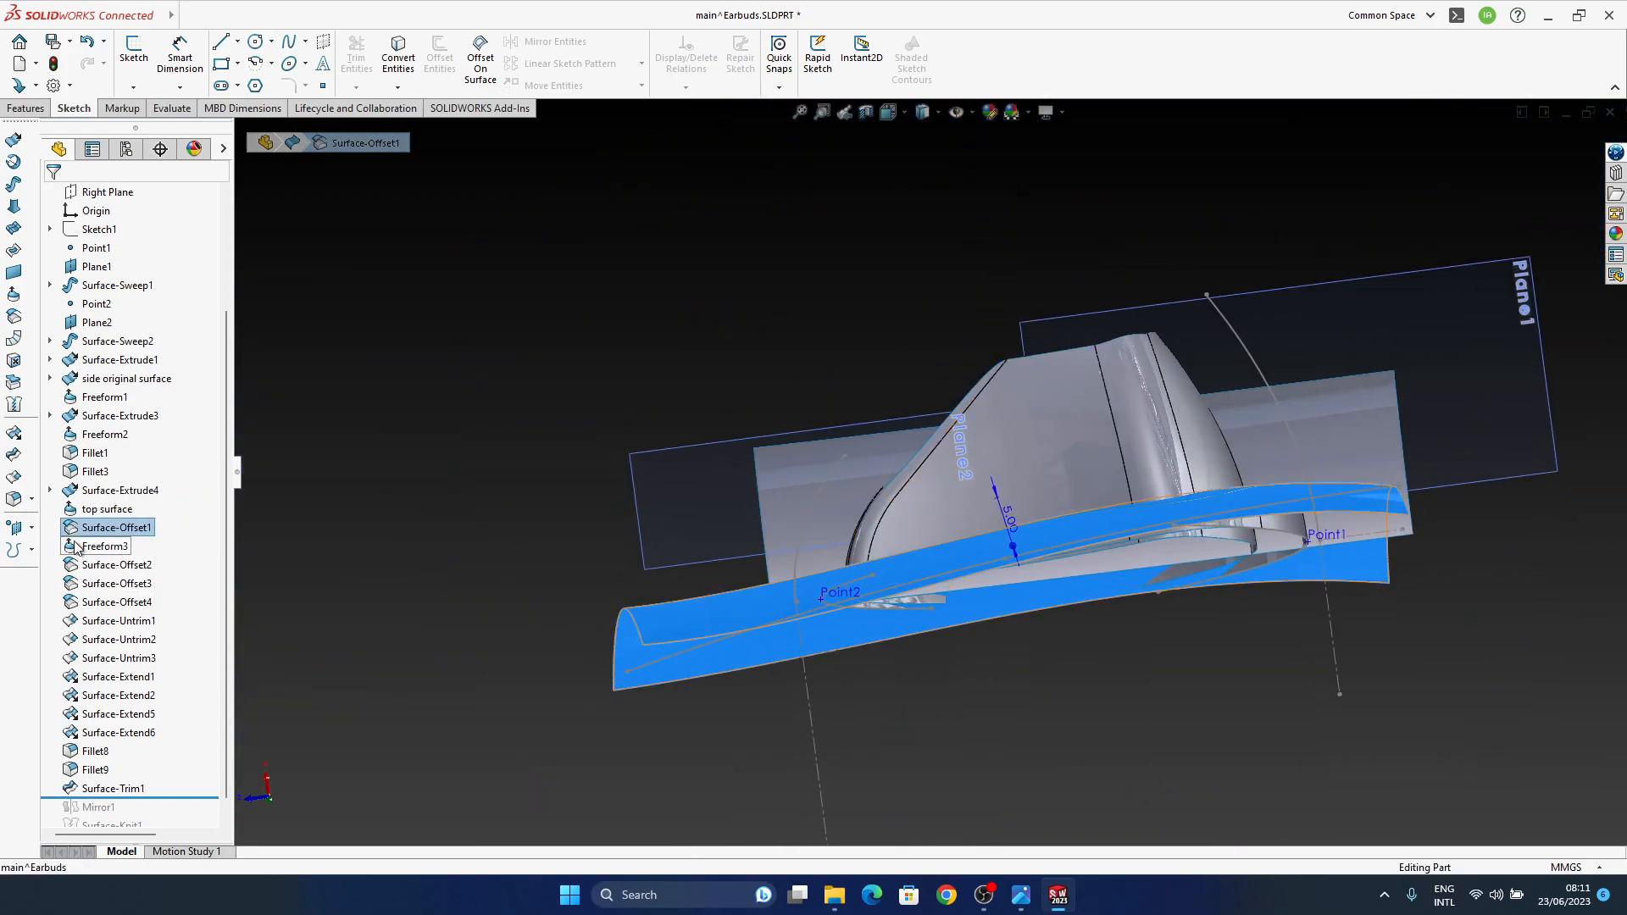
click(101, 547)
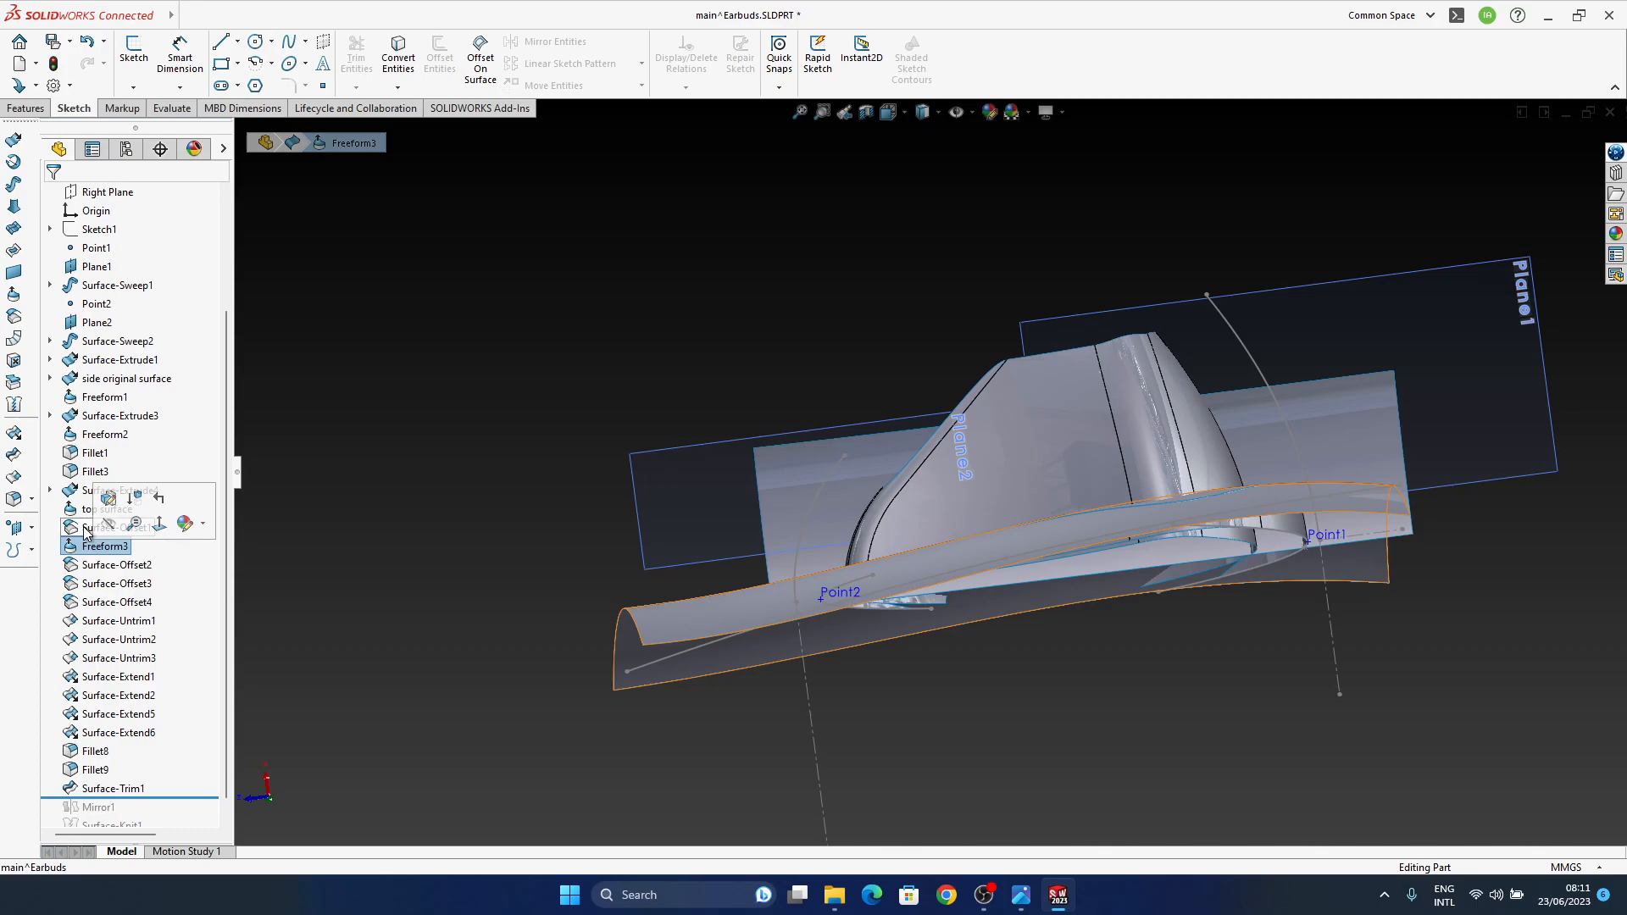
click(86, 529)
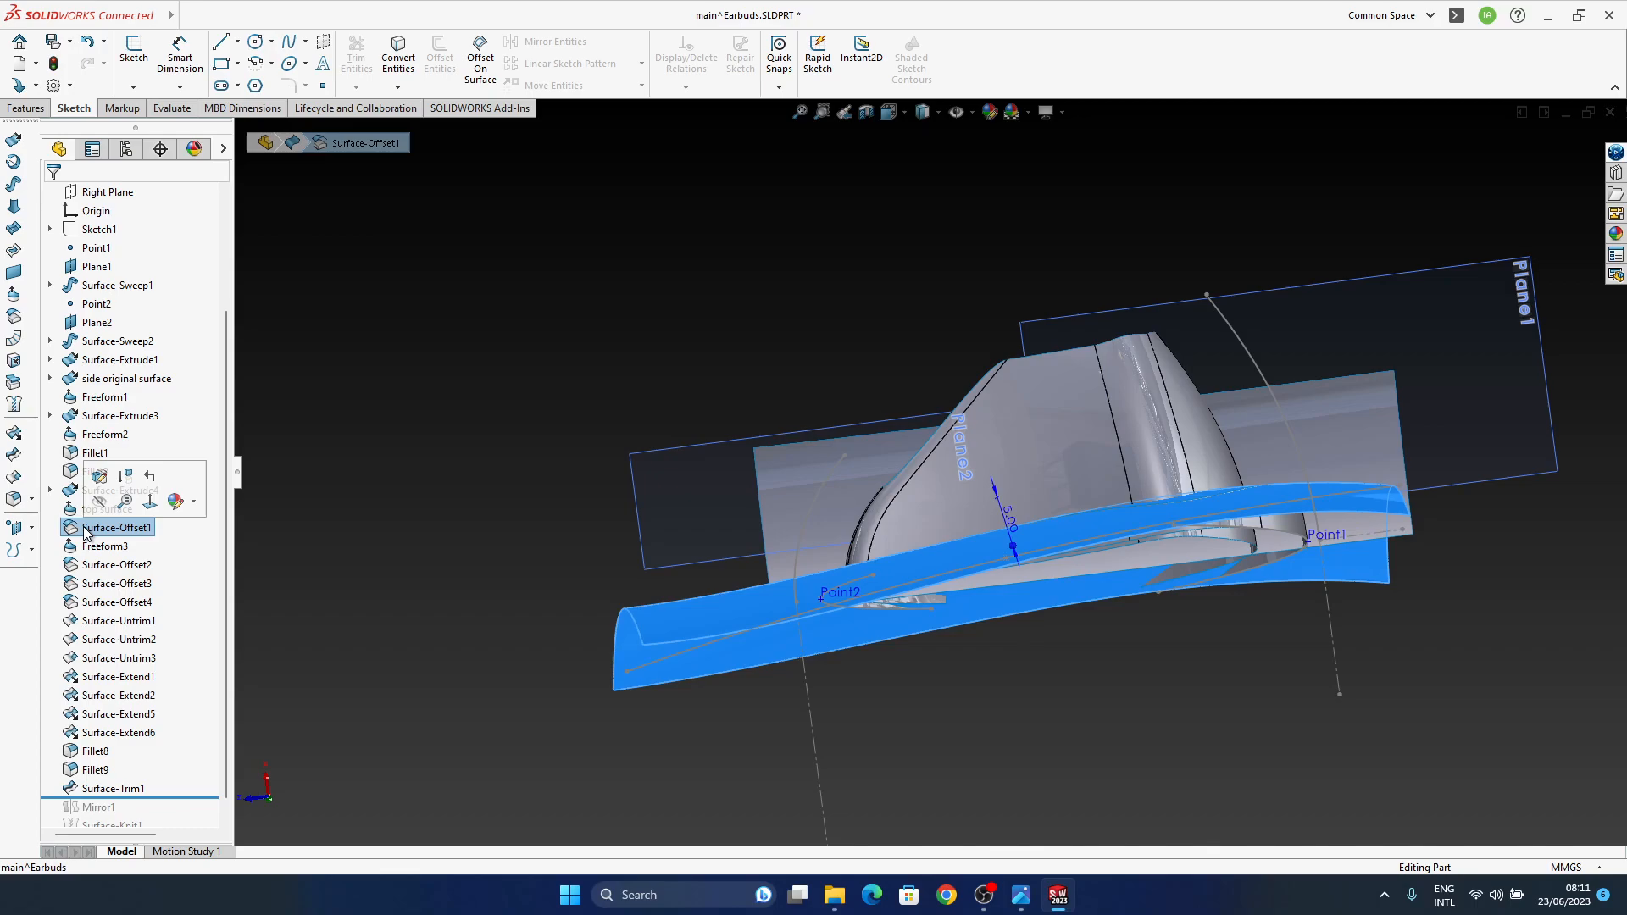
click(104, 434)
mouse_move(973, 549)
middle_down()
mouse_move(959, 573)
mouse_move(977, 545)
mouse_move(997, 554)
middle_up()
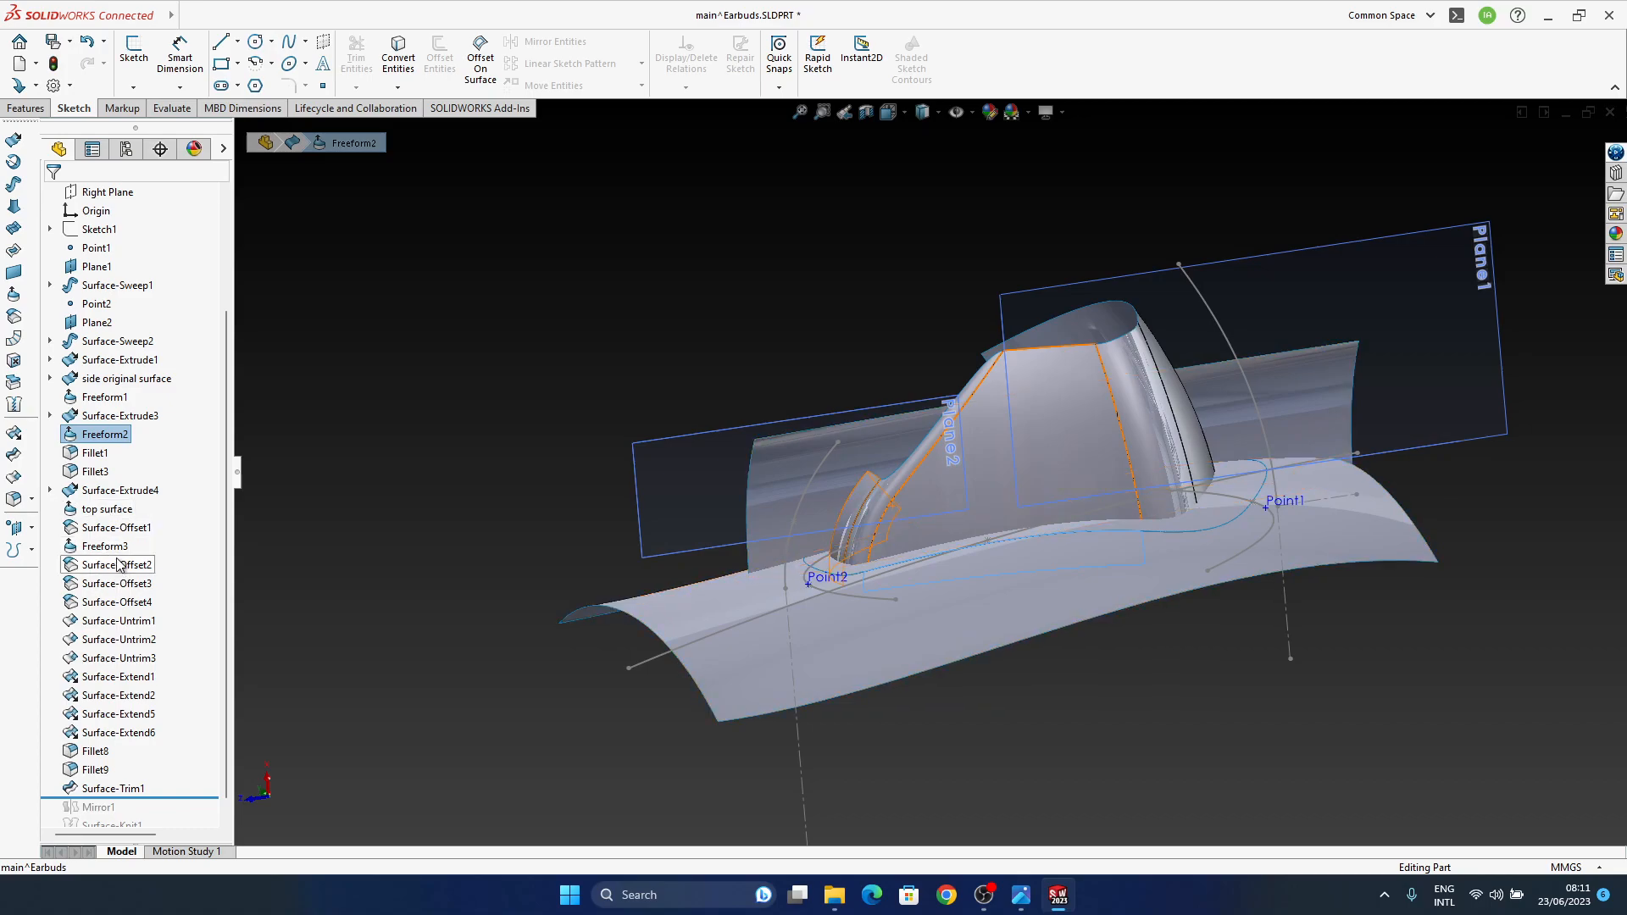
middle_drag(943, 572, 904, 471)
click(376, 607)
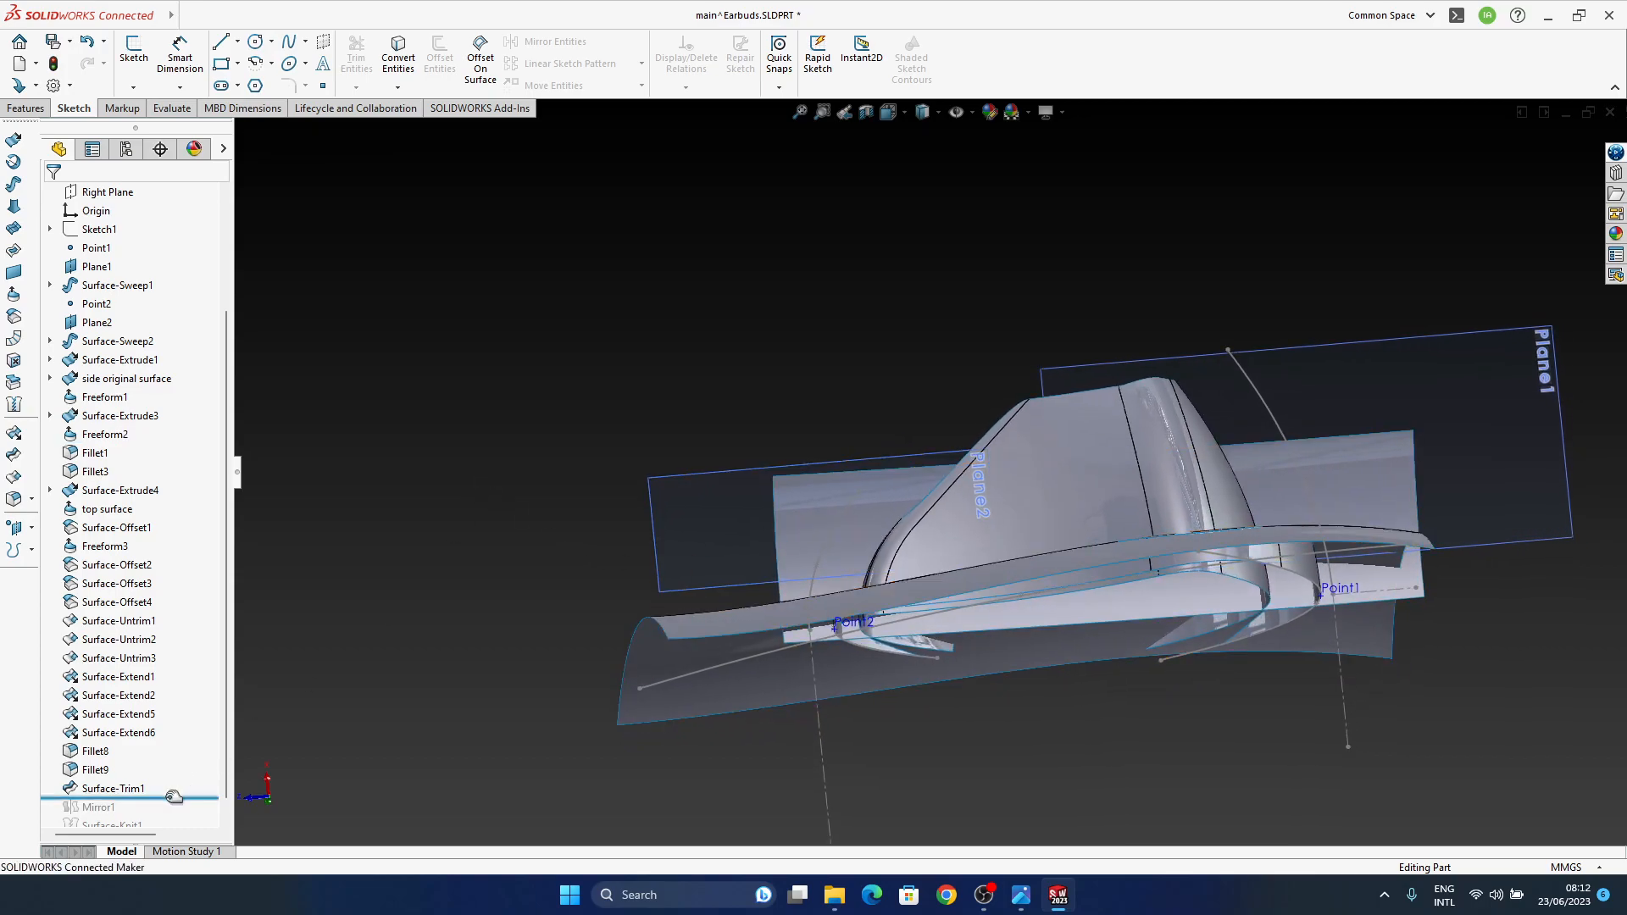
Step: Roll the model back to just after Surface-Offset1 and inspect the offset surface before its freeform
drag(169, 729, 146, 535)
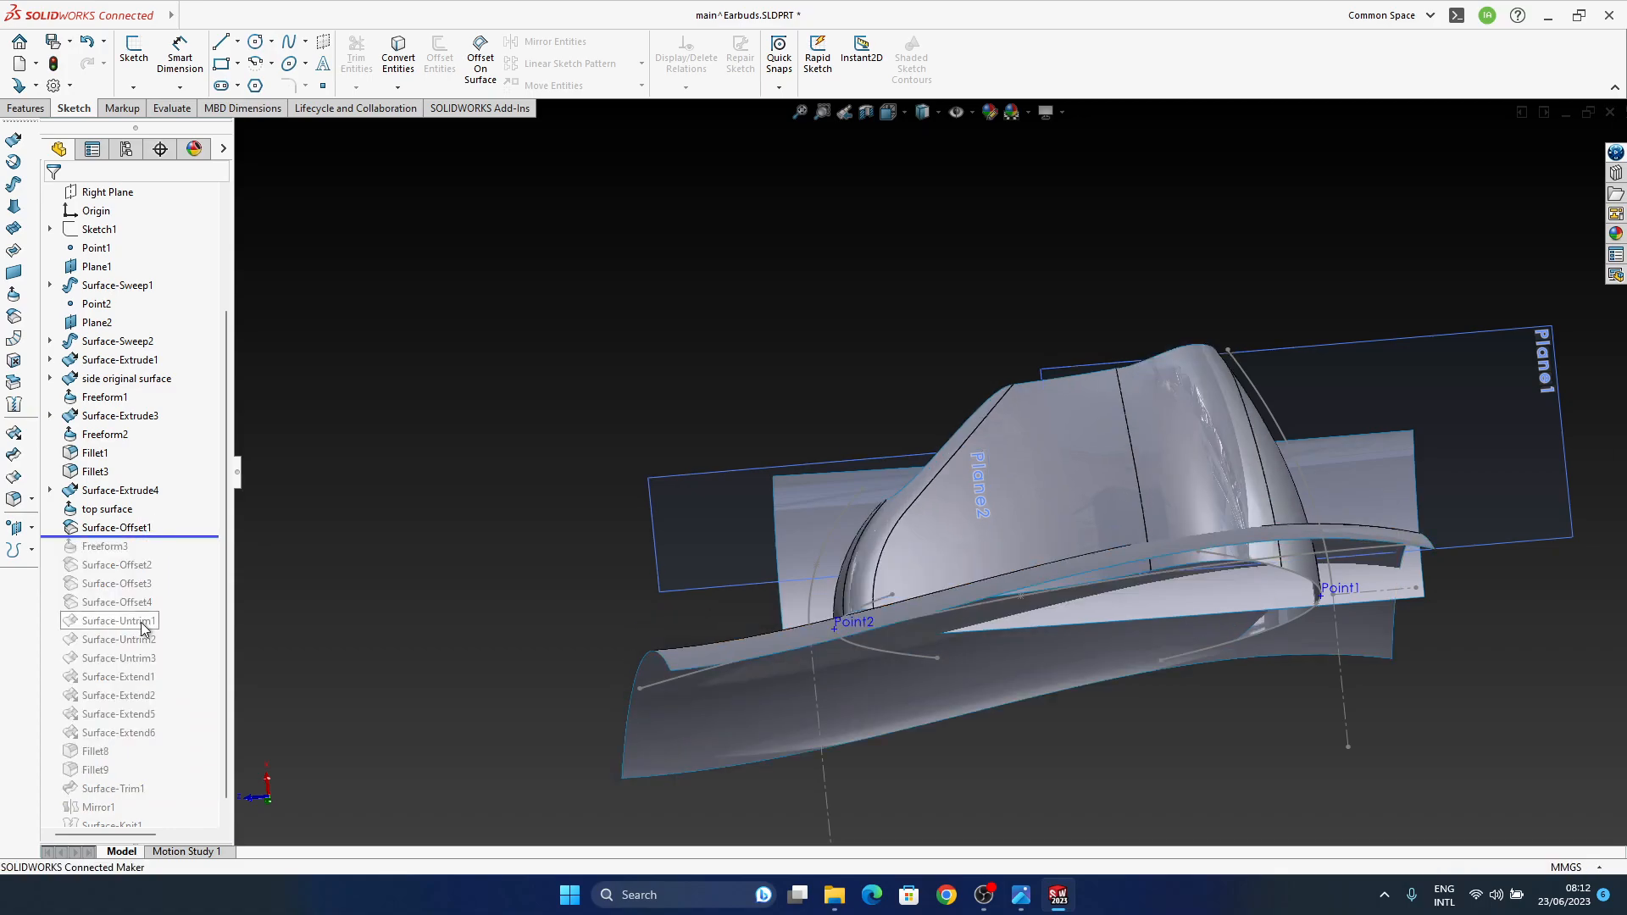
middle_drag(1056, 557, 1035, 510)
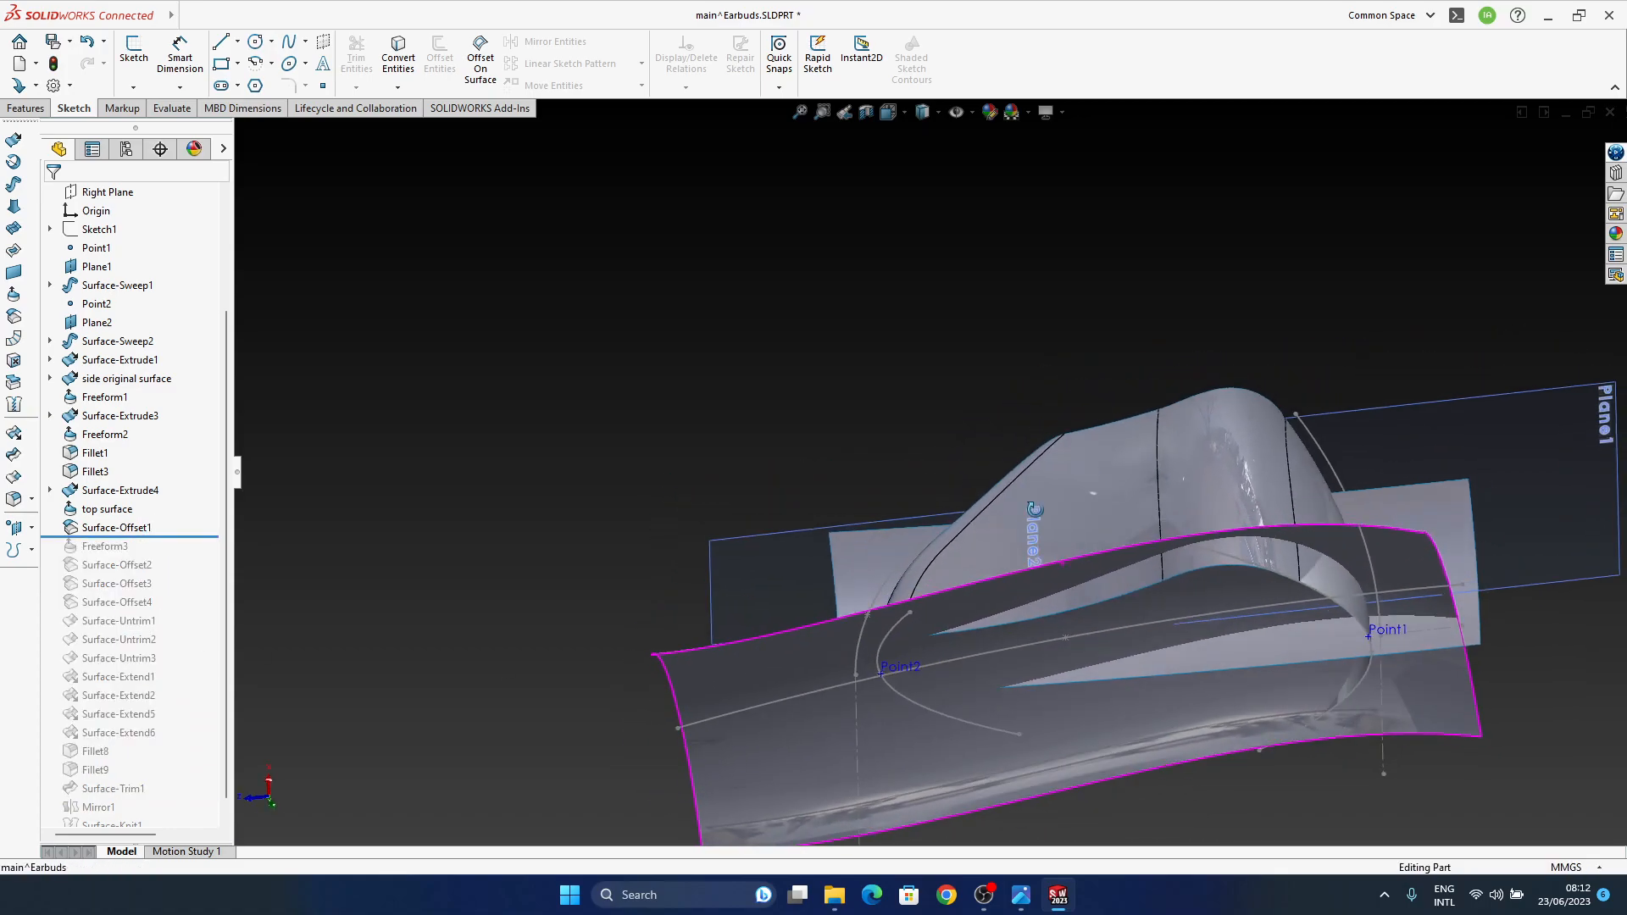
click(725, 654)
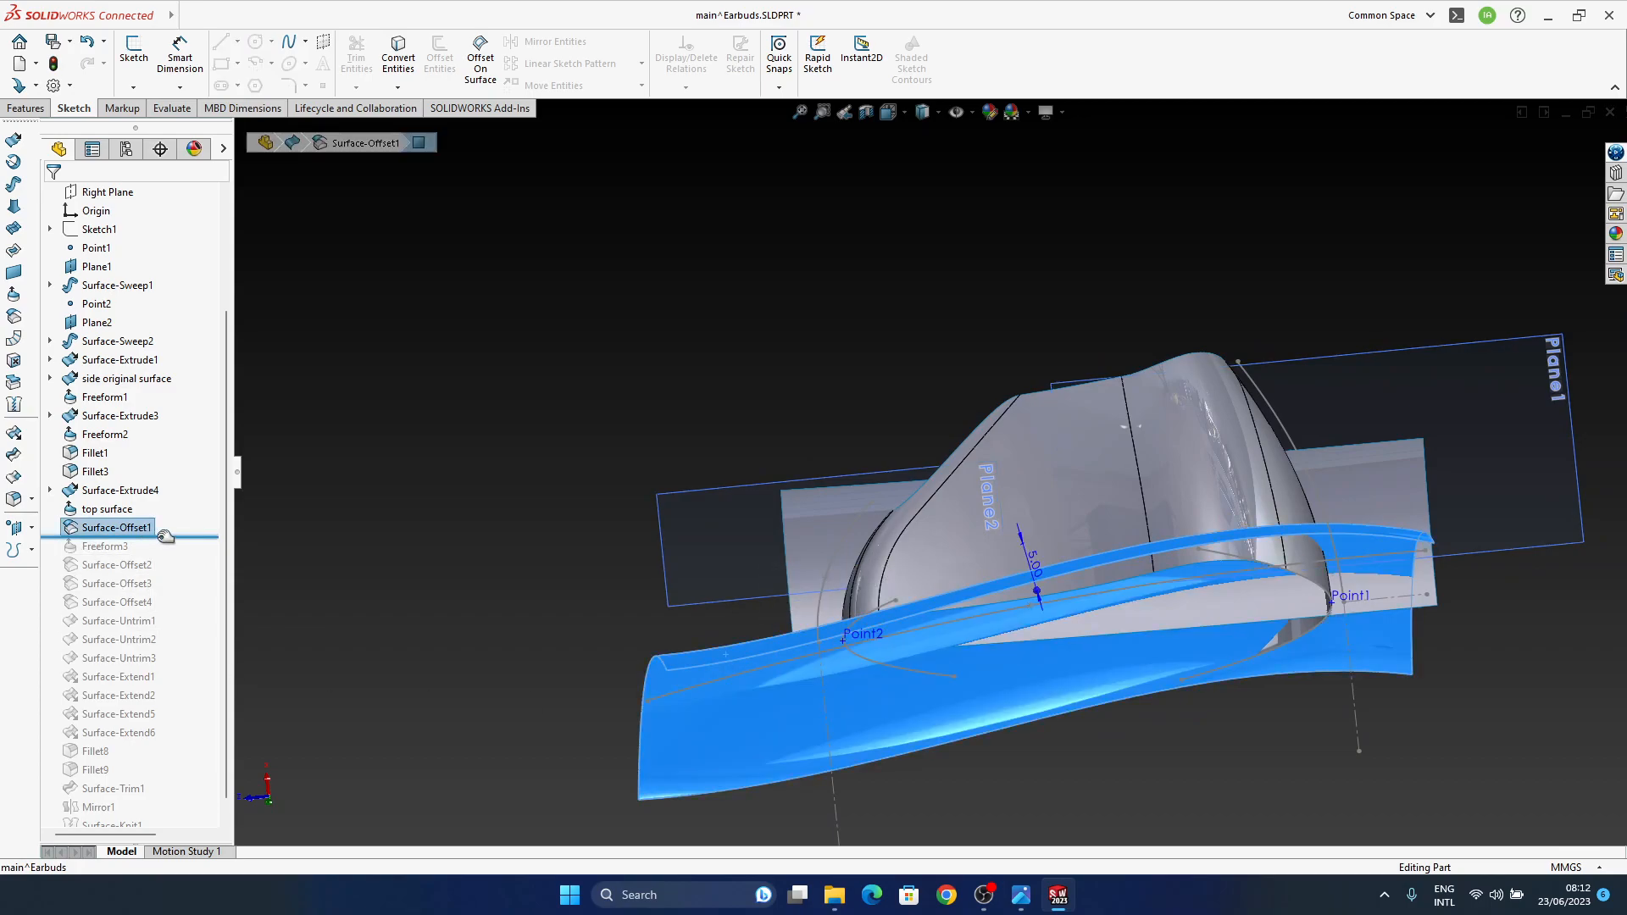
mouse_move(166, 537)
mouse_down()
mouse_move(167, 750)
mouse_move(174, 539)
mouse_up()
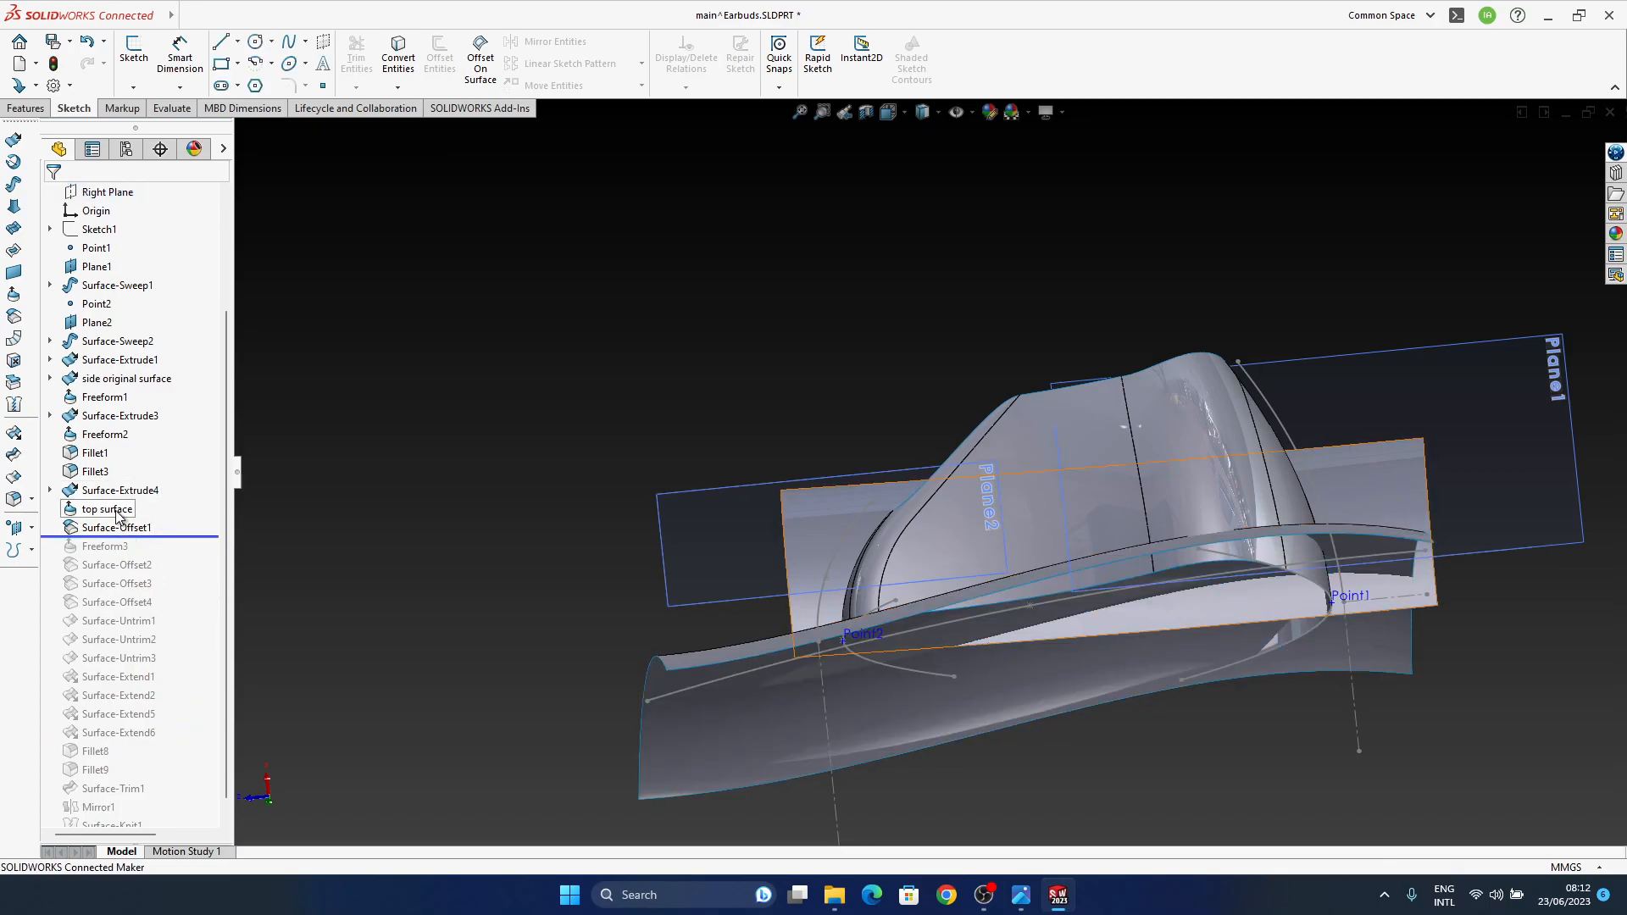
Step: Roll the model back to just after the side original surface and show that surface
click(127, 378)
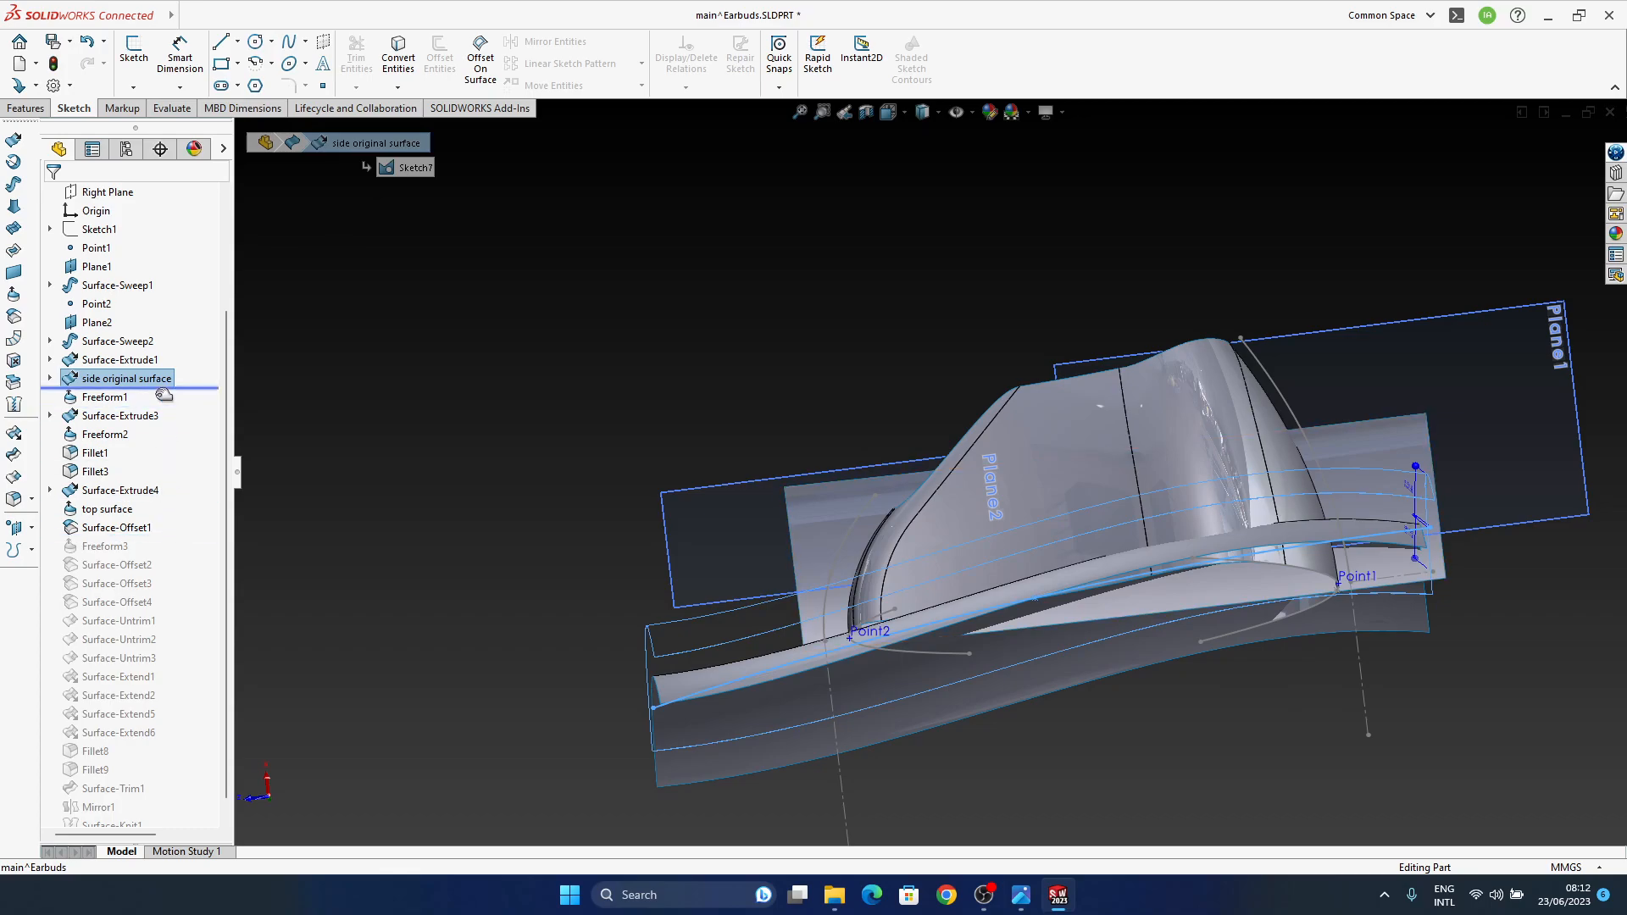
drag(162, 395, 161, 390)
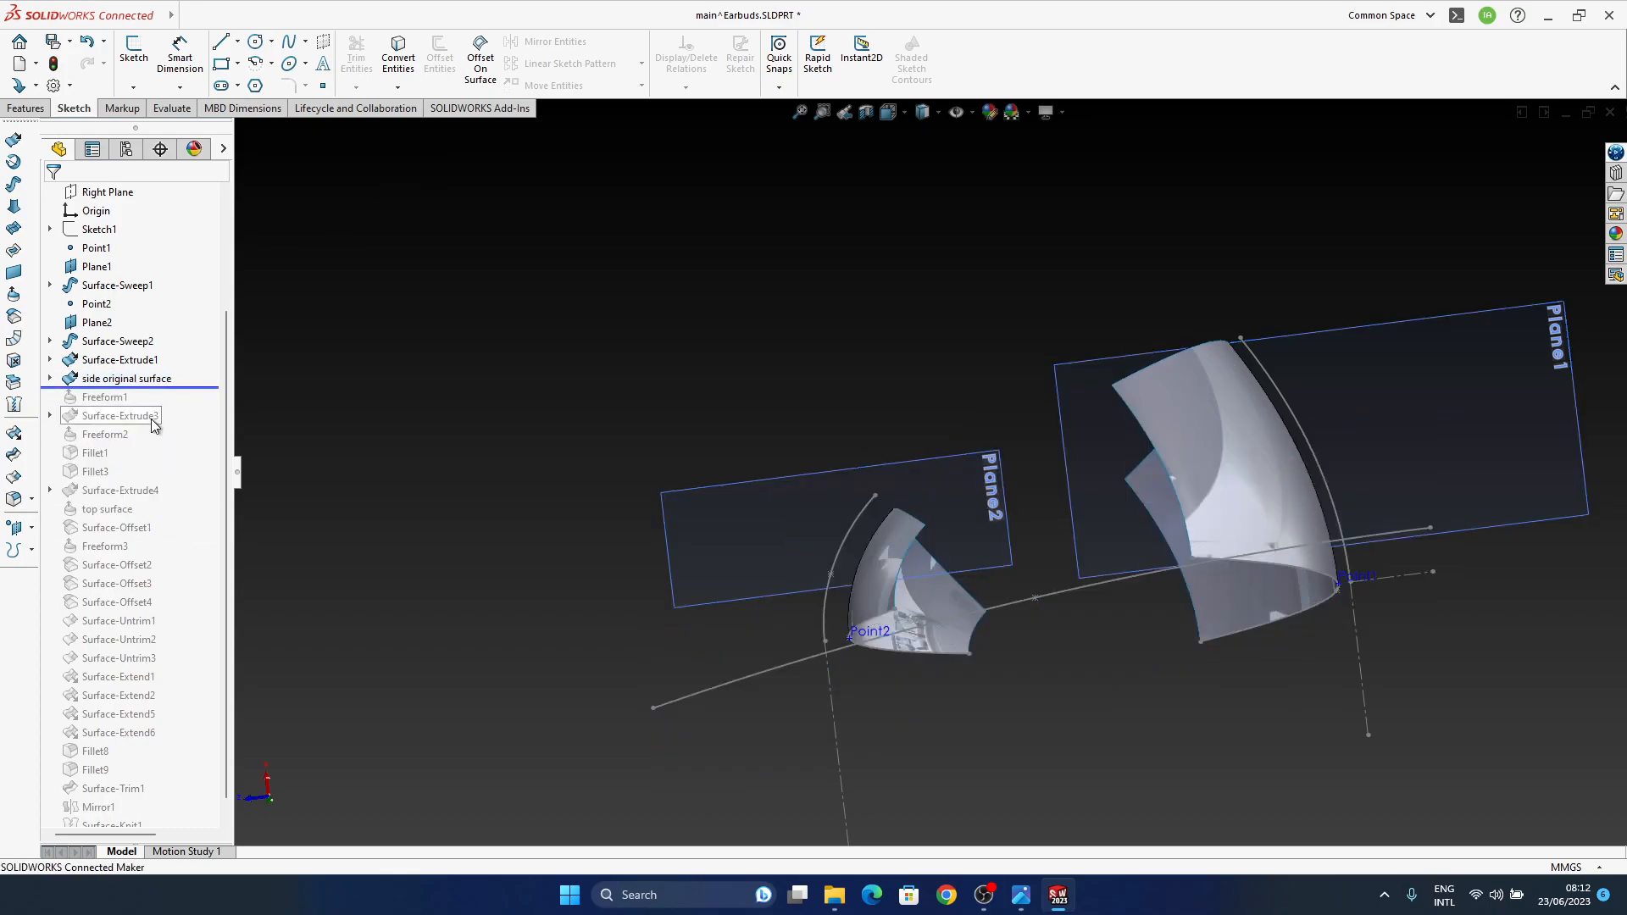
click(108, 379)
middle_drag(976, 563, 970, 559)
click(446, 510)
middle_drag(889, 623, 735, 607)
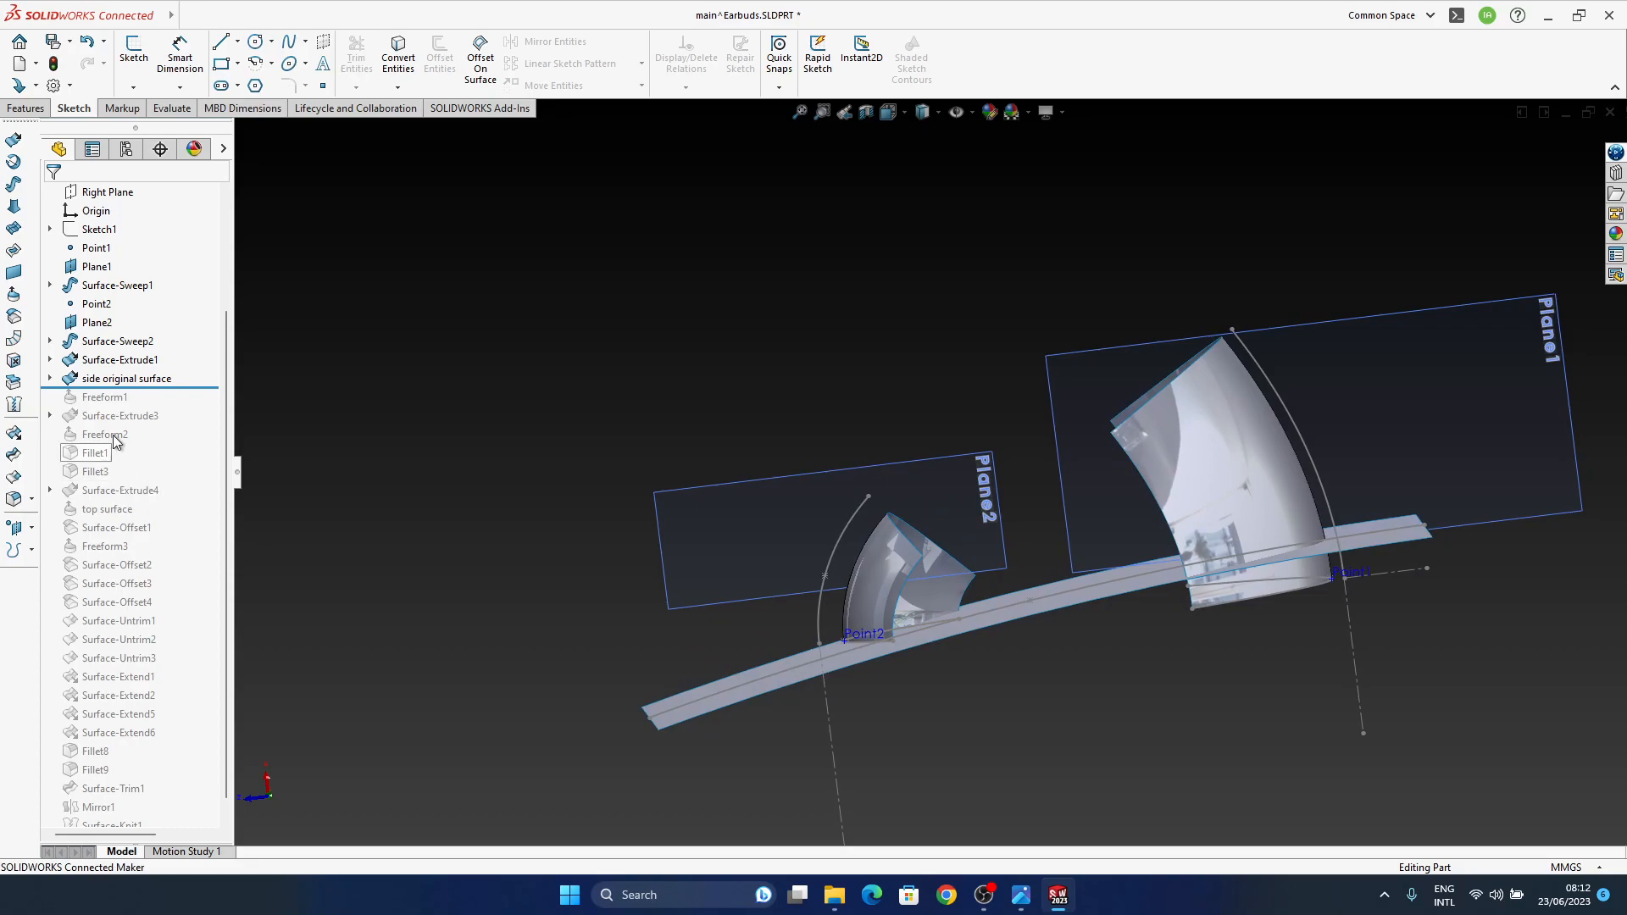
Step: Copy the side original surface in place with a 0 mm surface offset
click(127, 383)
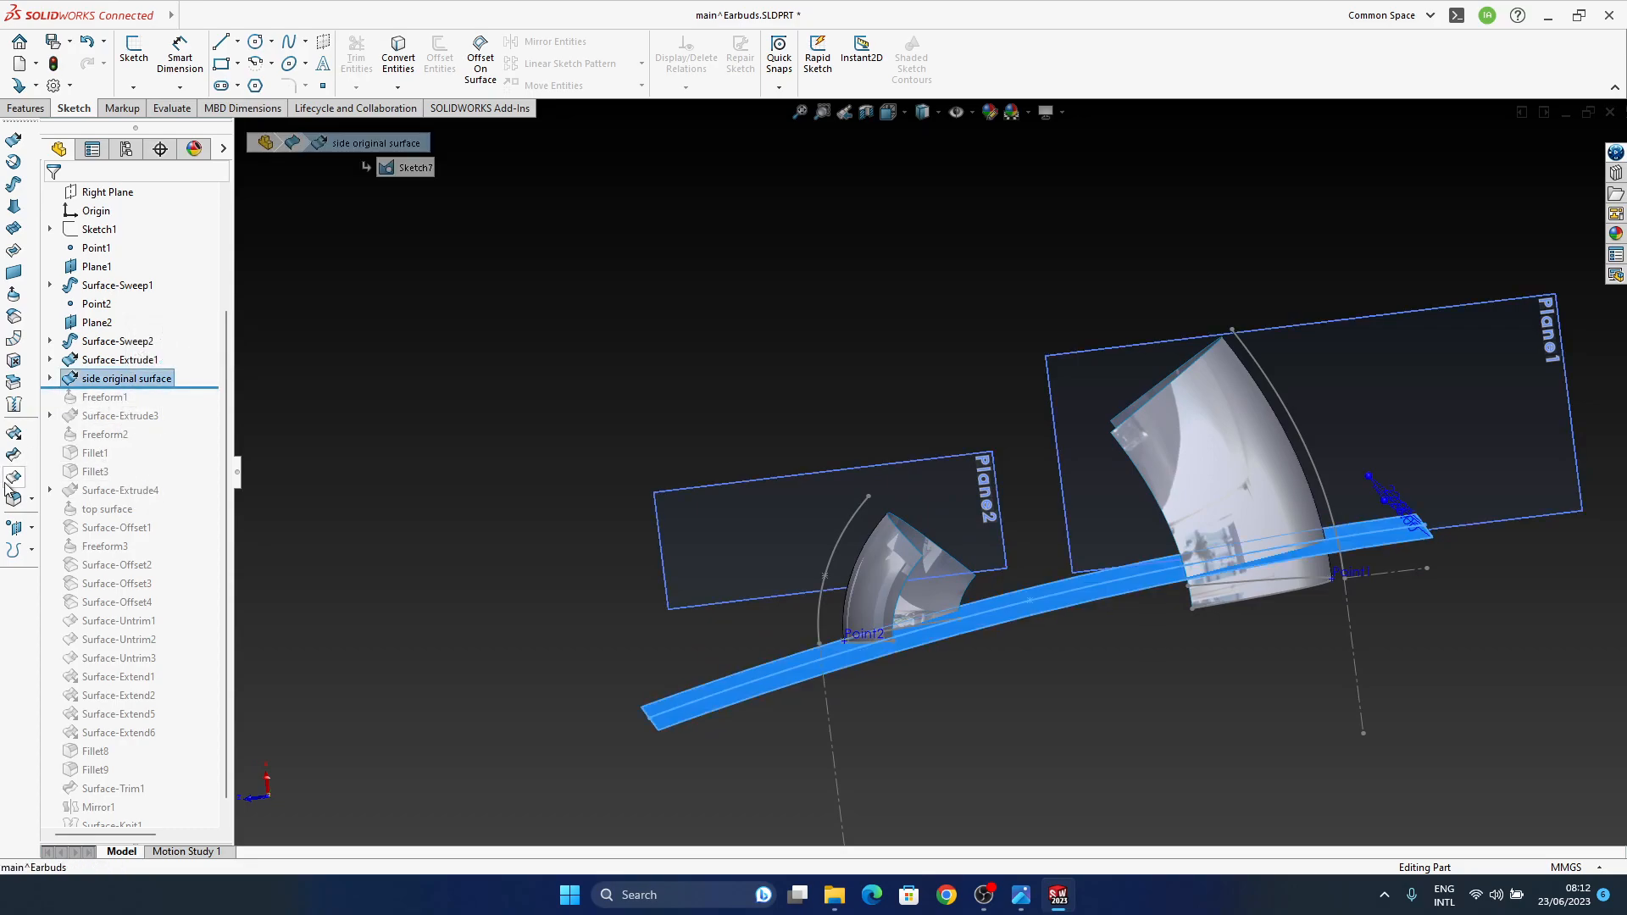
click(10, 318)
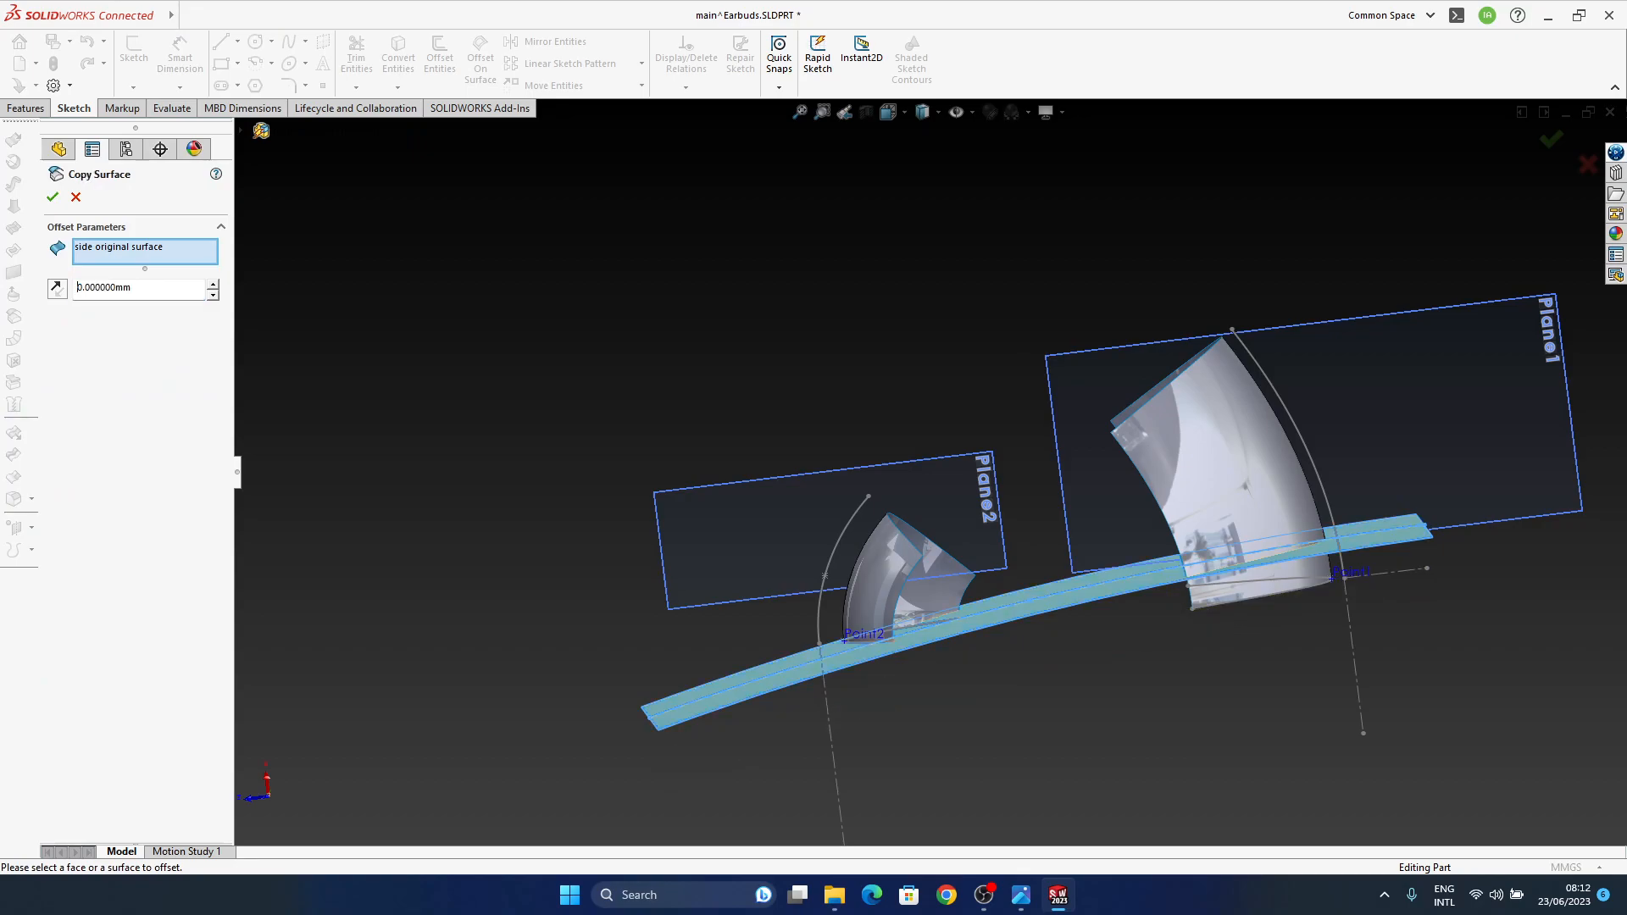
click(52, 196)
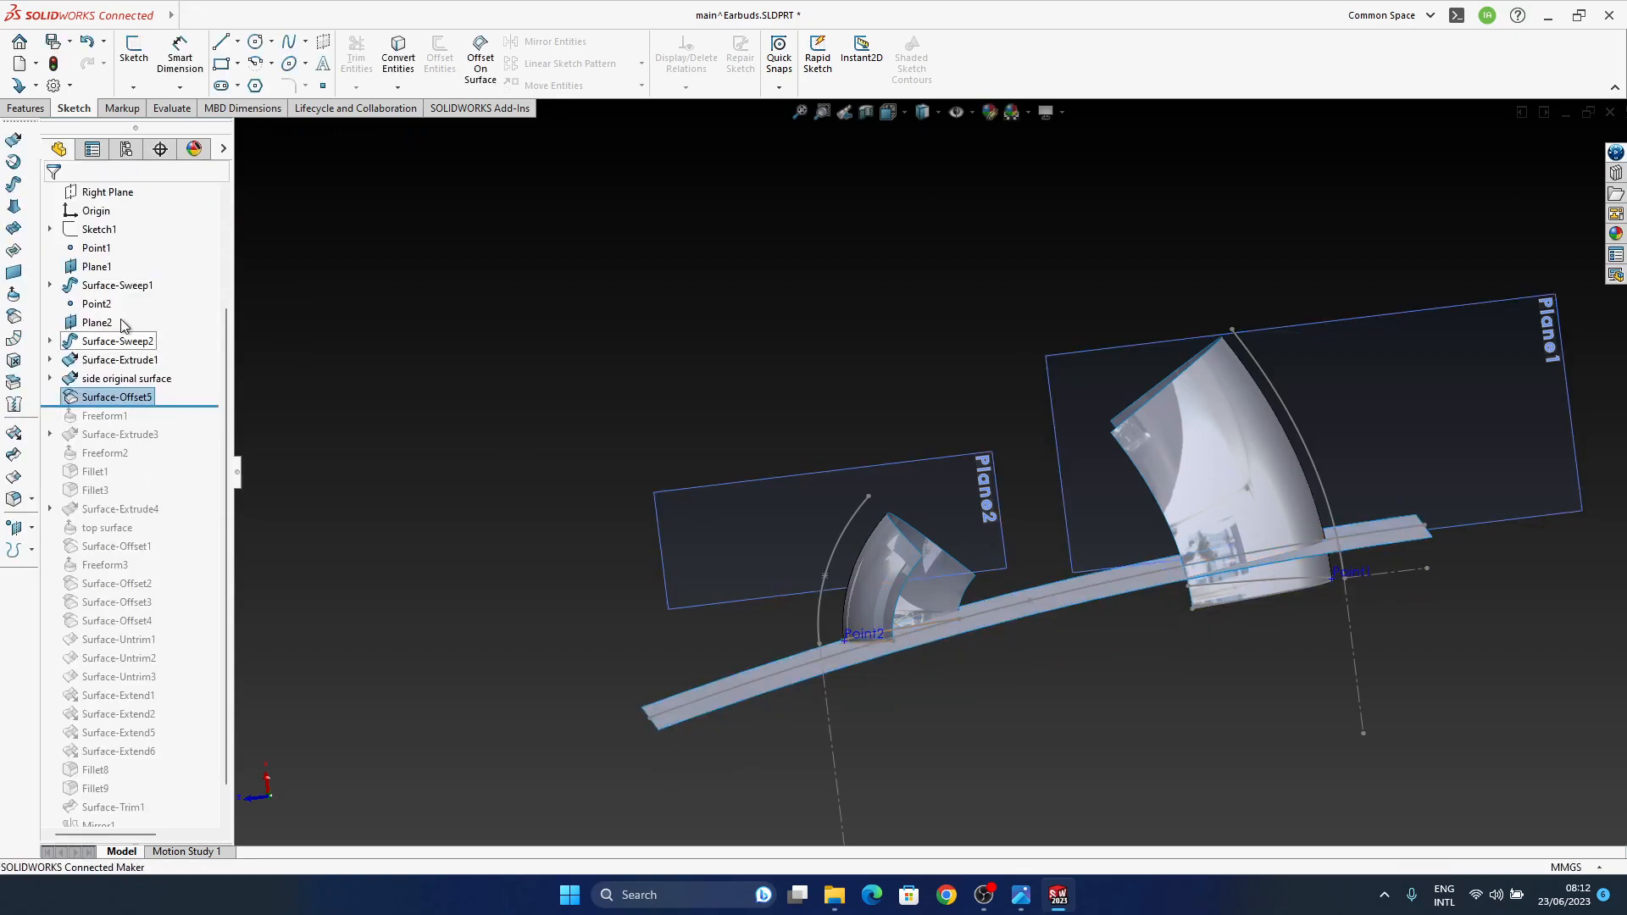
middle_drag(1099, 519, 1086, 532)
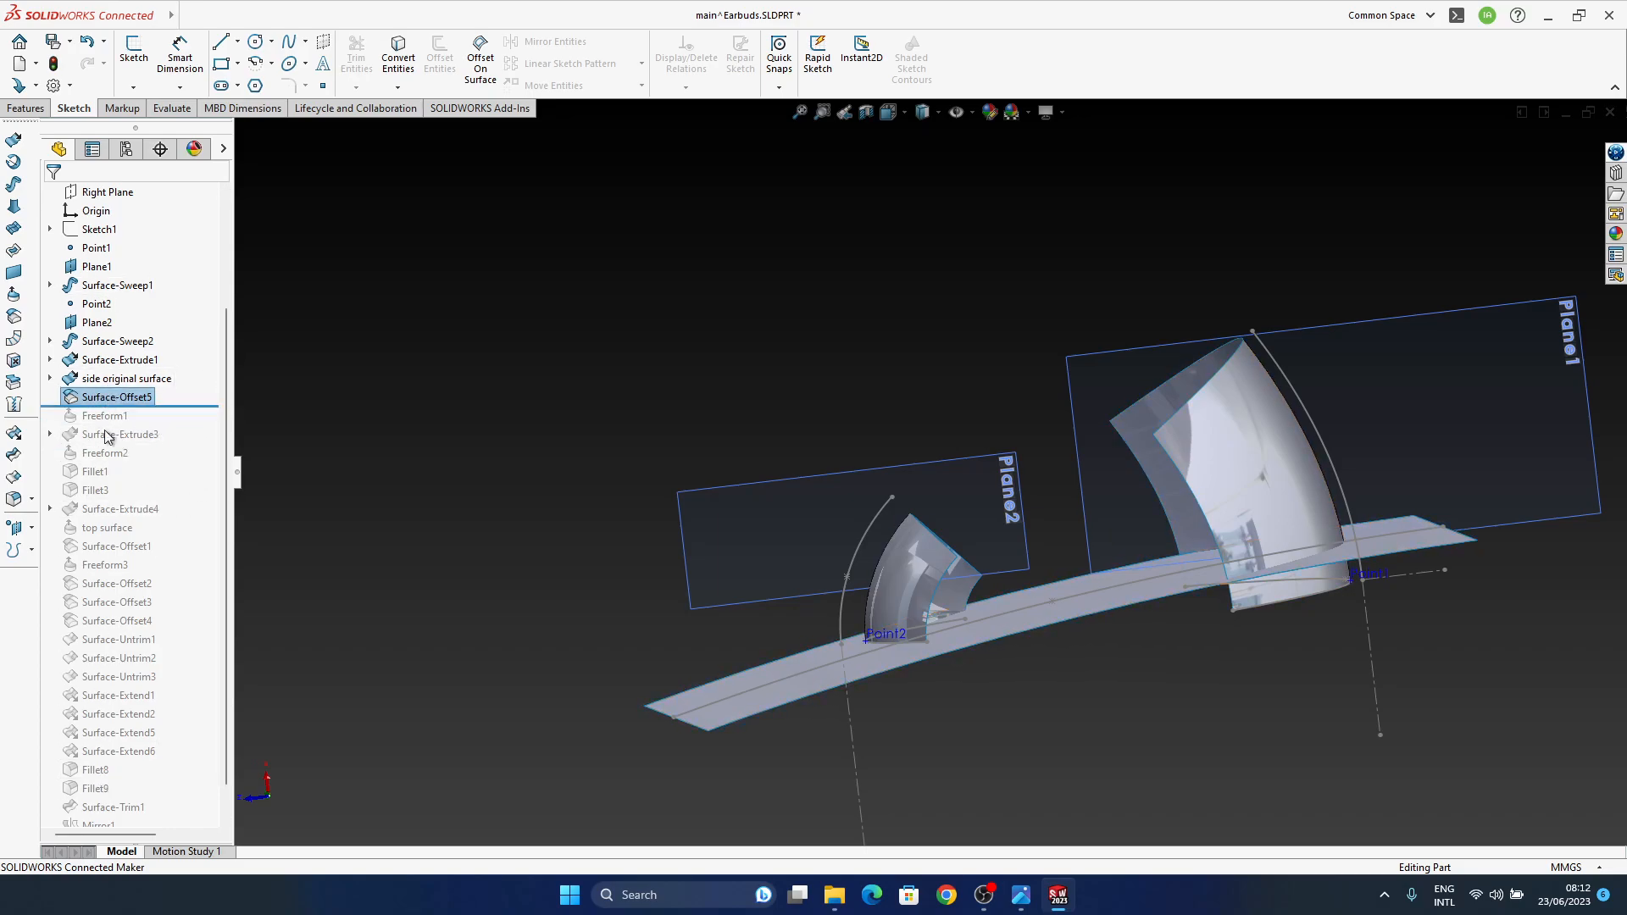
Step: Roll the model forward to just after Fillet9 and check the side and top surfaces against the earbud walls
scroll(113, 419, down, 1)
drag(167, 370, 161, 760)
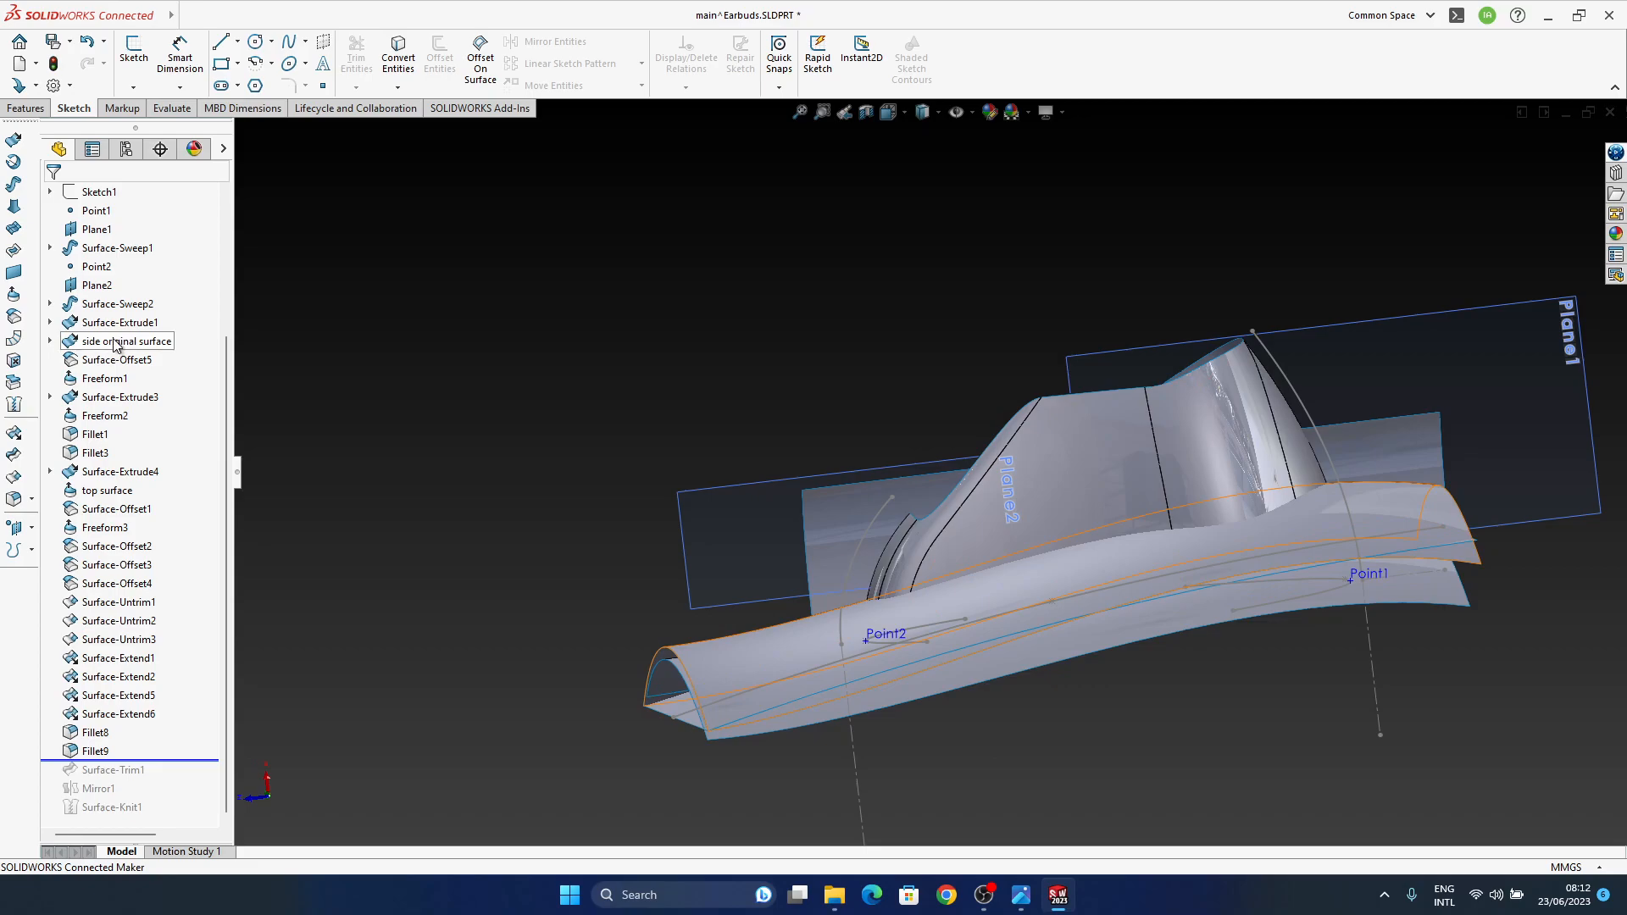
middle_drag(1038, 502, 1013, 405)
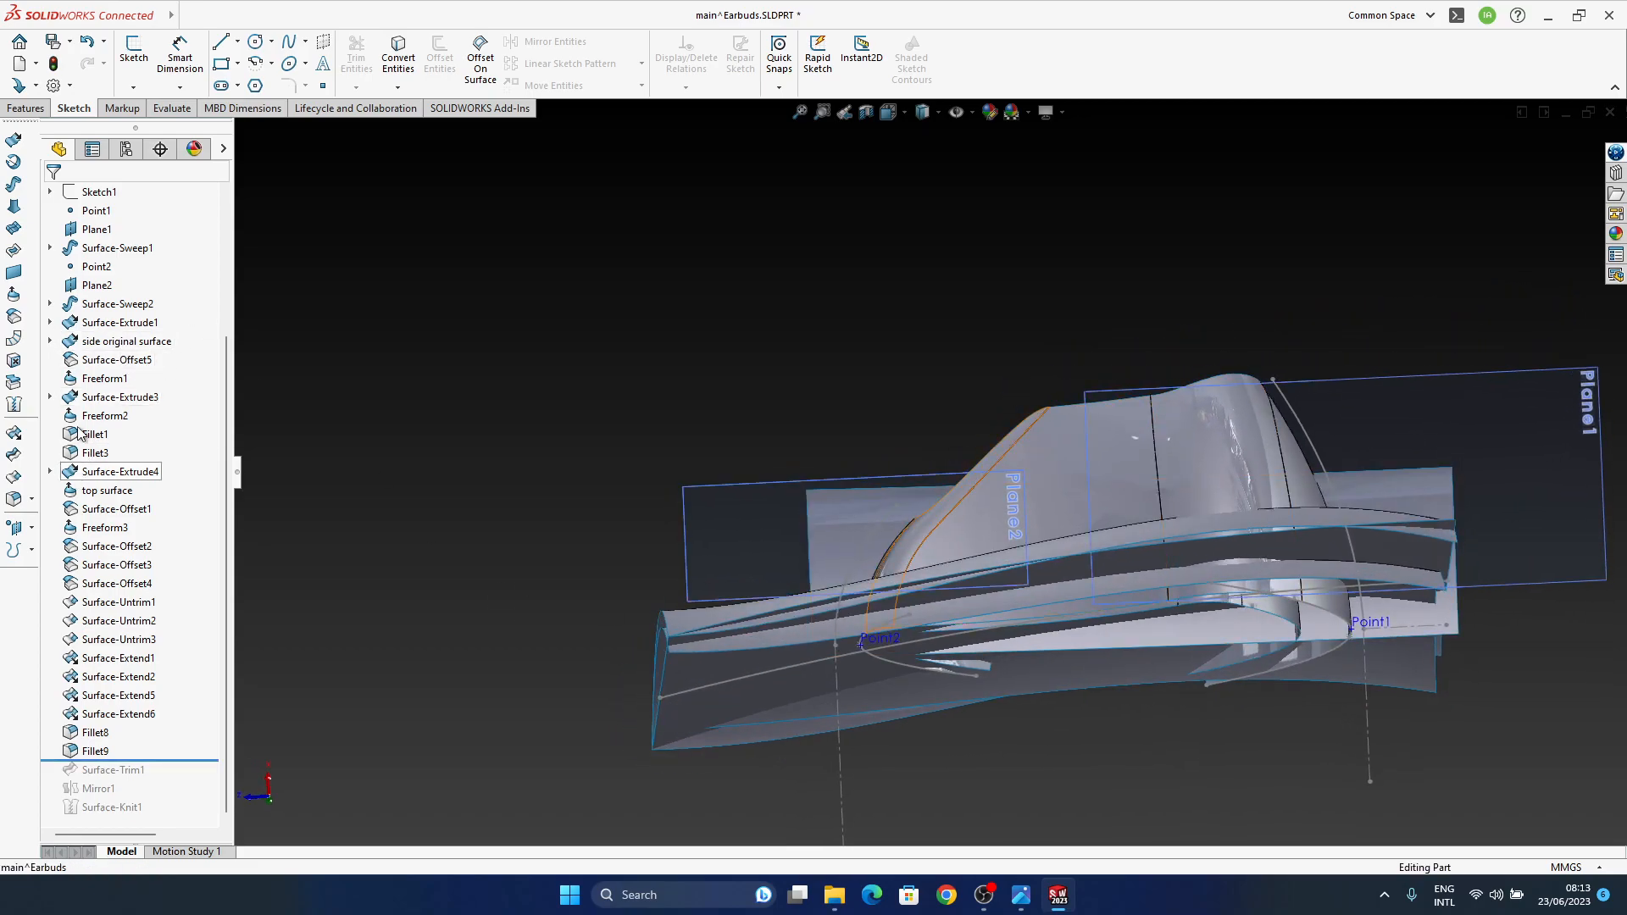
middle_drag(1340, 631, 1445, 615)
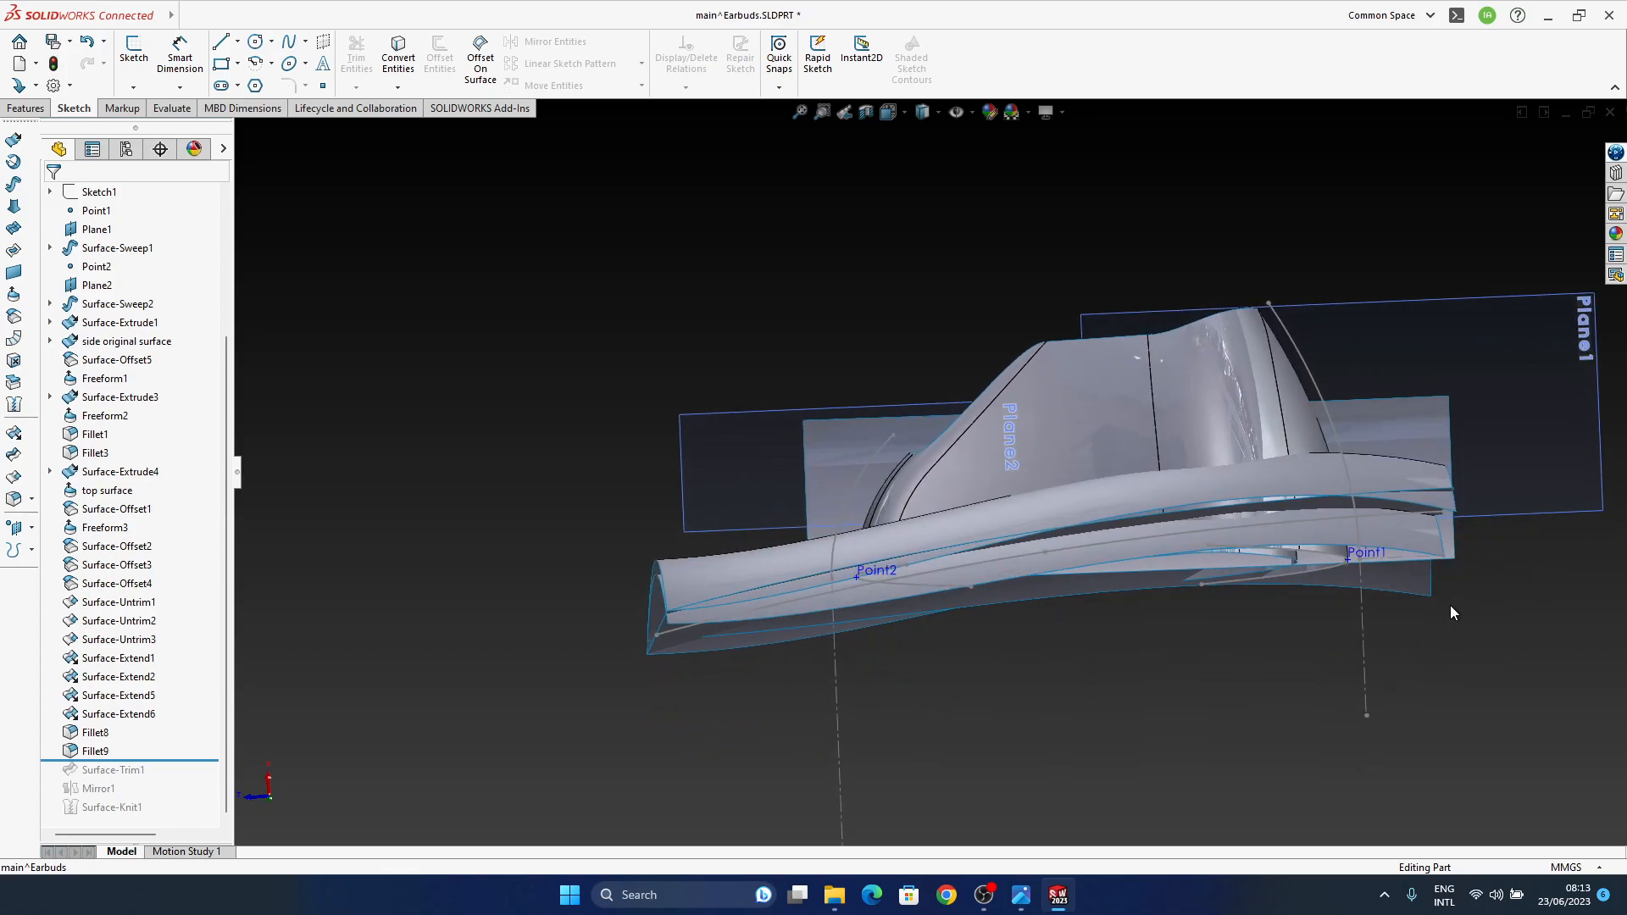
scroll(1590, 497, down, 2)
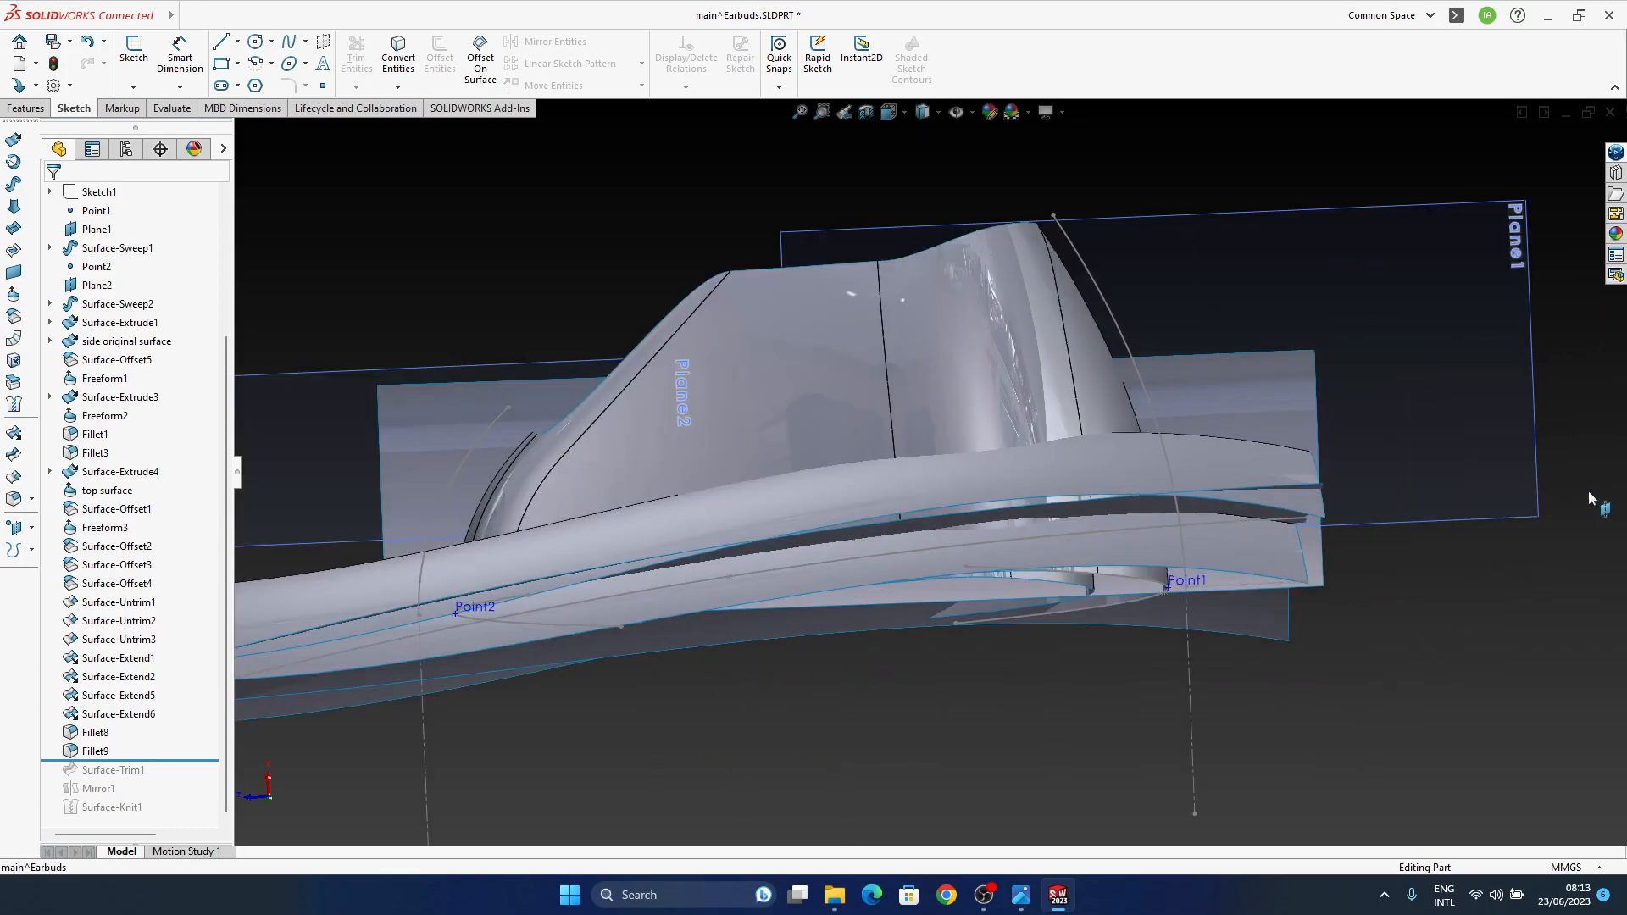
Step: Delete the copied side surface, Surface-Offset5
click(115, 360)
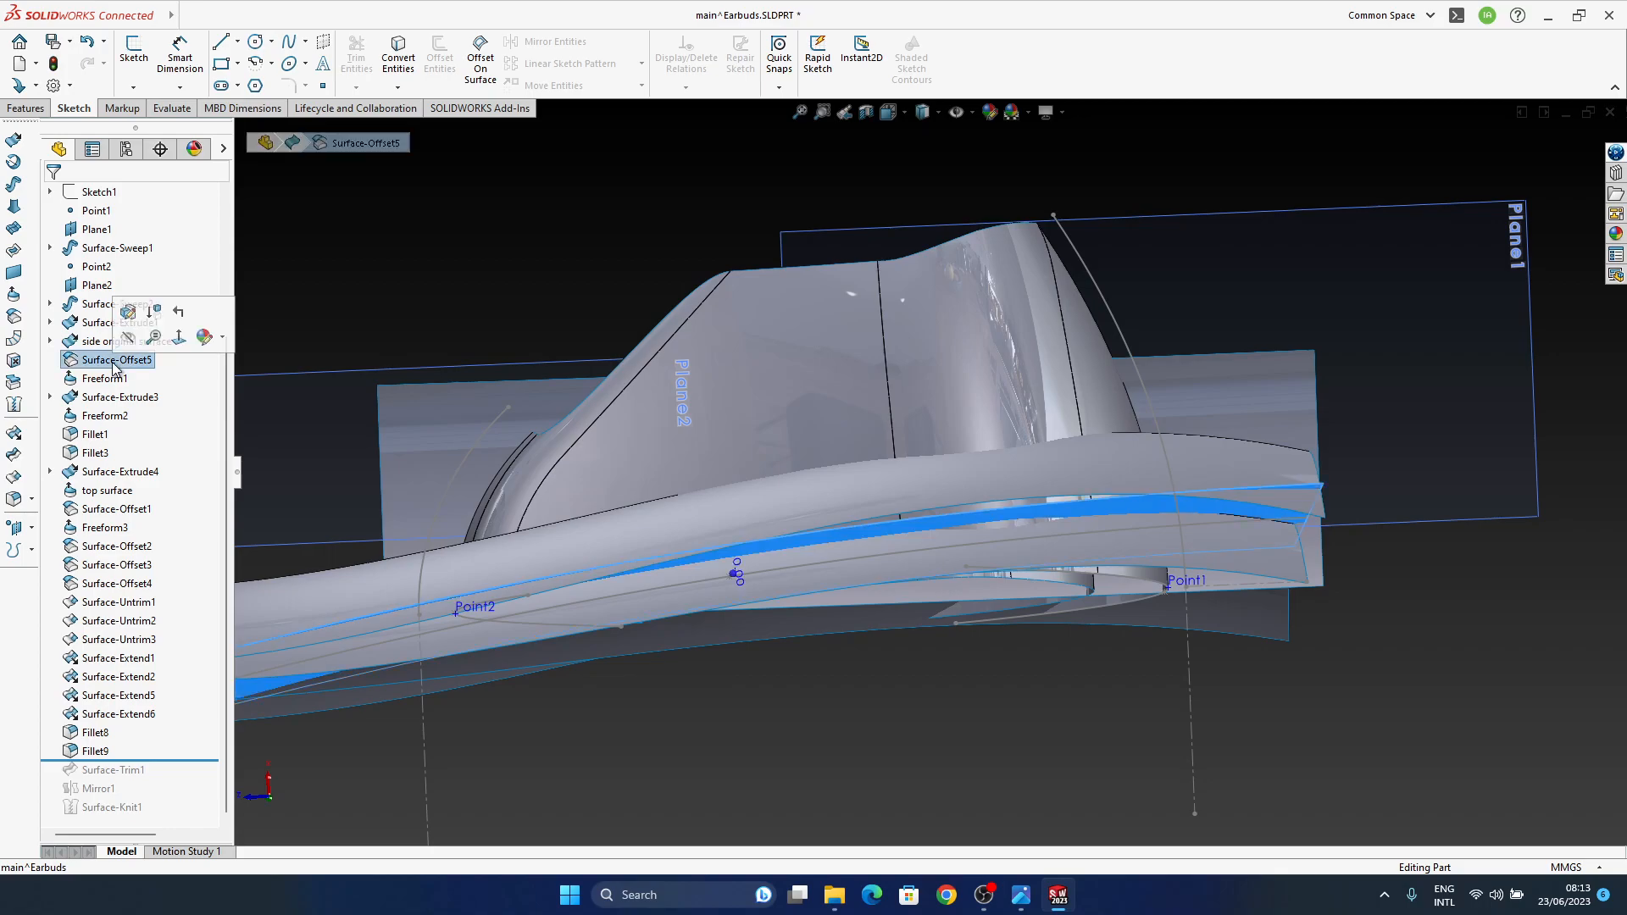
key(Delete)
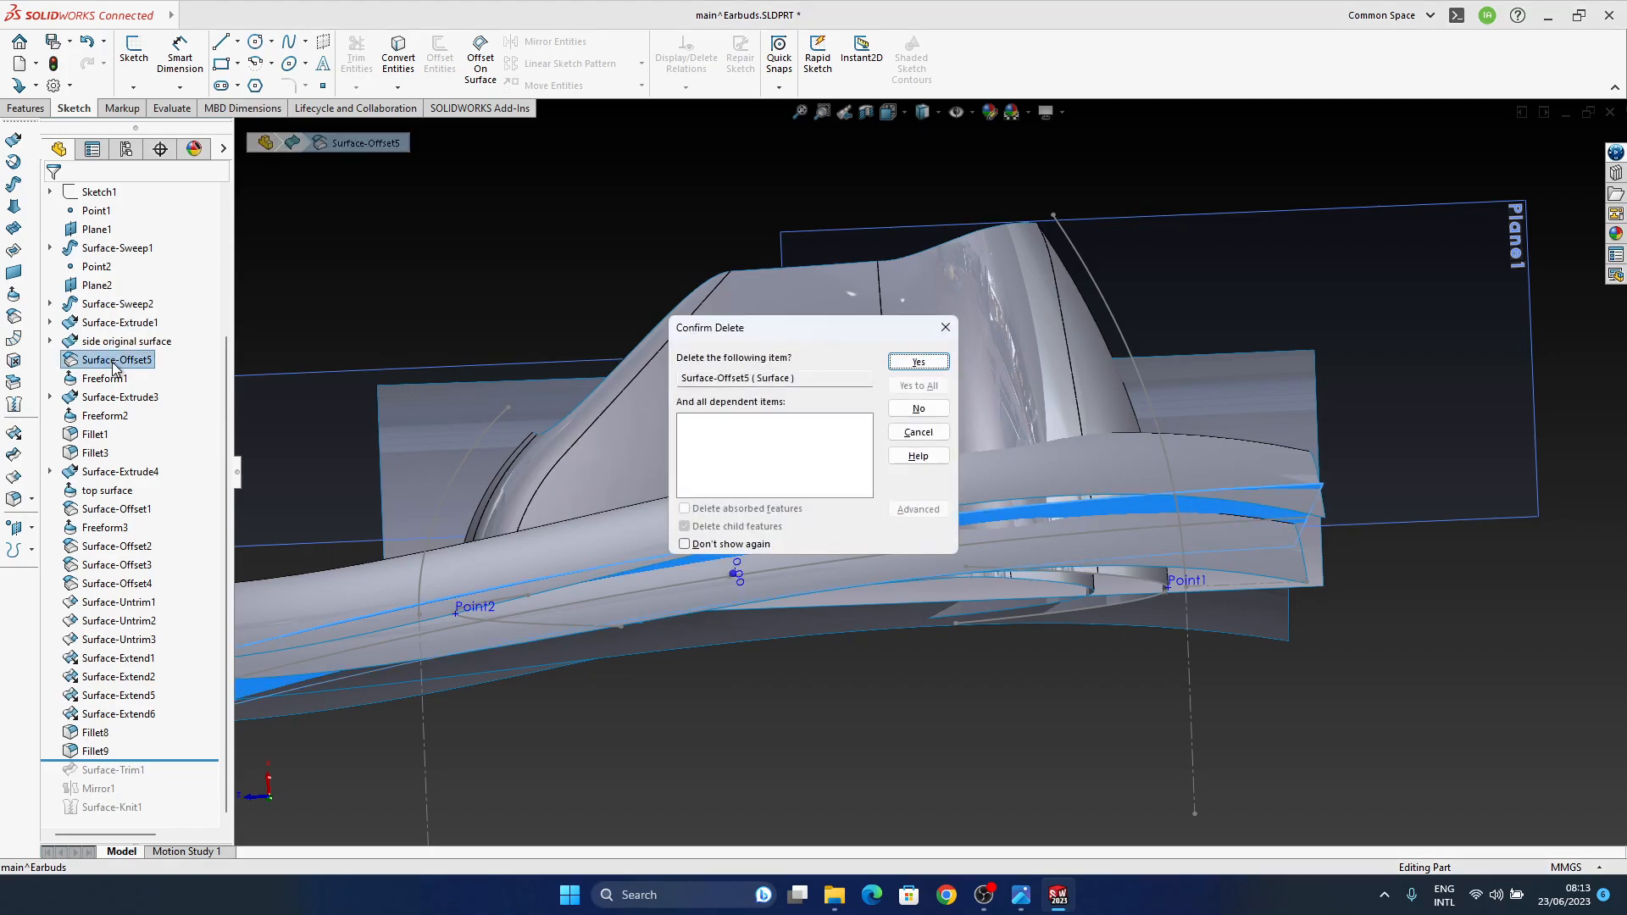
key(Return)
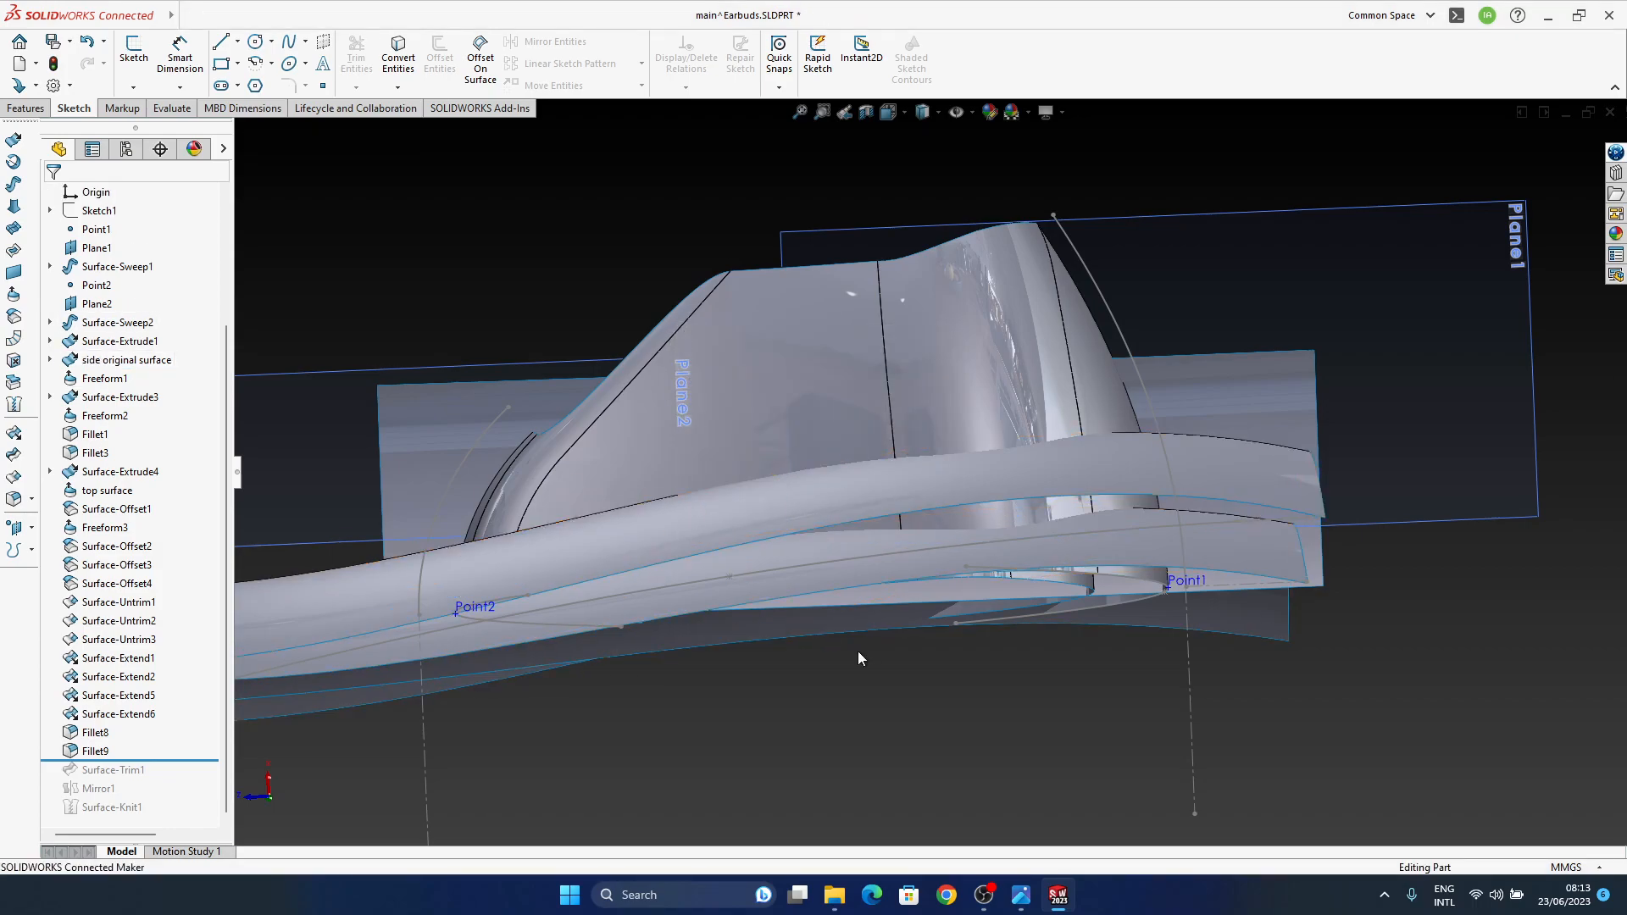
middle_drag(849, 618, 960, 484)
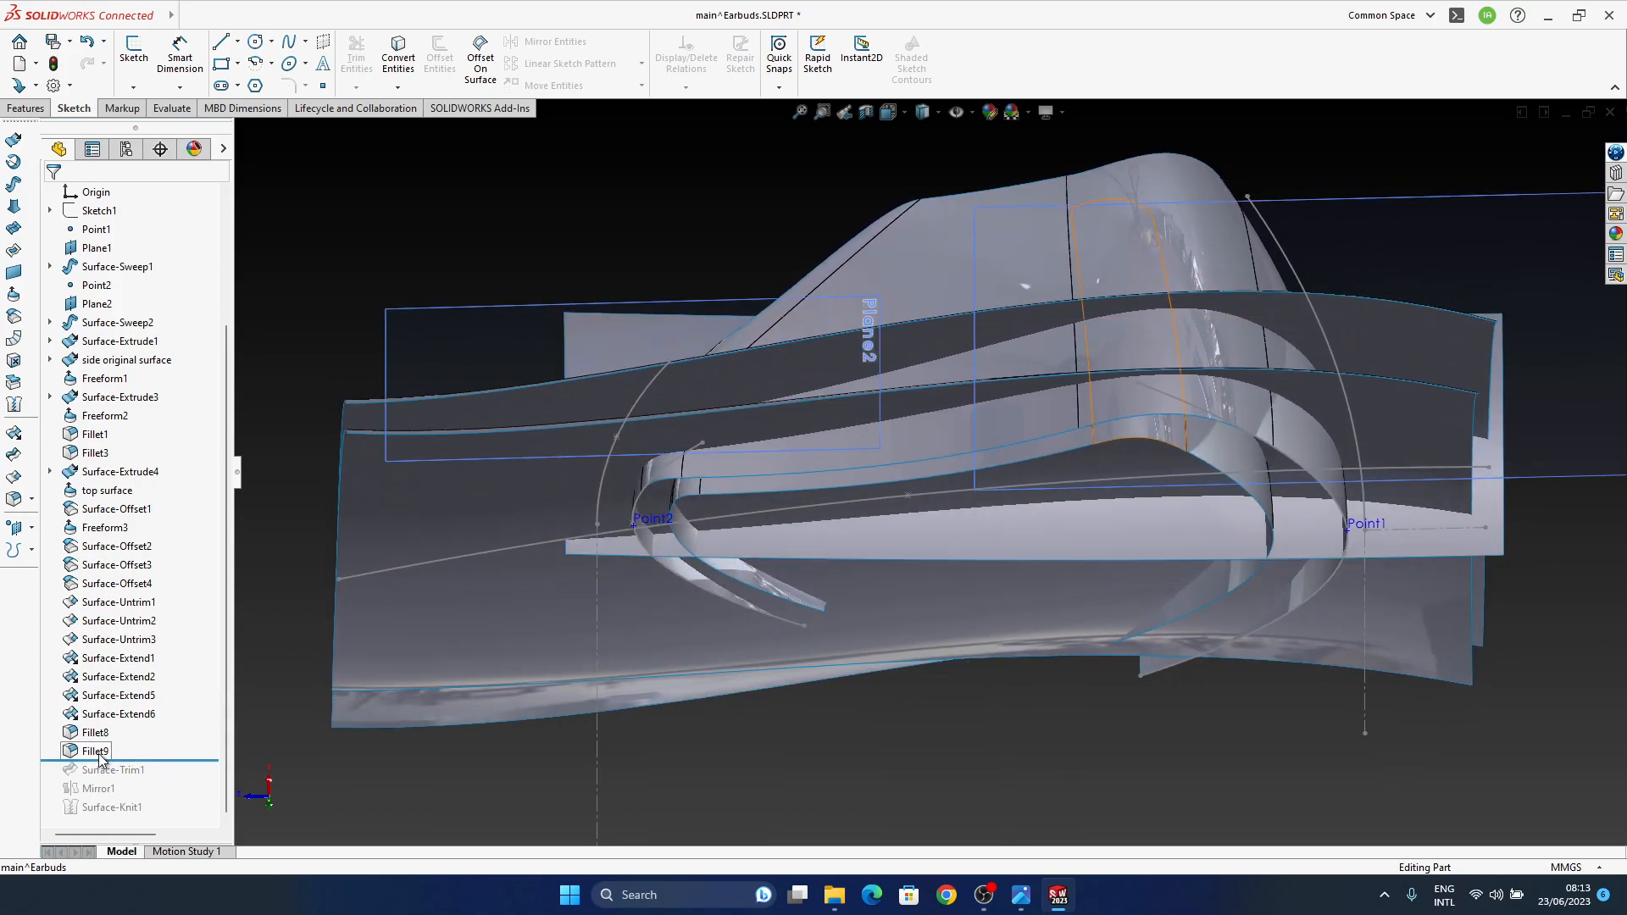
Step: Roll the model forward to just after Surface-Trim1 and hide the Surface-Offset1 surface
drag(141, 760, 151, 777)
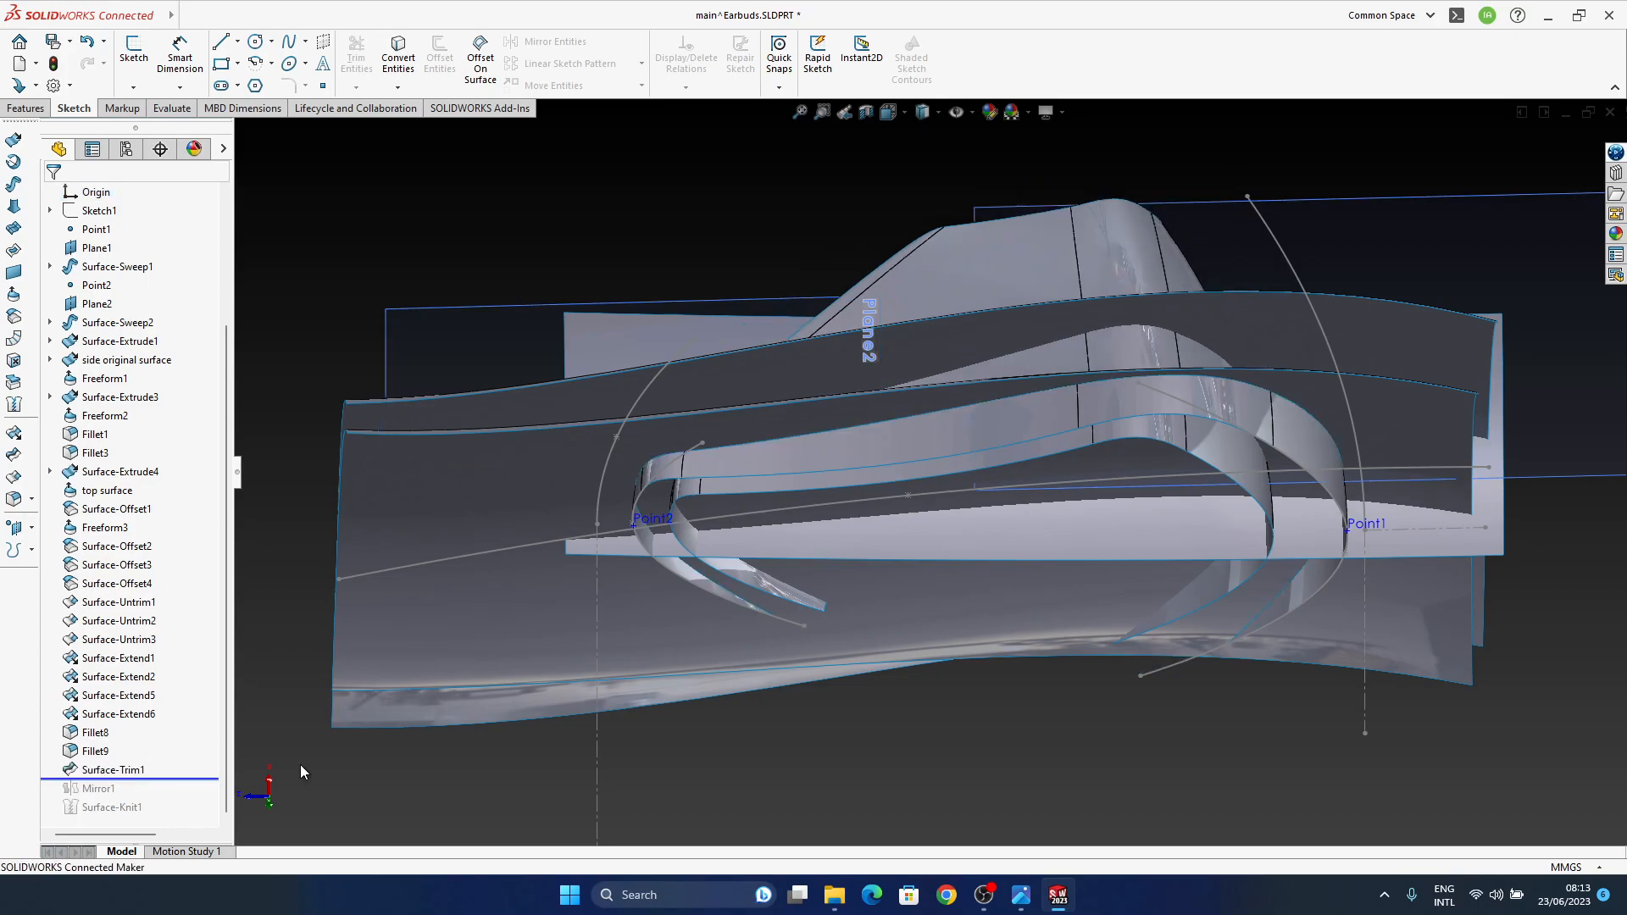
middle_drag(1047, 417, 1005, 449)
right_drag(1005, 449, 1006, 478)
middle_drag(1006, 478, 988, 511)
click(962, 430)
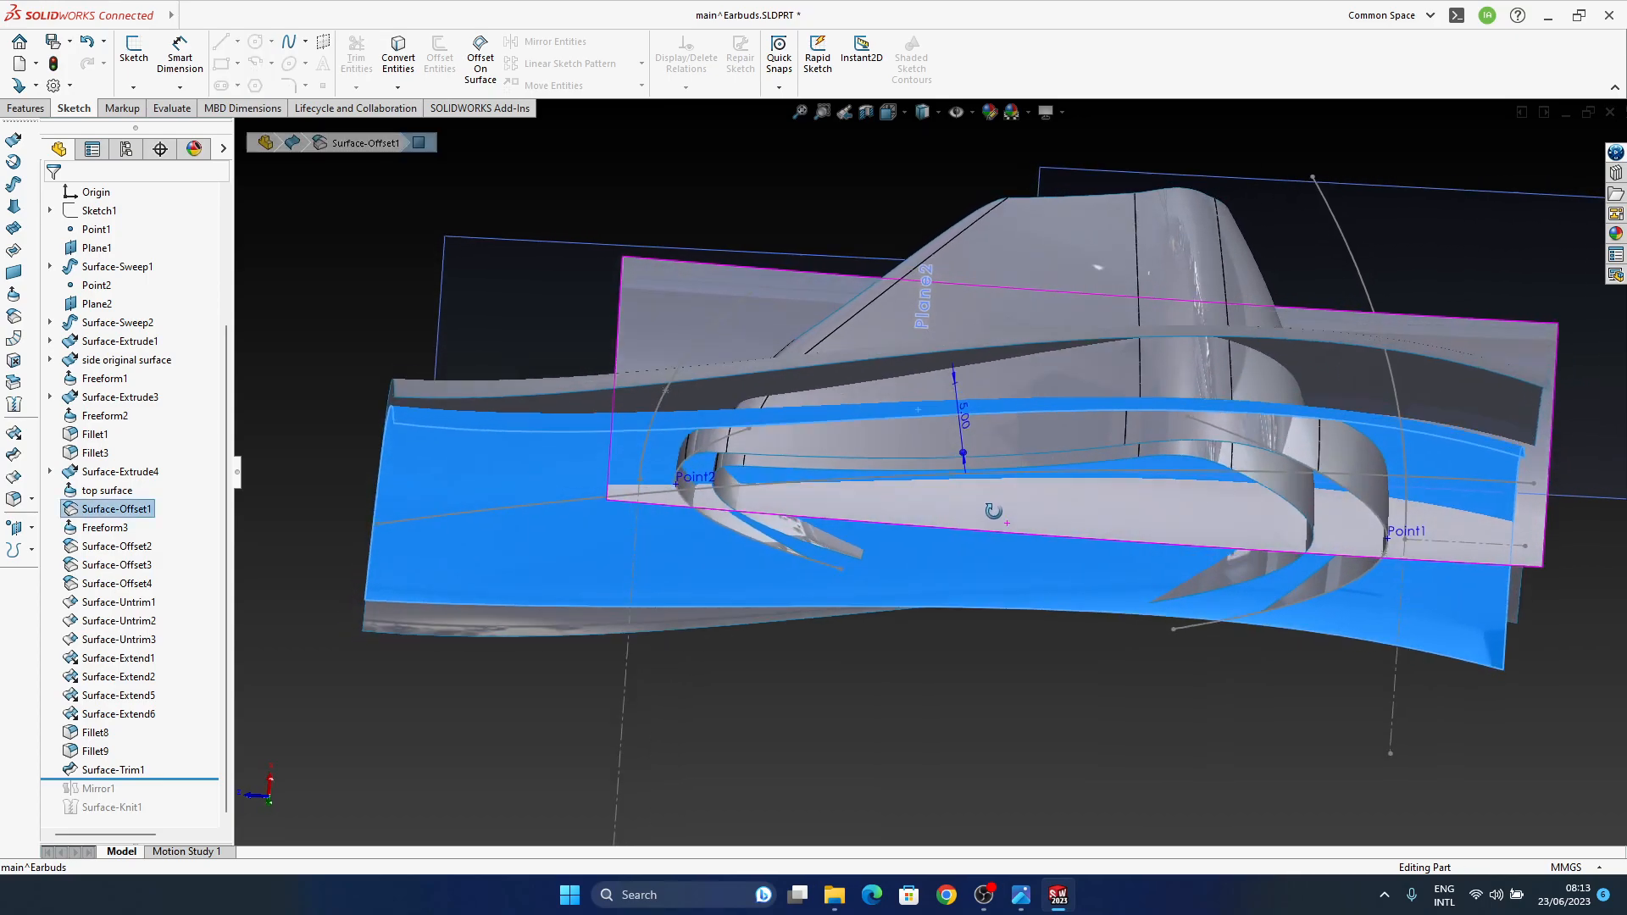
click(112, 531)
click(986, 609)
middle_drag(830, 447, 854, 415)
click(893, 395)
click(1110, 781)
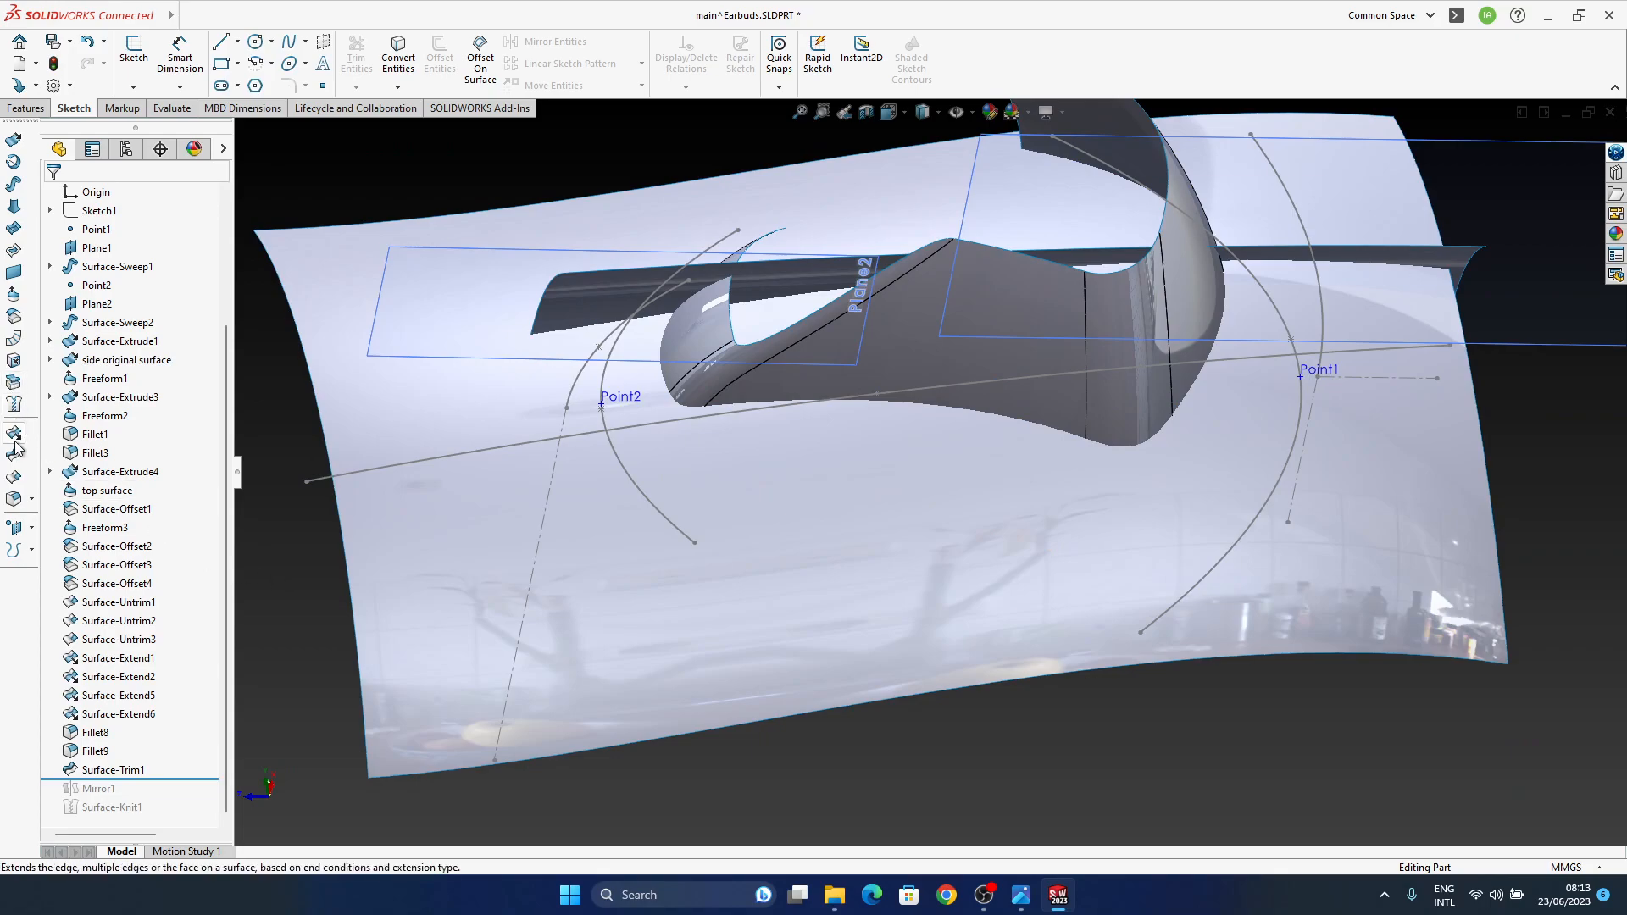
Step: Trim the Freeform1 side surface with a standard trim, using Fillet9 as the trim tool and removing the portion outside the inner wall
middle_drag(913, 432, 900, 301)
middle_drag(733, 218, 854, 433)
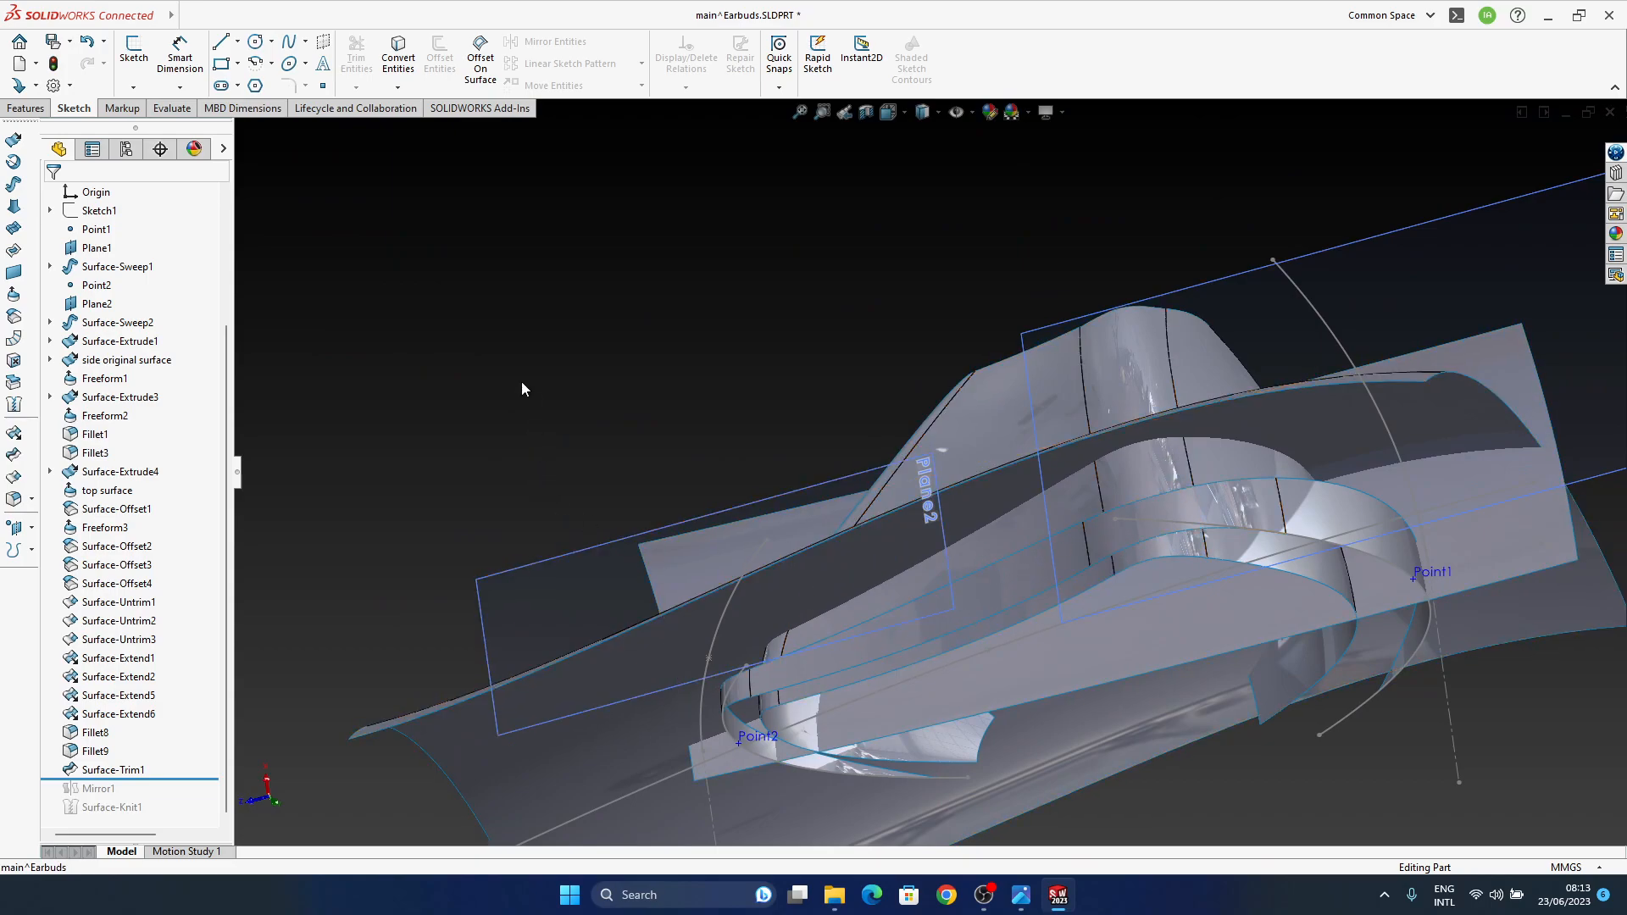
click(17, 455)
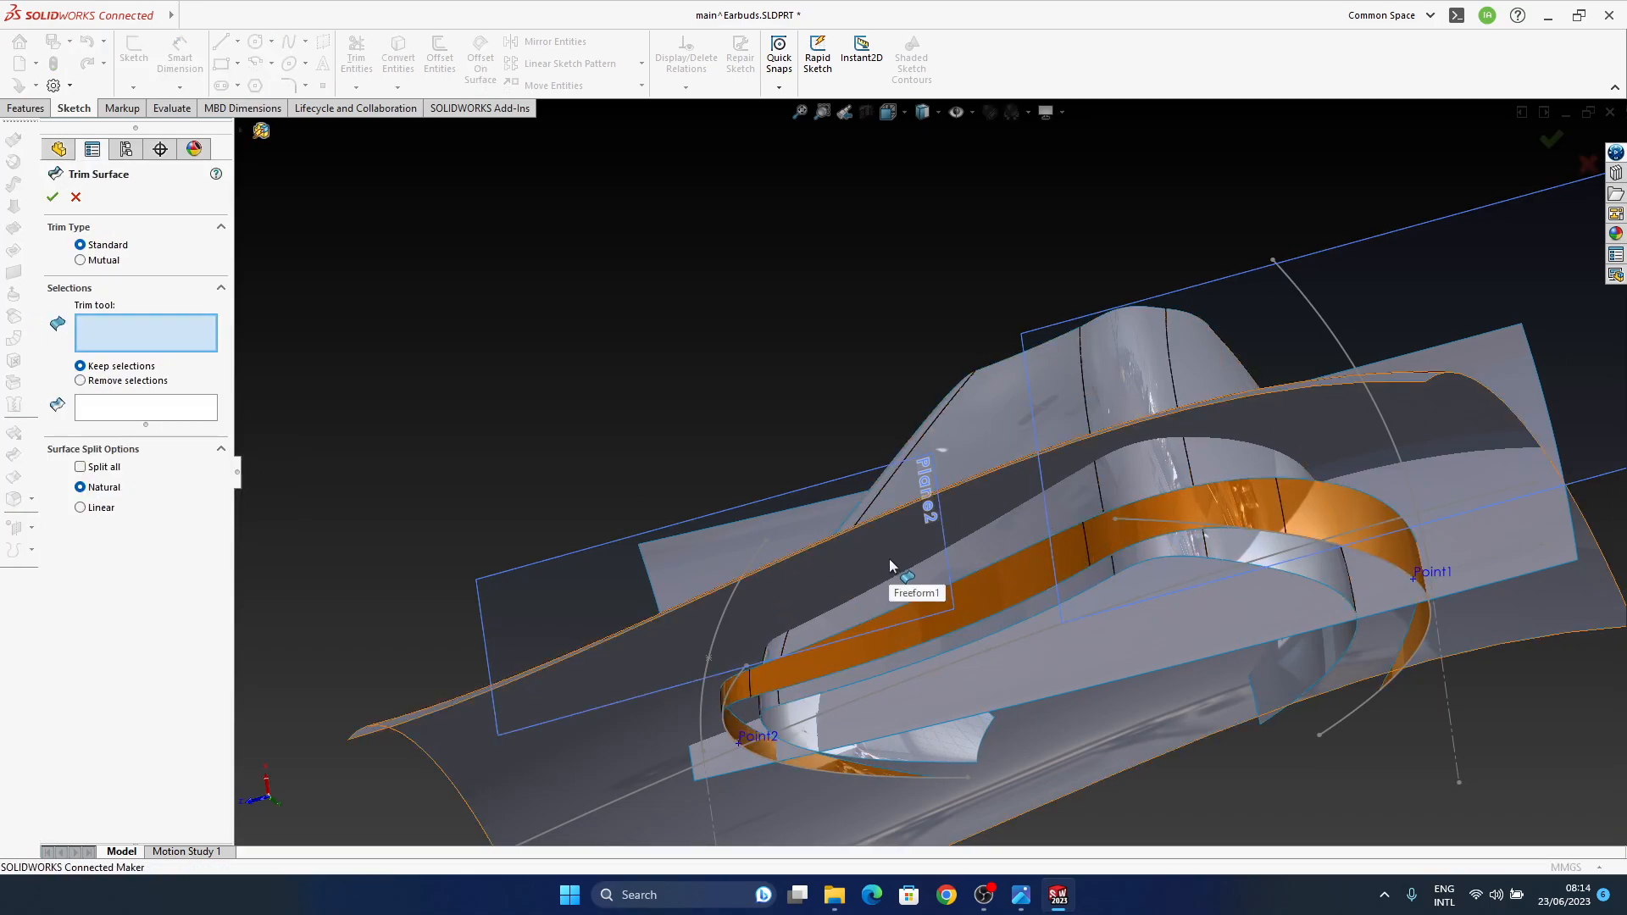
click(999, 536)
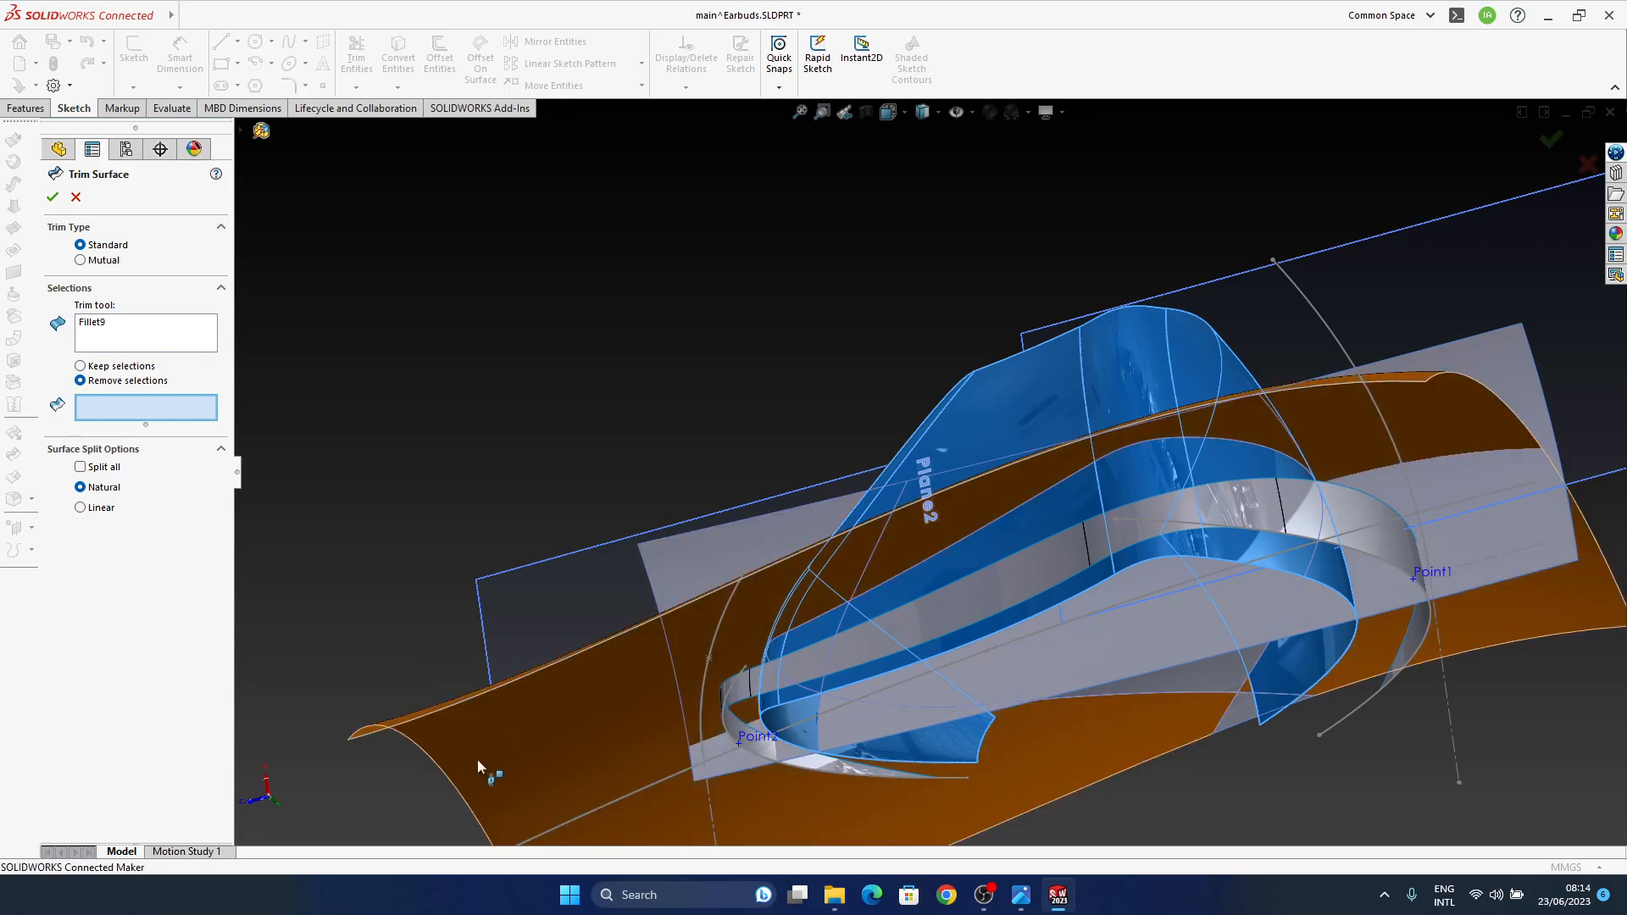
click(534, 775)
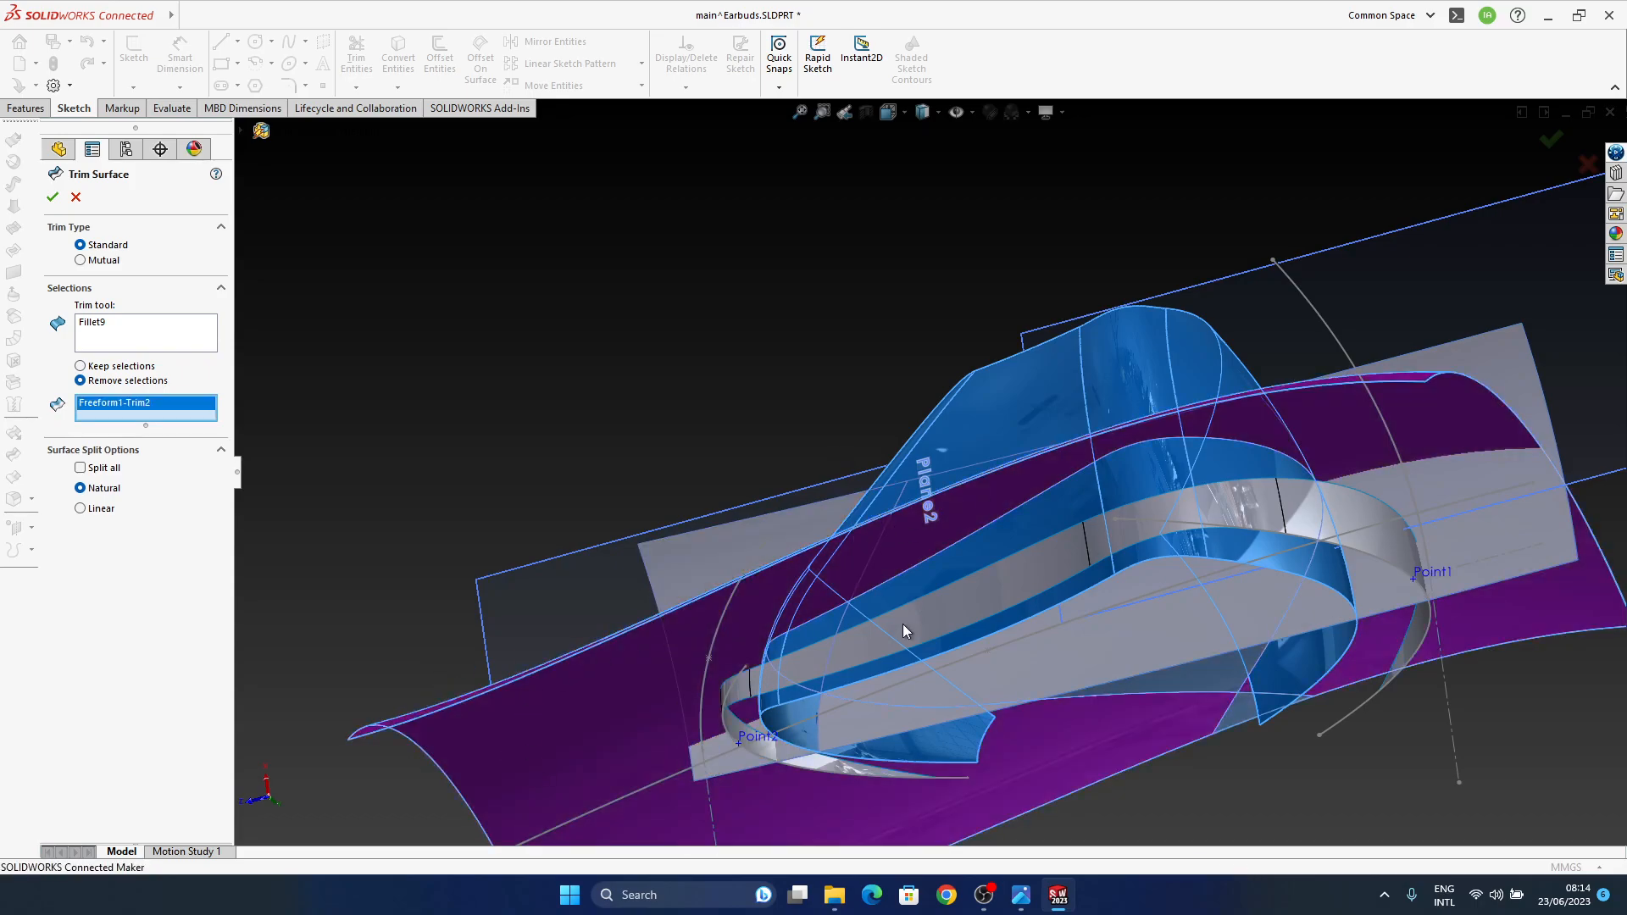
click(52, 197)
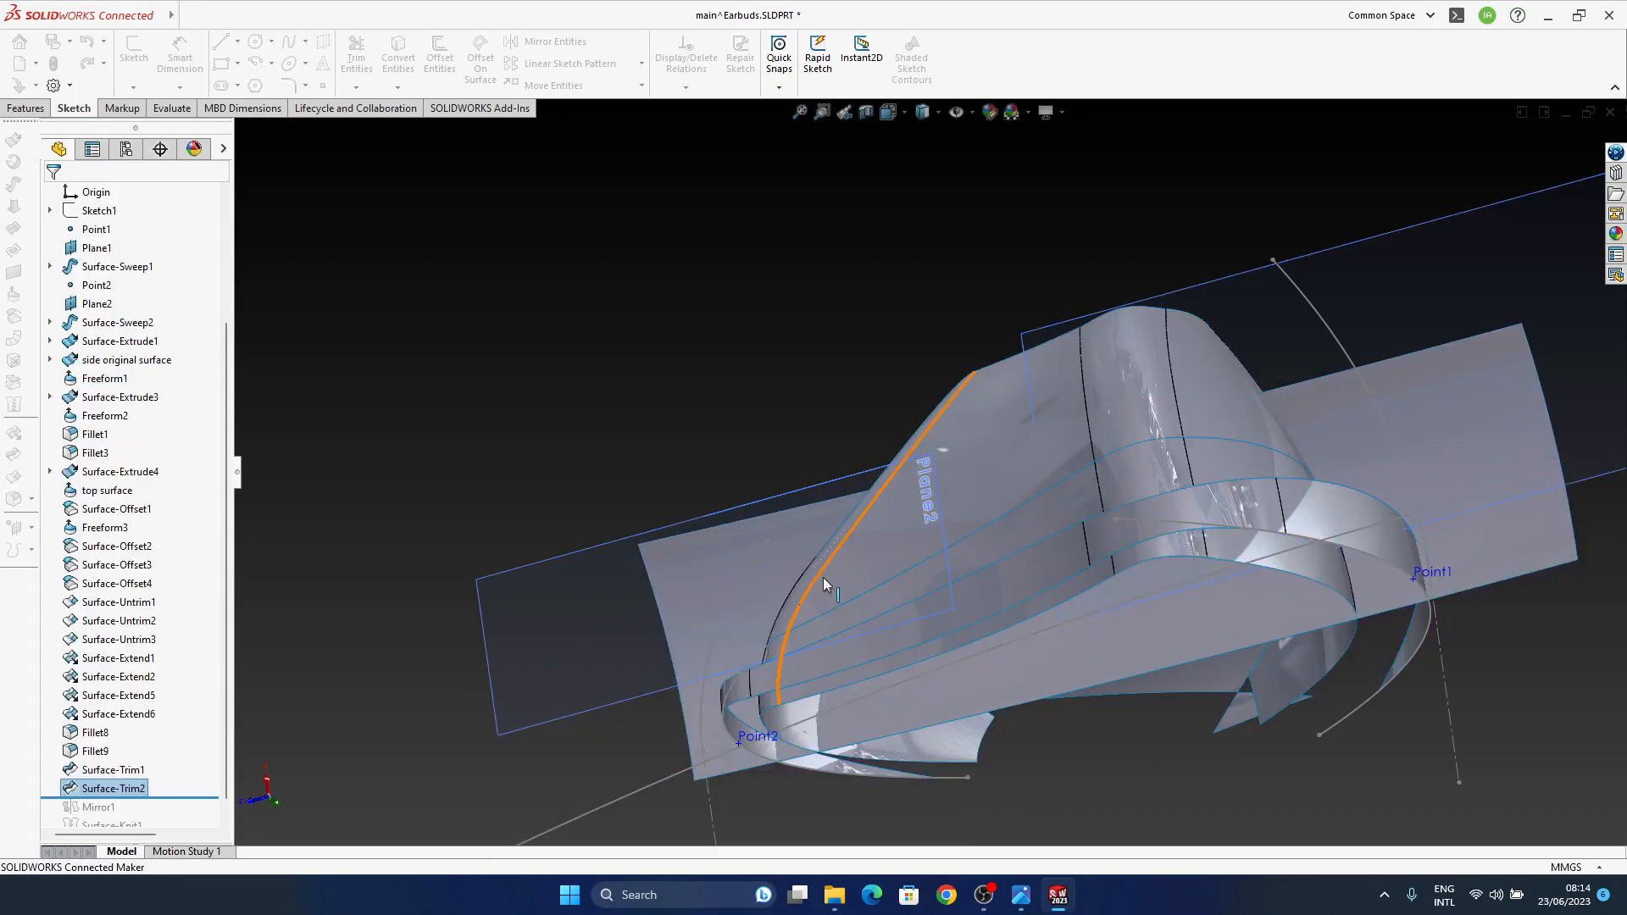
Step: Hide the Fillet9 inner wall body so only the trimmed surfaces and the extruded surface stay displayed
click(964, 466)
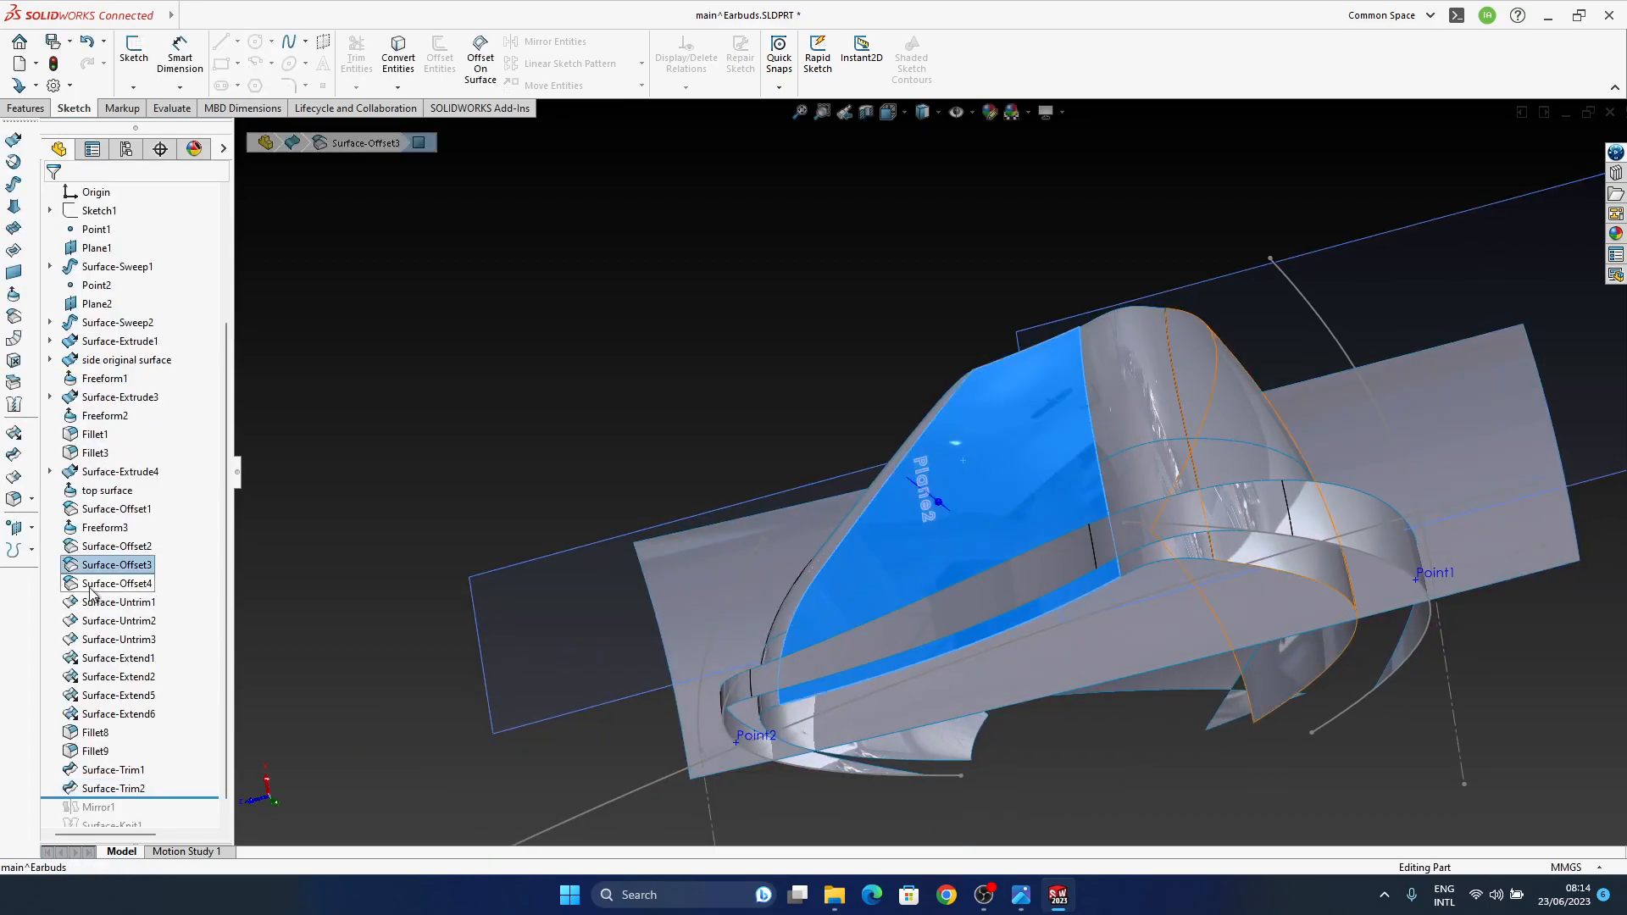
click(1024, 449)
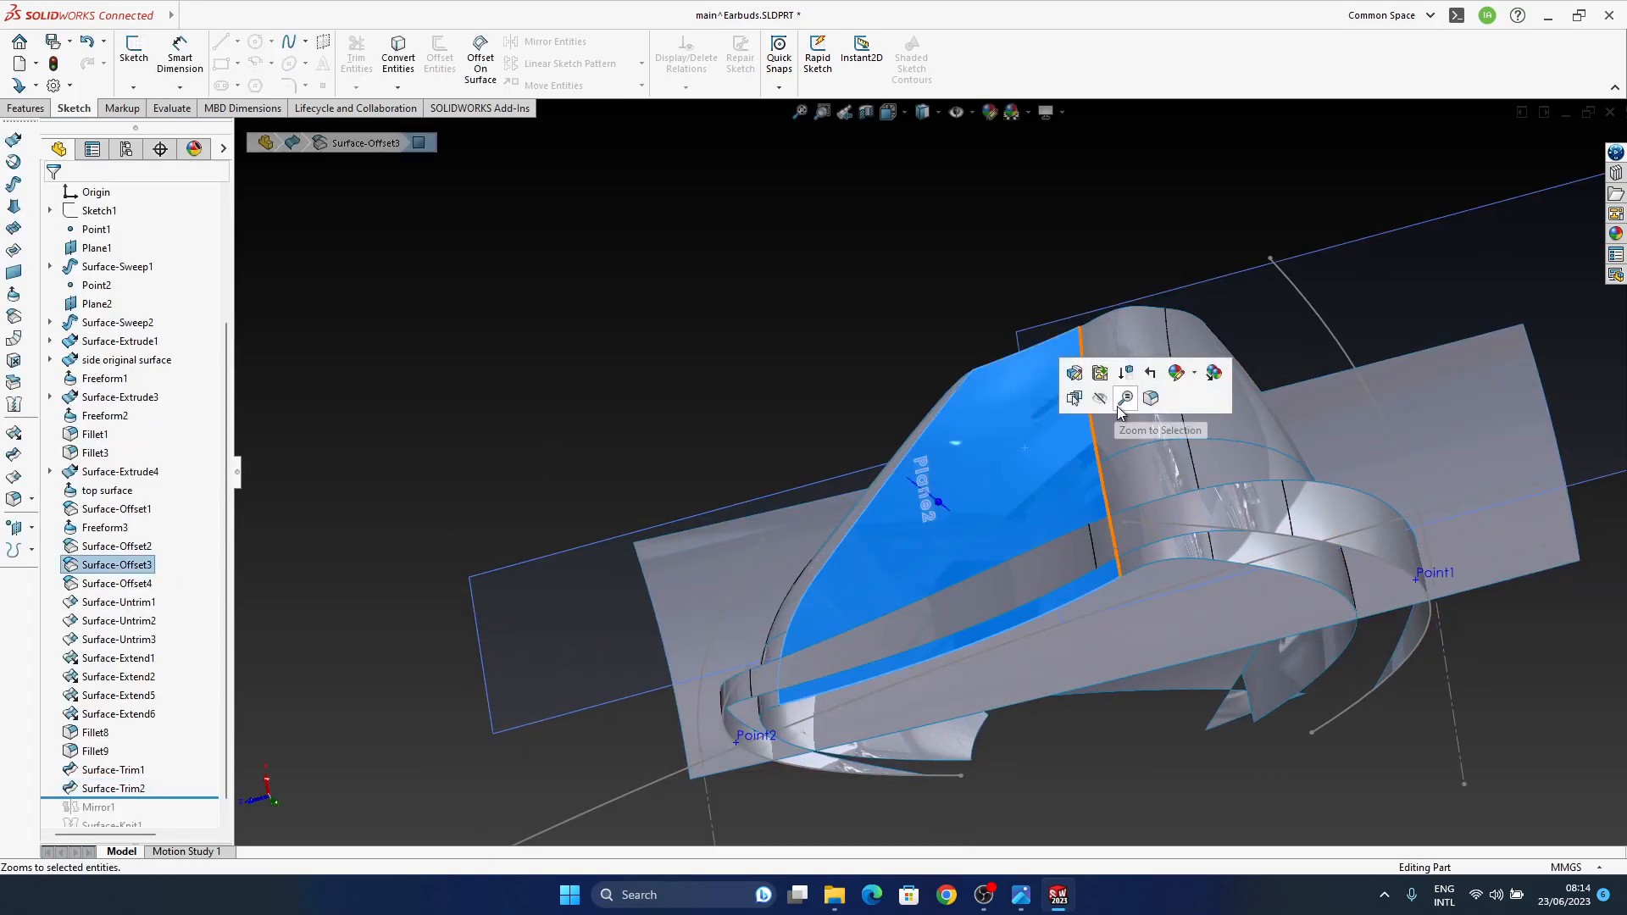
click(95, 732)
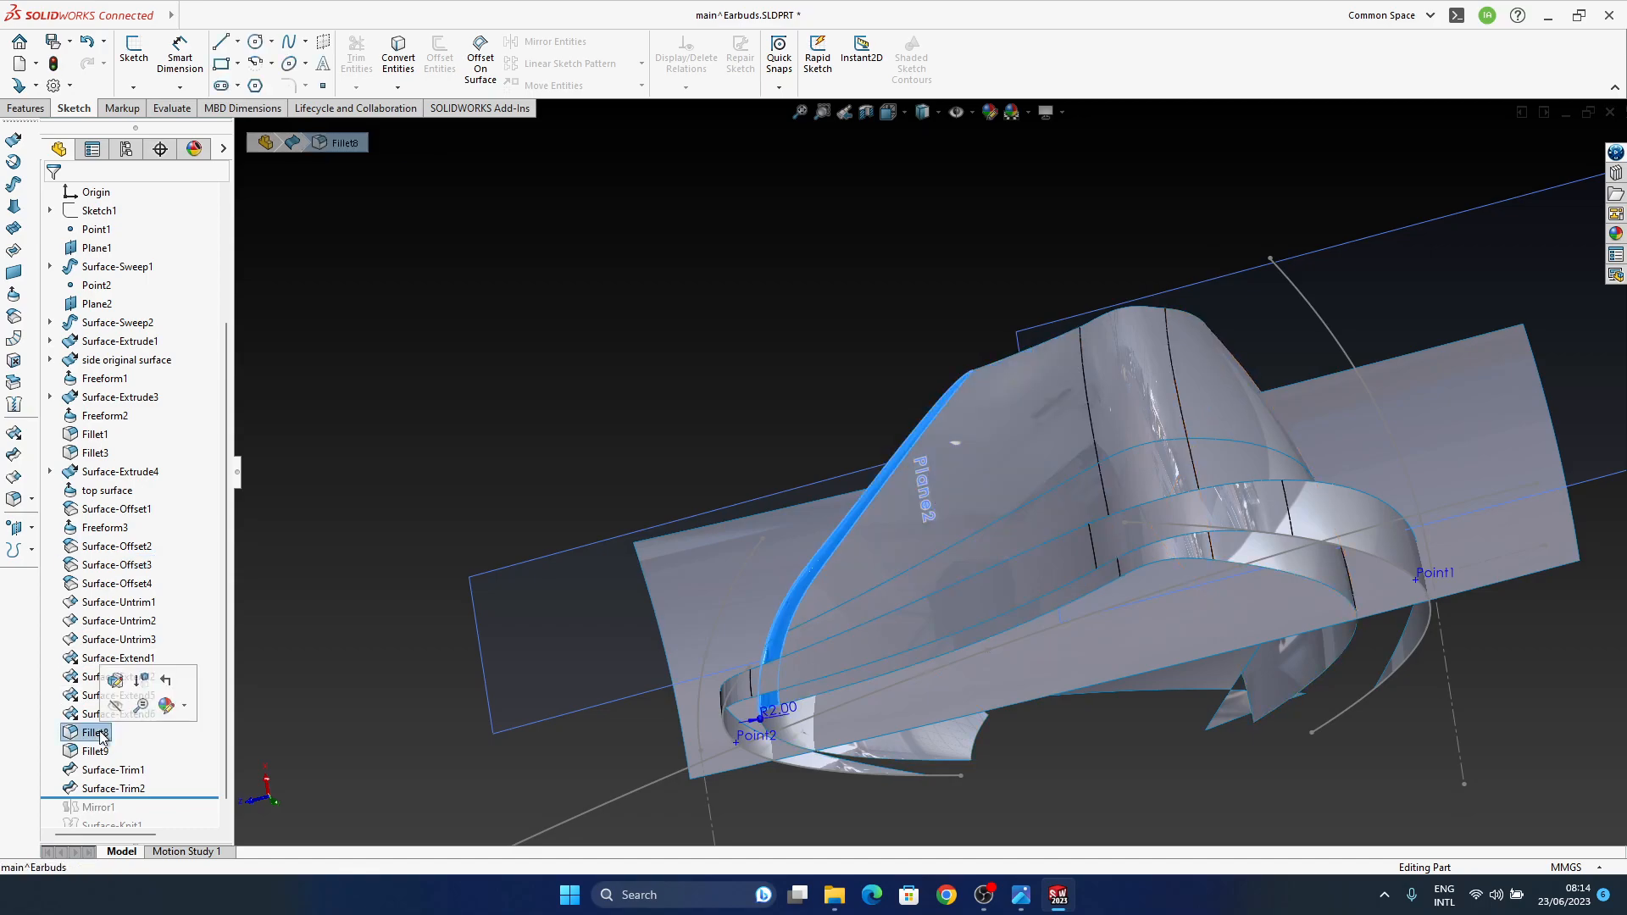
click(98, 754)
click(118, 726)
middle_drag(983, 504, 1085, 394)
Step: Hide all planes, points and sketches, and hide the Surface-Extrude4 surface body
click(1384, 278)
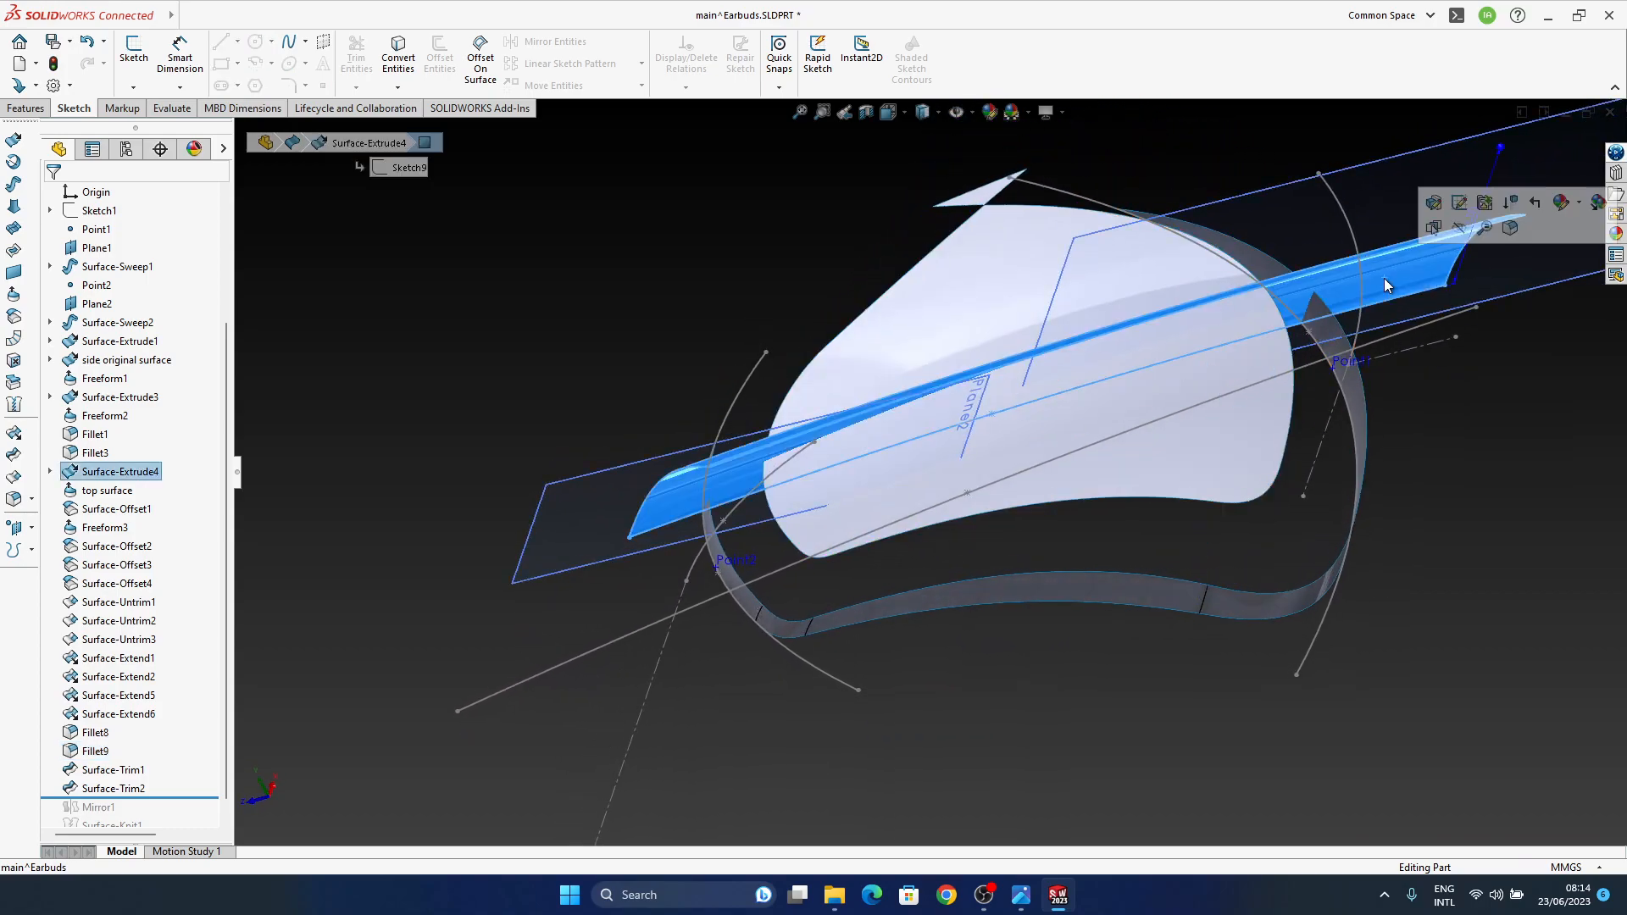
click(719, 408)
mouse_move(1028, 497)
middle_down()
mouse_move(1010, 432)
mouse_move(882, 454)
mouse_move(891, 496)
mouse_move(988, 472)
mouse_move(948, 348)
mouse_move(999, 305)
mouse_move(964, 271)
mouse_move(980, 444)
middle_up()
click(955, 111)
click(1235, 374)
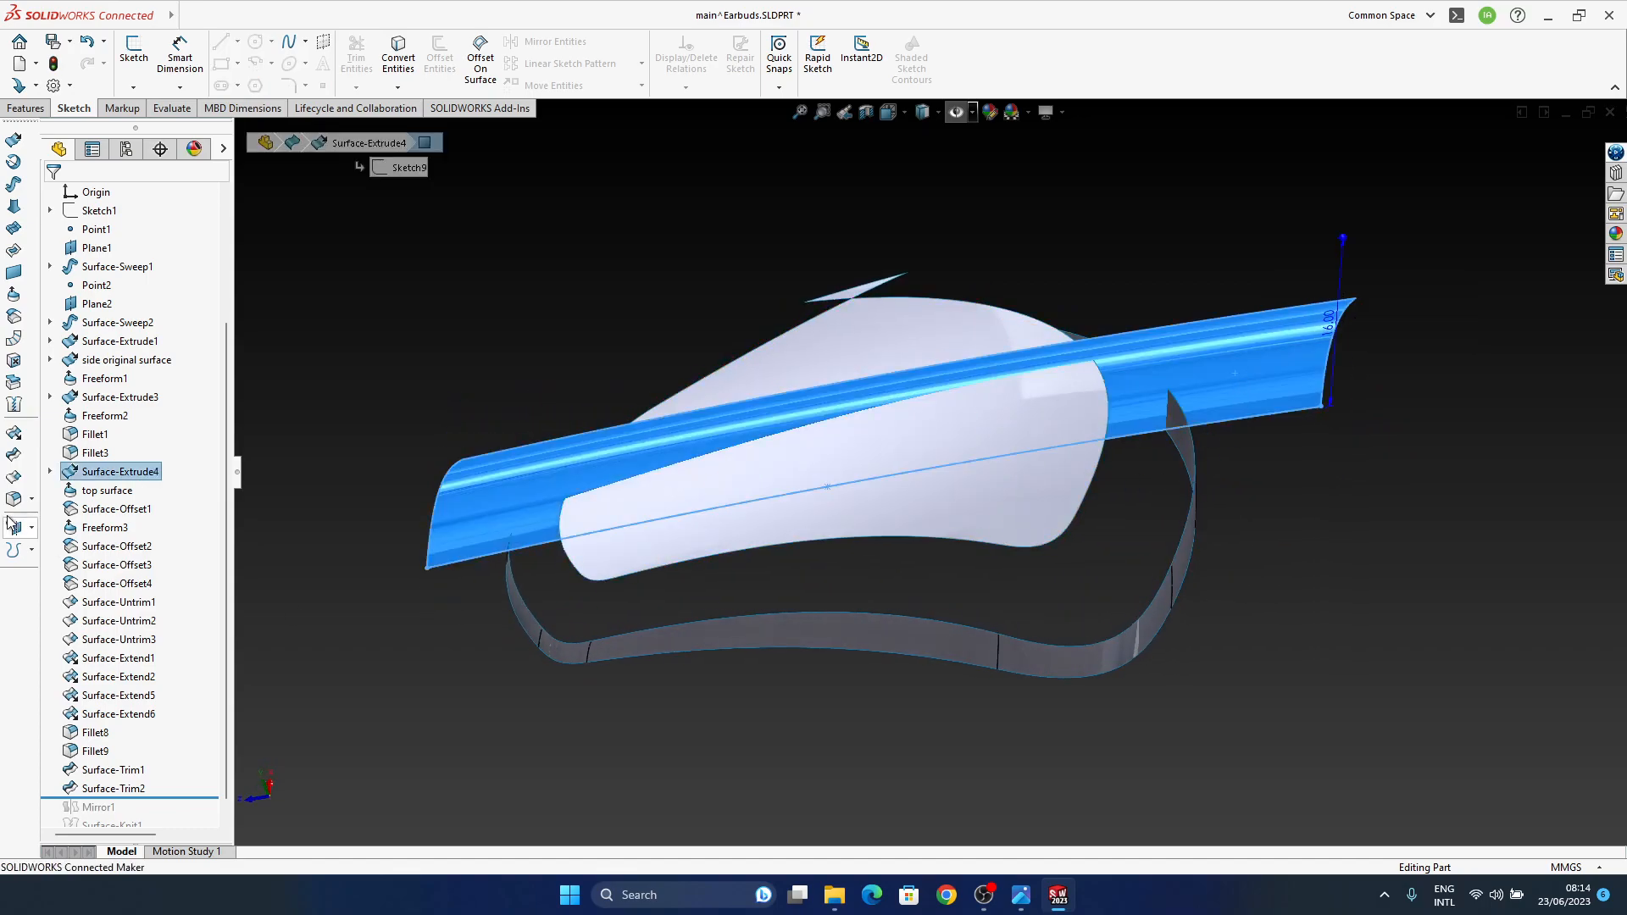
click(148, 472)
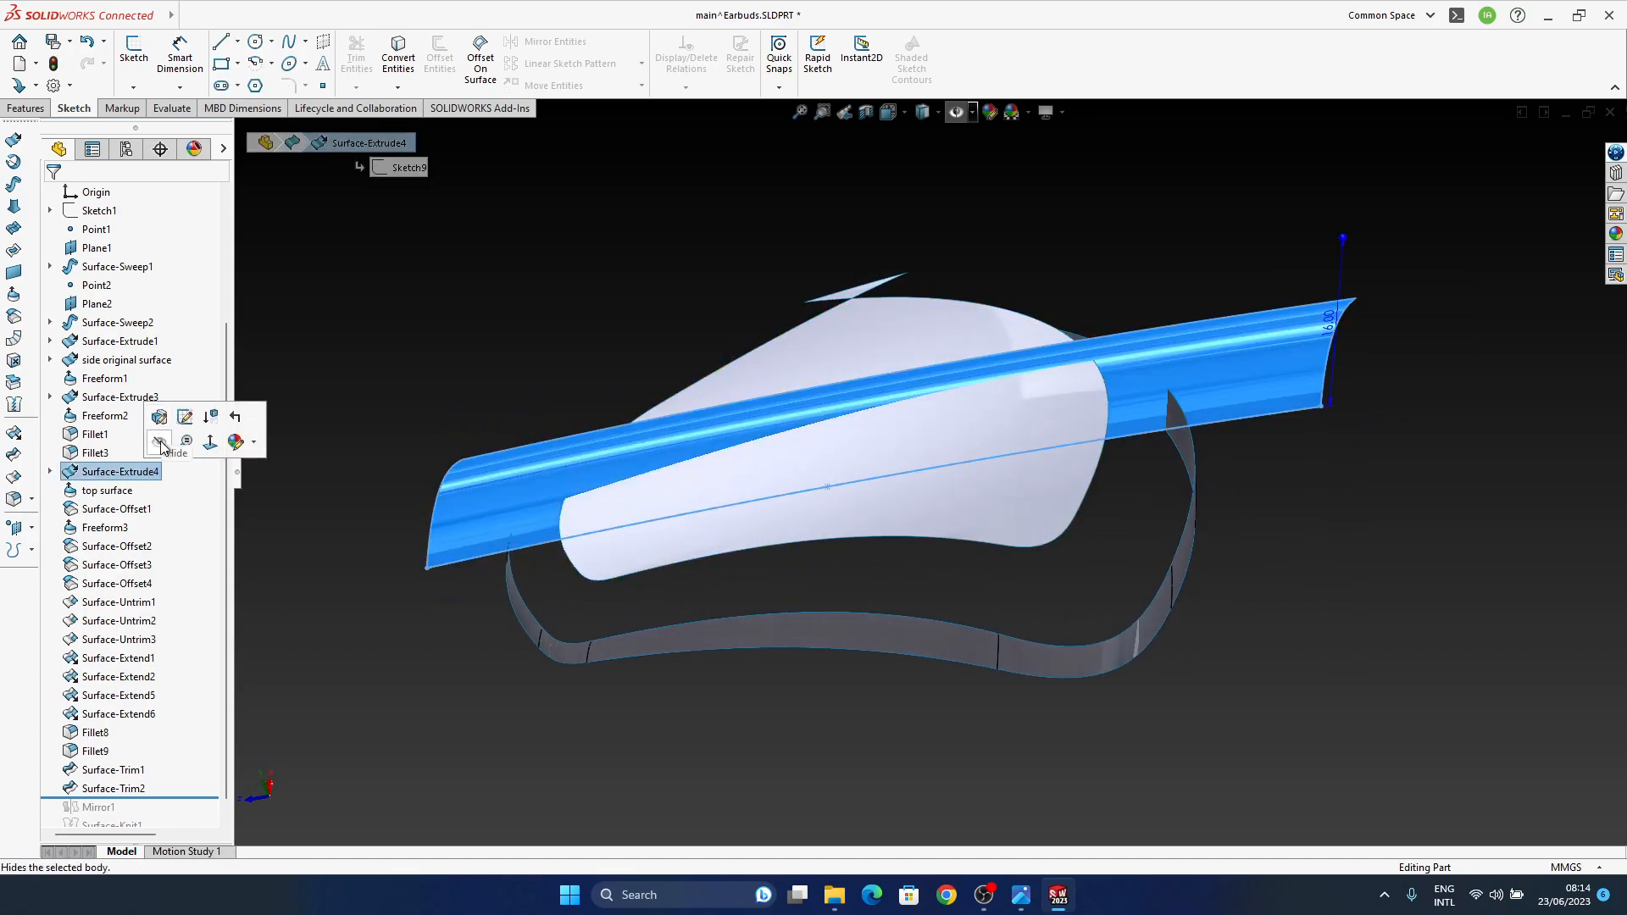
click(160, 443)
middle_drag(863, 571, 988, 483)
click(763, 705)
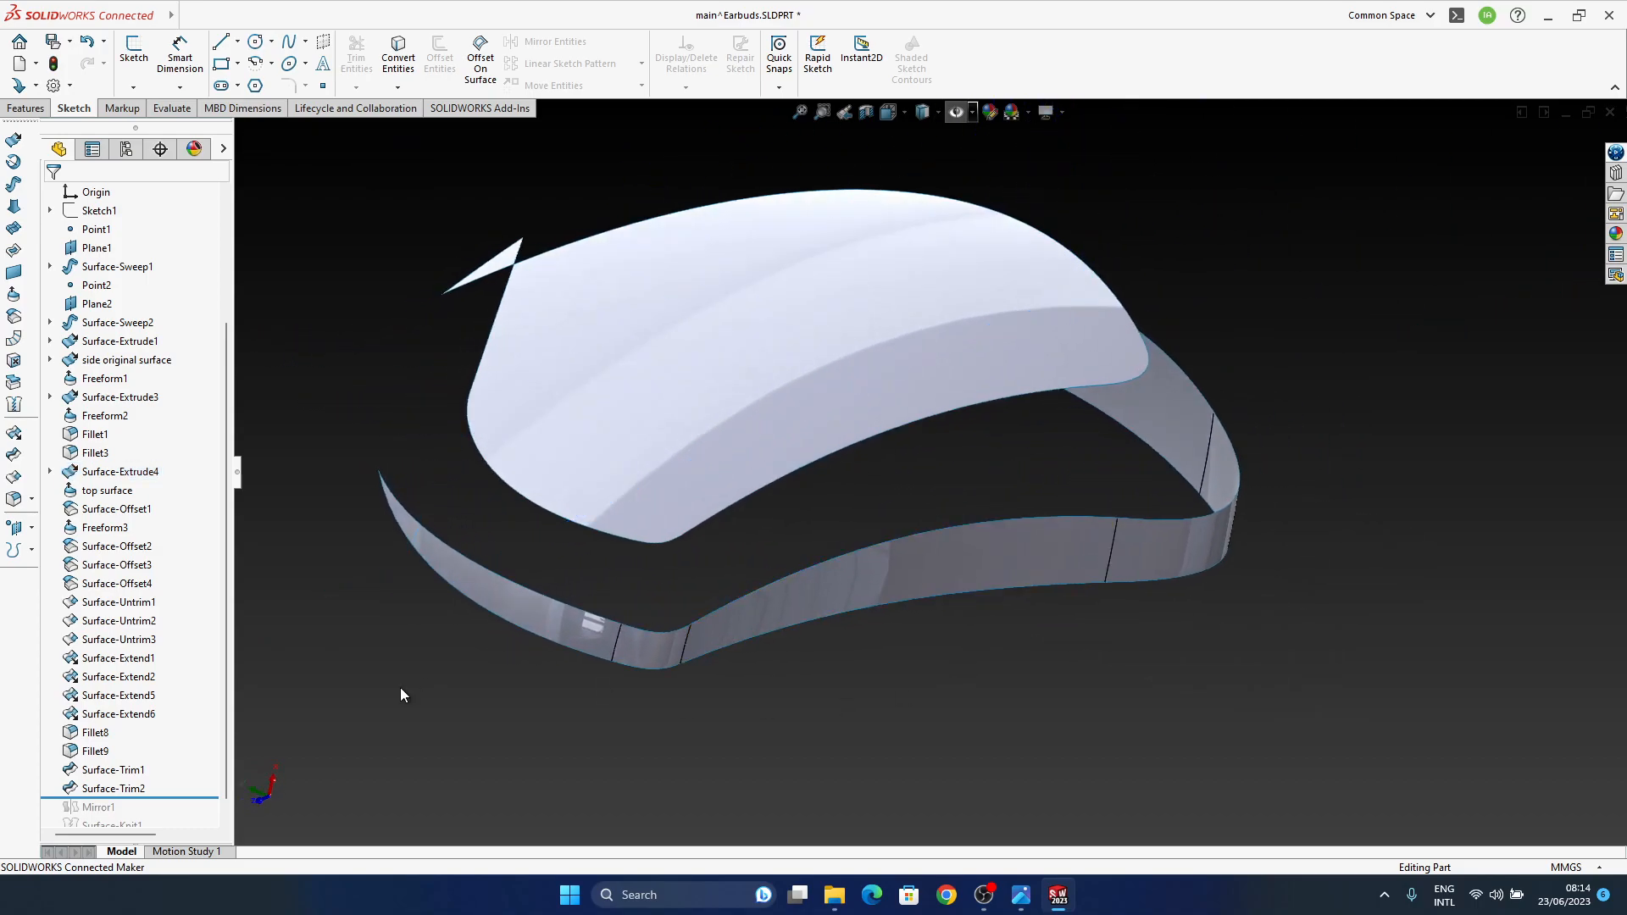
Step: Set up a boundary surface from the Surface-Trim2 corner edge to the lower wall's corner edge, with Curvature To Face at both edges
click(16, 235)
middle_drag(973, 599, 935, 508)
middle_drag(709, 603, 819, 634)
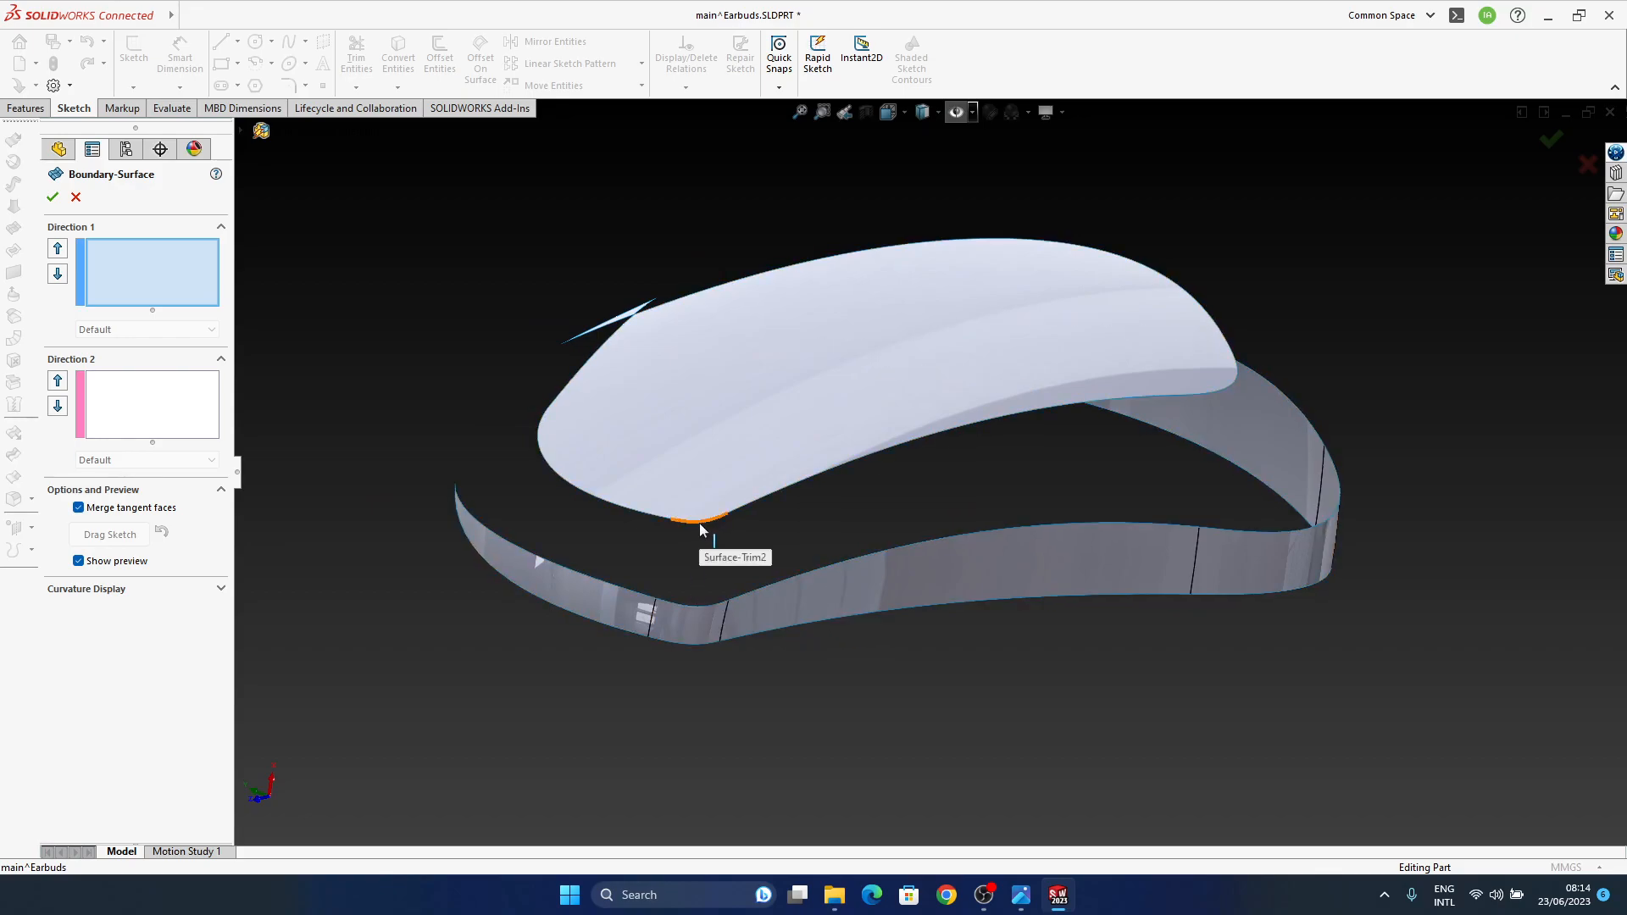
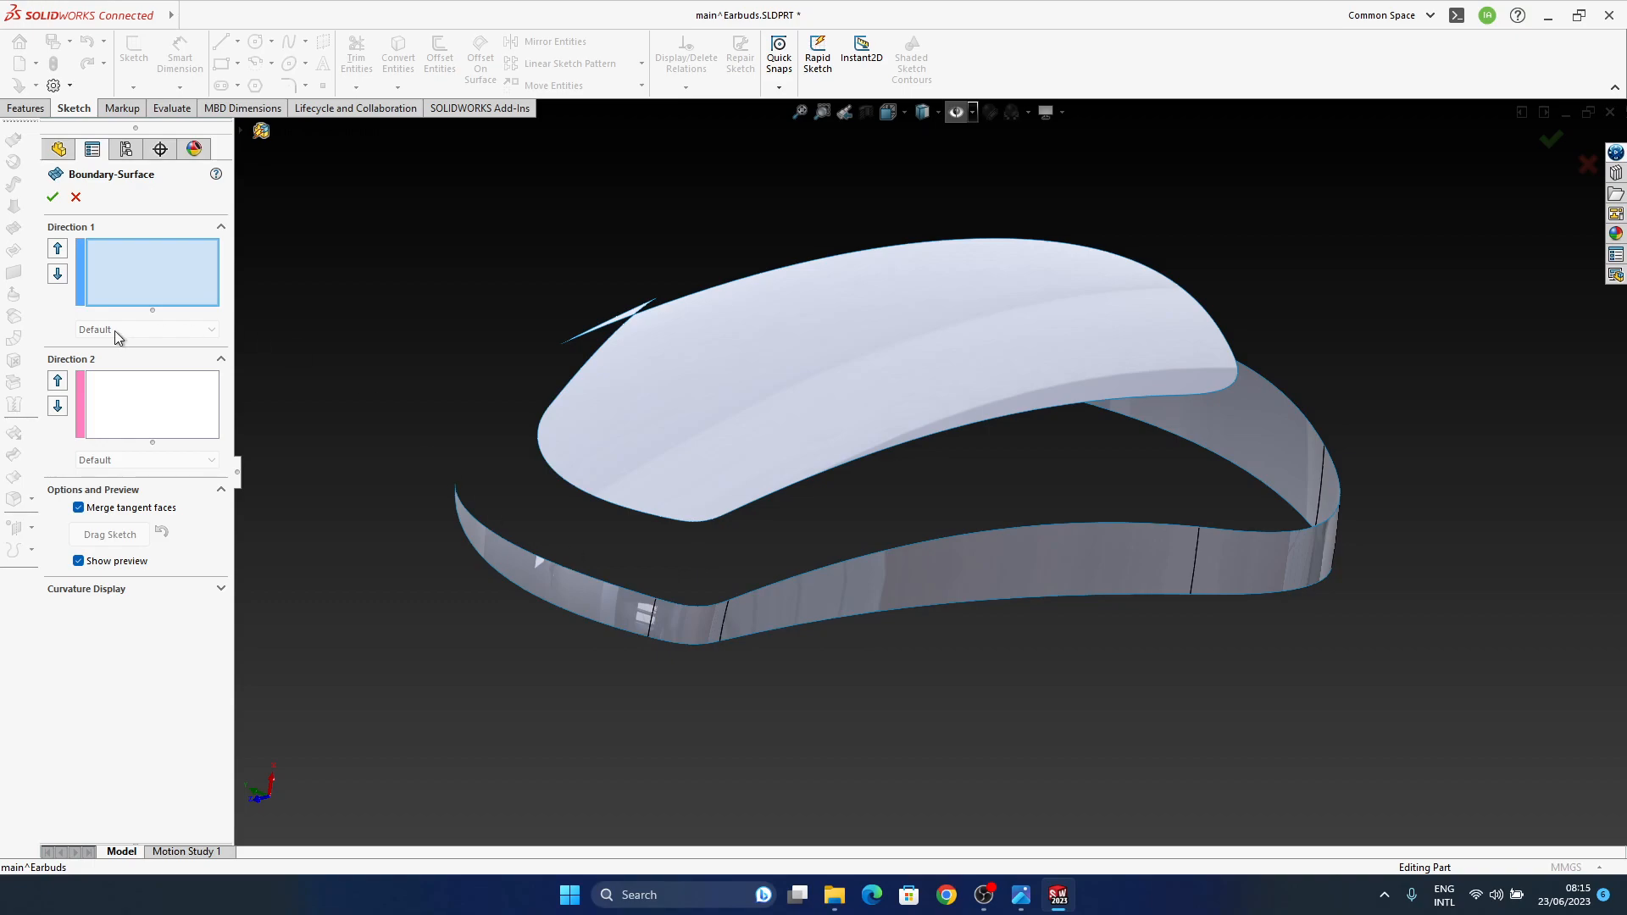
click(688, 522)
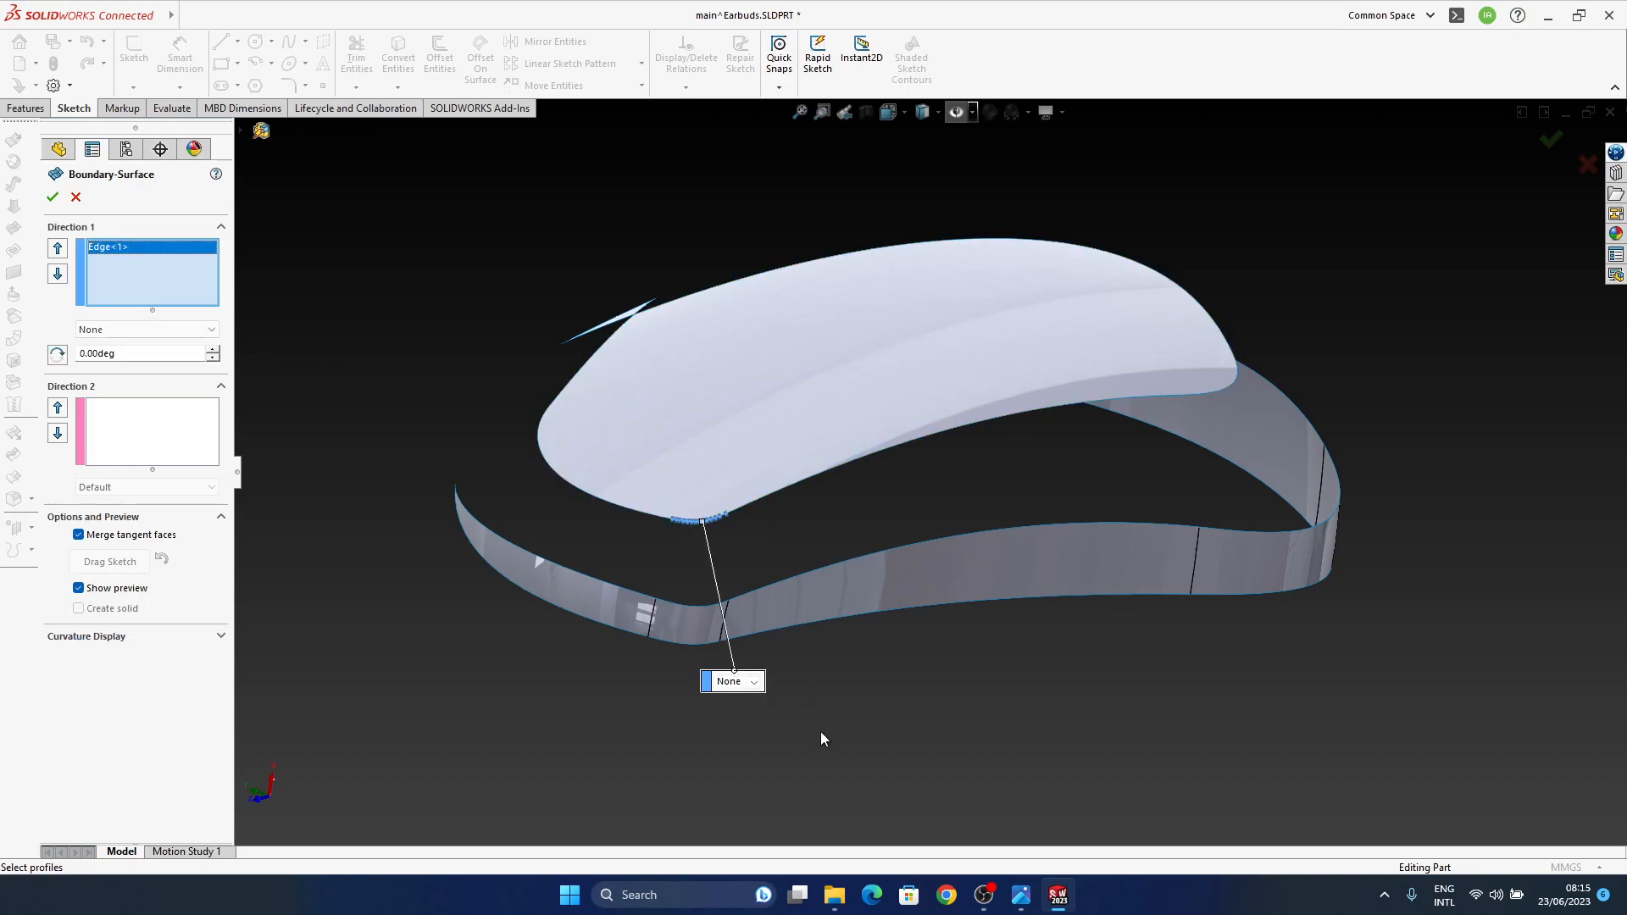
click(688, 603)
click(758, 690)
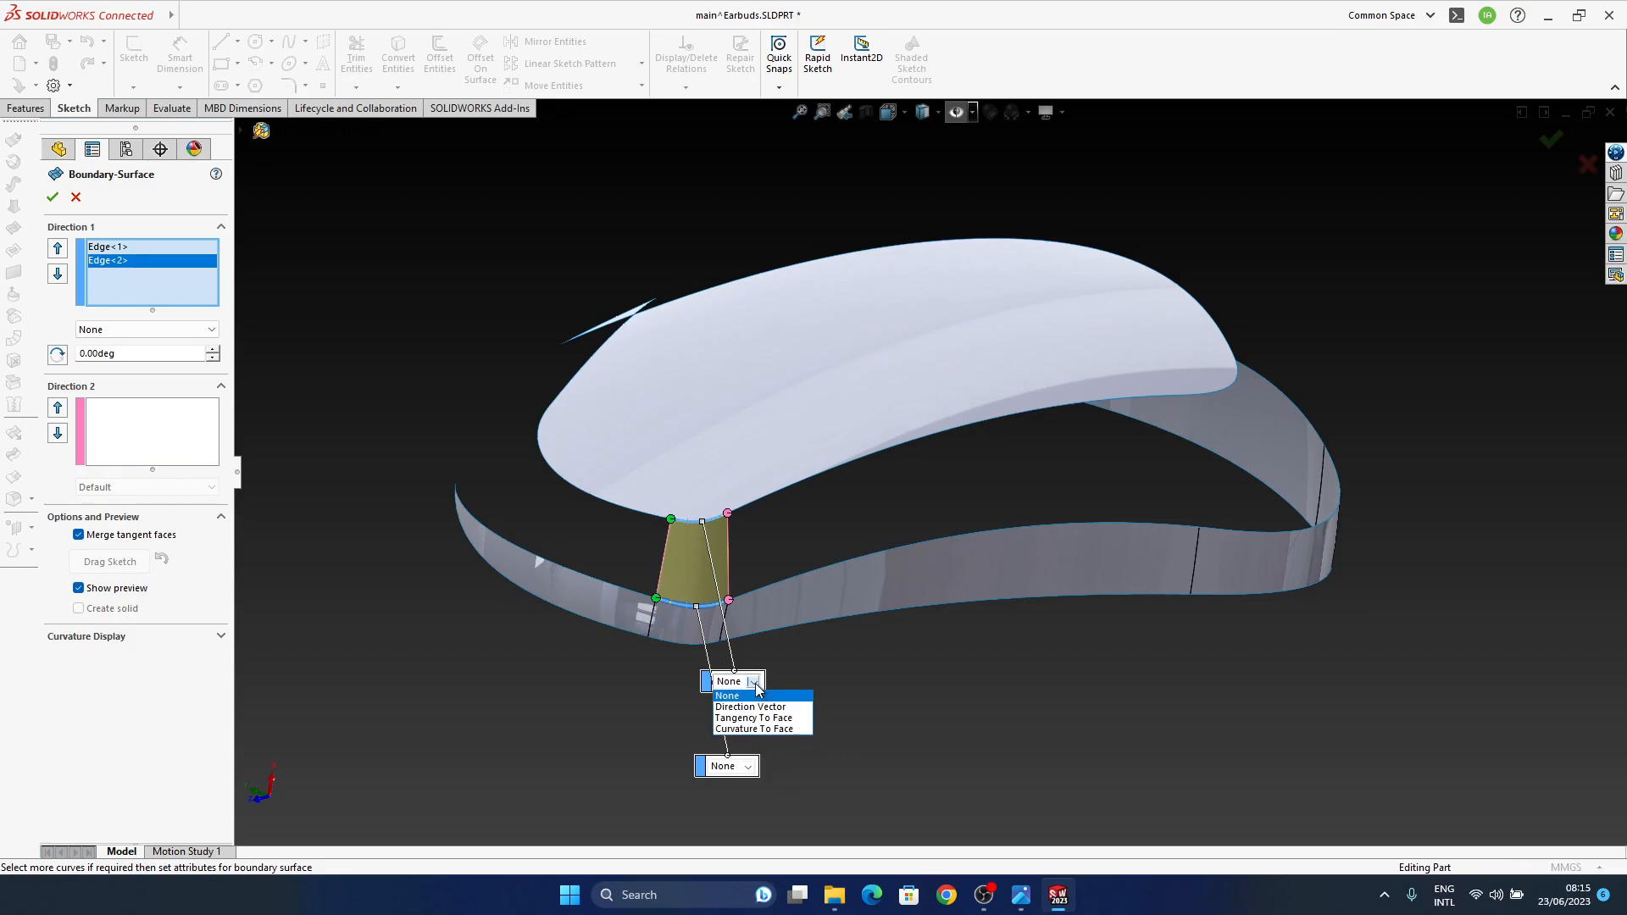
click(739, 724)
click(749, 767)
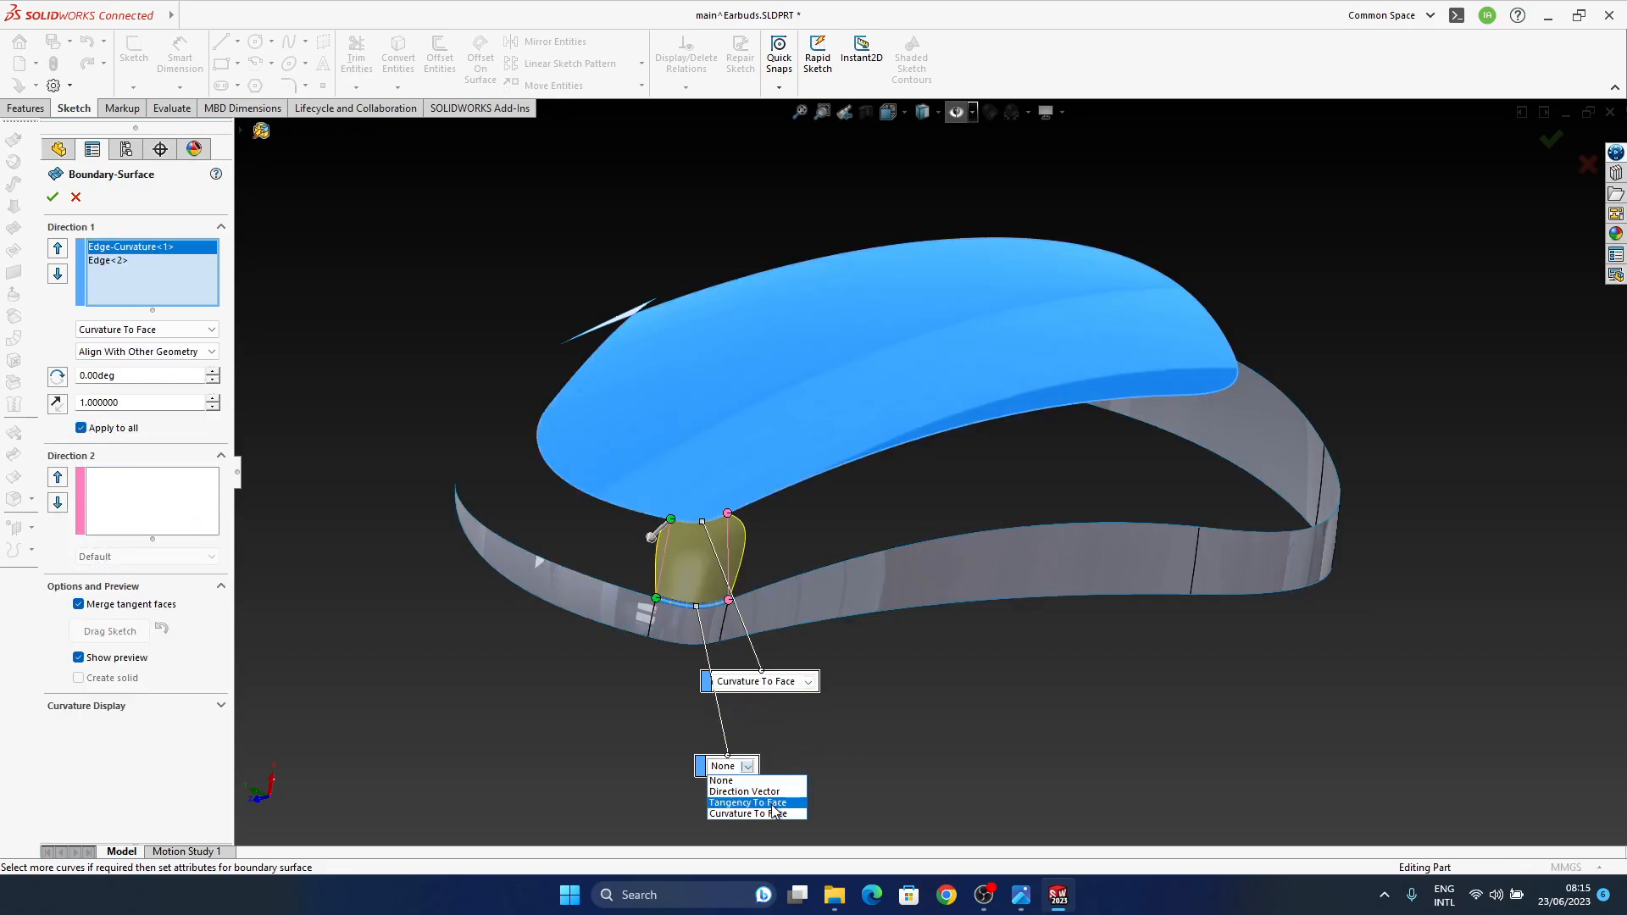
click(749, 814)
Step: Set the boundary surface's first edge alignment to Align With Next Section and check the preview's shape
middle_drag(768, 602, 951, 581)
scroll(695, 588, down, 5)
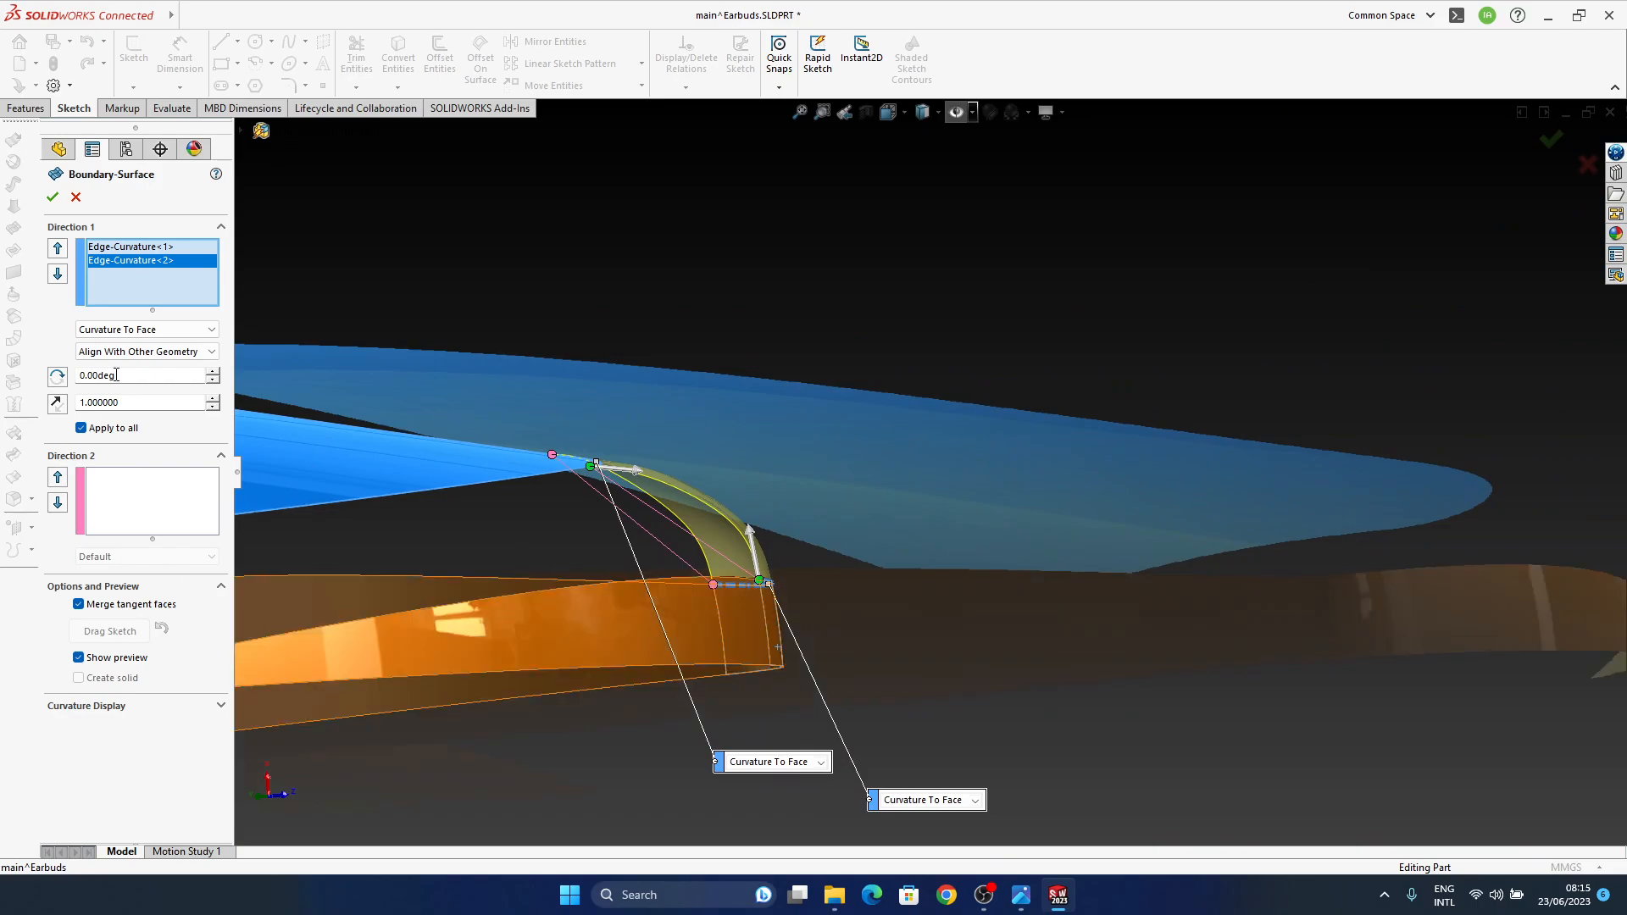
middle_drag(842, 610, 720, 355)
middle_drag(881, 573, 871, 568)
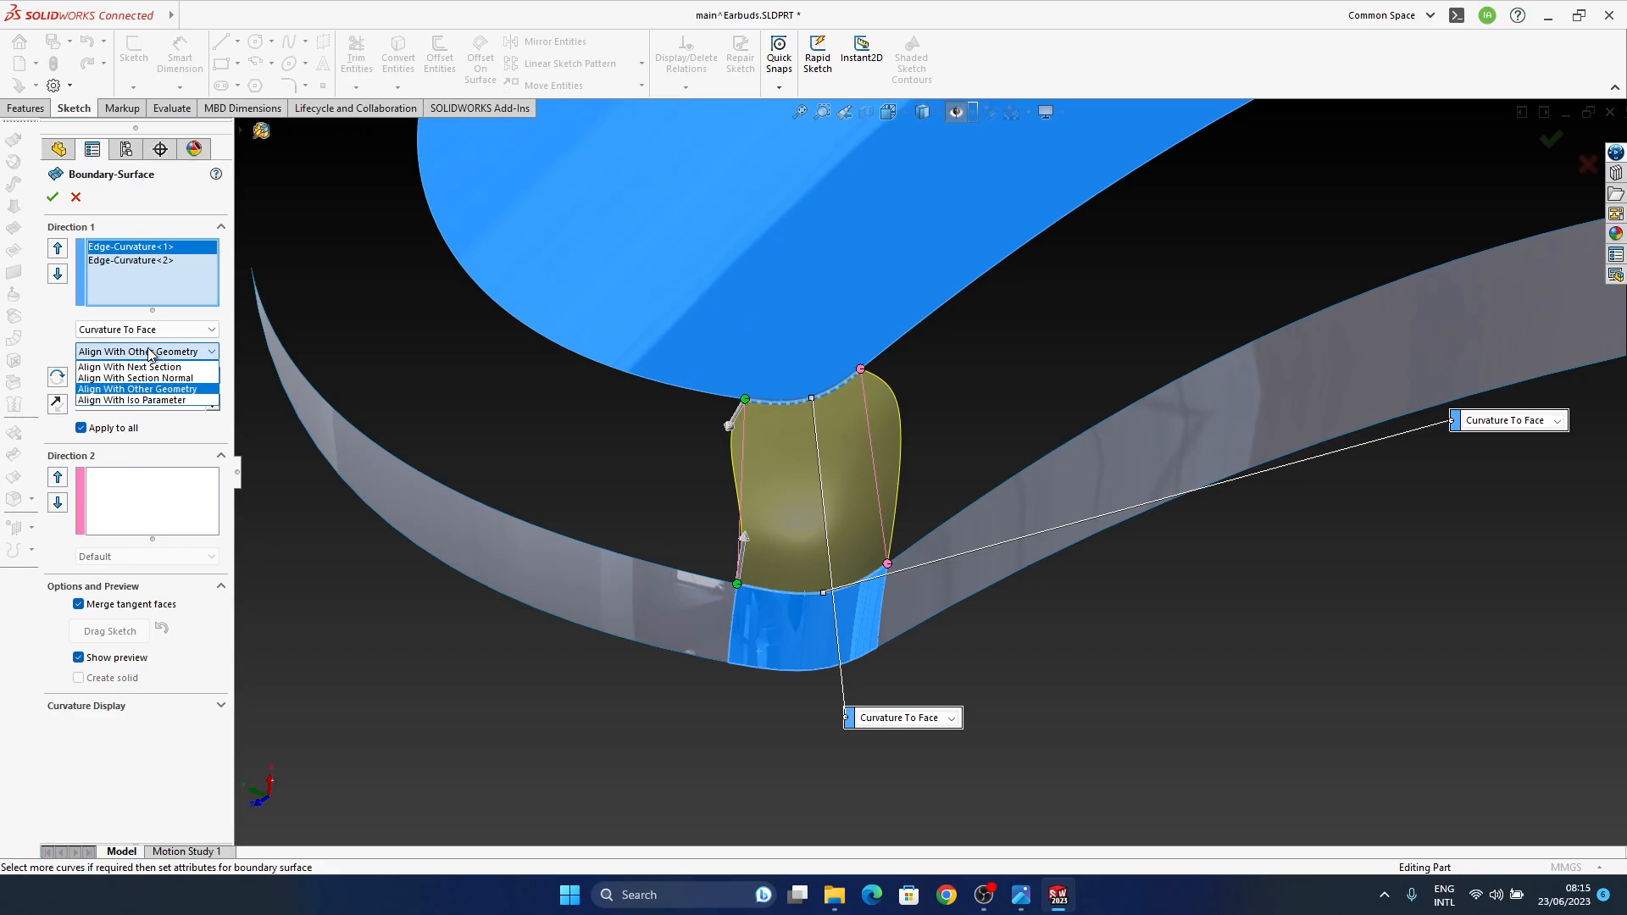
click(167, 370)
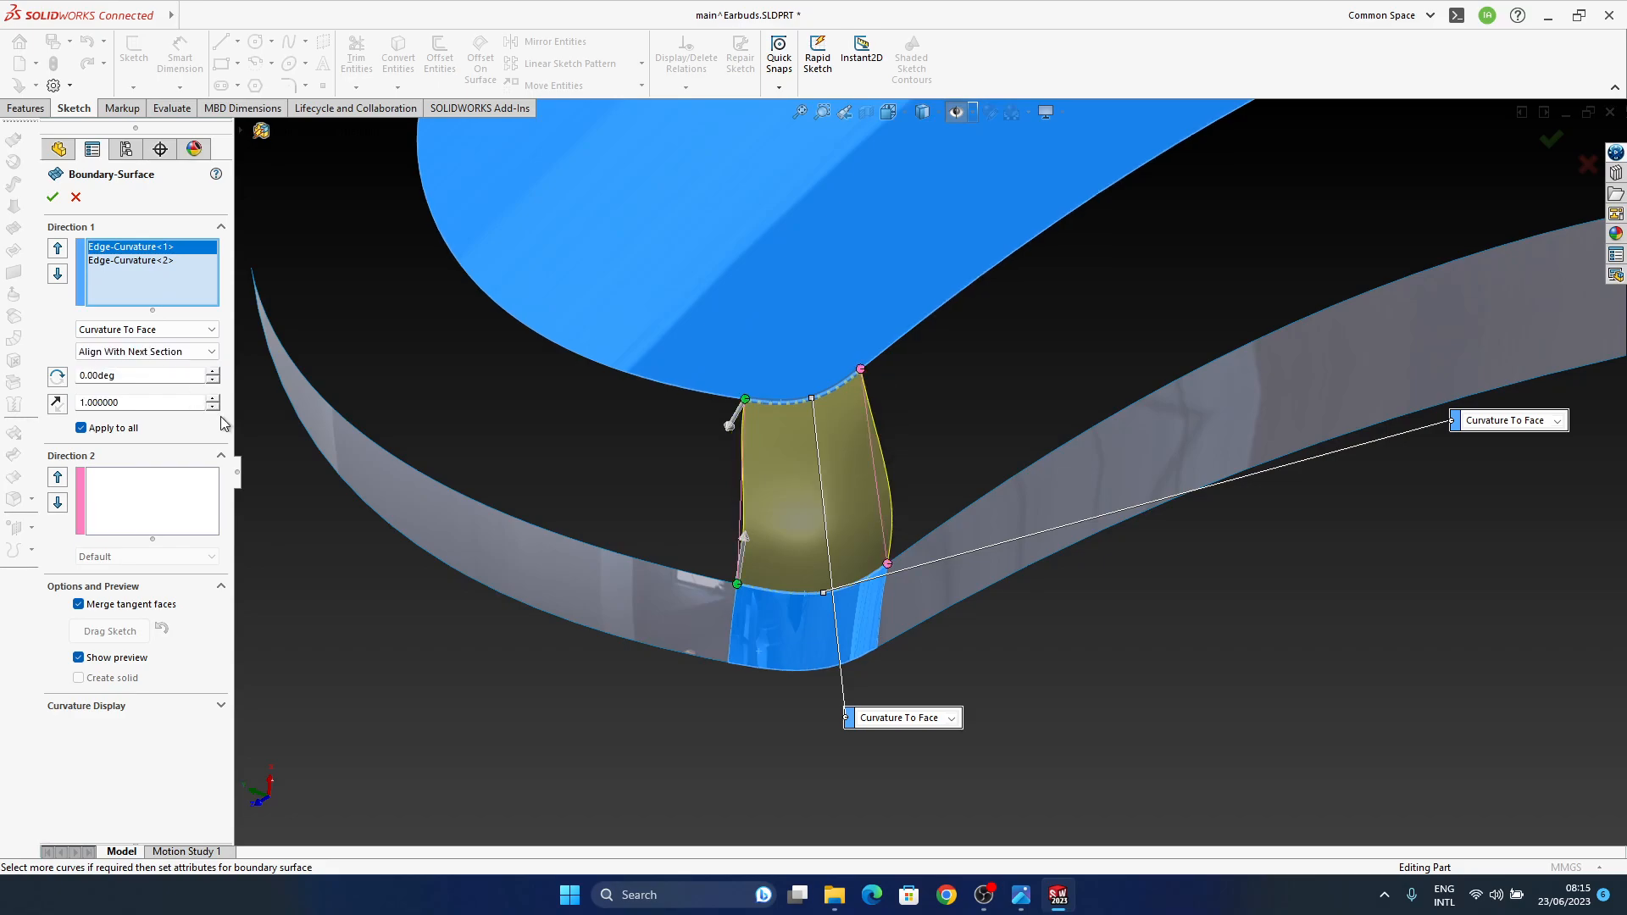
middle_drag(908, 570, 886, 636)
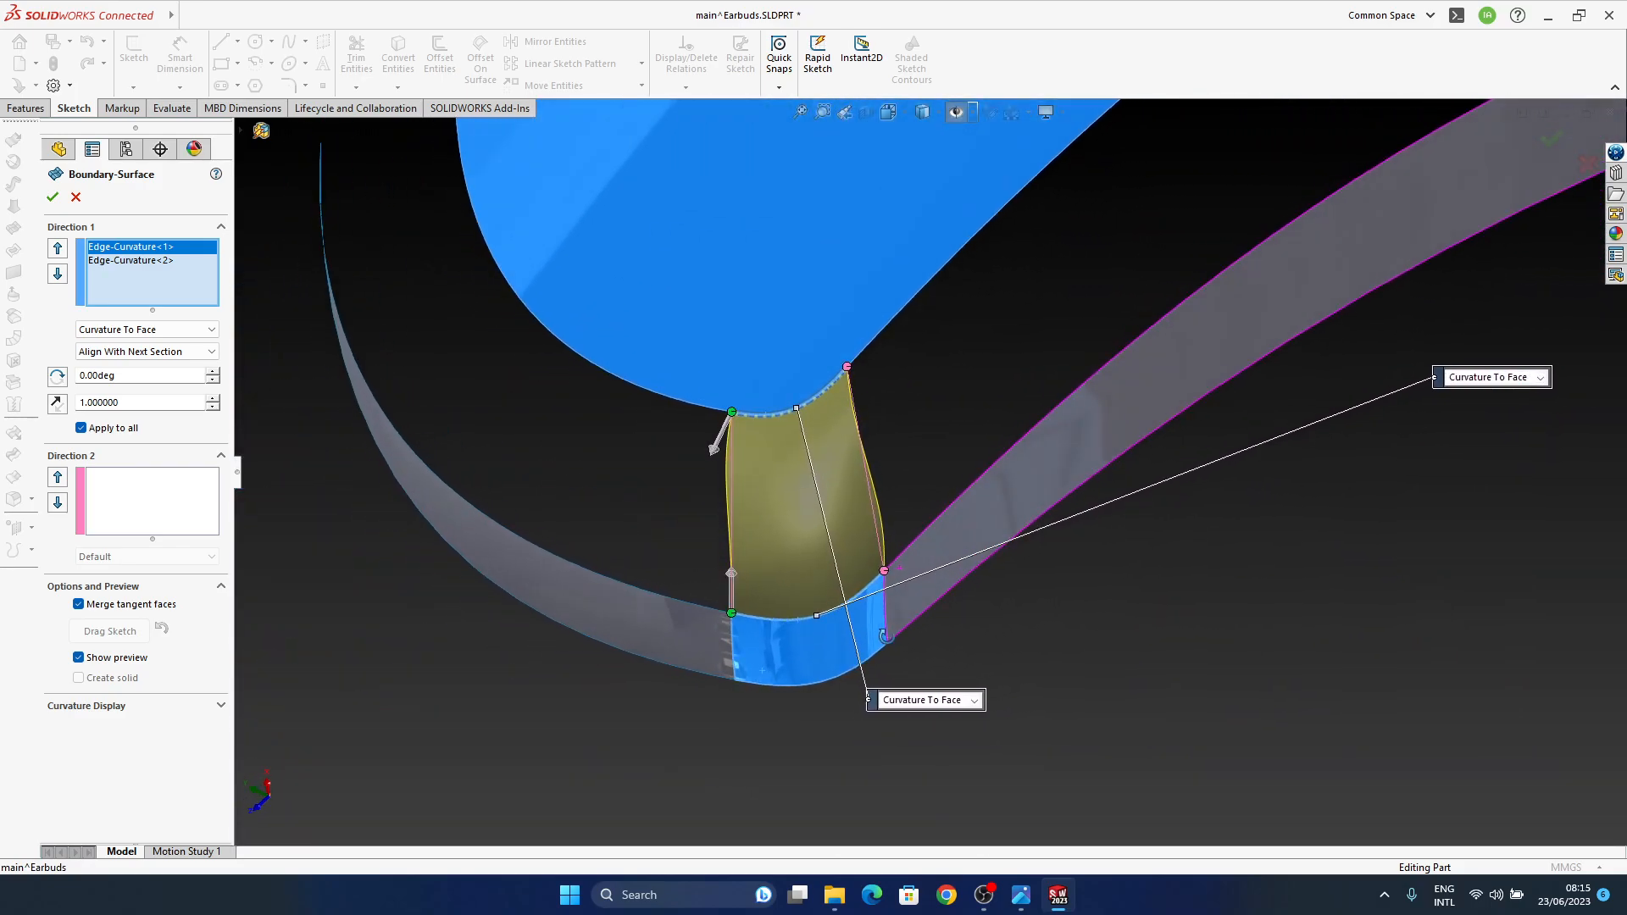
Step: Try the Align With Other Geometry and Align With Next Section alignments on the band edge of the corner boundary surface
click(131, 261)
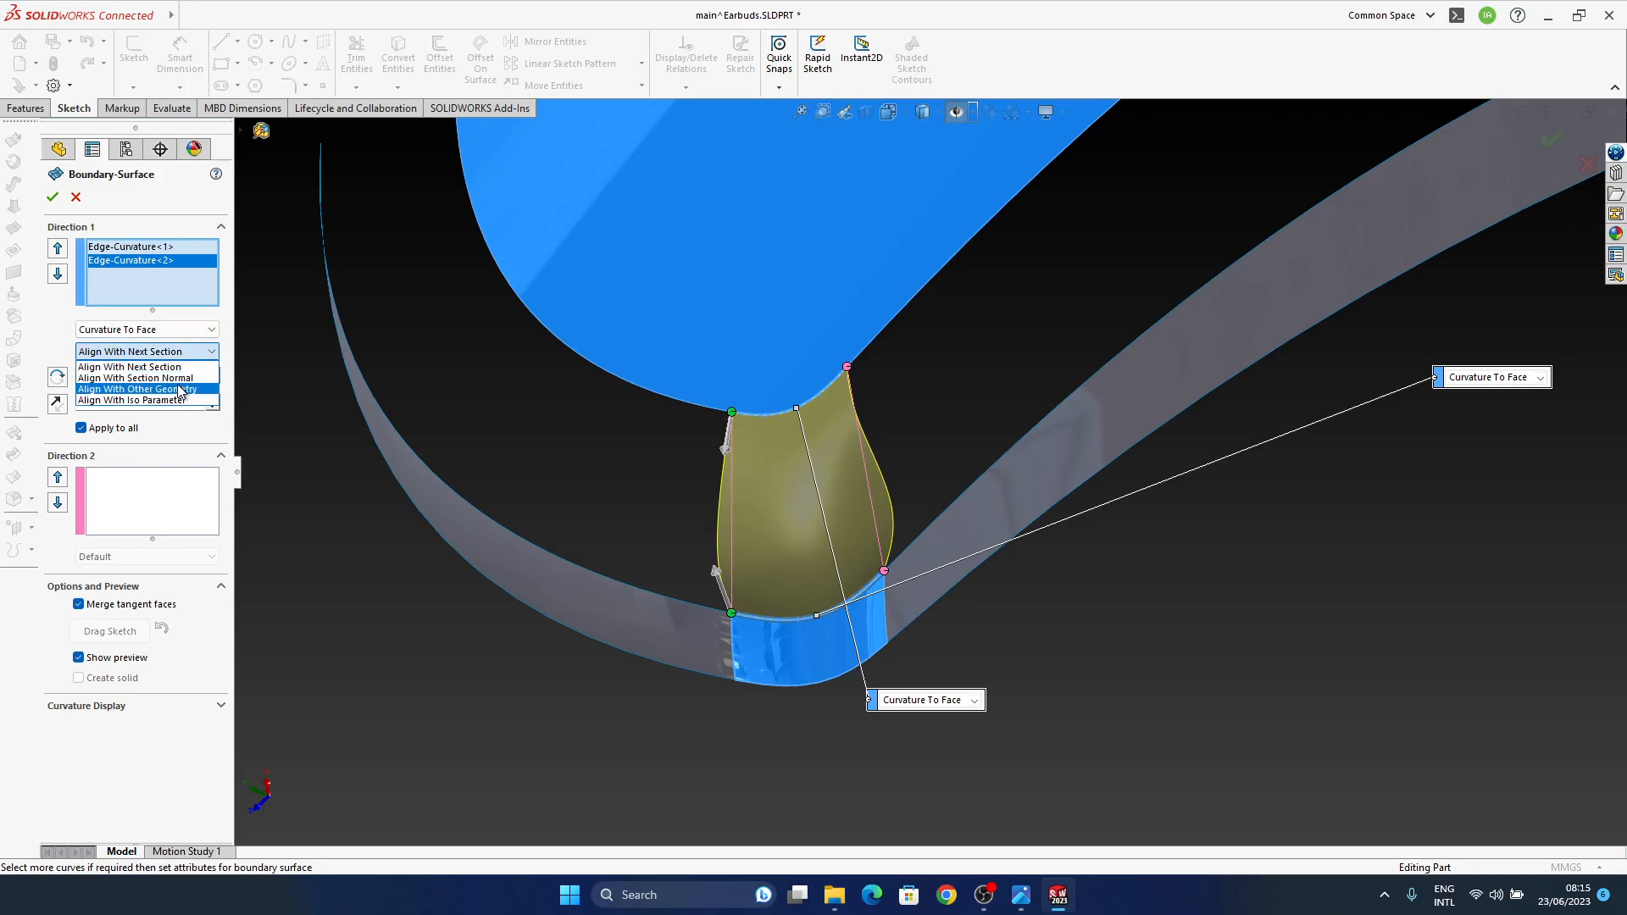
click(184, 388)
middle_drag(1064, 653, 818, 570)
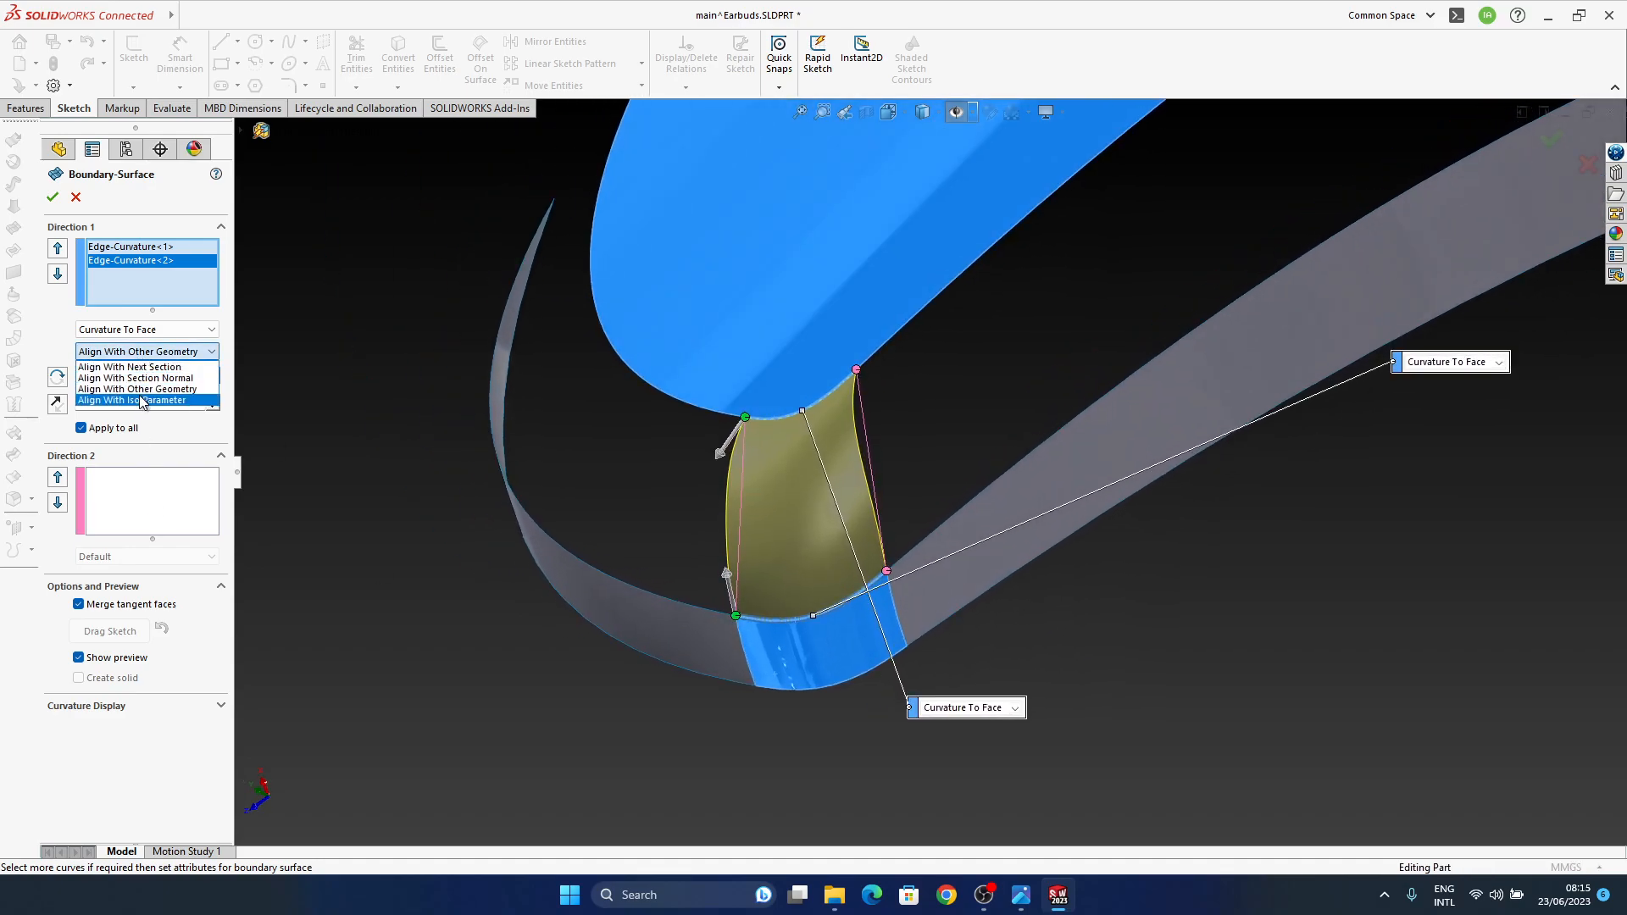
click(148, 356)
click(154, 368)
middle_drag(1029, 636, 897, 588)
ctrl+middle_drag(814, 547, 893, 669)
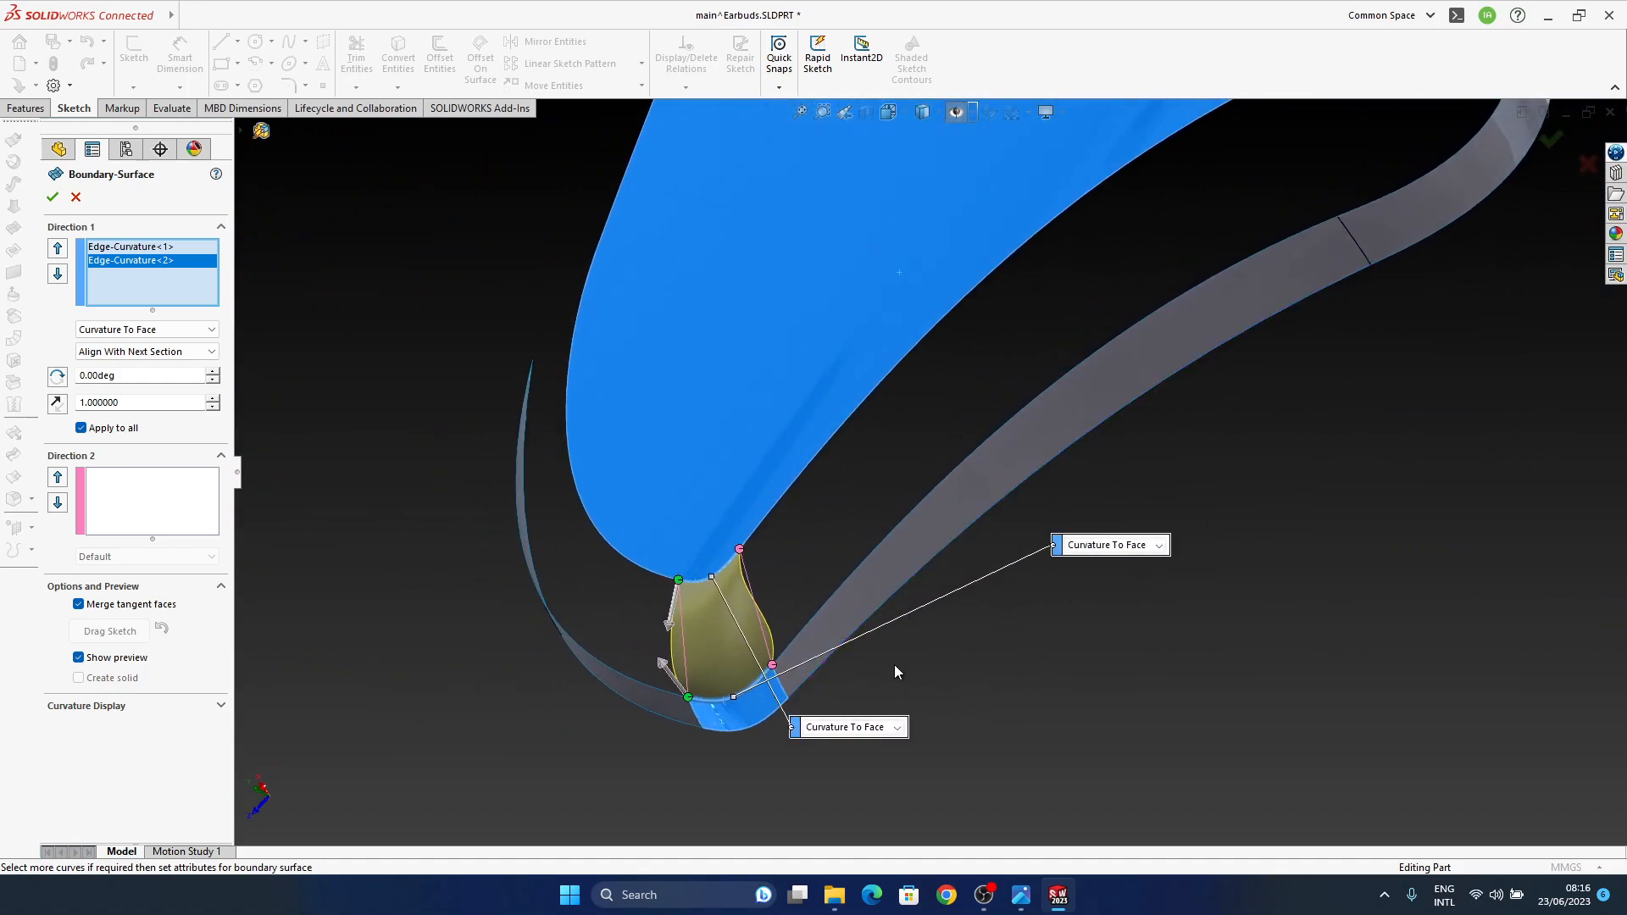
Step: Replace the Direction 1 profiles with the long side edges of the top surface and the band, both set to Curvature To Face
right_click(128, 264)
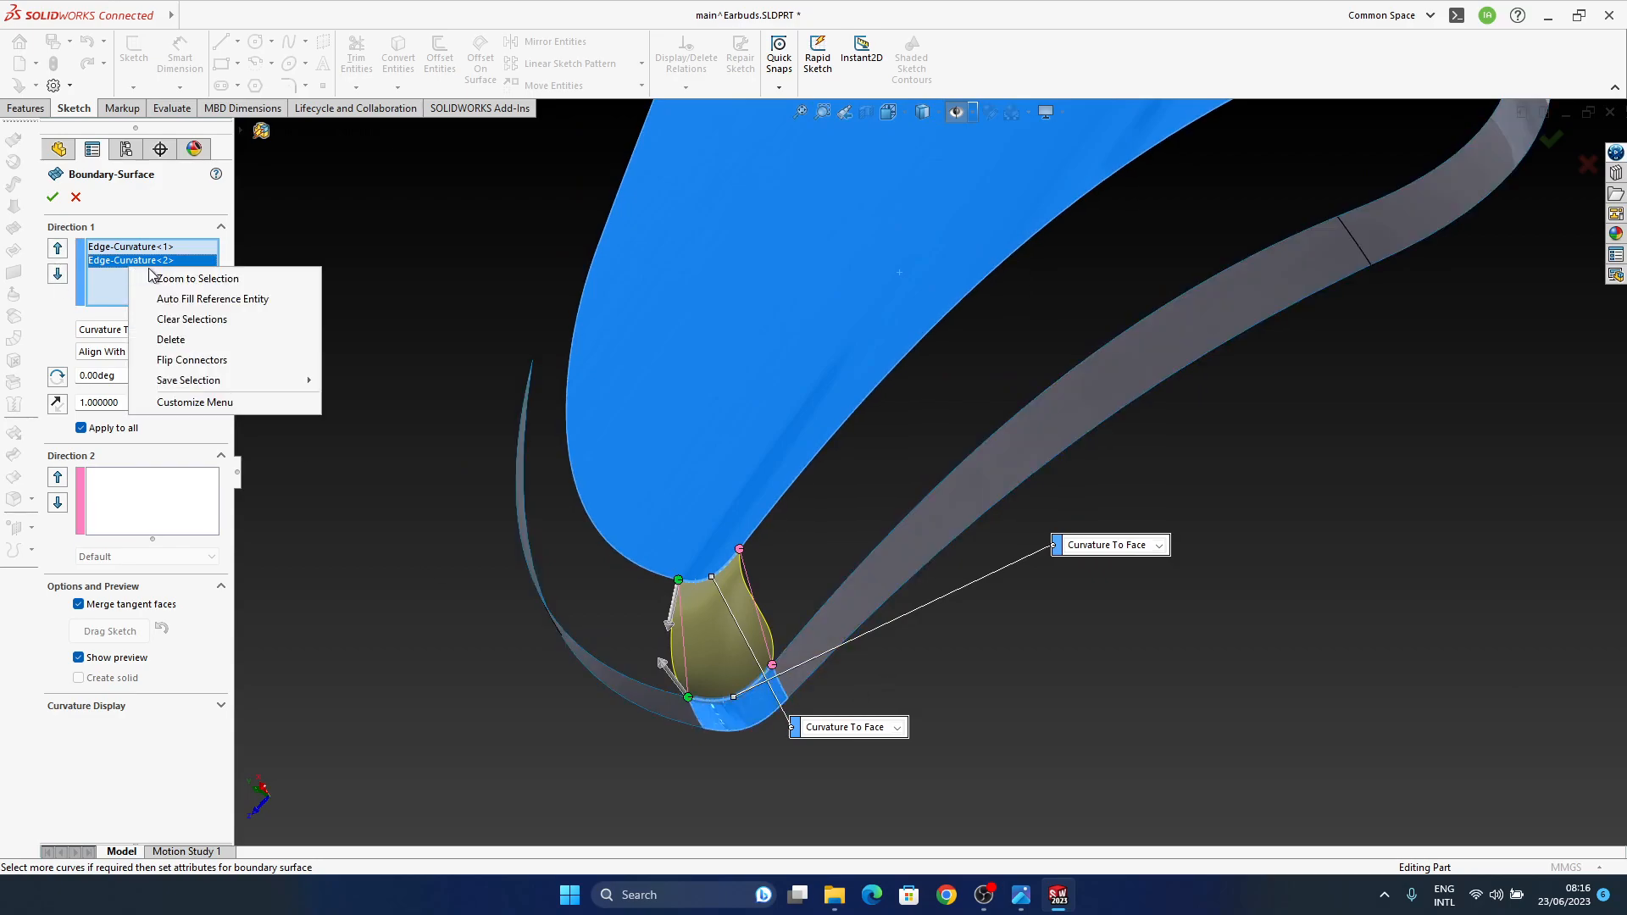
click(205, 339)
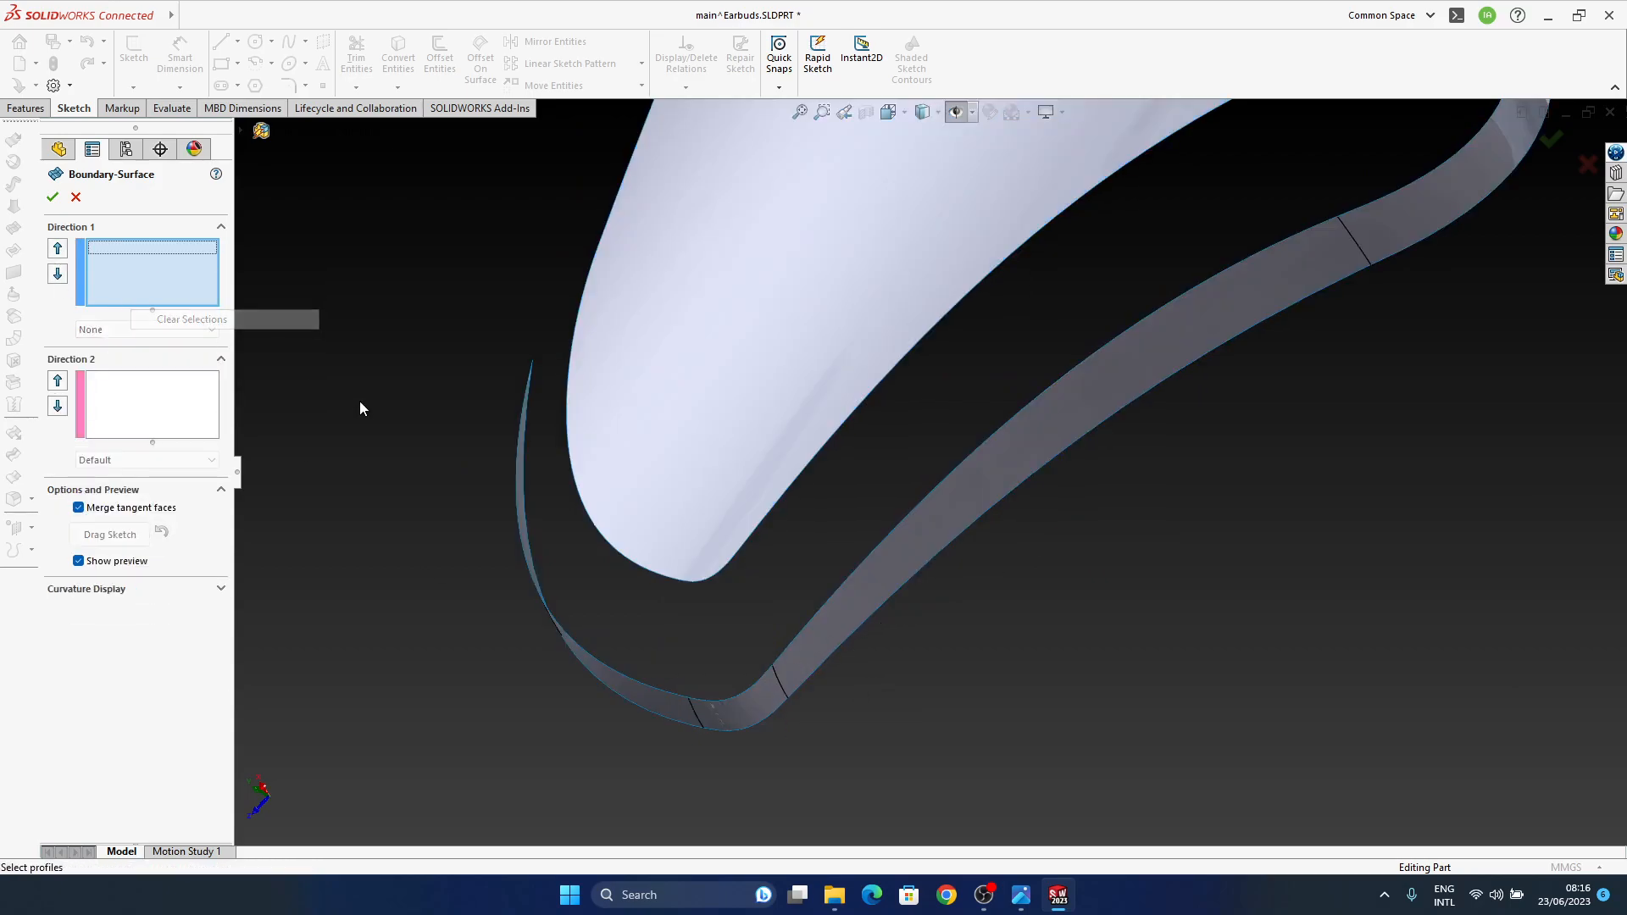
click(798, 477)
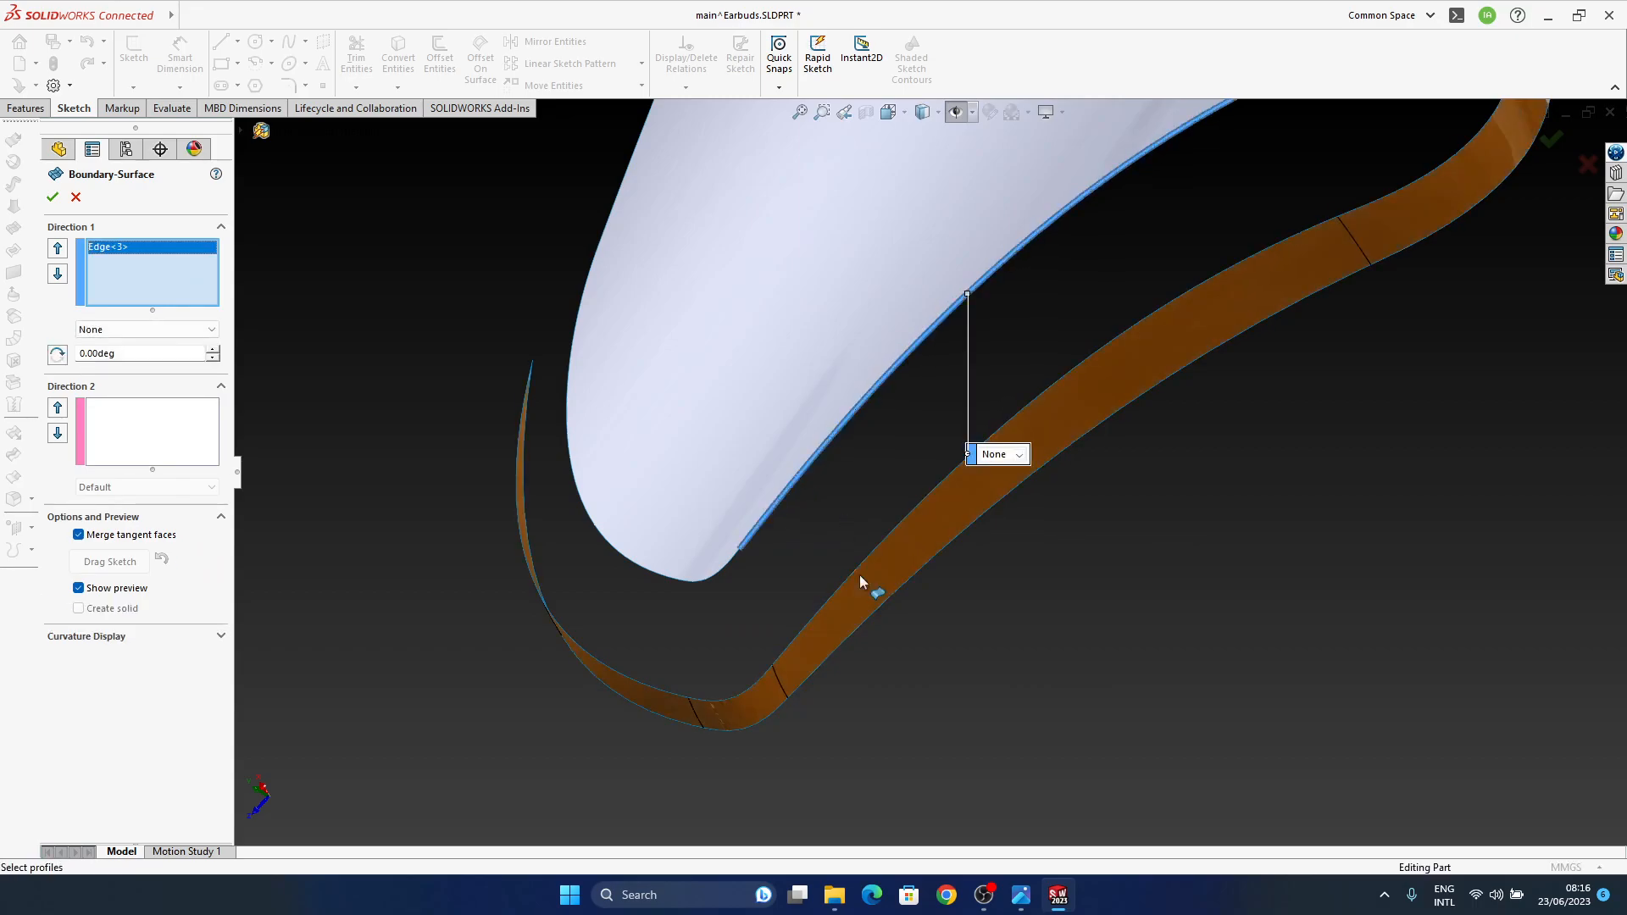
click(862, 563)
middle_drag(760, 673, 946, 480)
click(983, 518)
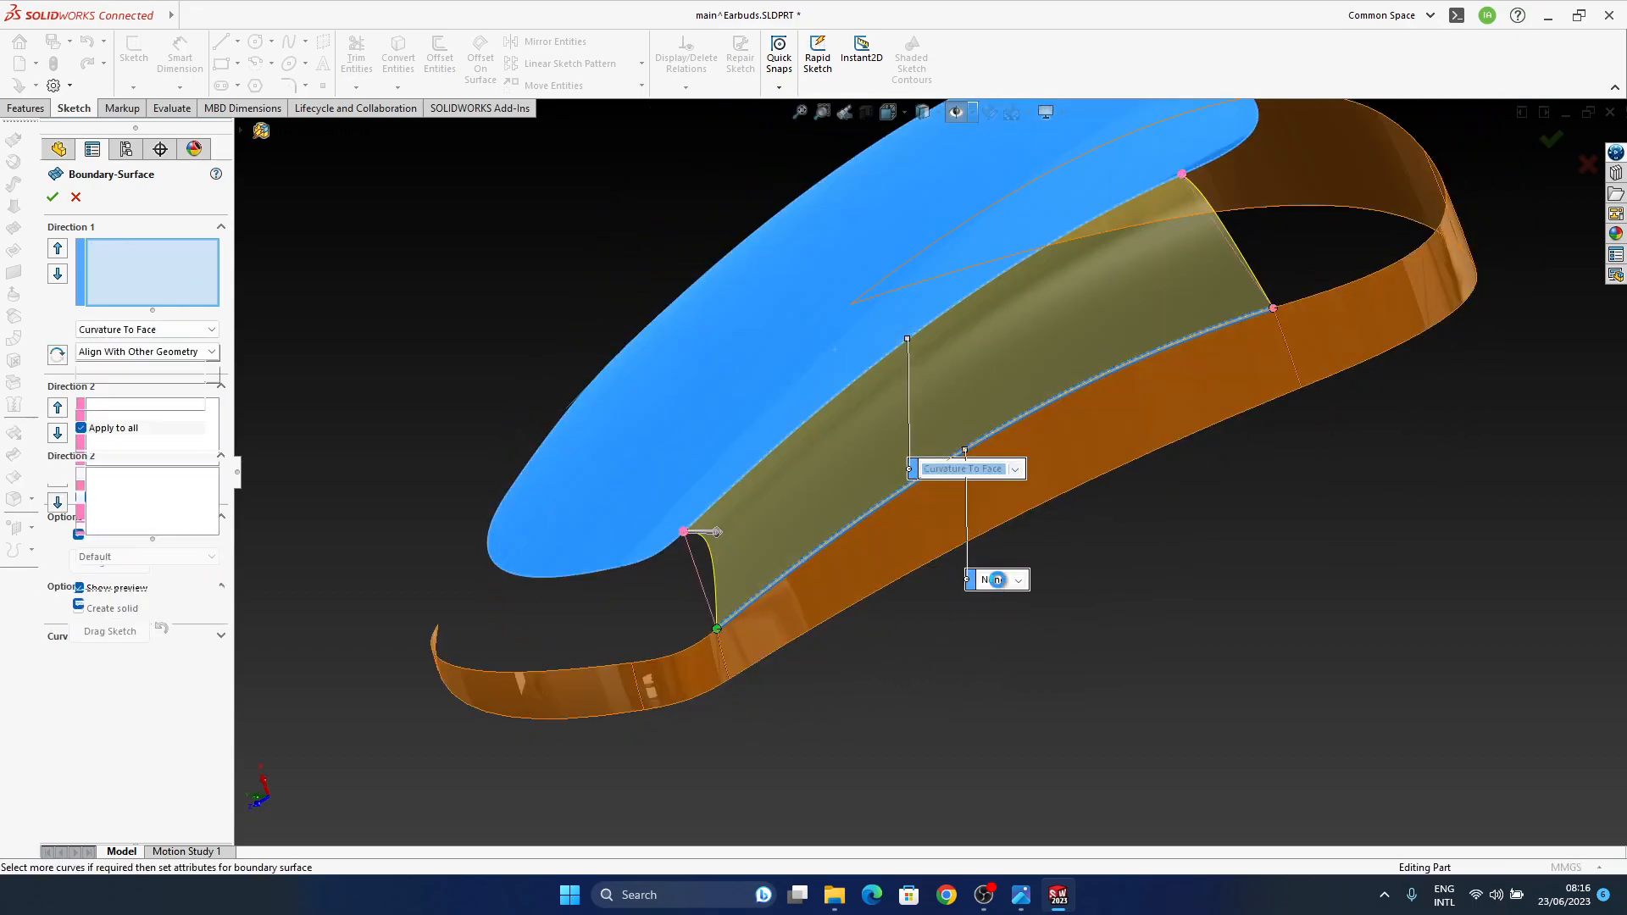
click(1009, 583)
click(1039, 629)
middle_drag(847, 598, 806, 713)
ctrl+middle_drag(1177, 222, 1071, 514)
middle_drag(1057, 444, 785, 509)
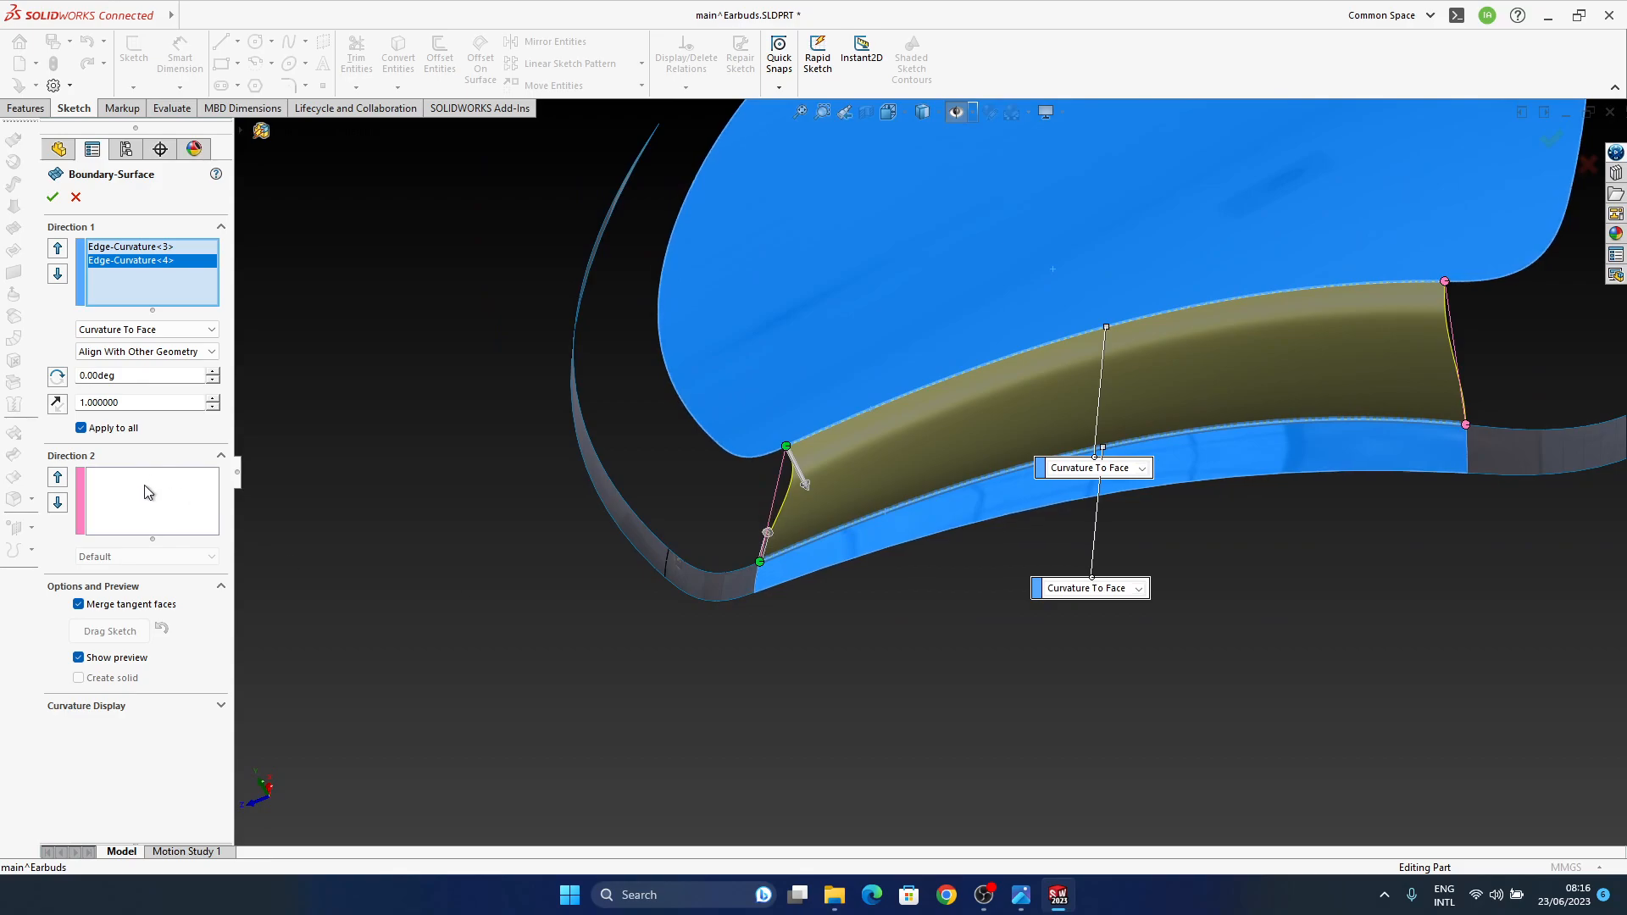
Step: Set the alignment of the band's side edge to Align With Next Section
click(135, 352)
click(136, 367)
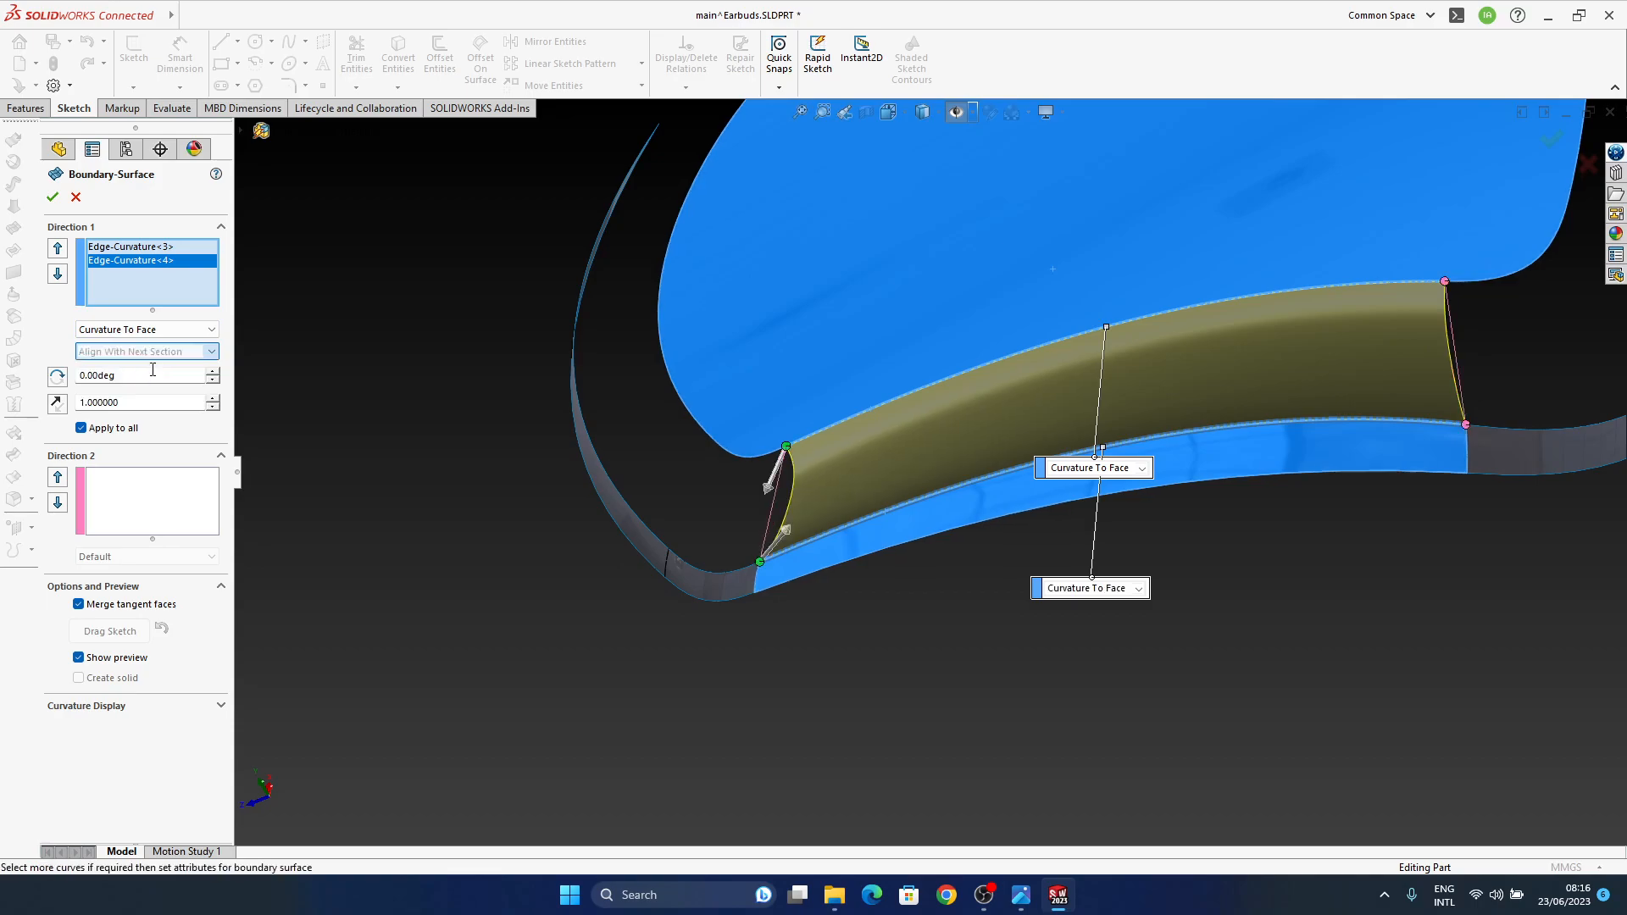
middle_drag(913, 520, 850, 484)
drag(797, 438, 800, 429)
middle_drag(882, 479, 919, 473)
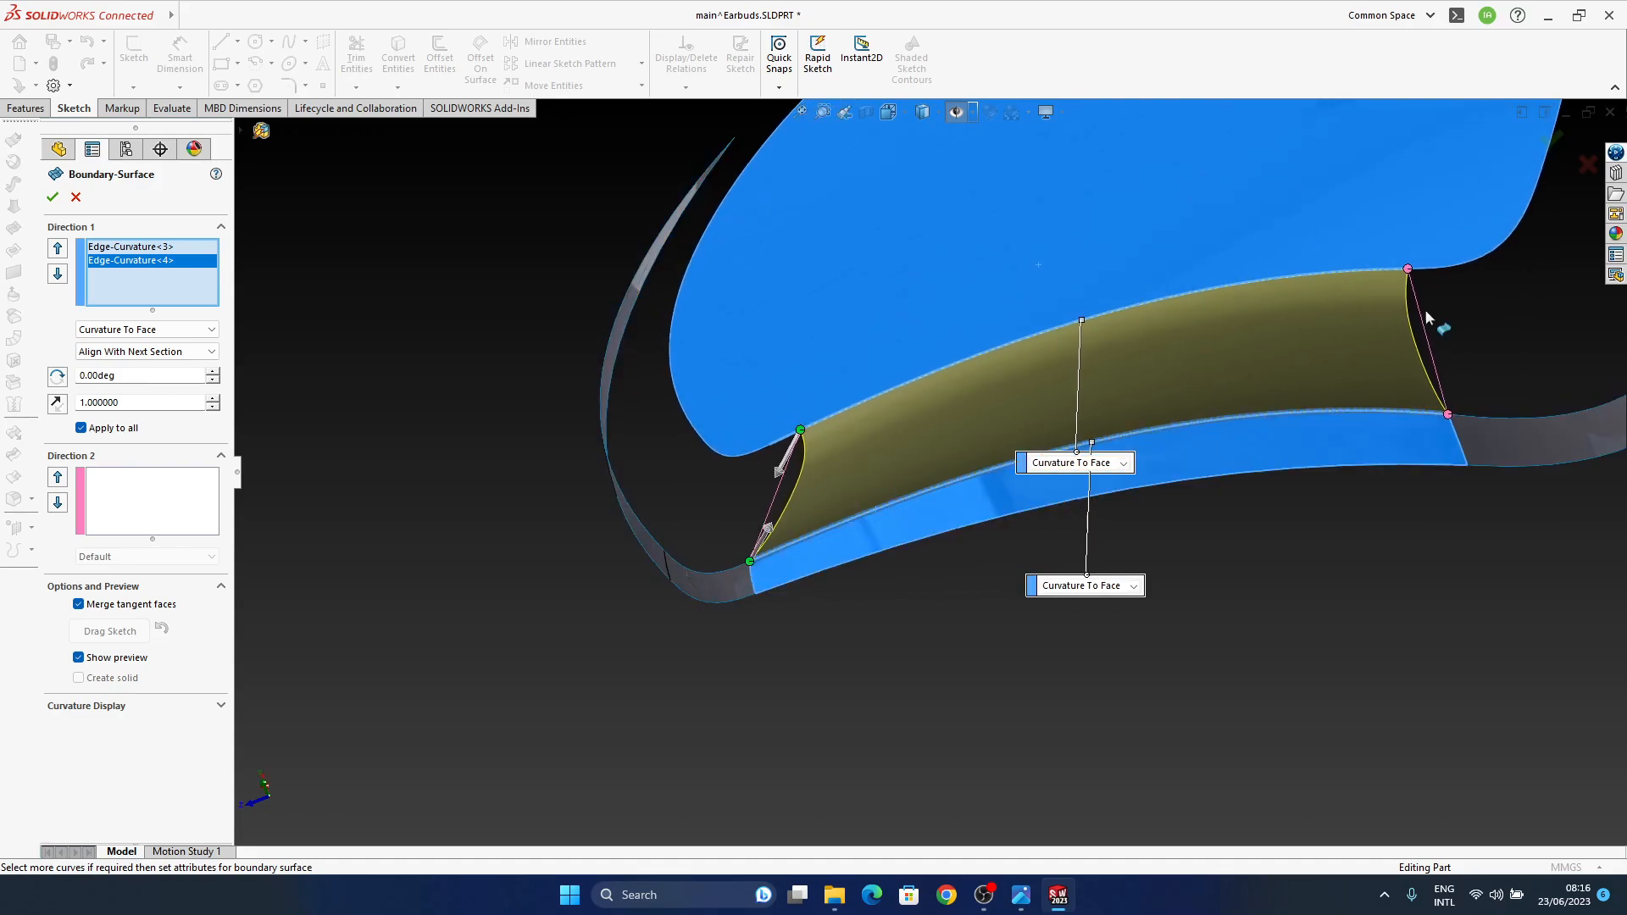
middle_drag(1283, 561, 1071, 378)
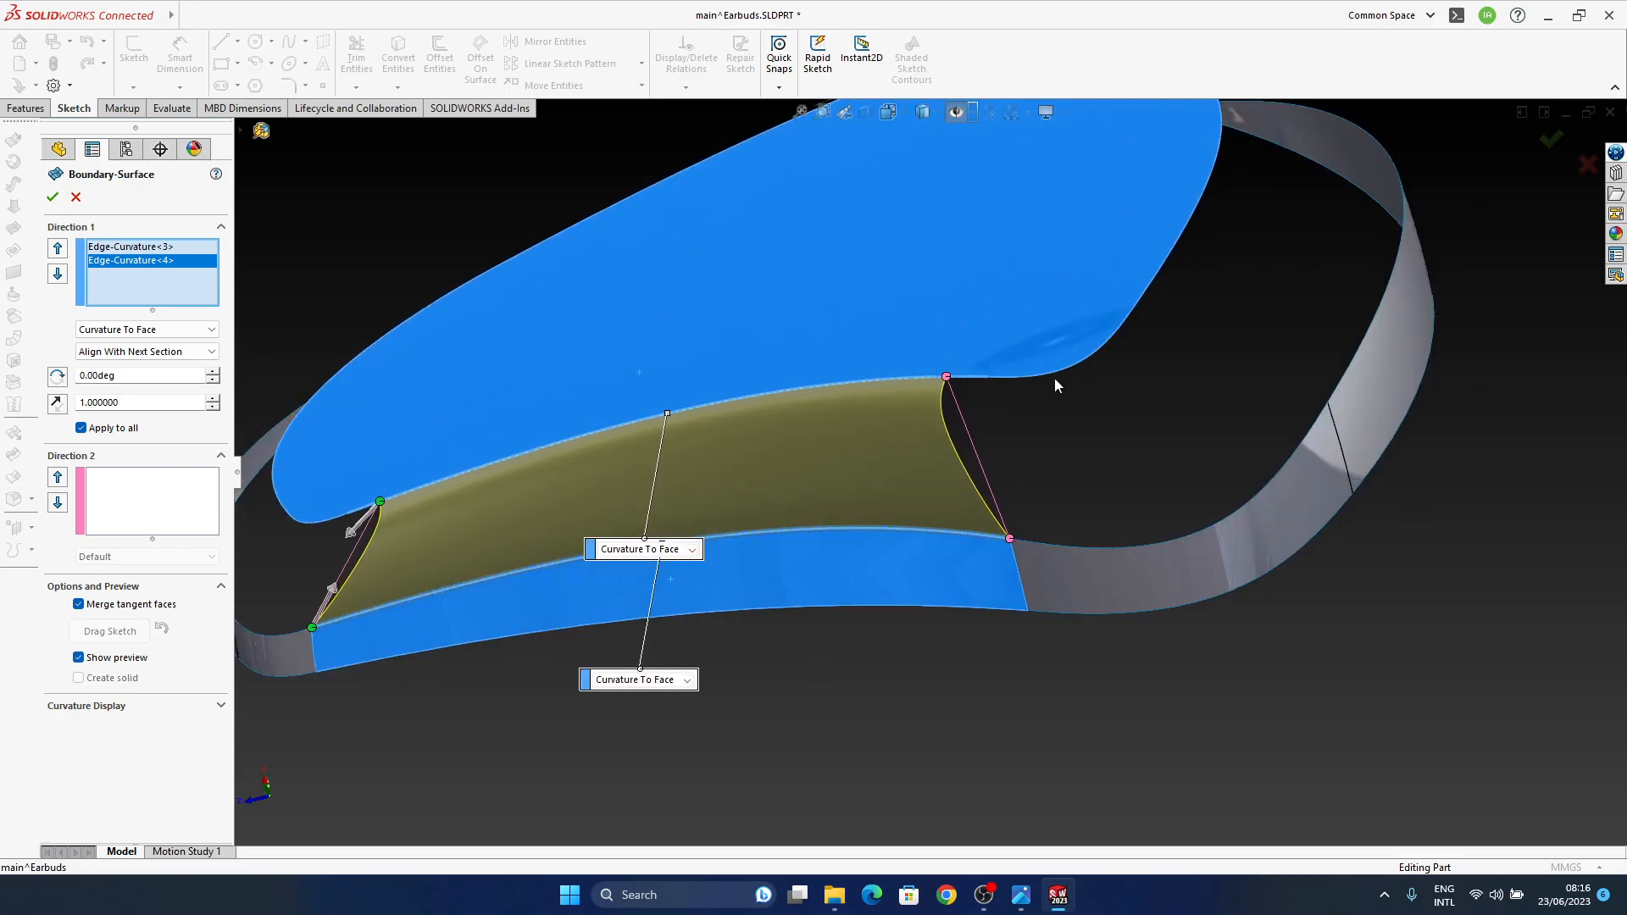
ctrl+middle_drag(903, 424, 1159, 381)
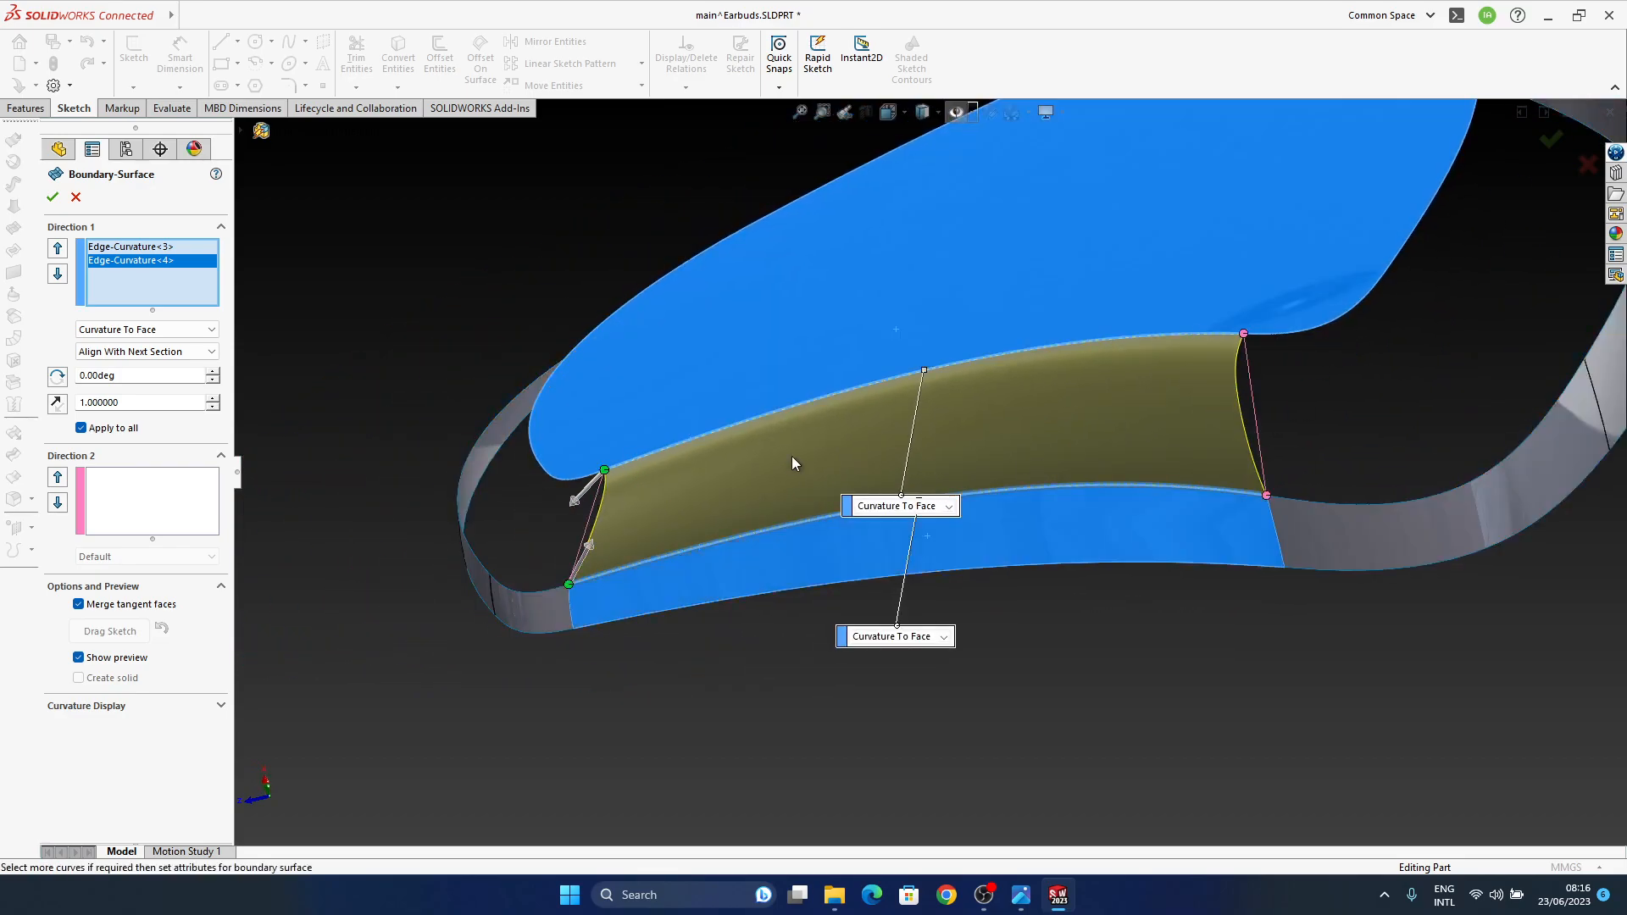
ctrl+middle_drag(791, 462, 852, 441)
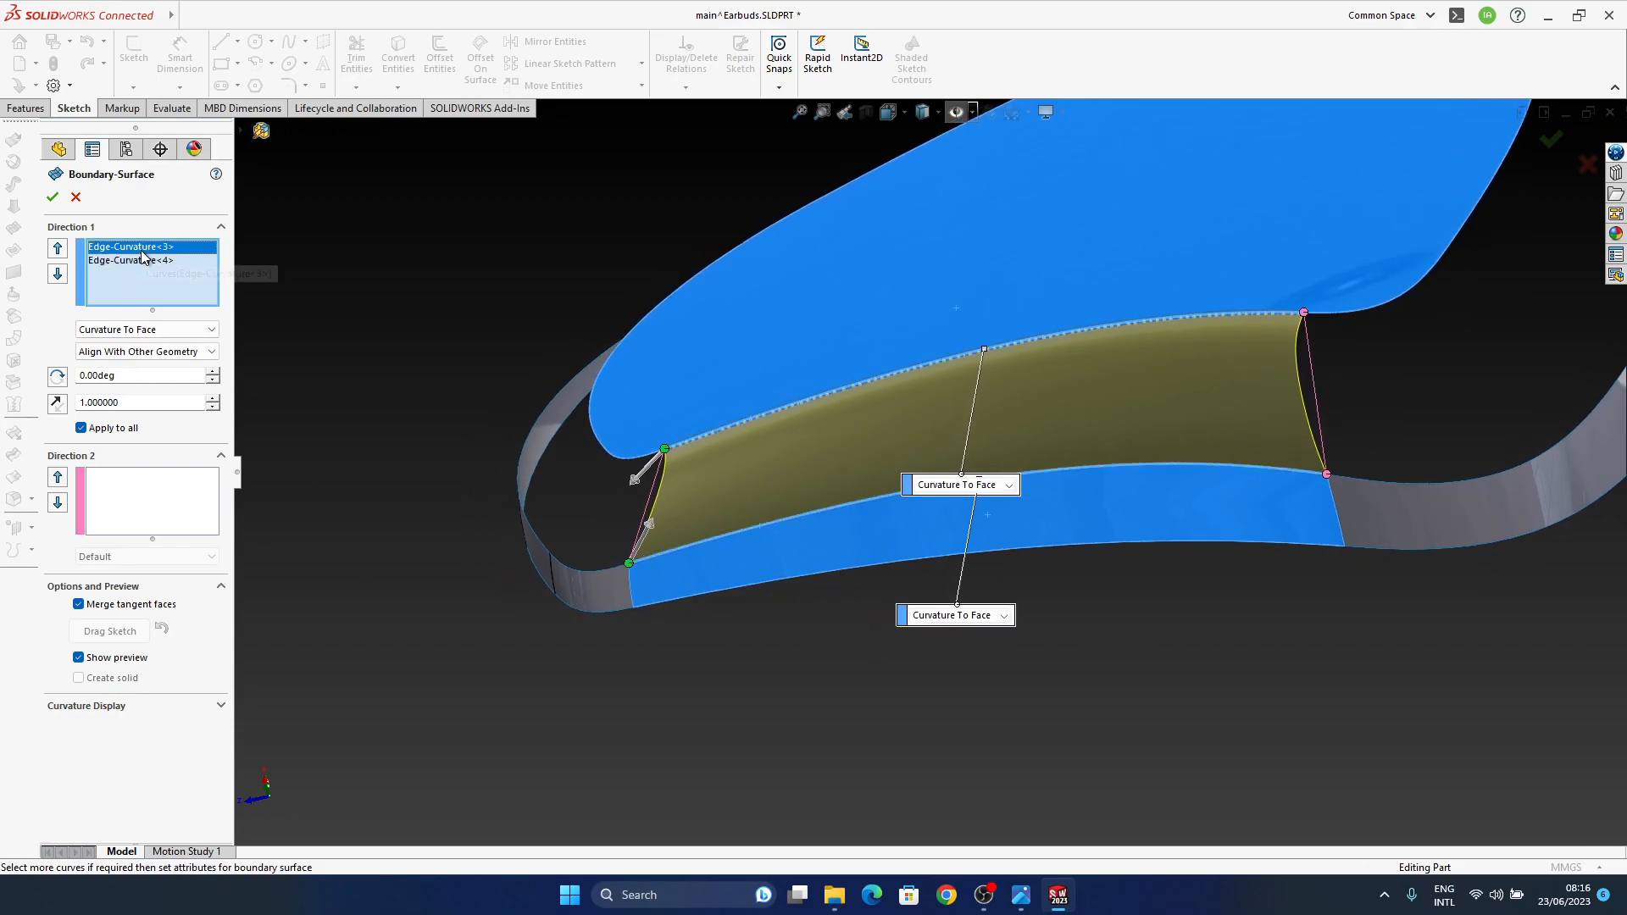
Step: Set the alignment of the top surface's side edge to Align With Next Section
click(141, 352)
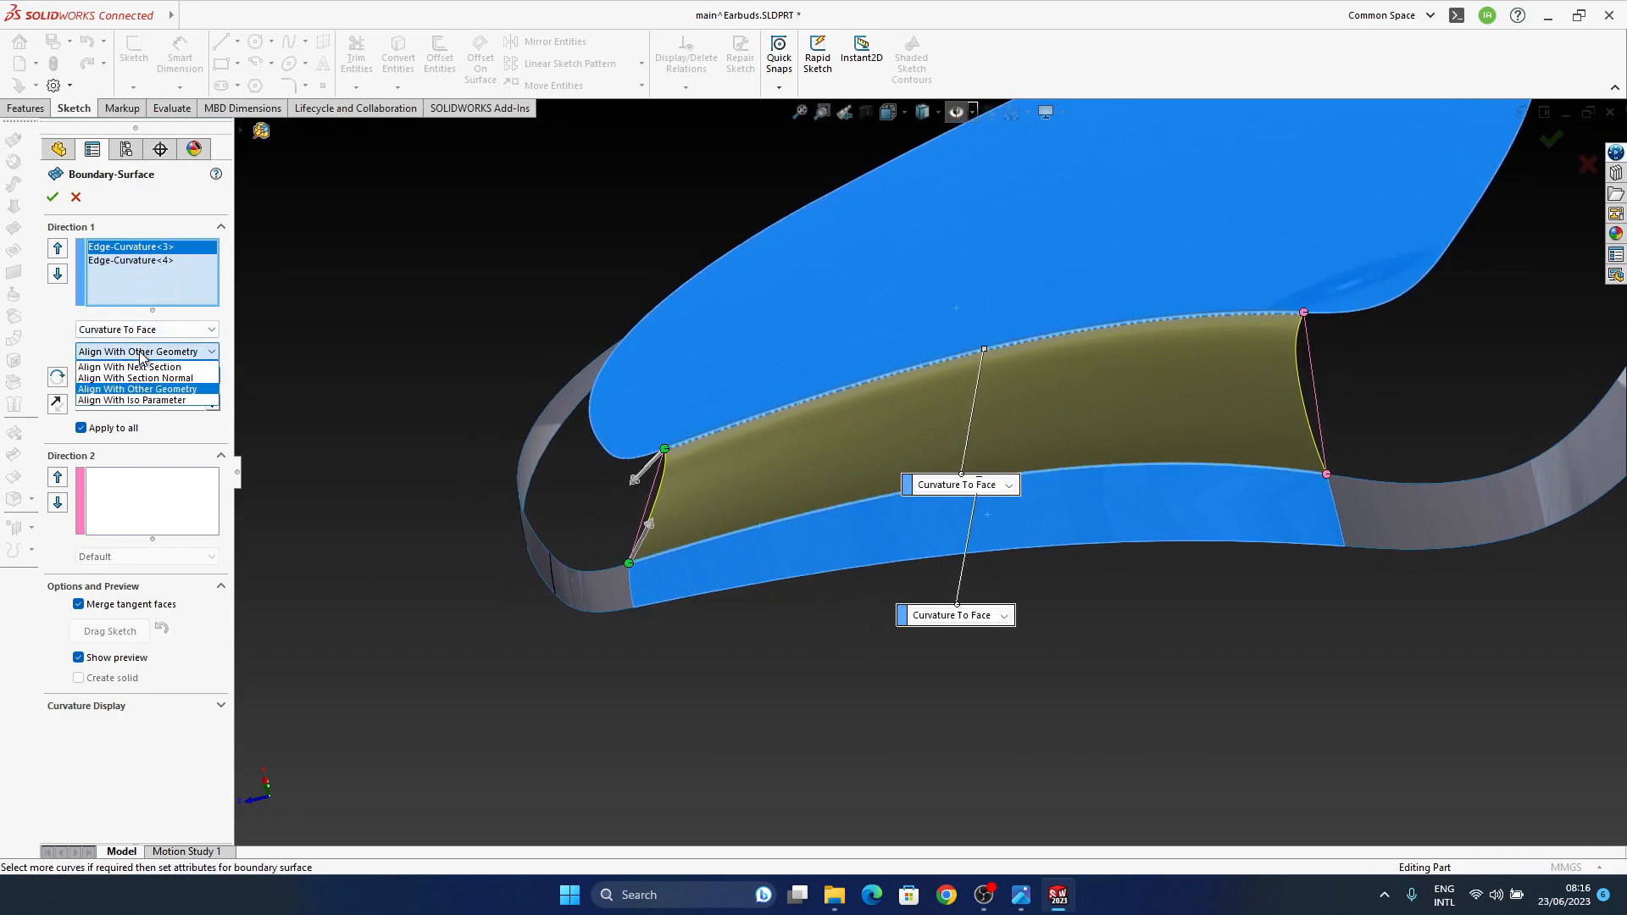
middle_drag(797, 475, 839, 629)
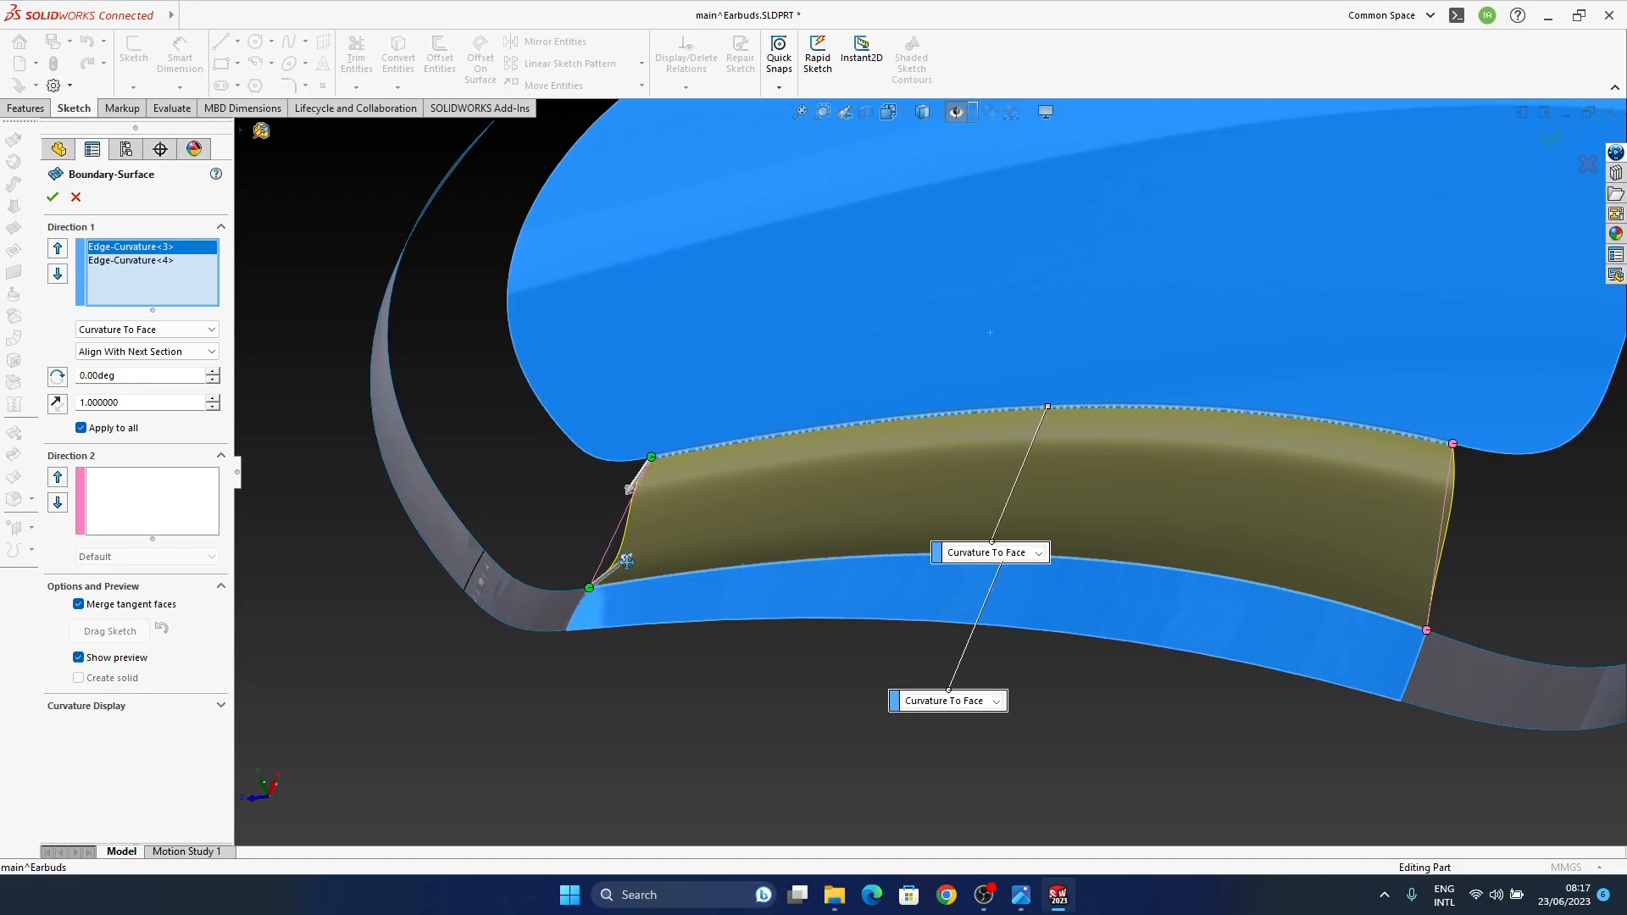
middle_drag(1162, 594, 1005, 432)
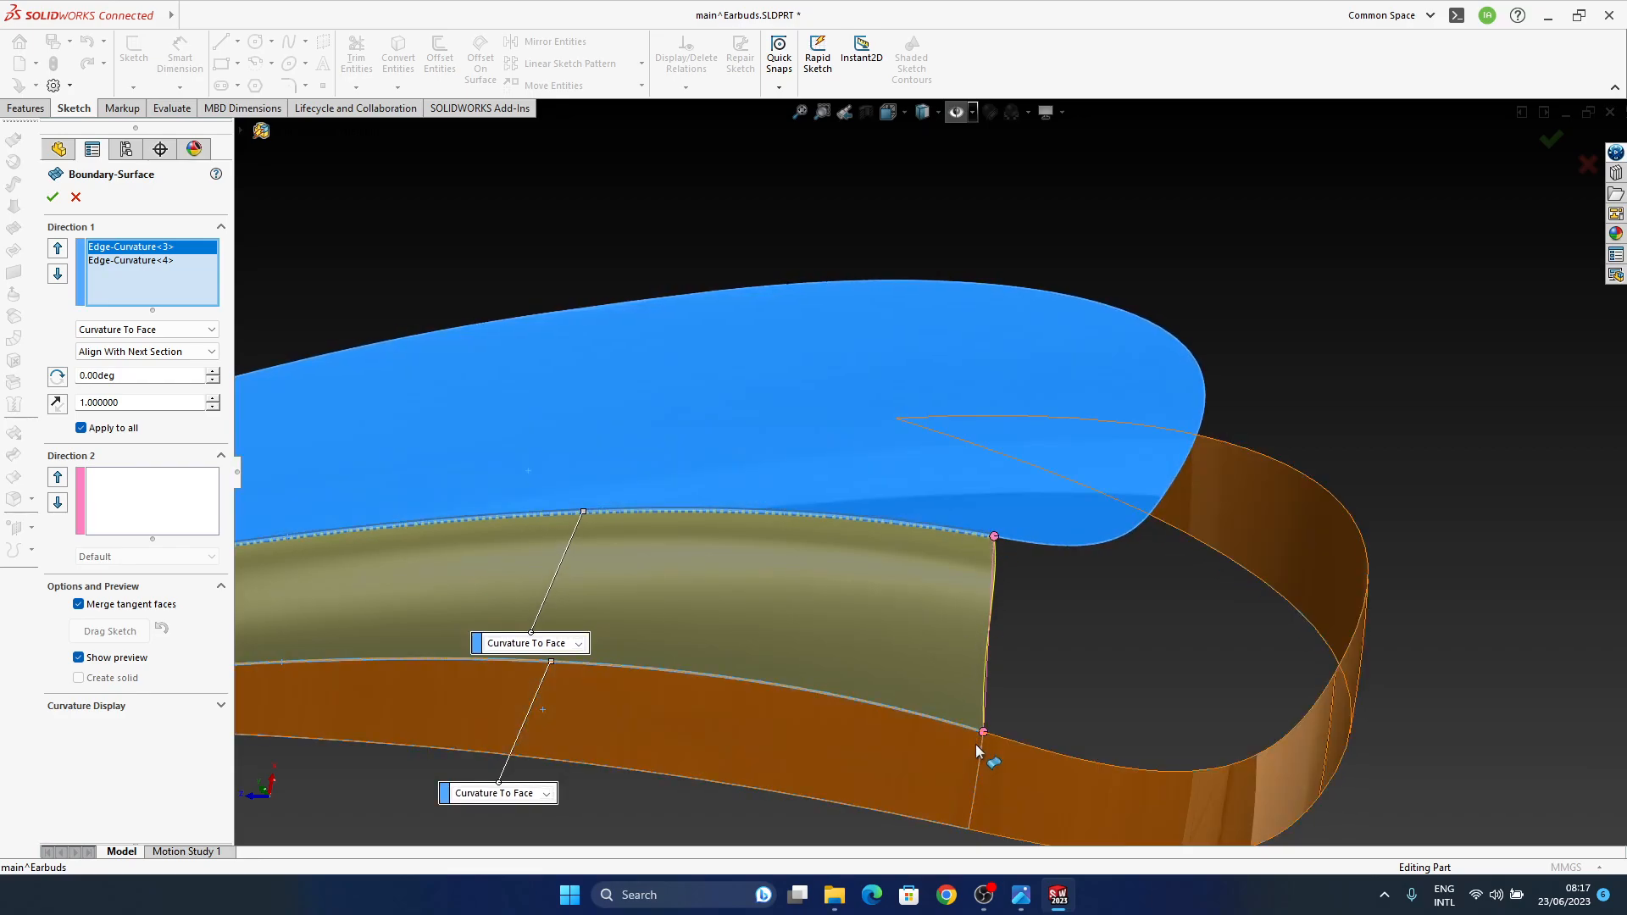
mouse_move(1021, 593)
middle_down()
mouse_move(829, 613)
mouse_move(1009, 606)
middle_up()
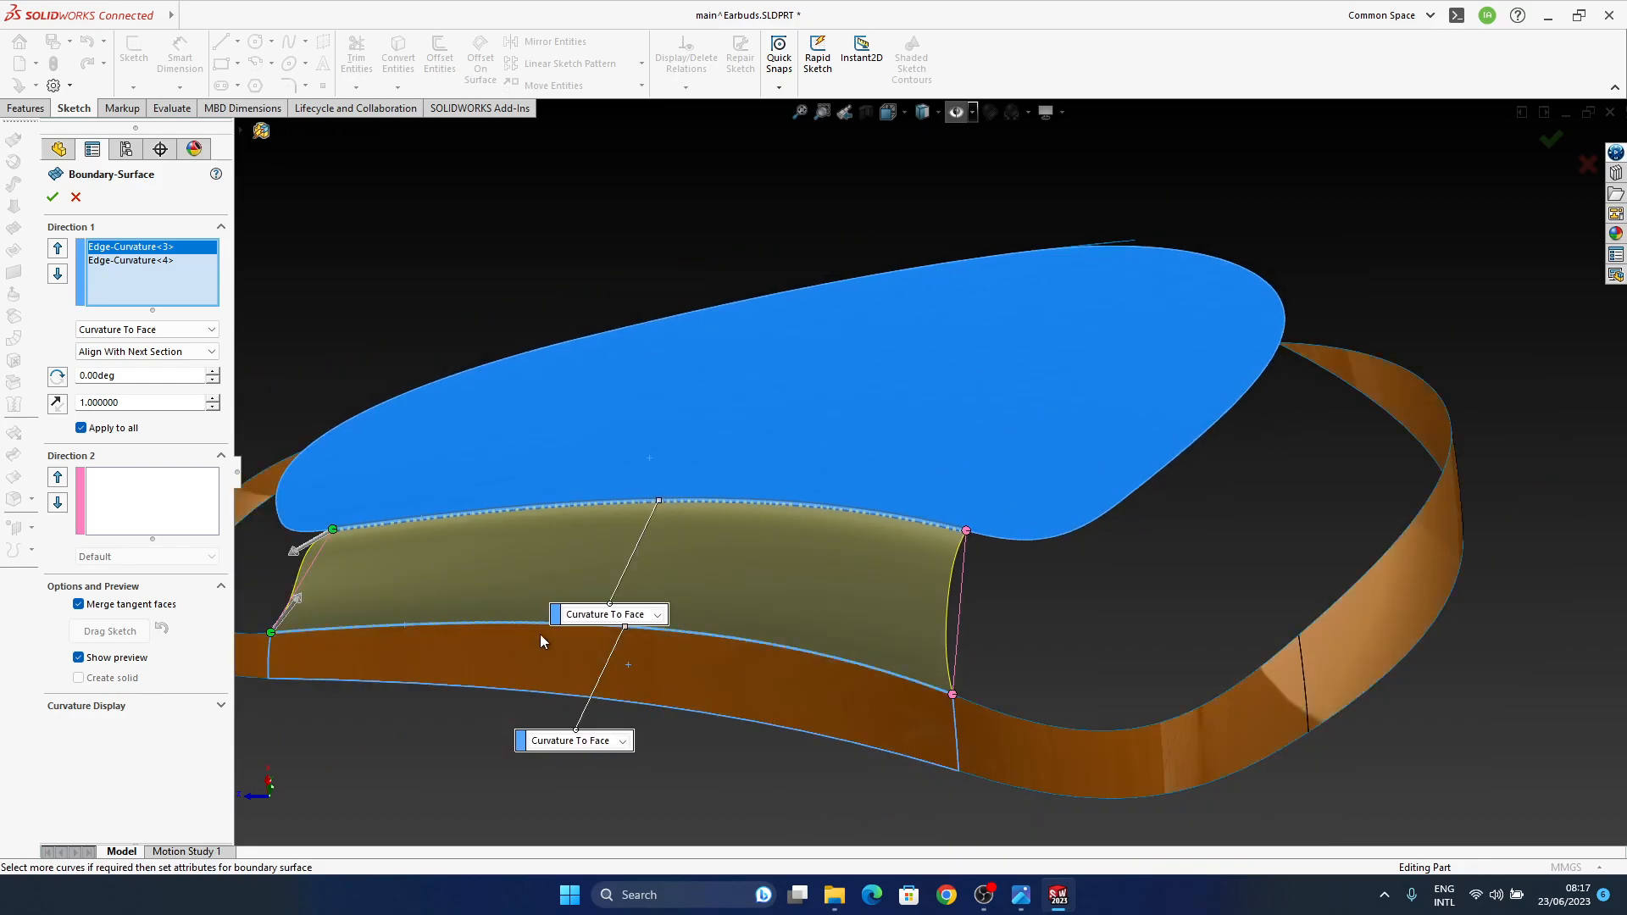
middle_drag(949, 685, 450, 631)
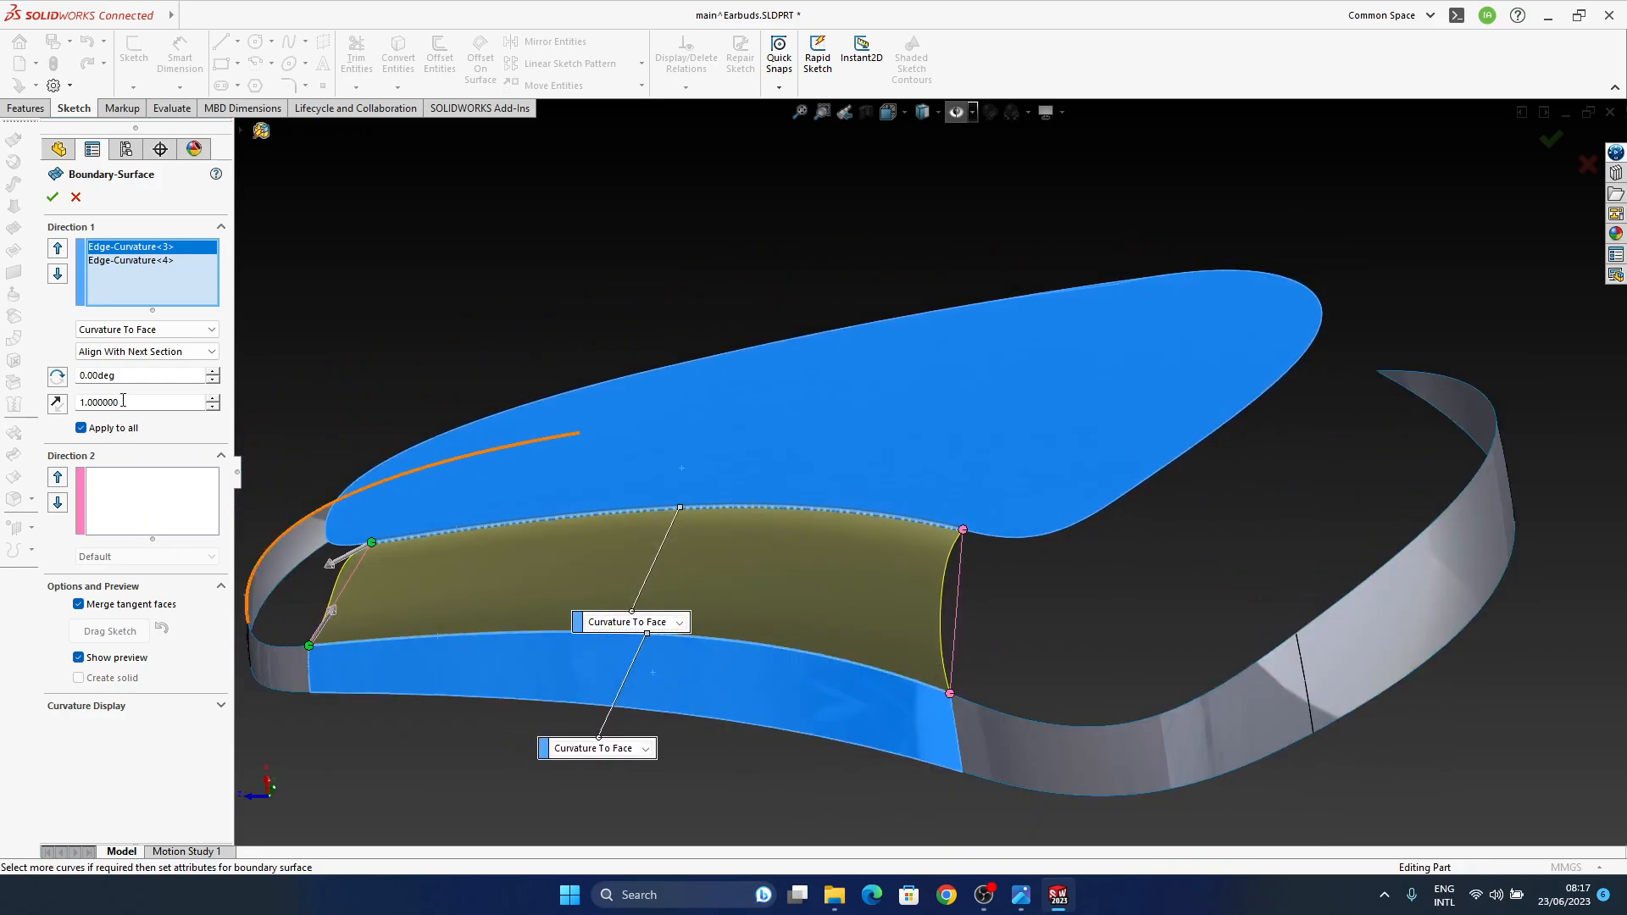
Step: Try Align With Other Geometry as the alignment of the top surface's side edge
click(150, 330)
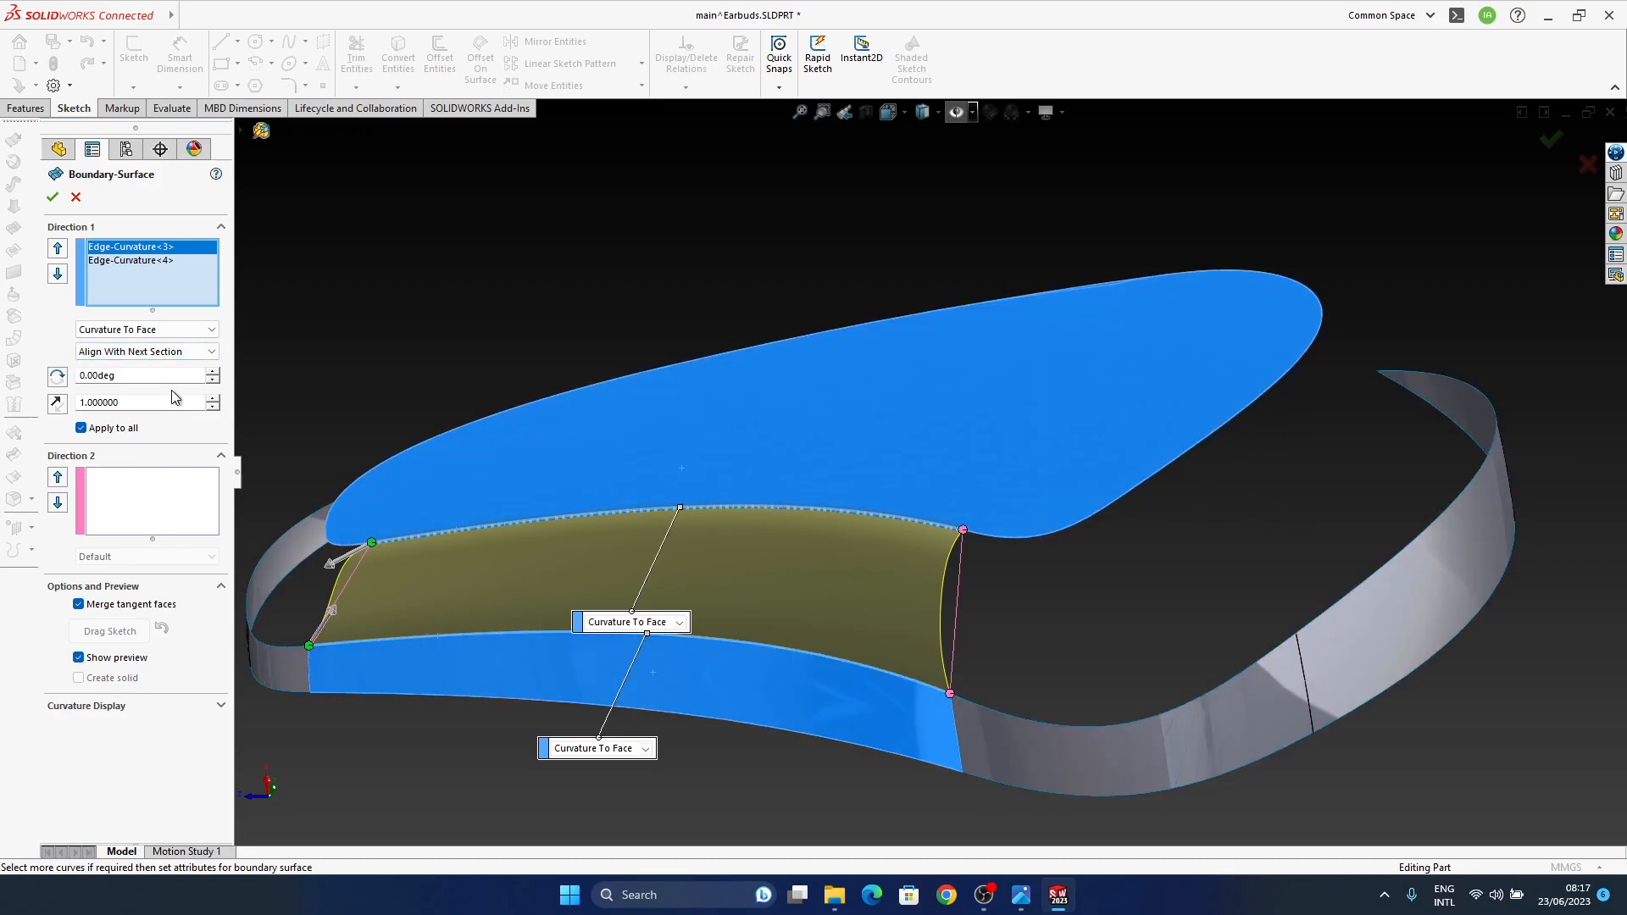
click(162, 354)
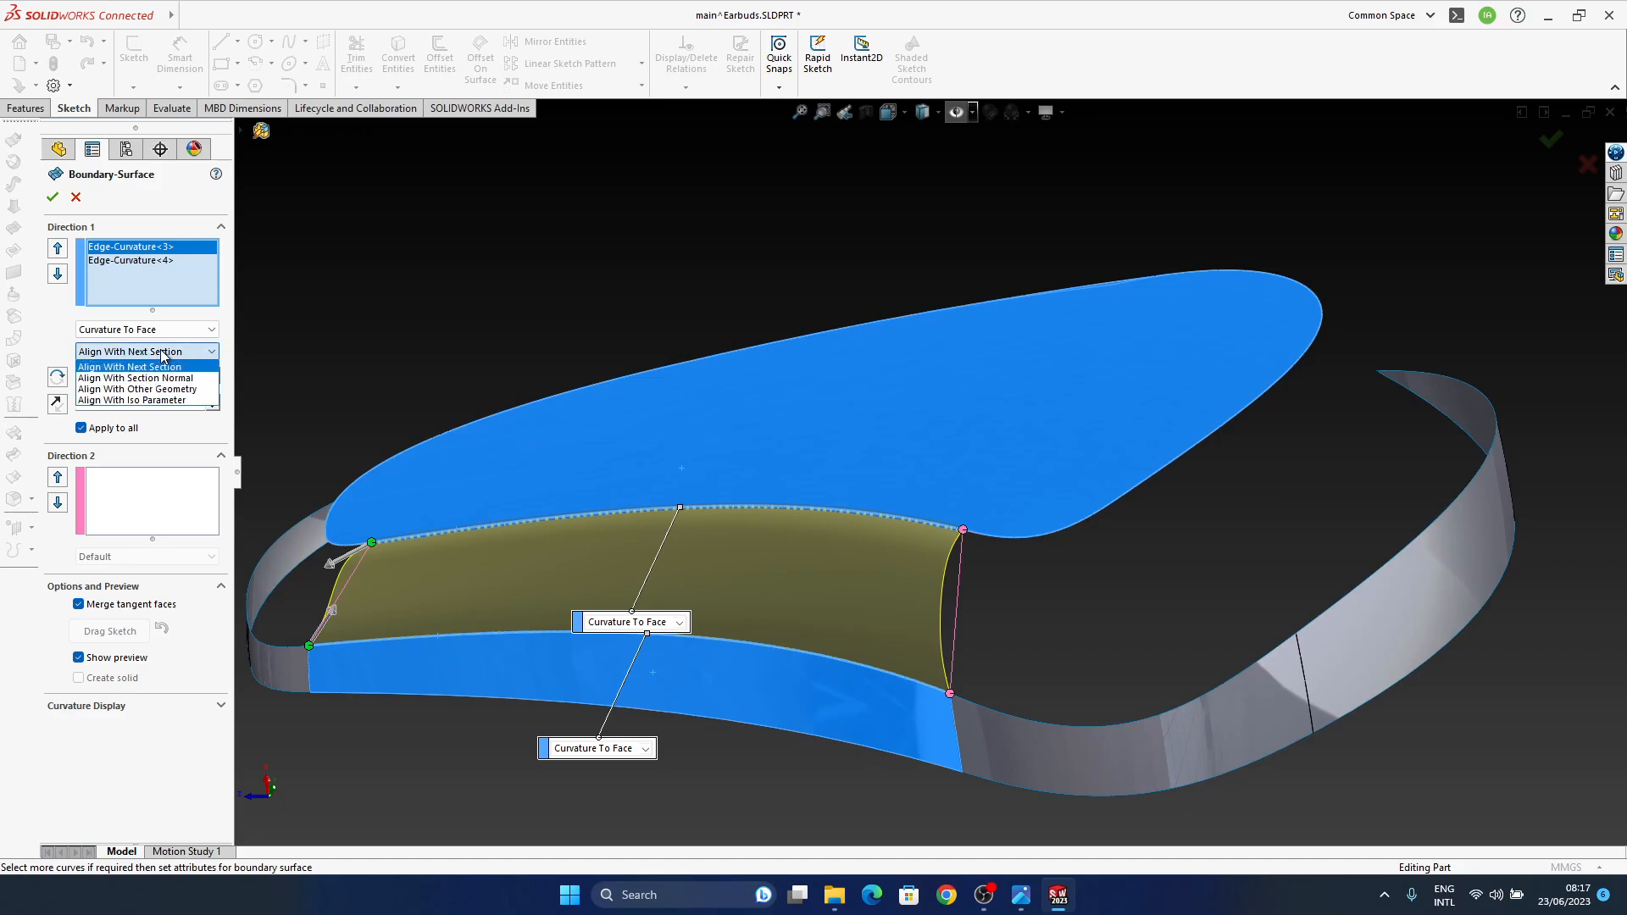
click(181, 390)
middle_drag(588, 628, 487, 532)
Step: Align the band edge with Align With Other Geometry and the top surface edge with Align With Next Section
click(141, 261)
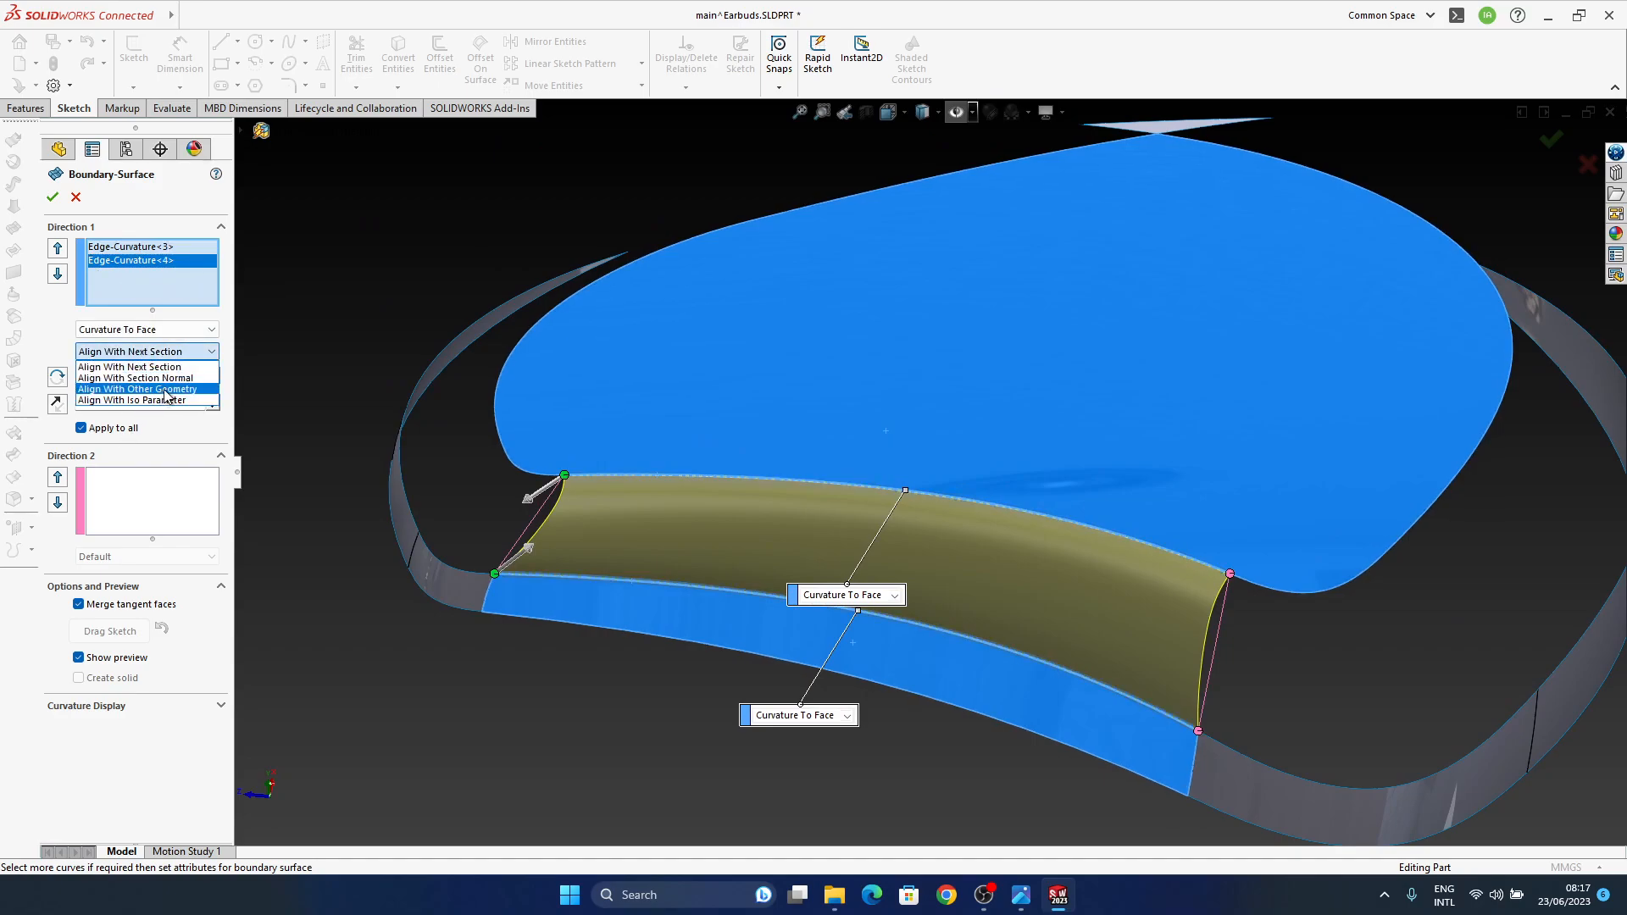
click(137, 389)
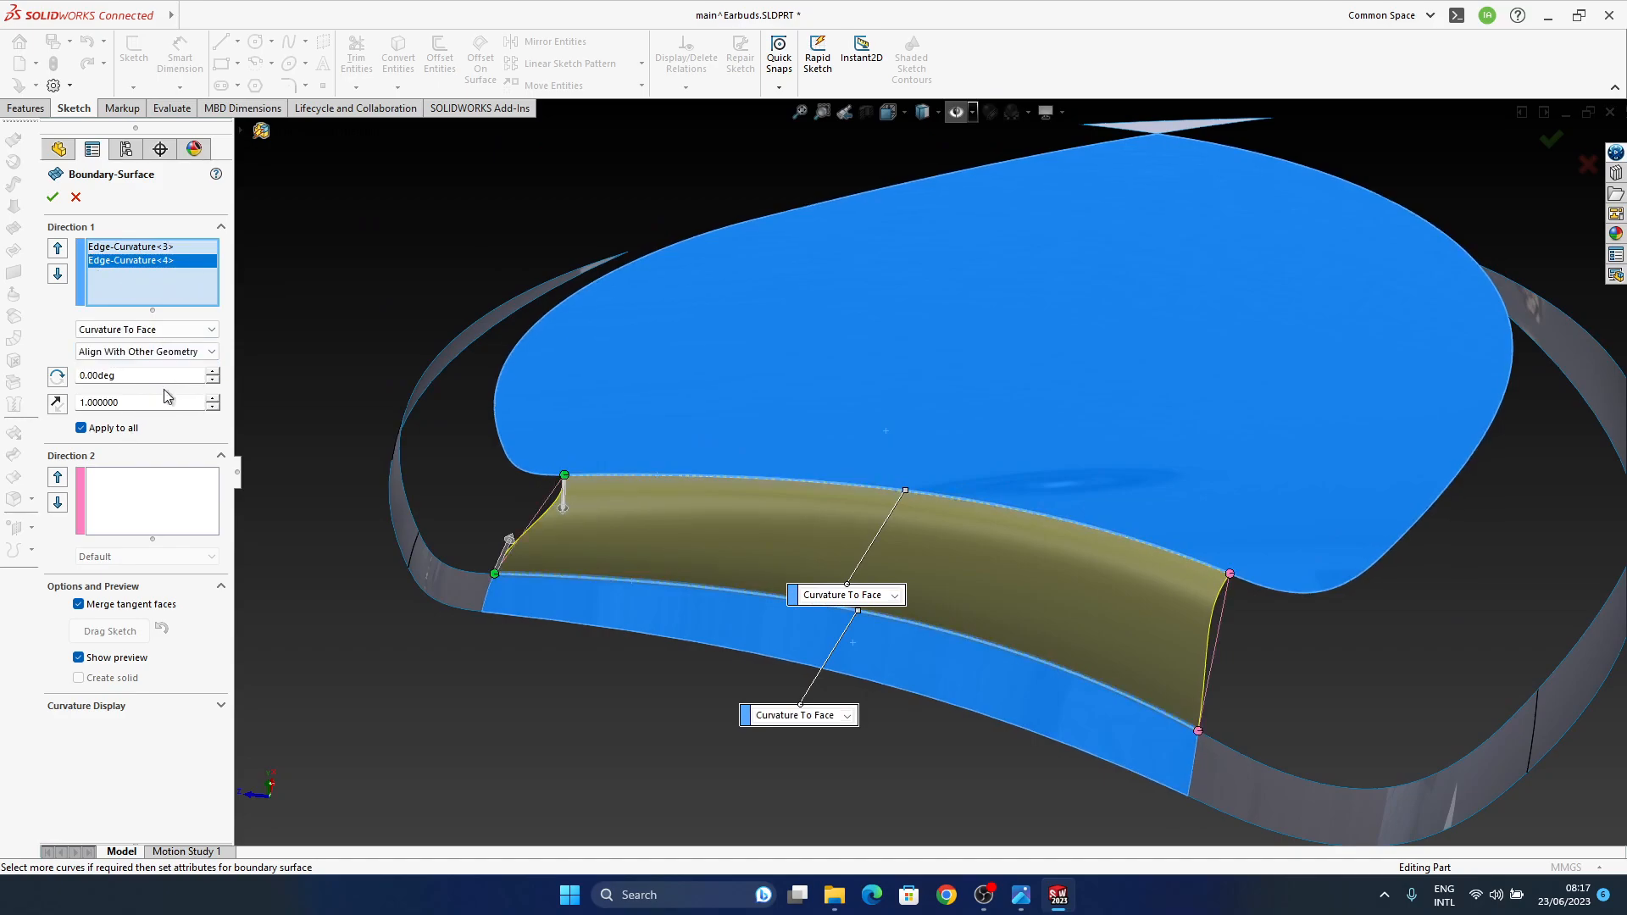
click(135, 247)
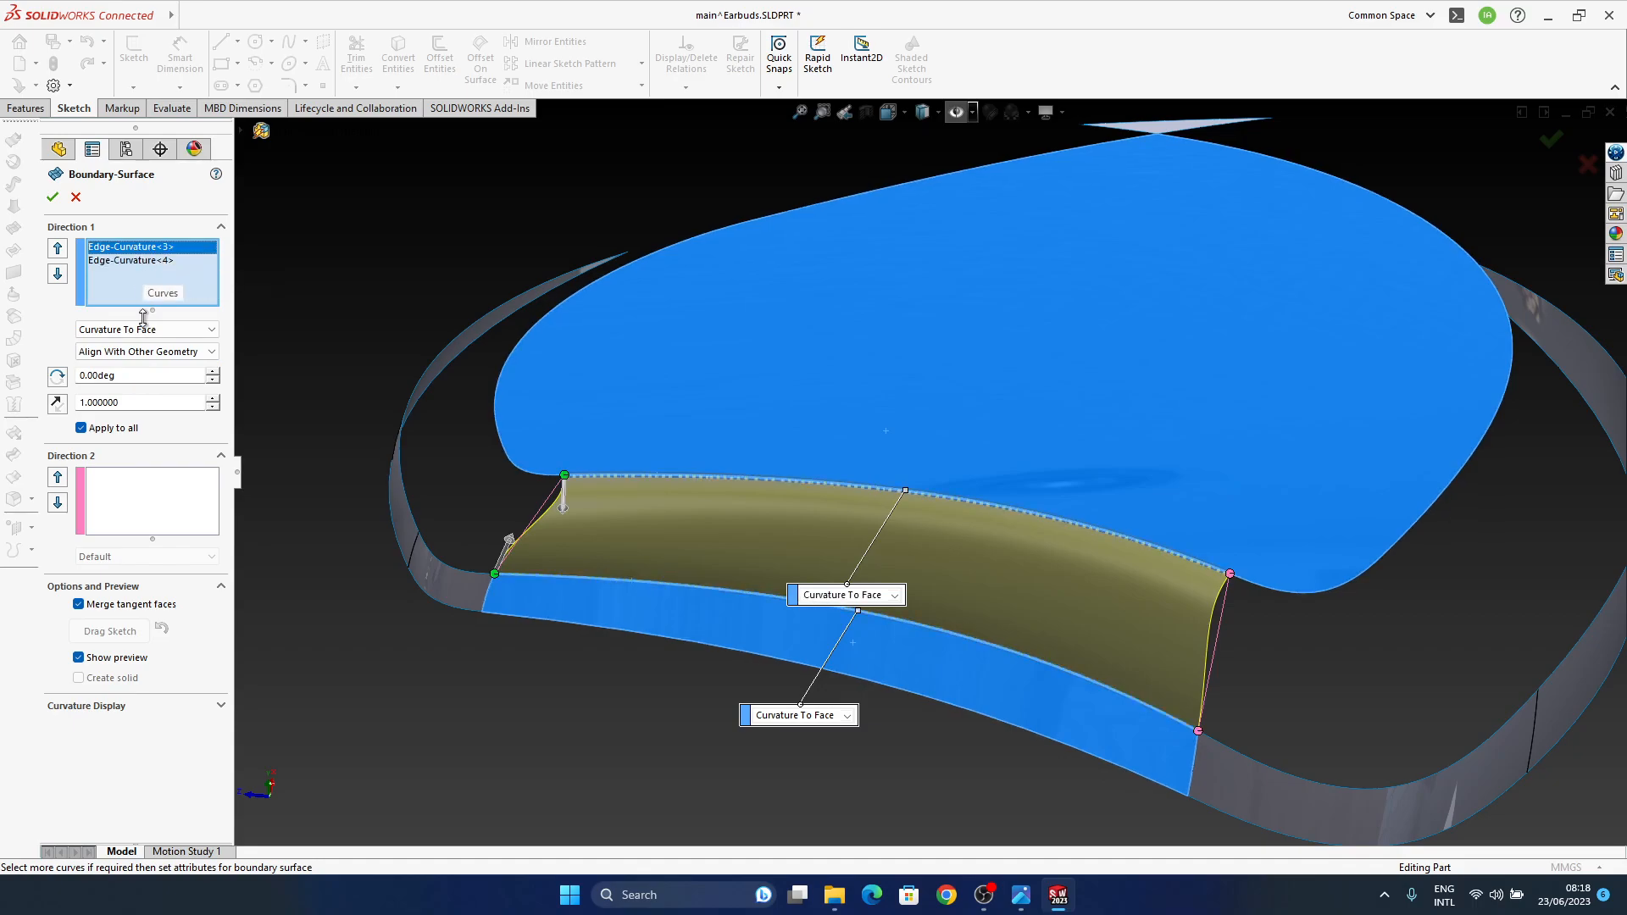
click(142, 356)
click(144, 367)
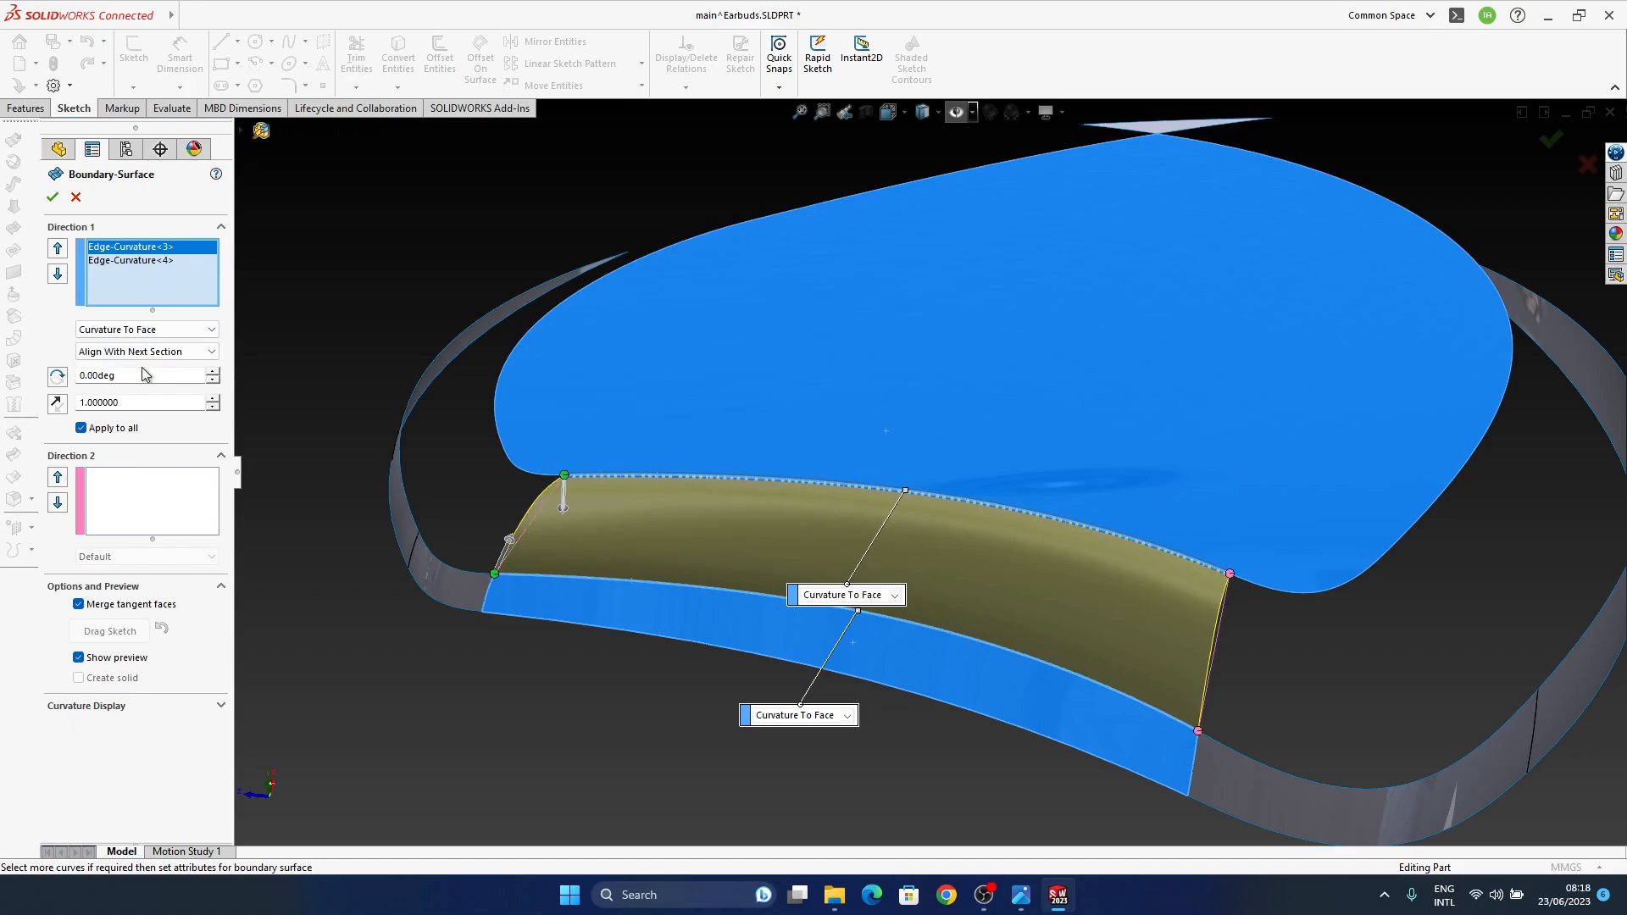
Step: Examine the shape and end curves of the side boundary surface preview from several angles
middle_drag(822, 574, 700, 527)
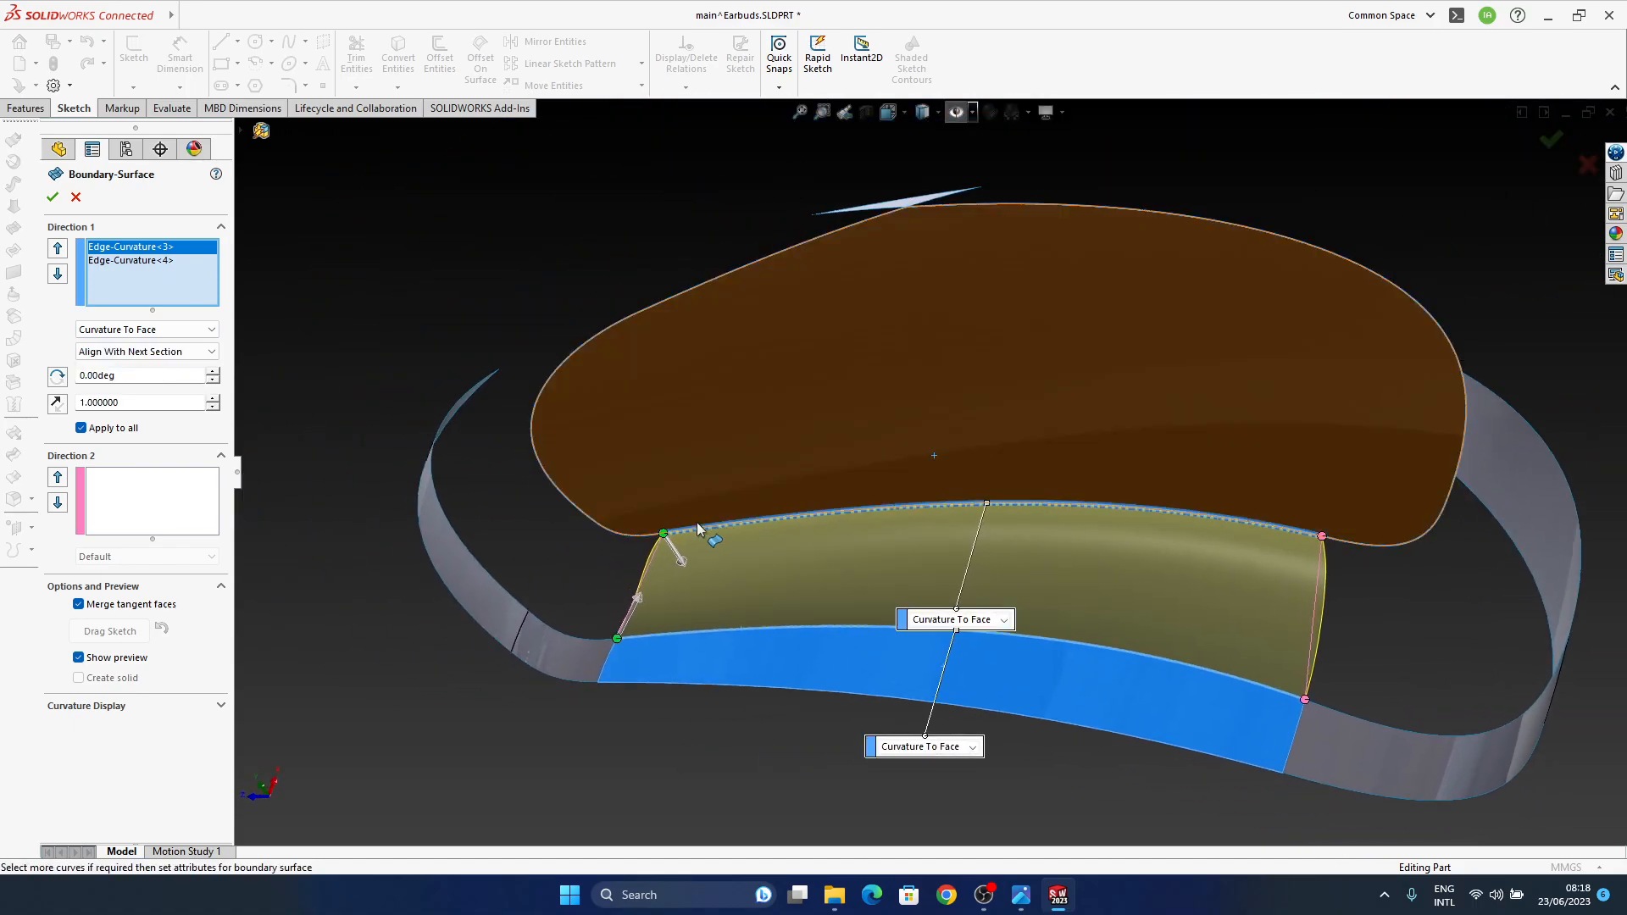
scroll(648, 534, down, 3)
middle_drag(666, 591, 710, 433)
middle_drag(667, 592, 671, 575)
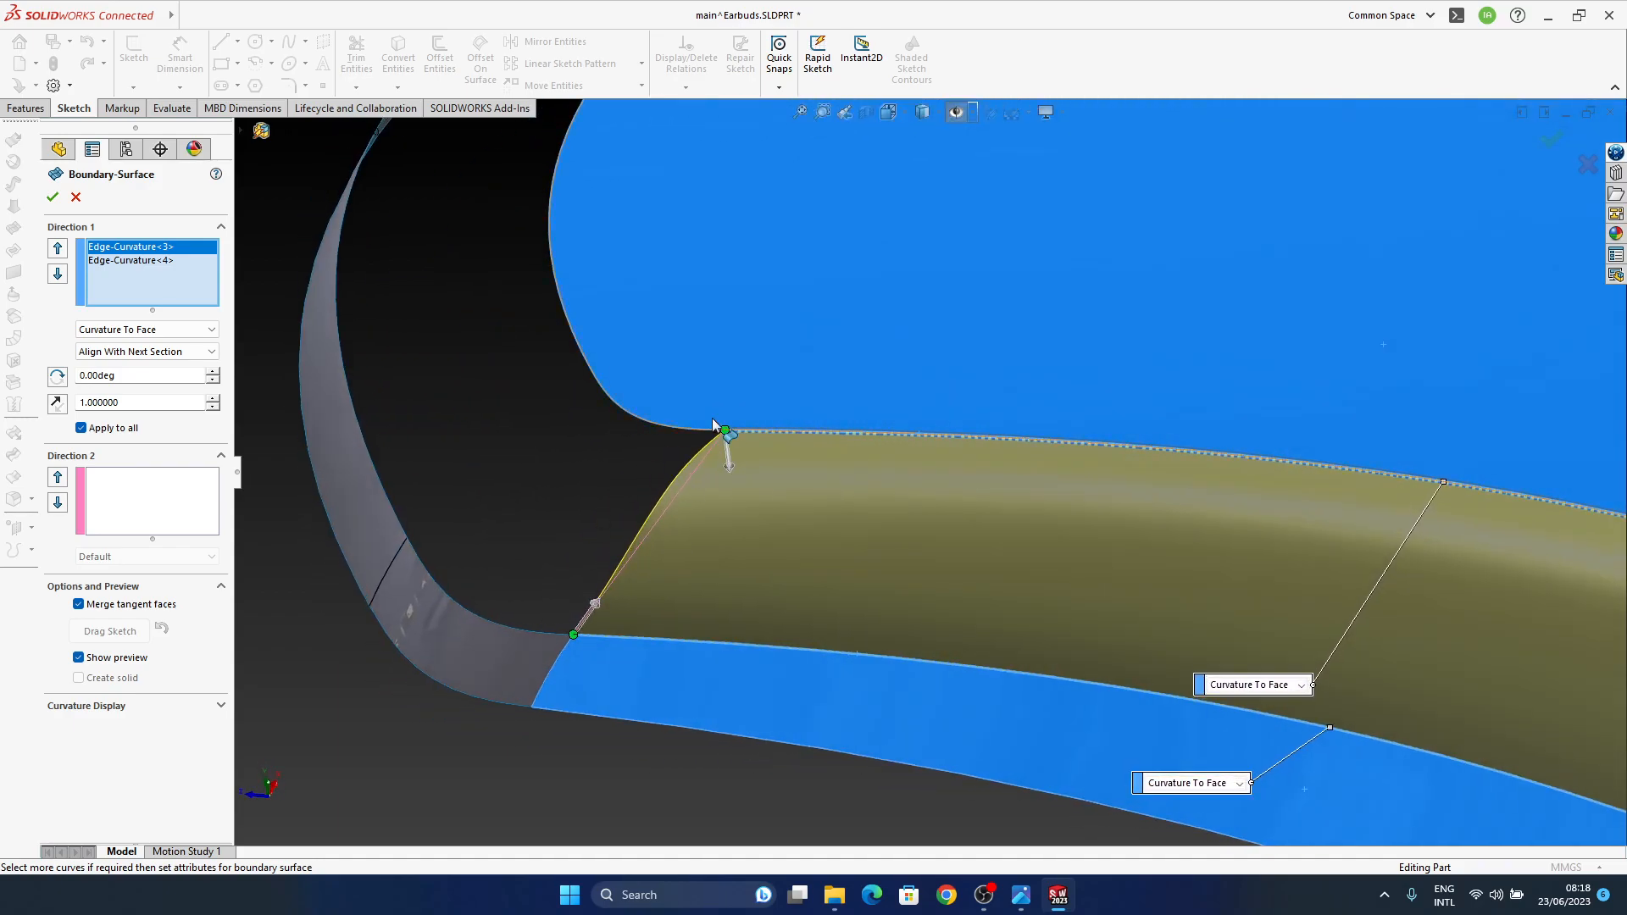
middle_drag(691, 470, 716, 555)
middle_drag(1184, 559, 671, 563)
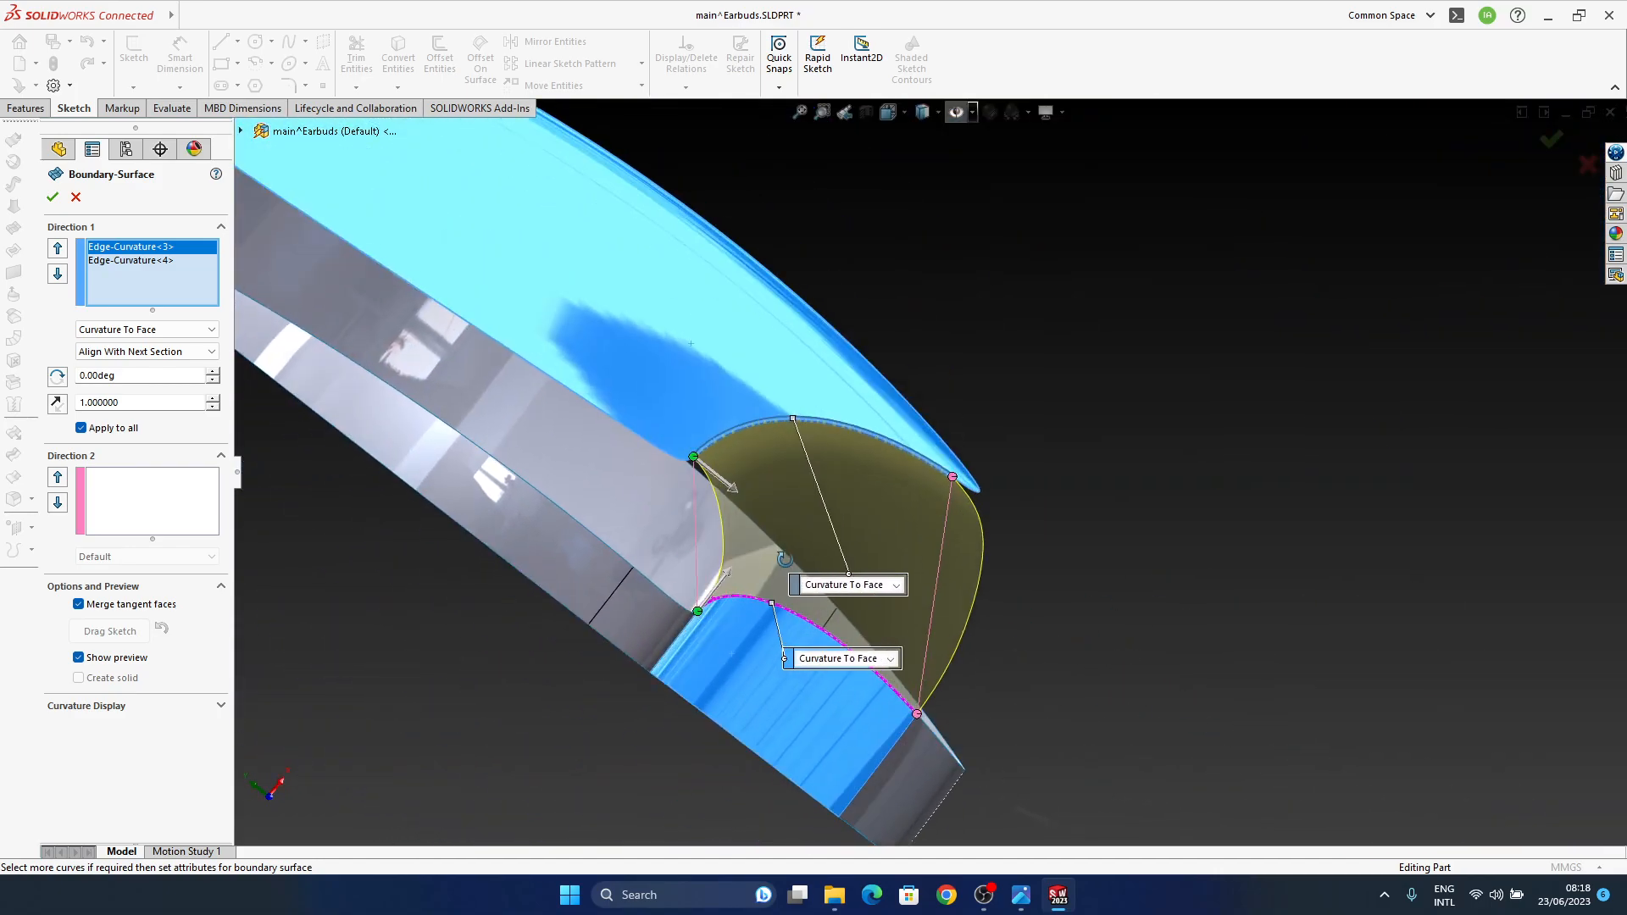
middle_drag(569, 546, 1025, 505)
scroll(897, 532, up, 3)
middle_drag(897, 531, 707, 548)
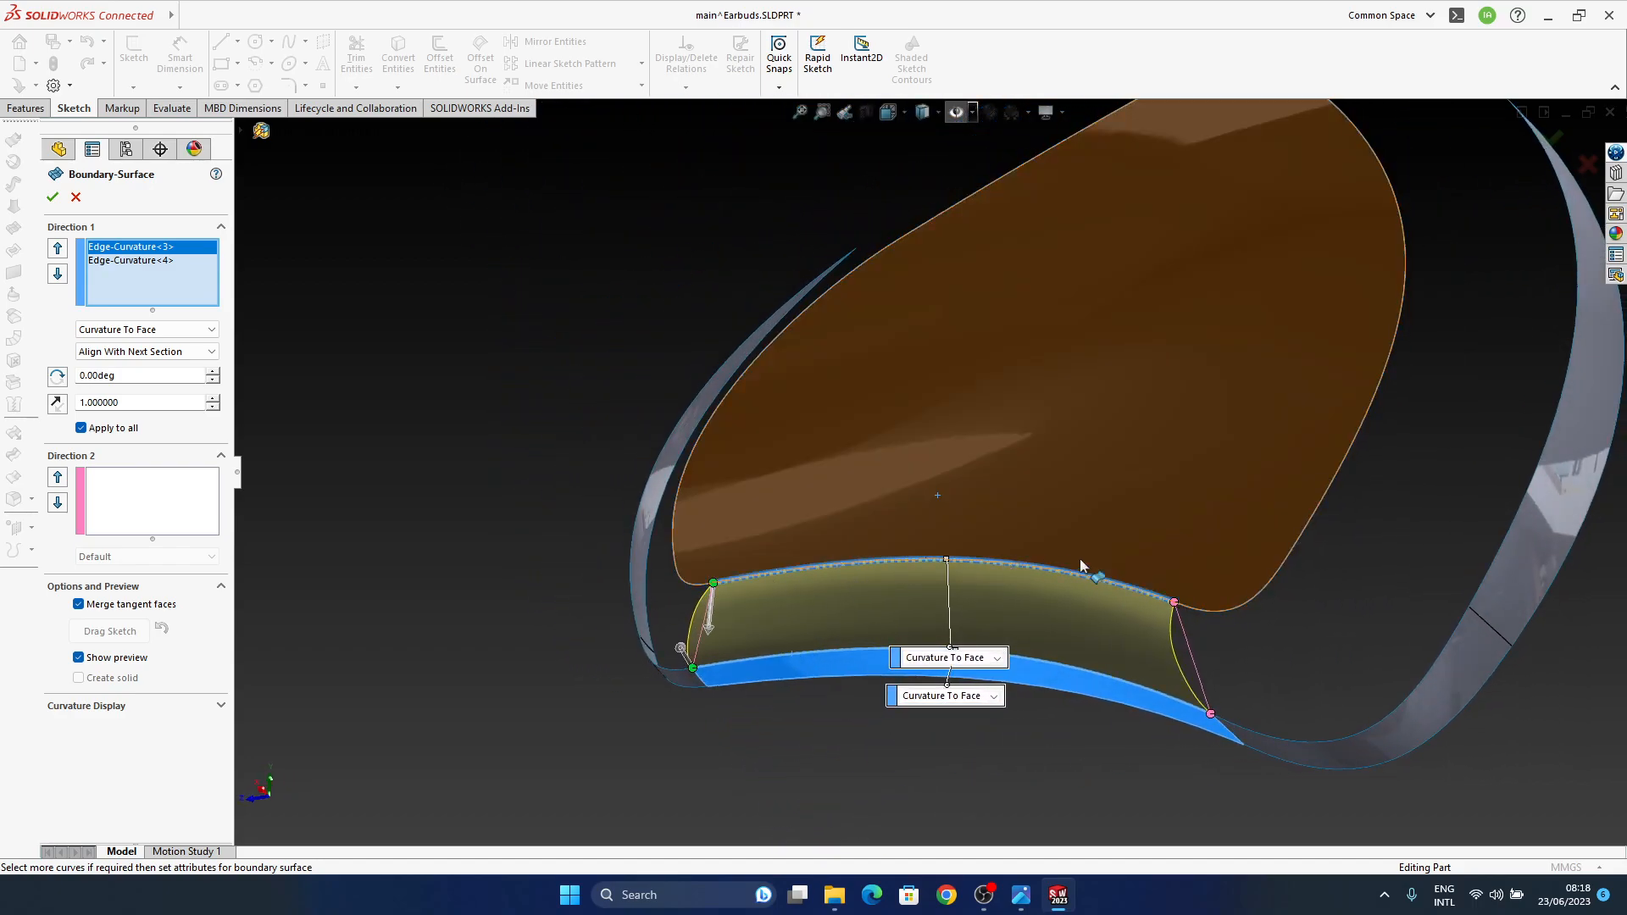
ctrl+middle_drag(978, 544, 923, 536)
middle_drag(899, 505, 881, 449)
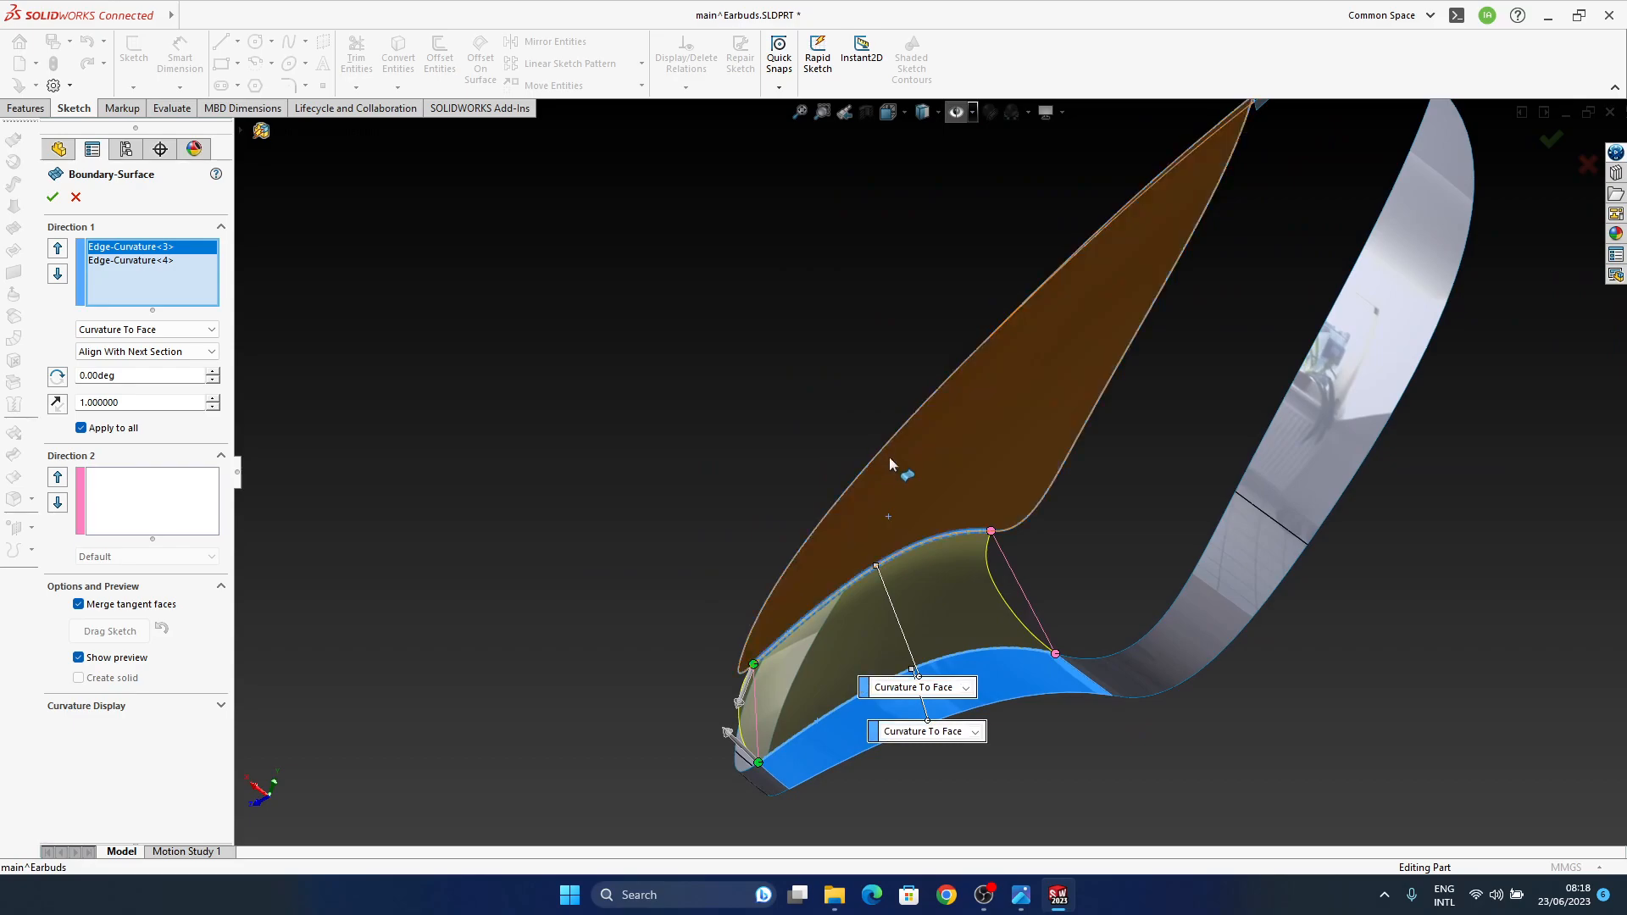
middle_drag(750, 518, 902, 534)
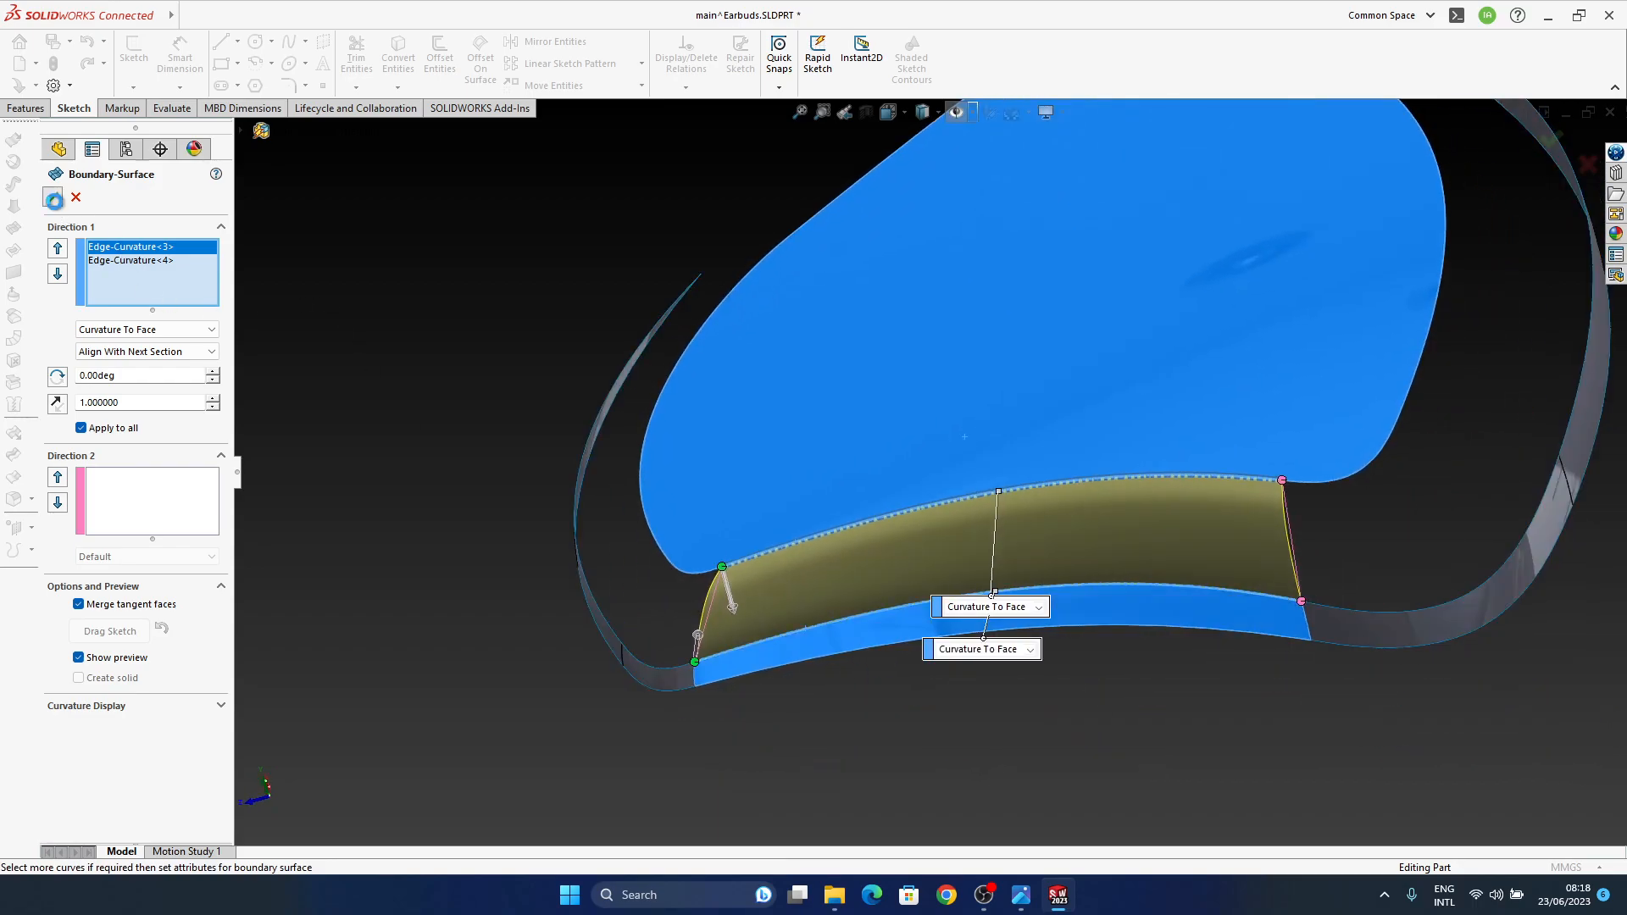
Step: Create the boundary surface between the long side edges of the top surface and the band
click(53, 196)
middle_drag(989, 590, 908, 597)
scroll(898, 542, up, 5)
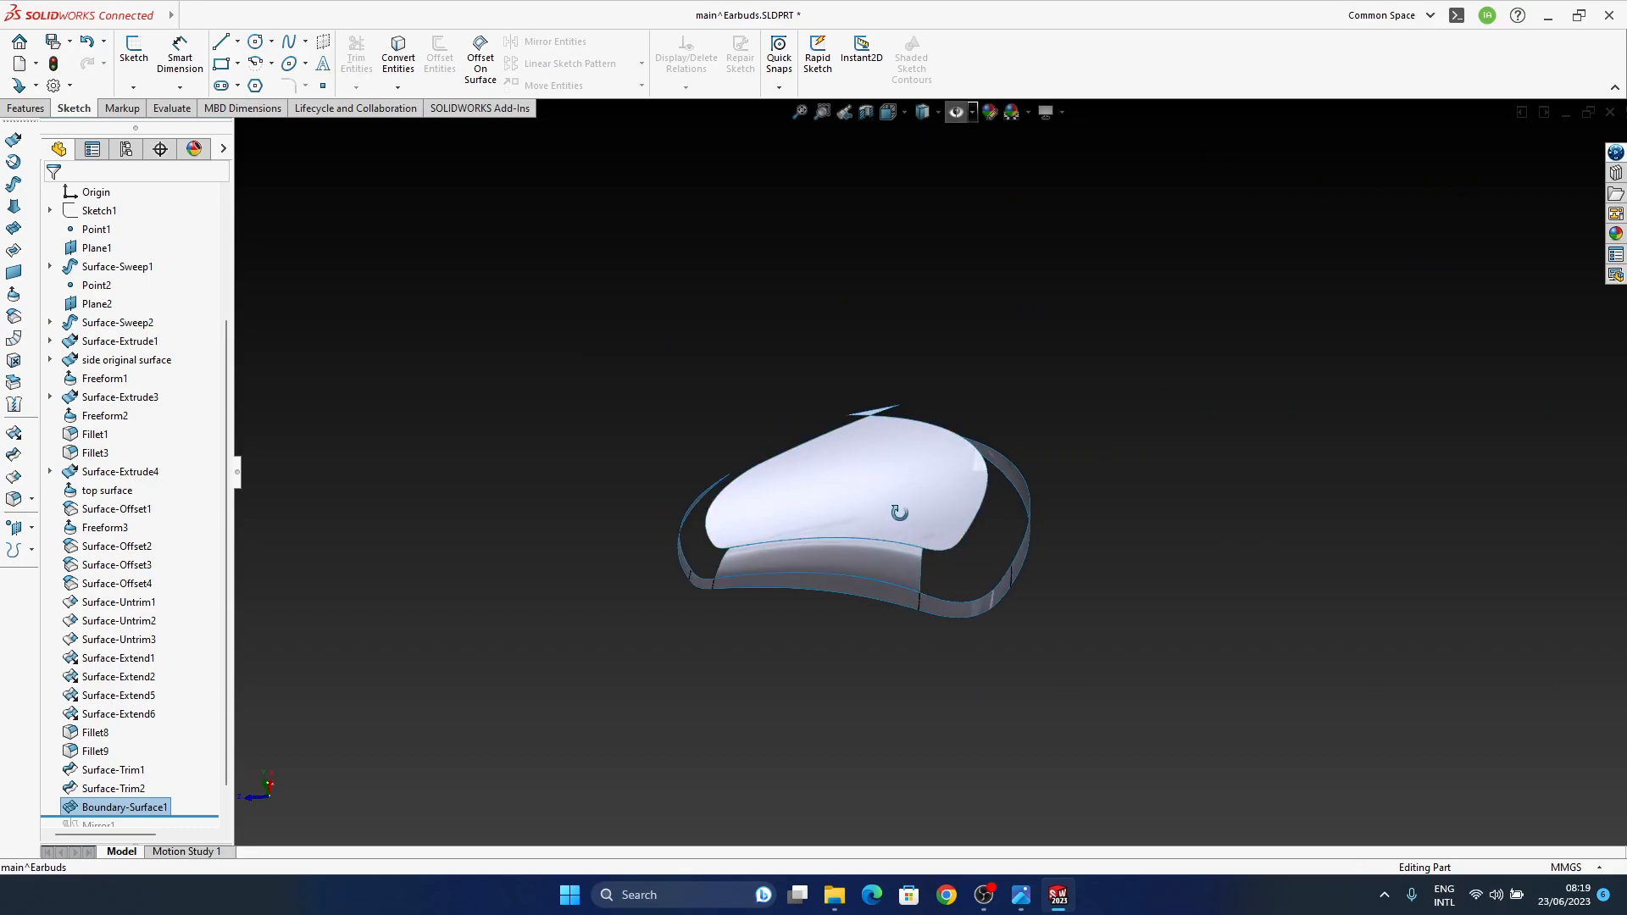
middle_drag(901, 514, 814, 661)
scroll(825, 657, down, 3)
ctrl+middle_drag(866, 559, 907, 497)
middle_drag(625, 631, 1154, 653)
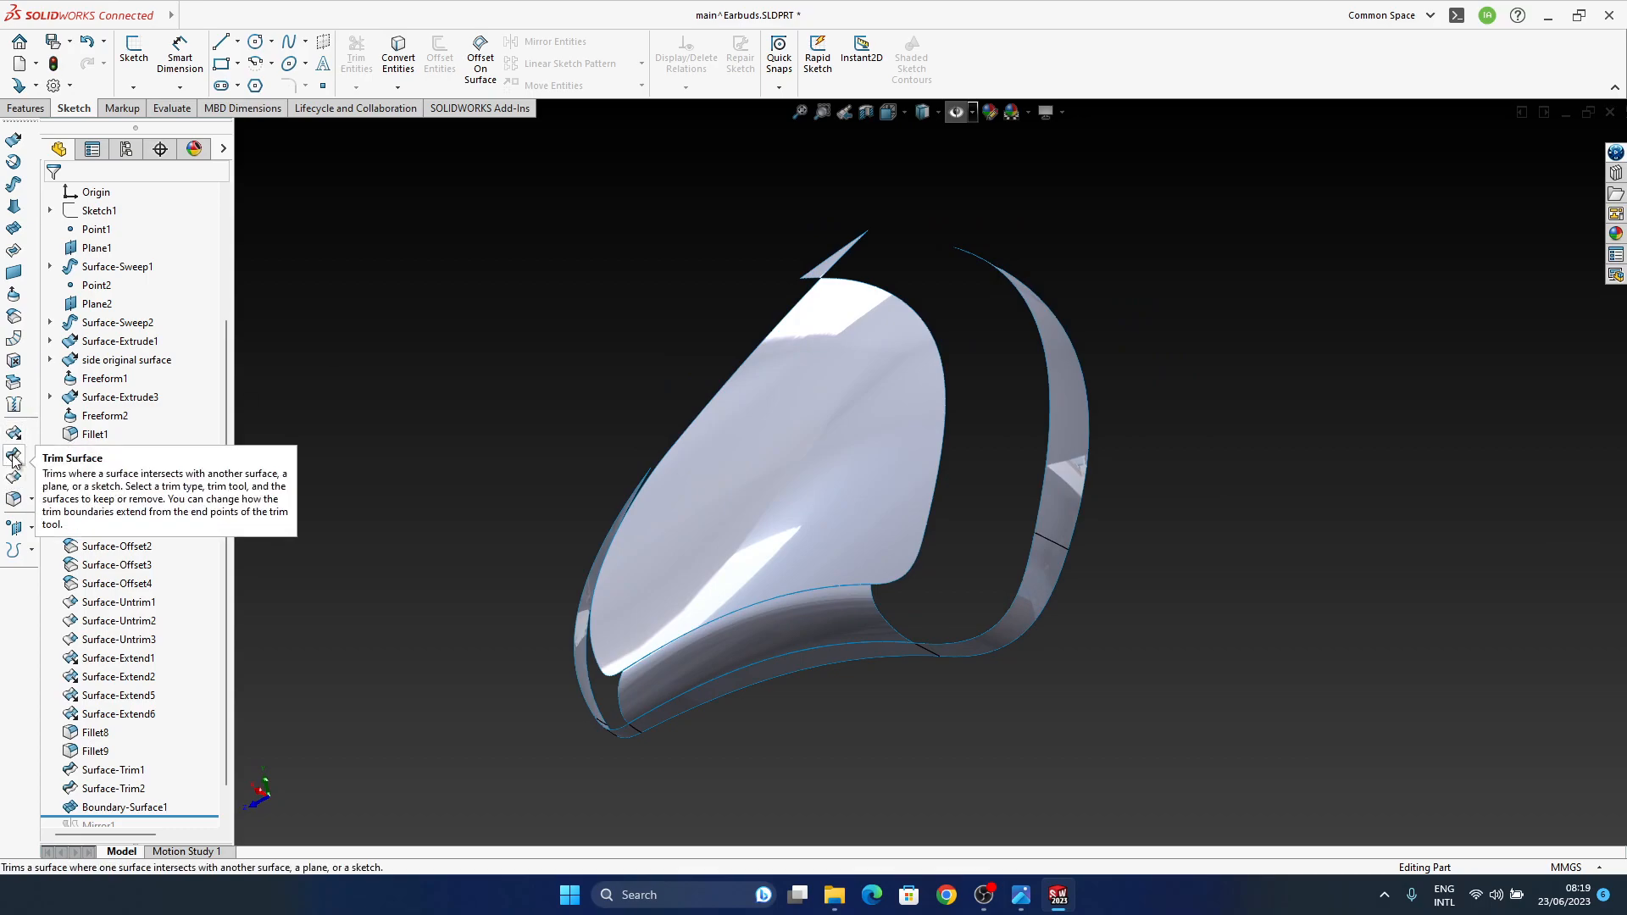
Step: Start a boundary surface between the top surface's rounded edge at the wide end and the facing edge of the band
click(14, 227)
middle_drag(892, 553, 938, 501)
click(932, 490)
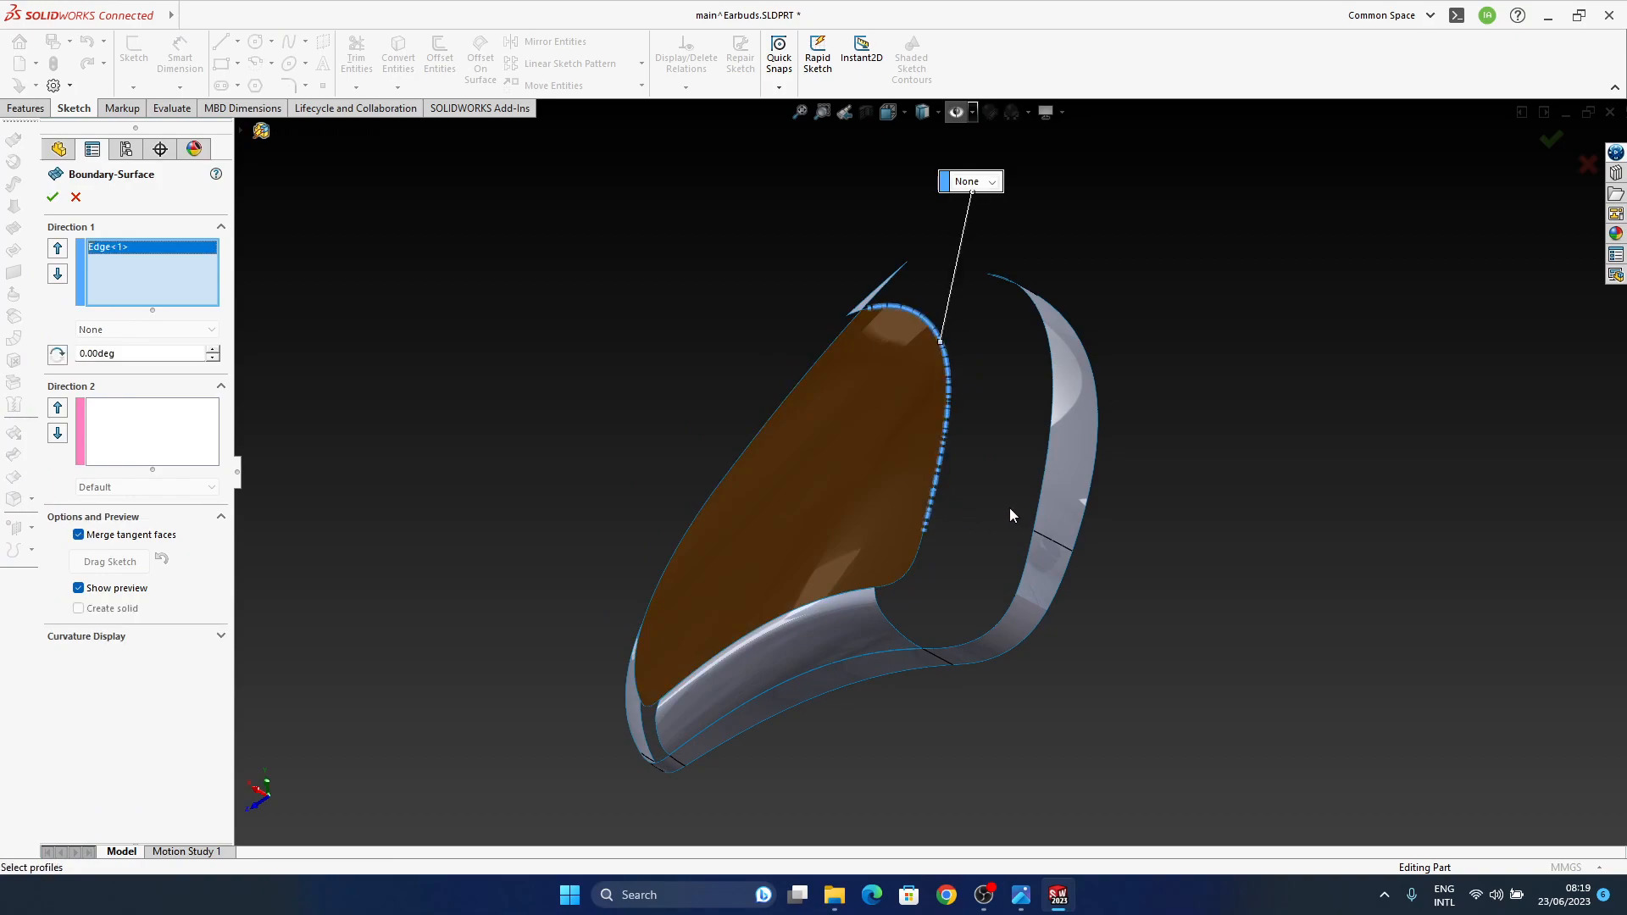
click(1038, 506)
Step: Set Curvature To Face on both edges and create the boundary surface around the wide end
click(1336, 352)
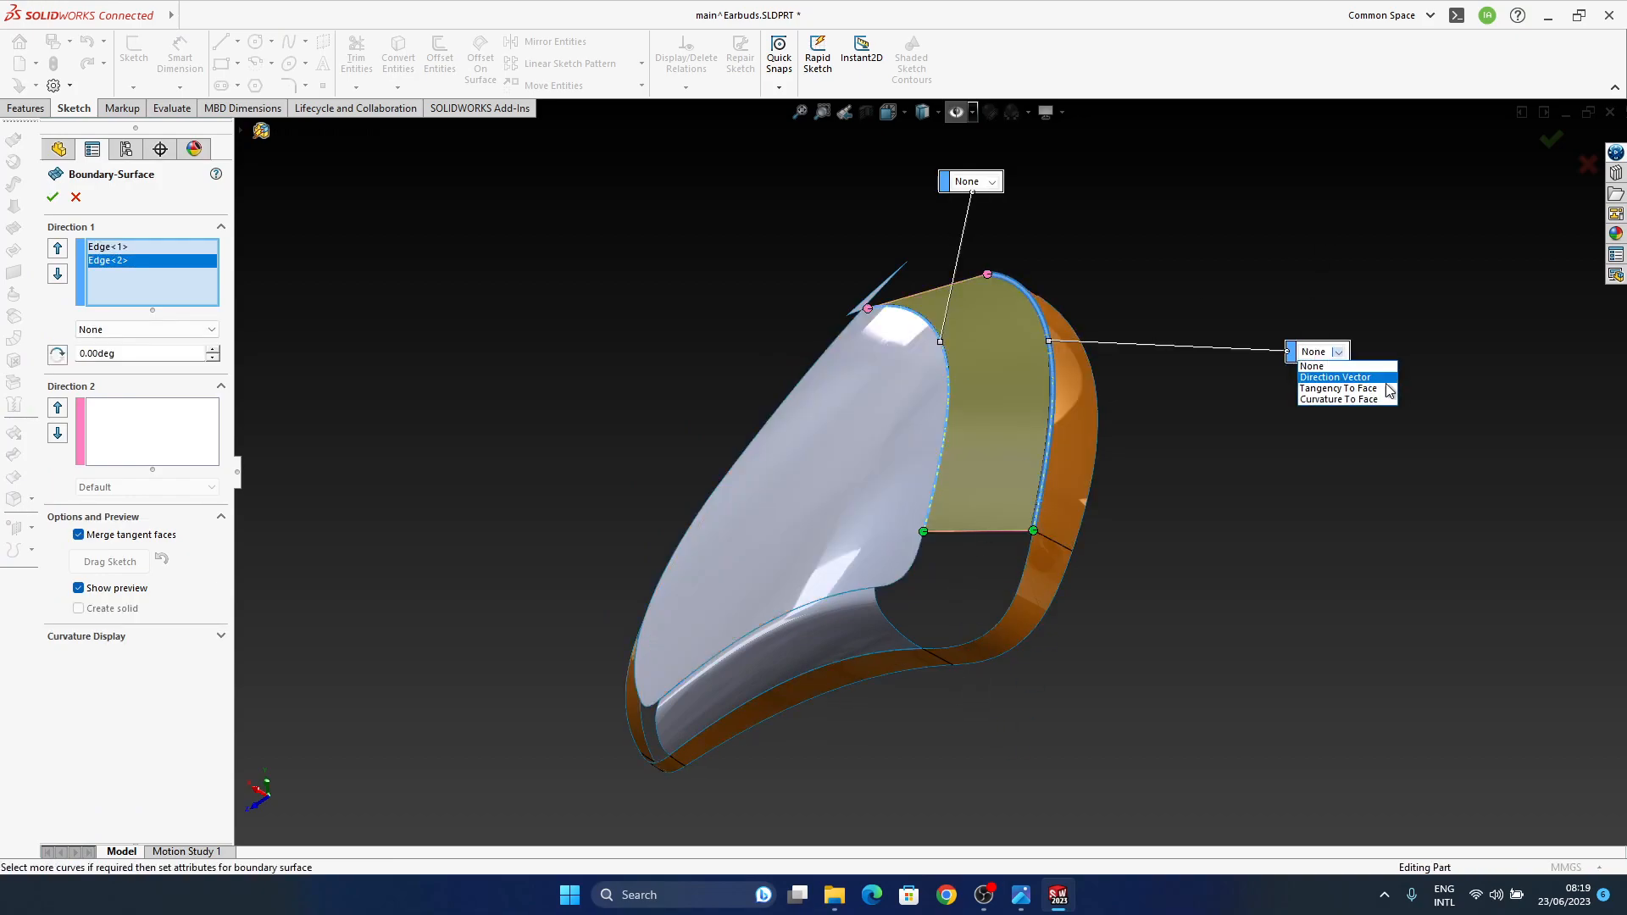
click(992, 182)
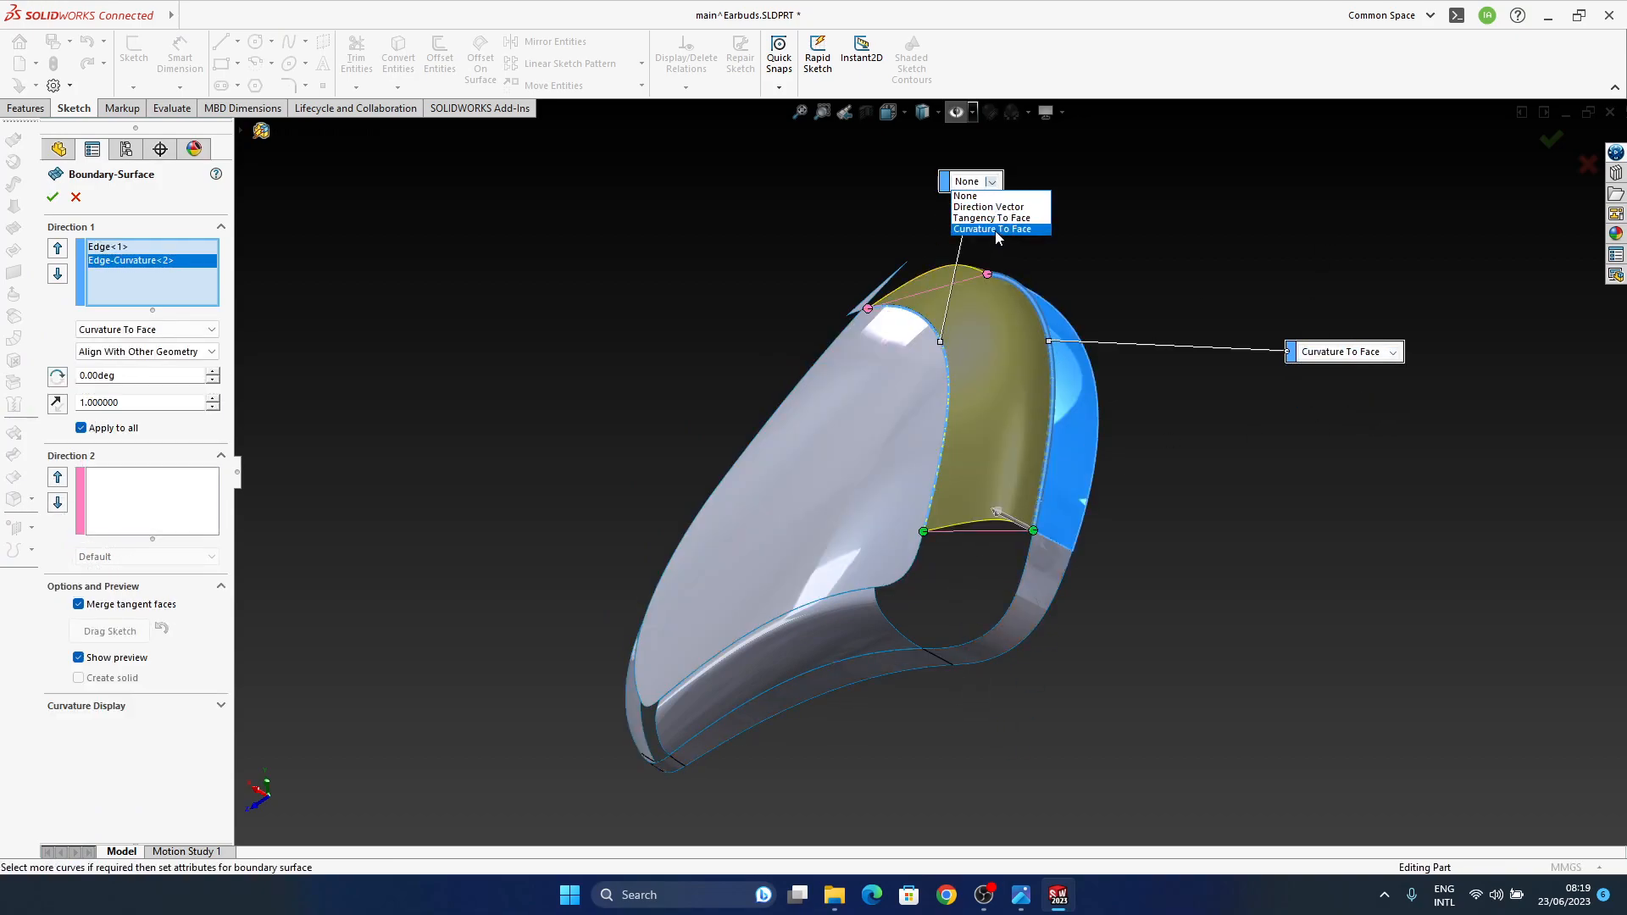
click(995, 230)
middle_drag(932, 444, 1039, 499)
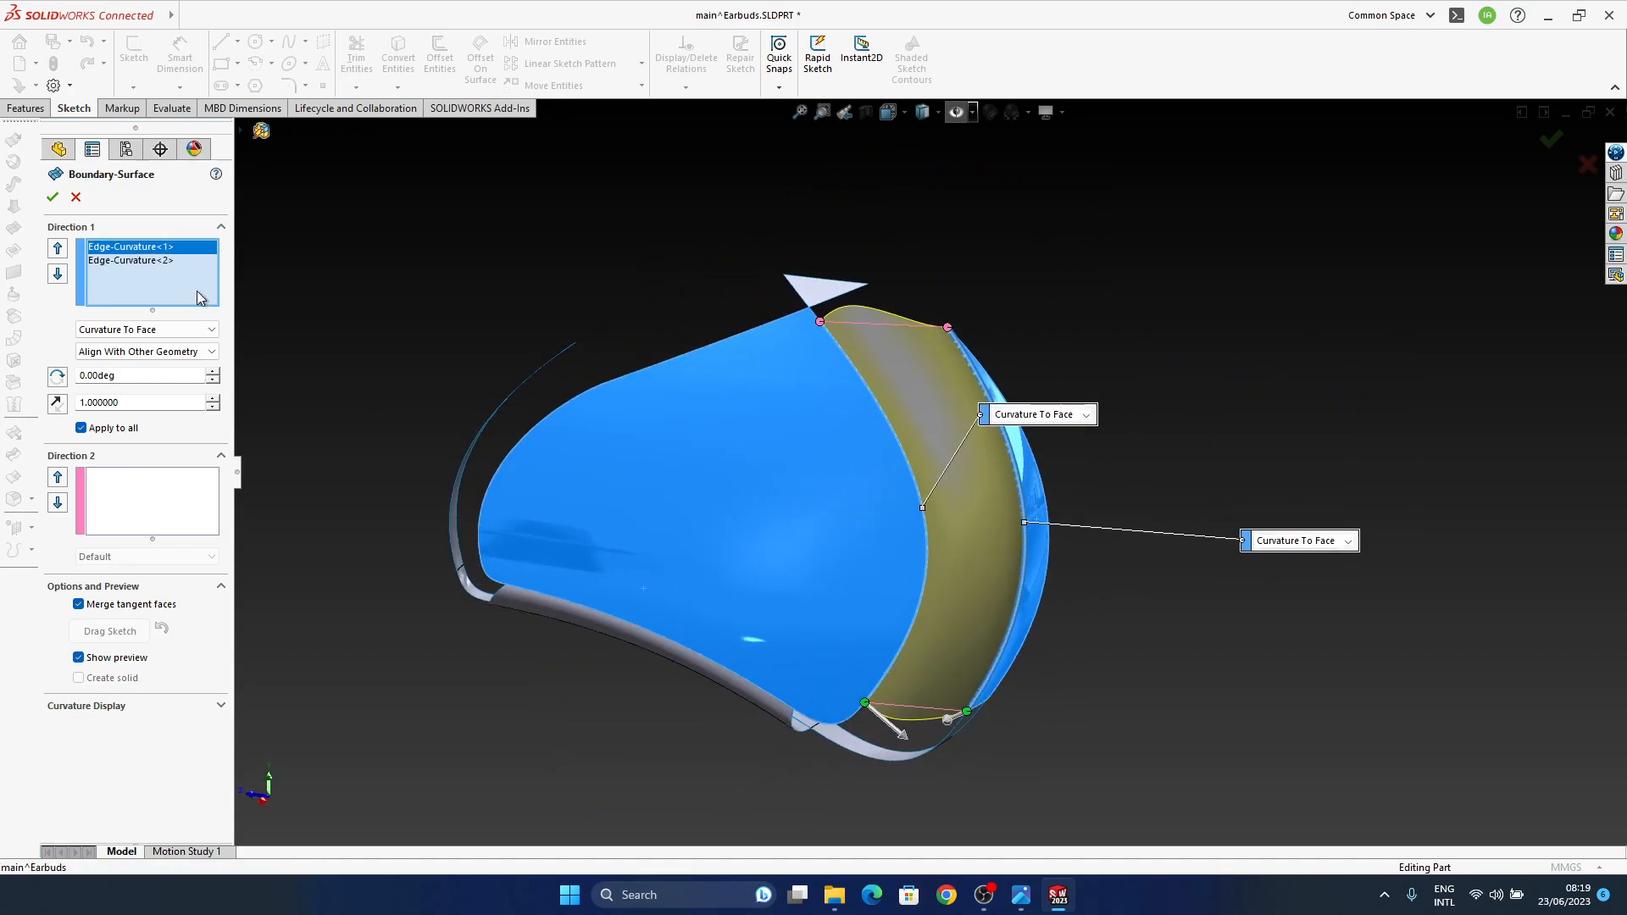
click(51, 198)
Step: Inspect the new wide-end surface and the adjacent corner opening, and save the part
middle_drag(1014, 664, 963, 586)
scroll(938, 499, down, 3)
click(747, 687)
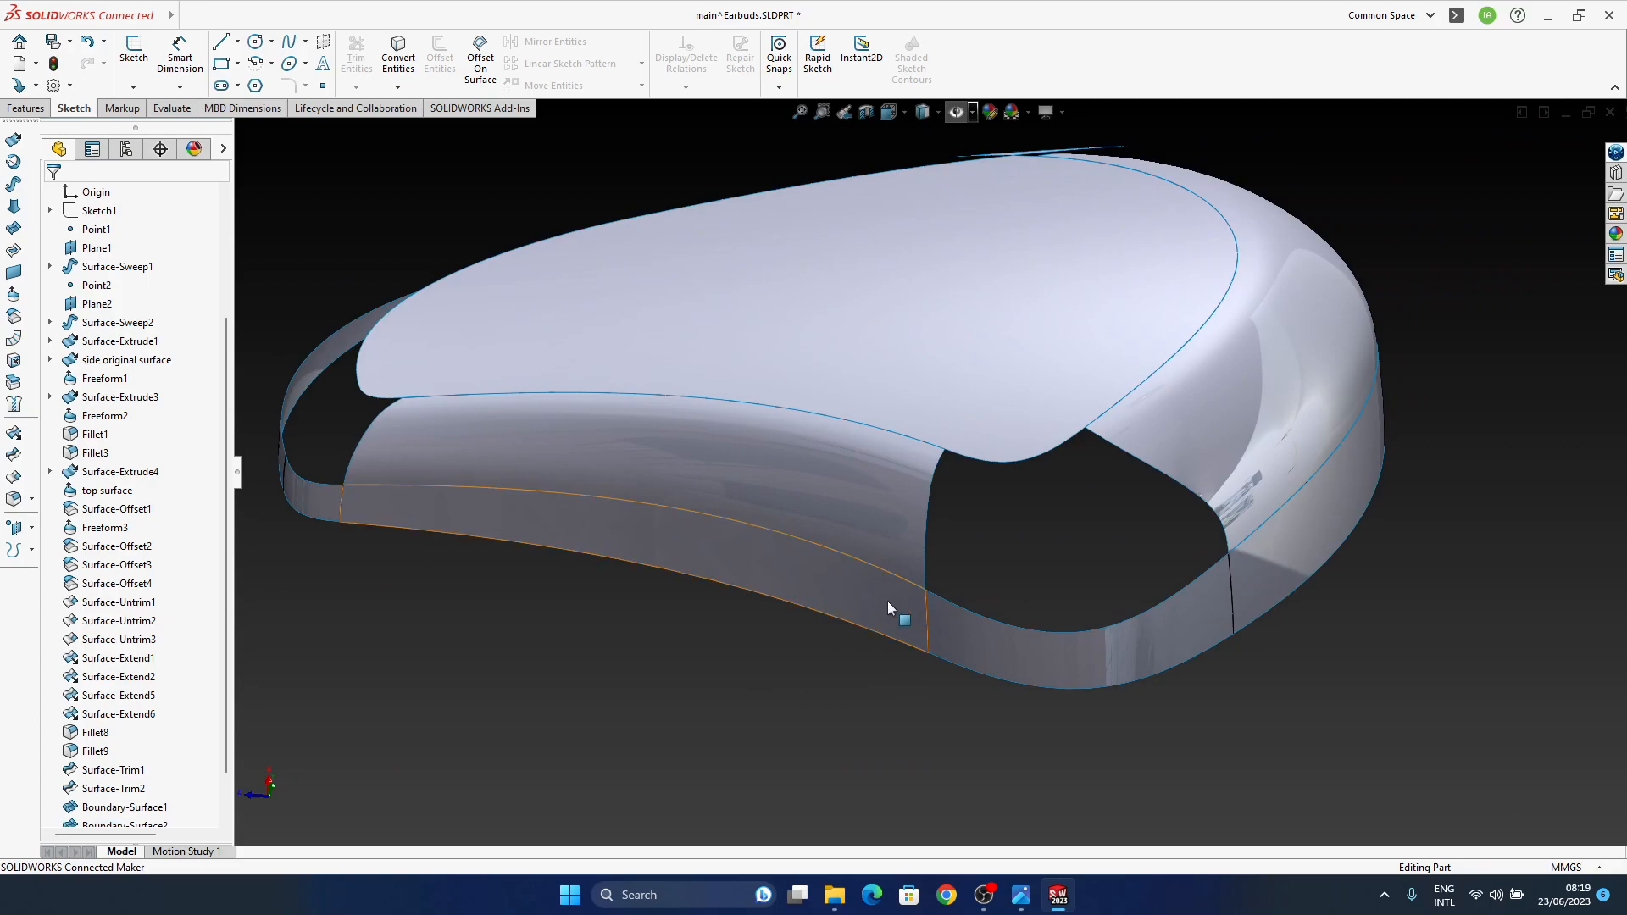
ctrl+middle_drag(758, 673, 658, 665)
middle_drag(775, 572, 942, 517)
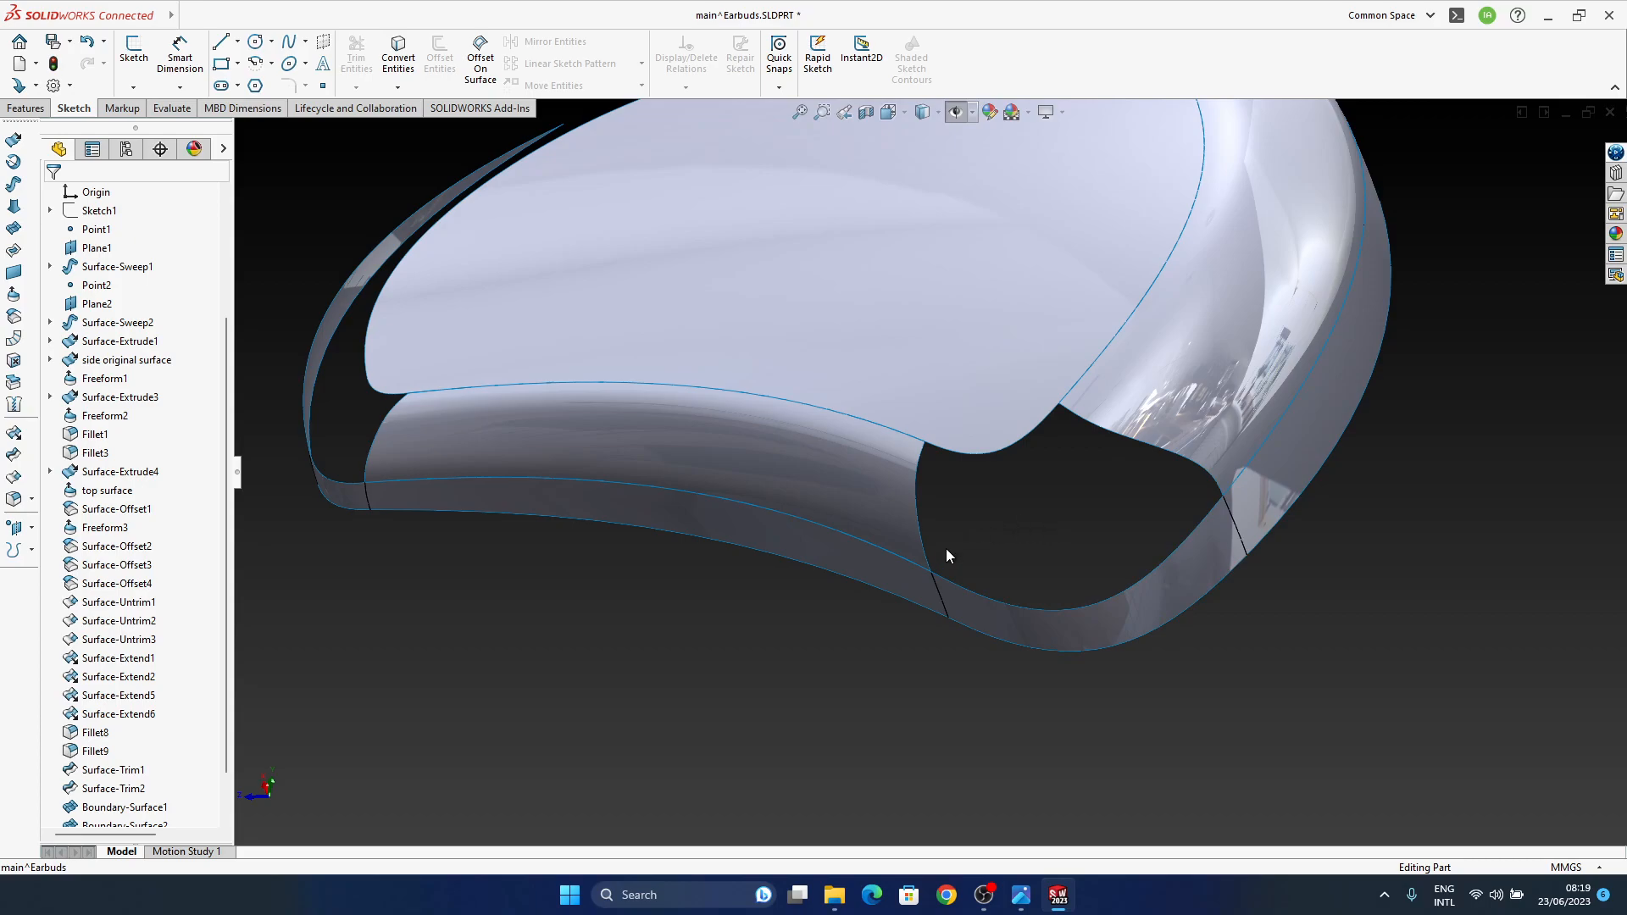
ctrl+middle_drag(1199, 366, 1054, 429)
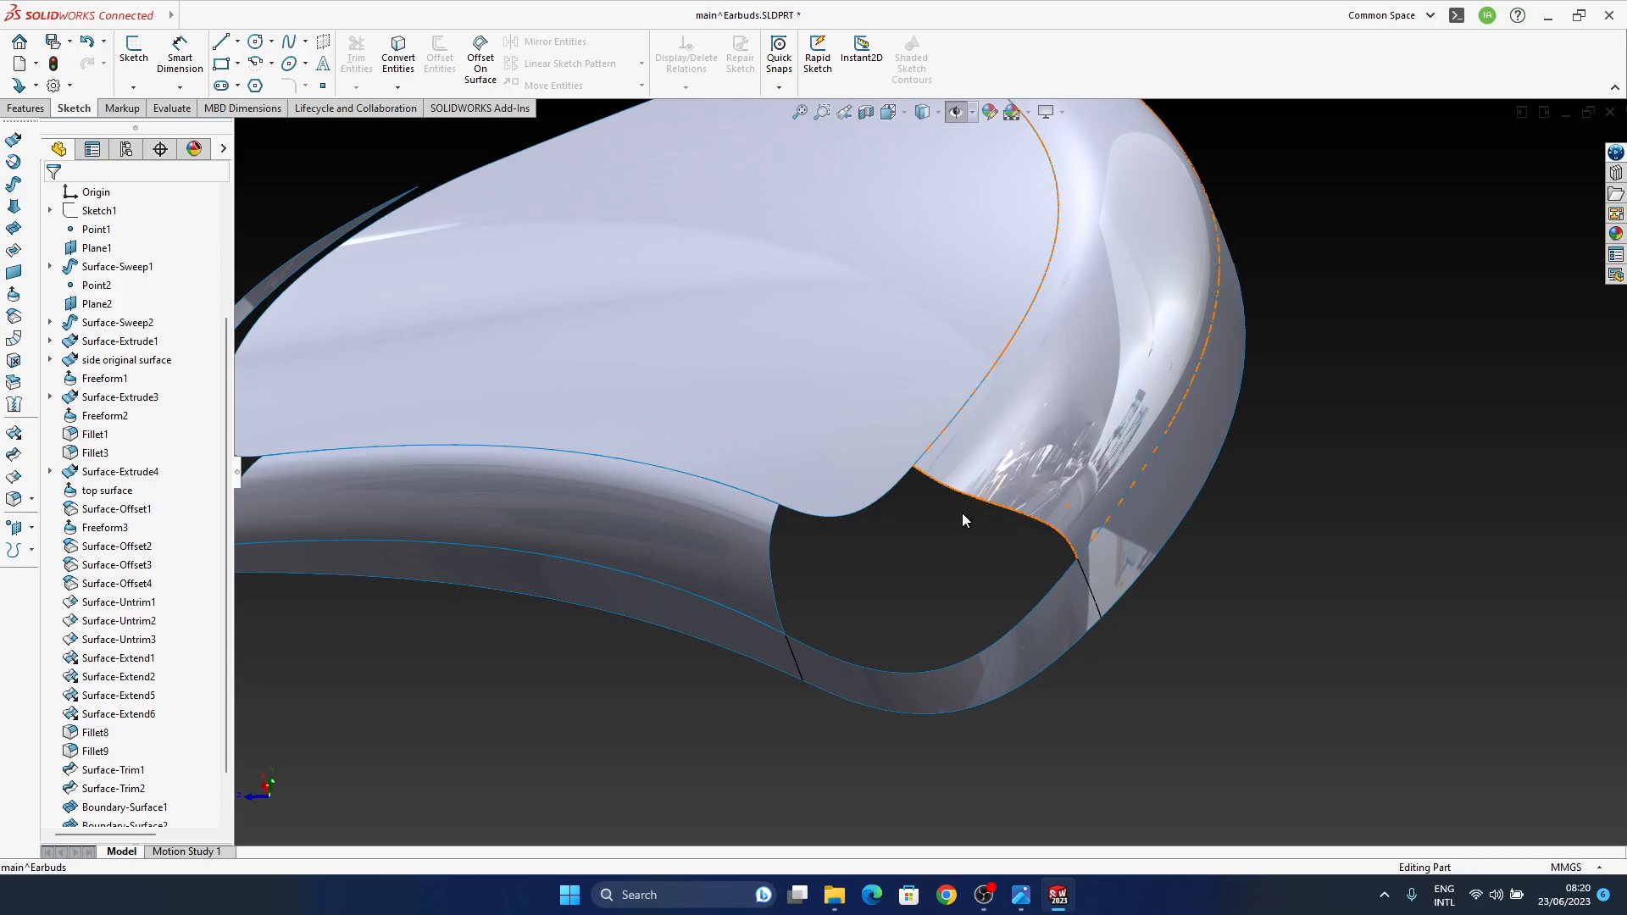
middle_drag(1007, 545, 1210, 599)
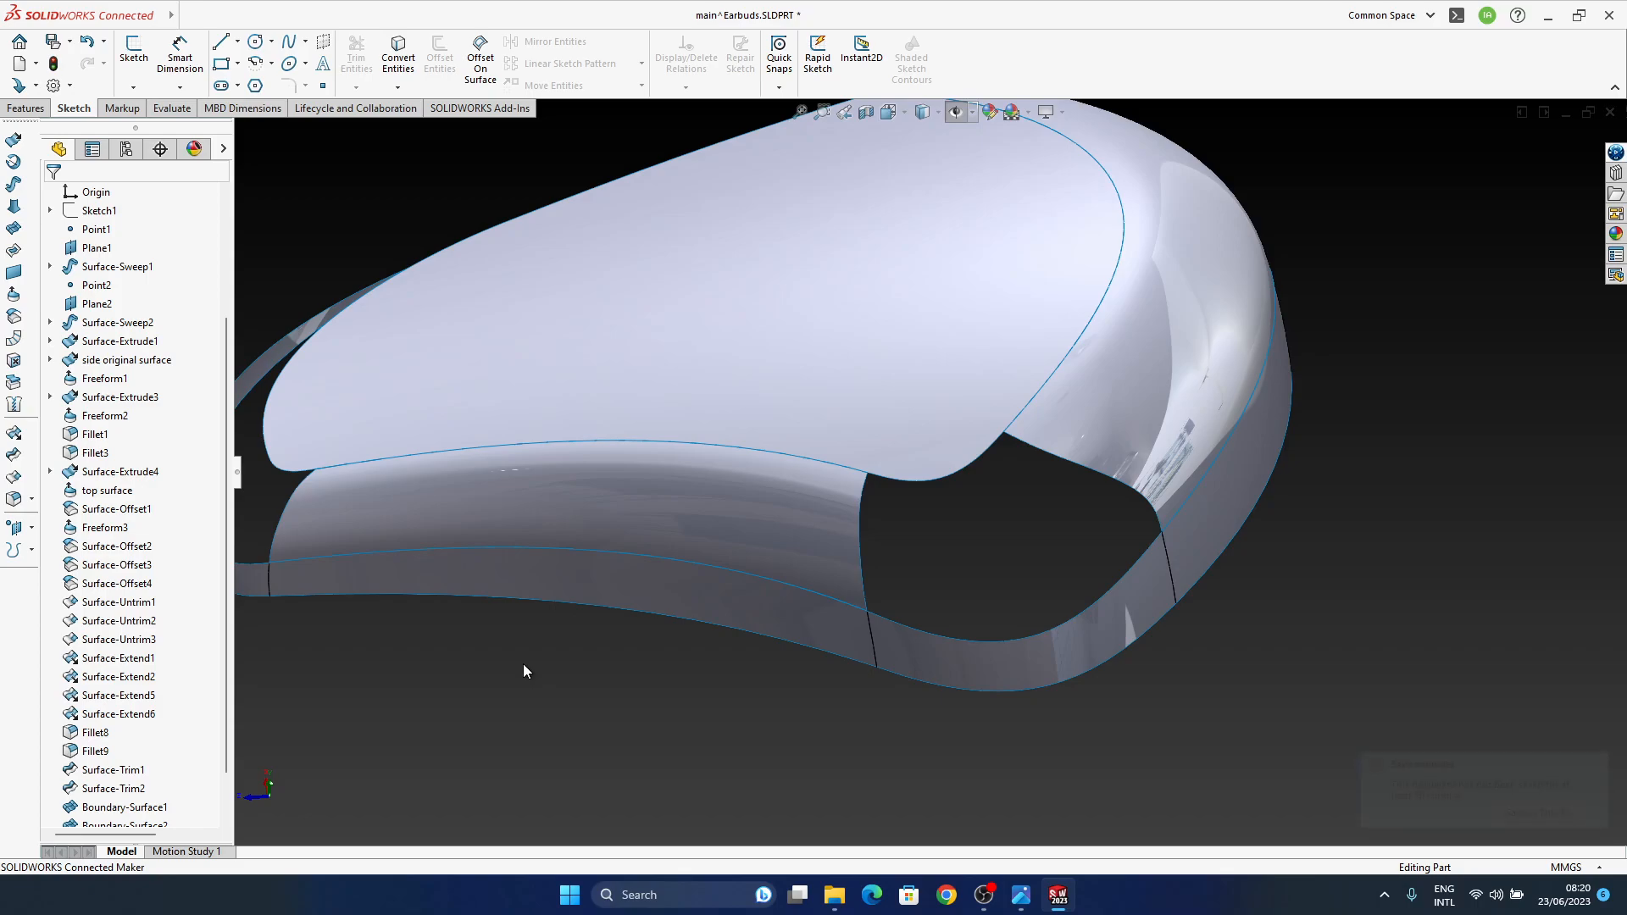
click(1540, 807)
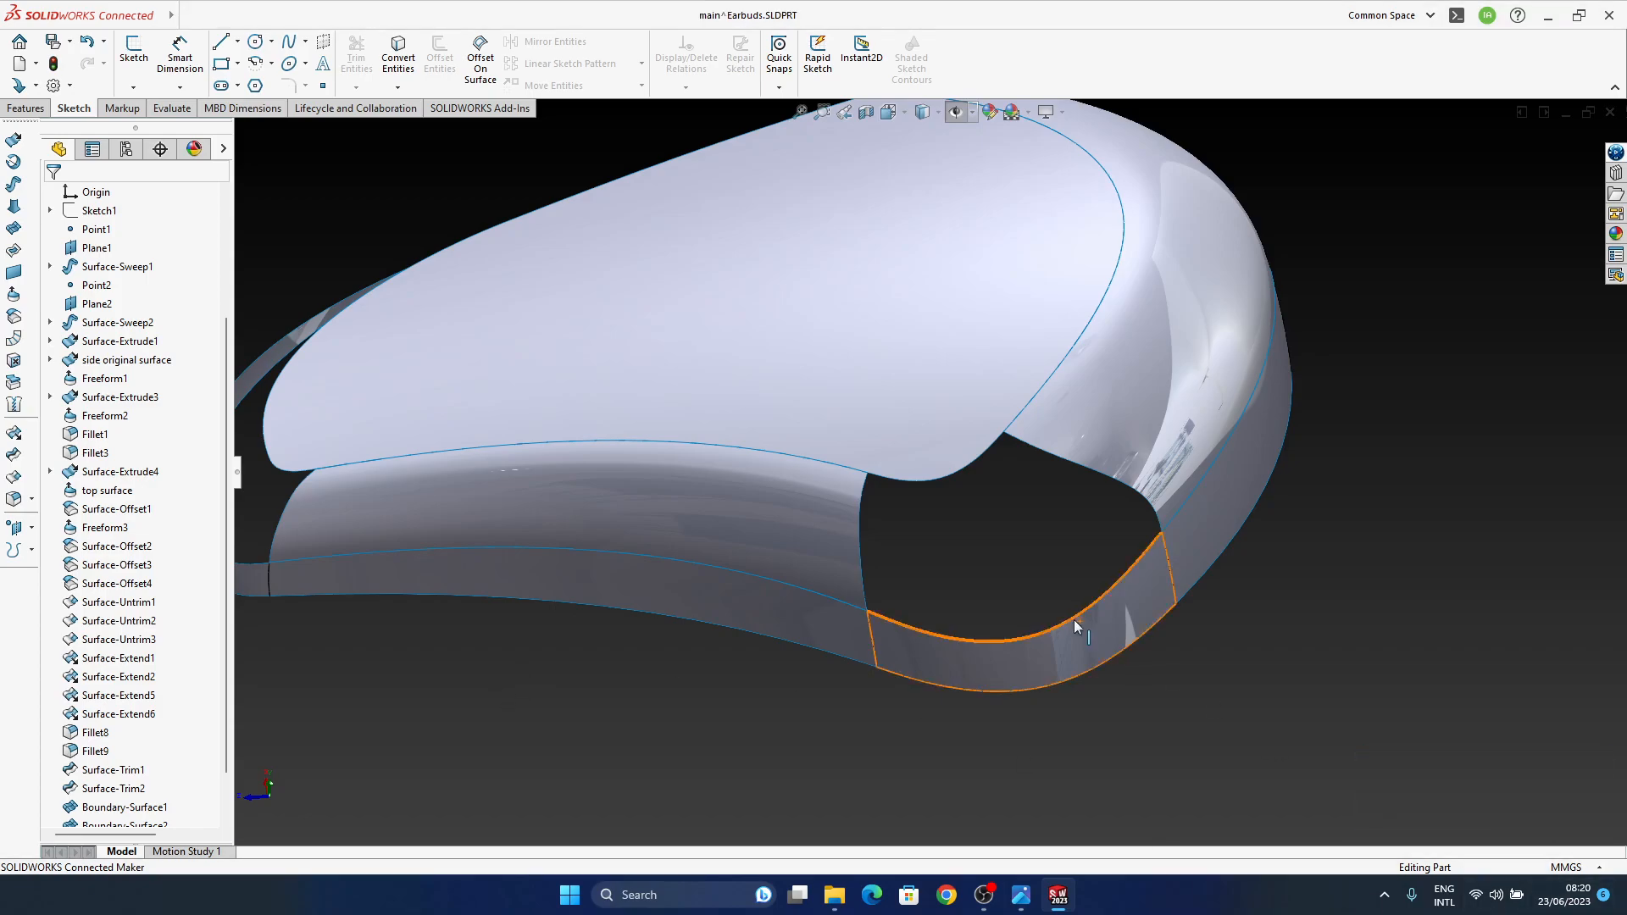
Step: Examine the four-sided corner opening between the side and wide-end surfaces and its surrounding edges from several angles
middle_drag(971, 556, 644, 711)
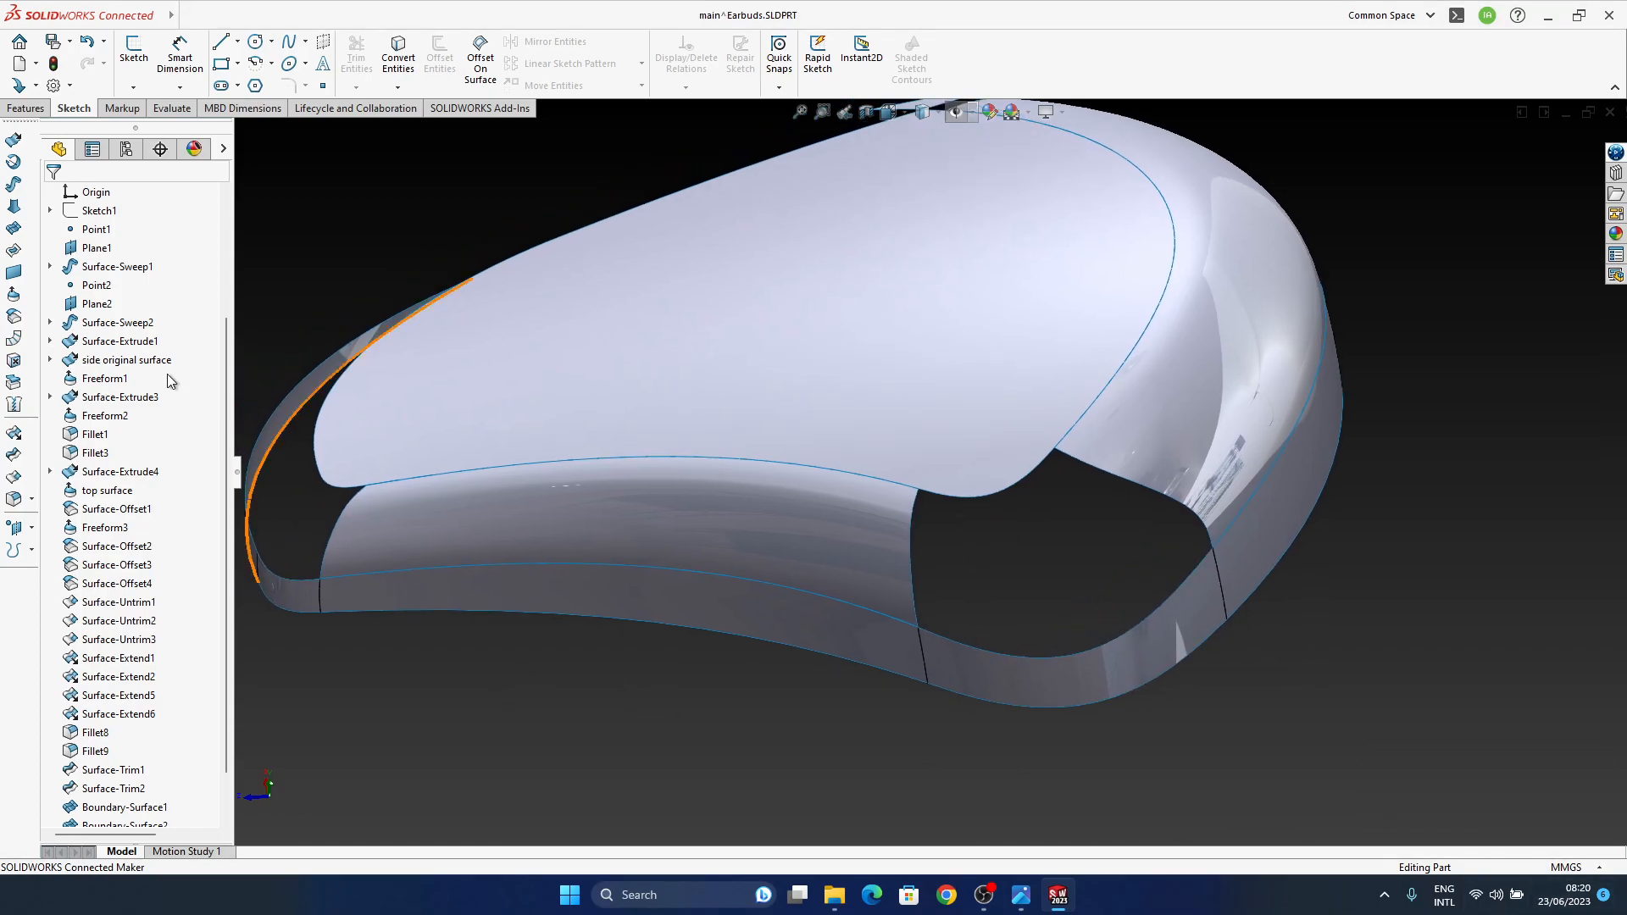
scroll(895, 471, up, 4)
ctrl+middle_drag(975, 383, 955, 522)
middle_click(894, 383)
scroll(850, 524, down, 3)
ctrl+middle_drag(1051, 553, 891, 593)
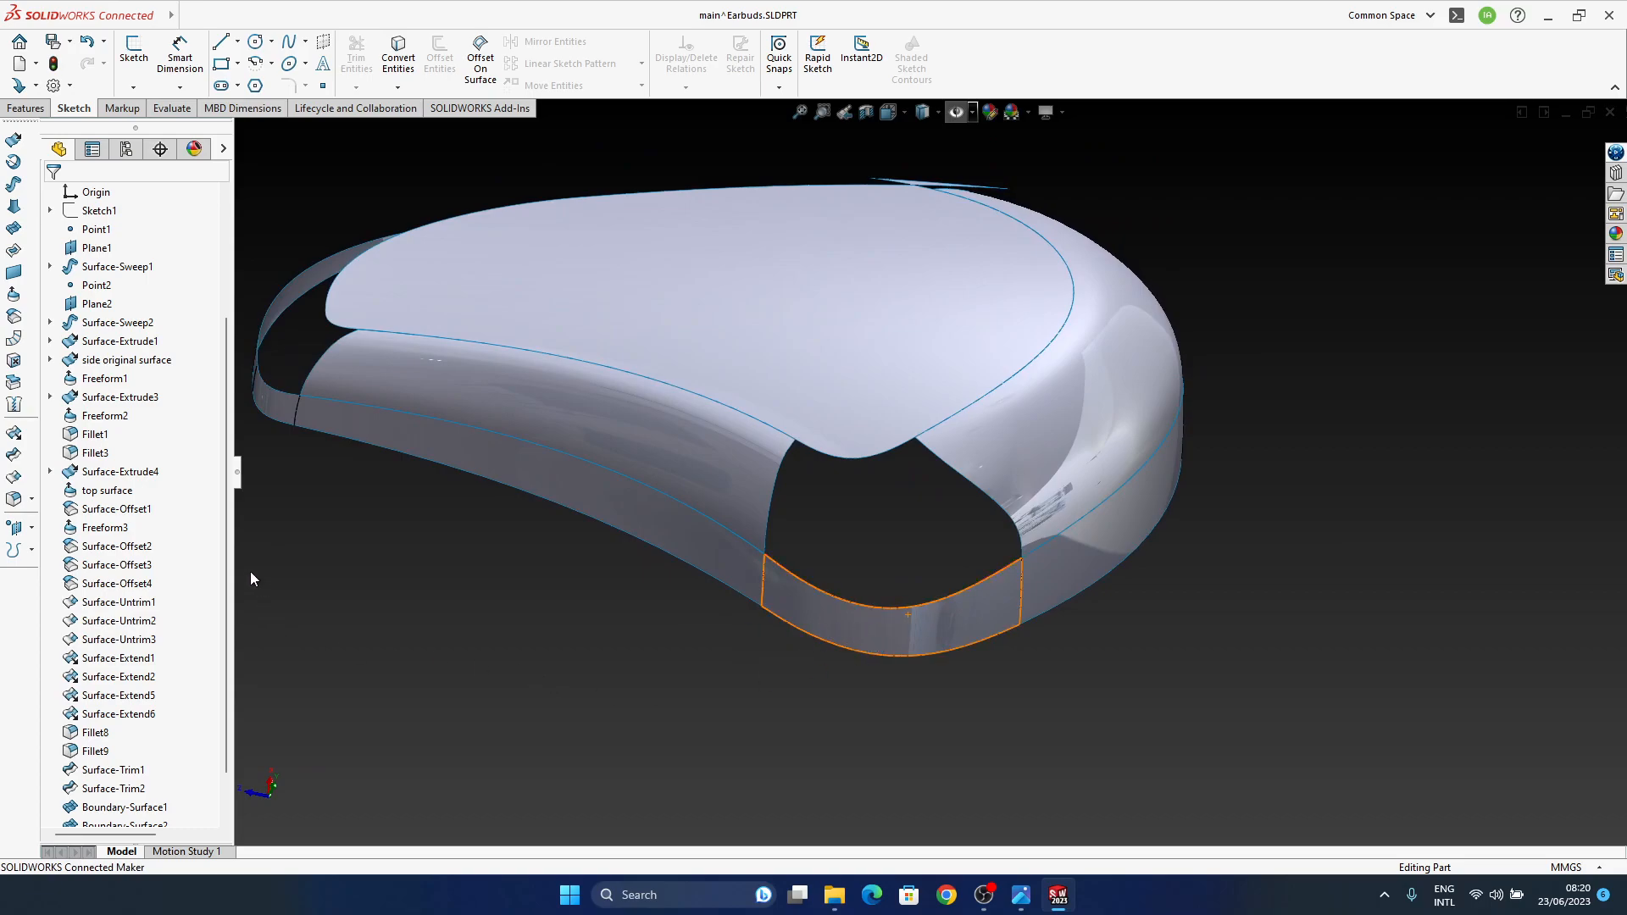
ctrl+middle_drag(783, 465, 494, 650)
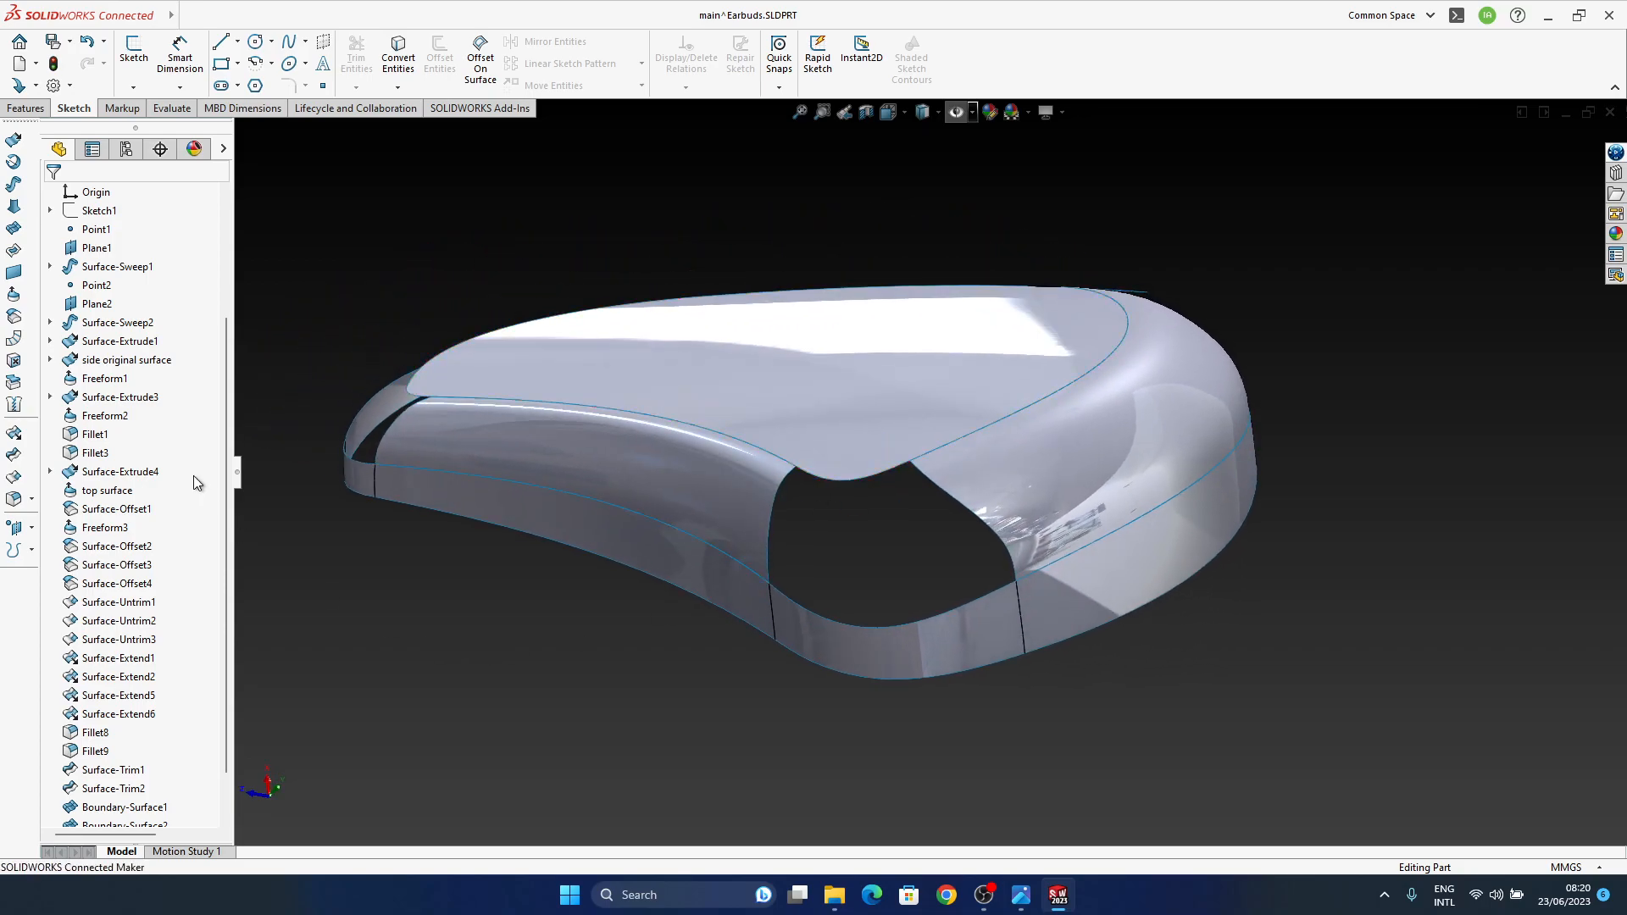
Step: Start a boundary surface with the opening's two side edges as Direction 1 and flip the connectors to untwist it
click(14, 229)
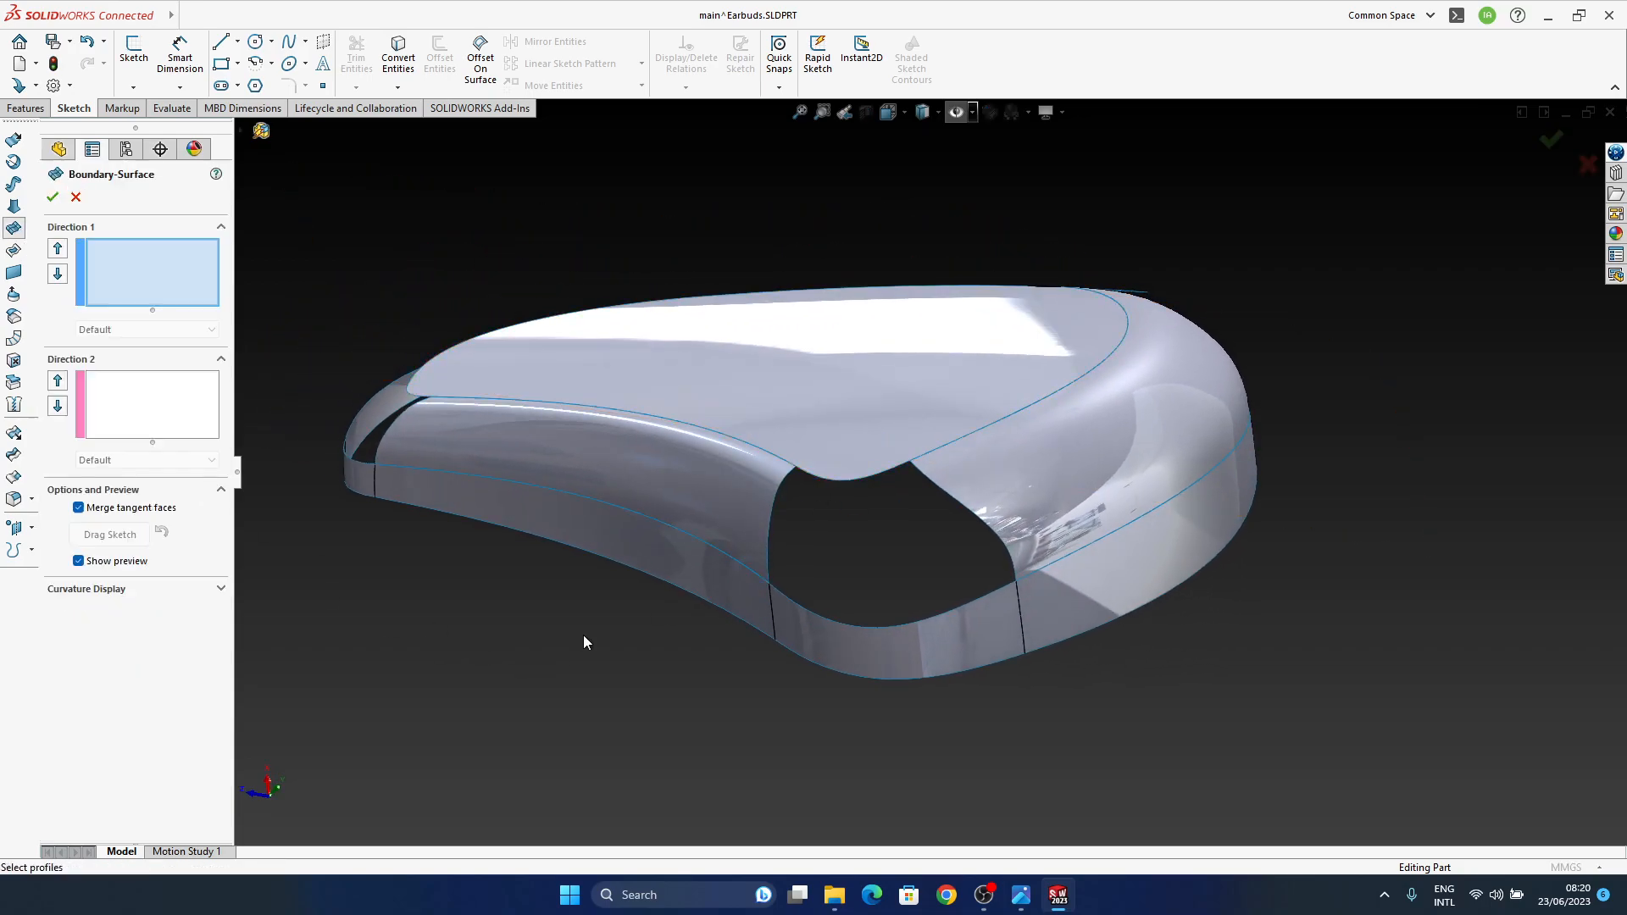
click(966, 513)
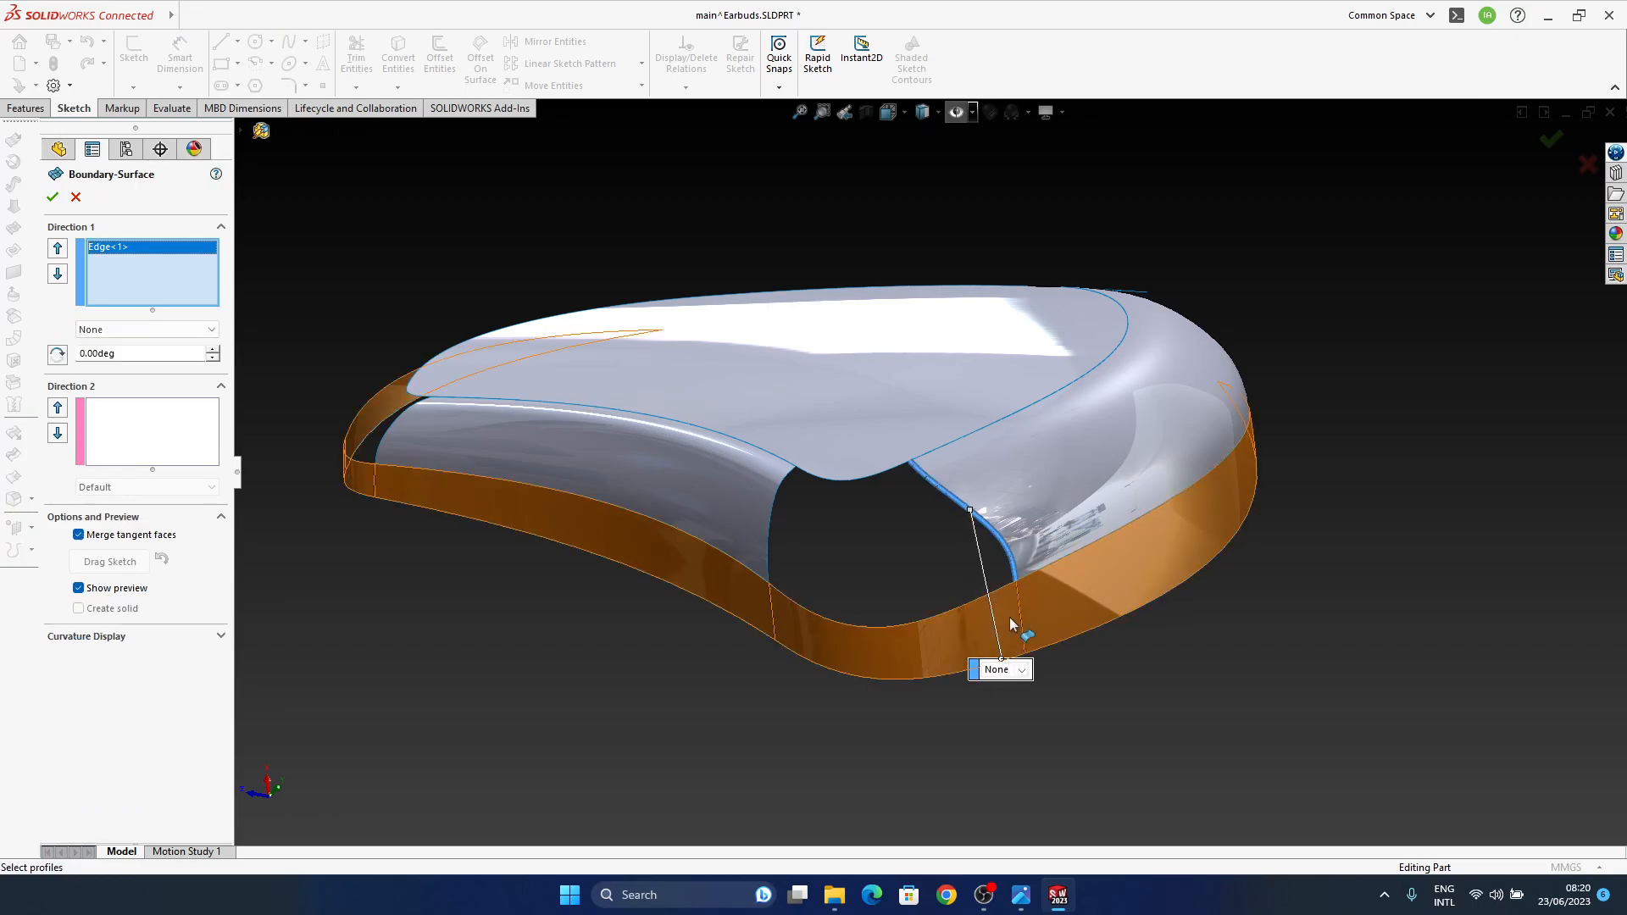
click(770, 545)
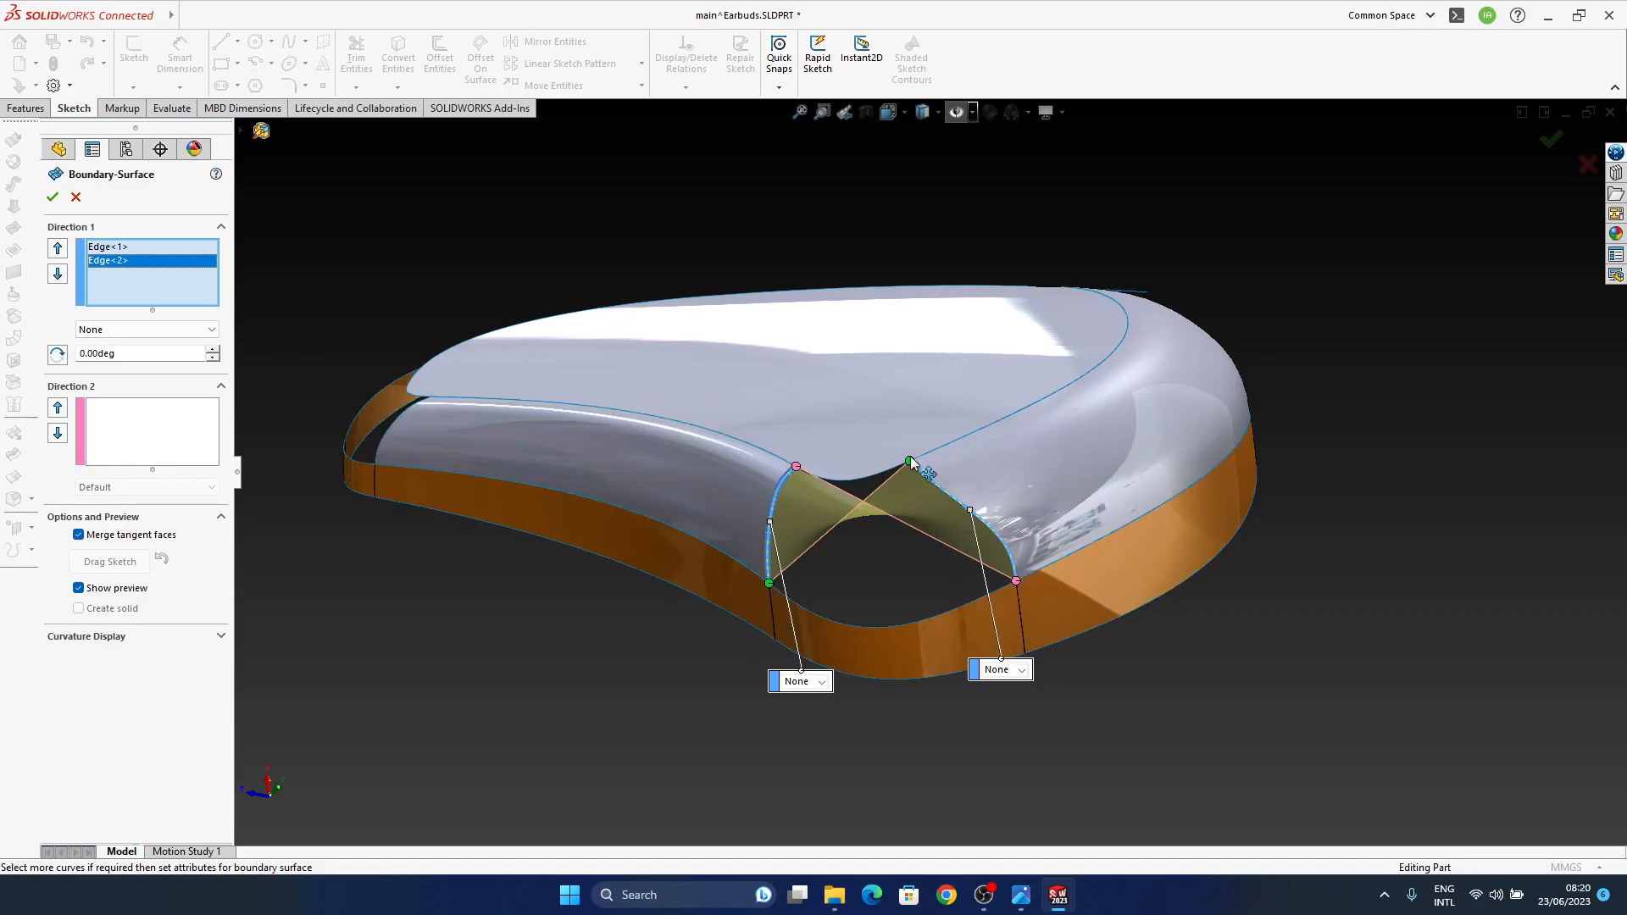
right_click(911, 463)
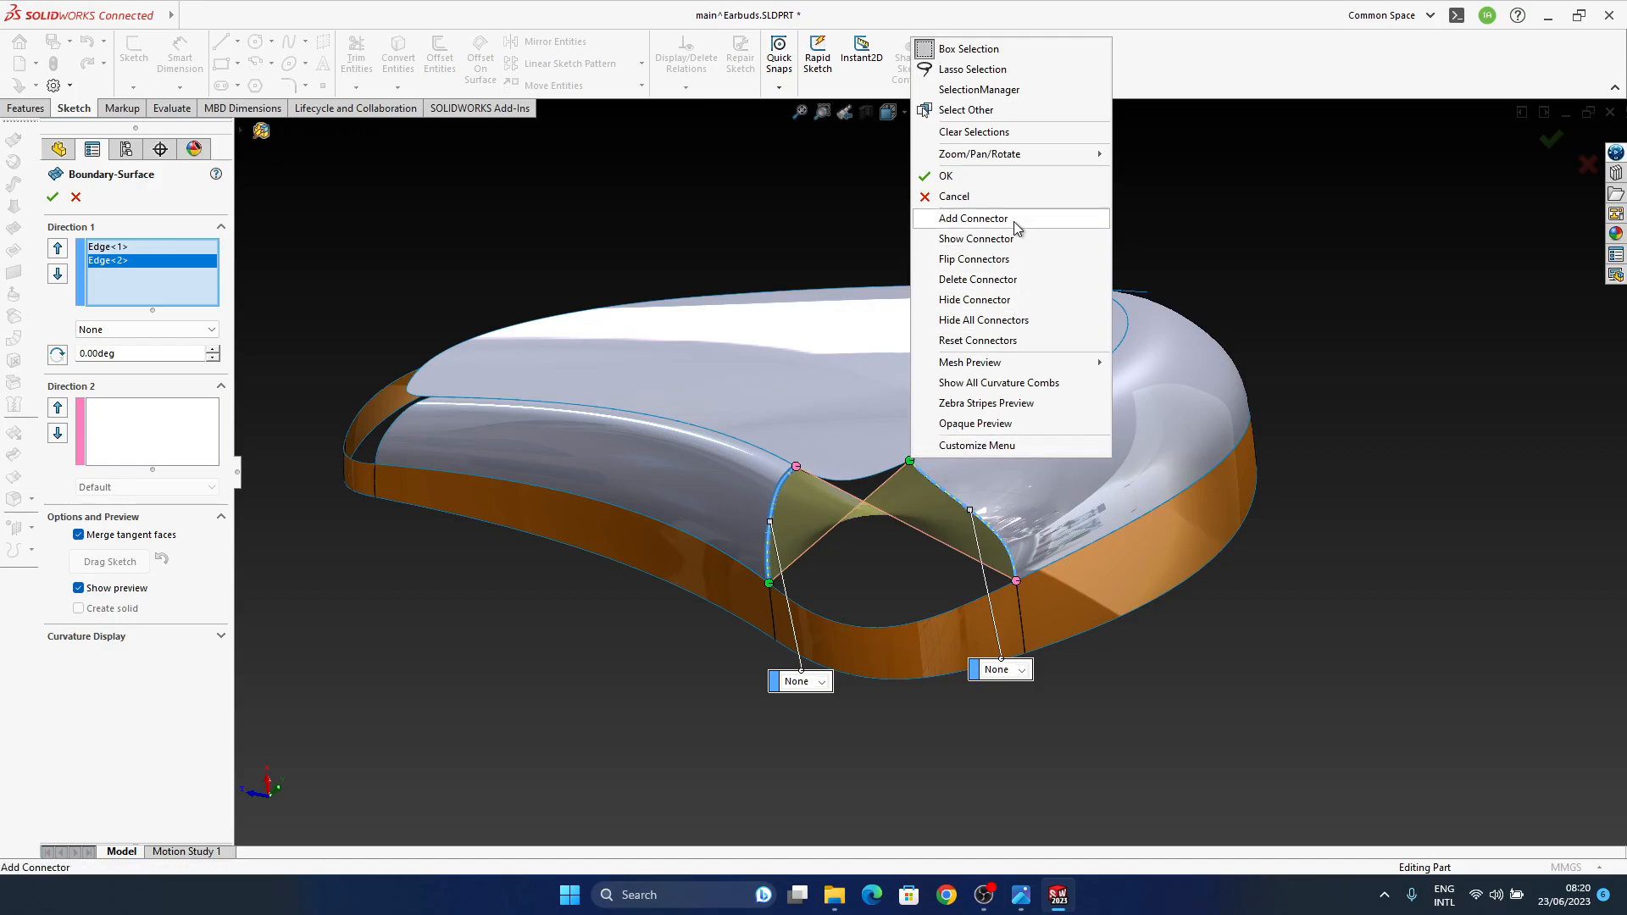
click(1010, 259)
Step: Add the band edge and the top surface's corner edge as the Direction 2 curves
middle_drag(870, 553, 995, 645)
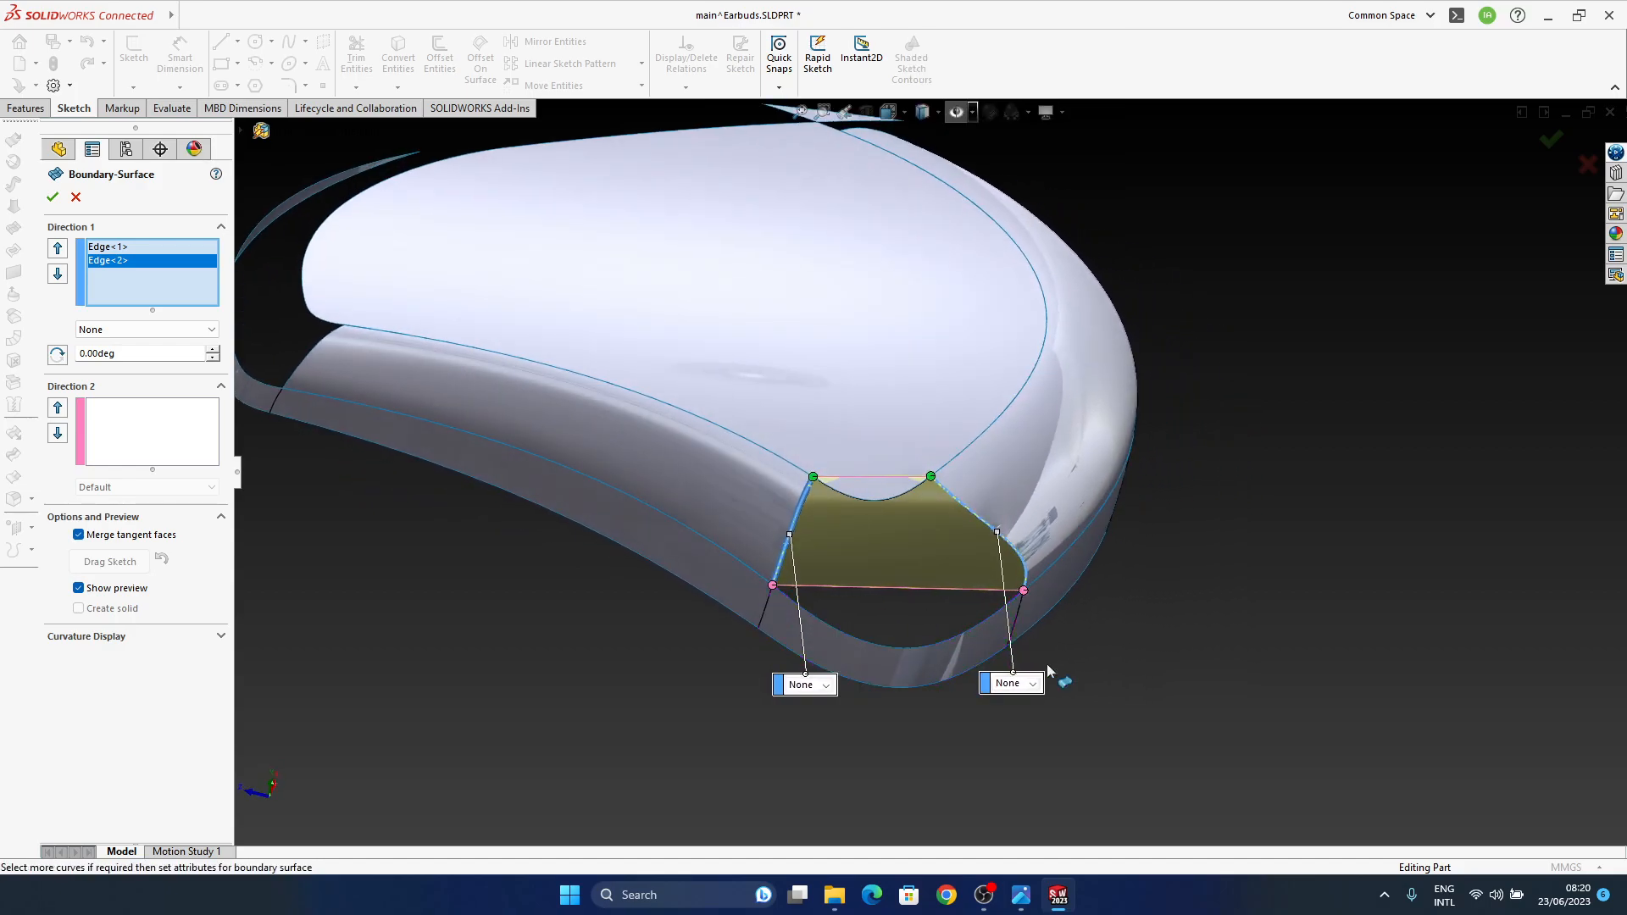
click(142, 423)
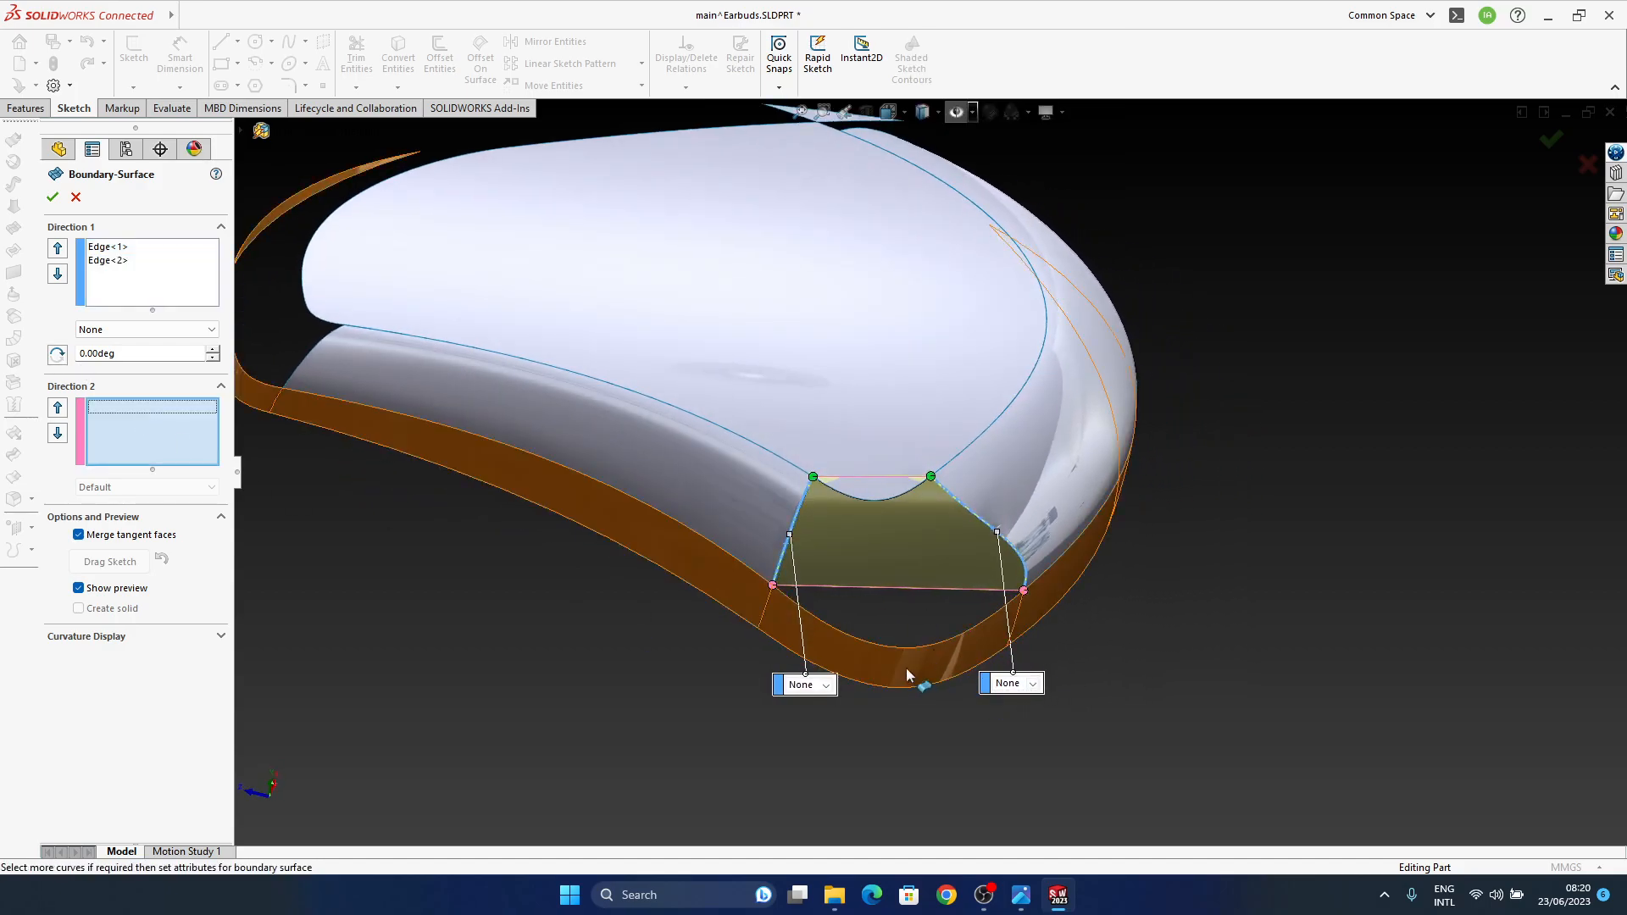
click(915, 647)
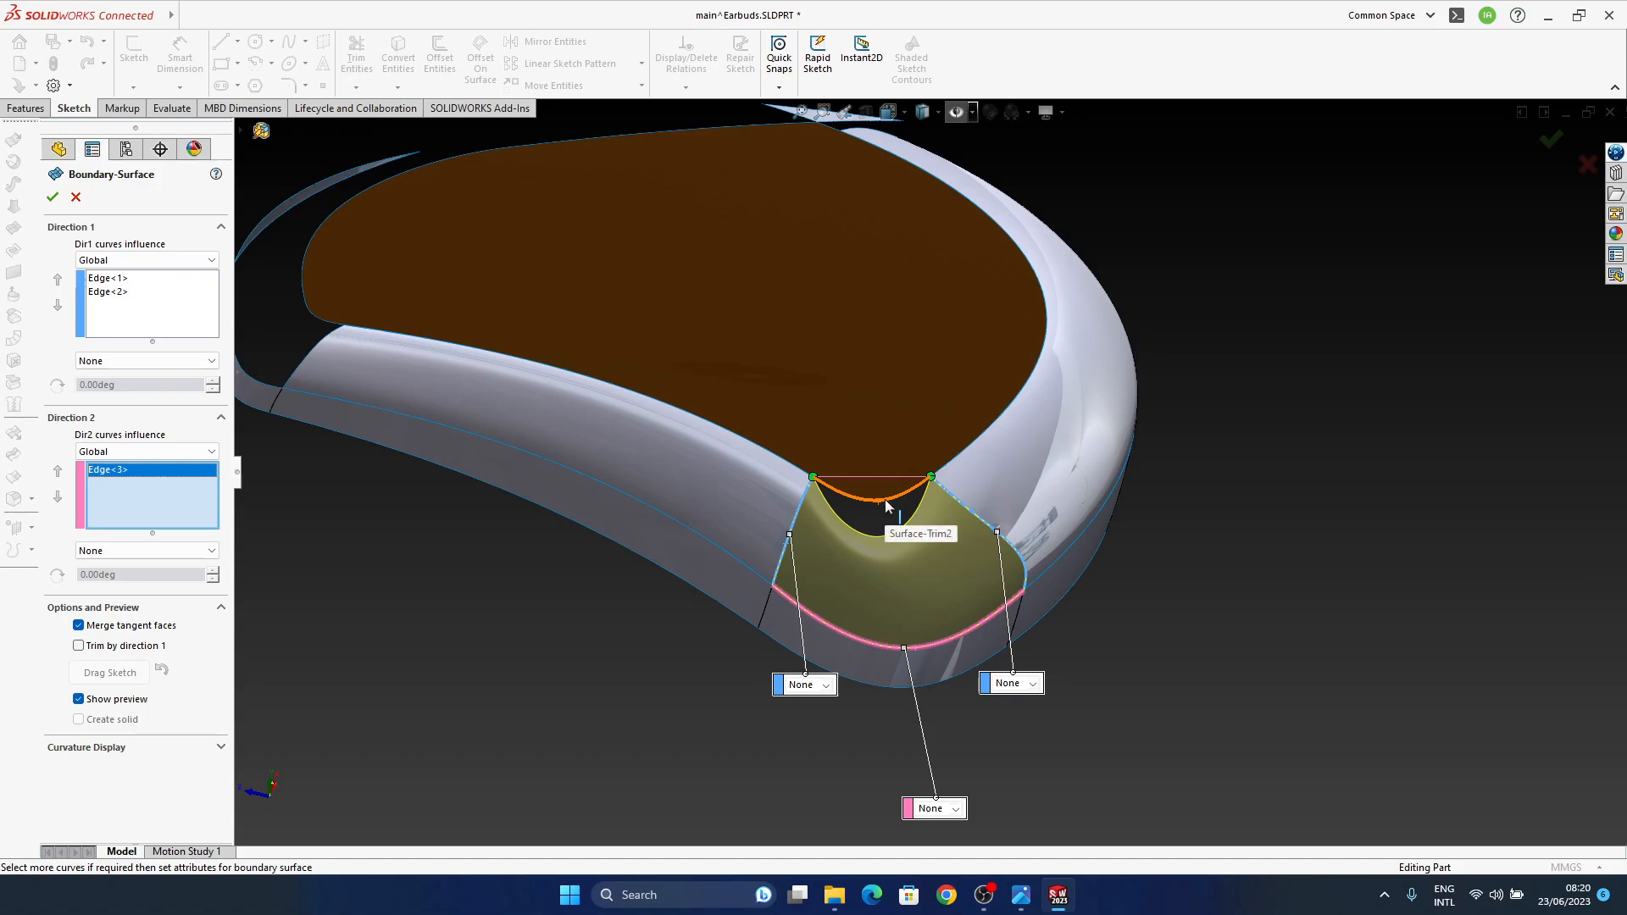
click(885, 500)
Step: Set Curvature To Face on both Direction 2 edges, at the top surface and at the band
middle_drag(884, 500, 949, 643)
click(930, 627)
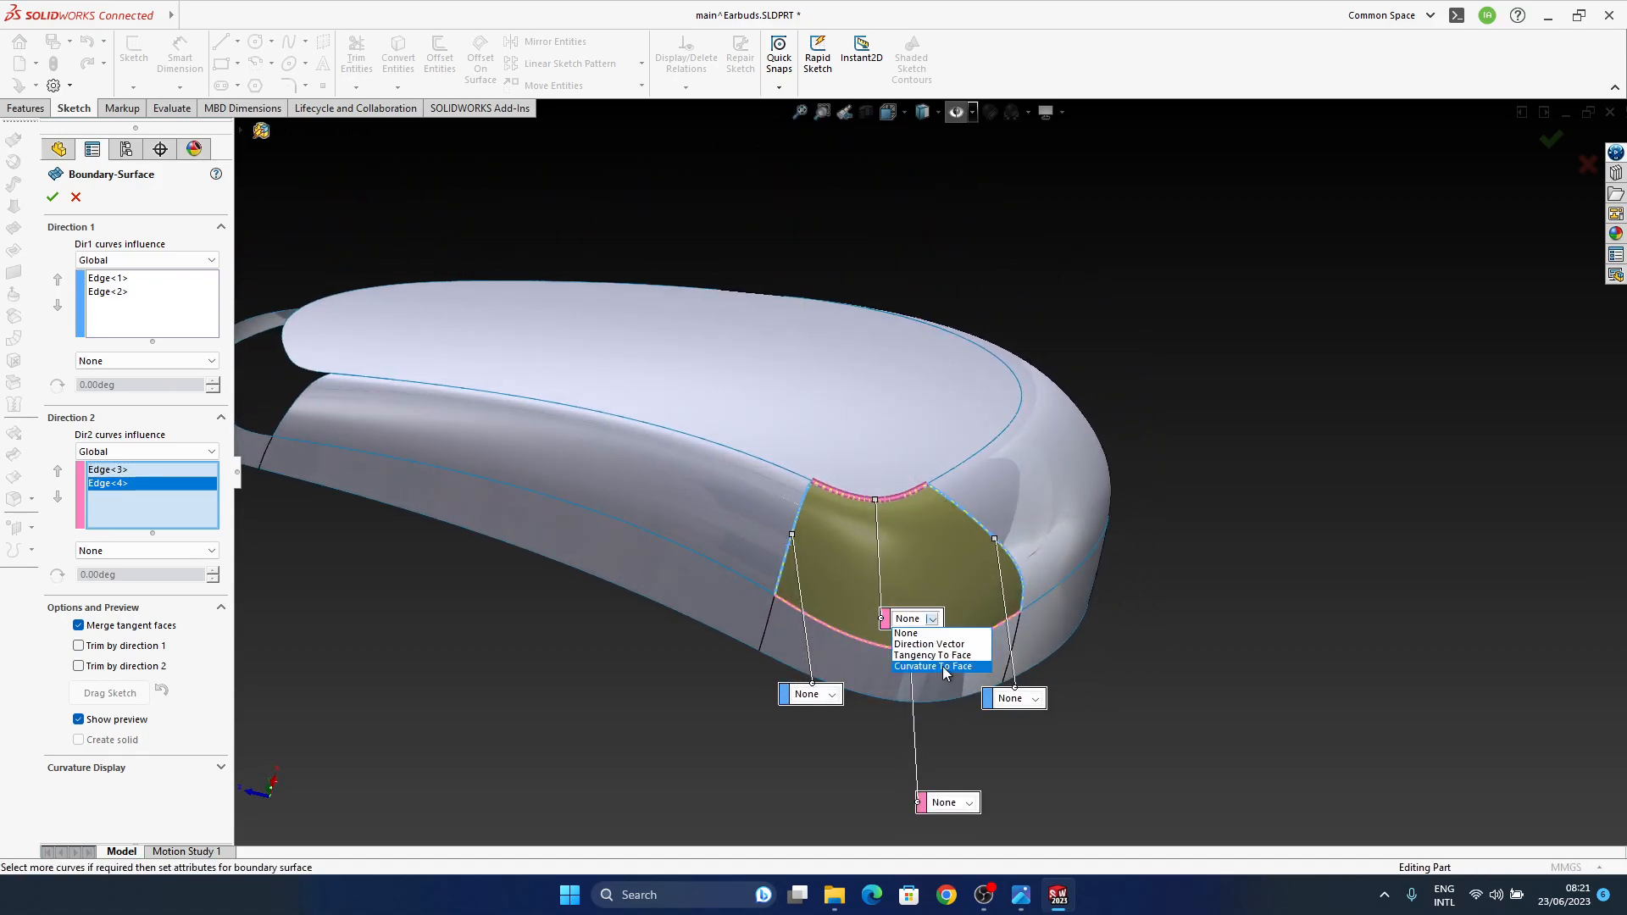
click(932, 666)
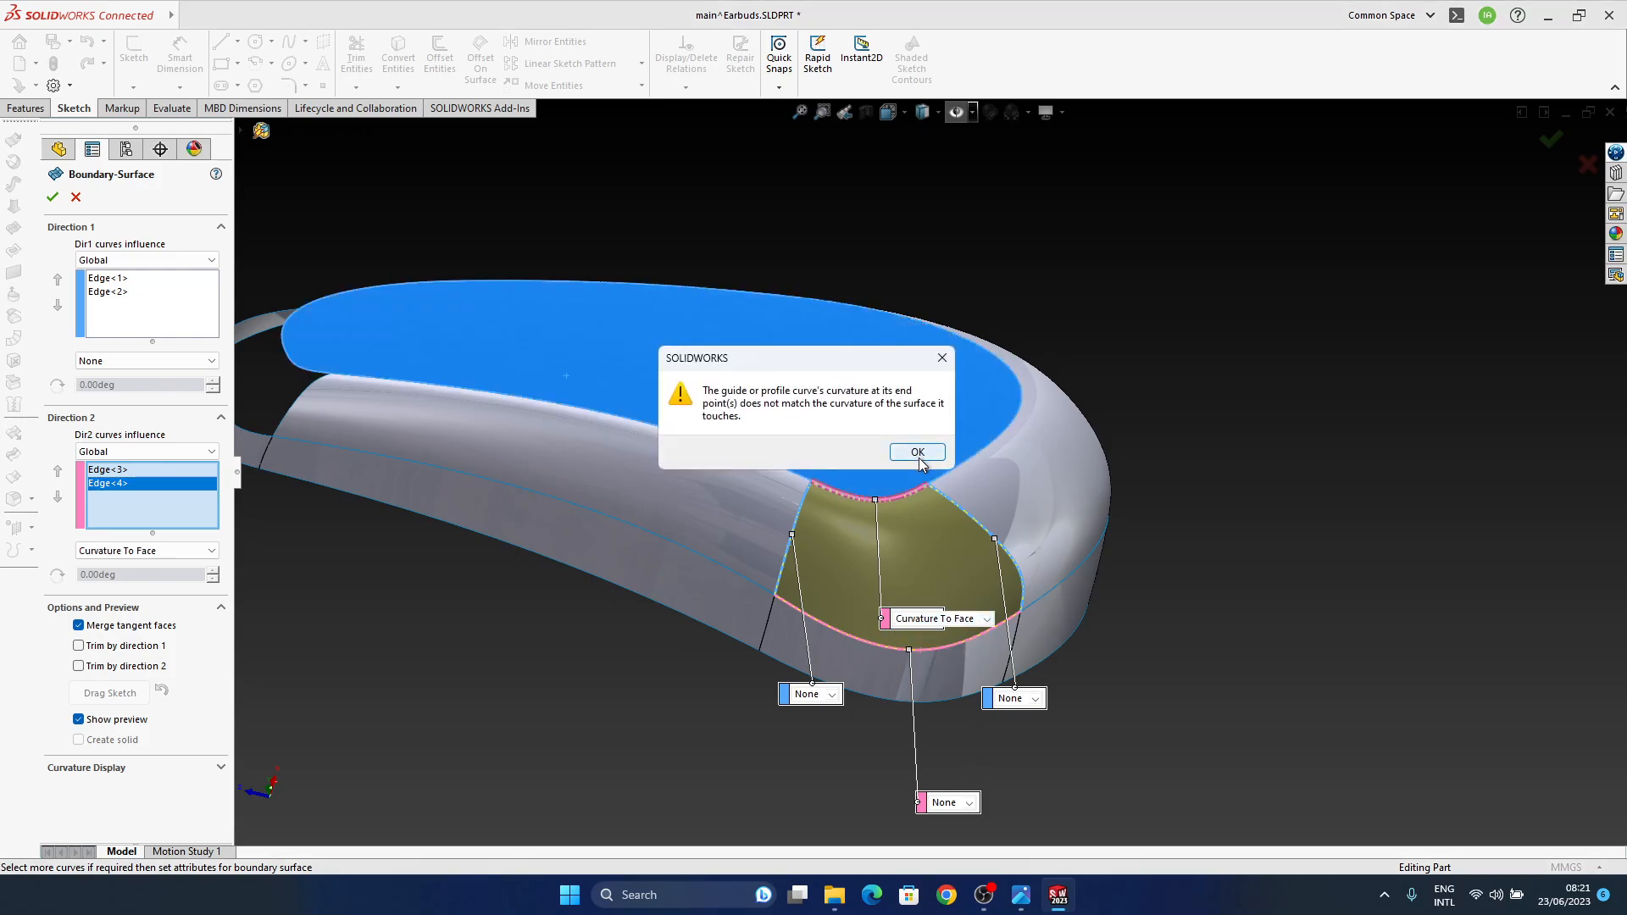
click(918, 451)
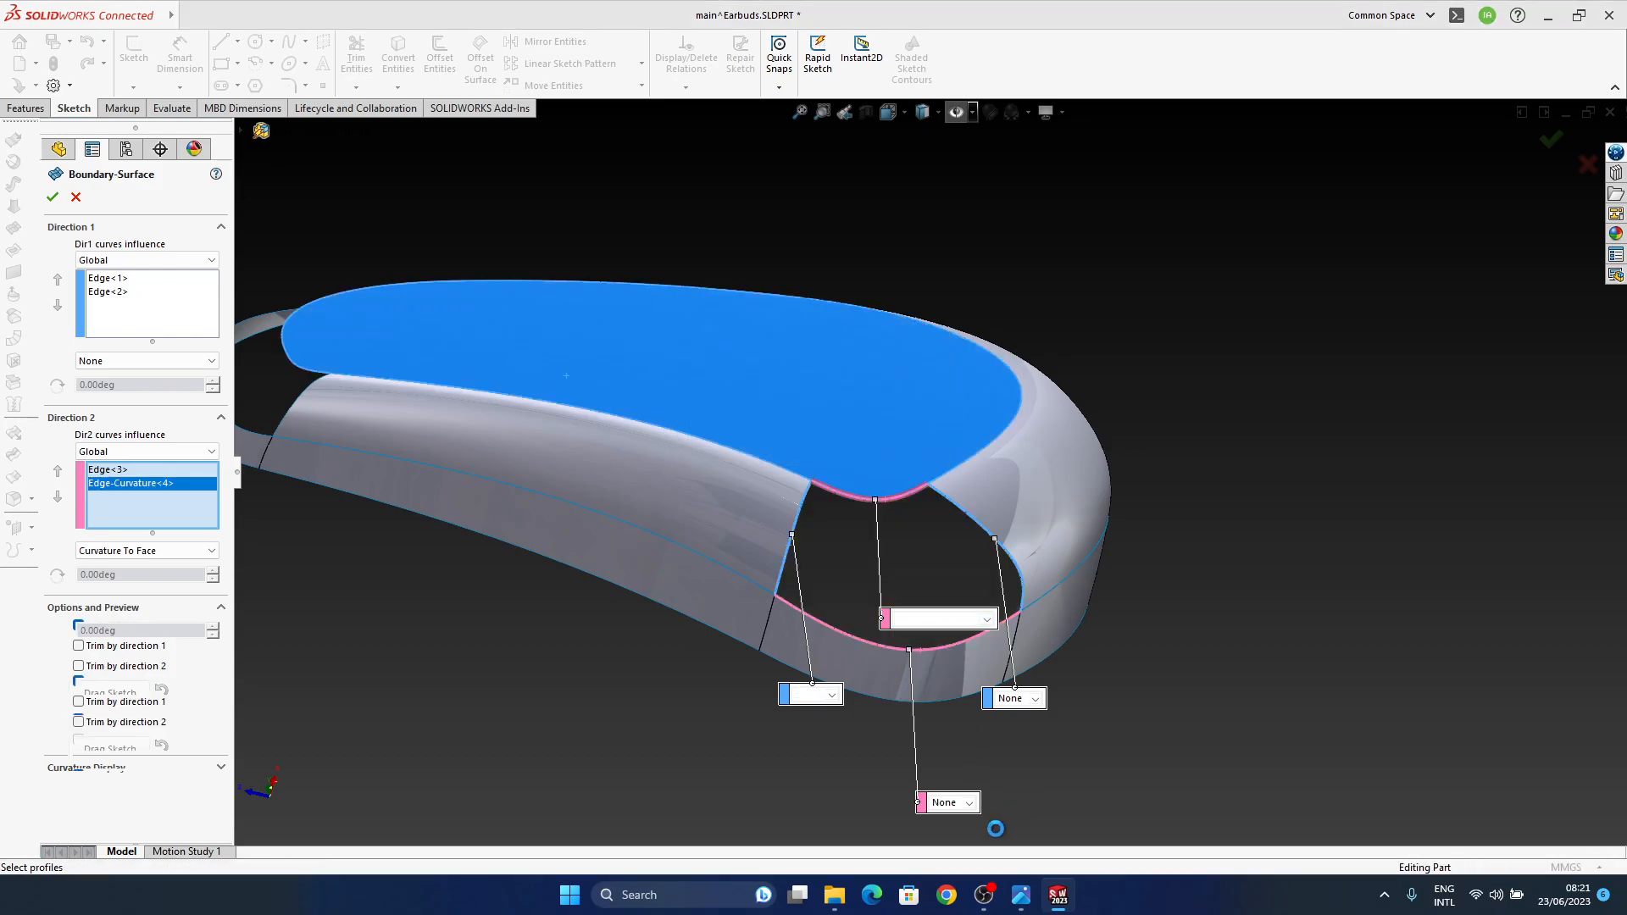
click(968, 803)
click(978, 849)
Step: Set Curvature To Face on both Direction 1 edges and create the corner boundary surface
middle_drag(983, 644, 915, 638)
click(825, 688)
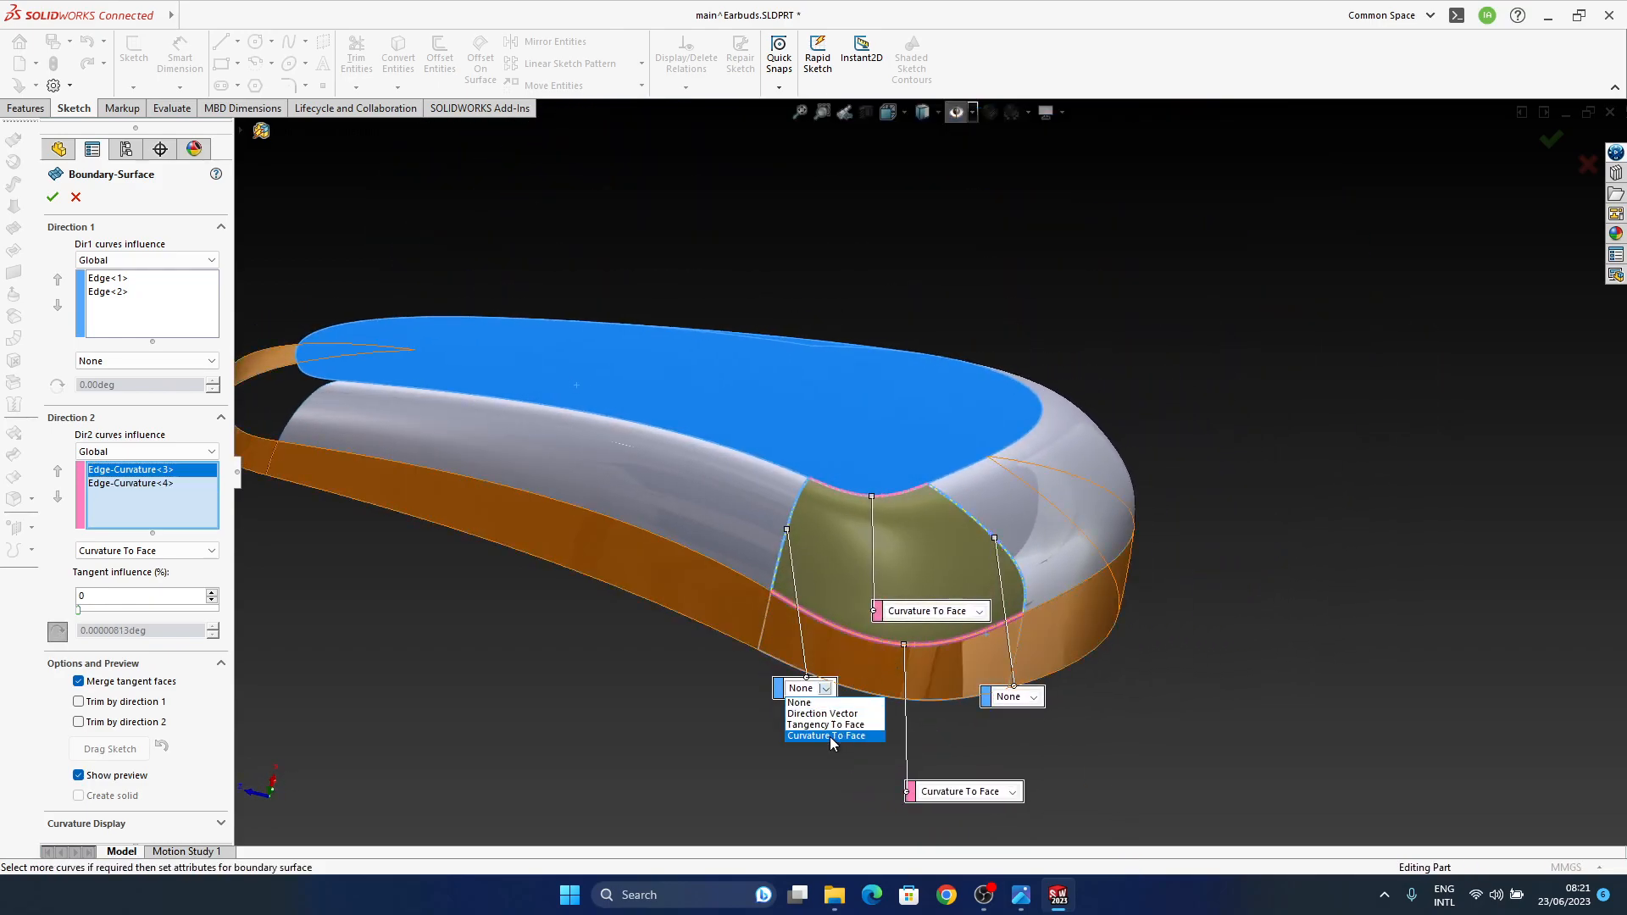
click(835, 735)
click(895, 452)
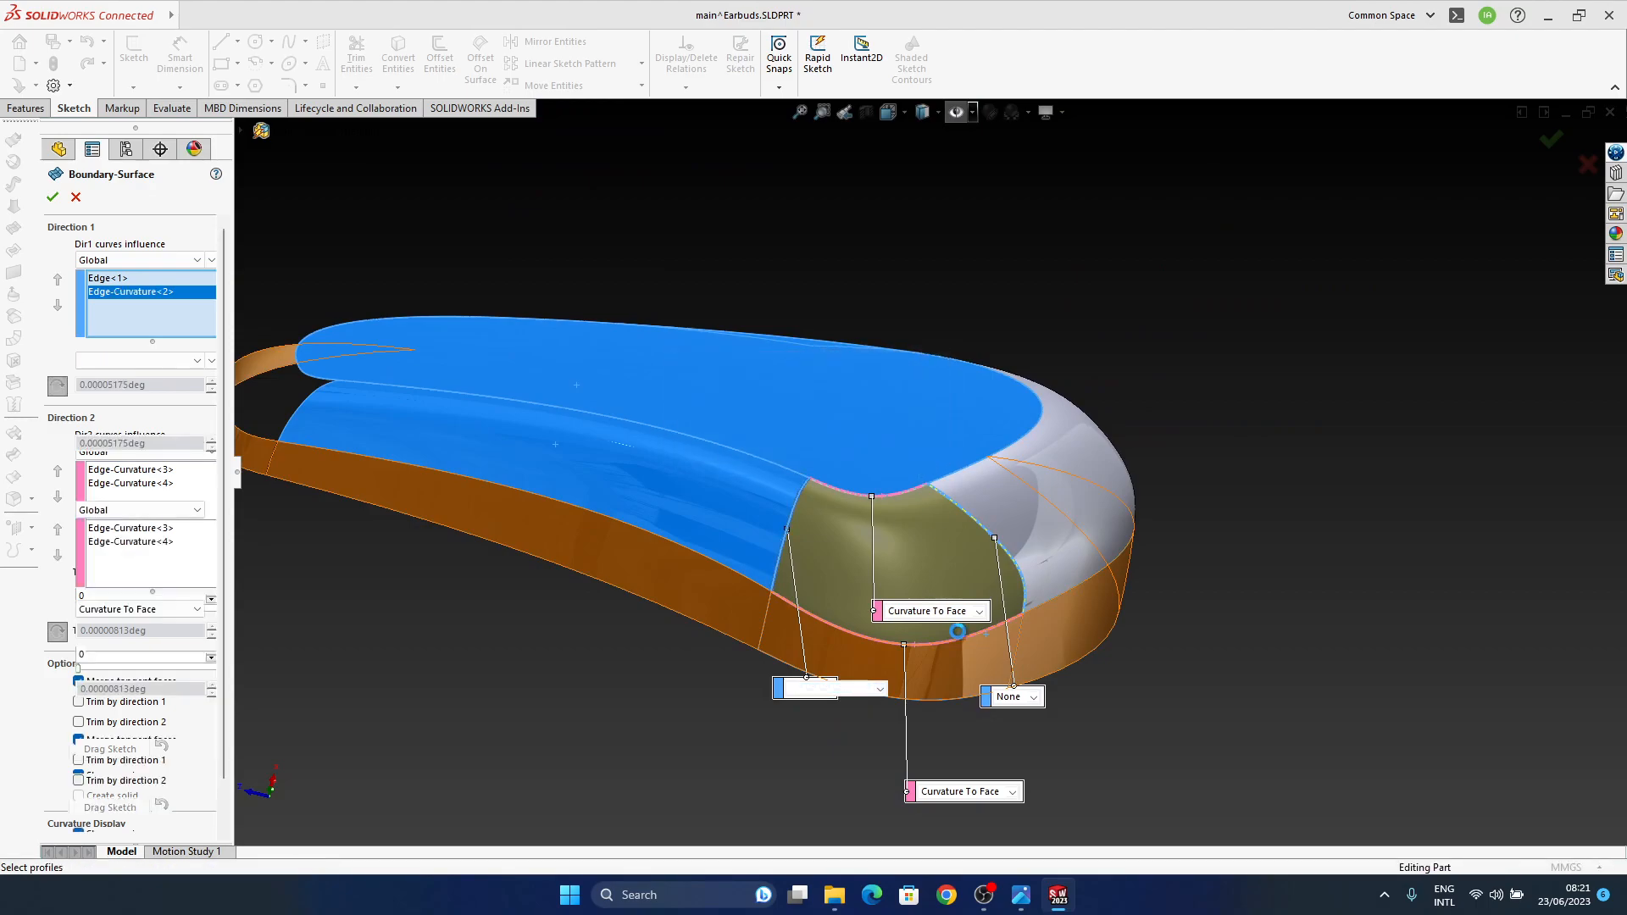
click(1034, 697)
click(1042, 743)
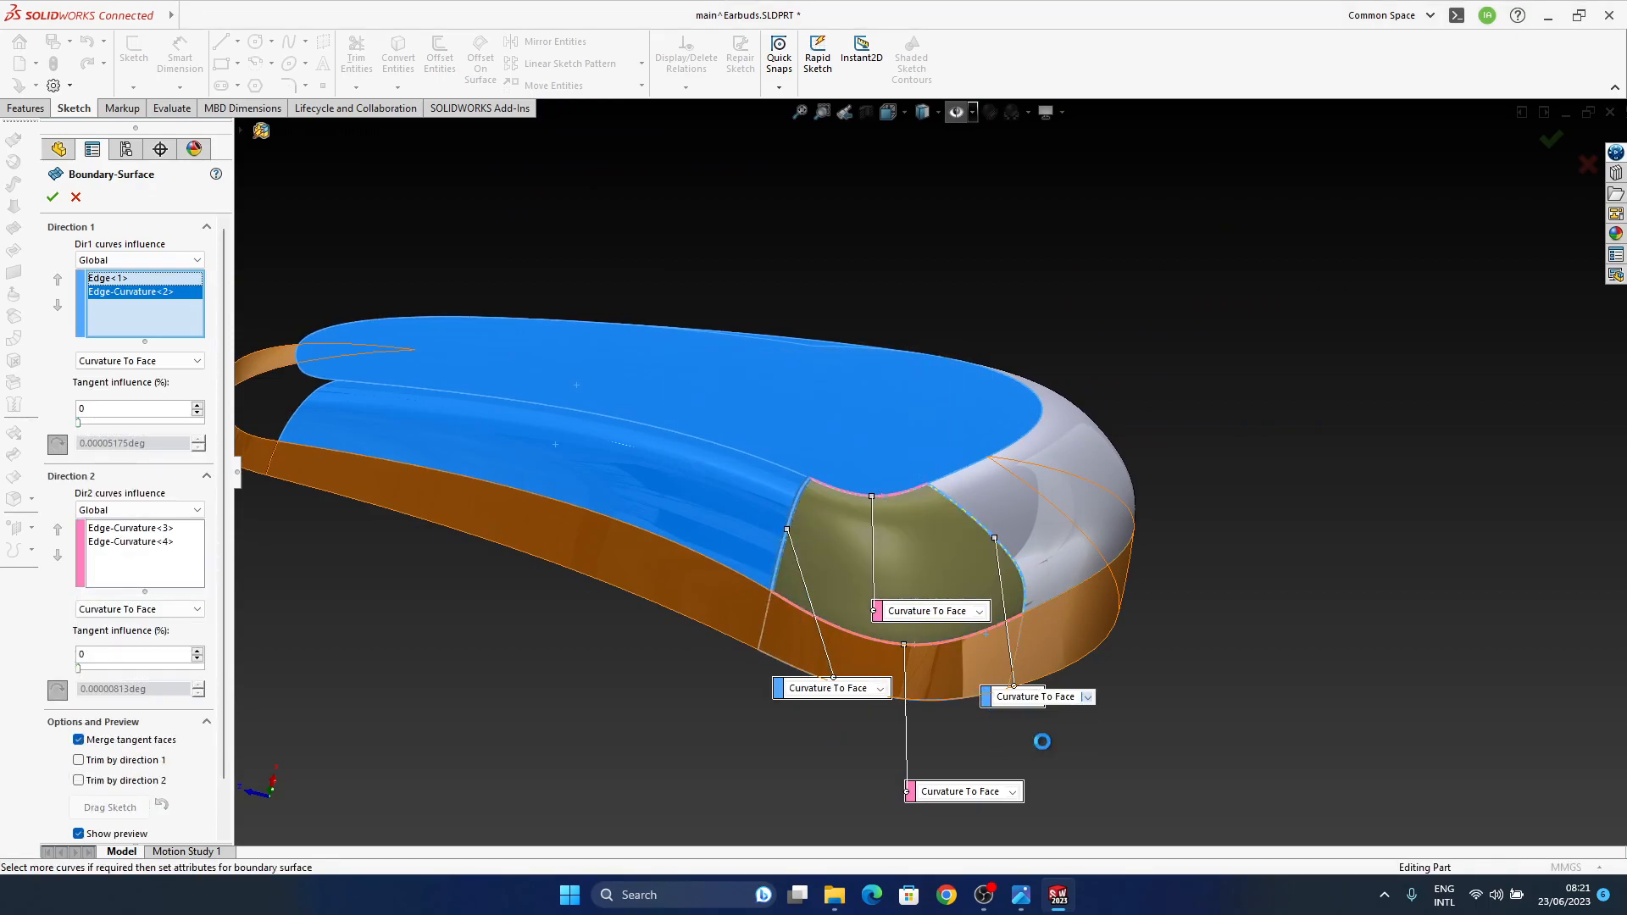
mouse_move(886, 517)
middle_down()
mouse_move(879, 693)
mouse_move(828, 577)
mouse_move(835, 593)
mouse_move(991, 550)
mouse_move(1003, 589)
mouse_move(919, 667)
mouse_move(898, 539)
middle_up()
click(1551, 139)
Step: Start a boundary surface between the band edge and the top surface's edge at the narrow end
scroll(908, 582, up, 4)
ctrl+middle_drag(673, 555, 898, 498)
scroll(898, 498, down, 4)
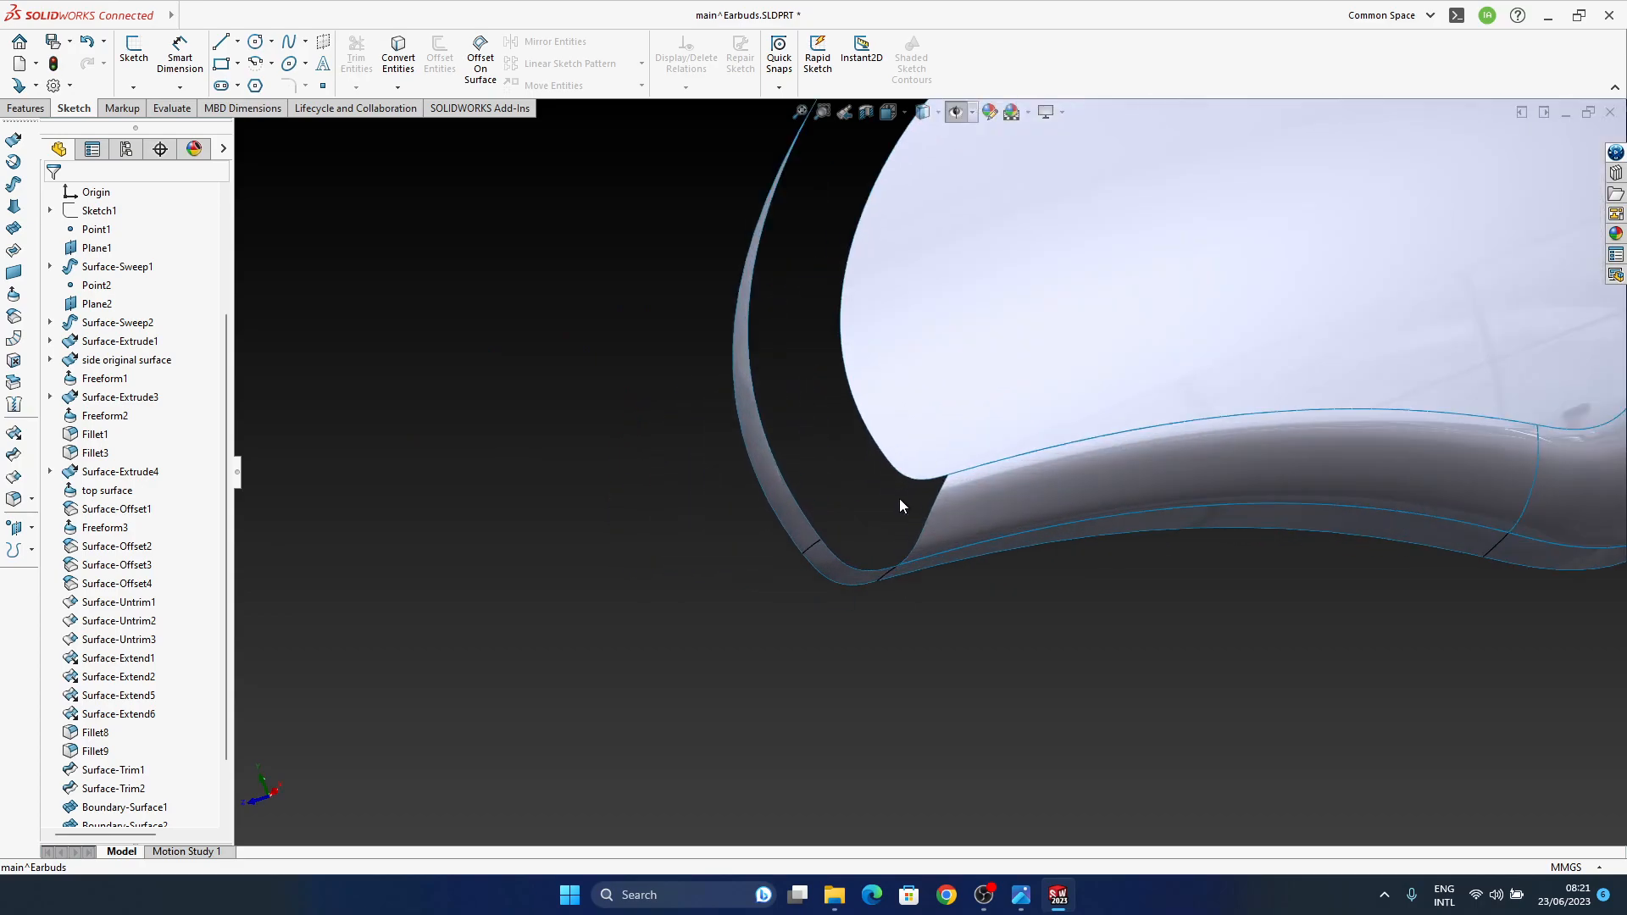
ctrl+middle_drag(933, 440, 899, 508)
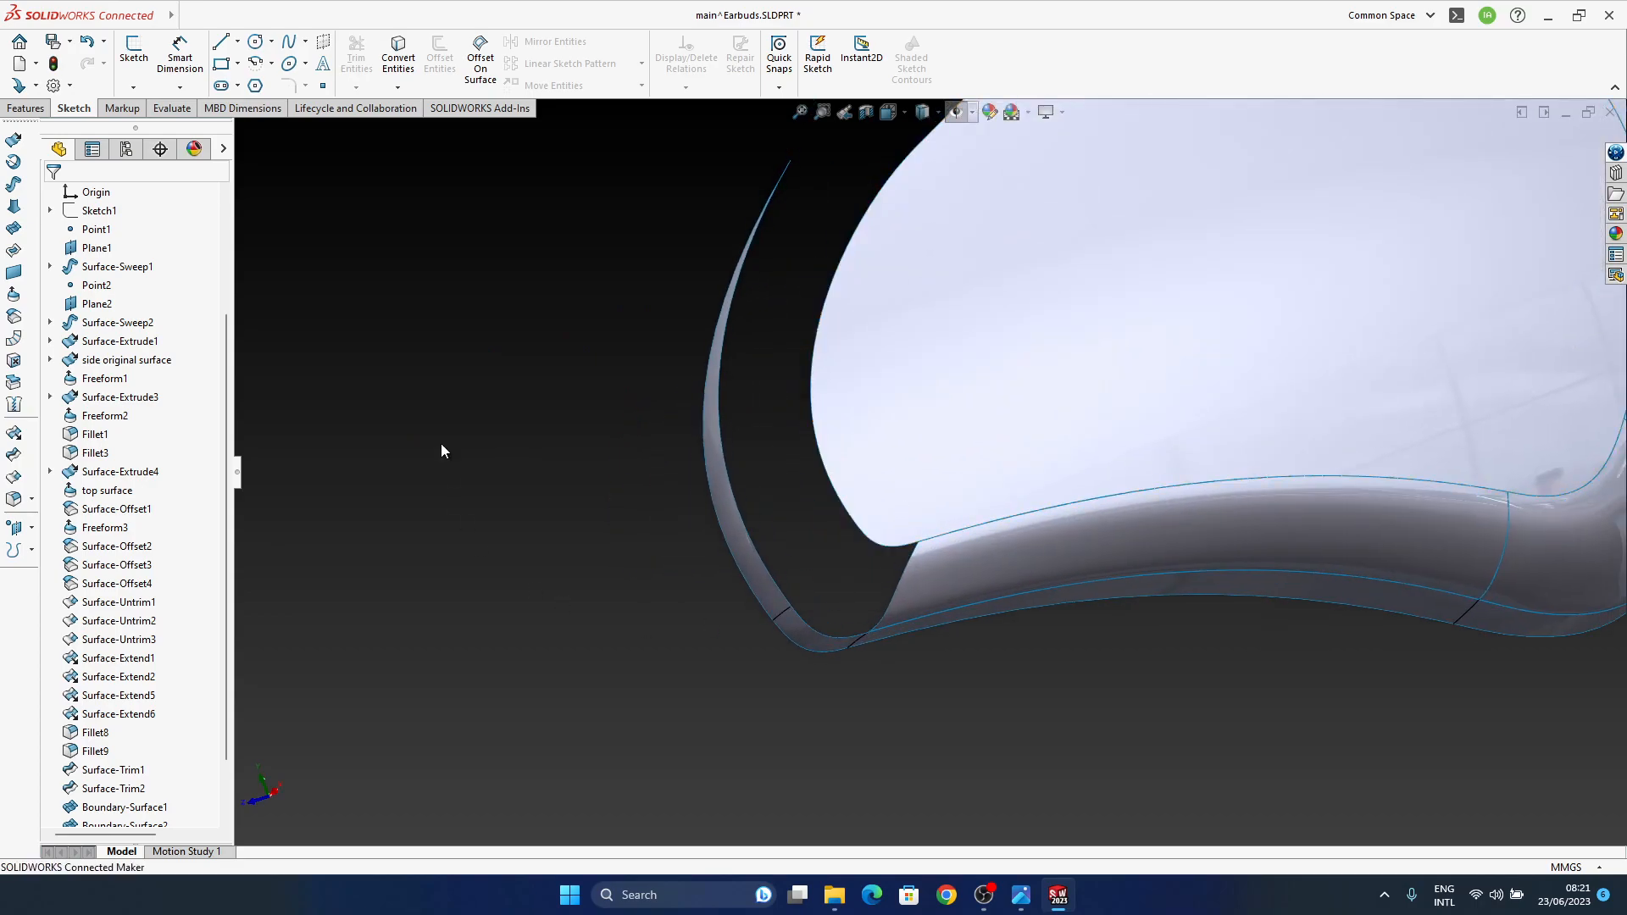
click(13, 231)
click(749, 521)
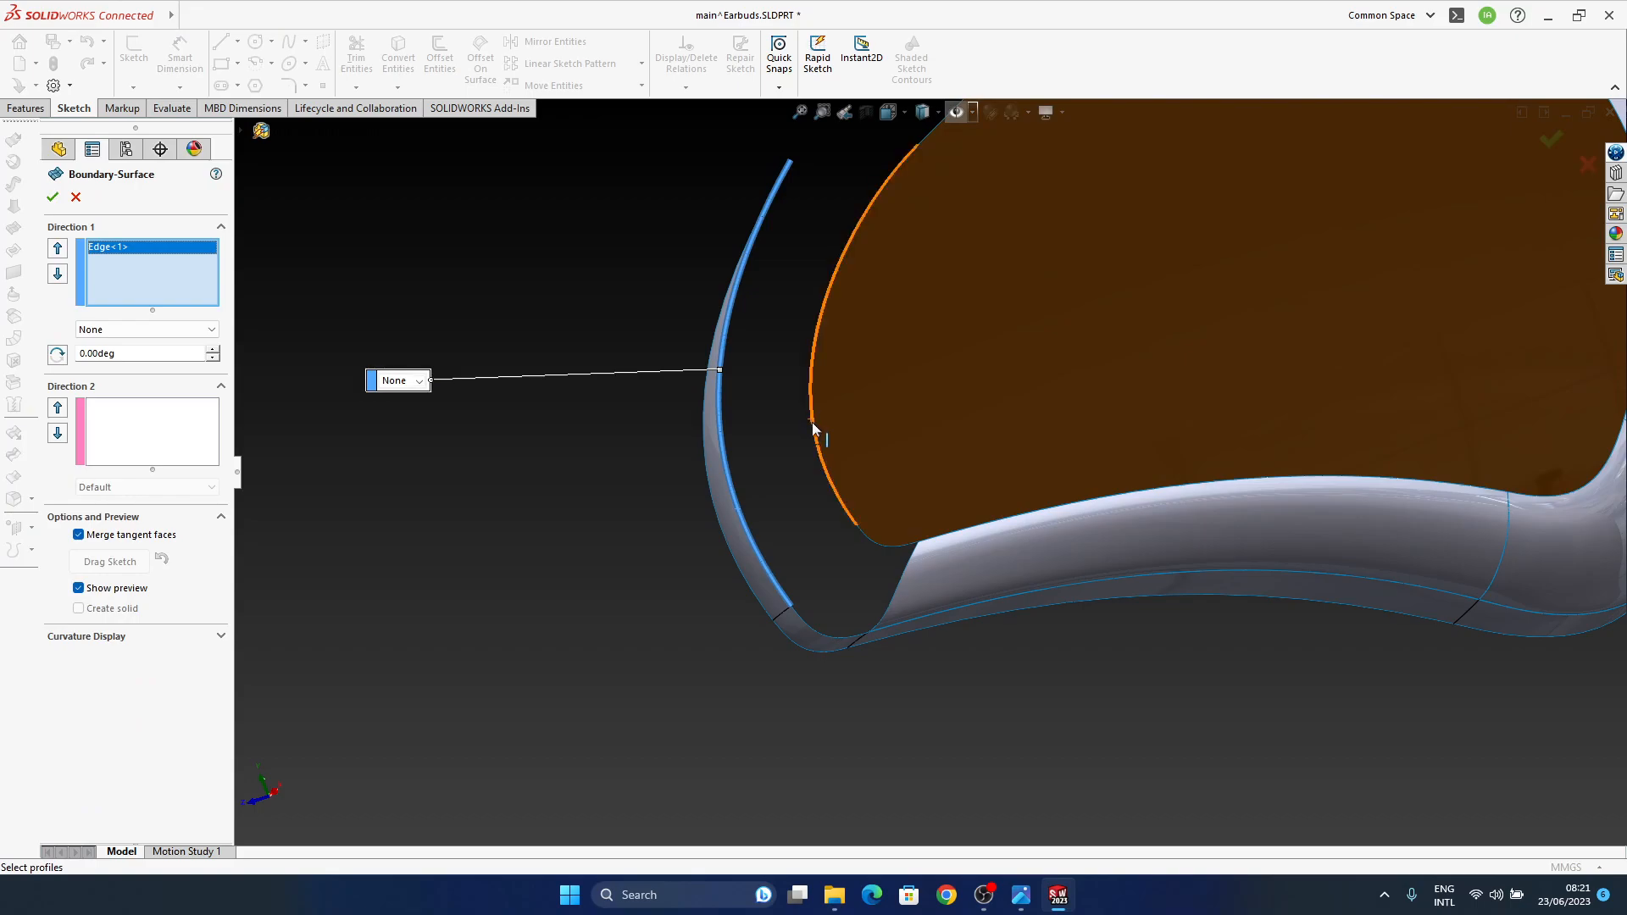
click(812, 427)
Step: Set Curvature To Face on both edges of the narrow-end boundary surface
click(496, 331)
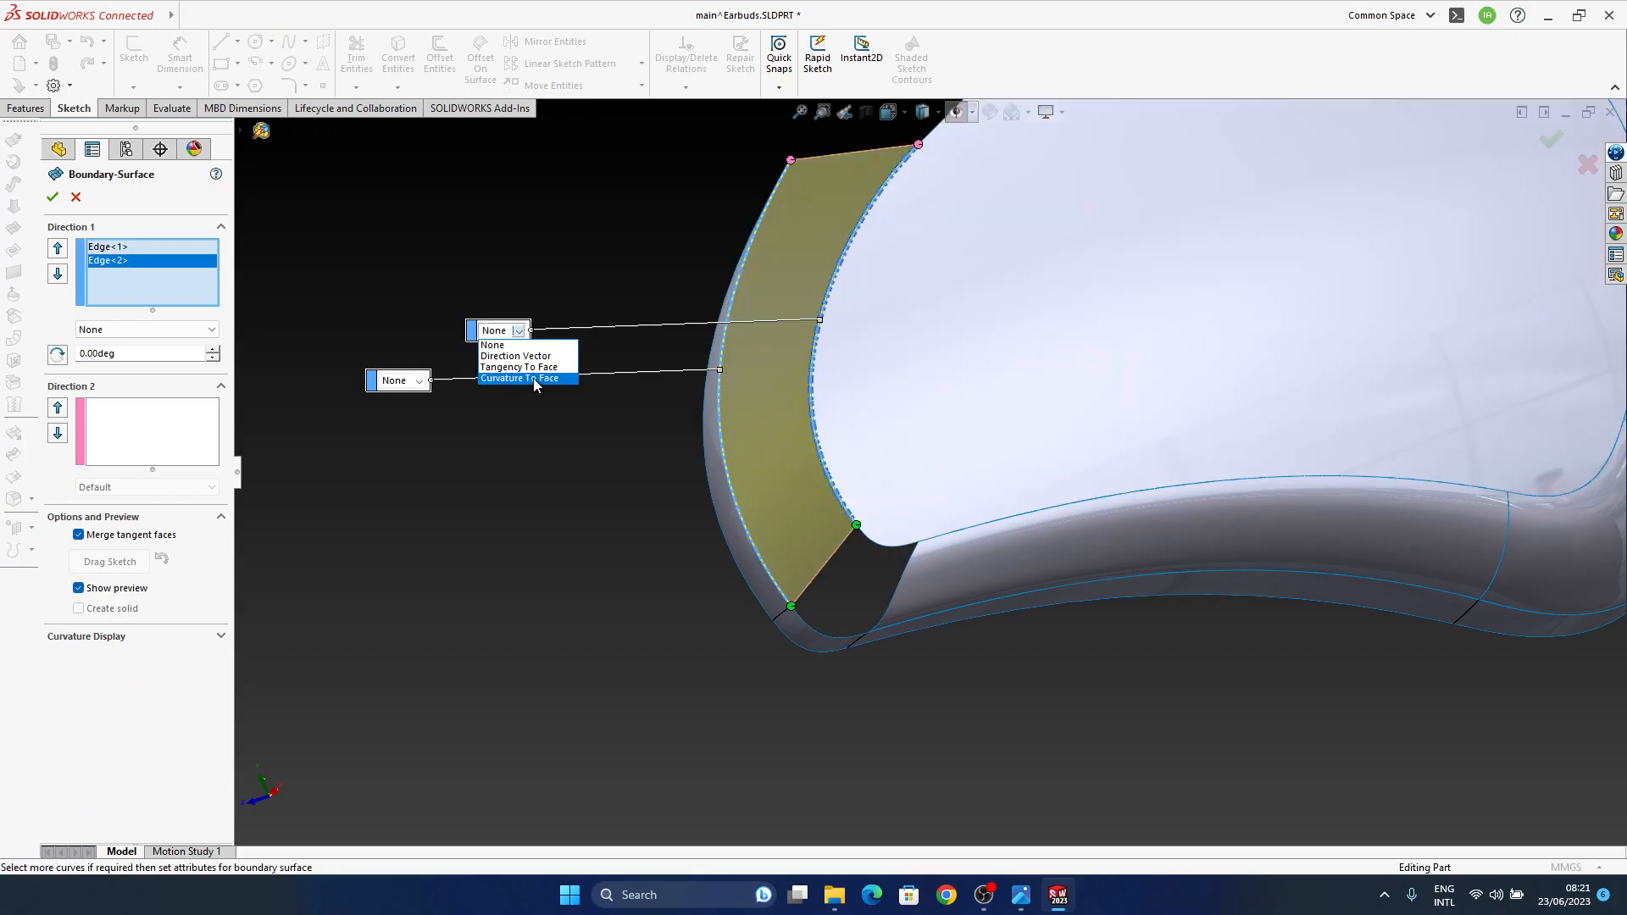
click(535, 379)
click(415, 380)
click(425, 429)
Step: Set the top surface edge's alignment to Align With Next Section and create the narrow-end boundary surface
middle_drag(949, 462, 936, 553)
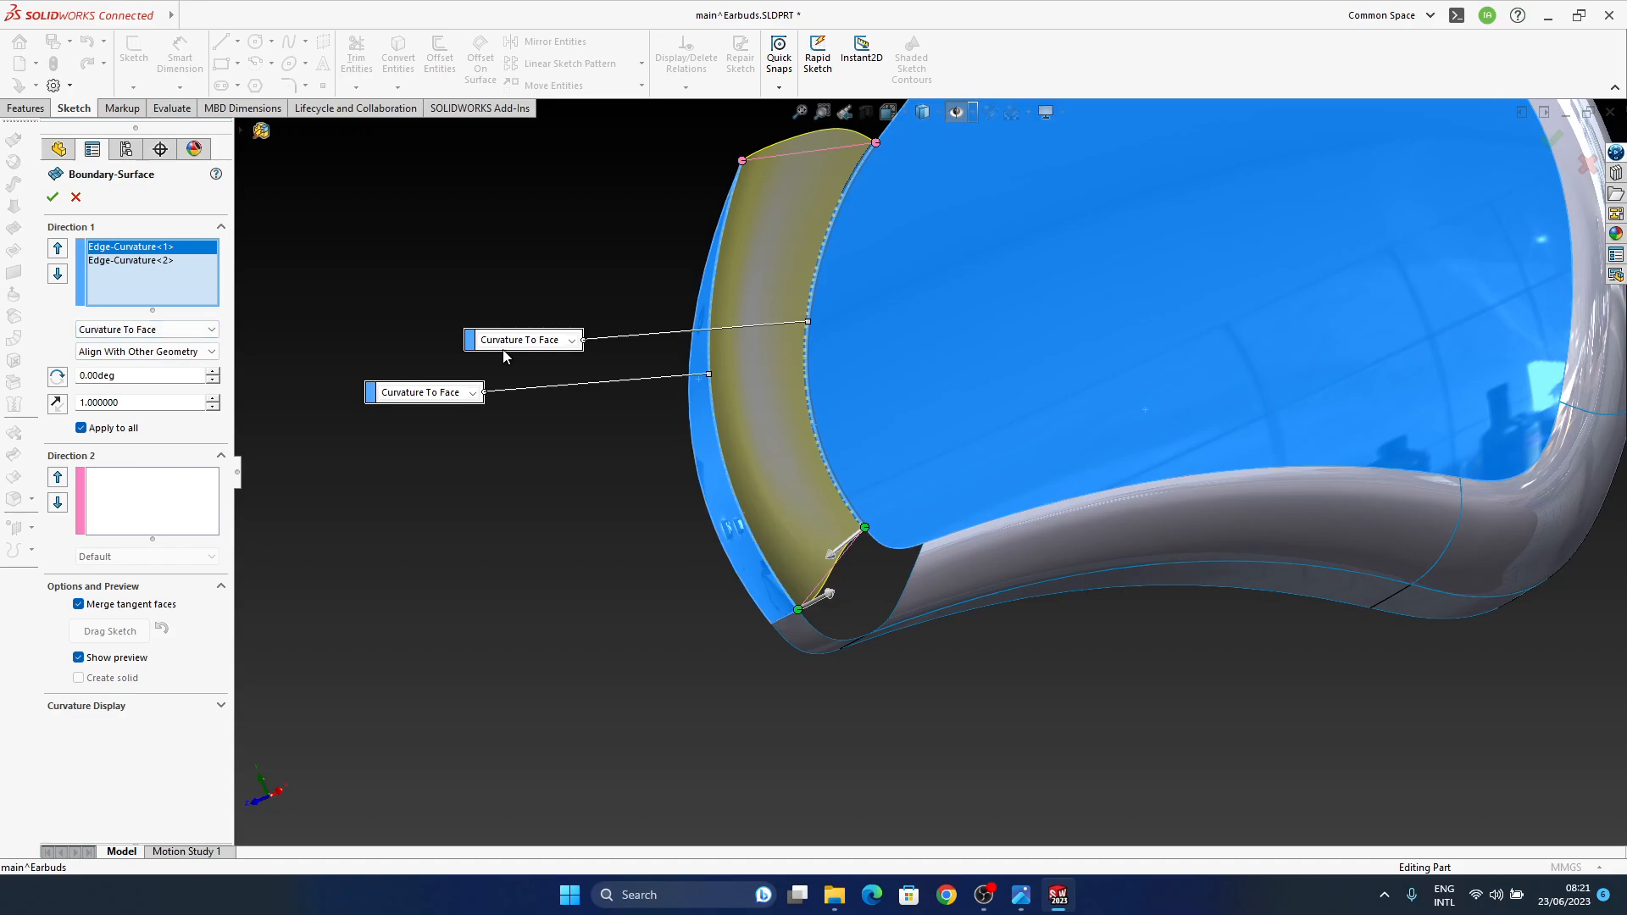
click(92, 261)
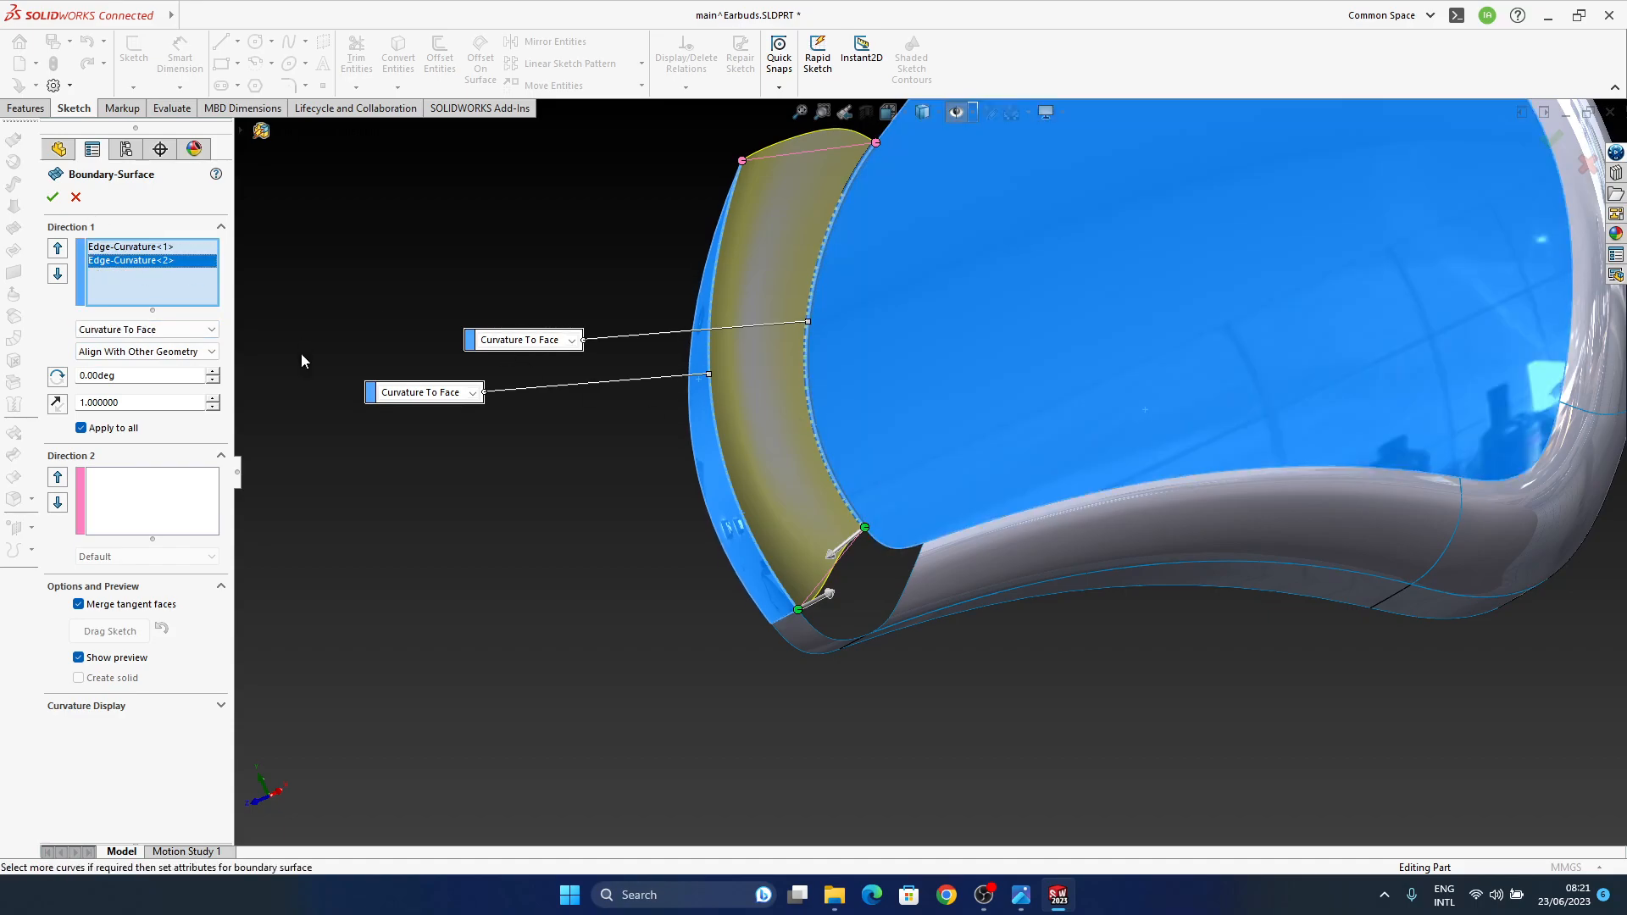
click(144, 352)
click(146, 369)
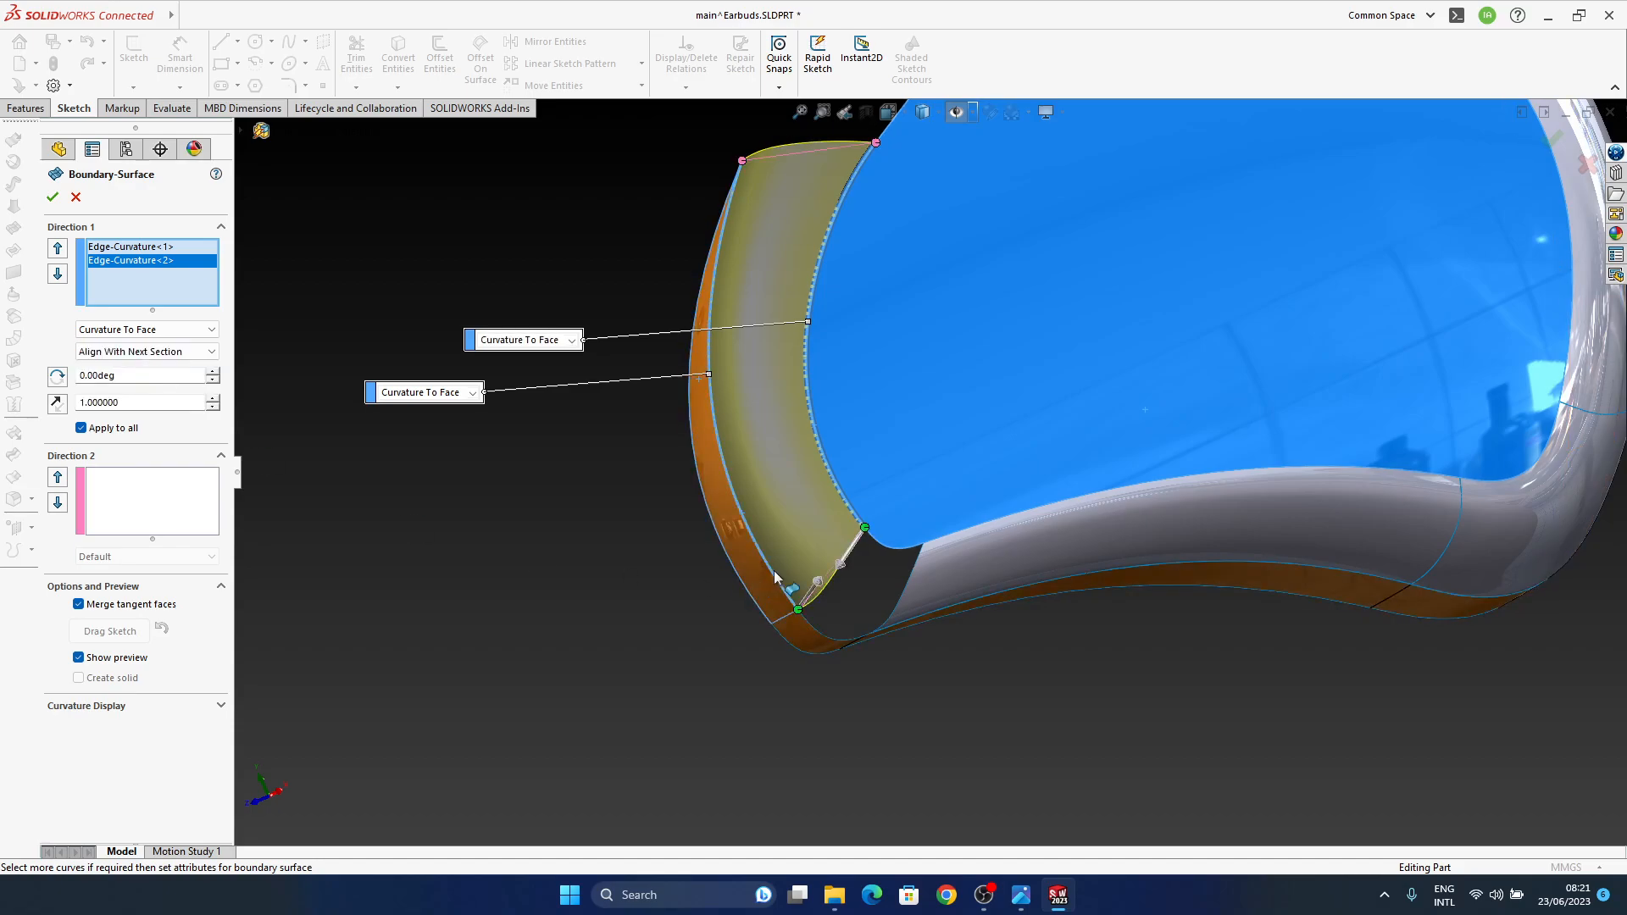
click(51, 196)
Step: Start a boundary surface across the narrow-end corner opening, using the end edges of the narrow-end and side surfaces as Direction 1
middle_drag(1000, 542, 726, 629)
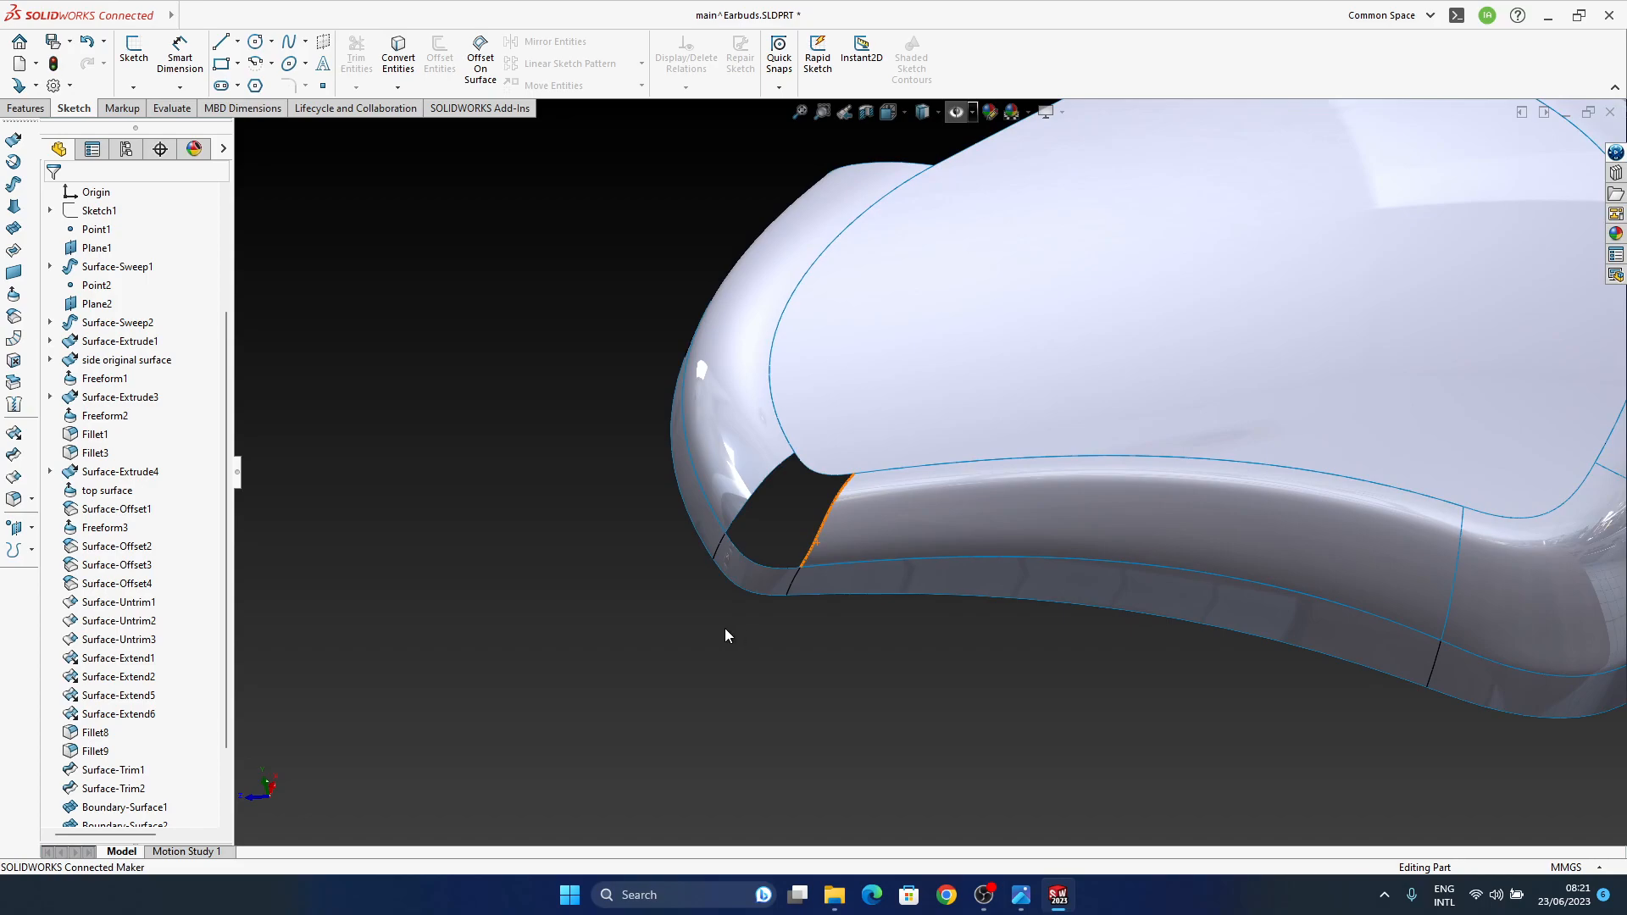
click(13, 228)
click(762, 487)
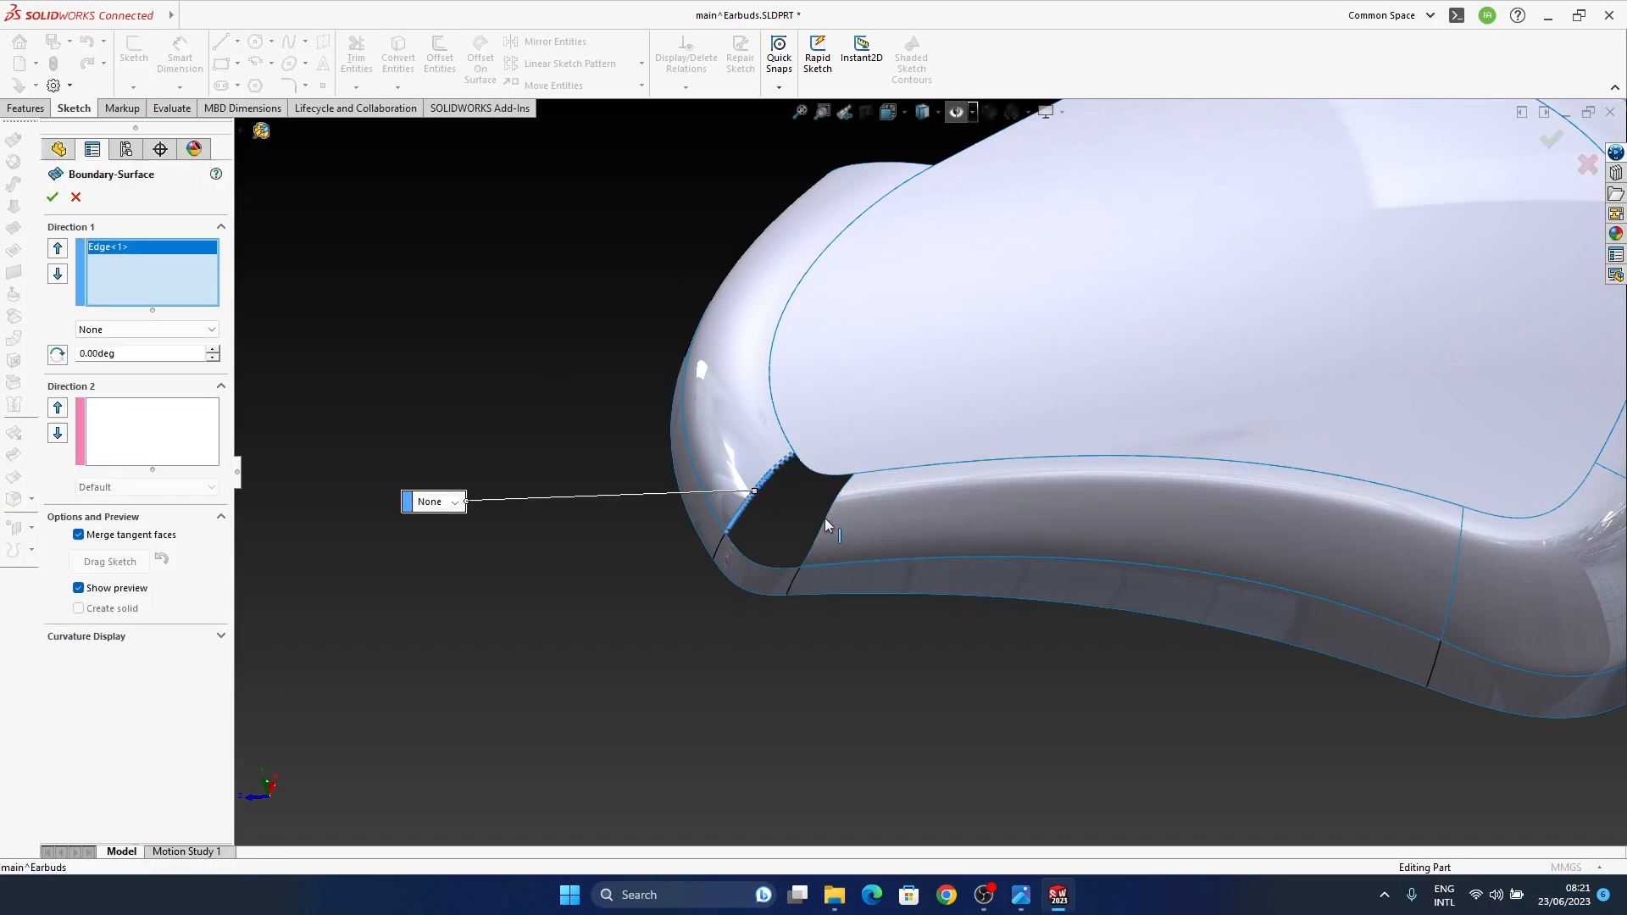
click(825, 517)
Step: Set Curvature To Face on both Direction 1 edges of the narrow-end corner's boundary surface
click(875, 682)
click(907, 726)
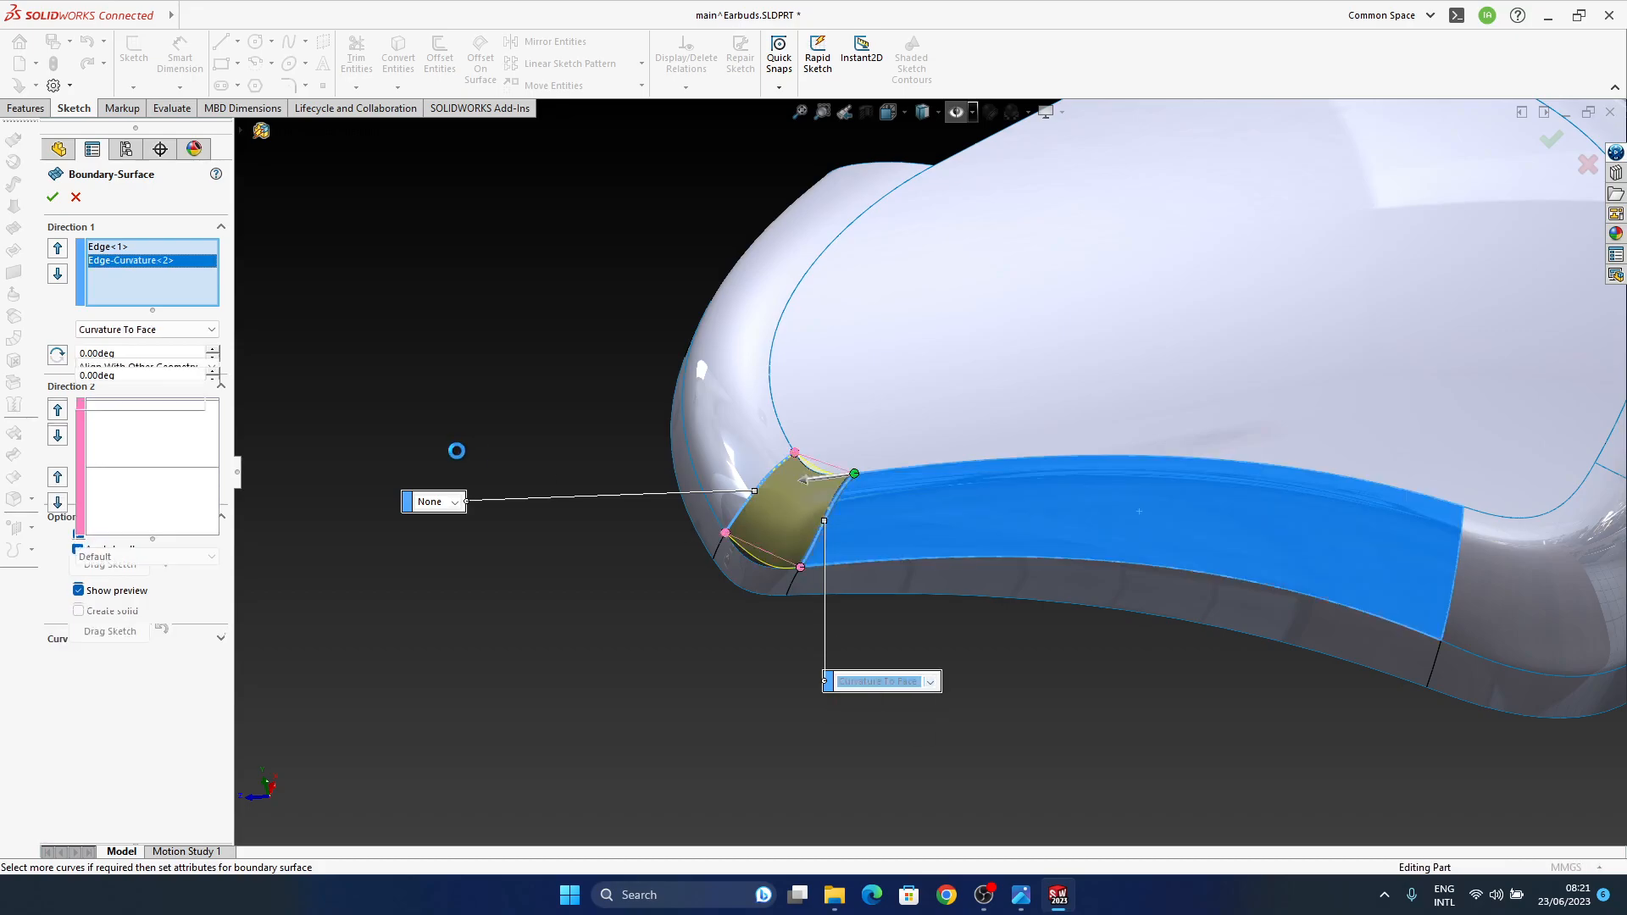
click(455, 501)
click(455, 549)
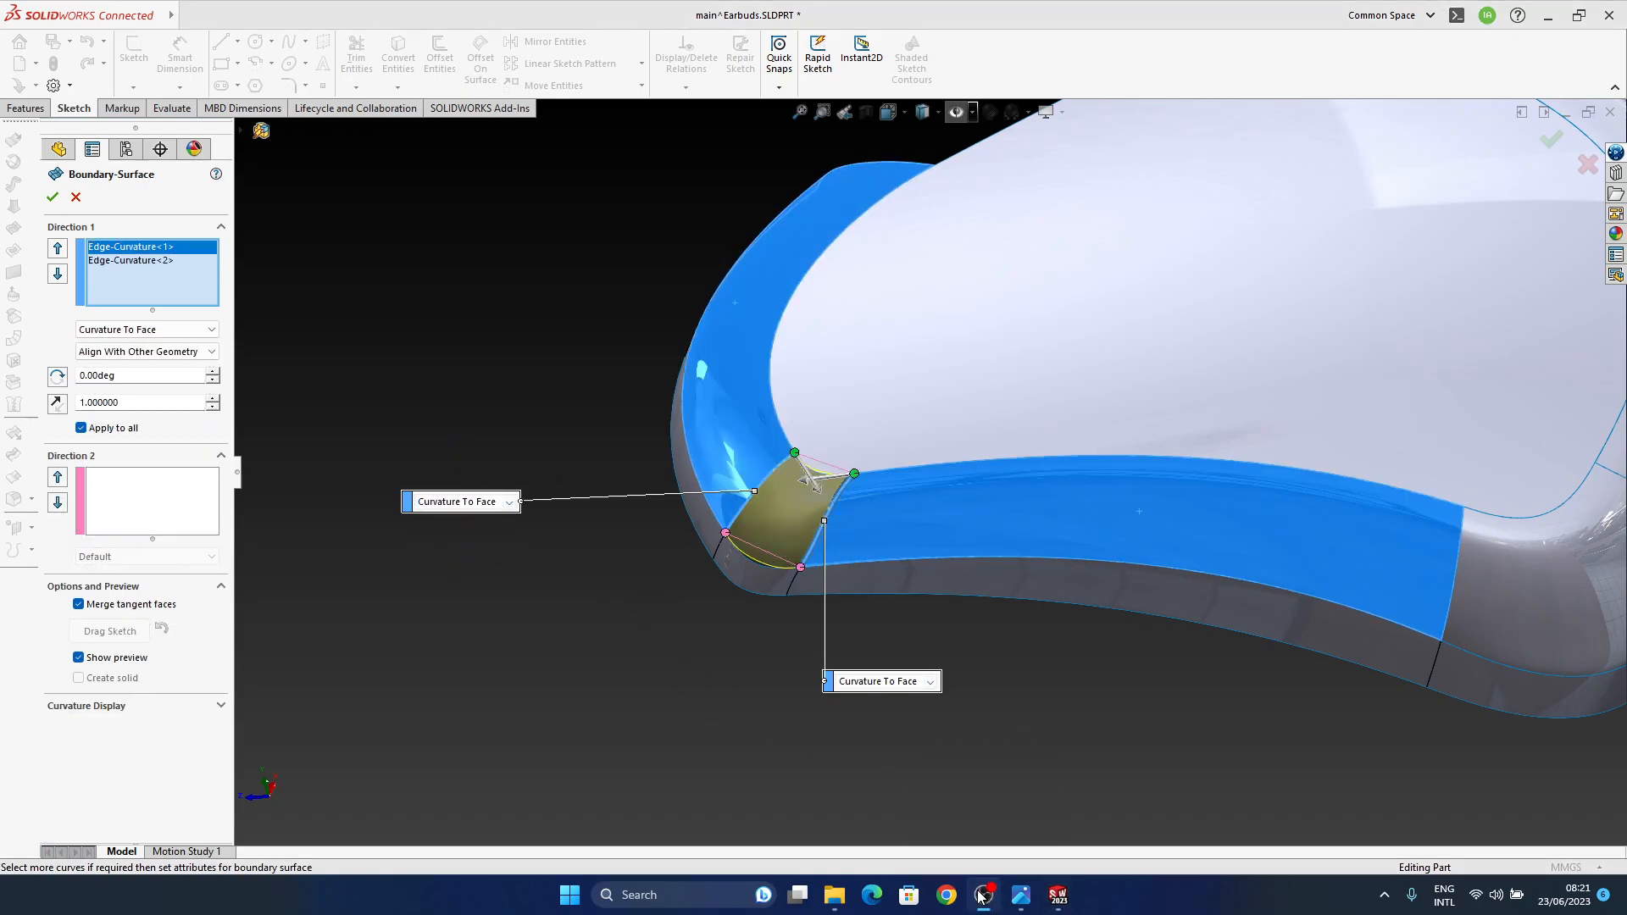
scroll(839, 534, down, 5)
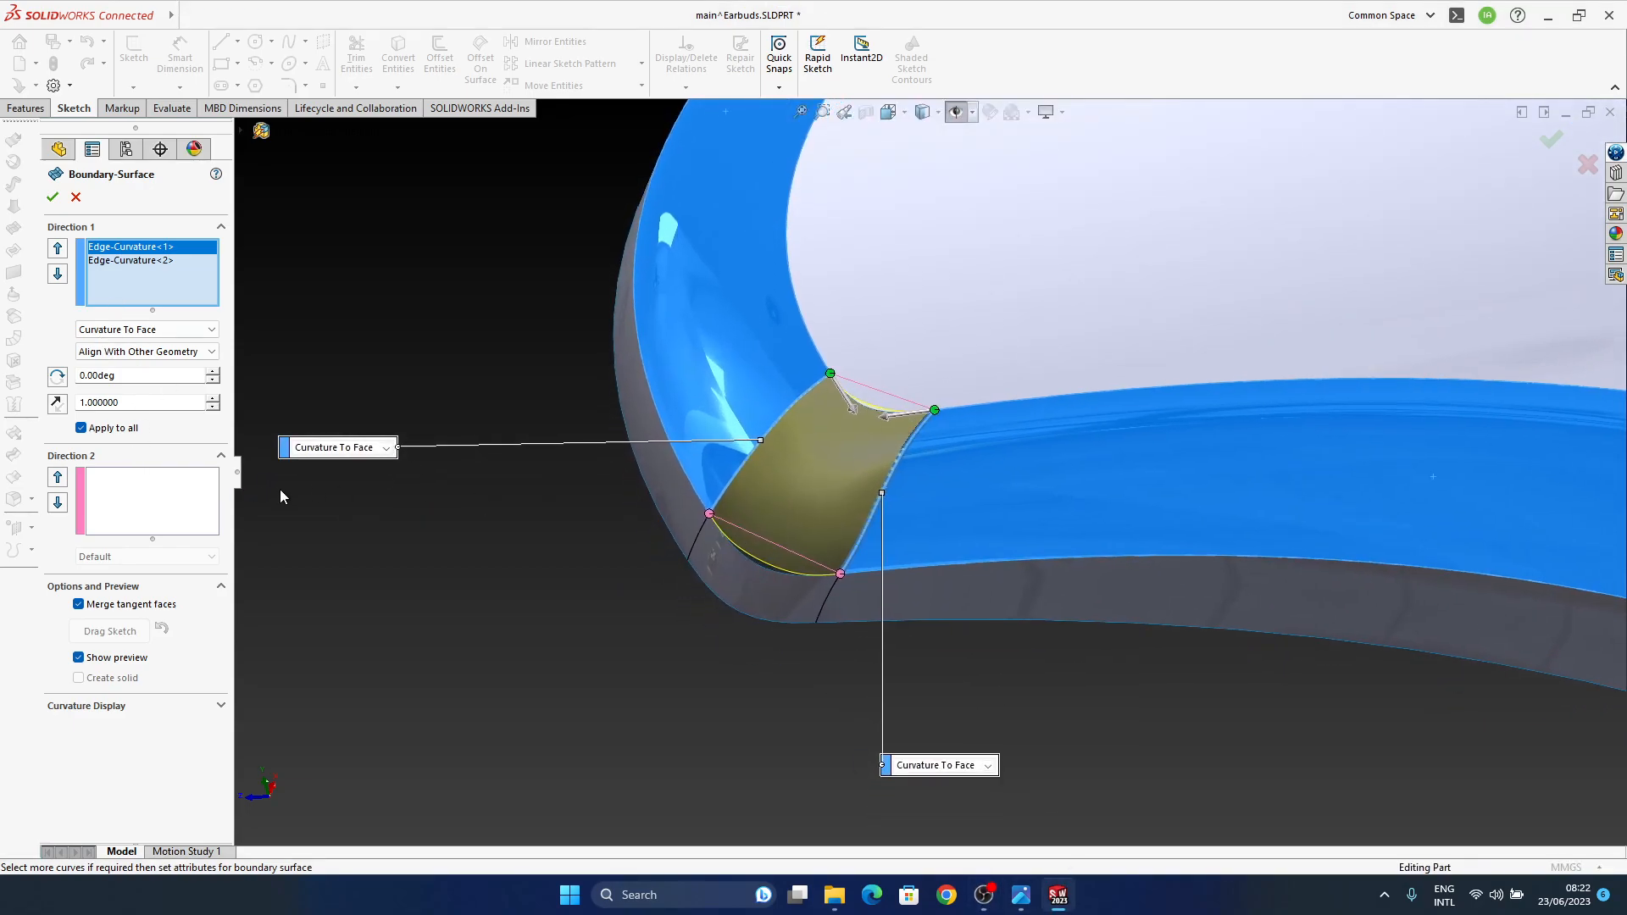
Step: Add the corner opening's edges along the top surface and the side band as Direction 2
click(173, 504)
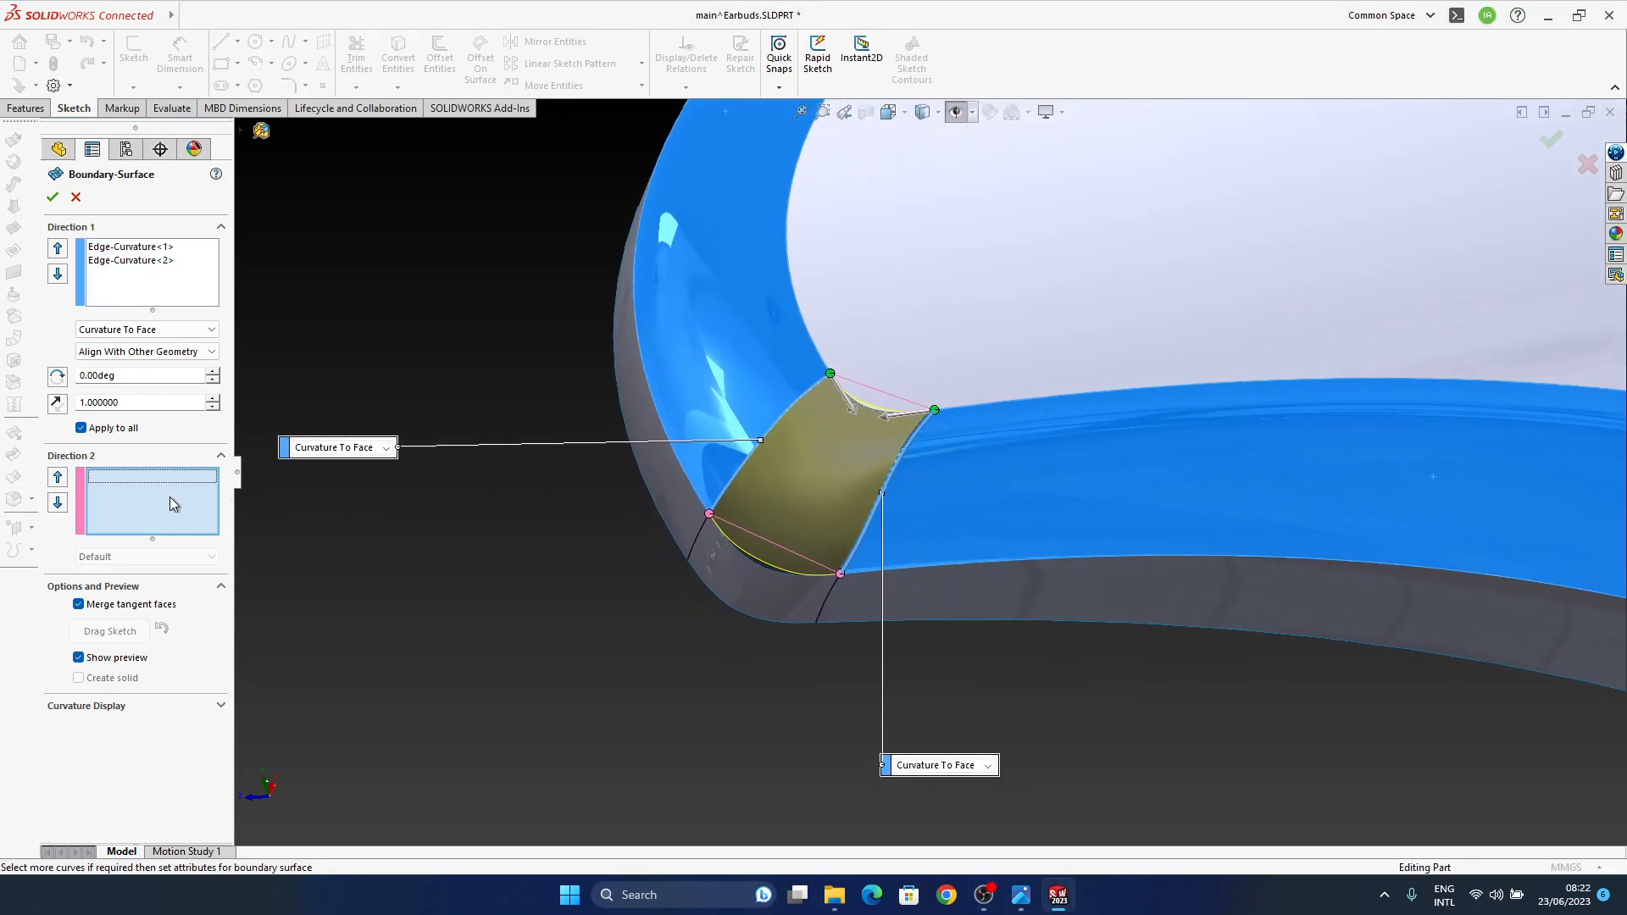
click(873, 410)
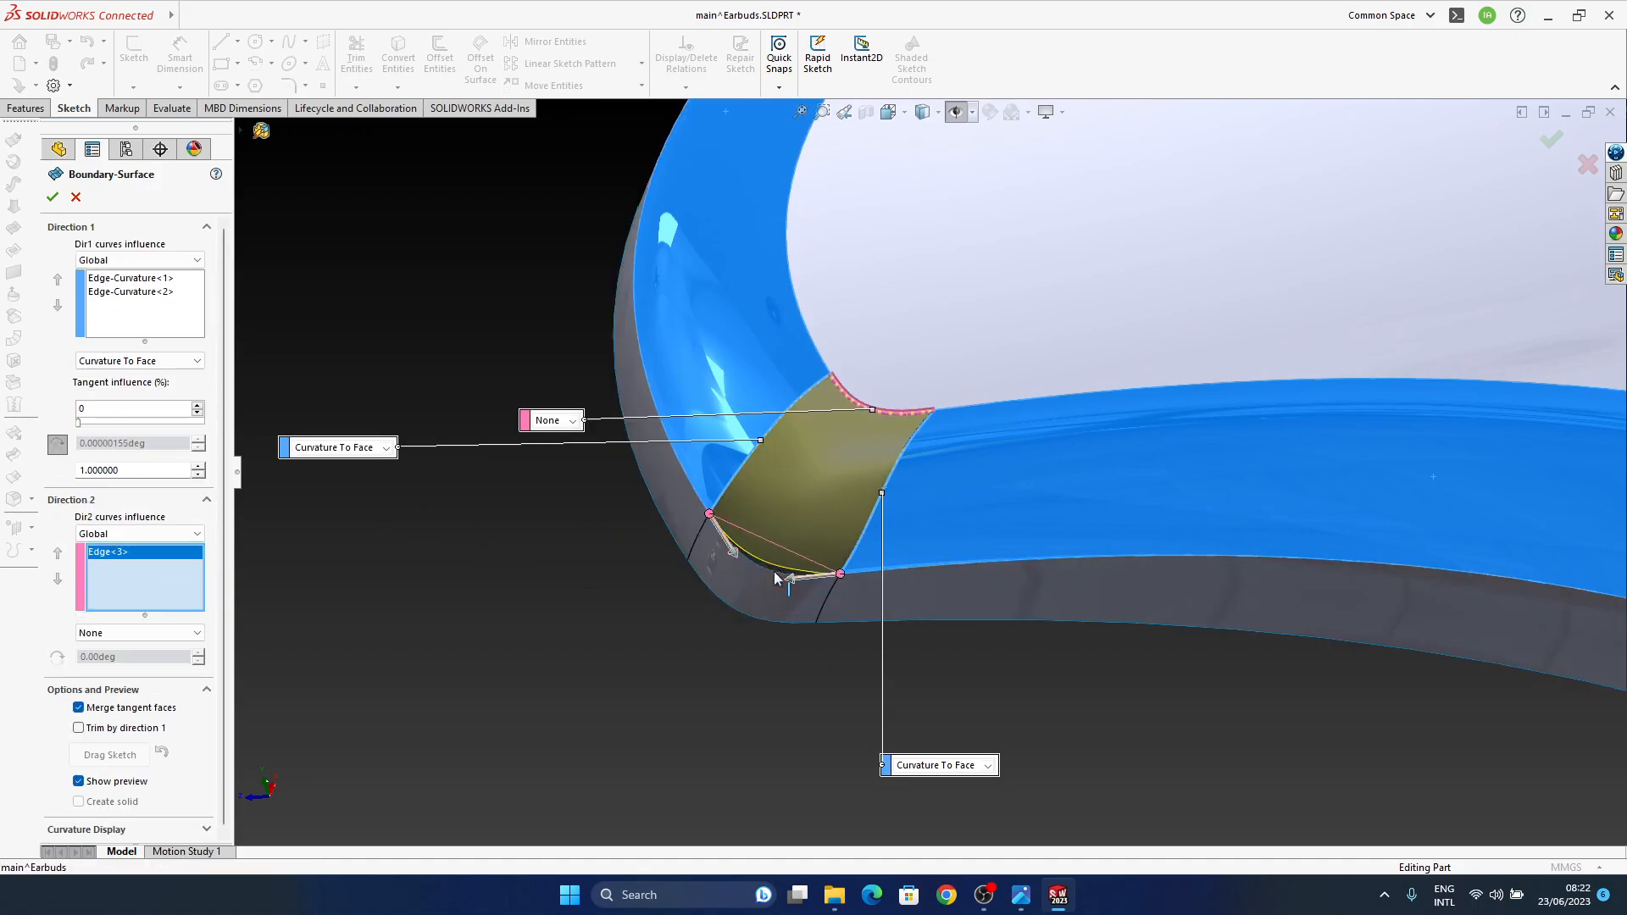
click(778, 571)
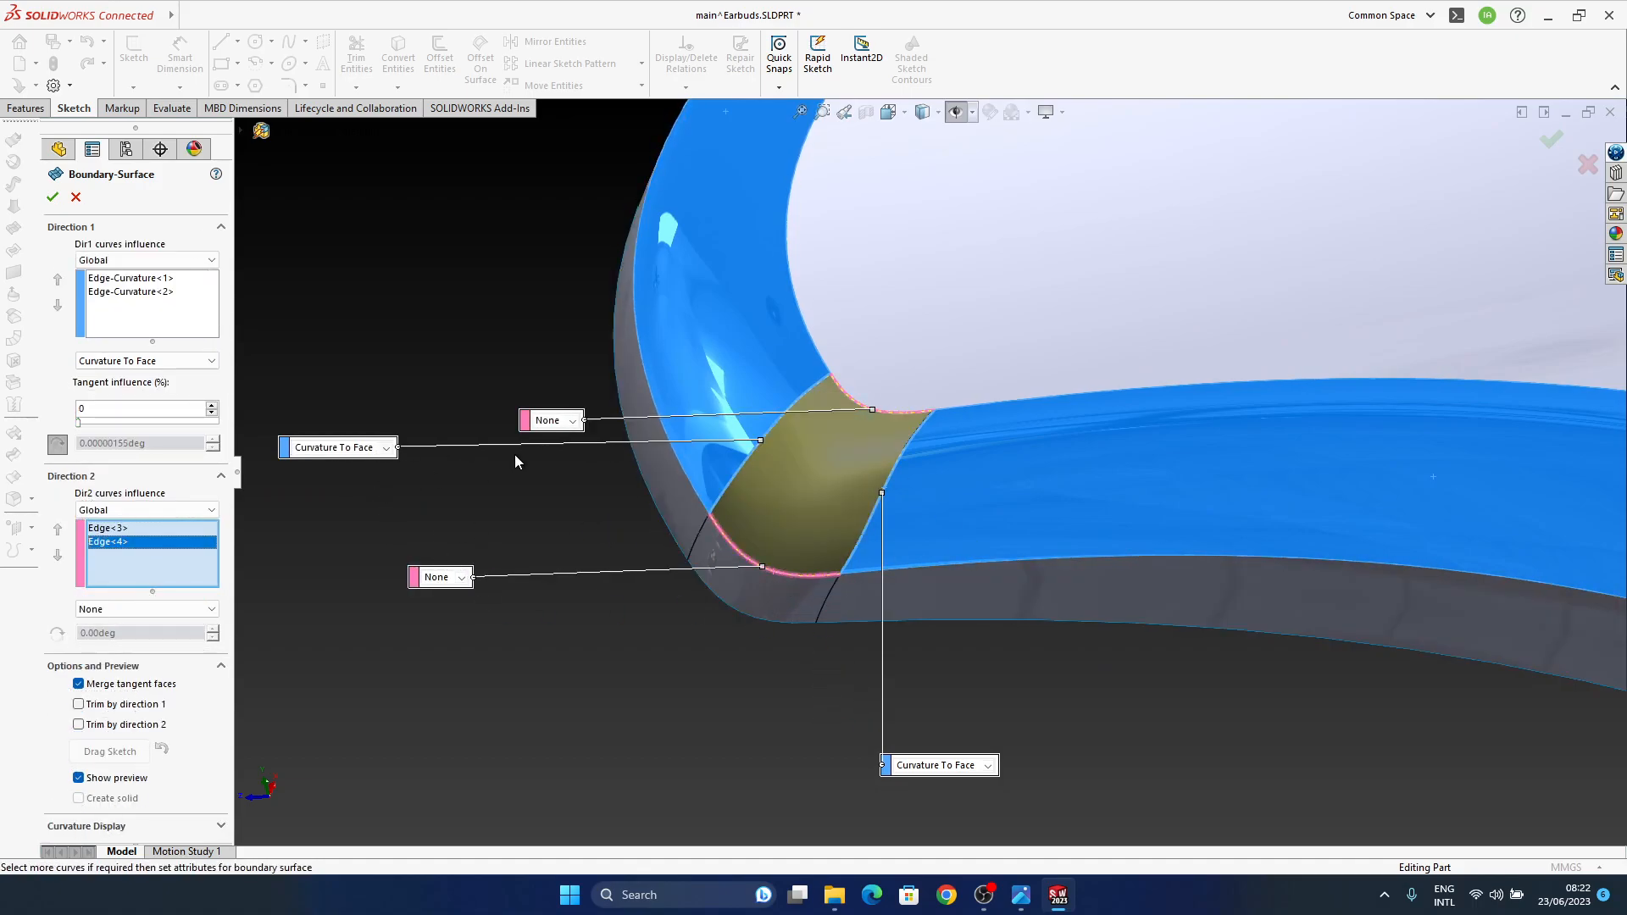
Step: Set Curvature To Face on both Direction 2 edges and create the narrow-end corner boundary surface
click(572, 468)
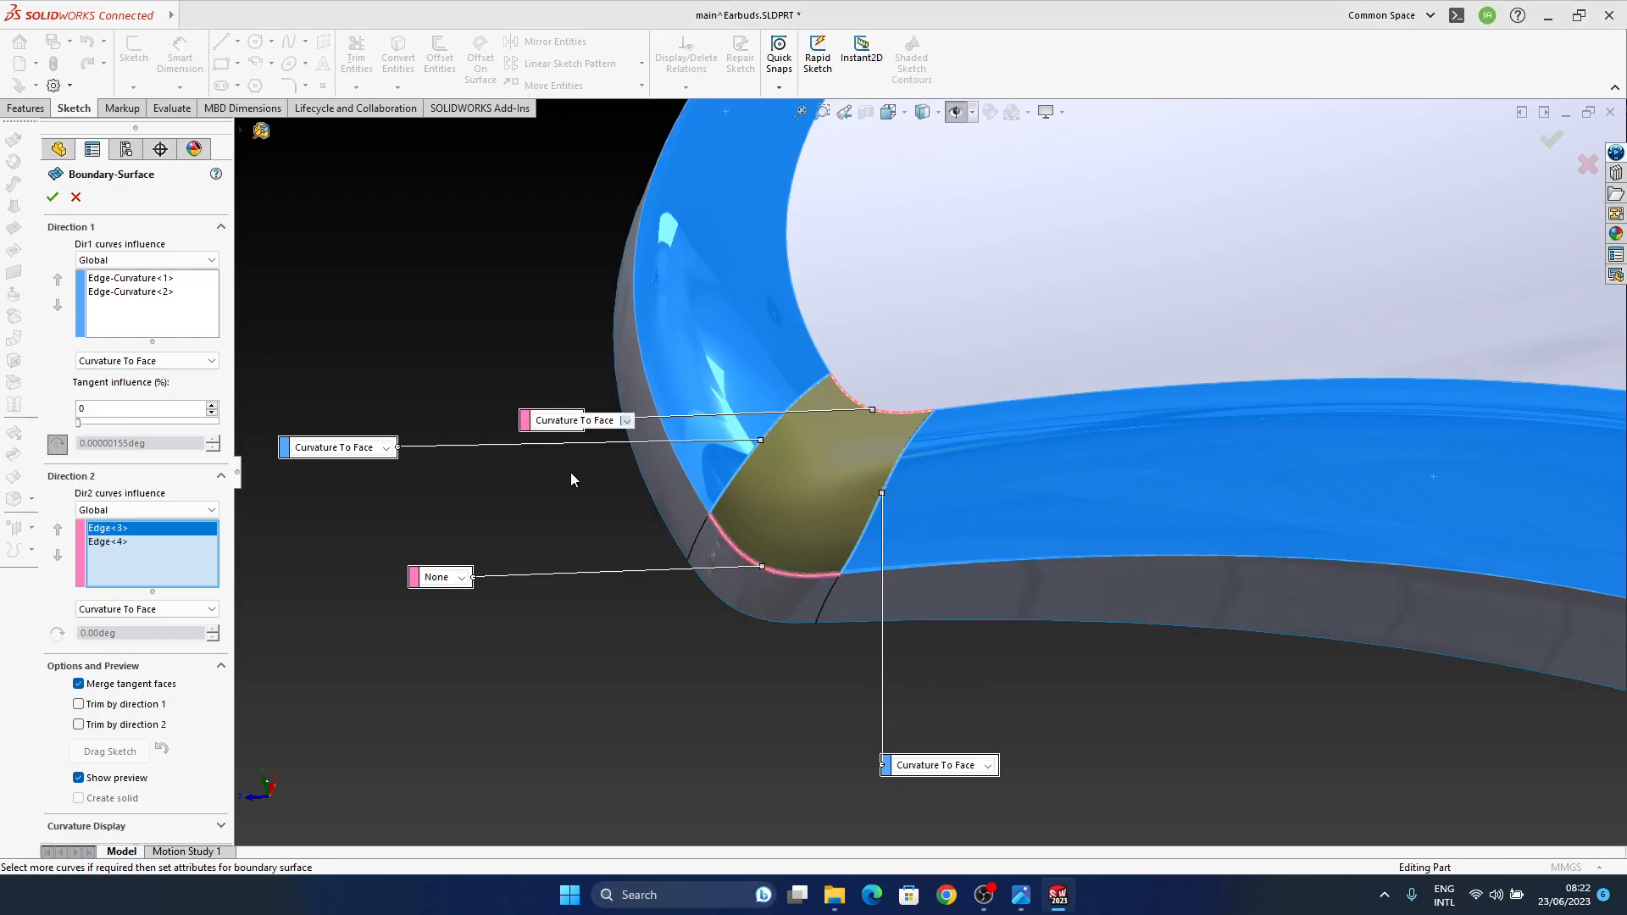
click(912, 450)
click(462, 577)
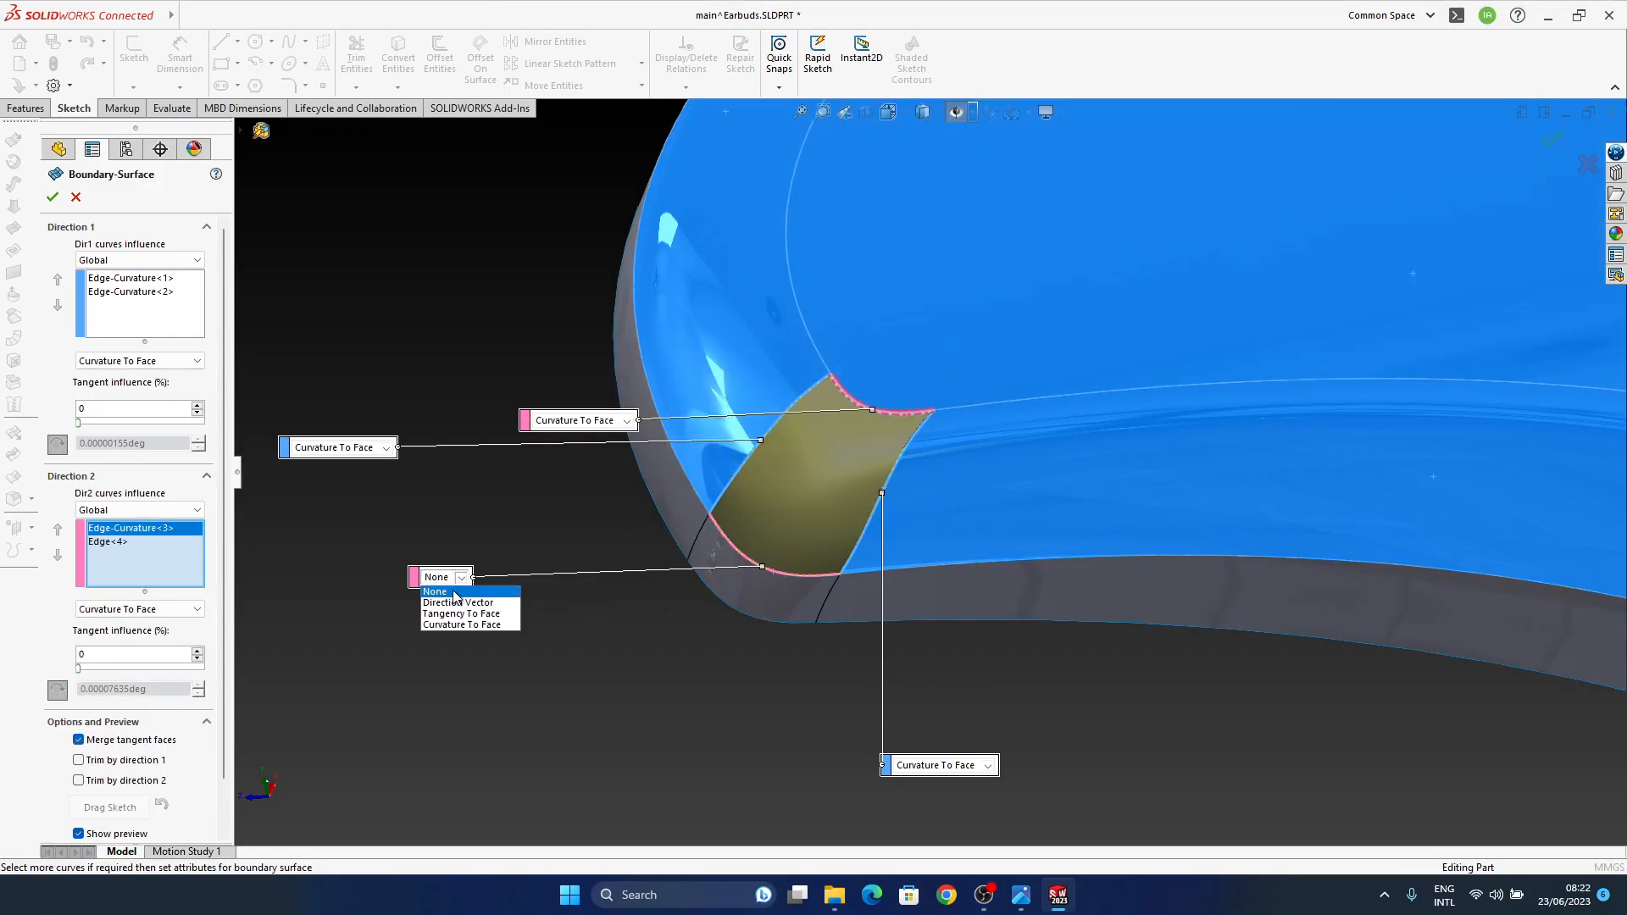
click(469, 624)
middle_drag(960, 471, 842, 545)
click(1554, 140)
Step: Start a Knit Surface with the large trimmed face, the side band and the wide-end boundary surface
scroll(673, 475, up, 6)
middle_drag(1042, 549, 882, 559)
scroll(172, 640, down, 2)
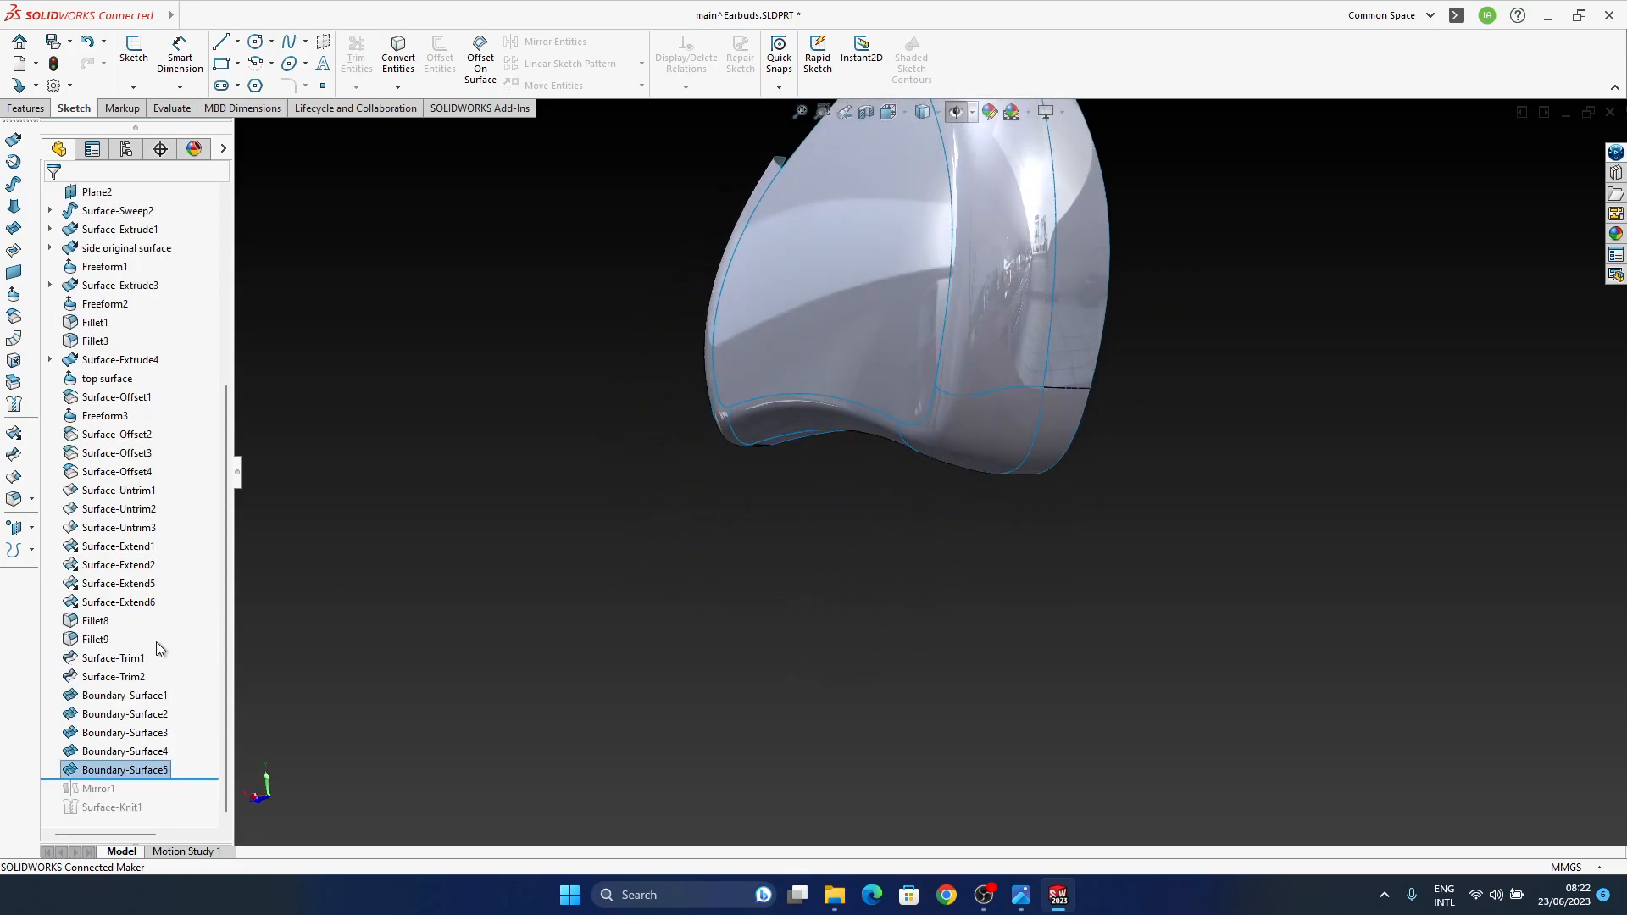
middle_drag(999, 489, 839, 515)
middle_drag(845, 663, 588, 654)
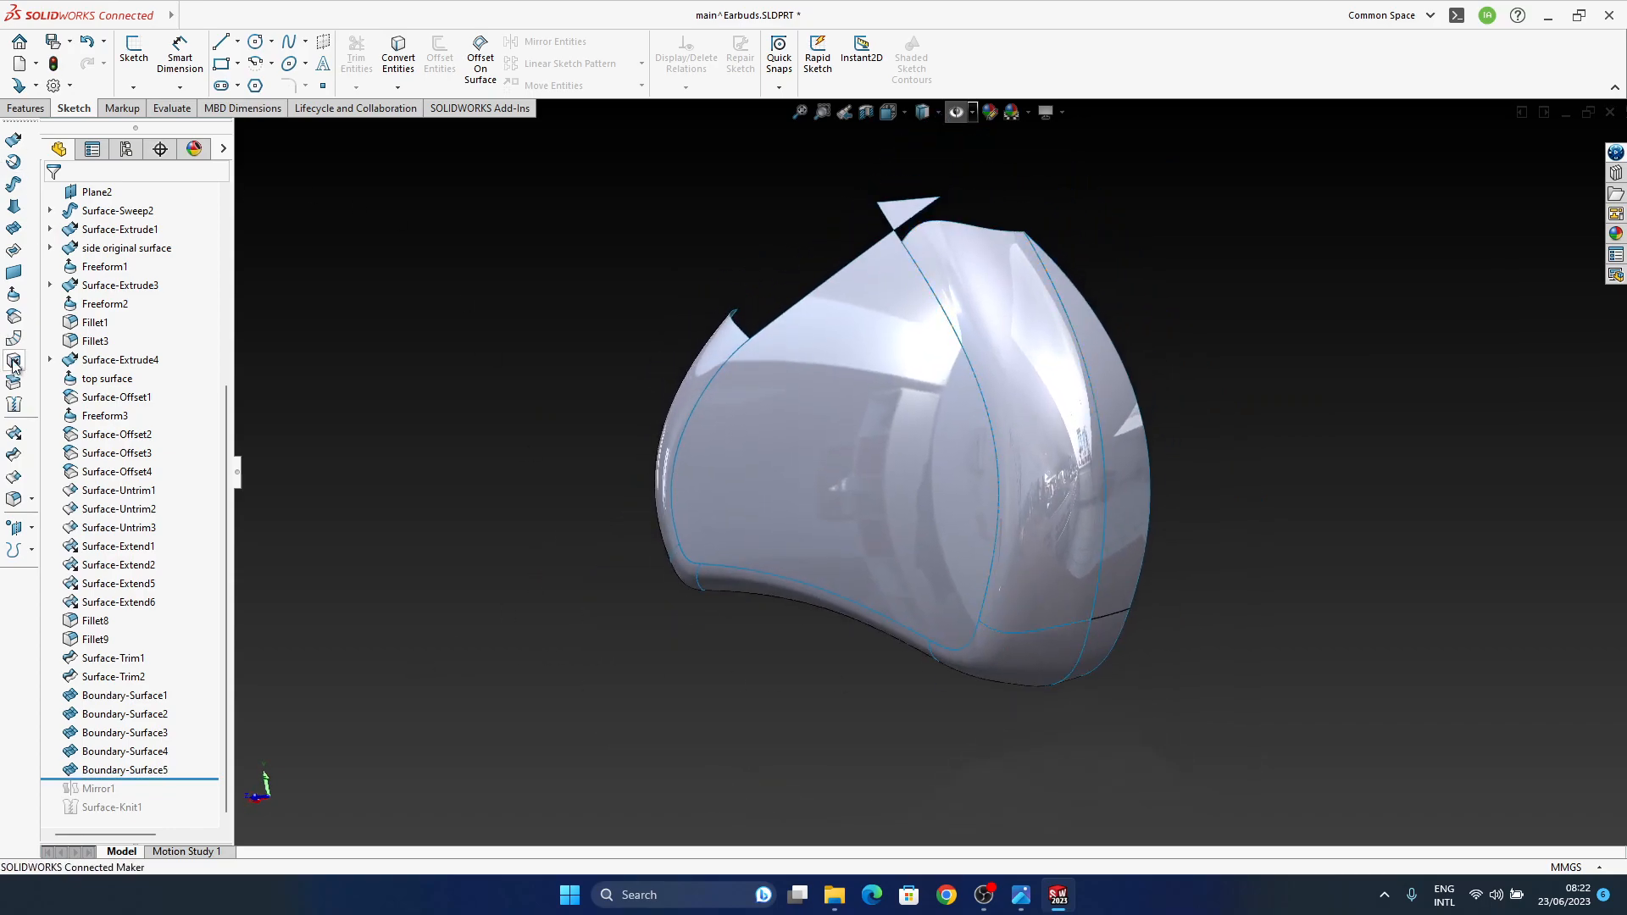
click(13, 408)
click(857, 504)
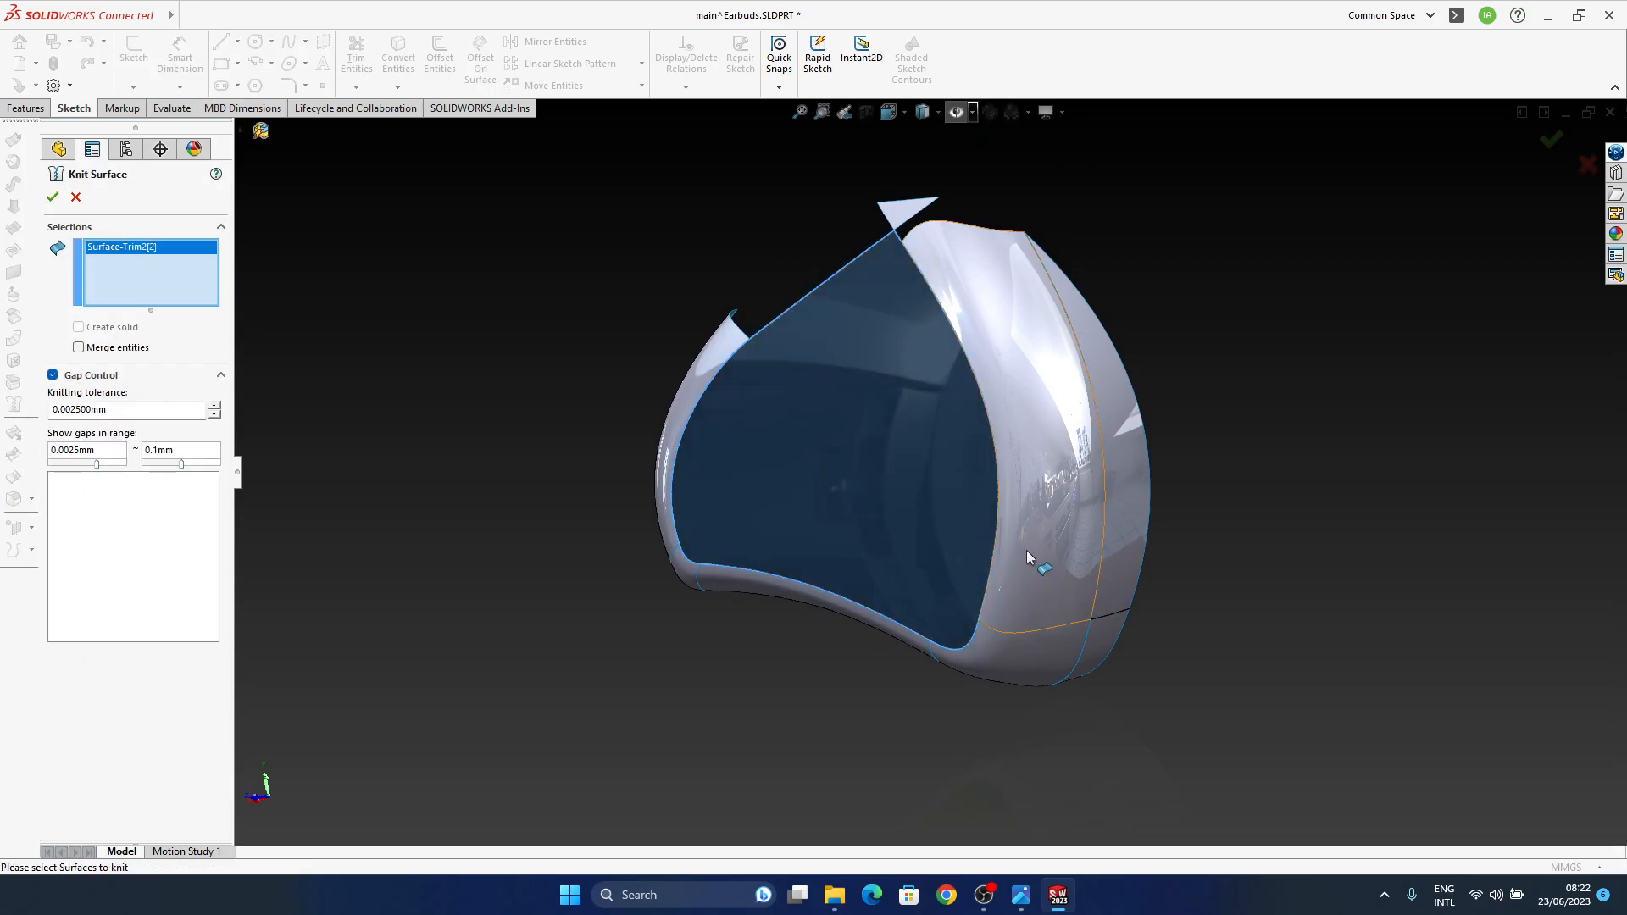
click(1059, 557)
click(1050, 569)
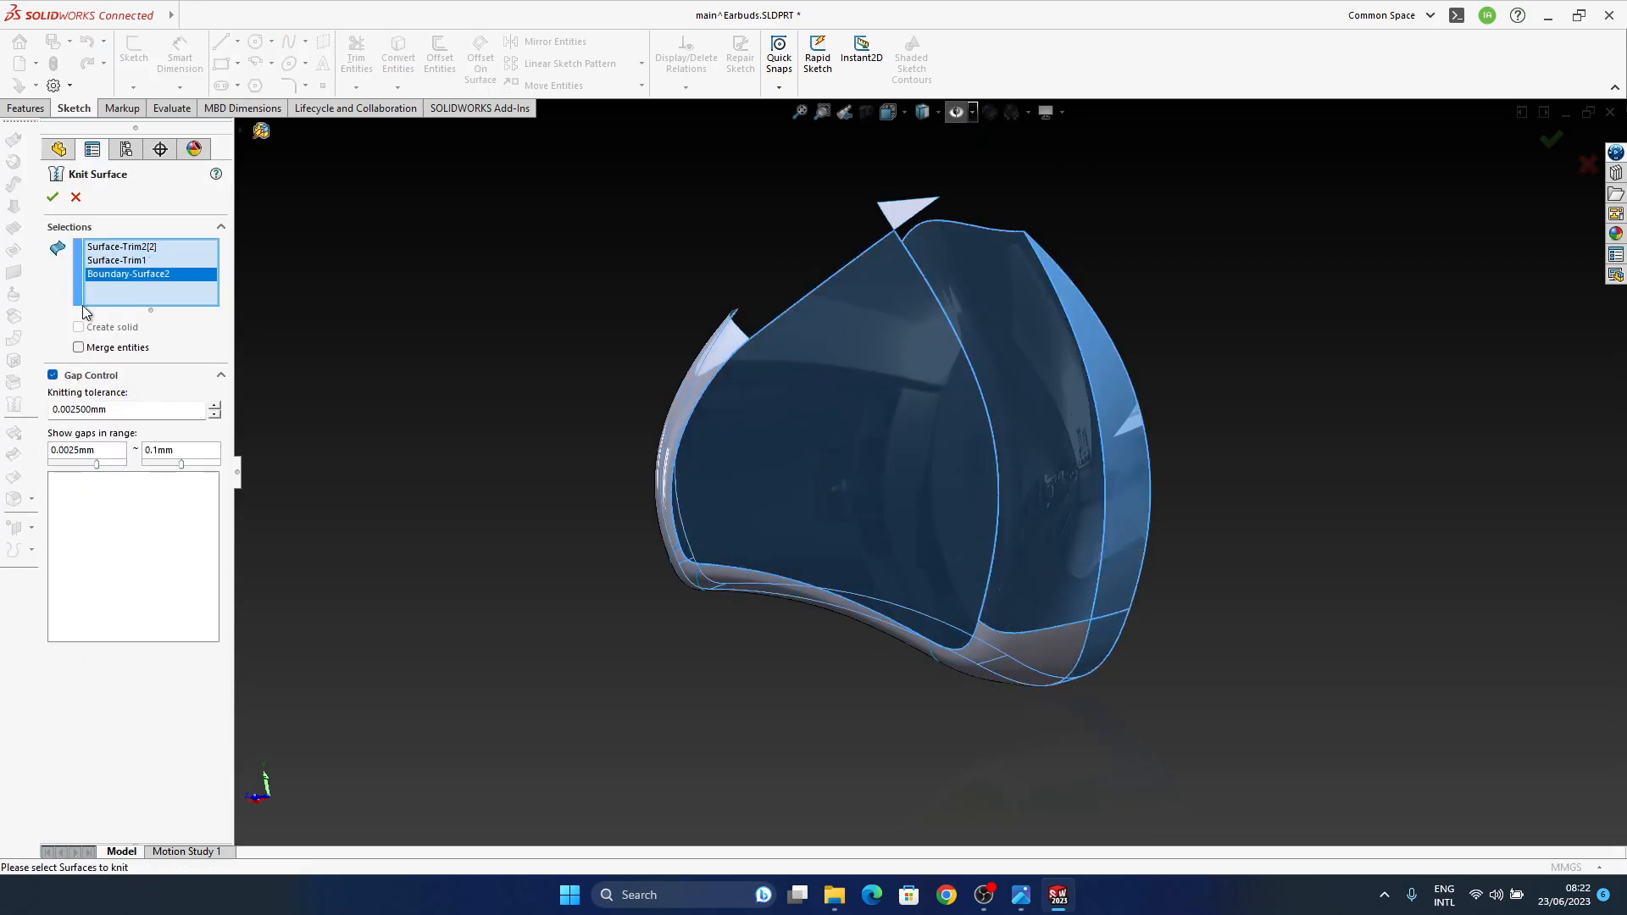
Step: Add the remaining side, narrow-end and corner boundary surfaces to the selection and knit them together
middle_drag(871, 470, 1035, 534)
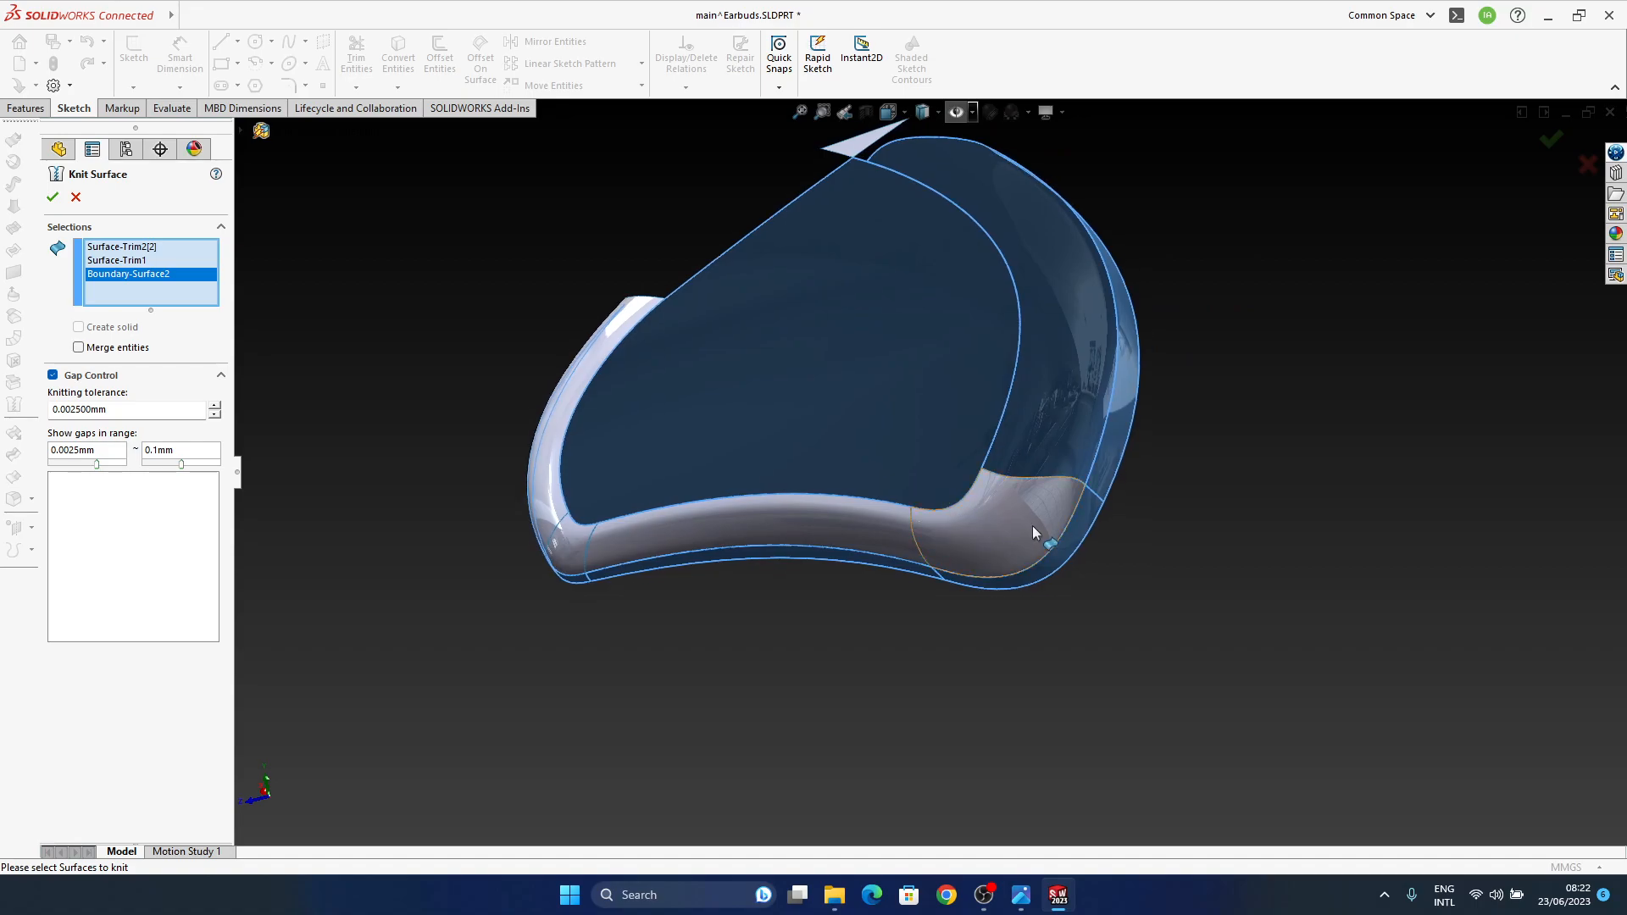
click(1036, 534)
click(784, 559)
click(762, 529)
middle_drag(739, 520, 622, 613)
click(622, 612)
click(632, 600)
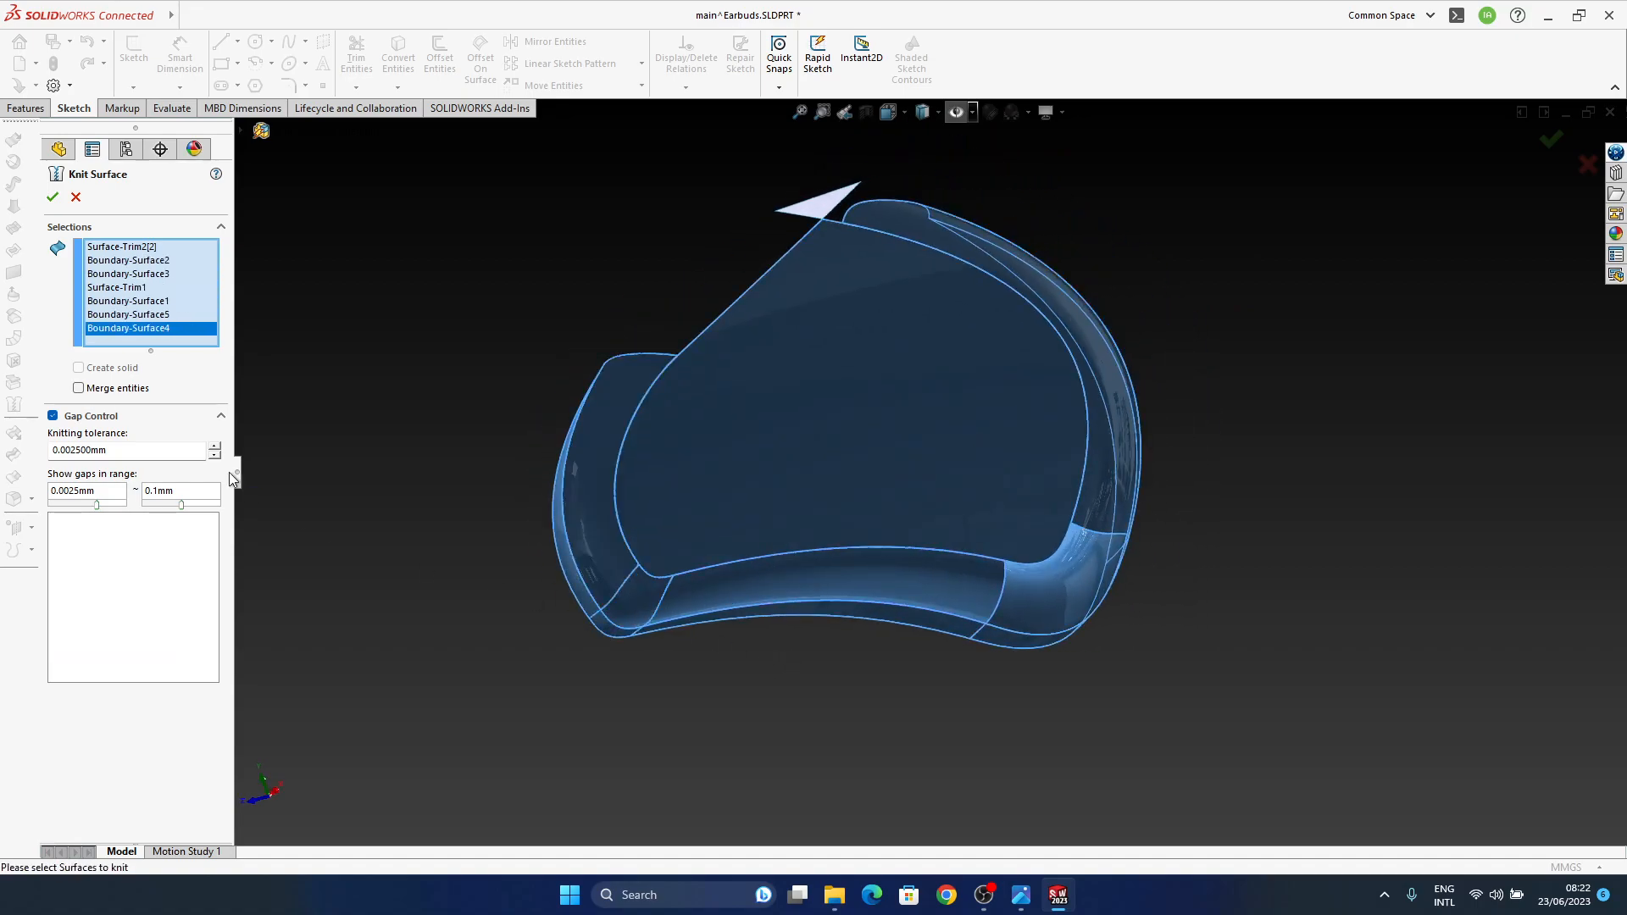
click(53, 198)
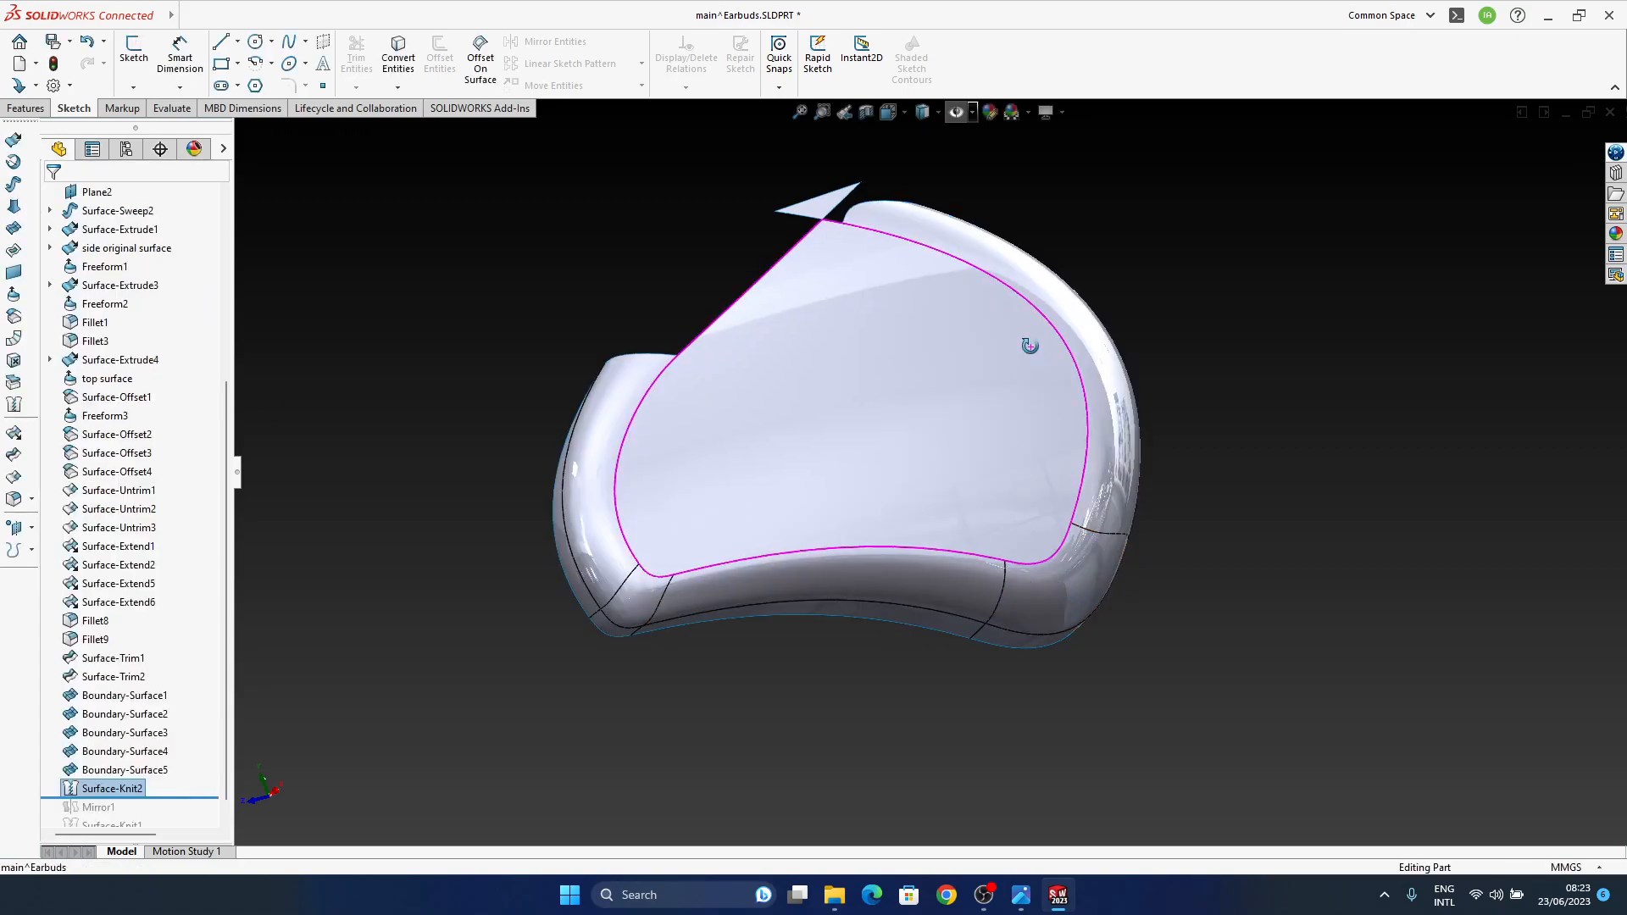
Step: Show the hidden surface body of the "top surface" feature
middle_drag(1027, 345, 898, 460)
scroll(119, 491, up, 5)
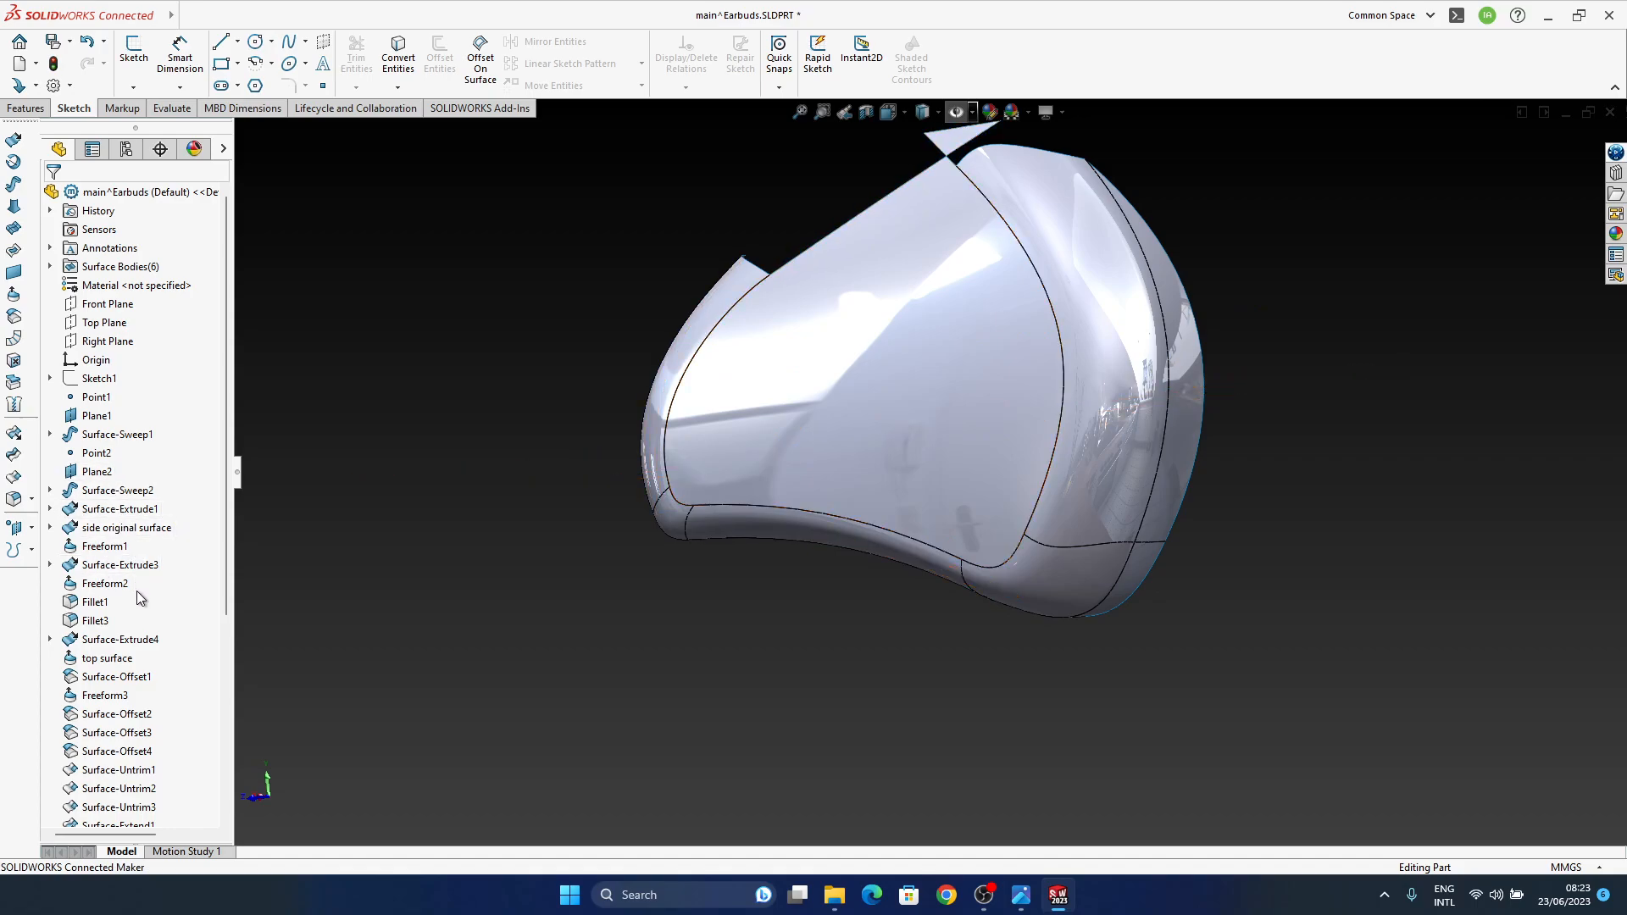
click(119, 638)
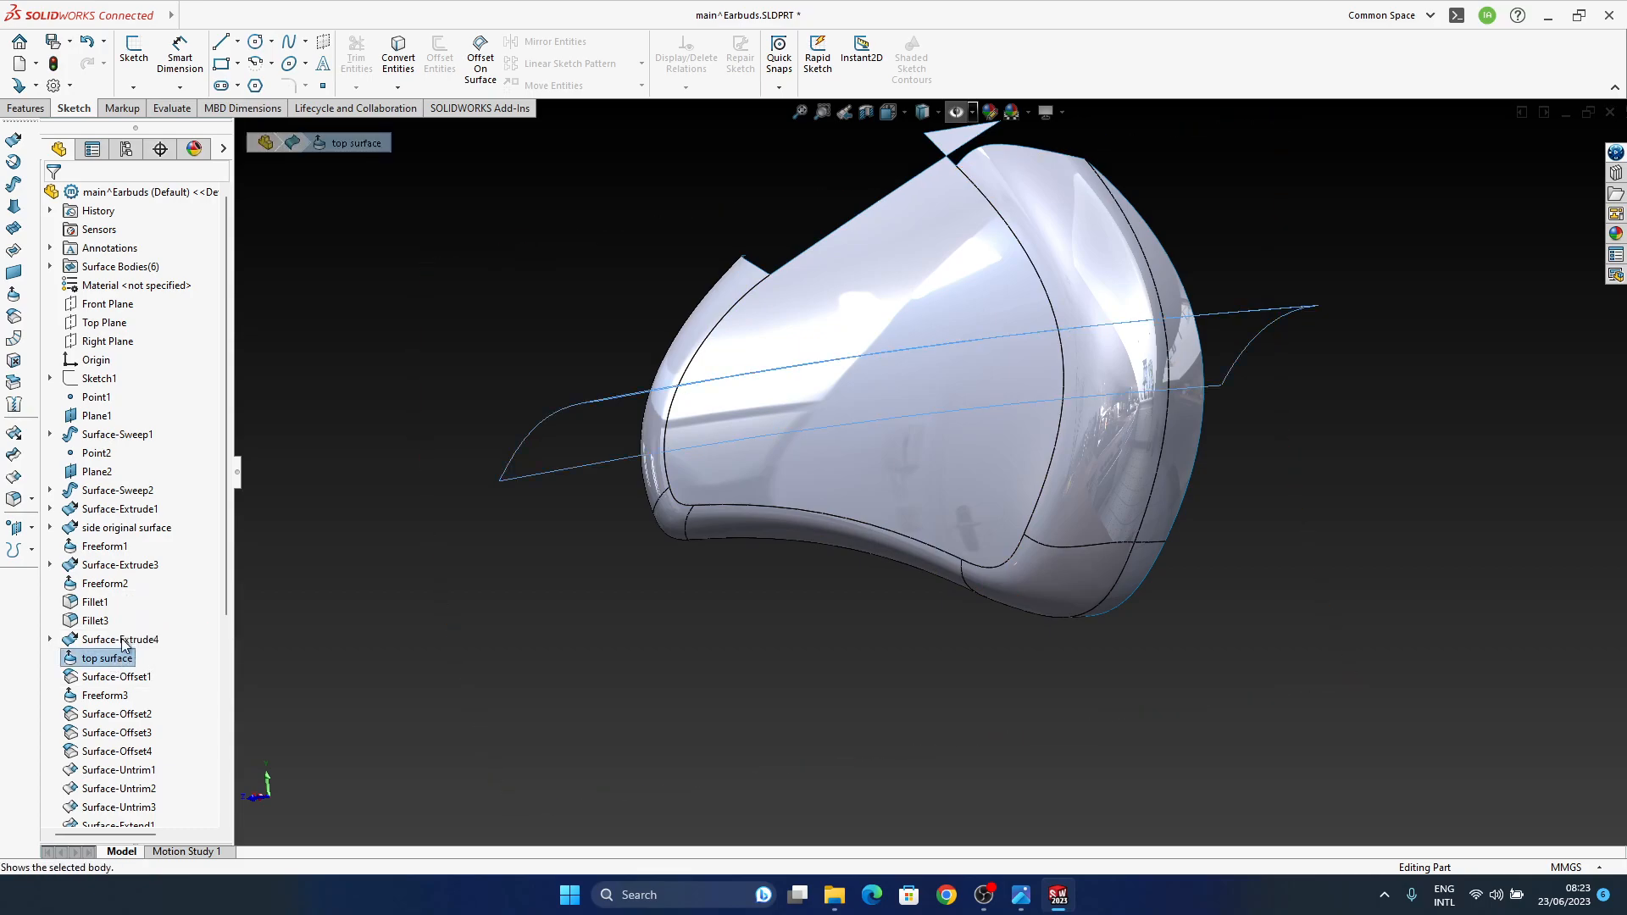
click(117, 661)
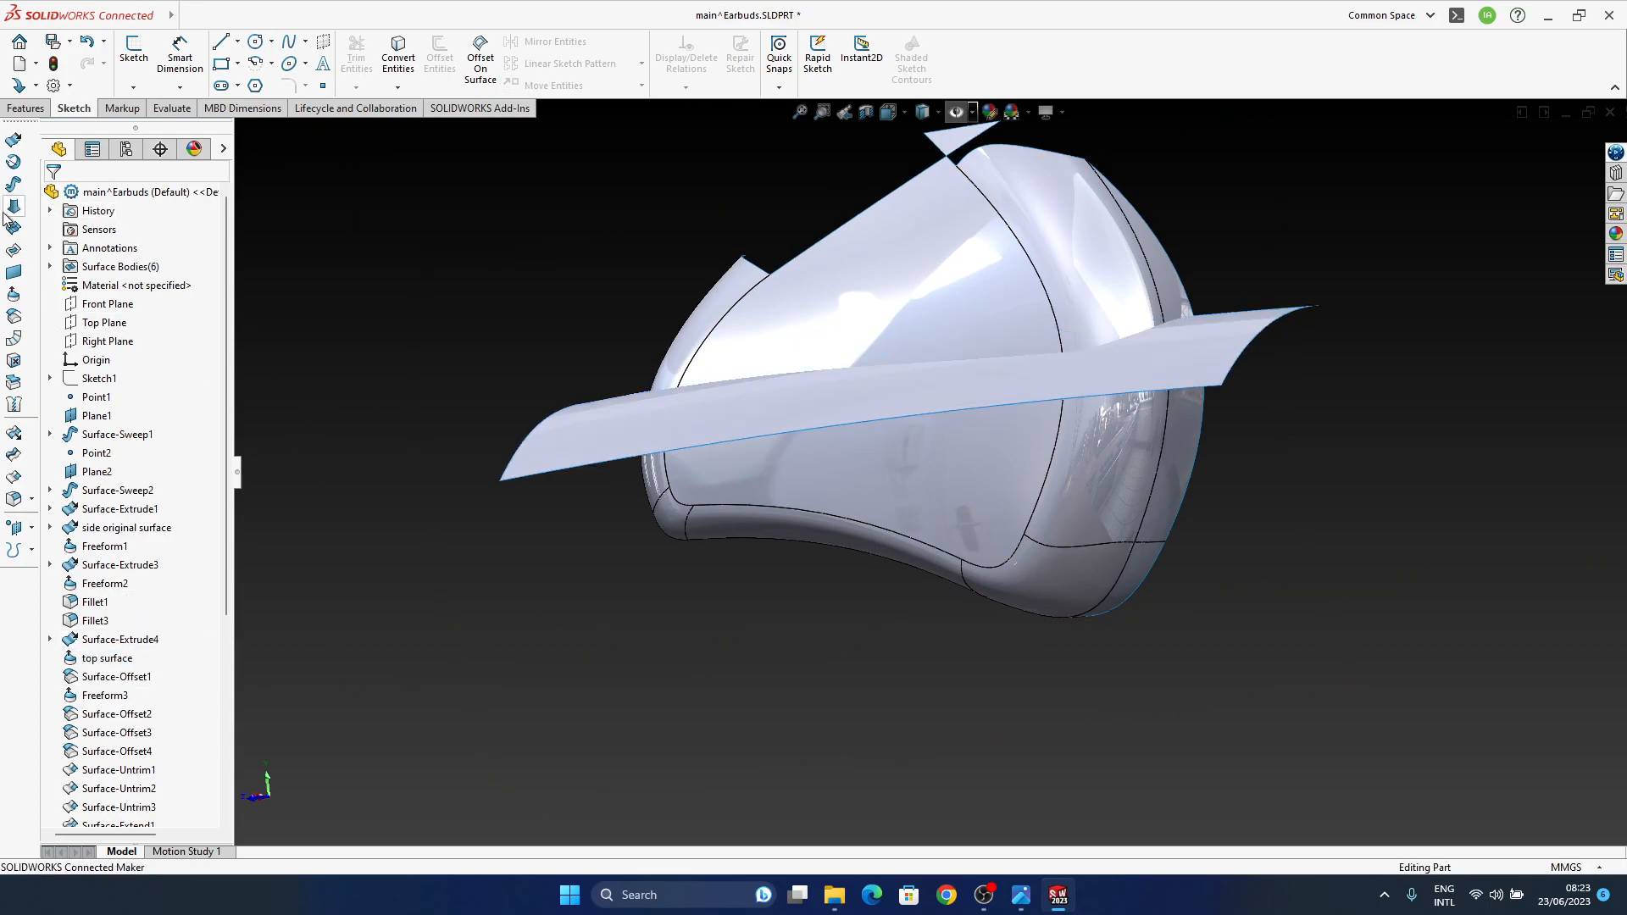
Step: Start a Mutual surface trim between the "top surface" body and the knitted earbud body
click(14, 405)
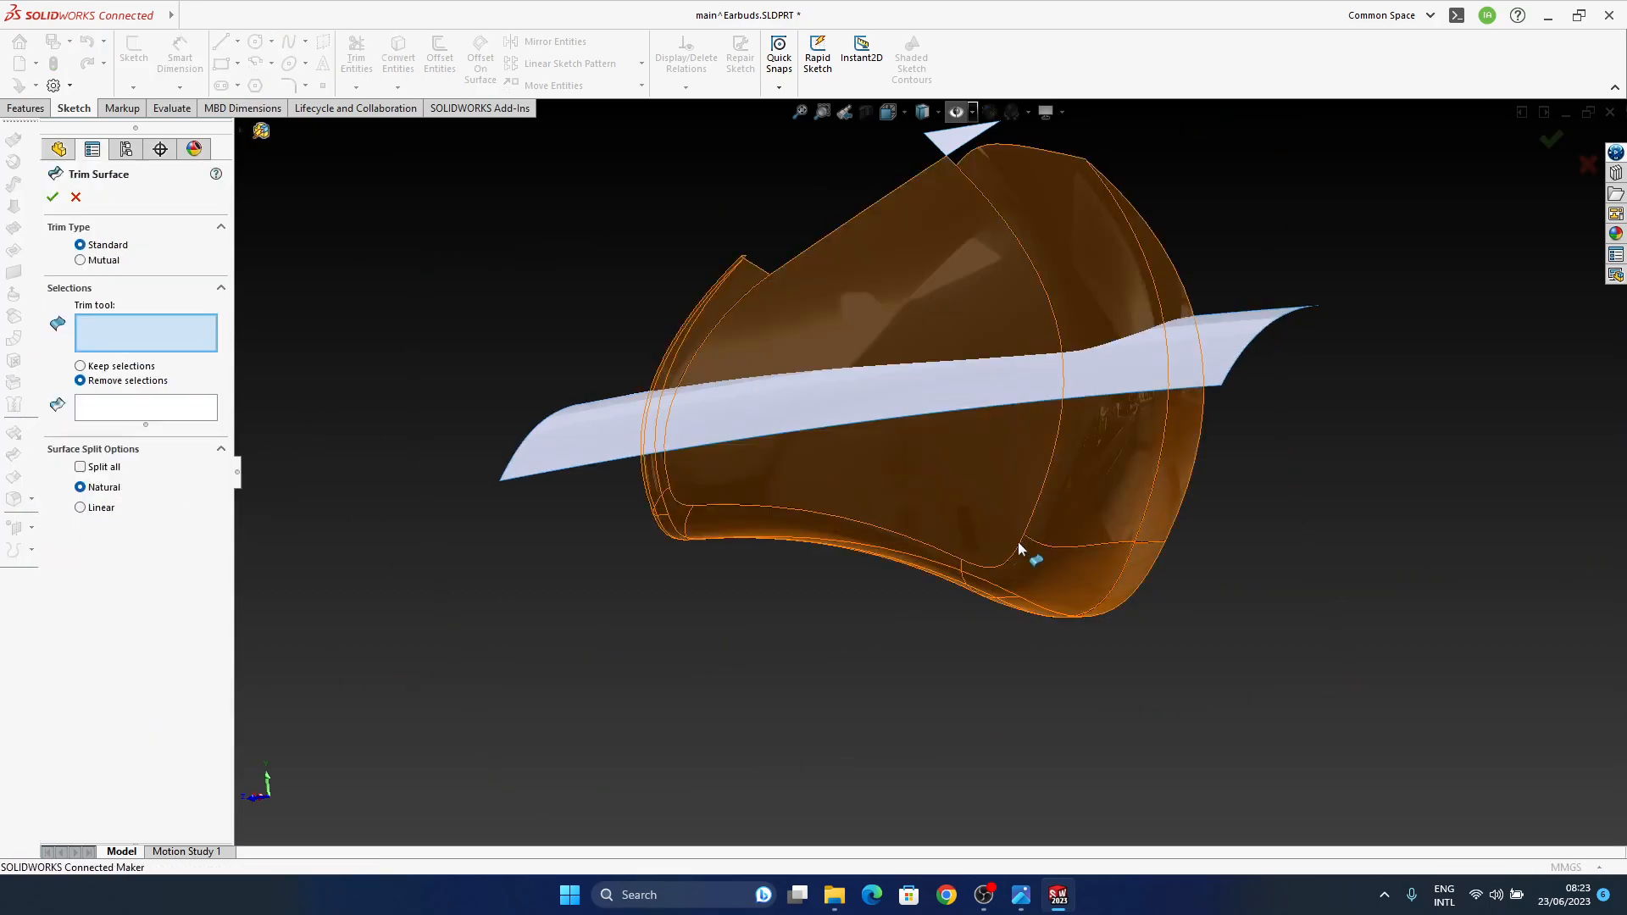
click(912, 400)
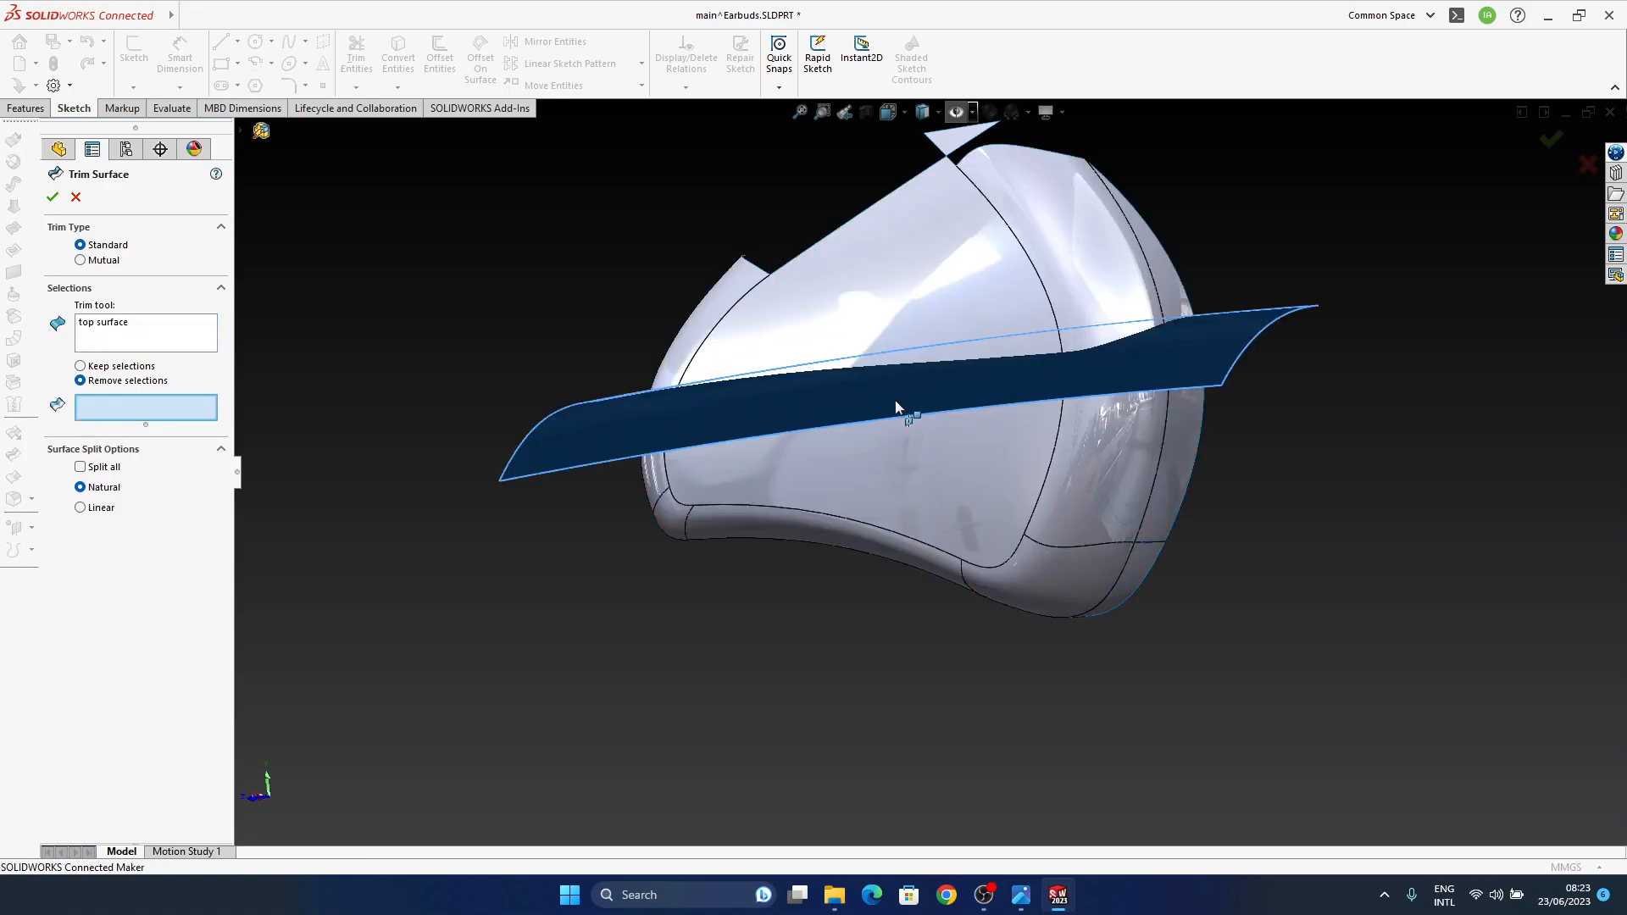
click(81, 260)
click(134, 333)
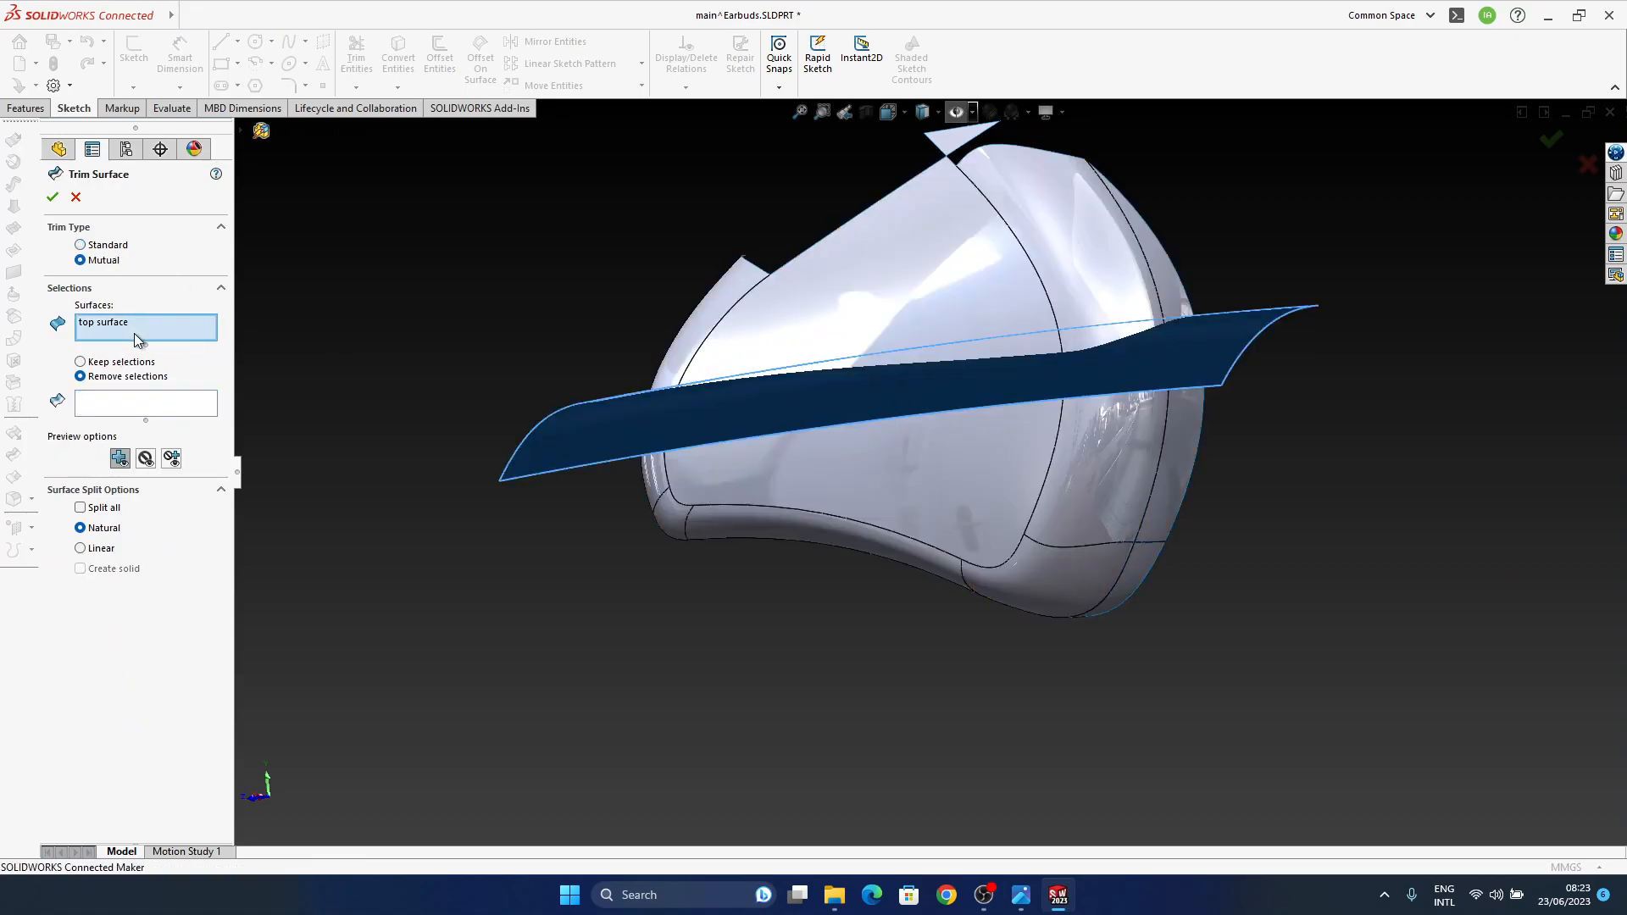
click(973, 500)
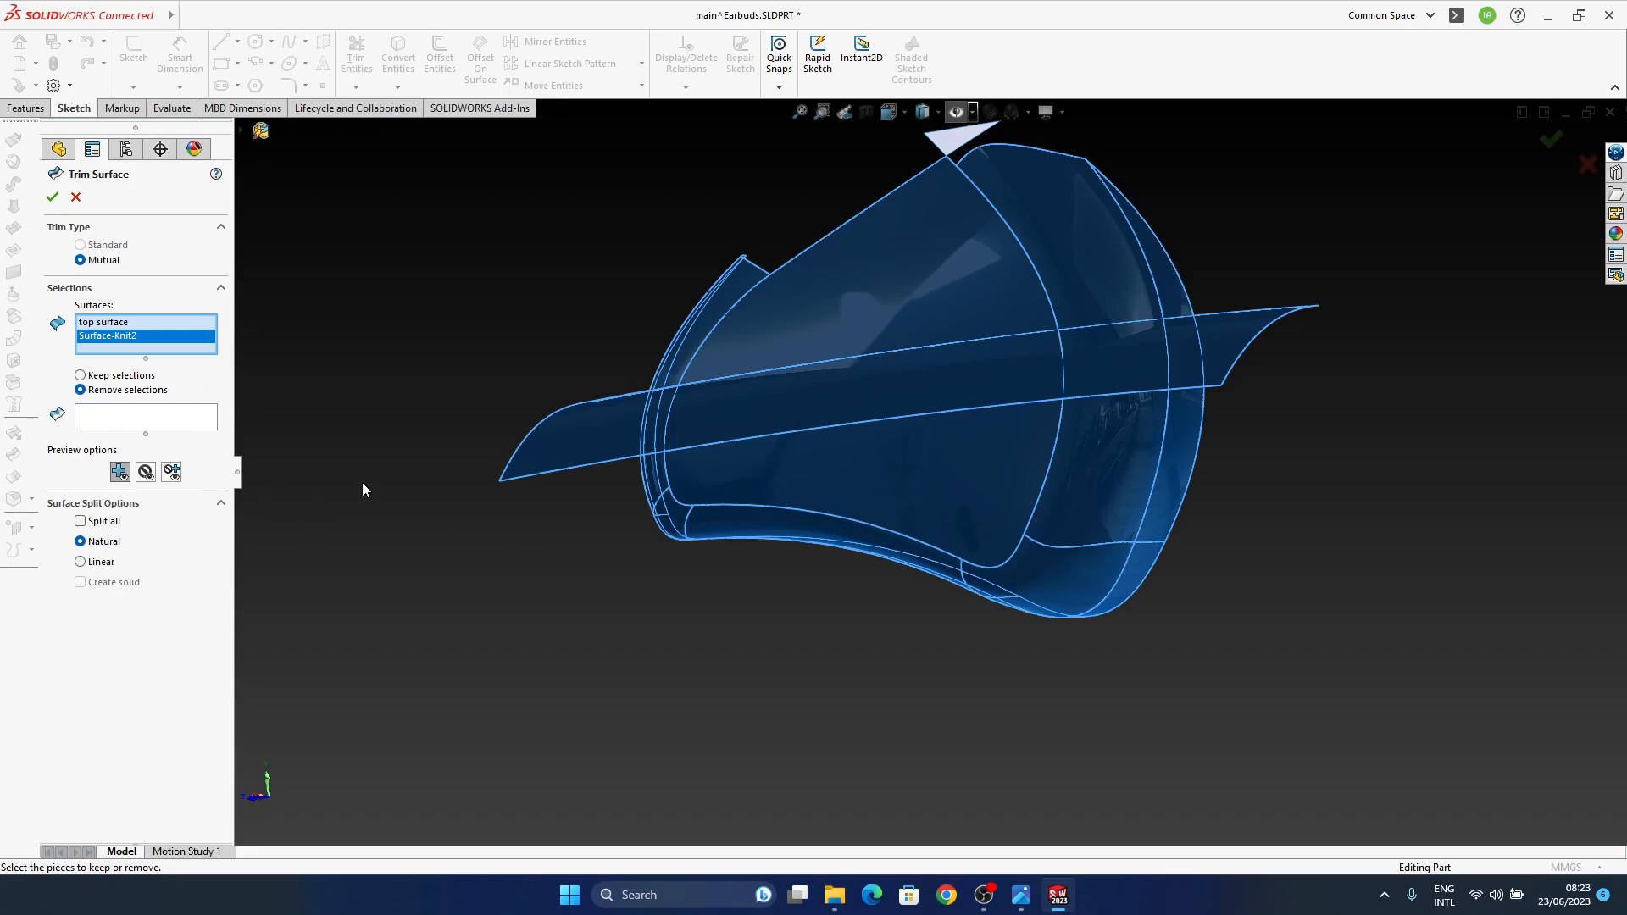
Step: Trim away the overhanging outer portion of the "top surface" body and the knitted body's portion above it
click(130, 414)
click(810, 419)
click(927, 367)
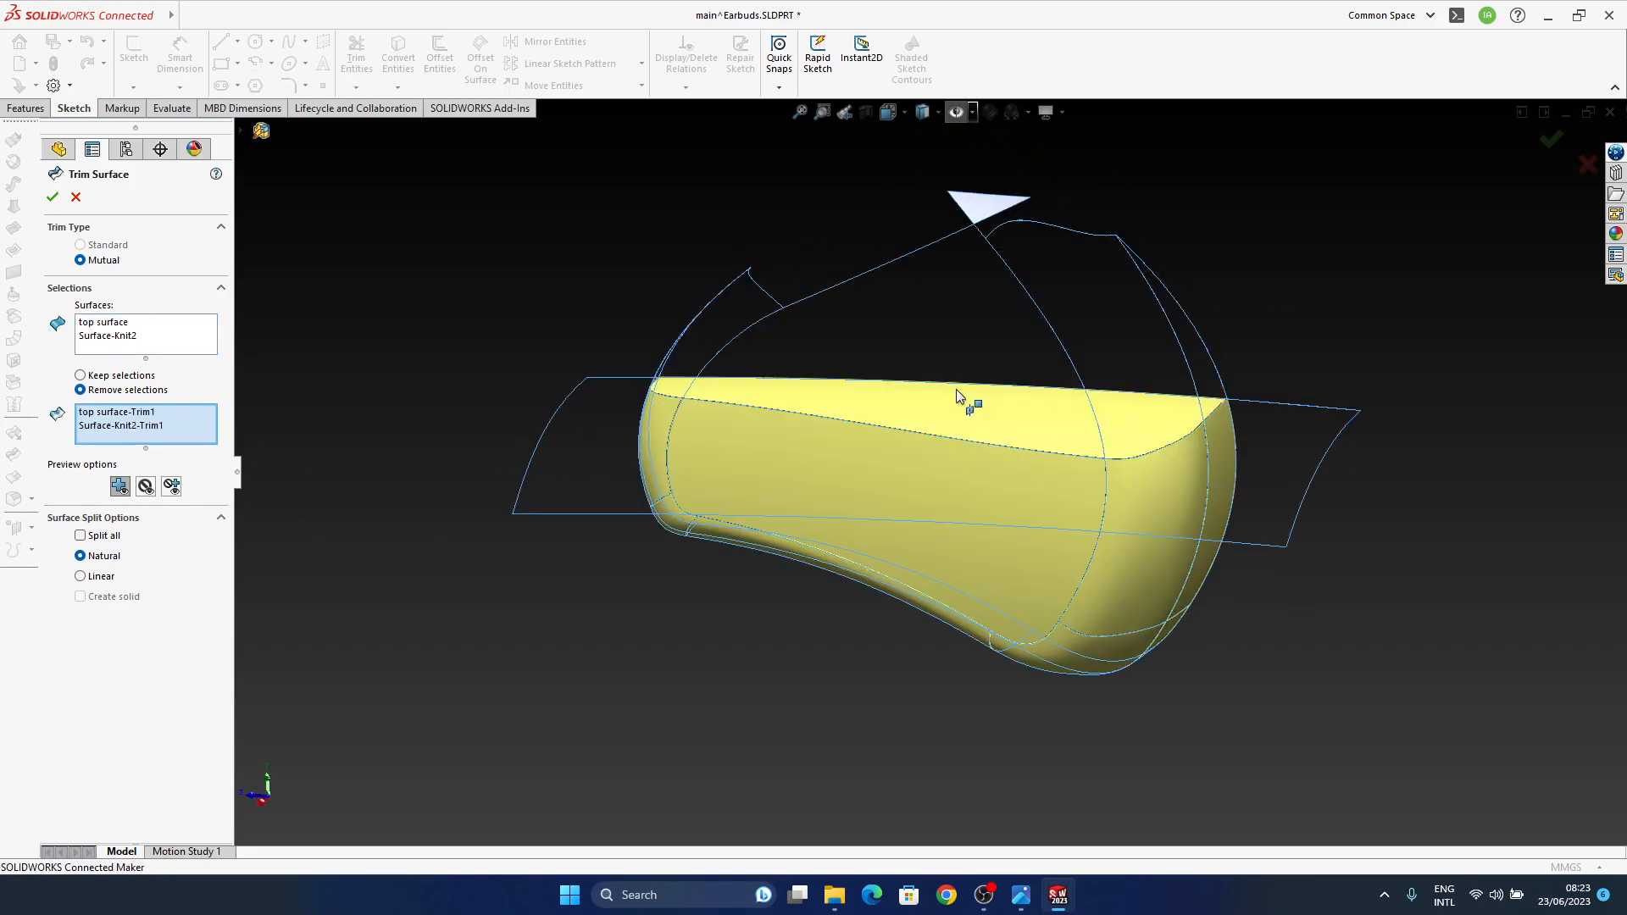
right_click(1225, 604)
mouse_move(972, 271)
middle_down()
mouse_move(857, 429)
mouse_move(984, 283)
middle_up()
Step: Check in the feature tree which feature the leftover triangular surface above the body belongs to
click(981, 218)
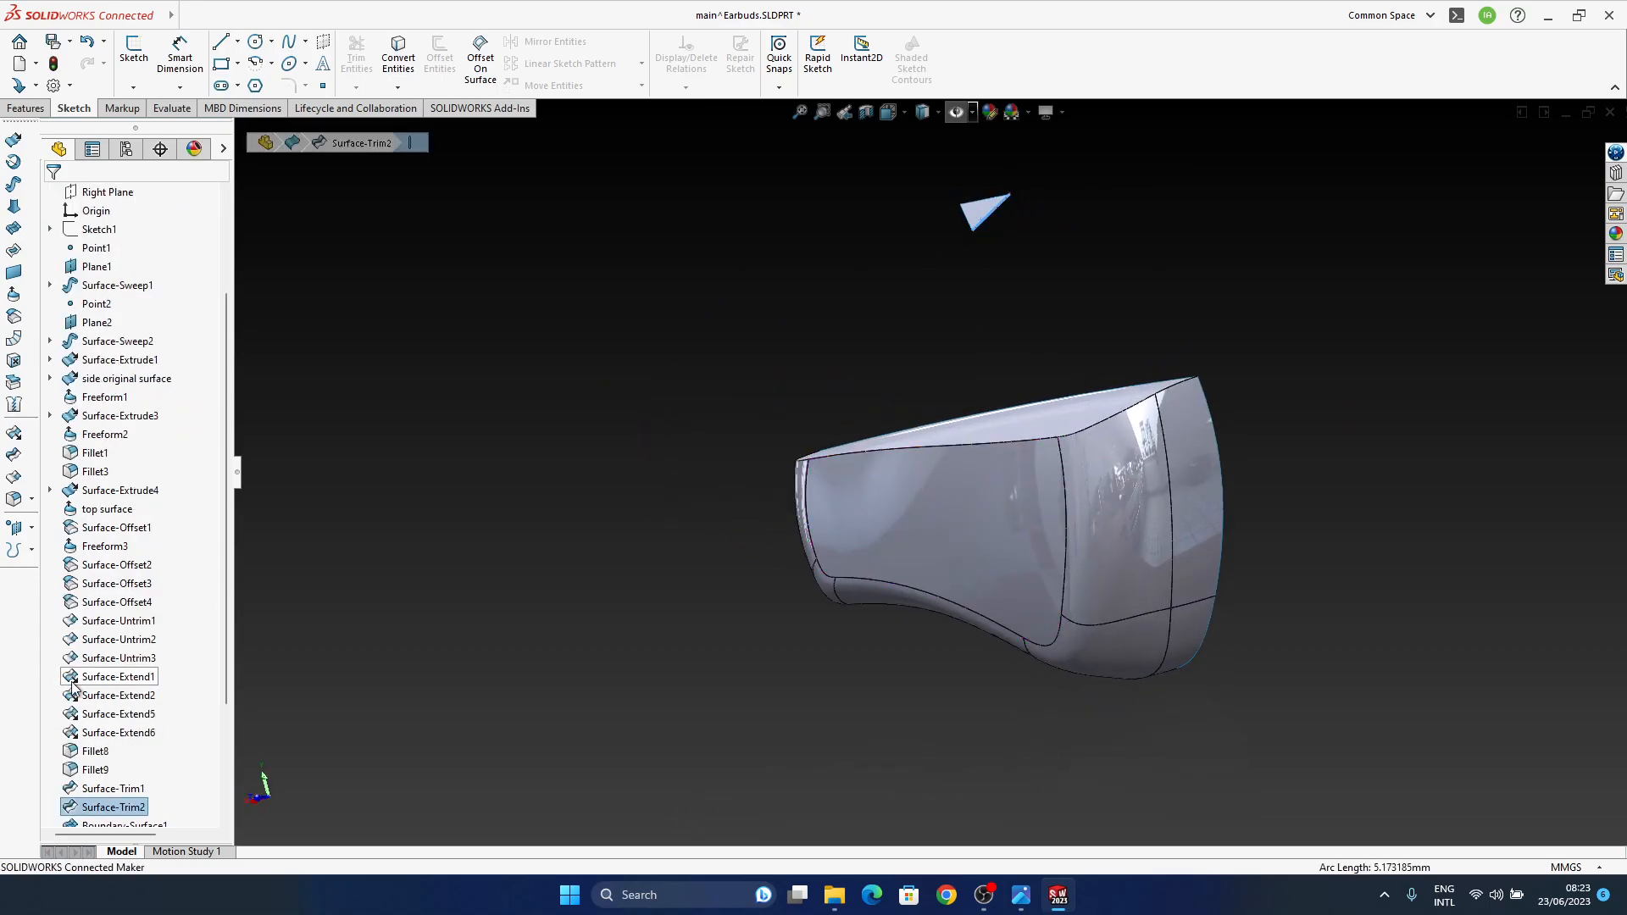
scroll(76, 682, down, 3)
click(116, 640)
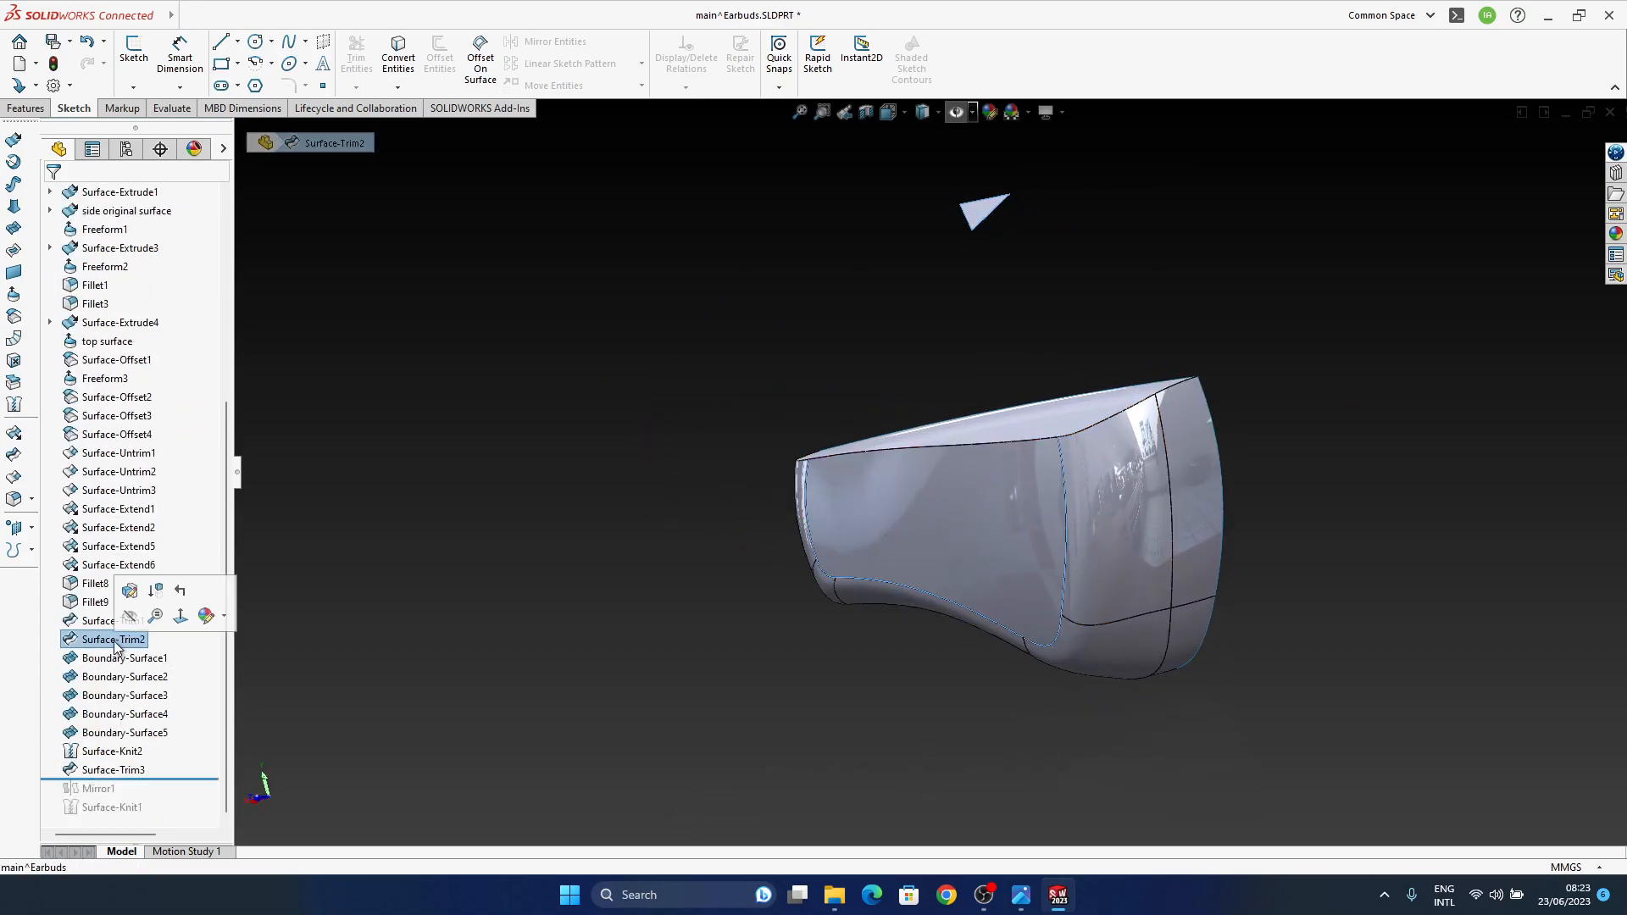
middle_drag(847, 451, 1034, 521)
middle_drag(1183, 509, 858, 530)
click(1216, 537)
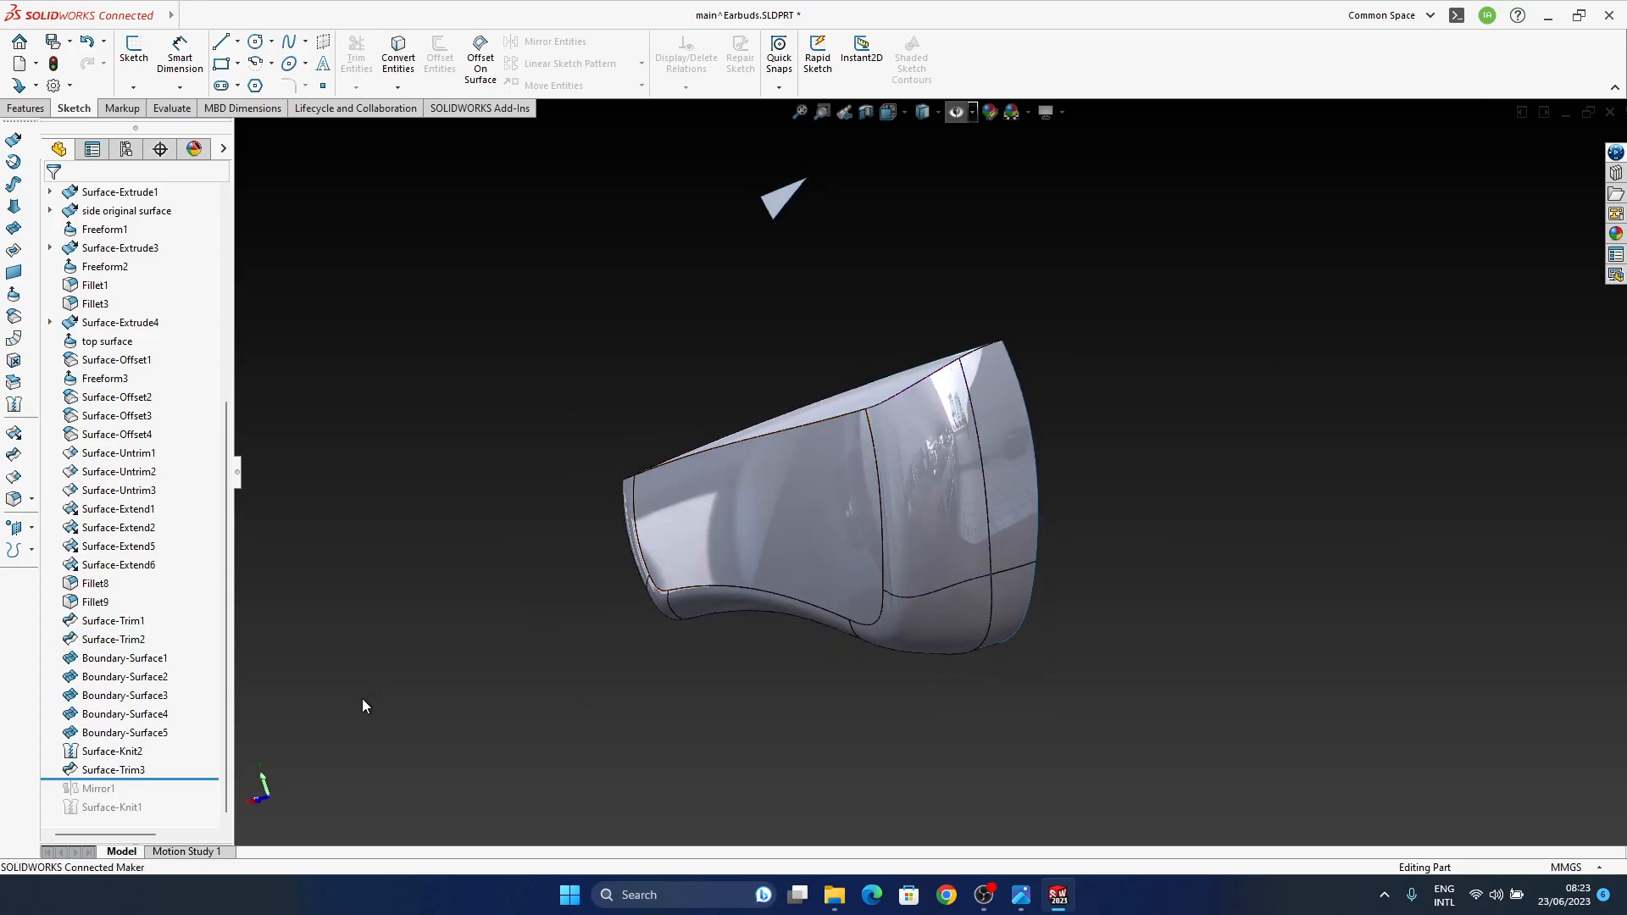
Step: Roll the feature tree forward past Mirror1 and Surface-Knit1 to restore the mirrored and knitted half
drag(176, 776, 175, 797)
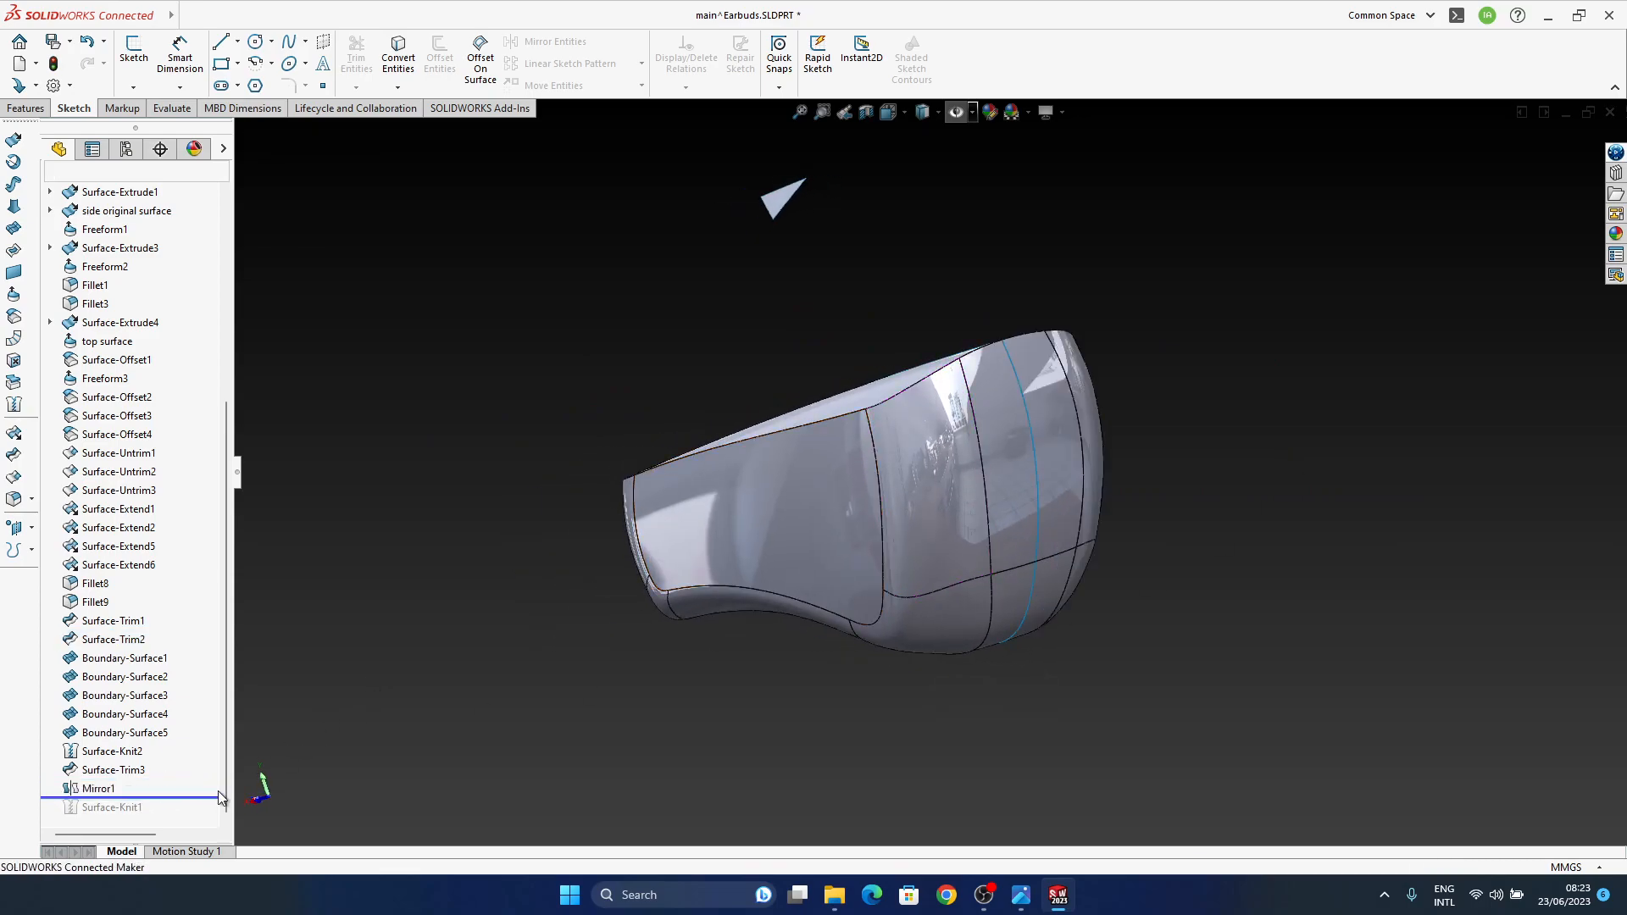
middle_drag(666, 634, 1059, 644)
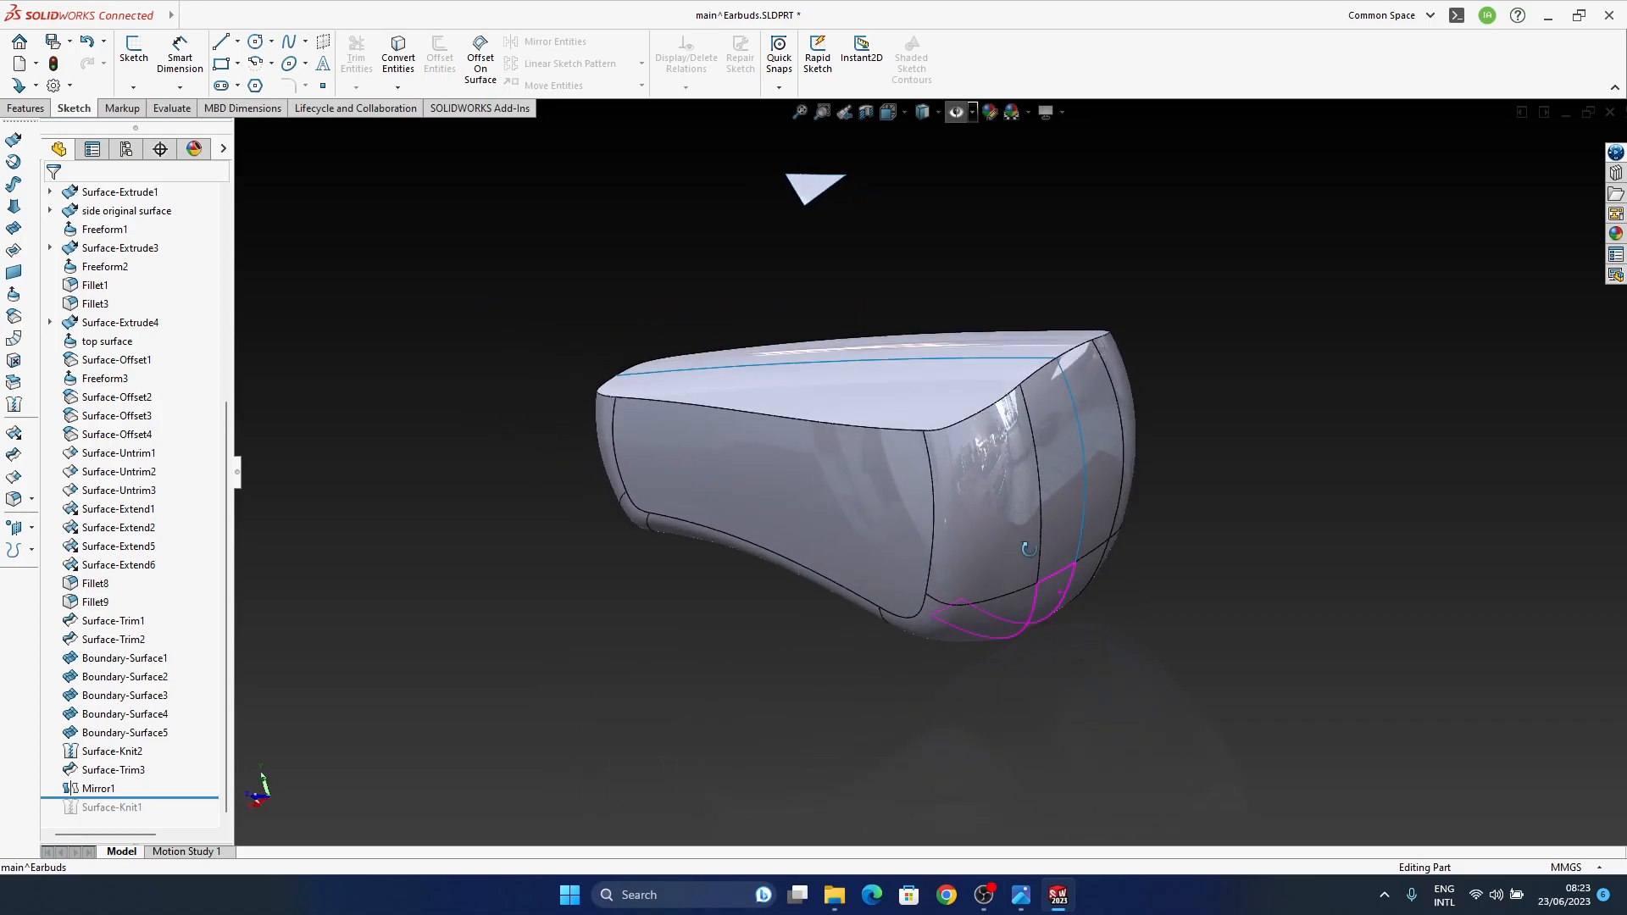
drag(152, 796, 153, 816)
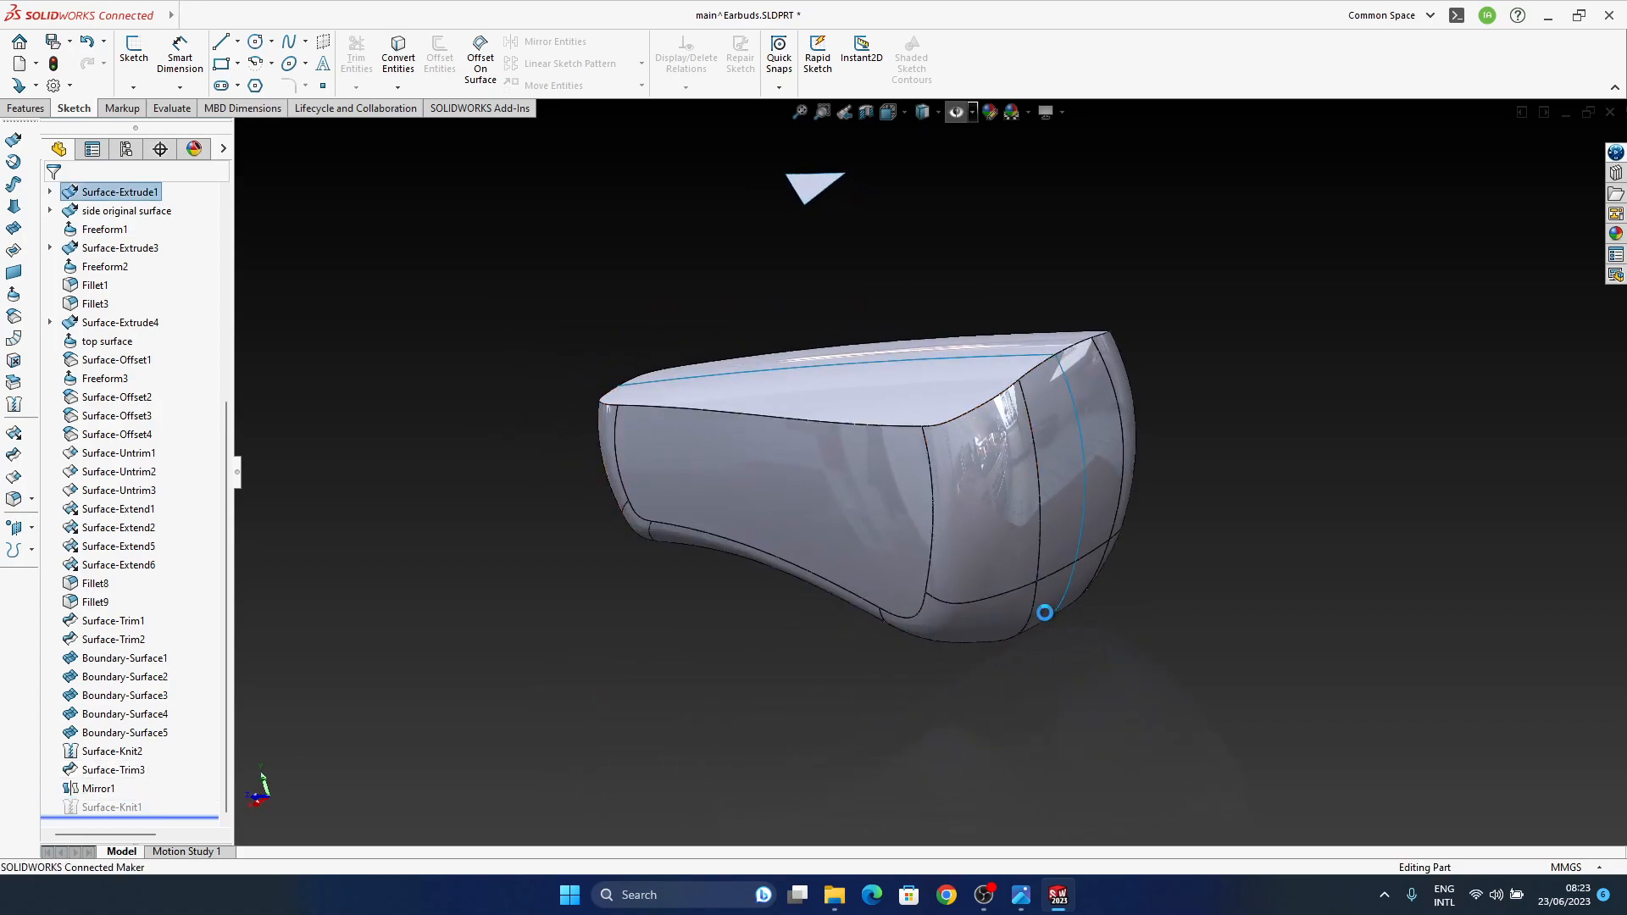
ctrl+middle_drag(1027, 582, 933, 612)
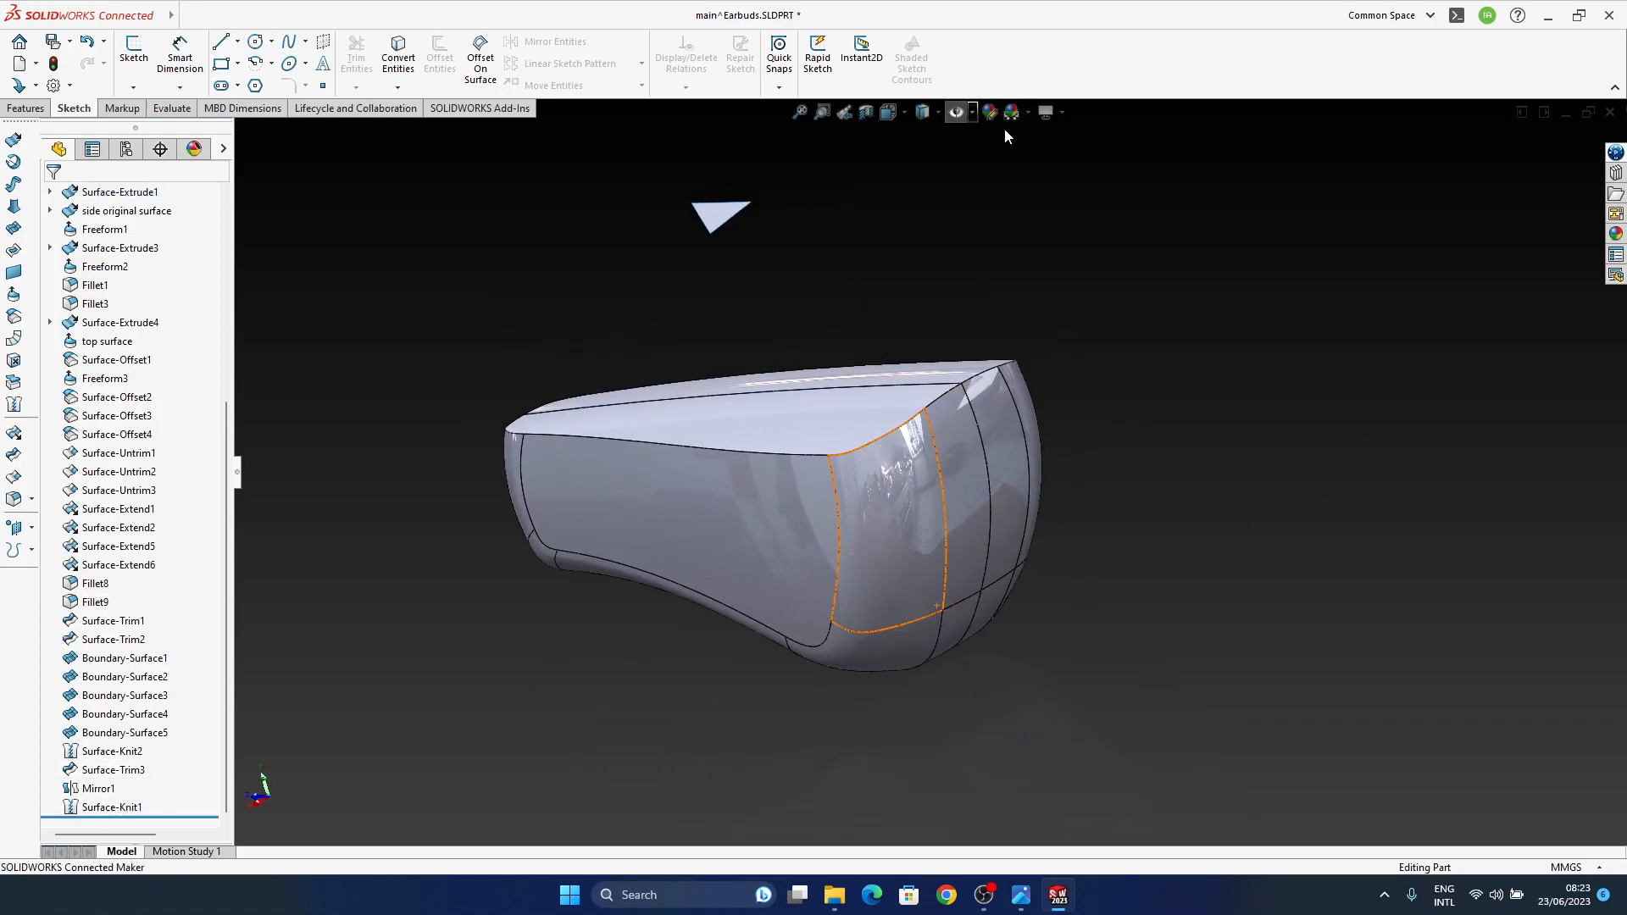
Step: Change the display style to Shaded without edges and view the complete earbud body
click(938, 112)
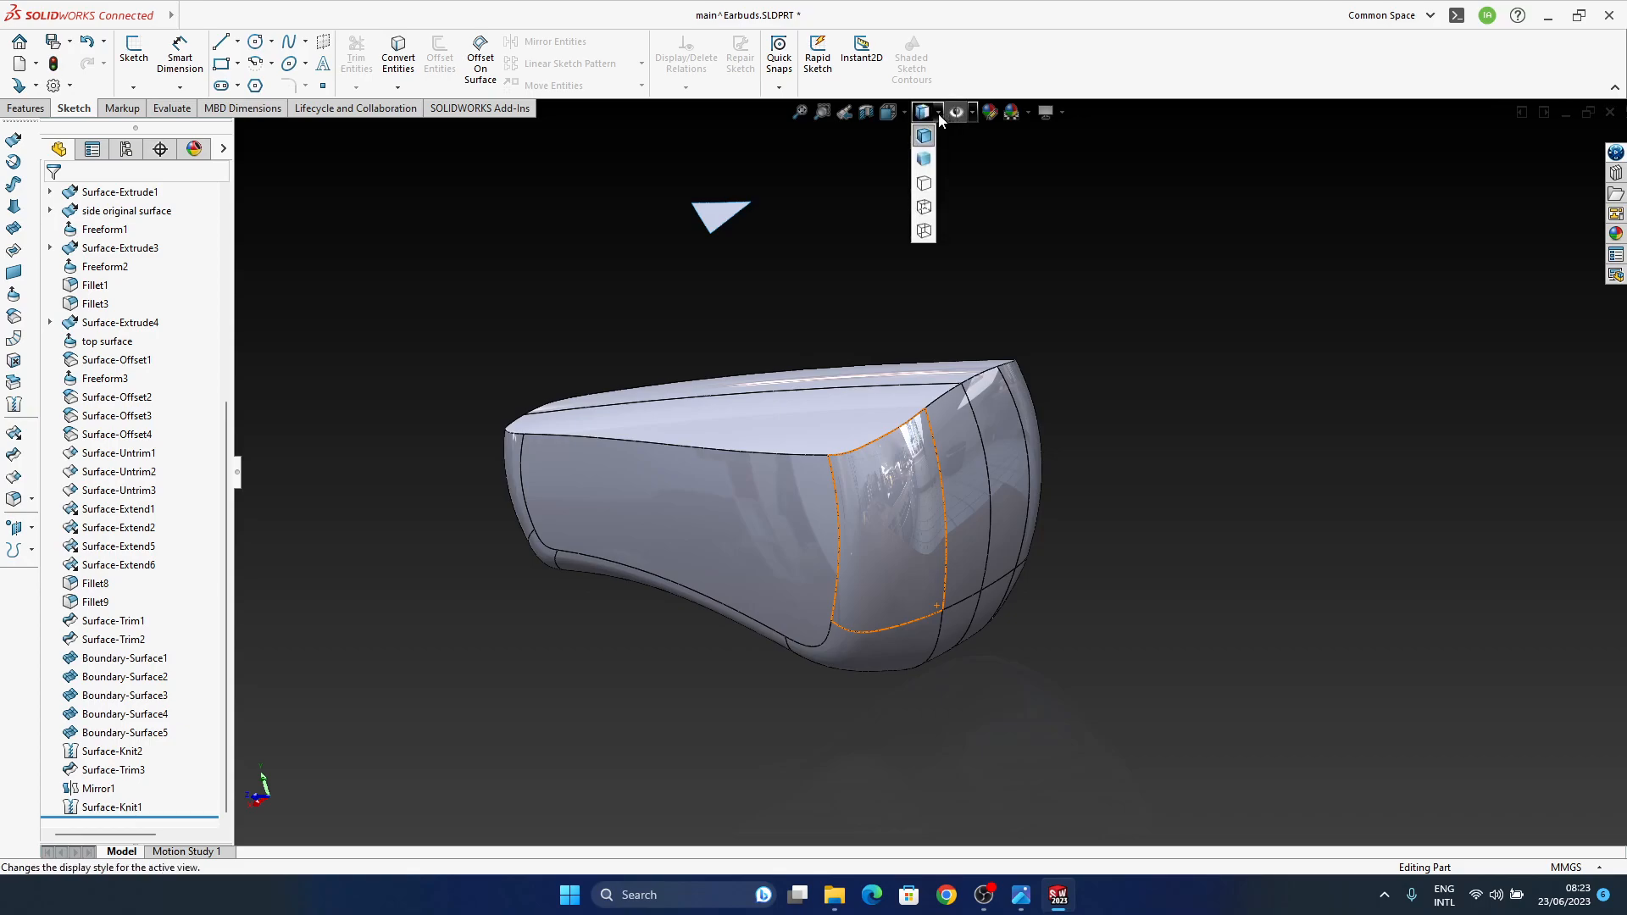
click(925, 161)
mouse_move(904, 653)
middle_down()
mouse_move(897, 603)
mouse_move(929, 588)
mouse_move(976, 677)
mouse_move(1038, 515)
mouse_move(972, 603)
mouse_move(769, 788)
middle_up()
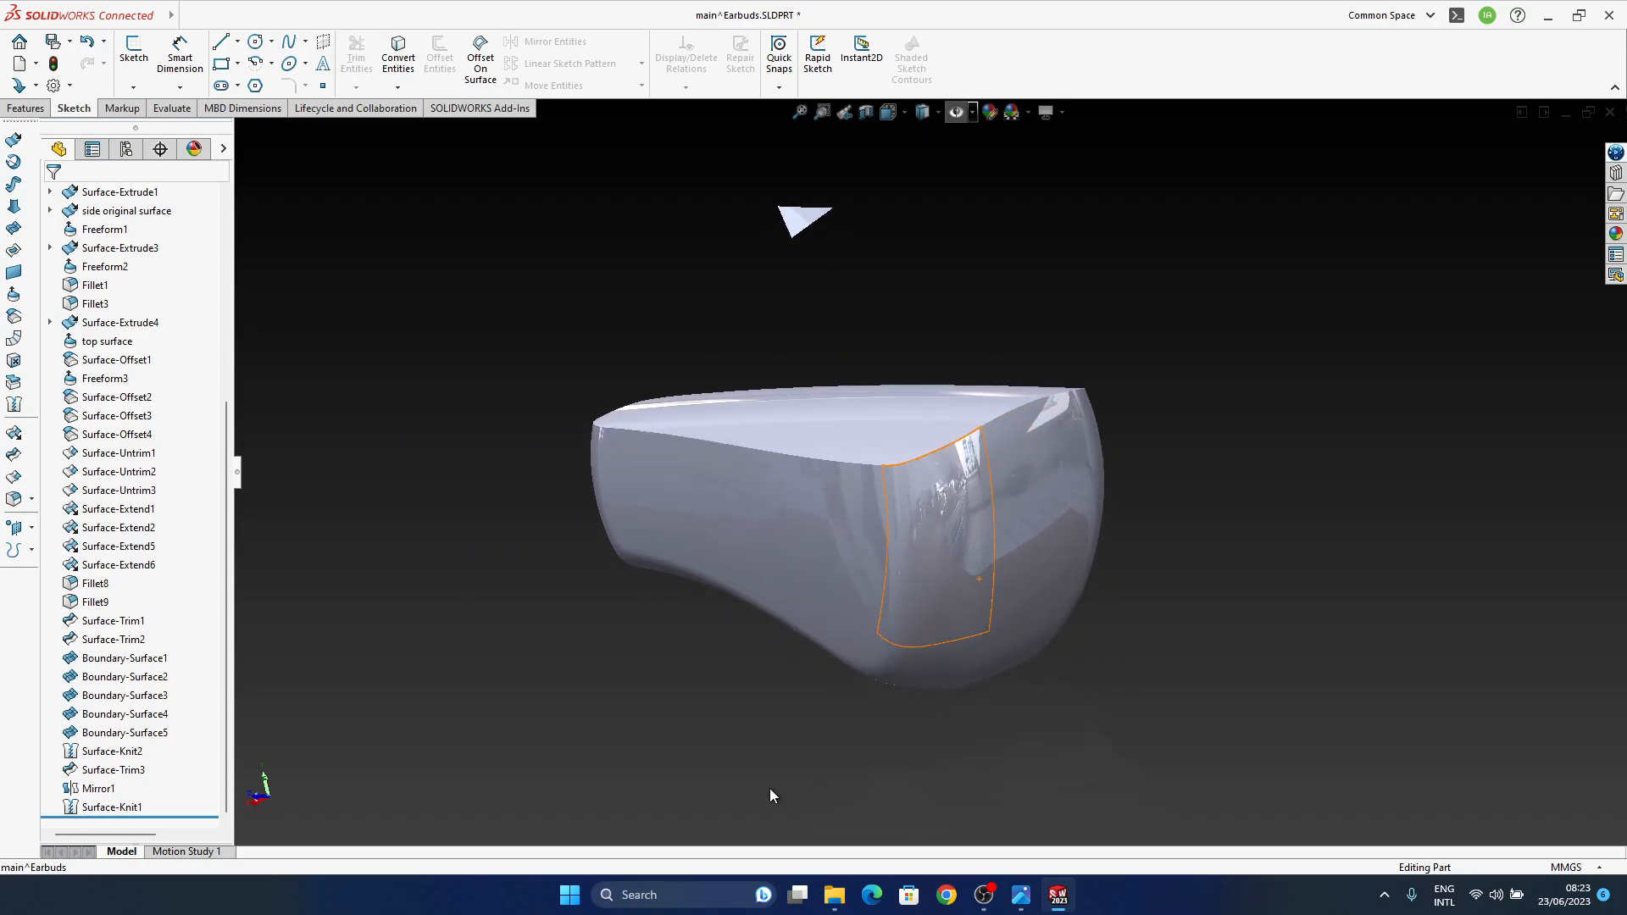
Step: Switch between the reference earbud picture in Photos and the SOLIDWORKS model to compare their shapes
click(1020, 897)
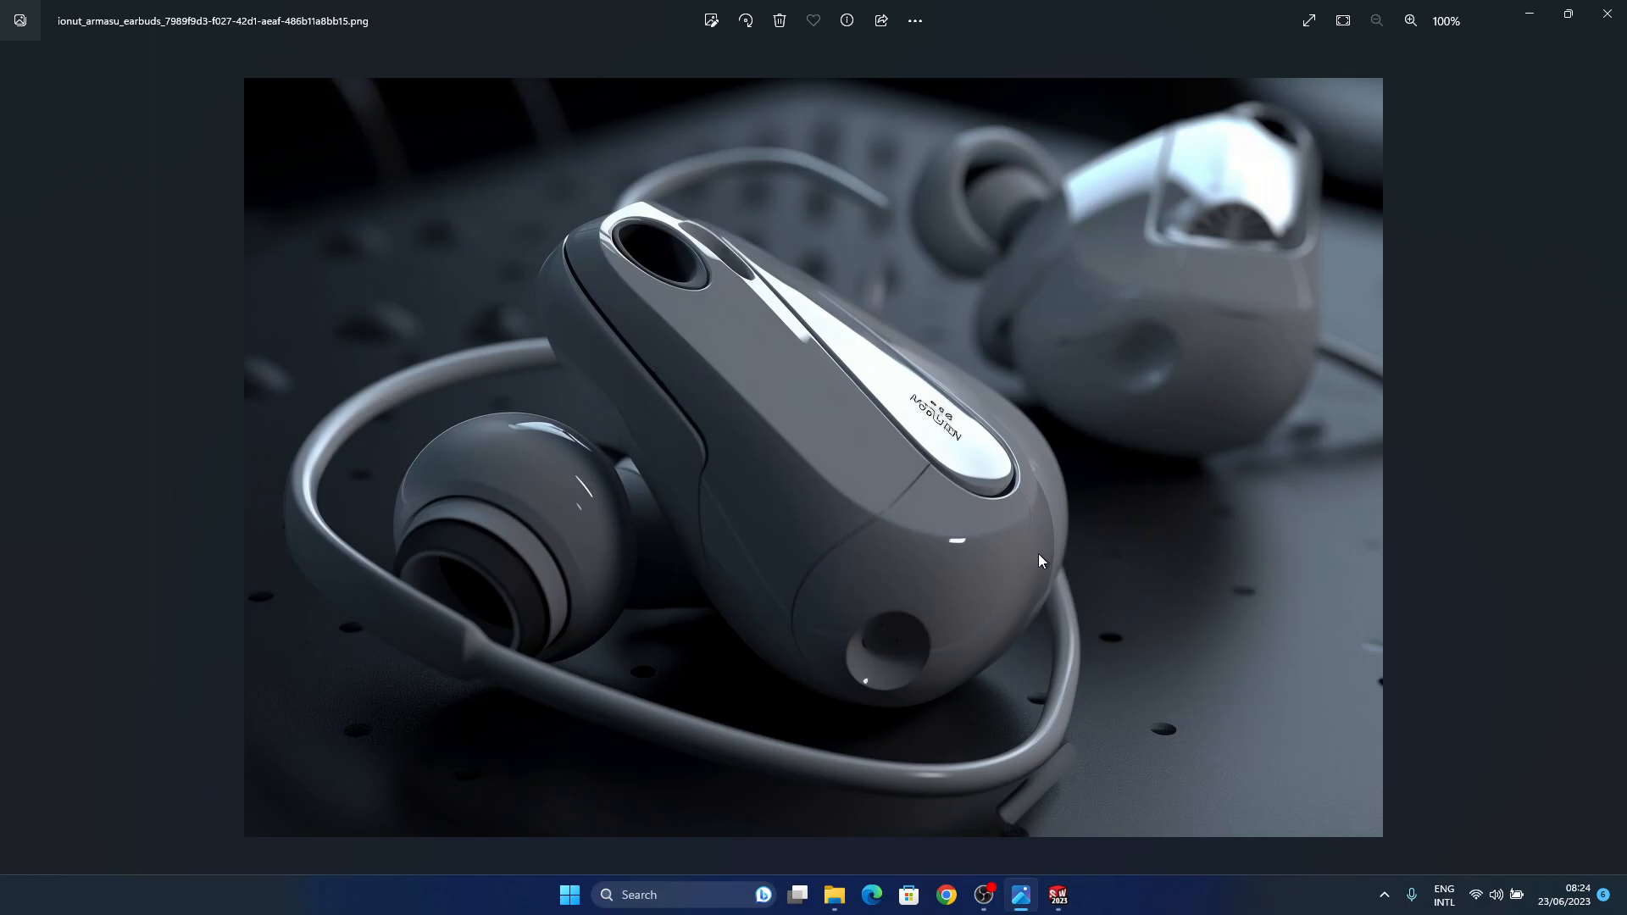
click(1021, 895)
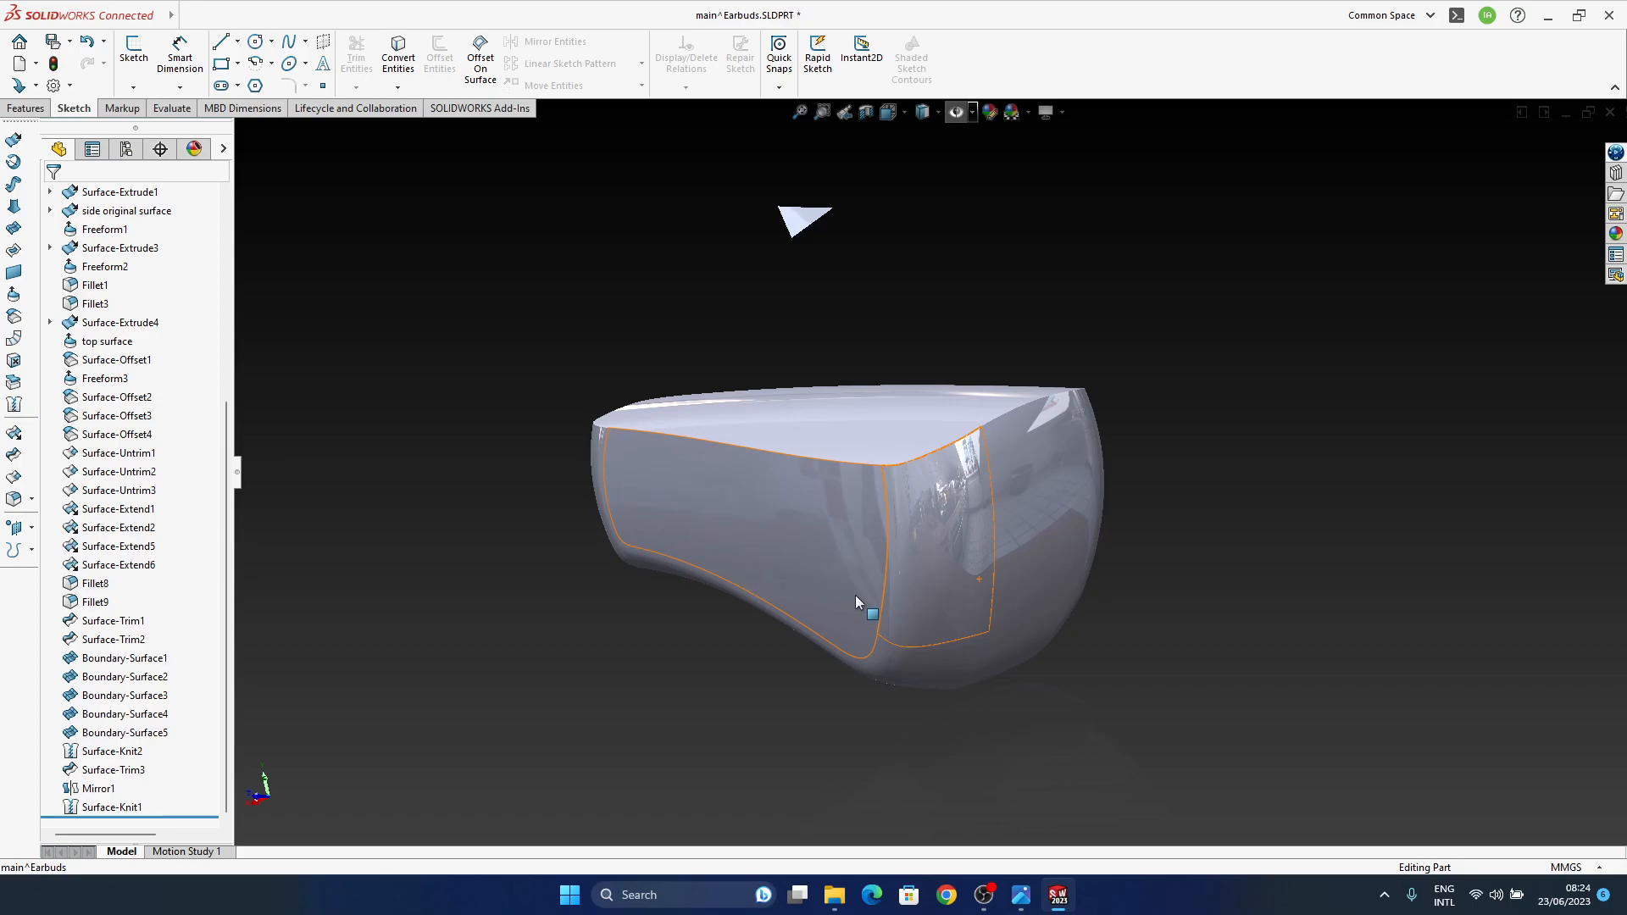
click(1022, 894)
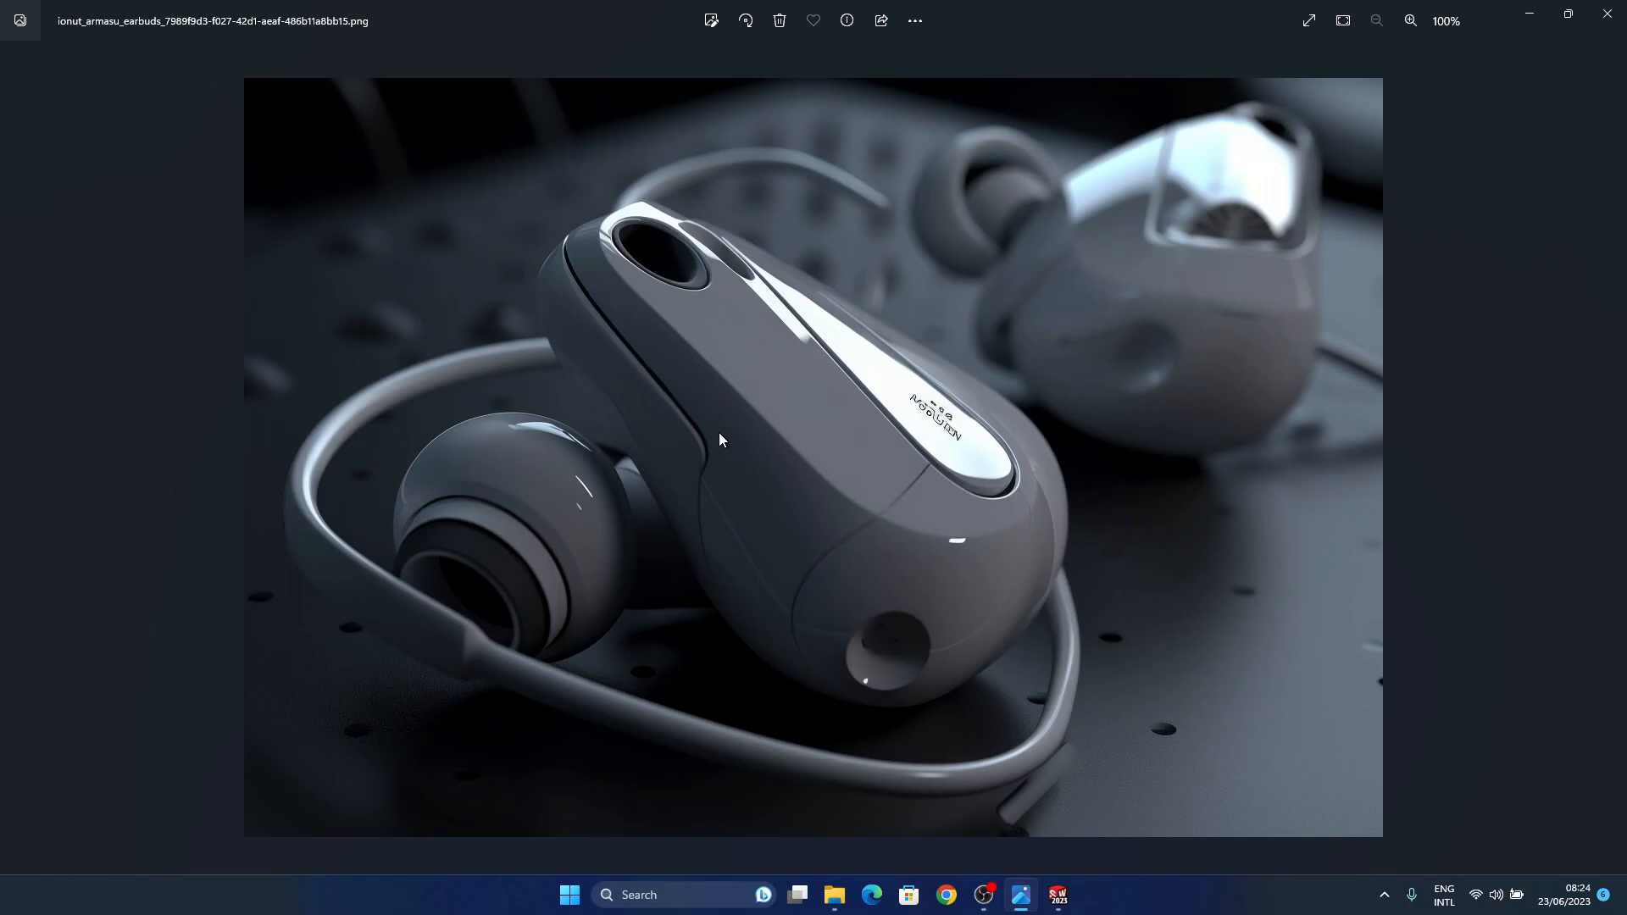
Step: Check the reference earbud picture in Photos again and return to the SOLIDWORKS model, viewing it from the side
click(1025, 898)
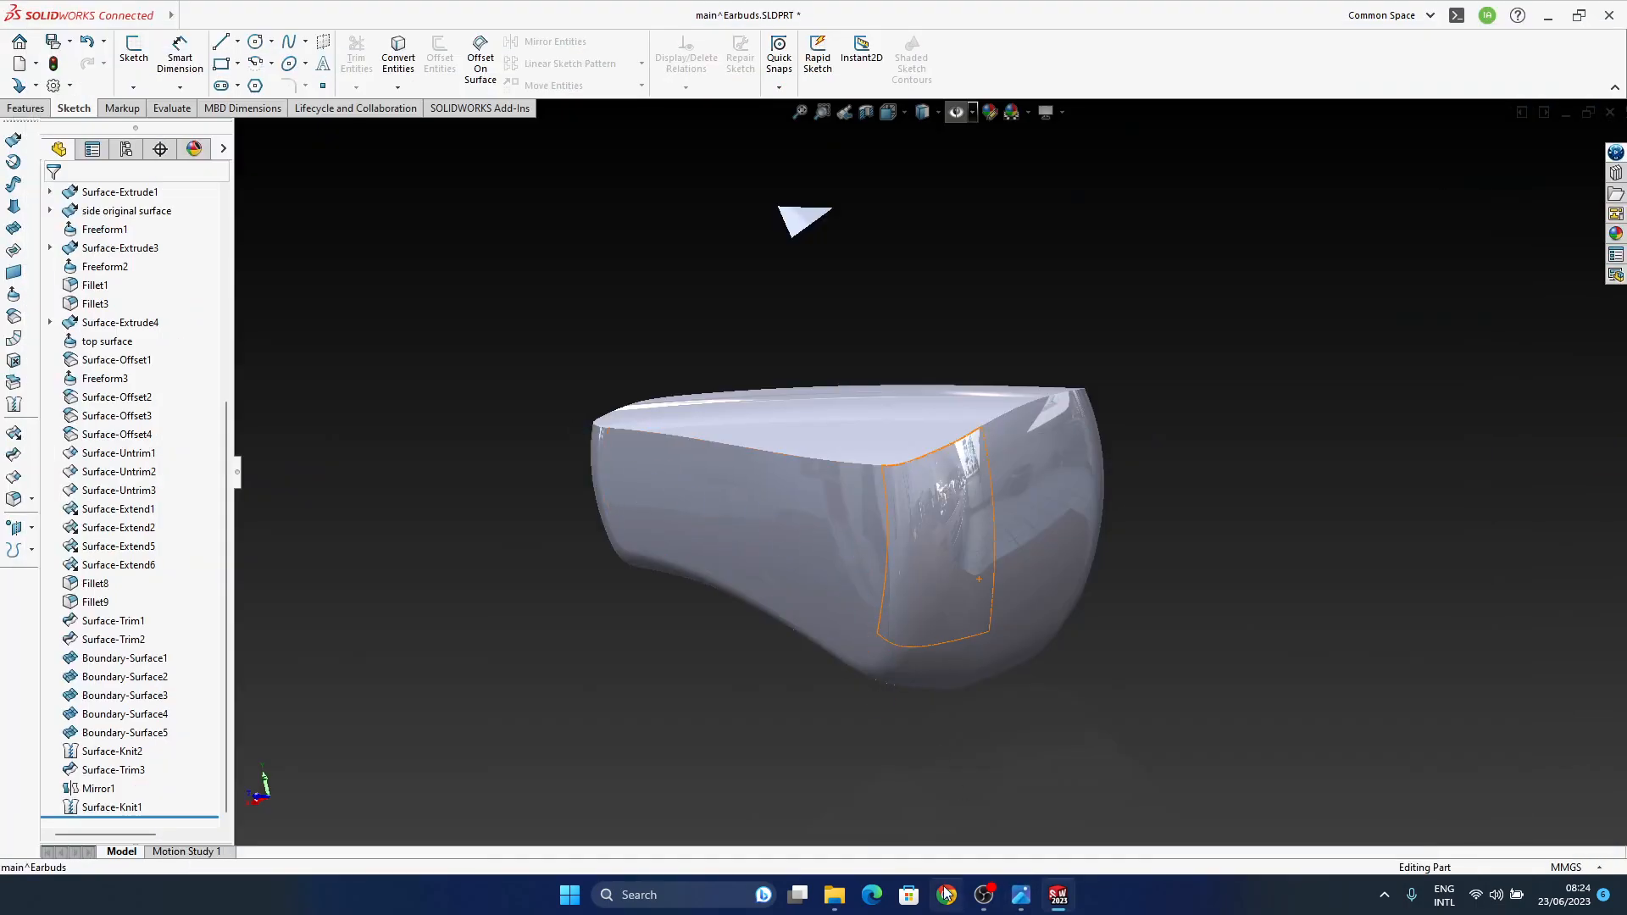
click(1026, 901)
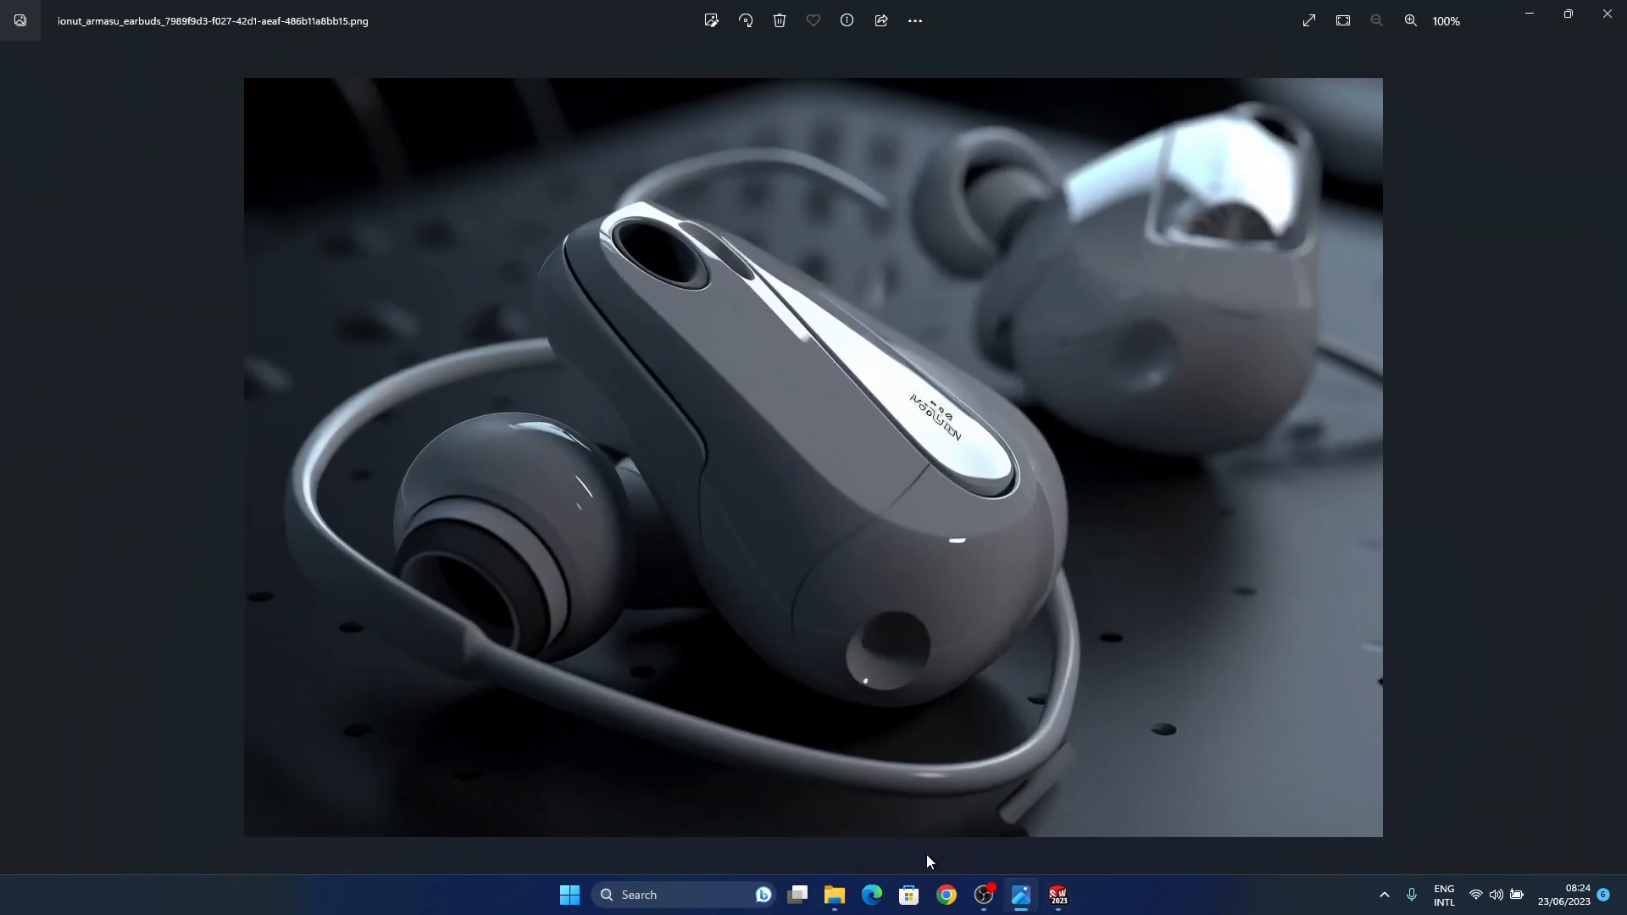
key(alt+Tab)
middle_drag(850, 471, 955, 551)
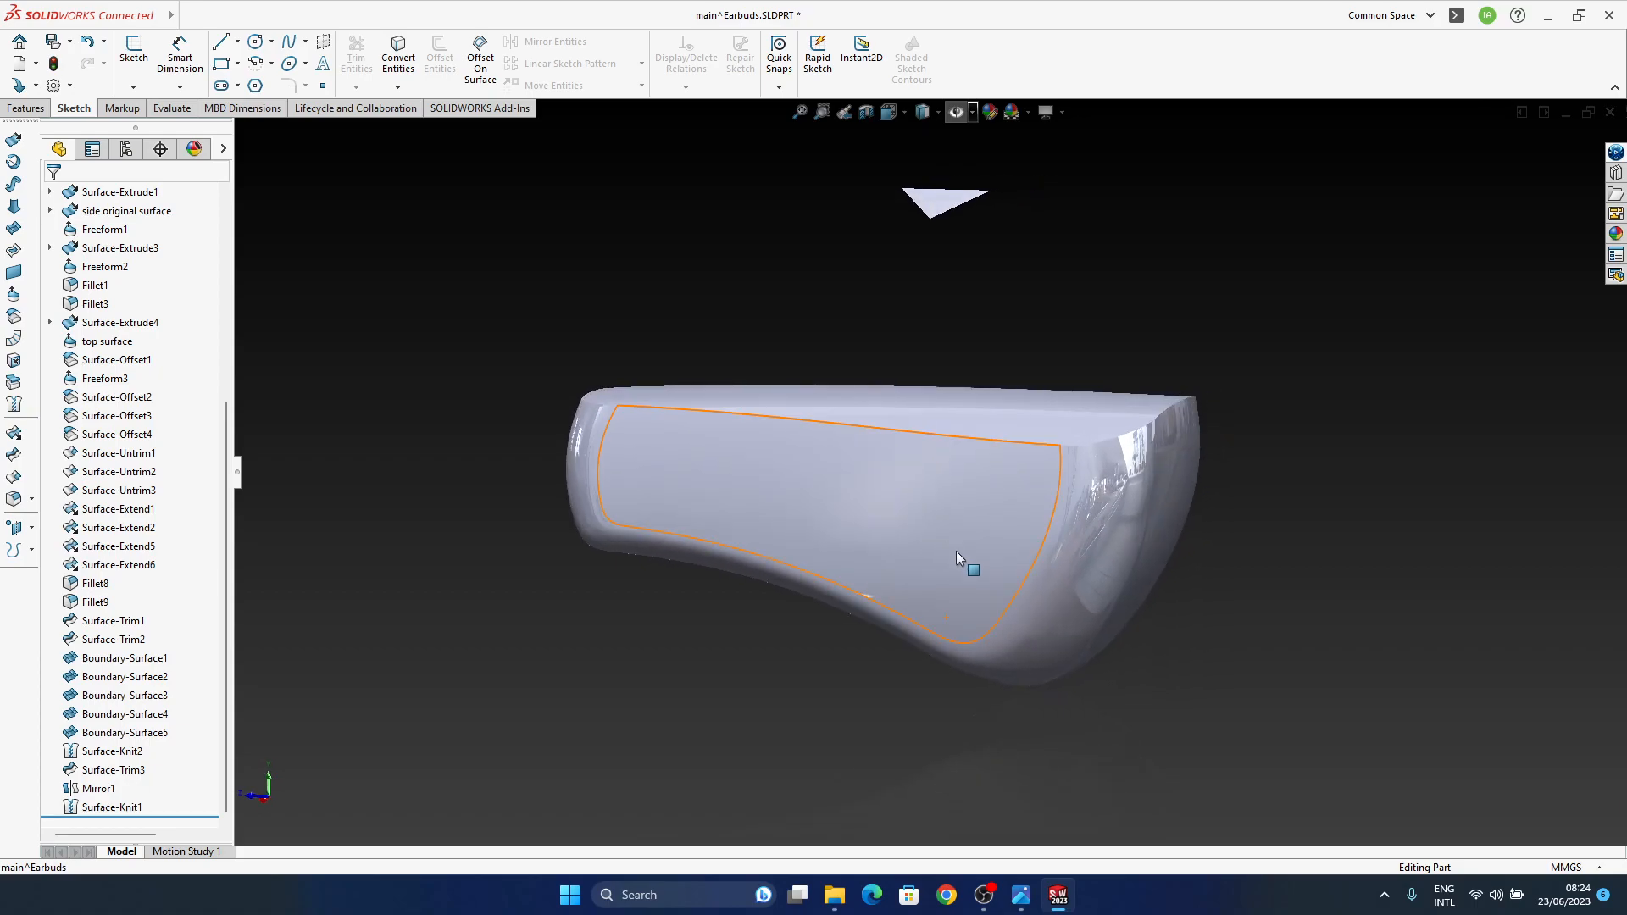
Step: Set the display style to Shaded With Edges and view the body from the side
click(937, 115)
click(924, 136)
middle_drag(1074, 608, 1000, 497)
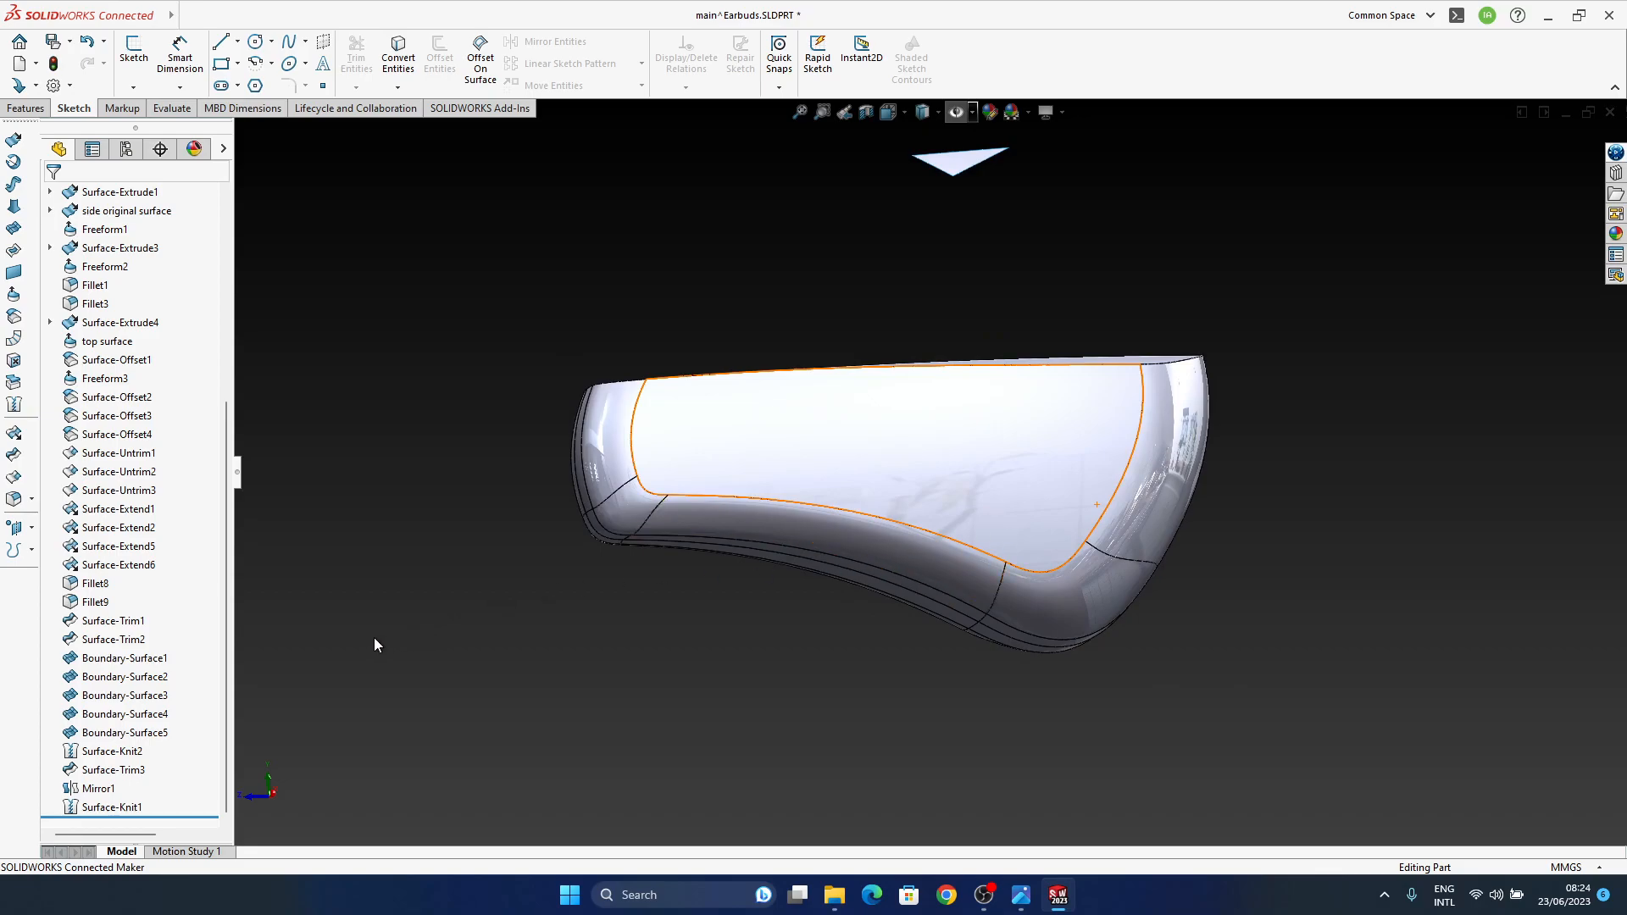
middle_drag(846, 519, 774, 475)
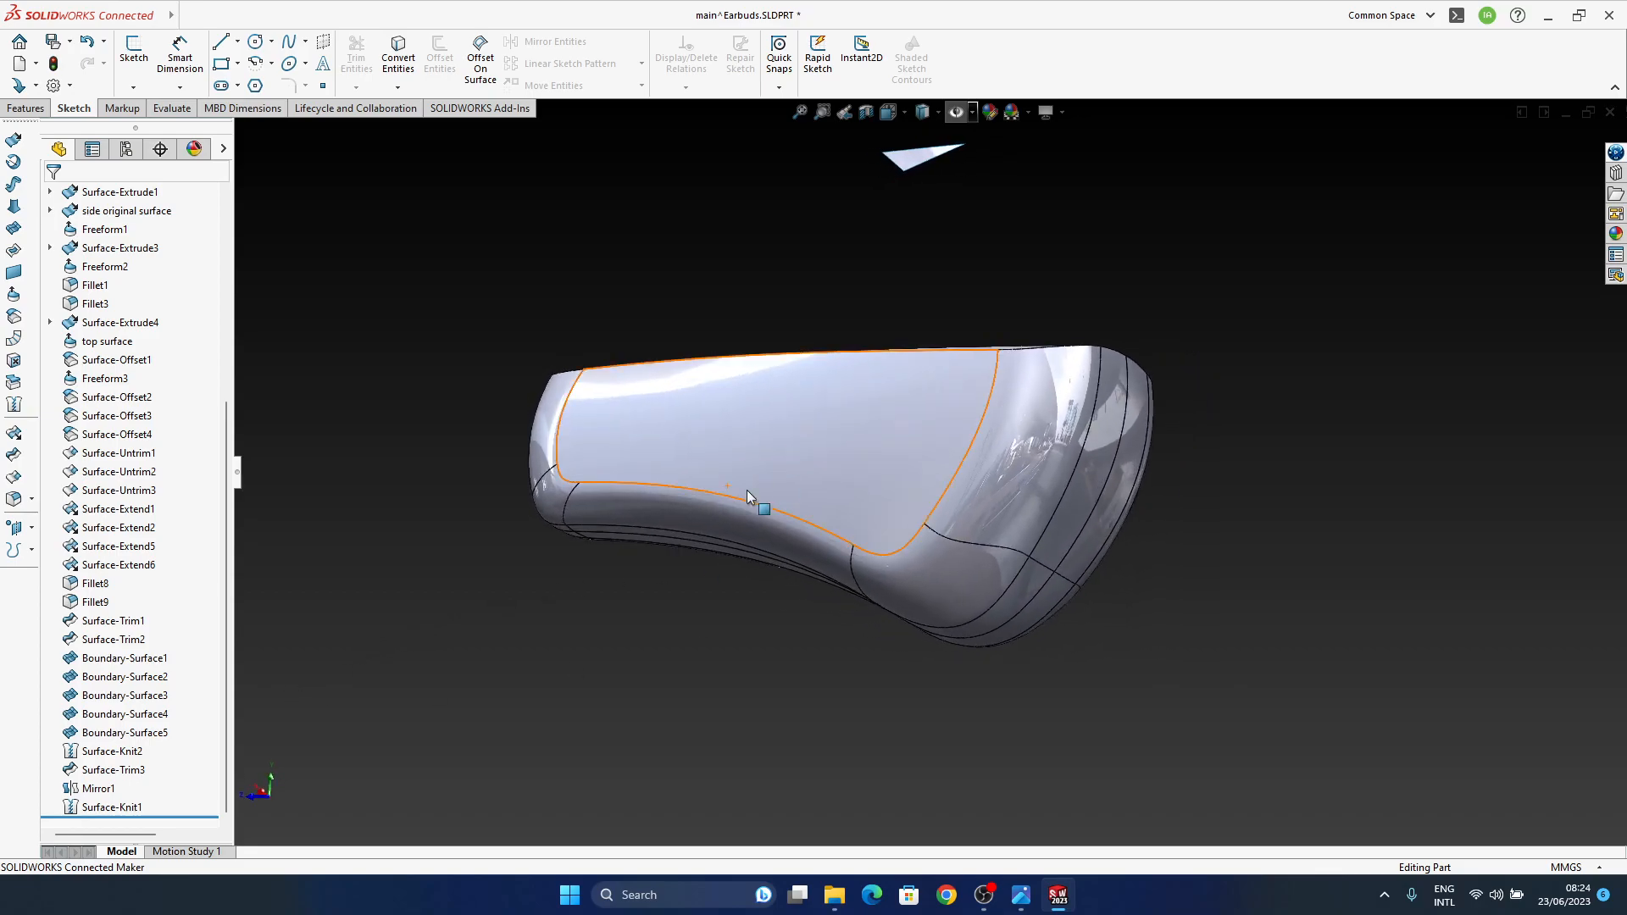
Step: Select Freeform3 in the feature tree to check its surface outline against the body
scroll(77, 659, up, 3)
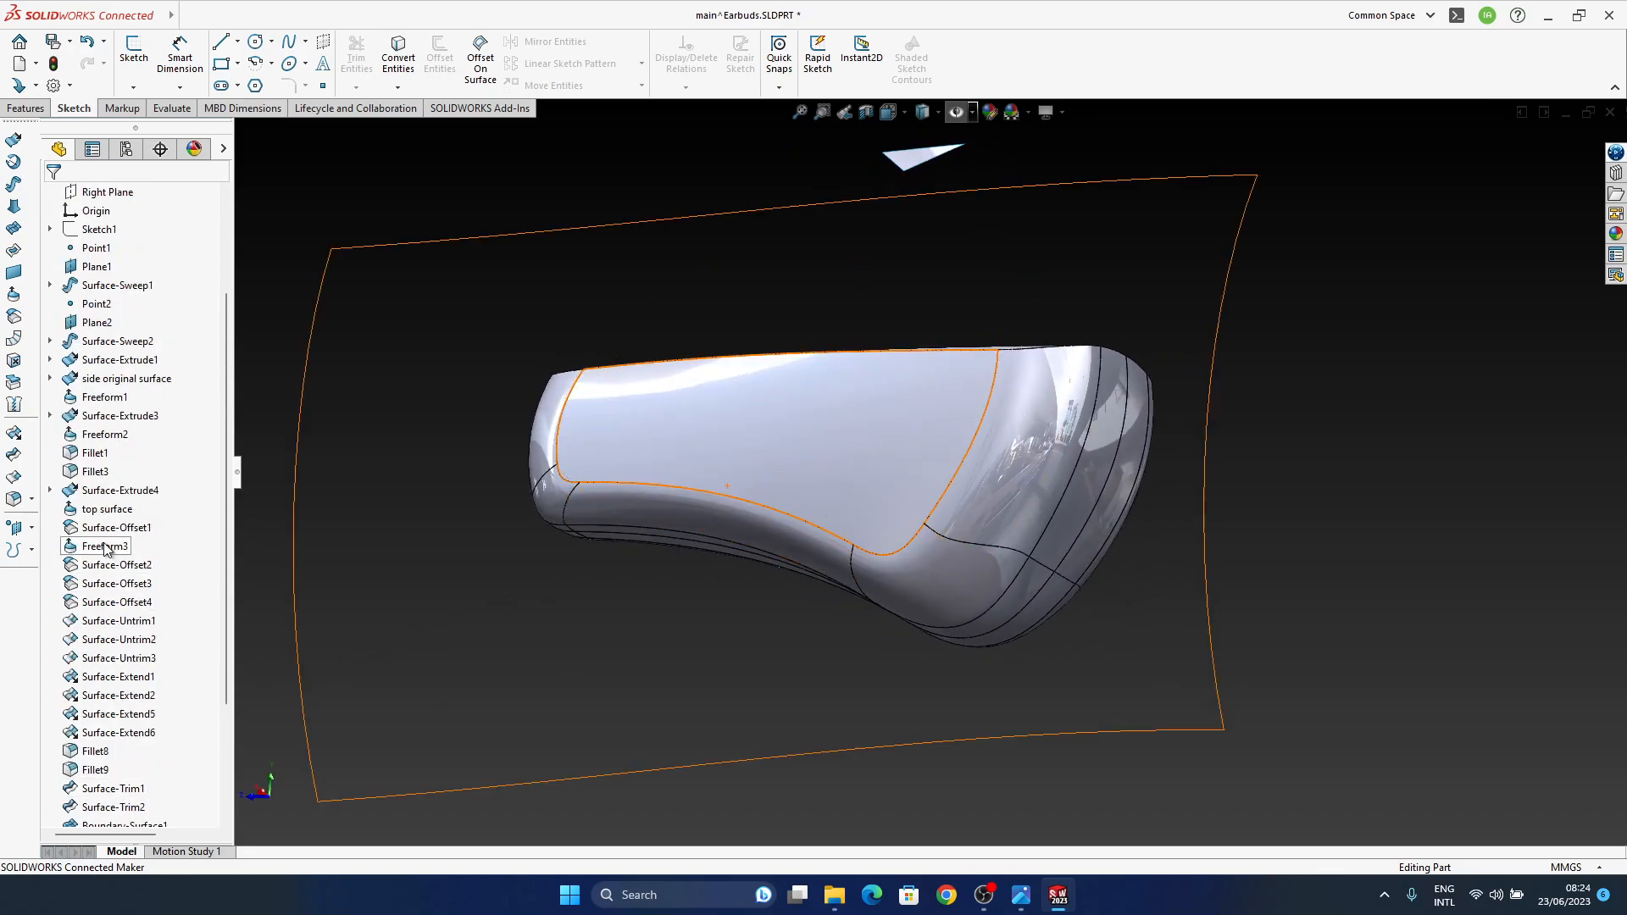
click(104, 546)
middle_drag(762, 508, 974, 542)
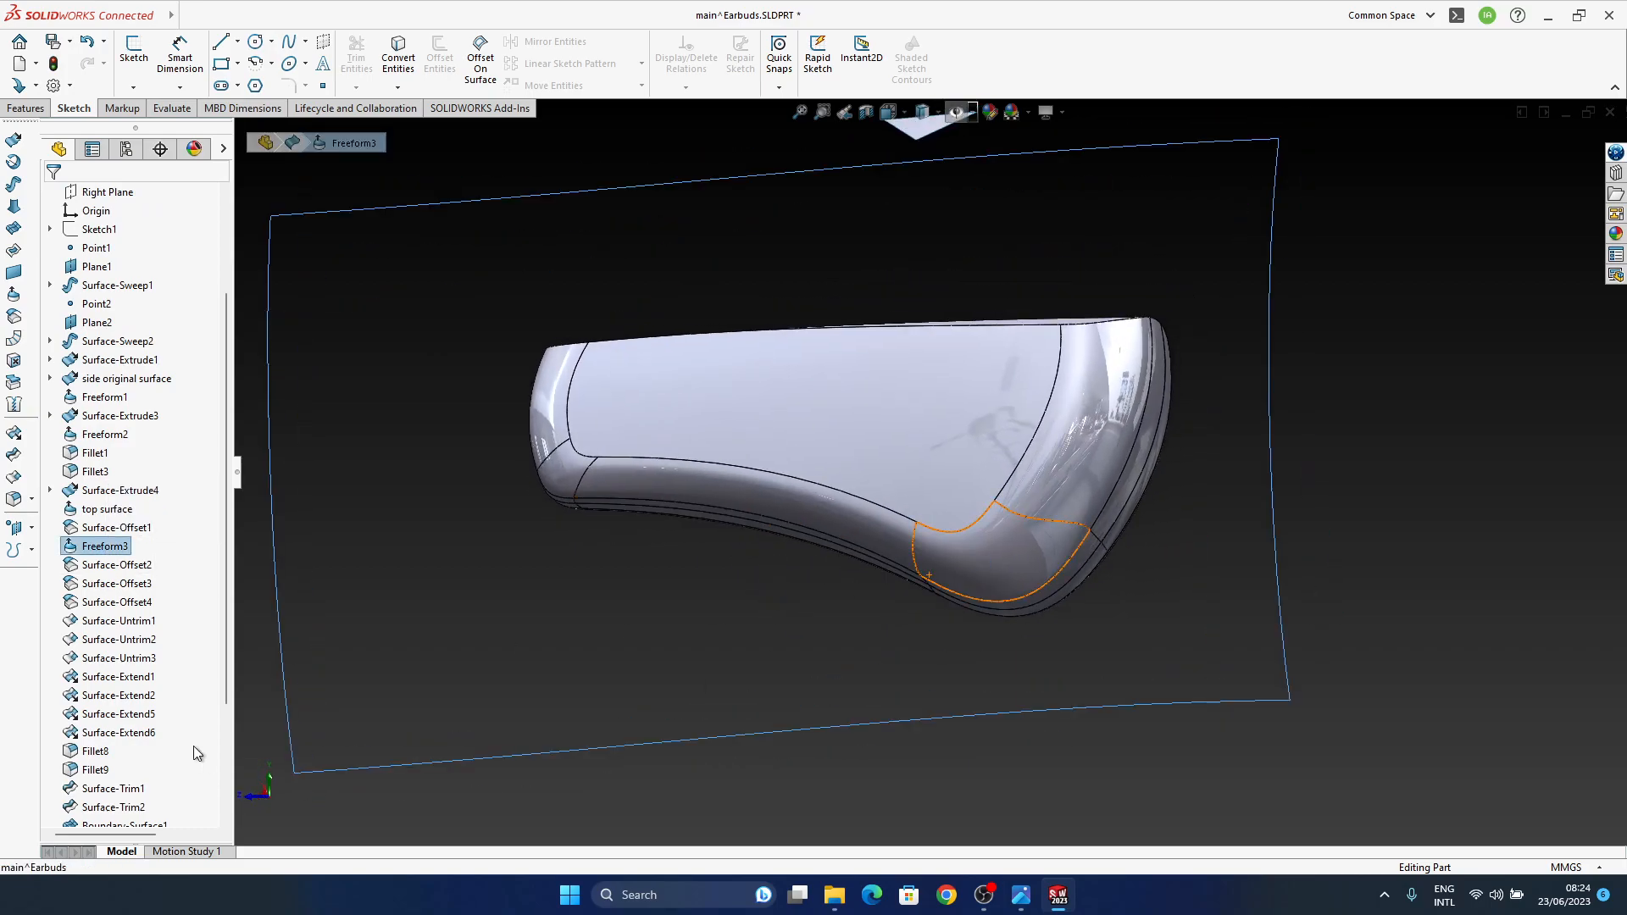
Step: Roll the feature tree back to just above Mirror1 to leave only the unmirrored half
scroll(144, 780, down, 3)
drag(159, 815, 155, 779)
middle_drag(1014, 599, 1014, 521)
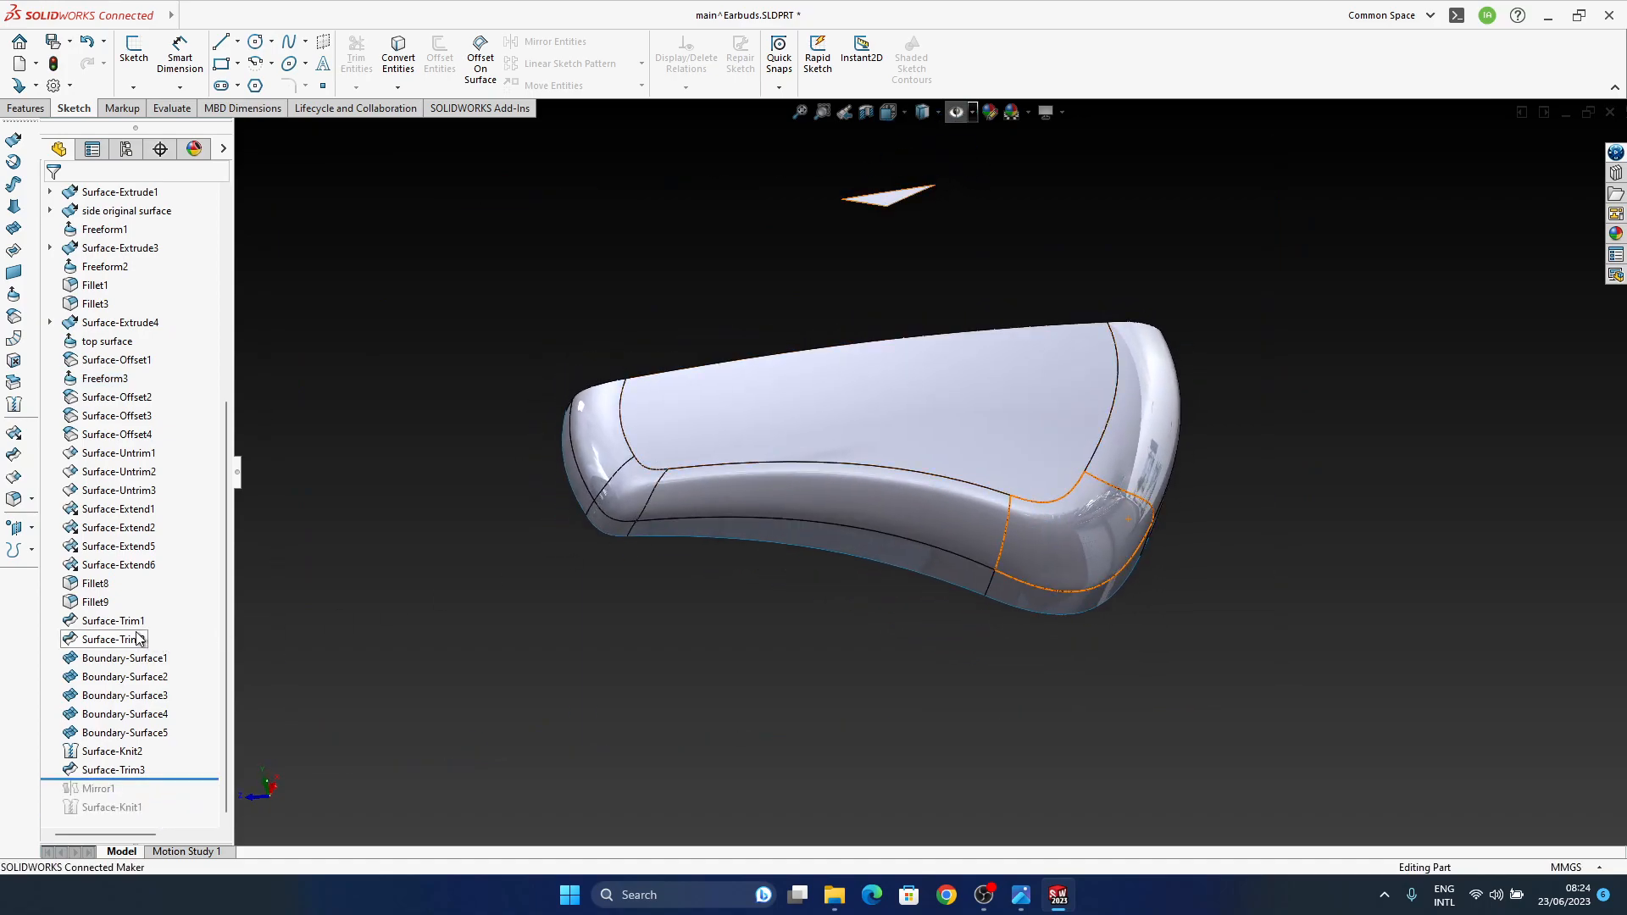
Step: Examine which surface Surface-Offset2 offsets and compare the narrow end with the reference picture
scroll(136, 642, up, 4)
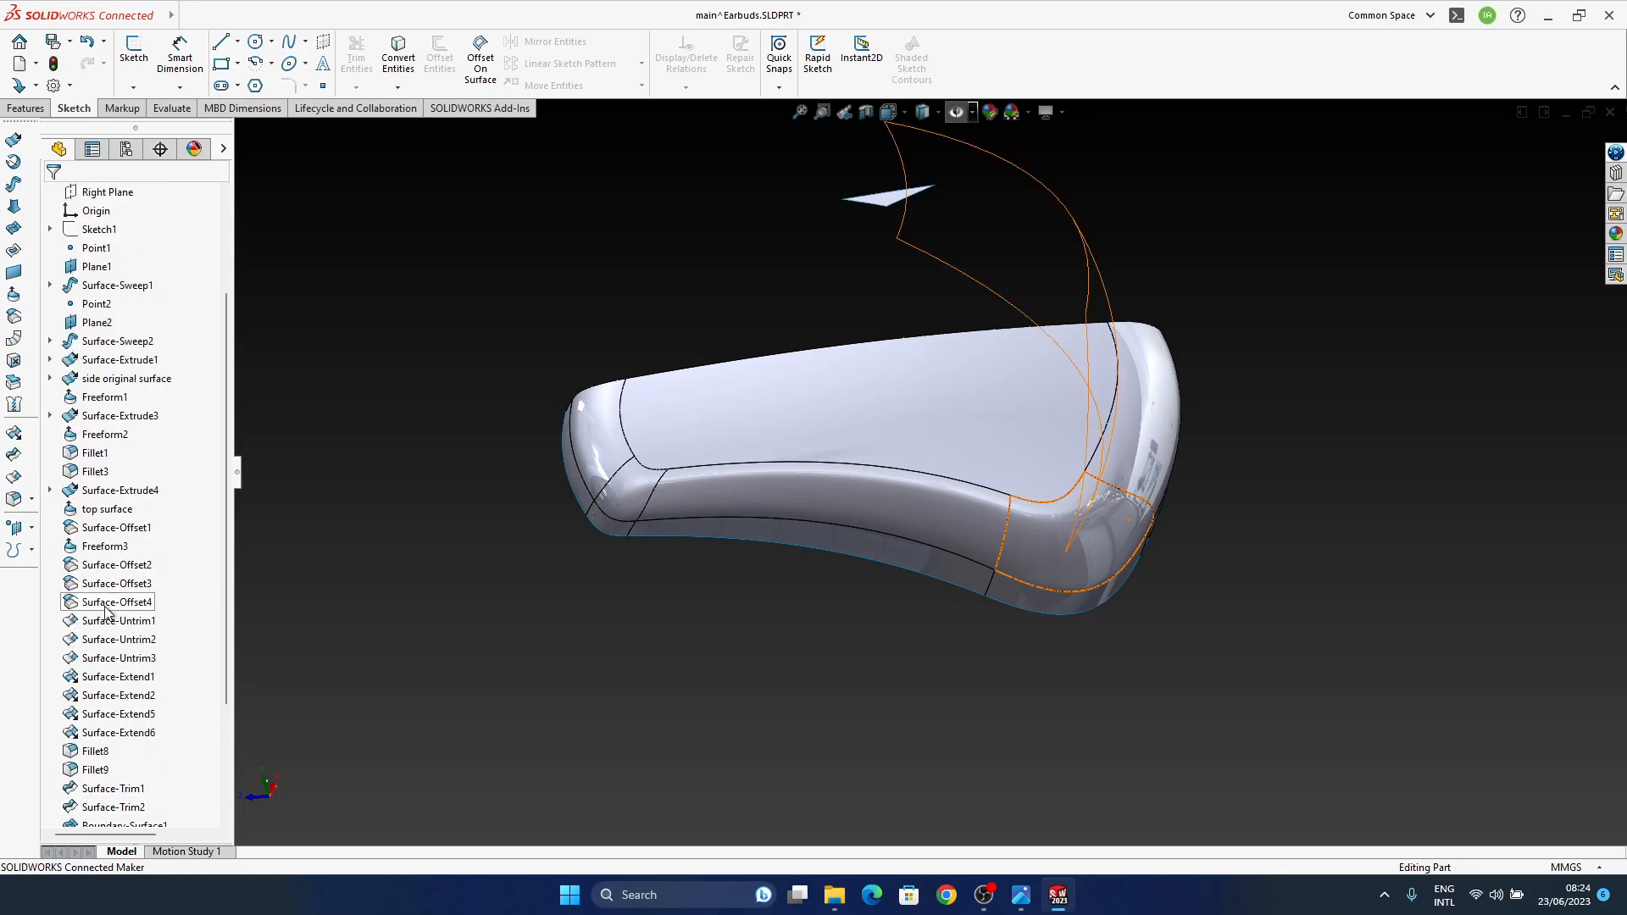
scroll(113, 609, down, 1)
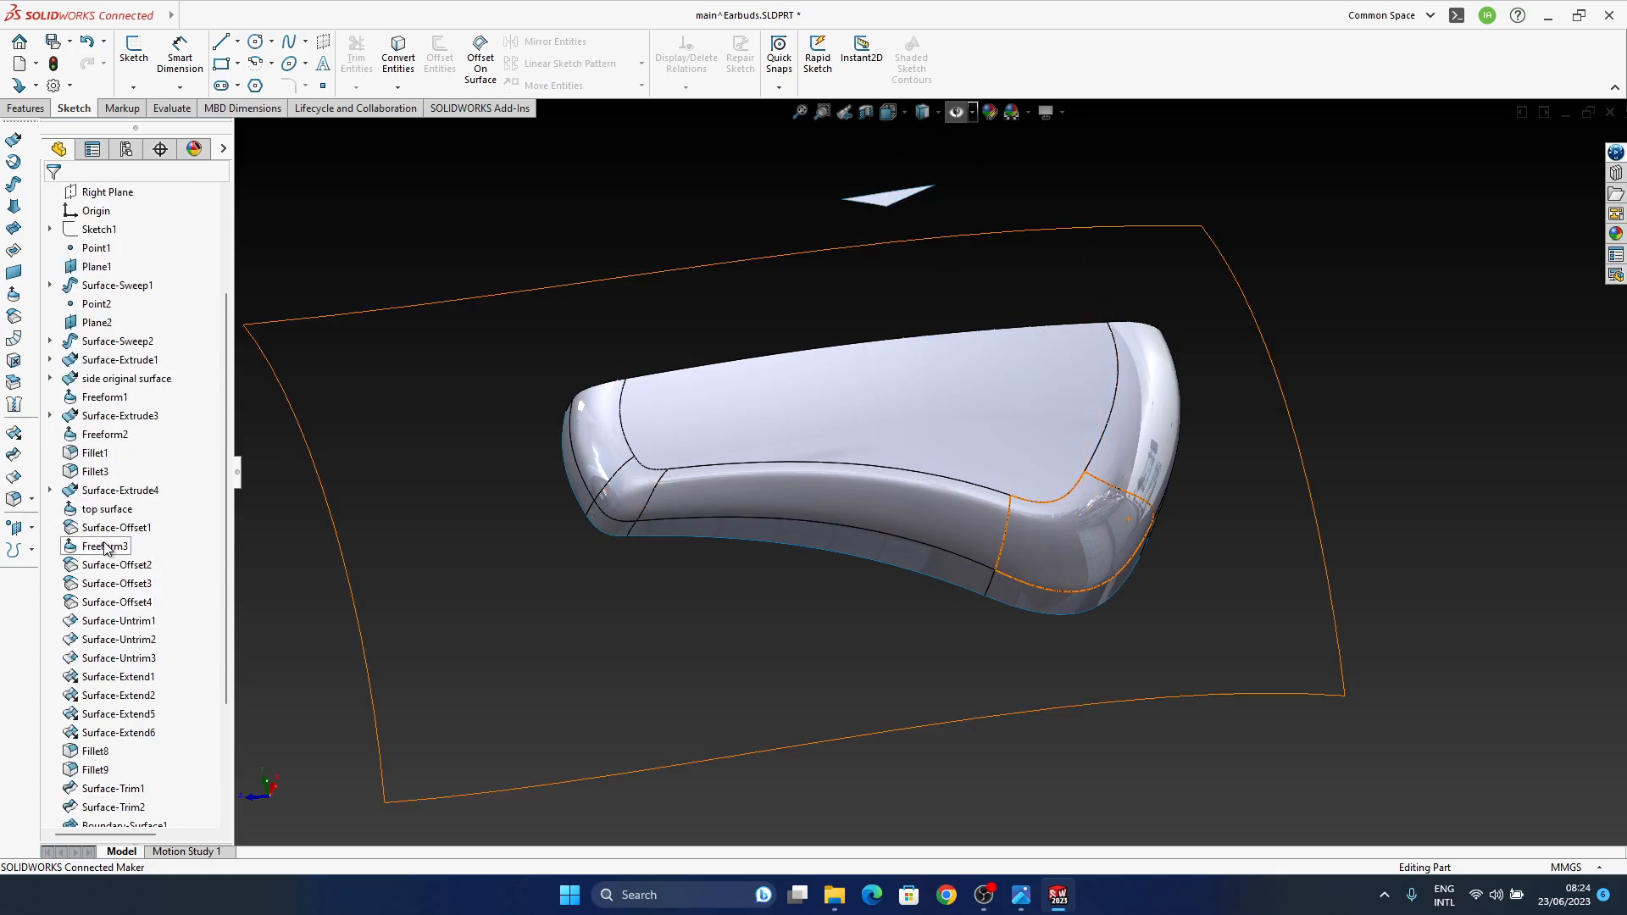
click(110, 566)
middle_drag(871, 309, 842, 537)
click(1020, 896)
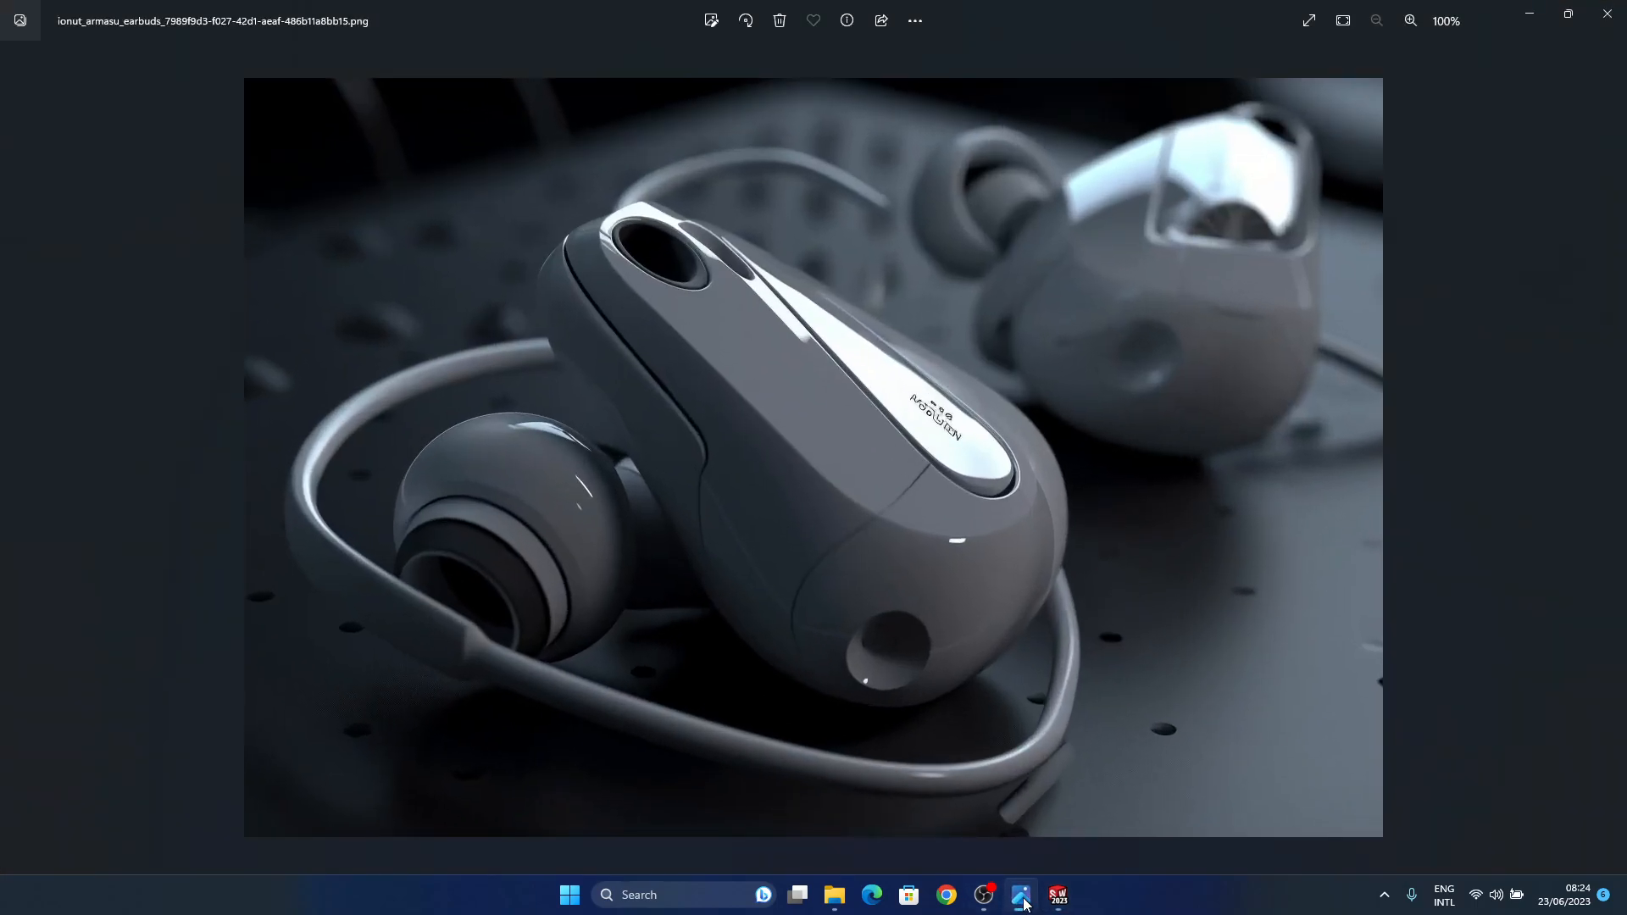
click(1022, 897)
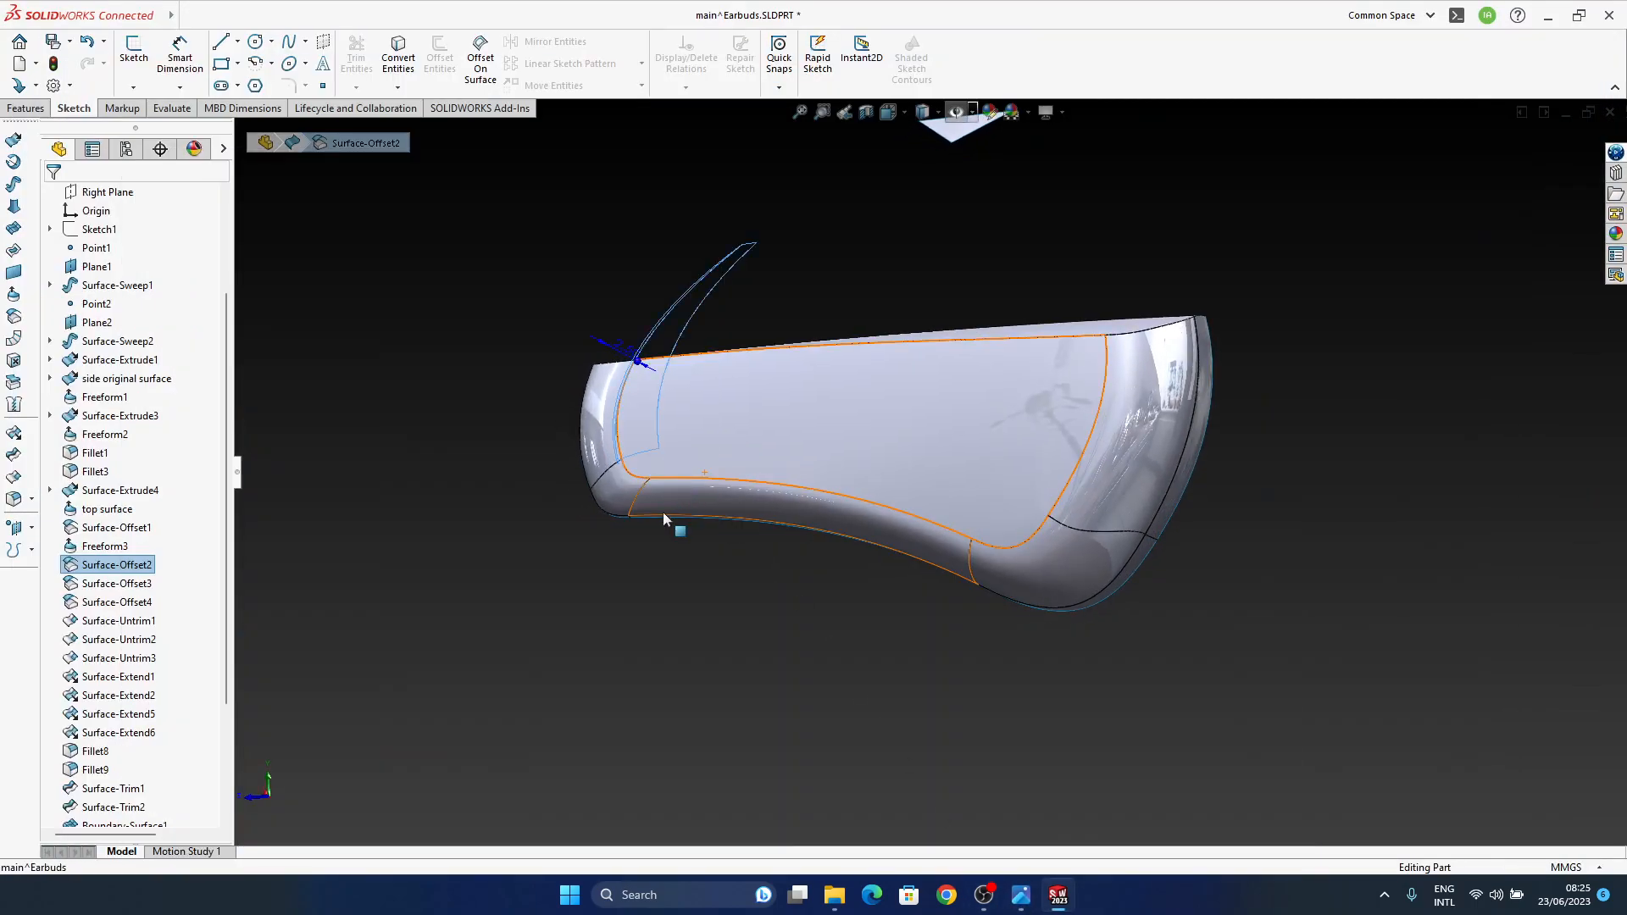
middle_drag(617, 443, 653, 402)
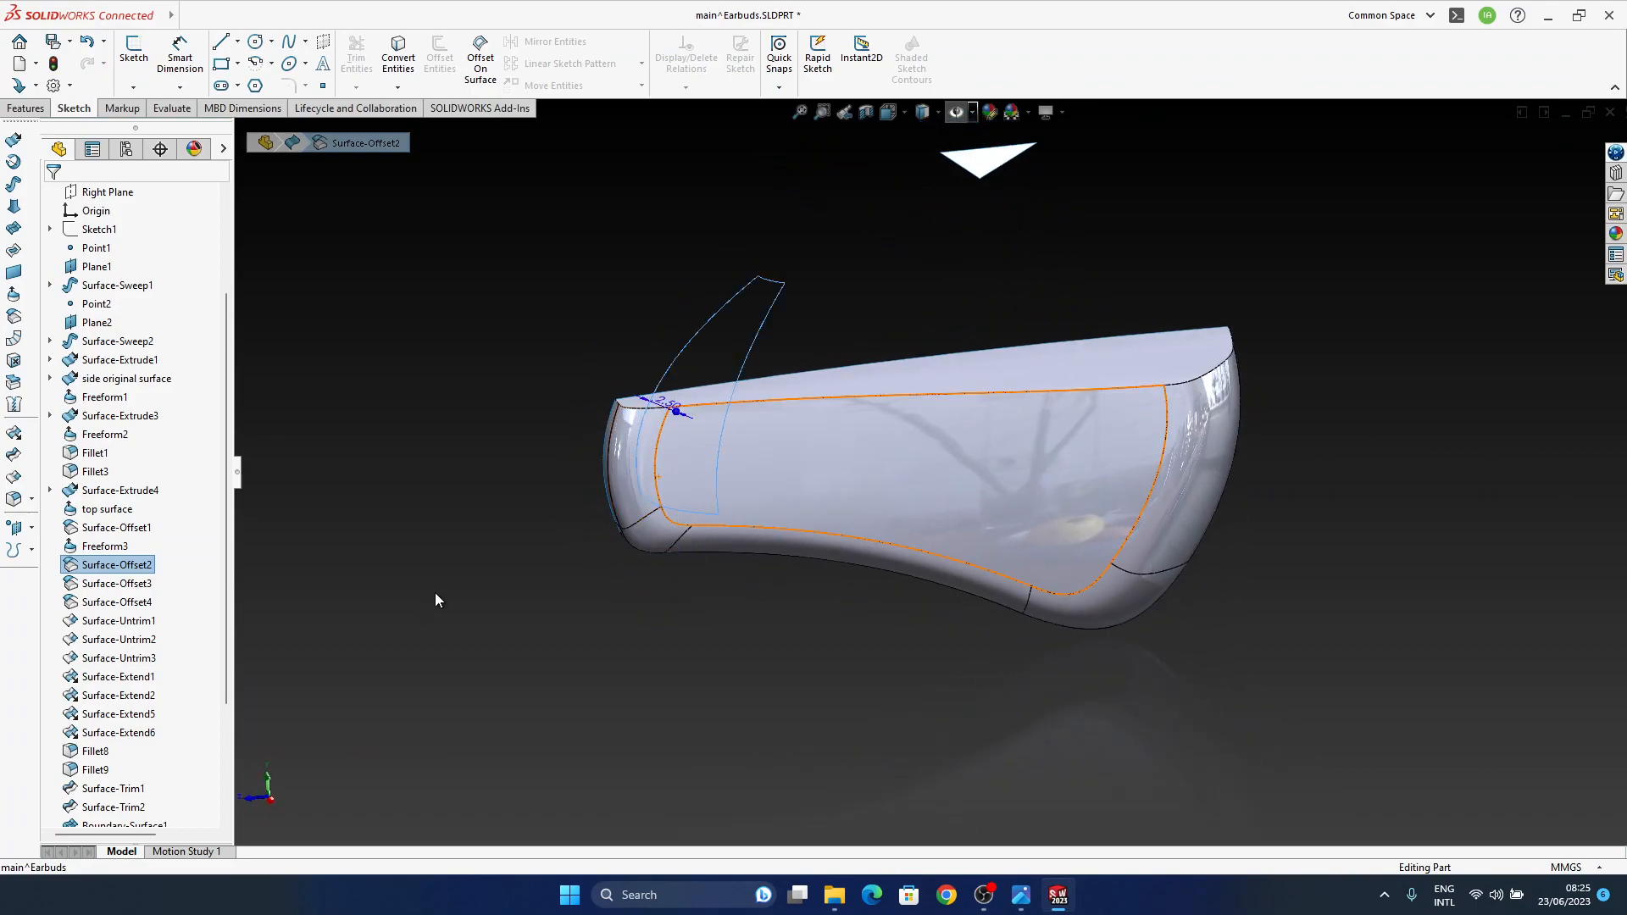
Step: Set the offset distance of Surface-Offset3 to 5 mm
click(91, 585)
mouse_move(839, 576)
middle_down()
mouse_move(854, 542)
mouse_move(839, 596)
mouse_move(810, 556)
mouse_move(824, 535)
mouse_move(844, 562)
middle_up()
double_click(843, 562)
text(5)
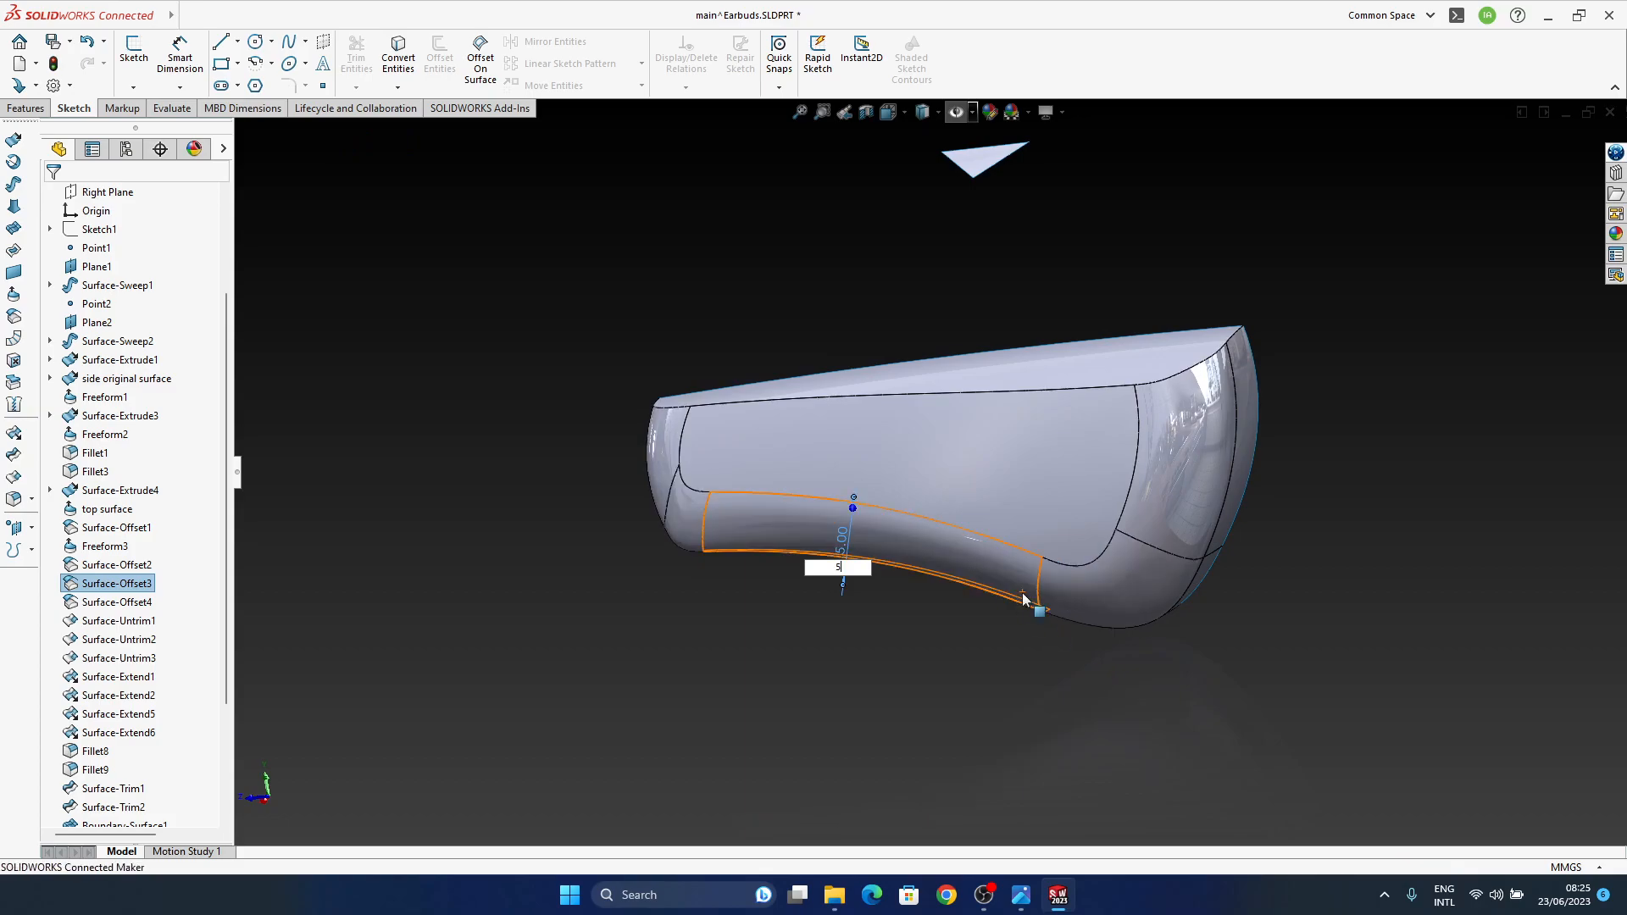
middle_drag(958, 605, 897, 637)
key(Return)
middle_drag(809, 566, 881, 524)
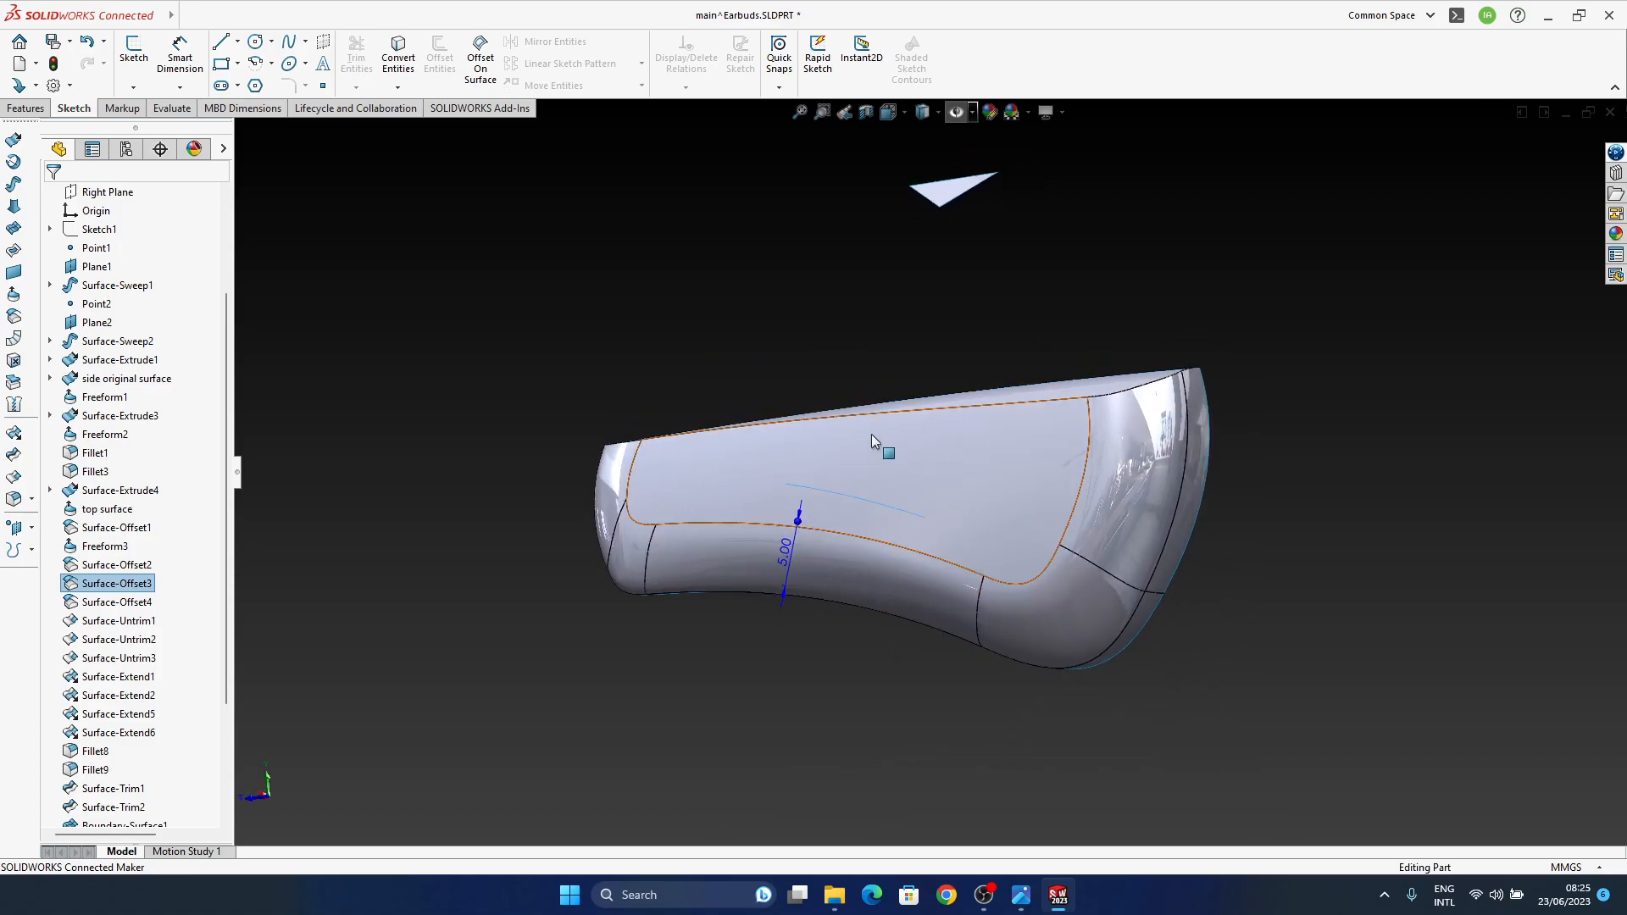
key(Escape)
Step: Inspect the curved lower boundary surfaces of the half body and compare them with the reference picture
ctrl+middle_drag(780, 501, 752, 562)
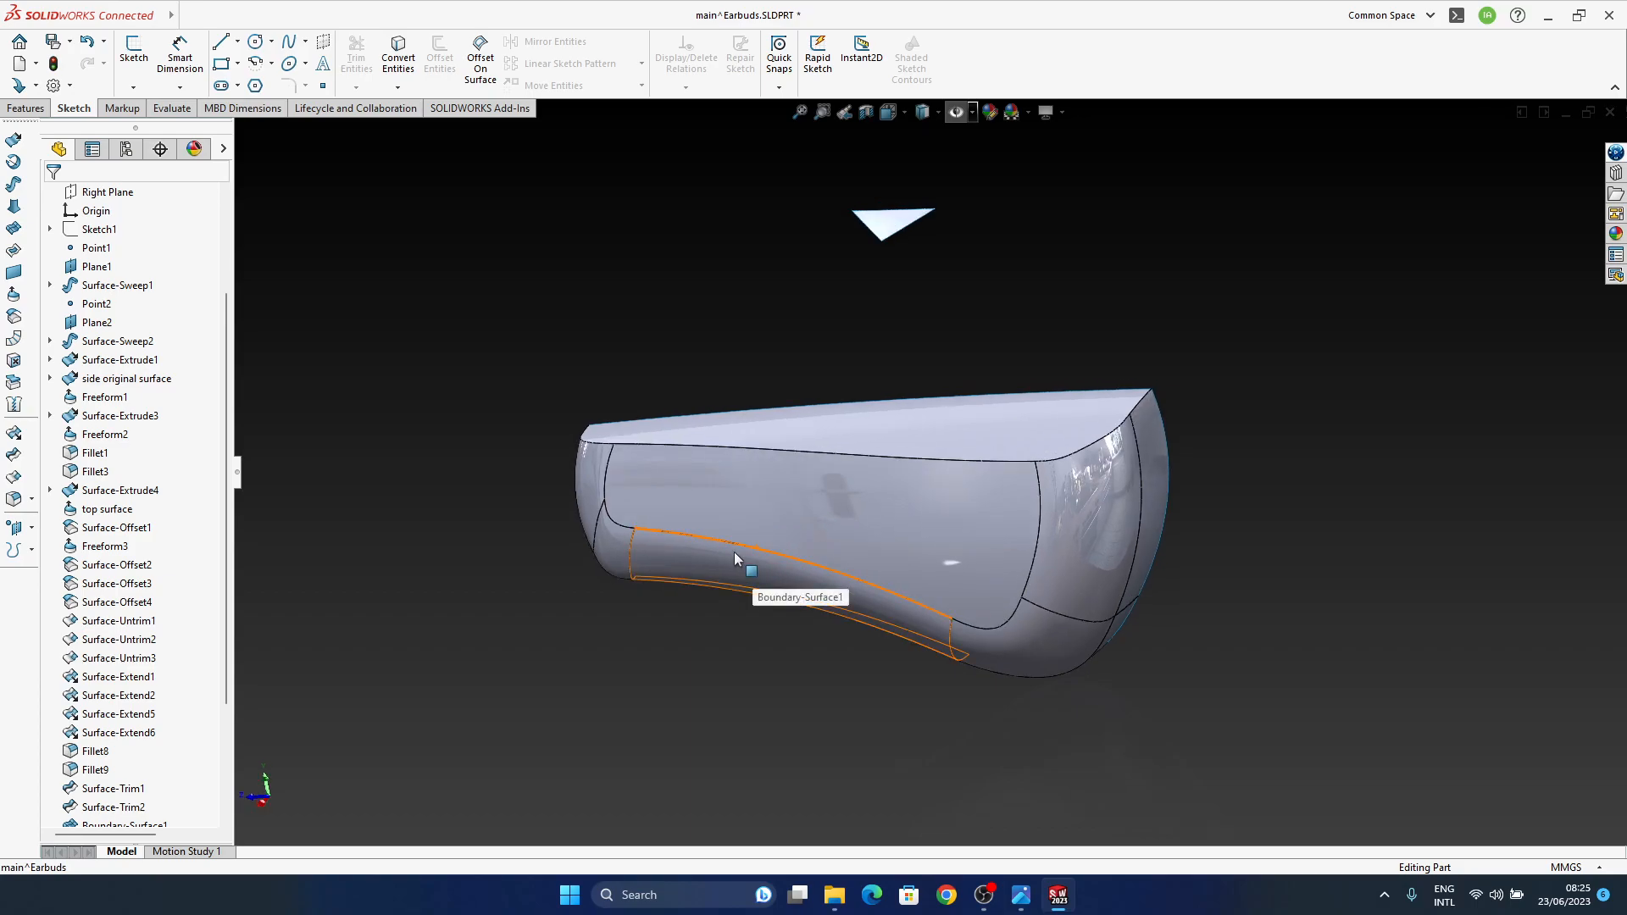
mouse_move(829, 550)
middle_down()
mouse_move(831, 534)
mouse_move(898, 572)
mouse_move(883, 584)
mouse_move(827, 560)
middle_up()
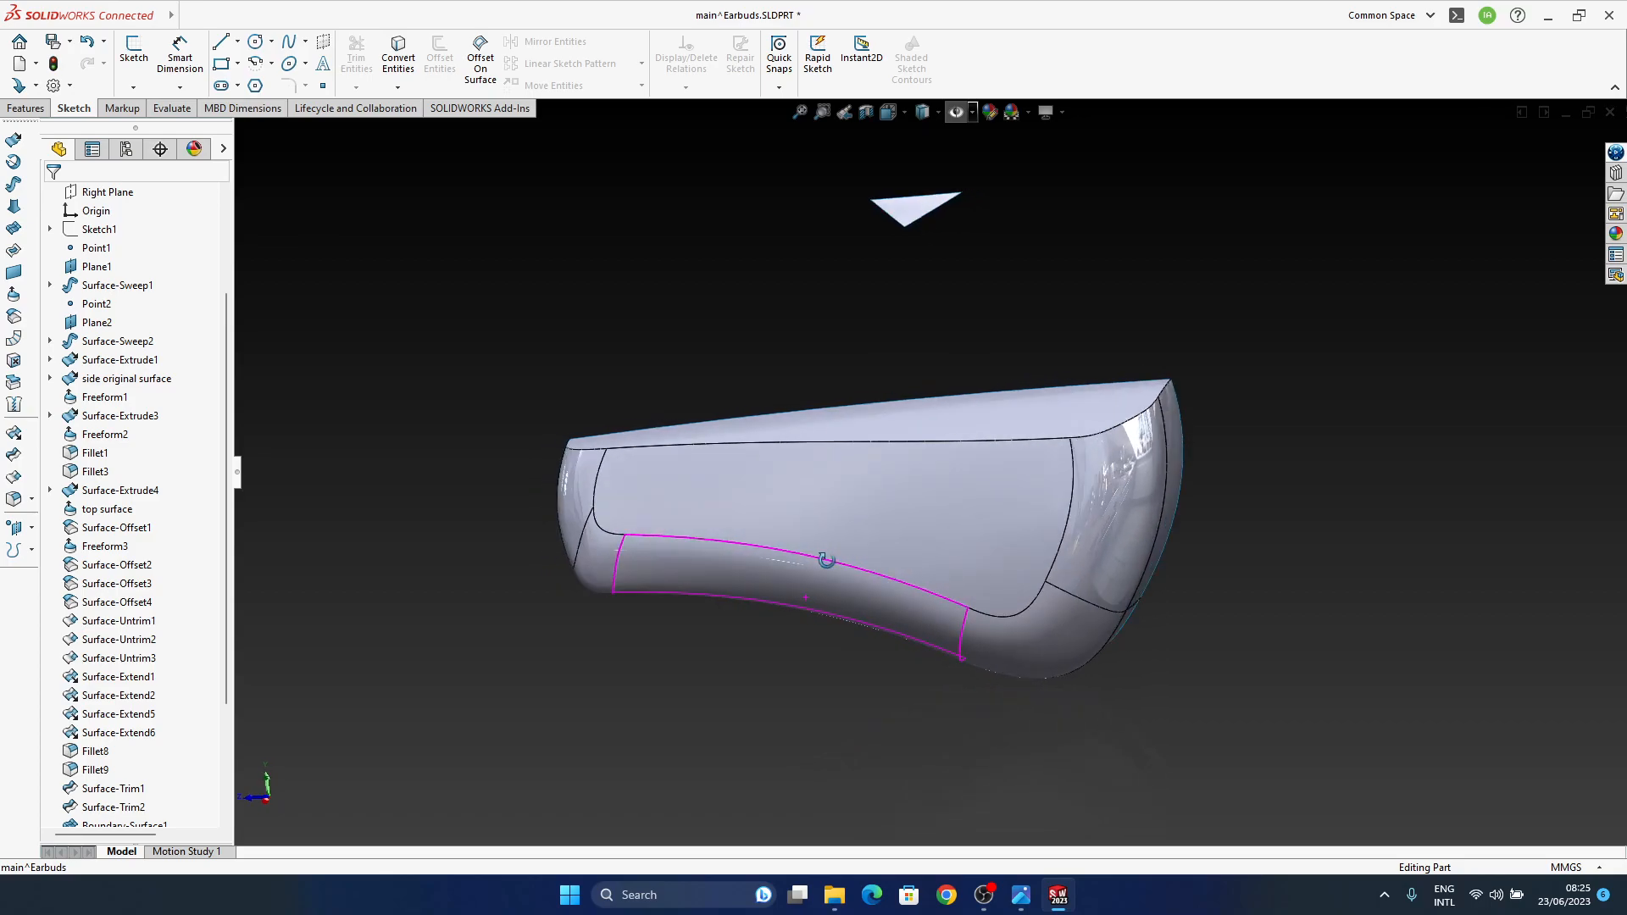
middle_drag(963, 573, 963, 472)
middle_drag(1044, 632, 1015, 611)
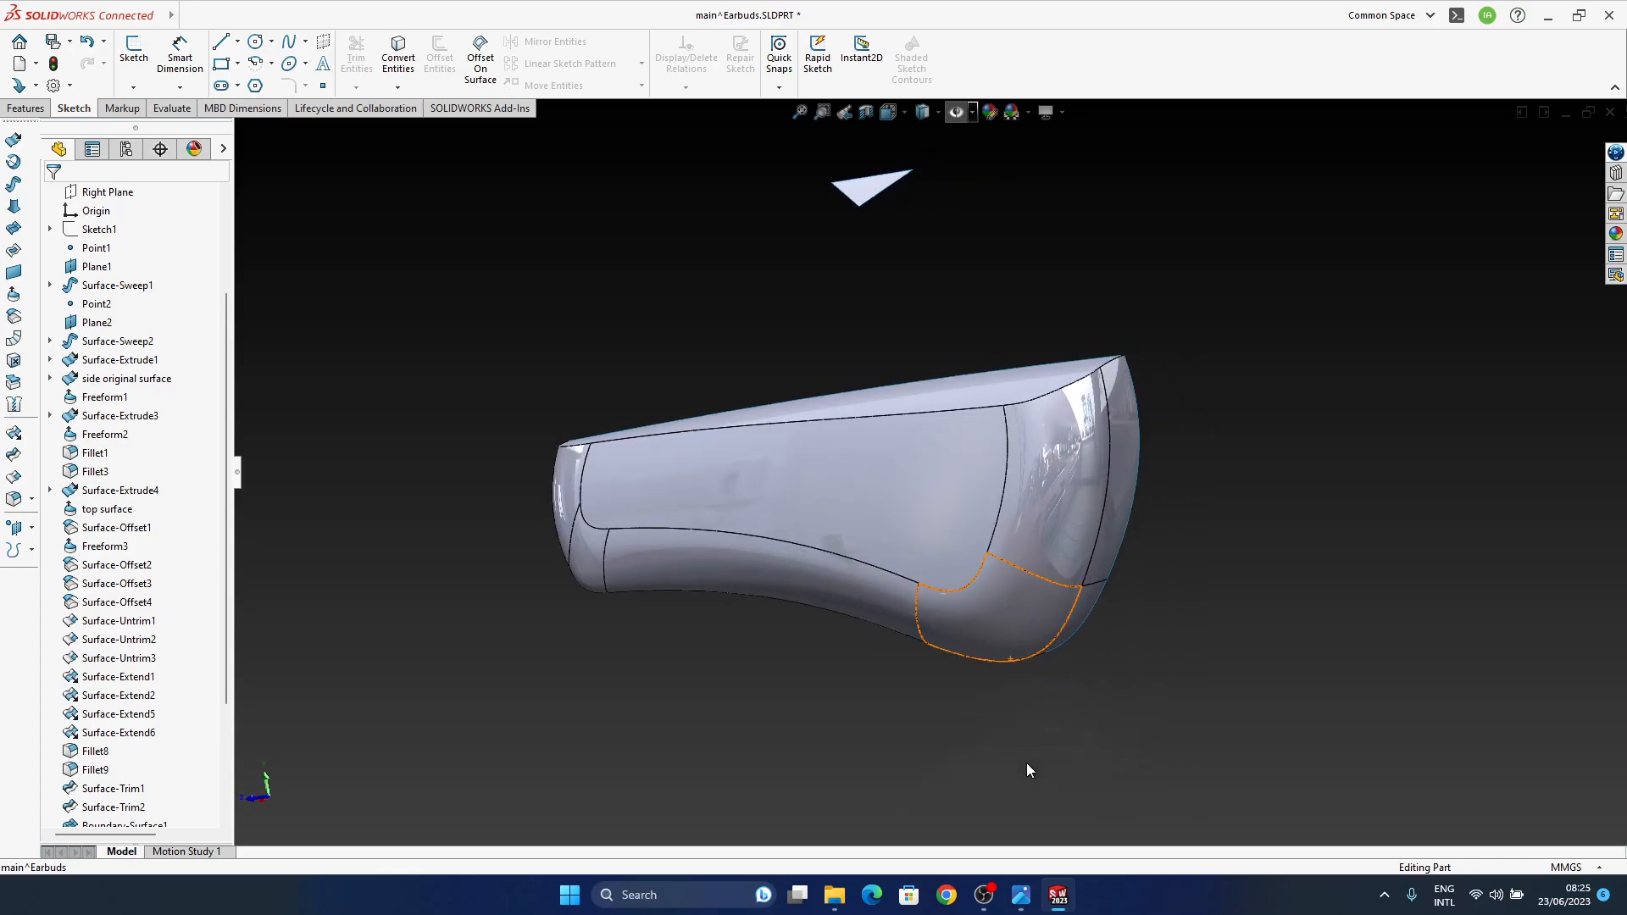
click(1020, 897)
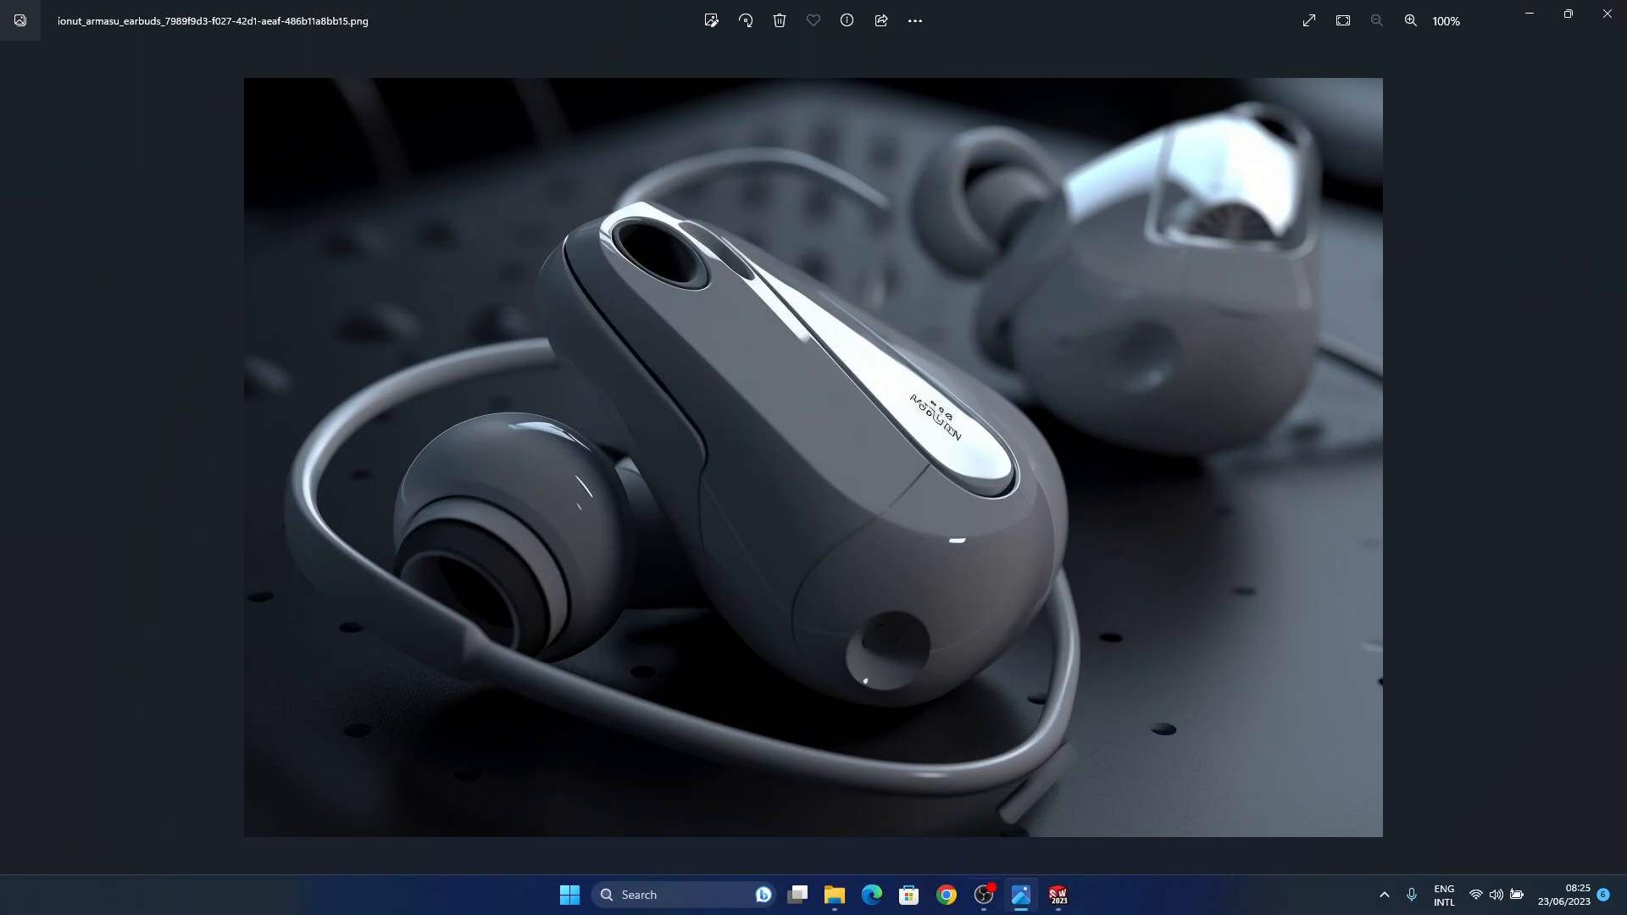
click(1051, 896)
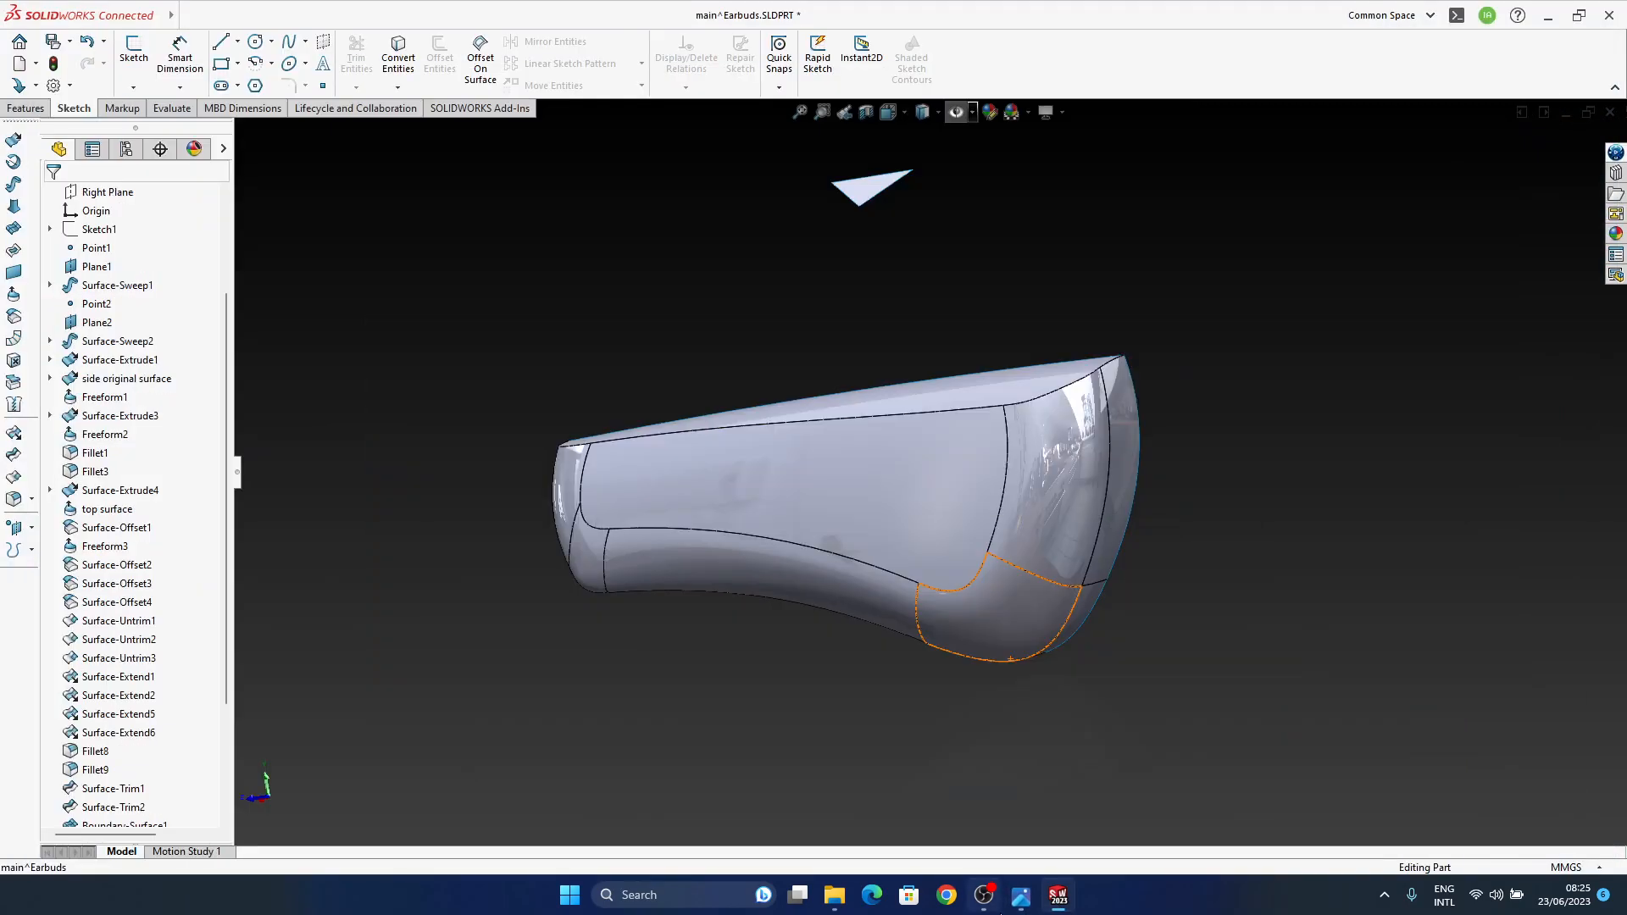
Step: Set the offset distance of Surface-Offset4, at the body's wide end, to 8 mm
click(99, 602)
middle_drag(774, 534, 894, 532)
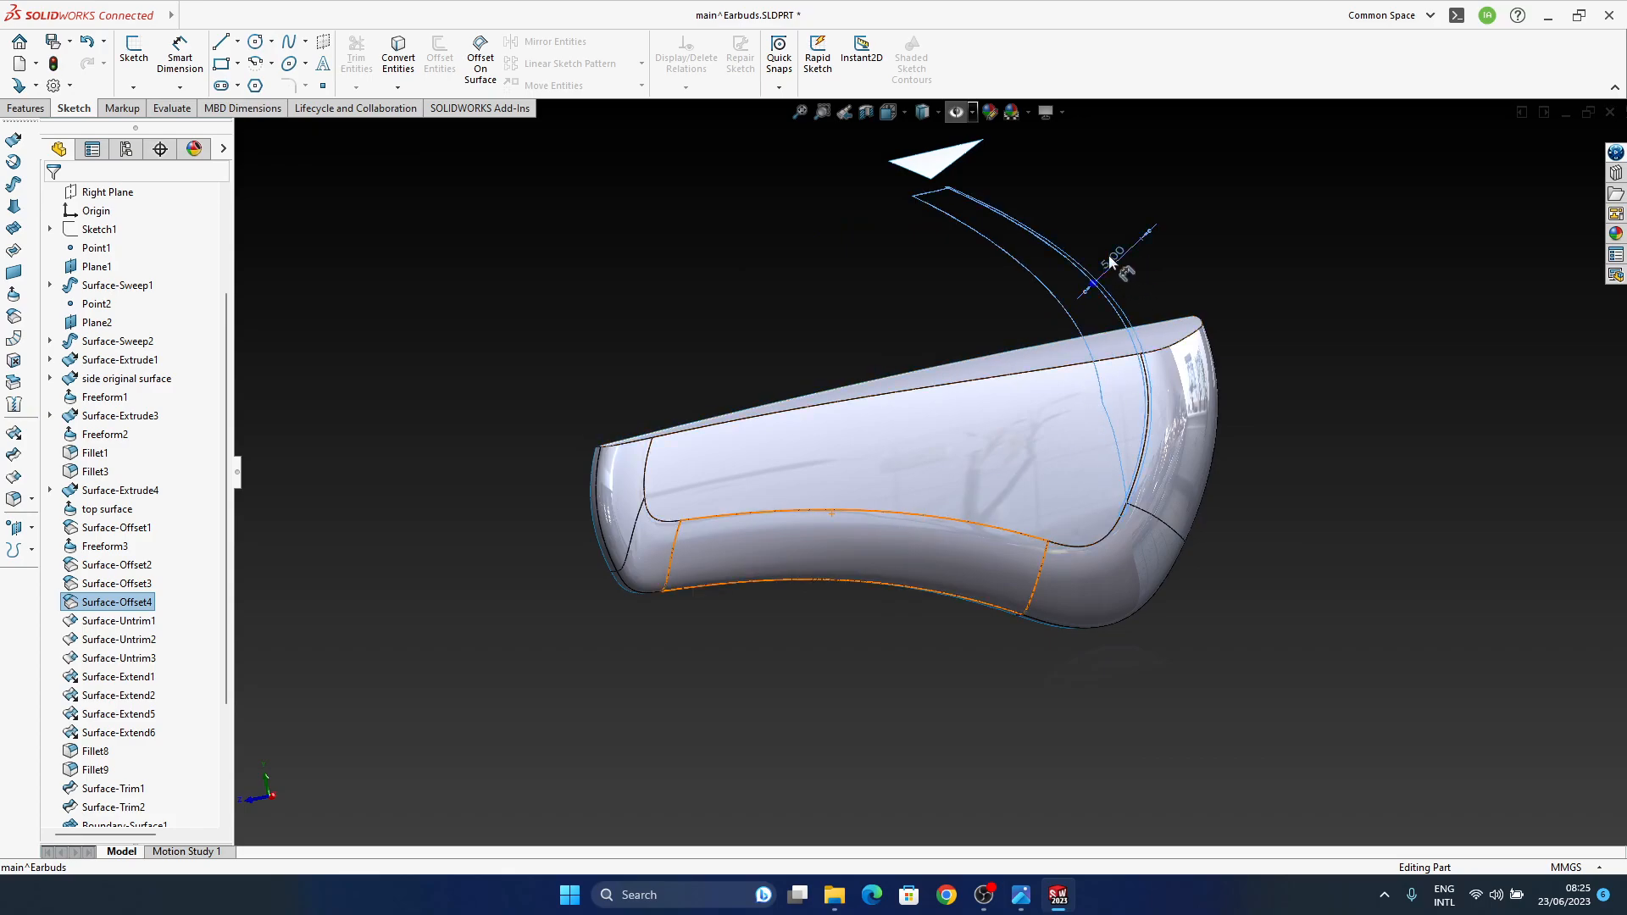
text(8)
middle_drag(1168, 506, 963, 666)
scroll(180, 652, down, 3)
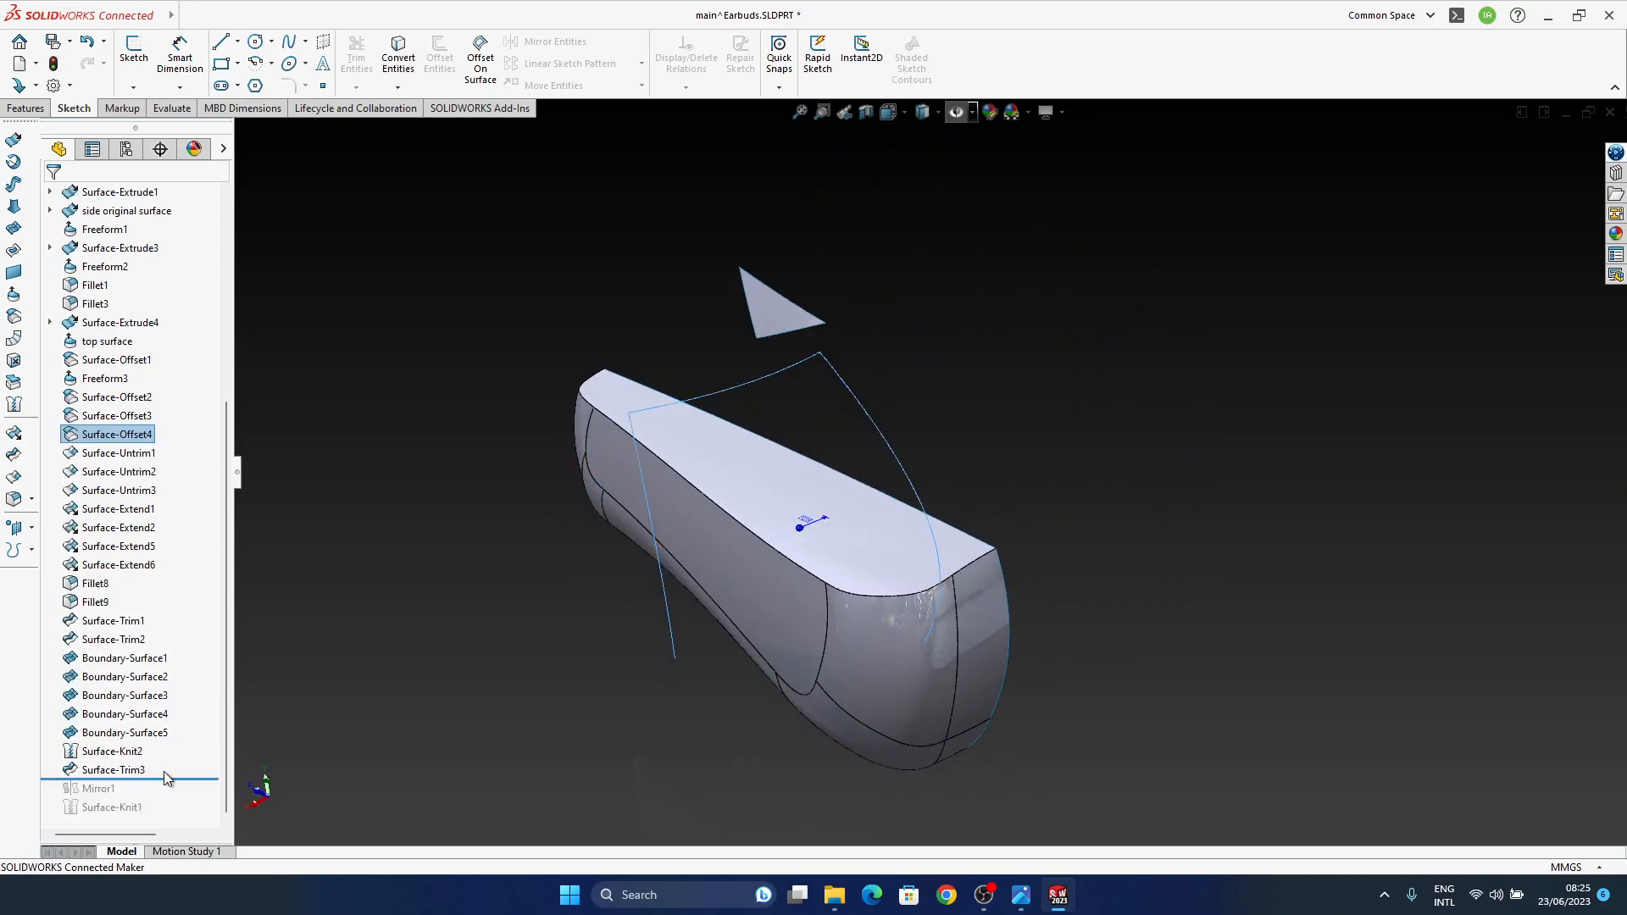
Step: Roll the feature tree forward past Mirror1 and Surface-Knit1 to view the complete body with the changed offsets
drag(168, 776, 163, 808)
middle_drag(944, 734, 1010, 593)
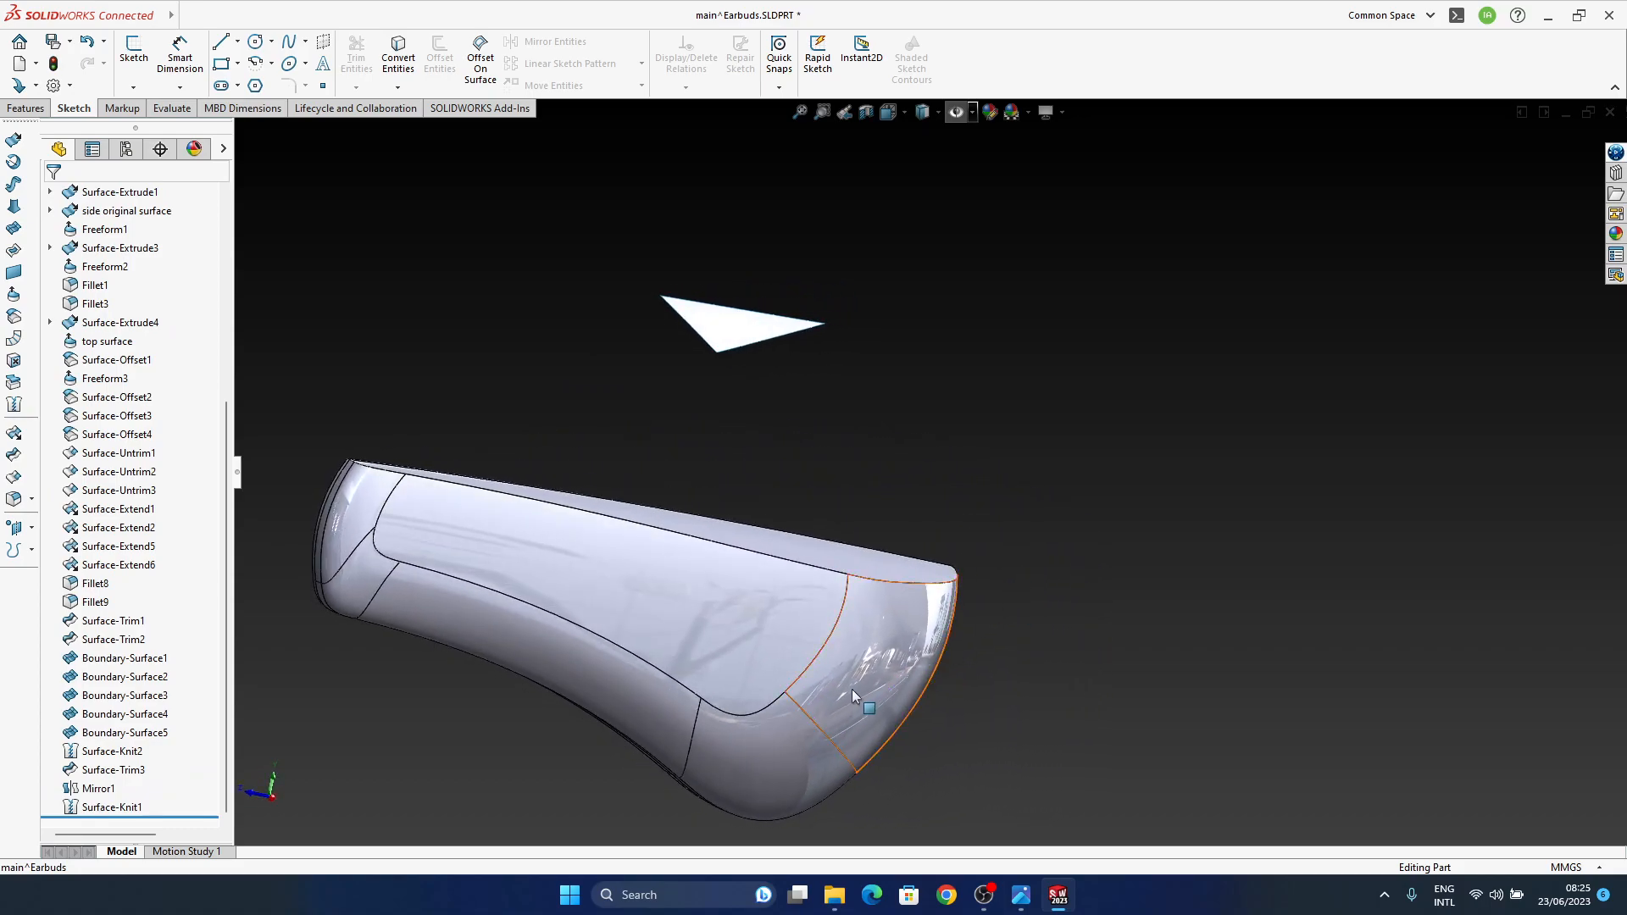
middle_drag(880, 545, 1032, 624)
middle_drag(719, 520, 708, 600)
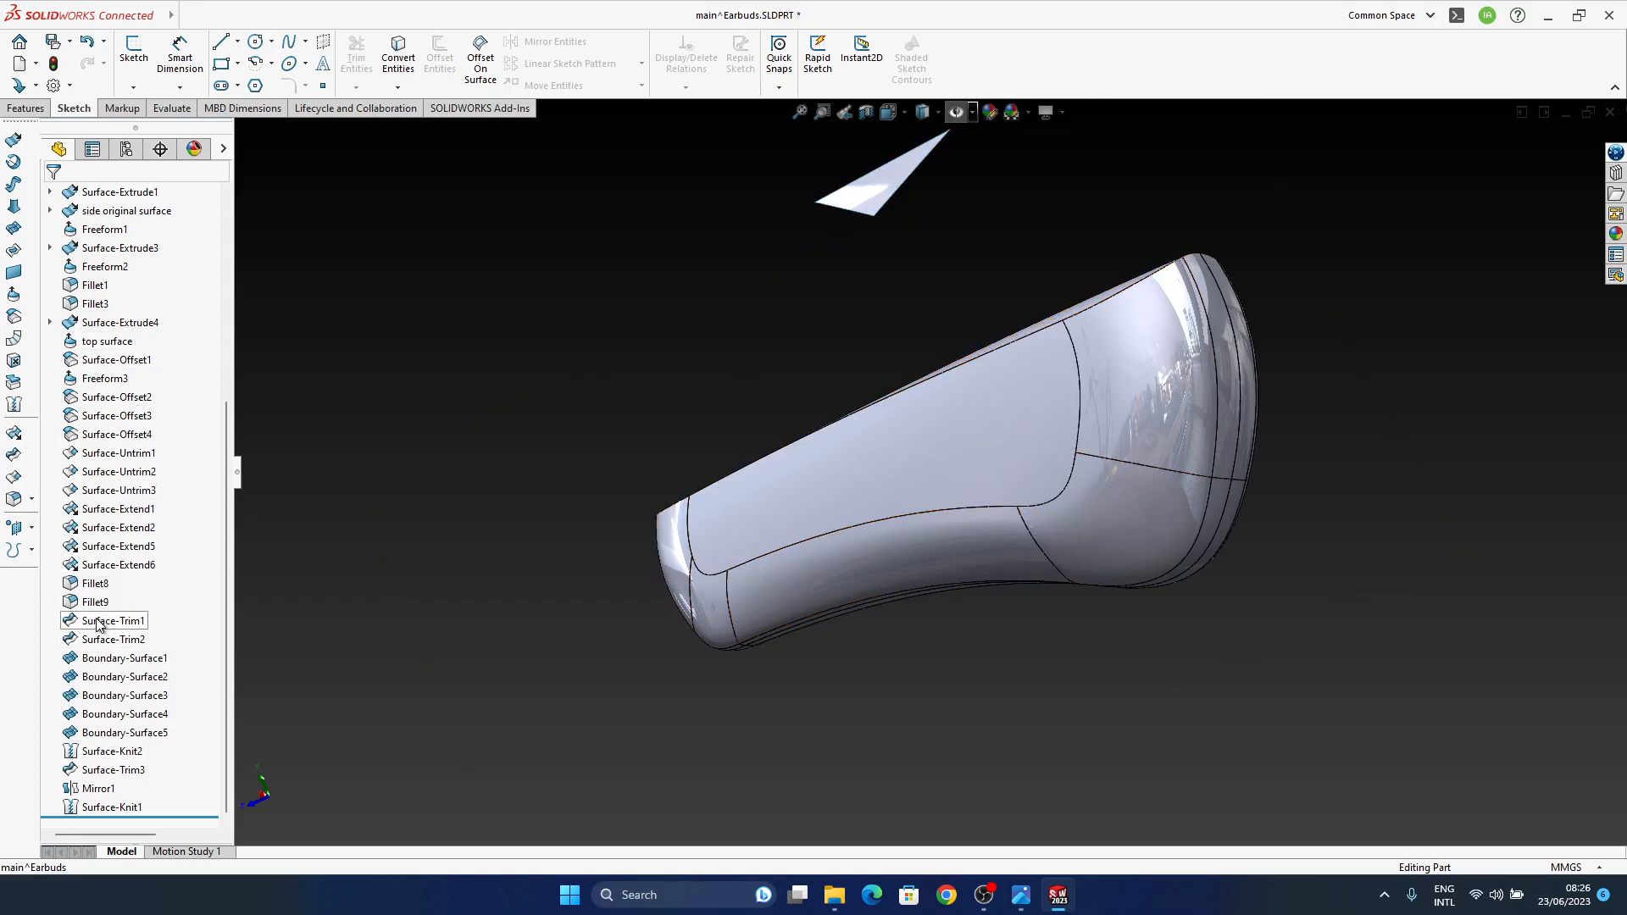
Step: Select Freeform3 with the model rolled back above Mirror1 and examine the half body's curvature against its surface outline
click(96, 381)
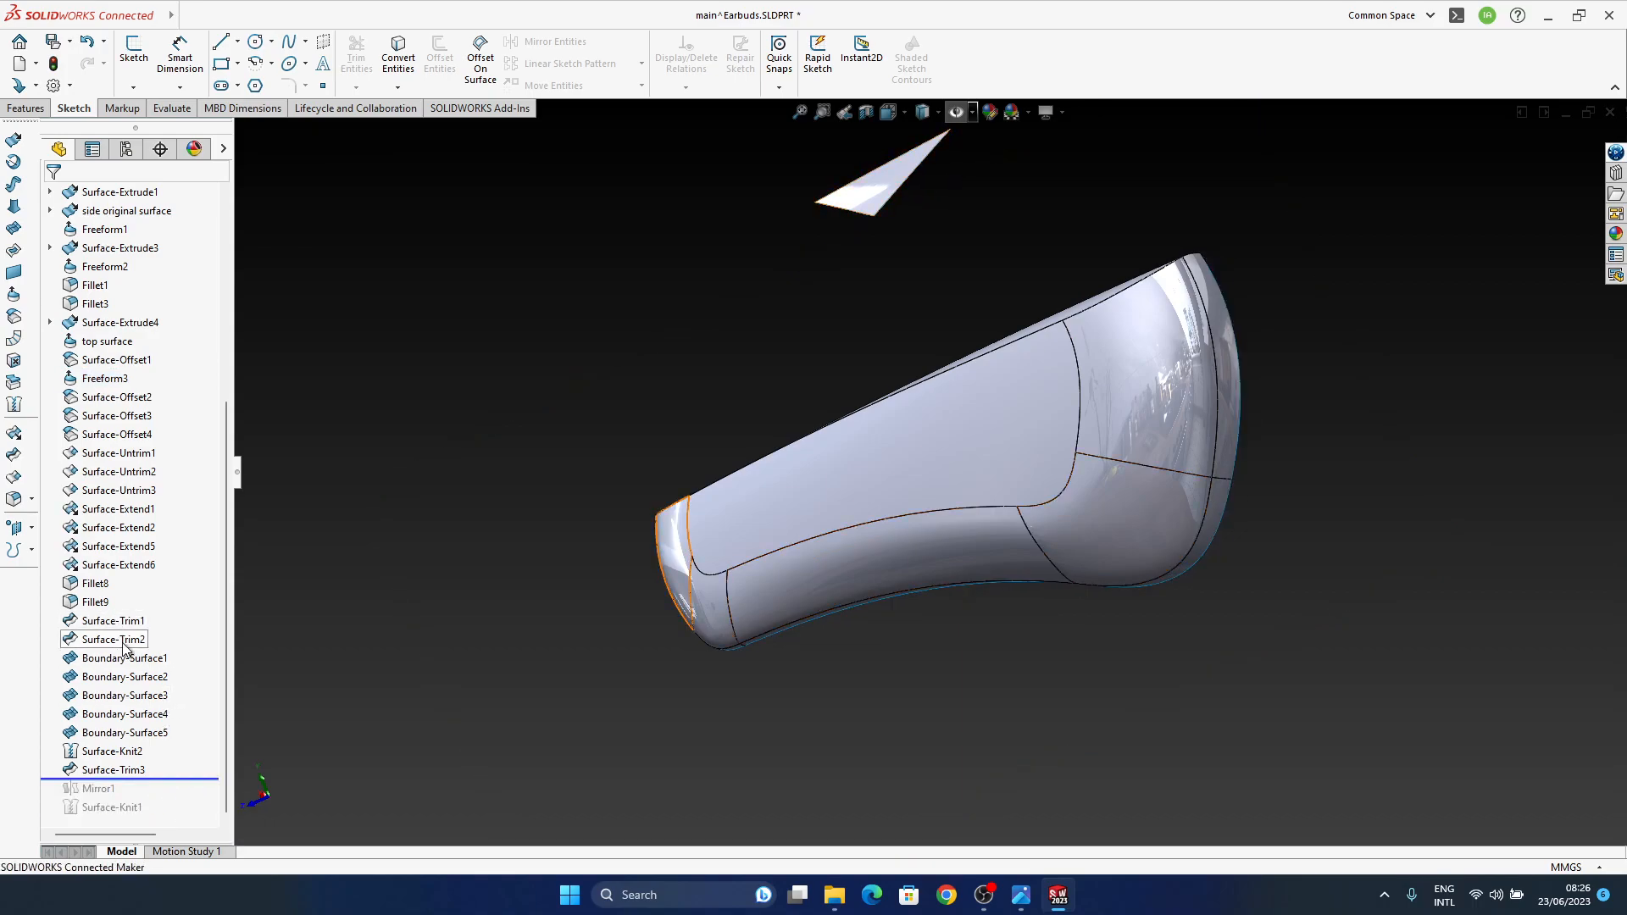
scroll(123, 645, up, 1)
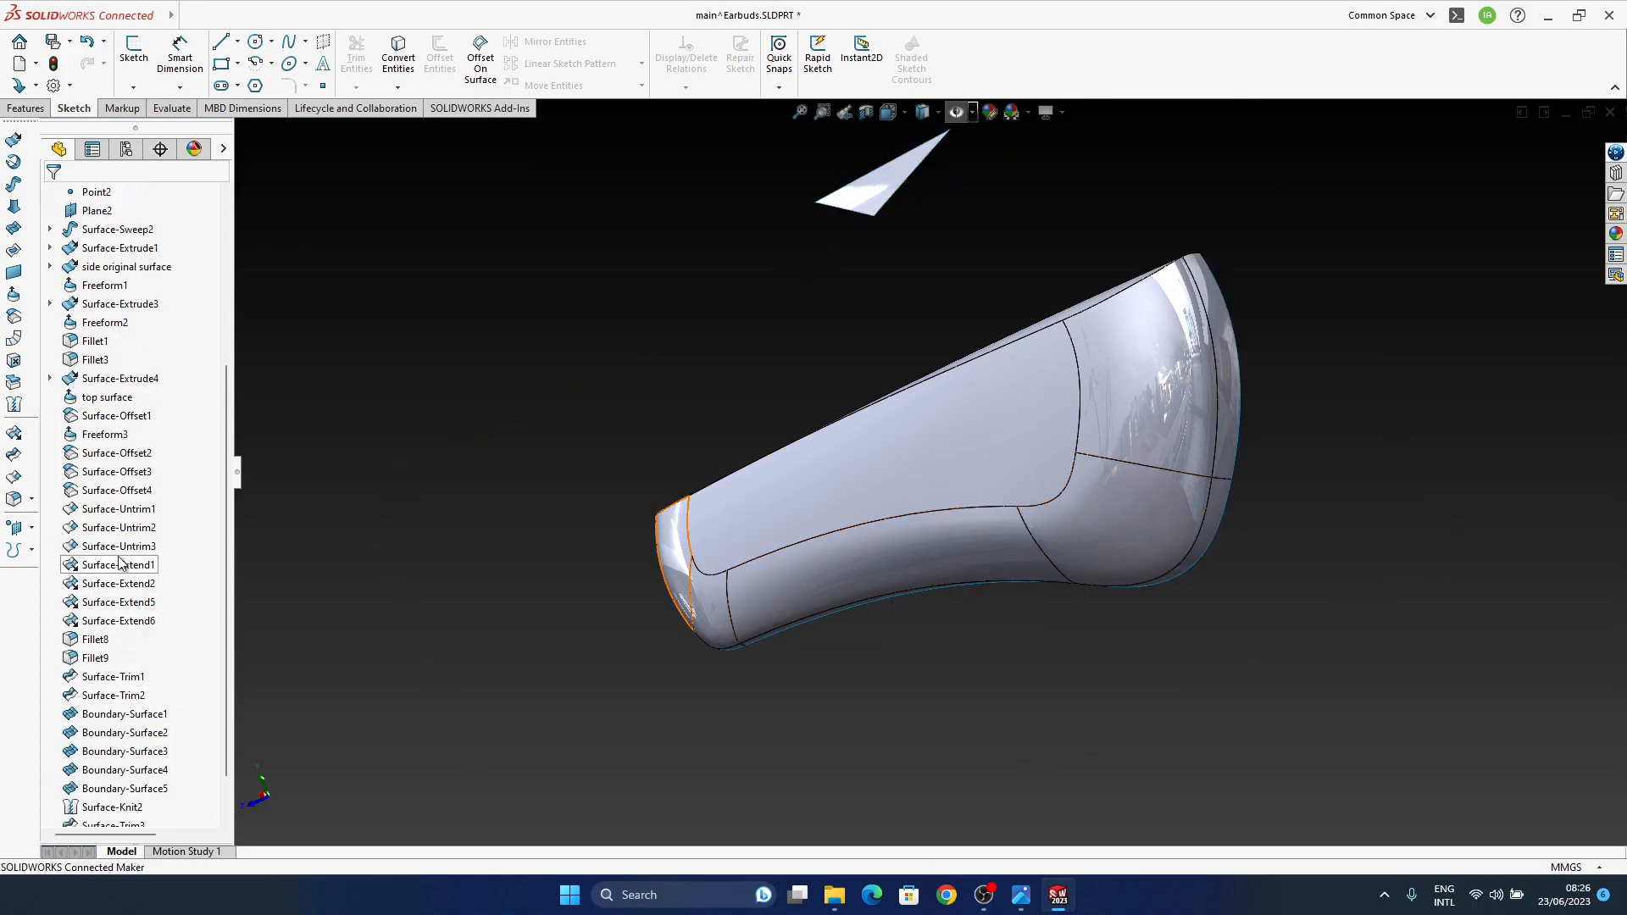
click(105, 429)
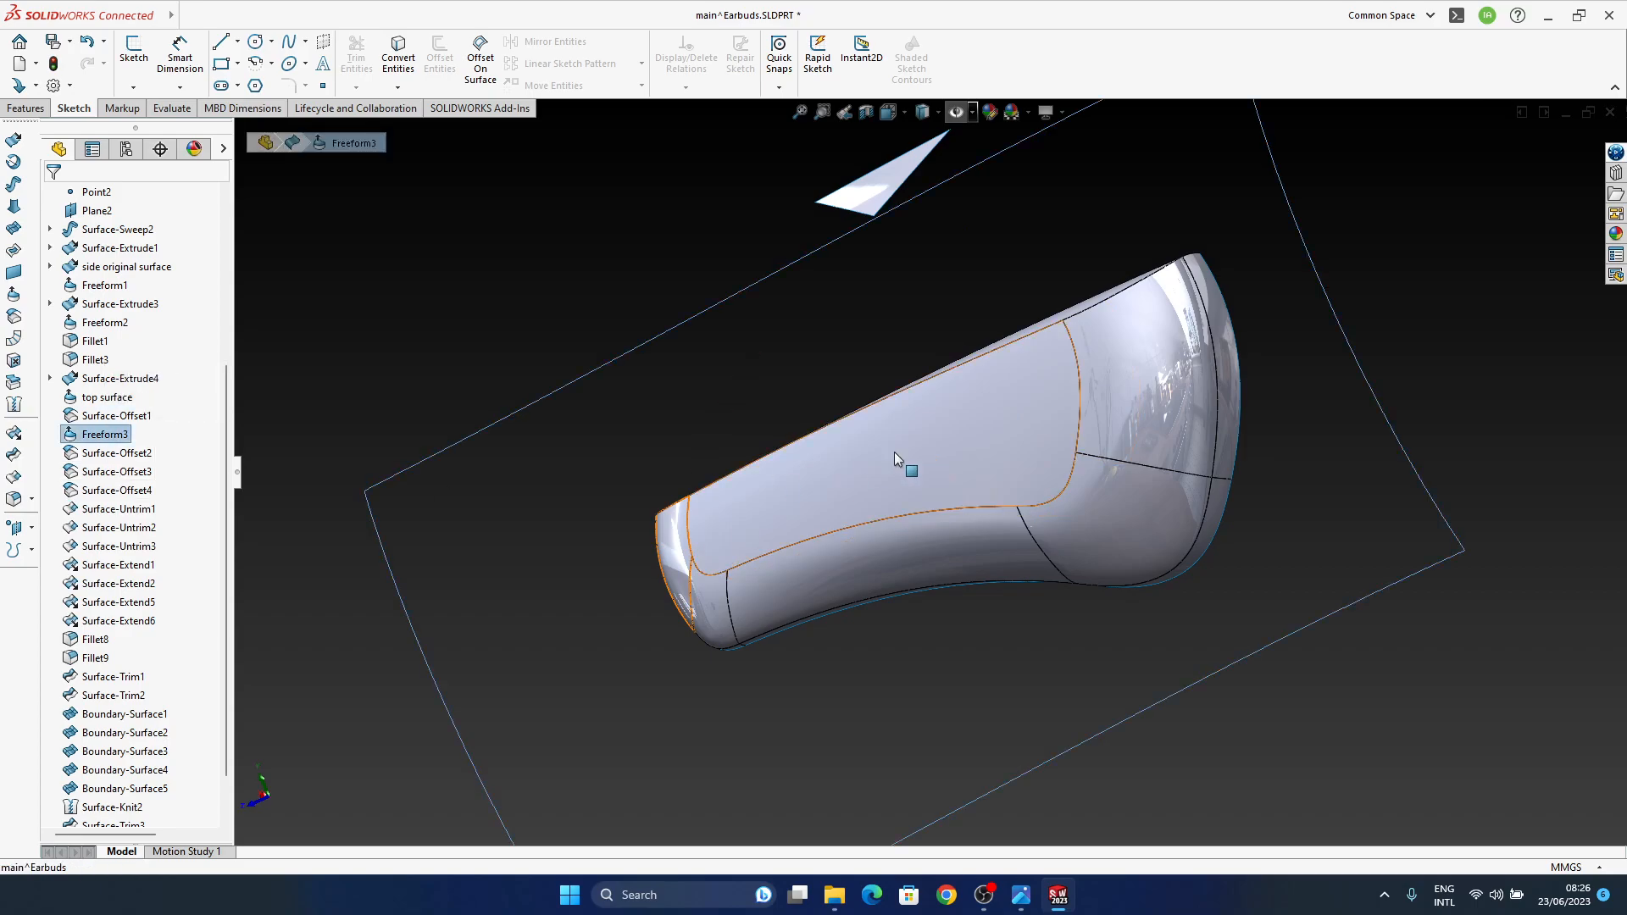
middle_drag(894, 452, 953, 534)
scroll(837, 521, up, 4)
middle_drag(837, 520, 796, 497)
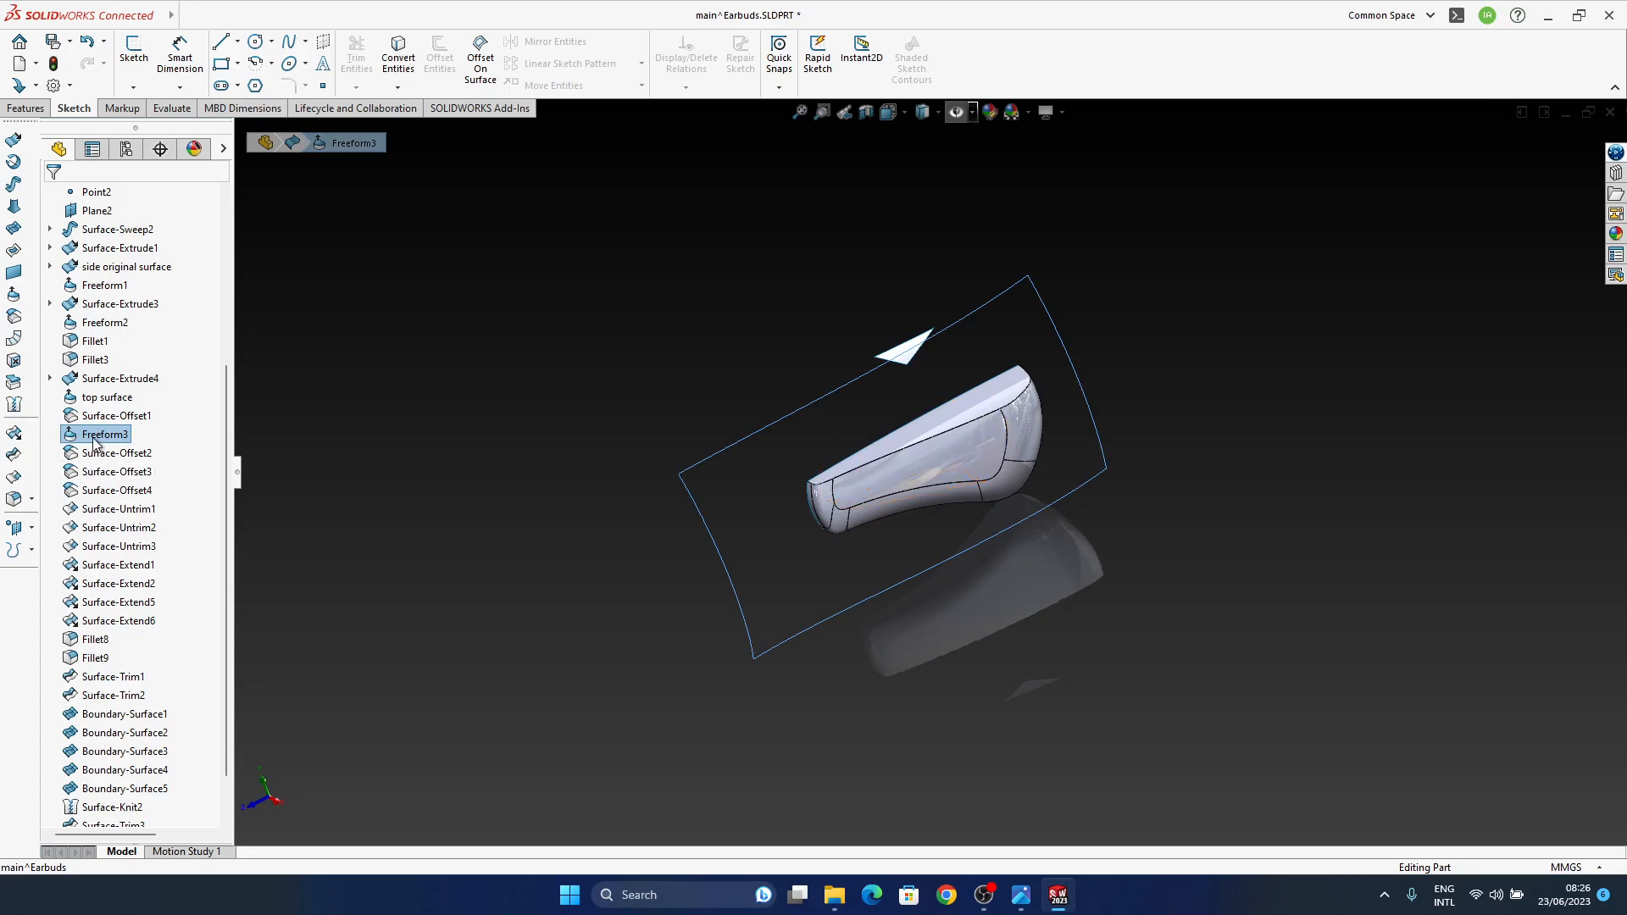
scroll(819, 627, down, 5)
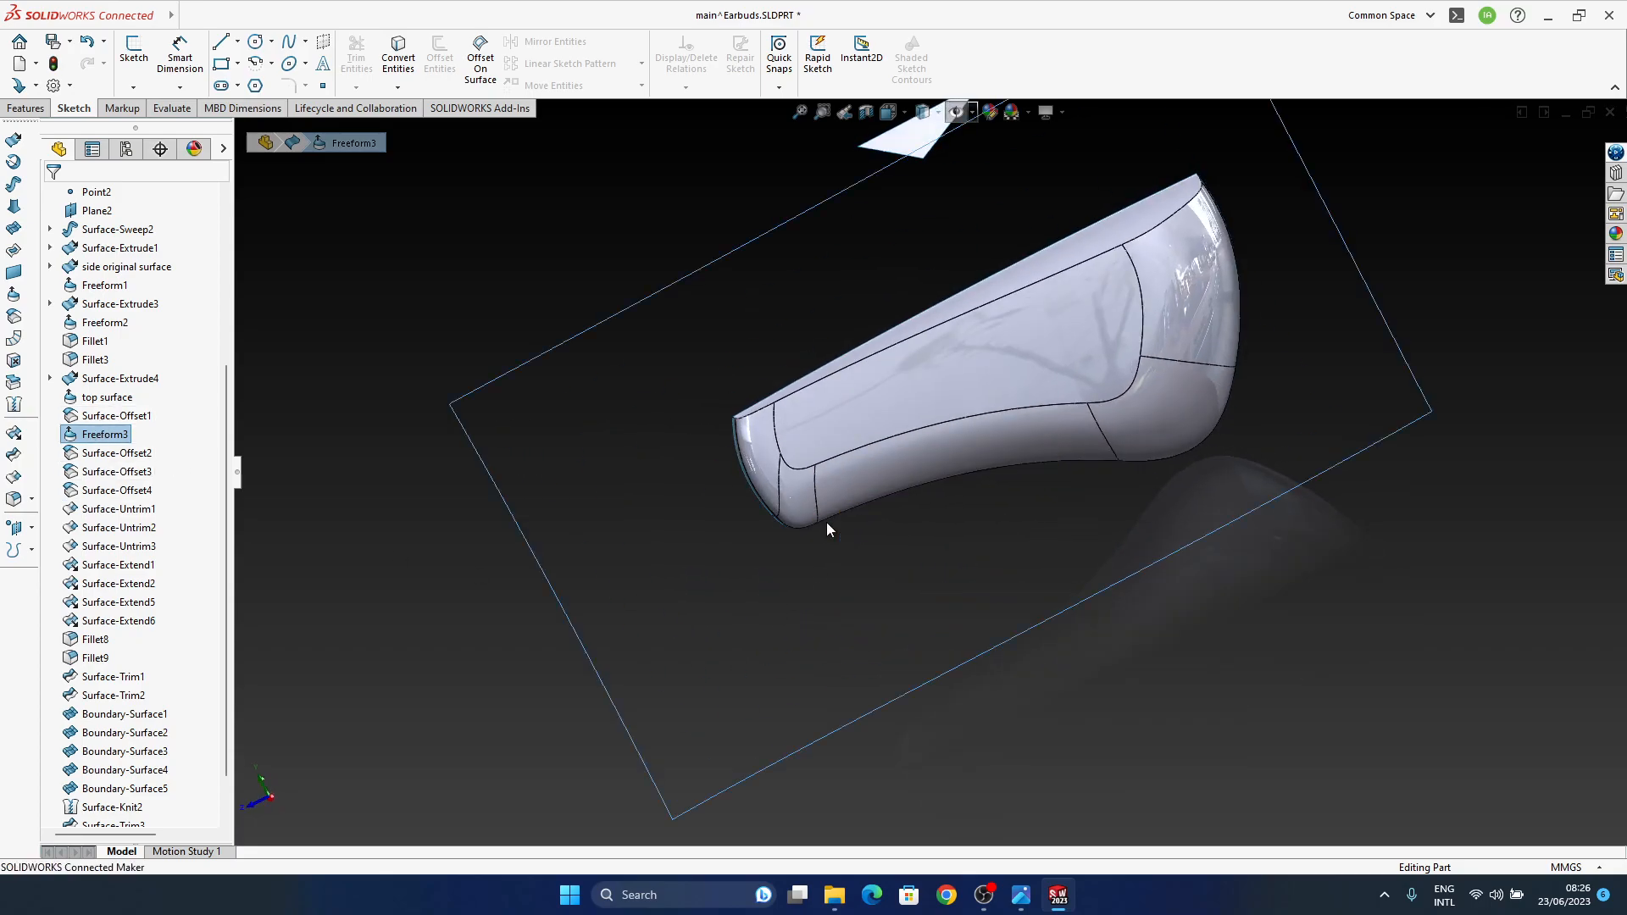
middle_drag(822, 541, 1004, 376)
scroll(853, 511, down, 2)
middle_drag(852, 512, 823, 465)
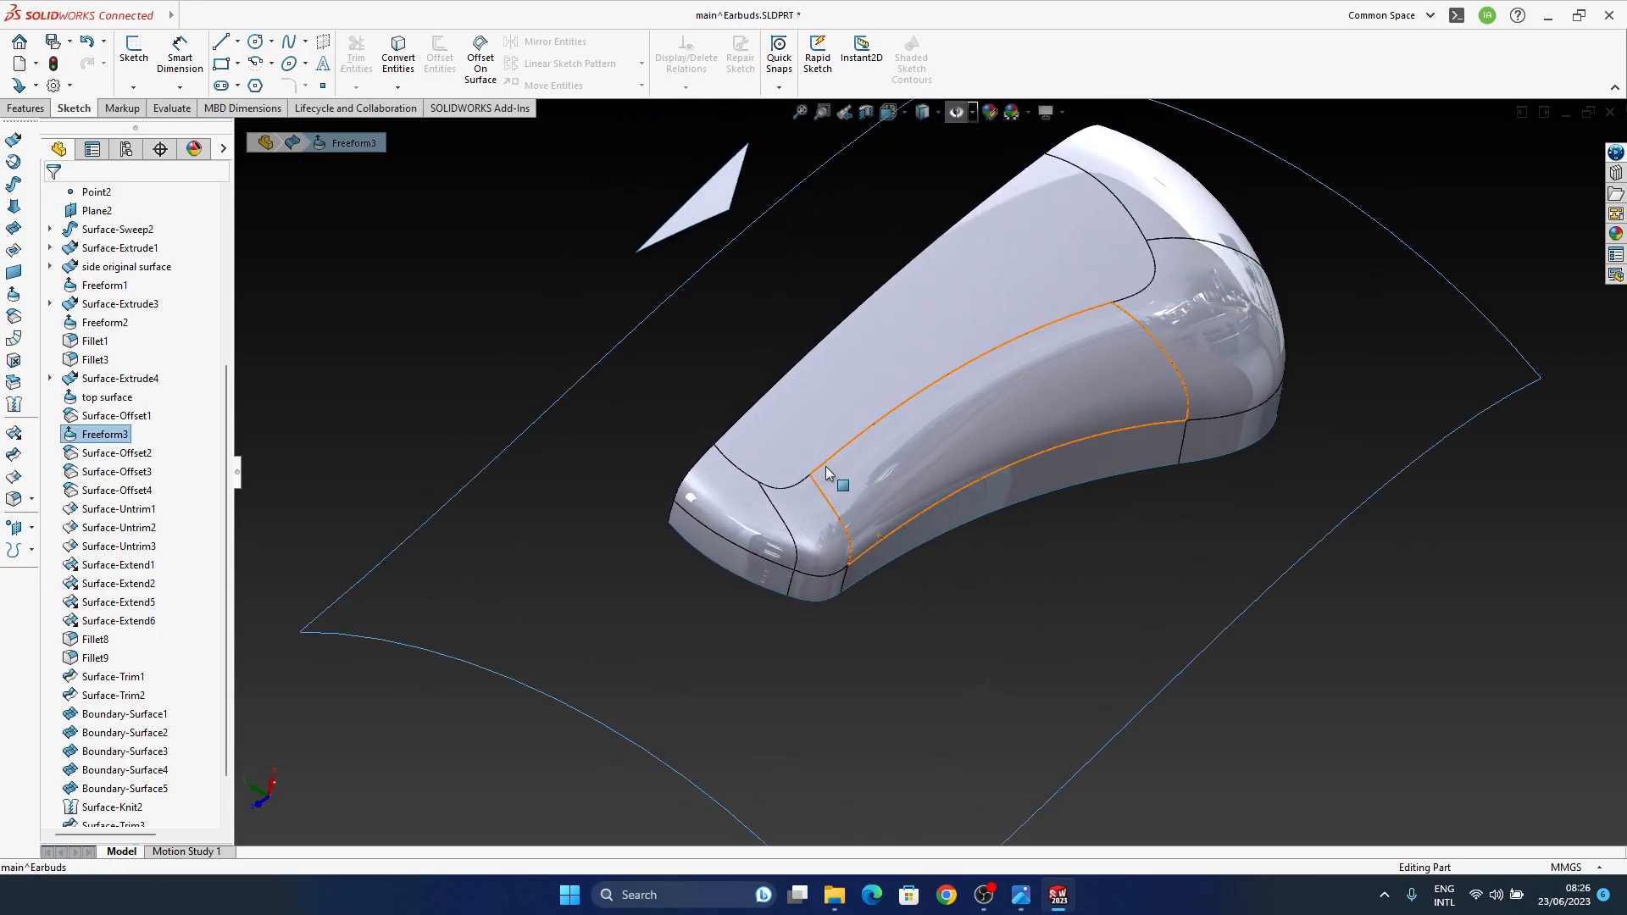
middle_drag(885, 529, 946, 446)
middle_drag(897, 499, 897, 719)
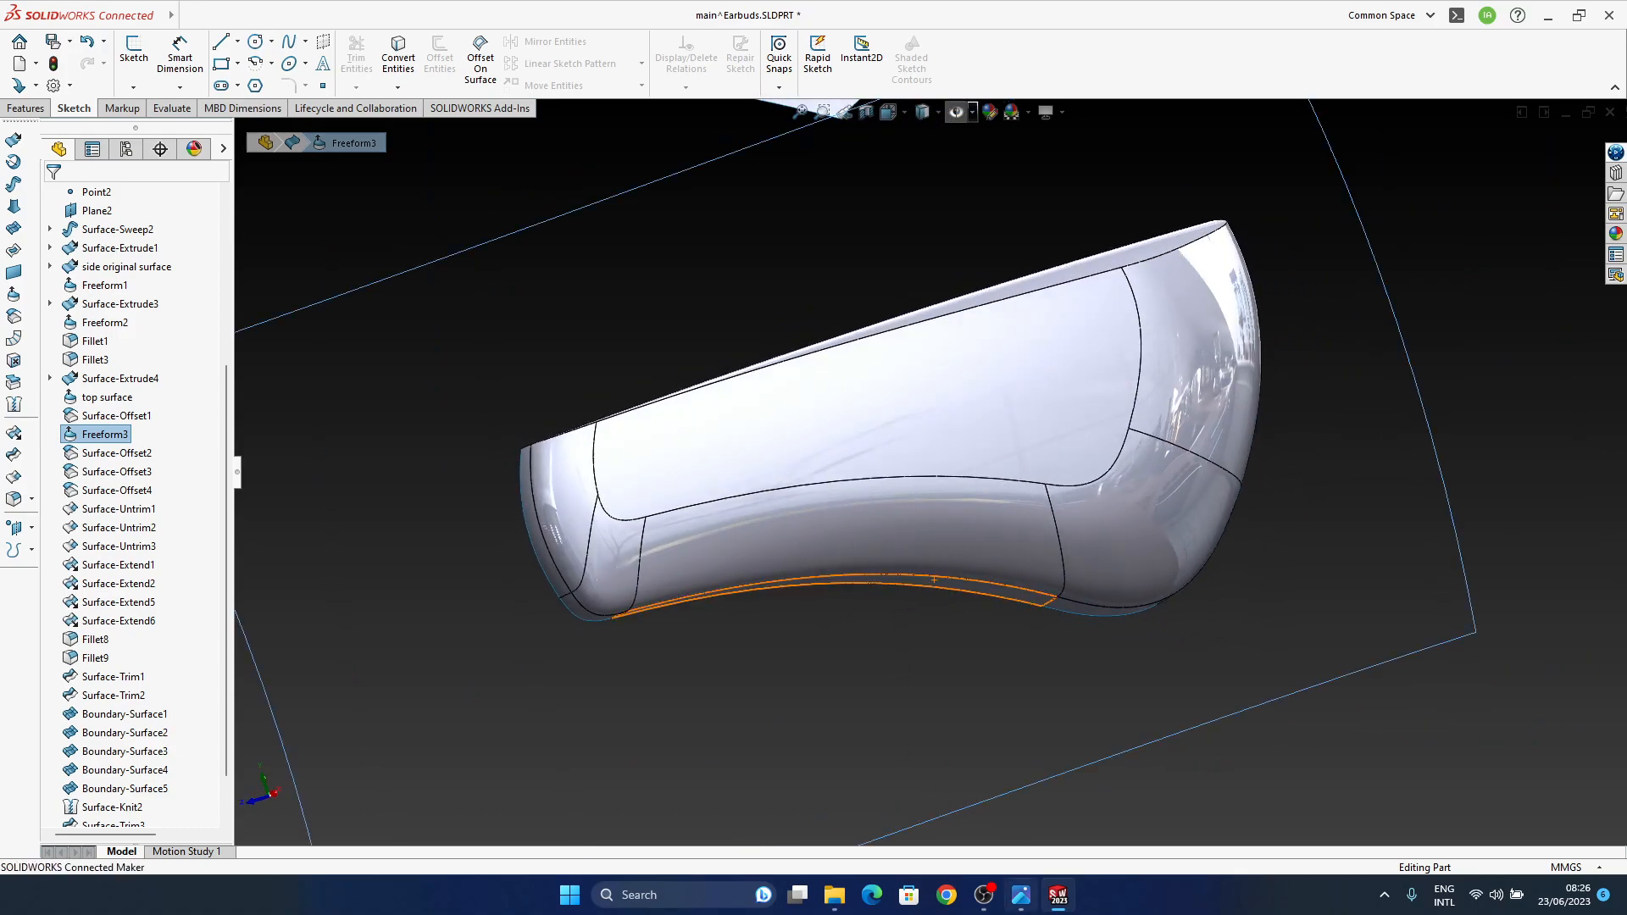
Step: Compare the wide end of the half body with the reference earbud picture
click(1021, 894)
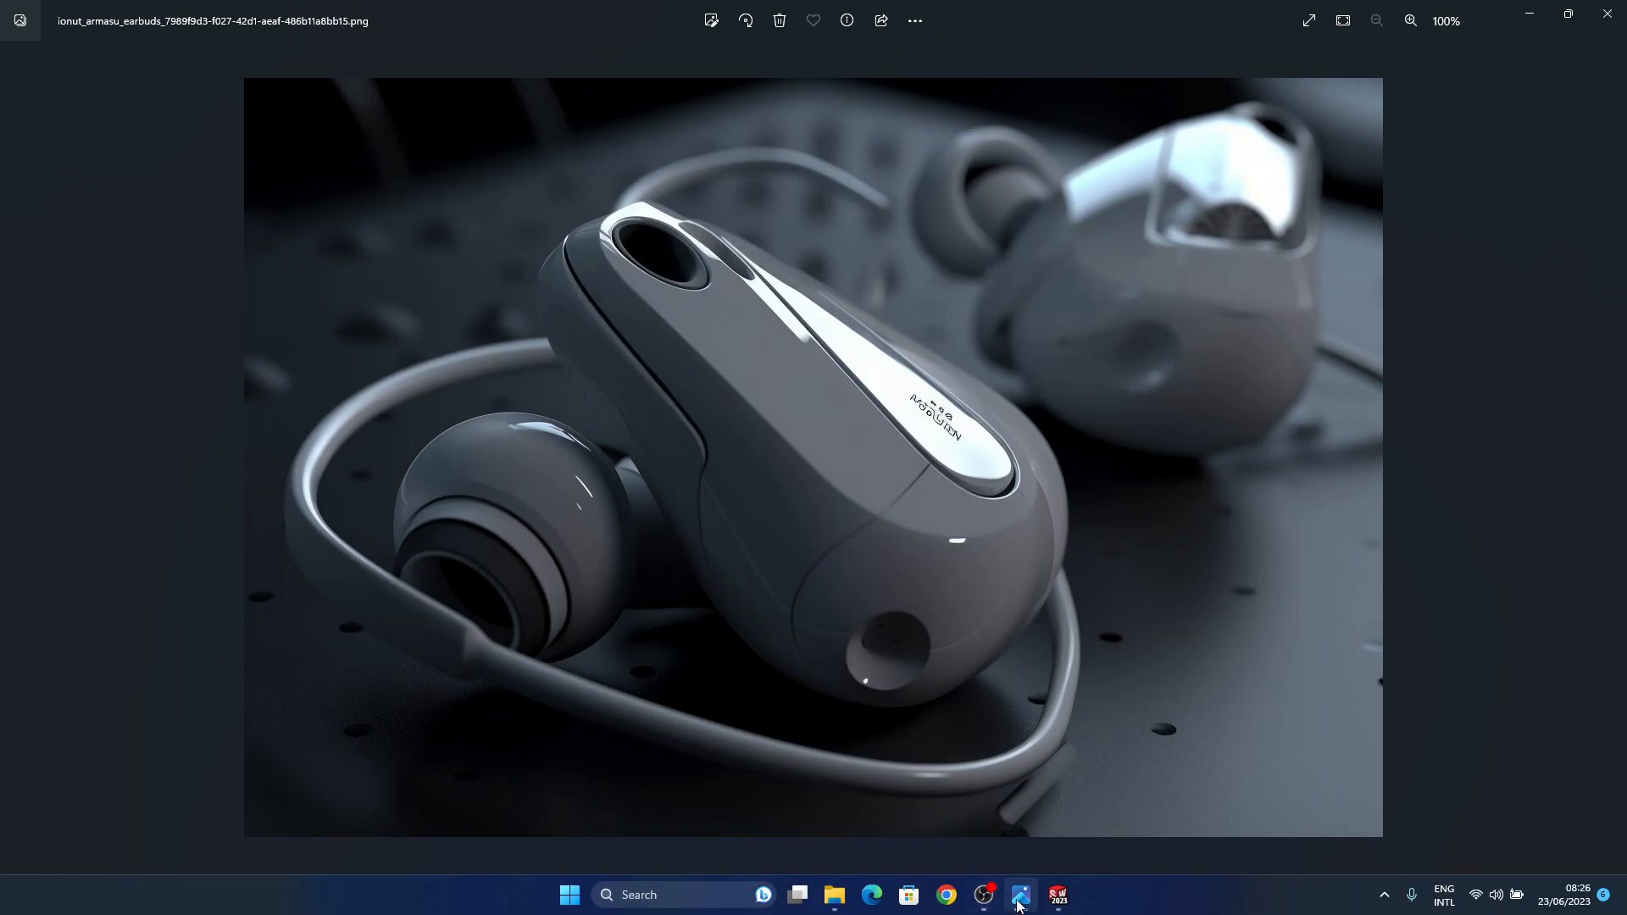
click(1021, 894)
middle_drag(1090, 510, 1345, 527)
middle_drag(934, 563, 871, 586)
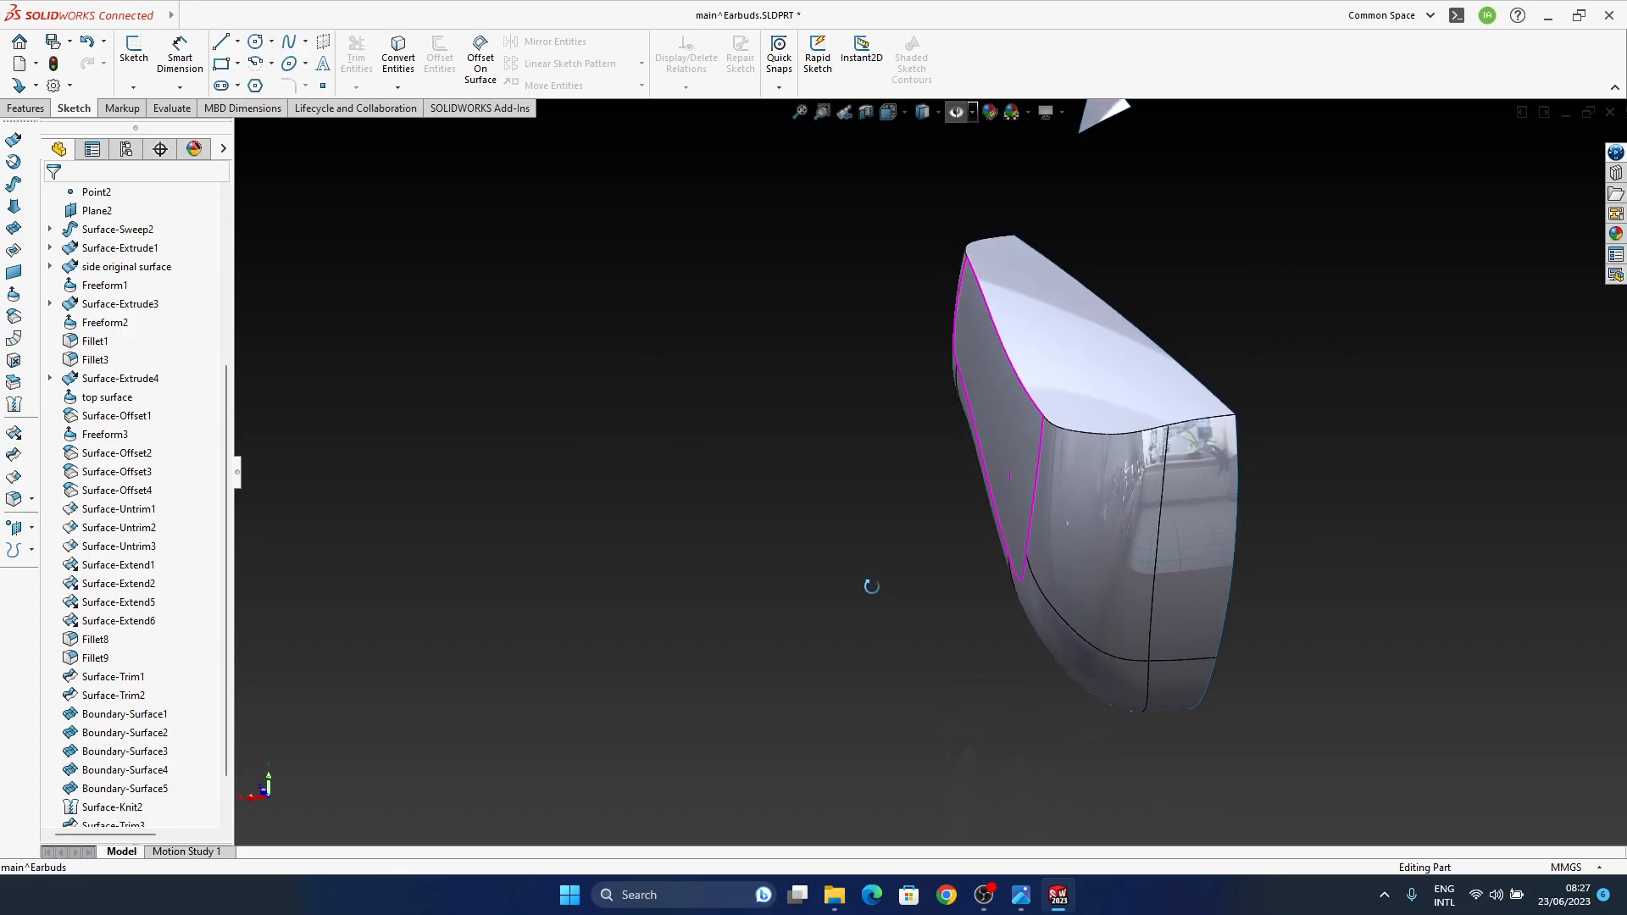
Step: Select the flat side face of the half body and examine how it meets the surrounding boundary surfaces
click(1013, 399)
middle_drag(983, 530, 836, 481)
scroll(909, 432, down, 3)
middle_drag(910, 432, 964, 376)
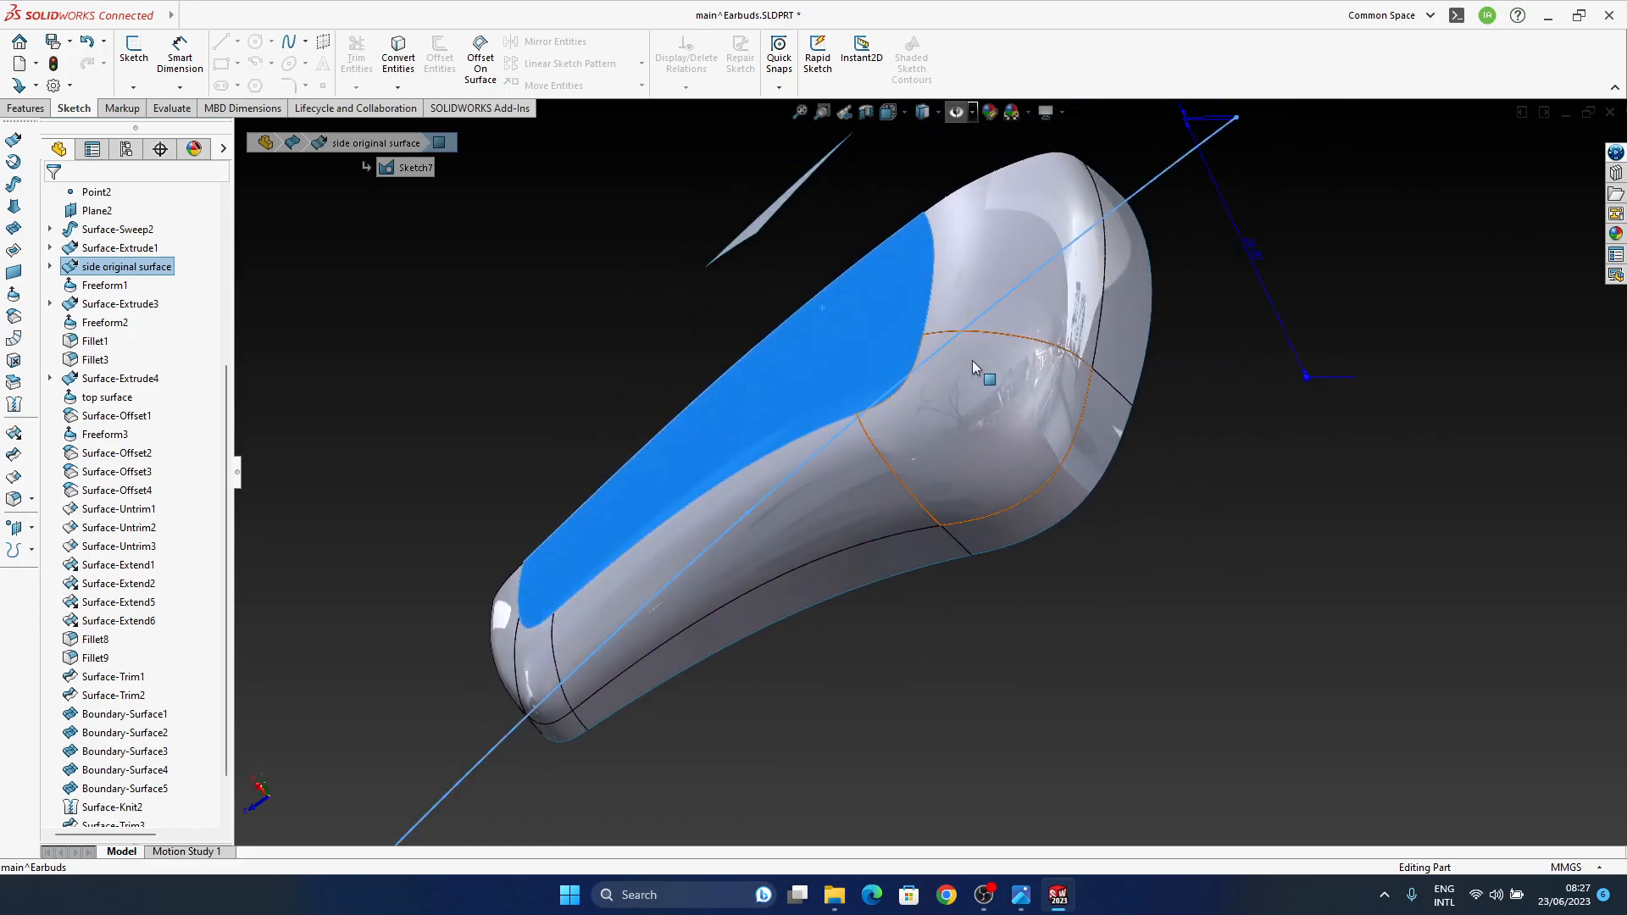
middle_drag(527, 612, 678, 582)
middle_drag(630, 644, 321, 420)
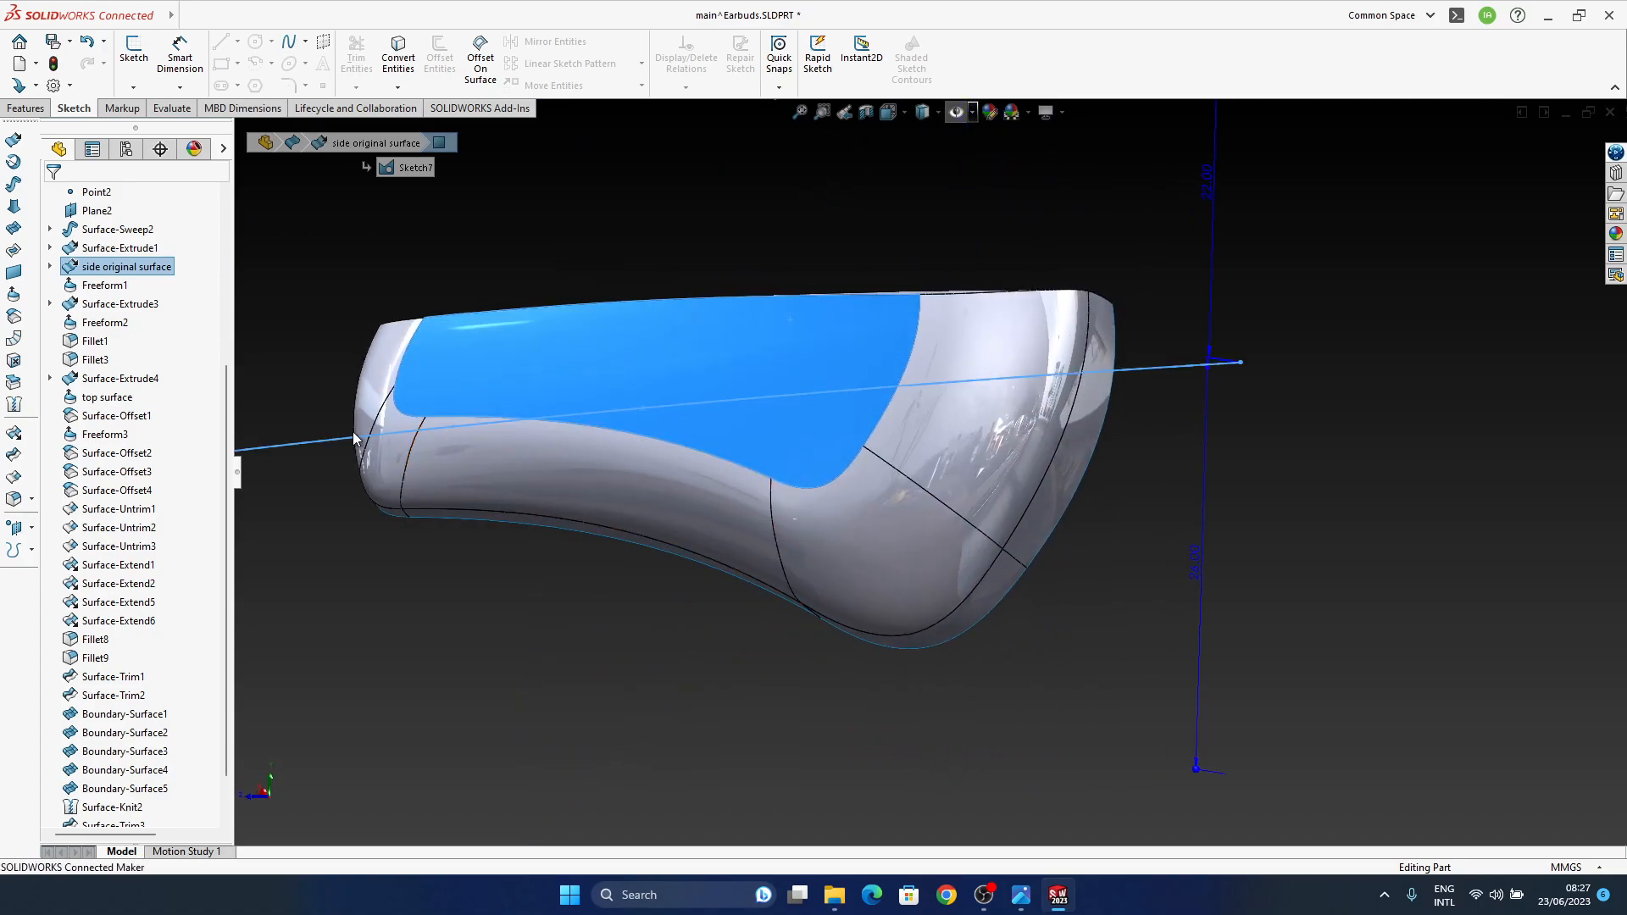
Step: Clear the selection, inspect the flat side face's edges and reflections from several angles, and select the side face again
middle_drag(961, 530, 883, 551)
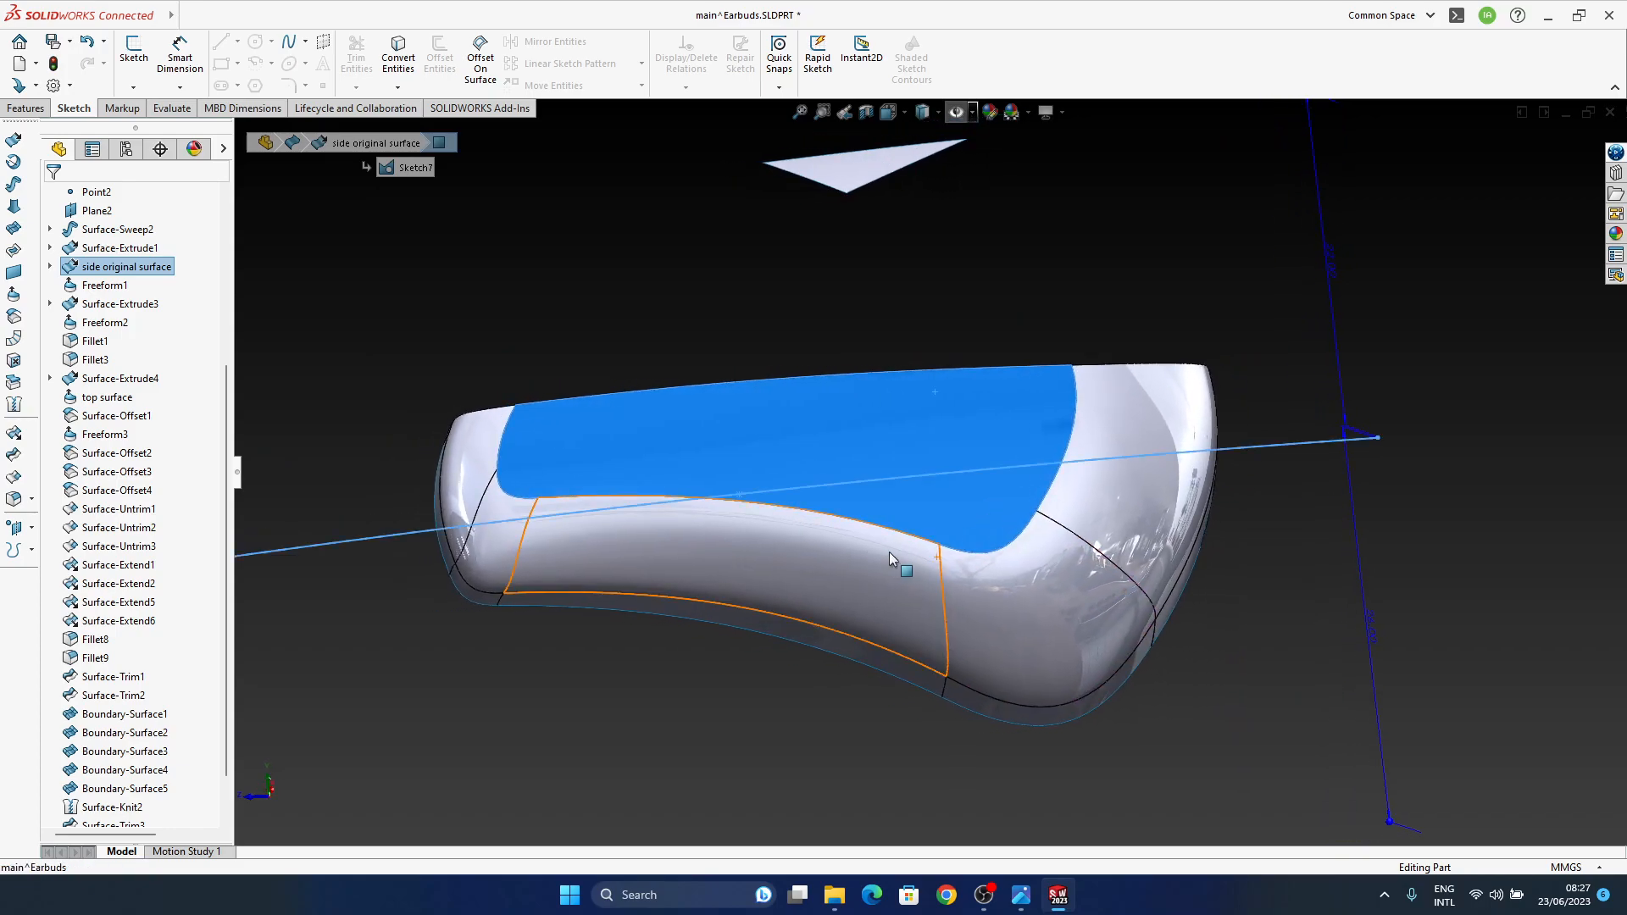
middle_drag(938, 539, 1361, 623)
click(1410, 549)
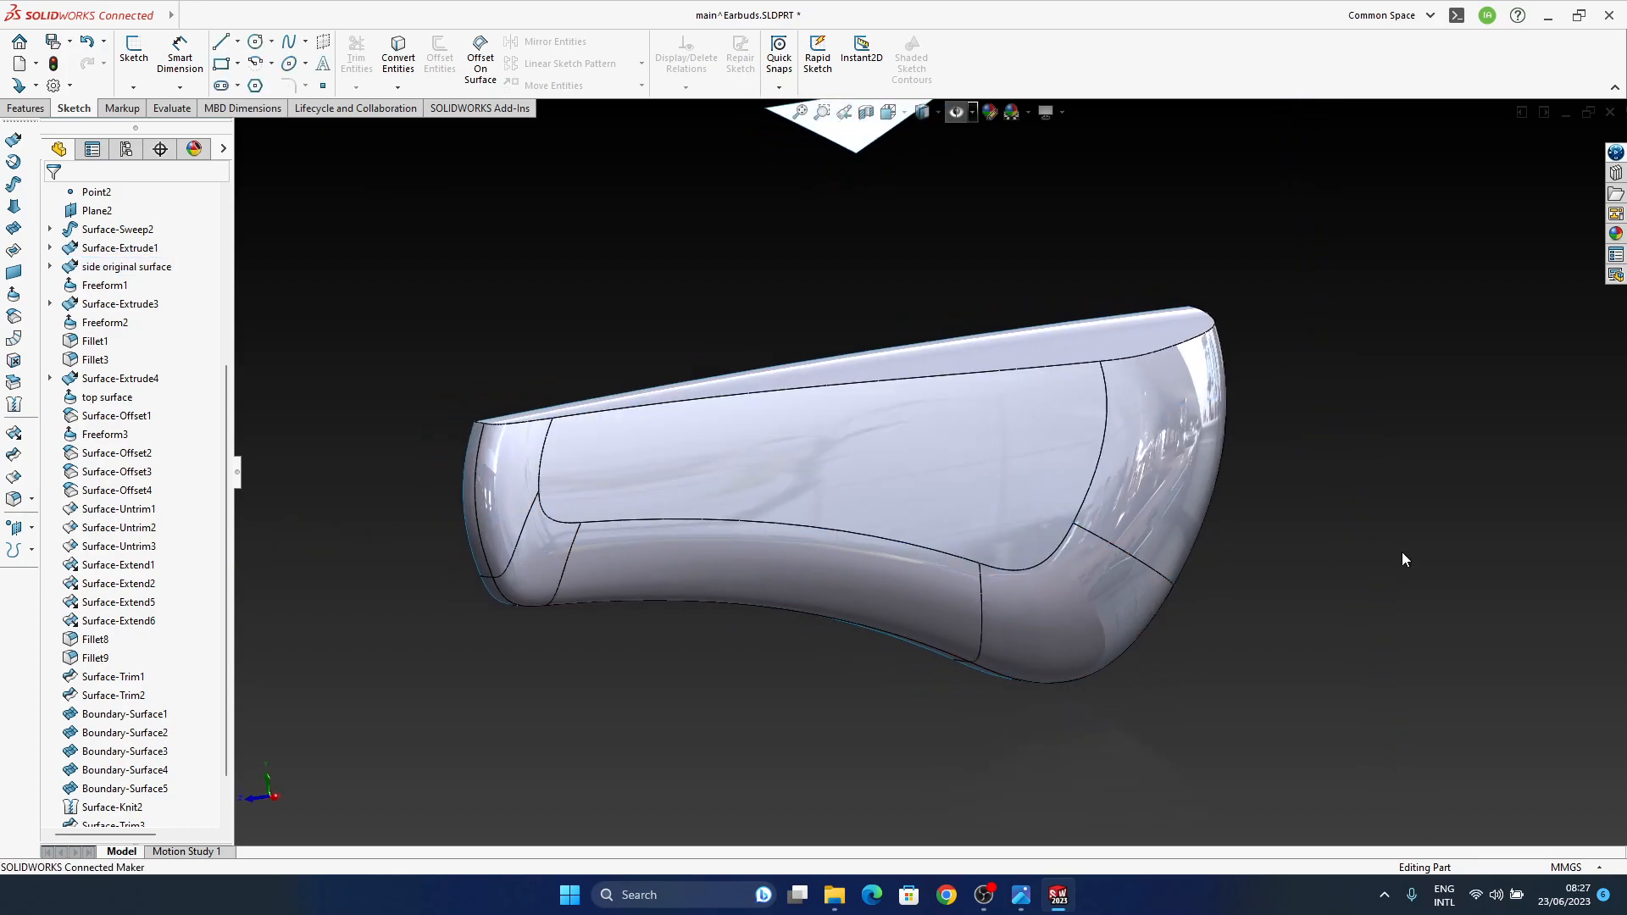
middle_drag(783, 529, 843, 484)
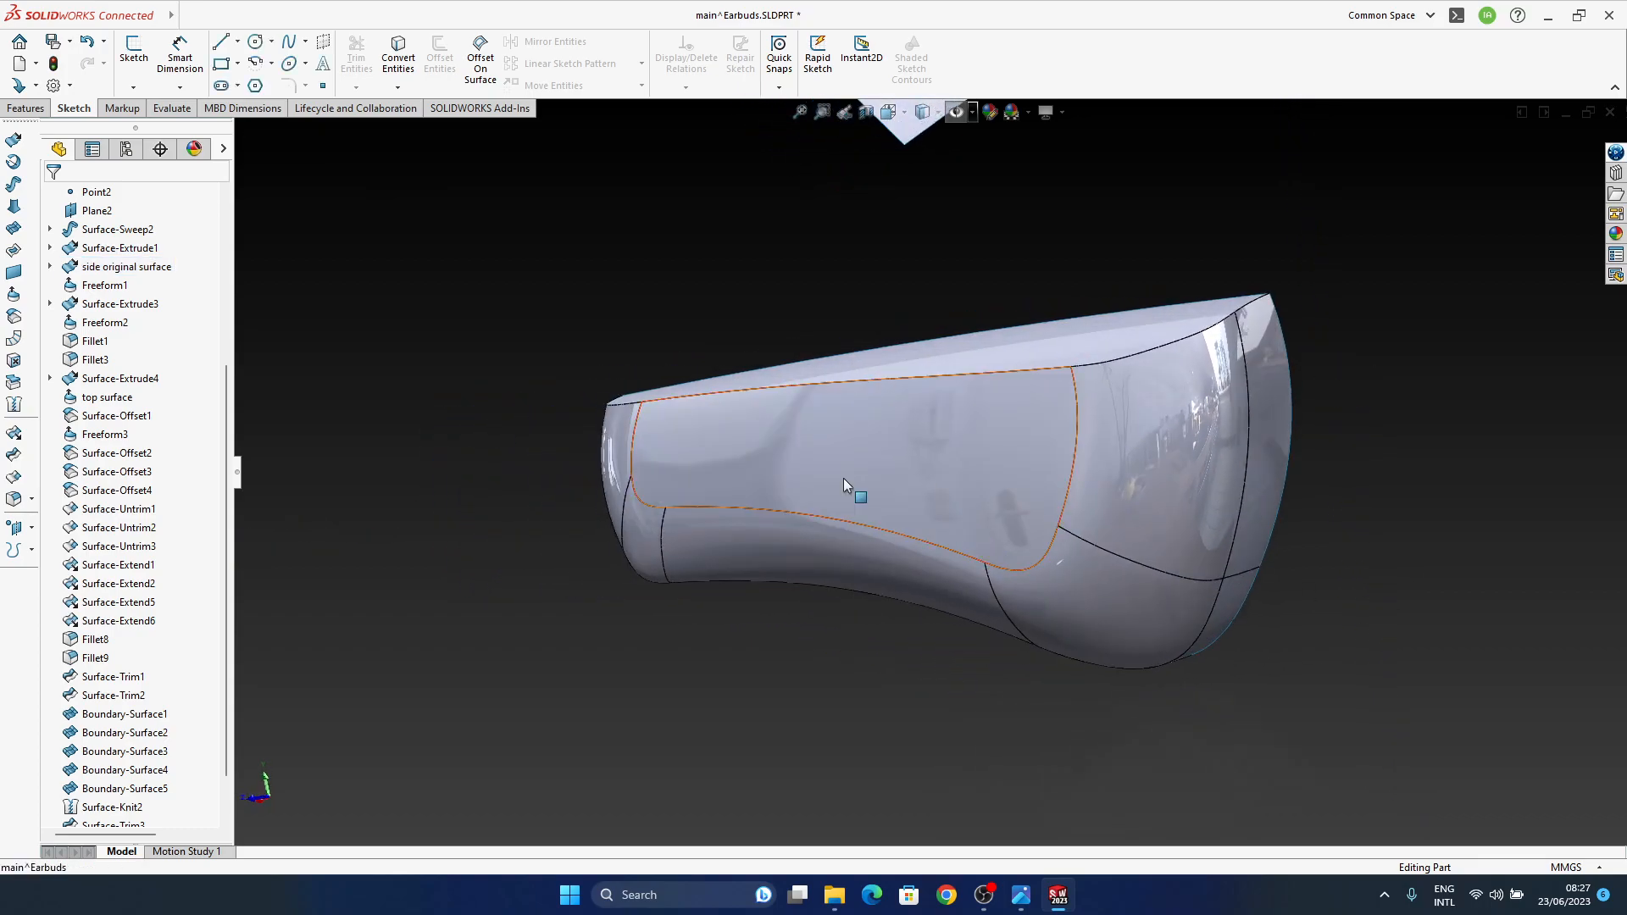
middle_drag(947, 475, 930, 550)
click(867, 458)
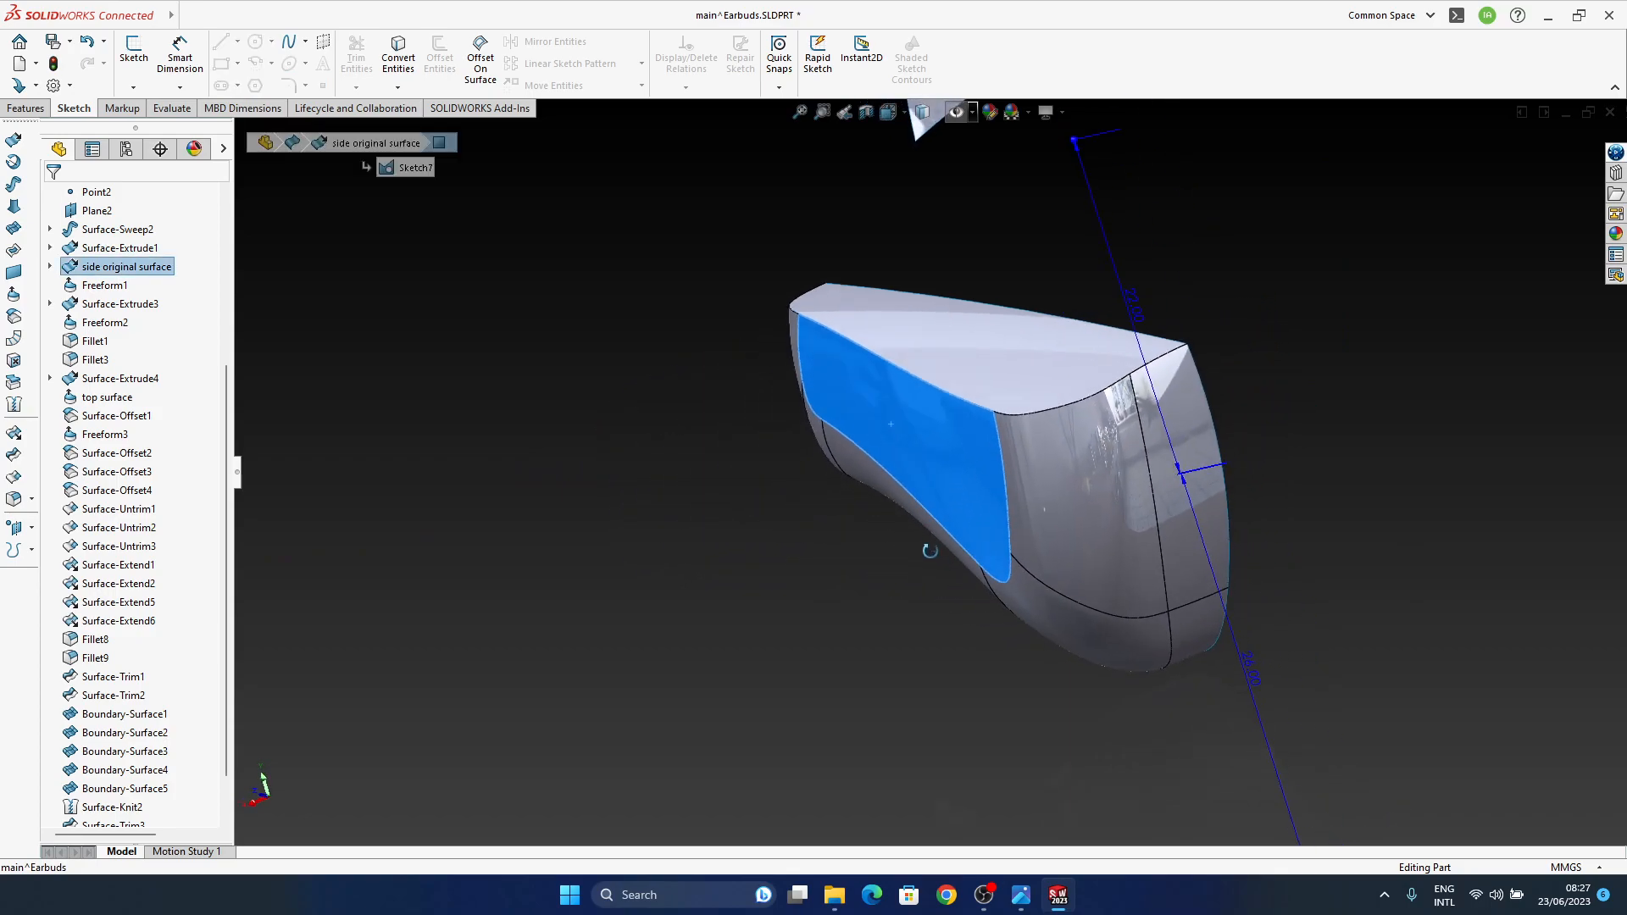
Step: Select Freeform1, side original surface, Freeform2 and Freeform3 in turn to identify which faces of the half body each one controls
click(97, 286)
click(119, 266)
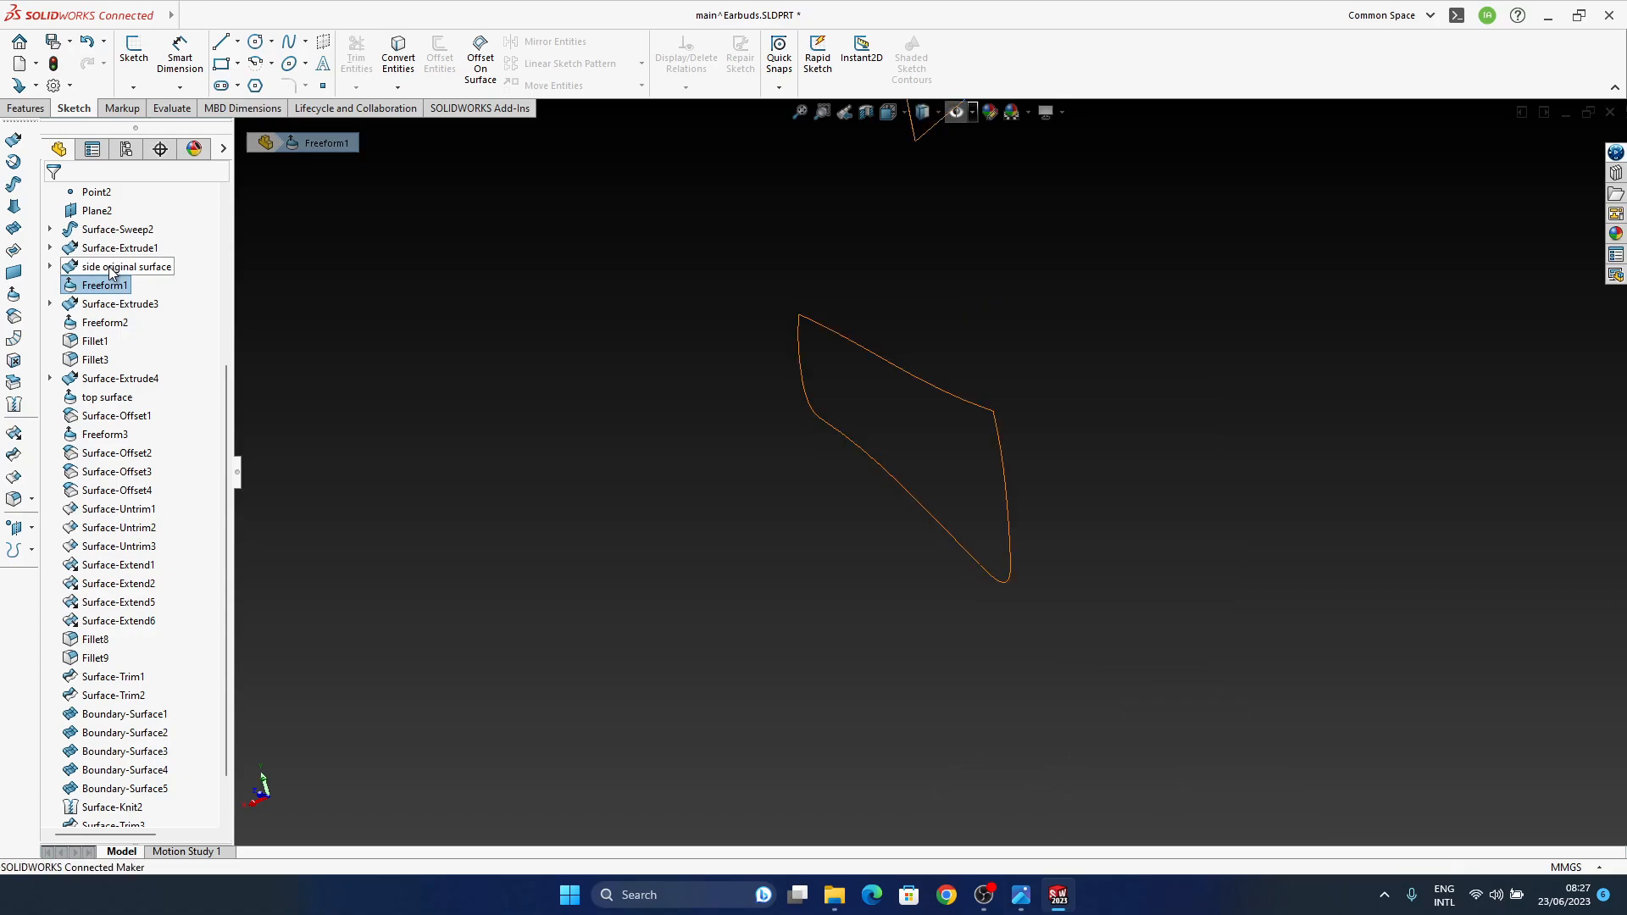
click(119, 265)
middle_drag(980, 445, 1057, 551)
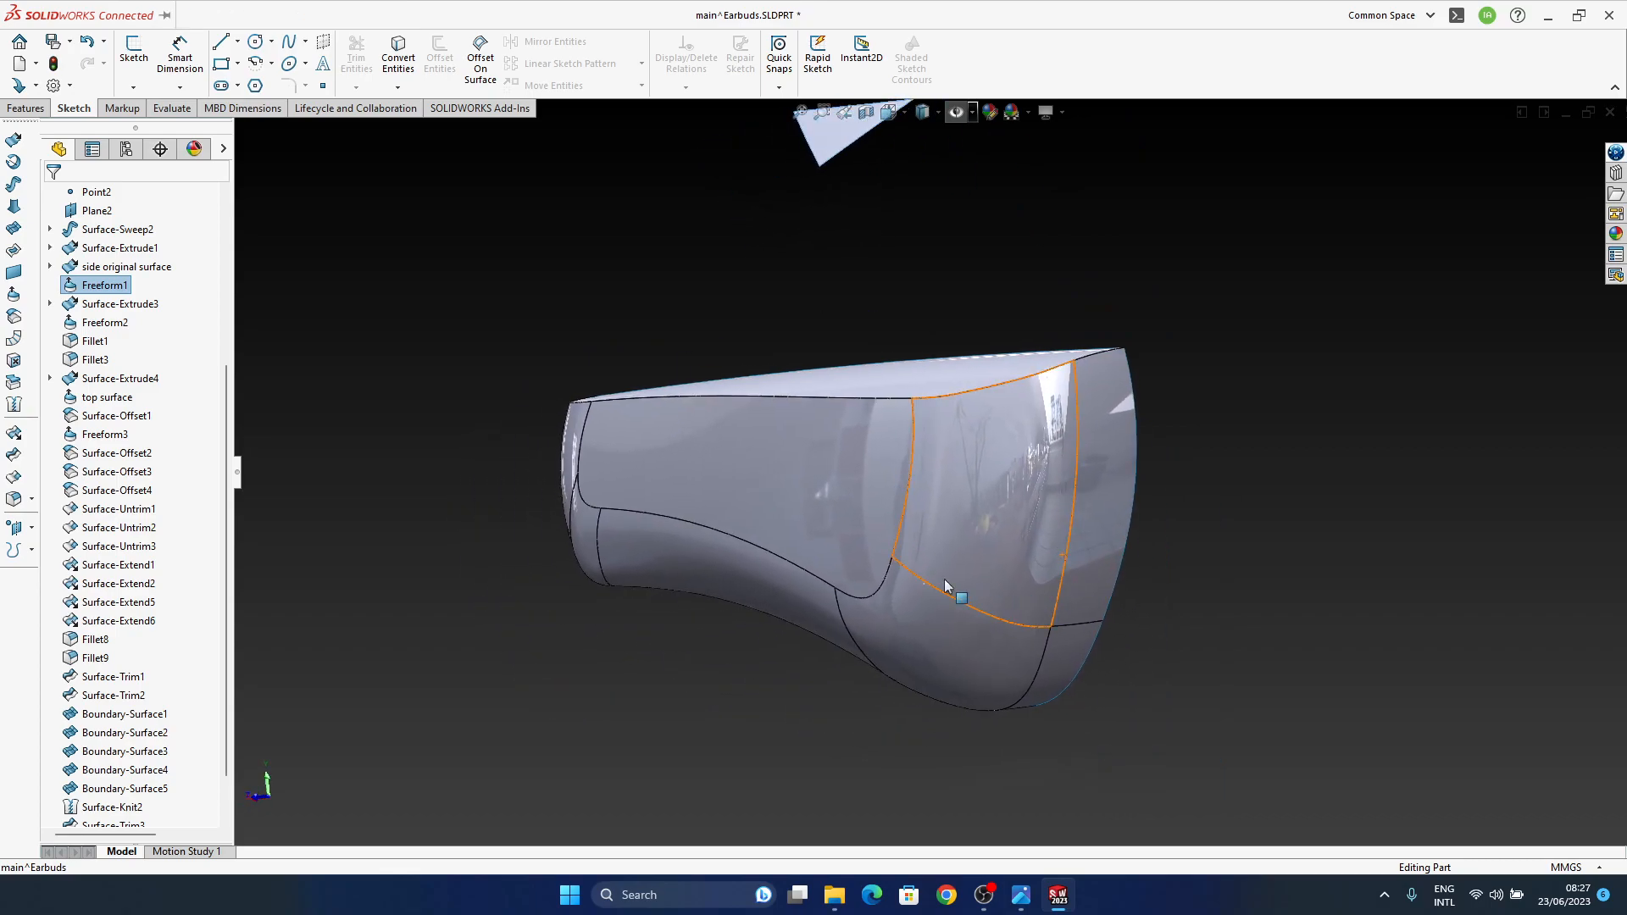
click(96, 325)
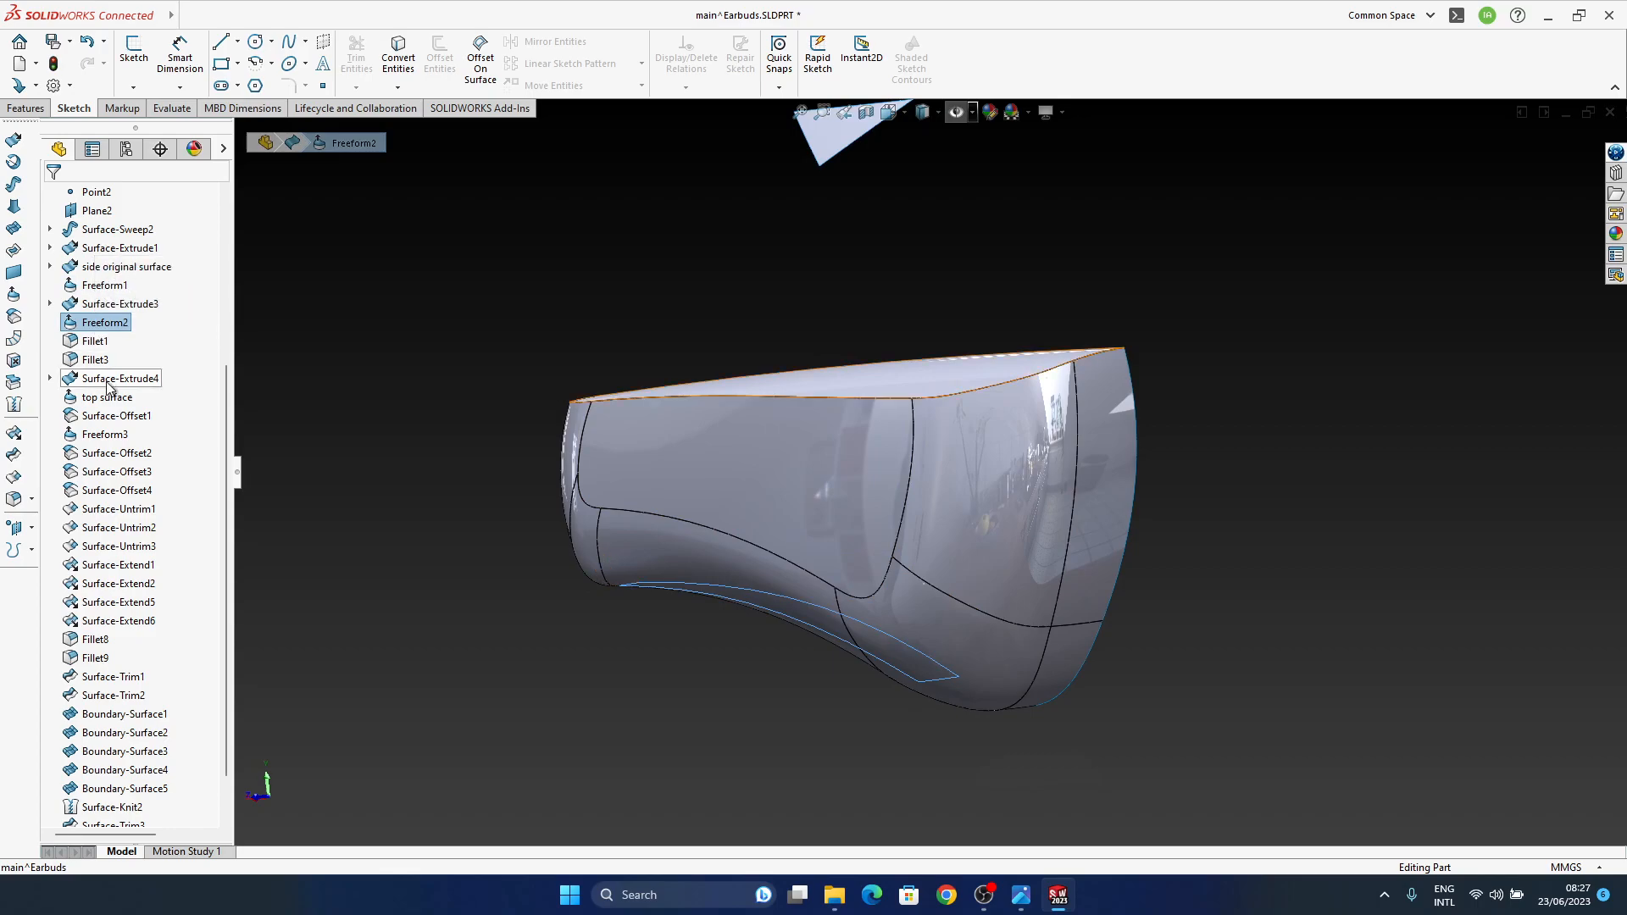
click(105, 434)
middle_drag(705, 465, 718, 497)
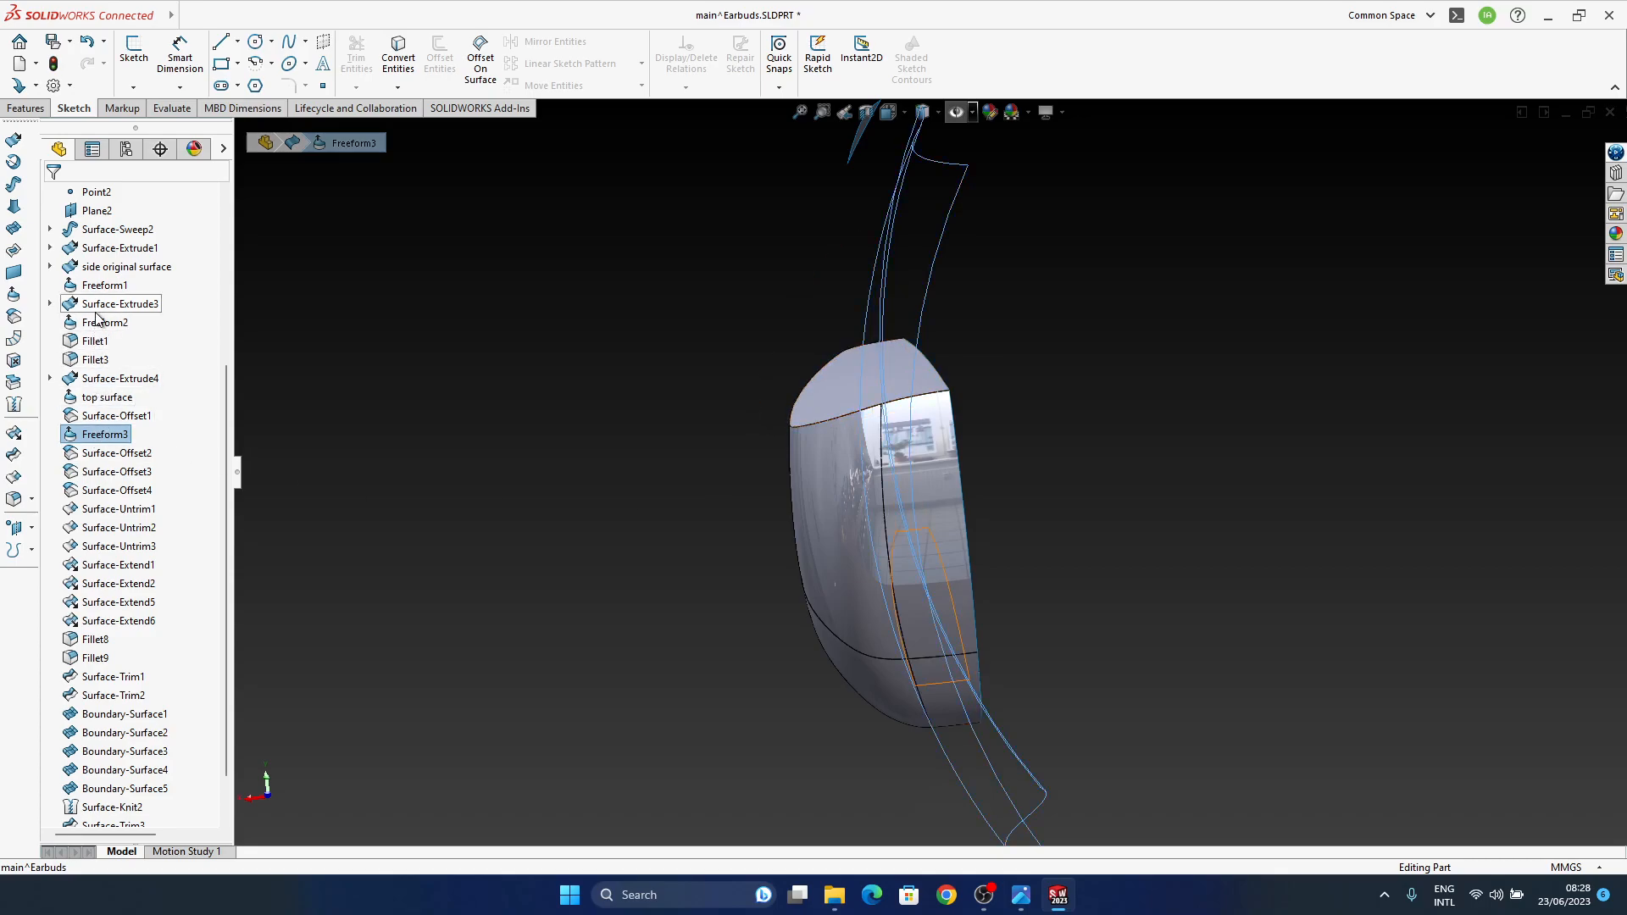
Step: Show the hidden sketches, reference planes and points around the half body
click(118, 268)
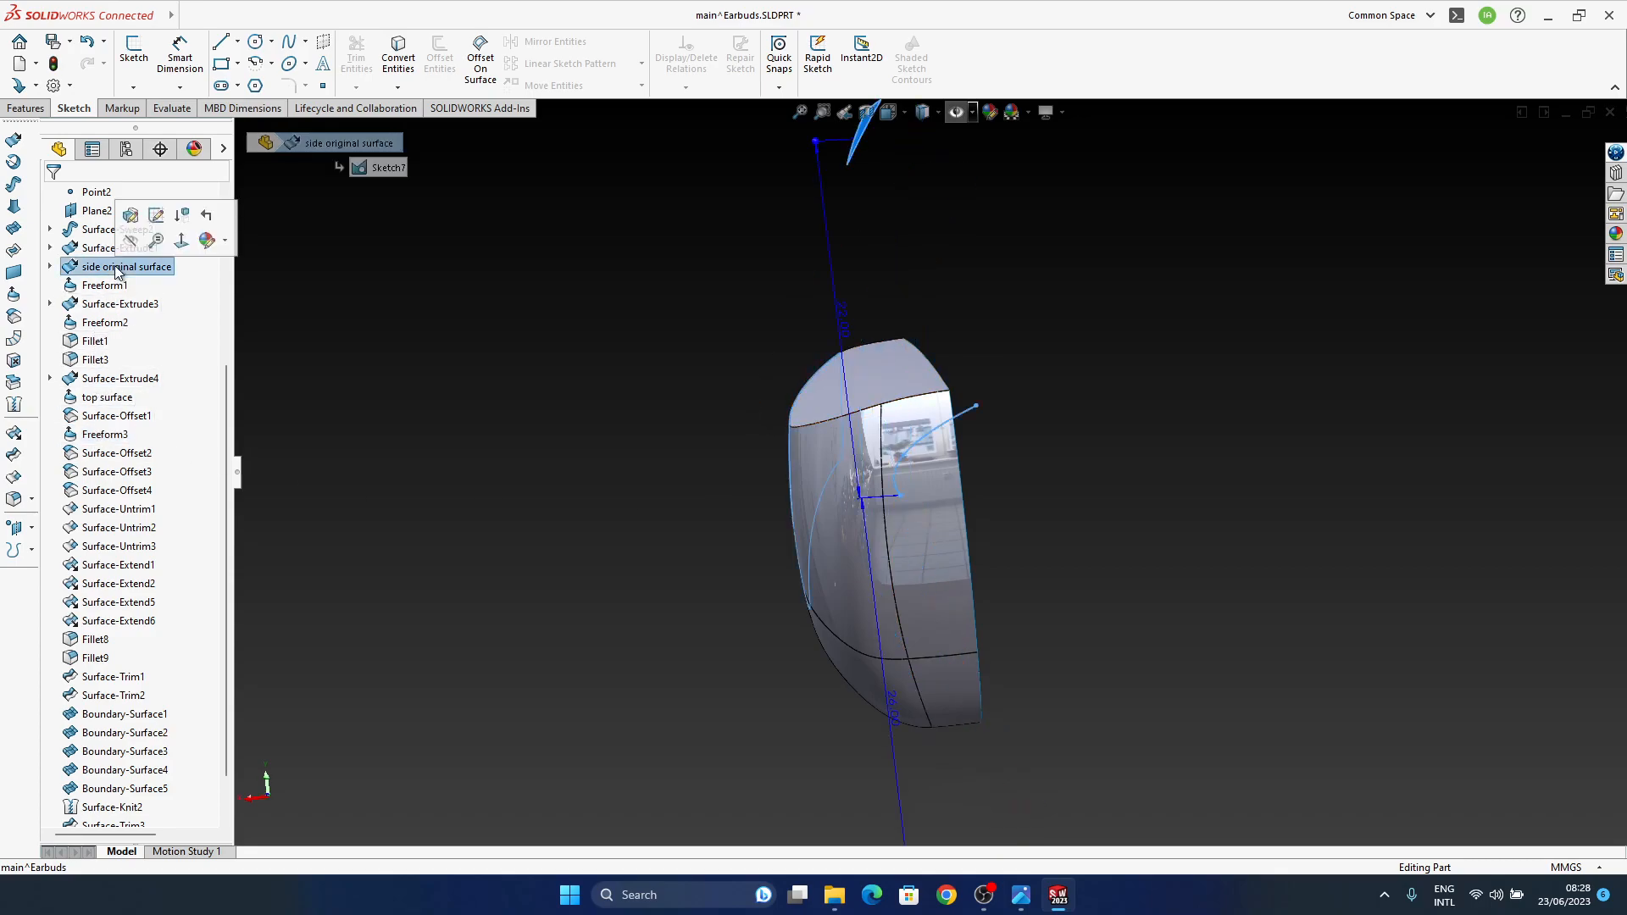
click(973, 151)
click(955, 115)
middle_drag(814, 543, 830, 591)
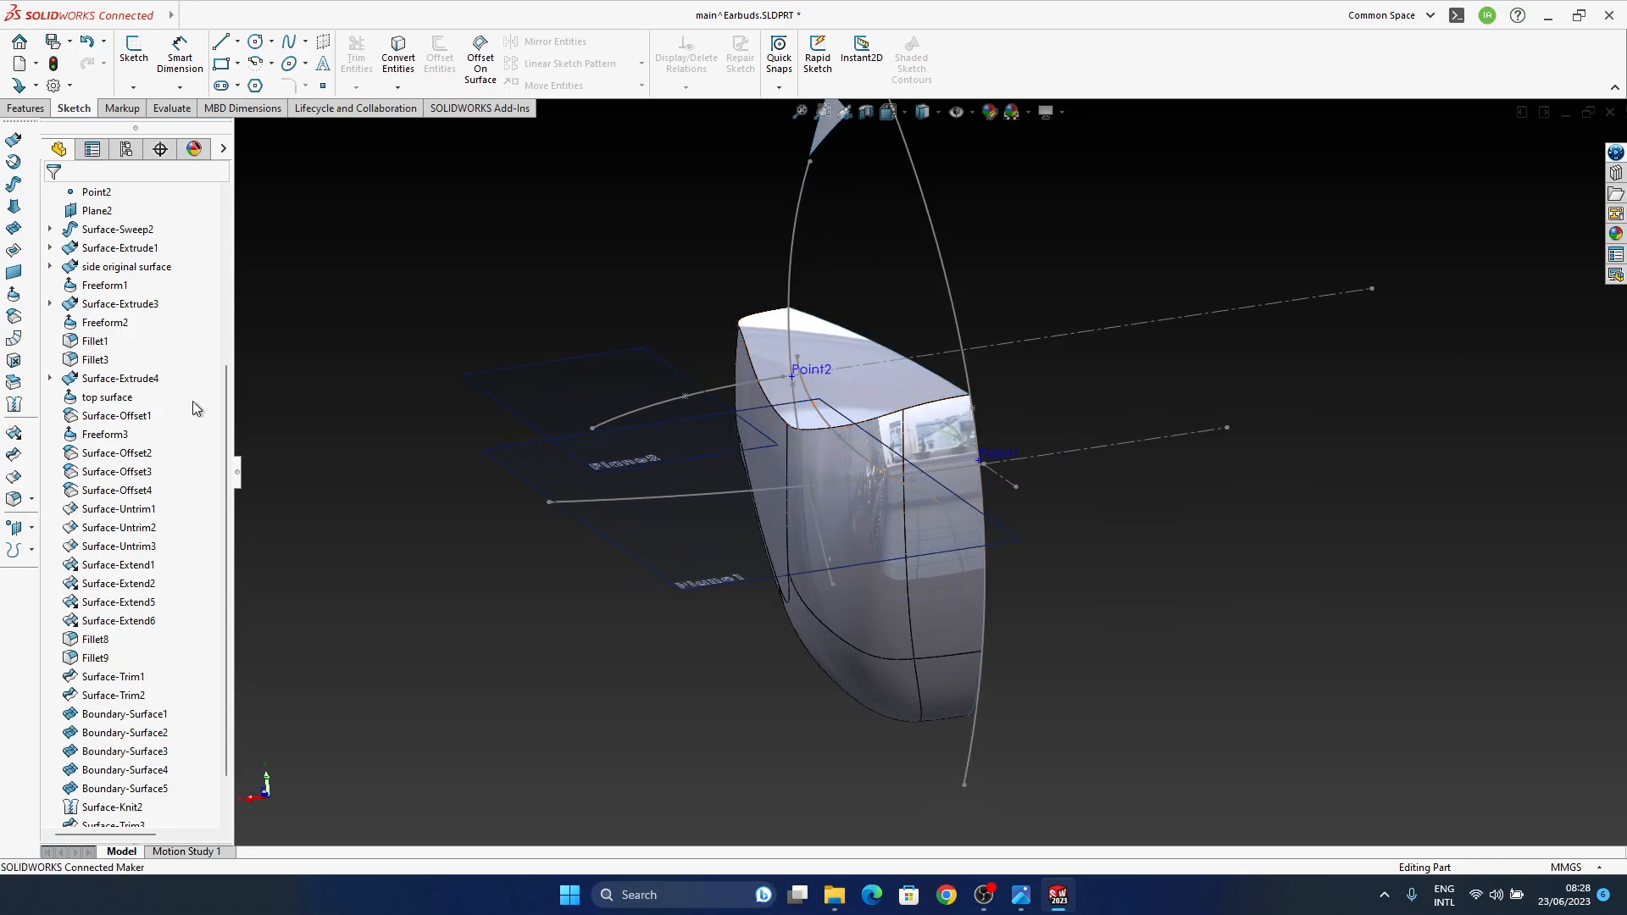
Step: Select Surface-Extrude4, Surface-Extrude3 and the side original surface in turn to compare their faces and source sketches
click(110, 379)
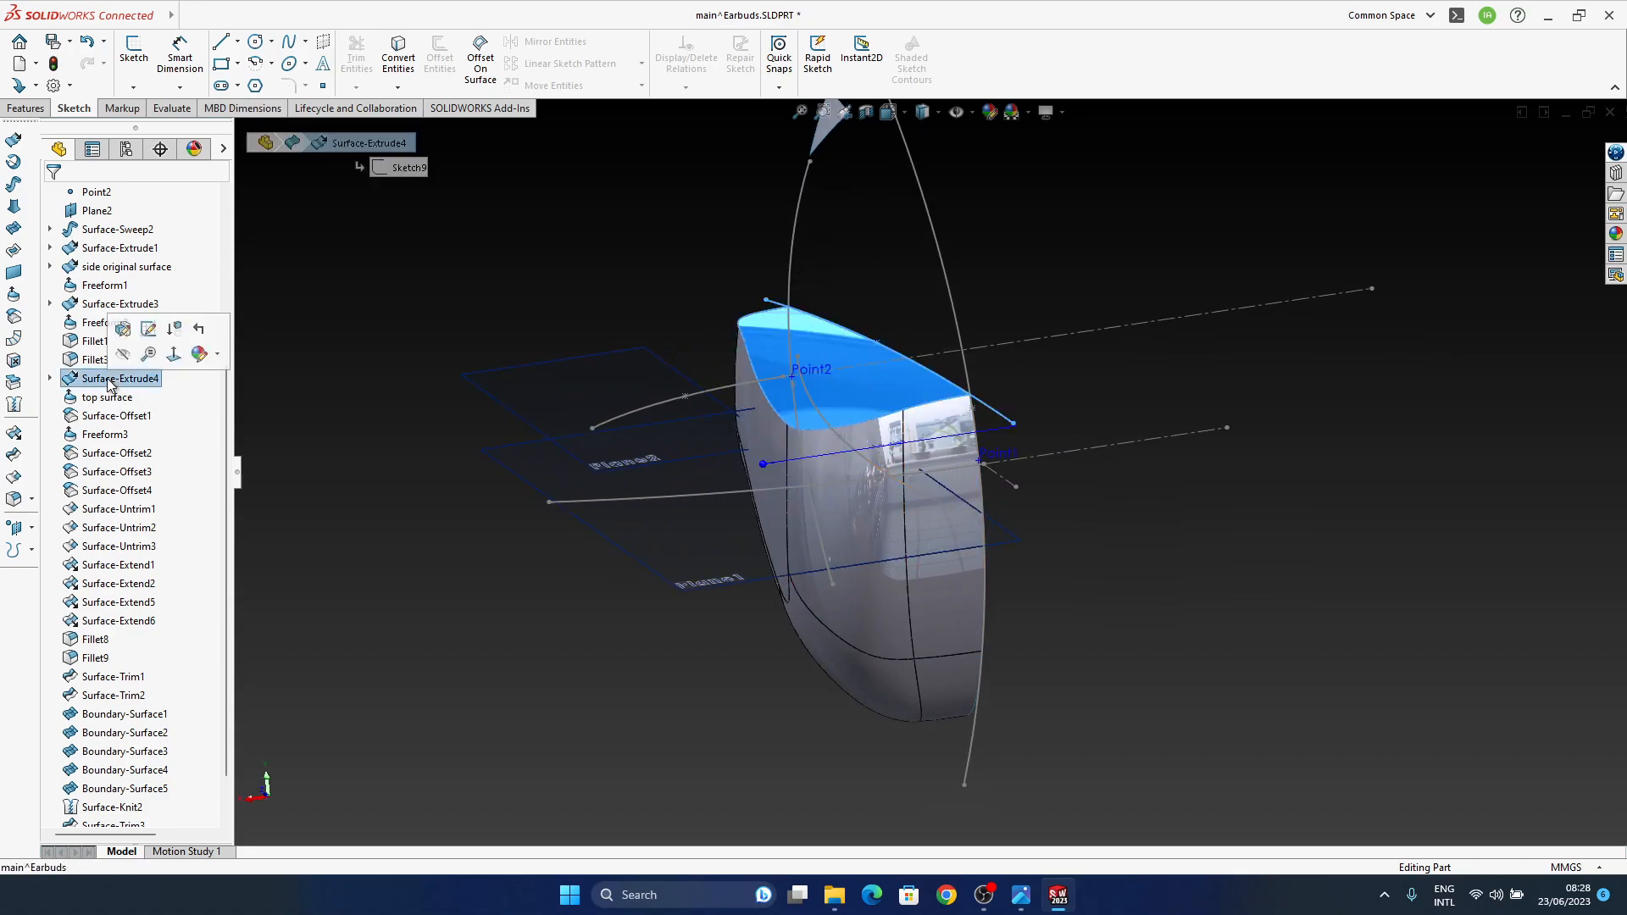
click(93, 306)
middle_drag(785, 599, 710, 560)
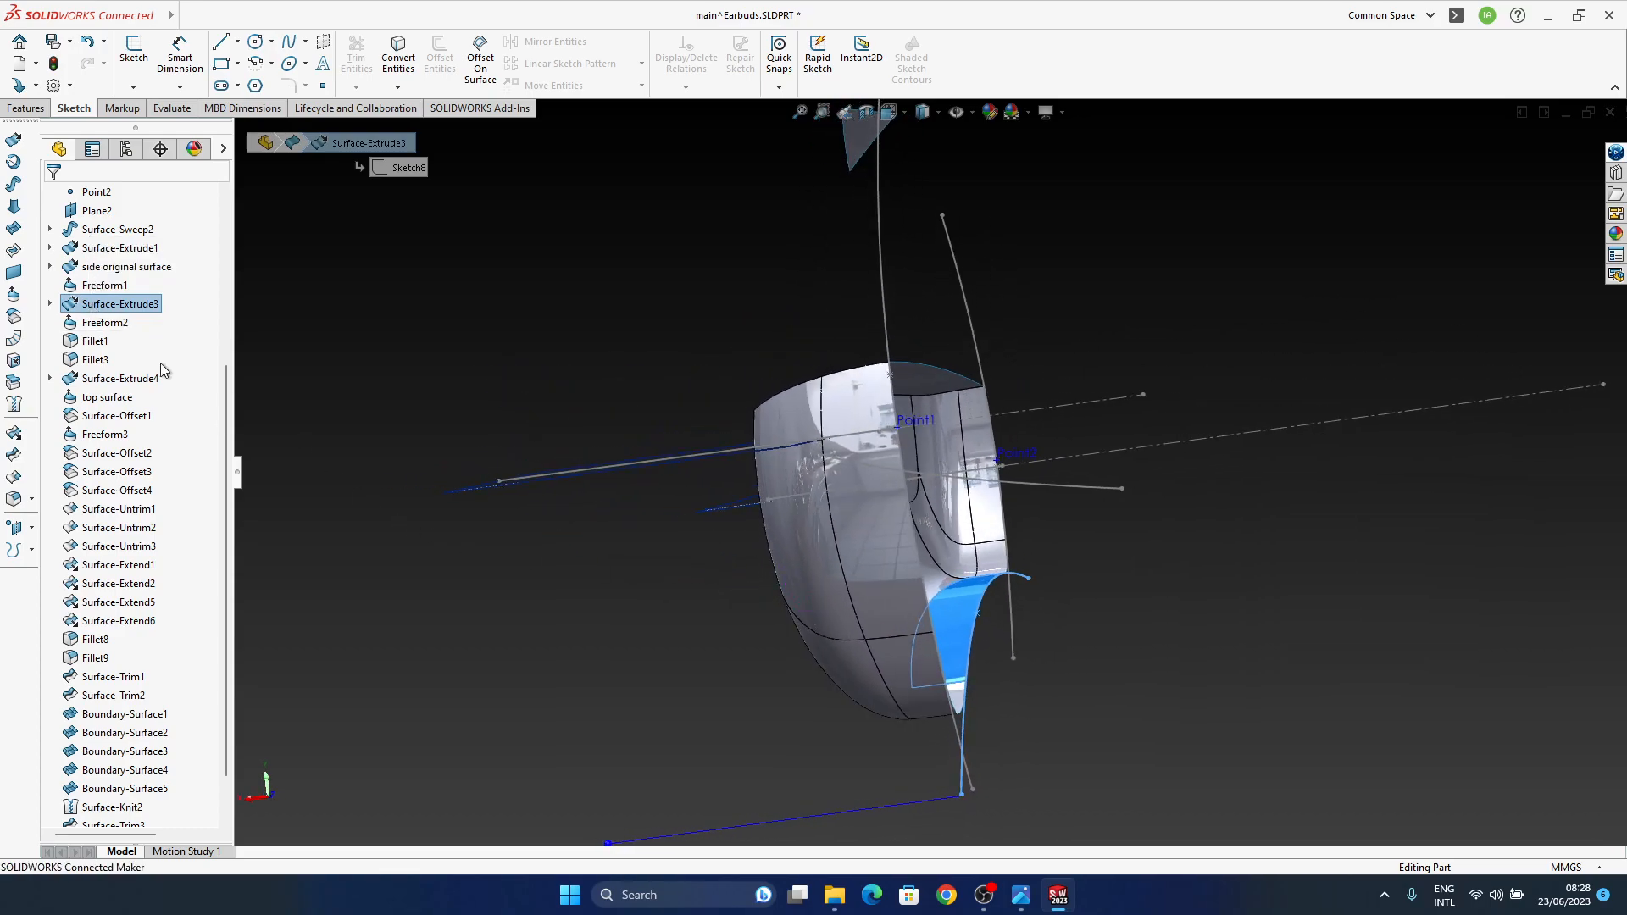
click(108, 271)
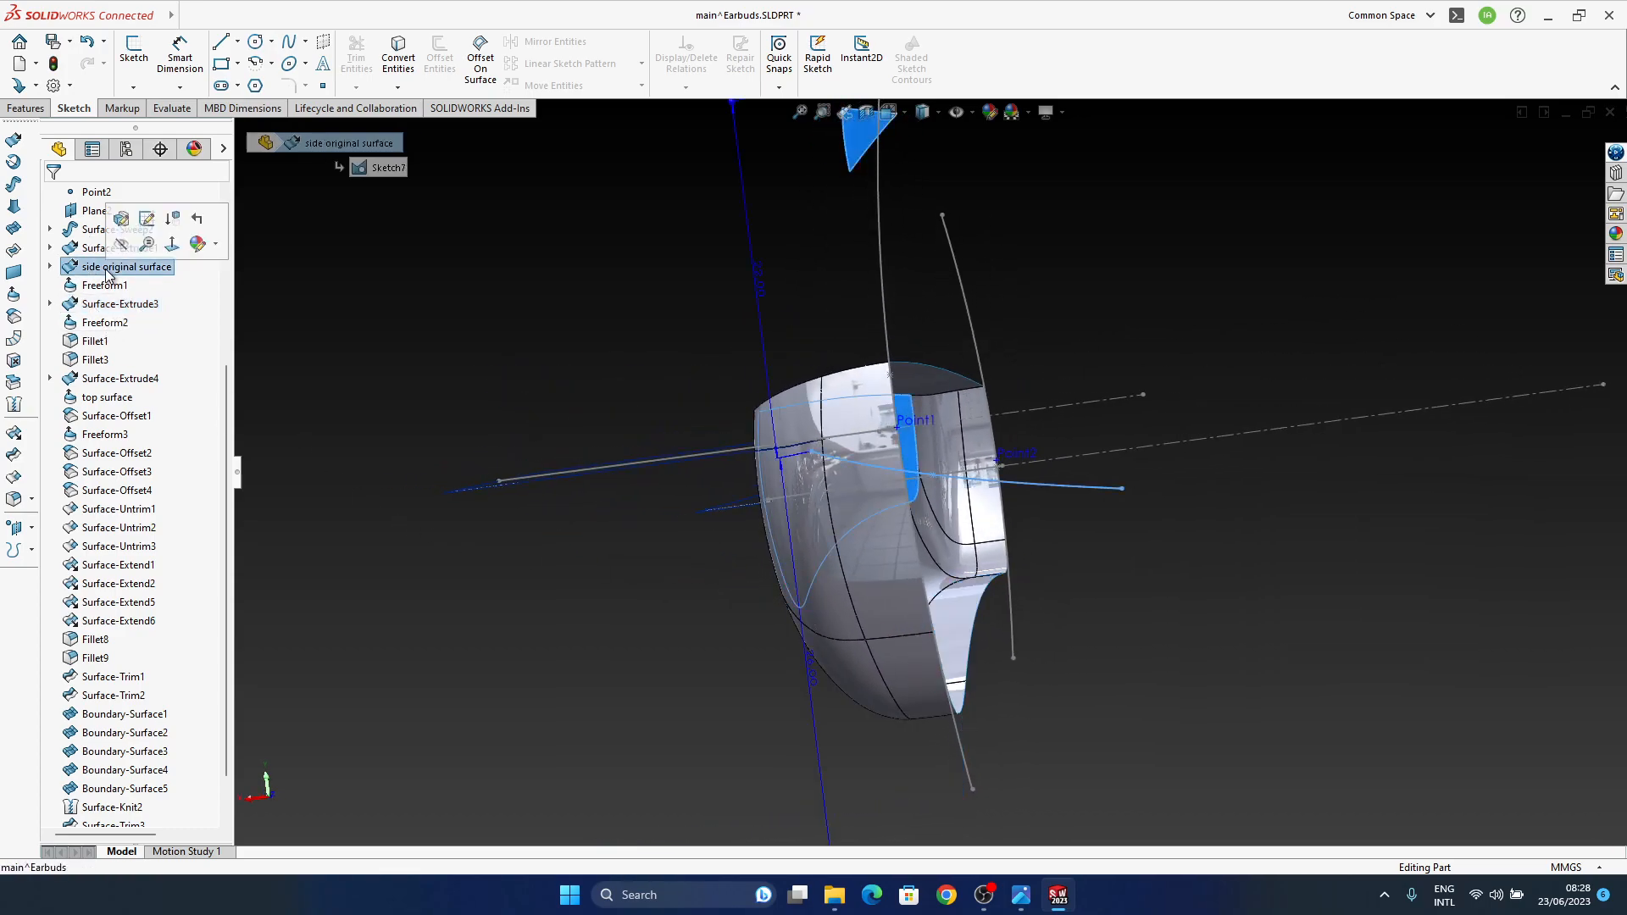
middle_drag(735, 556, 793, 601)
click(50, 268)
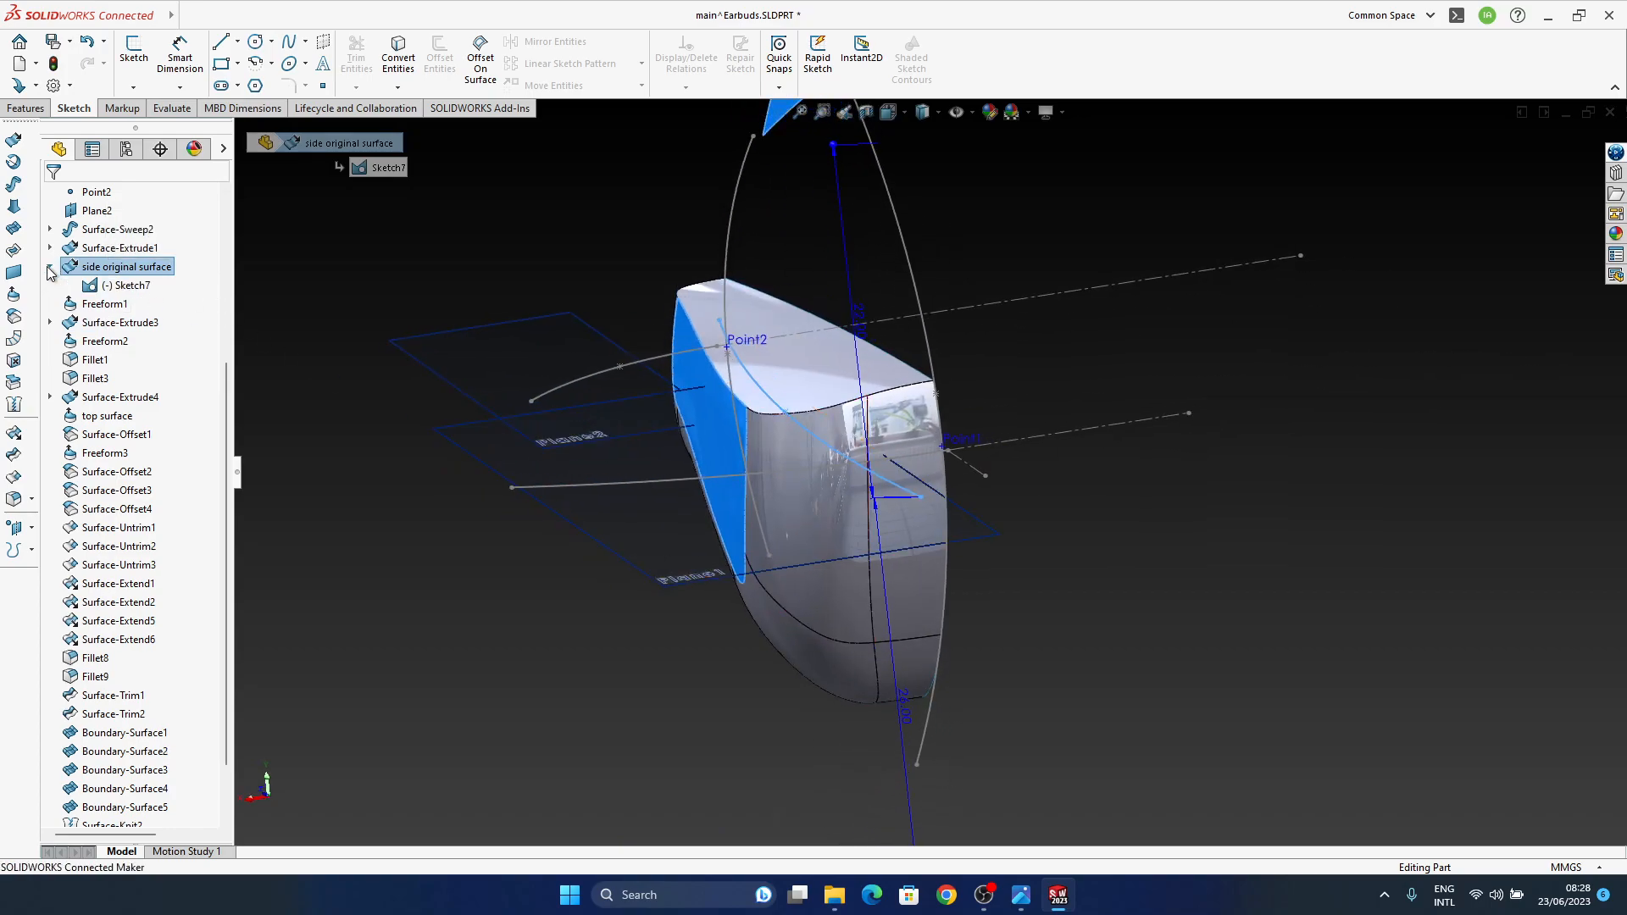
double_click(107, 266)
right_click(95, 263)
click(118, 236)
middle_drag(574, 428, 678, 543)
scroll(671, 465, up, 4)
click(1587, 167)
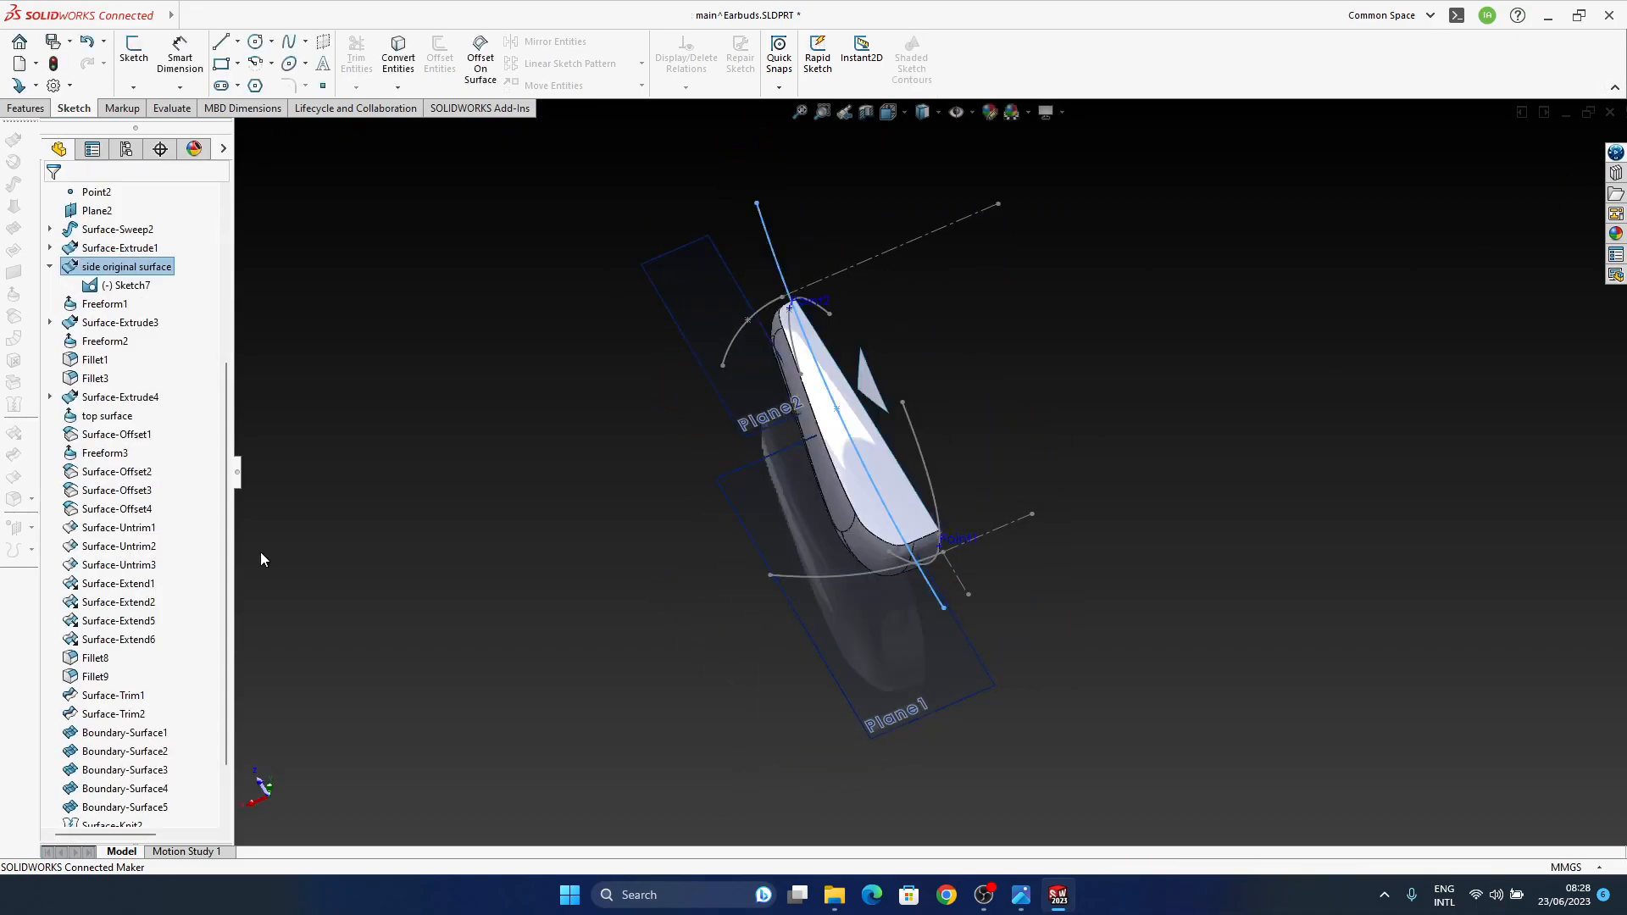
Step: Edit Freeform1 and move a boundary edge's tangent handle at the Plane1 end to about -2.32, 8.11, -0.06 mm
click(105, 307)
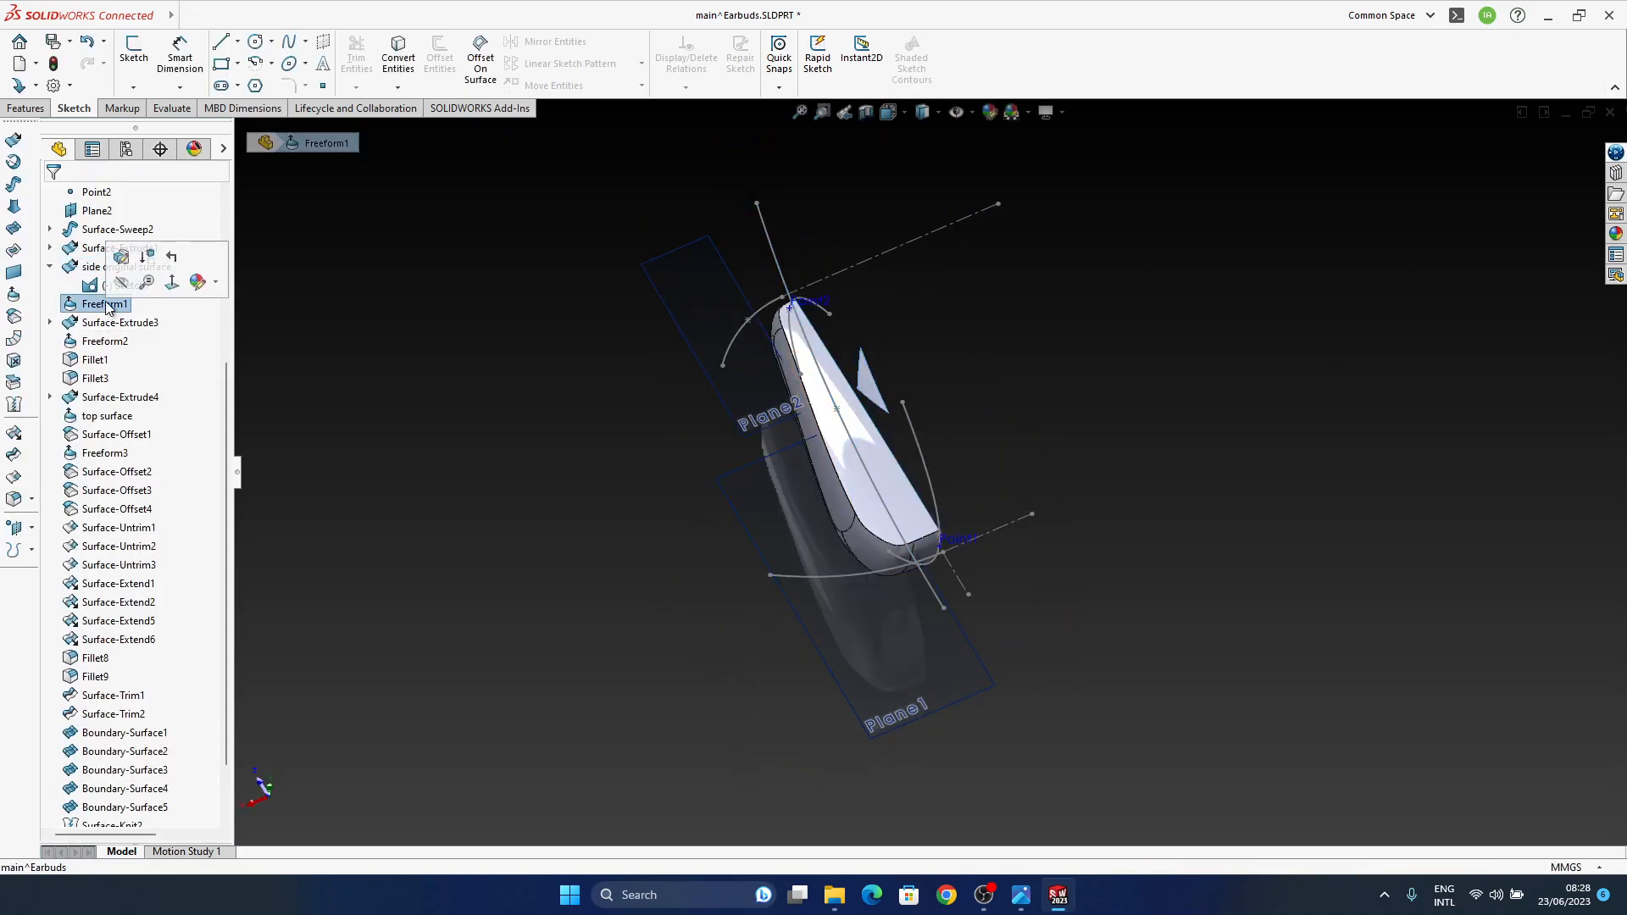
click(119, 265)
middle_drag(766, 517, 947, 530)
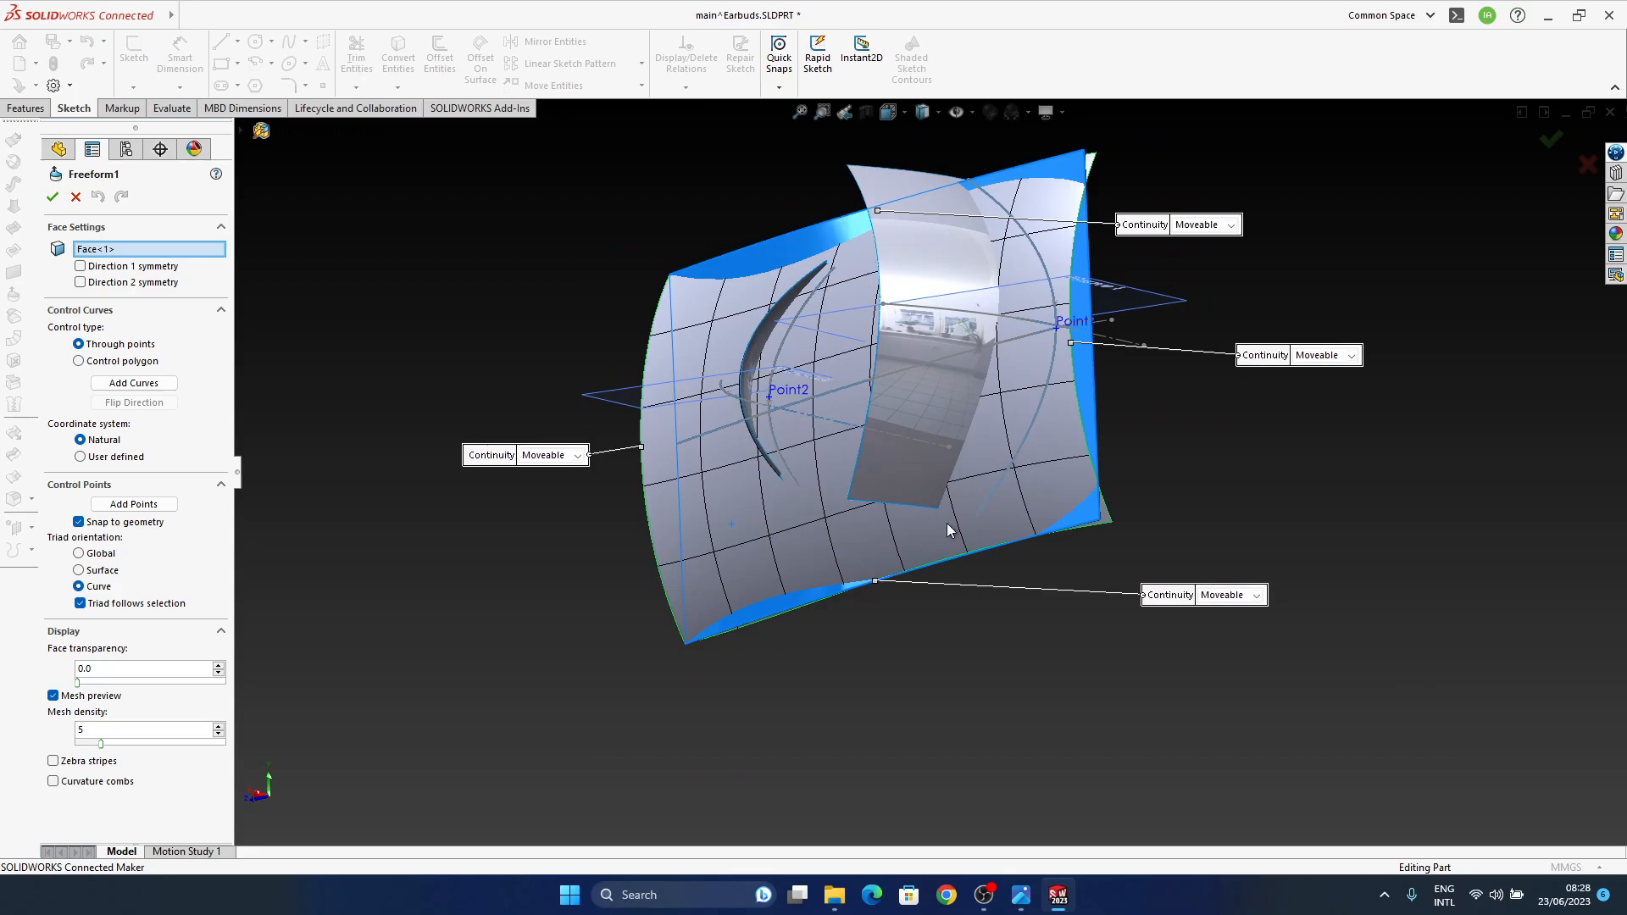
click(1071, 374)
middle_drag(1071, 375, 854, 435)
click(888, 437)
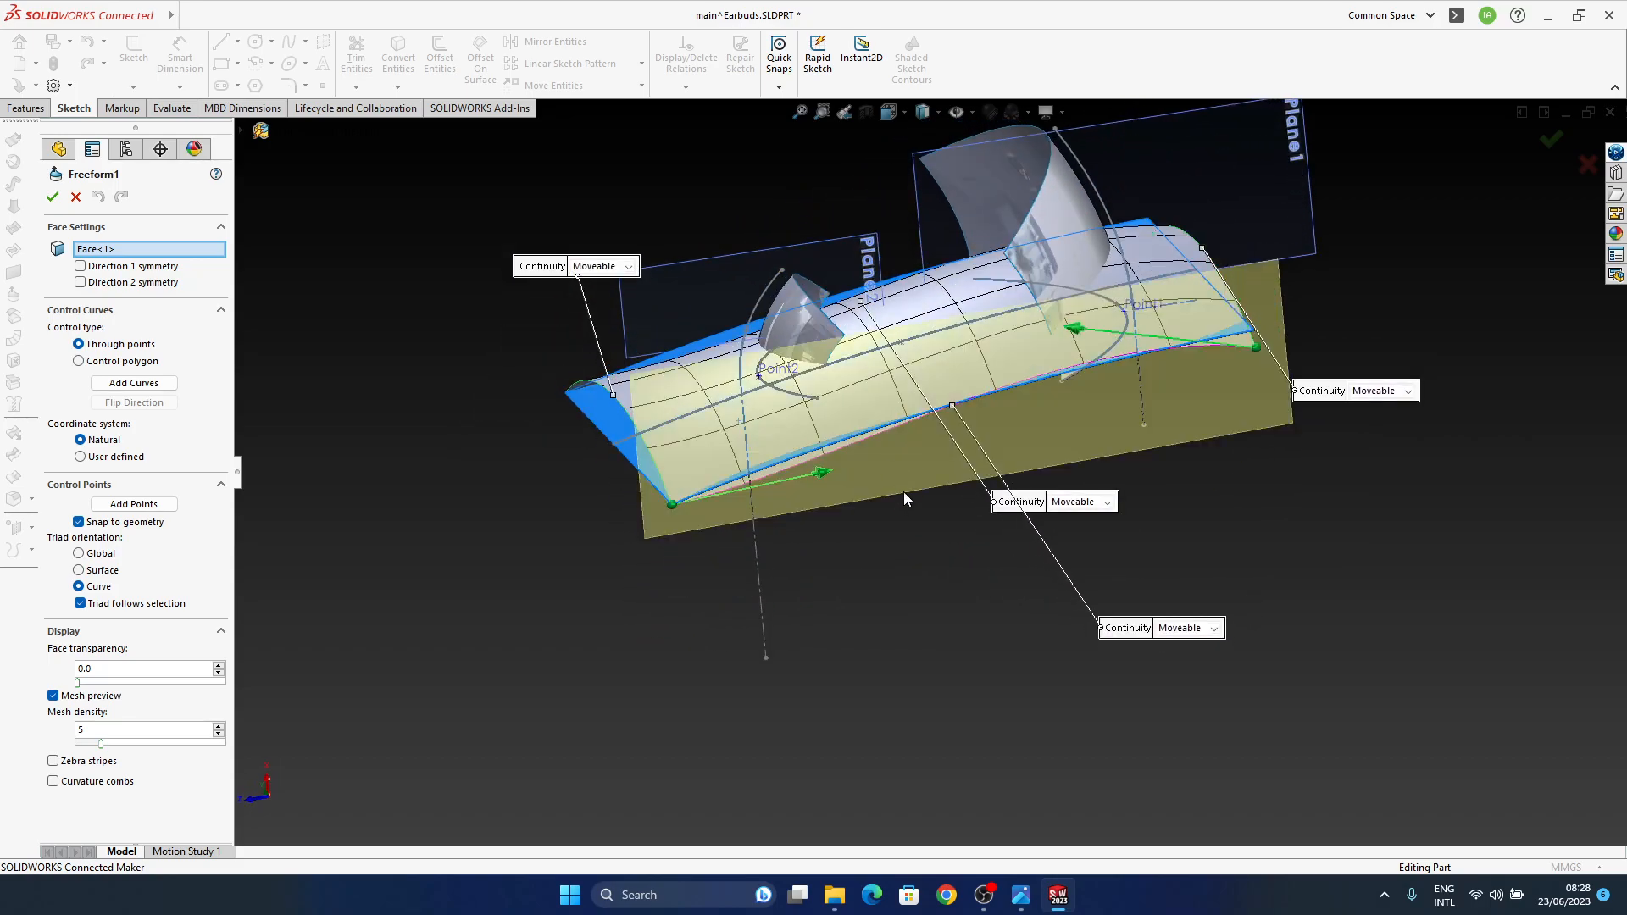
middle_drag(903, 493, 984, 297)
click(996, 288)
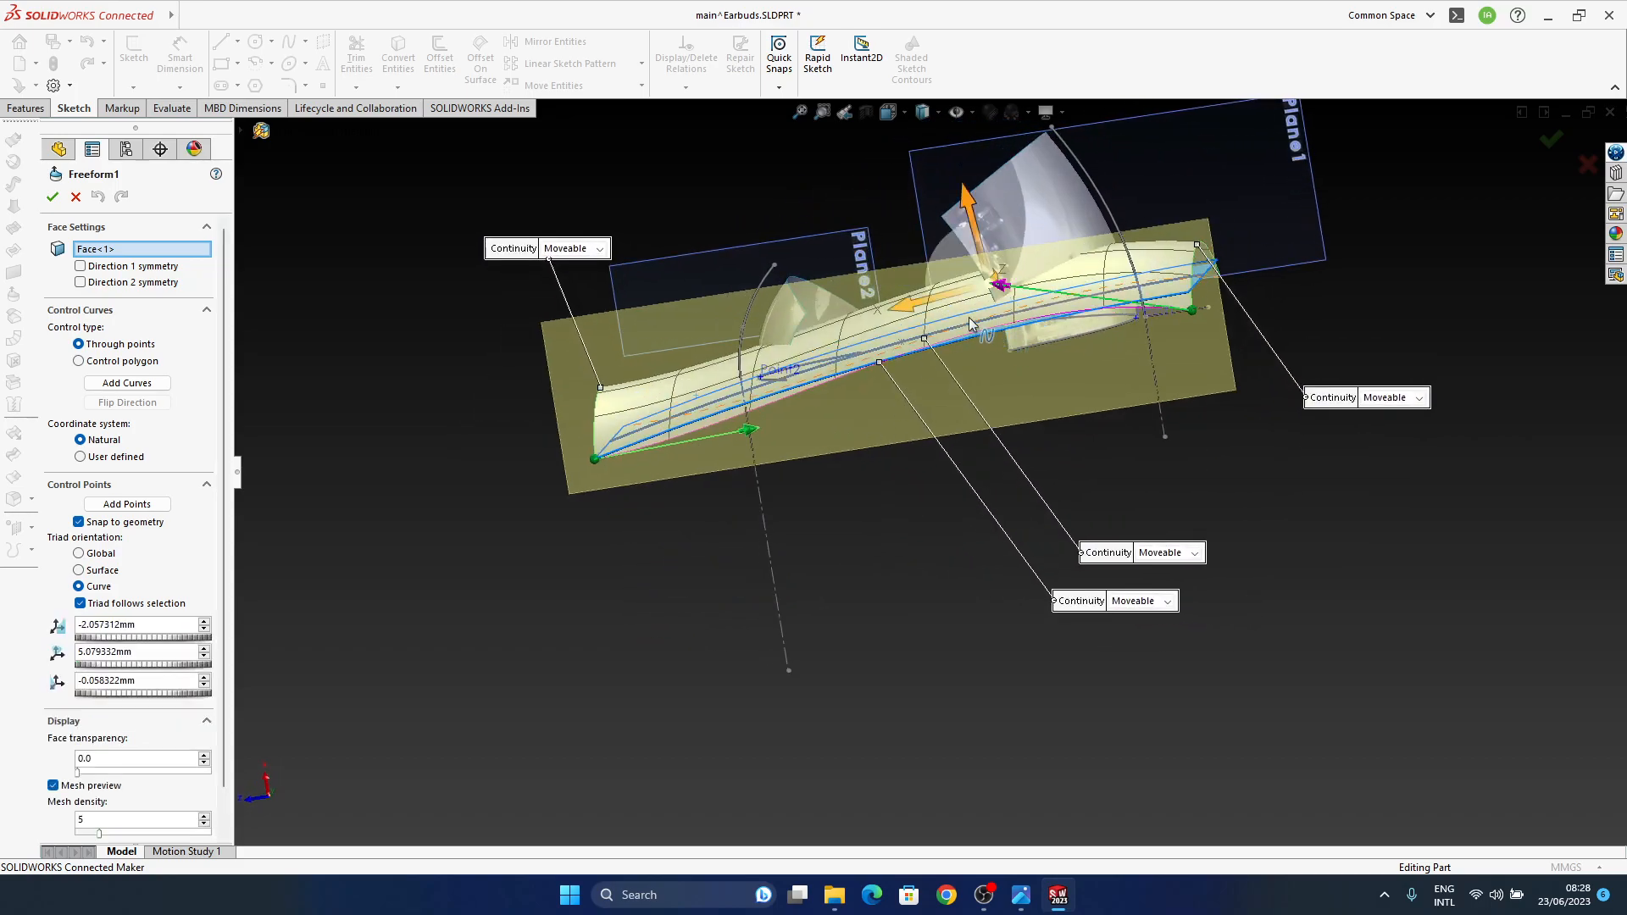
drag(947, 257, 941, 234)
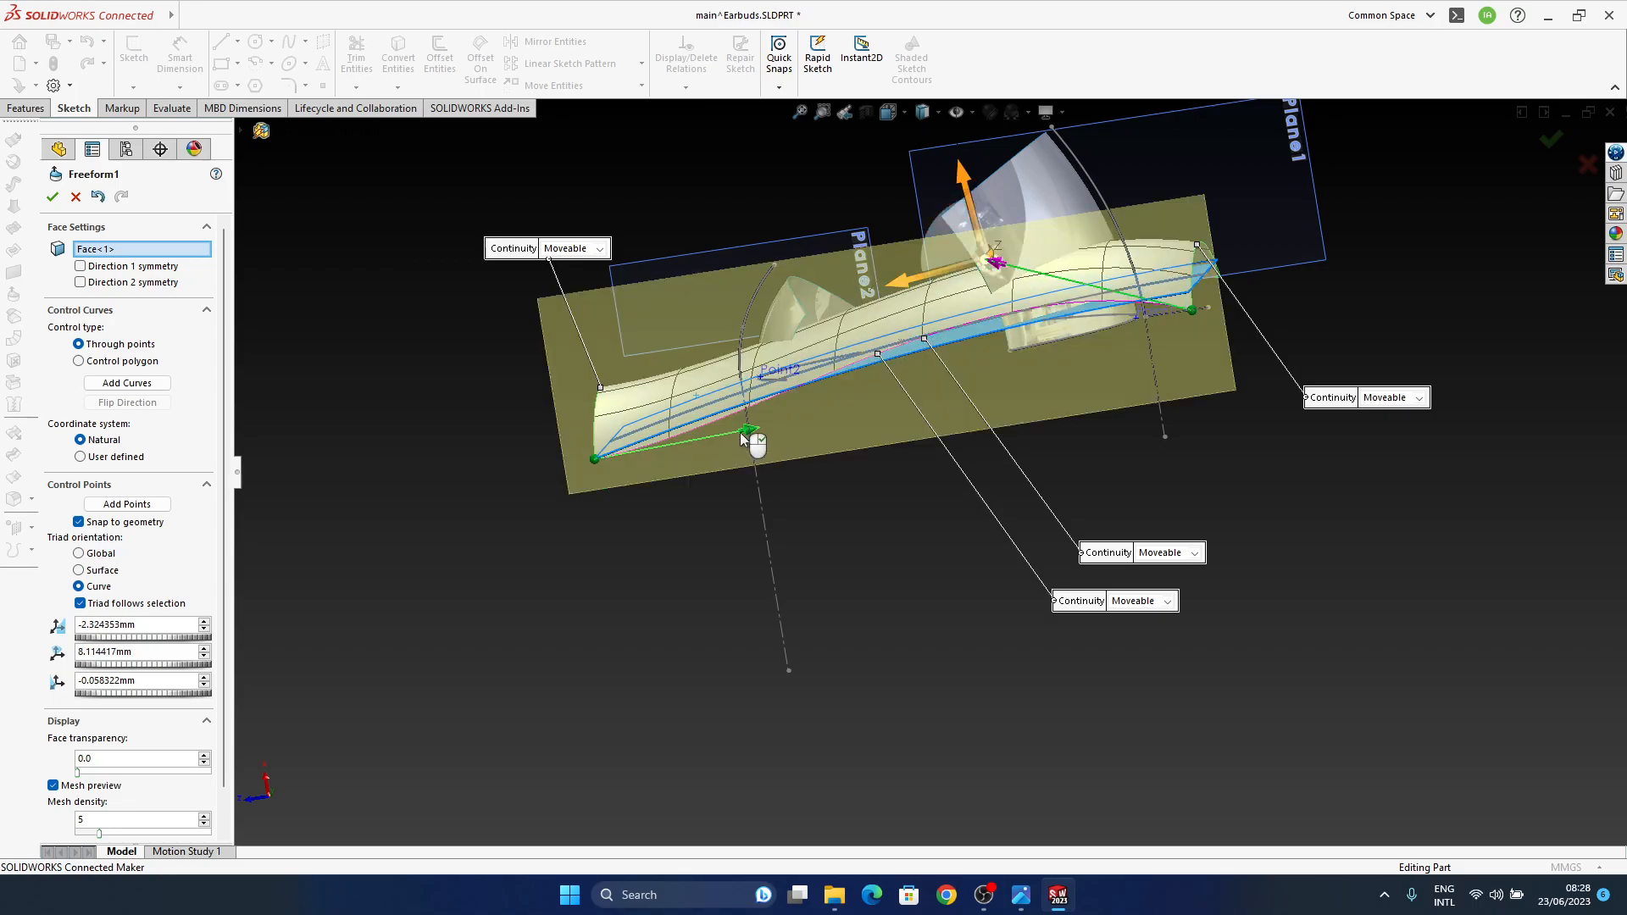
Step: Reshape another boundary edge of Freeform1 by pulling its tangent handles outward
middle_drag(872, 346, 838, 432)
click(839, 432)
middle_drag(825, 542, 847, 457)
click(821, 391)
drag(860, 373, 828, 373)
click(787, 543)
drag(824, 512, 815, 483)
Step: Move one handle to about 2.41, -11.97, -2.17 mm, pull the opposite handle outward too, and accept Freeform1
middle_drag(813, 481, 1054, 523)
drag(1054, 583, 1051, 525)
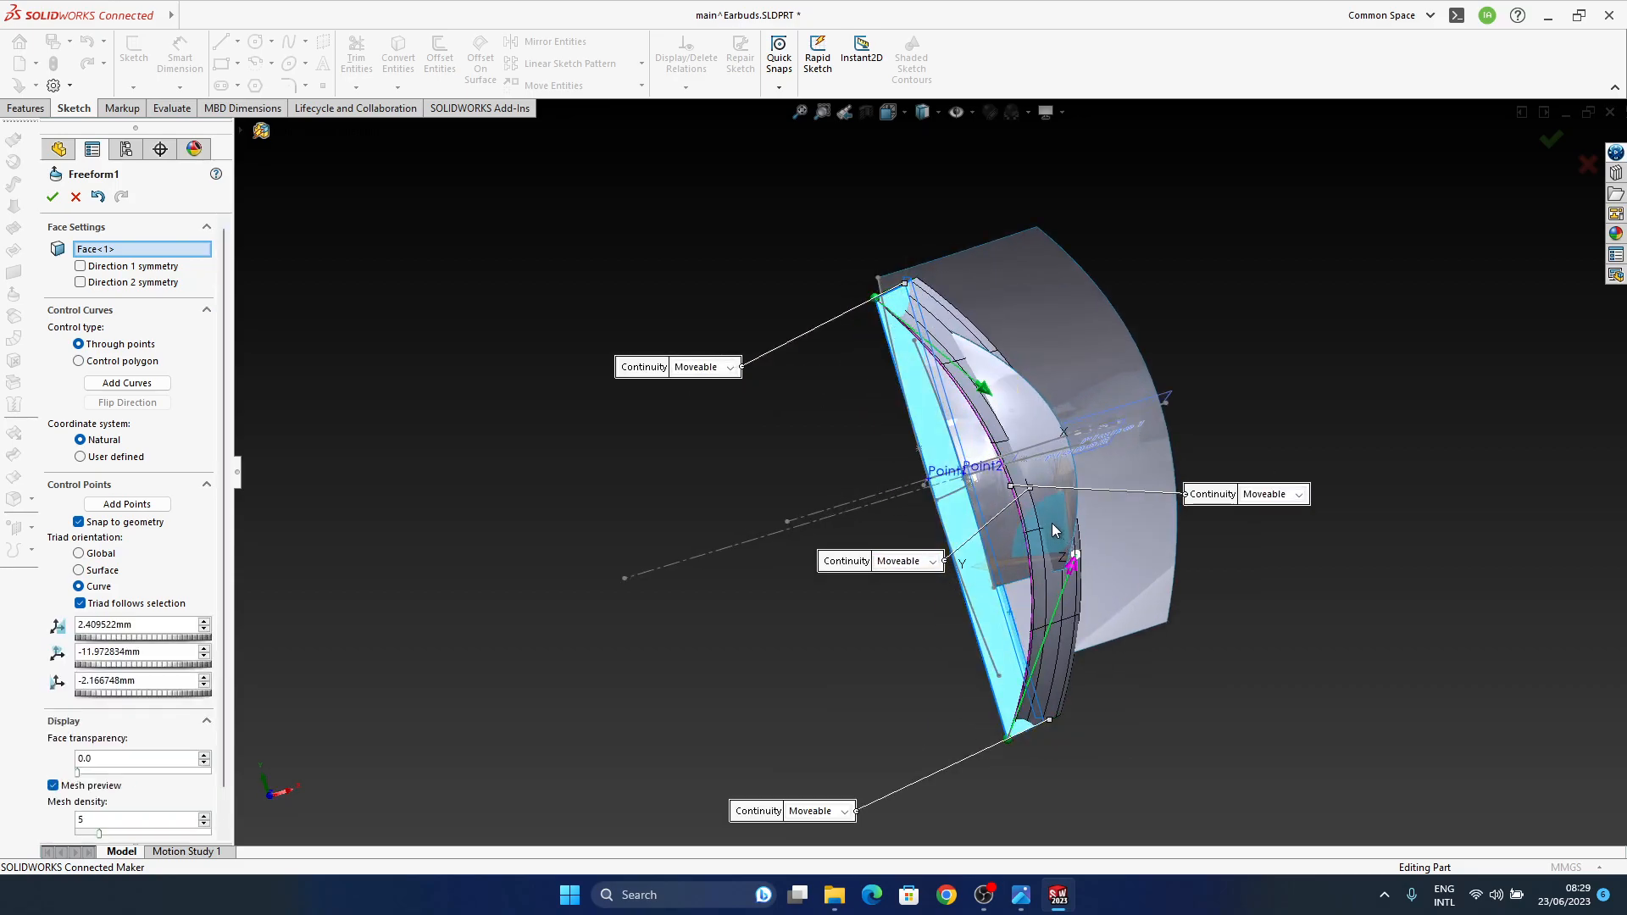
click(975, 396)
drag(949, 379, 1009, 377)
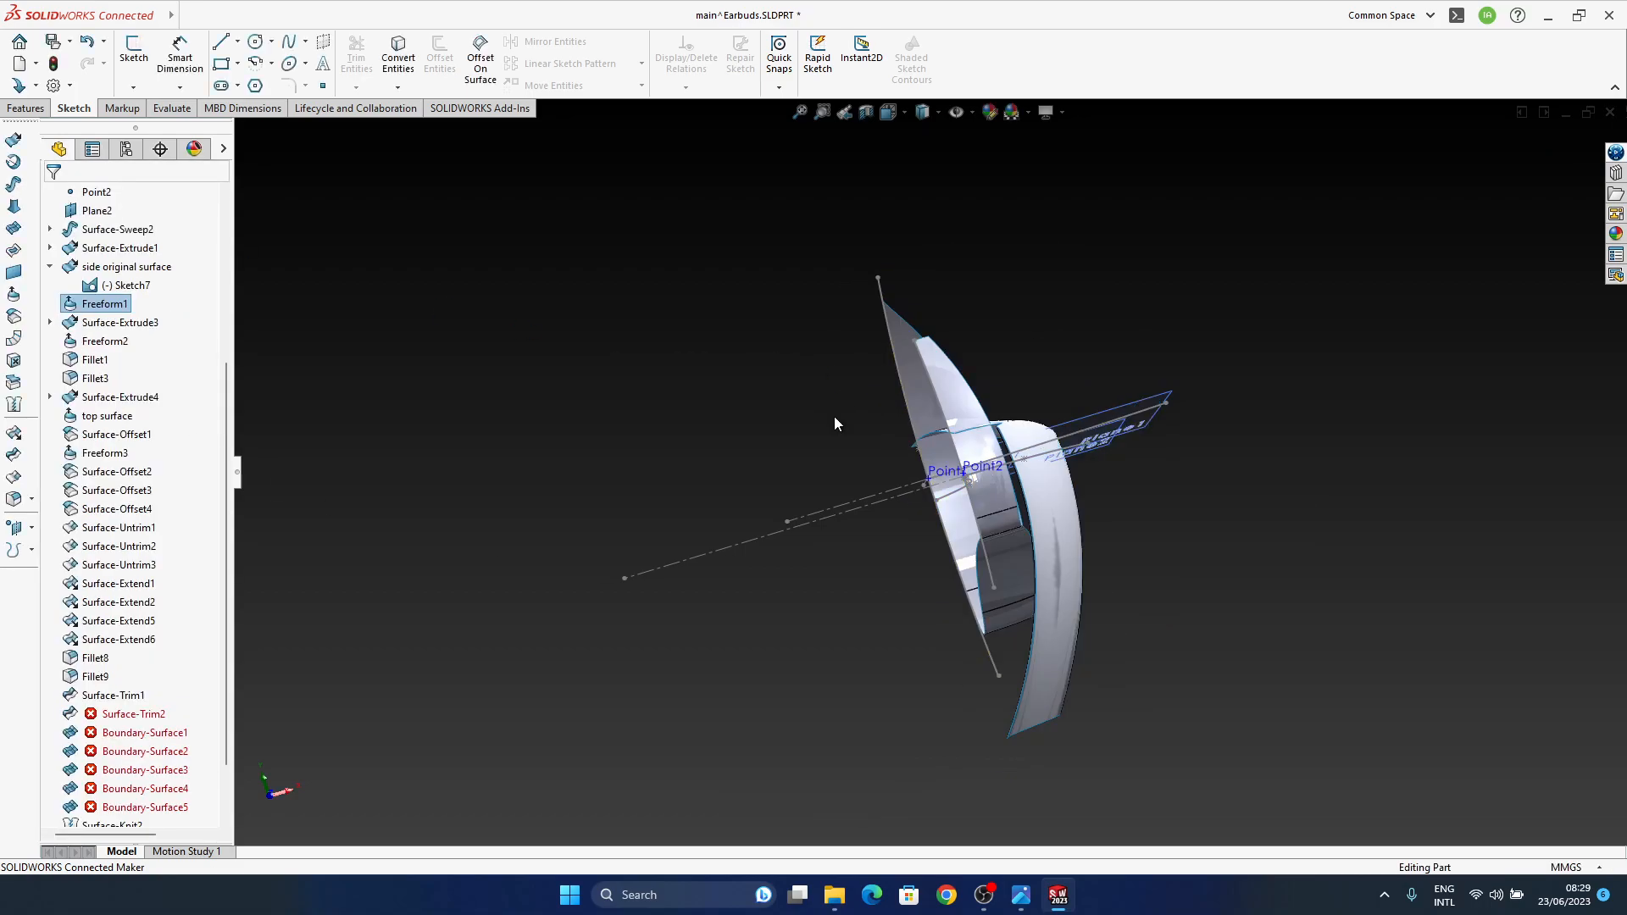
Step: Examine the reshaped side surface and check the rebuild error of Boundary-Surface1
middle_drag(834, 415, 944, 335)
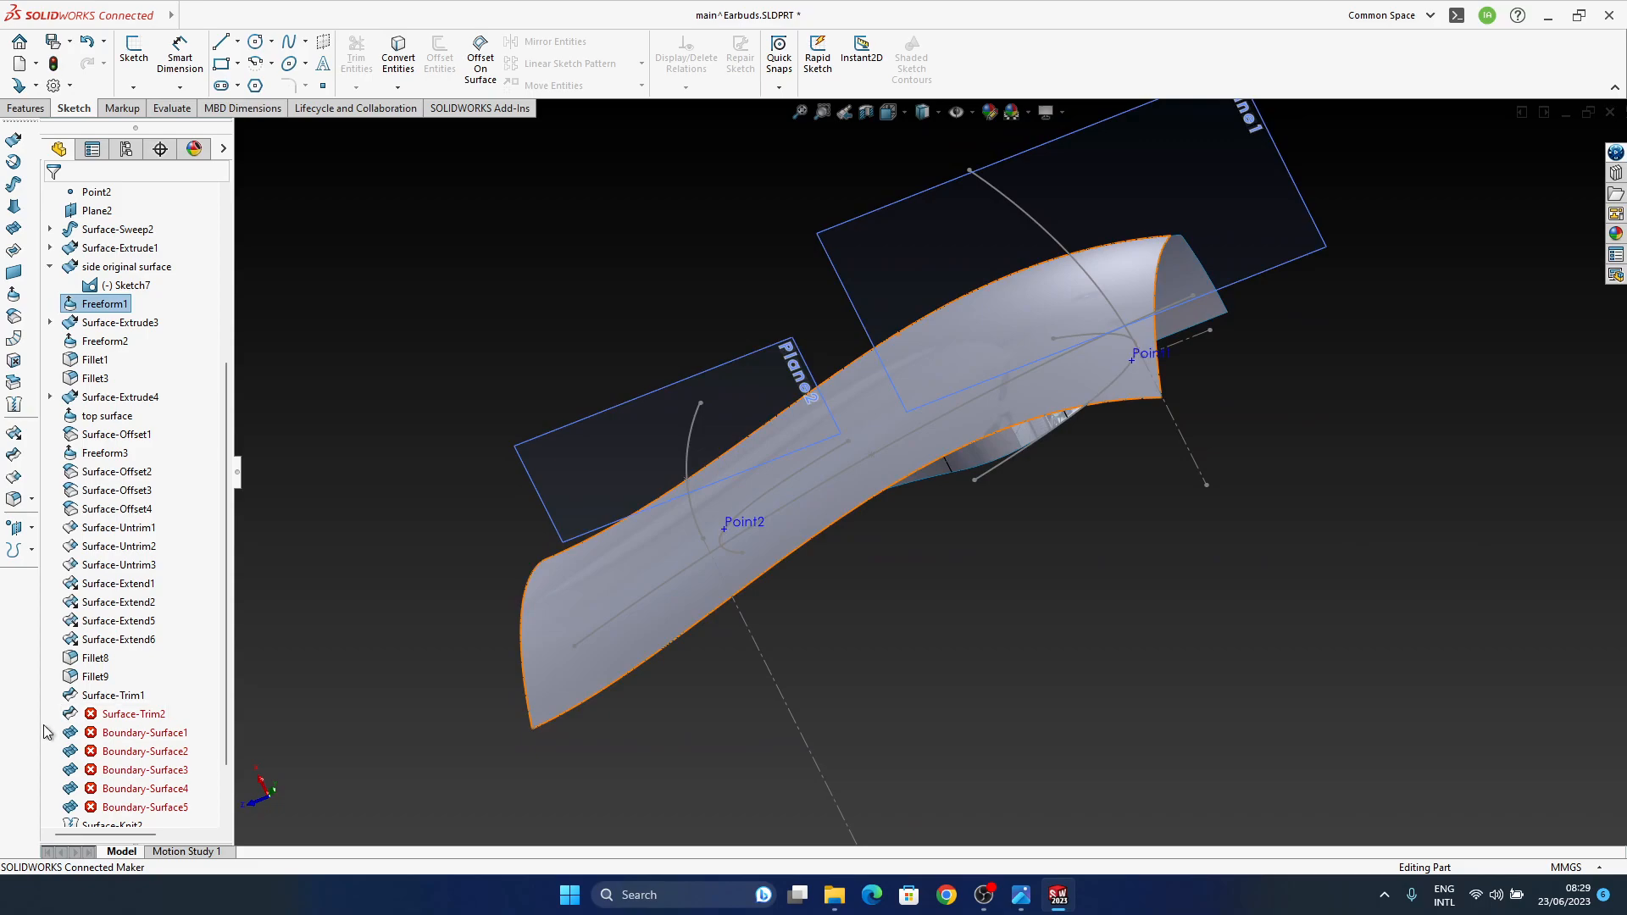
scroll(100, 636, down, 2)
middle_drag(520, 562, 763, 525)
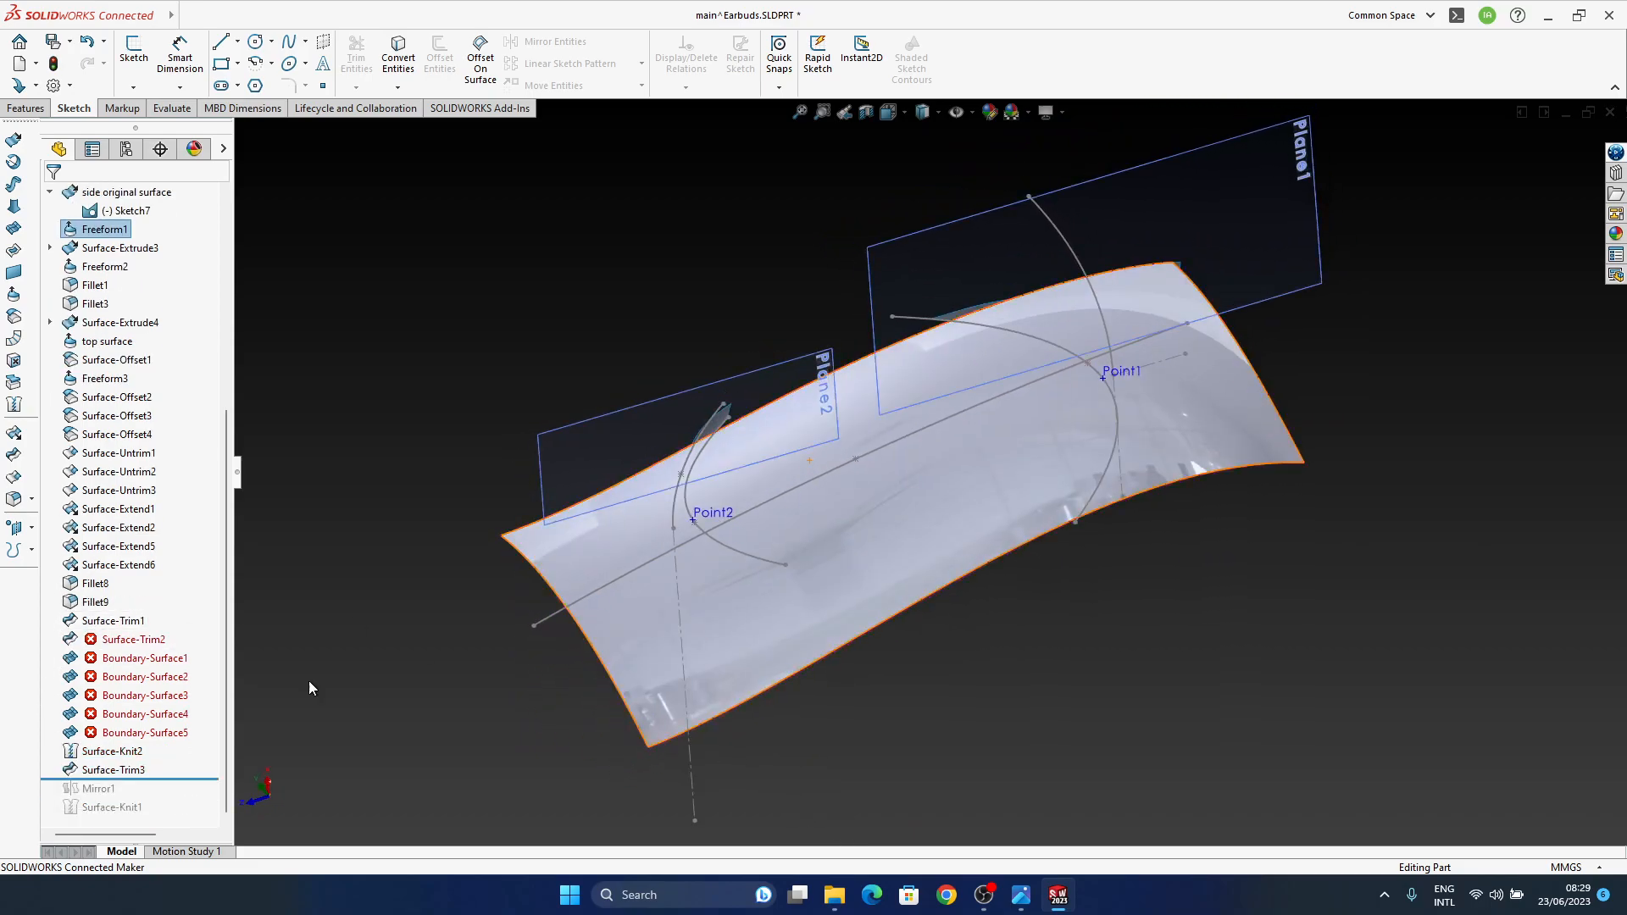
mouse_move(131, 661)
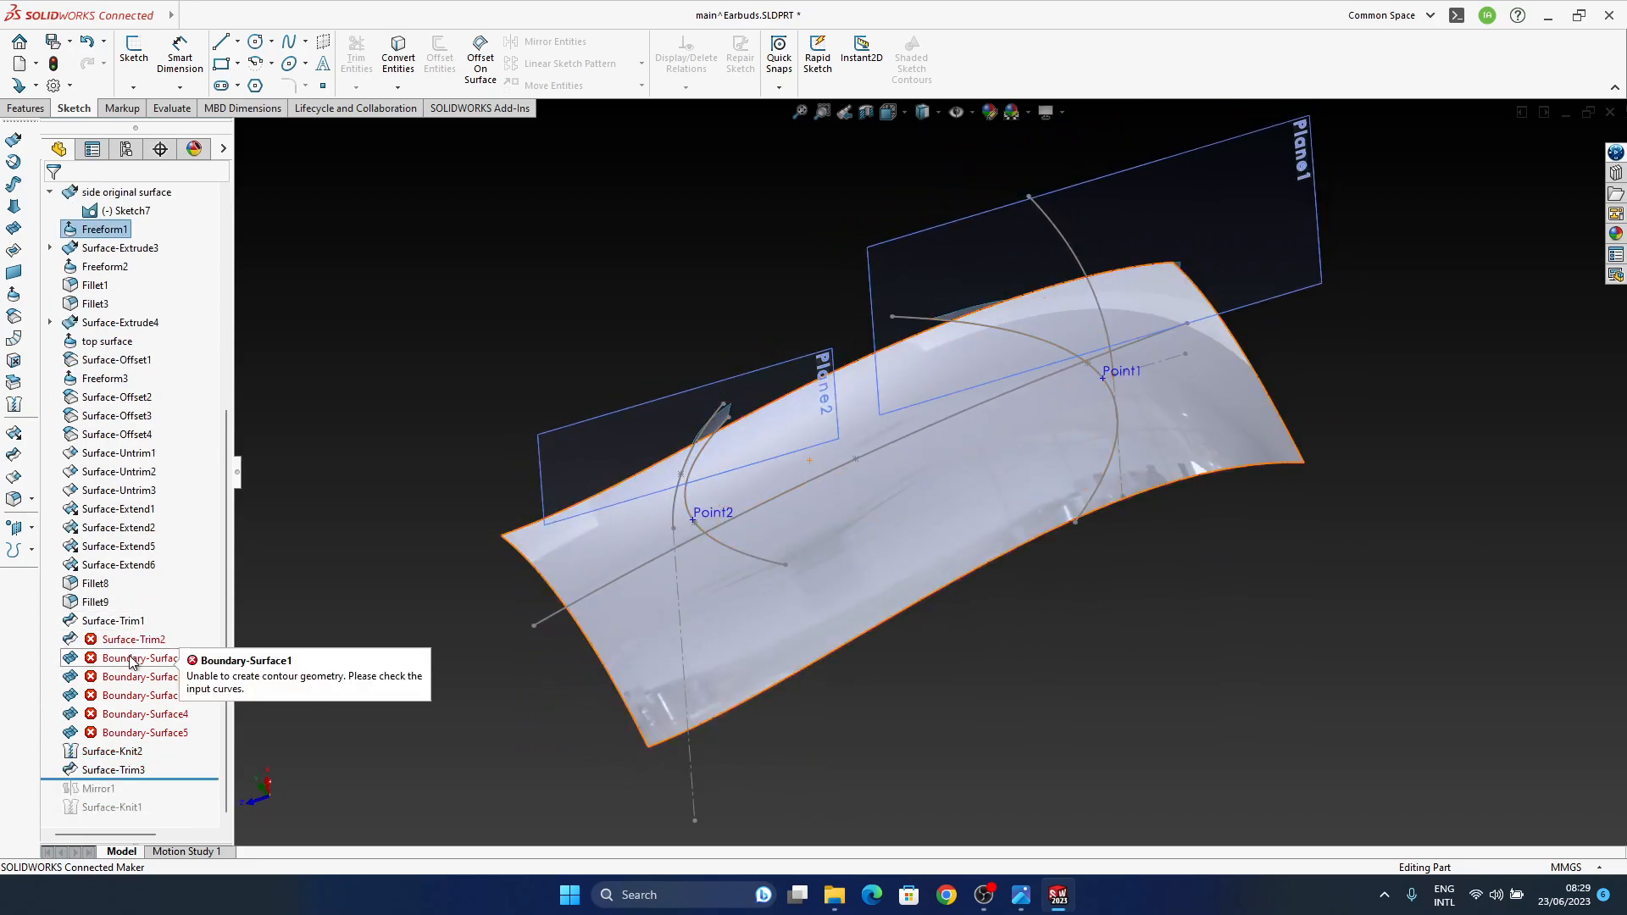
middle_drag(887, 494, 968, 443)
scroll(854, 529, down, 4)
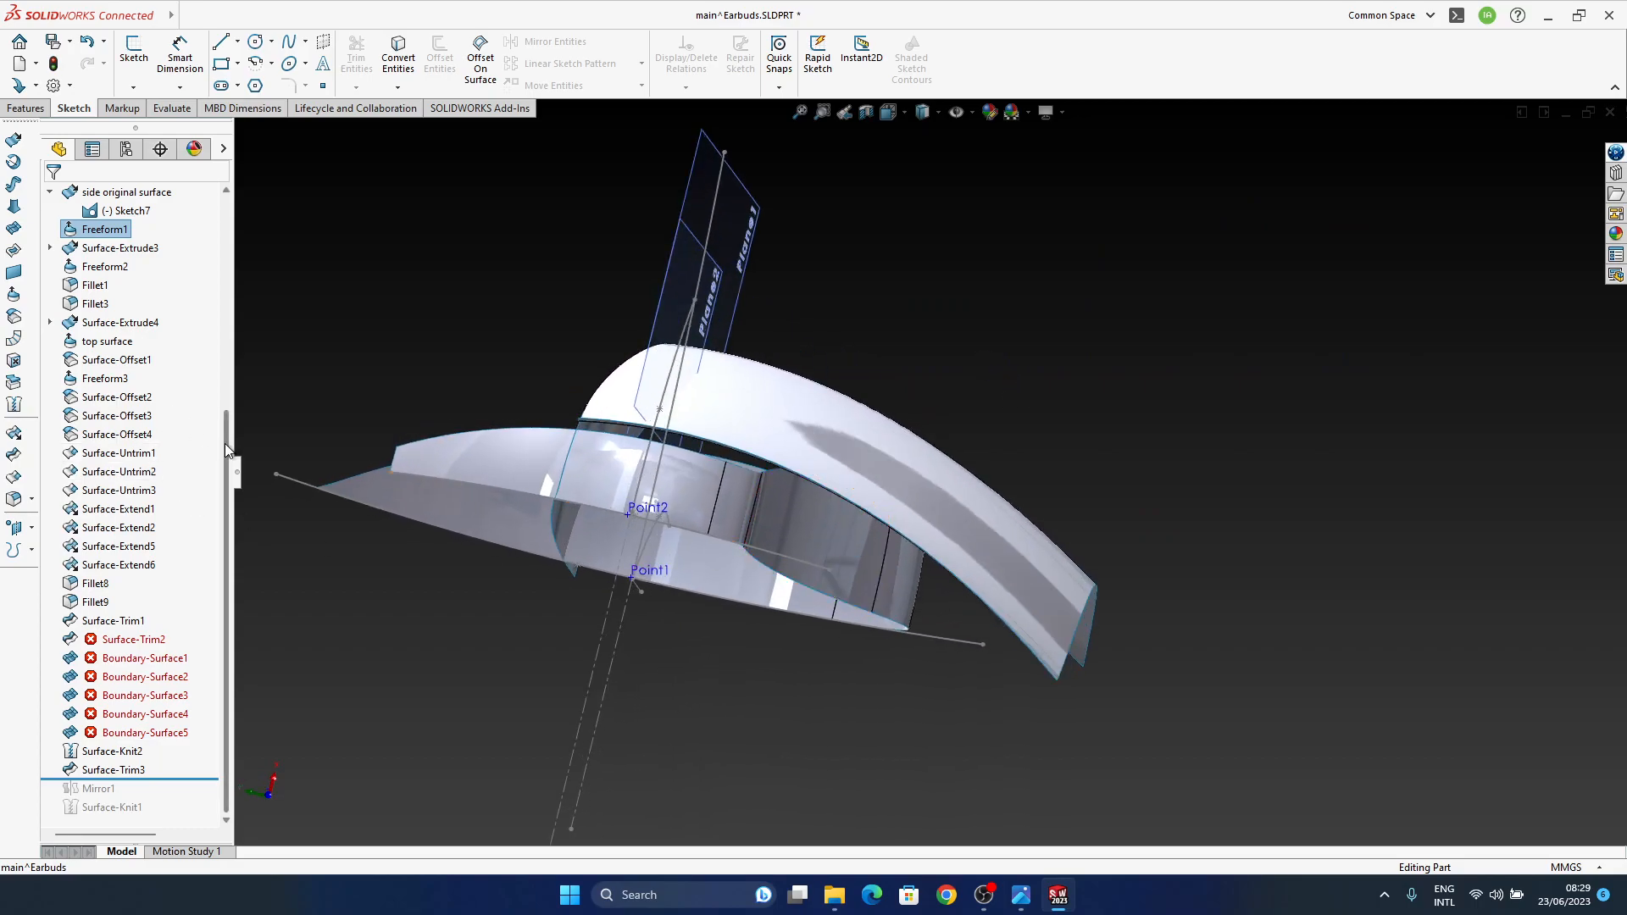
Step: Select Surface-Extrude1 and the side original surface to examine how the reshaped side relates to the other surfaces
scroll(228, 635, up, 1)
drag(233, 625, 236, 484)
click(852, 531)
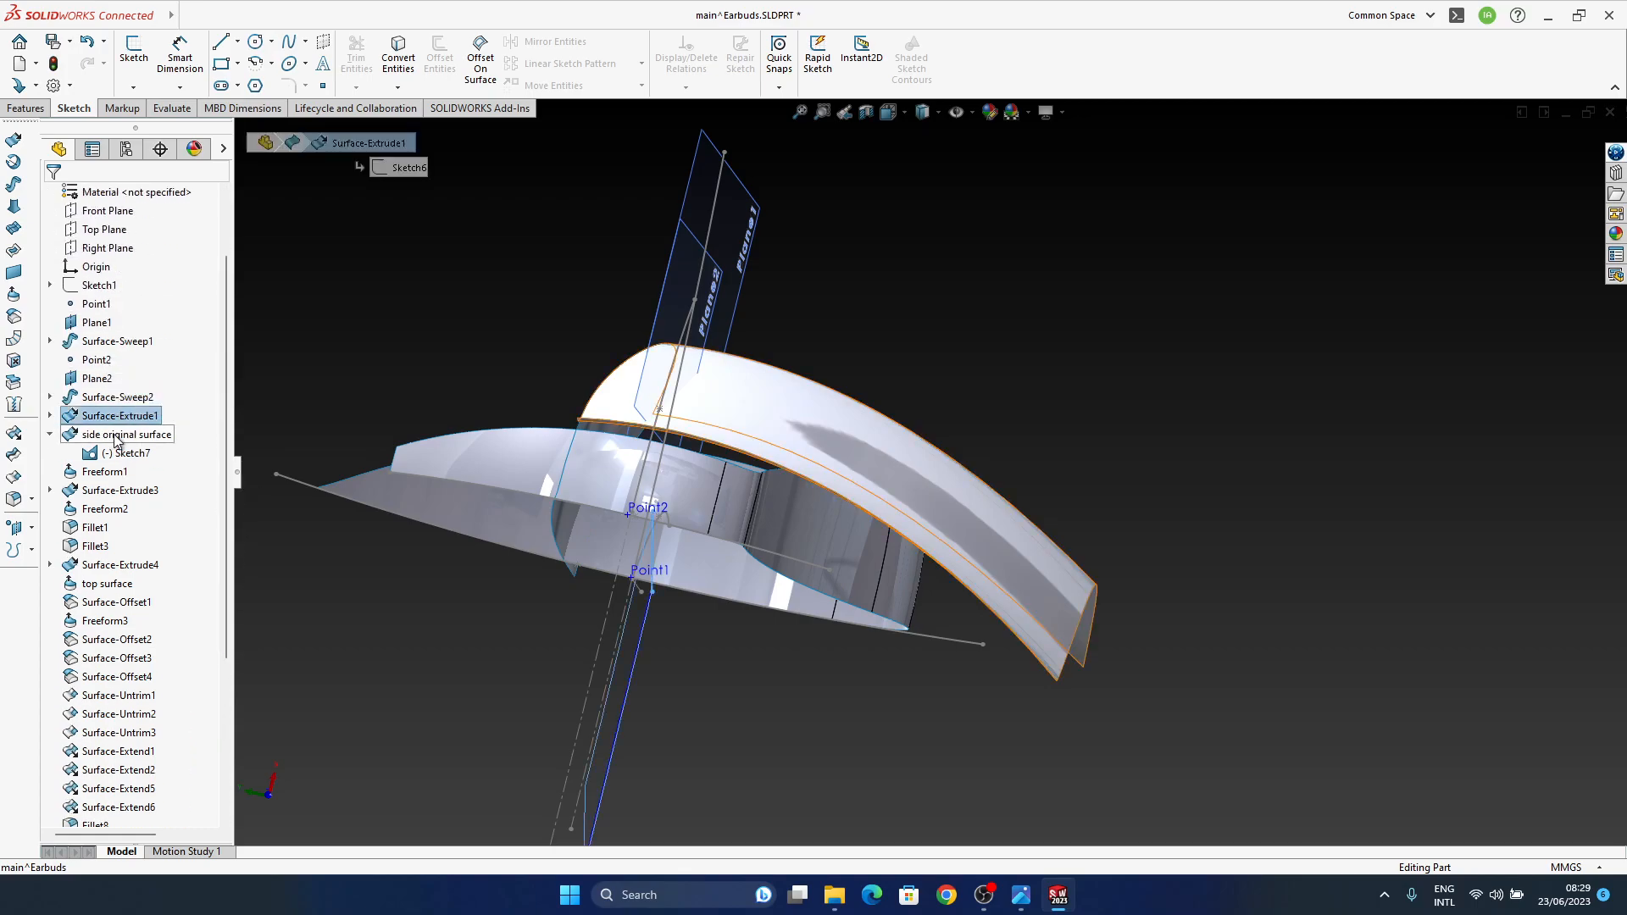
middle_drag(851, 530, 359, 506)
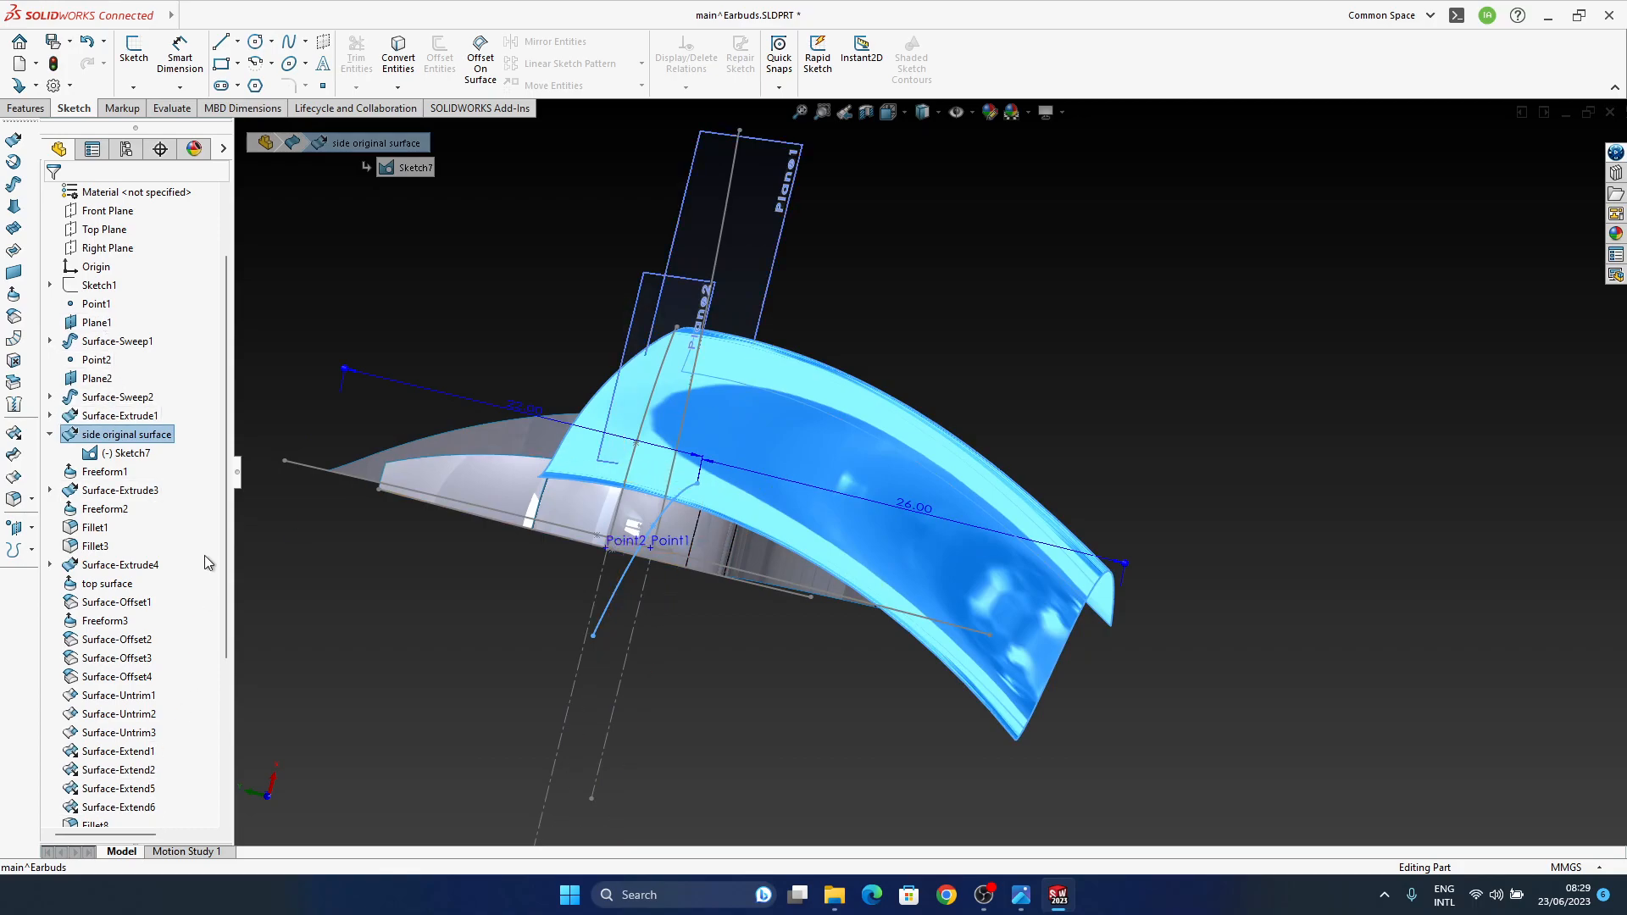
drag(222, 556, 226, 734)
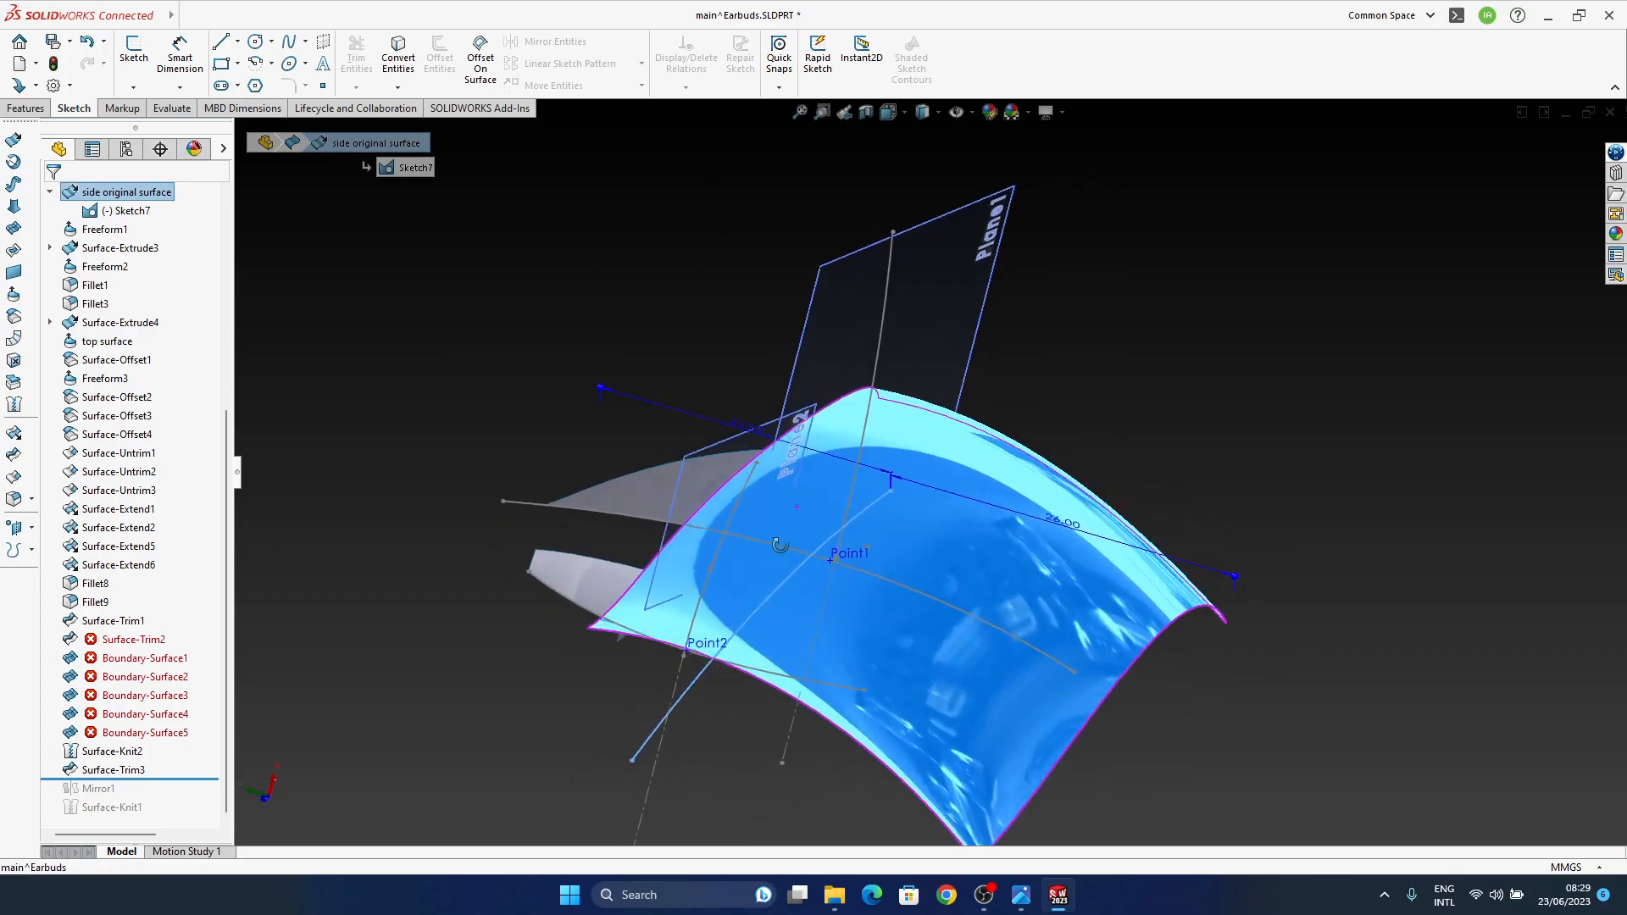
Step: Roll the model back to just below Surface-Sweep2, then open the arc sketch at the Plane2 end and close it unchanged
drag(200, 778, 158, 499)
mouse_move(879, 607)
middle_down()
mouse_move(801, 551)
mouse_move(816, 513)
mouse_move(785, 476)
middle_up()
double_click(776, 439)
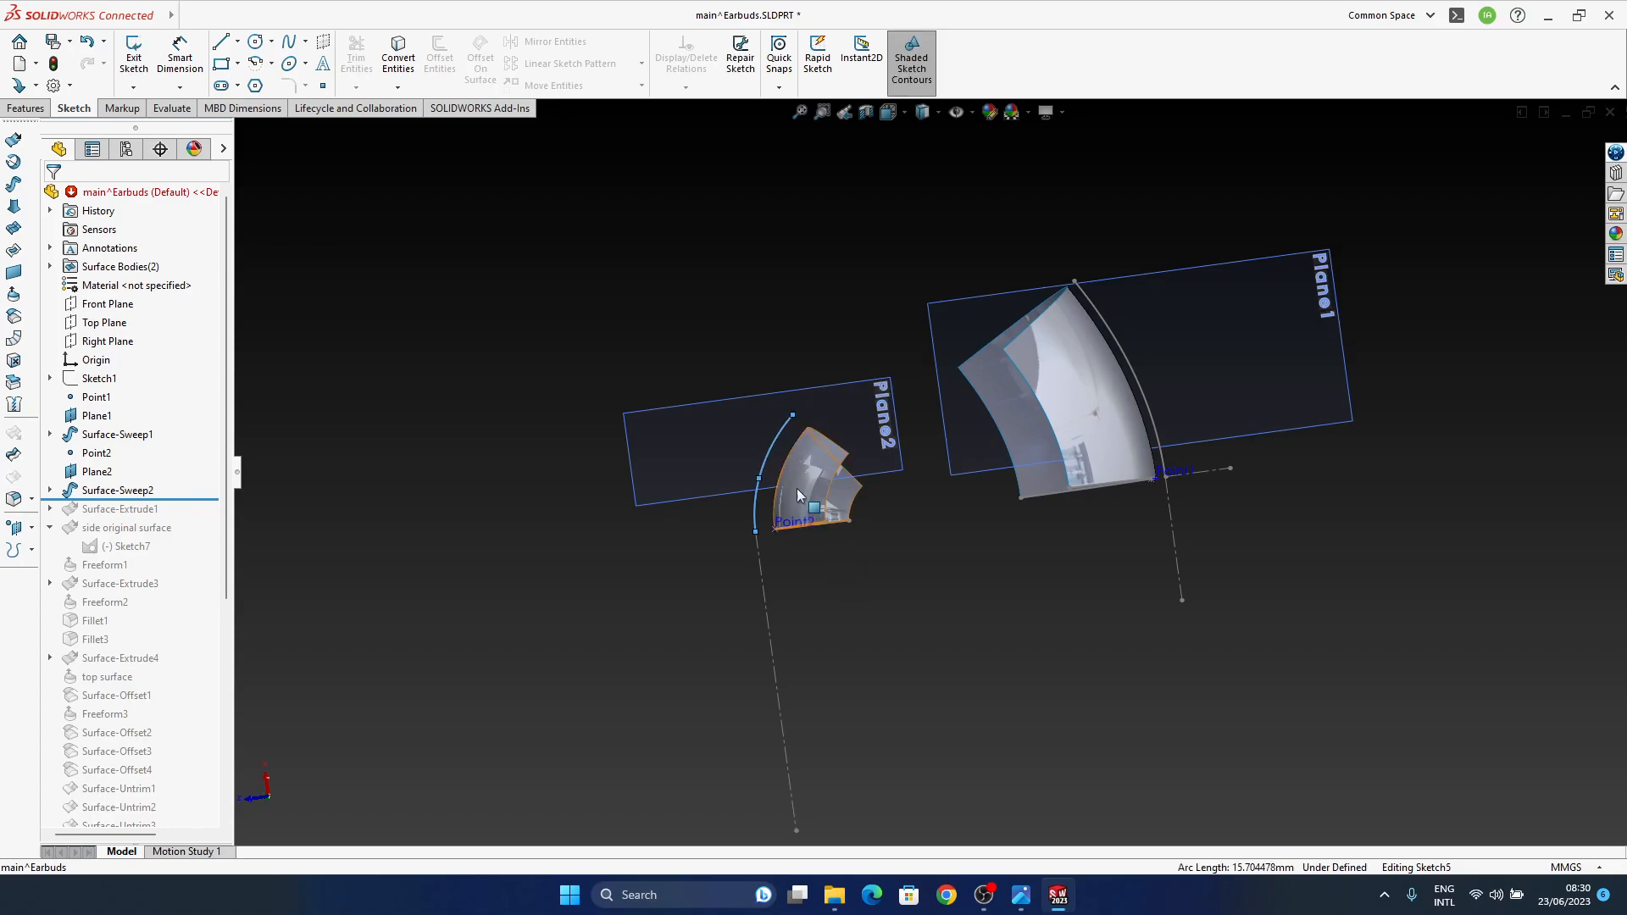
double_click(440, 449)
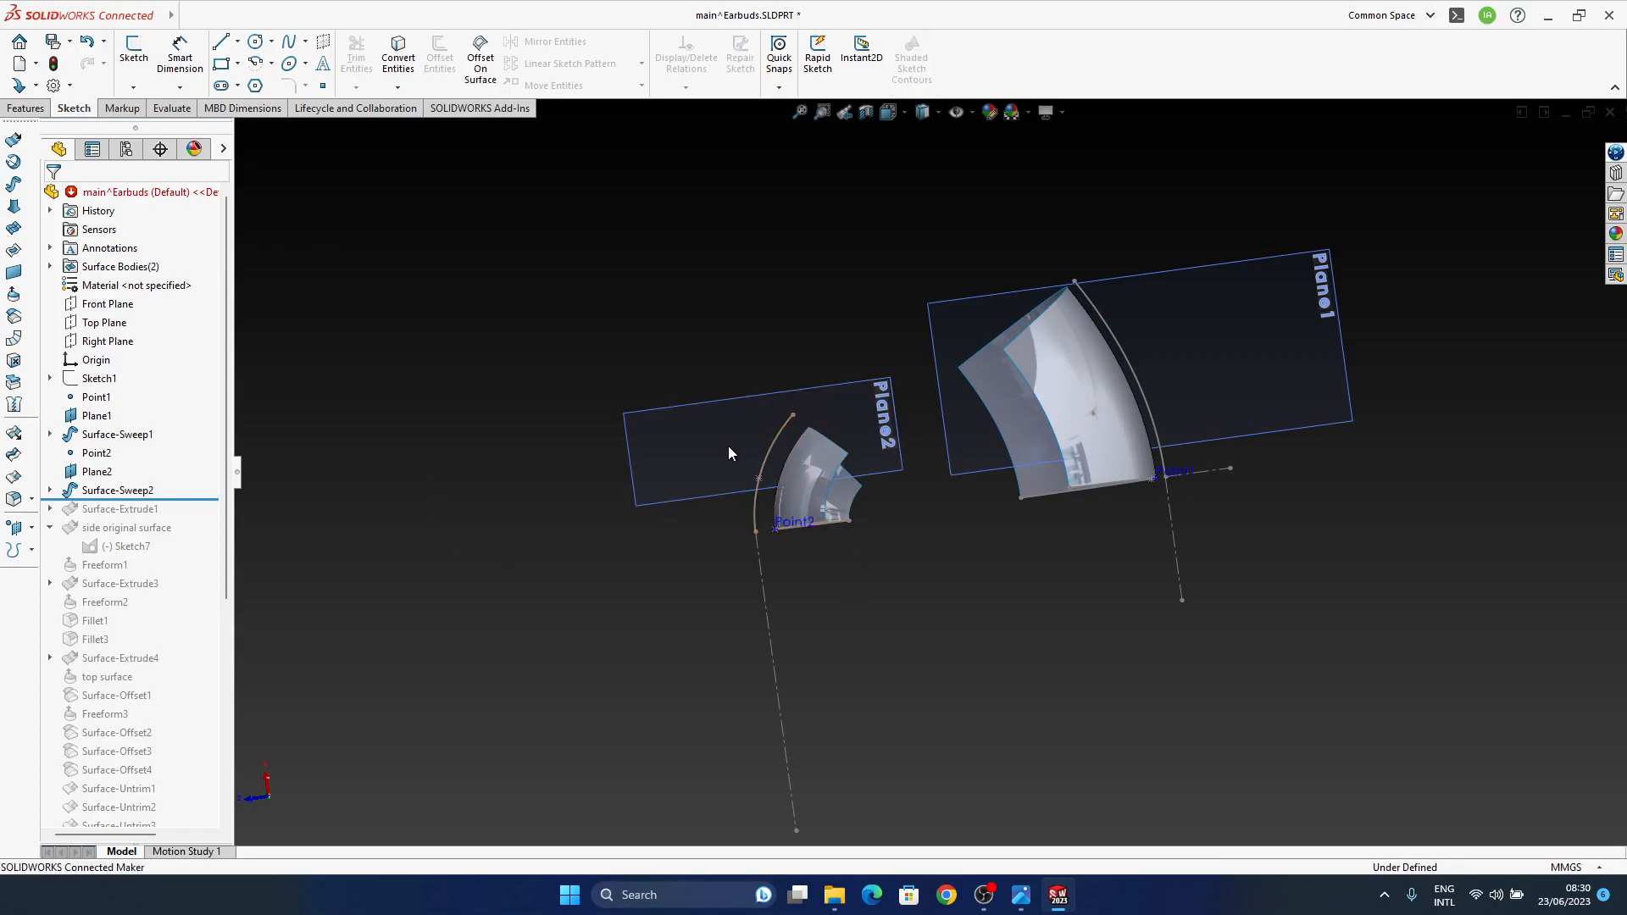
Step: In the top view, extend the free end of Surface-Sweep2's arc outward into a longer, flatter curve and exit the sketch
middle_drag(784, 429, 886, 521)
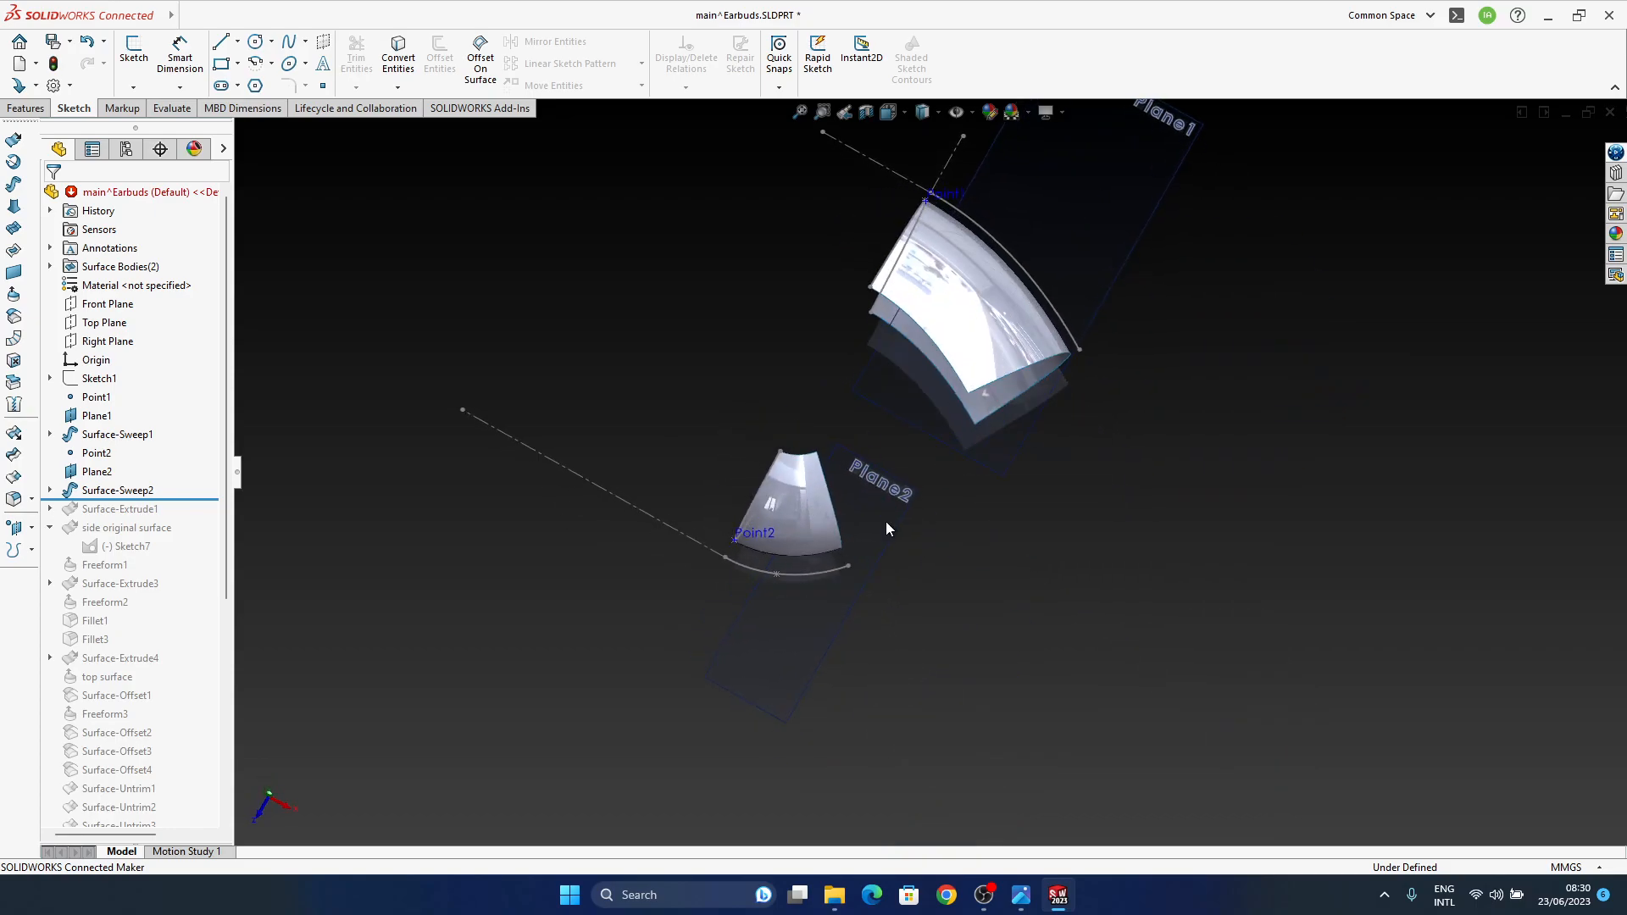
key(space)
click(712, 530)
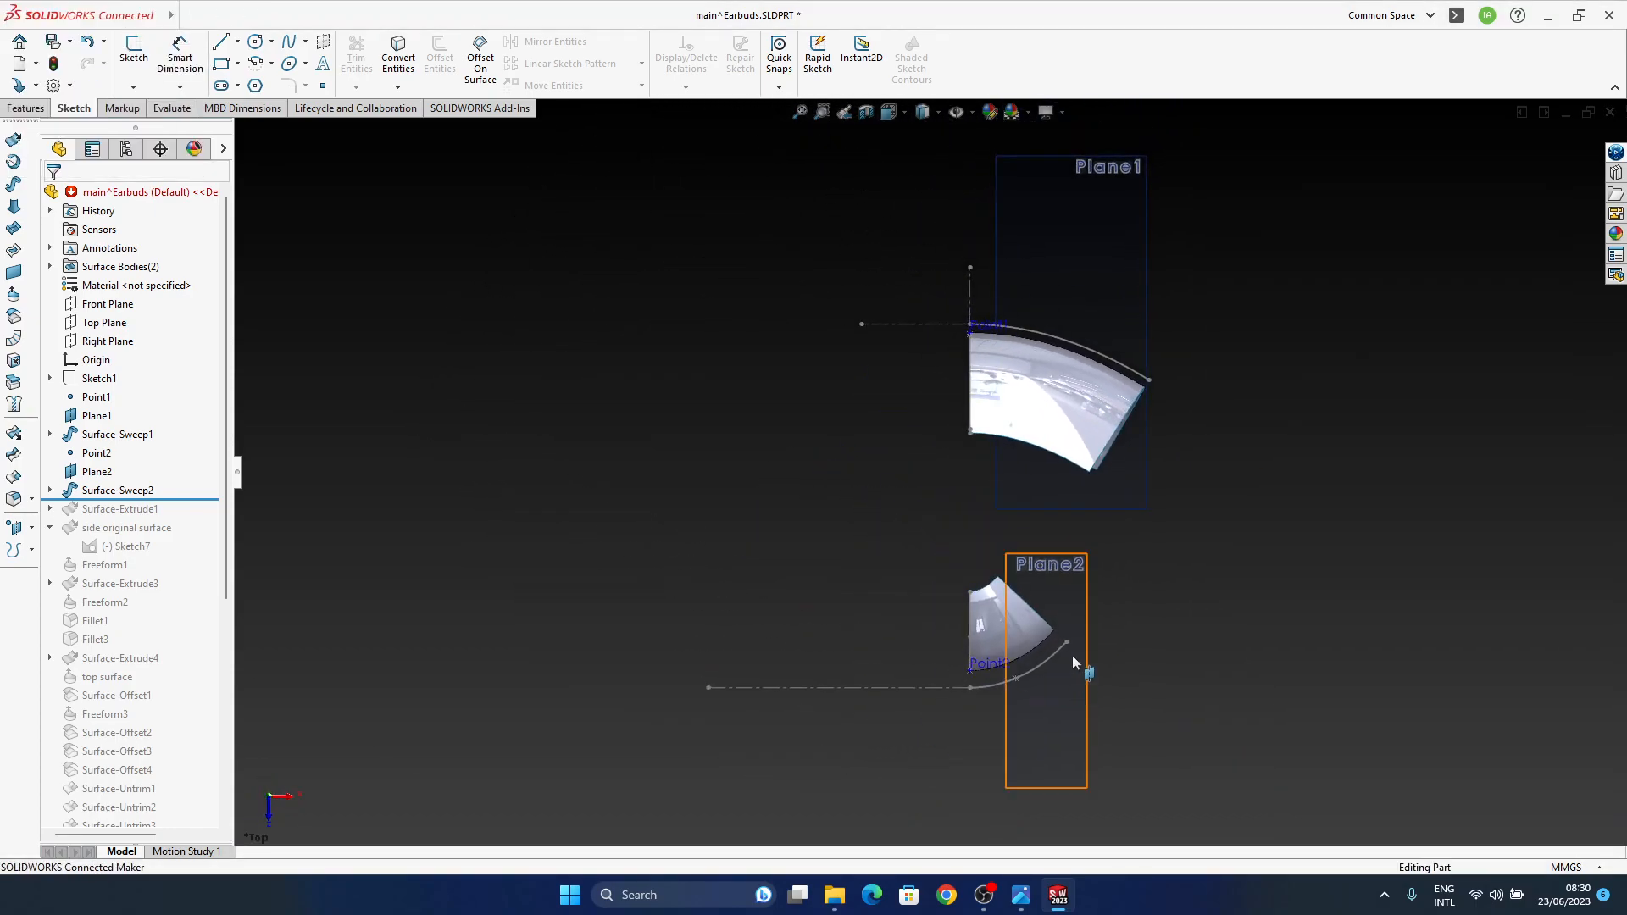
mouse_move(1067, 646)
mouse_down()
mouse_move(1104, 635)
mouse_move(1048, 666)
mouse_up()
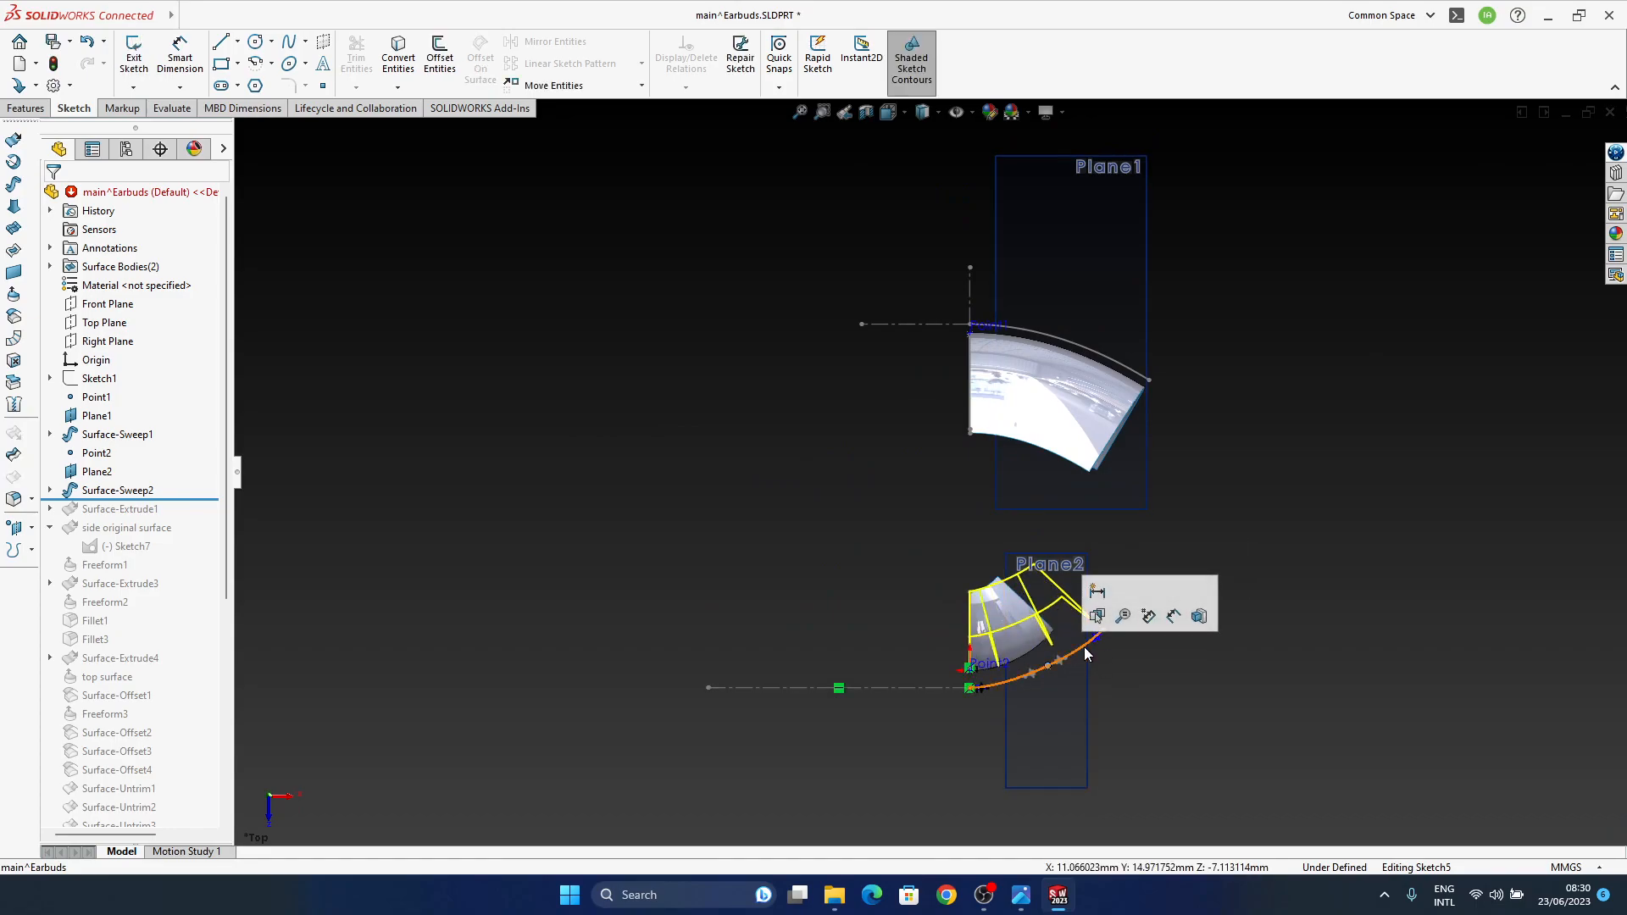
click(1085, 648)
double_click(1125, 689)
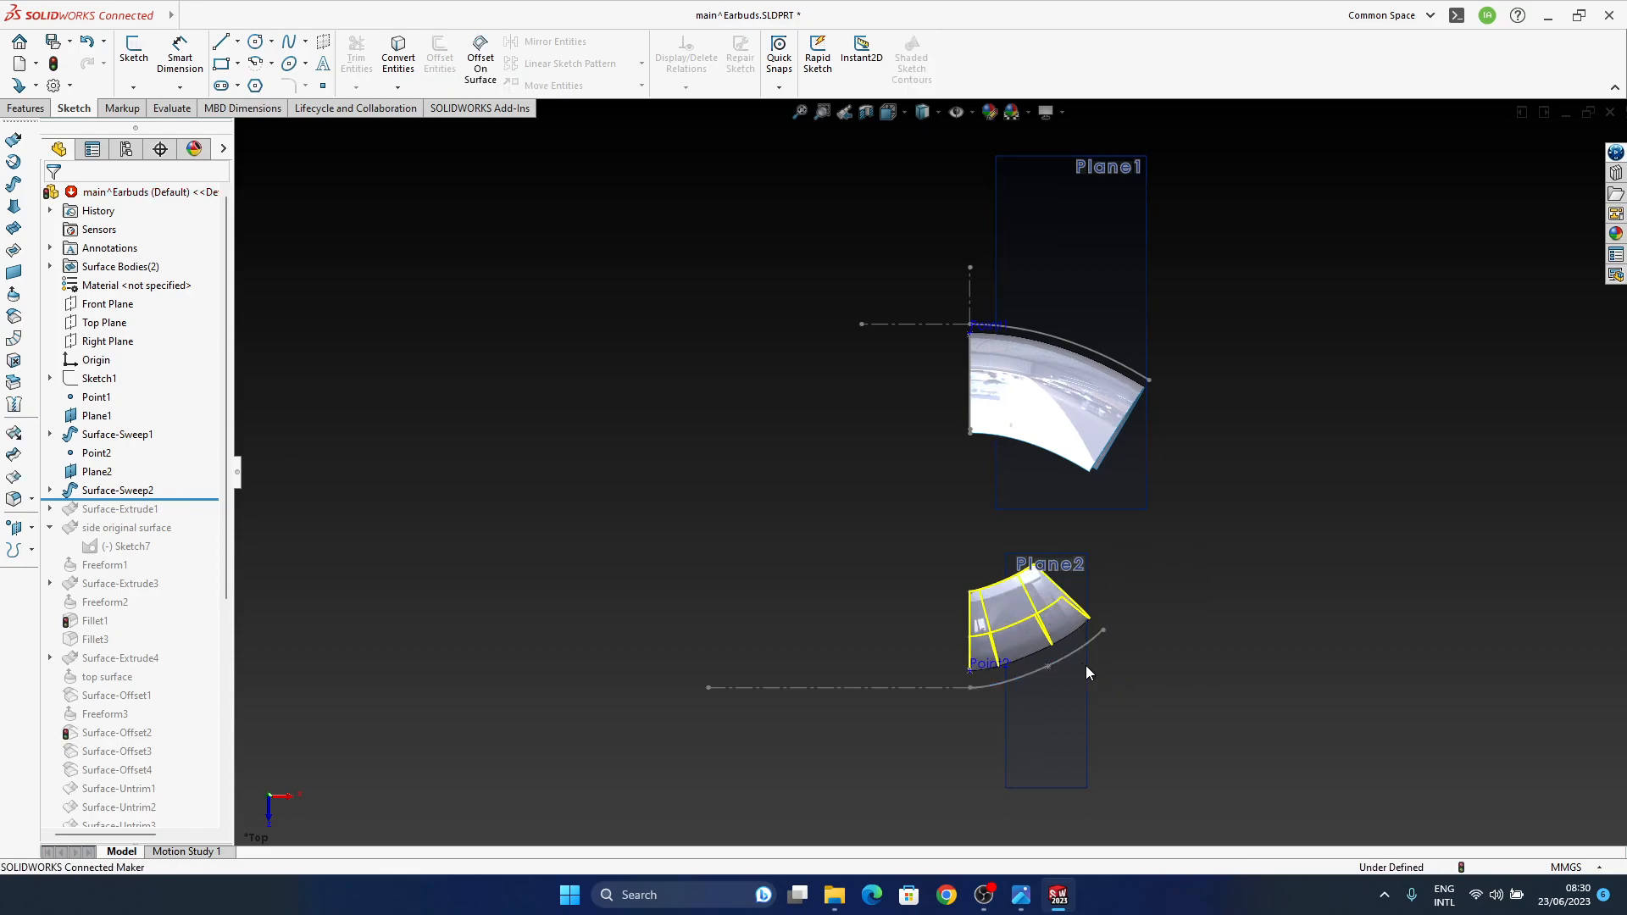
Step: Open the Surface-Sweep2 arc sketch at the Plane2 end, inspect its spline, and exit the sketch
click(1061, 656)
click(1105, 583)
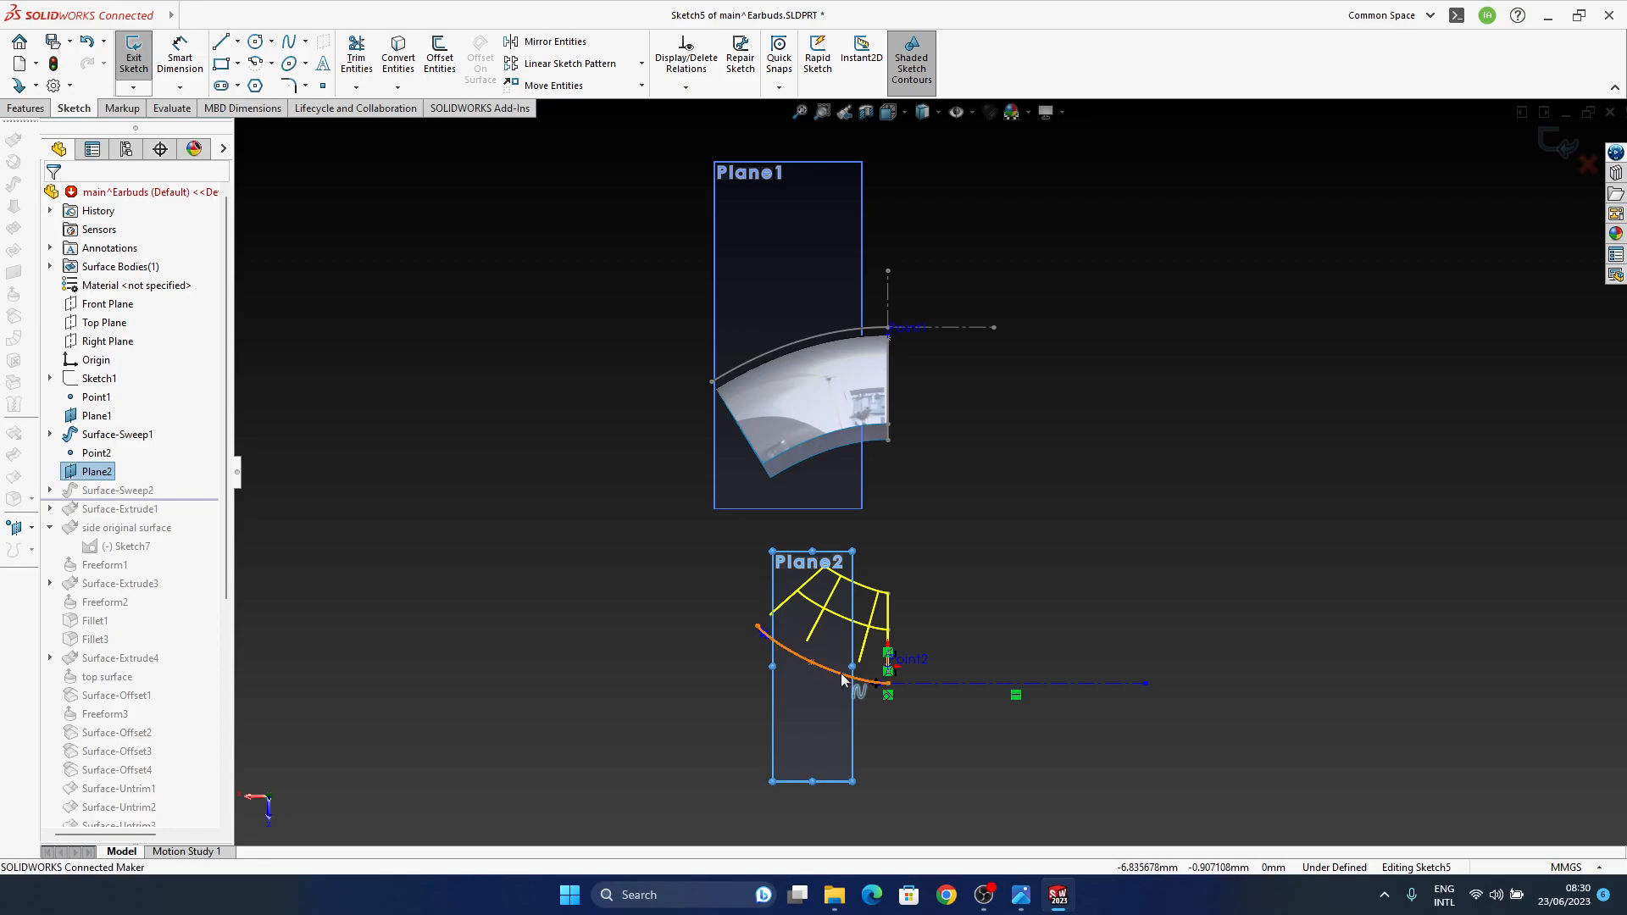
click(760, 634)
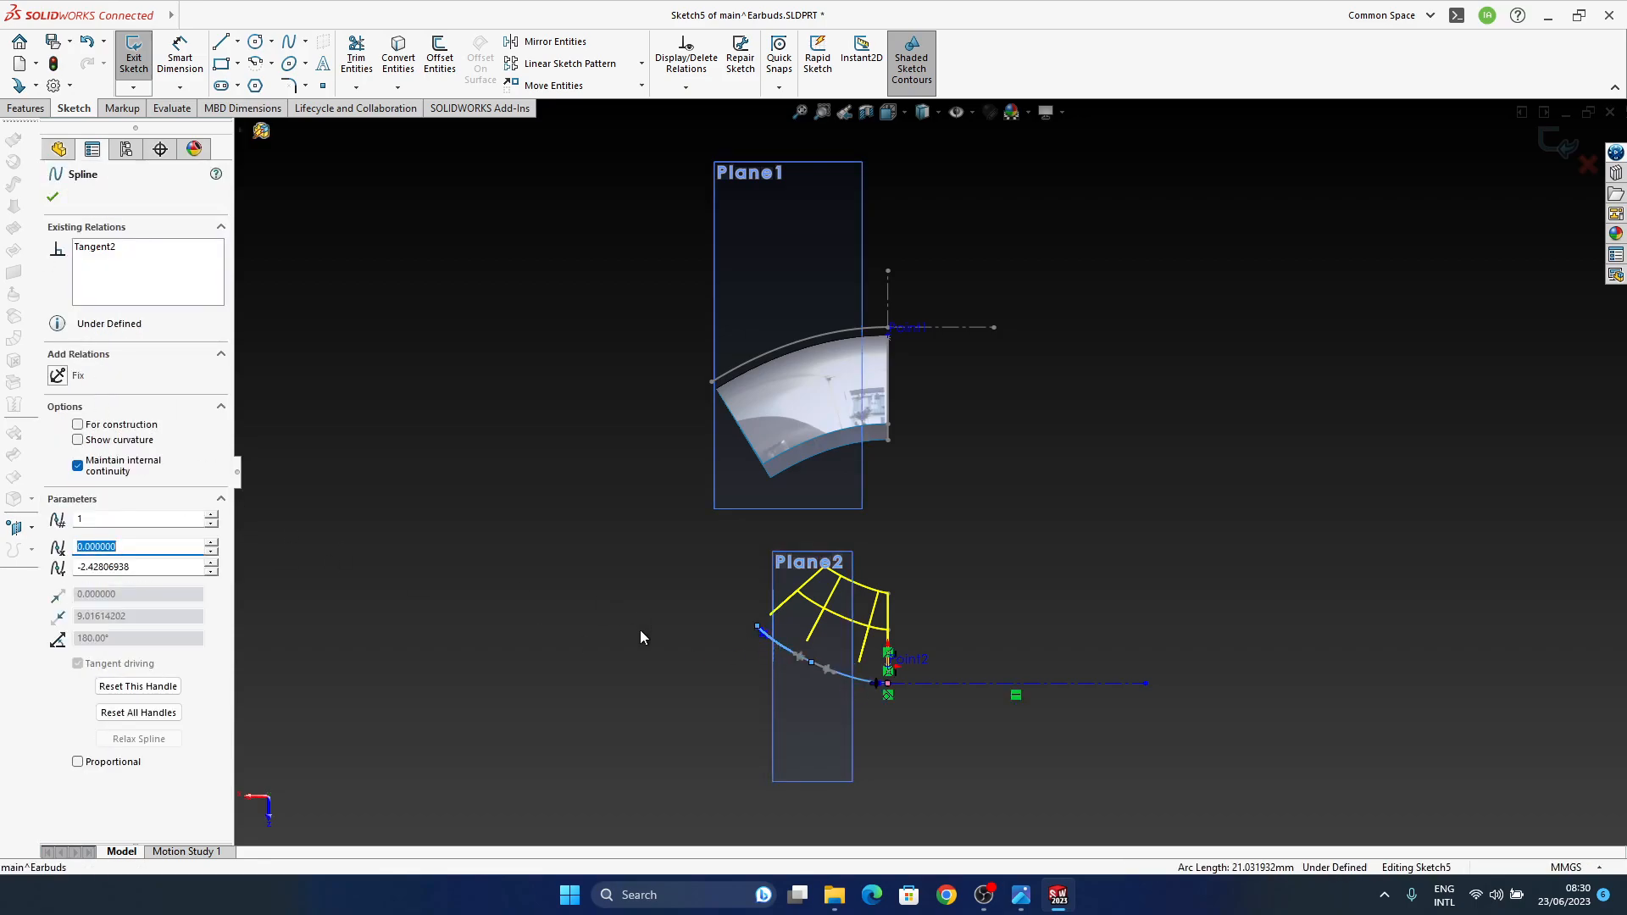
click(726, 684)
click(827, 668)
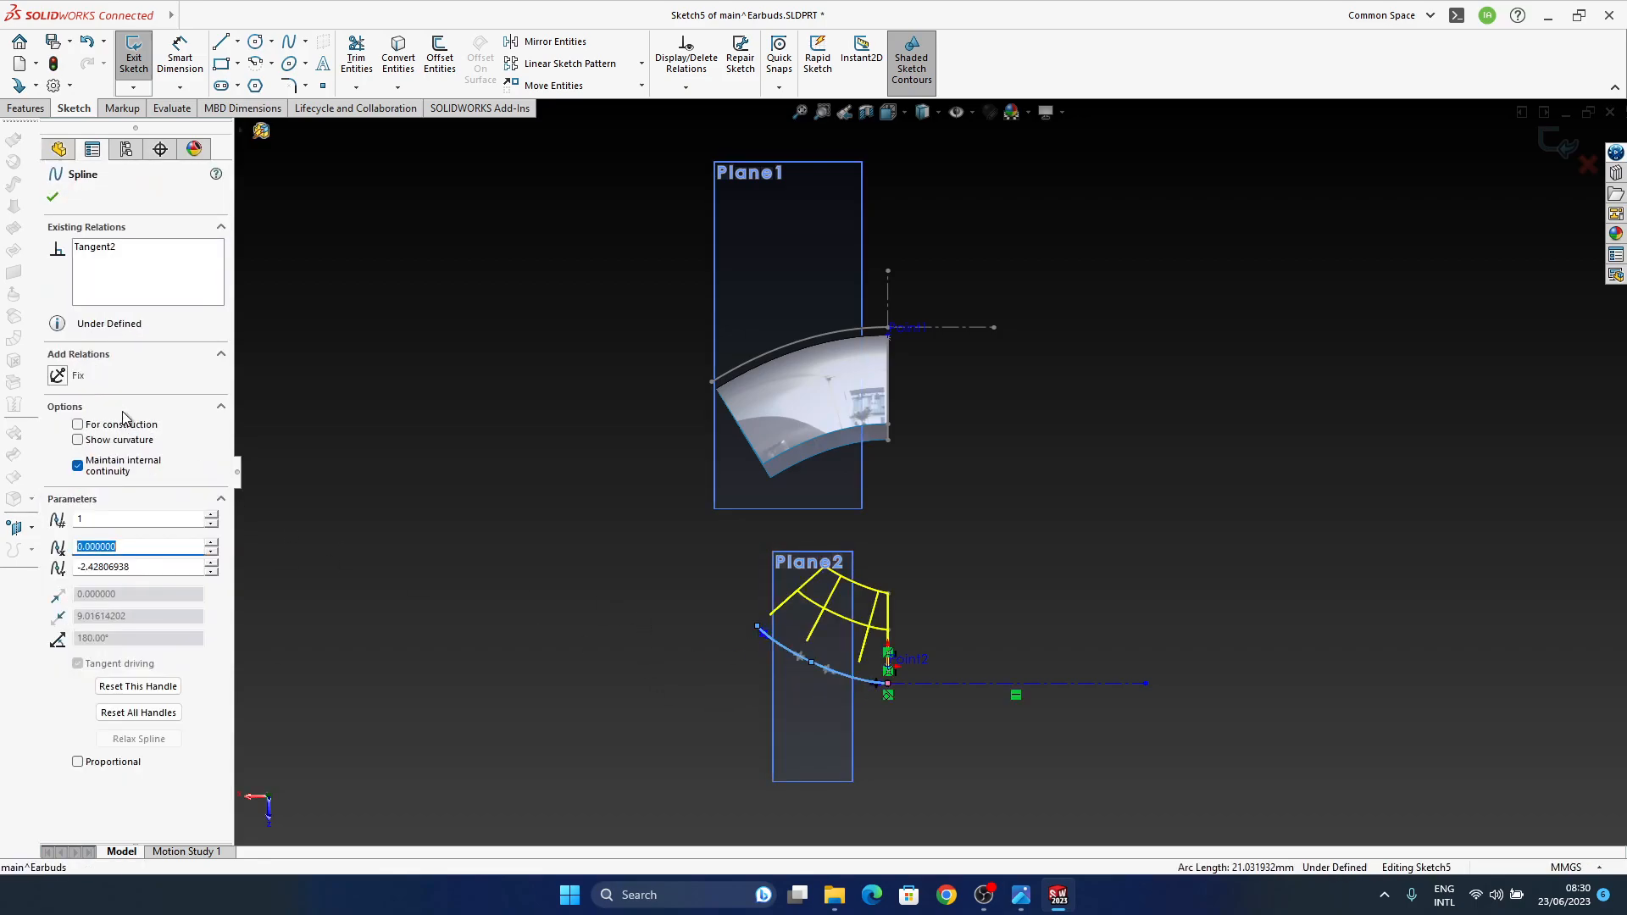
click(1557, 141)
Step: Roll the model forward past Surface-Extrude1, Sketch7 and the side original surface one at a time, examining each rebuild
drag(175, 500, 169, 517)
middle_drag(871, 653, 872, 457)
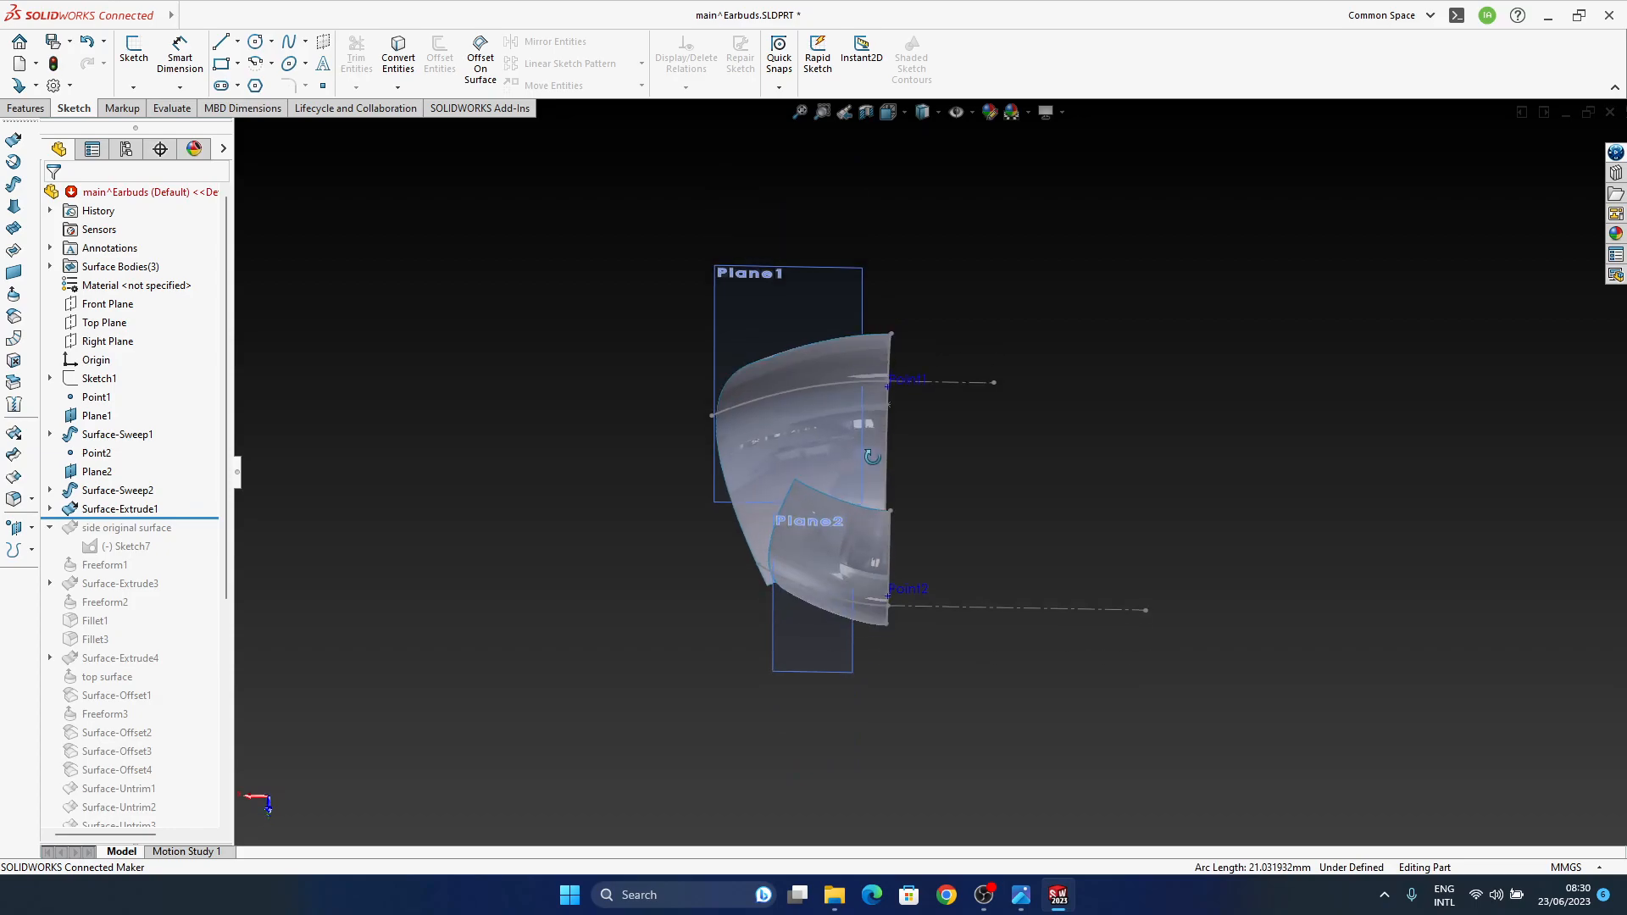
click(132, 510)
mouse_move(767, 542)
middle_down()
mouse_move(805, 500)
mouse_move(903, 592)
middle_up()
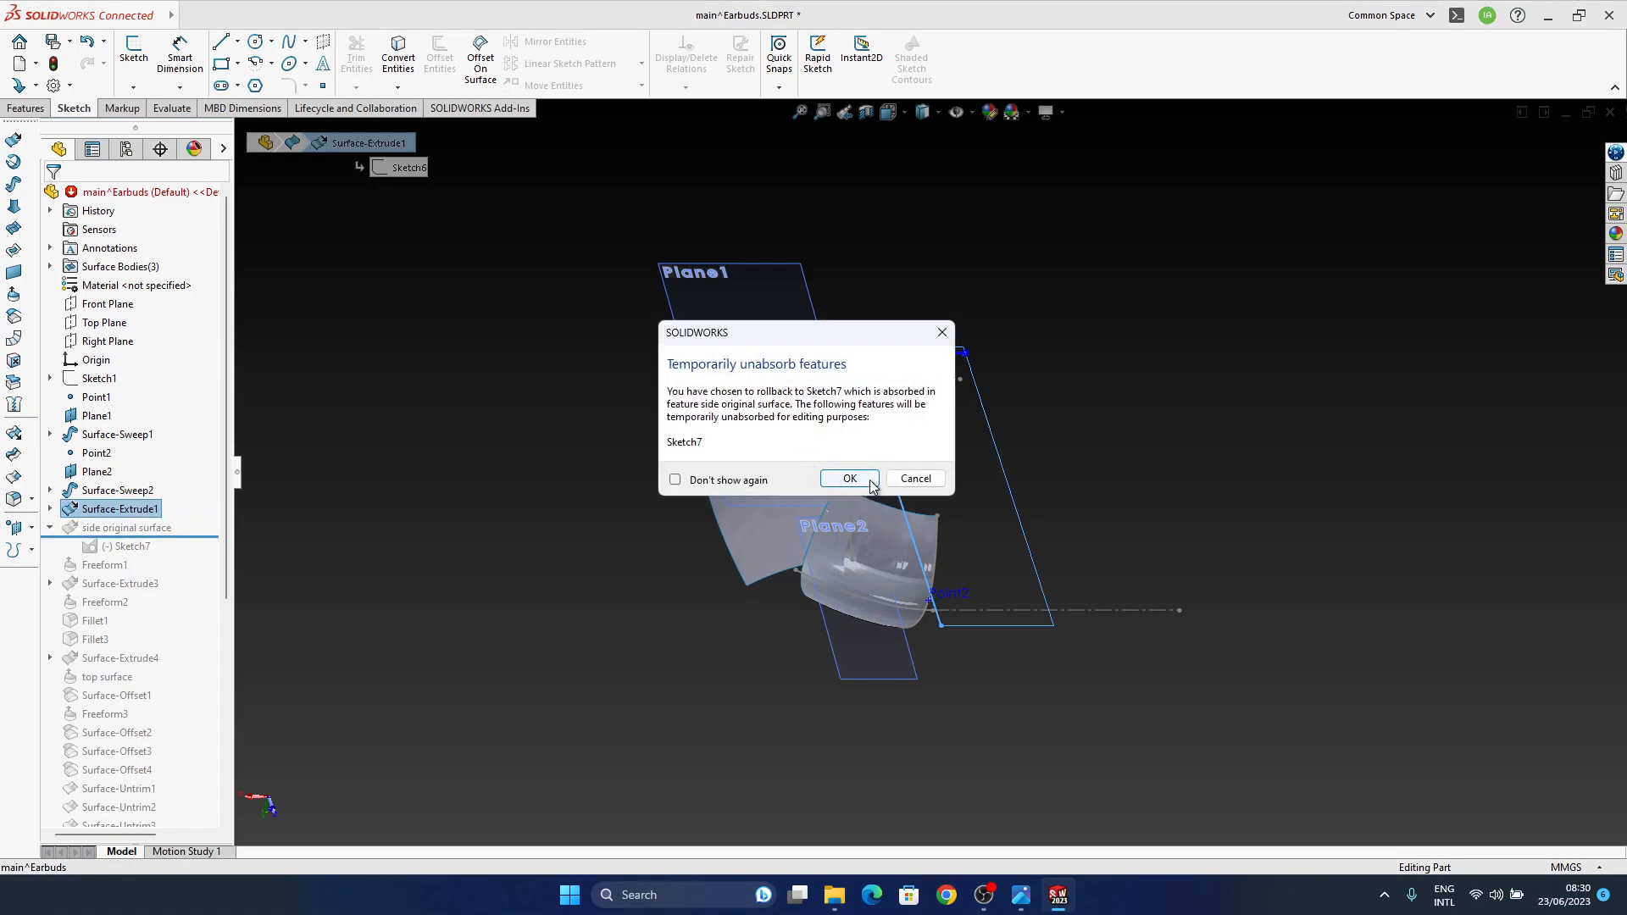
click(870, 482)
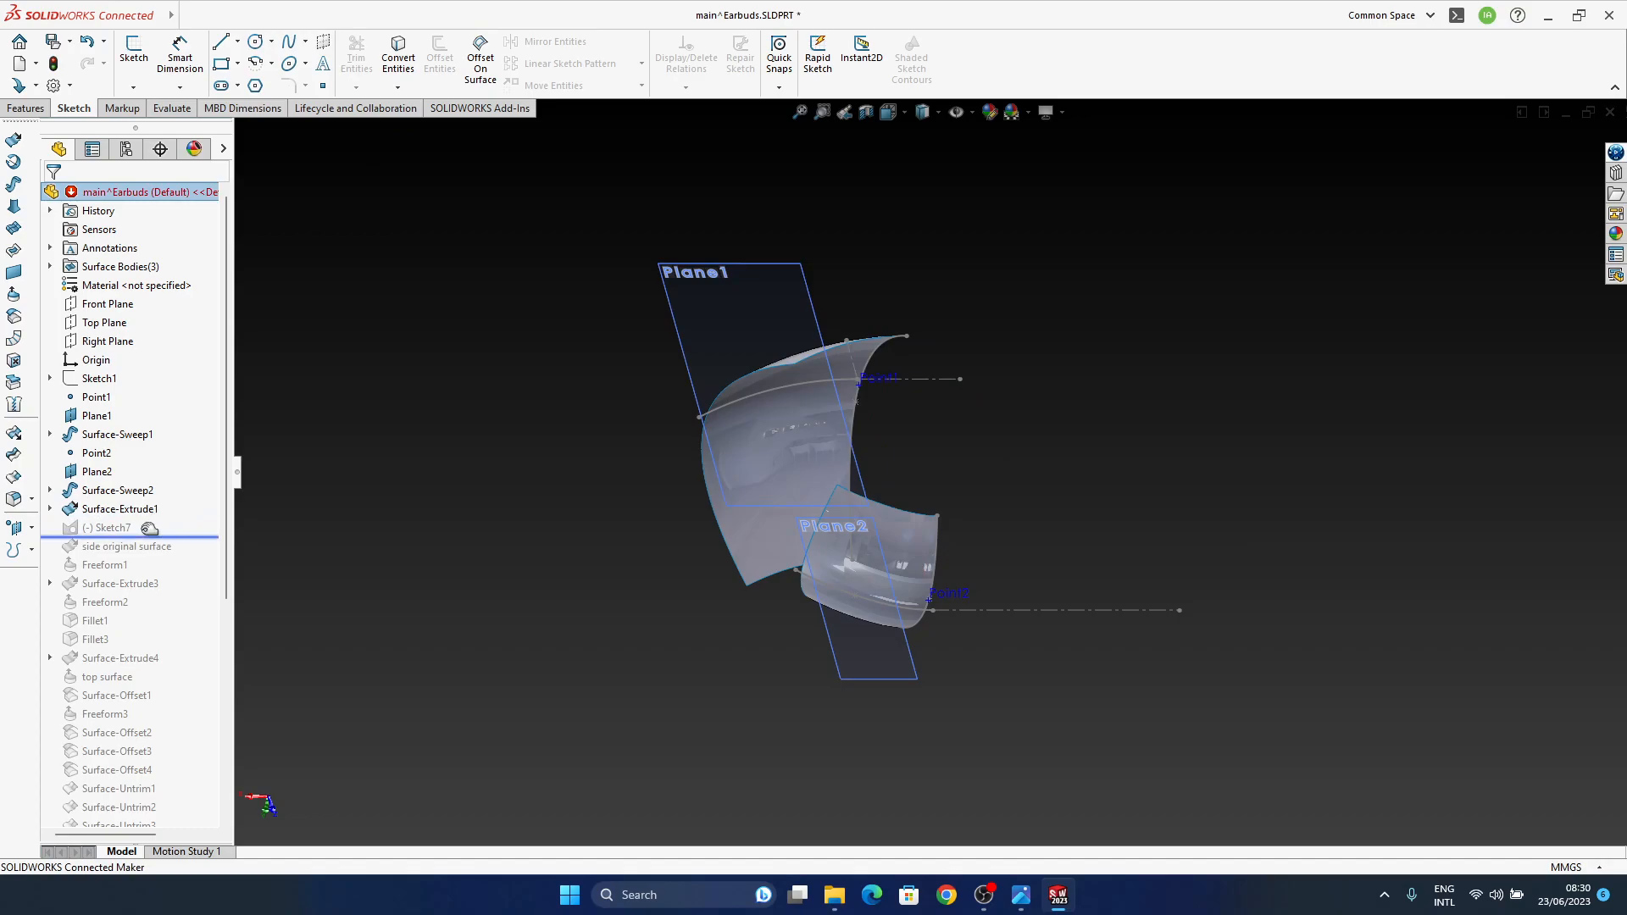
middle_drag(958, 561, 901, 566)
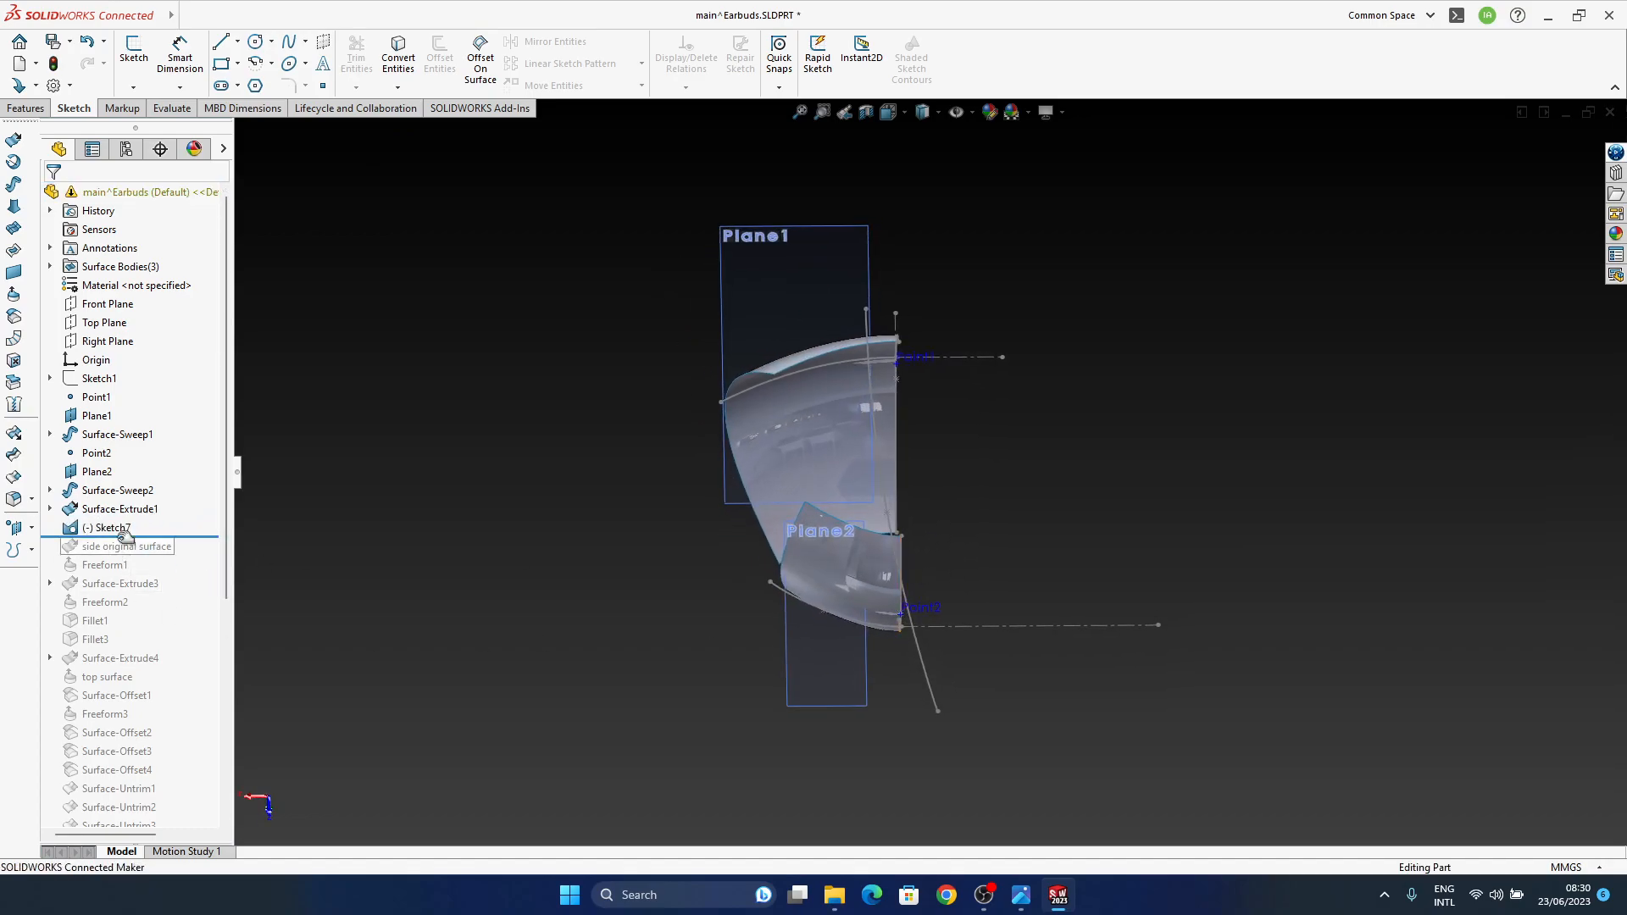
drag(177, 536, 179, 555)
middle_drag(842, 587, 829, 724)
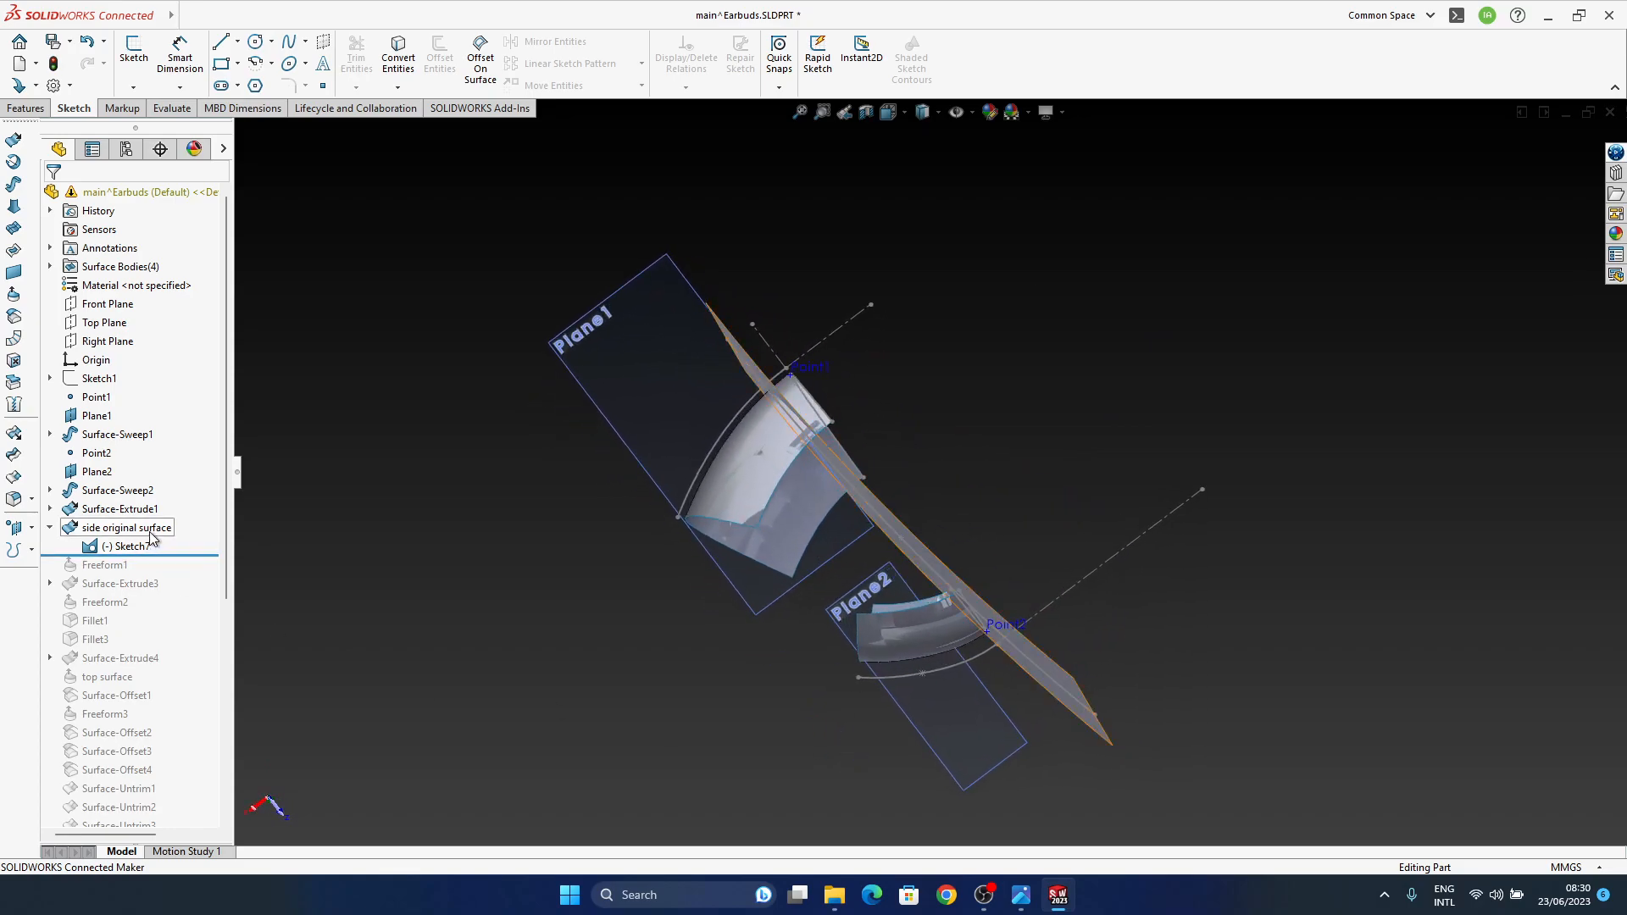
middle_drag(853, 628, 861, 670)
Step: Roll the model forward past Freeform1 and Fillet3 to just below Surface-Extrude4, checking the surfaces at each stage
drag(176, 553, 169, 574)
mouse_move(850, 668)
middle_down()
mouse_move(874, 678)
mouse_move(870, 660)
middle_up()
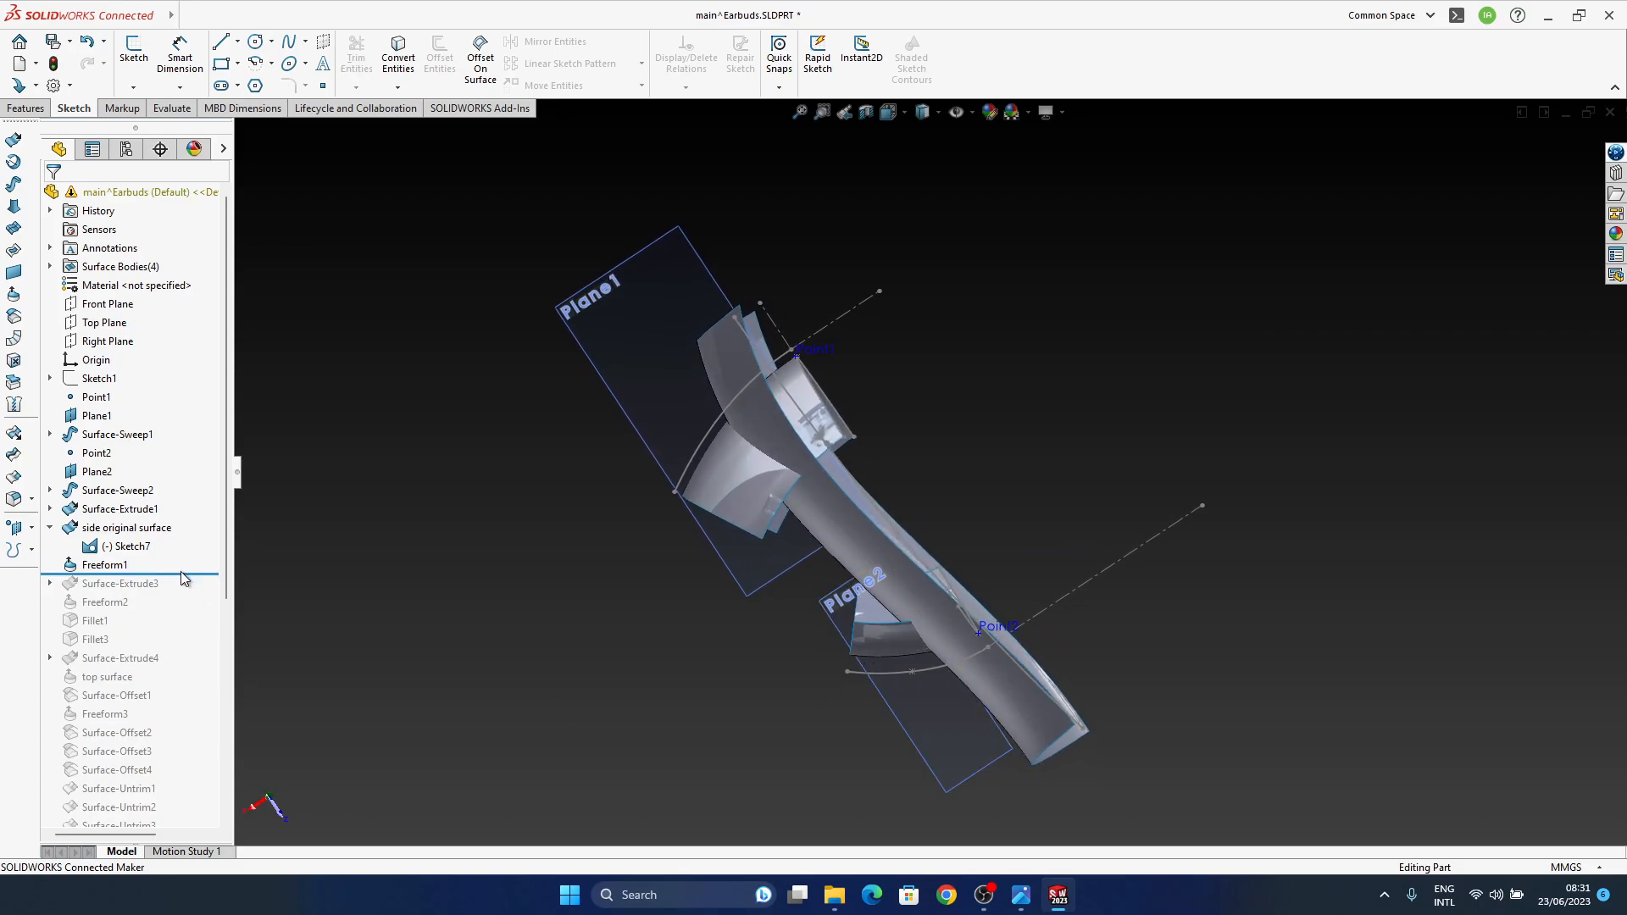
drag(181, 574, 188, 650)
middle_drag(894, 682, 894, 288)
drag(135, 649, 127, 667)
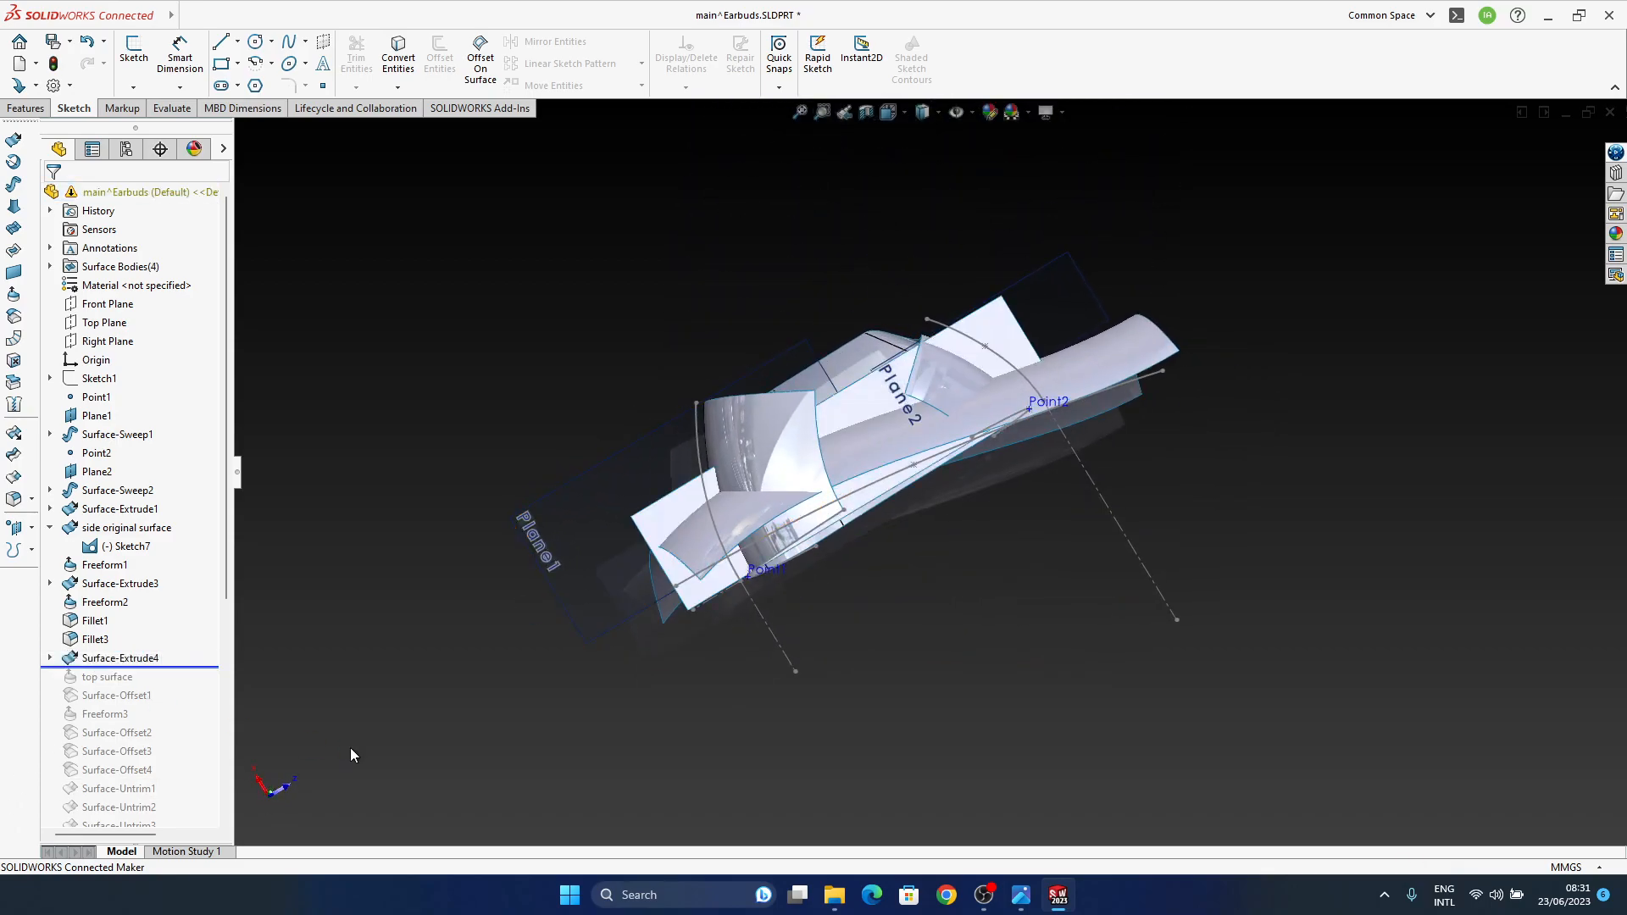
middle_drag(844, 437, 780, 620)
Step: Roll forward past the top surface feature to just below Surface-Offset4 and inspect the rebuilt surfaces
scroll(1008, 534, down, 5)
mouse_move(1070, 560)
middle_down()
mouse_move(1019, 578)
mouse_move(1085, 542)
middle_up()
drag(178, 668, 177, 695)
mouse_move(796, 551)
middle_down()
mouse_move(799, 581)
mouse_move(792, 527)
middle_up()
drag(194, 684, 178, 774)
middle_drag(826, 428, 877, 484)
Step: Roll forward through the Surface-Untrim and Surface-Extend features to just below Fillet8, checking that the strips rebuild
scroll(154, 709, down, 5)
drag(178, 509, 170, 515)
middle_drag(776, 557, 844, 555)
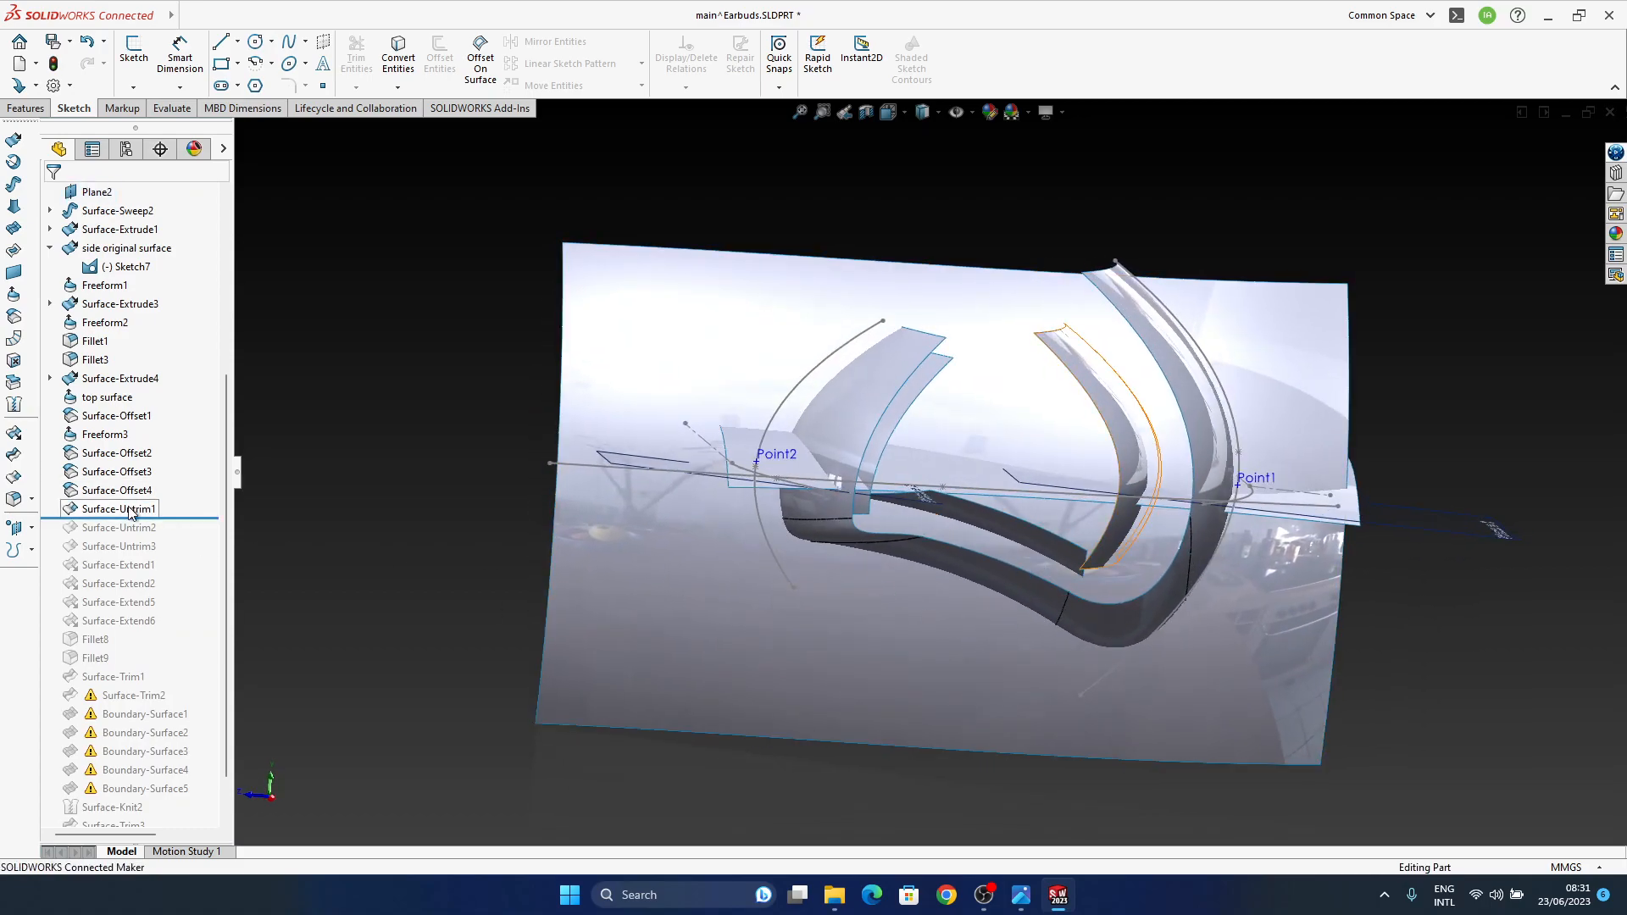
drag(187, 515, 179, 565)
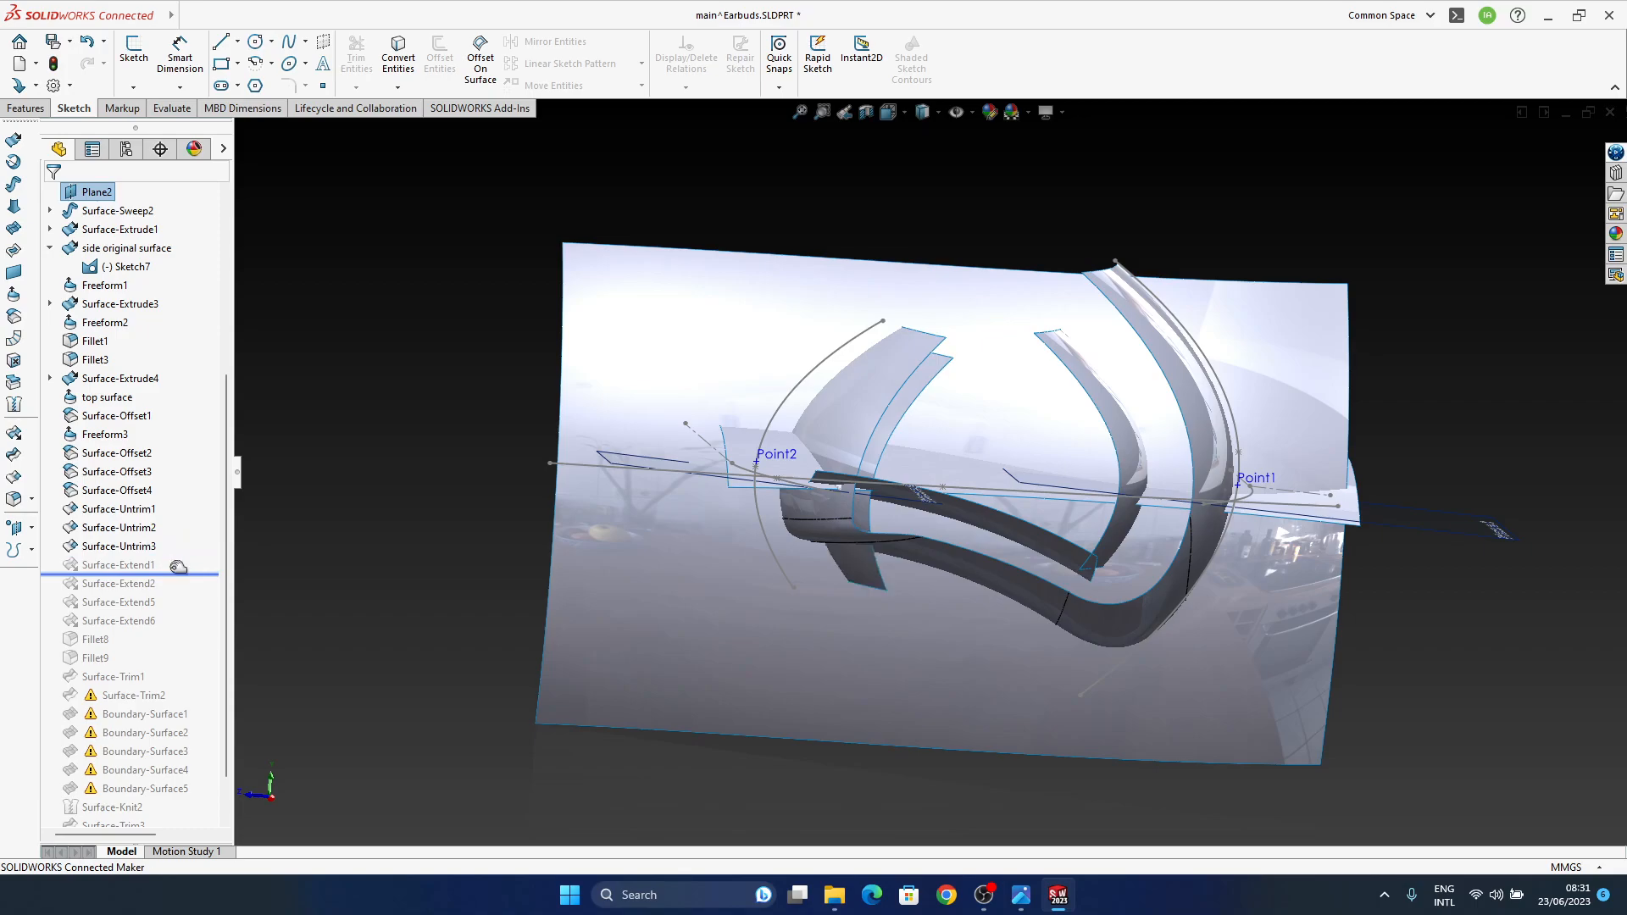
drag(182, 585, 175, 610)
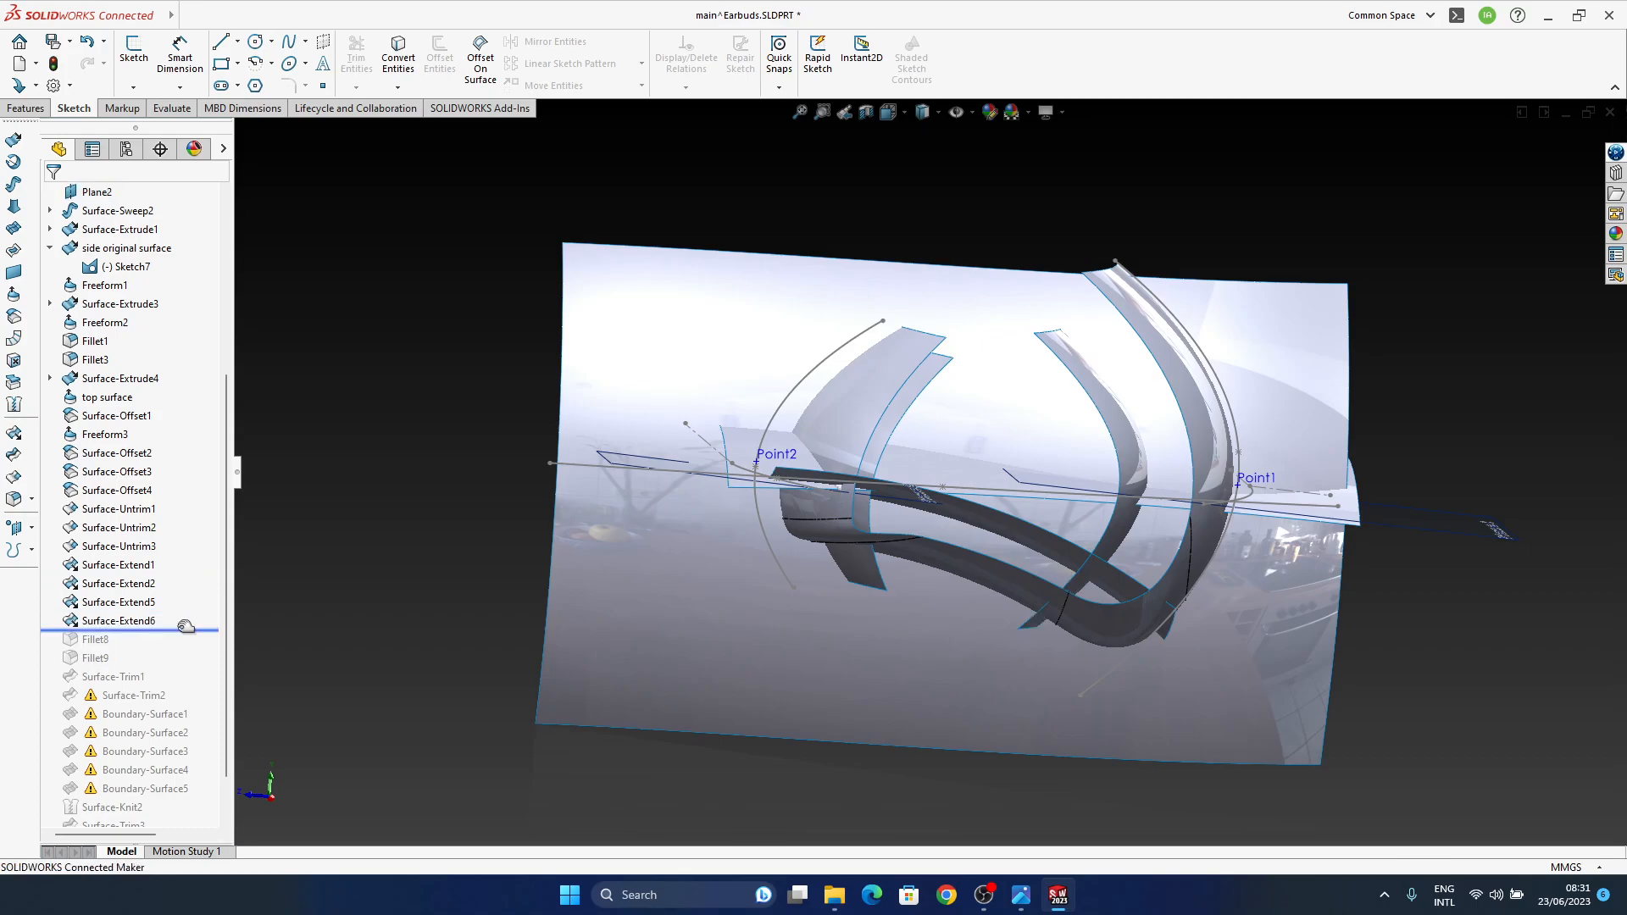
drag(182, 647, 182, 648)
Step: Roll forward to just below Fillet9 and select the last two fillets to examine where they round the strip corners
middle_drag(351, 646, 360, 598)
mouse_move(738, 465)
middle_down()
mouse_move(980, 469)
mouse_move(964, 427)
middle_up()
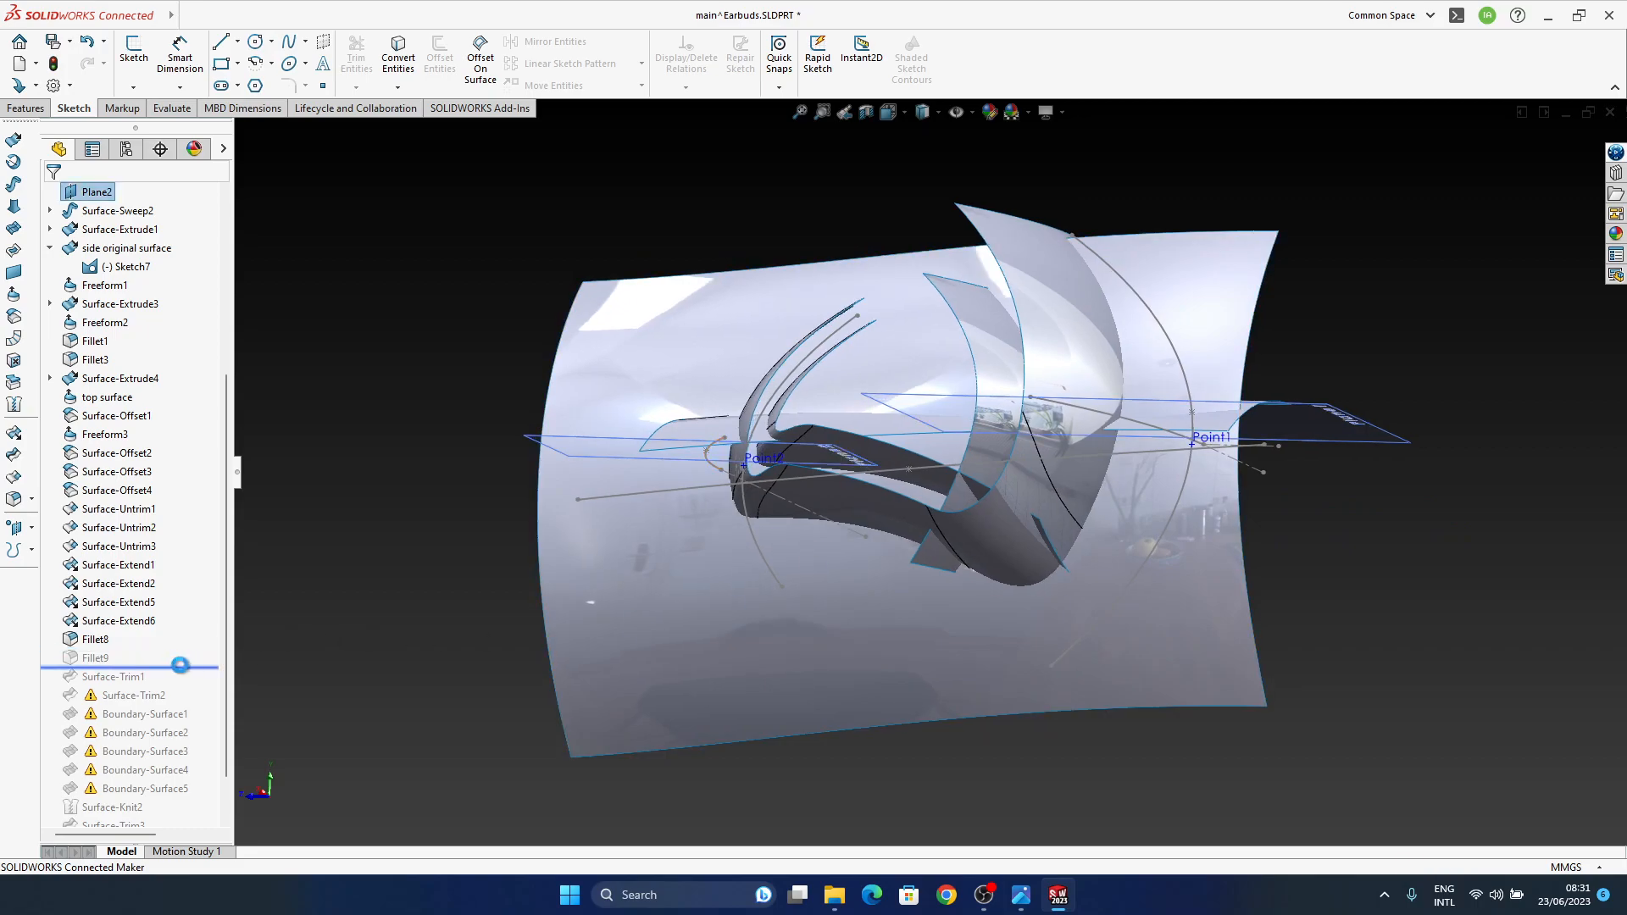
middle_drag(818, 539, 911, 669)
click(95, 658)
click(95, 657)
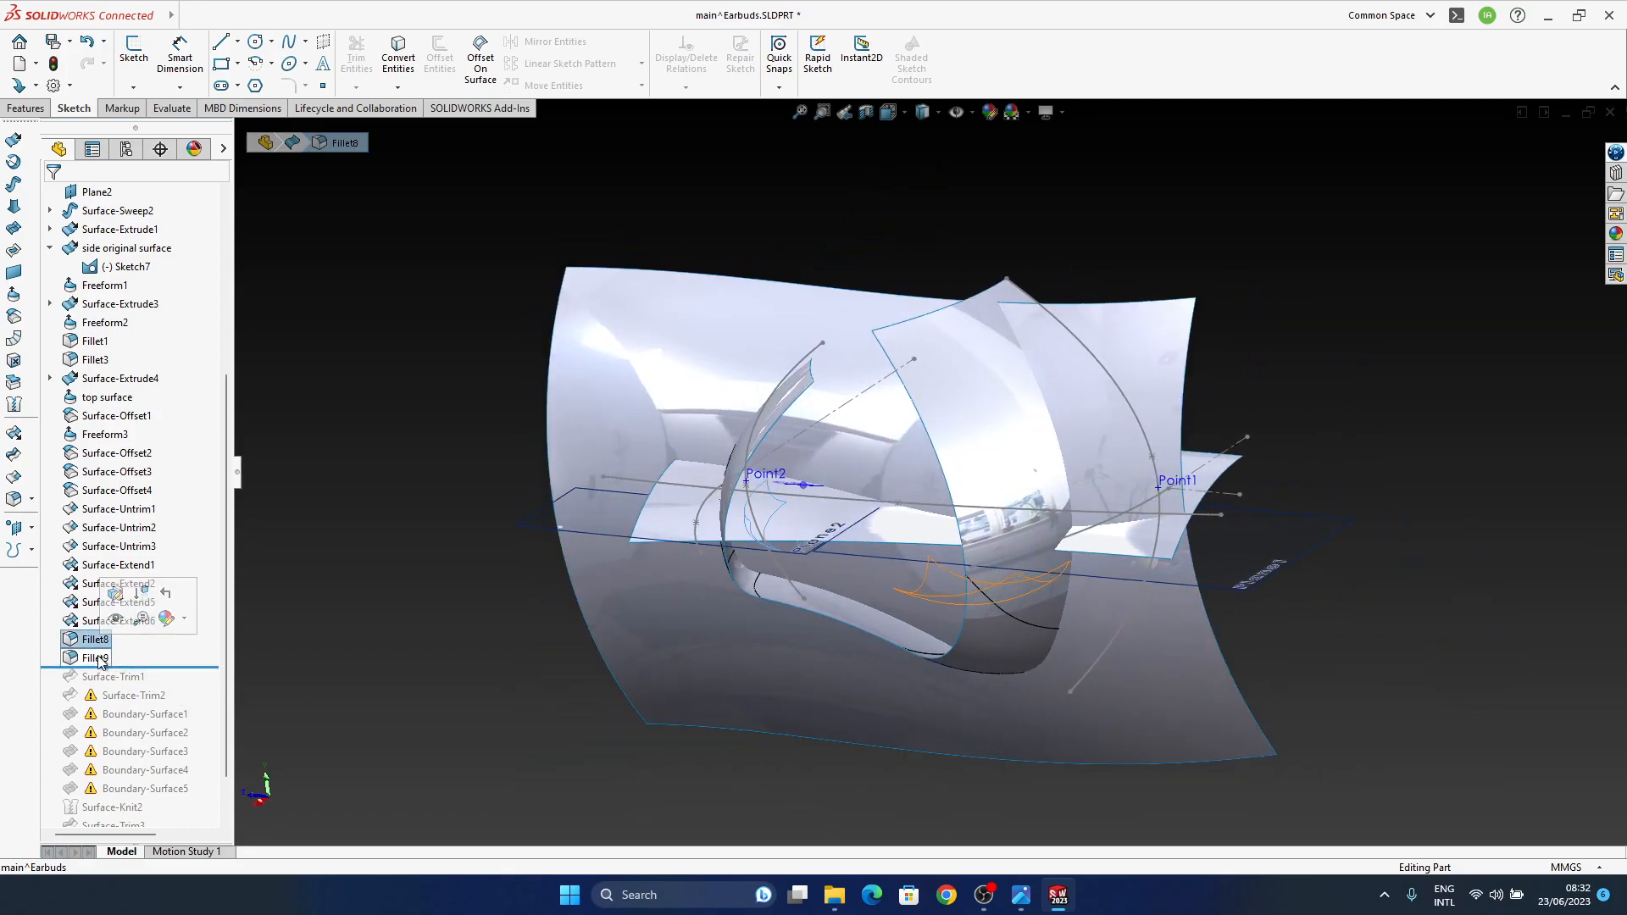
middle_drag(789, 605, 1441, 627)
click(1441, 627)
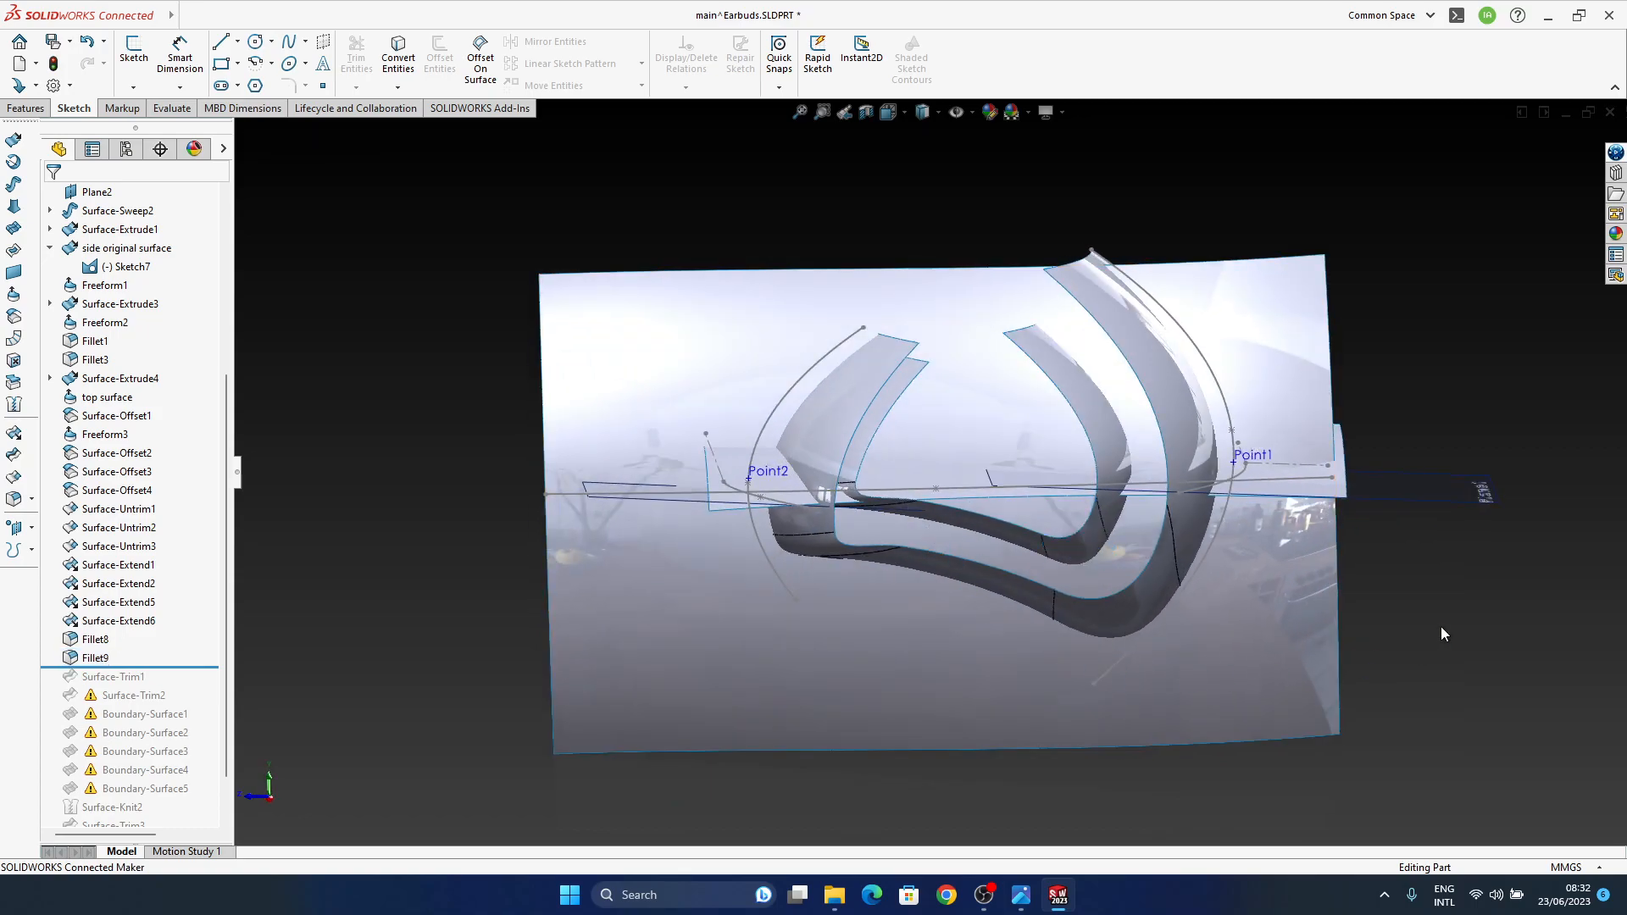
click(95, 659)
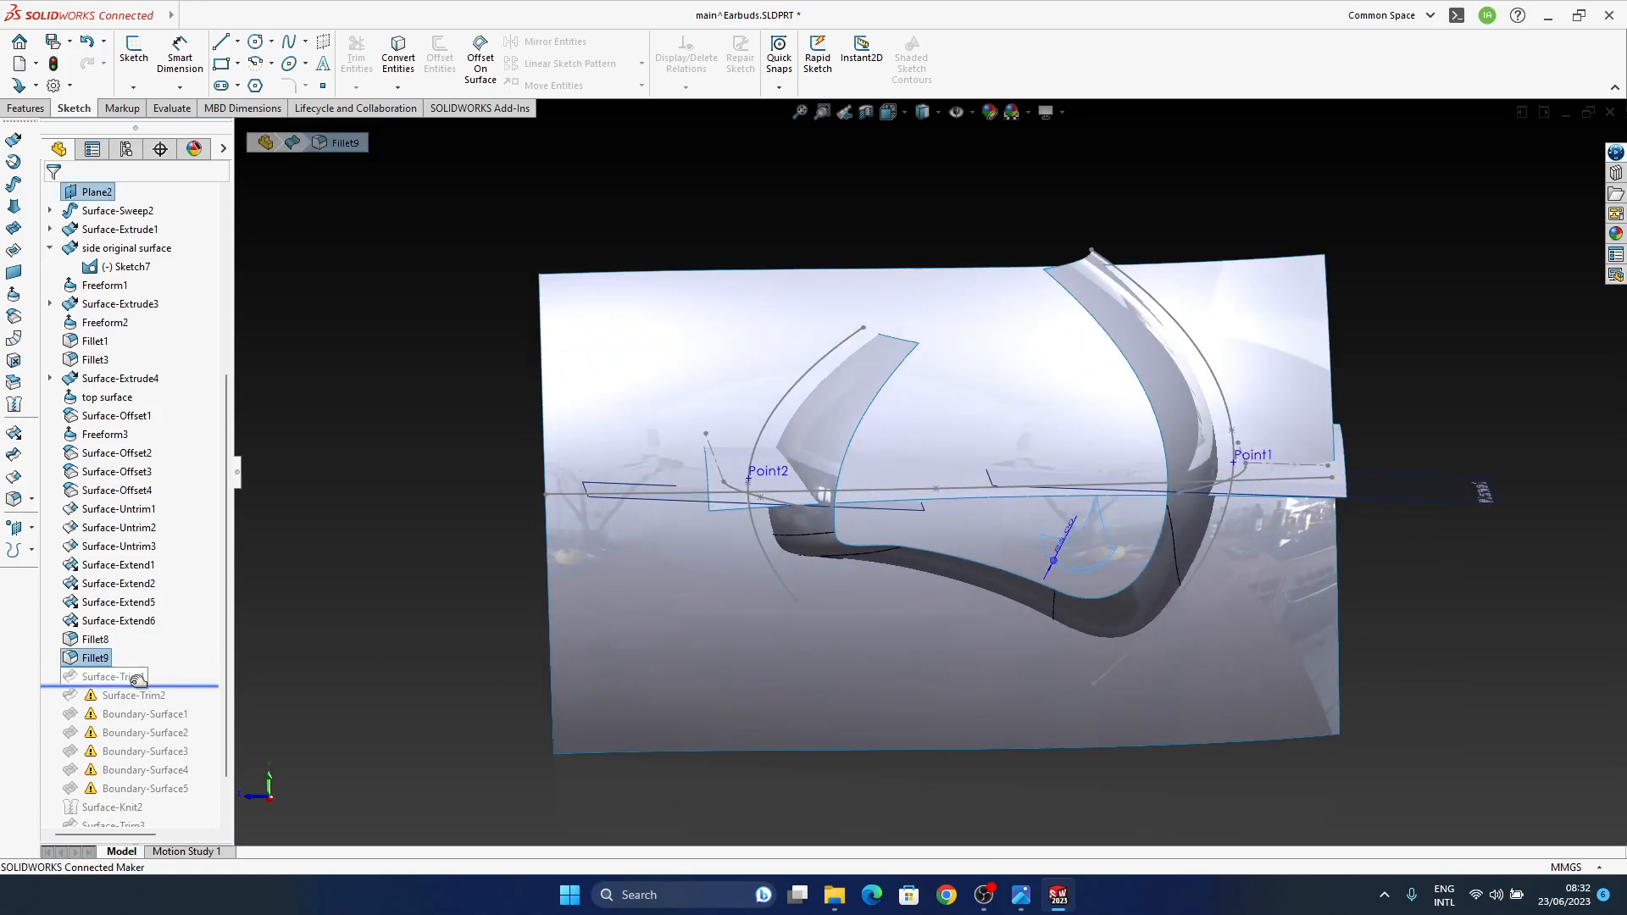
Step: Roll forward to just below Surface-Trim1, and hide the side original surface and Surface-Extrude4 bodies
drag(138, 680, 137, 682)
middle_drag(903, 594, 729, 535)
click(683, 506)
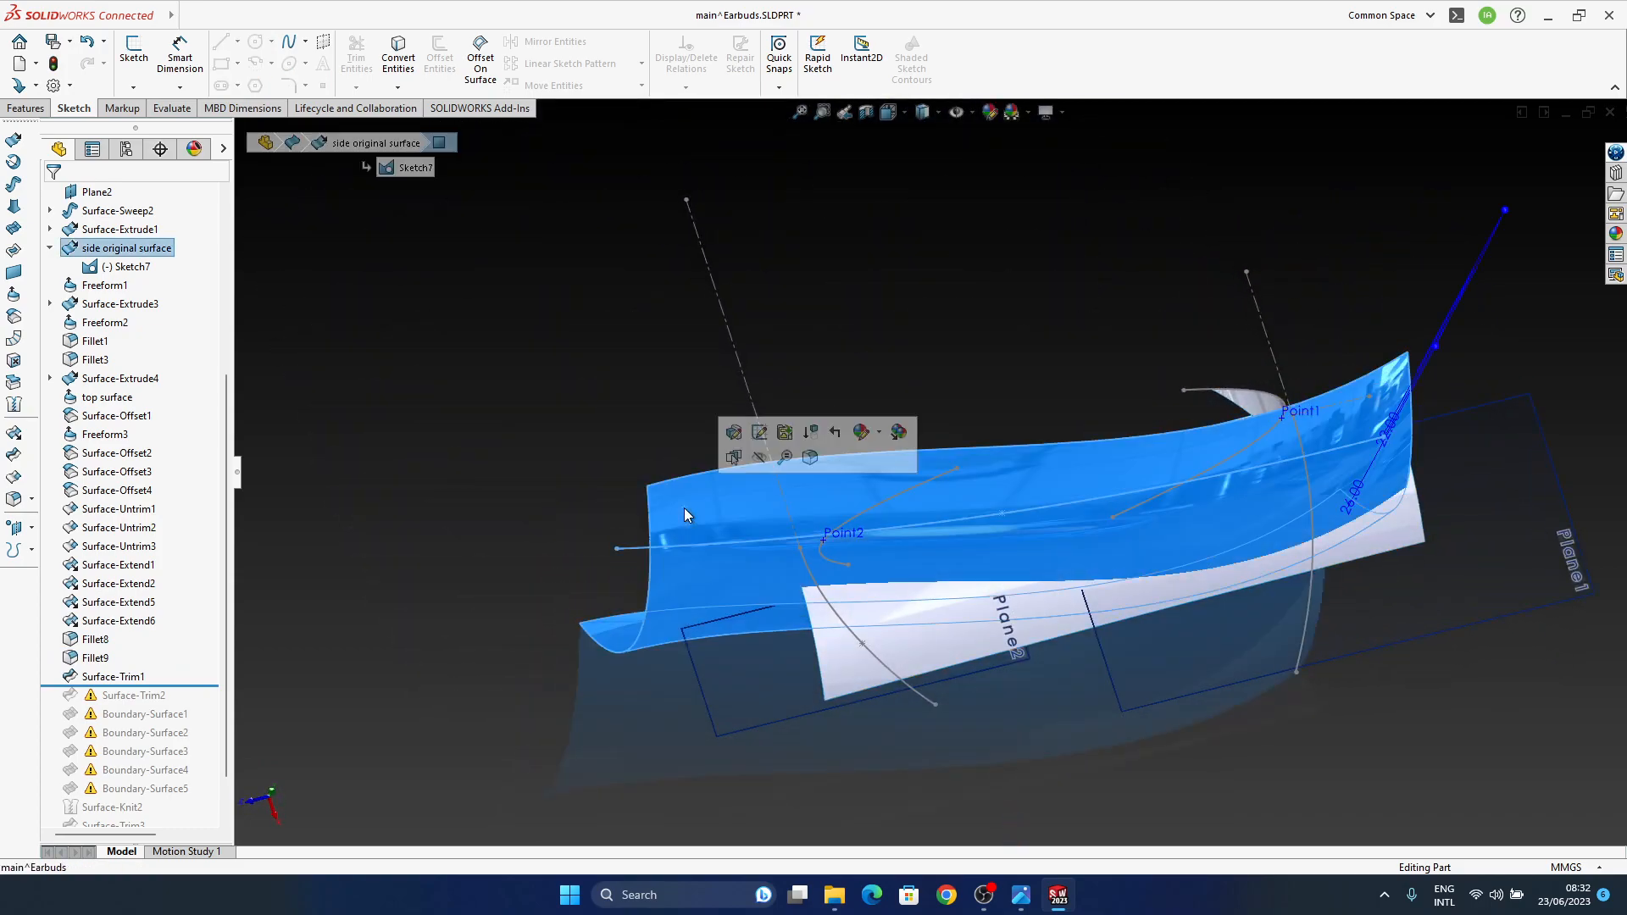
right_click(109, 249)
click(124, 223)
middle_drag(944, 550, 913, 276)
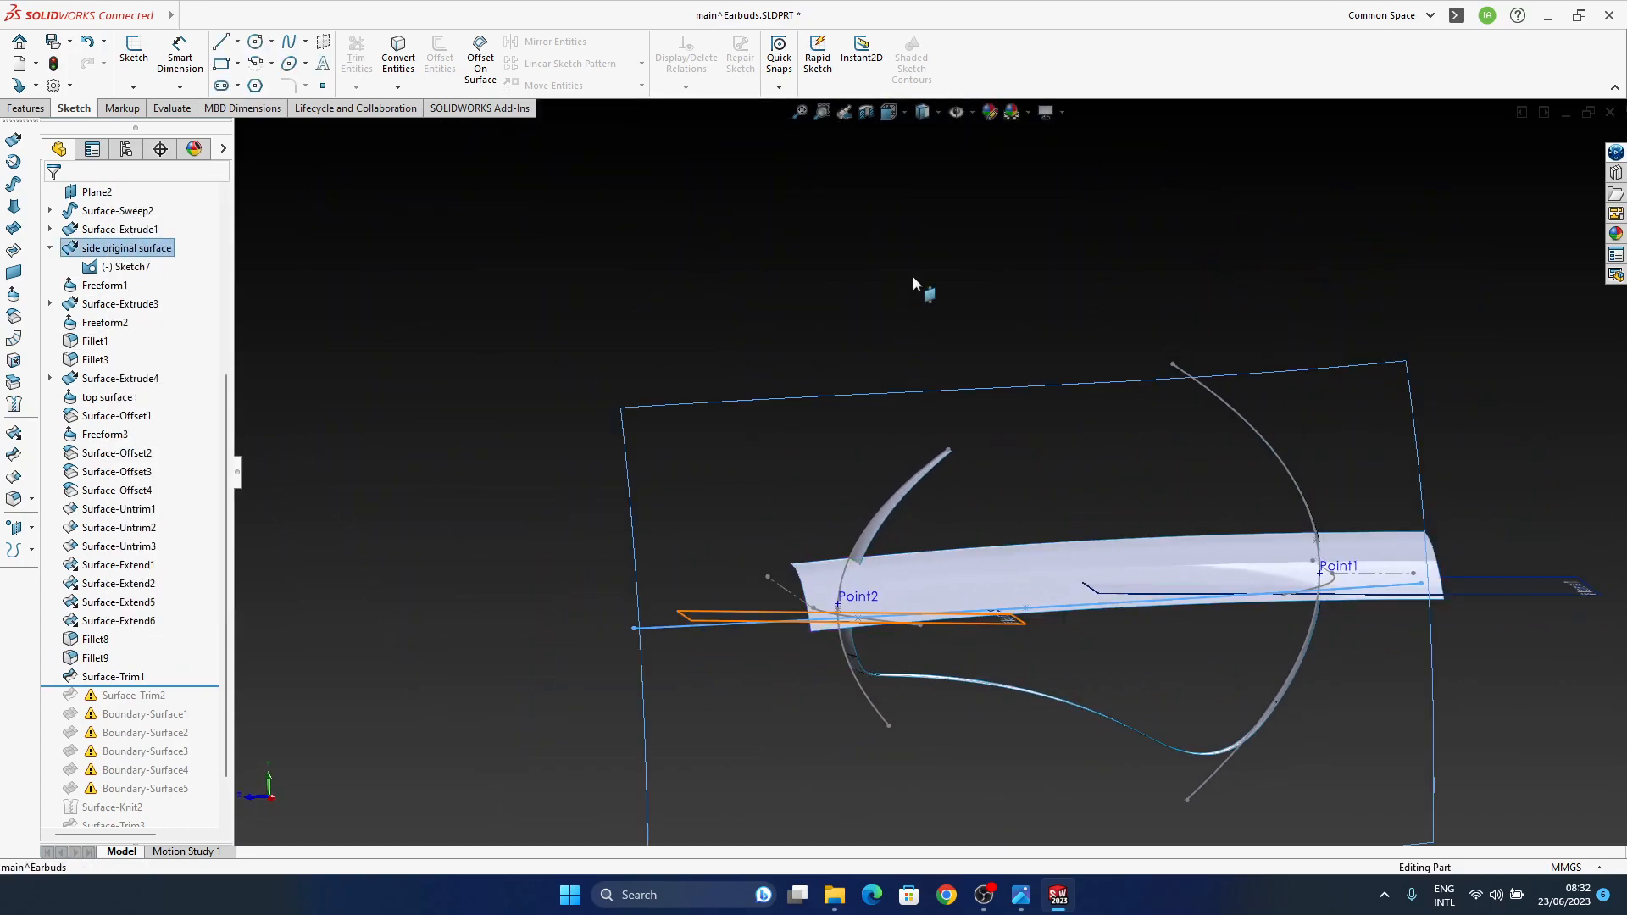
click(1024, 573)
right_click(1024, 573)
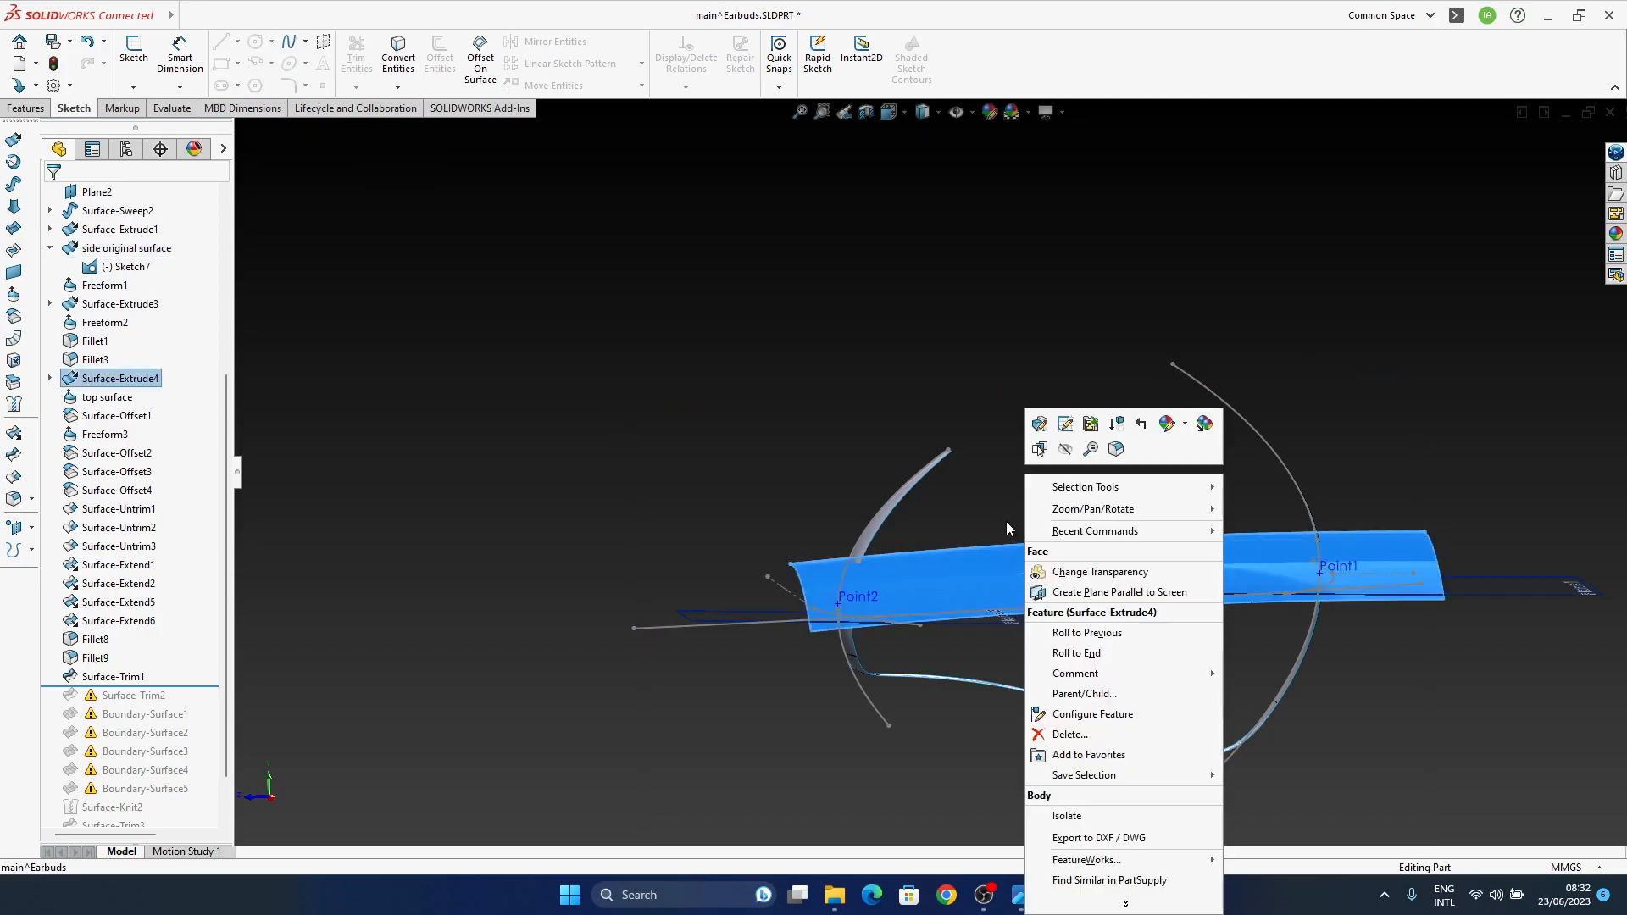
click(1064, 450)
middle_drag(1034, 494, 851, 476)
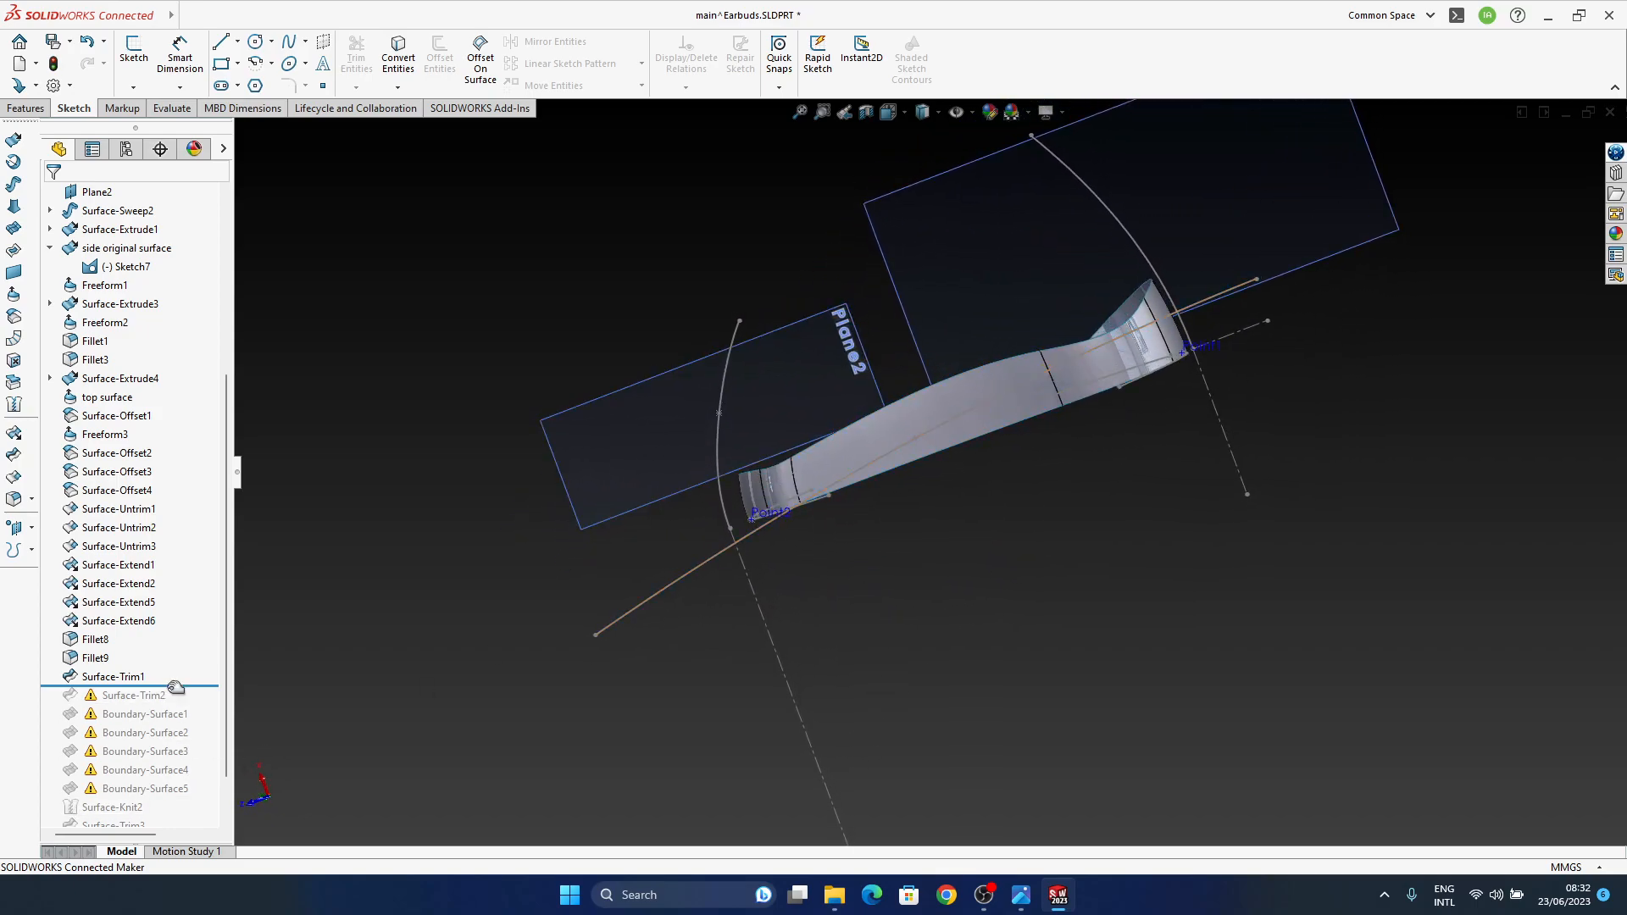
Step: Roll forward past Surface-Trim2 and on through Boundary-Surface1, Boundary-Surface2 and Boundary-Surface3 one at a time
drag(169, 702, 168, 705)
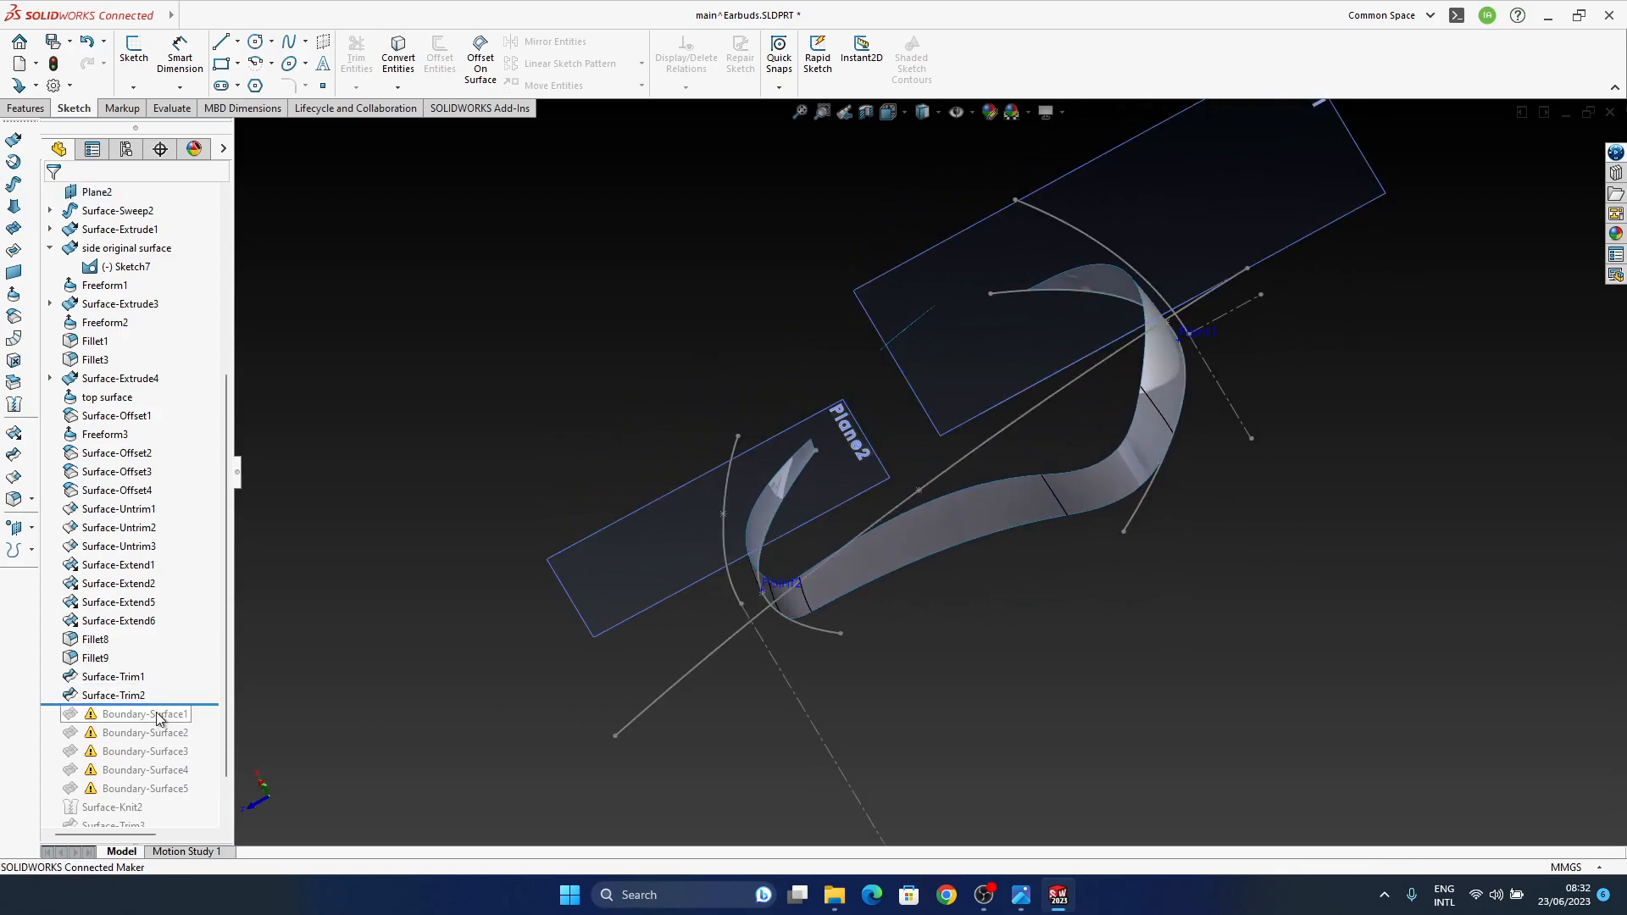
drag(168, 719, 169, 718)
middle_drag(873, 535, 970, 462)
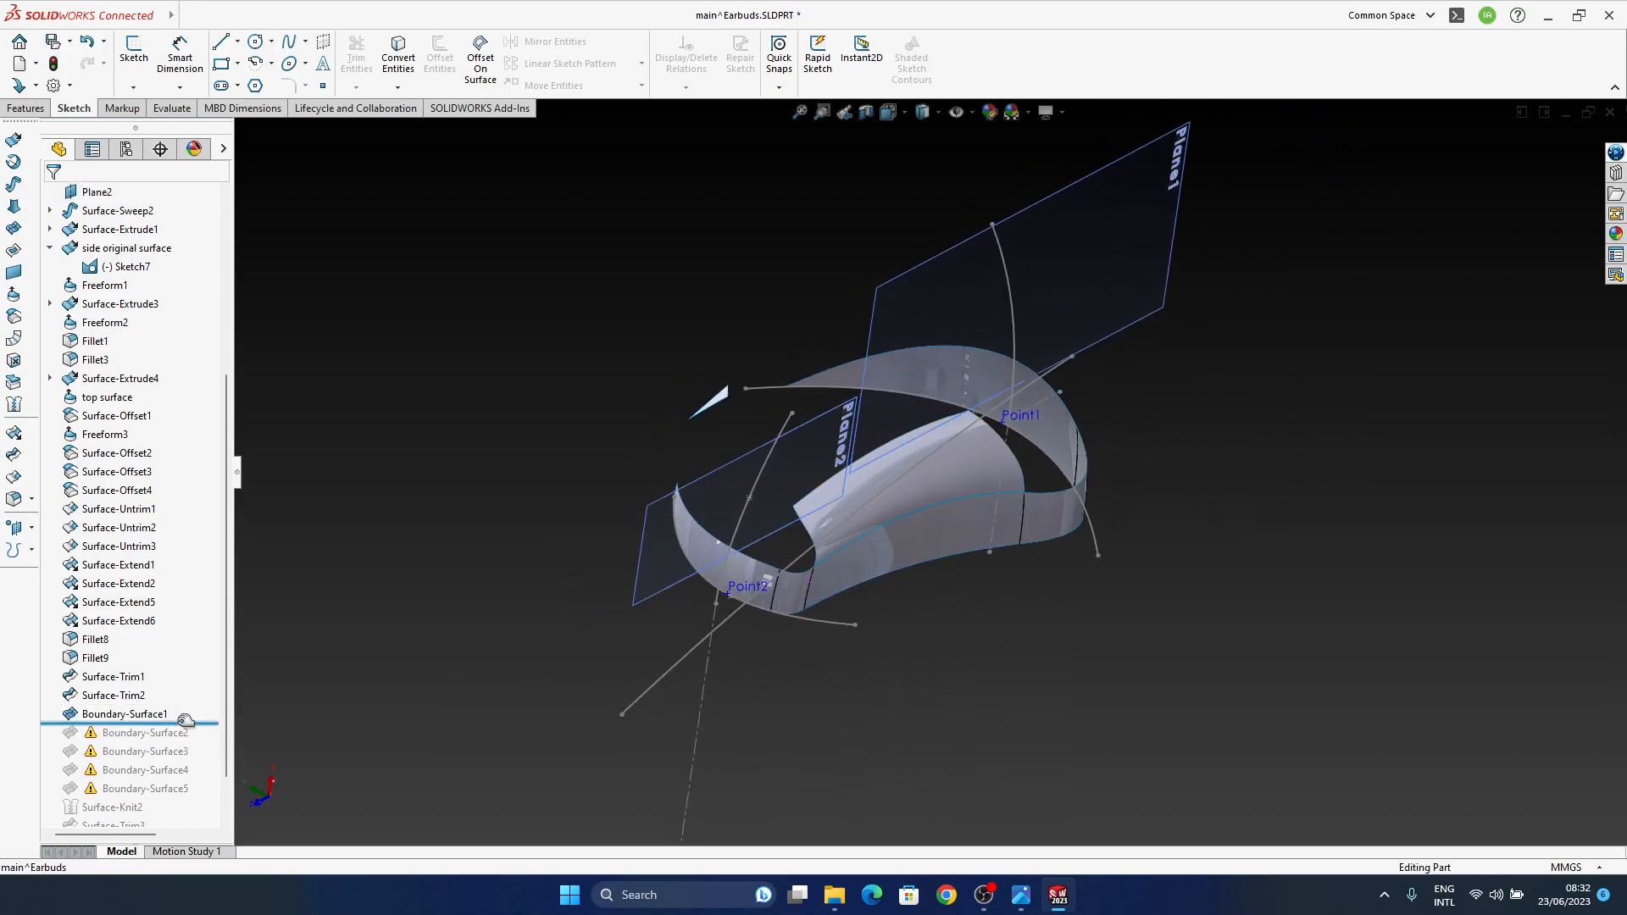
drag(176, 731, 177, 742)
middle_drag(806, 612, 897, 539)
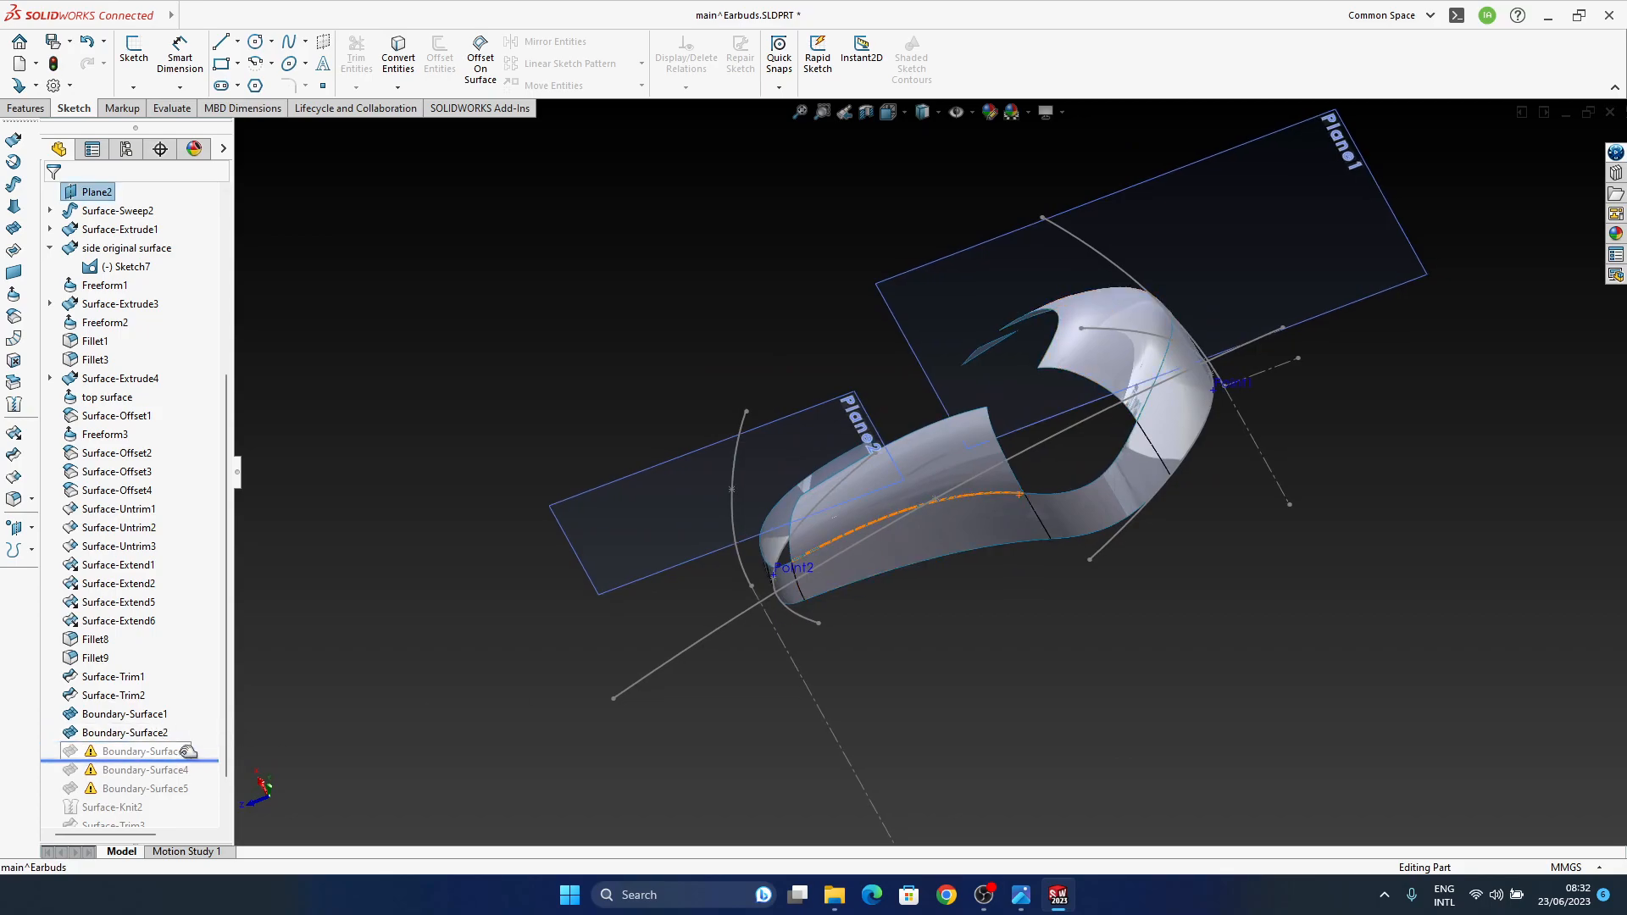
drag(186, 750, 186, 754)
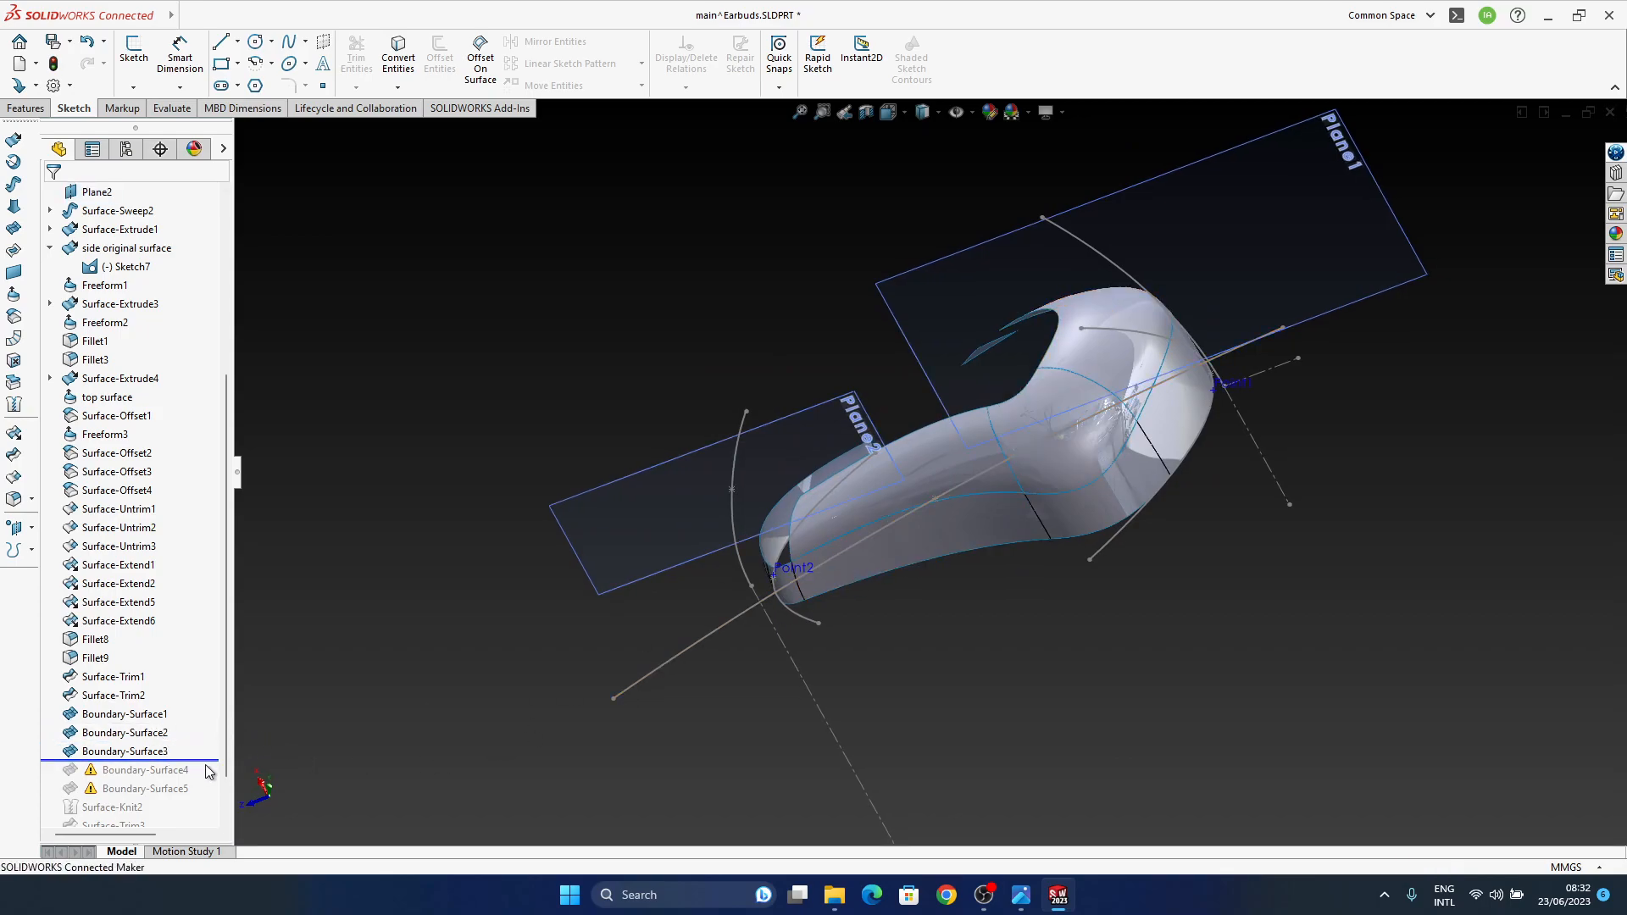
Step: Roll forward to just below Boundary-Surface5 and examine the rebuilt boundary-surface body from several sides
drag(205, 771, 196, 796)
middle_drag(847, 618, 448, 698)
middle_drag(892, 561, 912, 512)
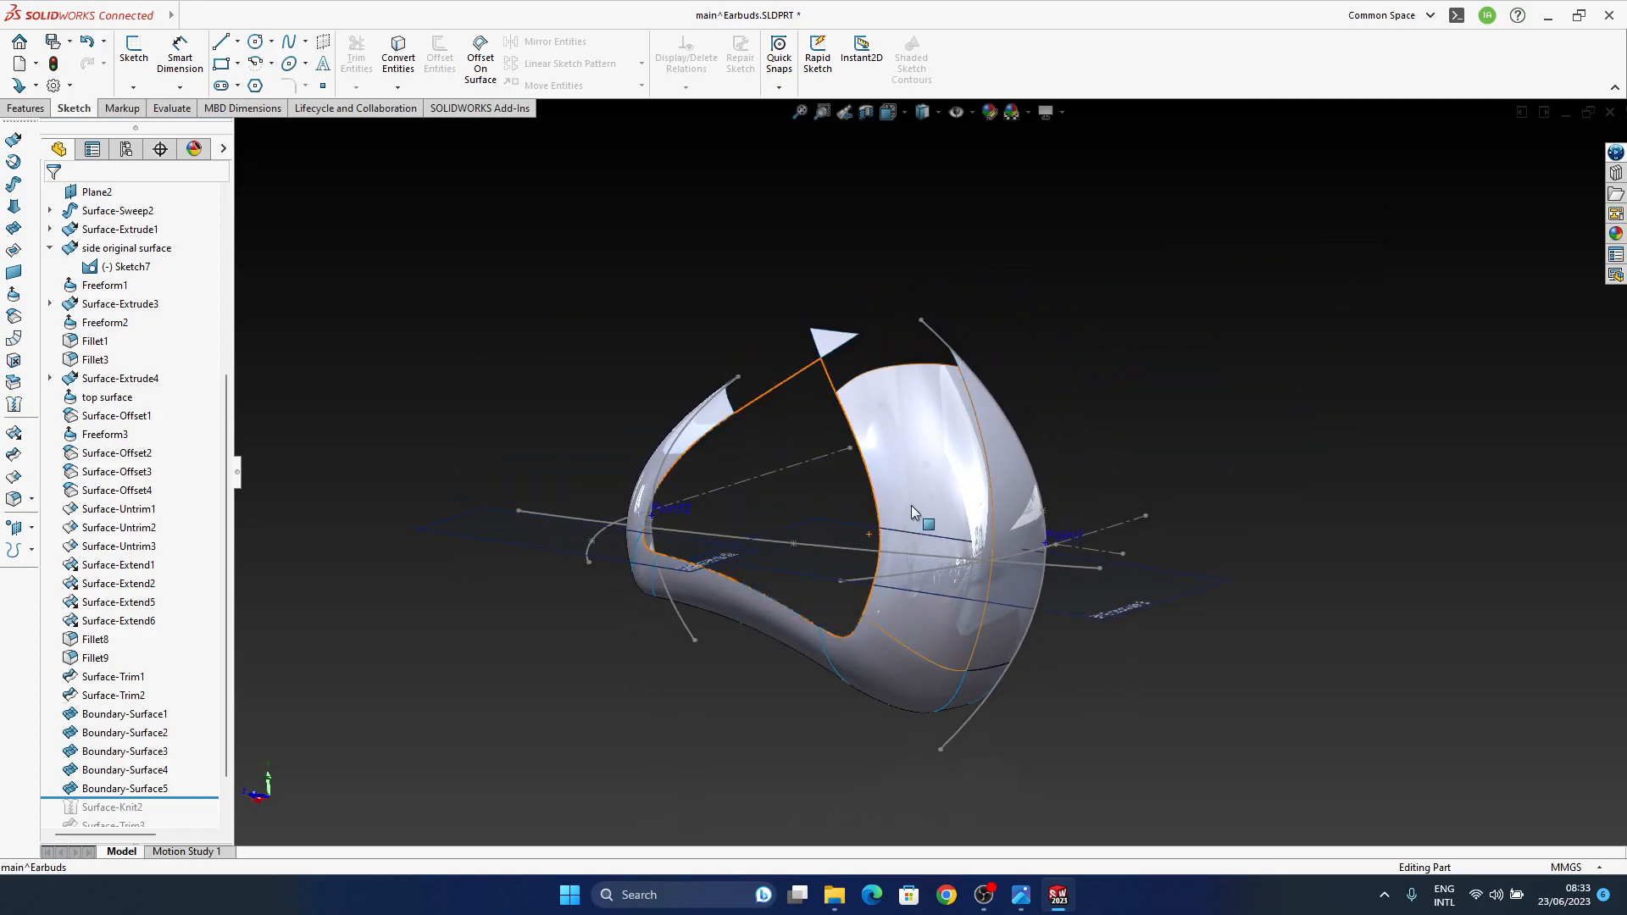
middle_drag(915, 655, 933, 620)
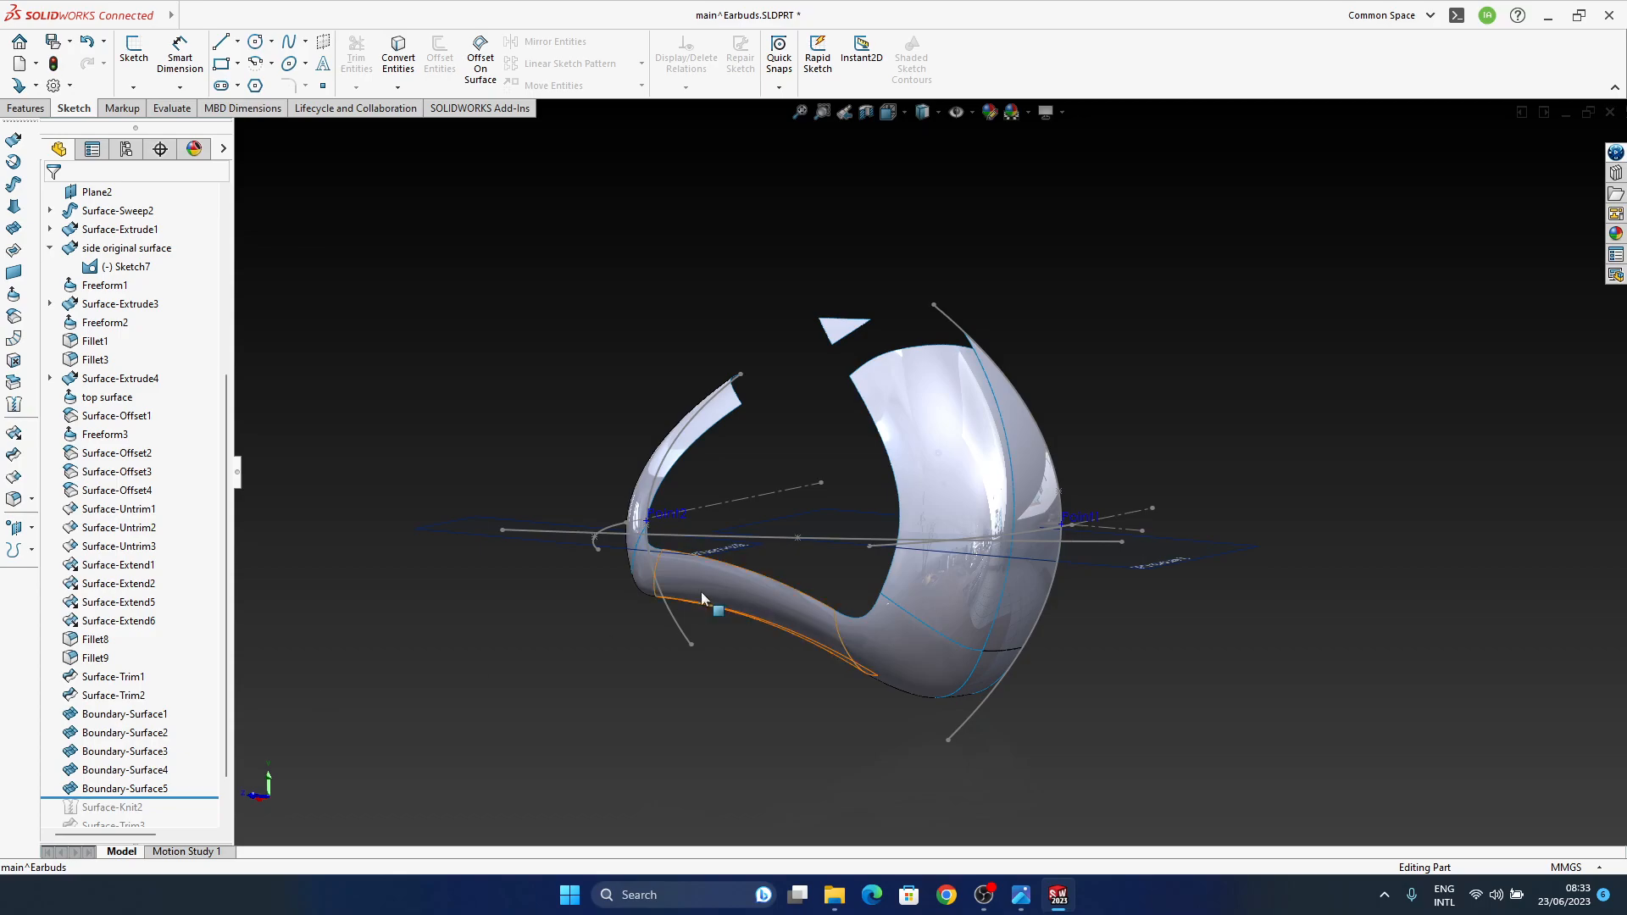
middle_drag(902, 583, 1115, 360)
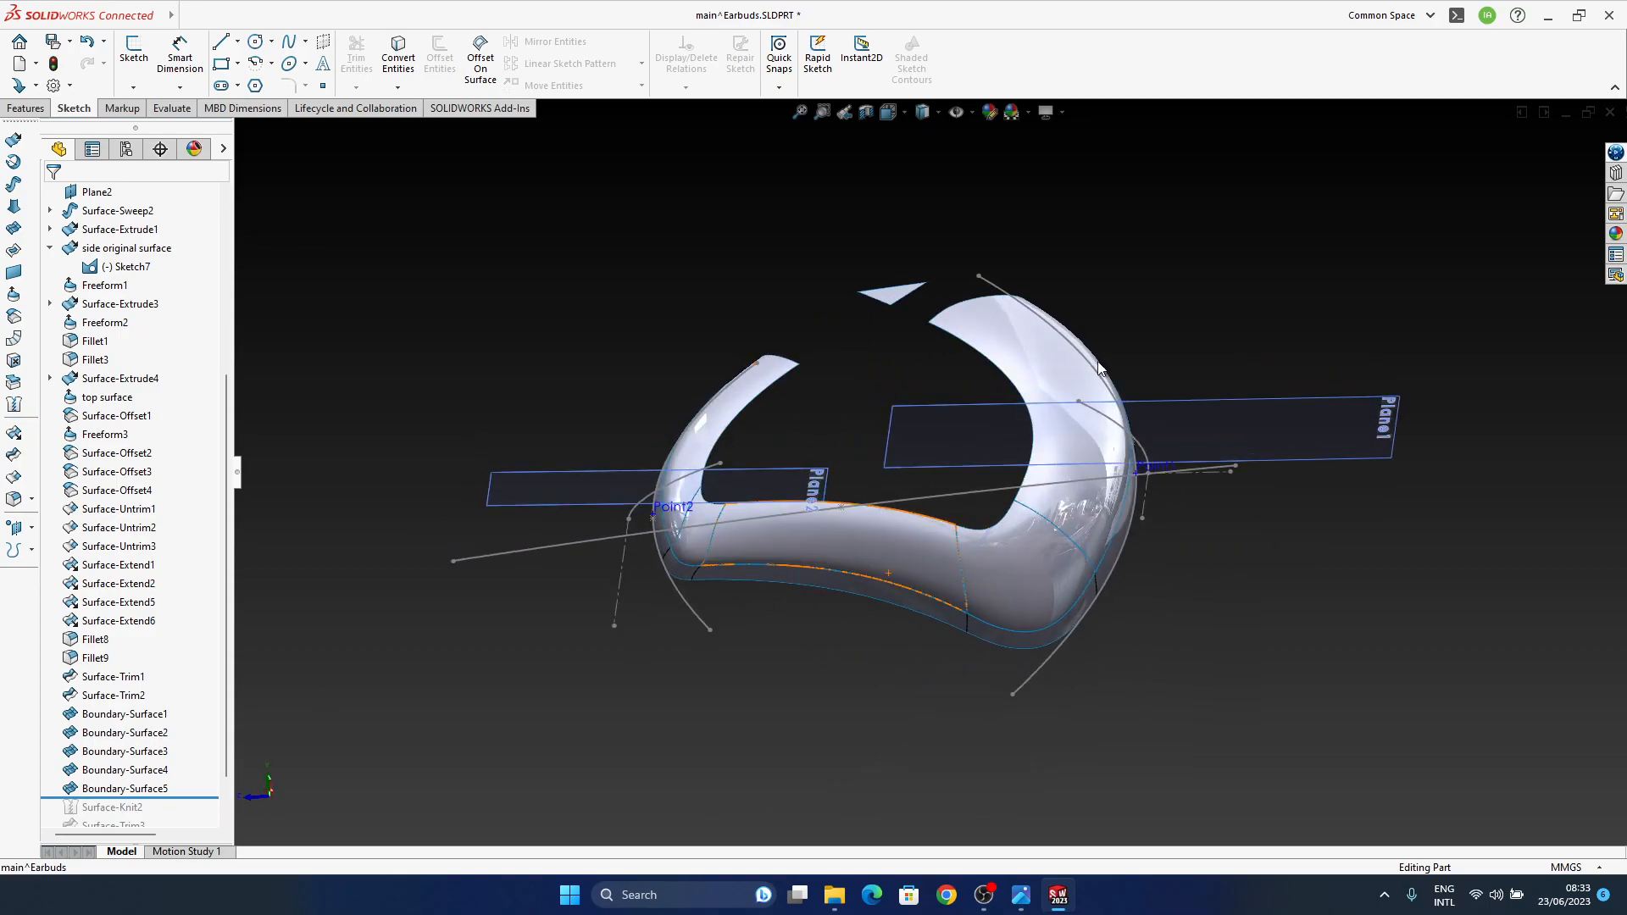
Step: Use Show Hidden Bodies to restore the inner face of the body and the large offset surface
right_click(1593, 822)
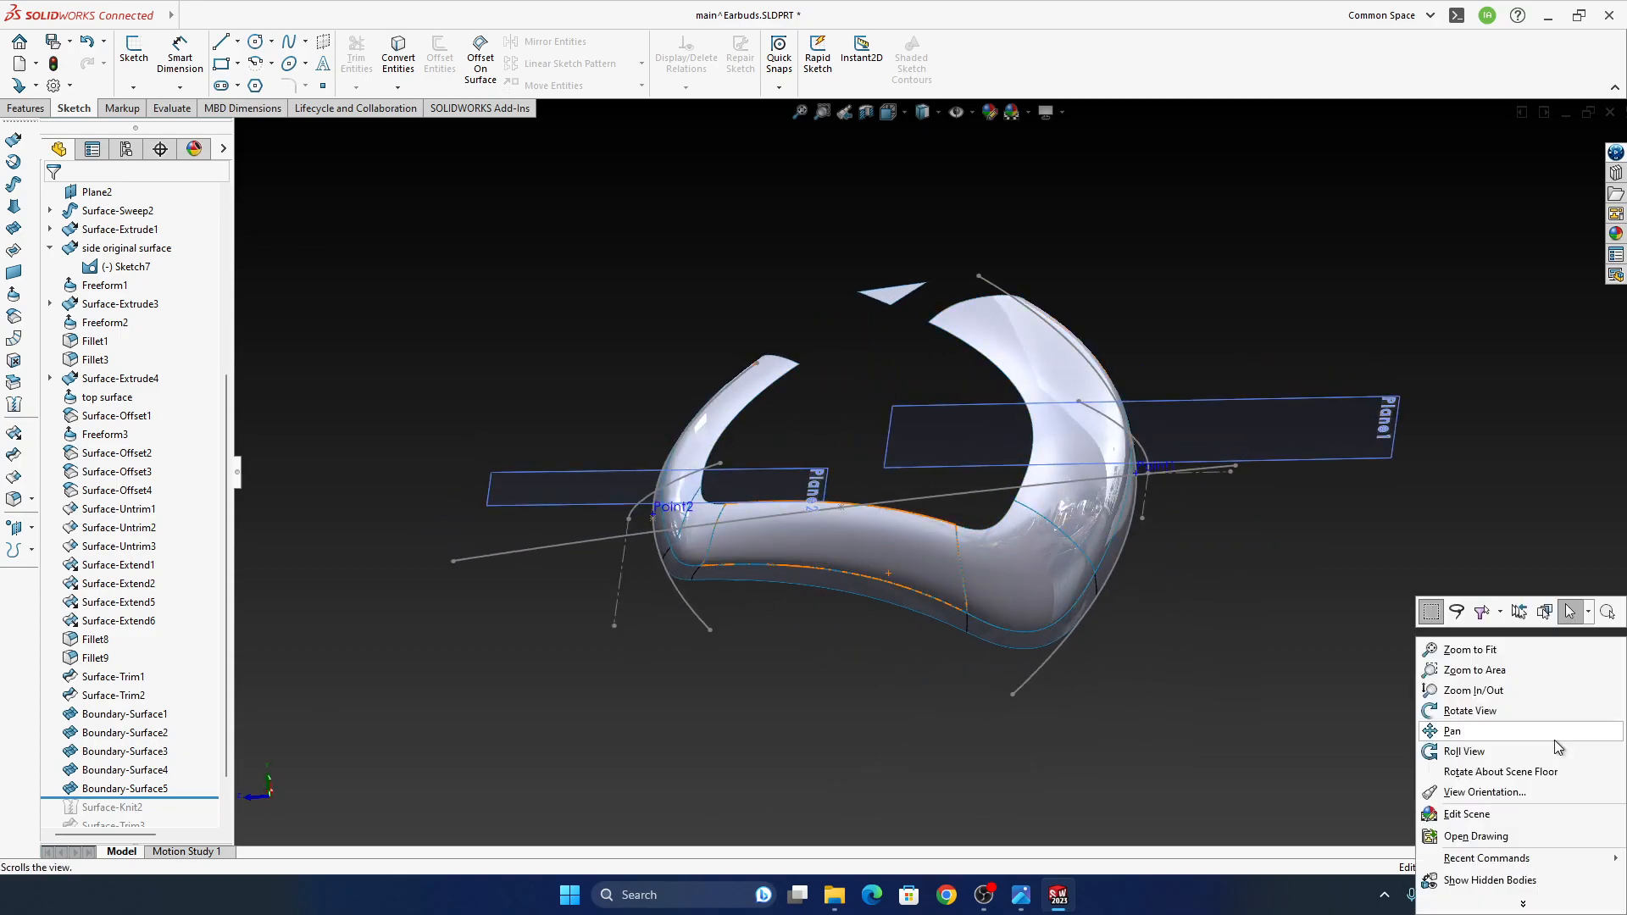
click(1491, 878)
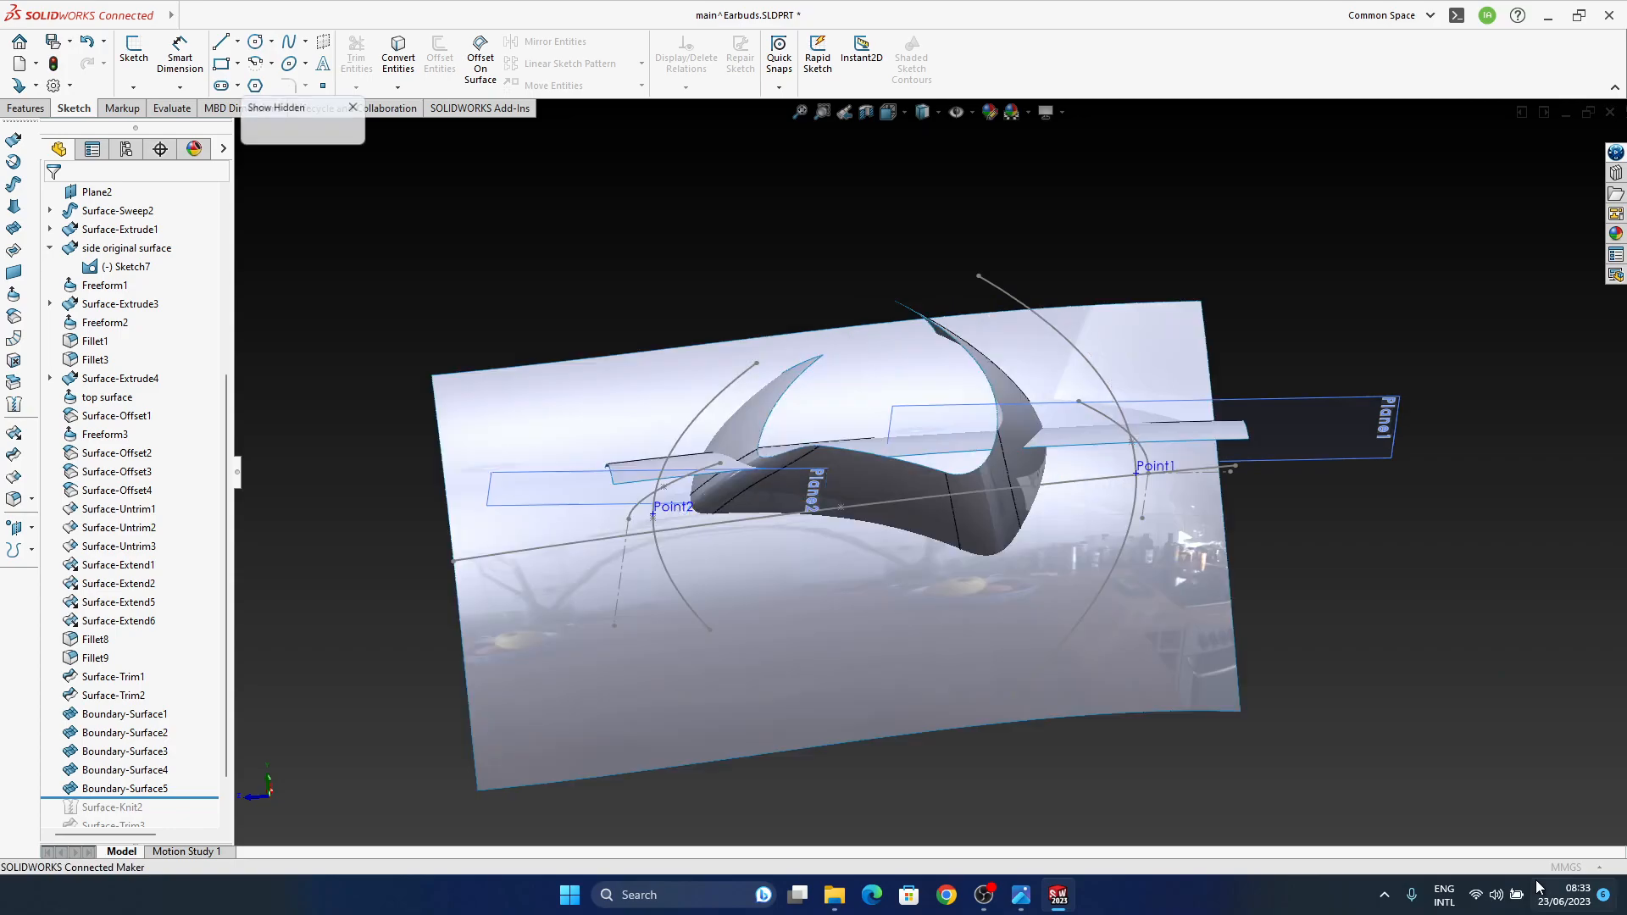
click(833, 564)
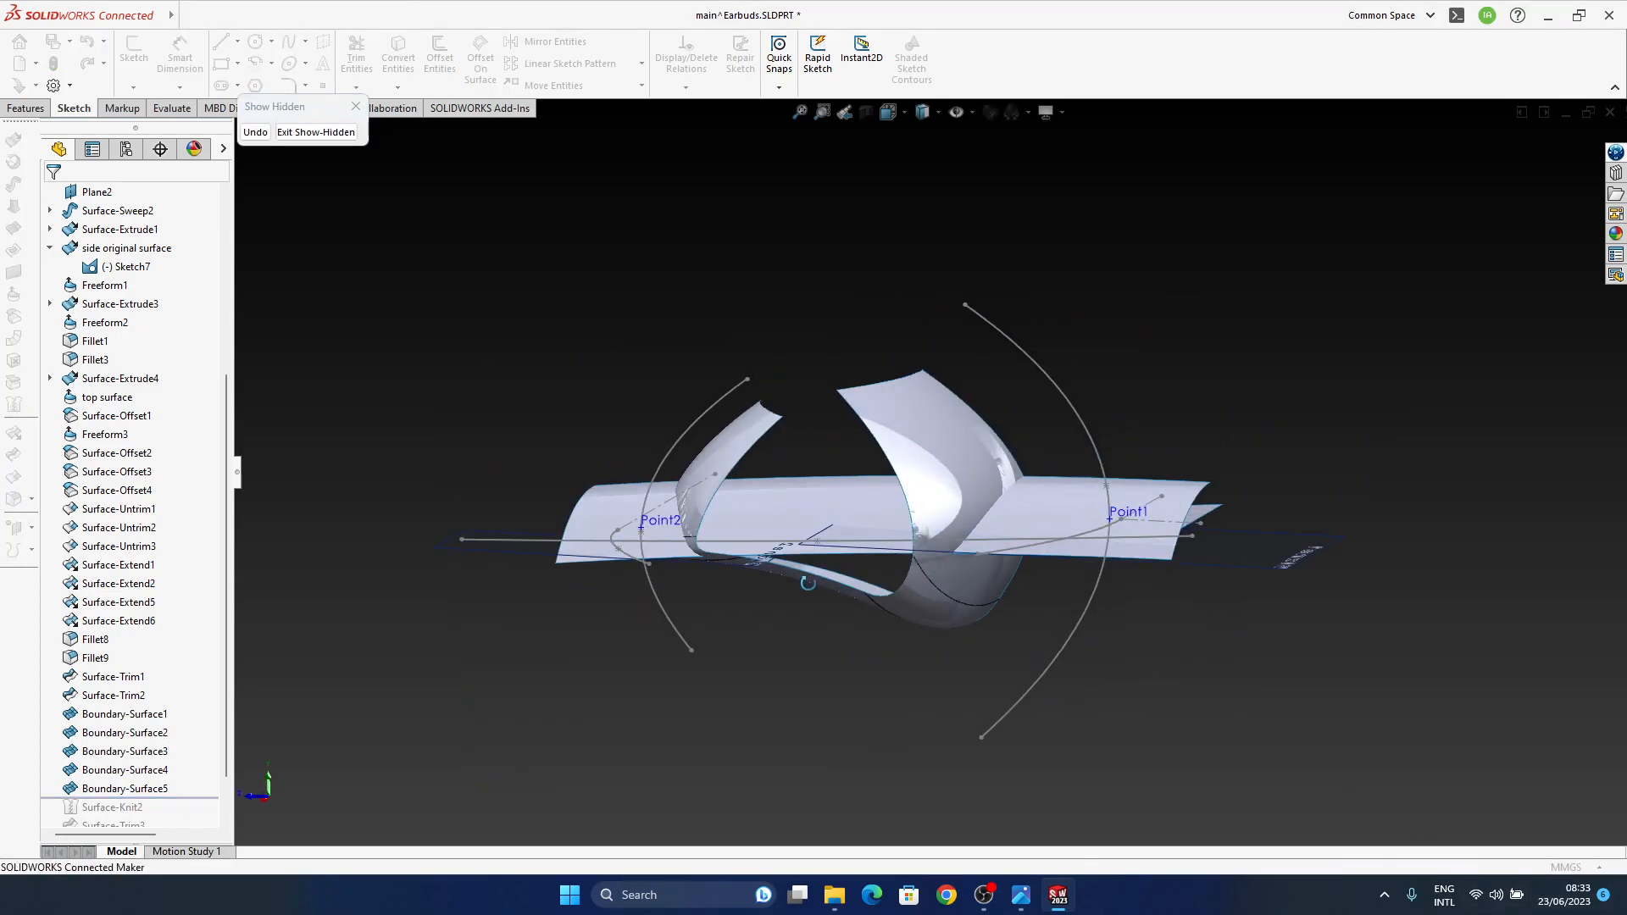
click(315, 131)
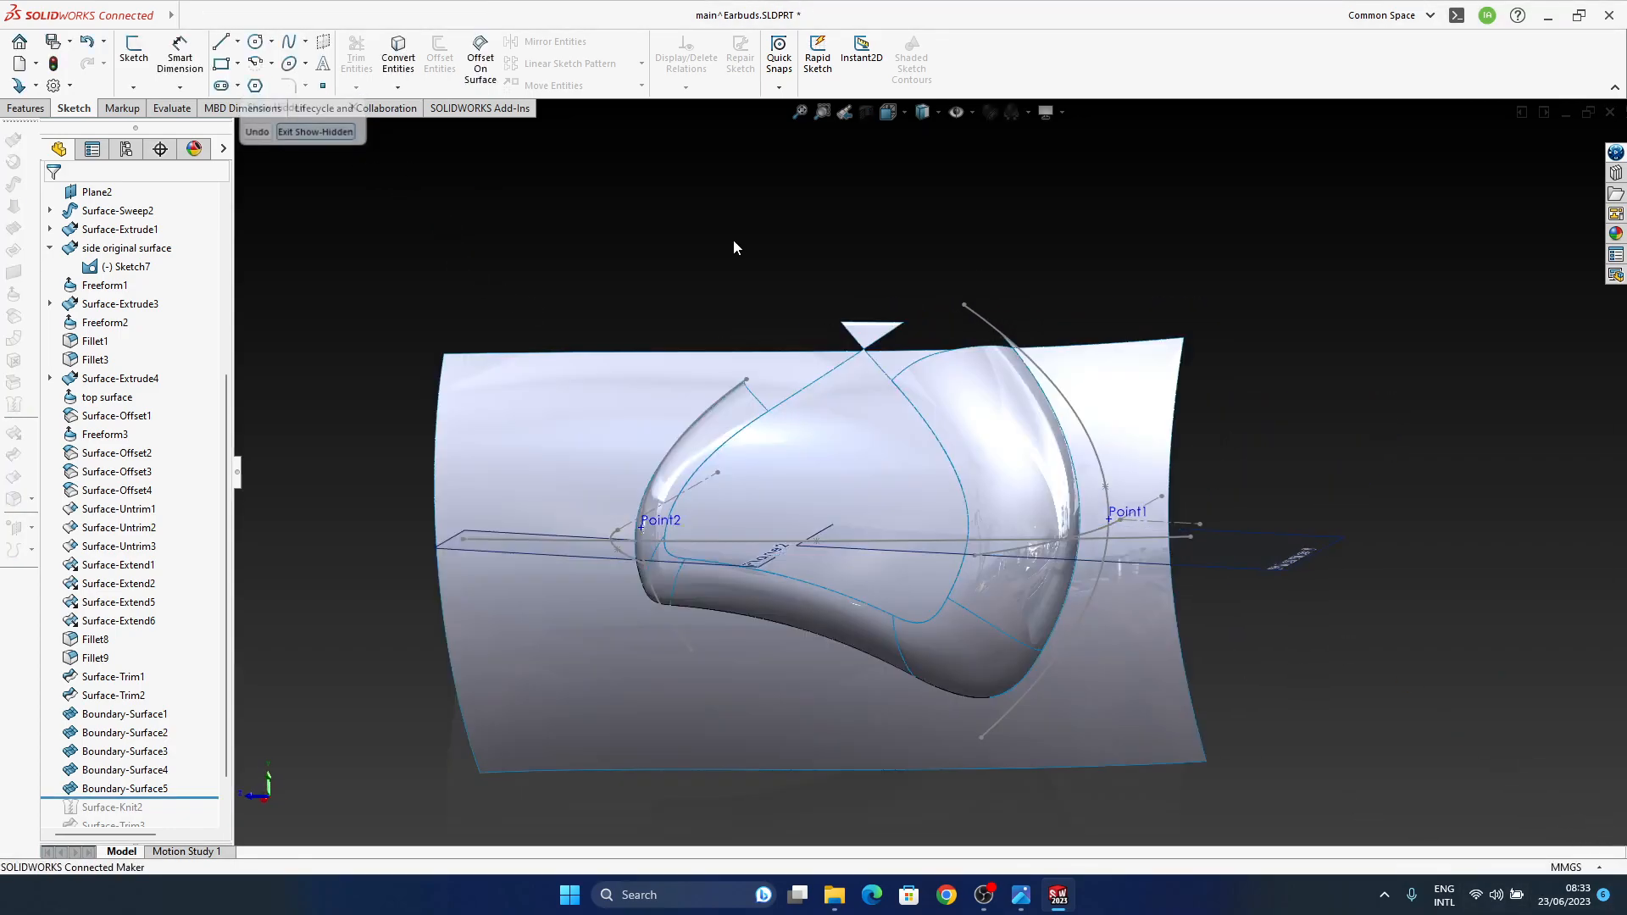
Step: Hide the large Surface-Offset1 body, examine the remaining earbud shape, and locate Sketch7 of the side original surface
middle_drag(827, 693, 881, 566)
click(881, 566)
click(956, 515)
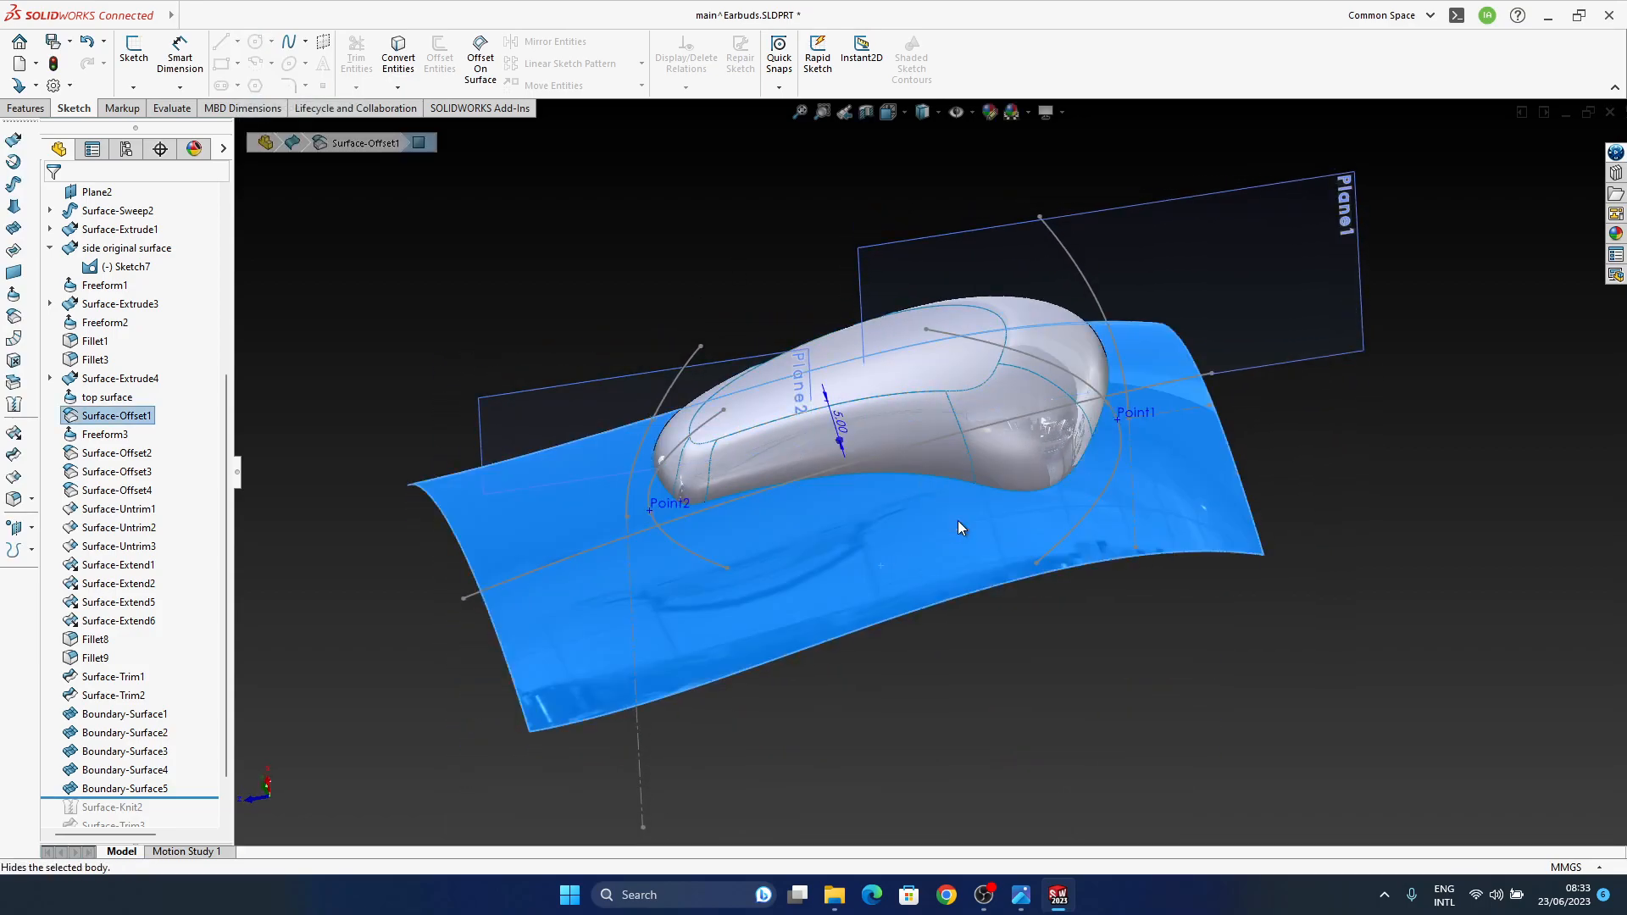
middle_click(912, 349)
middle_drag(912, 349, 900, 551)
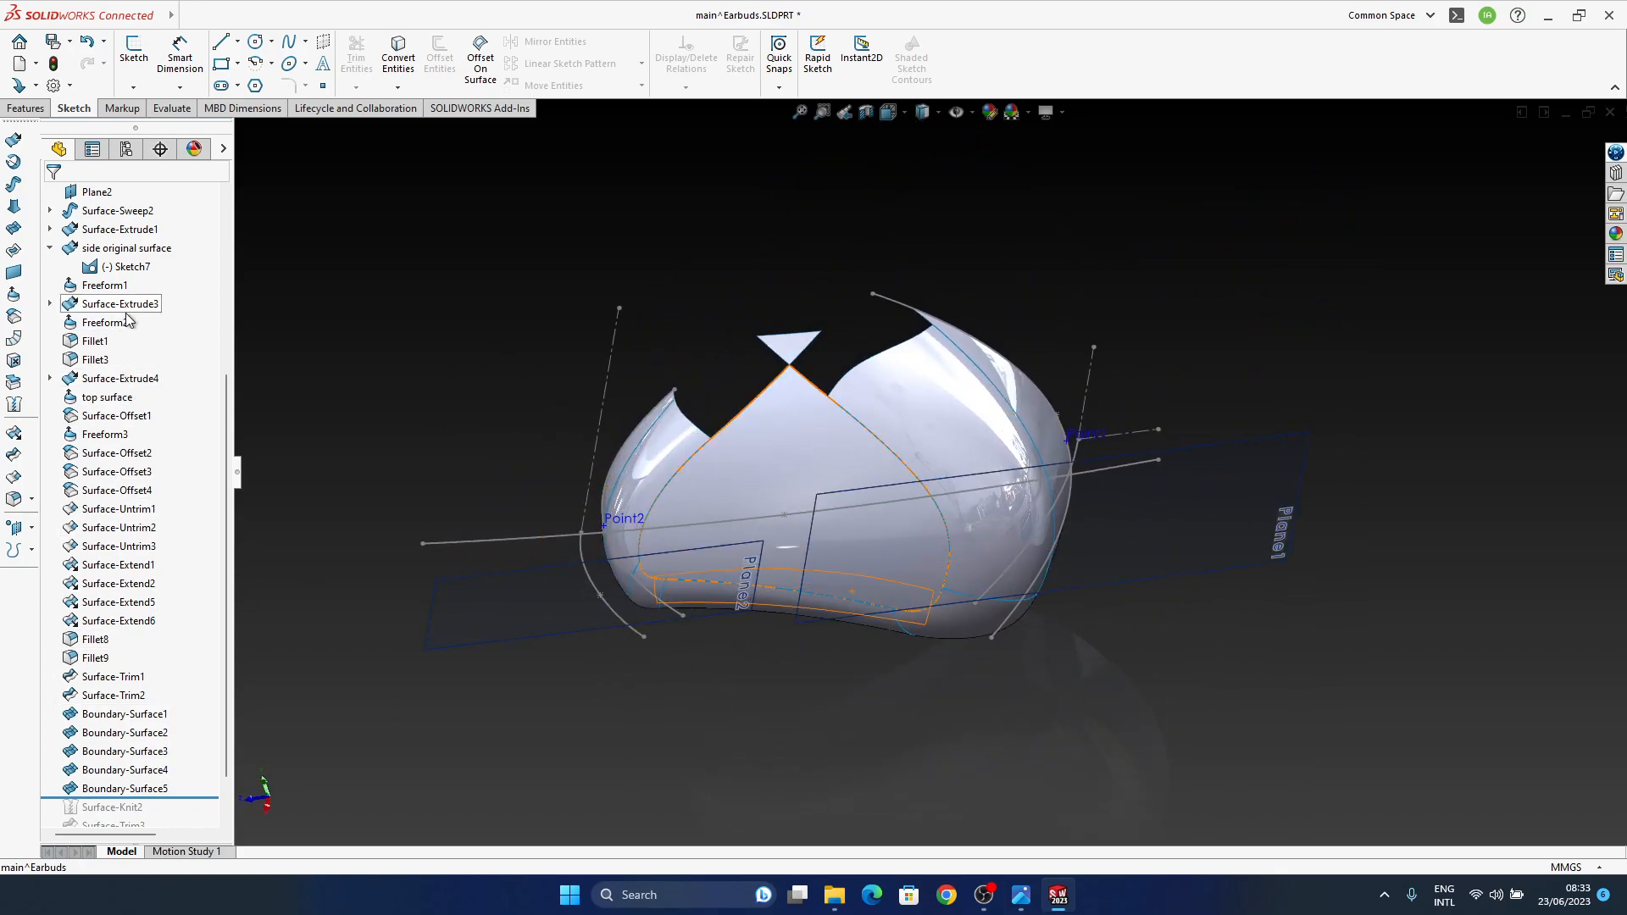
scroll(127, 307, up, 4)
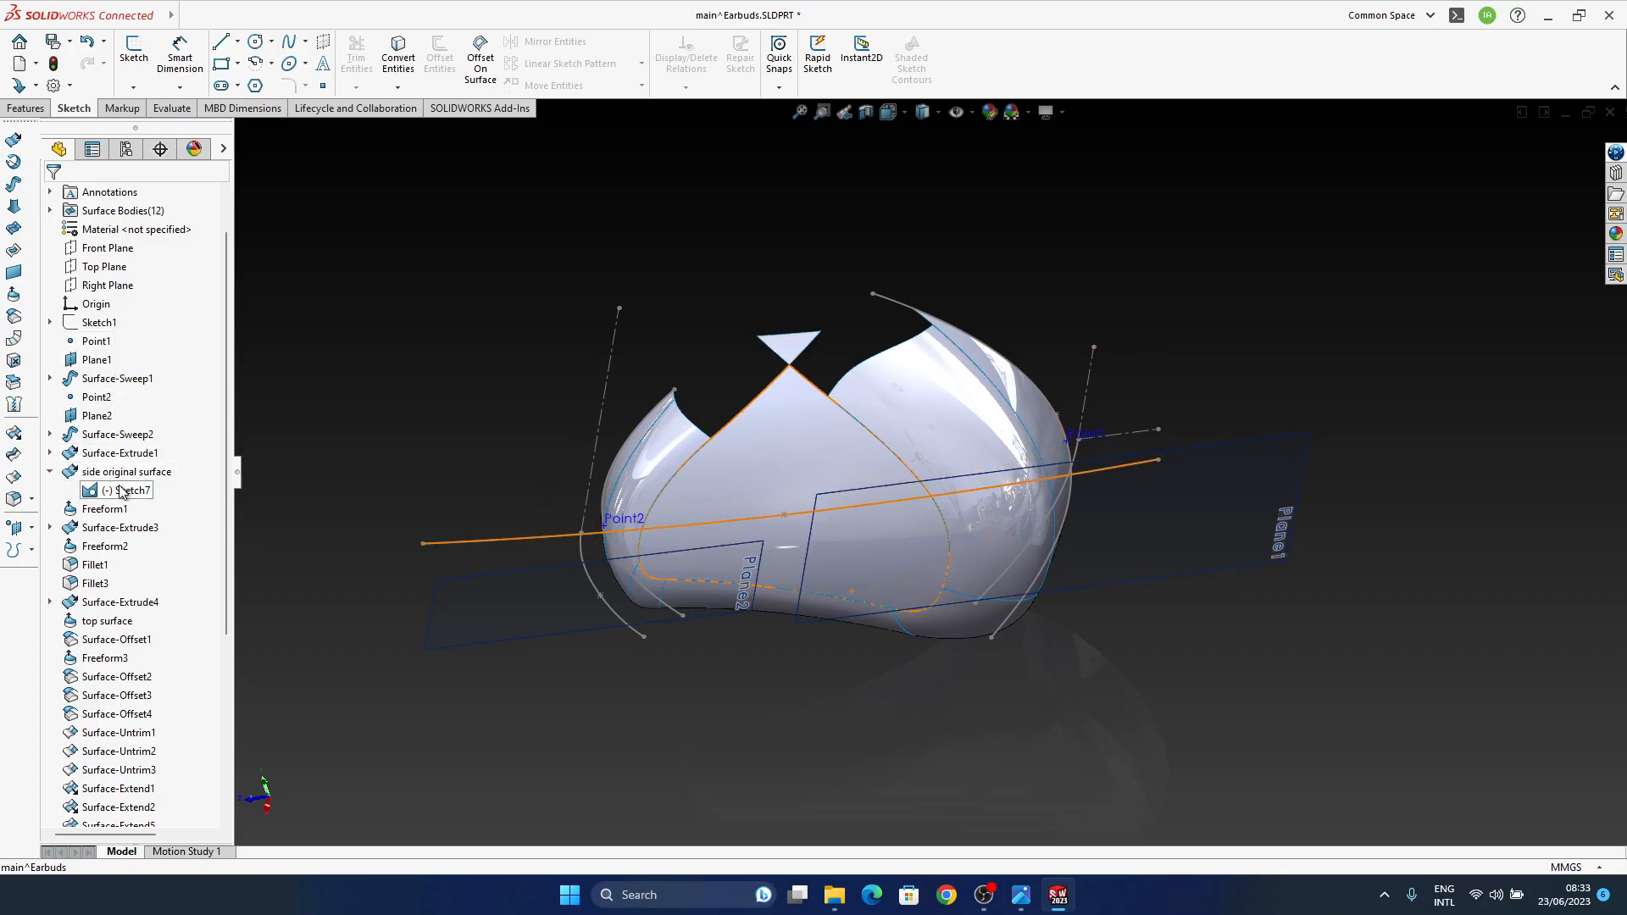
Step: Roll the model forward past Surface-Trim3, and on past Mirror1 and Surface-Knit1 to restore the complete mirrored body
click(122, 622)
click(136, 597)
middle_drag(891, 576, 958, 593)
scroll(161, 771, down, 5)
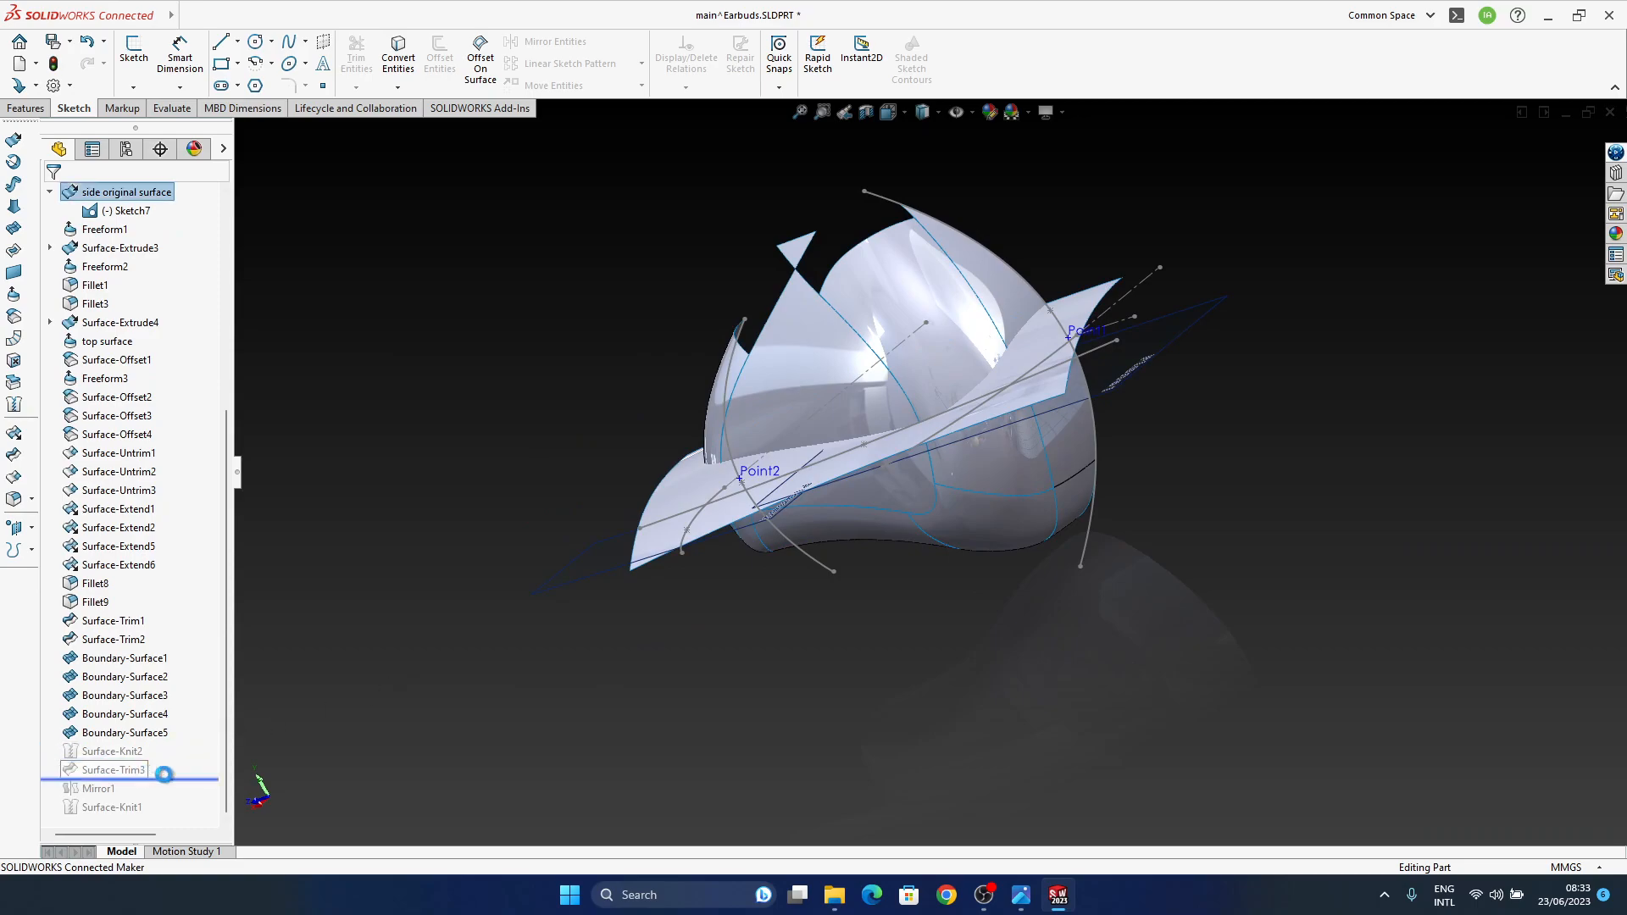
middle_drag(981, 368, 863, 563)
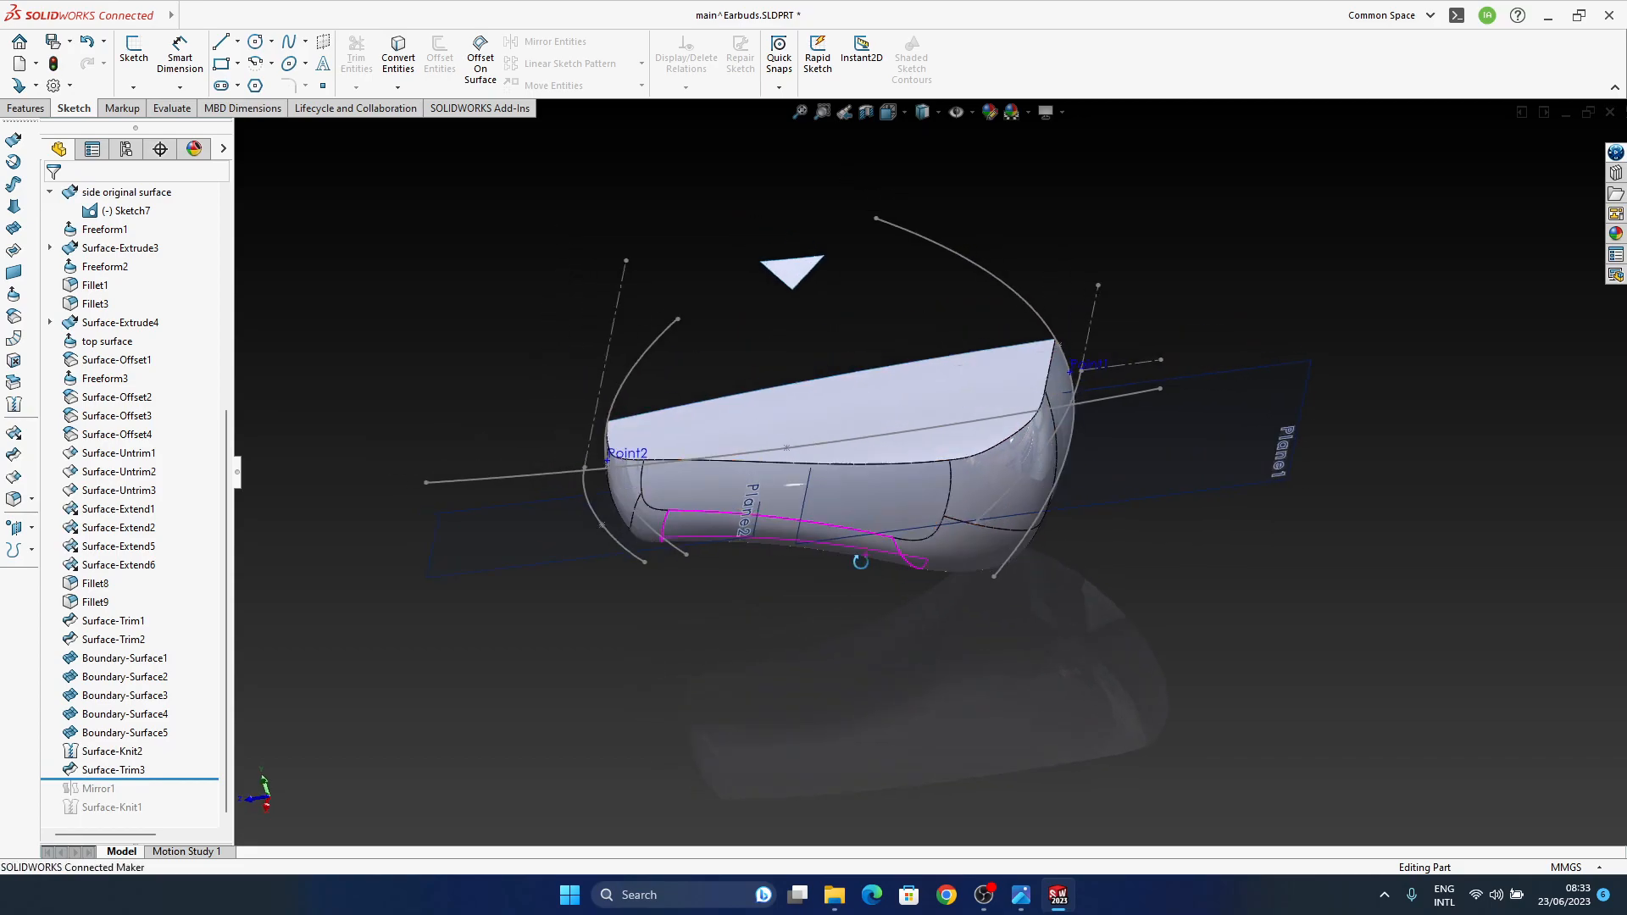
drag(185, 778, 185, 815)
mouse_move(1075, 566)
middle_down()
mouse_move(872, 664)
mouse_move(896, 663)
mouse_move(861, 585)
mouse_move(891, 665)
mouse_move(720, 718)
mouse_move(1031, 661)
mouse_move(1090, 393)
mouse_move(859, 742)
mouse_move(927, 668)
mouse_move(900, 520)
mouse_move(955, 653)
mouse_move(915, 668)
mouse_move(1003, 552)
mouse_move(970, 549)
mouse_move(1165, 608)
mouse_move(1163, 648)
mouse_move(1082, 595)
middle_up()
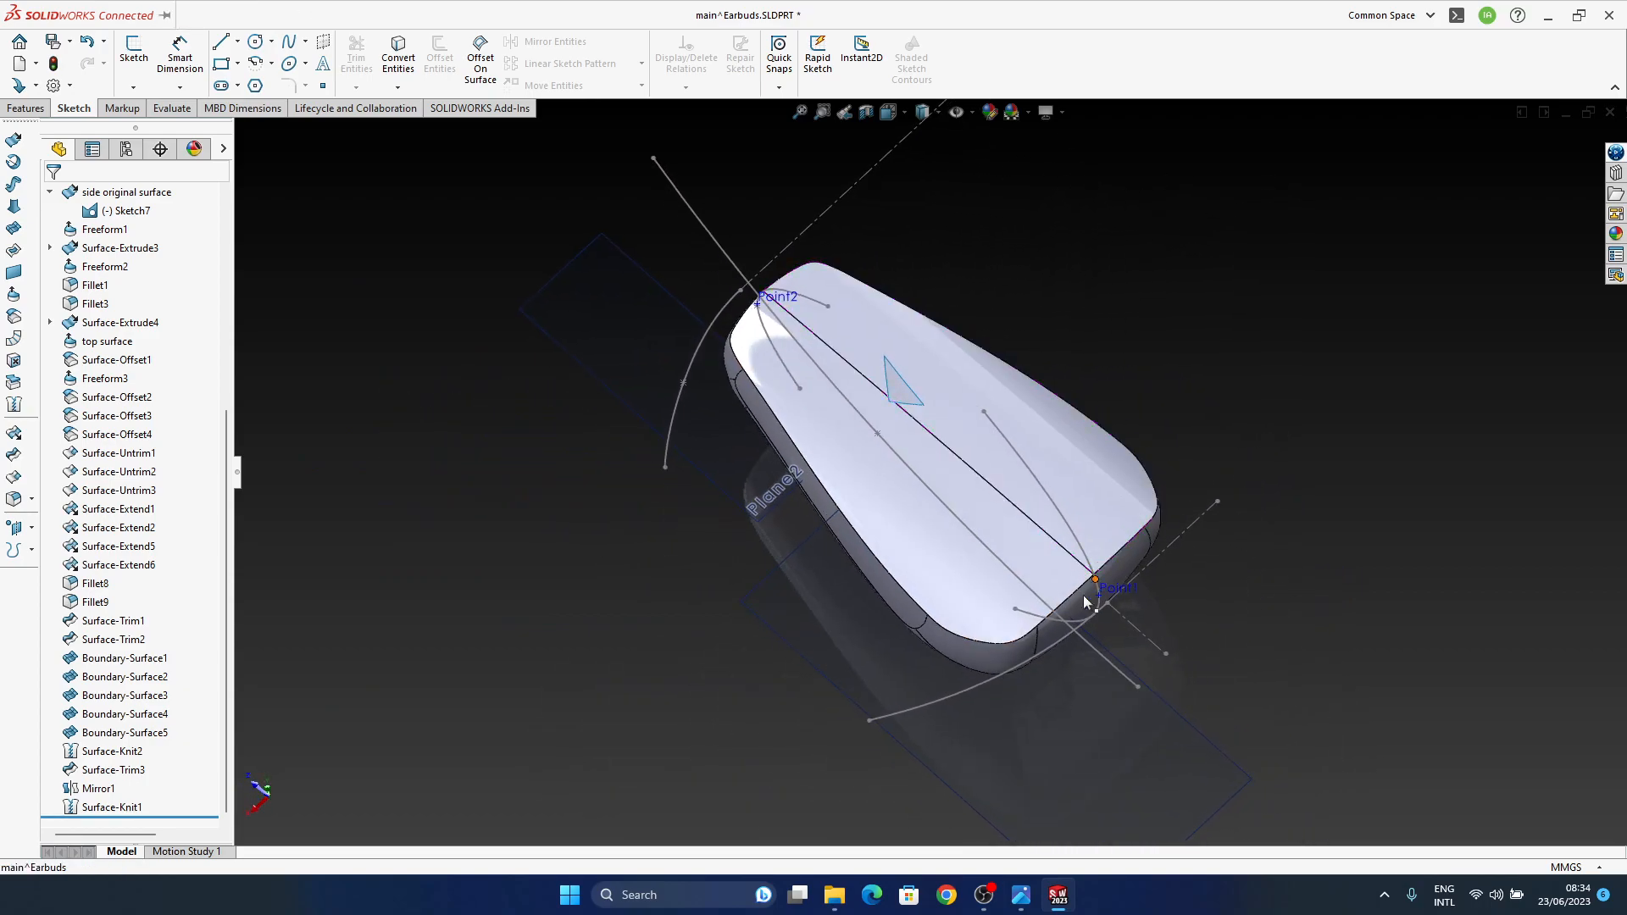
Step: Switch to the earbud reference photo and compare its outline with the mirrored body
click(1015, 905)
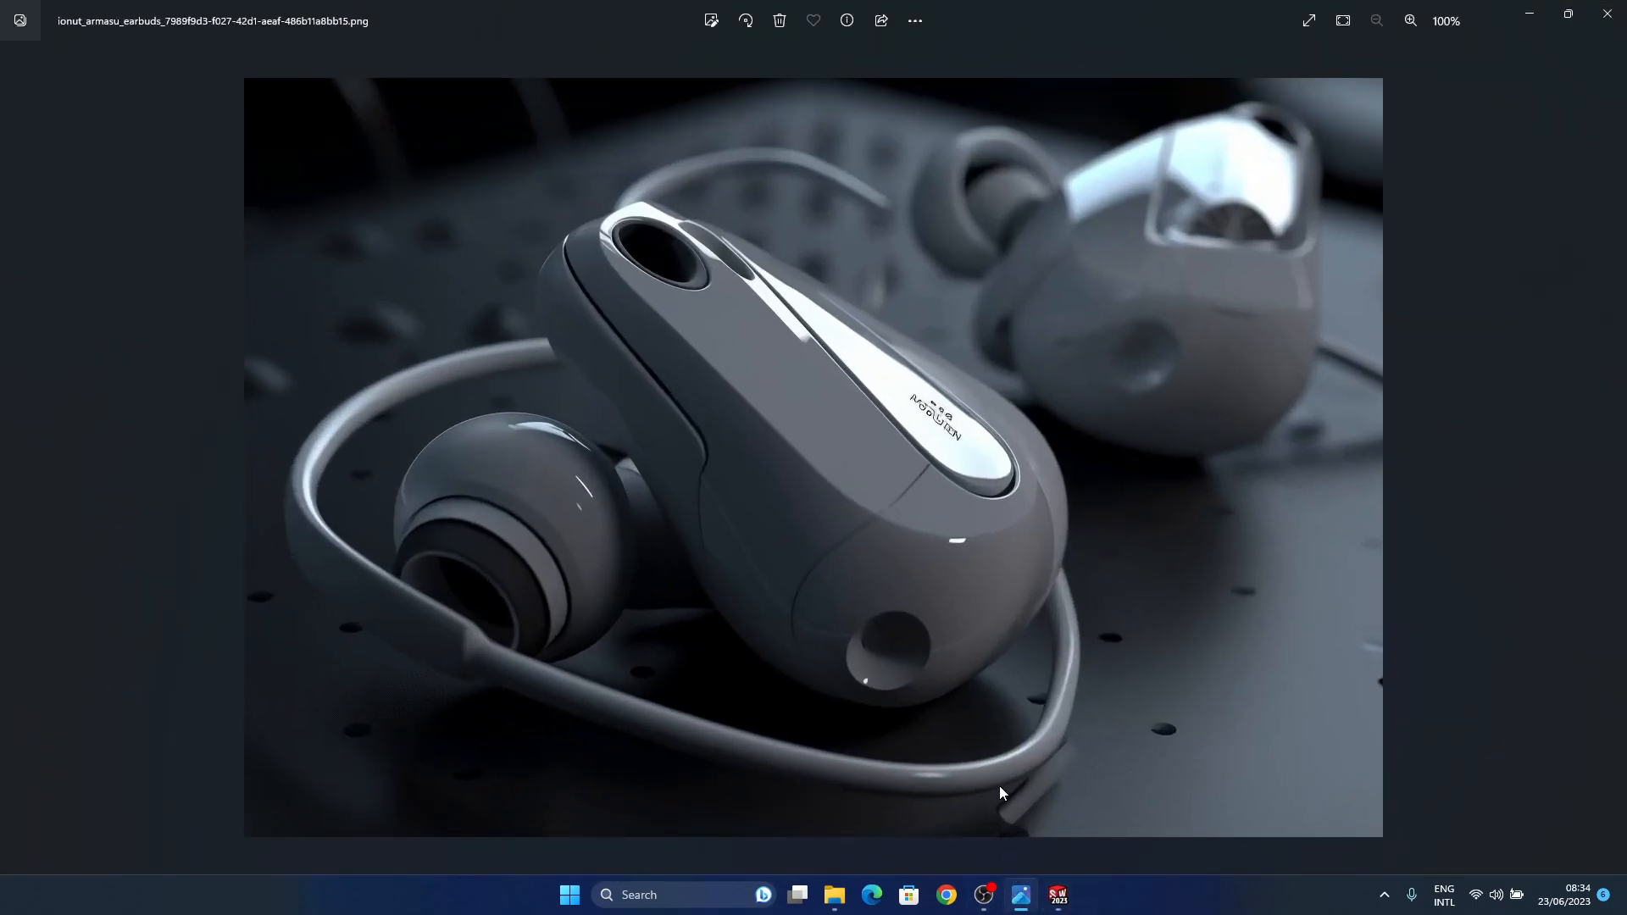
click(1034, 905)
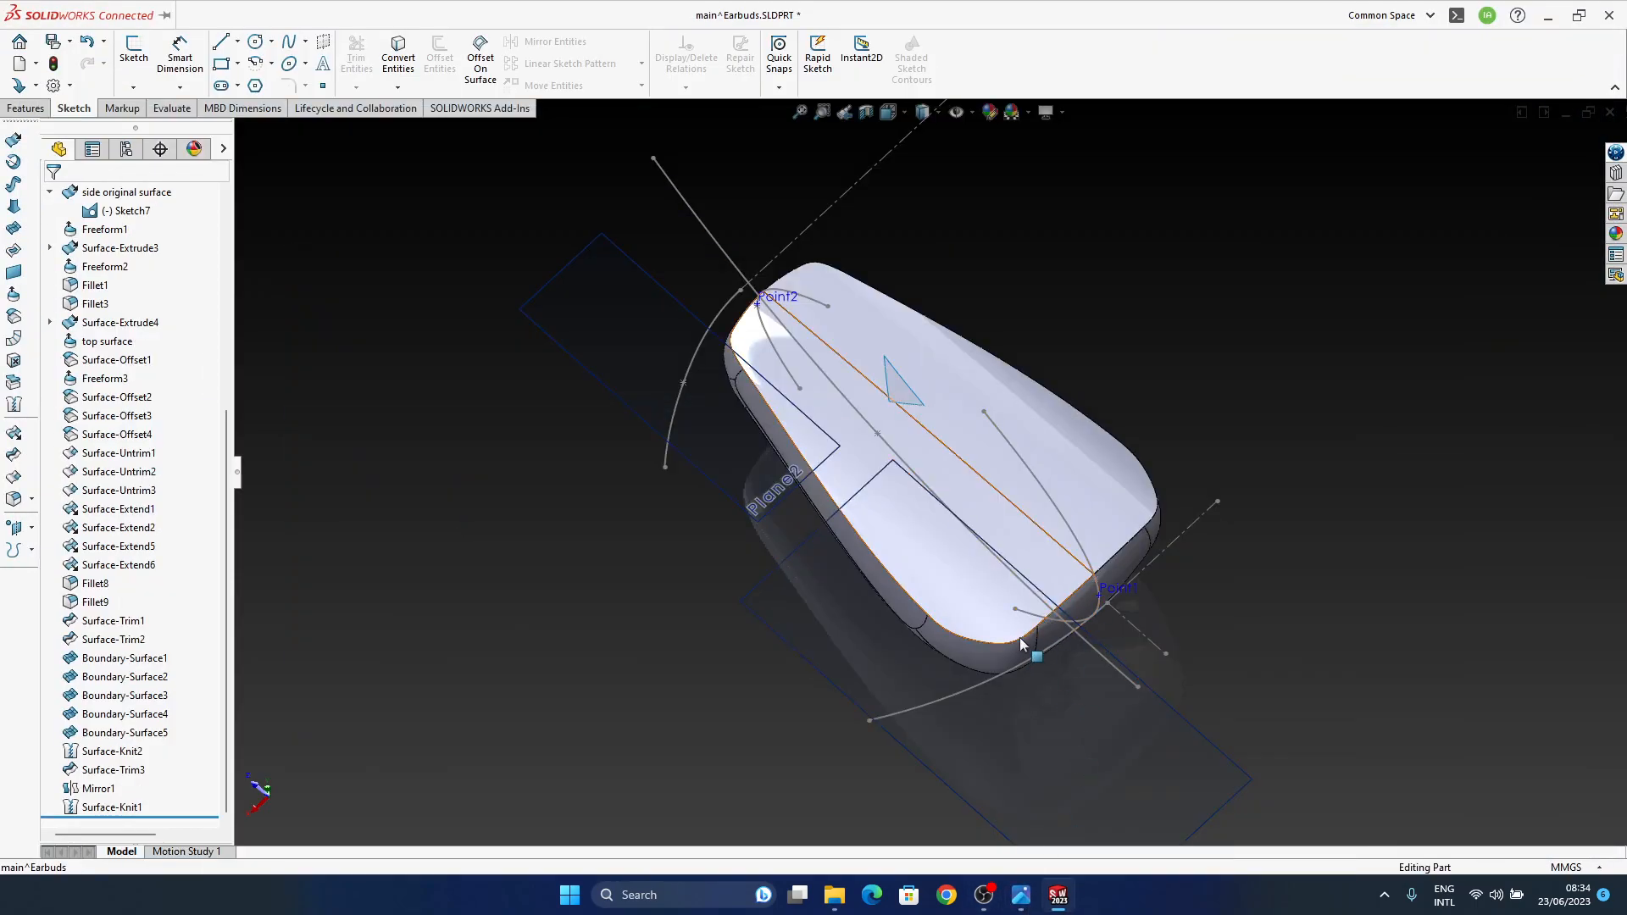
mouse_move(1001, 673)
middle_down()
mouse_move(885, 676)
mouse_move(872, 607)
mouse_move(944, 647)
mouse_move(926, 530)
mouse_move(898, 637)
middle_up()
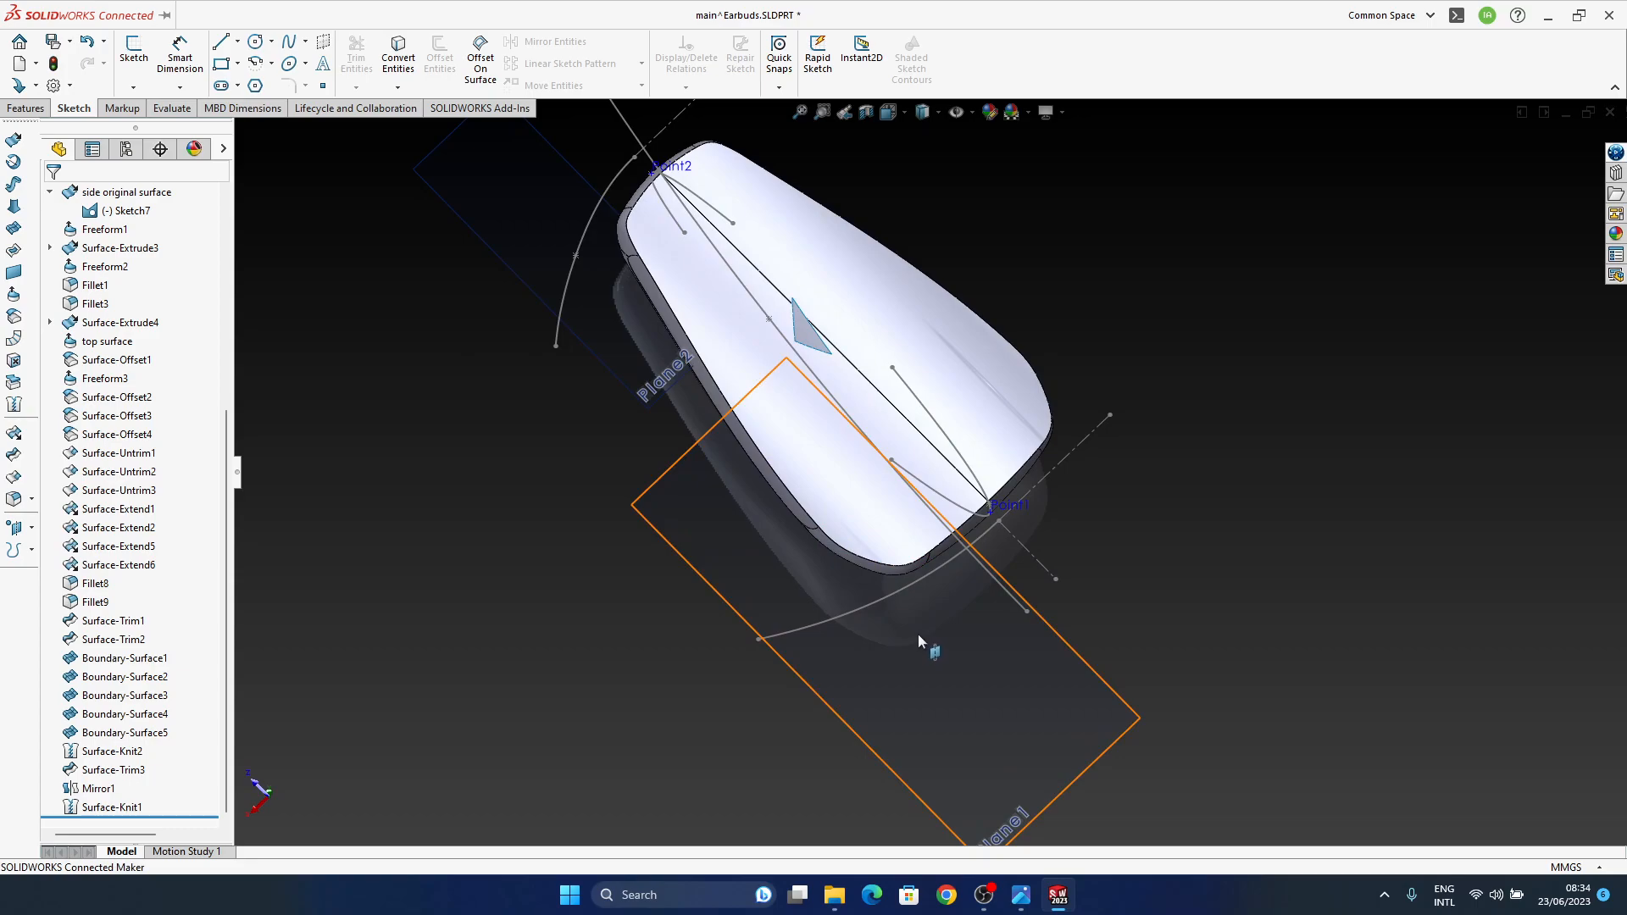
Step: Try to steepen the Sketch3 spline by pulling its free endpoint toward the body, and rebuild while ignoring the Surface-Trim2 error
key(space)
click(842, 557)
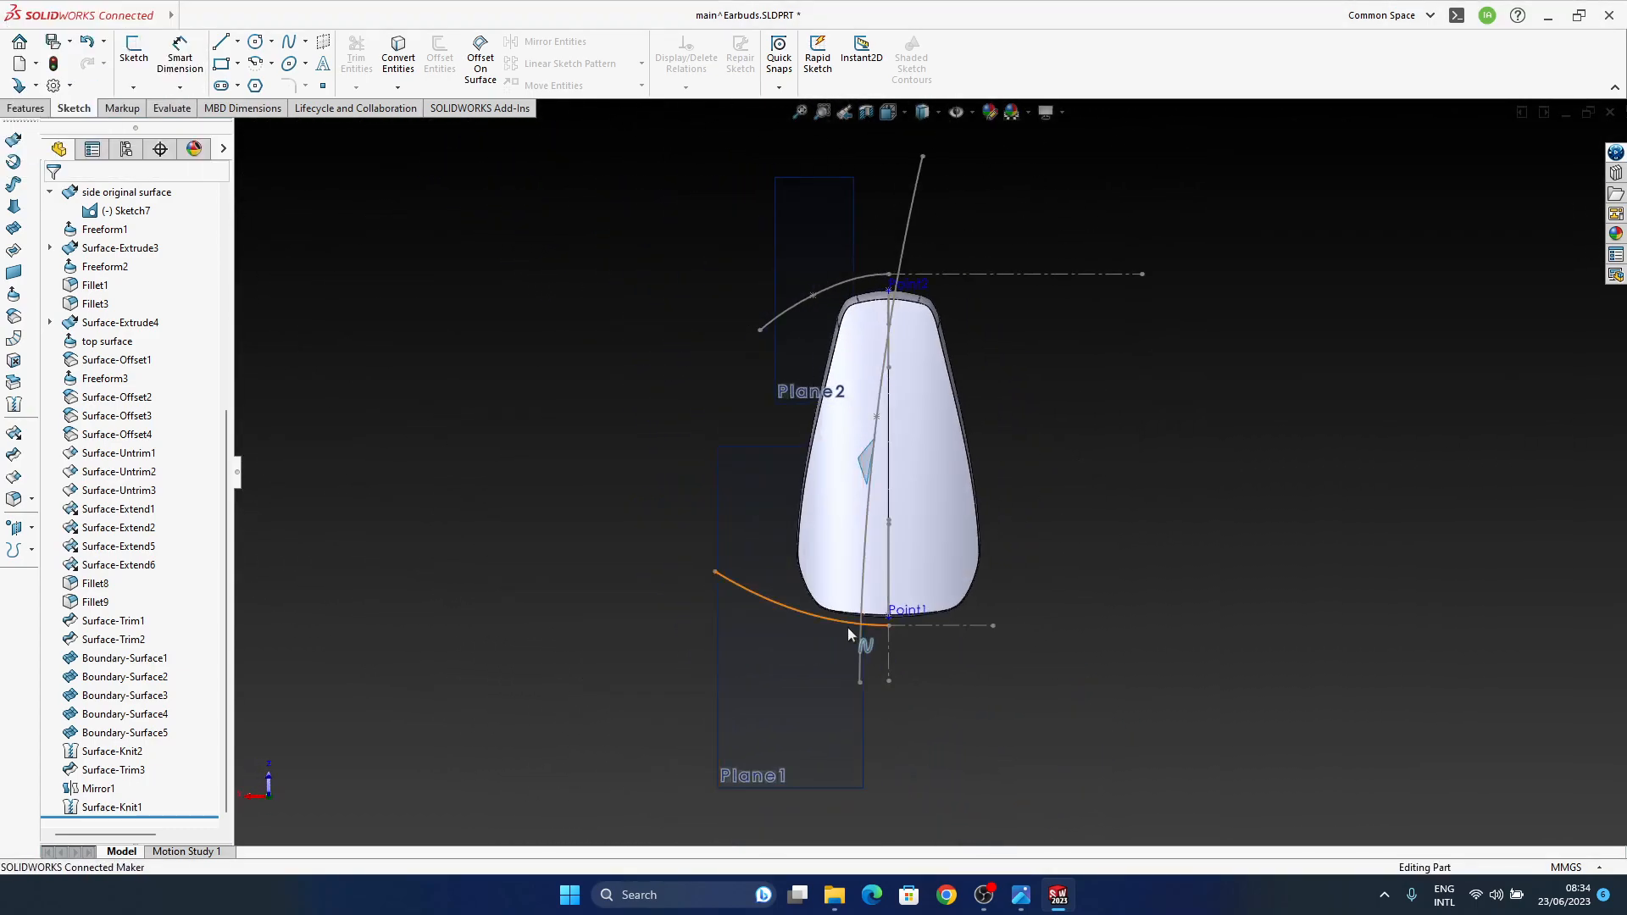
scroll(831, 653, down, 4)
double_click(722, 541)
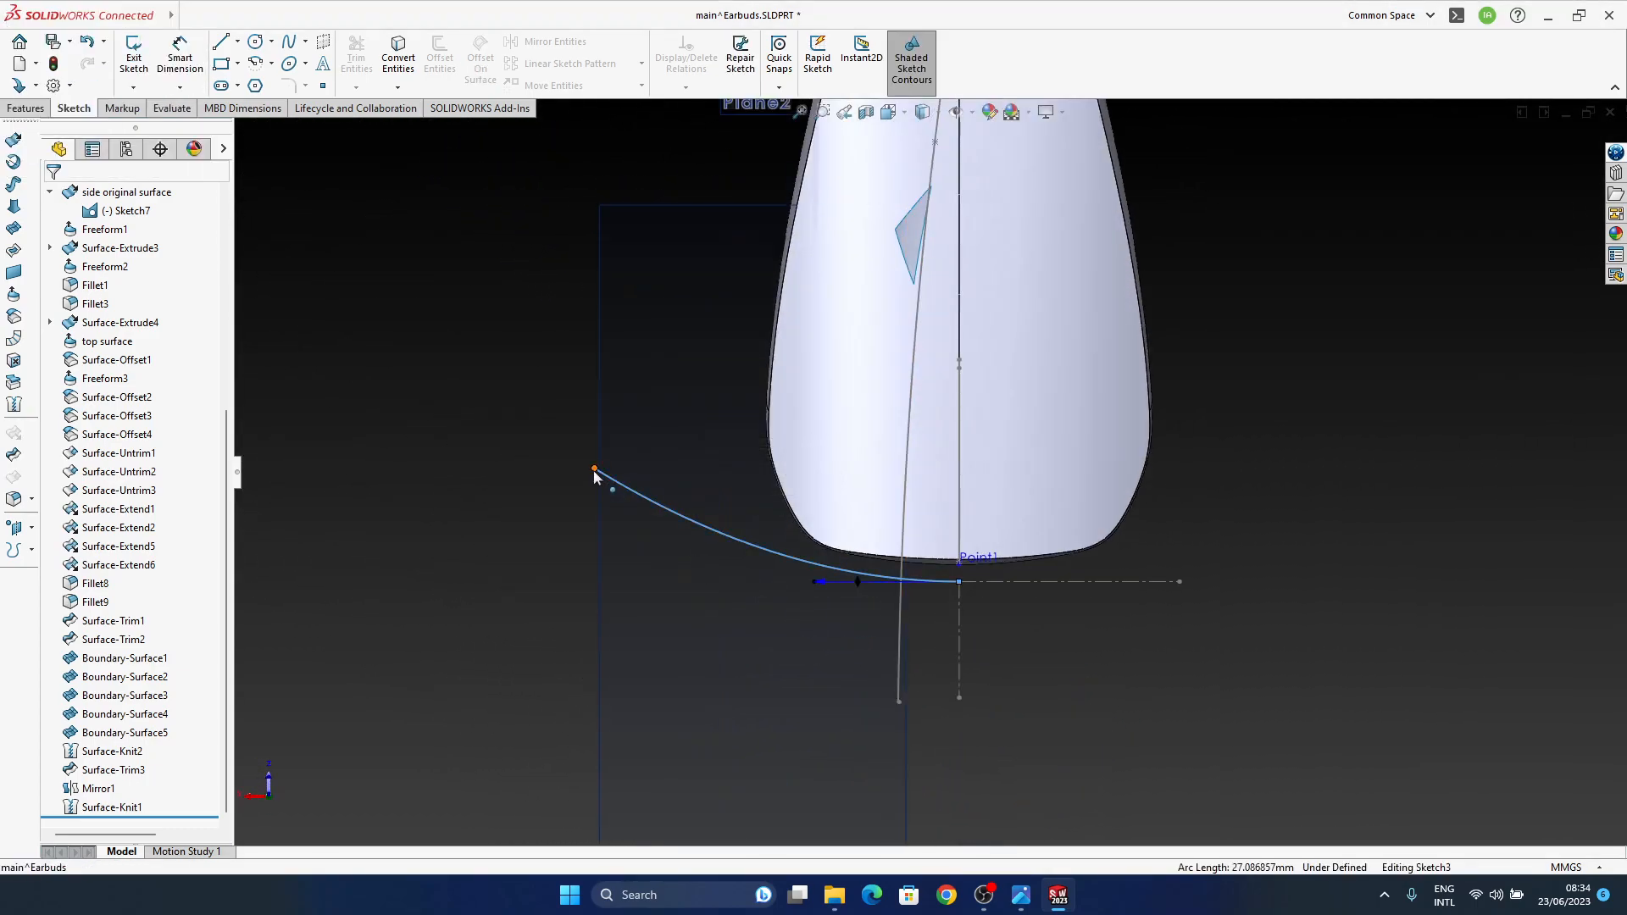
drag(594, 471, 620, 429)
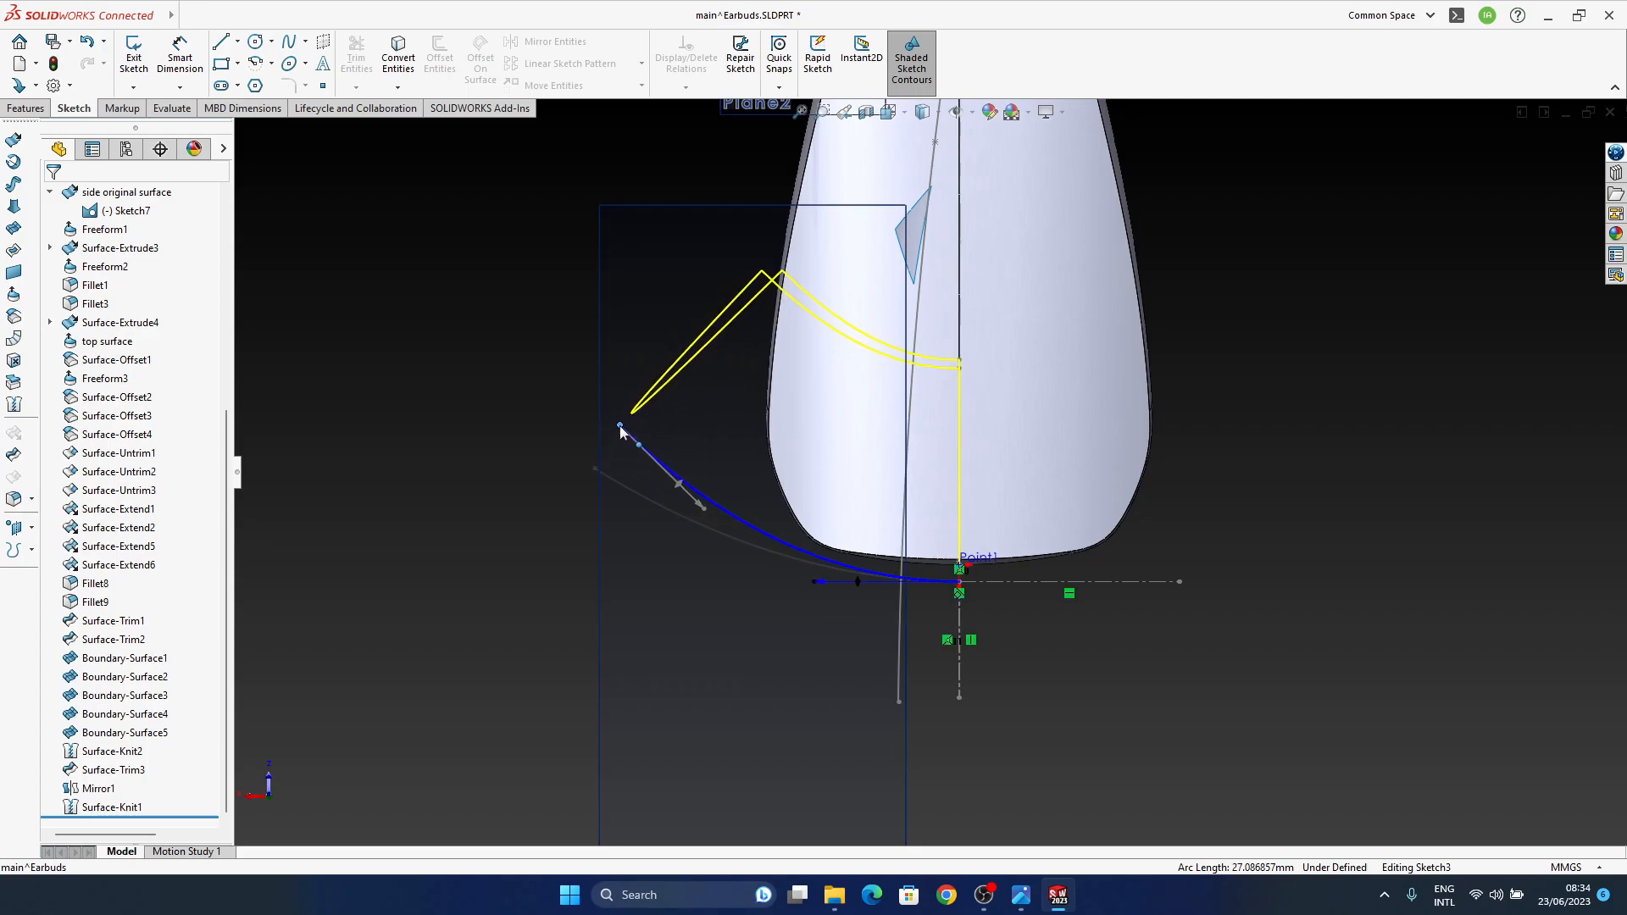
drag(621, 430, 632, 407)
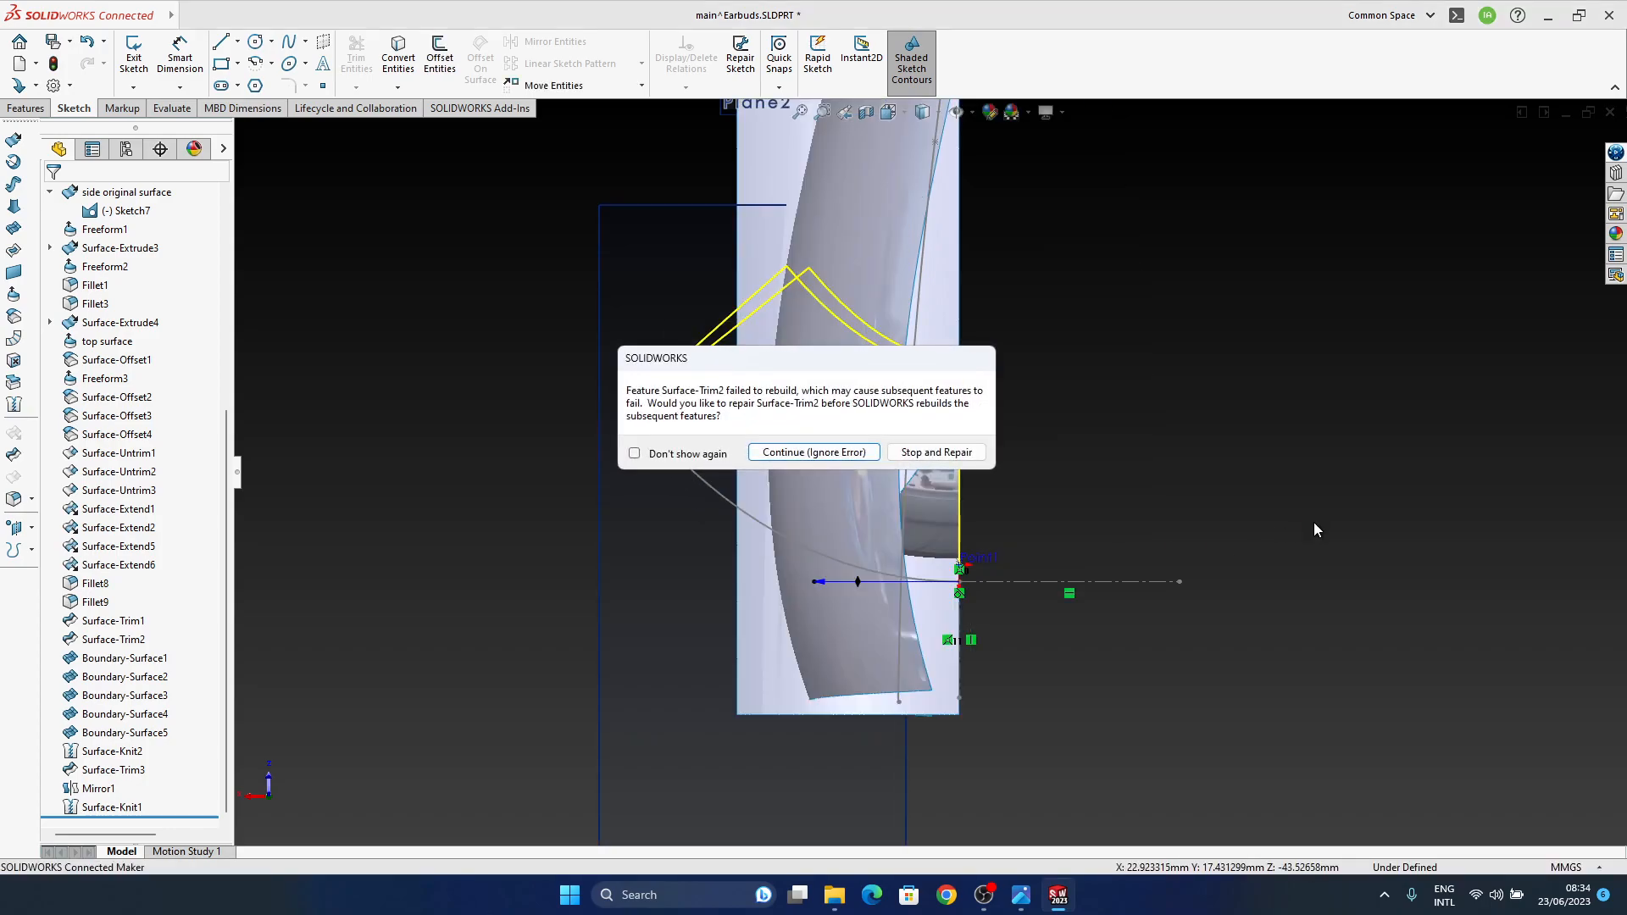
click(792, 450)
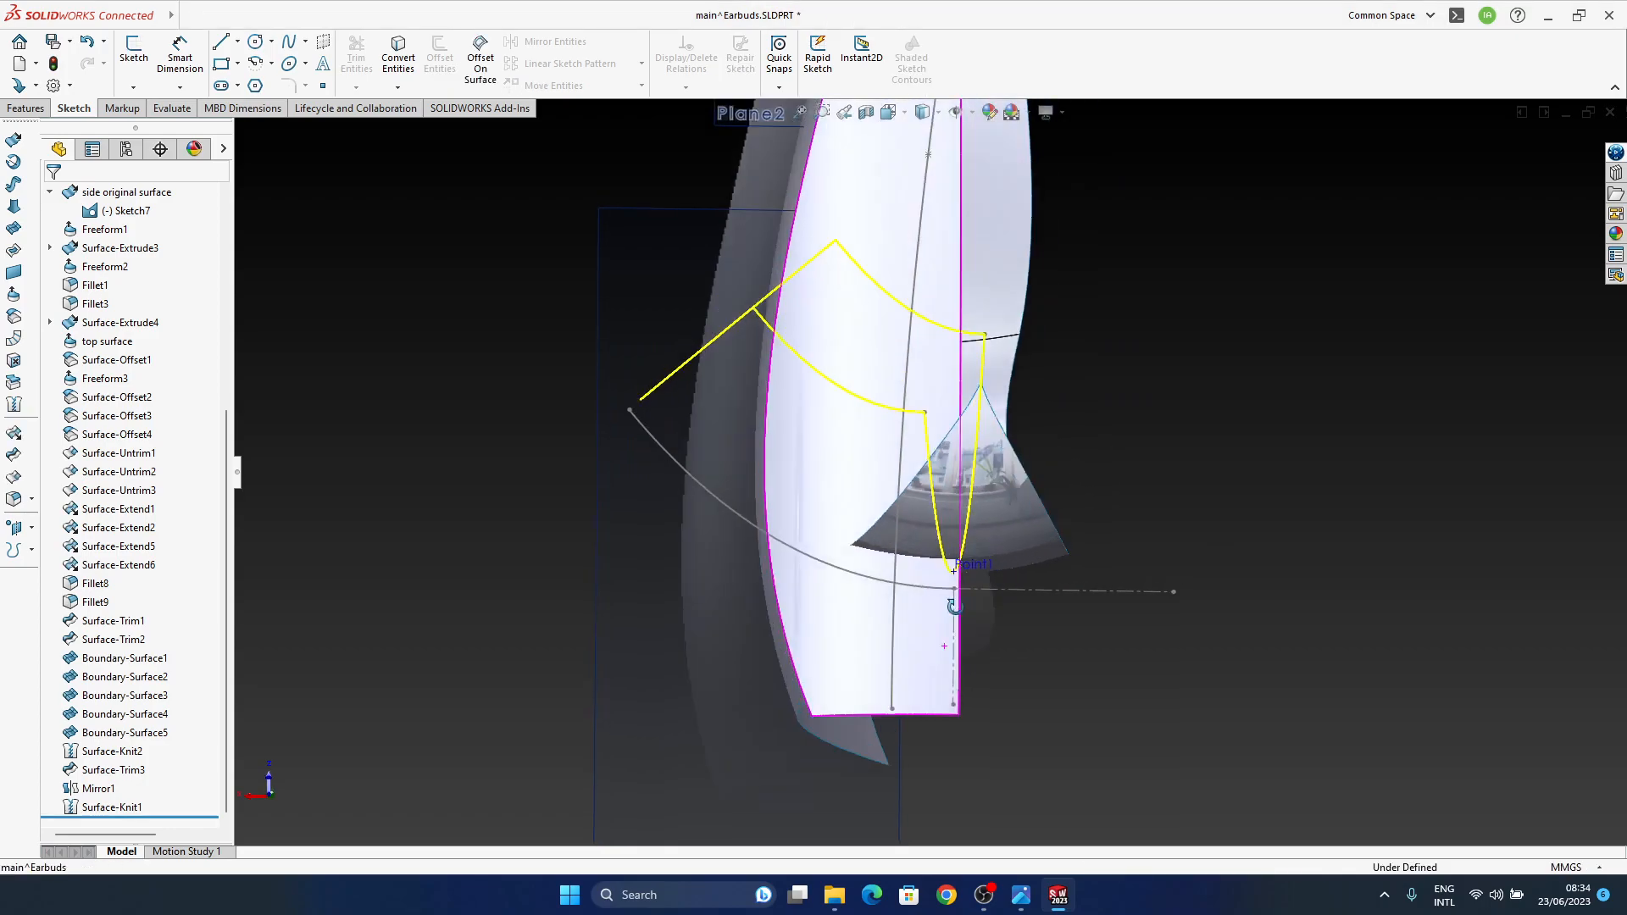
Step: Examine the rebuilt surfaces and the feature tree, and undo the Sketch3 endpoint change
middle_drag(1006, 336, 1035, 609)
scroll(160, 618, up, 6)
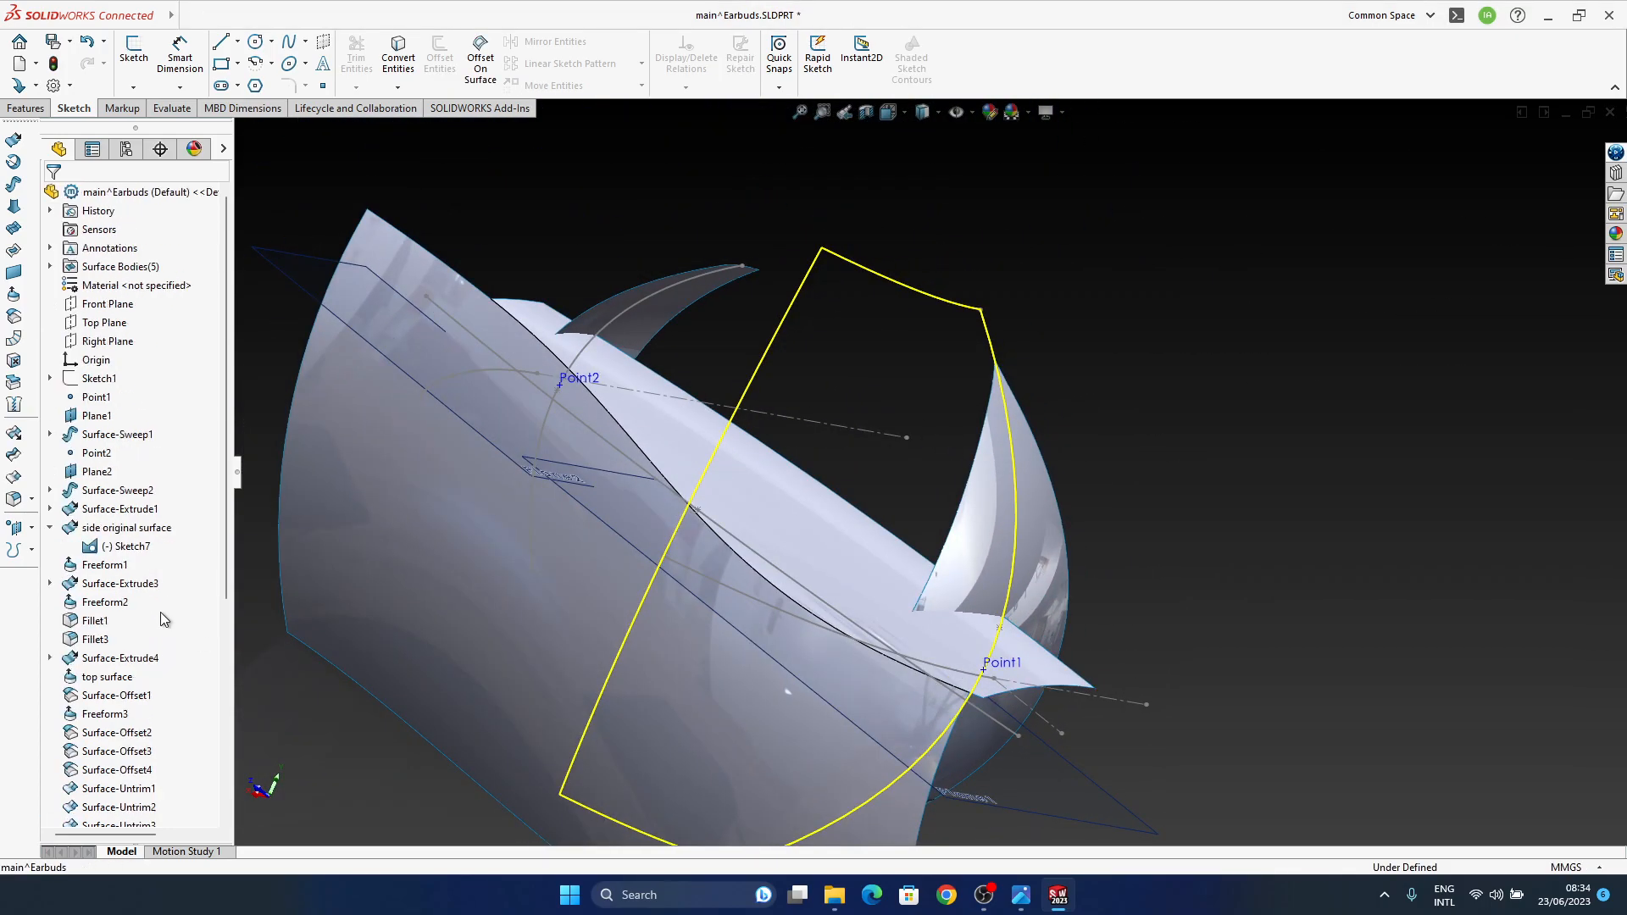
scroll(160, 612, down, 6)
middle_drag(948, 574, 845, 566)
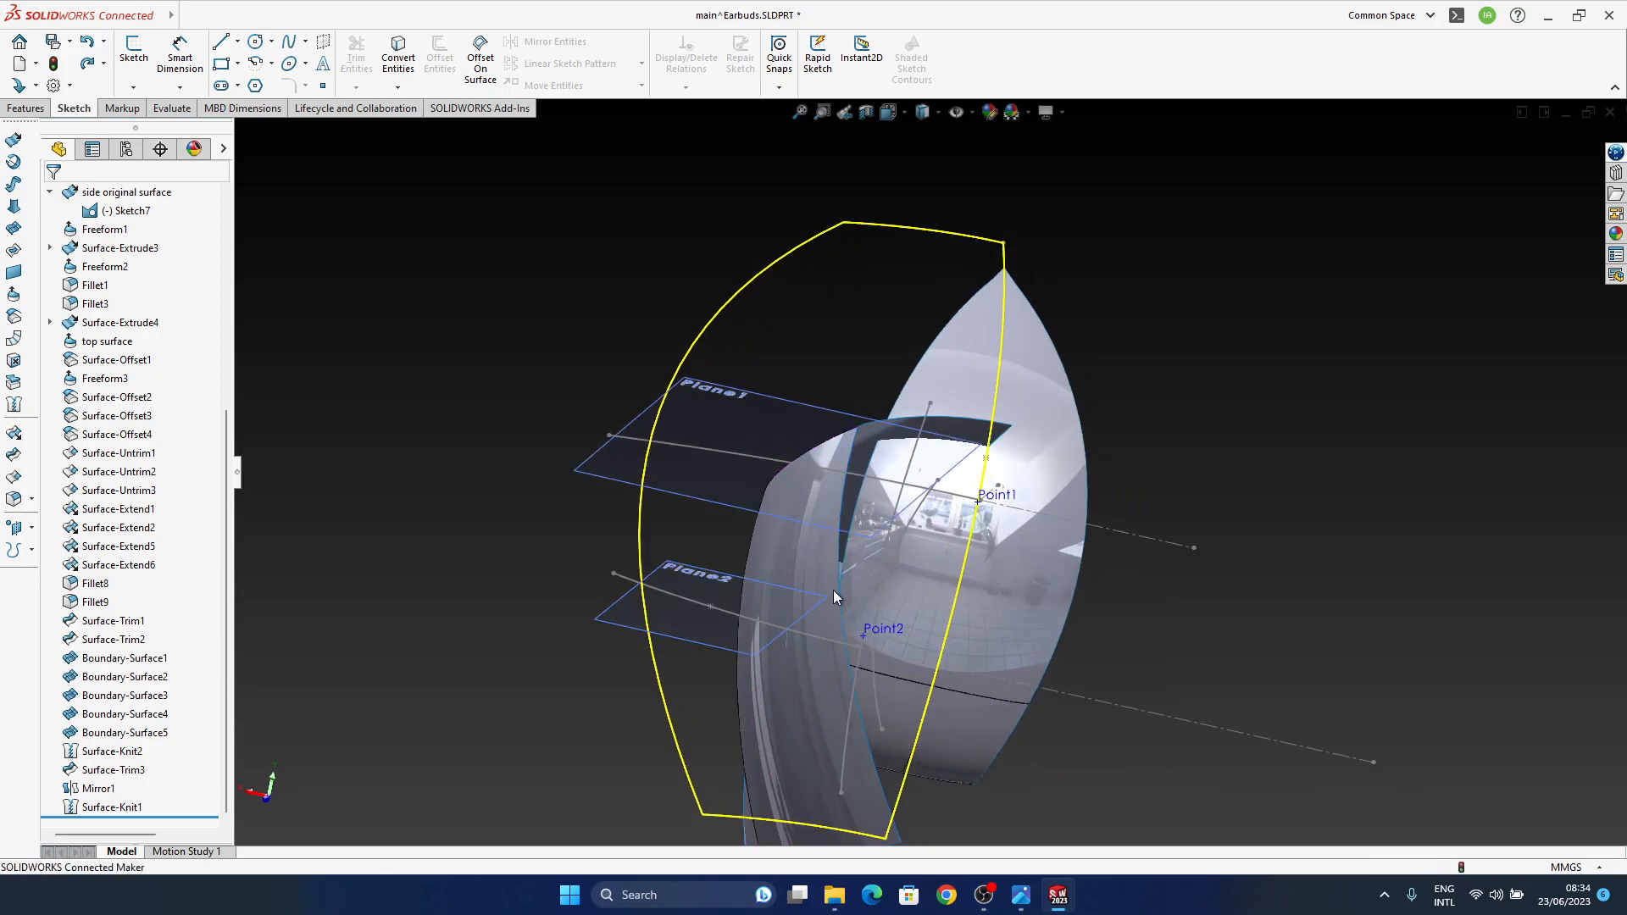
key(ctrl+z)
Step: Edit Sketch3 on Plane1 and move the spline's free endpoint to about X -25.56, Y -8.79
middle_drag(831, 591, 932, 525)
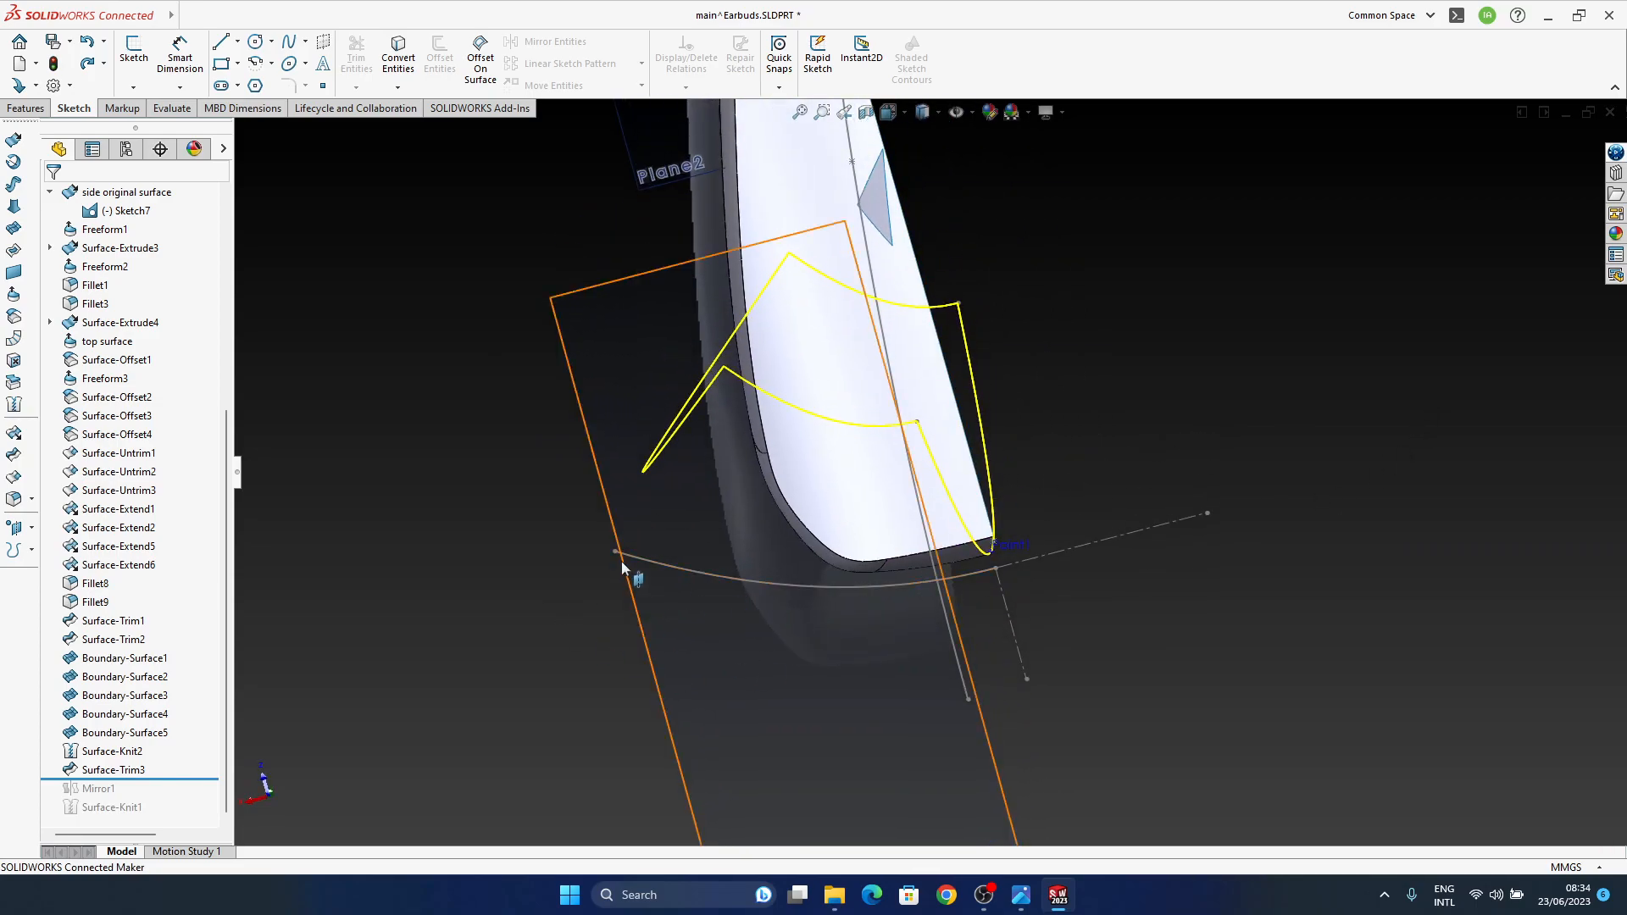
double_click(664, 566)
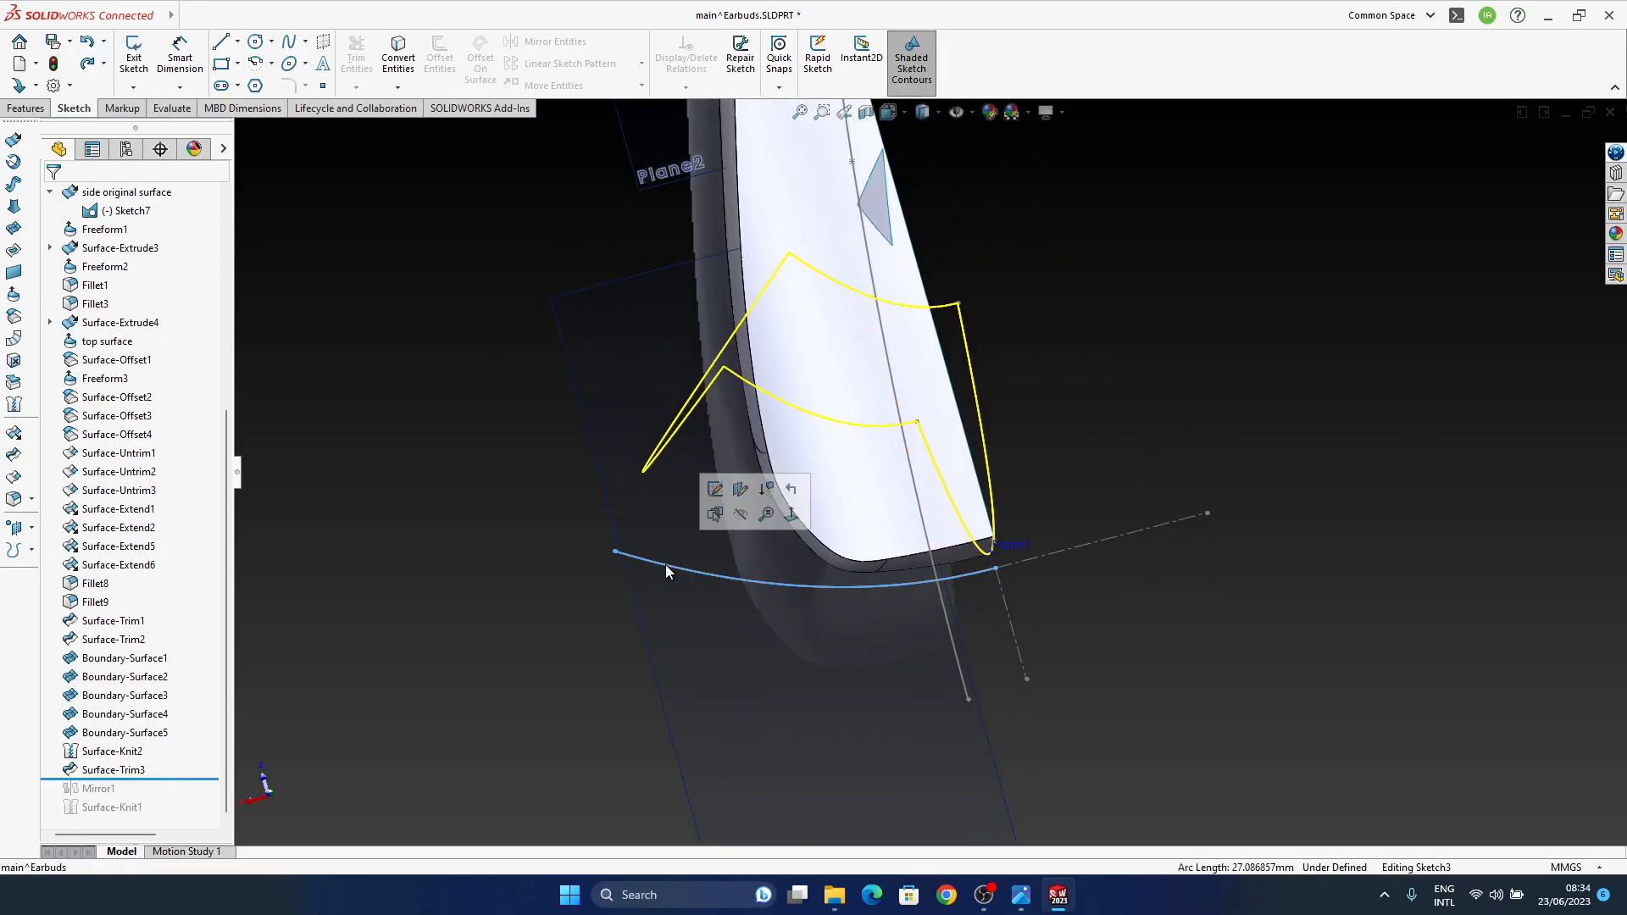
right_click(732, 578)
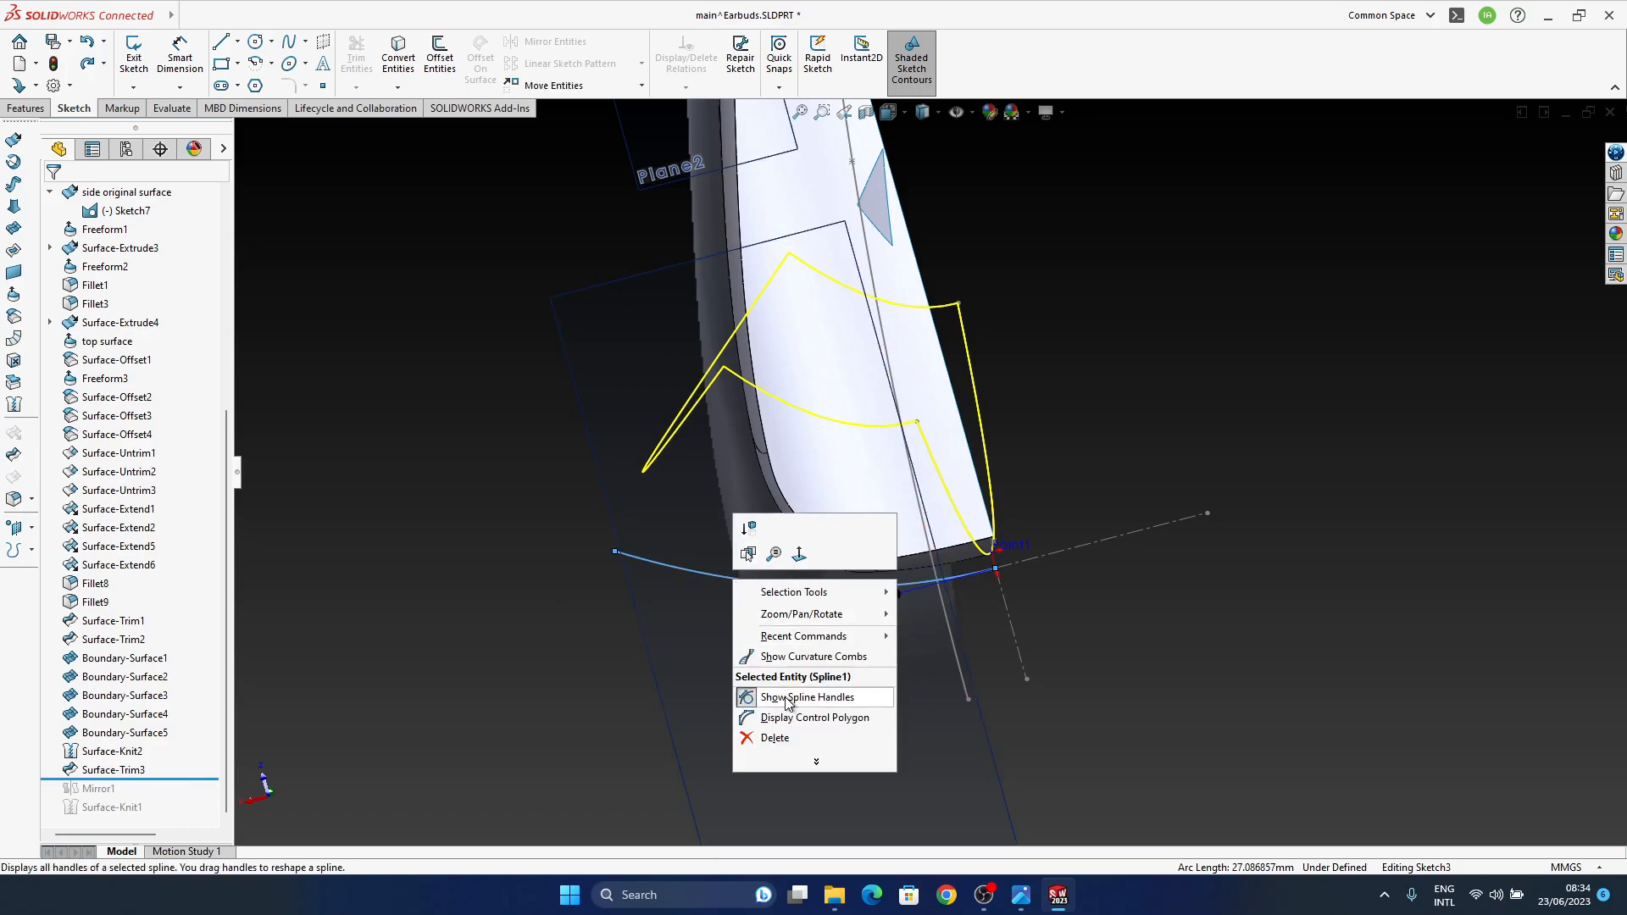
double_click(375, 601)
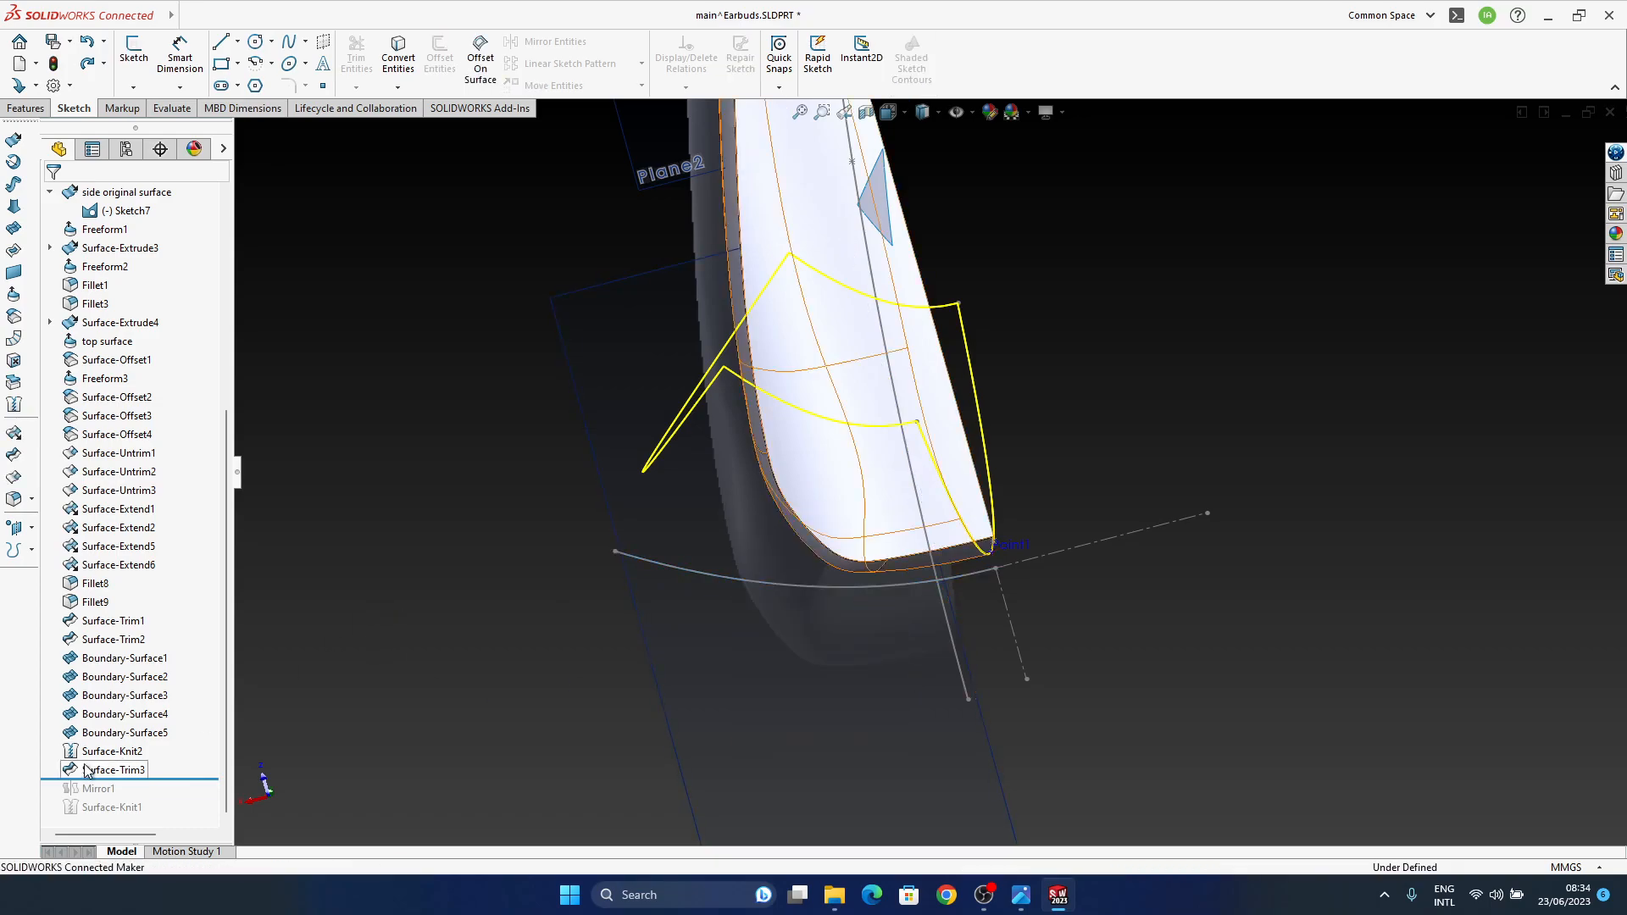
double_click(696, 576)
key(ctrl+8)
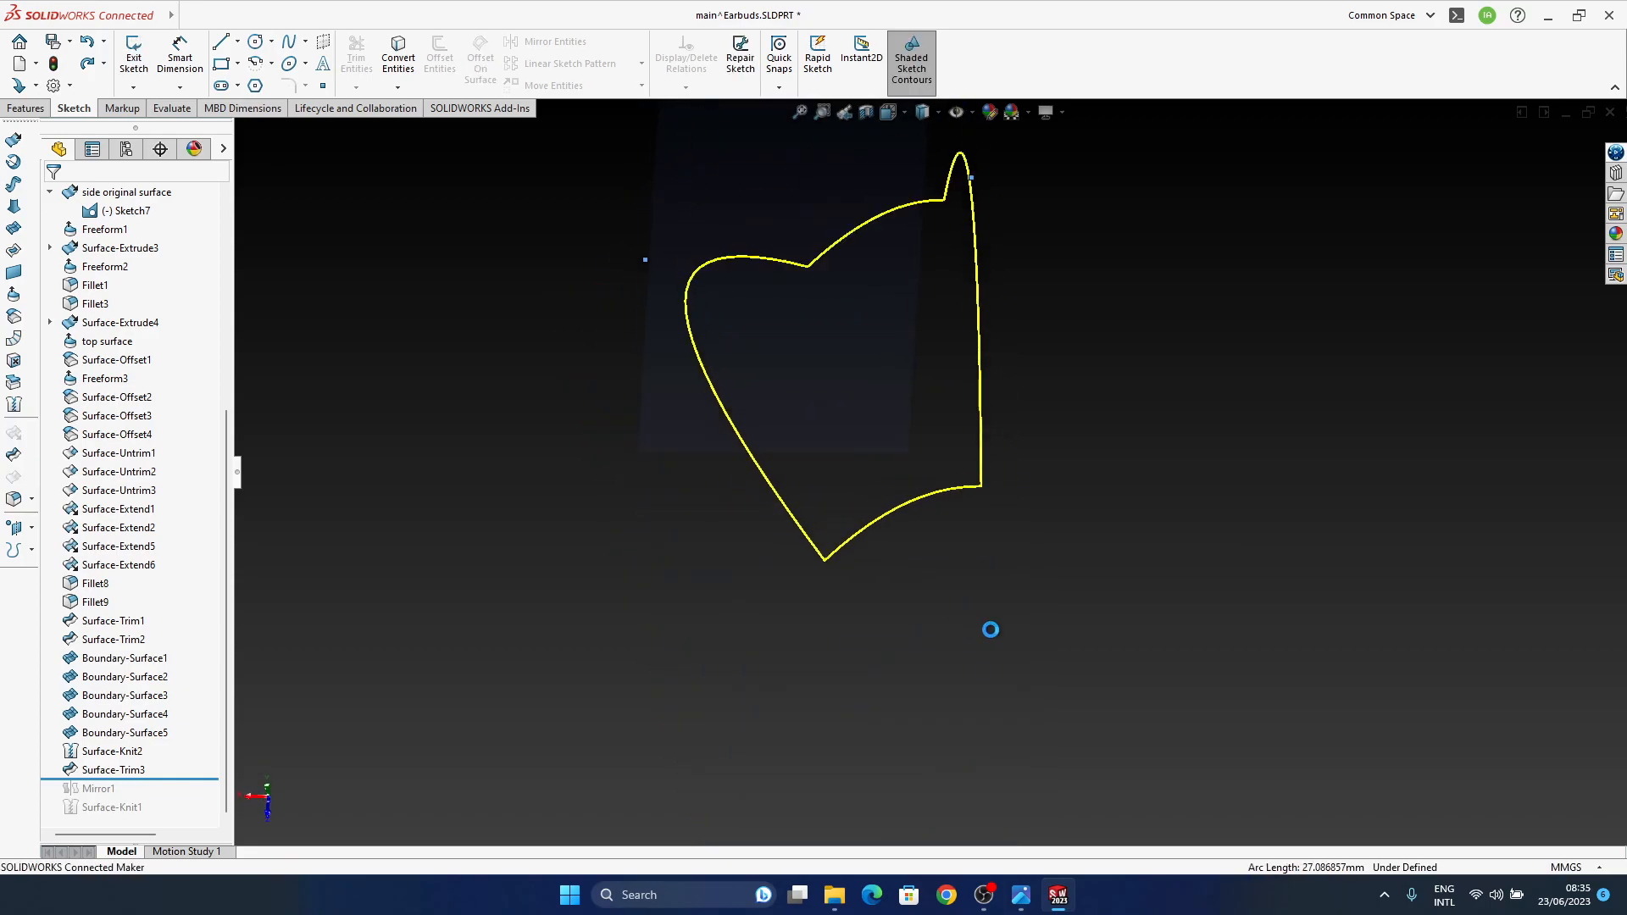
click(847, 482)
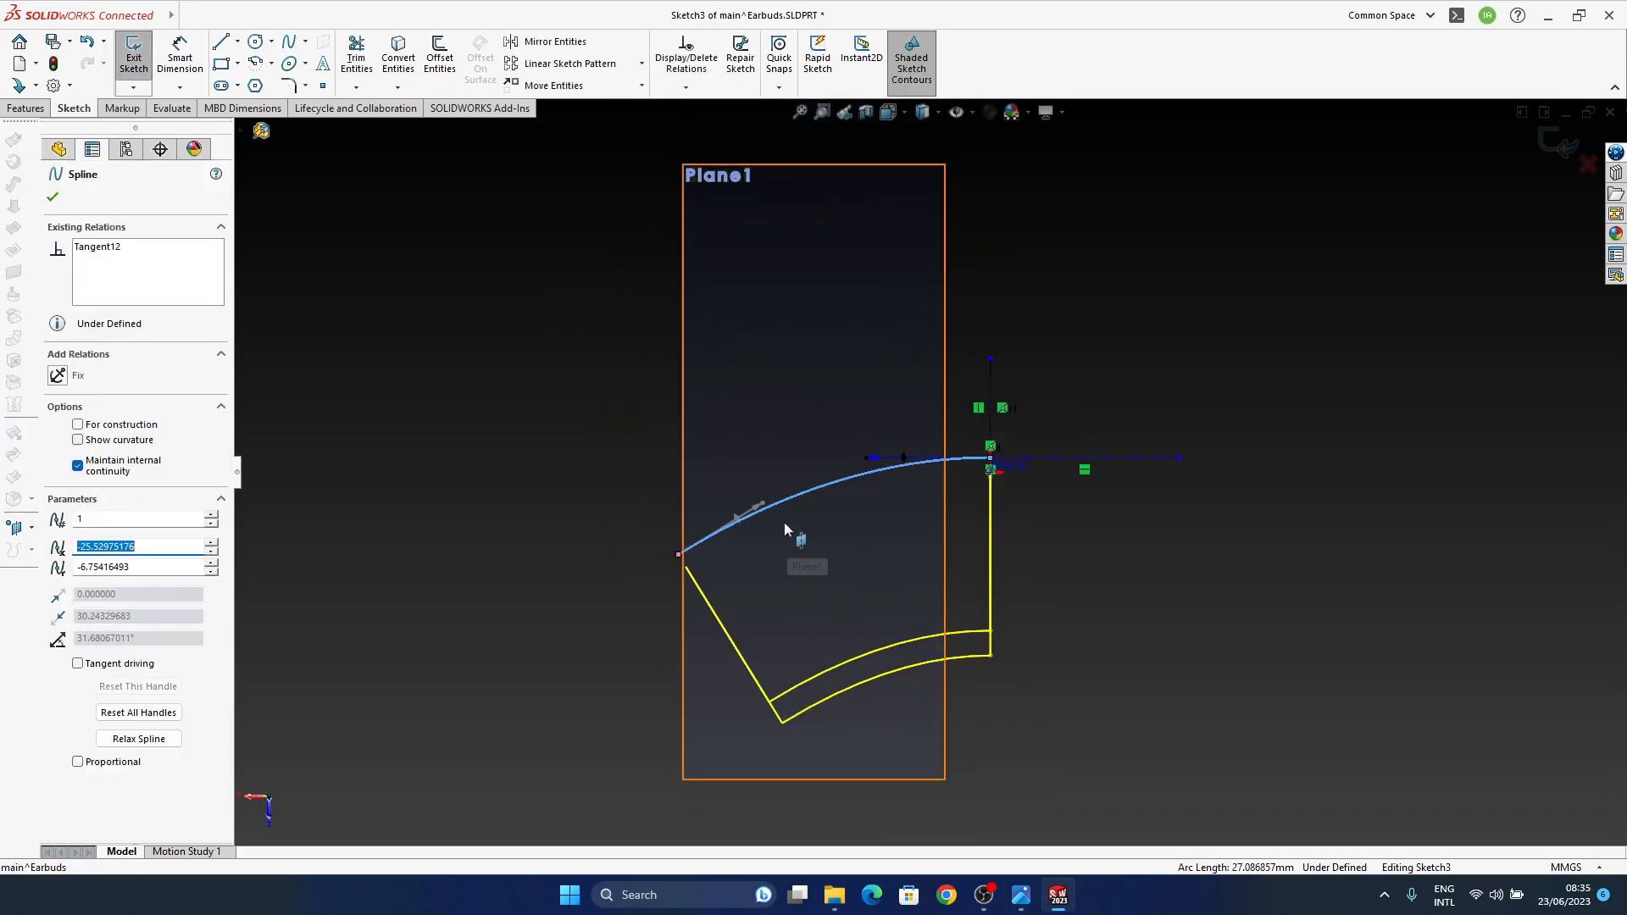
drag(681, 561, 679, 581)
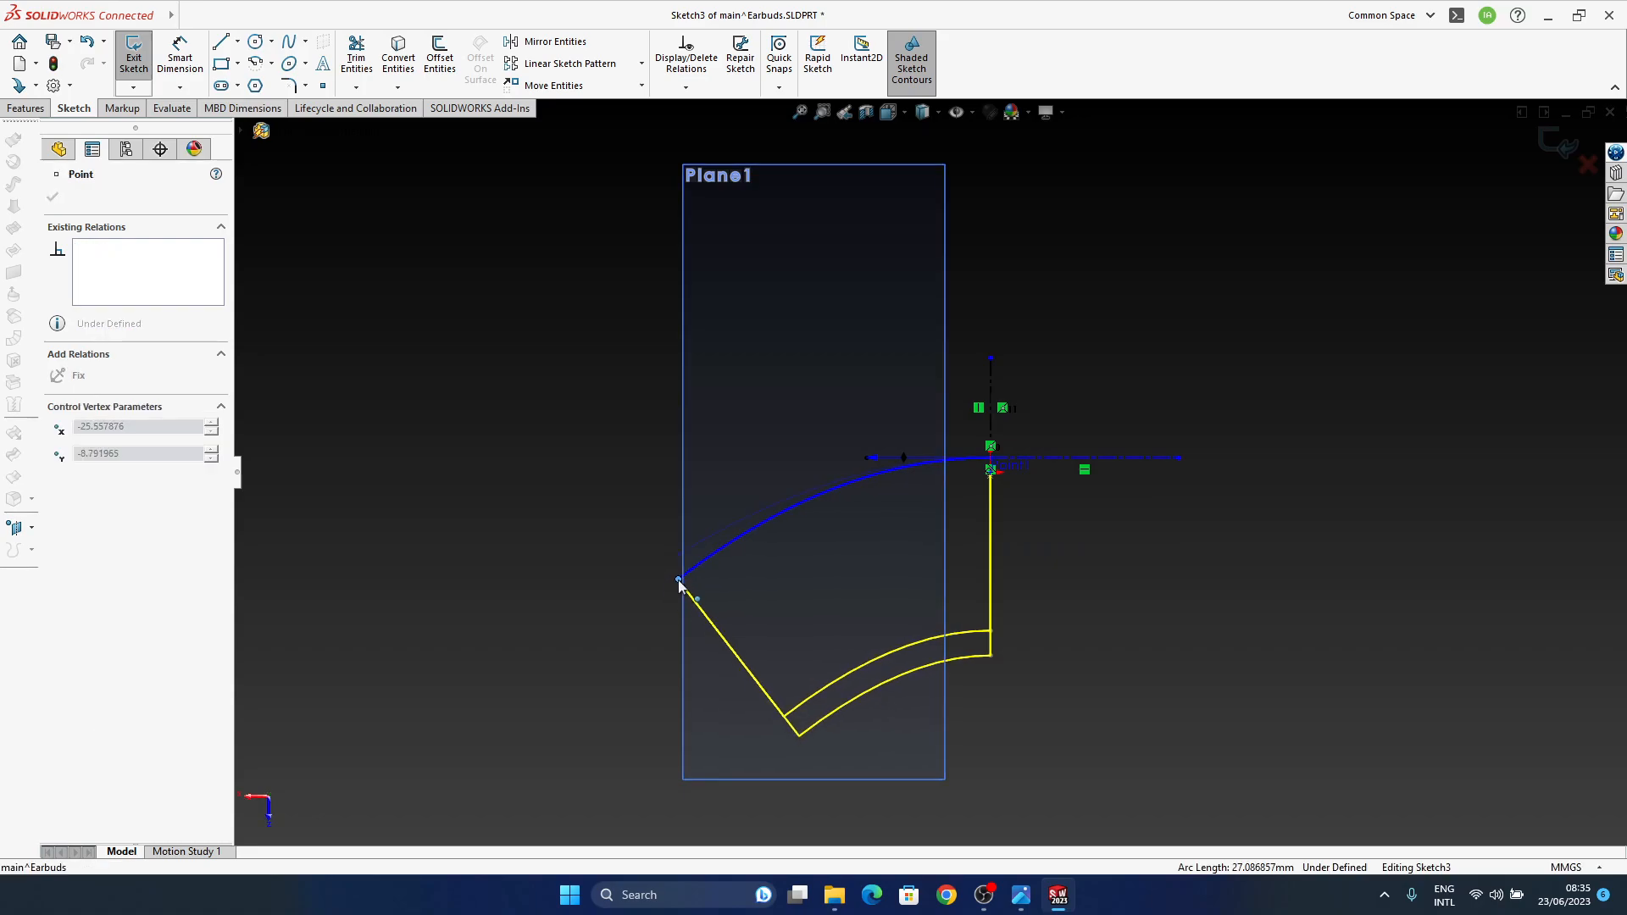
click(1089, 608)
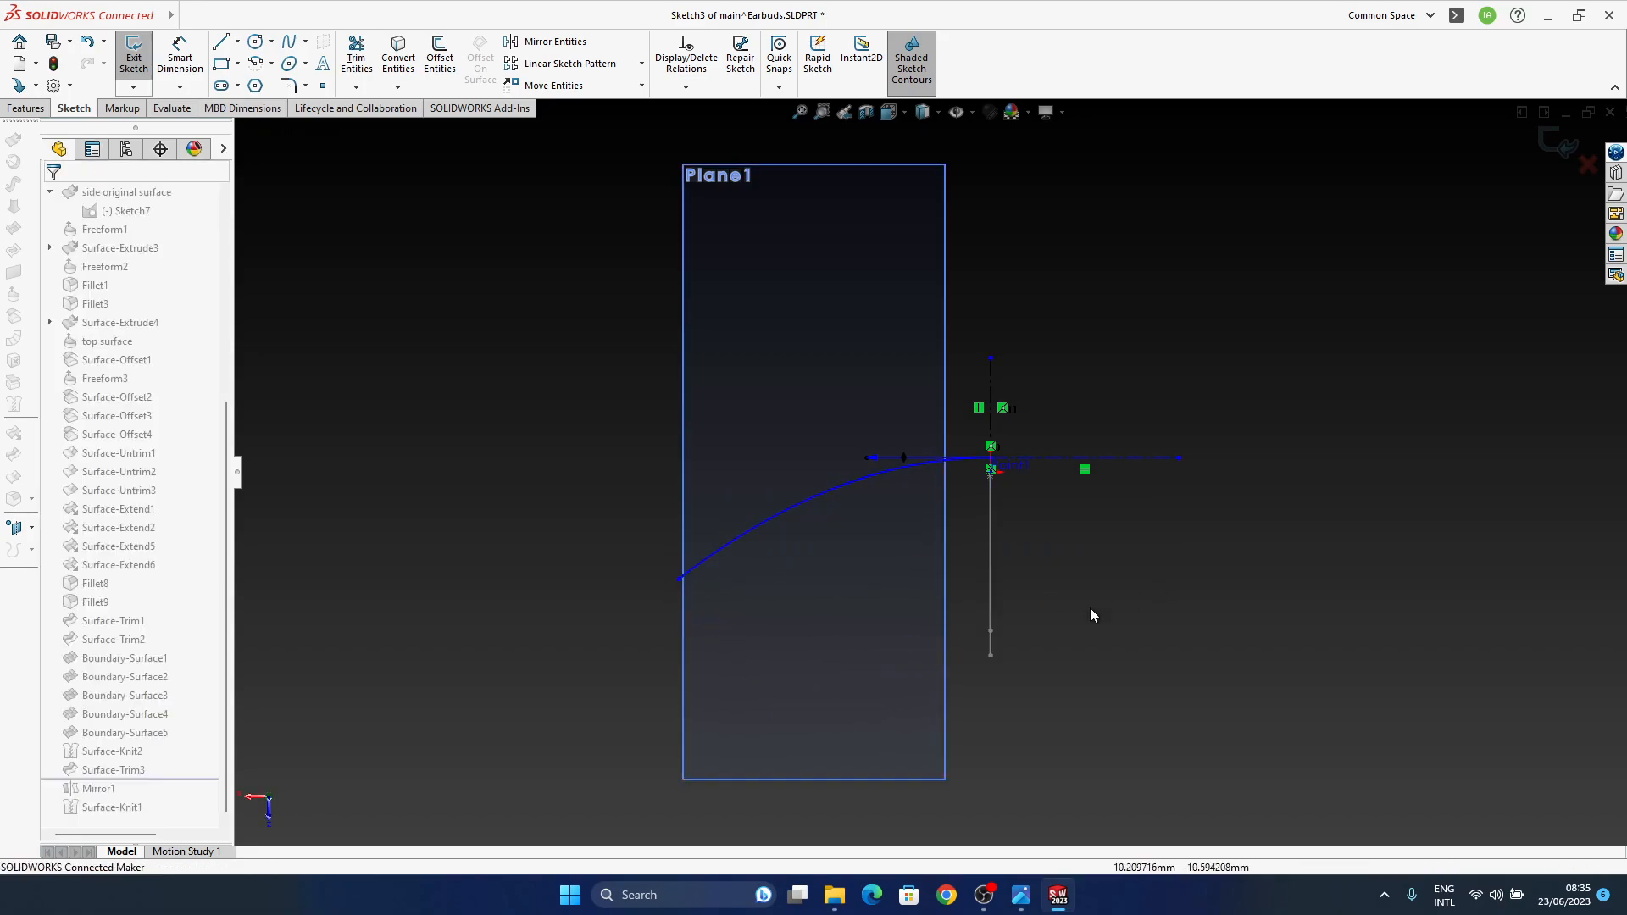
Step: Angle the tangent handle at the spline's free end to 45° and exit Sketch3 to rebuild the surfaces
click(730, 542)
mouse_move(750, 525)
mouse_down()
mouse_move(741, 536)
mouse_move(749, 507)
mouse_up()
click(1471, 354)
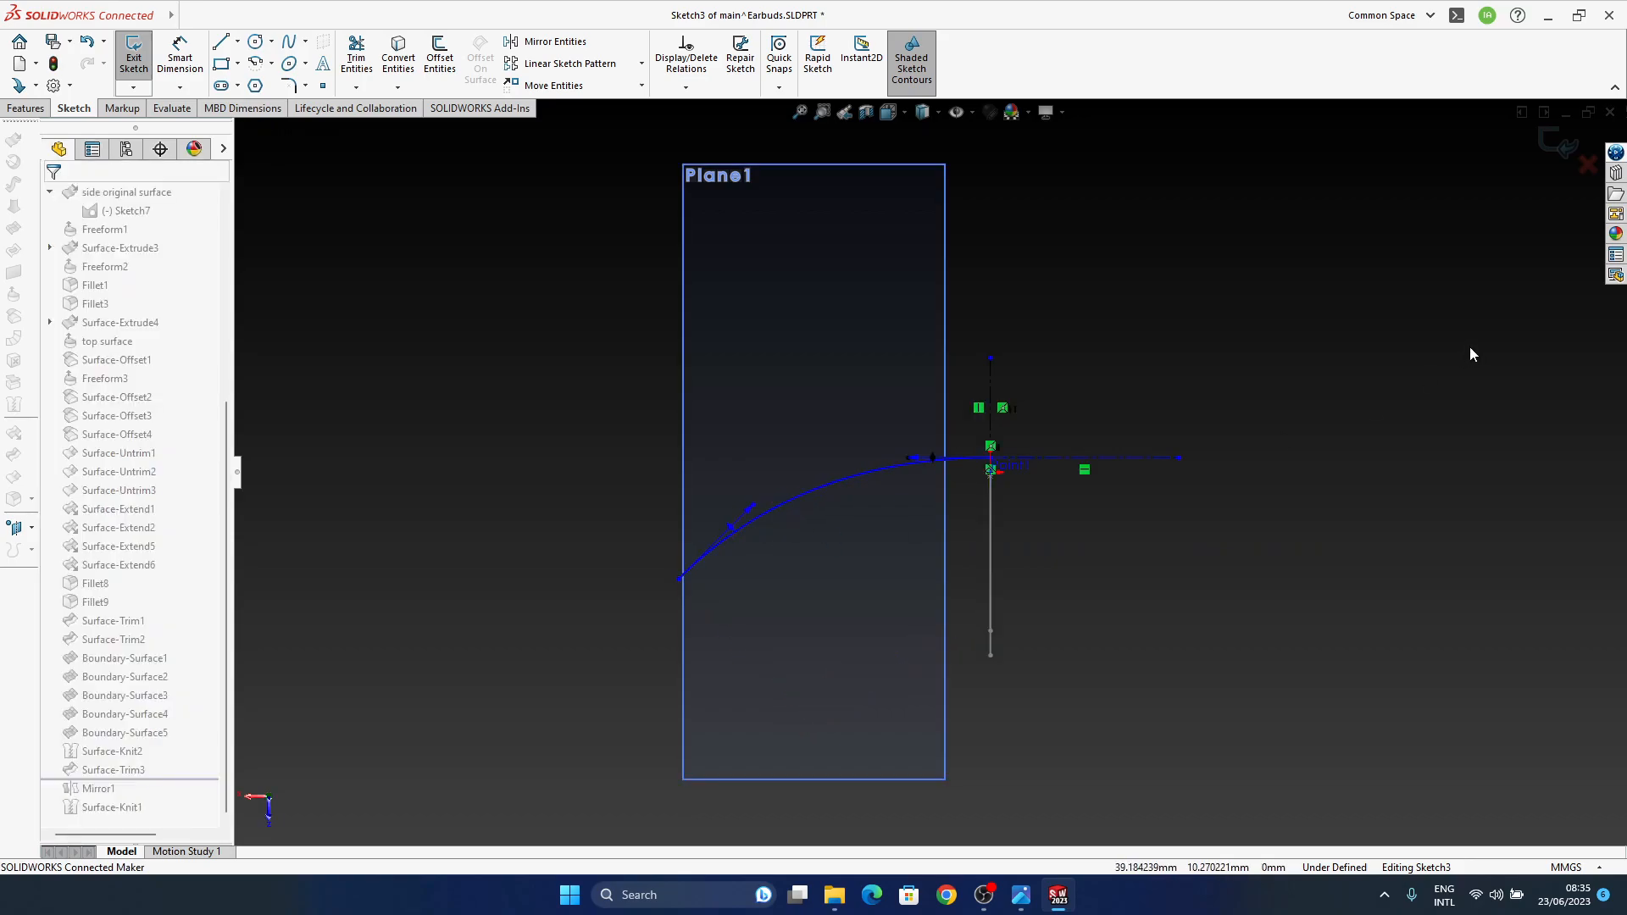
click(1556, 147)
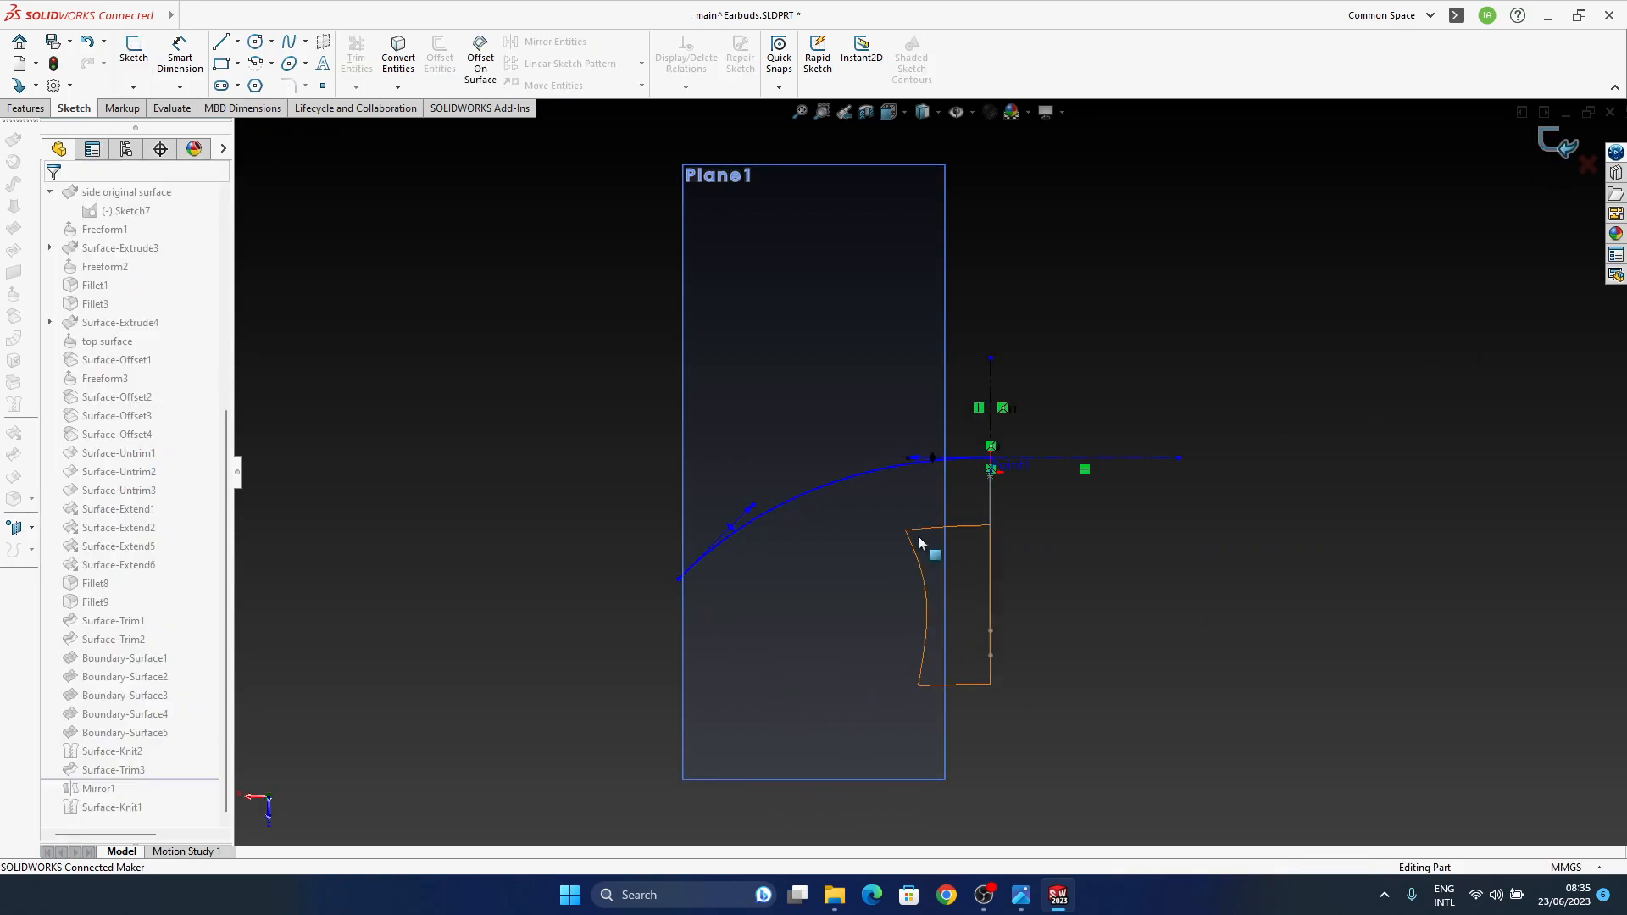
Step: Examine the rebuilt half body from several sides and compare its shape with the earbud reference photo
mouse_move(917, 536)
middle_down()
mouse_move(1008, 575)
mouse_move(980, 583)
mouse_move(989, 710)
mouse_move(983, 427)
middle_up()
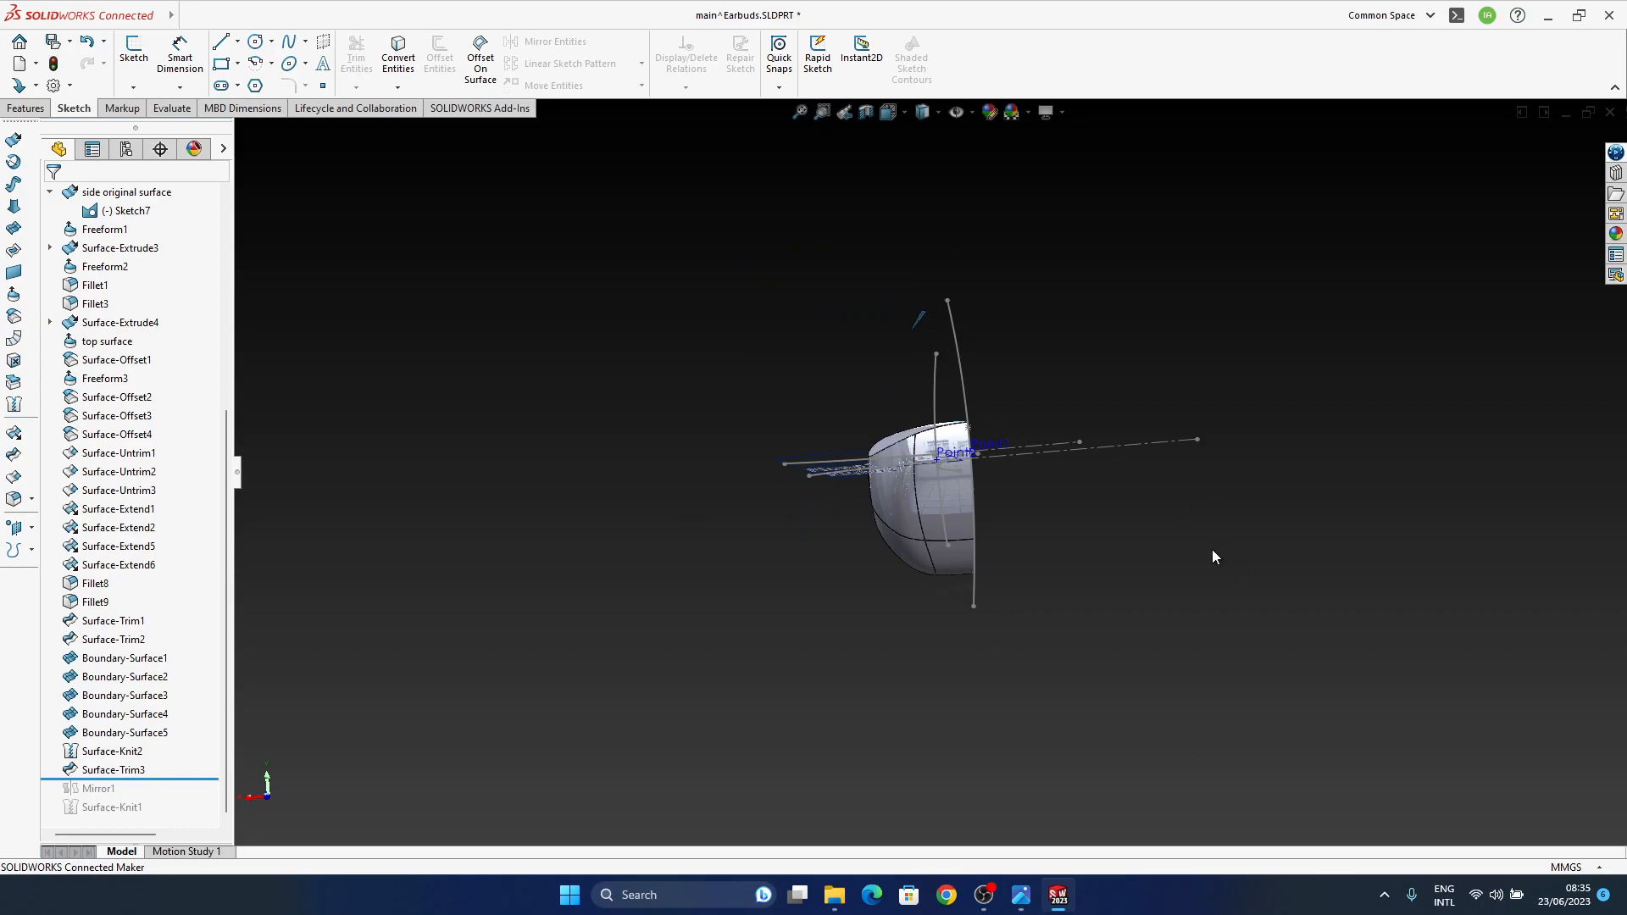
middle_drag(985, 528, 841, 679)
middle_drag(841, 681, 847, 699)
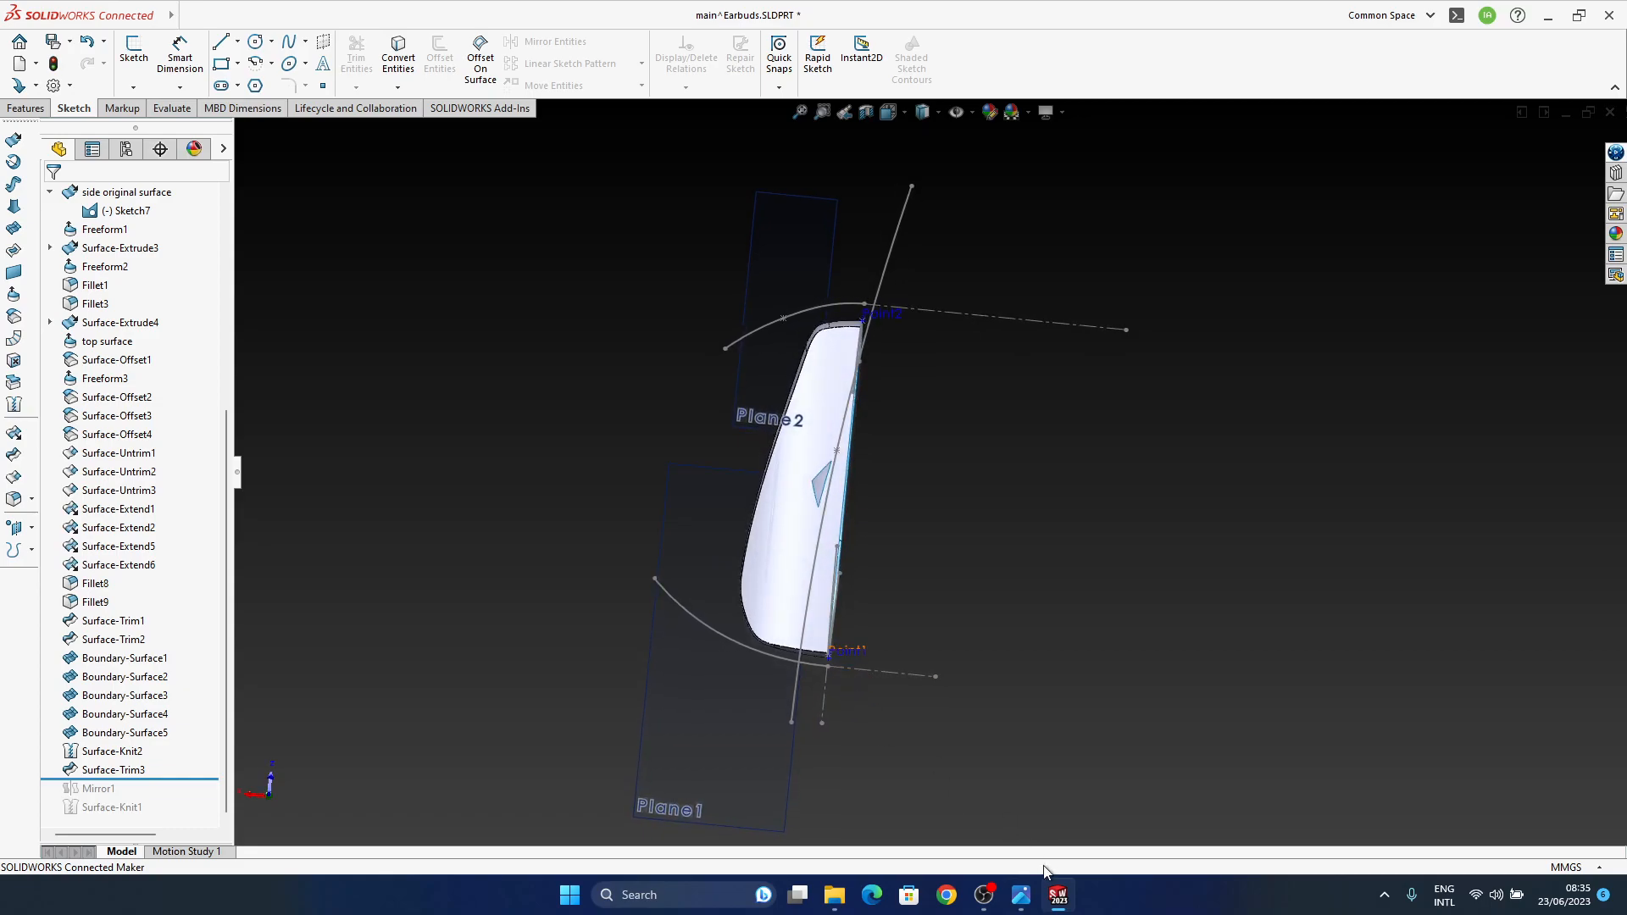
click(1027, 900)
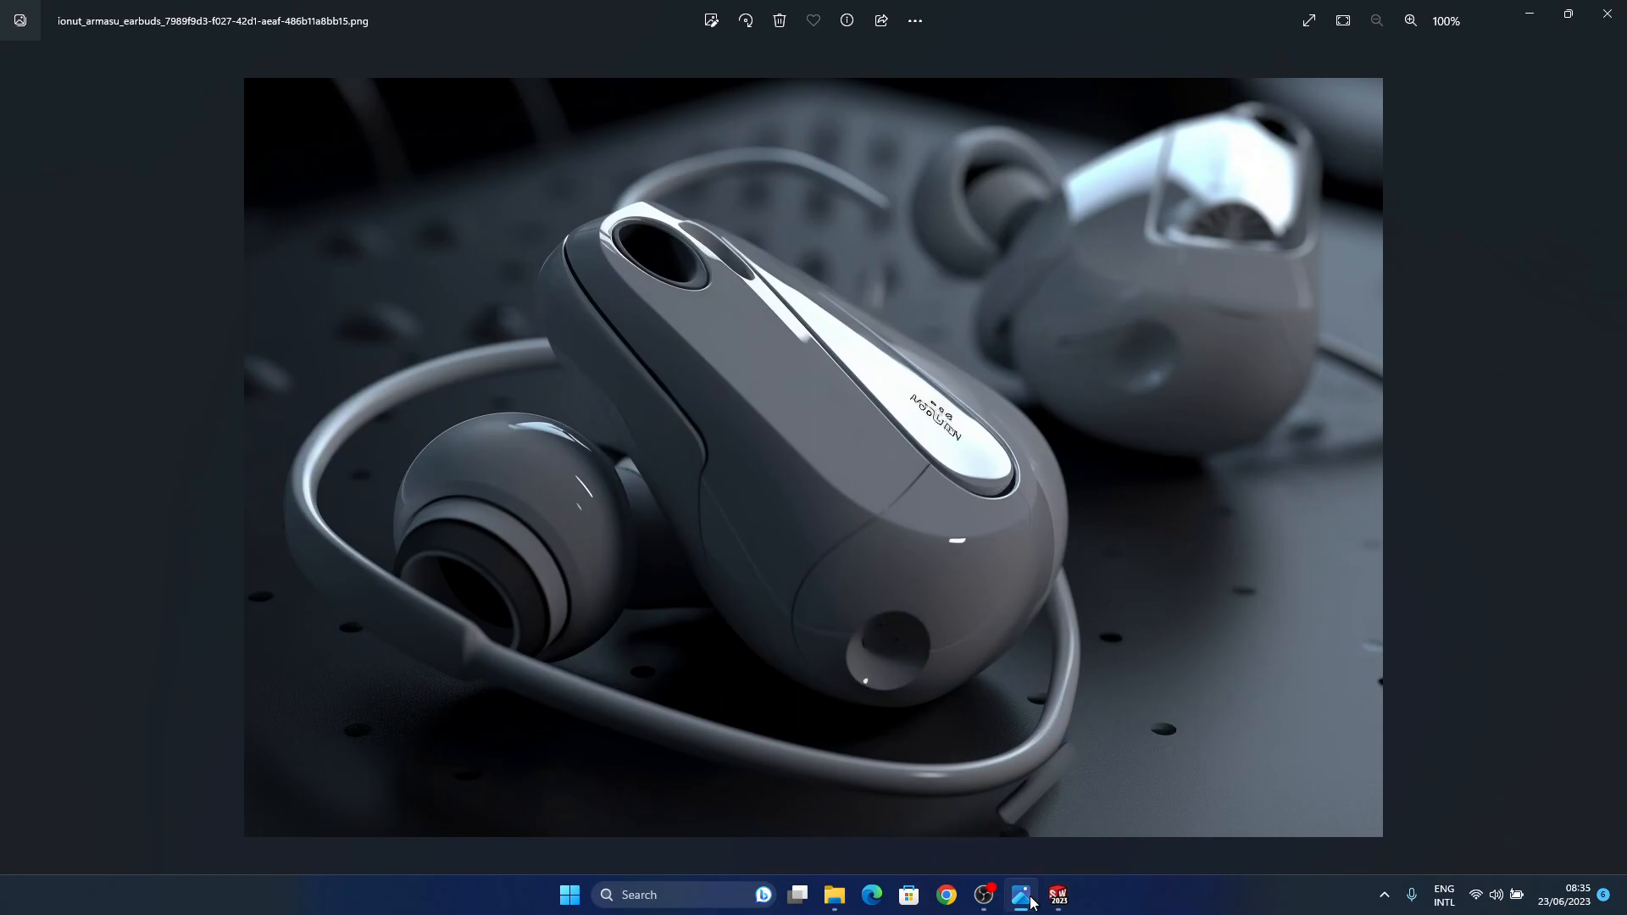
click(1027, 900)
middle_drag(980, 711, 855, 643)
middle_drag(779, 590, 924, 796)
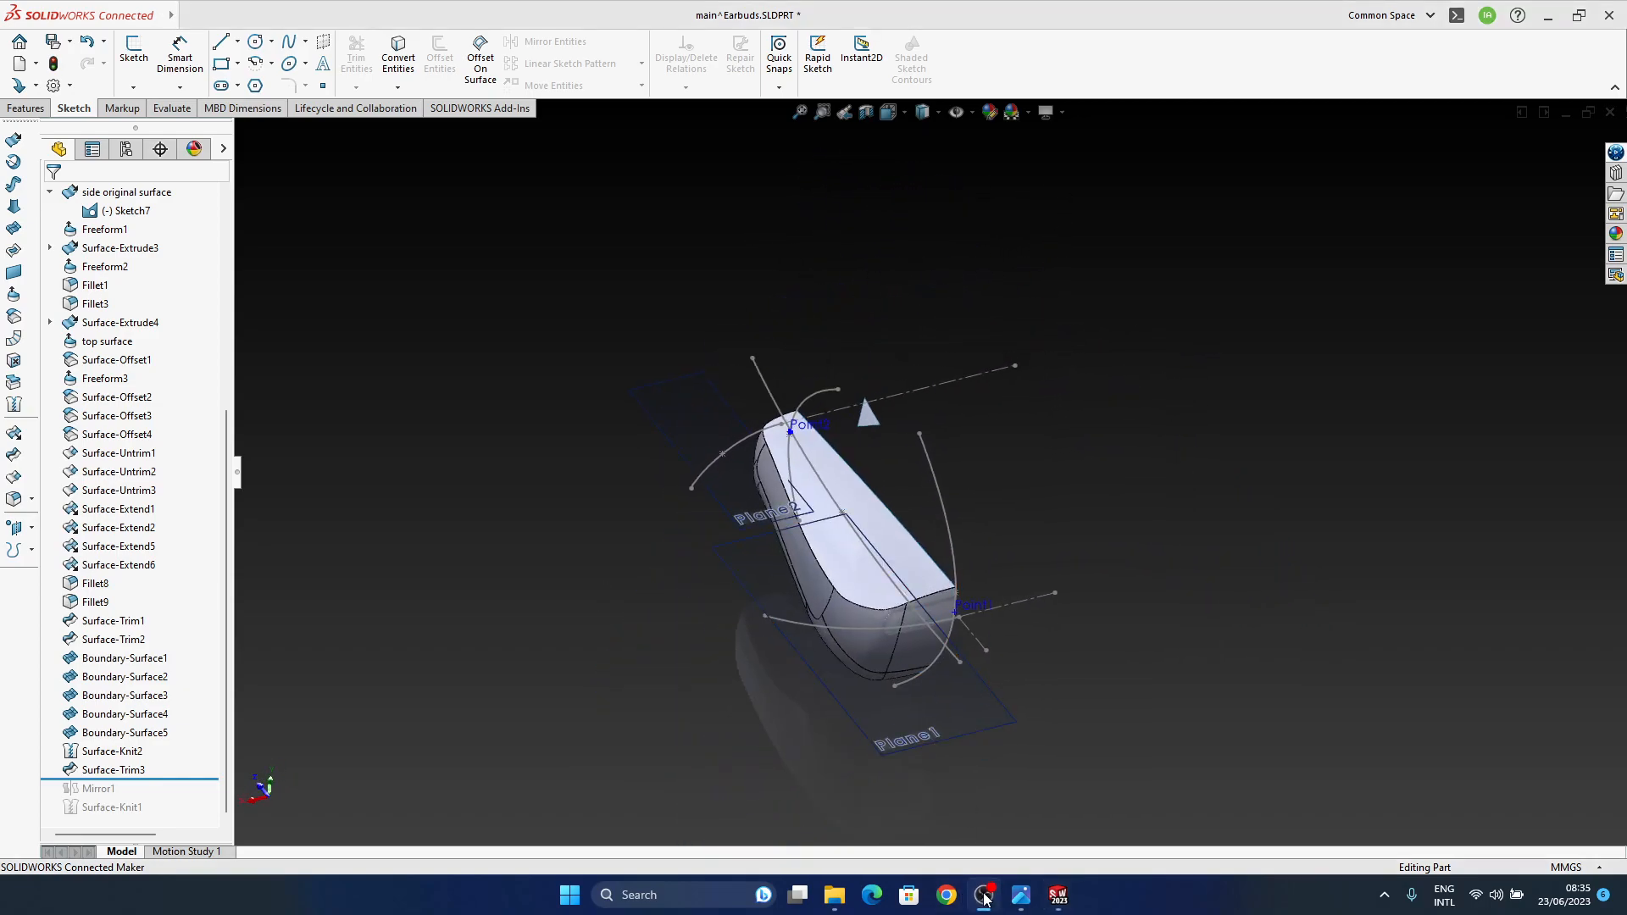
middle_drag(1027, 672, 1160, 610)
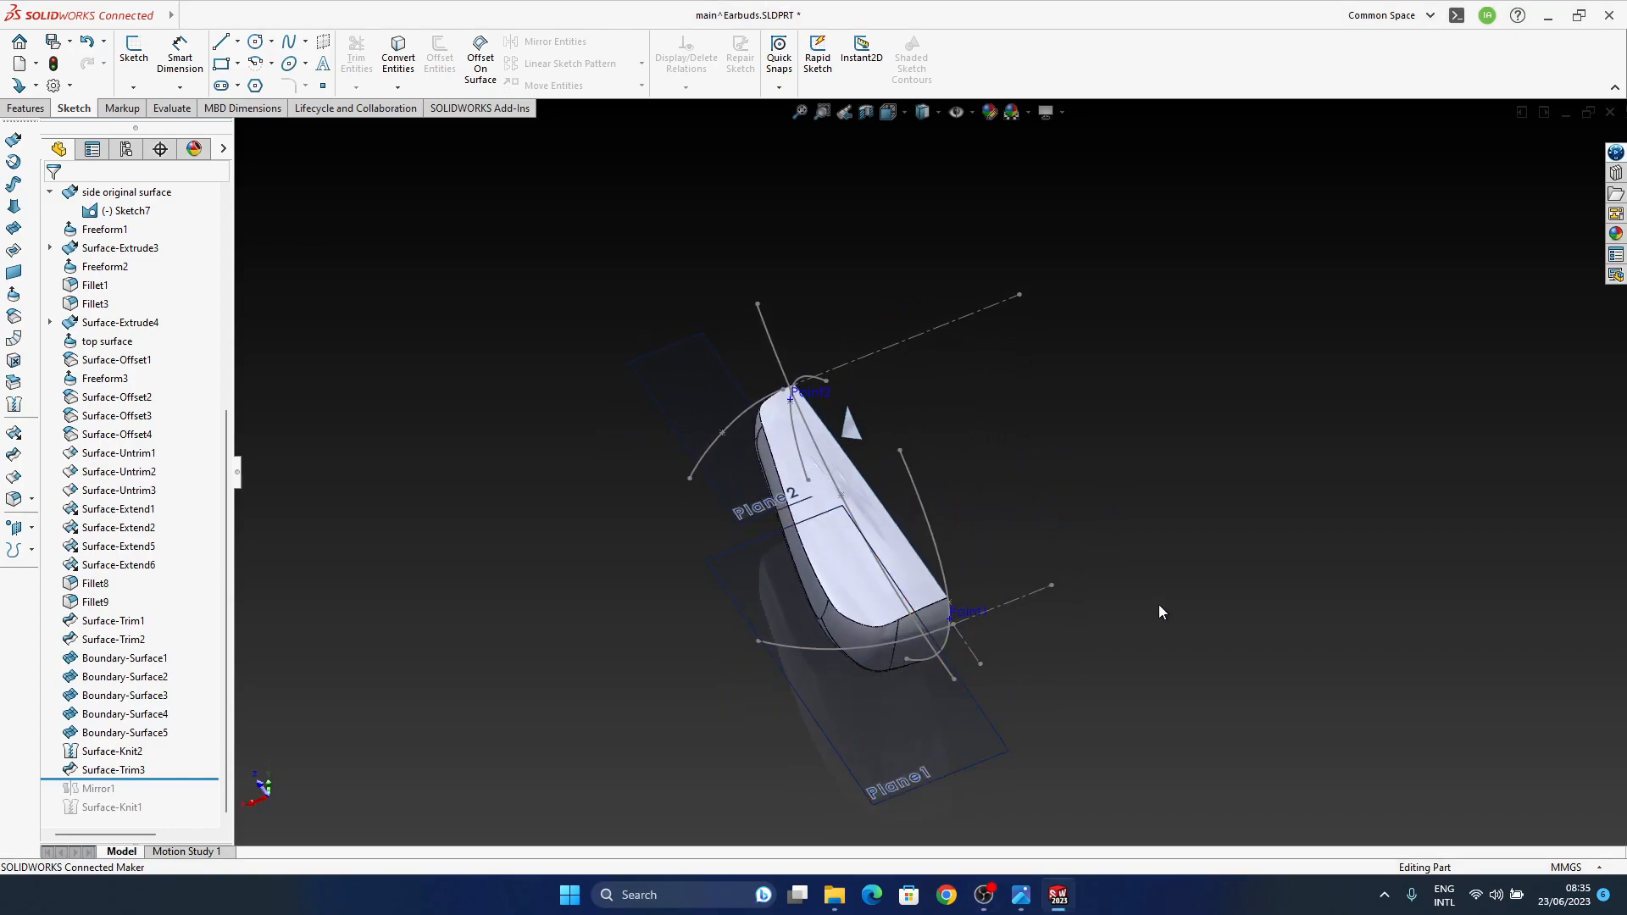
Step: Reopen Sketch3, lengthen the spline's free-end tangent handle along 45°, and shorten the horizontal tangent handle at its other end
click(855, 647)
click(905, 576)
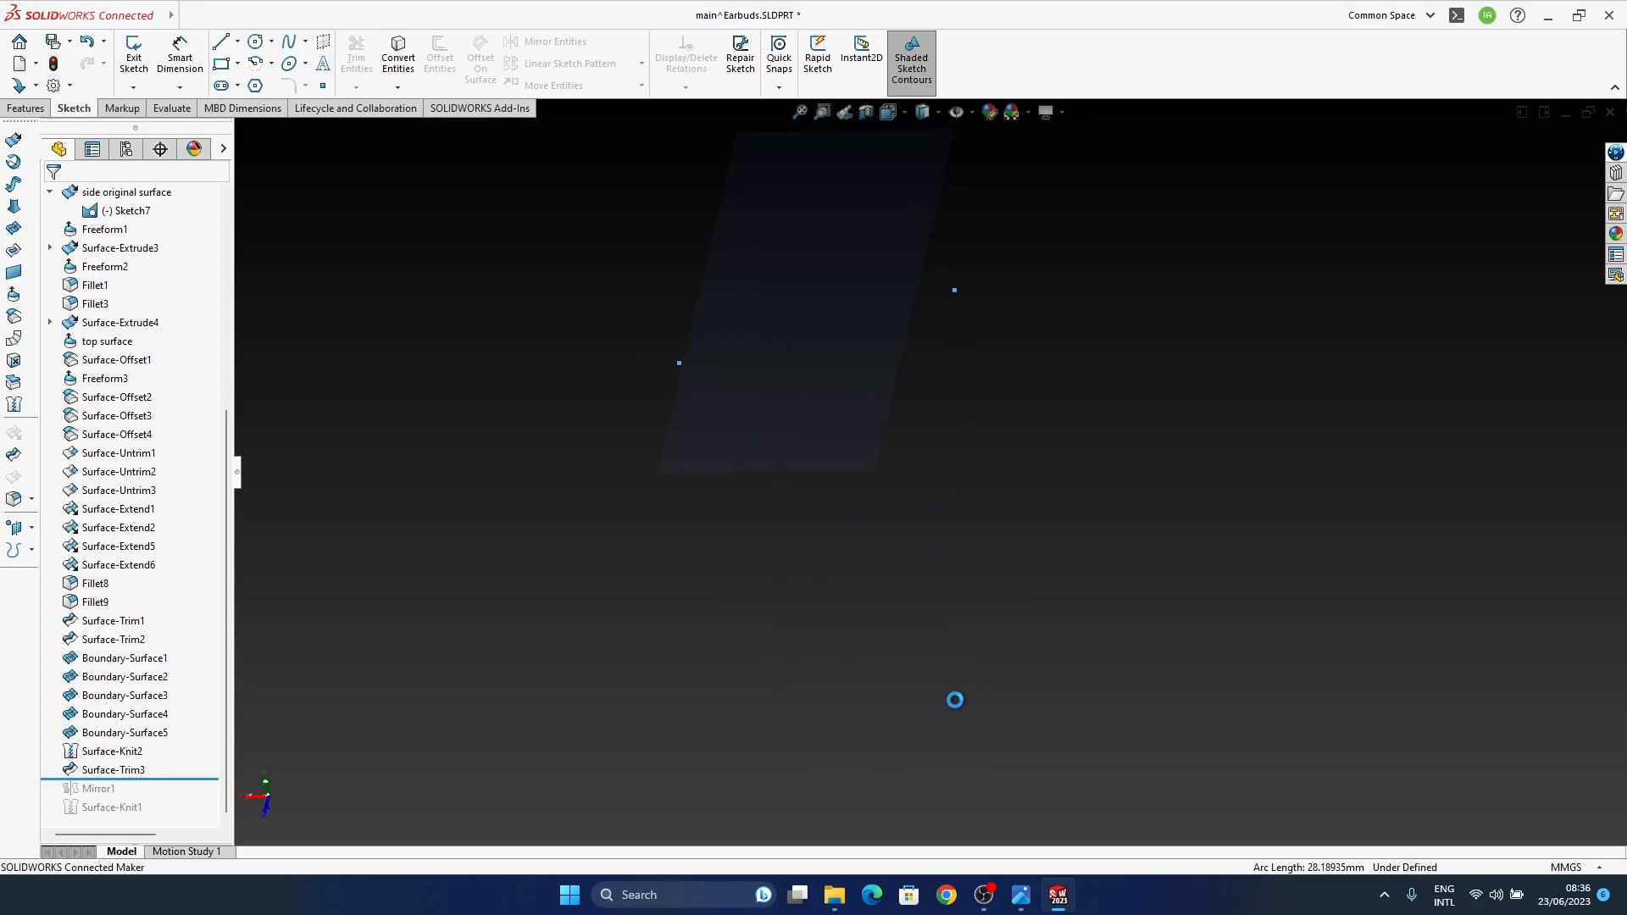
click(857, 481)
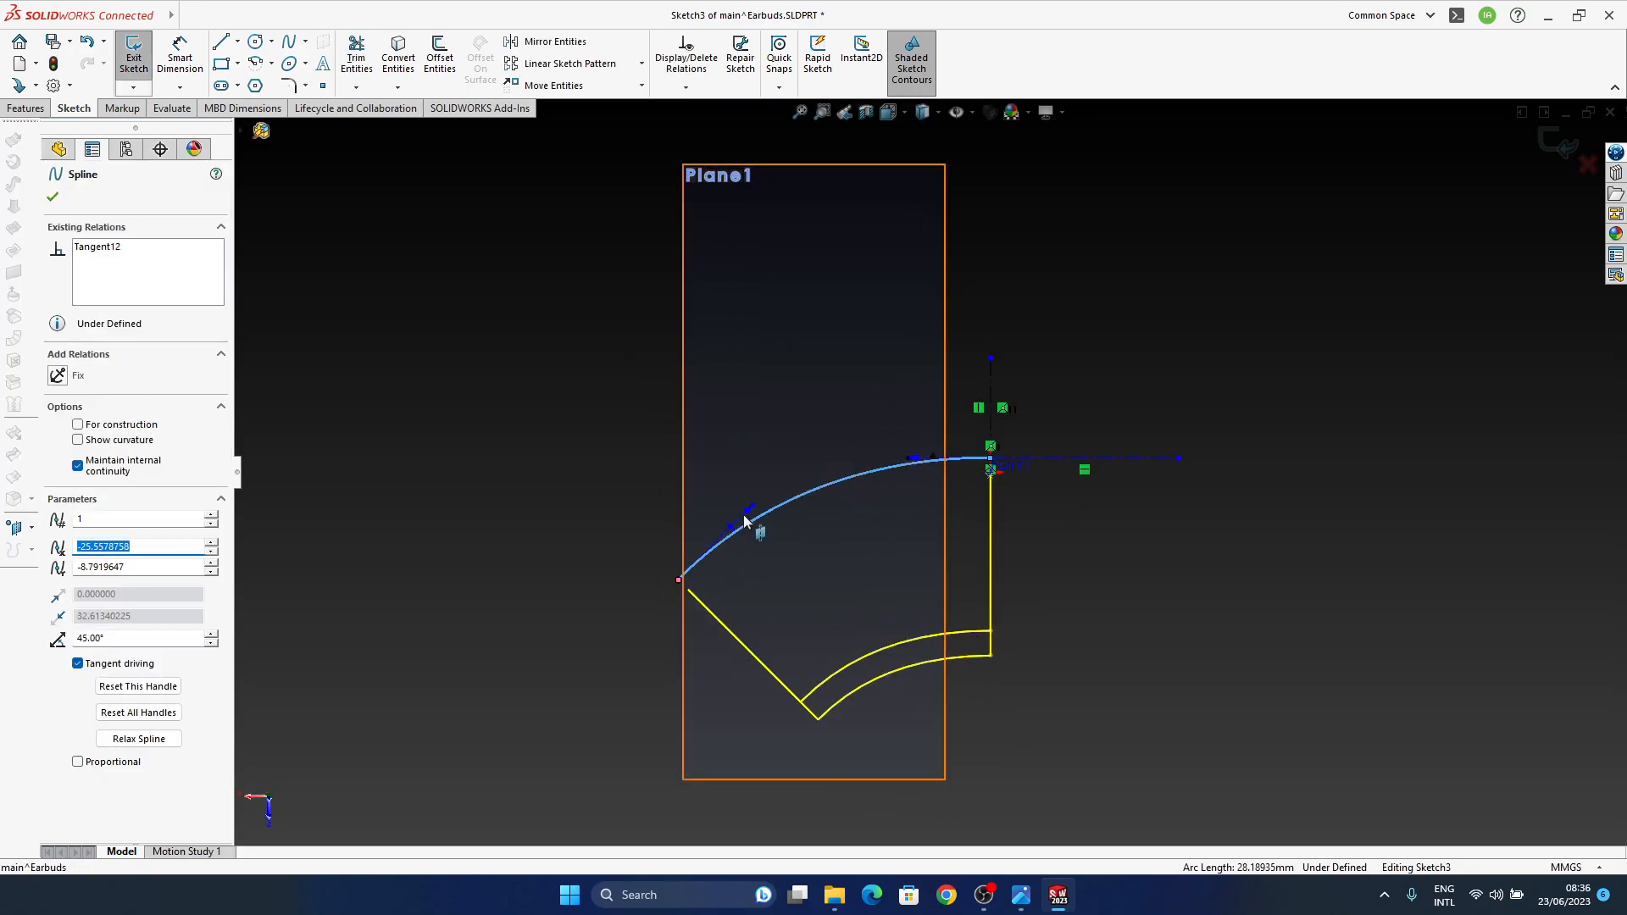
drag(751, 508, 781, 484)
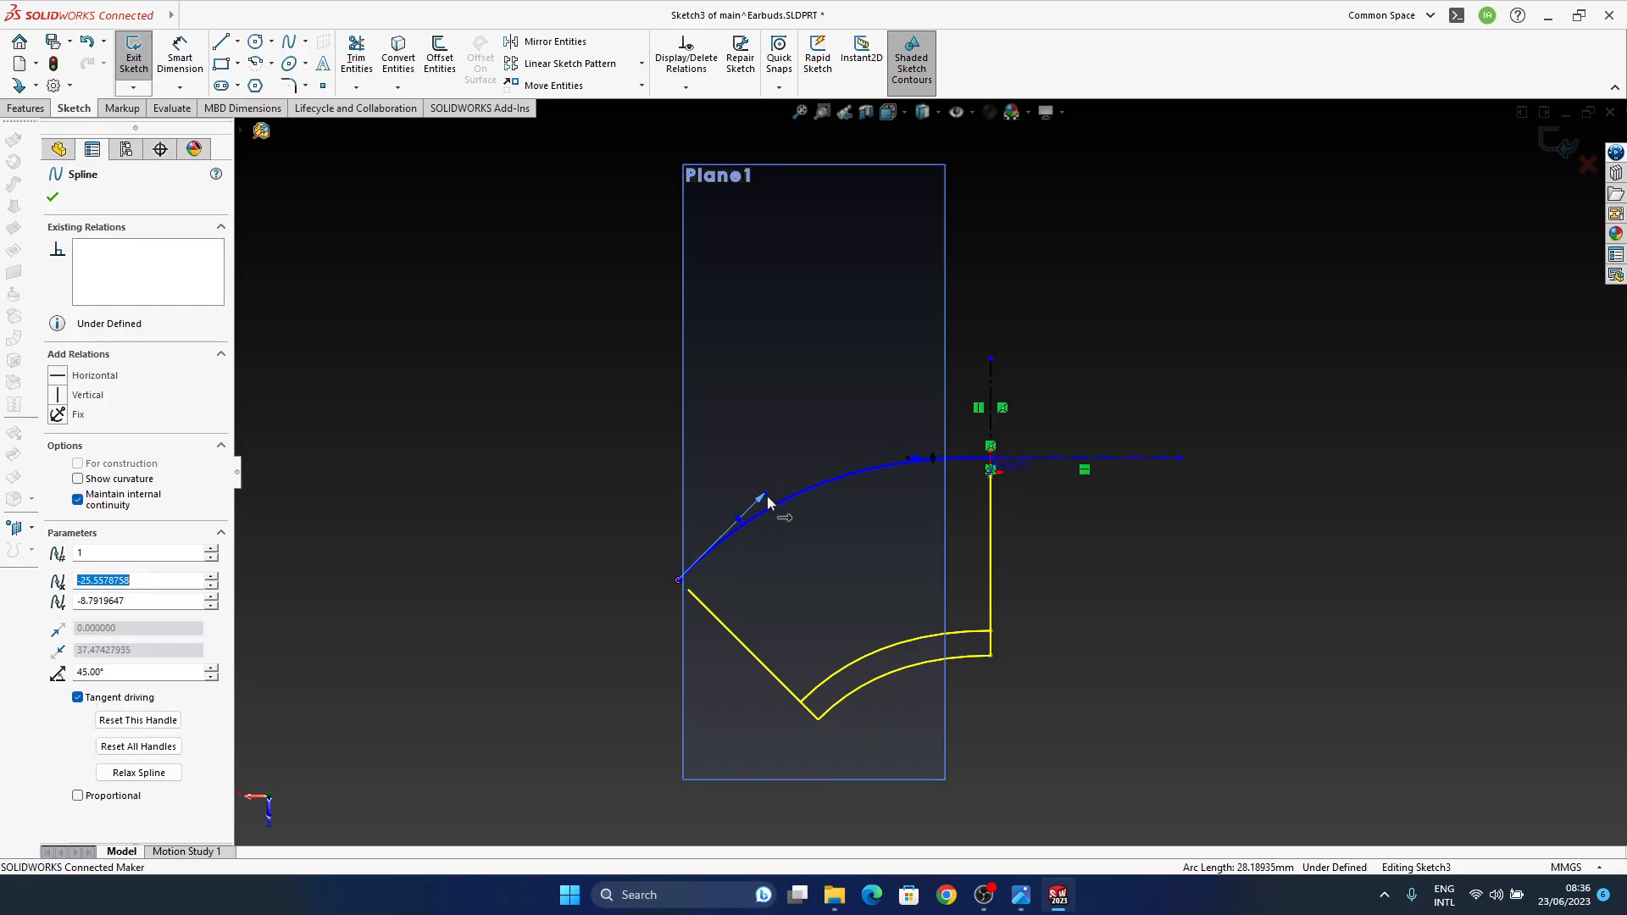
click(924, 460)
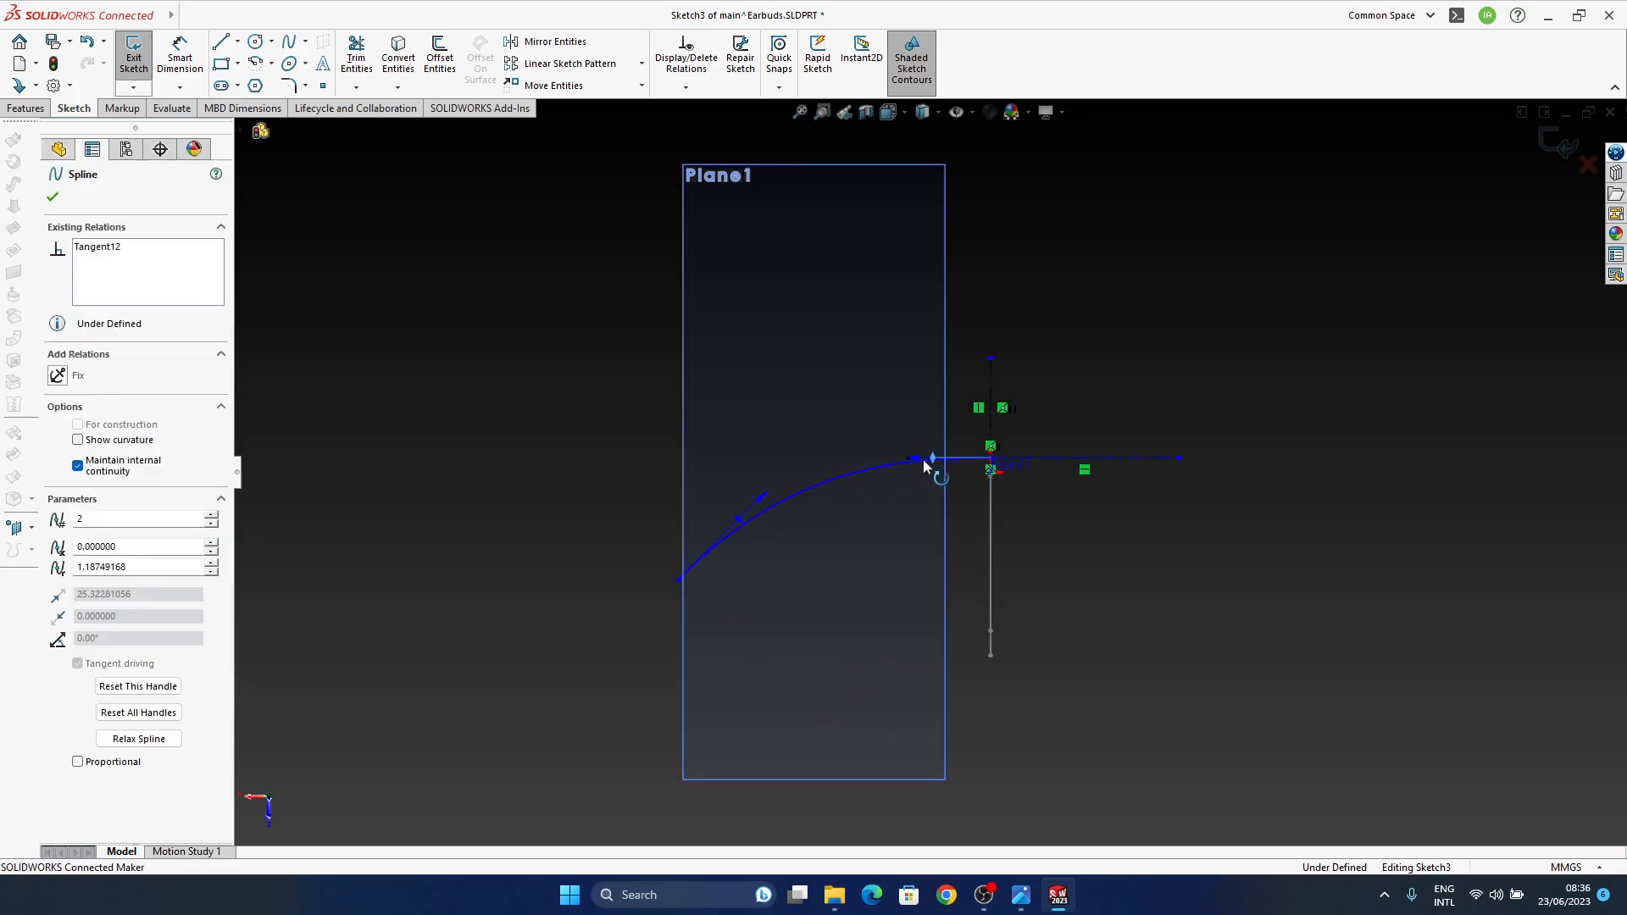
mouse_move(932, 458)
mouse_down()
mouse_move(916, 459)
mouse_move(951, 458)
mouse_up()
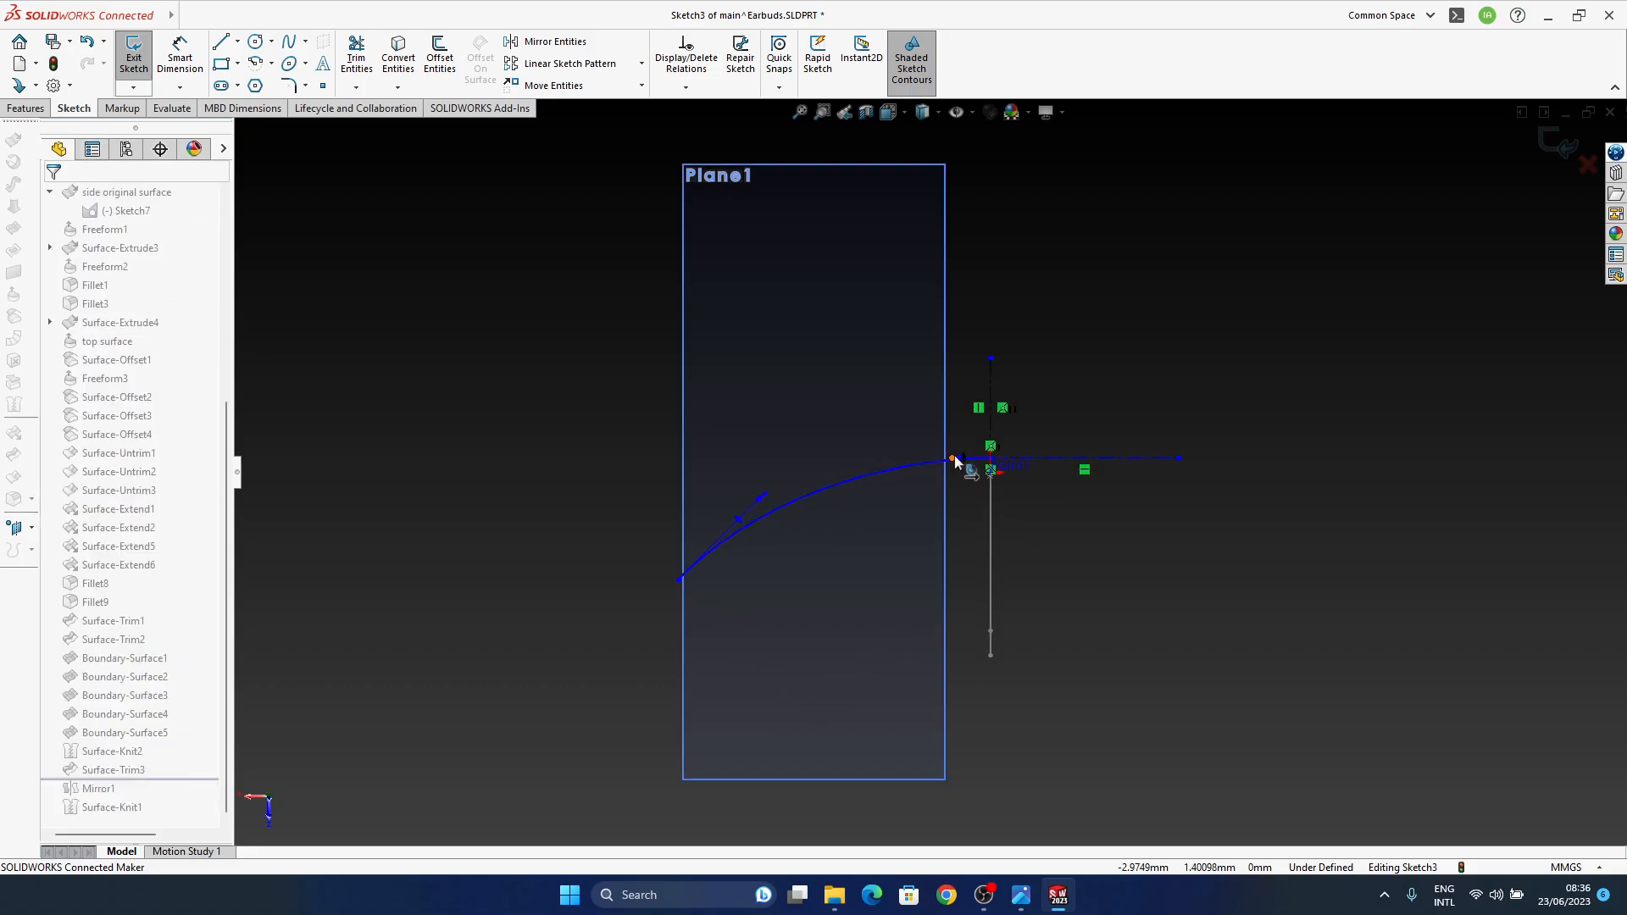
Step: Swing the Sketch3 spline's free-end tangent handle to a flatter angle and lengthen it to straighten the outer part of the curve
scroll(967, 457, down, 4)
scroll(932, 474, up, 2)
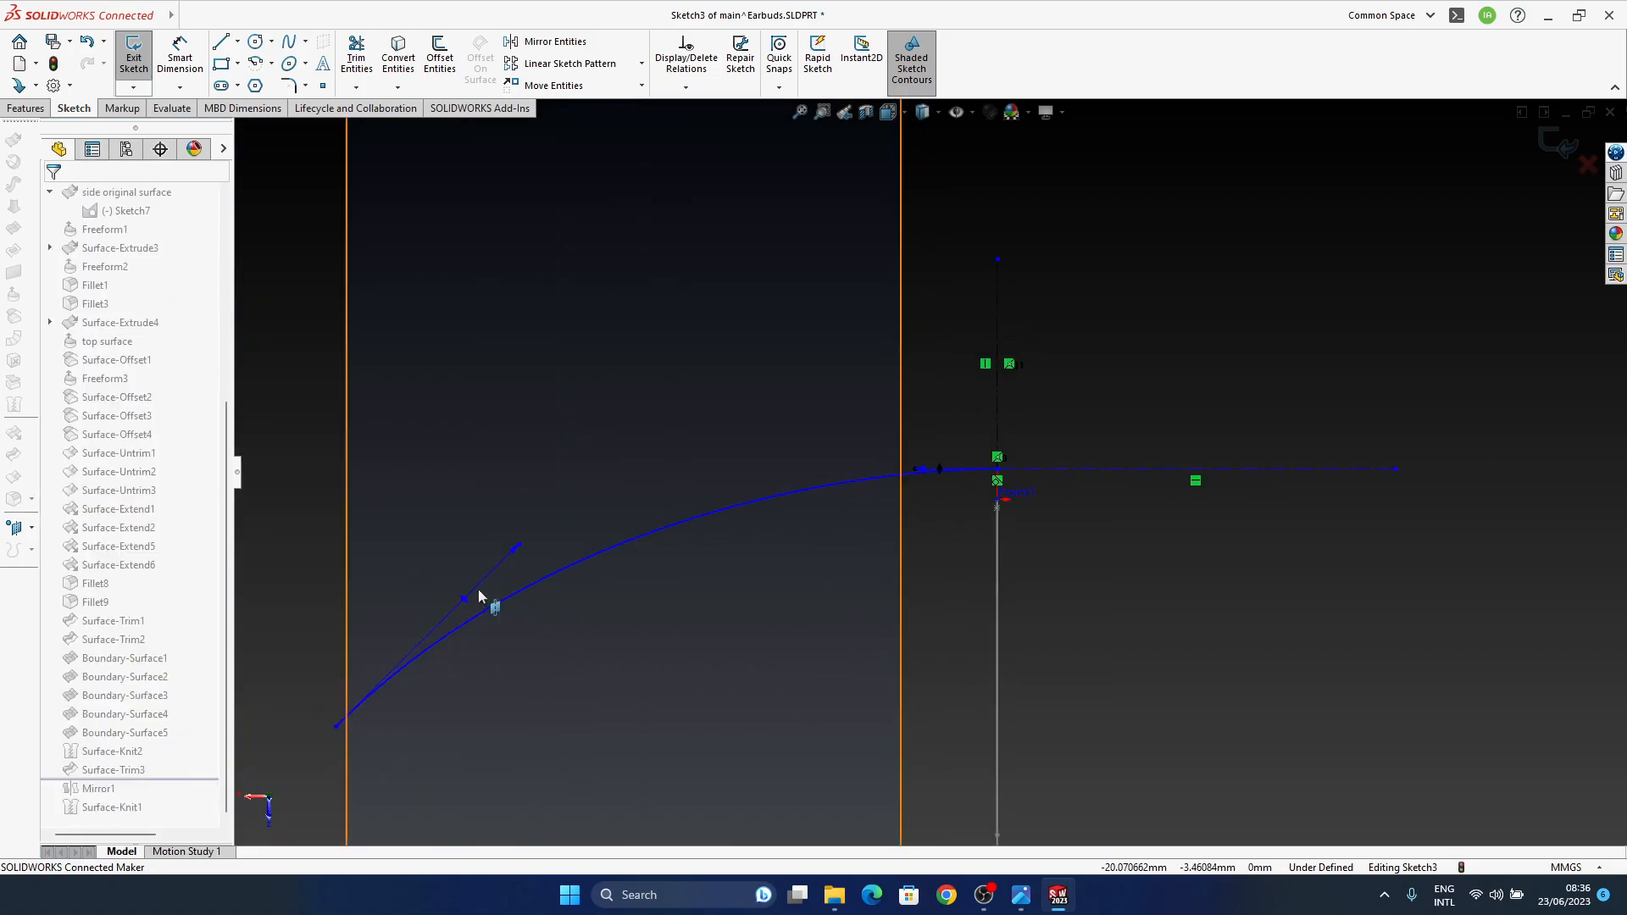
drag(466, 597, 620, 538)
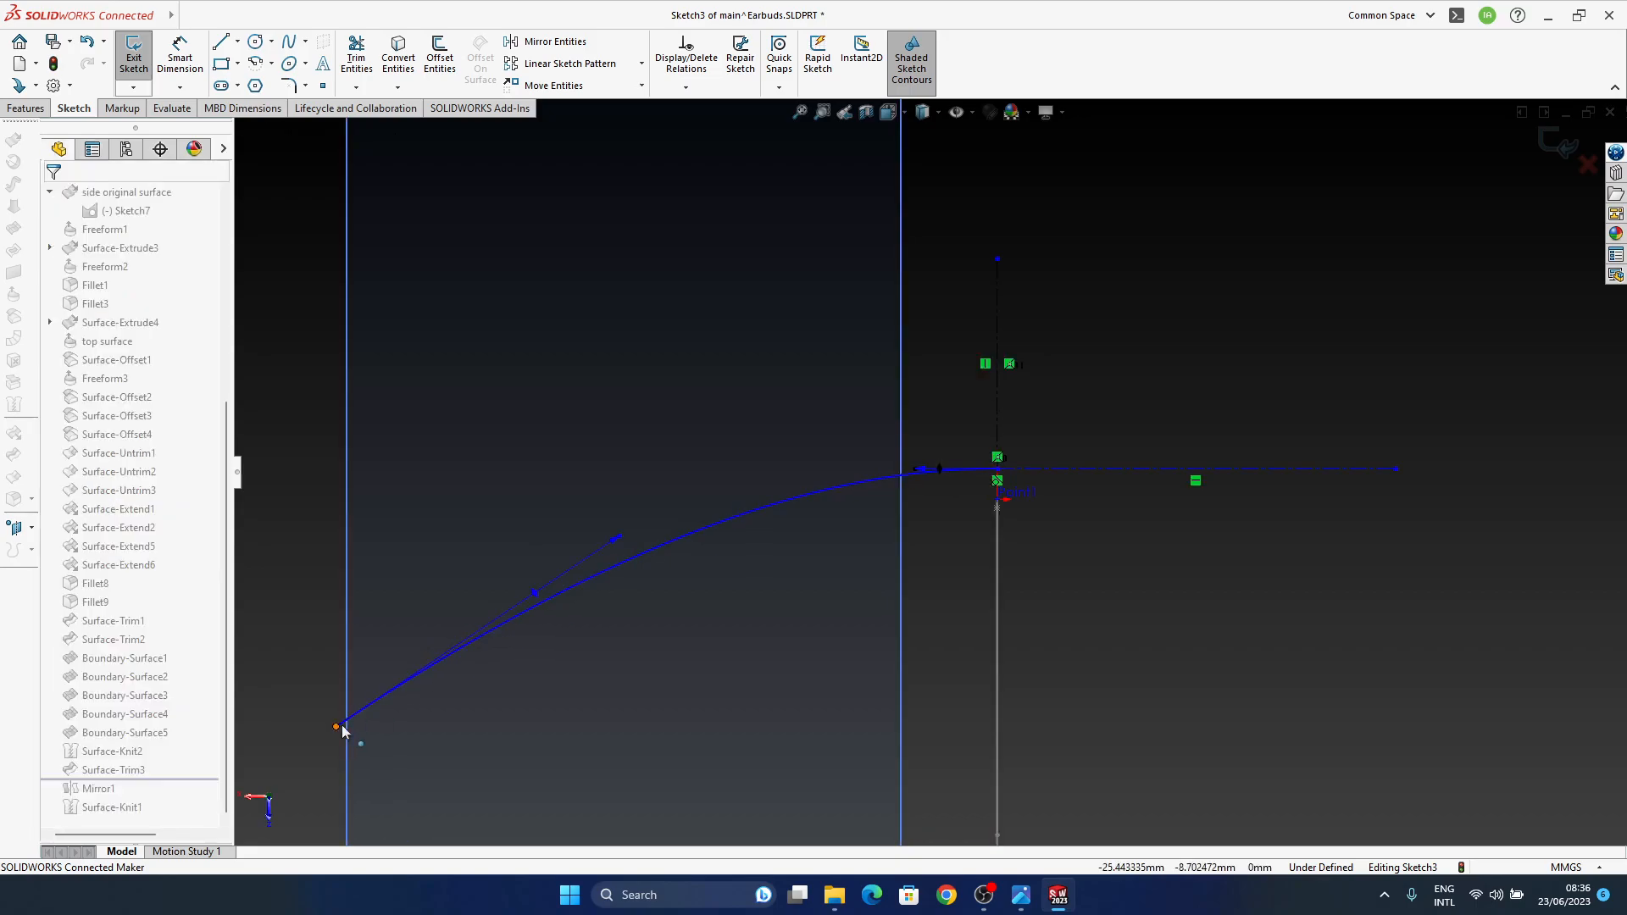
Step: Lower the Sketch3 spline's free end, shorten its tangent handle at a slightly changed angle, and exit the sketch to rebuild the surfaces
drag(337, 727, 342, 759)
click(619, 576)
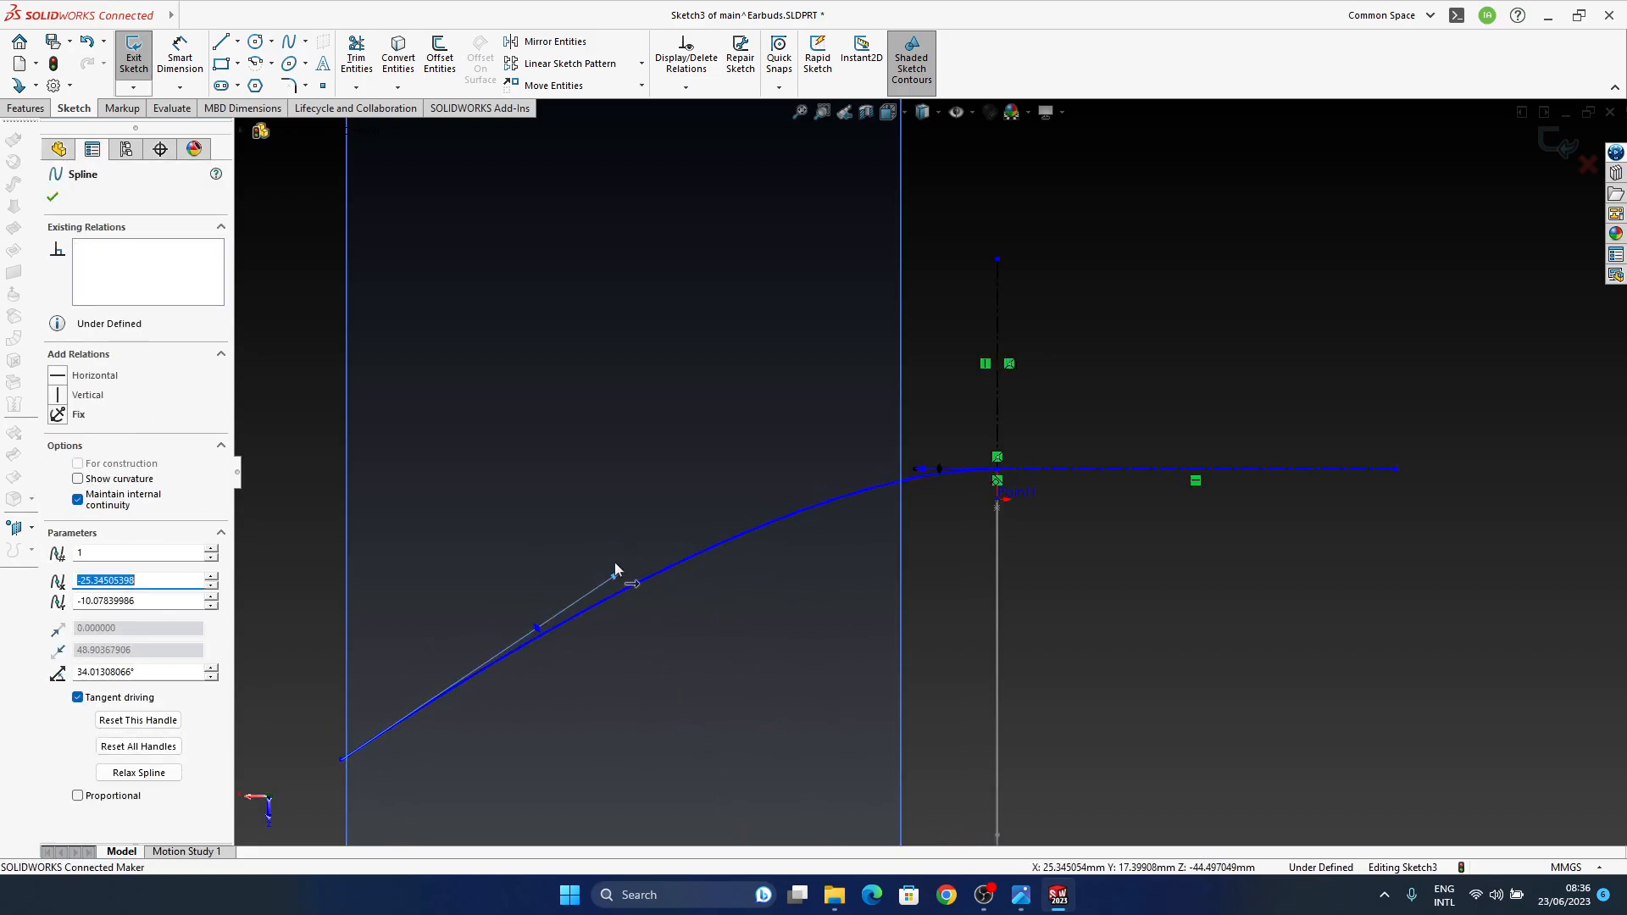
drag(537, 627, 507, 644)
mouse_move(616, 574)
mouse_down()
mouse_move(566, 602)
mouse_move(591, 576)
mouse_up()
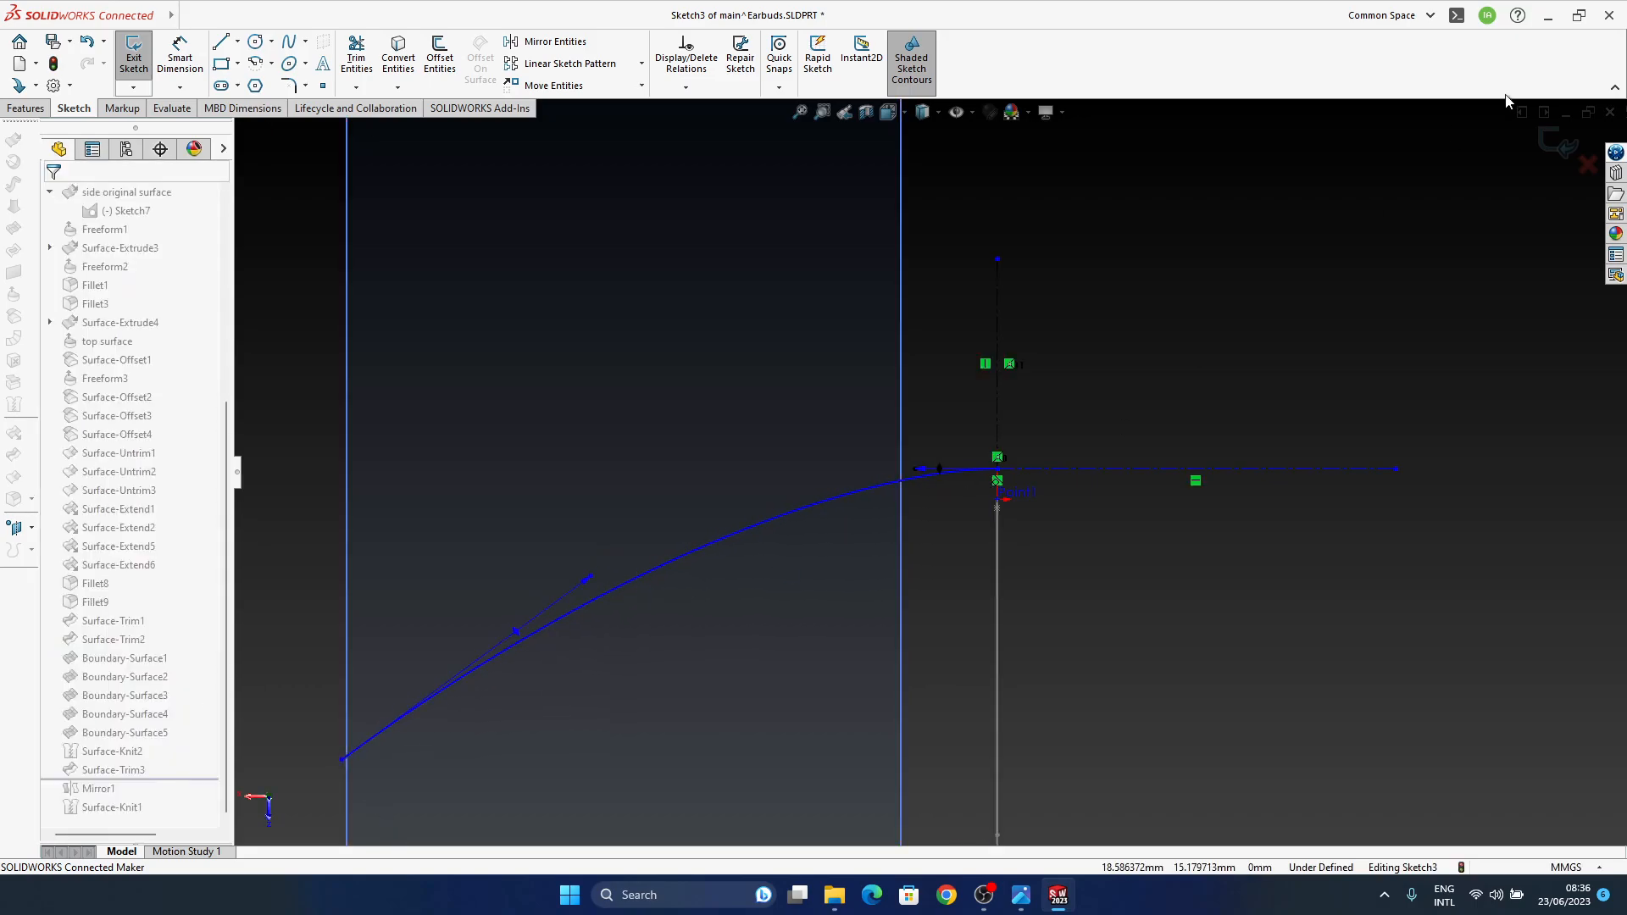
click(1553, 149)
click(766, 447)
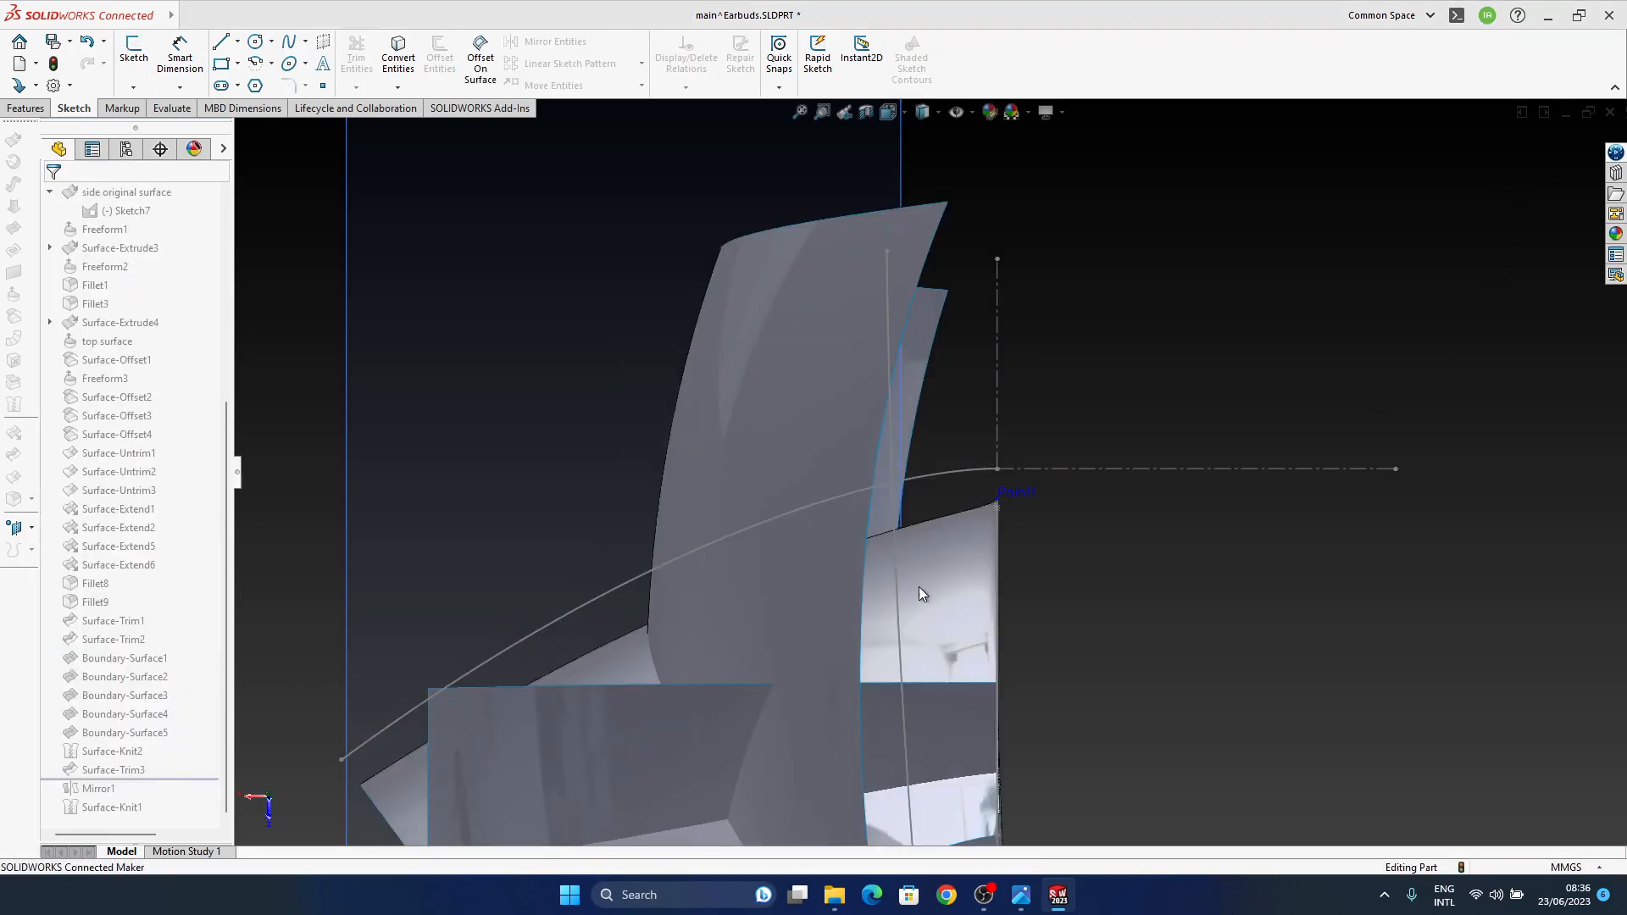
click(525, 279)
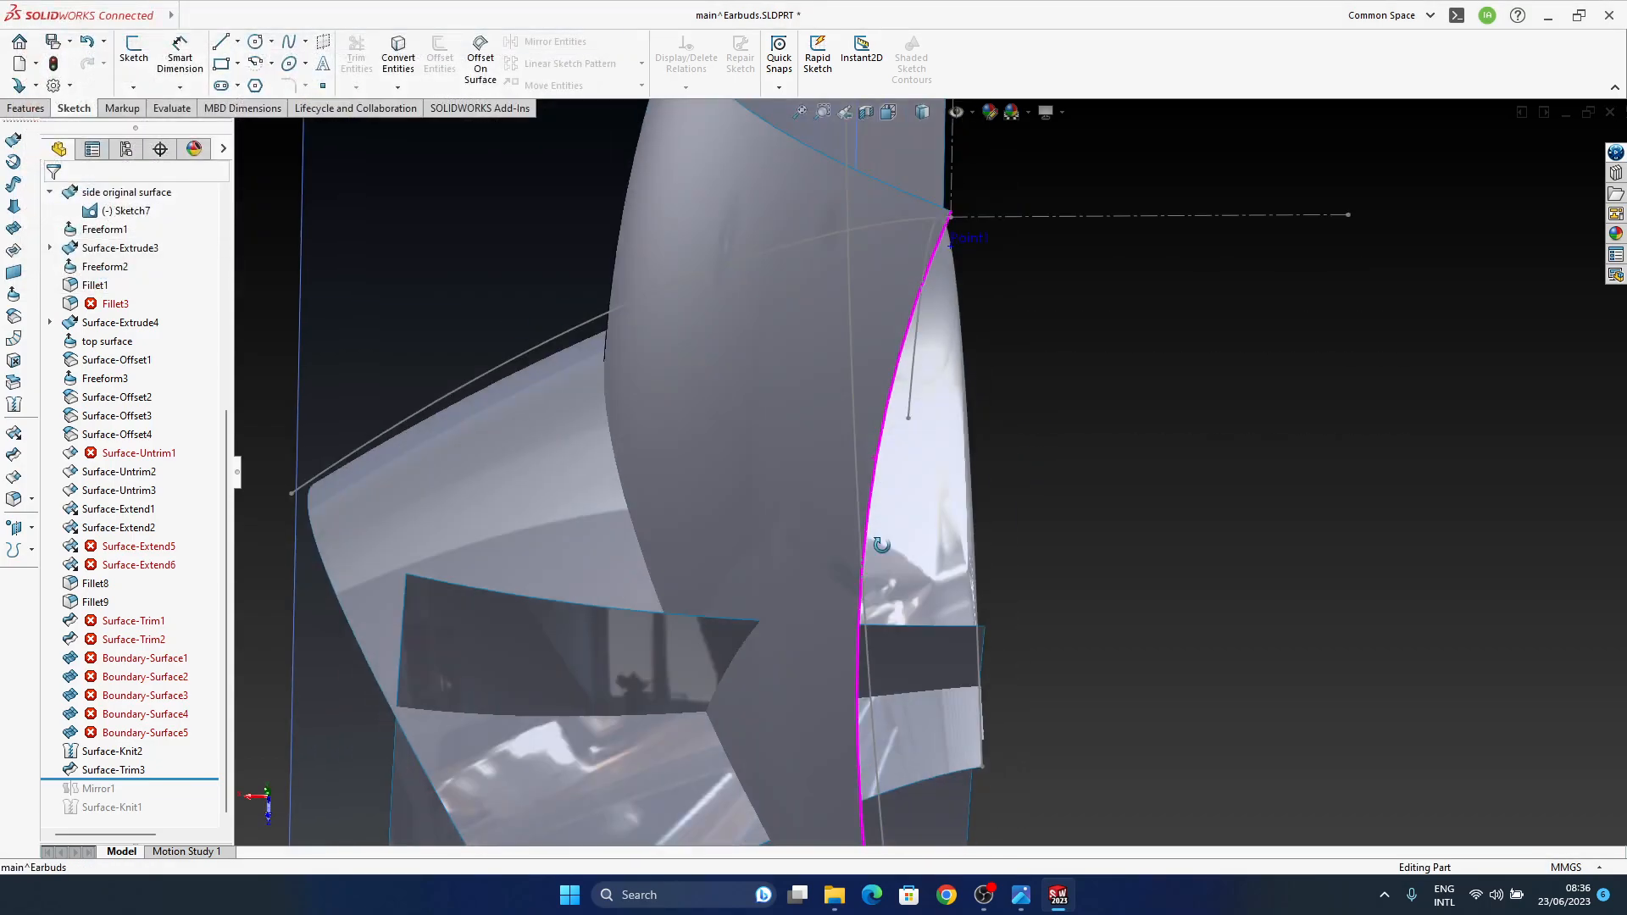
Step: Inspect the rebuilt surfaces from several sides and undo the last Sketch3 spline edits
middle_drag(886, 557, 985, 658)
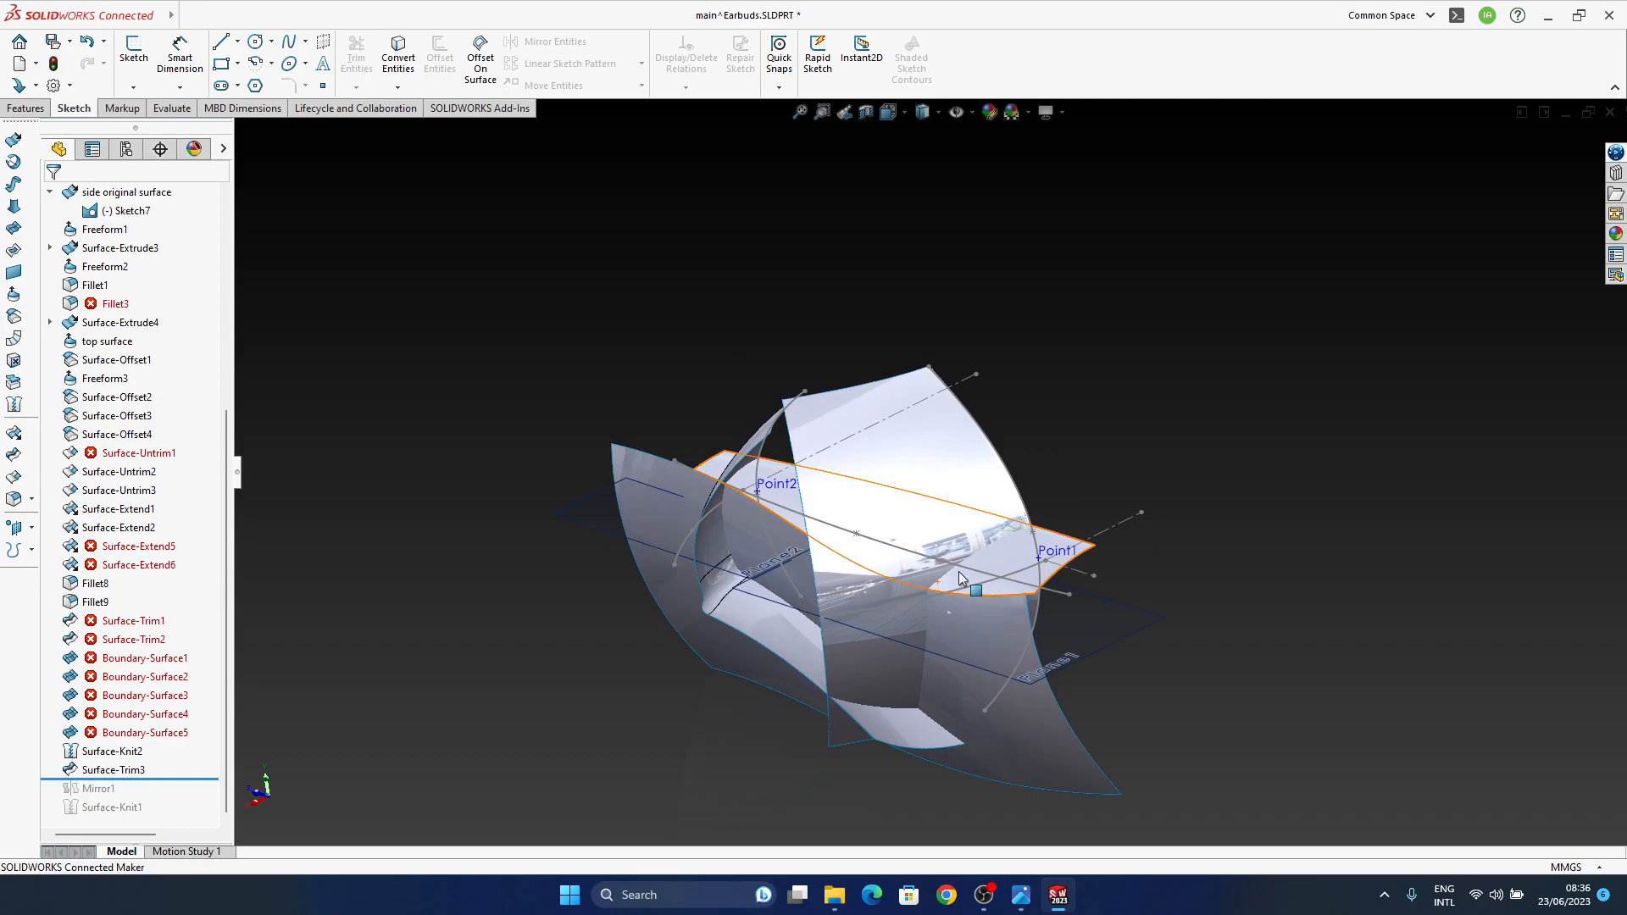
middle_drag(920, 590, 796, 545)
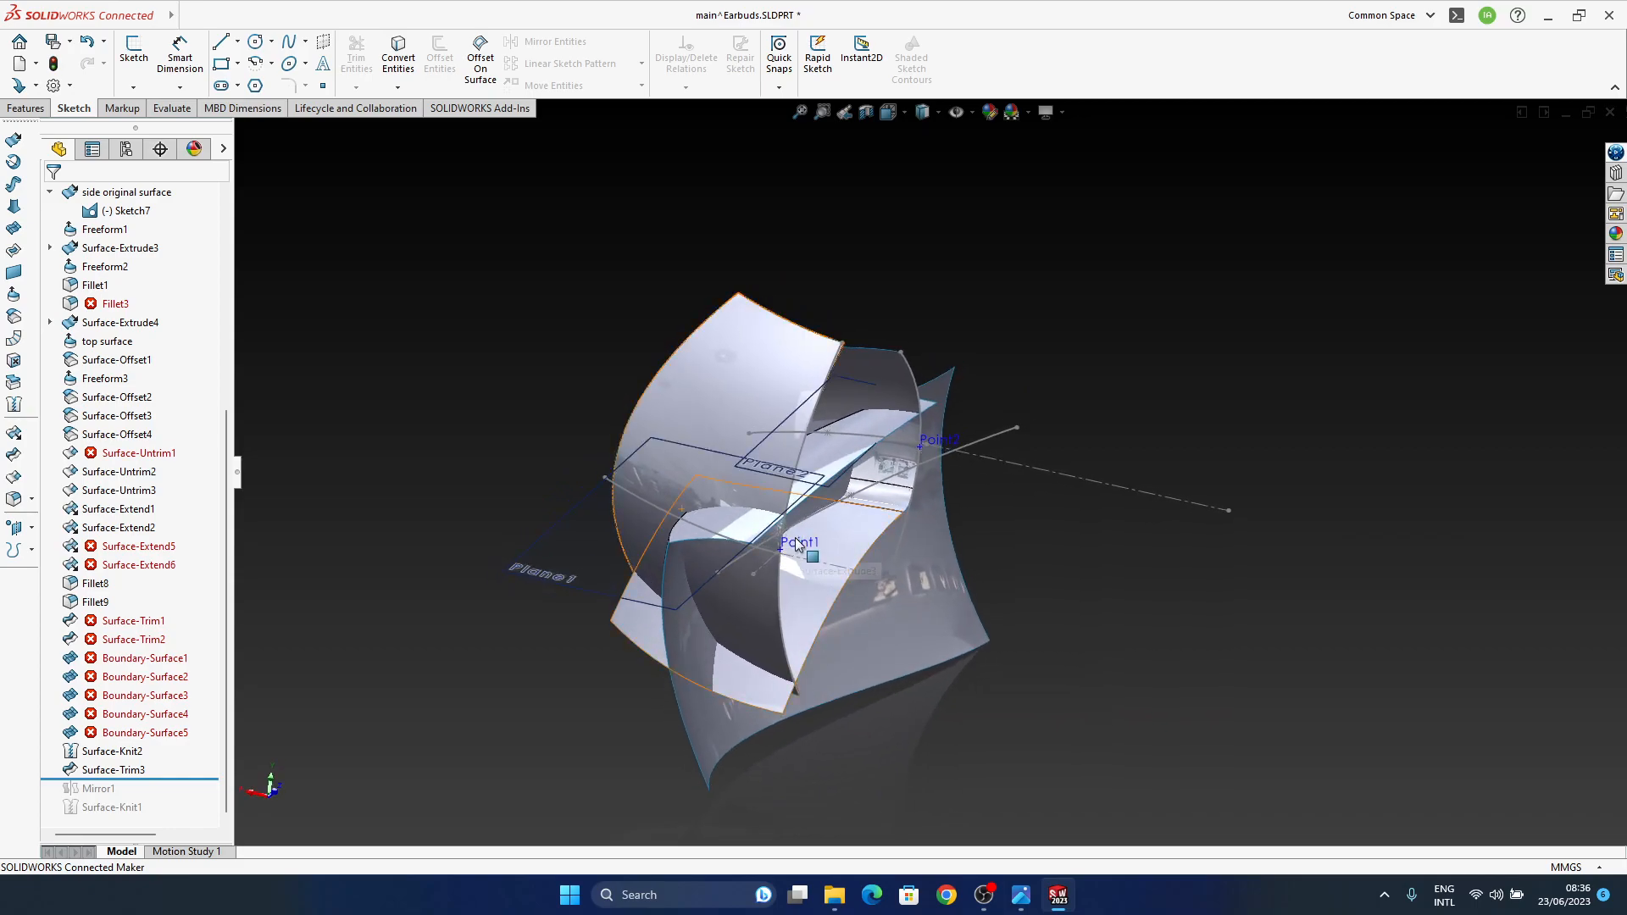
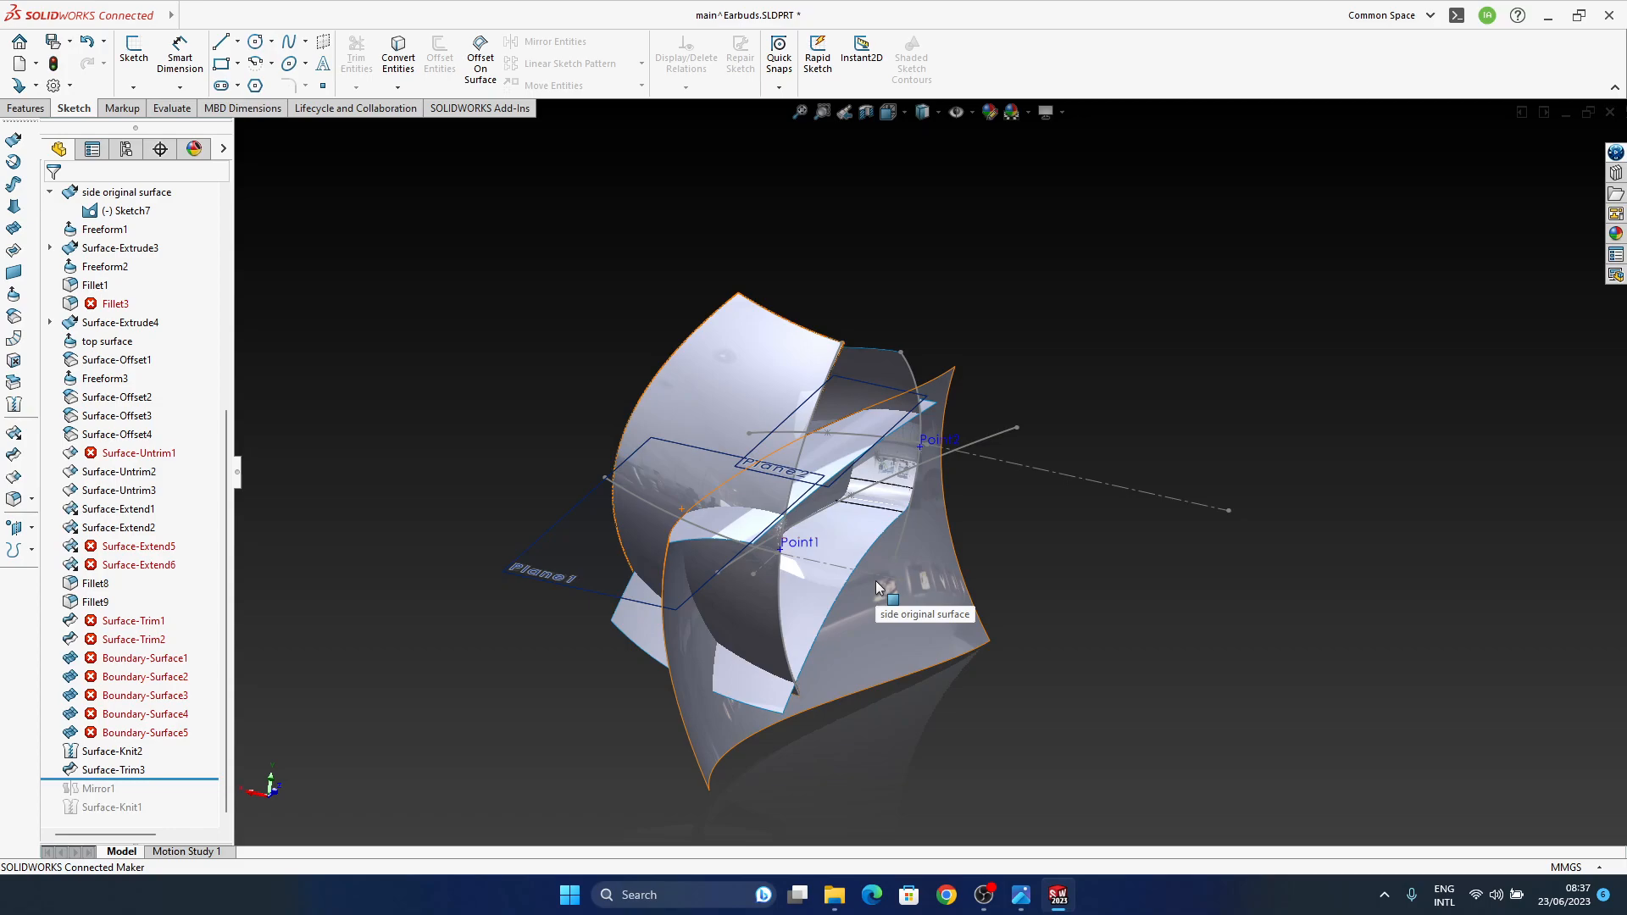
double_click(806, 582)
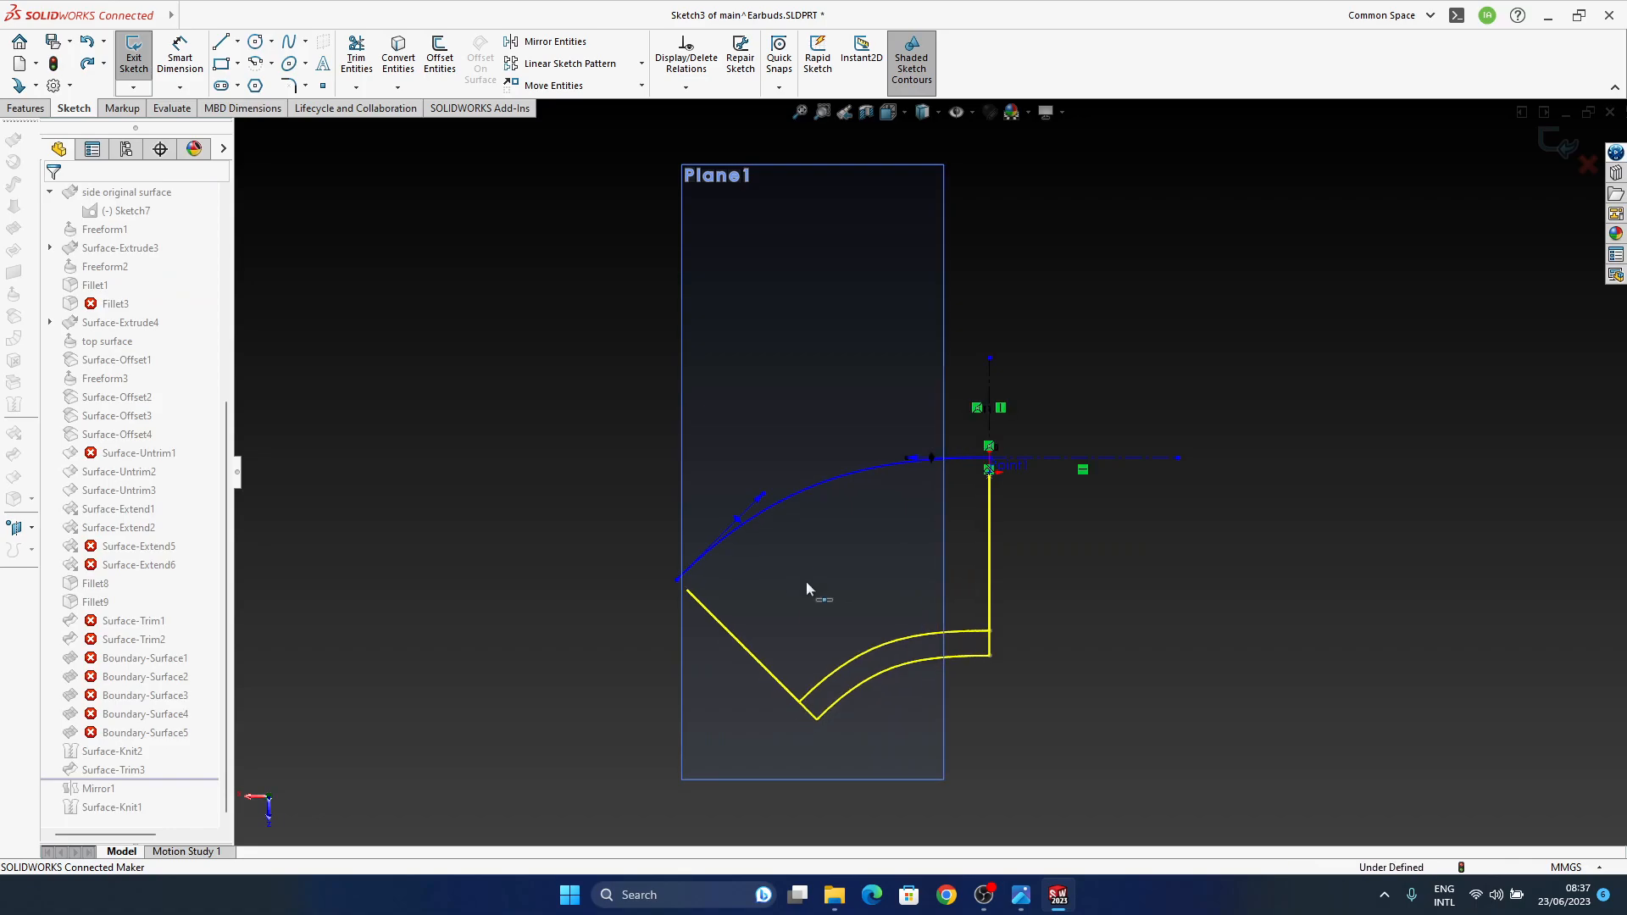
mouse_move(805, 581)
middle_down()
mouse_move(901, 635)
mouse_move(892, 566)
mouse_move(871, 628)
mouse_move(922, 603)
mouse_move(919, 638)
mouse_move(937, 599)
mouse_move(969, 710)
middle_up()
scroll(942, 597, down, 4)
middle_drag(1124, 674, 898, 502)
click(892, 464)
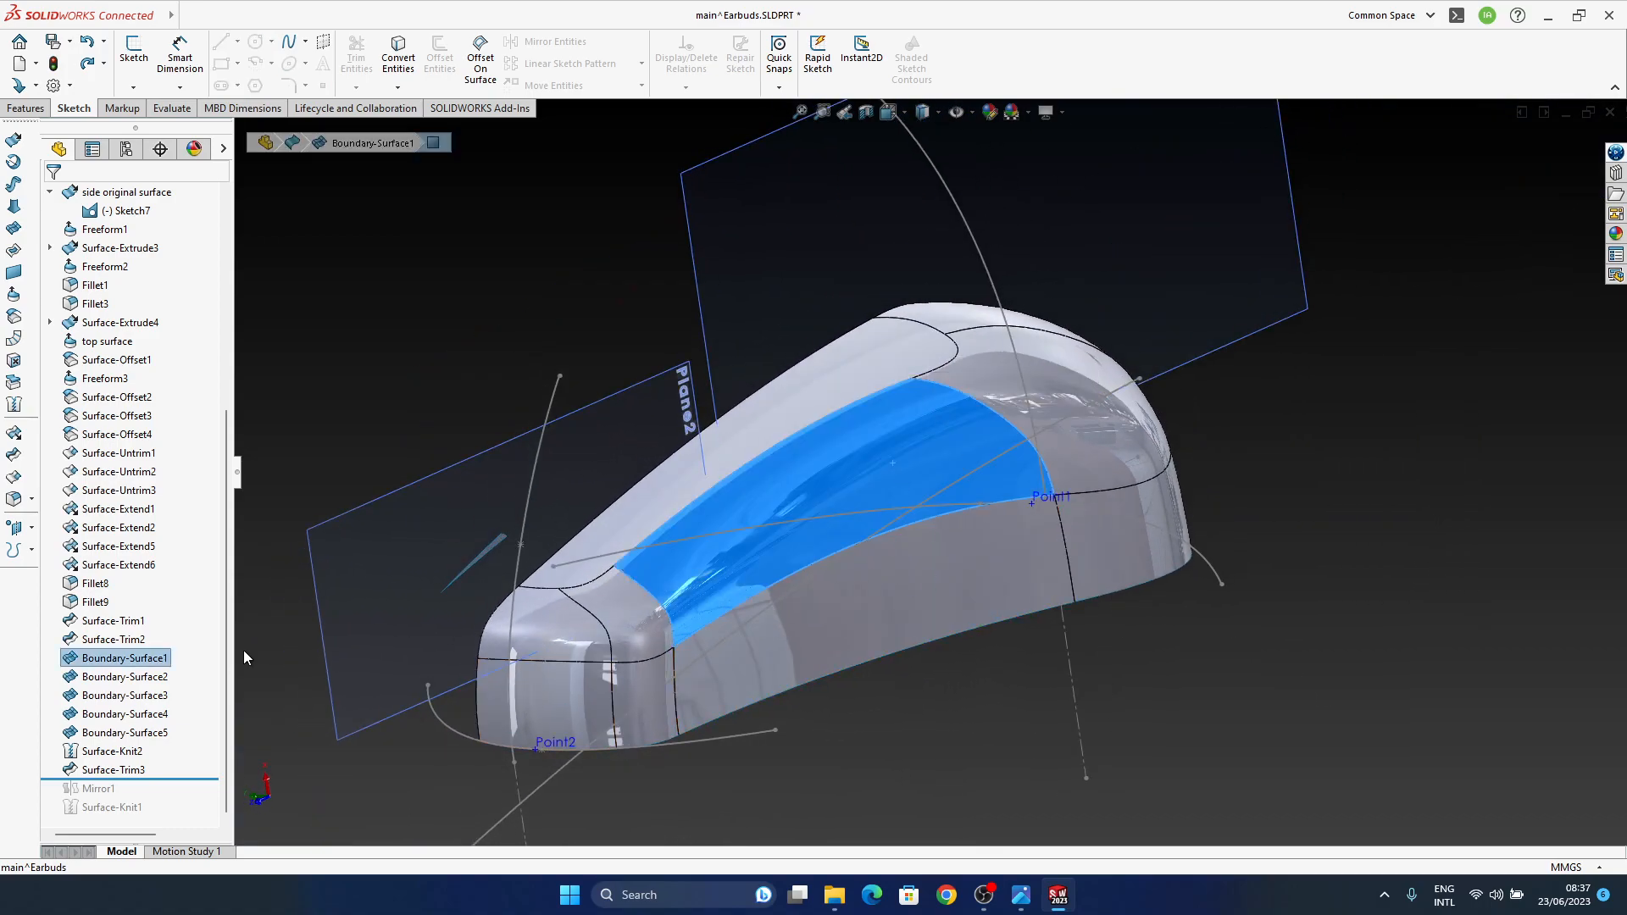
middle_drag(1080, 467, 1165, 464)
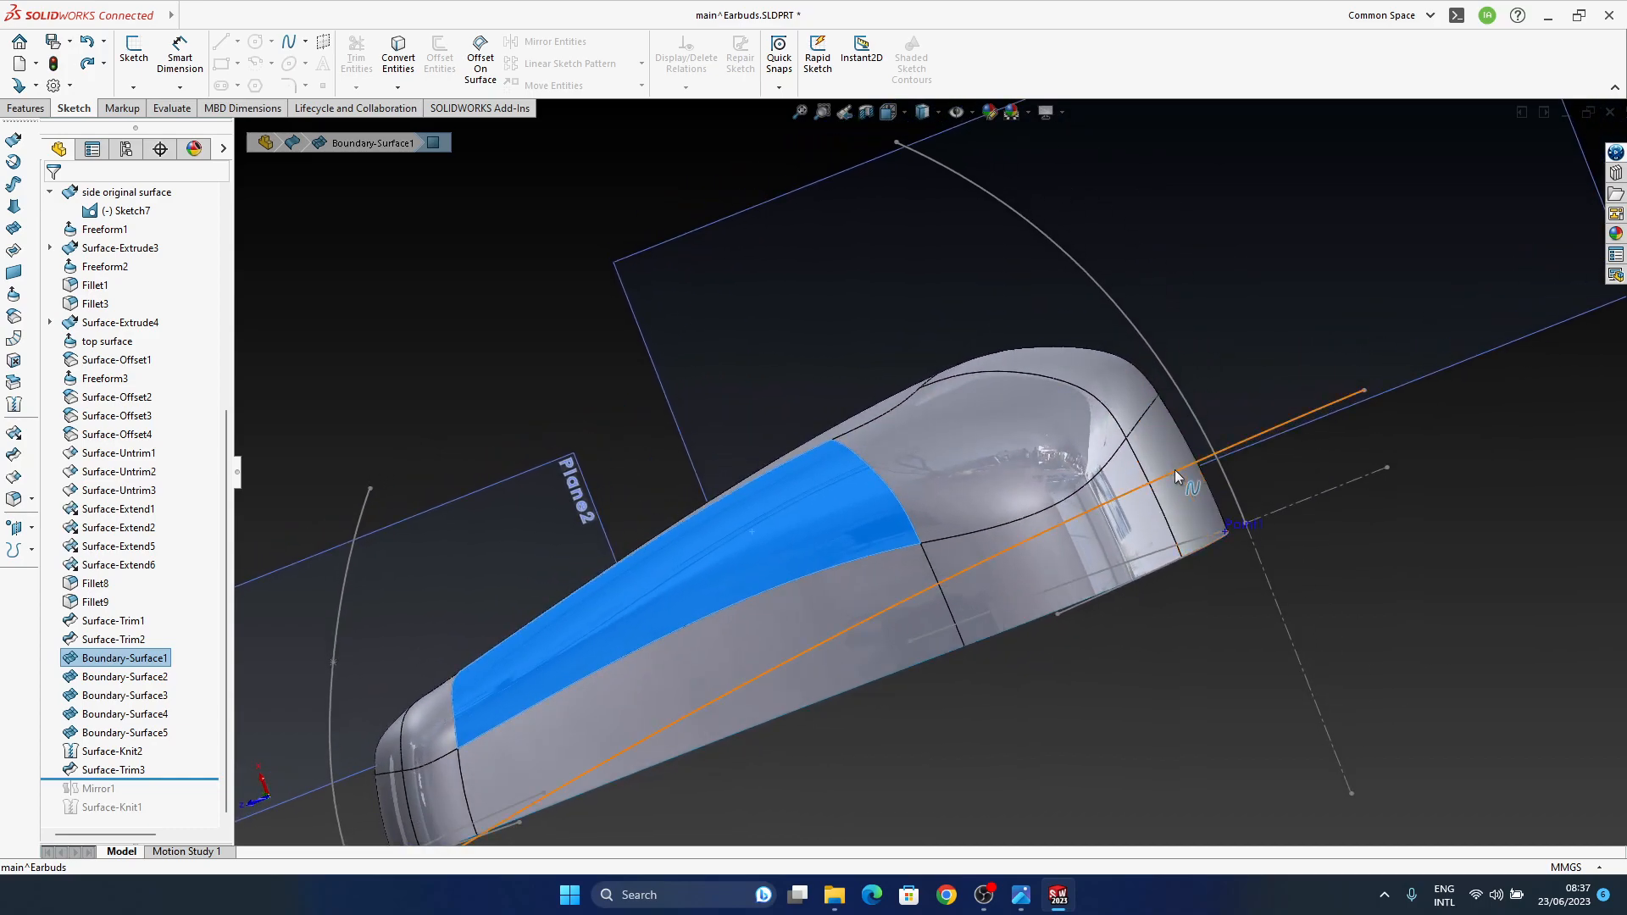
Step: Reopen Sketch3 and insert an extra spline point on the curve near its horizontal end
click(1128, 327)
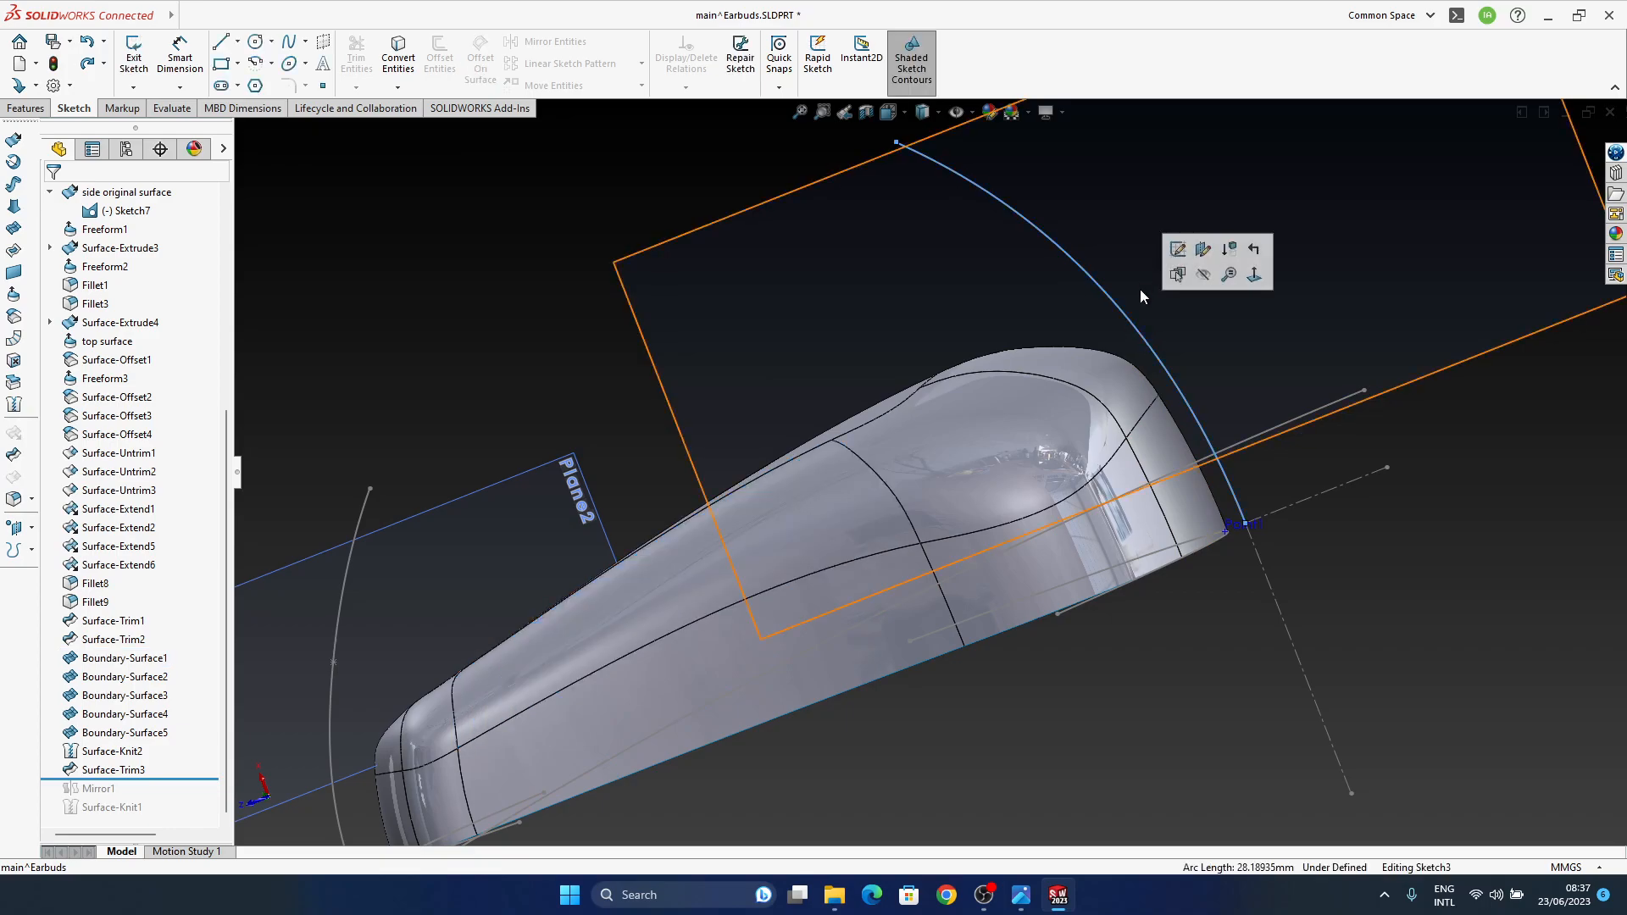
click(1178, 246)
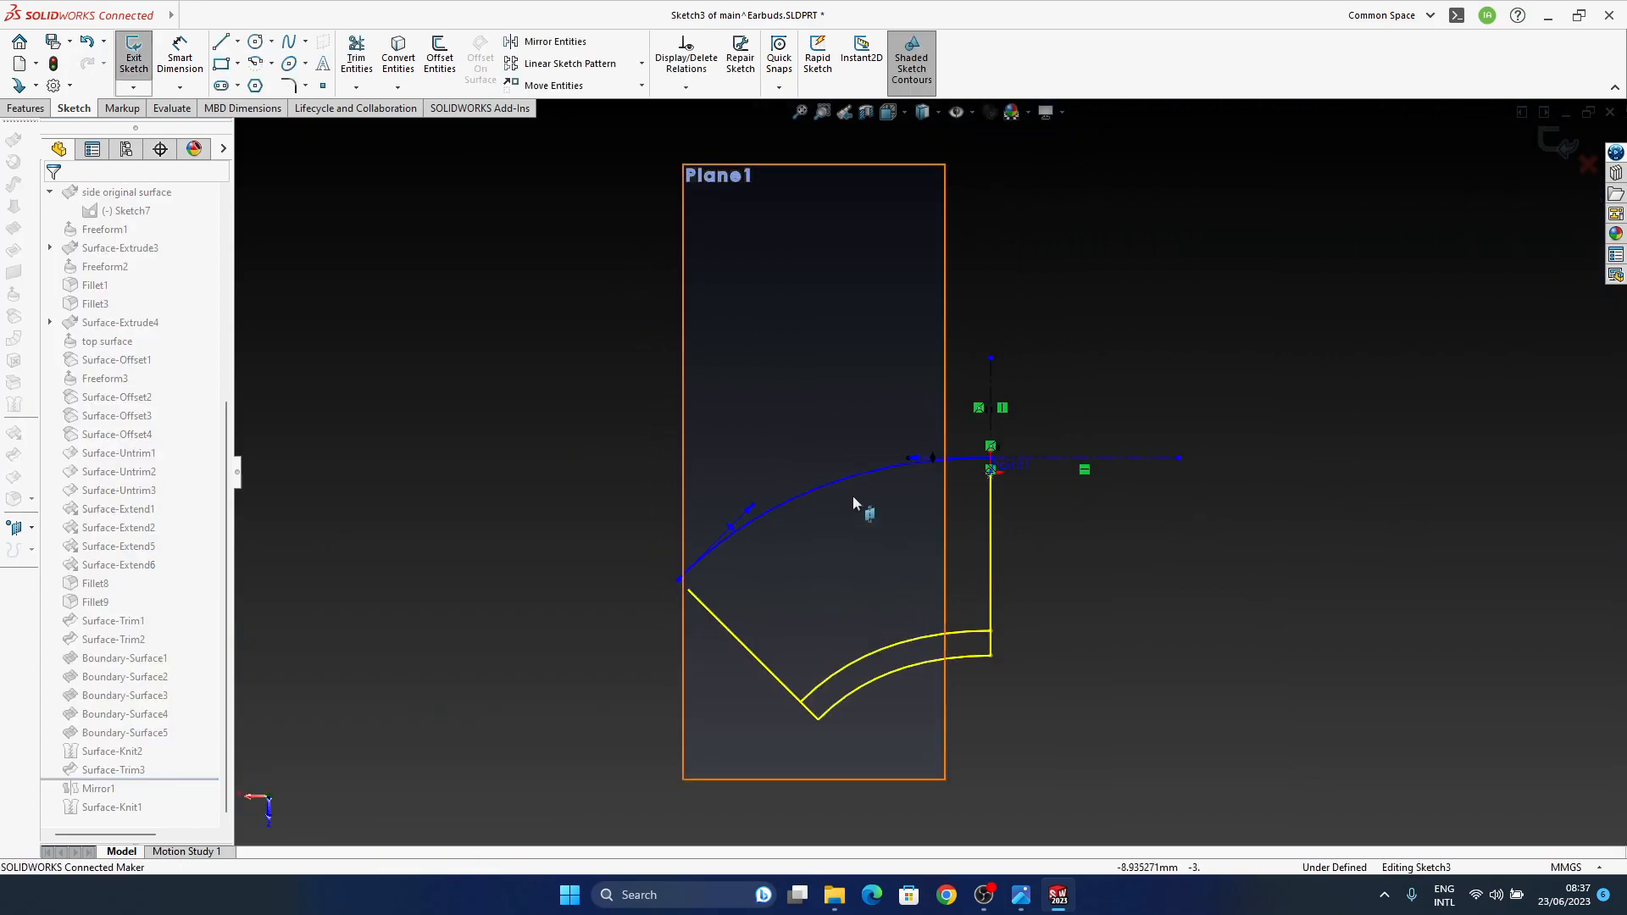
scroll(753, 441, down, 3)
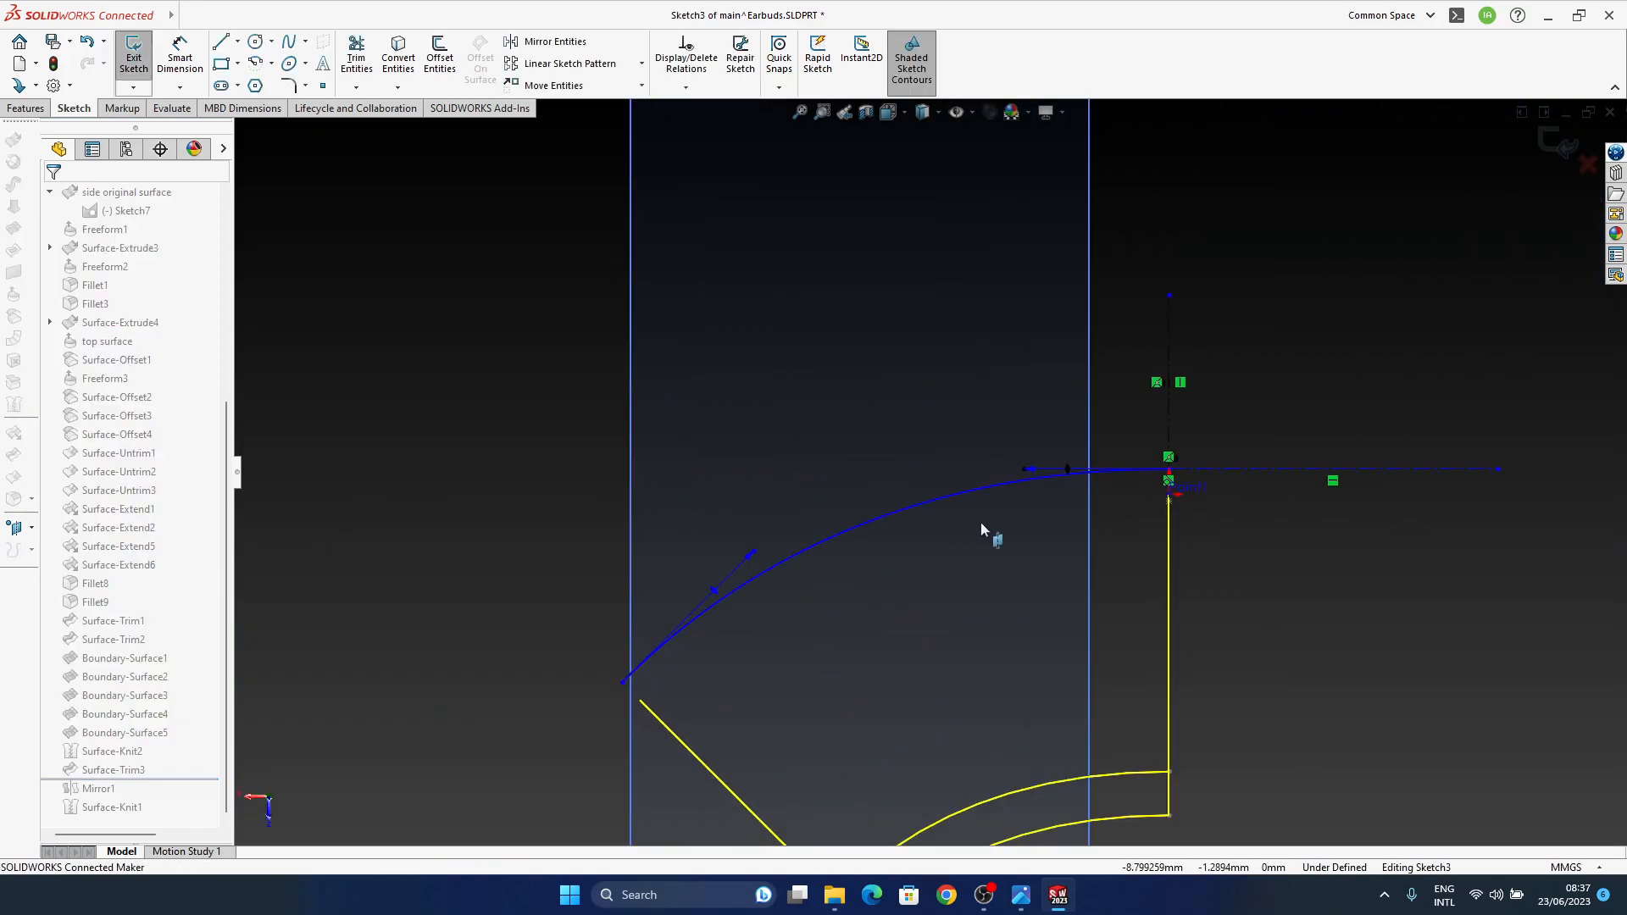
click(1004, 486)
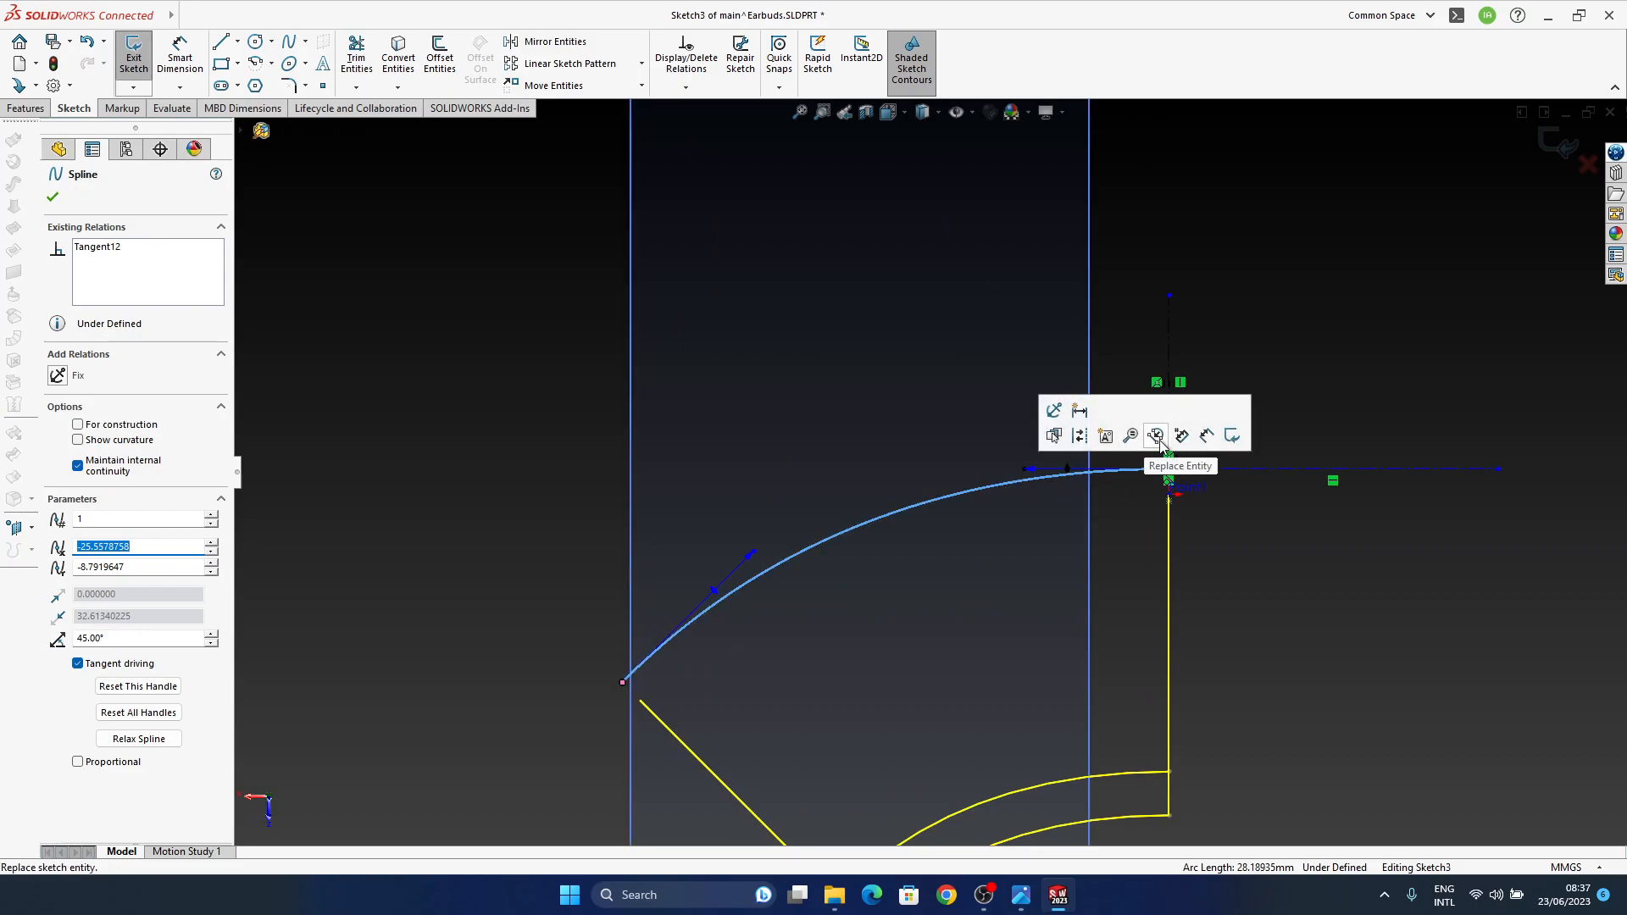
right_click(981, 491)
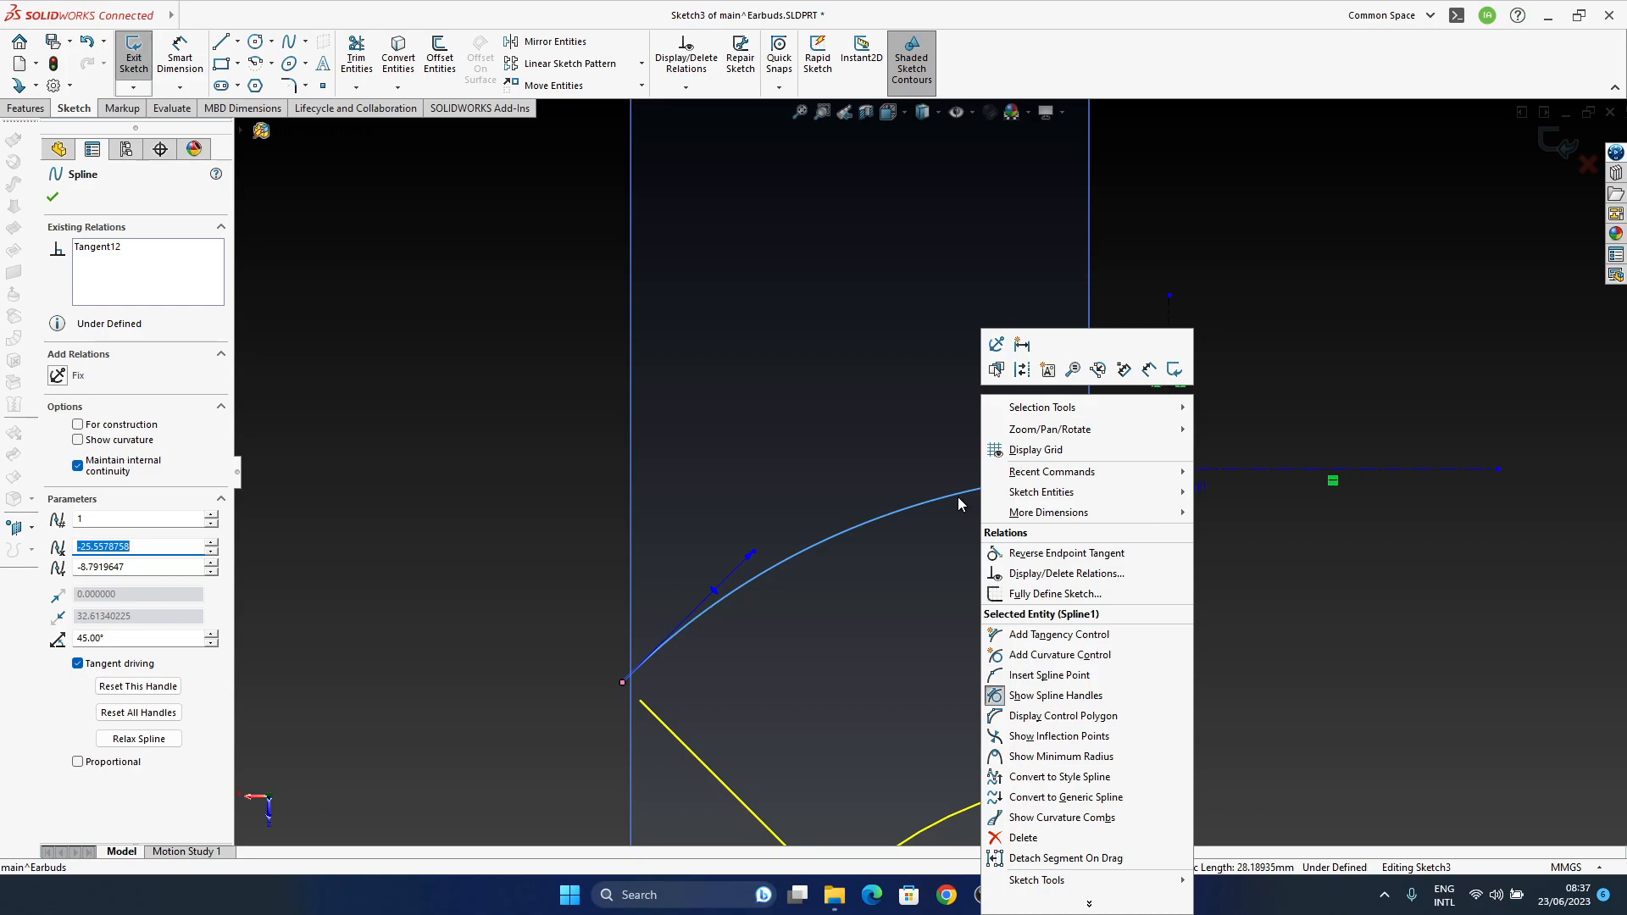
click(1051, 675)
click(1056, 475)
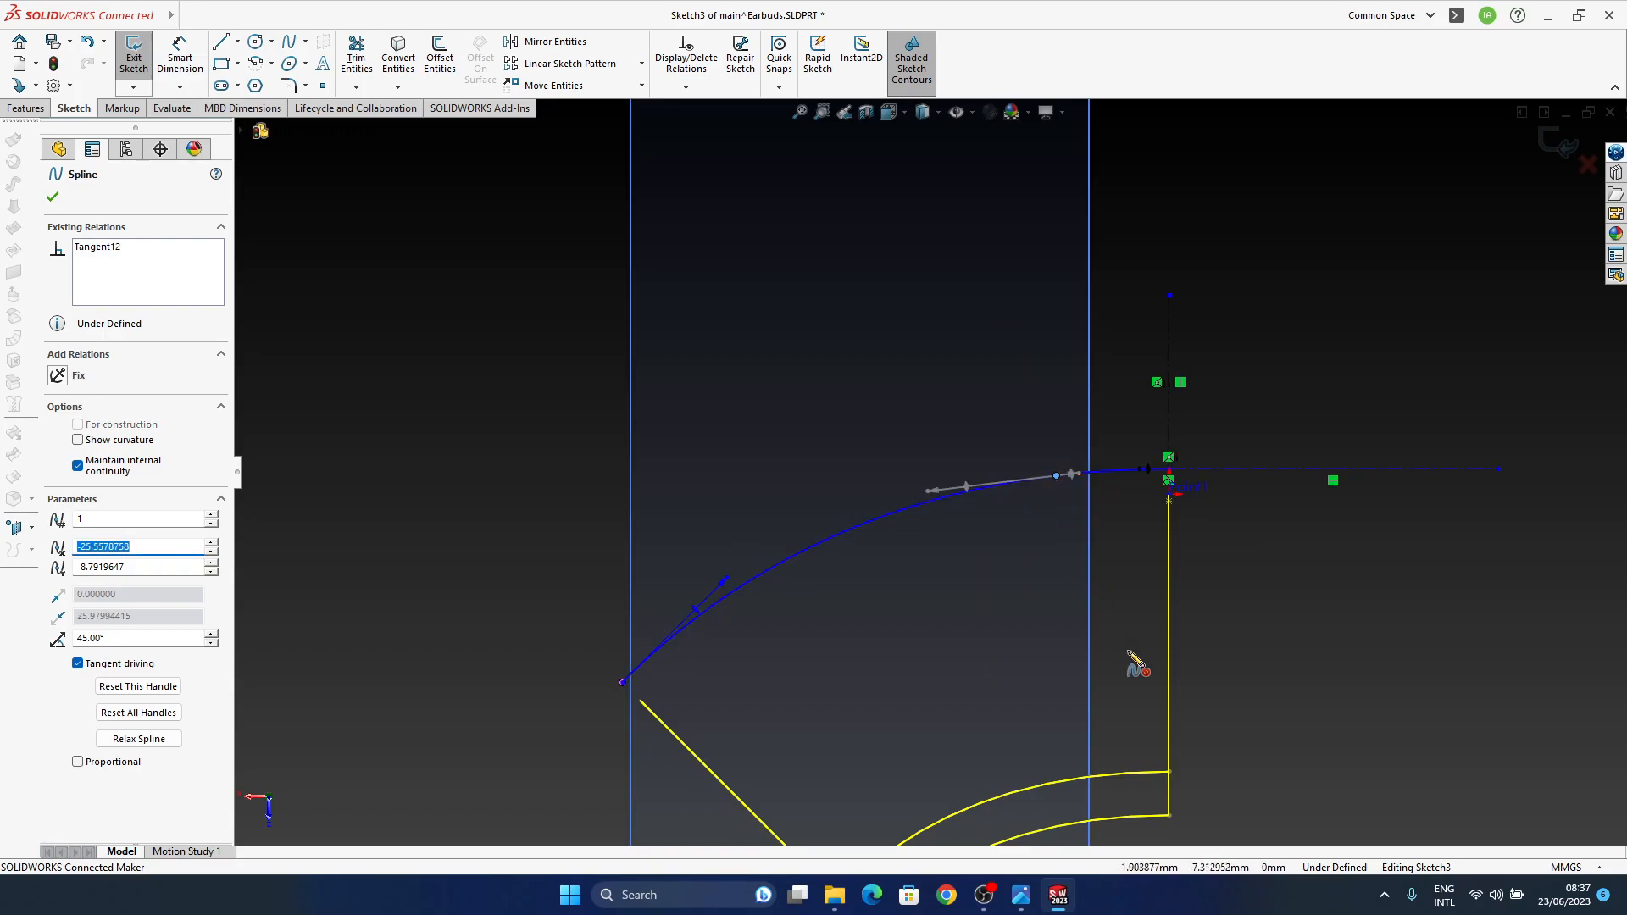
right_click(1310, 590)
click(553, 477)
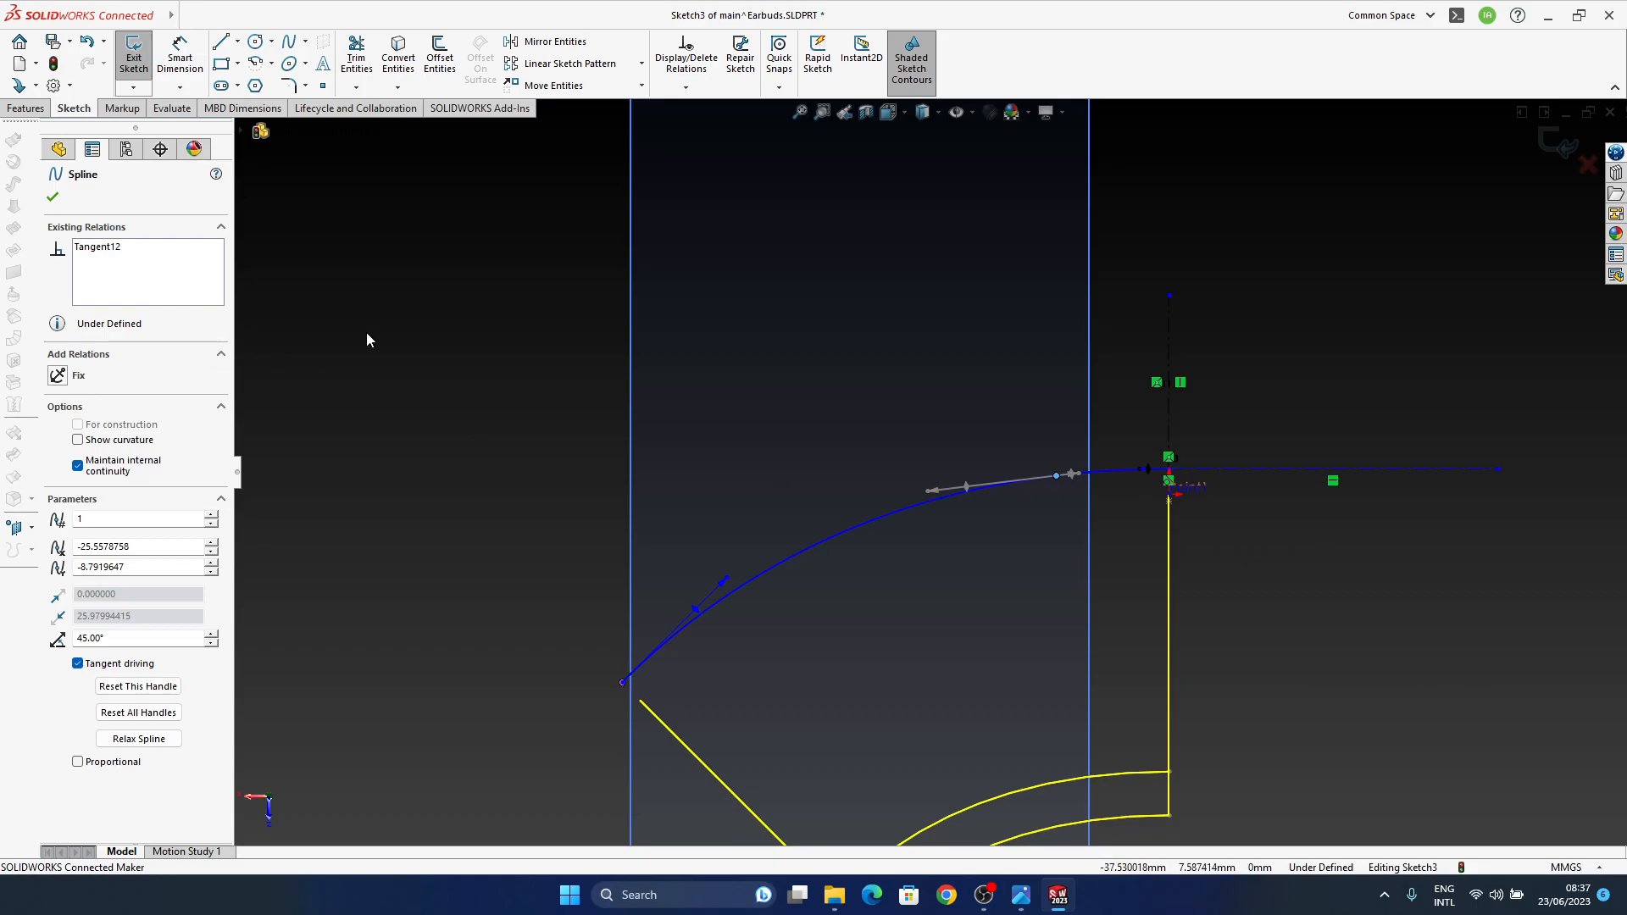
click(53, 197)
Step: Slide the inserted spline point to about X -3.42 mm, Y 0.92 mm, and exit Sketch3, continuing the rebuild despite errors
scroll(1208, 485, down, 2)
scroll(1149, 483, down, 1)
drag(947, 469, 996, 464)
scroll(1180, 456, down, 5)
key(Escape)
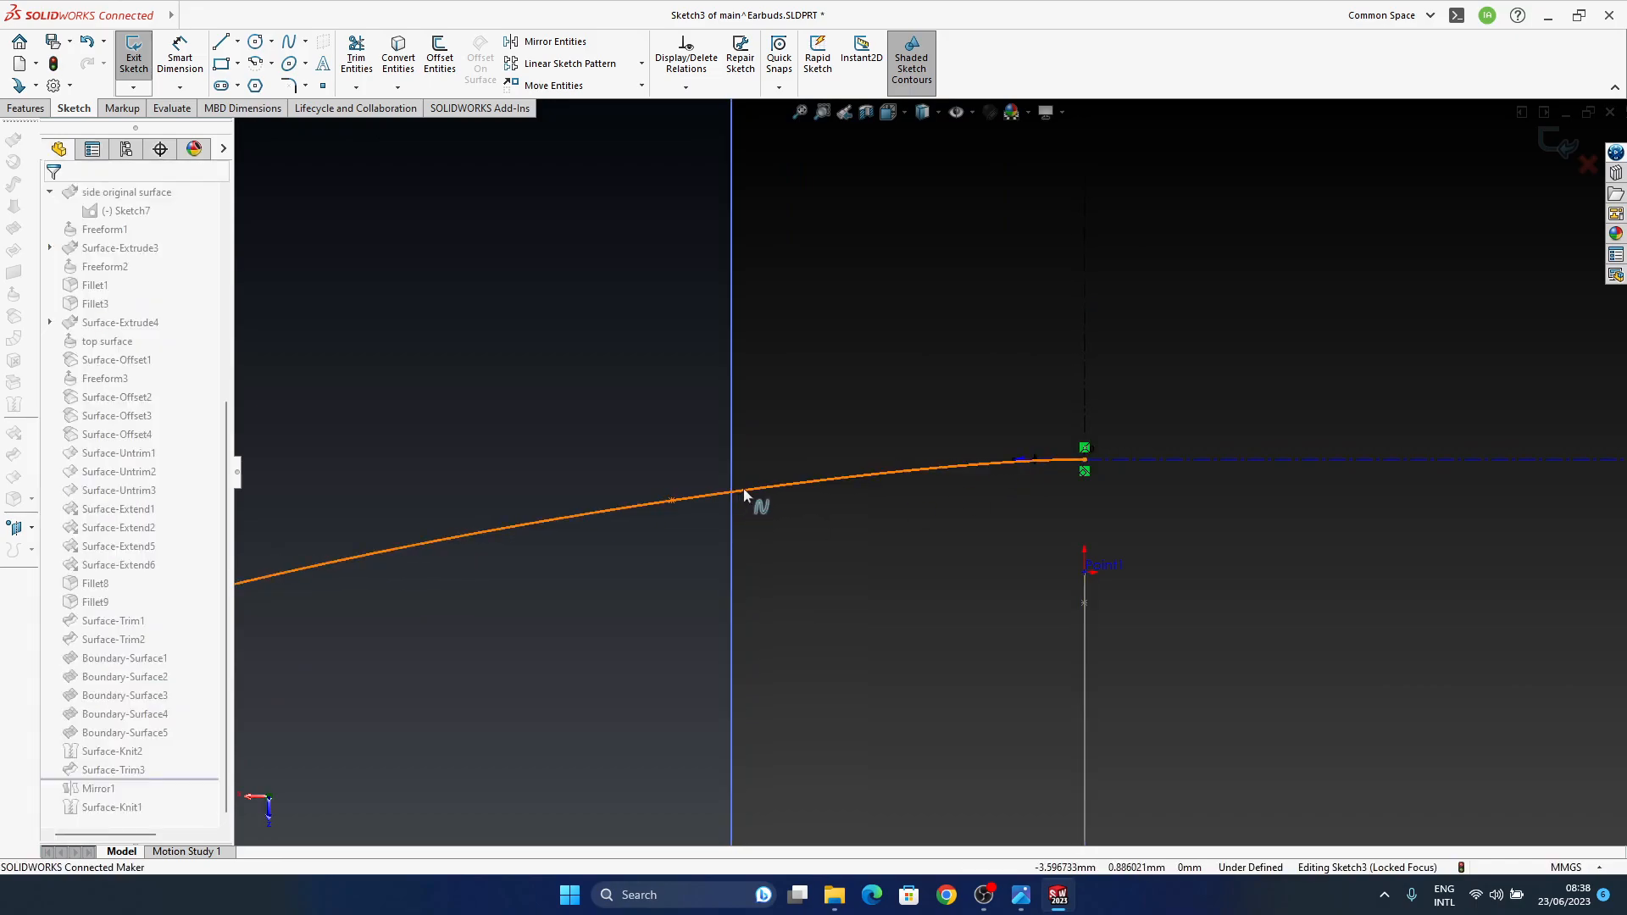
drag(671, 502, 761, 485)
scroll(607, 504, up, 6)
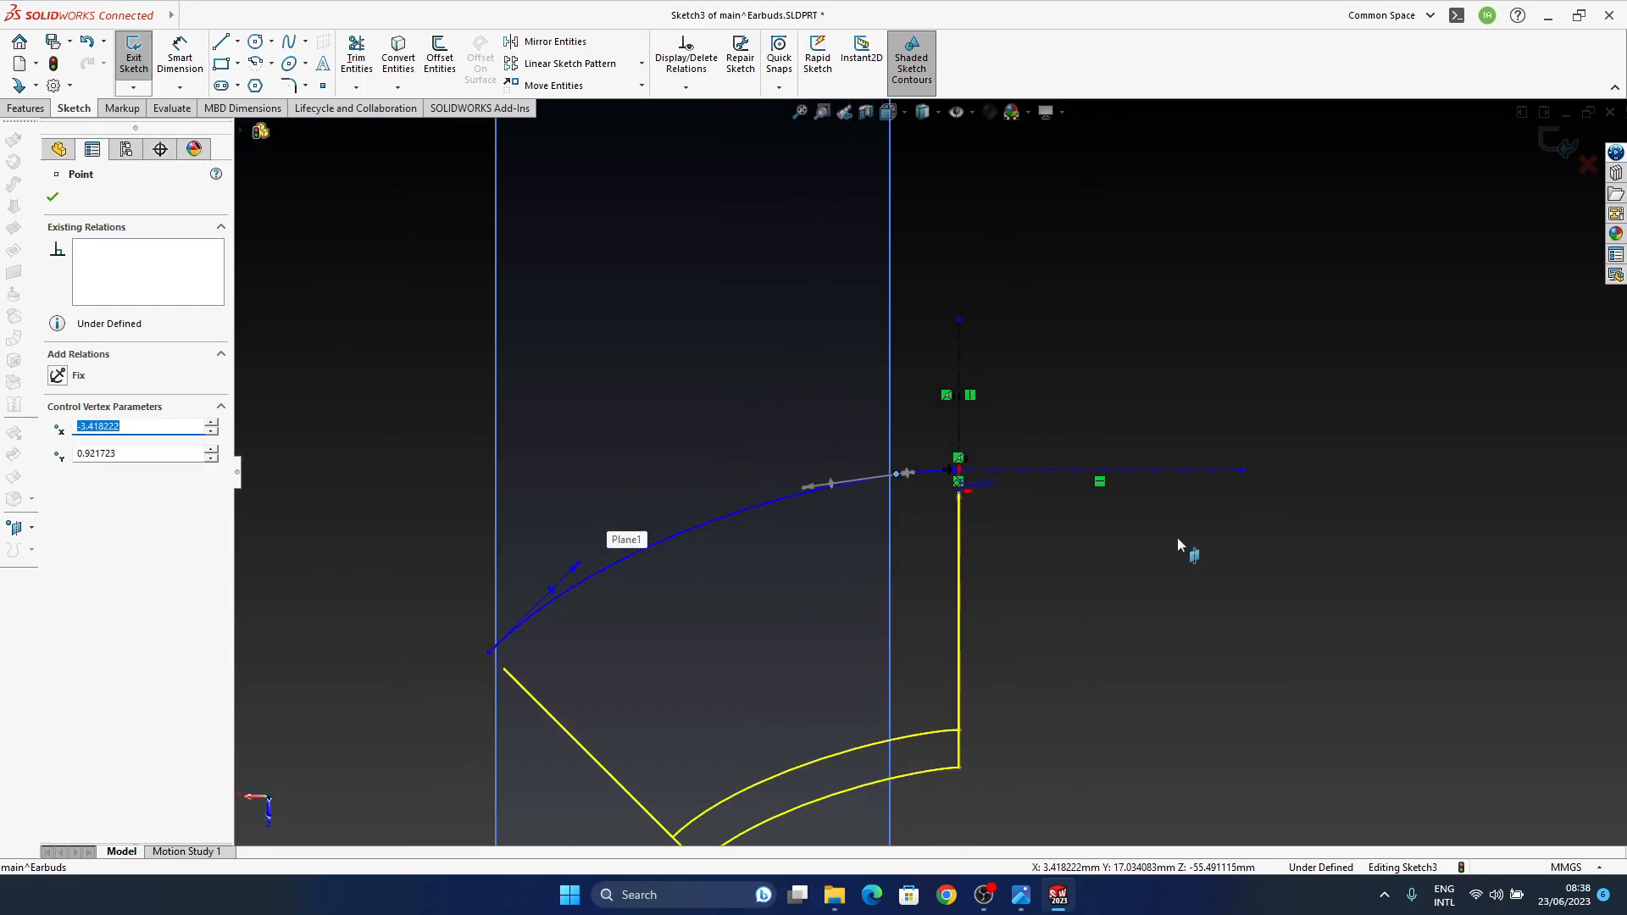
click(1556, 143)
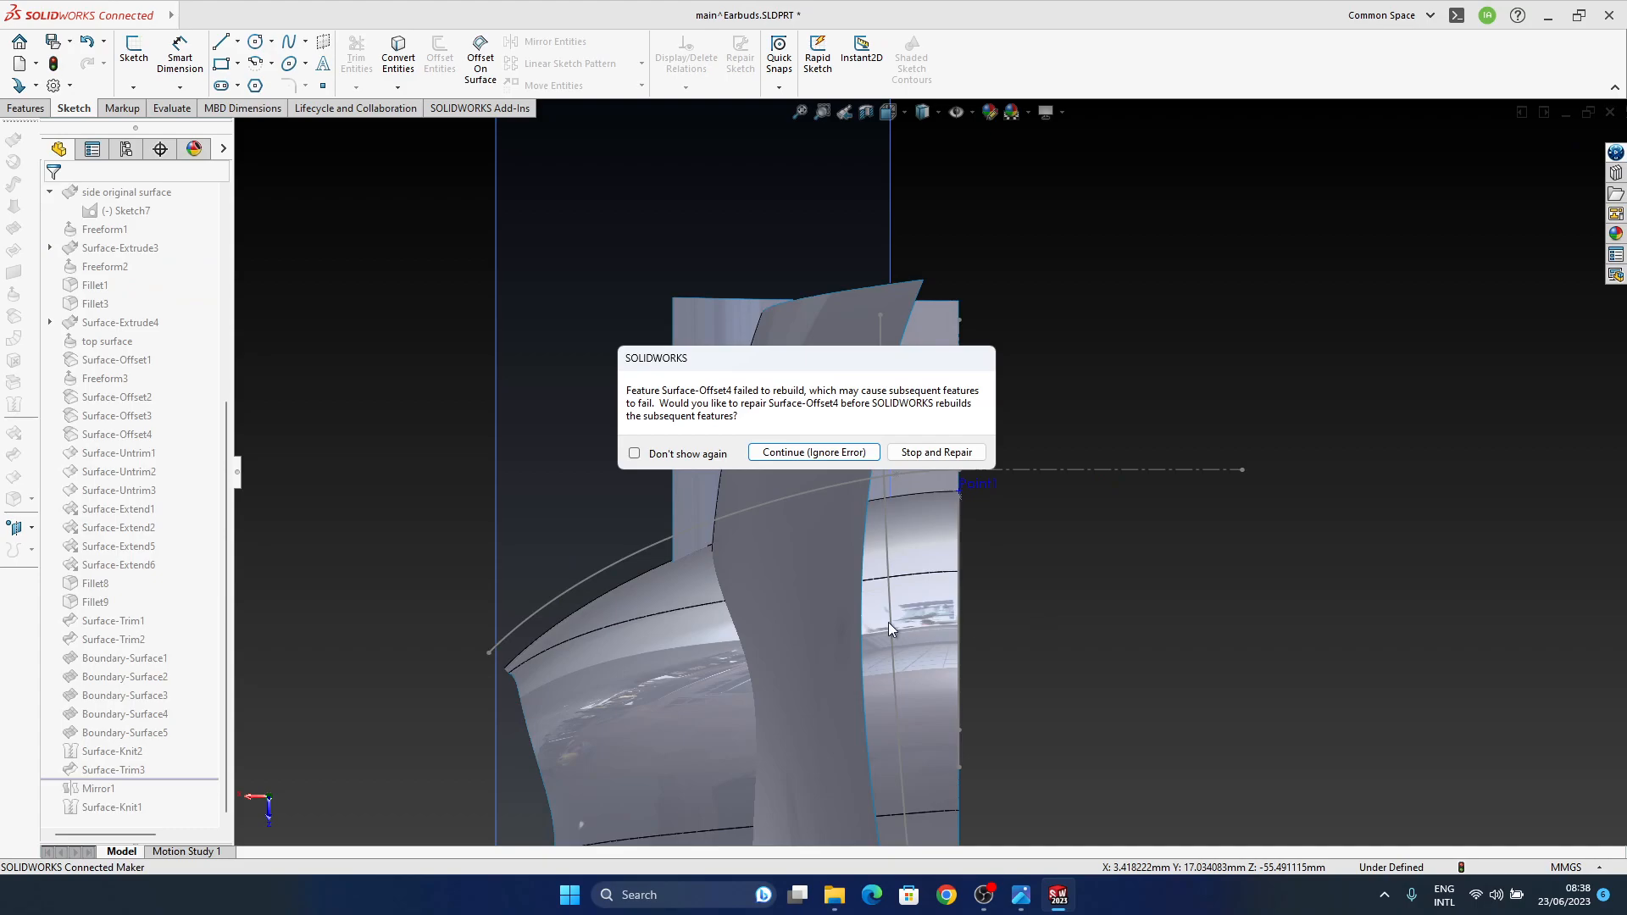
click(809, 456)
click(514, 281)
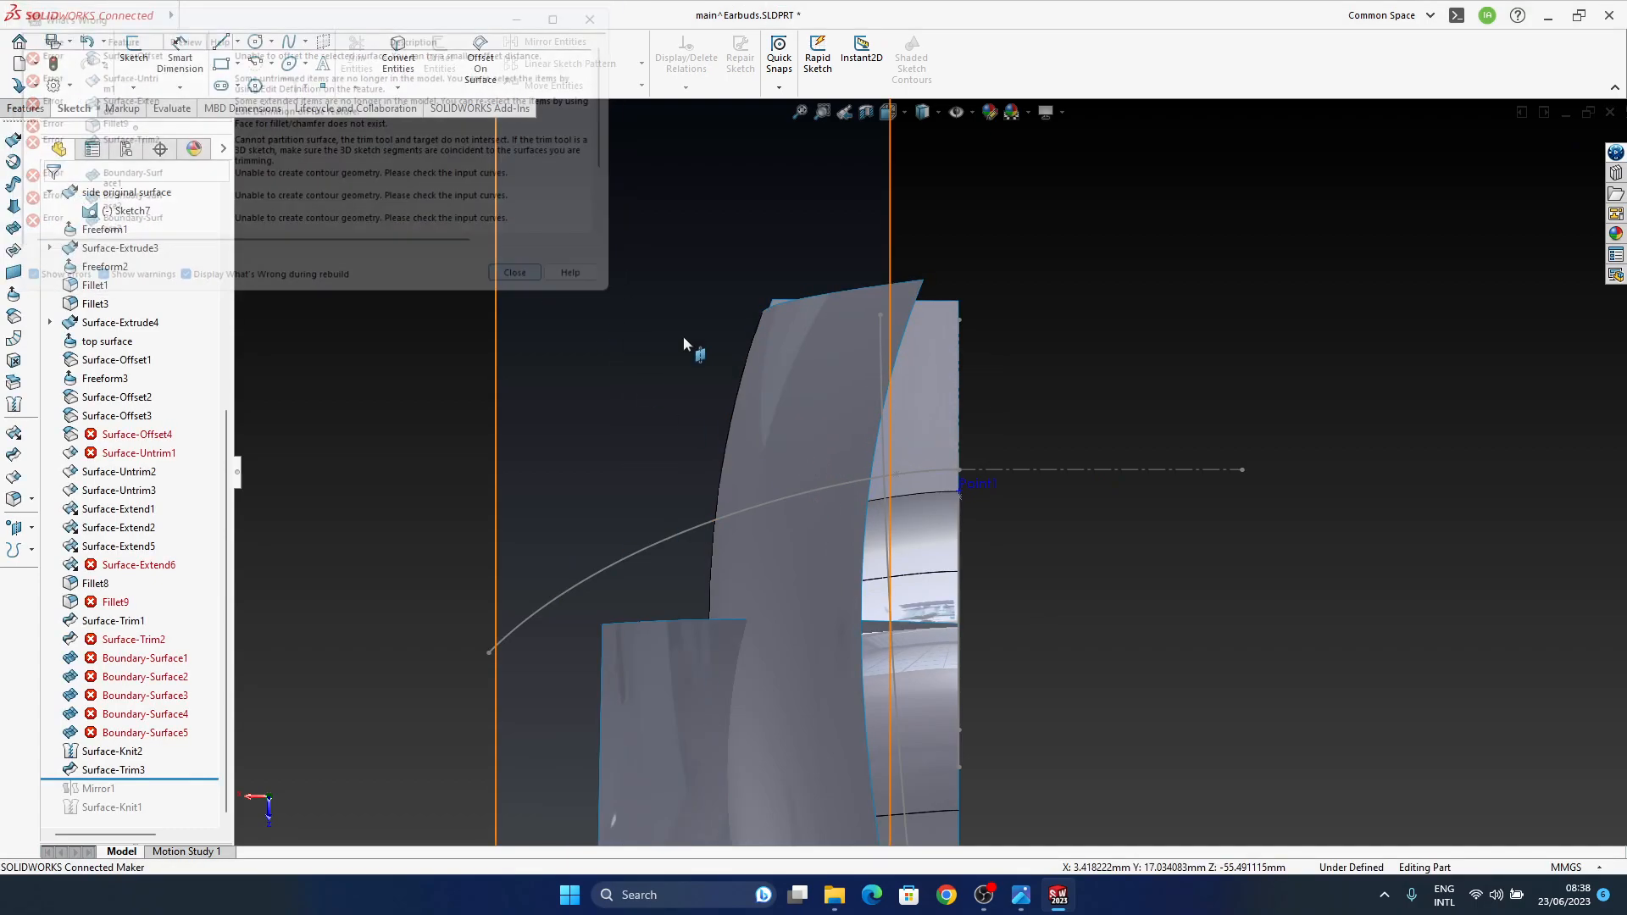
Step: Undo the inserted spline point and its repositioning in Sketch3
key(ctrl+z)
key(ctrl+z)
key(ctrl+z)
key(ctrl+z)
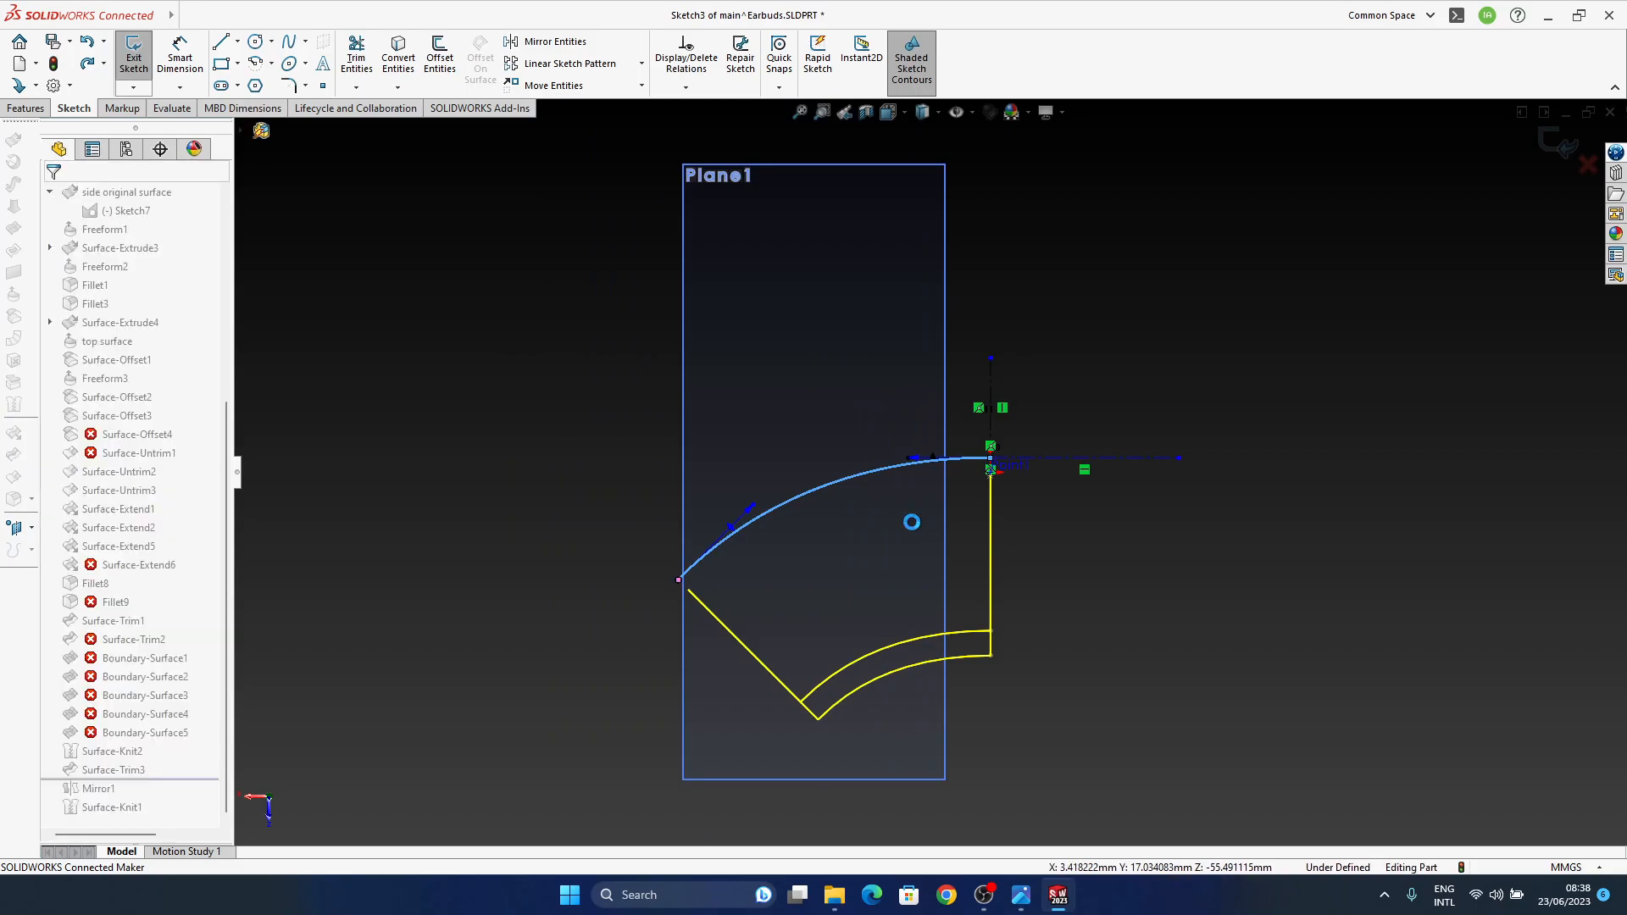
Step: Examine the restored half body from several sides and compare its form with the earbud reference photo
middle_drag(903, 402, 837, 521)
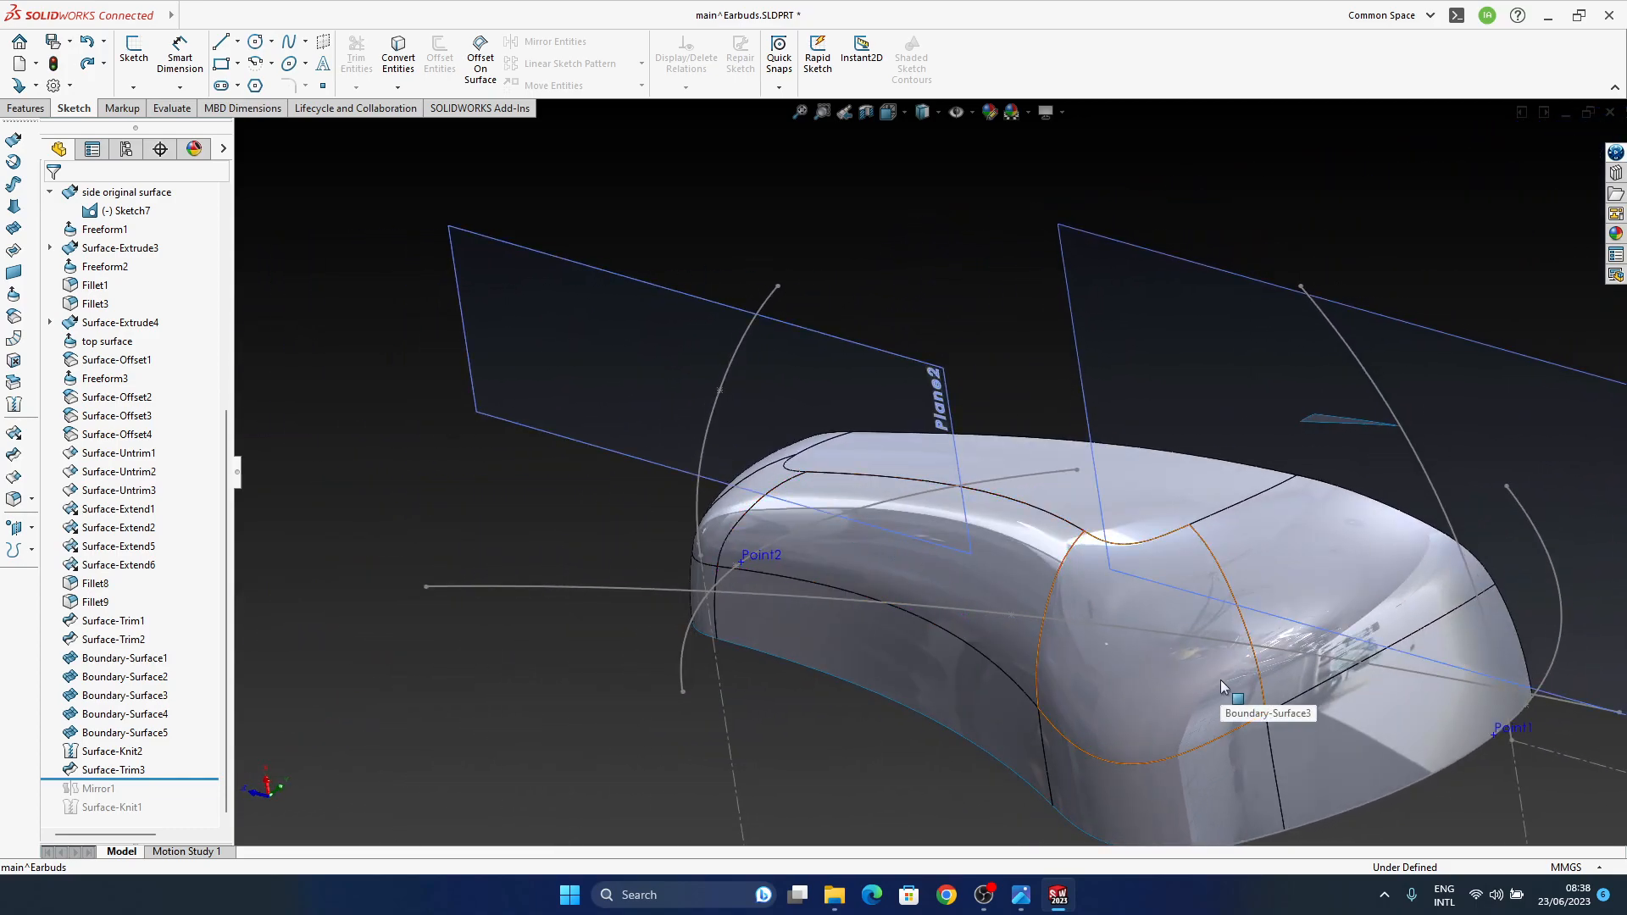
middle_drag(1169, 664, 1069, 437)
click(1020, 895)
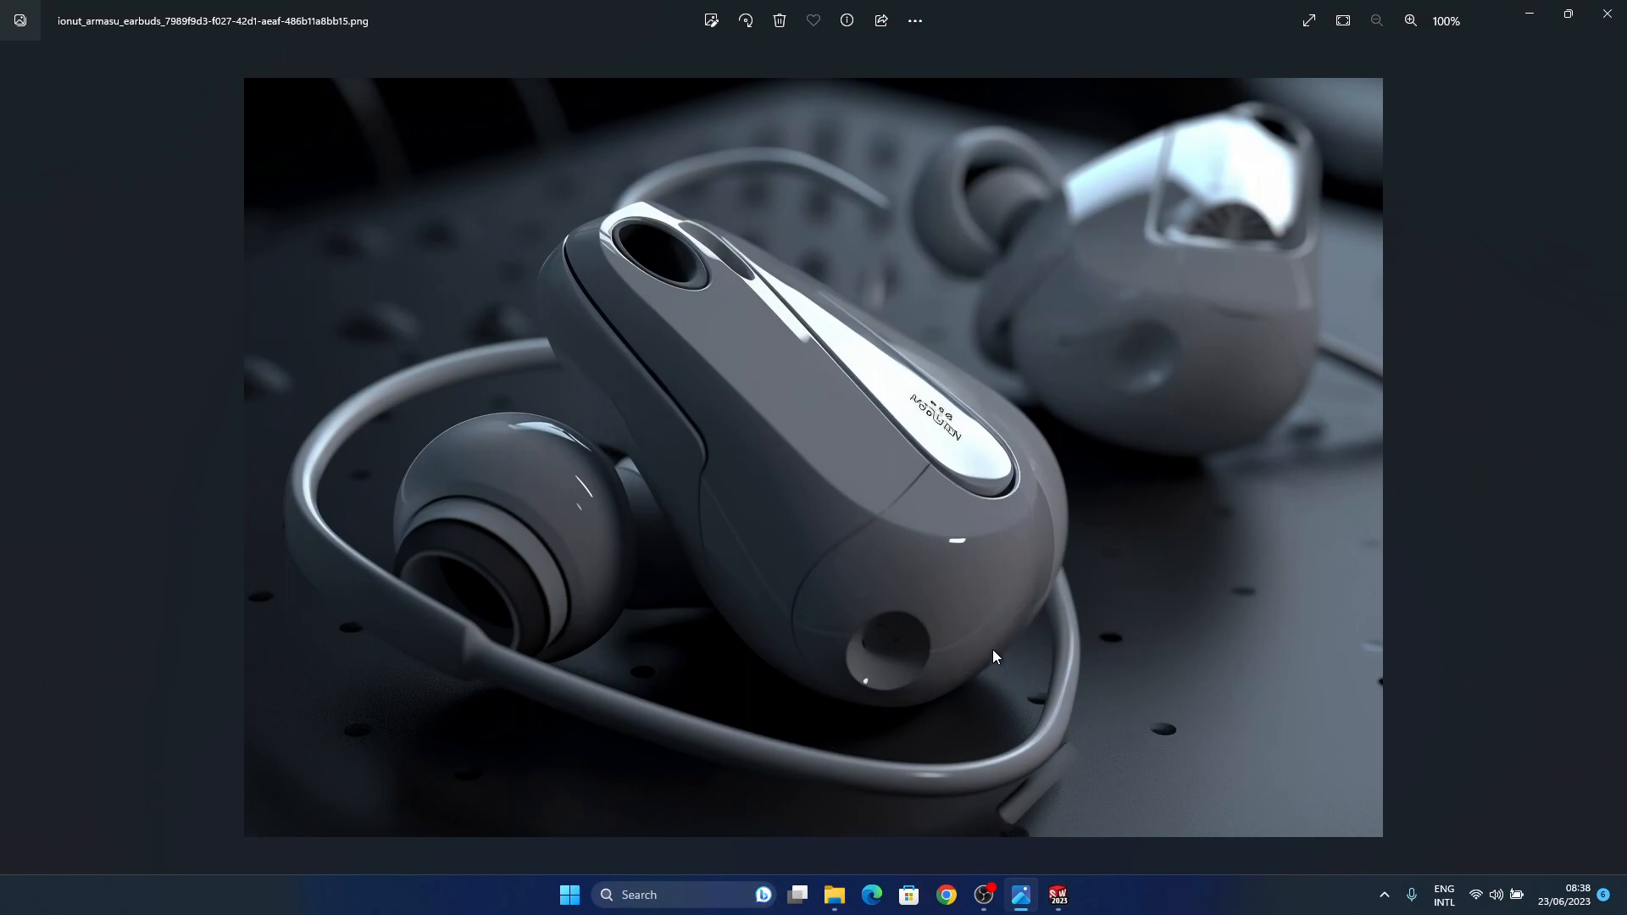
click(1020, 898)
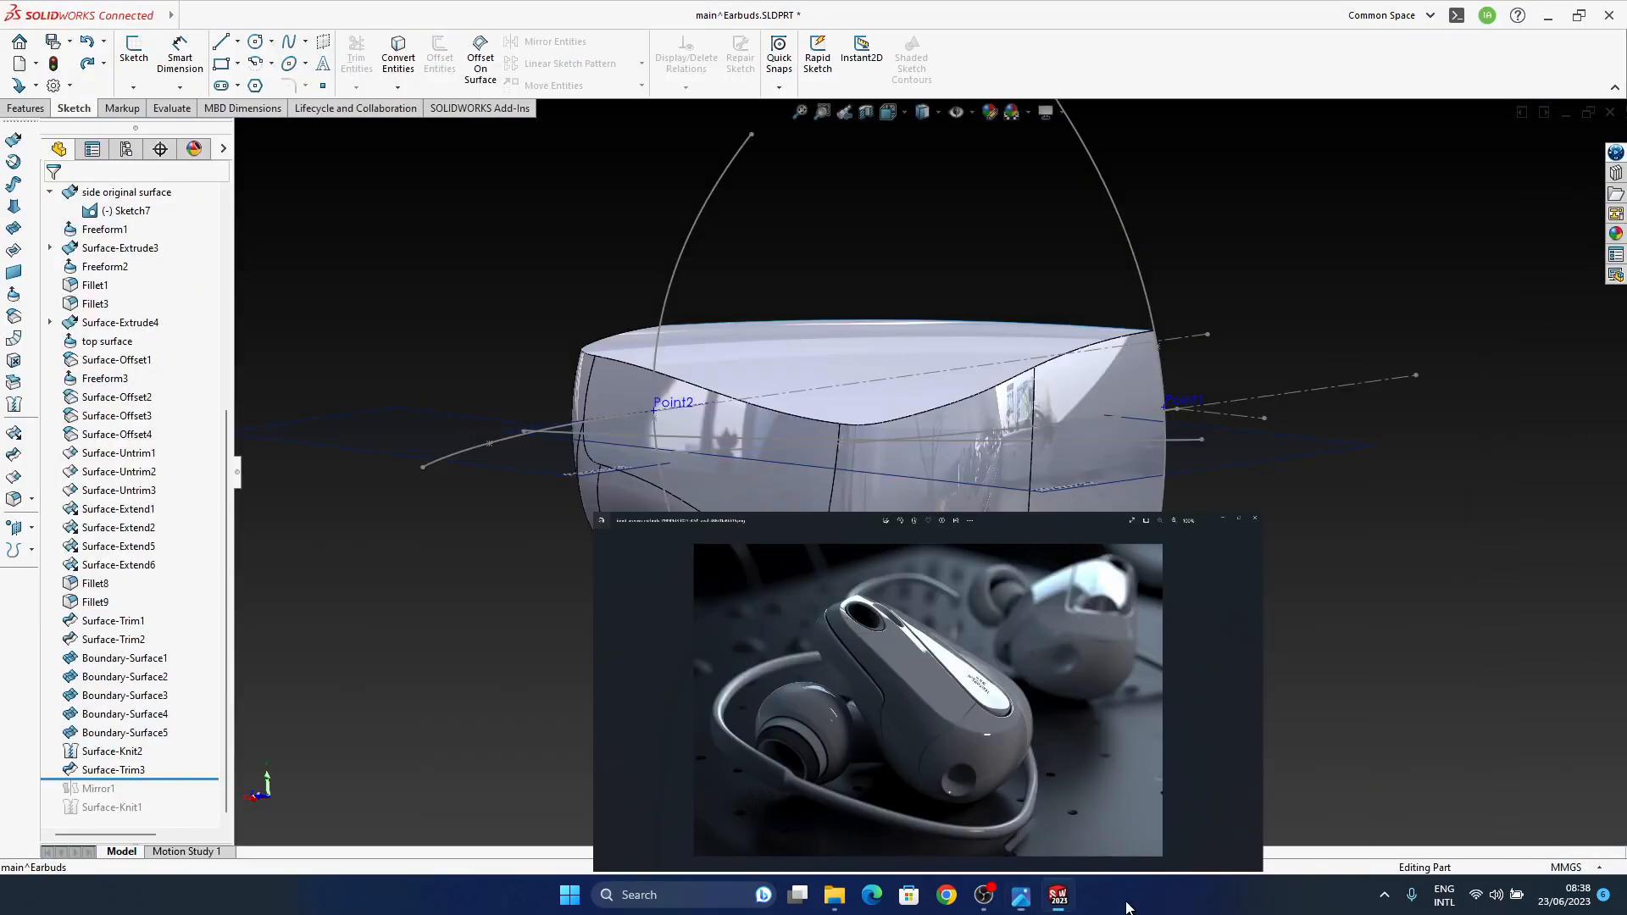
middle_drag(1060, 524, 957, 542)
ctrl+middle_drag(1061, 571, 871, 637)
middle_drag(864, 356, 887, 430)
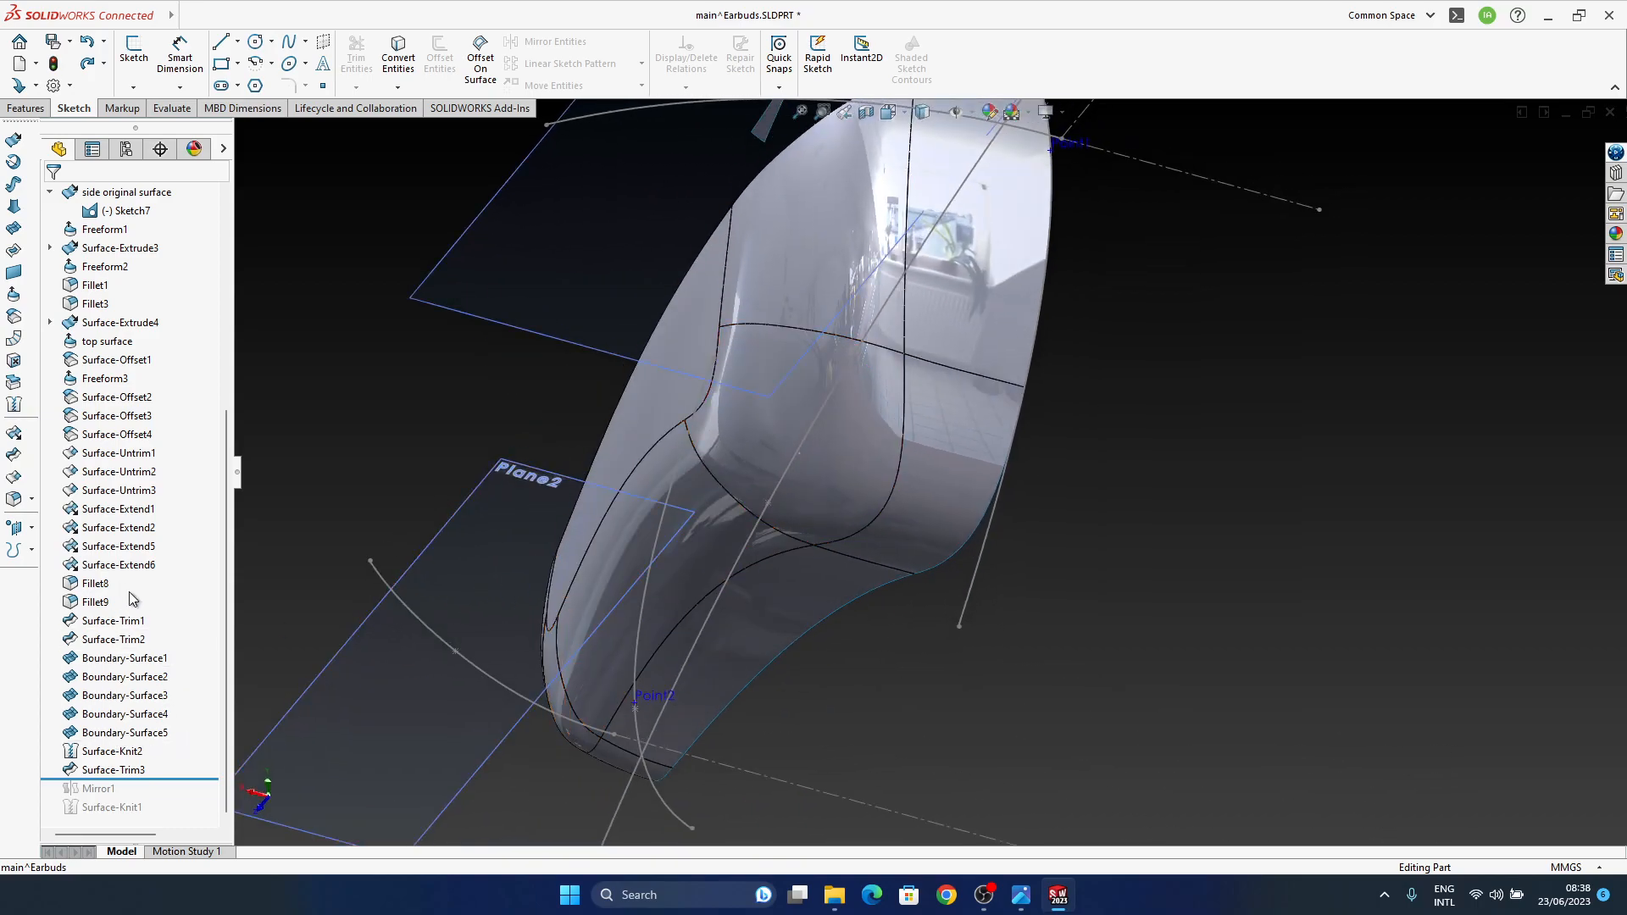
middle_drag(928, 393, 871, 627)
scroll(939, 461, up, 3)
Step: Edit the Freeform3 feature and set the continuity of its Contact edge to Moveable/Tangent
right_click(96, 383)
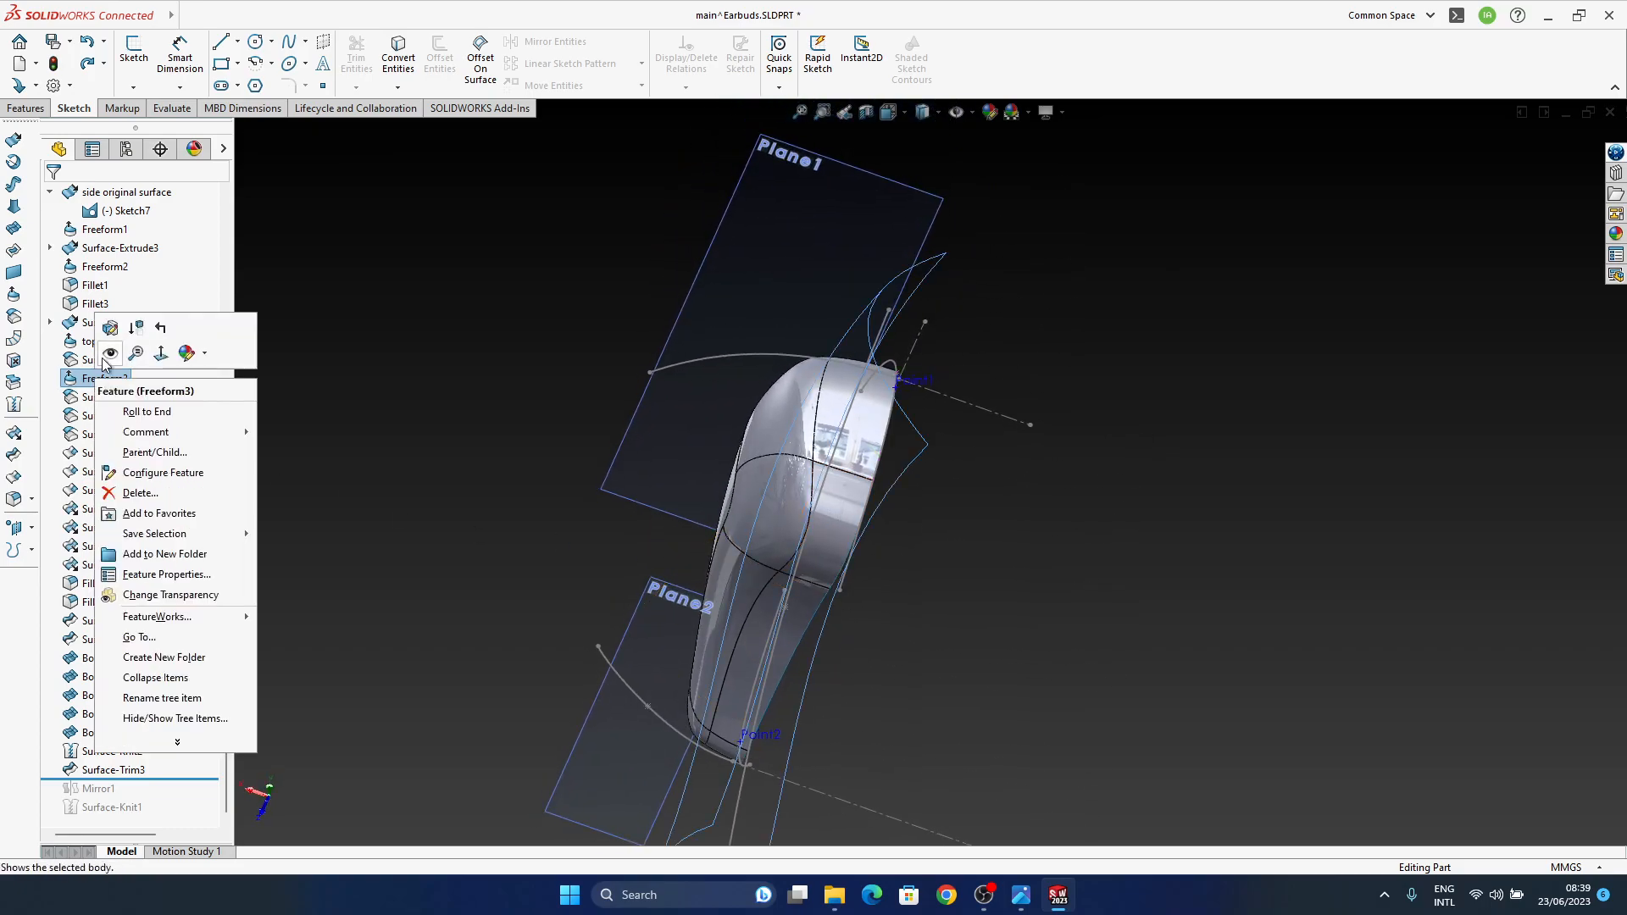
click(107, 329)
middle_drag(883, 508, 1067, 618)
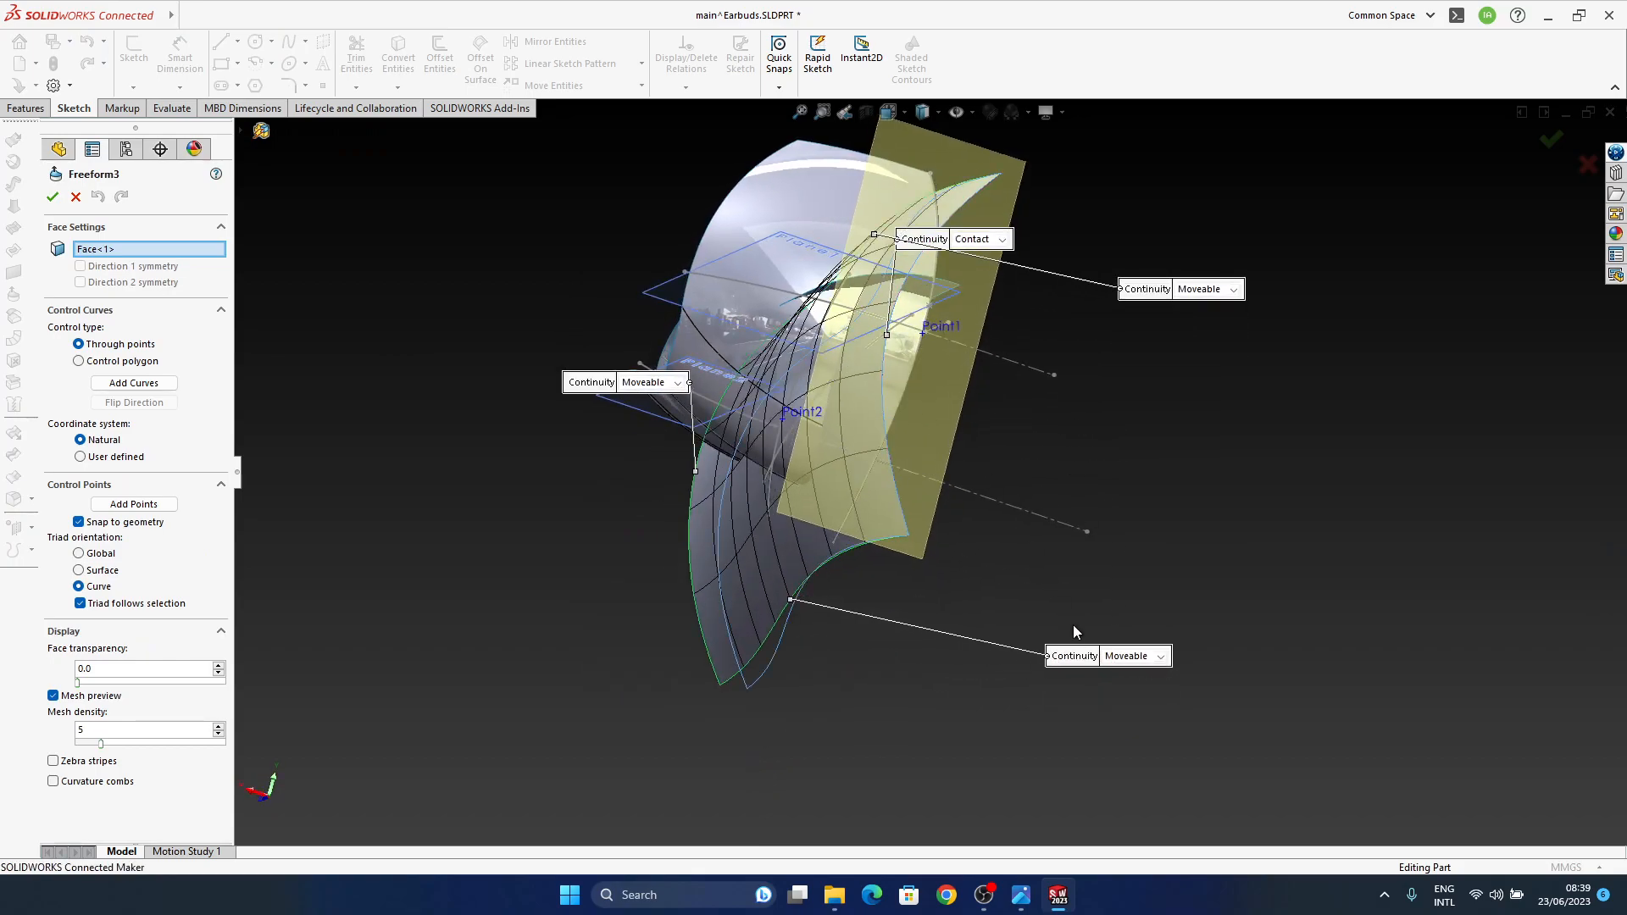
middle_drag(1185, 458, 851, 336)
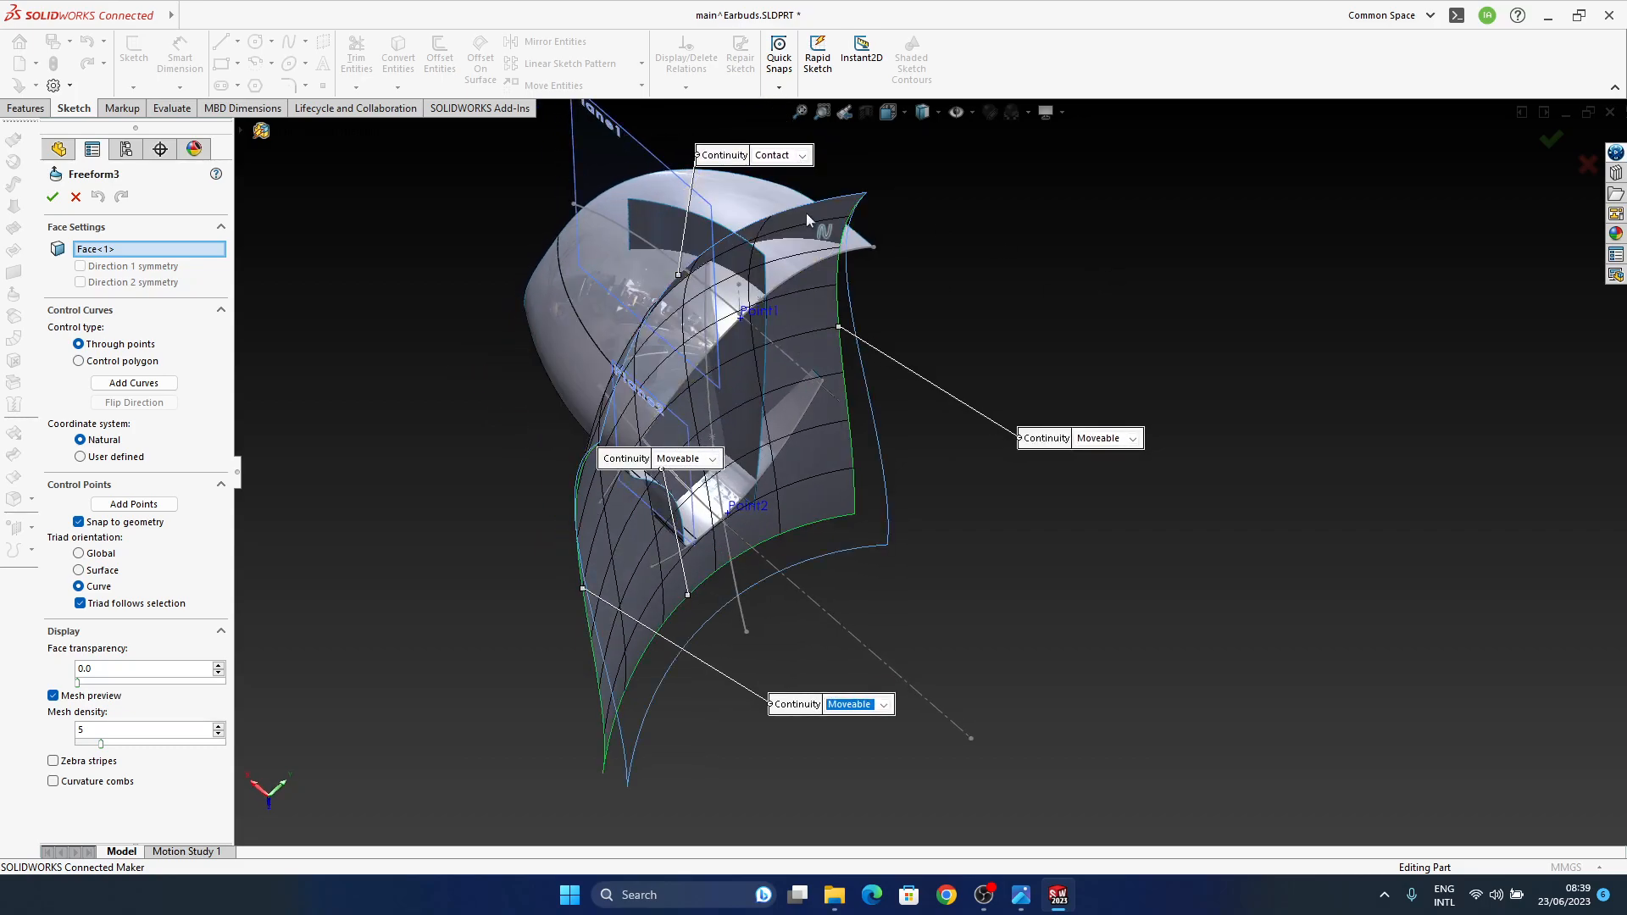
click(789, 157)
click(794, 169)
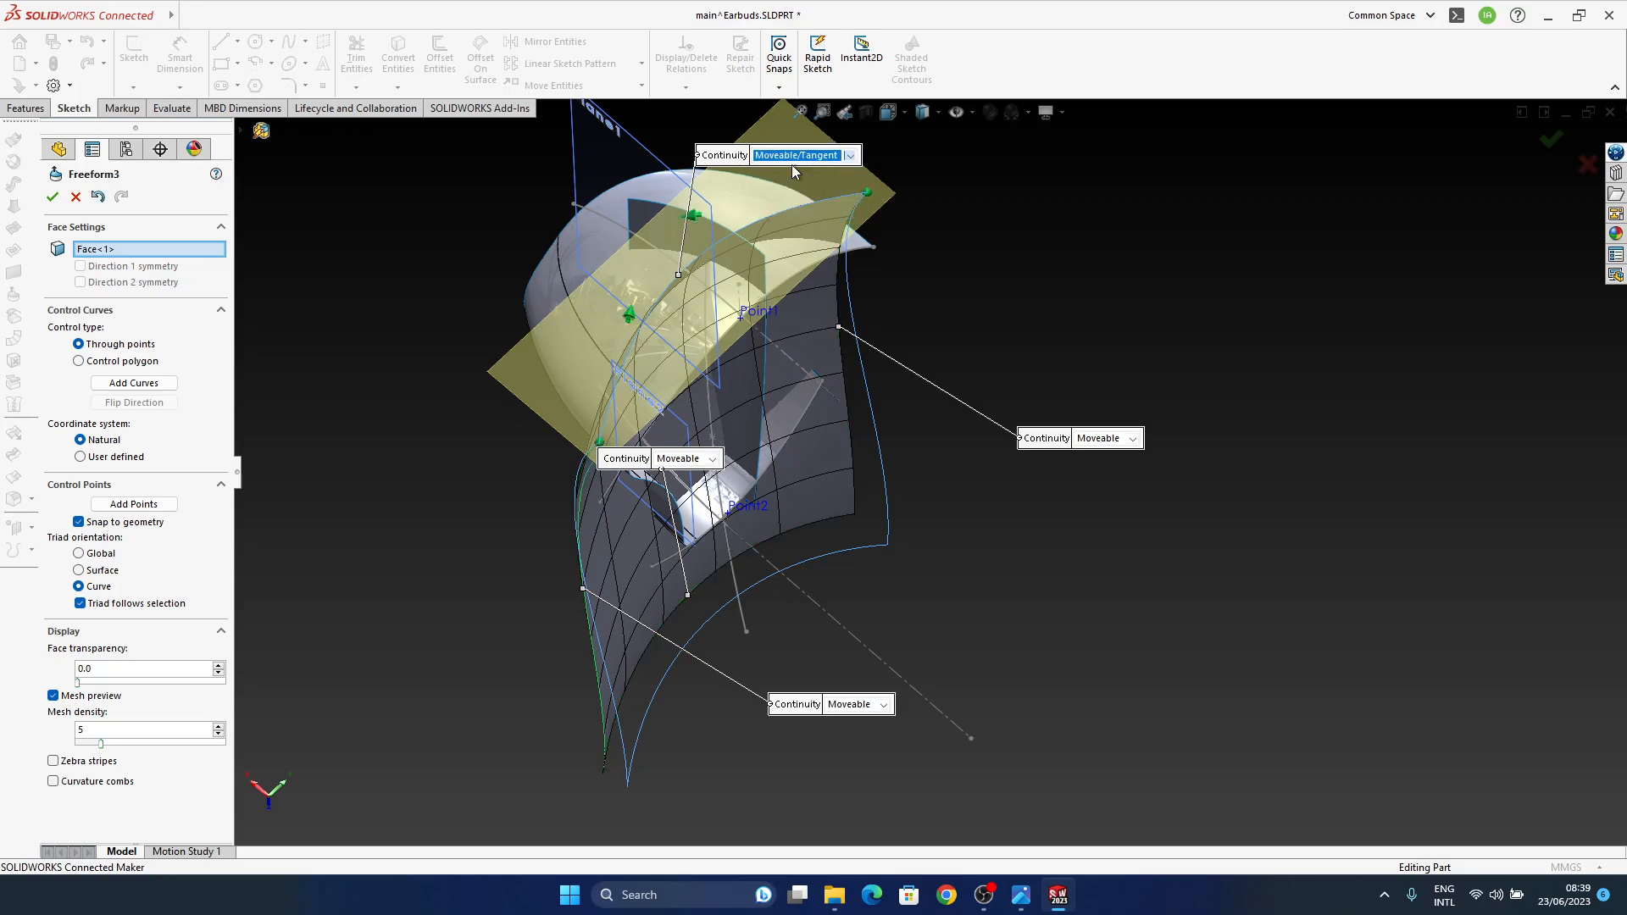
Step: Shift the Contact edge's two inner control handles to about X 0.47, Y -3.36 mm (lower) and X 1.83, Y -4.19 mm (upper)
click(865, 196)
ctrl+click(601, 444)
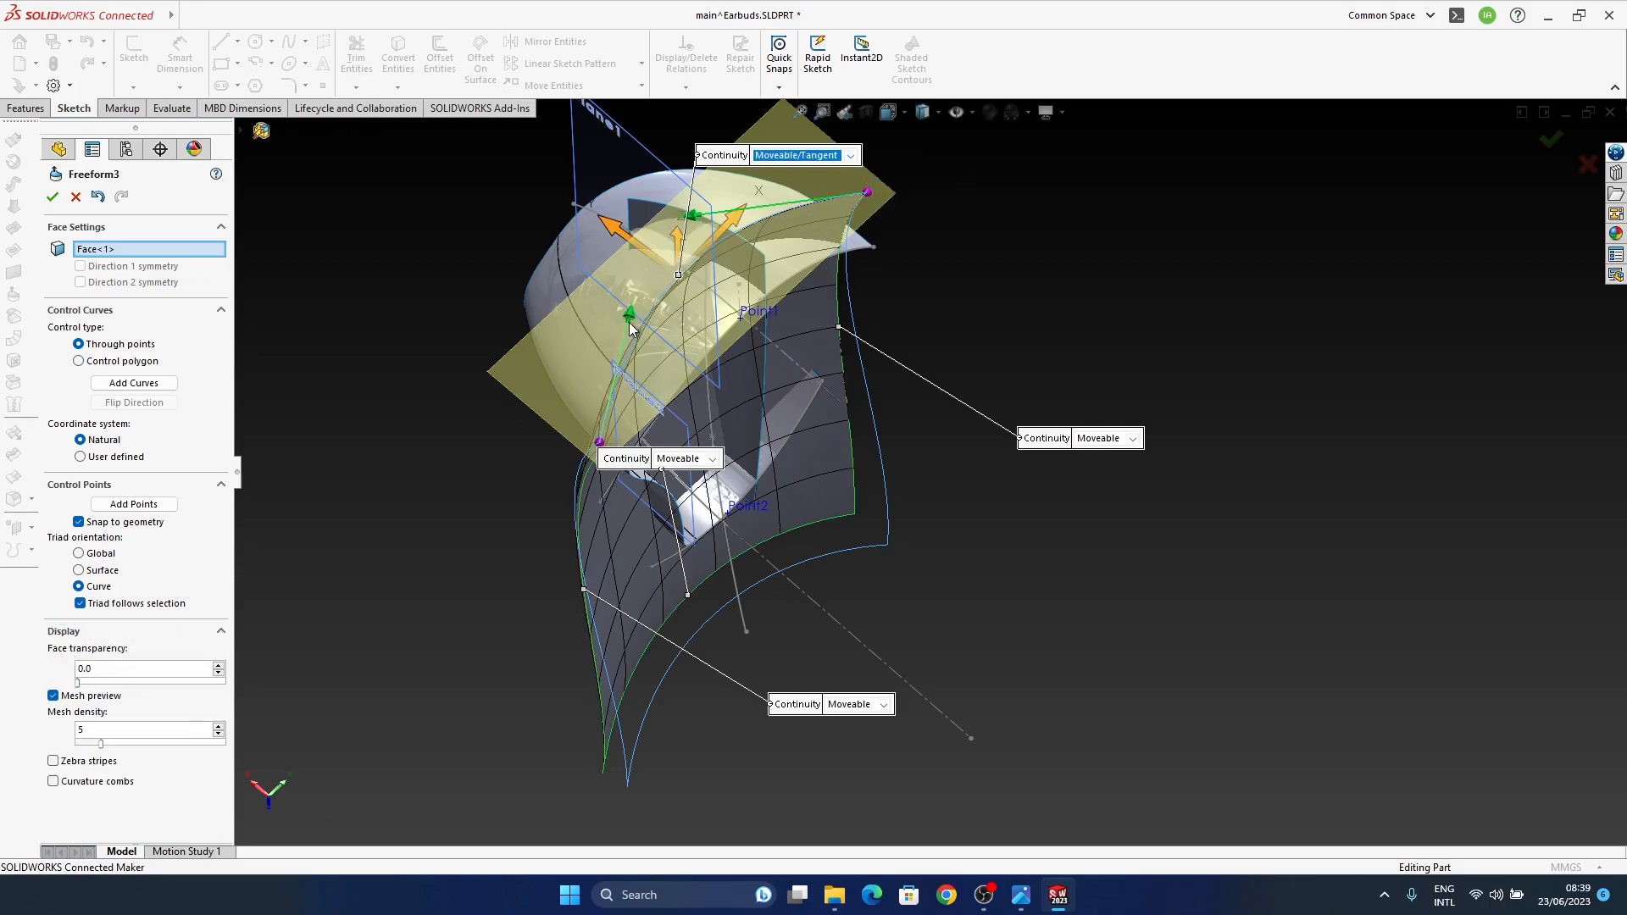
middle_drag(693, 219, 668, 509)
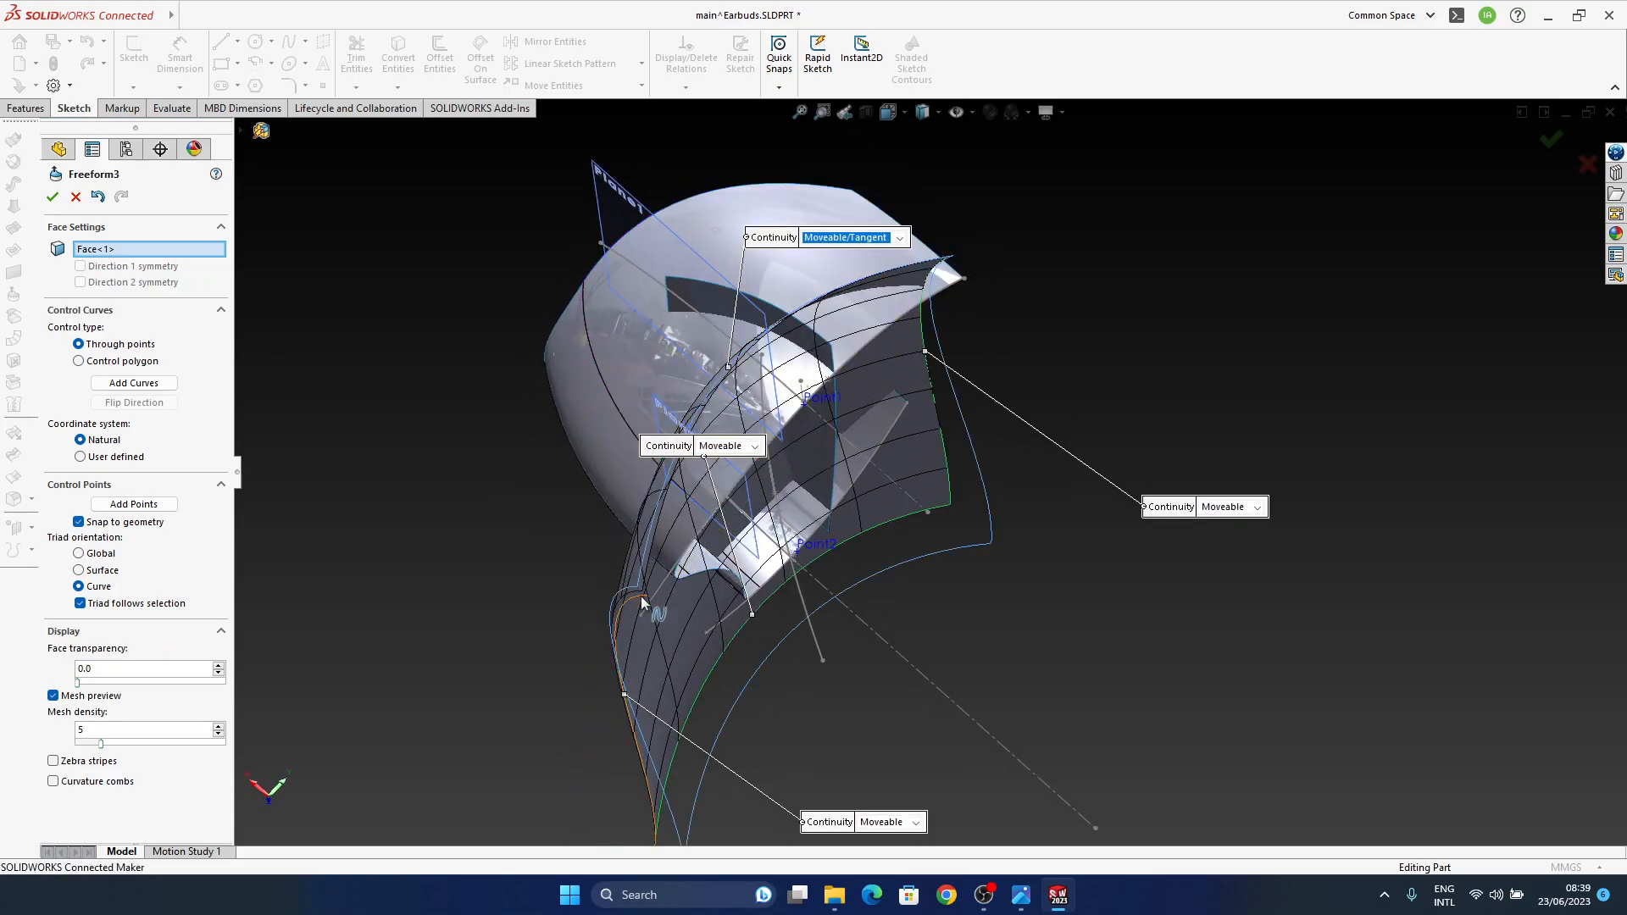
click(671, 418)
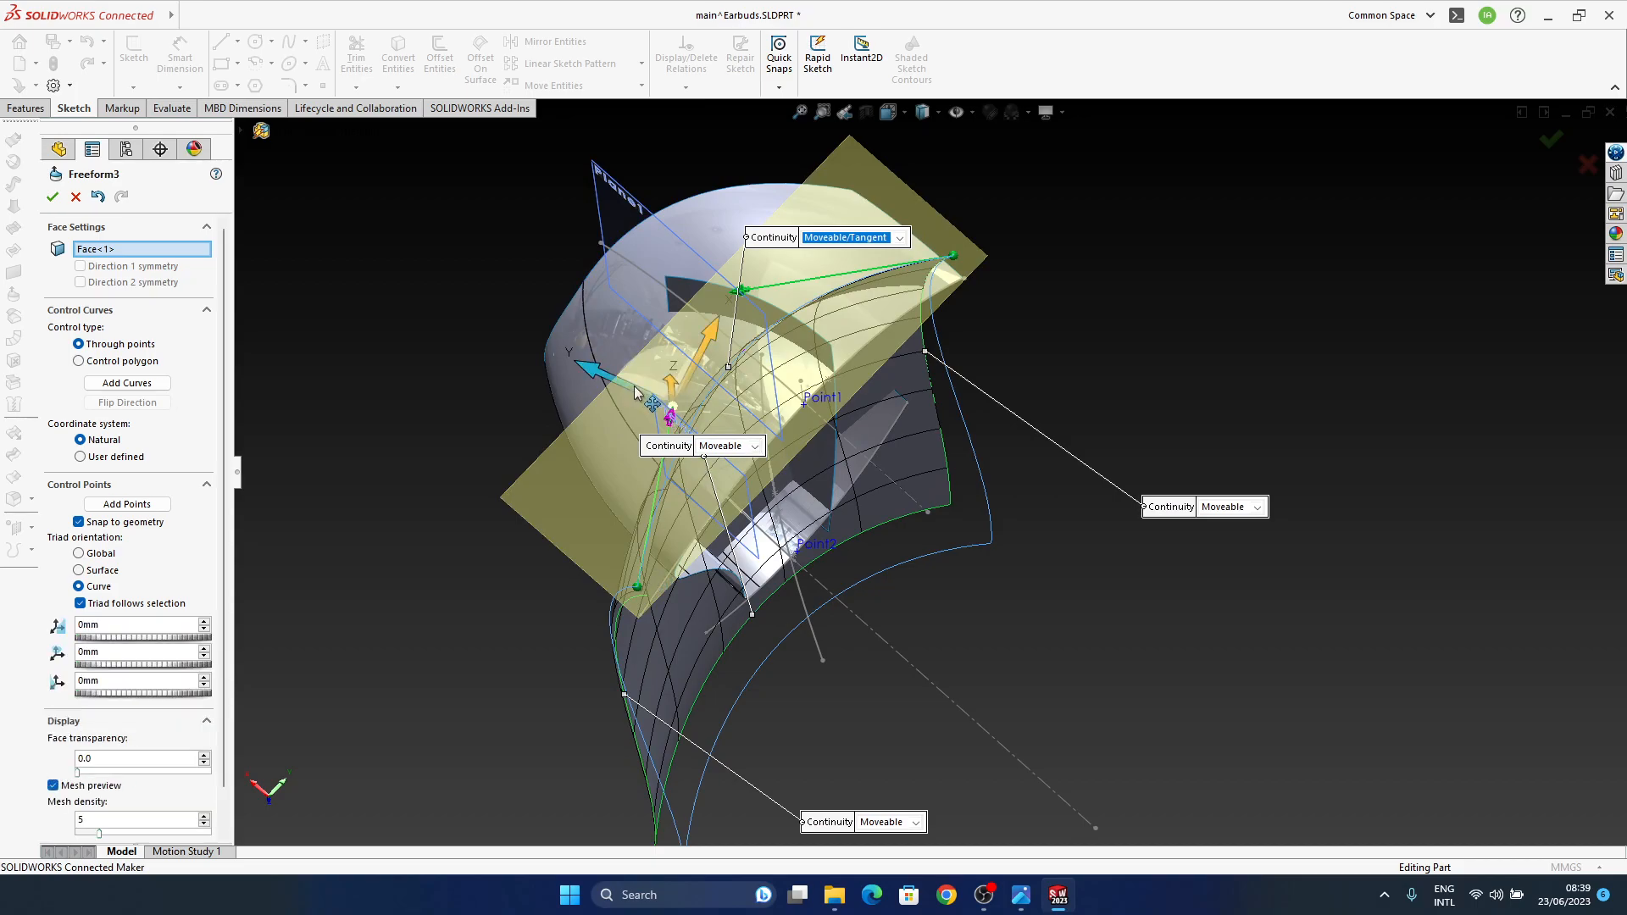
drag(598, 378, 679, 375)
click(741, 290)
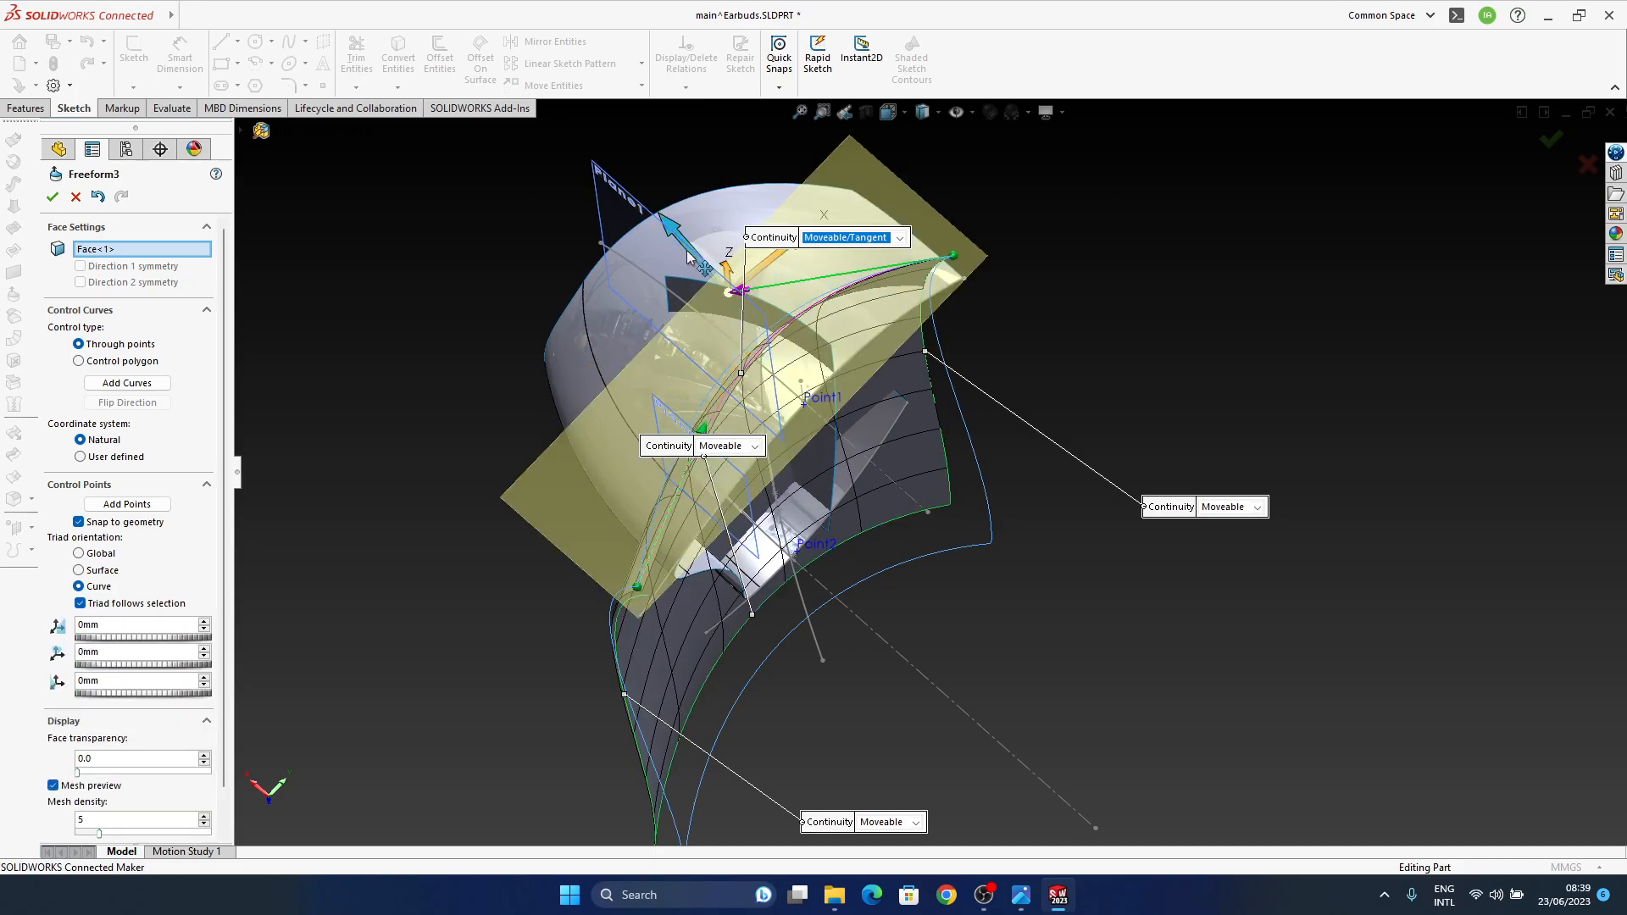
drag(716, 252, 766, 274)
Step: Move the same edge's inner handles further, the lower to about X 0.42, Y -5.00 mm and the upper to about X 1.90, Y -6.05 mm
middle_drag(860, 406, 824, 449)
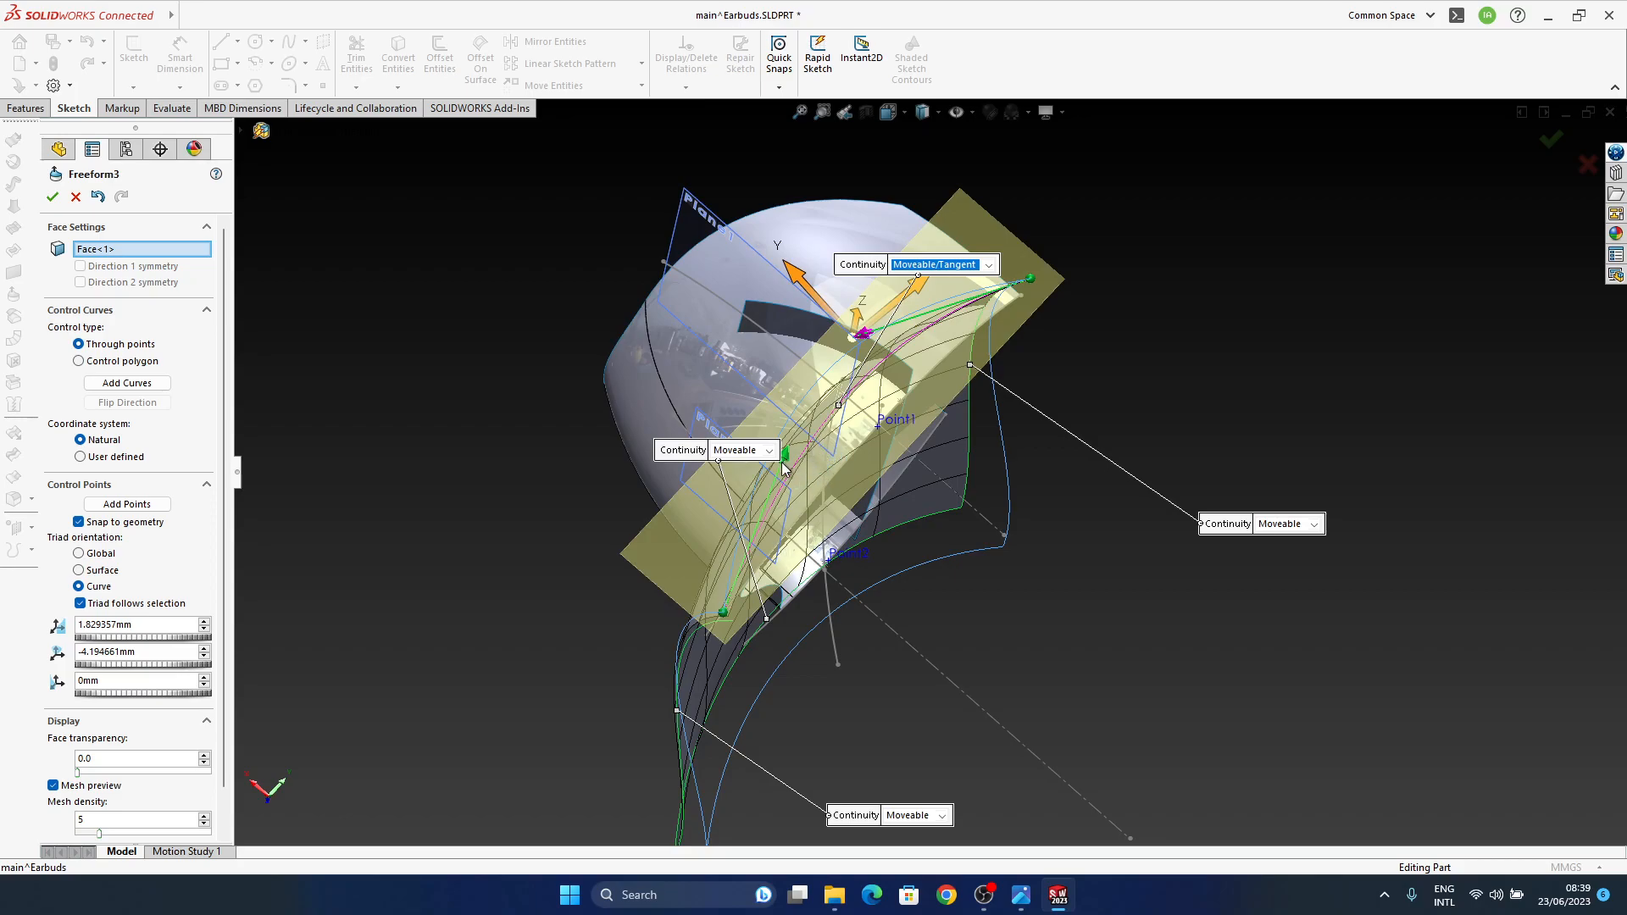
middle_drag(810, 505, 801, 429)
click(738, 441)
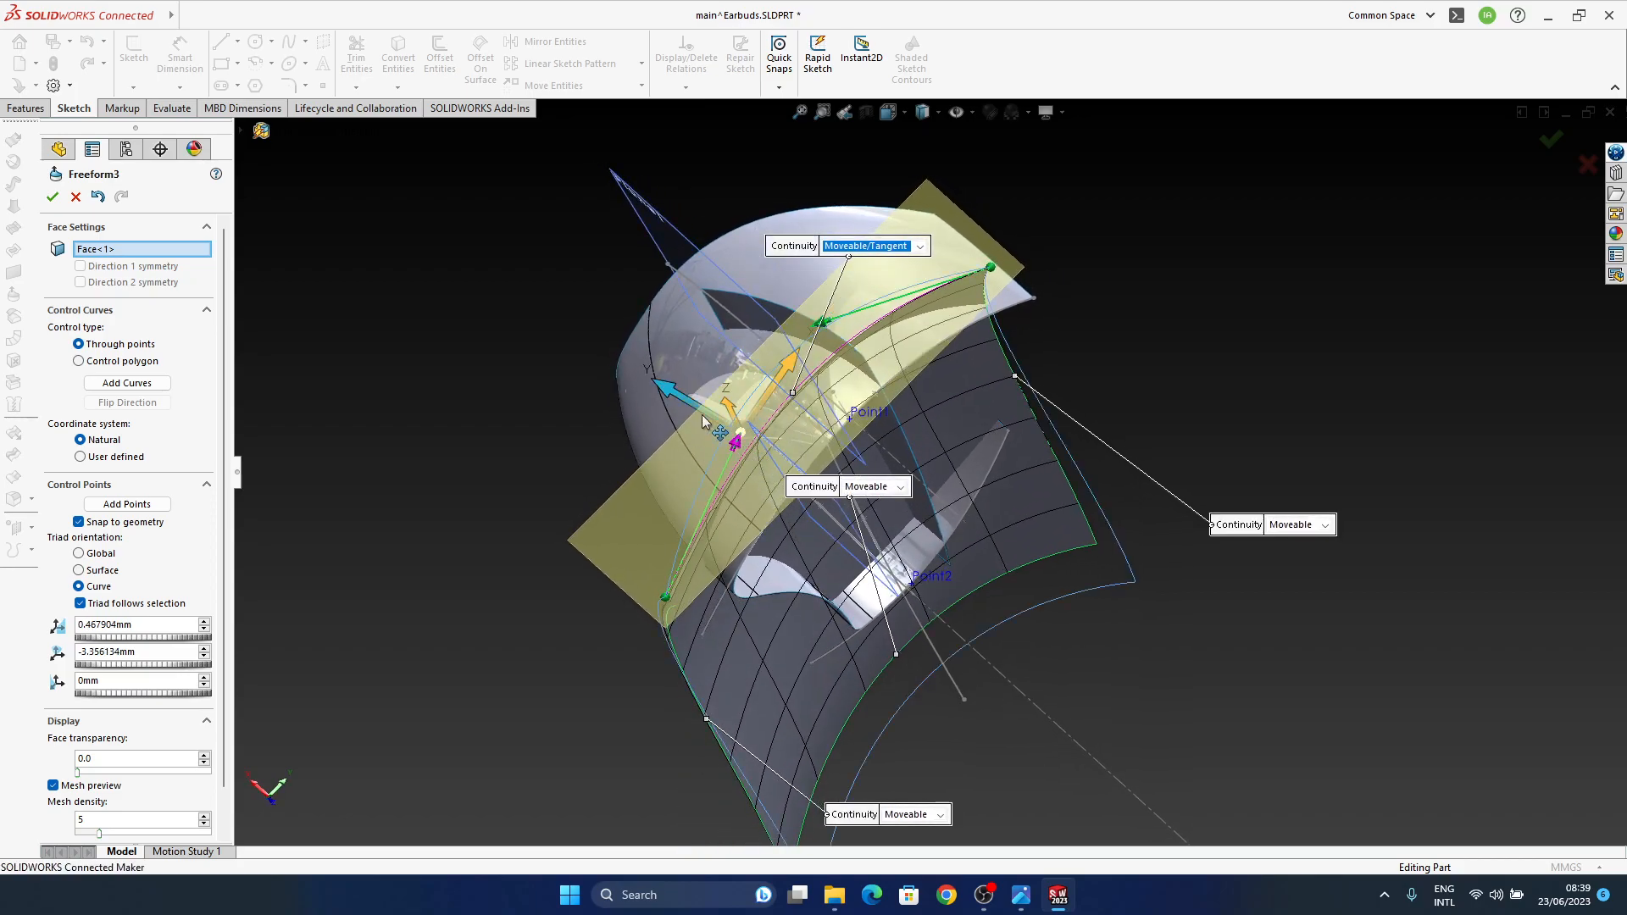
drag(746, 383, 820, 338)
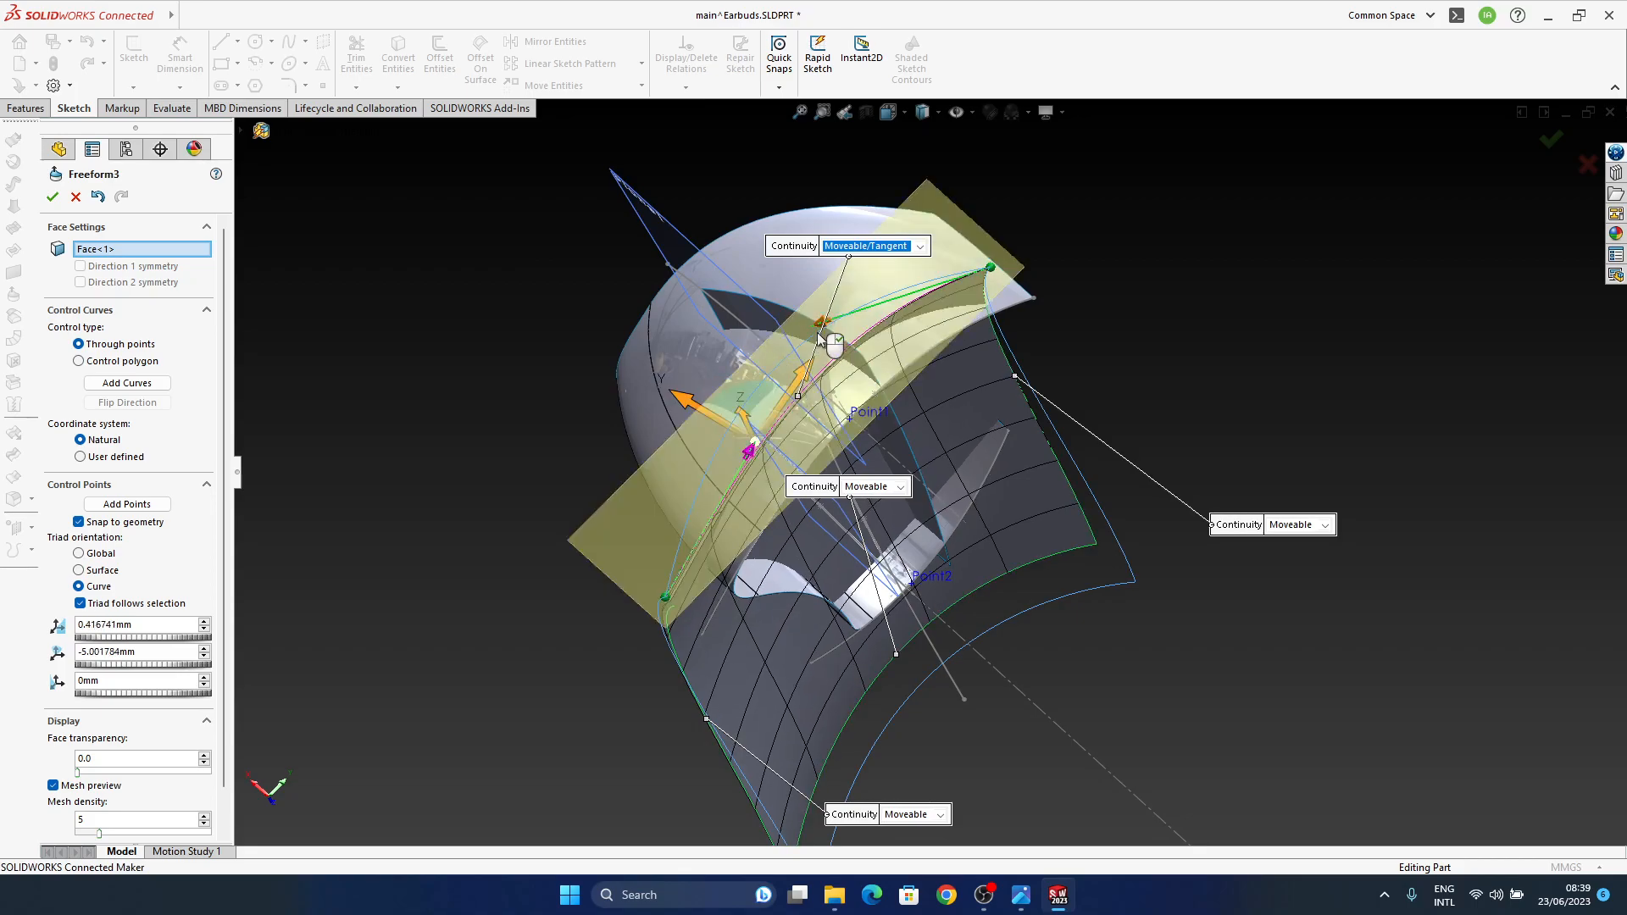
drag(827, 279, 846, 300)
Step: Select all control points of the Moveable/Tangent edge, shift it slightly along Y, accept Freeform3 and save the part to this PC
middle_drag(846, 300, 796, 250)
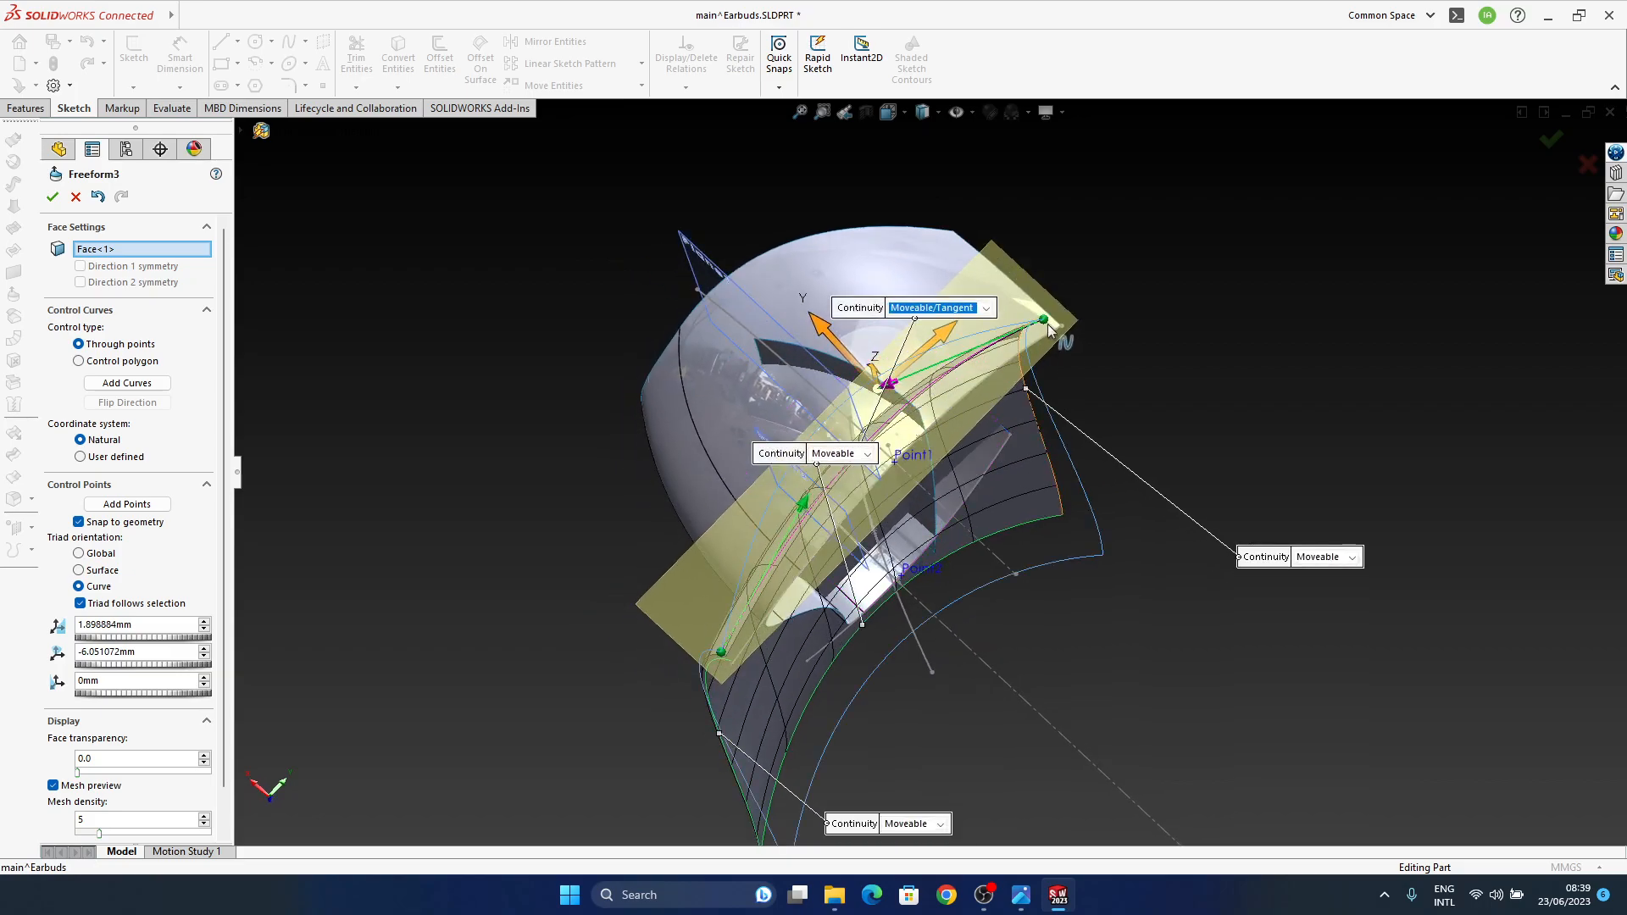
click(1046, 321)
click(888, 384)
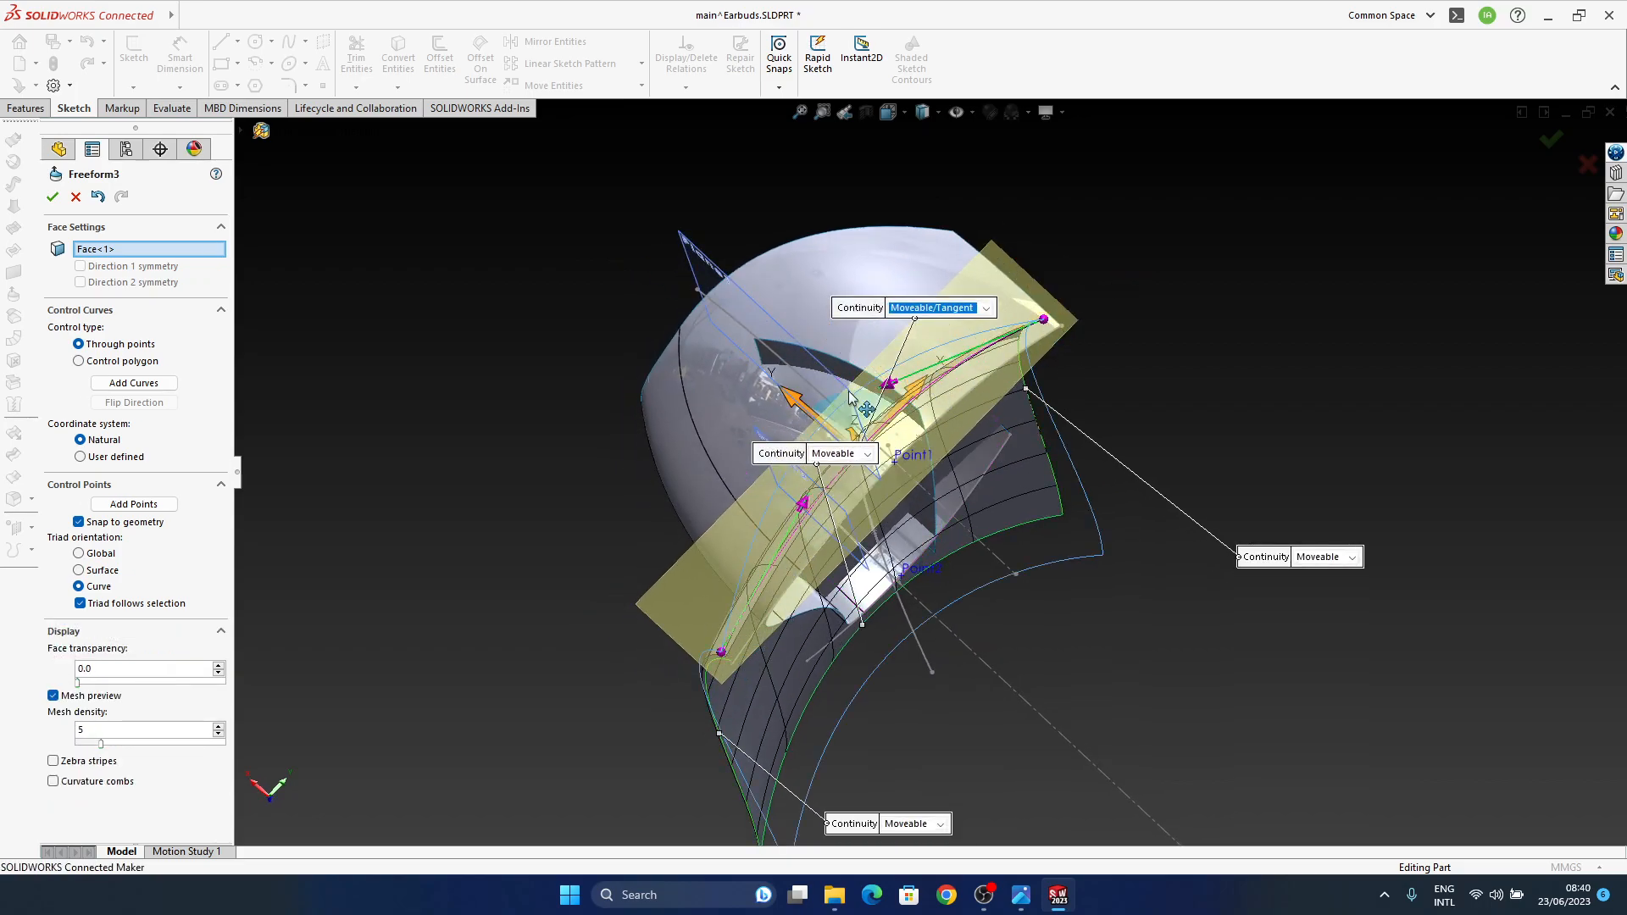
drag(839, 407, 851, 405)
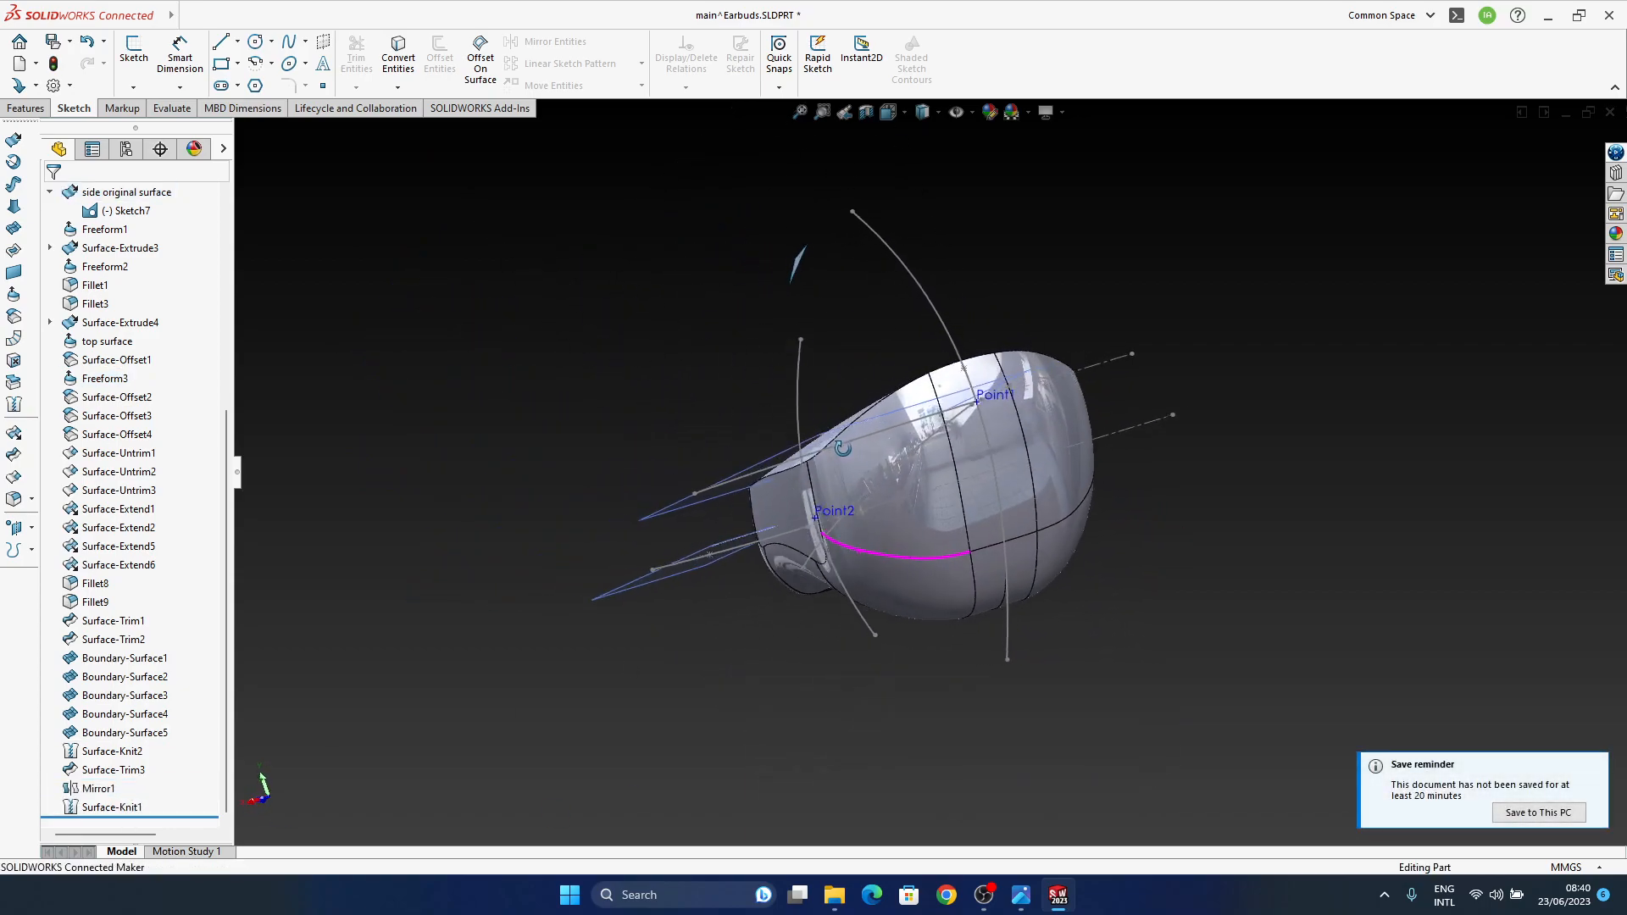
click(1540, 813)
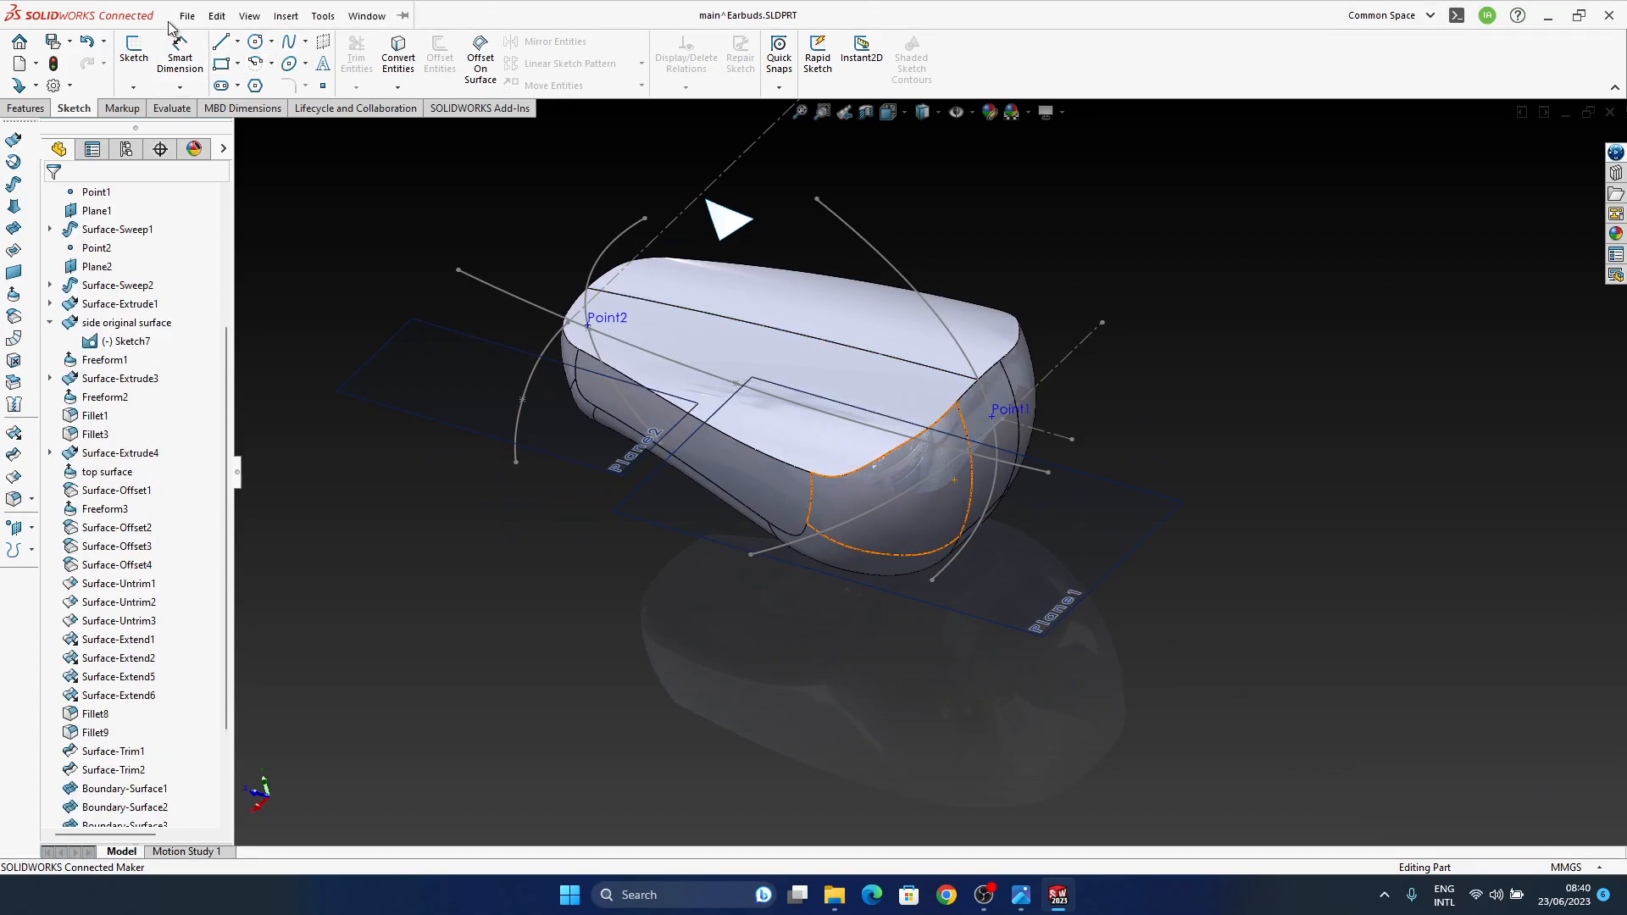
Step: Display the earbud model shaded without edges and examine its top surface
click(186, 17)
click(936, 114)
click(922, 157)
mouse_move(897, 531)
middle_down()
mouse_move(879, 447)
mouse_move(892, 705)
mouse_move(973, 551)
mouse_move(1035, 581)
mouse_move(1033, 663)
mouse_move(980, 524)
middle_up()
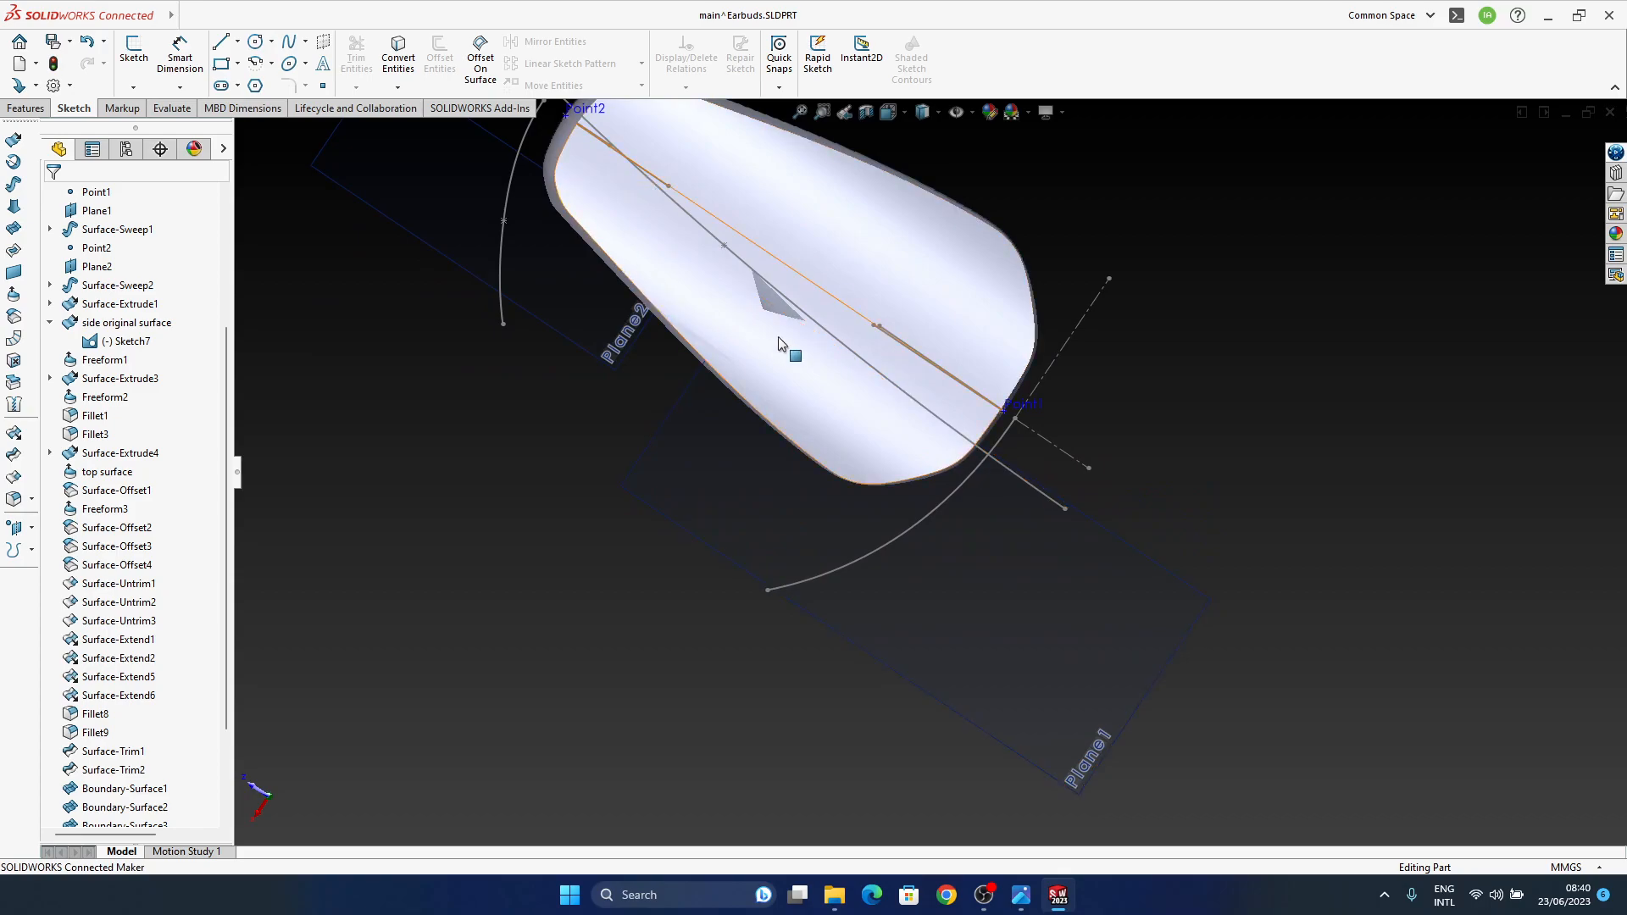
middle_drag(903, 475, 900, 216)
mouse_move(918, 569)
middle_down()
mouse_move(977, 243)
mouse_move(805, 218)
mouse_move(878, 683)
mouse_move(864, 676)
mouse_move(865, 763)
middle_up()
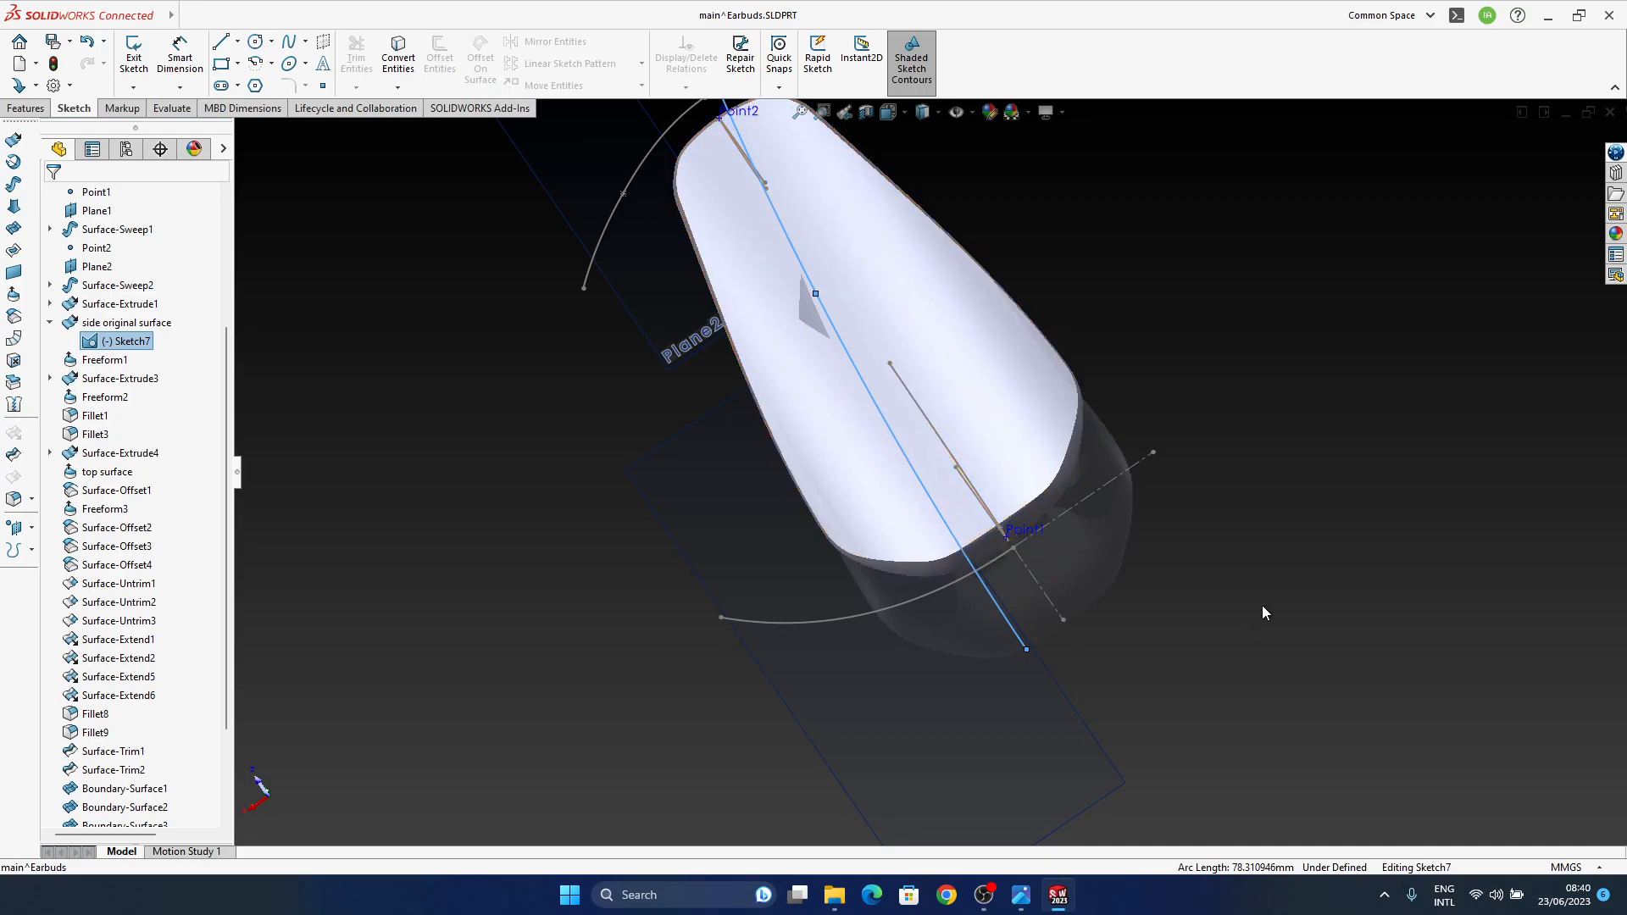
Step: Shift the spline of Sketch7, under the side original surface feature, slightly sideways toward the body's centre line and rebuild the model
key(space)
click(792, 536)
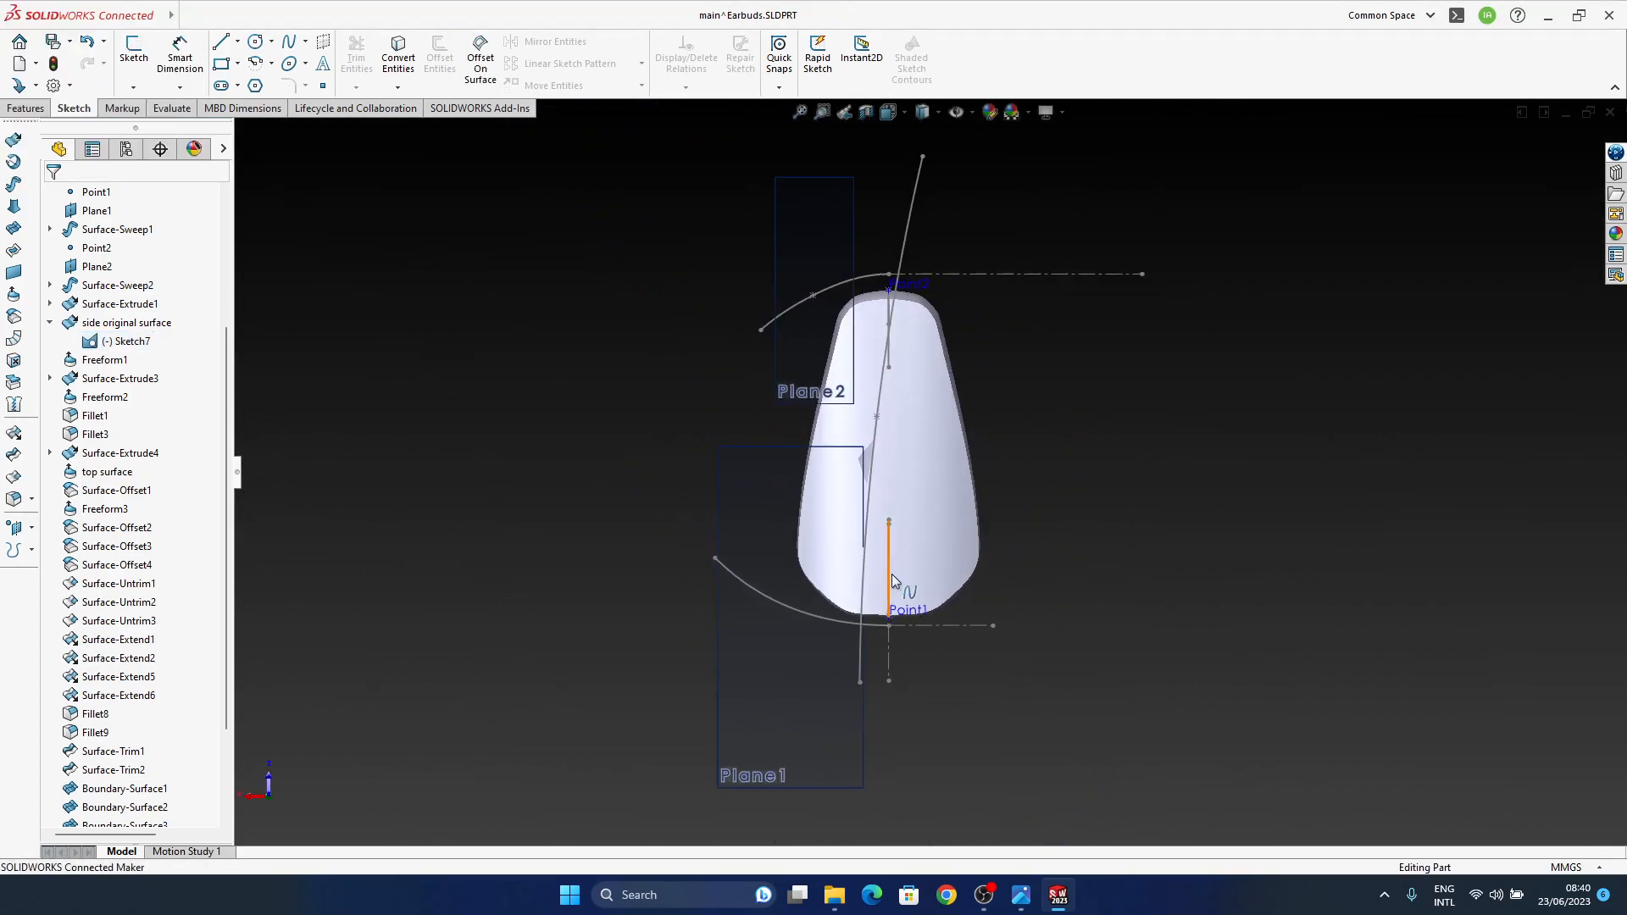
double_click(877, 473)
drag(878, 474, 886, 481)
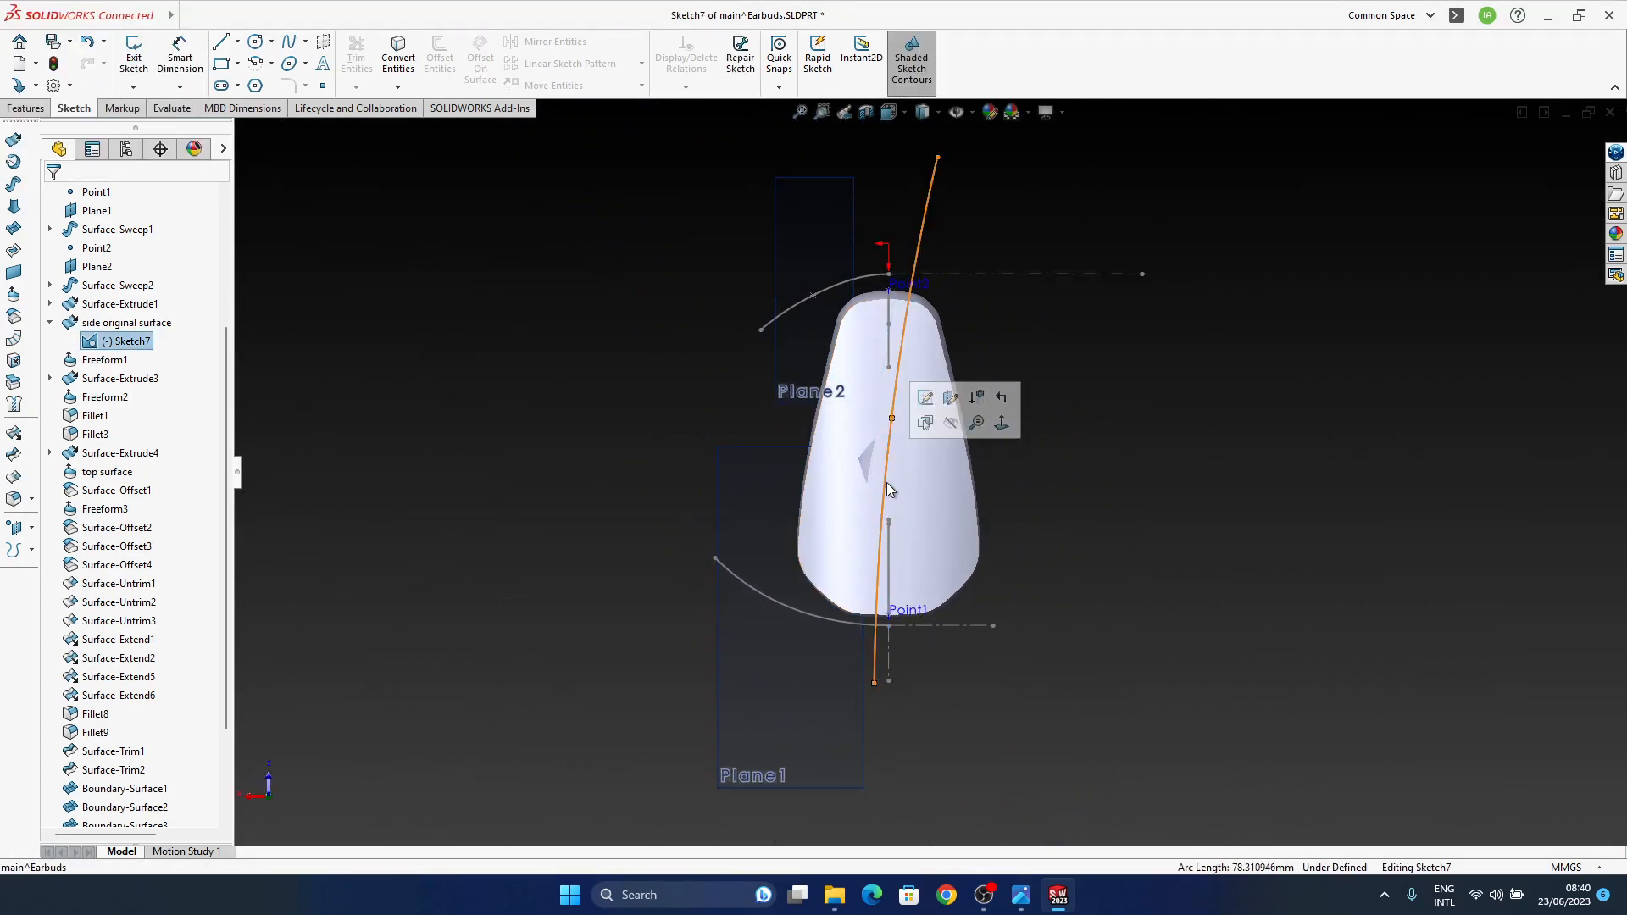
double_click(1091, 603)
Step: Check the rebuilt body and display it shaded with edges
mouse_move(1091, 603)
middle_down()
mouse_move(955, 329)
mouse_move(974, 646)
mouse_move(926, 537)
mouse_move(802, 618)
middle_up()
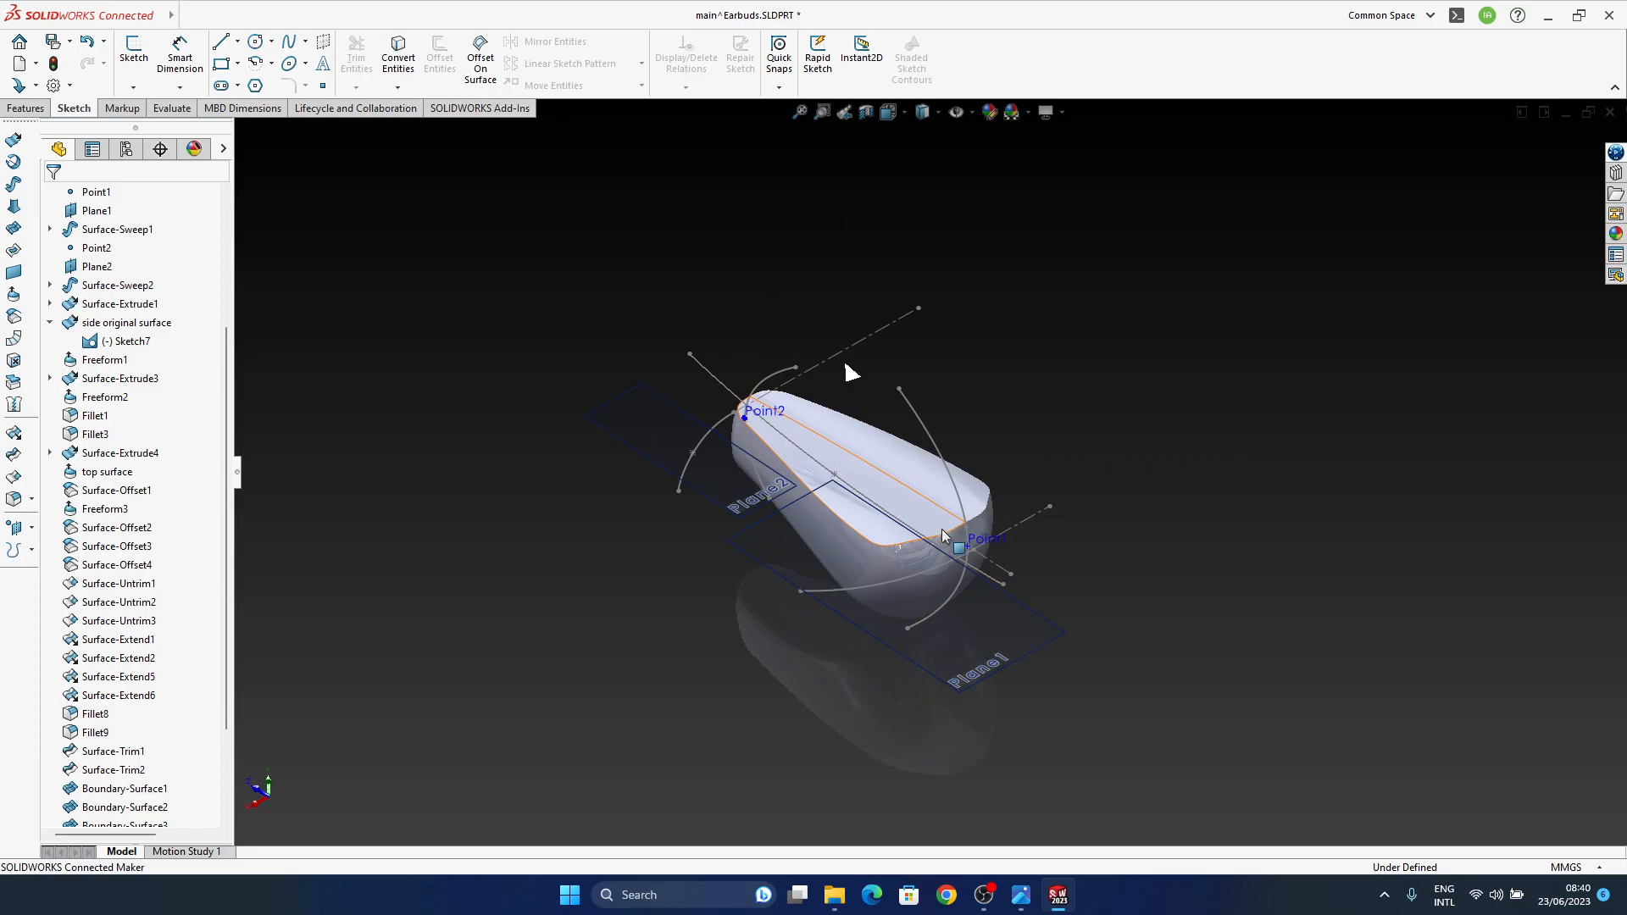
scroll(942, 527, down, 4)
middle_drag(955, 523, 983, 513)
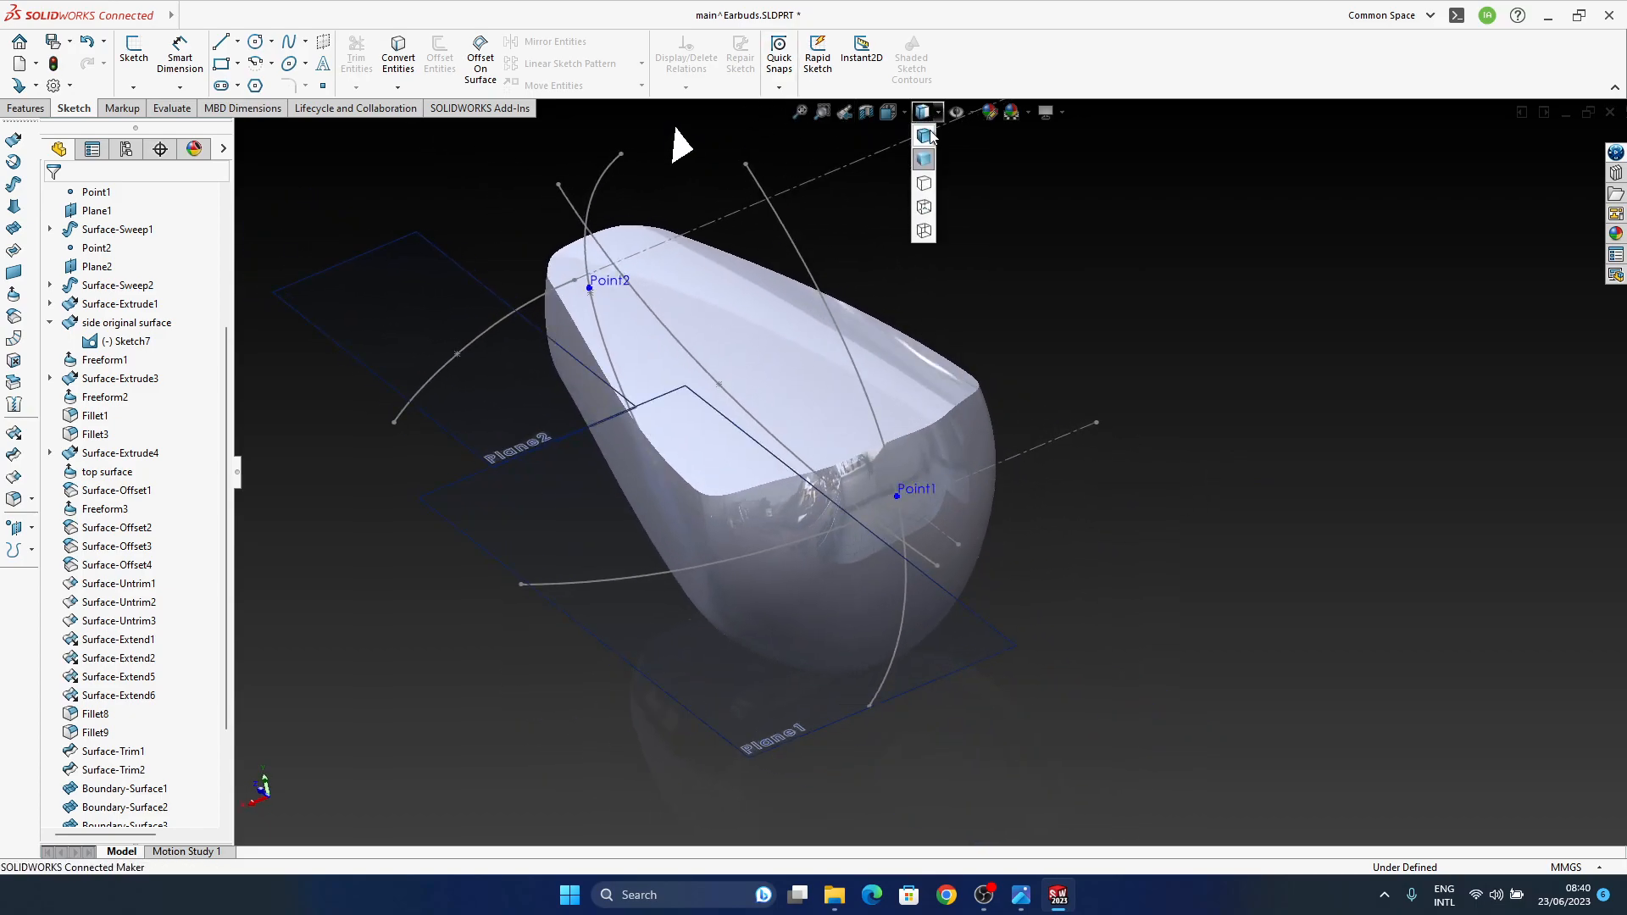
click(929, 133)
mouse_move(872, 653)
ctrl+middle_down()
mouse_move(918, 598)
mouse_move(857, 509)
mouse_move(893, 657)
mouse_move(952, 654)
mouse_move(1068, 545)
mouse_move(1110, 574)
mouse_move(1059, 551)
mouse_move(881, 370)
mouse_move(952, 307)
mouse_move(909, 620)
mouse_move(892, 591)
ctrl+middle_up()
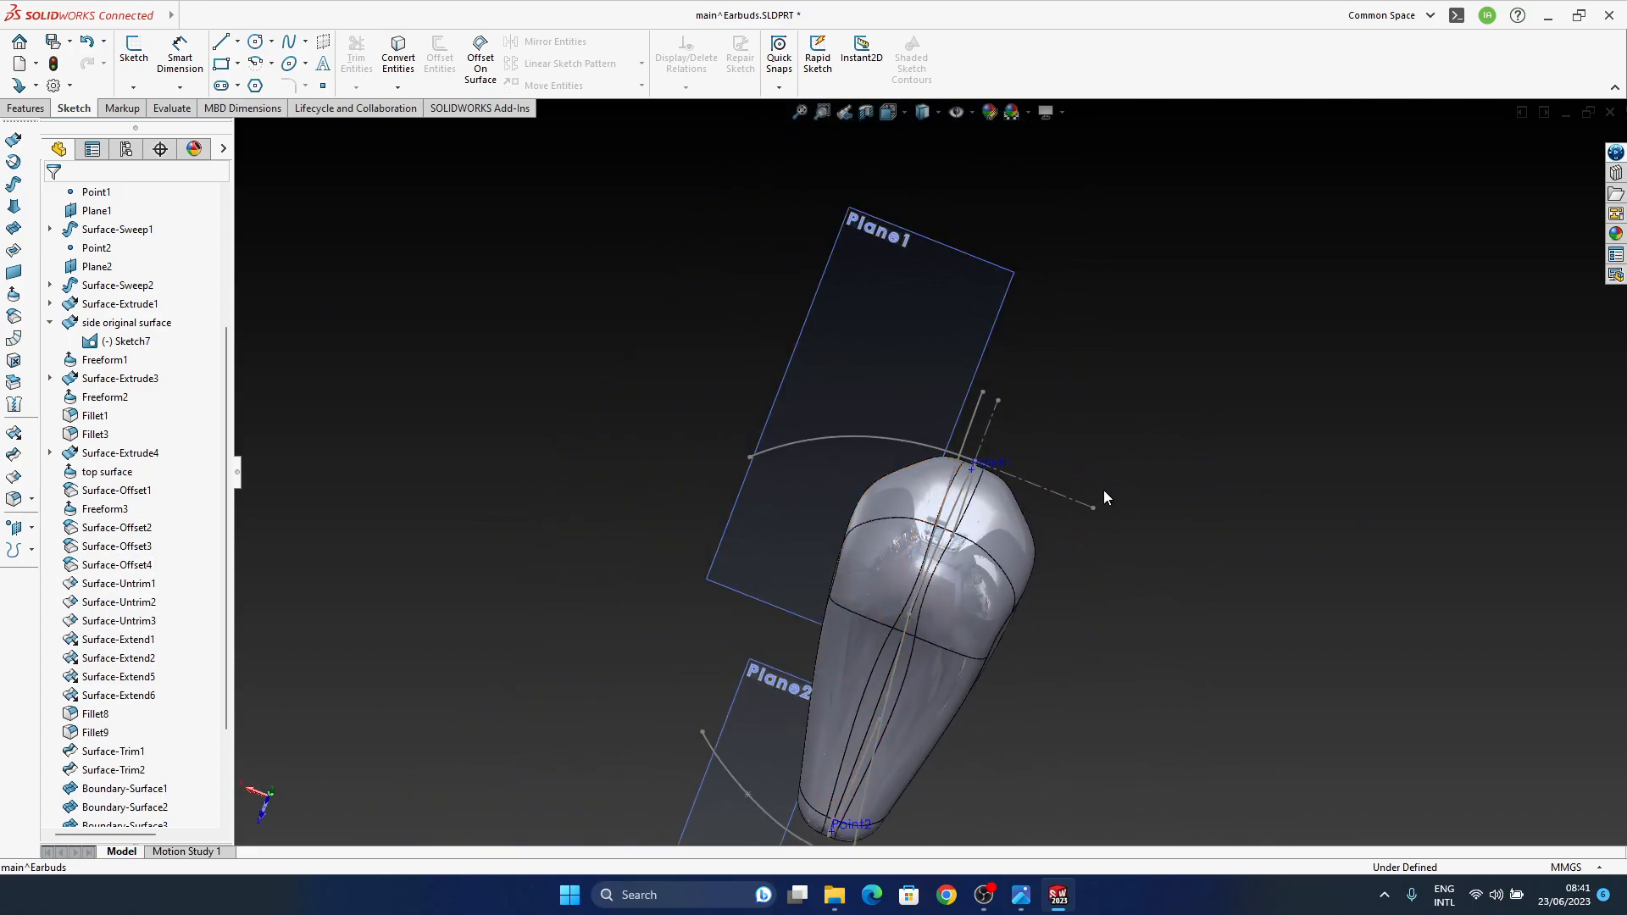
Step: Edit Freeform3 and move the boundary curve's handle near Point2 to about -0.55, 2.81, -0.12 mm
middle_drag(746, 593, 775, 615)
scroll(839, 670, up, 3)
middle_drag(843, 669, 862, 611)
scroll(851, 666, down, 3)
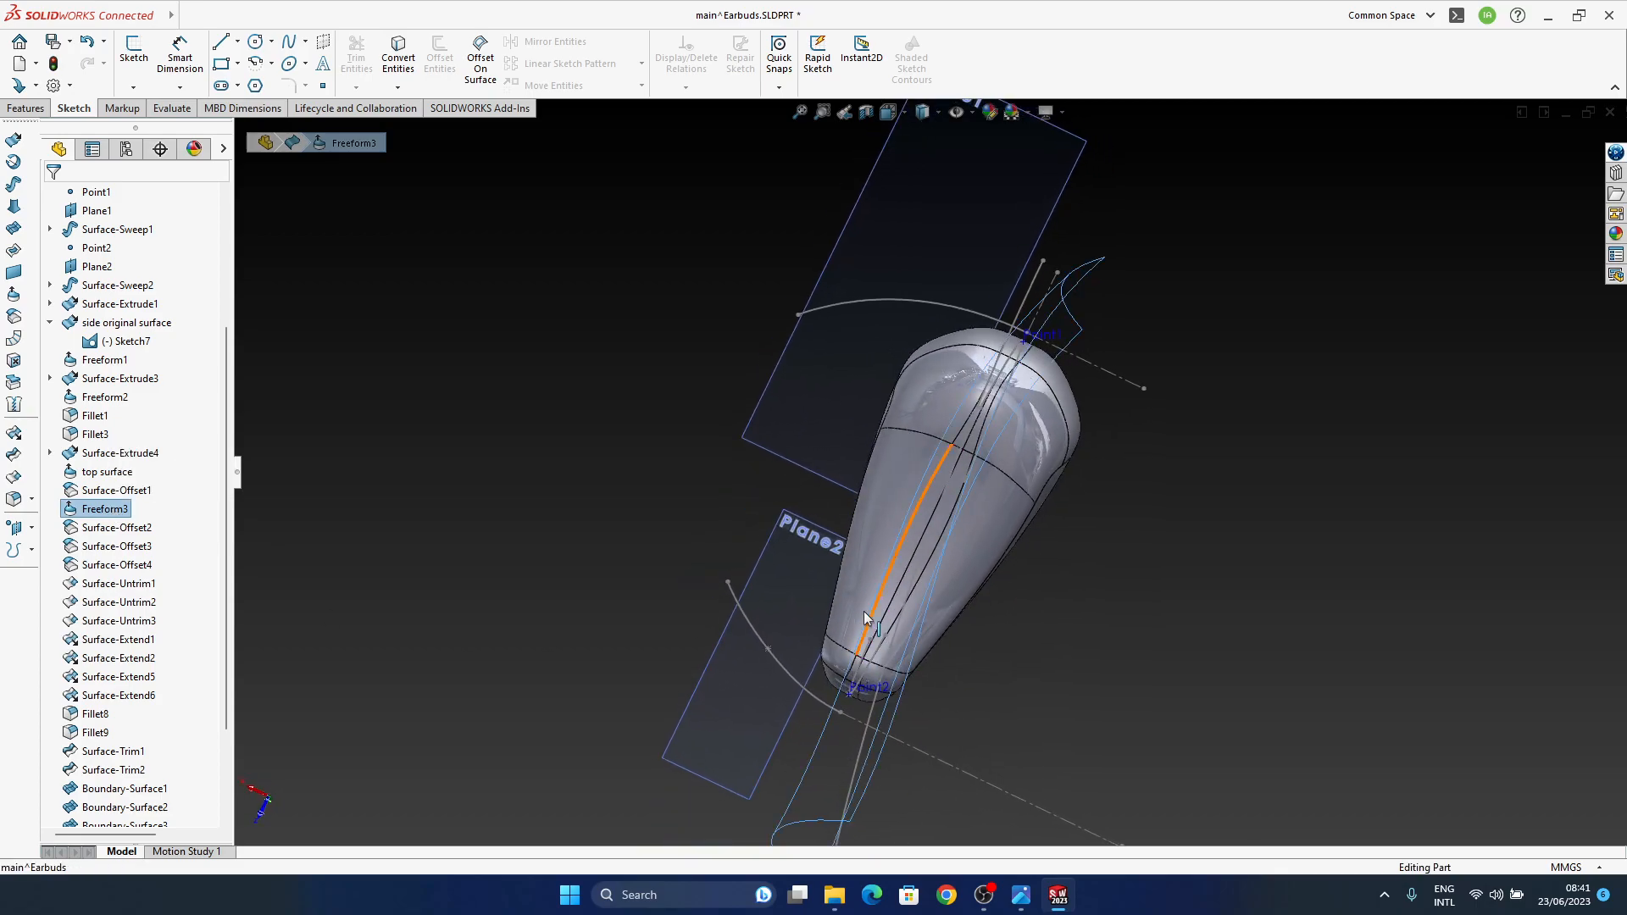
right_click(108, 511)
click(118, 464)
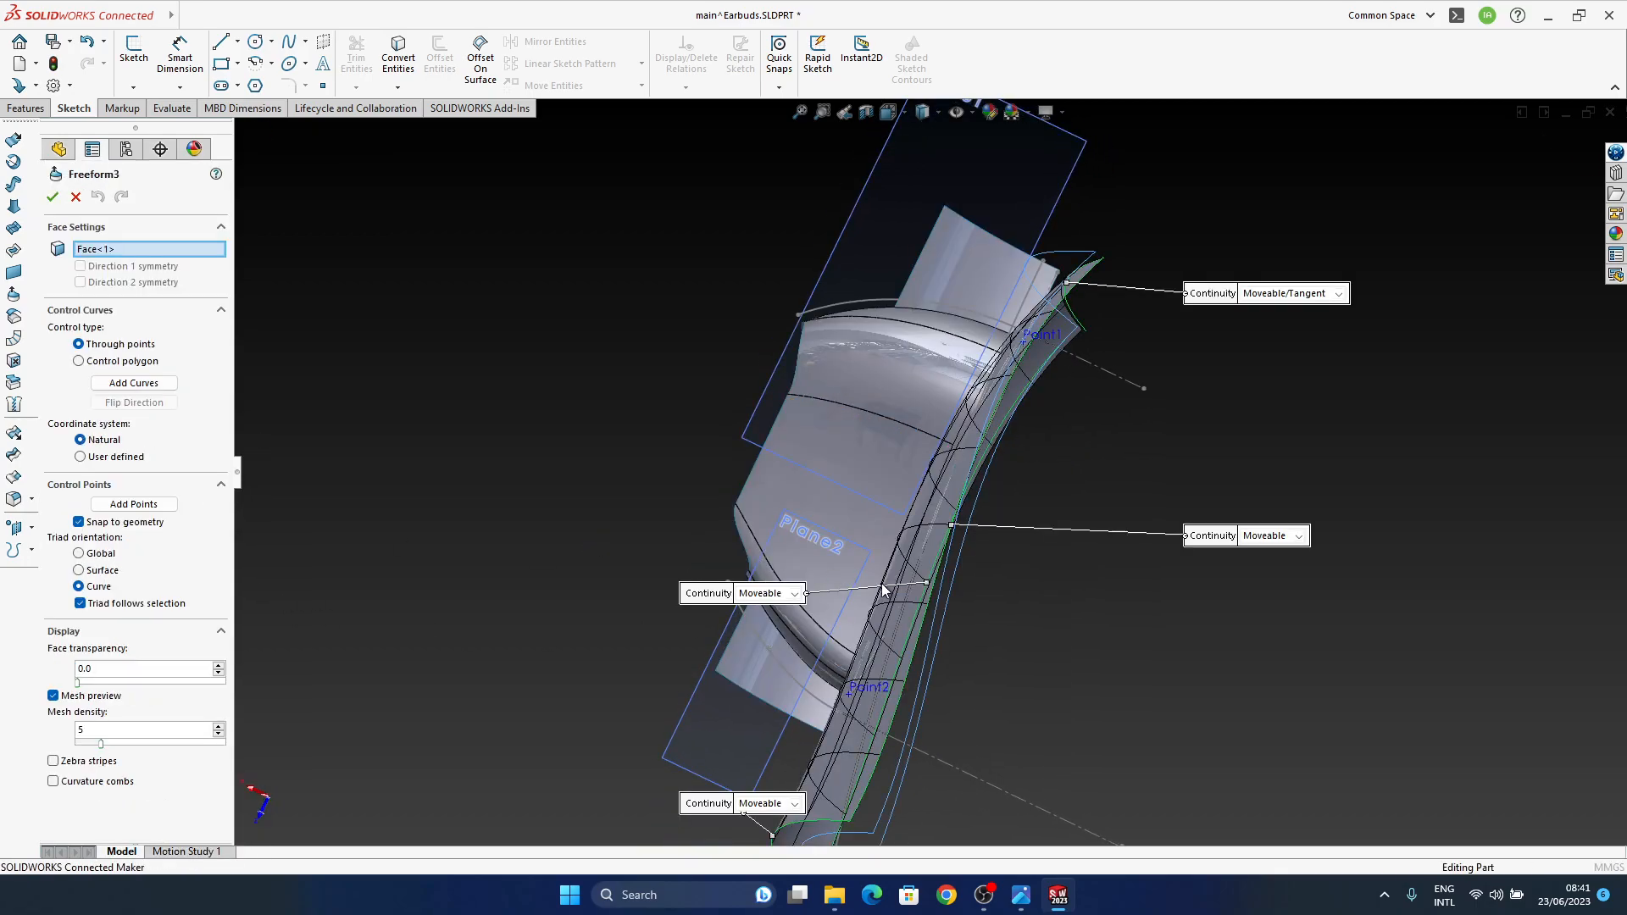
middle_drag(906, 561, 917, 591)
click(896, 669)
drag(850, 650, 837, 647)
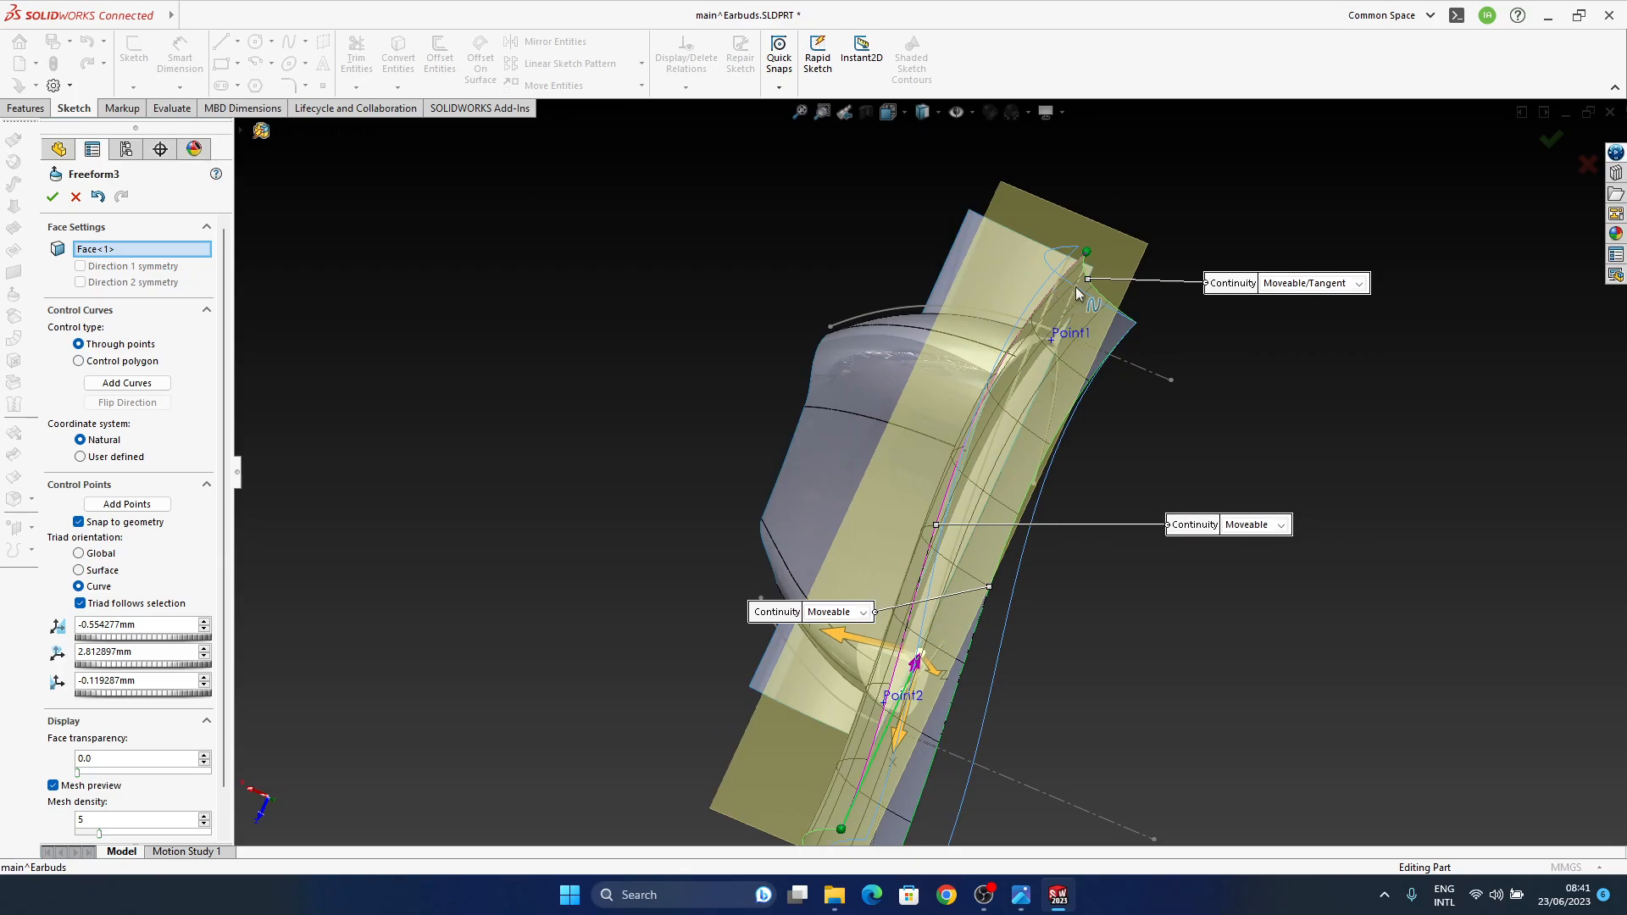
click(1229, 364)
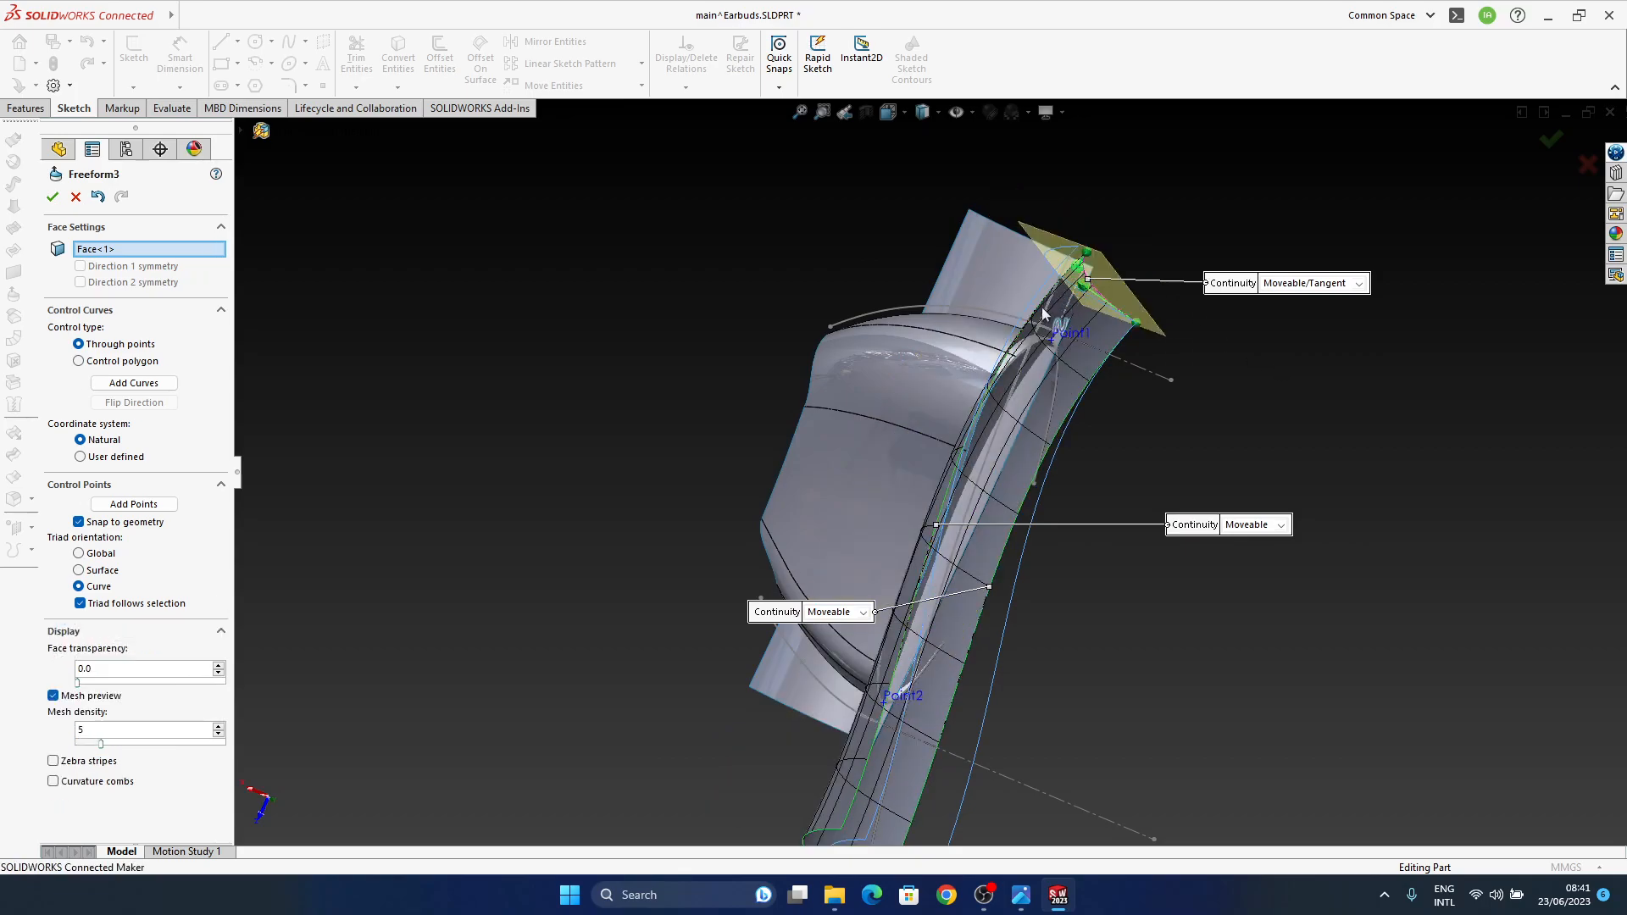
Step: Set the continuity of the freeform's Moveable/Tangent end edge to Moveable and pull the handle near Point1 outward to about -0.8, 1.7, 0.08 mm
middle_drag(1038, 302, 1014, 521)
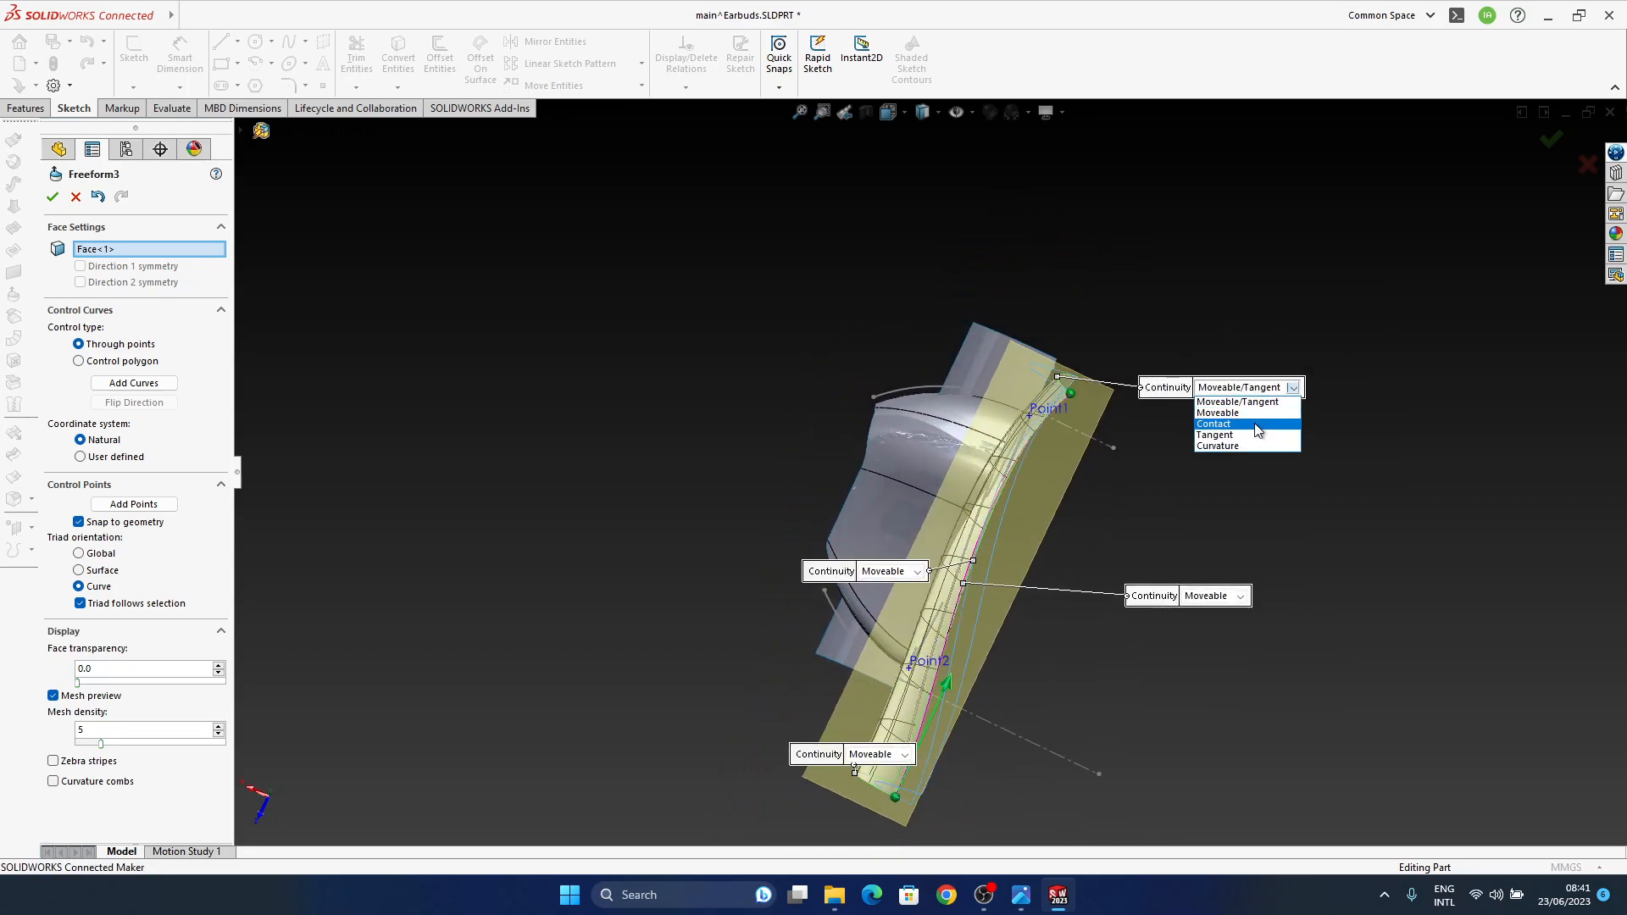
click(1259, 413)
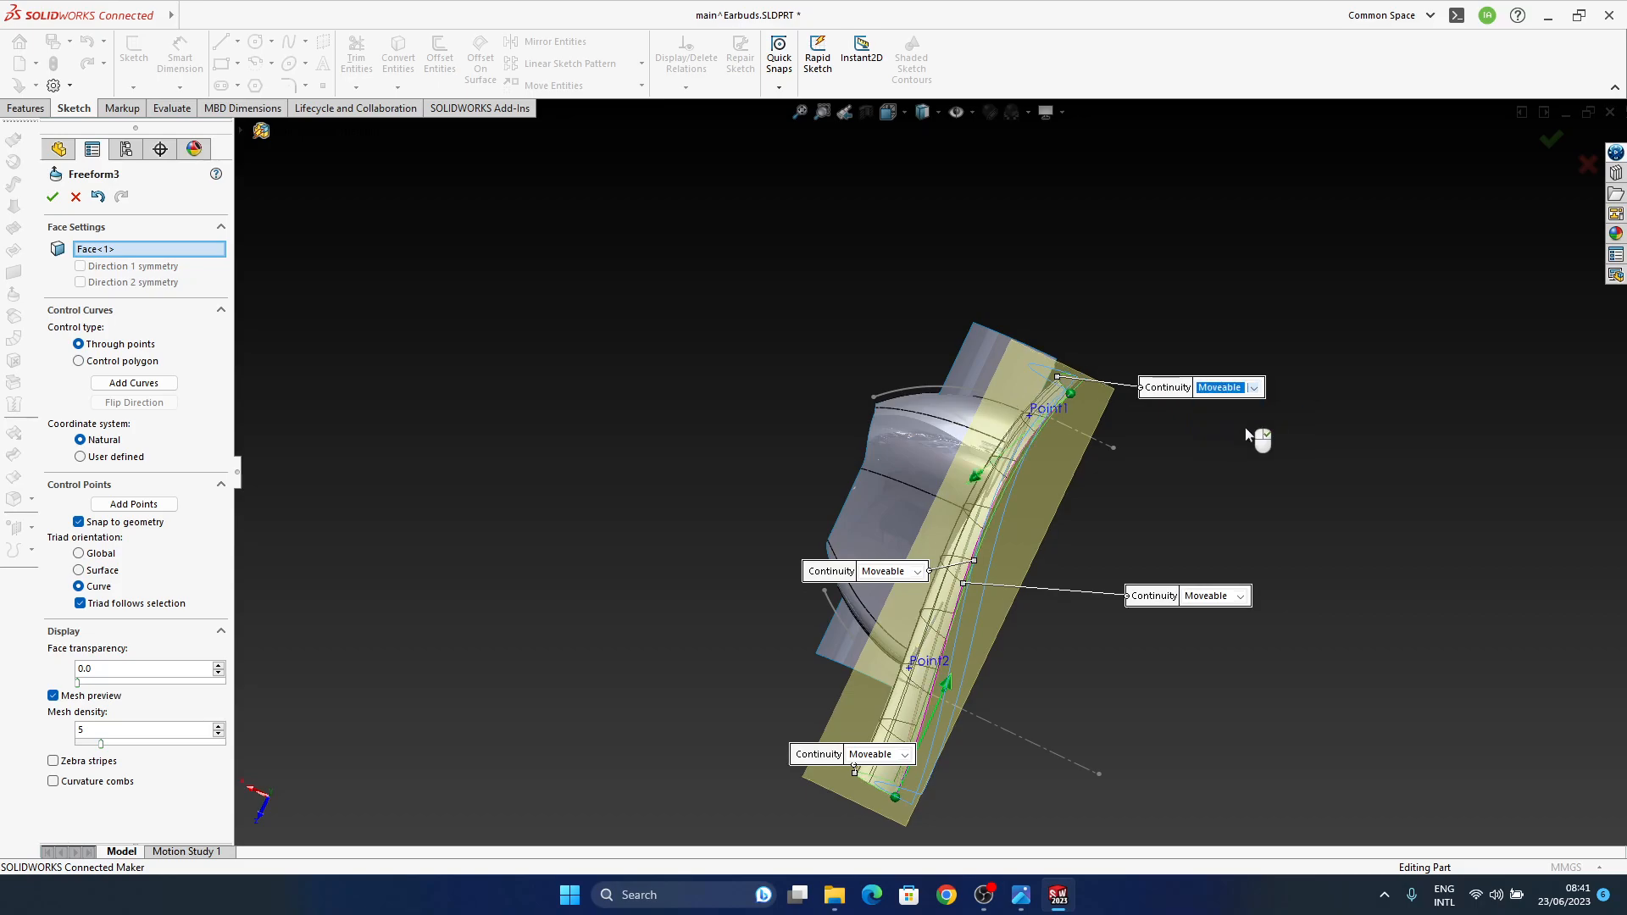
click(975, 482)
middle_drag(958, 583, 929, 521)
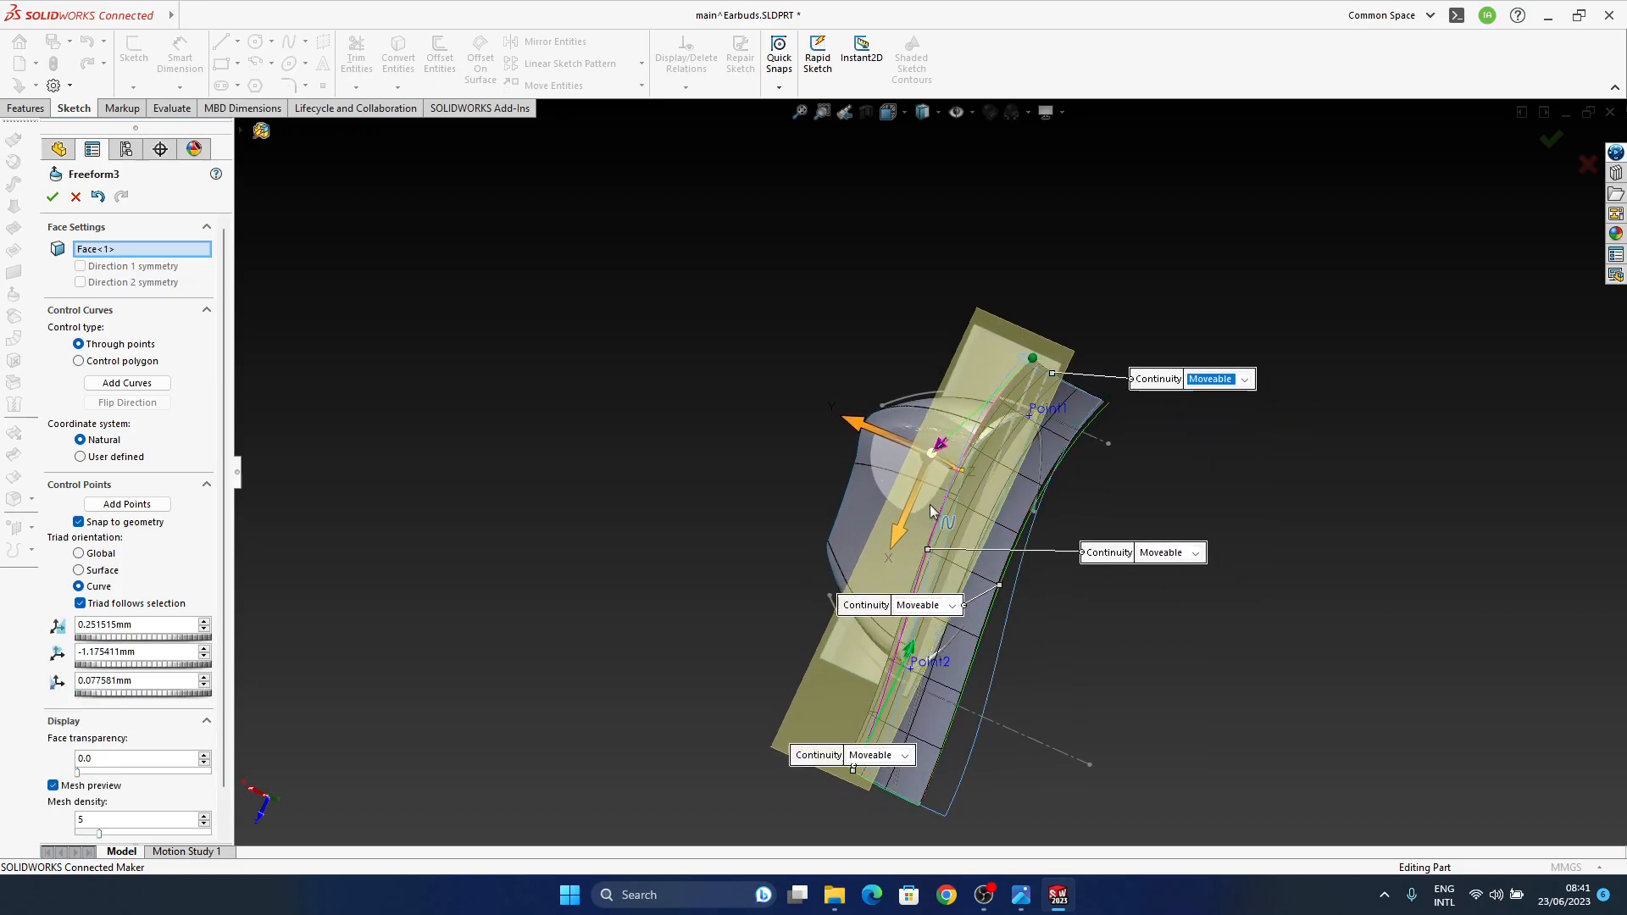
scroll(946, 473, up, 3)
drag(884, 463, 852, 432)
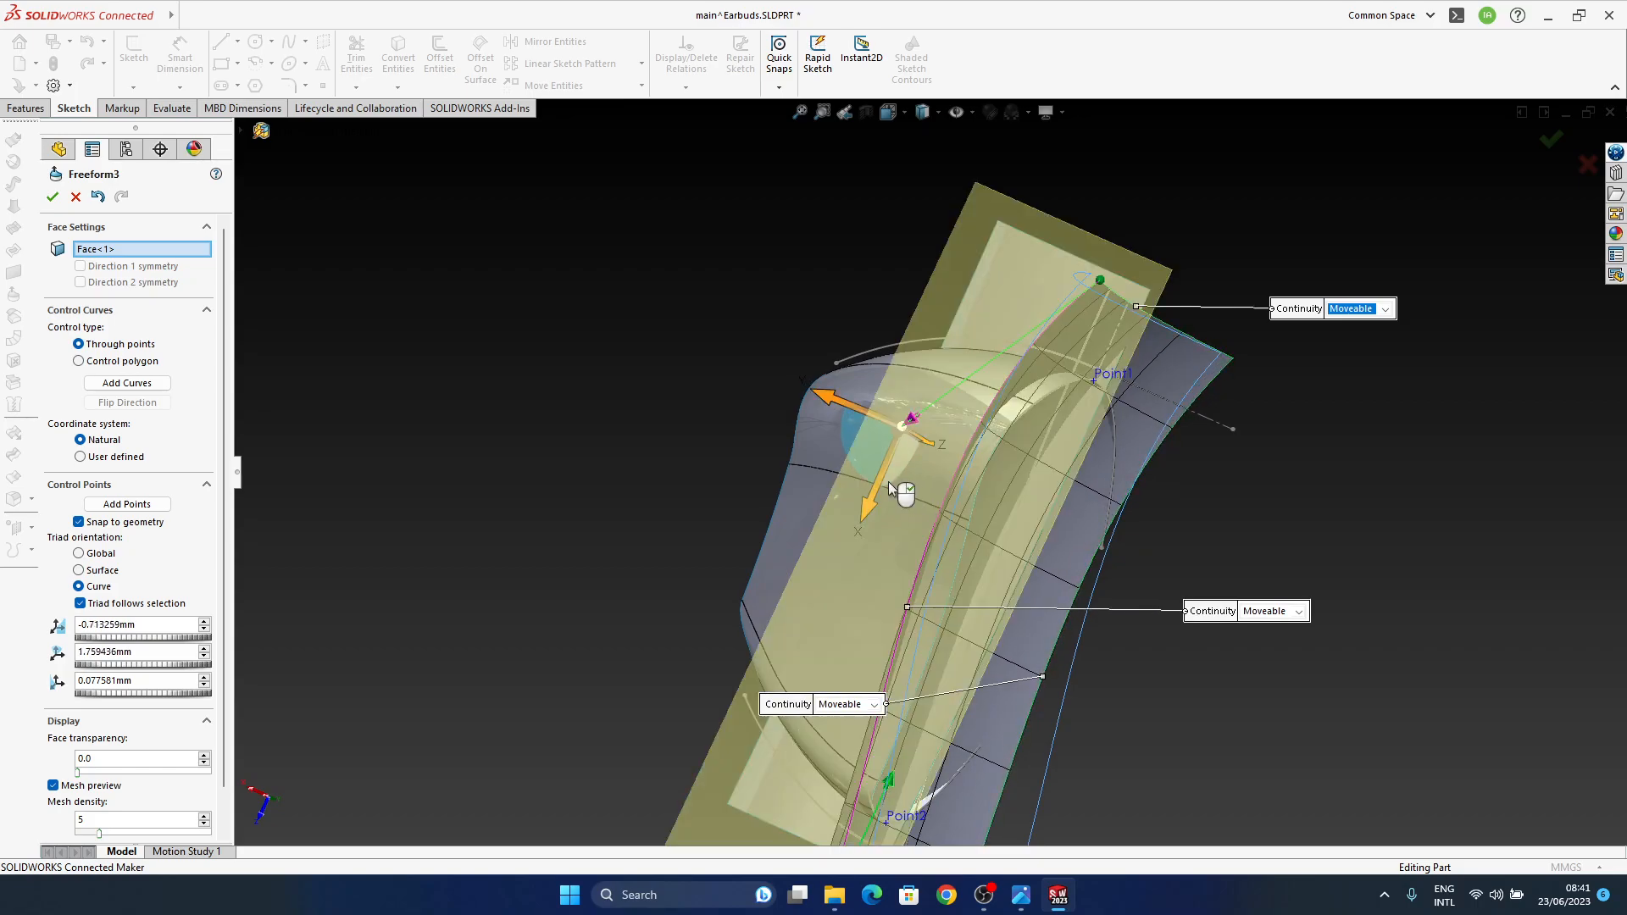
middle_drag(922, 476, 943, 494)
scroll(942, 494, up, 1)
Step: Readjust the boundary curve's handles near Point2 and Point1, and accept the Freeform3 changes
click(912, 731)
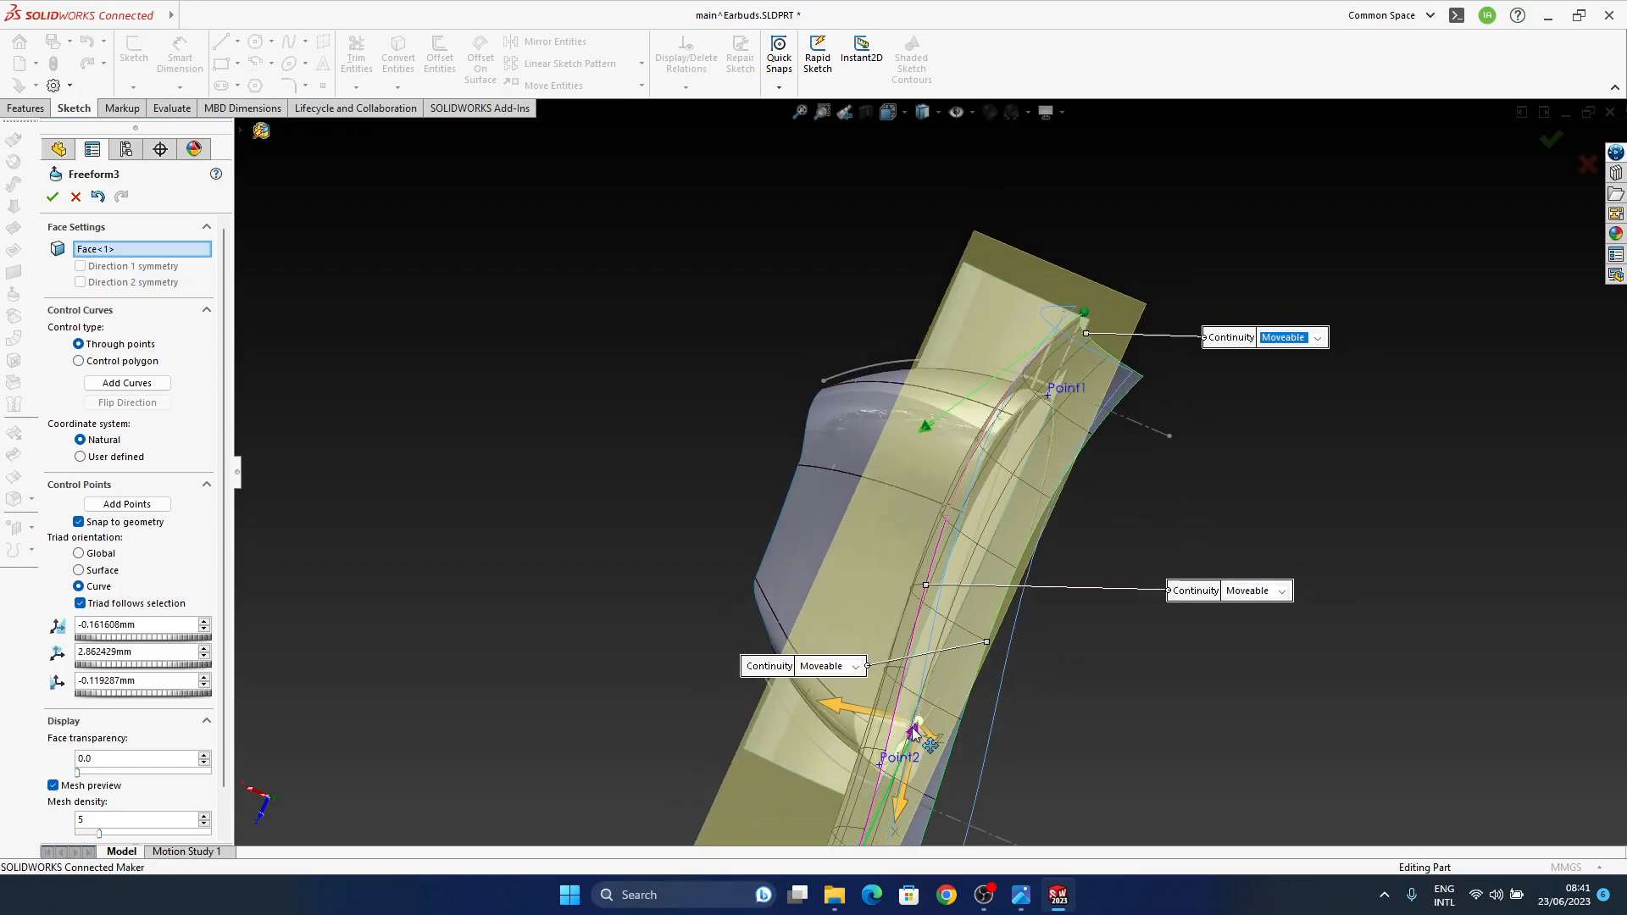
drag(879, 733, 909, 743)
click(922, 433)
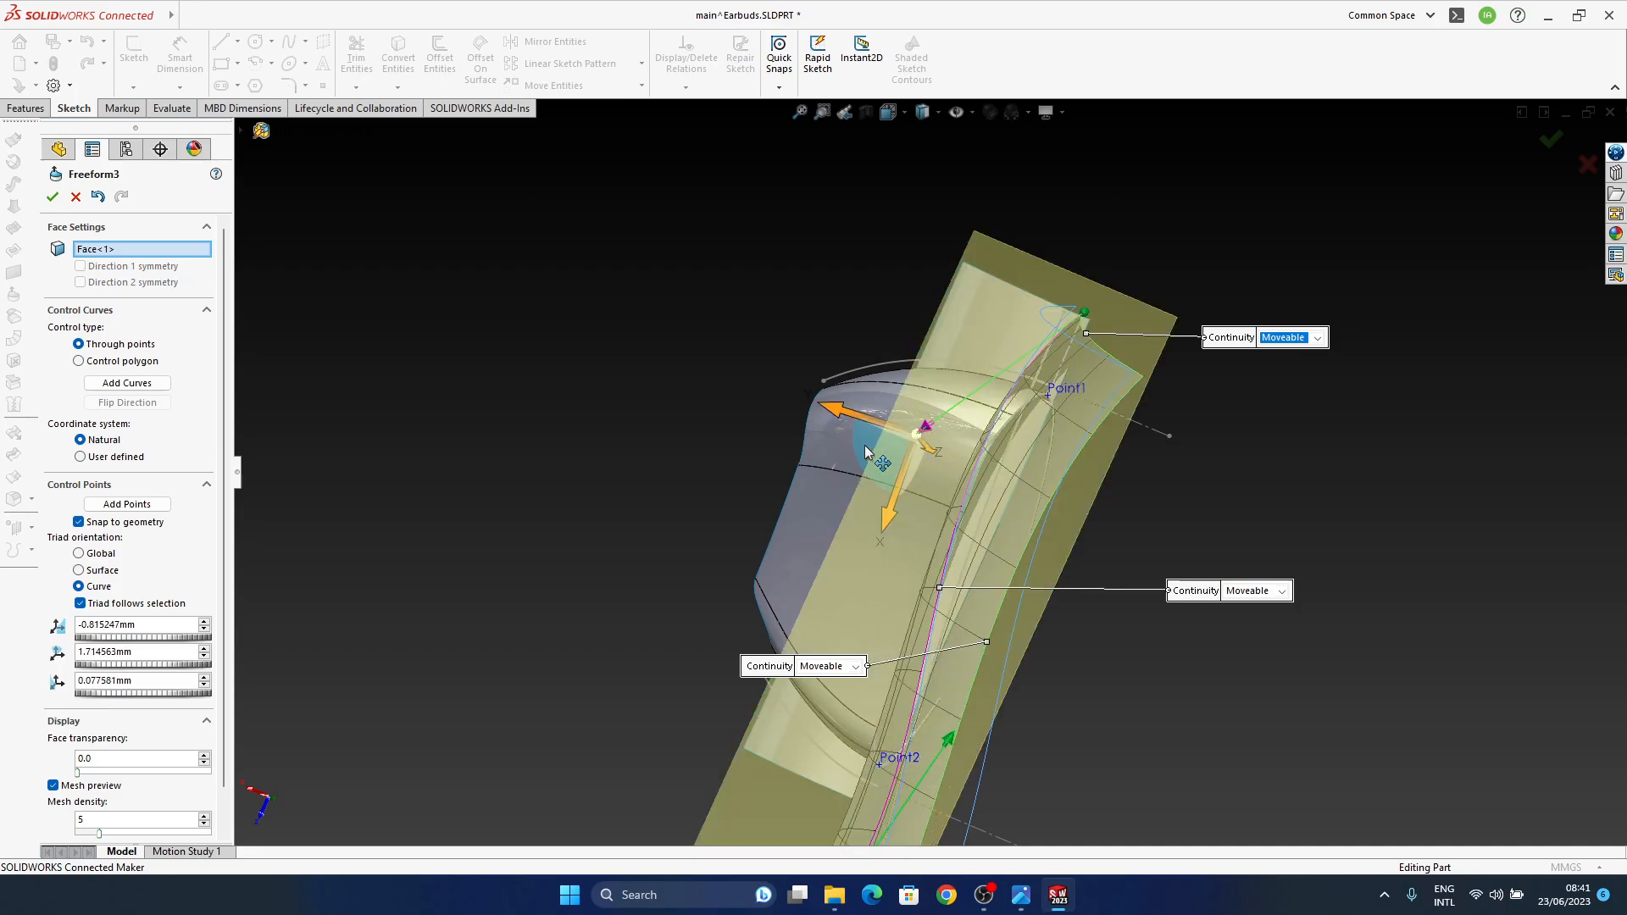
drag(843, 413, 812, 395)
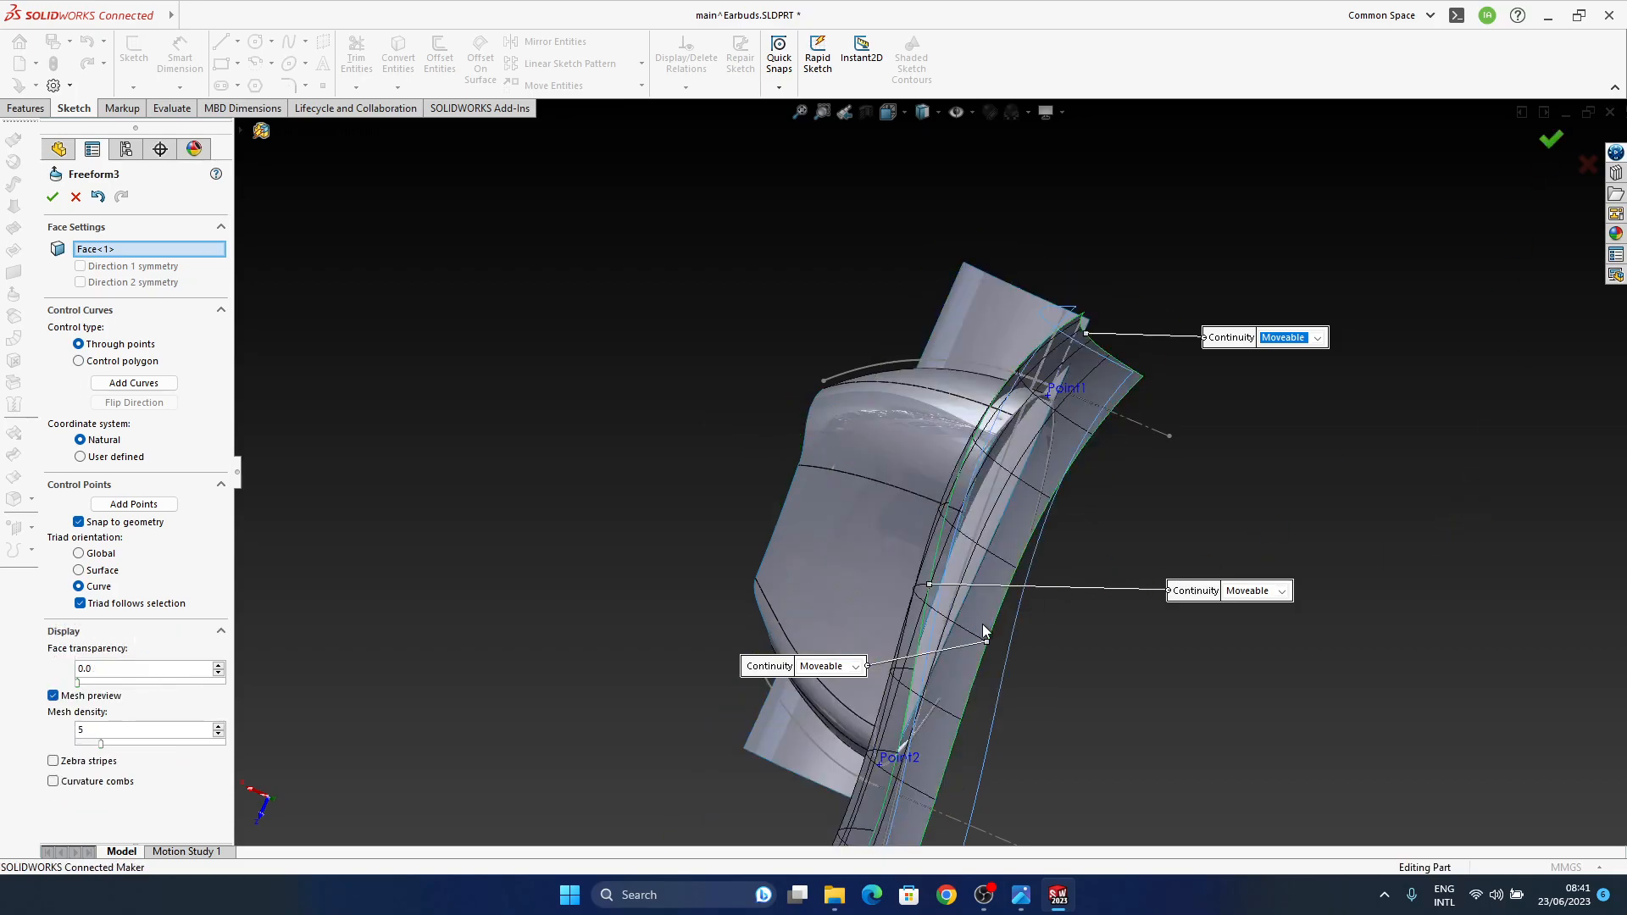
middle_drag(1026, 298, 998, 370)
middle_drag(979, 481, 1034, 530)
middle_drag(861, 483, 1191, 582)
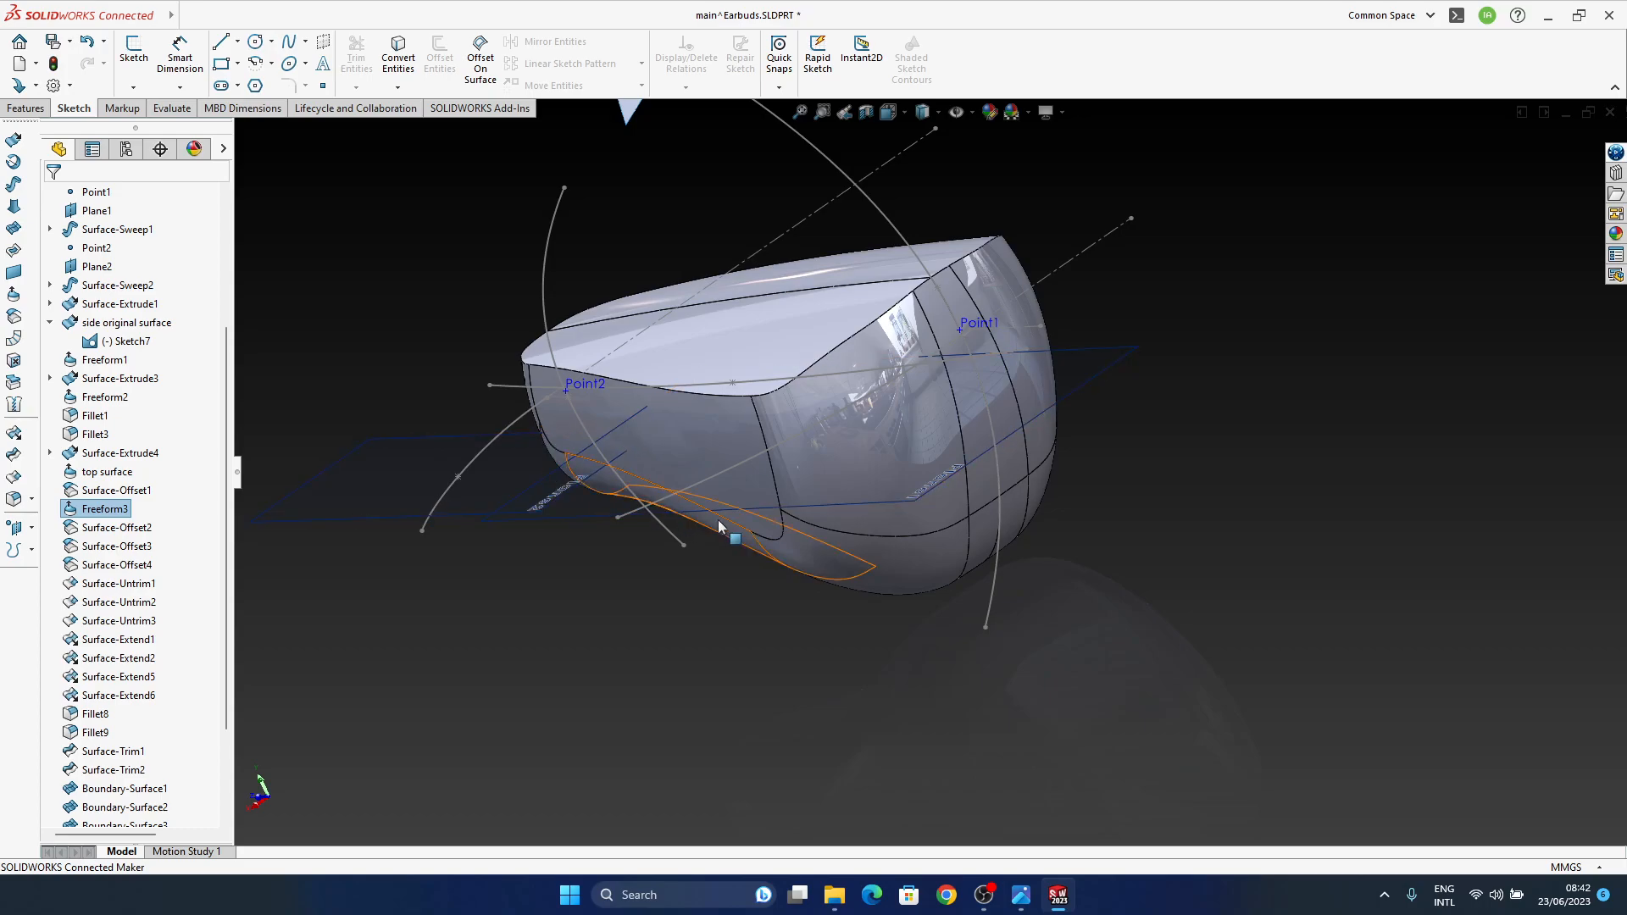
Step: Set the offset distance of Surface-Offset3 to 3 mm and rebuild
middle_drag(859, 525, 926, 480)
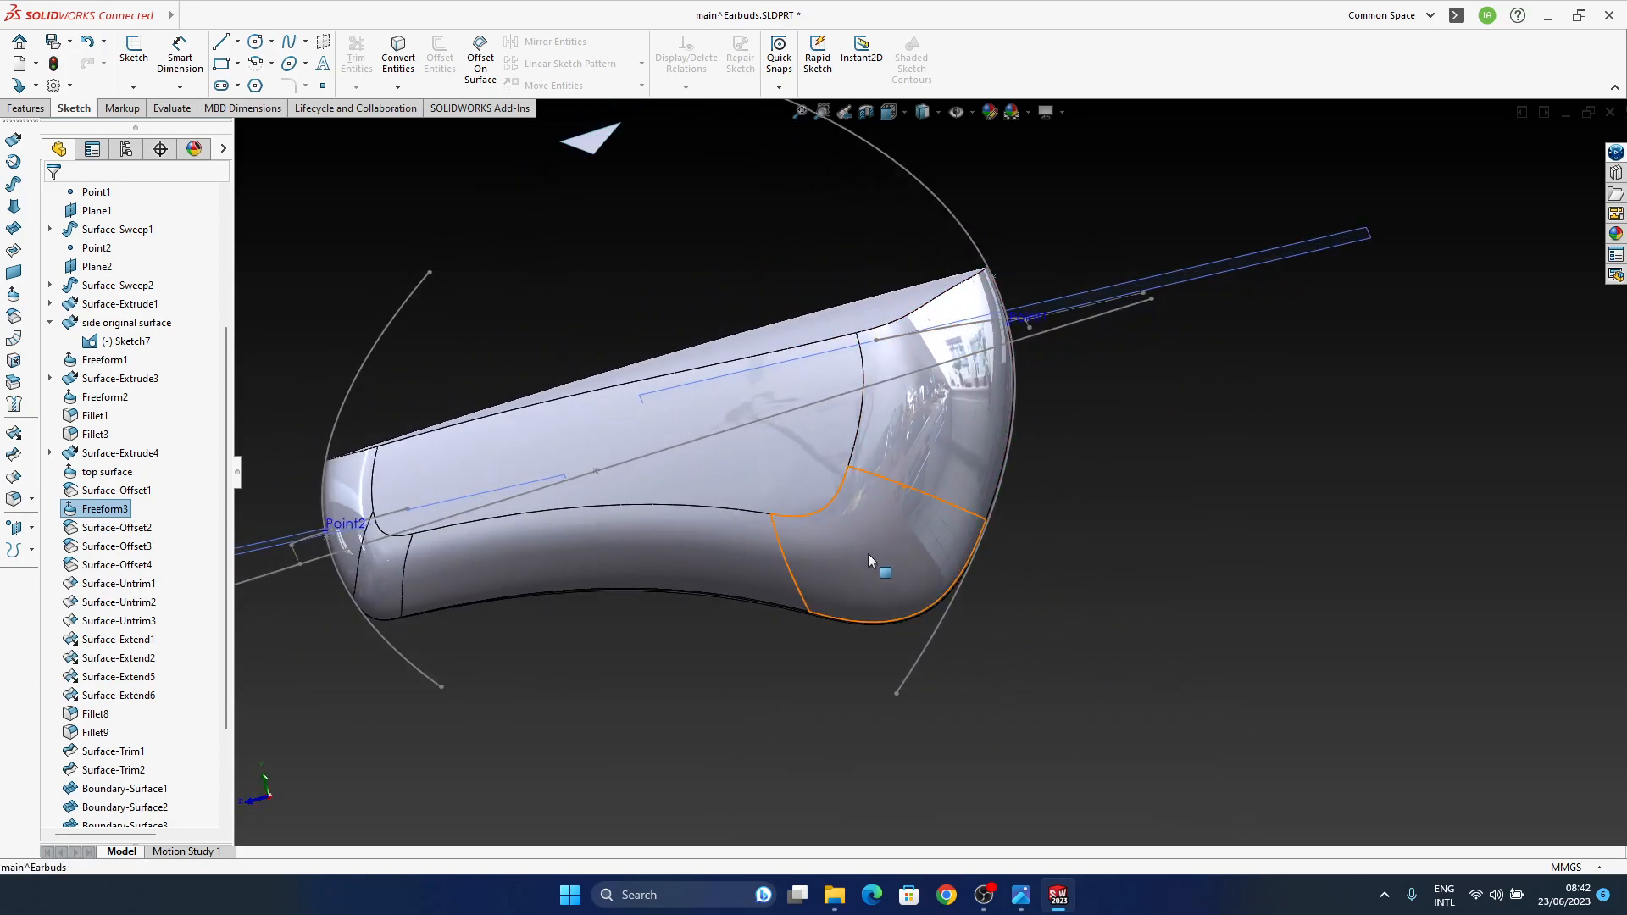
middle_drag(683, 599, 957, 436)
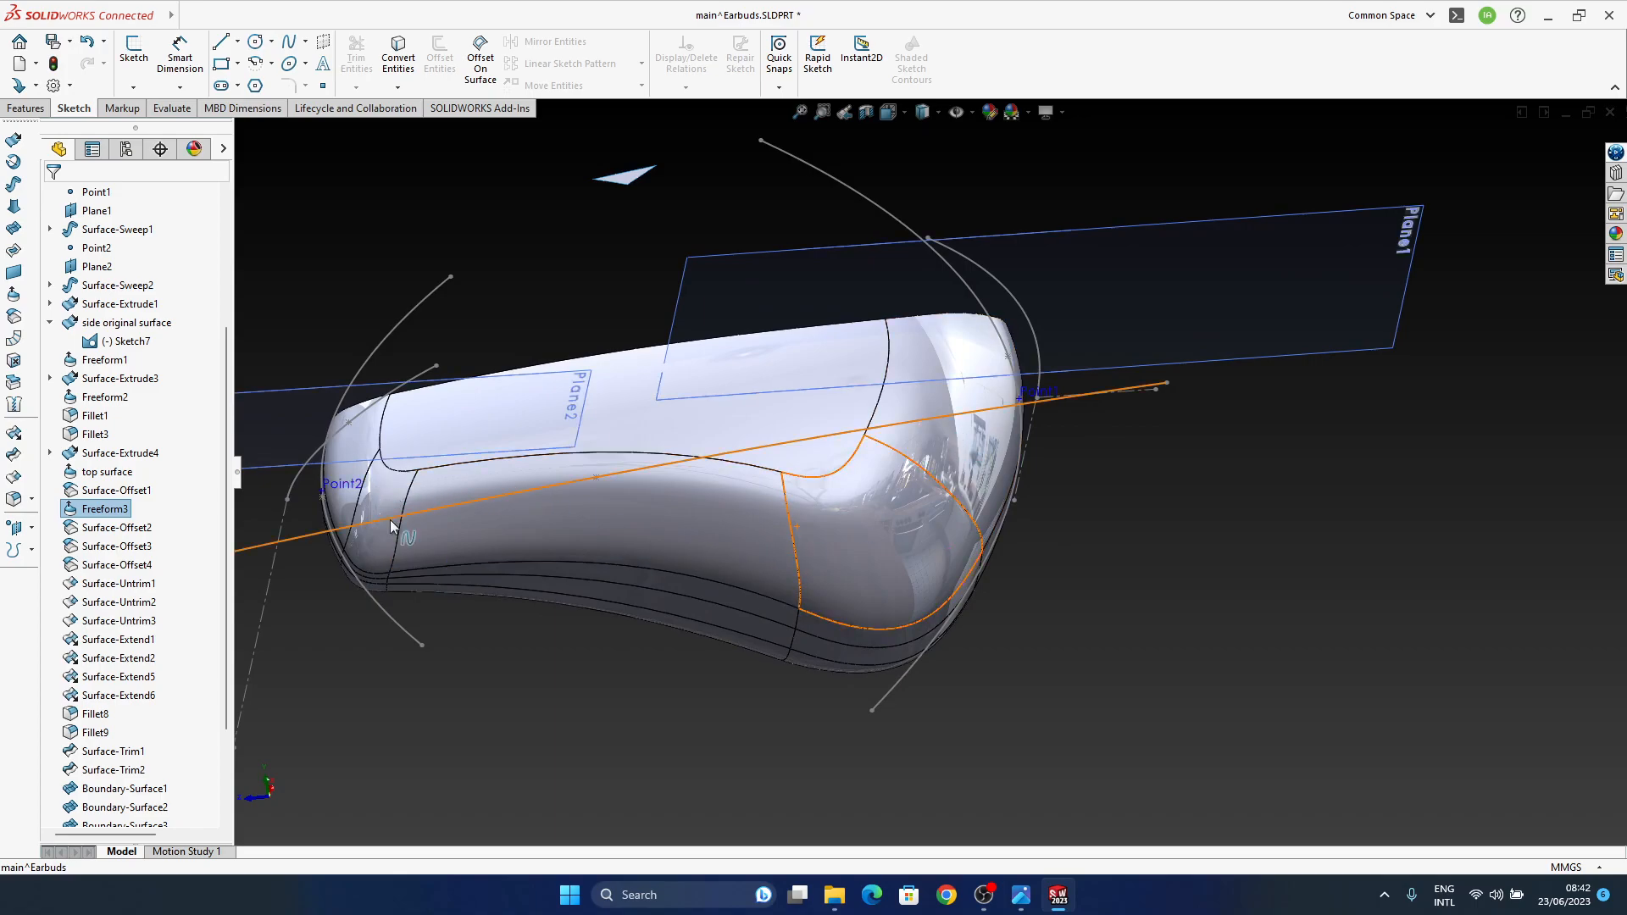
middle_drag(391, 527, 779, 612)
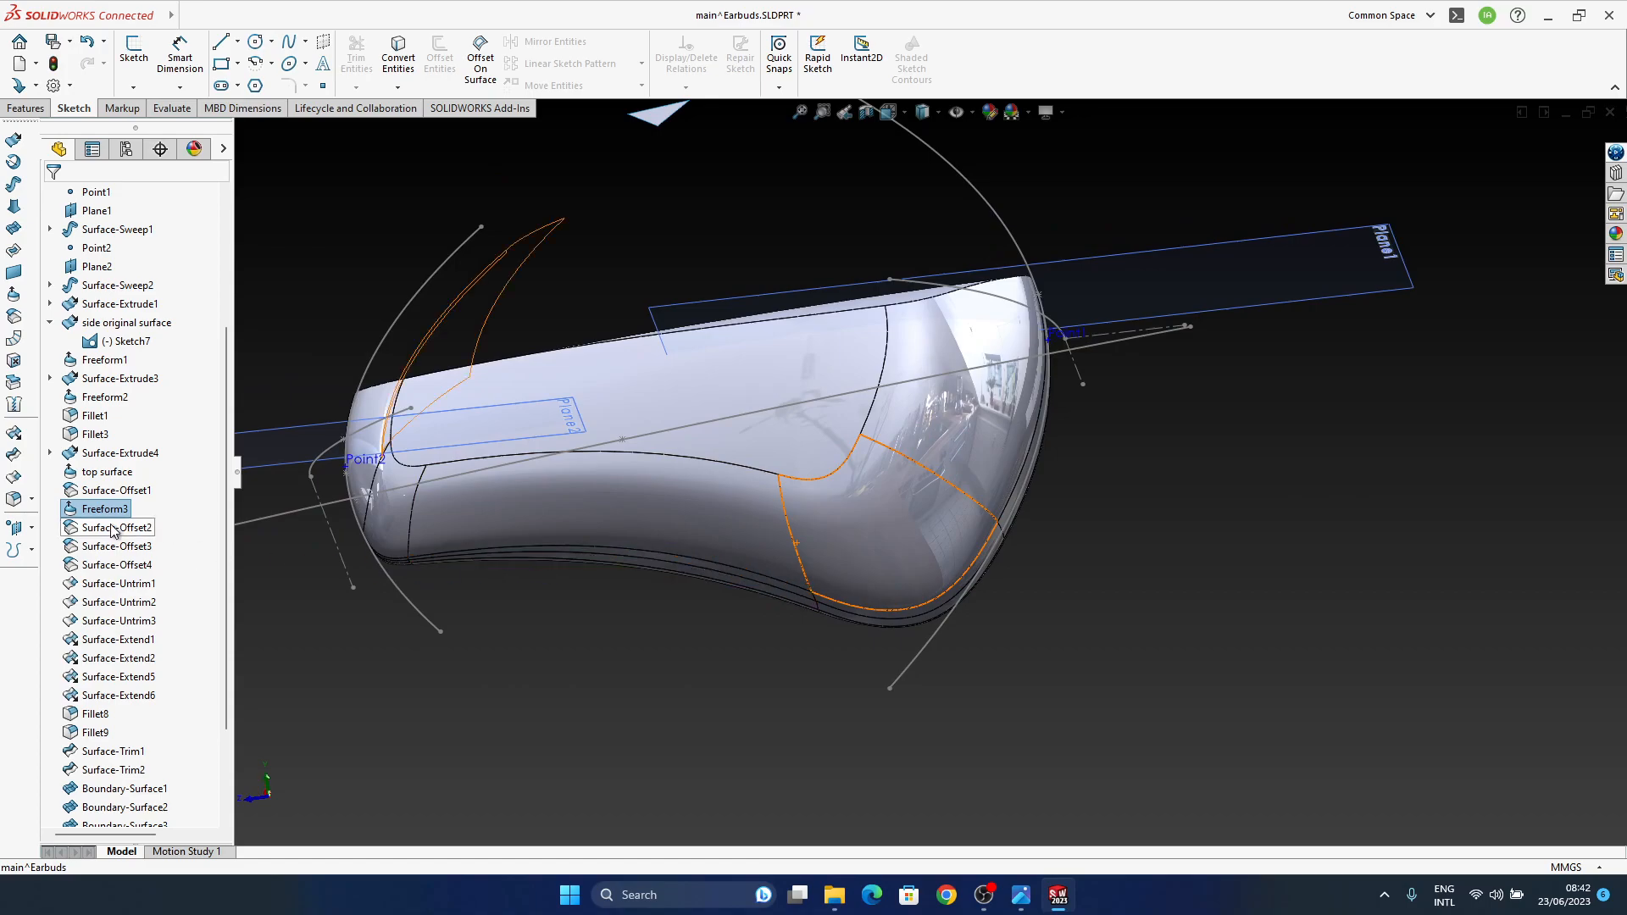
click(112, 528)
click(116, 547)
middle_drag(668, 500, 636, 521)
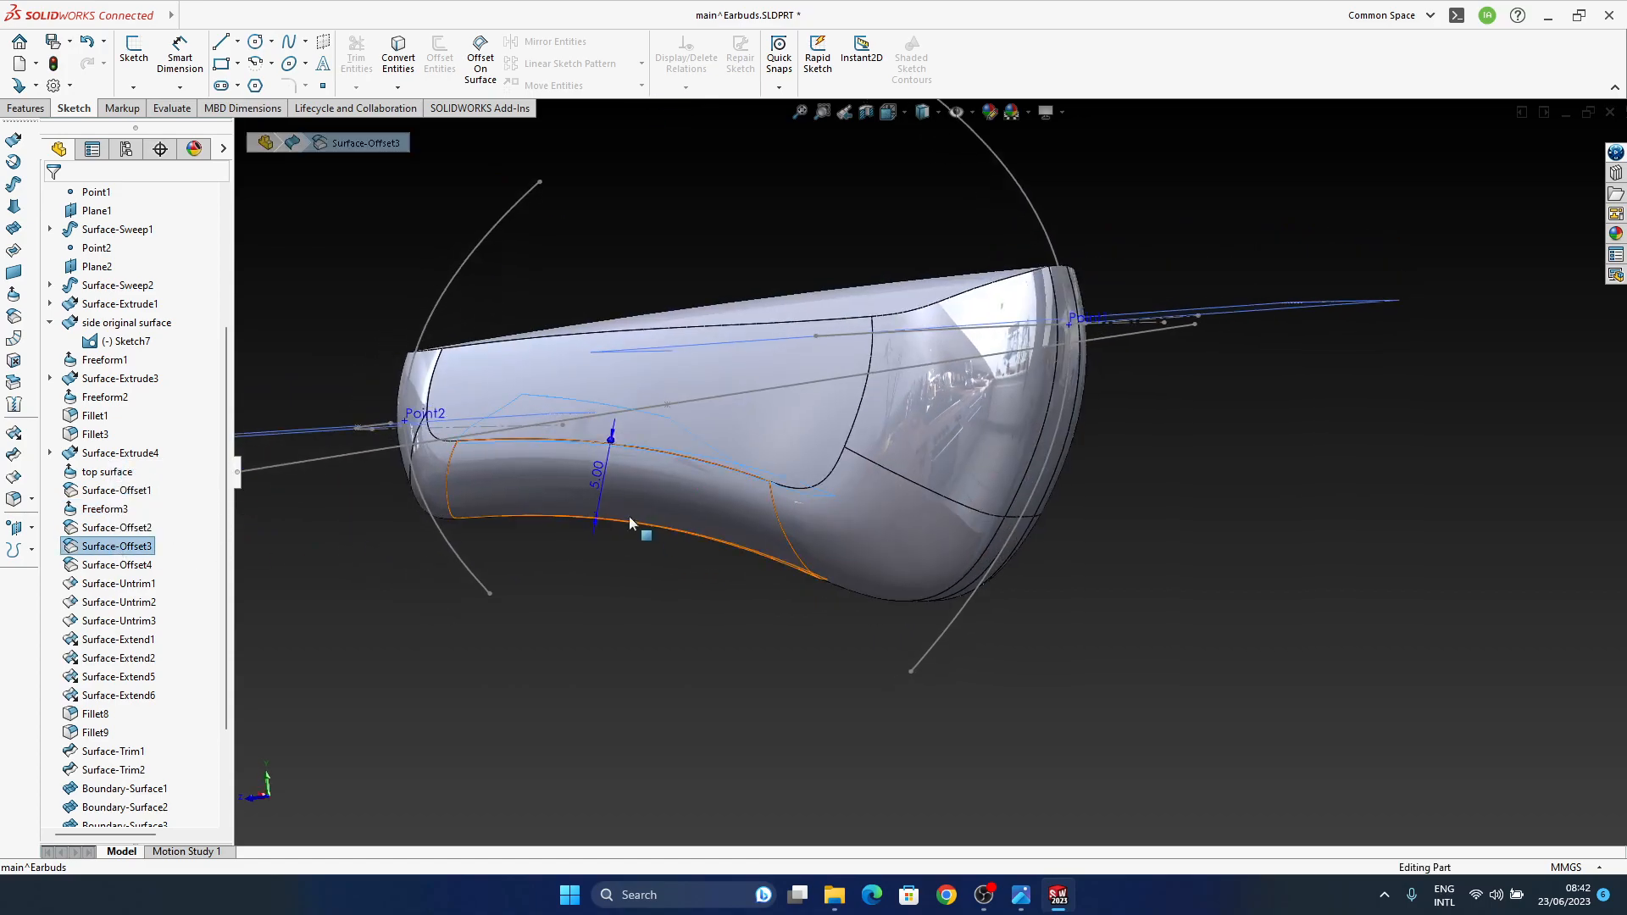
text(3)
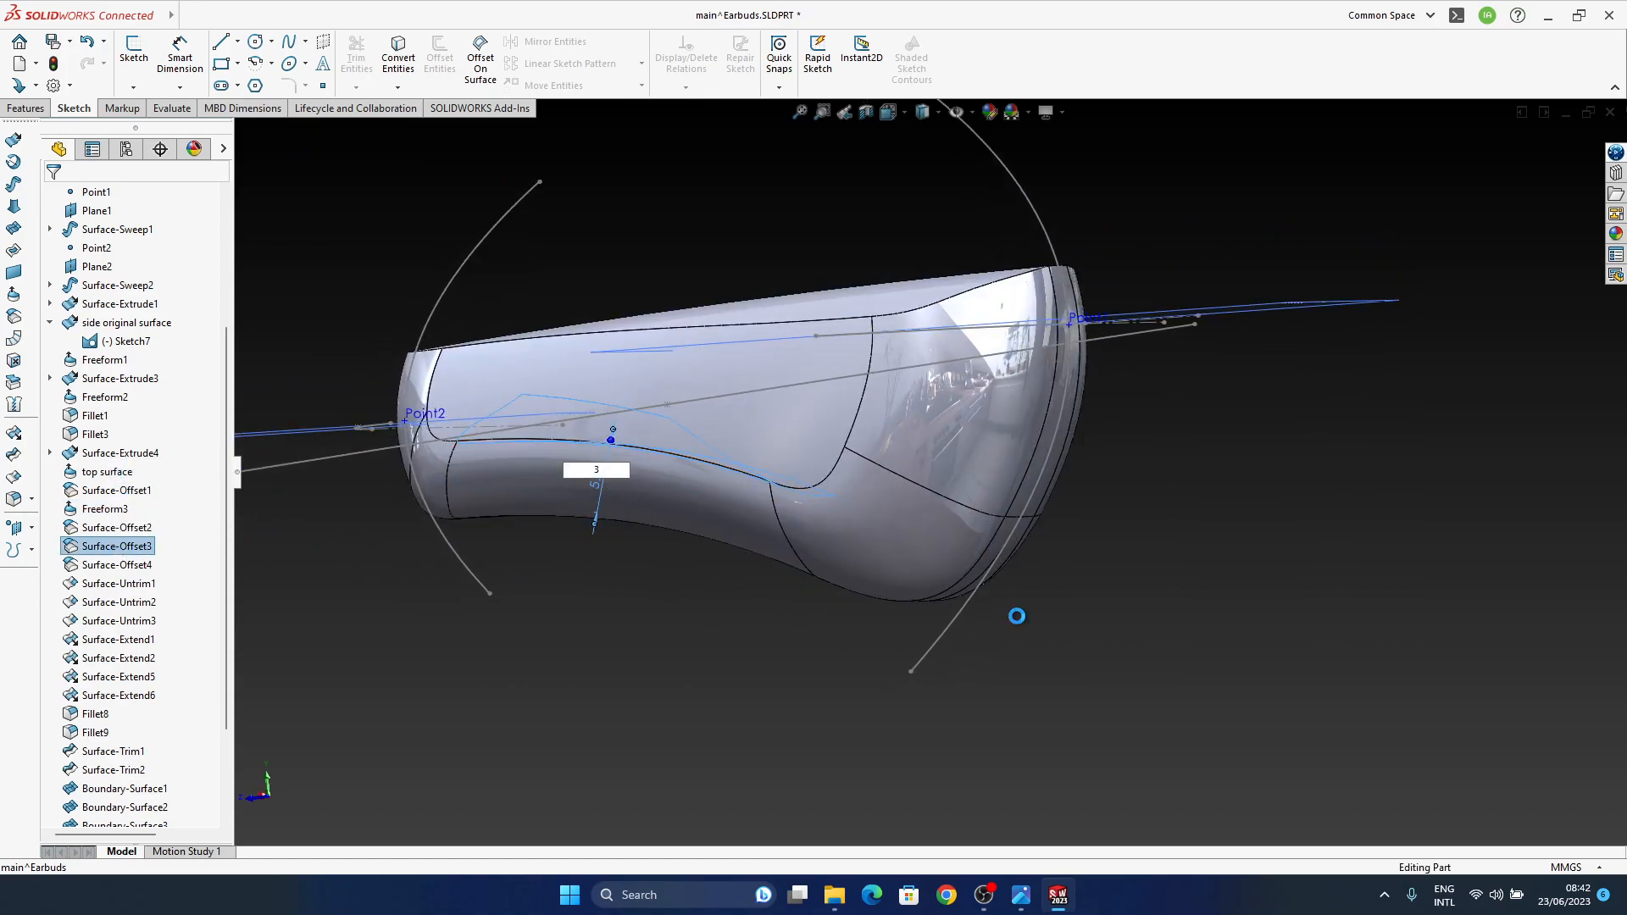
key(Return)
middle_drag(1017, 617, 1048, 680)
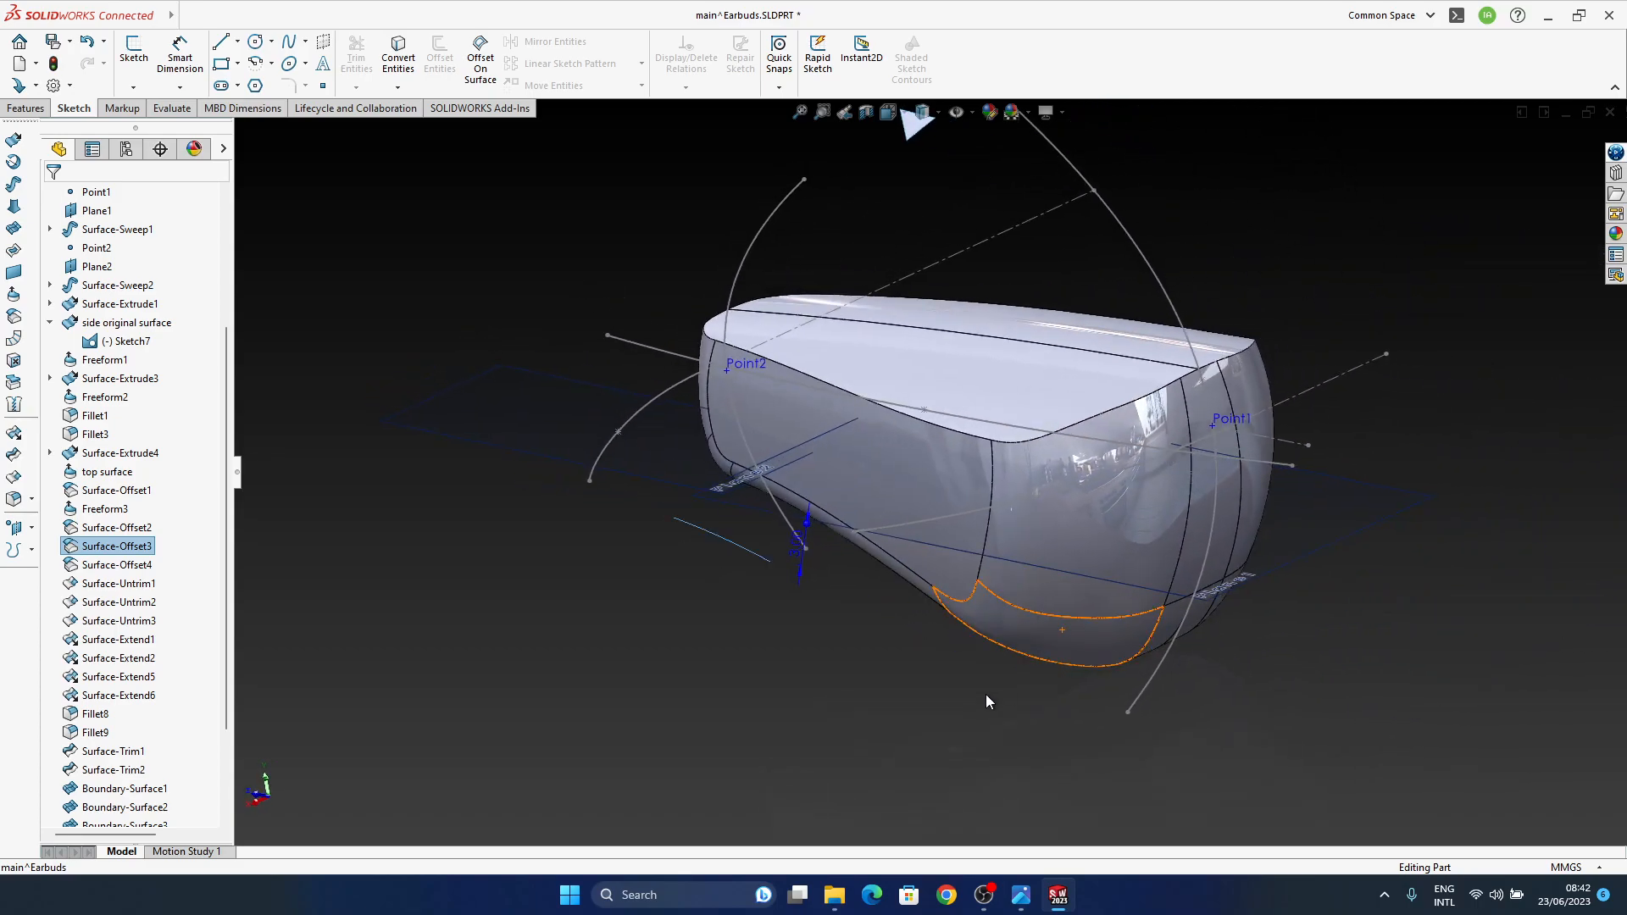
Step: Compare the body with the earbuds reference image in the photo viewer and examine its side and end surfaces from several angles
click(1019, 903)
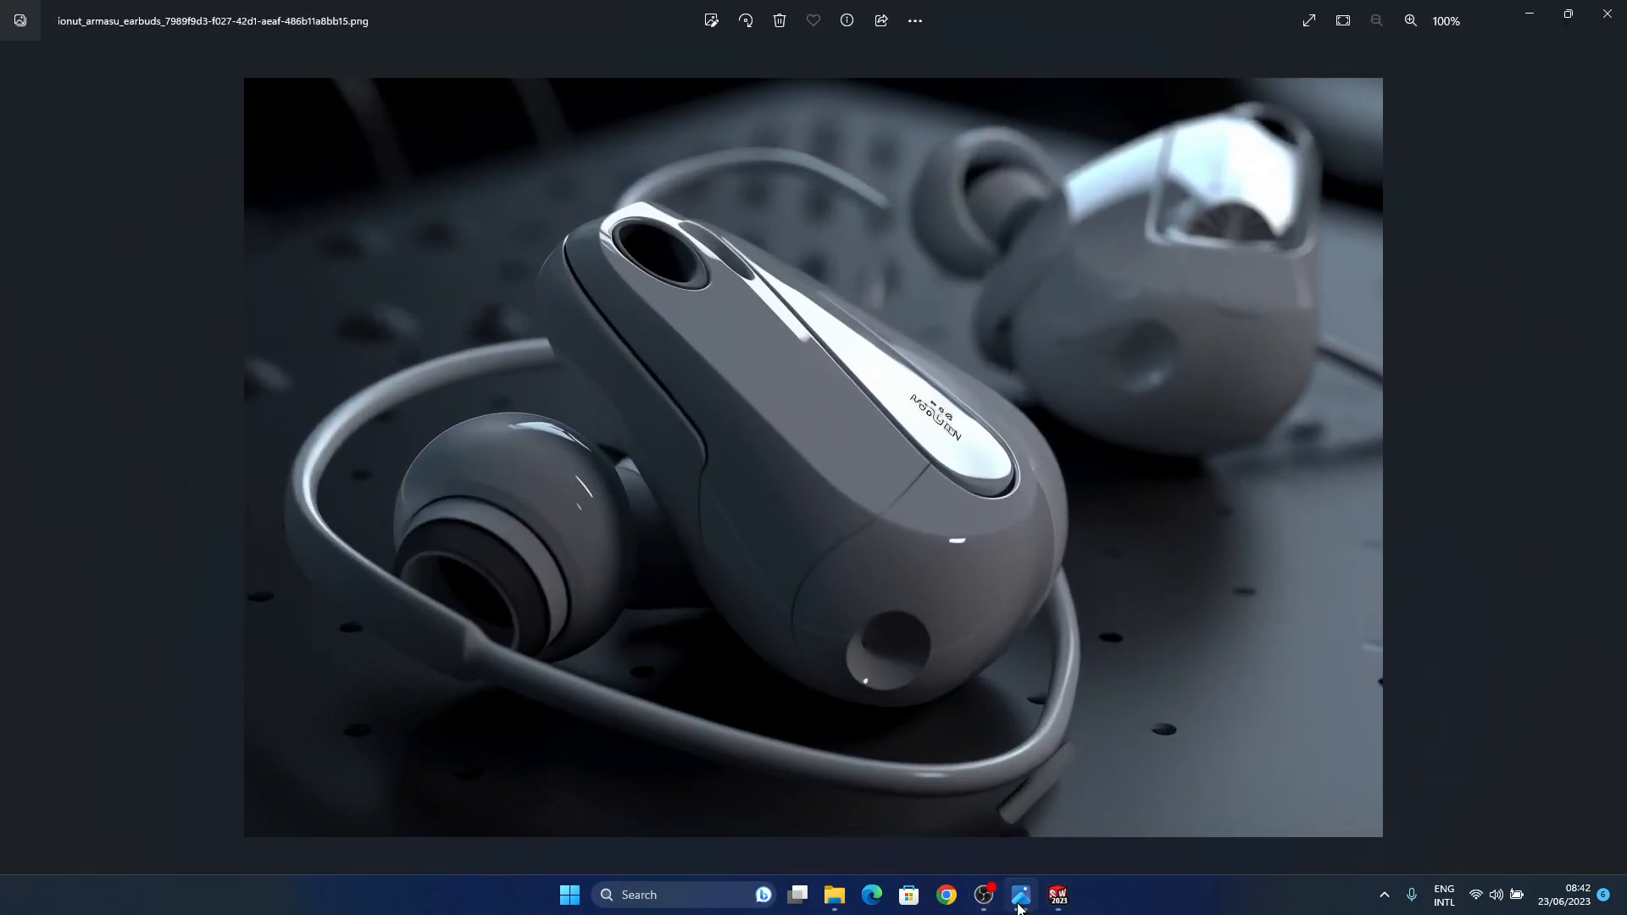
click(1019, 903)
middle_drag(975, 593, 999, 490)
middle_drag(932, 604, 977, 540)
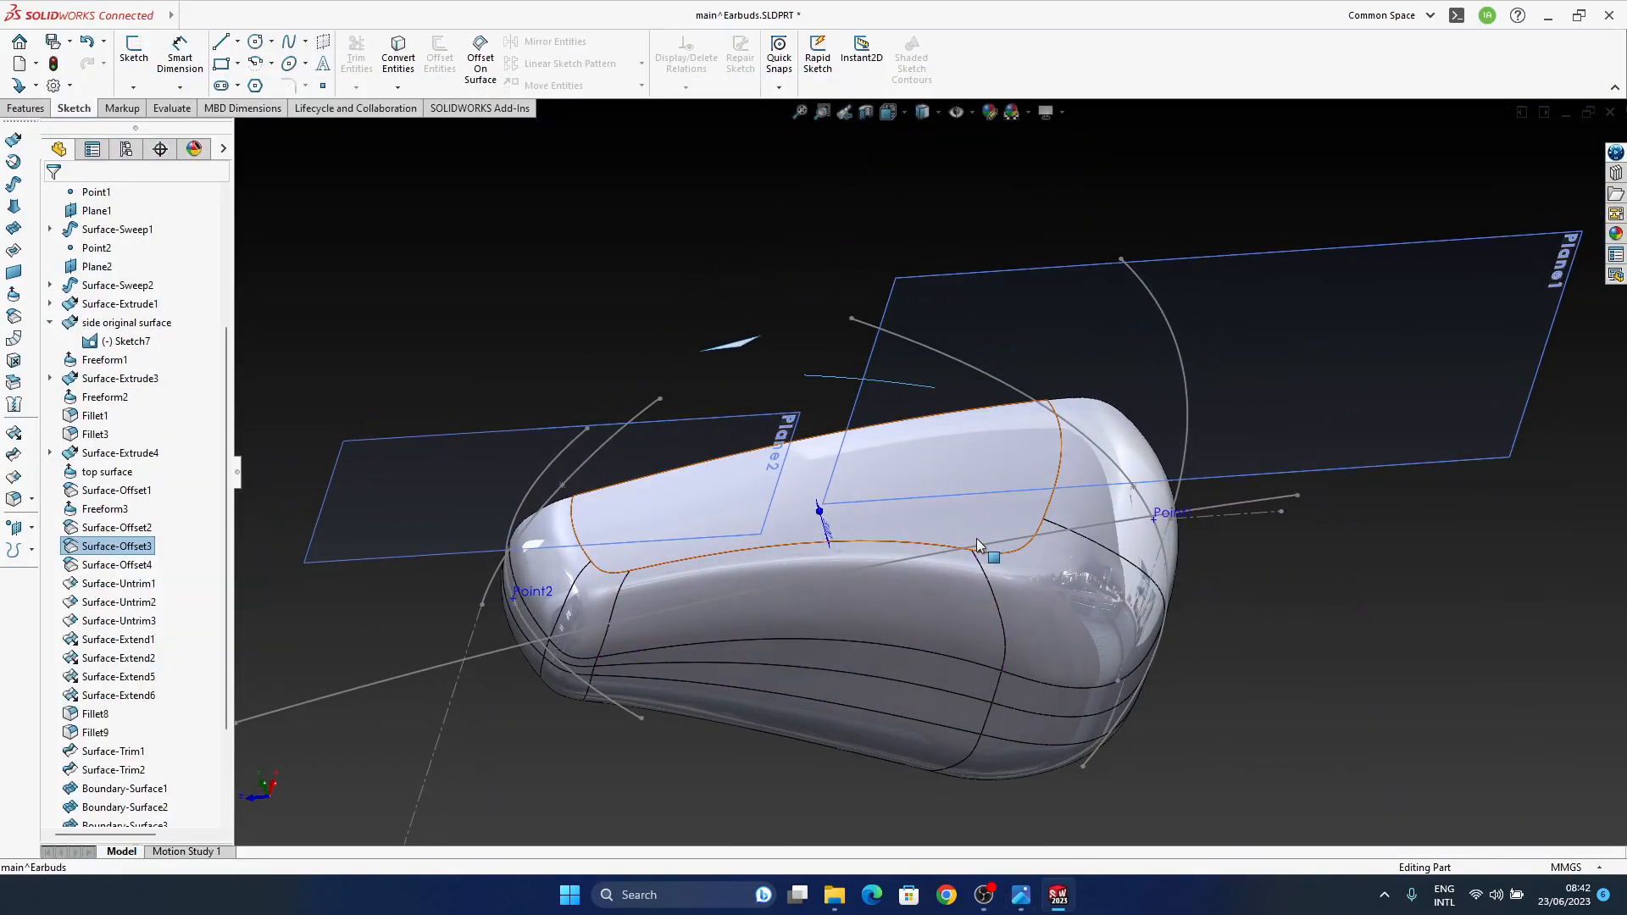
mouse_move(976, 537)
middle_down()
mouse_move(942, 572)
mouse_move(963, 563)
middle_up()
click(1263, 637)
middle_drag(1263, 637, 900, 603)
scroll(827, 567, down, 3)
middle_drag(856, 533, 1118, 265)
scroll(938, 435, up, 3)
ctrl+middle_drag(918, 577, 1053, 357)
middle_click(938, 591)
ctrl+middle_drag(1045, 668, 1046, 712)
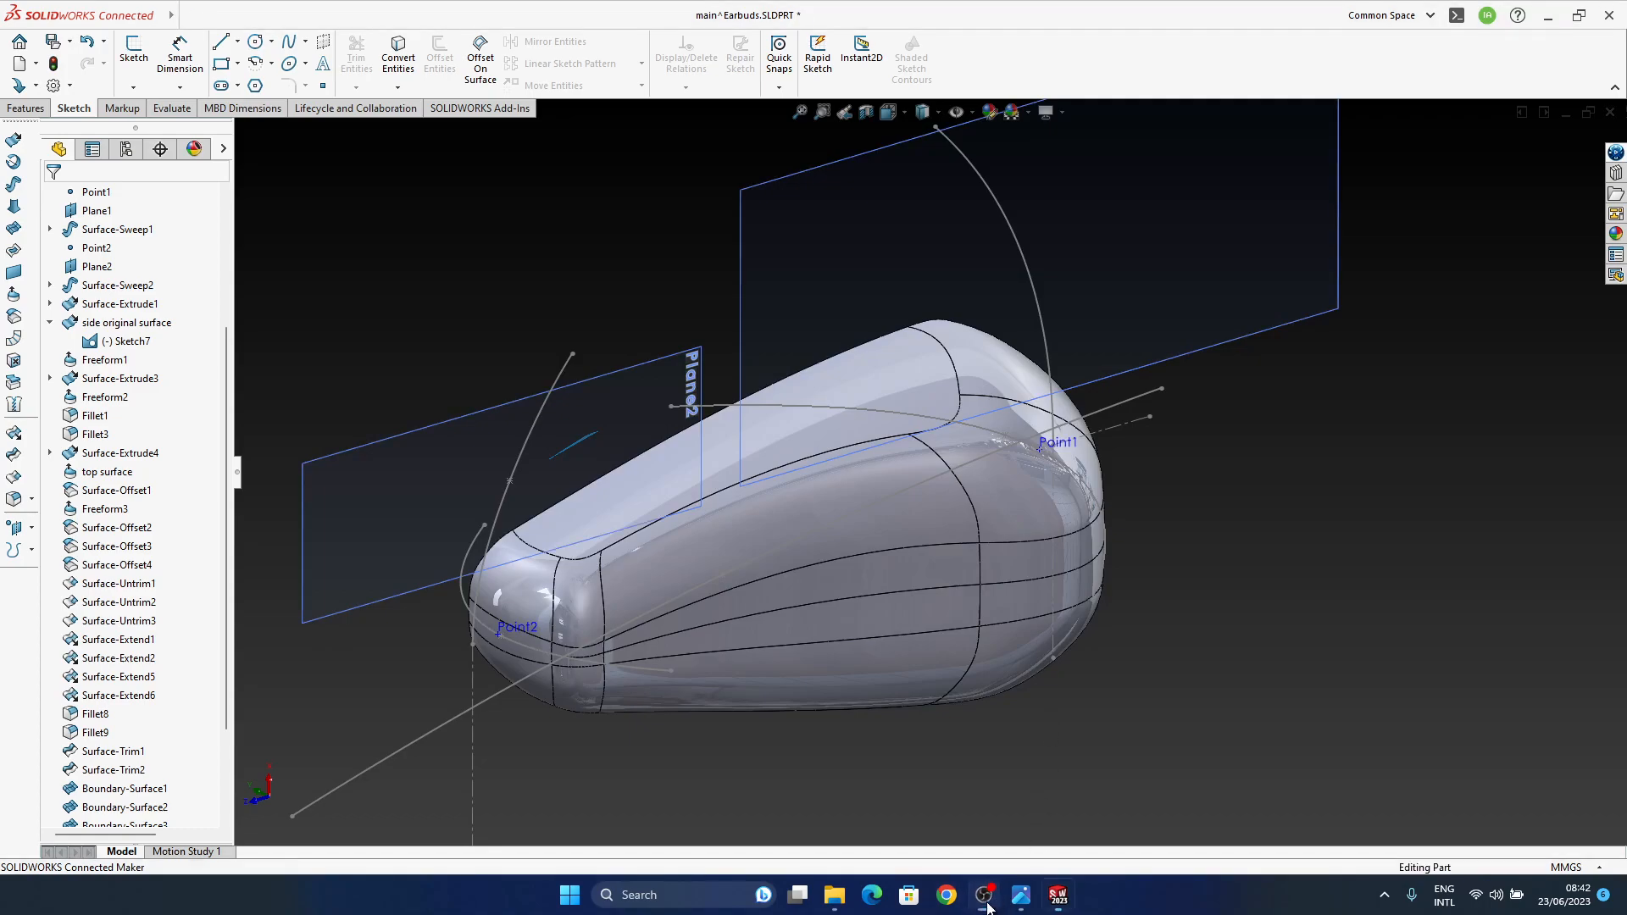
middle_drag(1070, 453, 1062, 399)
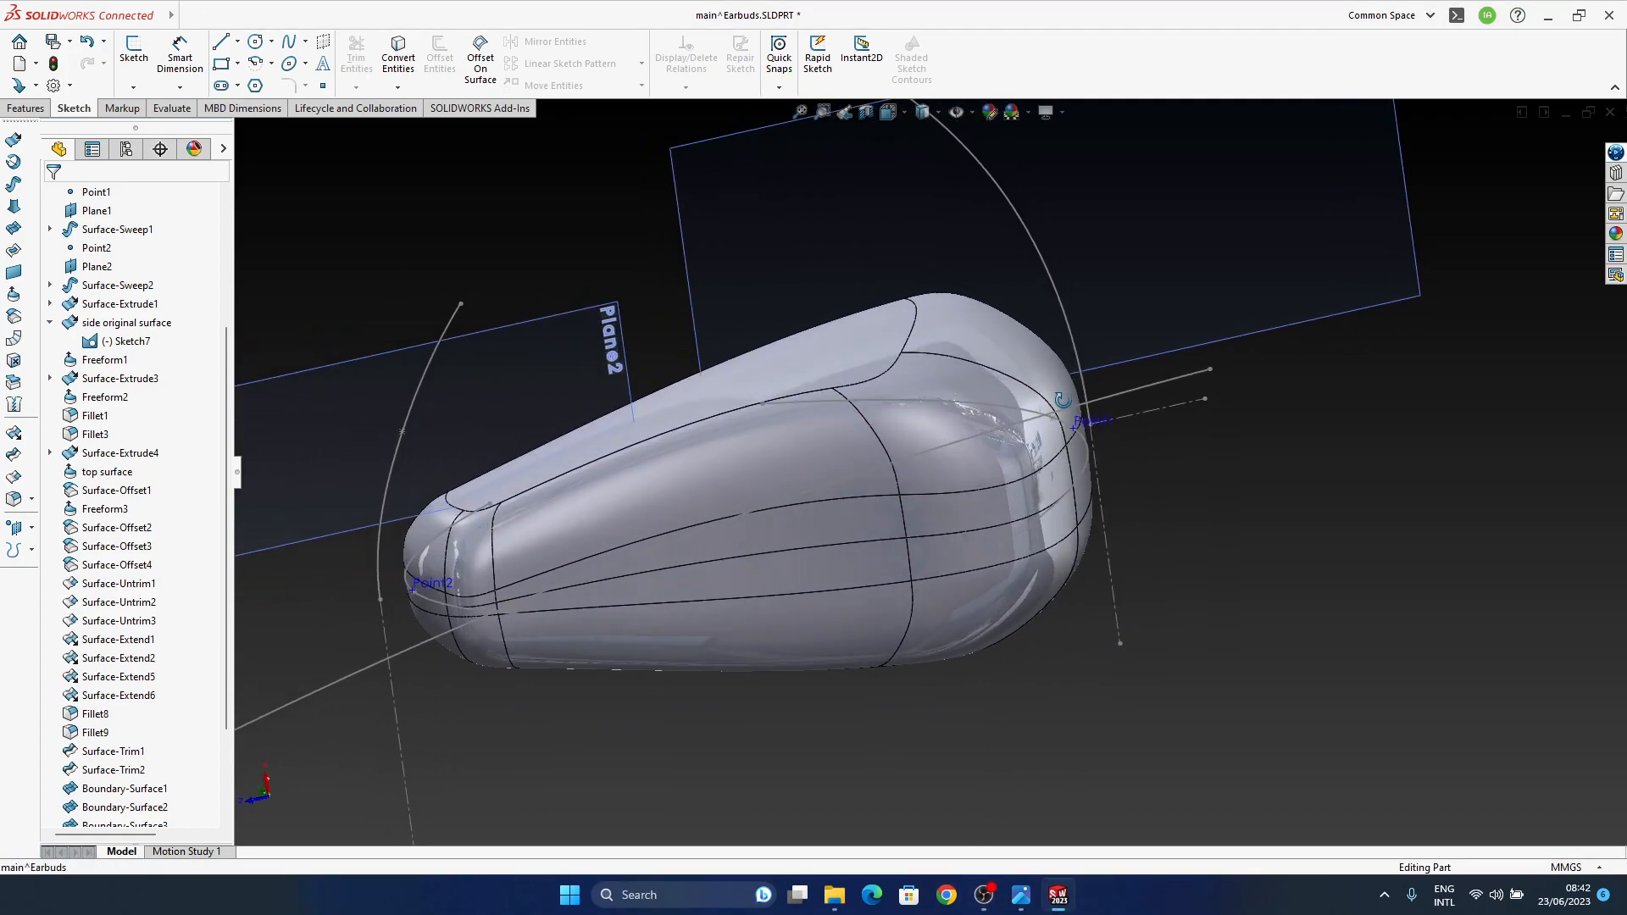
click(948, 408)
middle_drag(1071, 555, 1257, 497)
click(1257, 497)
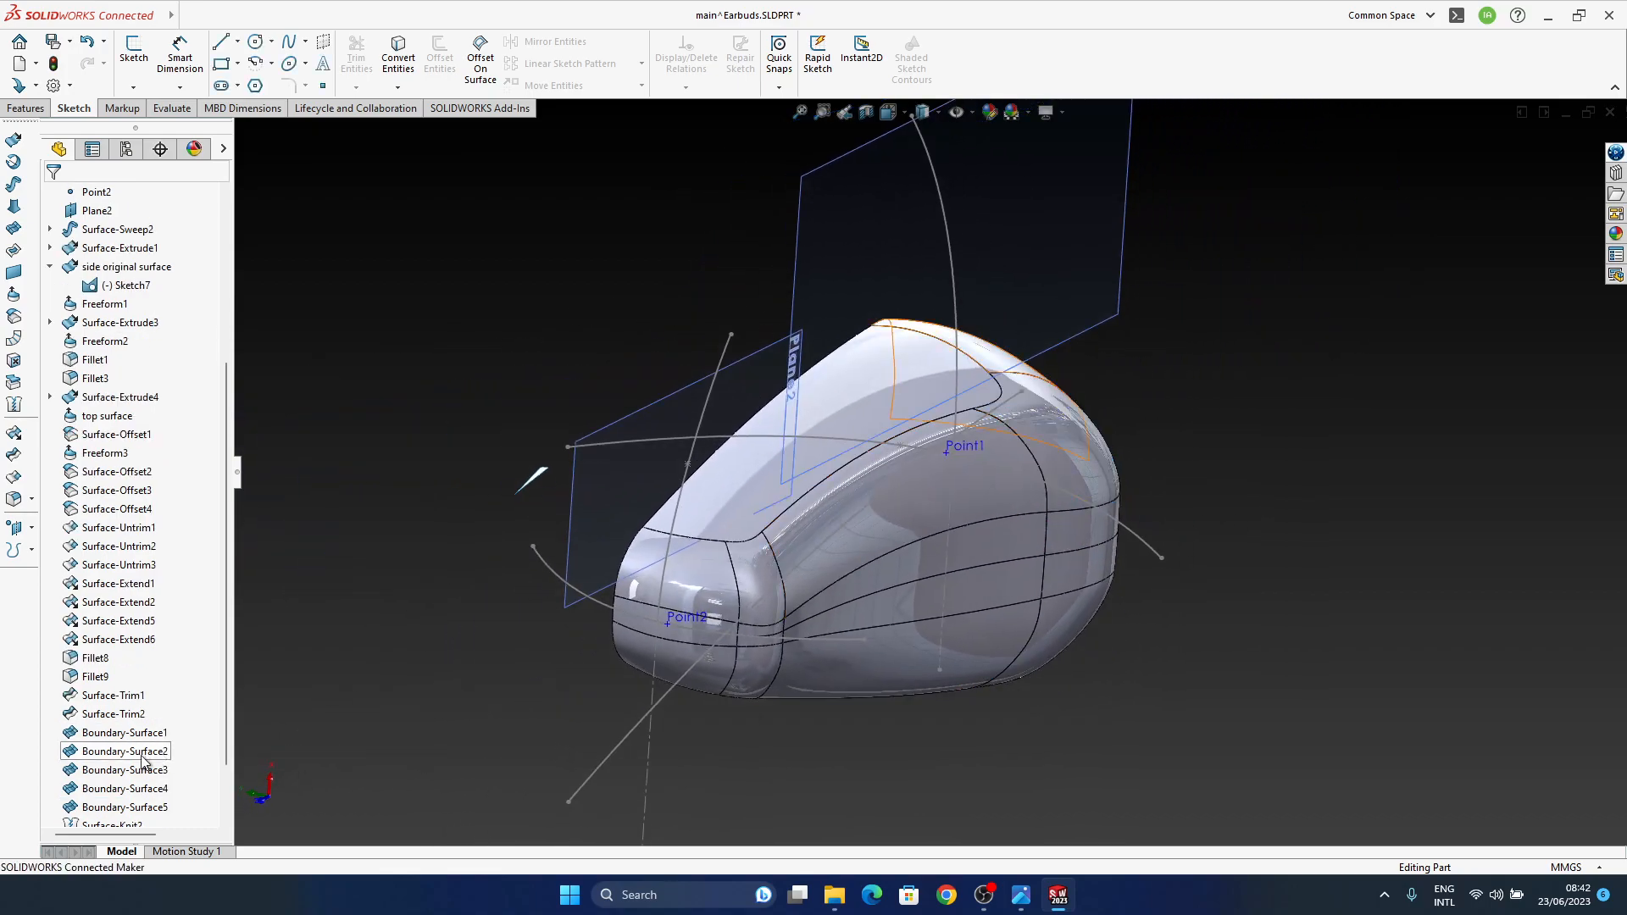
Step: Open the definition of Boundary-Surface1, the long patch along the side of the body, for editing
click(123, 734)
middle_drag(923, 458, 972, 500)
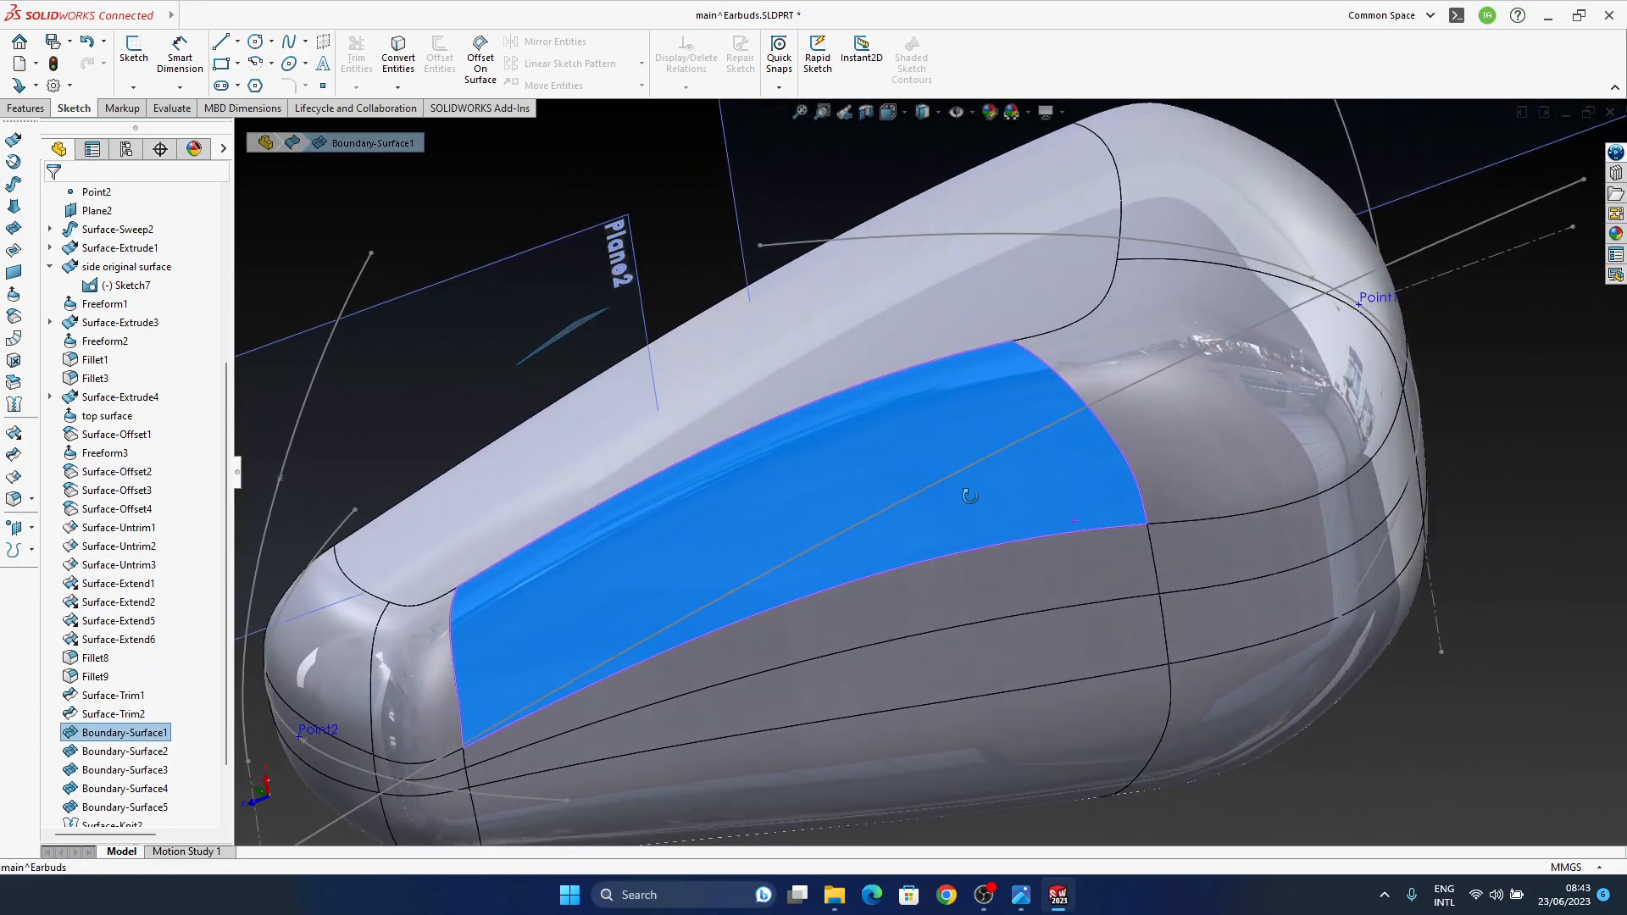
scroll(962, 497, up, 1)
middle_drag(1074, 542, 1110, 521)
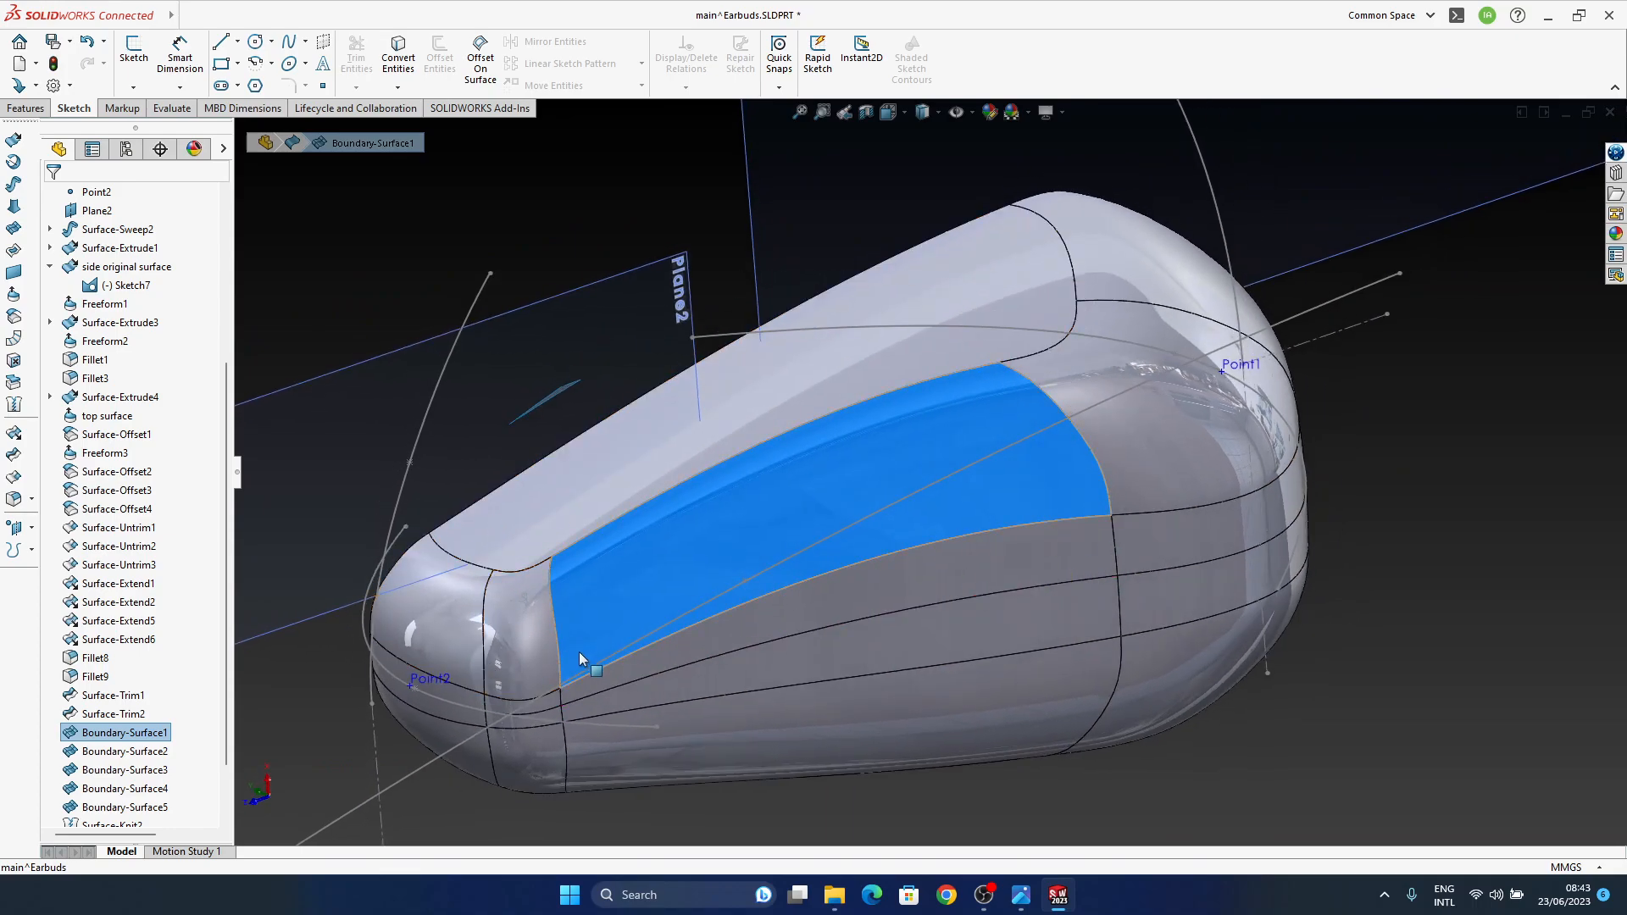
right_click(116, 735)
click(129, 510)
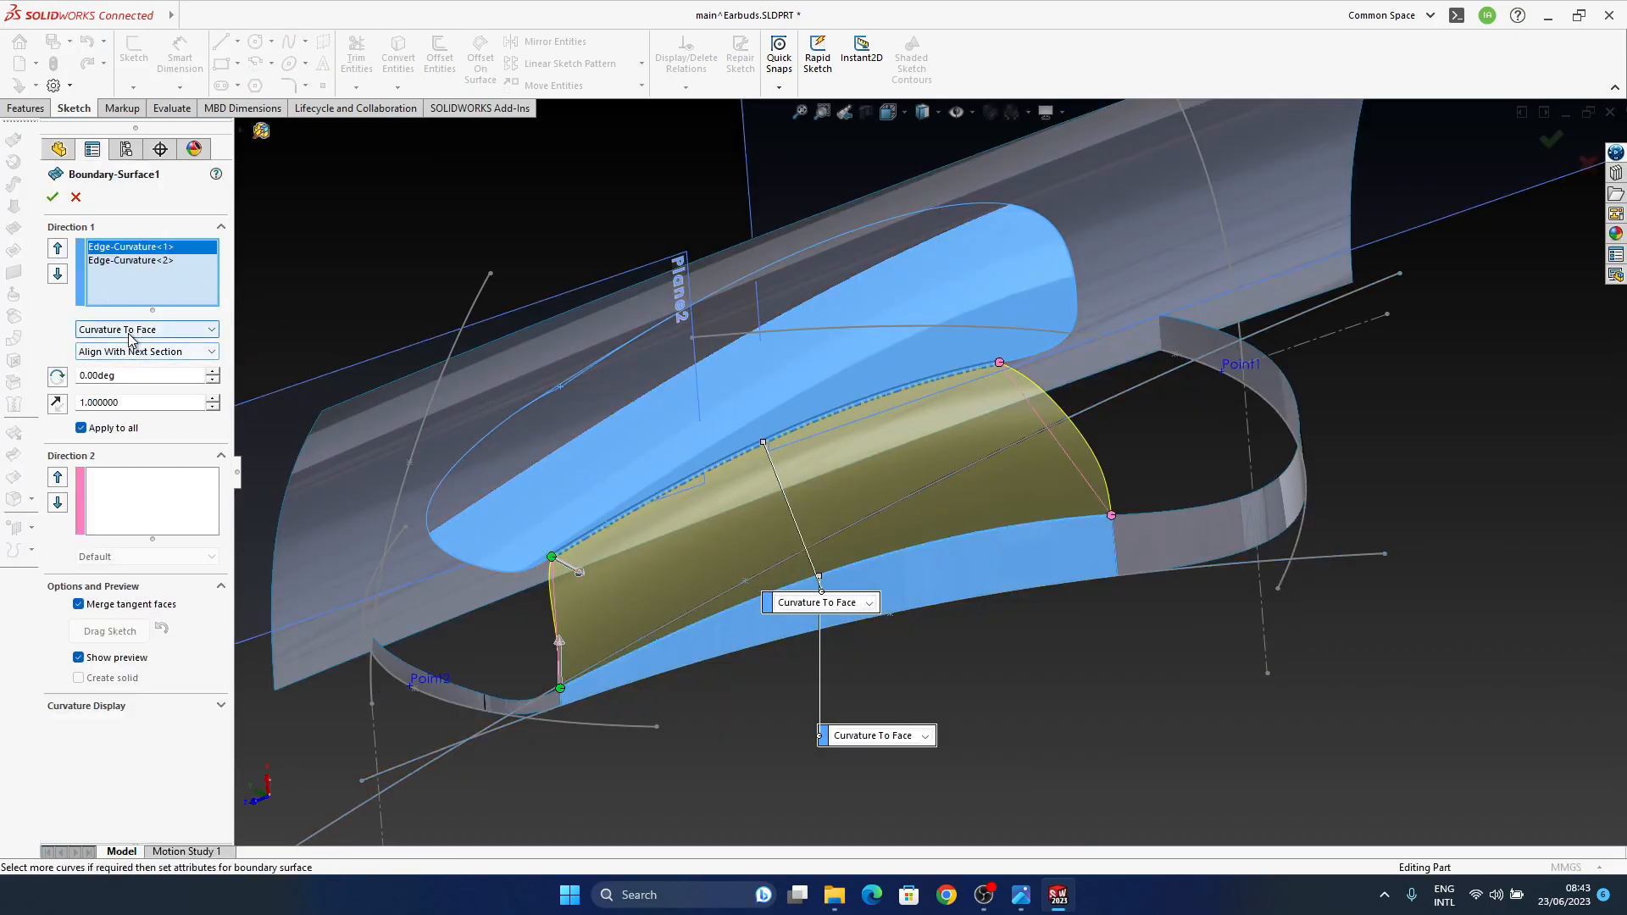
Step: Try Tangency To Face on the first edge of Boundary-Surface1 and compare the preview with Curvature To Face
click(131, 332)
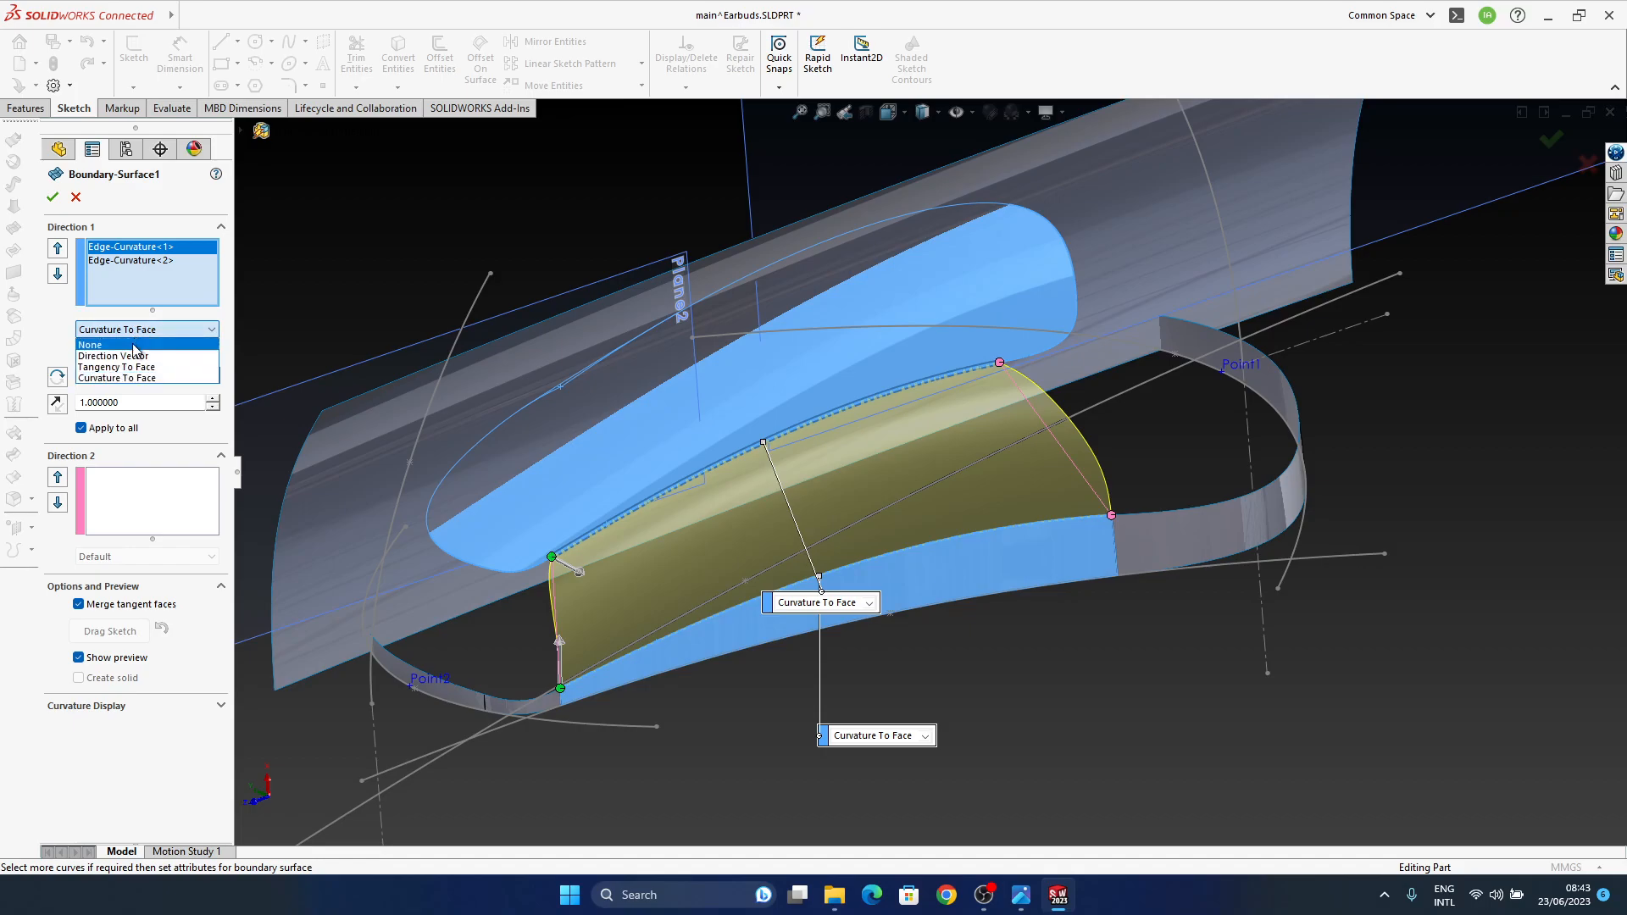
click(133, 368)
middle_drag(805, 588, 654, 569)
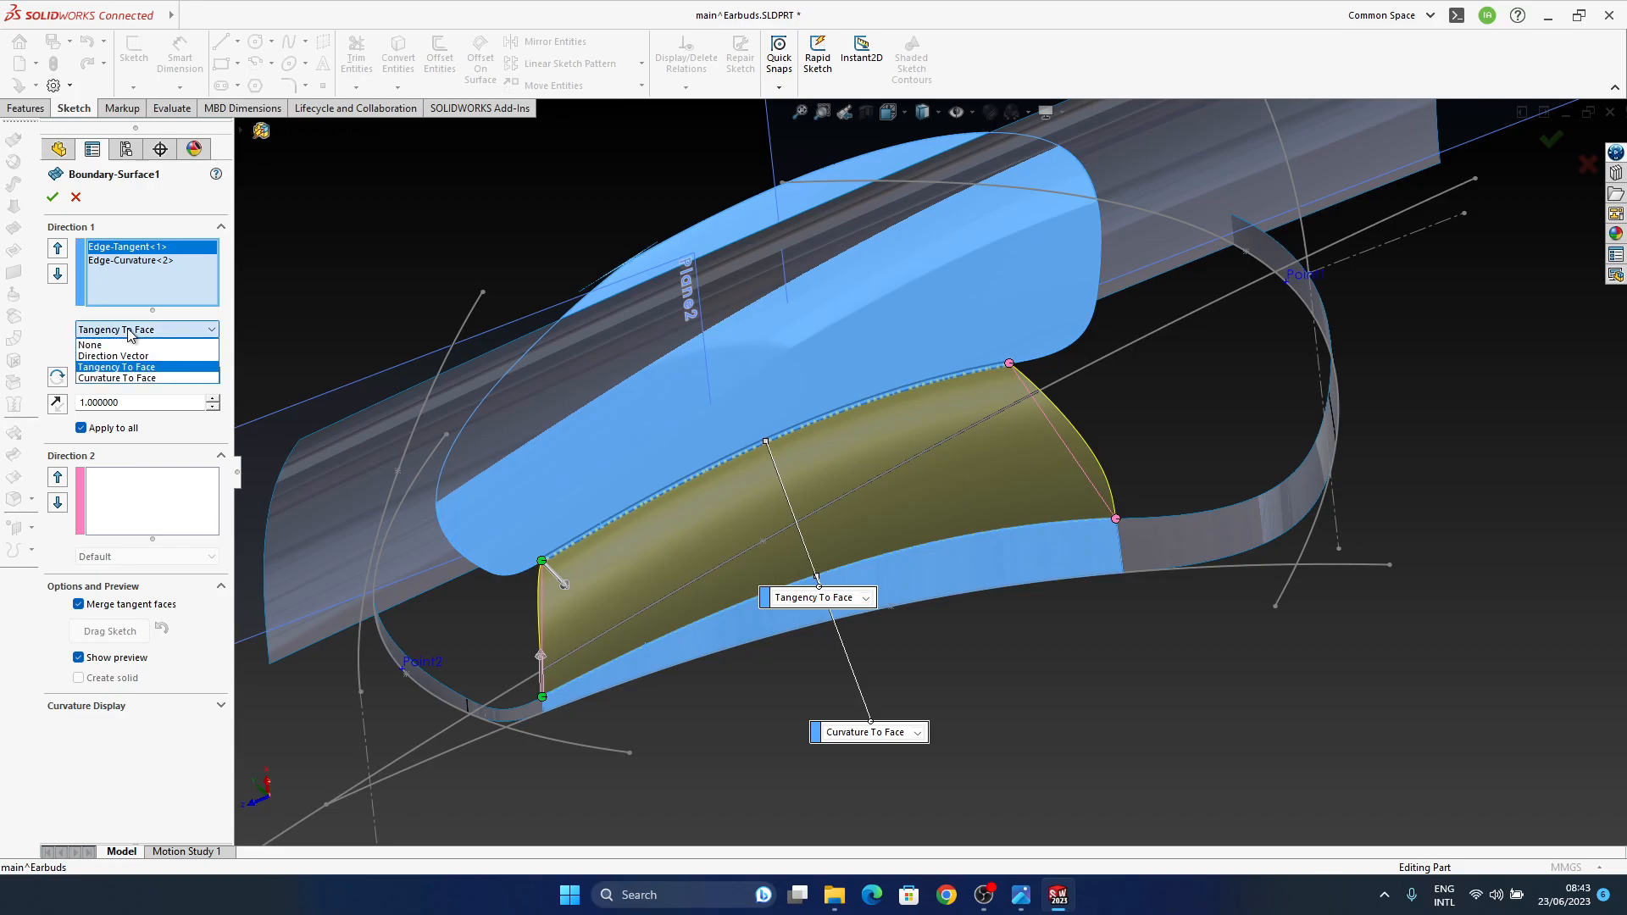
middle_drag(924, 623, 1118, 475)
middle_drag(828, 547, 881, 539)
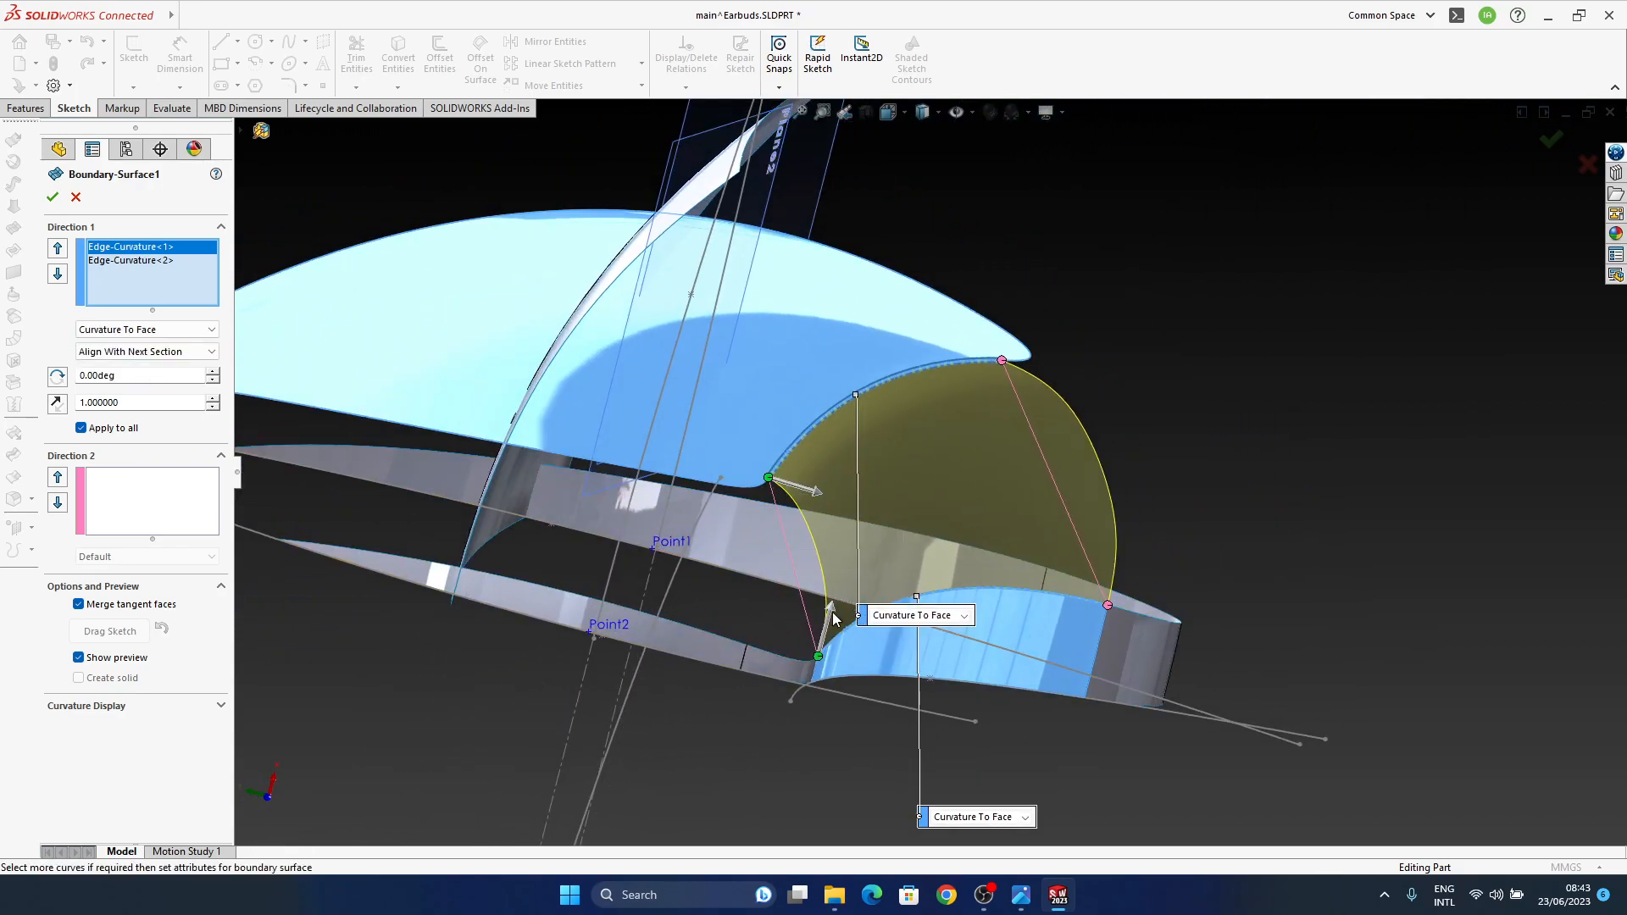
Step: Set the second edge's tangent length in Boundary-Surface1 to 1.58, unlink its end handles from Apply to all, adjust the end handle, and accept
scroll(880, 538, up, 2)
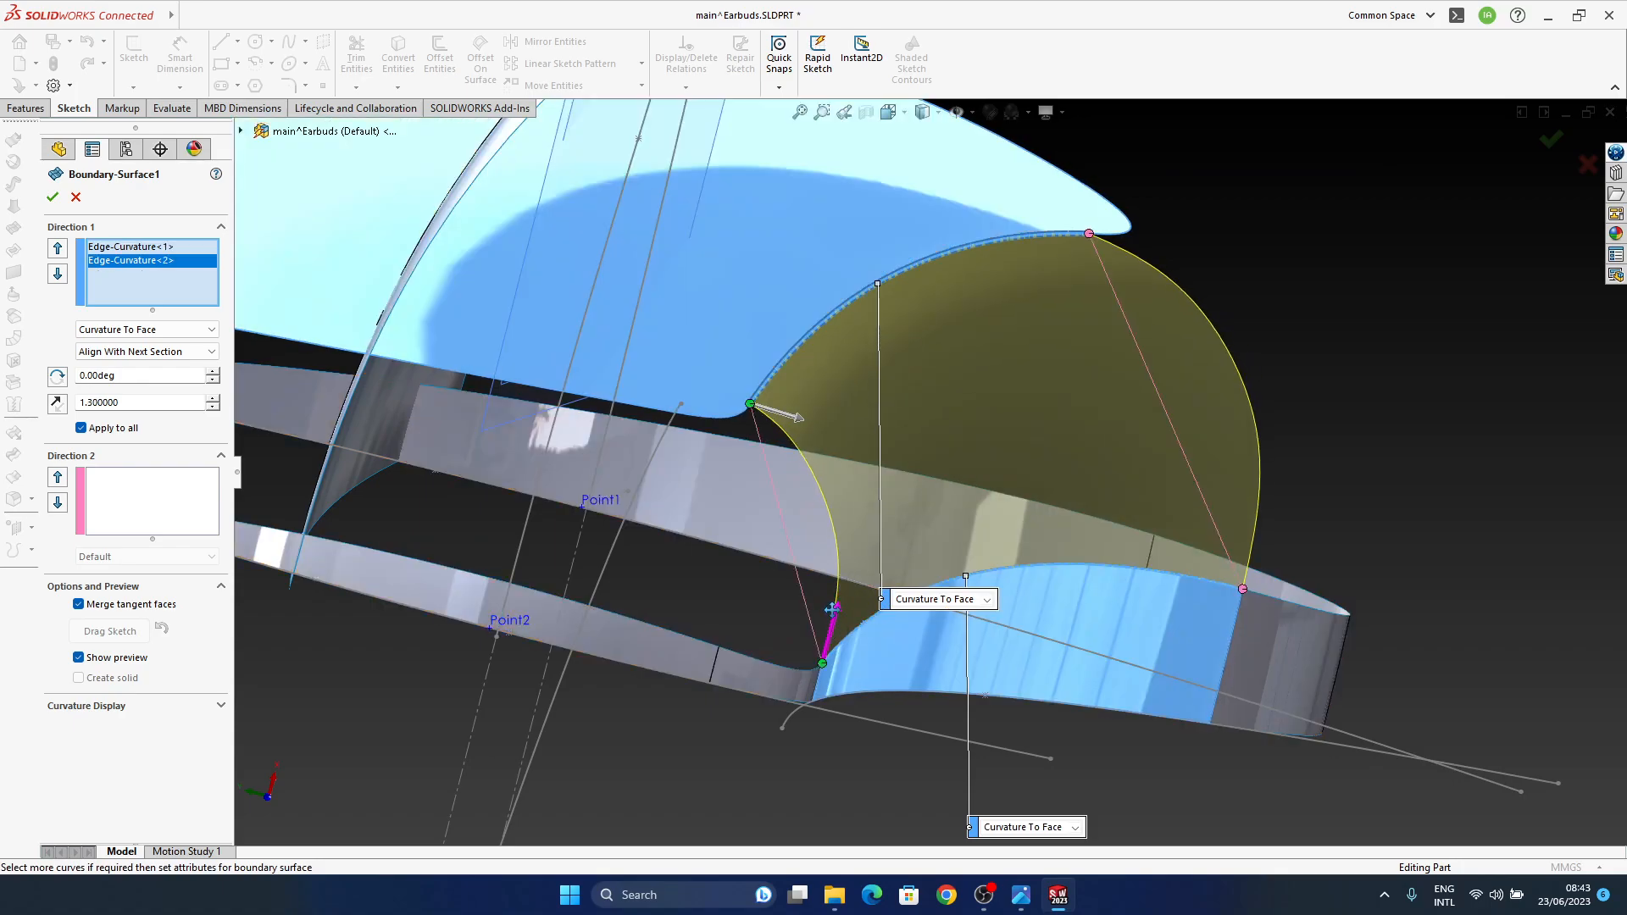
middle_drag(966, 635, 965, 483)
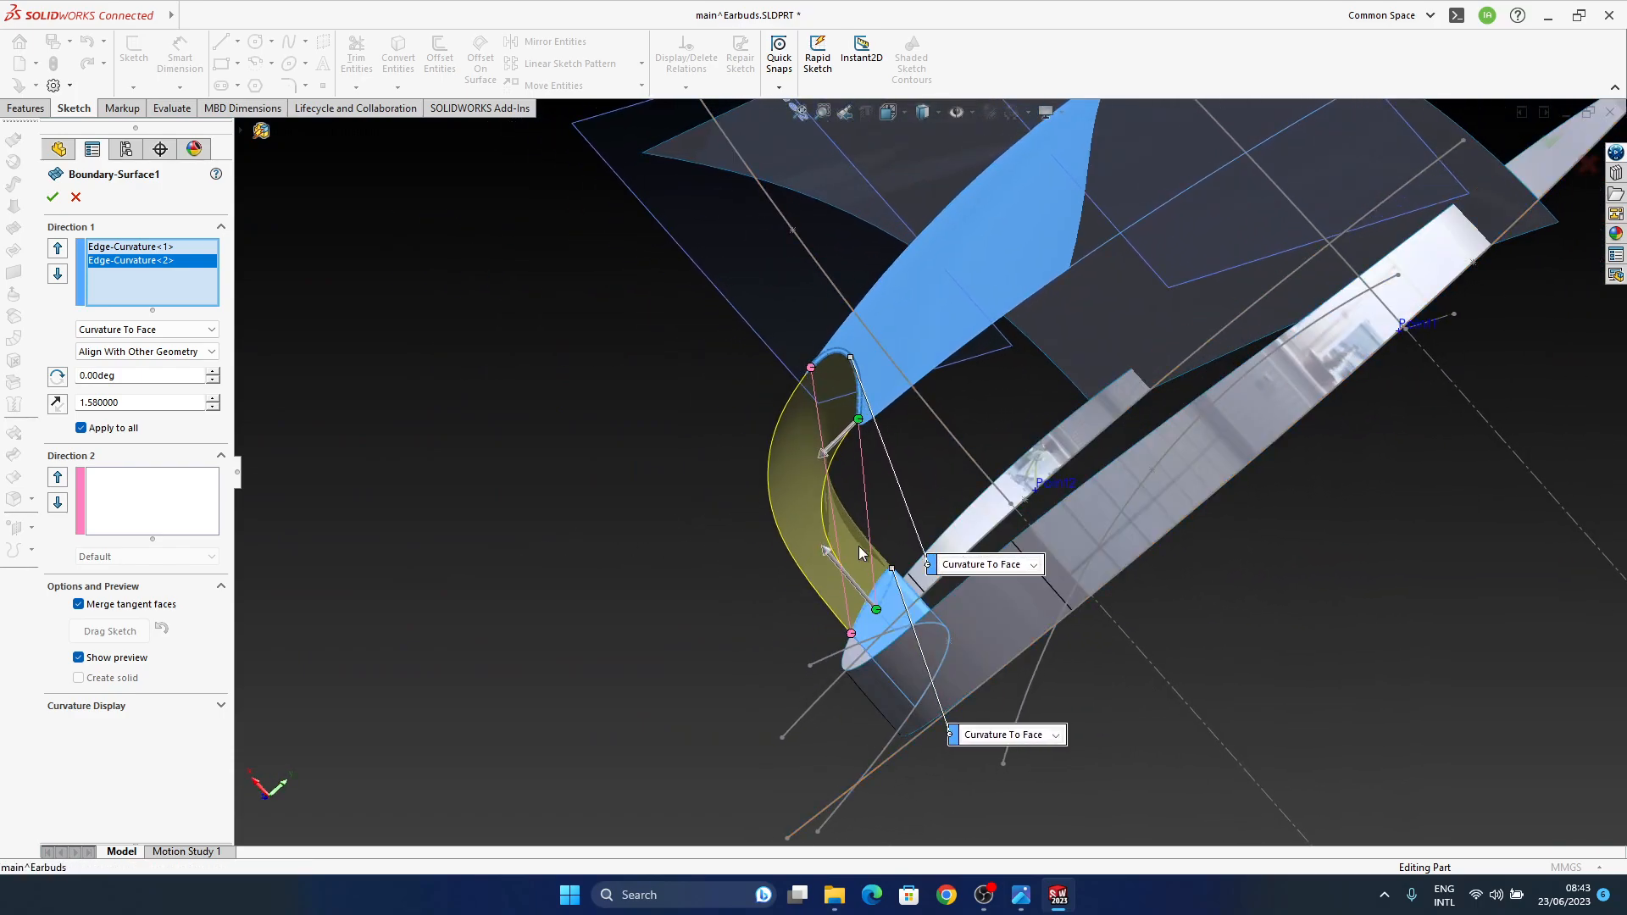
middle_drag(852, 667, 858, 506)
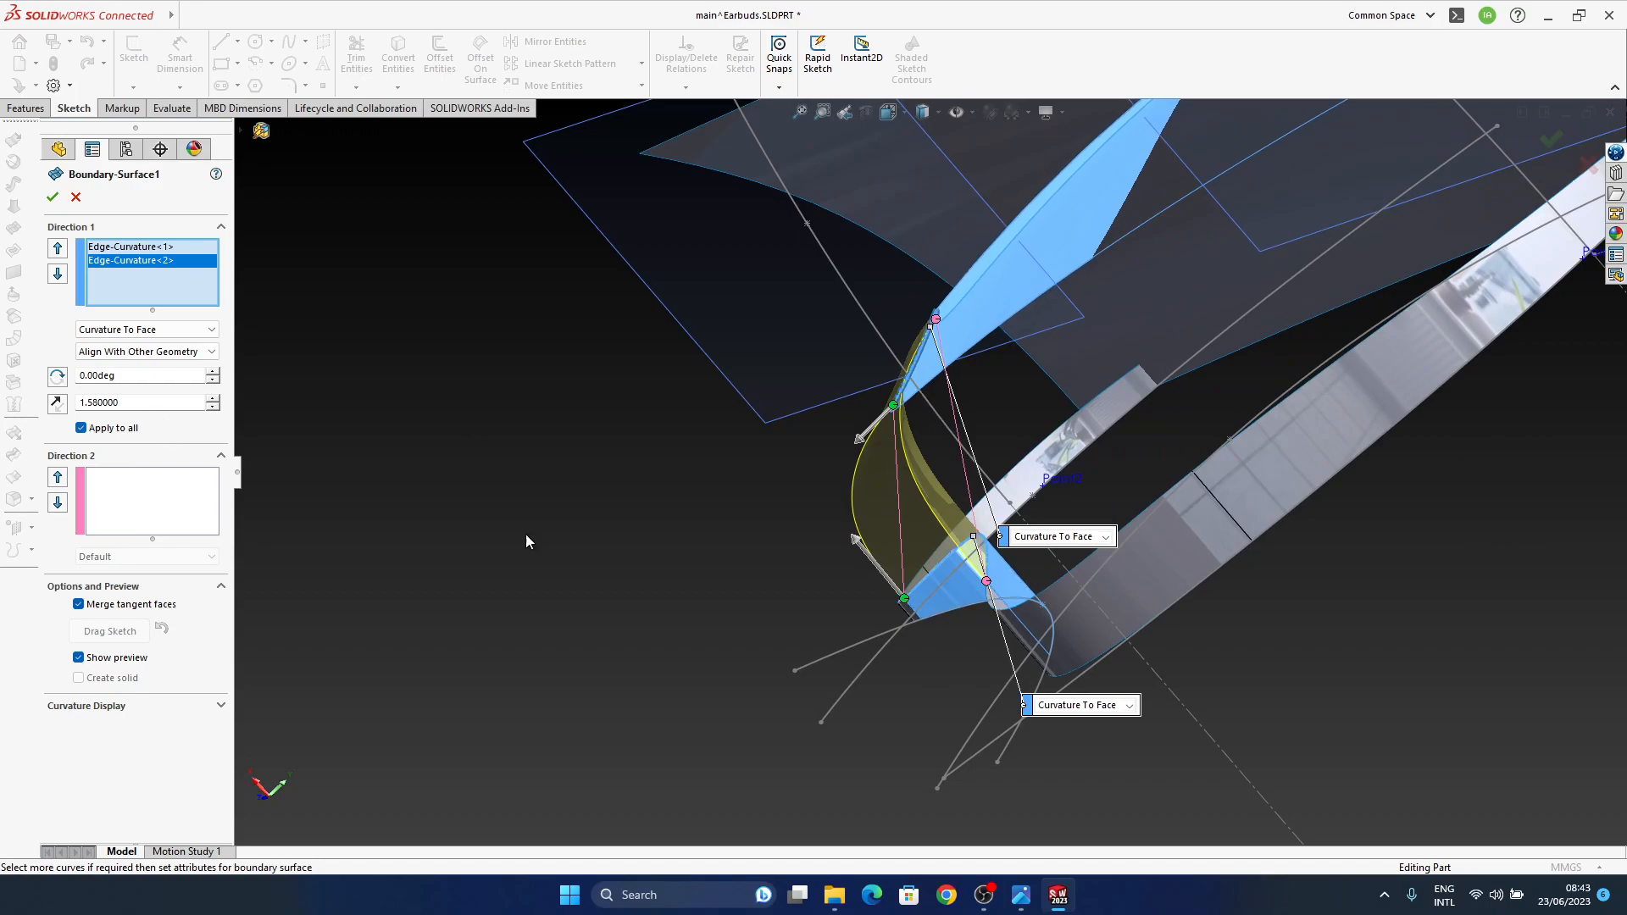
middle_drag(940, 541, 931, 536)
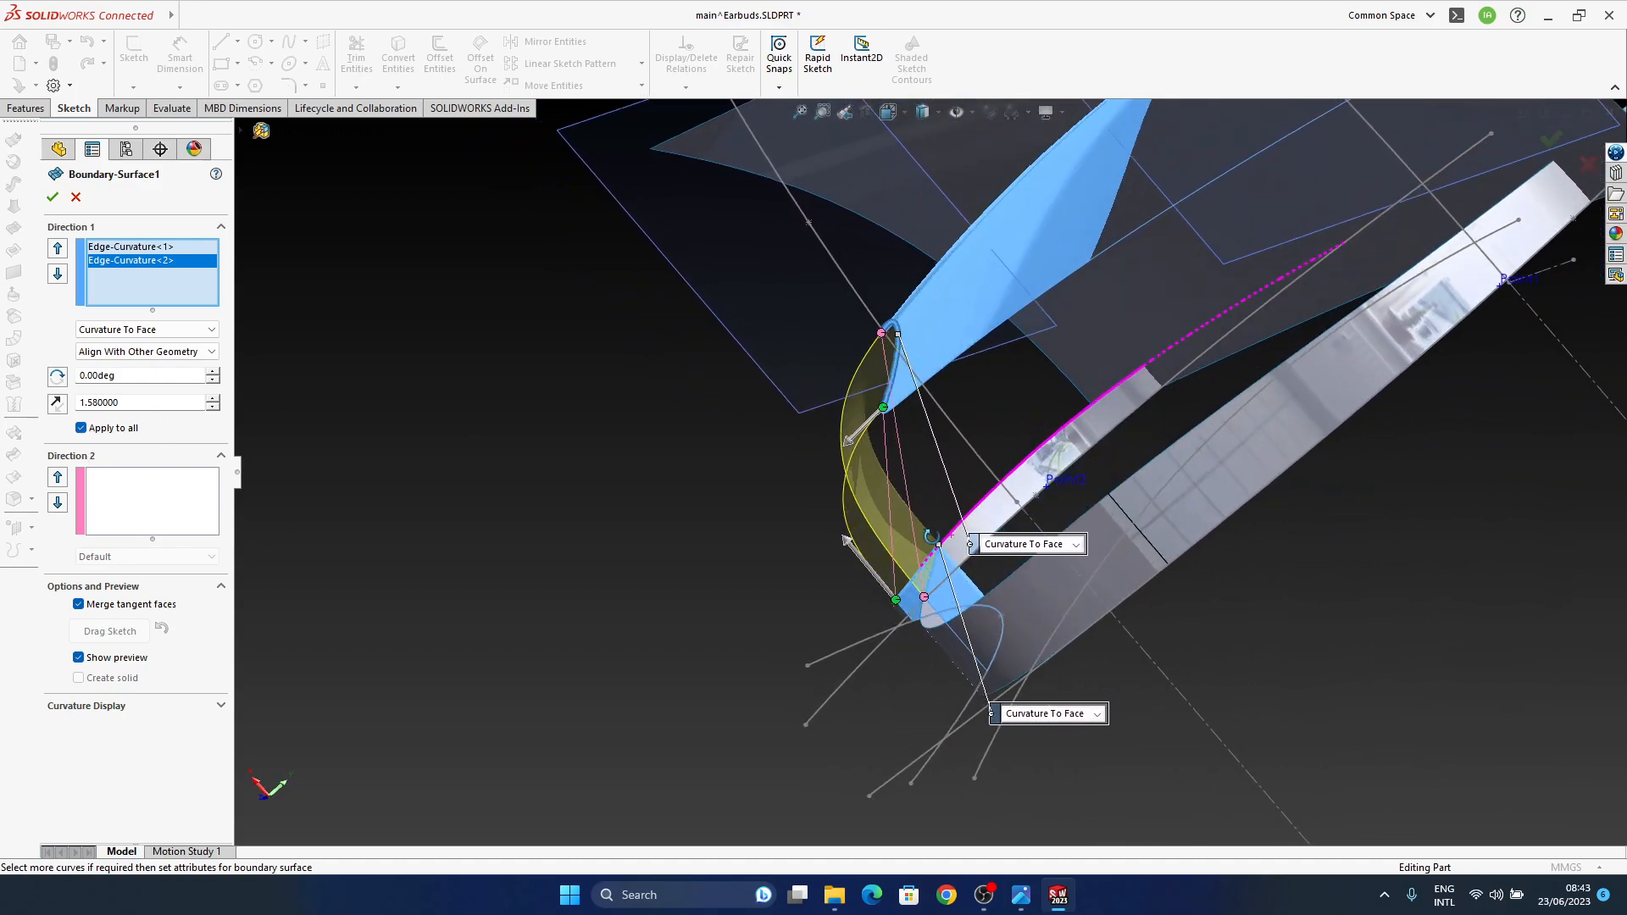
middle_drag(823, 472, 1197, 510)
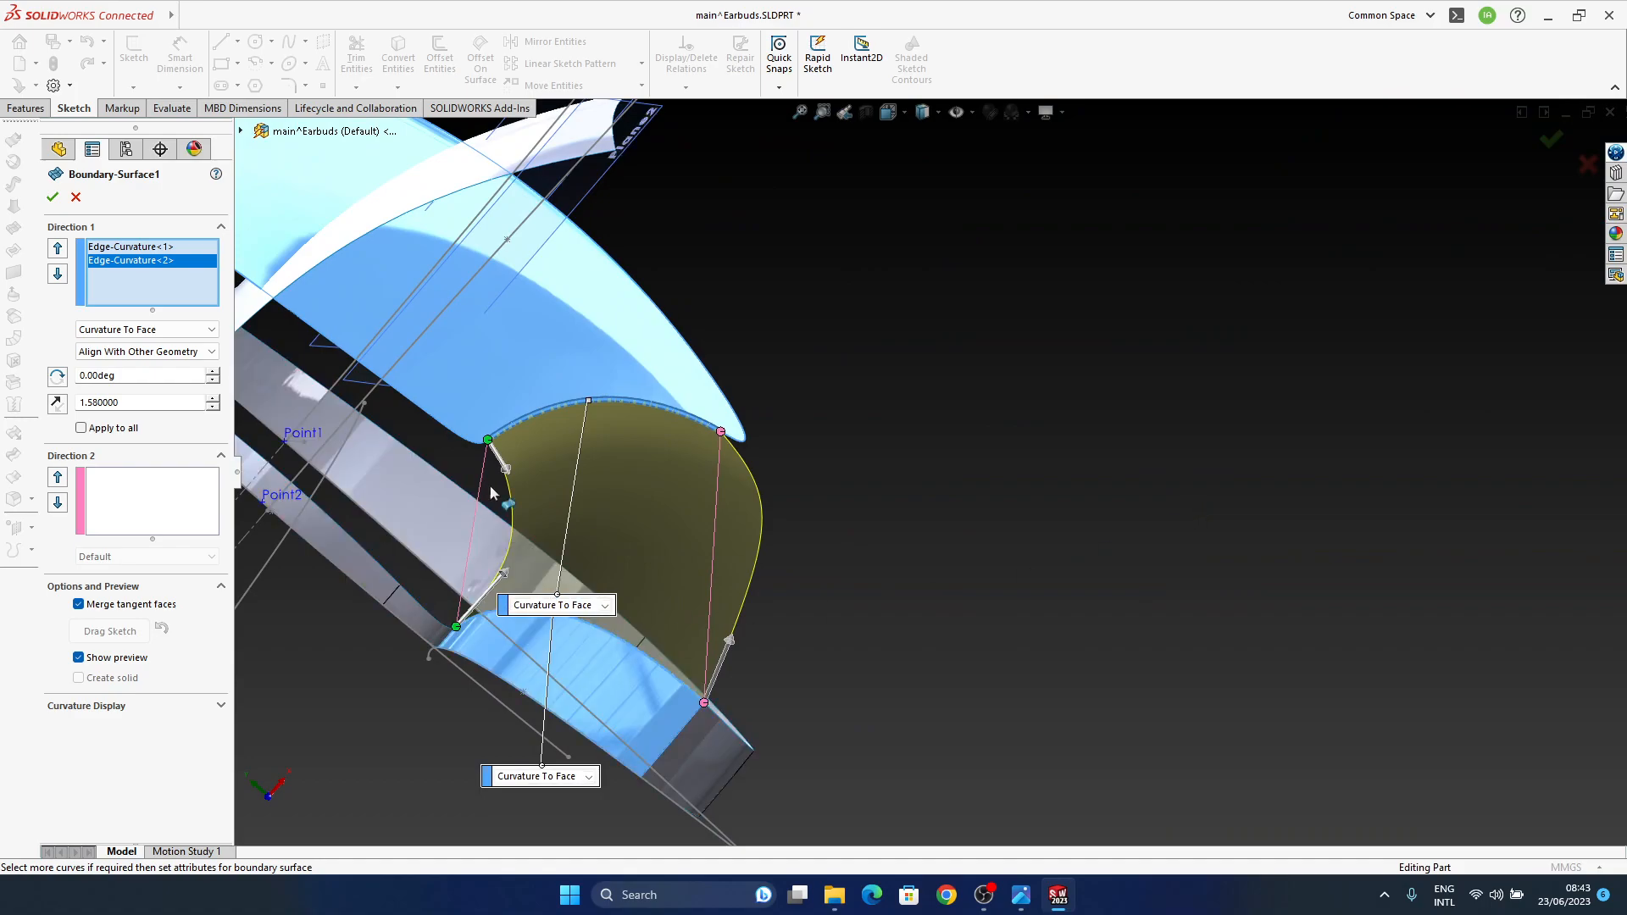
middle_drag(506, 519, 983, 534)
middle_drag(828, 599, 795, 464)
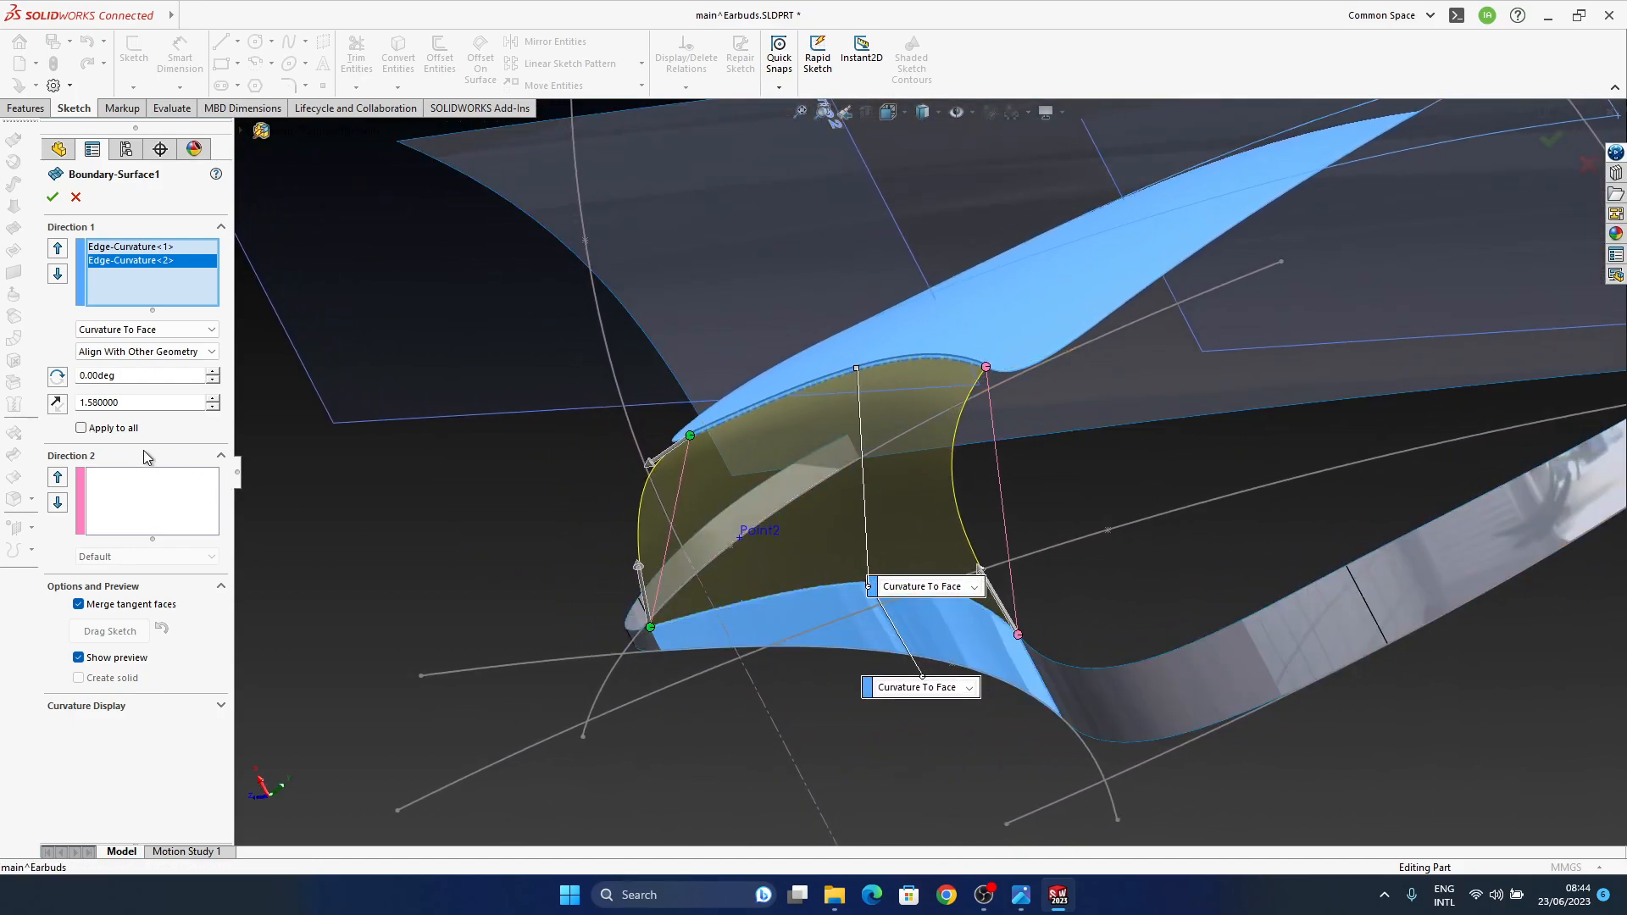
ctrl+middle_drag(1029, 587, 836, 506)
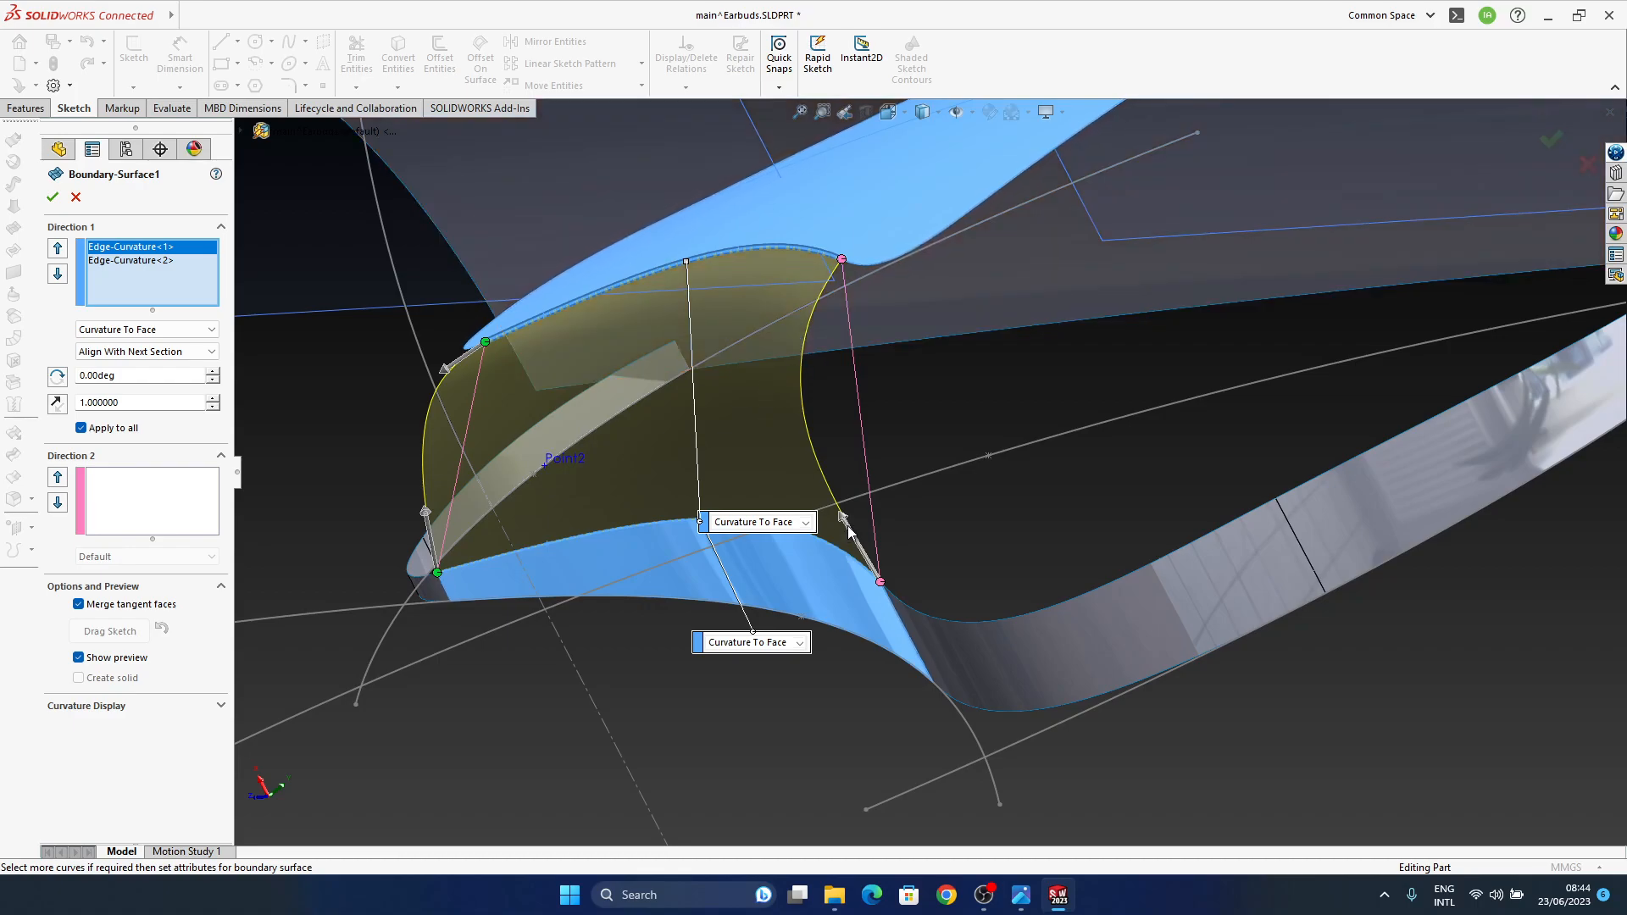
drag(843, 521, 847, 524)
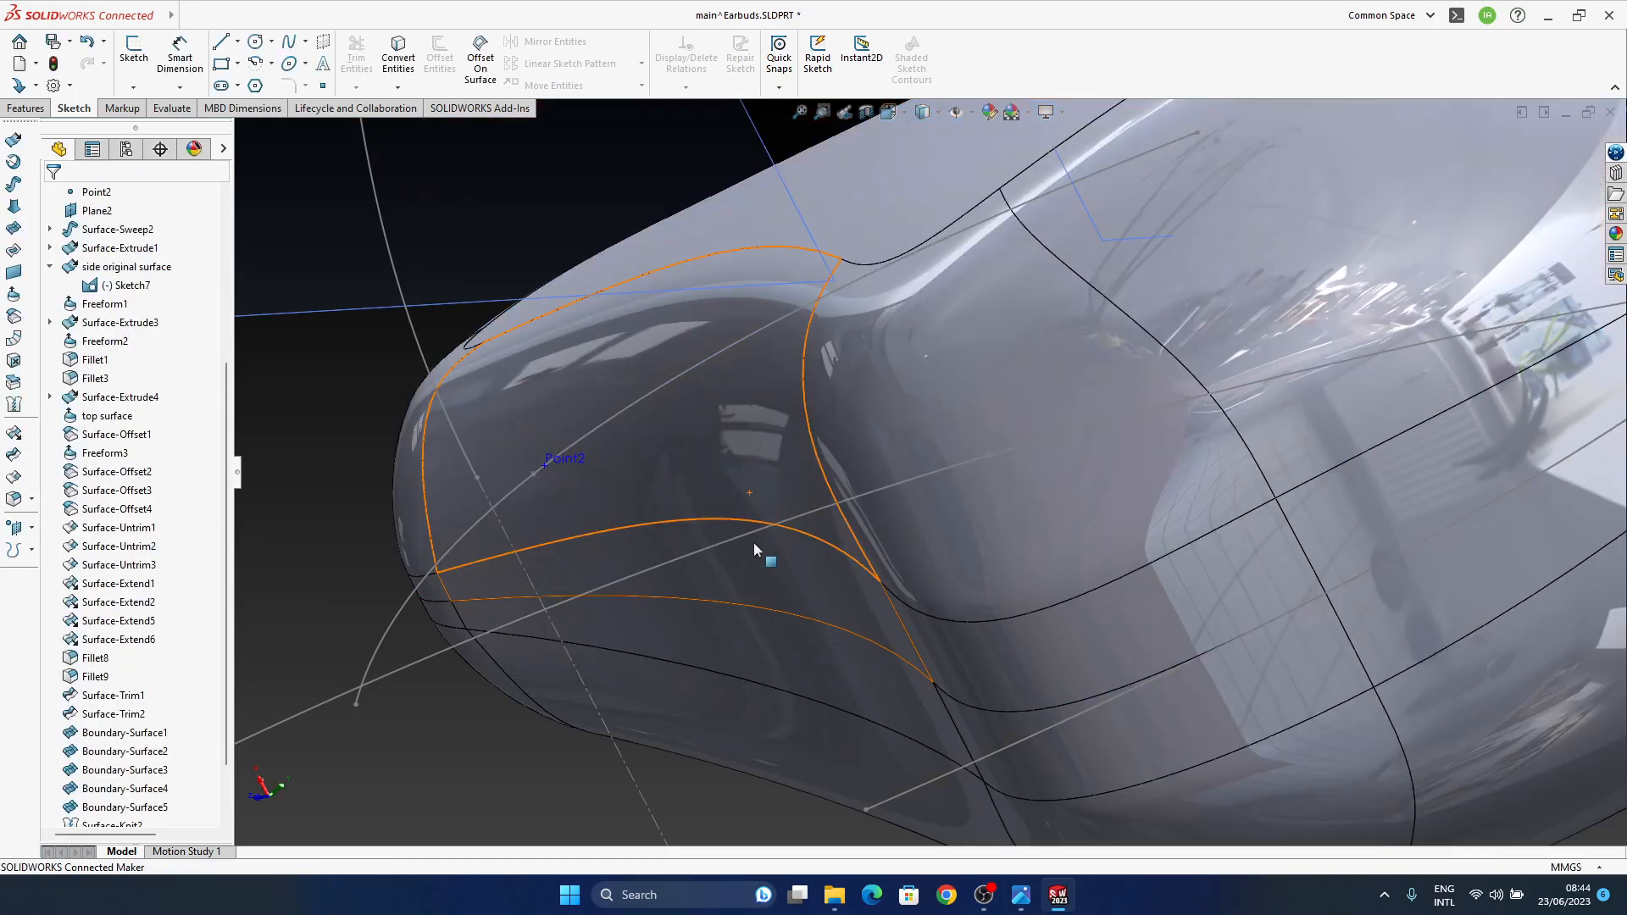
Step: Examine the side surface and its transition into the end near Point2 close up and from several angles
middle_drag(754, 542, 833, 603)
scroll(923, 476, up, 4)
ctrl+middle_drag(1159, 286, 625, 656)
middle_drag(561, 710, 856, 644)
scroll(734, 577, down, 4)
middle_drag(781, 514, 729, 512)
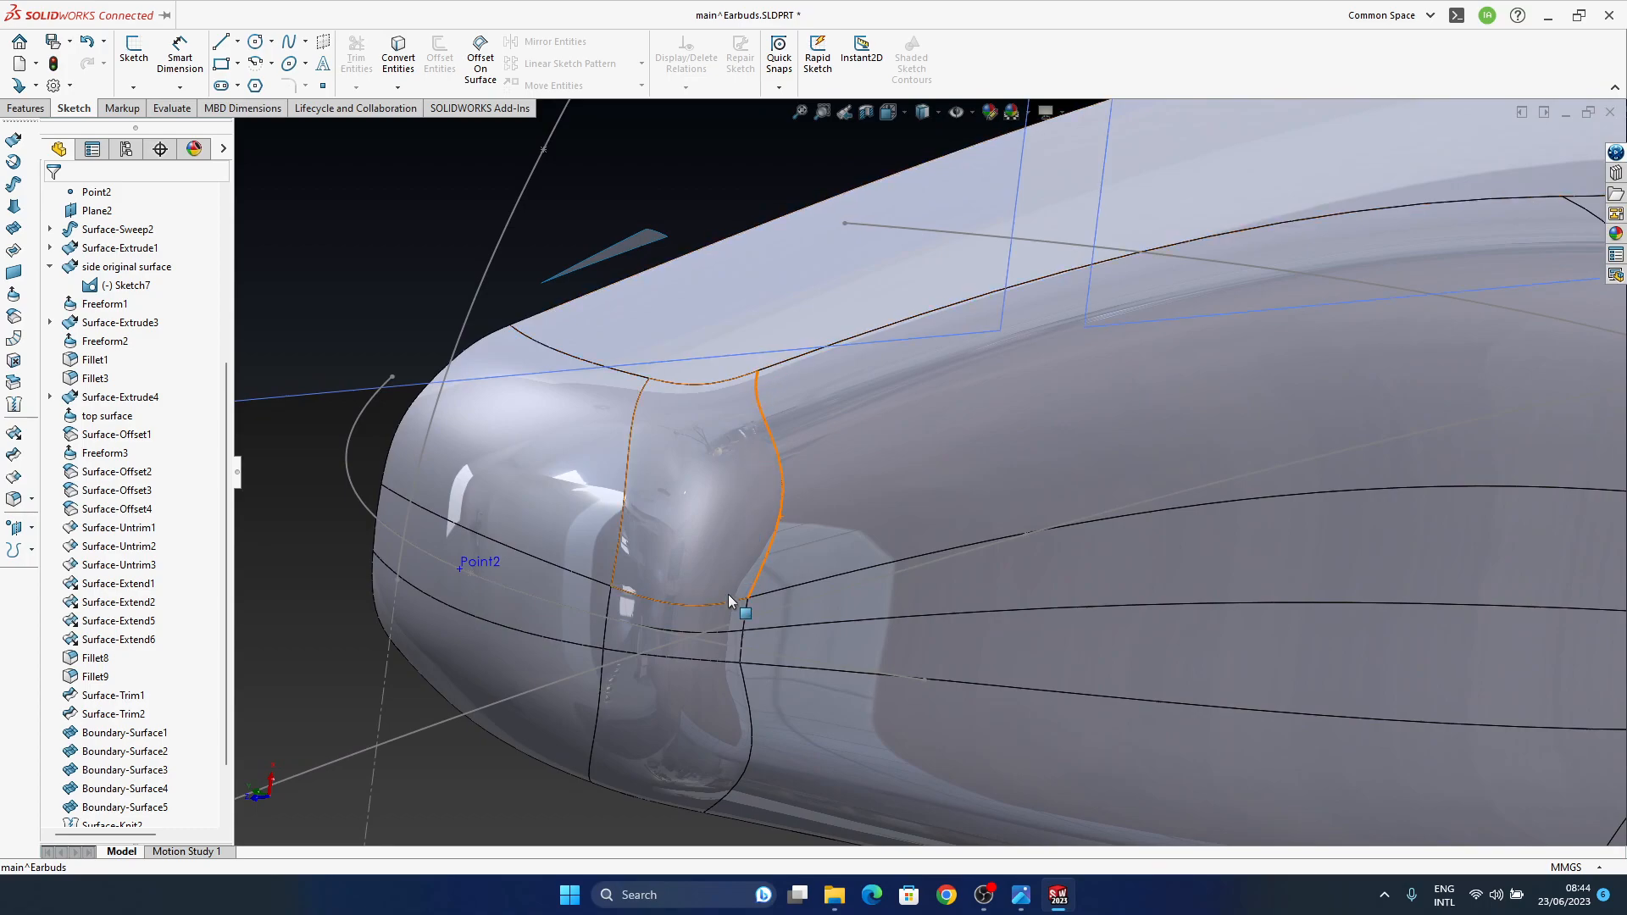
middle_drag(767, 581, 873, 488)
key(f)
middle_drag(962, 456, 1032, 475)
middle_drag(915, 449, 745, 519)
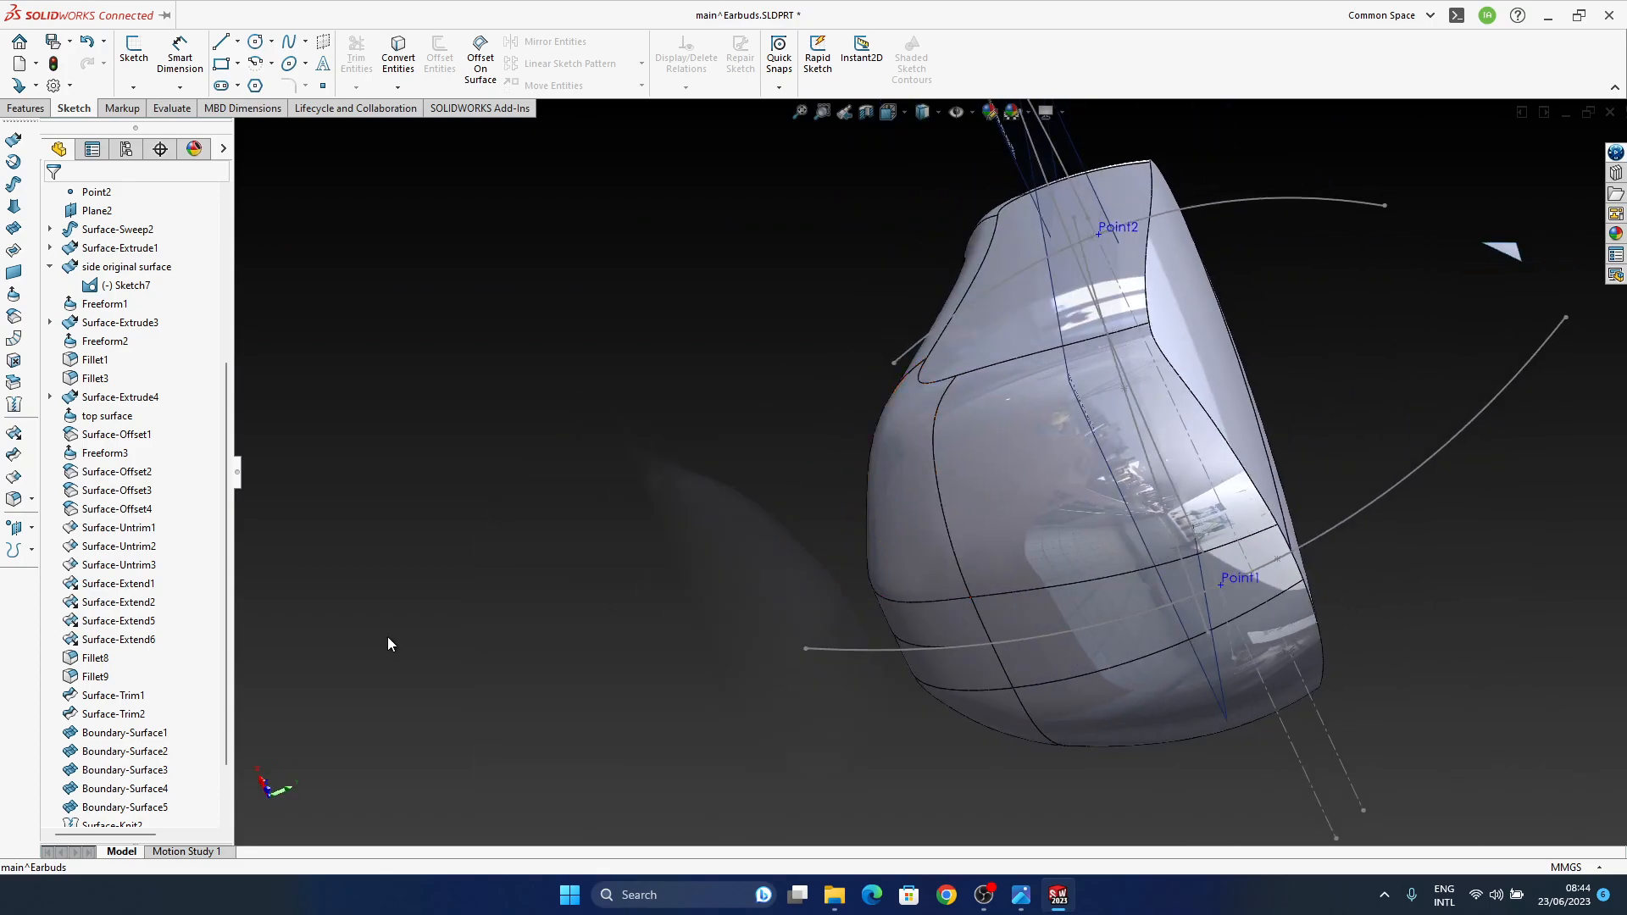
Step: Edit Boundary-Surface2, lengthening the tangent at its second edge and setting the first edge's tangent length to about 1.34
click(128, 750)
click(142, 695)
middle_drag(980, 460, 1042, 485)
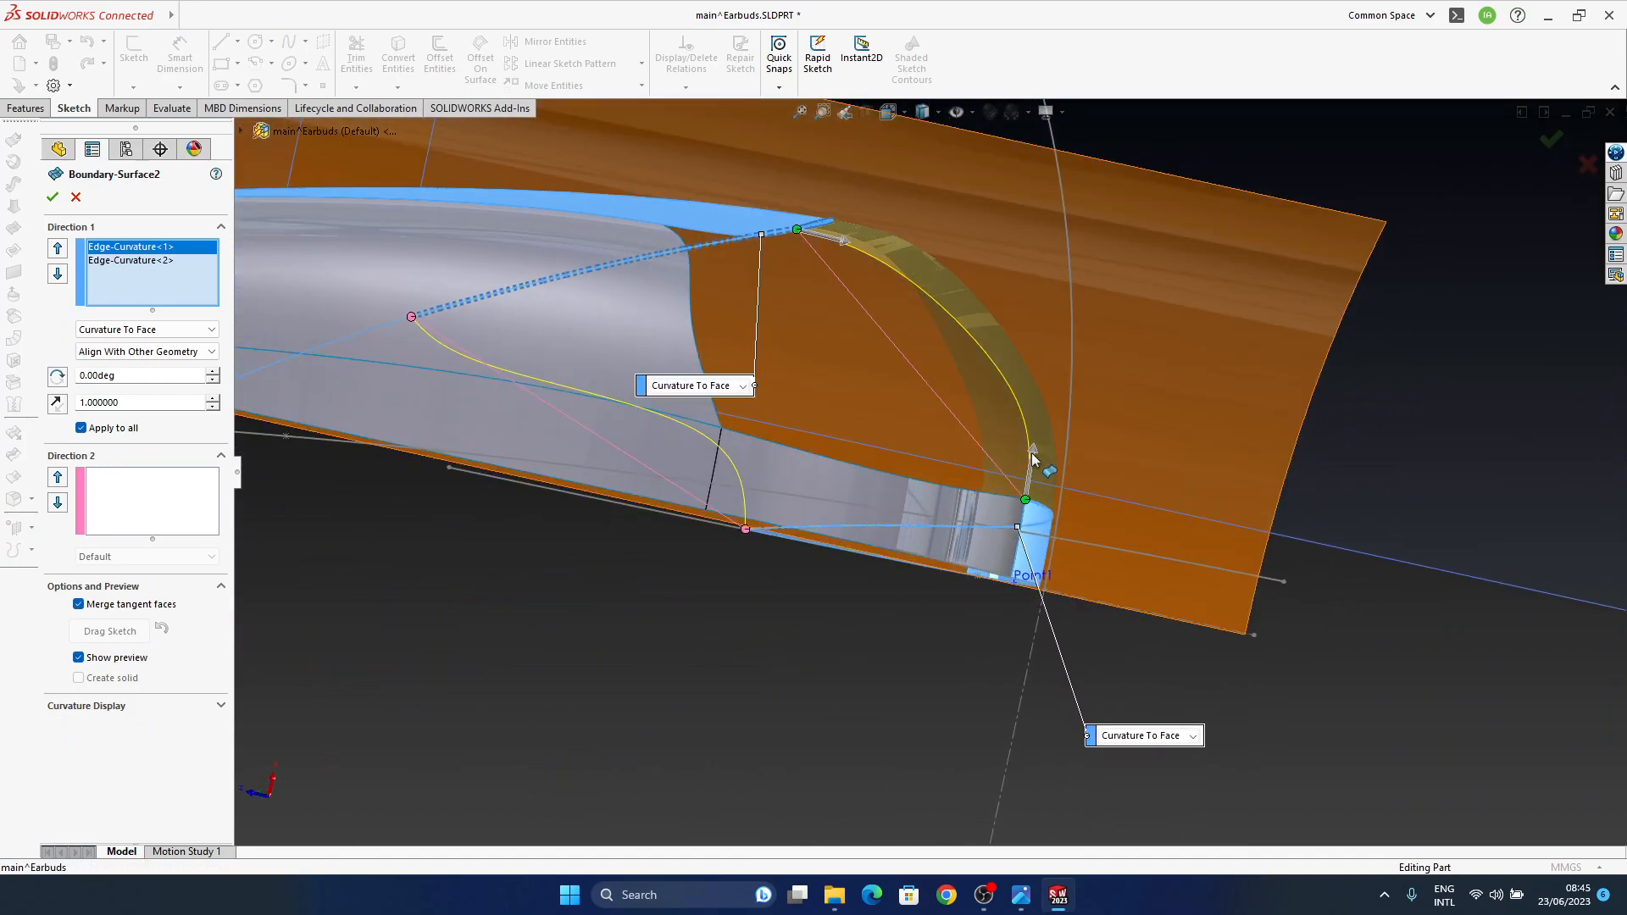
click(1032, 450)
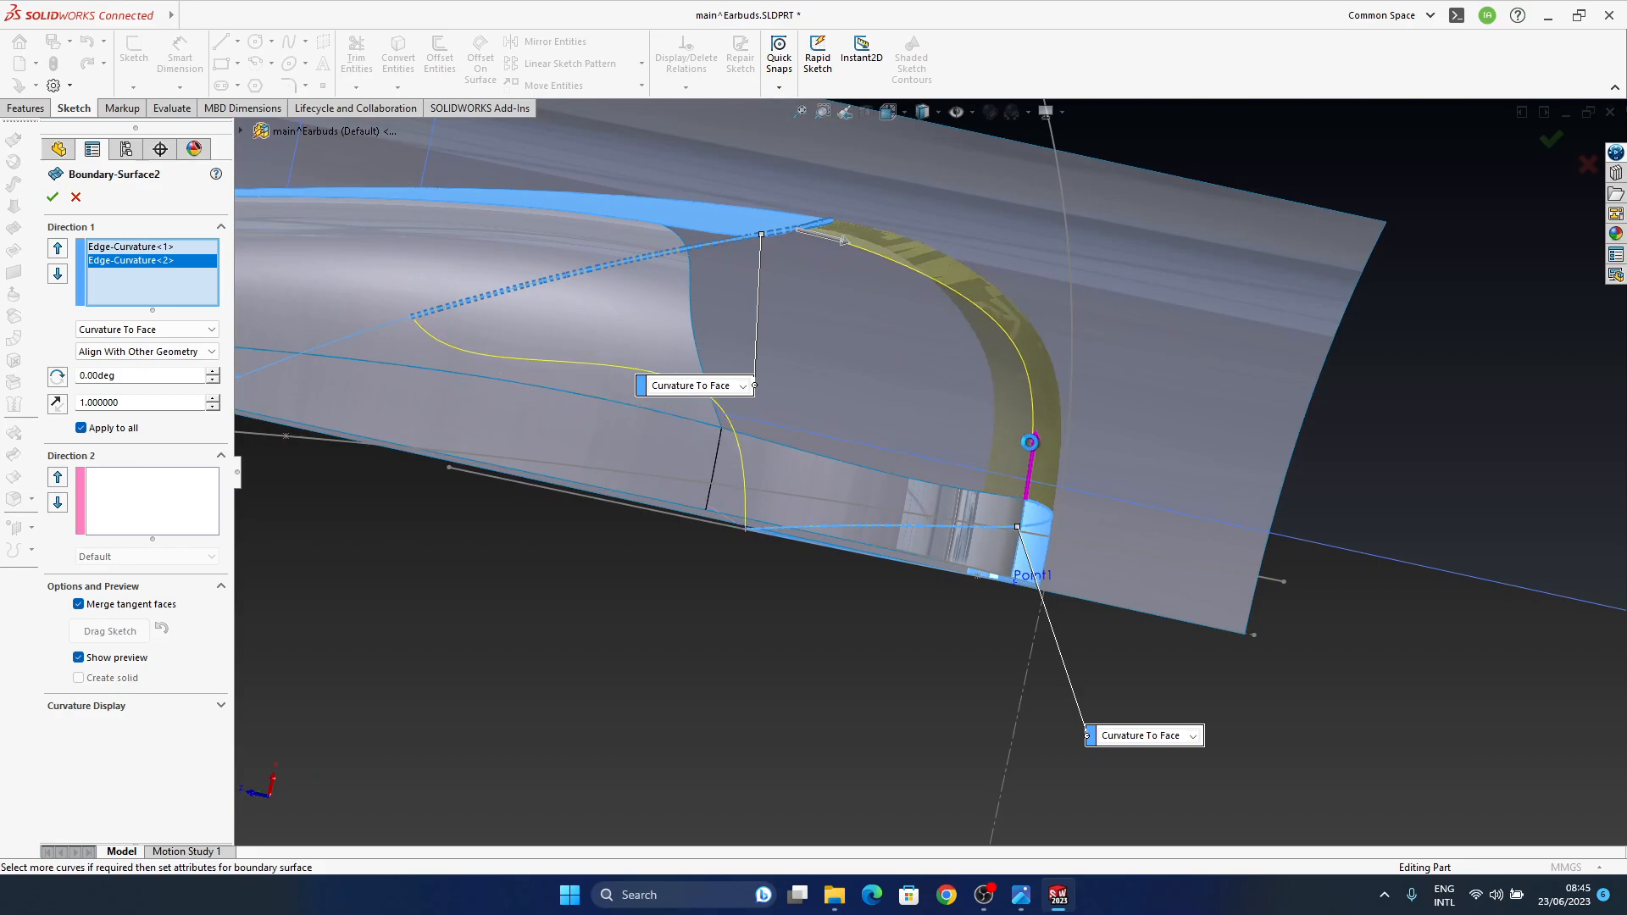
click(847, 240)
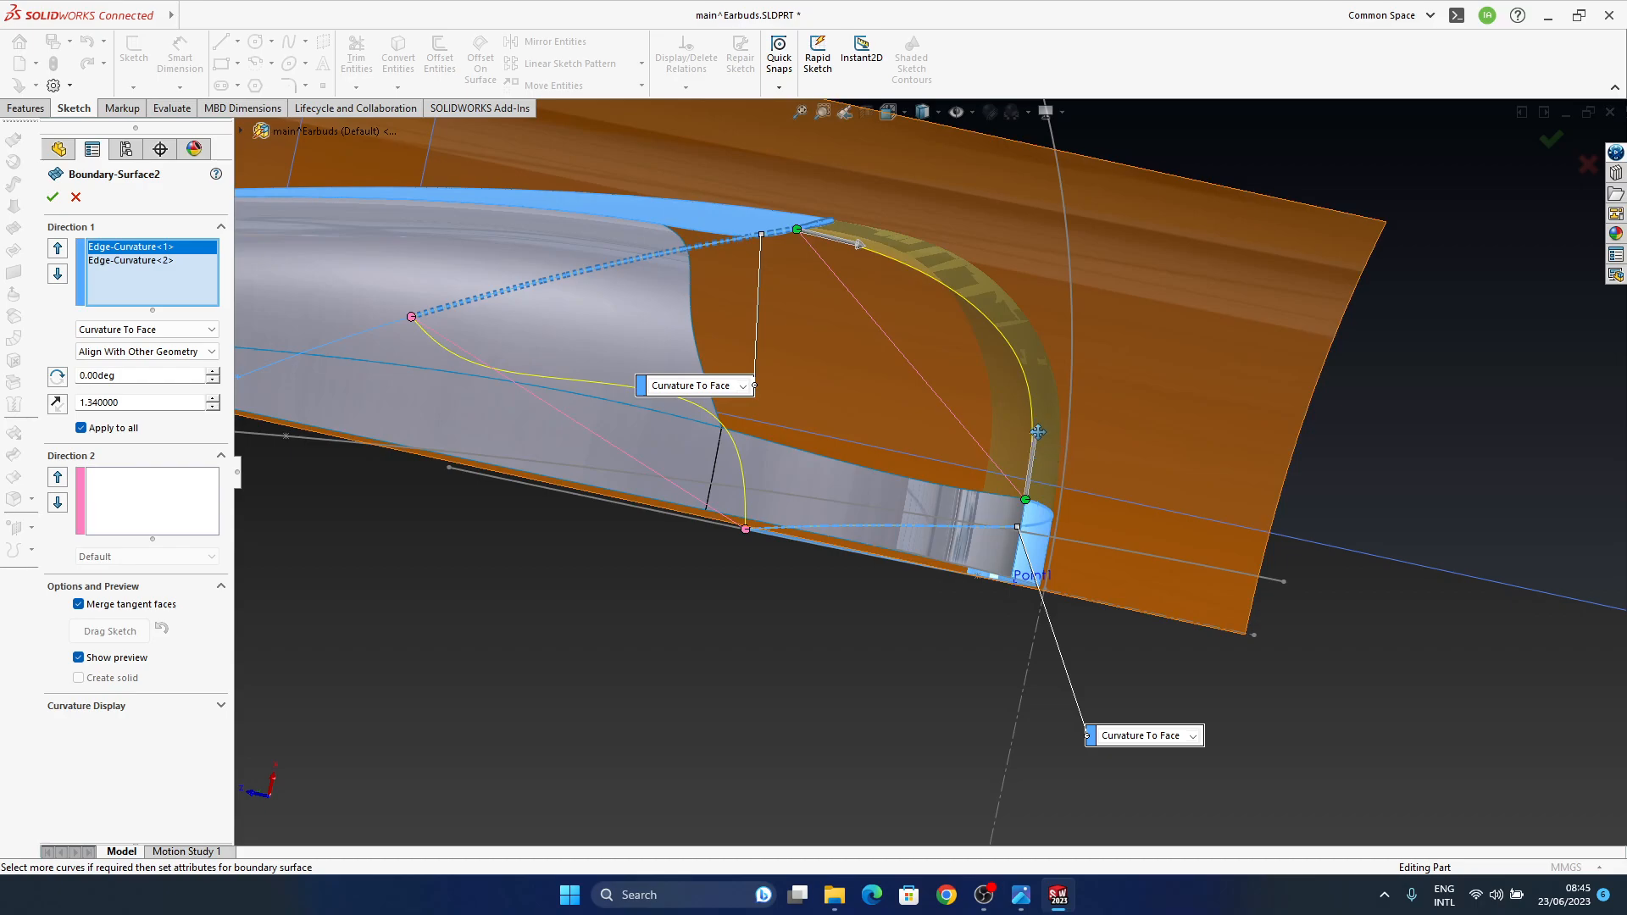
Step: Set the second edge's tangent length in Boundary-Surface2 to 1.22, fine-tune the first edge's handle, and accept the changes
scroll(1037, 432, up, 3)
click(1006, 500)
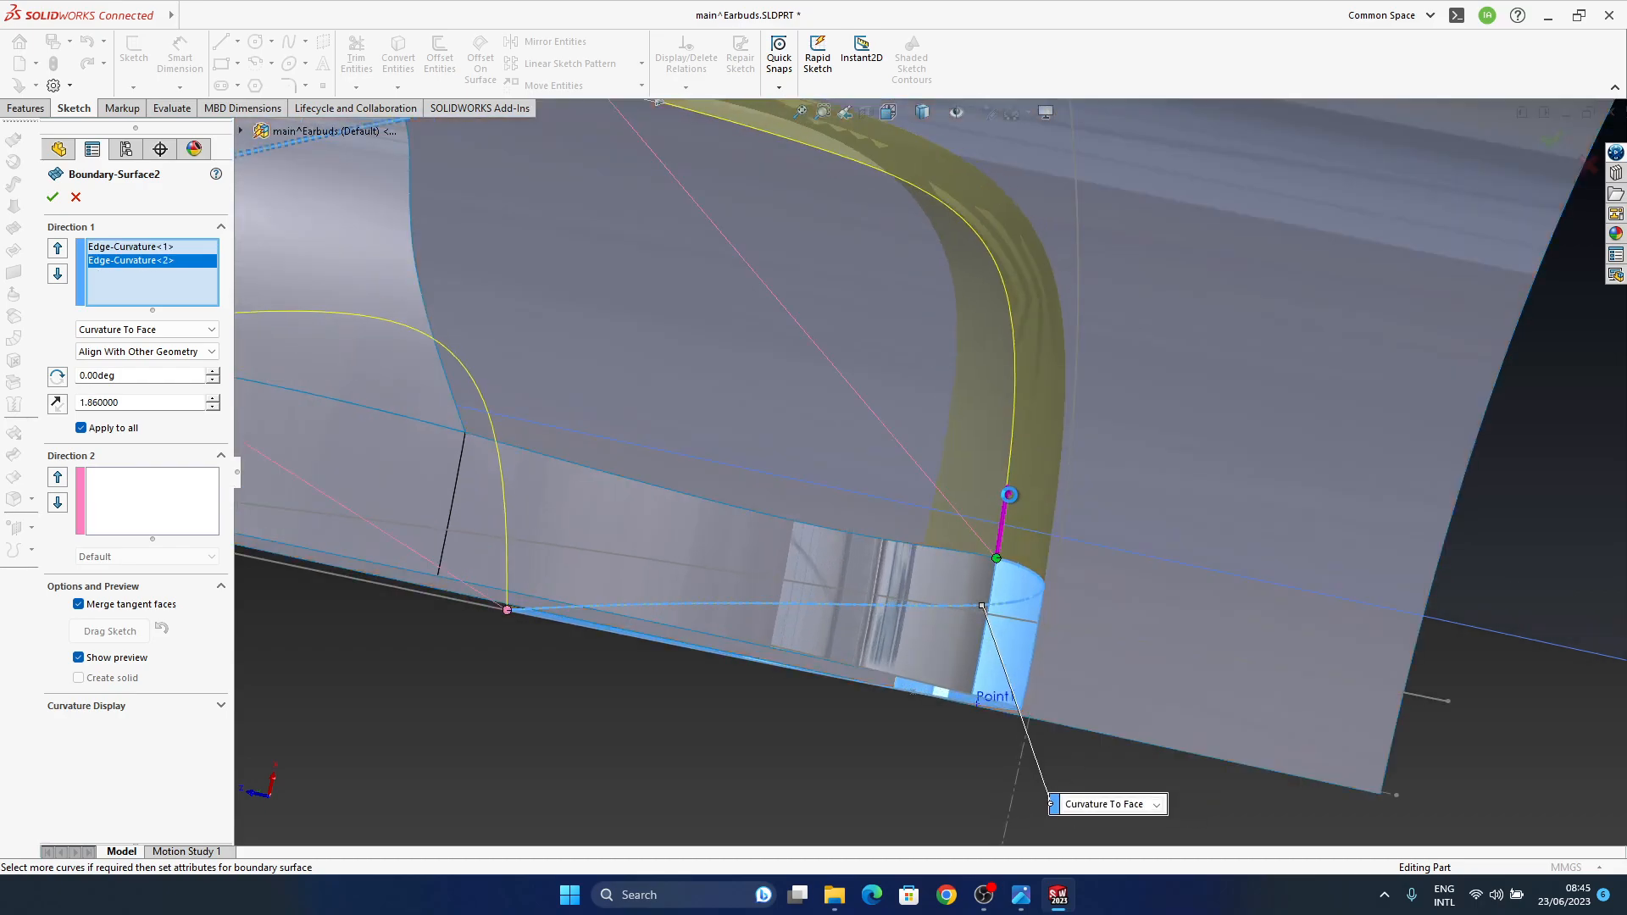
drag(1006, 500, 1005, 507)
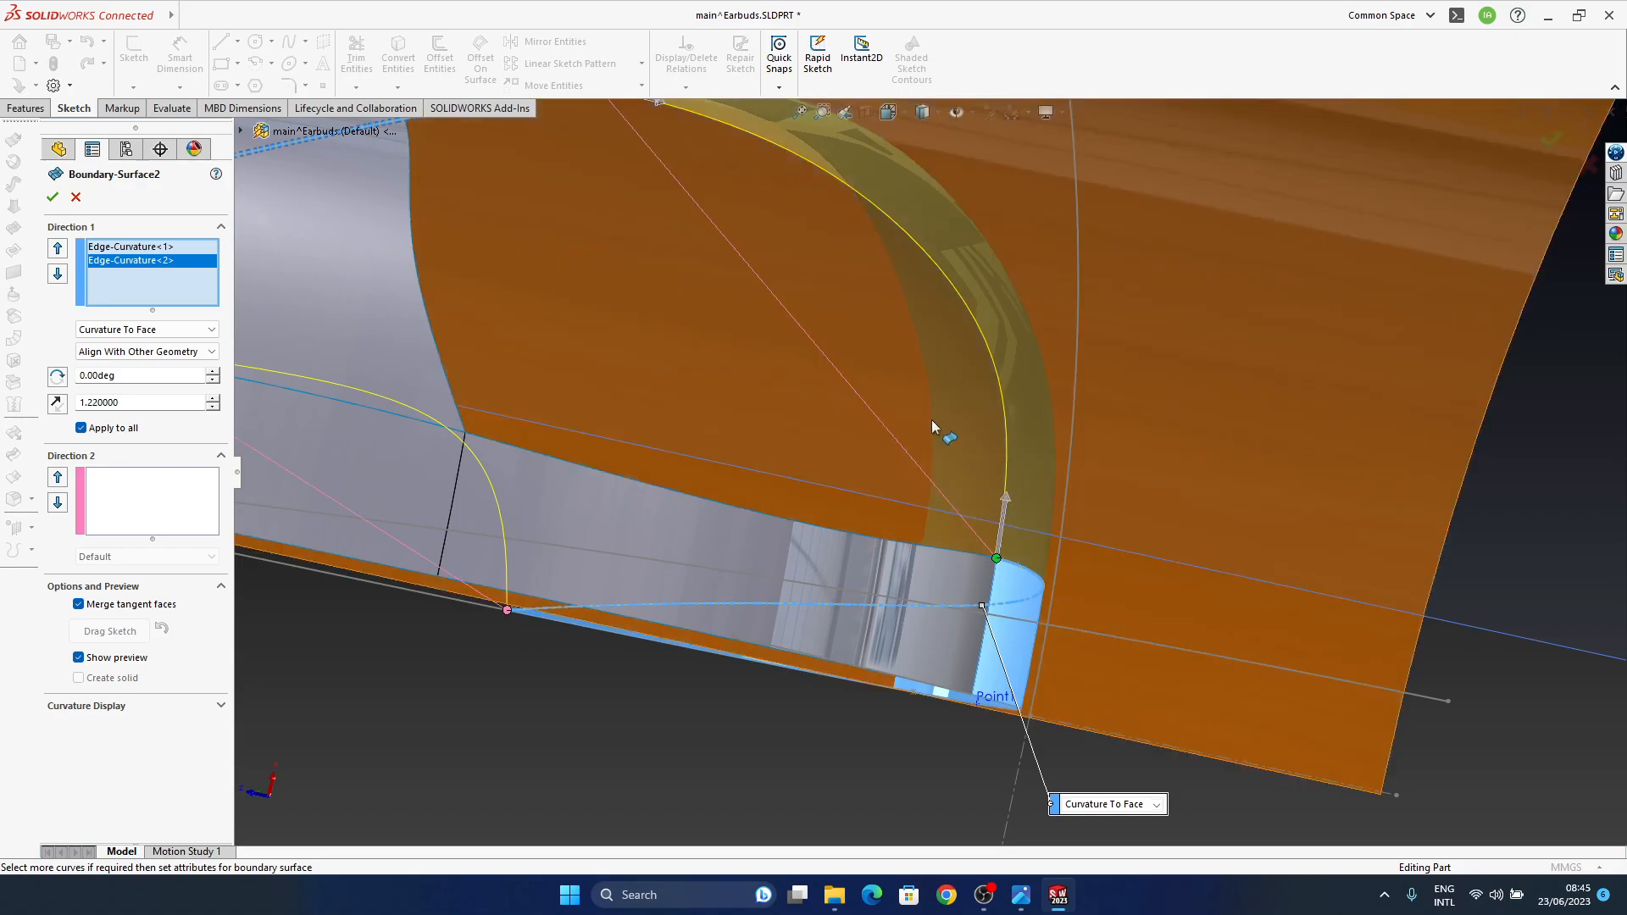
scroll(932, 419, up, 2)
scroll(763, 233, down, 2)
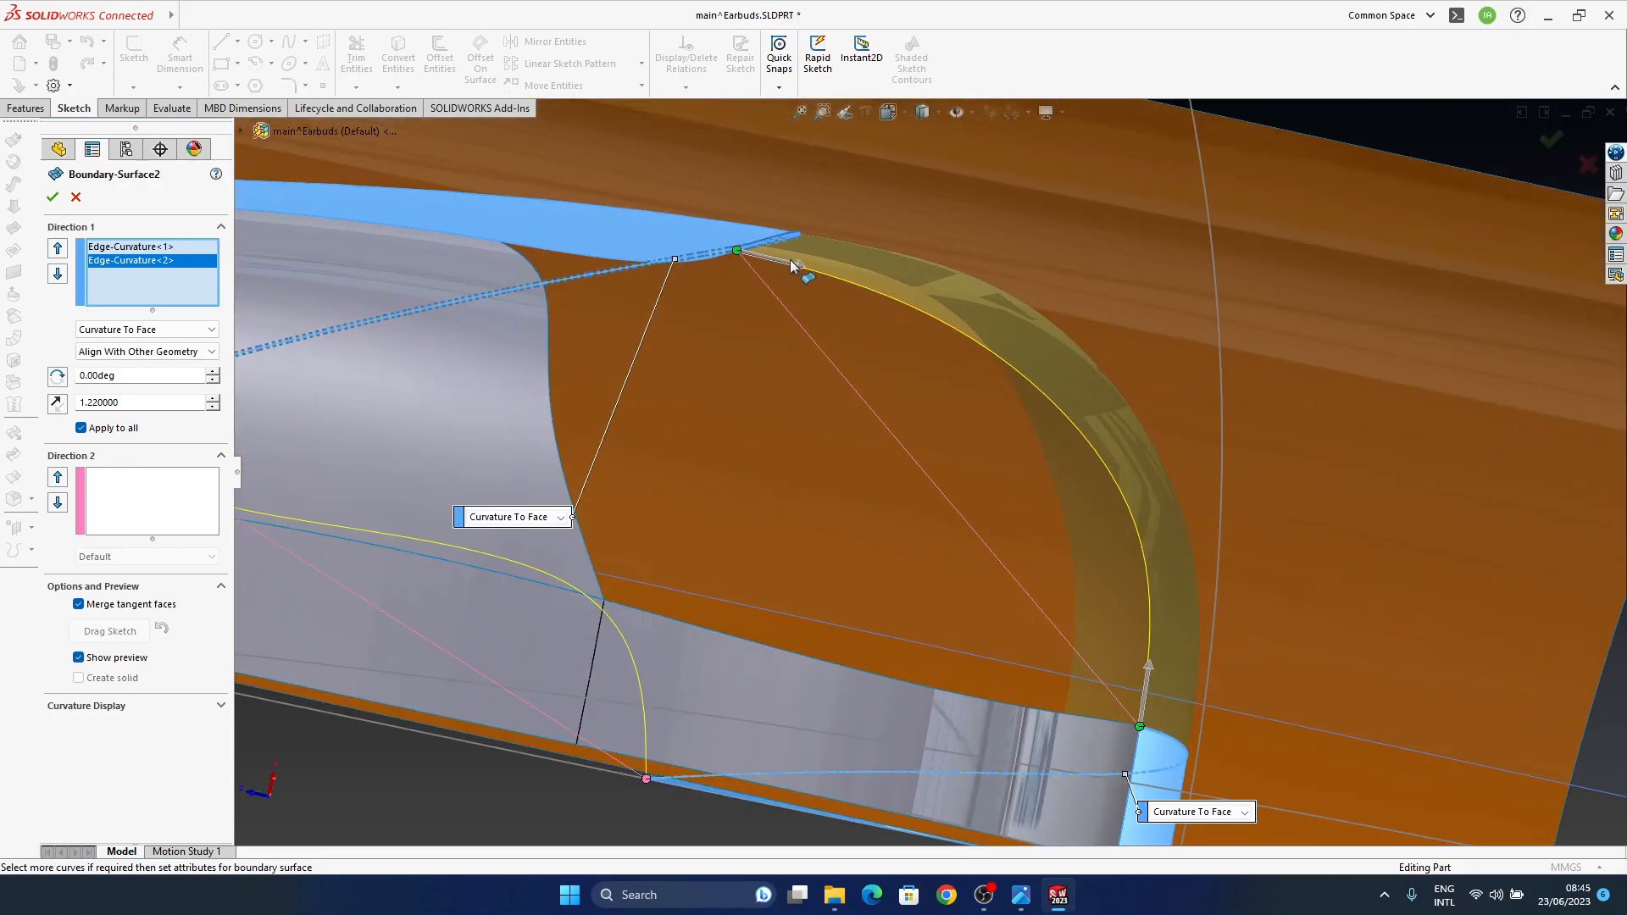
drag(798, 264, 793, 264)
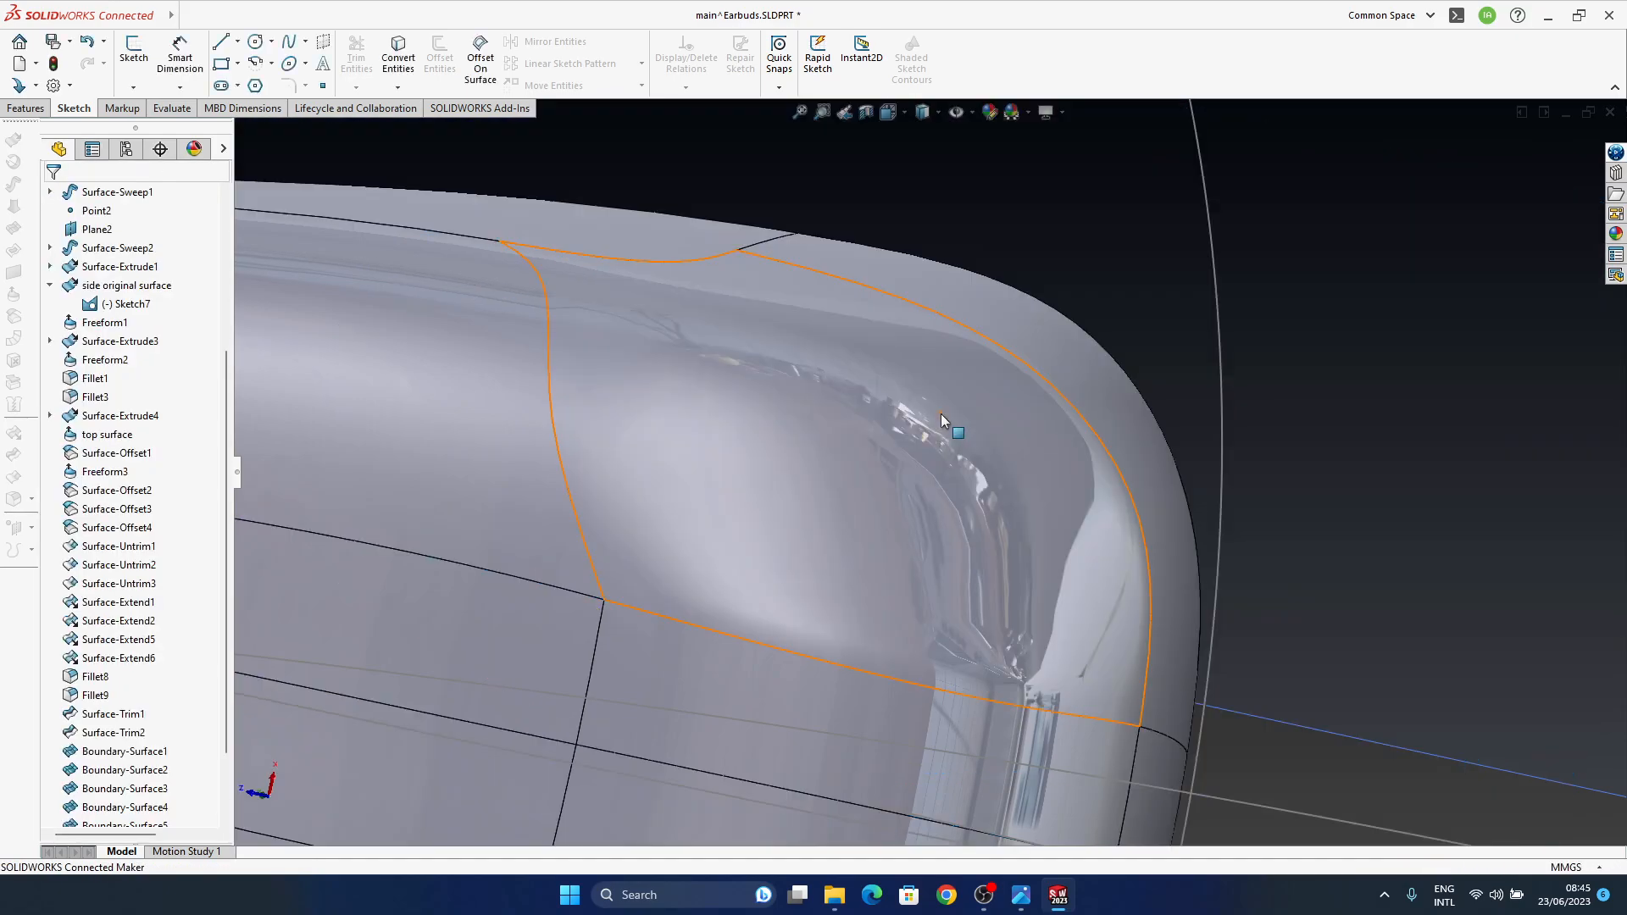
Step: Edit Boundary-Surface4 at the end near Point2, slightly adjusting the tangent handle at the top surface edge, and accept the changes
mouse_move(955, 427)
middle_down()
mouse_move(1024, 384)
mouse_move(942, 488)
mouse_move(976, 463)
mouse_move(1032, 501)
mouse_move(981, 628)
mouse_move(1073, 569)
mouse_move(854, 348)
mouse_move(813, 675)
mouse_move(1180, 516)
mouse_move(1172, 701)
mouse_move(1144, 532)
mouse_move(1059, 584)
mouse_move(947, 610)
middle_up()
scroll(943, 488, up, 3)
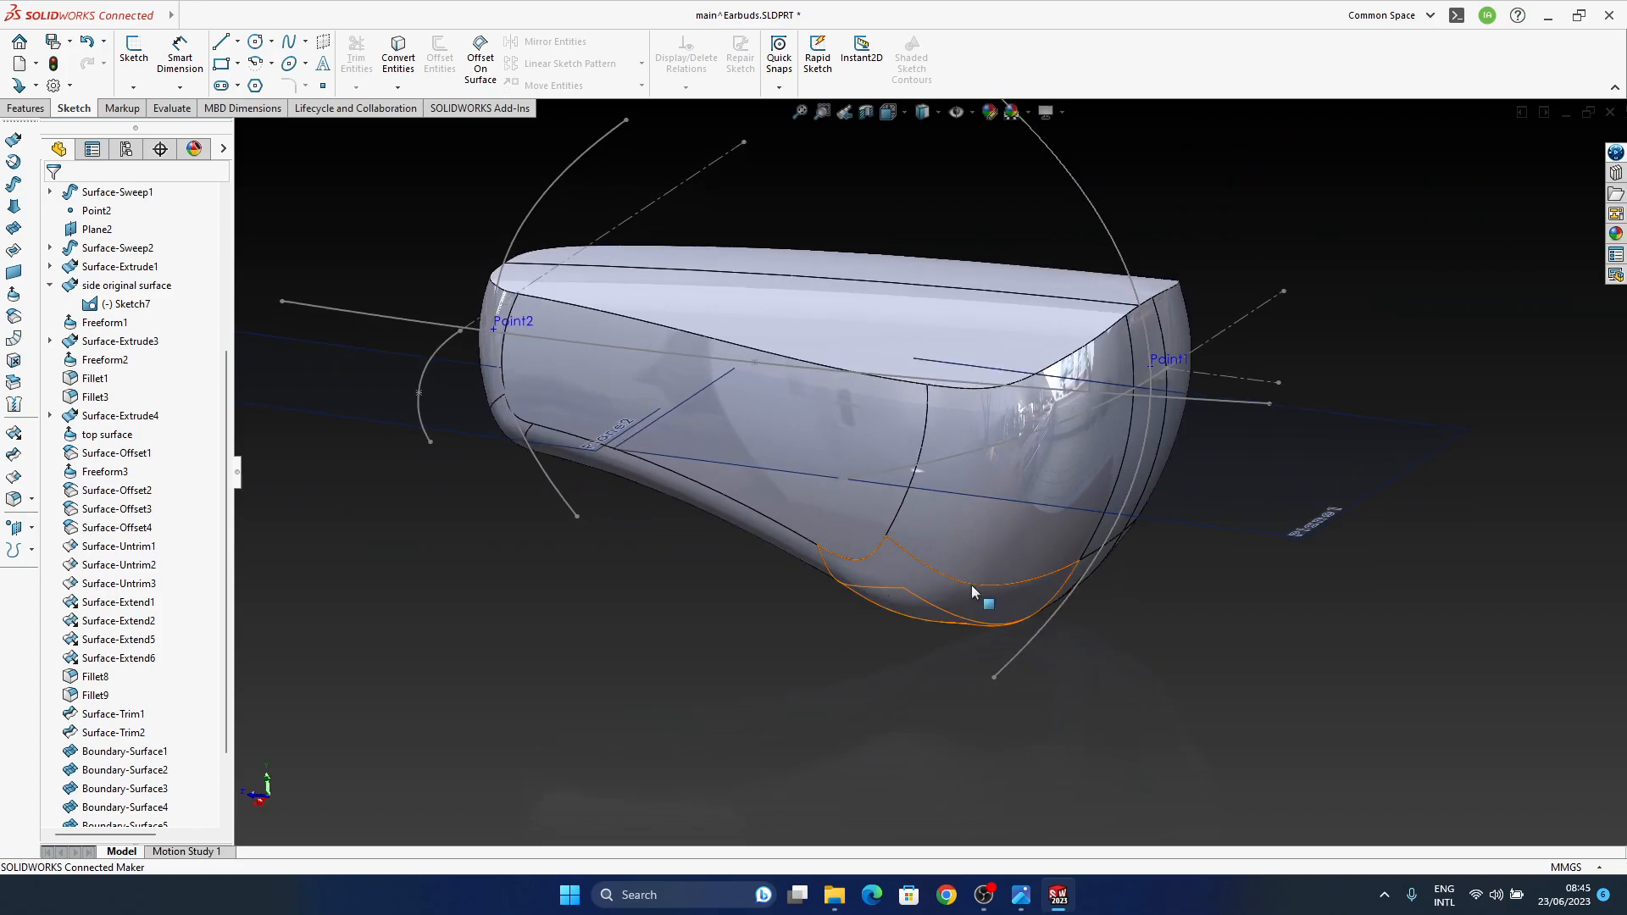
middle_drag(943, 555, 791, 642)
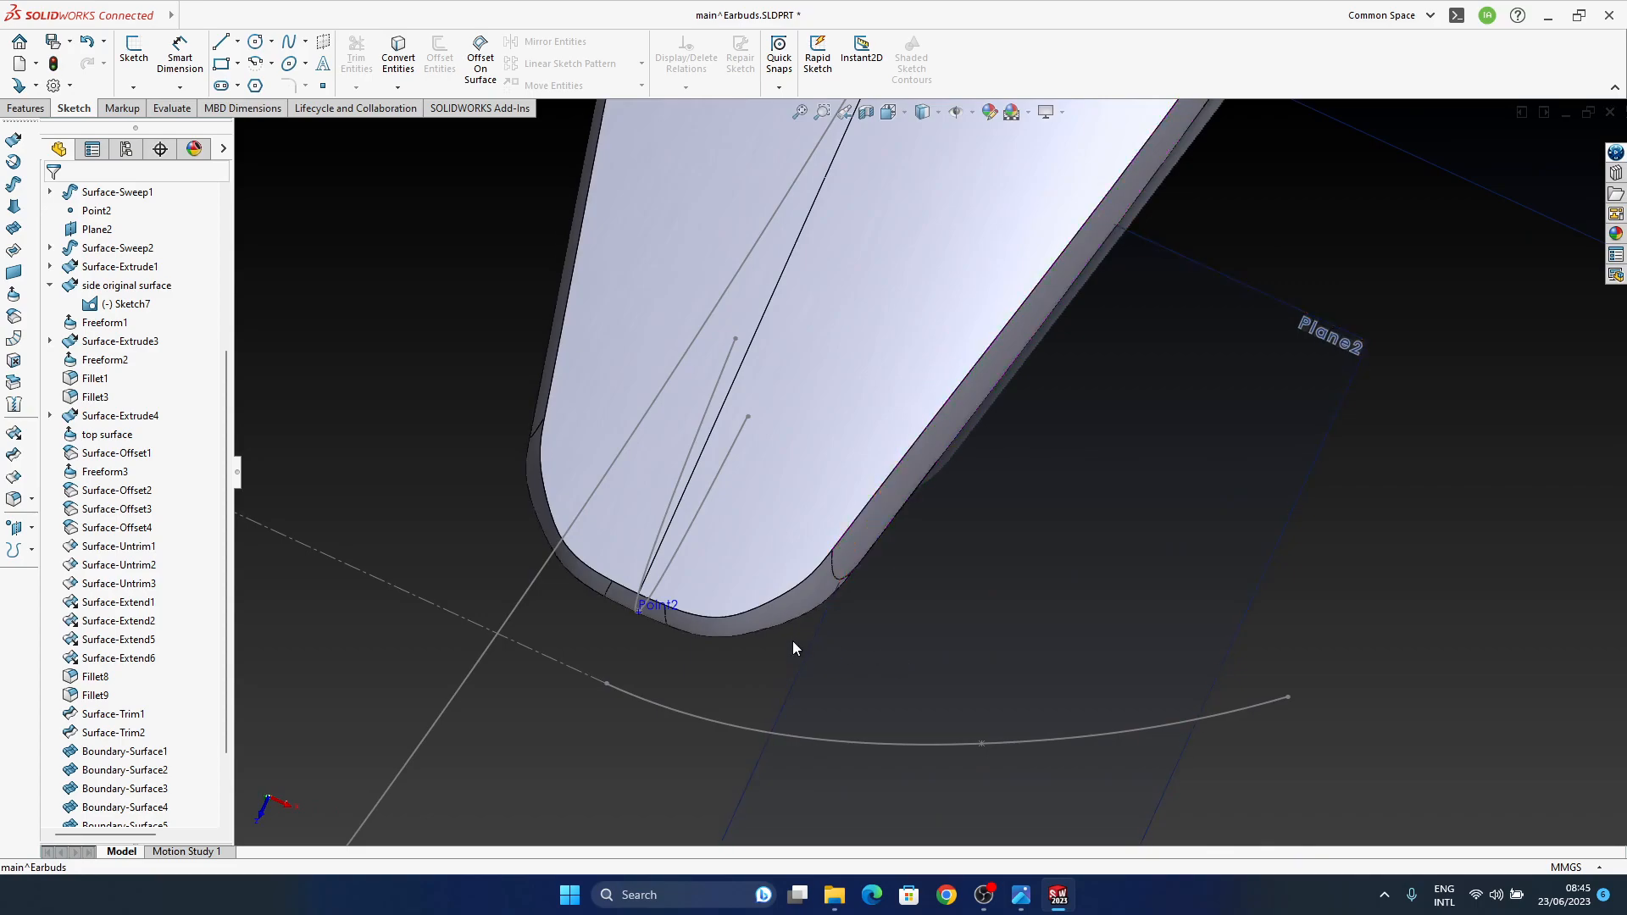
click(775, 619)
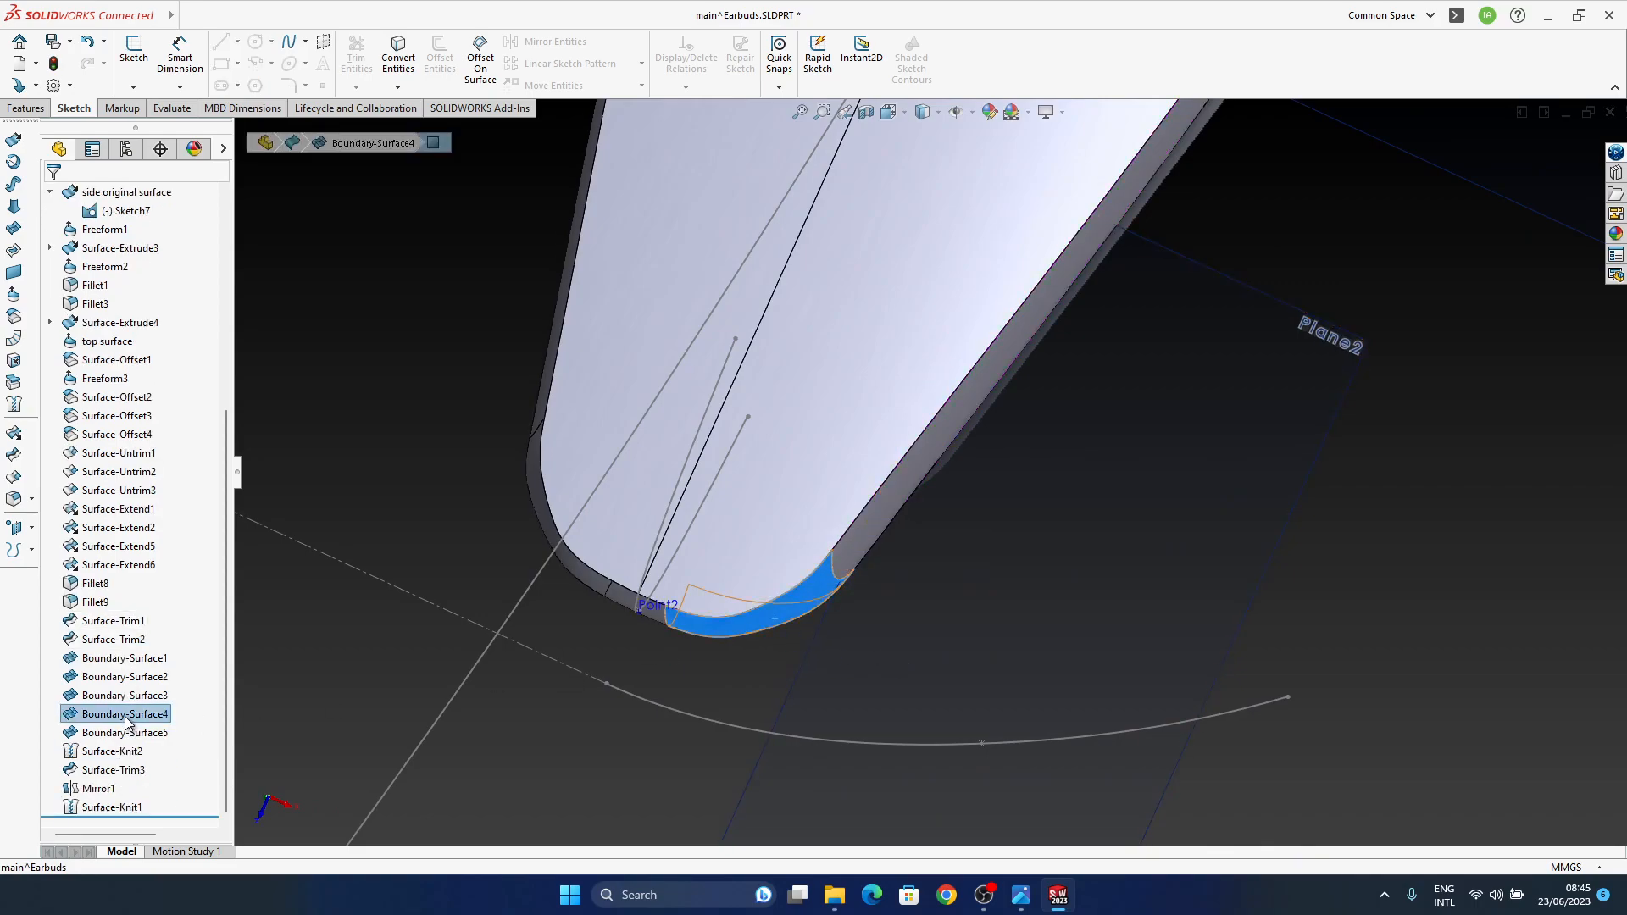
click(125, 715)
click(138, 674)
middle_drag(791, 563, 786, 511)
scroll(621, 485, down, 2)
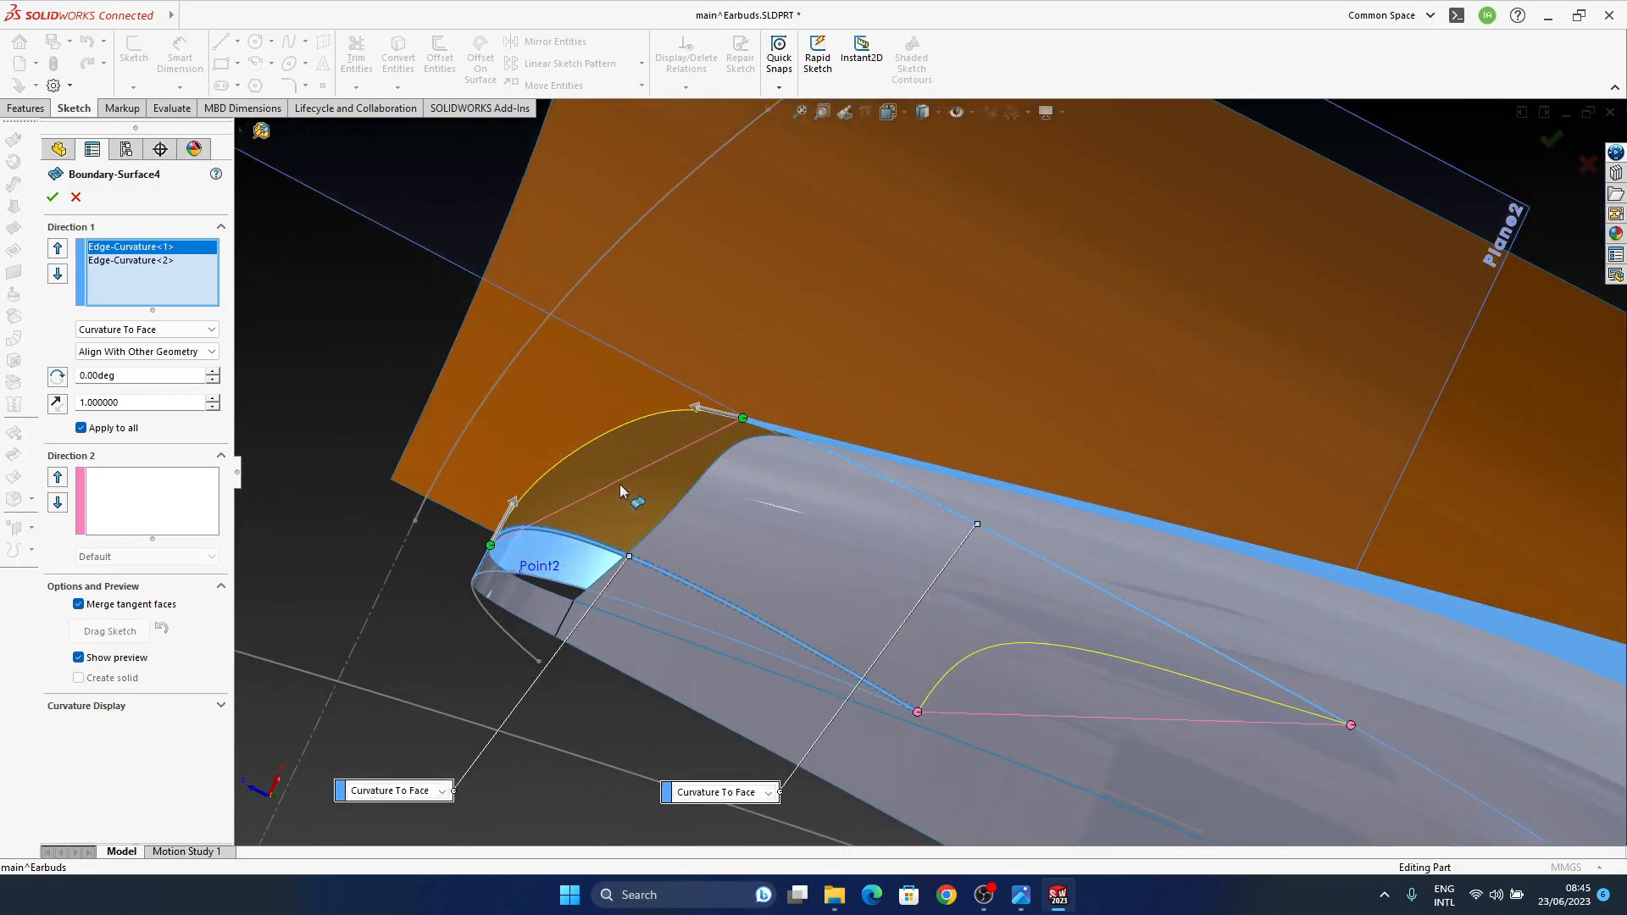
scroll(621, 490, down, 1)
drag(746, 394, 736, 393)
click(153, 249)
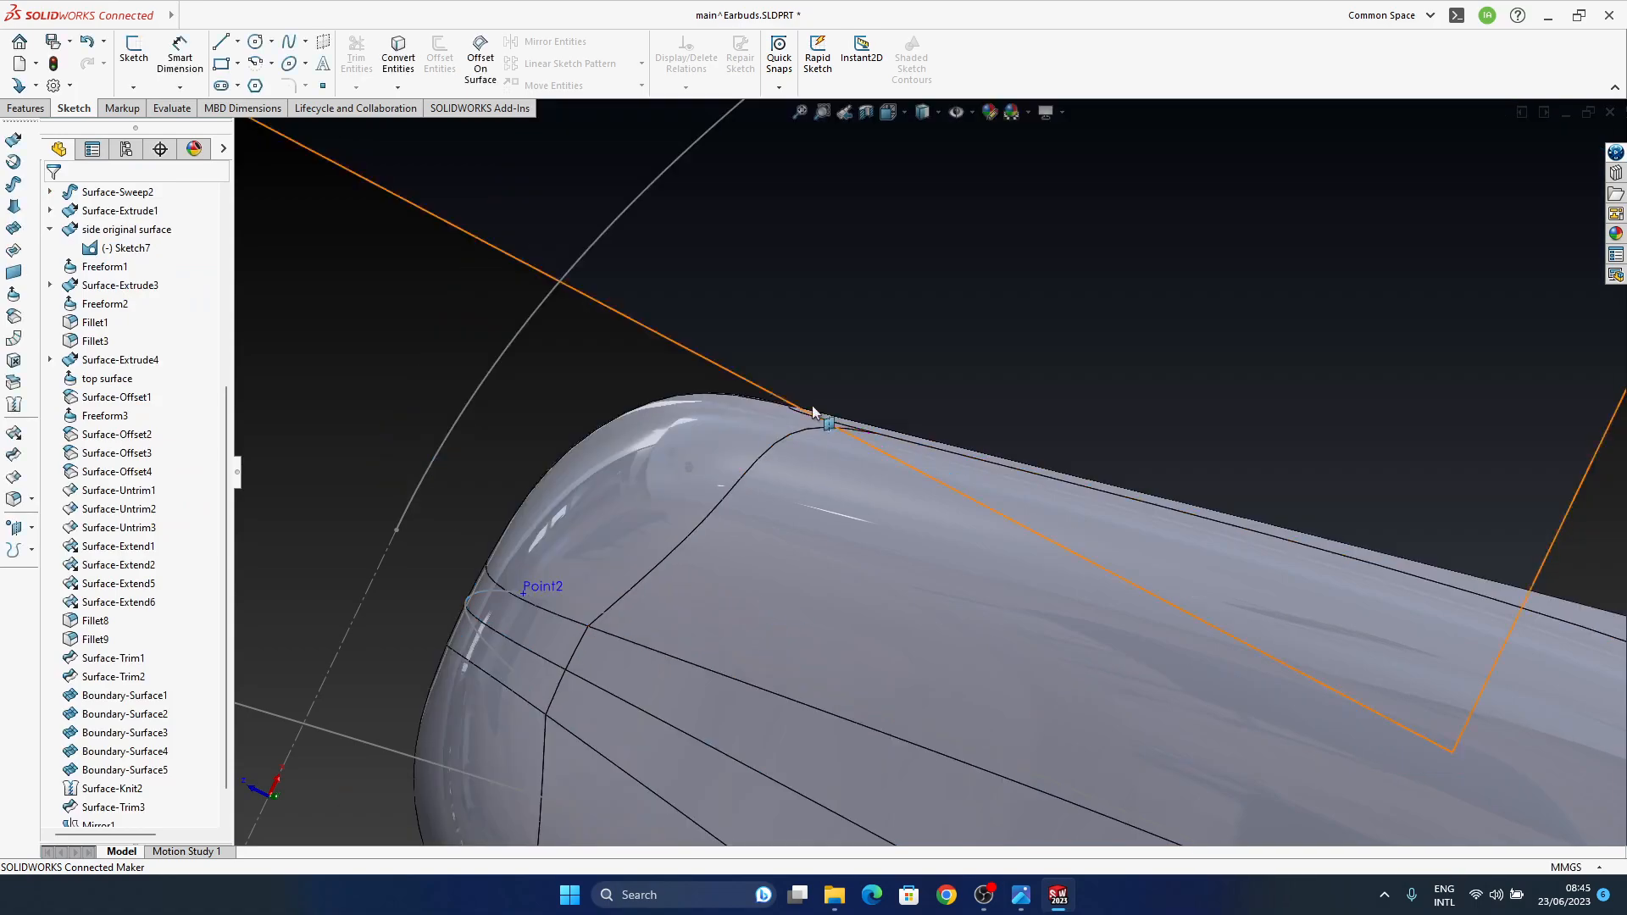
Step: Examine the boundary patches around the whole body and the creased corner near Point1 from several angles
middle_drag(816, 417, 777, 678)
scroll(785, 550, down, 2)
scroll(785, 551, up, 4)
ctrl+middle_drag(1359, 382, 1170, 495)
scroll(1169, 495, up, 3)
ctrl+middle_drag(1035, 400, 774, 606)
middle_drag(952, 618, 1182, 403)
middle_drag(1248, 566, 1030, 615)
scroll(93, 786, down, 1)
Step: Roll the feature history back to just before Surface-Knit2
drag(166, 815, 65, 738)
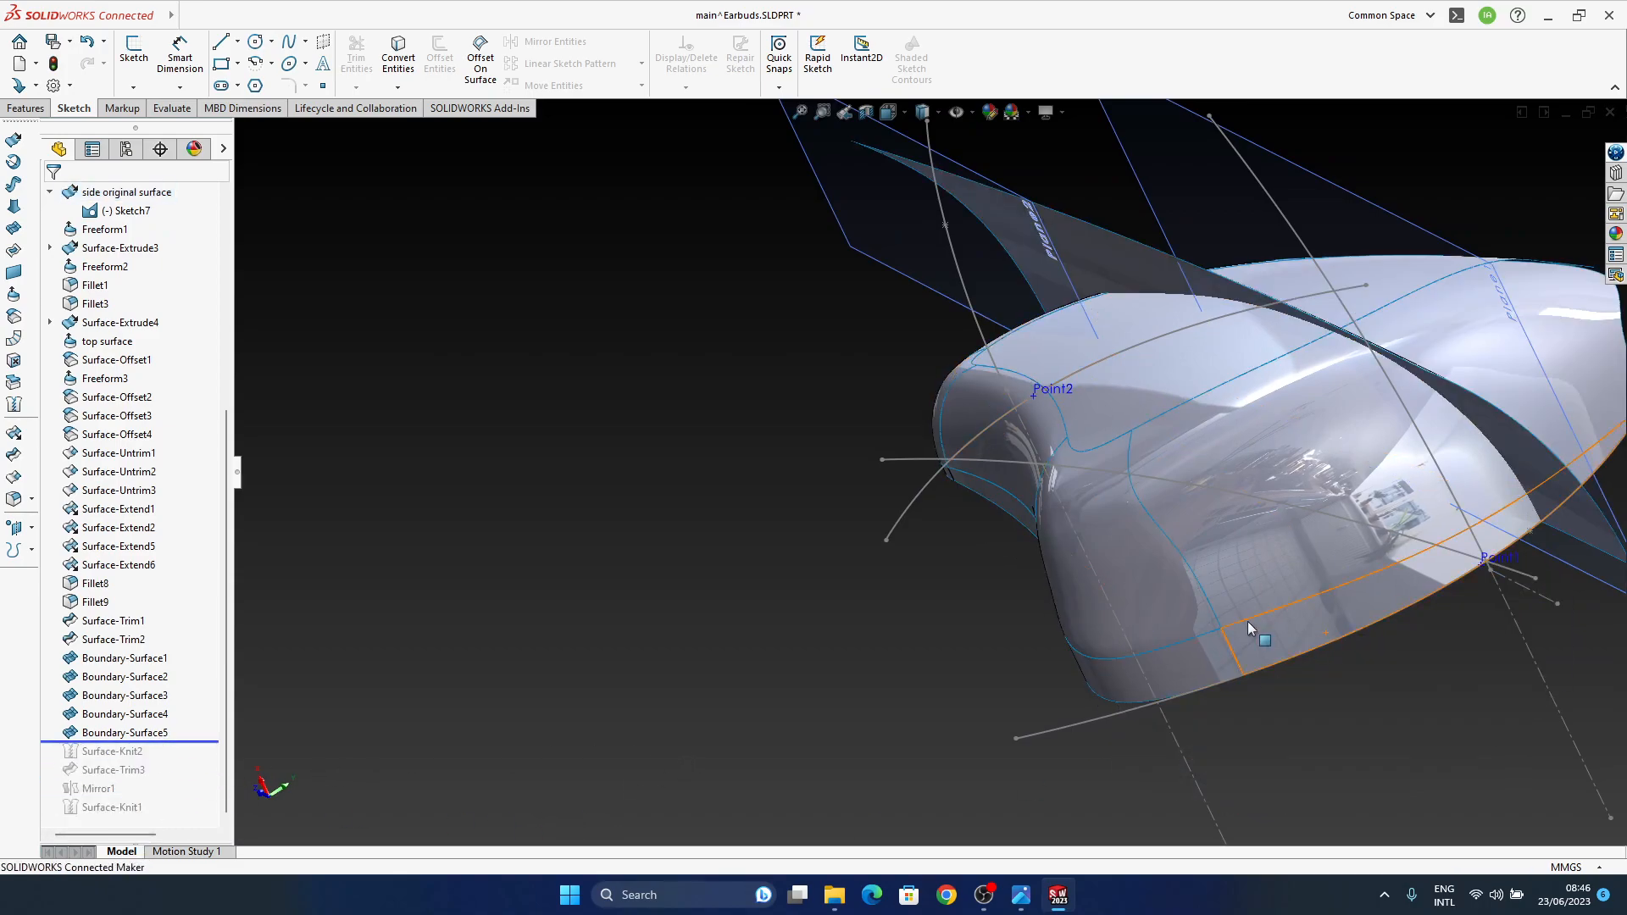
ctrl+middle_drag(1270, 632, 1011, 648)
middle_drag(878, 611, 1000, 585)
ctrl+middle_drag(755, 500, 904, 456)
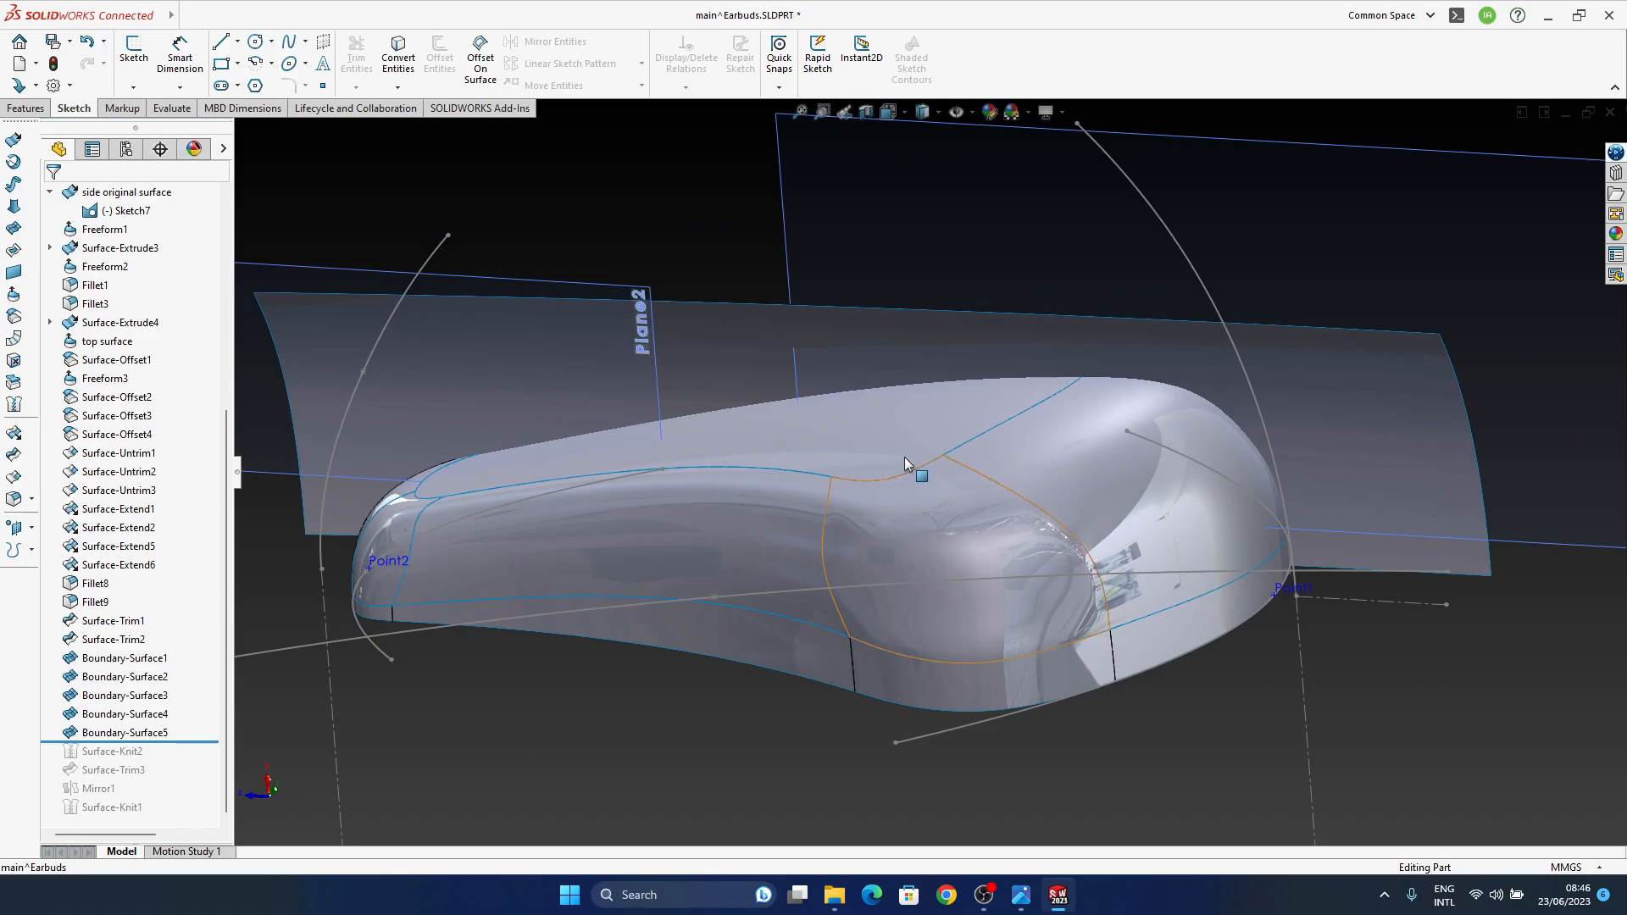
middle_drag(903, 472, 981, 562)
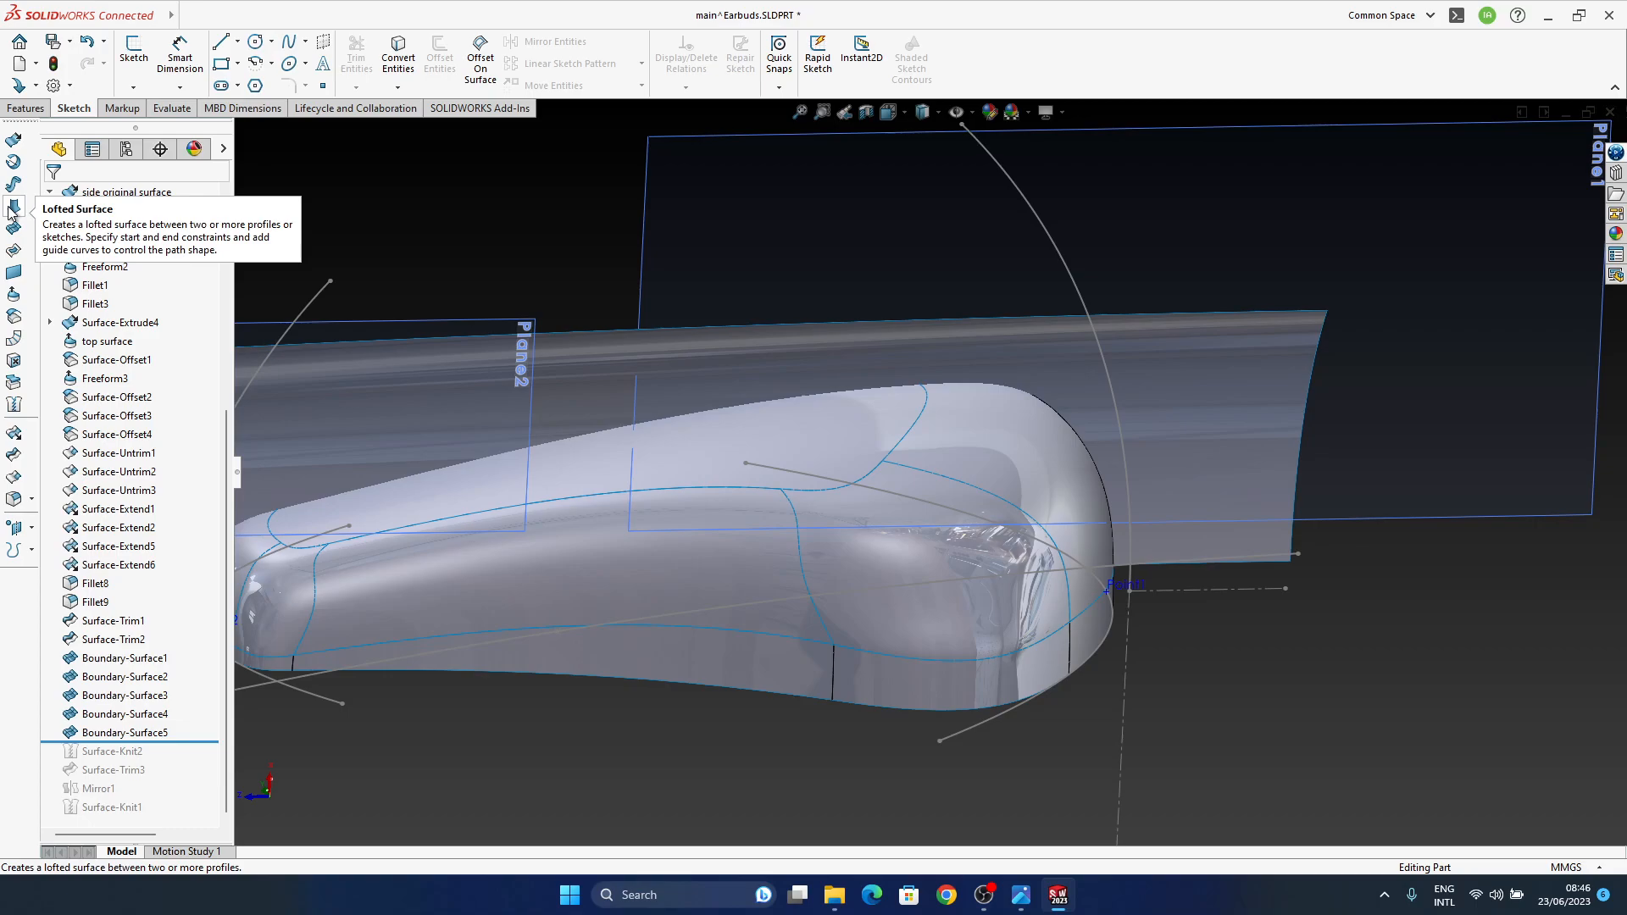
Step: Delete Boundary-Surface3, the creased corner patch near Point1, together with its dependent Surface-Knit2
middle_drag(756, 344, 1003, 617)
click(996, 611)
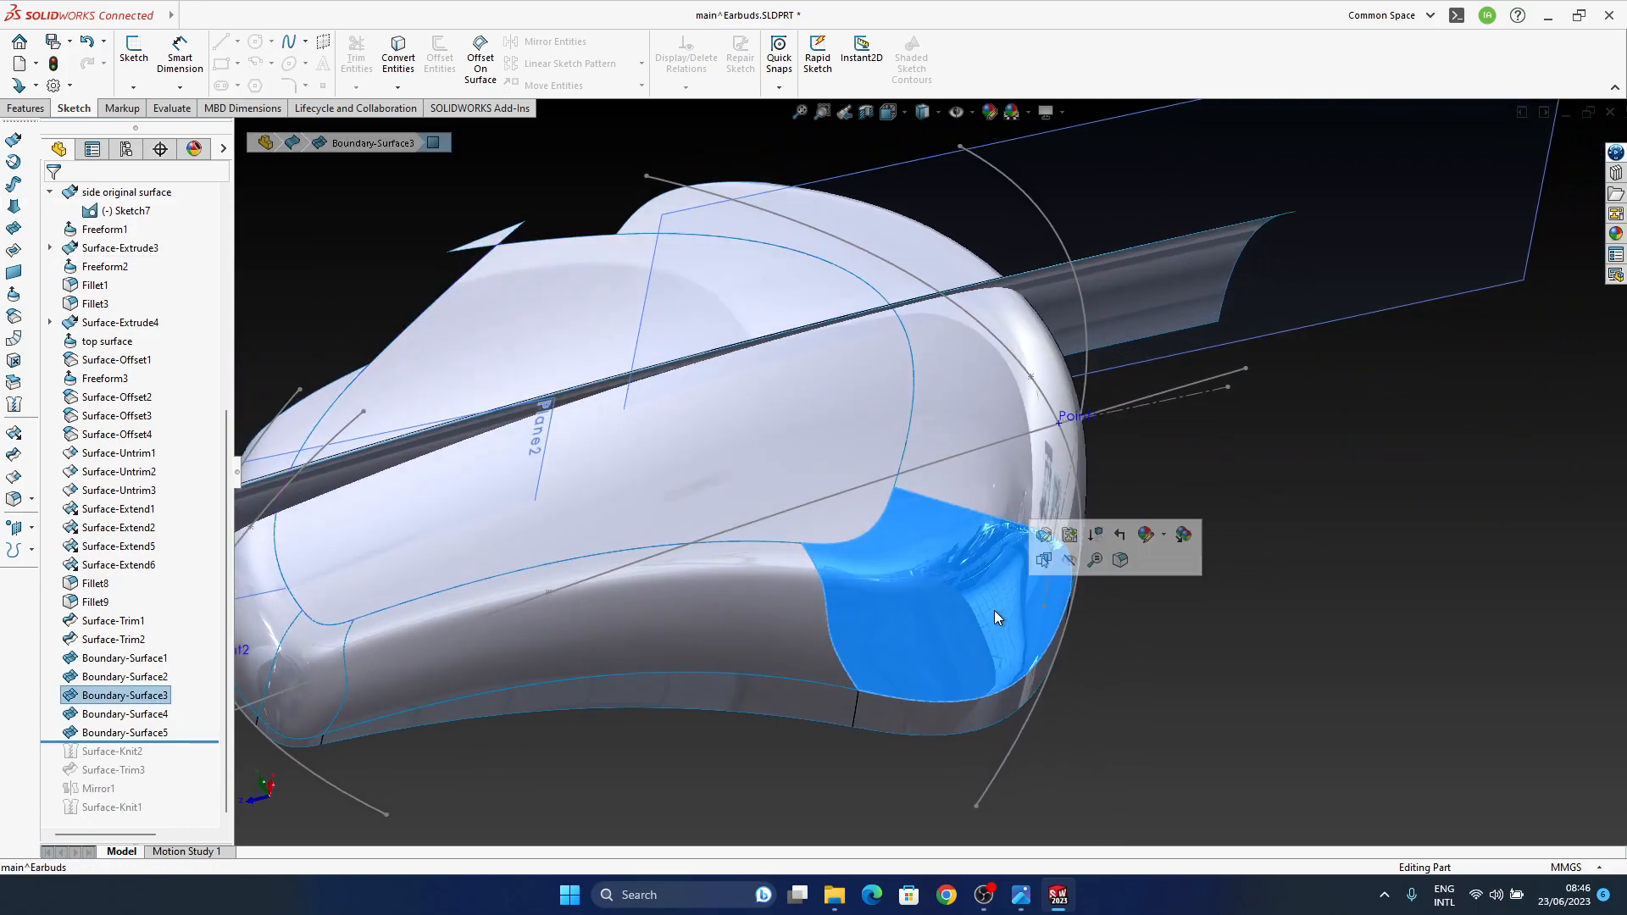
key(Delete)
click(917, 364)
middle_drag(965, 530, 1264, 683)
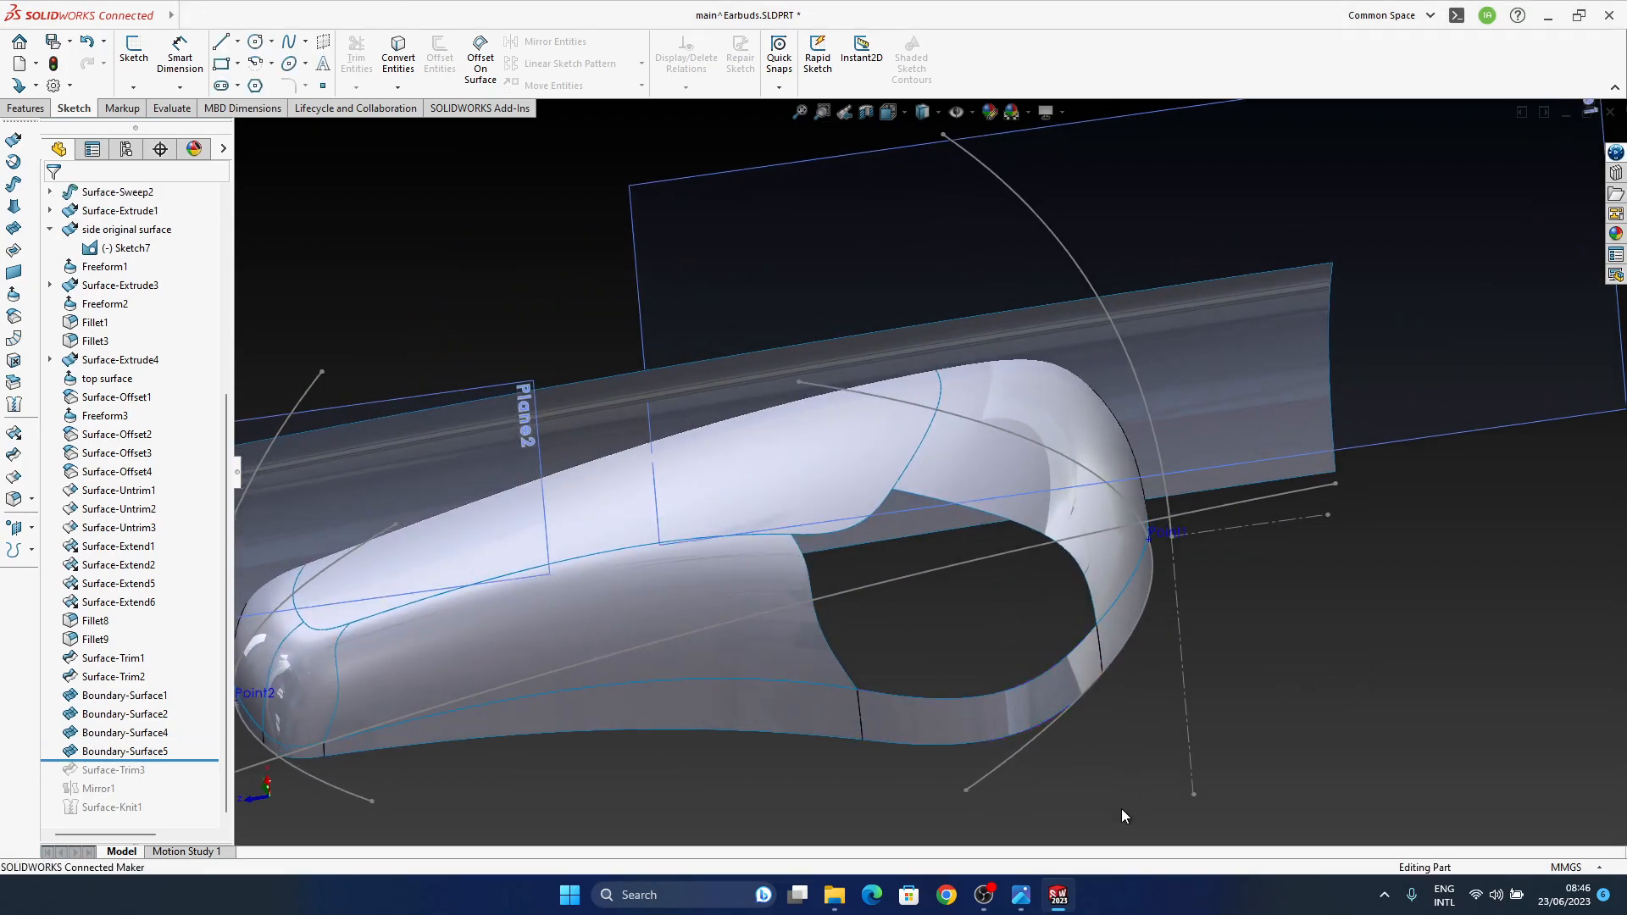
Step: Try a lofted surface across the open corner near Point1, from the top surface's rounded corner edge to the lower rim edge
click(14, 251)
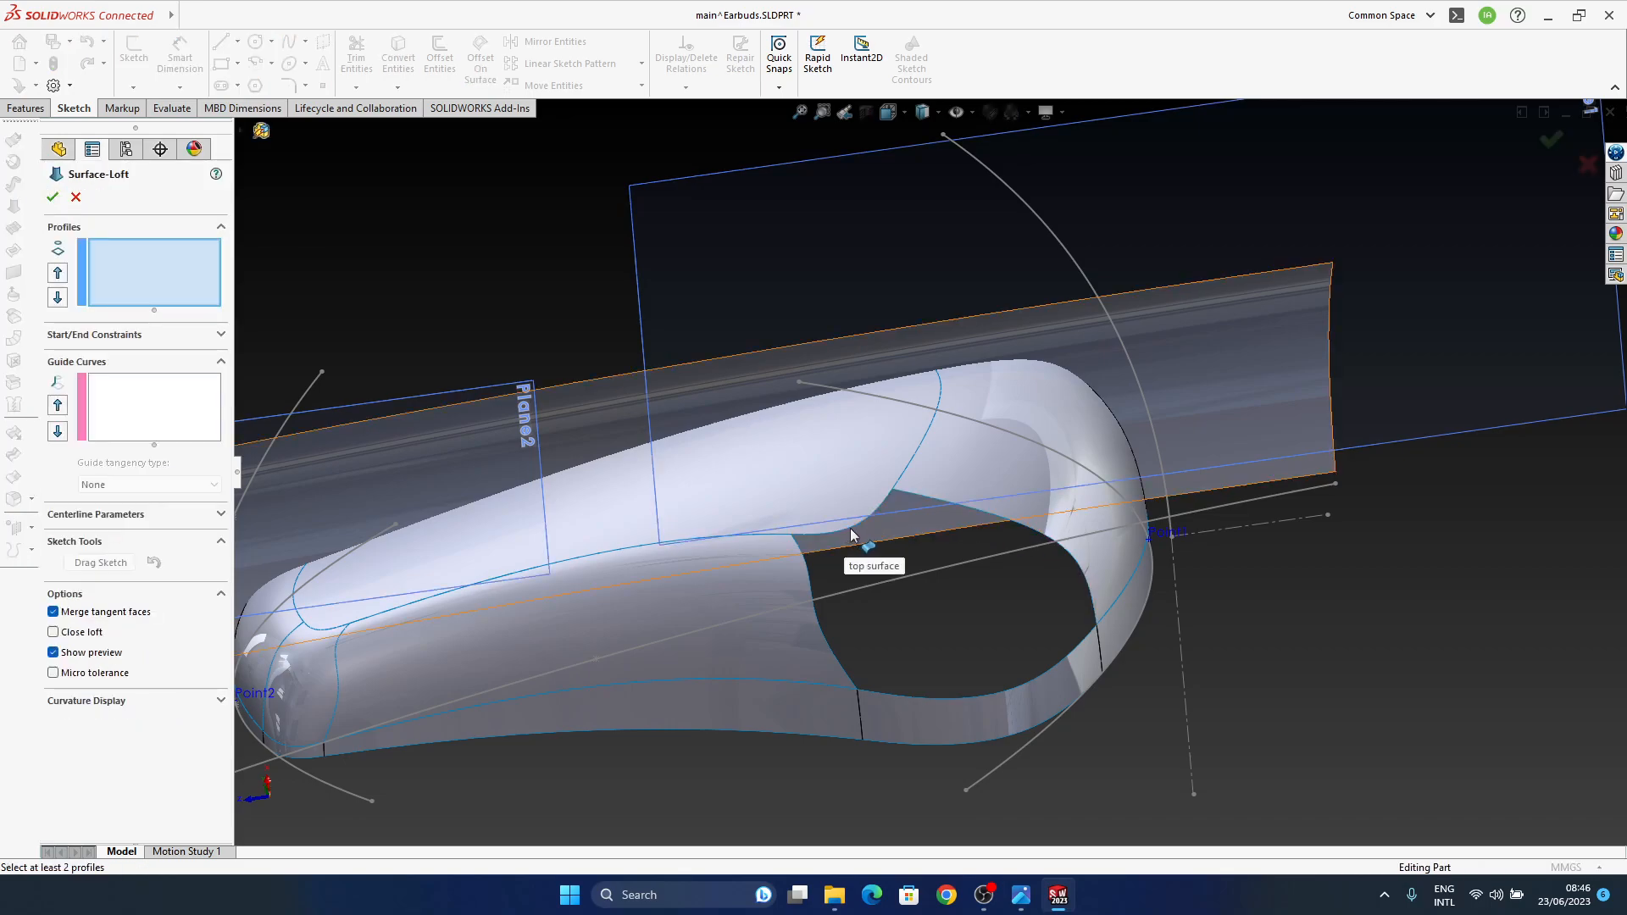
middle_drag(855, 525, 903, 649)
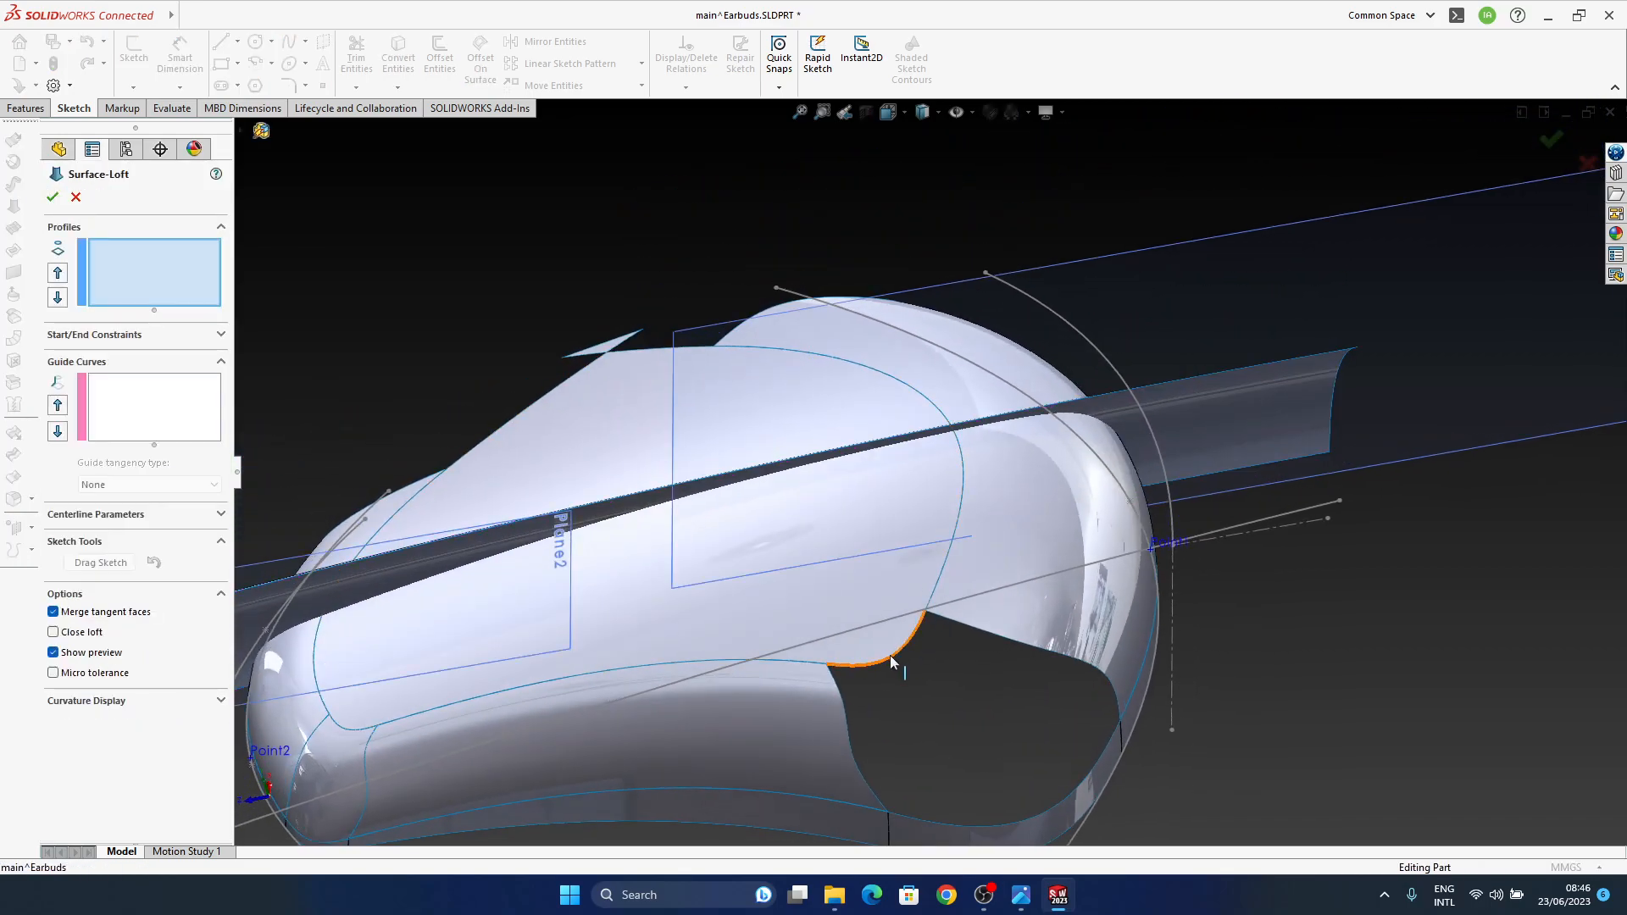
click(892, 662)
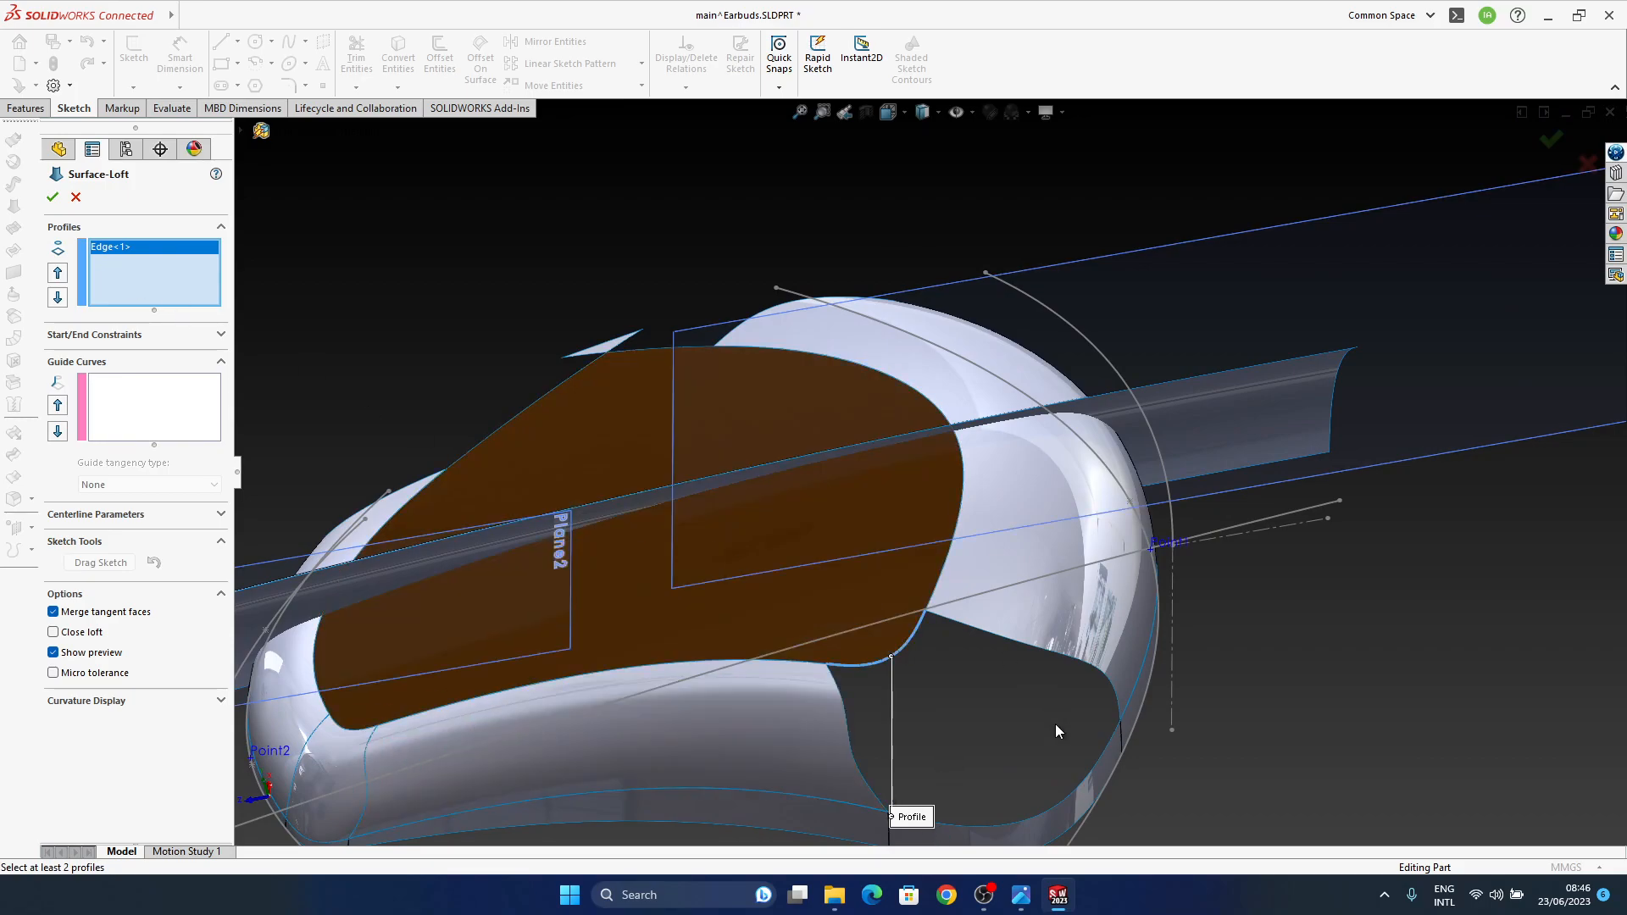
middle_drag(996, 688, 1029, 749)
click(1026, 754)
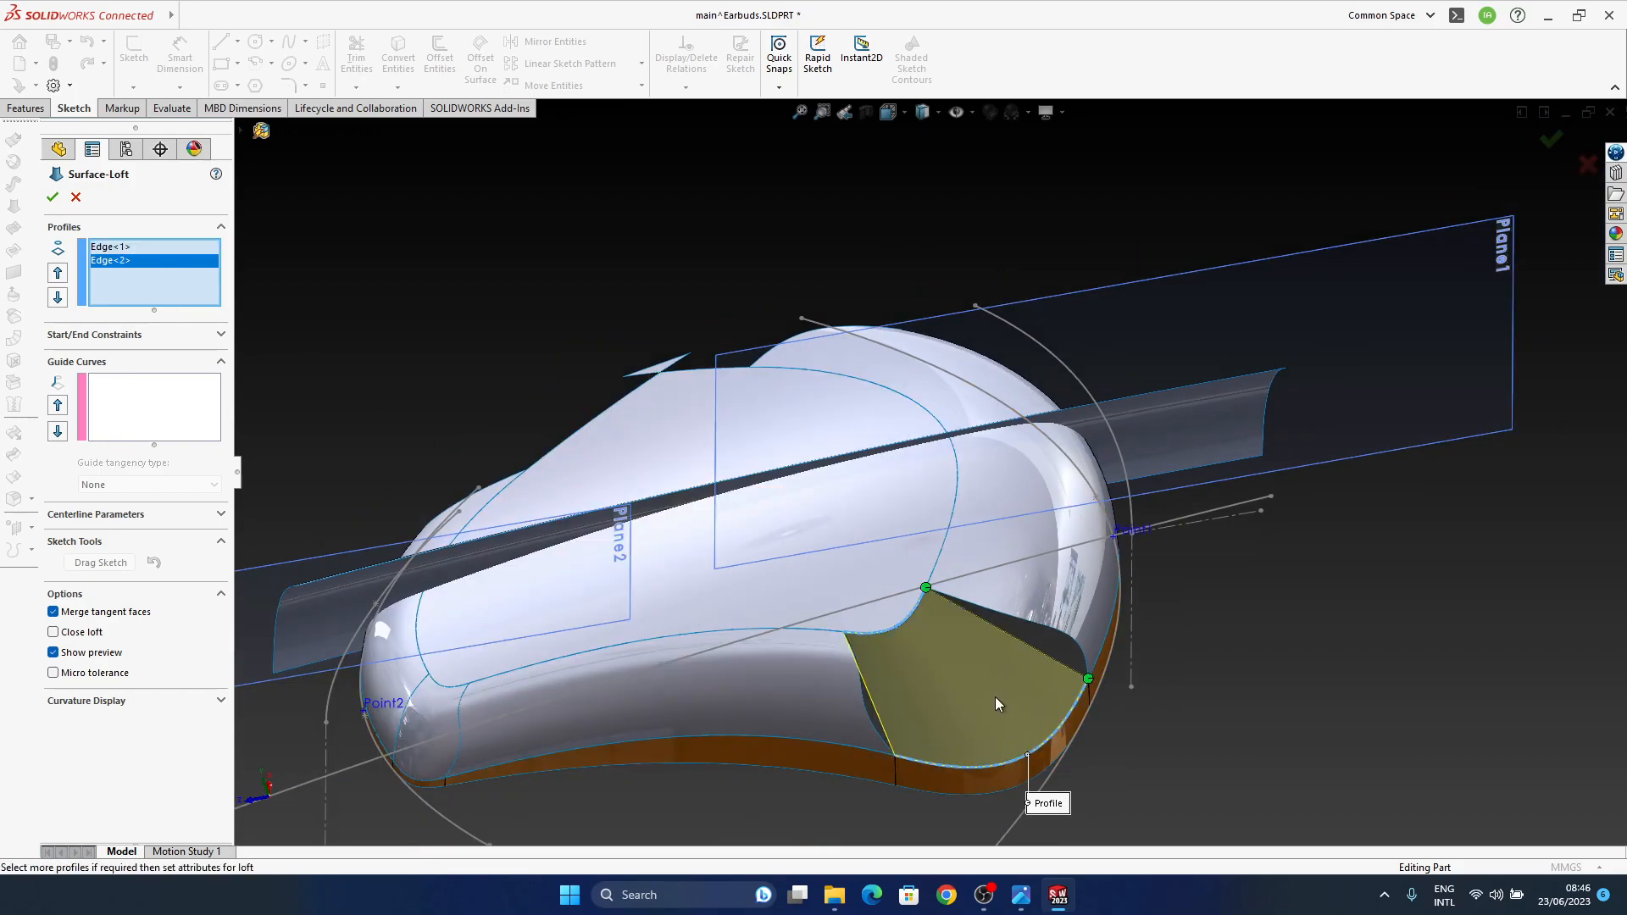
Step: Set the trial loft's start constraint to Curvature To Face
middle_drag(944, 564, 934, 610)
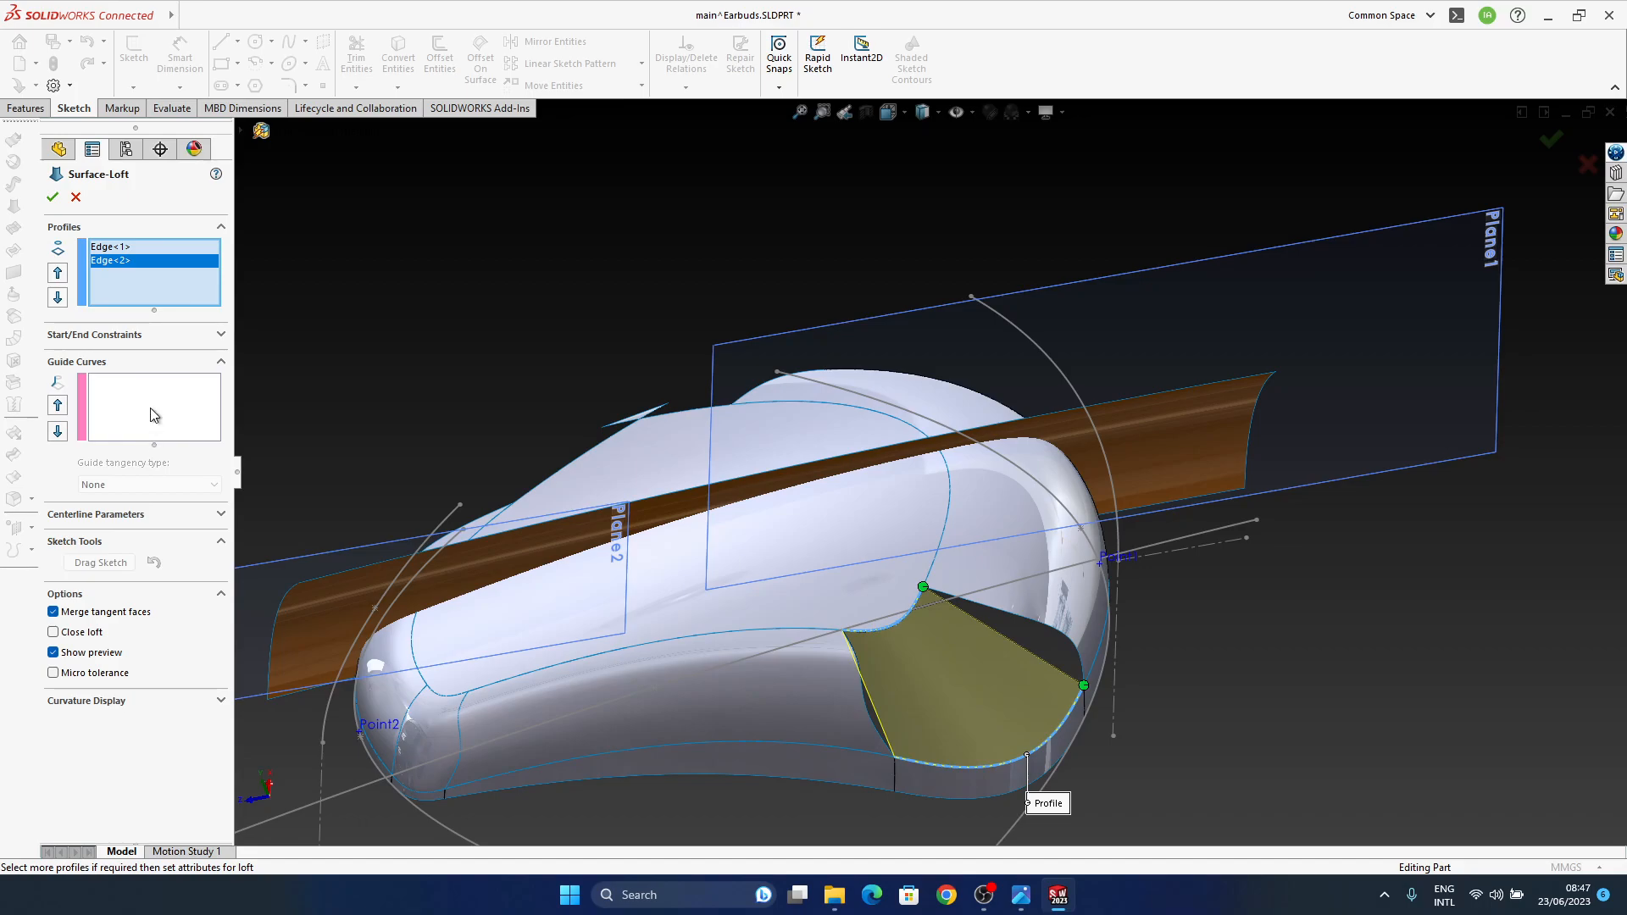
click(222, 334)
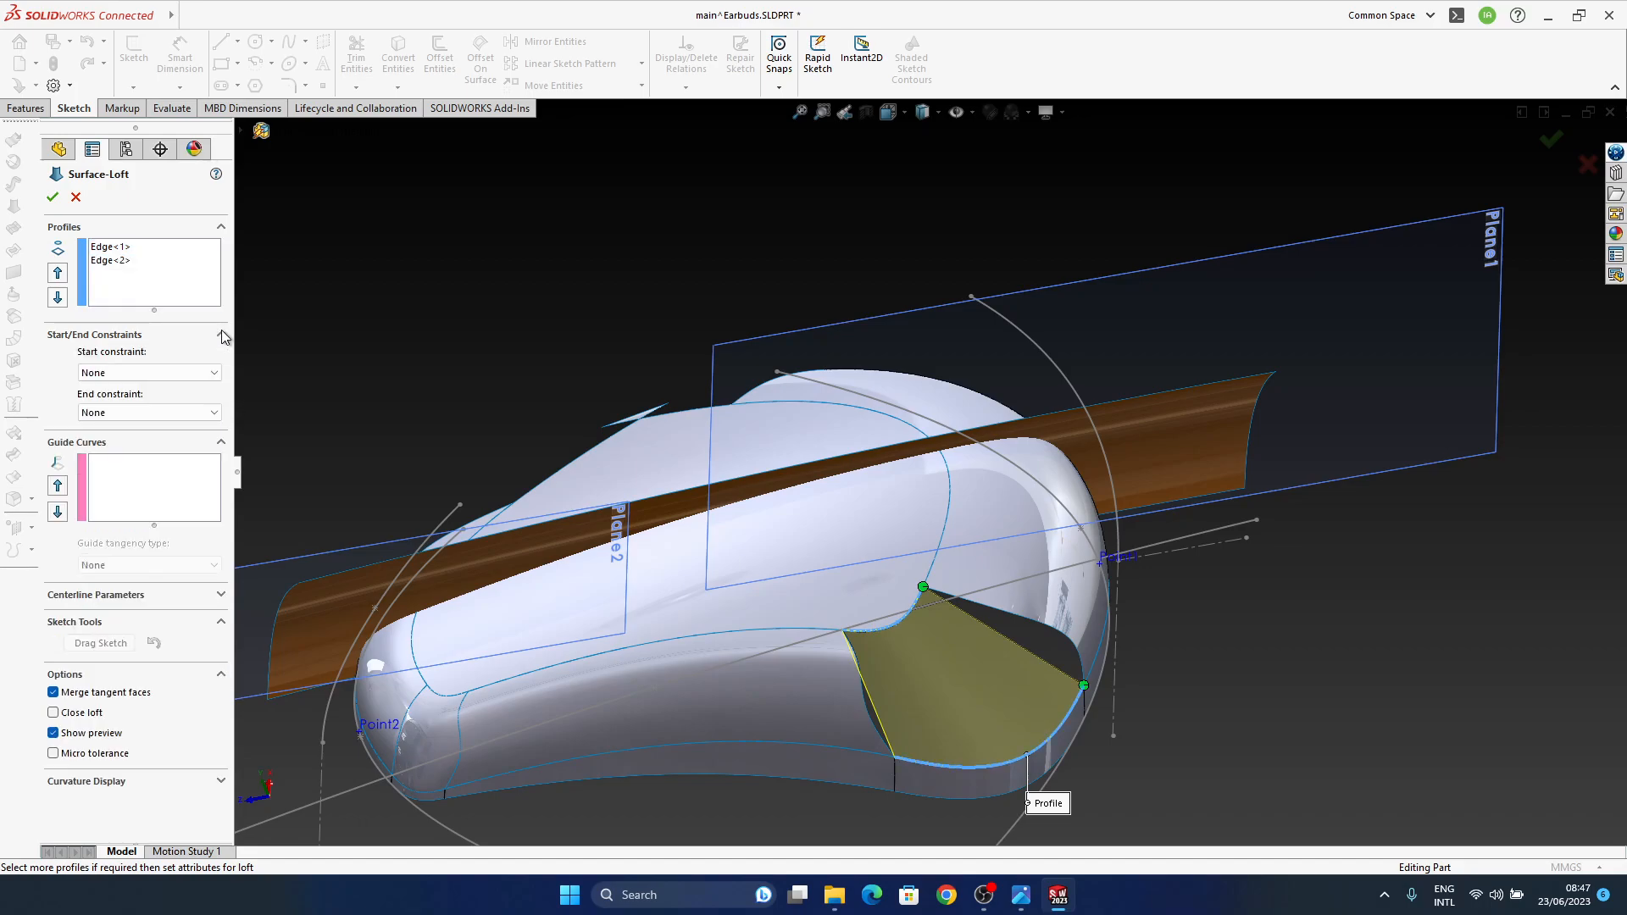
click(150, 371)
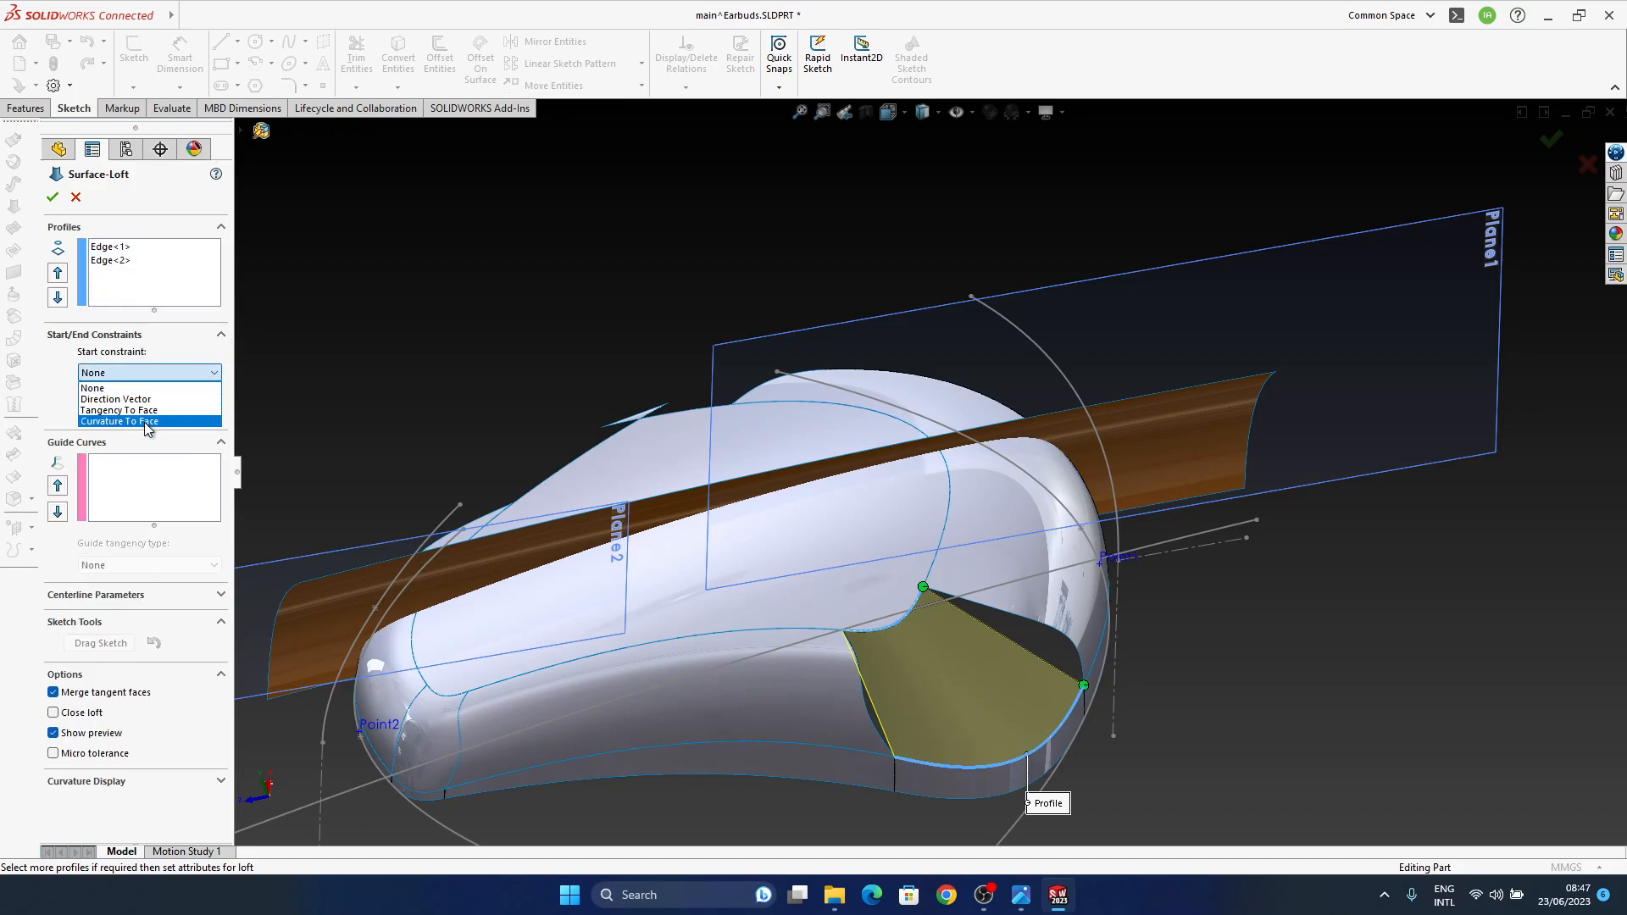
click(185, 417)
click(110, 261)
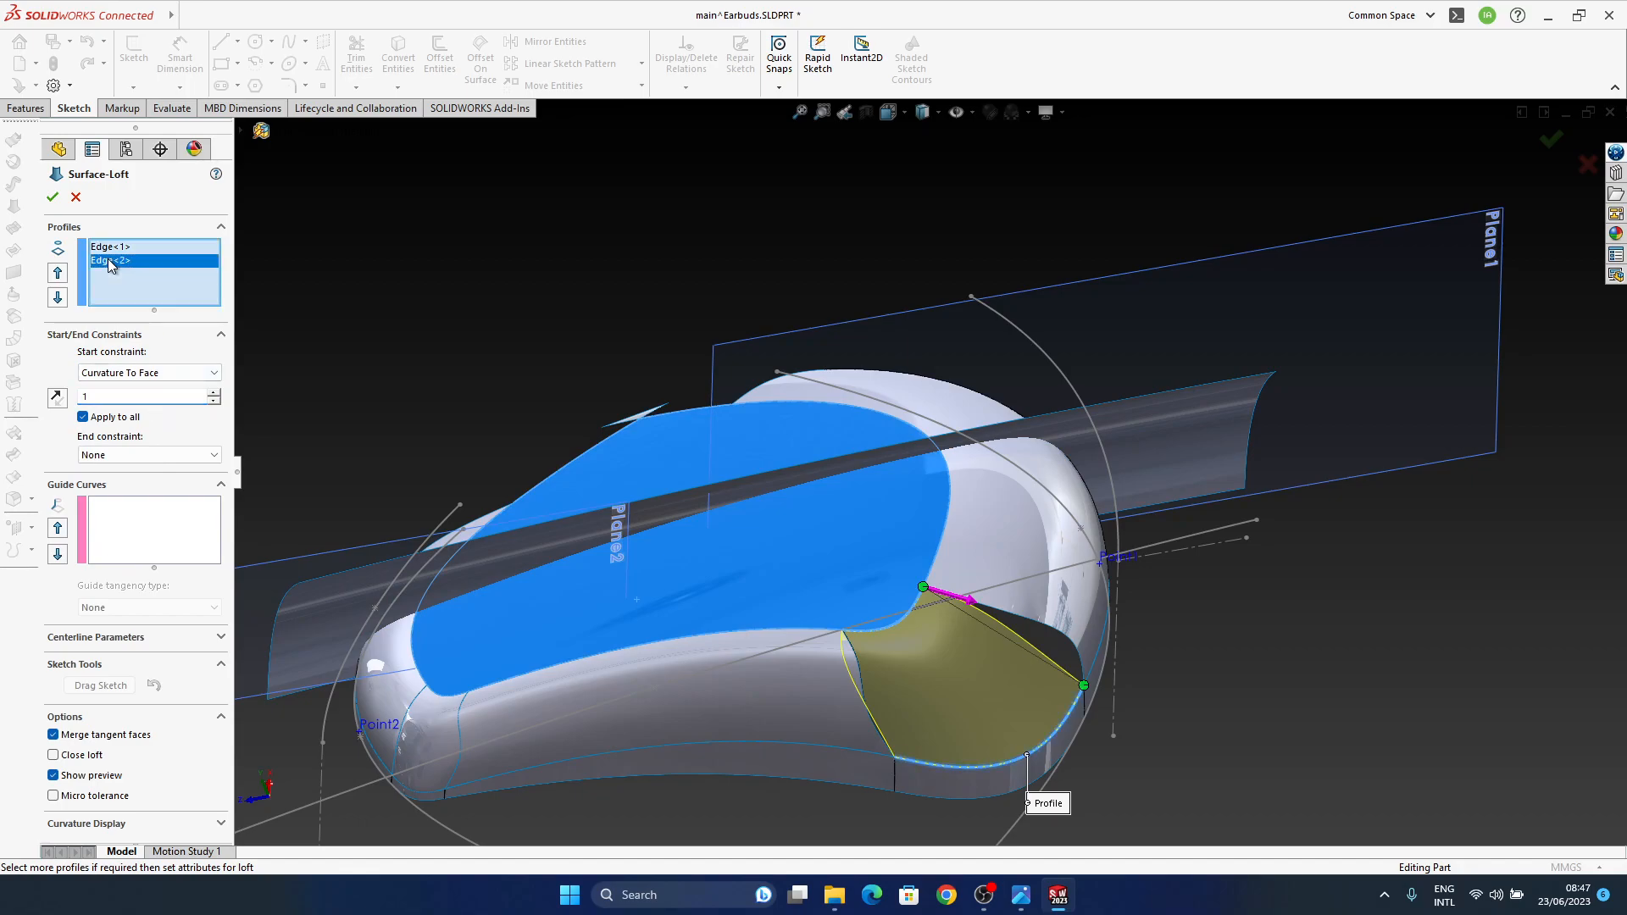
click(123, 251)
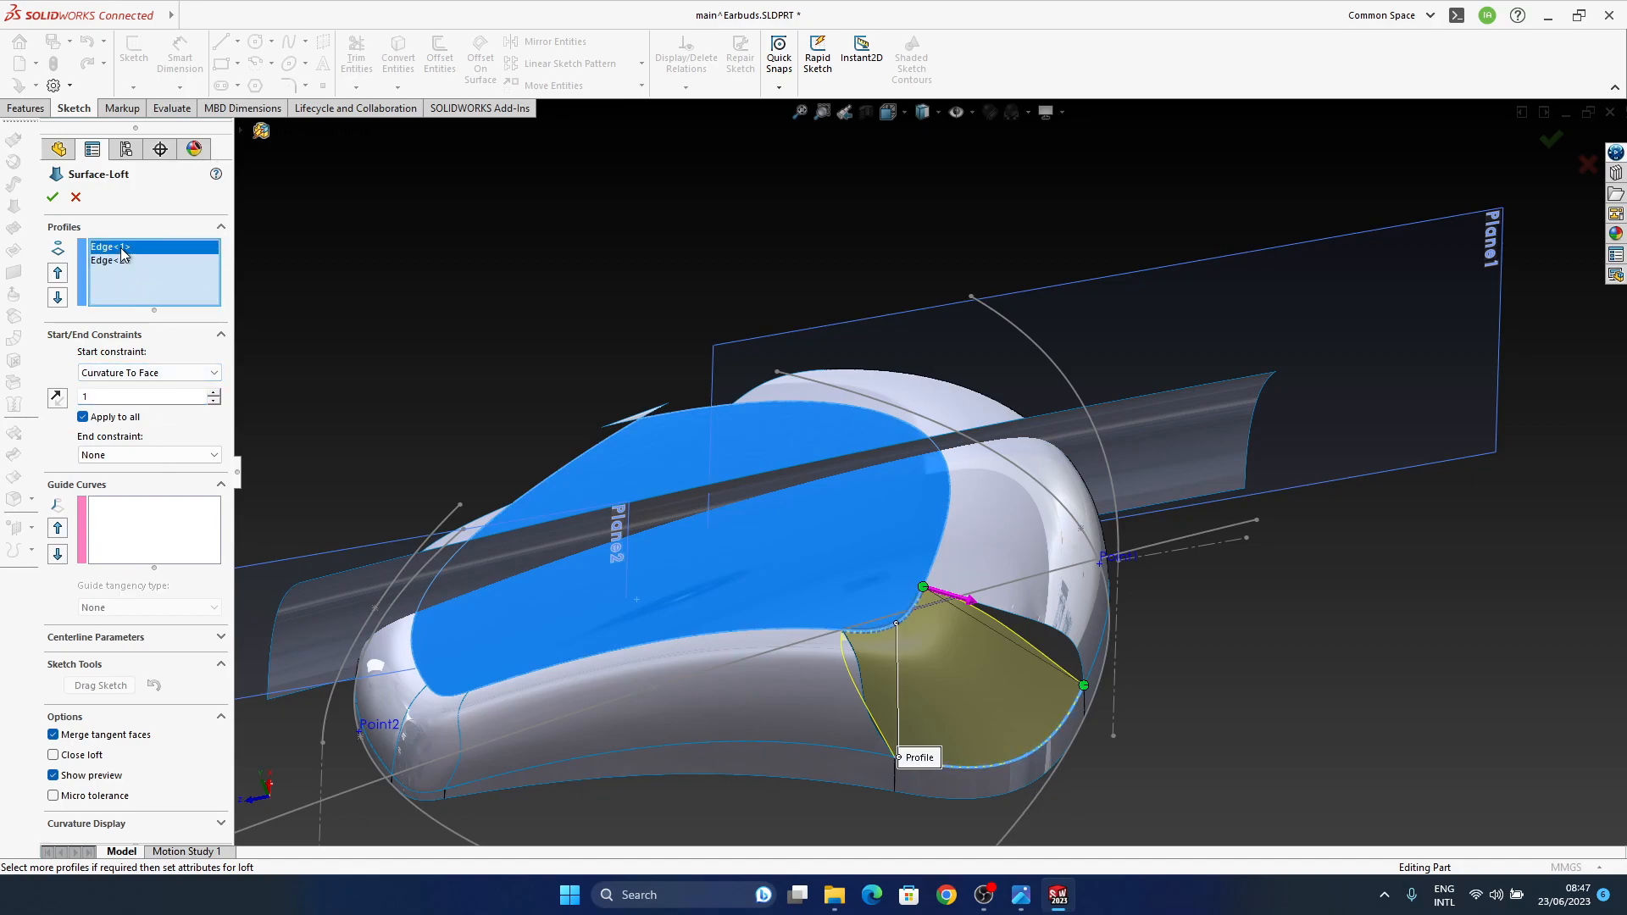
Step: Try several start tangent lengths on the loft, including 1 and 2.47, compare the preview with the surrounding surfaces, and abandon the loft
middle_drag(593, 543, 1010, 515)
scroll(943, 521, down, 2)
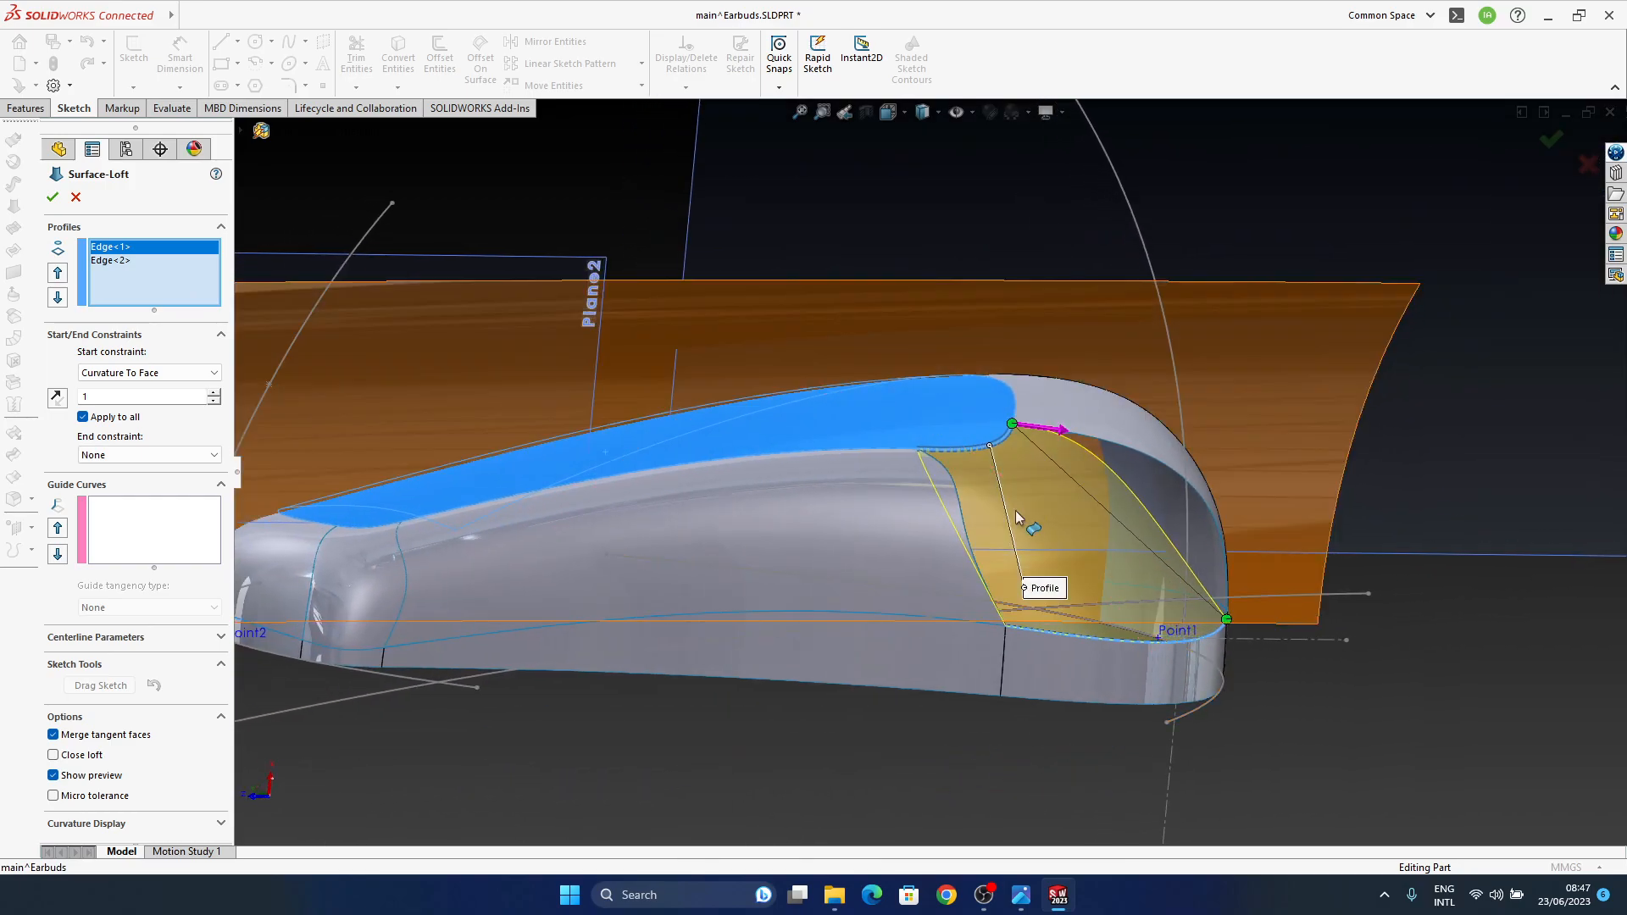
drag(1063, 428, 1070, 428)
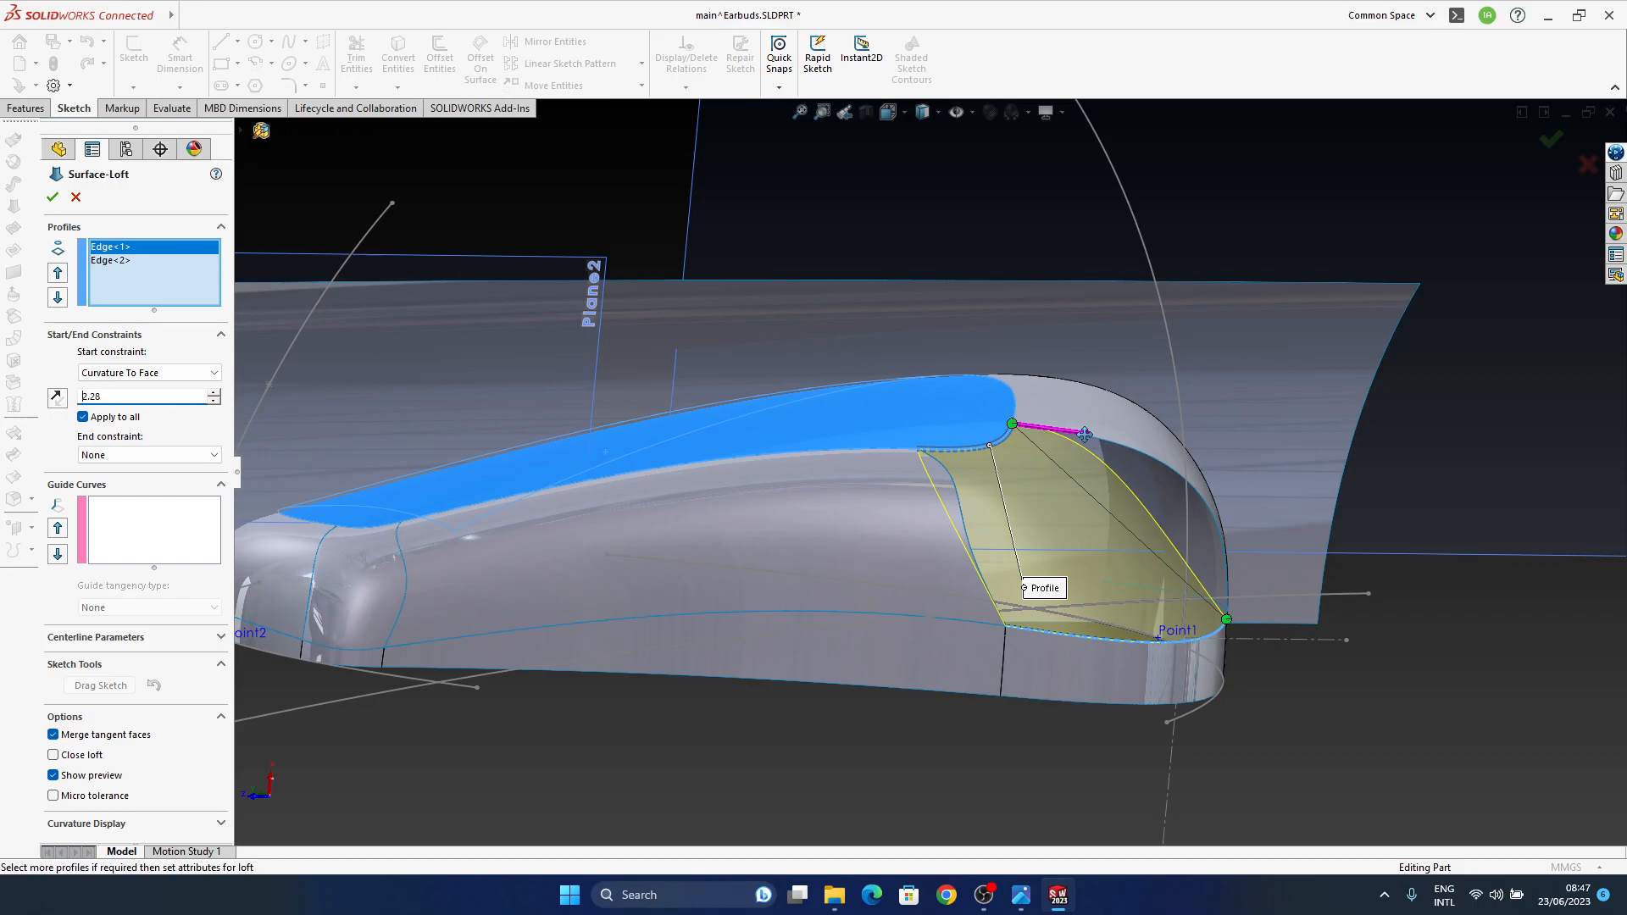
drag(1089, 434, 1084, 432)
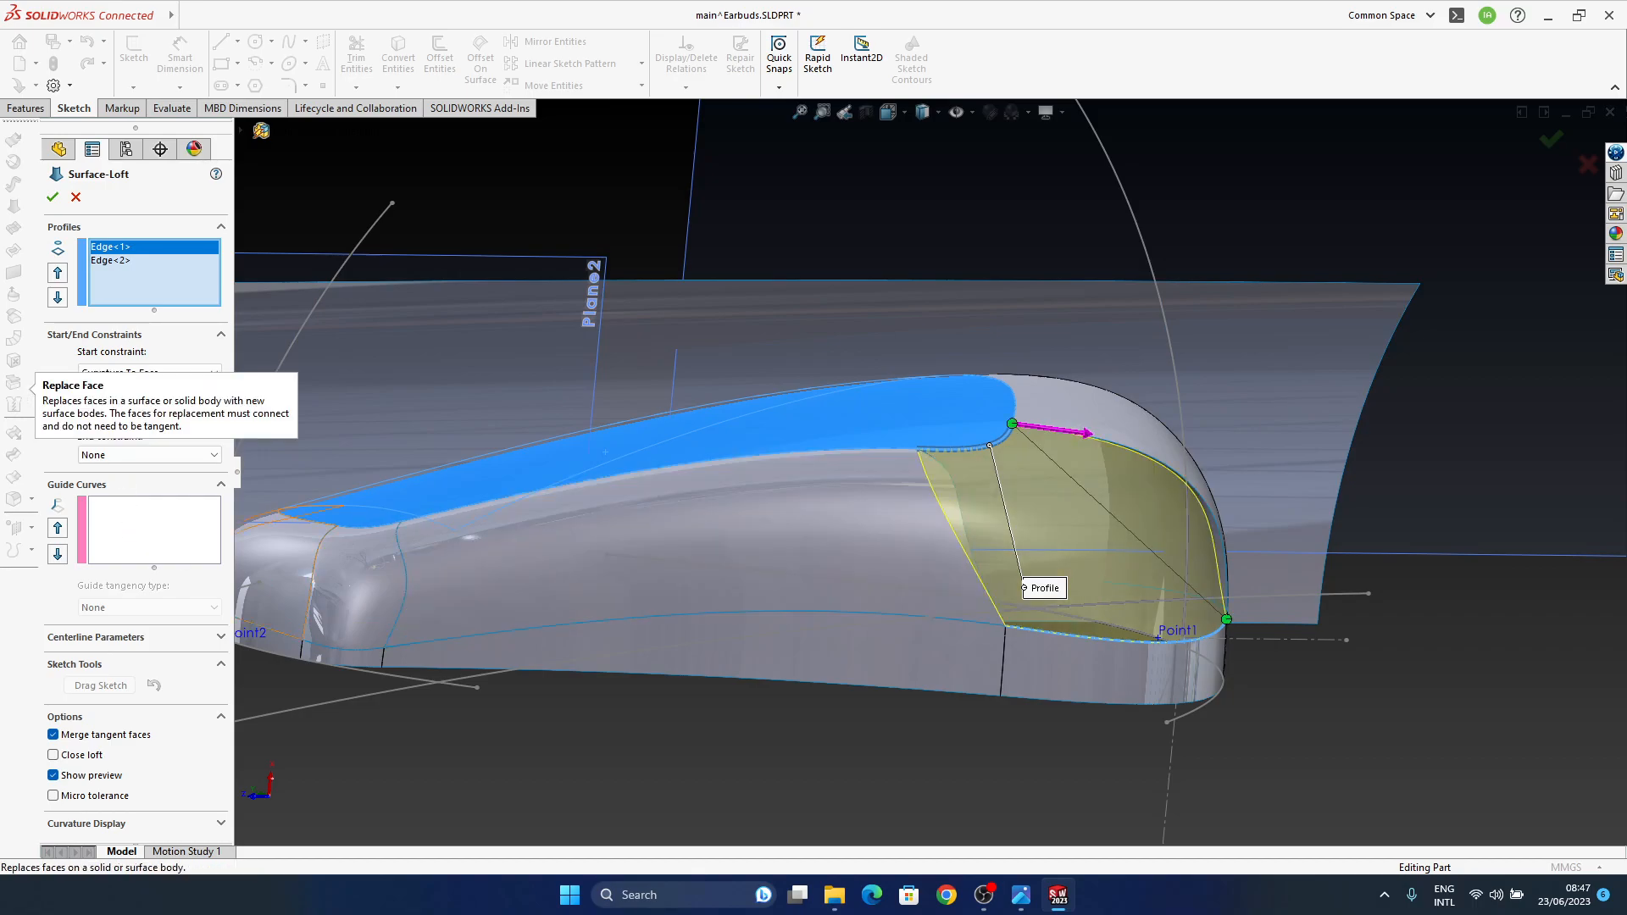
text(1)
key(Return)
middle_drag(782, 466, 804, 458)
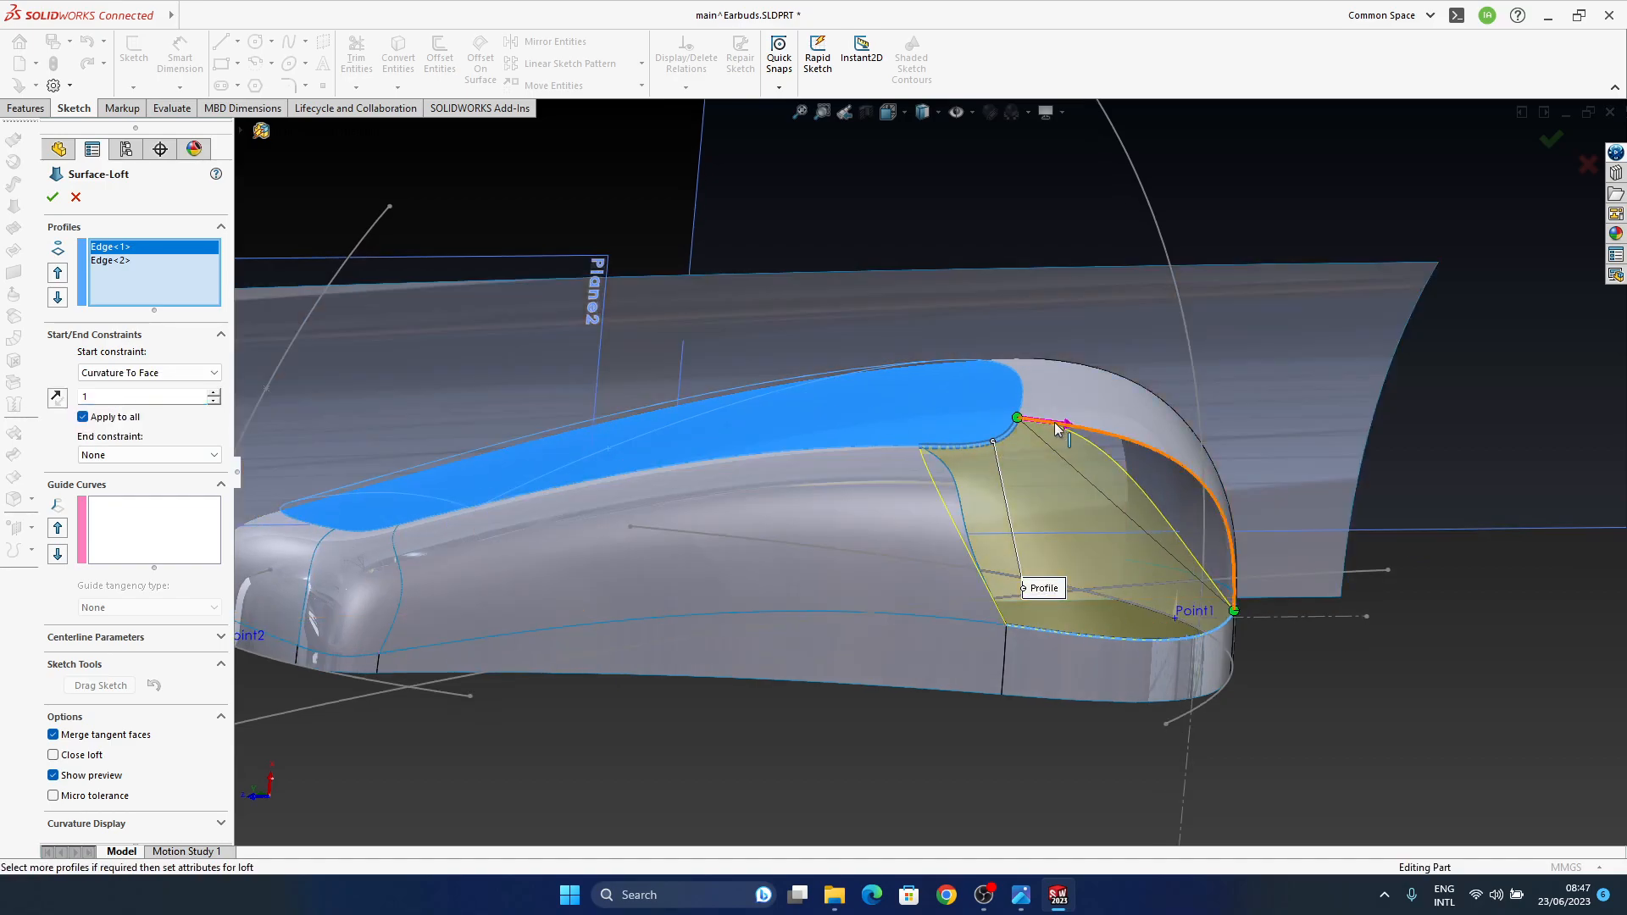
middle_drag(1131, 587, 1082, 694)
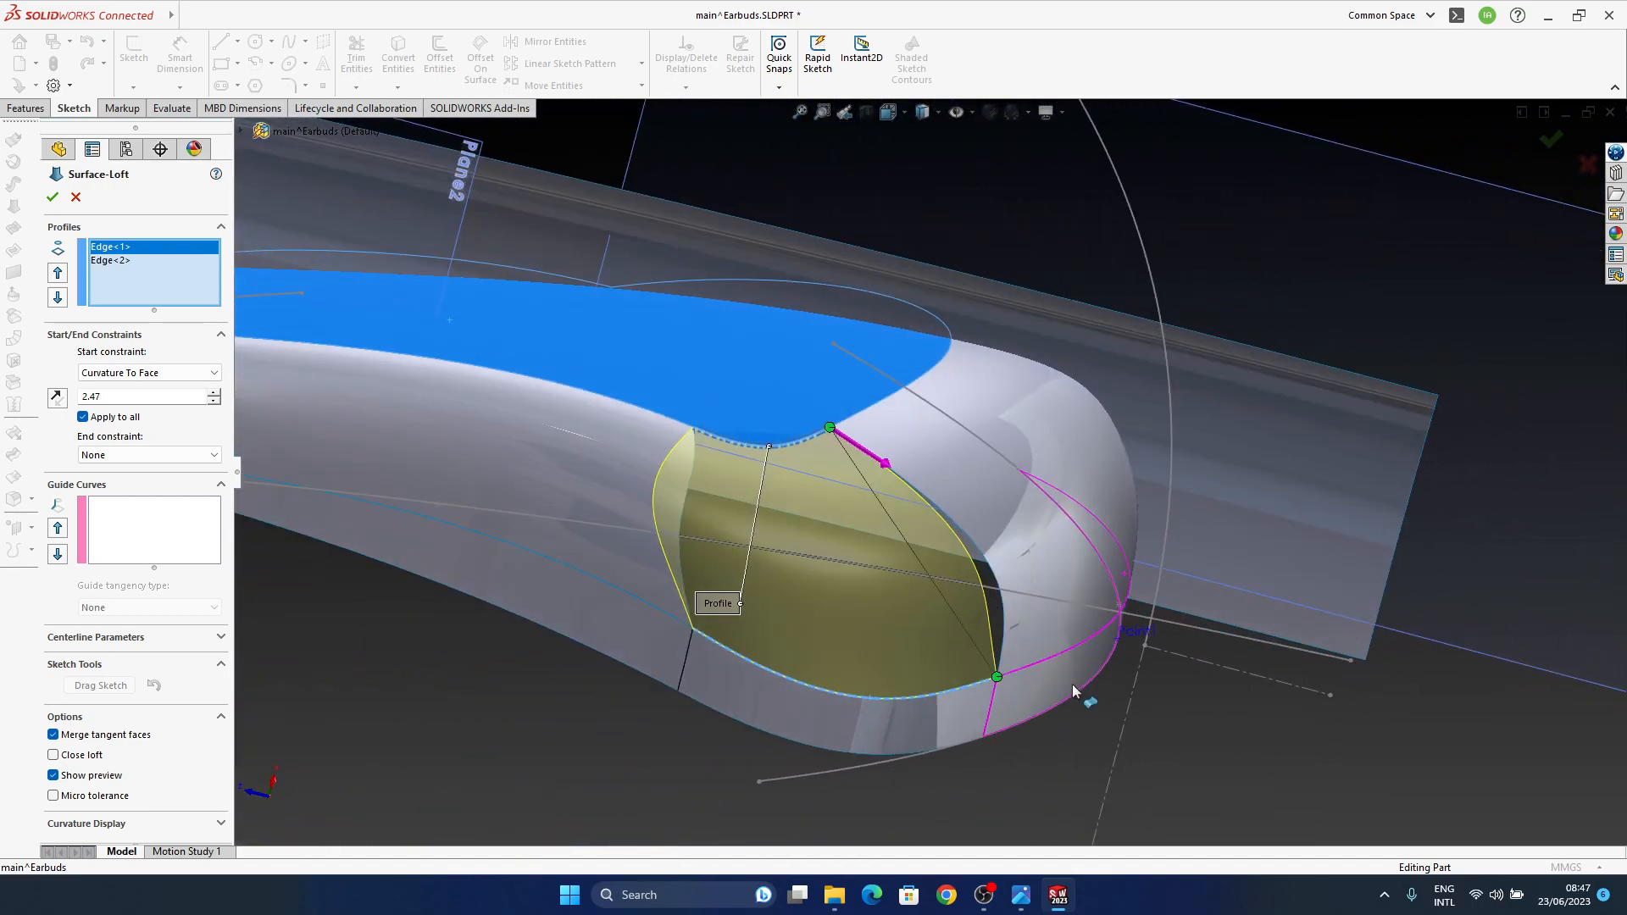
click(76, 199)
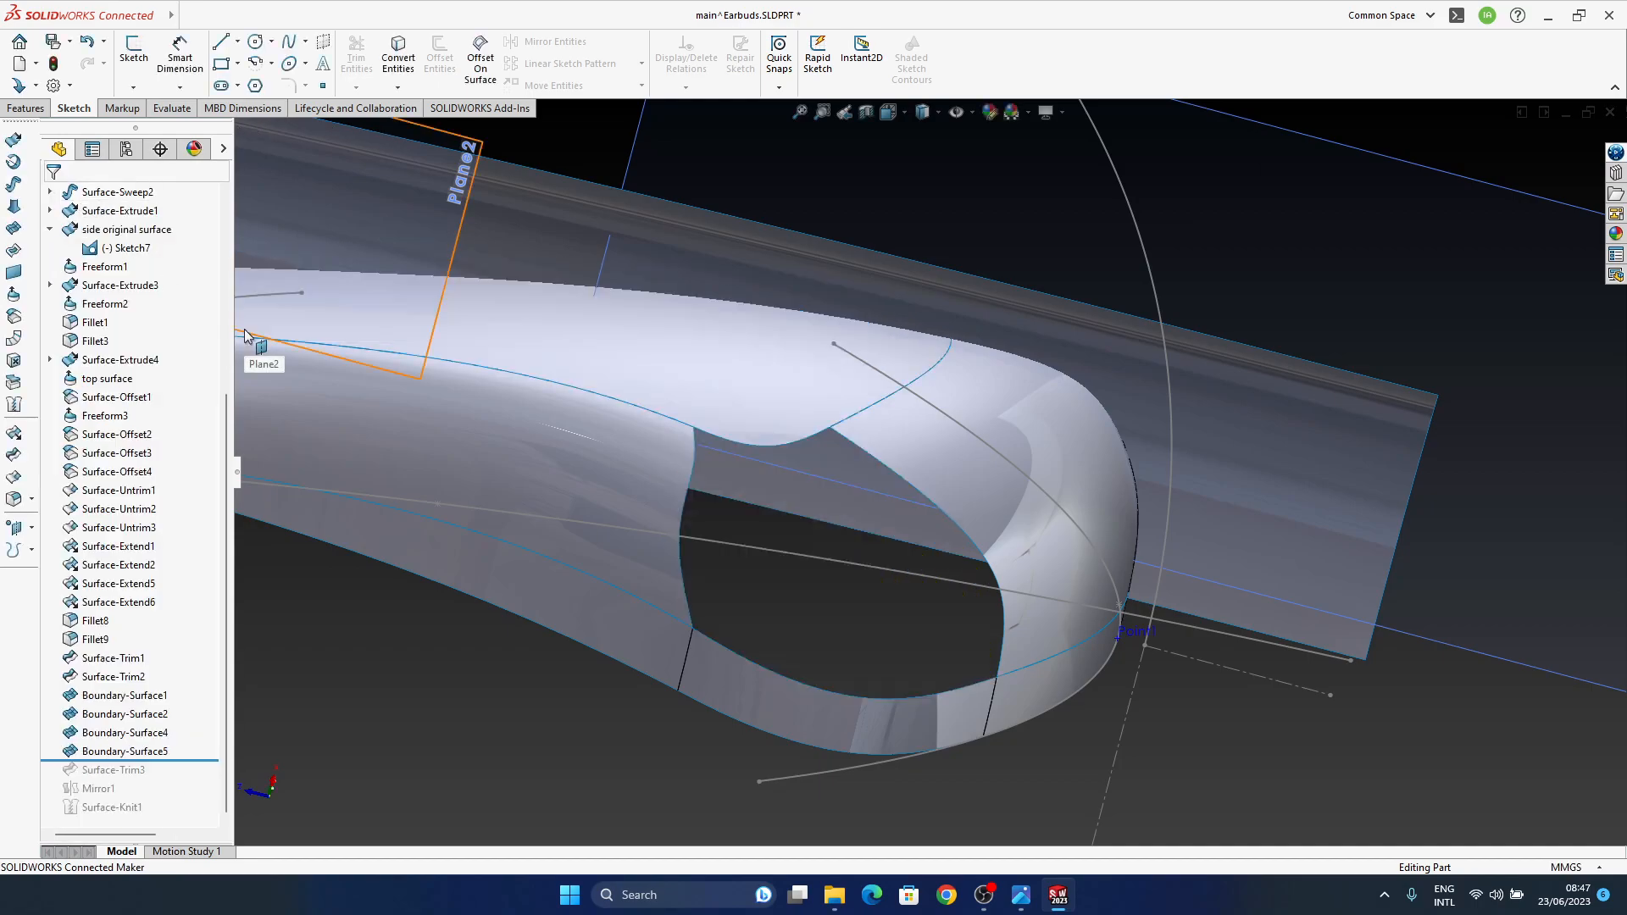
Step: Delete Boundary-Surface5, the small patch on the body's side near Point2
middle_click(900, 466)
middle_drag(901, 466, 883, 552)
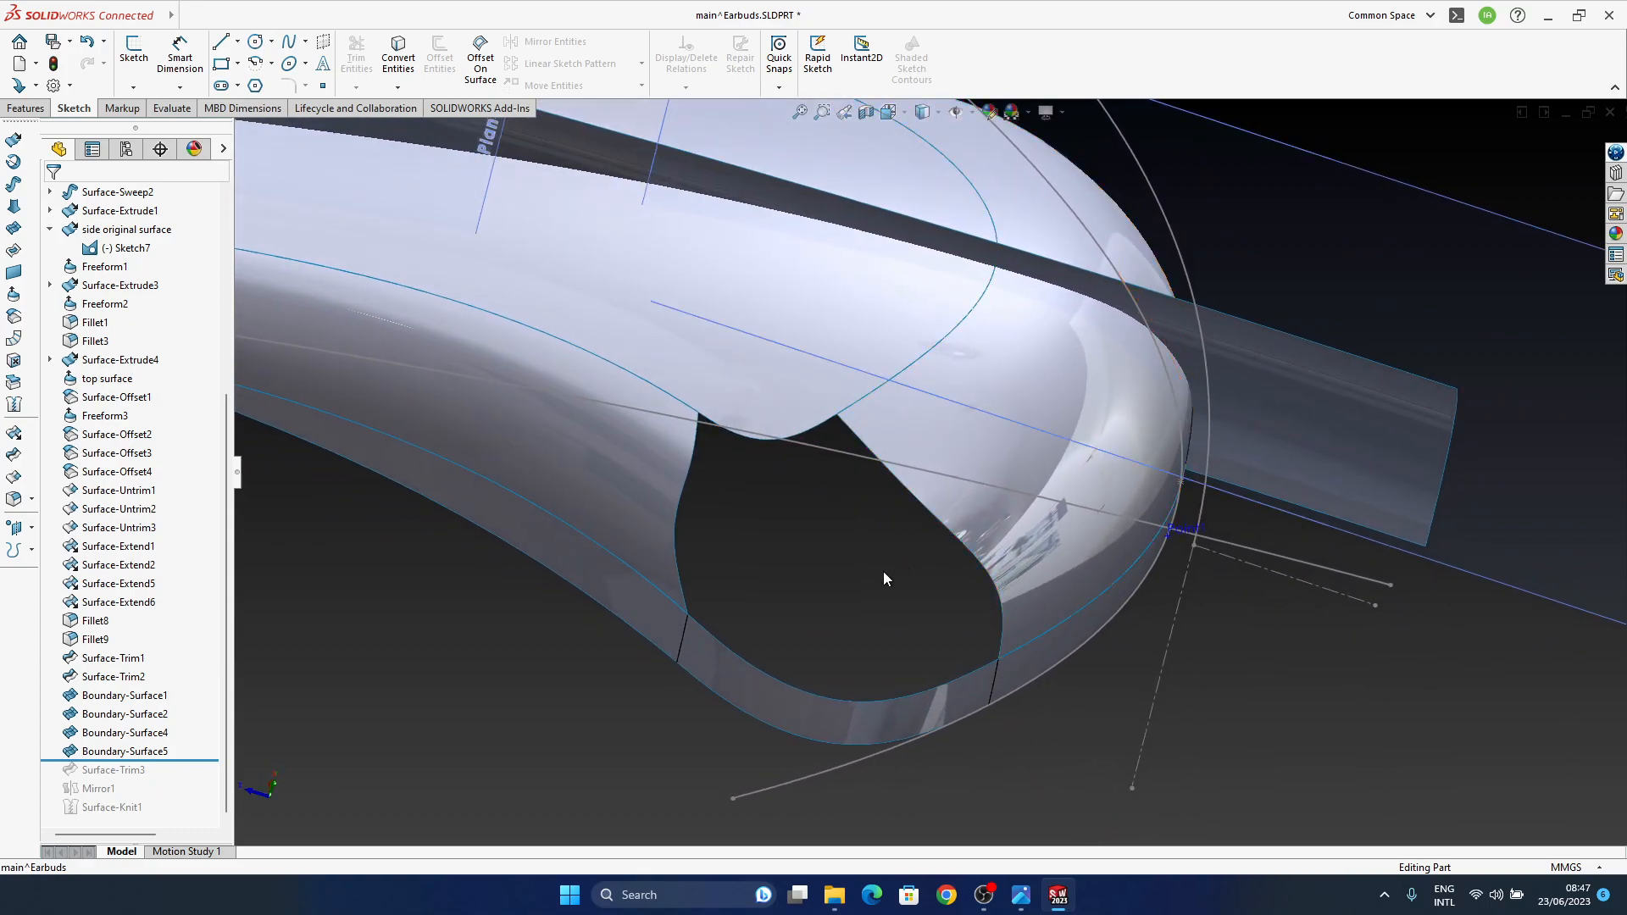
mouse_move(888, 536)
middle_down()
mouse_move(919, 418)
mouse_move(942, 424)
mouse_move(857, 595)
mouse_move(821, 753)
mouse_move(767, 688)
mouse_move(724, 519)
mouse_move(707, 555)
mouse_move(894, 455)
mouse_move(855, 492)
middle_up()
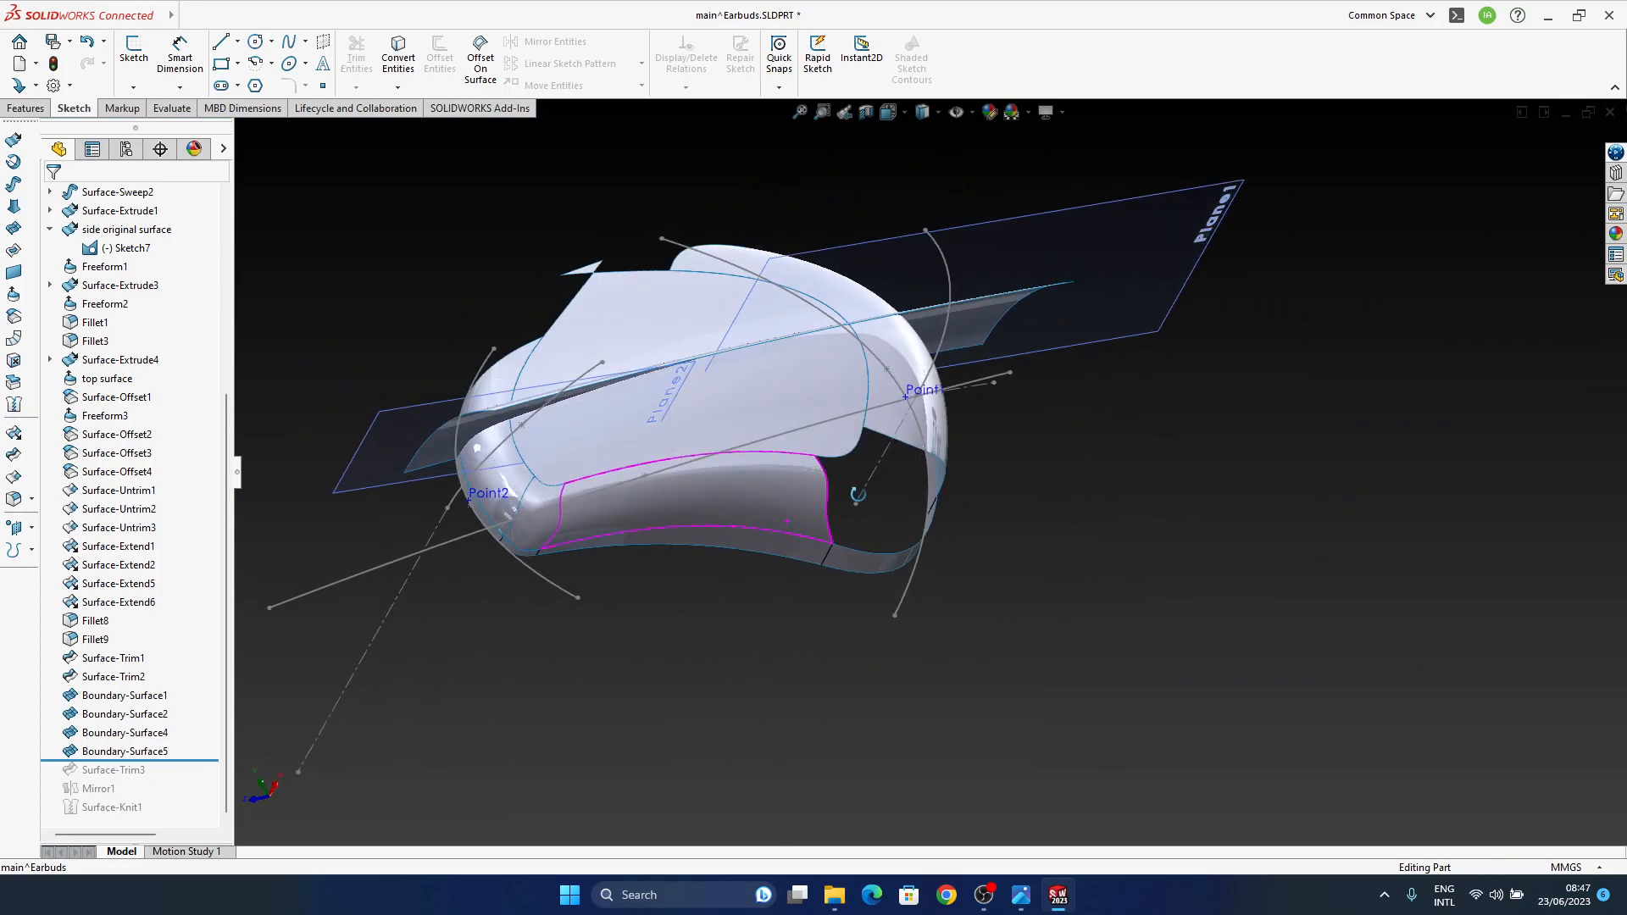
double_click(537, 516)
key(ctrl+b)
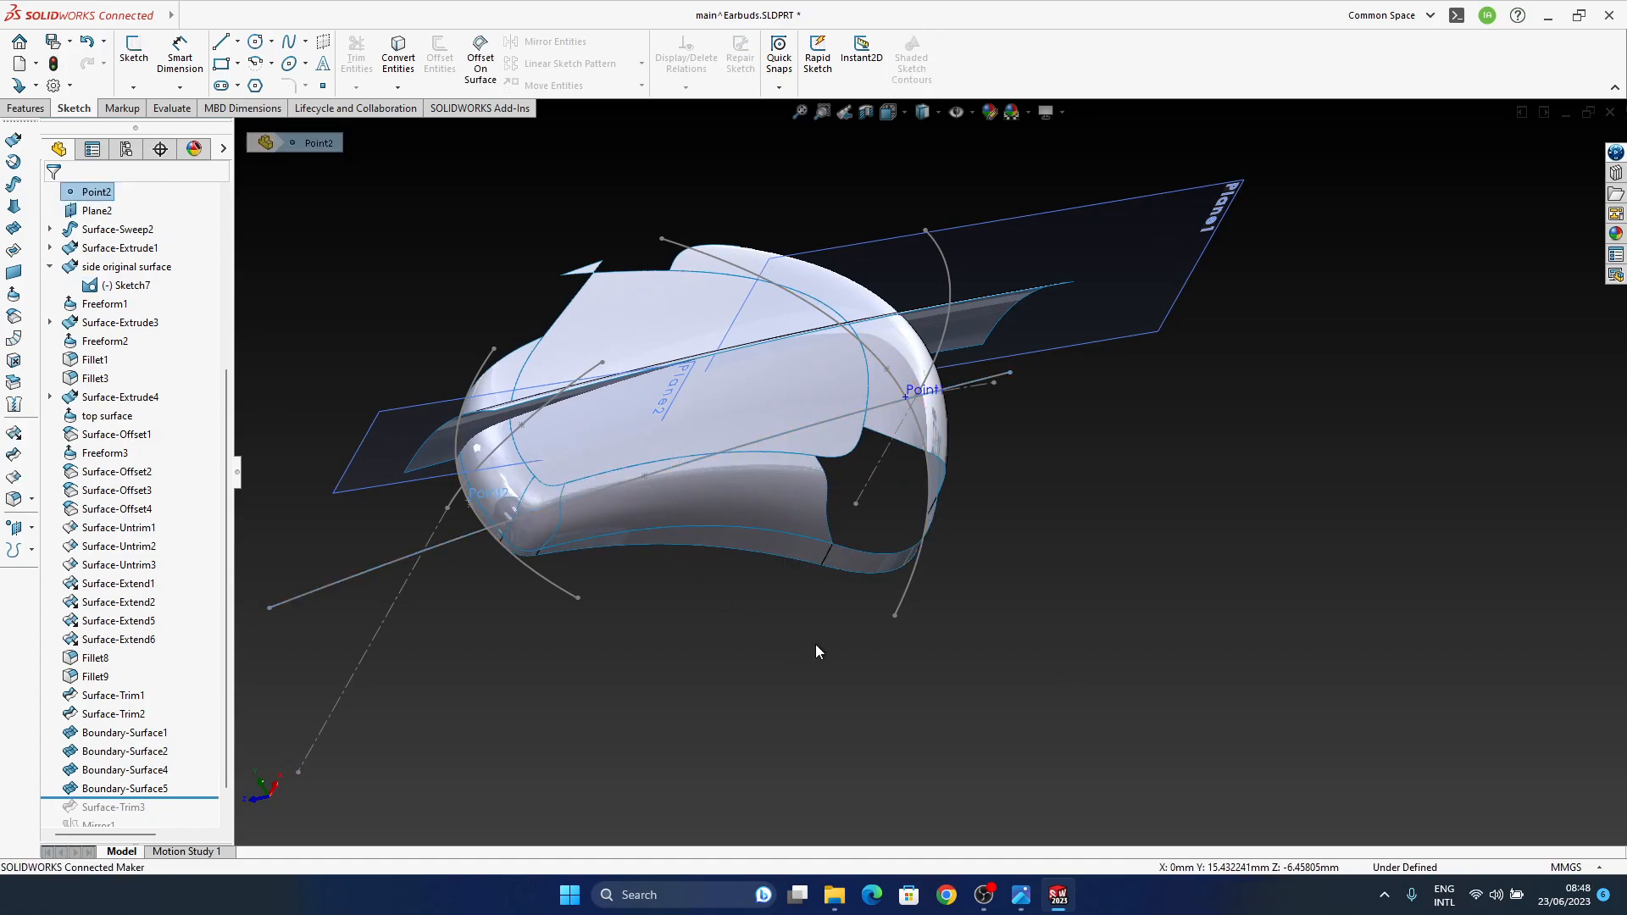
click(544, 541)
key(Delete)
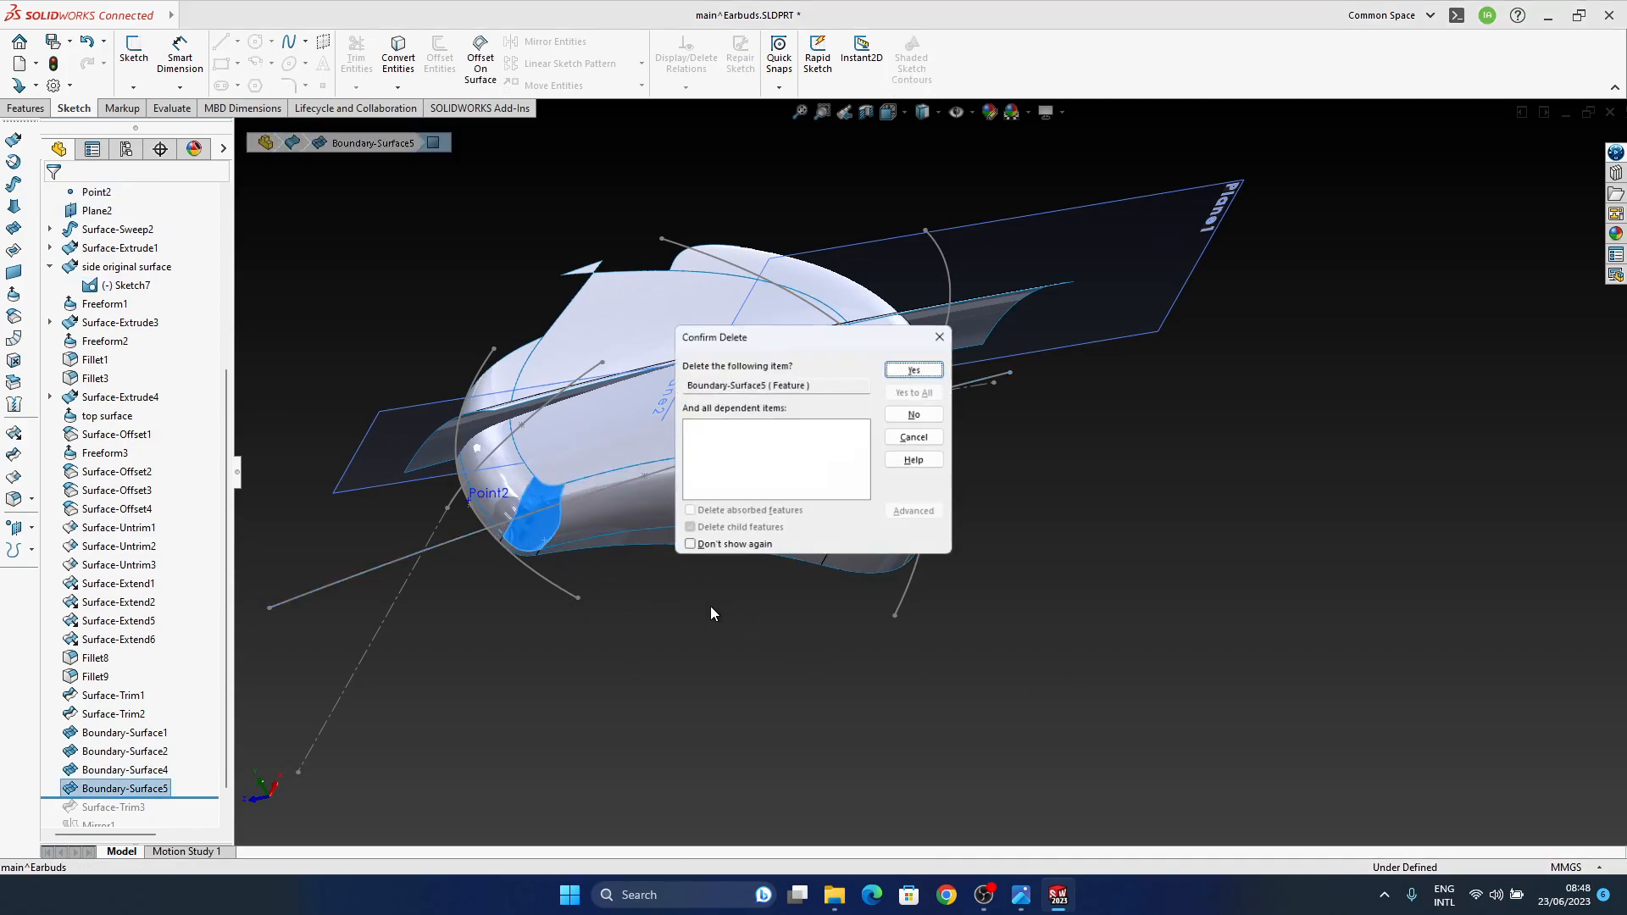
key(Return)
Step: Extend the side surface by 9 mm from its edge bordering the open corner near Point1, using the same-surface extension type
middle_drag(710, 607, 916, 490)
scroll(852, 439, down, 3)
middle_drag(851, 551, 932, 552)
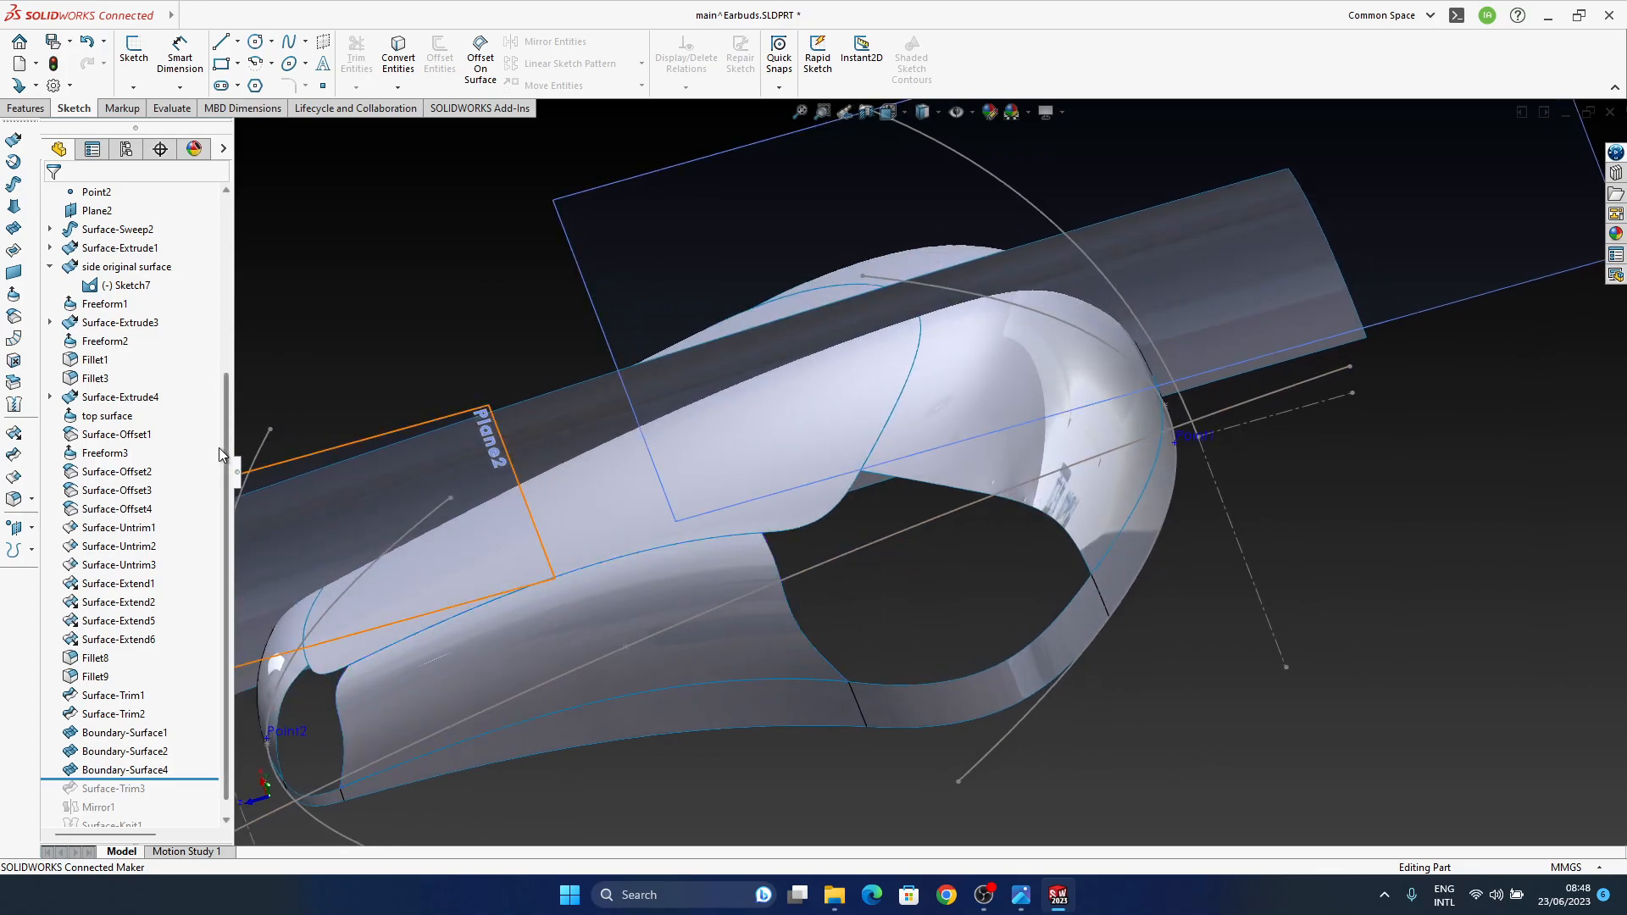
click(13, 433)
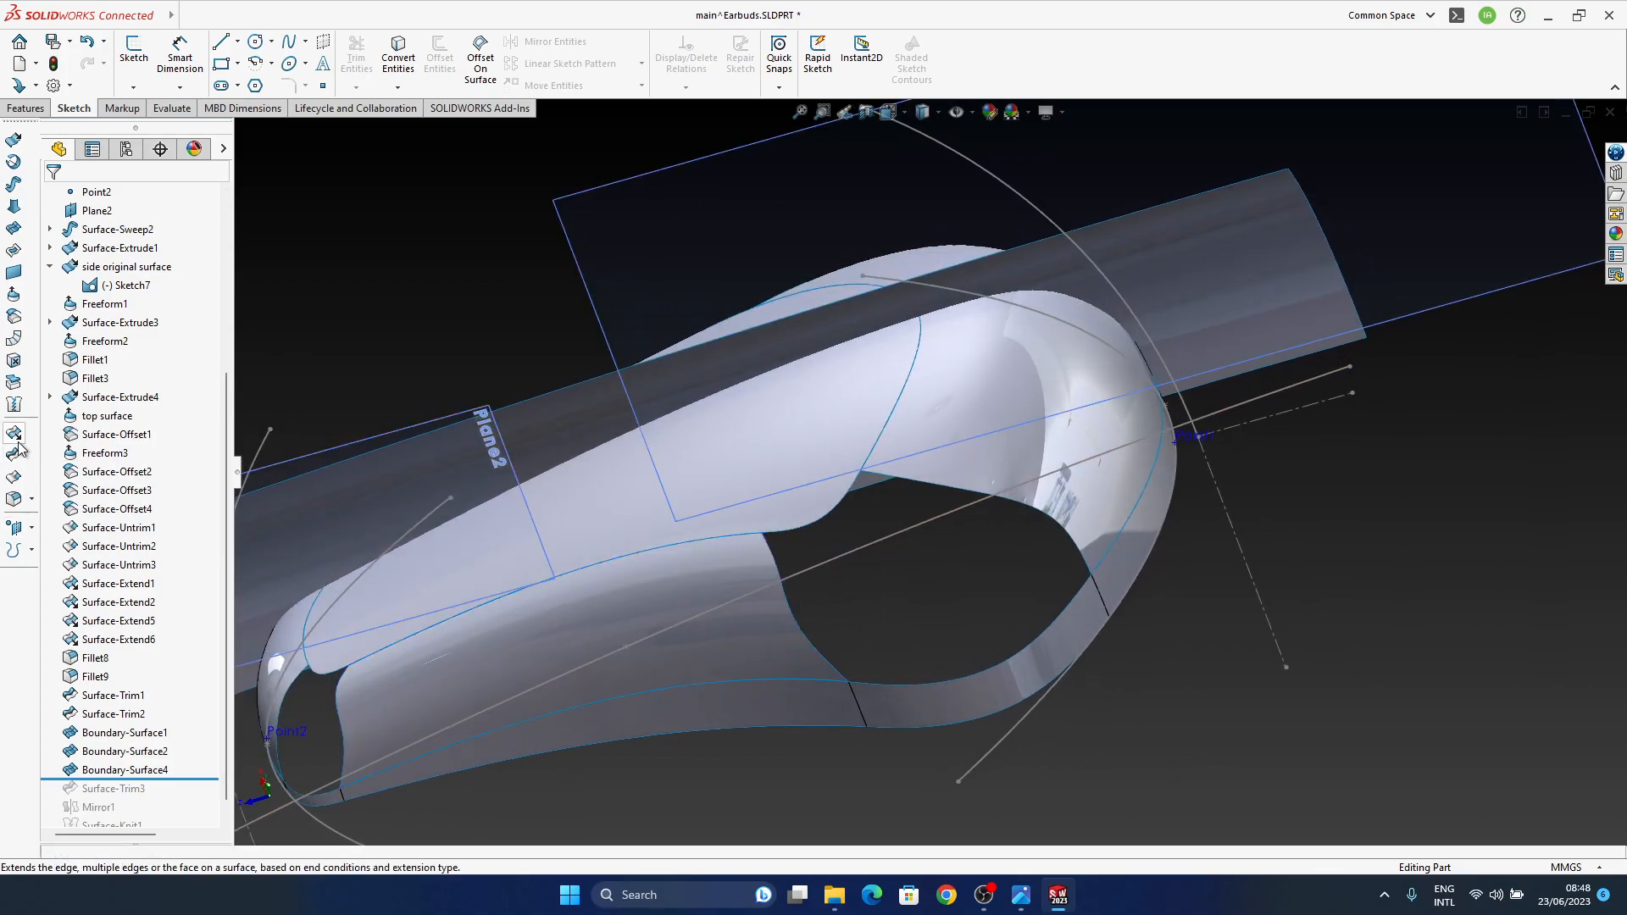
click(814, 651)
middle_drag(894, 606, 652, 549)
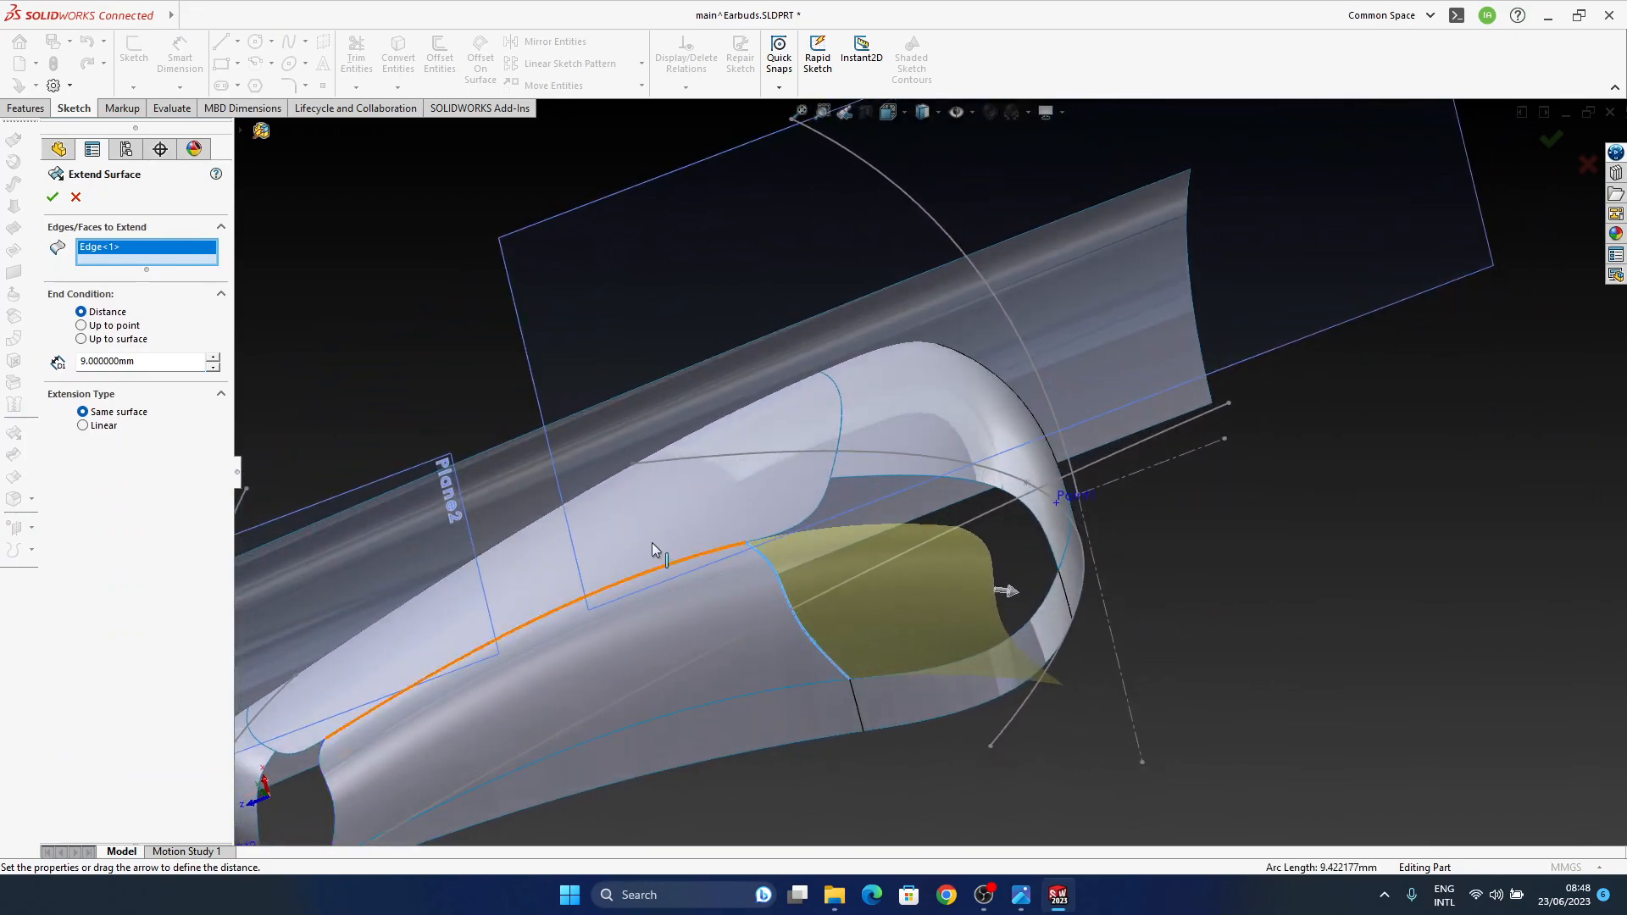
click(52, 196)
Step: Edit Surface-Extend7 to shorten the side surface's extension into the open corner near Point1
middle_drag(927, 581, 891, 717)
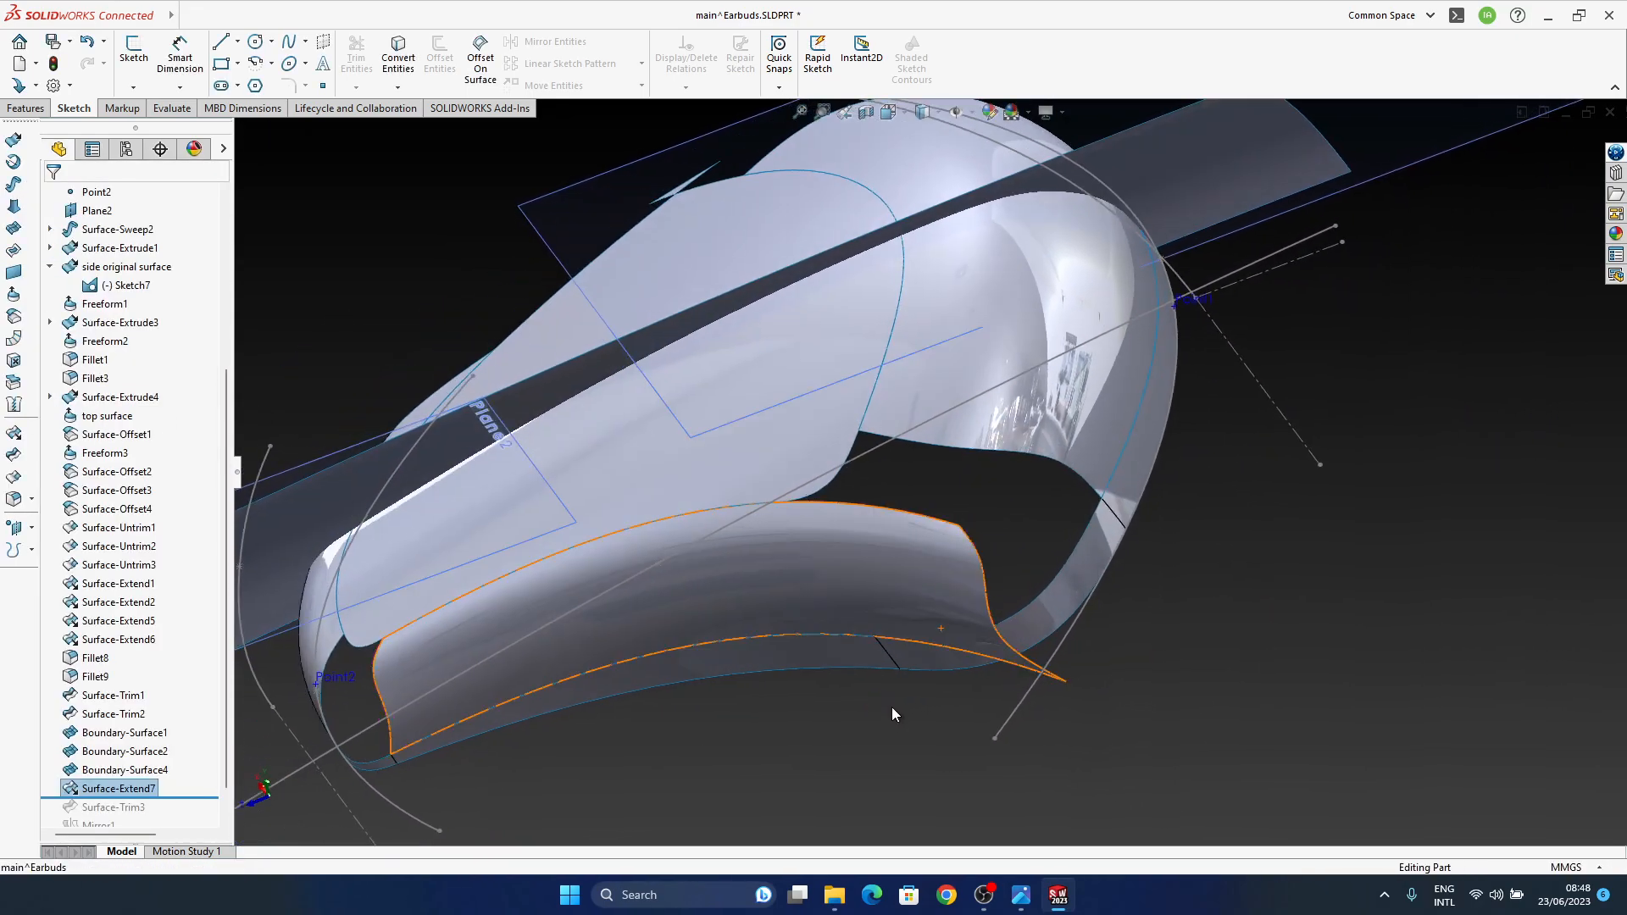
mouse_move(840, 658)
middle_down()
mouse_move(886, 603)
mouse_move(739, 461)
middle_up()
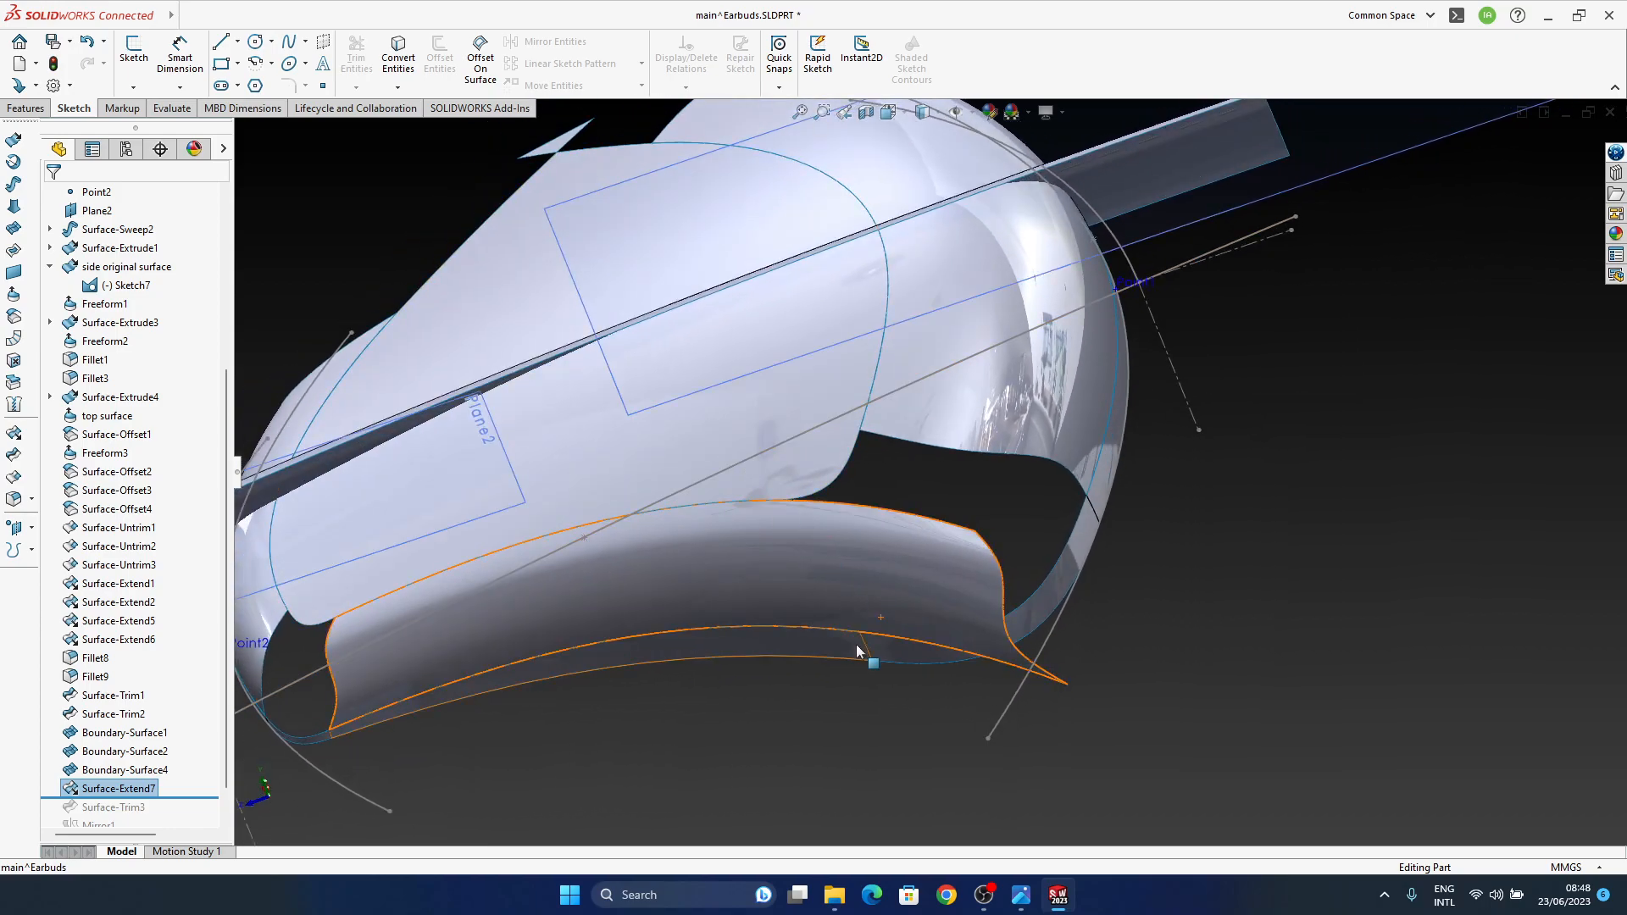
middle_drag(879, 618, 803, 646)
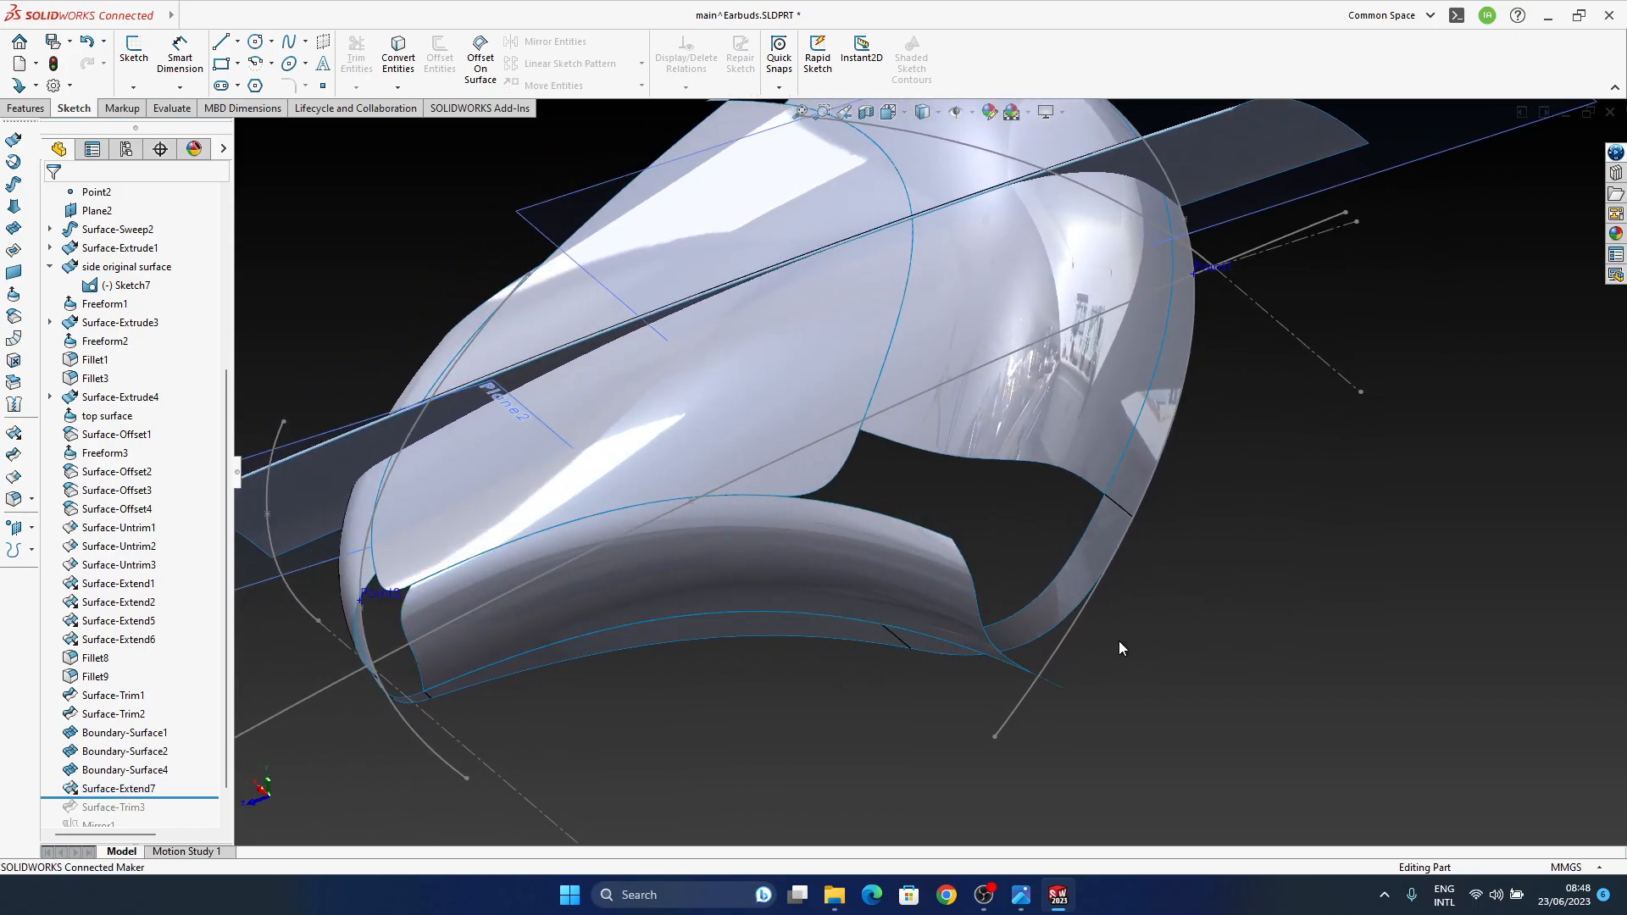
click(136, 789)
click(159, 736)
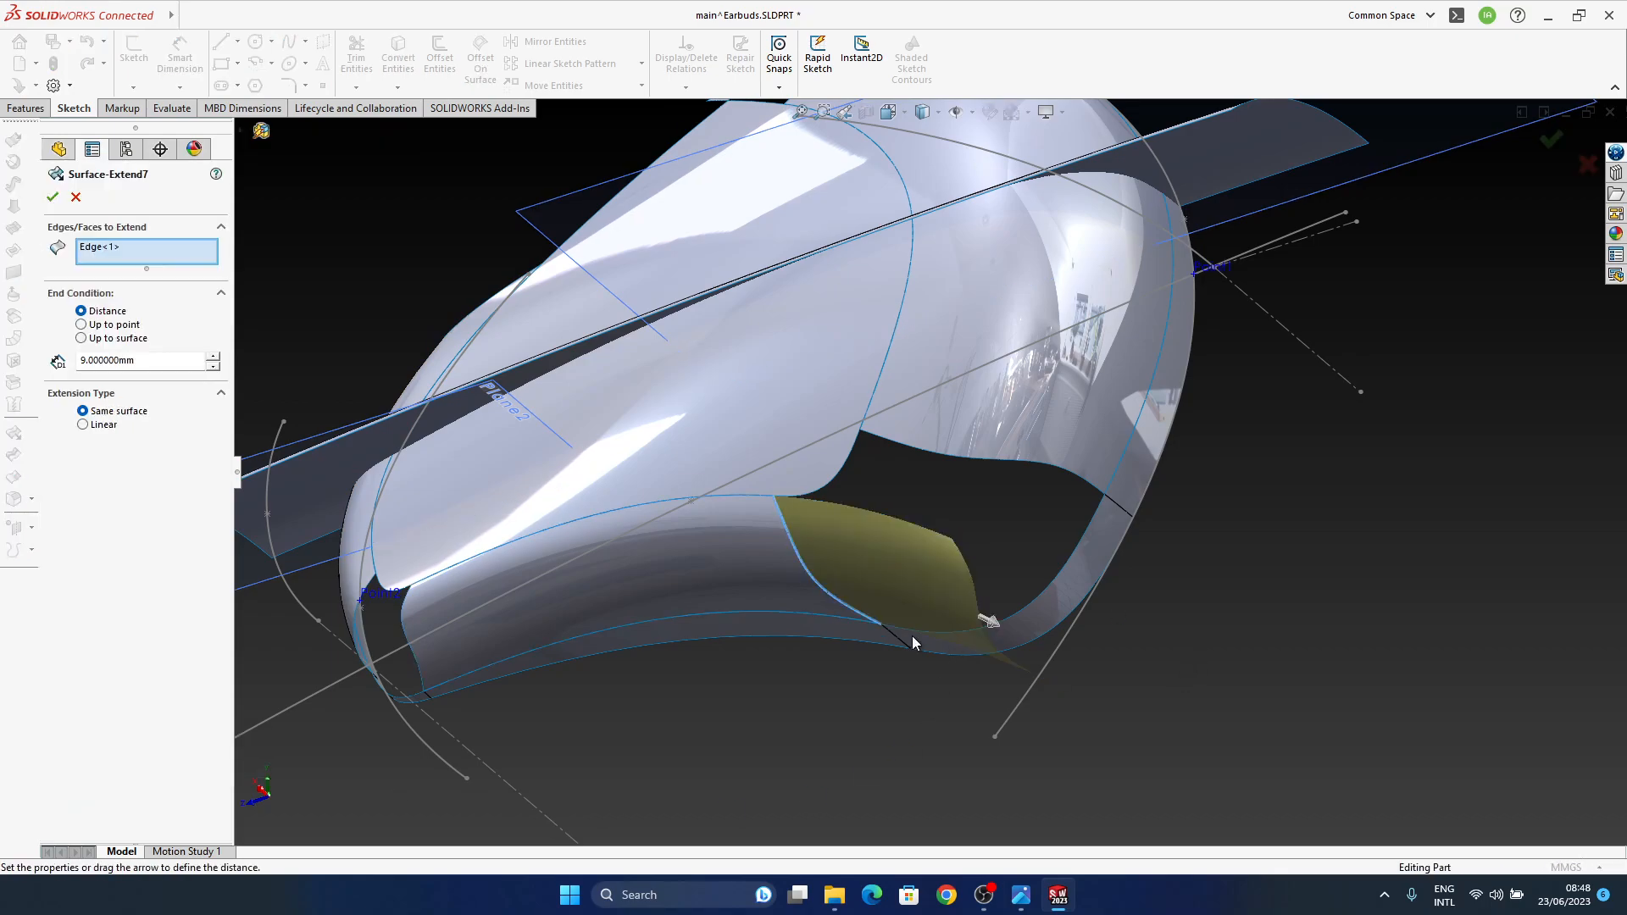
drag(989, 621, 930, 592)
middle_drag(929, 592, 1037, 579)
drag(970, 528, 929, 527)
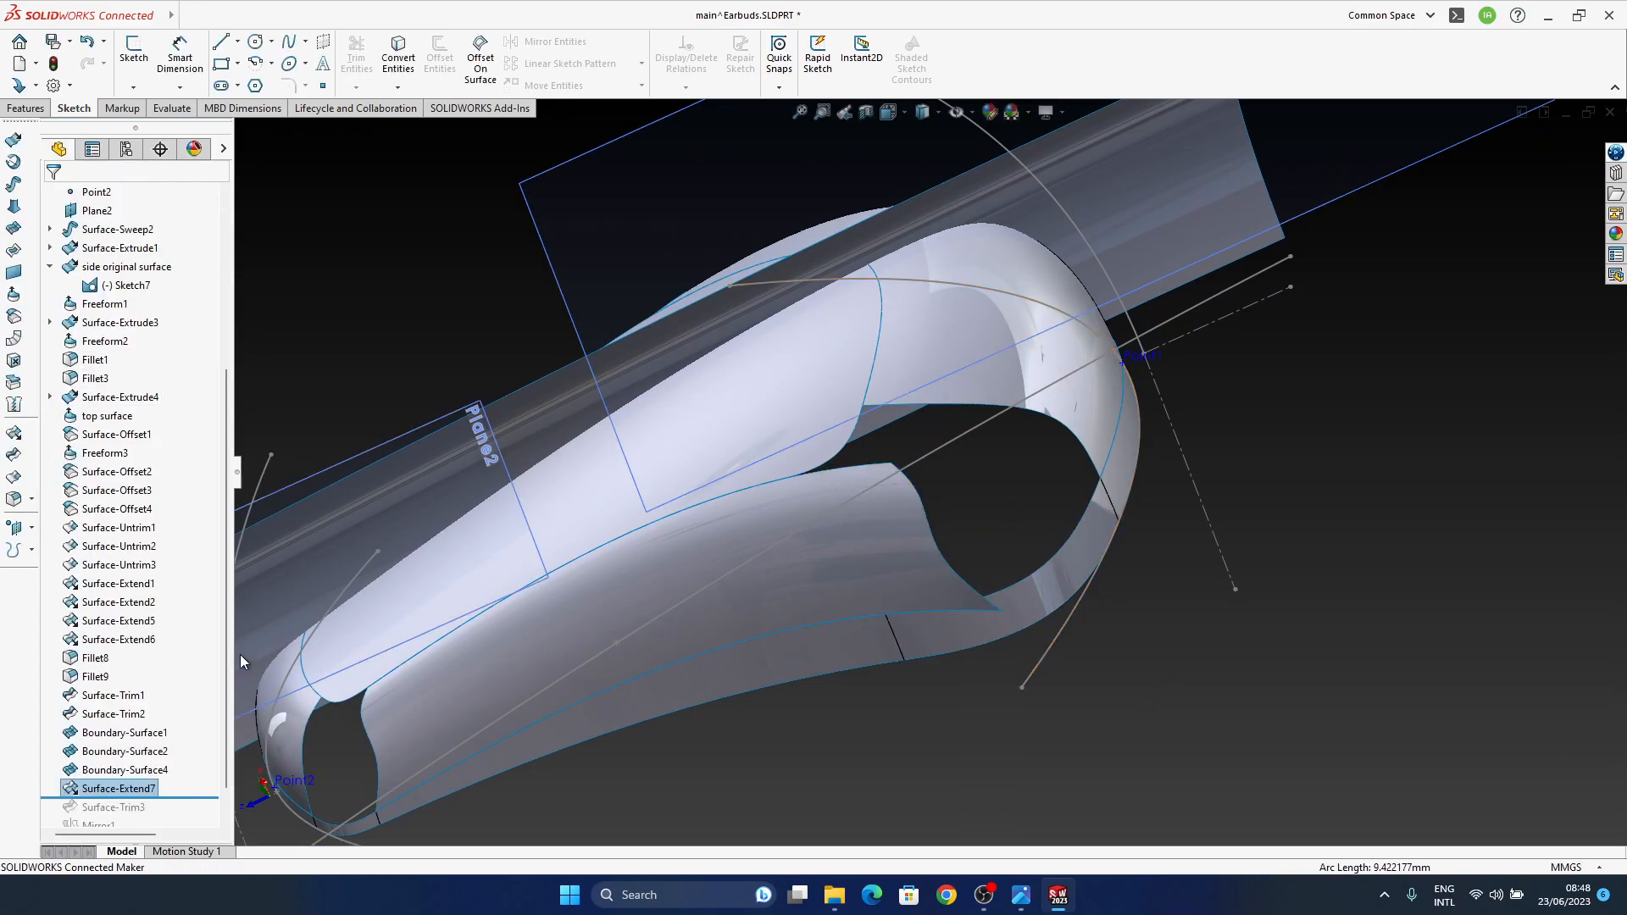
Step: Extend the end surface near Point1 by 4 mm from its edge bordering the open corner, keeping the same-surface type
click(13, 435)
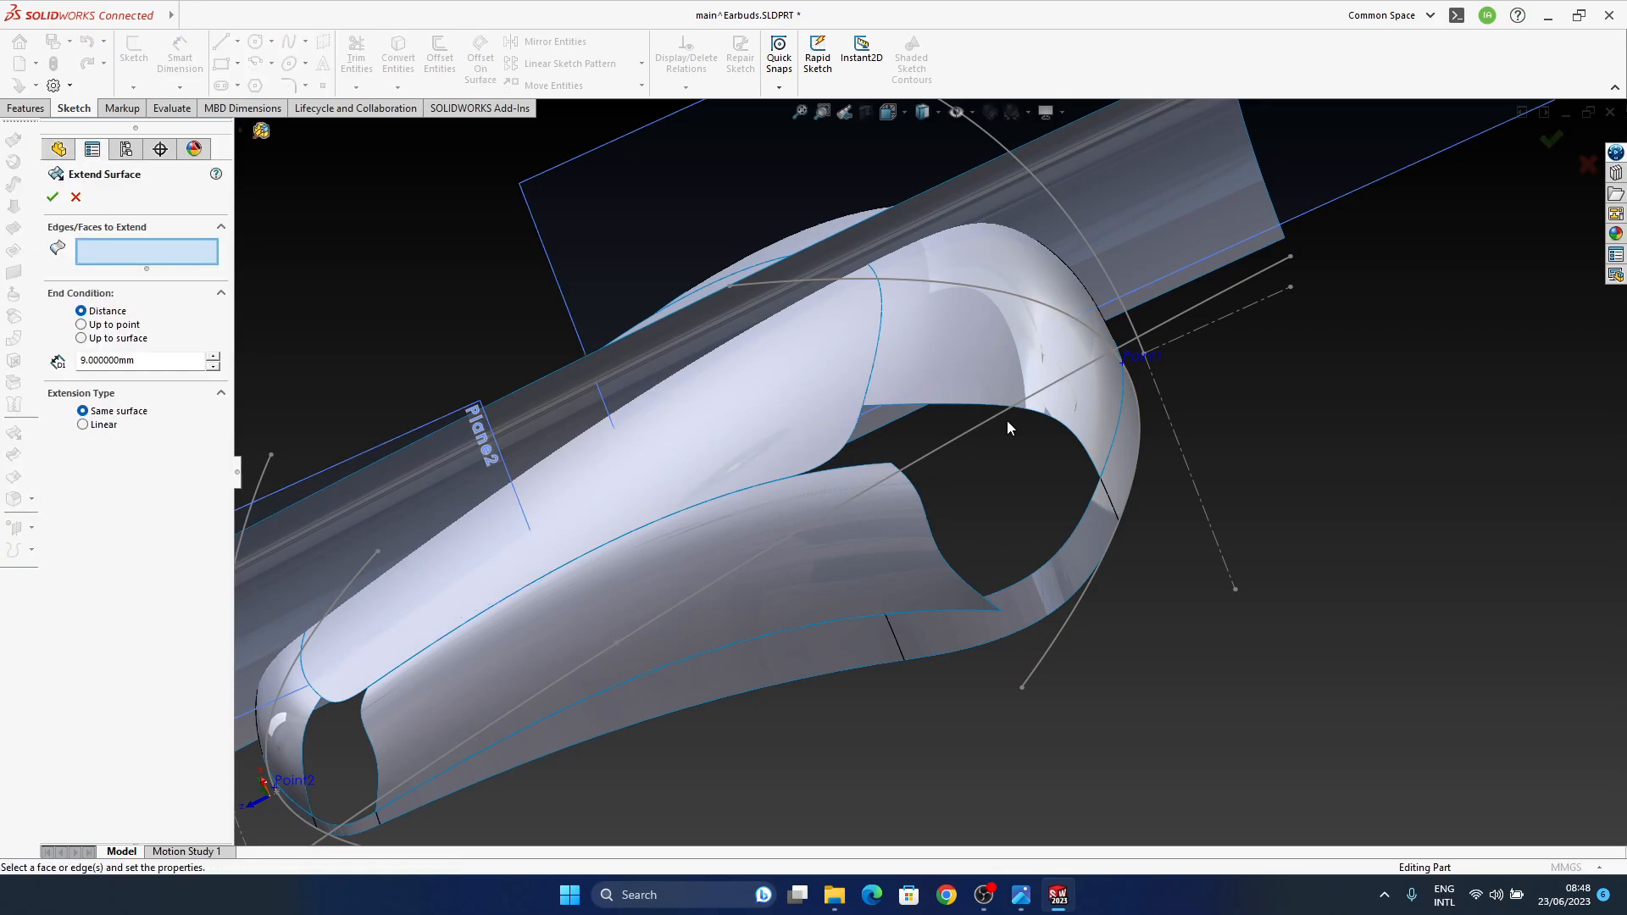
click(1061, 430)
middle_drag(1031, 519, 980, 634)
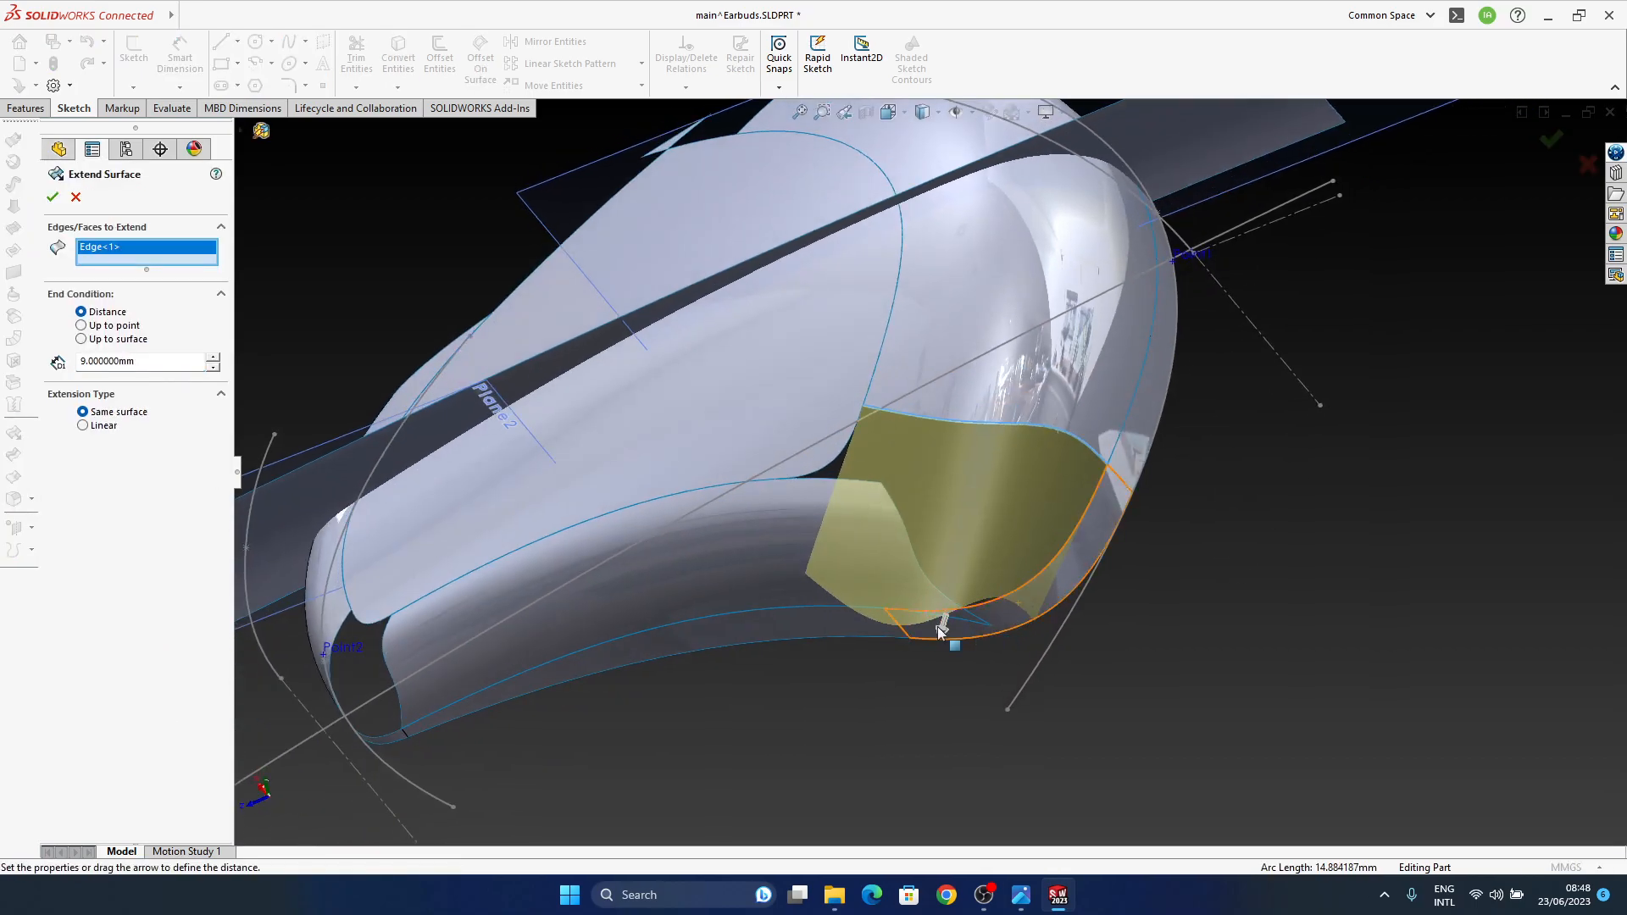
drag(946, 627, 973, 532)
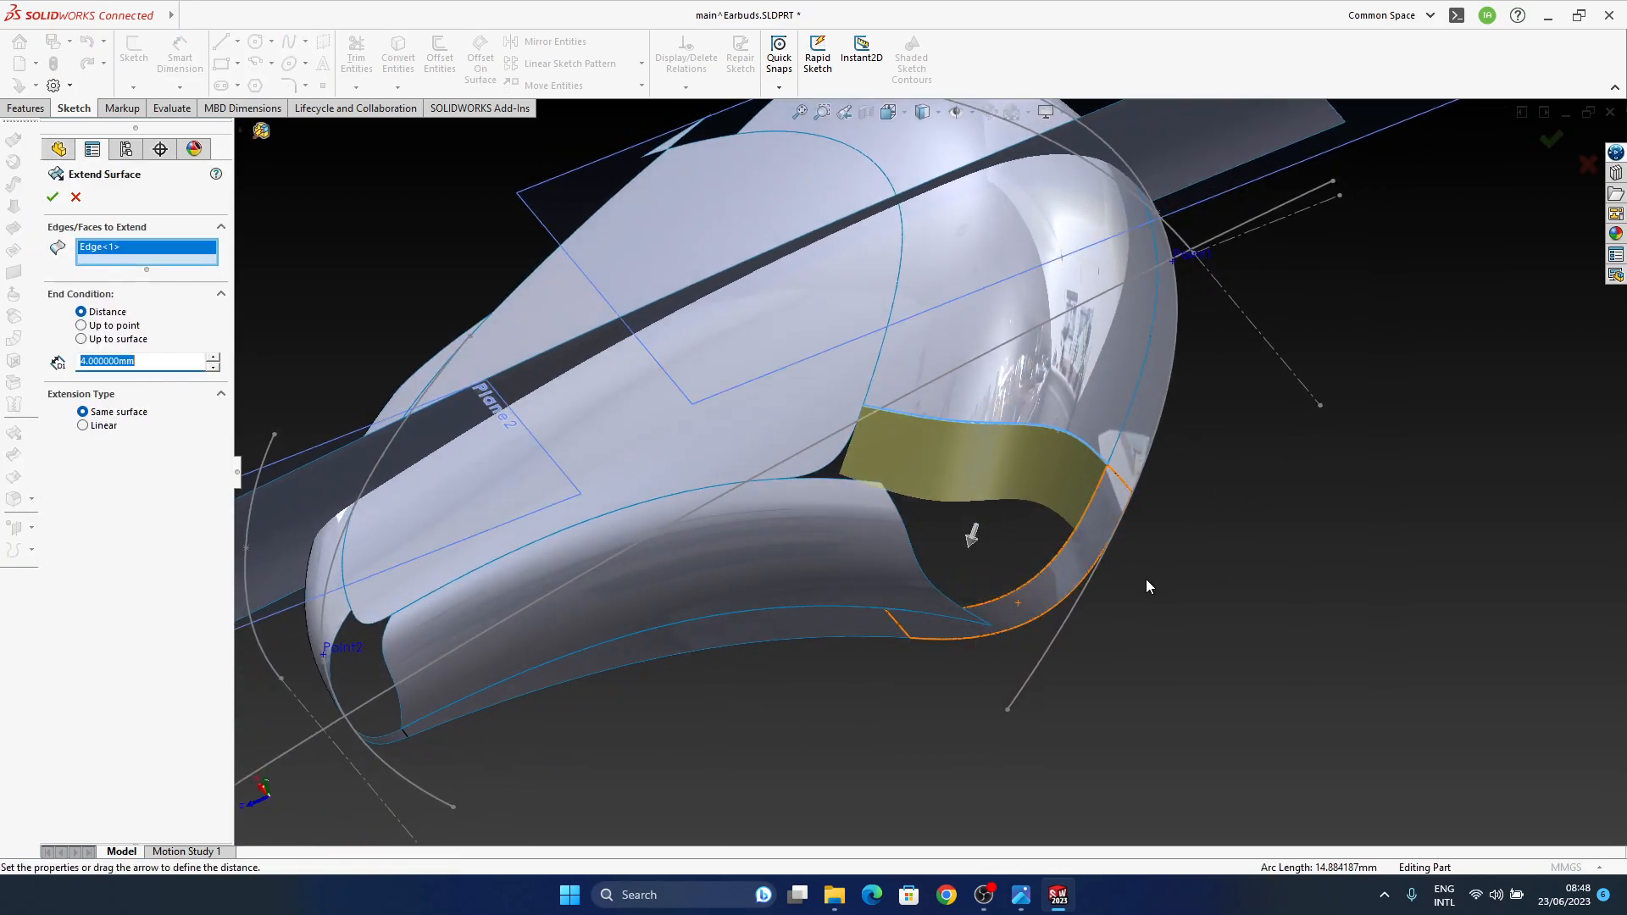
click(53, 199)
middle_drag(924, 461, 840, 497)
click(1212, 628)
middle_drag(826, 652, 800, 580)
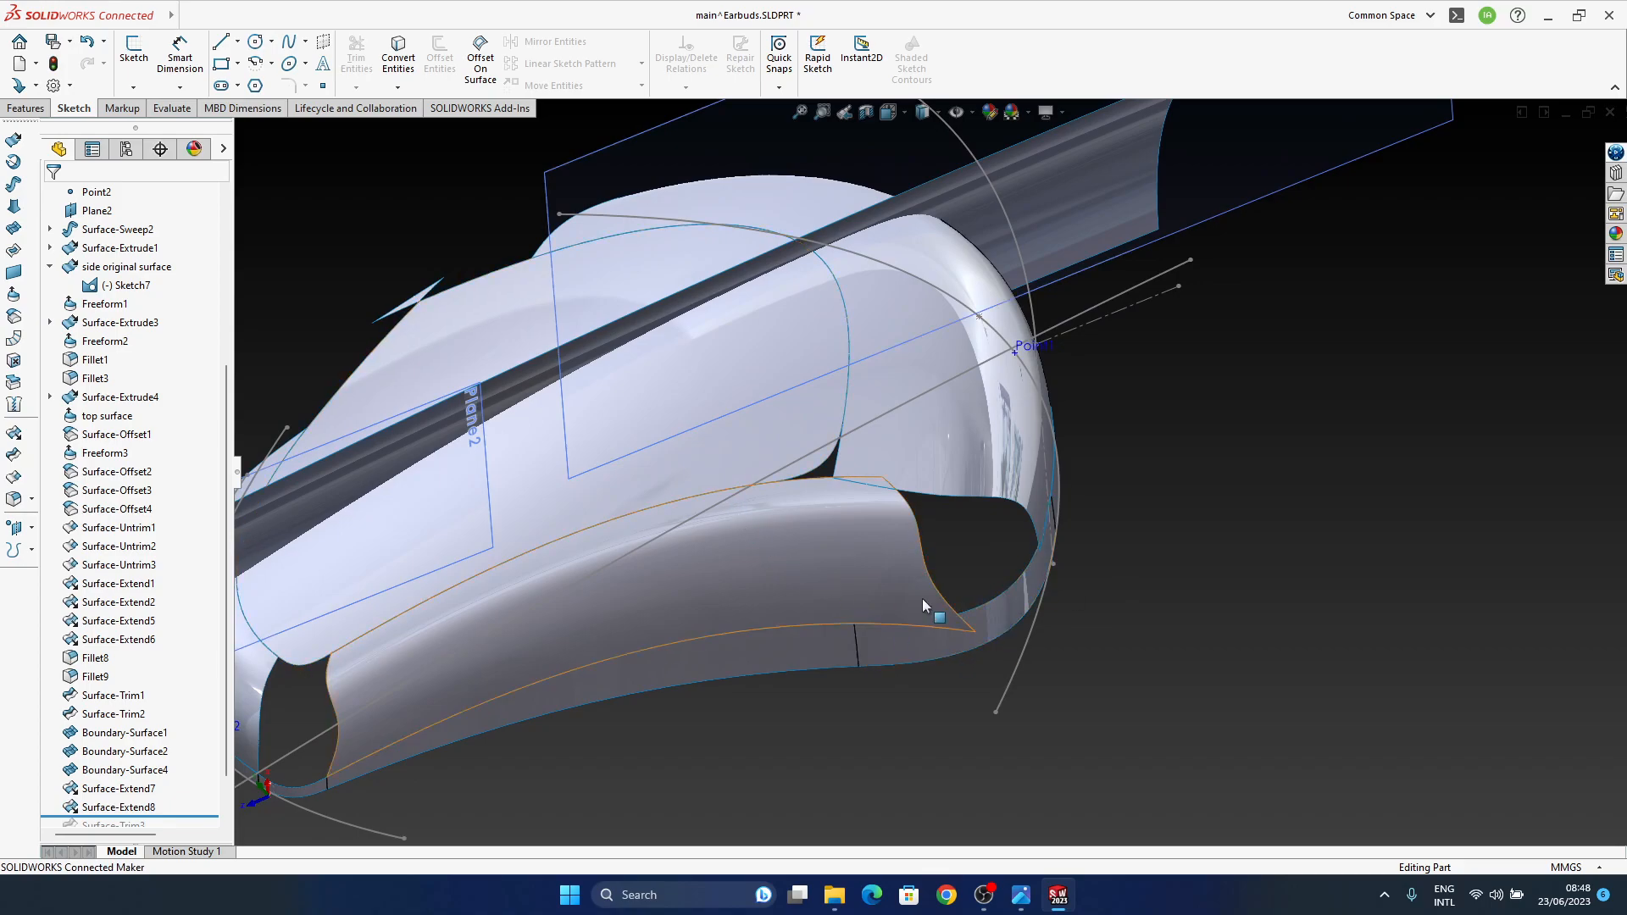
click(306, 42)
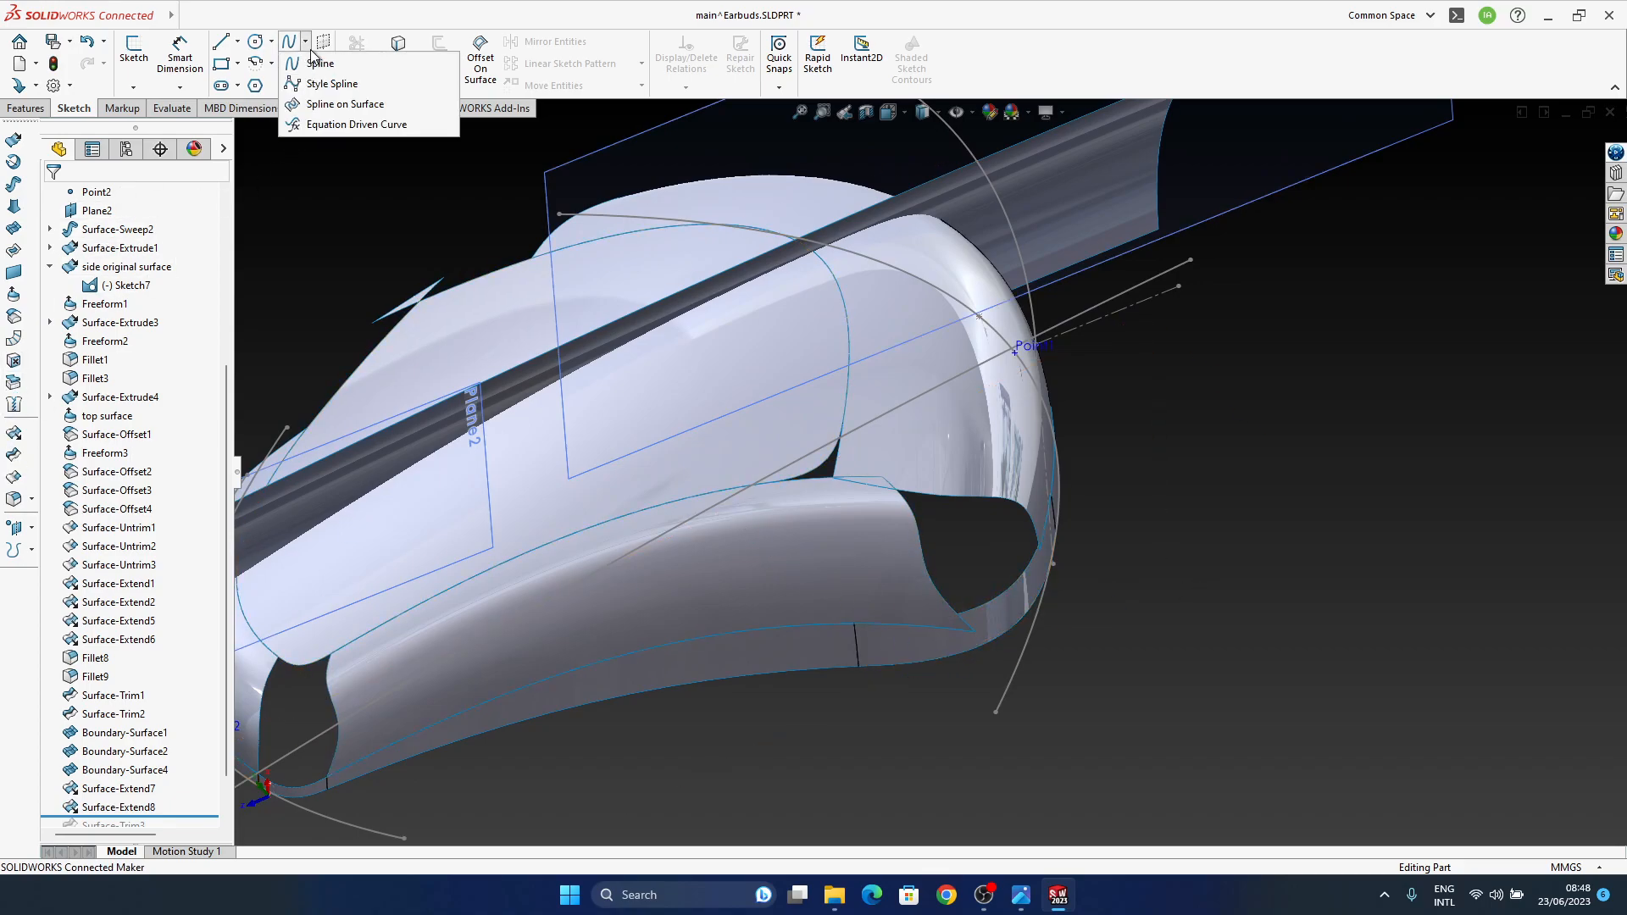
click(323, 105)
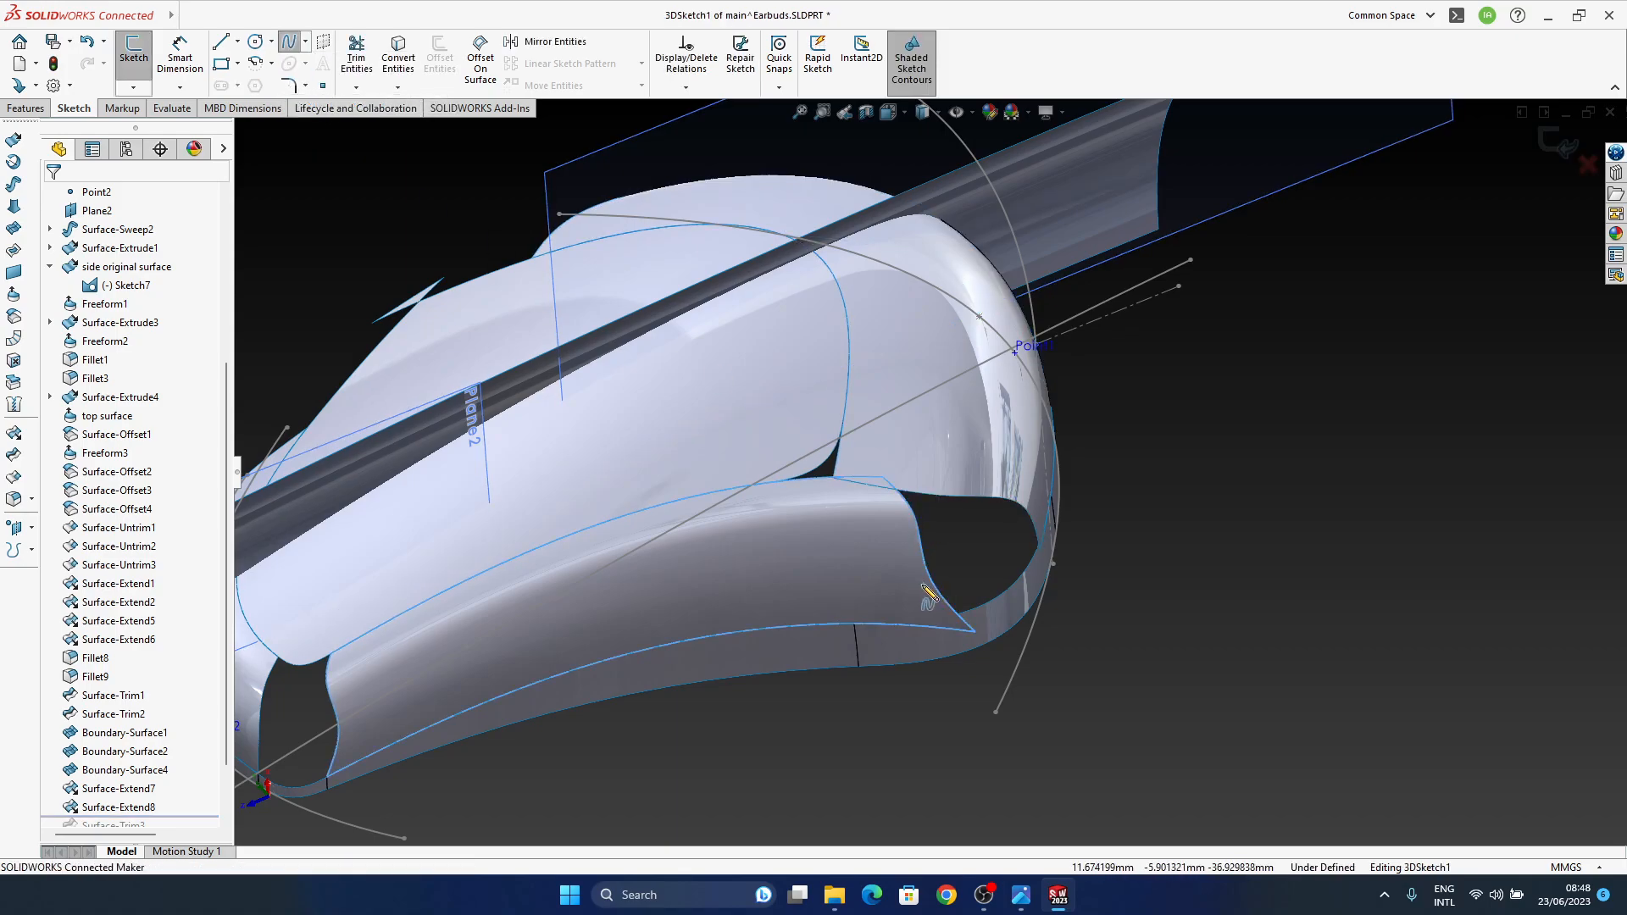
click(854, 625)
middle_drag(841, 560, 854, 576)
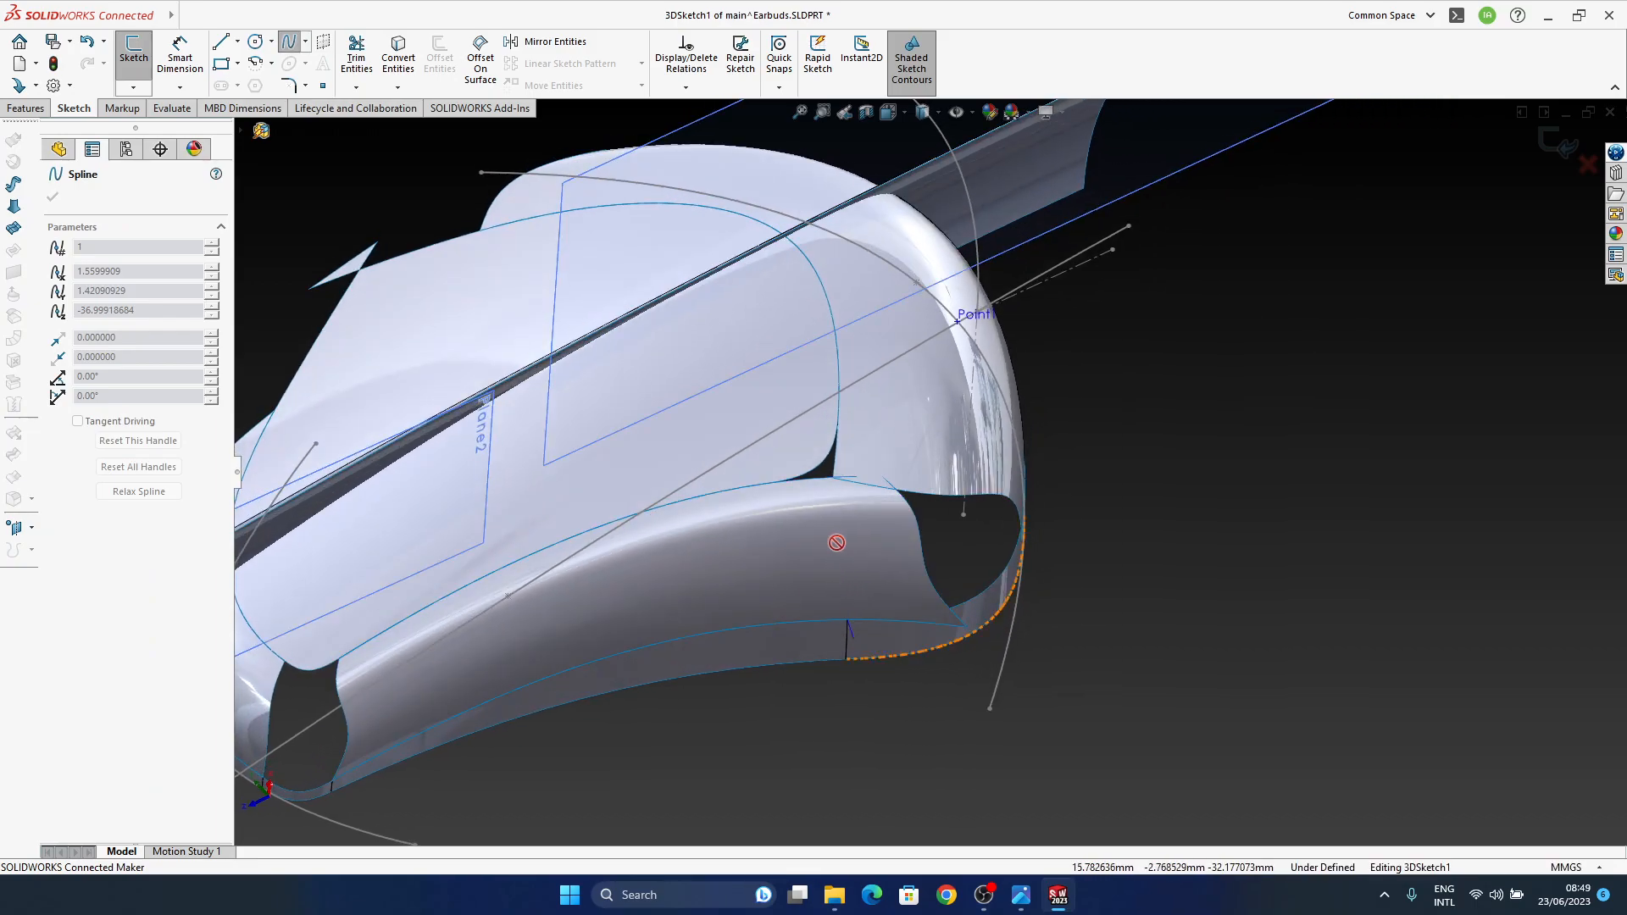
scroll(843, 568, down, 5)
mouse_move(847, 564)
middle_down()
mouse_move(881, 573)
mouse_move(881, 519)
mouse_move(881, 550)
middle_up()
key(Escape)
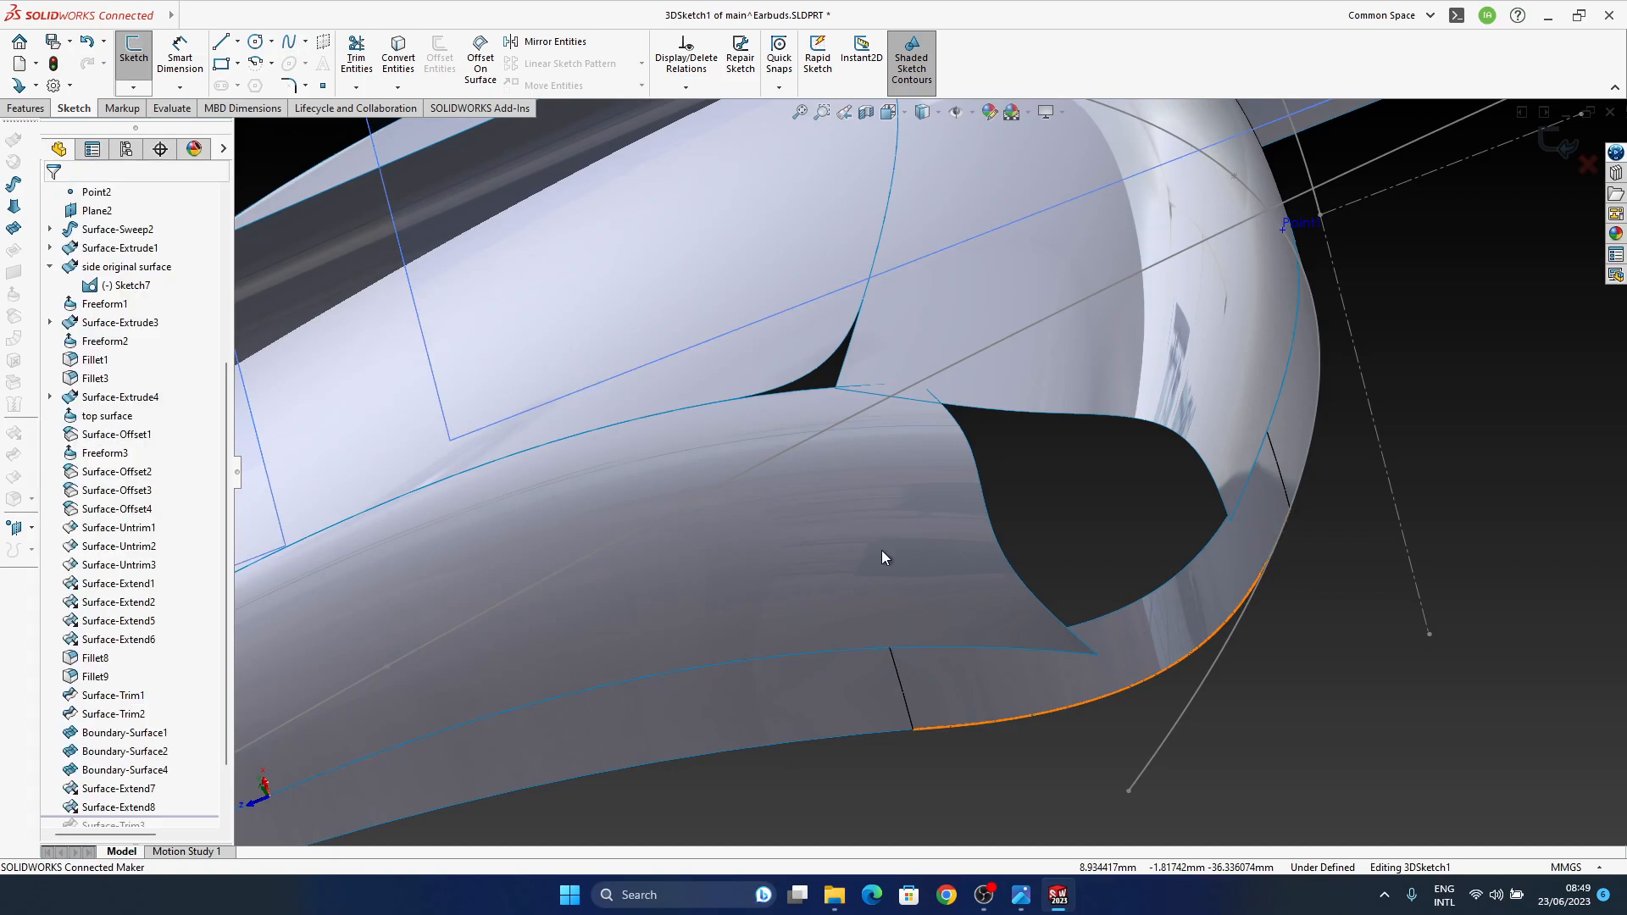
Step: Sketch a three-point spline on the extended side surface, from its upper edge to the short seam edge in the band below
mouse_move(881, 557)
middle_down()
mouse_move(893, 448)
mouse_move(893, 567)
middle_up()
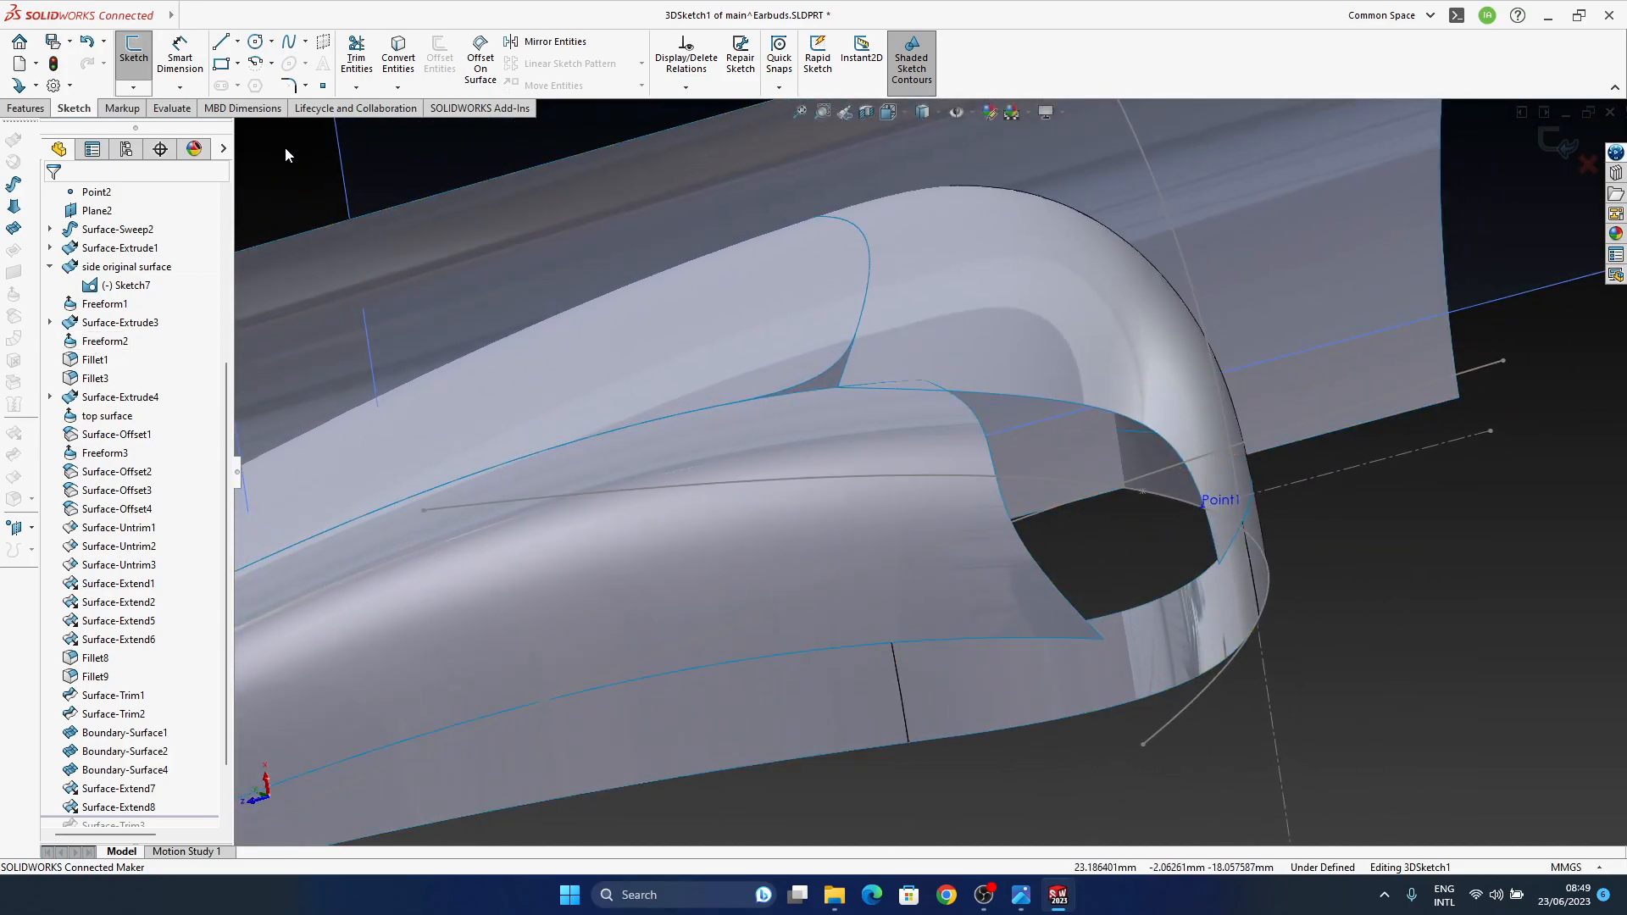
click(305, 42)
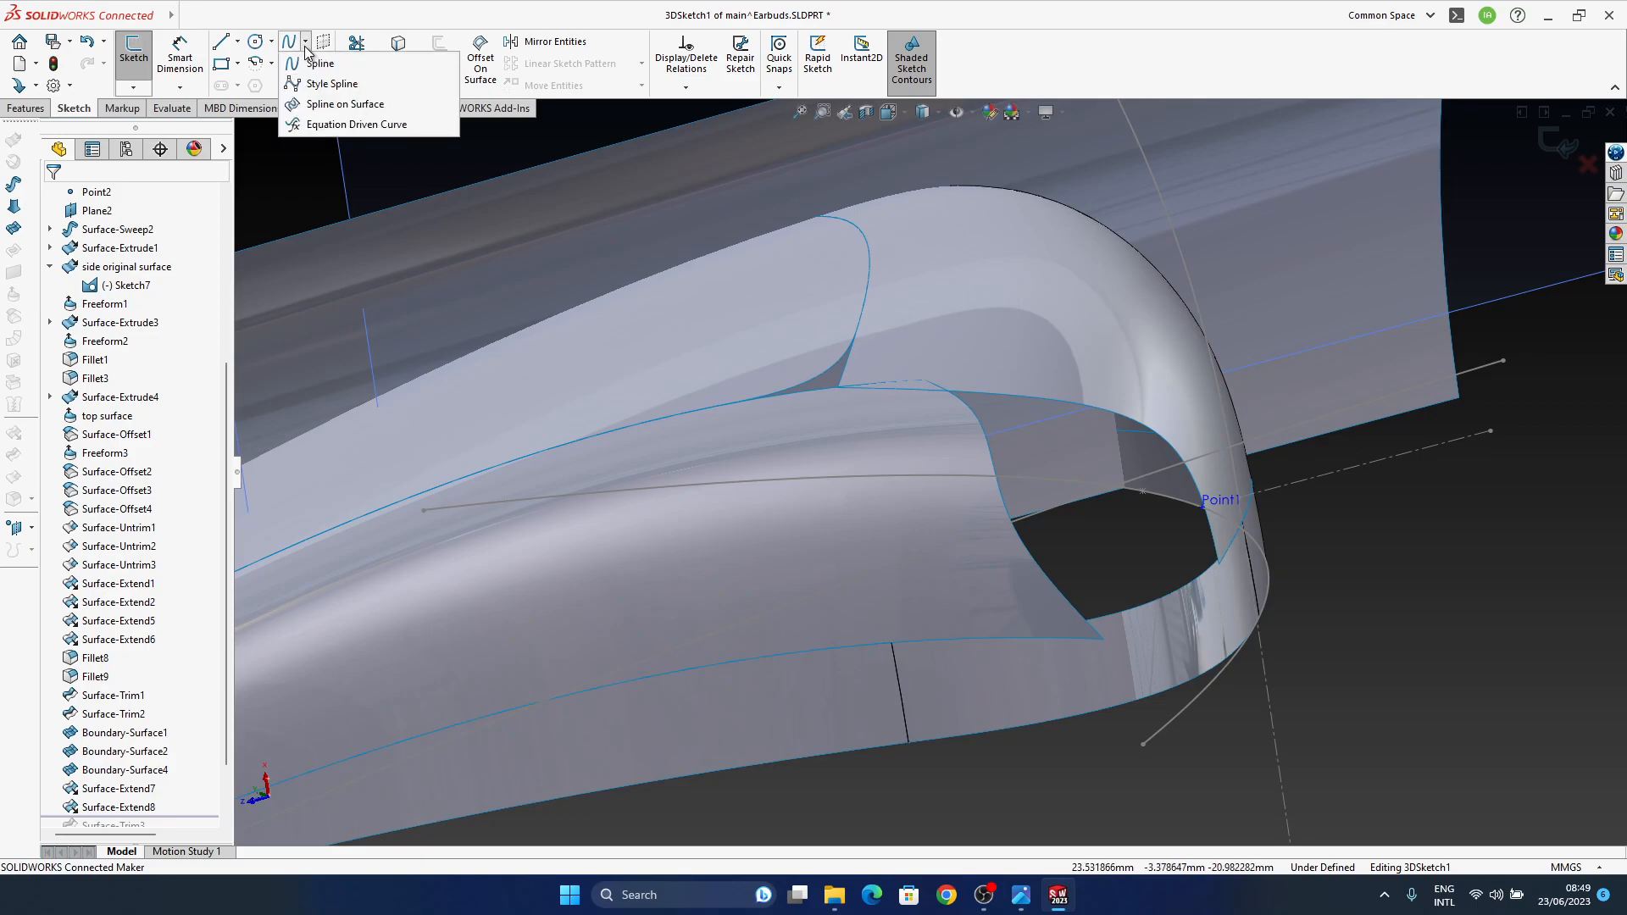
click(330, 103)
click(890, 644)
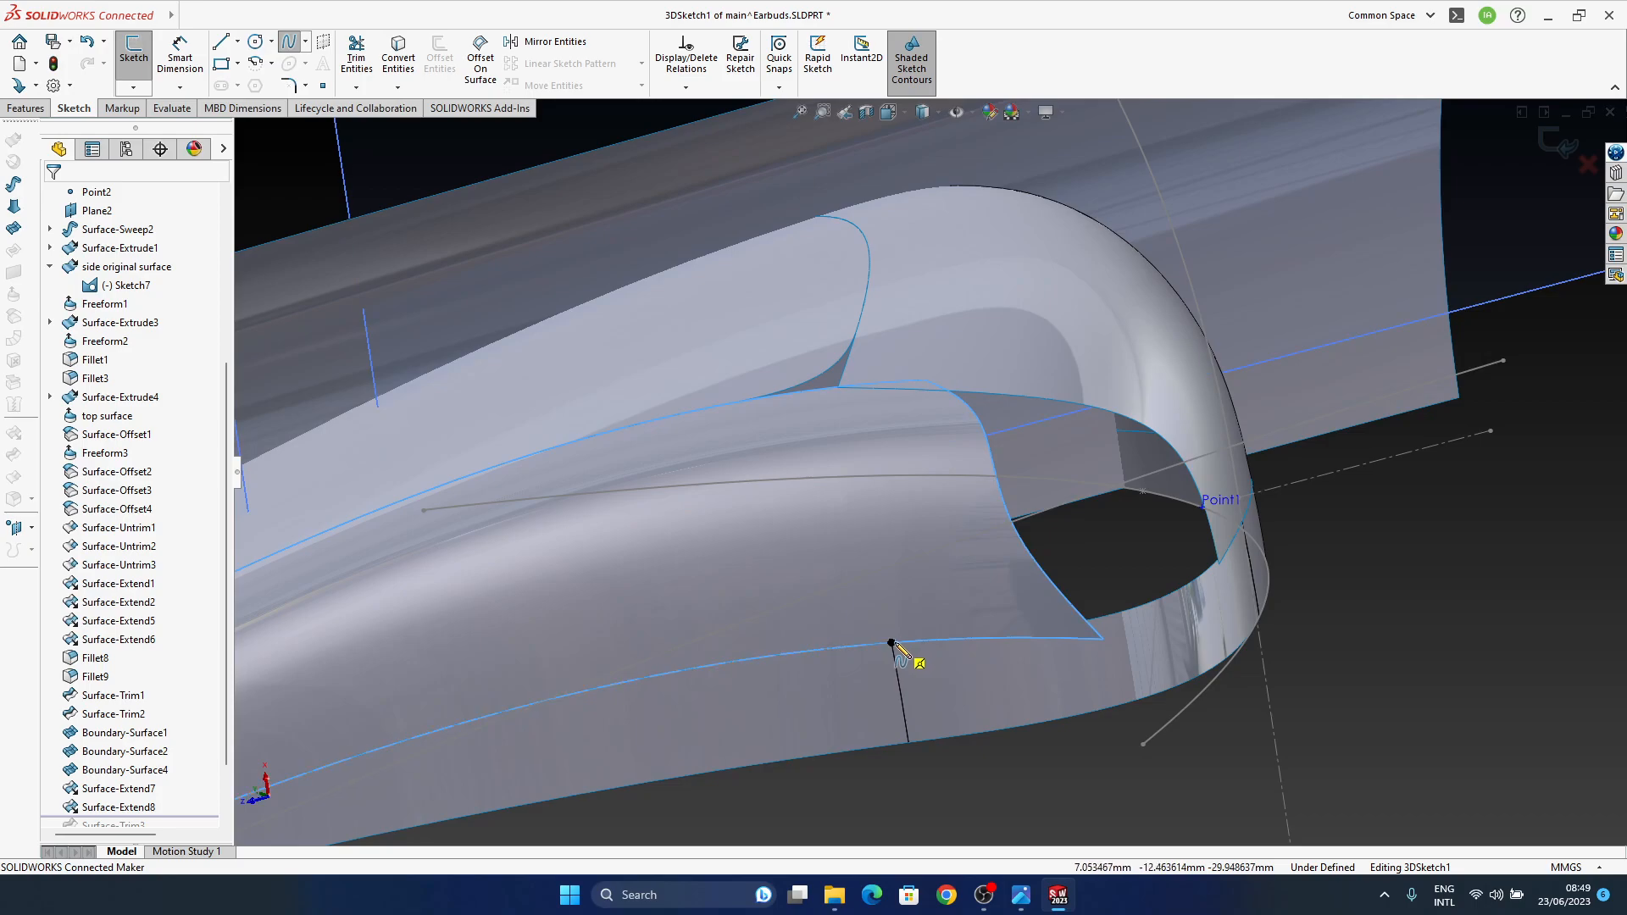
middle_drag(882, 551, 801, 398)
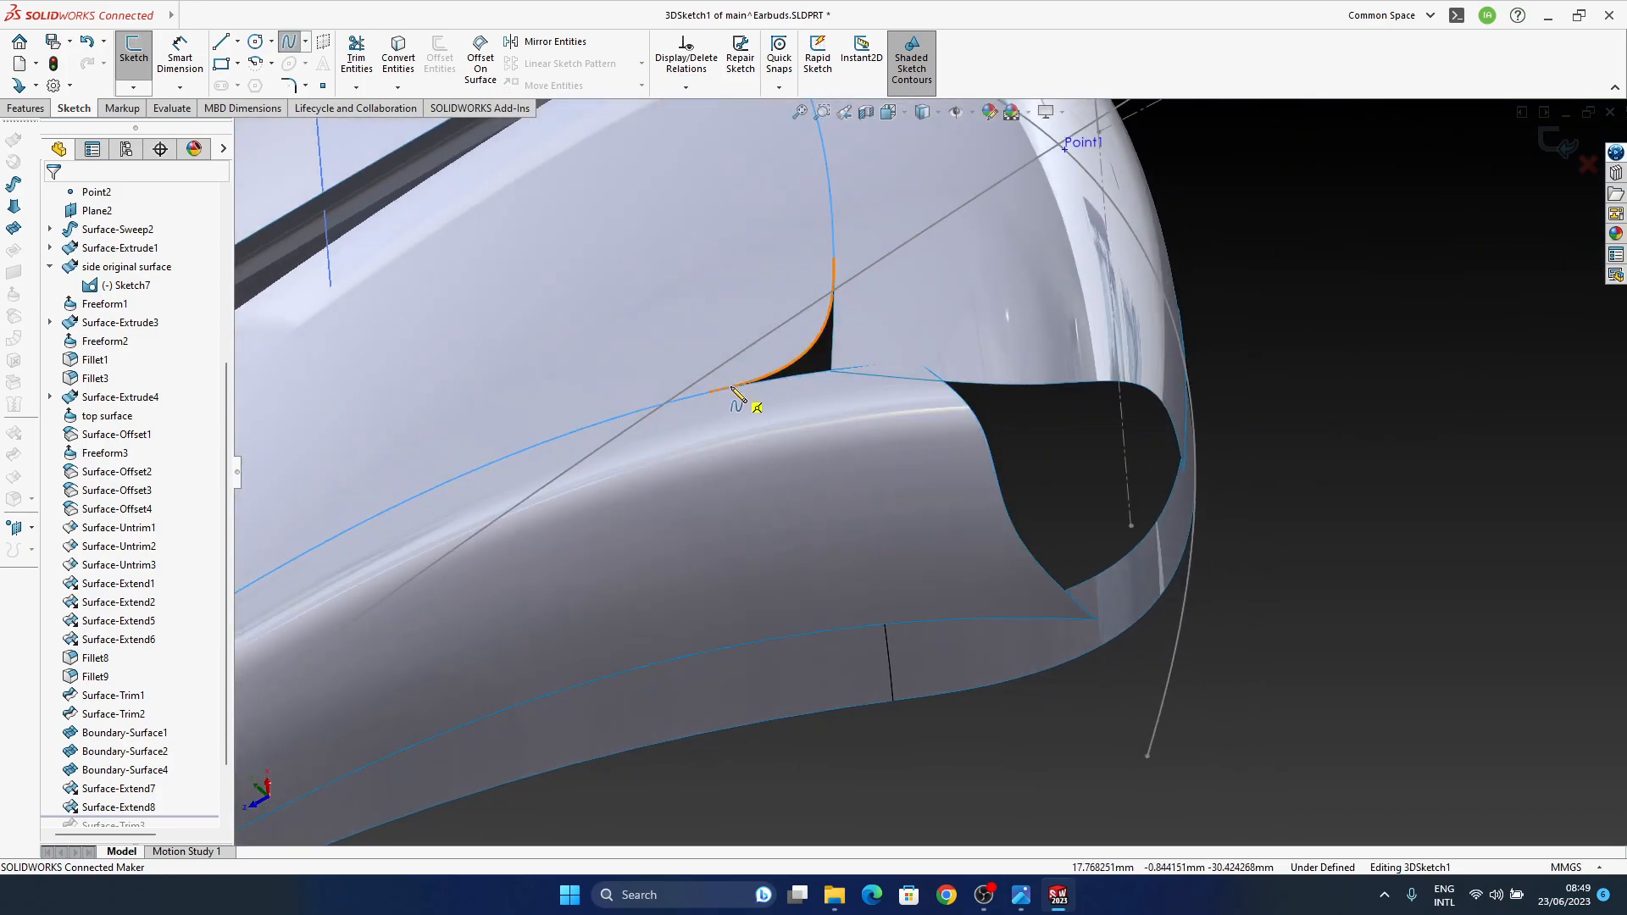
click(710, 392)
middle_drag(789, 476, 848, 488)
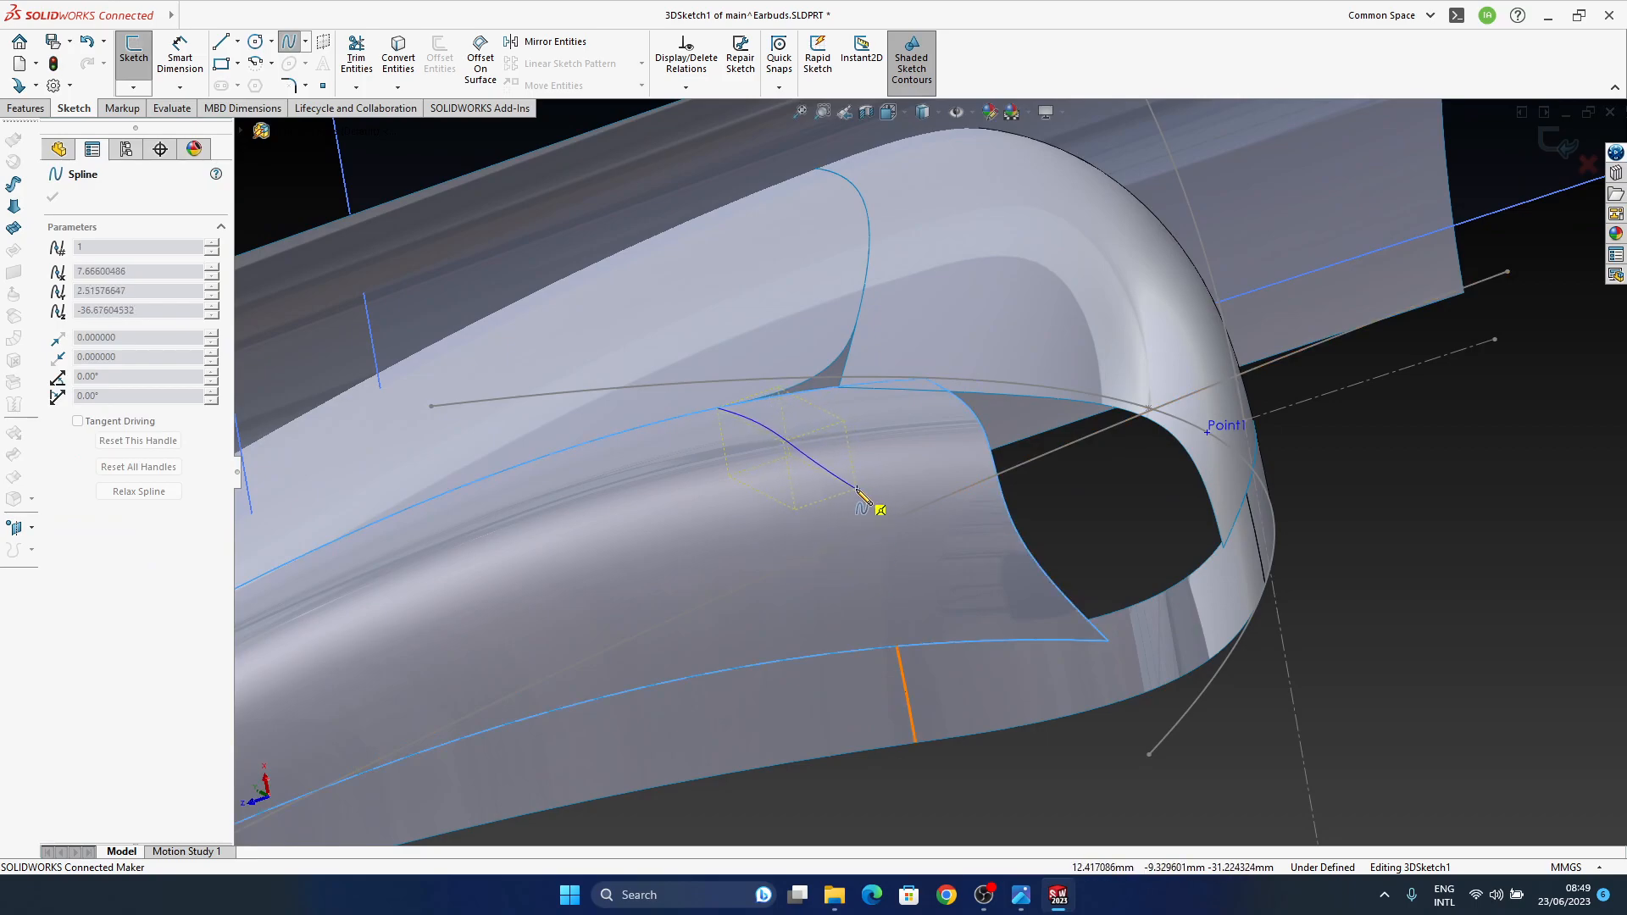
click(850, 495)
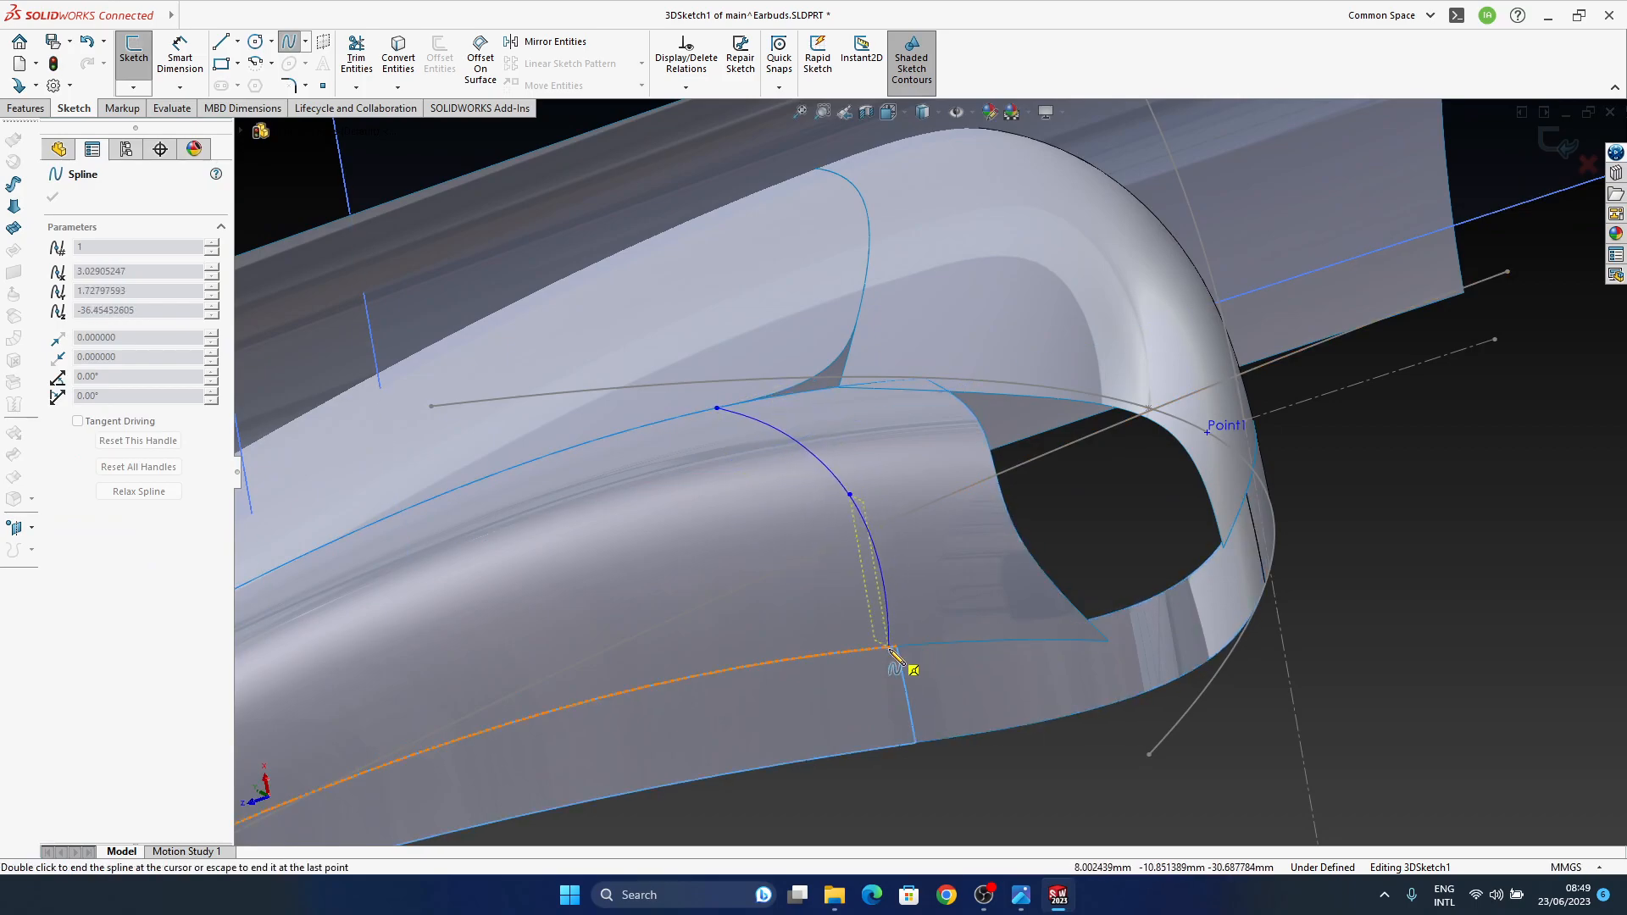
click(896, 646)
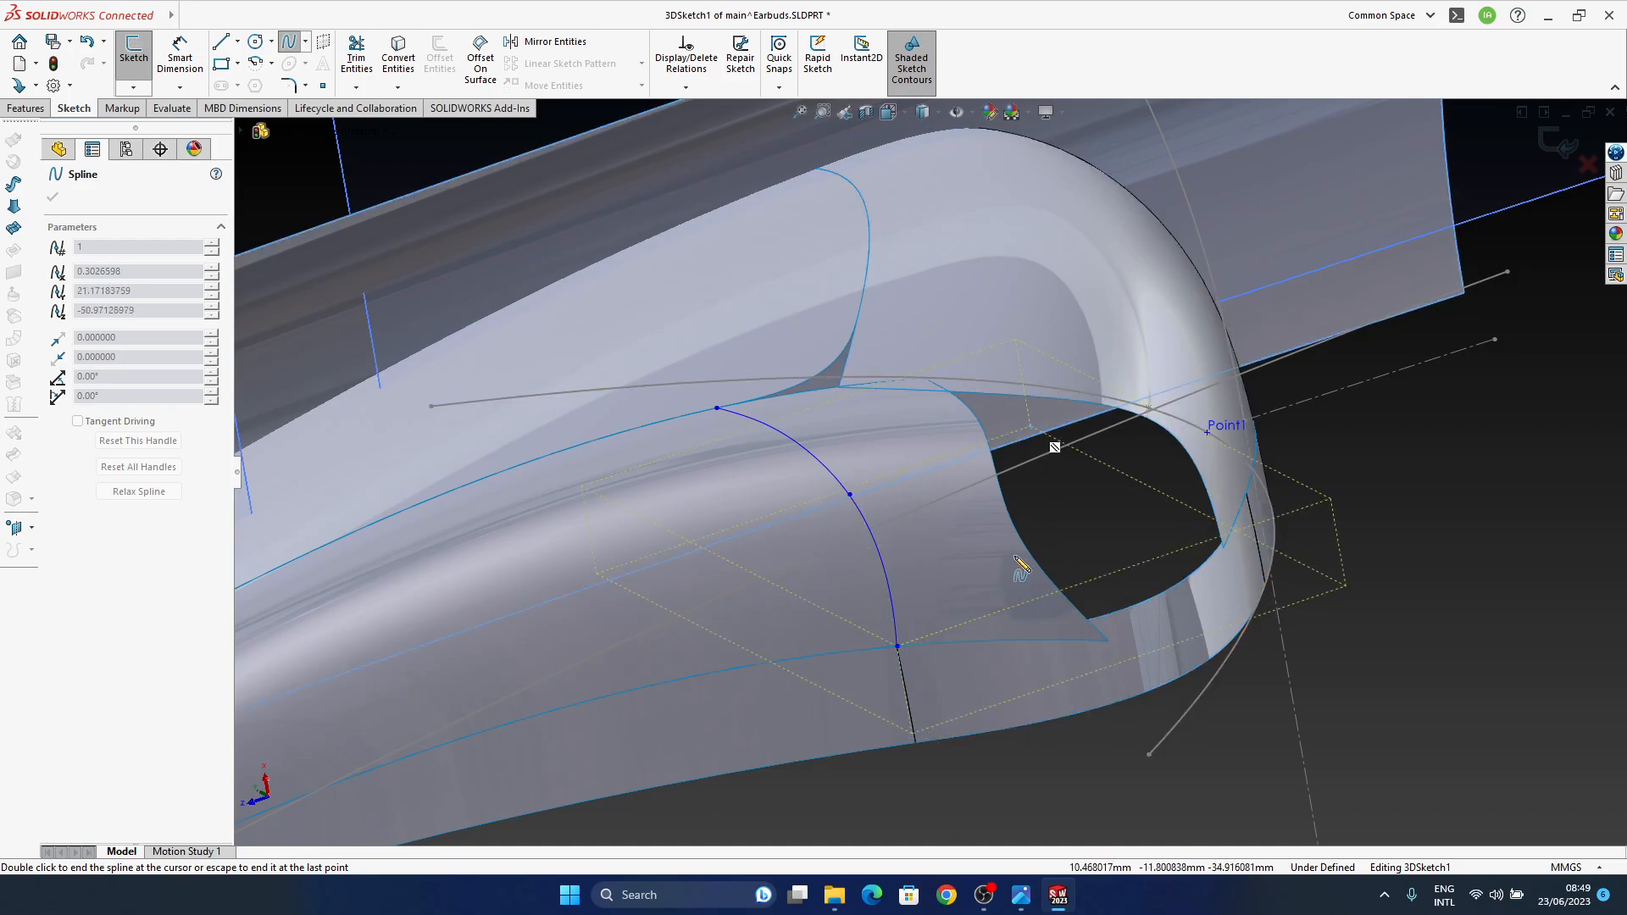
key(Escape)
Step: Shift the side-surface spline's middle point slightly along the surface to refine the curve
middle_drag(927, 563, 963, 498)
scroll(1009, 512, down, 3)
drag(977, 438, 968, 433)
middle_drag(970, 433, 938, 586)
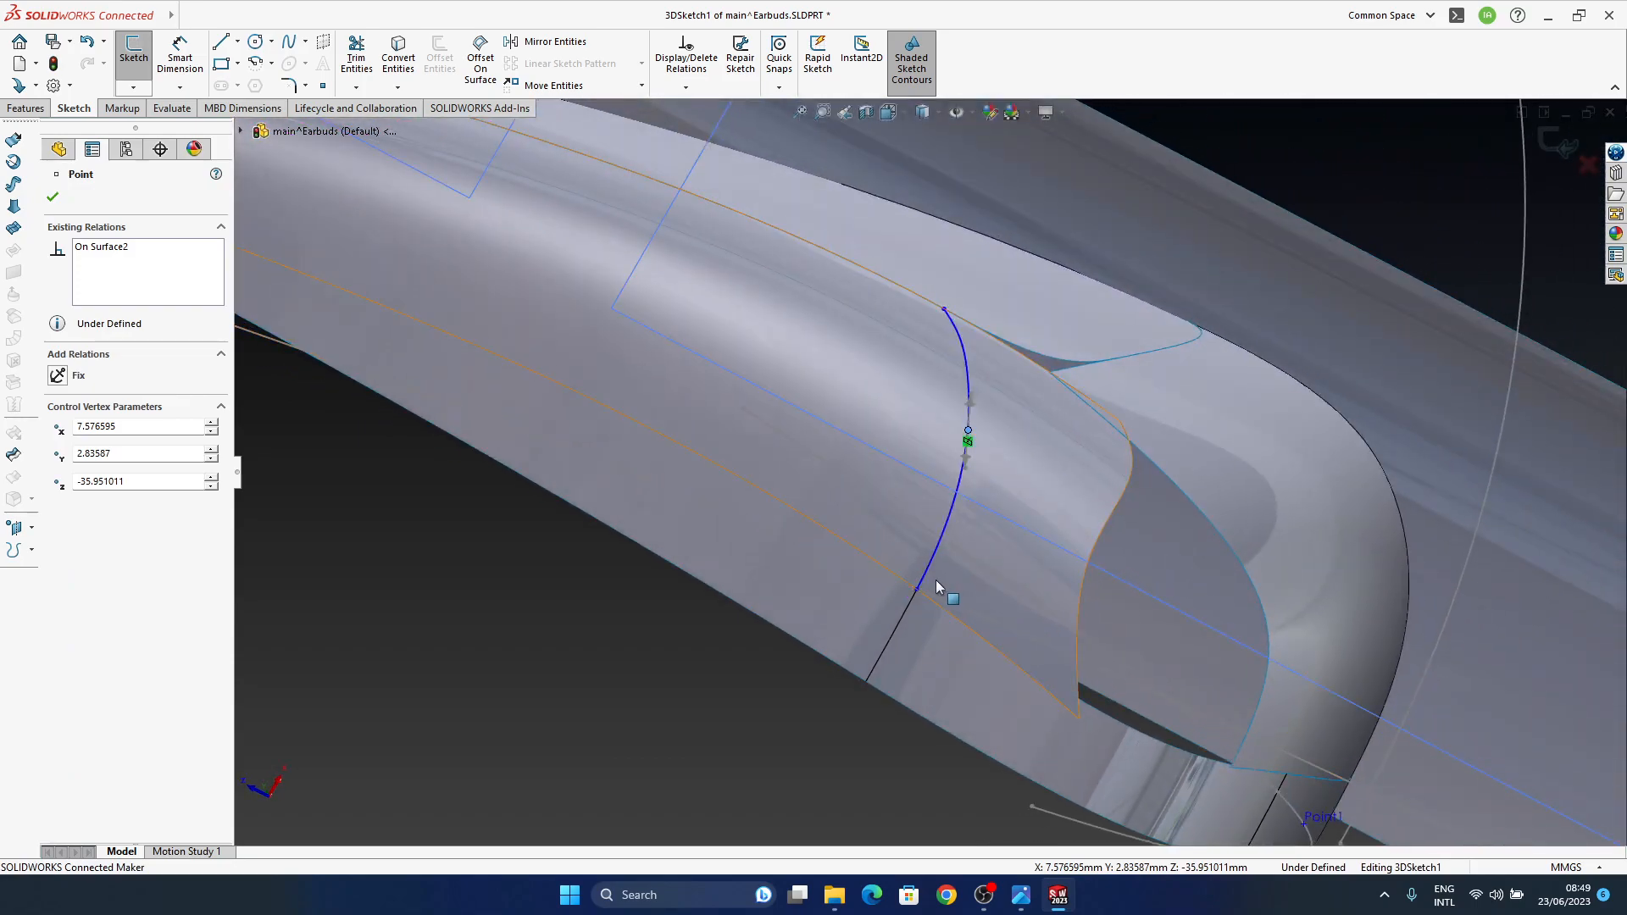
Step: Add a tangent relation between the side-surface spline and the short seam edge at its lower end
click(925, 586)
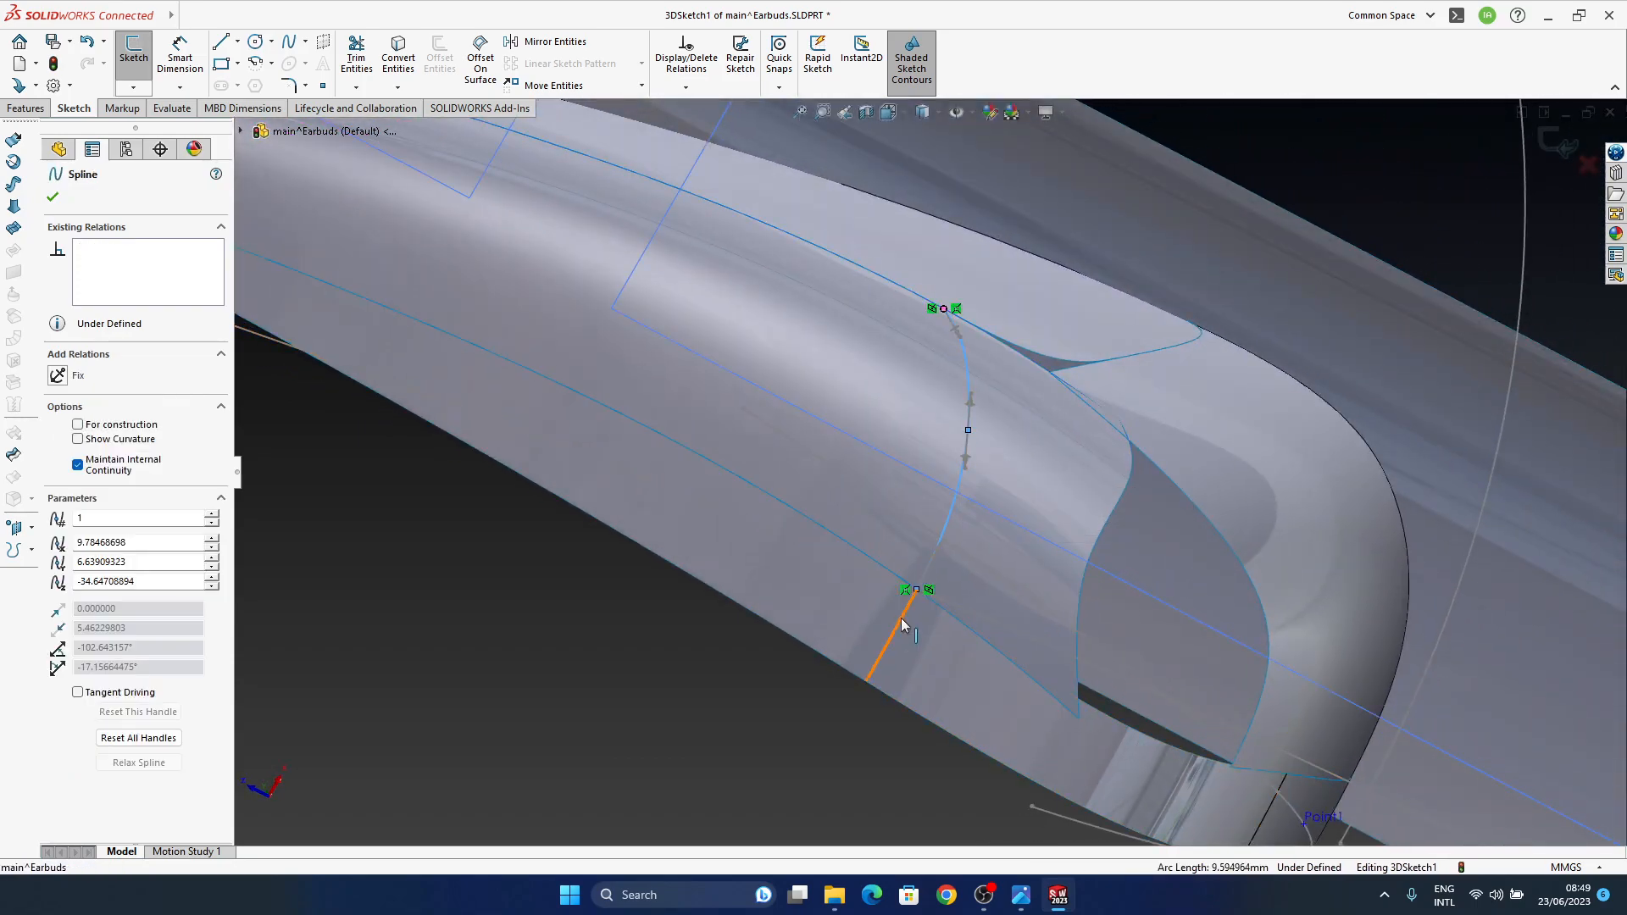
ctrl+click(901, 619)
click(950, 544)
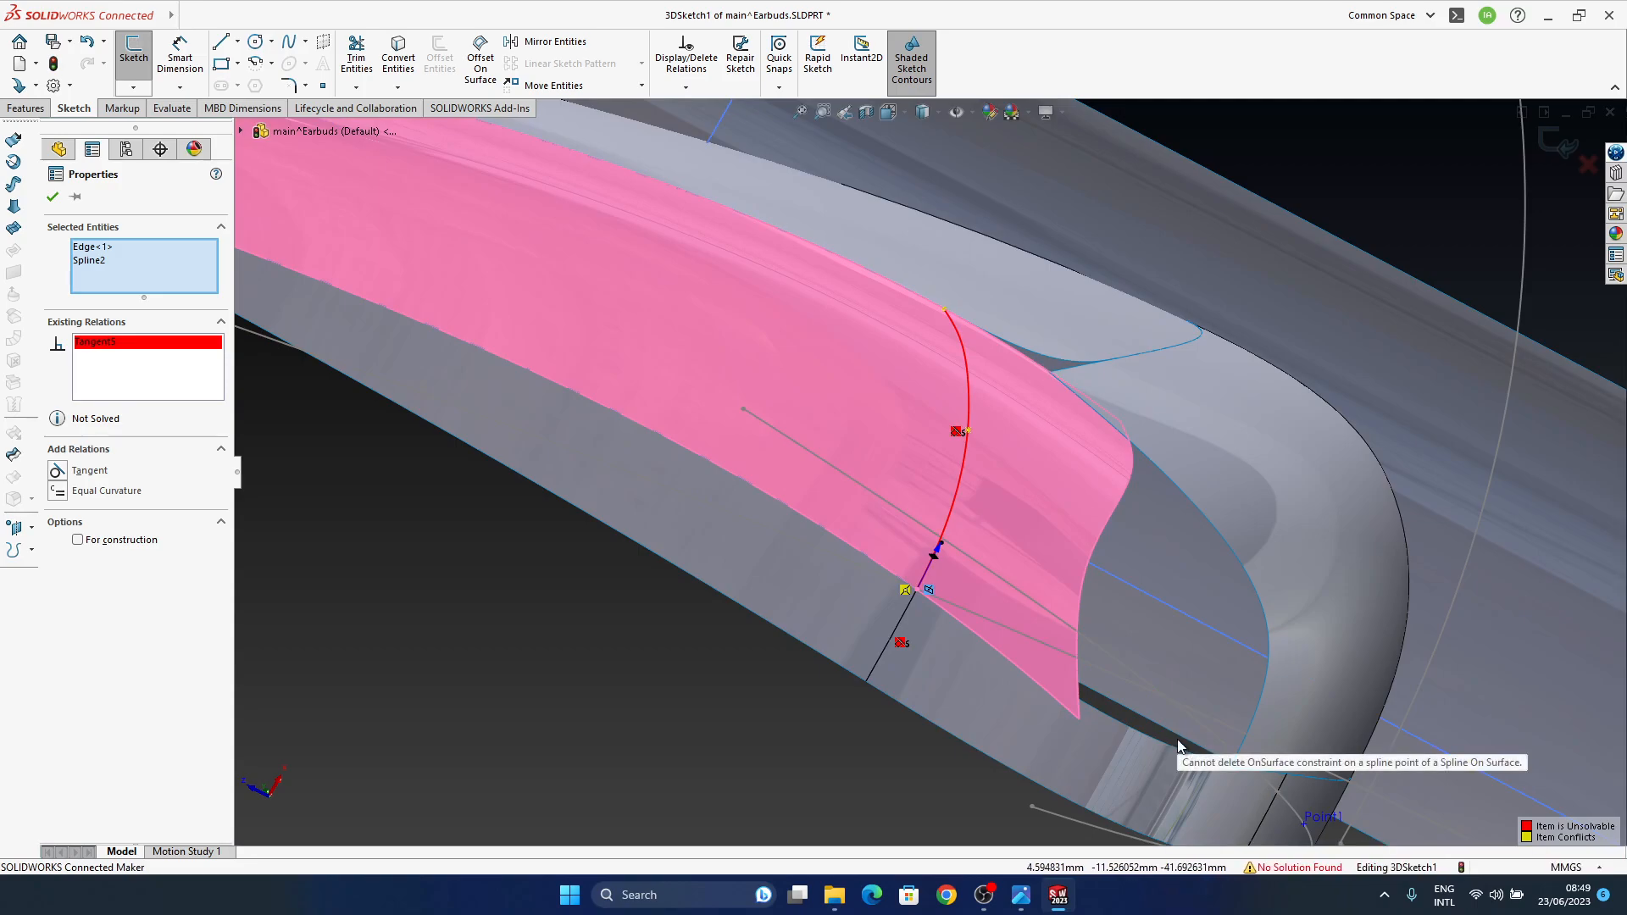
click(533, 647)
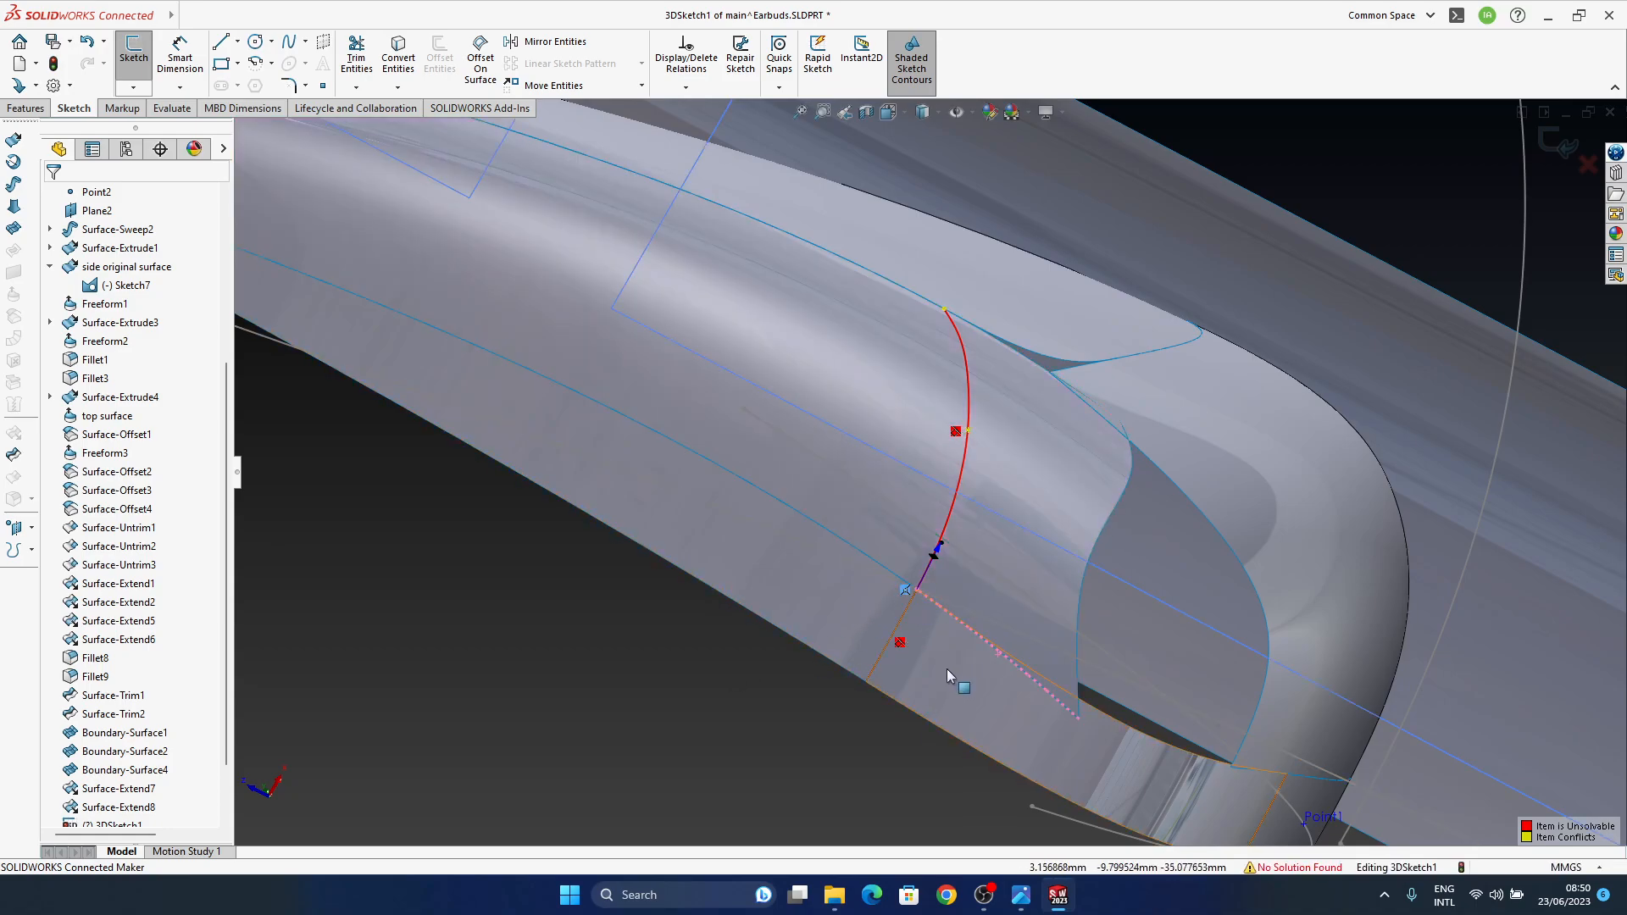
Step: Delete the conflicting relation at the side-surface spline's lower endpoint and exit the 3D sketch
click(904, 588)
key(Delete)
middle_drag(1003, 593, 1081, 478)
click(1054, 492)
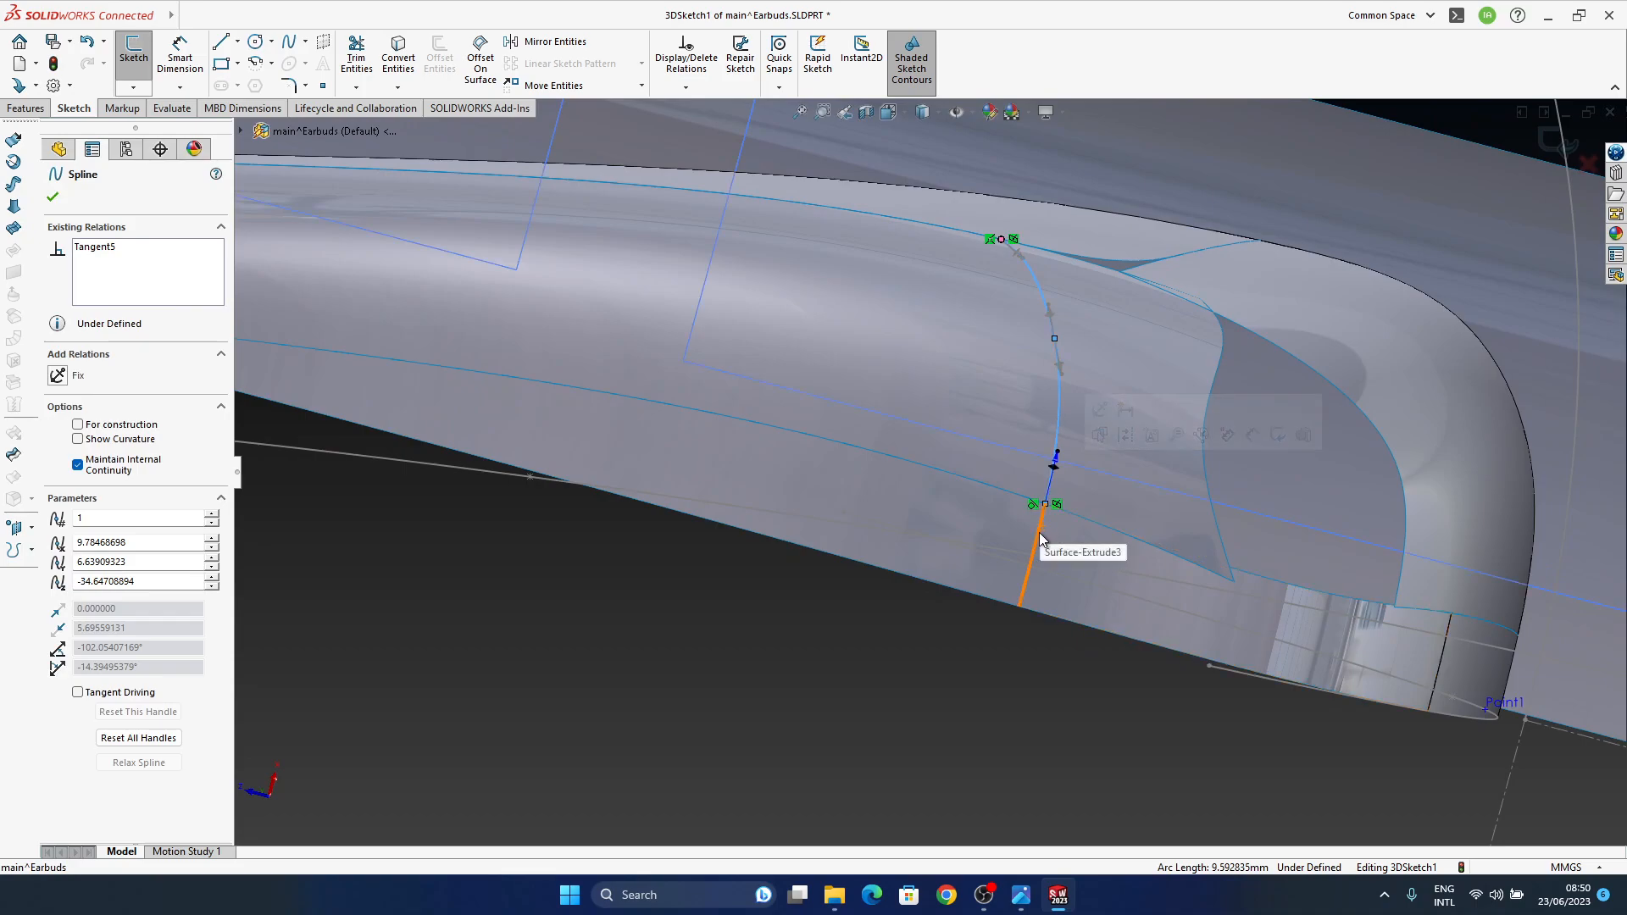
click(1009, 669)
mouse_move(1067, 421)
middle_down()
mouse_move(935, 430)
mouse_move(872, 592)
mouse_move(864, 563)
mouse_move(908, 530)
mouse_move(911, 421)
mouse_move(752, 449)
mouse_move(1200, 625)
middle_up()
click(1558, 142)
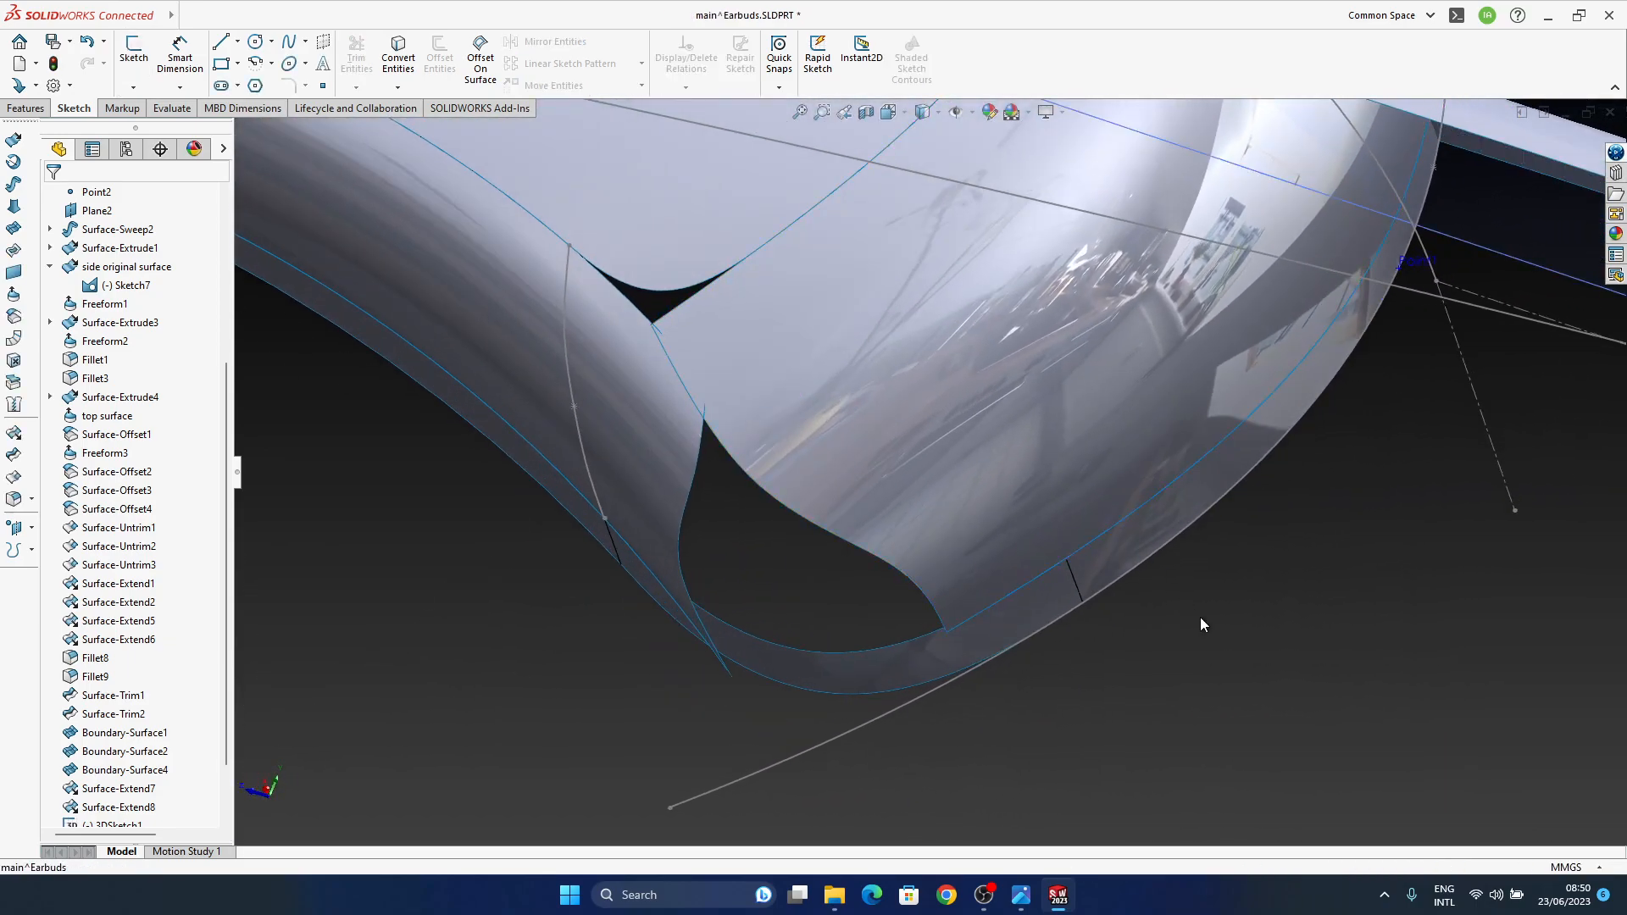
Step: In a new 3D sketch, draw a three-point spline on the end surface from its upper edge to the lower seam edge, and adjust its middle point
click(306, 42)
click(339, 105)
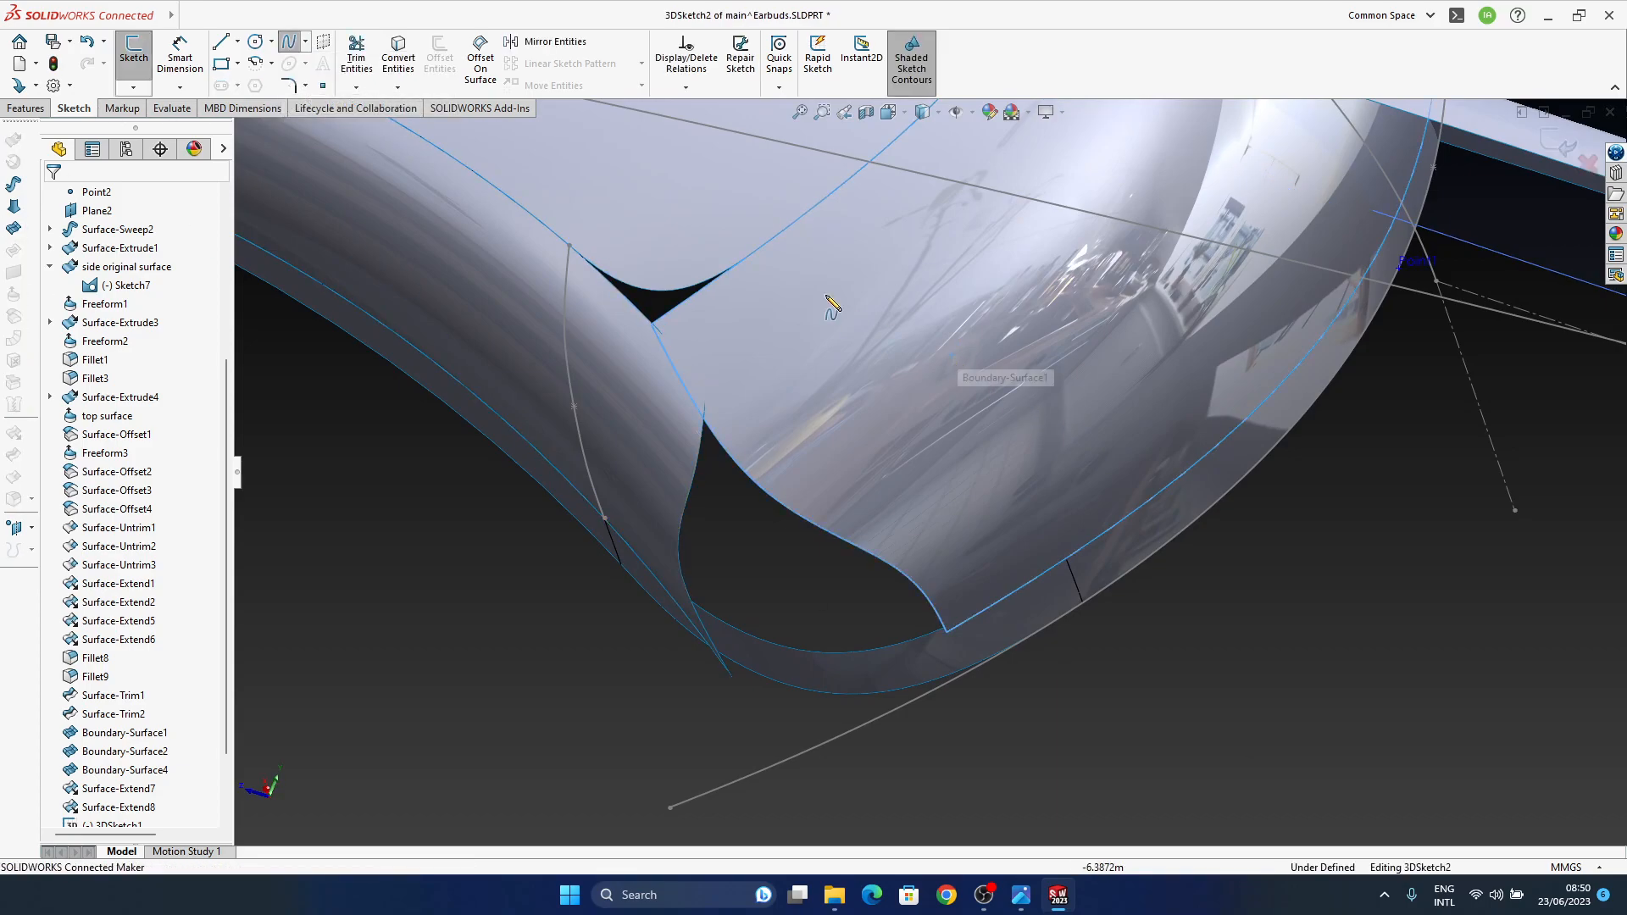
click(766, 245)
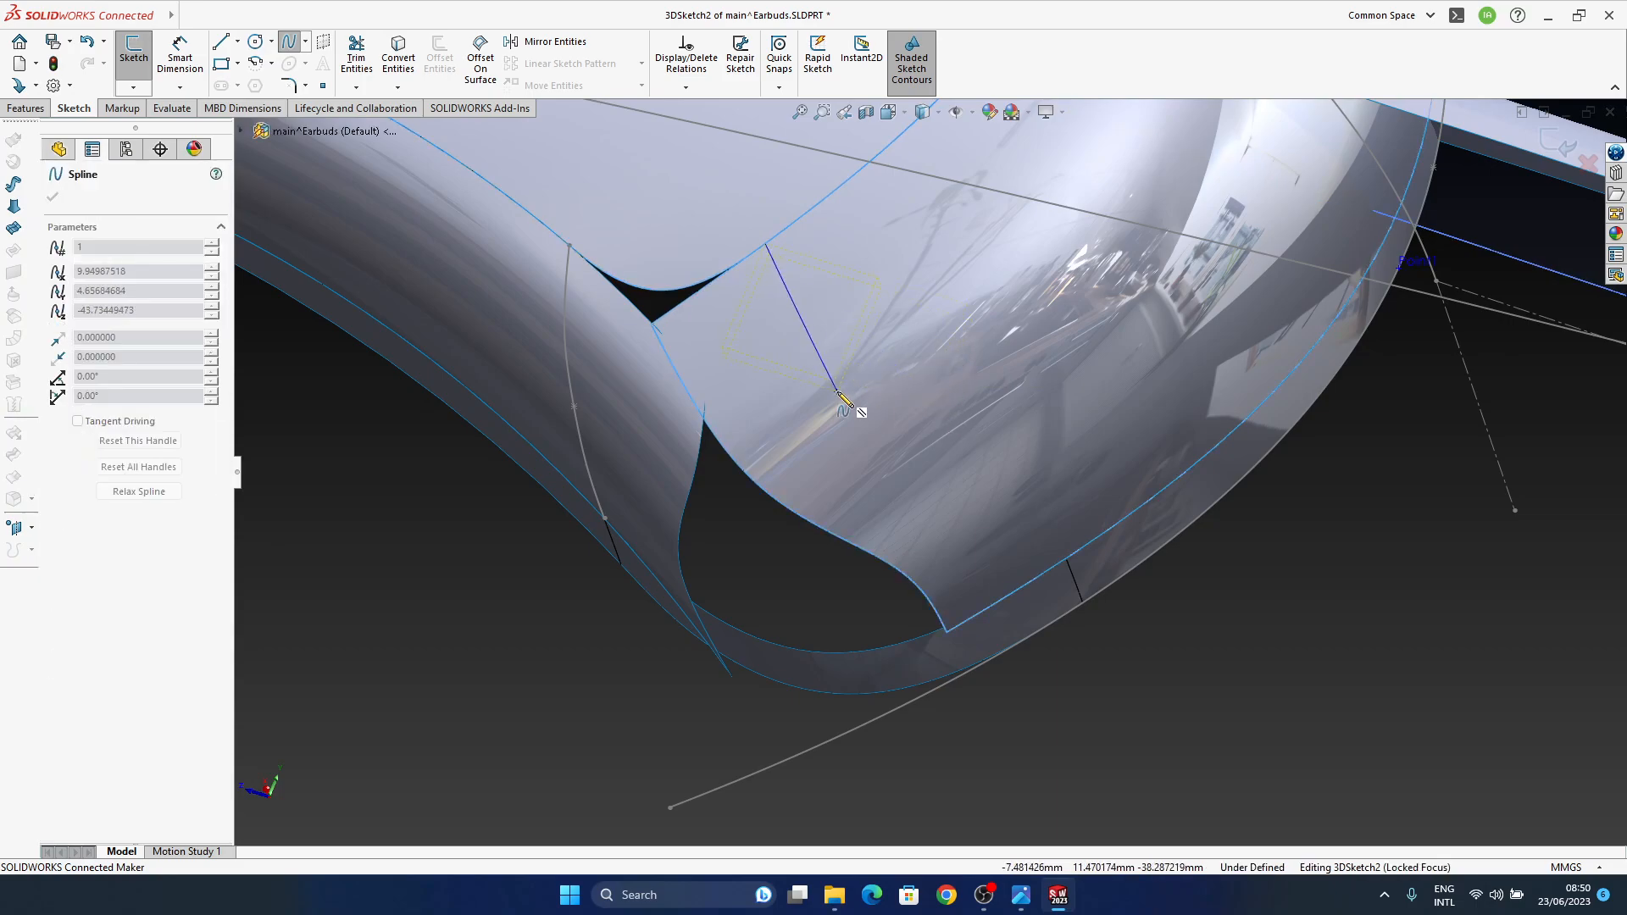
middle_drag(852, 394, 898, 364)
click(925, 365)
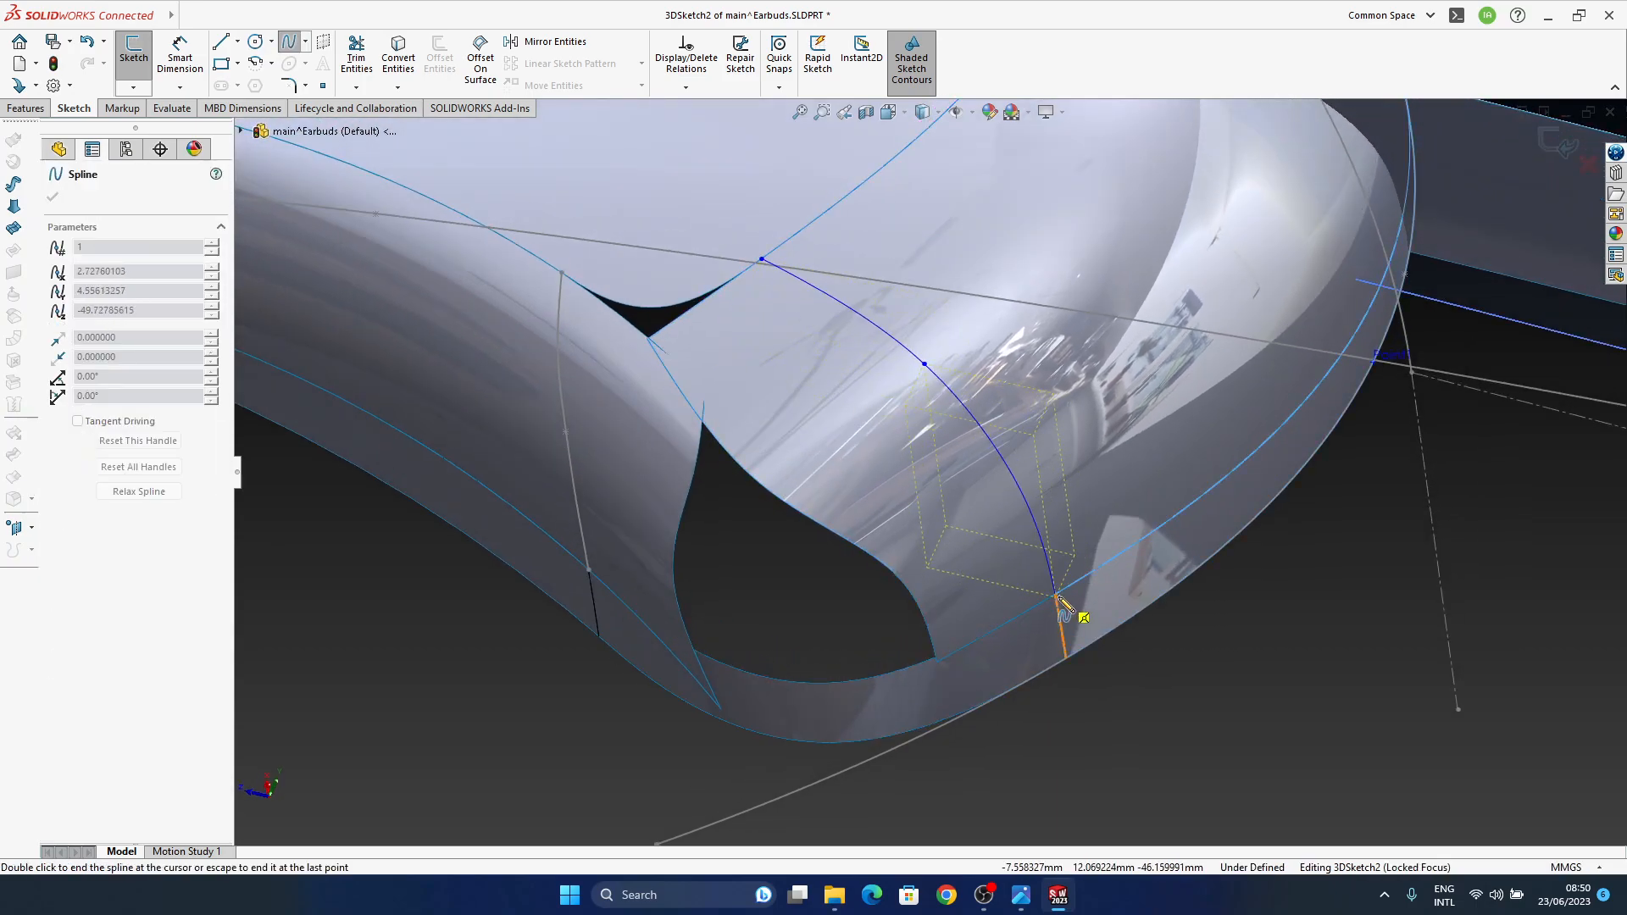
click(1056, 595)
key(Escape)
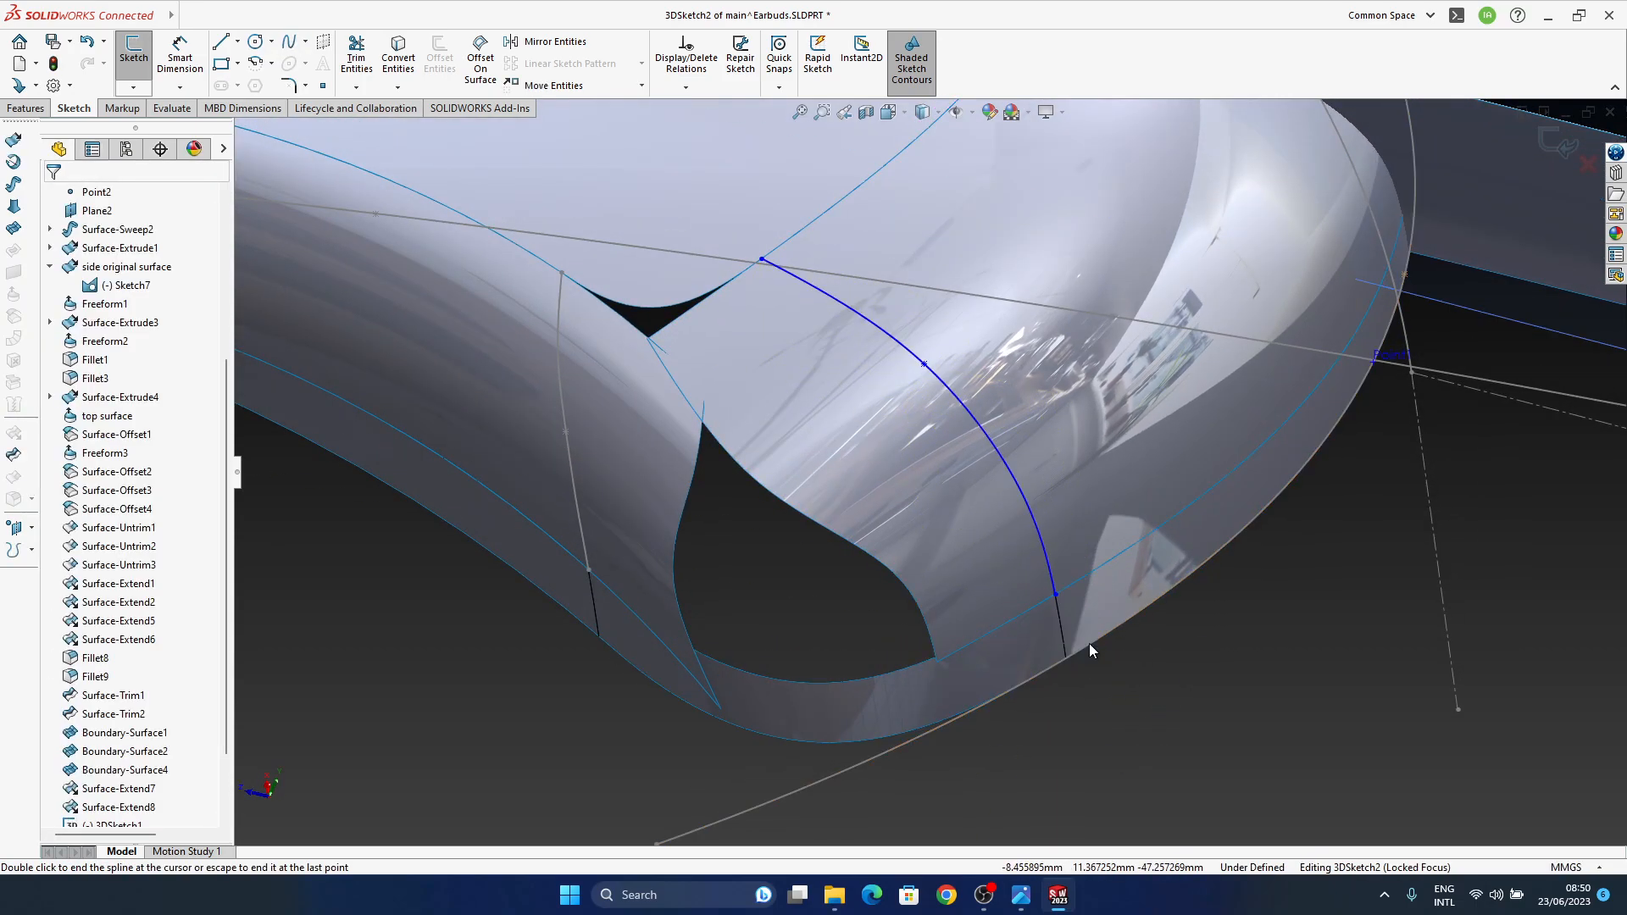
click(924, 365)
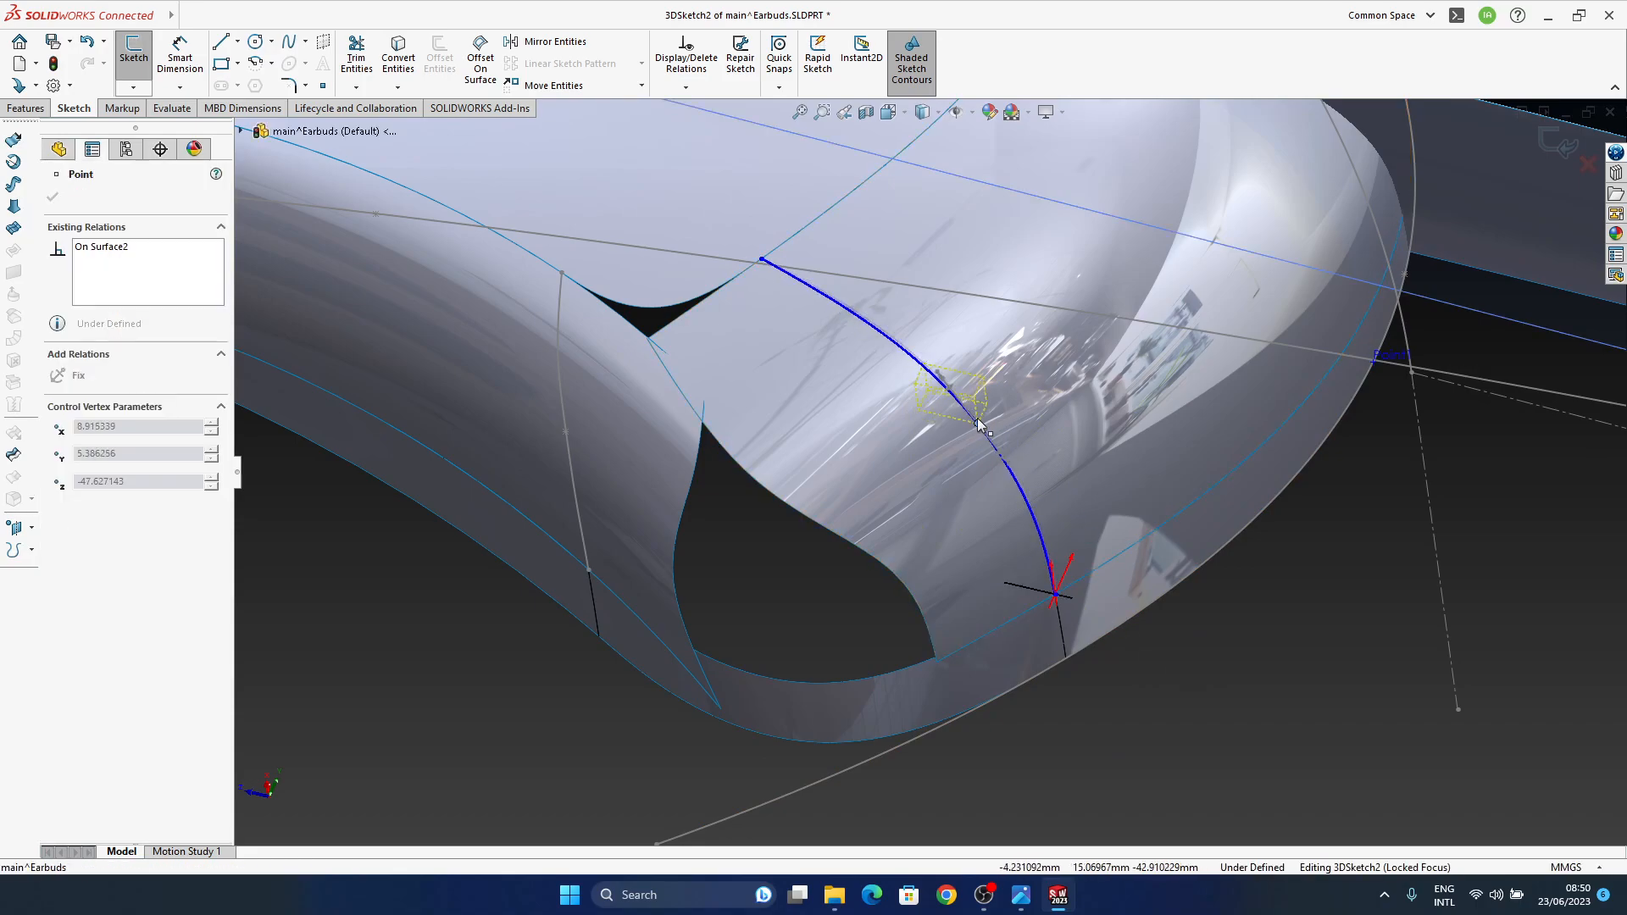
mouse_move(924, 364)
middle_down()
mouse_move(992, 636)
mouse_move(844, 481)
middle_up()
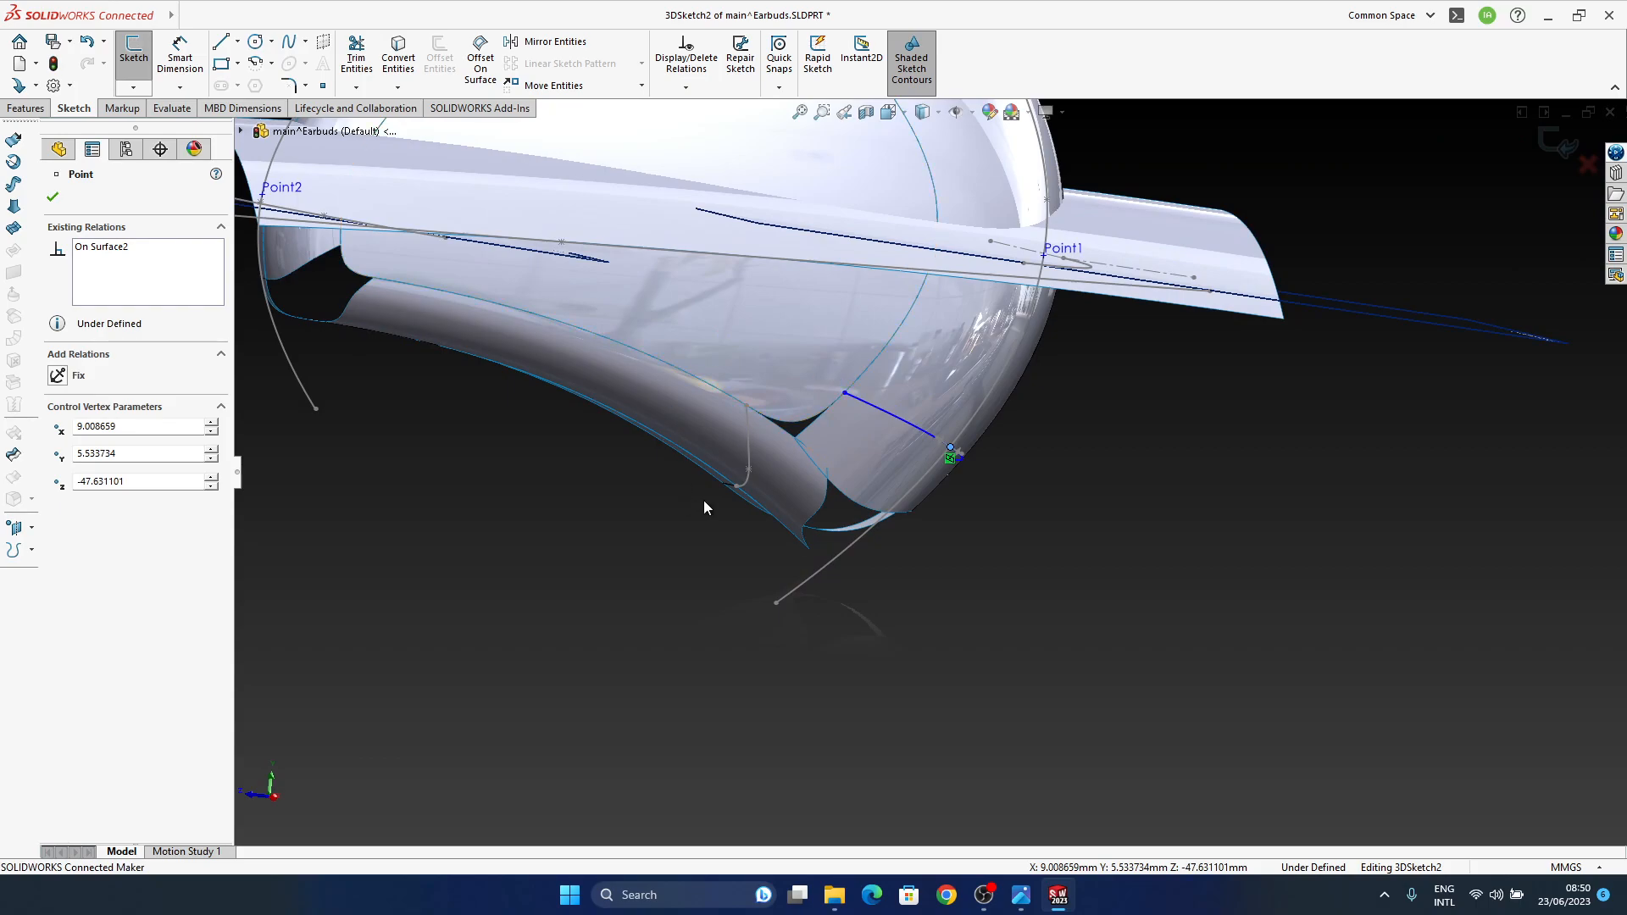
Step: Try to make the end-surface spline tangent to the short seam edge at its lower end
middle_drag(746, 421, 834, 568)
scroll(822, 569, down, 4)
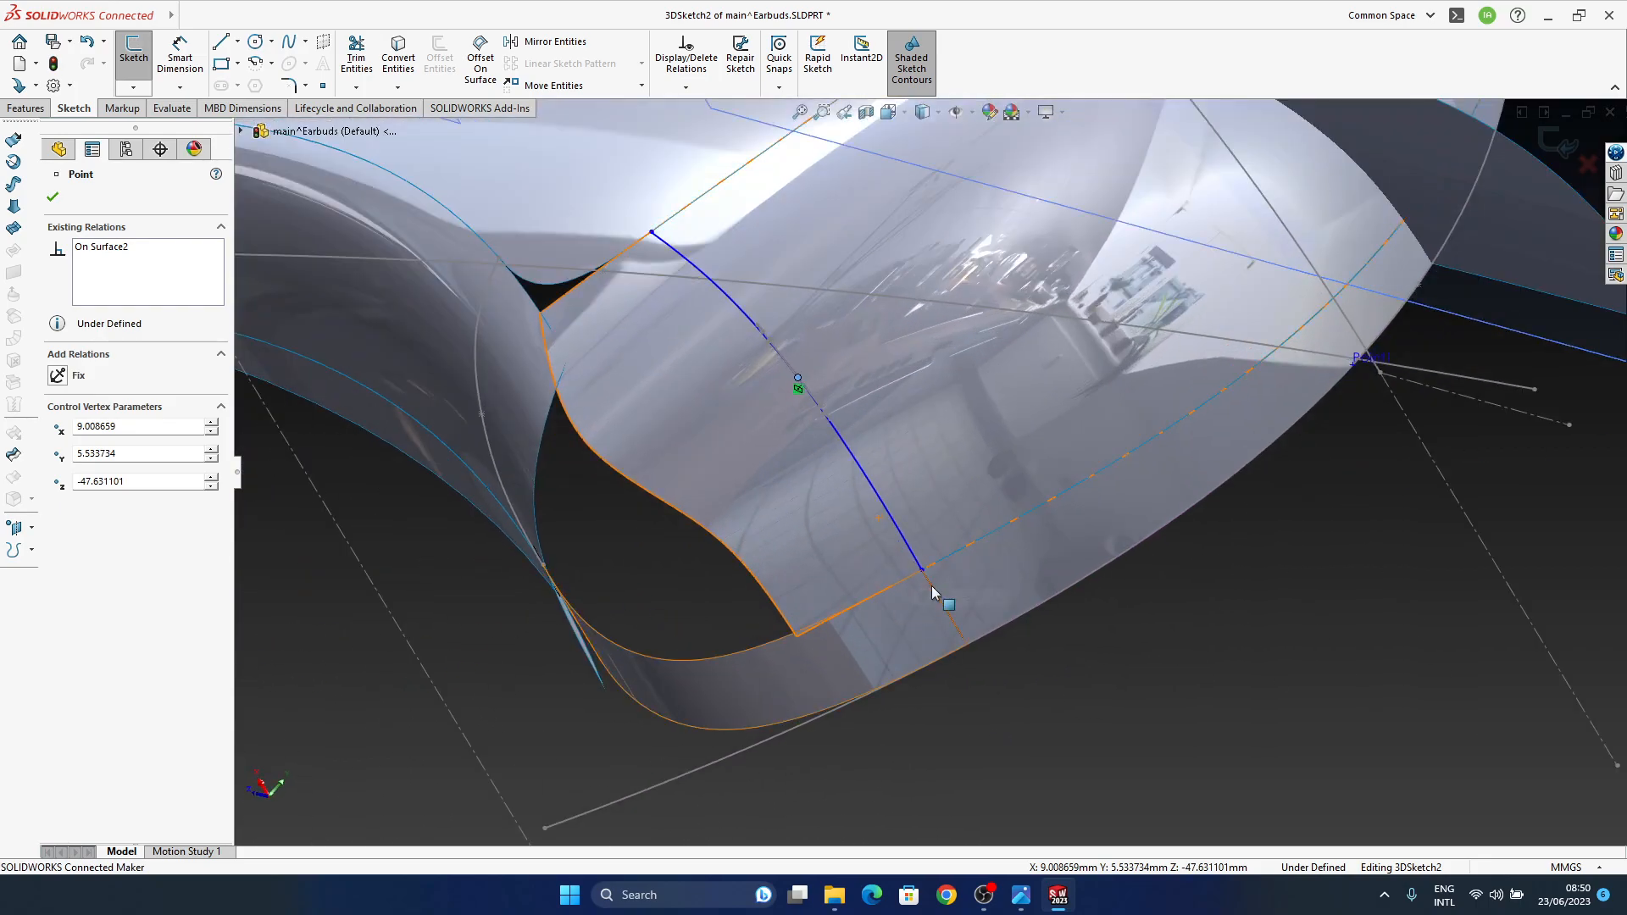
click(915, 557)
ctrl+click(932, 592)
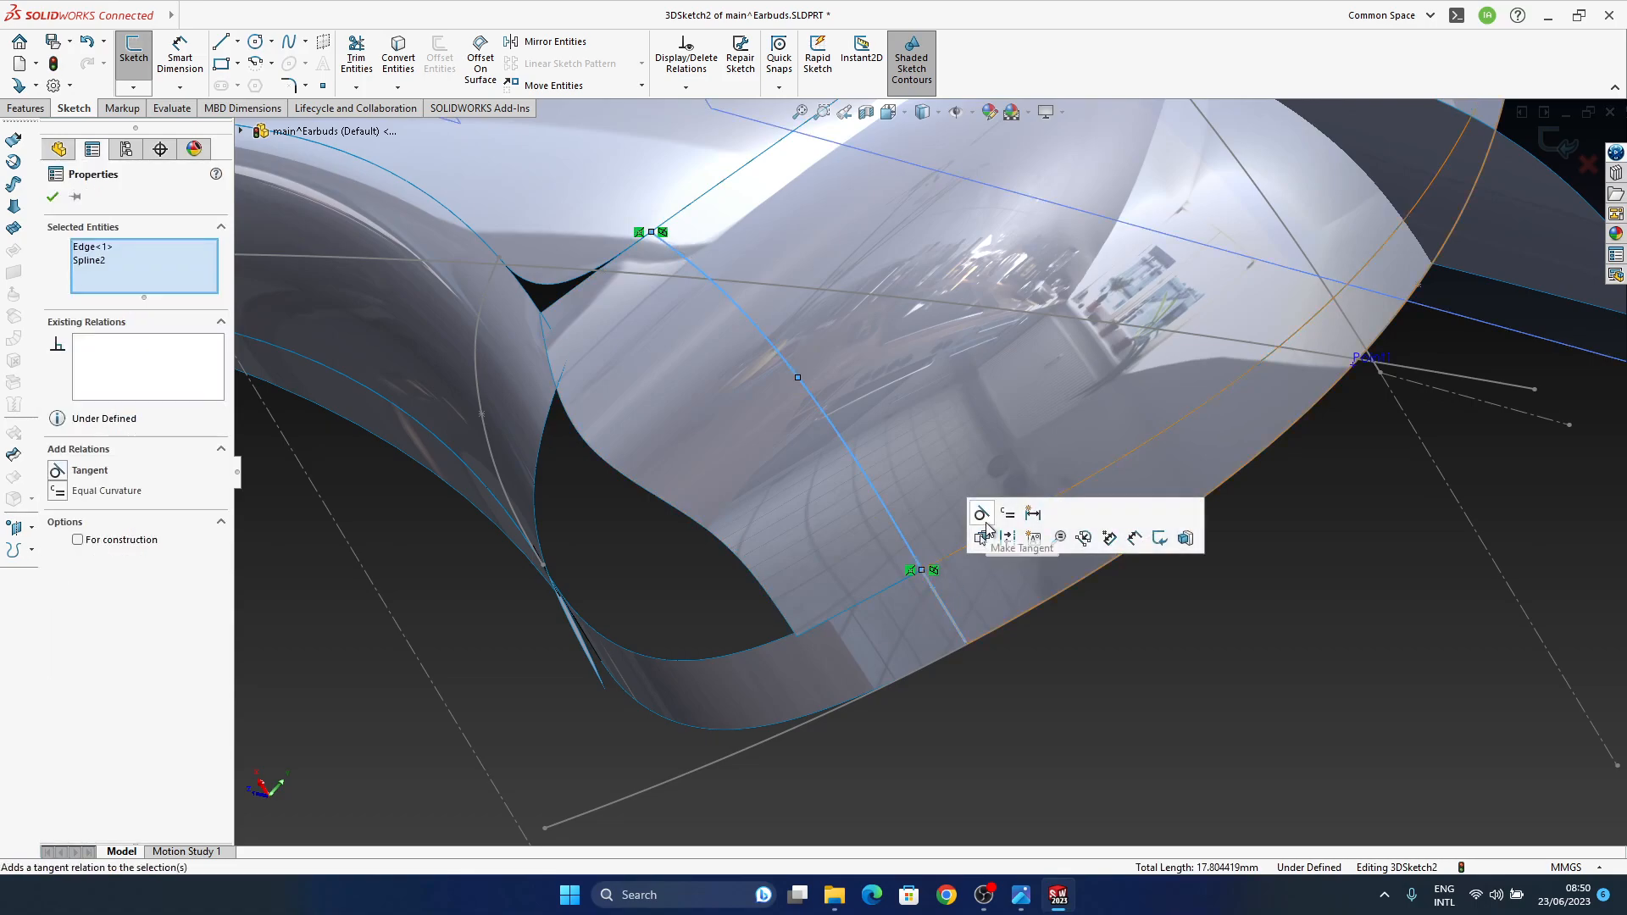
click(983, 519)
click(1118, 672)
Step: Try deleting the conflicting relation at the end-surface spline's lower endpoint, and undo the tangent relation
click(938, 569)
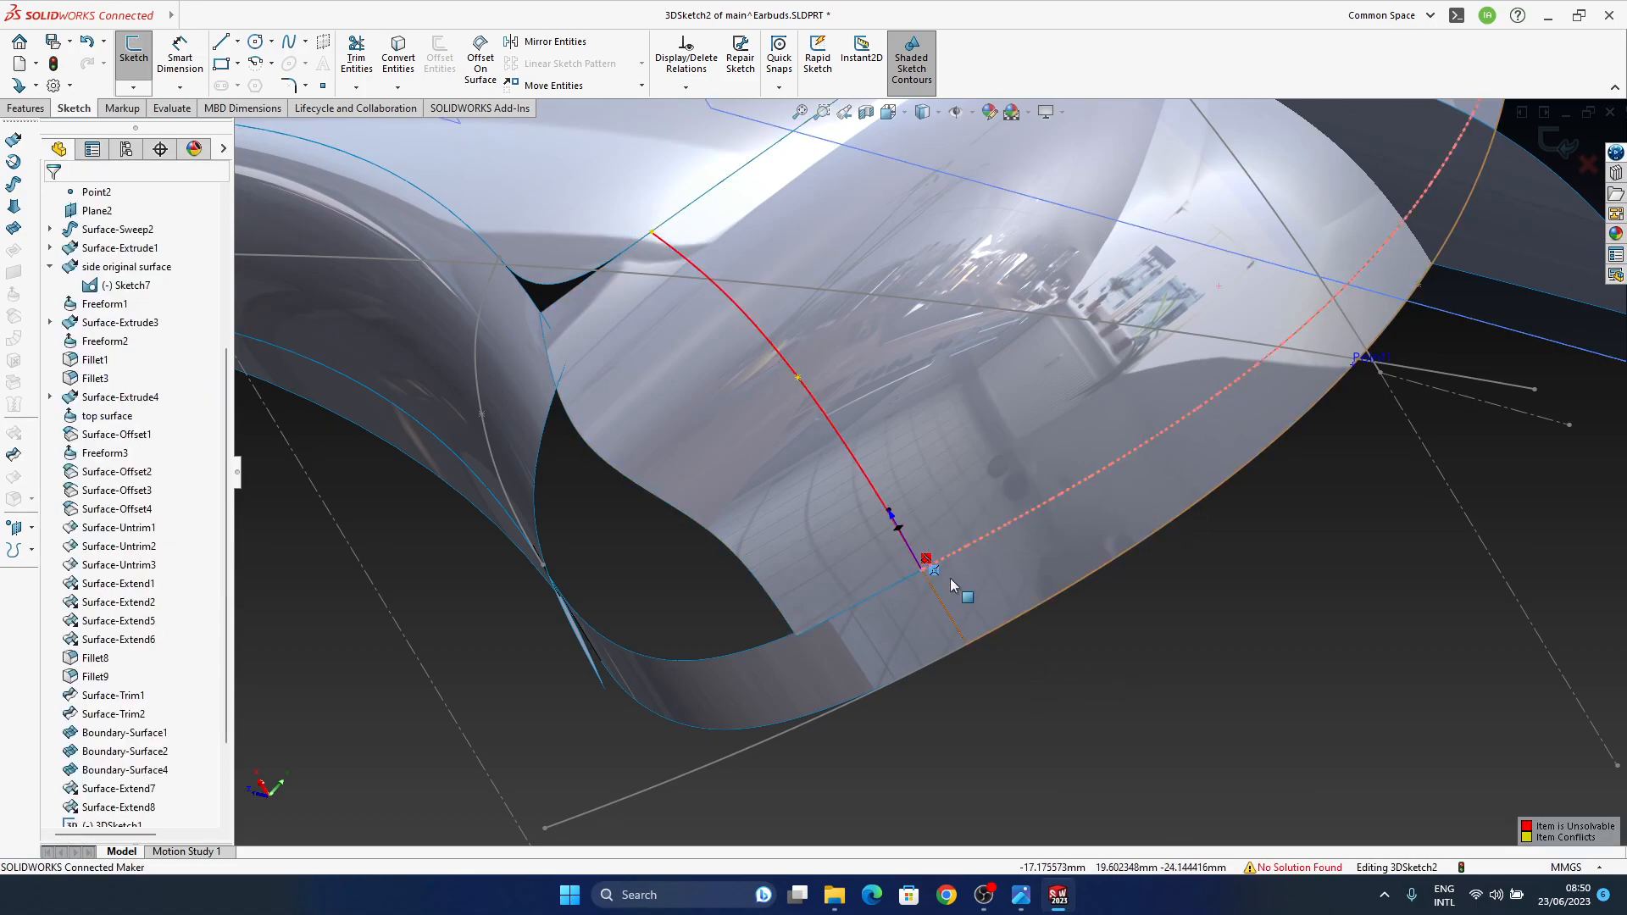
key(Delete)
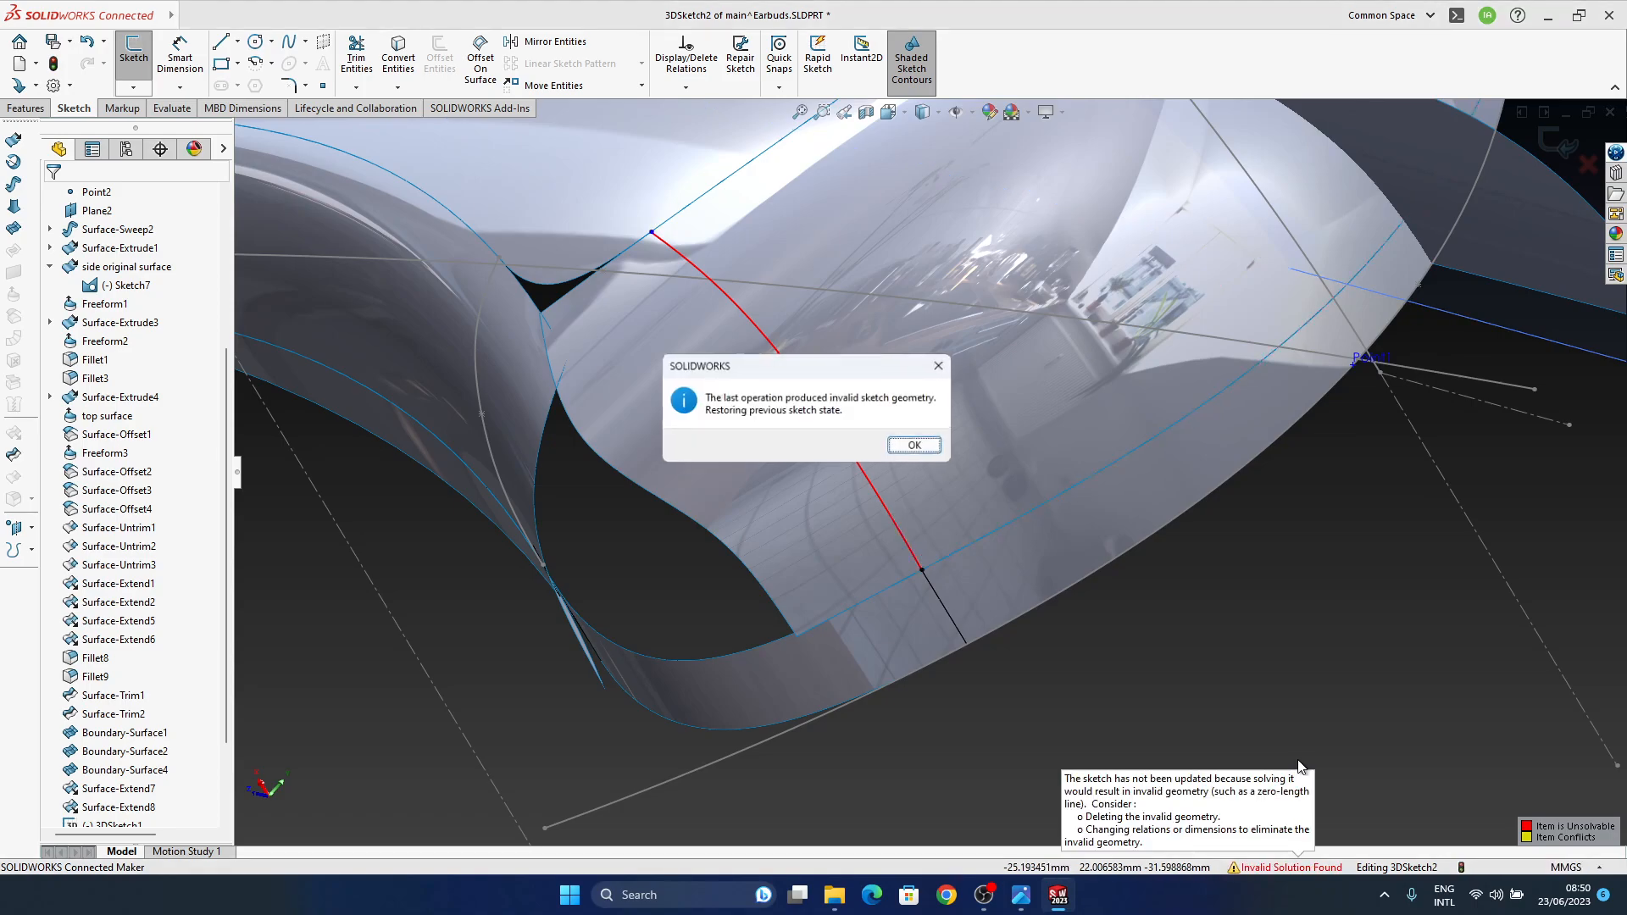
click(918, 446)
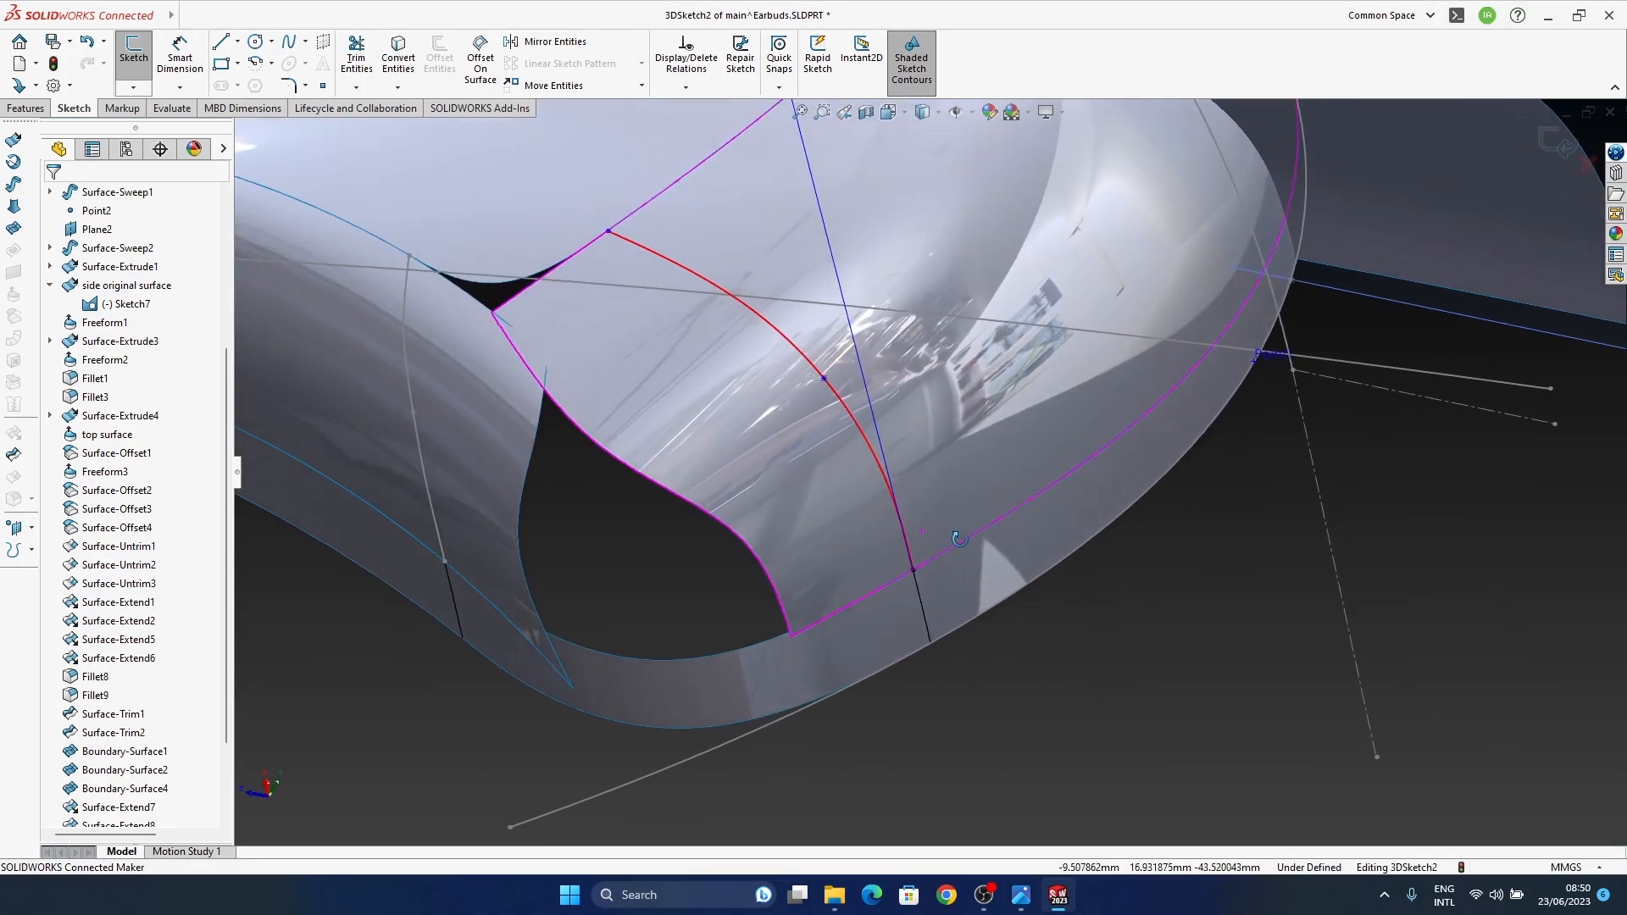
ctrl+click(958, 541)
click(1045, 682)
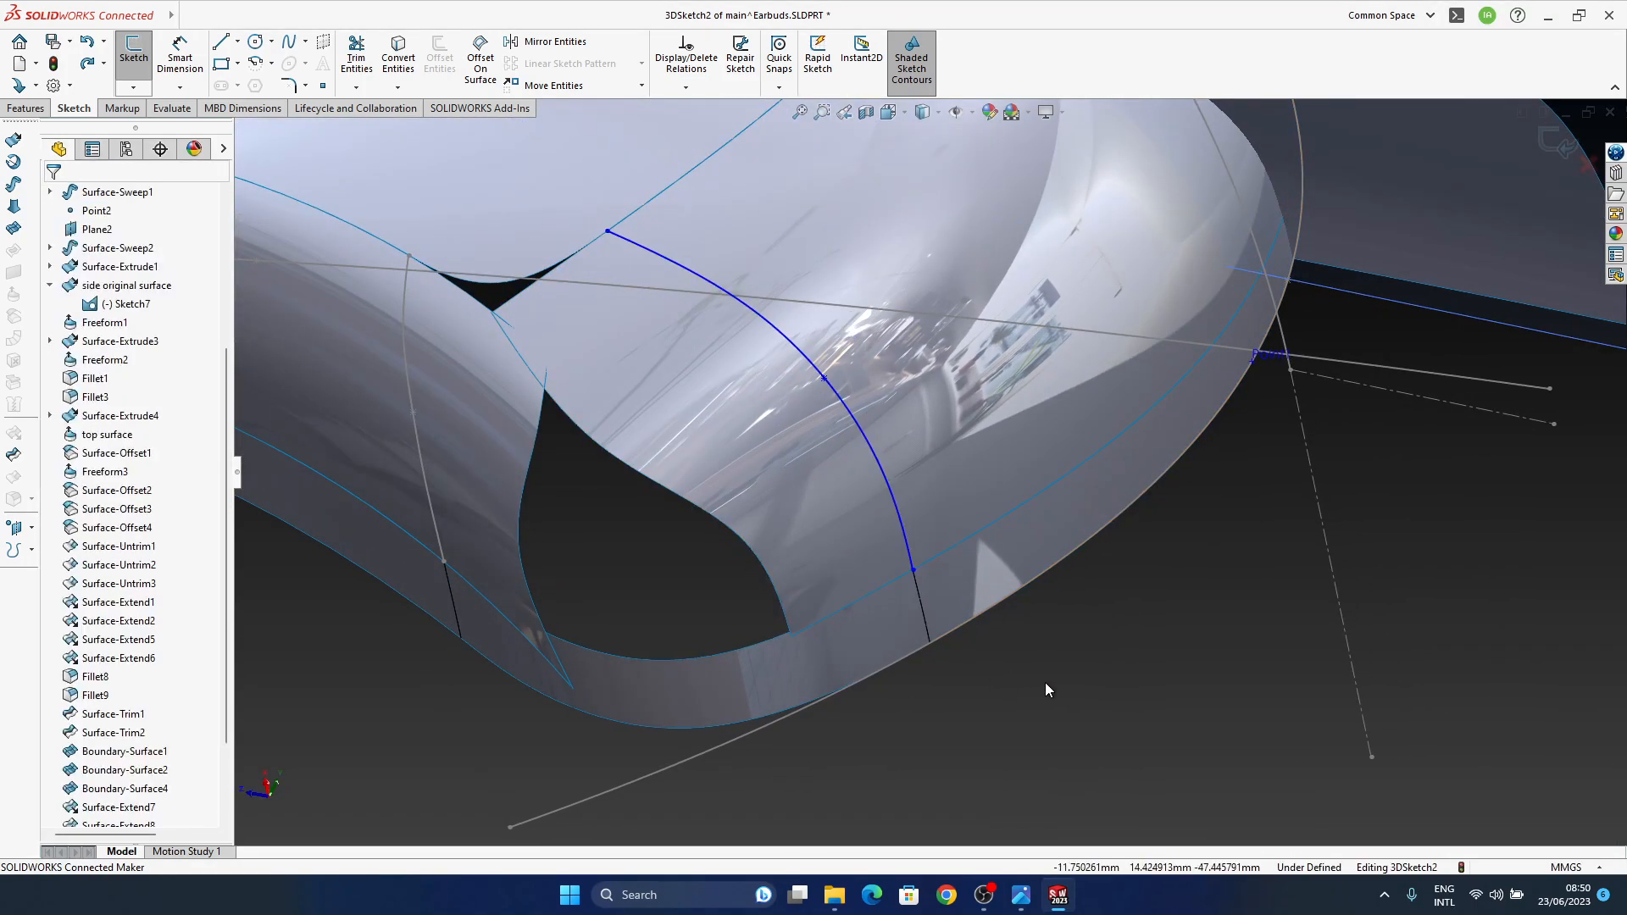
Step: Retry the tangent relation between the end-surface spline and the seam edge, and undo it
click(905, 550)
ctrl+click(926, 597)
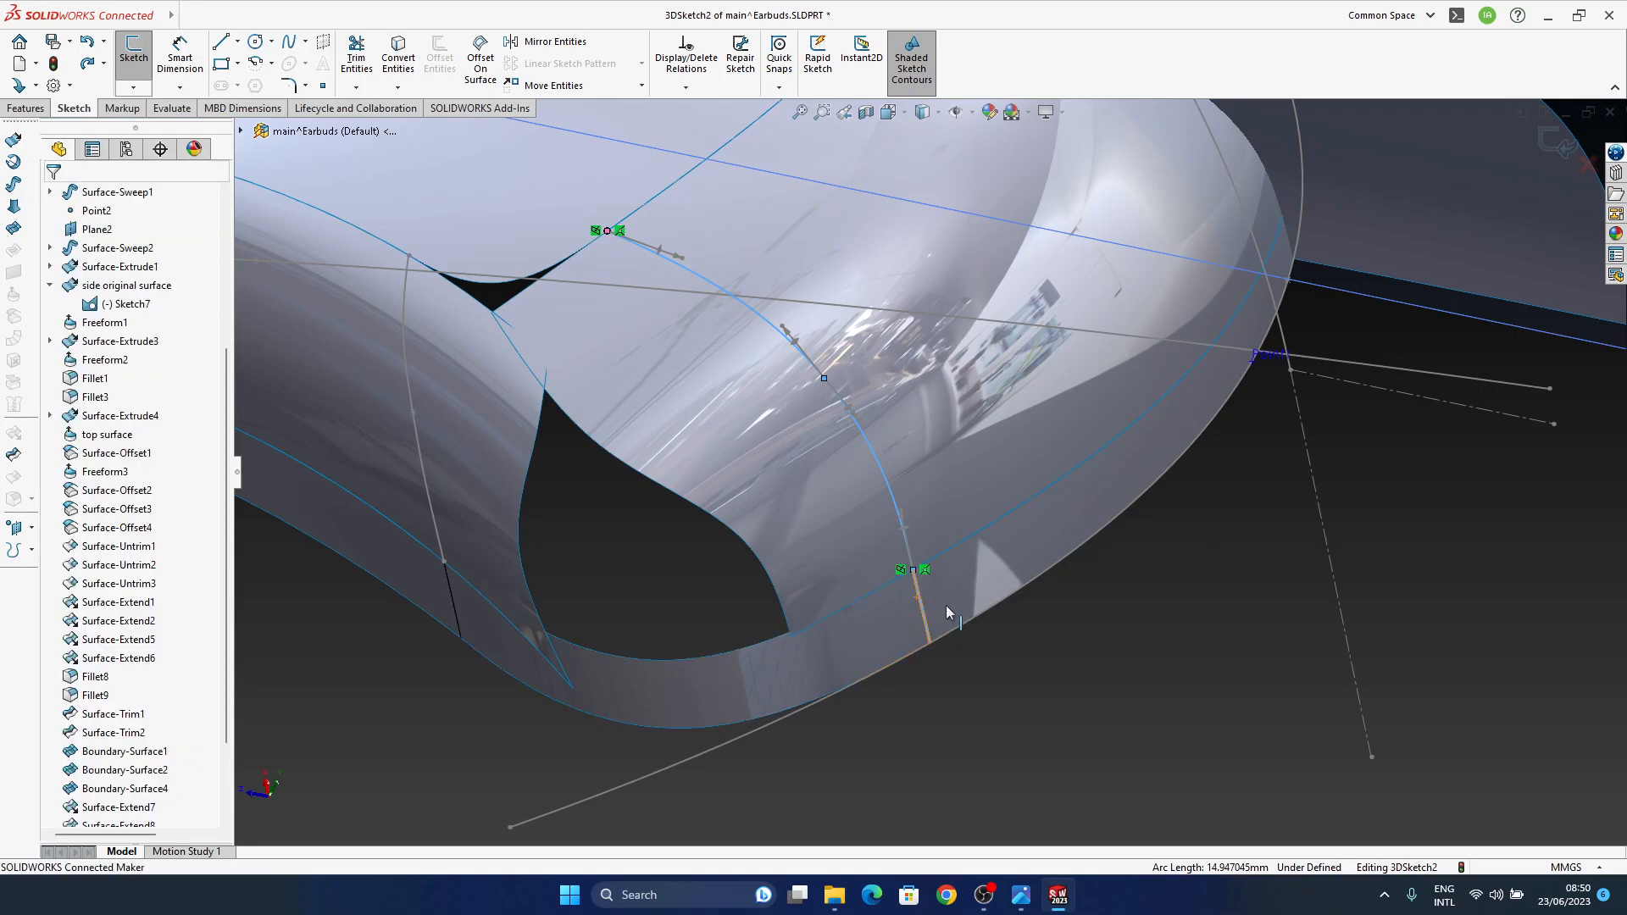
click(966, 513)
click(966, 514)
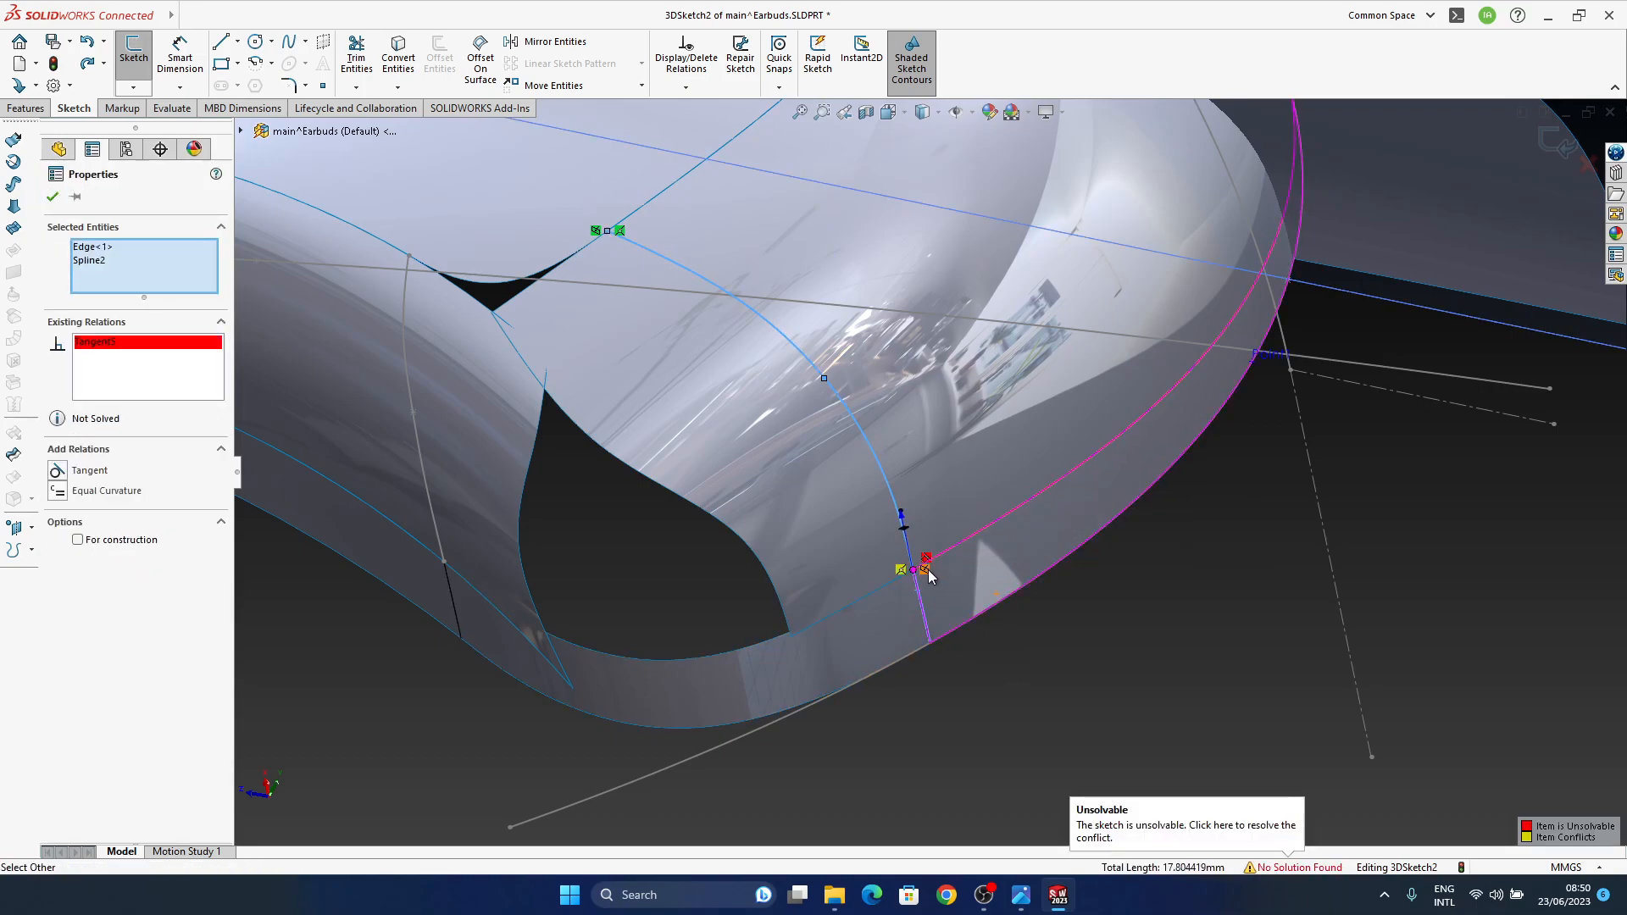
click(1082, 648)
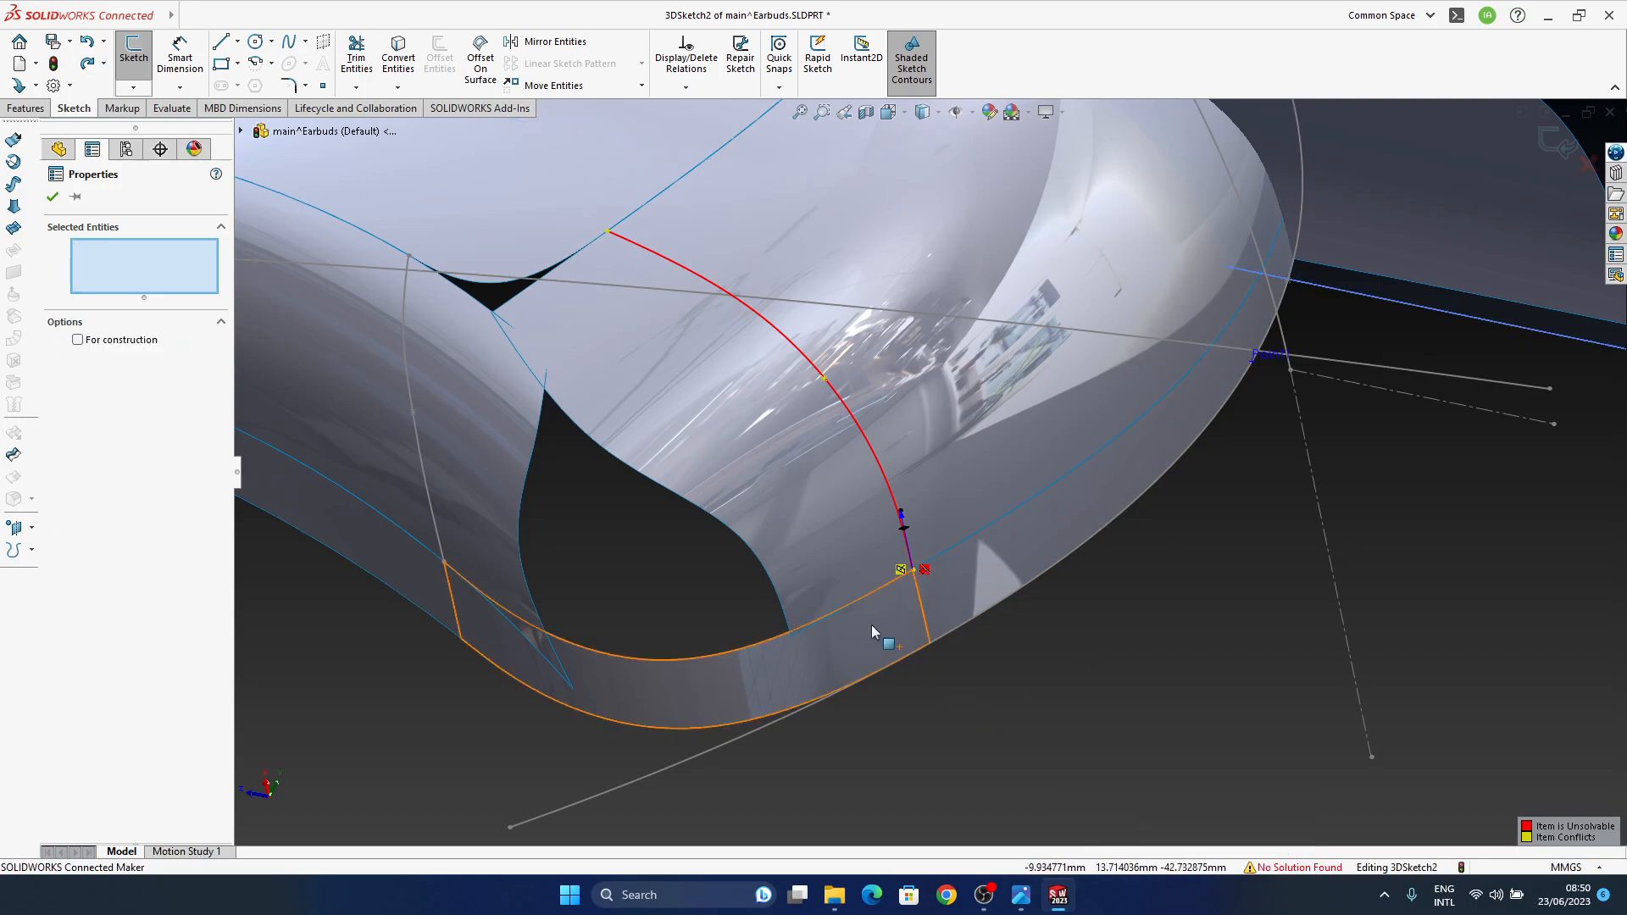
middle_drag(872, 625, 966, 644)
key(ctrl+z)
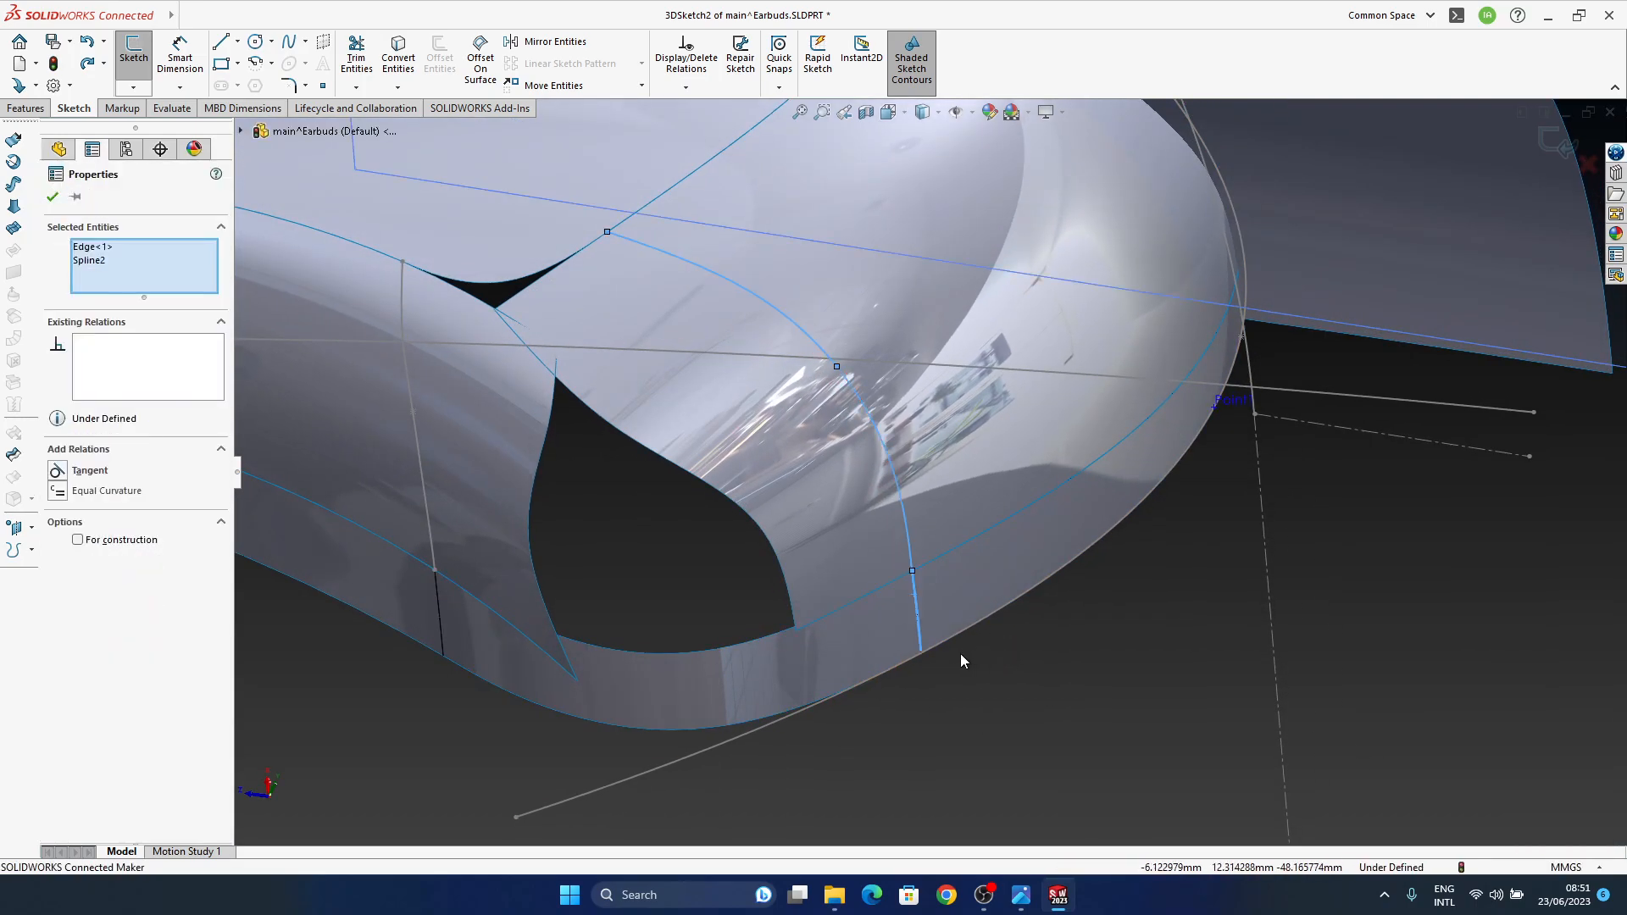
Step: Try adjusting the end-surface spline's lower endpoint and pairing the spline with the short seam edge for a relation
click(1049, 646)
click(908, 535)
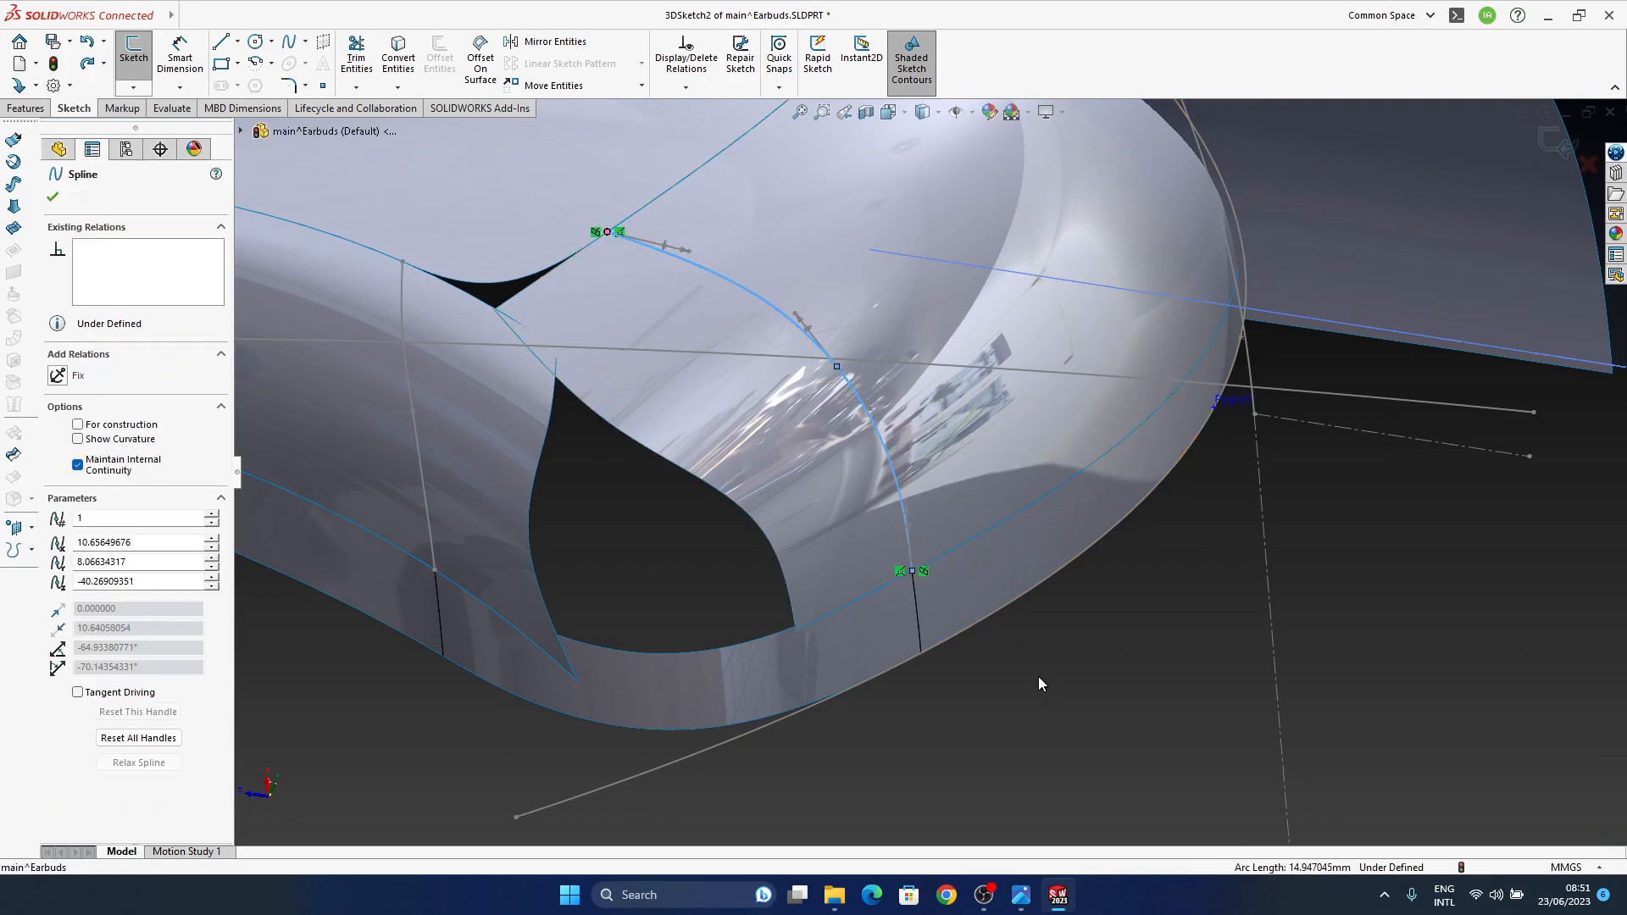
click(900, 571)
click(1077, 693)
click(910, 551)
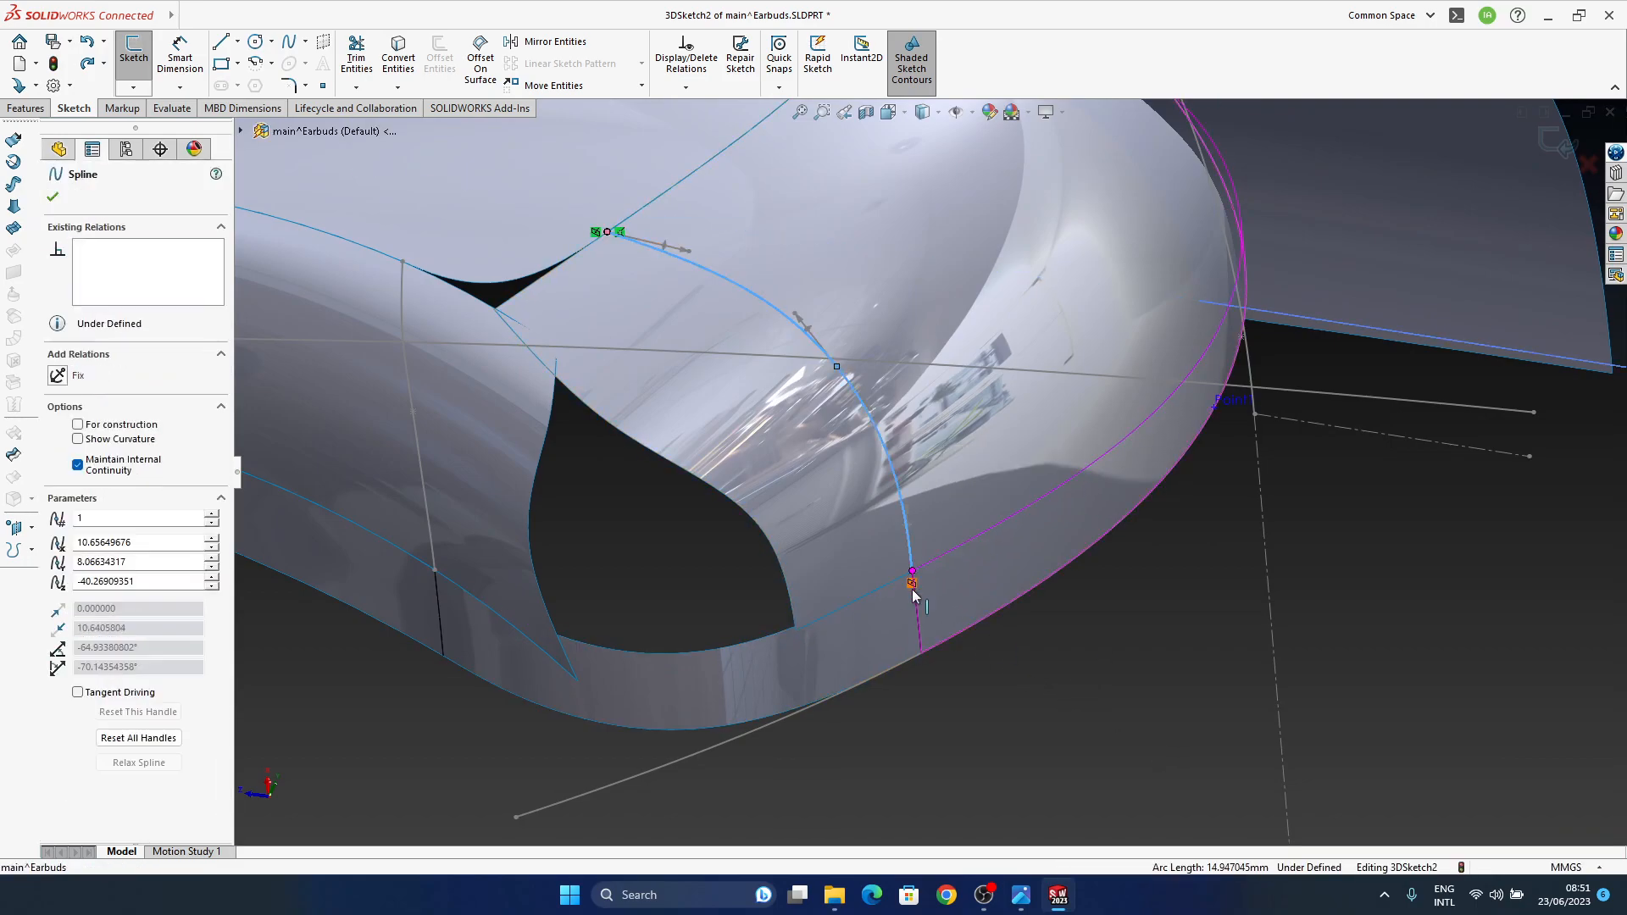
mouse_move(912, 571)
mouse_down()
mouse_move(944, 532)
mouse_move(916, 582)
mouse_up()
click(1024, 699)
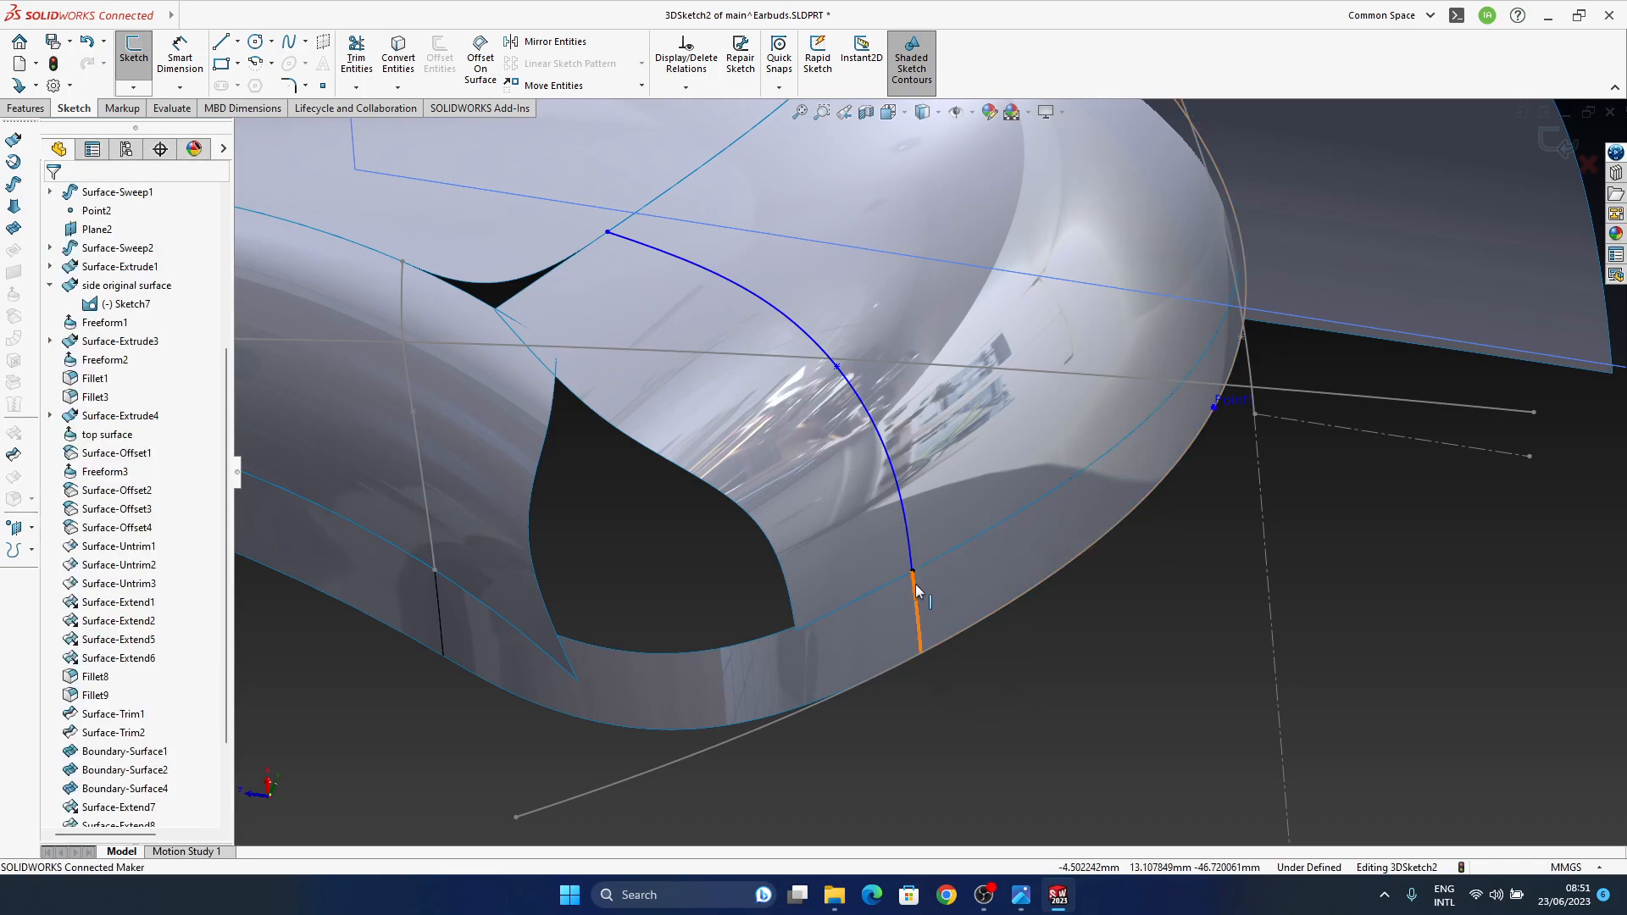
click(910, 560)
ctrl+click(930, 563)
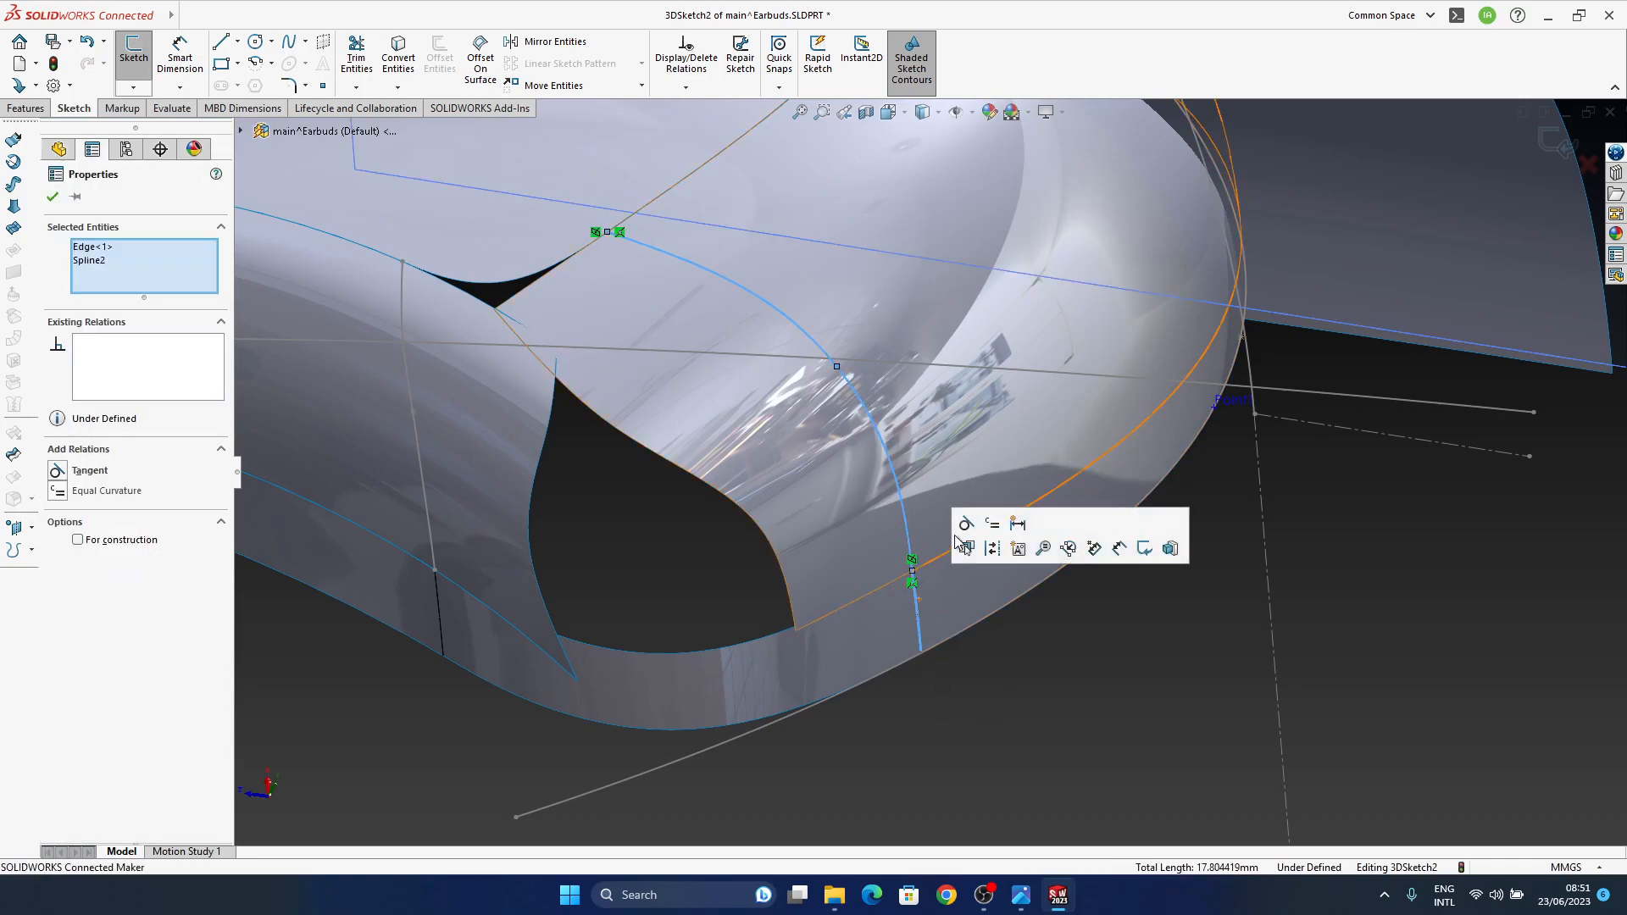
click(1044, 752)
Step: Open the 3D sketch on the side surface to examine its spline beside the corner opening, and close it
scroll(842, 449, up, 4)
mouse_move(847, 517)
middle_down()
mouse_move(863, 570)
mouse_move(944, 480)
mouse_move(937, 563)
mouse_move(640, 473)
mouse_move(1078, 482)
mouse_move(1052, 512)
mouse_move(850, 453)
mouse_move(893, 462)
mouse_move(897, 488)
mouse_move(810, 440)
mouse_move(901, 556)
mouse_move(998, 471)
middle_up()
scroll(928, 529, down, 3)
middle_drag(902, 557, 714, 572)
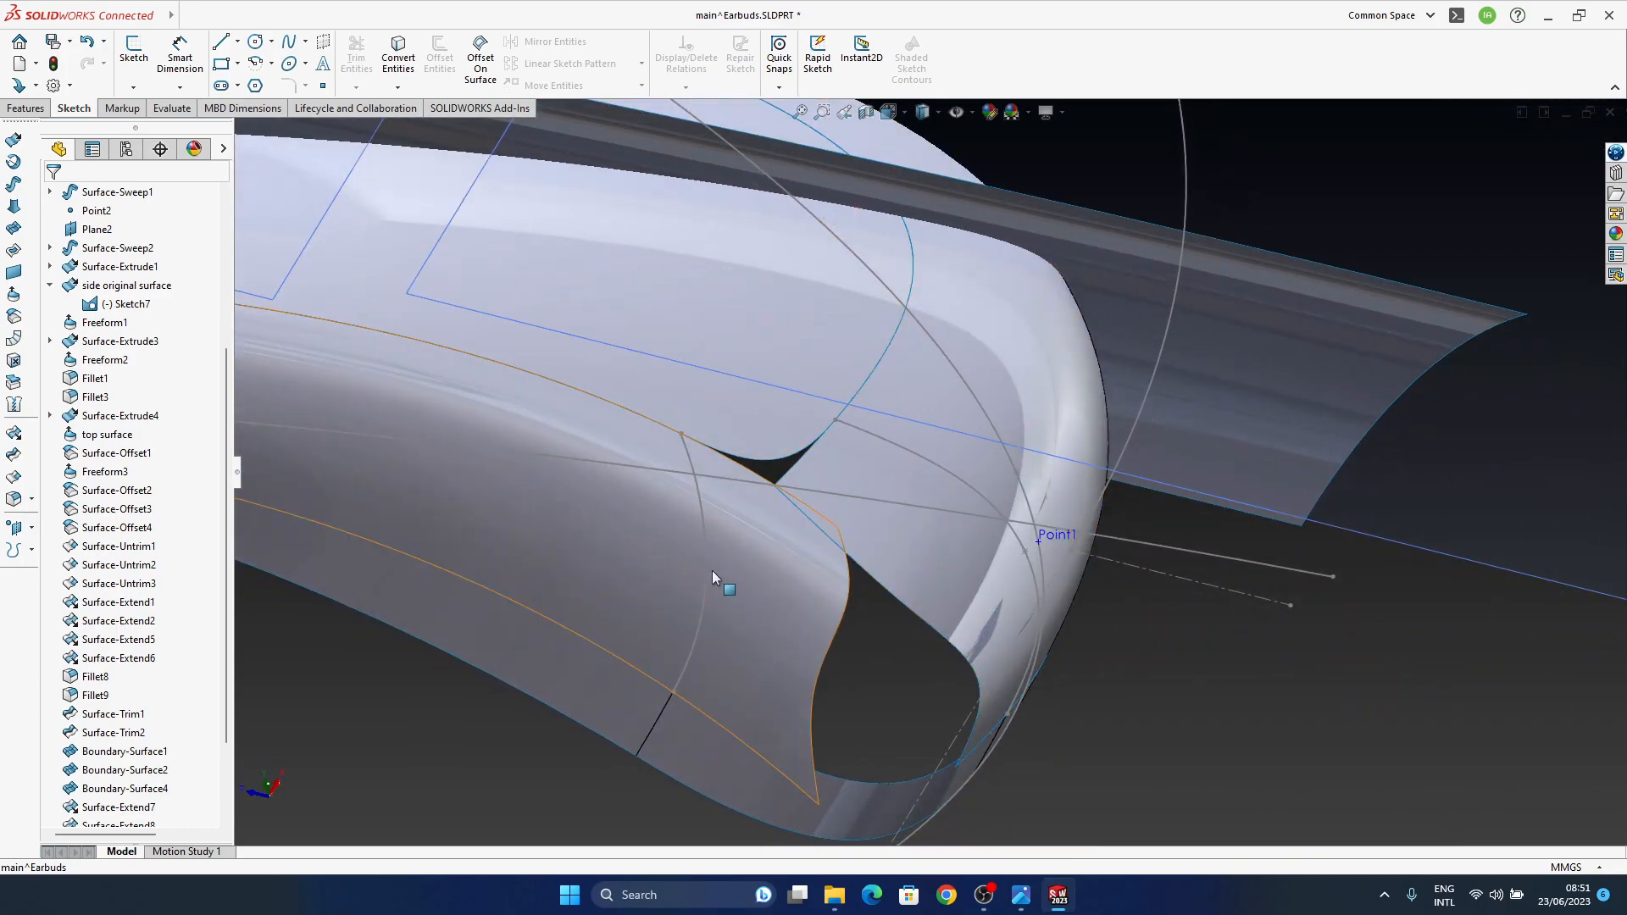
double_click(707, 566)
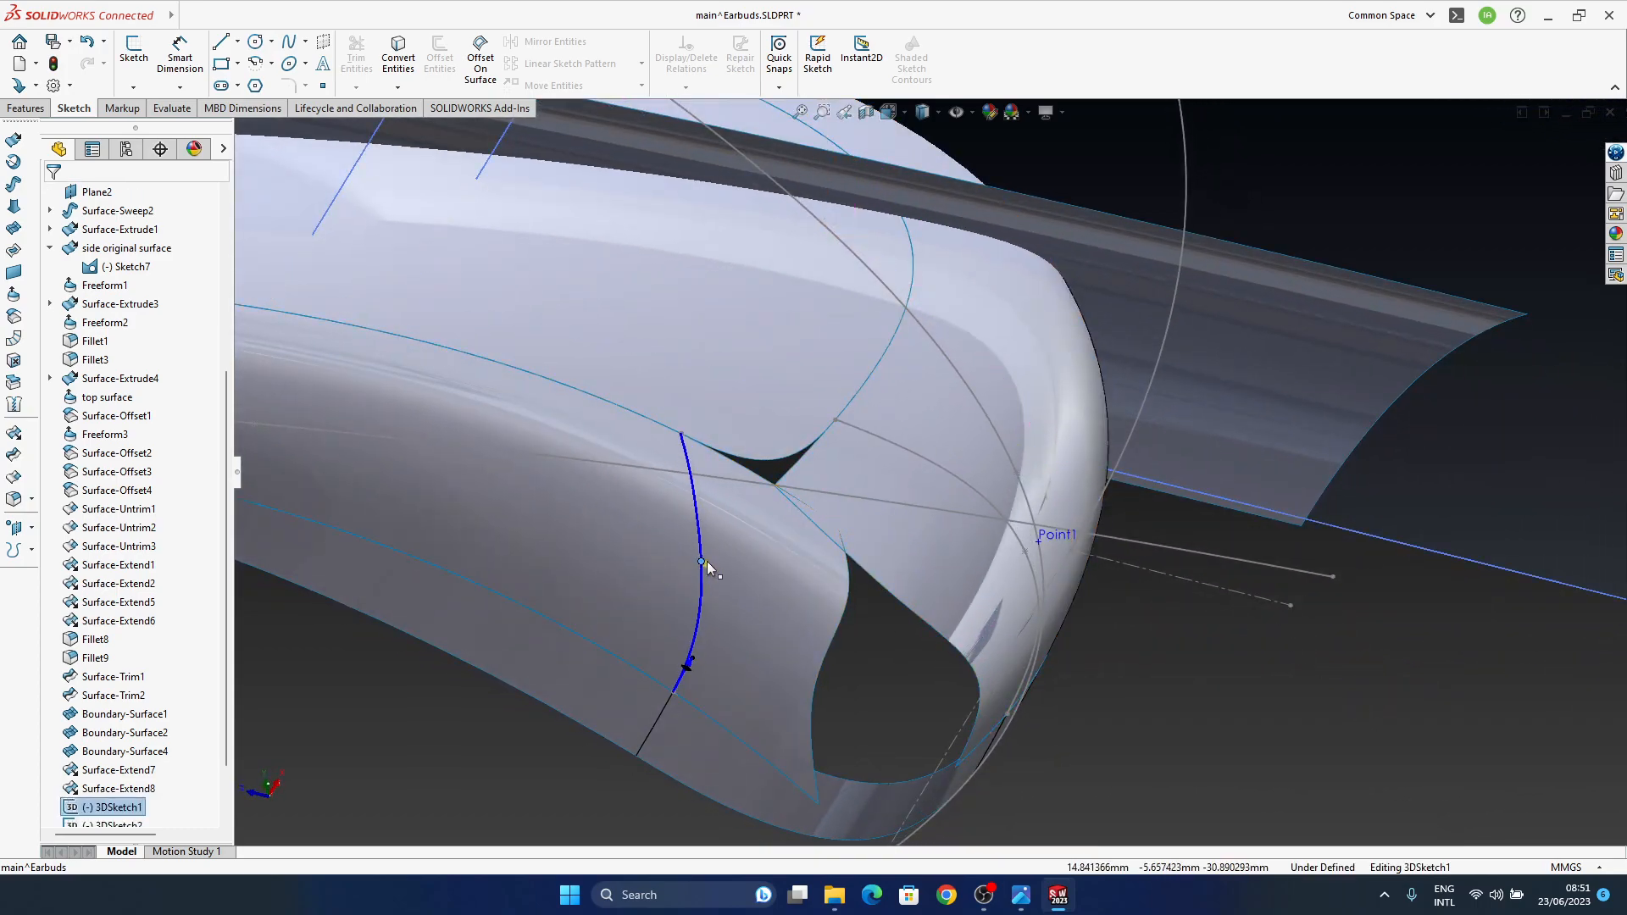
mouse_move(709, 557)
middle_down()
mouse_move(920, 566)
mouse_move(812, 635)
mouse_move(1070, 567)
mouse_move(974, 583)
mouse_move(844, 664)
mouse_move(1003, 647)
mouse_move(934, 493)
mouse_move(939, 517)
mouse_move(982, 487)
middle_up()
double_click(1239, 751)
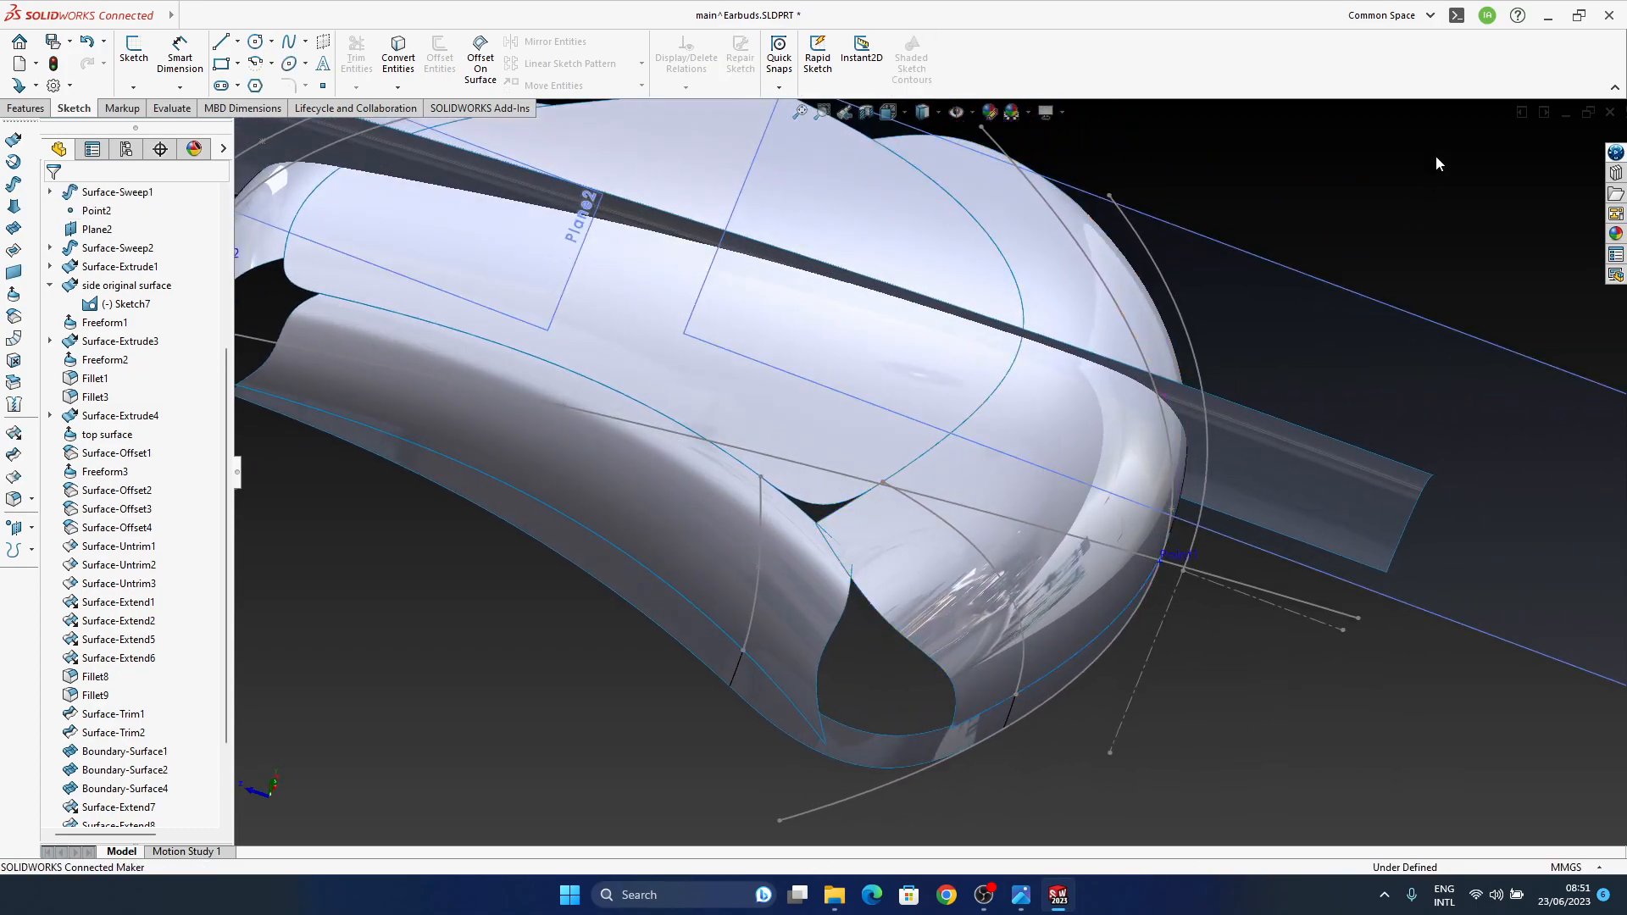
Step: Trim the extended side surface with the 3DSketch1 spline using the Standard trim type, removing the piece beside the corner opening
middle_drag(684, 720, 1048, 558)
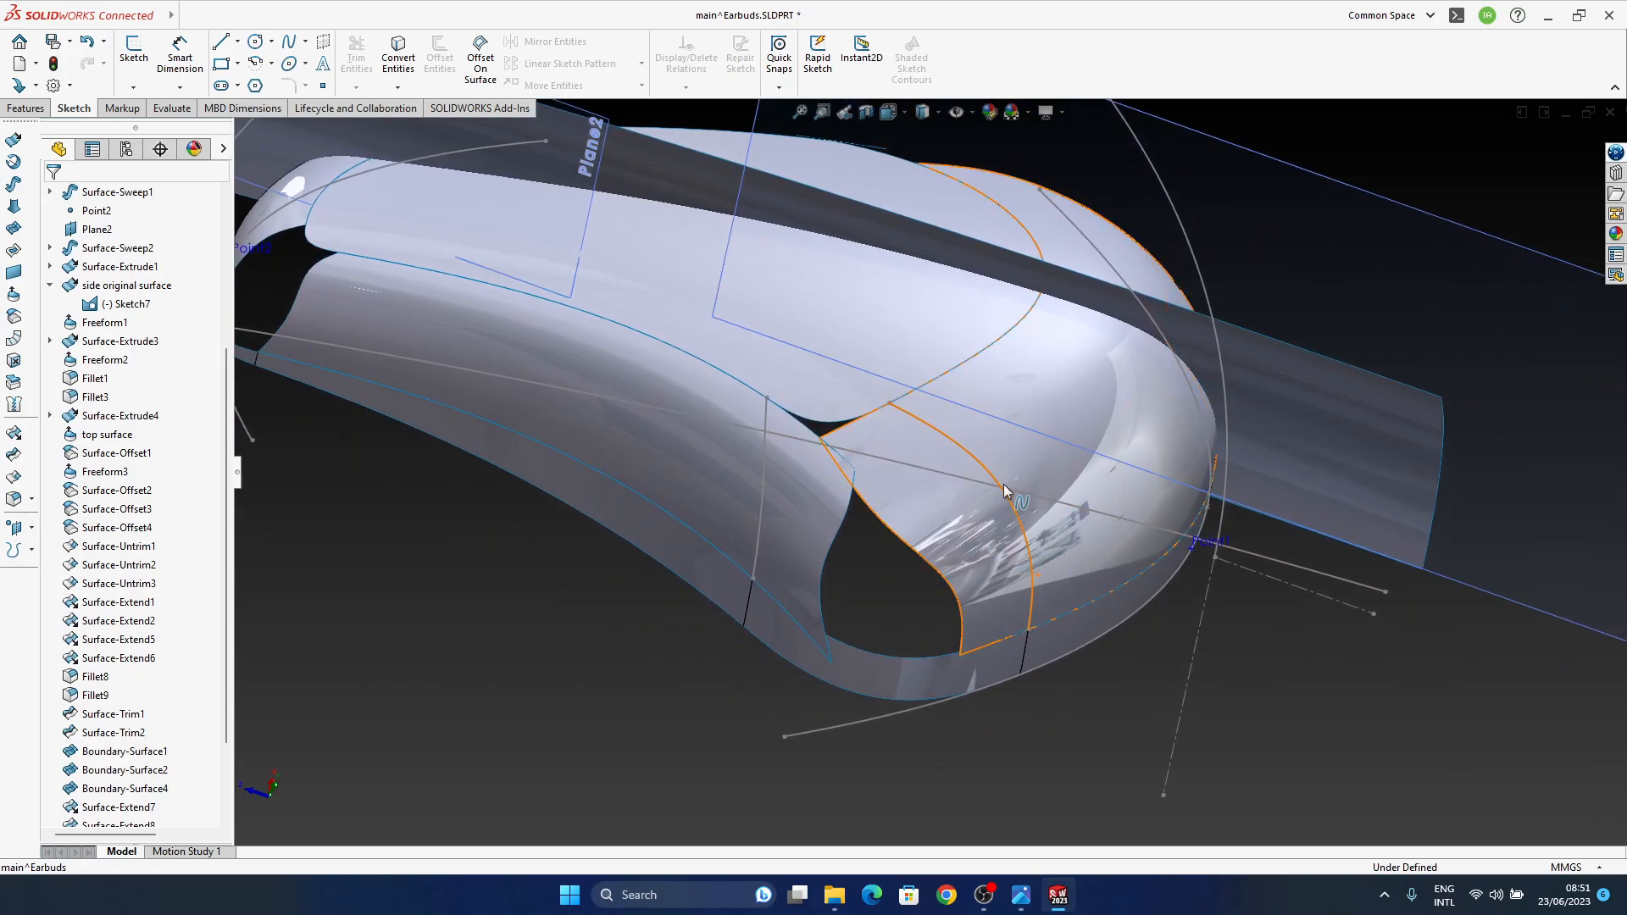
middle_drag(1041, 627, 983, 593)
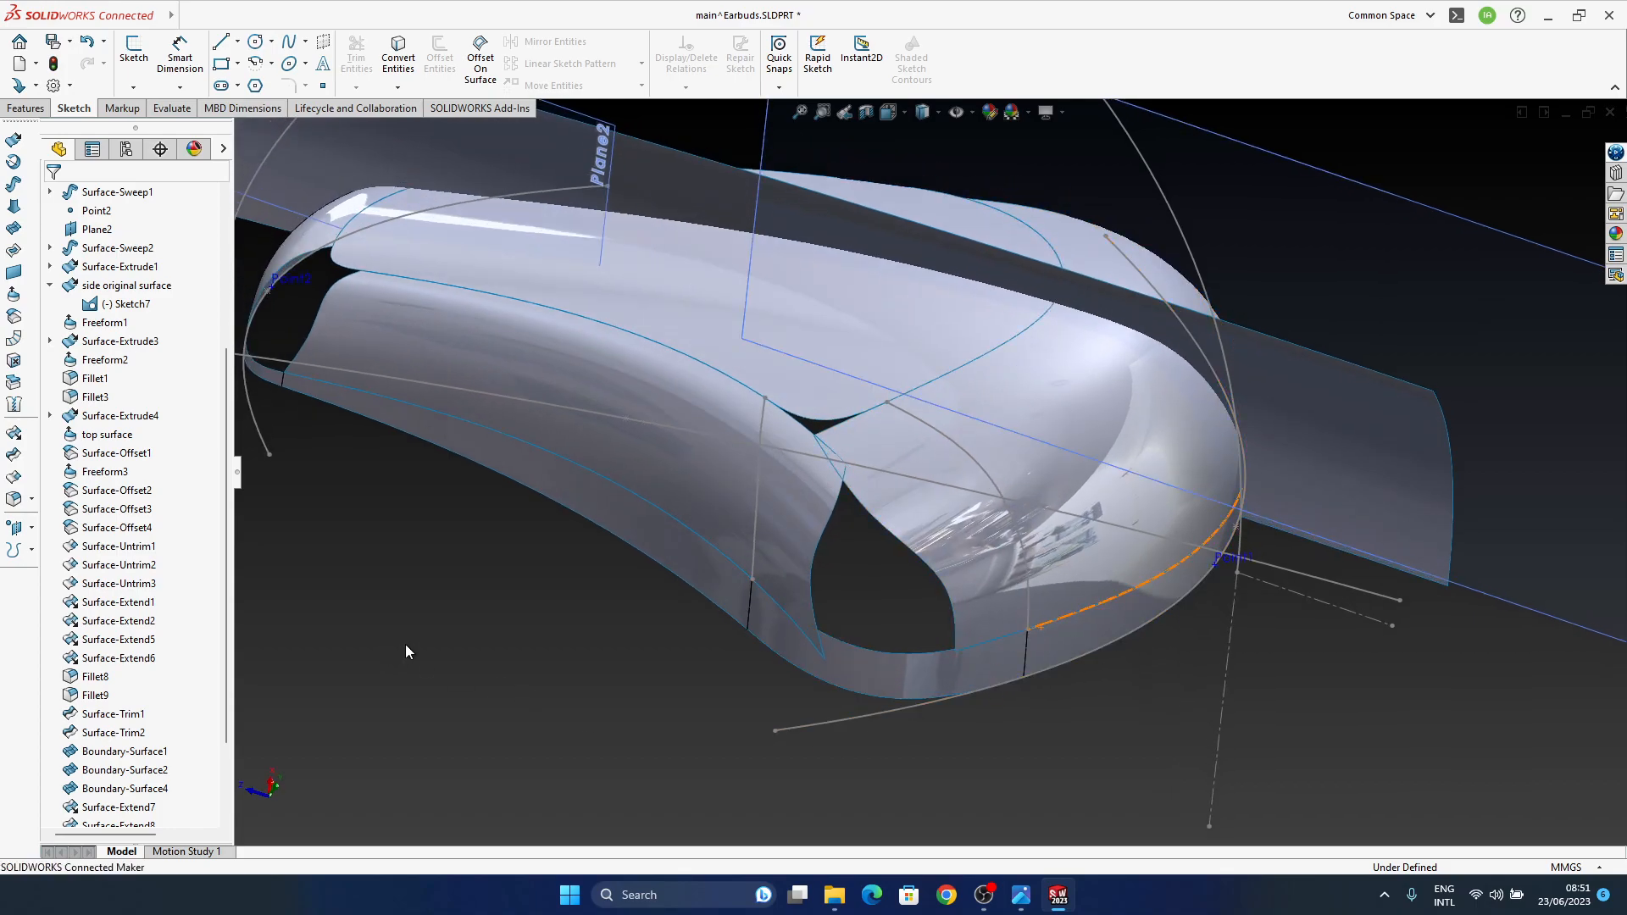
middle_drag(835, 507, 877, 618)
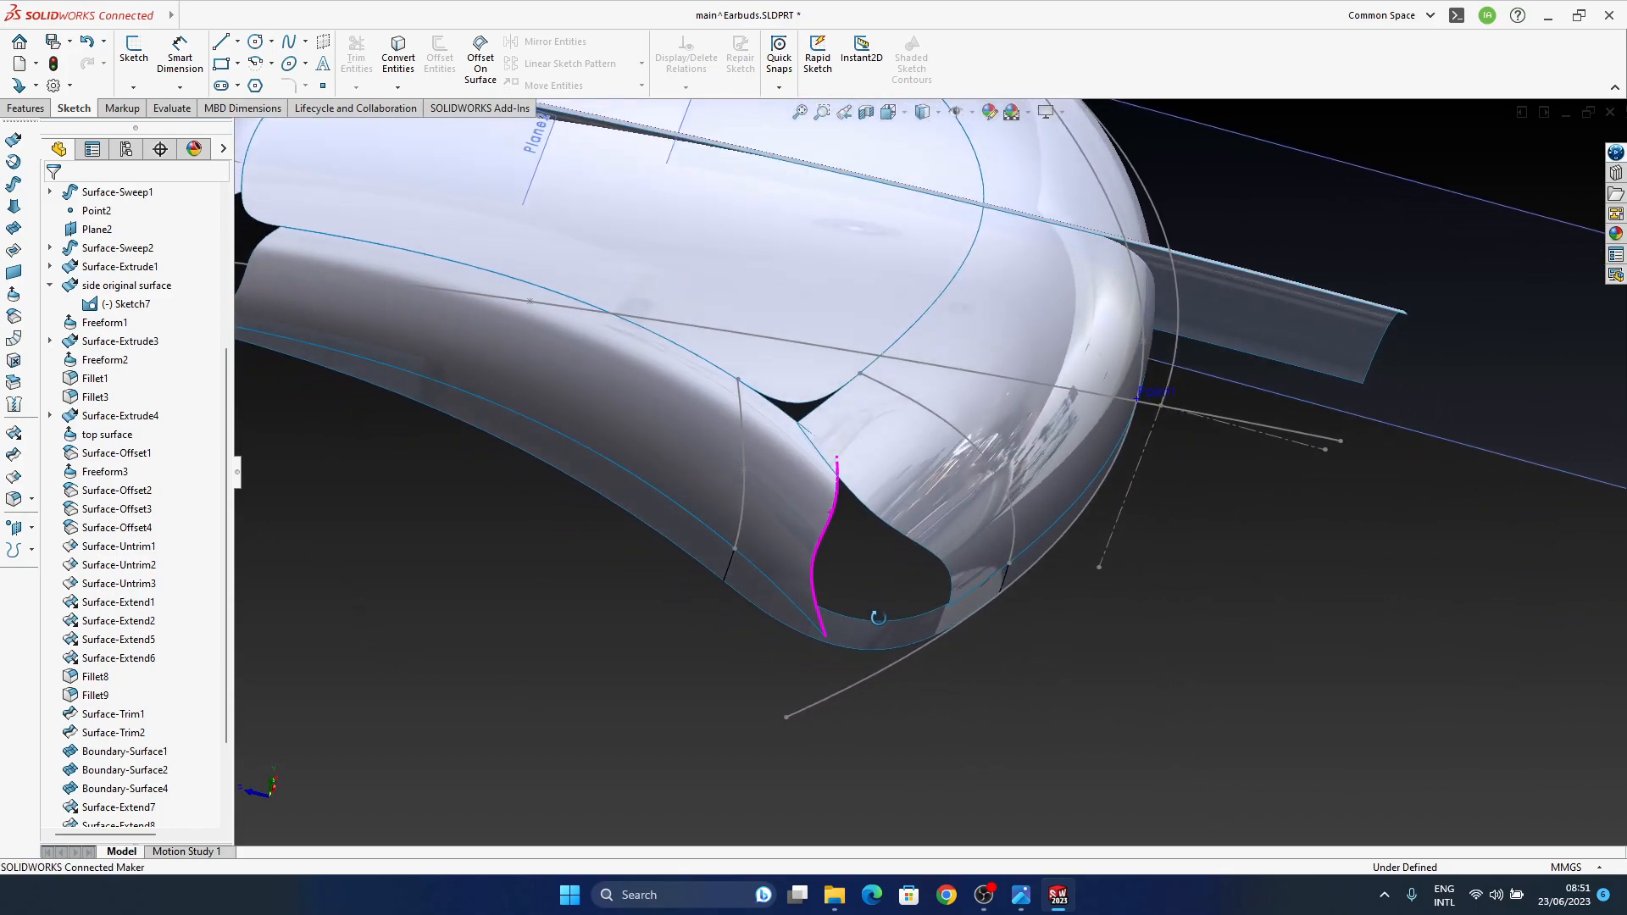
click(15, 456)
click(778, 505)
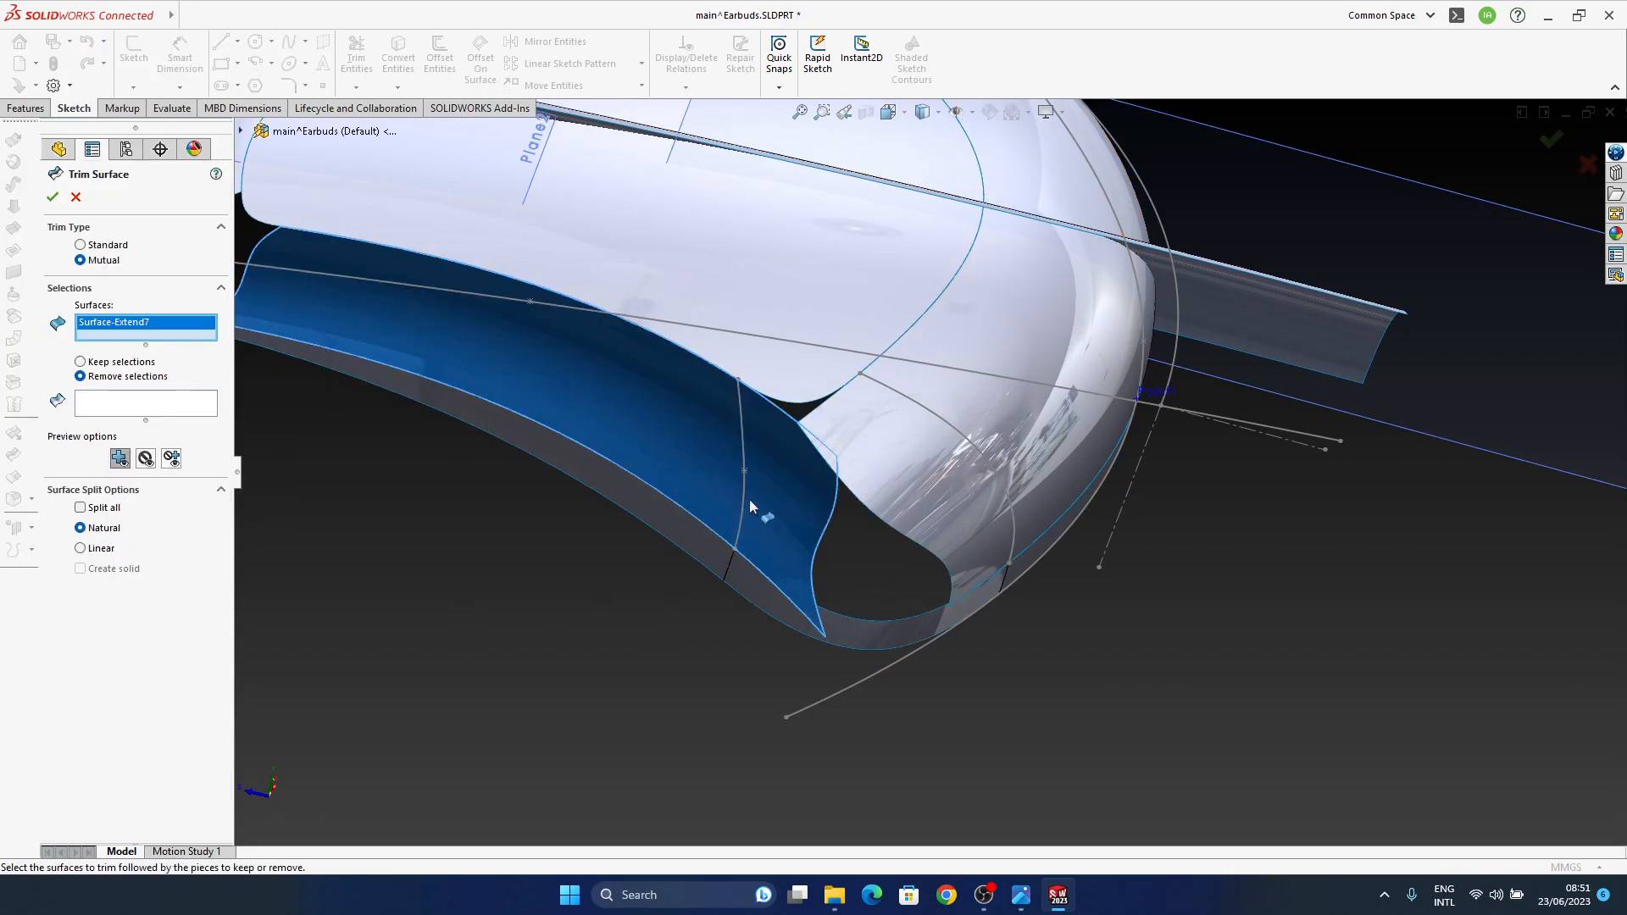
click(95, 245)
click(127, 327)
right_click(127, 325)
click(195, 359)
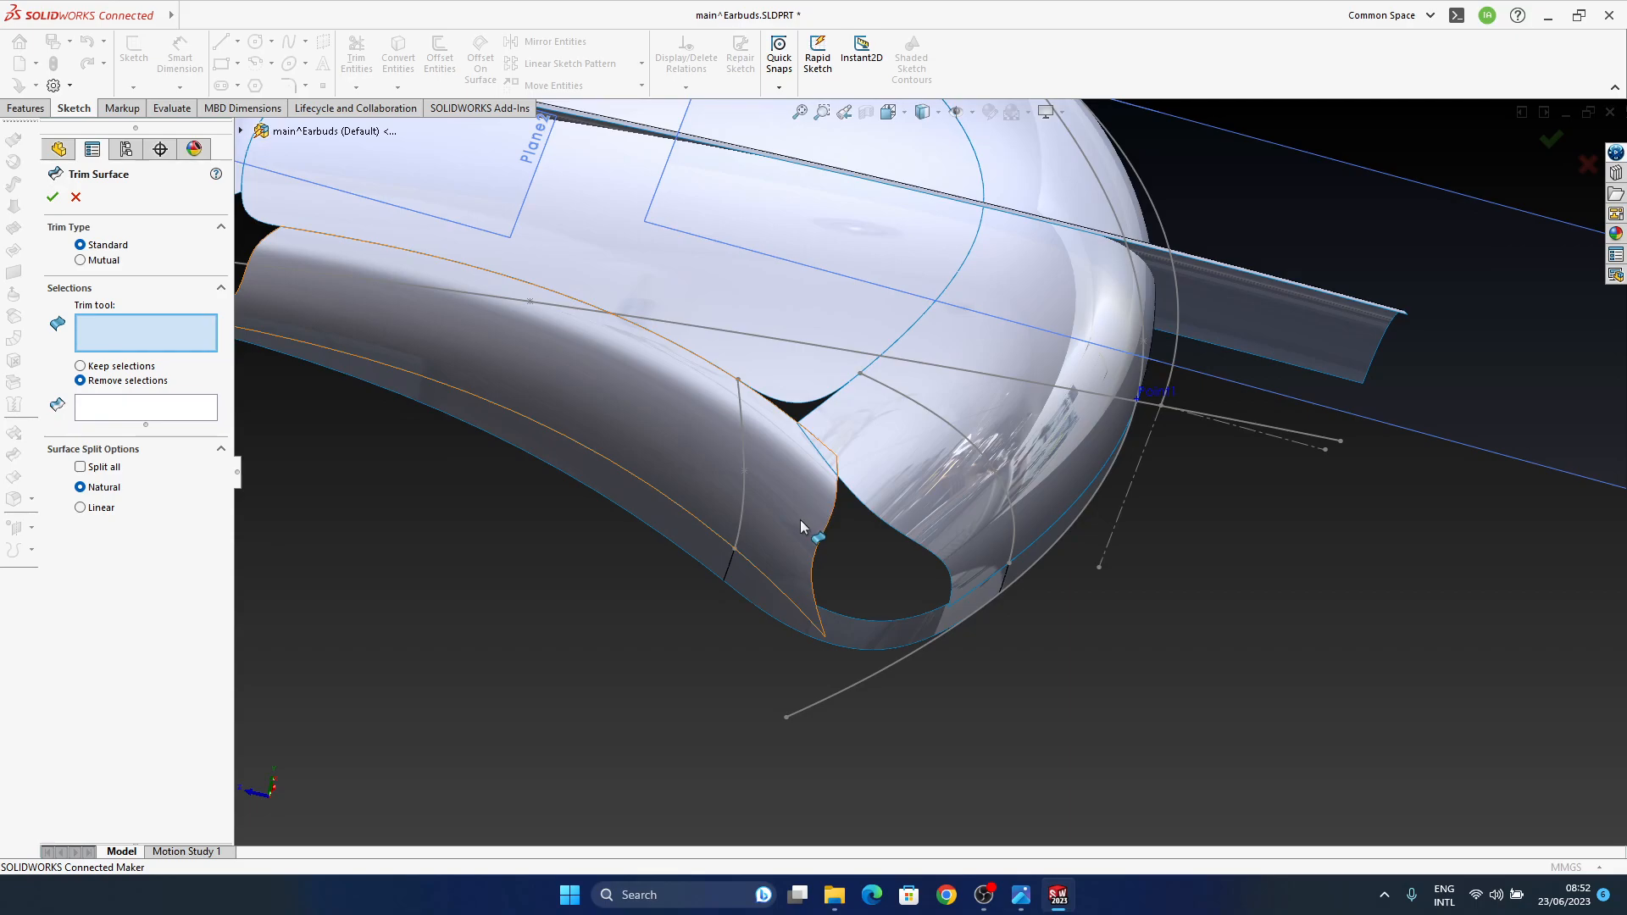
click(742, 491)
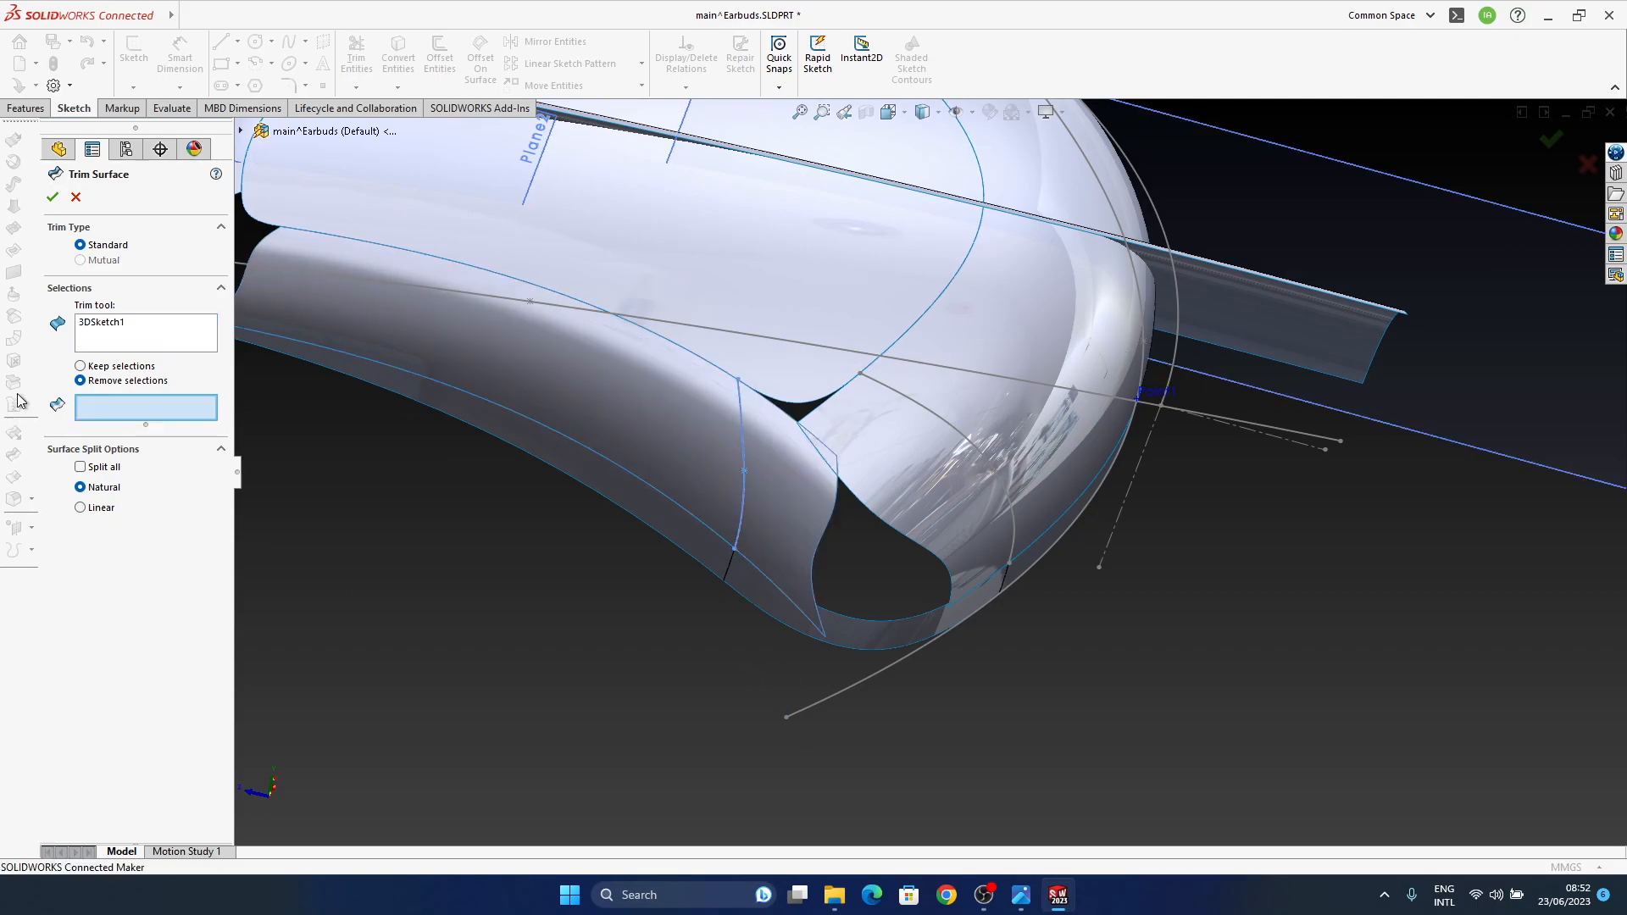
click(785, 498)
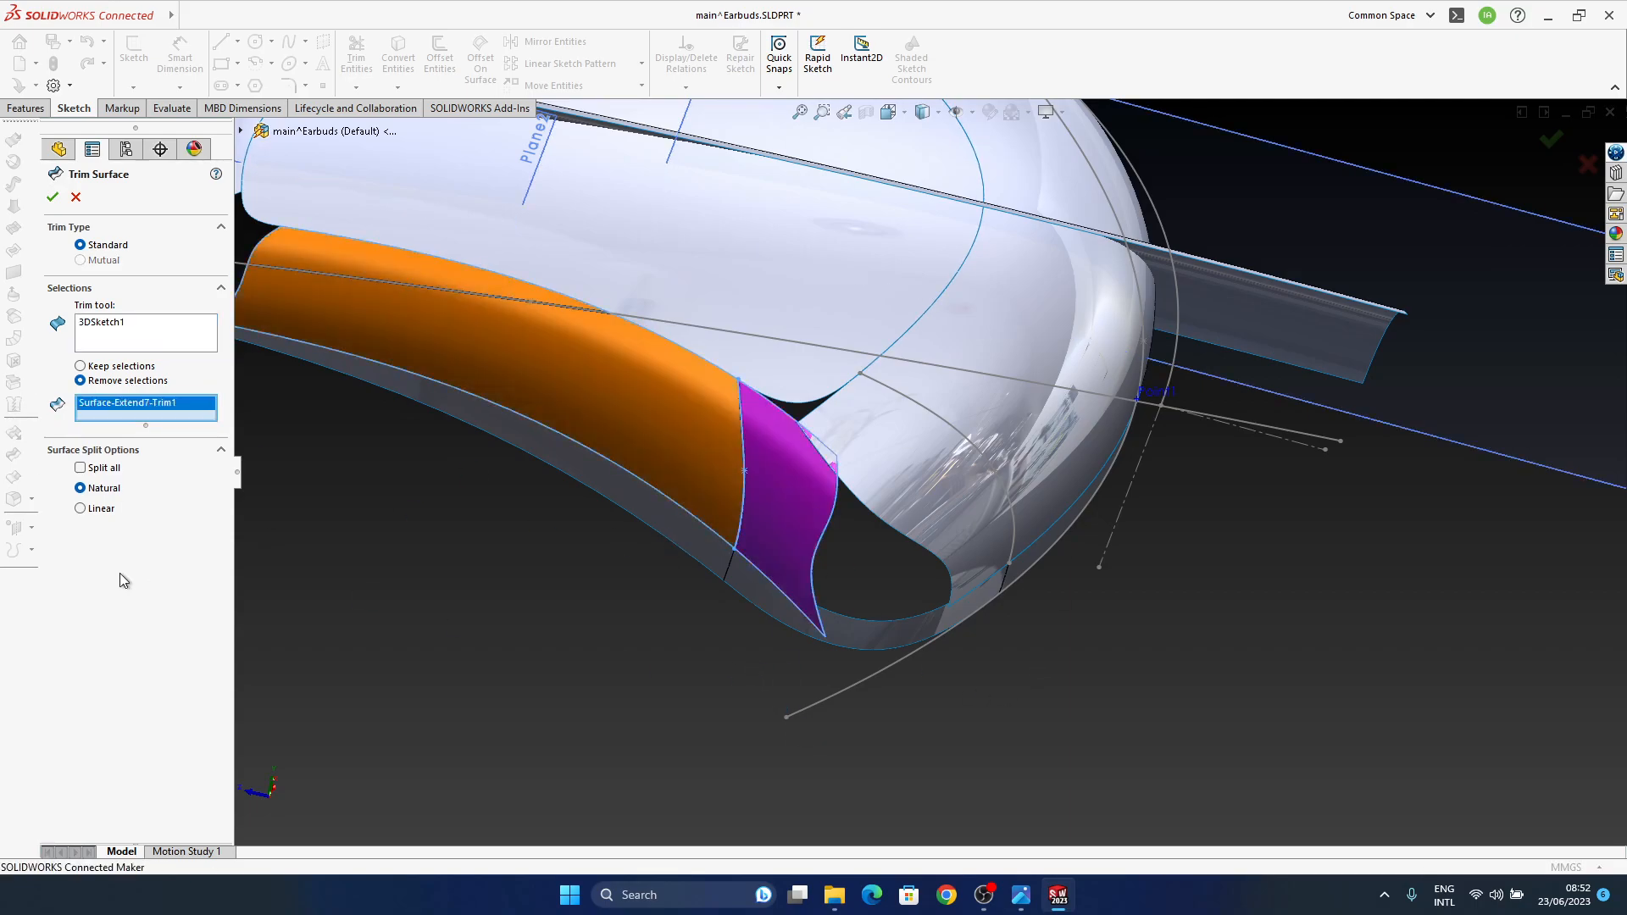
click(52, 197)
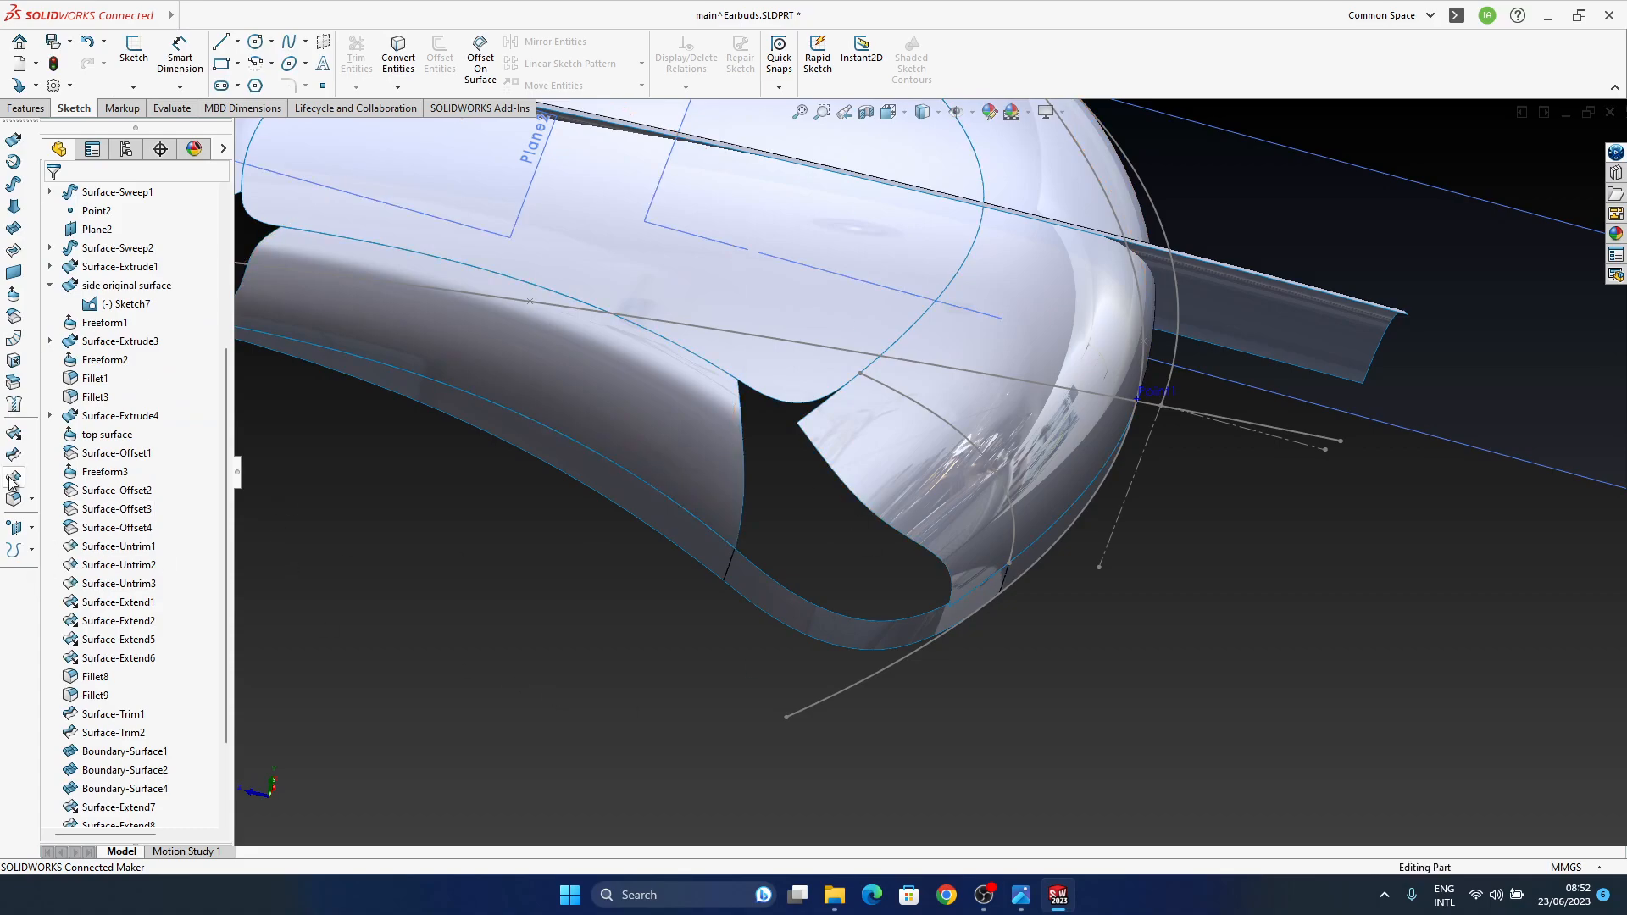
Step: Trim the end surface with the 3DSketch2 spline, removing the piece between the spline and the corner opening
click(12, 480)
click(967, 441)
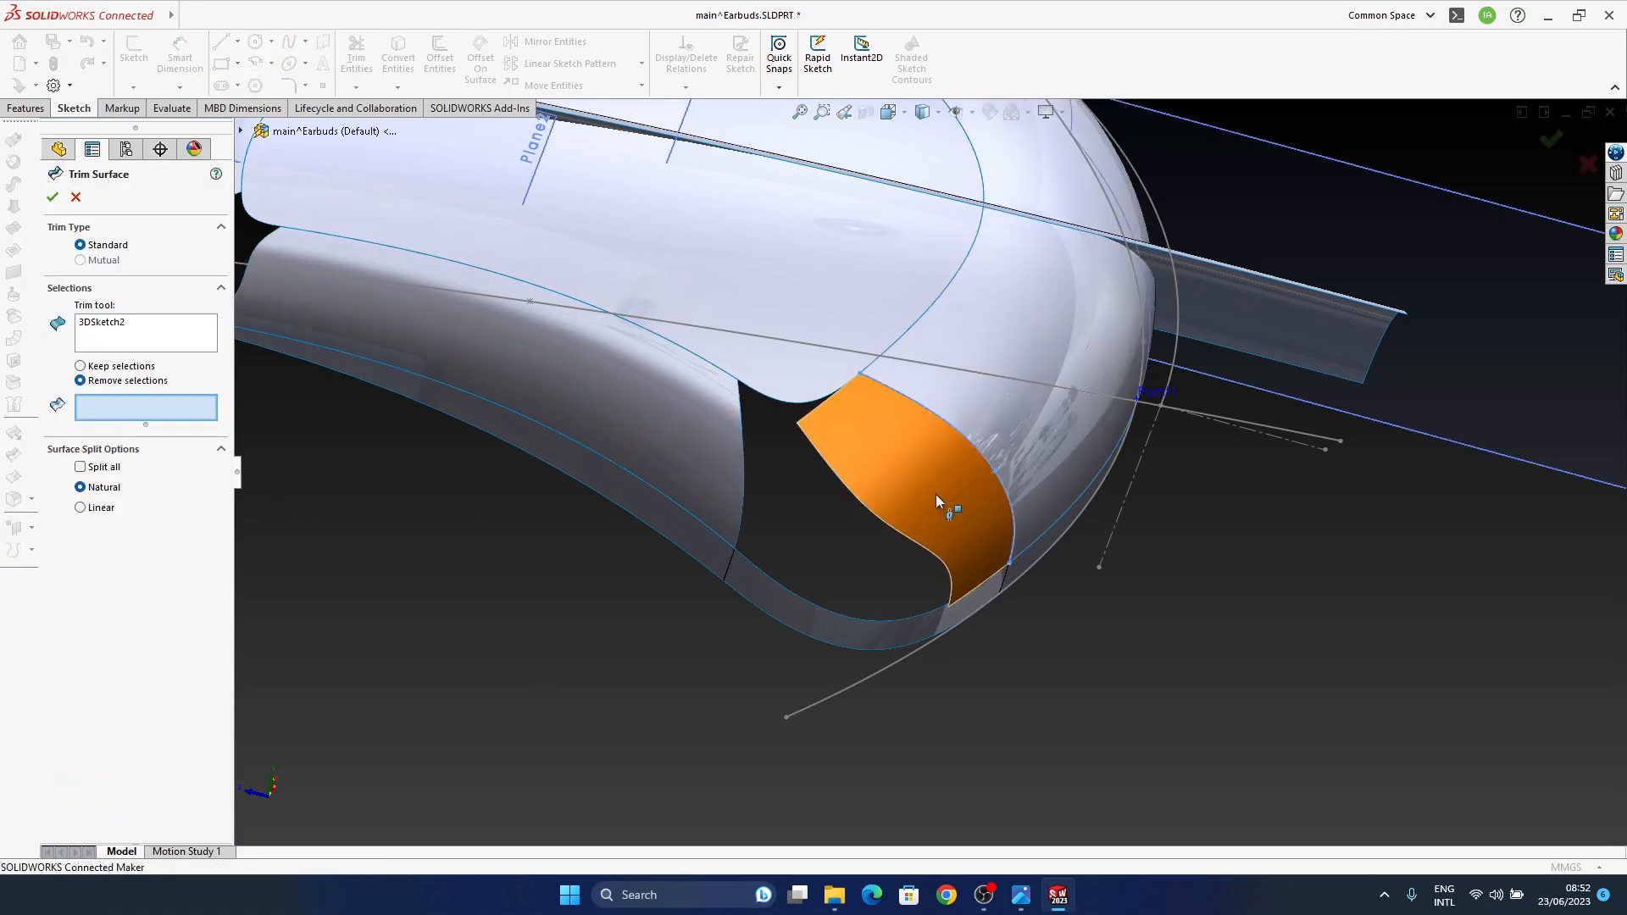
click(936, 490)
click(52, 197)
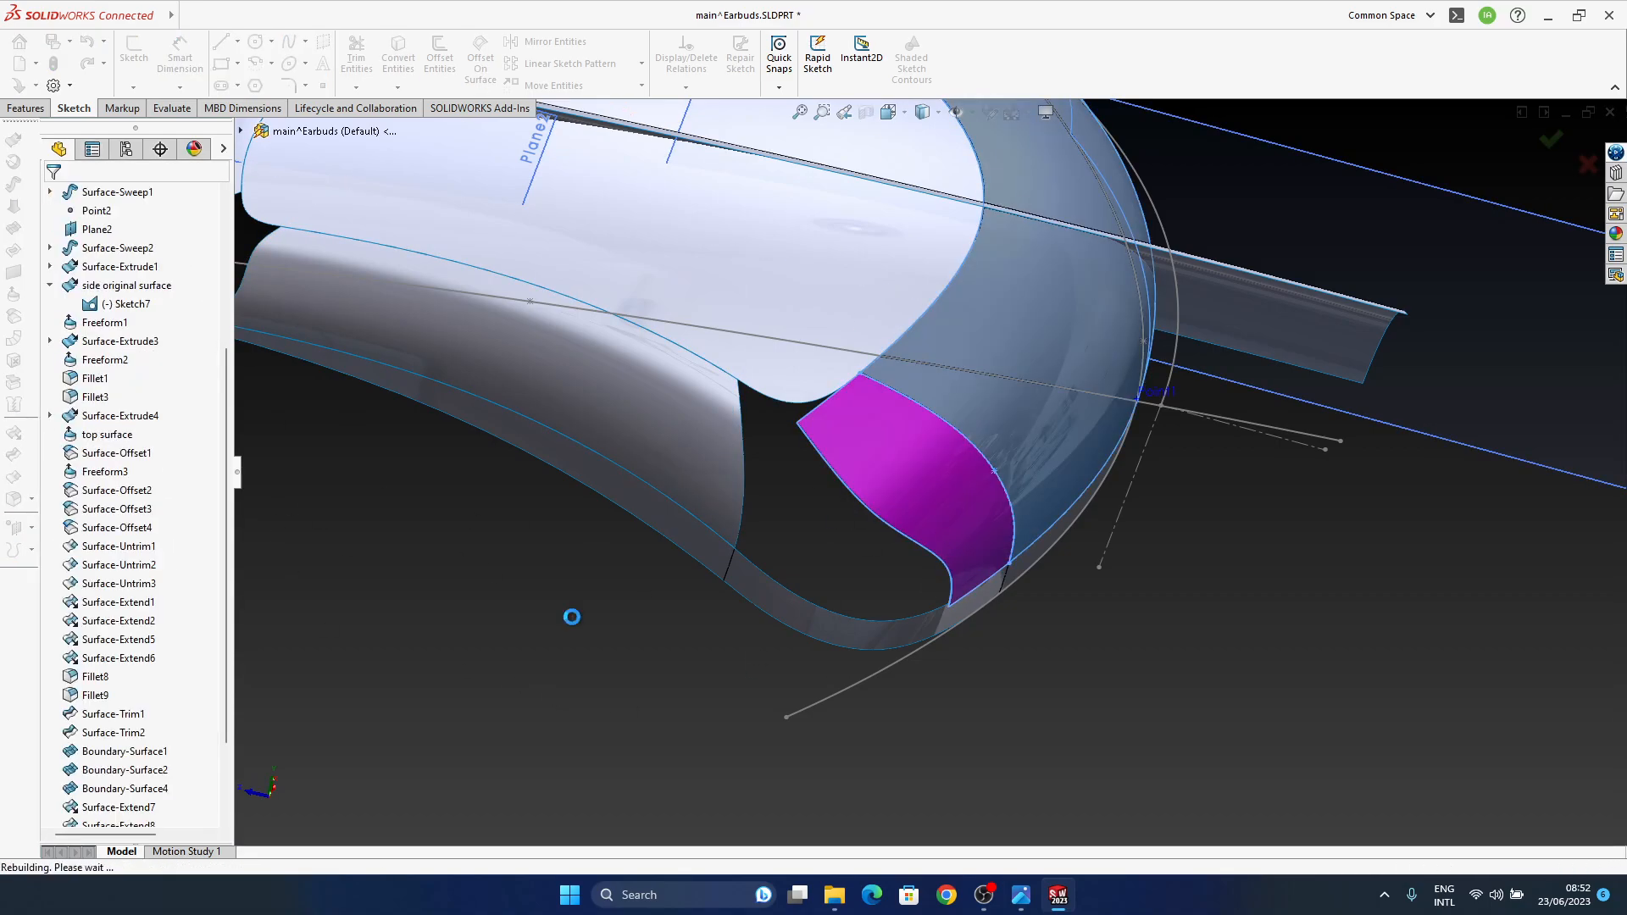
Step: Start a boundary surface across the corner opening with the two trimmed edges as Direction 1, both set to Curvature To Face
middle_drag(1140, 610, 902, 398)
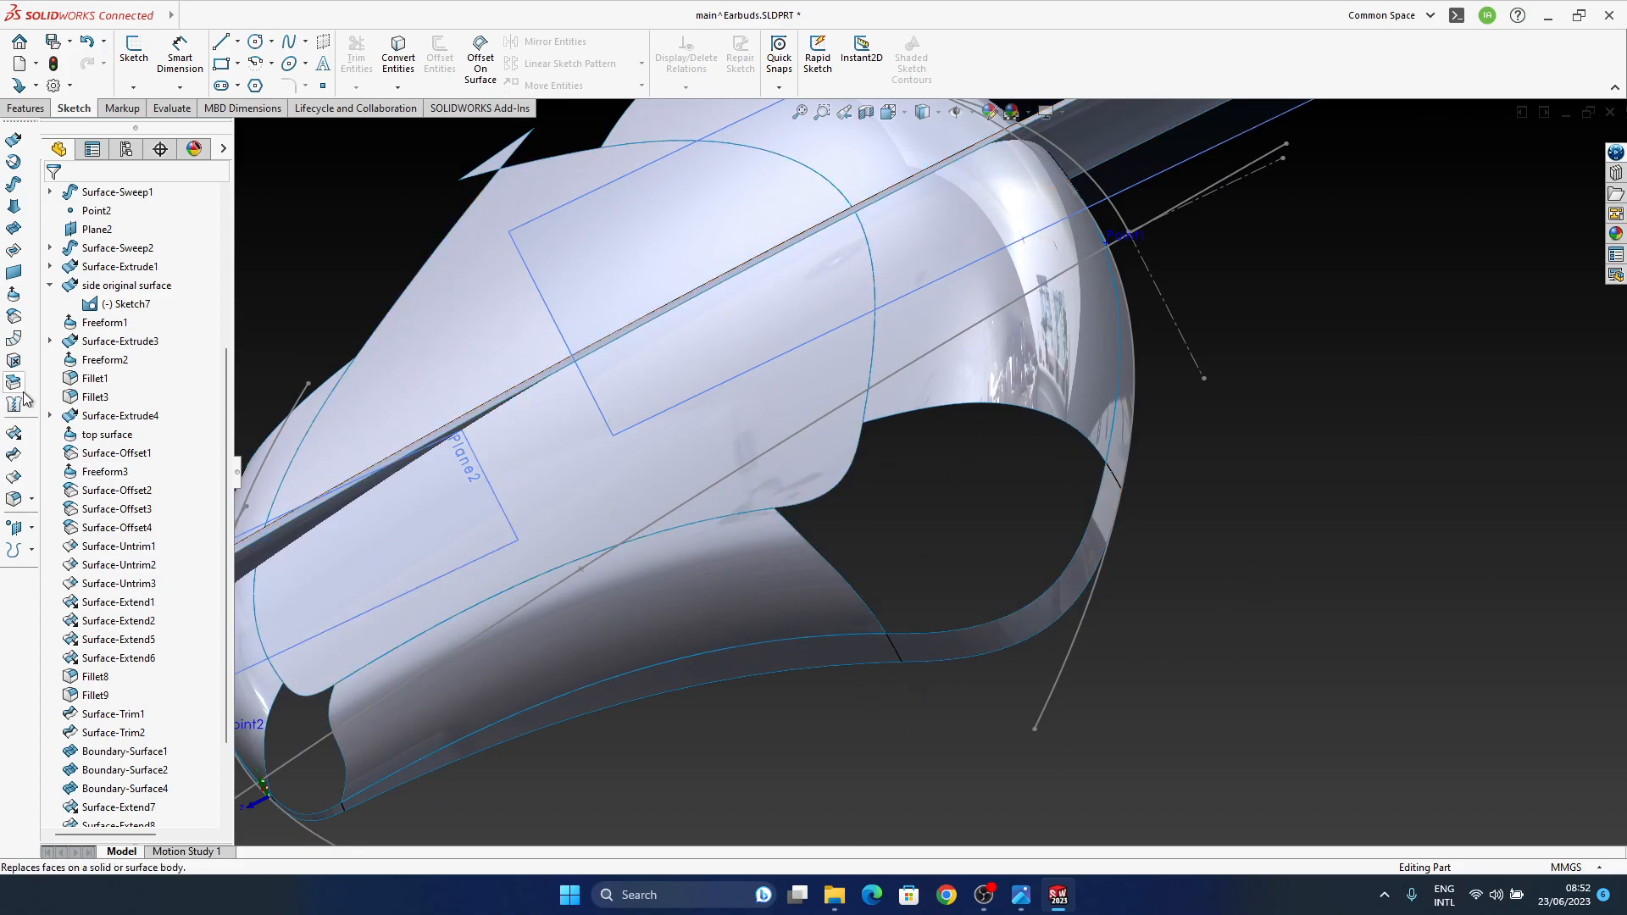
middle_drag(566, 524, 786, 725)
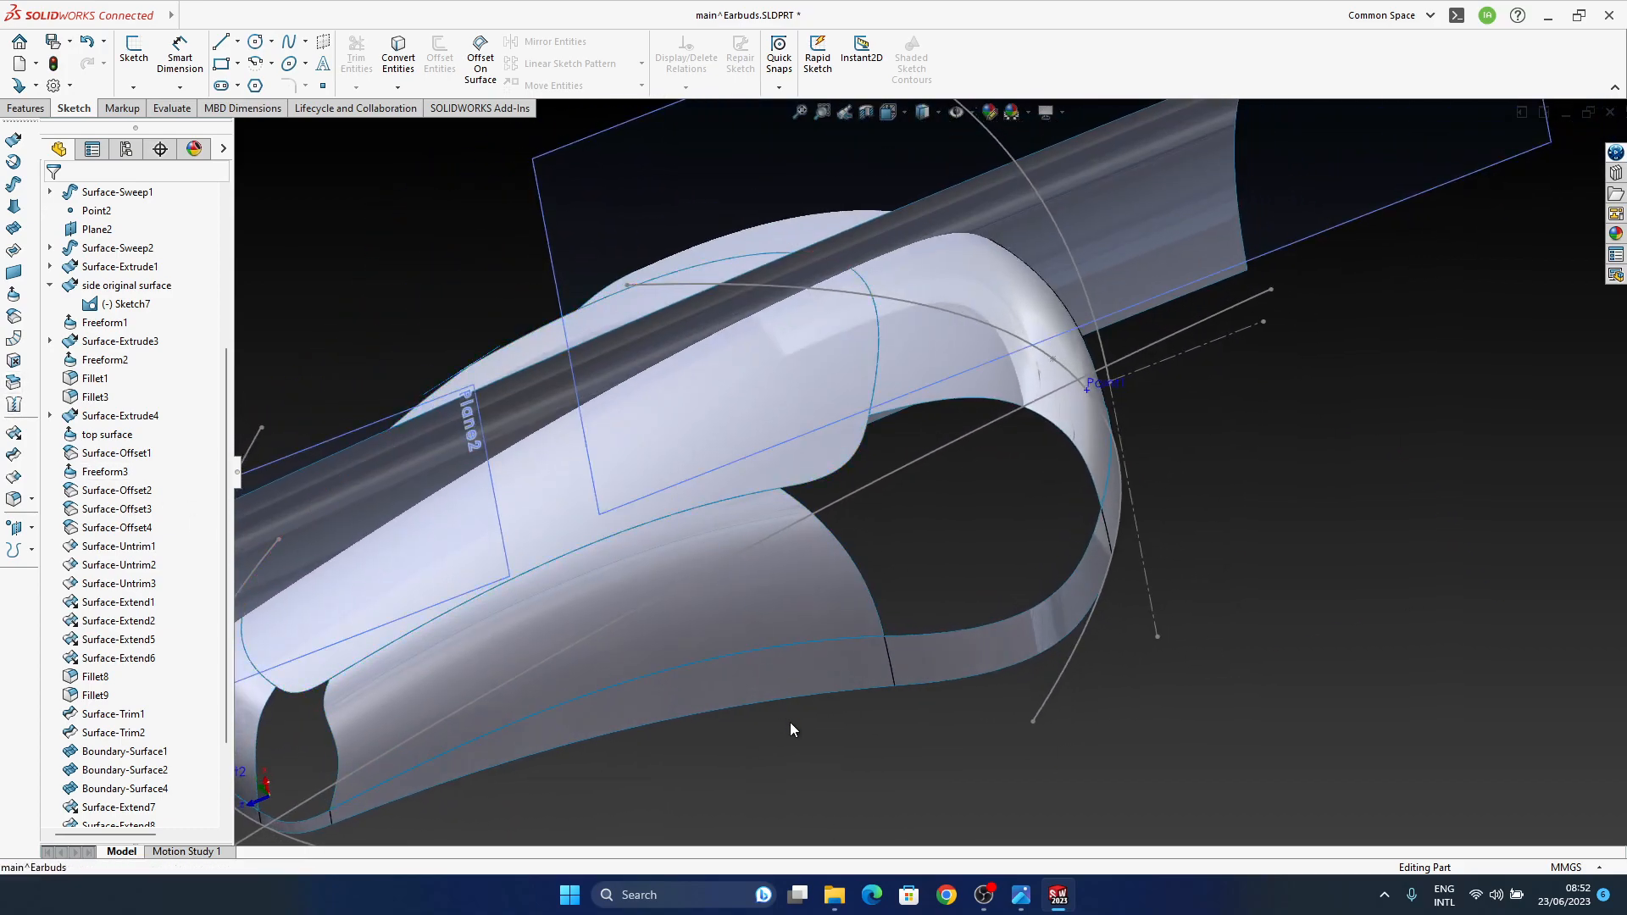
middle_drag(1075, 531, 1105, 548)
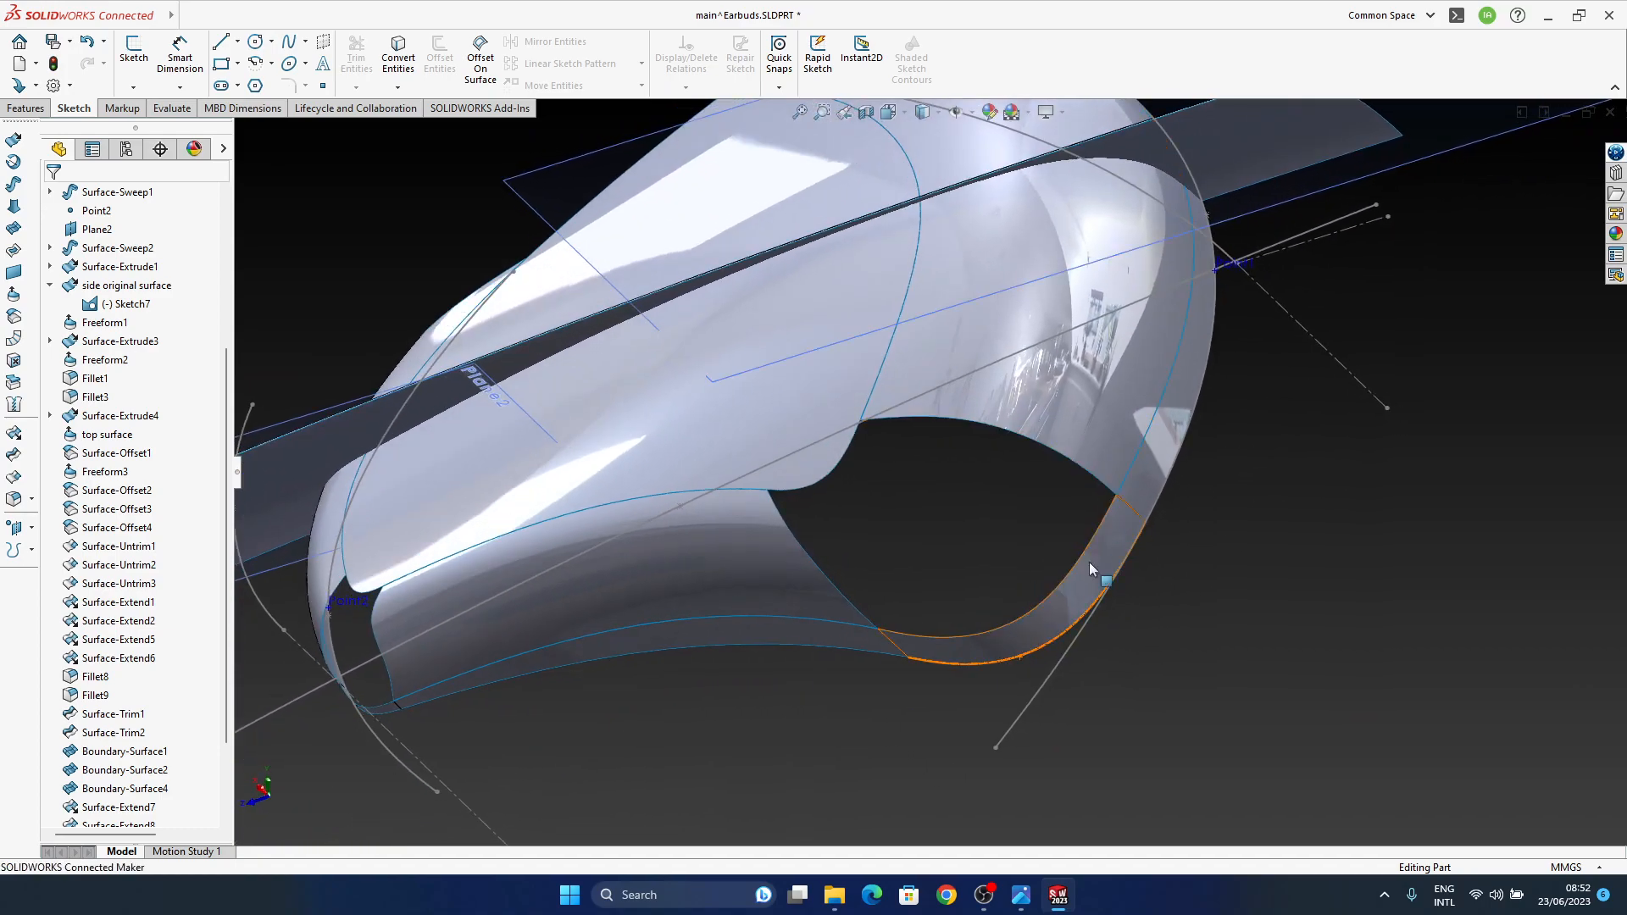
middle_drag(891, 557, 1076, 612)
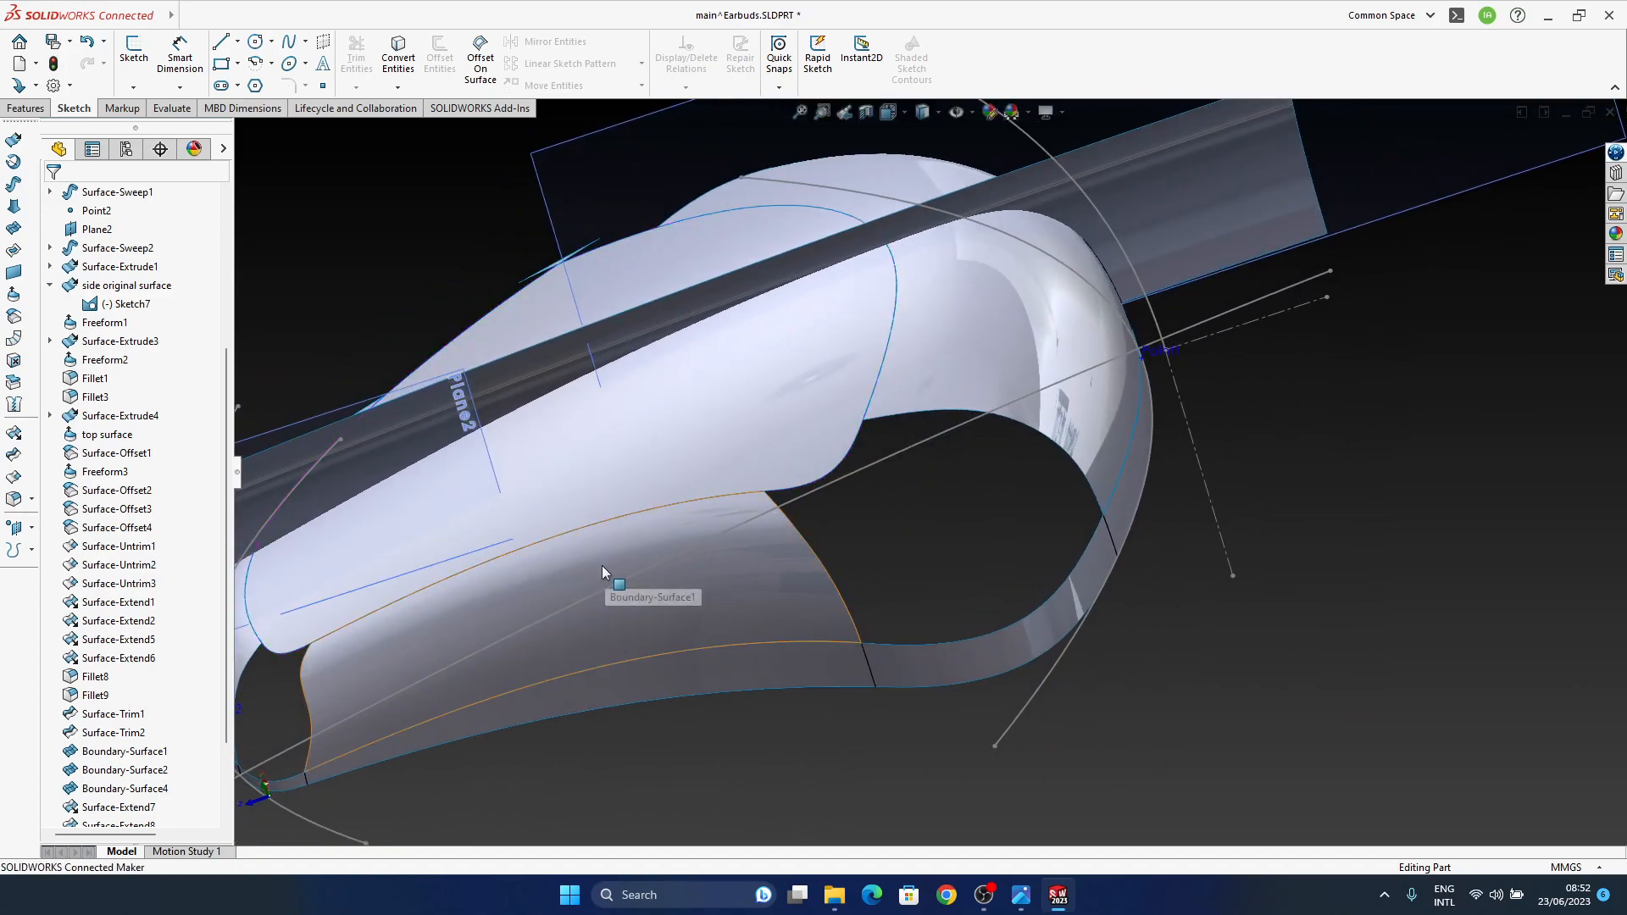
click(17, 232)
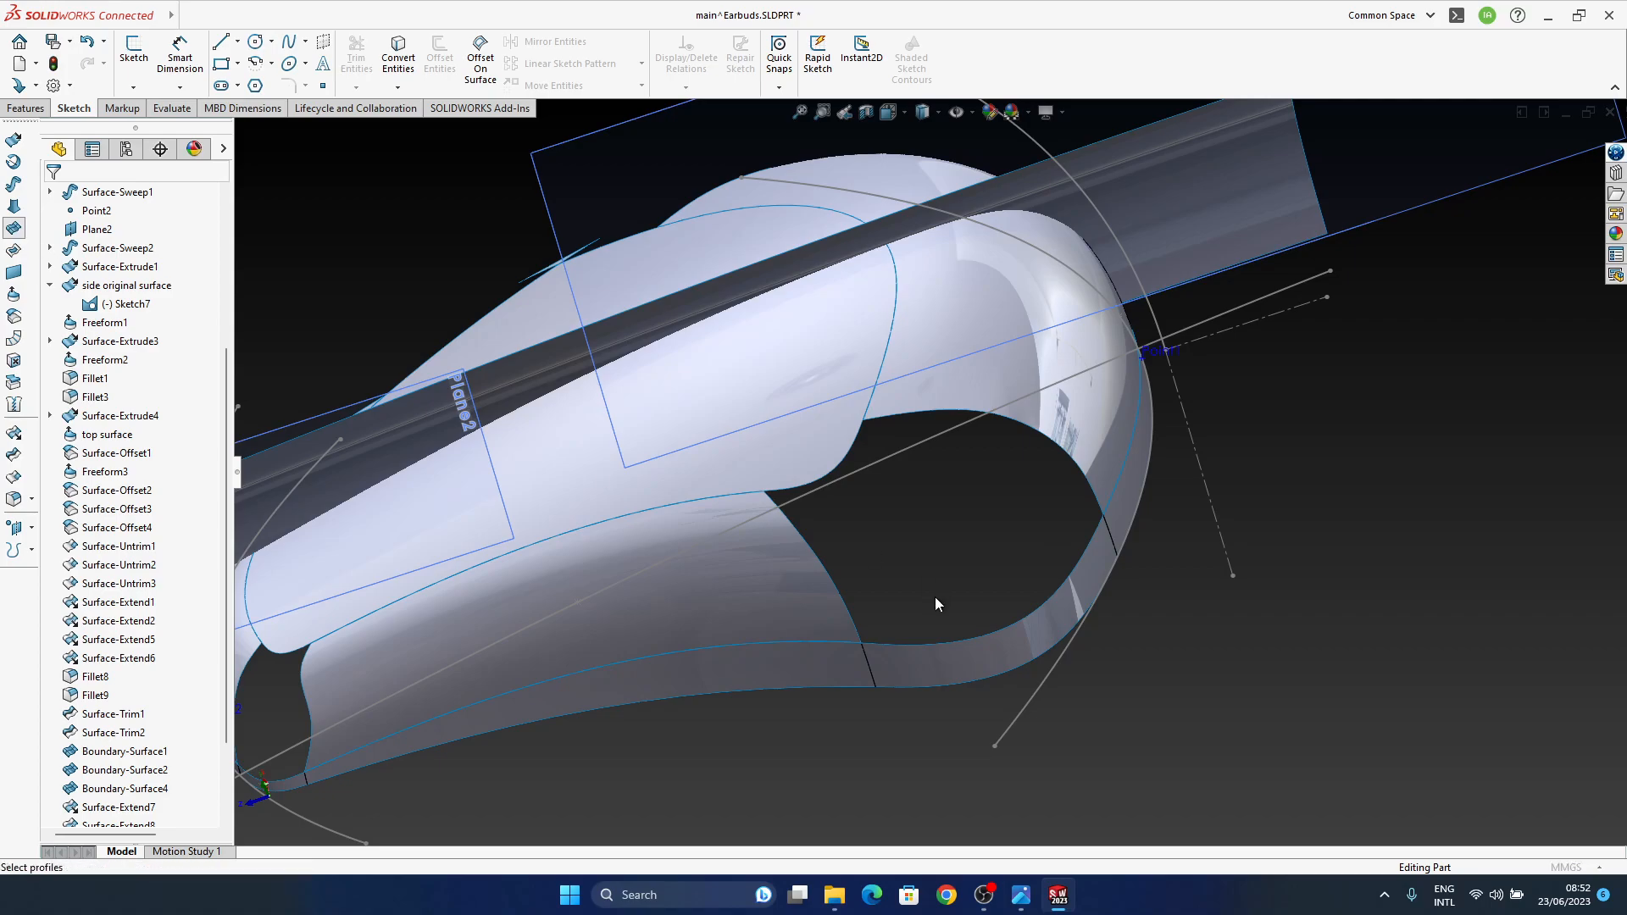
click(830, 580)
click(848, 728)
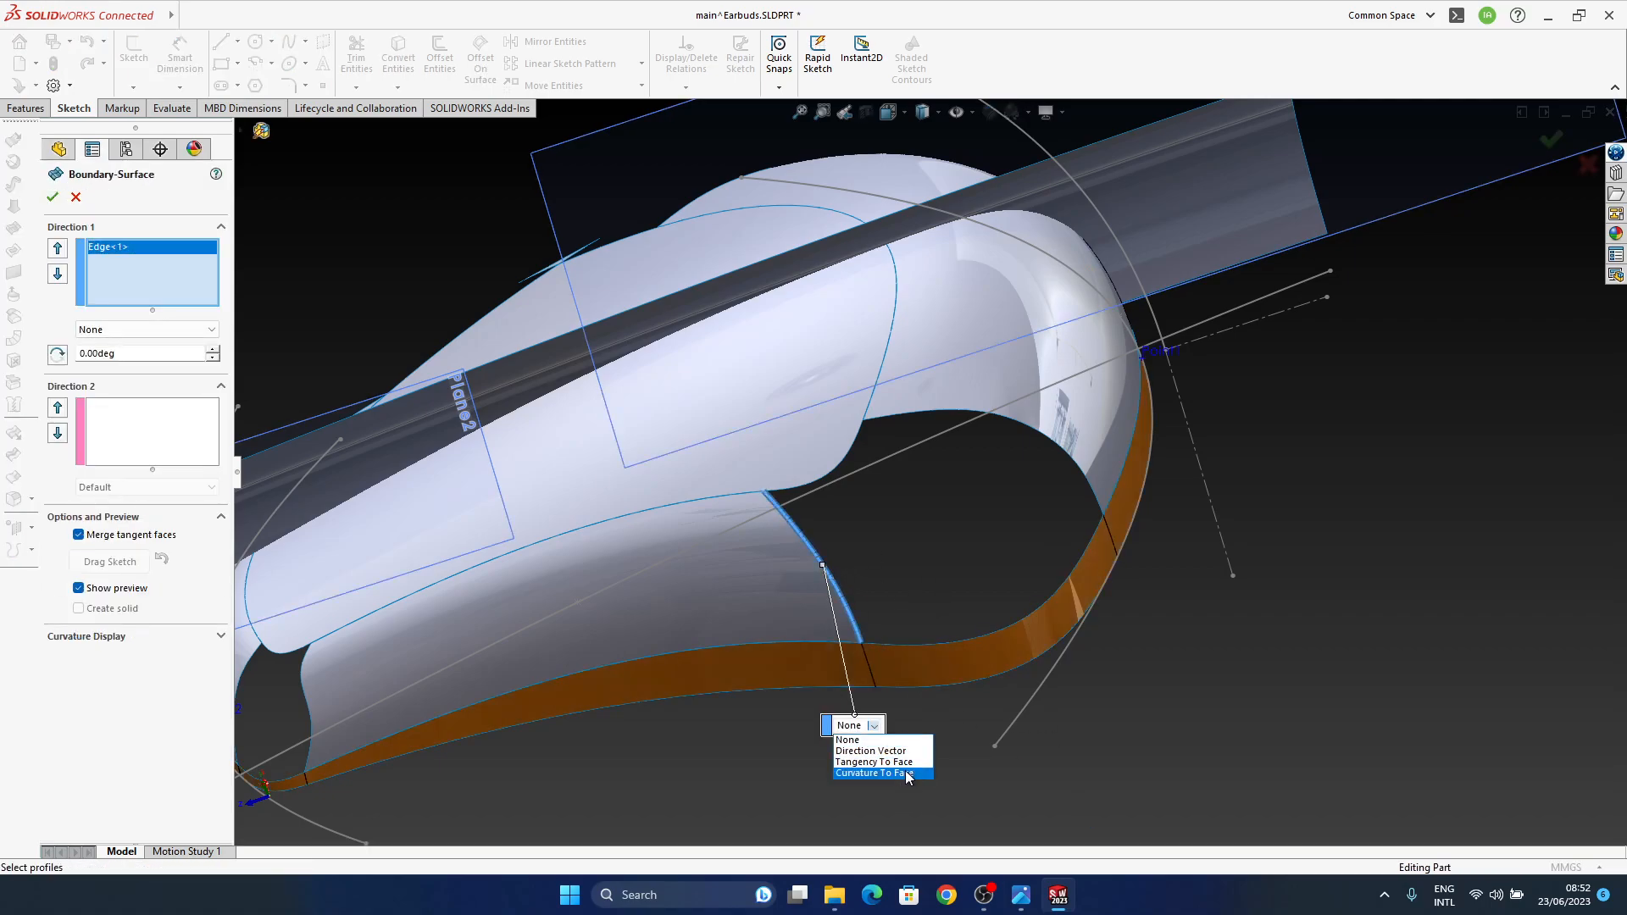
click(907, 775)
click(1017, 420)
click(1360, 431)
click(1391, 480)
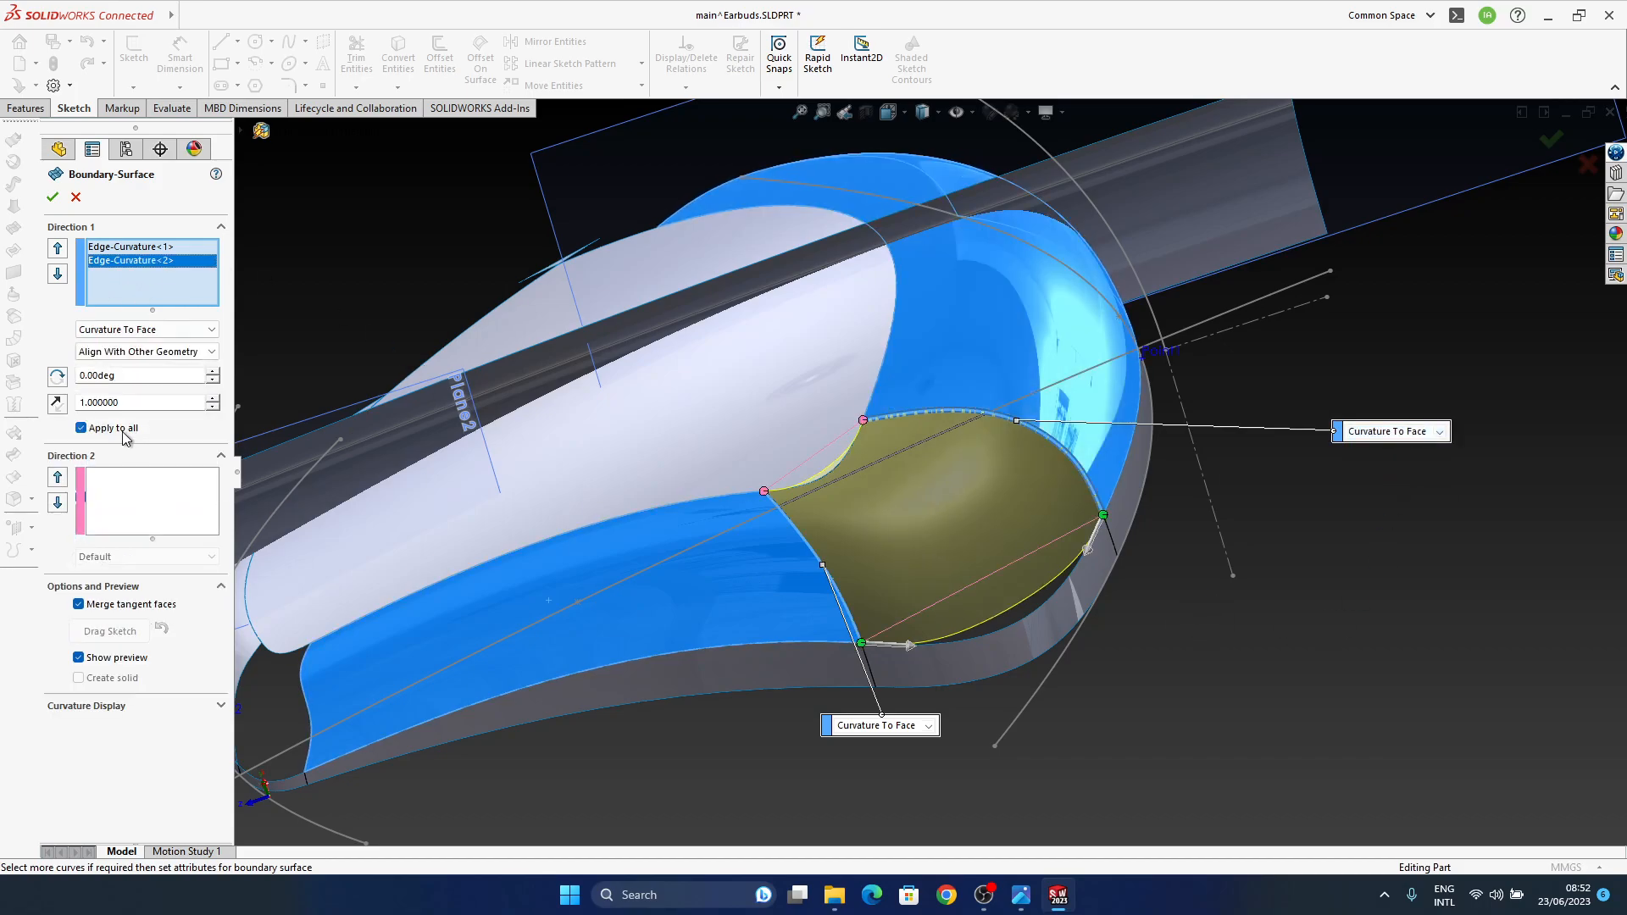
Step: Add the curved edge of the lower seam strip as a Direction 2 curve with Curvature To Face
click(127, 486)
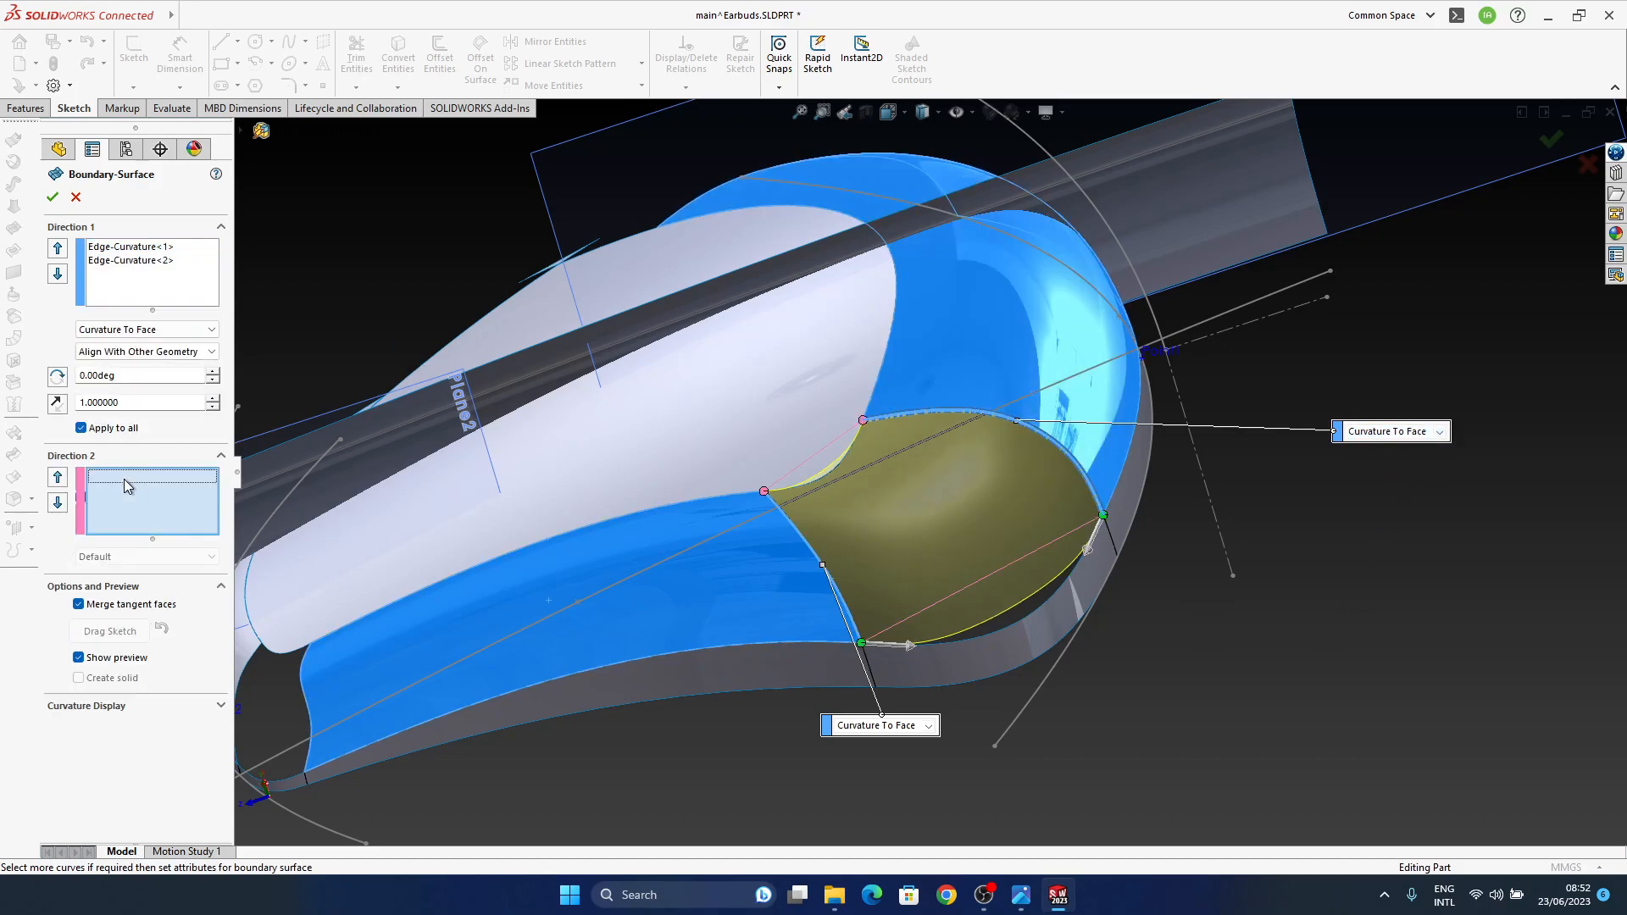
click(1013, 634)
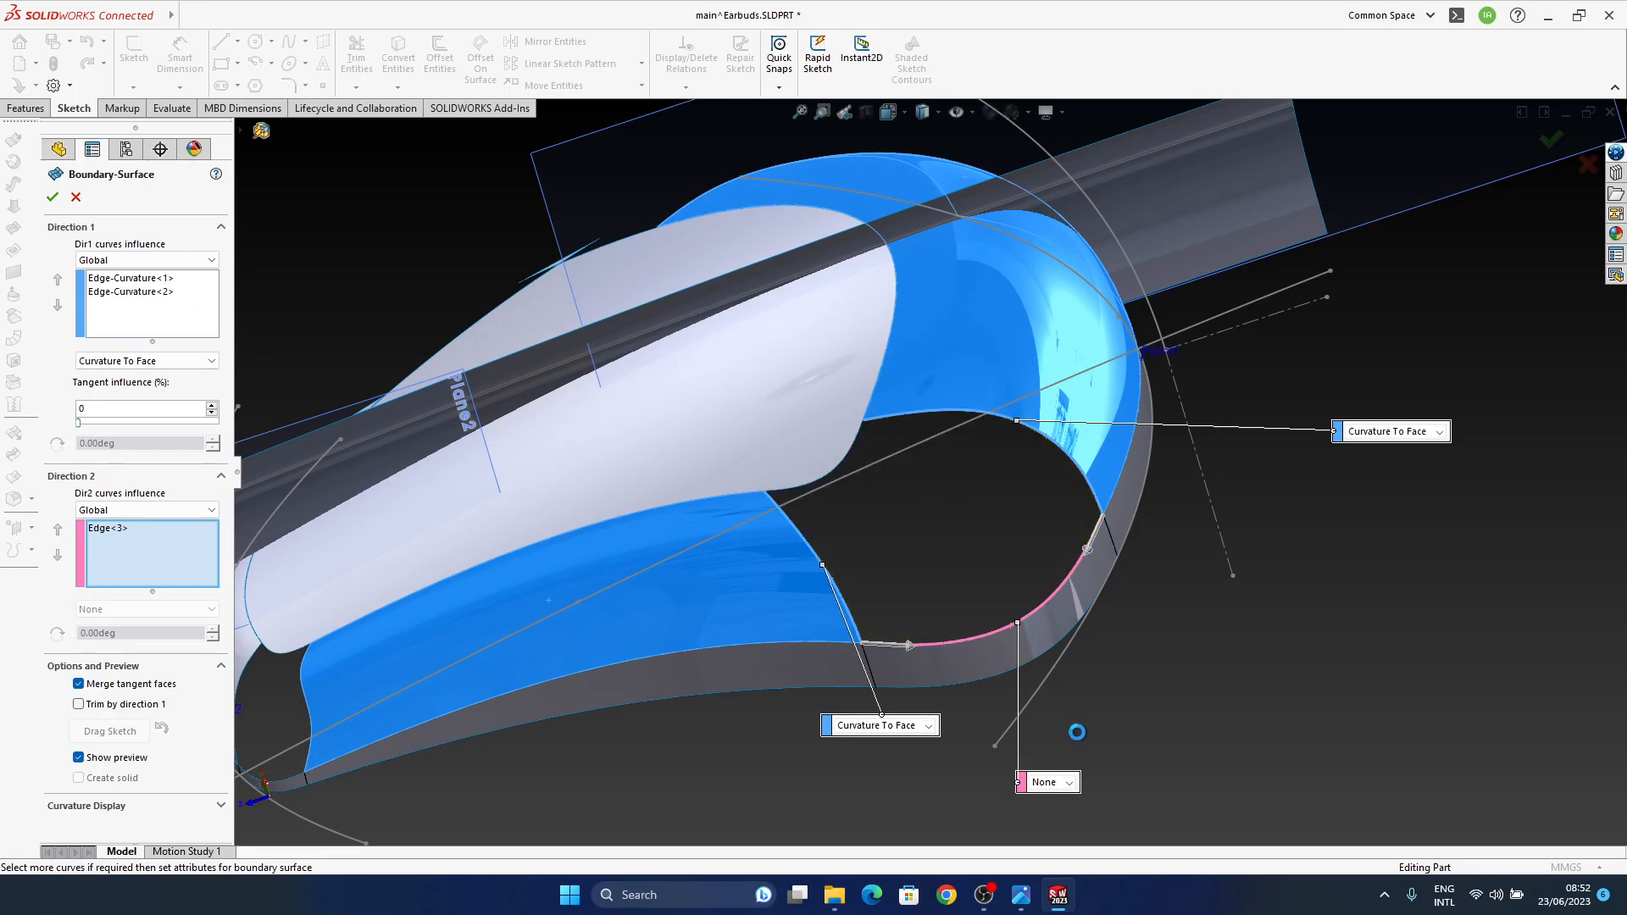
click(1067, 782)
click(1068, 830)
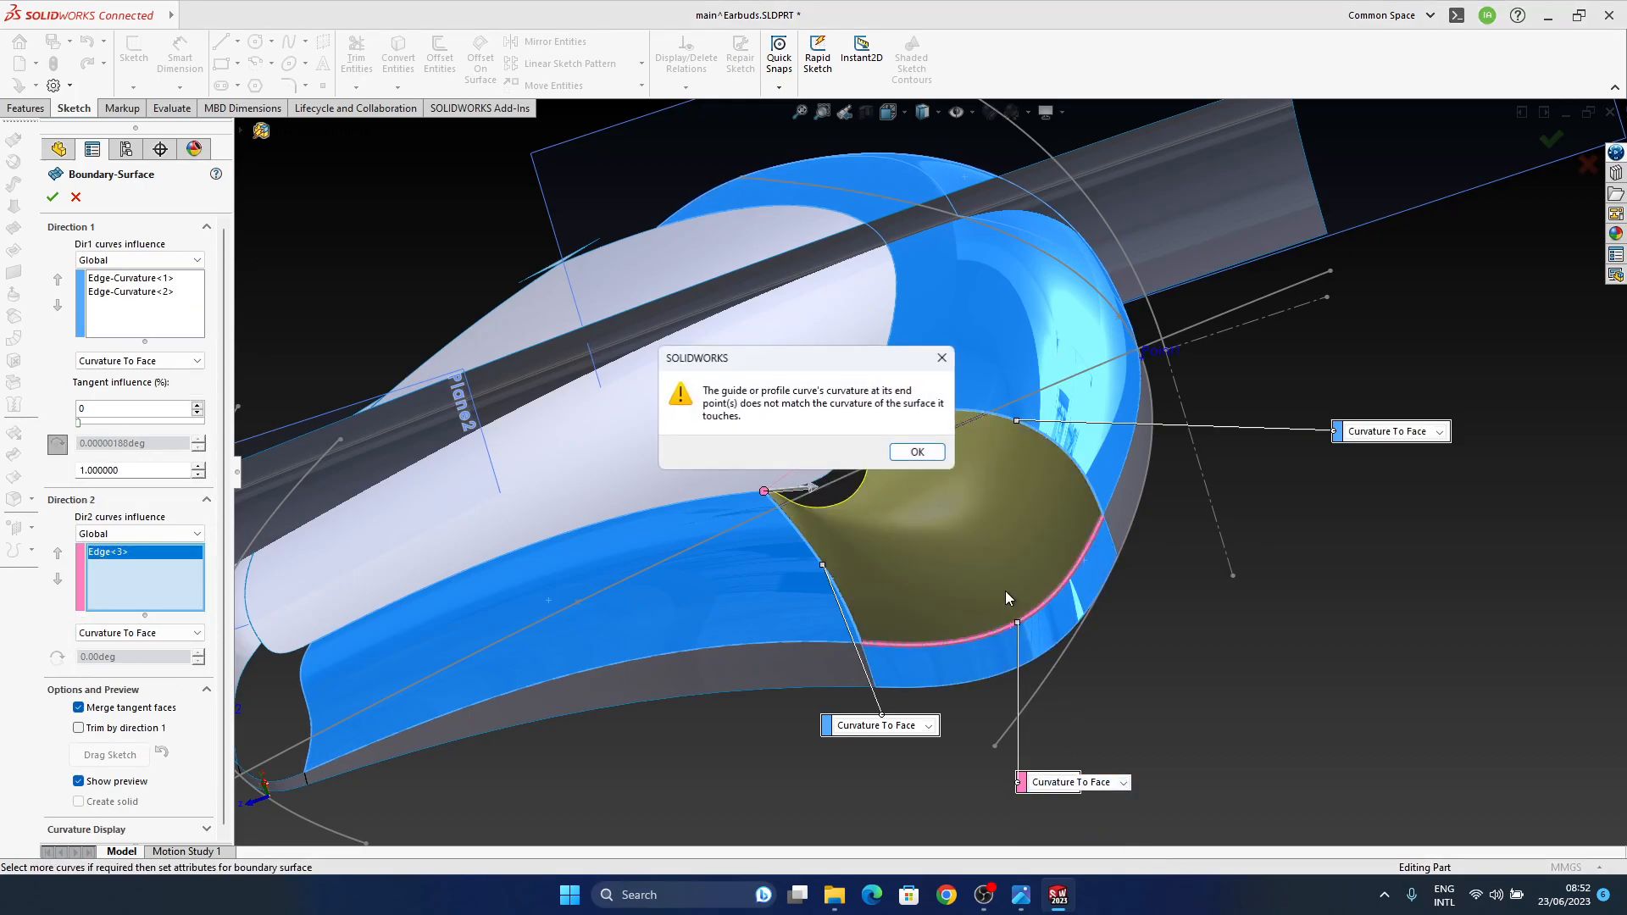
click(917, 451)
Step: Add the upper surface's rounded corner edge to Direction 2 with Curvature To Face, and create the boundary surface
middle_drag(1012, 556, 872, 488)
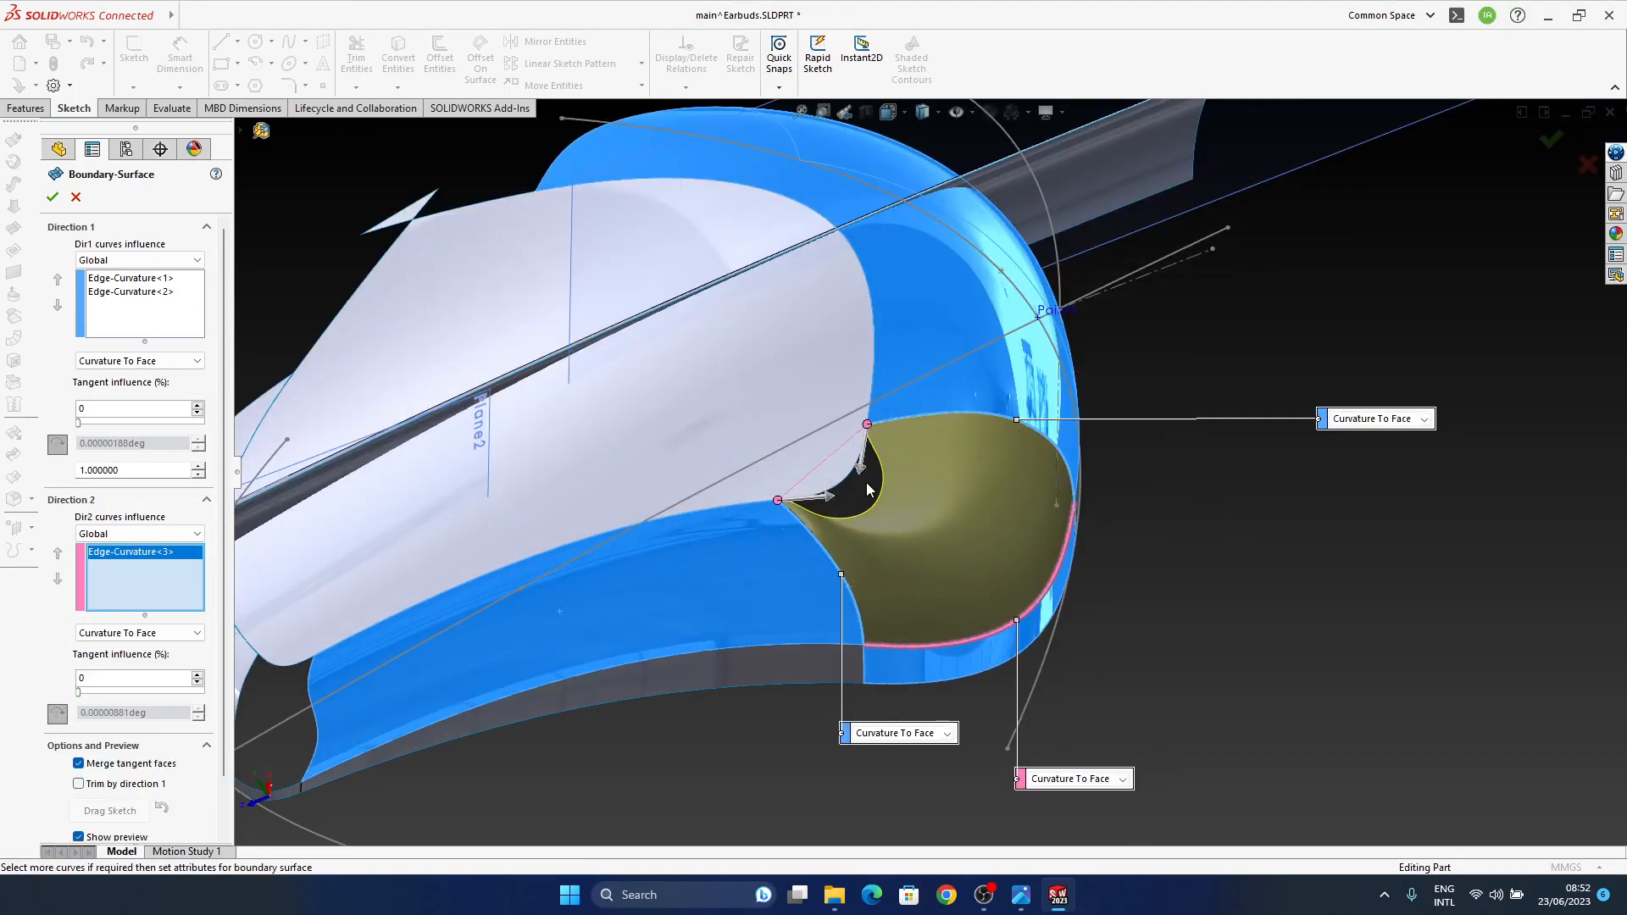
click(846, 485)
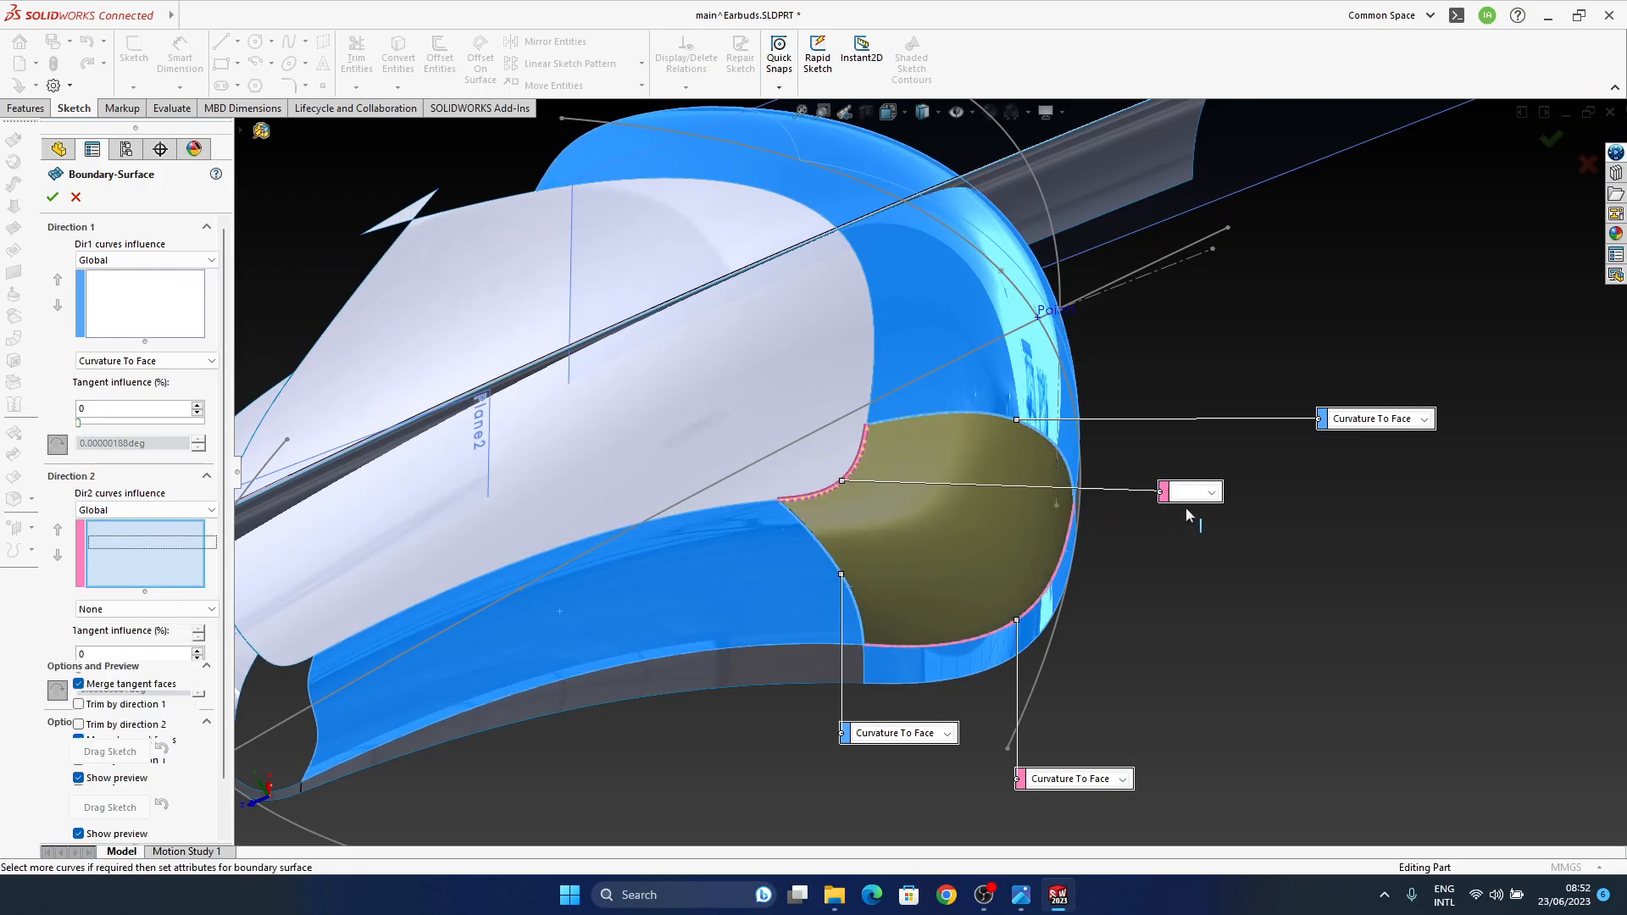
click(1210, 491)
click(1219, 537)
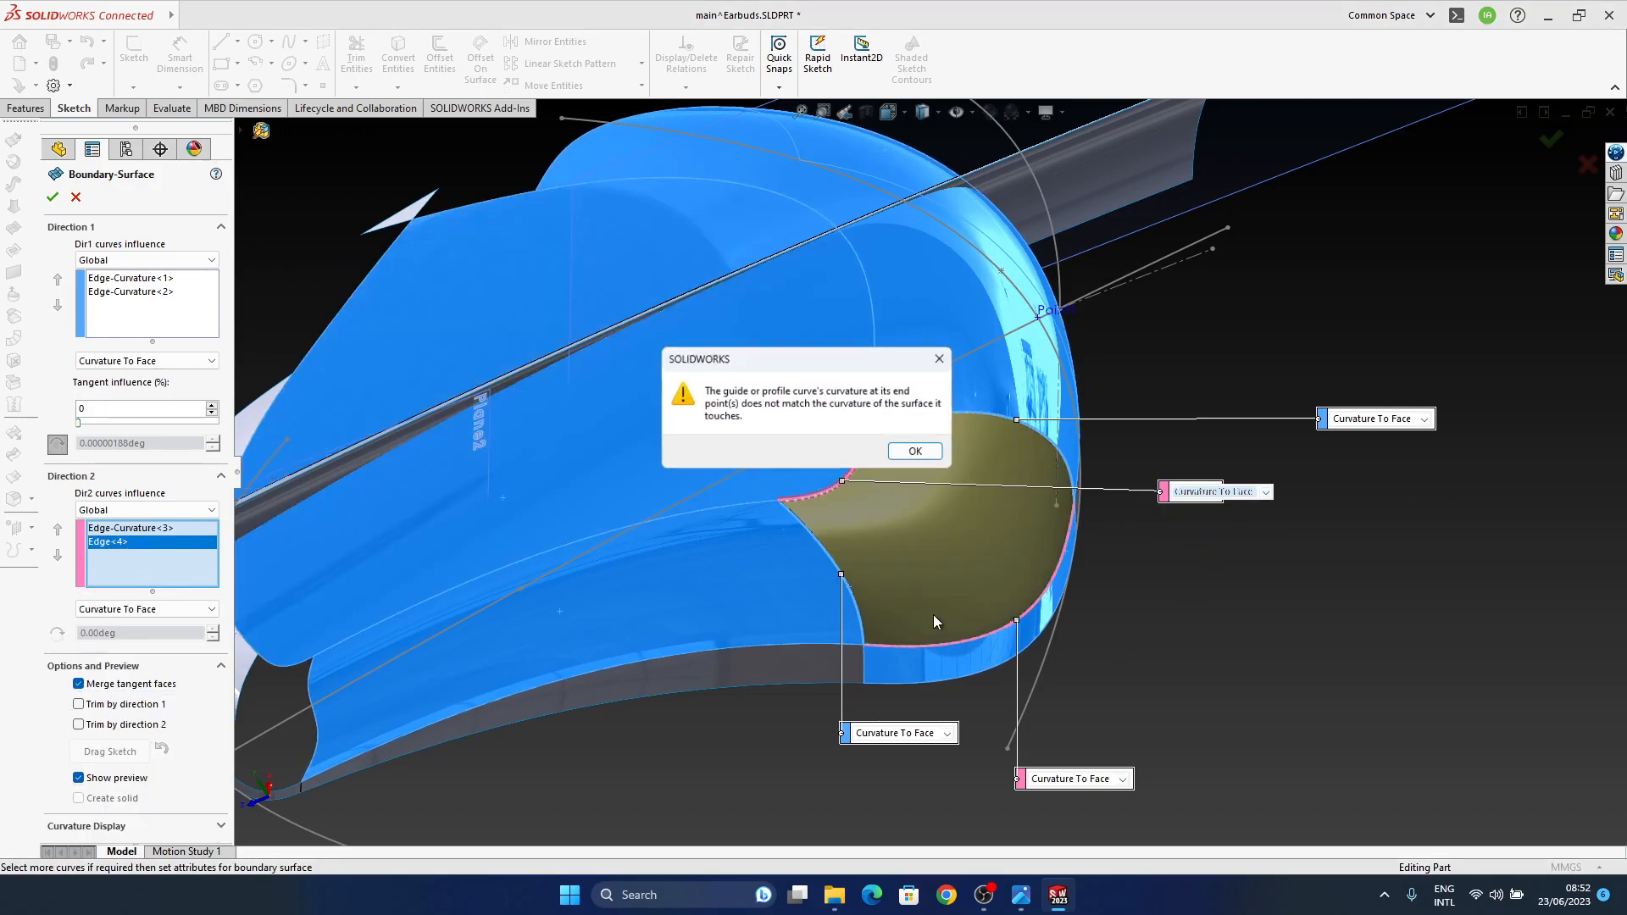
click(926, 451)
middle_drag(924, 565, 870, 435)
middle_drag(980, 628, 1044, 546)
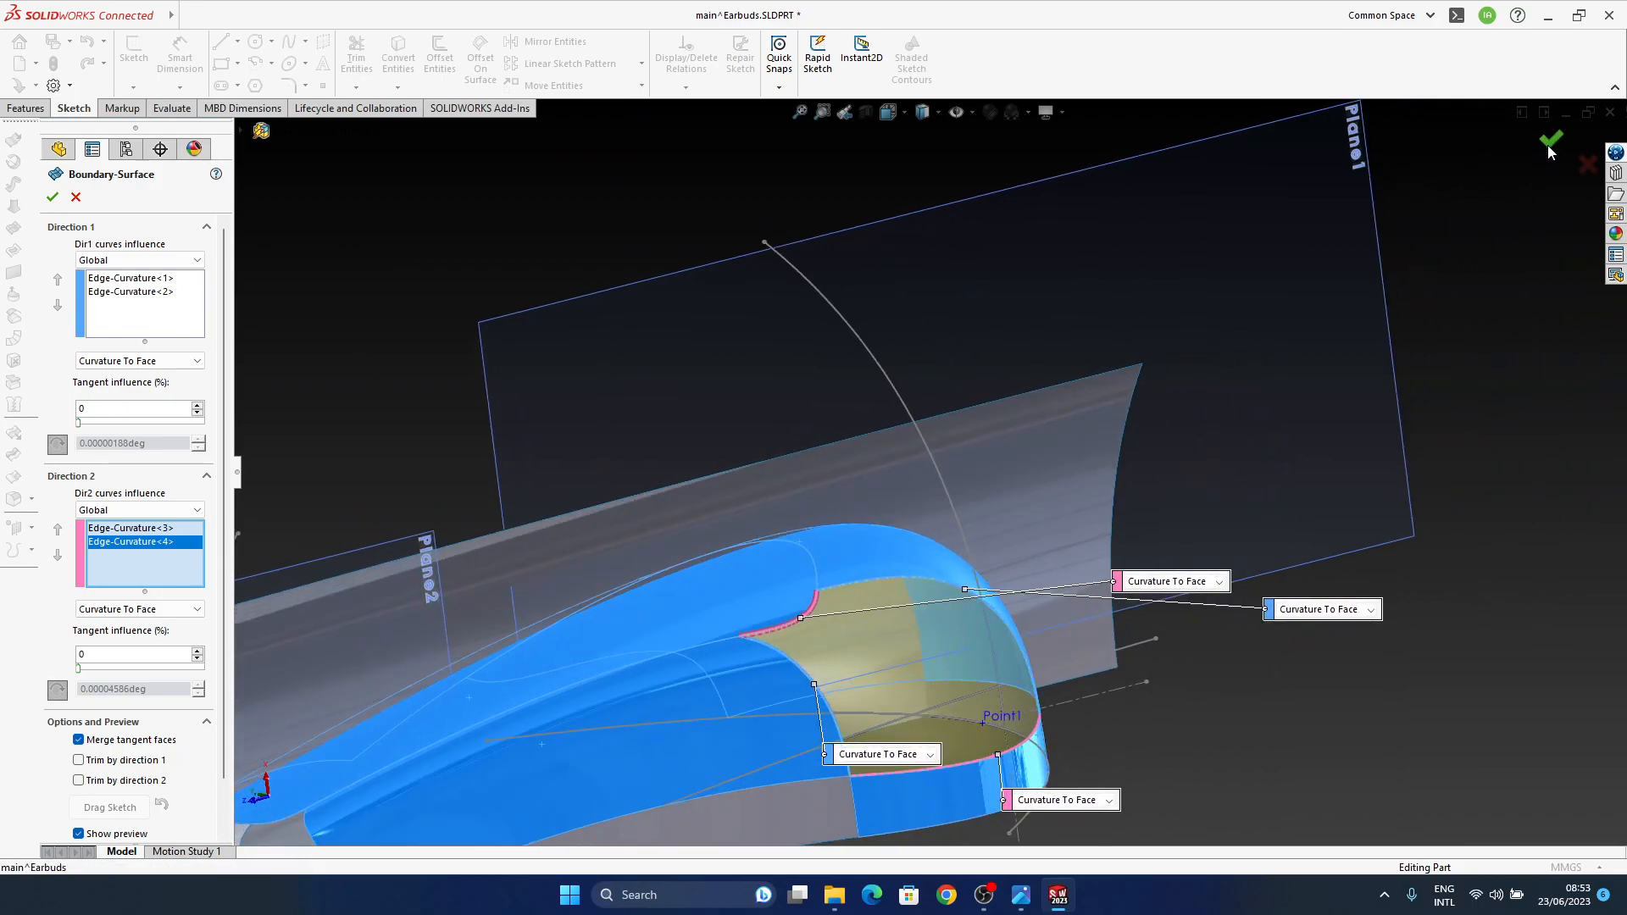
Step: Examine the new corner boundary surface and its transitions to the adjoining surfaces from several angles
middle_drag(914, 635, 856, 597)
scroll(127, 737, down, 3)
click(124, 750)
middle_drag(498, 683, 882, 563)
middle_click(1020, 624)
middle_drag(1019, 624, 353, 669)
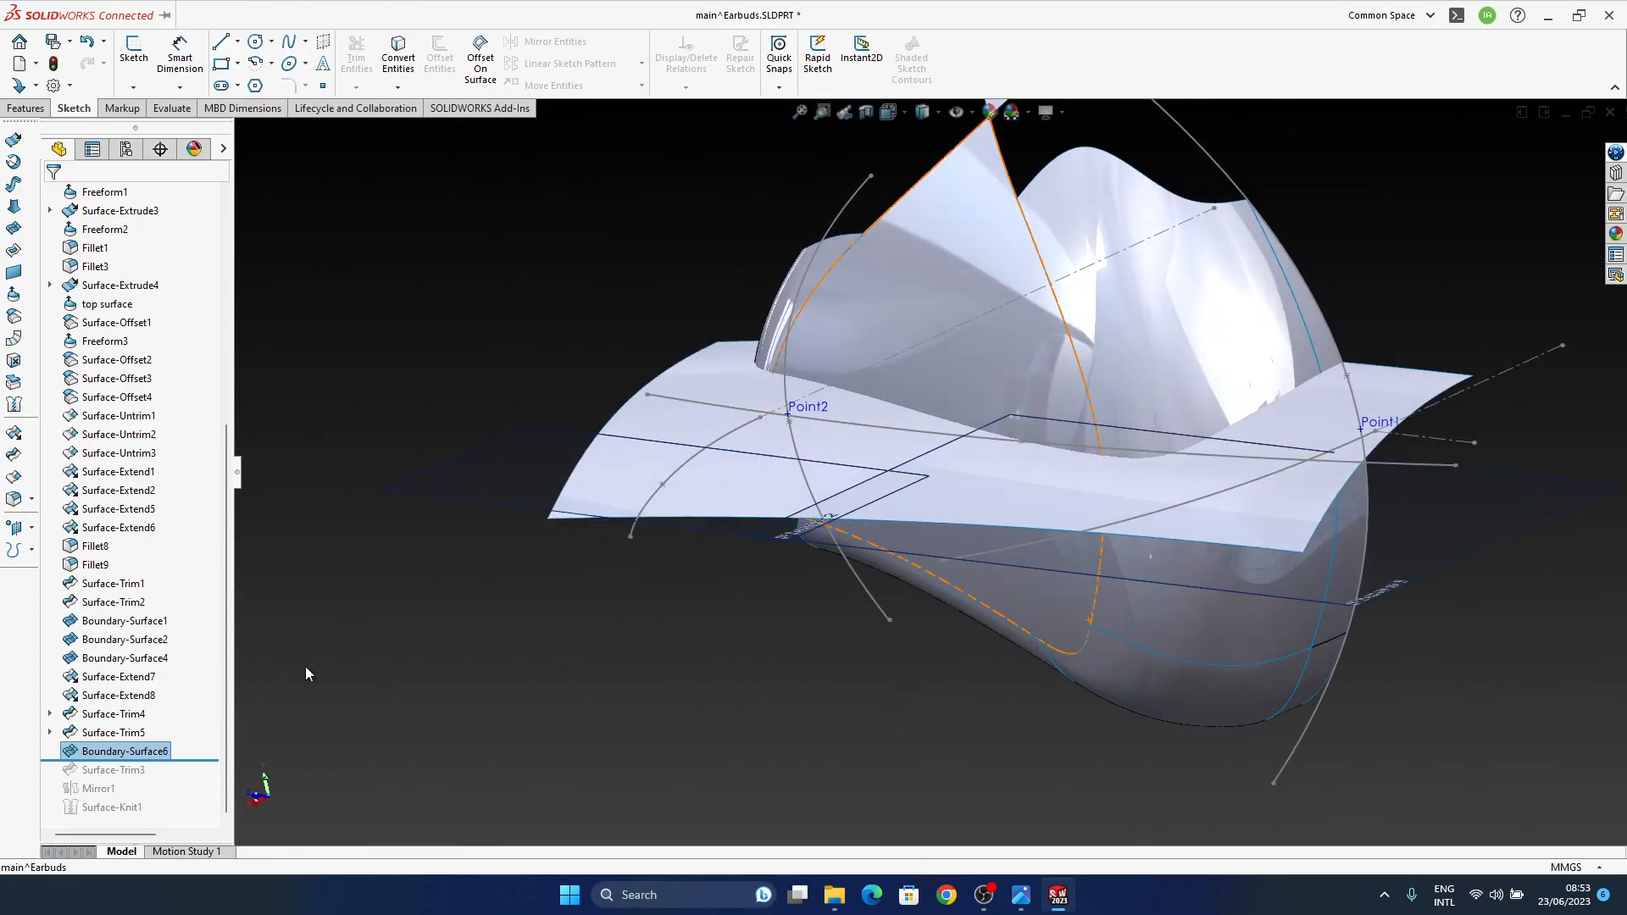
middle_drag(657, 451, 777, 395)
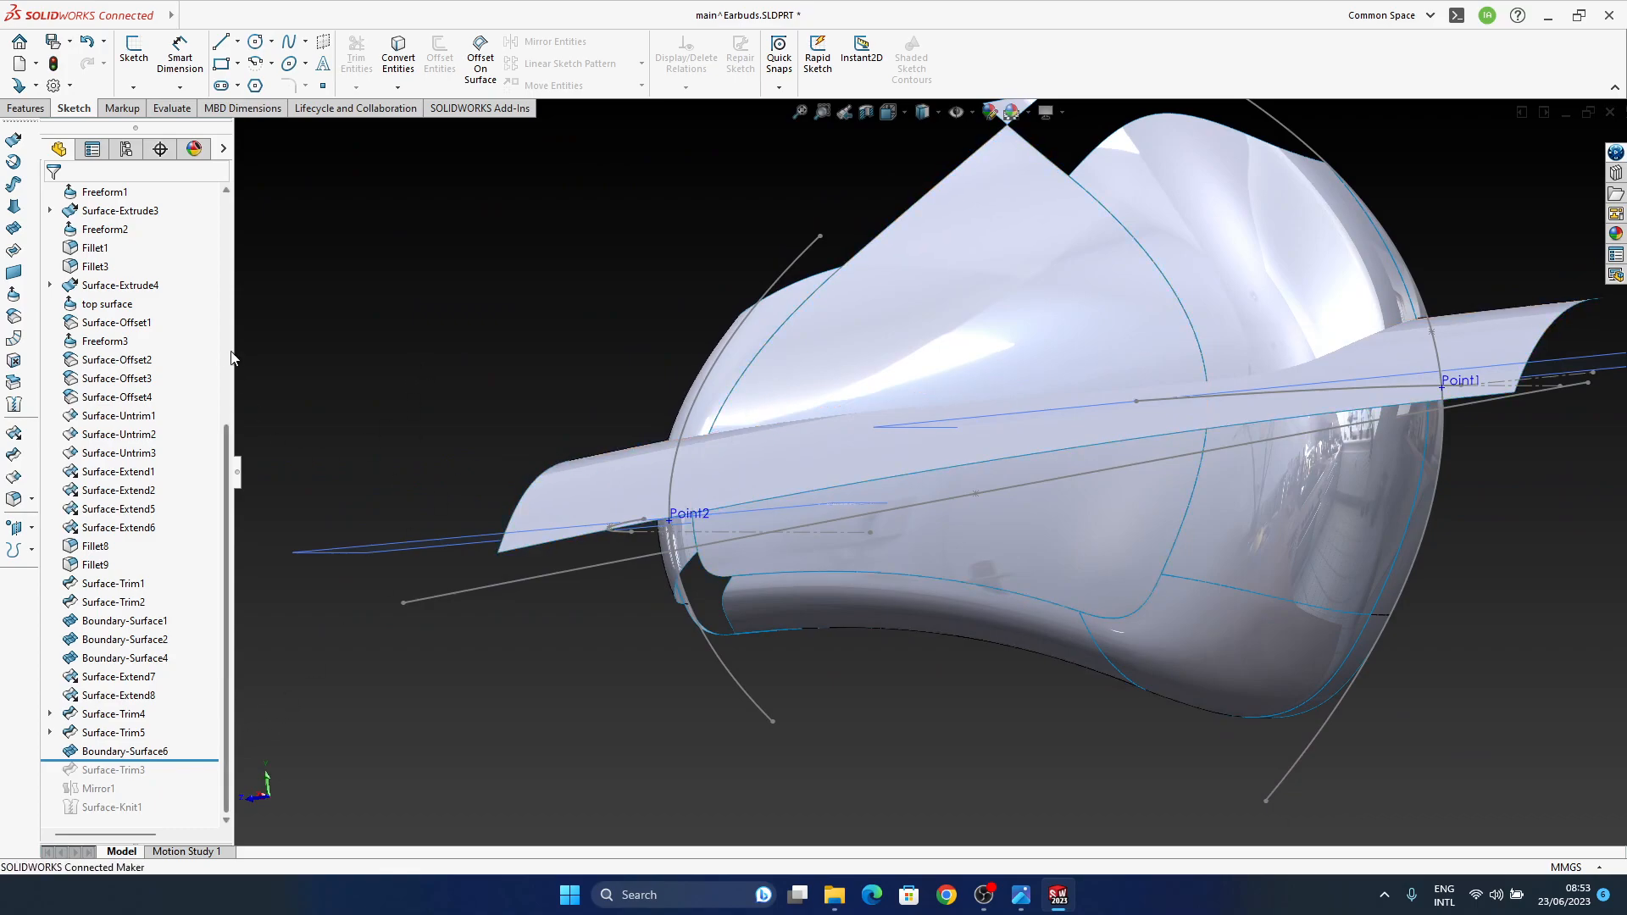
Step: Knit the new corner boundary surface together with the five adjoining trimmed and boundary surfaces of the earbud body
click(17, 405)
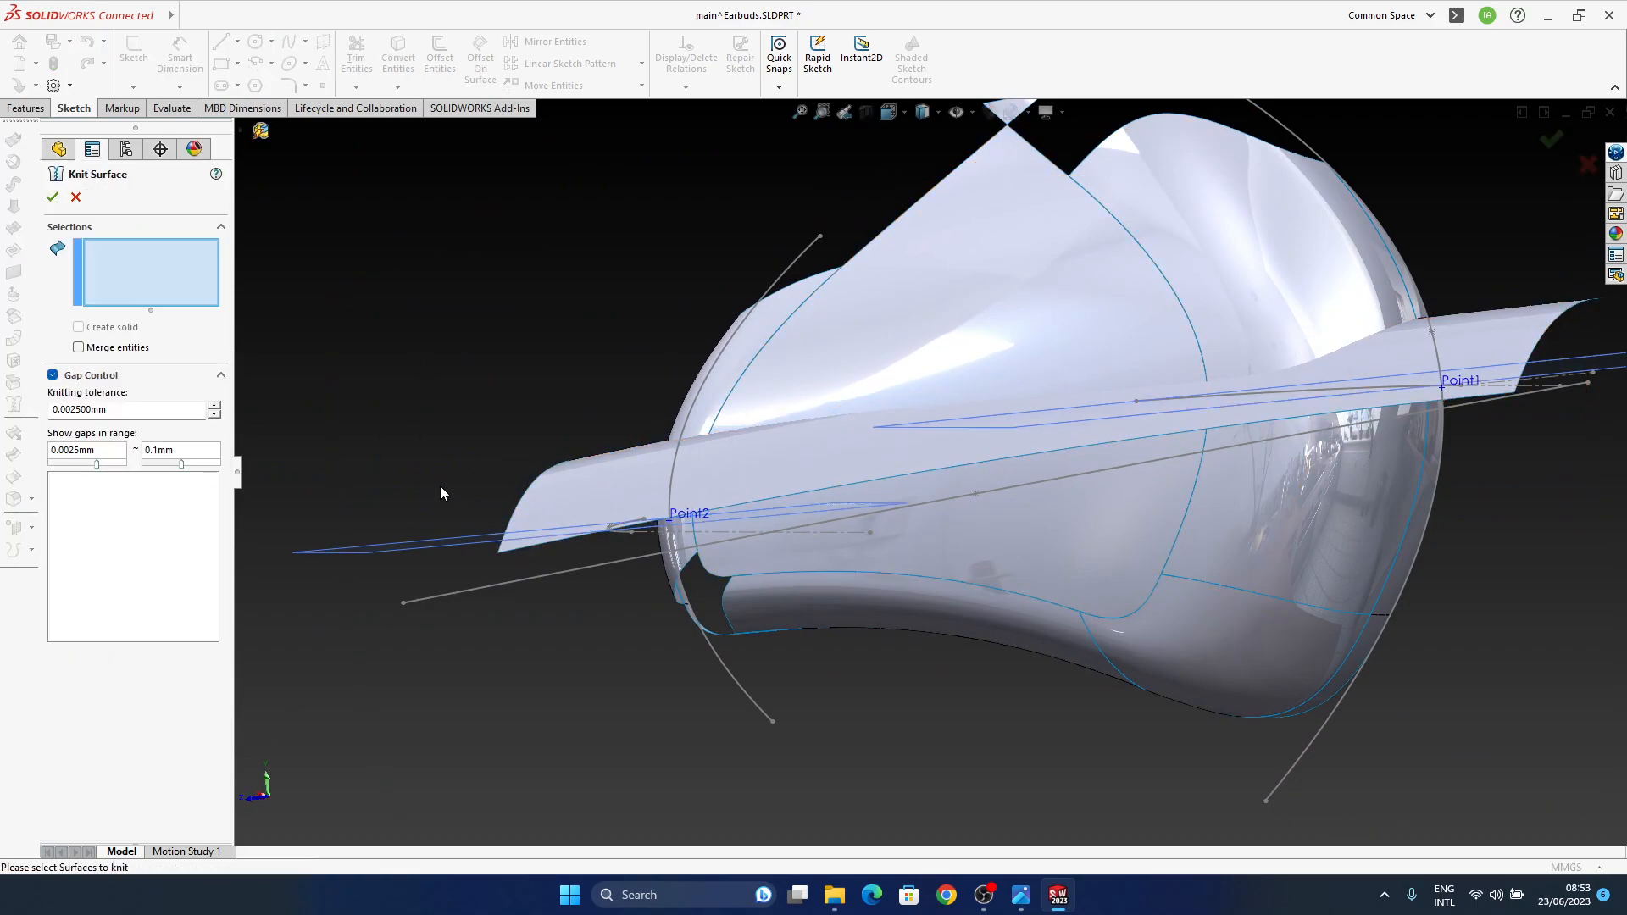
click(1323, 636)
click(1285, 552)
click(1253, 598)
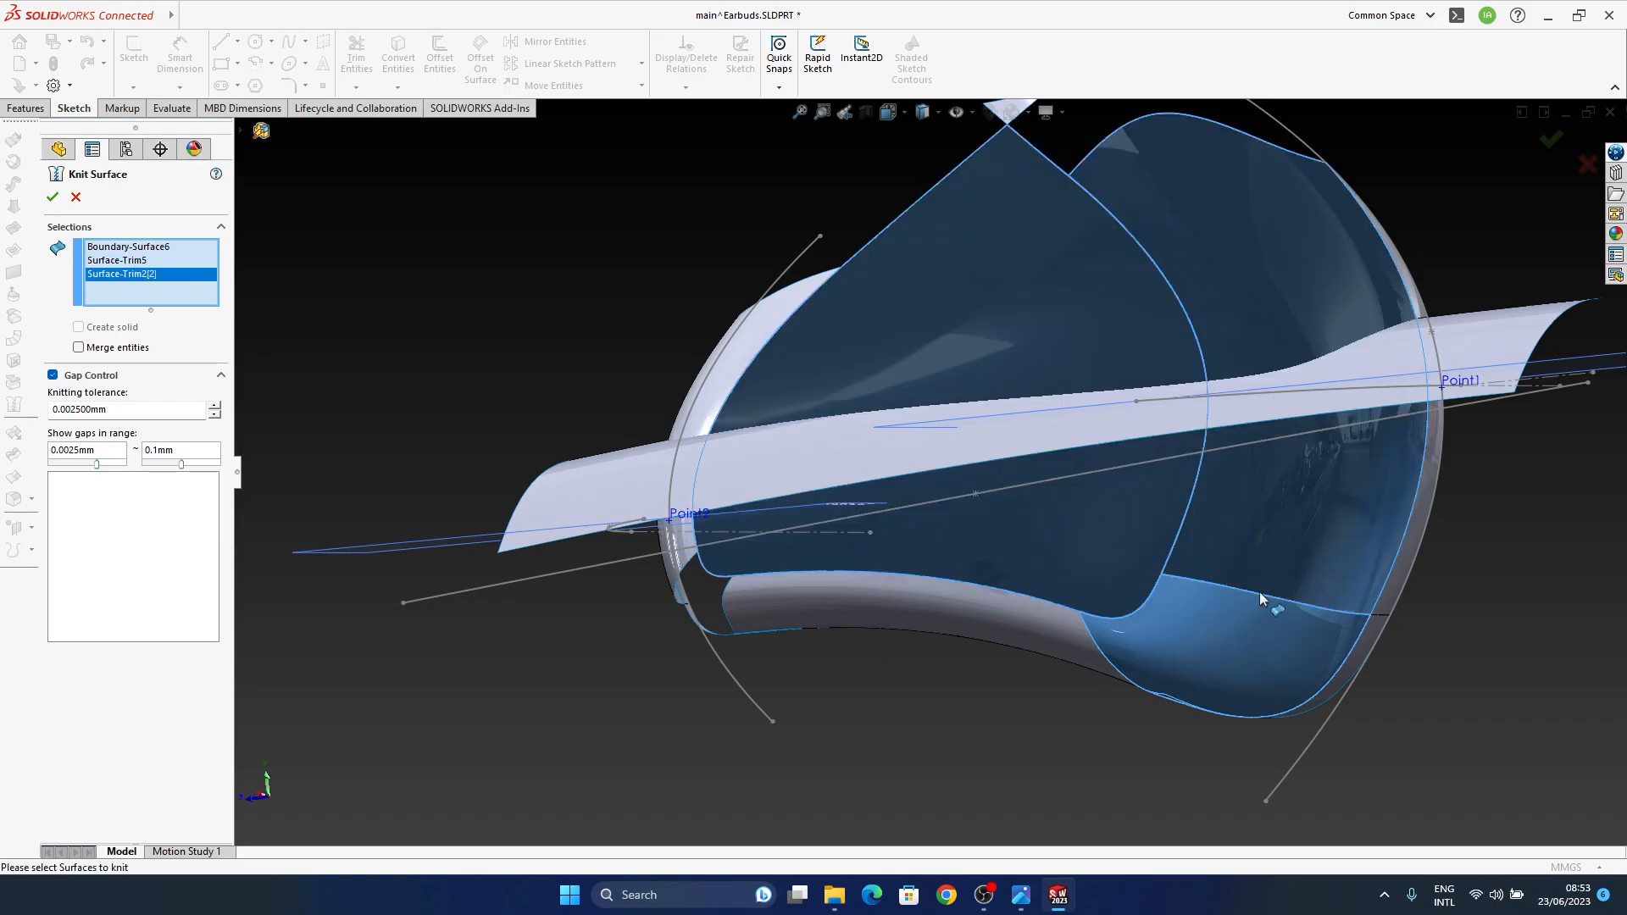
middle_drag(1254, 598, 1330, 537)
click(1451, 564)
middle_drag(1450, 564, 1190, 719)
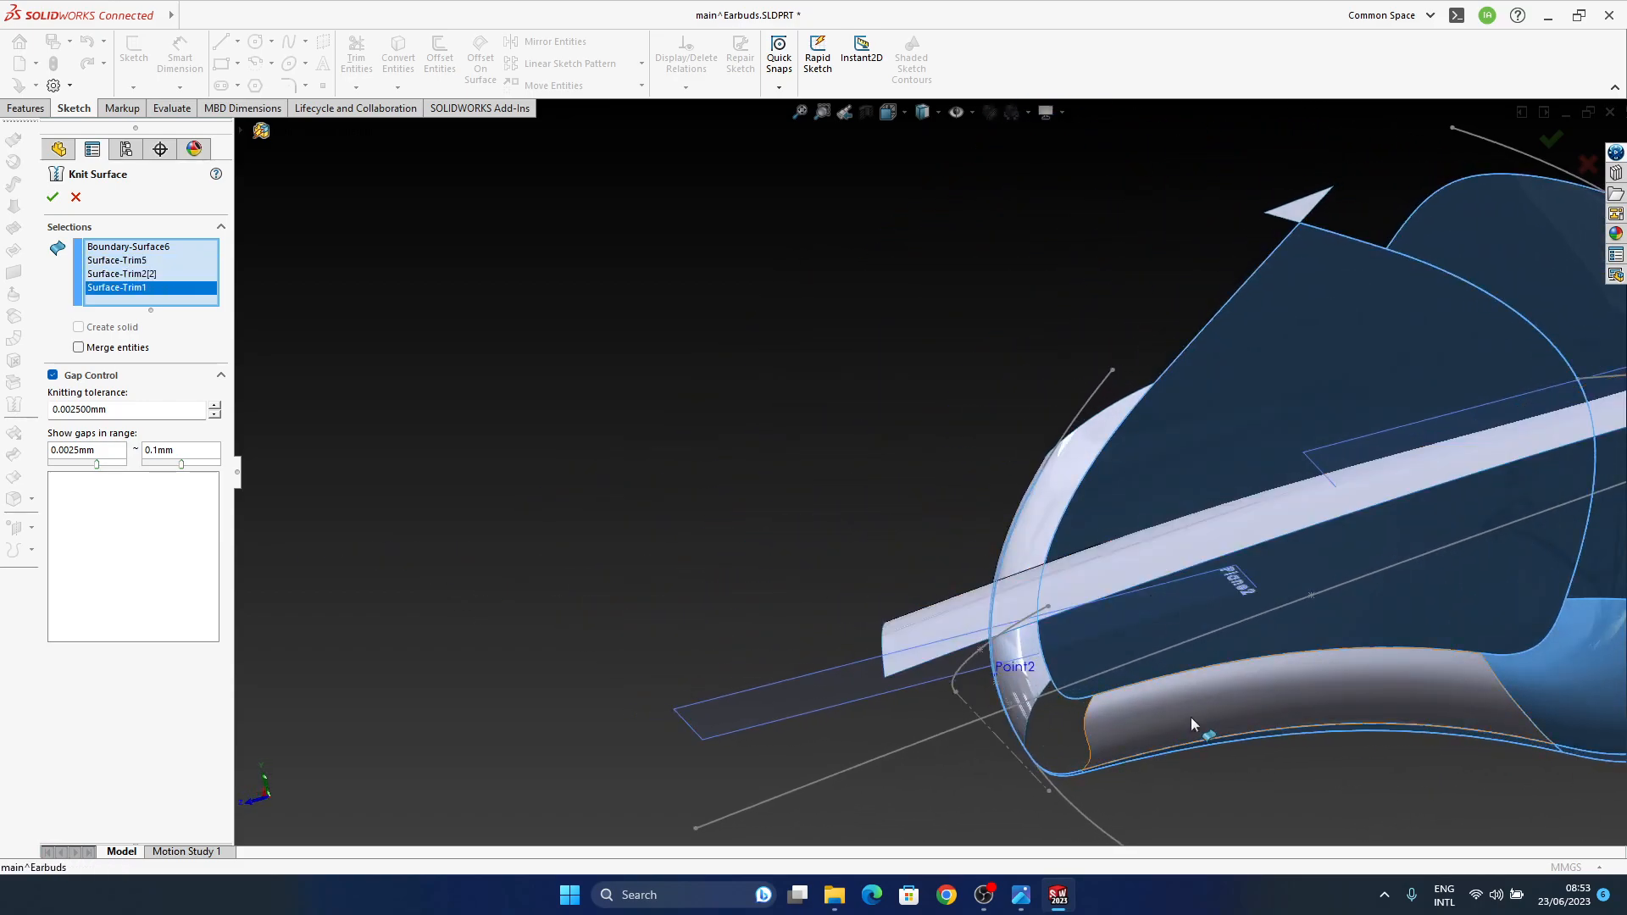
click(1160, 710)
click(1032, 460)
middle_drag(1208, 608, 1076, 584)
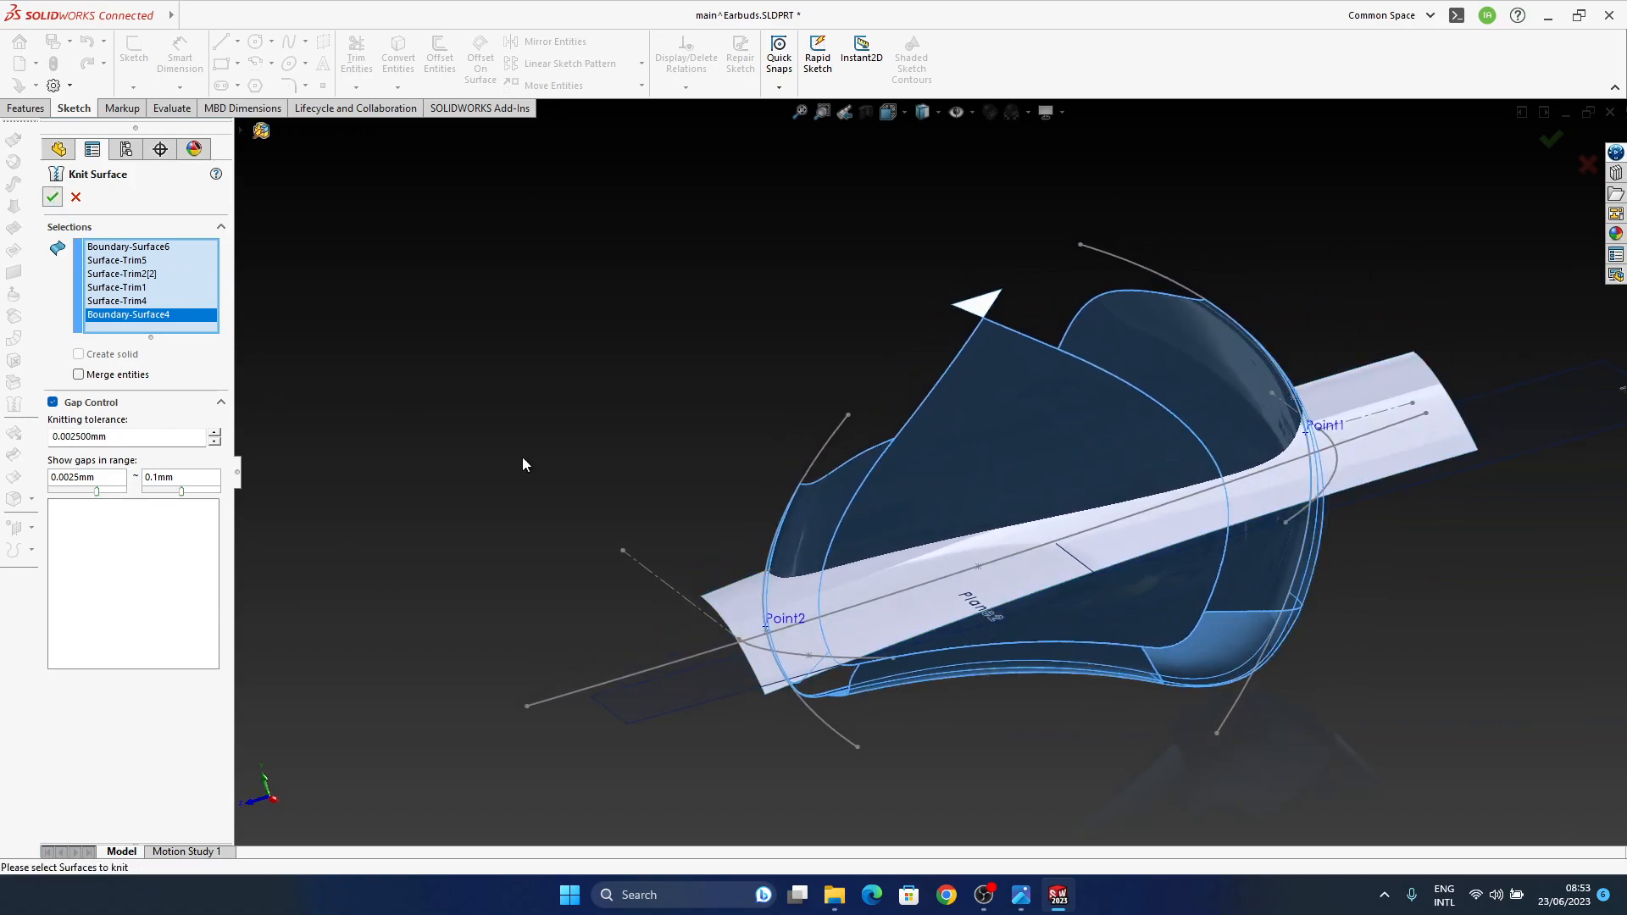
key(Return)
Step: Roll the feature history forward to its end and clear the pieces to remove in Surface-Trim3
scroll(171, 771, down, 1)
drag(176, 796, 170, 815)
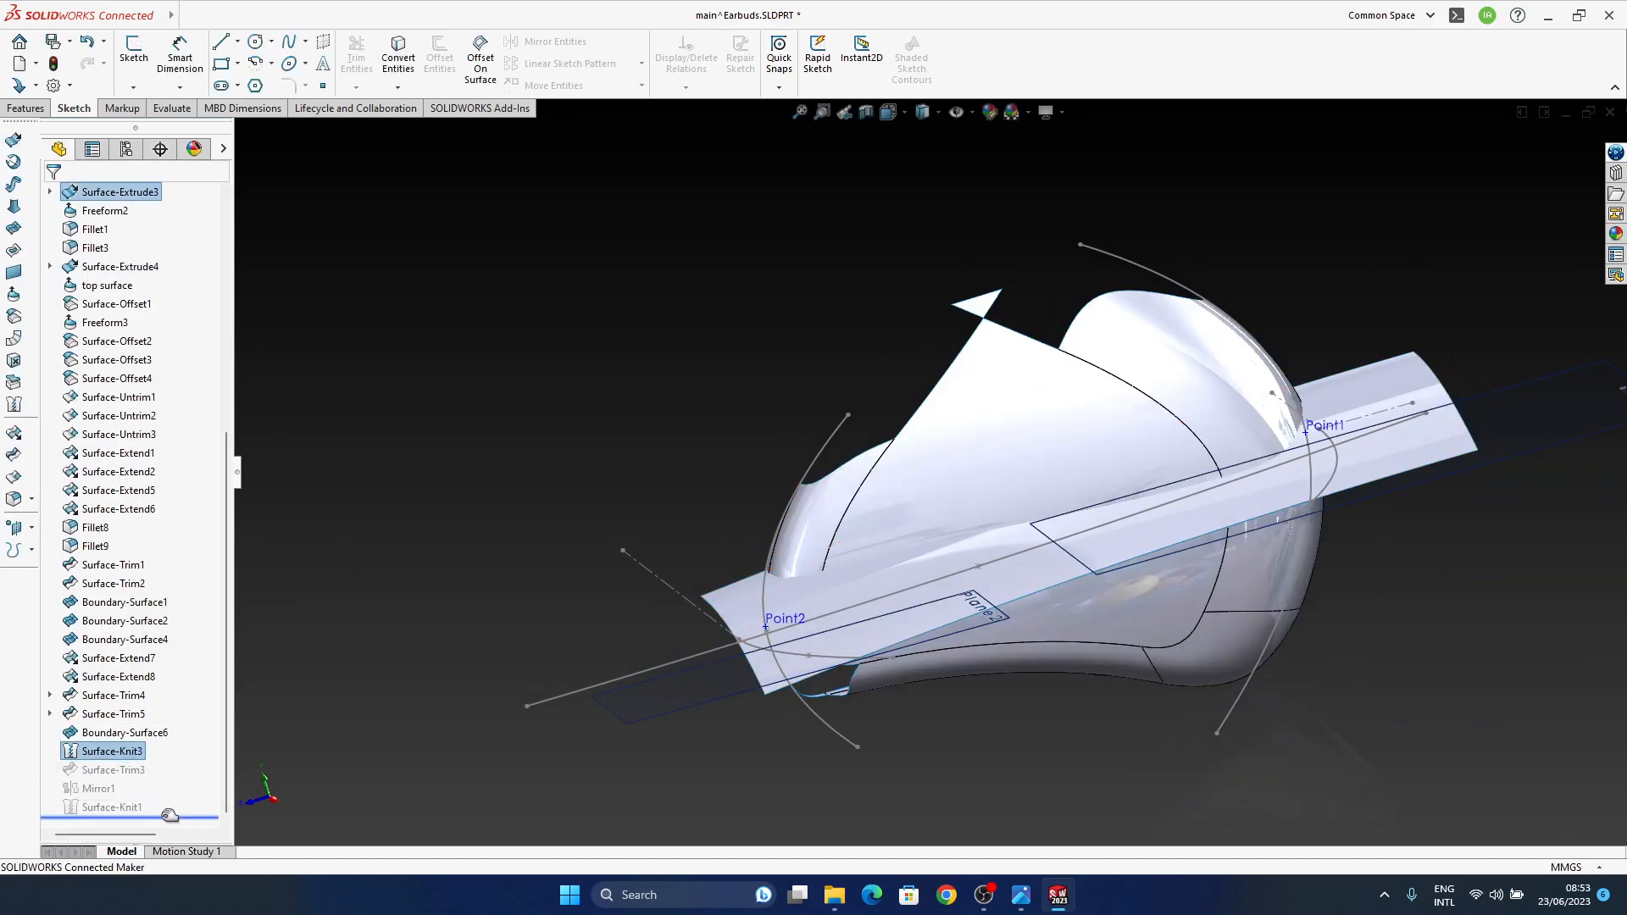
click(109, 771)
click(122, 720)
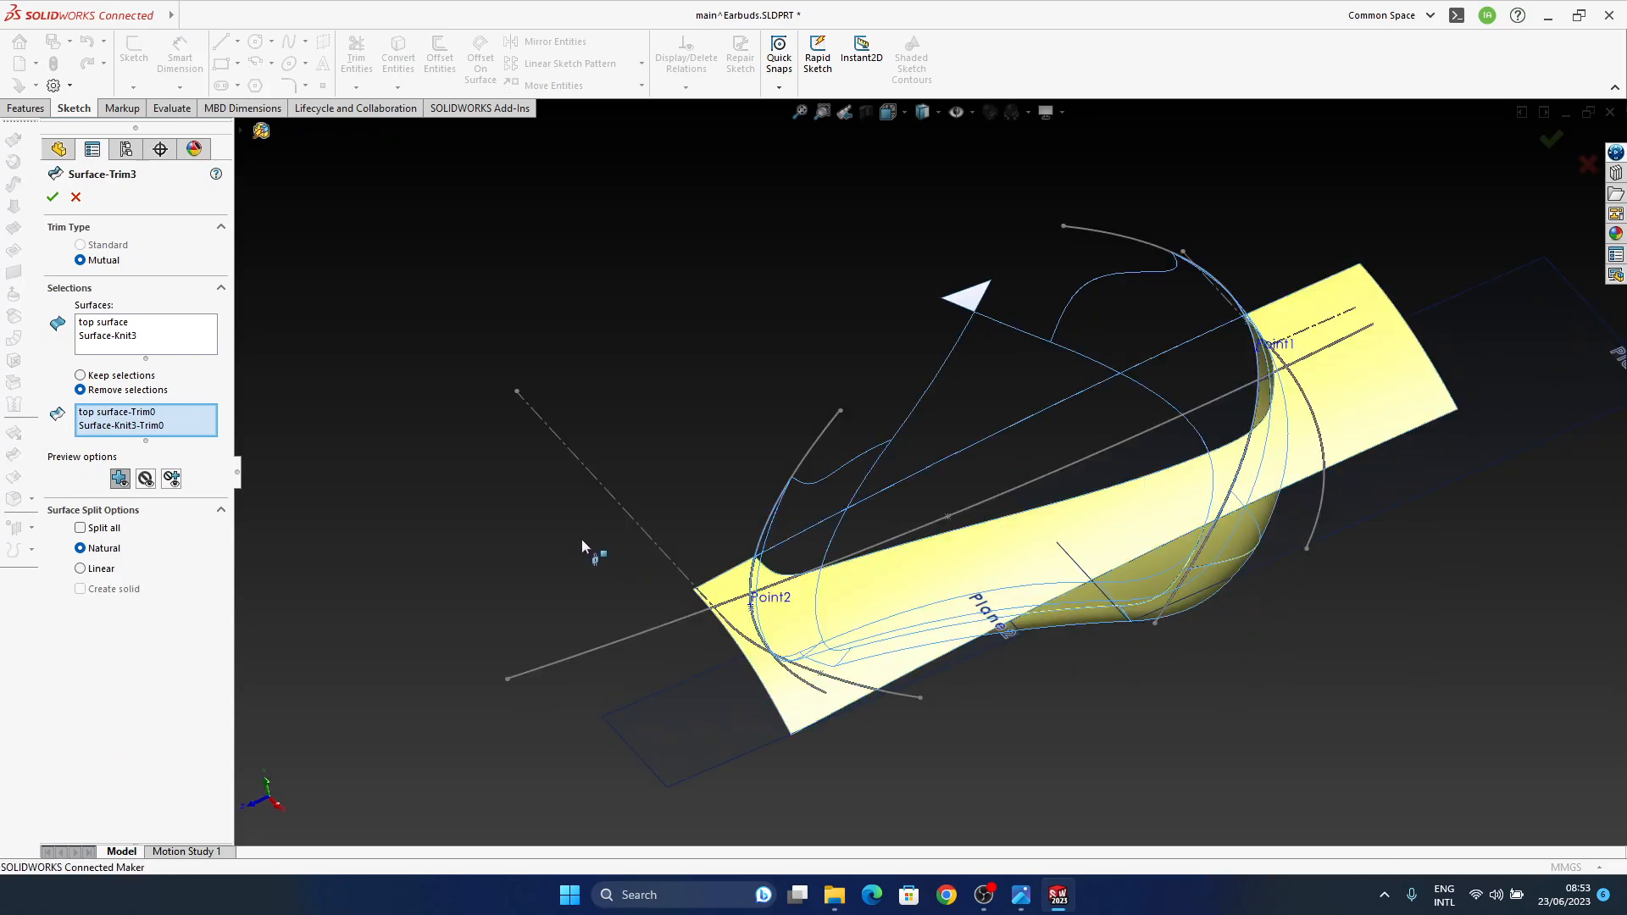
right_click(149, 428)
click(201, 438)
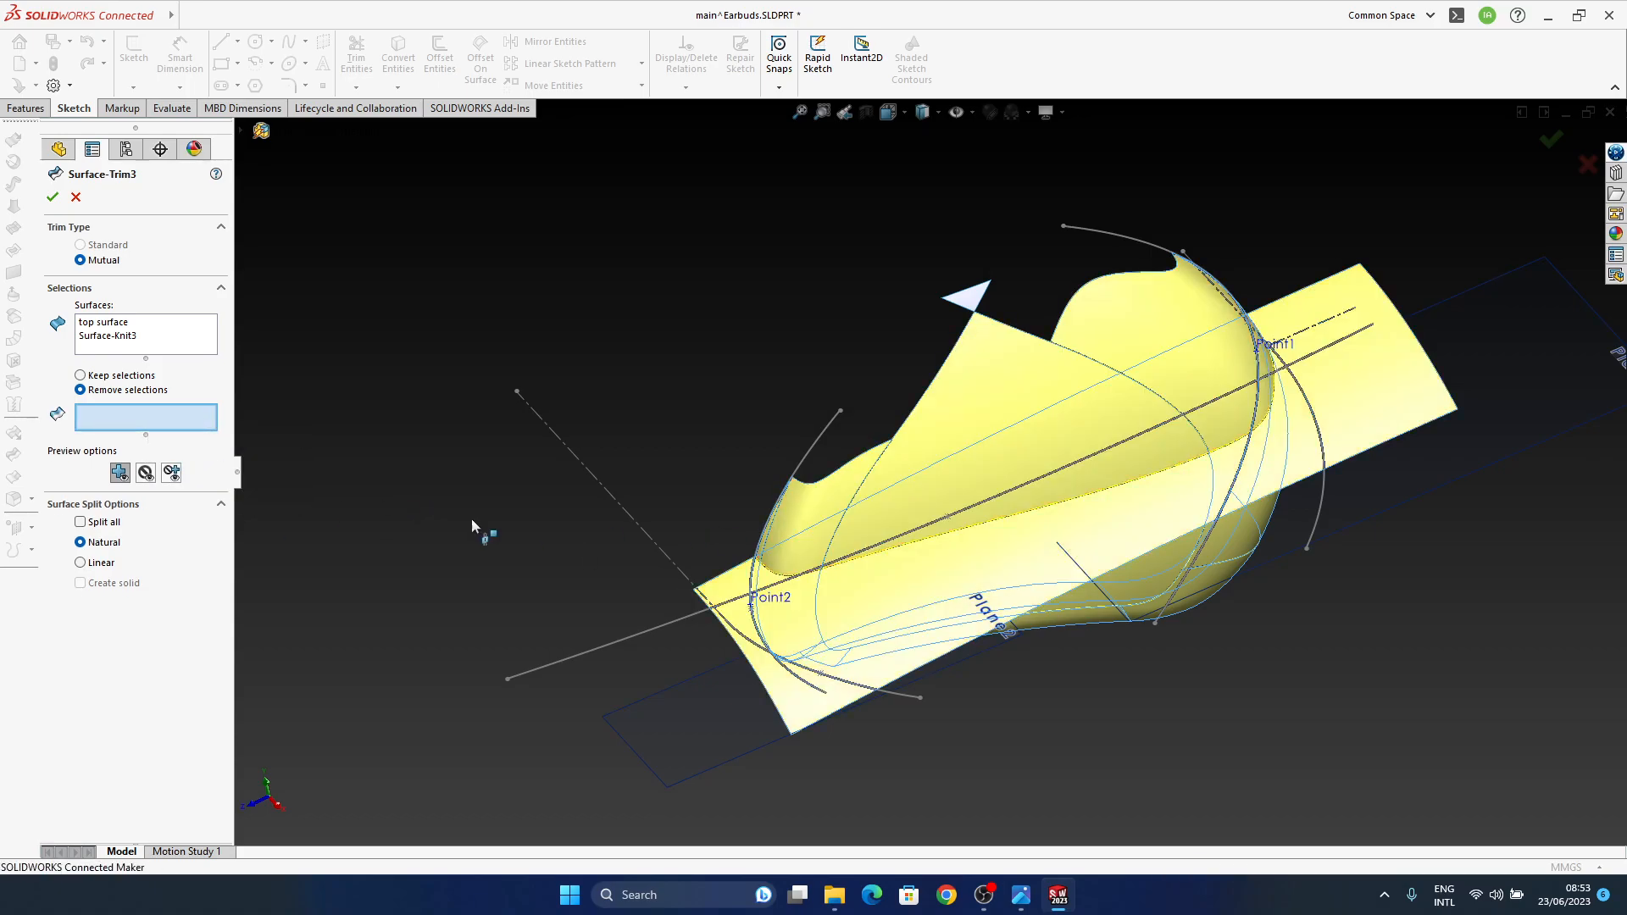
Step: Mutually trim away the knit surface above the top surface and the top surface's overhang outside the body
click(990, 460)
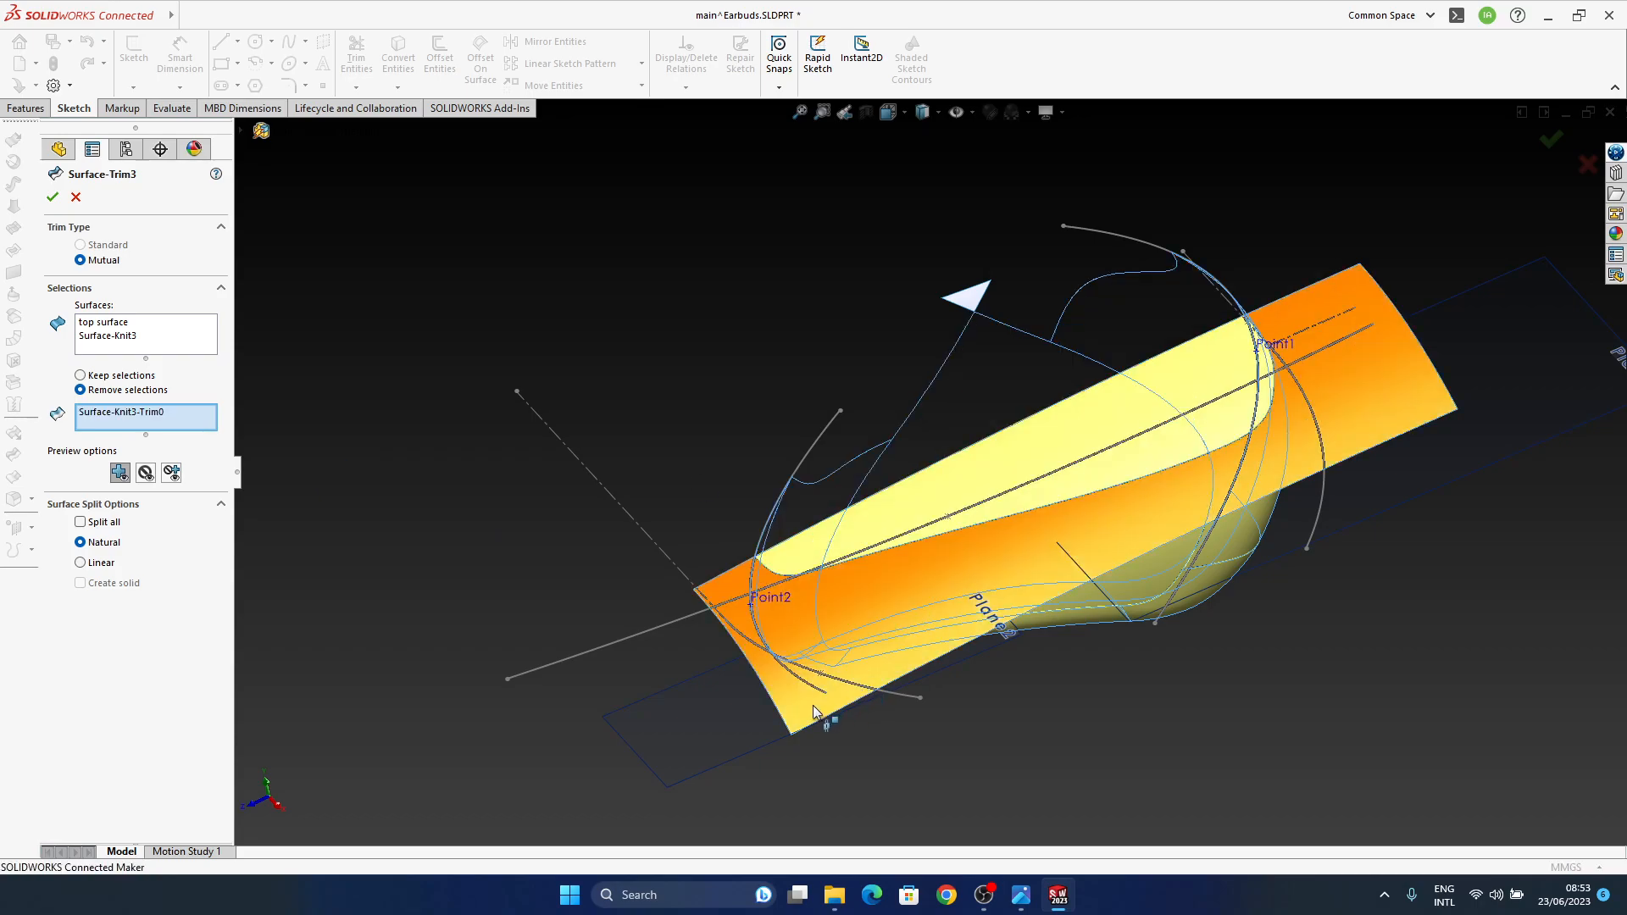
click(1398, 364)
right_click(851, 662)
Step: Hide the planes and sketches in the view and display the body shaded without edges
middle_drag(861, 675, 814, 678)
click(958, 114)
middle_drag(1110, 661, 1199, 759)
ctrl+middle_drag(1203, 561, 1050, 512)
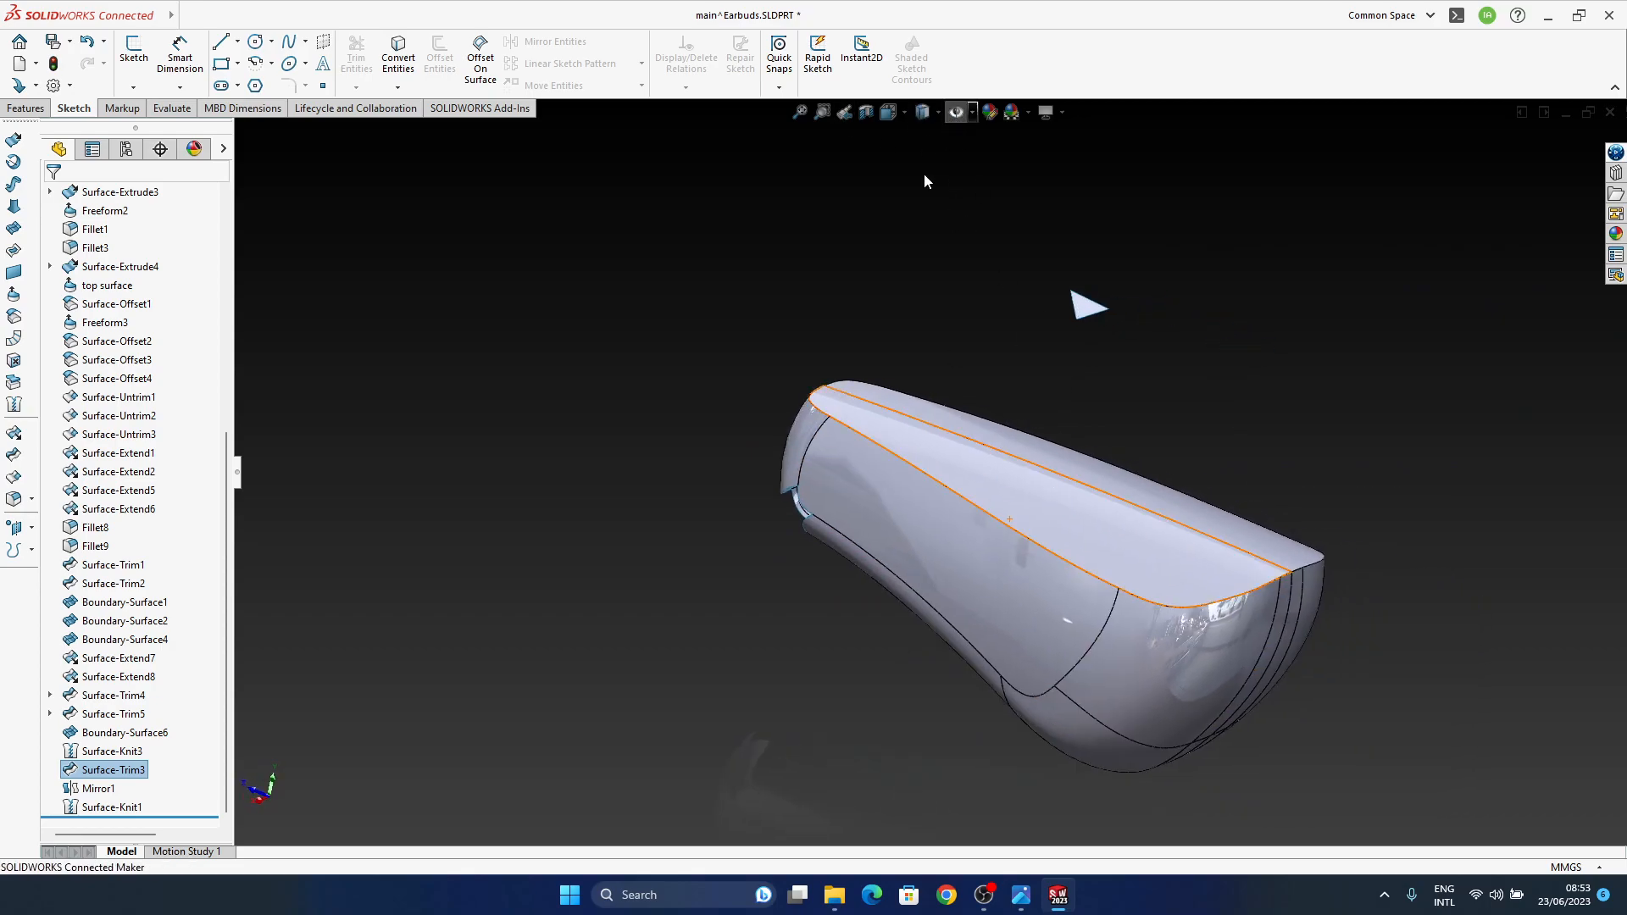
click(937, 112)
click(924, 156)
Step: Examine the reflections across the body's rounded corner and its surface transitions from several angles
mouse_move(1159, 599)
ctrl+middle_down()
mouse_move(968, 449)
mouse_move(1063, 499)
mouse_move(1050, 578)
mouse_move(1099, 587)
mouse_move(1120, 625)
ctrl+middle_up()
ctrl+middle_drag(1209, 727, 1176, 774)
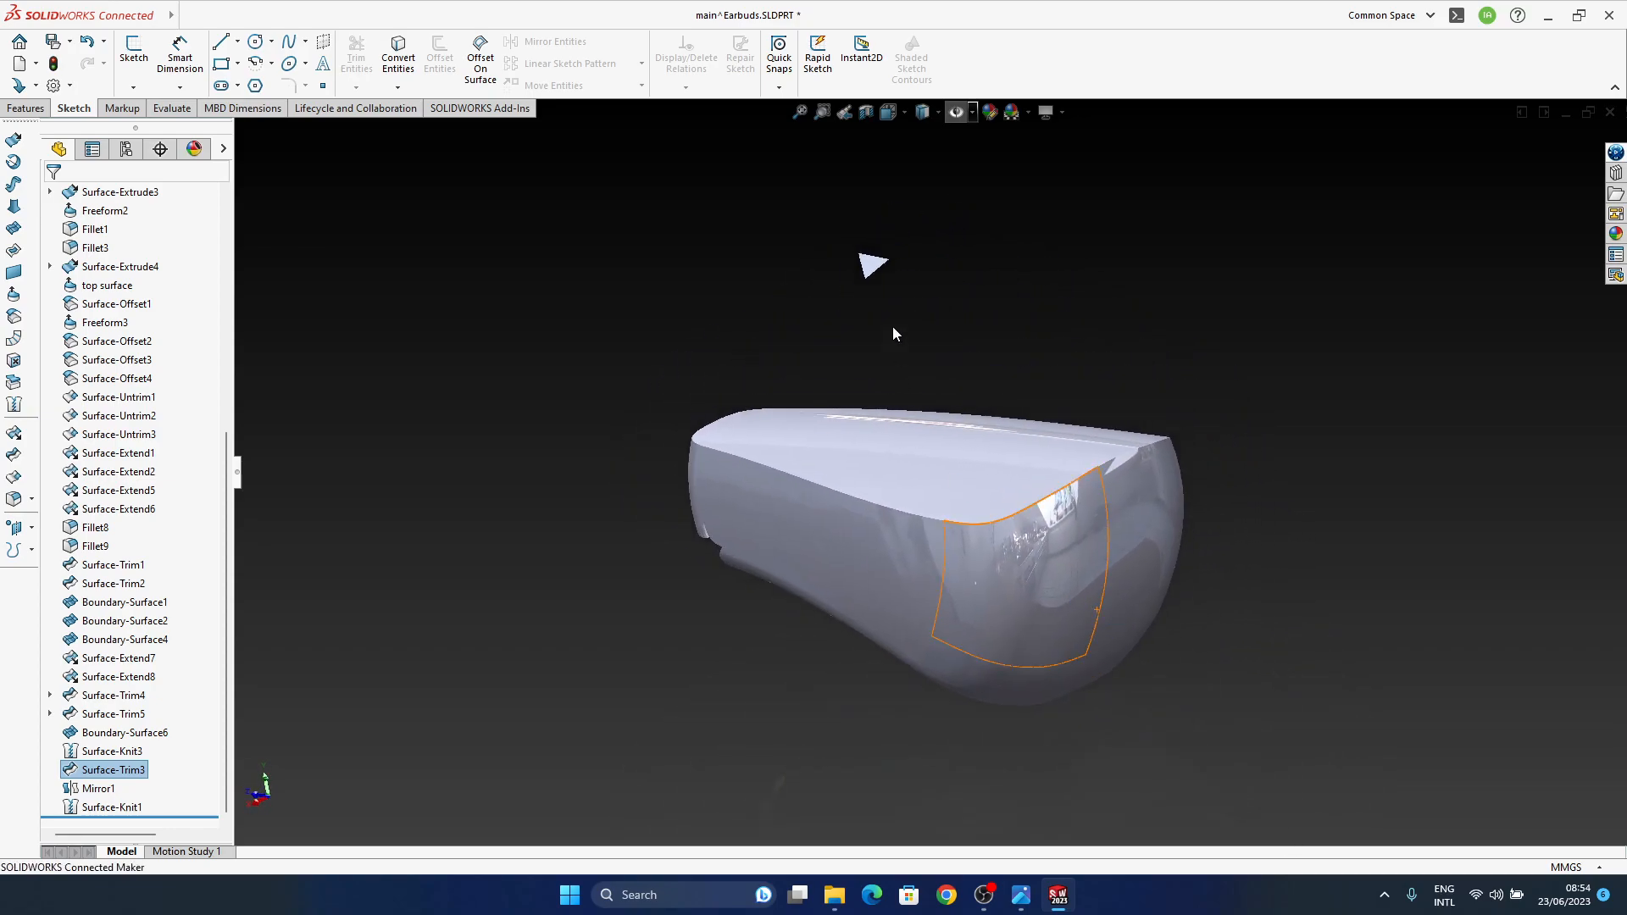
ctrl+middle_drag(1069, 496, 878, 396)
middle_drag(993, 490, 1091, 553)
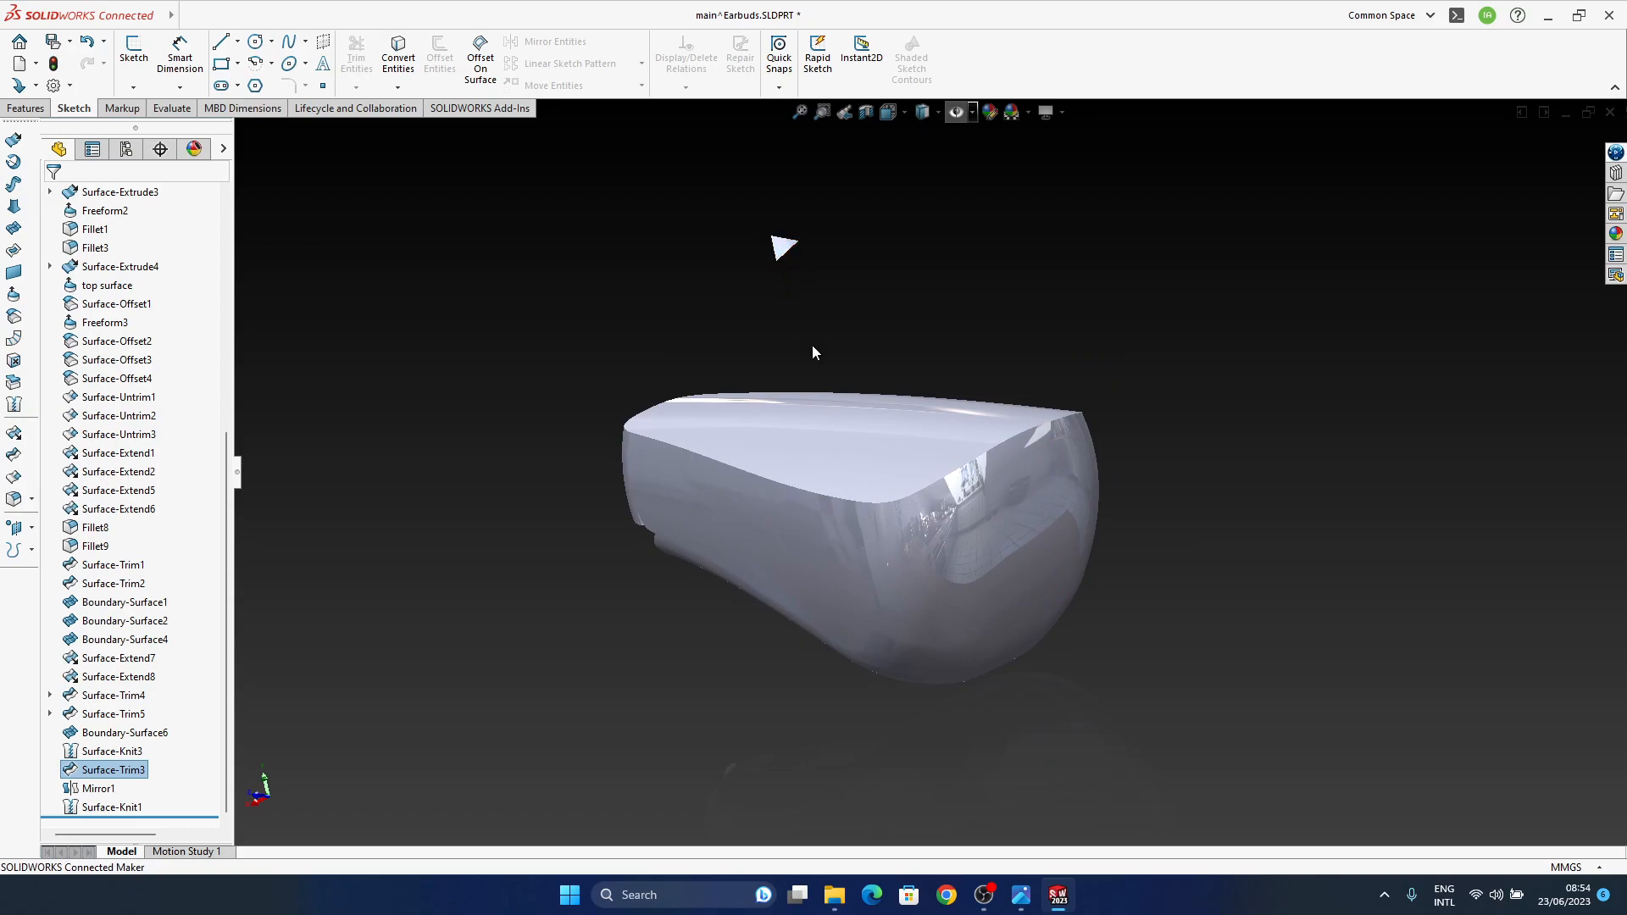
middle_drag(821, 441, 776, 480)
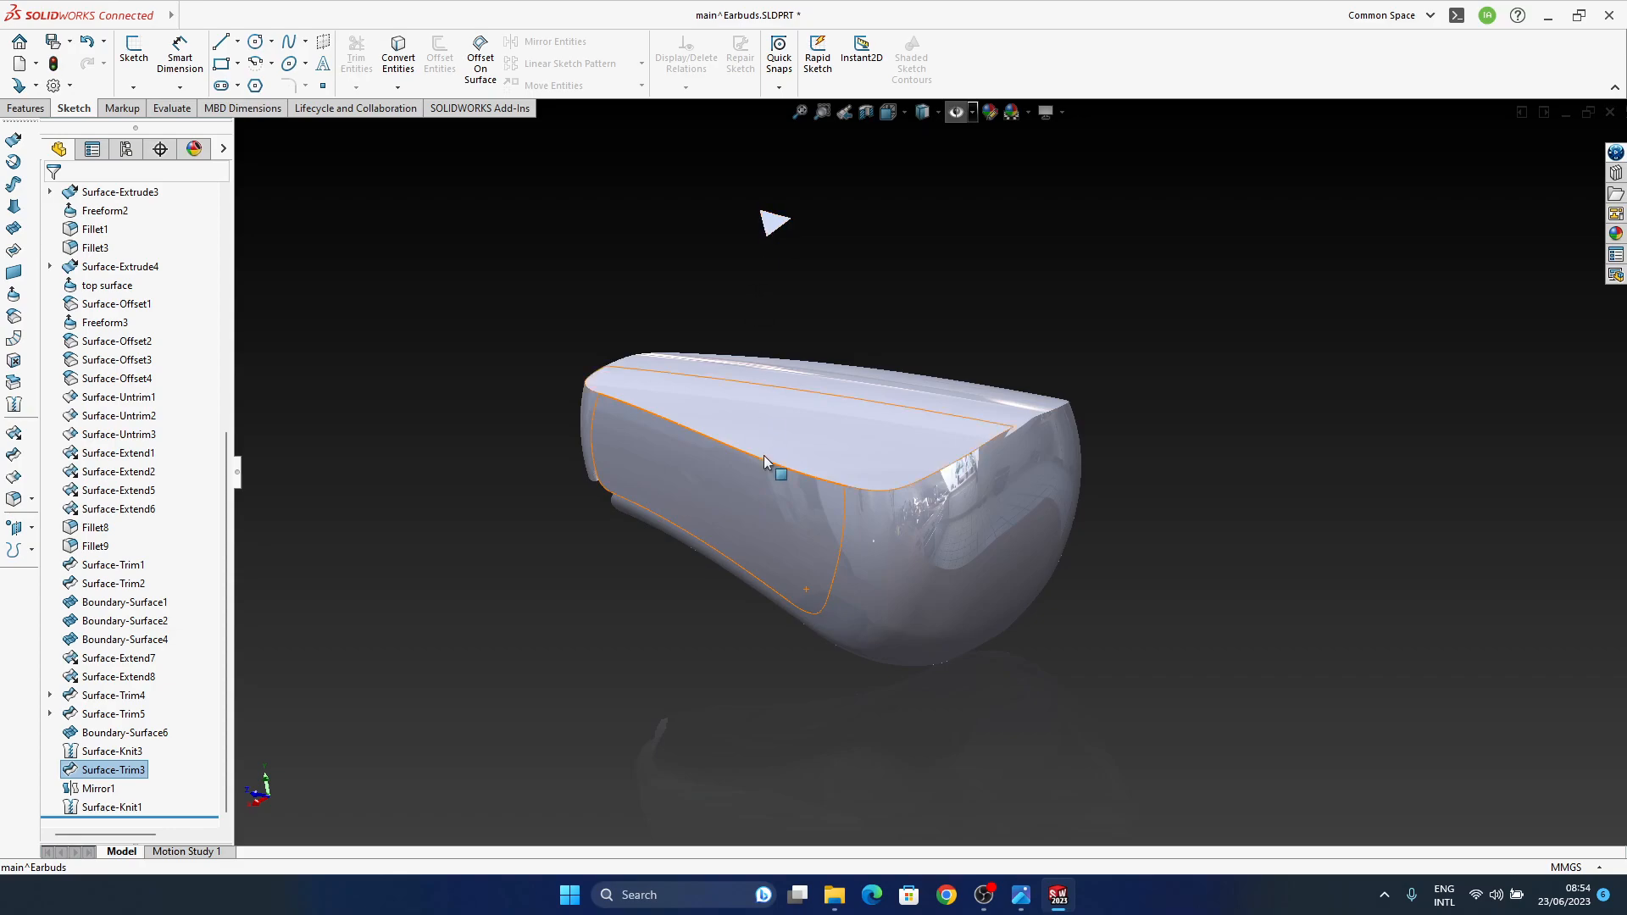
middle_drag(907, 552, 899, 551)
mouse_move(973, 634)
middle_down()
mouse_move(966, 585)
mouse_move(961, 639)
mouse_move(979, 615)
mouse_move(1003, 639)
middle_up()
scroll(979, 615, down, 2)
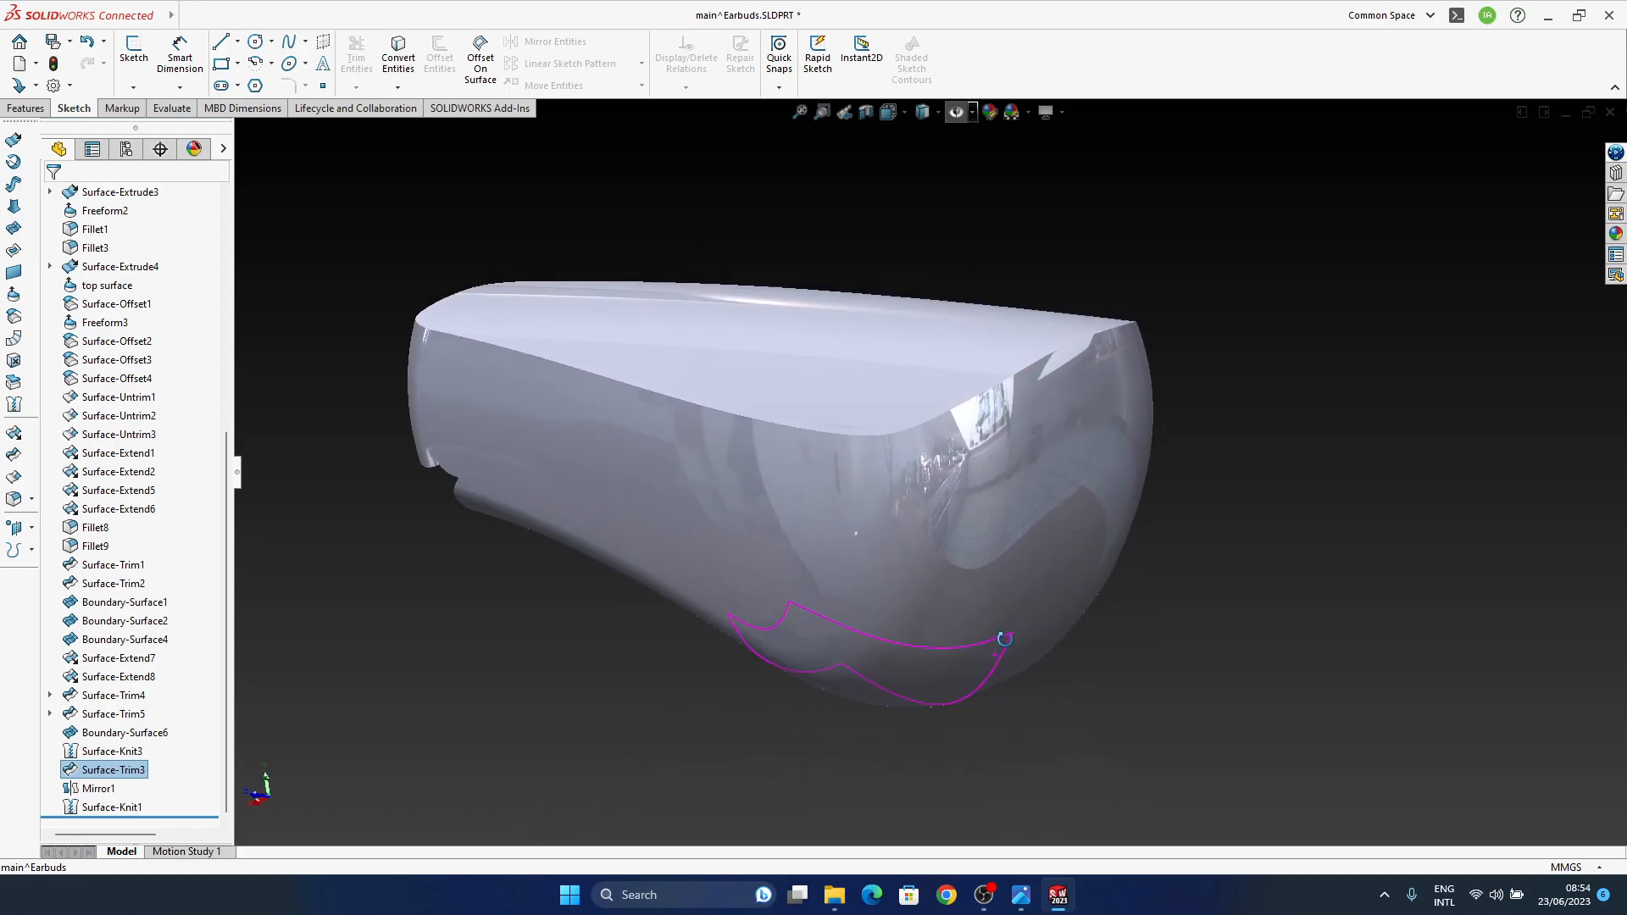
click(920, 515)
middle_drag(921, 515, 1220, 678)
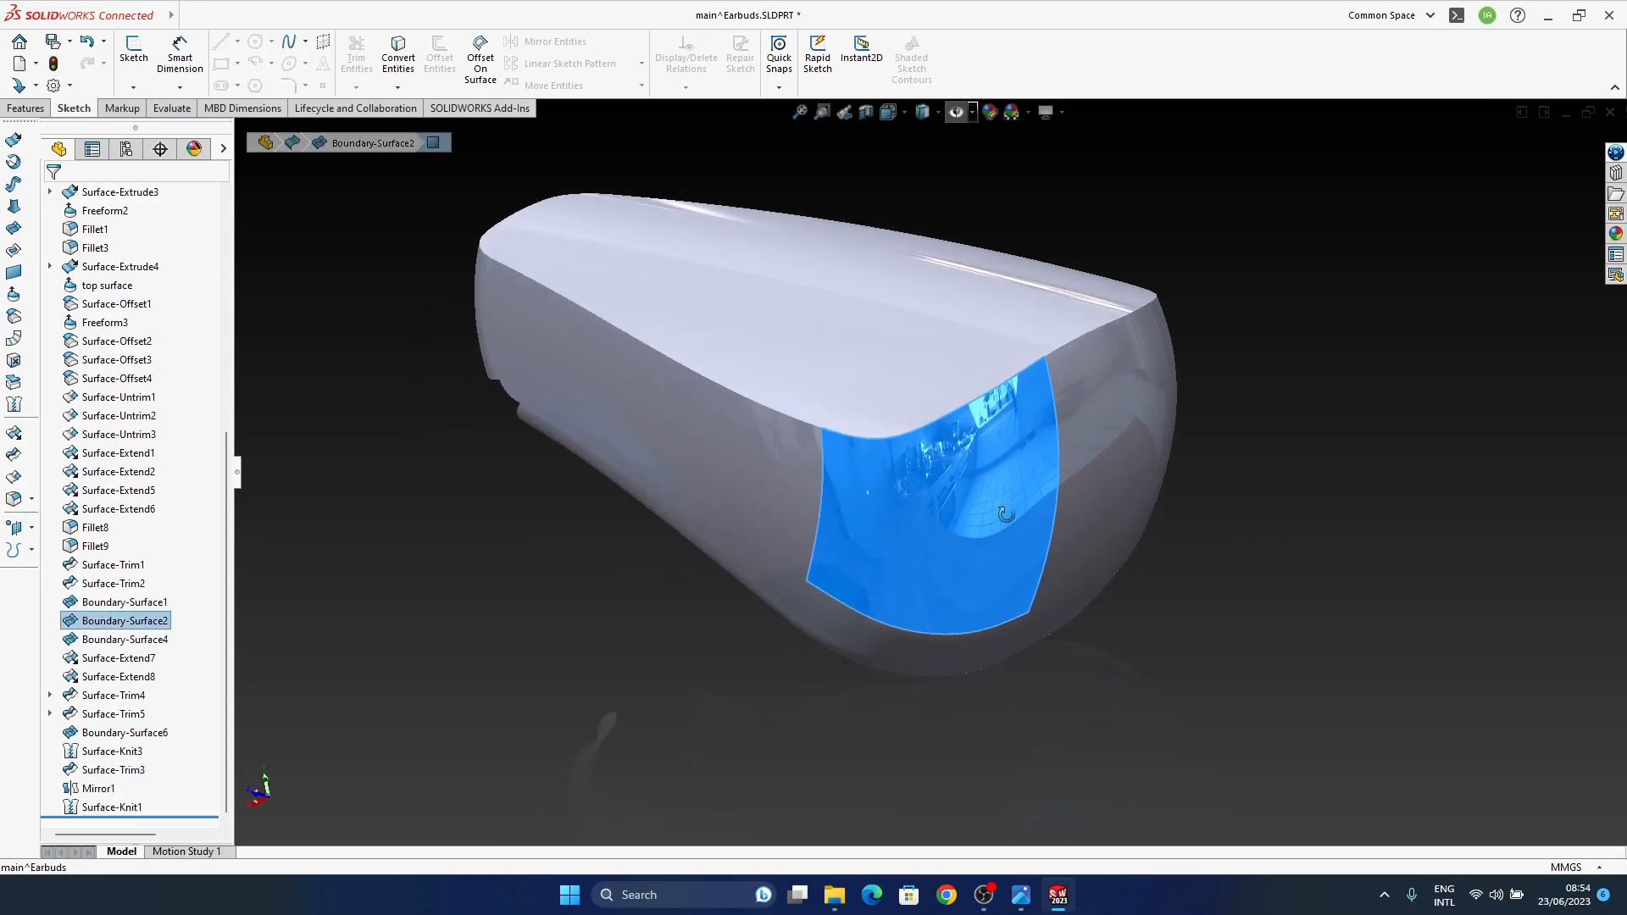
click(1228, 682)
click(1021, 894)
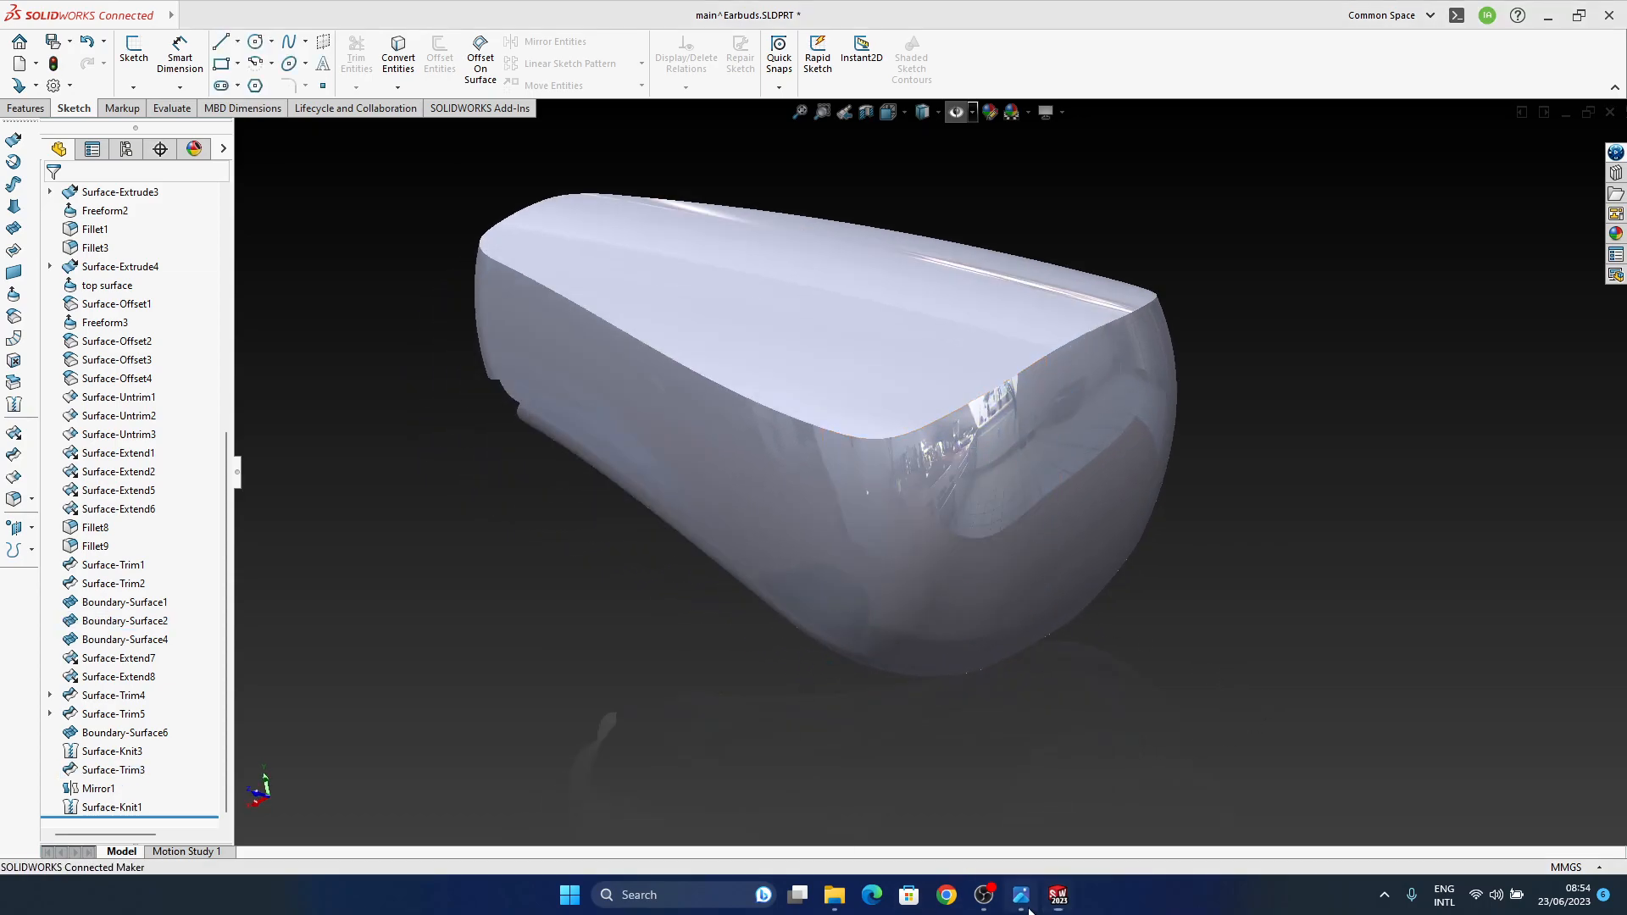
click(1023, 903)
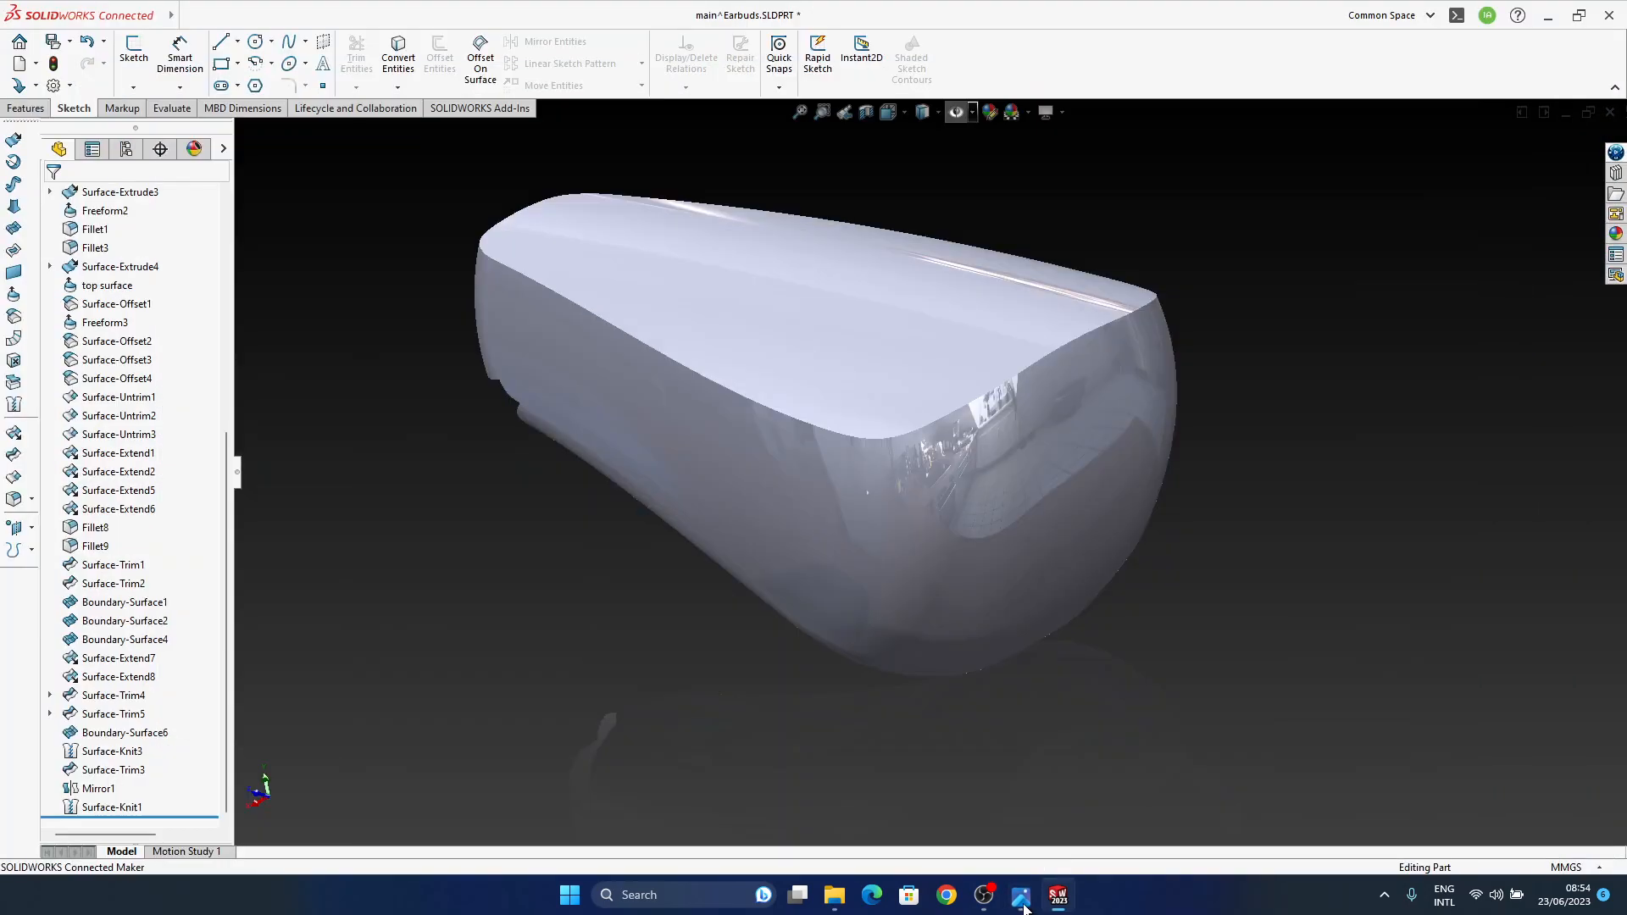
middle_drag(922, 639, 1014, 552)
middle_drag(1065, 500, 1030, 509)
mouse_move(907, 592)
middle_down()
mouse_move(954, 600)
mouse_move(982, 644)
mouse_move(1016, 634)
mouse_move(963, 688)
middle_up()
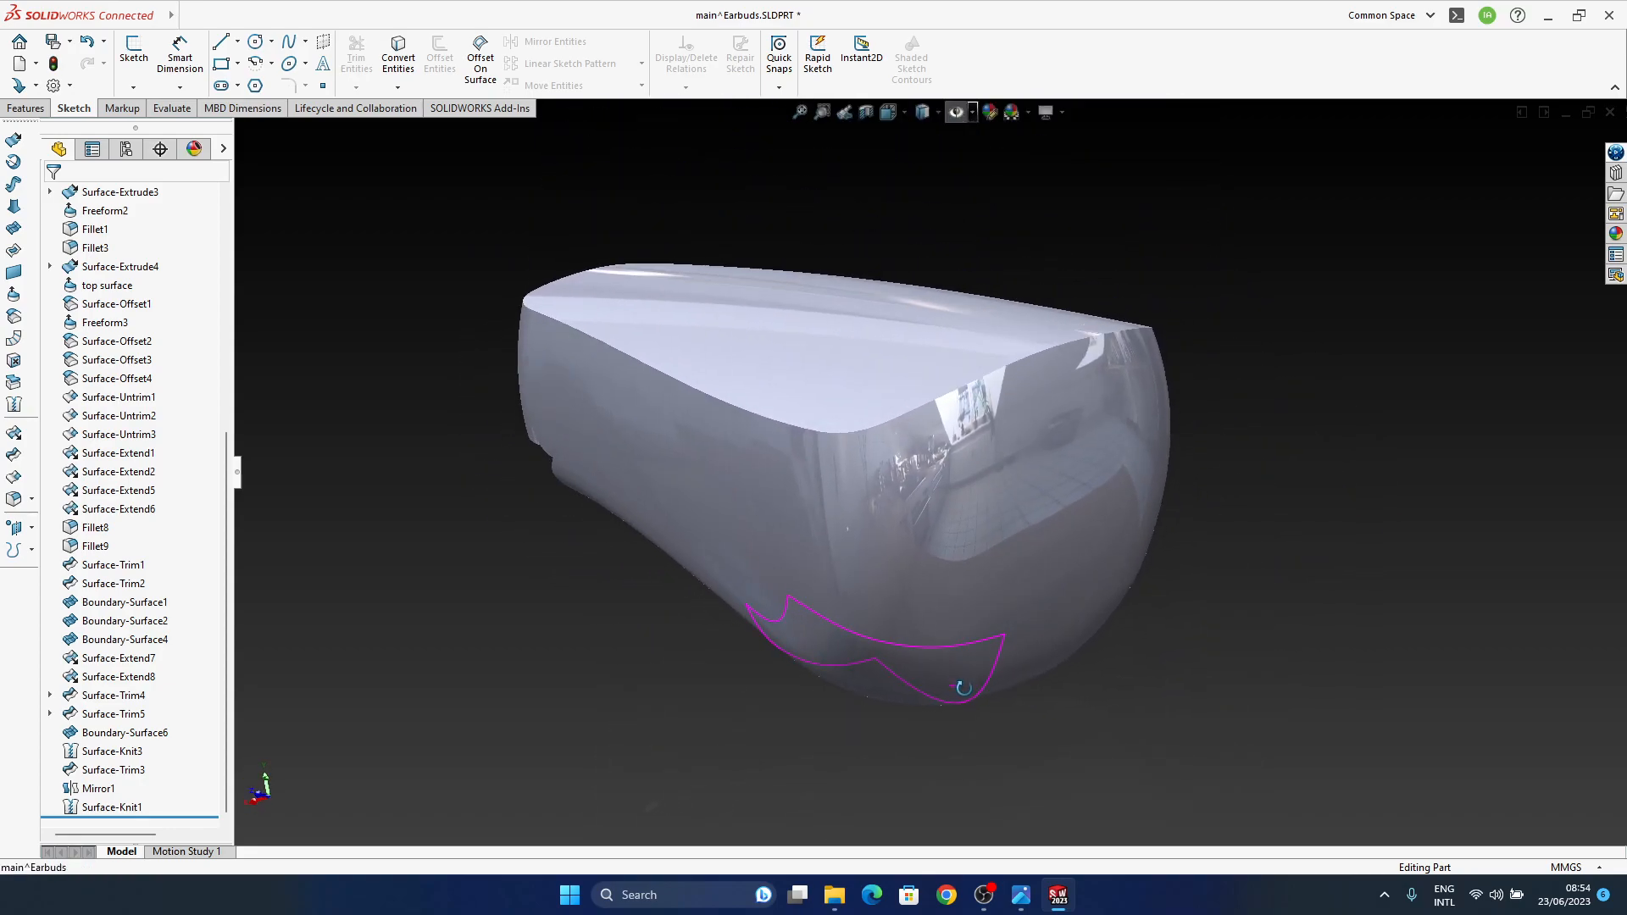
click(905, 113)
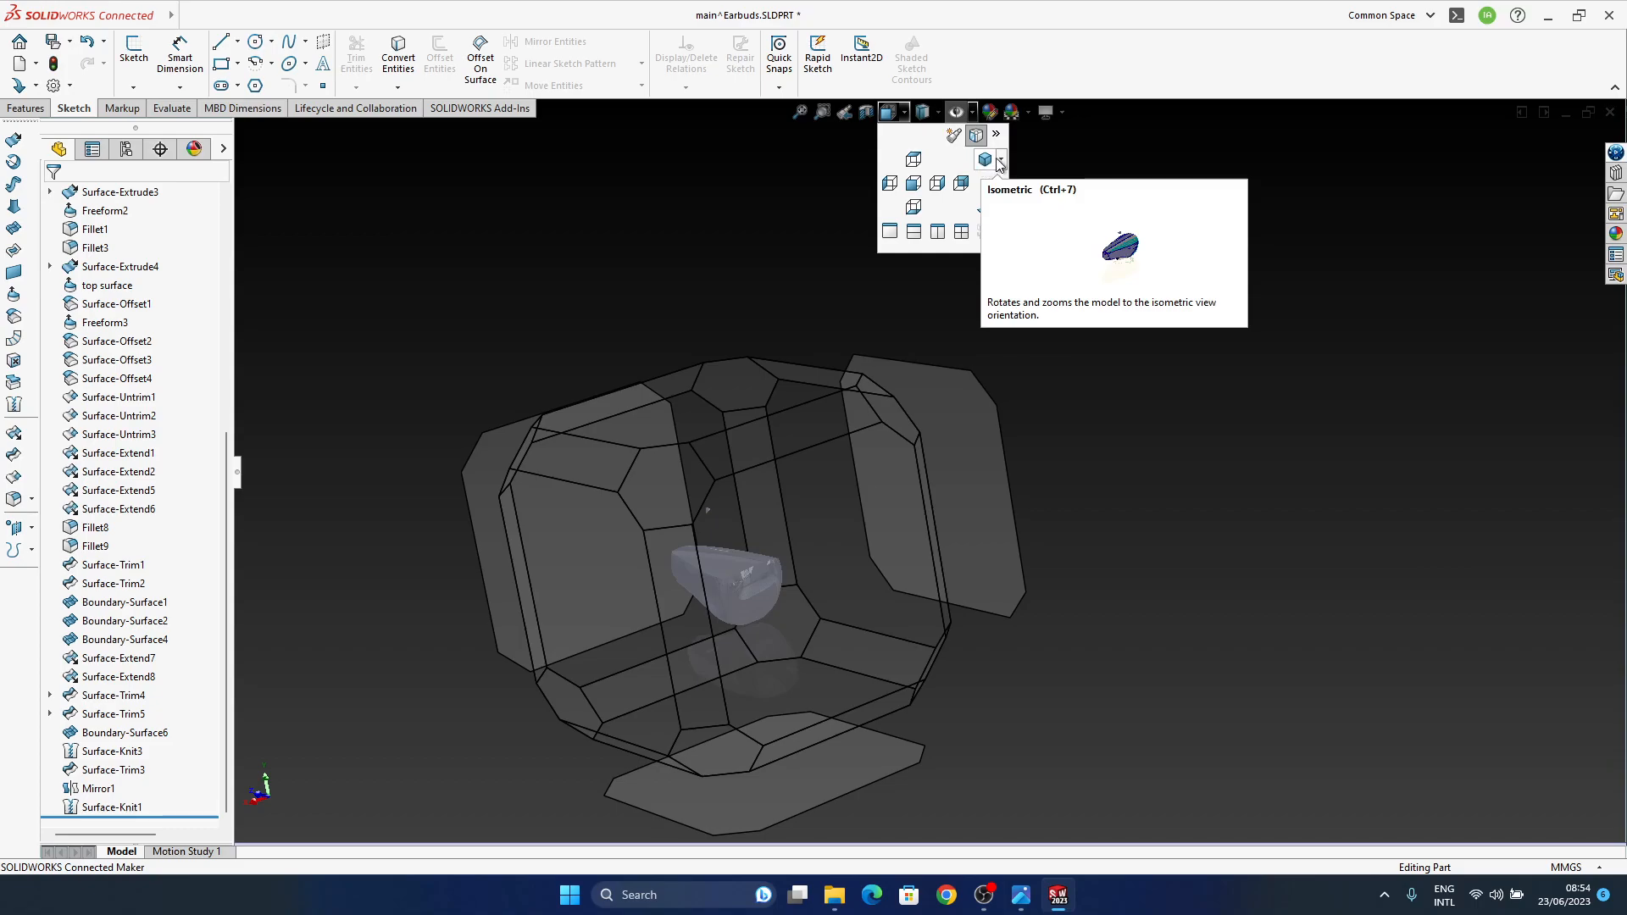
click(1001, 162)
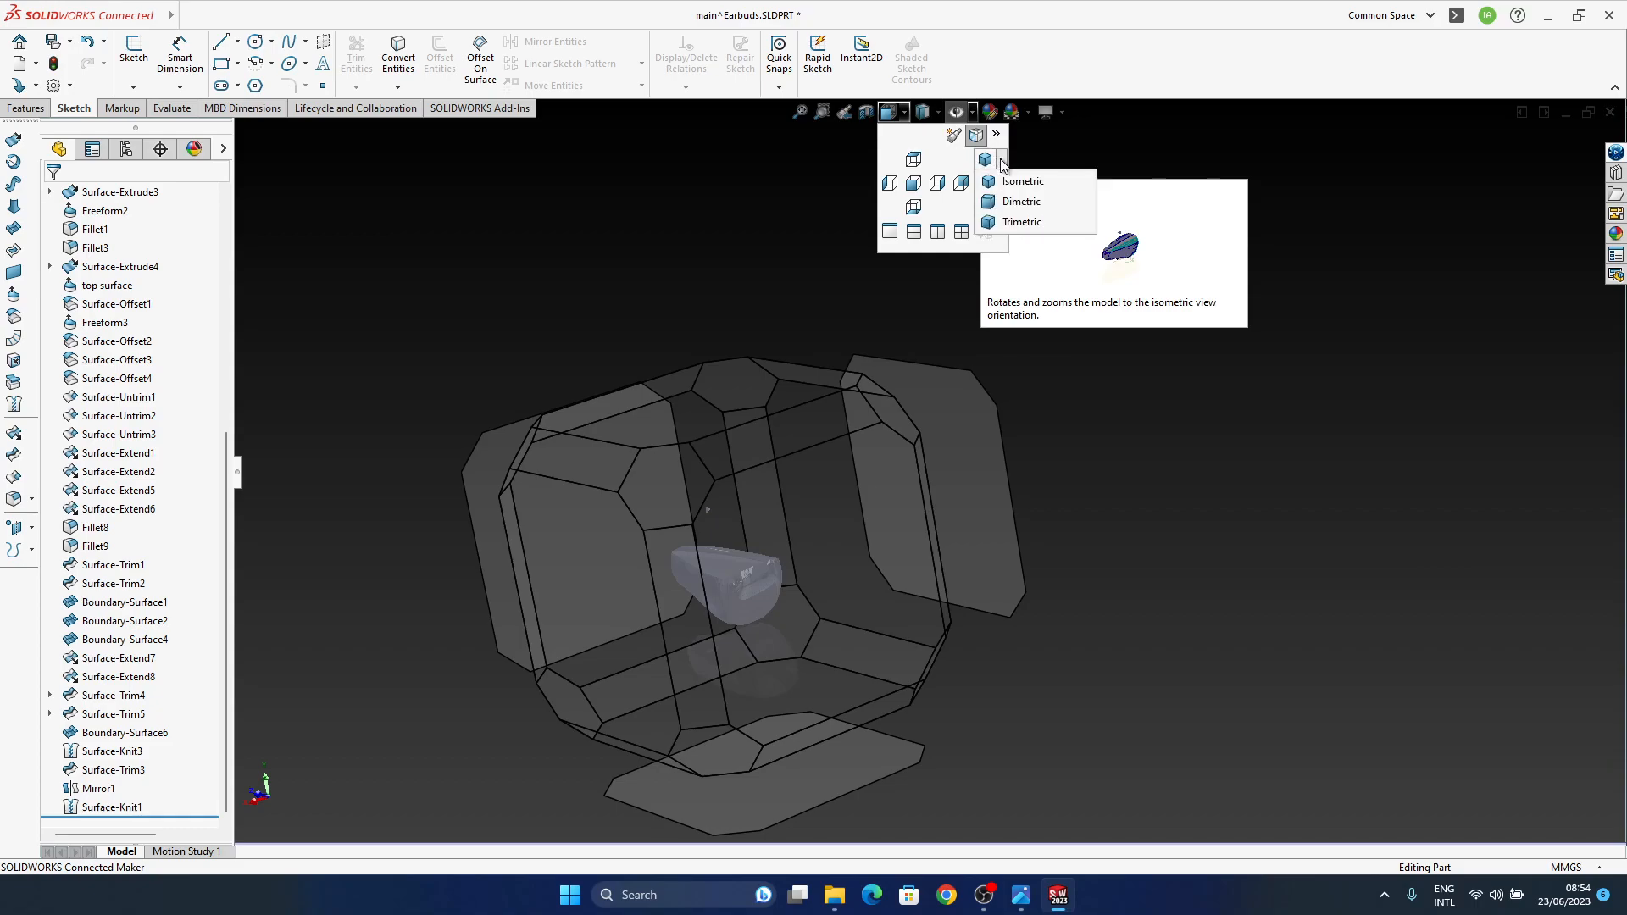
click(1403, 303)
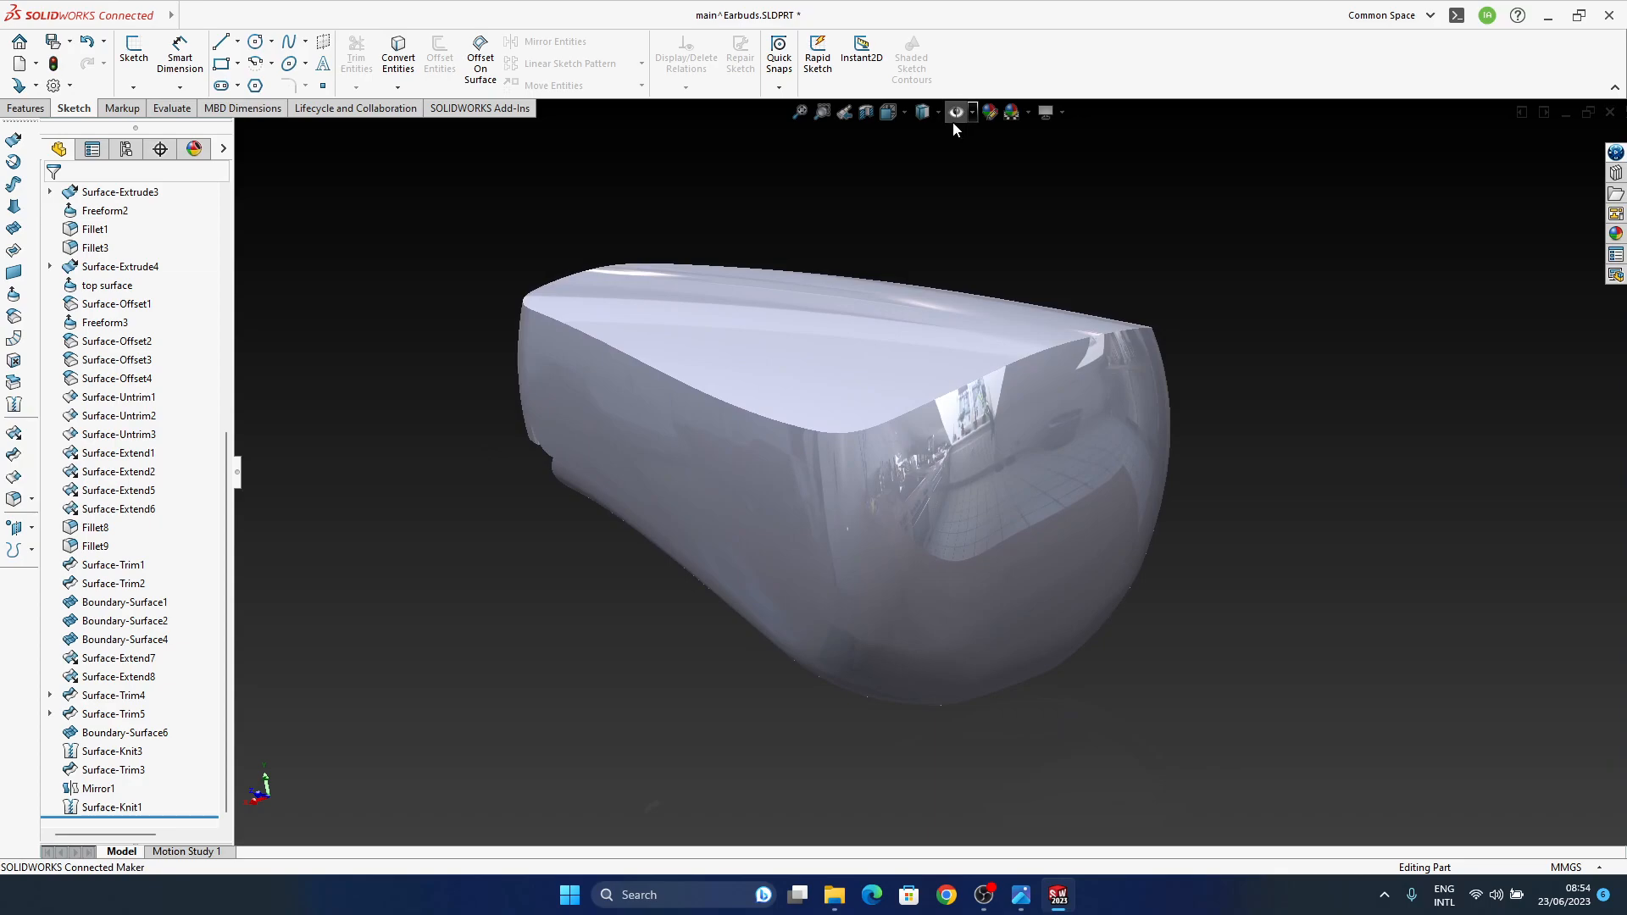
click(940, 112)
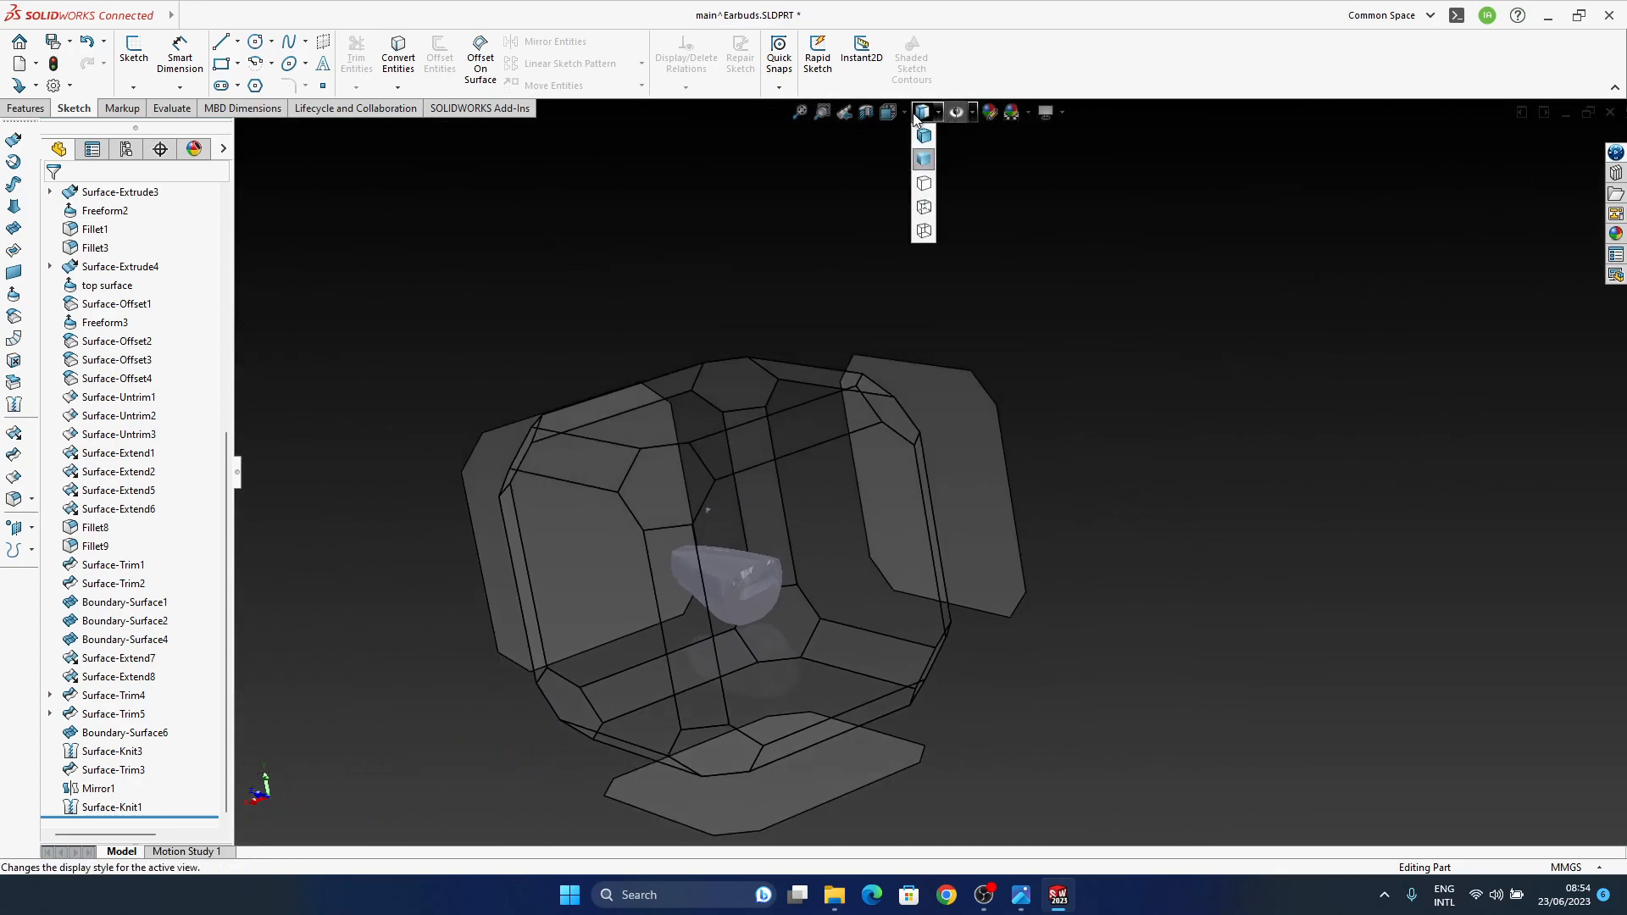
mouse_move(901, 114)
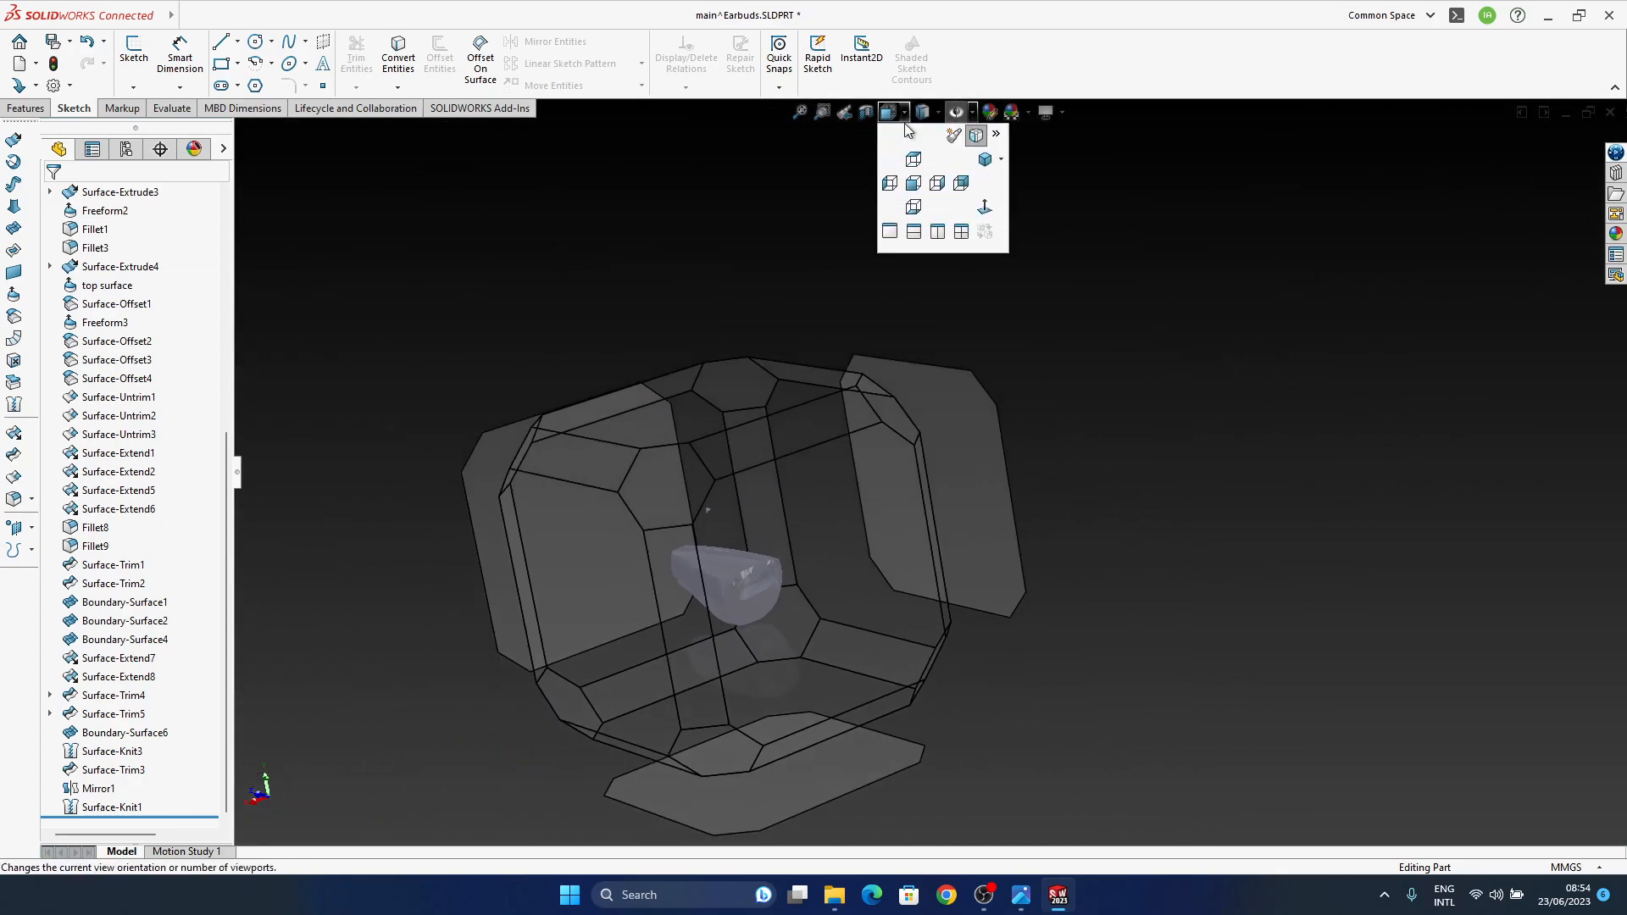
click(996, 135)
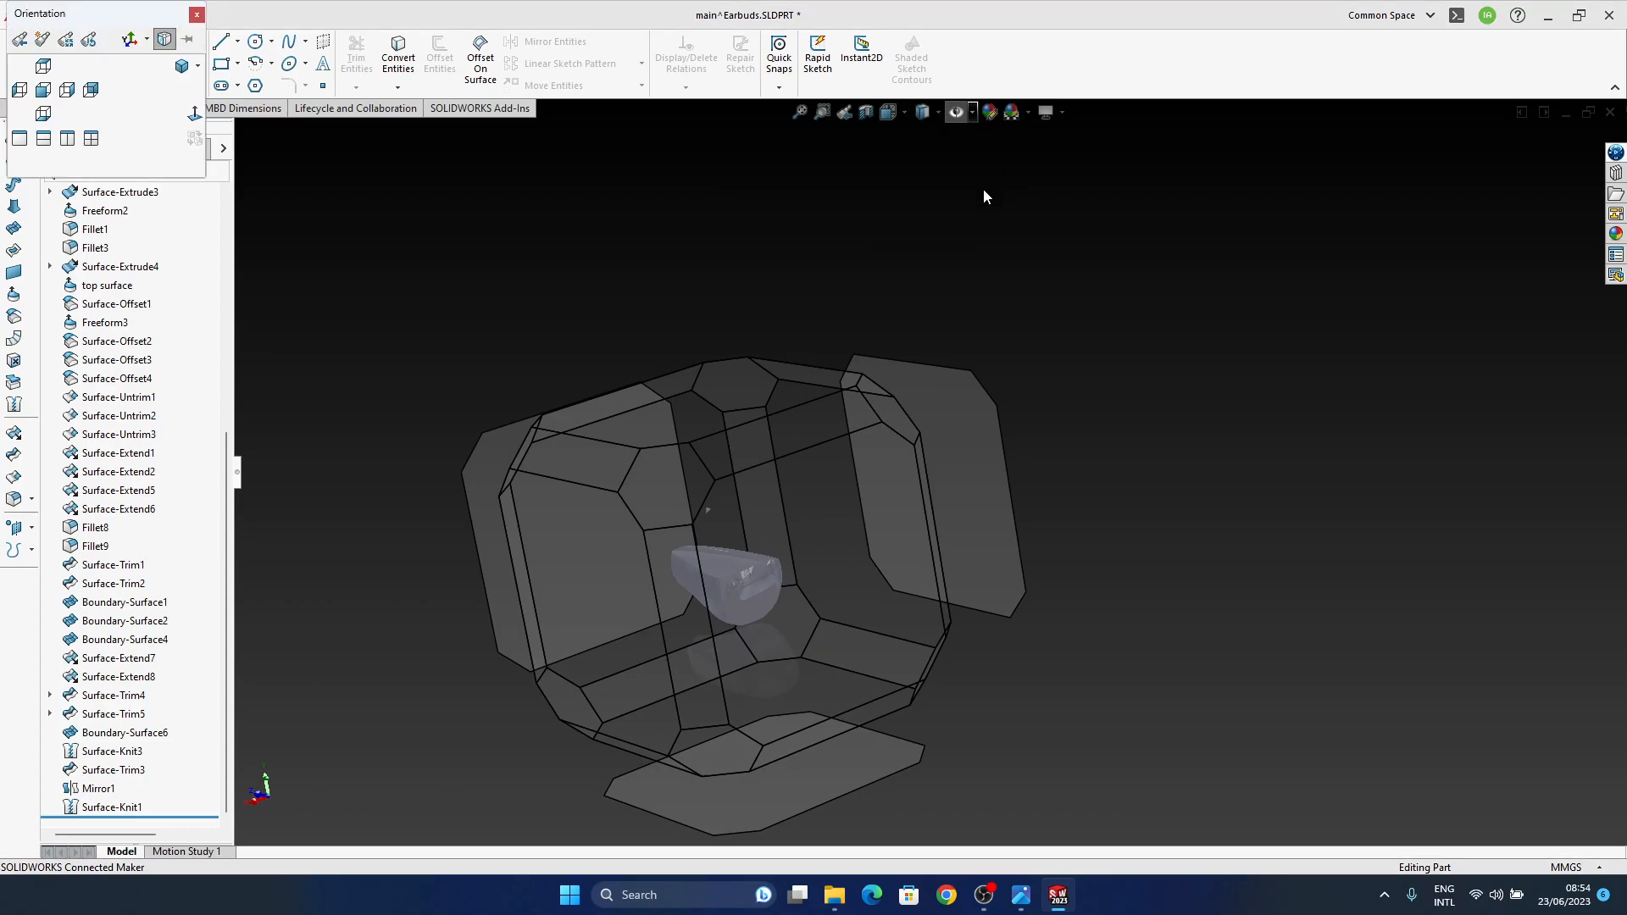
middle_drag(882, 474, 954, 458)
mouse_move(1059, 424)
middle_down()
mouse_move(964, 530)
mouse_move(1081, 239)
middle_up()
Step: Compare the body's surface shading with RealView Graphics turned off and on from several angles
click(1061, 112)
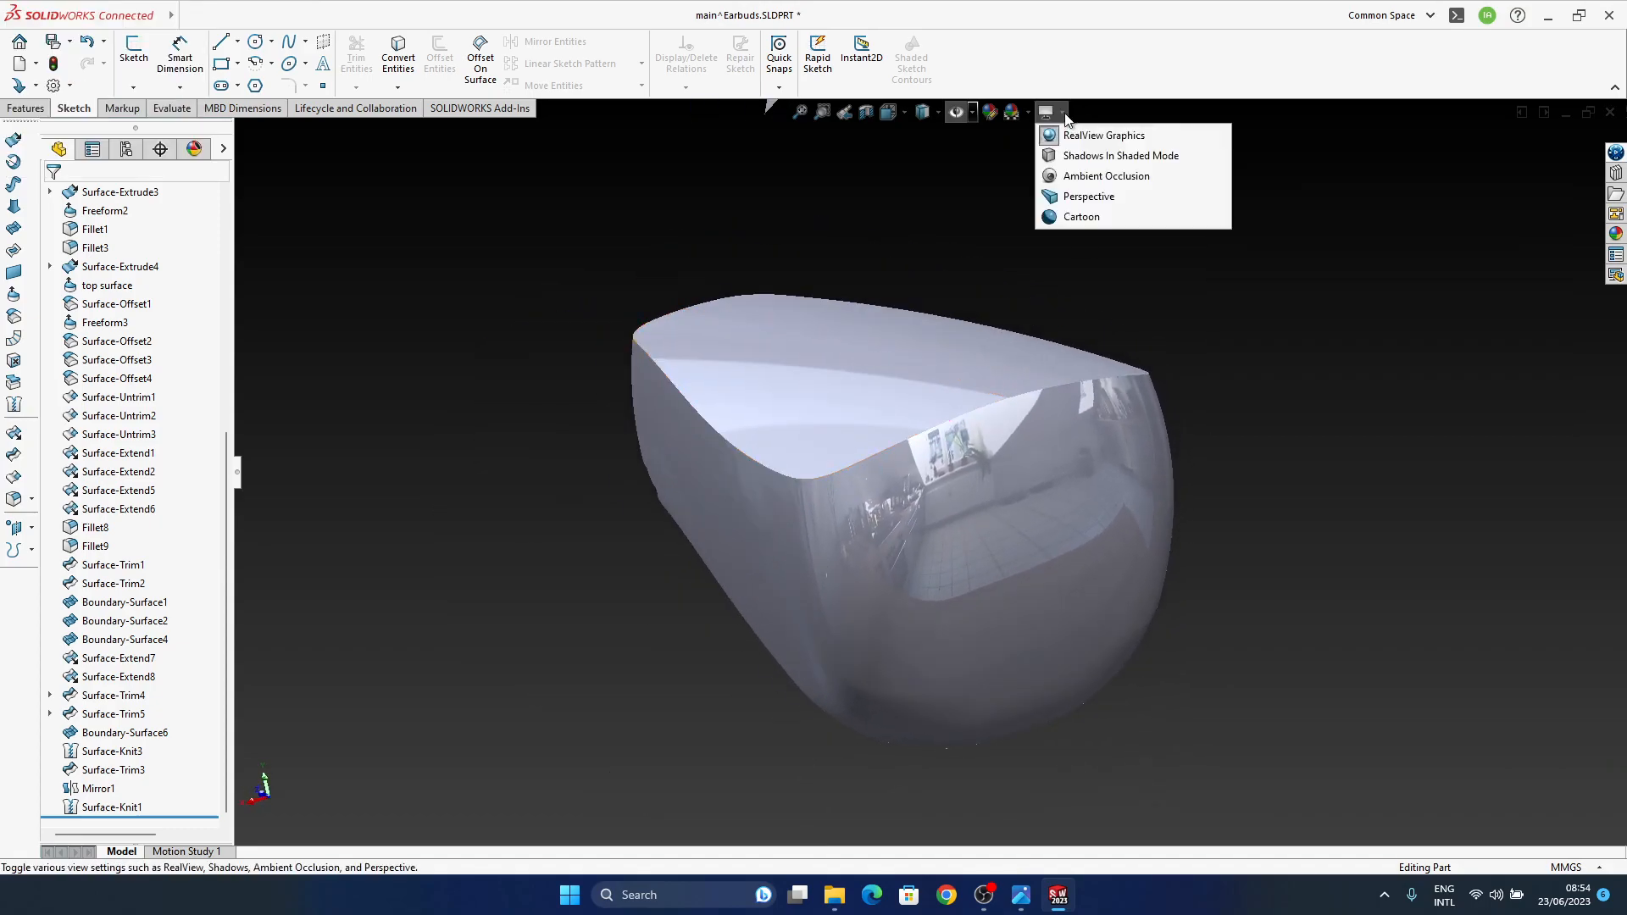
click(1077, 136)
middle_drag(961, 519, 1082, 80)
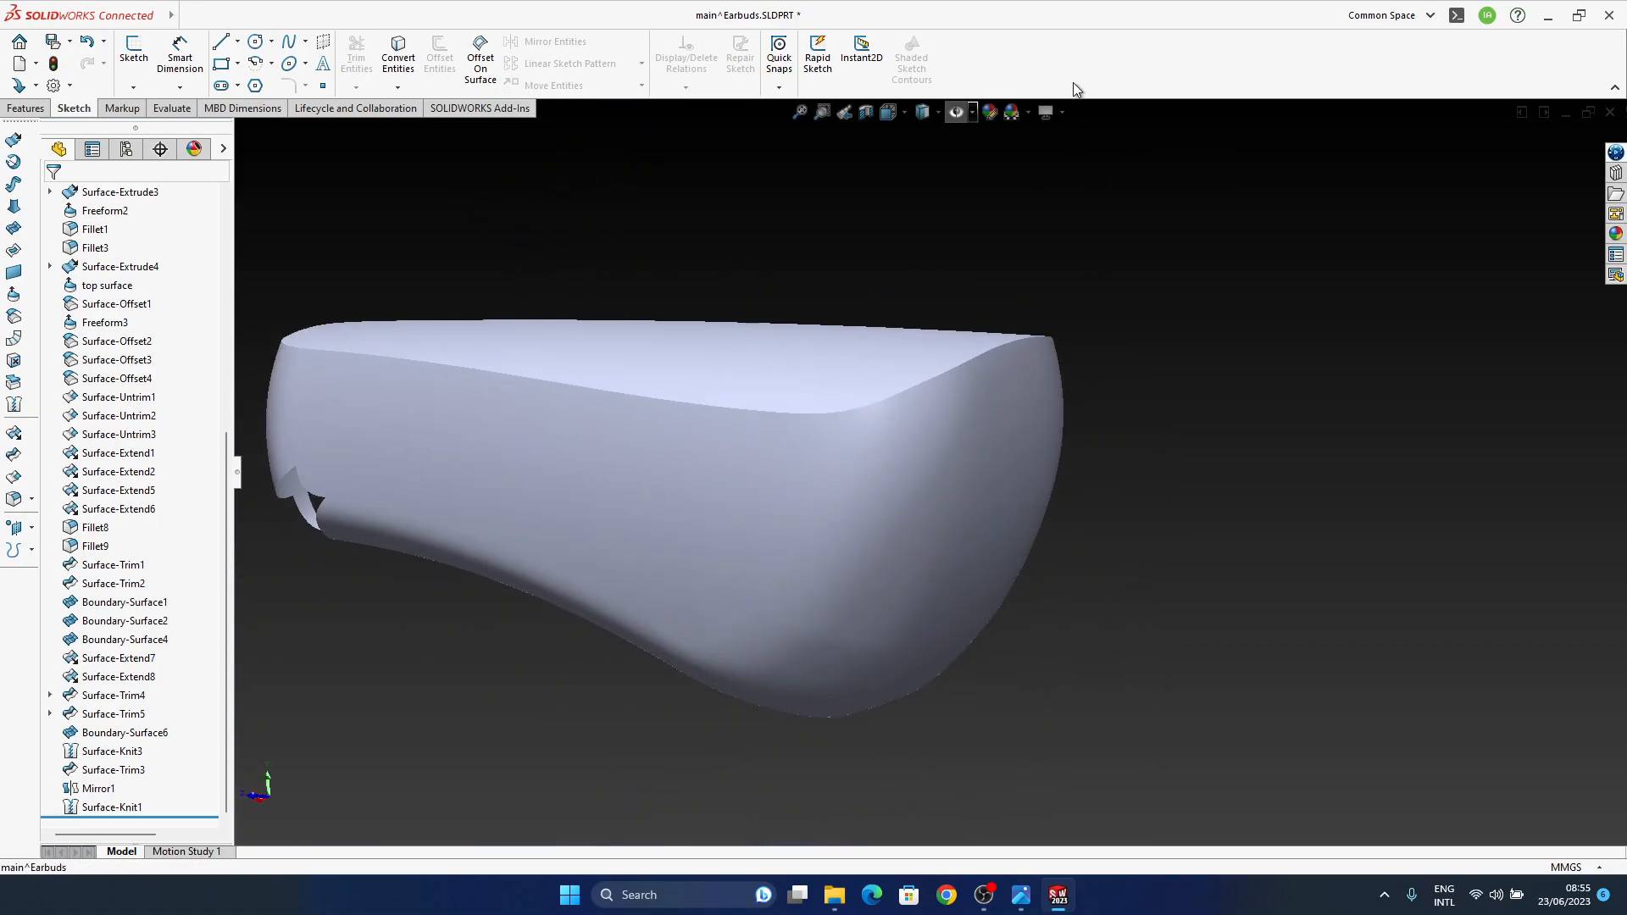
click(1061, 112)
click(1077, 136)
middle_drag(960, 570, 796, 500)
click(1061, 111)
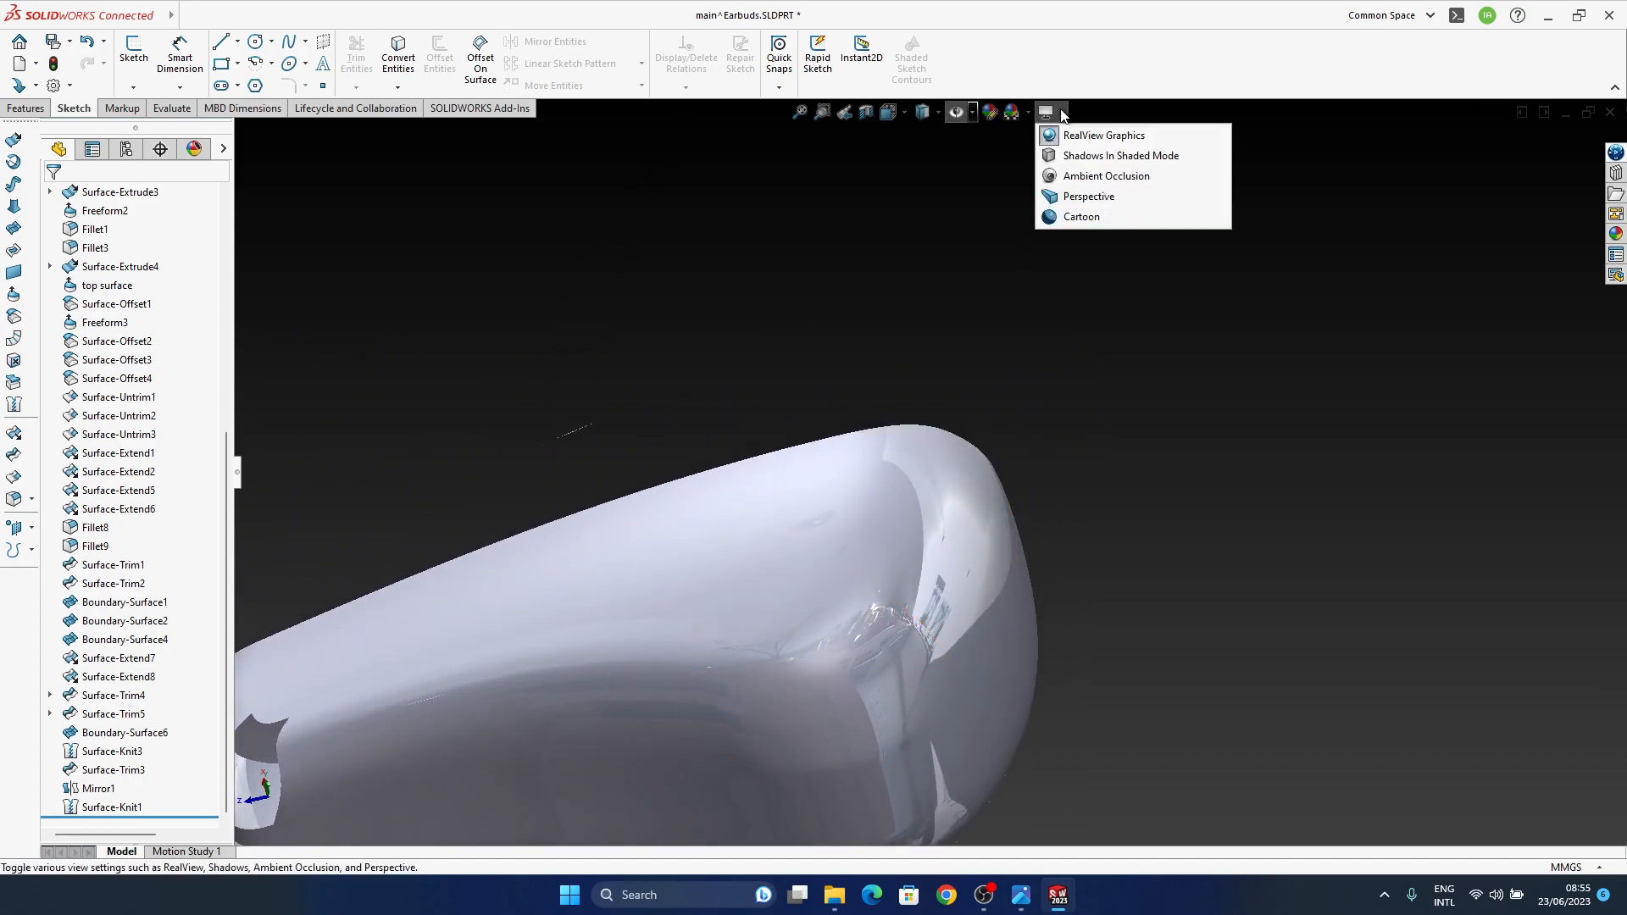
click(1086, 140)
mouse_move(817, 708)
middle_down()
mouse_move(917, 581)
mouse_move(939, 652)
mouse_move(913, 597)
mouse_move(687, 621)
mouse_move(885, 601)
middle_up()
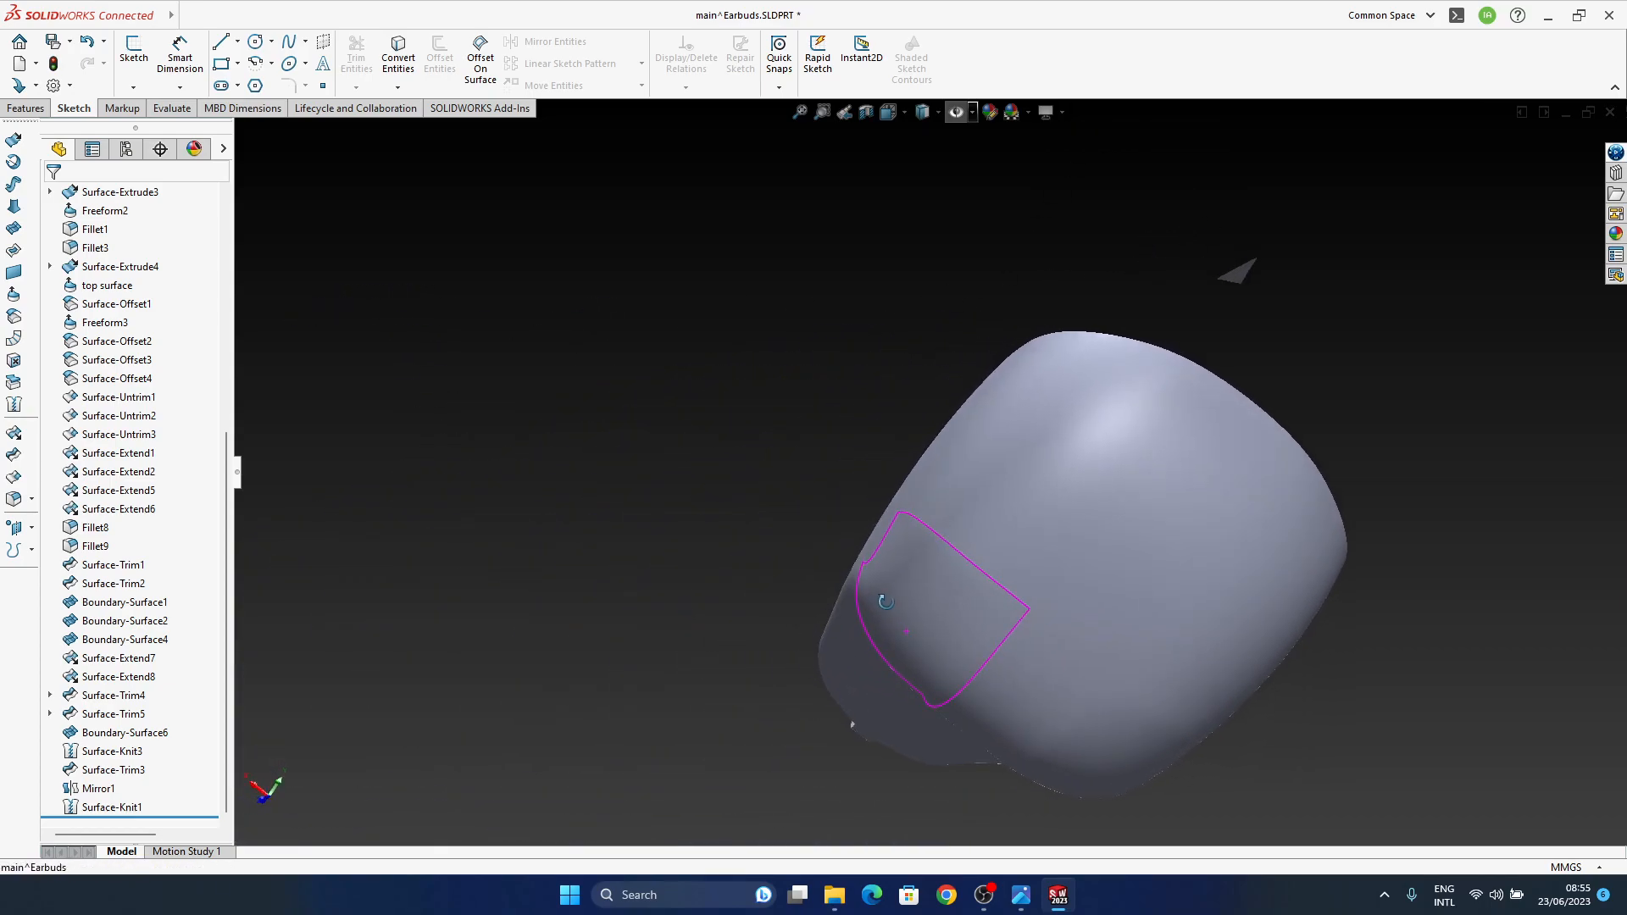
mouse_move(903, 689)
middle_down()
mouse_move(918, 675)
mouse_move(992, 770)
mouse_move(1058, 616)
middle_up()
click(1047, 112)
click(1093, 136)
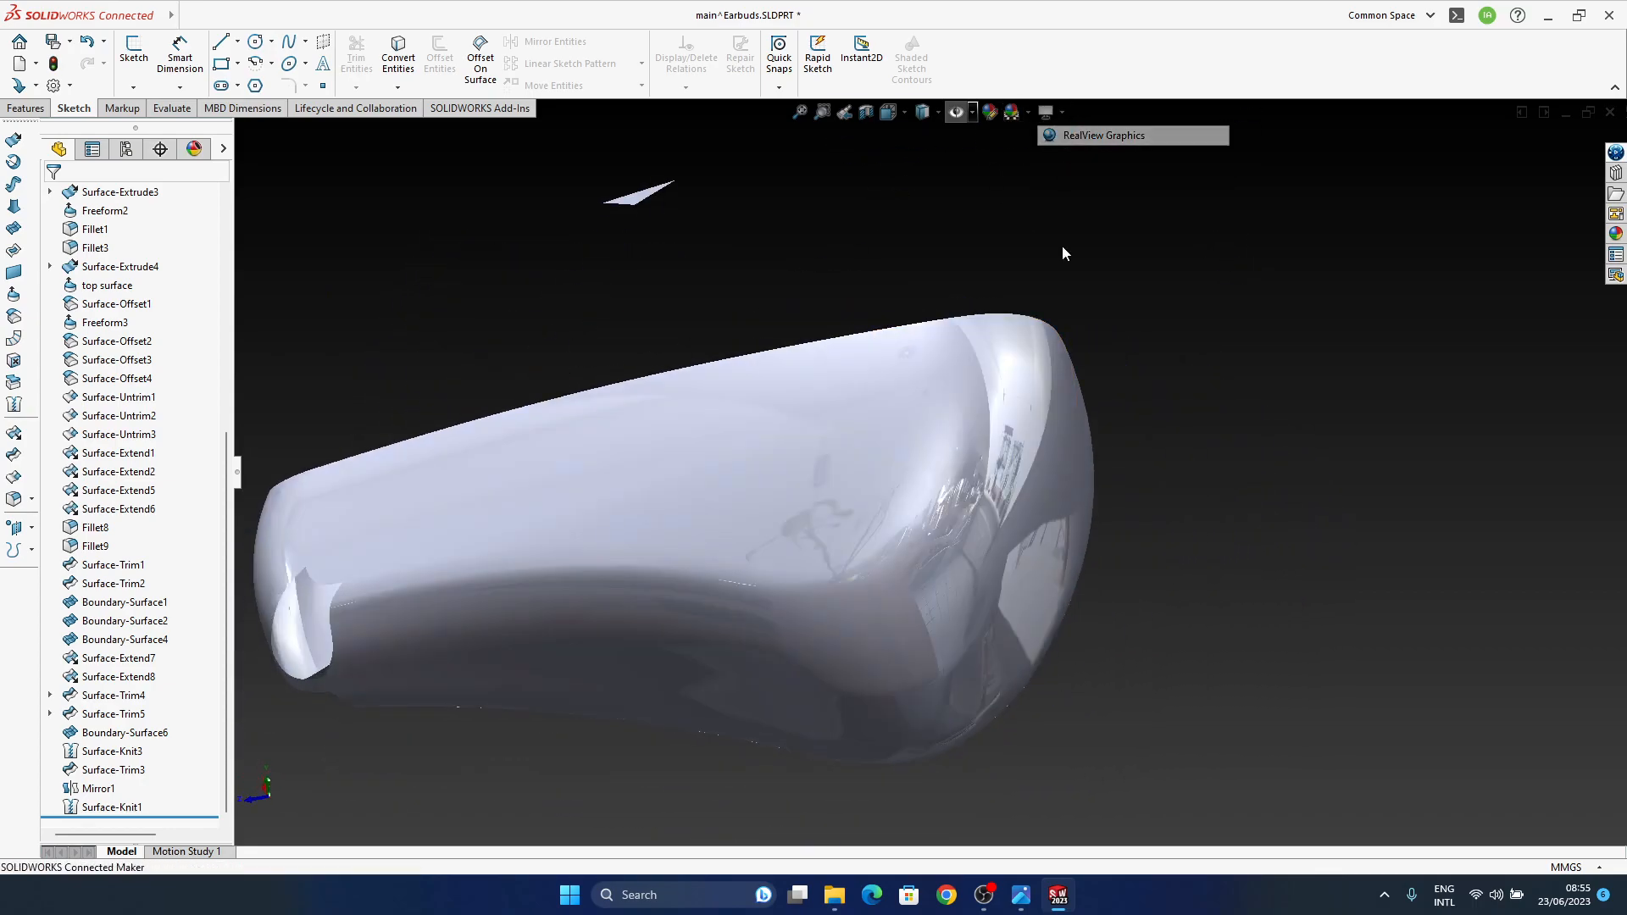
Step: Inspect the faces around the body's corner and lower seam, and display the body shaded with edges
middle_drag(963, 505, 932, 506)
click(932, 506)
middle_drag(1008, 597, 1065, 480)
click(790, 464)
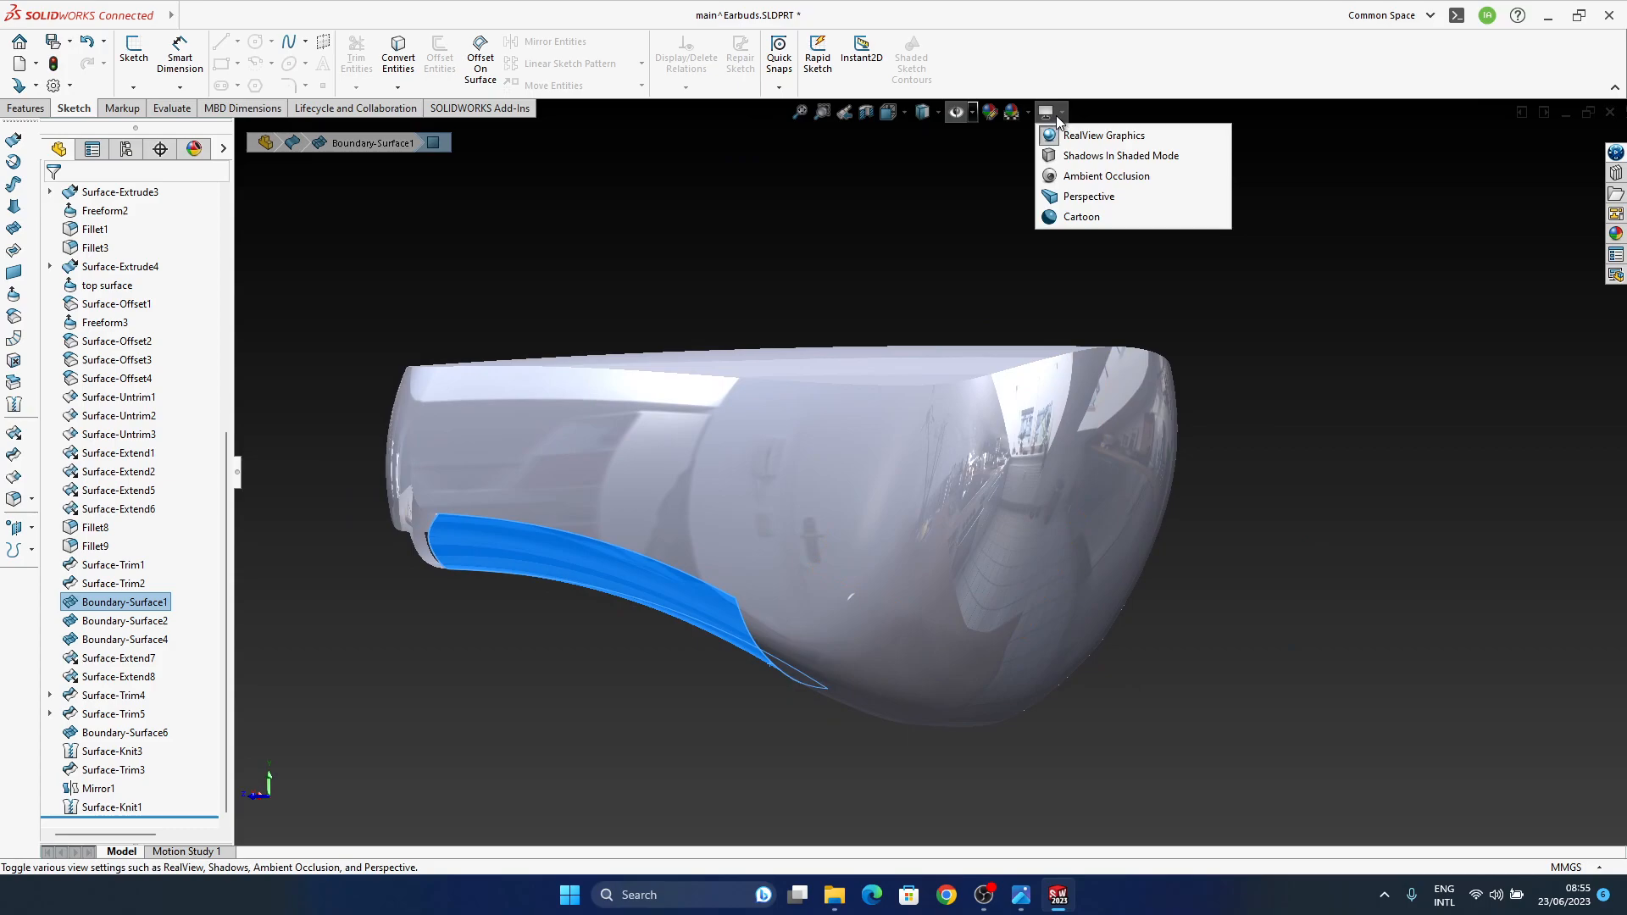
mouse_move(937, 108)
click(925, 136)
Step: Open the corner boundary surface, Boundary-Surface6, for editing
ctrl+middle_drag(910, 716, 987, 385)
click(1161, 561)
middle_drag(1056, 642, 902, 542)
scroll(927, 615, down, 4)
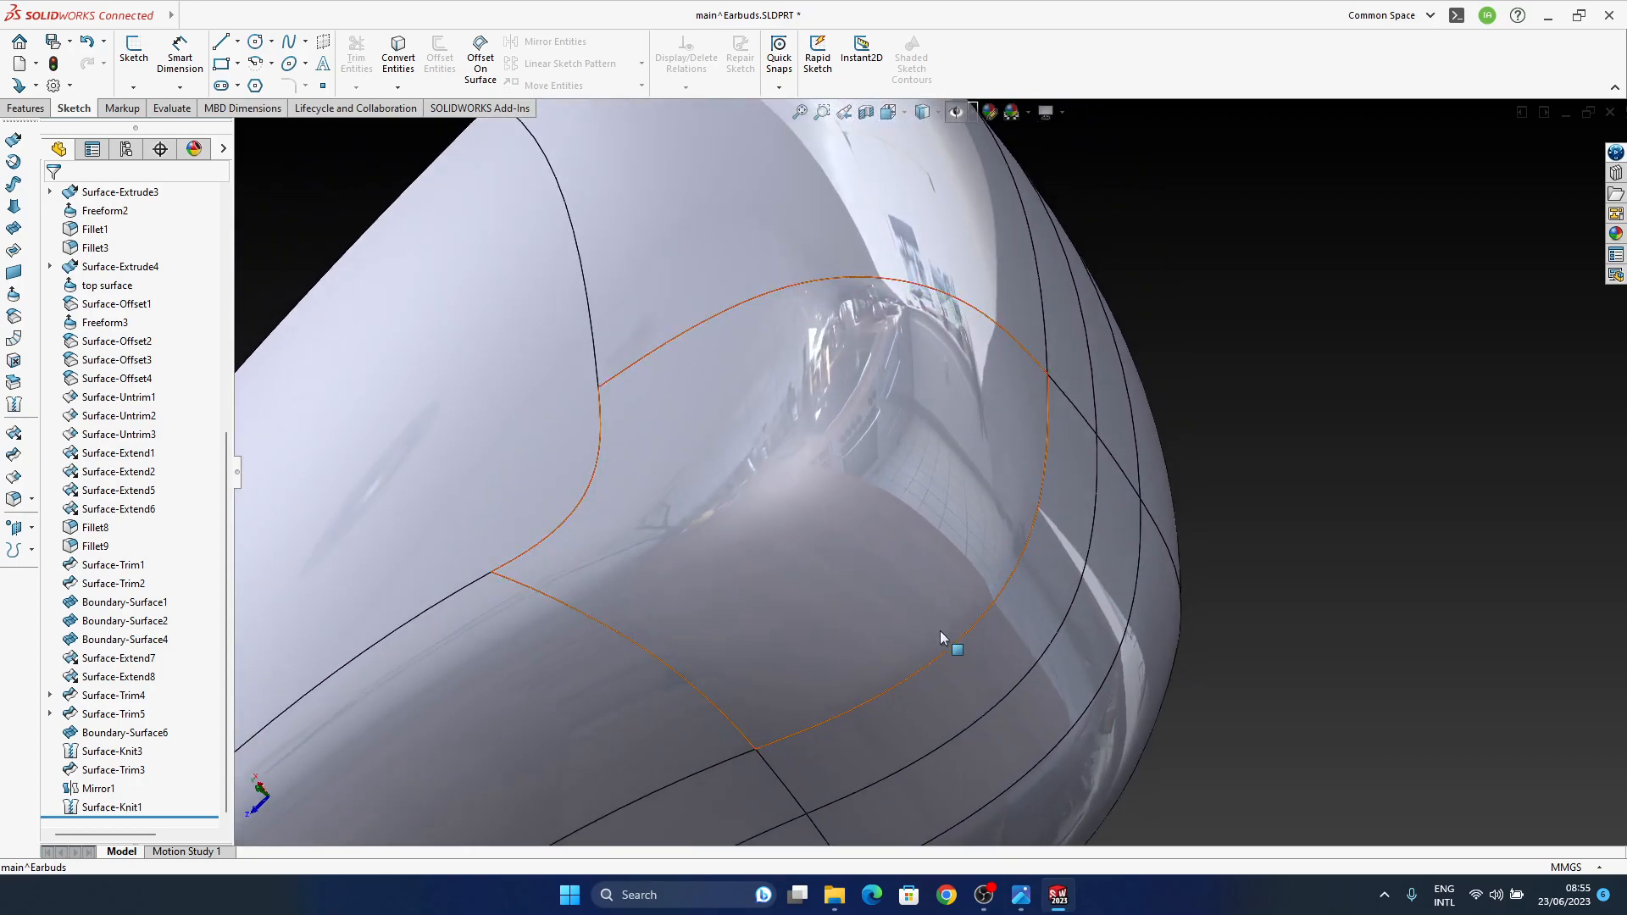
middle_drag(937, 632, 932, 633)
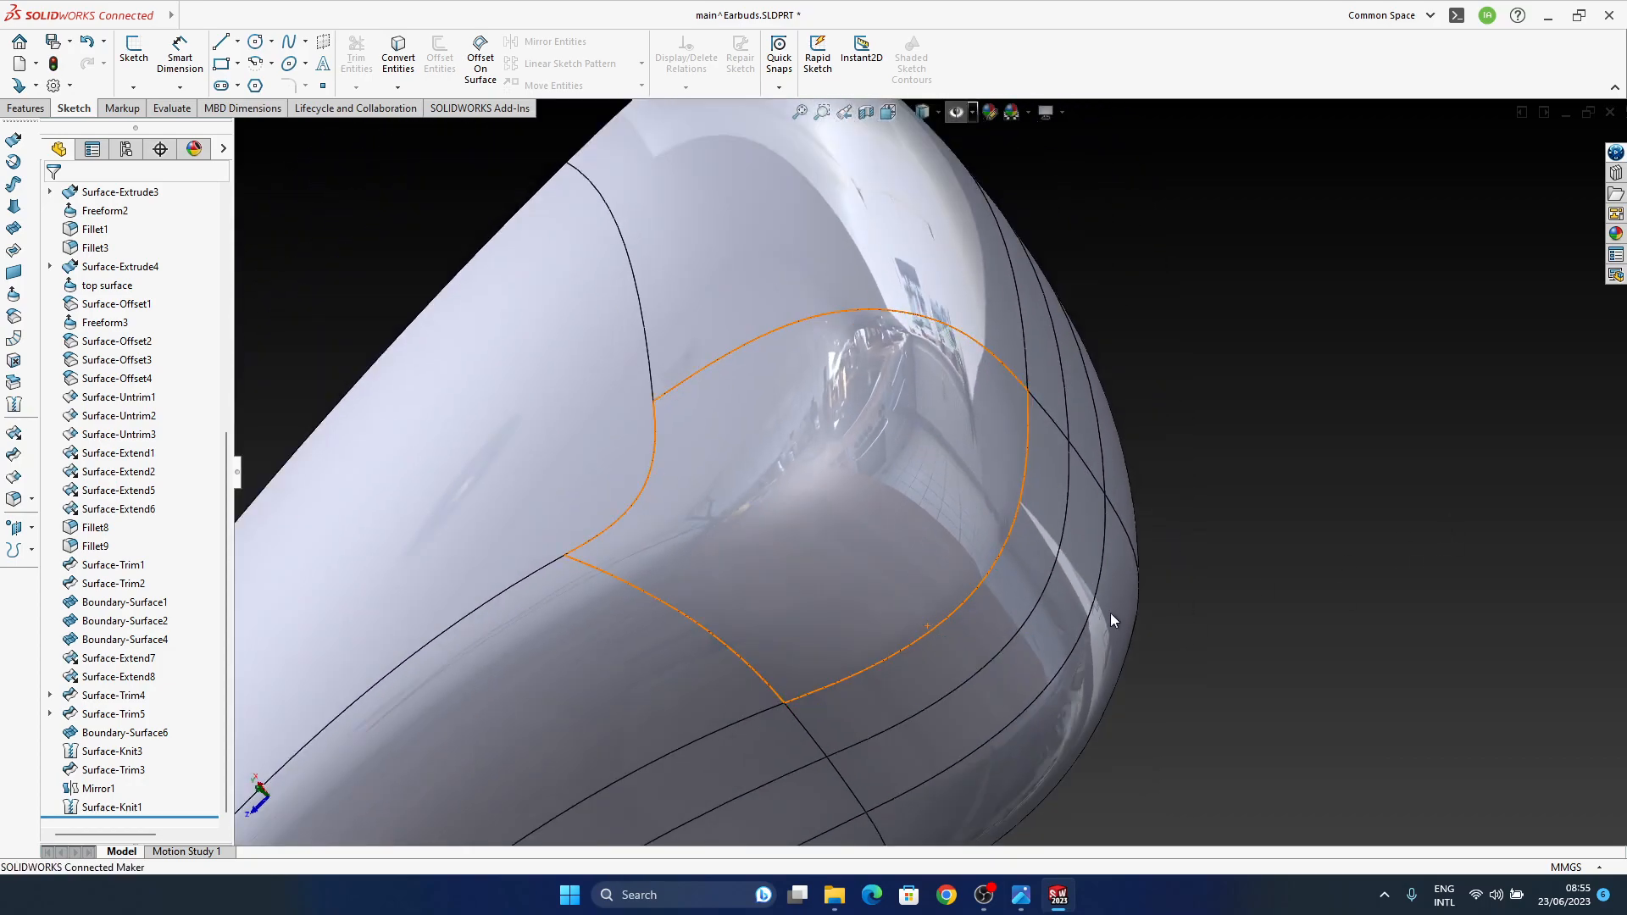
click(934, 533)
click(982, 461)
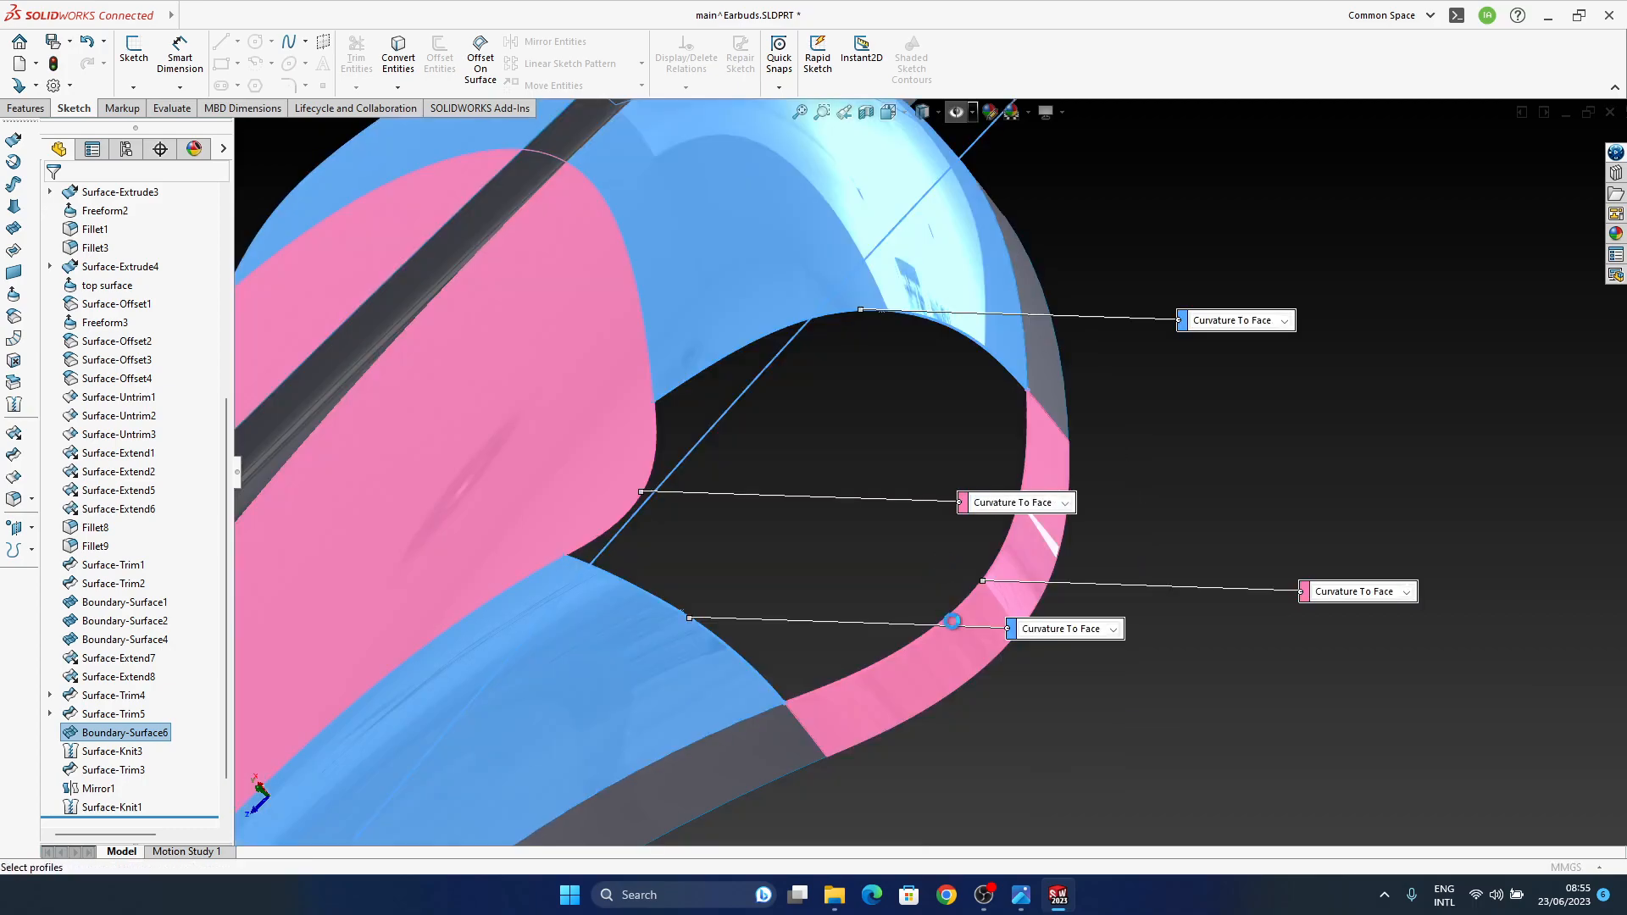
Step: Set both Direction 2 edges of the corner boundary surface, Boundary-Surface6, to None and accept the feature
click(1369, 591)
click(1374, 629)
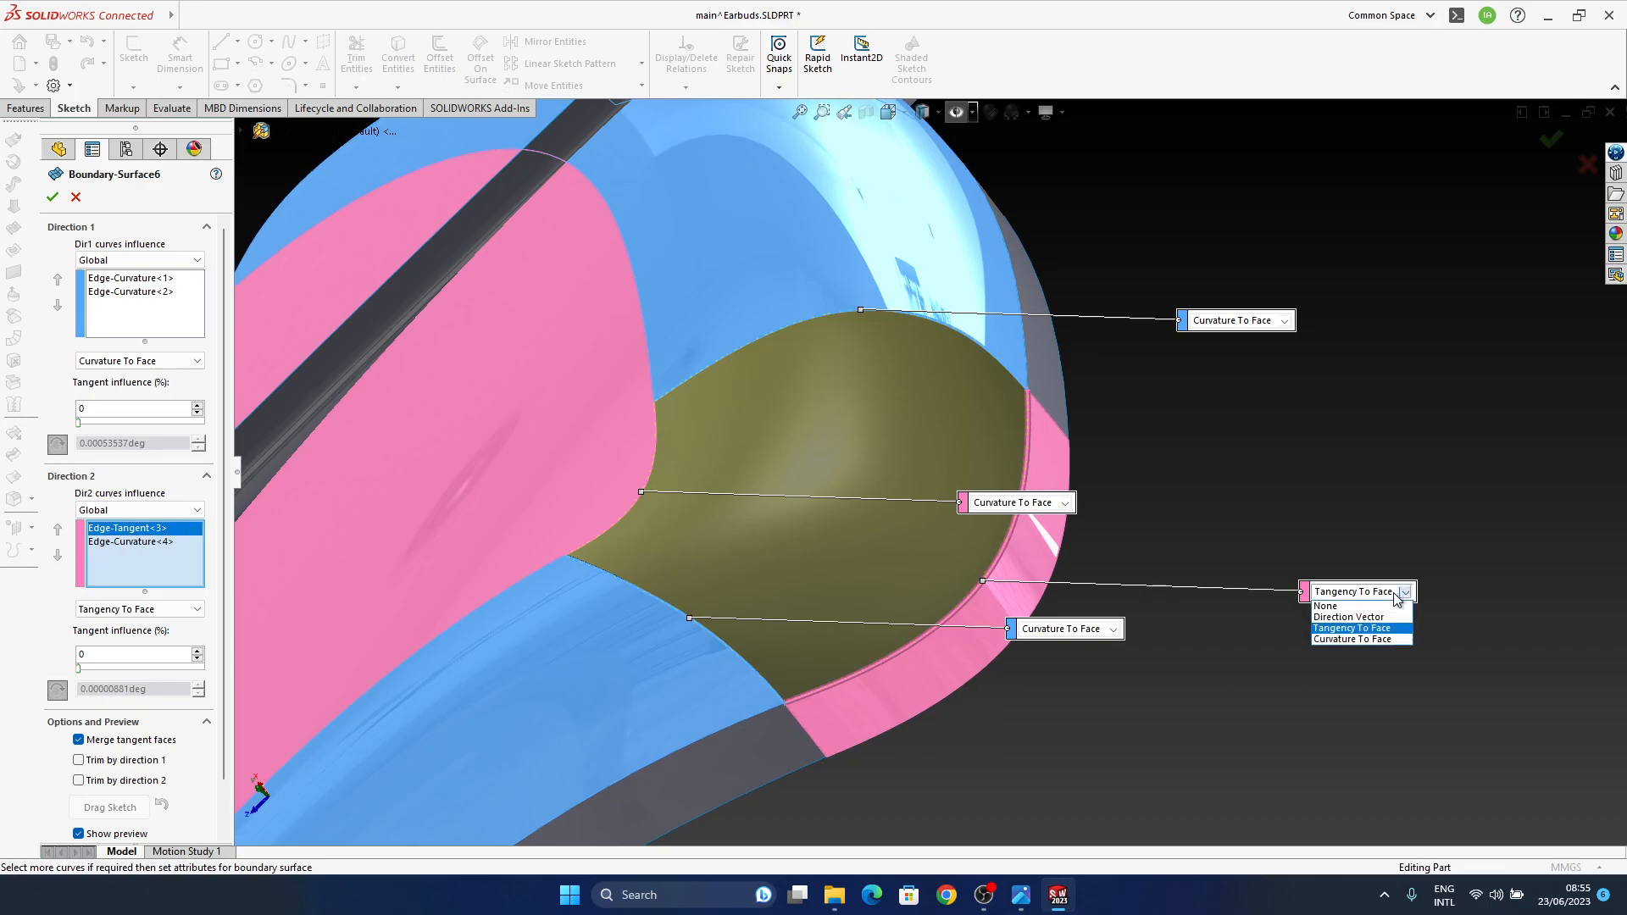
click(1383, 607)
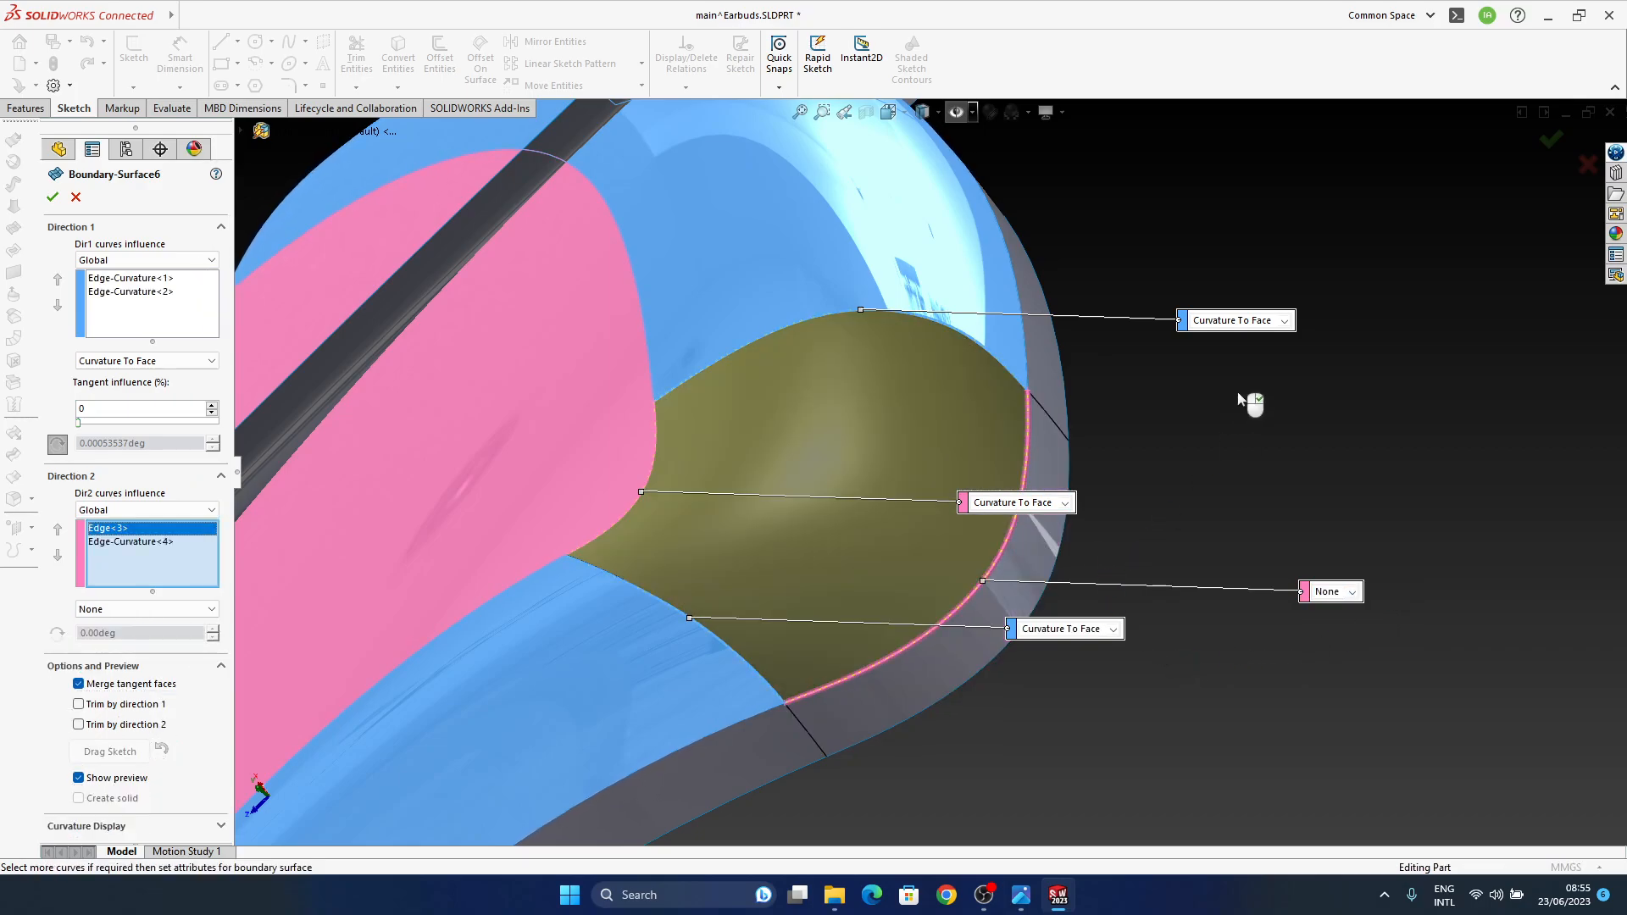
click(1065, 504)
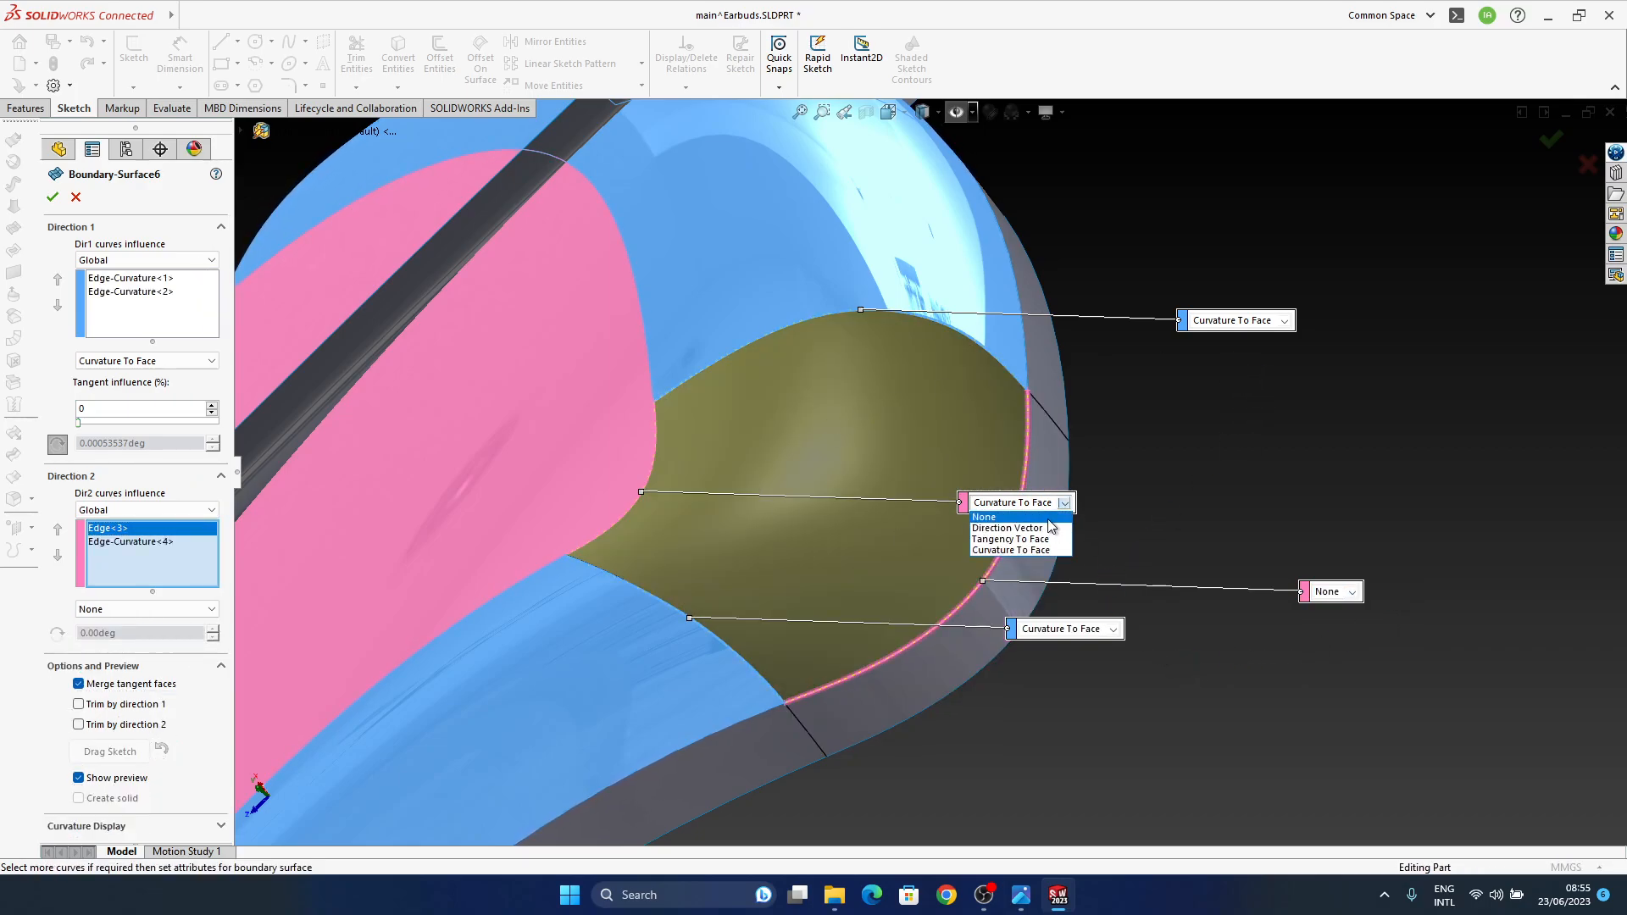
click(1050, 528)
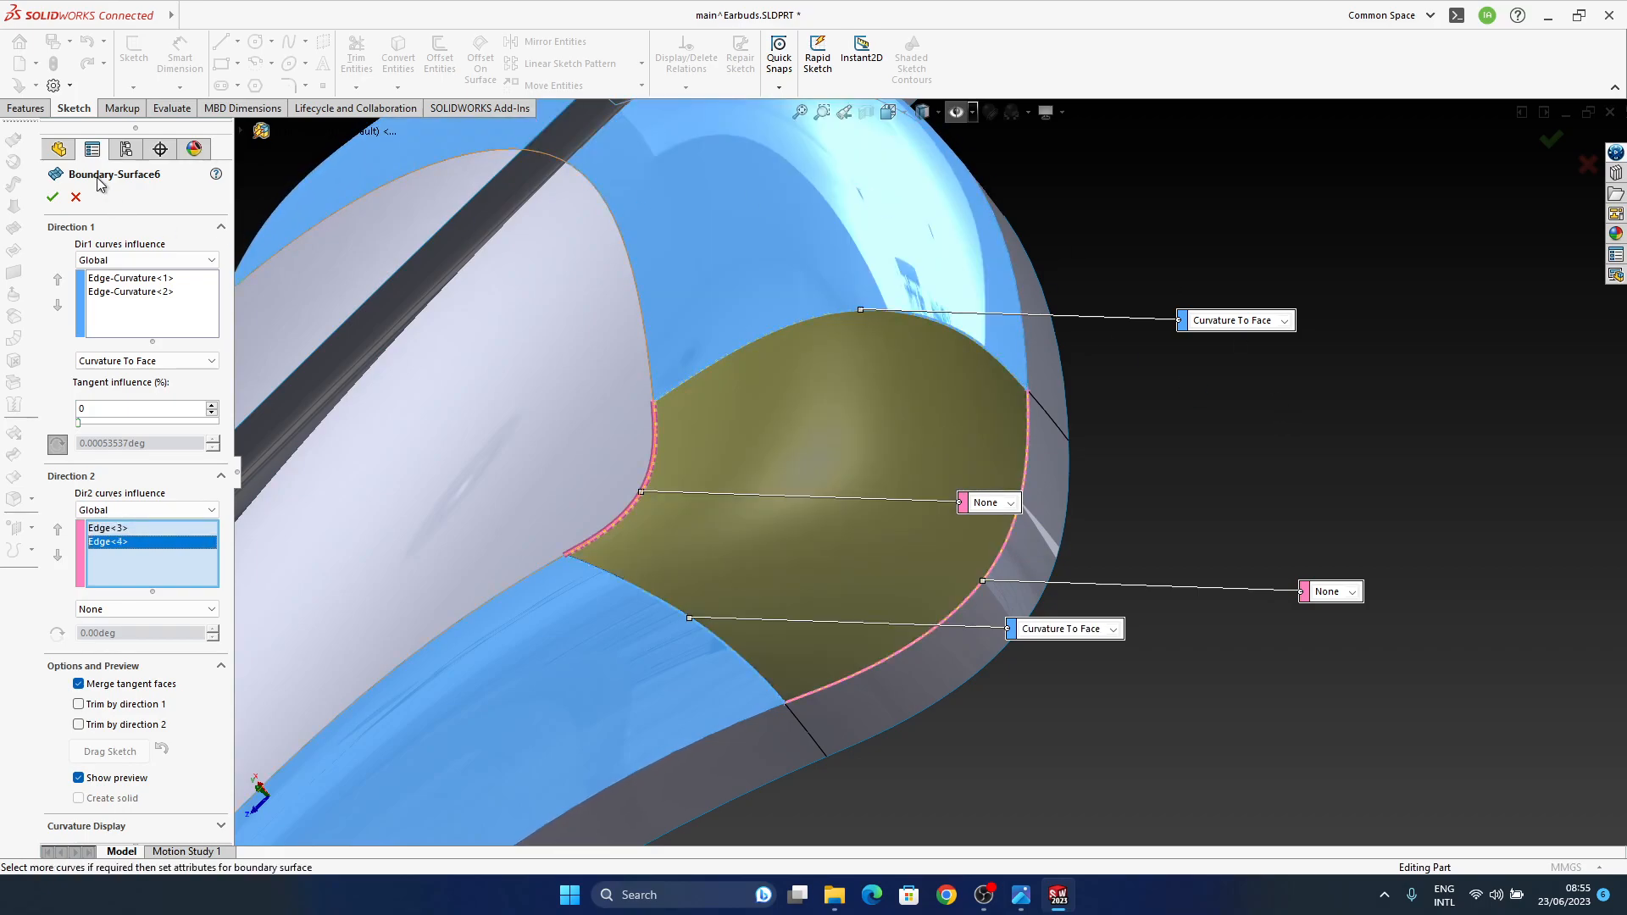
key(Return)
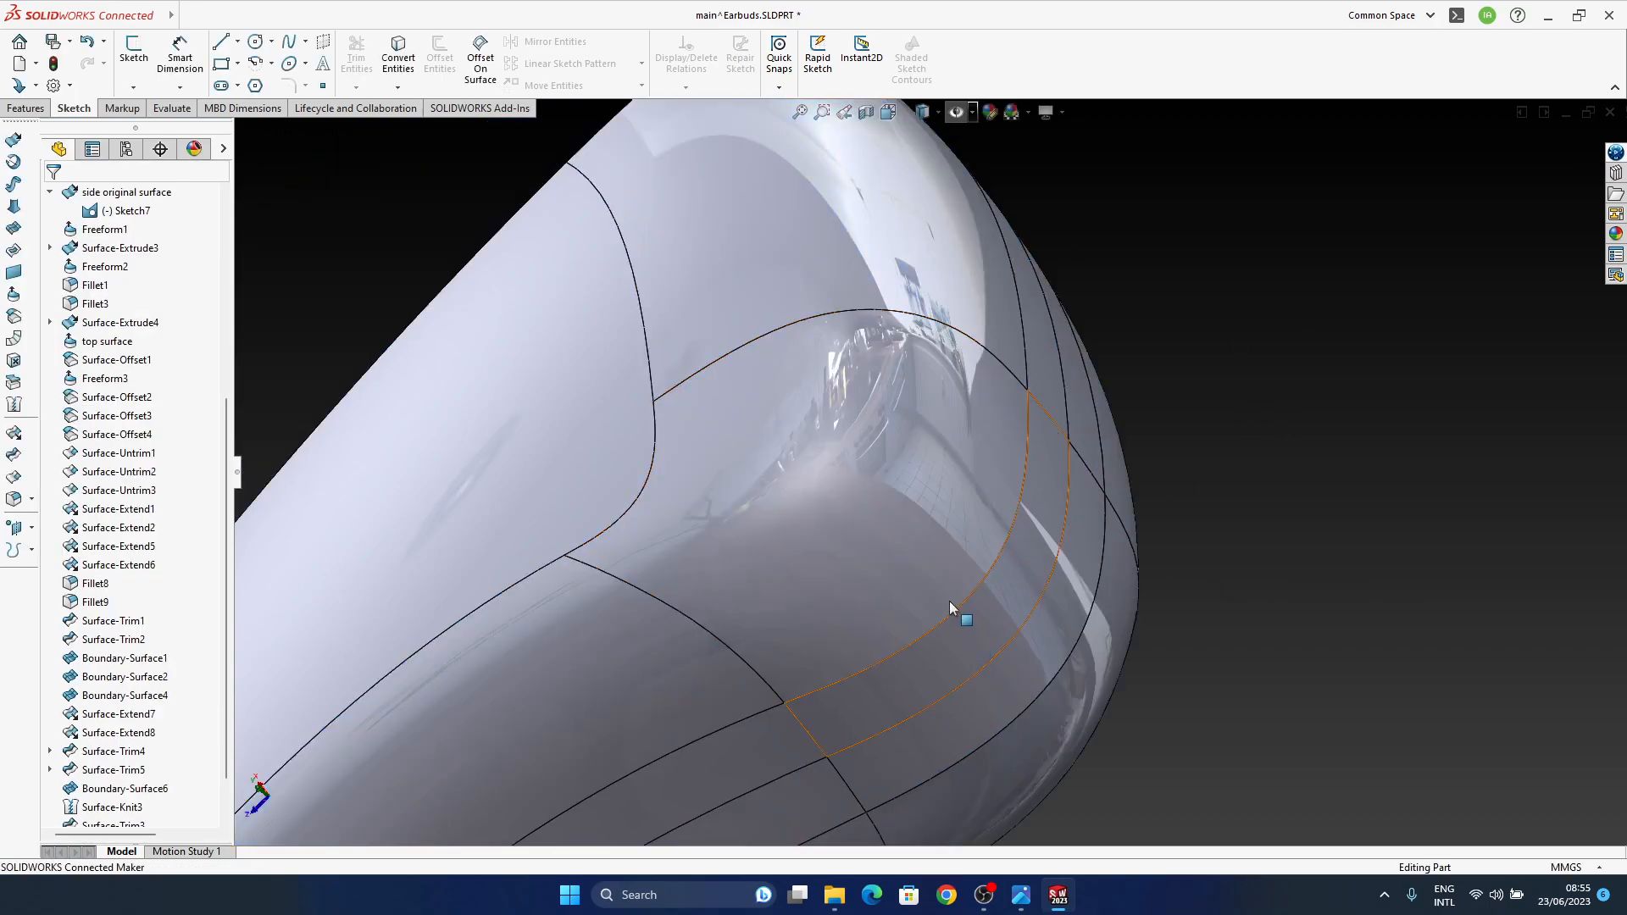
Step: Compare the reflections across the rounded corner with the model edges hidden and shown
middle_drag(960, 627, 926, 546)
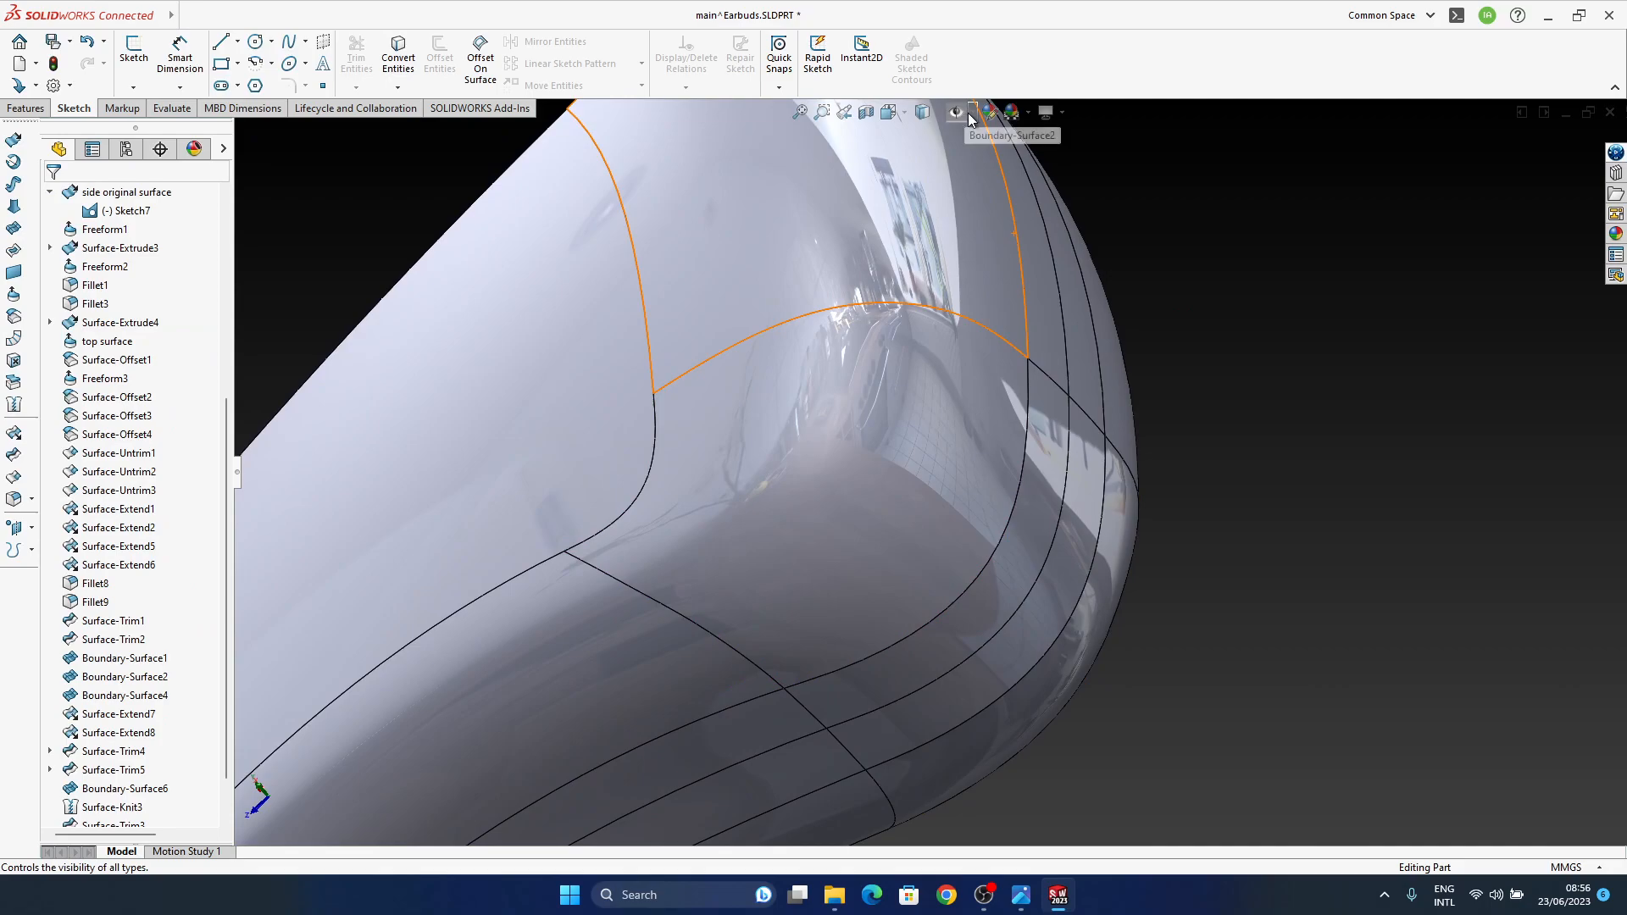
click(936, 111)
click(924, 158)
mouse_move(1113, 637)
middle_down()
mouse_move(1064, 607)
mouse_move(1126, 618)
mouse_move(928, 621)
middle_up()
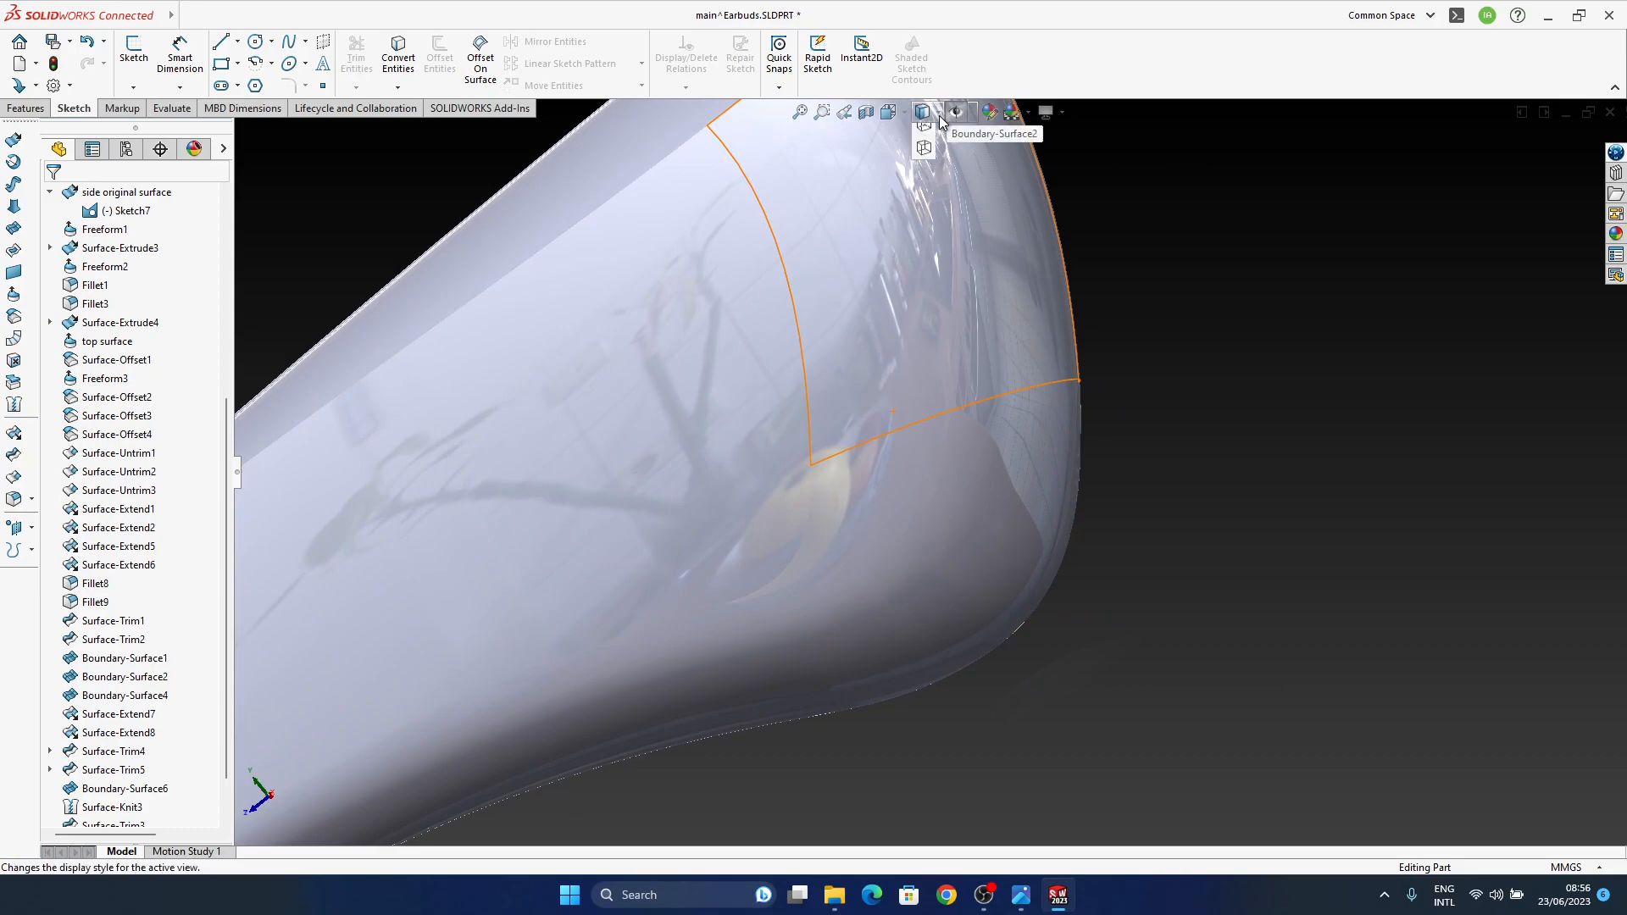
click(926, 136)
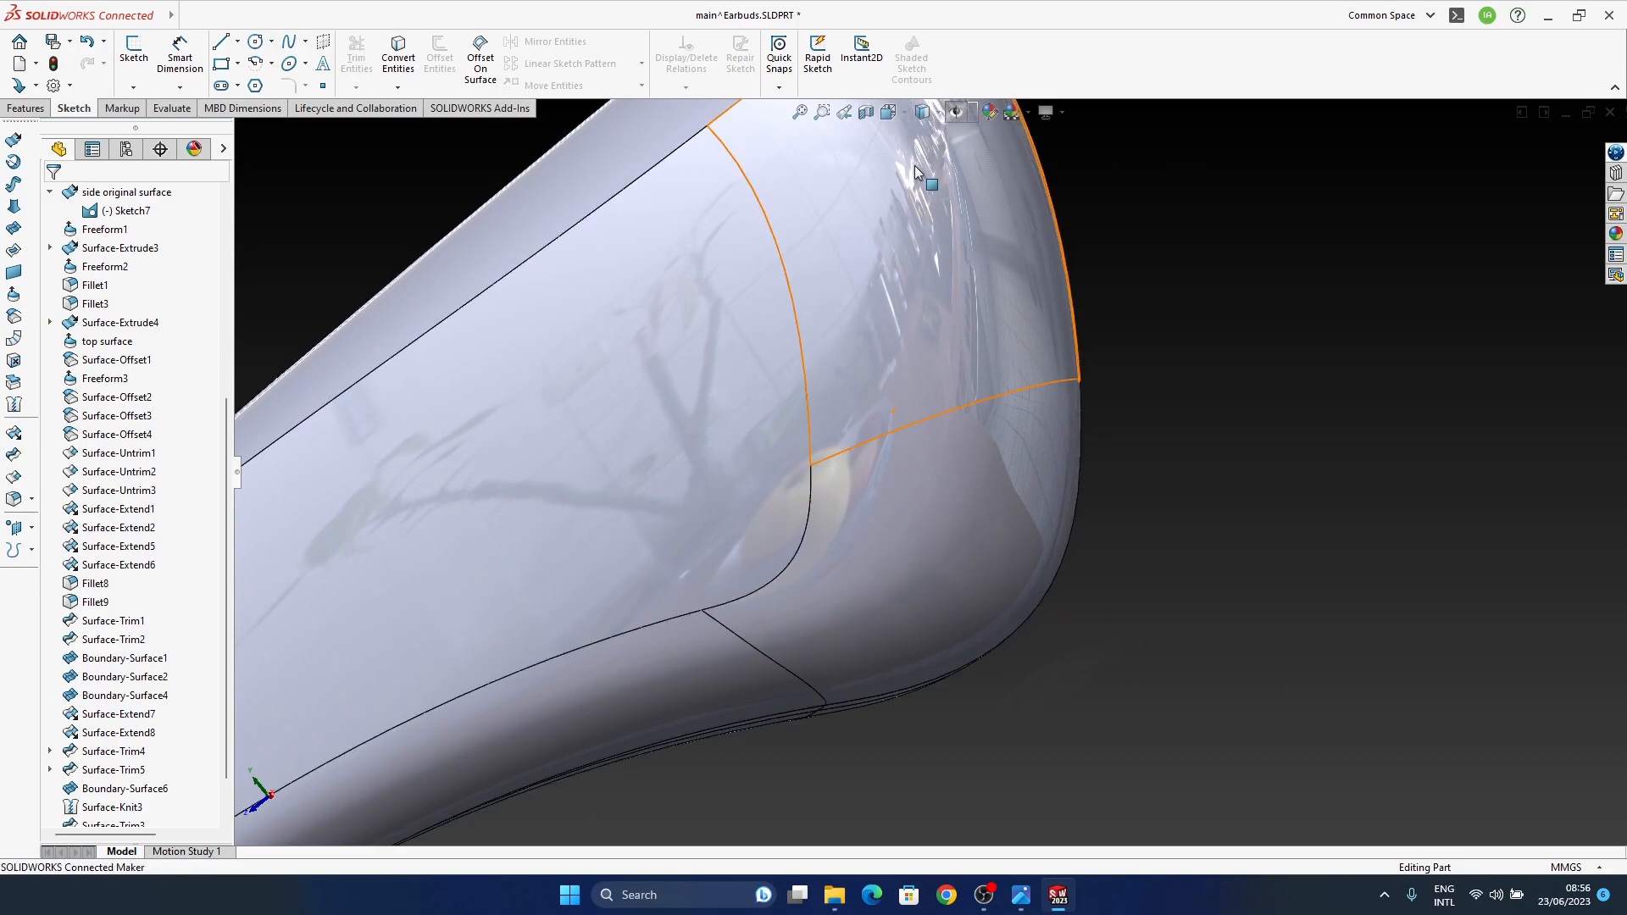
Step: Reopen Boundary-Surface6 and set both Direction 2 edges to Tangency To Face
scroll(128, 683, down, 1)
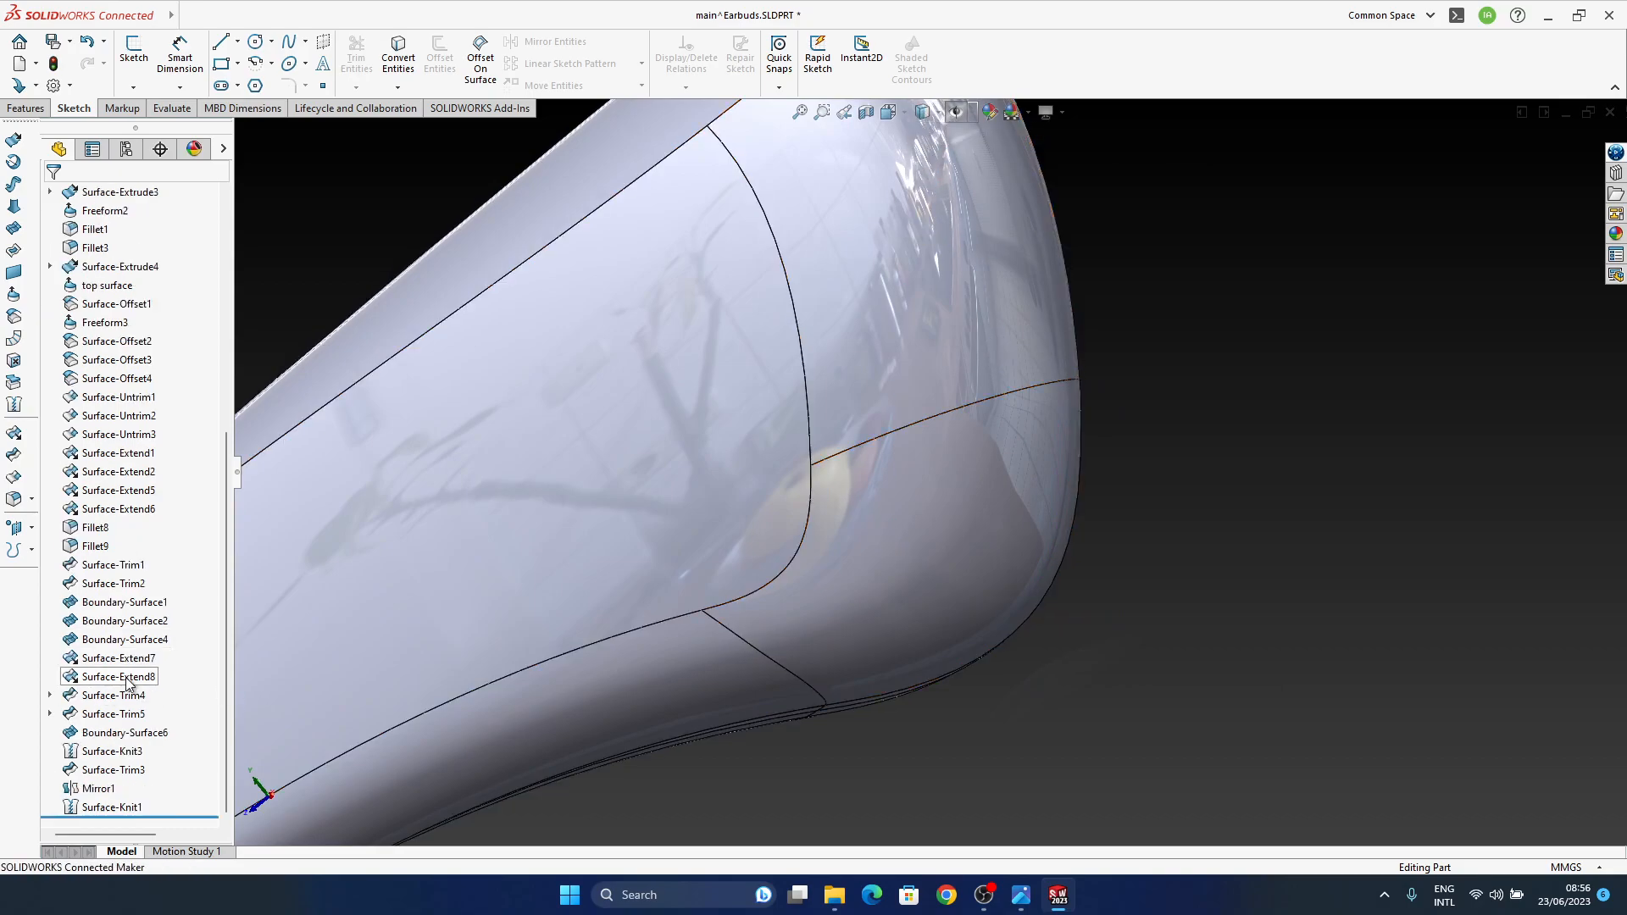
click(866, 593)
click(913, 518)
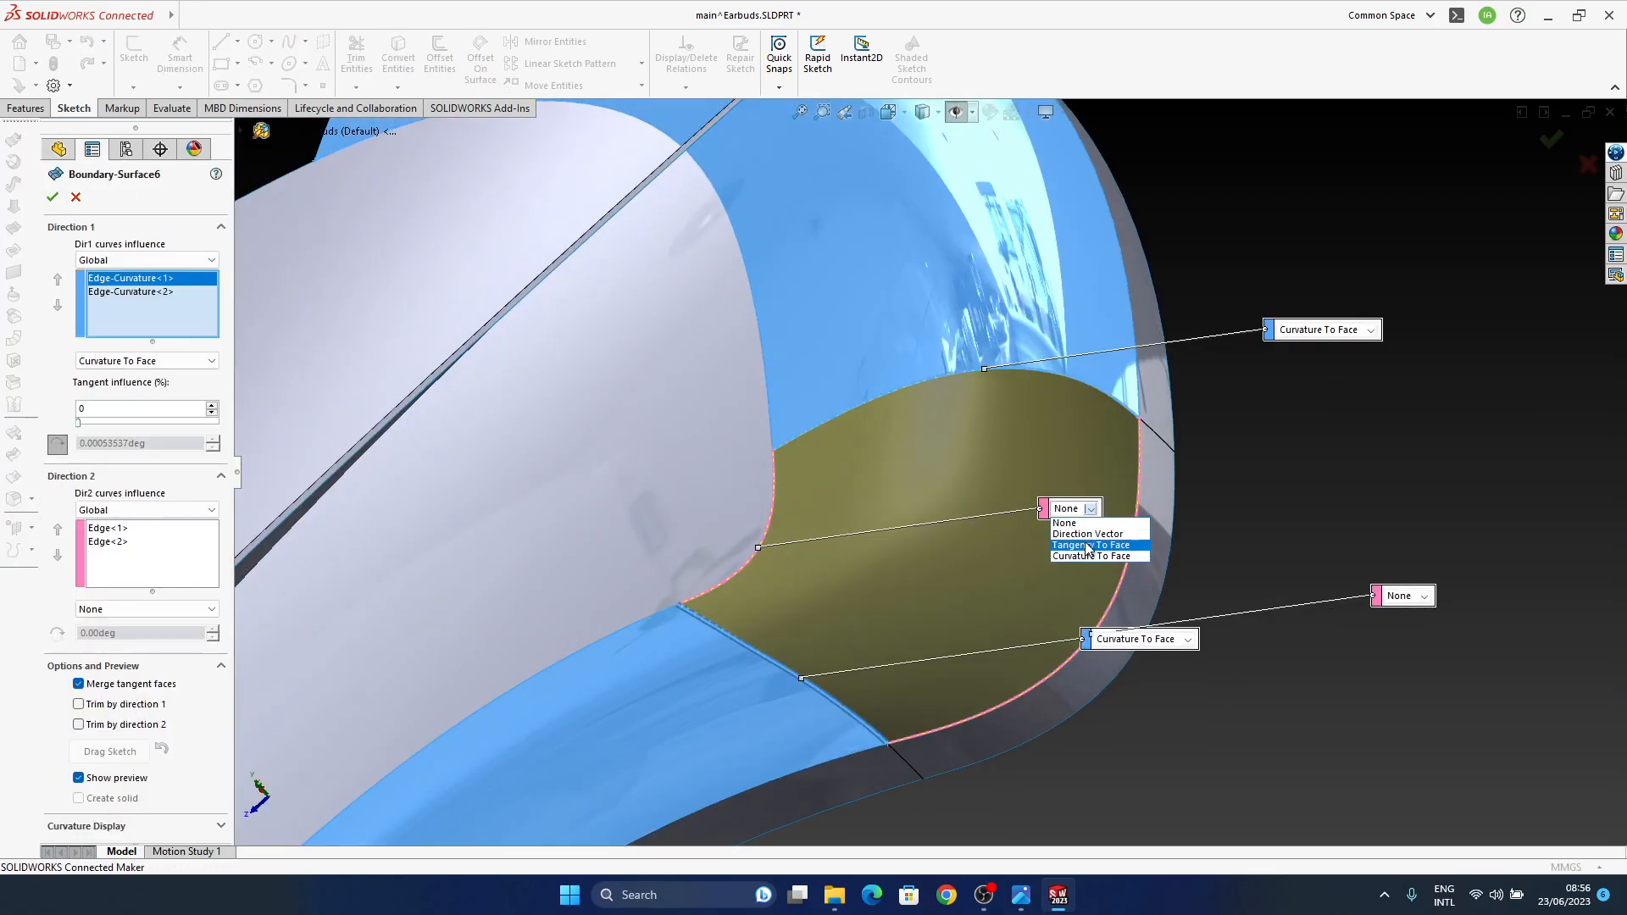
click(1088, 546)
click(1423, 596)
click(1420, 633)
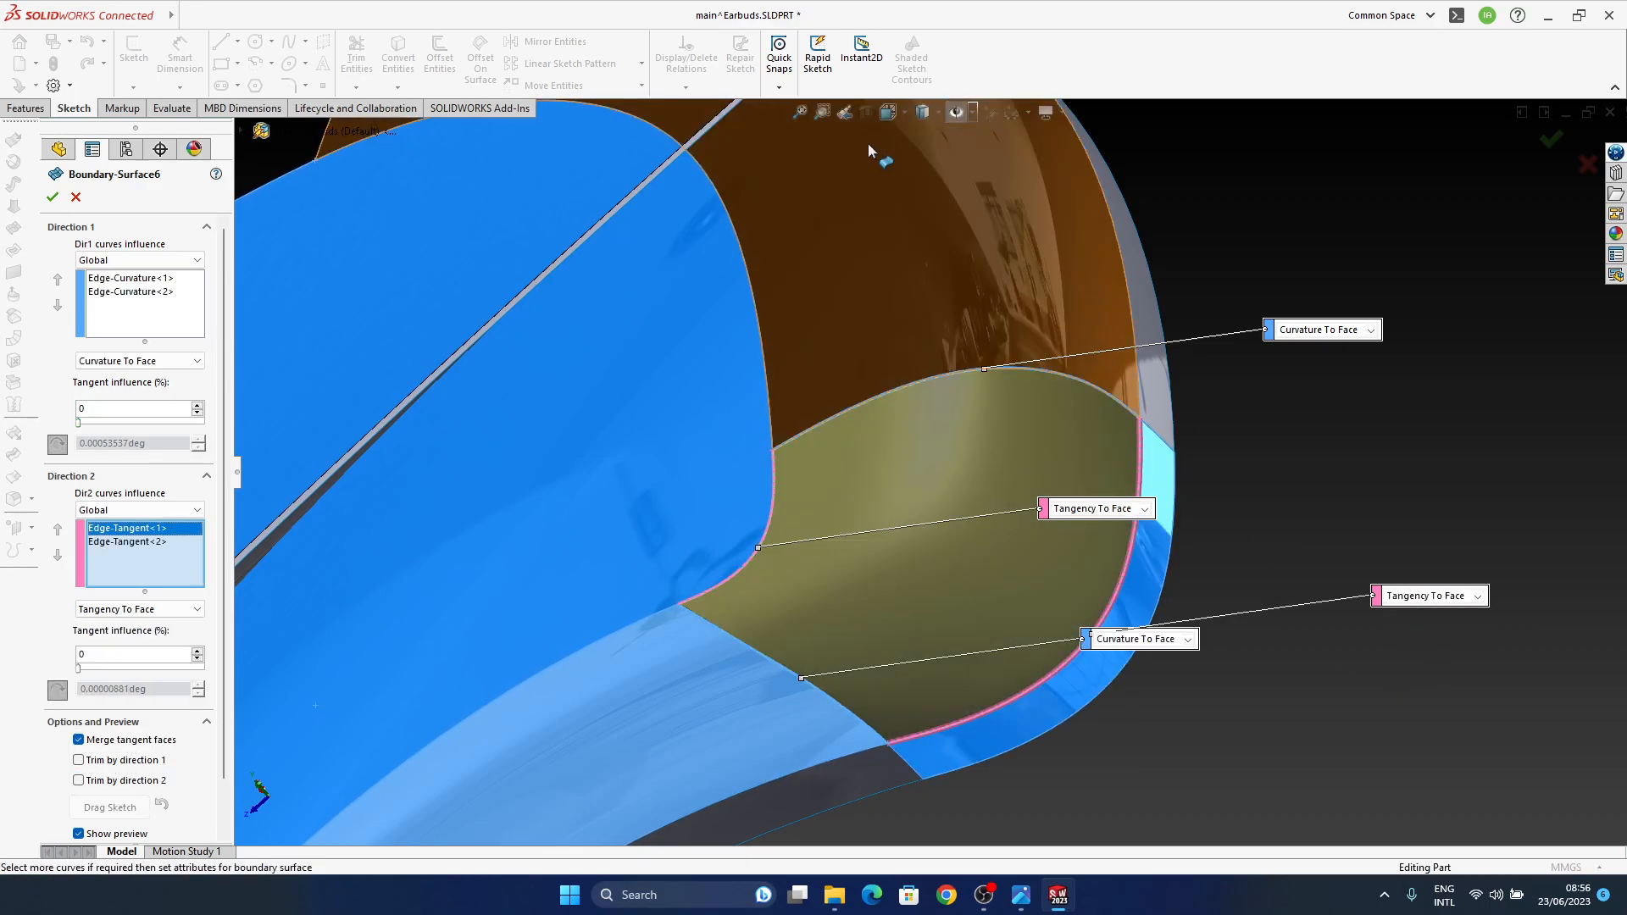
key(Return)
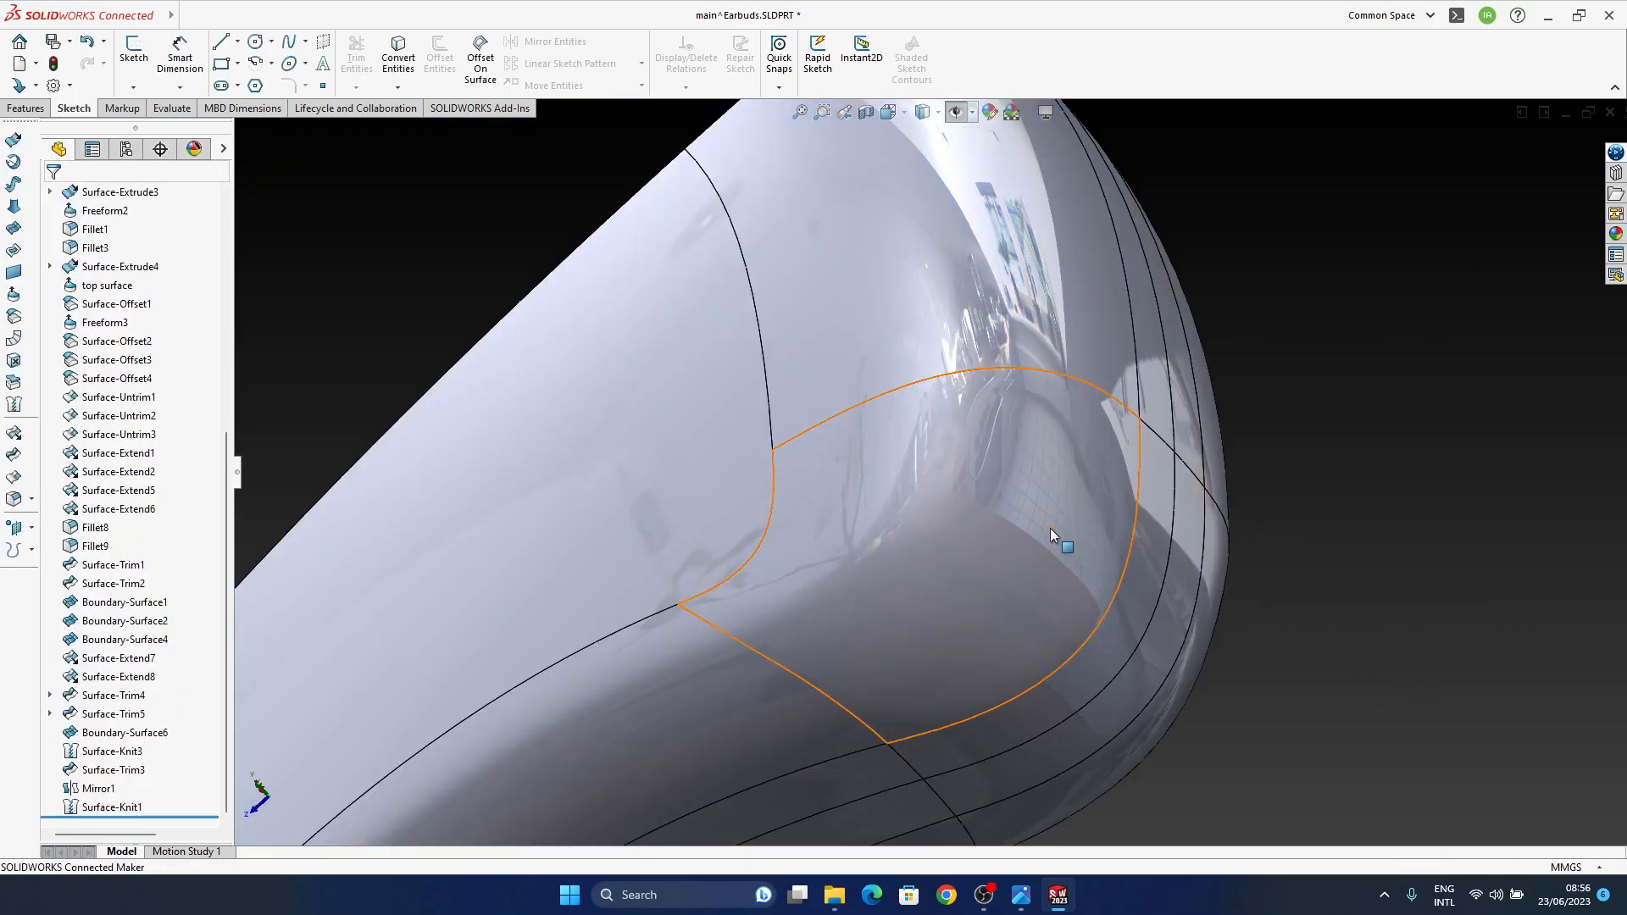
Step: Turn off RealView Graphics and examine the shading around the corner patch from several angles
middle_drag(1394, 533, 1076, 580)
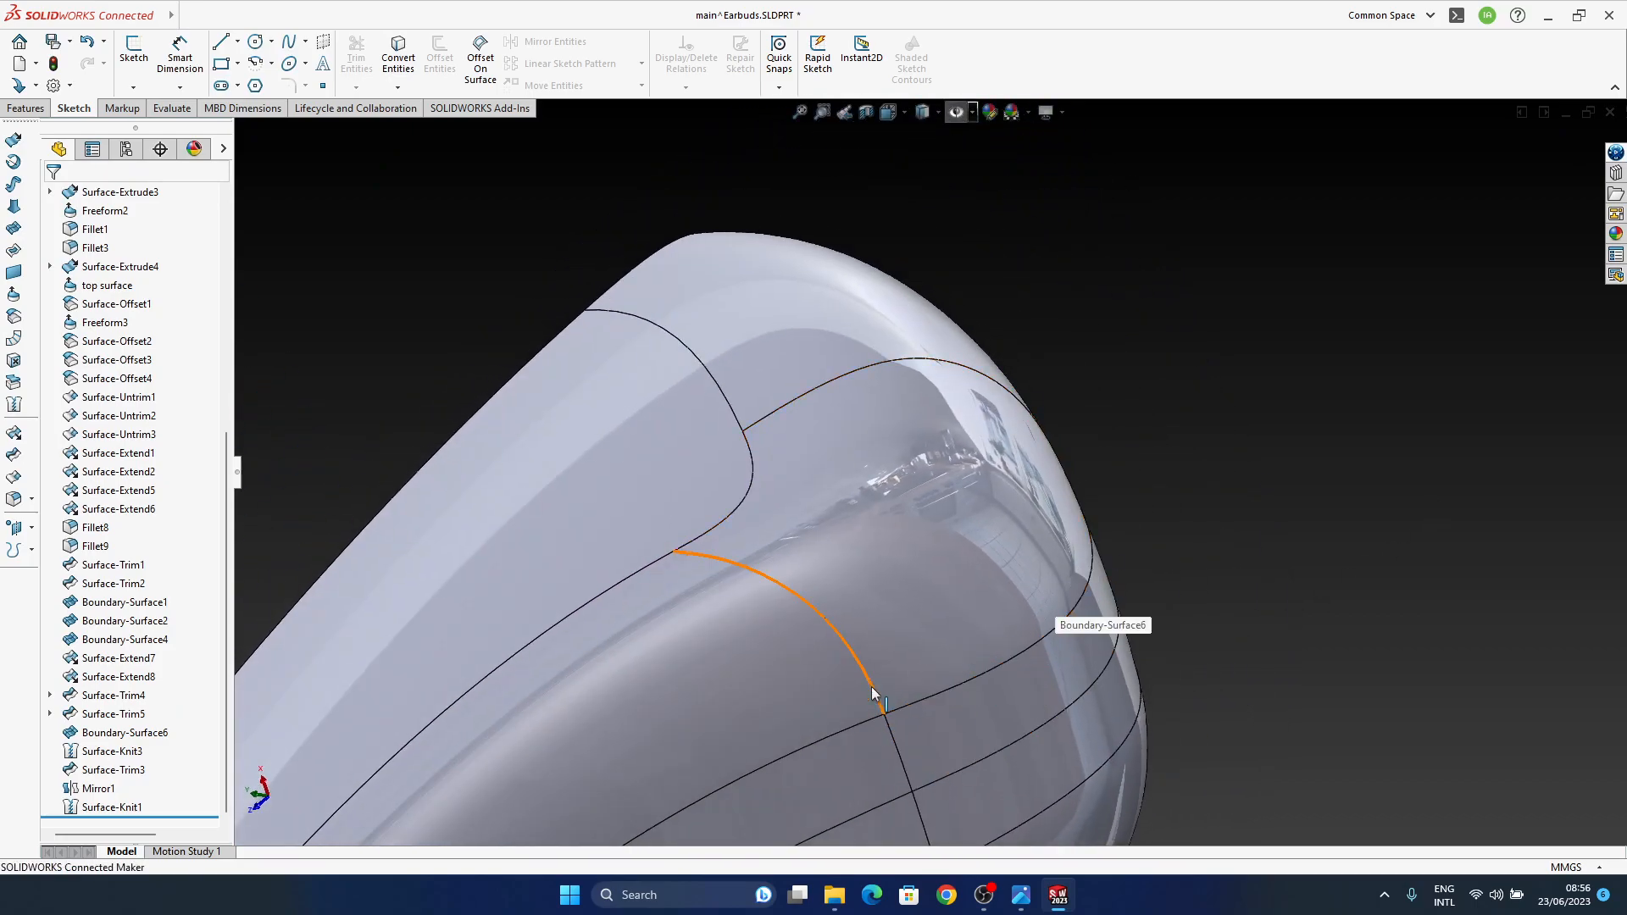
middle_drag(1056, 571, 995, 168)
click(1046, 112)
click(1070, 135)
middle_drag(937, 552, 899, 472)
middle_drag(1022, 430, 1140, 613)
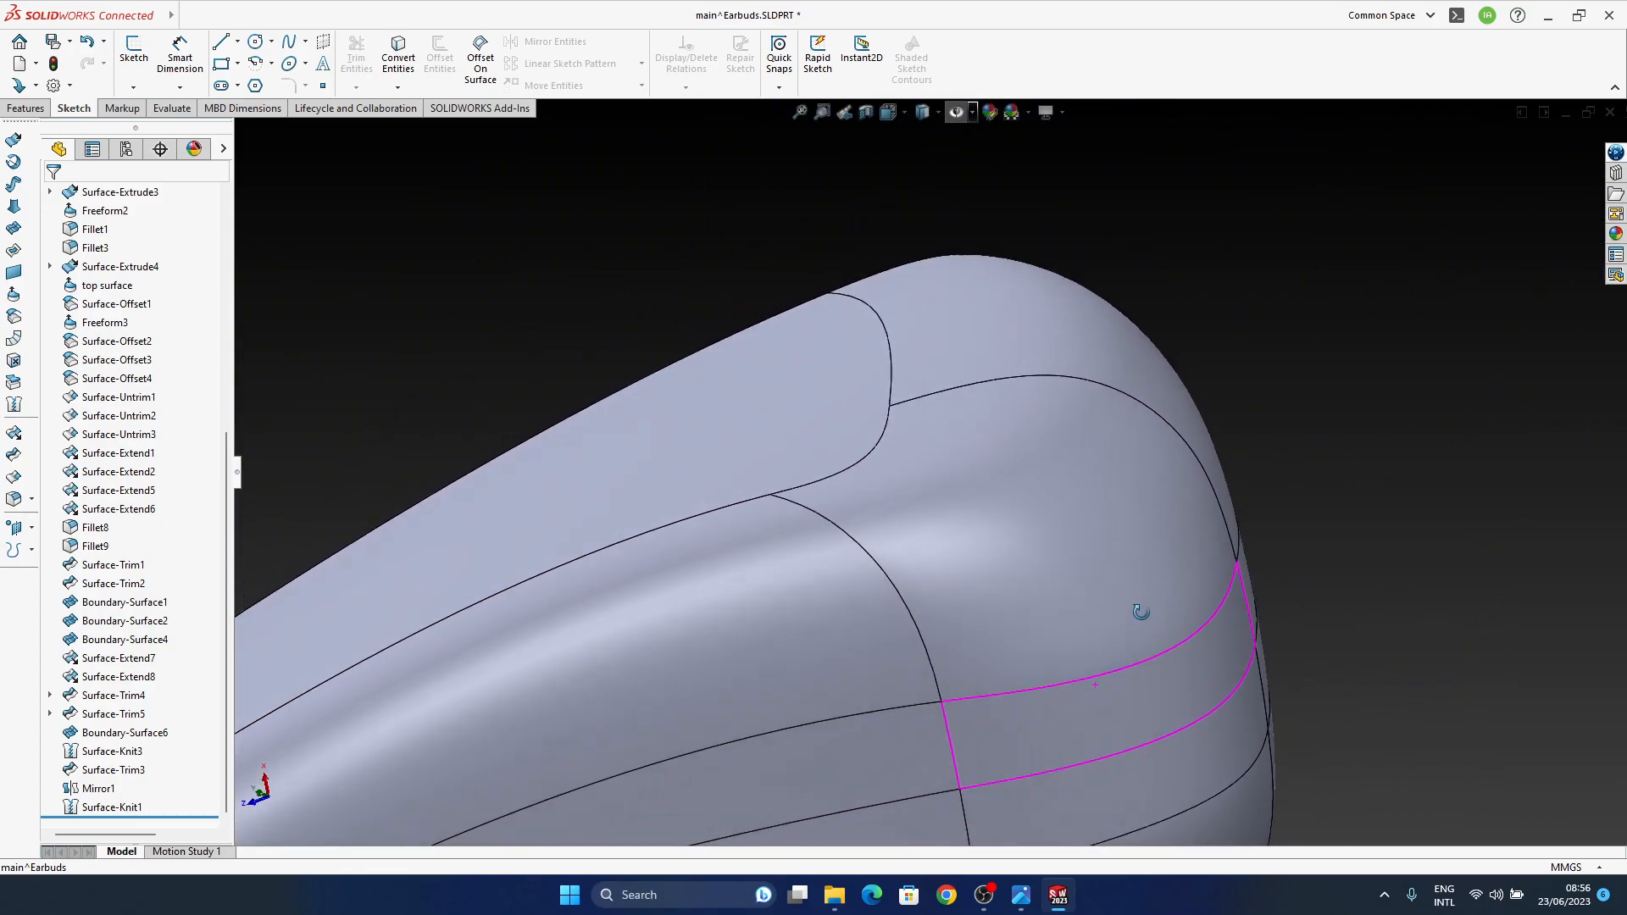
middle_drag(1093, 679, 1027, 644)
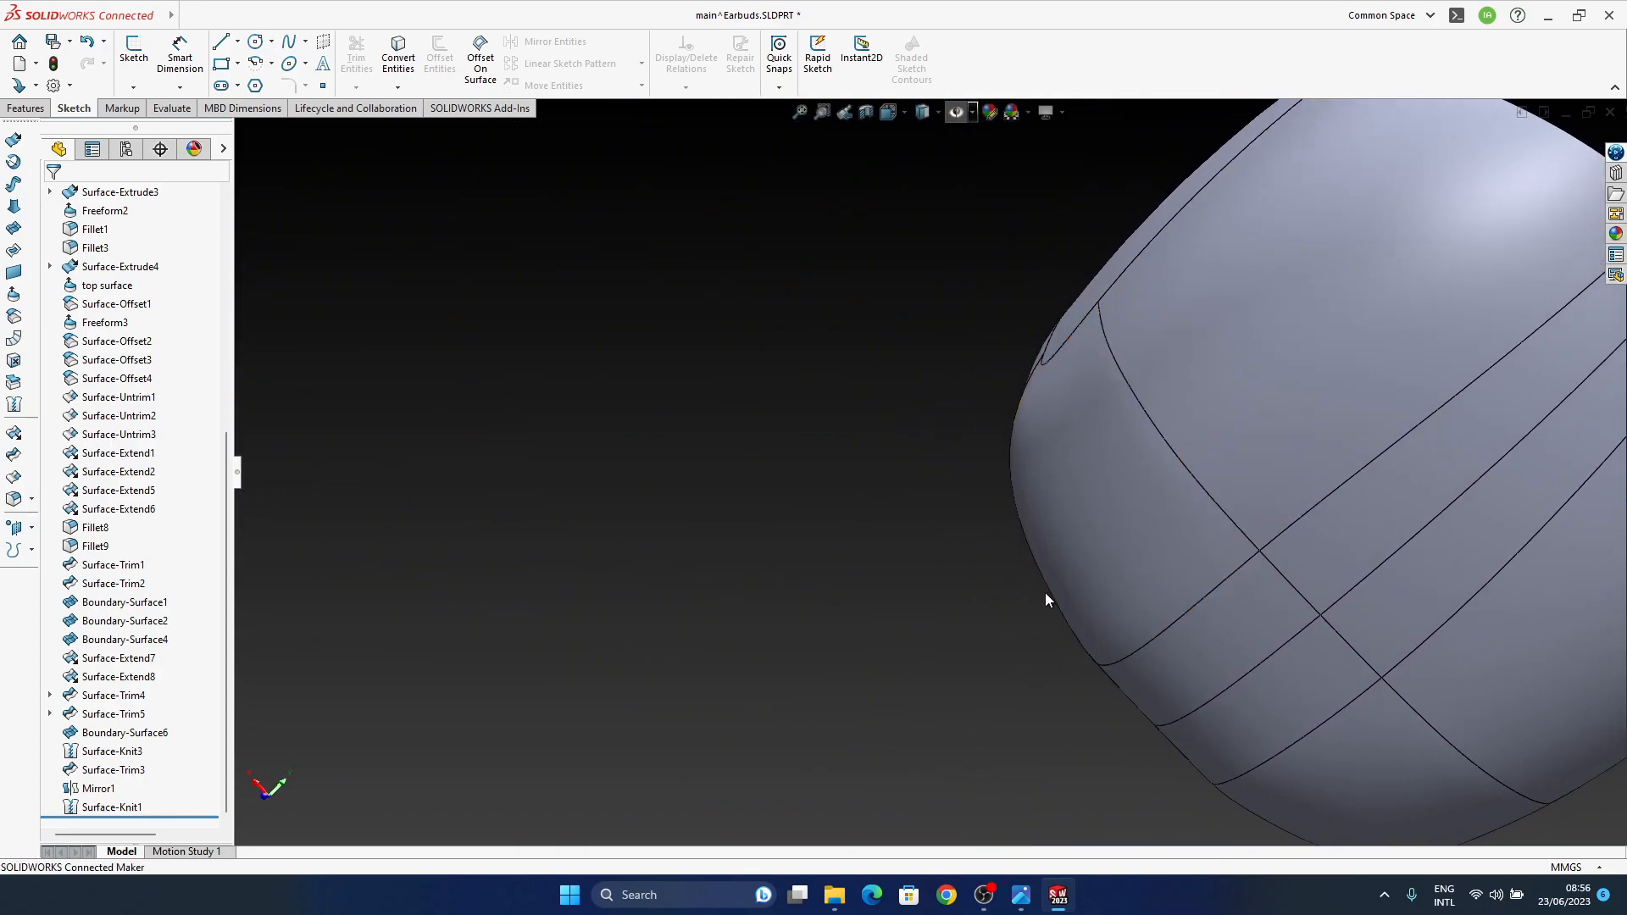
middle_drag(1049, 588, 1024, 704)
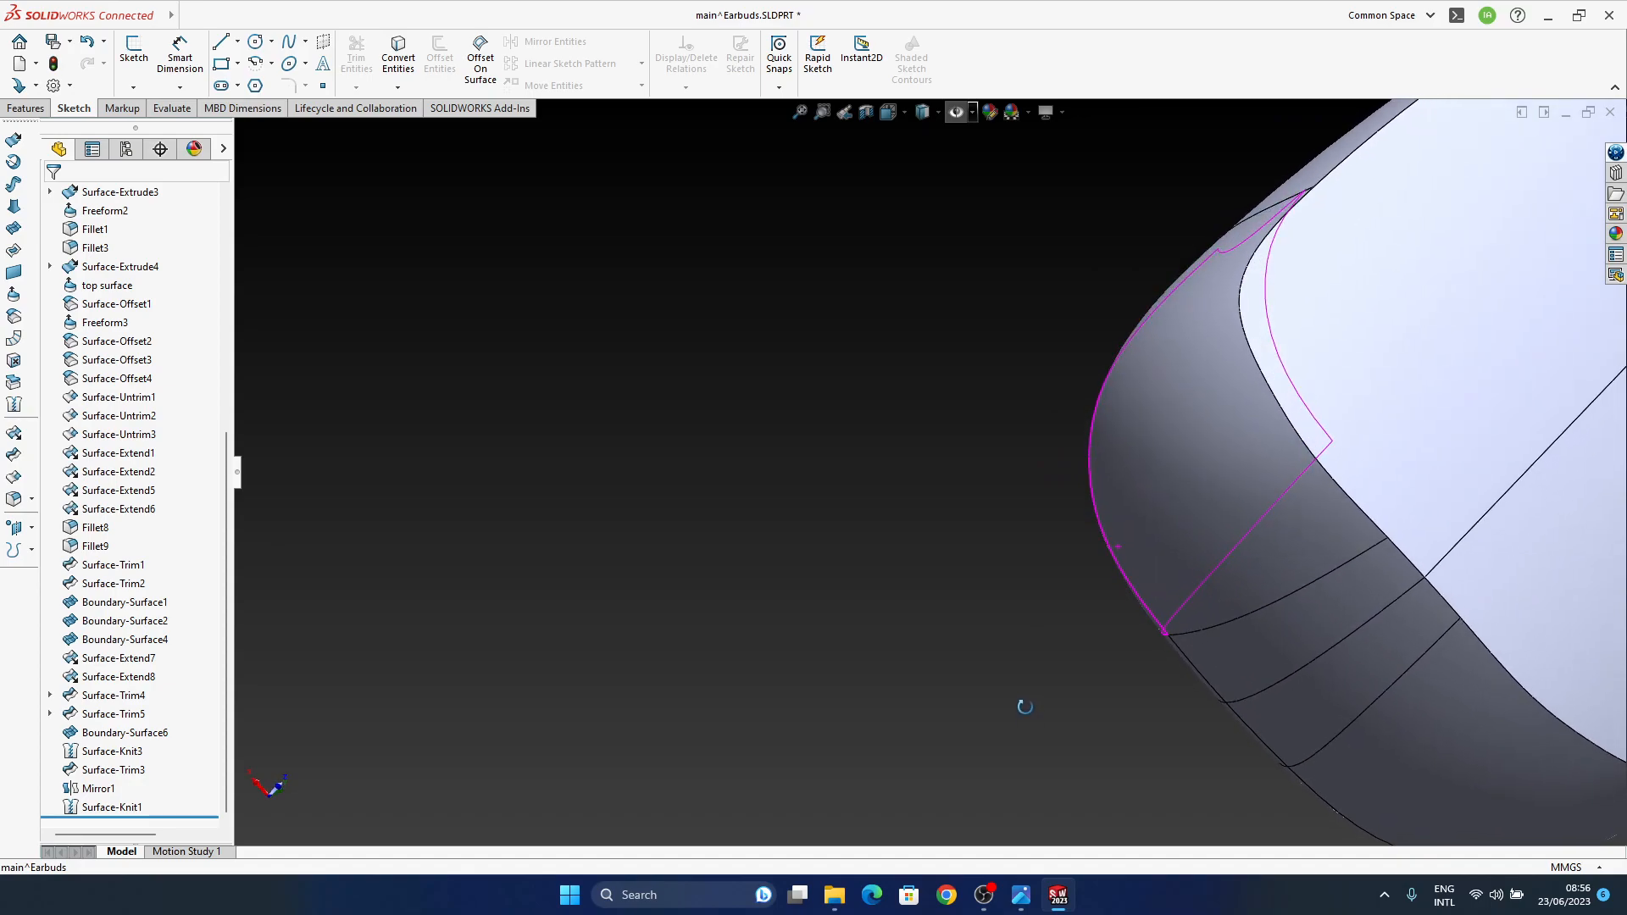
middle_drag(1126, 587, 1256, 505)
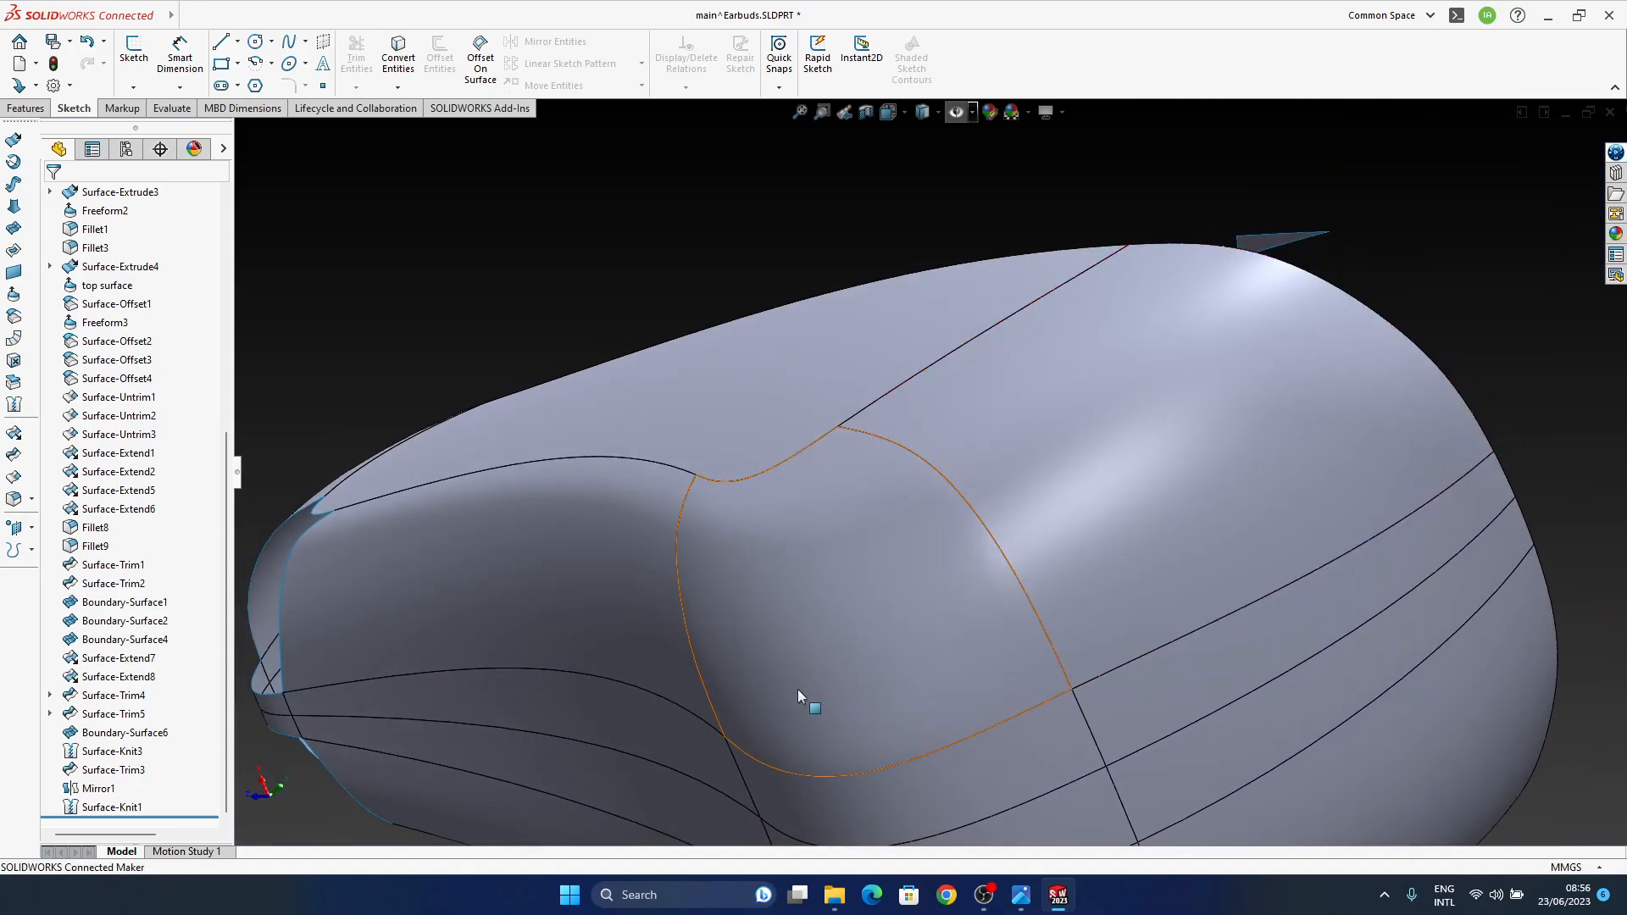
middle_drag(712, 652, 711, 617)
Step: Open Boundary-Surface1 and try tangent lengths of 1.43 and 0.98 on its second Direction 1 edge
click(709, 585)
key(Escape)
click(129, 603)
click(153, 551)
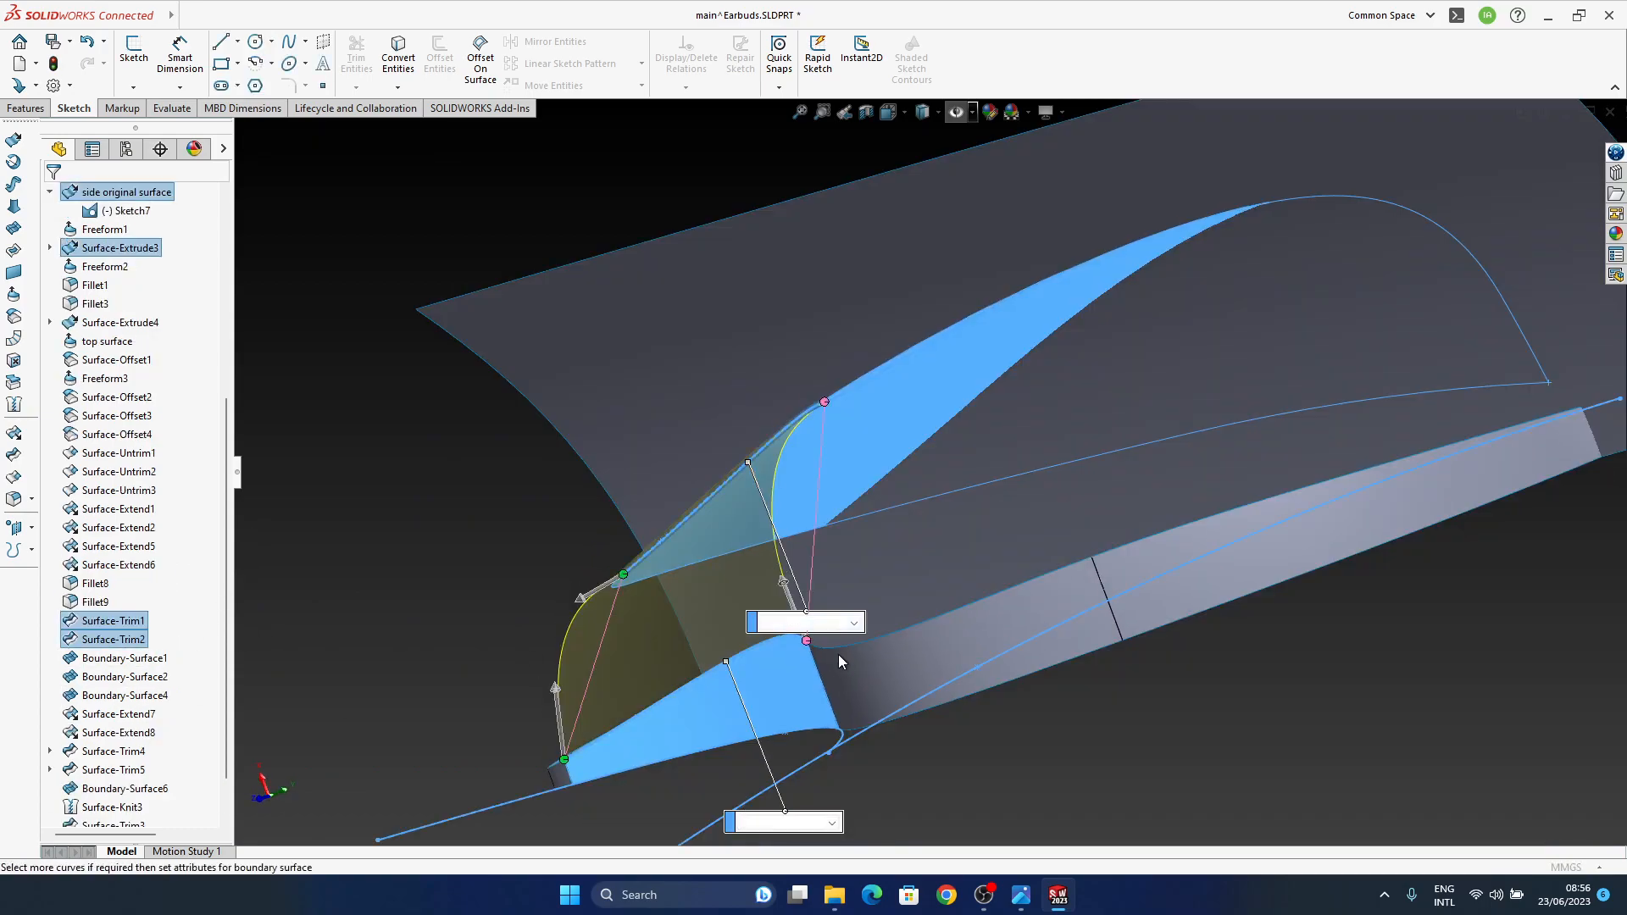
middle_drag(839, 655, 708, 734)
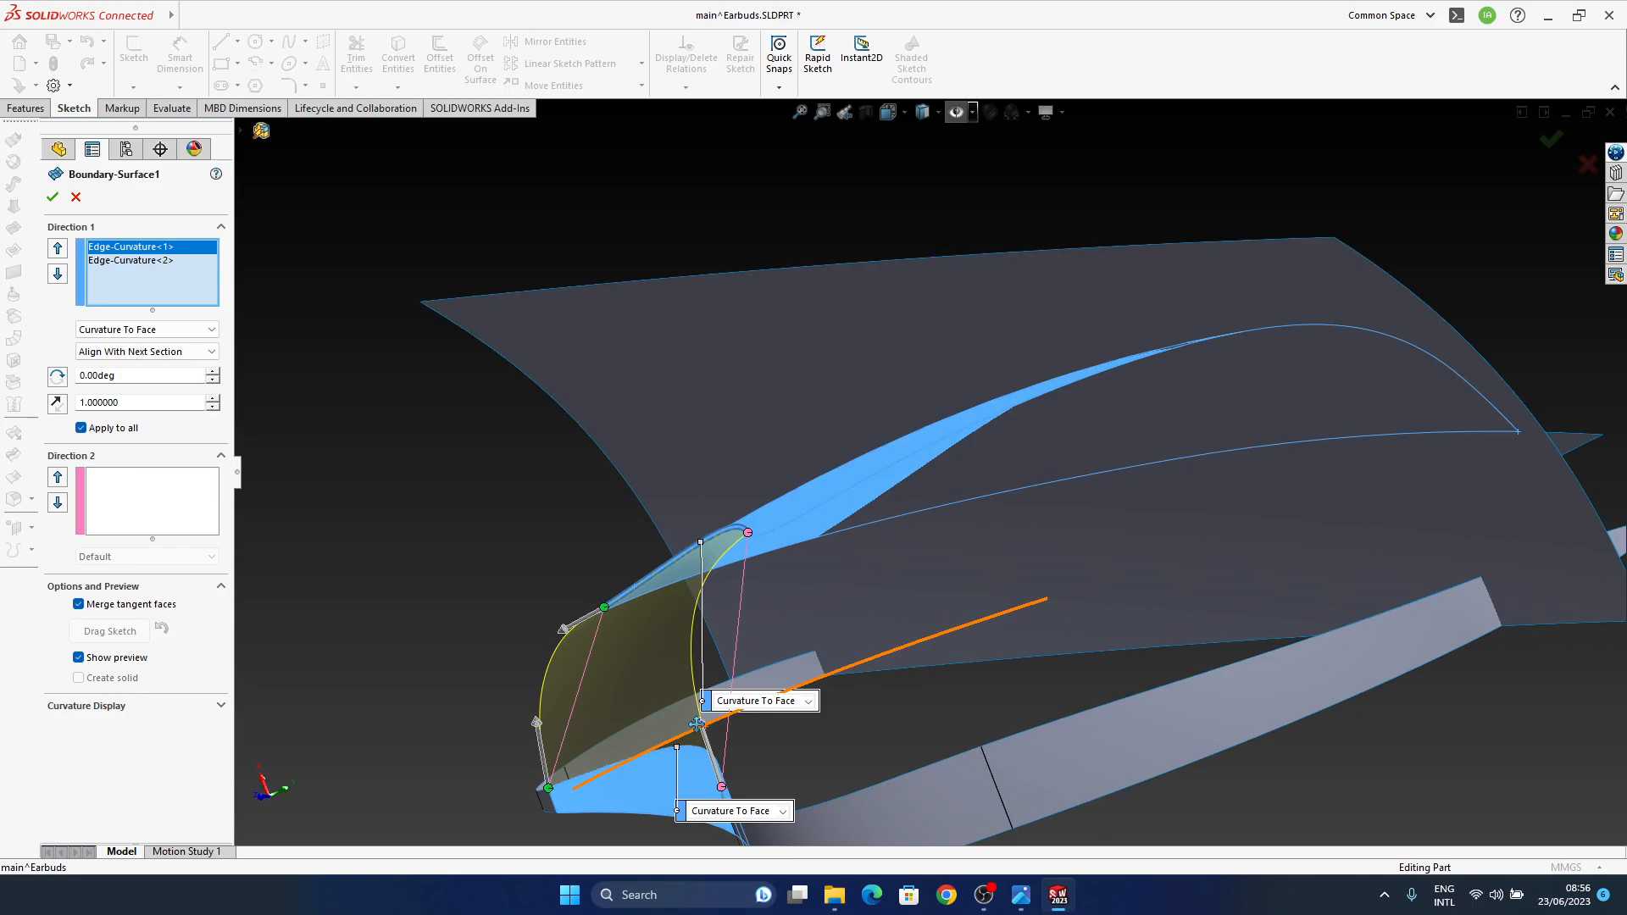
click(699, 726)
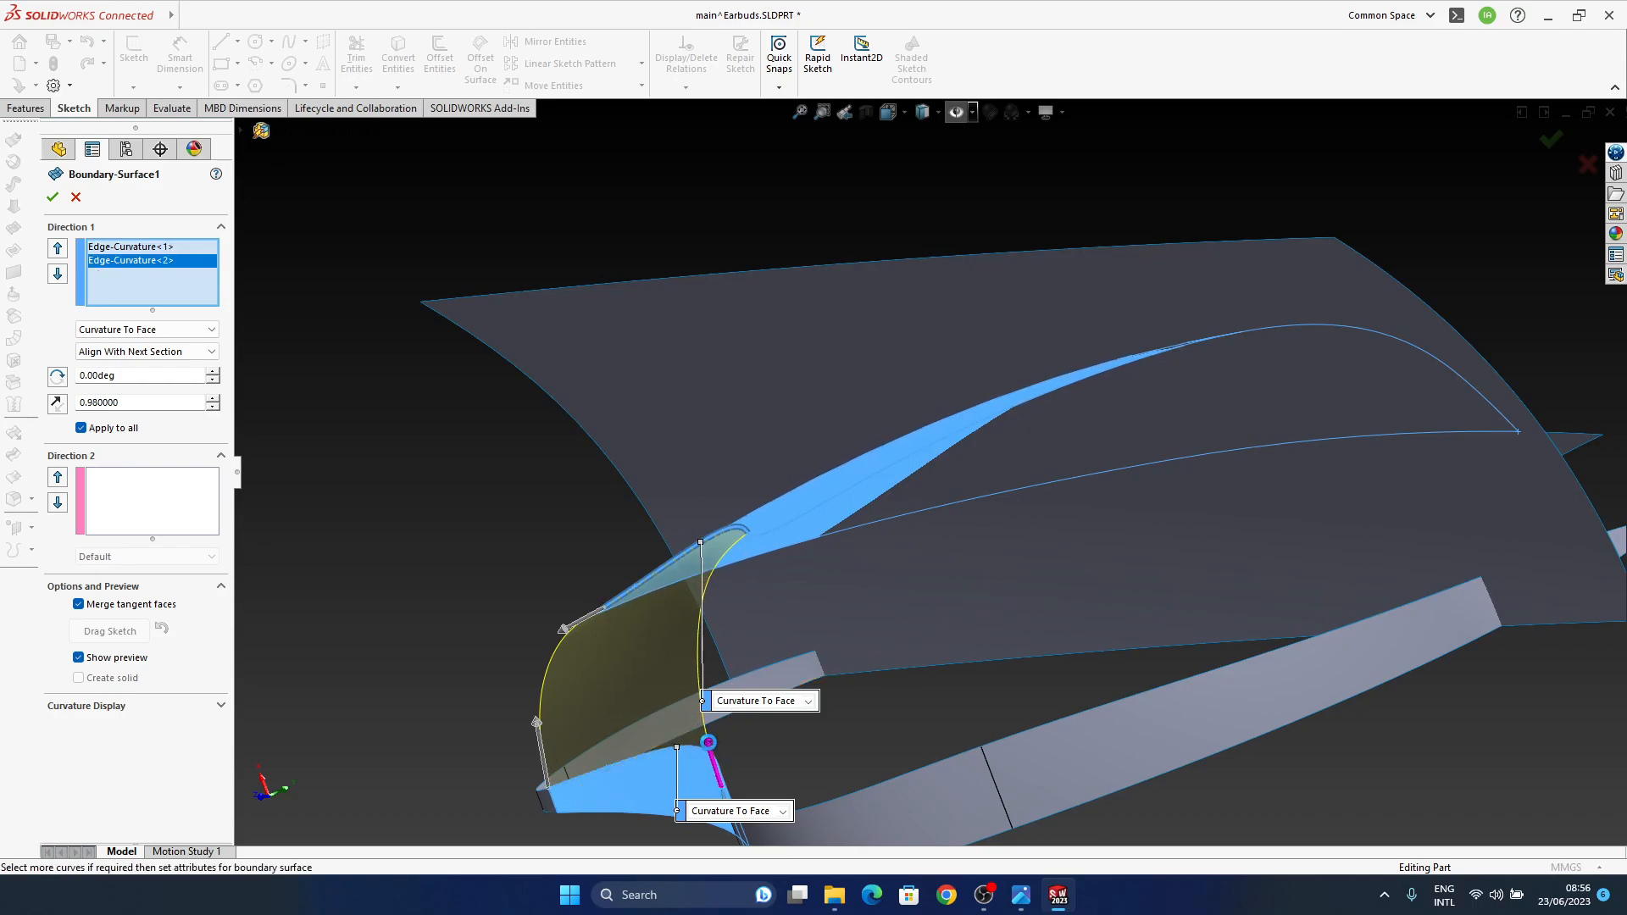
drag(704, 737, 702, 734)
middle_drag(764, 541, 735, 546)
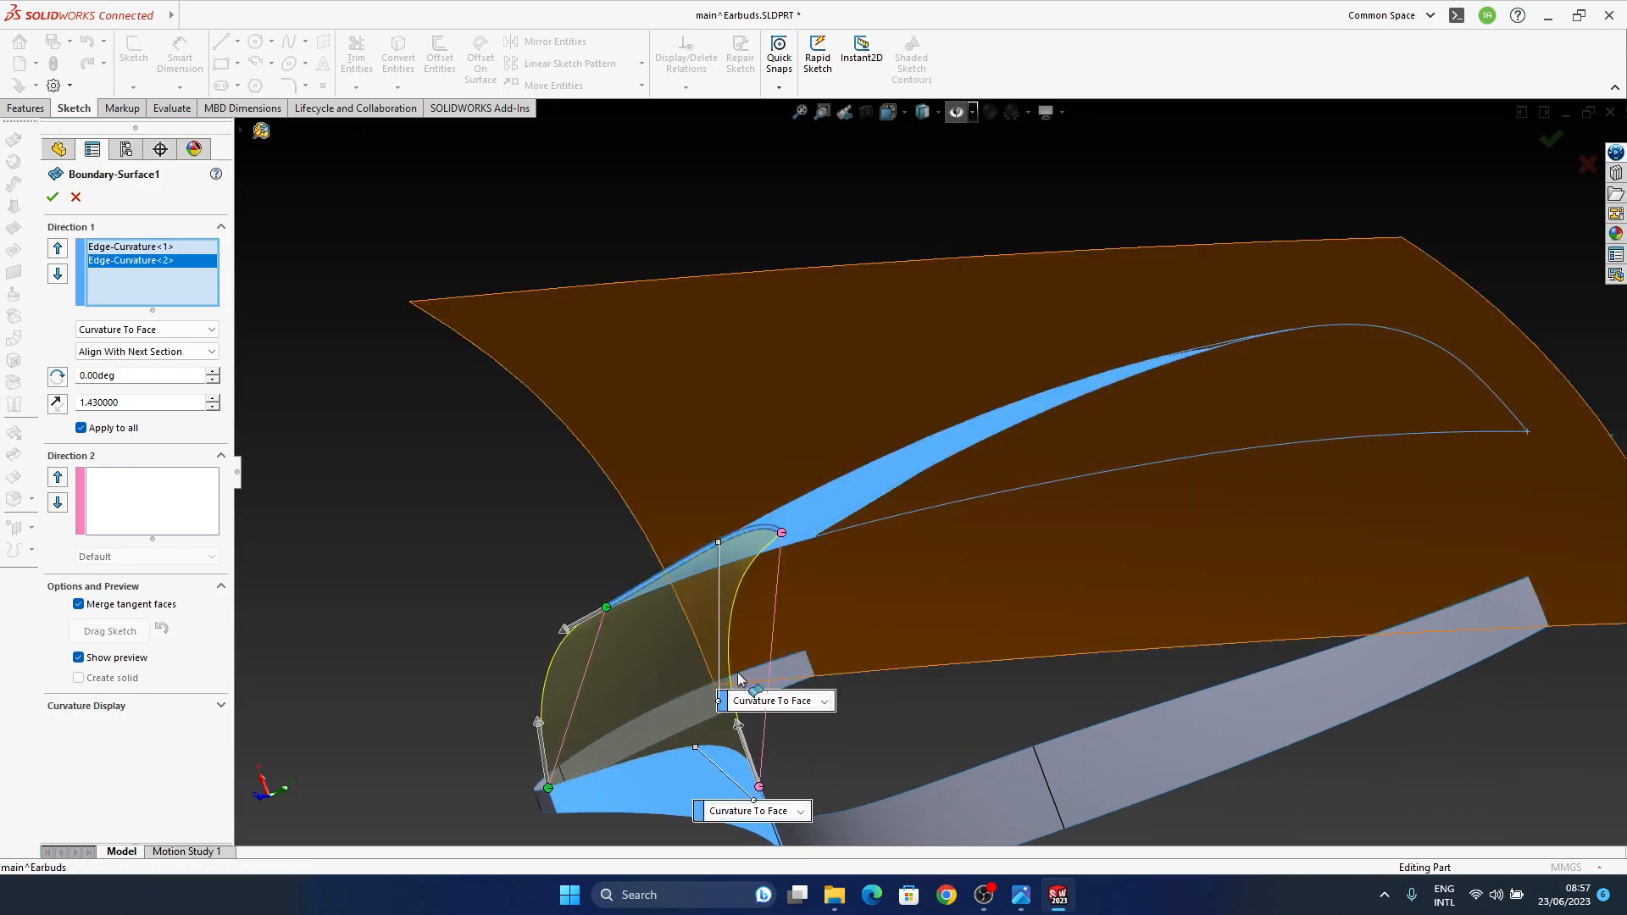
scroll(716, 782, down, 1)
middle_drag(940, 649, 722, 614)
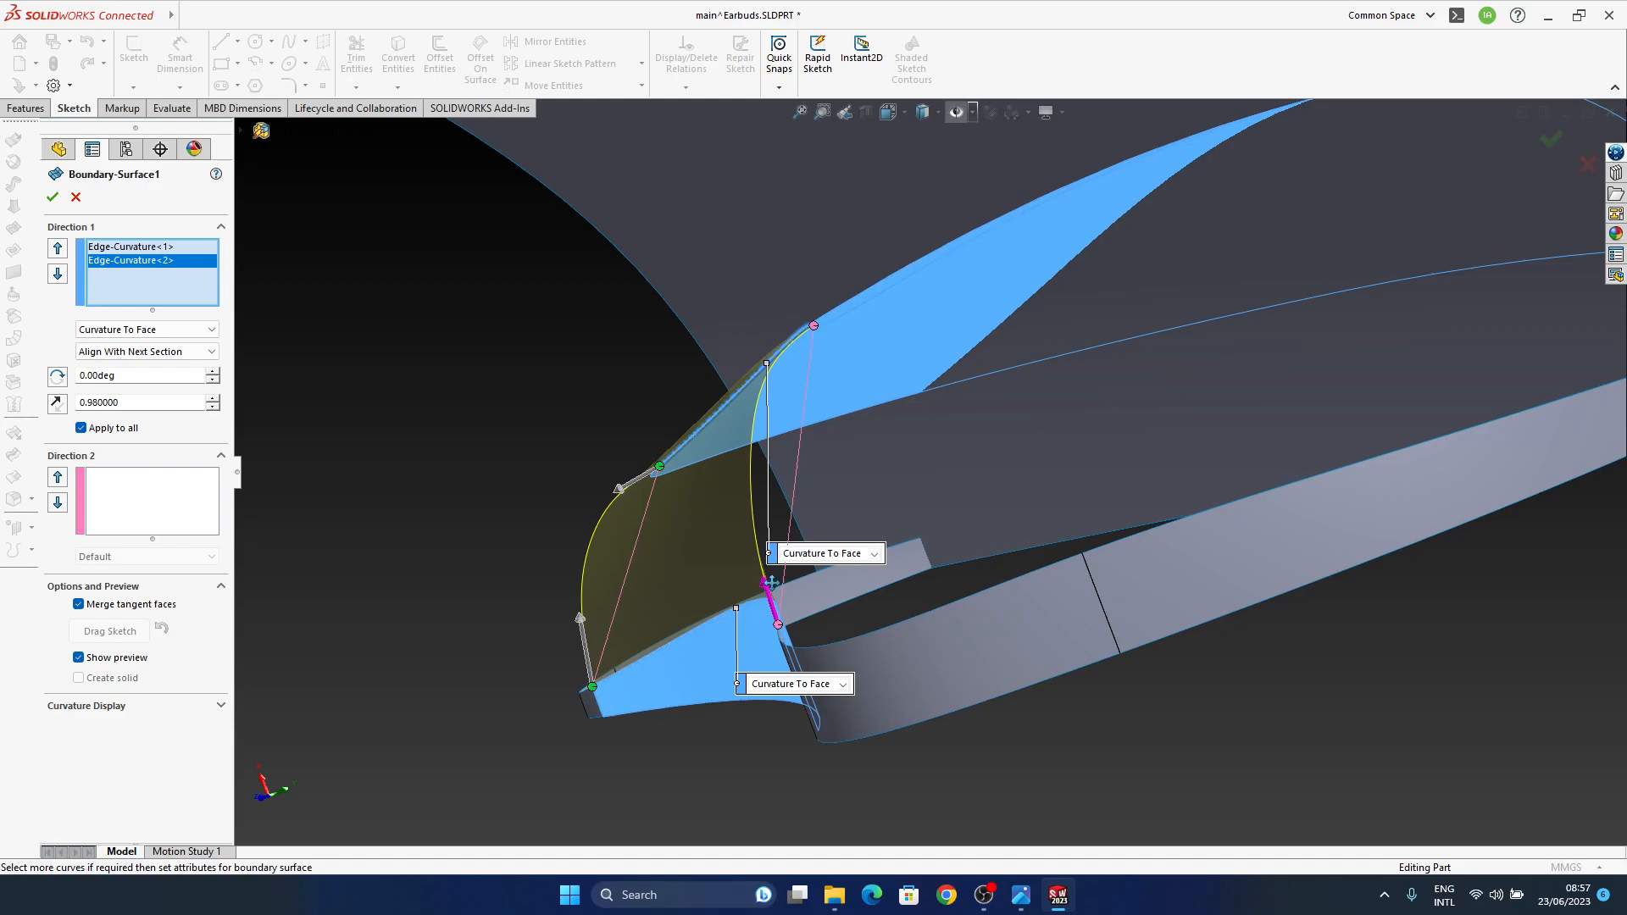
middle_drag(771, 583, 1341, 685)
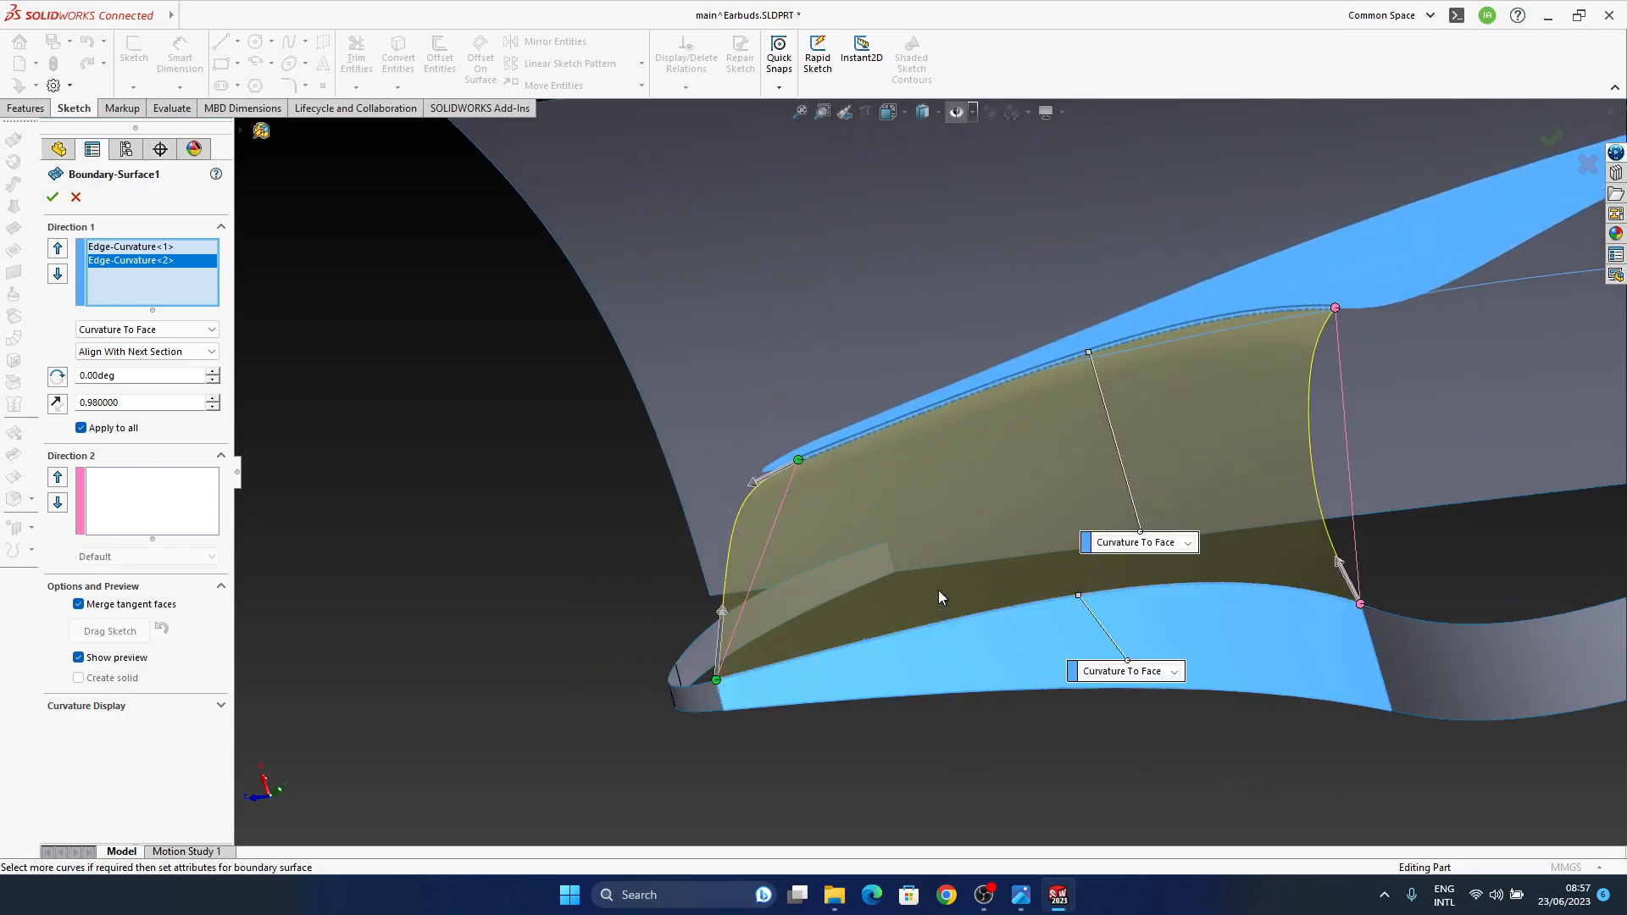
middle_drag(942, 591, 991, 605)
ctrl+middle_drag(1122, 555, 746, 506)
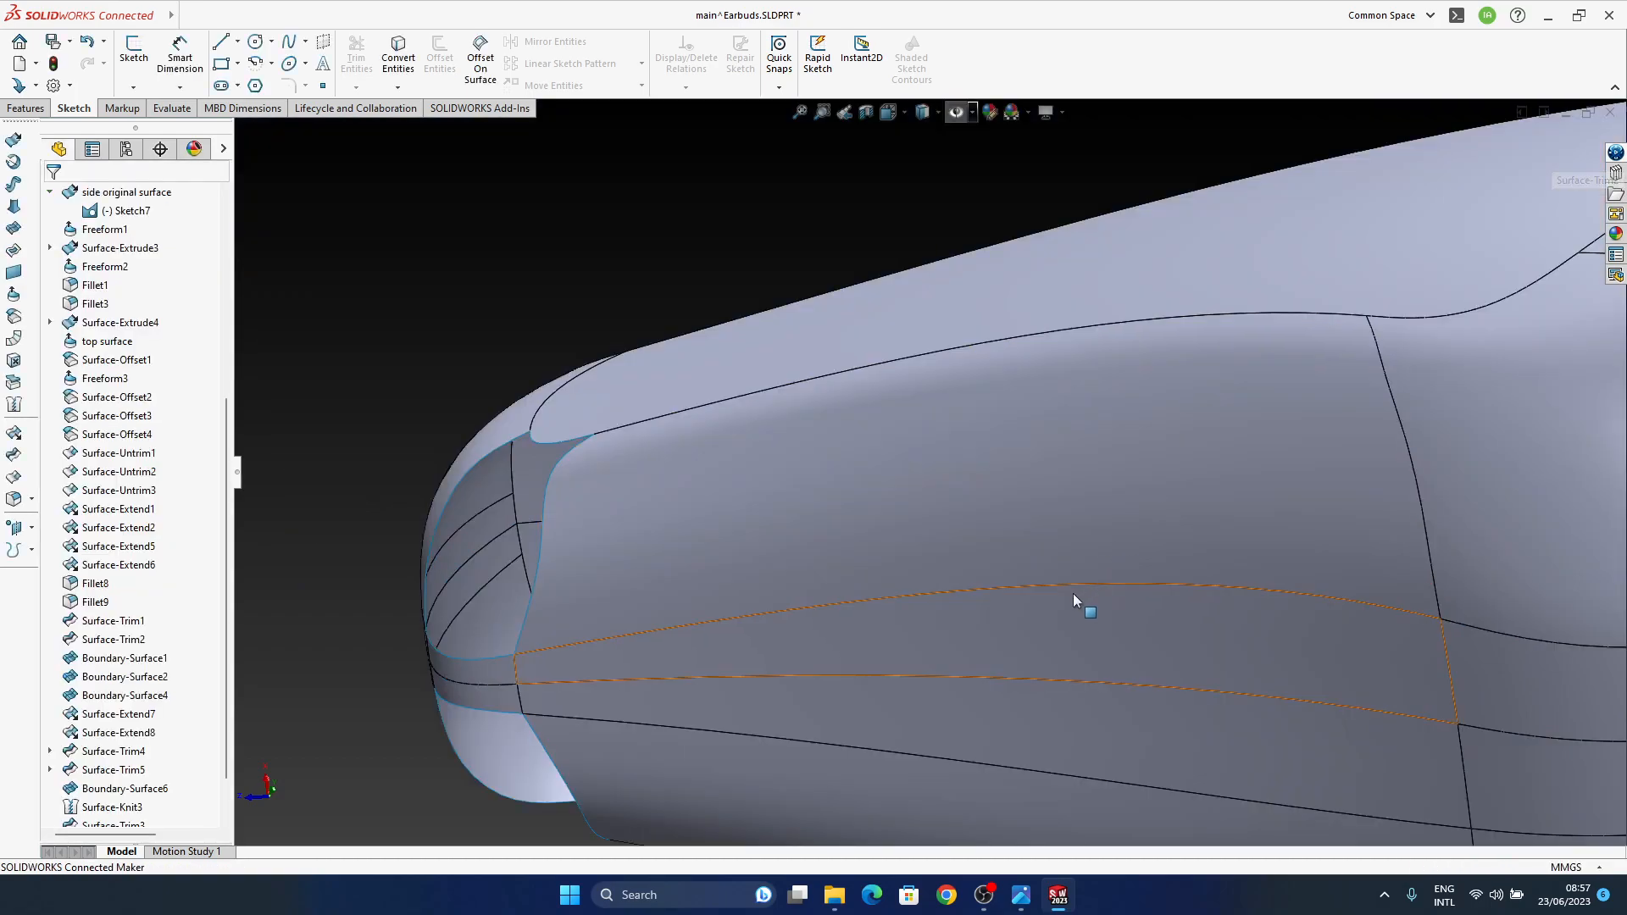
Step: Check the Image Quality resolution settings in the document properties
middle_drag(1072, 594, 1106, 496)
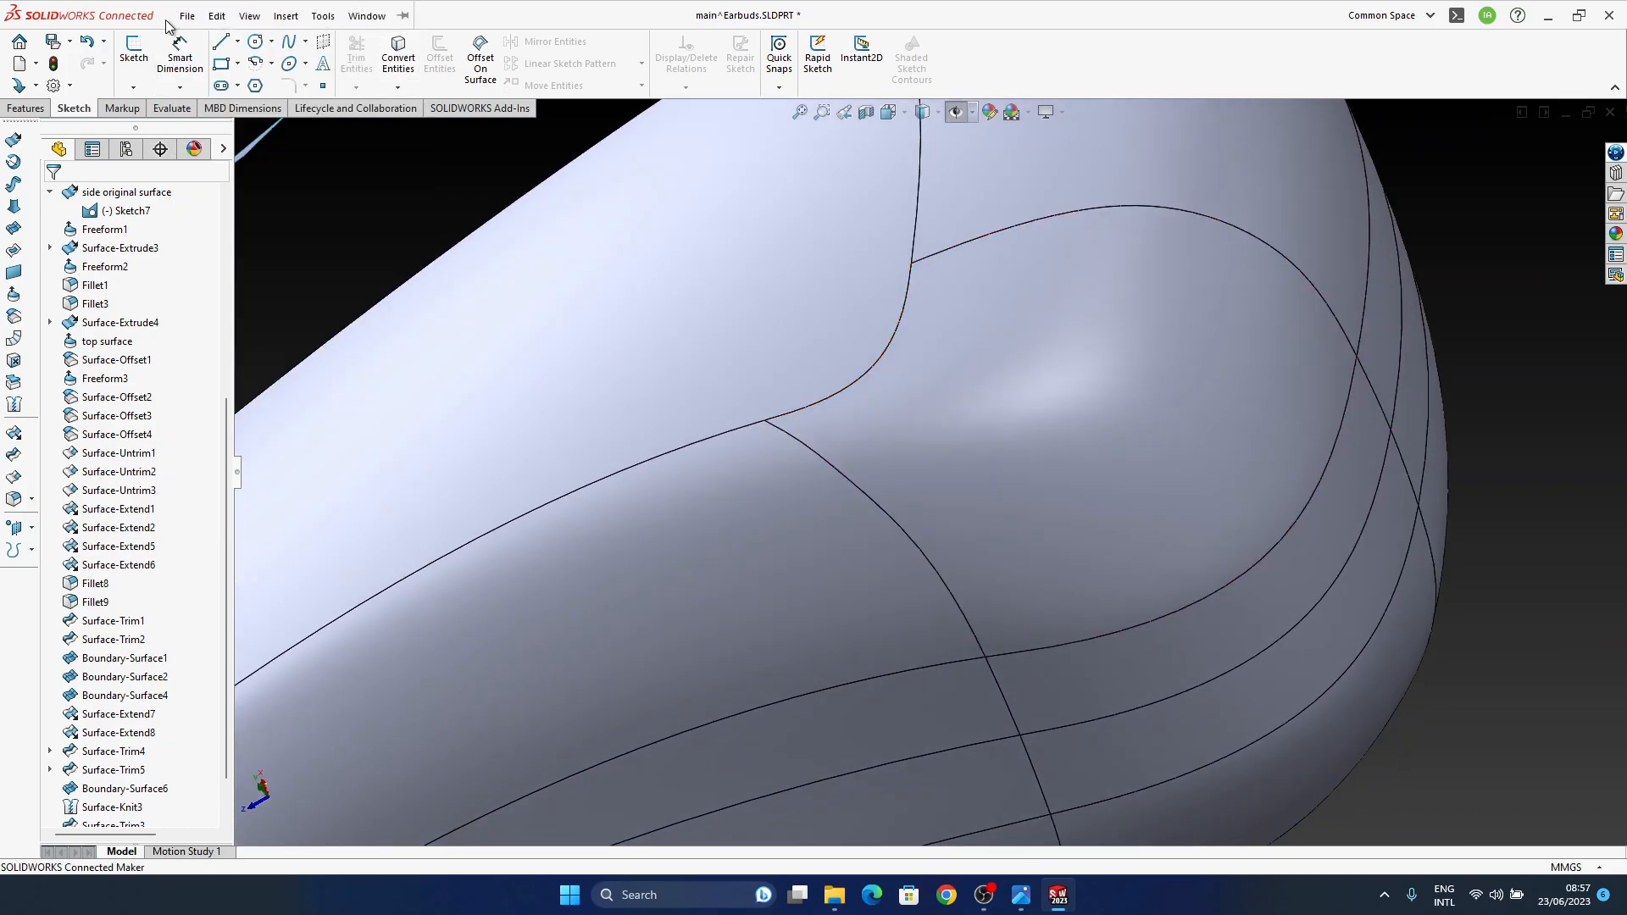
click(319, 16)
mouse_move(367, 866)
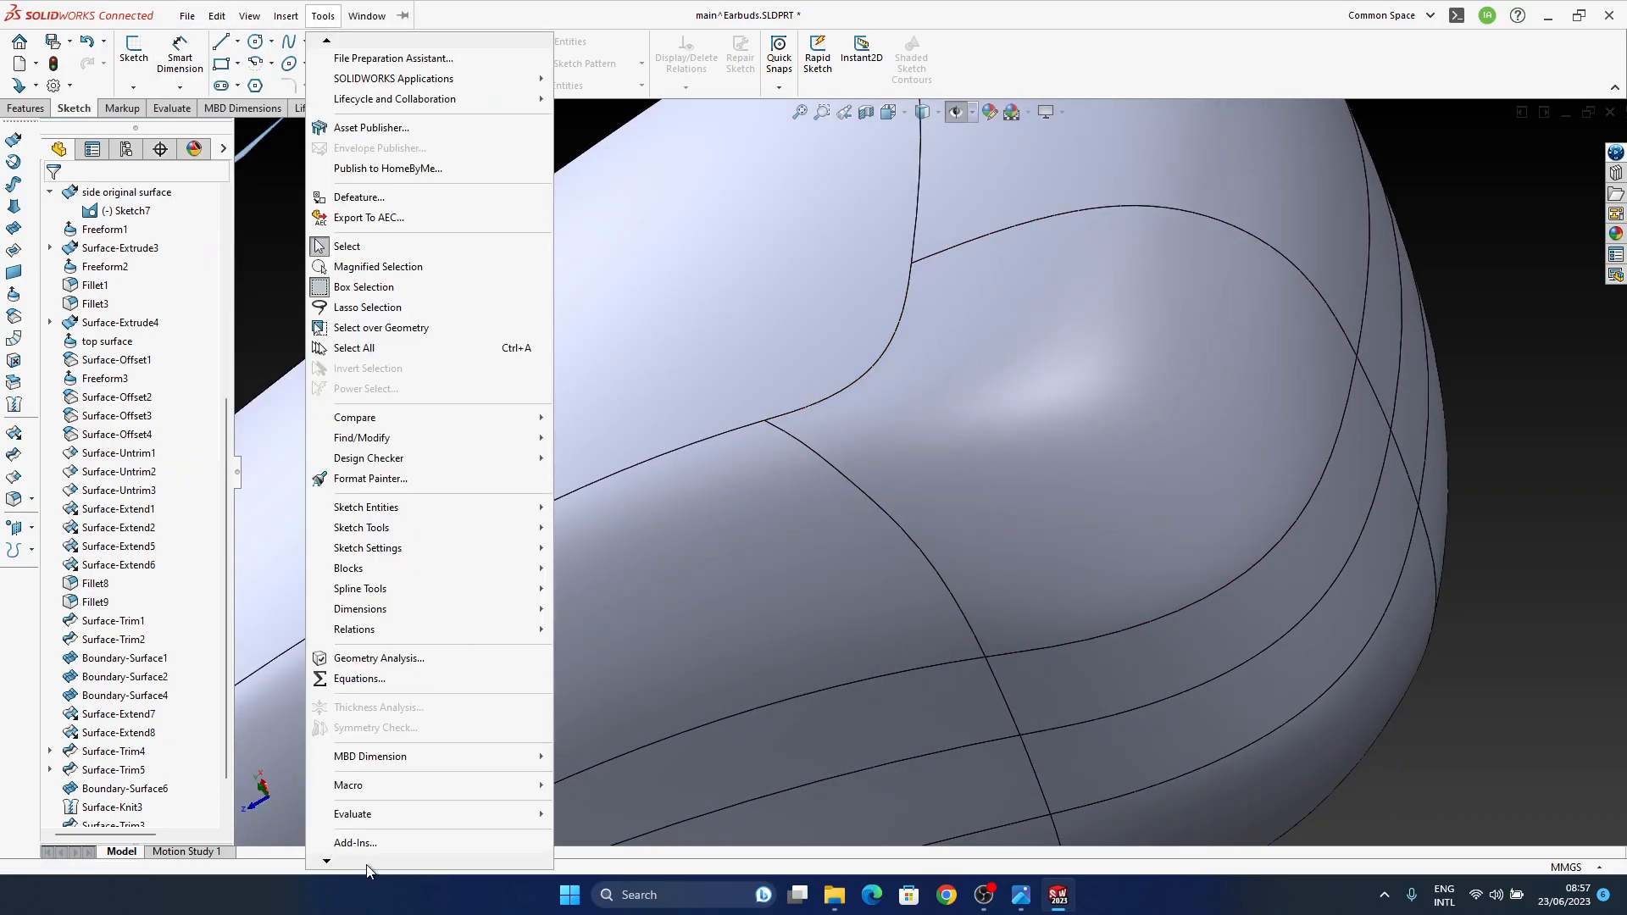
click(356, 815)
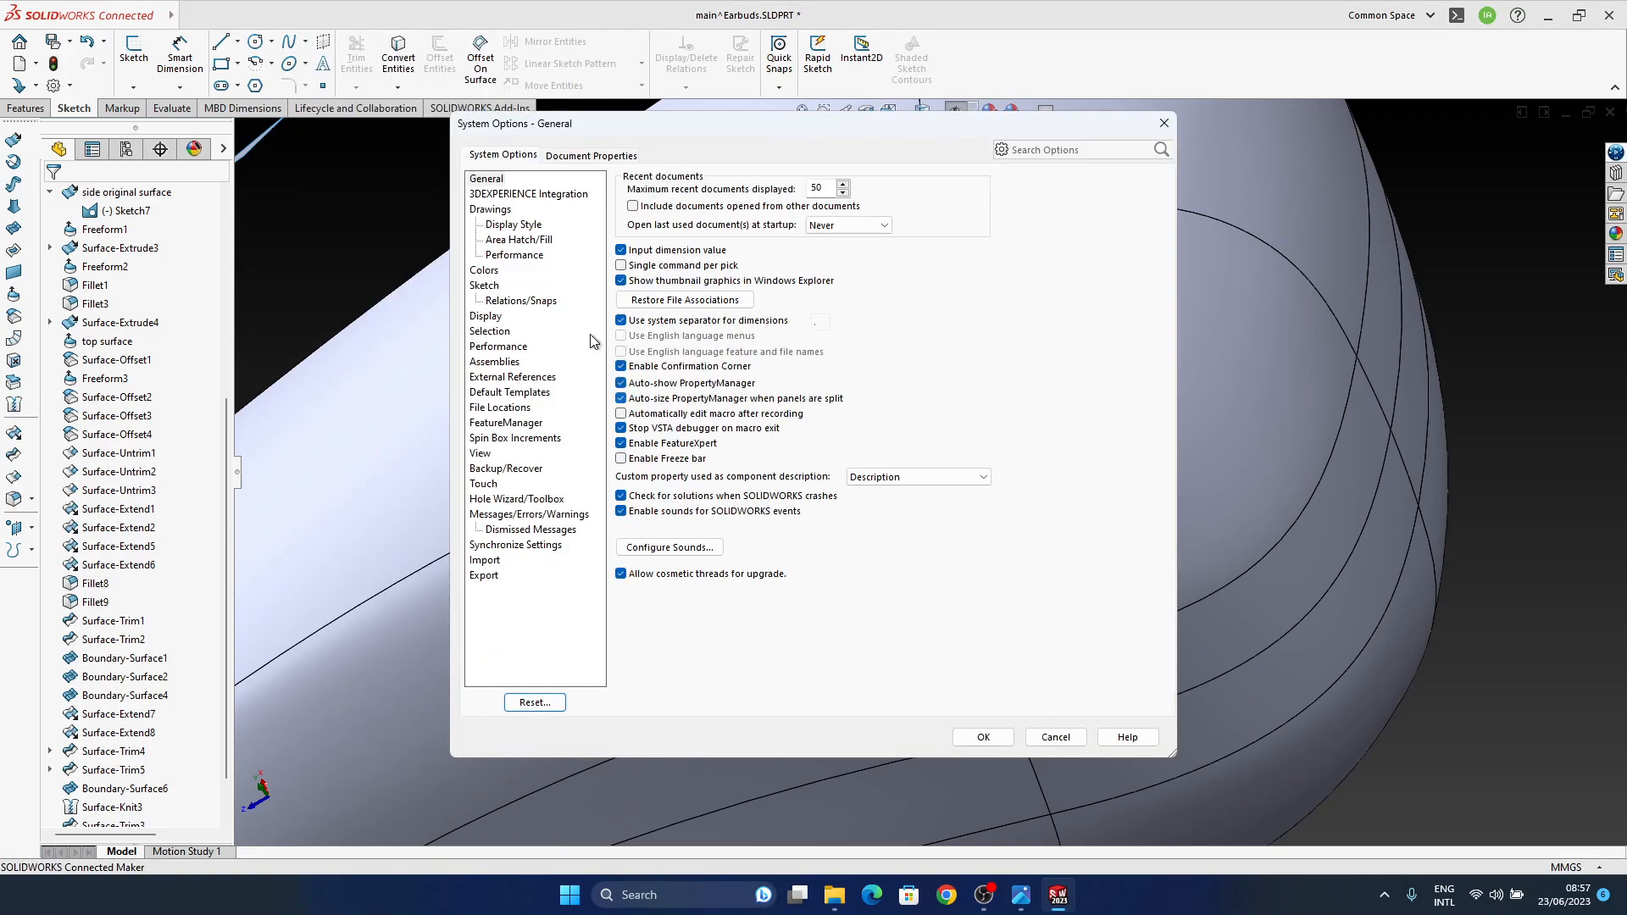
click(572, 156)
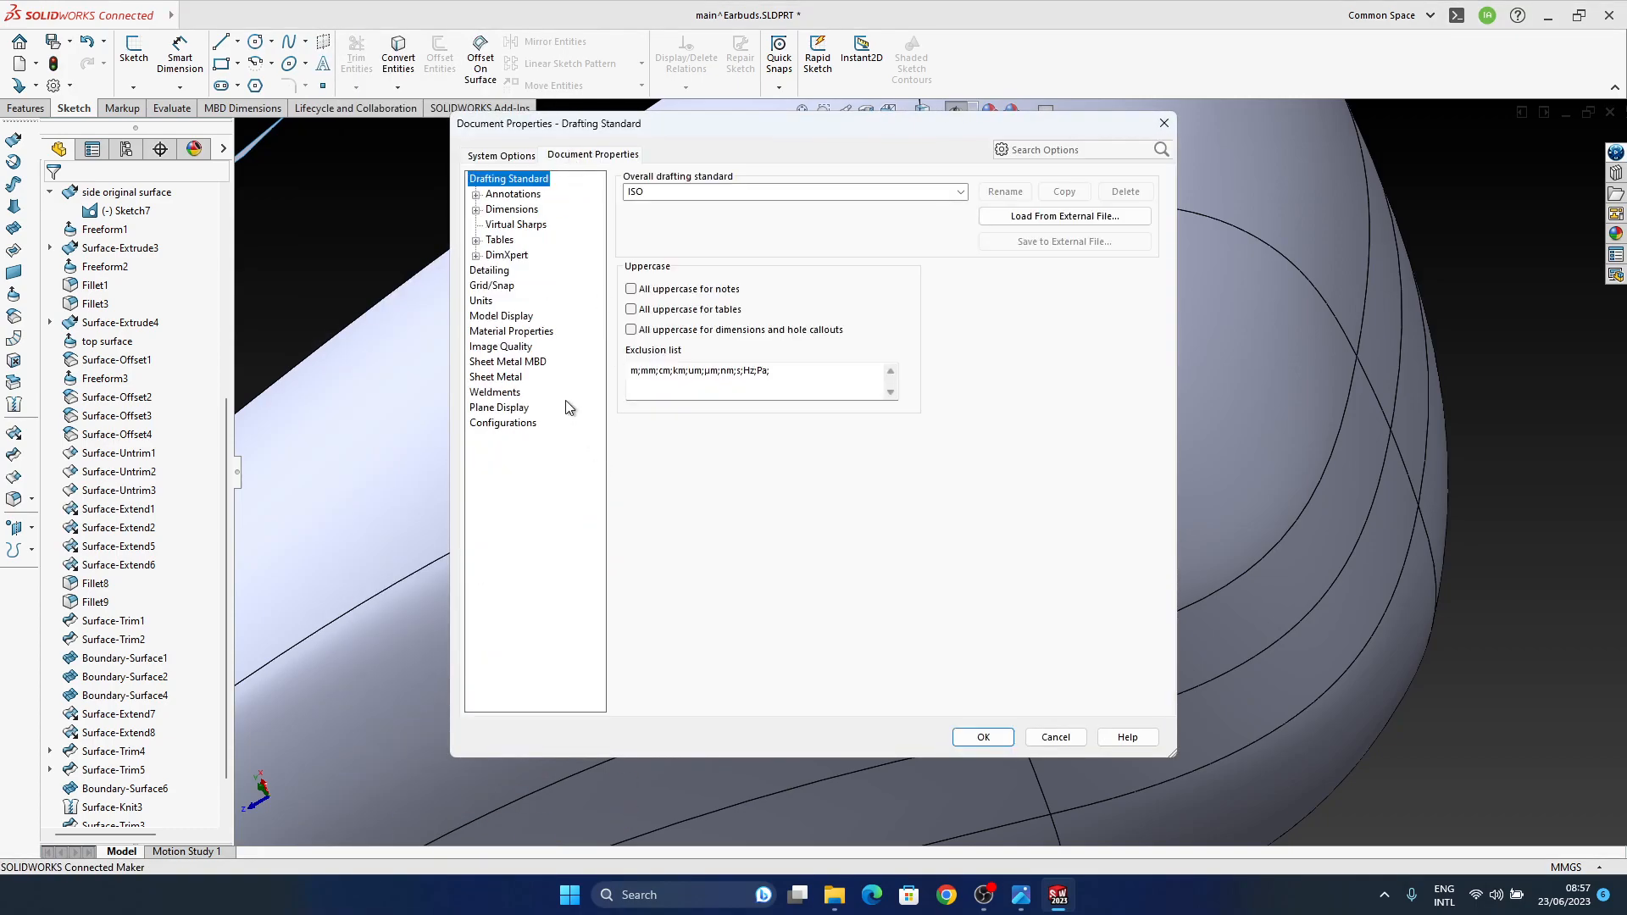
click(500, 348)
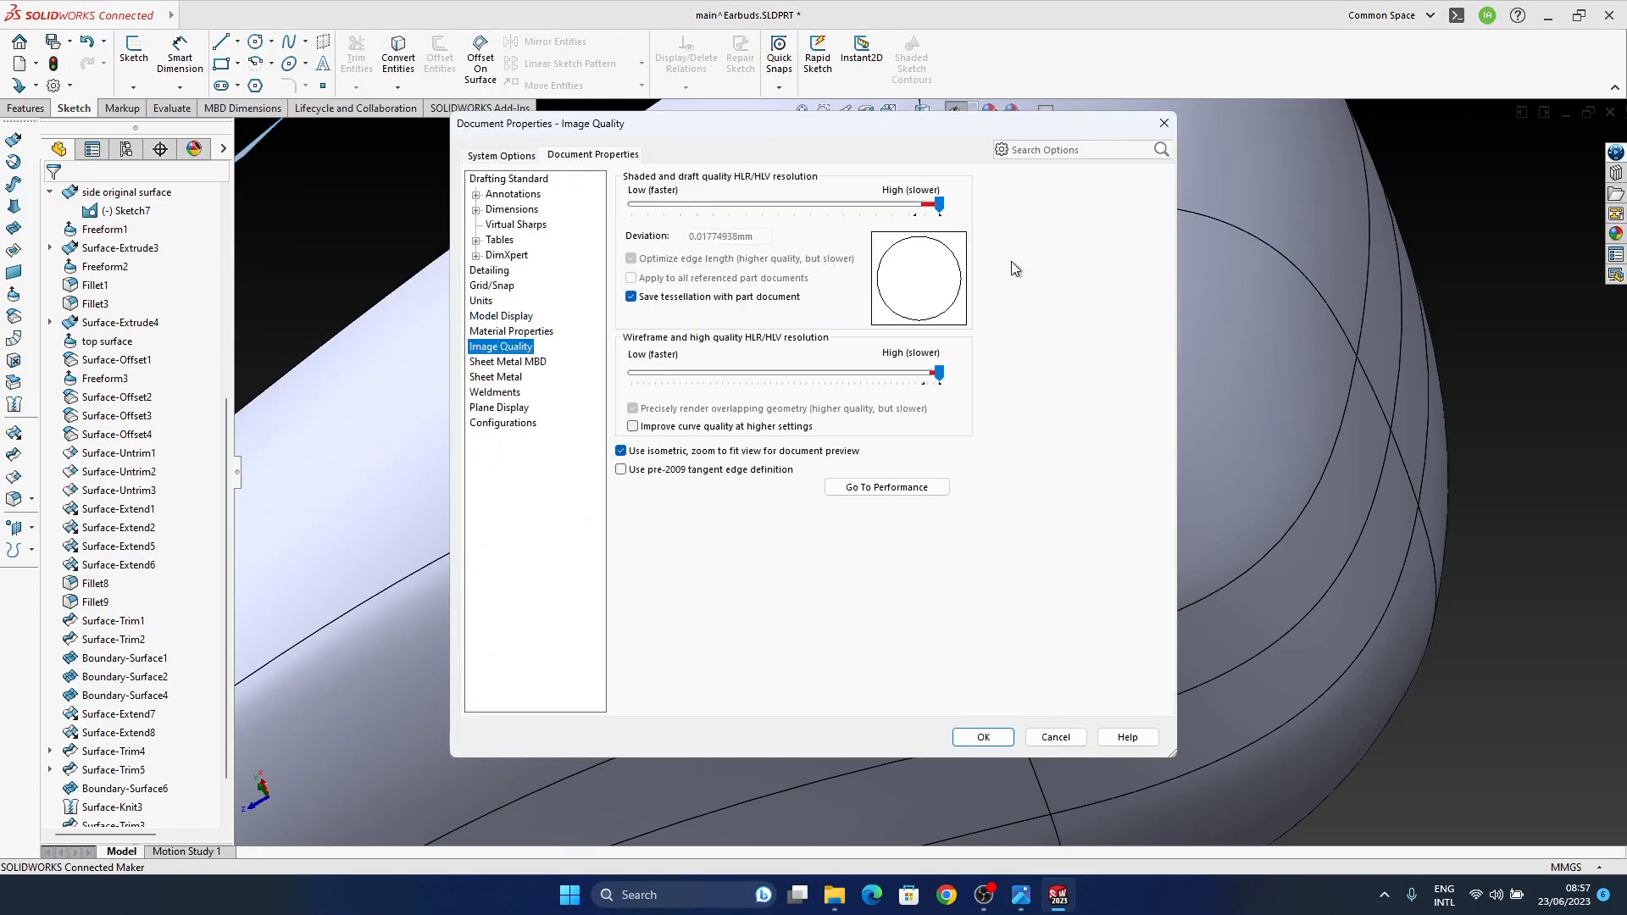
click(1003, 744)
Step: Delete the corner patch, Boundary-Surface6, together with its dependent Surface-Knit3, and undo the deletion
ctrl+middle_drag(1127, 403, 1051, 331)
ctrl+middle_drag(1050, 331, 1062, 617)
middle_drag(1063, 490, 1099, 607)
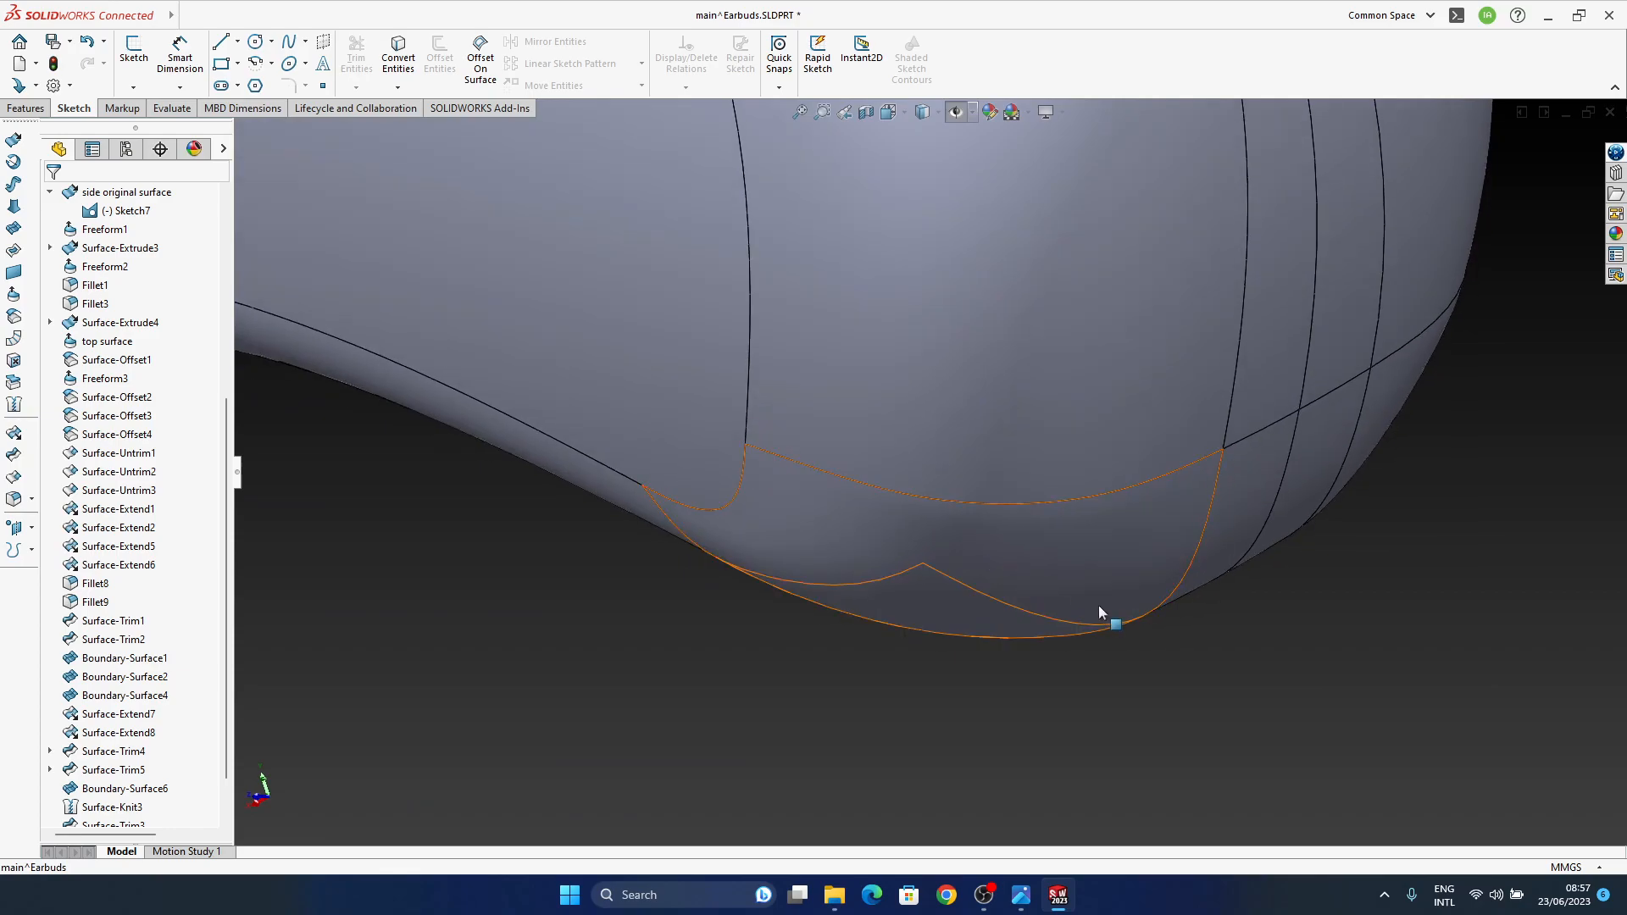
middle_drag(960, 326, 875, 560)
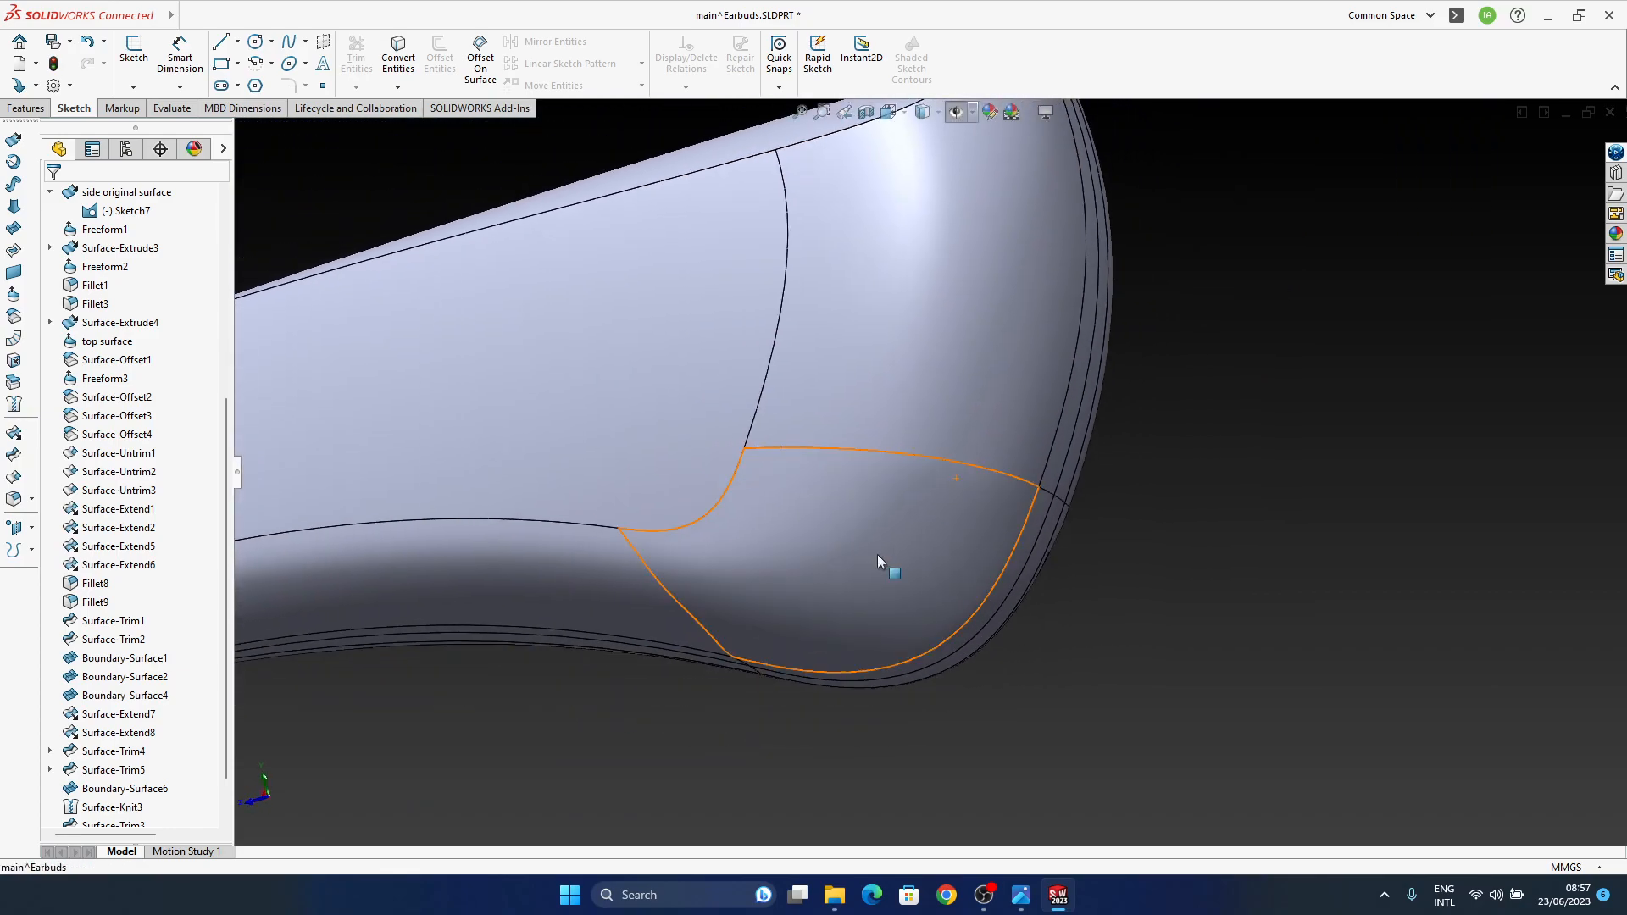
middle_drag(888, 450, 908, 608)
click(894, 564)
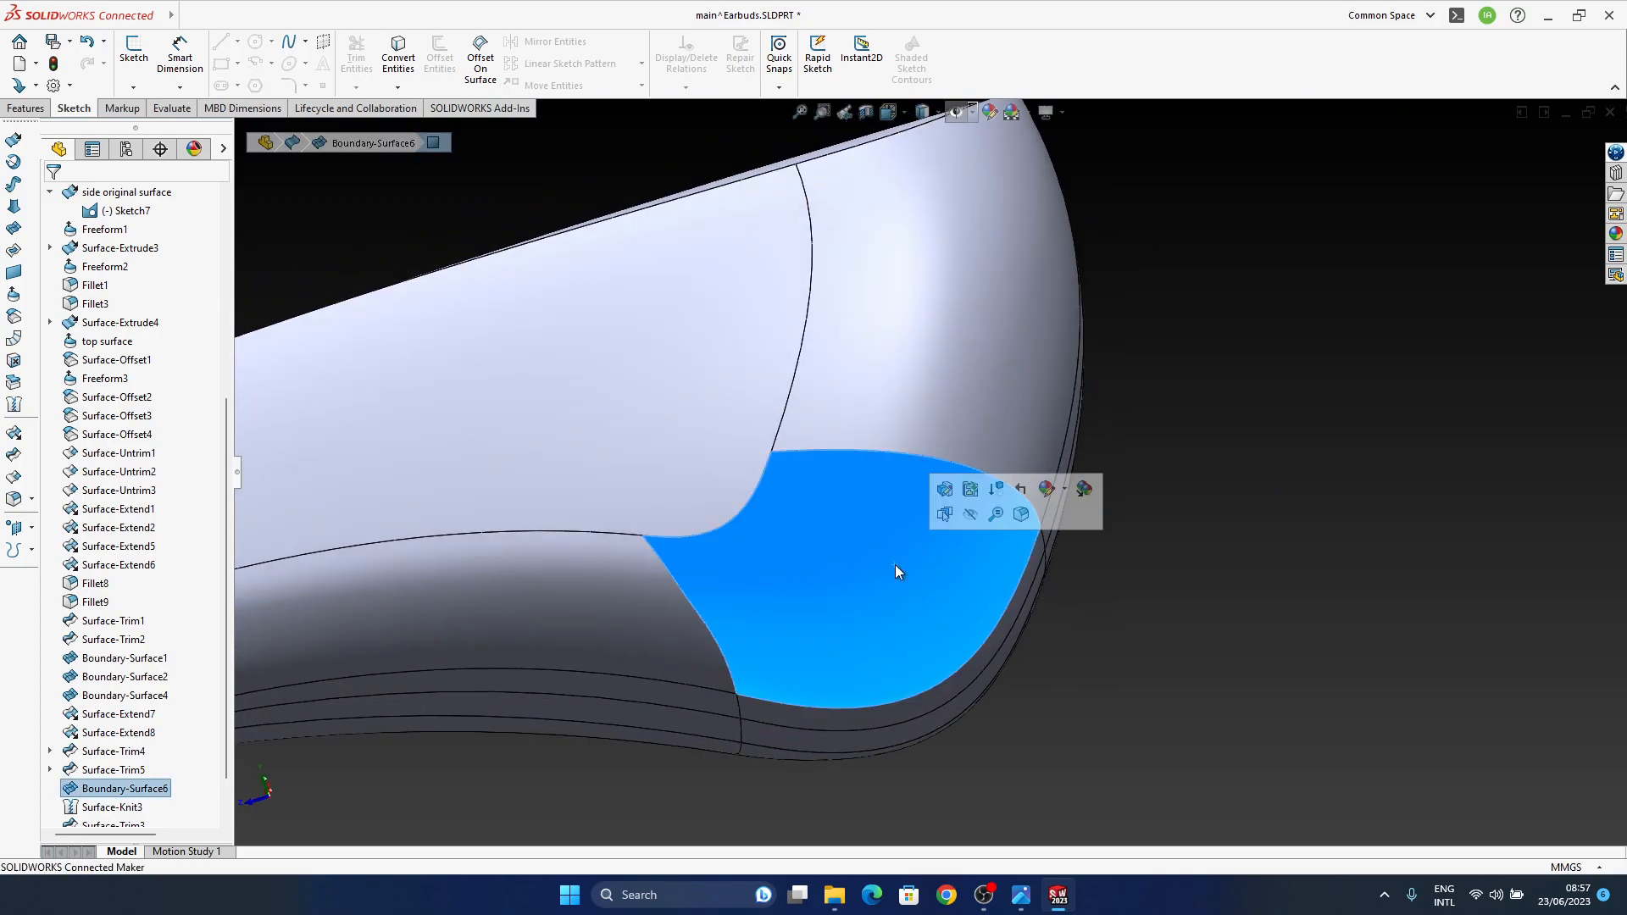
key(Delete)
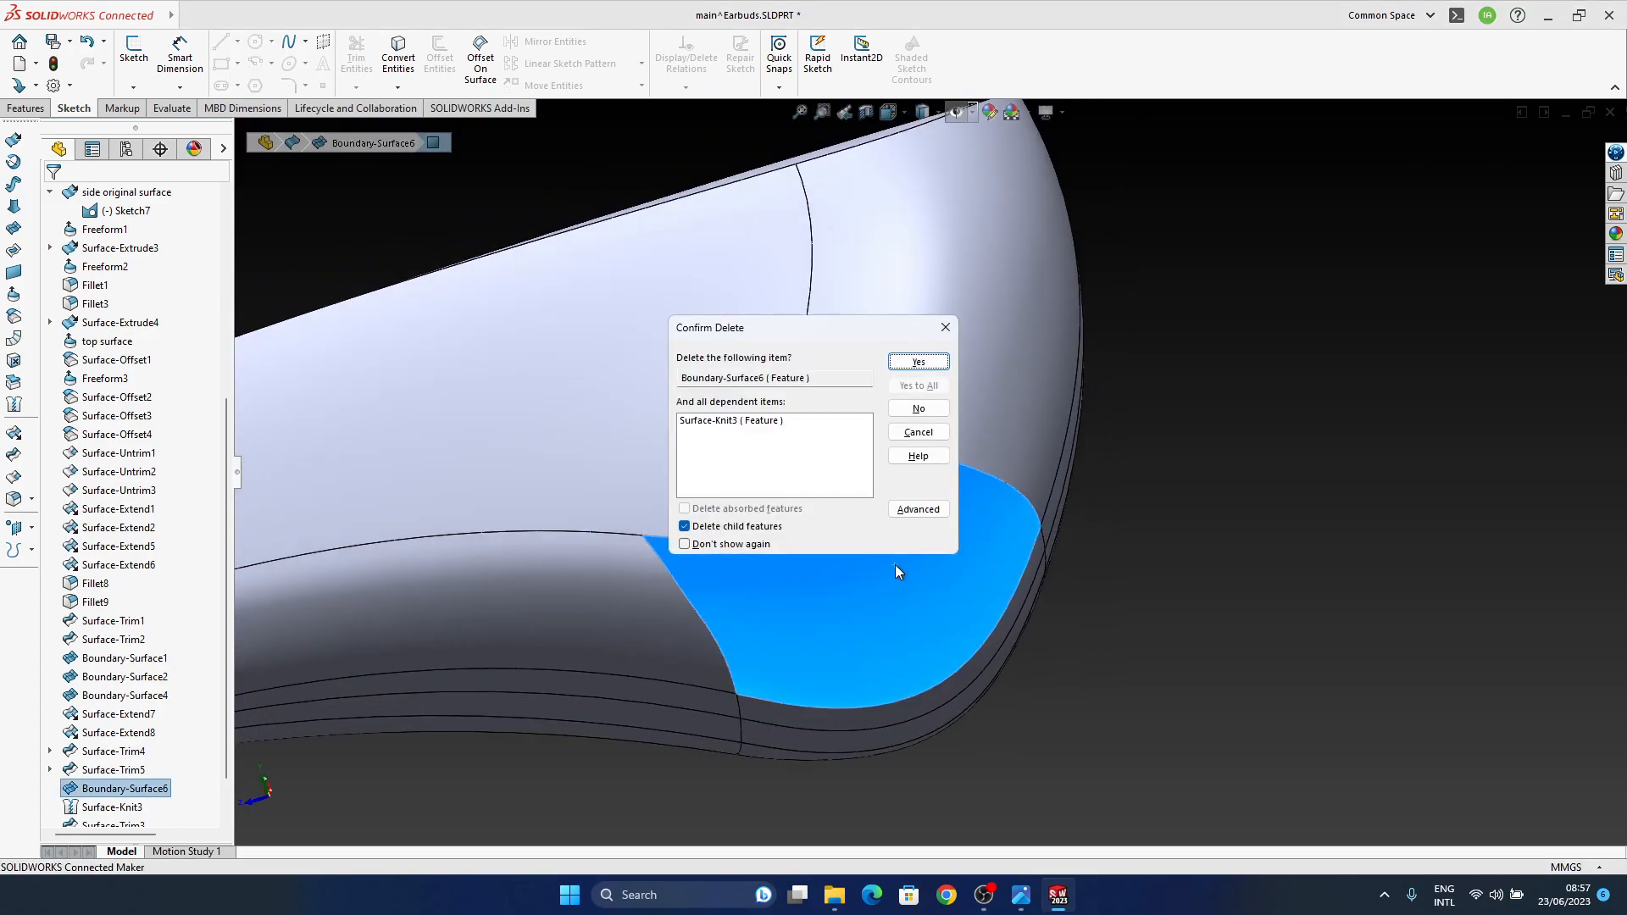
click(919, 377)
middle_drag(889, 568, 839, 472)
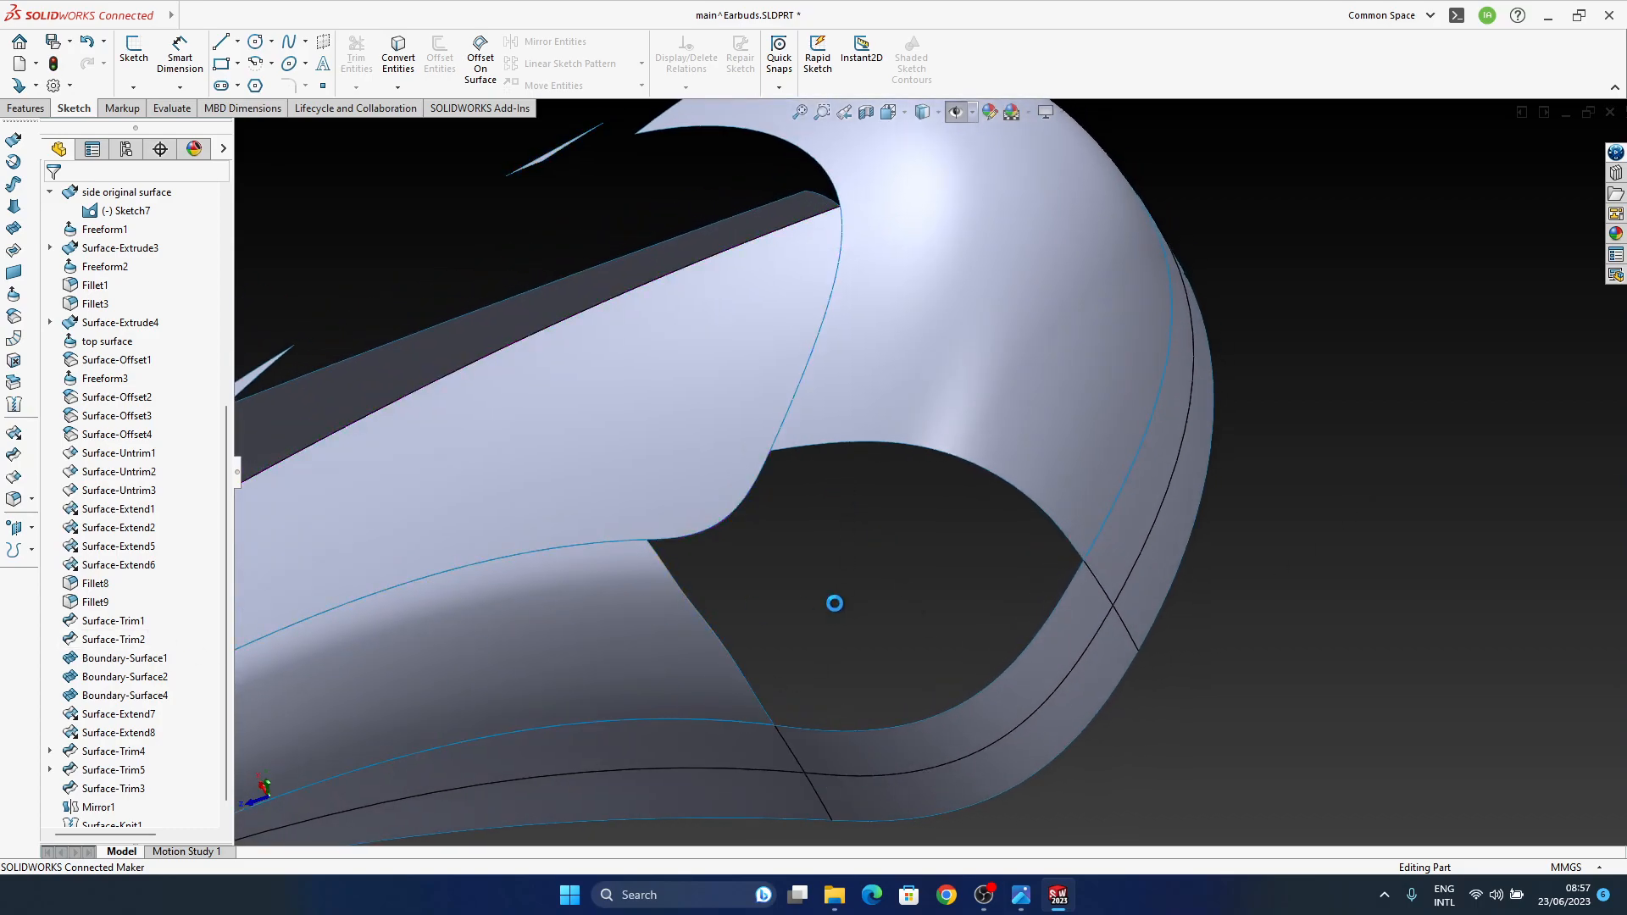
scroll(224, 690, down, 1)
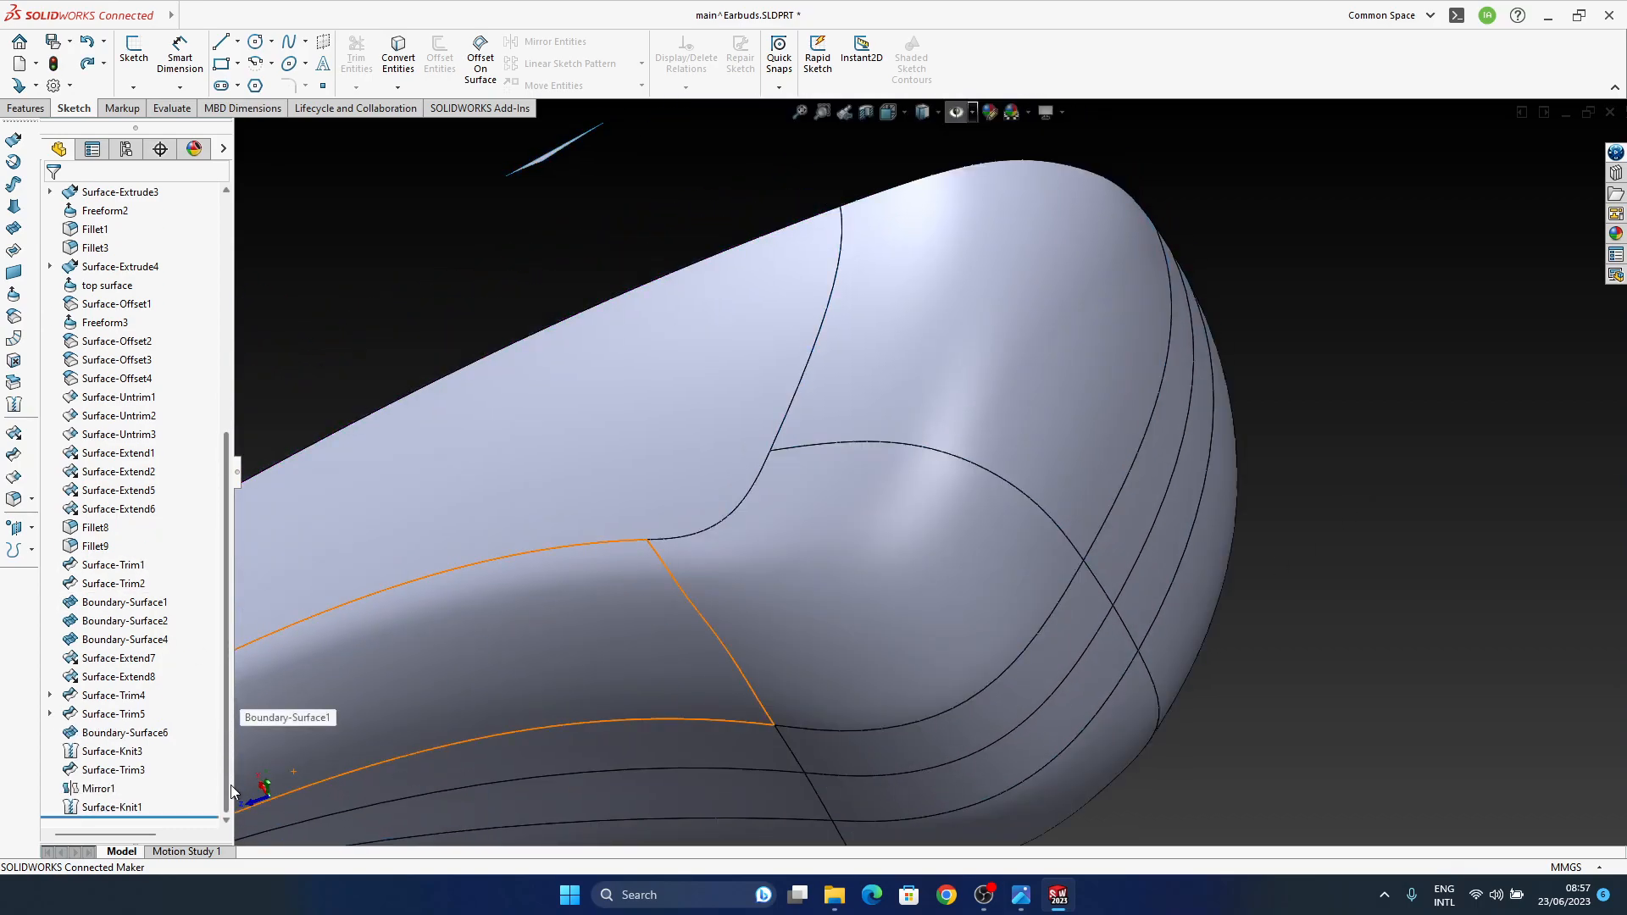
Step: Roll the model back to just after Boundary-Surface6 and delete that corner patch together with its dependent Surface-Knit3
drag(122, 807, 133, 742)
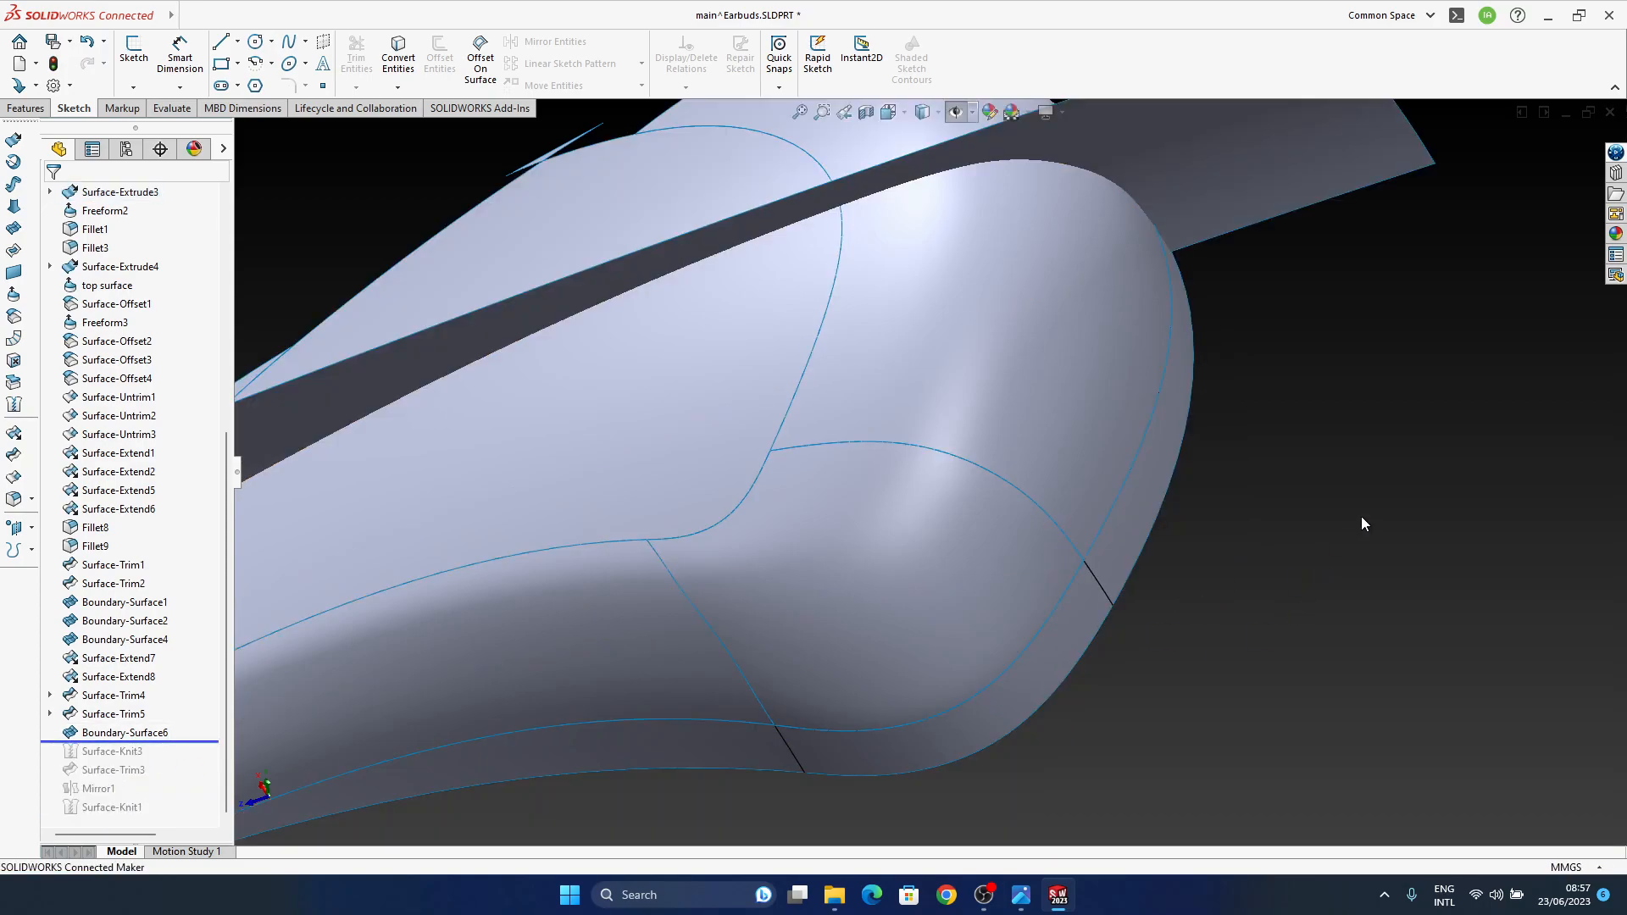
click(873, 587)
key(Delete)
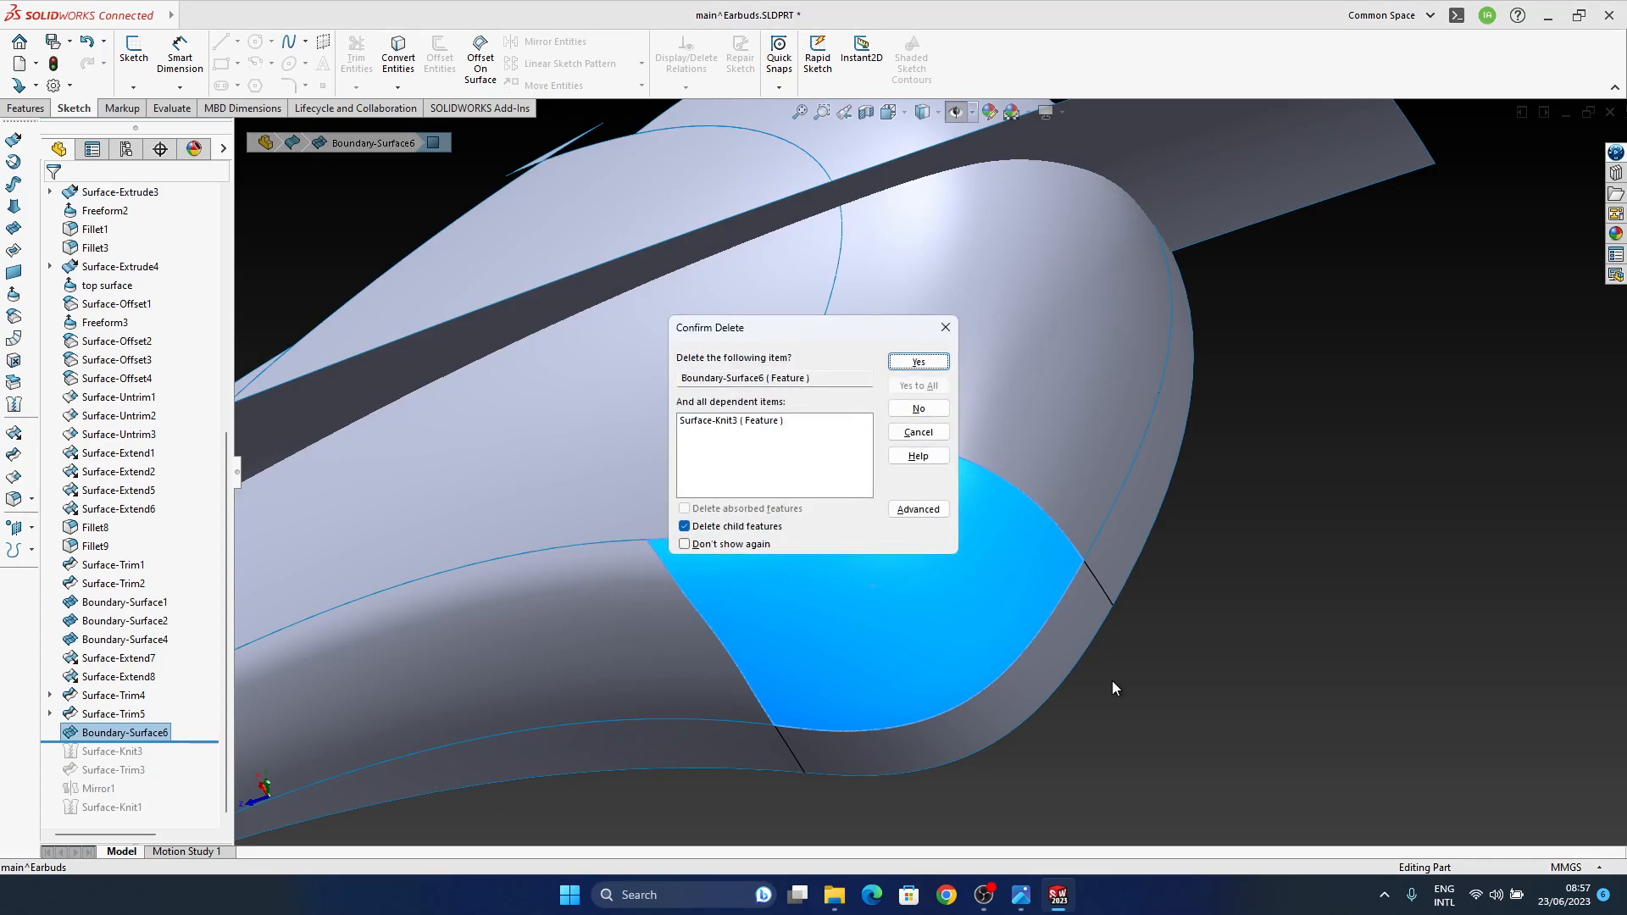
key(Return)
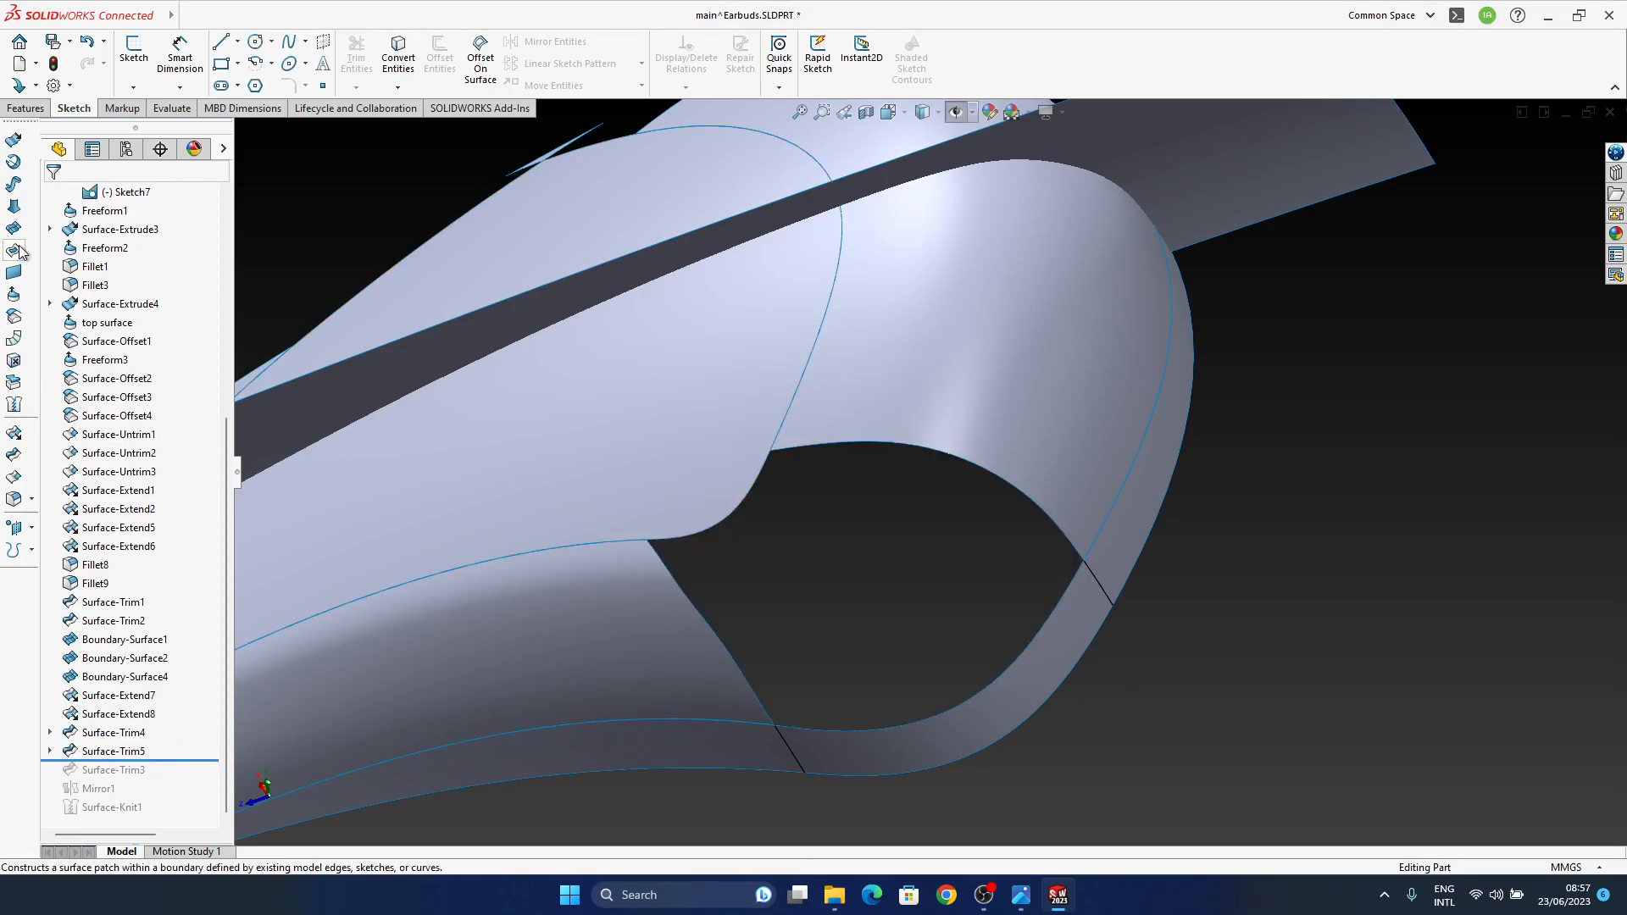
Step: Define a Fill Surface patch from the four edges around the open corner
click(17, 249)
click(717, 636)
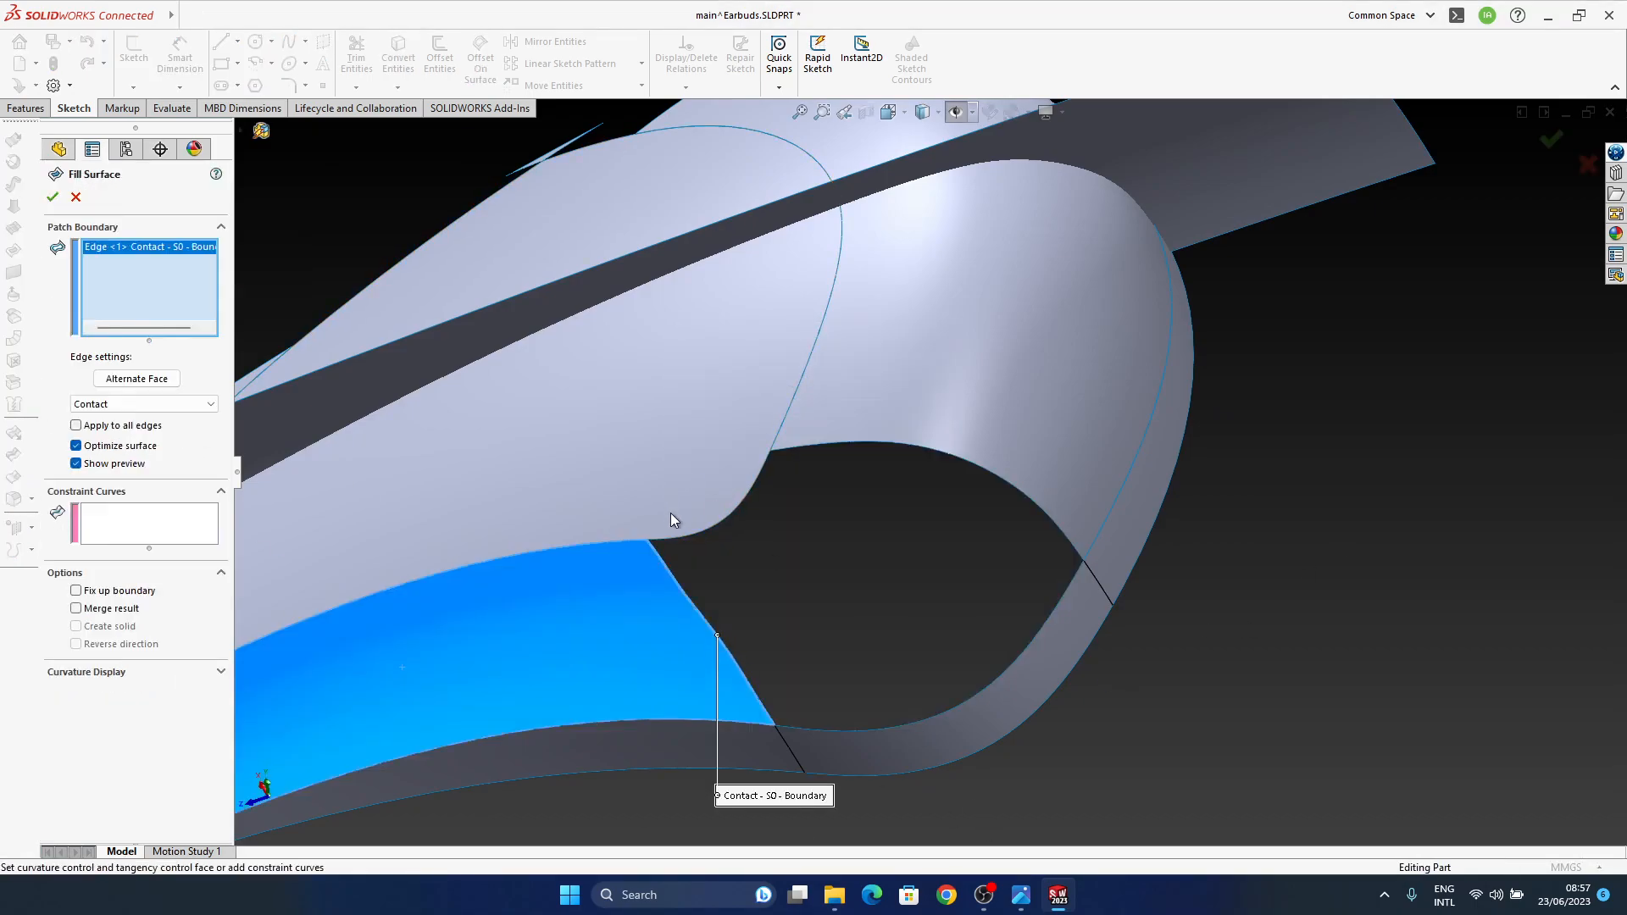
click(724, 522)
click(884, 444)
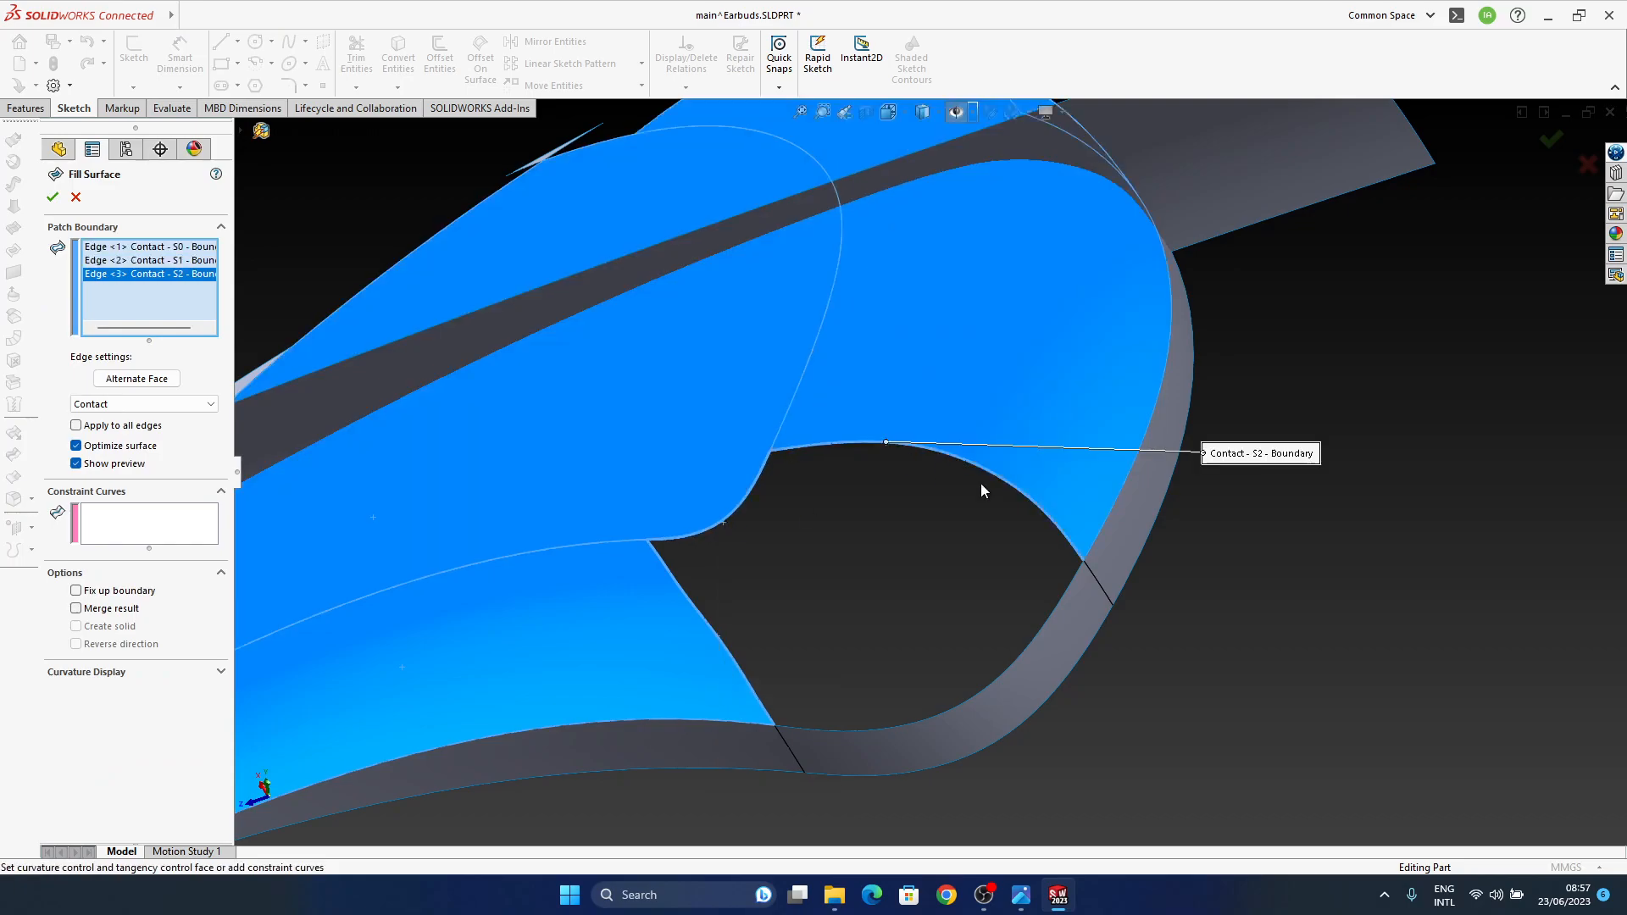
click(1065, 593)
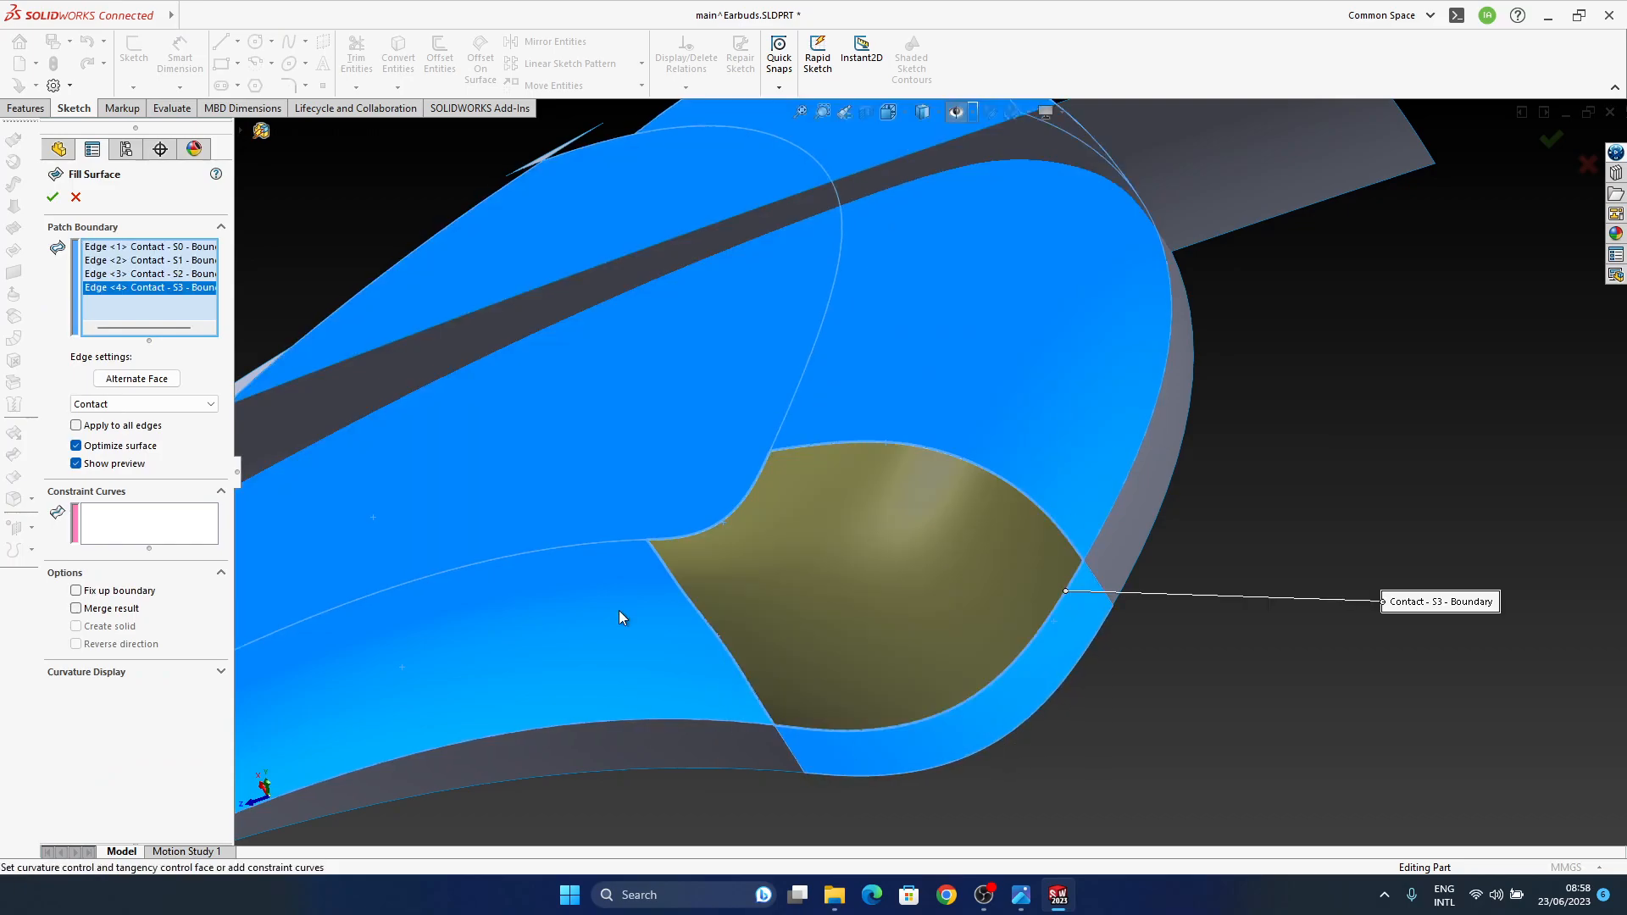
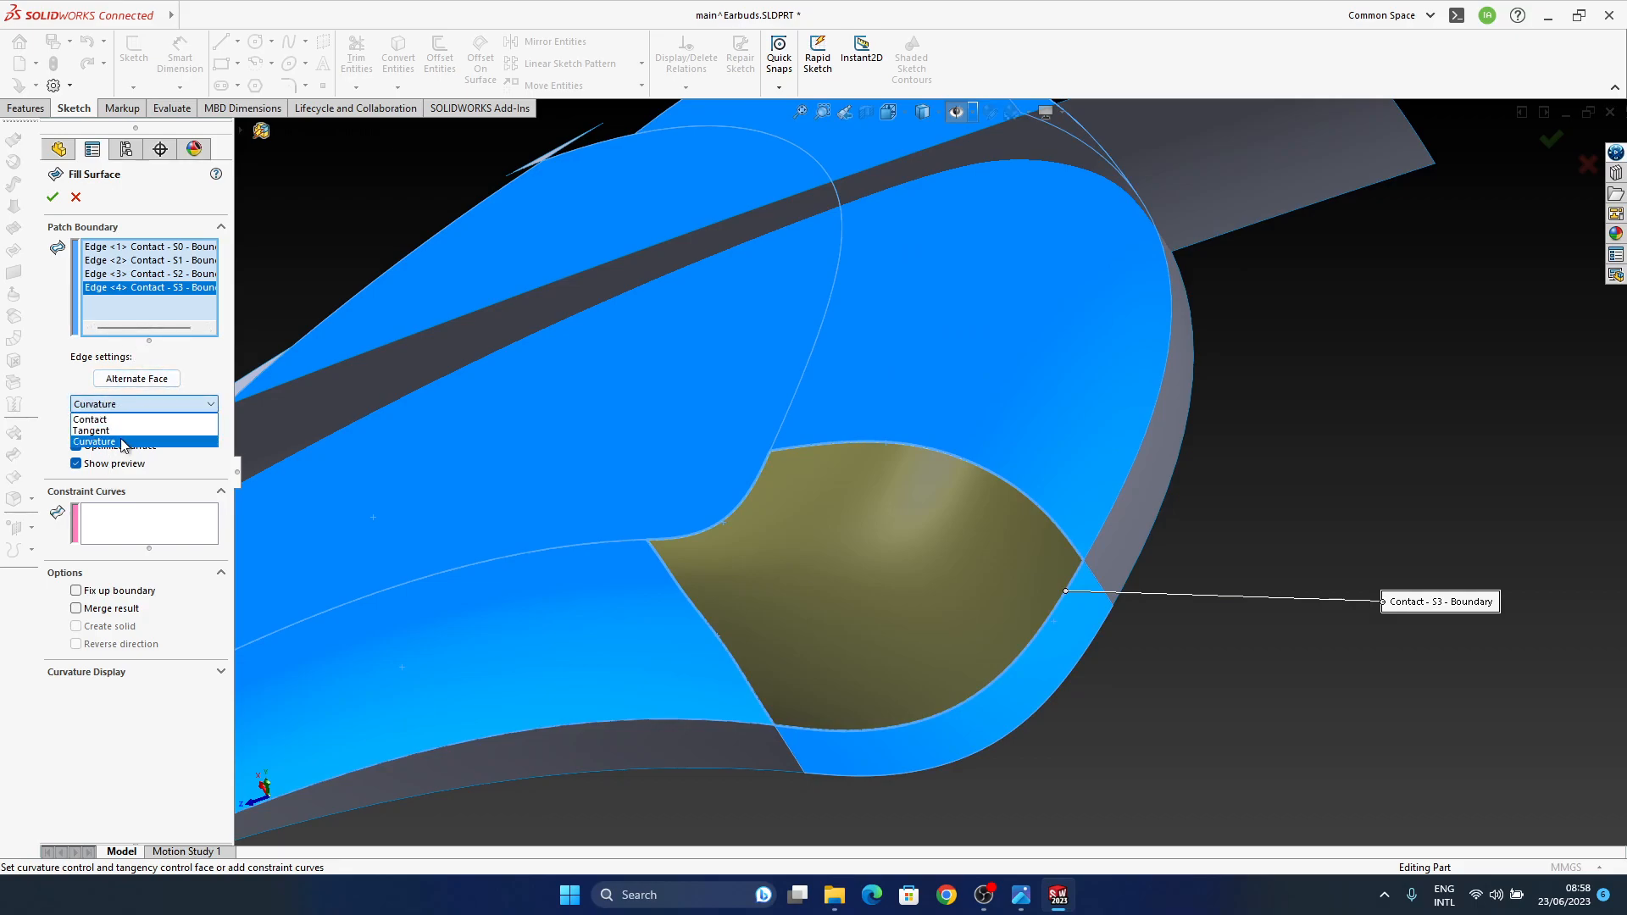
Step: Set the fill patch's lower edge, the fourth boundary edge, to Curvature and accept the surface
click(124, 441)
middle_drag(305, 542, 322, 576)
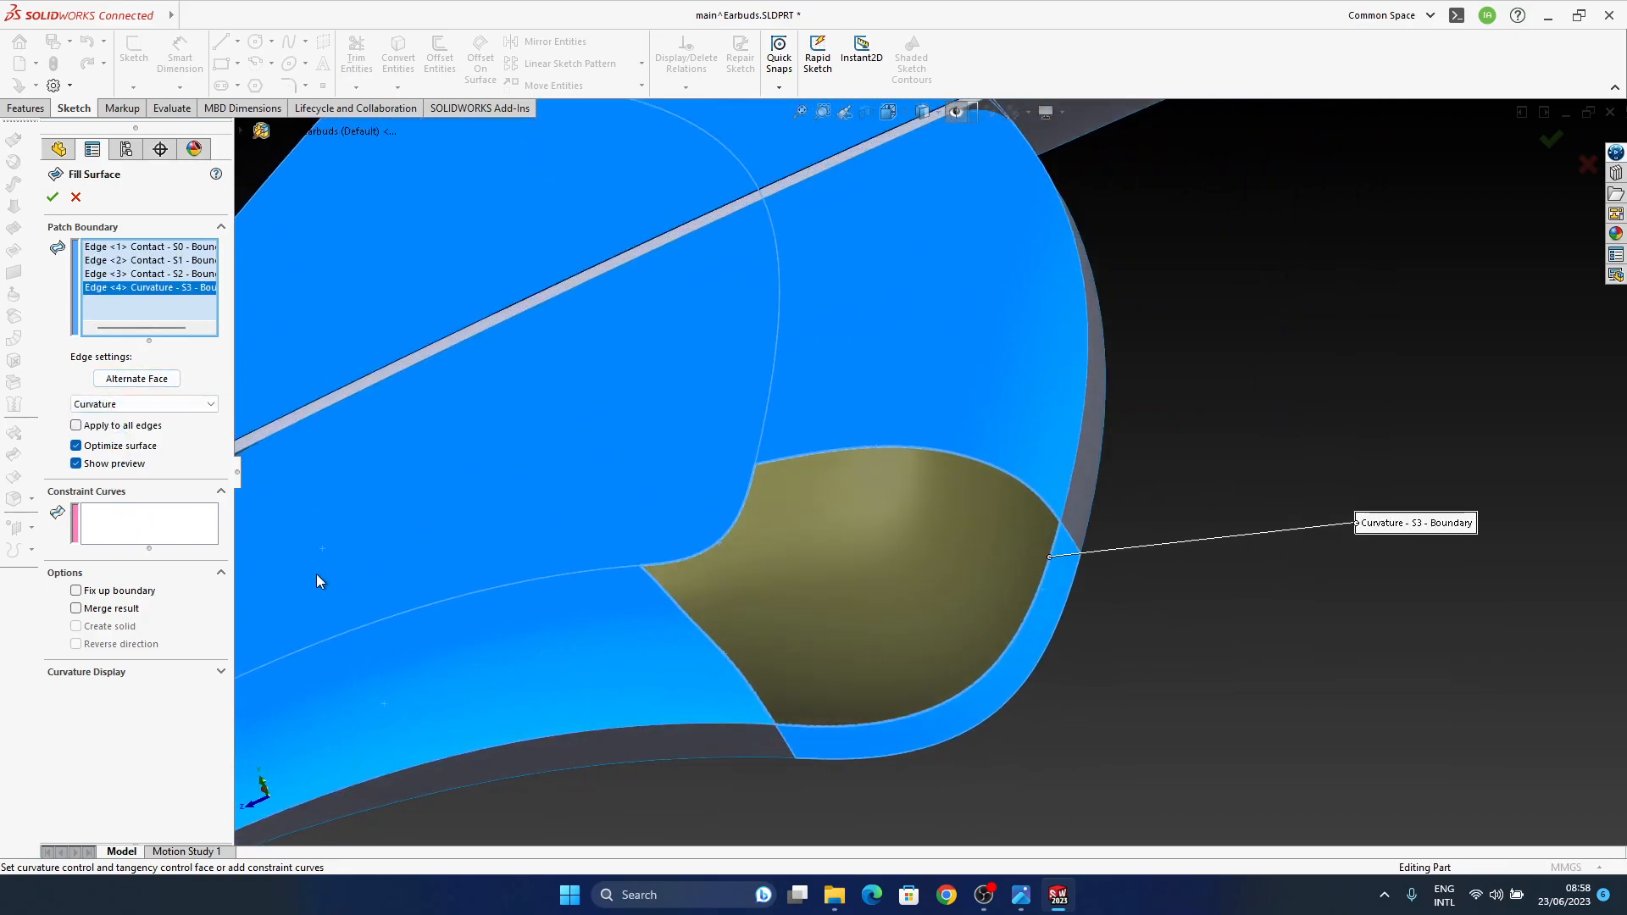
middle_drag(849, 614, 934, 644)
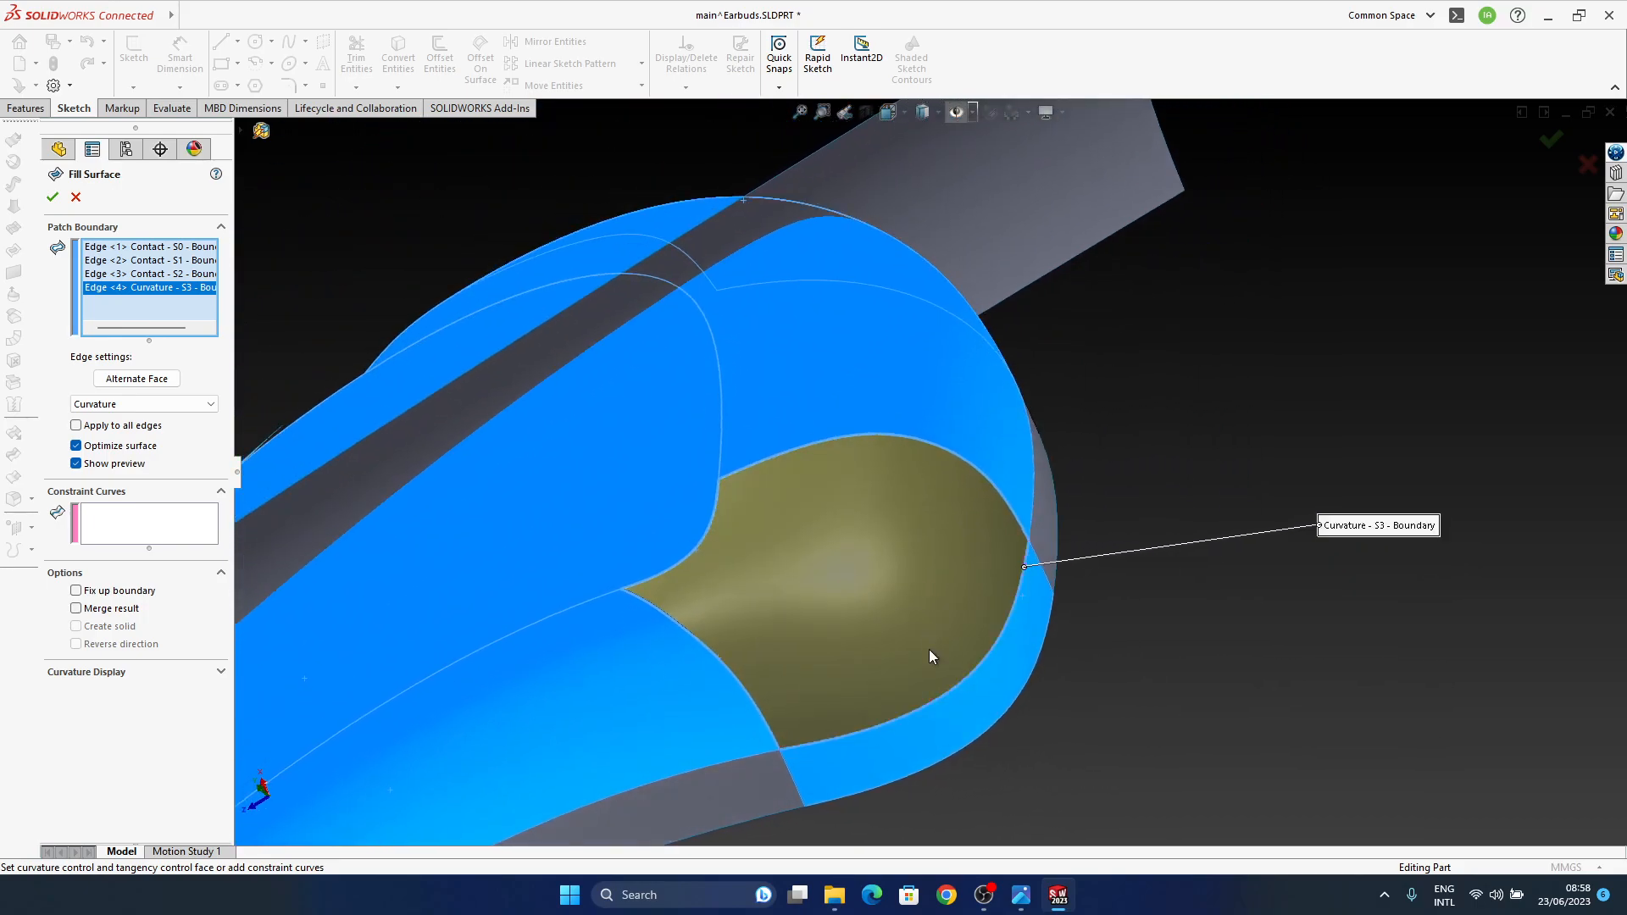
middle_drag(975, 585, 980, 623)
scroll(966, 546, down, 2)
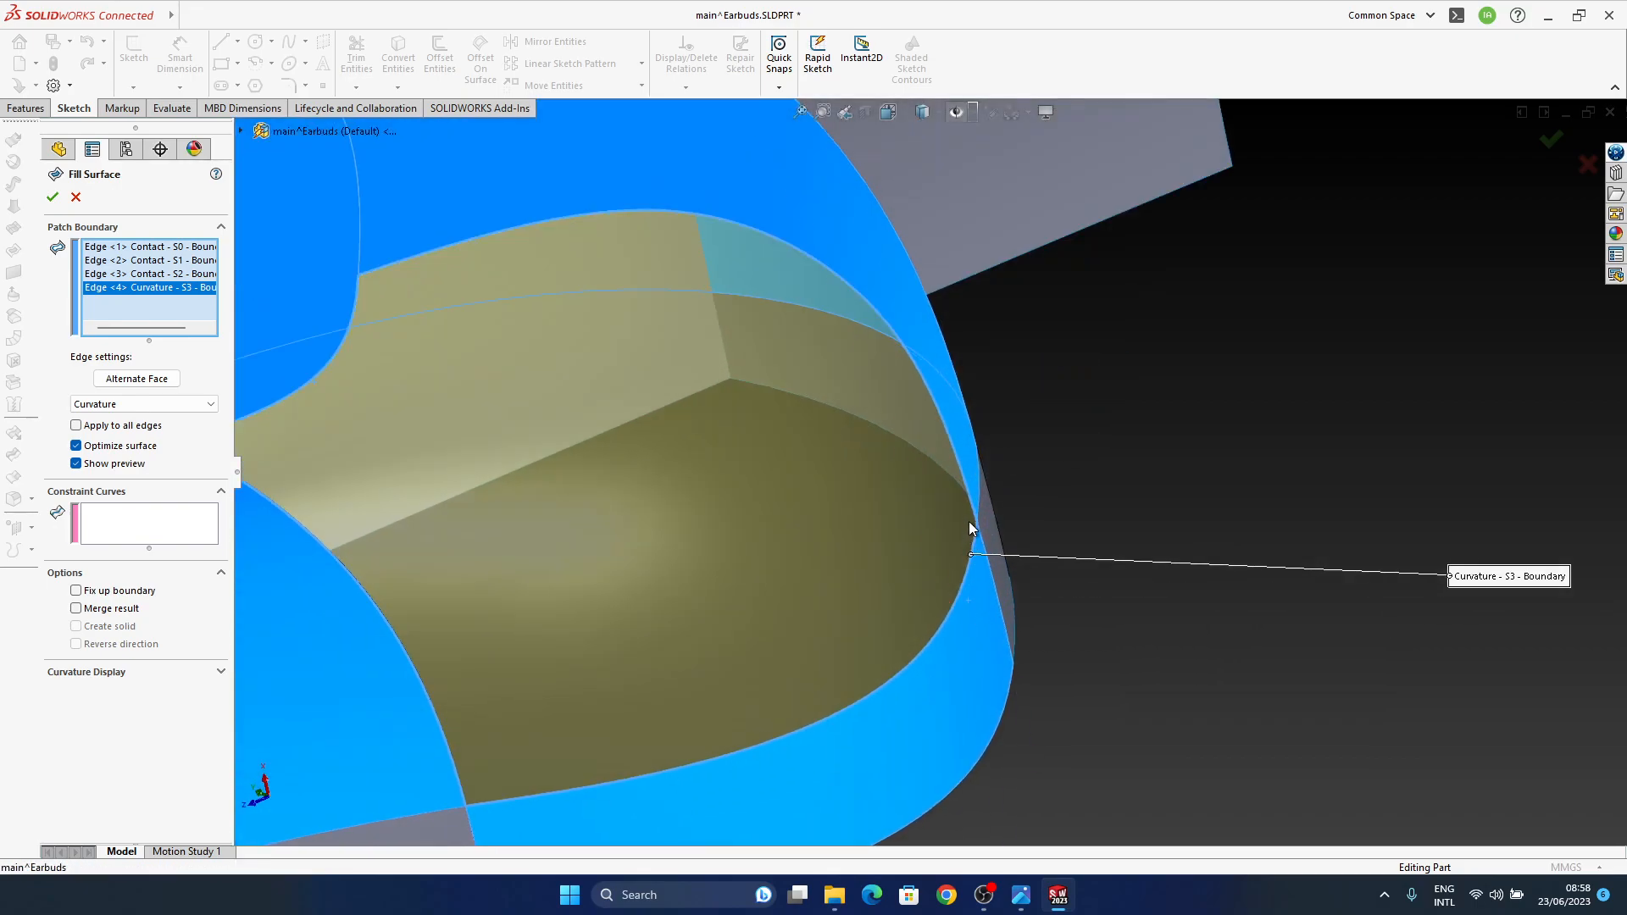
scroll(719, 633, up, 4)
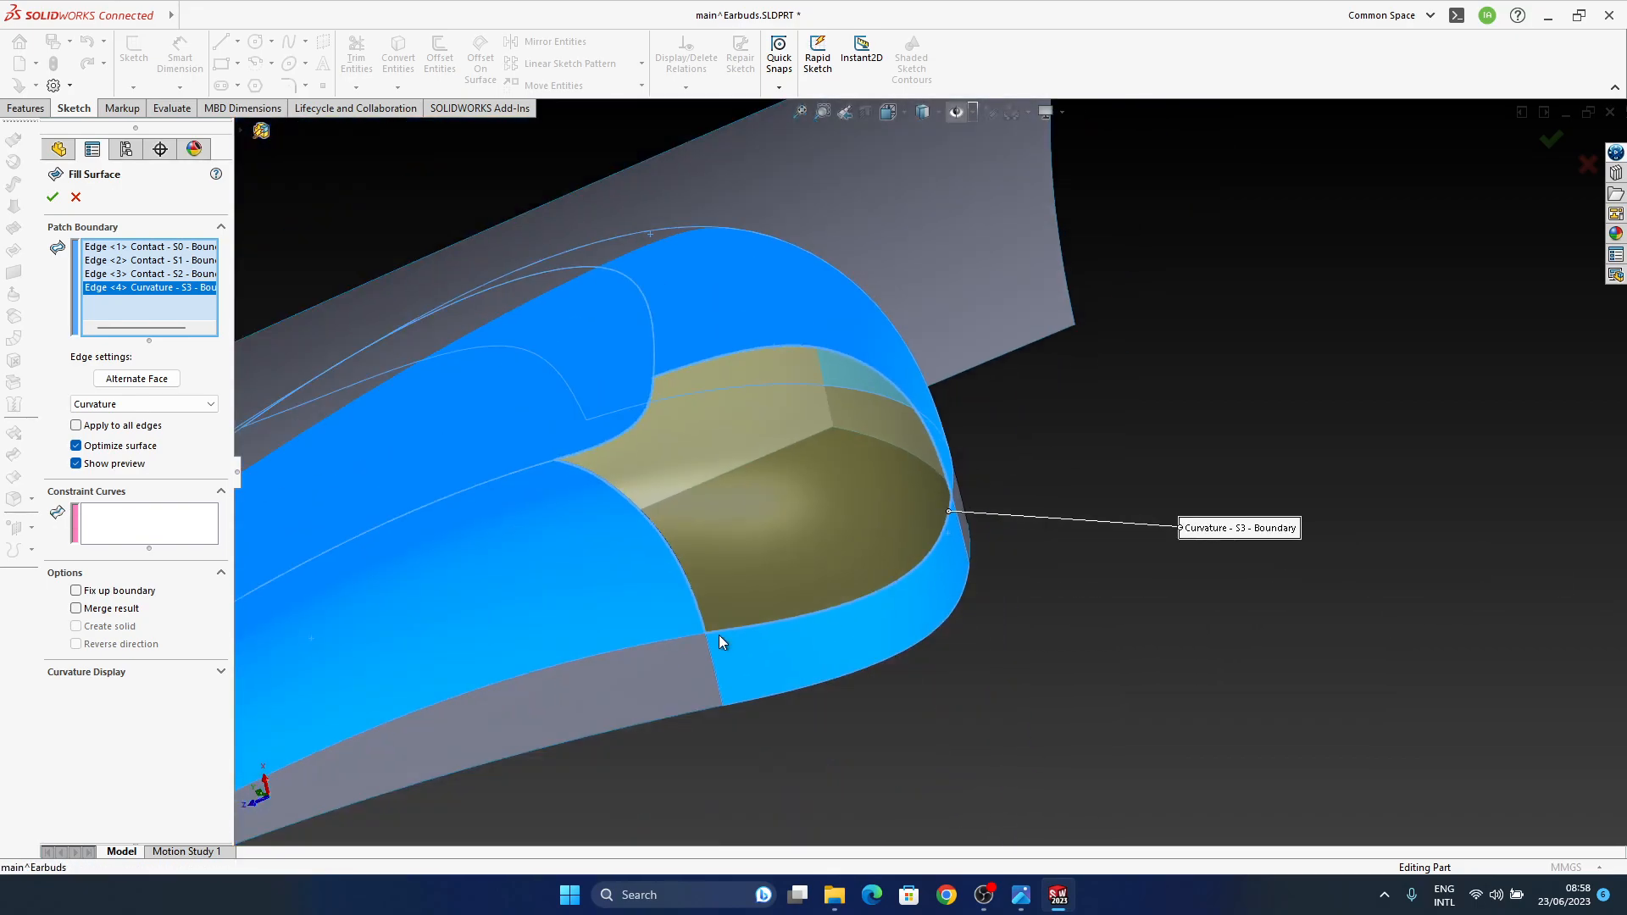
middle_drag(719, 633, 769, 642)
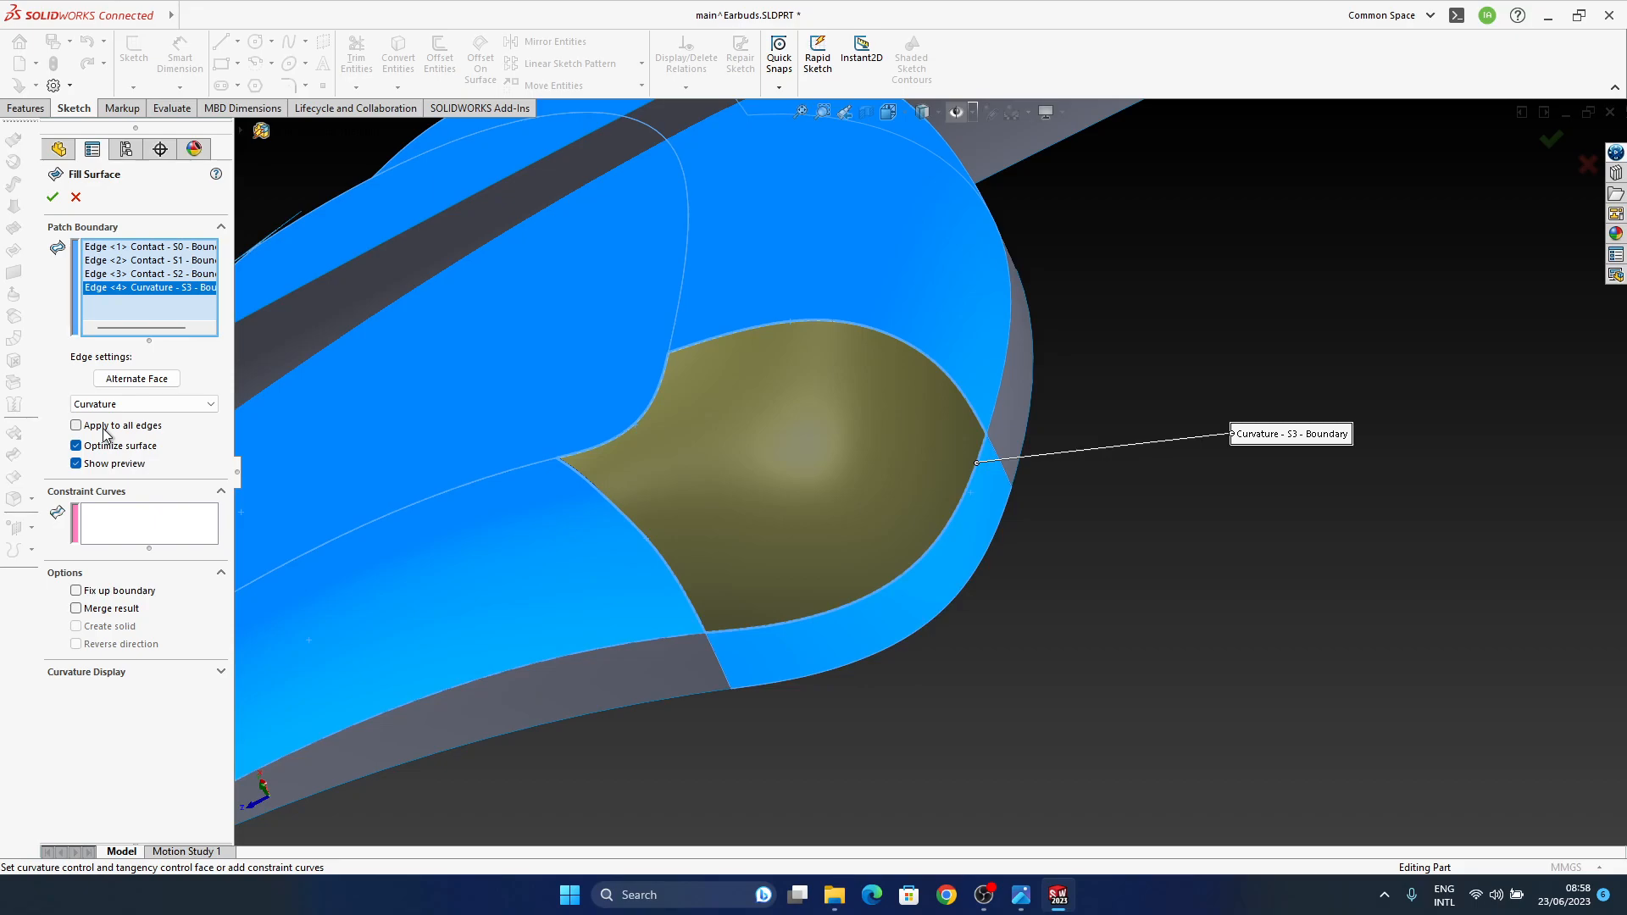
click(1535, 140)
Step: Examine the filled corner from several angles, turning on RealView Graphics to judge its reflections
middle_drag(1090, 617, 1036, 459)
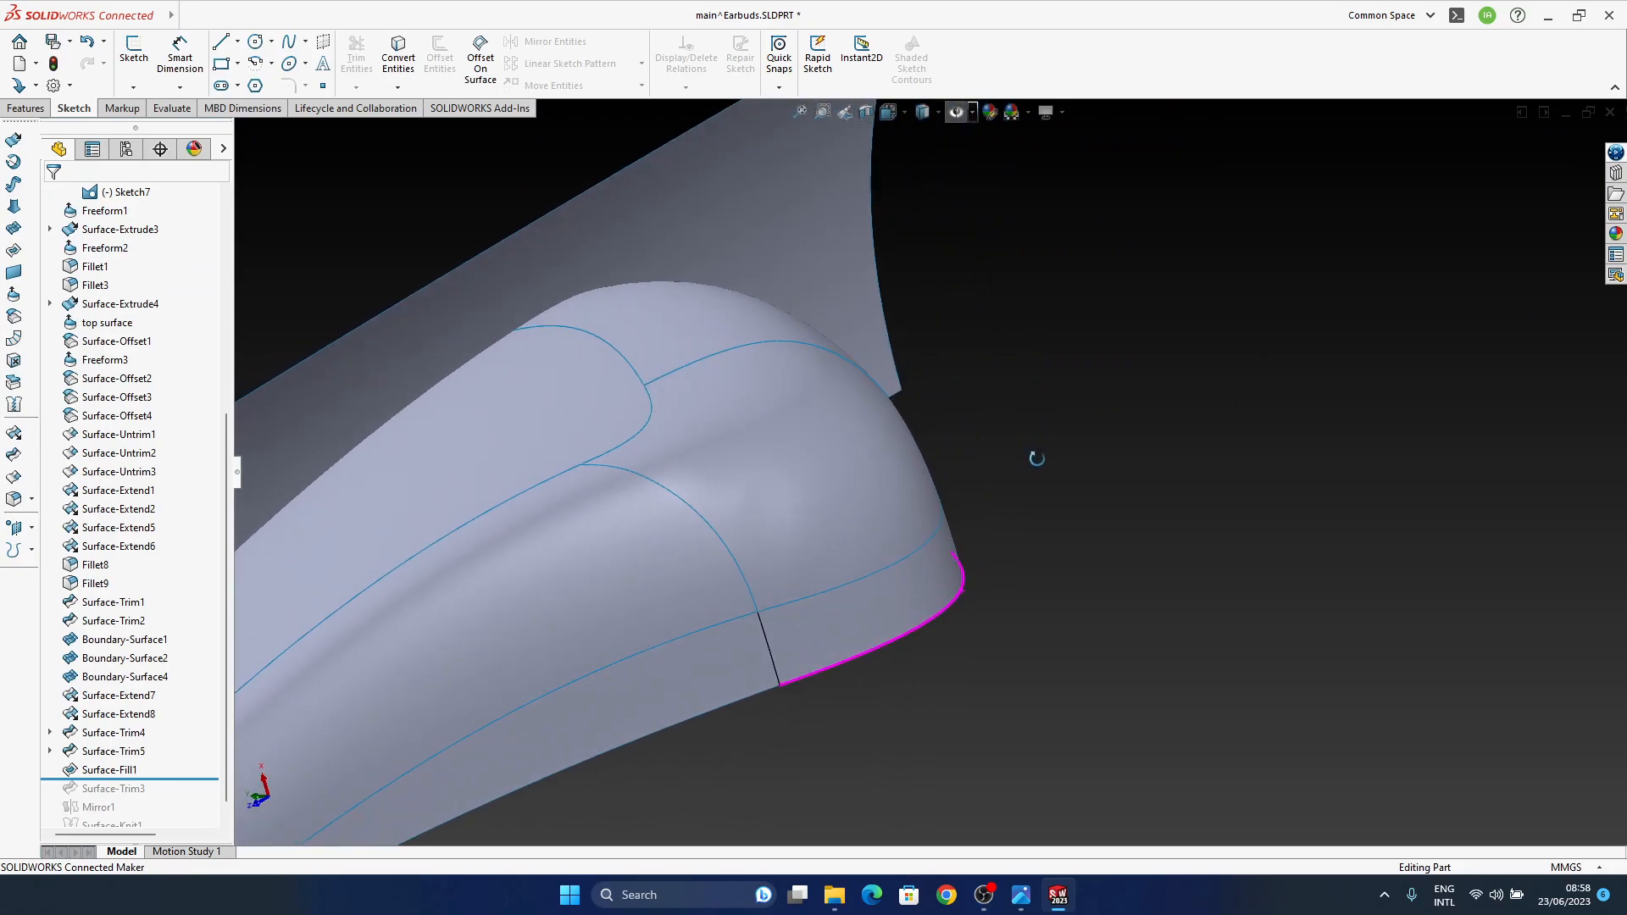
scroll(793, 539, down, 3)
middle_drag(1039, 628, 1061, 564)
middle_drag(844, 631, 856, 497)
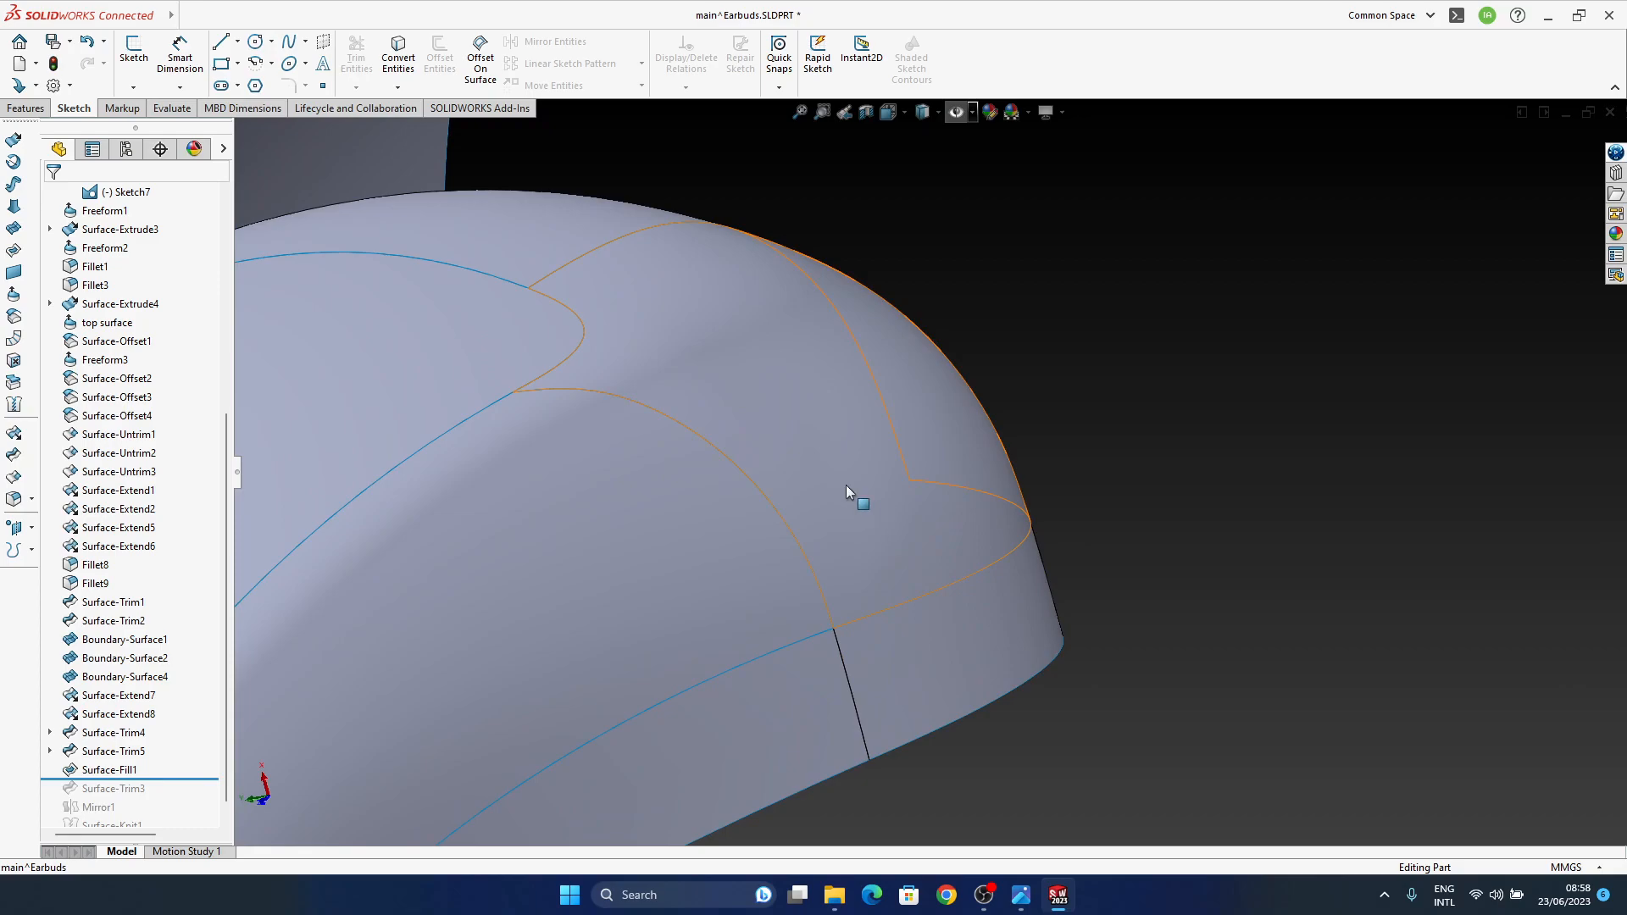
middle_drag(1024, 501, 874, 482)
click(1013, 112)
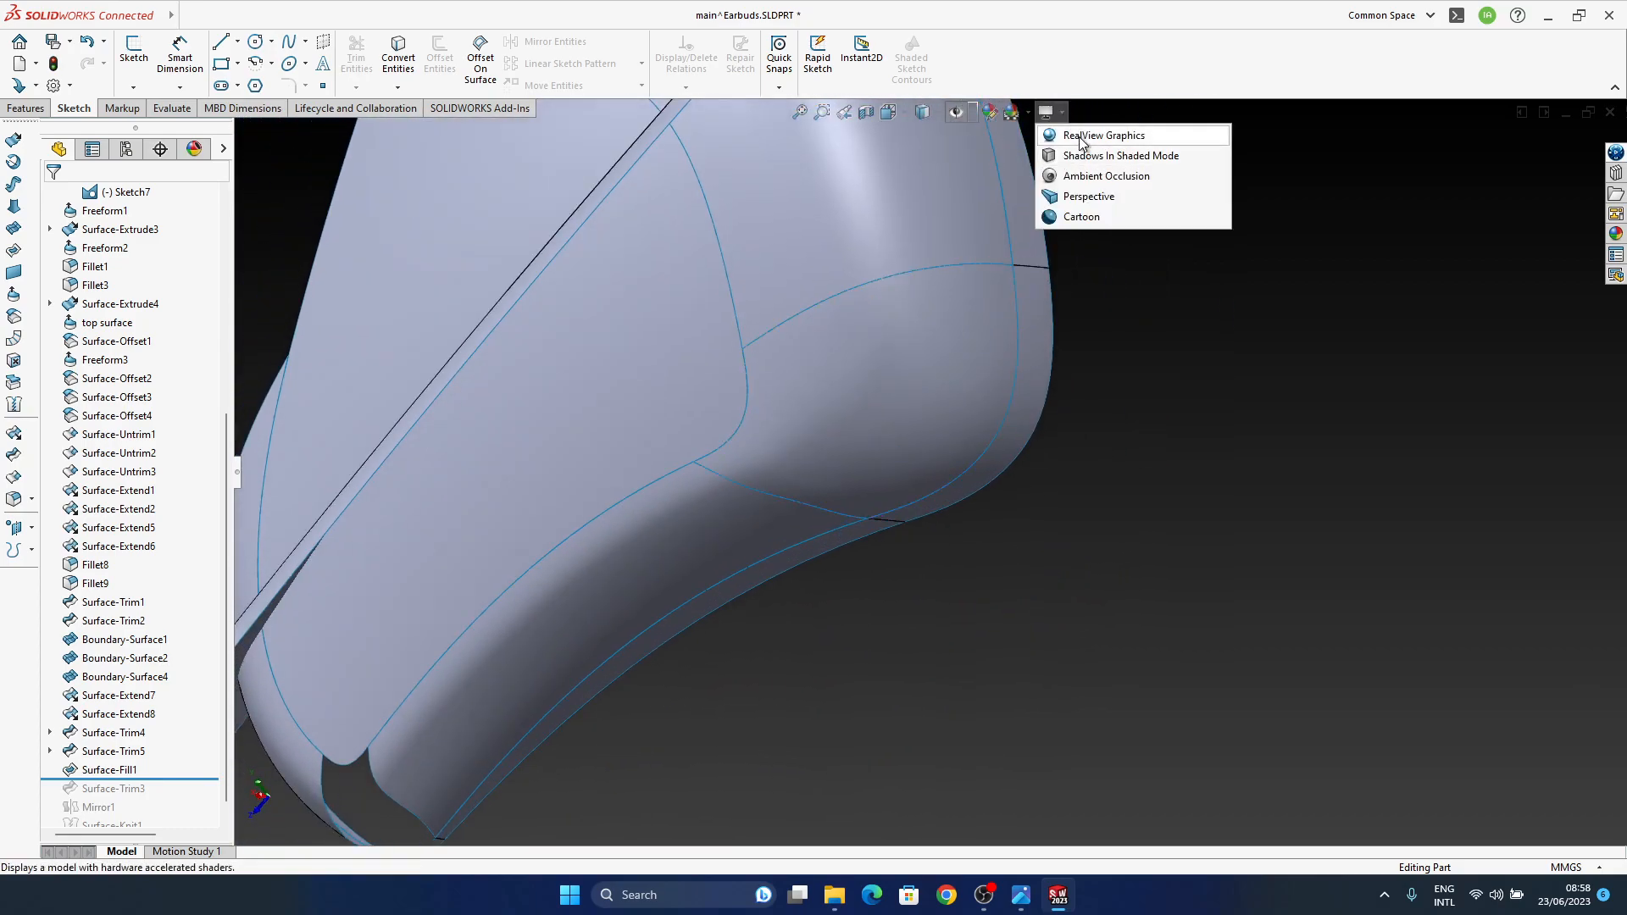
click(1059, 133)
middle_drag(866, 567, 892, 497)
middle_drag(797, 616, 612, 629)
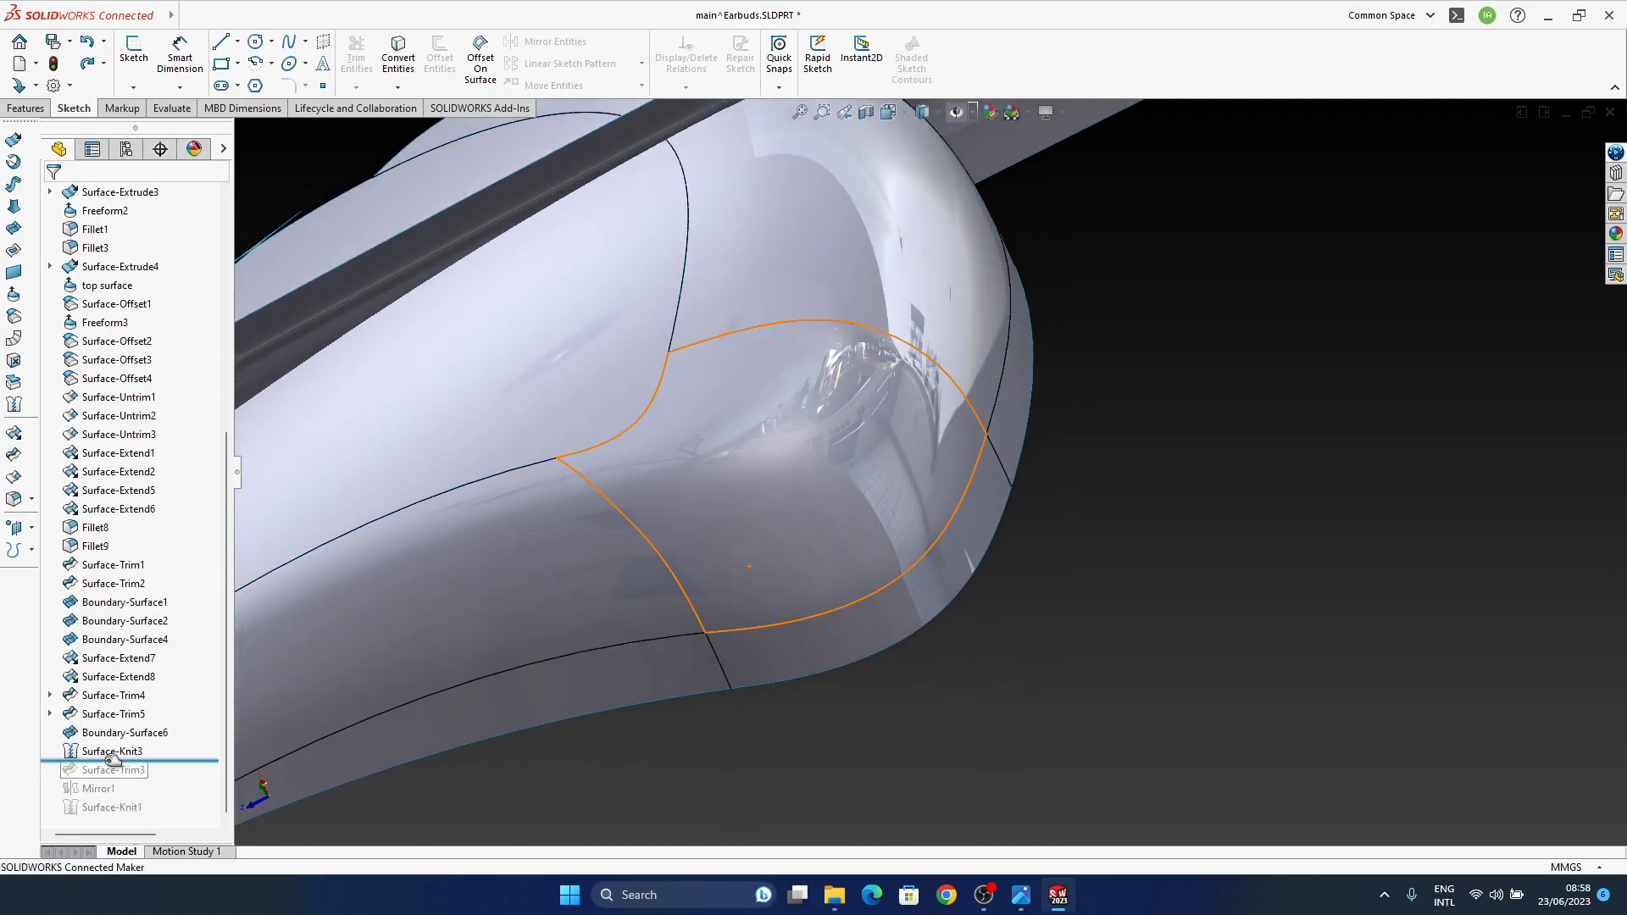
Step: Roll the model back to just after Boundary-Surface6 and examine the reflections across the boundary-surface corner patch
middle_drag(943, 523, 931, 580)
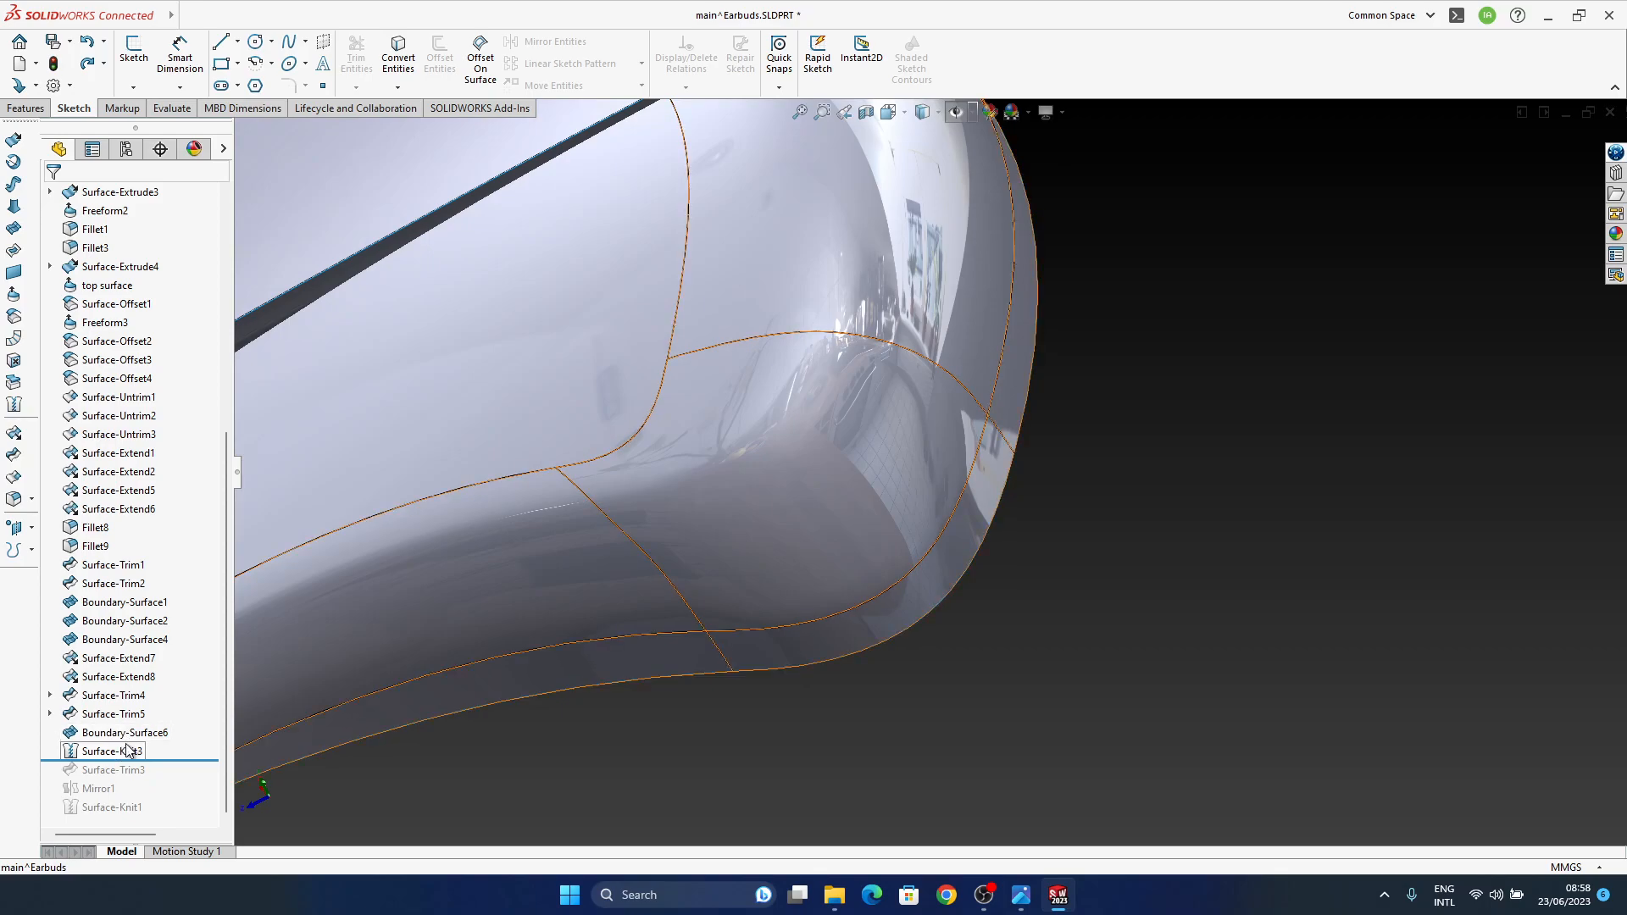
drag(162, 758, 161, 740)
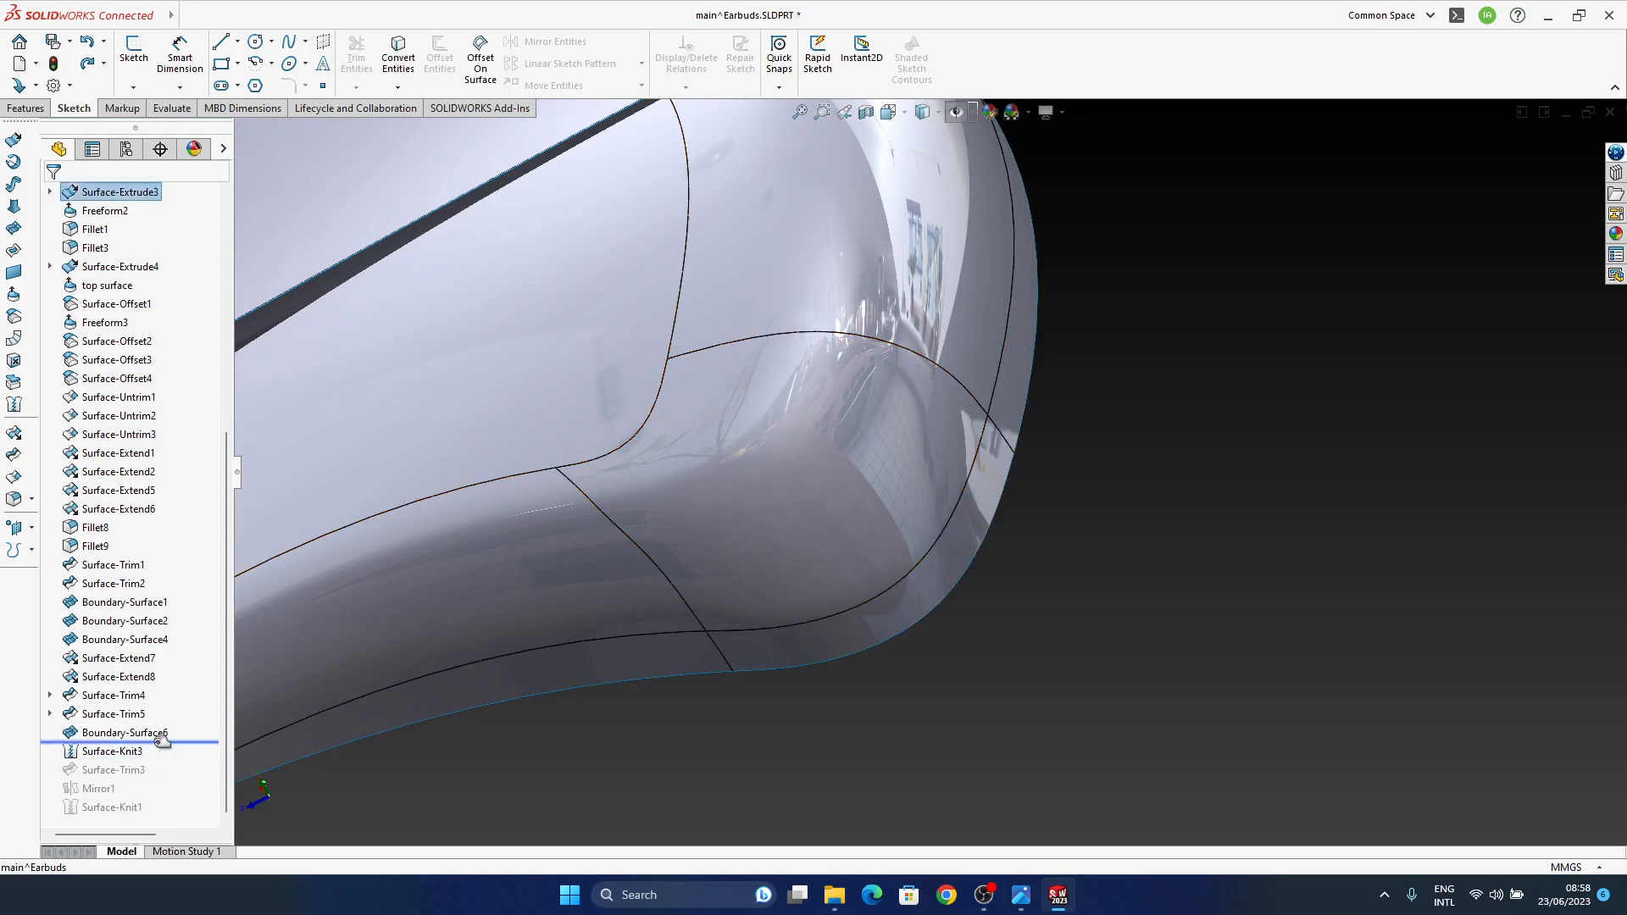
middle_drag(853, 613, 886, 536)
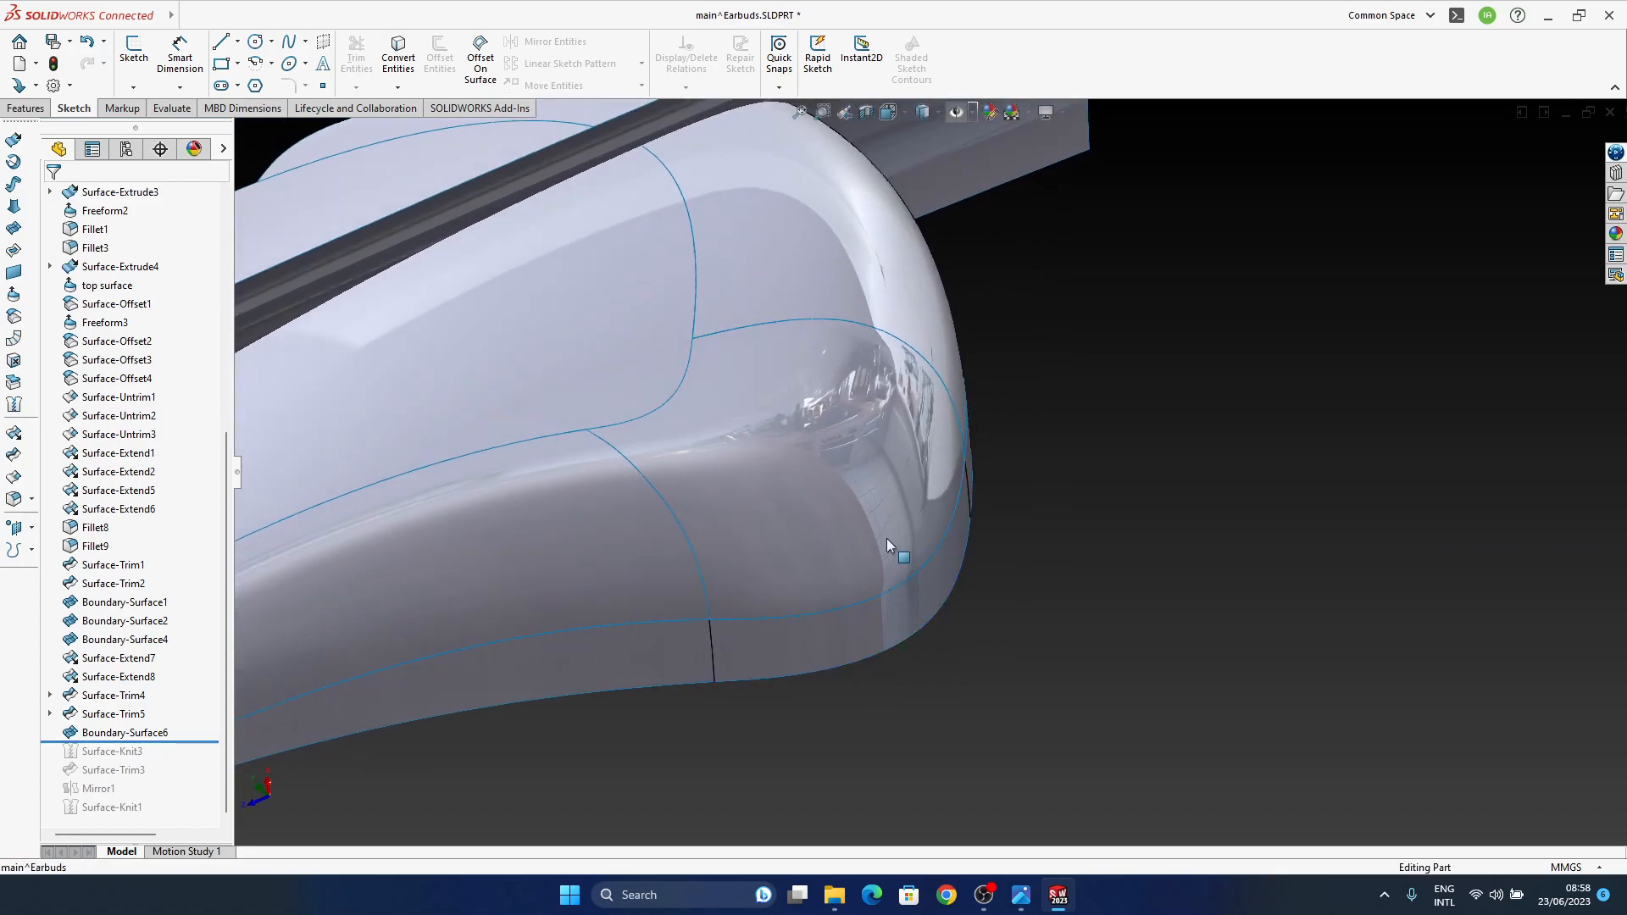
scroll(988, 581, down, 2)
middle_drag(988, 582, 1082, 471)
middle_drag(1009, 523, 990, 576)
Step: Edit Boundary-Surface1 to shorten the tangents at its Direction 1 edges, with a tangent length of 0.73 on the first edge
click(817, 500)
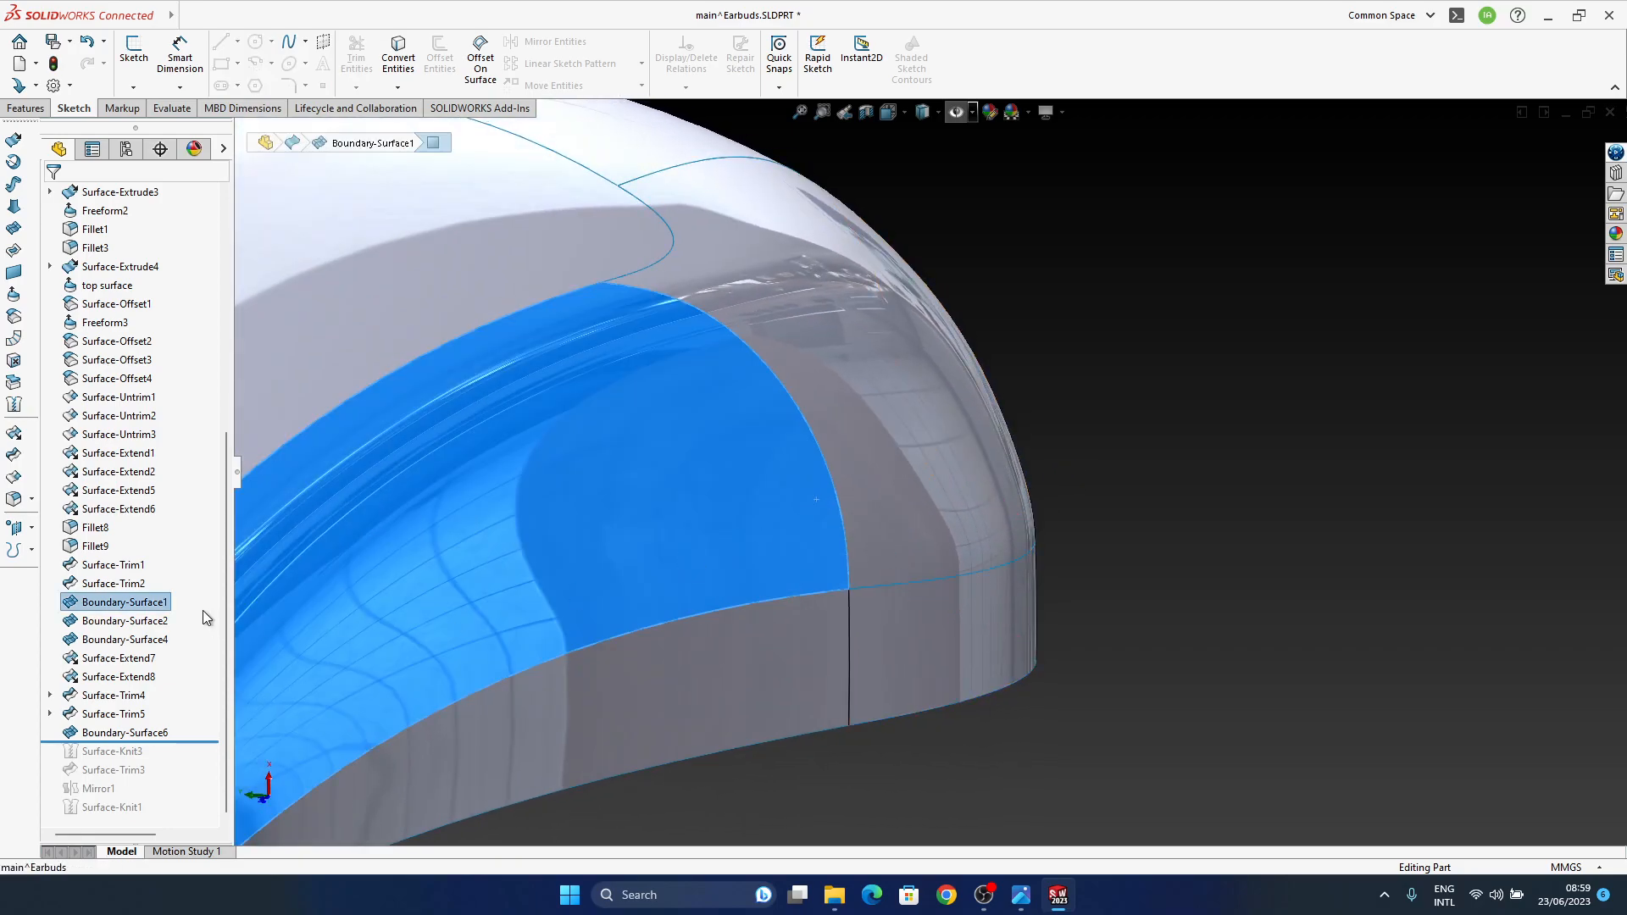
click(1336, 438)
click(800, 491)
click(847, 415)
middle_drag(844, 569, 845, 653)
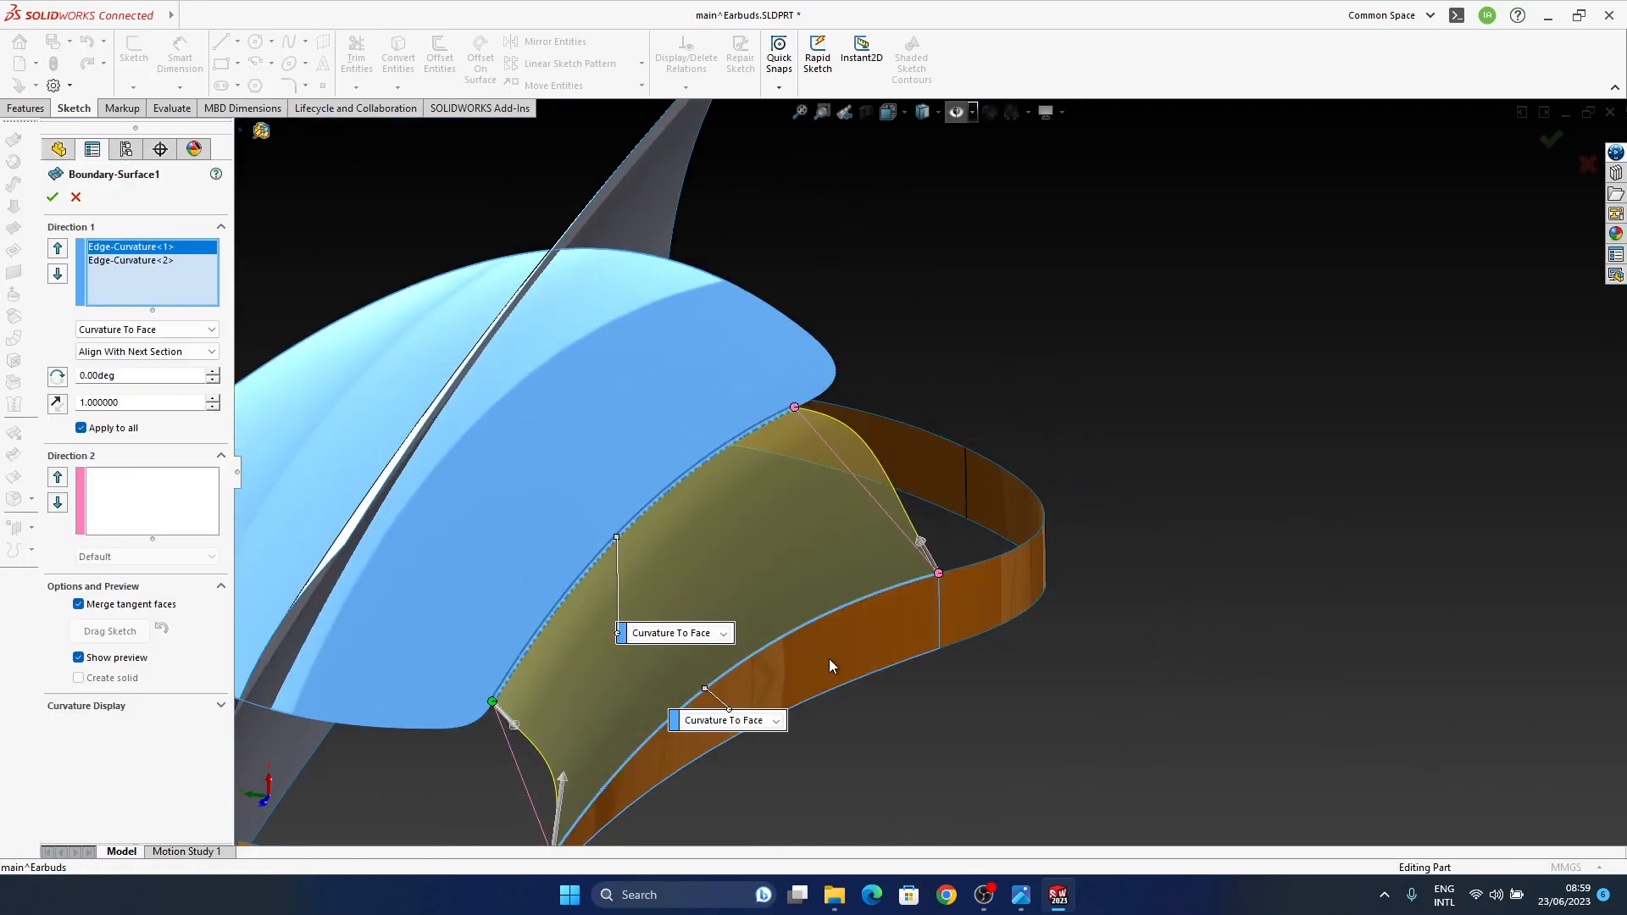
mouse_move(930, 578)
middle_down()
mouse_move(1013, 562)
mouse_move(938, 563)
middle_up()
scroll(934, 566, down, 3)
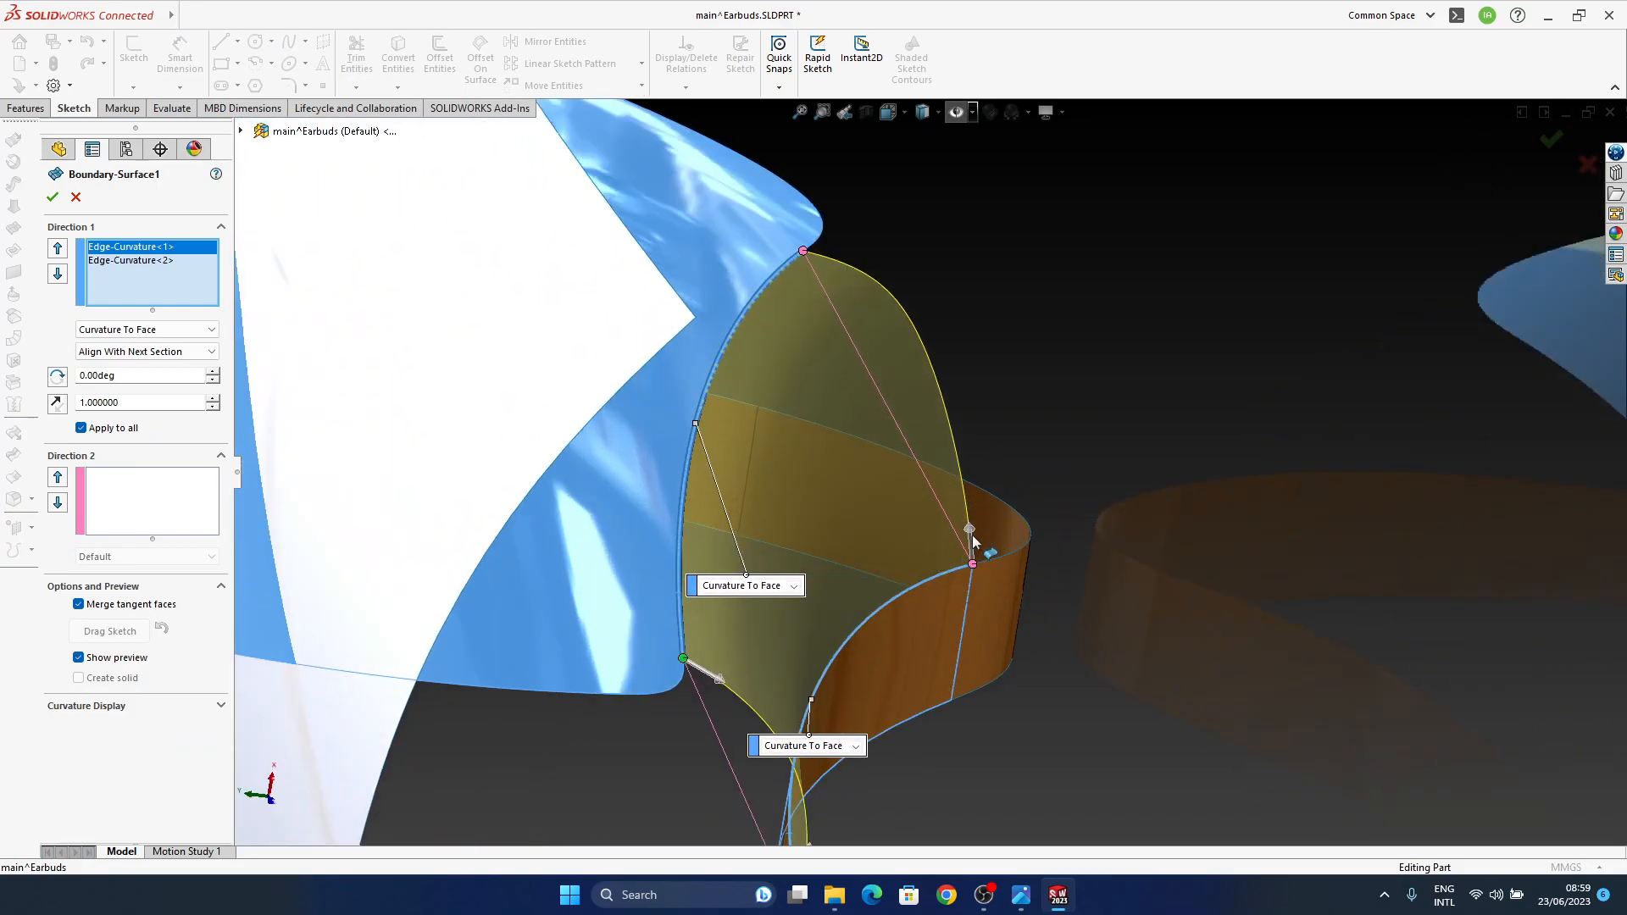
drag(973, 527, 966, 493)
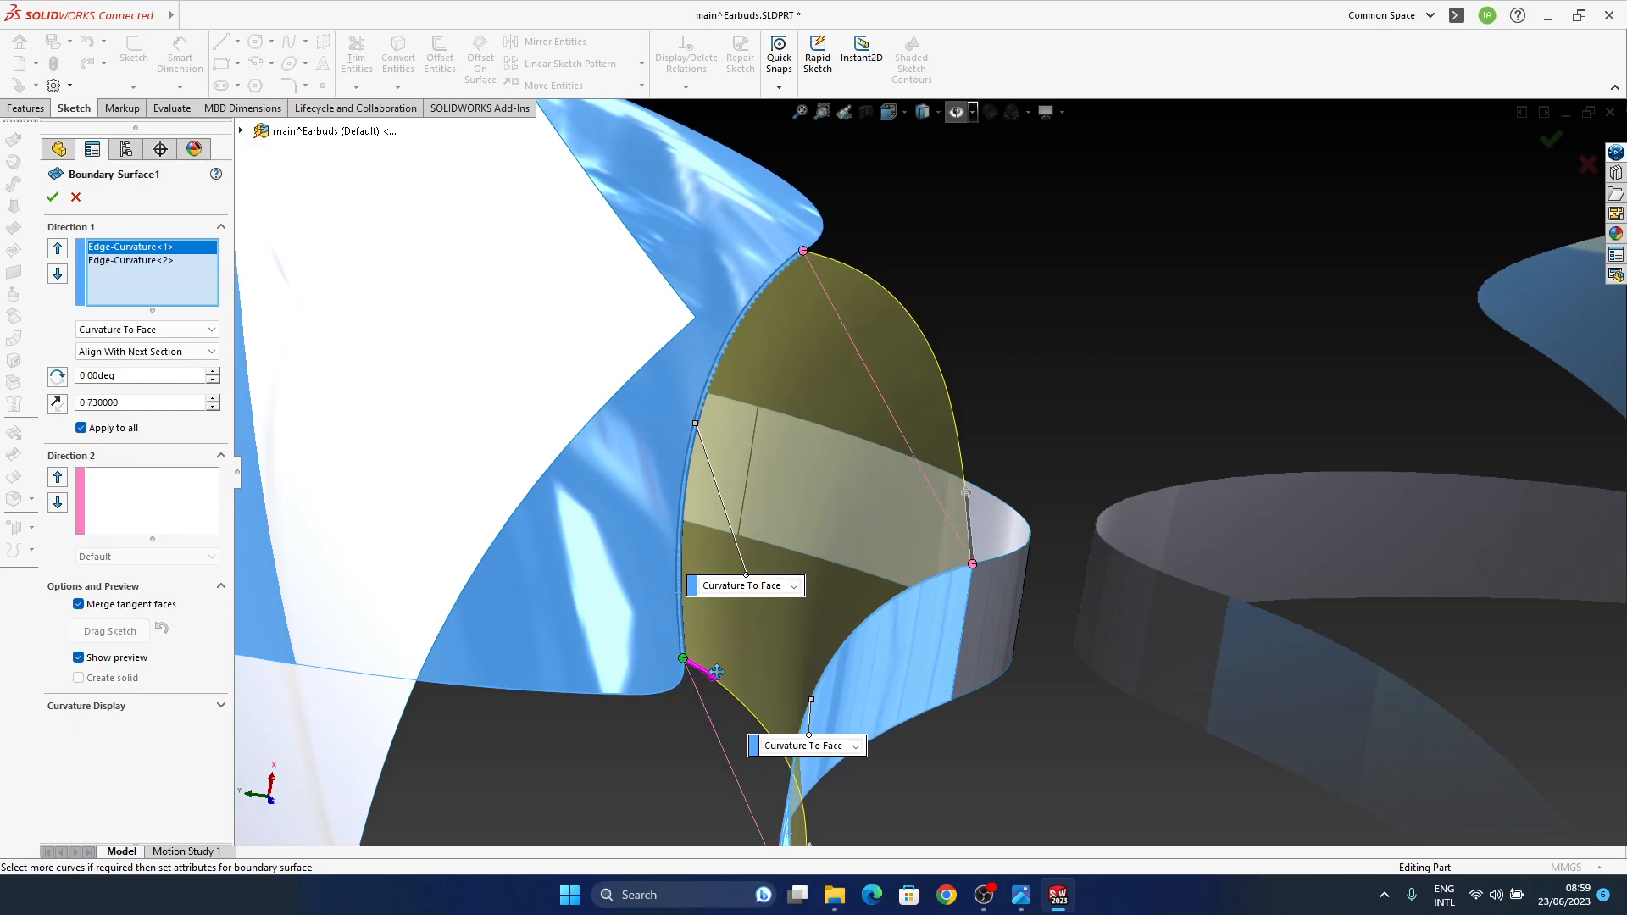
middle_drag(962, 576, 873, 584)
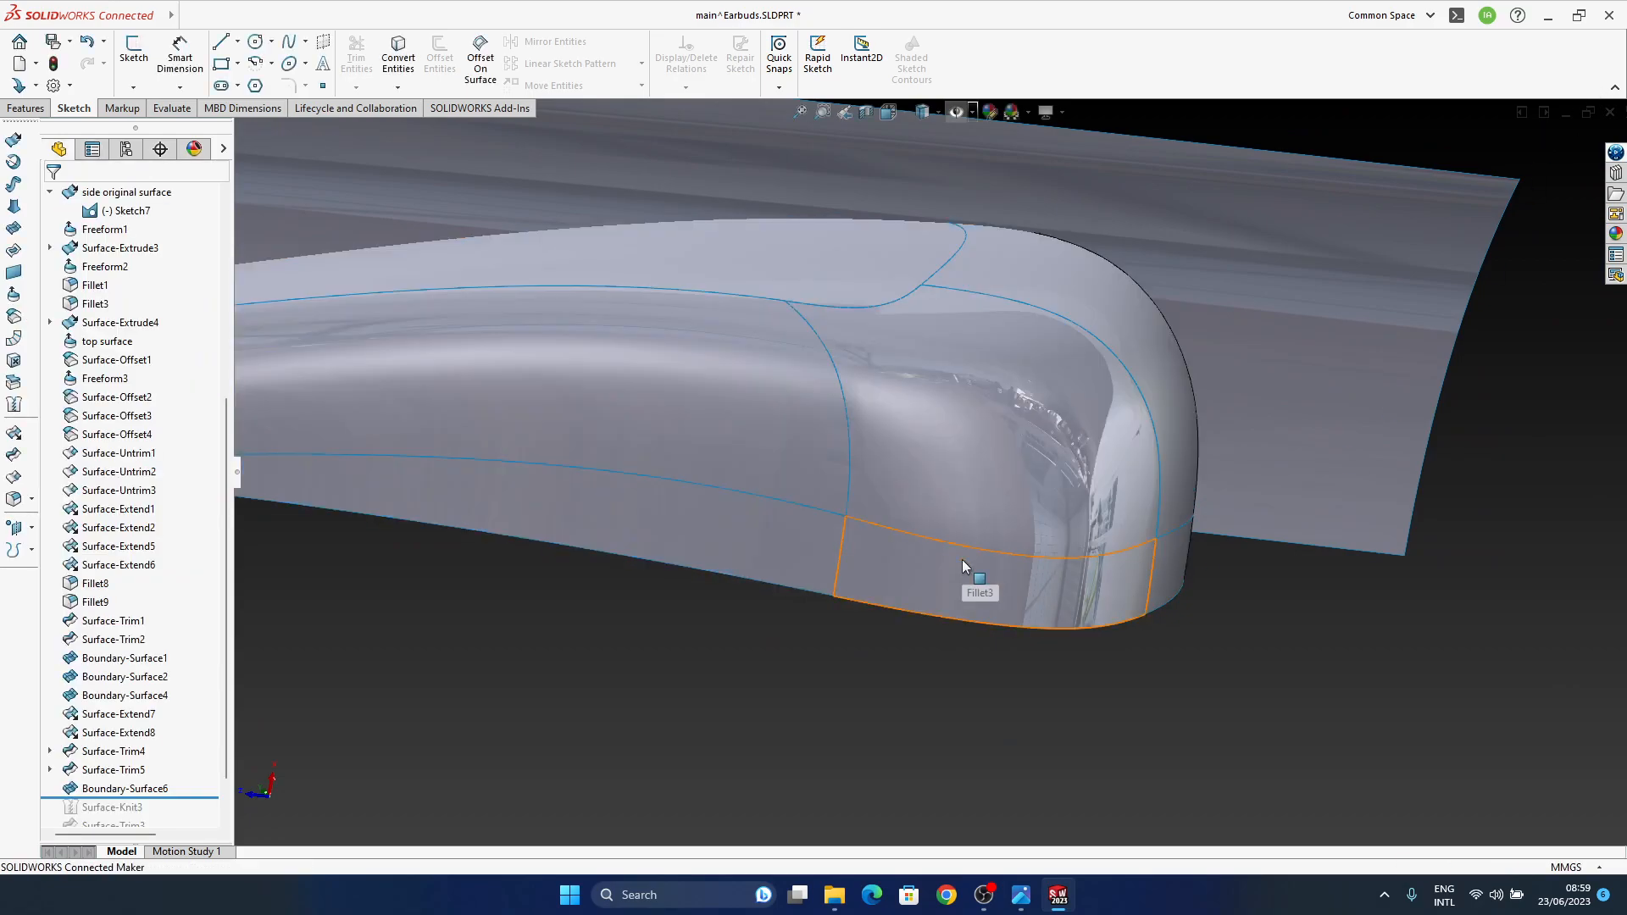
Step: Turn off RealView Graphics and roll the model forward to the end of the feature history, past Surface-Knit1
scroll(963, 559, down, 5)
mouse_move(1112, 559)
middle_down()
mouse_move(955, 505)
mouse_move(1020, 523)
mouse_move(1043, 494)
mouse_move(932, 569)
mouse_move(889, 500)
mouse_move(1017, 424)
mouse_move(1035, 496)
mouse_move(949, 625)
mouse_move(954, 588)
mouse_move(1000, 593)
mouse_move(975, 594)
middle_up()
click(1047, 116)
click(1059, 134)
scroll(99, 737, down, 1)
drag(164, 744, 177, 761)
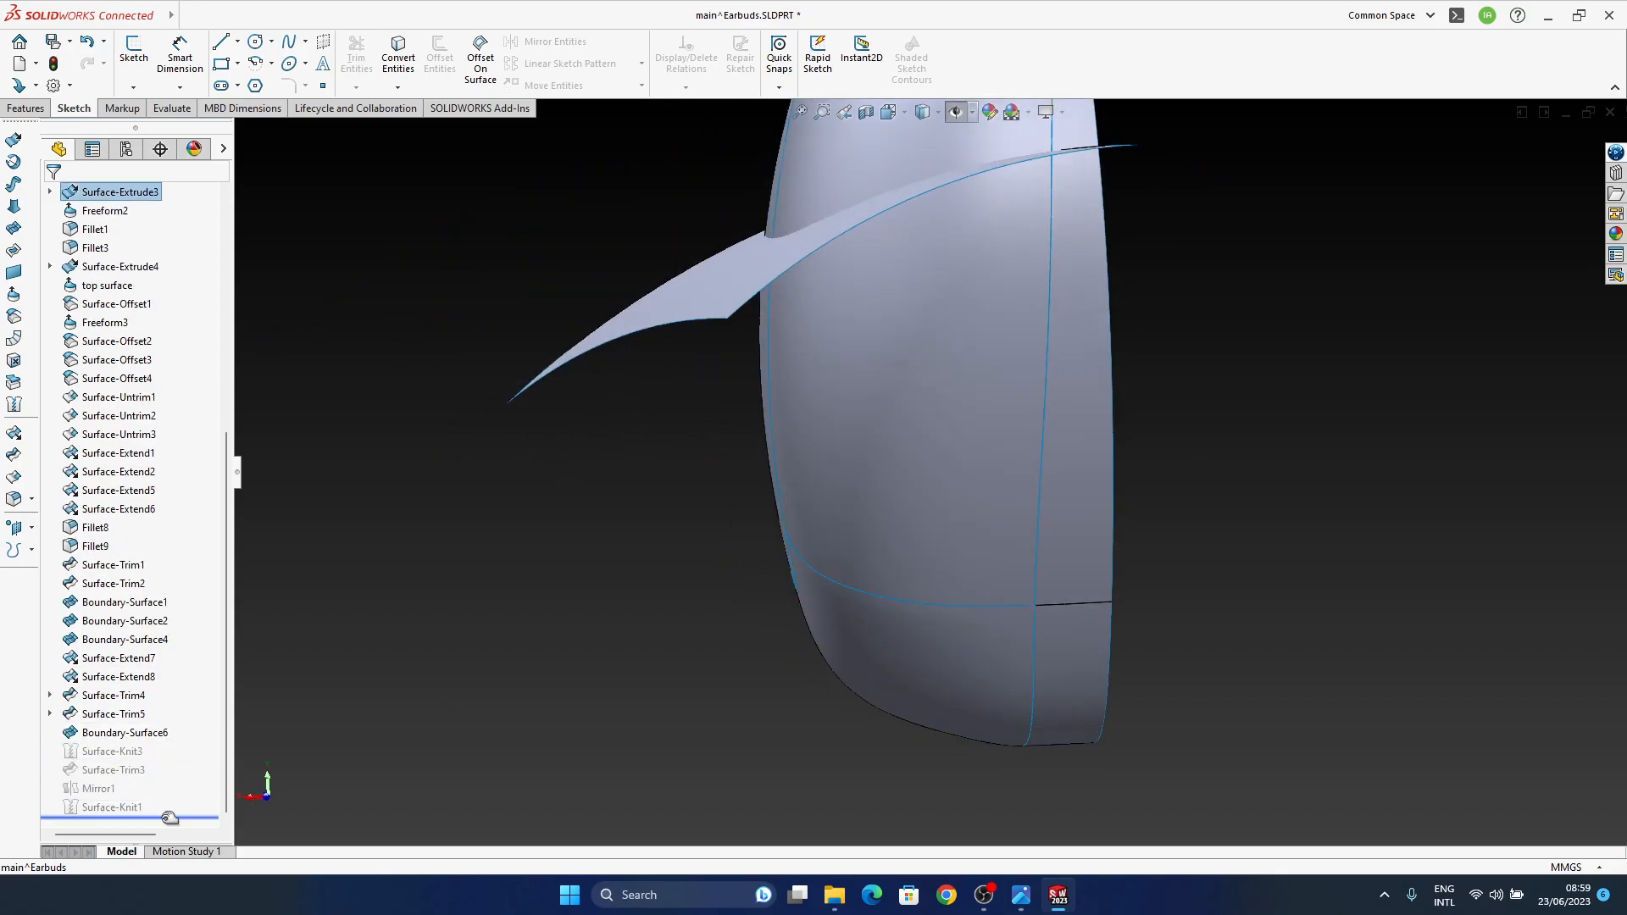
middle_drag(915, 585, 1039, 552)
mouse_move(850, 587)
ctrl+middle_down()
mouse_move(1001, 516)
mouse_move(994, 548)
mouse_move(1028, 450)
mouse_move(944, 545)
mouse_move(744, 459)
mouse_move(817, 461)
mouse_move(933, 556)
mouse_move(962, 653)
mouse_move(968, 776)
mouse_move(955, 745)
mouse_move(694, 614)
mouse_move(1195, 410)
mouse_move(1116, 612)
mouse_move(1298, 572)
mouse_move(1141, 624)
mouse_move(1209, 634)
mouse_move(1127, 602)
ctrl+middle_up()
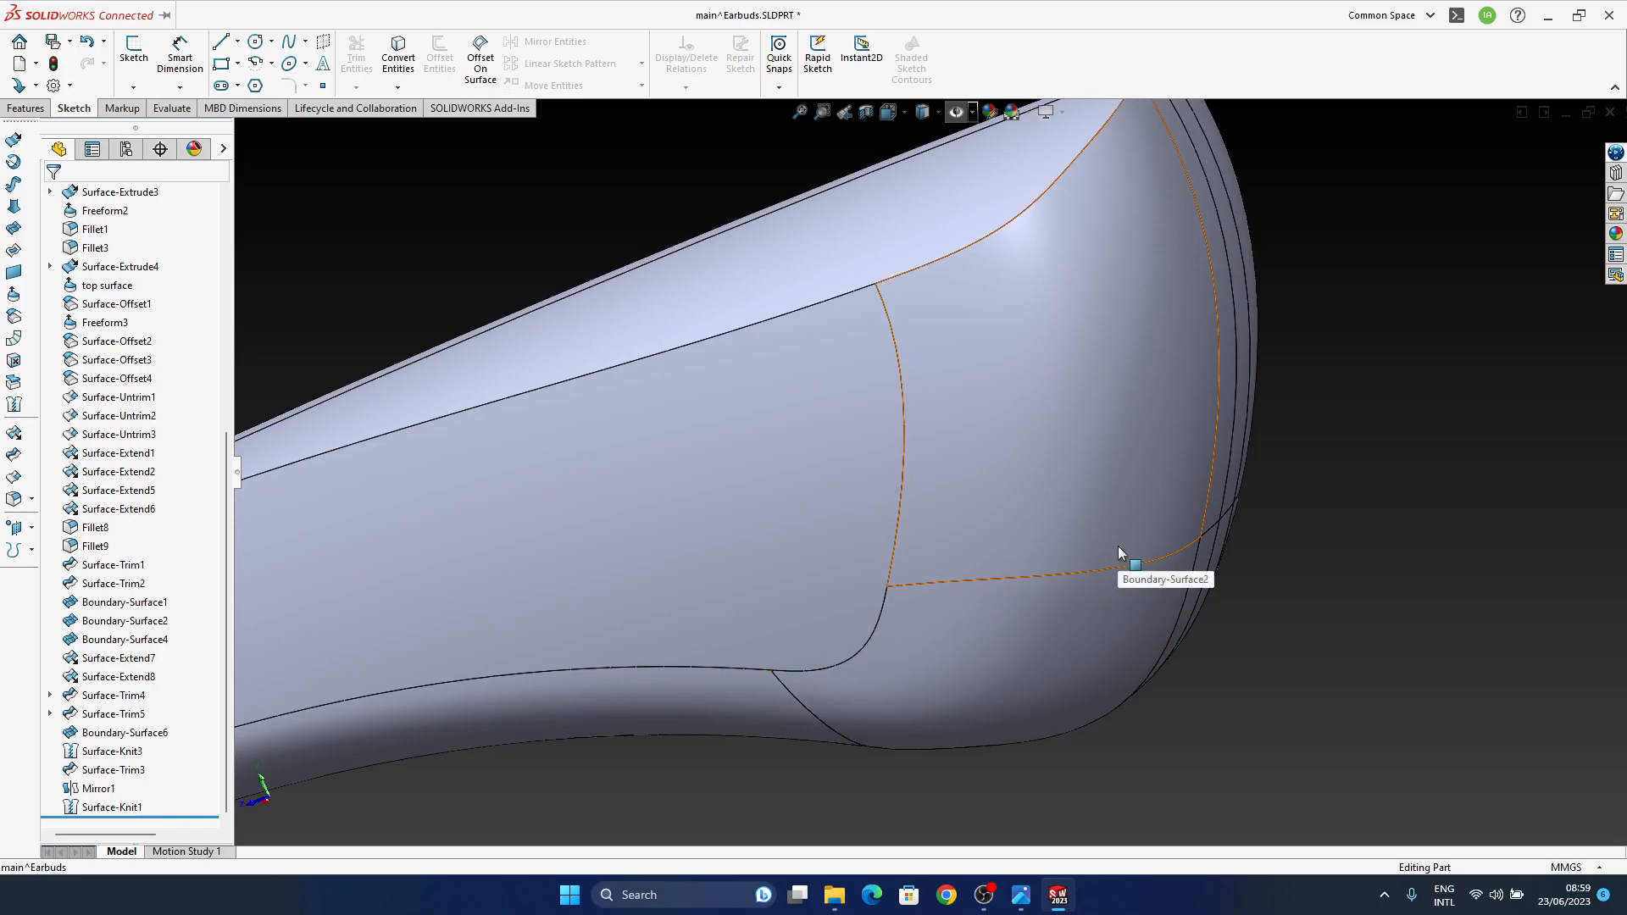
Step: Inspect the complete mirrored body's reflections around the corner with RealView Graphics on, and turn RealView off again
scroll(1116, 546, up, 5)
middle_drag(1072, 570, 1061, 627)
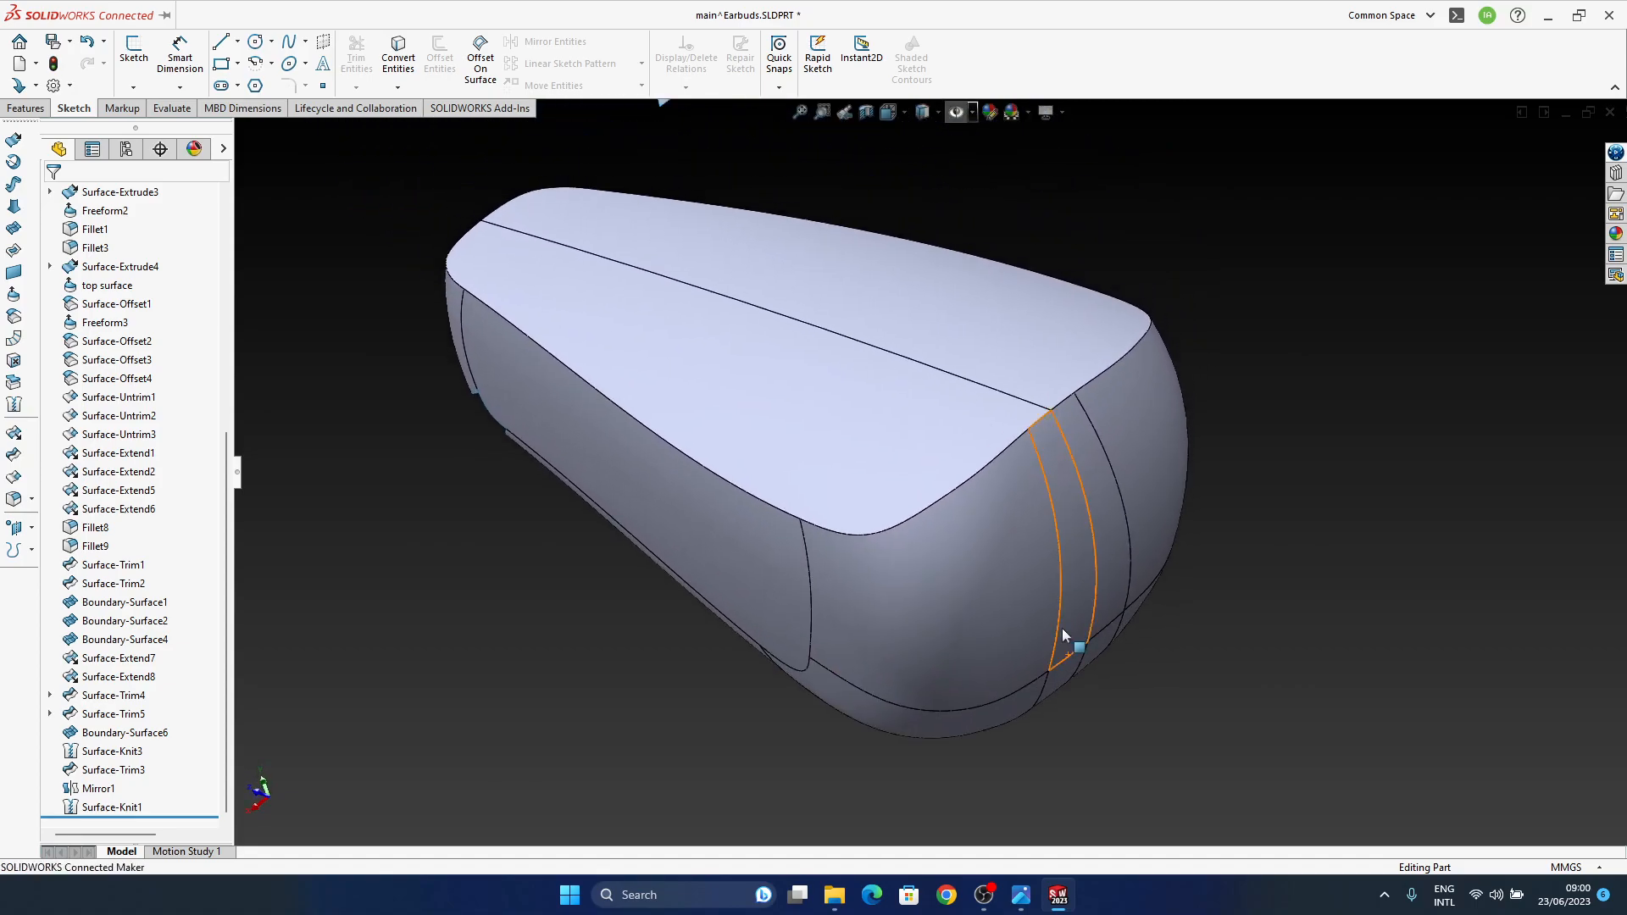
click(1061, 112)
click(1073, 138)
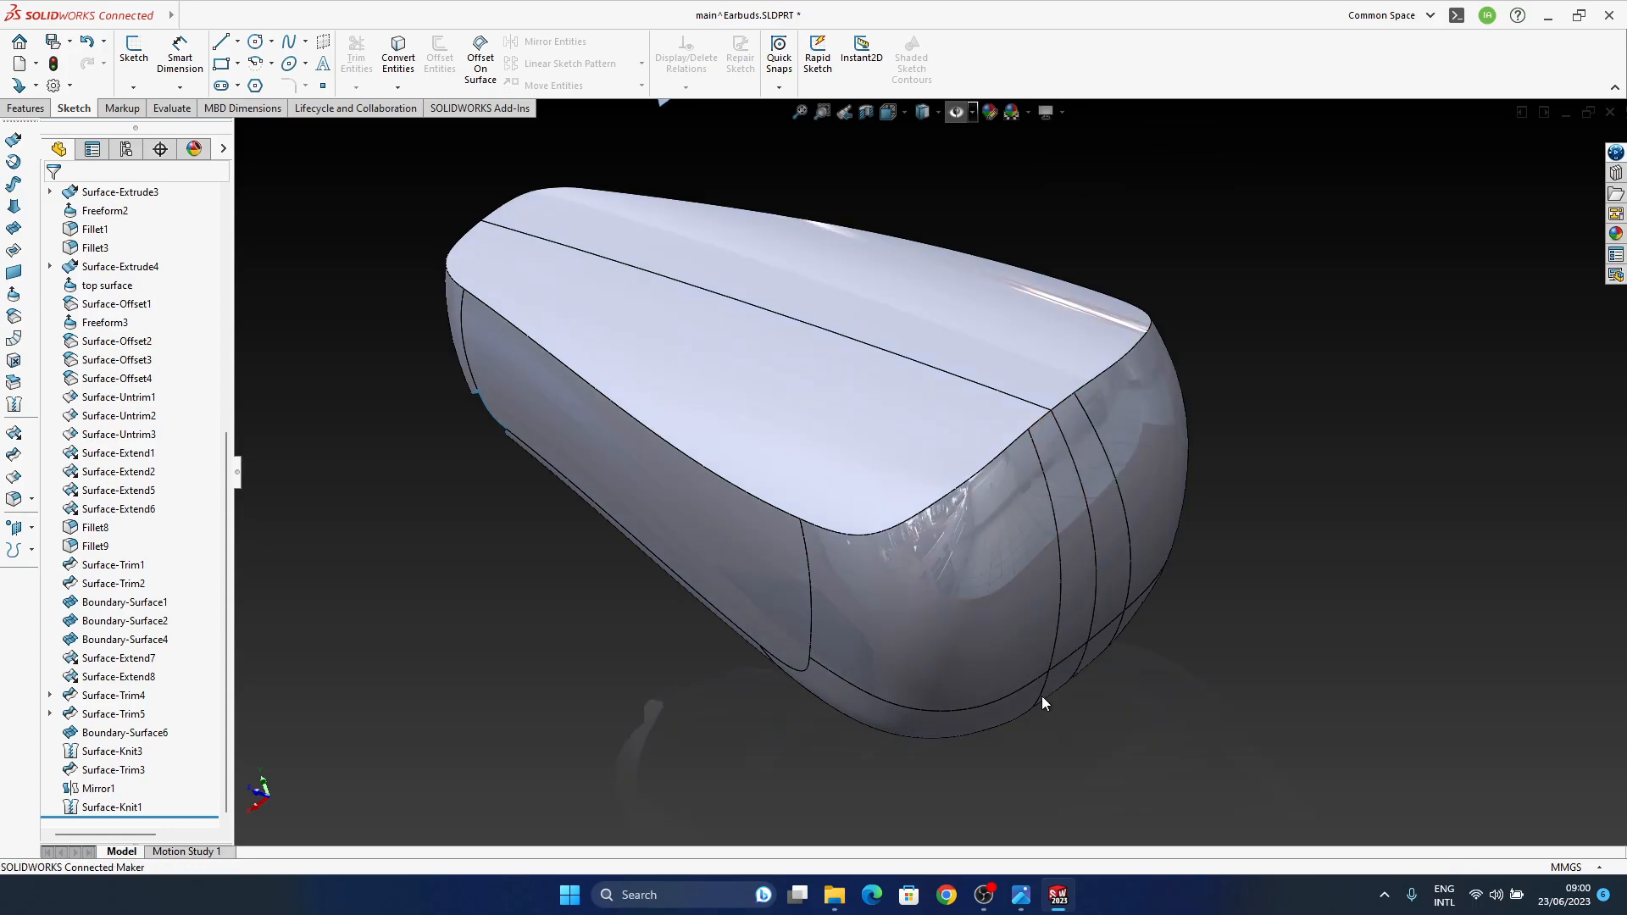
ctrl+middle_drag(1048, 715, 1042, 668)
middle_drag(936, 661, 961, 566)
ctrl+middle_drag(826, 725, 941, 485)
middle_click(855, 683)
click(1051, 112)
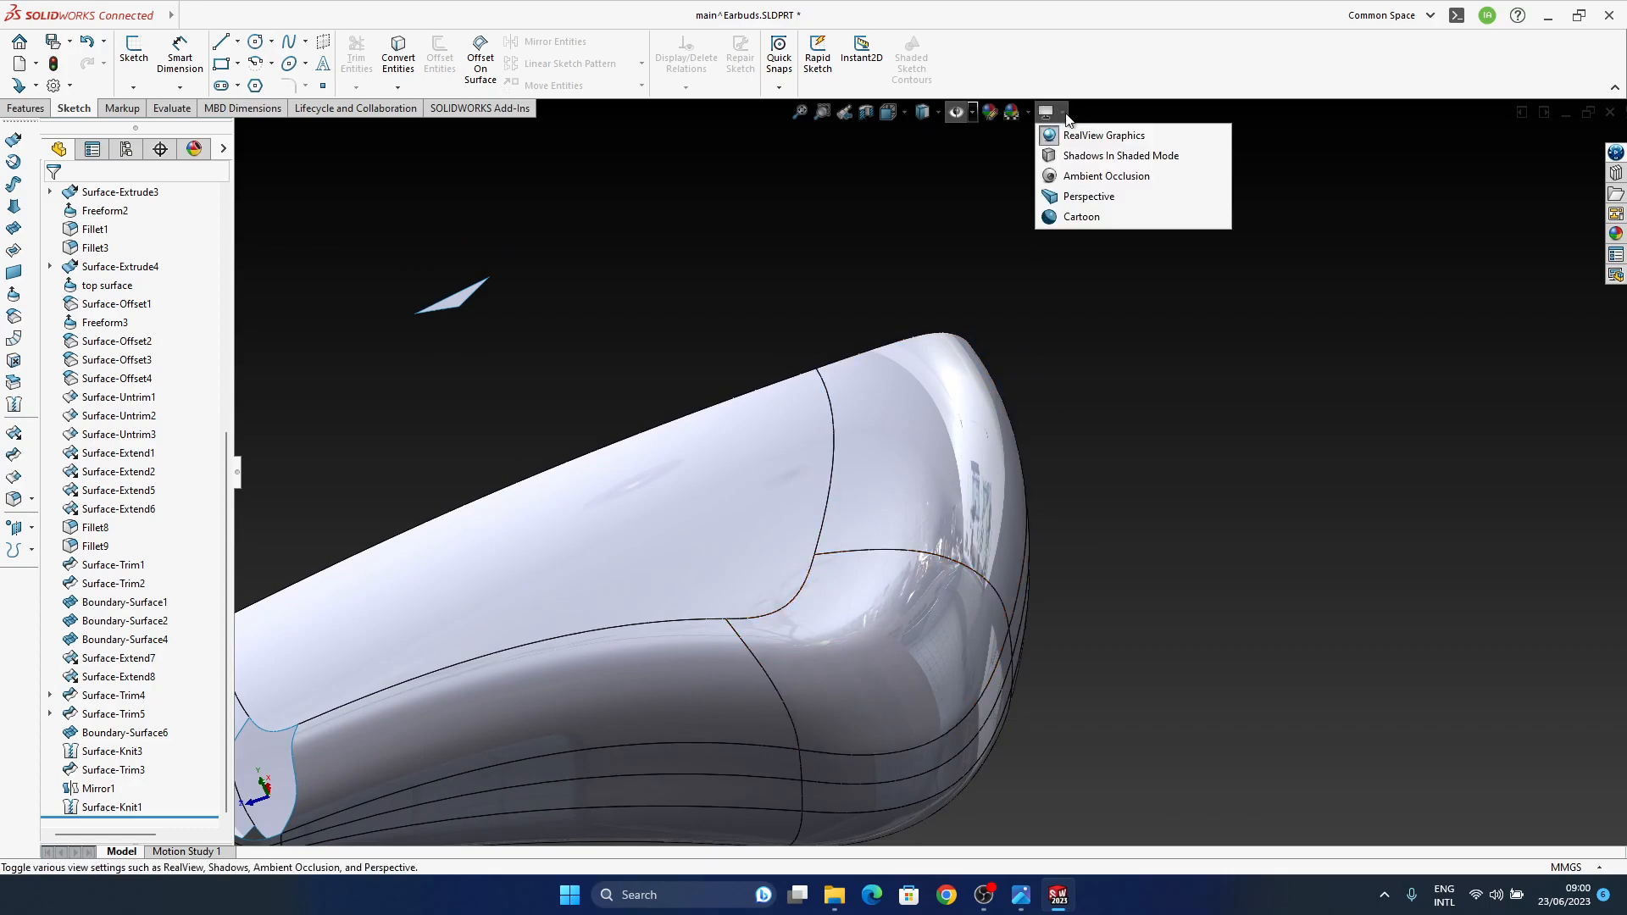
click(1055, 135)
middle_drag(937, 610, 942, 646)
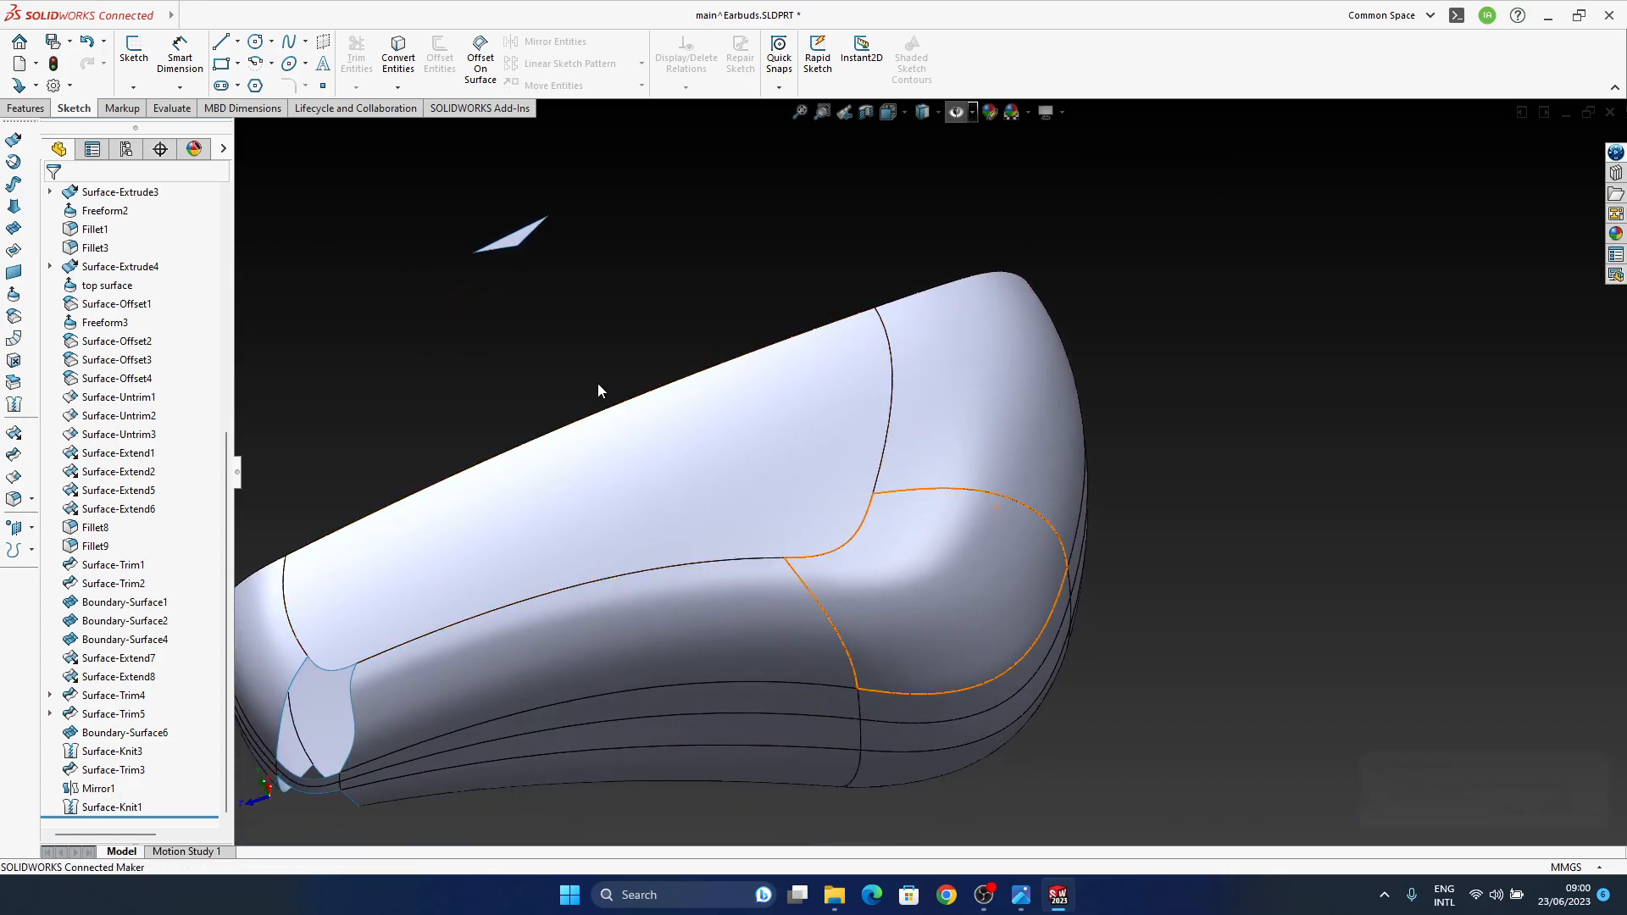
Step: Show the hidden sketches and reference geometry around the body and save the part
click(955, 111)
click(1538, 812)
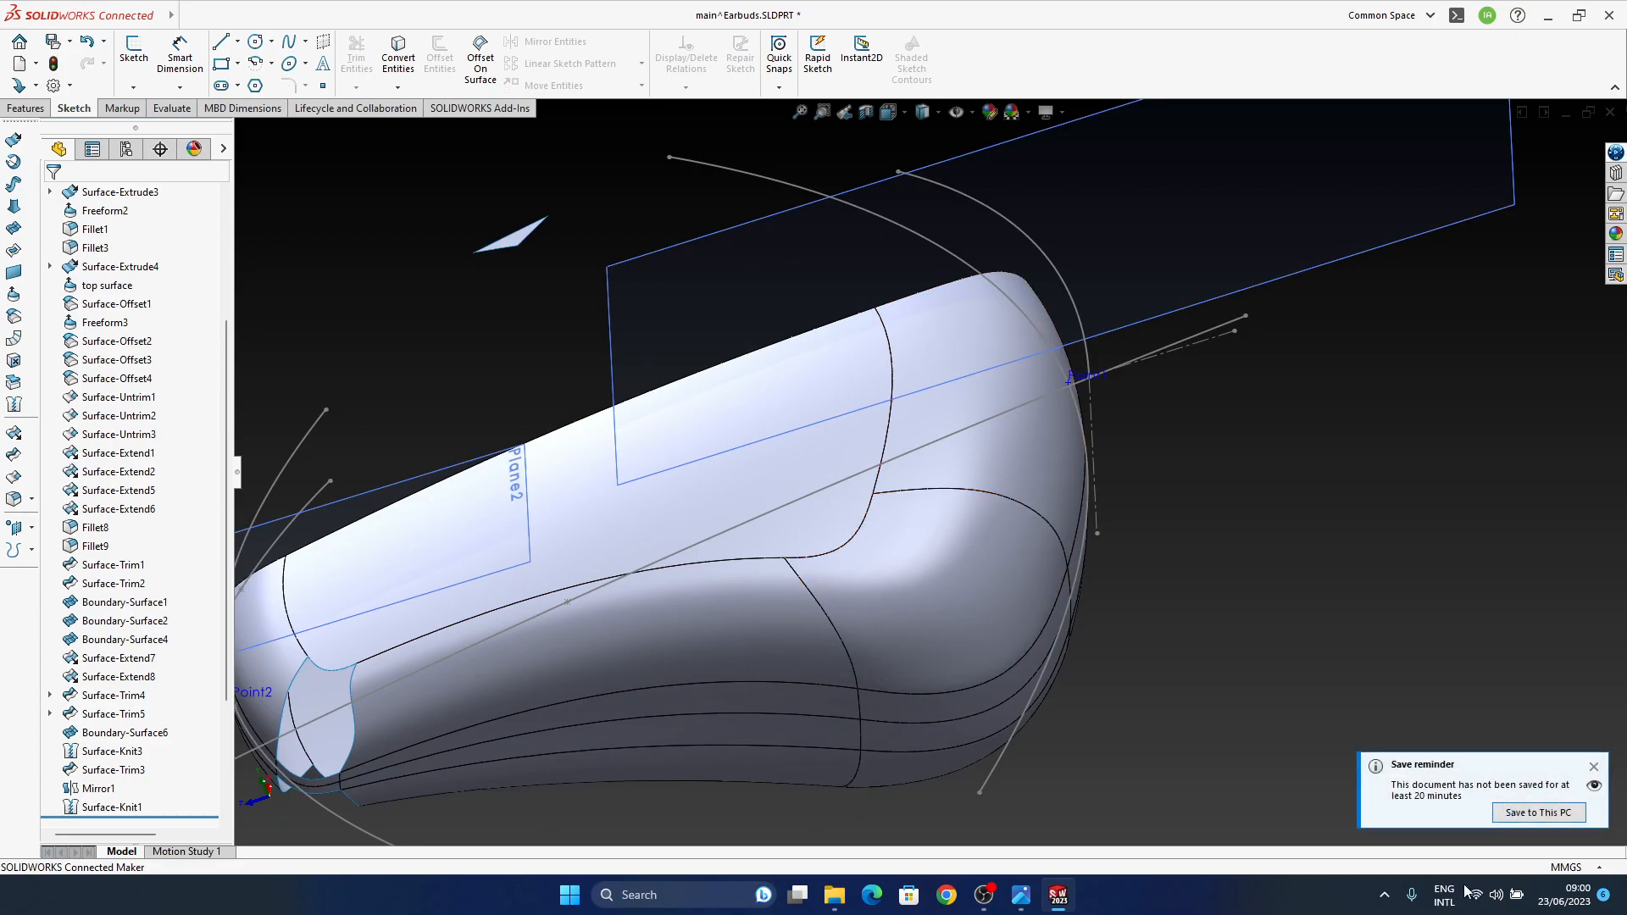
middle_drag(966, 693, 959, 683)
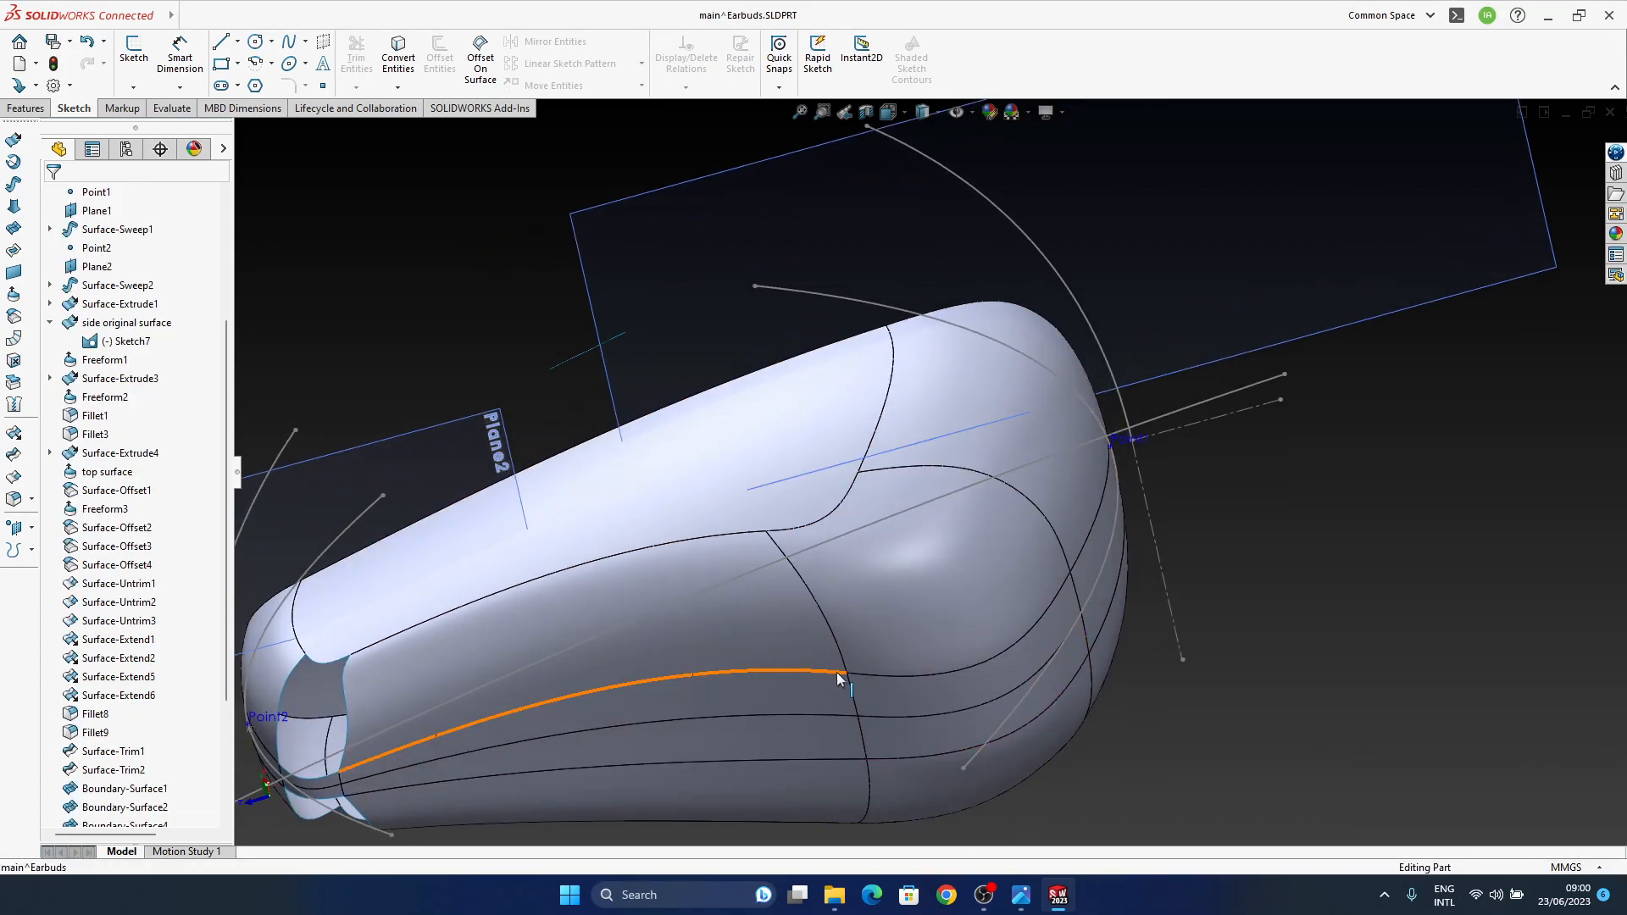
Step: Expand Surface-Trim4 and Surface-Trim5 and show their trim sketches, 3DSketch1 and 3DSketch2, on the body
scroll(159, 718, down, 4)
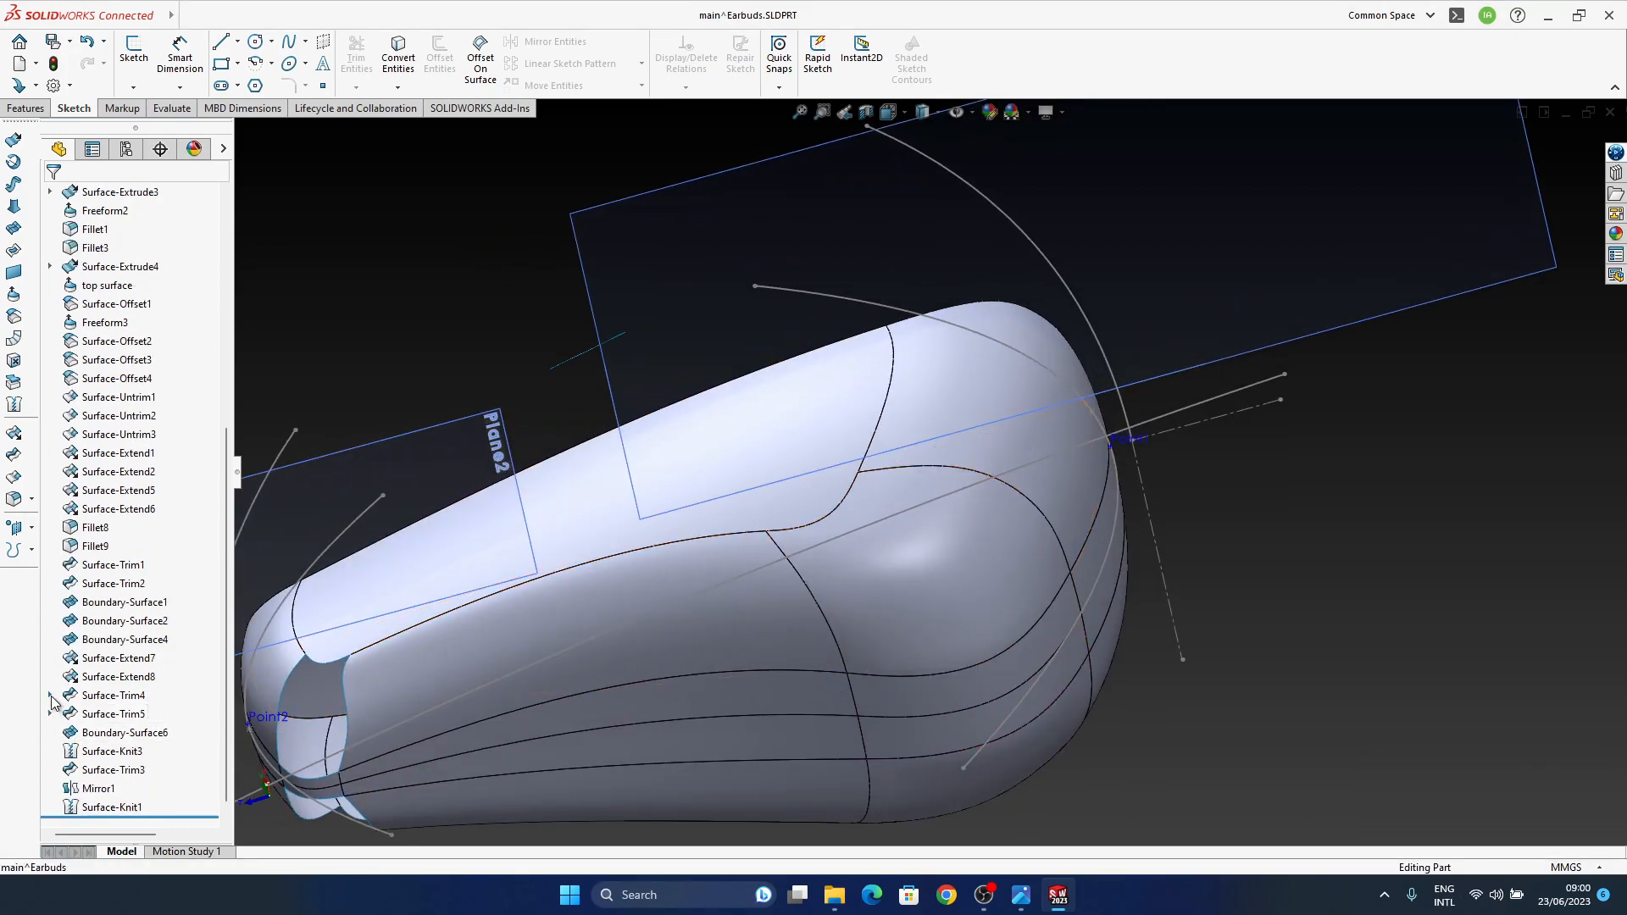
click(50, 696)
click(132, 717)
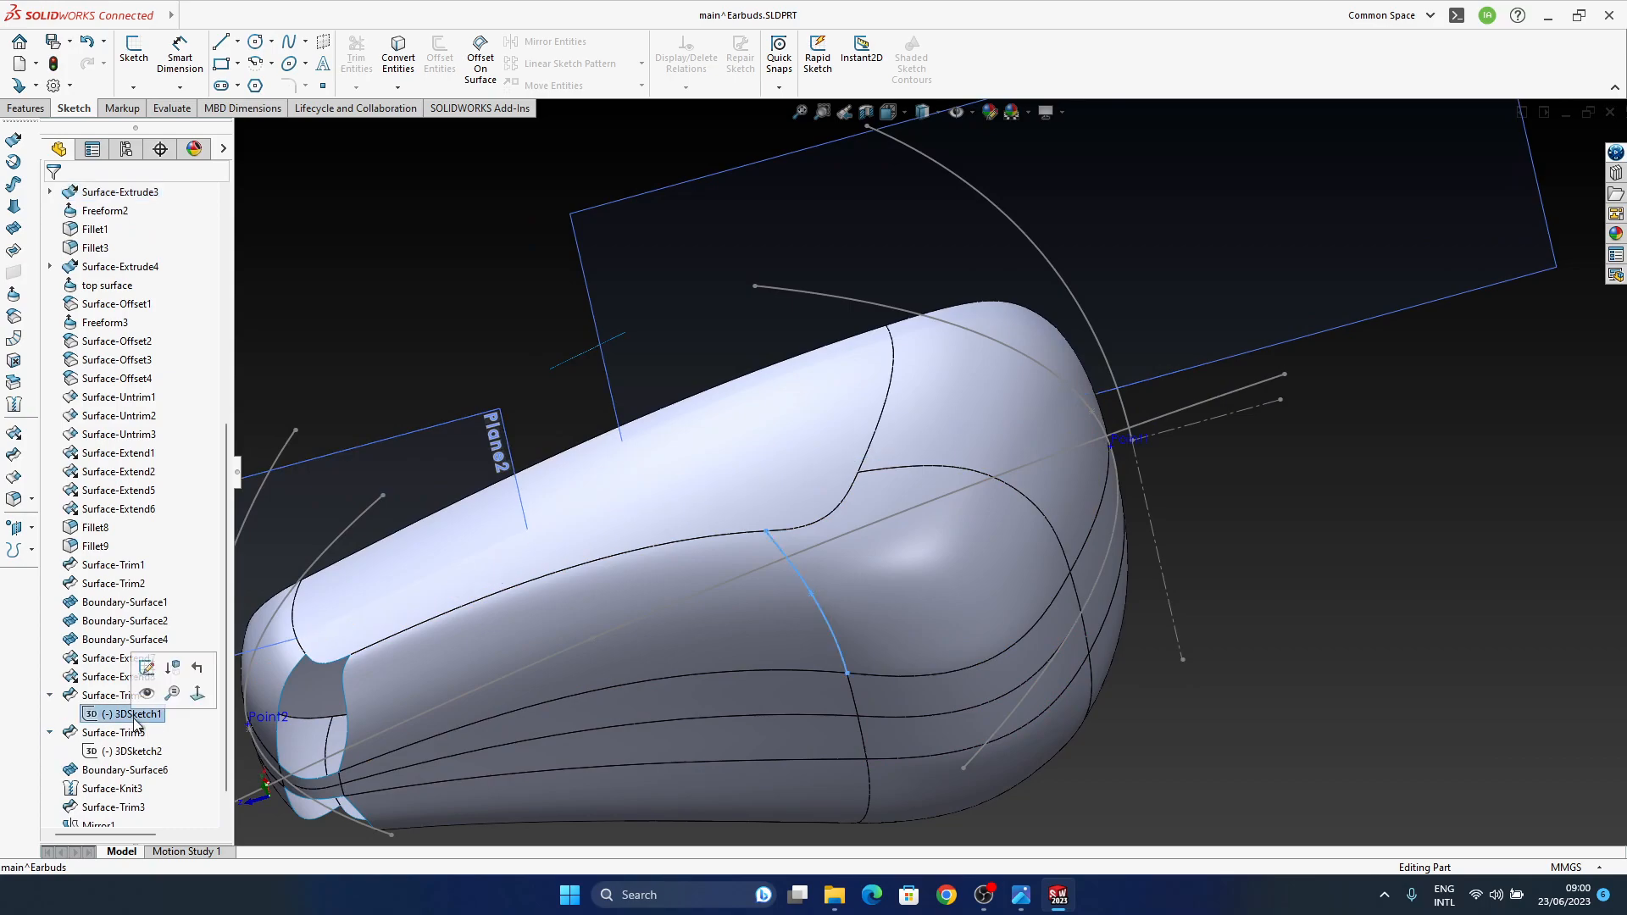
scroll(804, 597, down, 5)
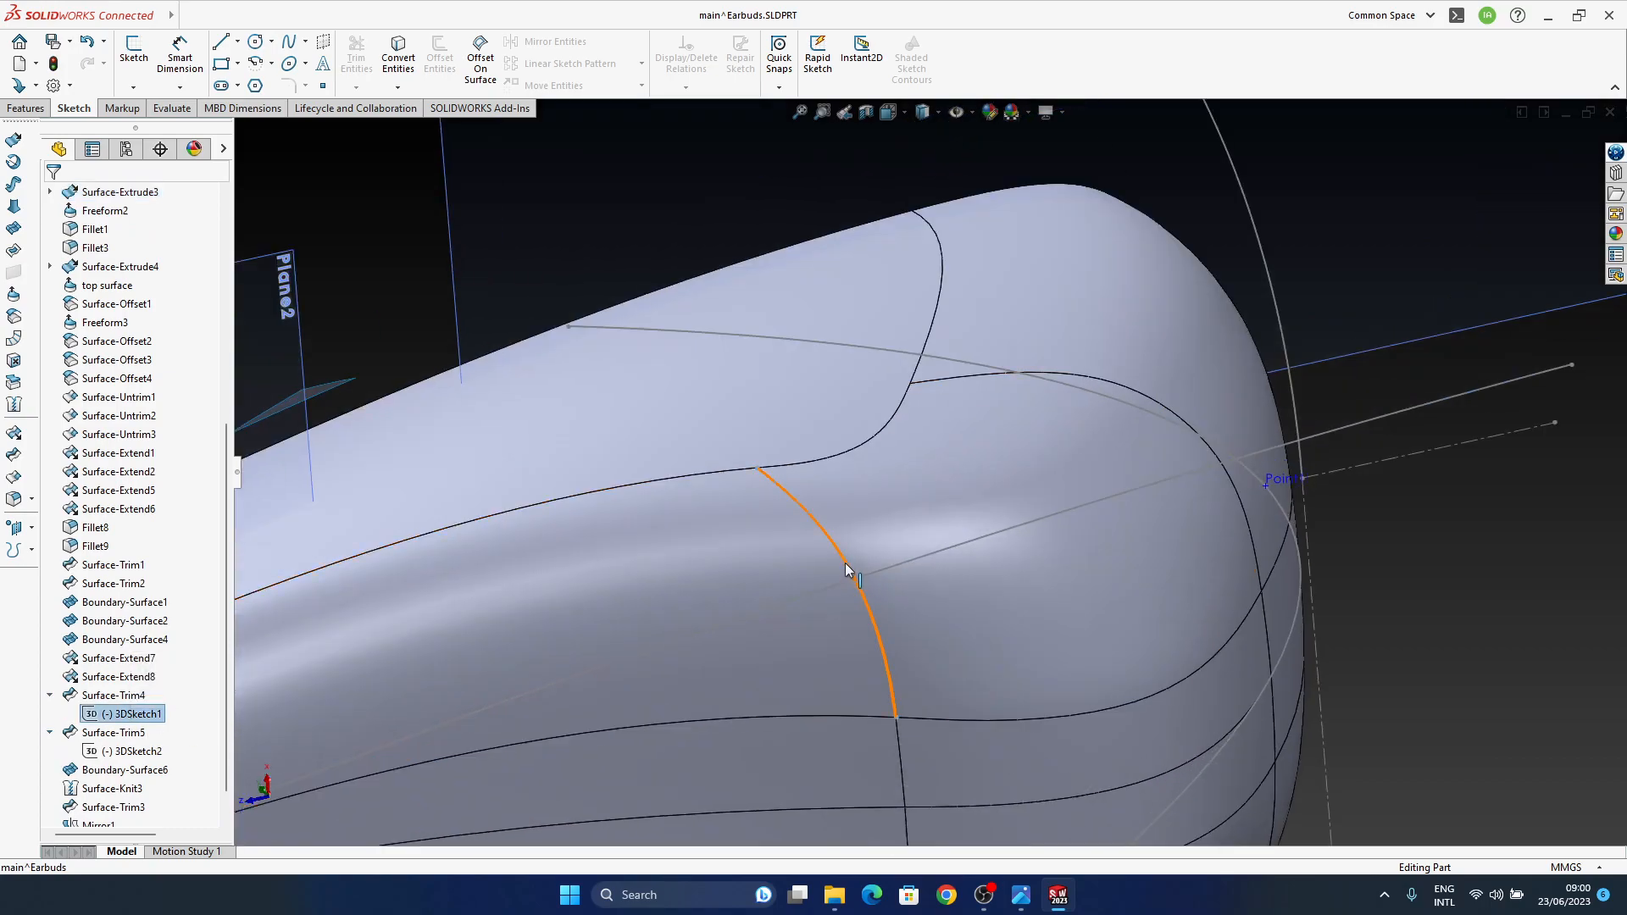
click(845, 569)
click(131, 716)
click(145, 693)
middle_drag(986, 588, 1204, 650)
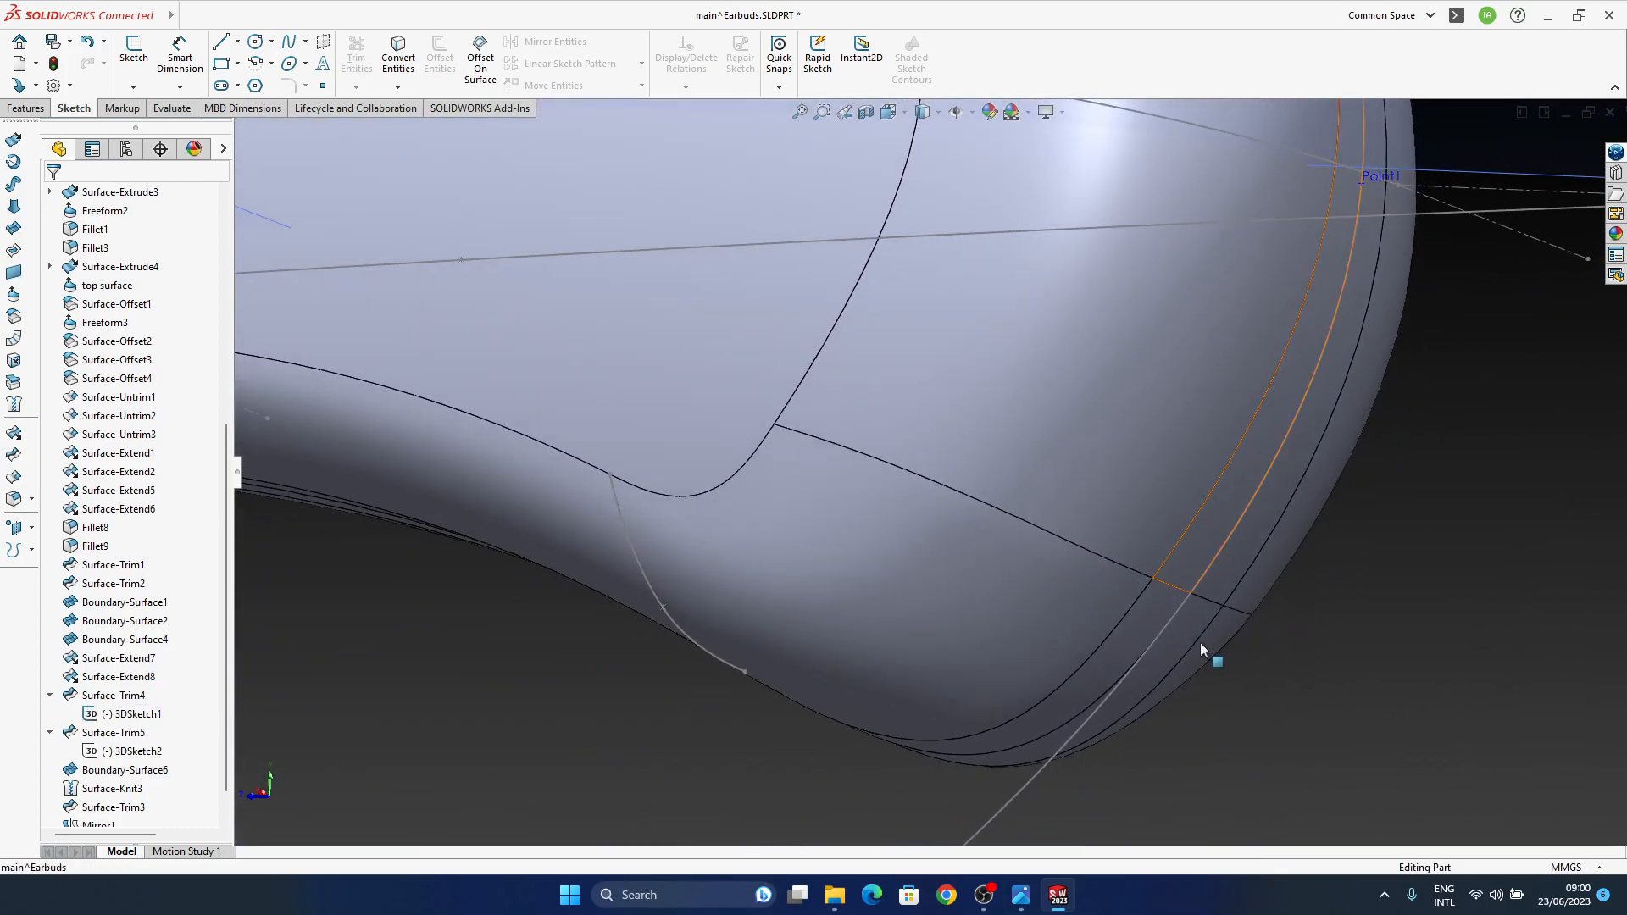
click(134, 728)
Step: Edit 3DSketch2, move its spline's middle point to bow the trim curve away from the corner patch, and rebuild
mouse_move(1445, 574)
middle_down()
mouse_move(944, 435)
mouse_move(1008, 511)
middle_up()
double_click(1008, 506)
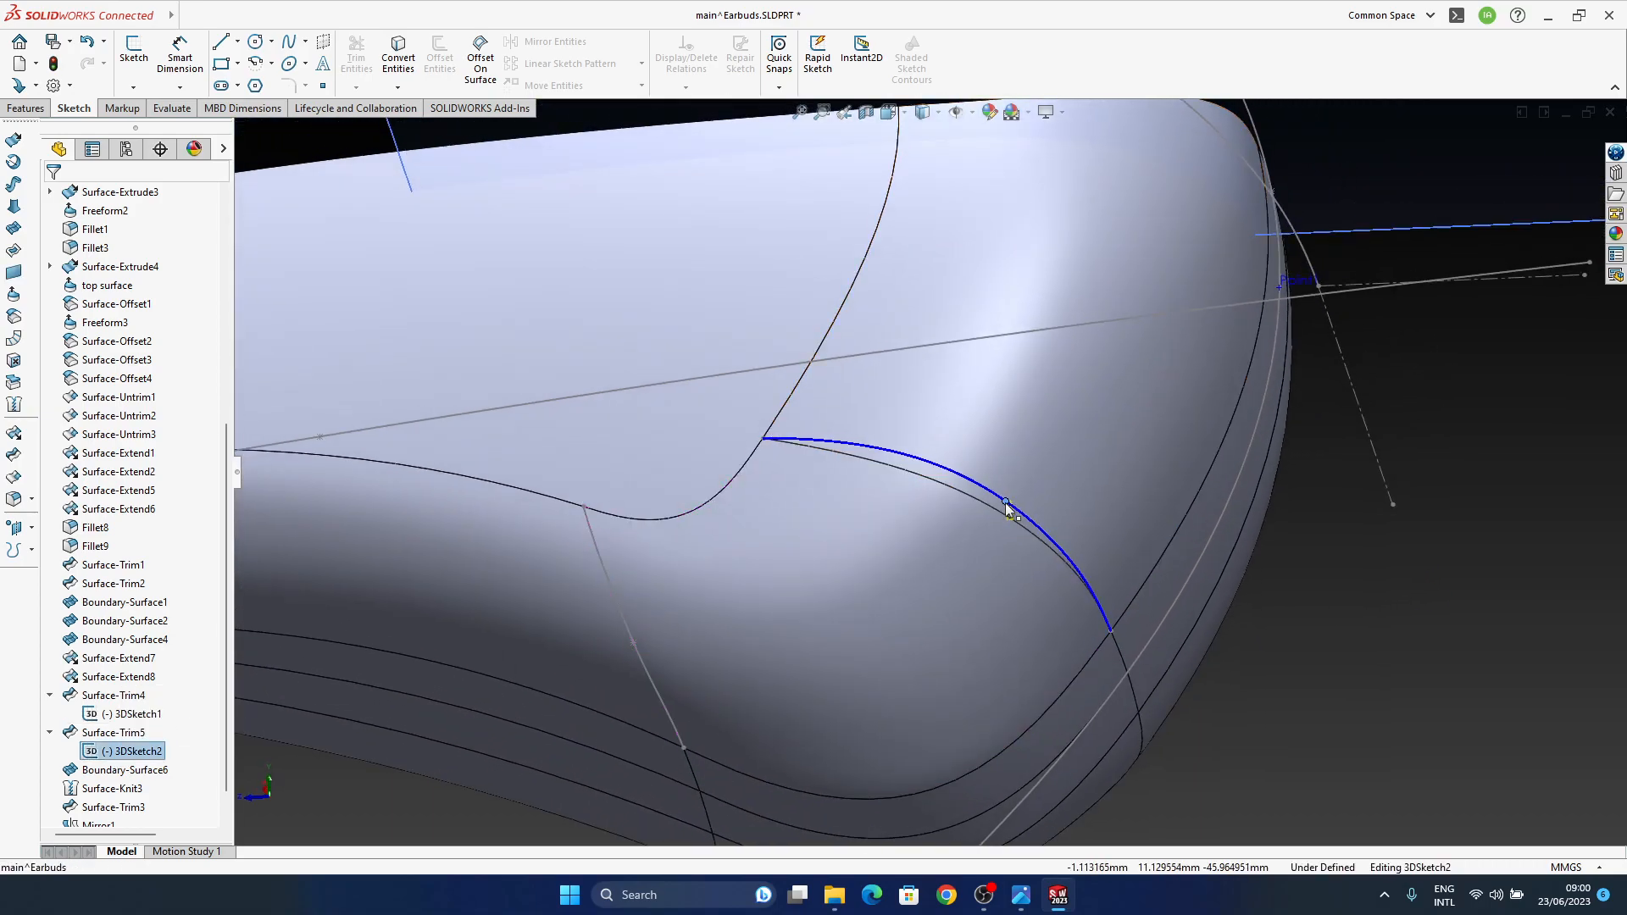
double_click(1342, 728)
middle_drag(944, 592, 908, 444)
ctrl+middle_drag(1090, 688, 1010, 773)
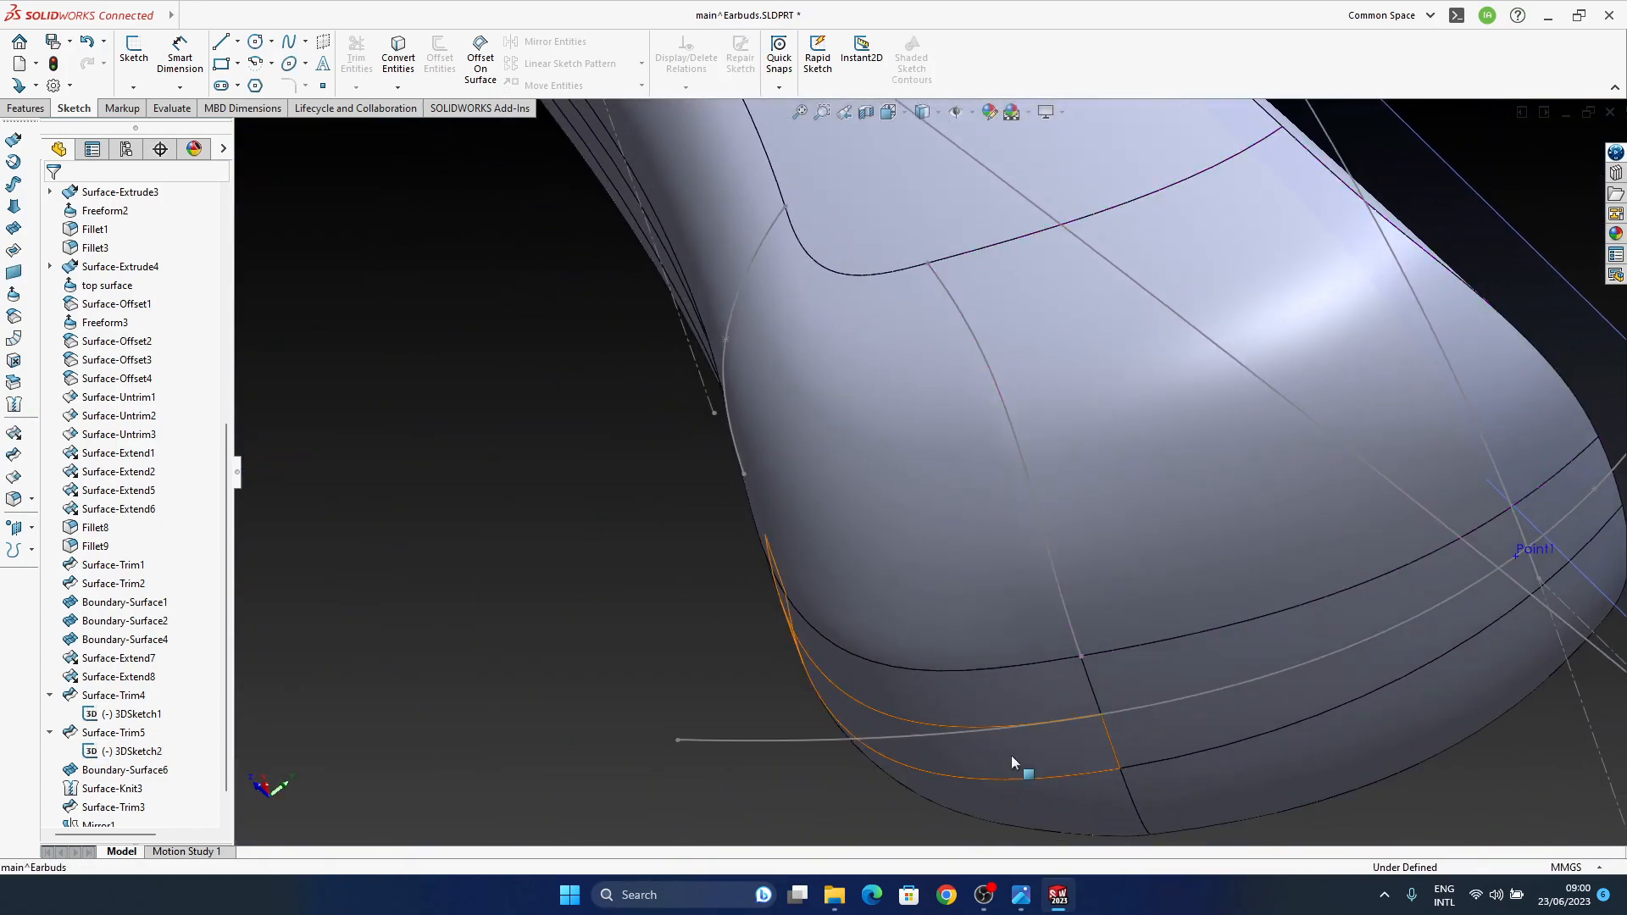
Step: Edit 3DSketch1 and pull its spline's middle point away from the corner patch to straighten the trim curve
middle_drag(943, 588, 800, 478)
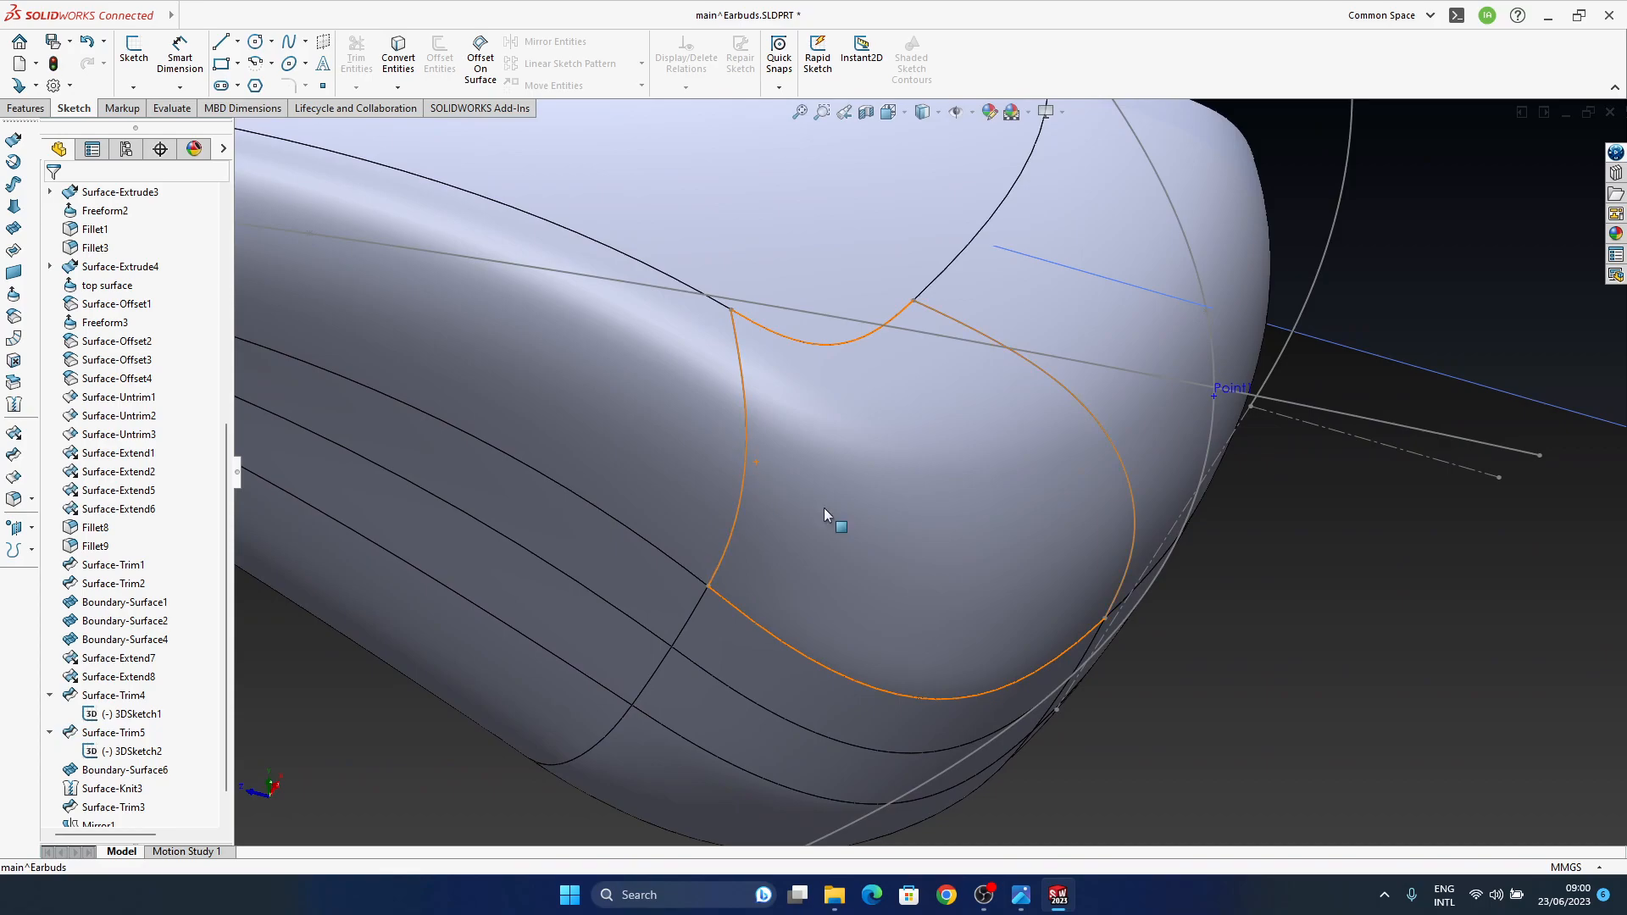
drag(746, 452, 725, 456)
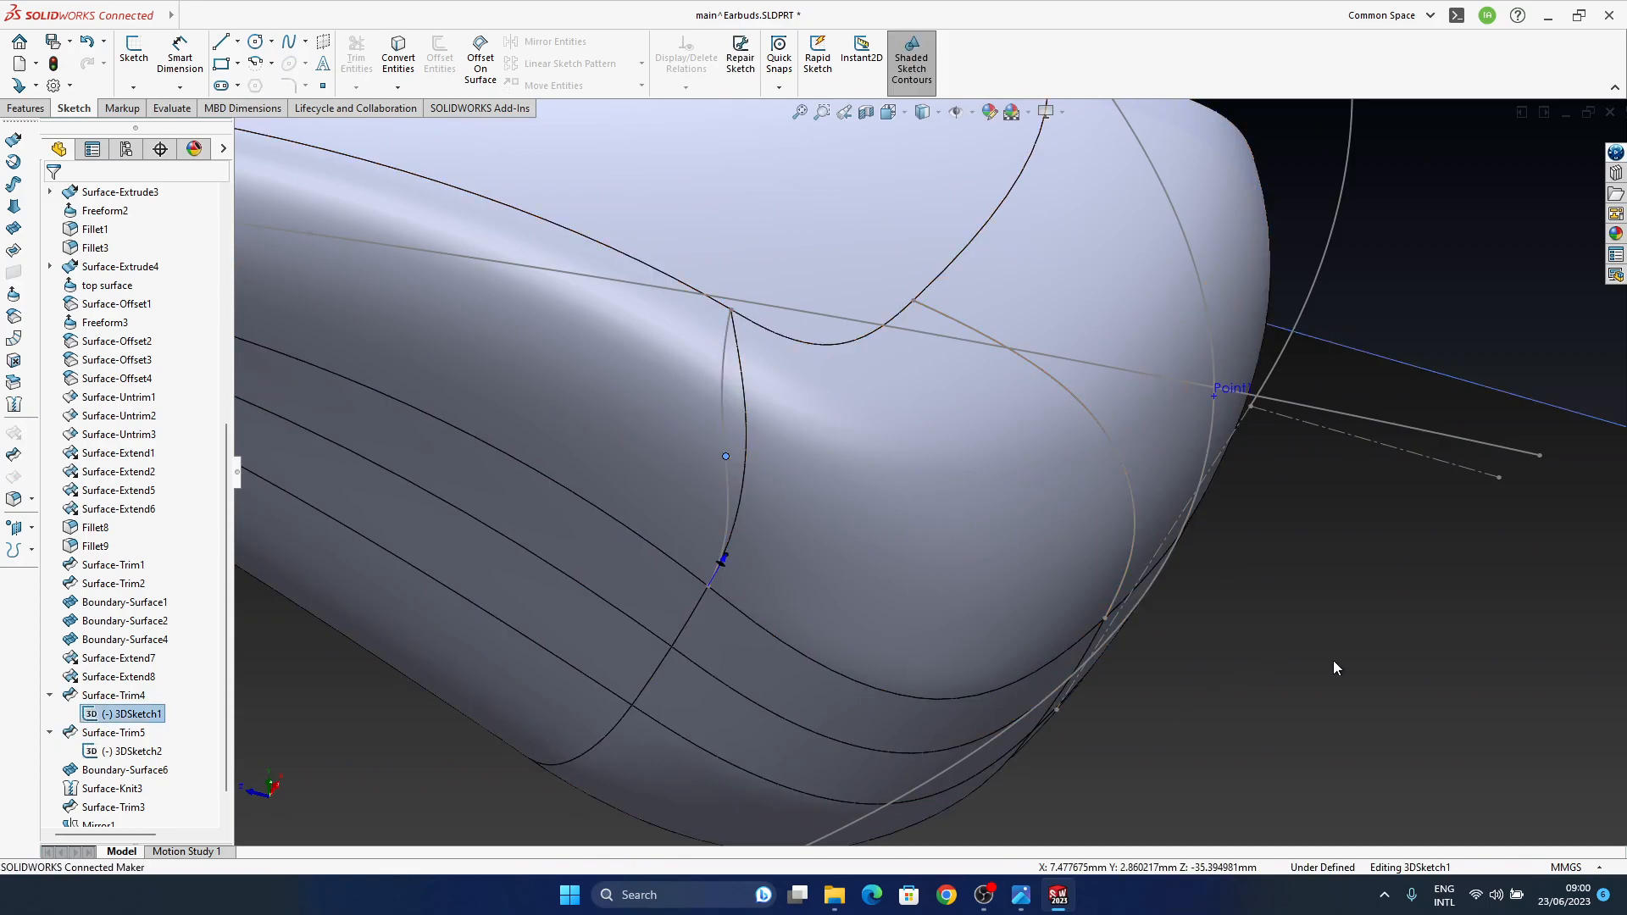
middle_drag(909, 576, 789, 621)
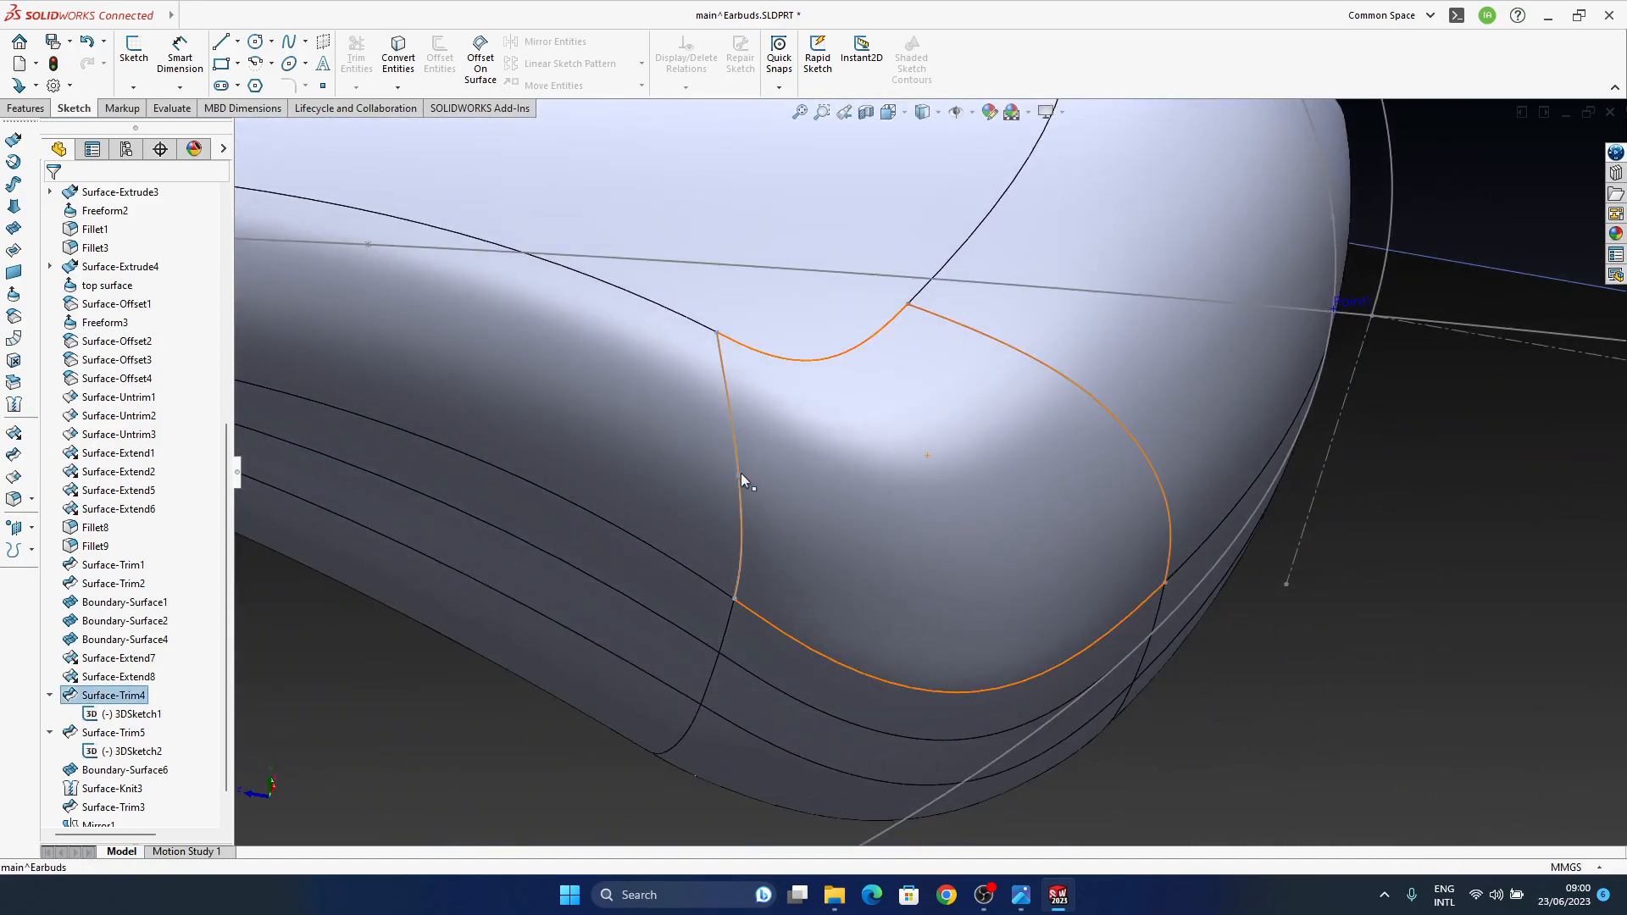
Step: Fine-tune the middle point of 3DSketch1's spline in small moves and leave the sketch
click(739, 476)
drag(746, 466, 769, 490)
middle_drag(769, 490, 740, 490)
click(745, 481)
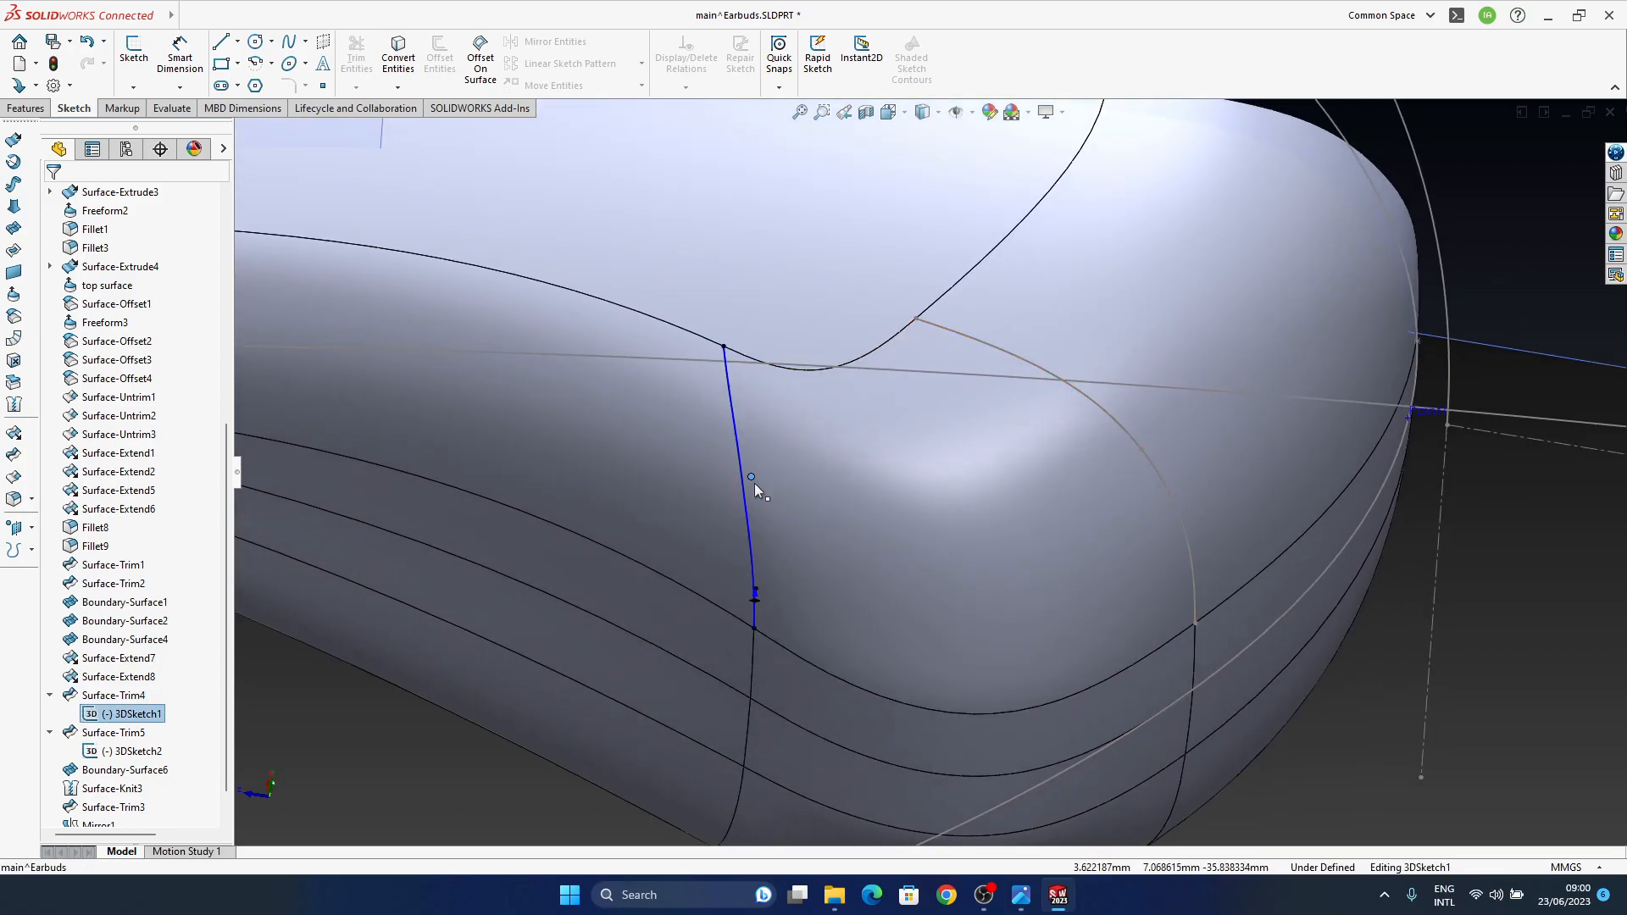
drag(750, 481, 753, 481)
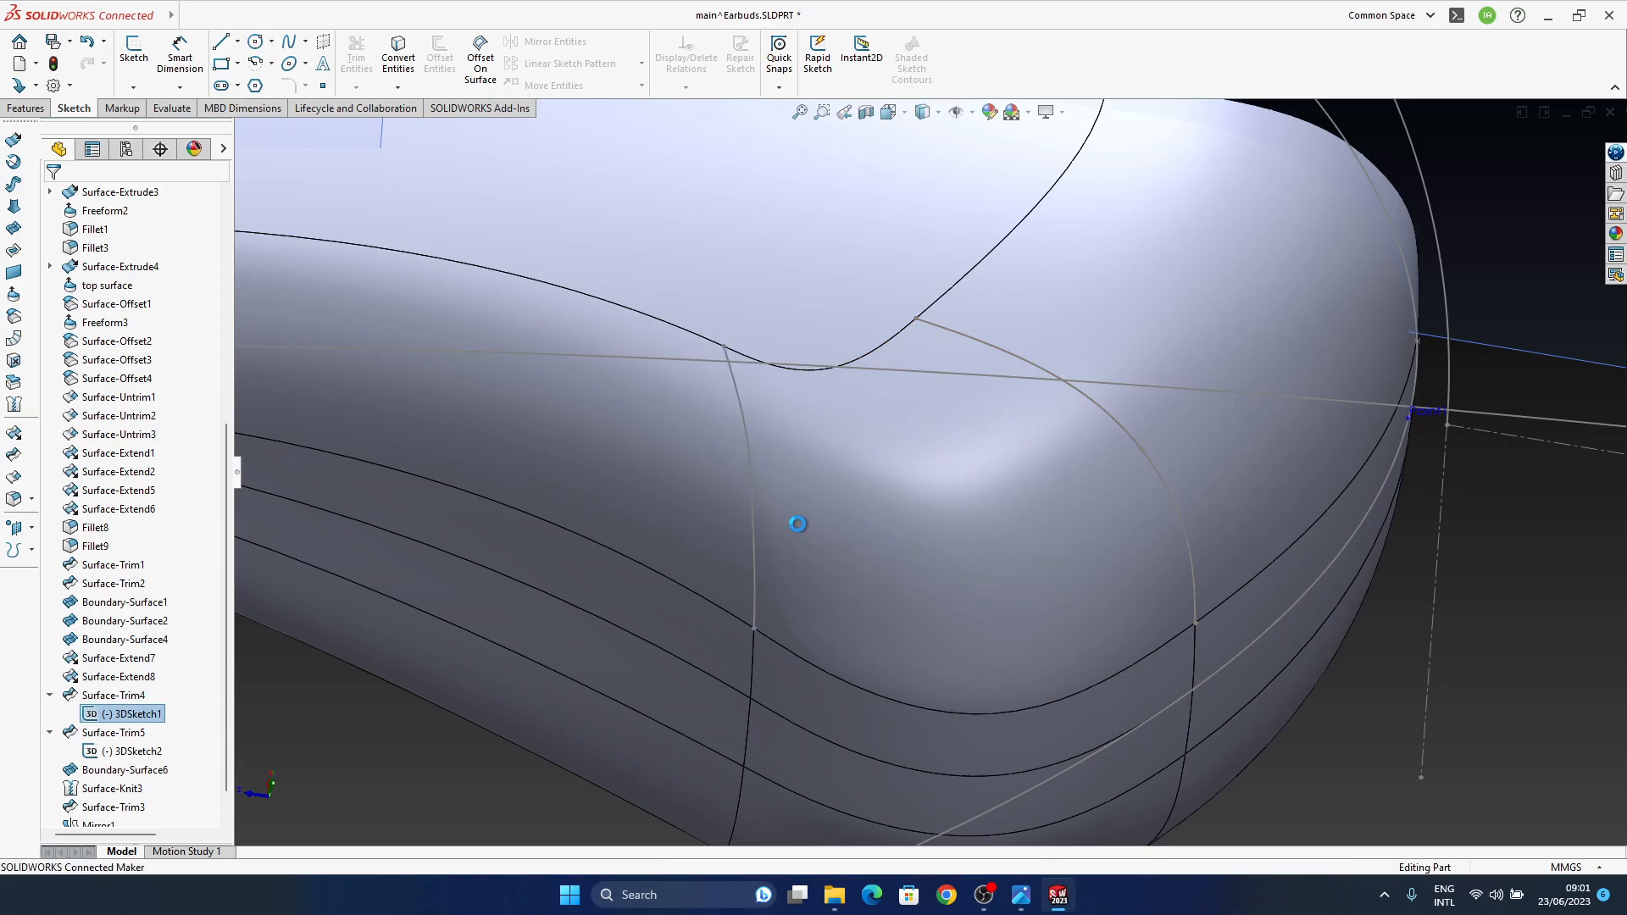
middle_drag(796, 541, 746, 495)
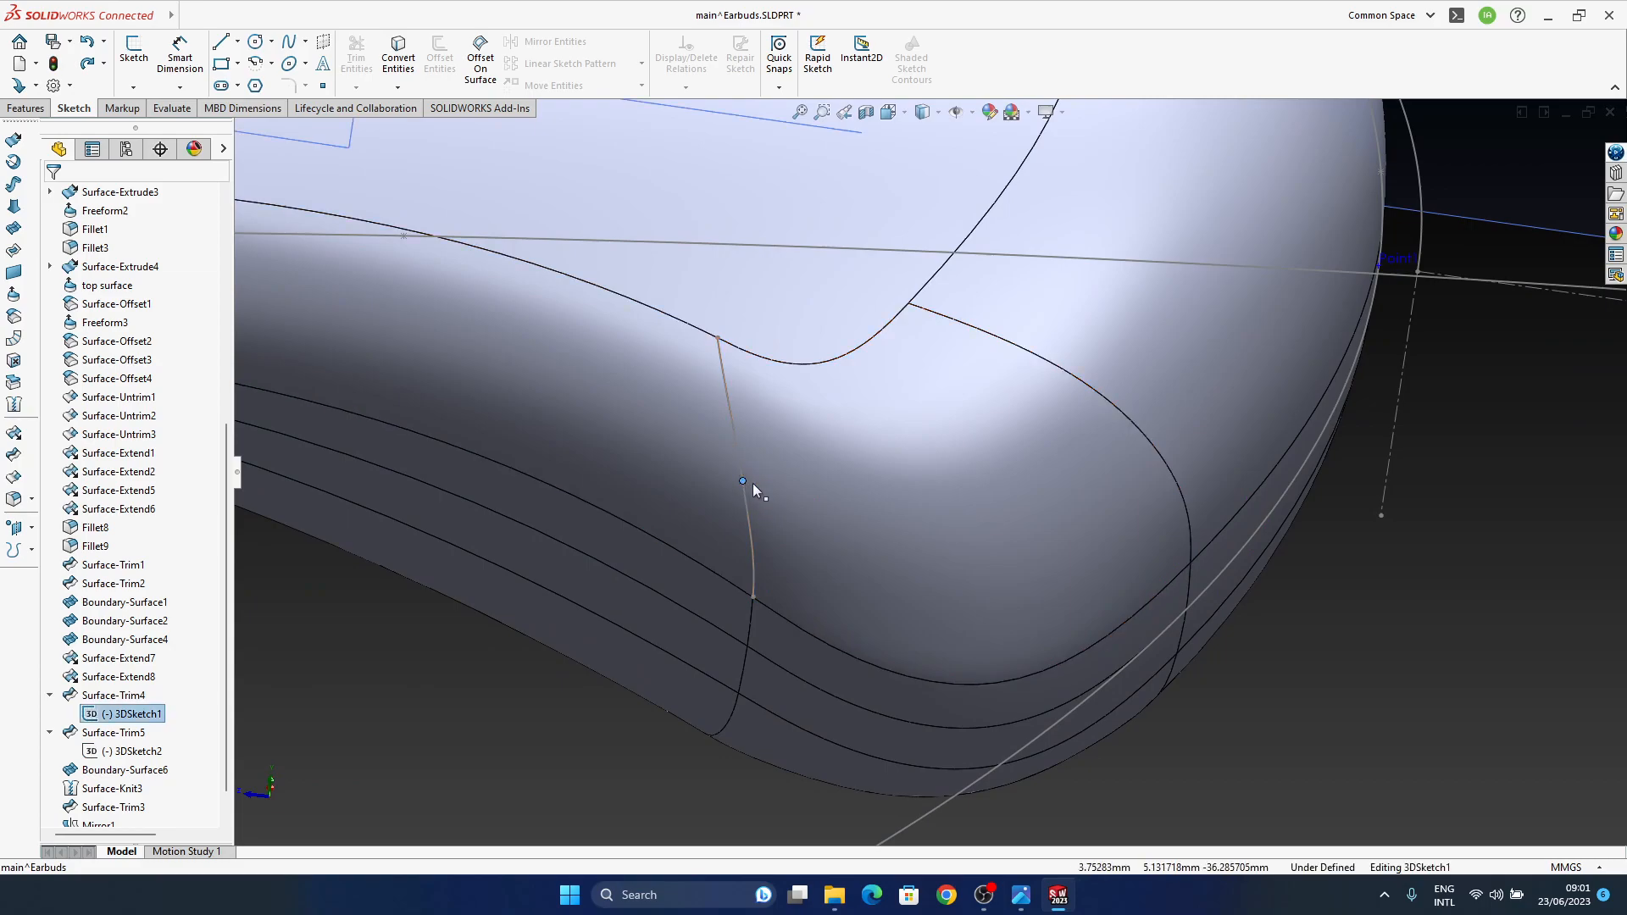
click(1409, 610)
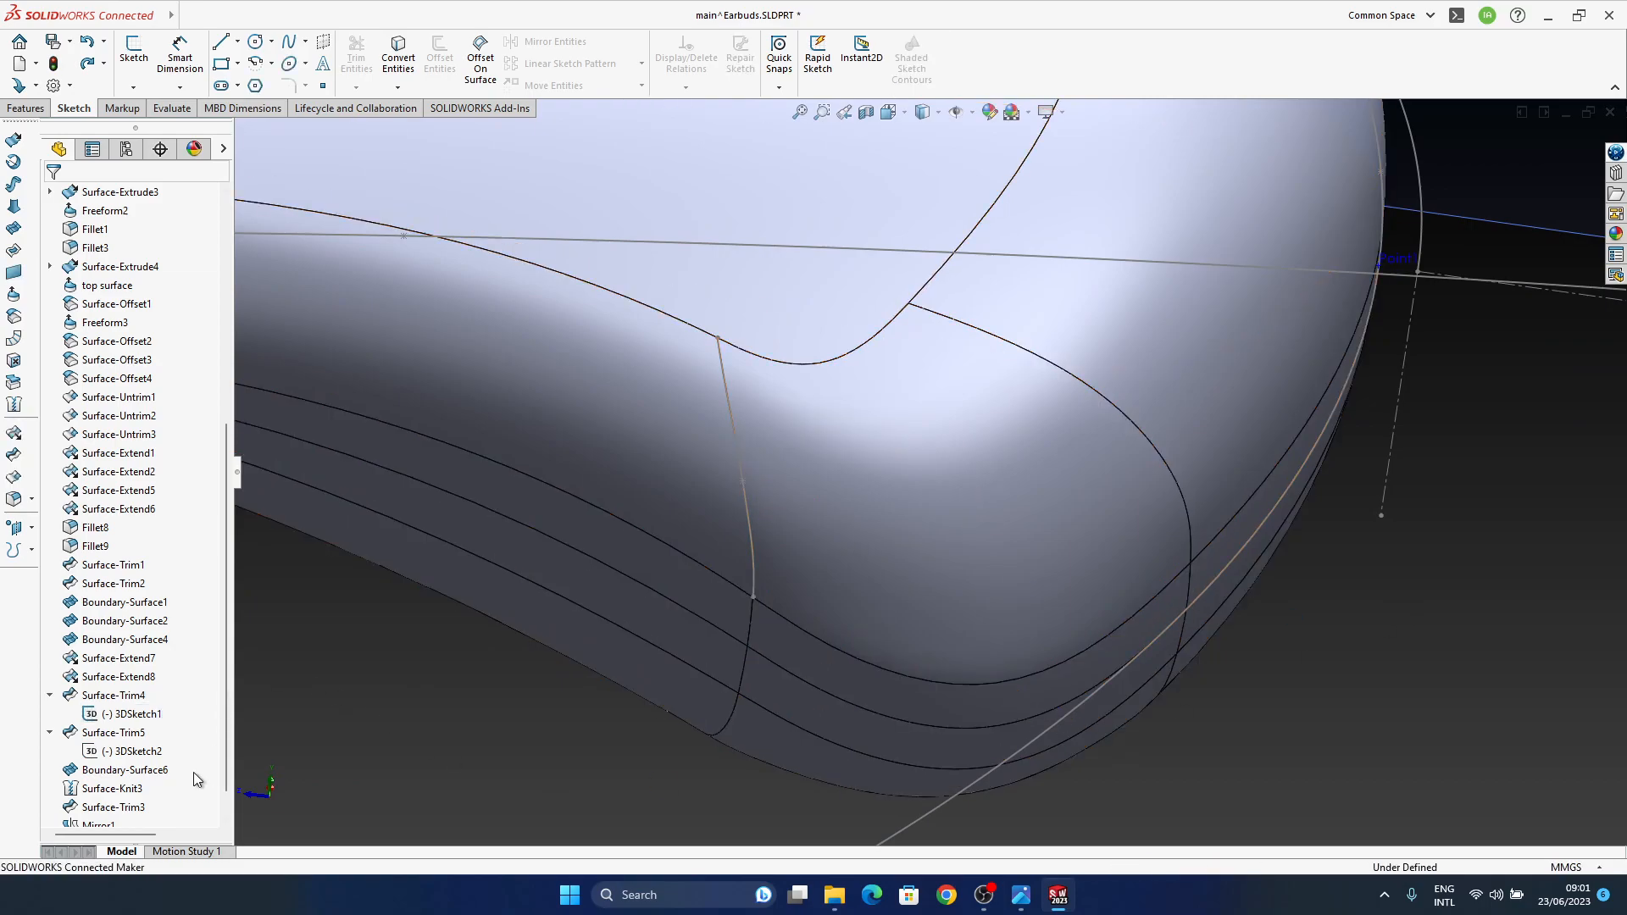
Step: Roll the model back to just before Surface-Trim4 to expose the untrimmed side surface under 3DSketch1
scroll(152, 753, down, 1)
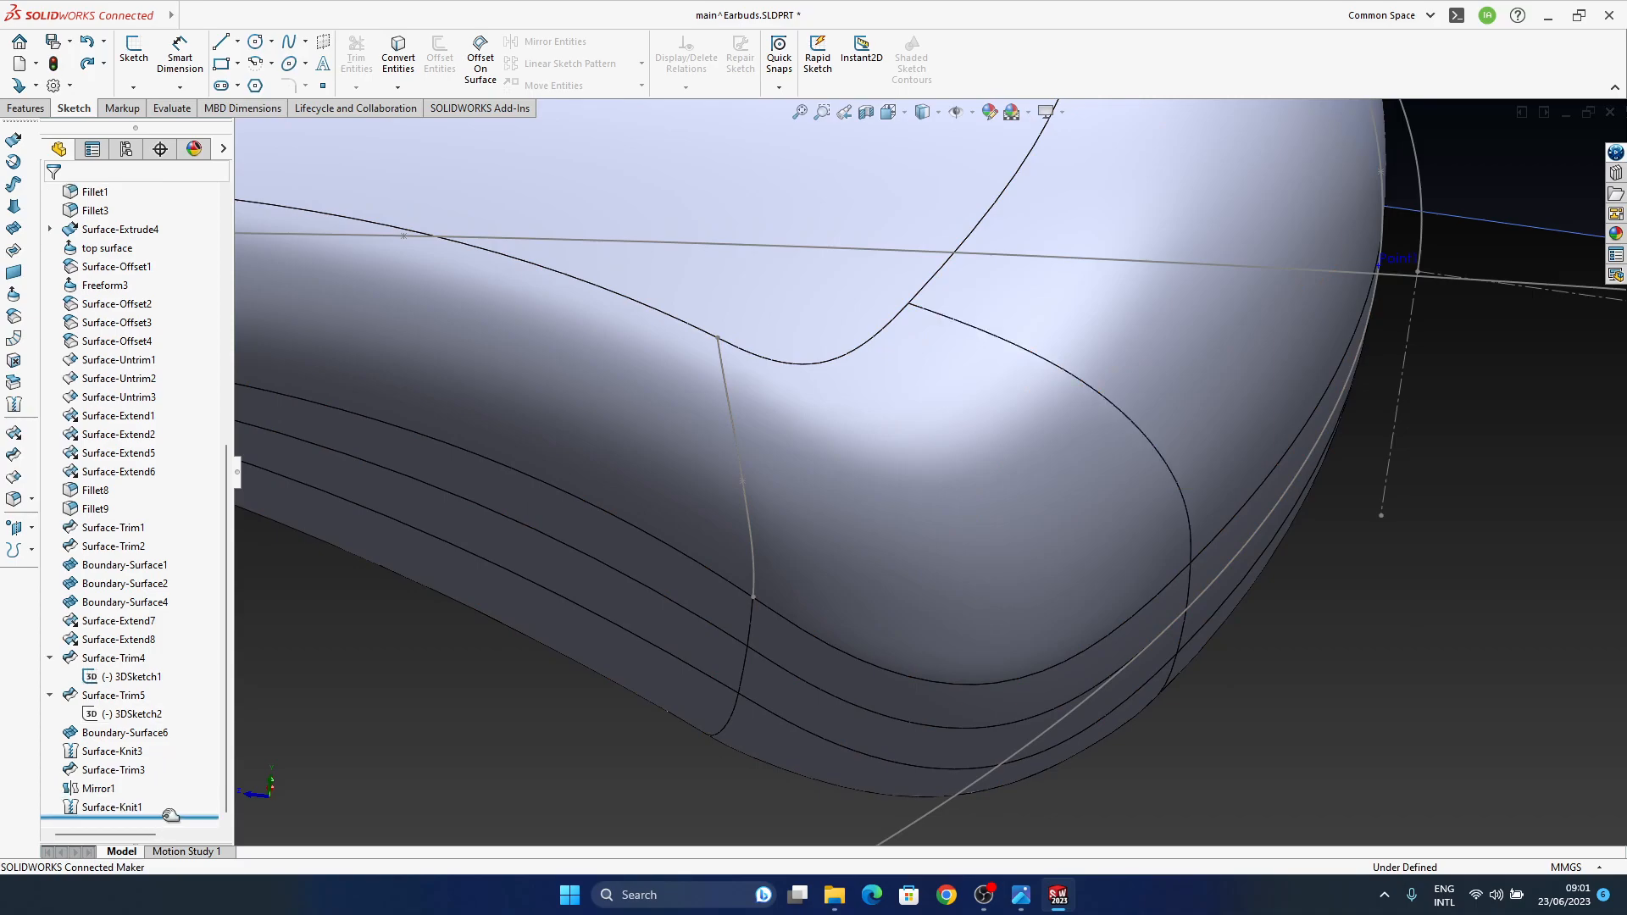
drag(172, 719, 171, 688)
middle_drag(919, 456, 851, 369)
scroll(698, 505, down, 3)
middle_drag(699, 505, 816, 526)
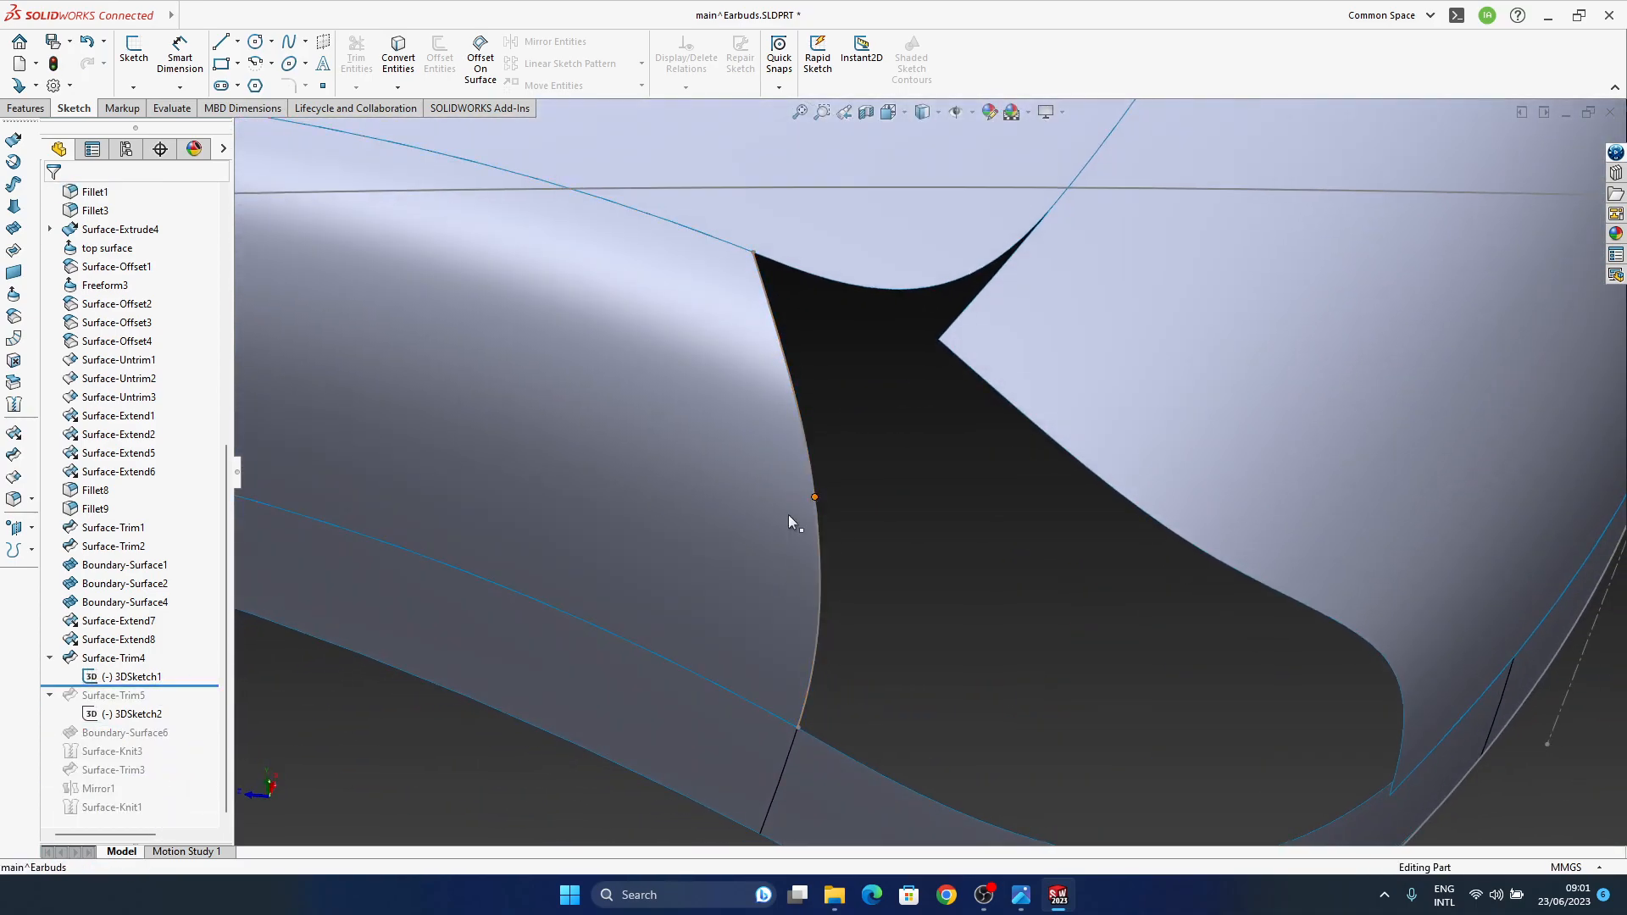
drag(174, 650, 173, 649)
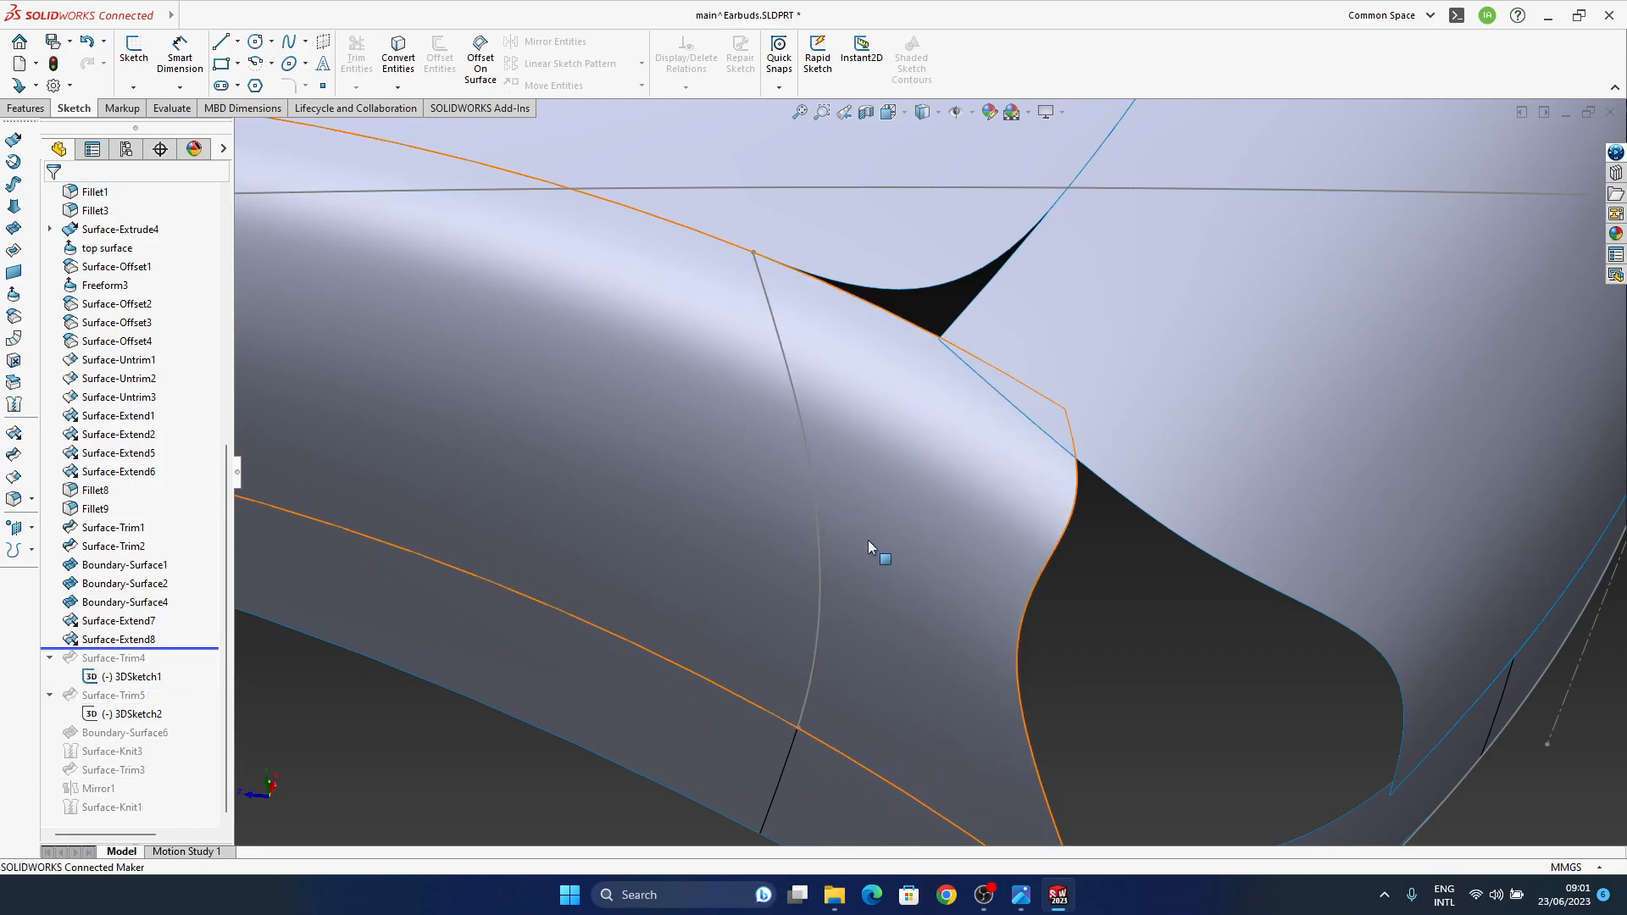
Step: Reshape 3DSketch1's spline on the untrimmed side surface by repositioning its middle point
double_click(817, 499)
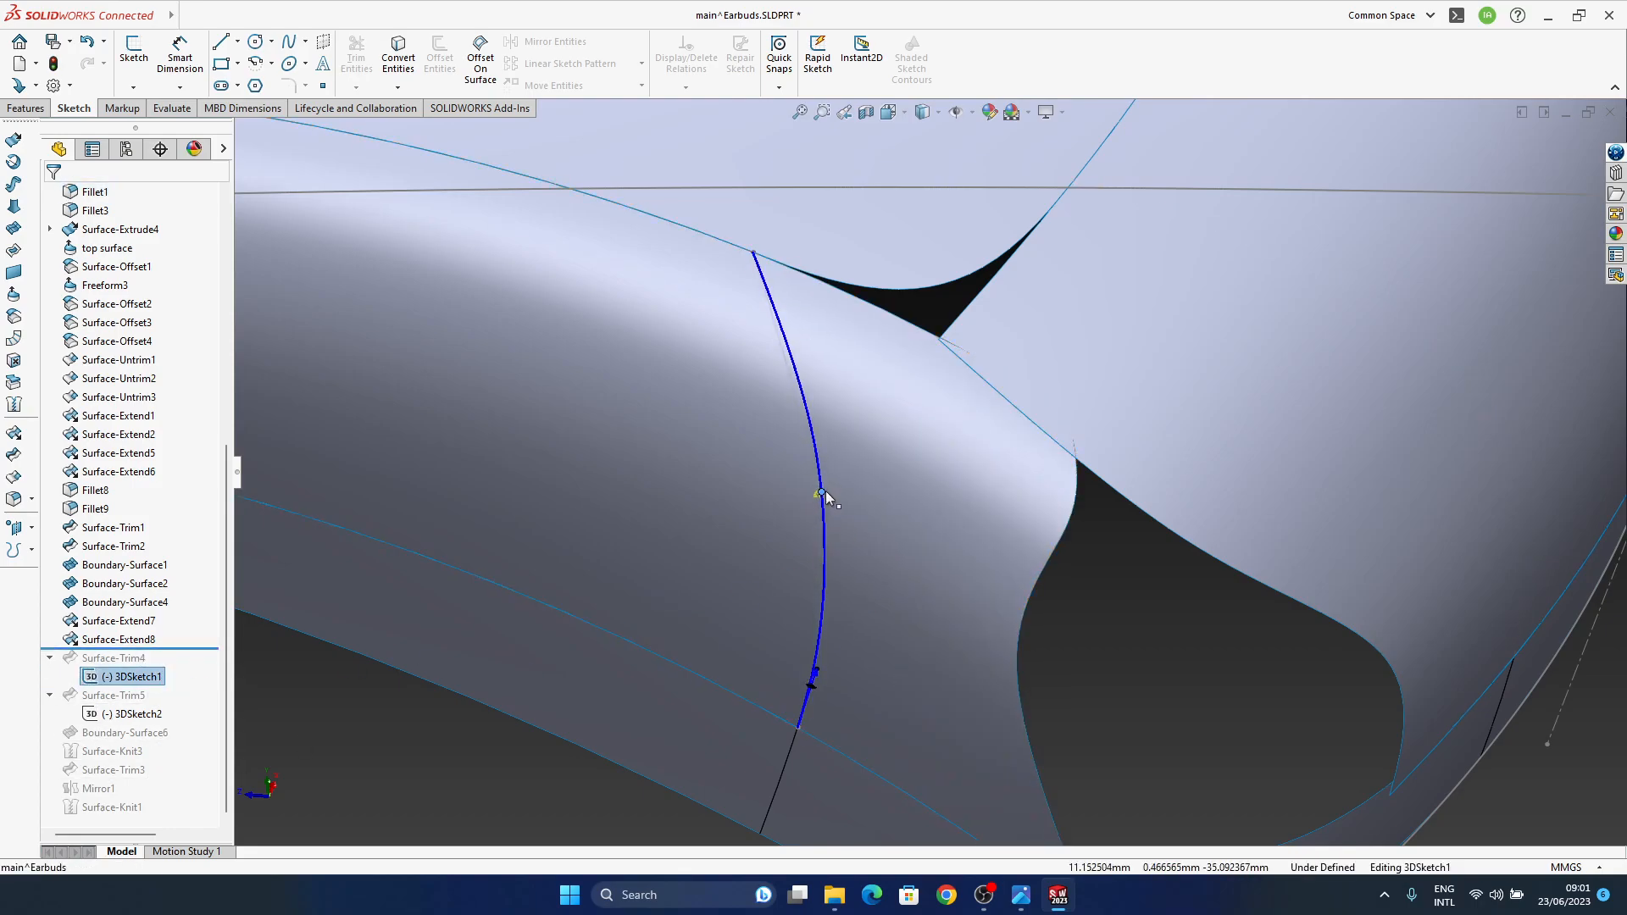
drag(827, 490, 823, 490)
middle_drag(859, 549, 828, 508)
drag(827, 488, 826, 527)
middle_drag(841, 430, 774, 495)
key(z)
key(z)
key(z)
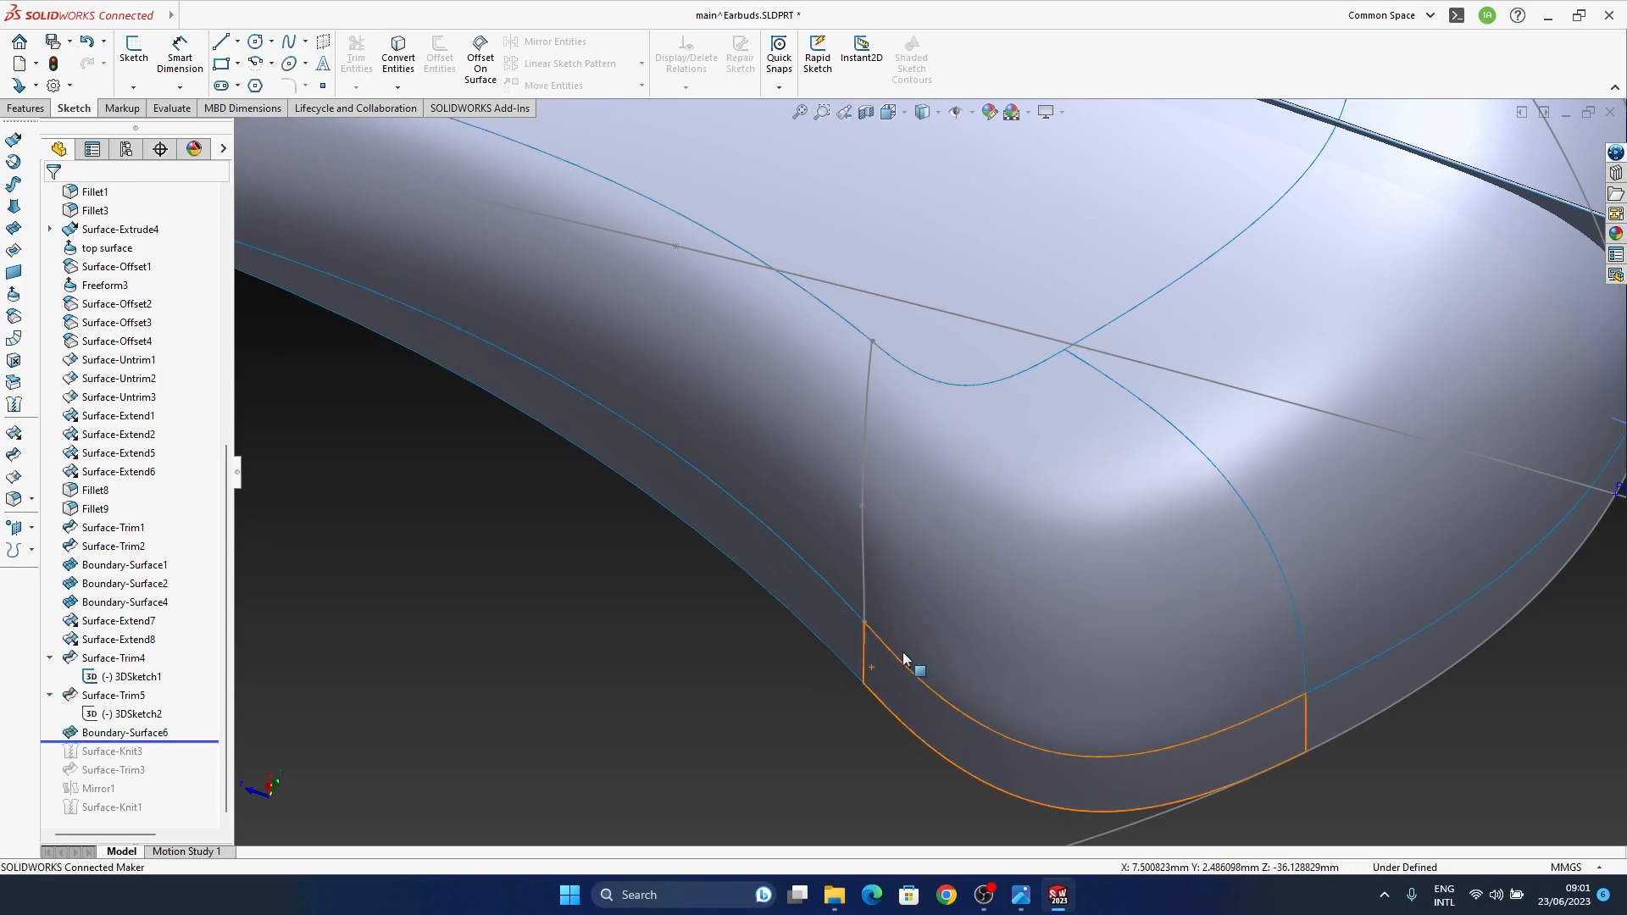
Step: Roll the model forward past Surface-Knit1 and hide all sketches and reference geometry around the body
middle_drag(885, 653, 1124, 444)
middle_drag(1005, 576, 1271, 697)
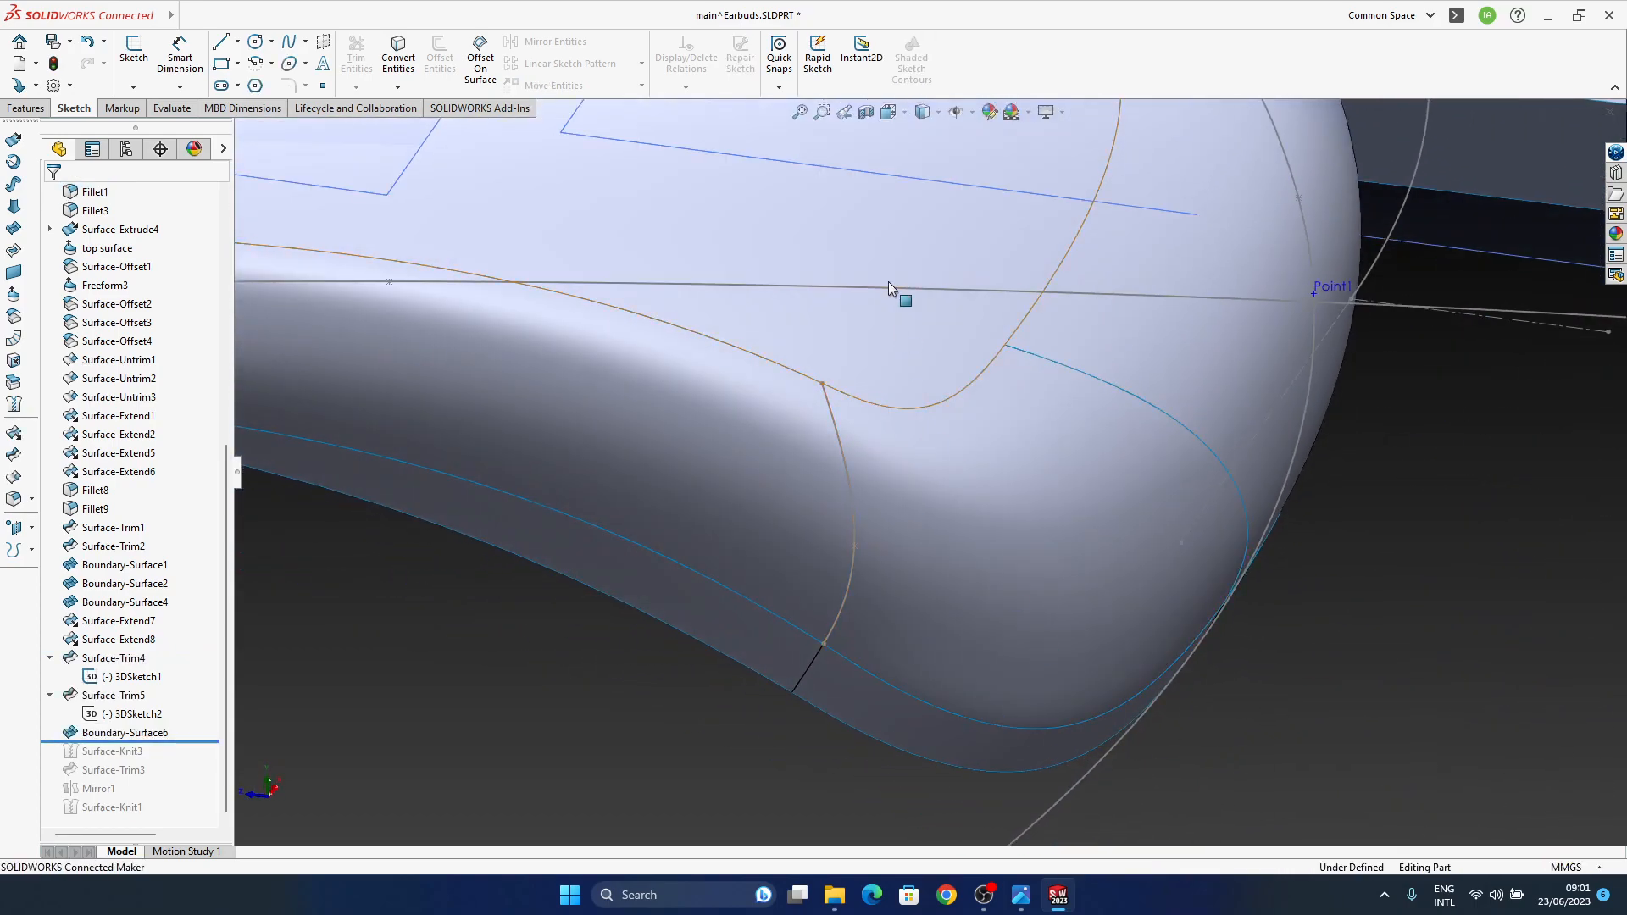
middle_drag(888, 288, 851, 461)
ctrl+middle_drag(1117, 411, 1053, 477)
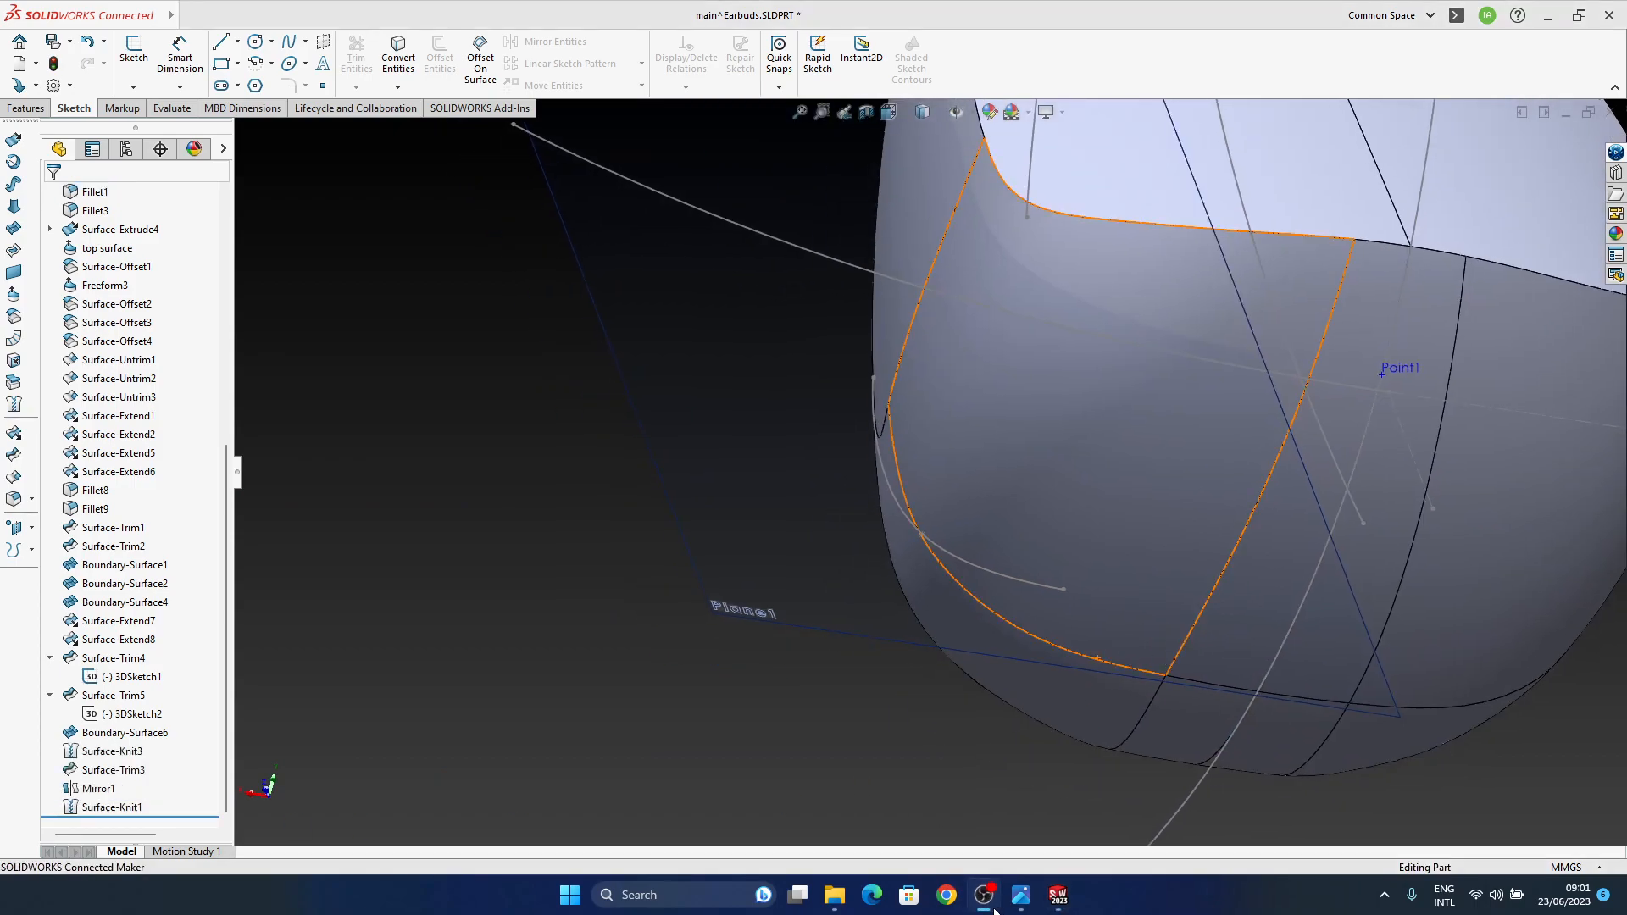
click(988, 903)
ctrl+middle_drag(1080, 579, 1075, 511)
scroll(952, 507, up, 4)
click(953, 116)
ctrl+middle_drag(921, 610, 933, 647)
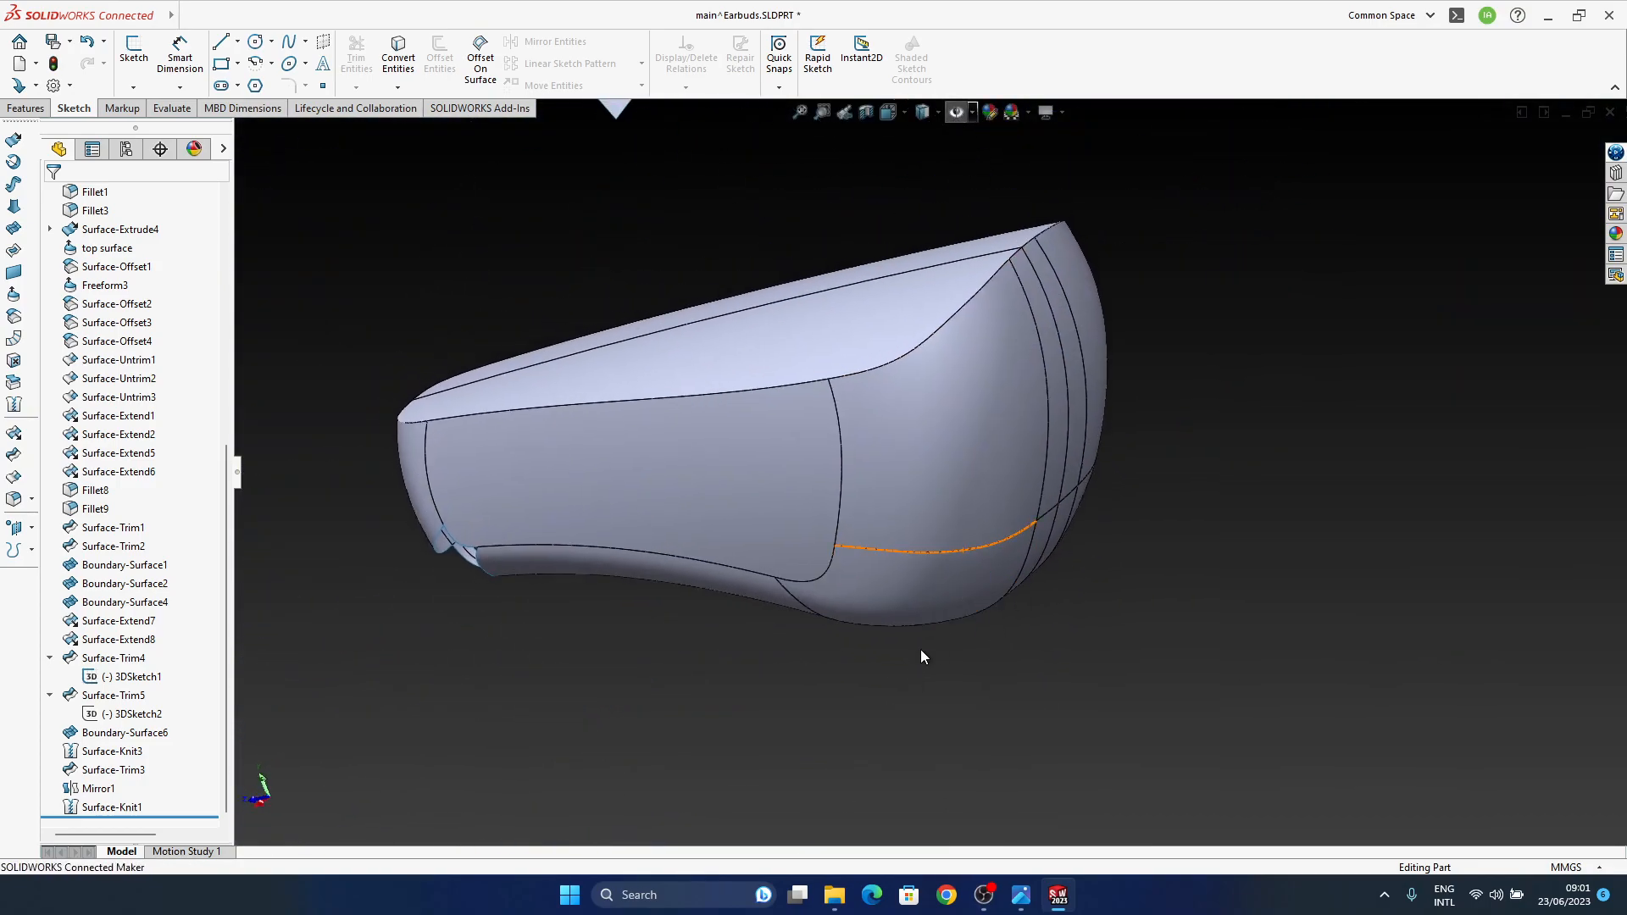
Step: Examine the shading across the rebuilt corner patches and the mirrored half of the body from several angles
middle_drag(857, 490, 893, 526)
ctrl+middle_drag(911, 581, 956, 623)
mouse_move(1012, 669)
middle_down()
mouse_move(1026, 683)
mouse_move(890, 665)
mouse_move(865, 444)
mouse_move(831, 407)
middle_up()
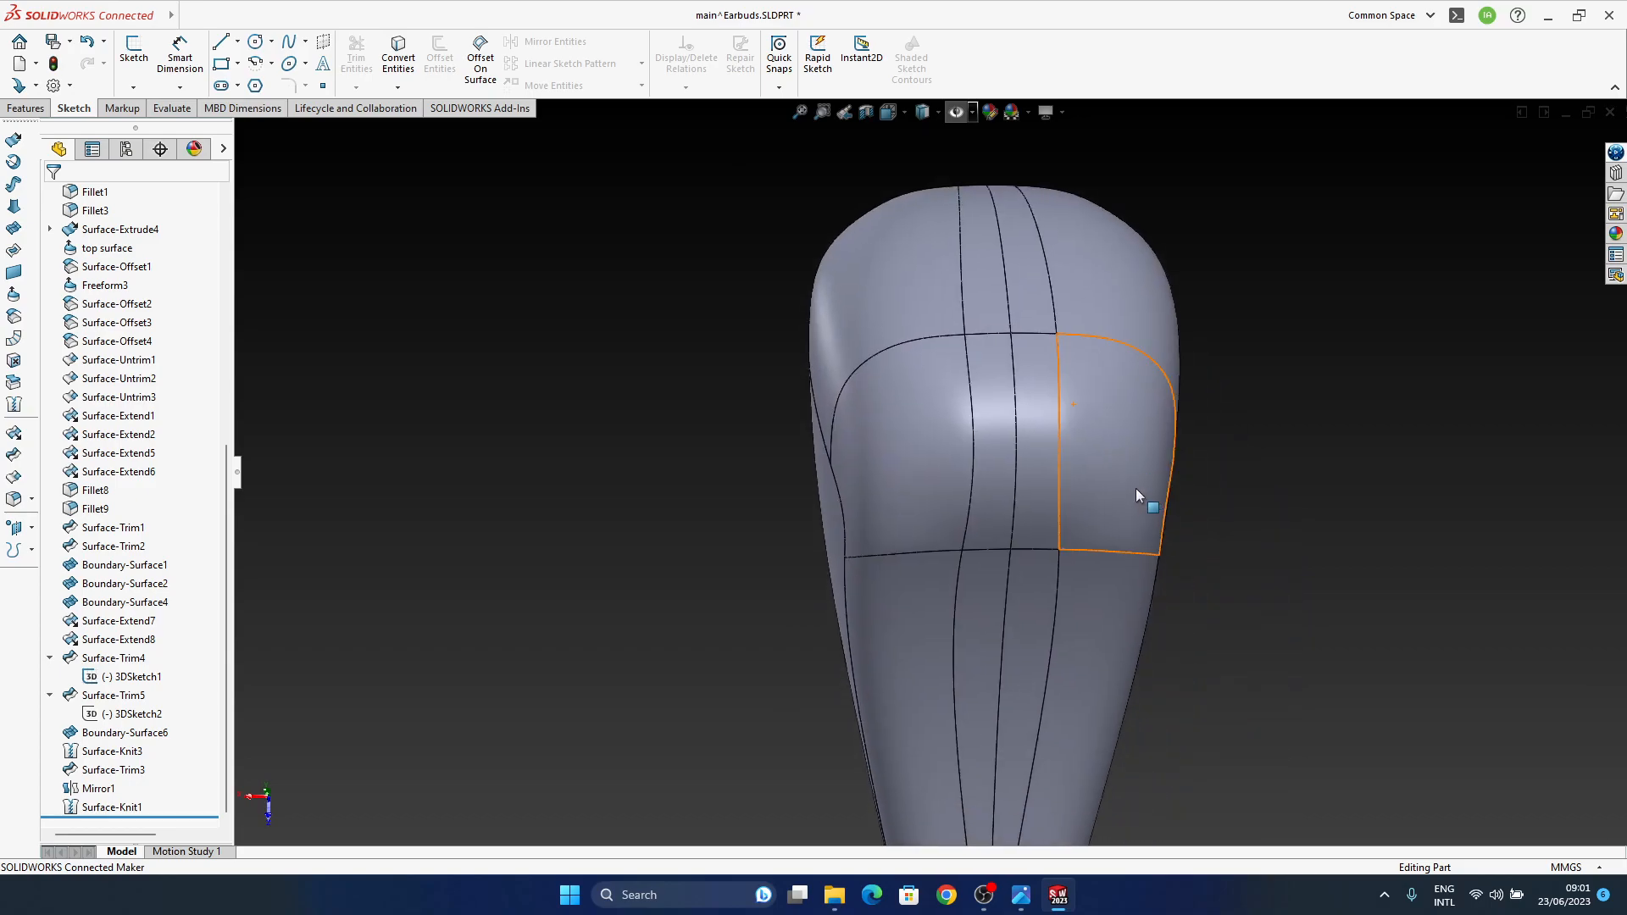
click(1136, 494)
middle_drag(1126, 424, 966, 313)
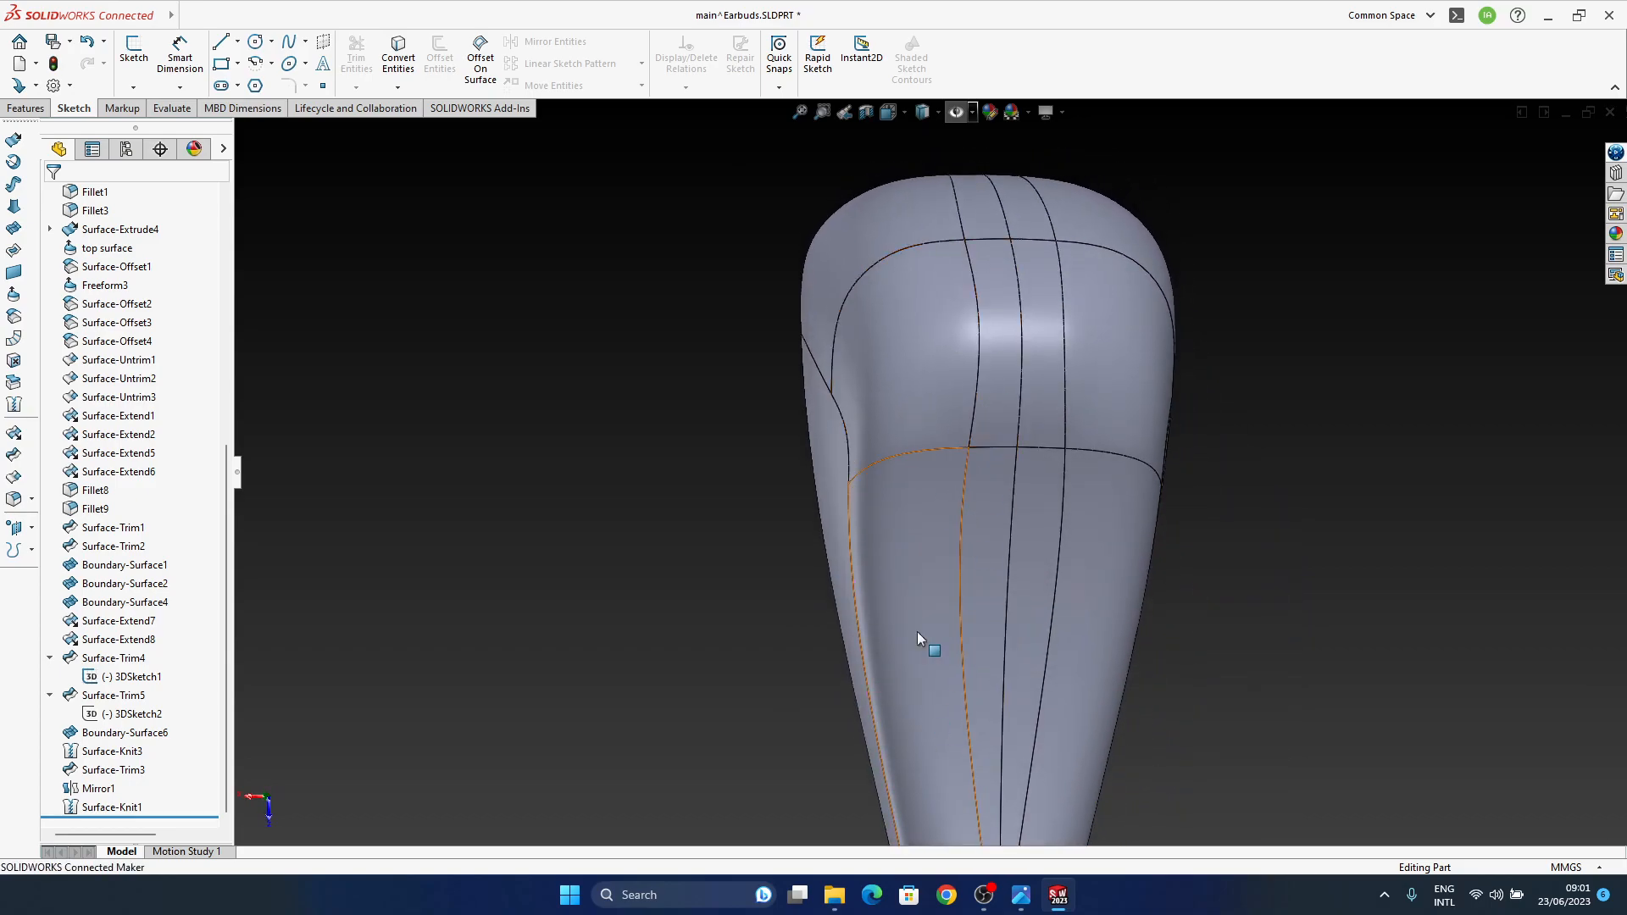
middle_drag(923, 383, 1146, 722)
middle_drag(1021, 544, 1238, 796)
ctrl+middle_drag(937, 418, 1042, 645)
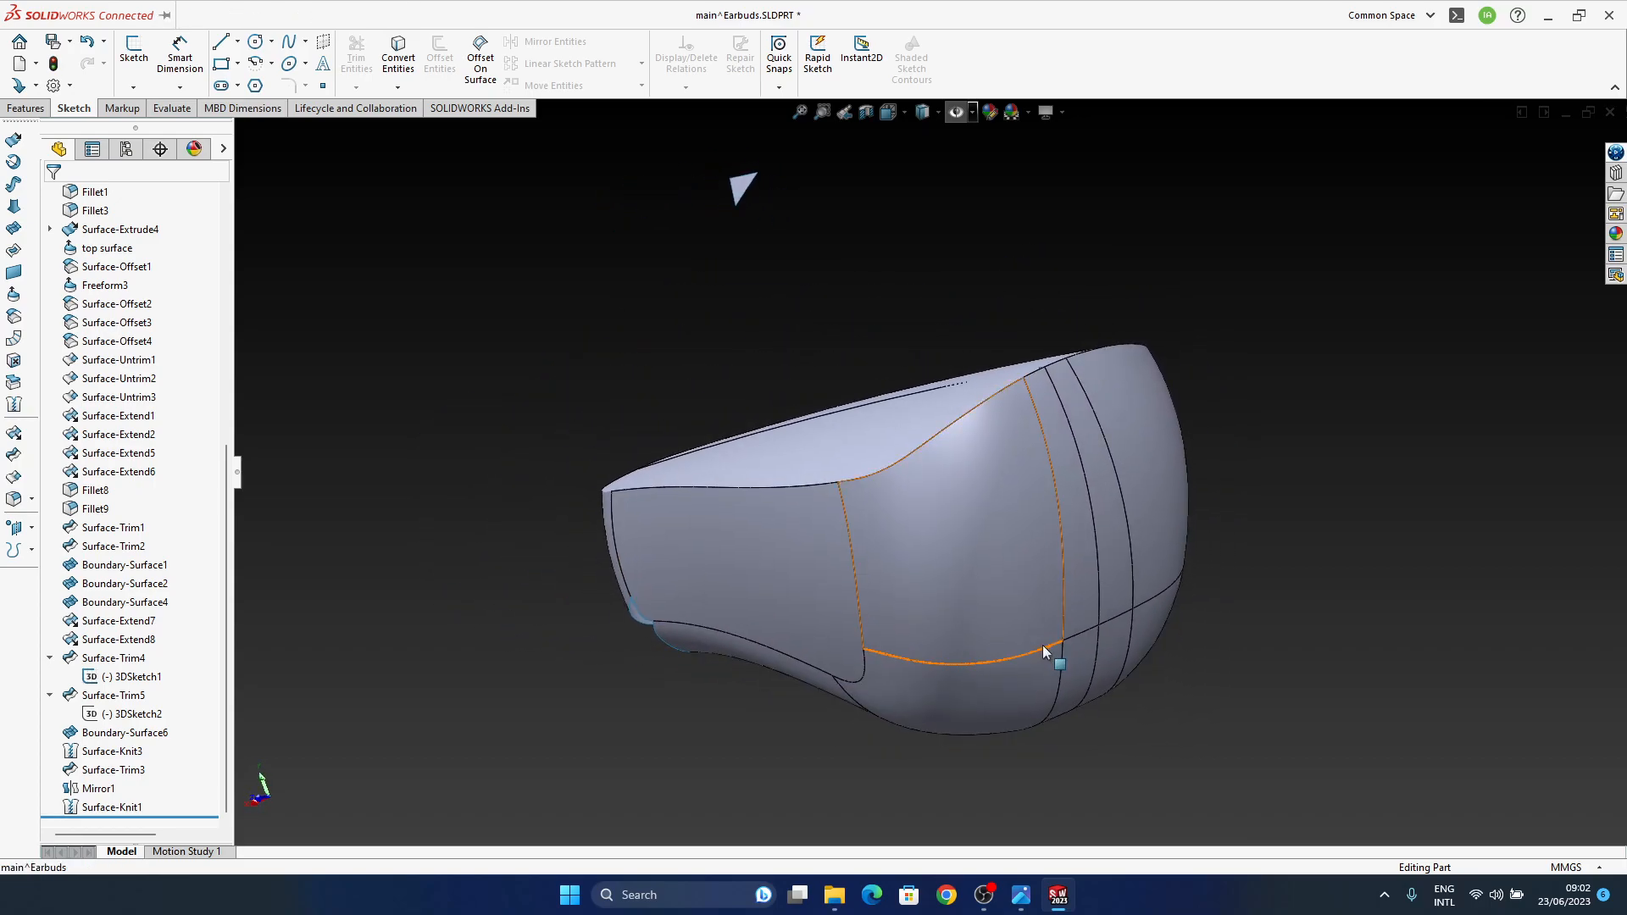